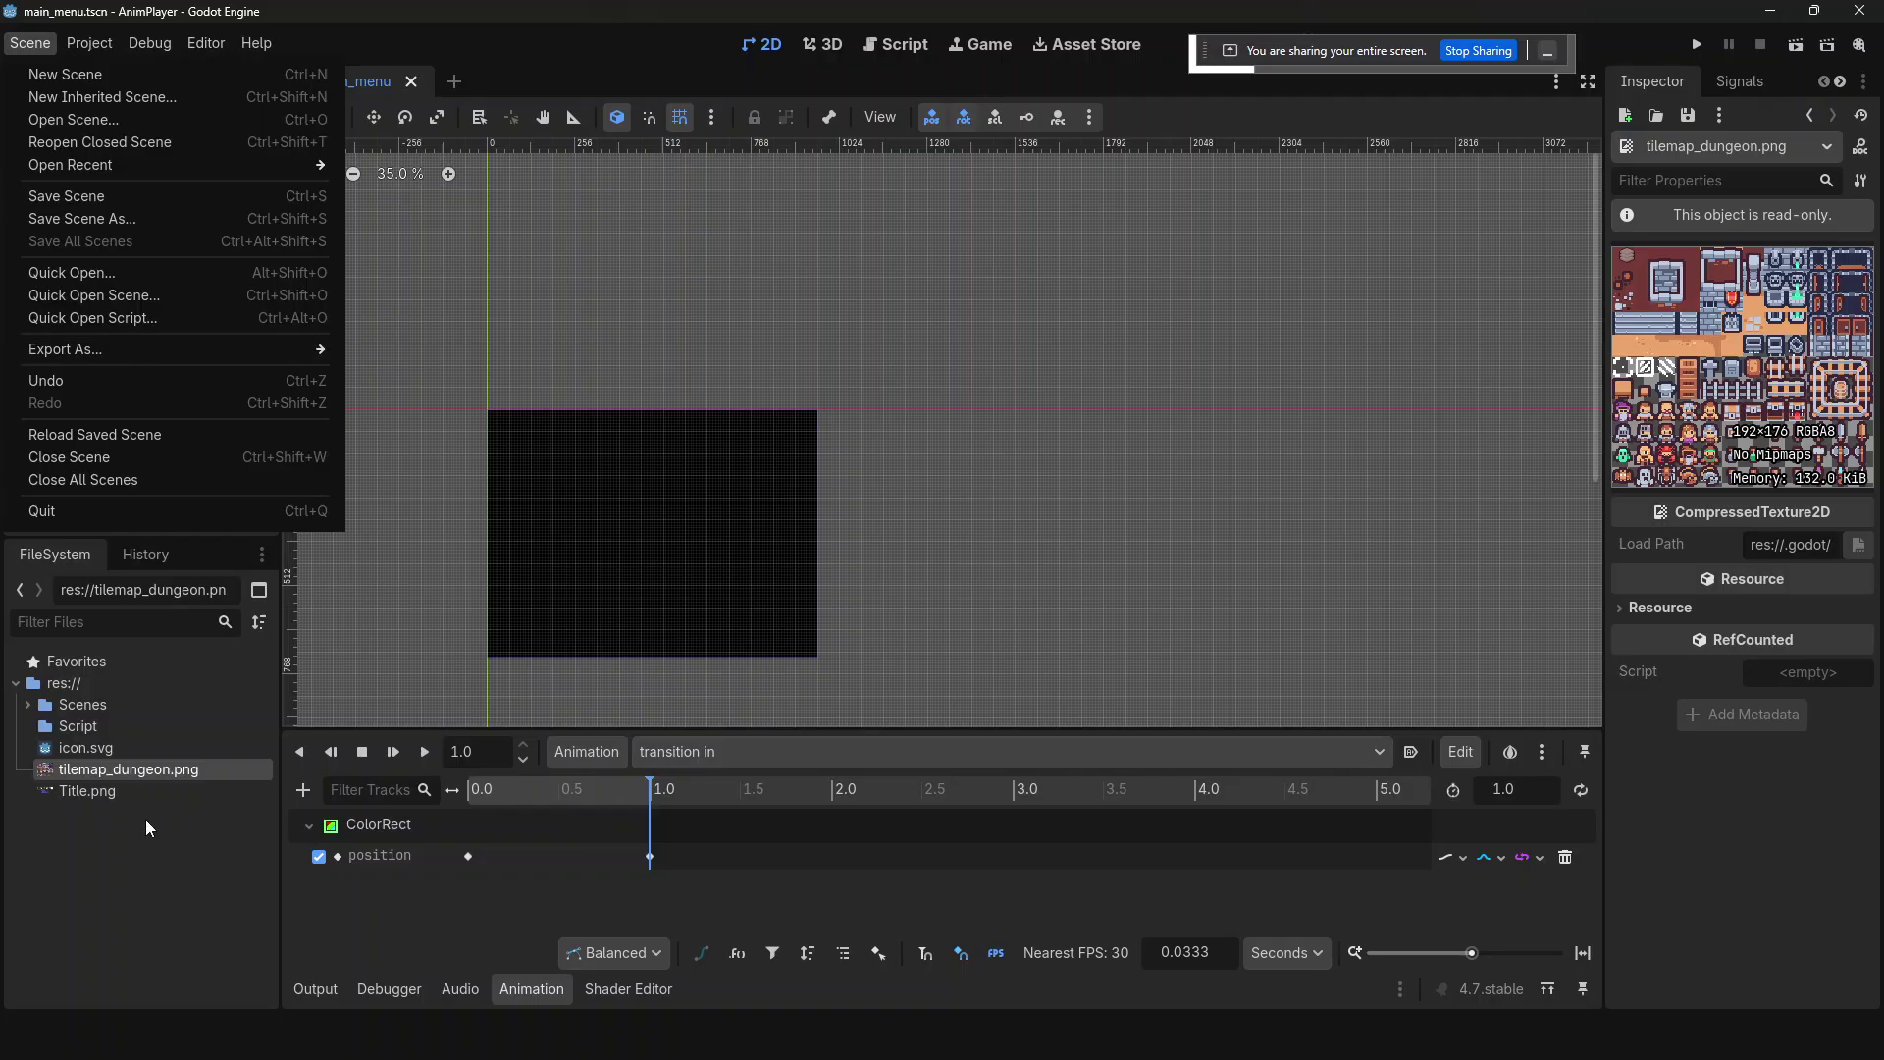
- Close all open scenes and delete the scene file inside the Scenes folder
left_click(103, 478)
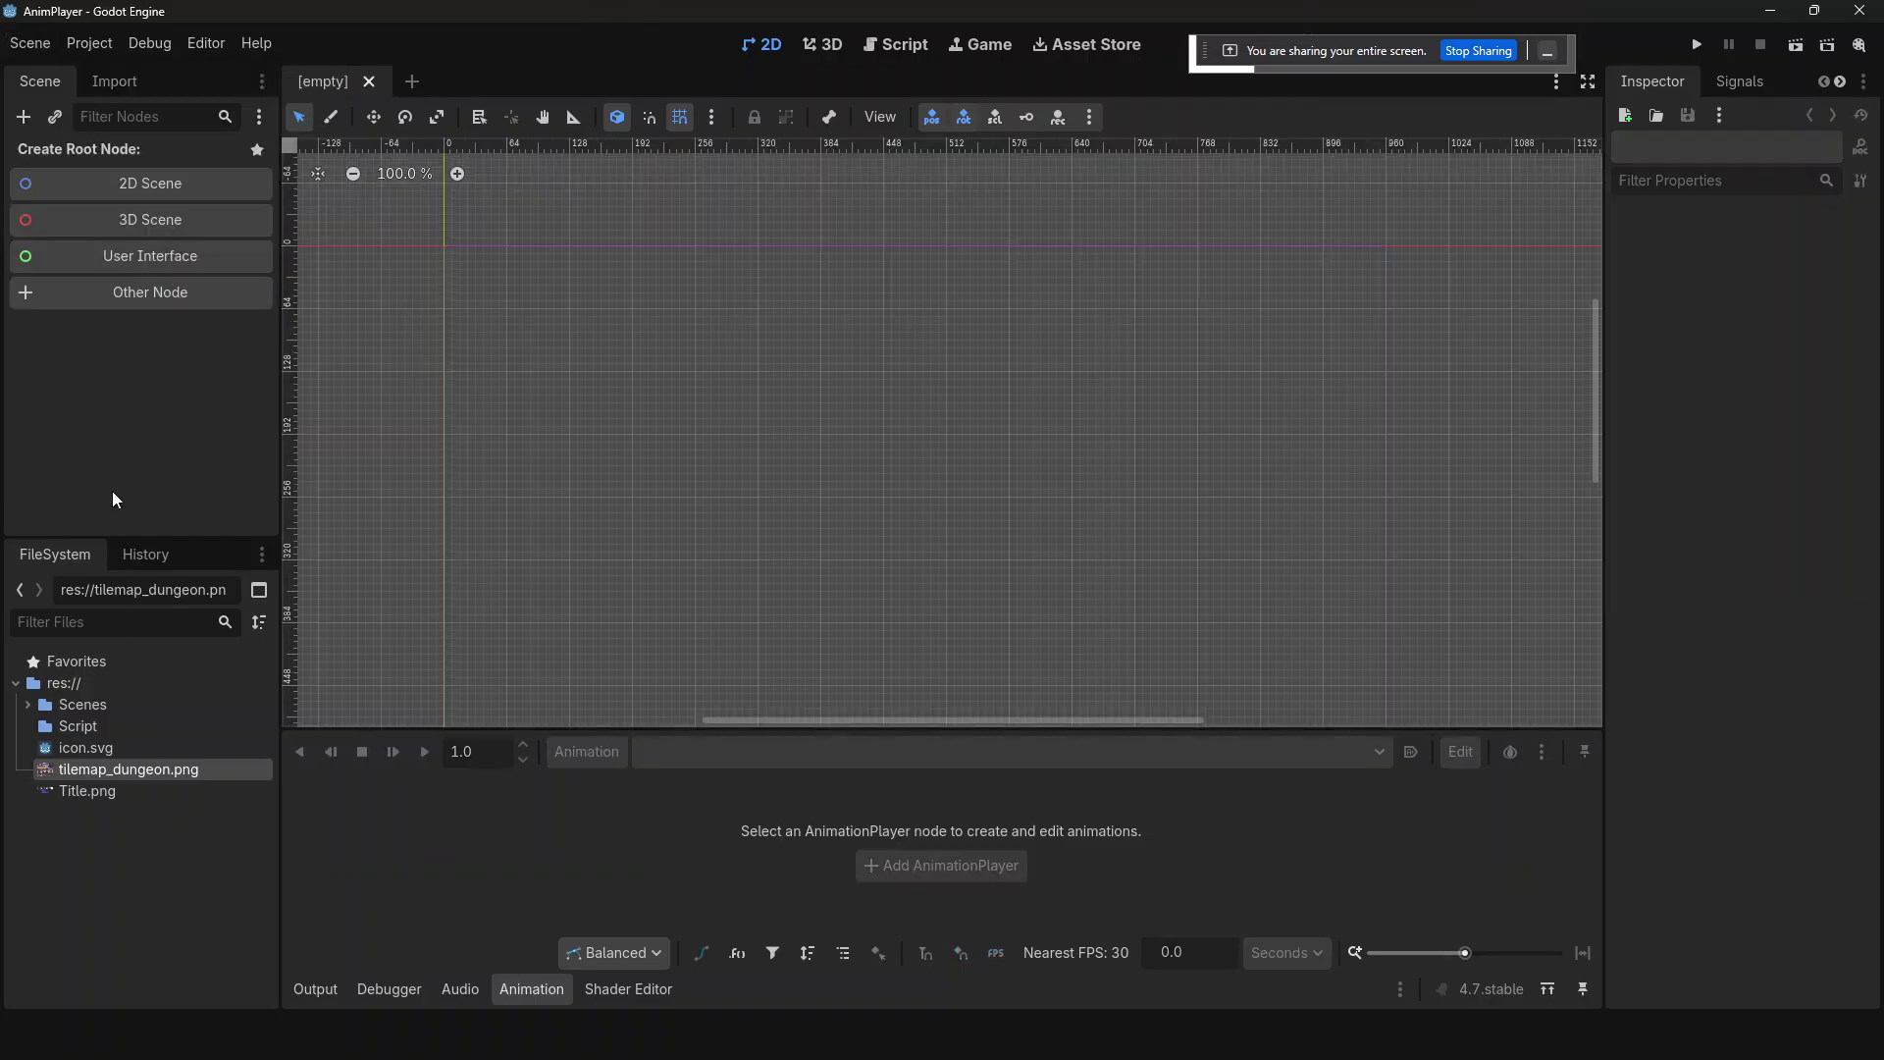
left_click(33, 706)
left_click(26, 705)
left_click(78, 726)
key("Delete")
key("Return")
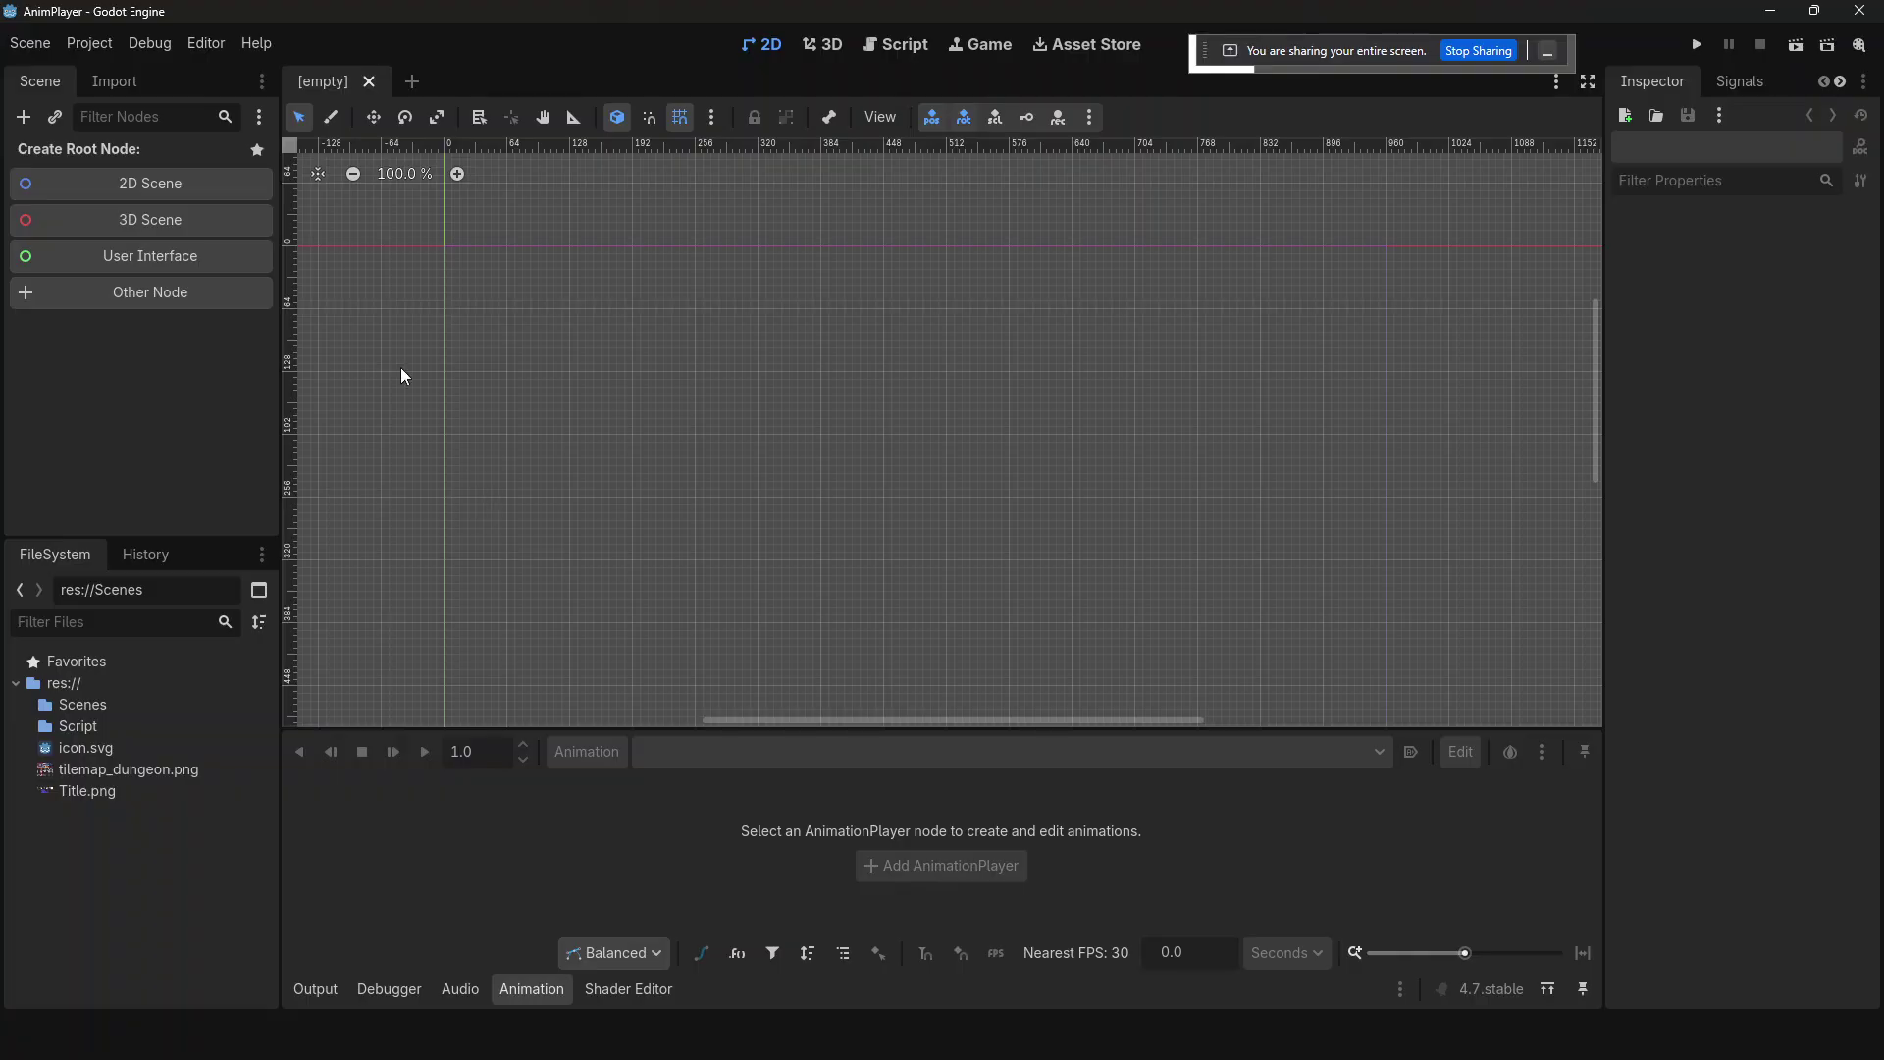
- Create a Control node as the scene's root and rename it Main Menu
left_click(165, 294)
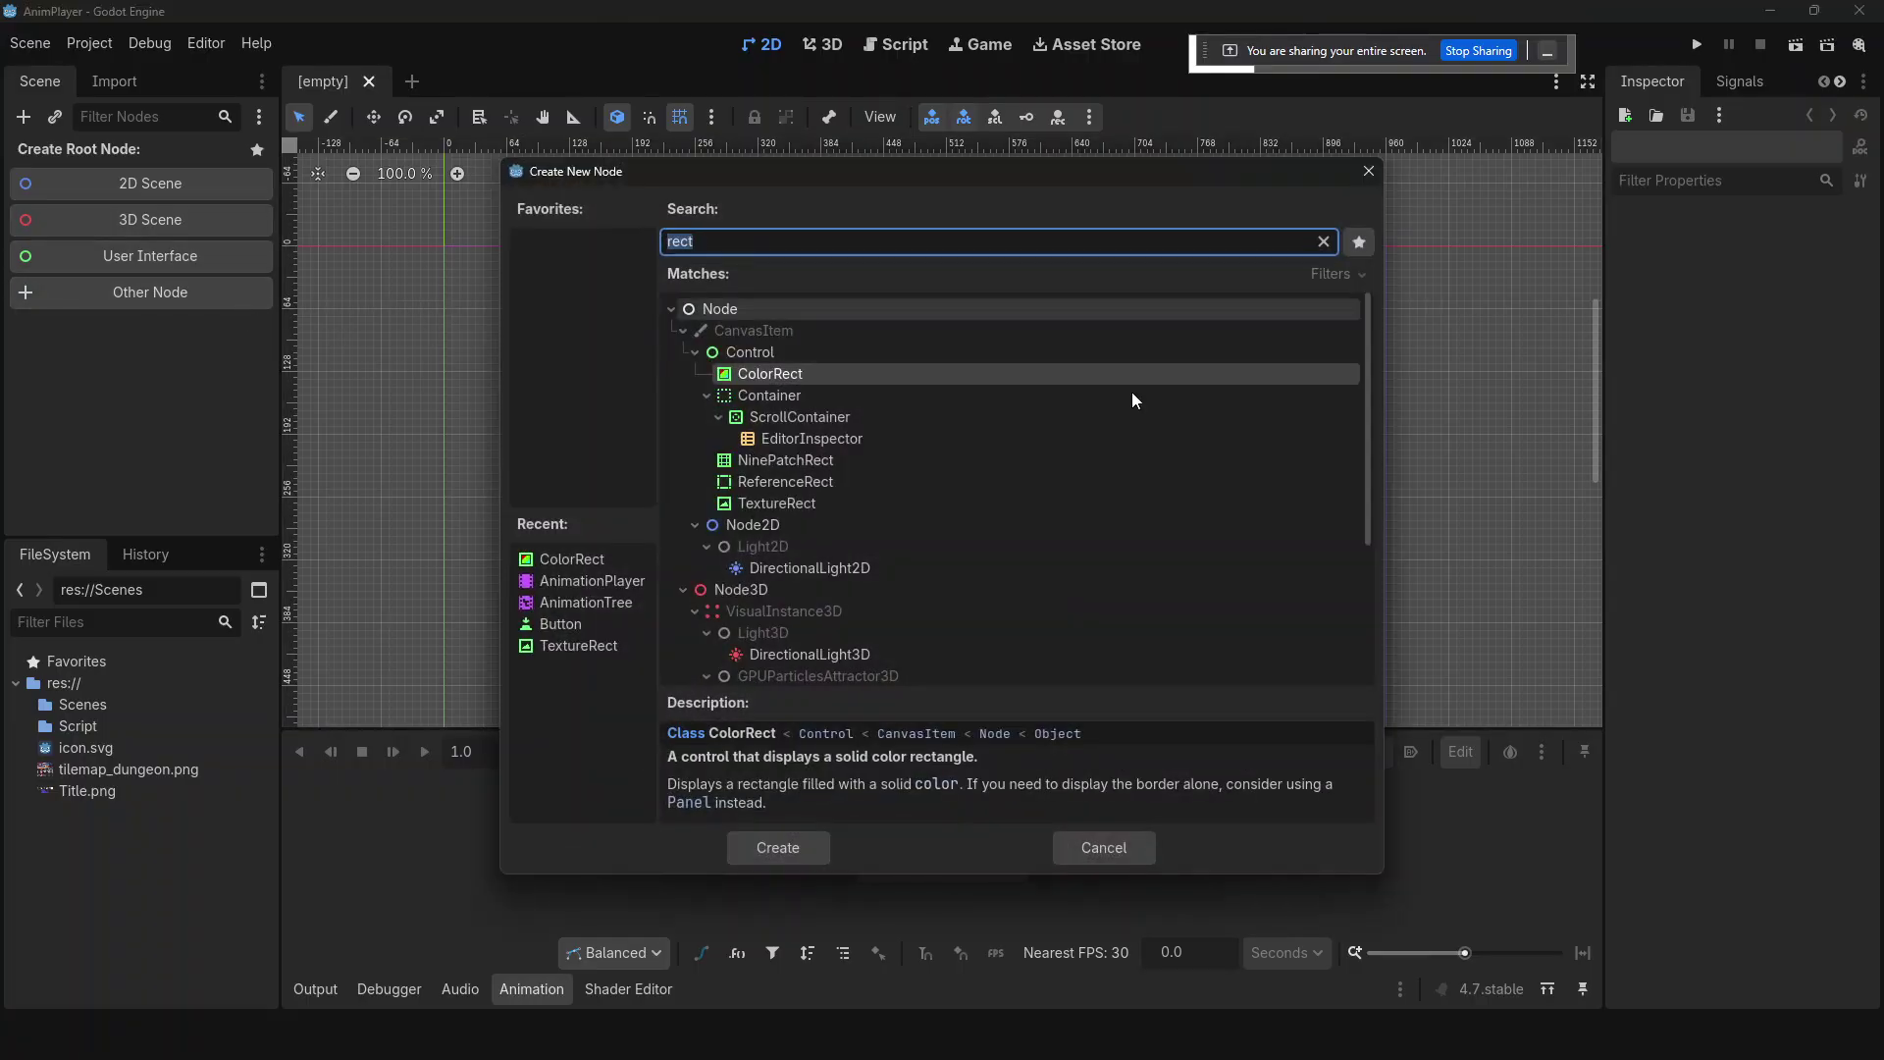
double_click(756, 355)
double_click(145, 161)
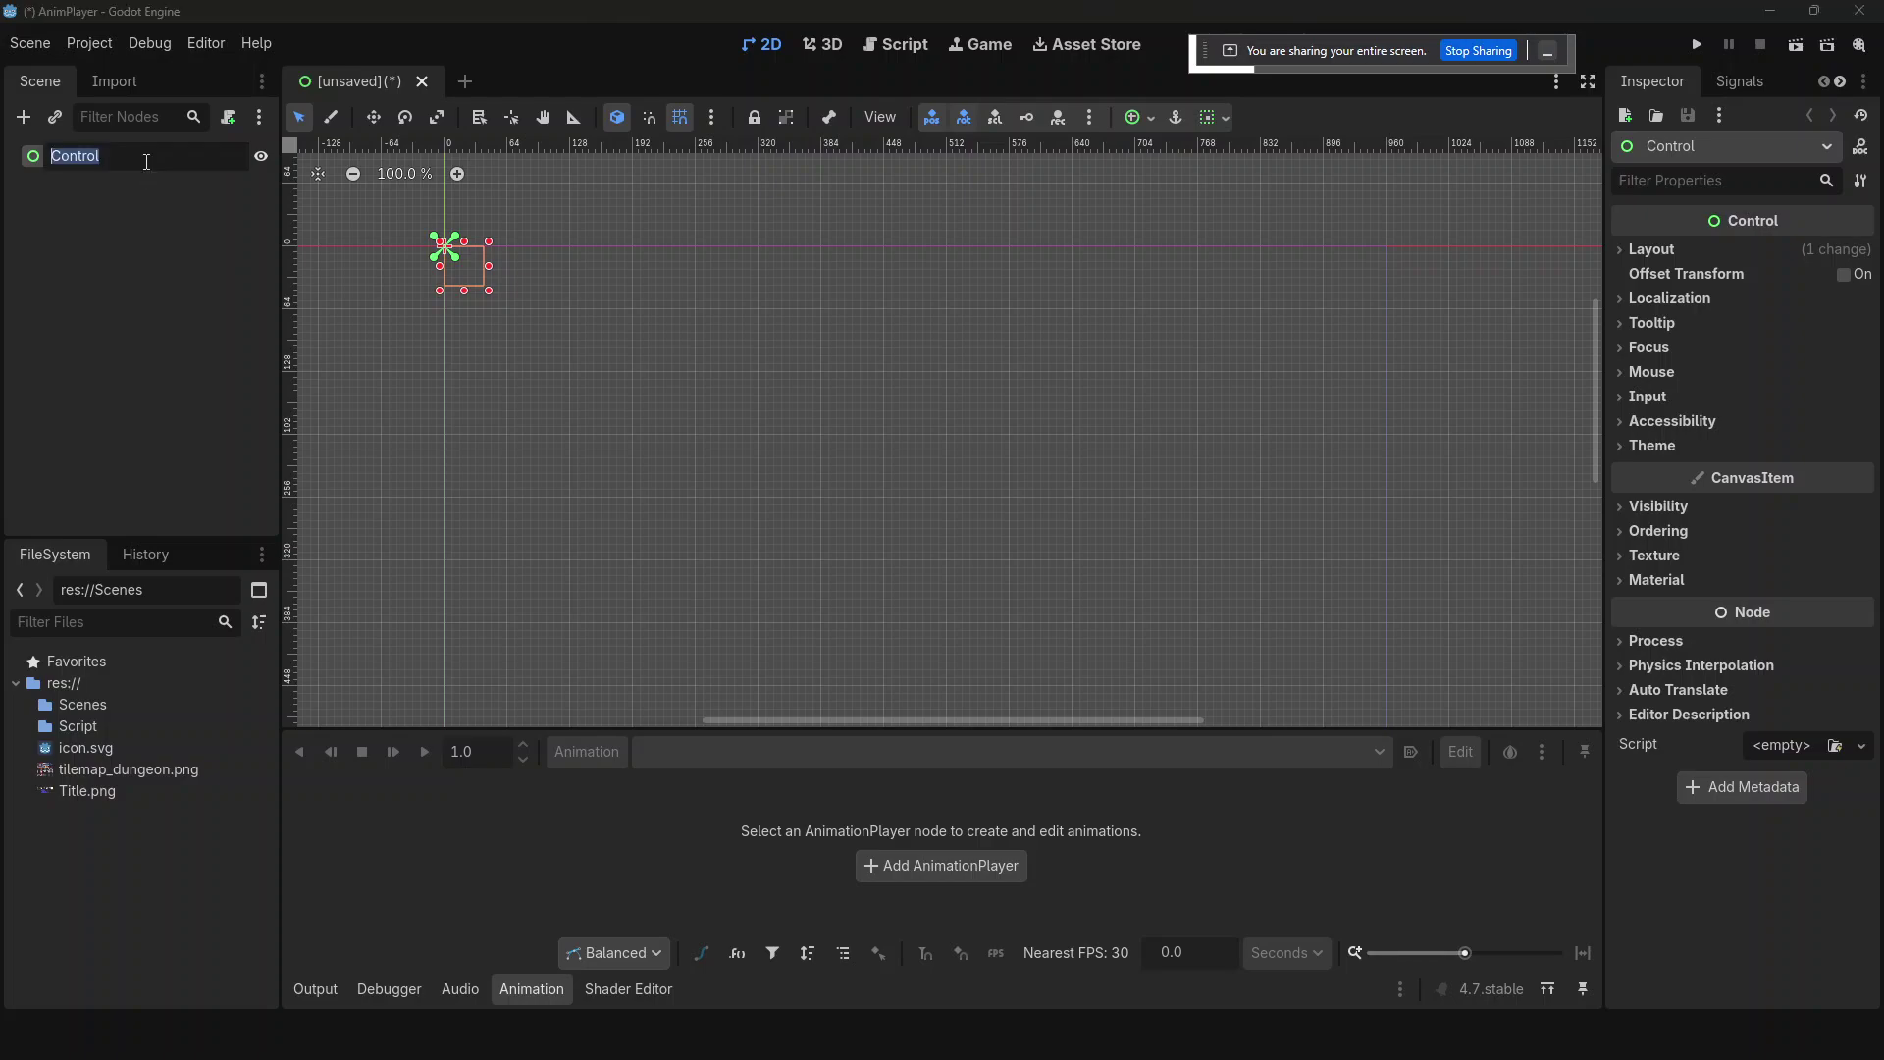
type("Main Menu")
key("Return")
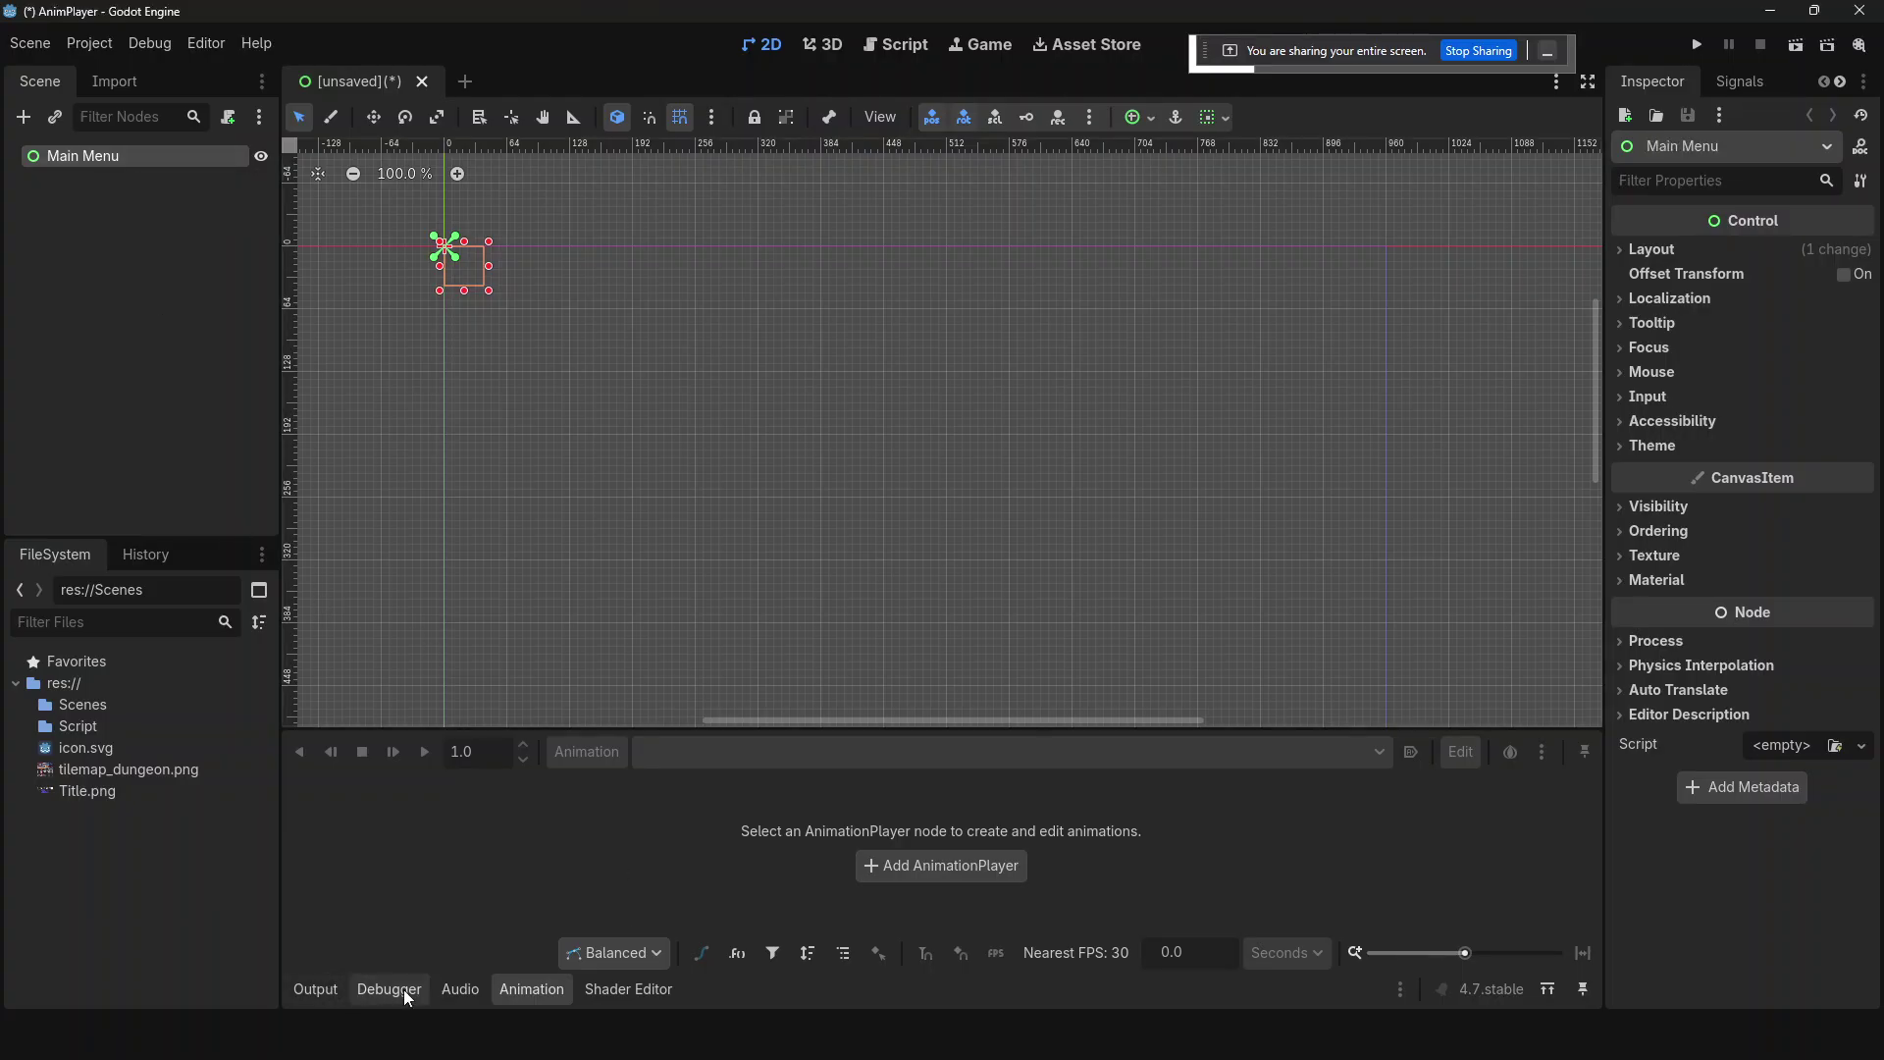
- Add an AnimationPlayer to the Main Menu scene and select the Main Menu root node
left_click(561, 991)
left_click(550, 989)
left_click(940, 866)
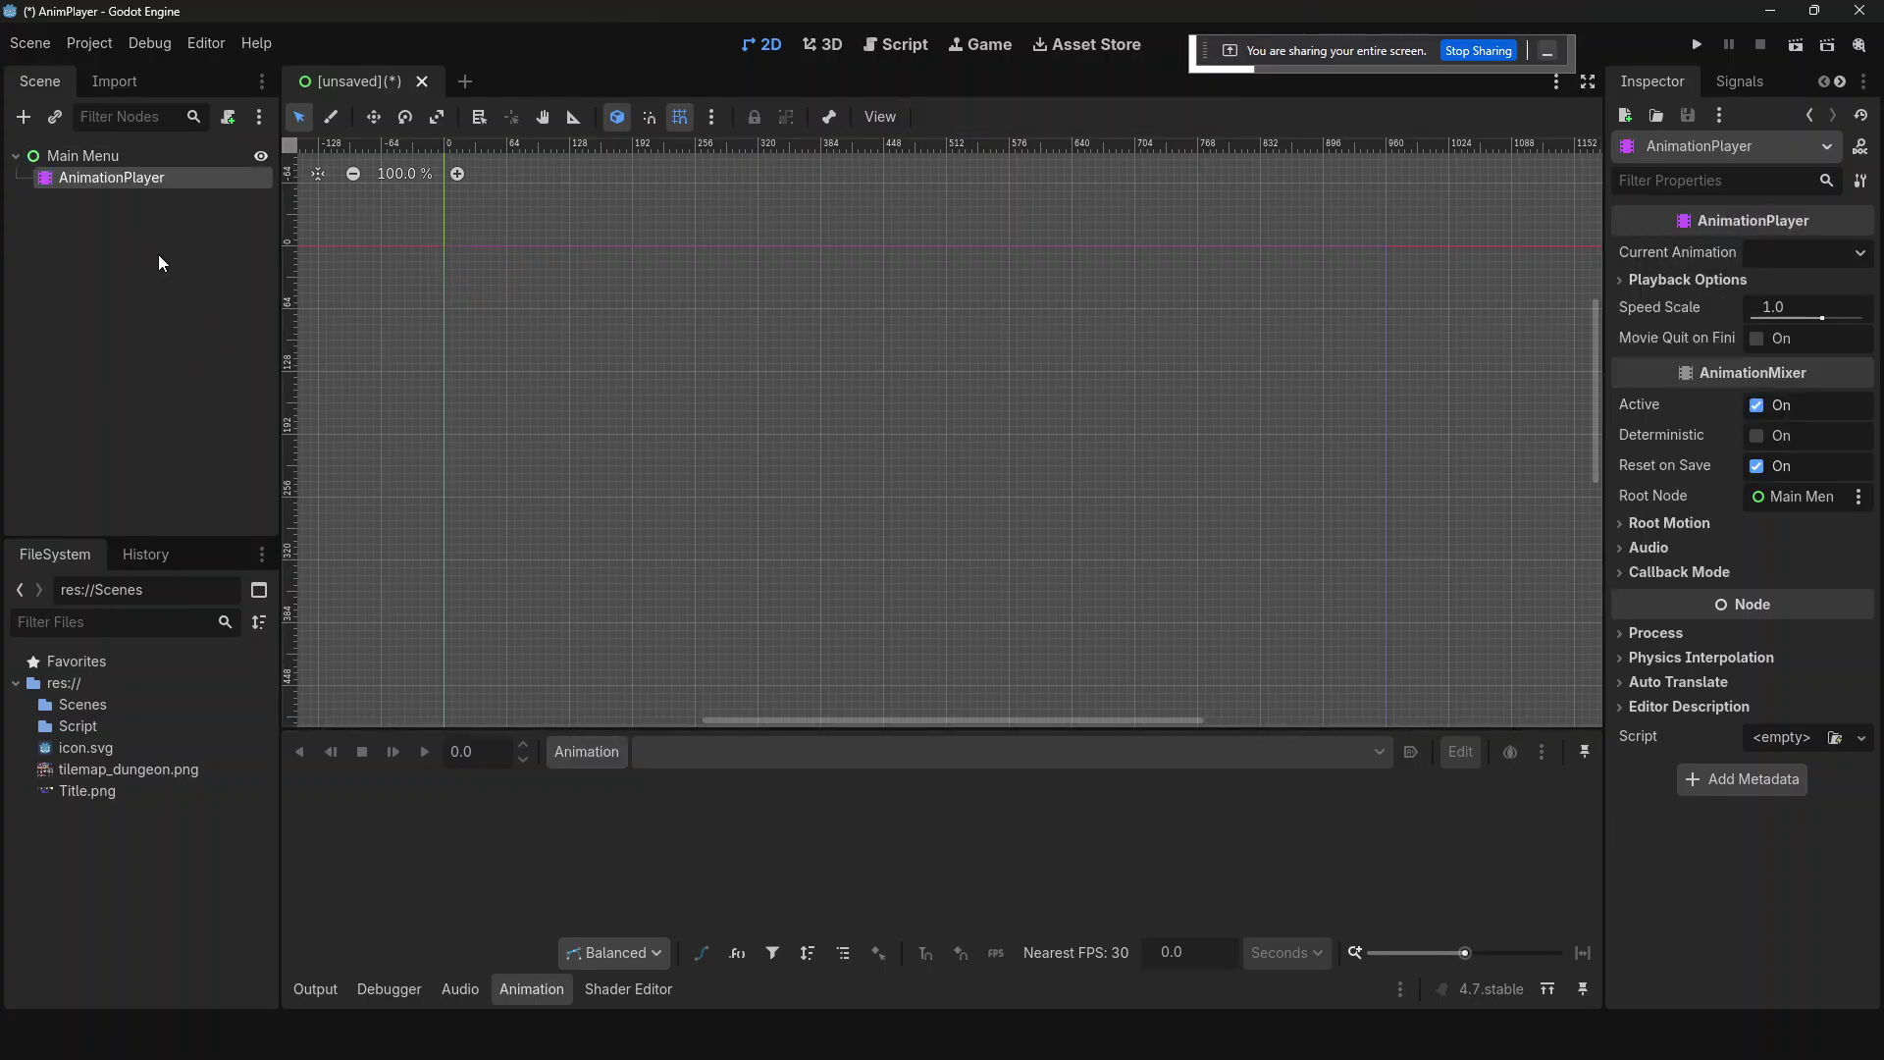
left_click(132, 157)
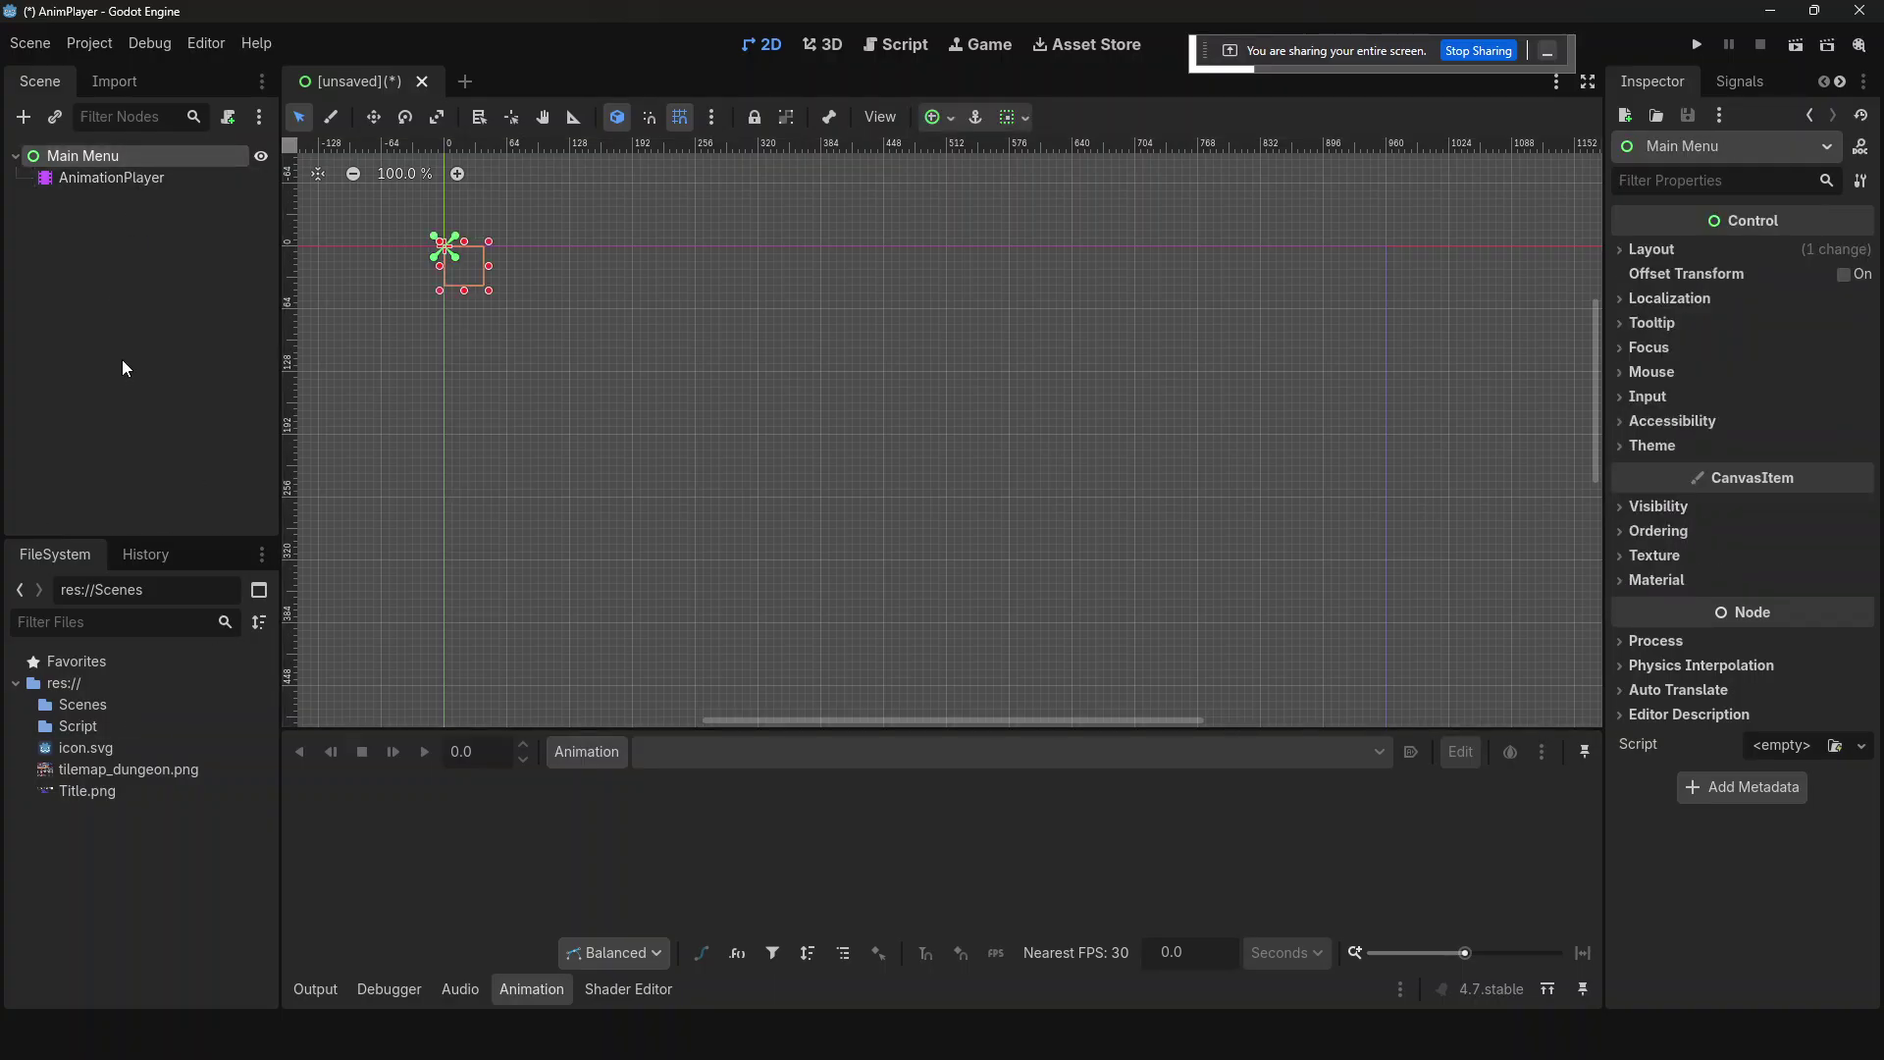
- Start a new scene with a CharacterBody2D as its root node
left_click(473, 84)
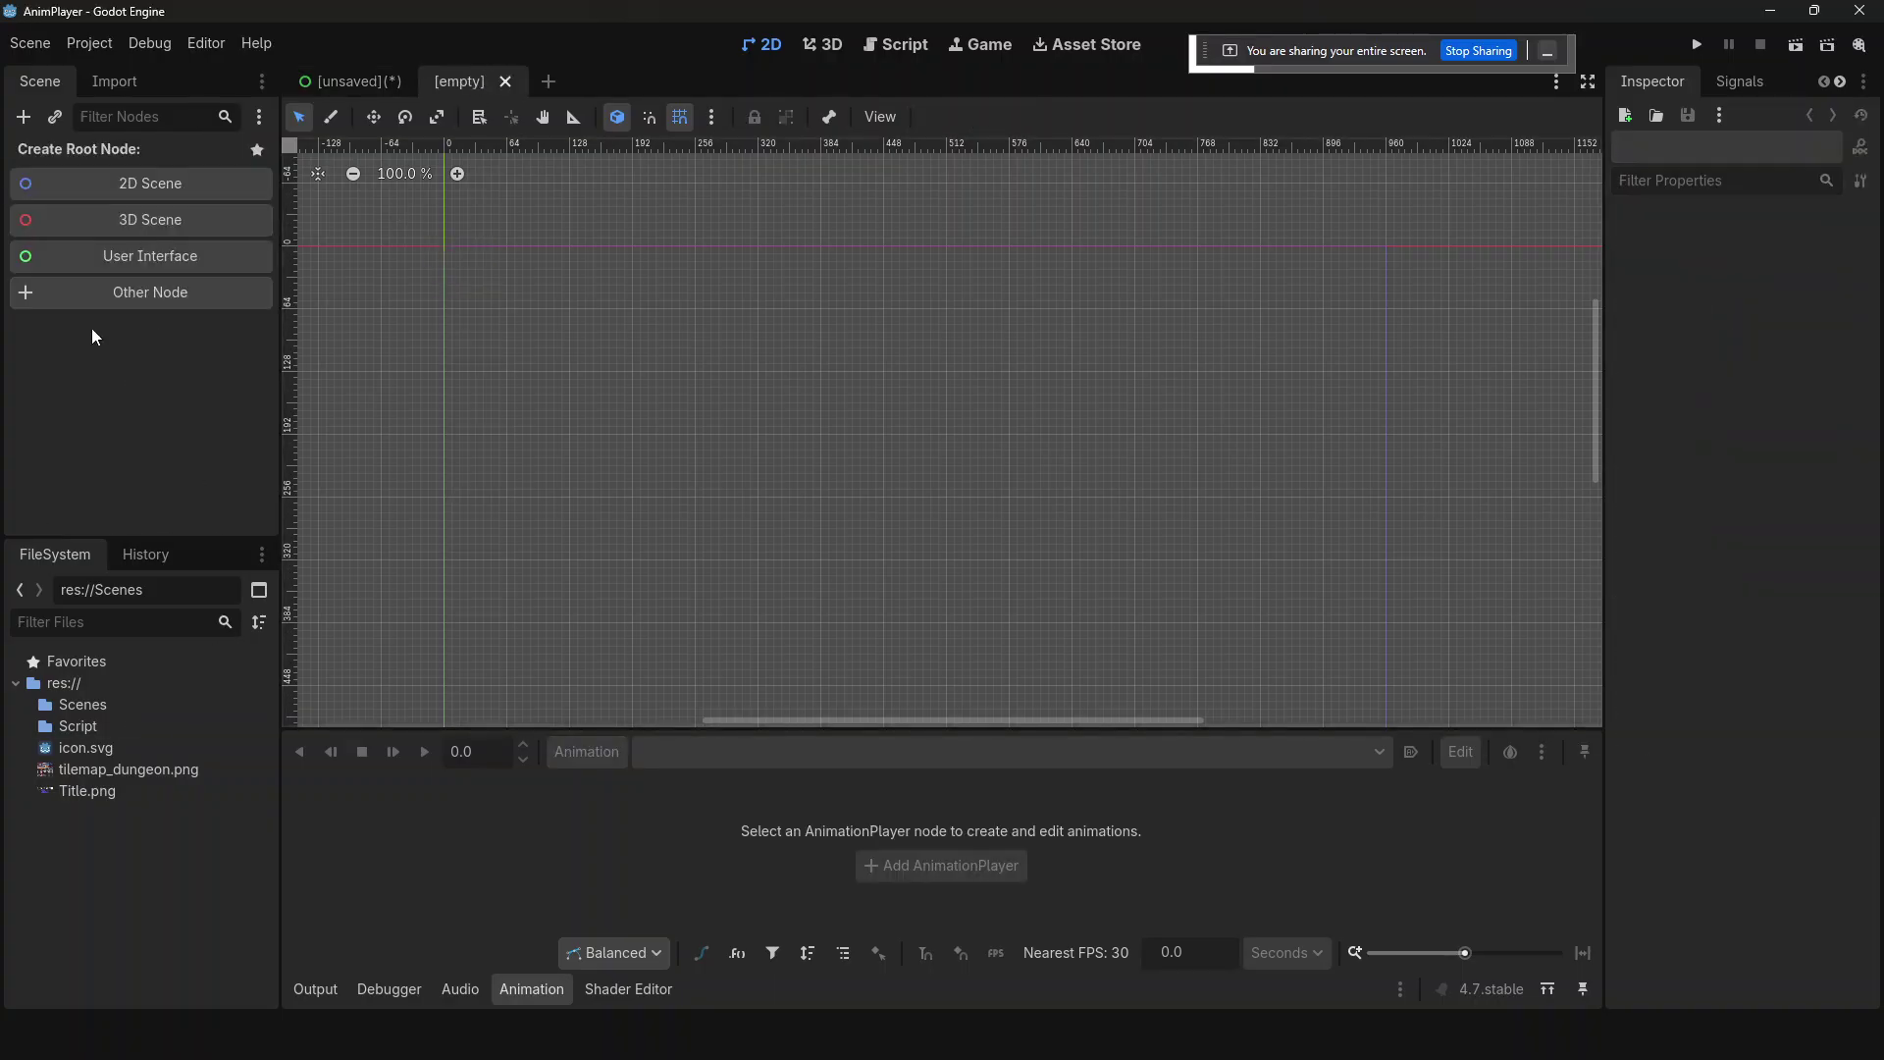
left_click(110, 287)
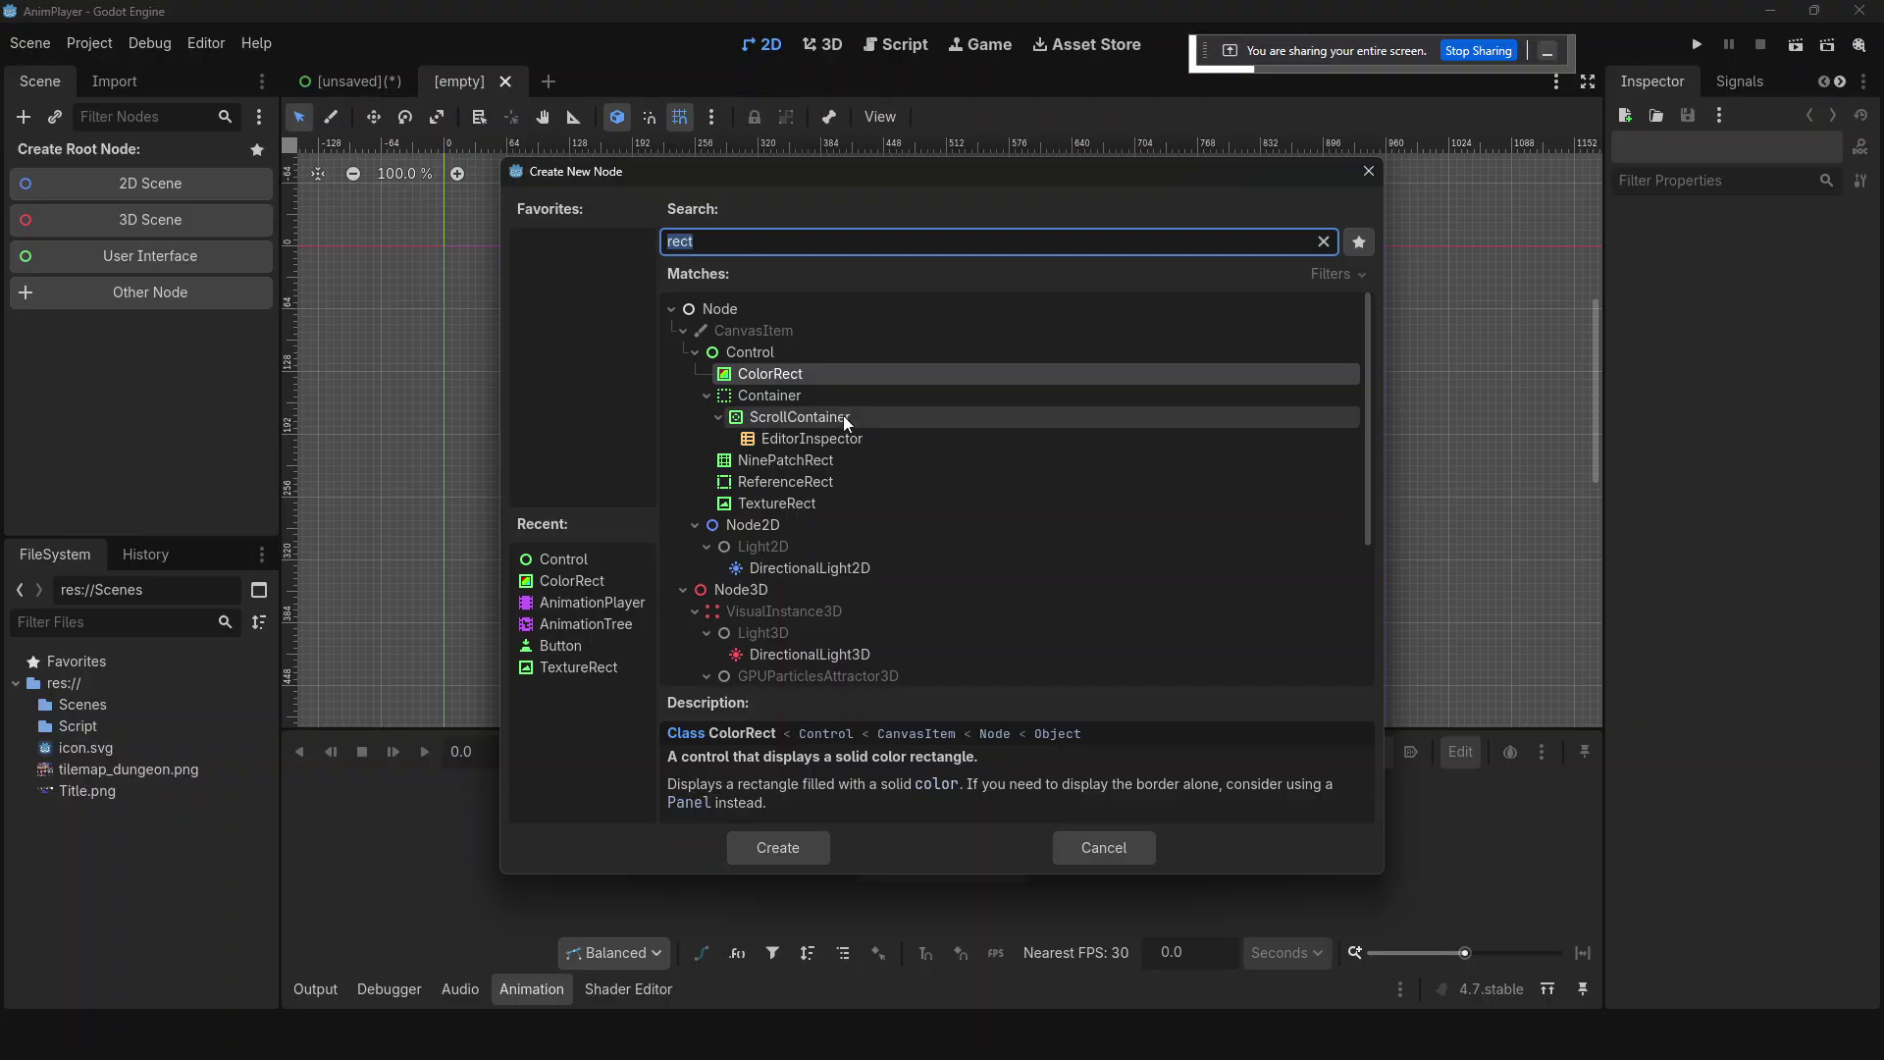
mouse_move(1366, 462)
left_mouse_down()
mouse_move(1368, 531)
mouse_move(1366, 427)
left_mouse_up()
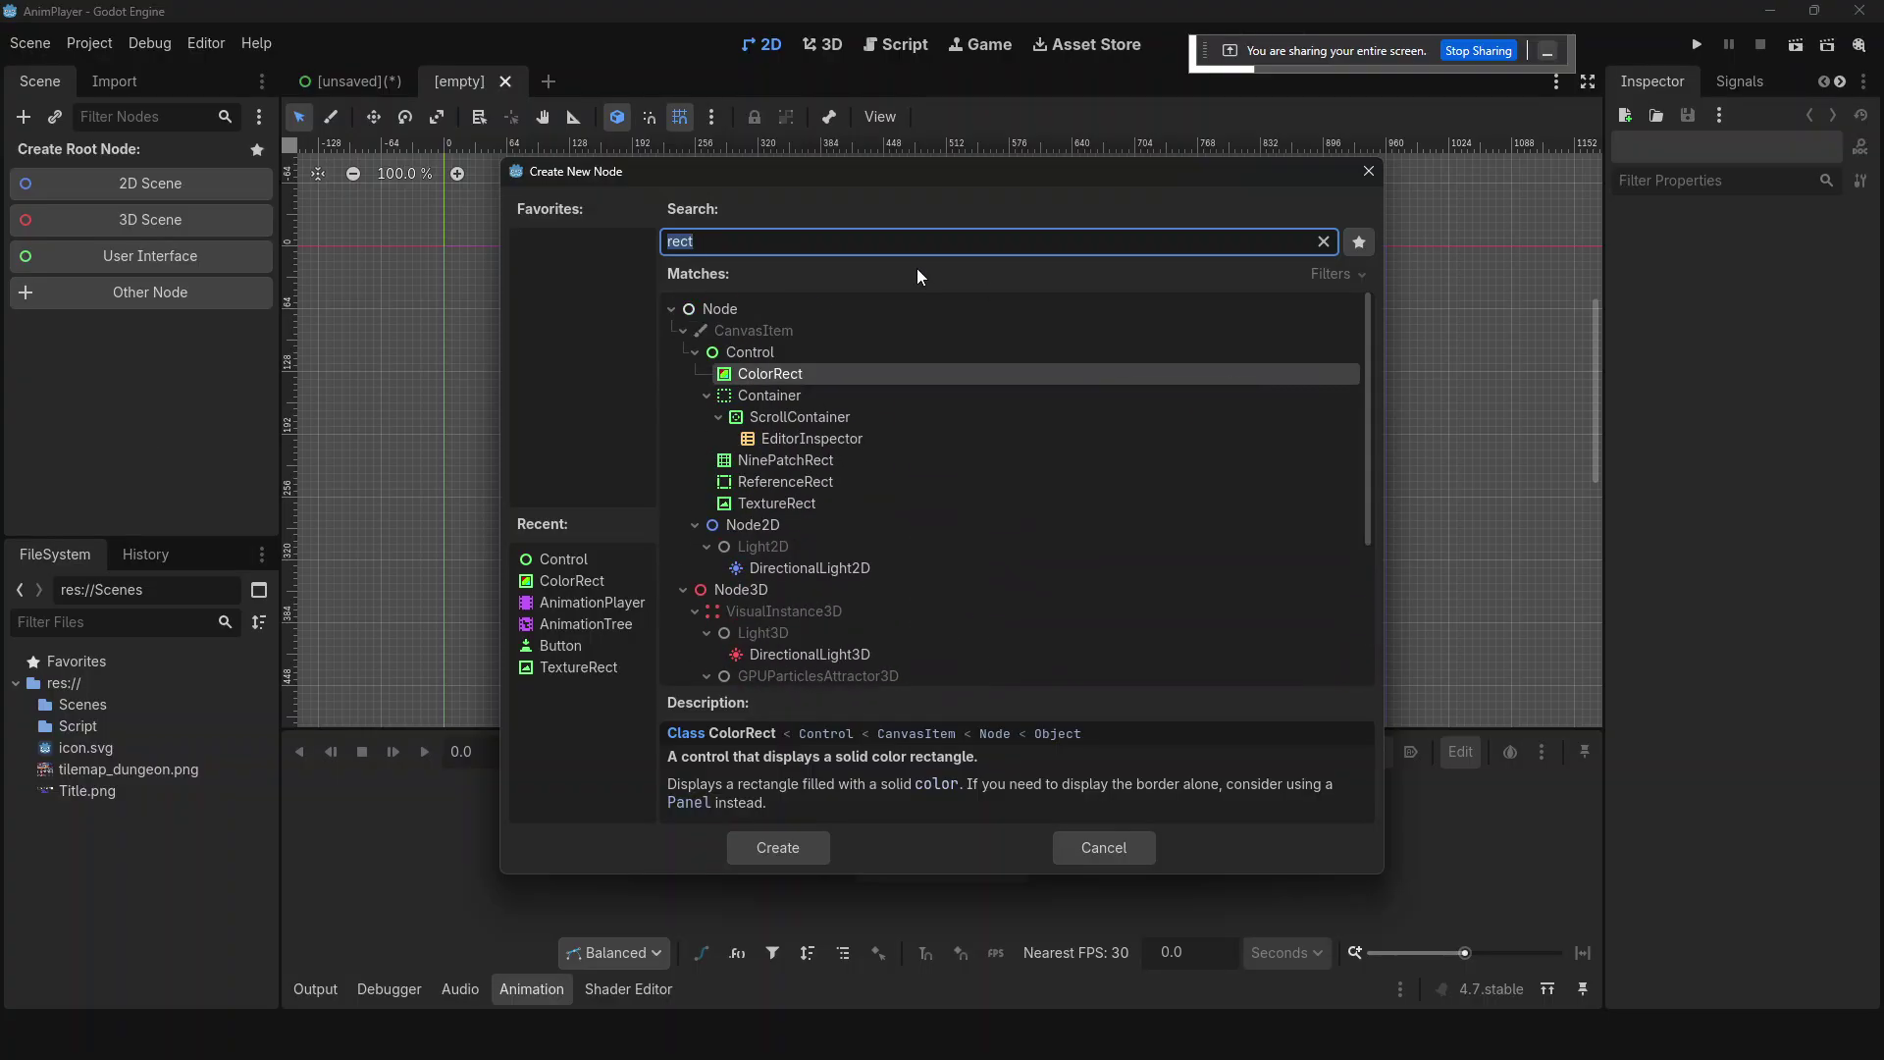
type("char'")
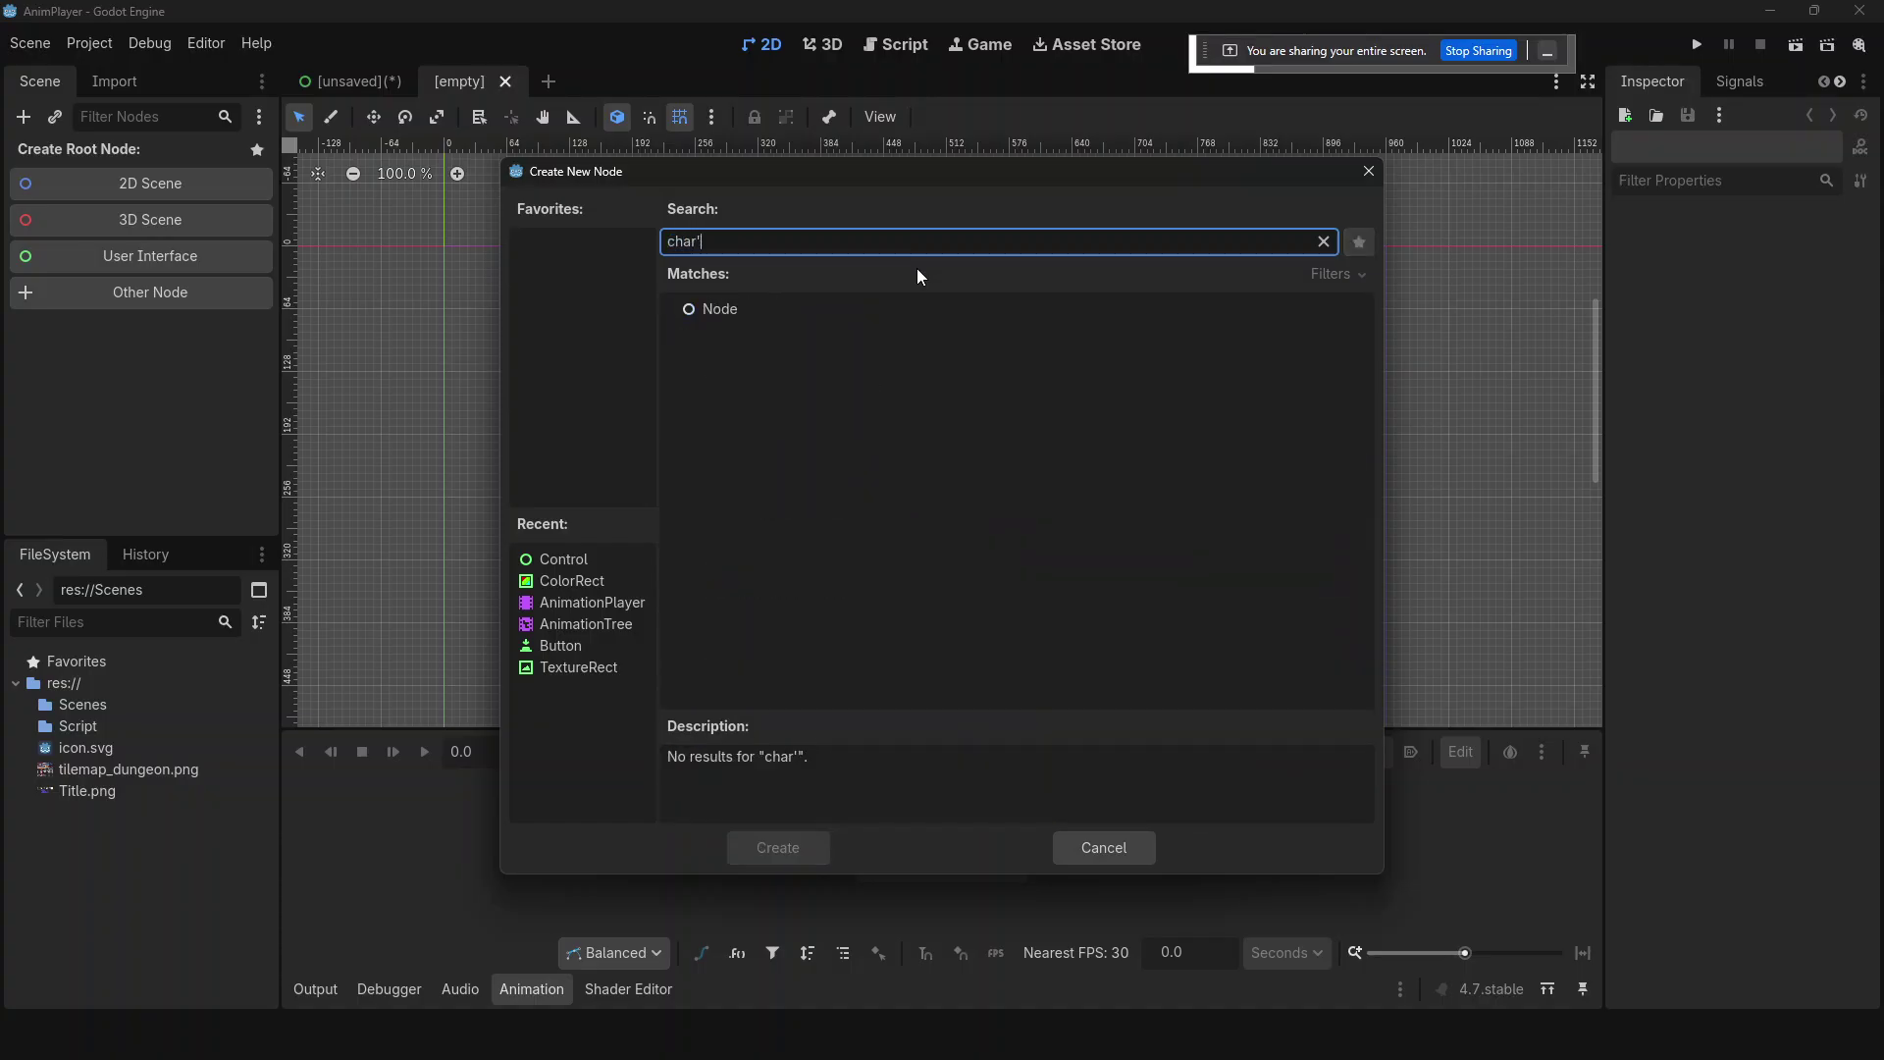
key("BackSpace")
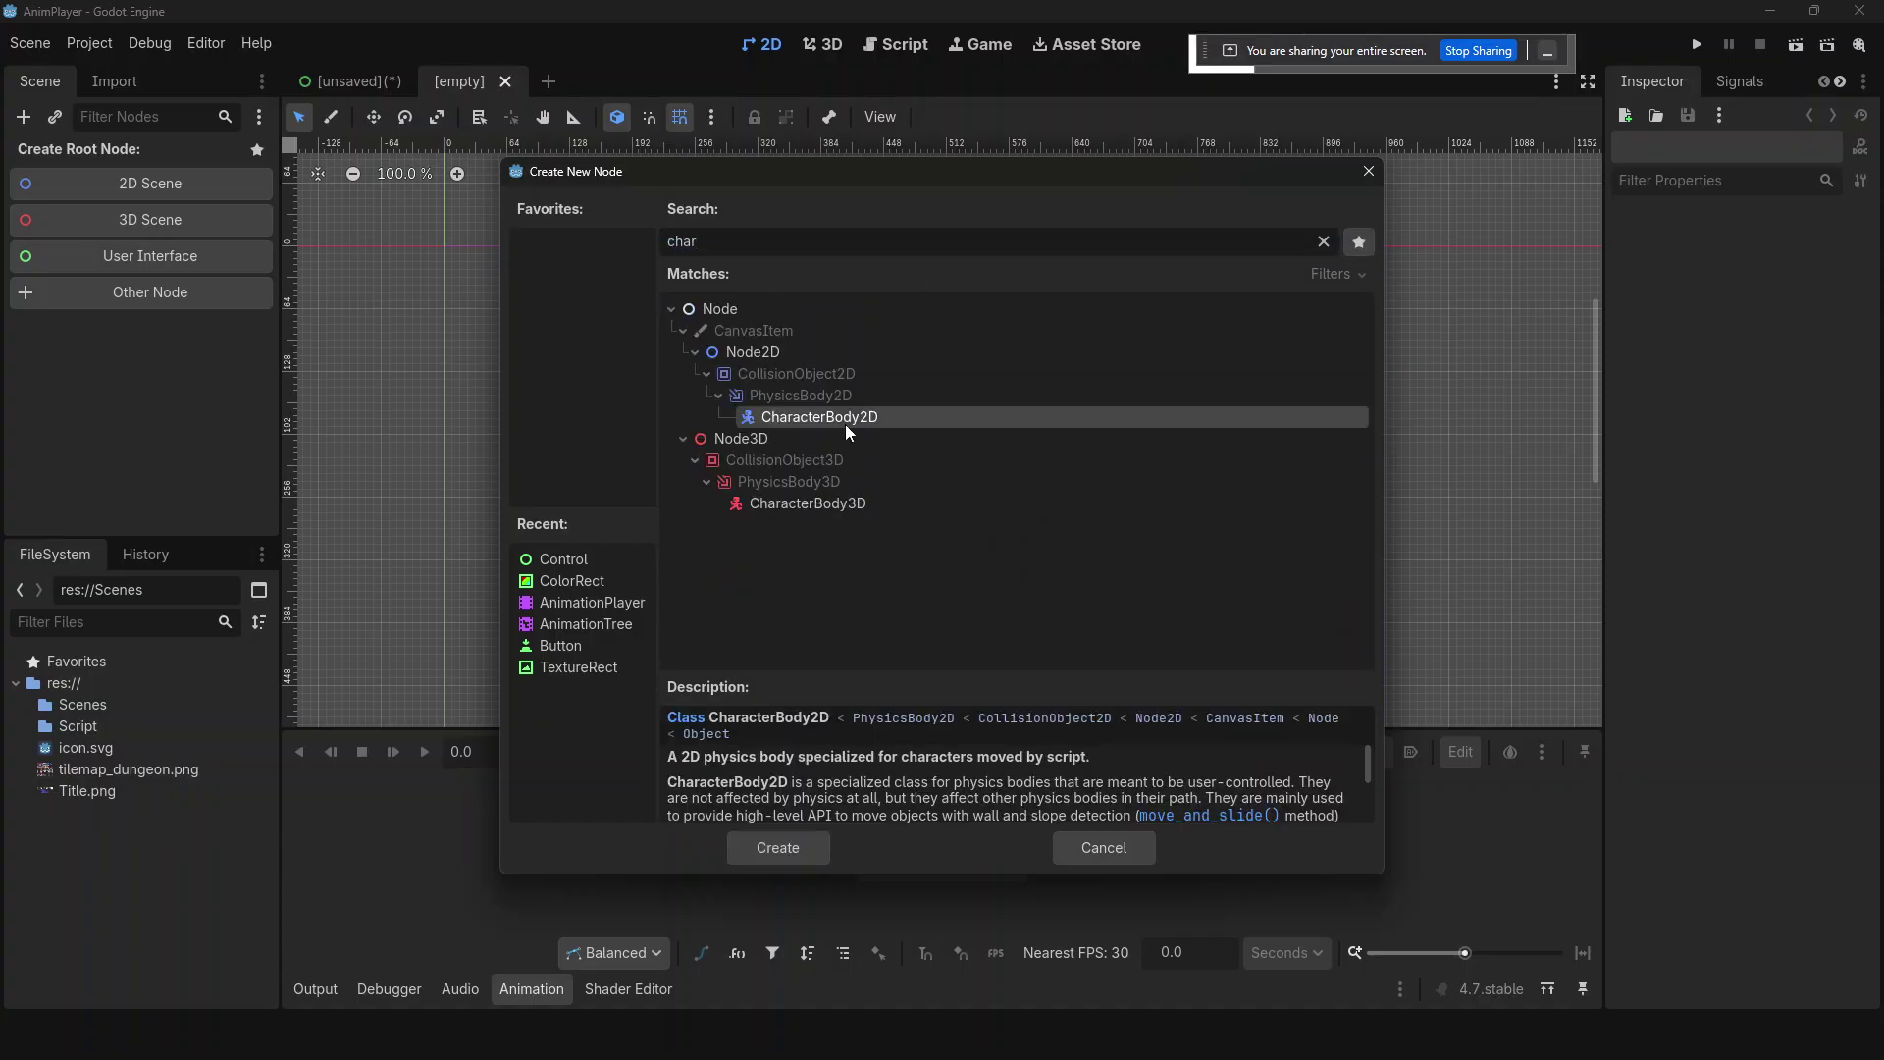
double_click(852, 428)
- Rename the root node Player and save the scene as player.tscn in the Scenes folder
left_click(116, 184)
left_click(109, 156)
left_click(109, 156)
type("Player")
key("Return")
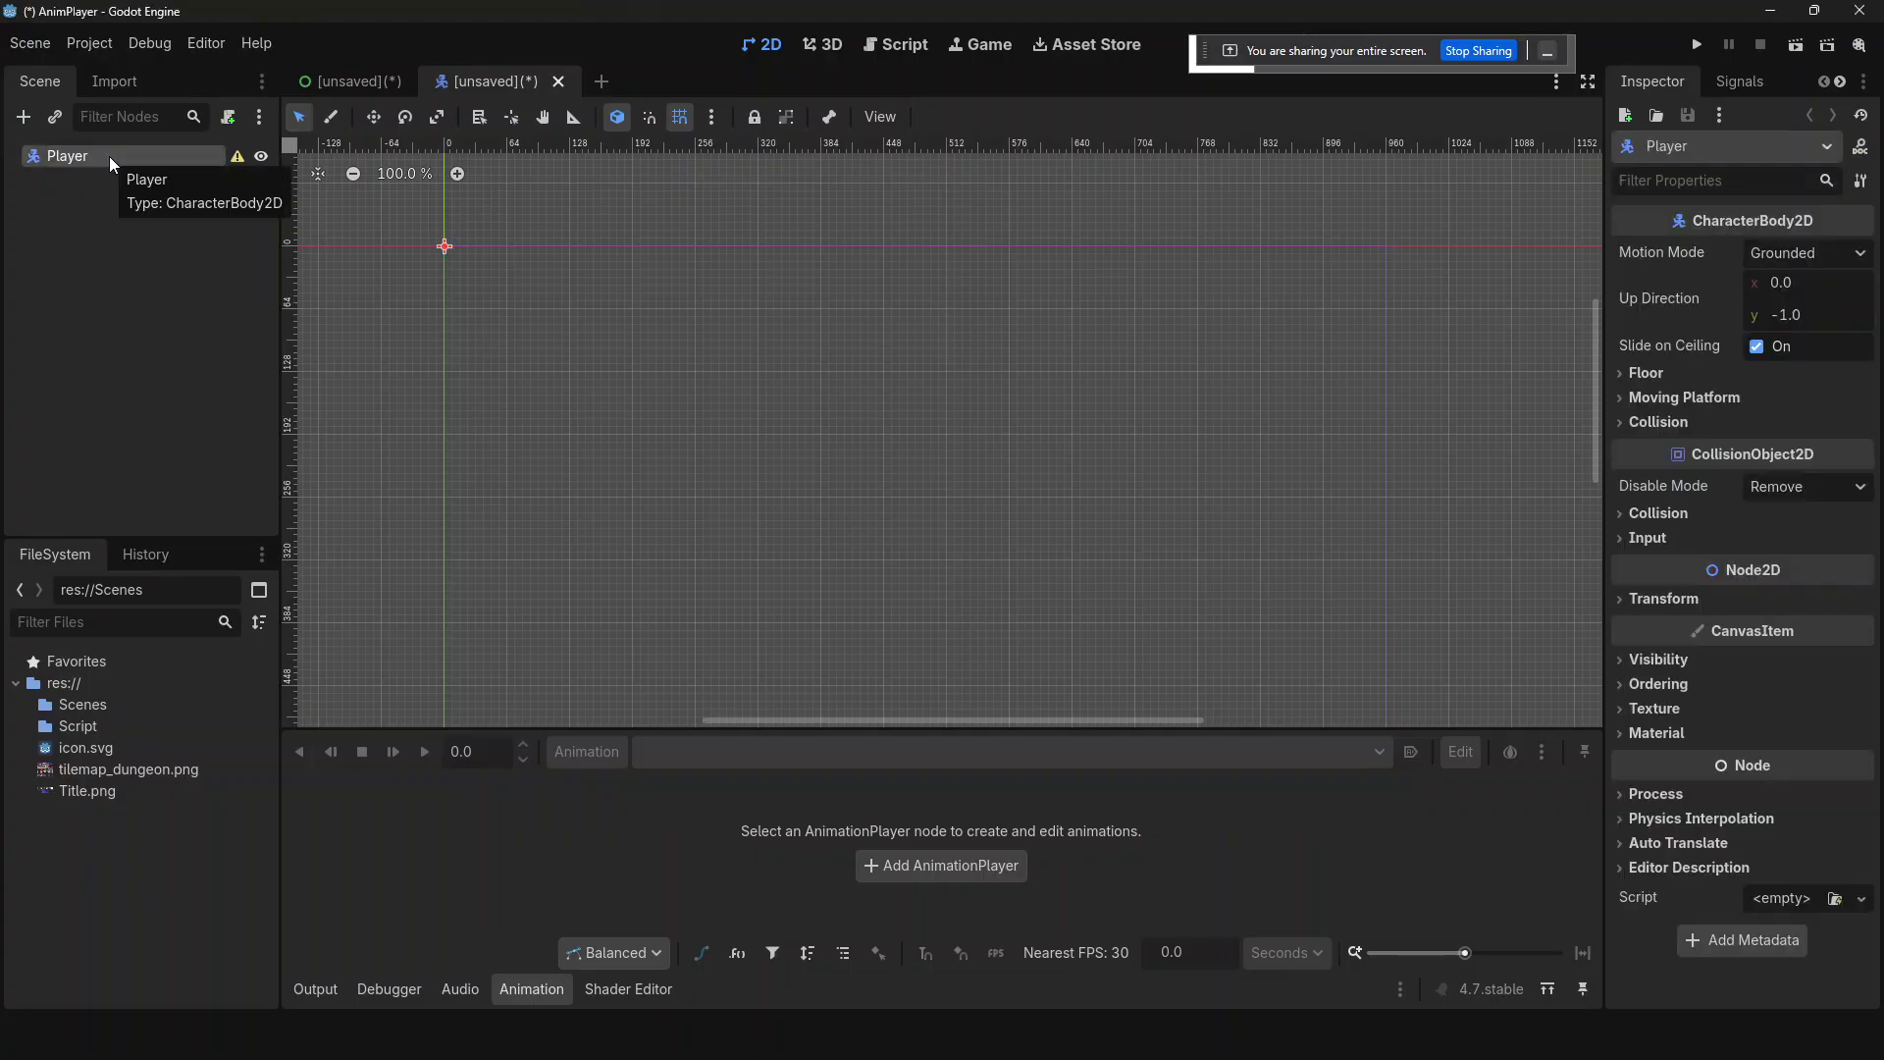
key("ctrl+s")
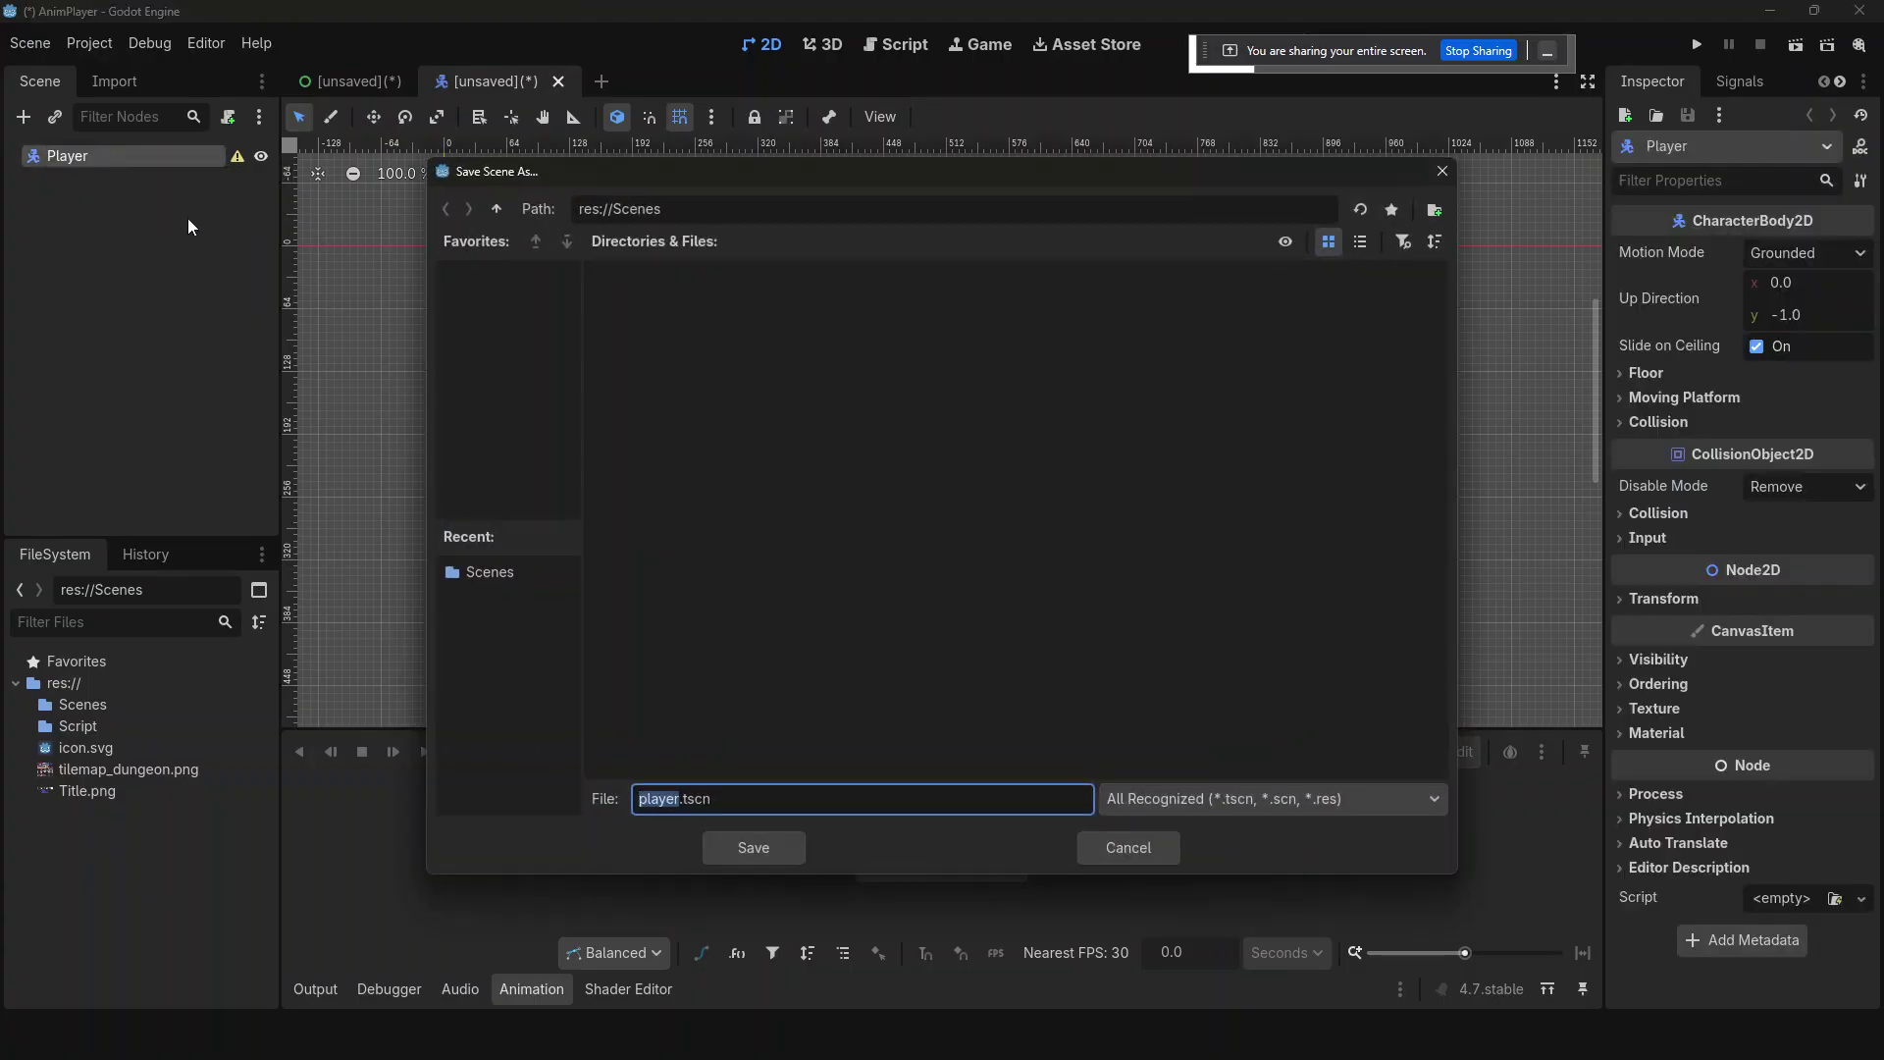
left_click(797, 856)
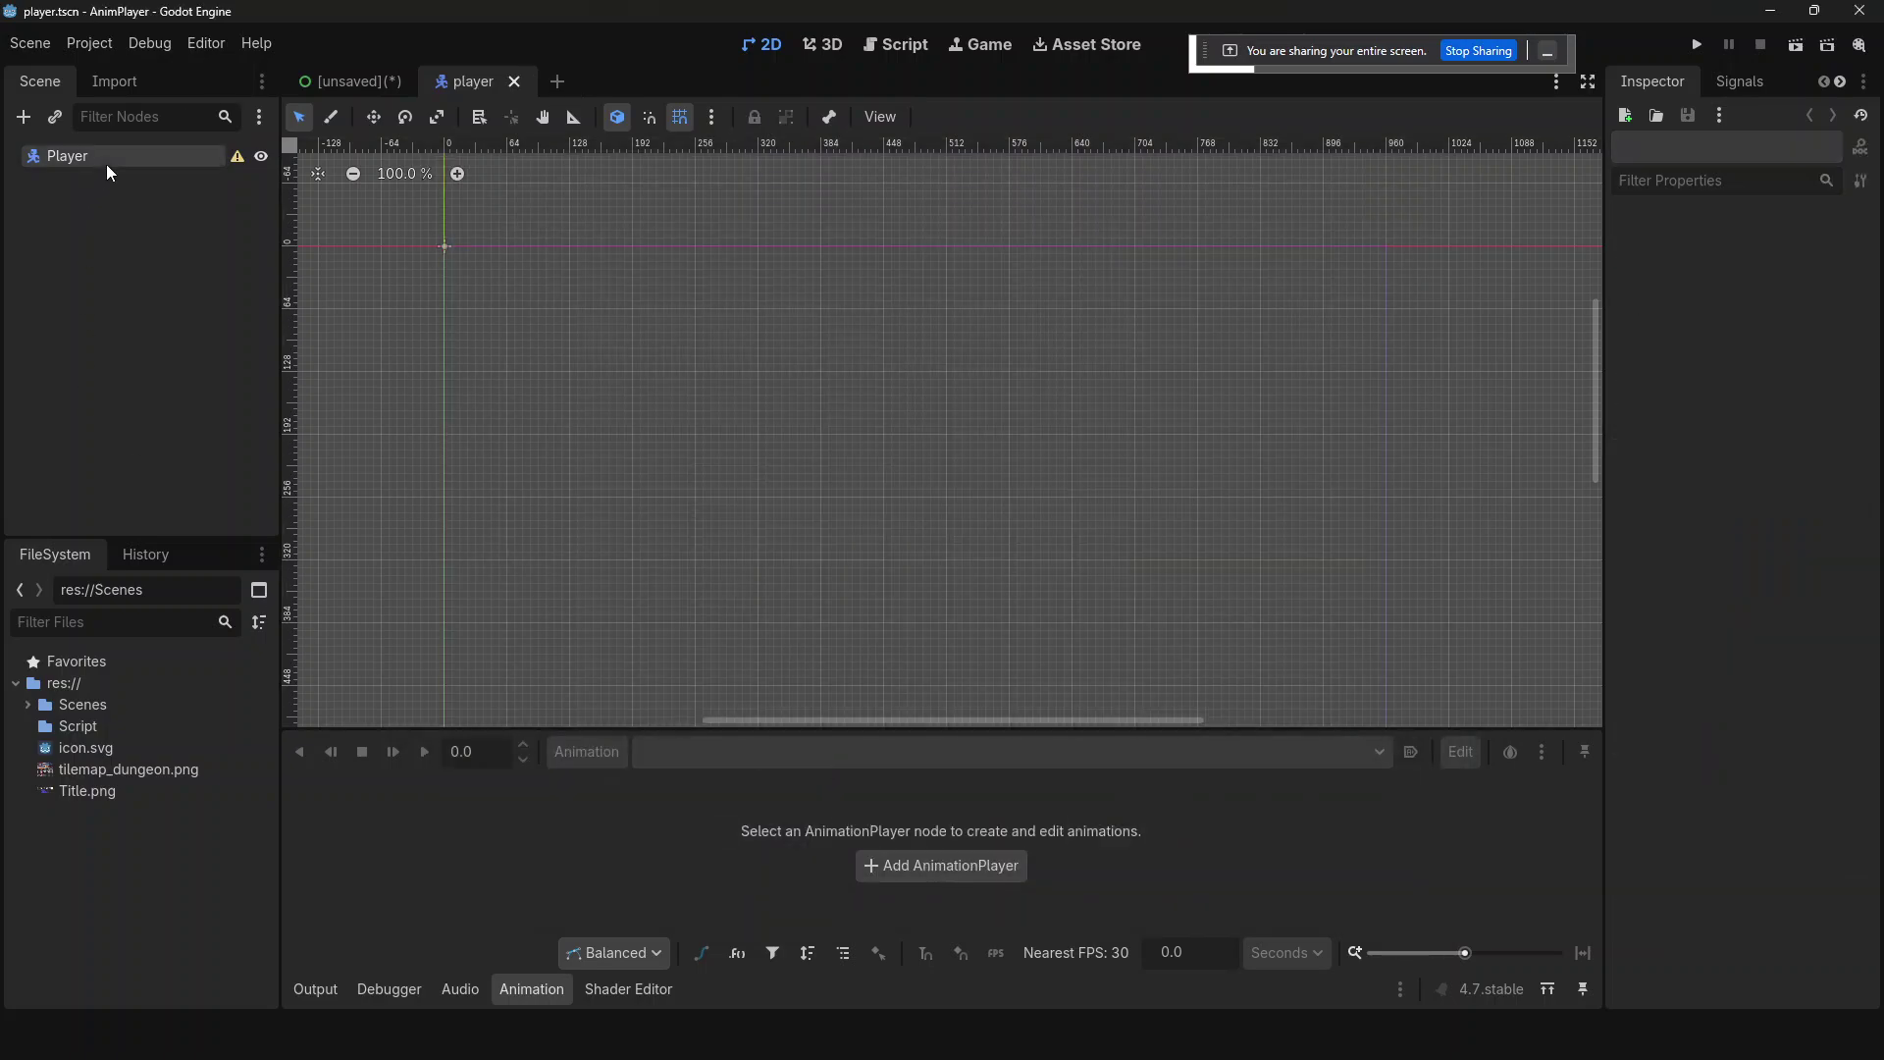
- Add an AnimatedSprite2D node as a child of Player
key("ctrl+a")
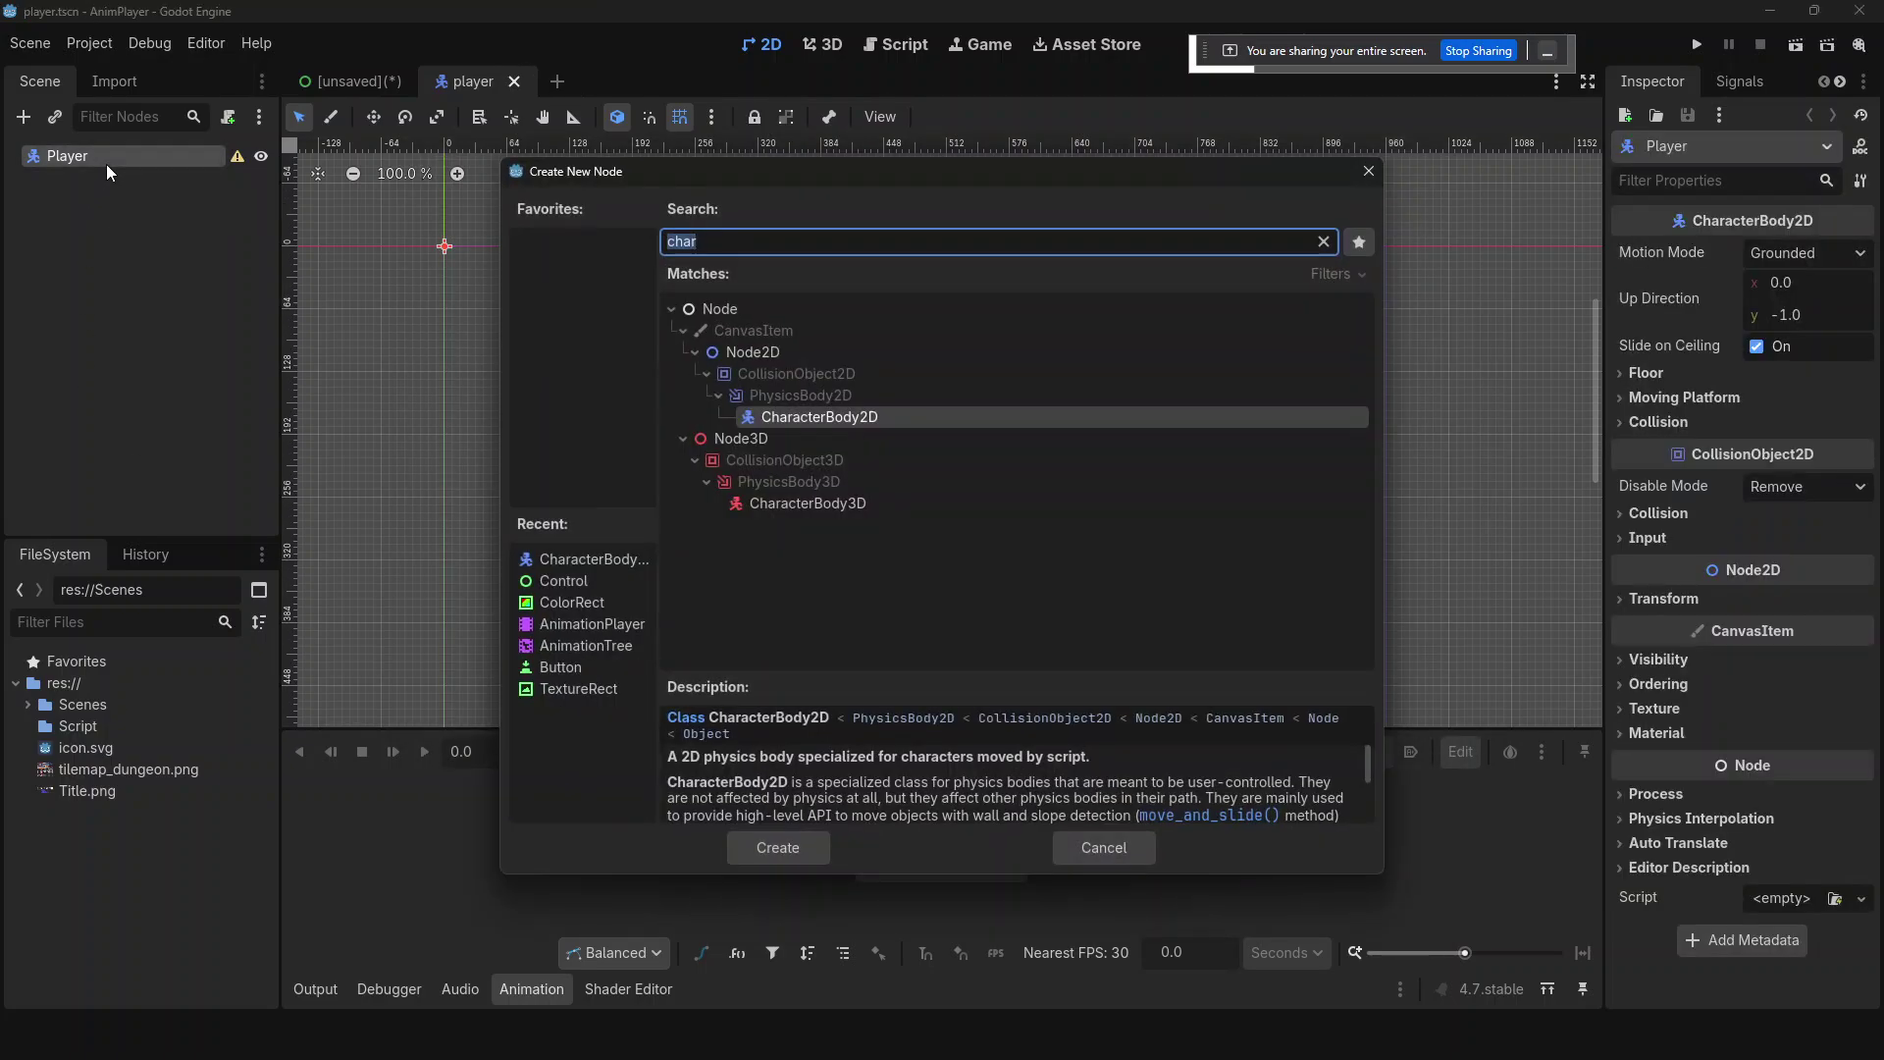
type("anij")
key("BackSpace")
type("mateds")
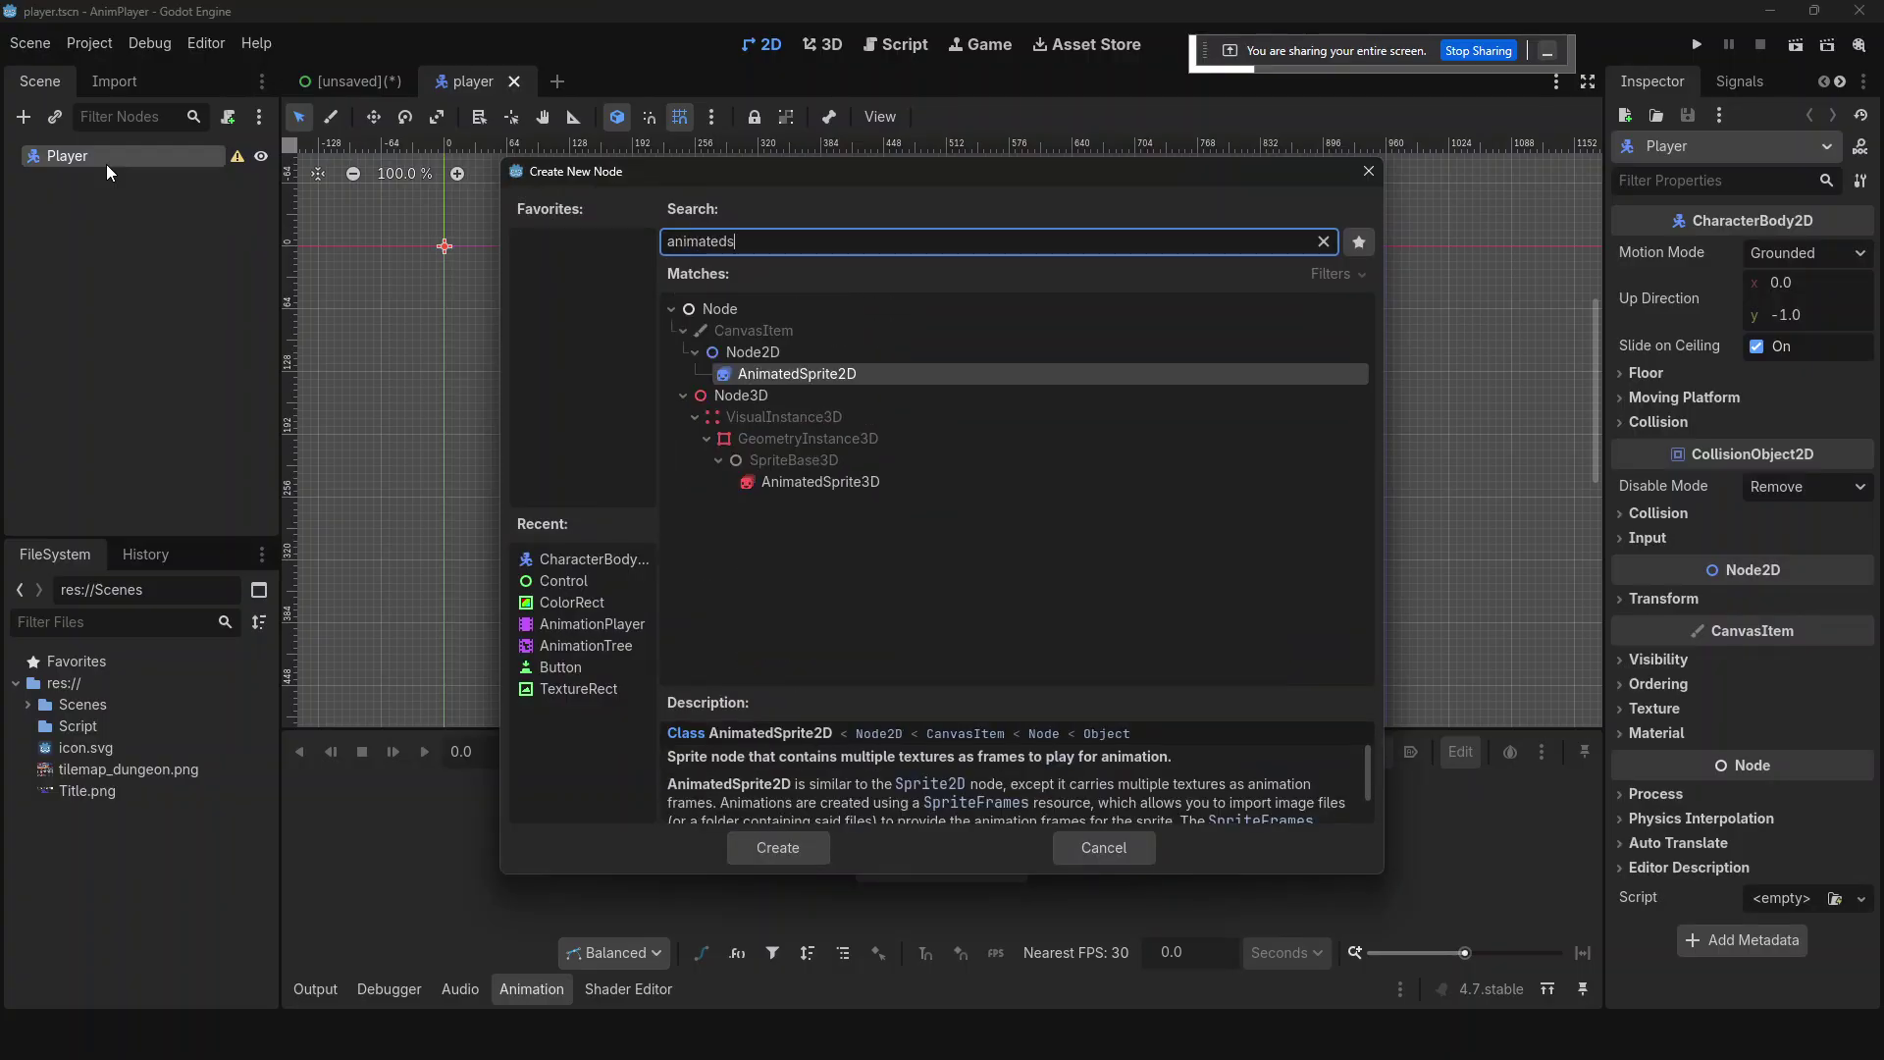
double_click(881, 379)
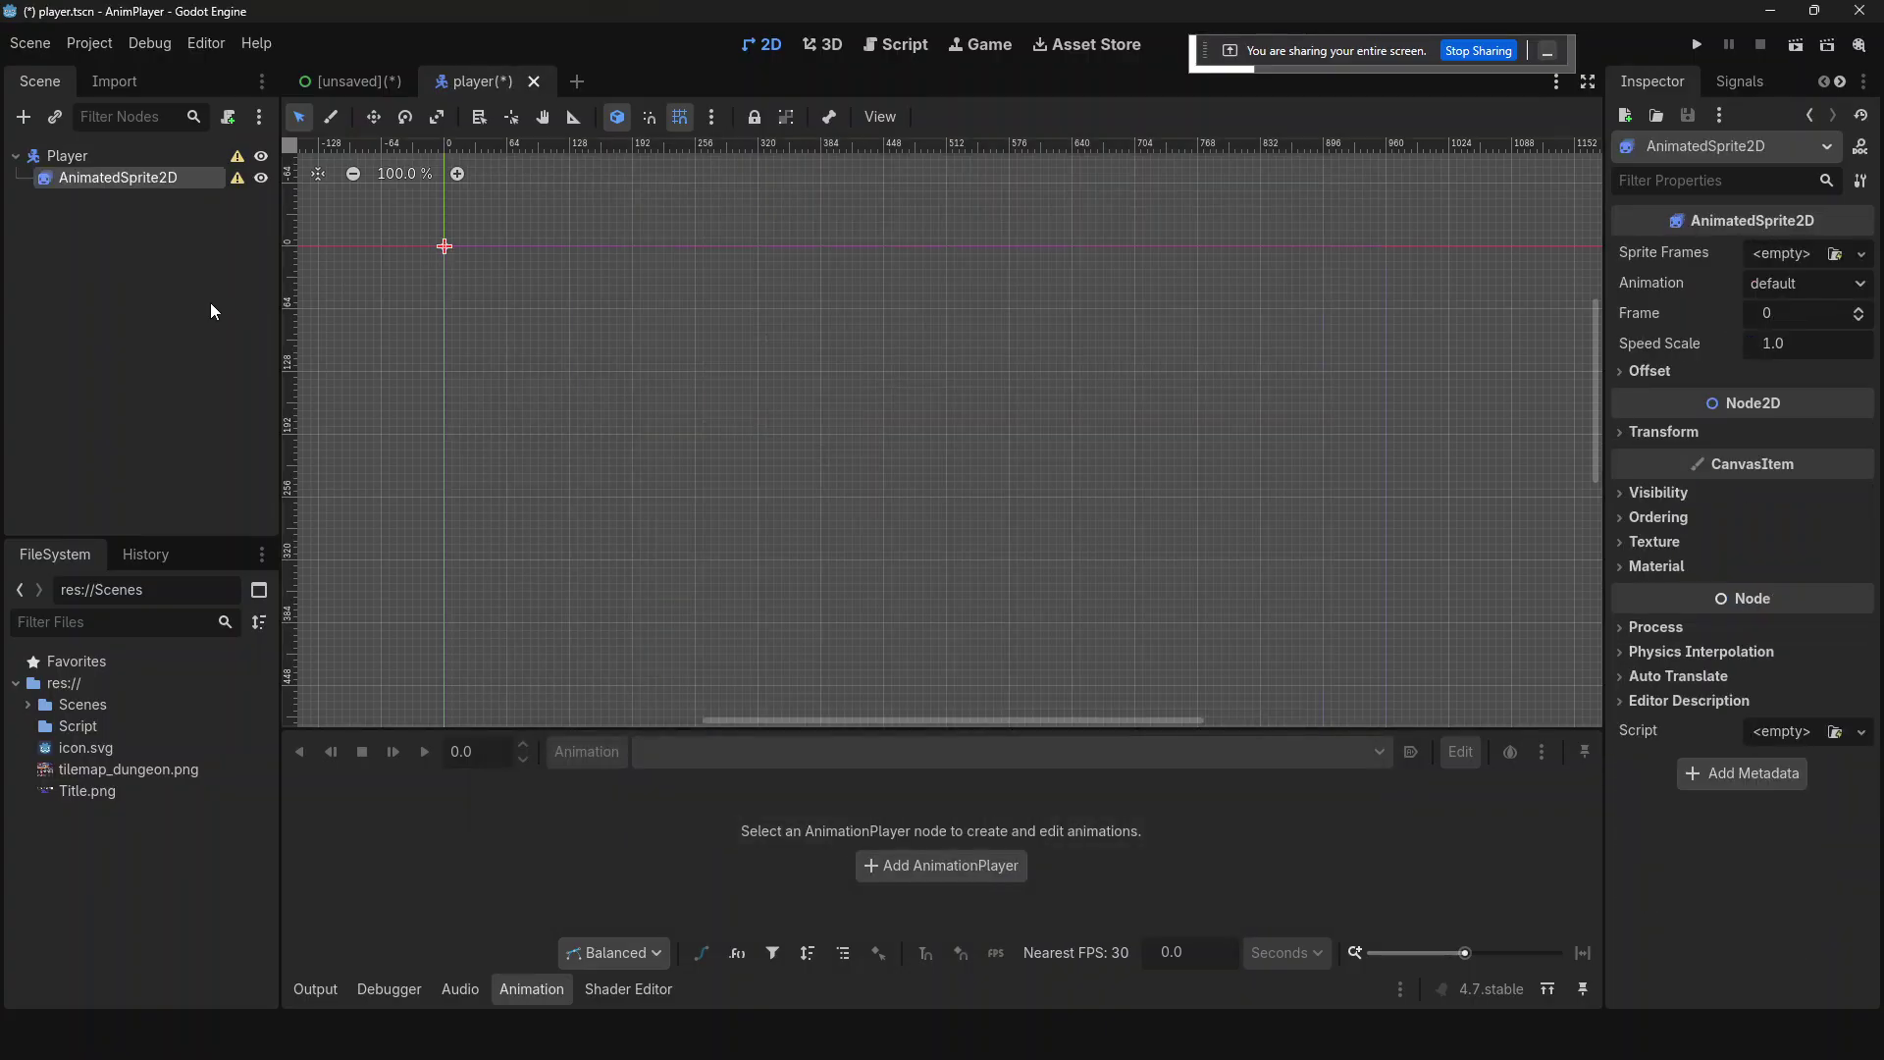
- Create a new SpriteFrames resource for the AnimatedSprite2D and open it for editing
left_click(1833, 255)
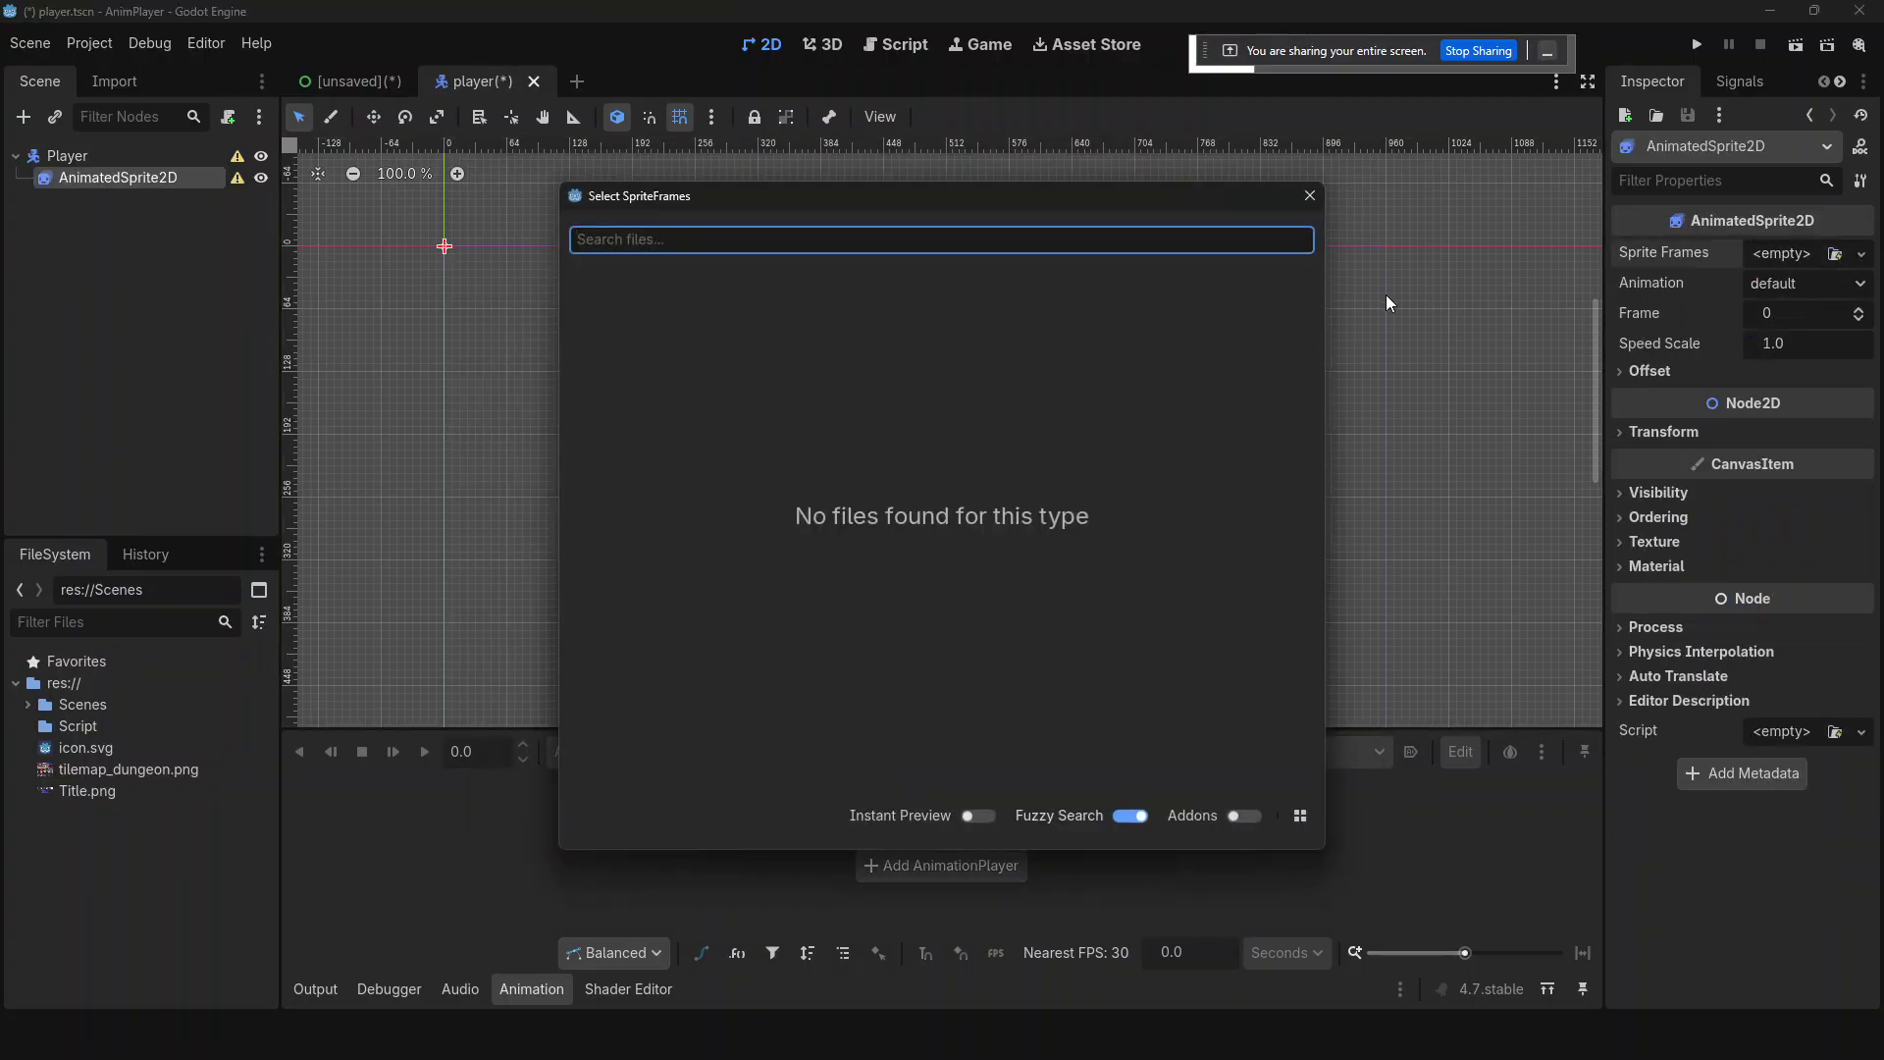
left_click(1310, 195)
left_click(1790, 261)
left_click(1784, 310)
left_click(1796, 257)
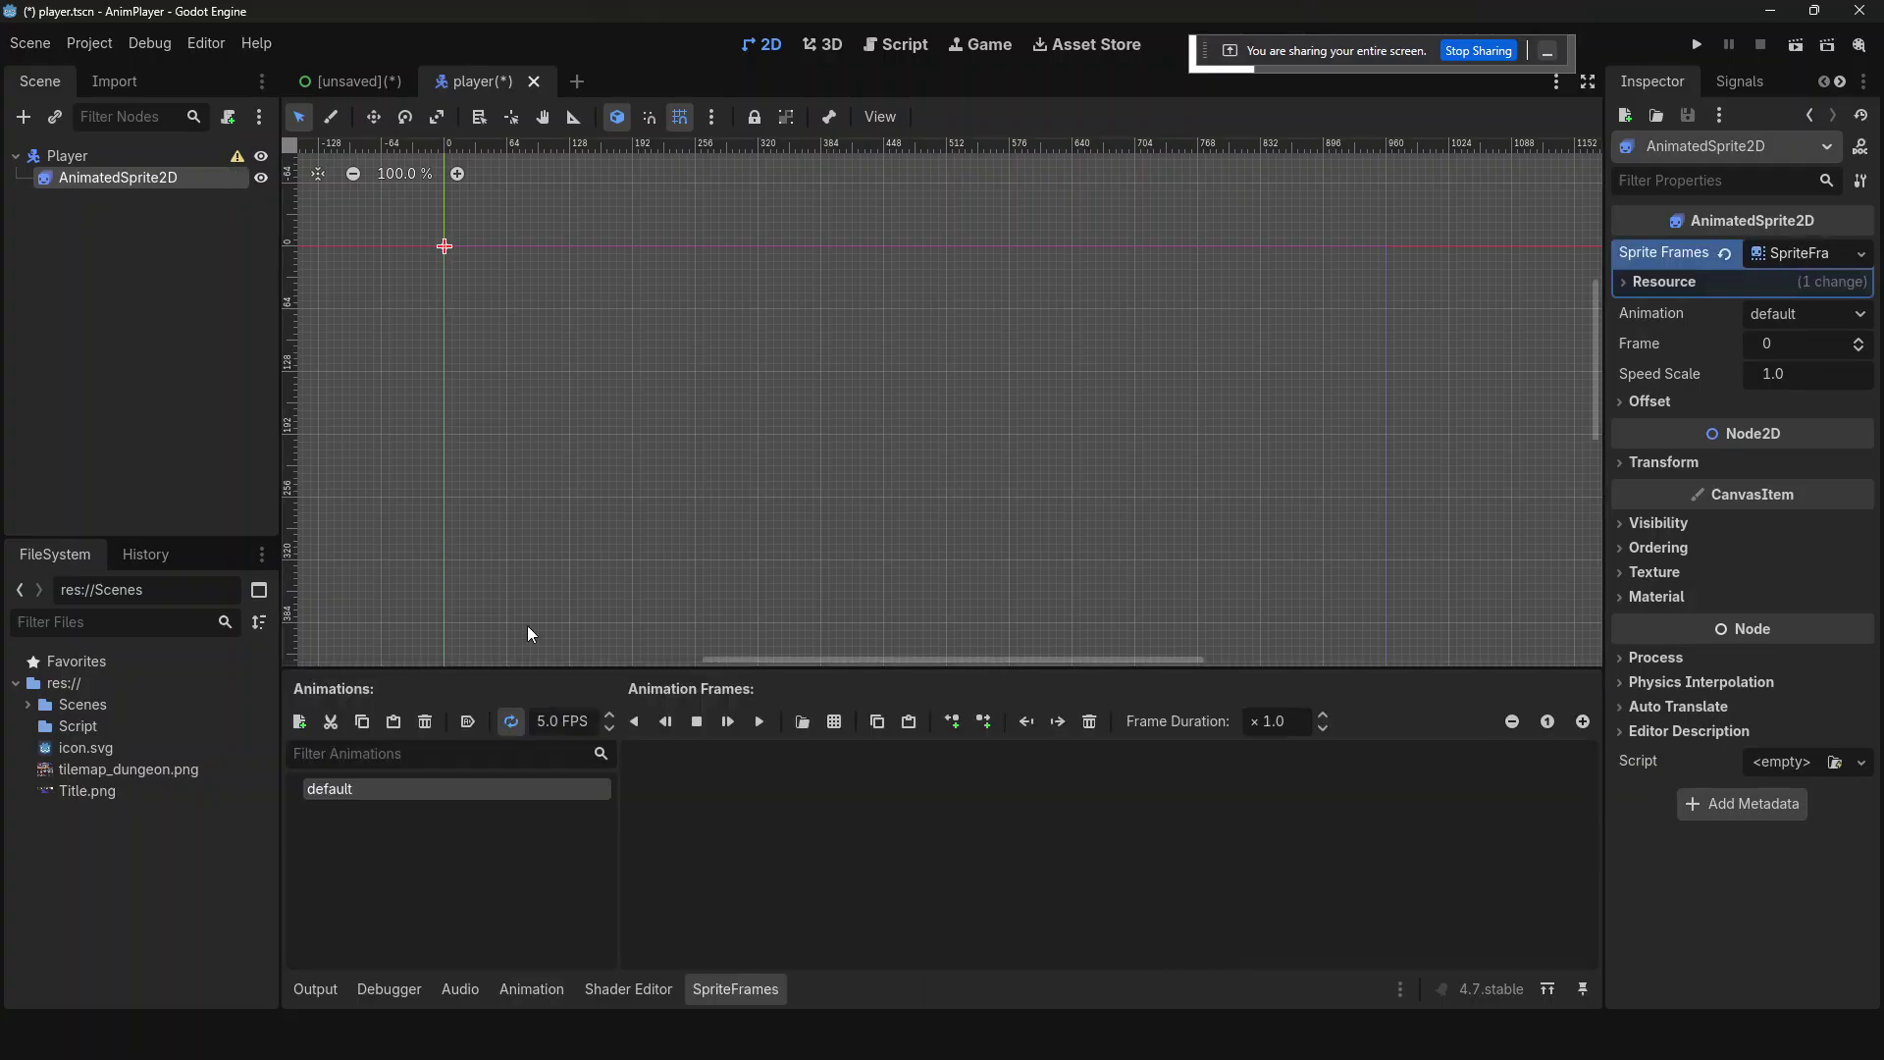
- Add a second animation to the SpriteFrames resource, then select the default animation
left_click(46, 771)
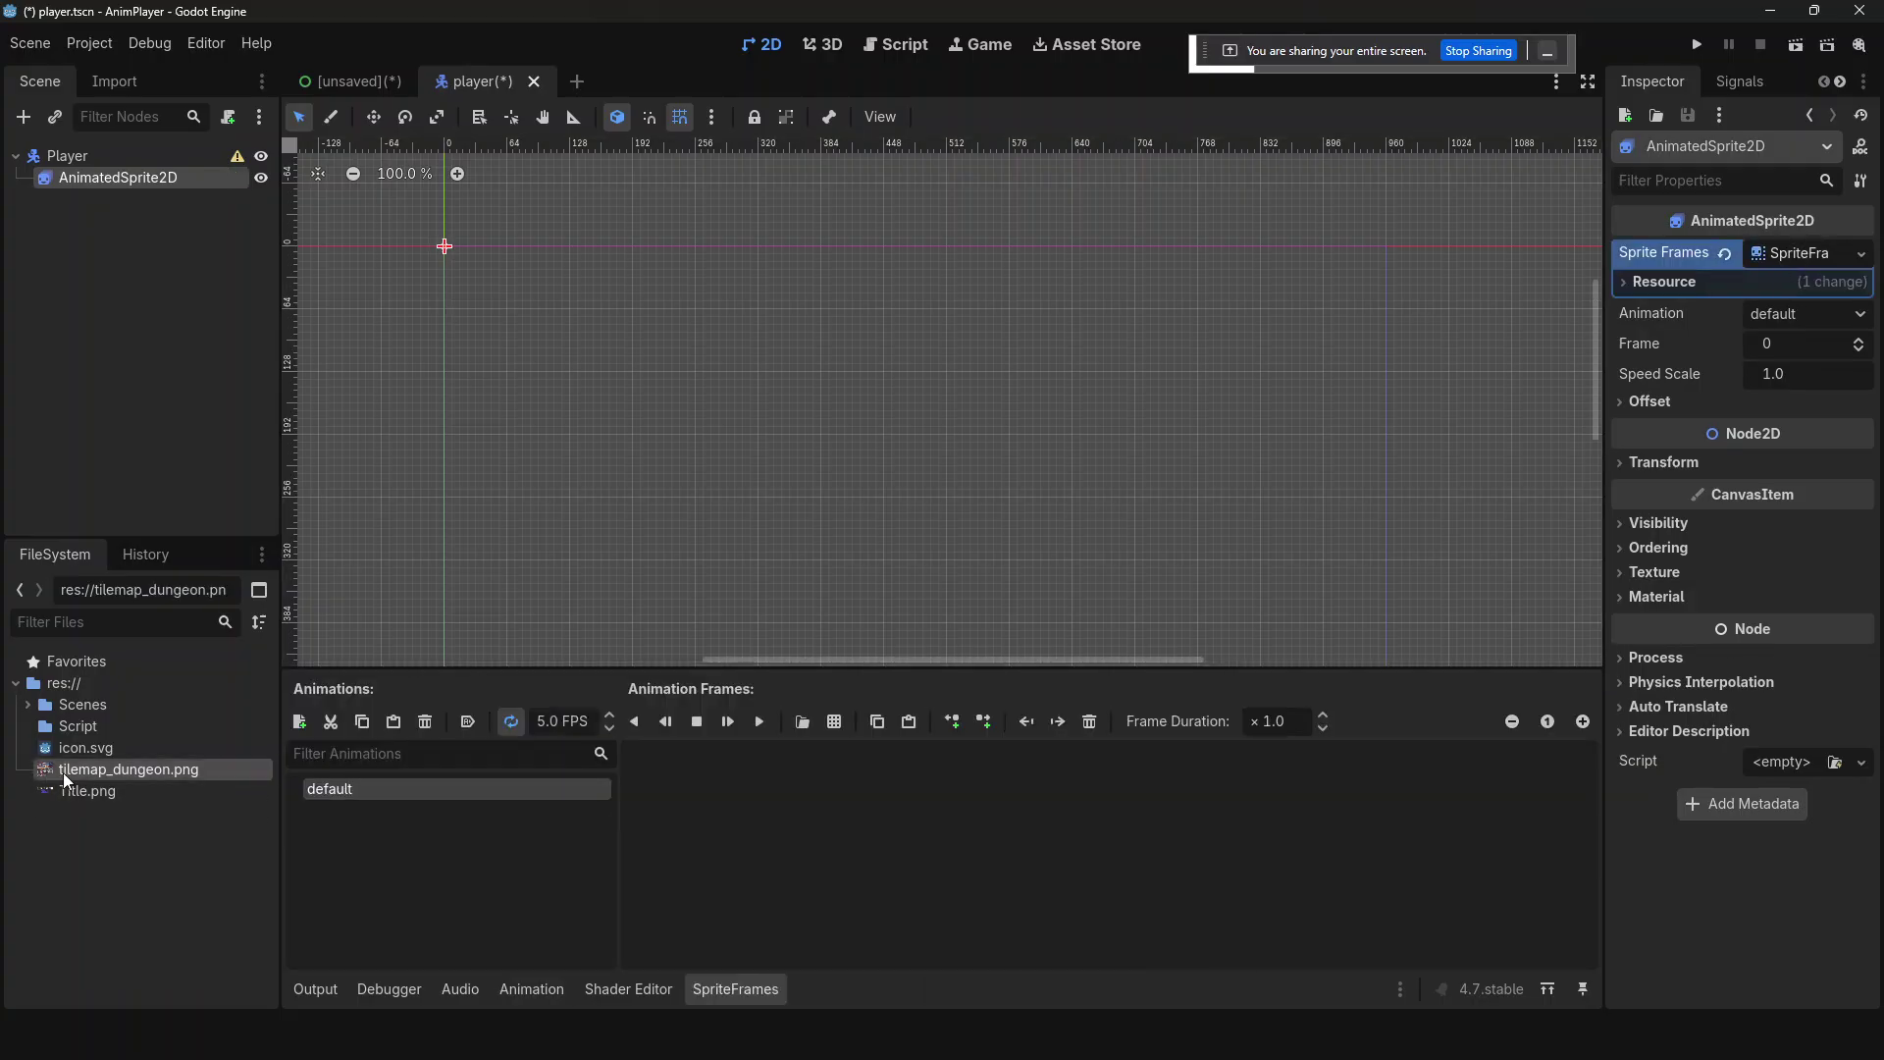
mouse_move(81, 767)
left_mouse_down()
mouse_move(285, 769)
mouse_move(1627, 405)
mouse_move(1657, 263)
mouse_move(110, 783)
left_mouse_up()
left_click(310, 726)
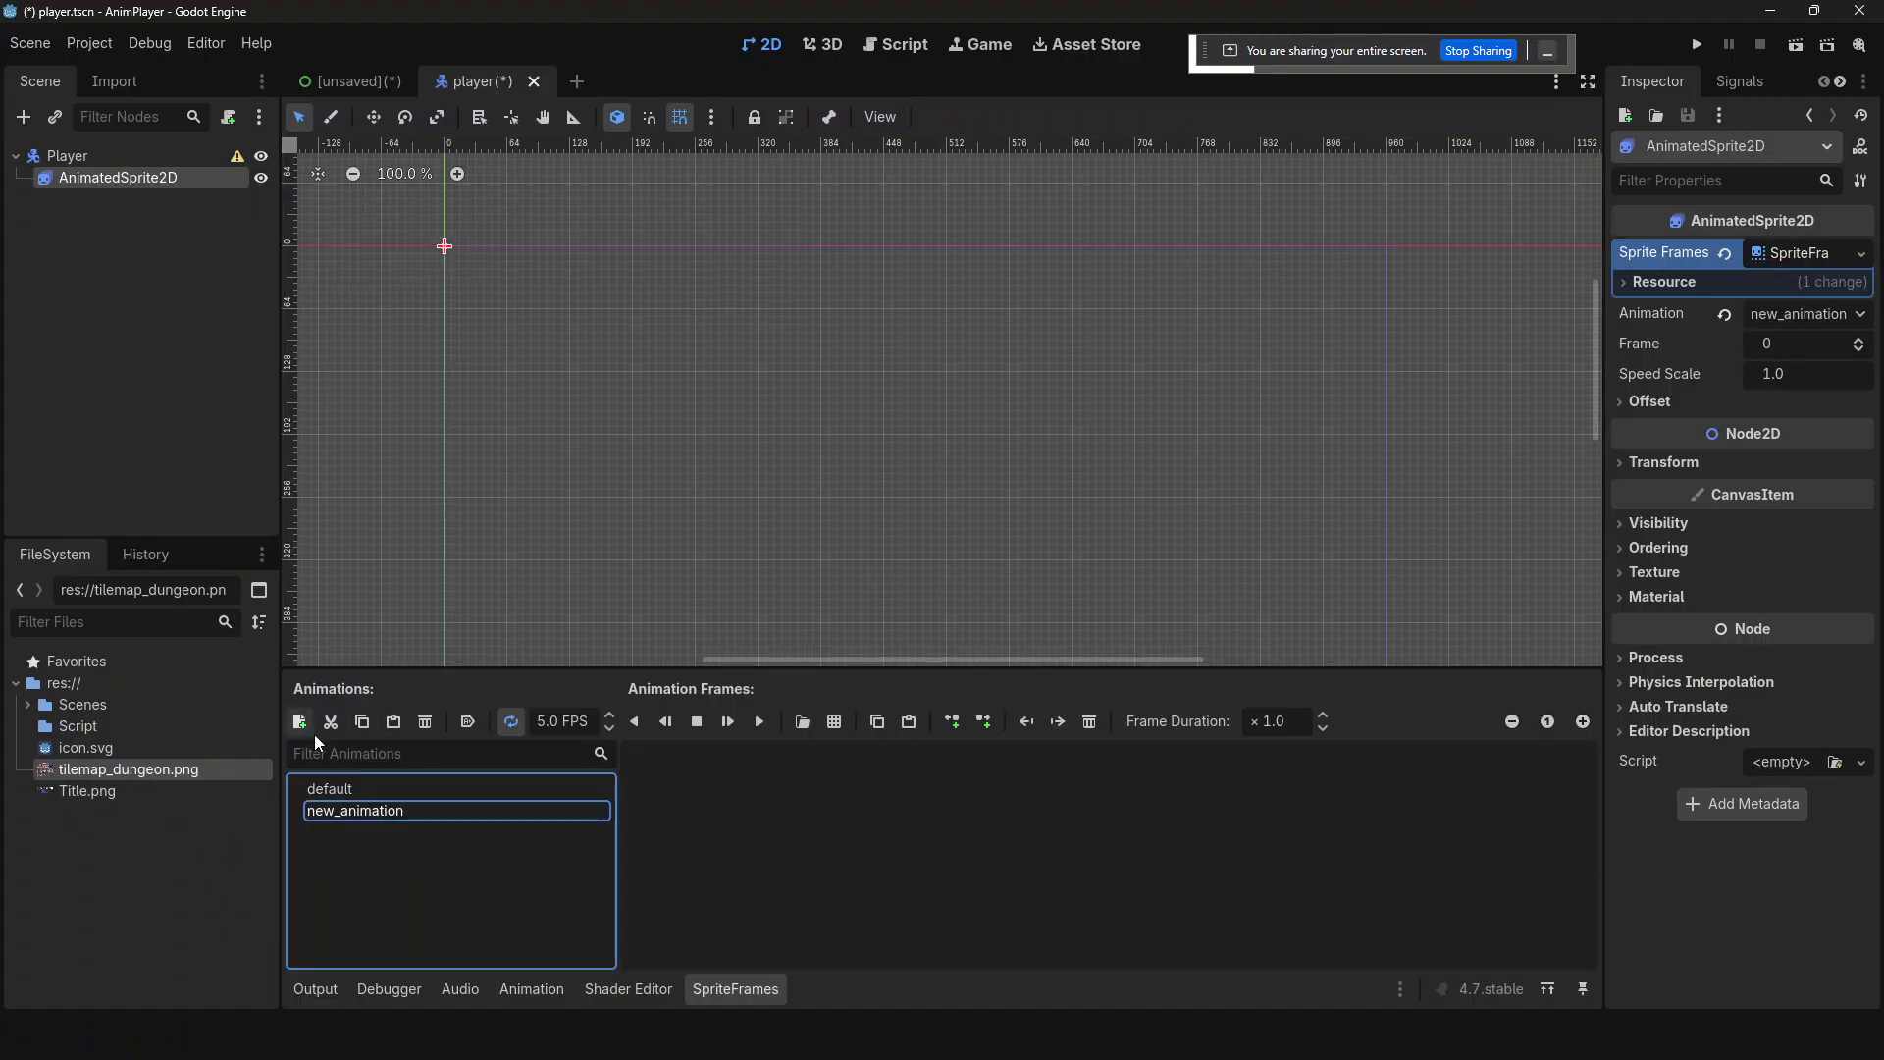
left_click(354, 791)
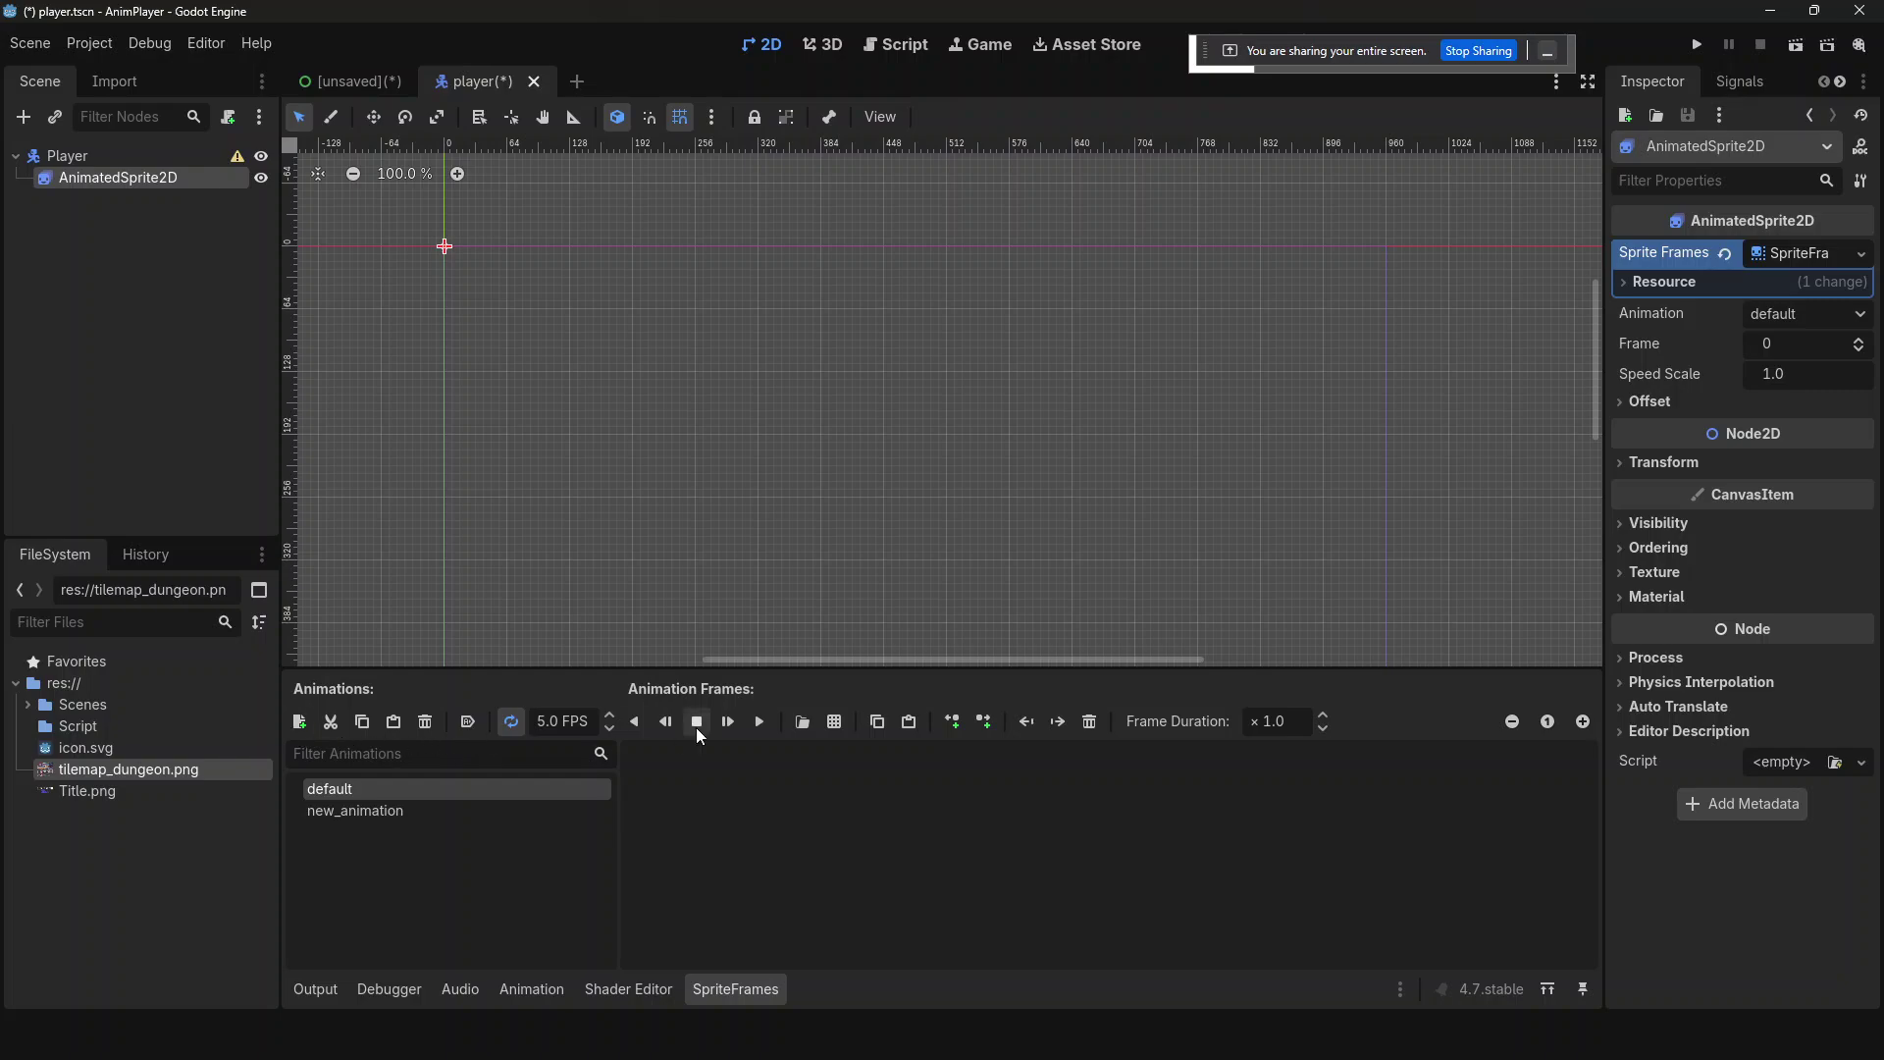
- Load tilemap_dungeon.png as a sprite sheet for the default animation and slice it into 16 × 16 px frames
left_click(835, 723)
double_click(962, 352)
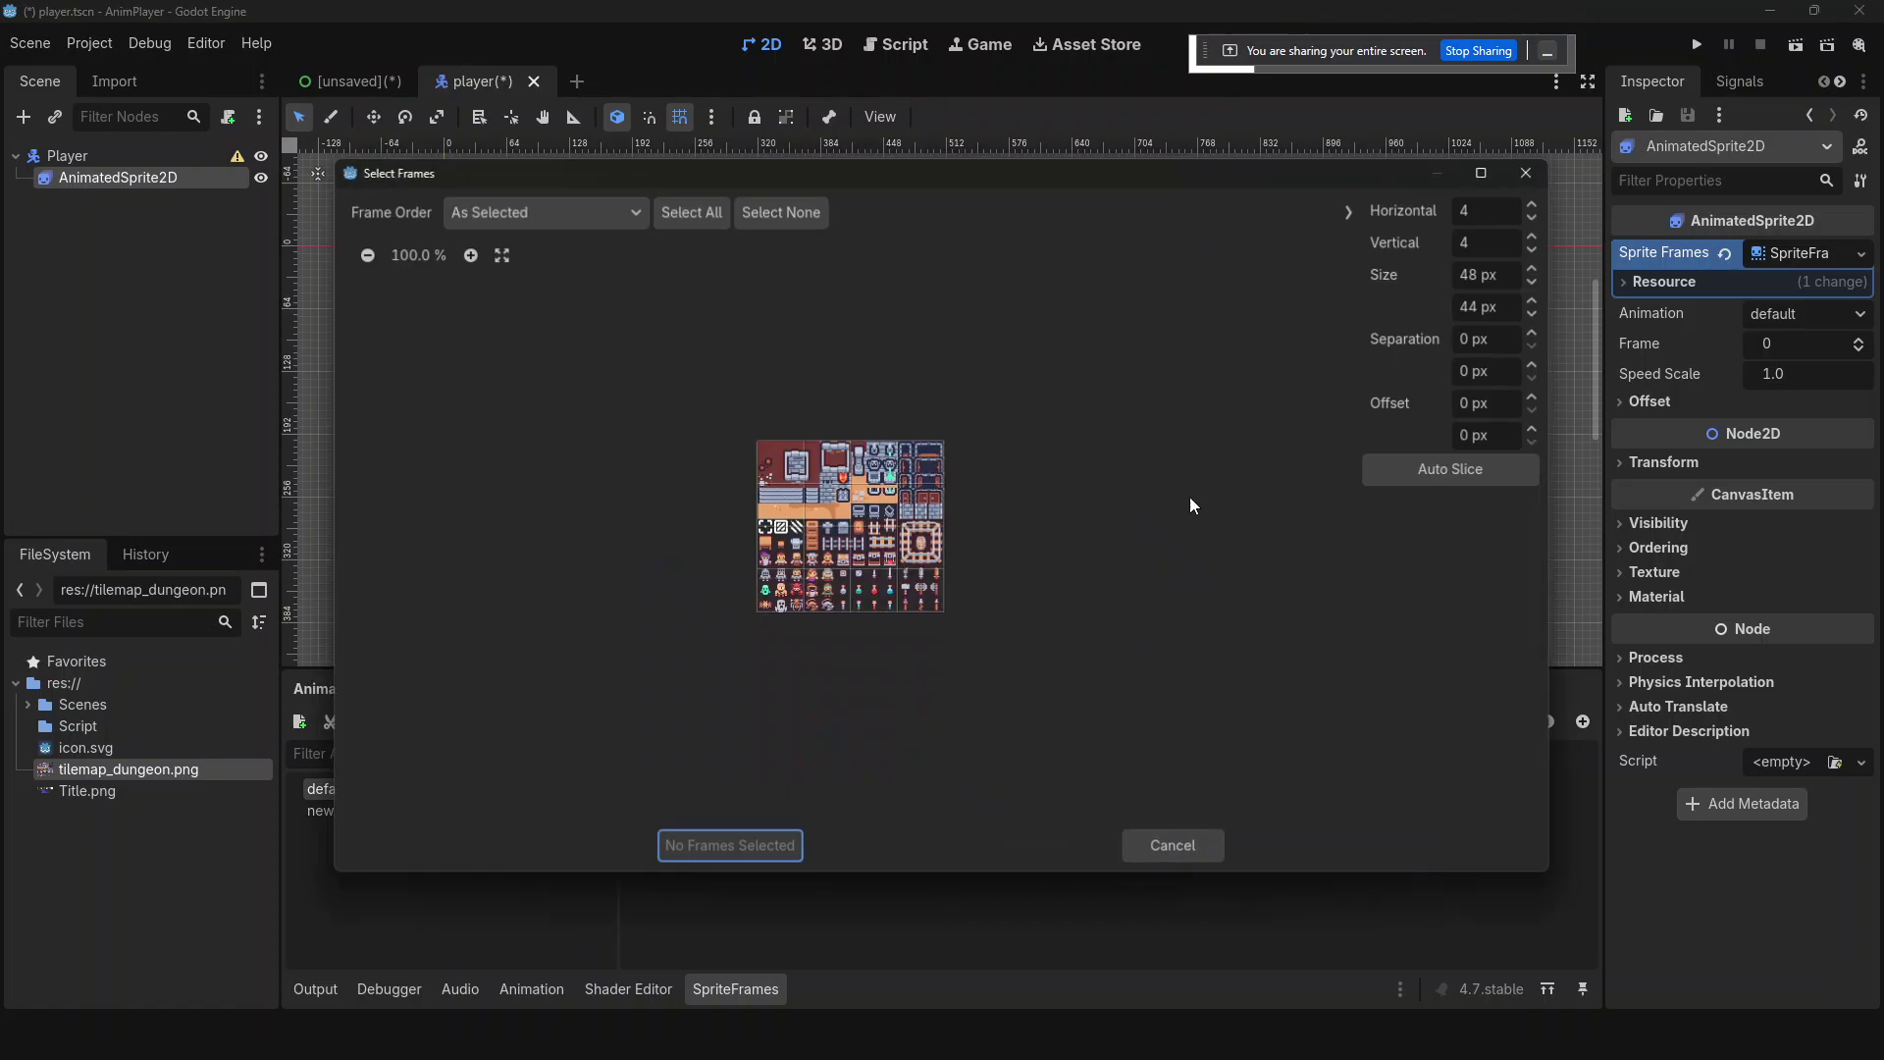
left_click(645, 214)
left_click(518, 228)
left_click(1503, 210)
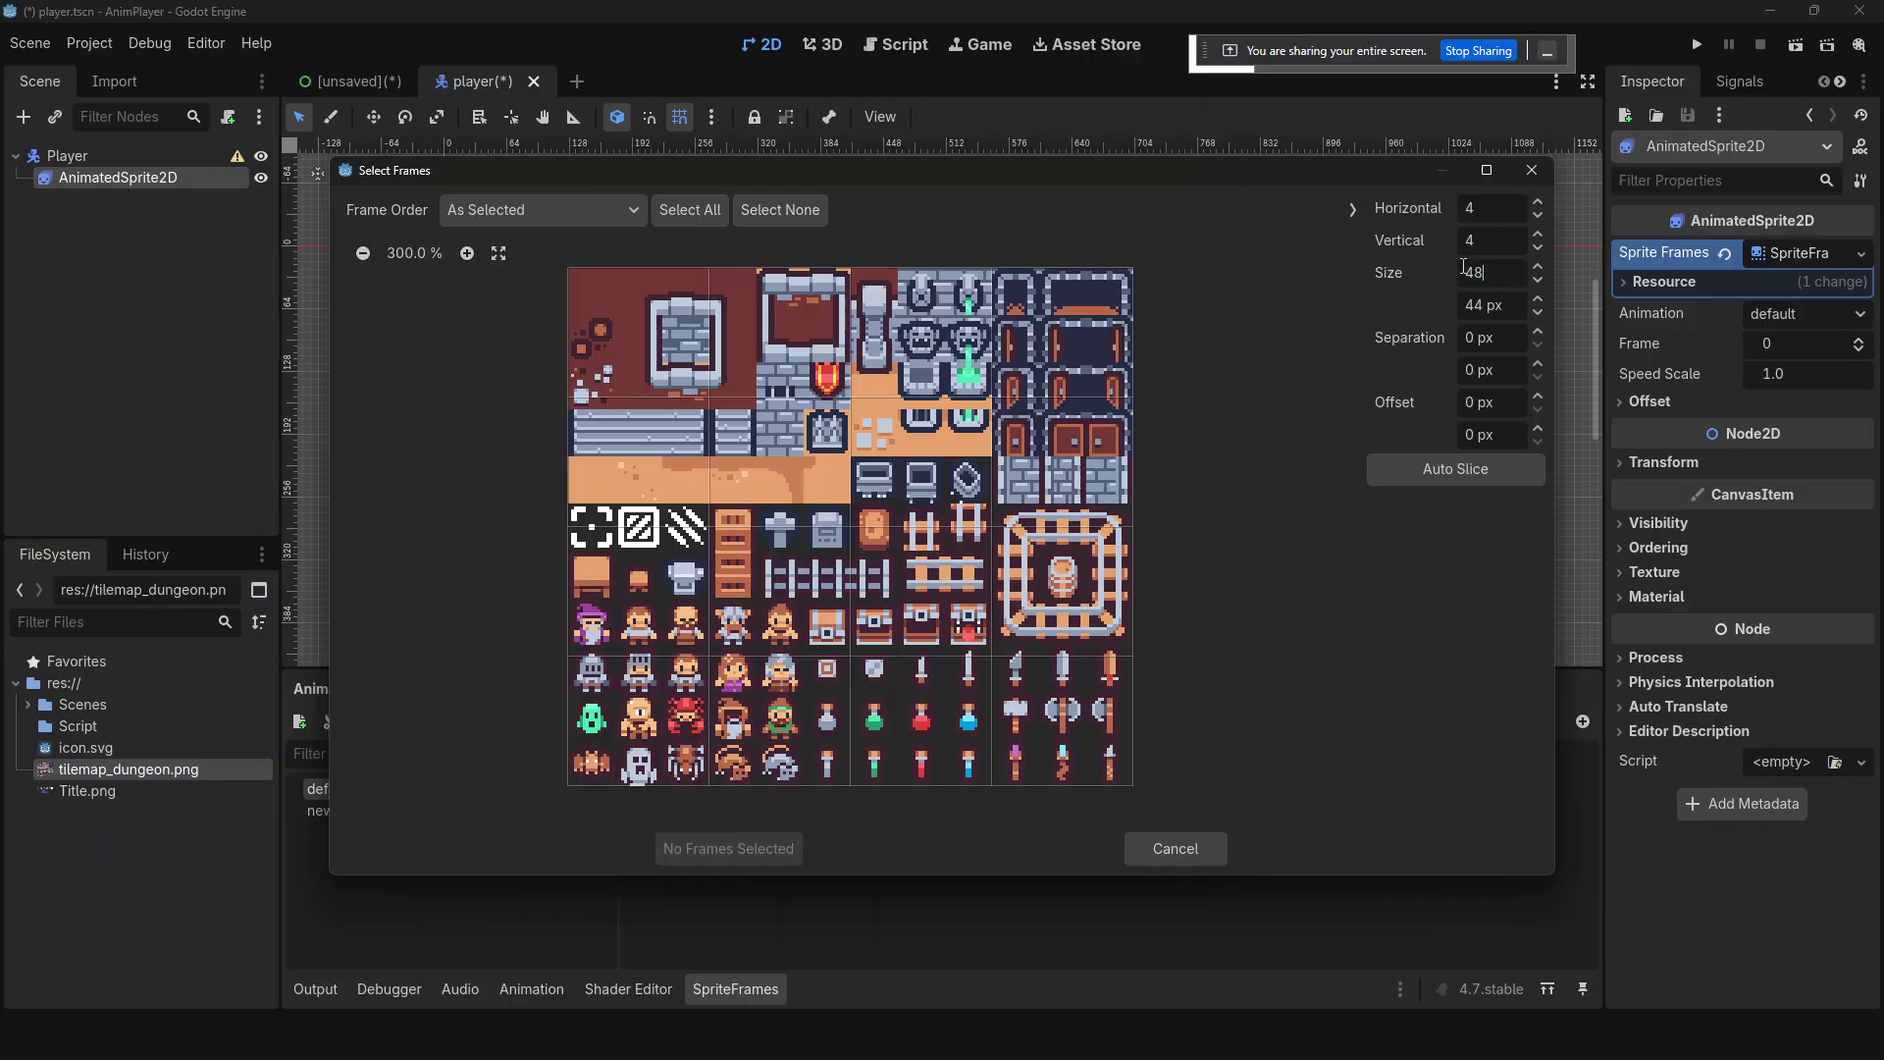
key("BackSpace")
key("BackSpace")
type("16")
key("Tab")
type("16")
key("Return")
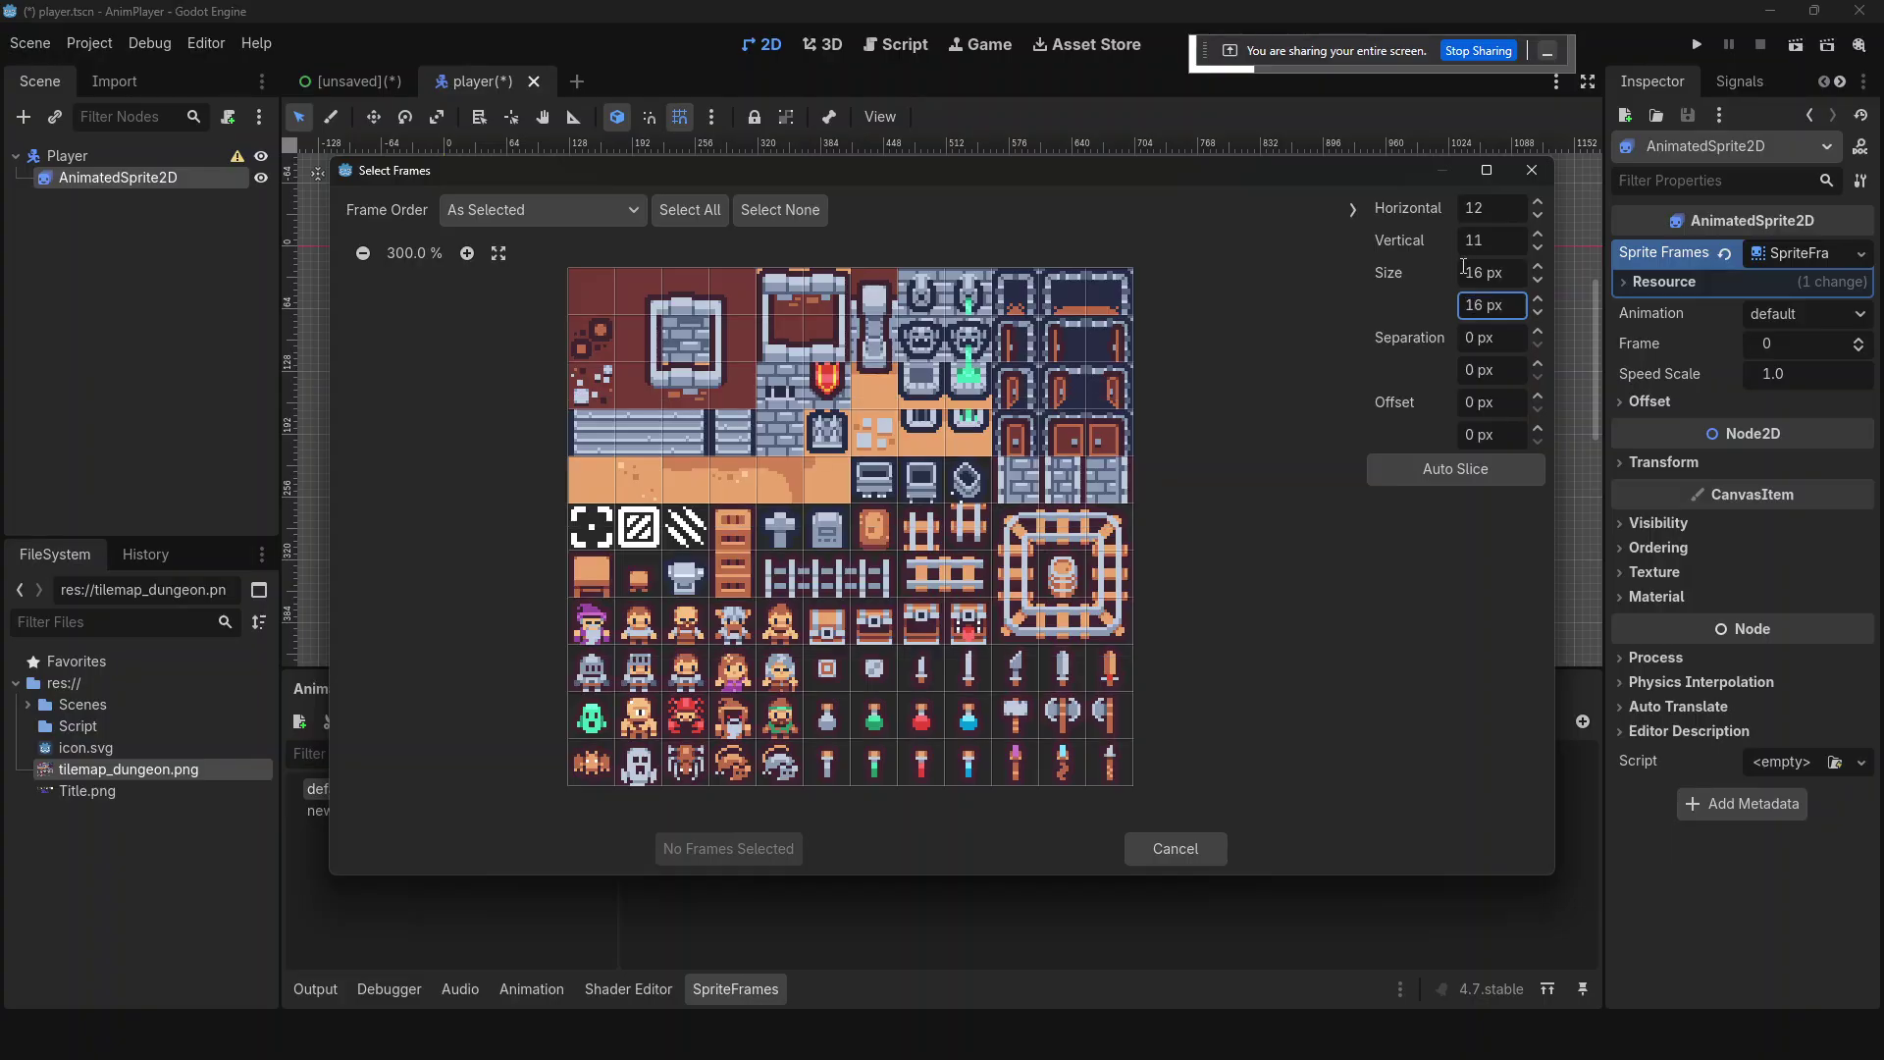
- Choose the brown-haired villager tile in the sprite sheet and add the selected frames to the default animation
left_click(984, 440)
left_click(781, 574)
left_click(733, 622)
left_click(581, 660)
left_click(751, 617)
mouse_move(586, 644)
left_mouse_down()
mouse_move(785, 638)
mouse_move(602, 669)
left_mouse_up()
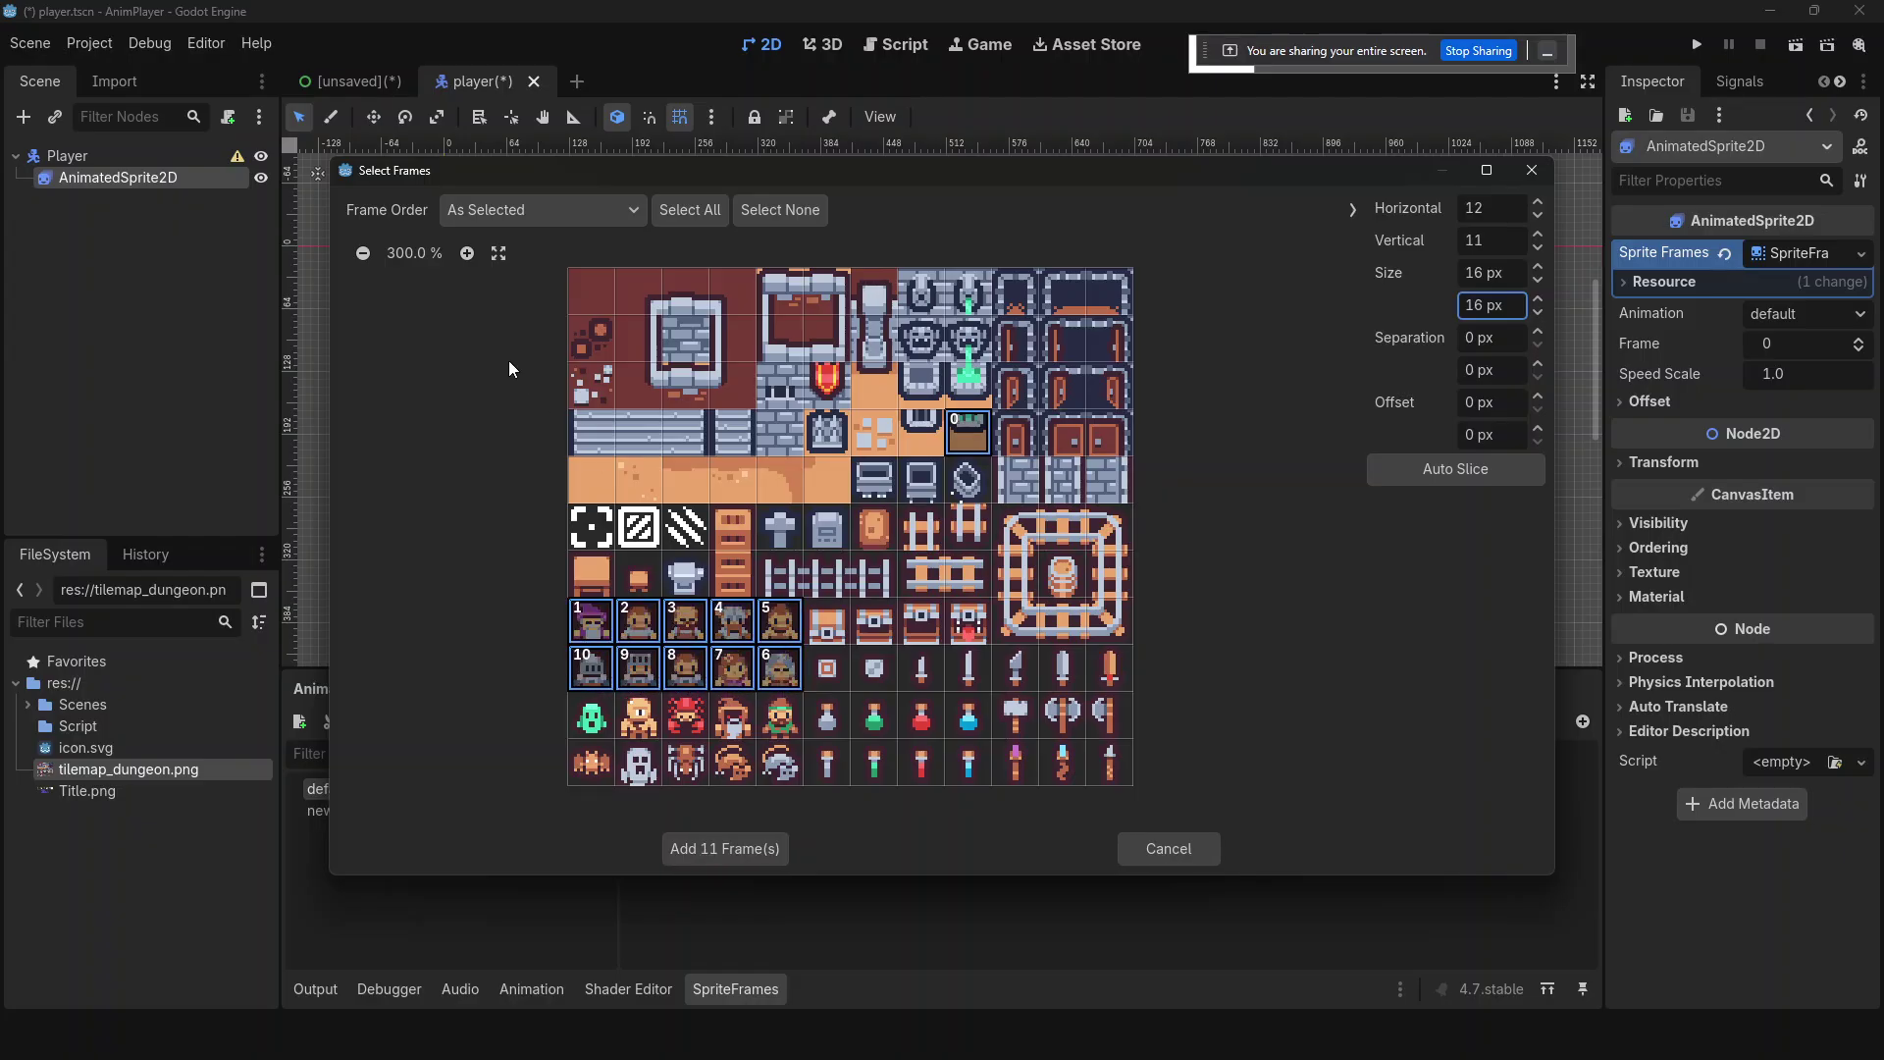
left_click(468, 252)
left_click(468, 251)
left_click(469, 249)
mouse_move(1337, 461)
left_mouse_down()
mouse_move(1317, 652)
mouse_move(1178, 650)
left_mouse_up()
left_click(744, 628)
mouse_move(640, 616)
left_mouse_down()
mouse_move(392, 625)
mouse_move(380, 545)
mouse_move(629, 526)
mouse_move(476, 520)
left_mouse_up()
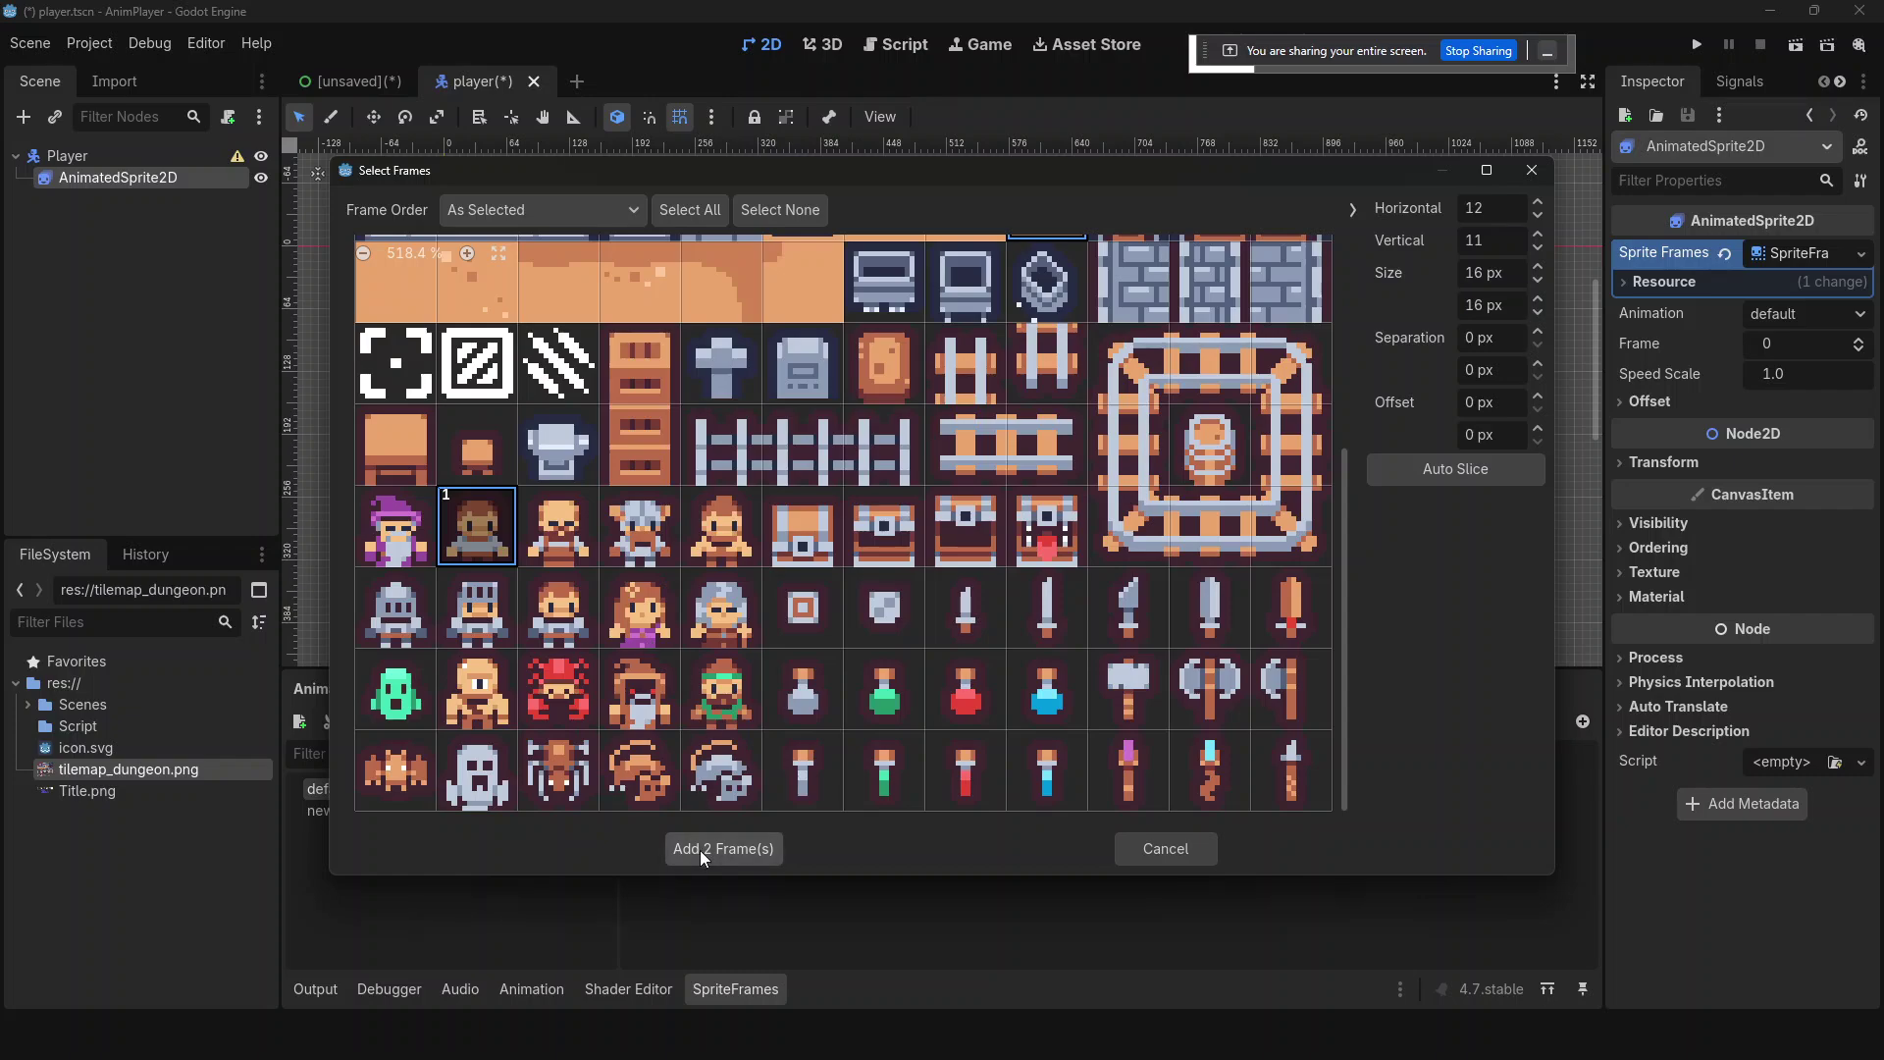
left_click(699, 849)
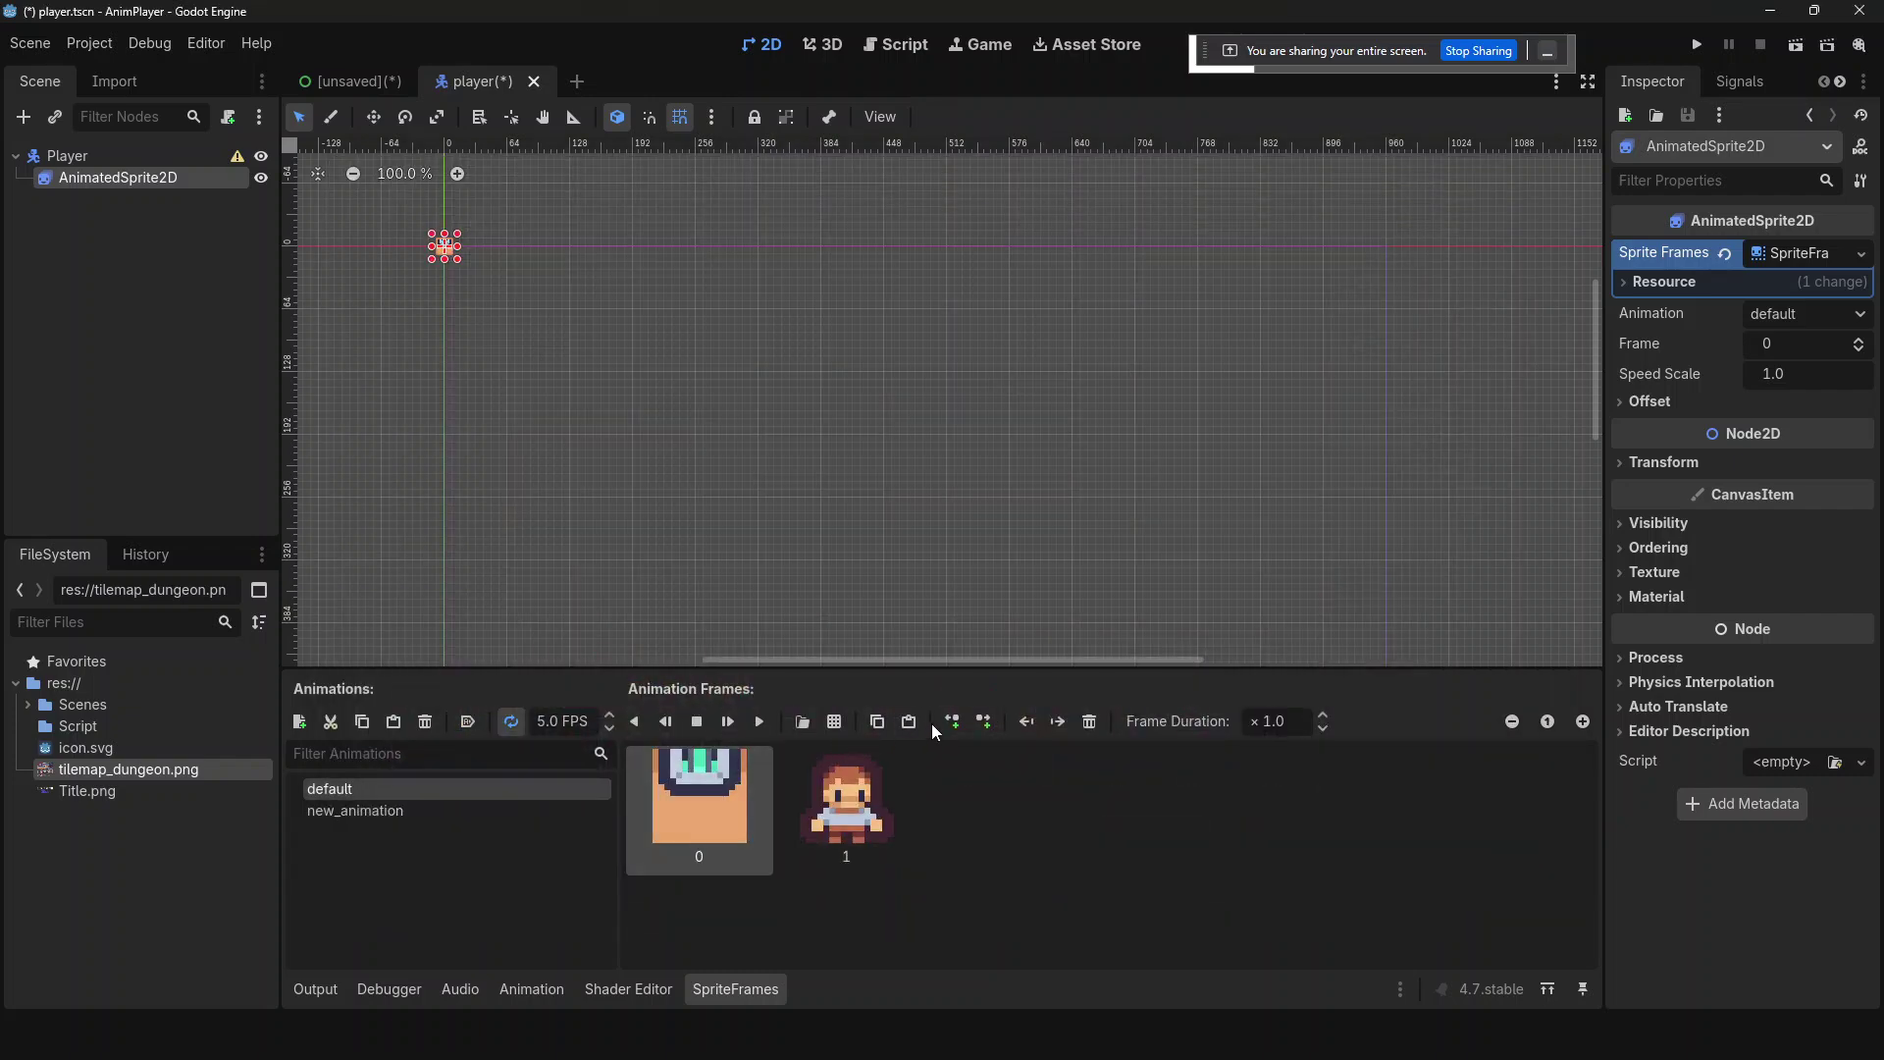
- Delete the stray first frame, then play and stop the default animation with the character framed in the viewport
left_click(1090, 721)
scroll(673, 493, "down", 1)
key("f")
left_click(756, 720)
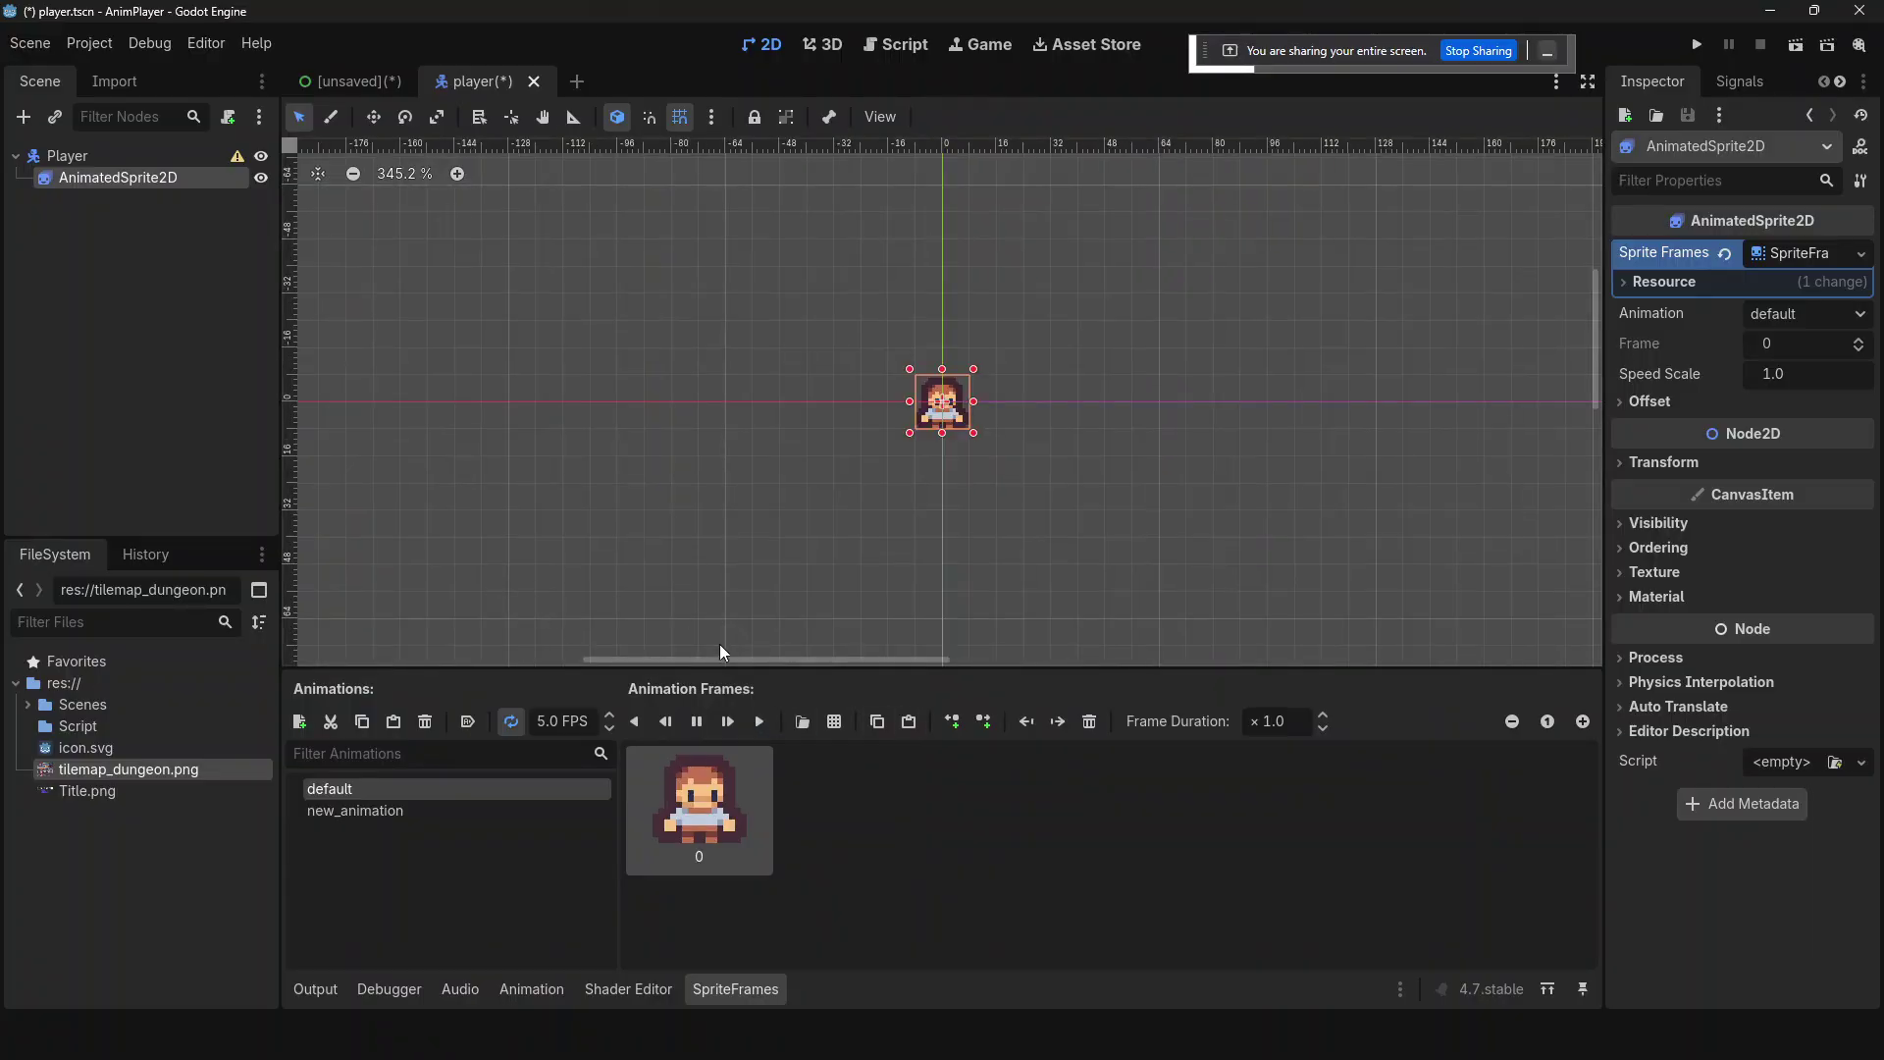
left_click(698, 720)
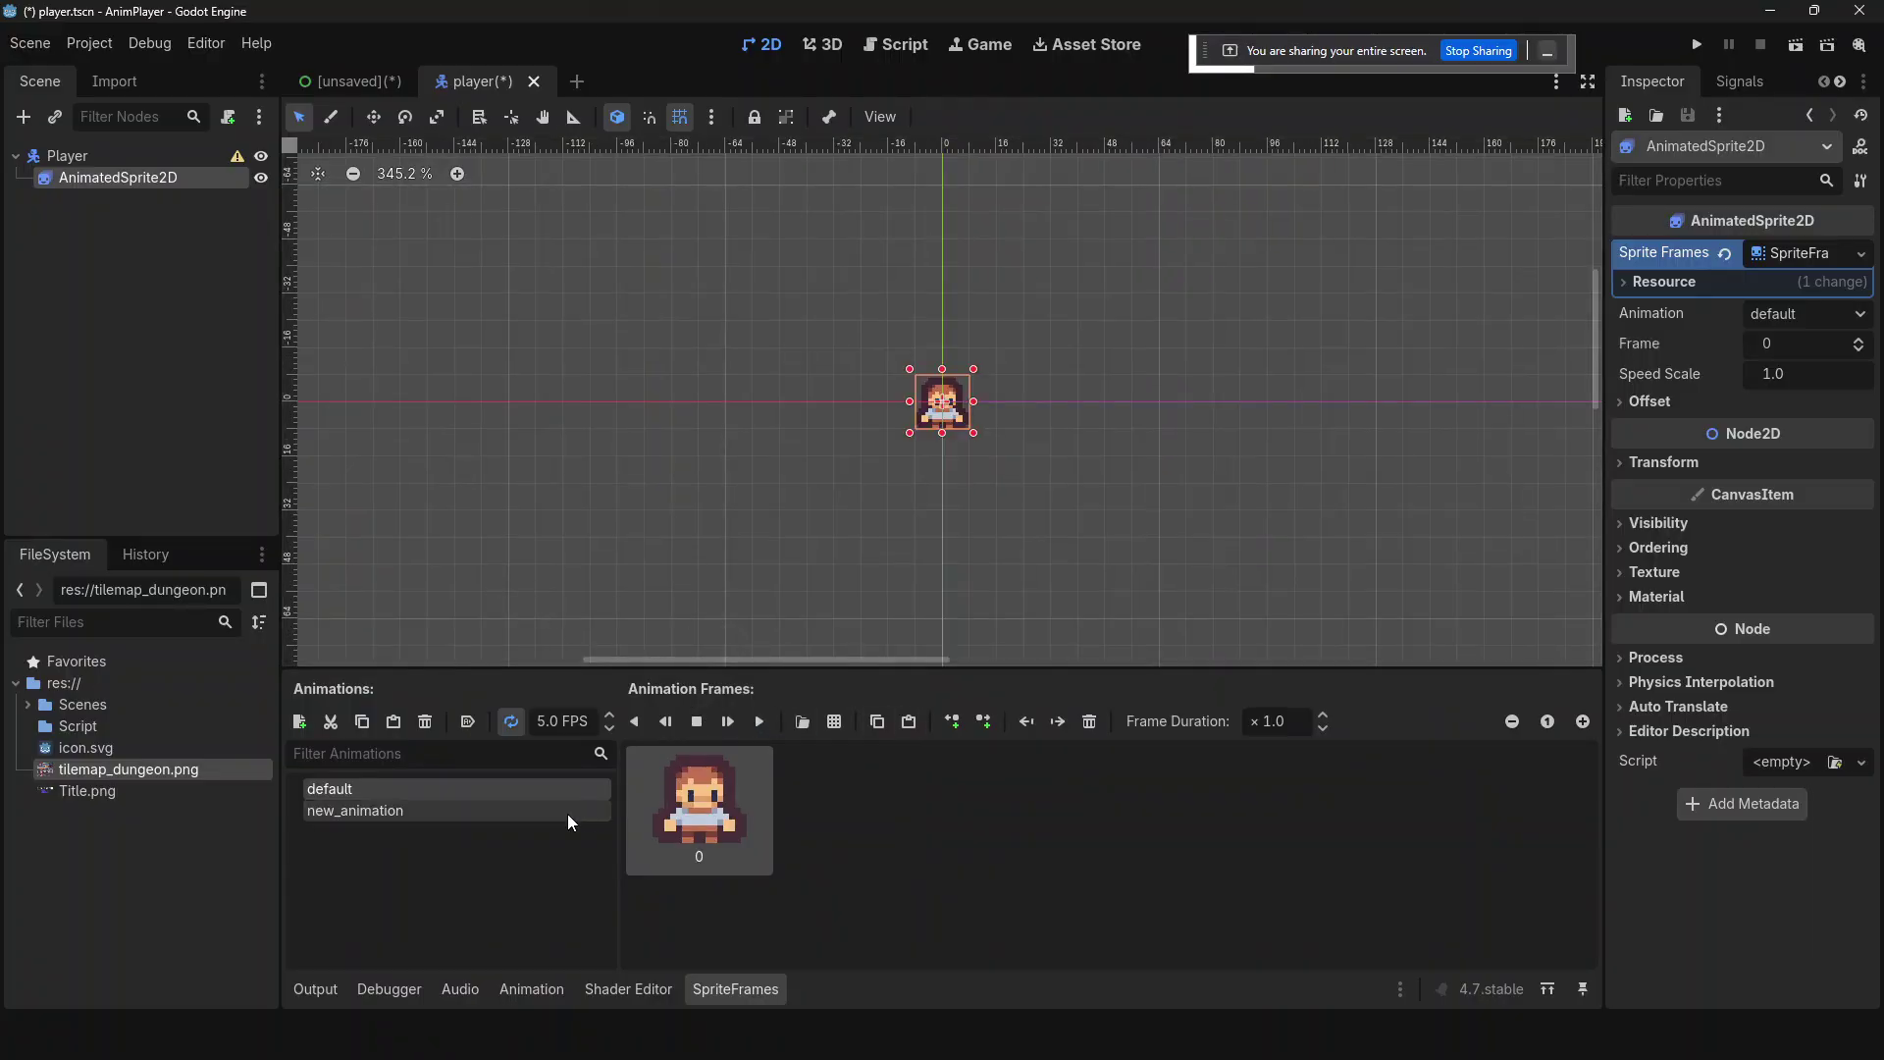
- Delete new_animation and the default animation from the SpriteFrames resource and deselect the AnimatedSprite2D
left_click(440, 810)
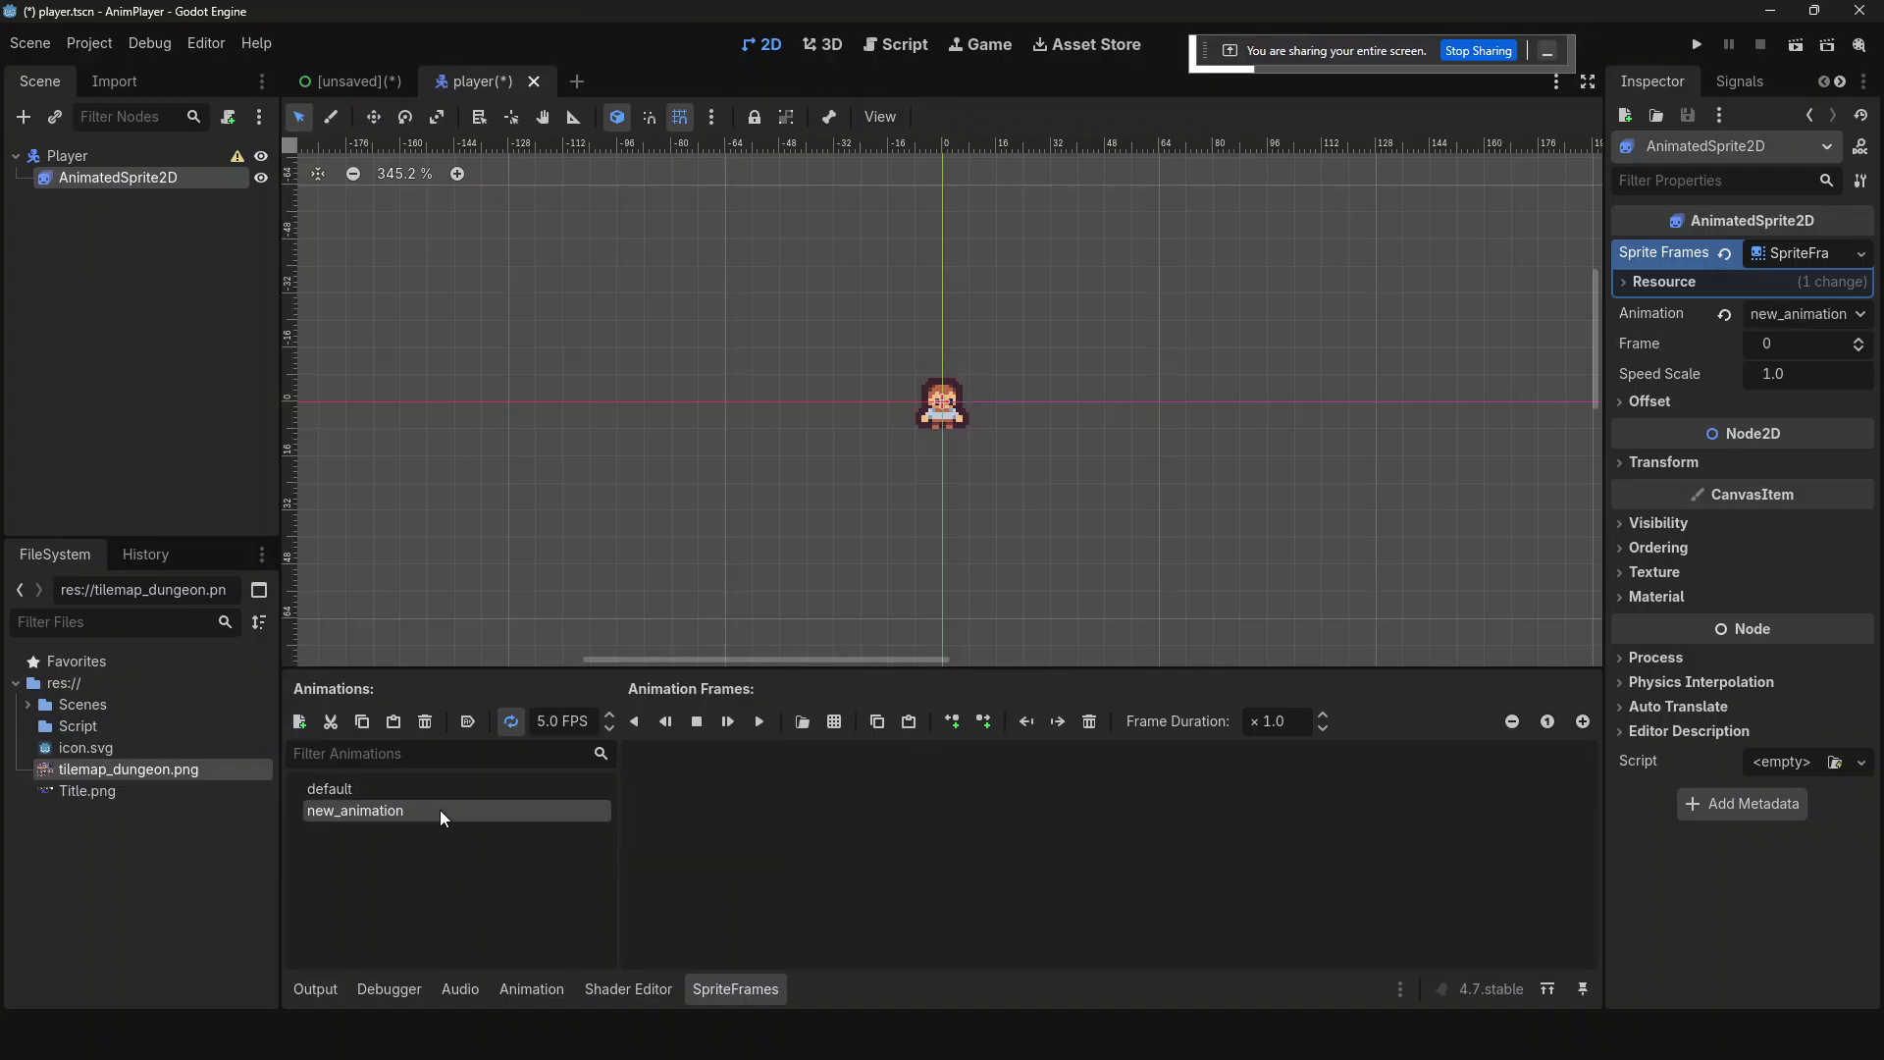
left_click(426, 721)
left_click(903, 553)
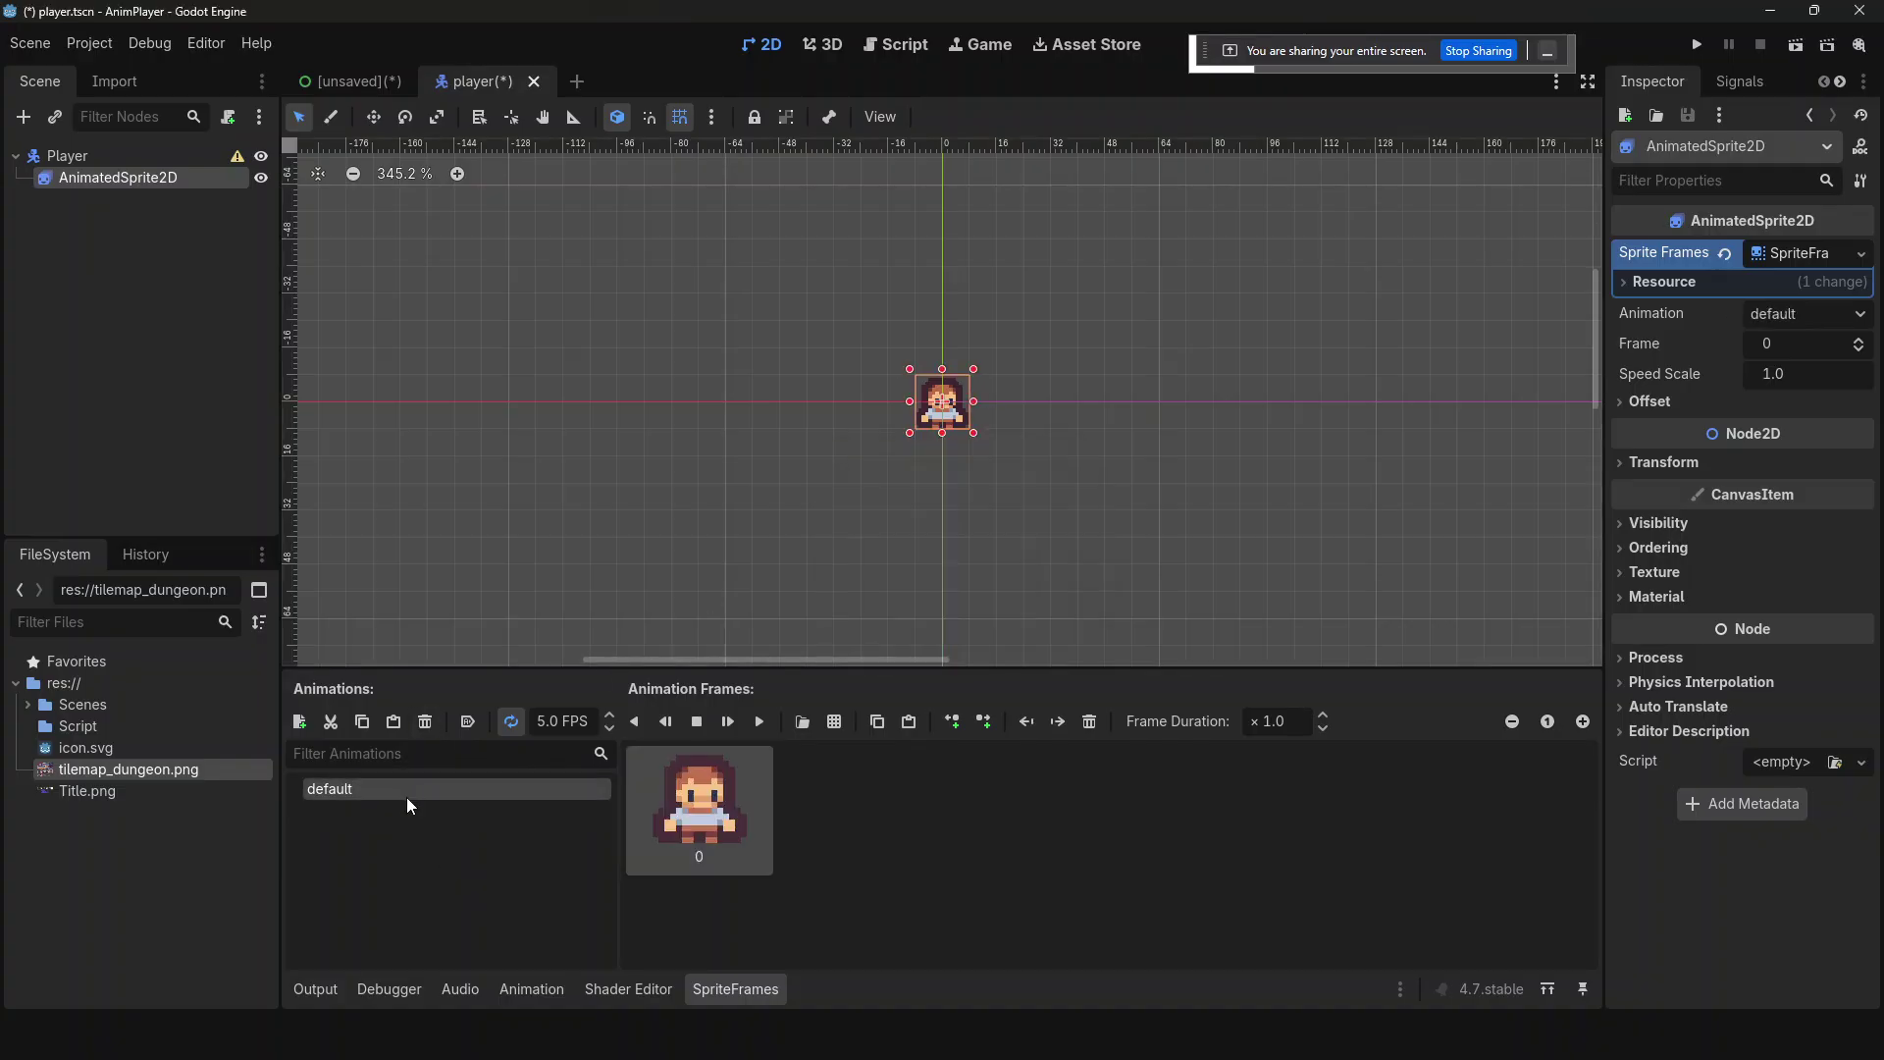
left_click(426, 714)
left_click(888, 552)
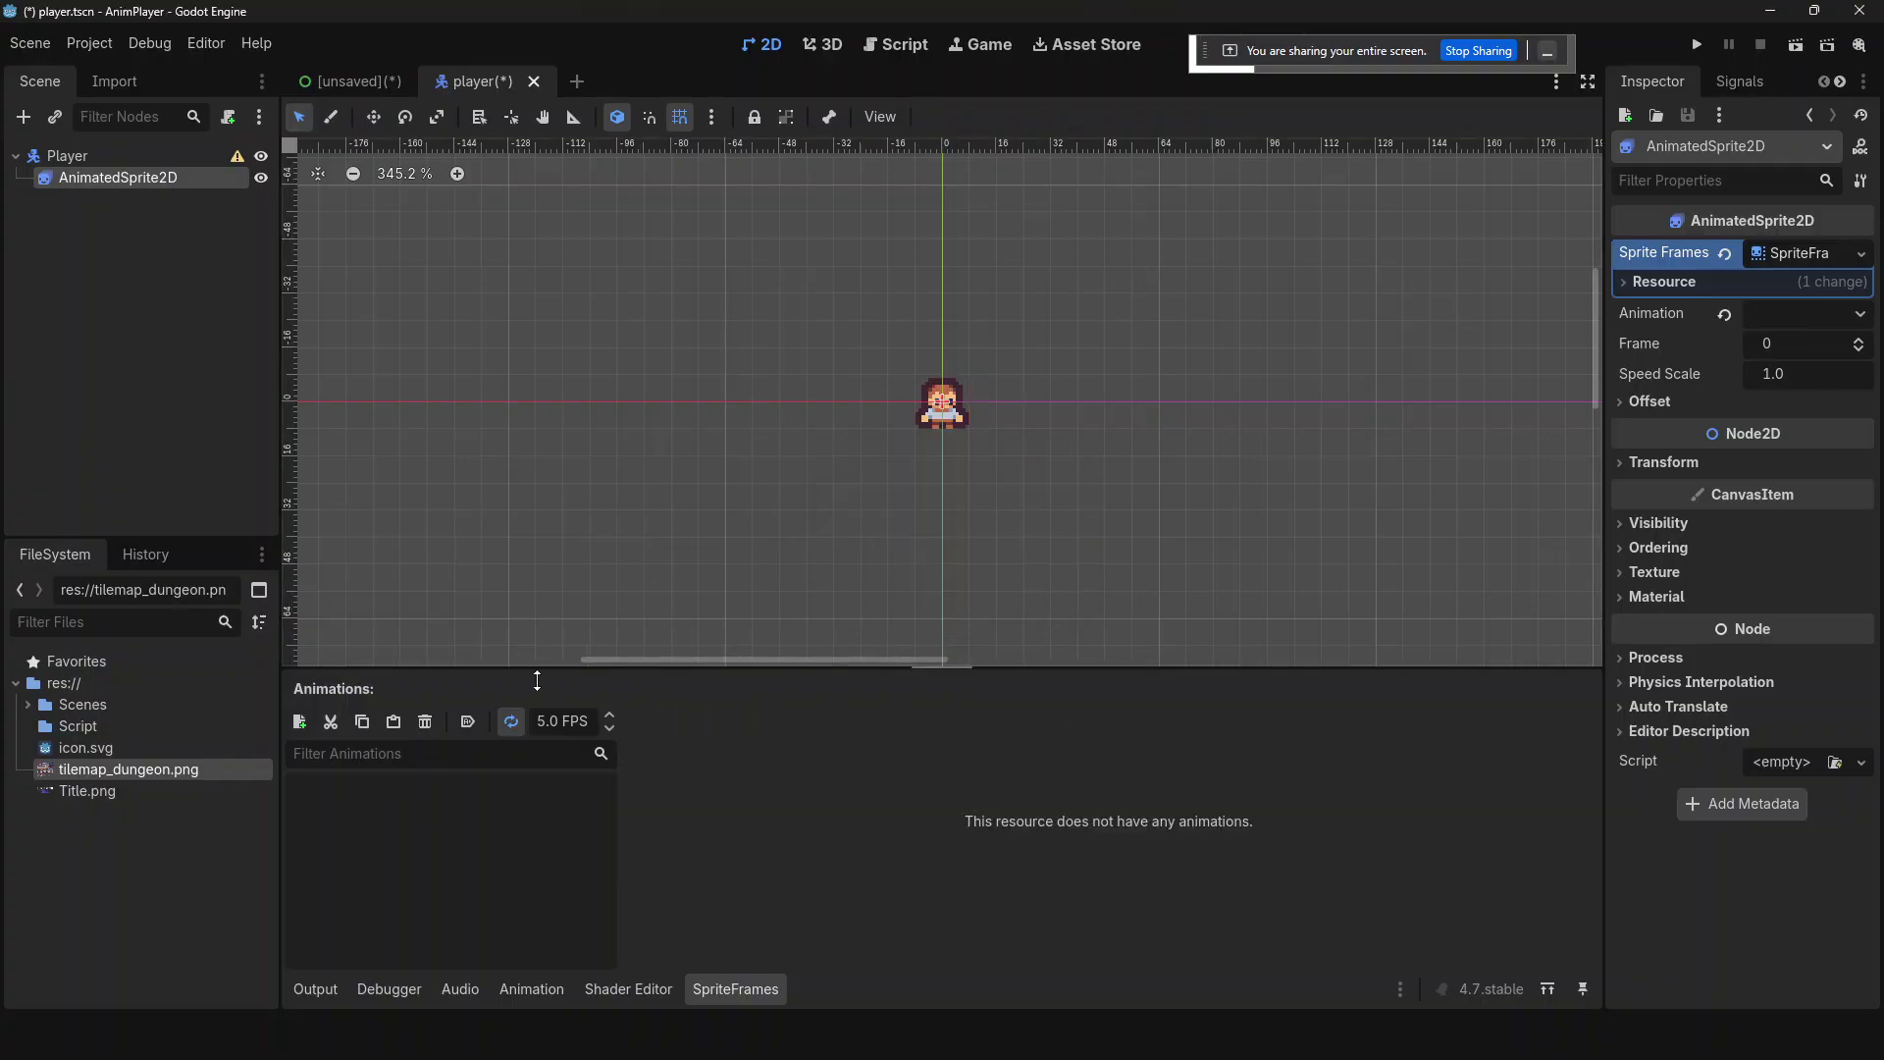
left_click(134, 249)
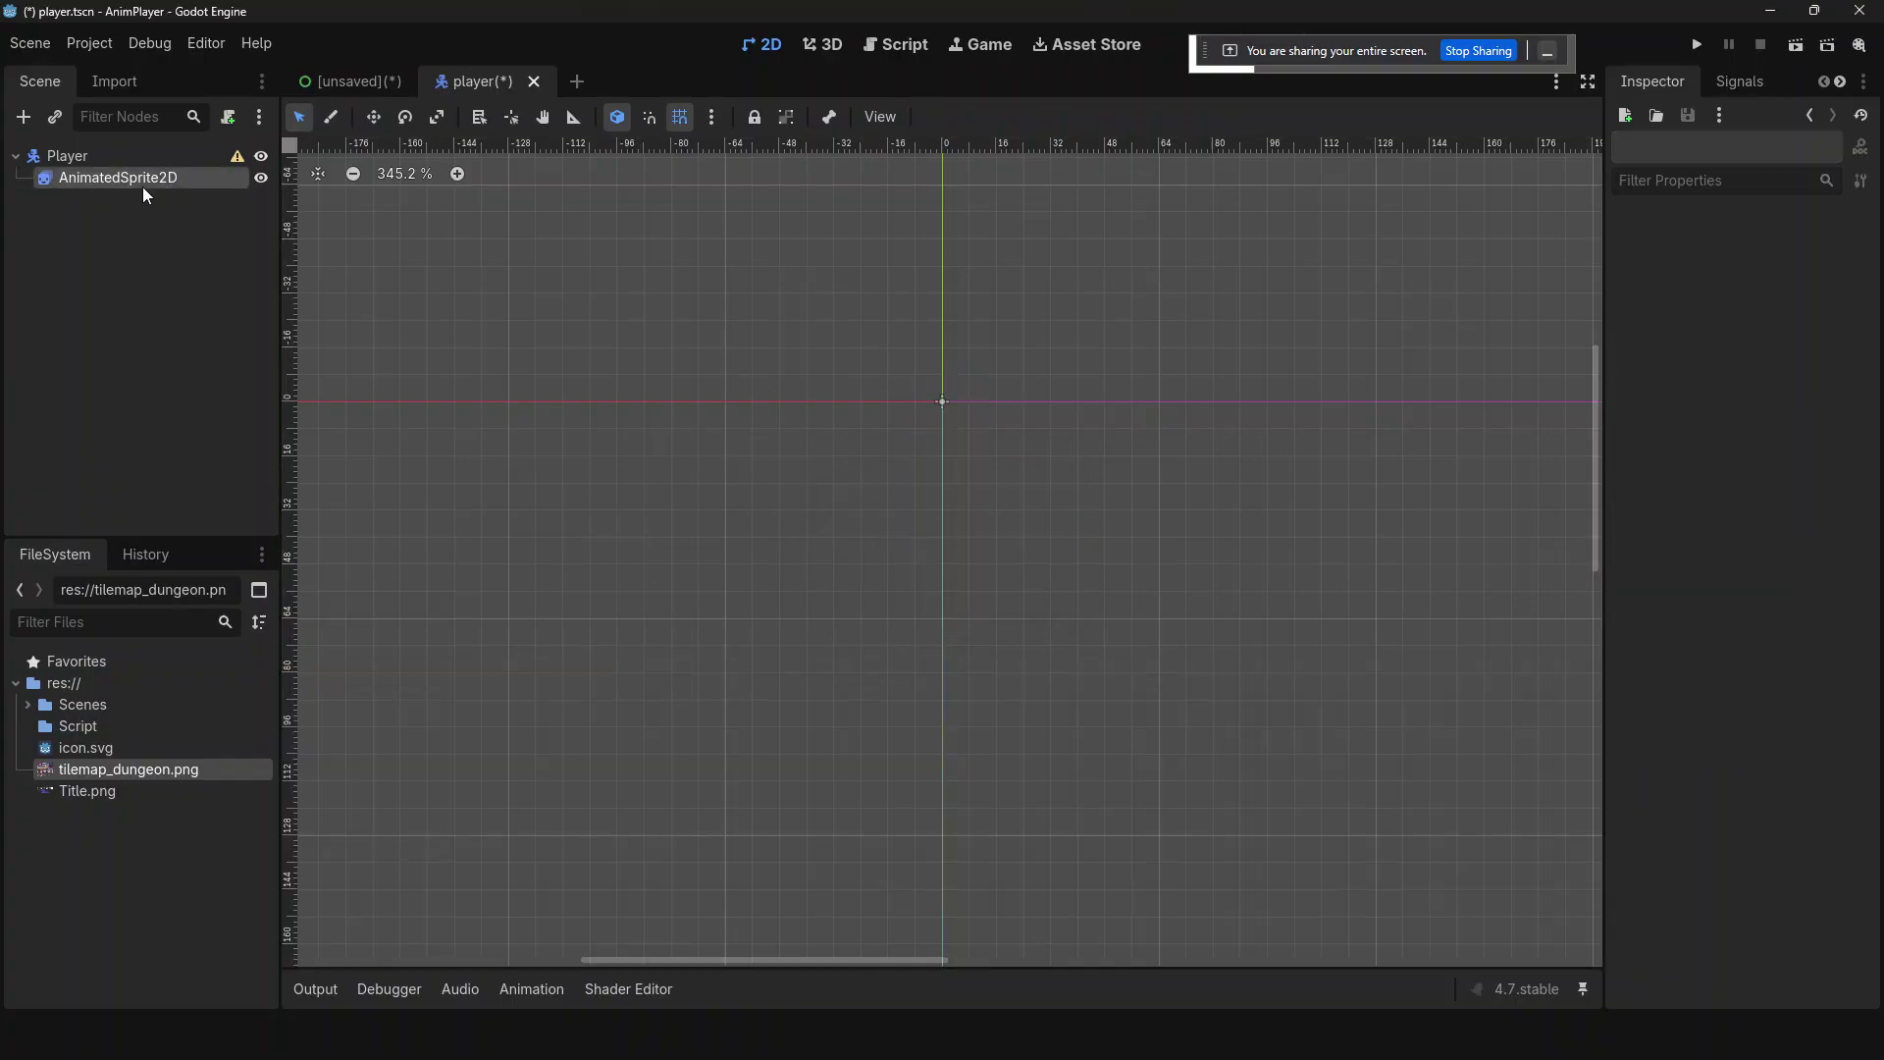
- Delete the AnimatedSprite2D node from the Player scene
left_click(144, 186)
key("Delete")
key("Return")
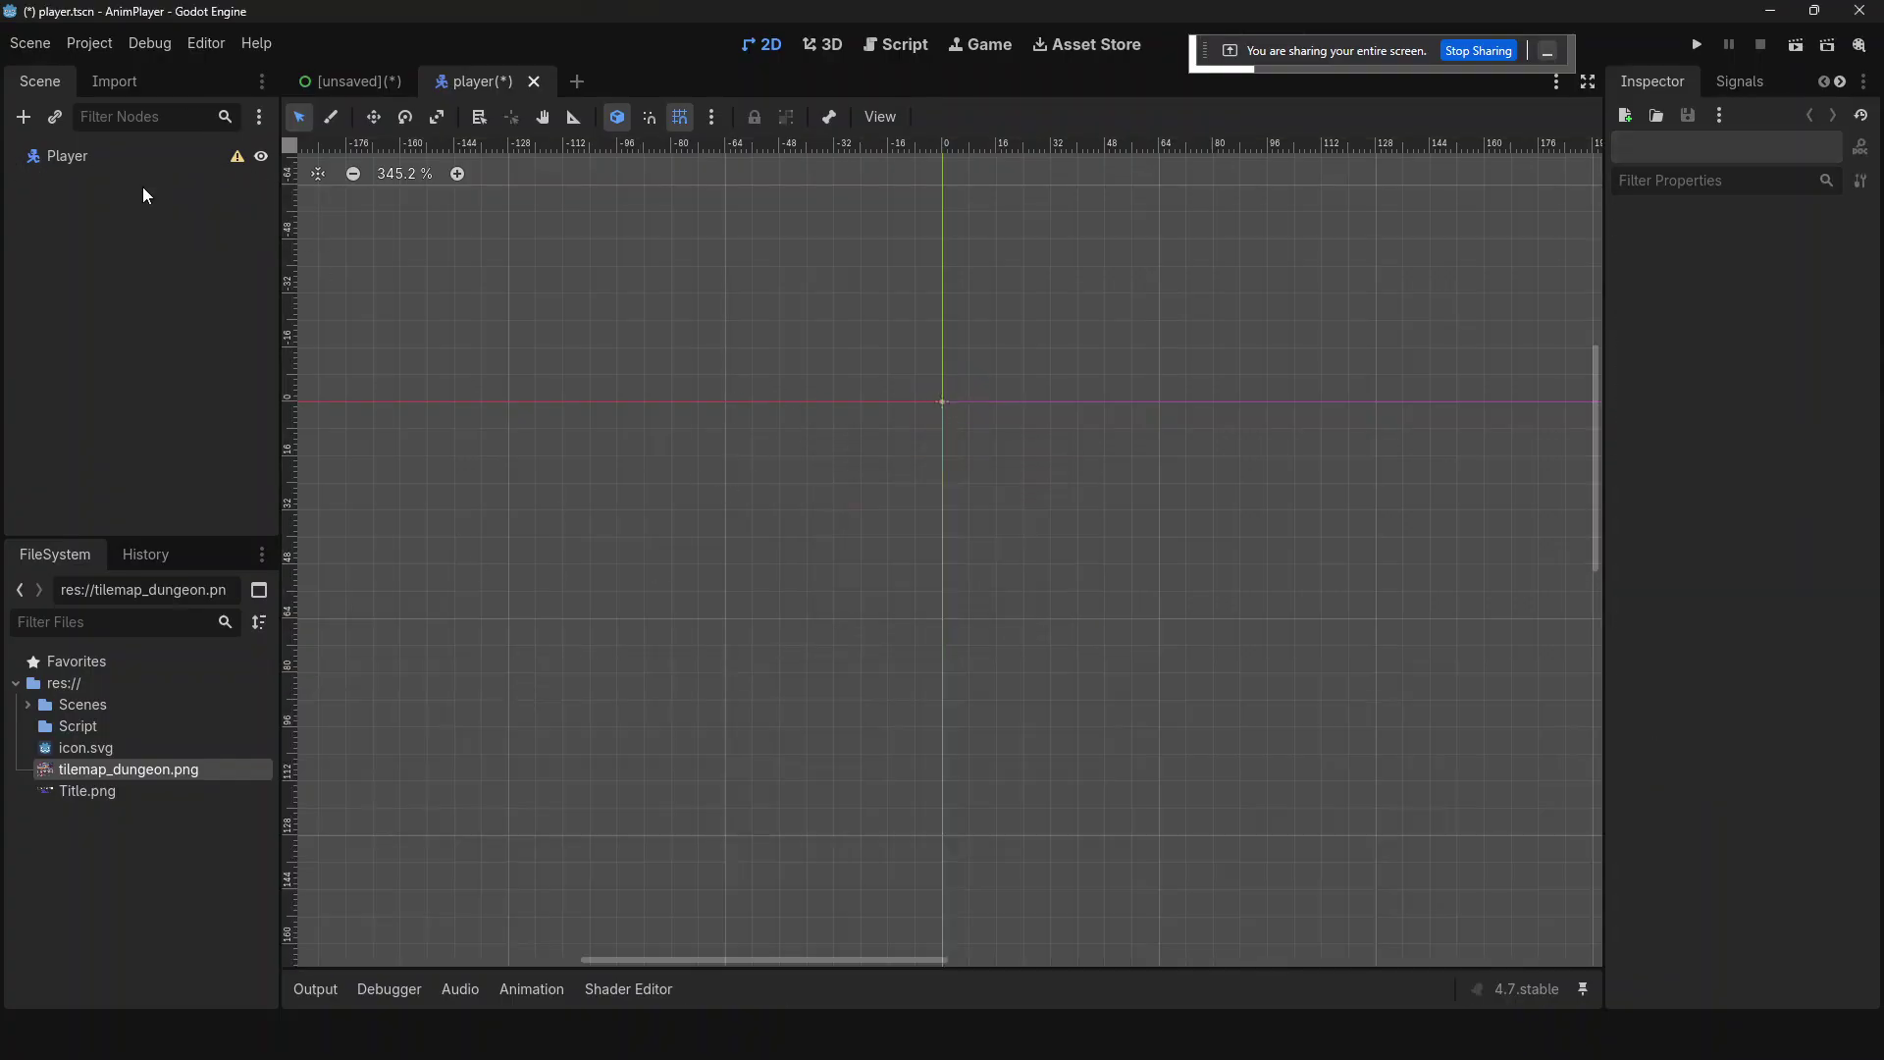
- Add an AnimationPlayer node as a child of Player and select it
left_click(157, 157)
key("ctrl+a")
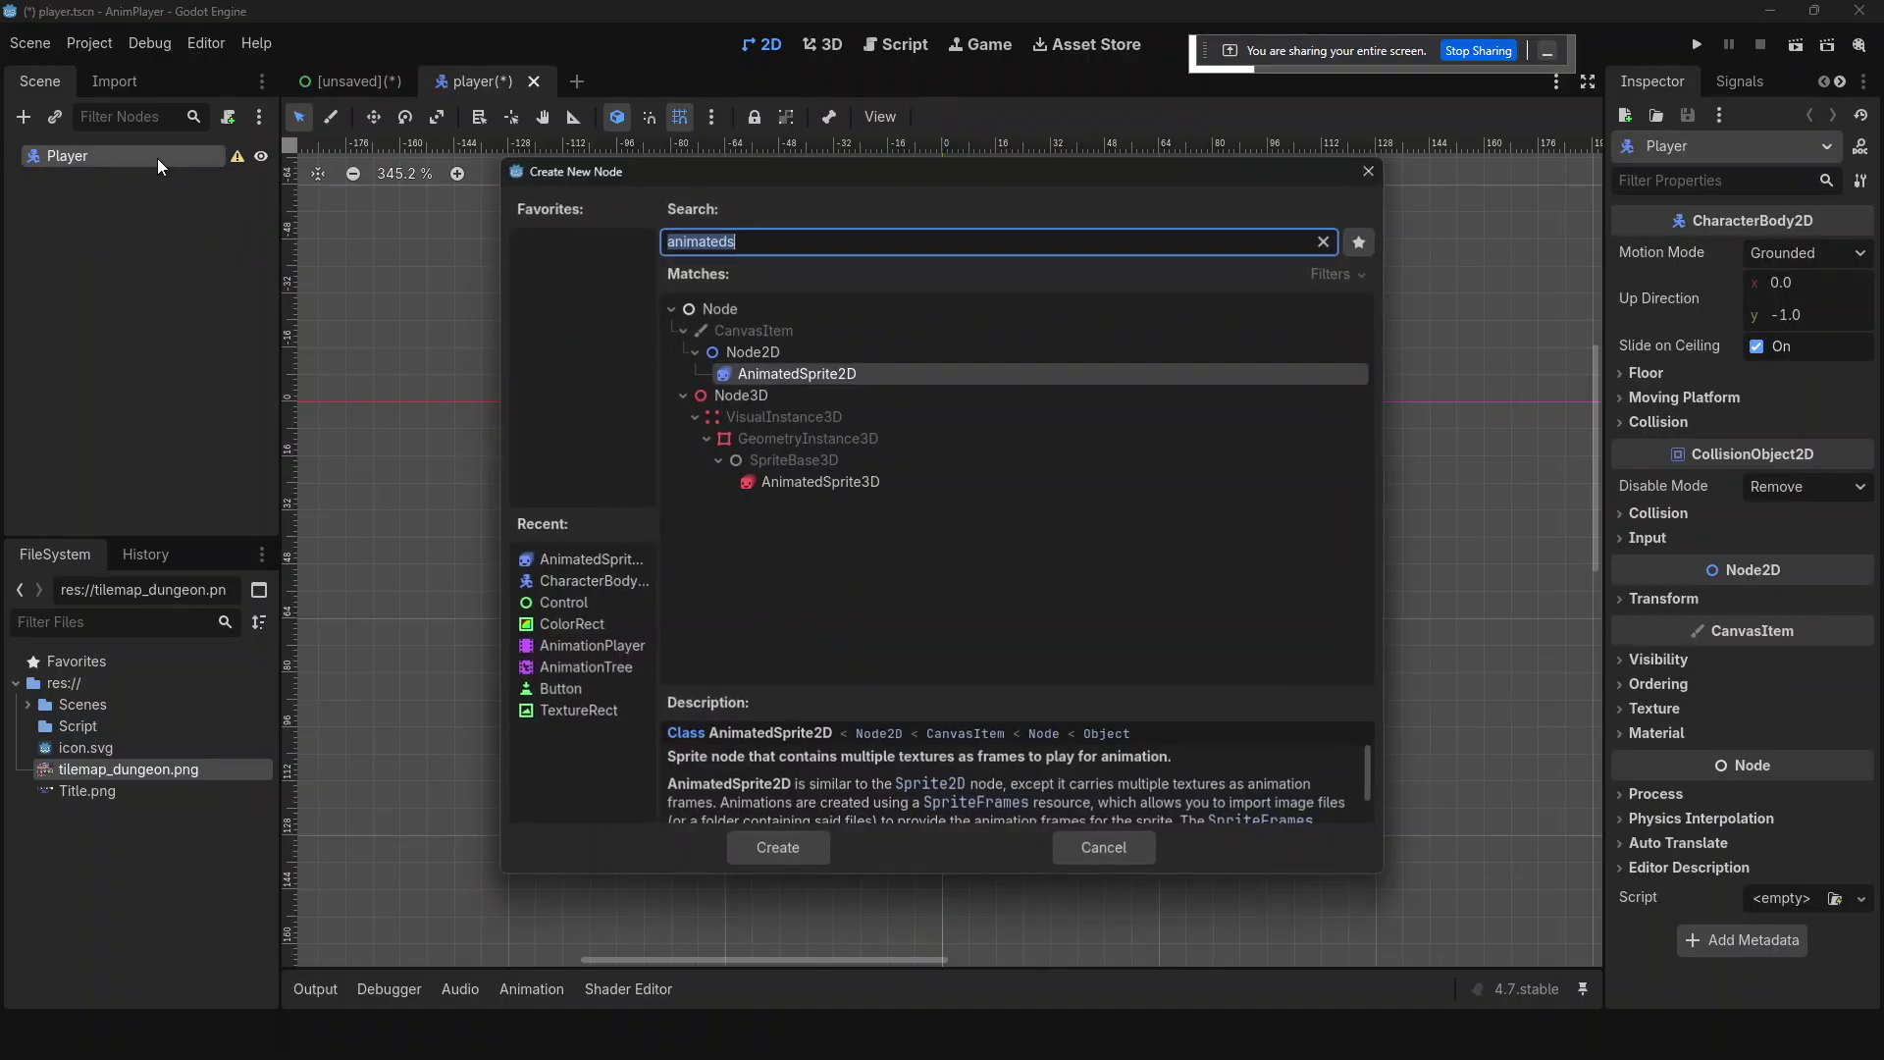
type("animation")
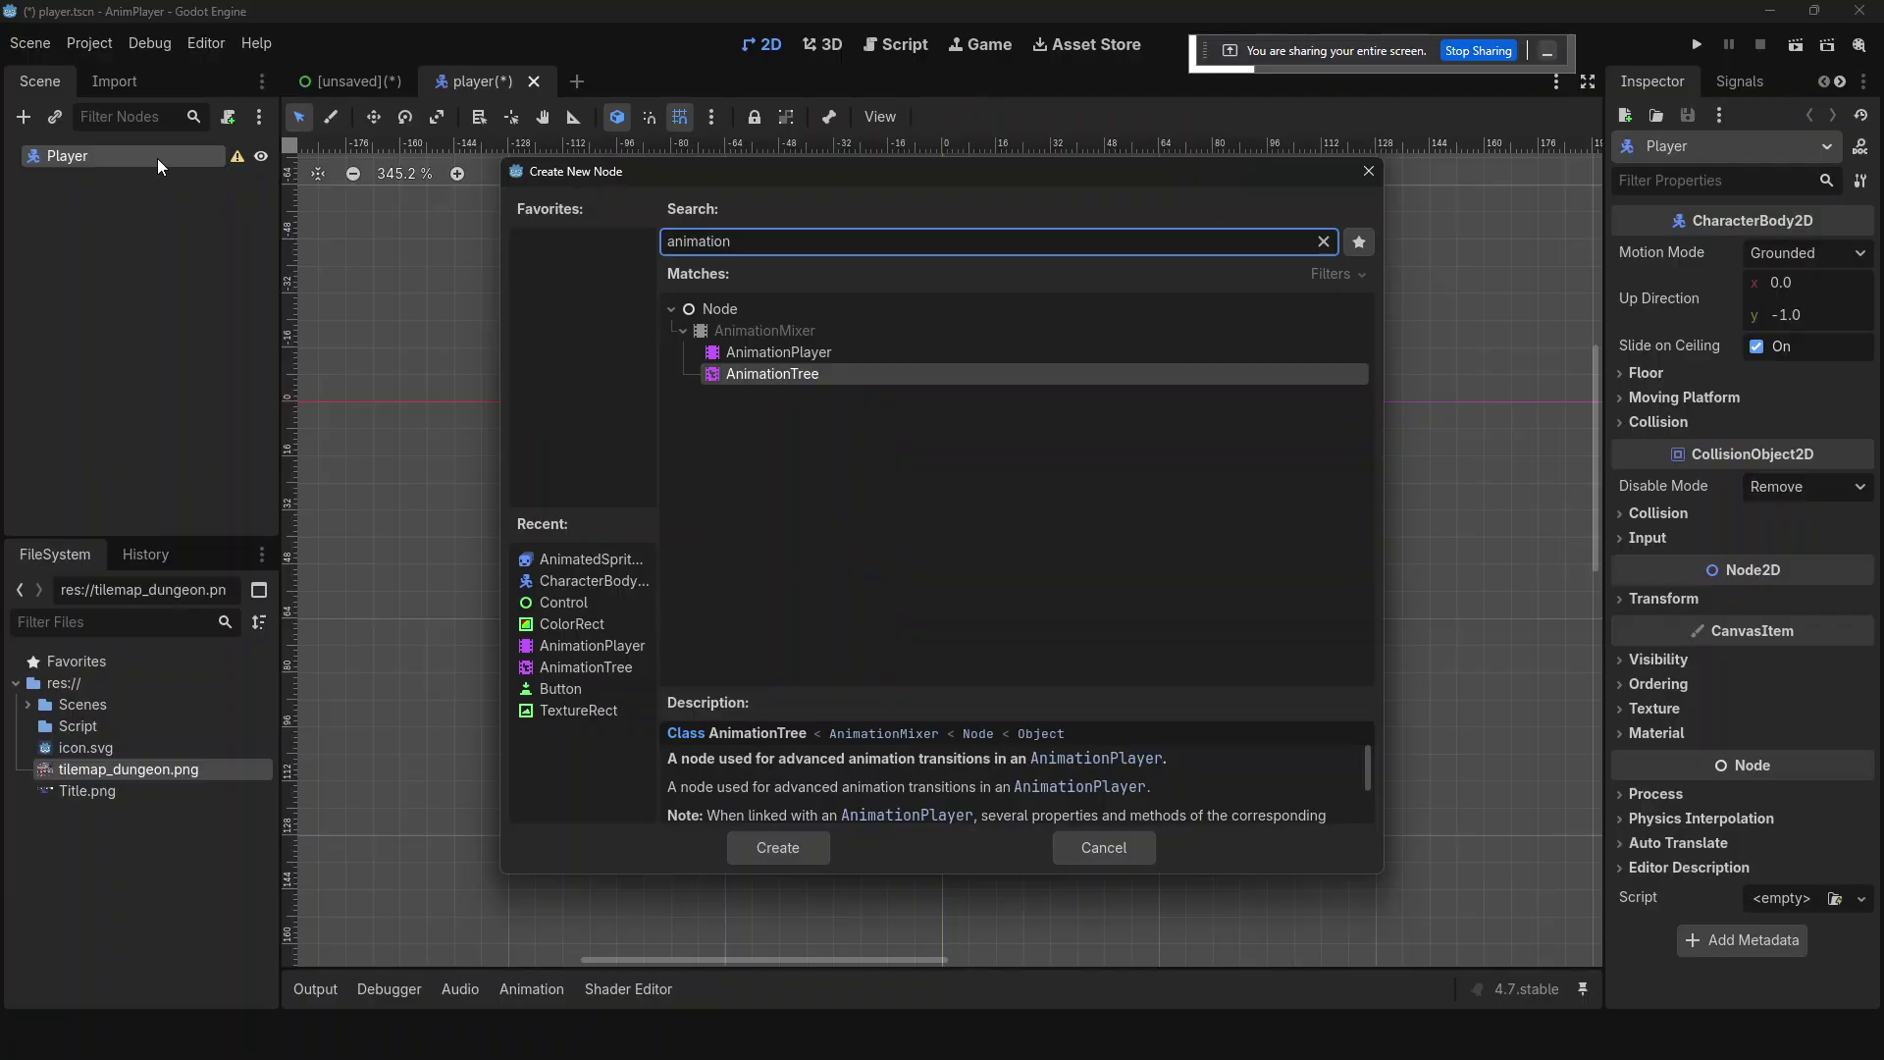
key("Up")
key("Return")
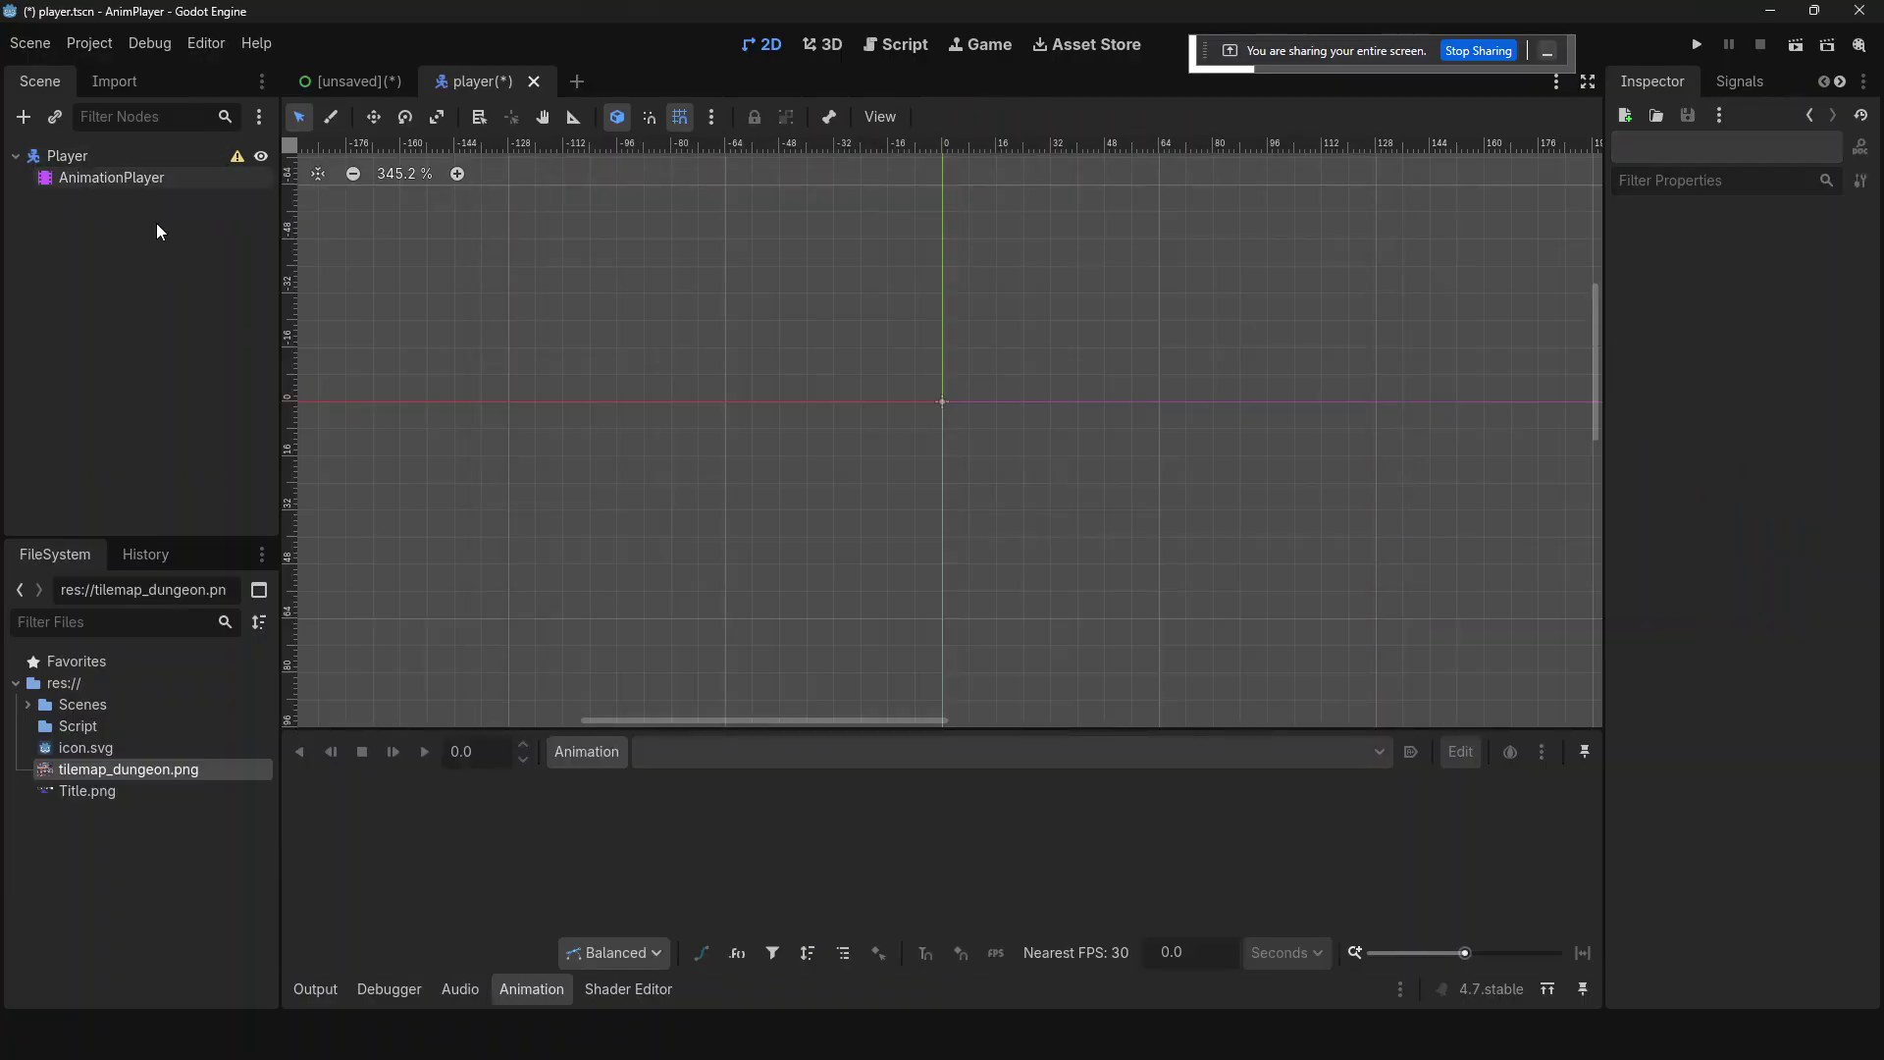
left_click(157, 186)
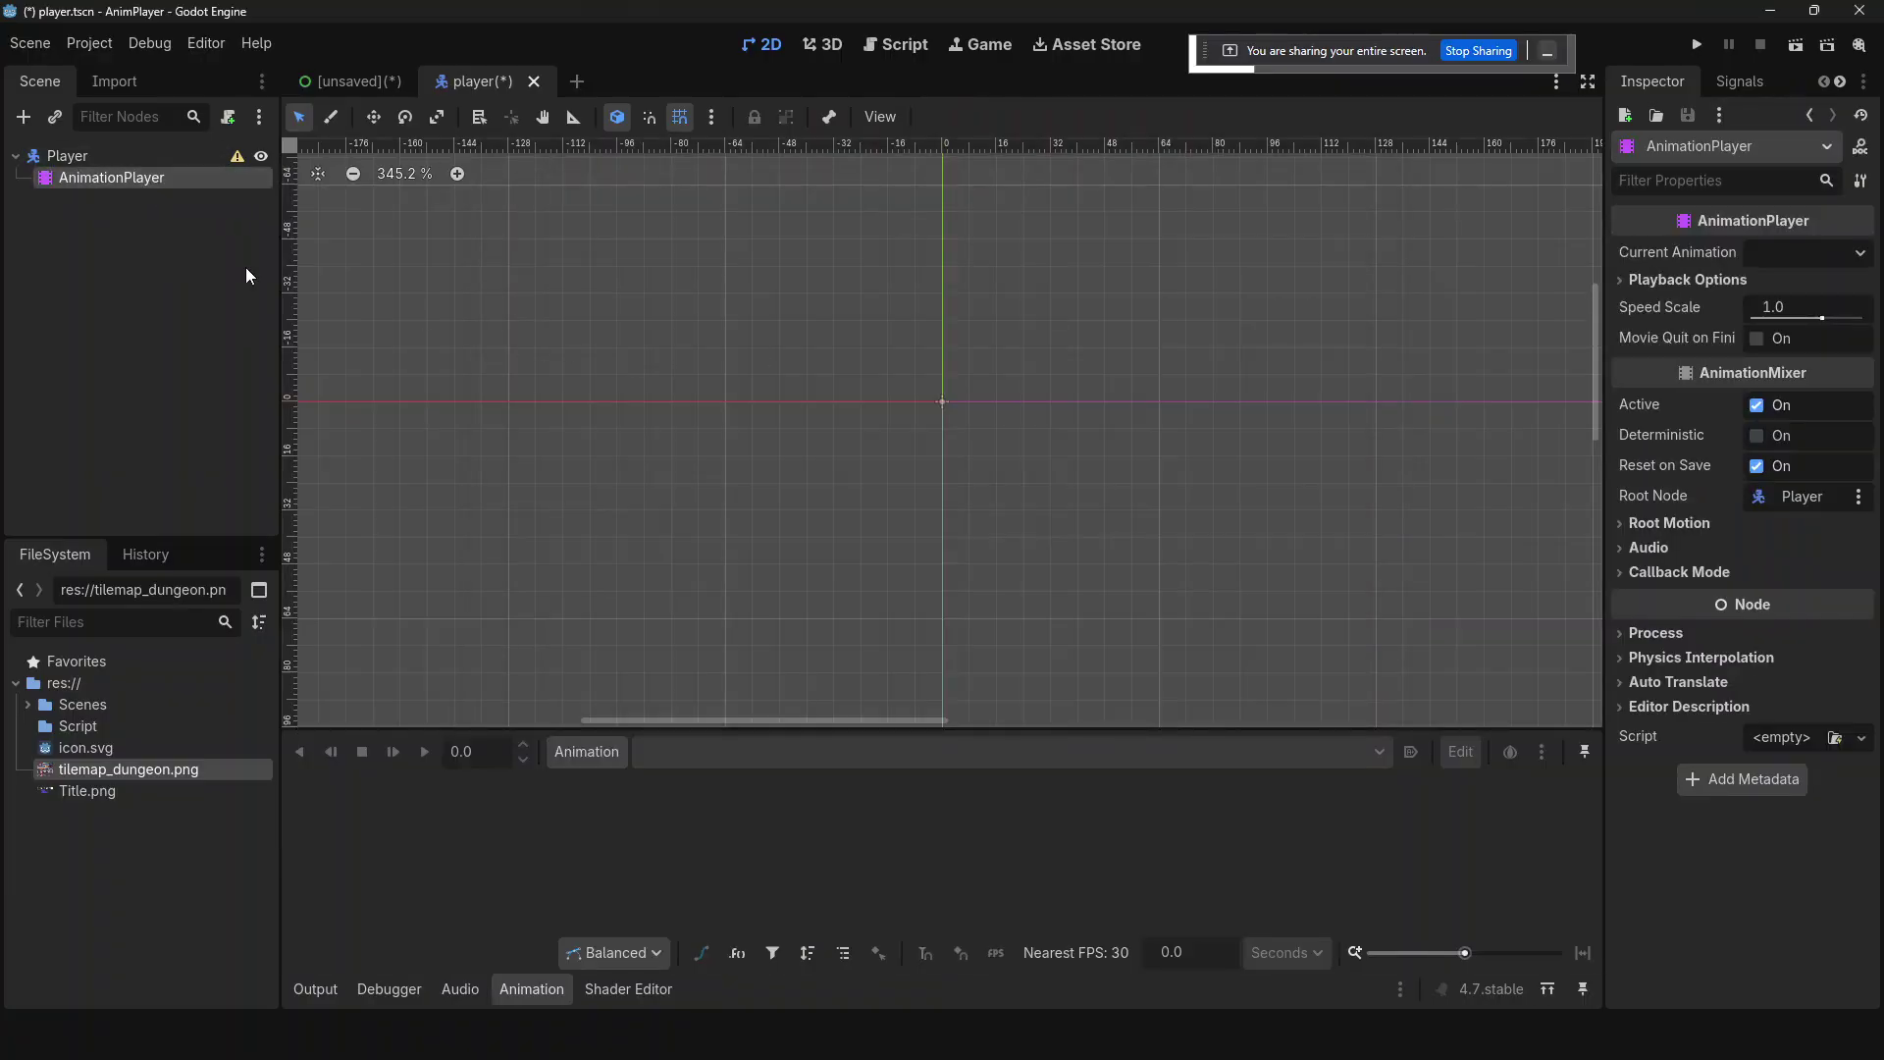
left_click(134, 157)
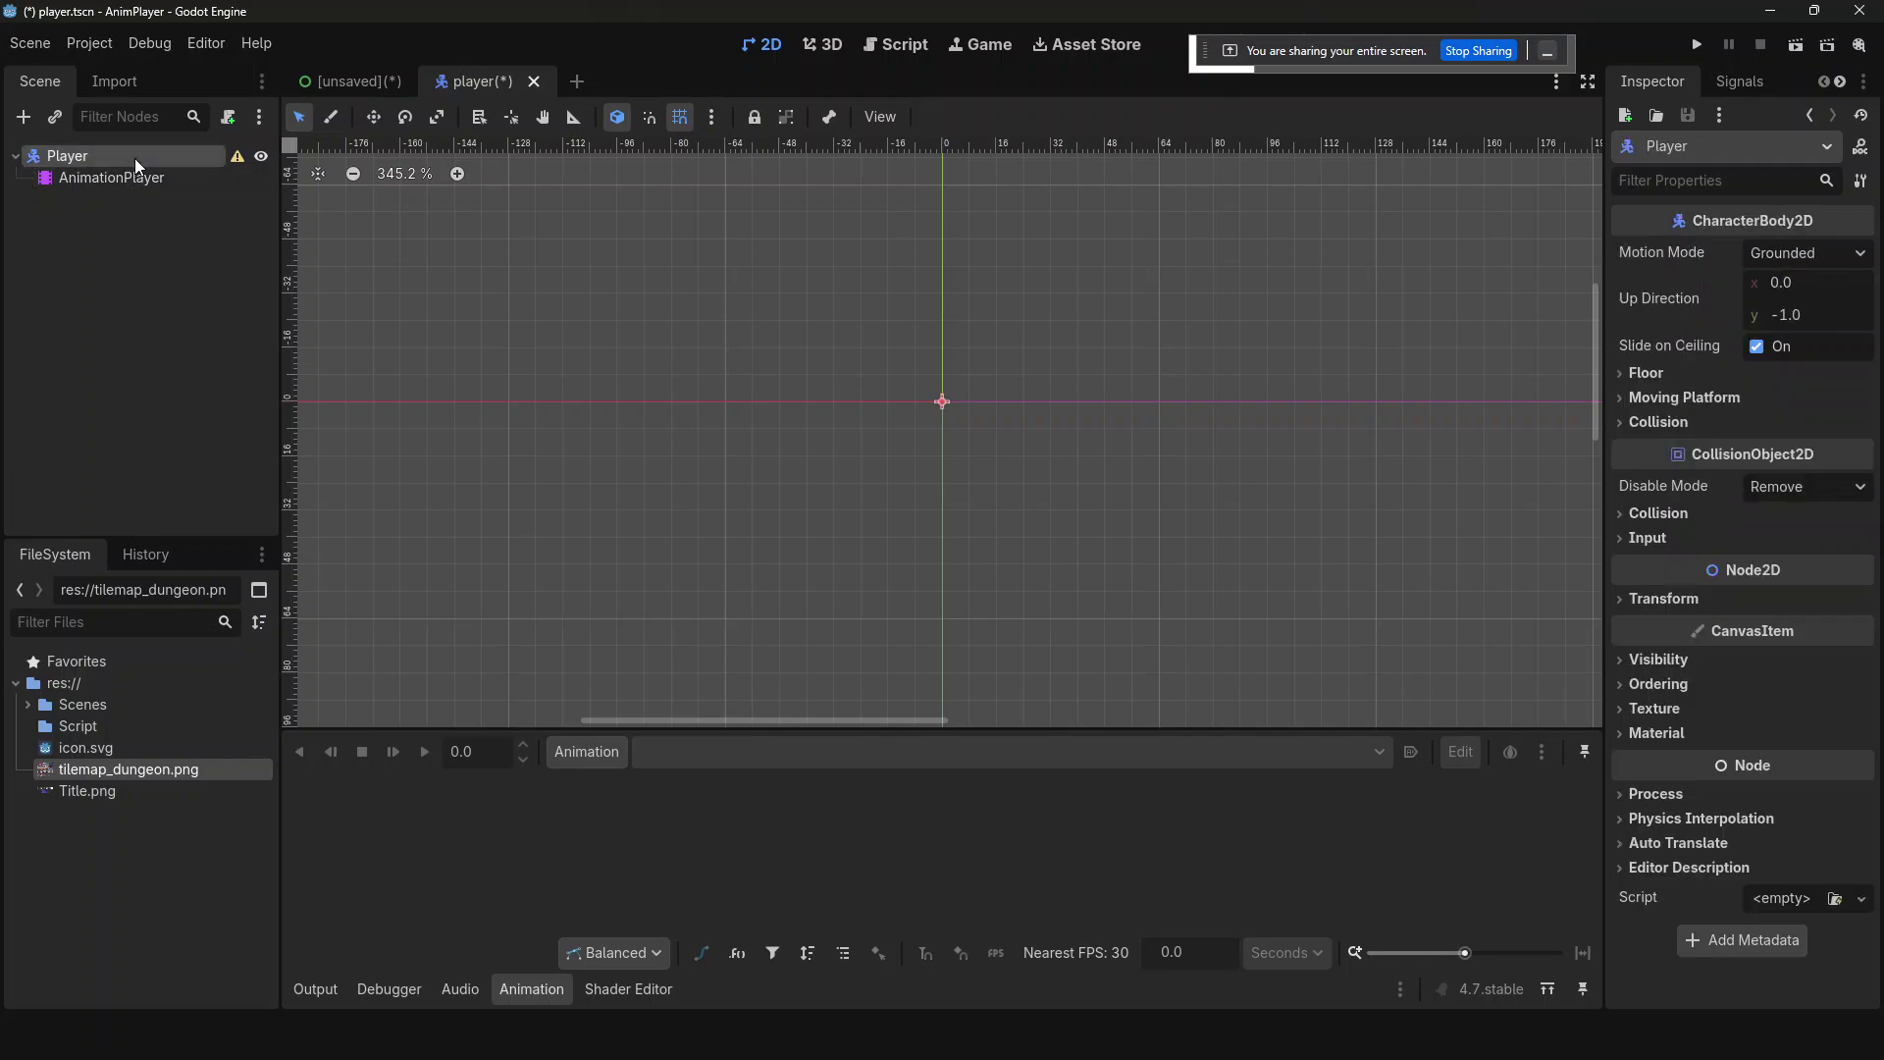
left_click(81, 183)
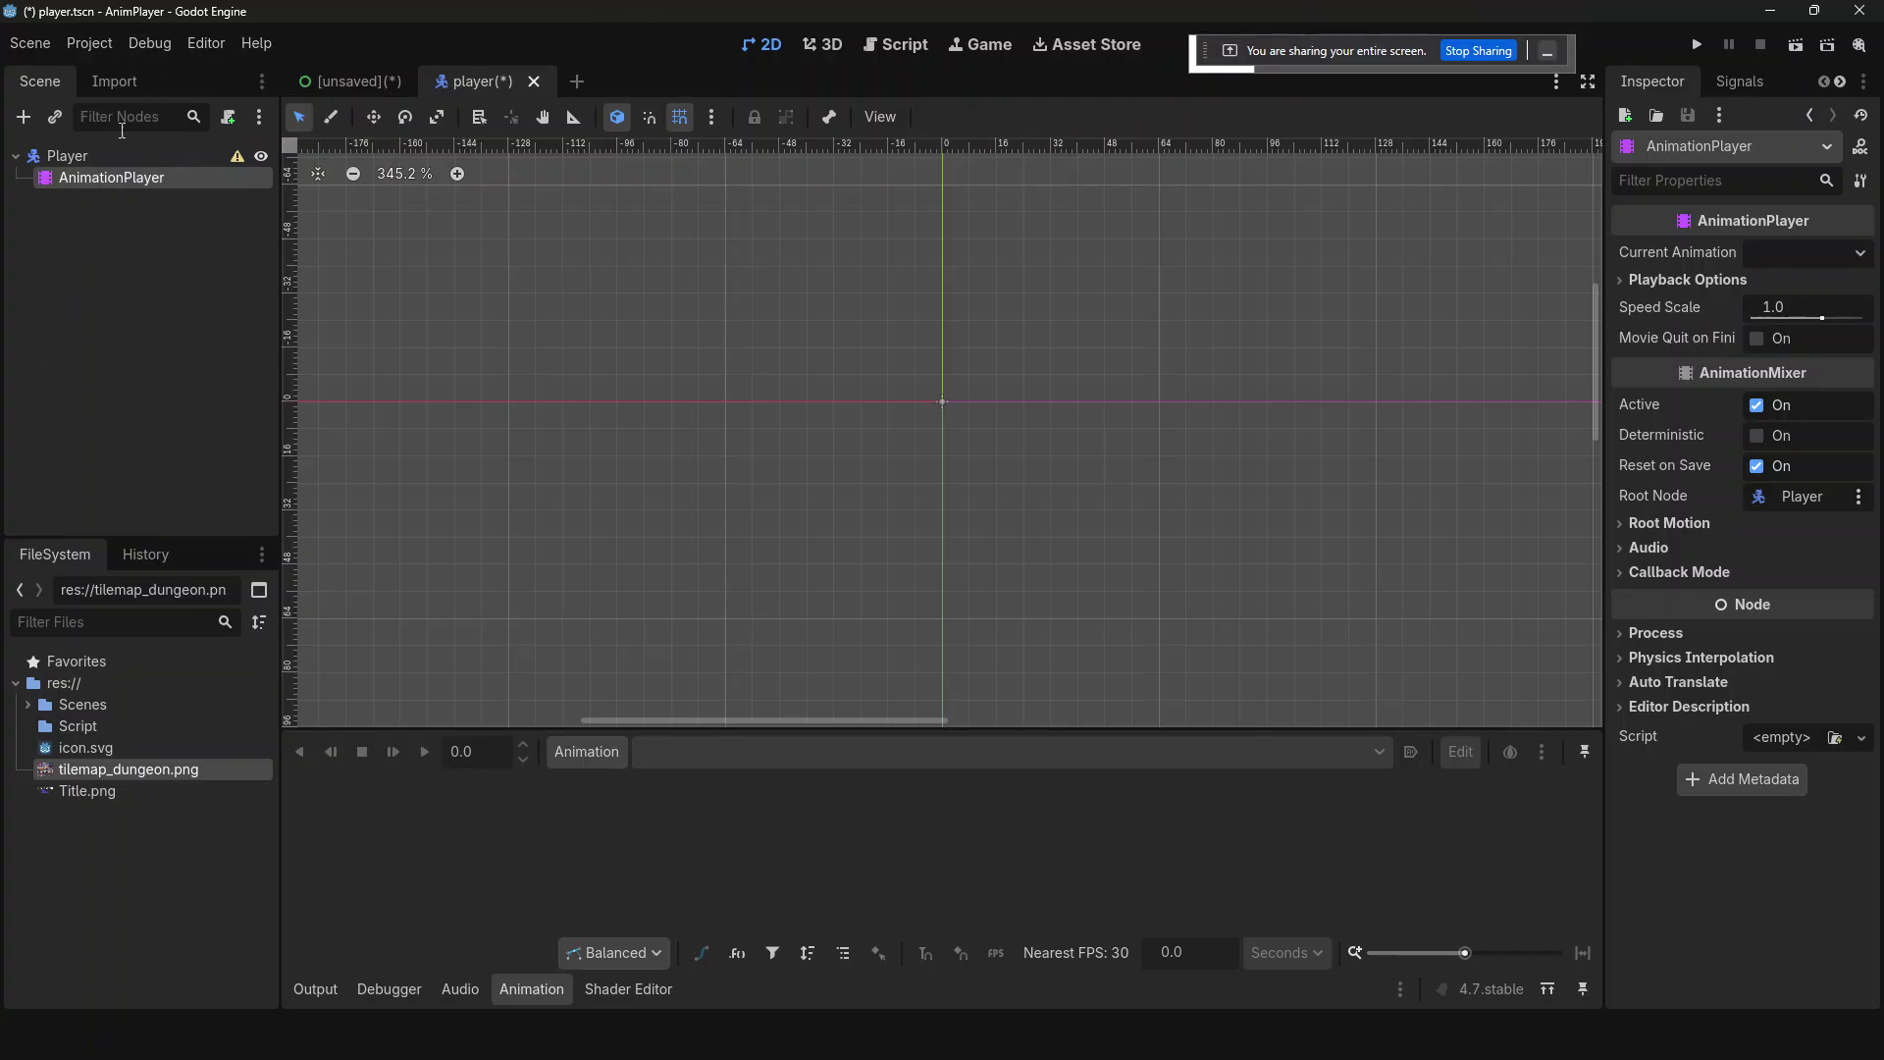
- Add a Sprite2D node as a child of Player
left_click(103, 162)
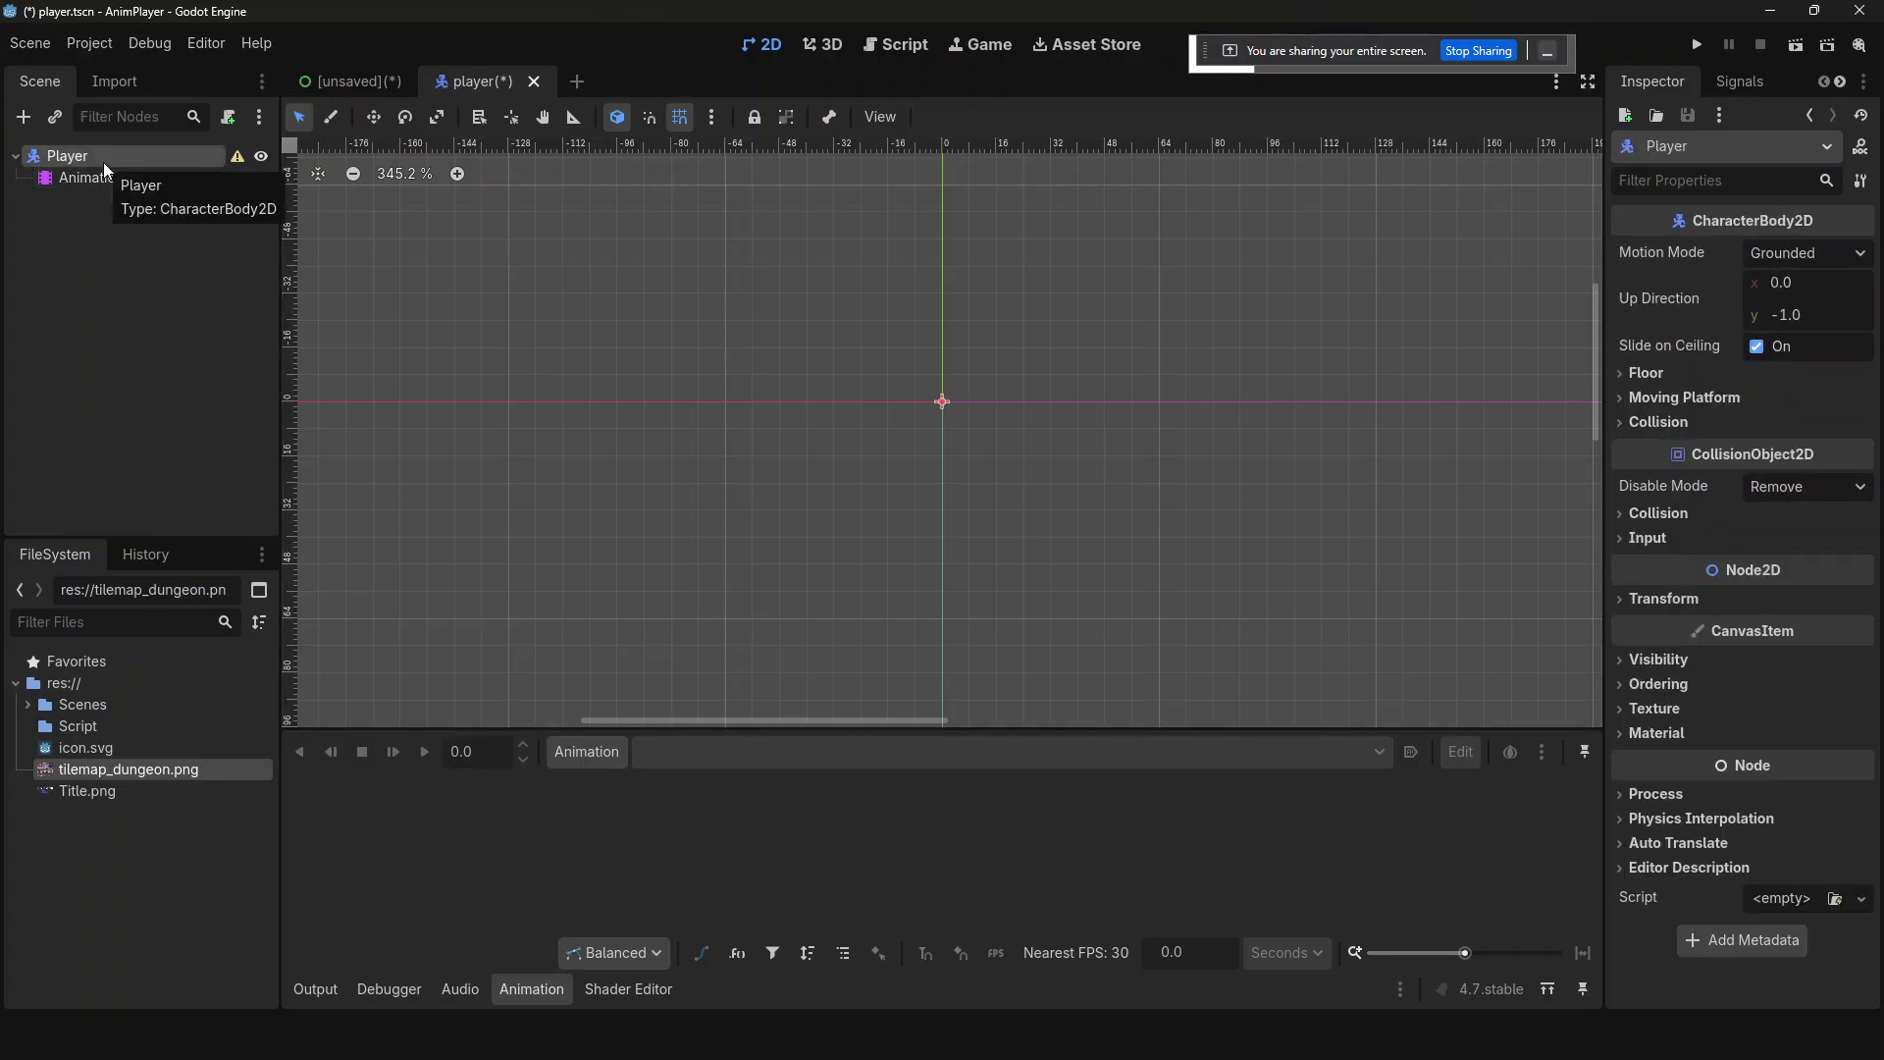
key("ctrl+a")
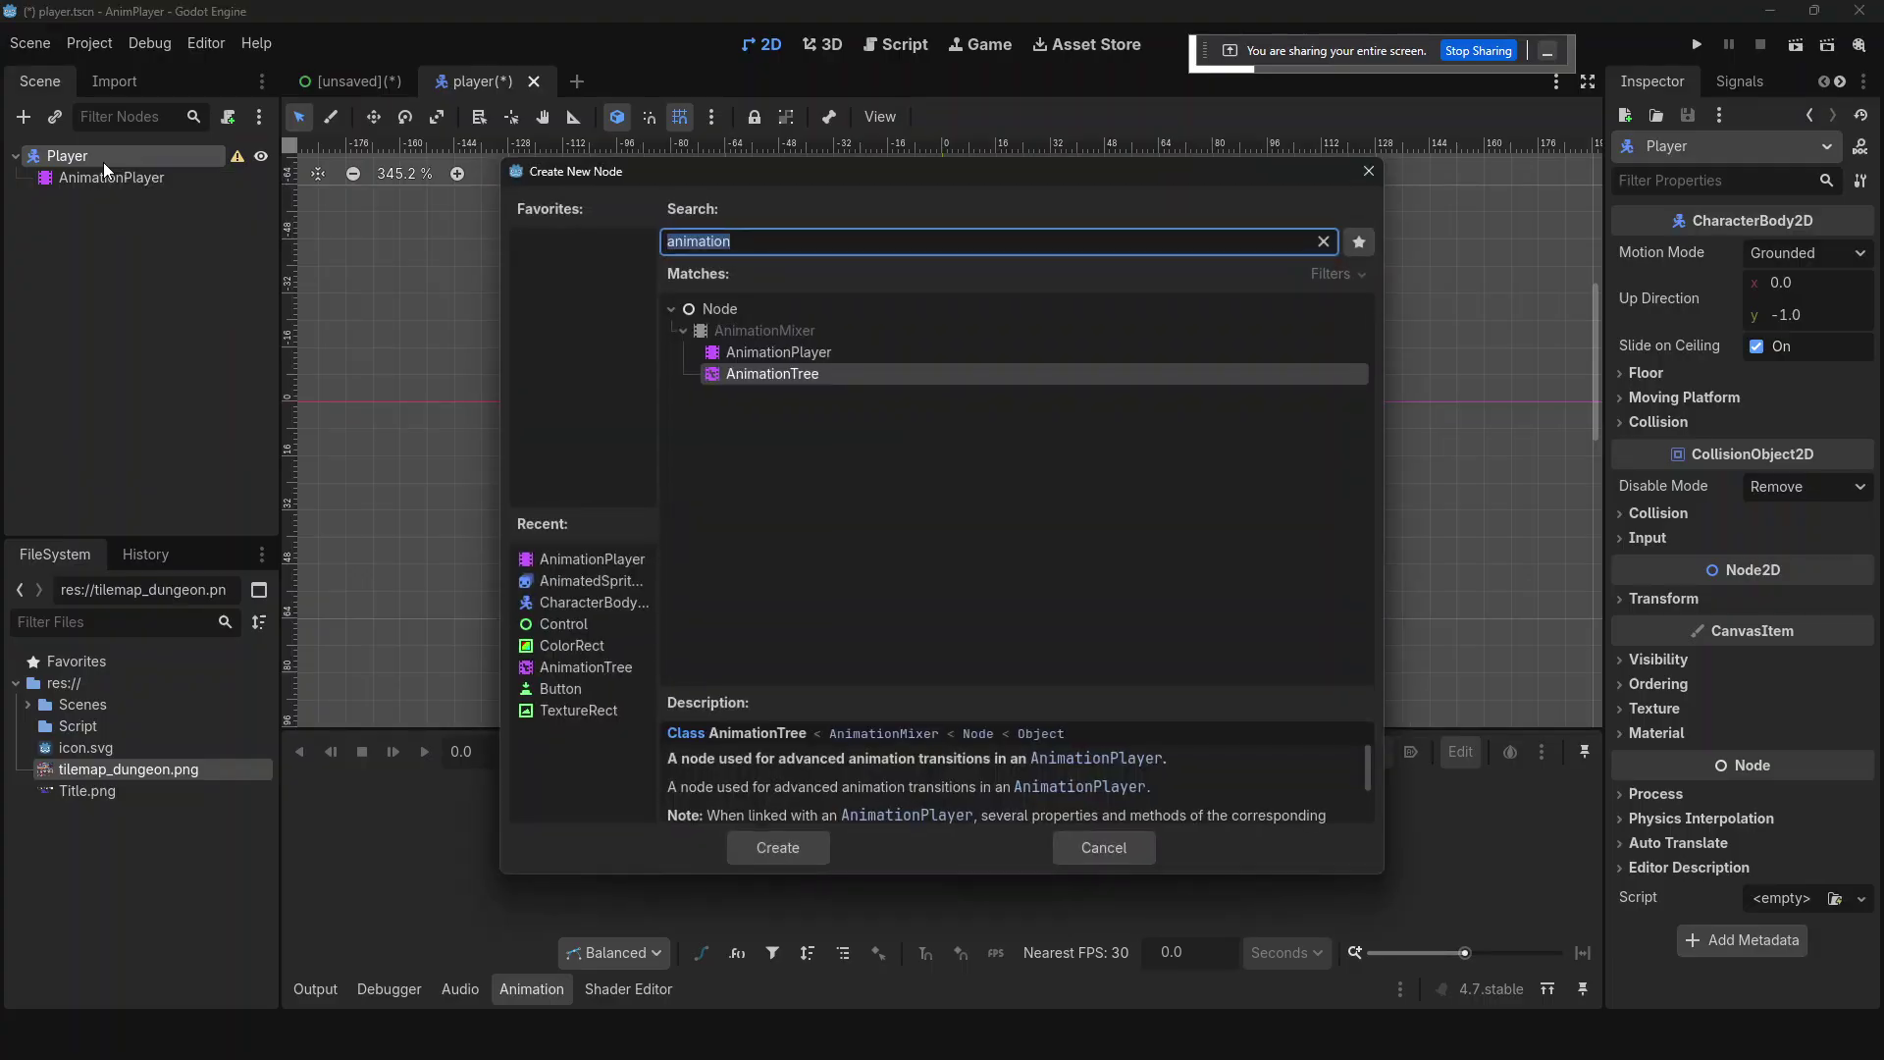
type("spr")
type("ite")
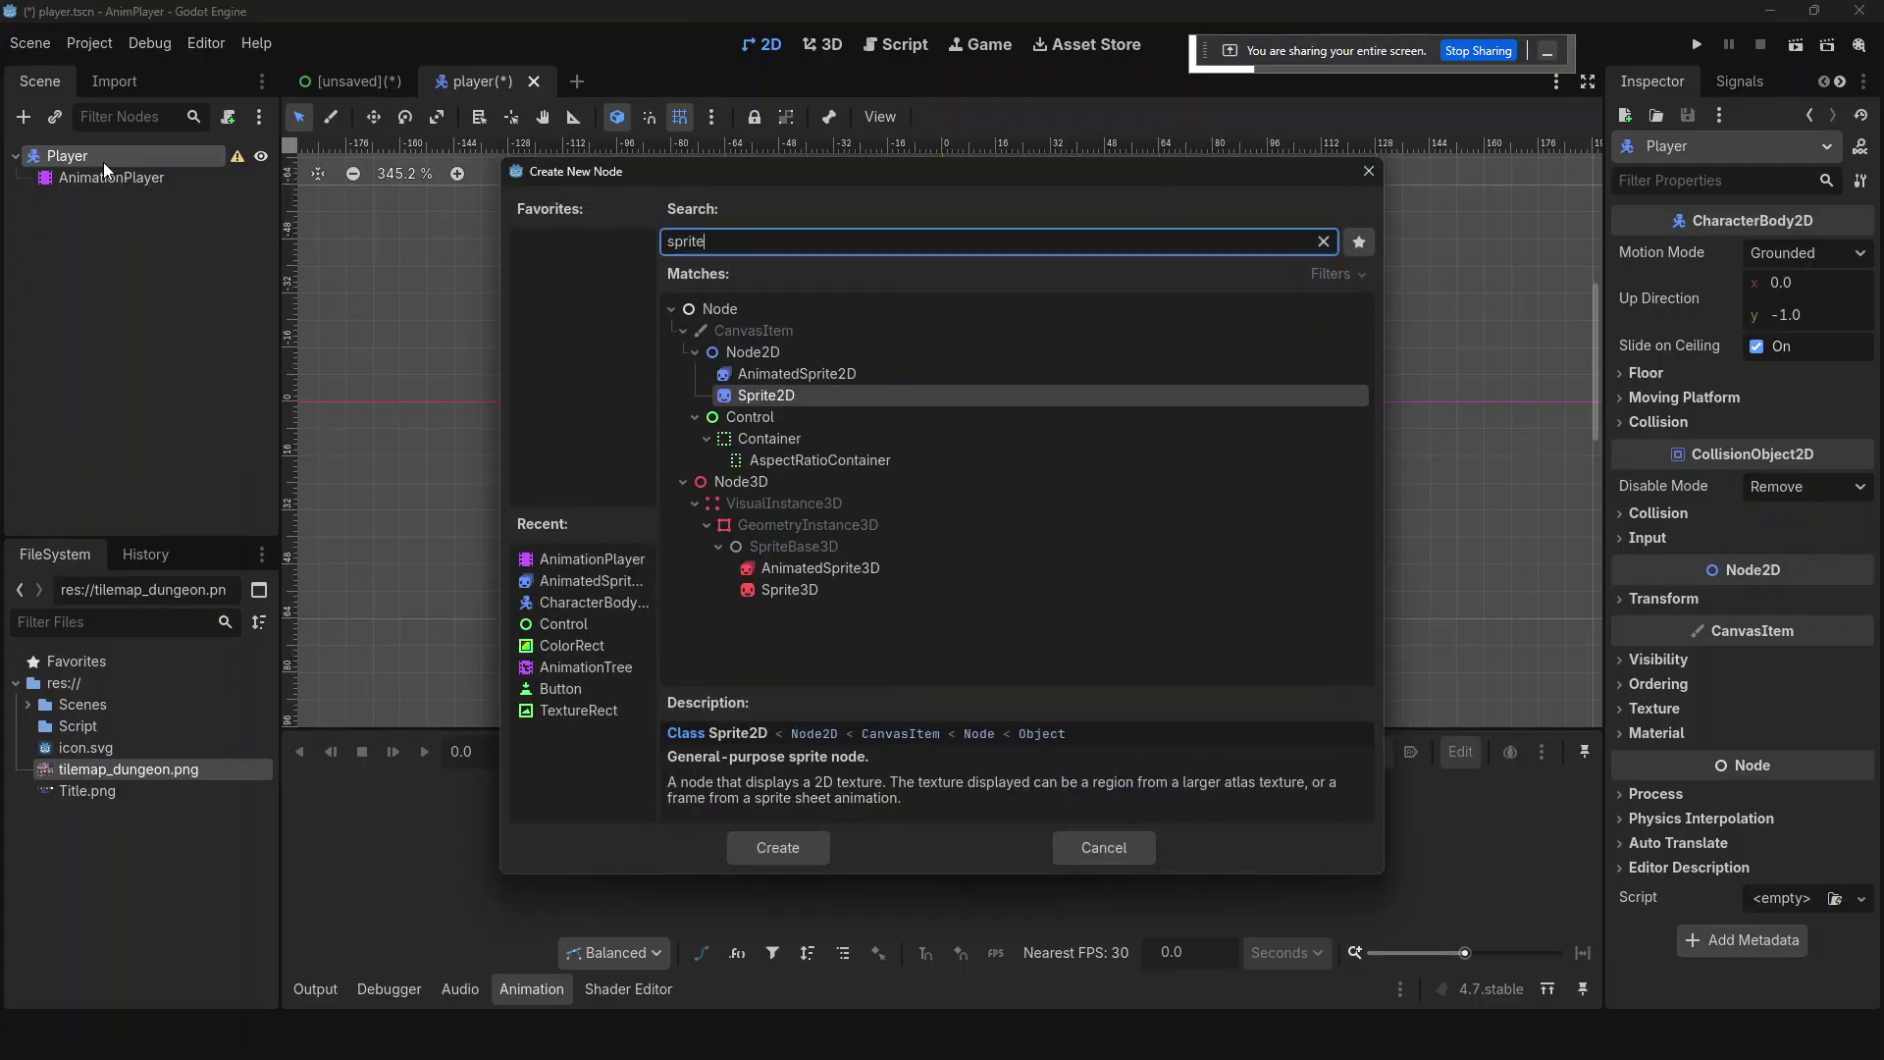
key("Return")
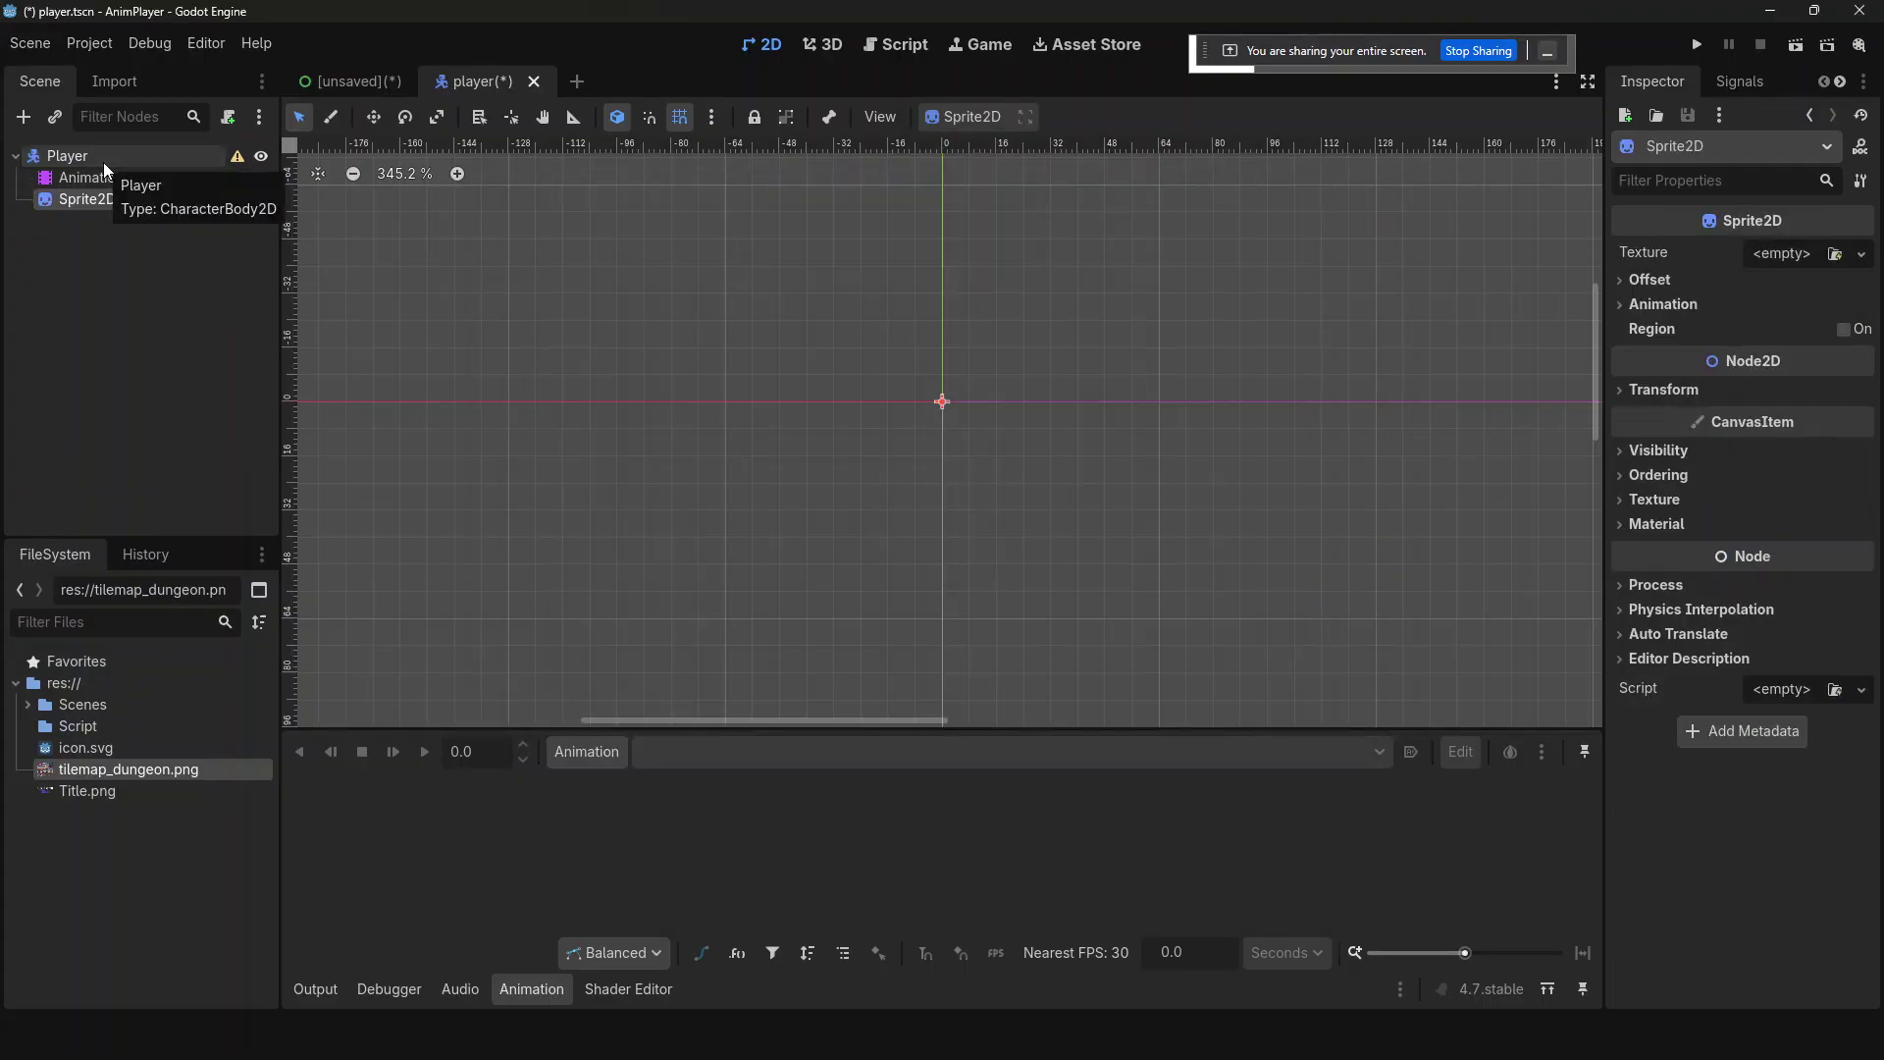
- Assign tilemap_dungeon.png as the Sprite2D's texture and enable its region
left_click(1833, 254)
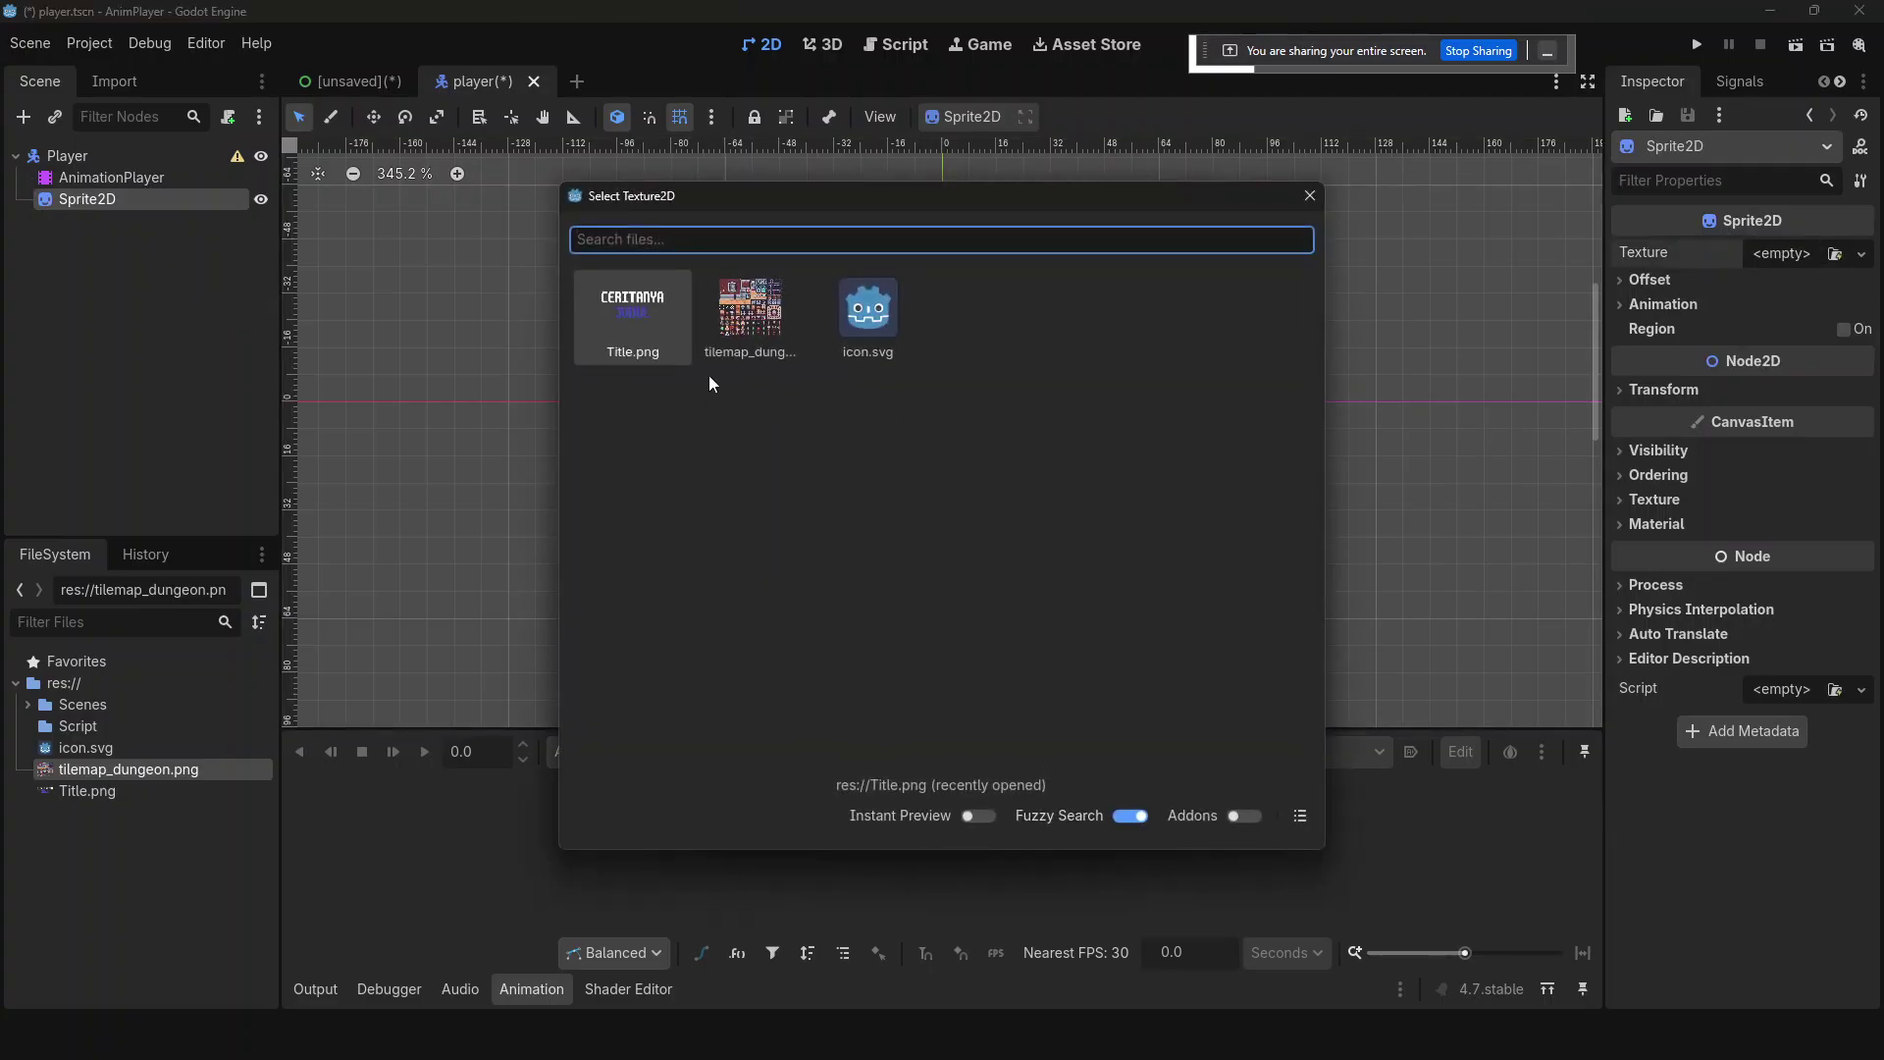
left_click(756, 316)
left_click(1844, 363)
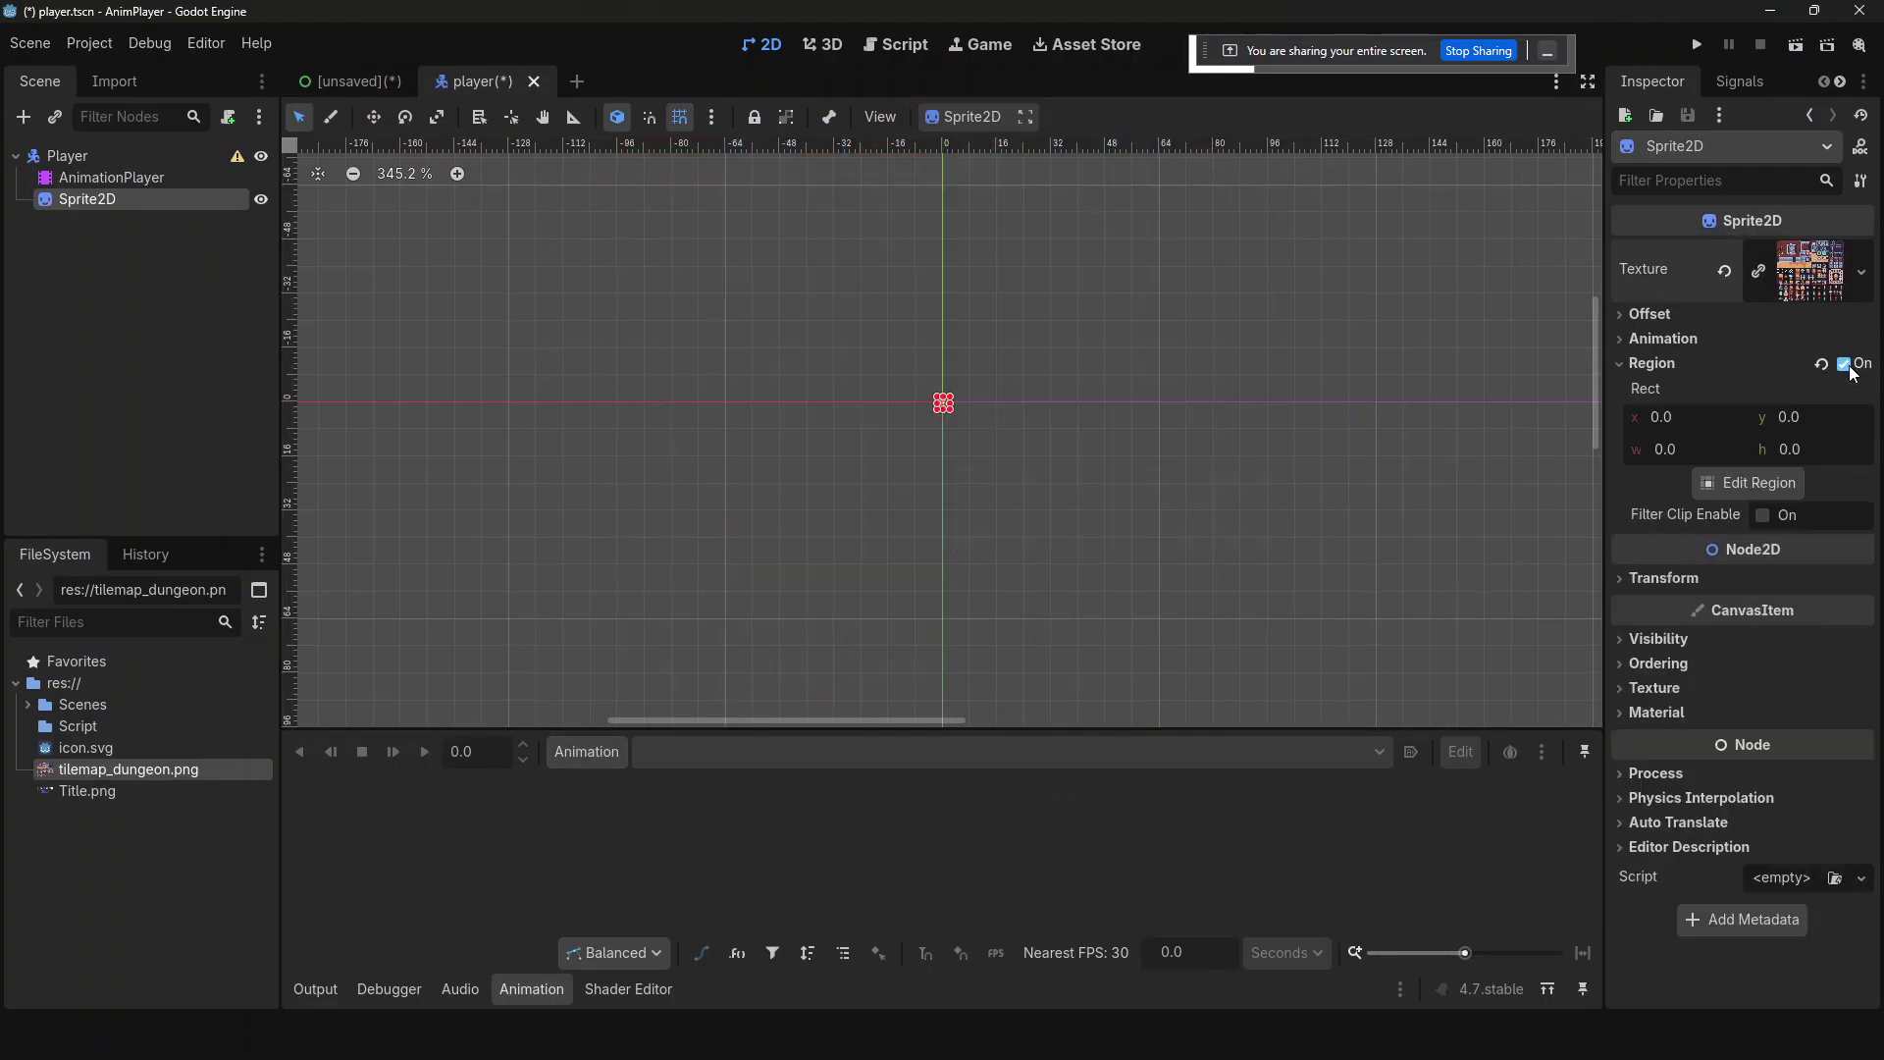
- Open the Sprite2D's region for editing and set Grid Snap with a step of 16 × 16 px
left_click(1757, 482)
left_click(628, 290)
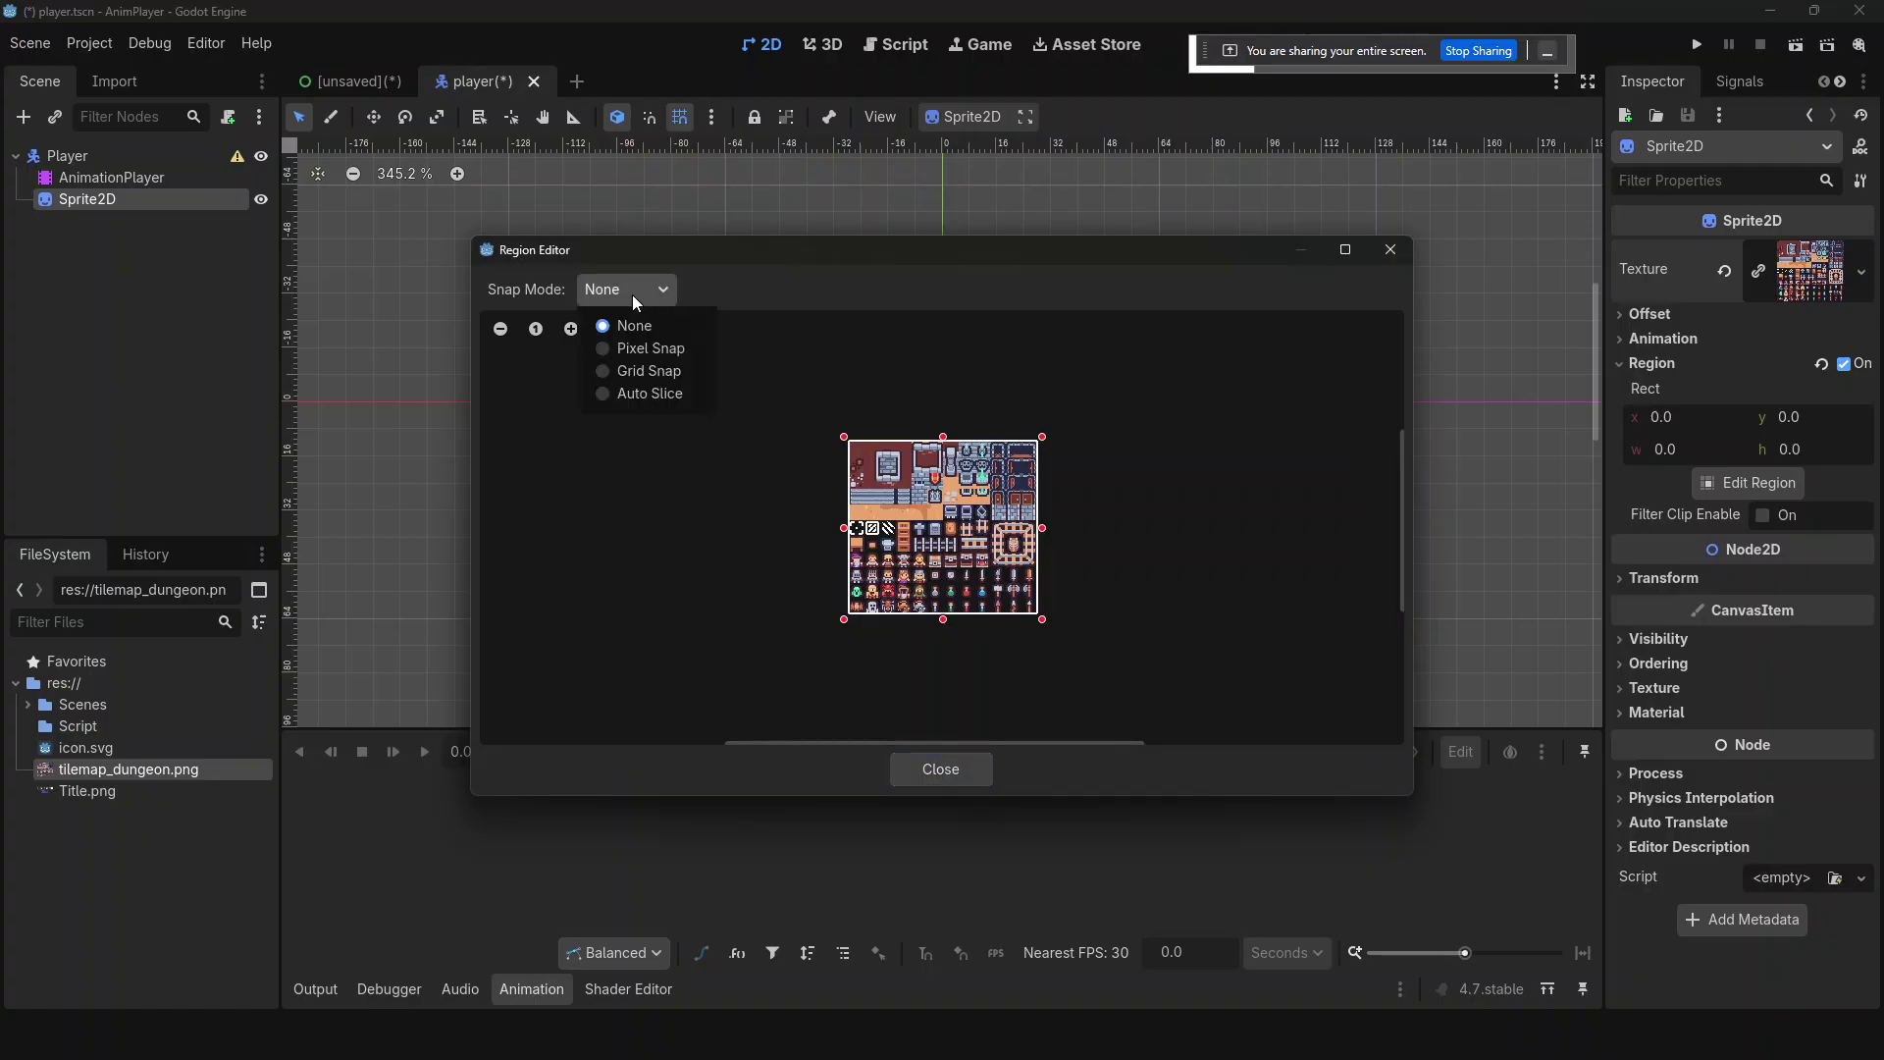
left_click(633, 369)
left_click(811, 293)
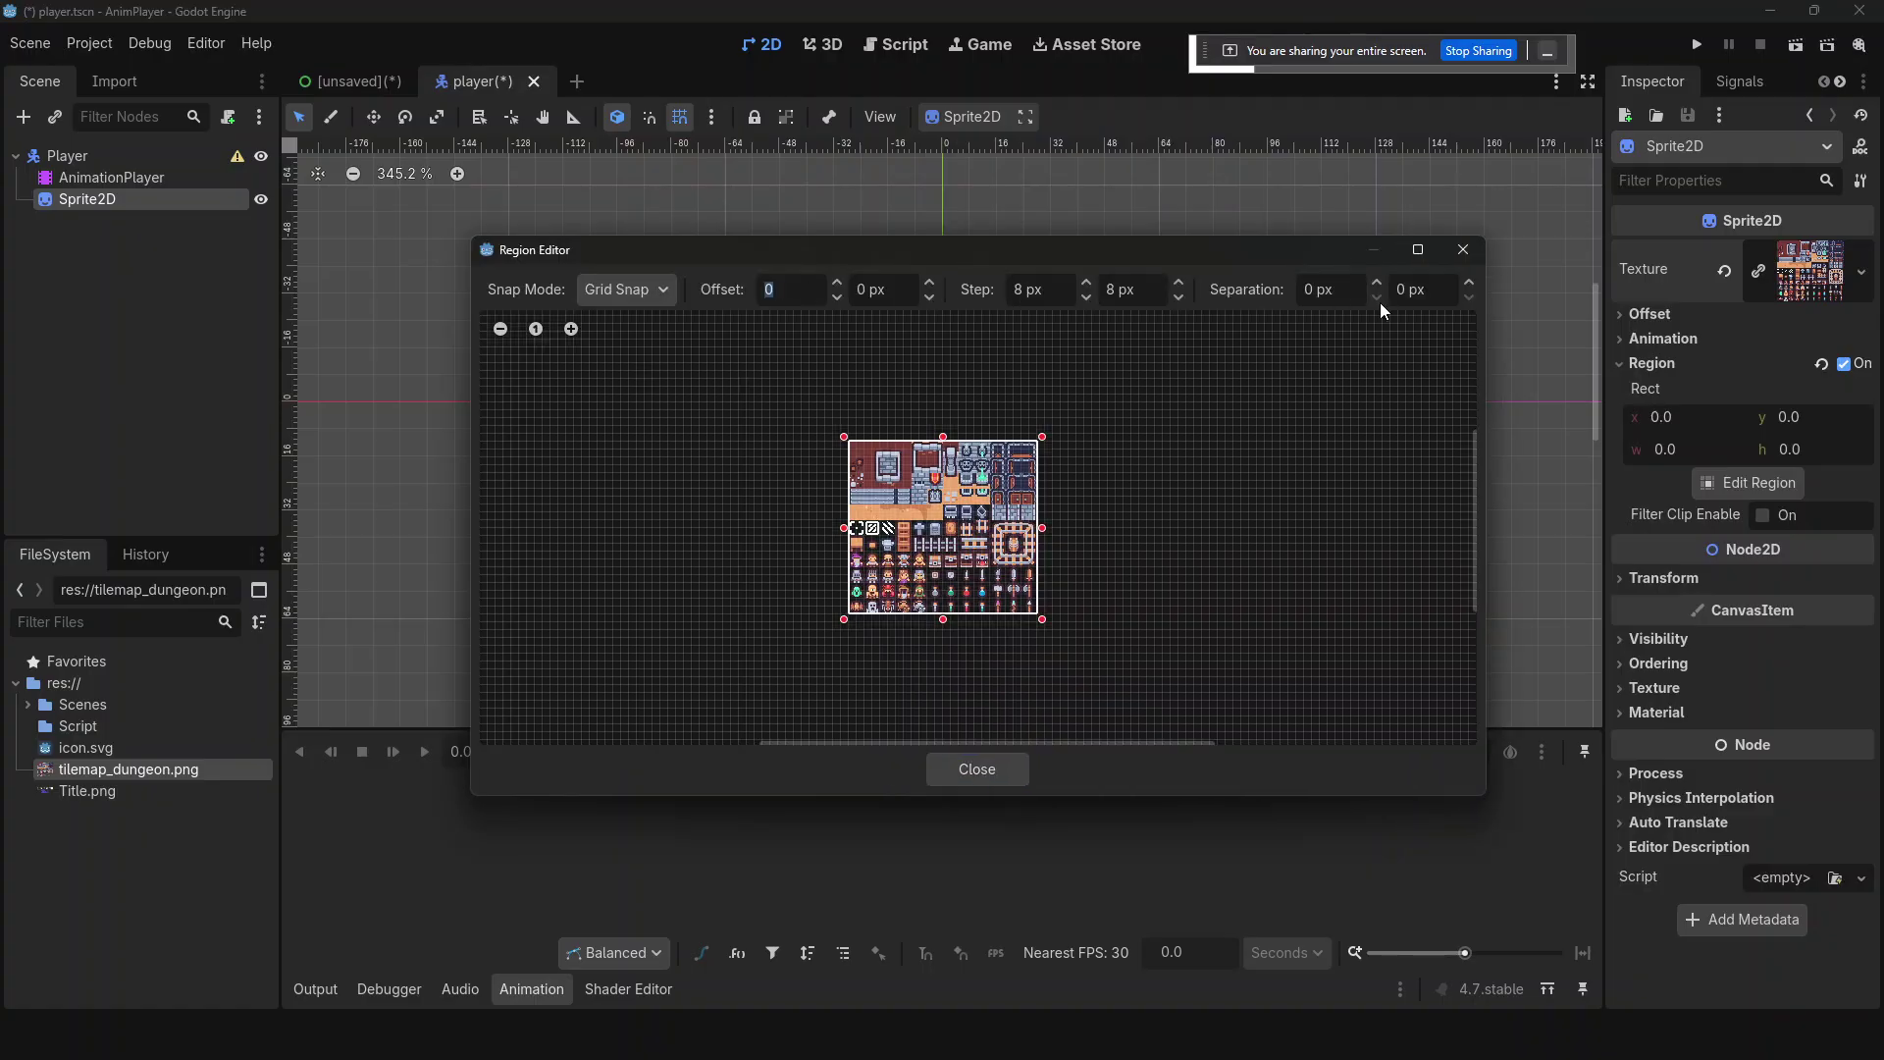
left_click(1021, 291)
type("16")
left_click(1112, 290)
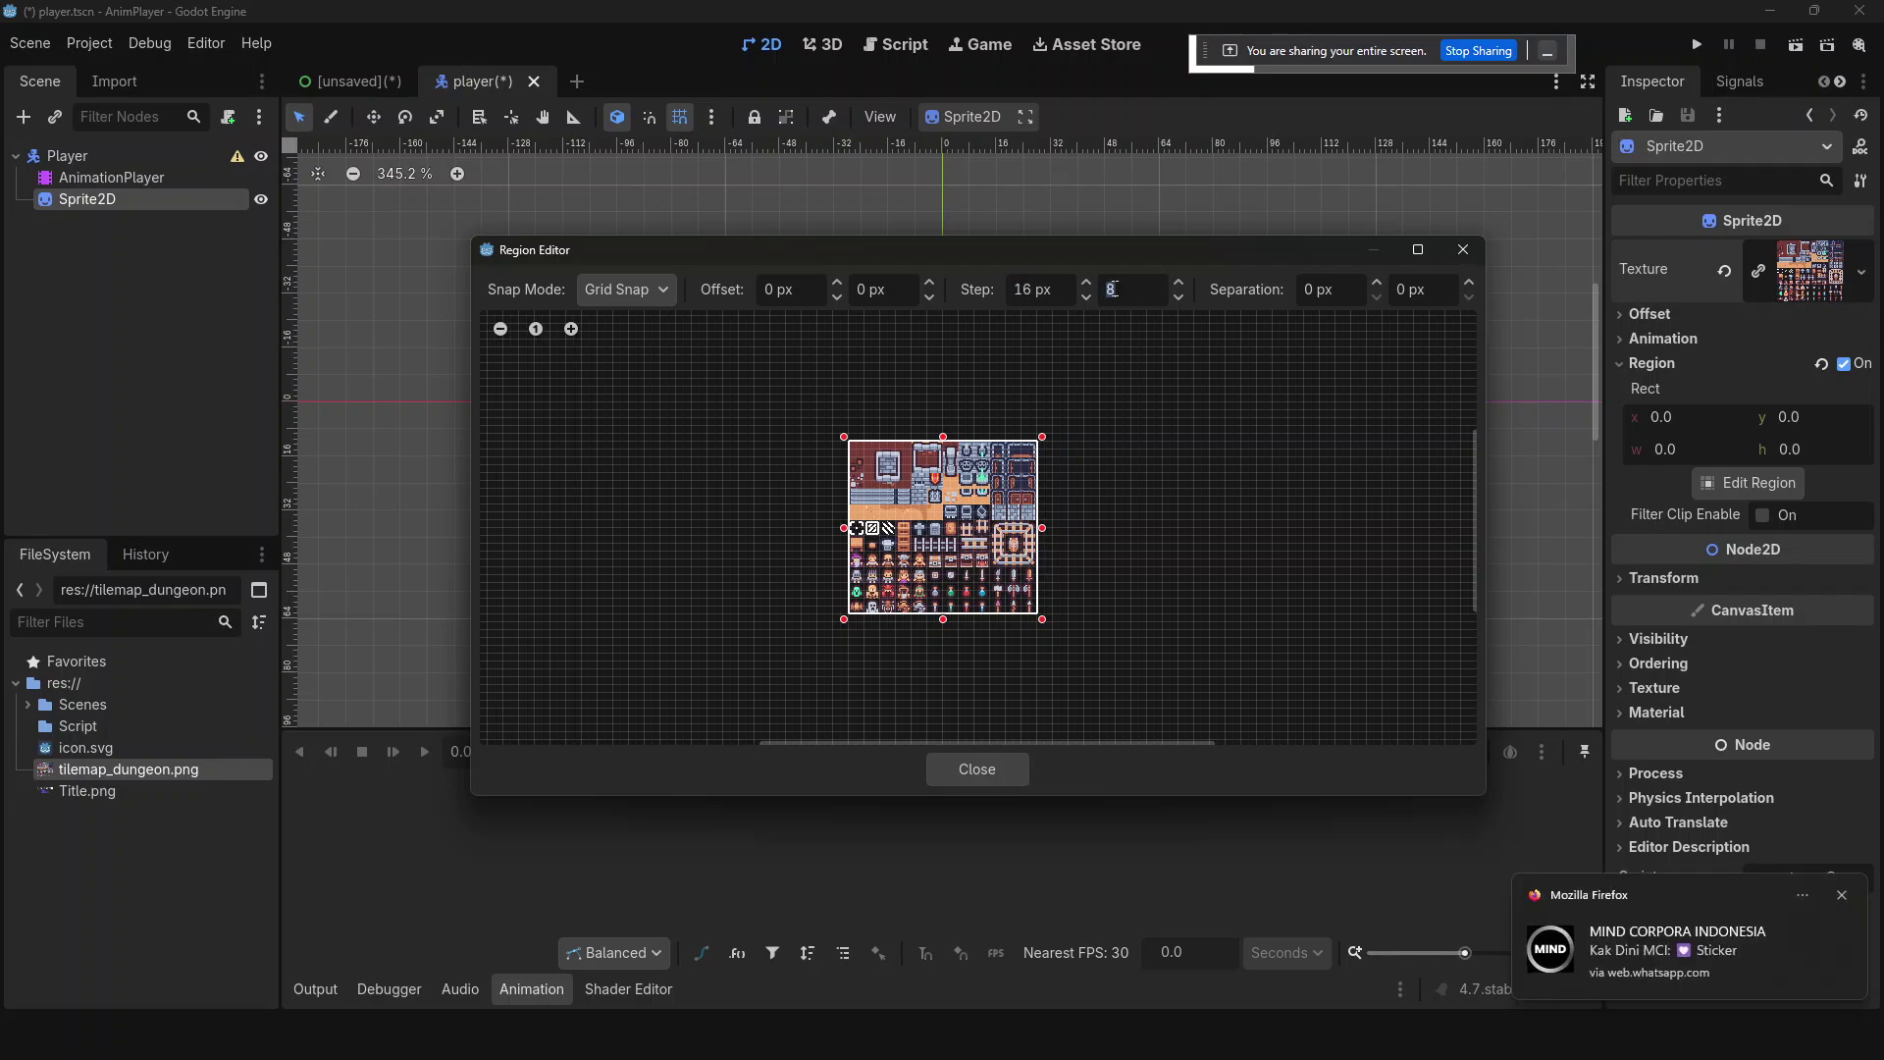
type("16")
key("Return")
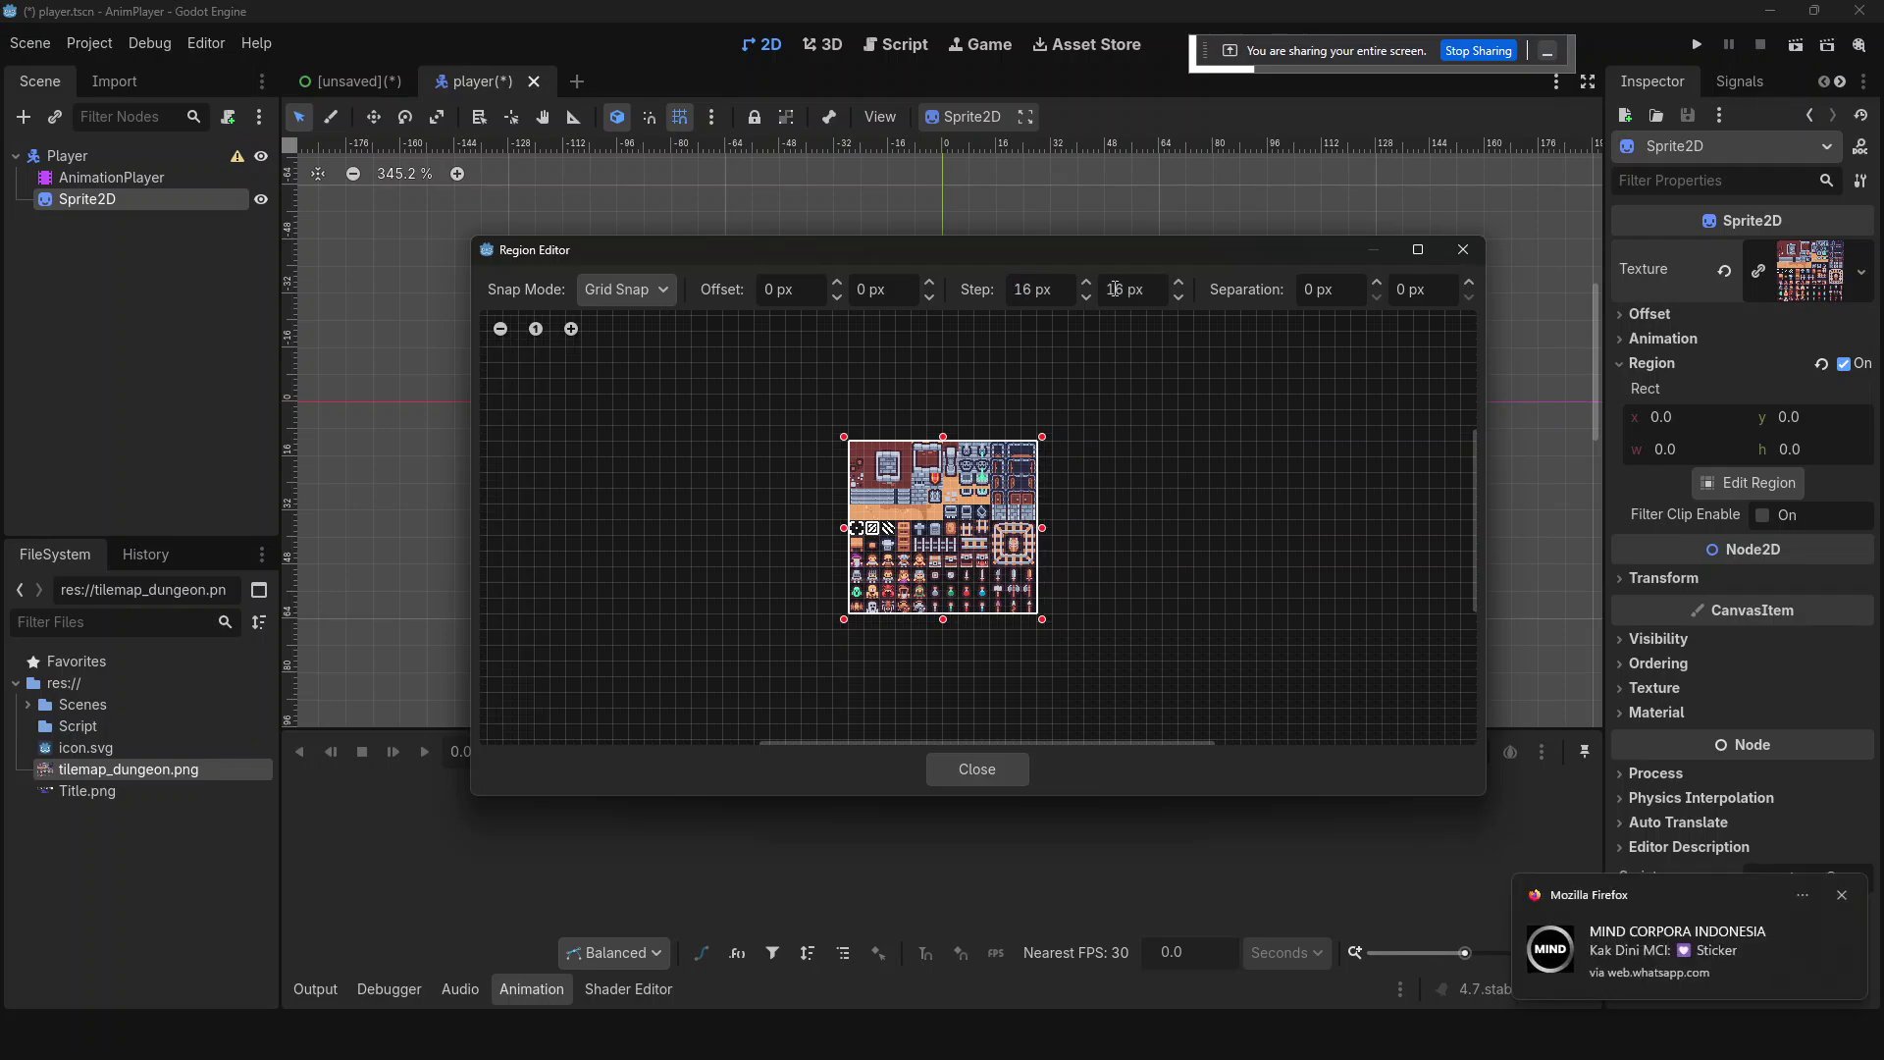
- Set the texture region to the 16 × 16 px helmeted, bearded character tile at x 48, y 112, and deselect the sprite
scroll(1031, 597, "up", 5)
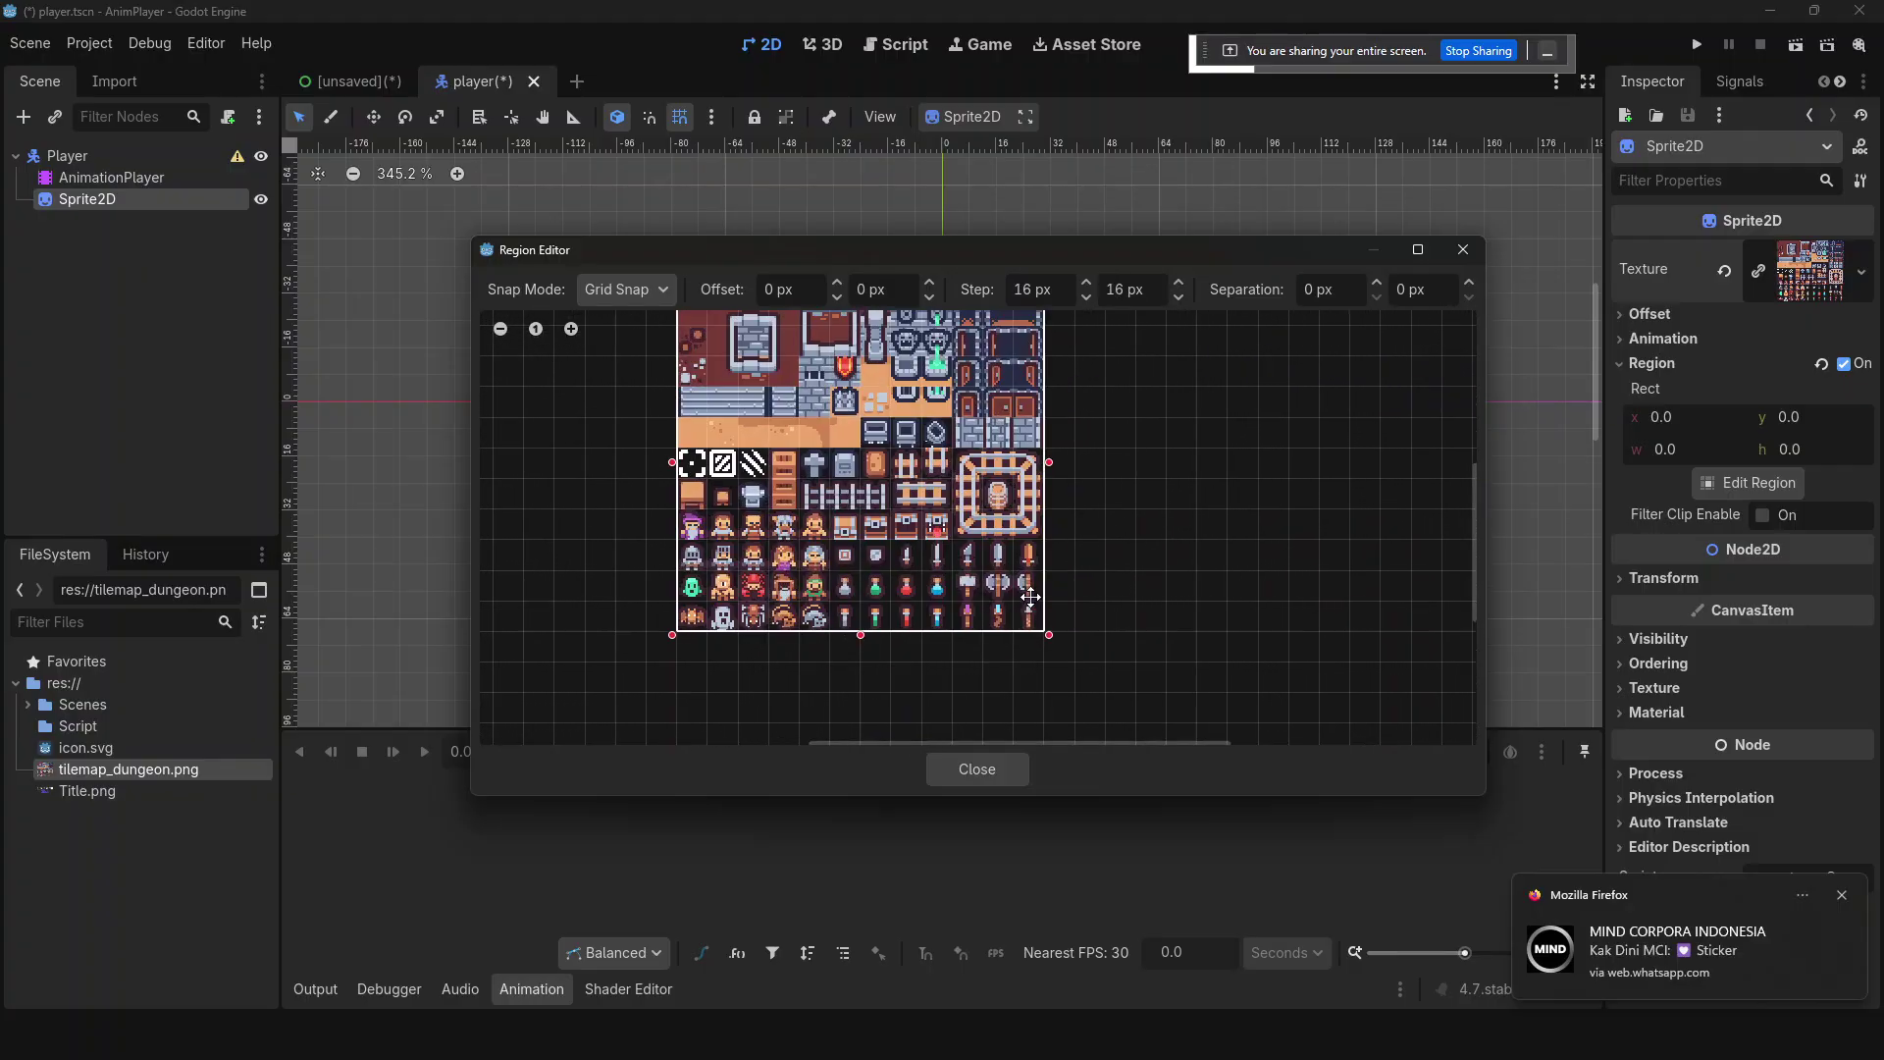
left_click_drag(1127, 561, 1146, 582)
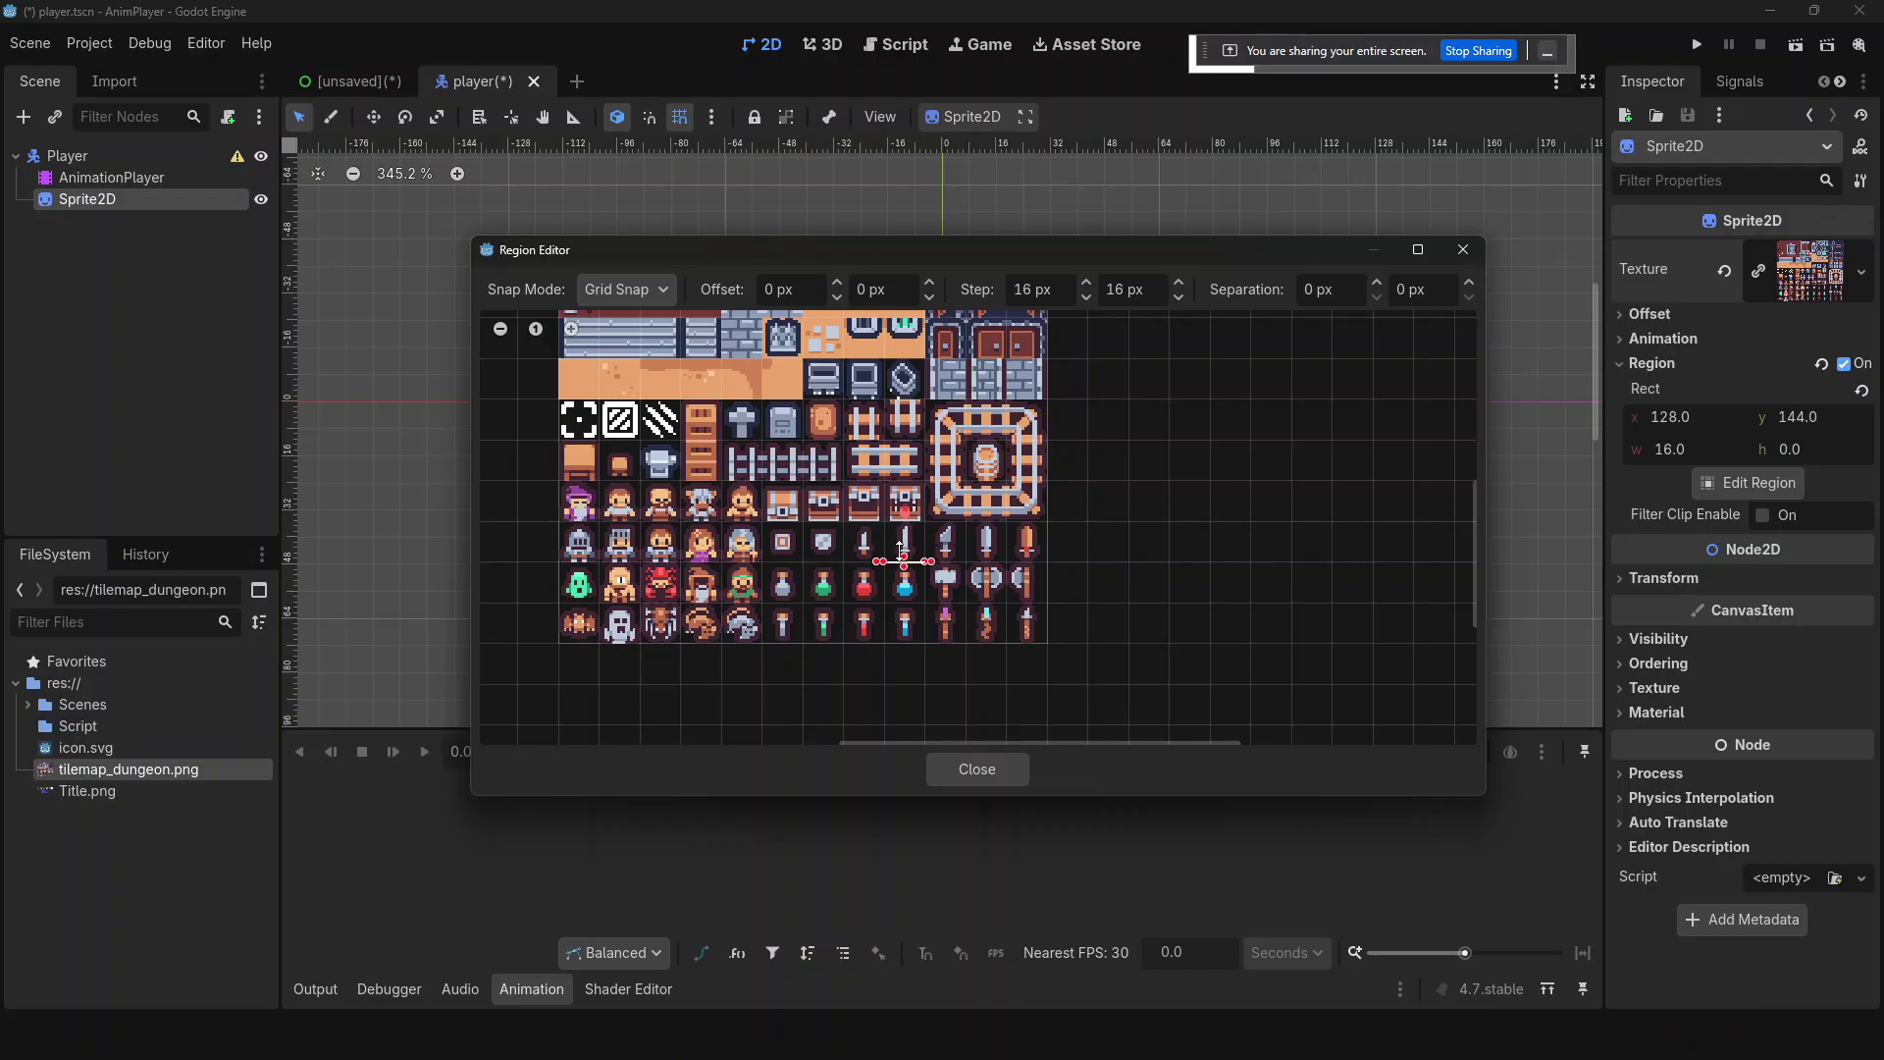
left_click_drag(927, 564, 679, 477)
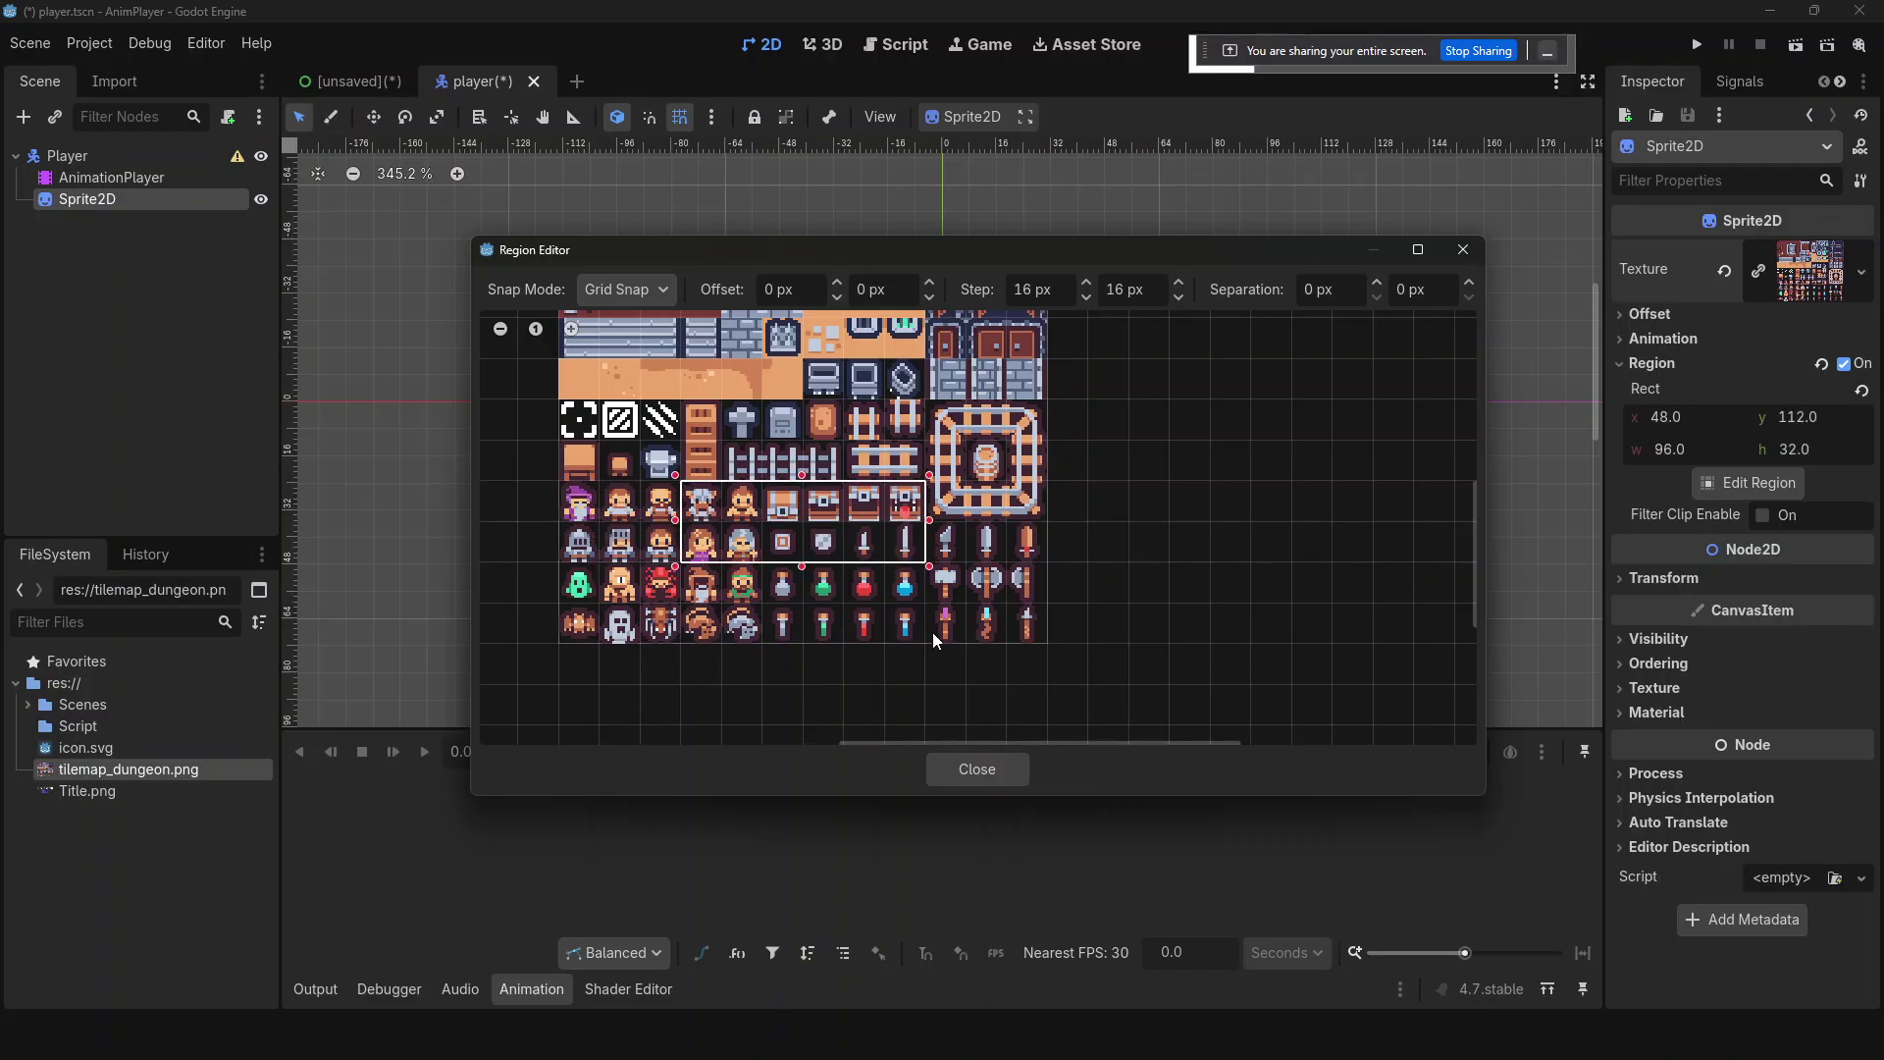
left_click_drag(931, 571, 724, 525)
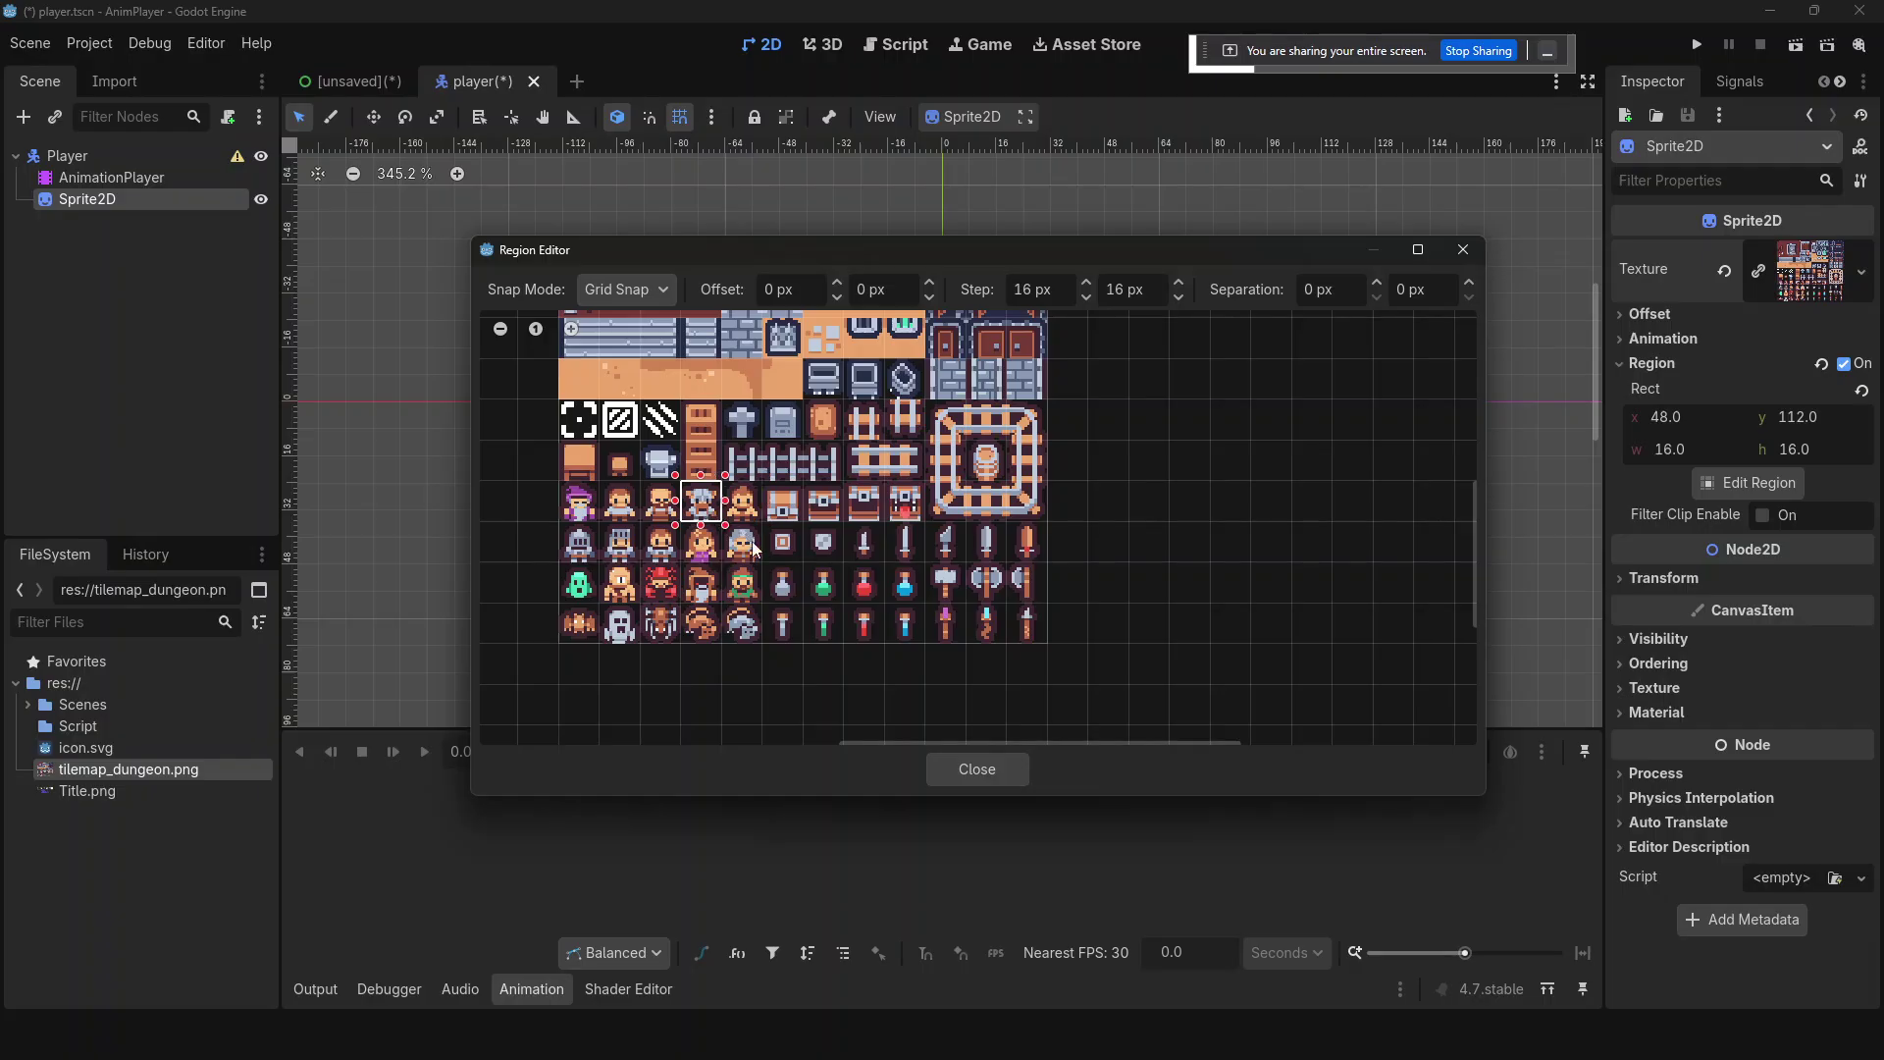
left_click(950, 771)
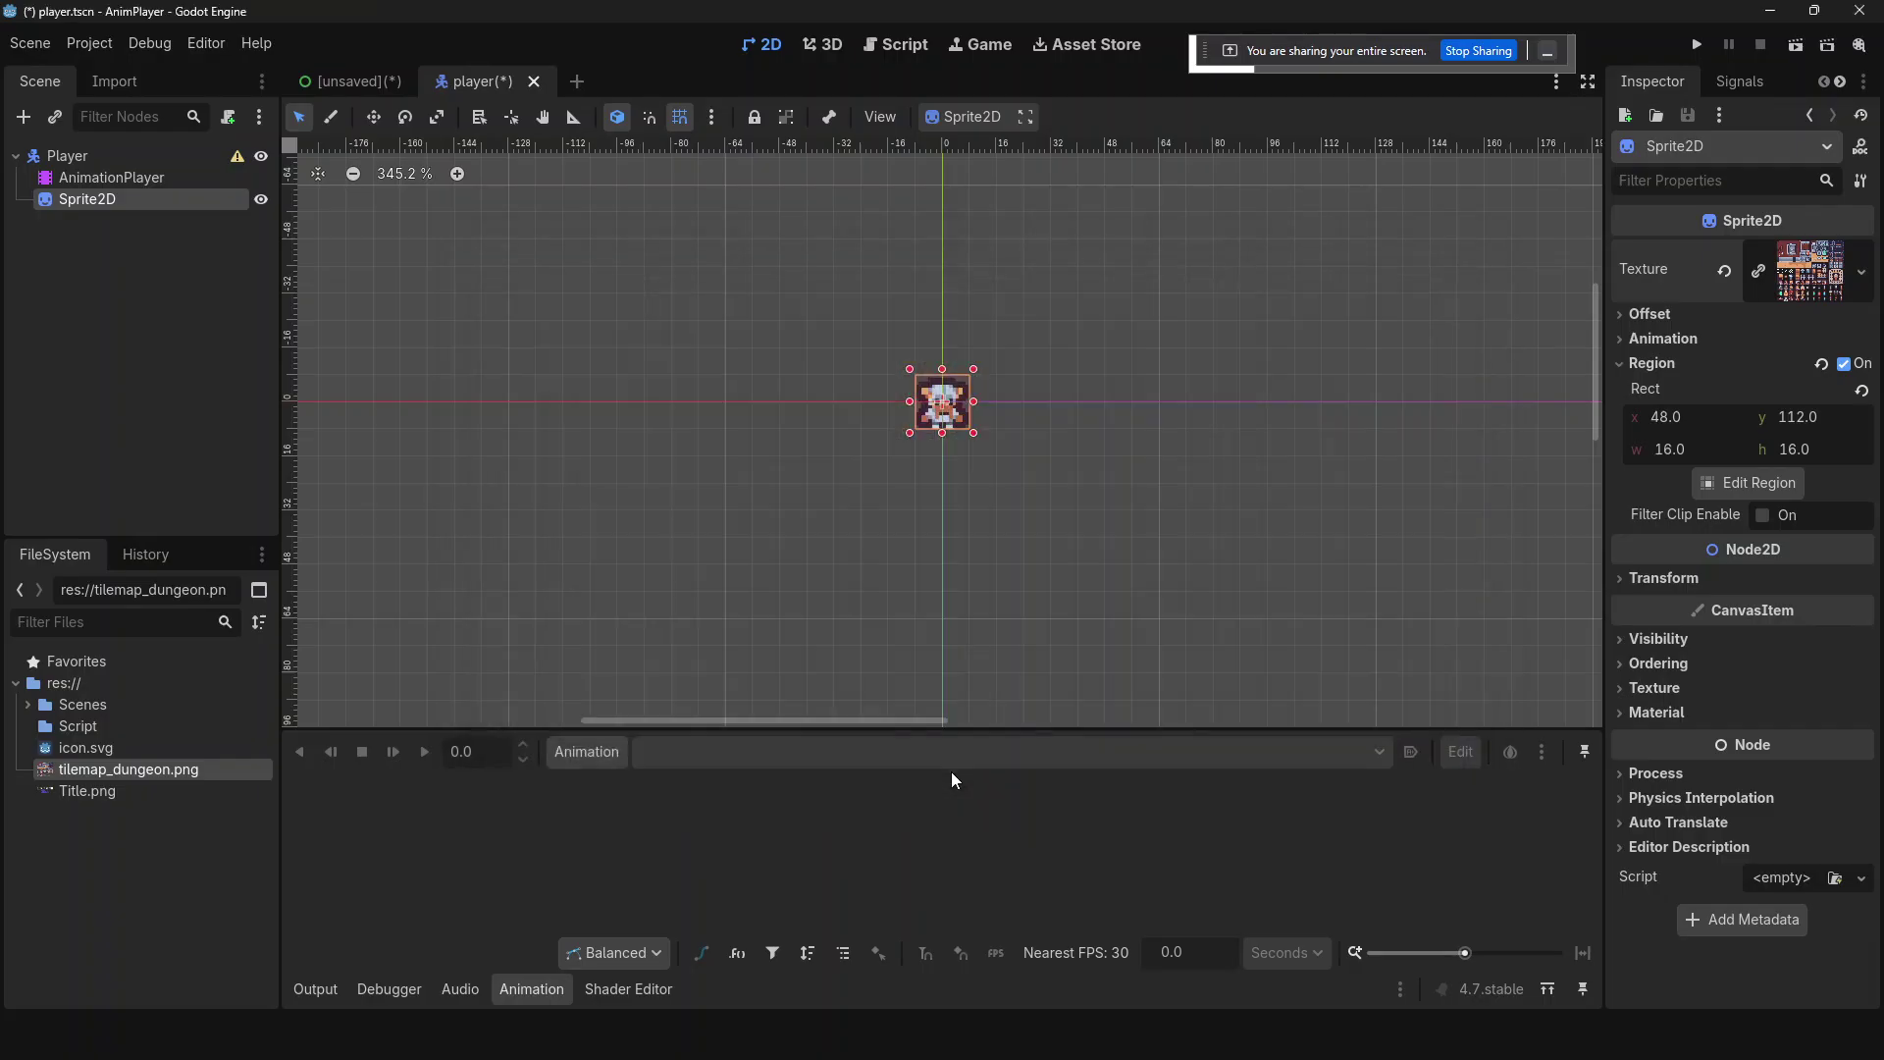
scroll(919, 446, "up", 4)
left_click(920, 447)
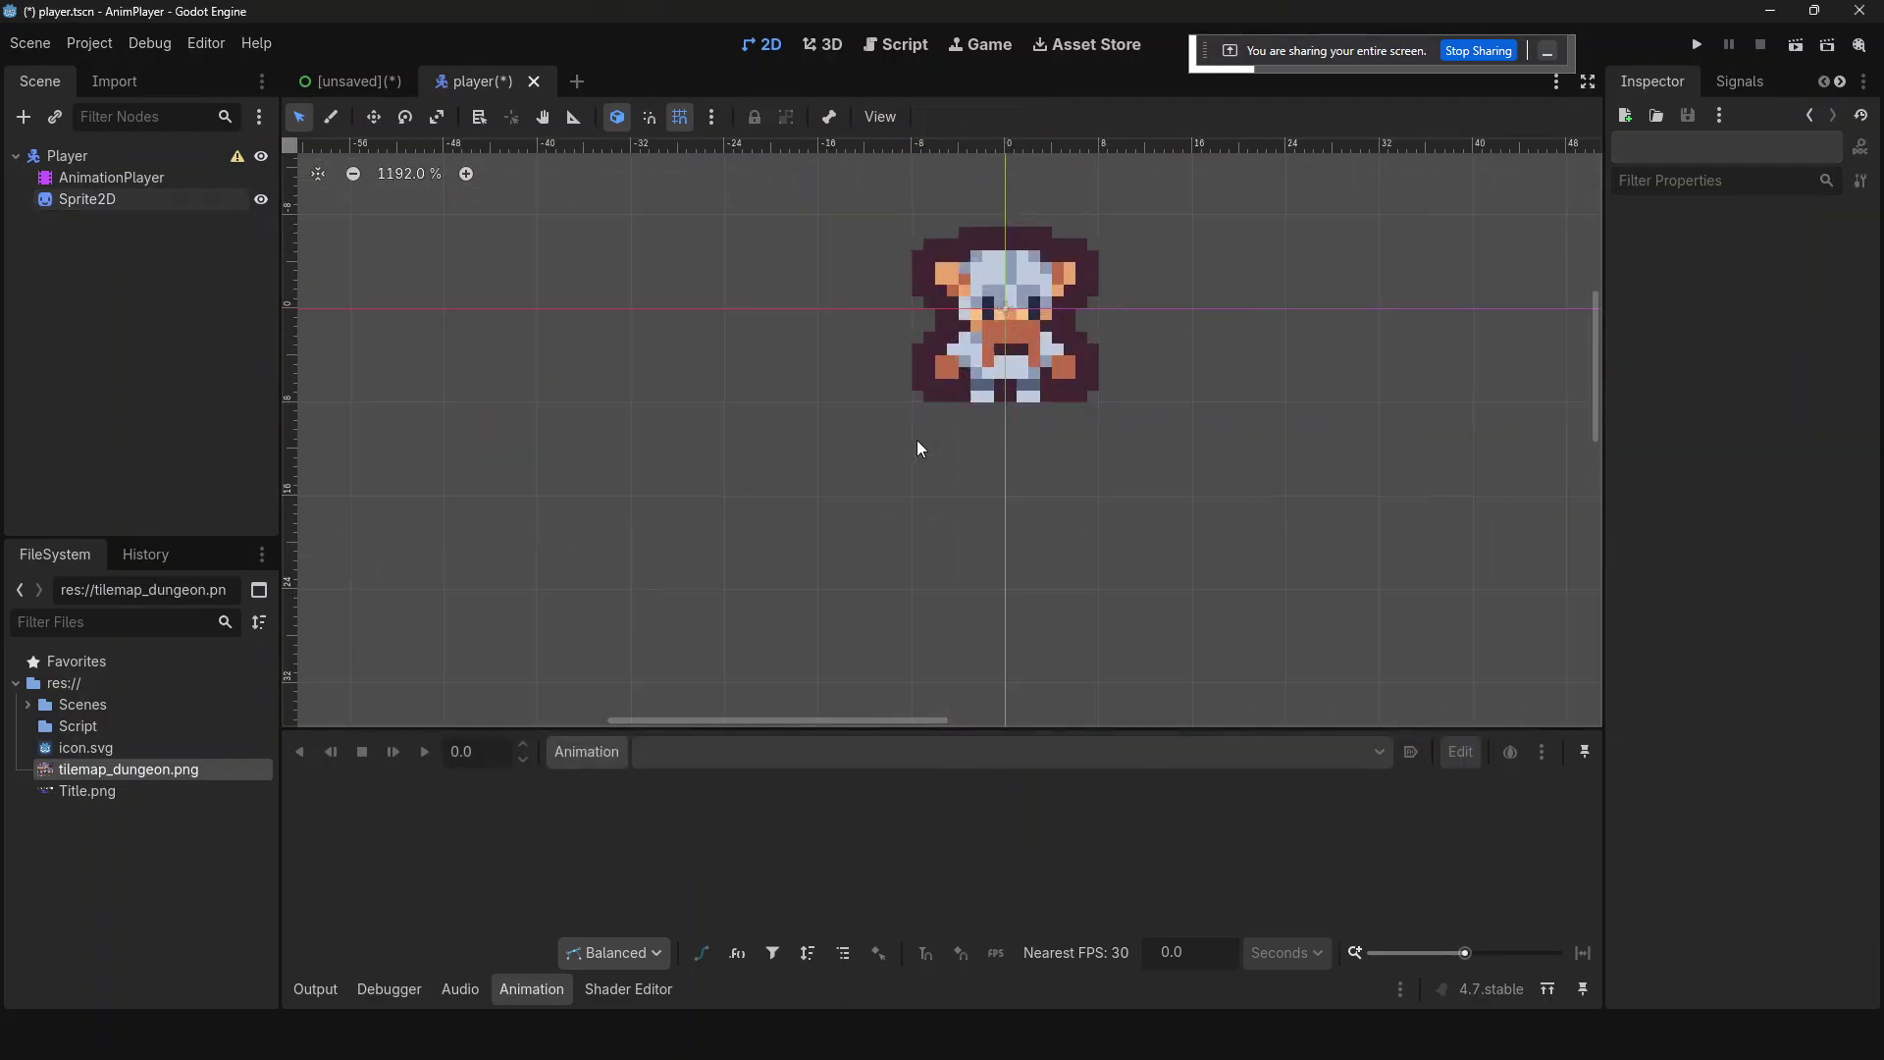
- Create a new animation named walk in the AnimationPlayer
left_click(84, 177)
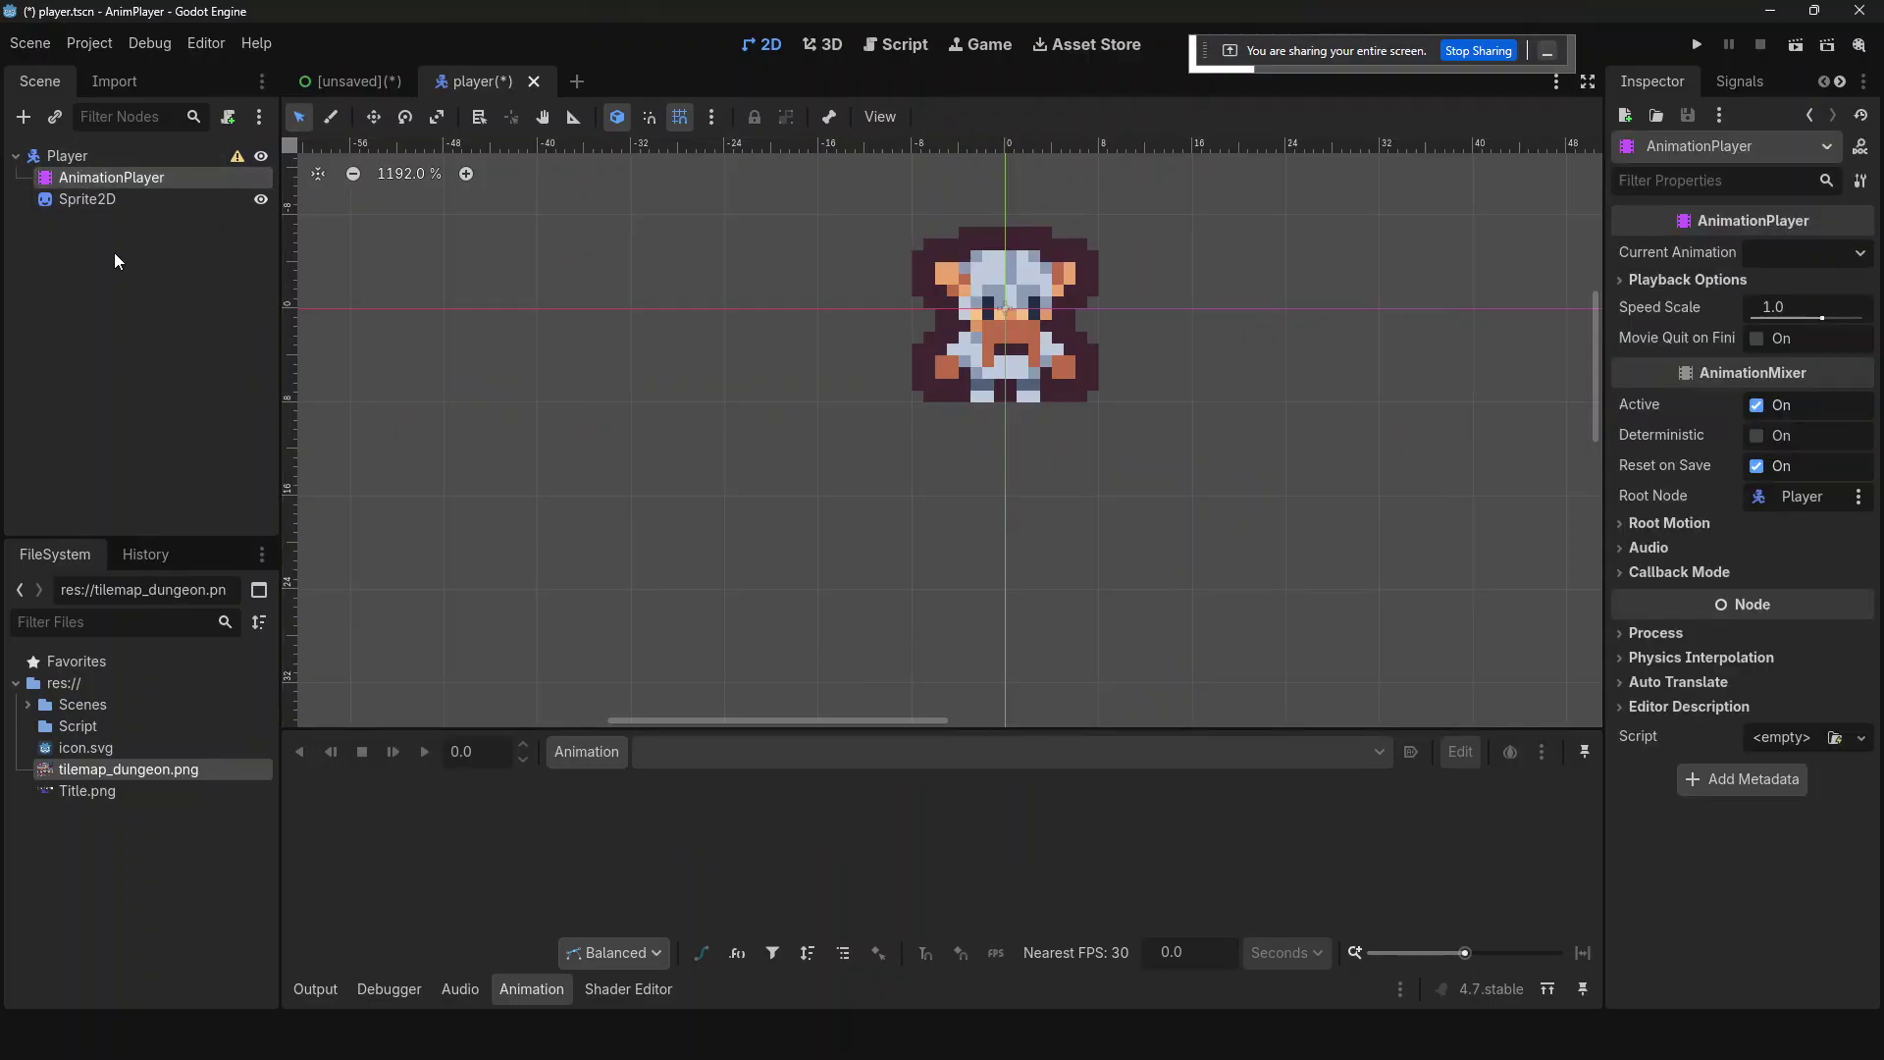
left_click(619, 996)
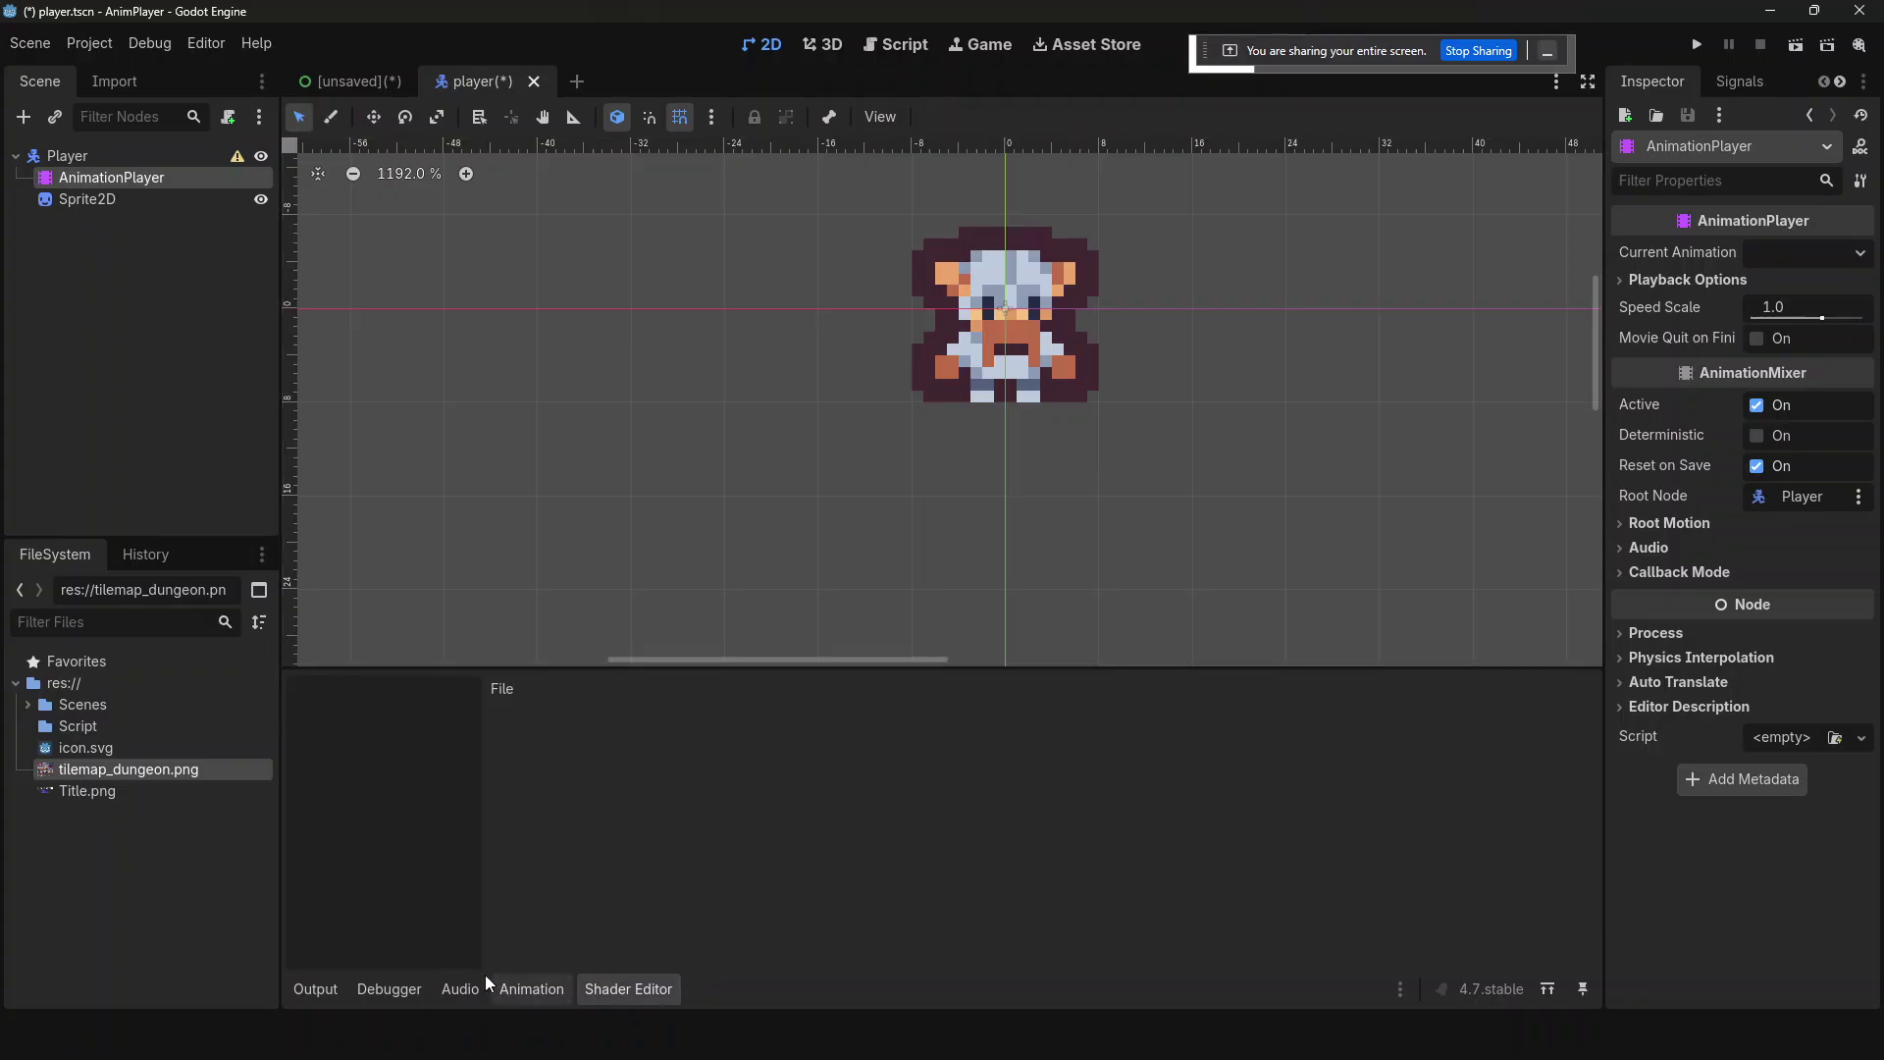
left_click(535, 991)
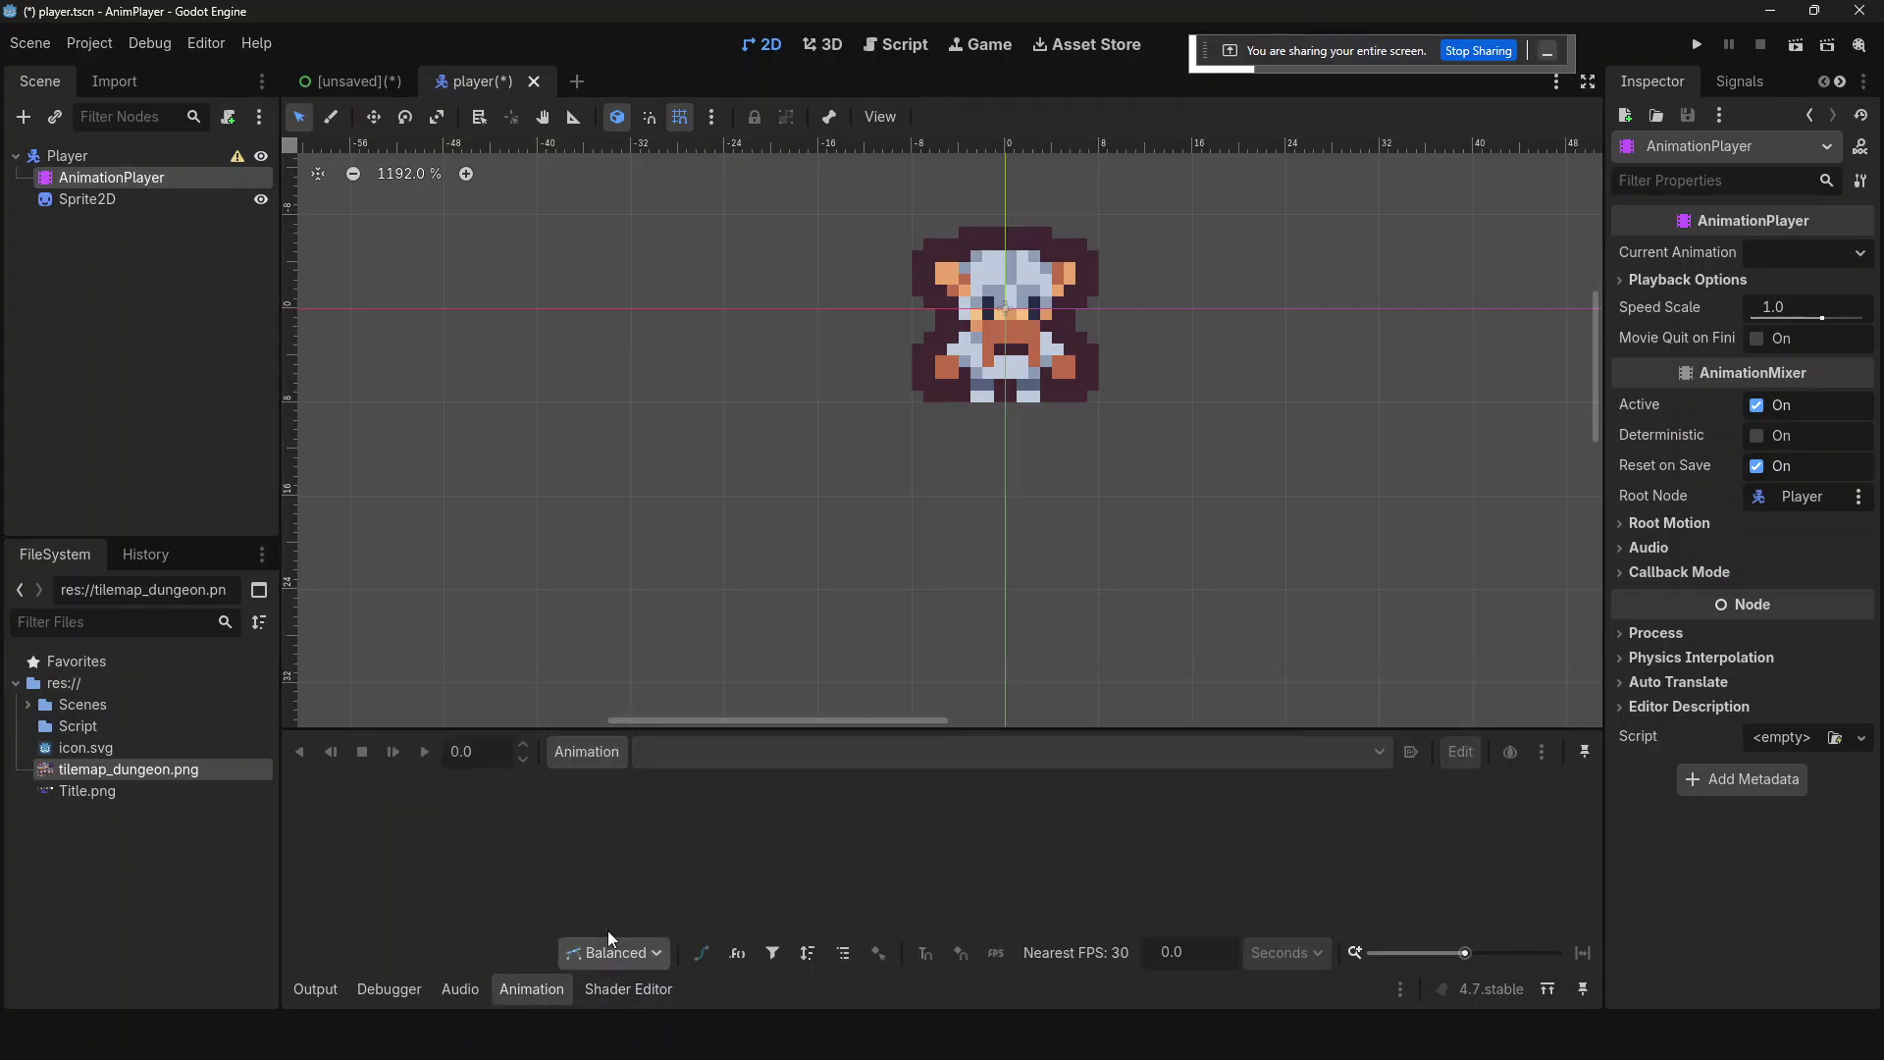
left_click(589, 758)
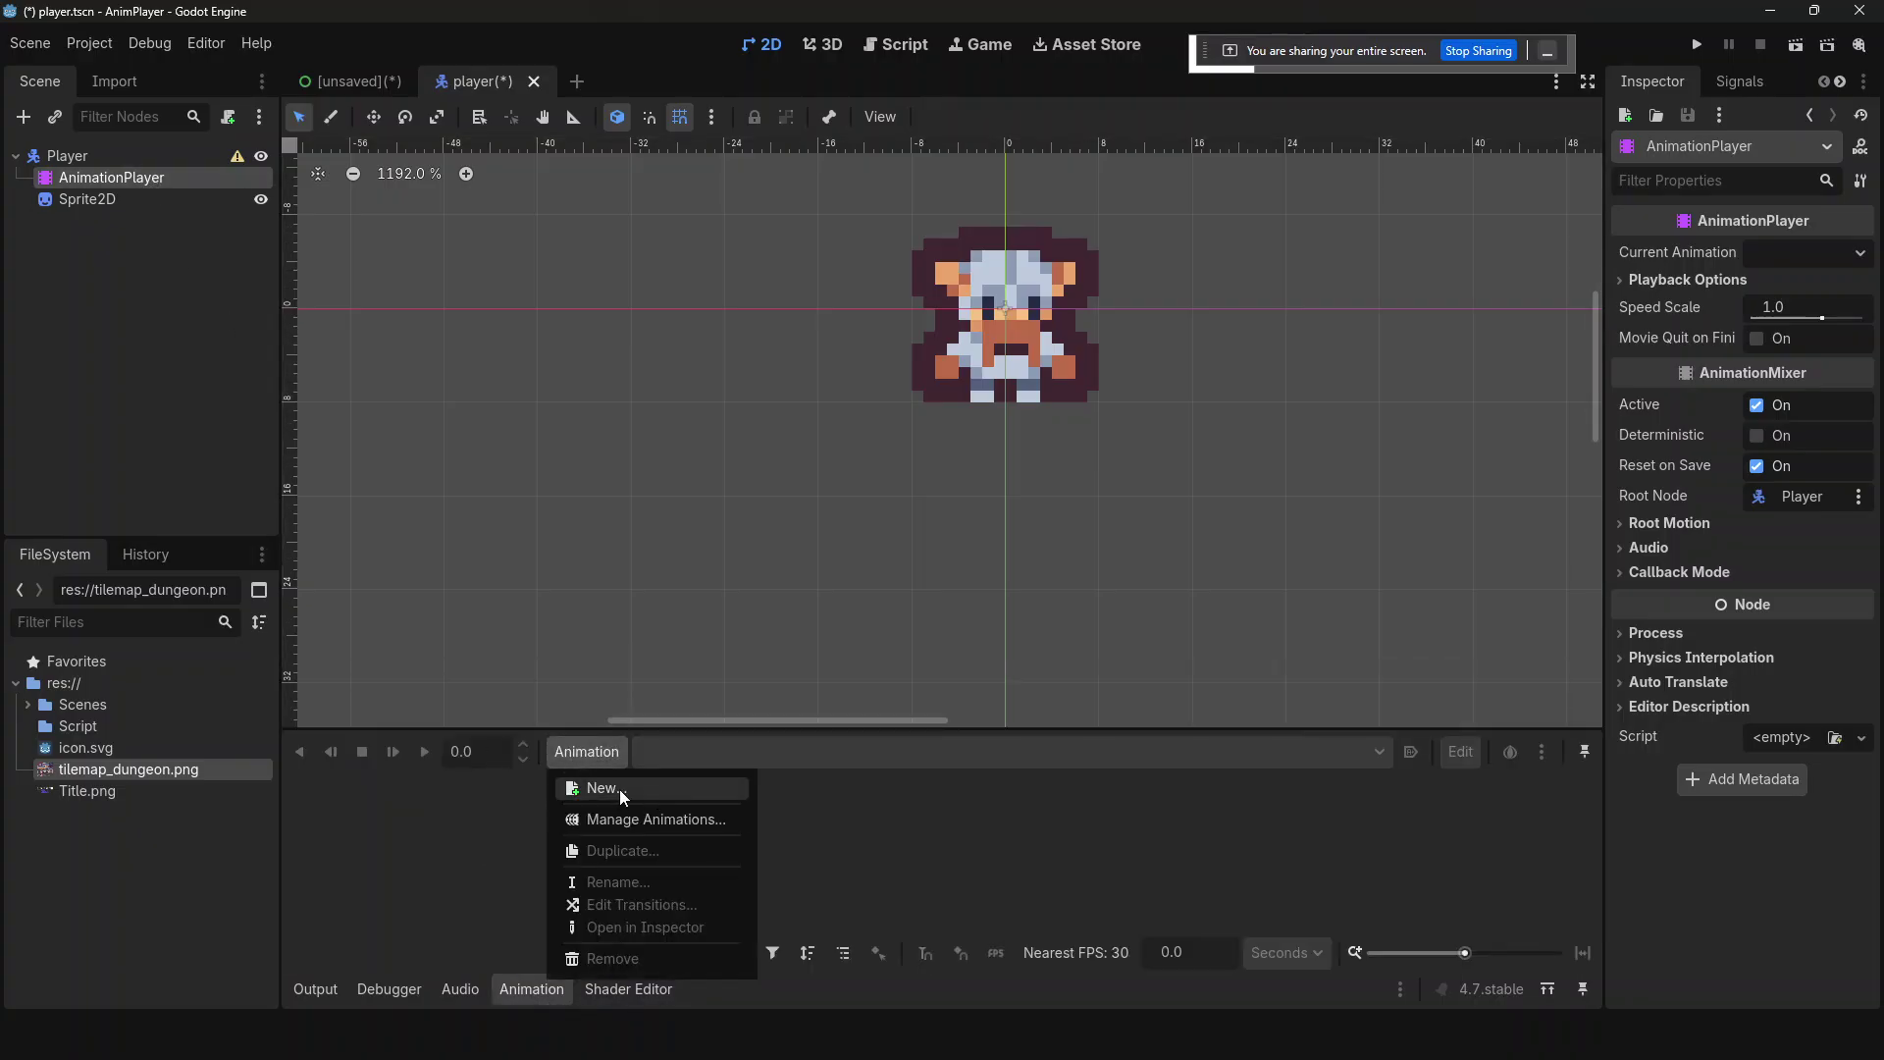
left_click(618, 791)
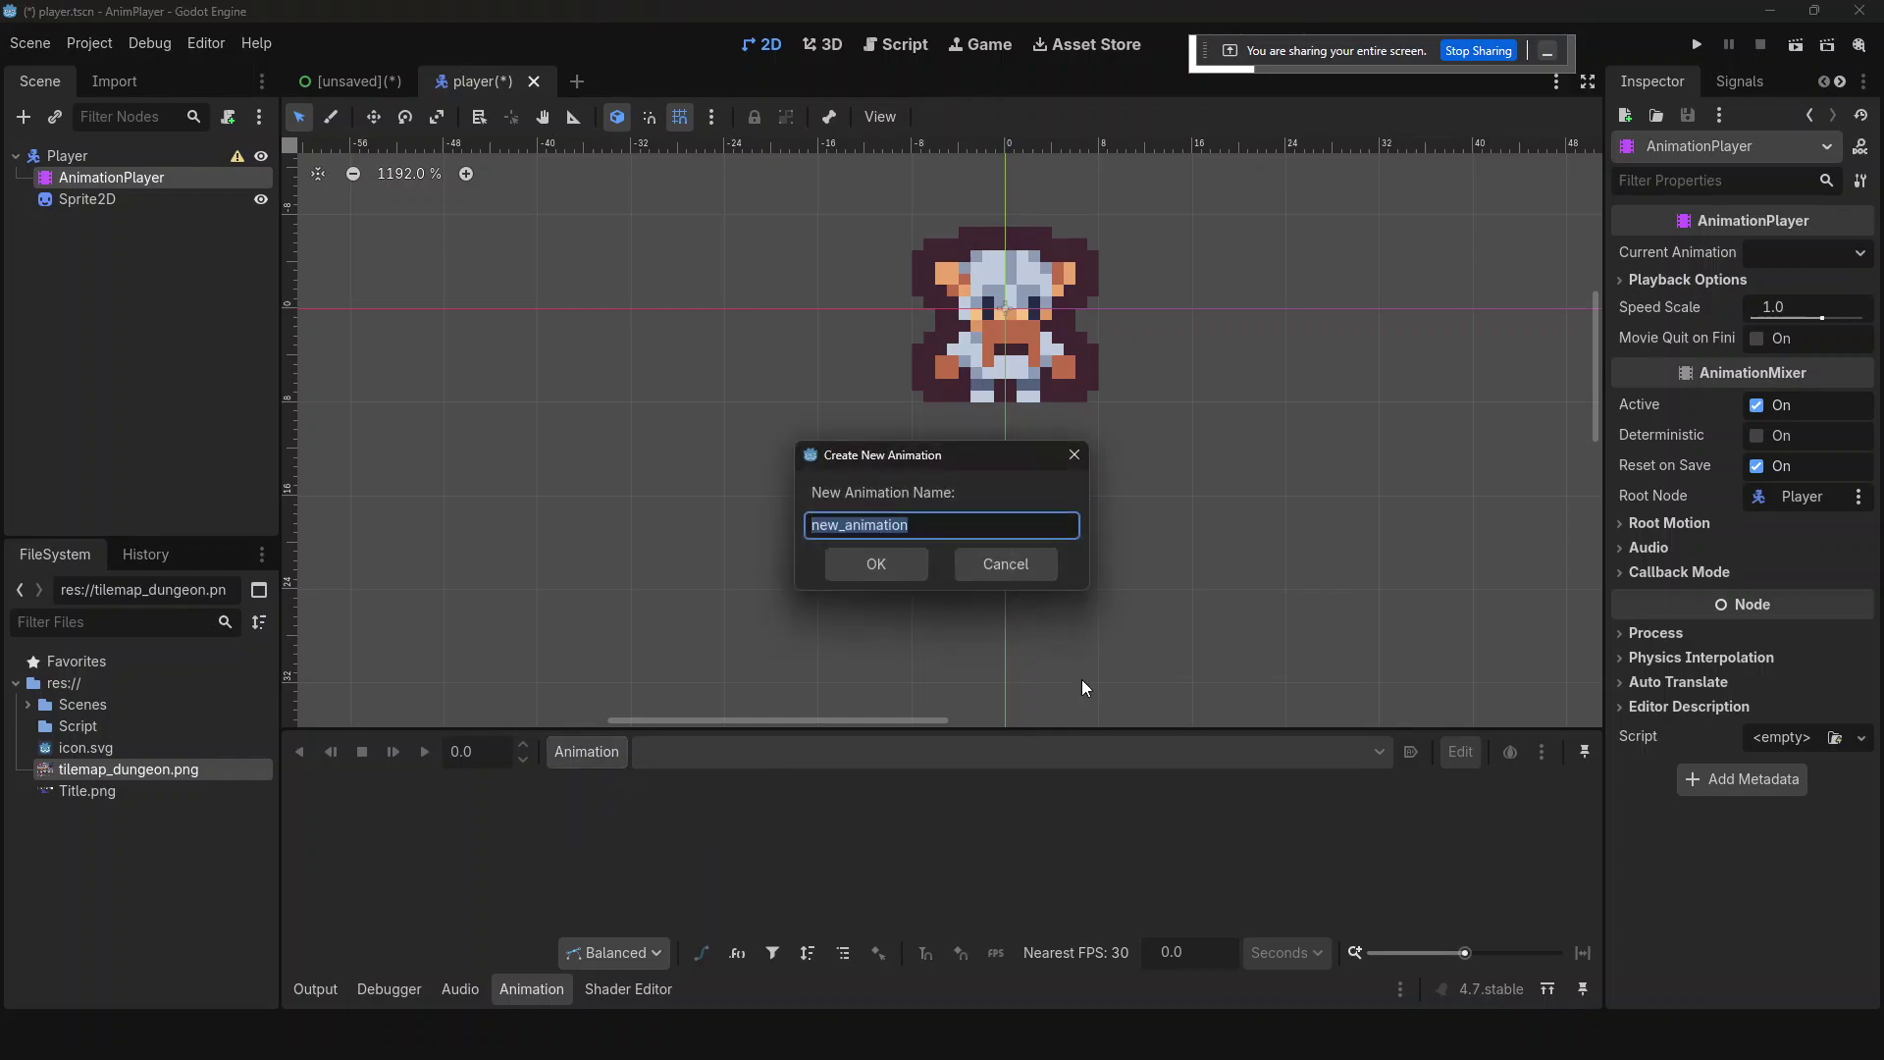
key("BackSpace")
type("walk")
key("Return")
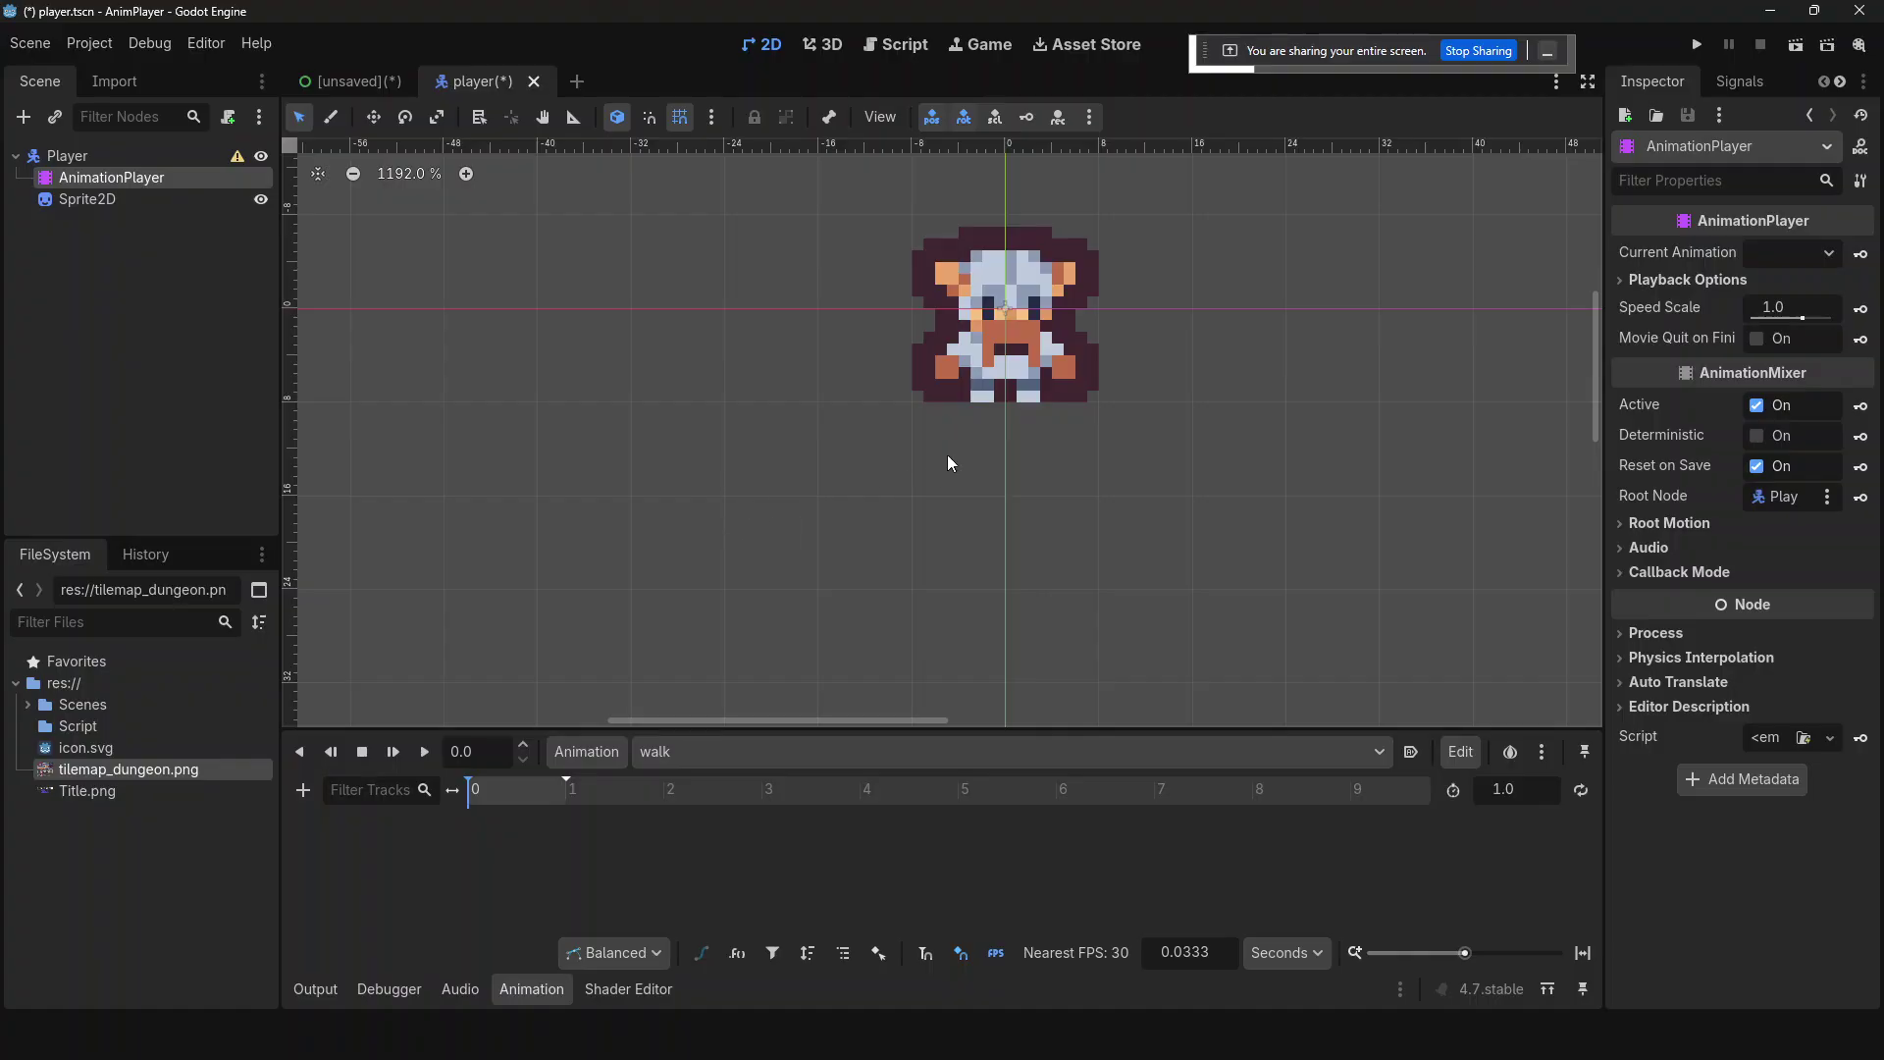
- Select the character's Sprite2D and set its vertical offset to 8 px
left_click(975, 289)
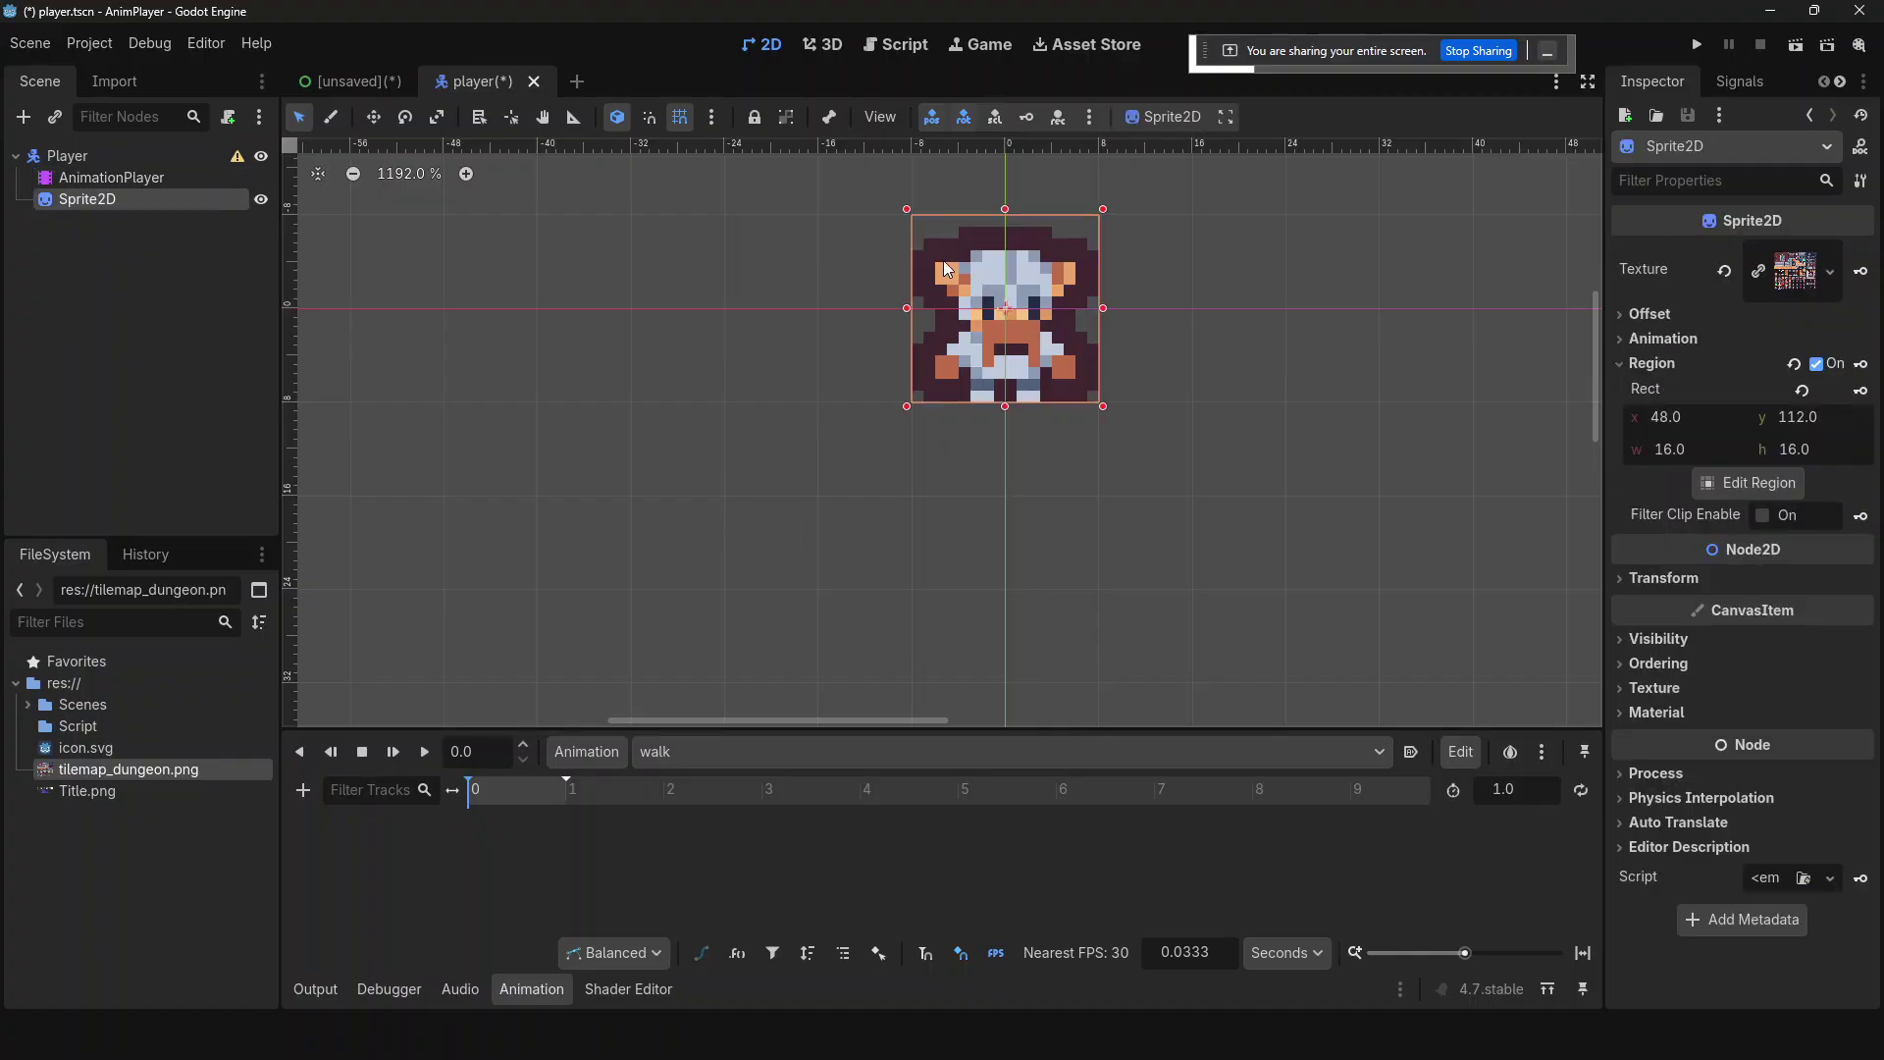
left_click(892, 204)
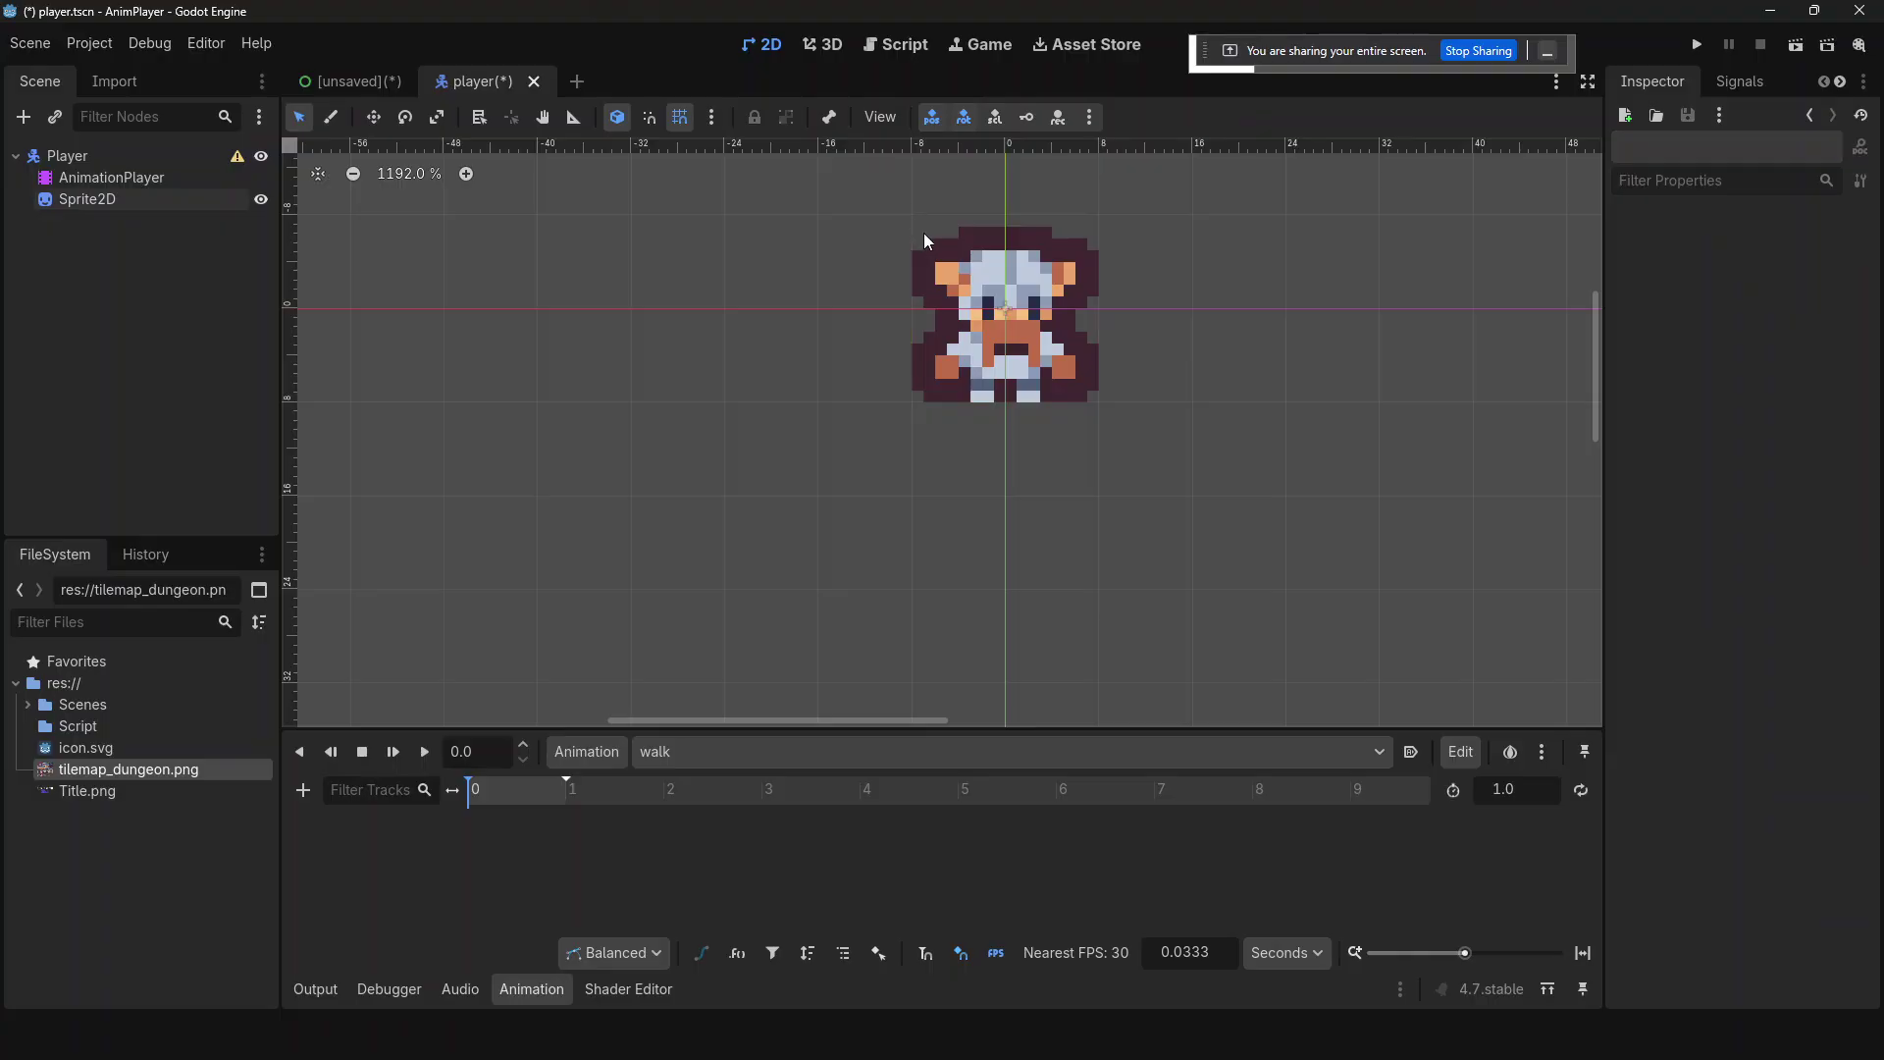
left_click(938, 265)
left_click(905, 214)
left_click(917, 255)
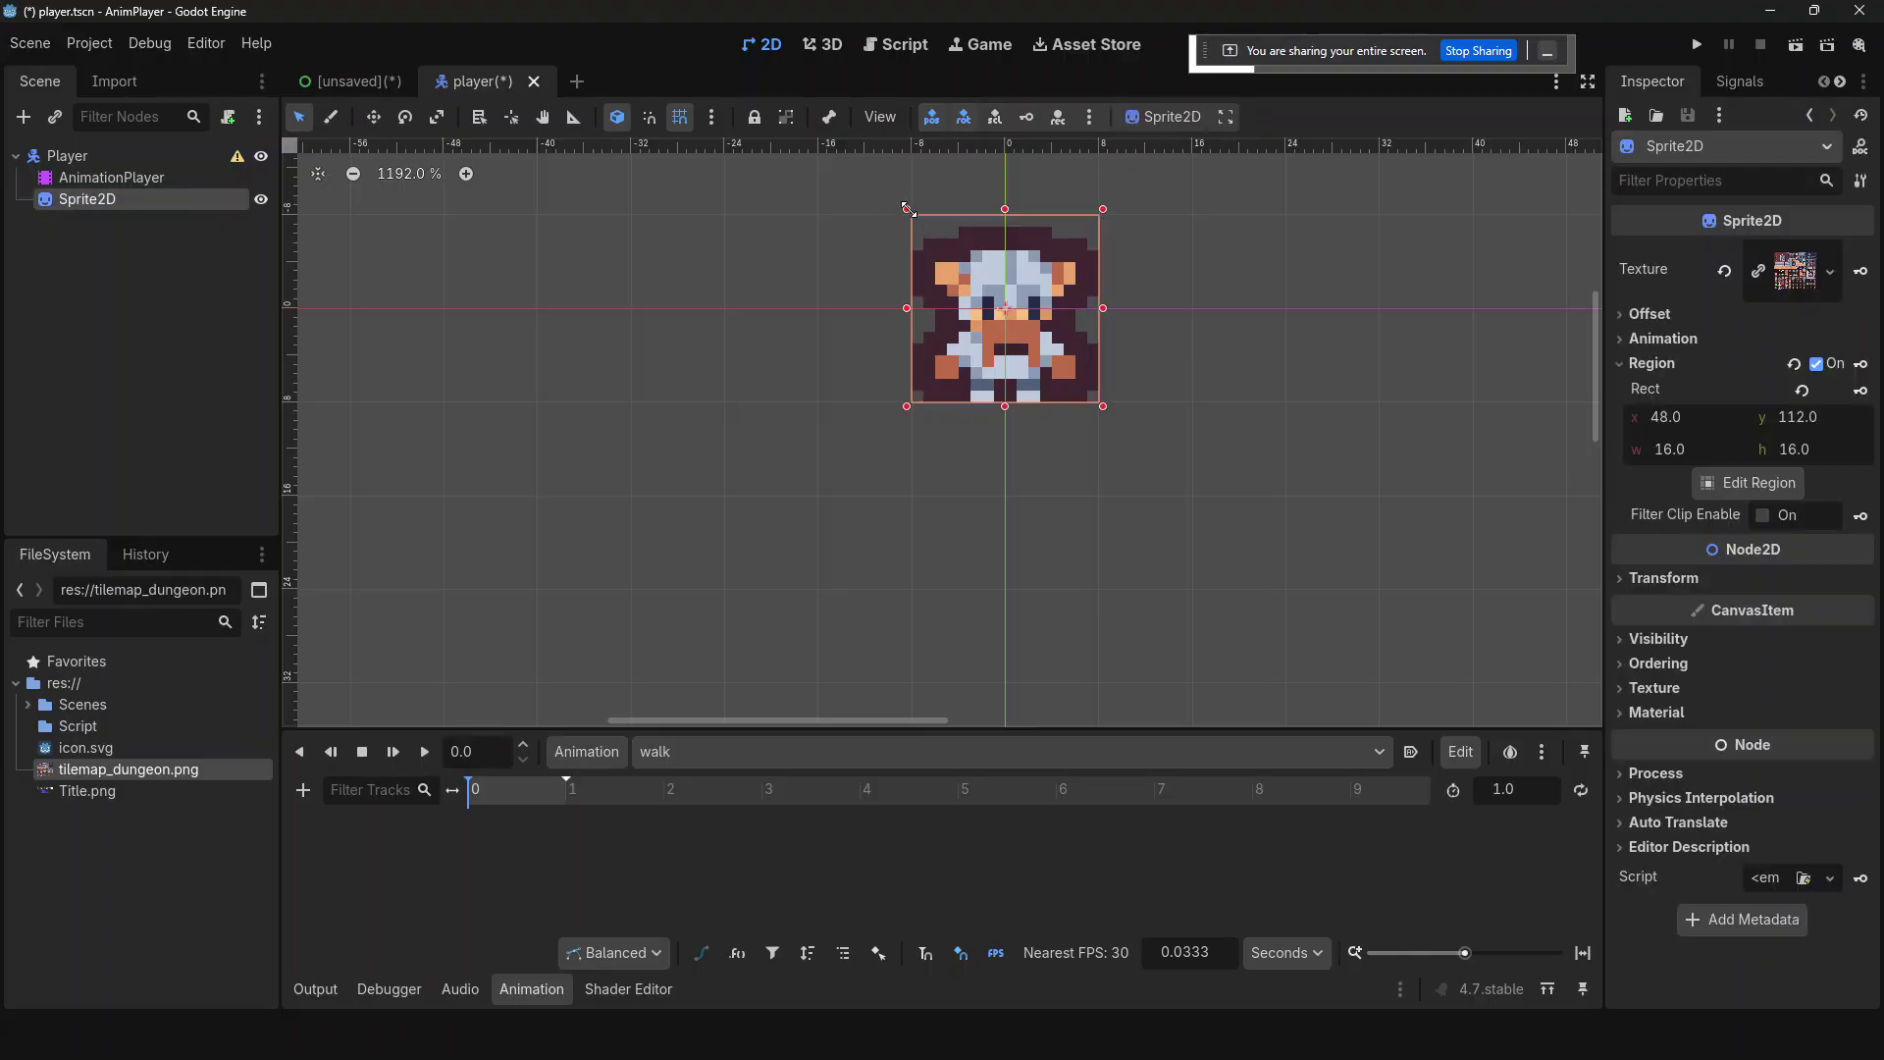
left_click(1757, 581)
left_click_drag(1779, 678, 1788, 682)
left_click(1725, 669)
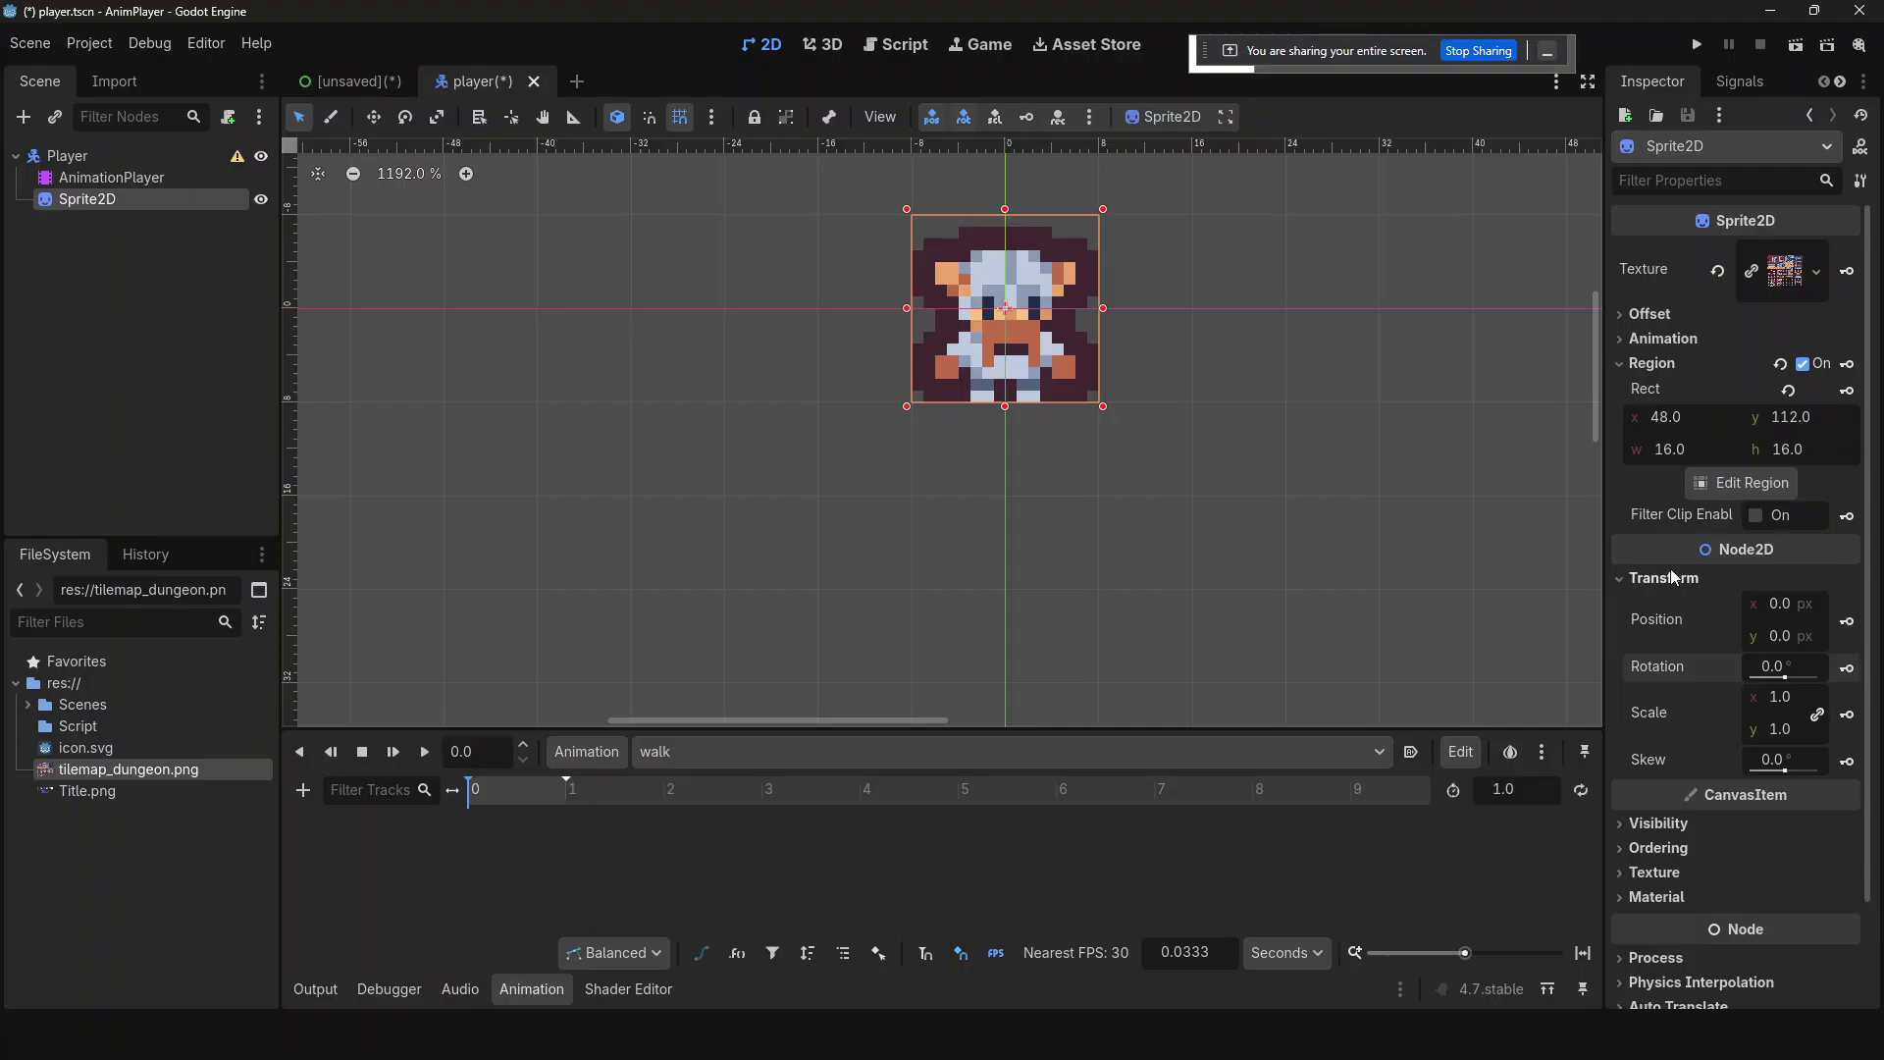
left_click(1659, 314)
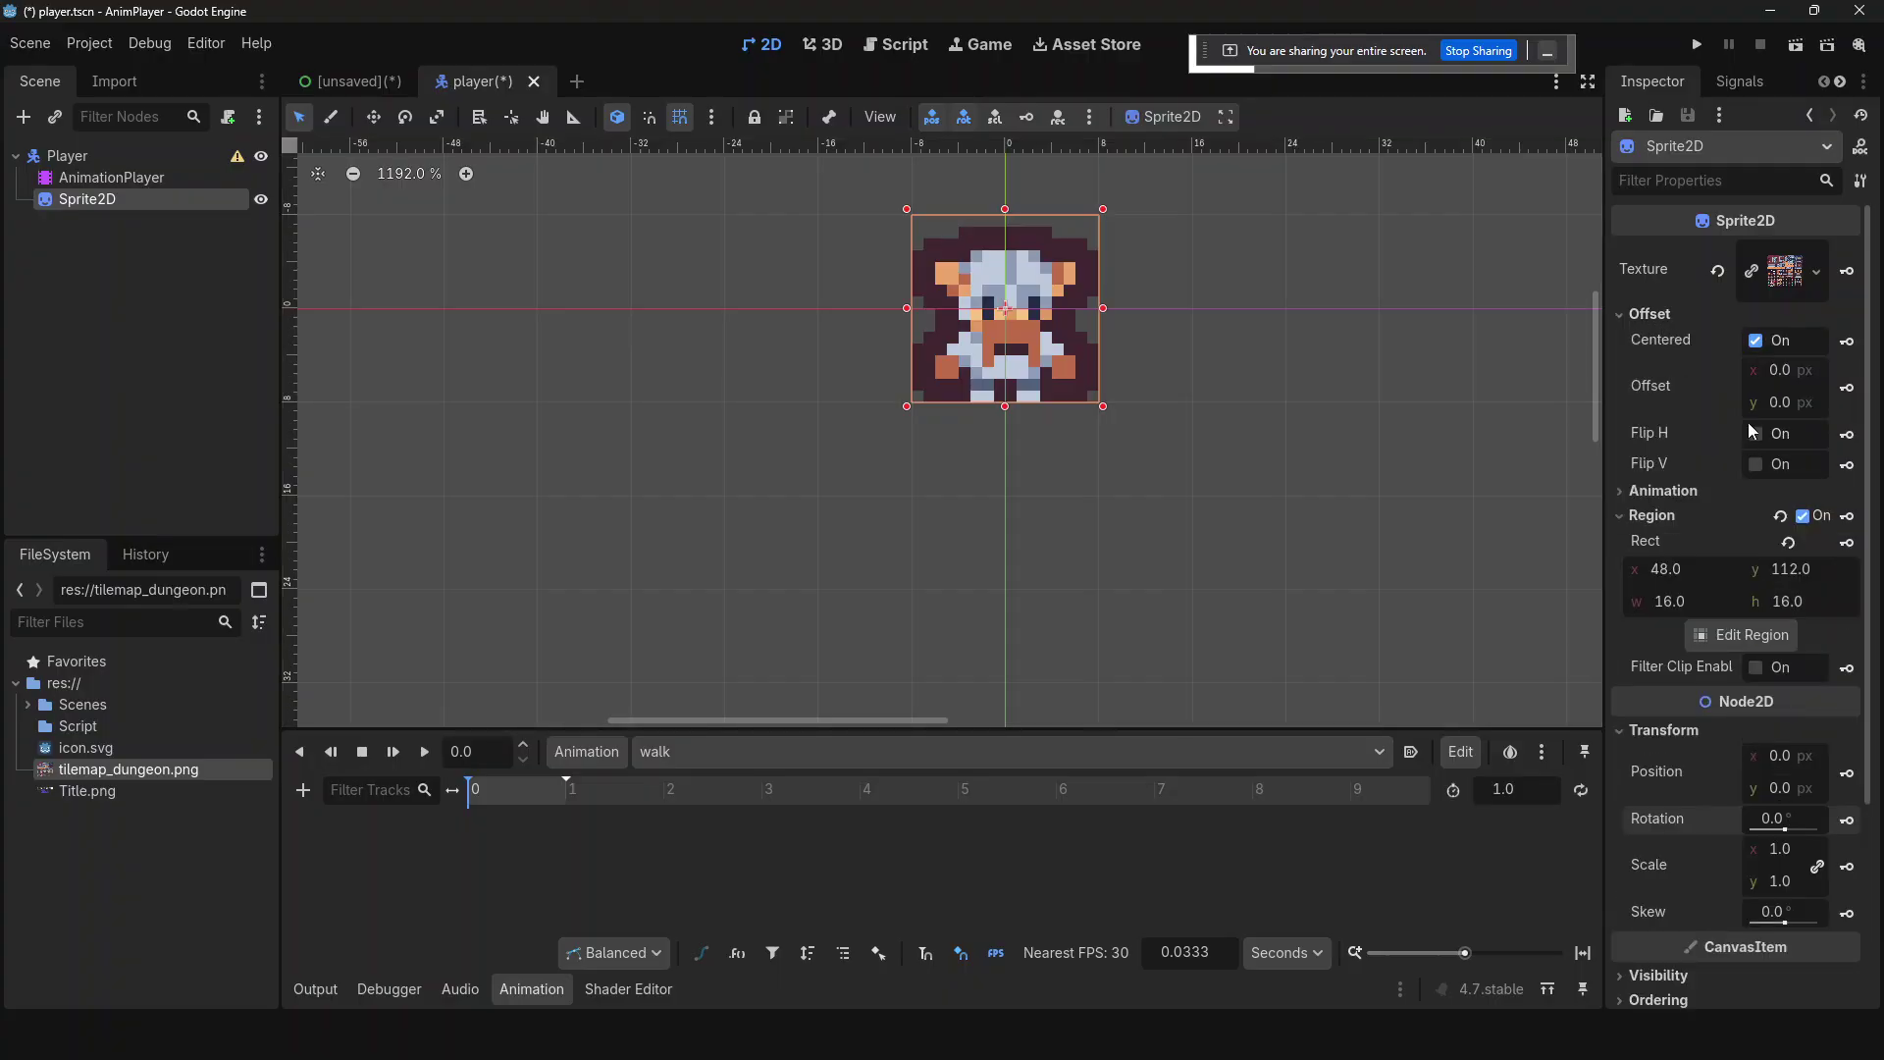
left_click(1784, 400)
type("8")
key("Return")
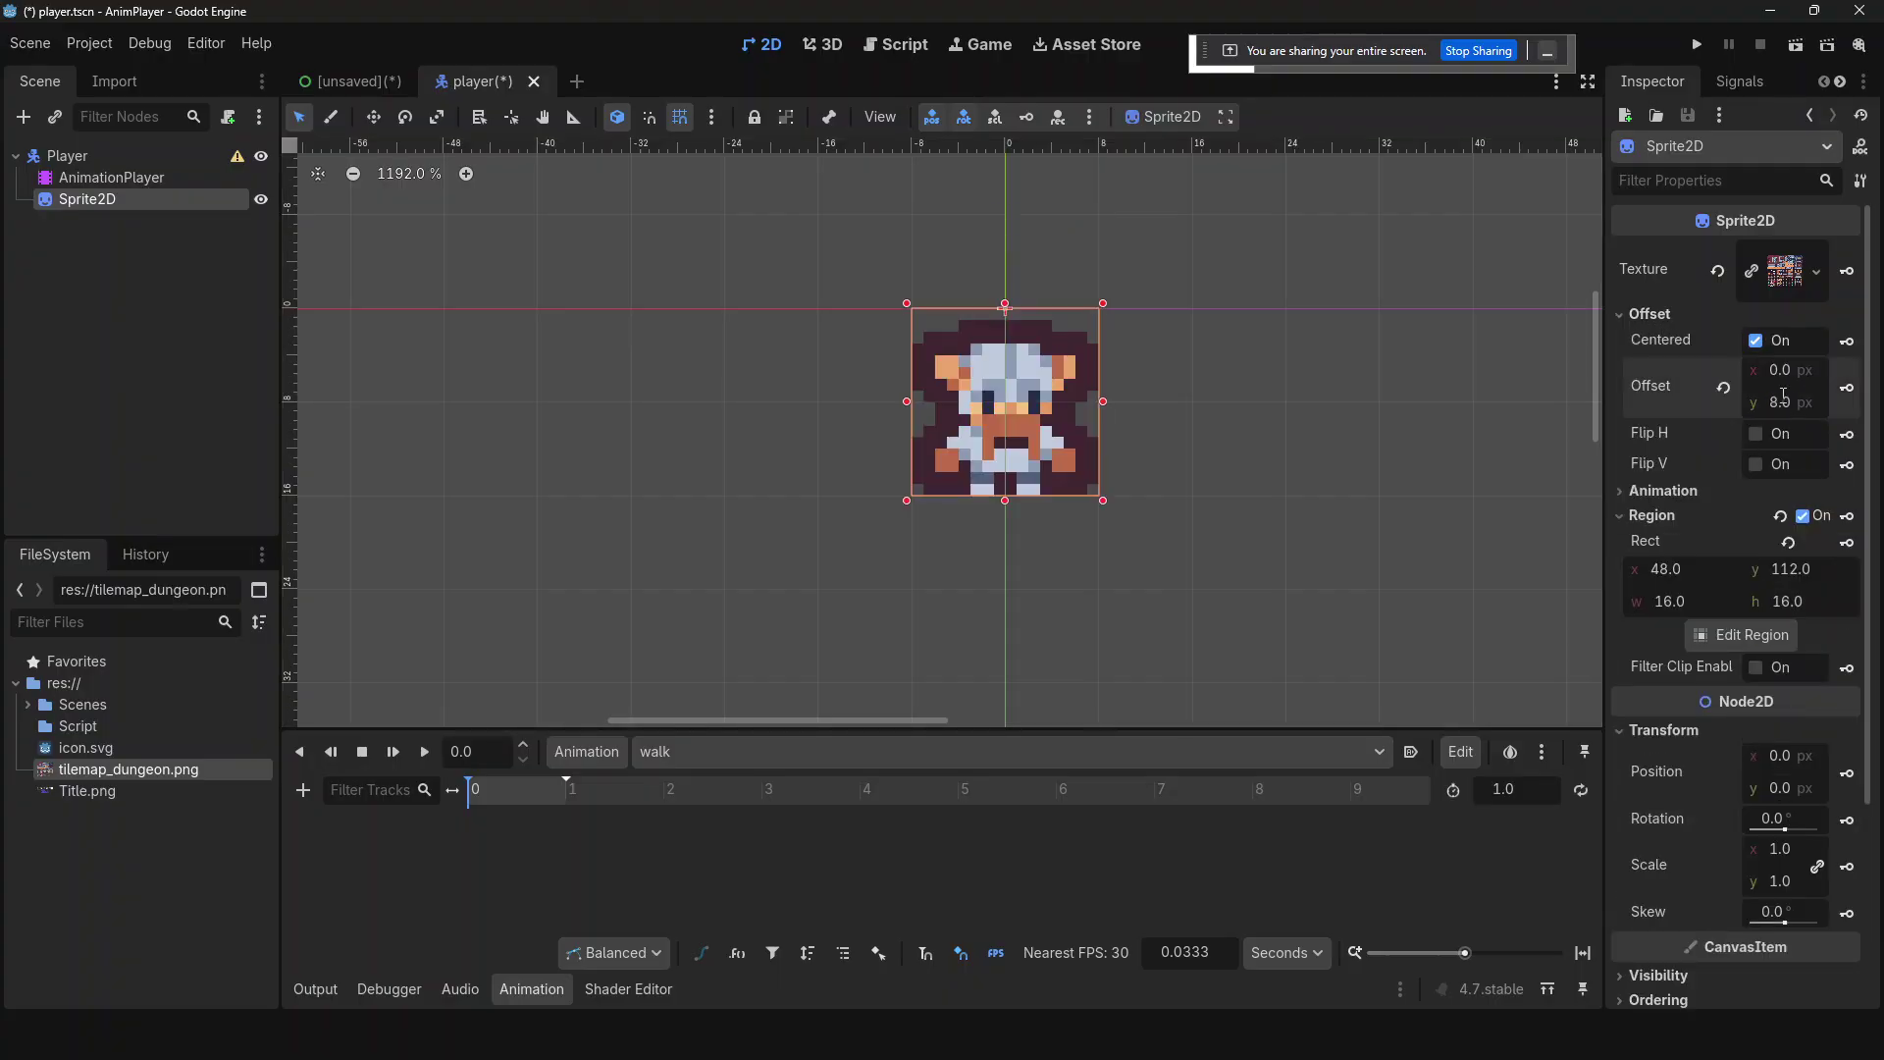
- Set the Sprite2D's vertical position to -8 px
left_click(1788, 791)
type("-8")
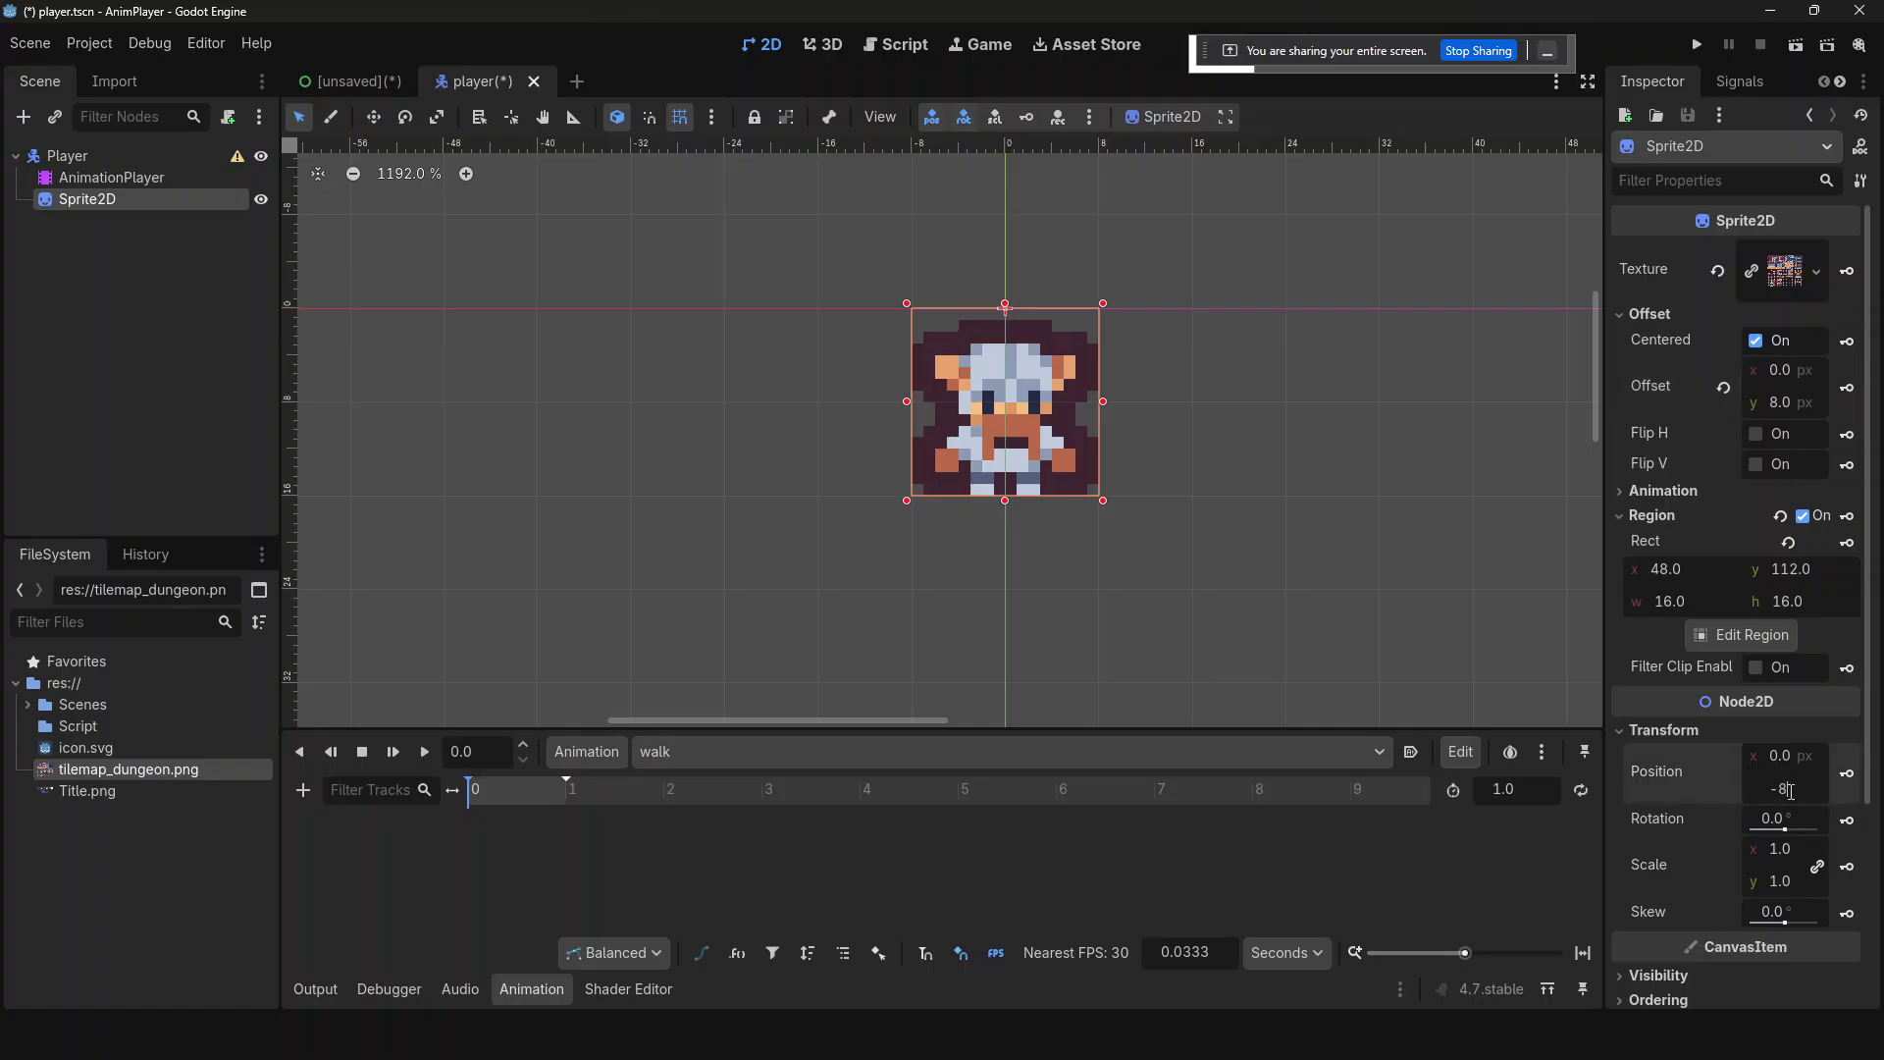
key("Return")
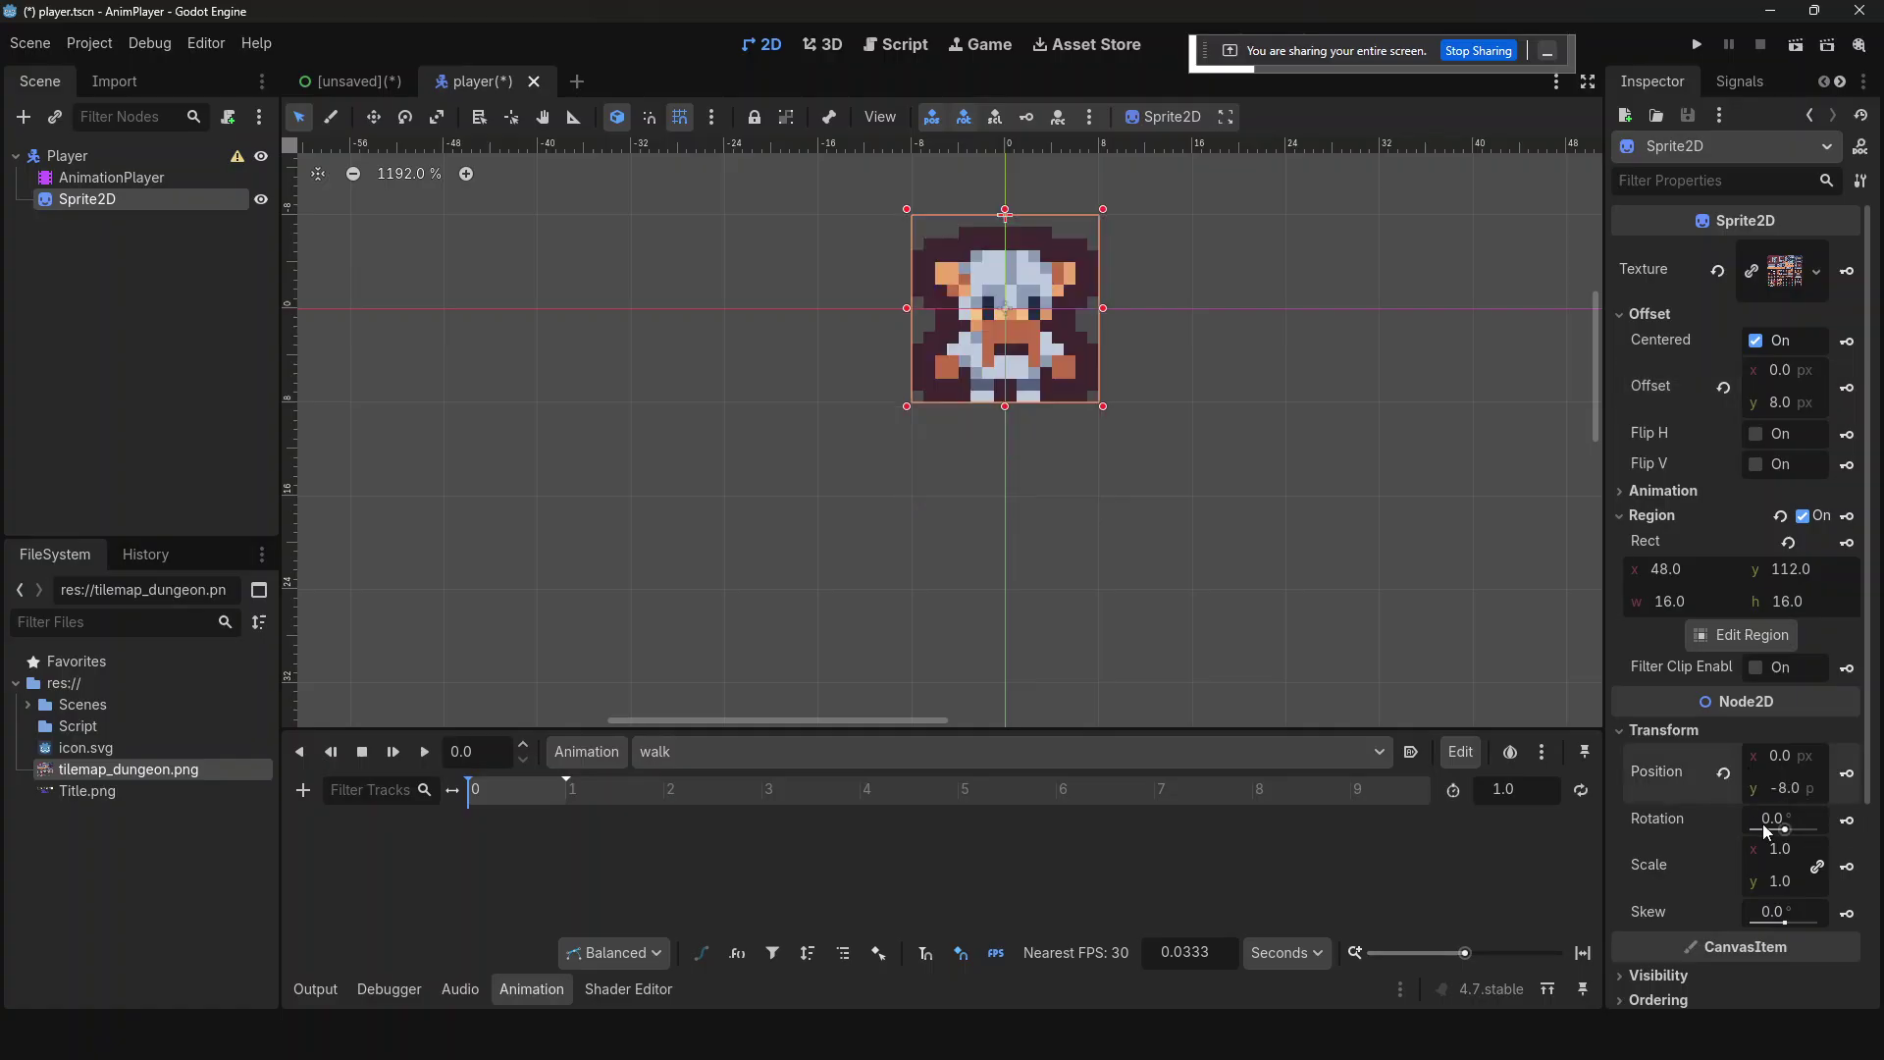
left_click_drag(1784, 825, 1780, 822)
key("ctrl+z")
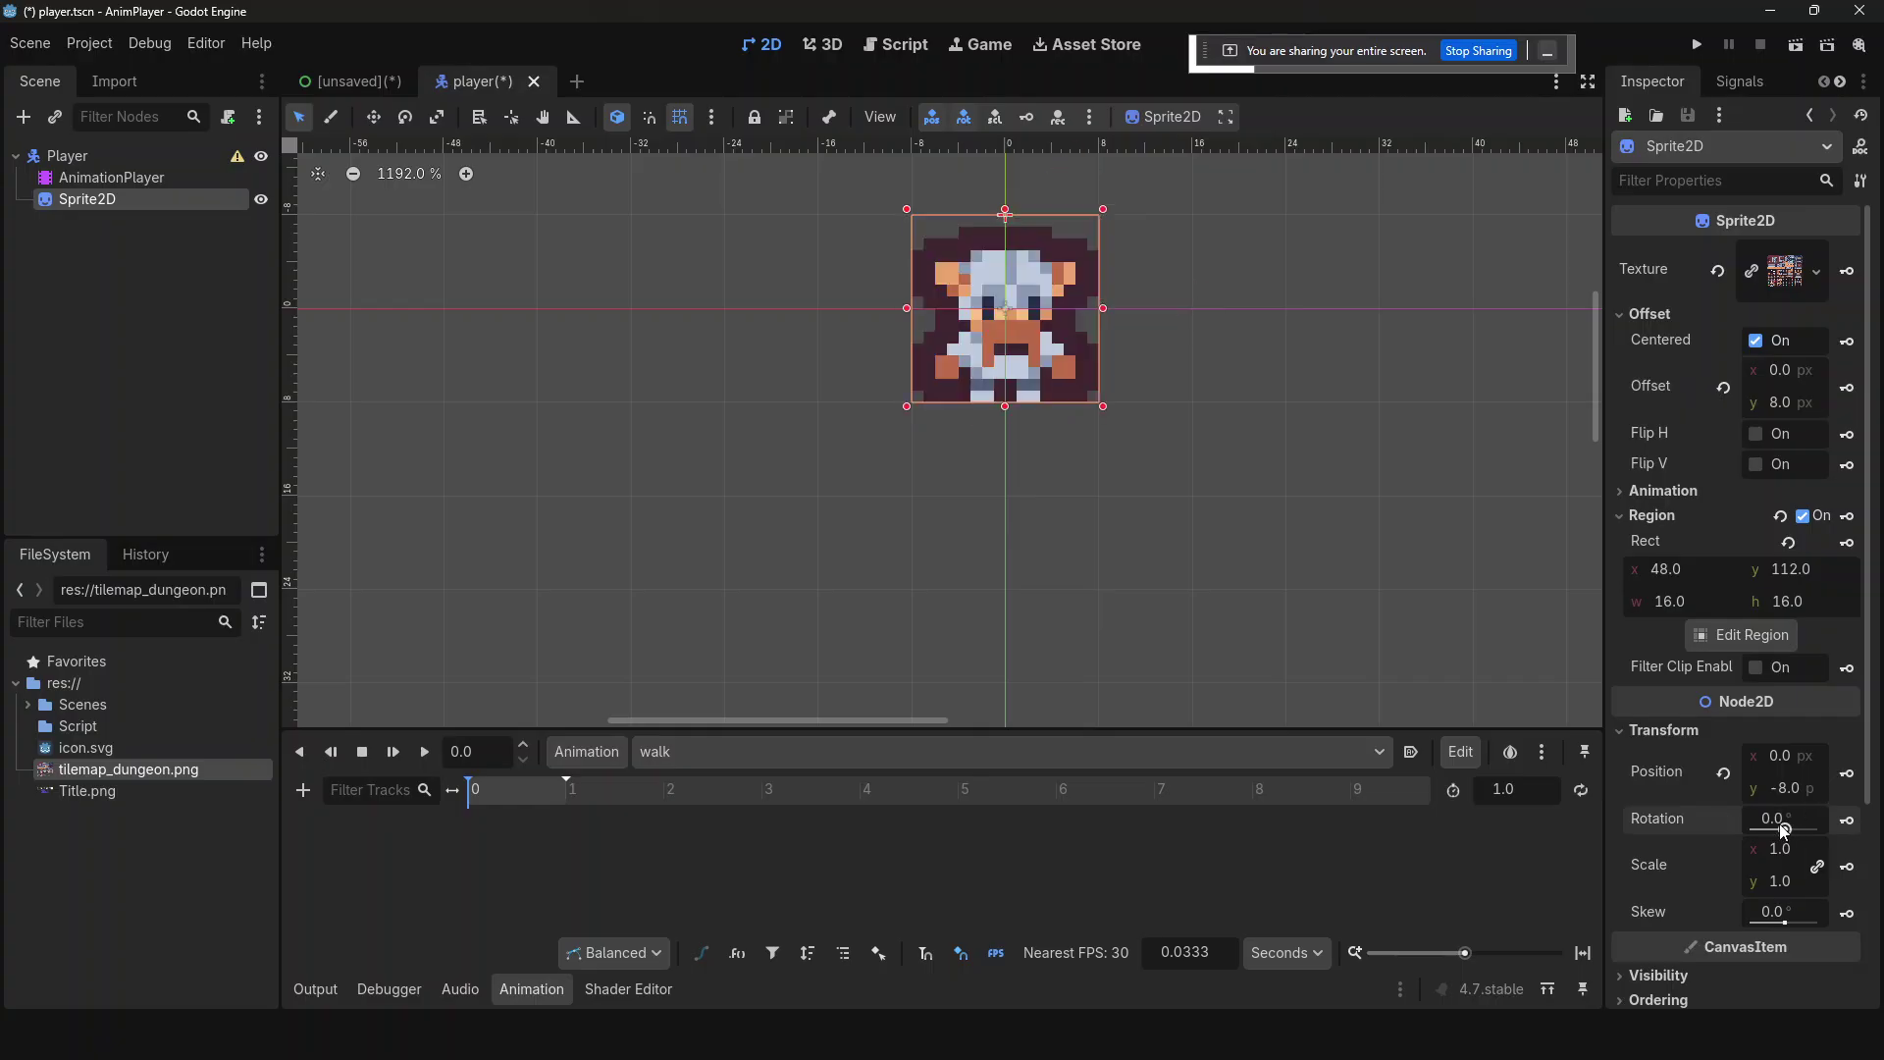
- Set the Sprite2D's vertical offset to -8 px and reset its position to the default
type("-8")
key("Return")
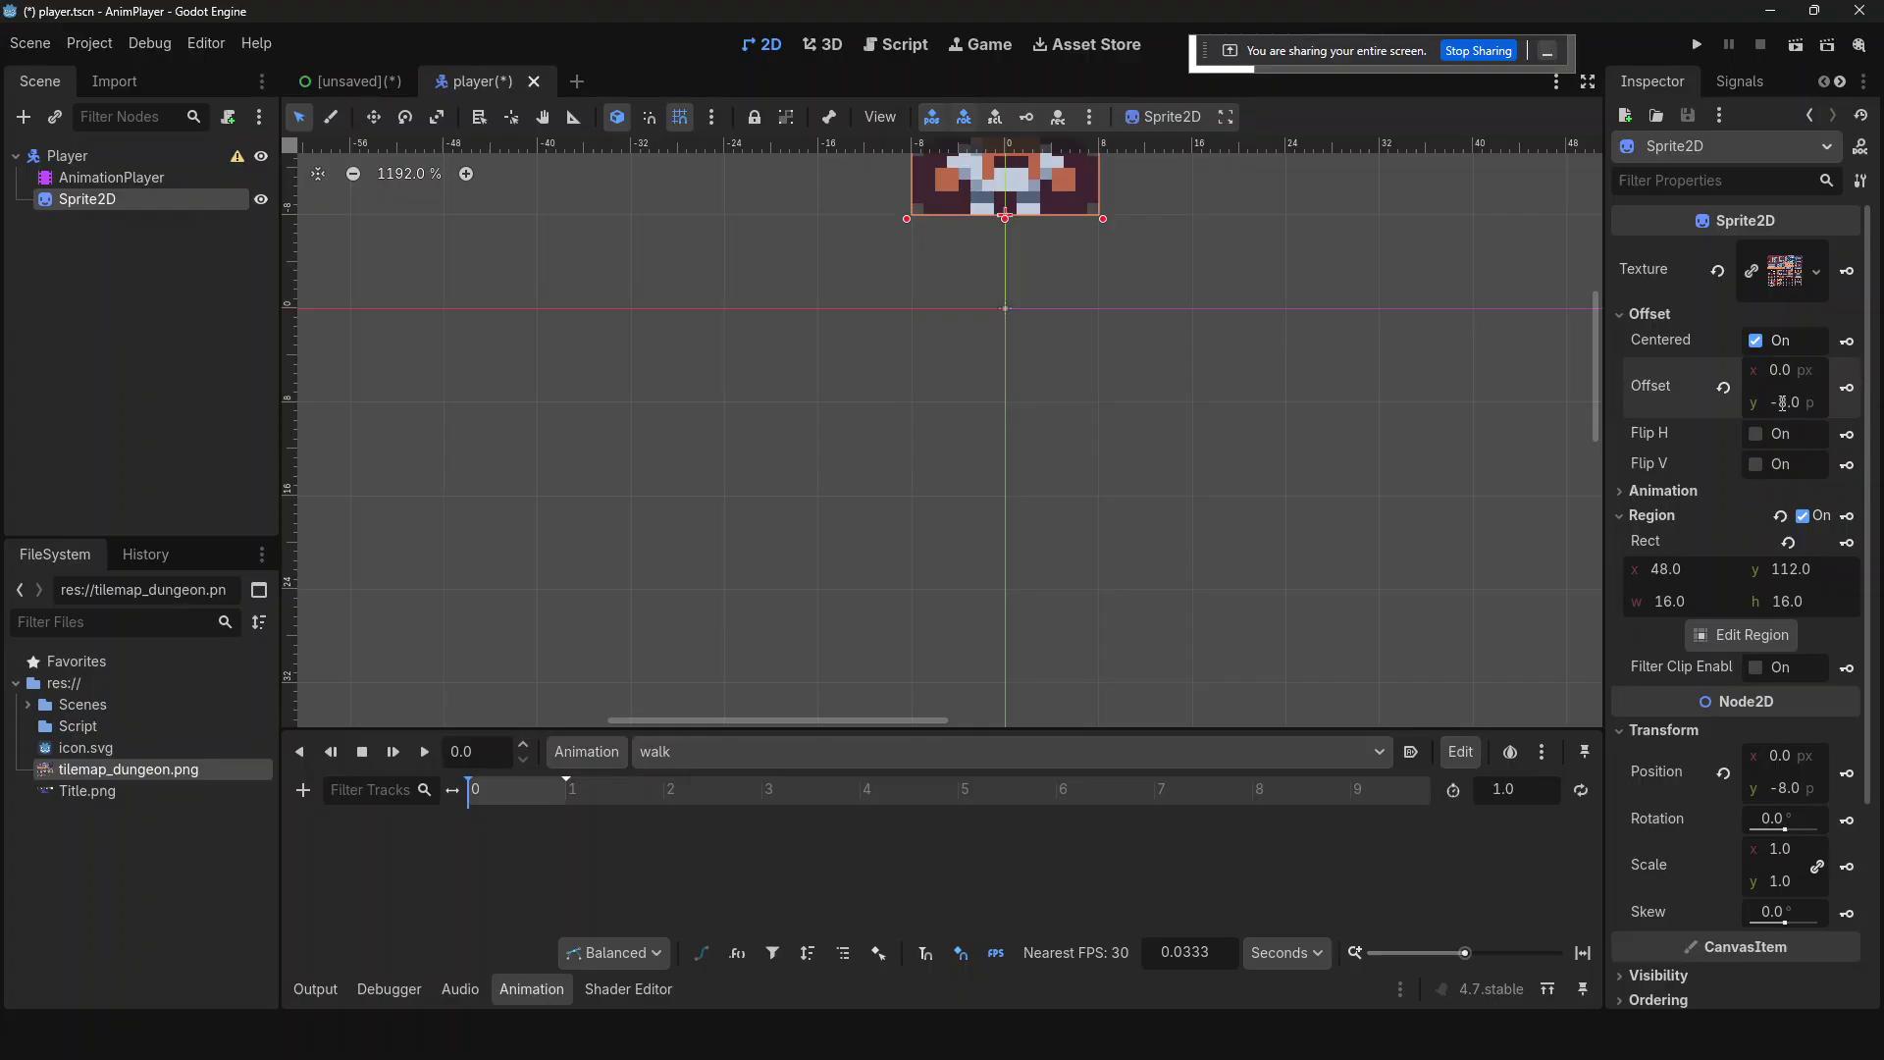
left_click_drag(1590, 387, 1598, 385)
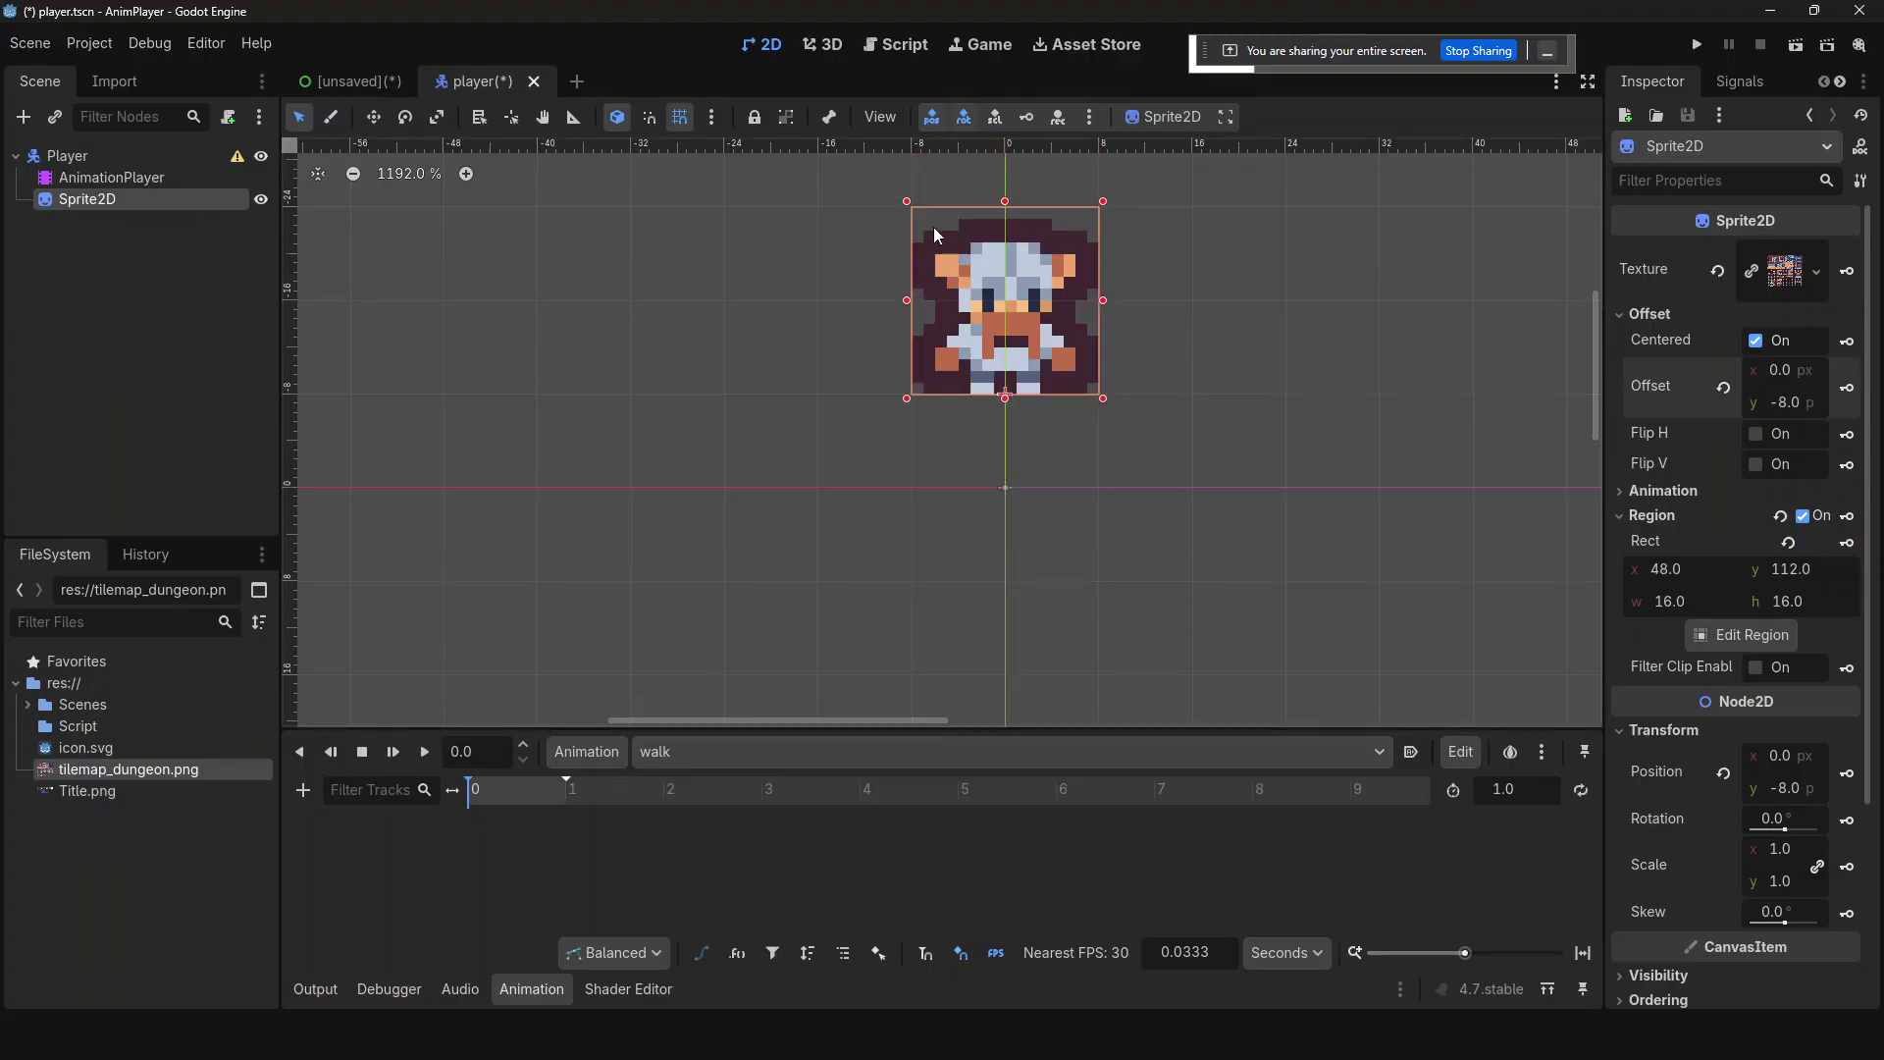
left_click(1723, 775)
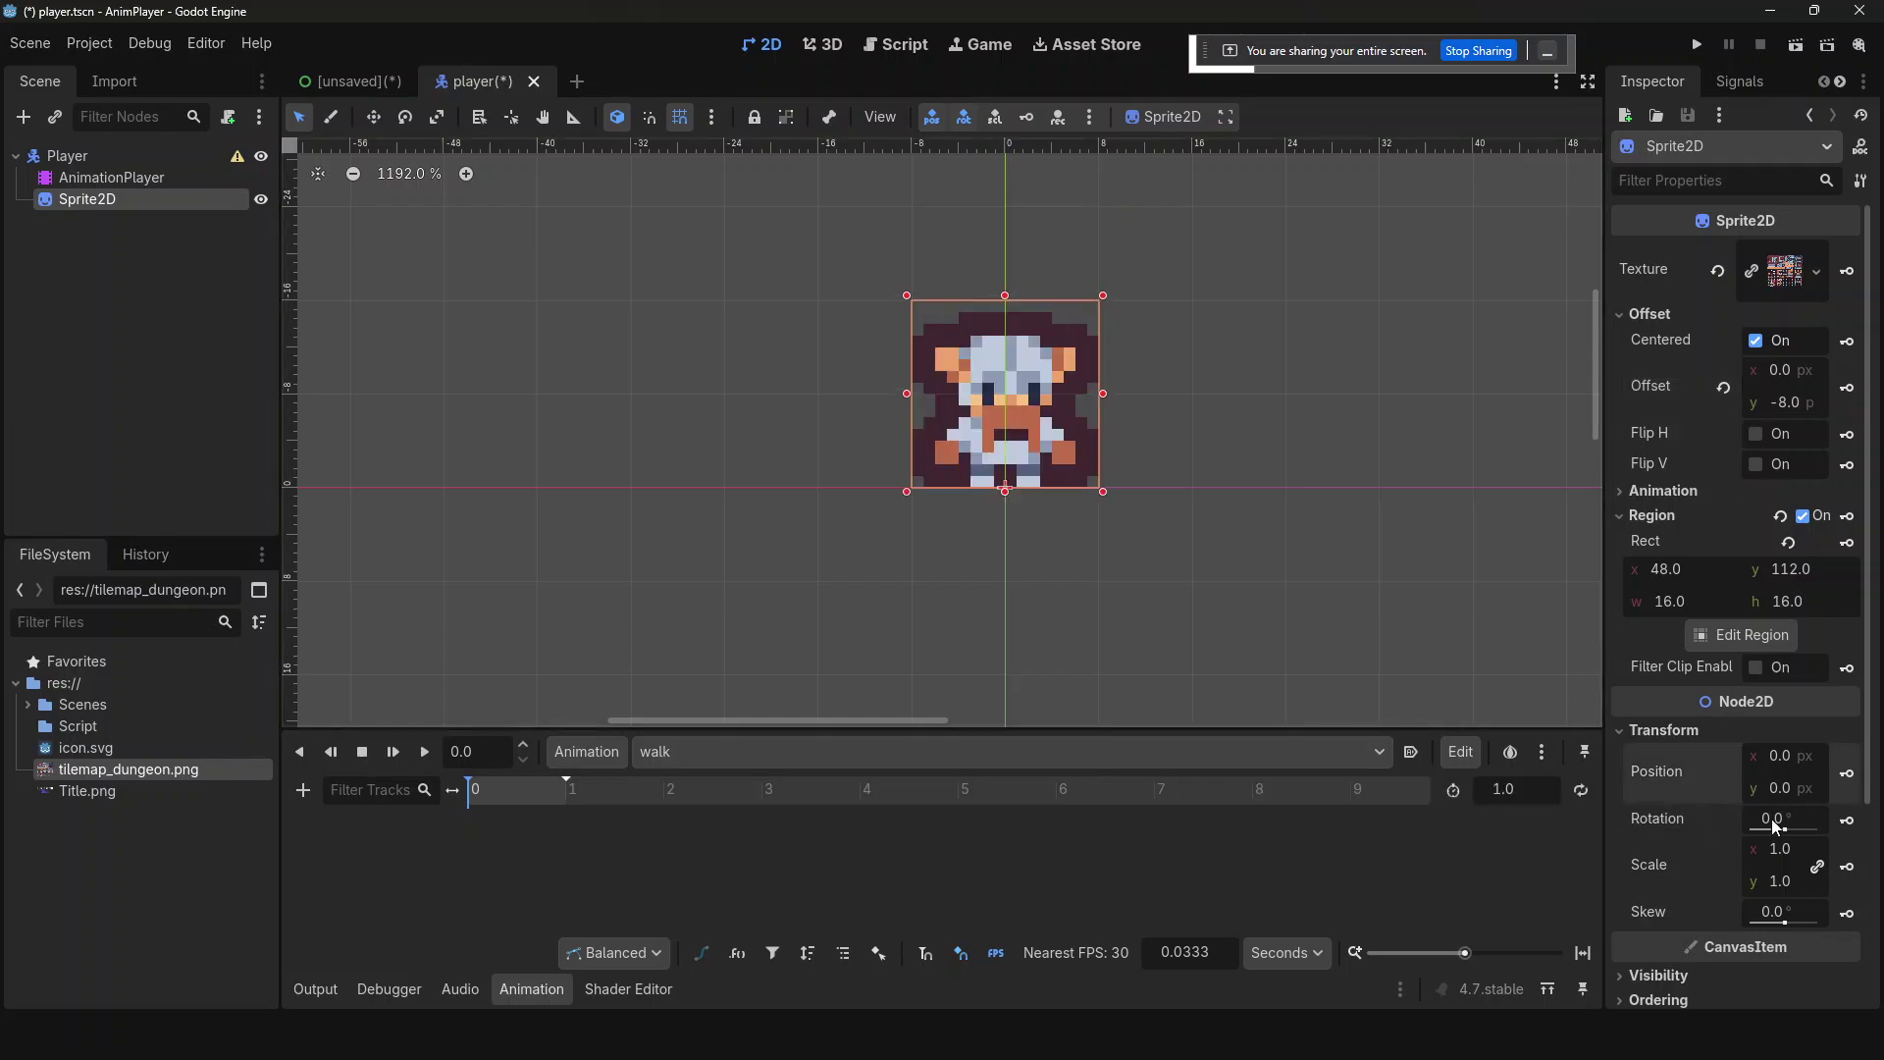
left_click_drag(1785, 832, 1783, 835)
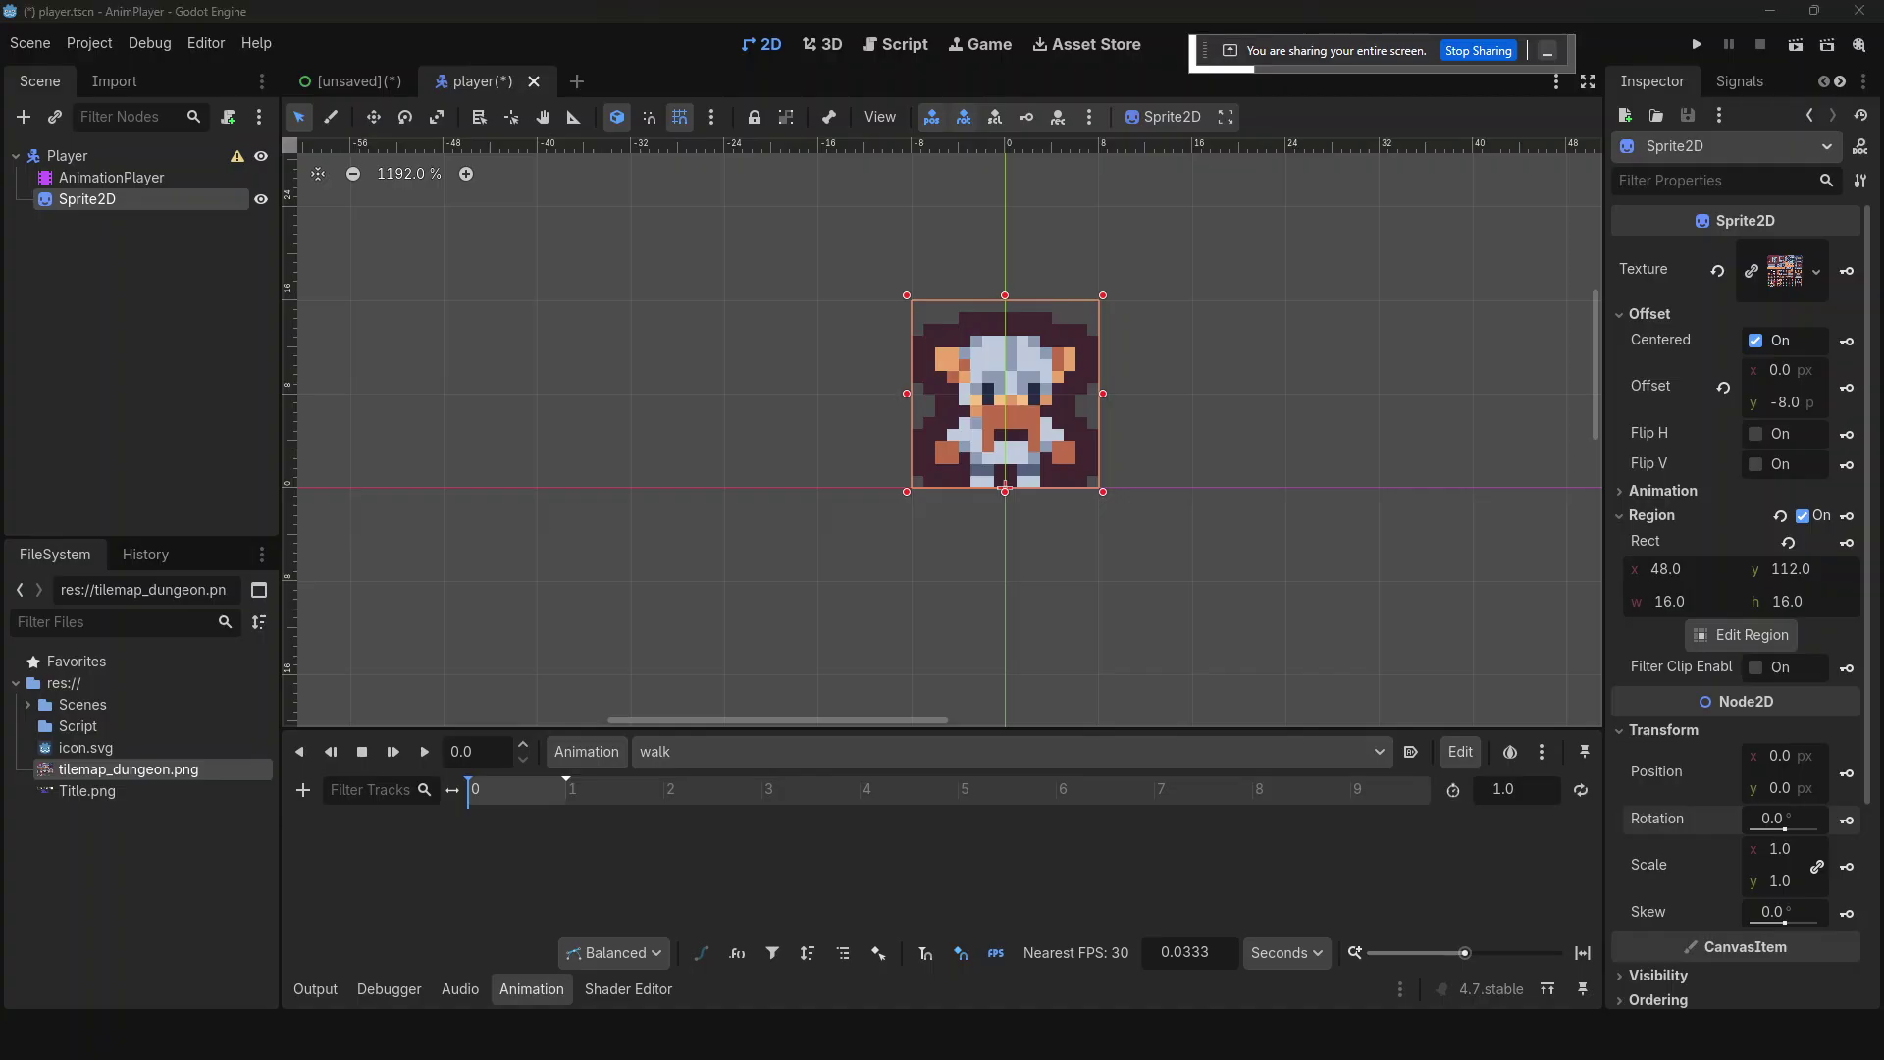
- Start a new property track in the walk animation with Sprite2D as the node to animate
left_click(304, 791)
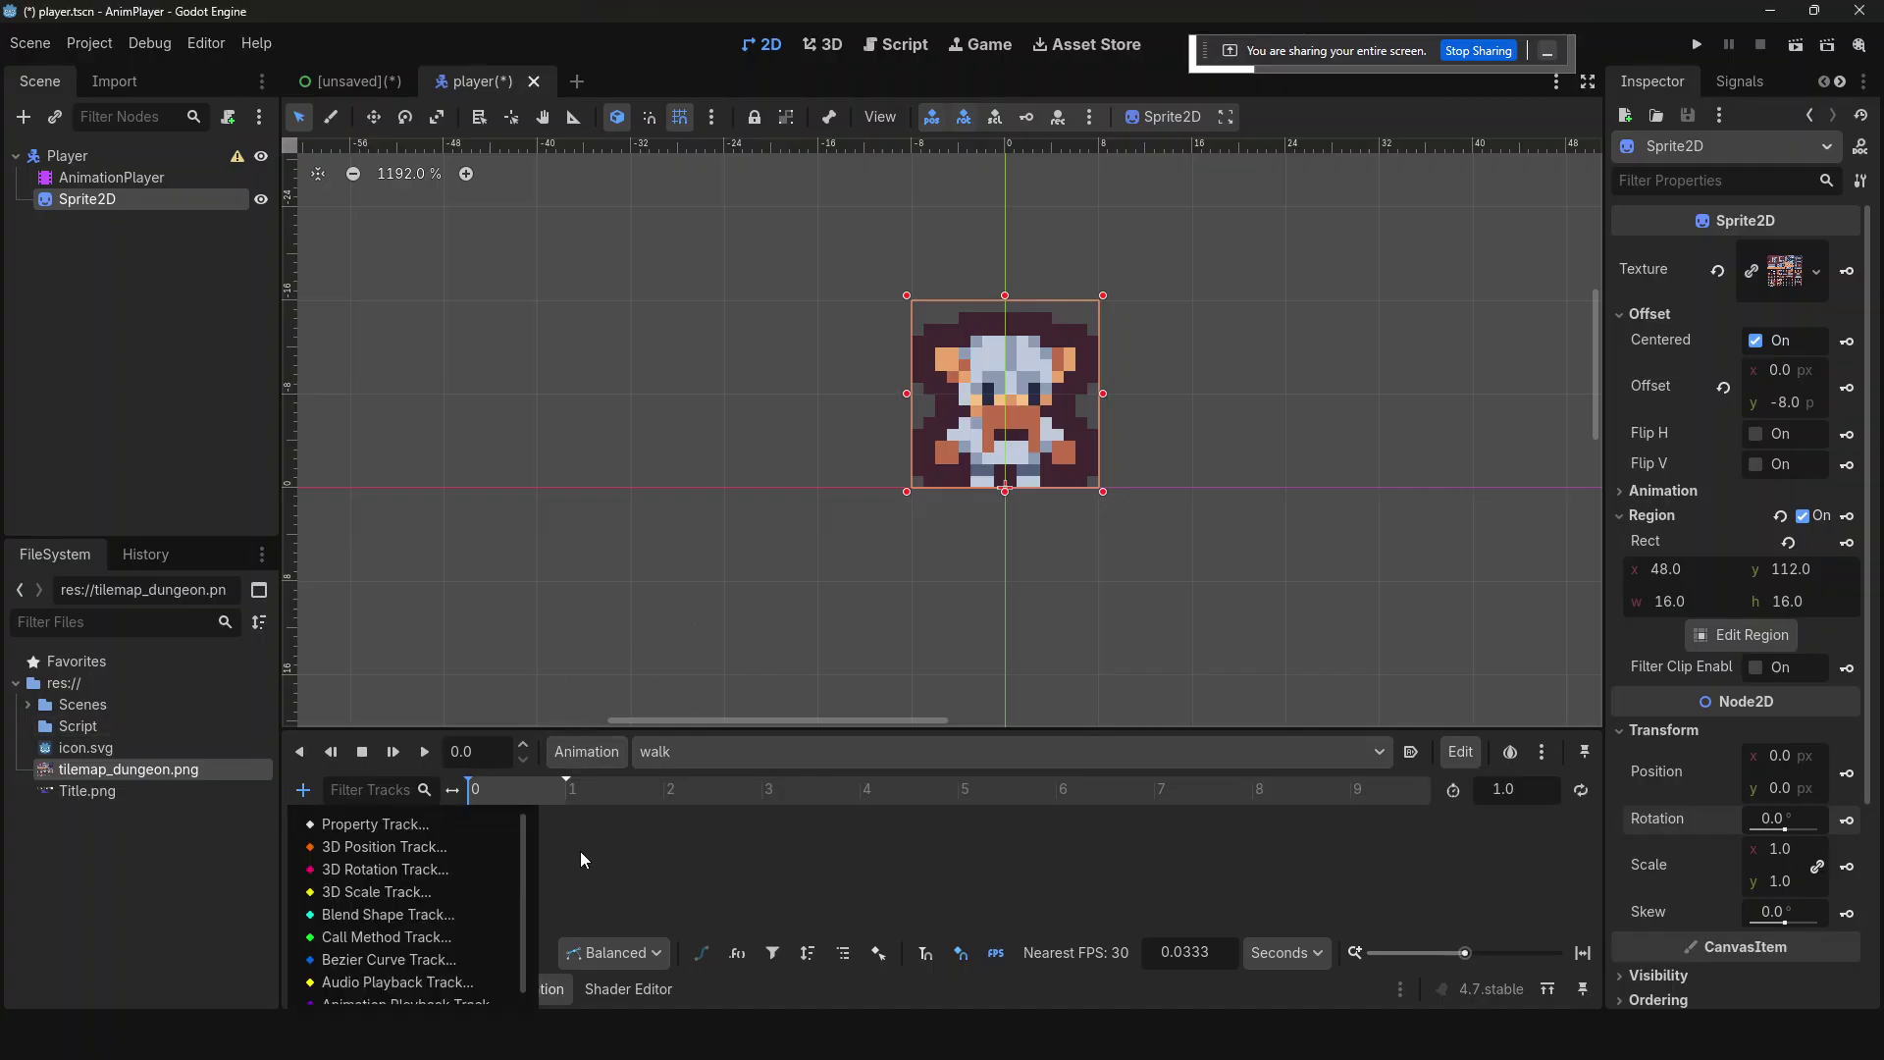
mouse_move(526, 874)
left_mouse_down()
mouse_move(526, 928)
mouse_move(526, 838)
left_mouse_up()
left_click_drag(526, 867, 527, 894)
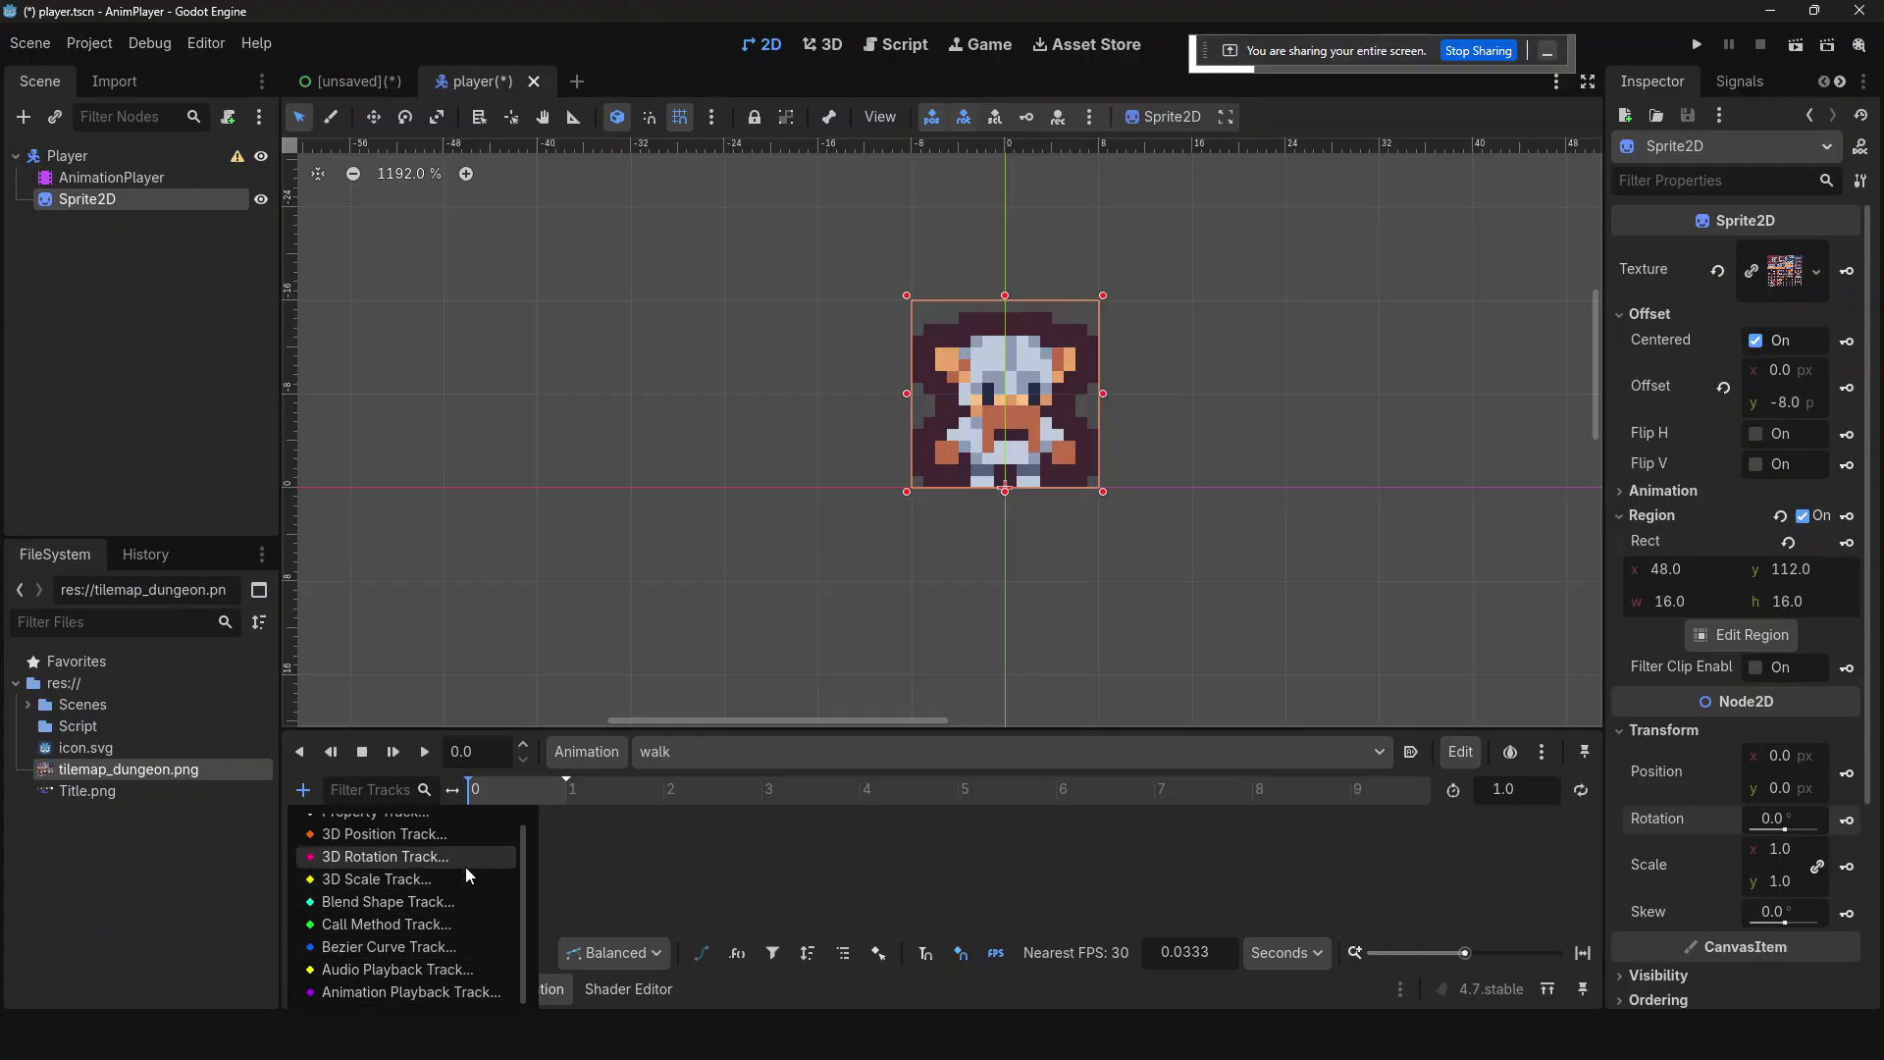
scroll(520, 892, "up", 1)
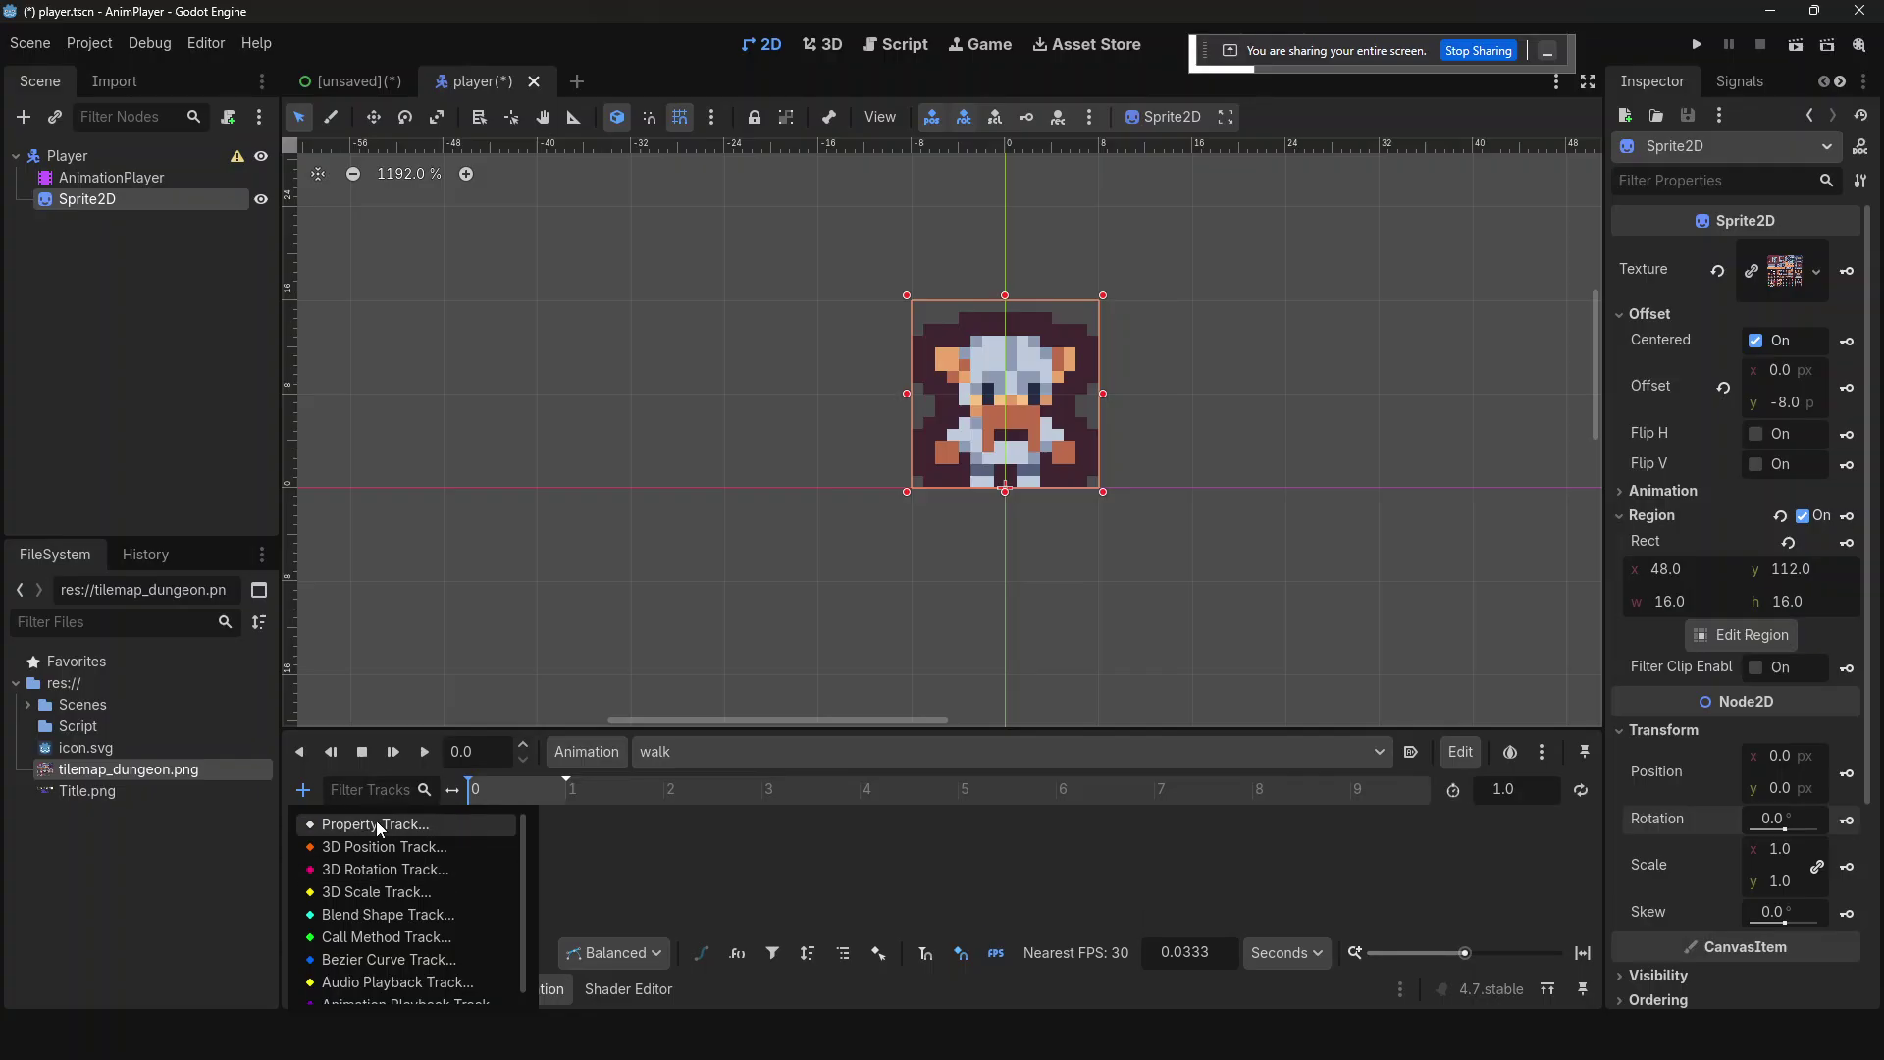
left_click(379, 826)
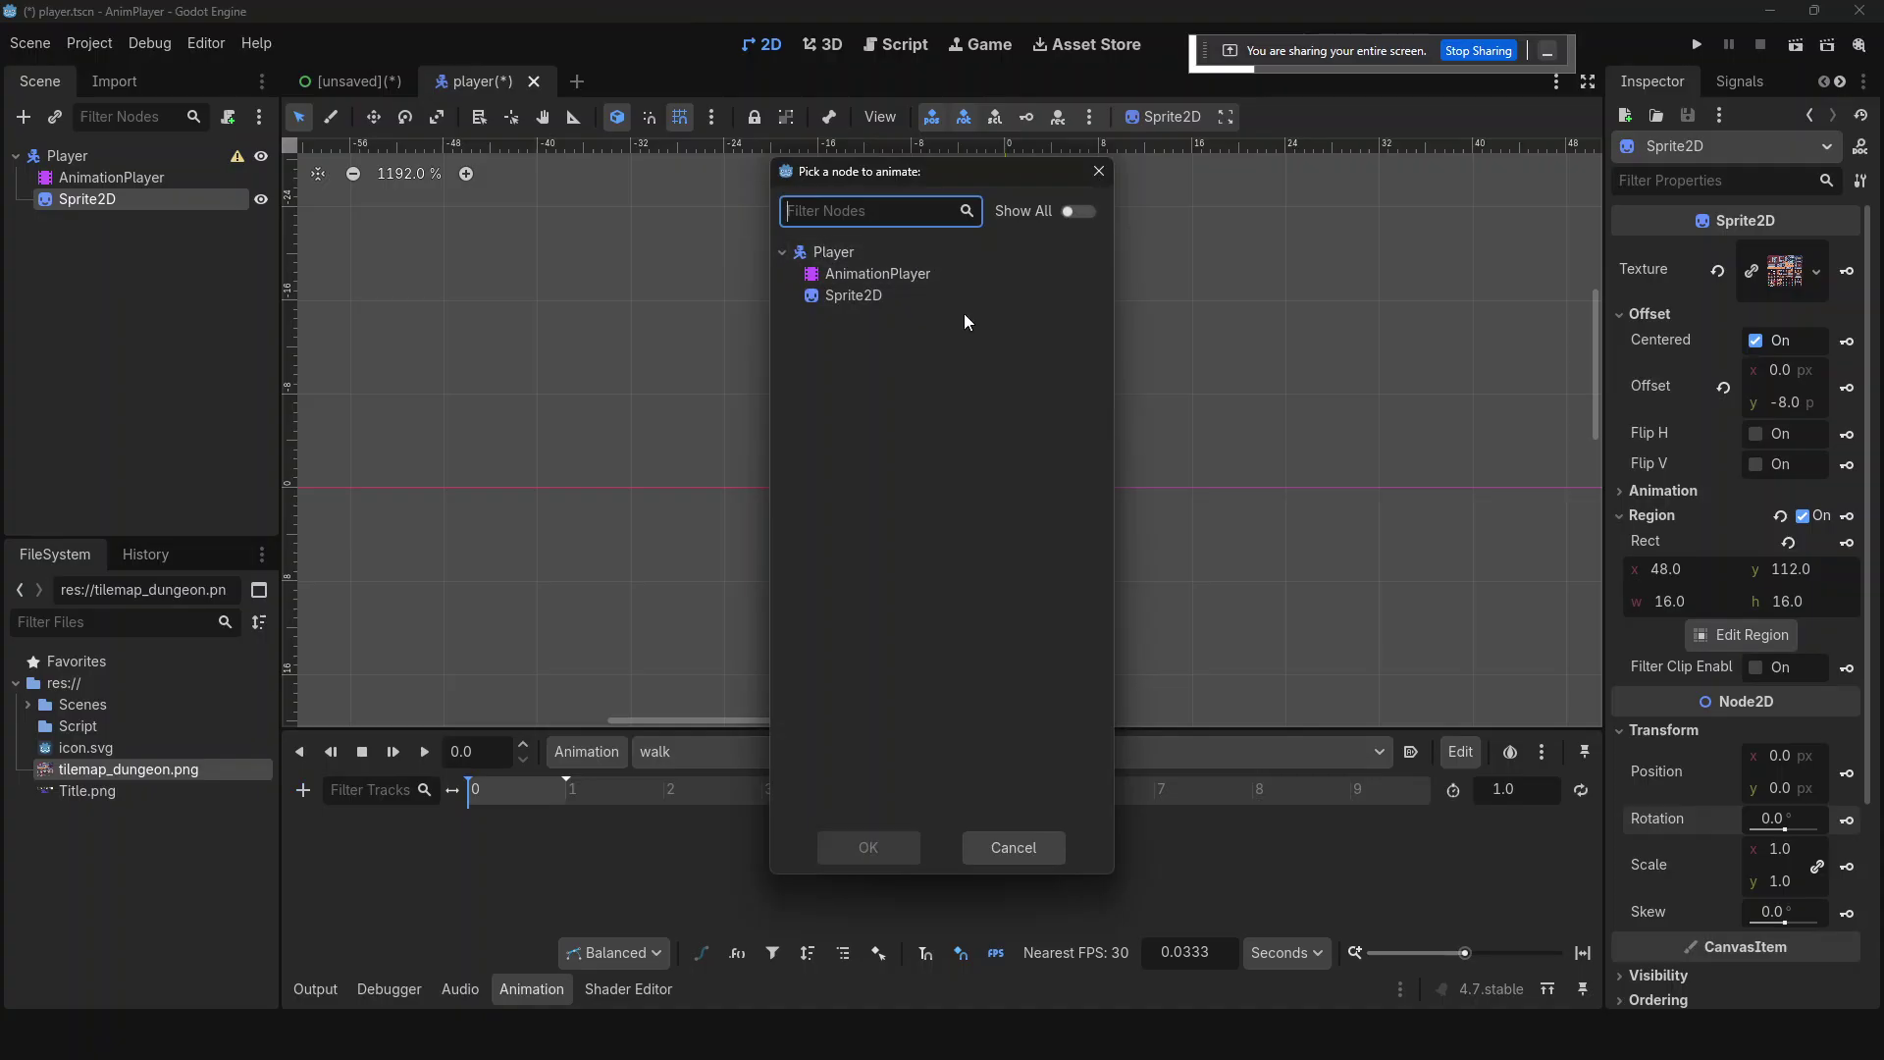
double_click(871, 292)
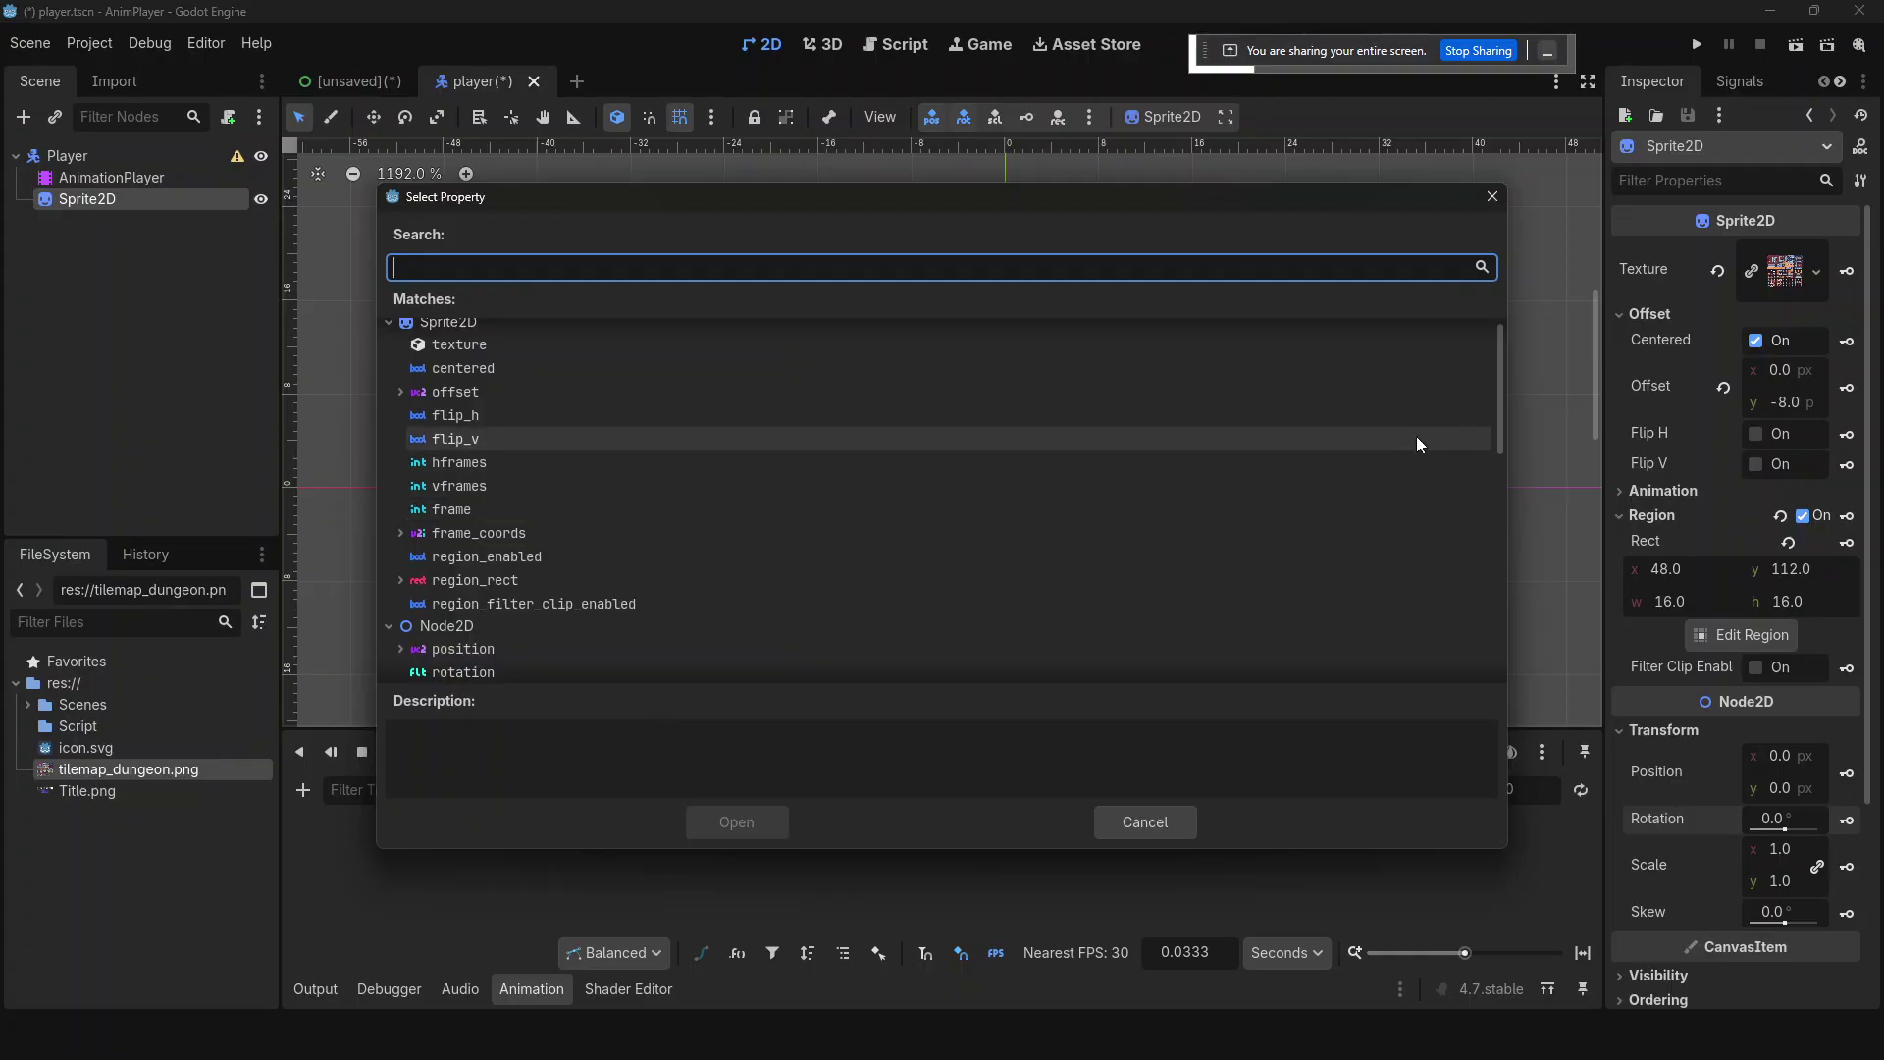
- Choose the Sprite2D's rotation as the property for the new track
mouse_move(1497, 422)
left_mouse_down()
mouse_move(1498, 659)
mouse_move(1499, 402)
left_mouse_up()
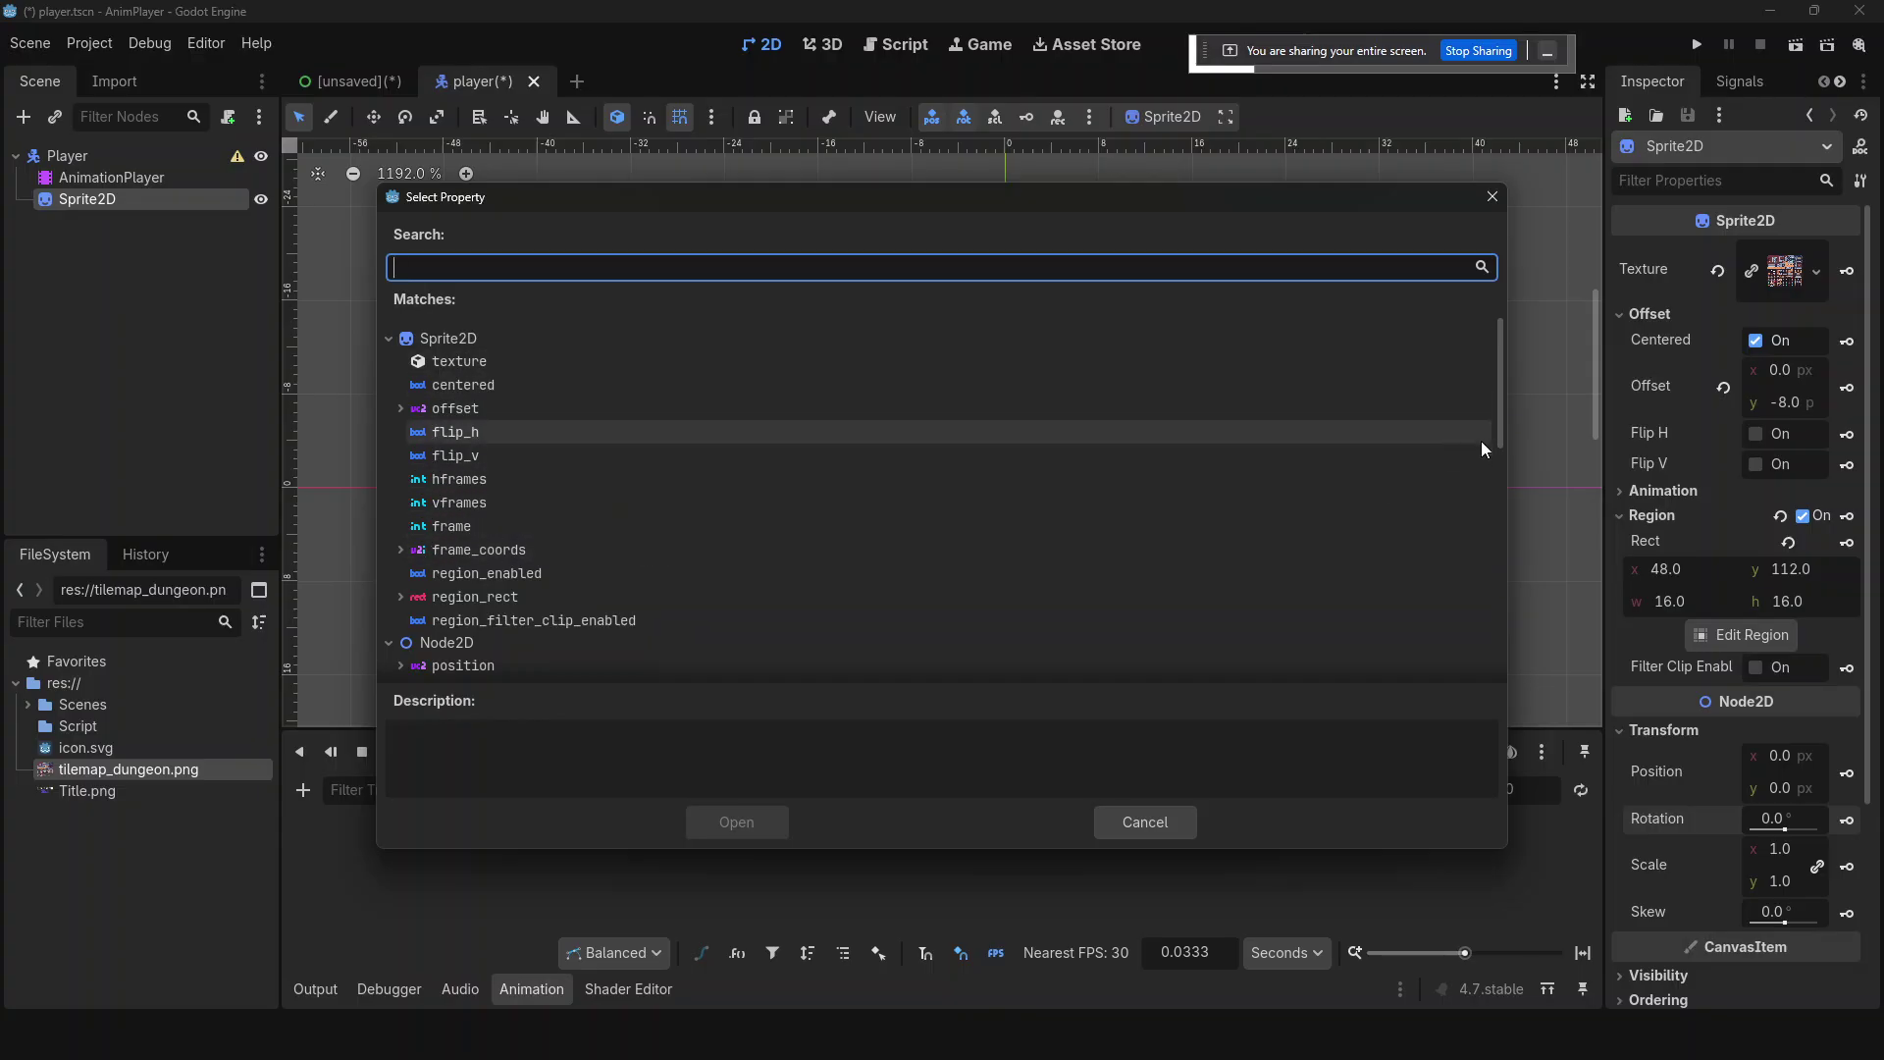
left_click_drag(1494, 439, 1392, 503)
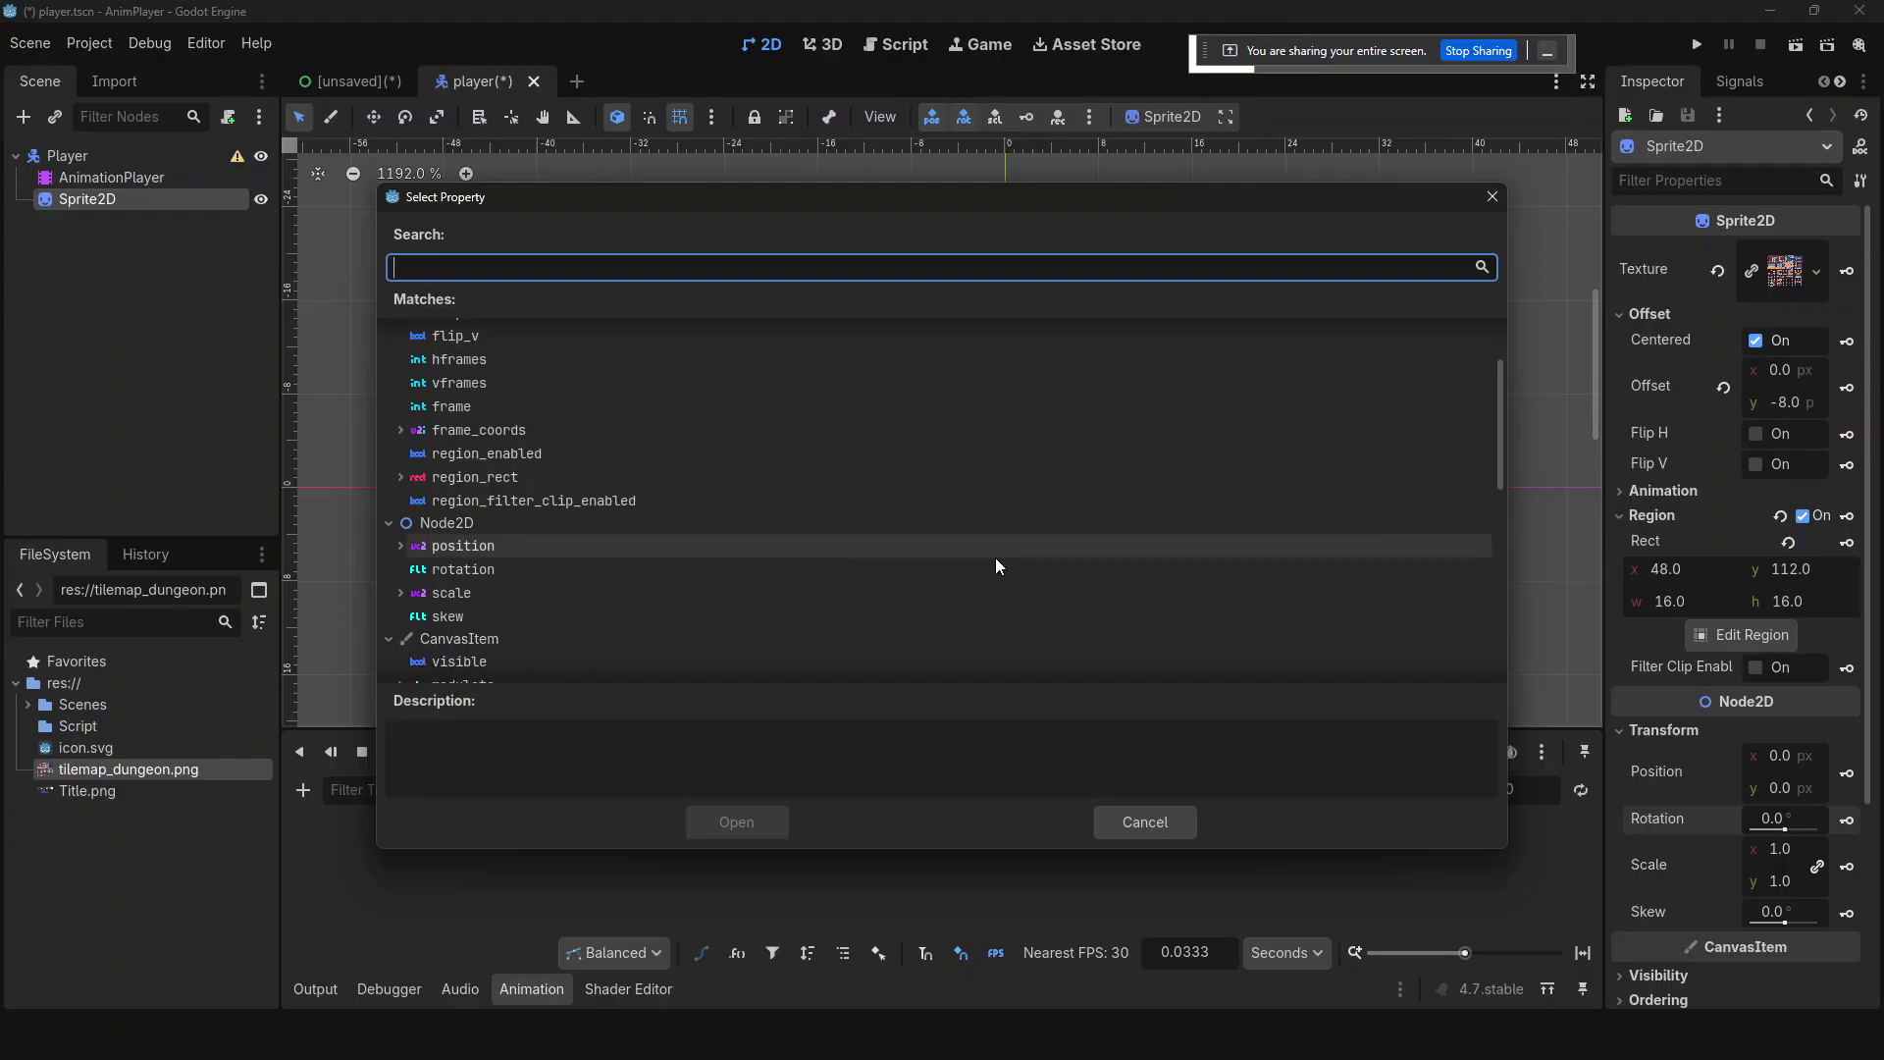
left_click(444, 571)
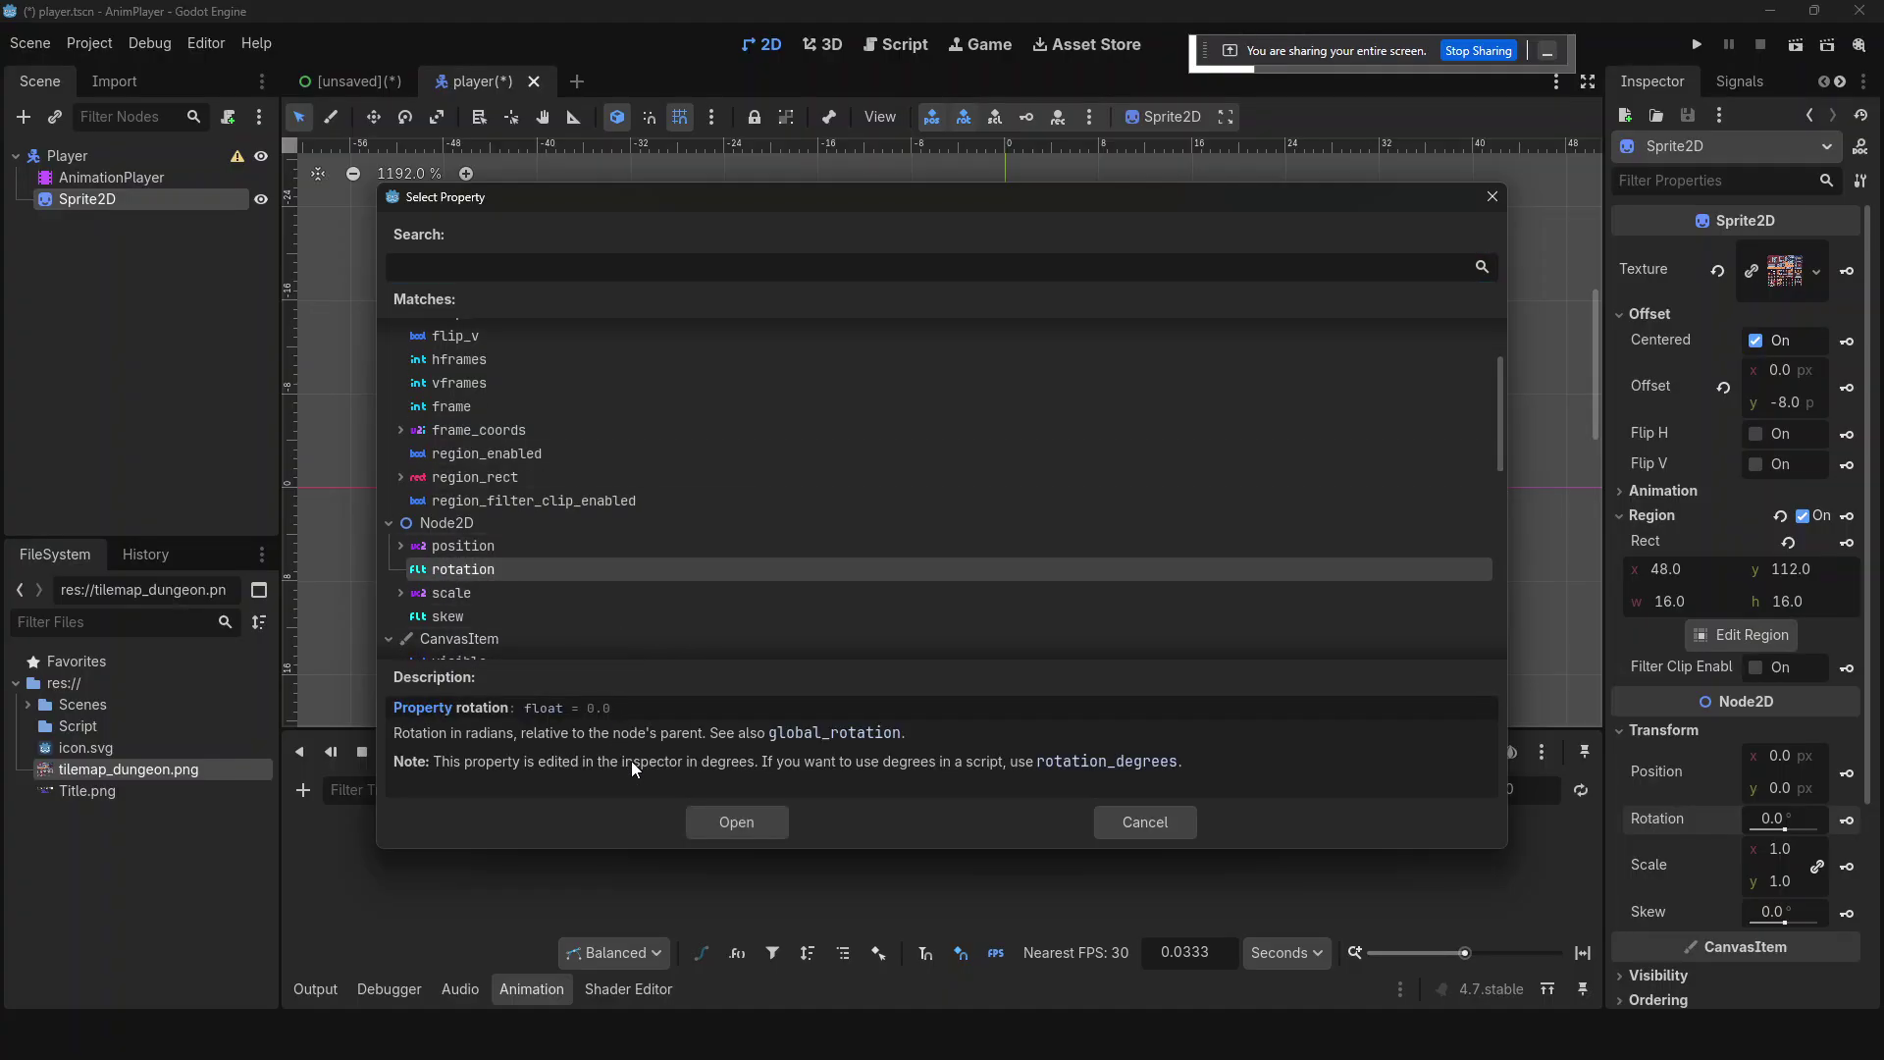
left_click(445, 261)
type("ro")
key("Return")
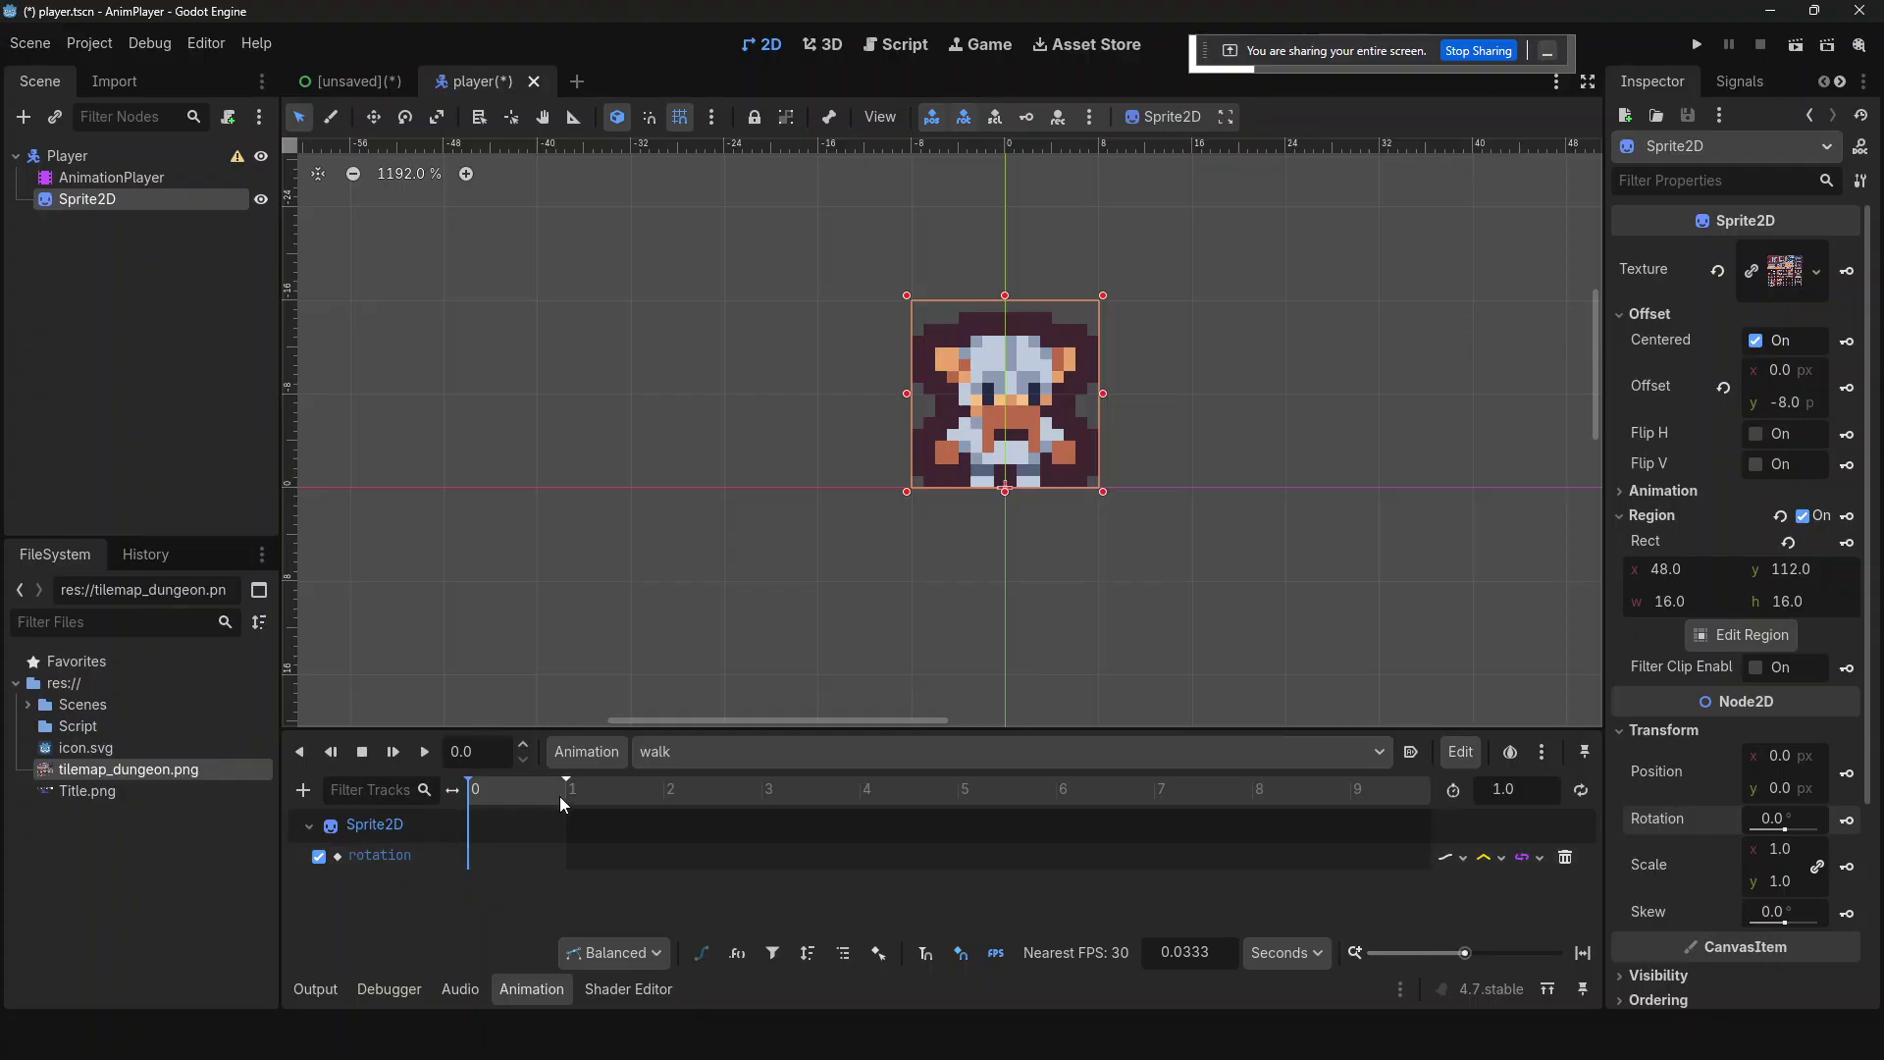
- Insert a rotation key for the Sprite2D at the start of the walk animation
left_click_drag(522, 793, 548, 799)
mouse_move(444, 839)
left_mouse_down()
mouse_move(532, 813)
mouse_move(454, 822)
left_mouse_up()
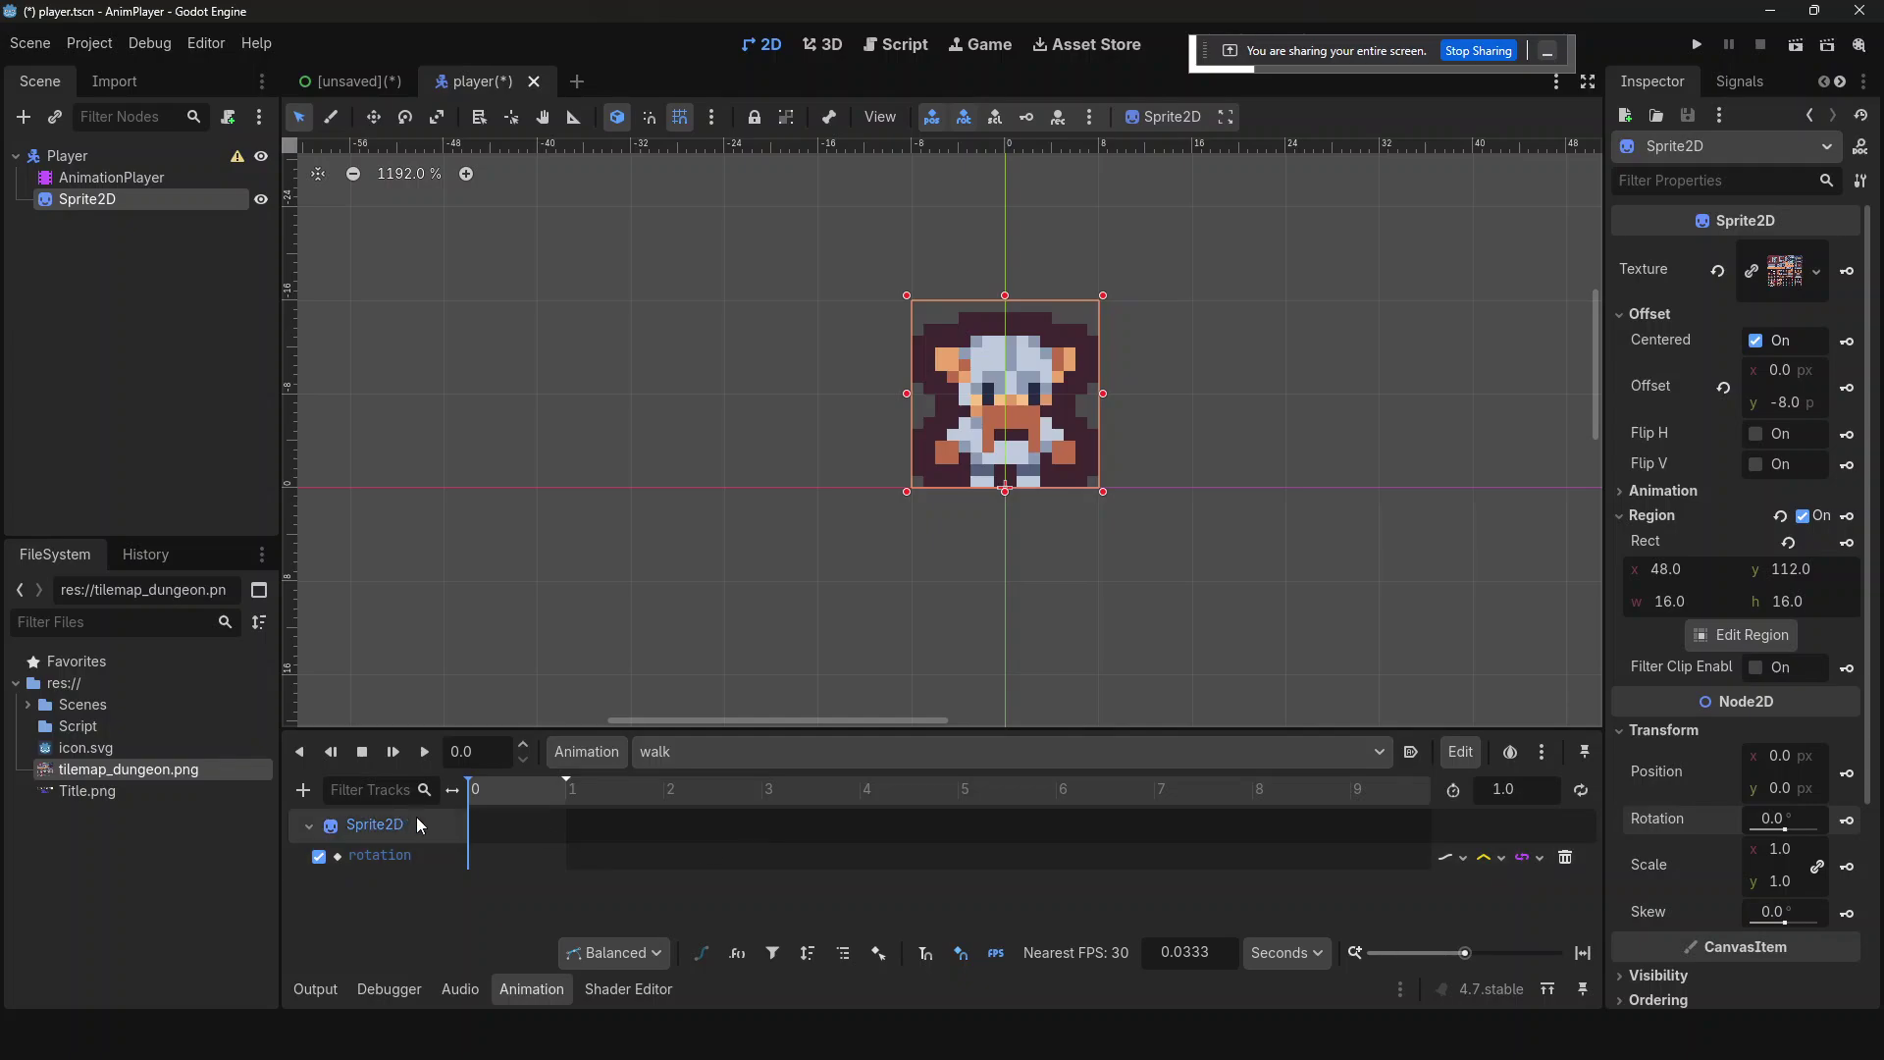
left_click(1847, 820)
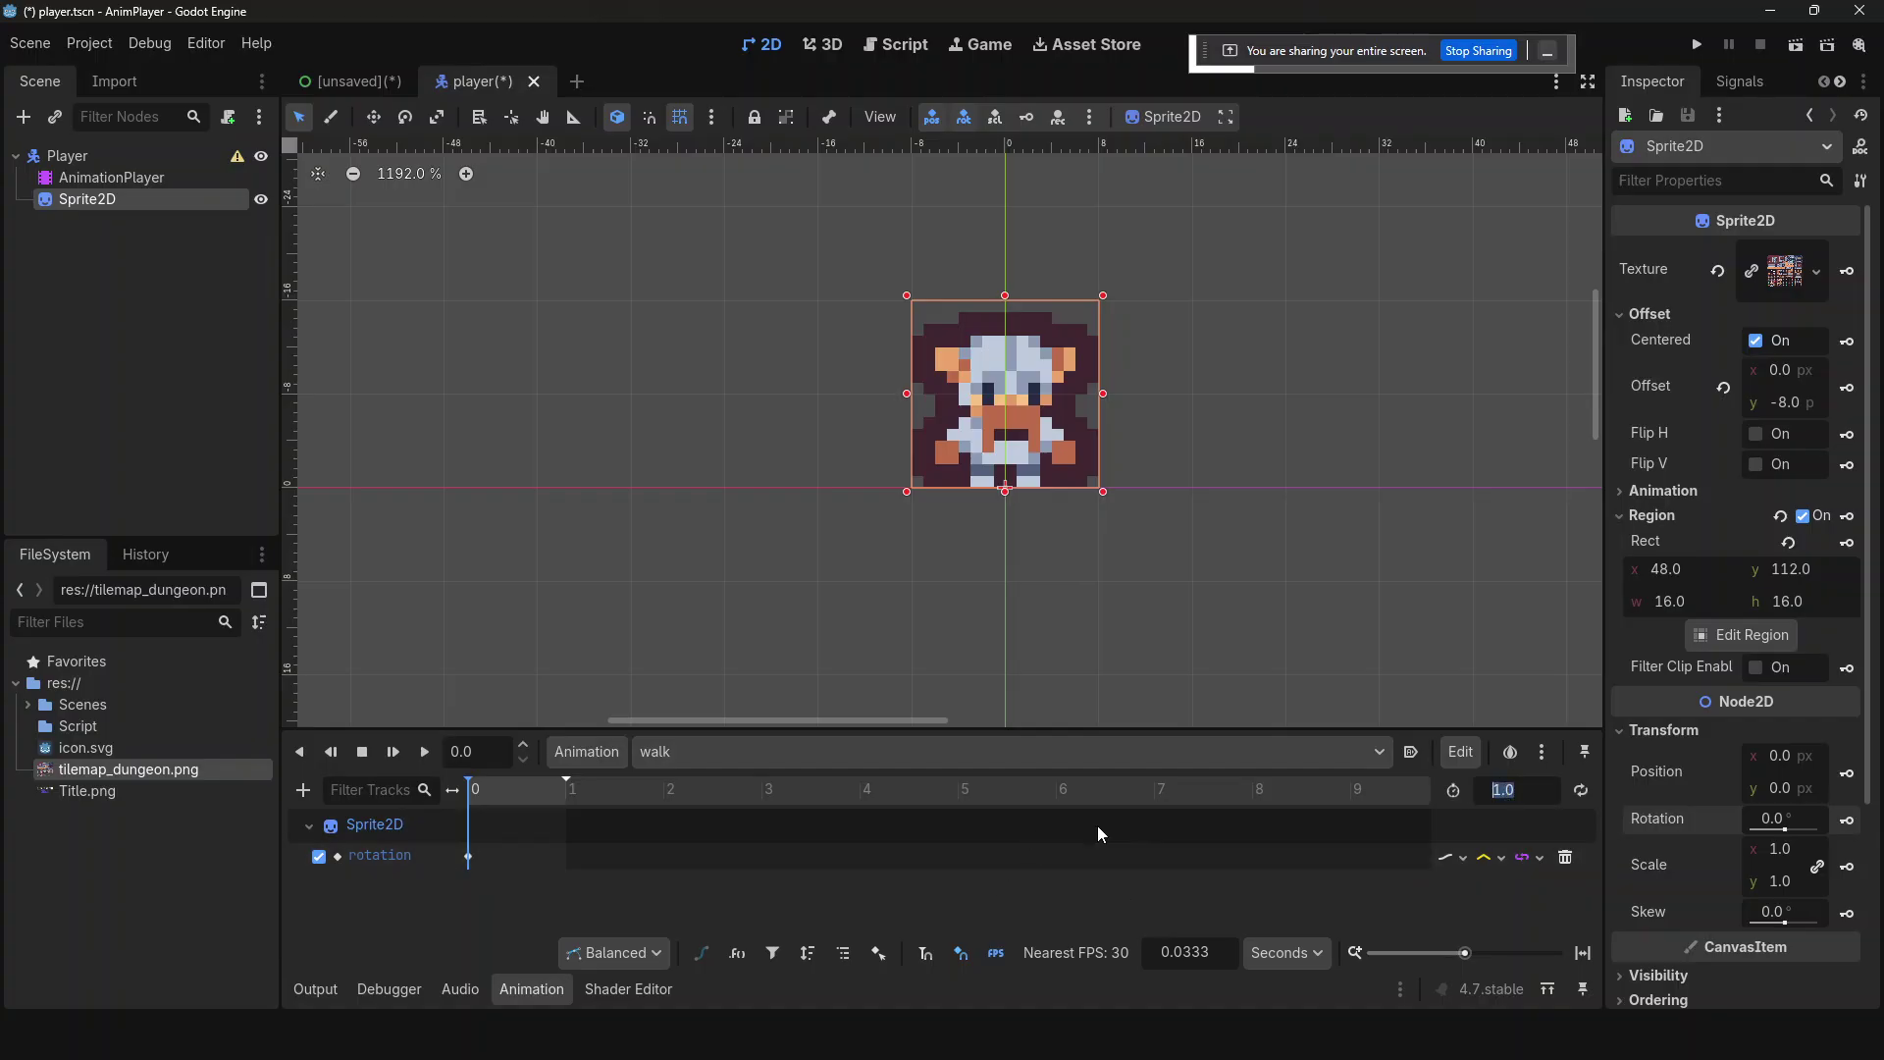
- Examine the animation's length, position, options, animation list, autoplay and onion skinning controls, and the rotation track's update and interpolation modes
left_click(1516, 793)
left_click(437, 756)
left_click(585, 751)
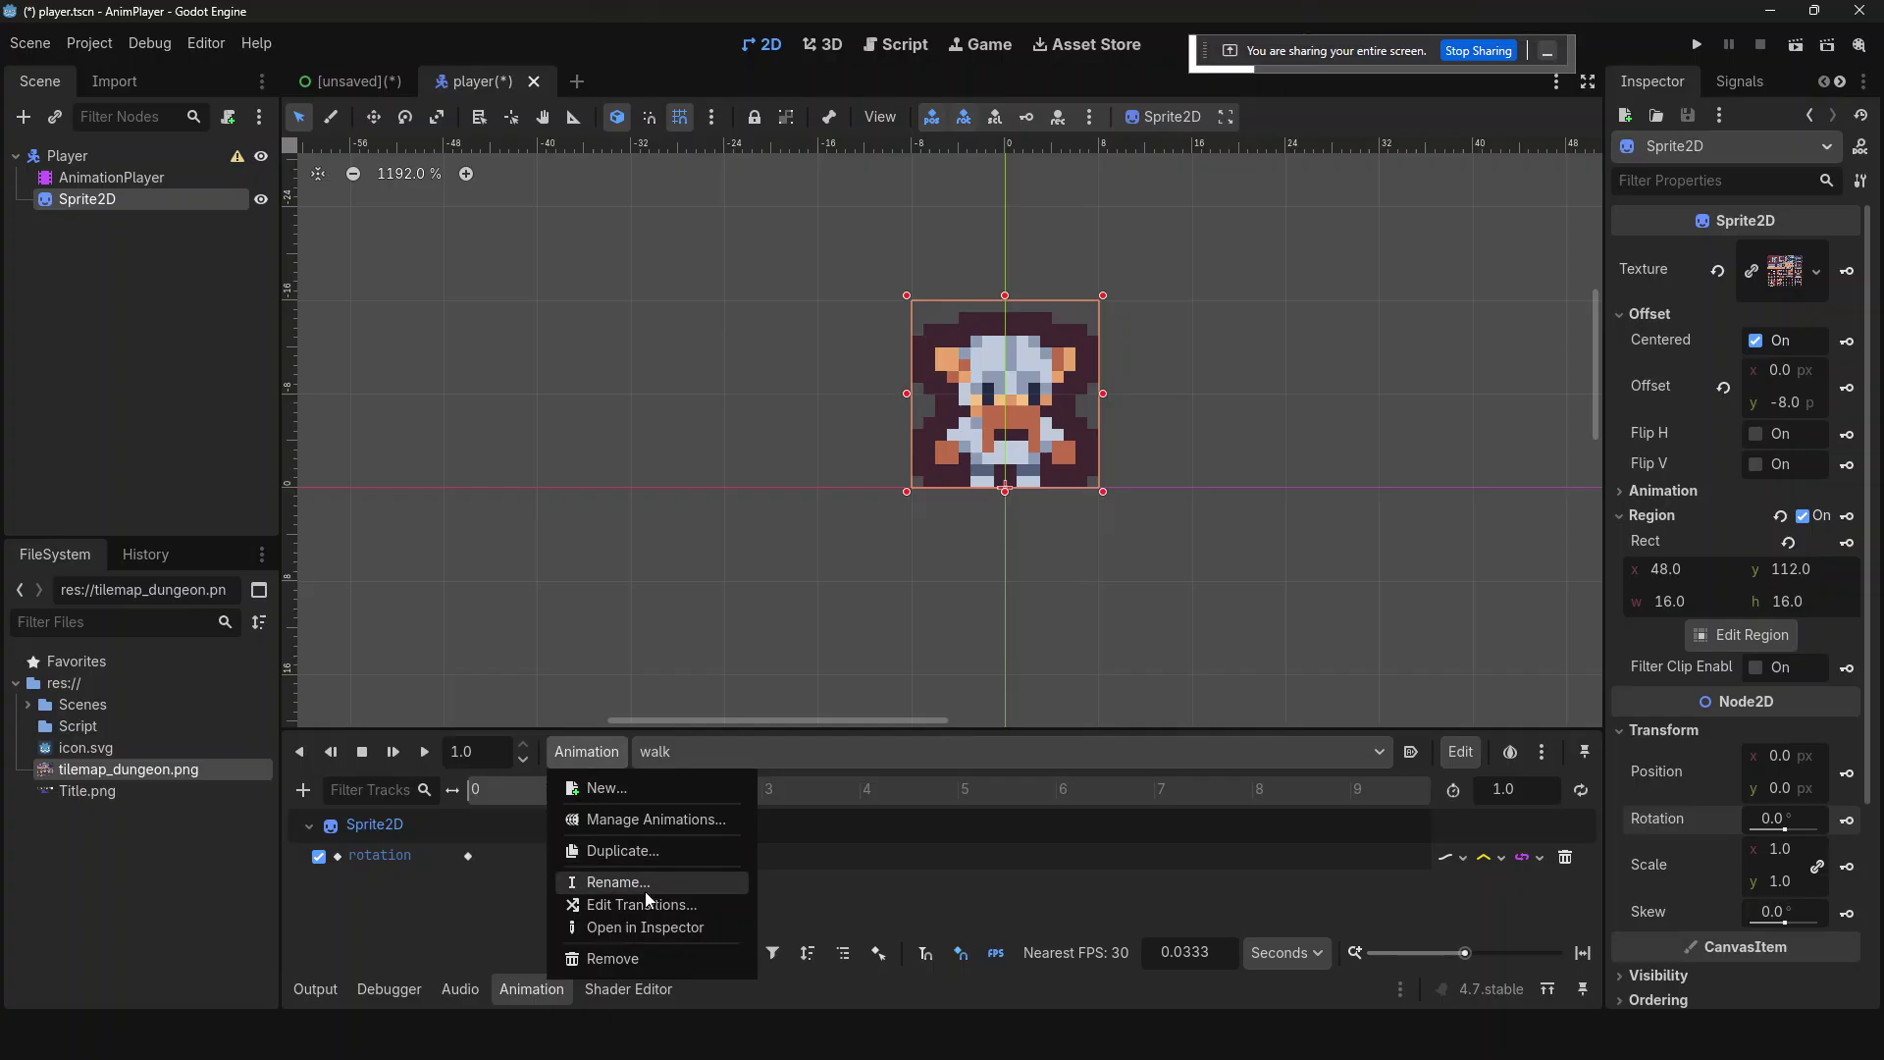
left_click(602, 744)
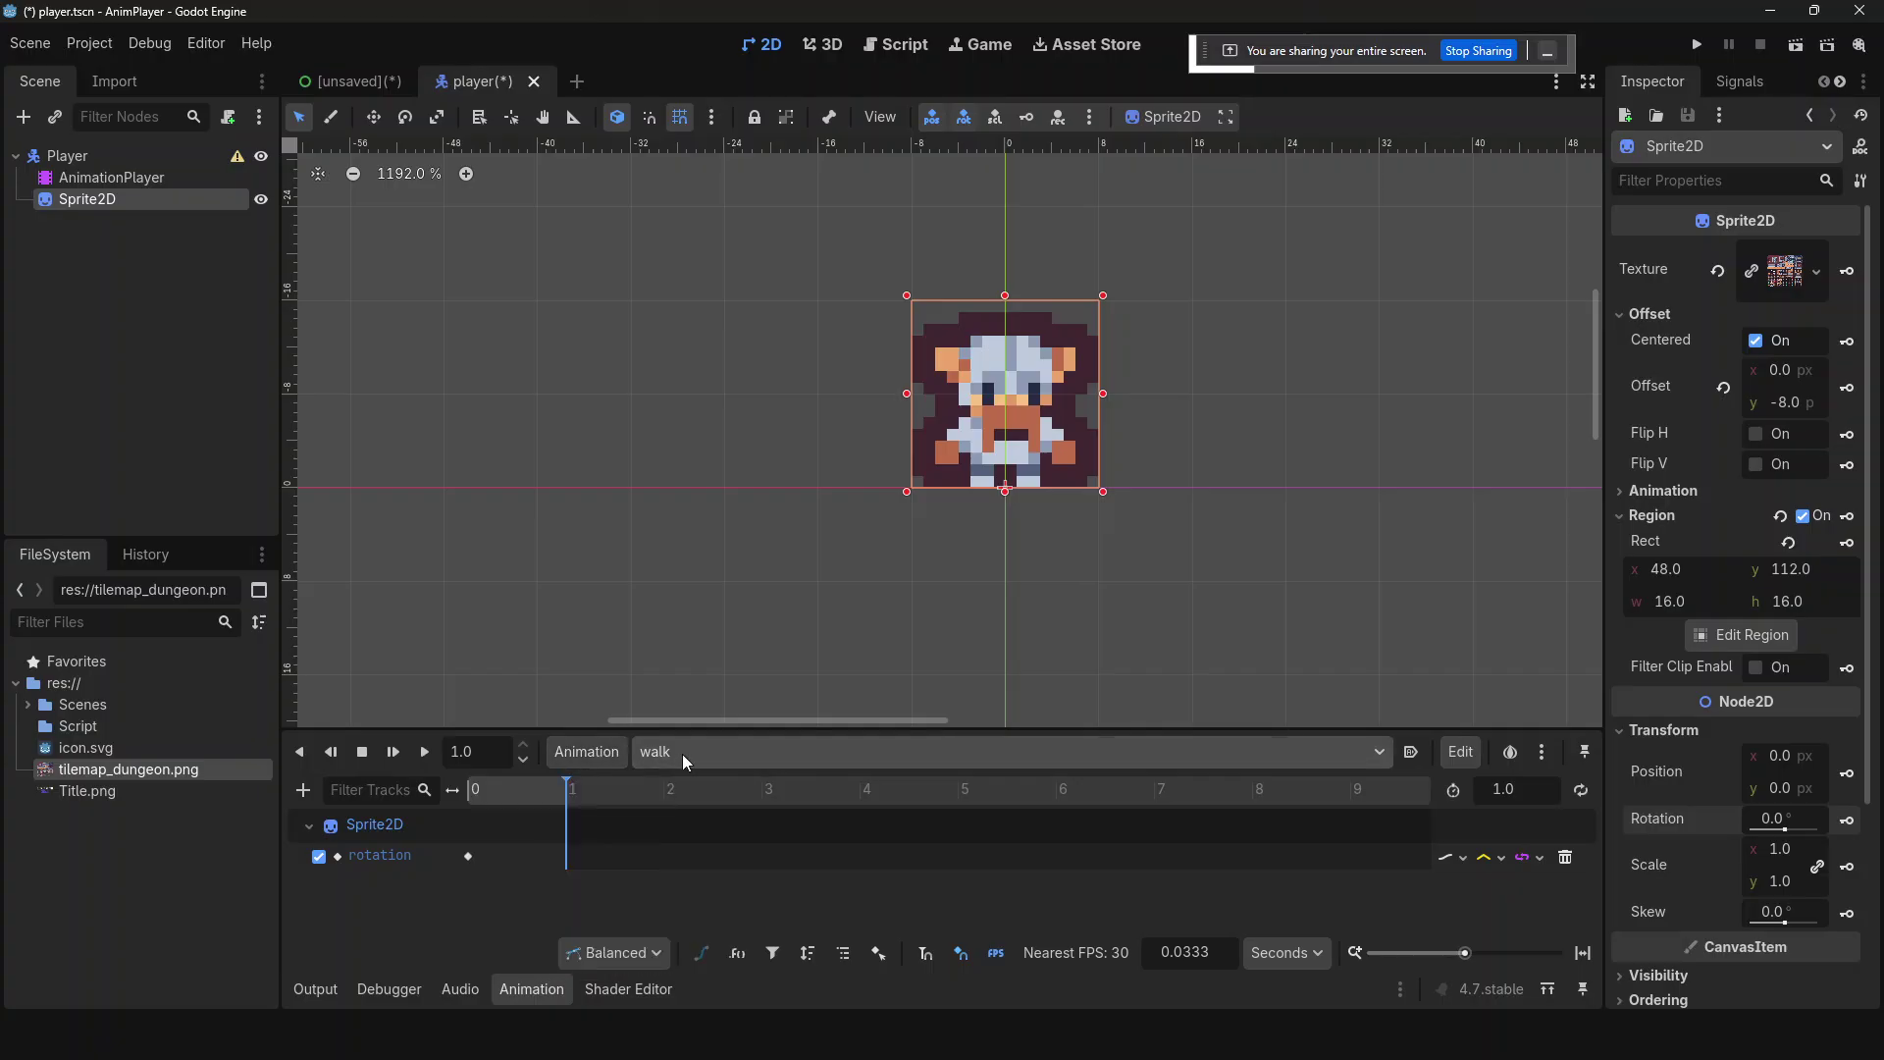
left_click(679, 754)
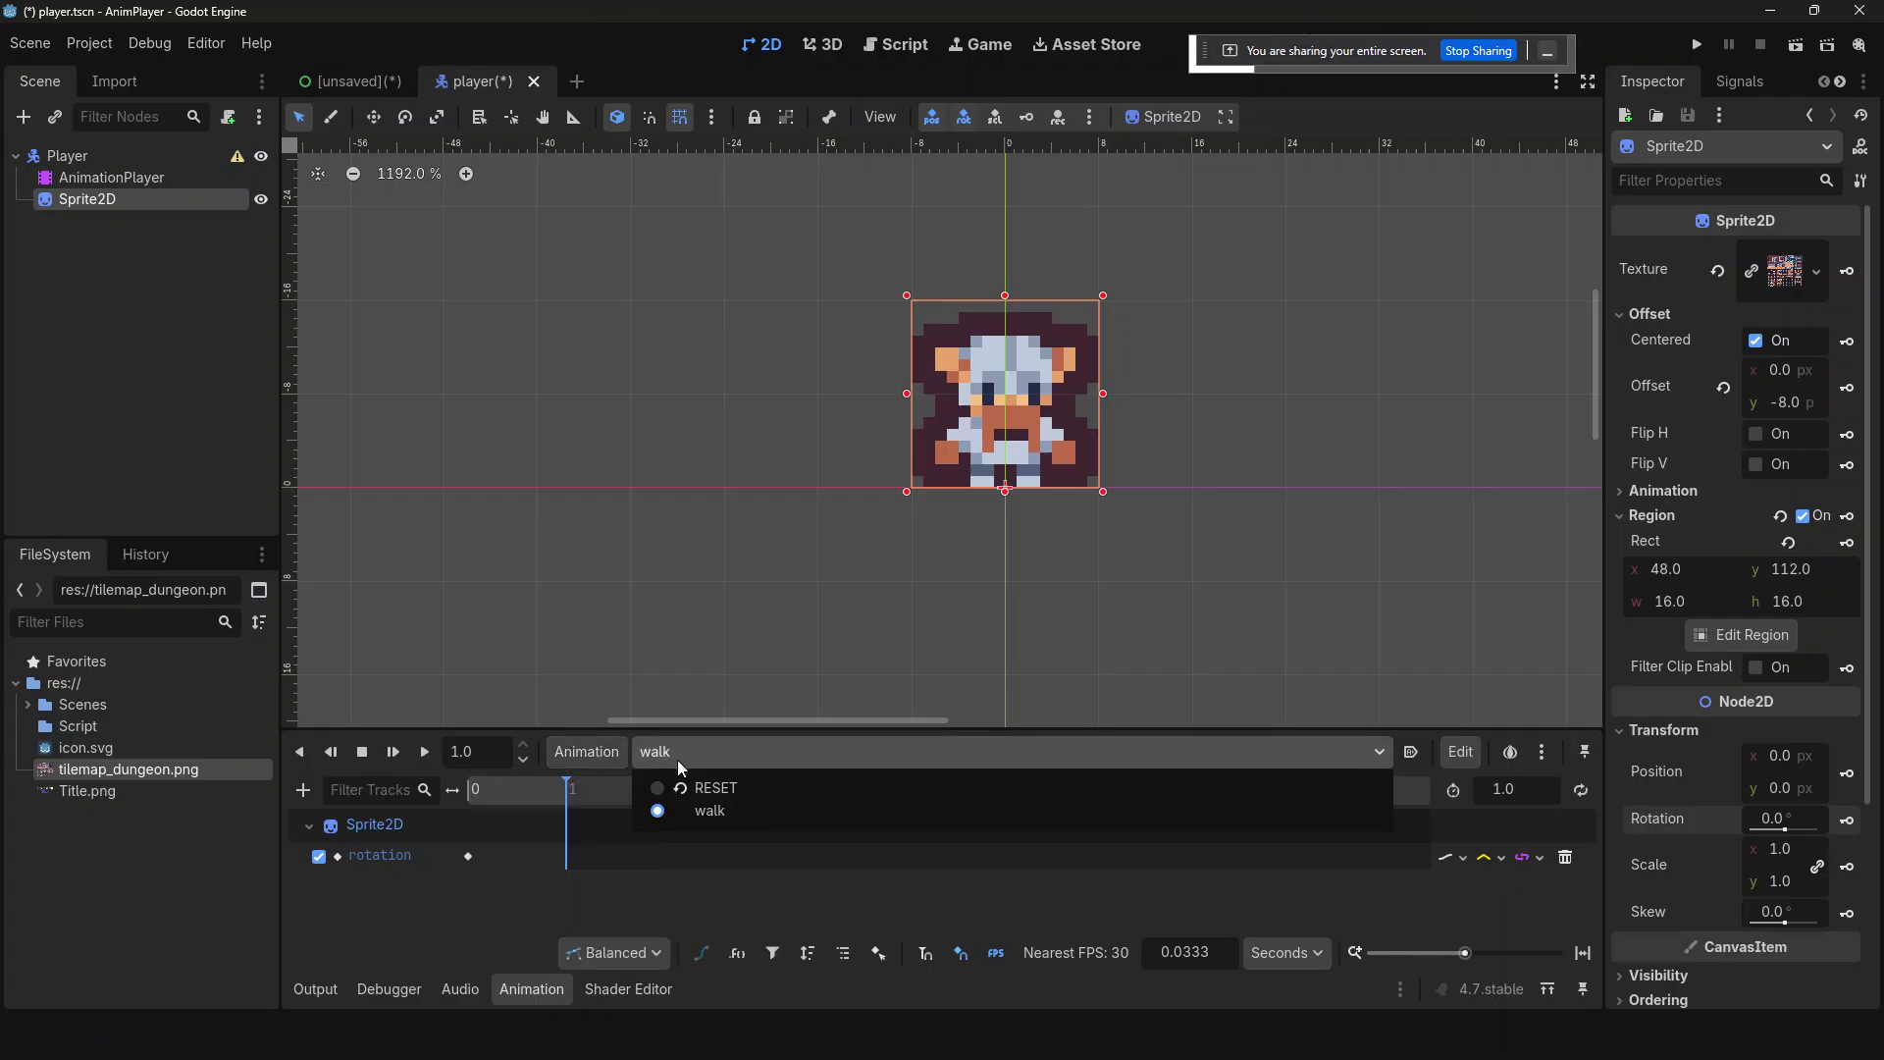
left_click(742, 751)
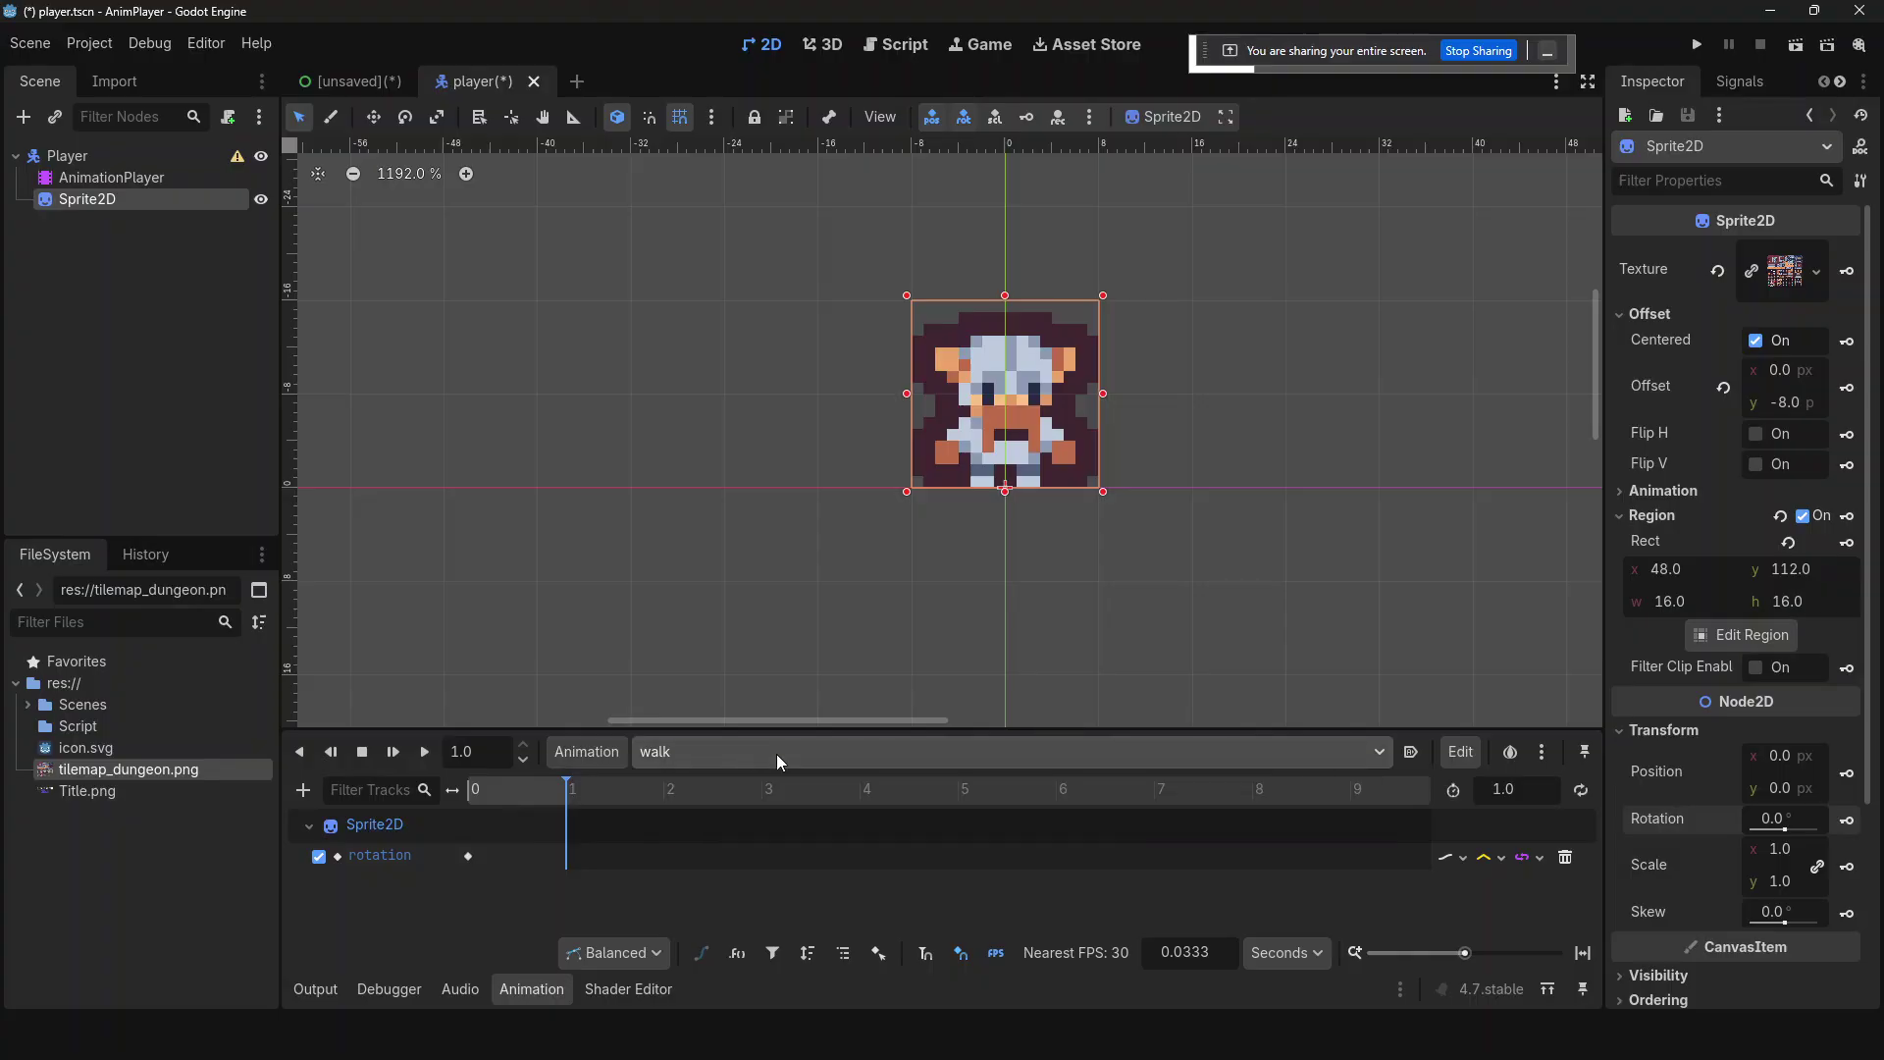
left_click(1412, 752)
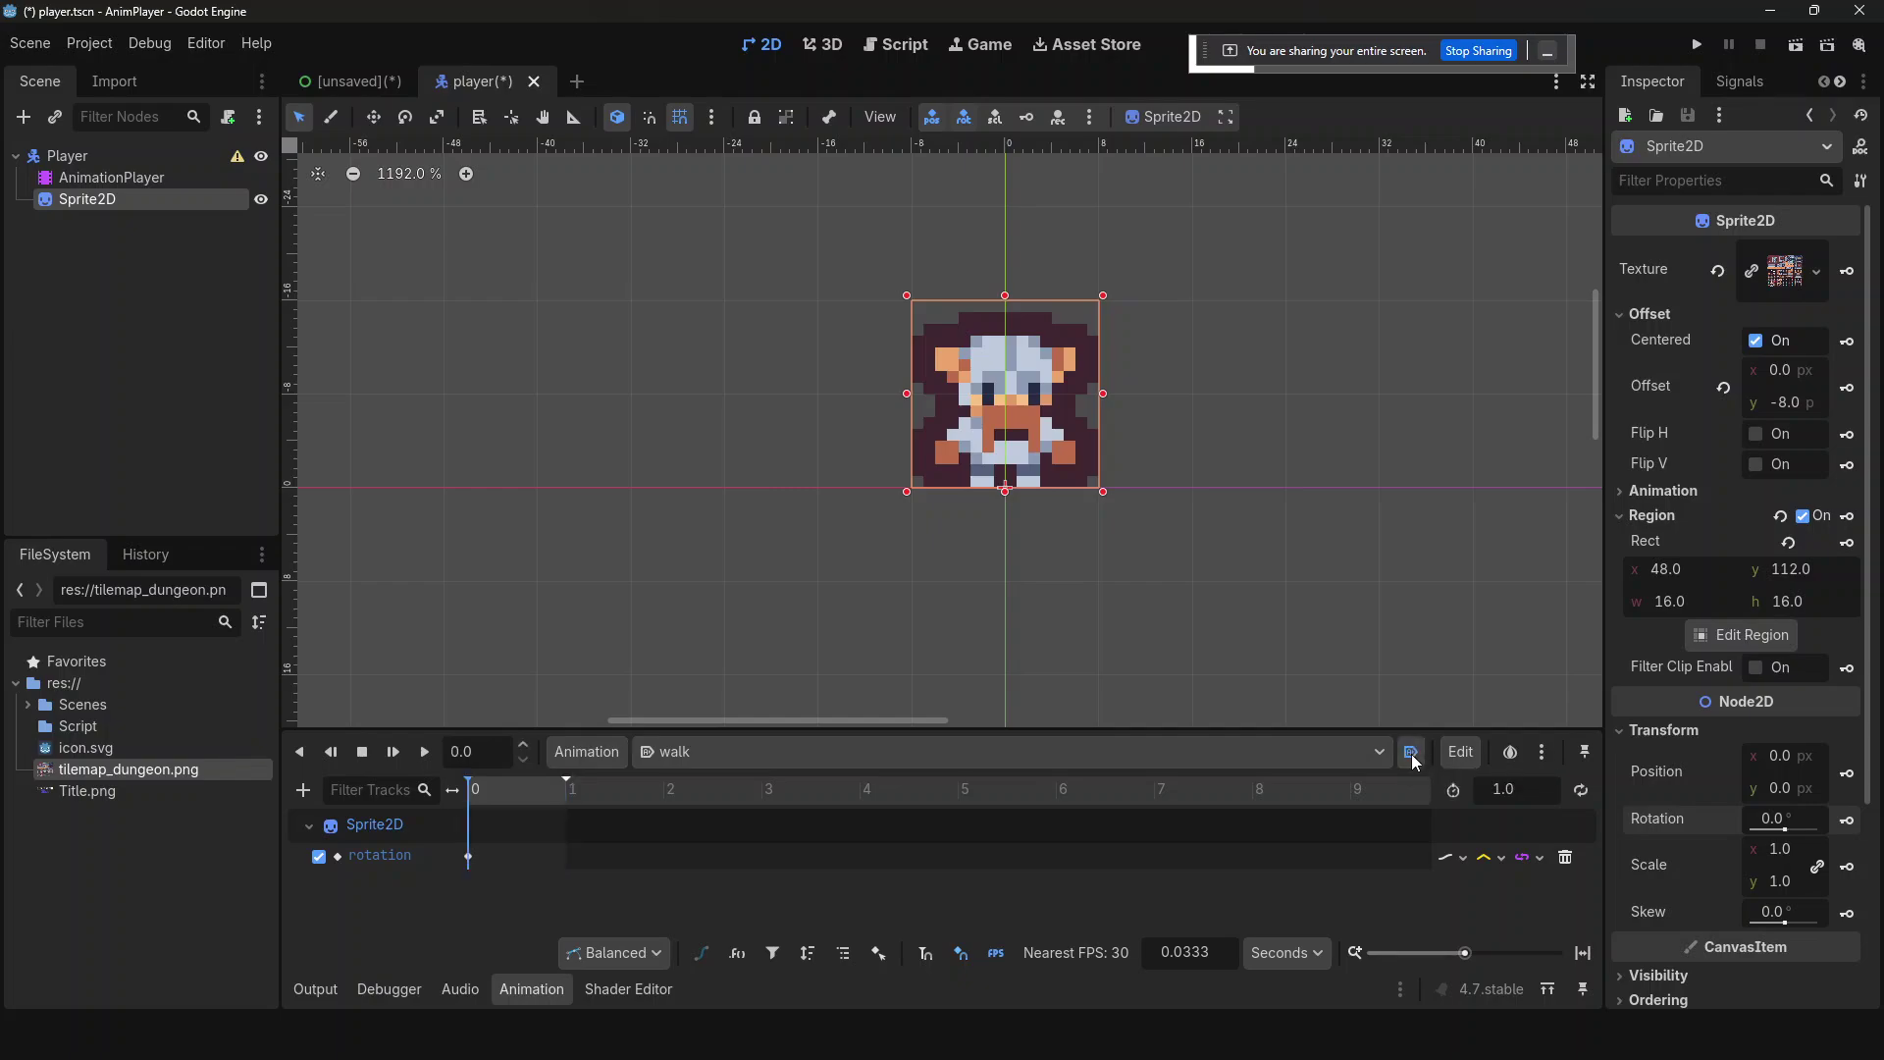
left_click(1412, 752)
left_click(1512, 758)
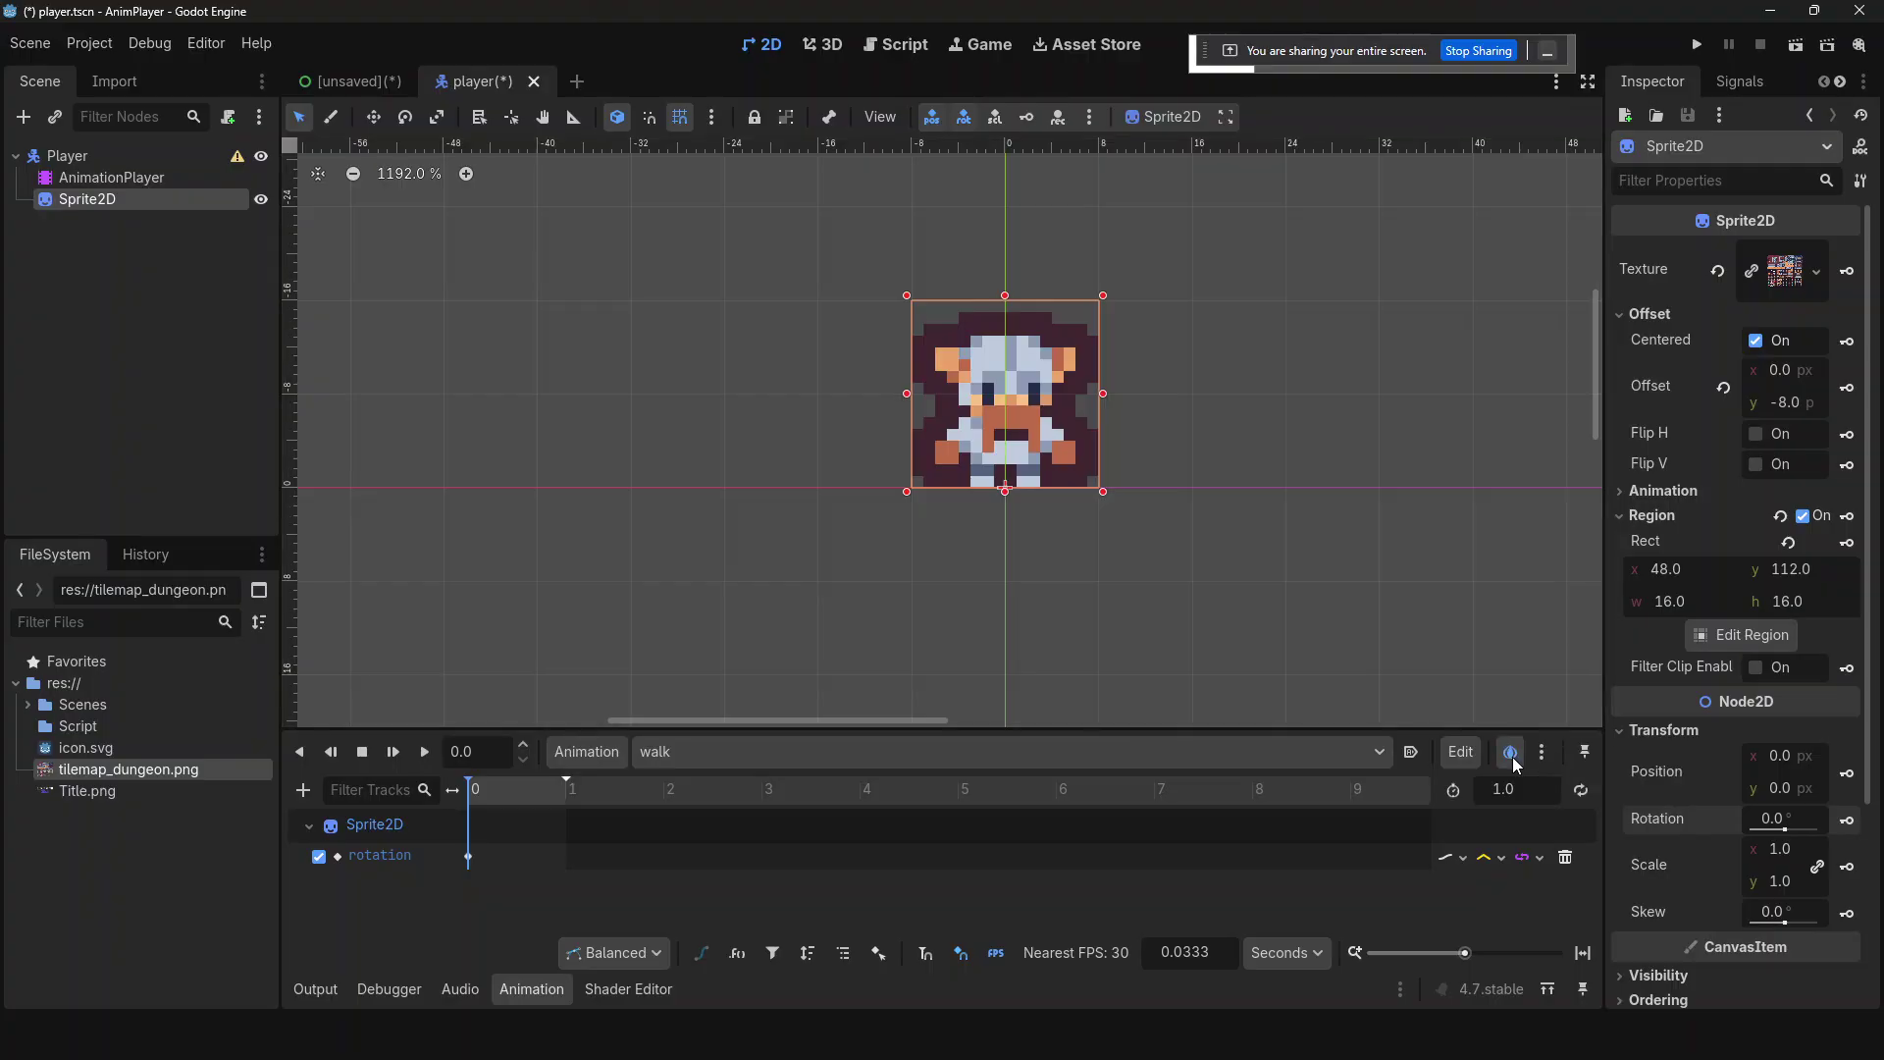
left_click(509, 808)
left_click(1462, 864)
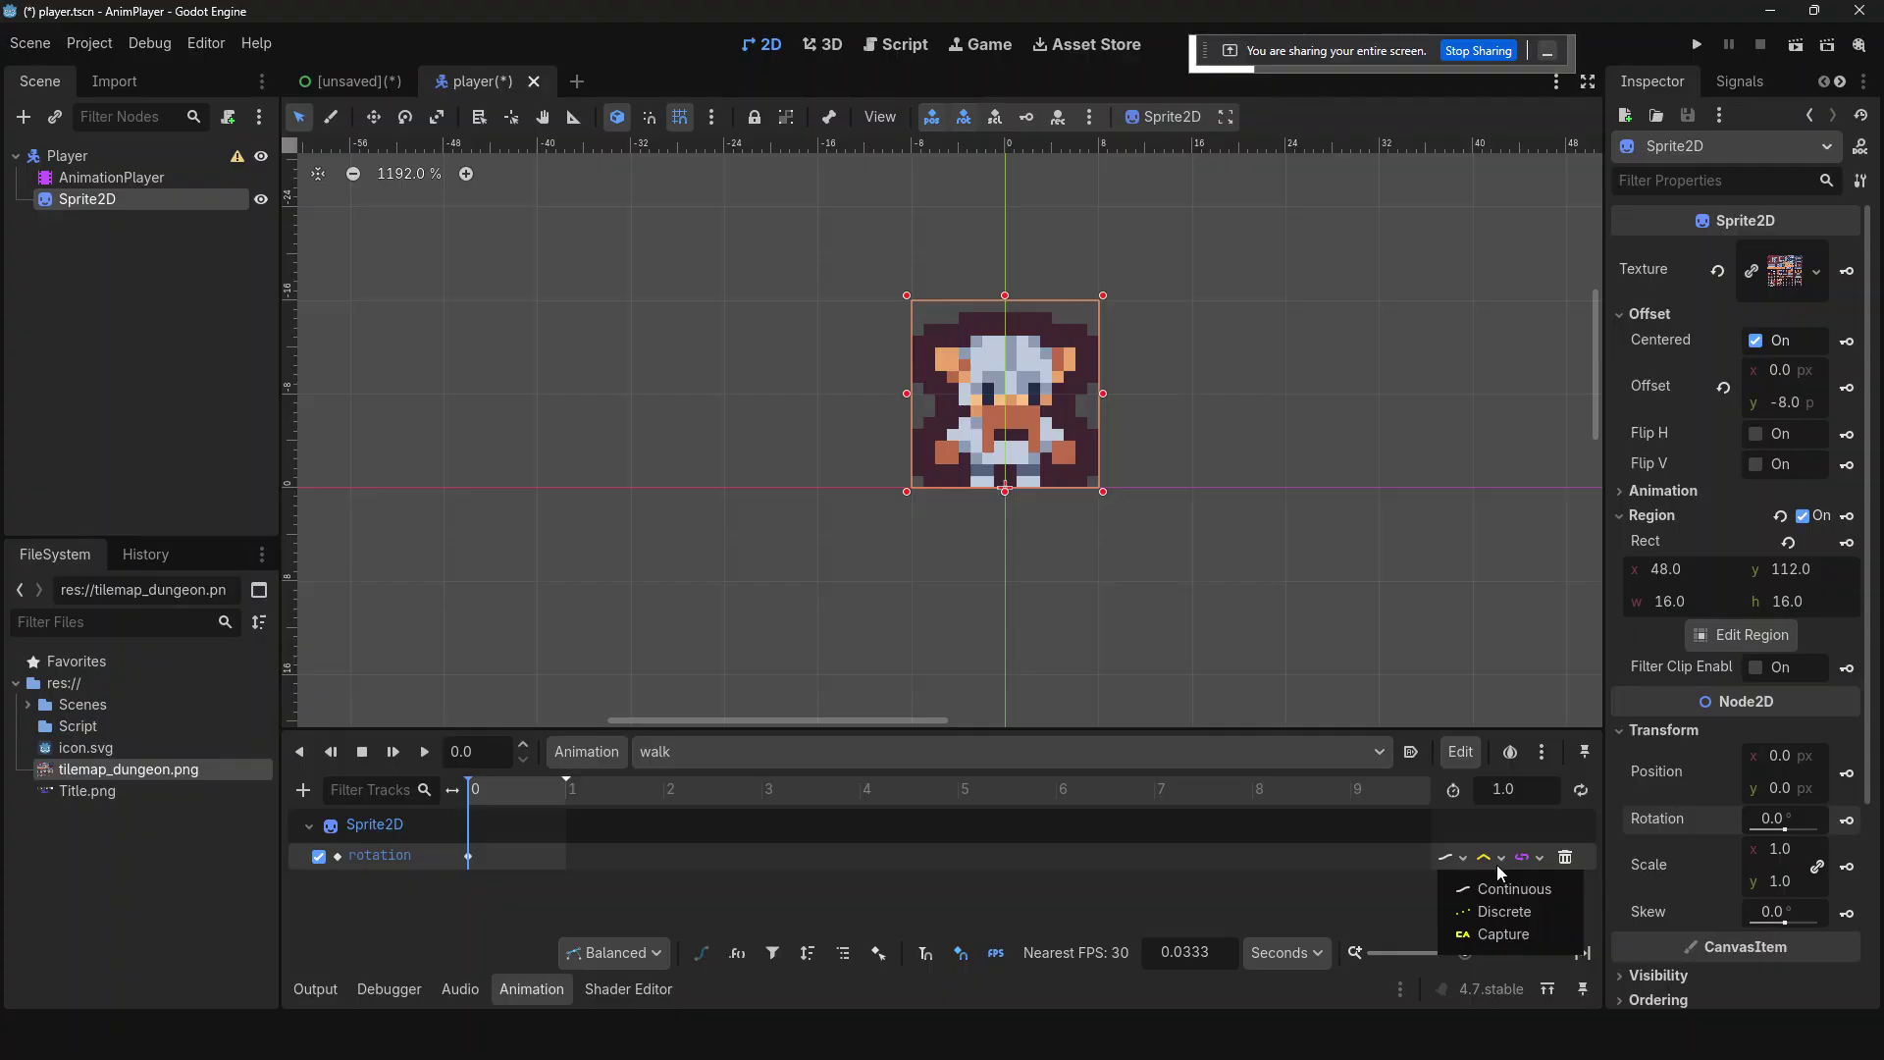
left_click(1498, 864)
left_click(1500, 860)
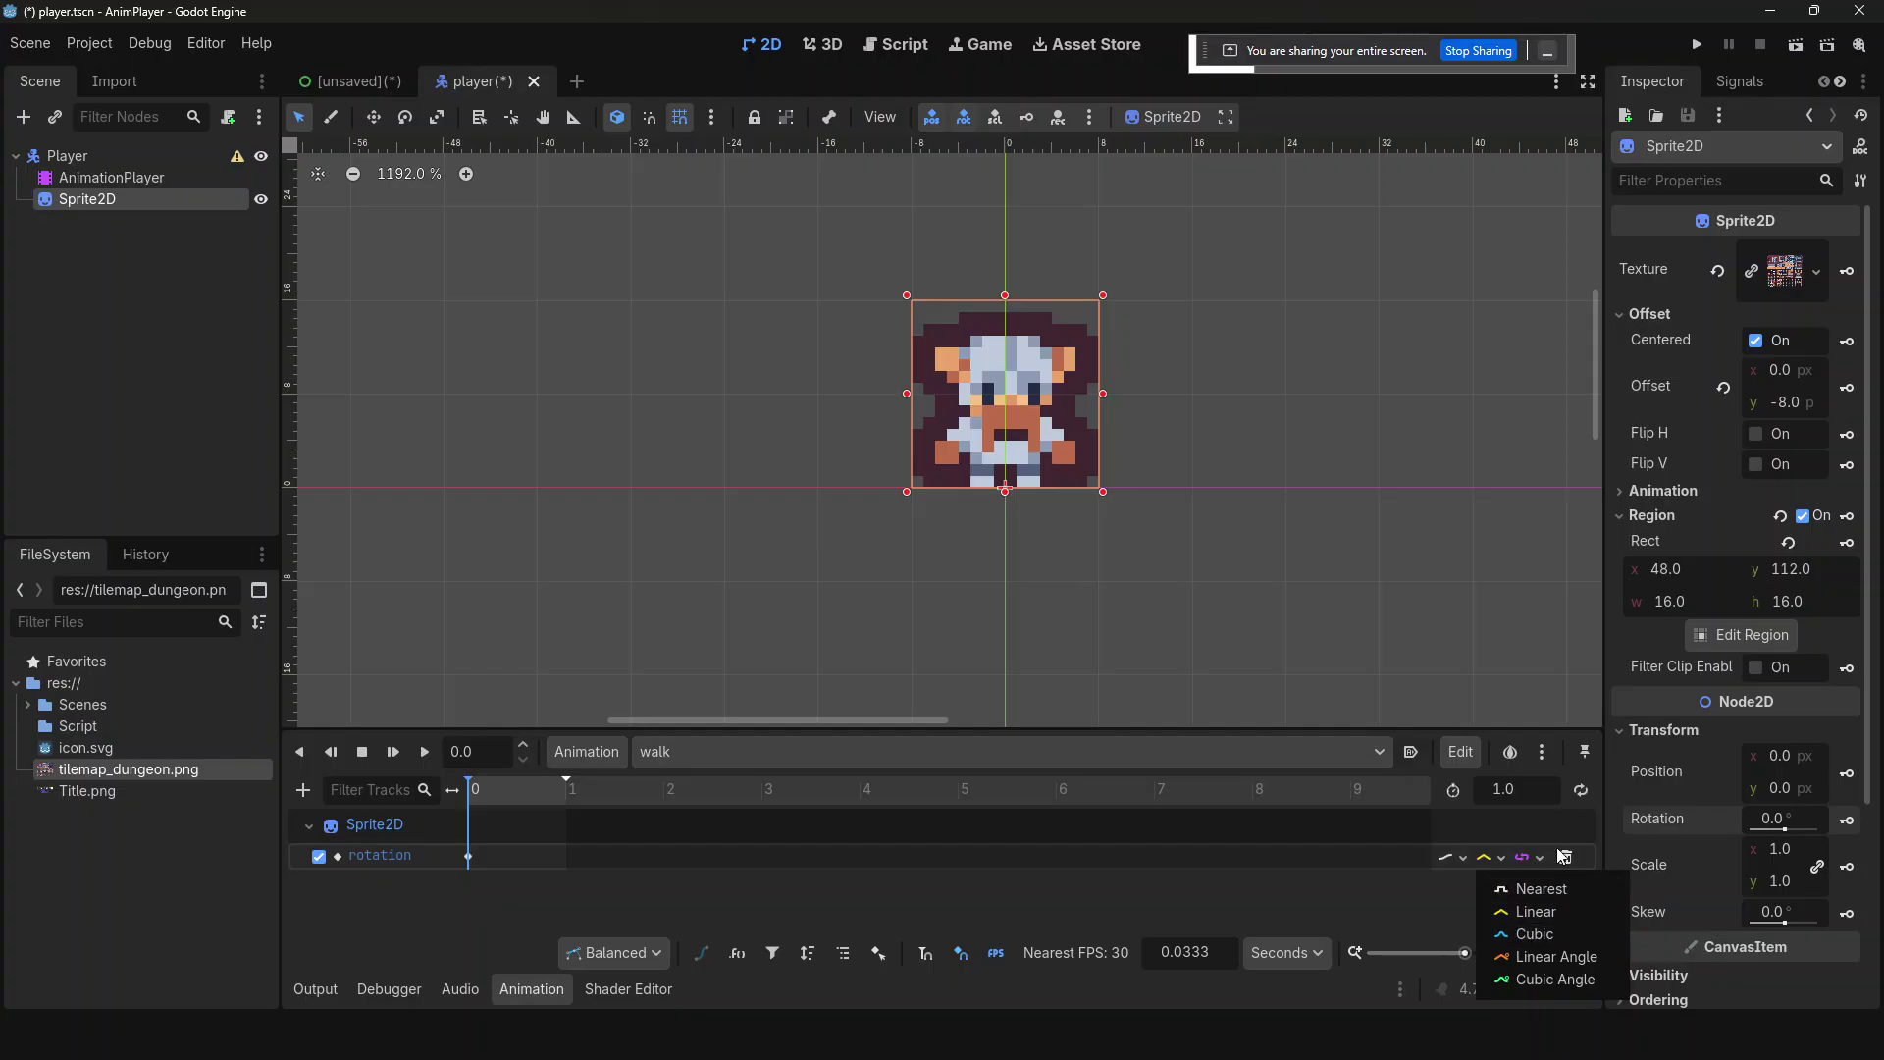
left_click(1502, 861)
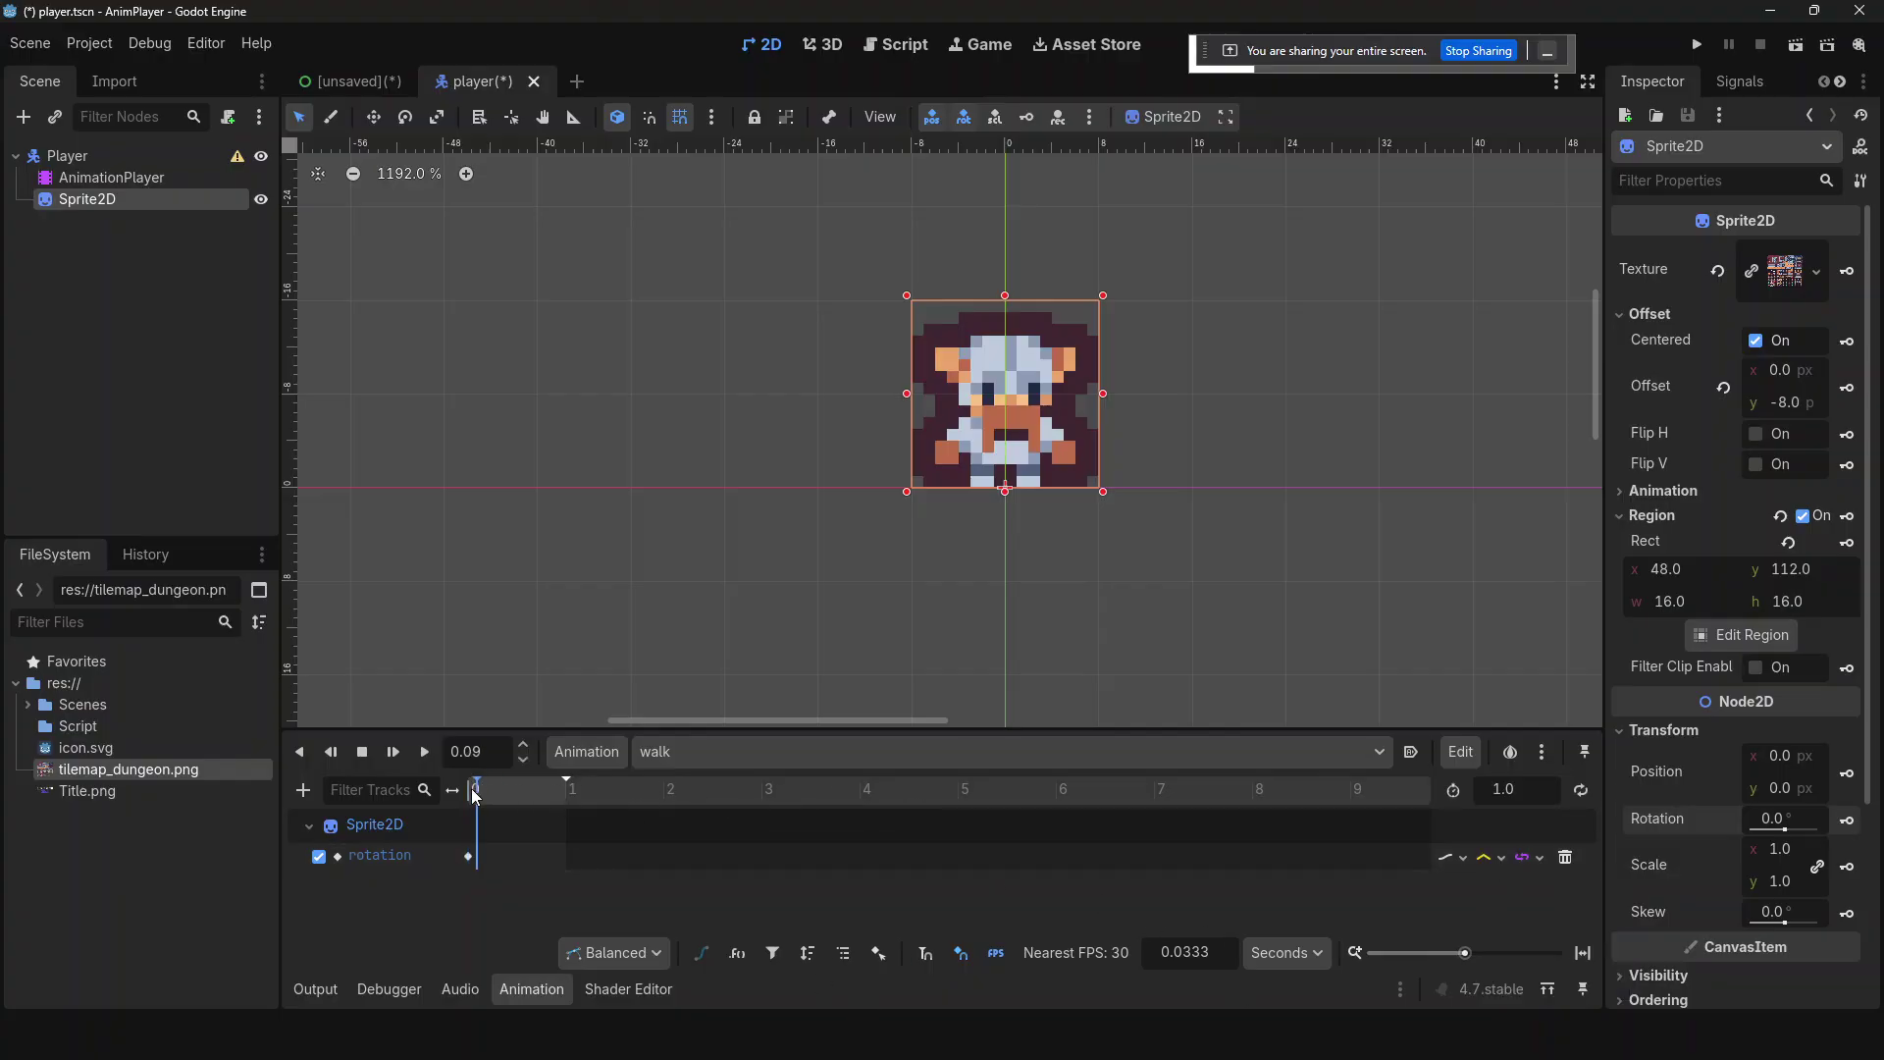
- Set the walk animation's length to 0.6 seconds
mouse_move(946, 1036)
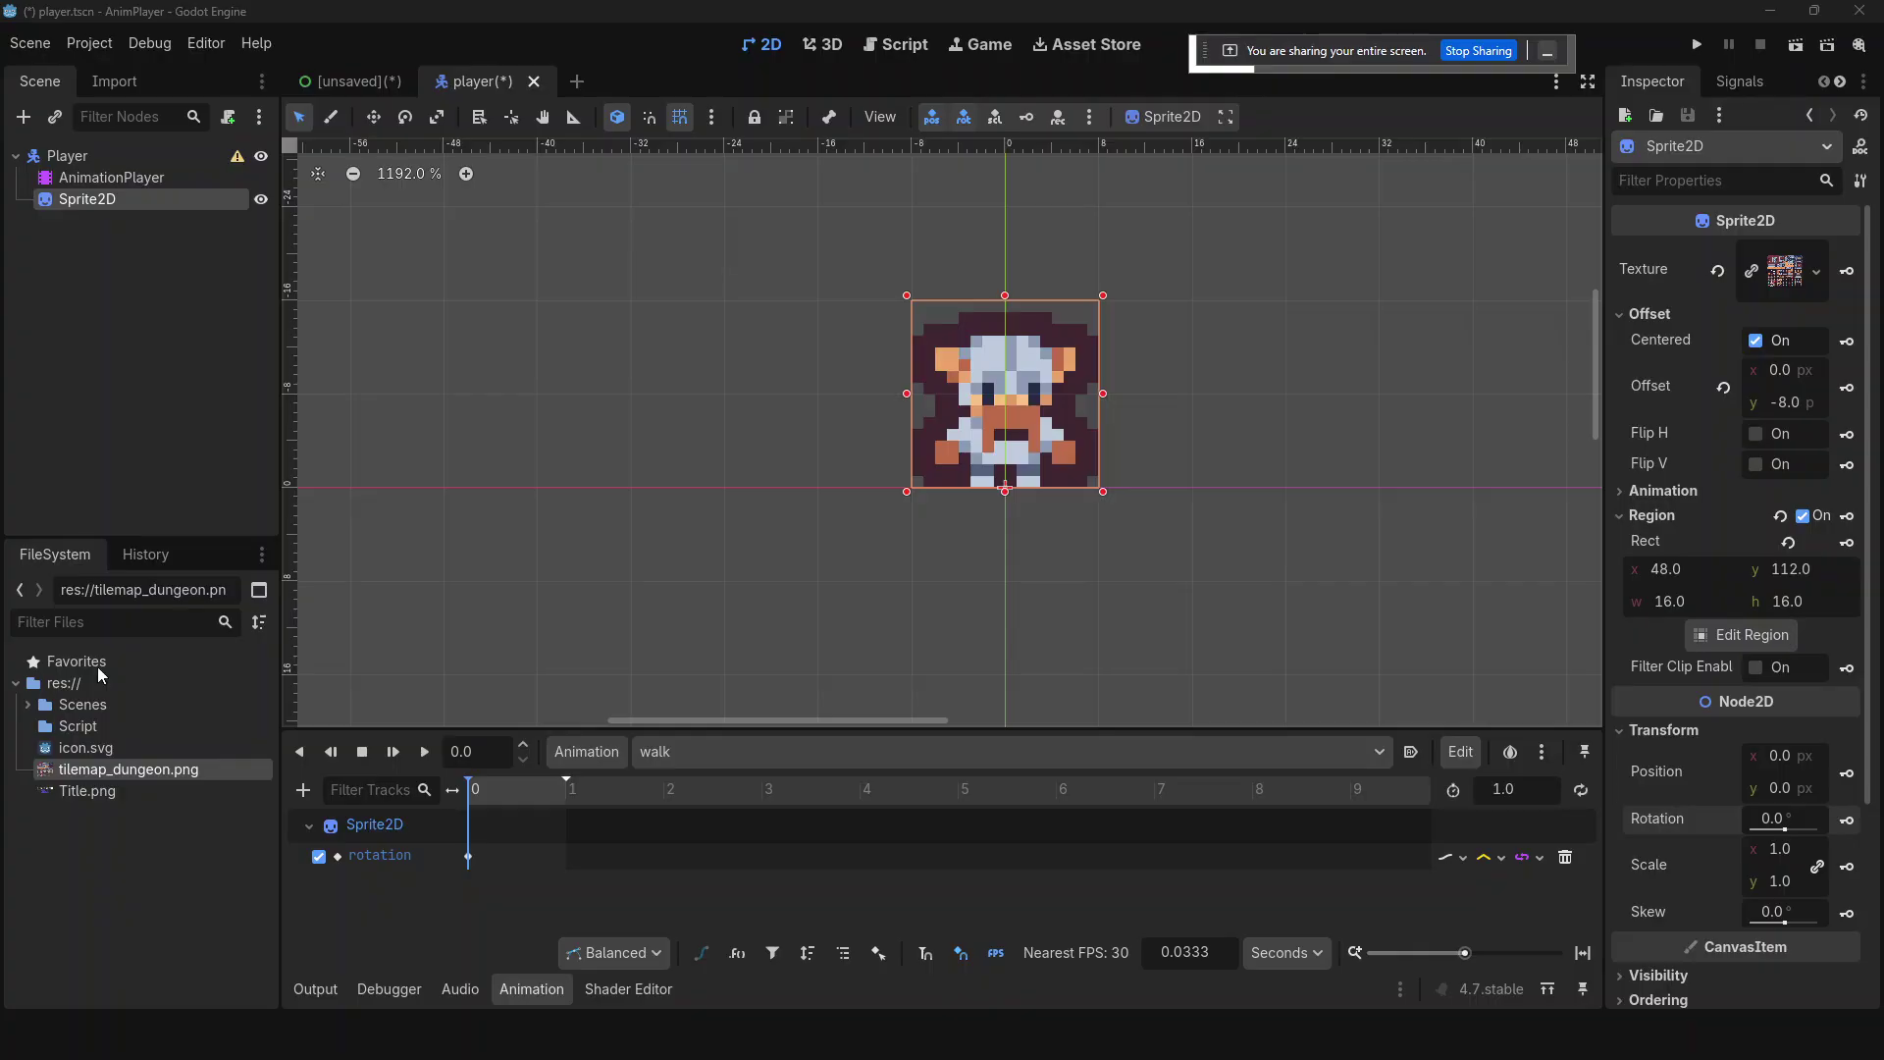
left_click(1499, 789)
type("0.6")
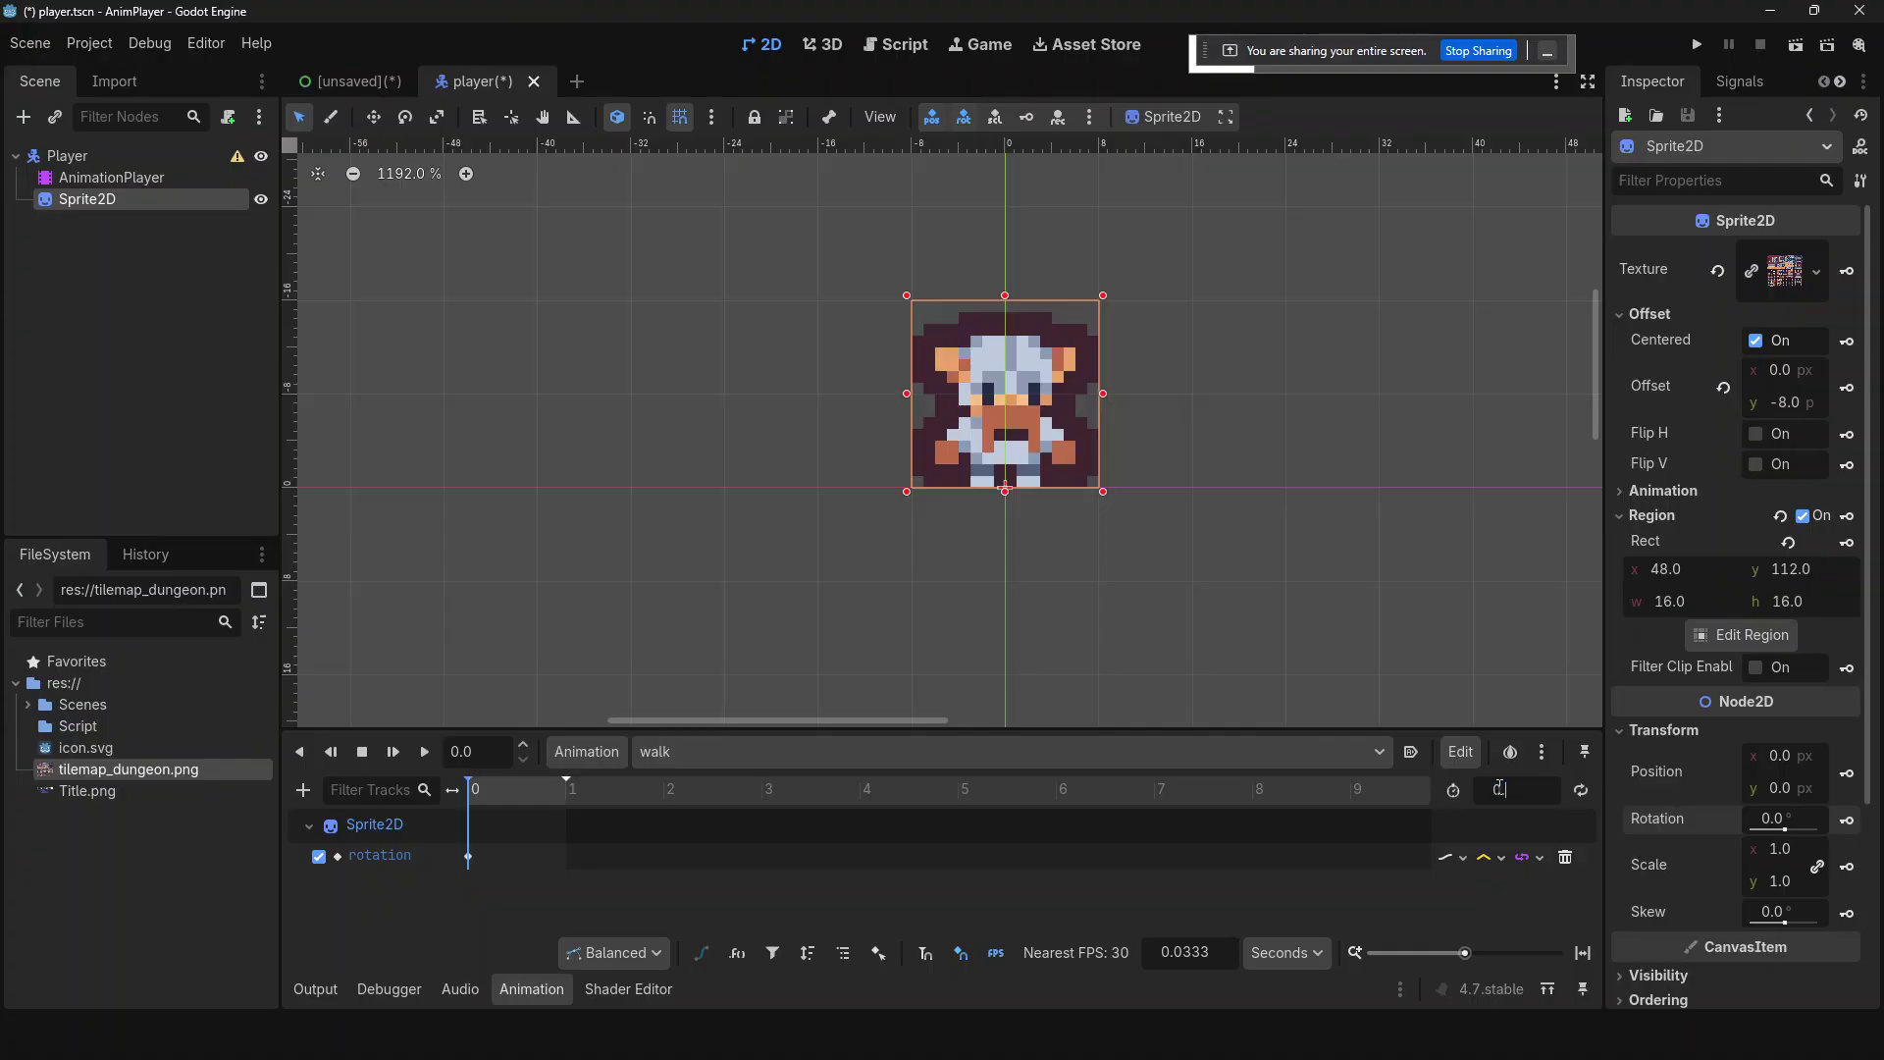
key("Return")
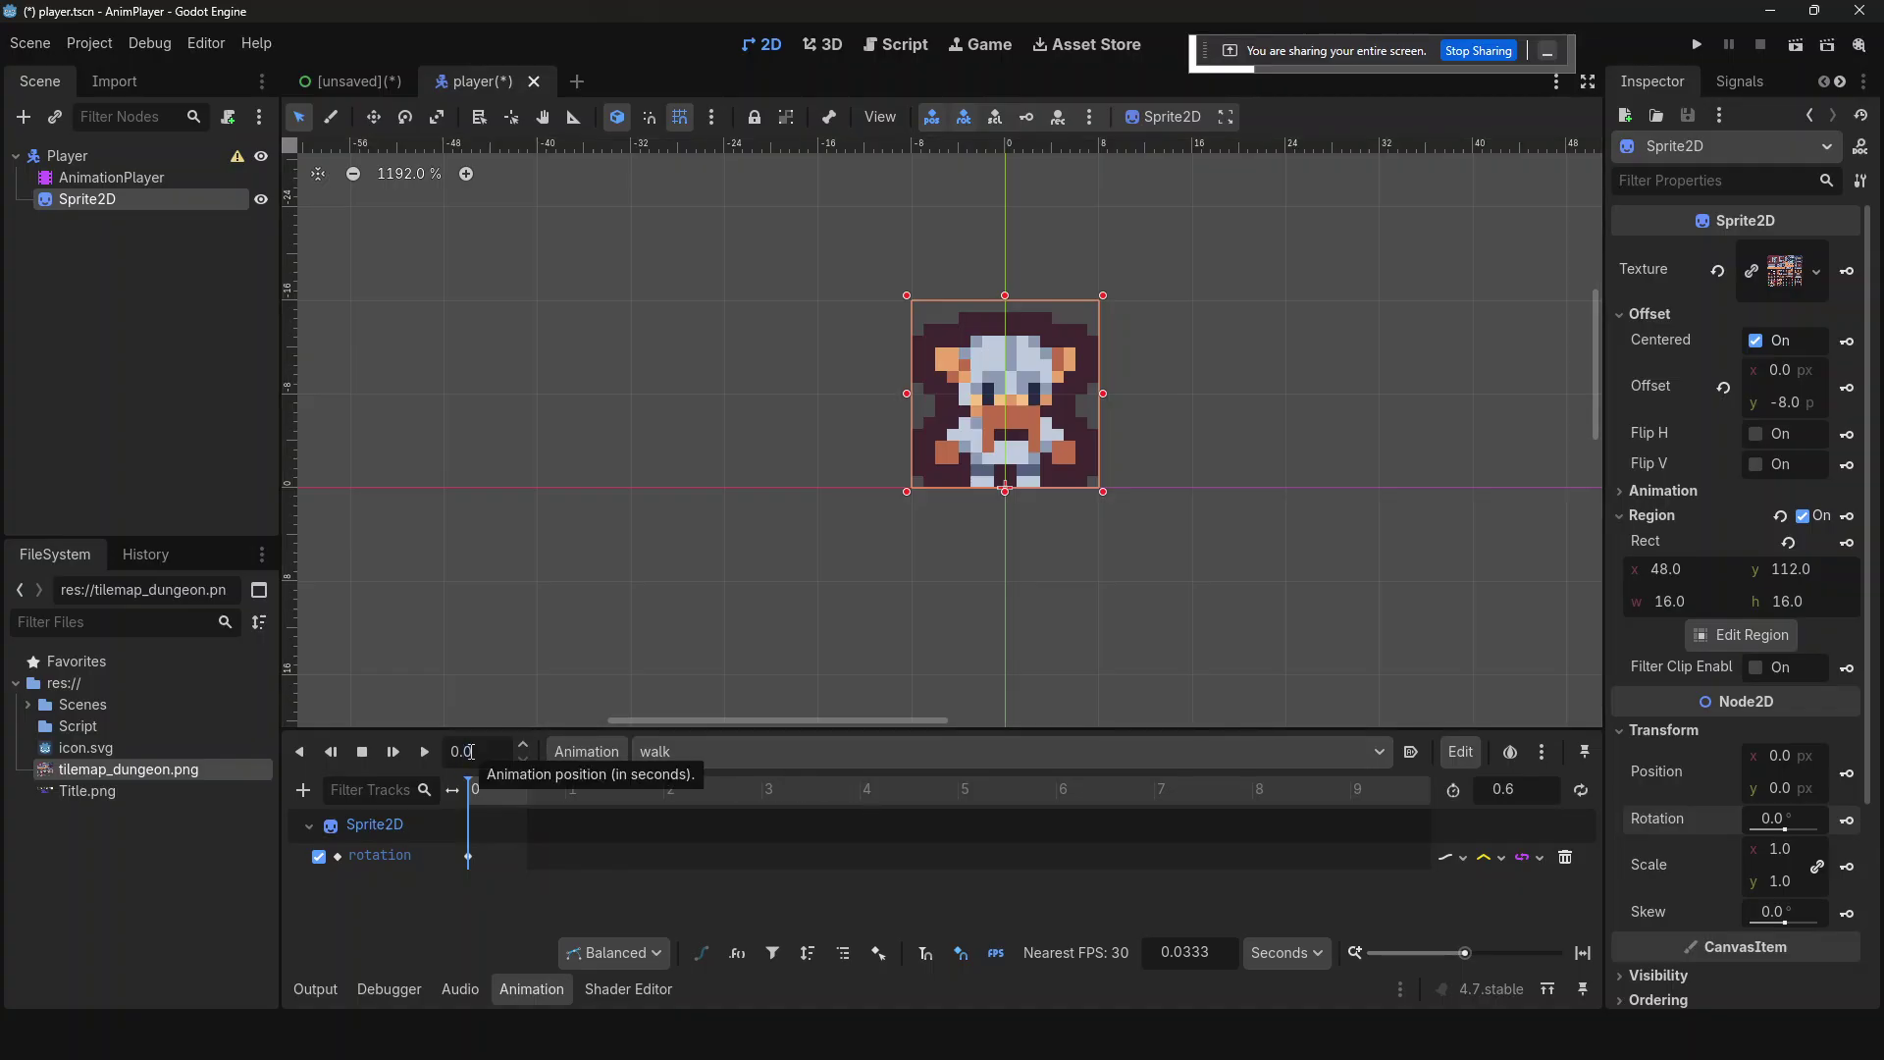
- Key the Sprite2D's rotation at -10° at 0.15 s in the walk animation, and select the rotation key at 0 s
type("15")
key("Return")
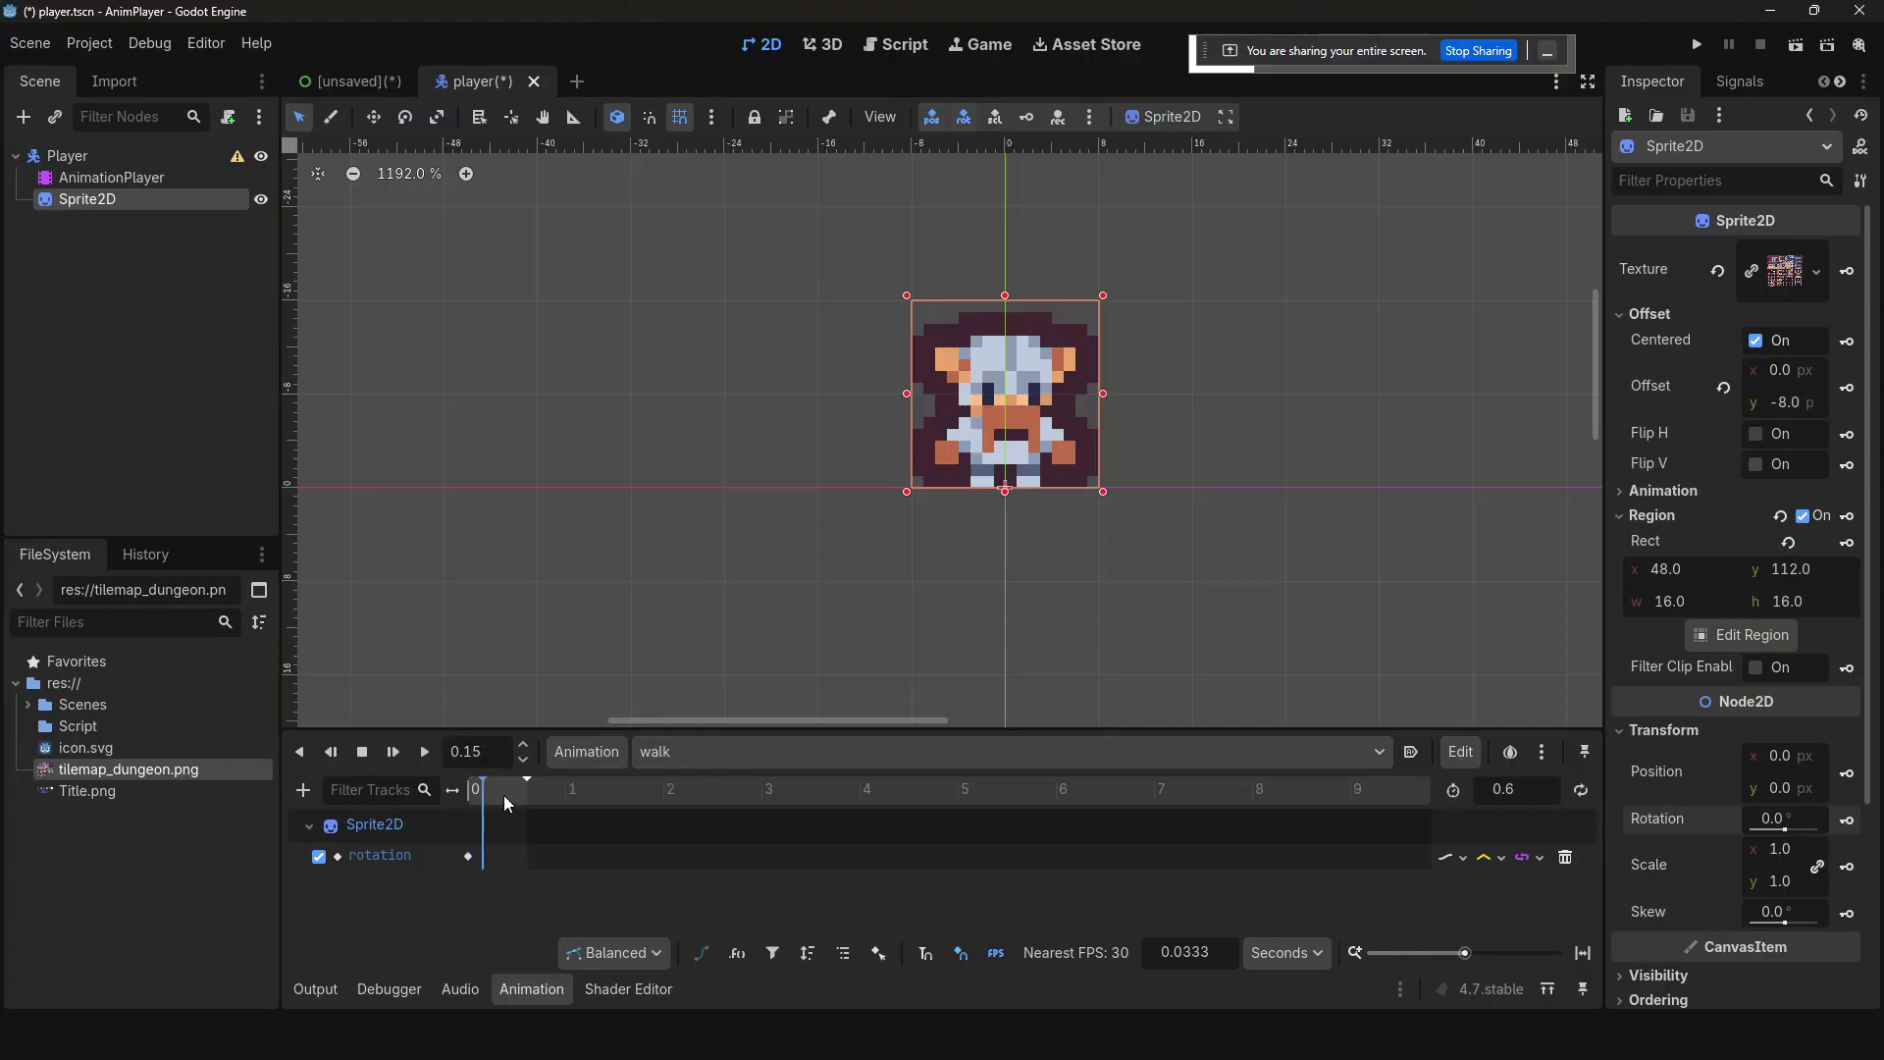
left_click_drag(487, 791, 465, 753)
type("15")
left_click(1705, 183)
type("rot")
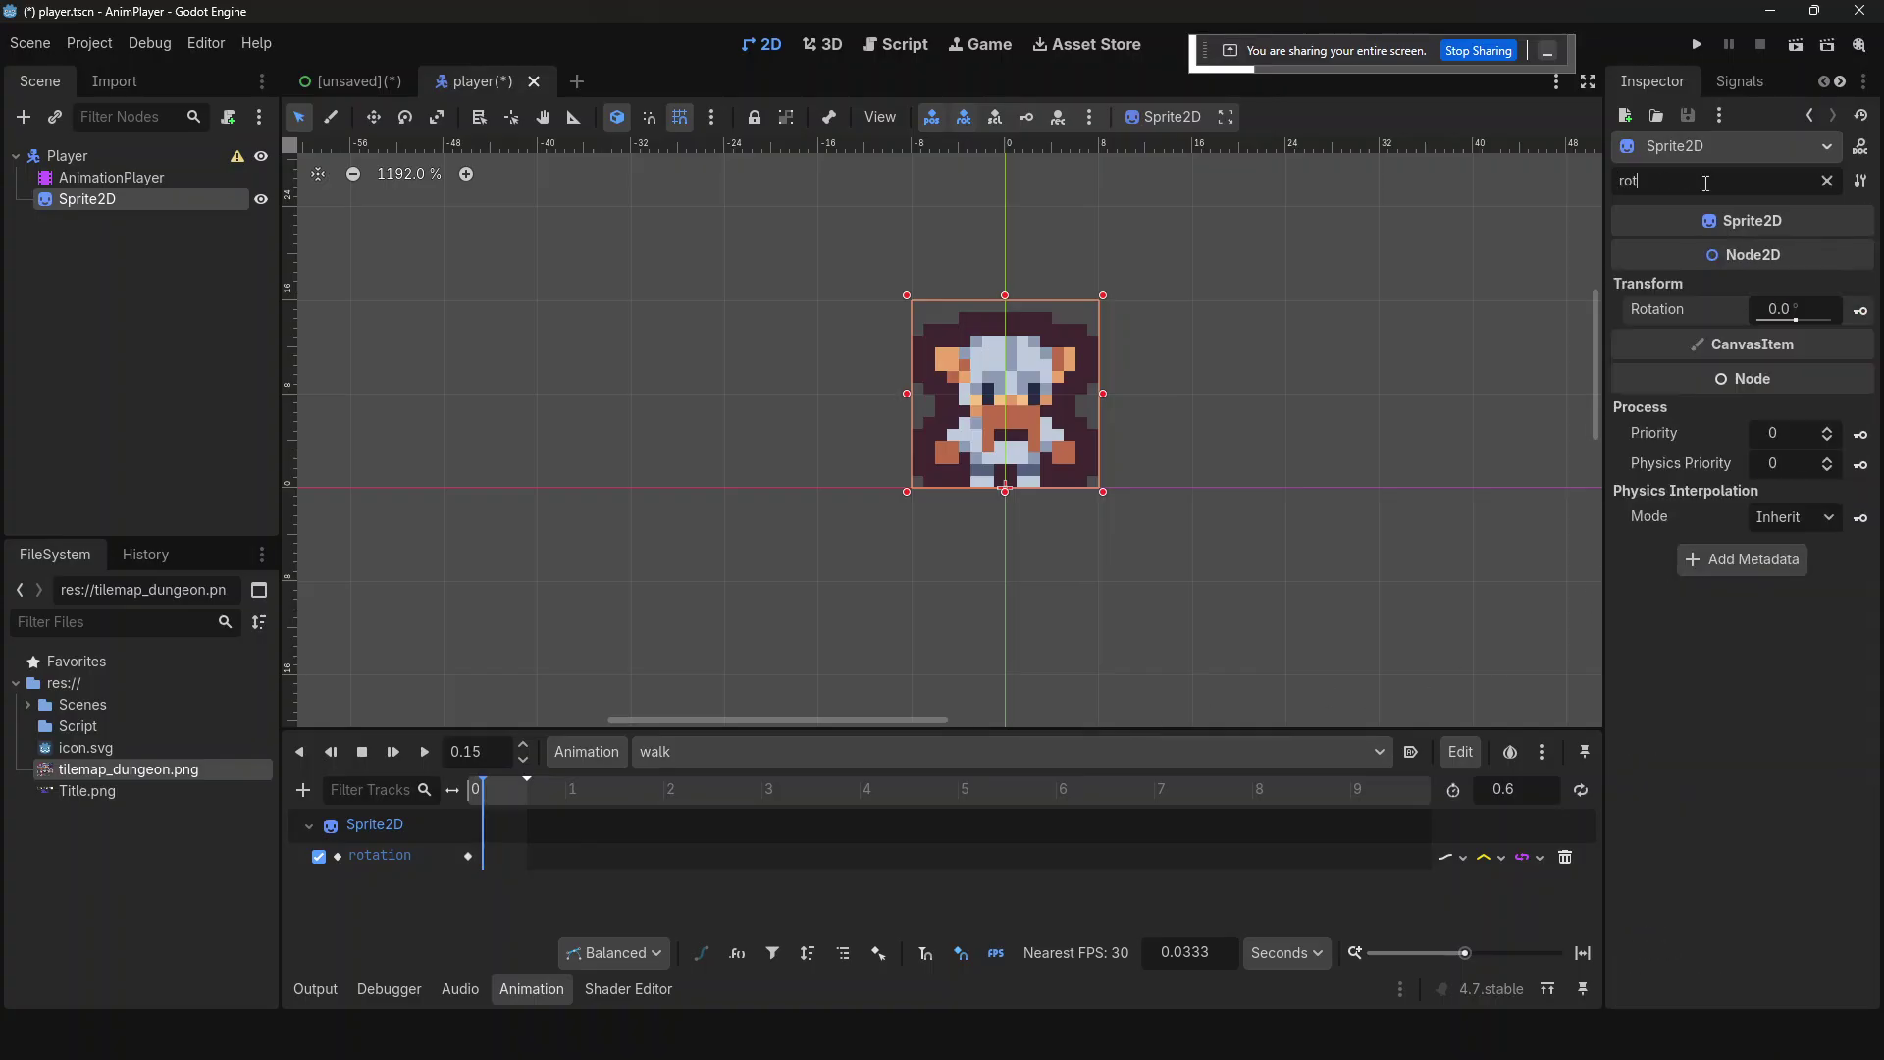
left_click(1775, 306)
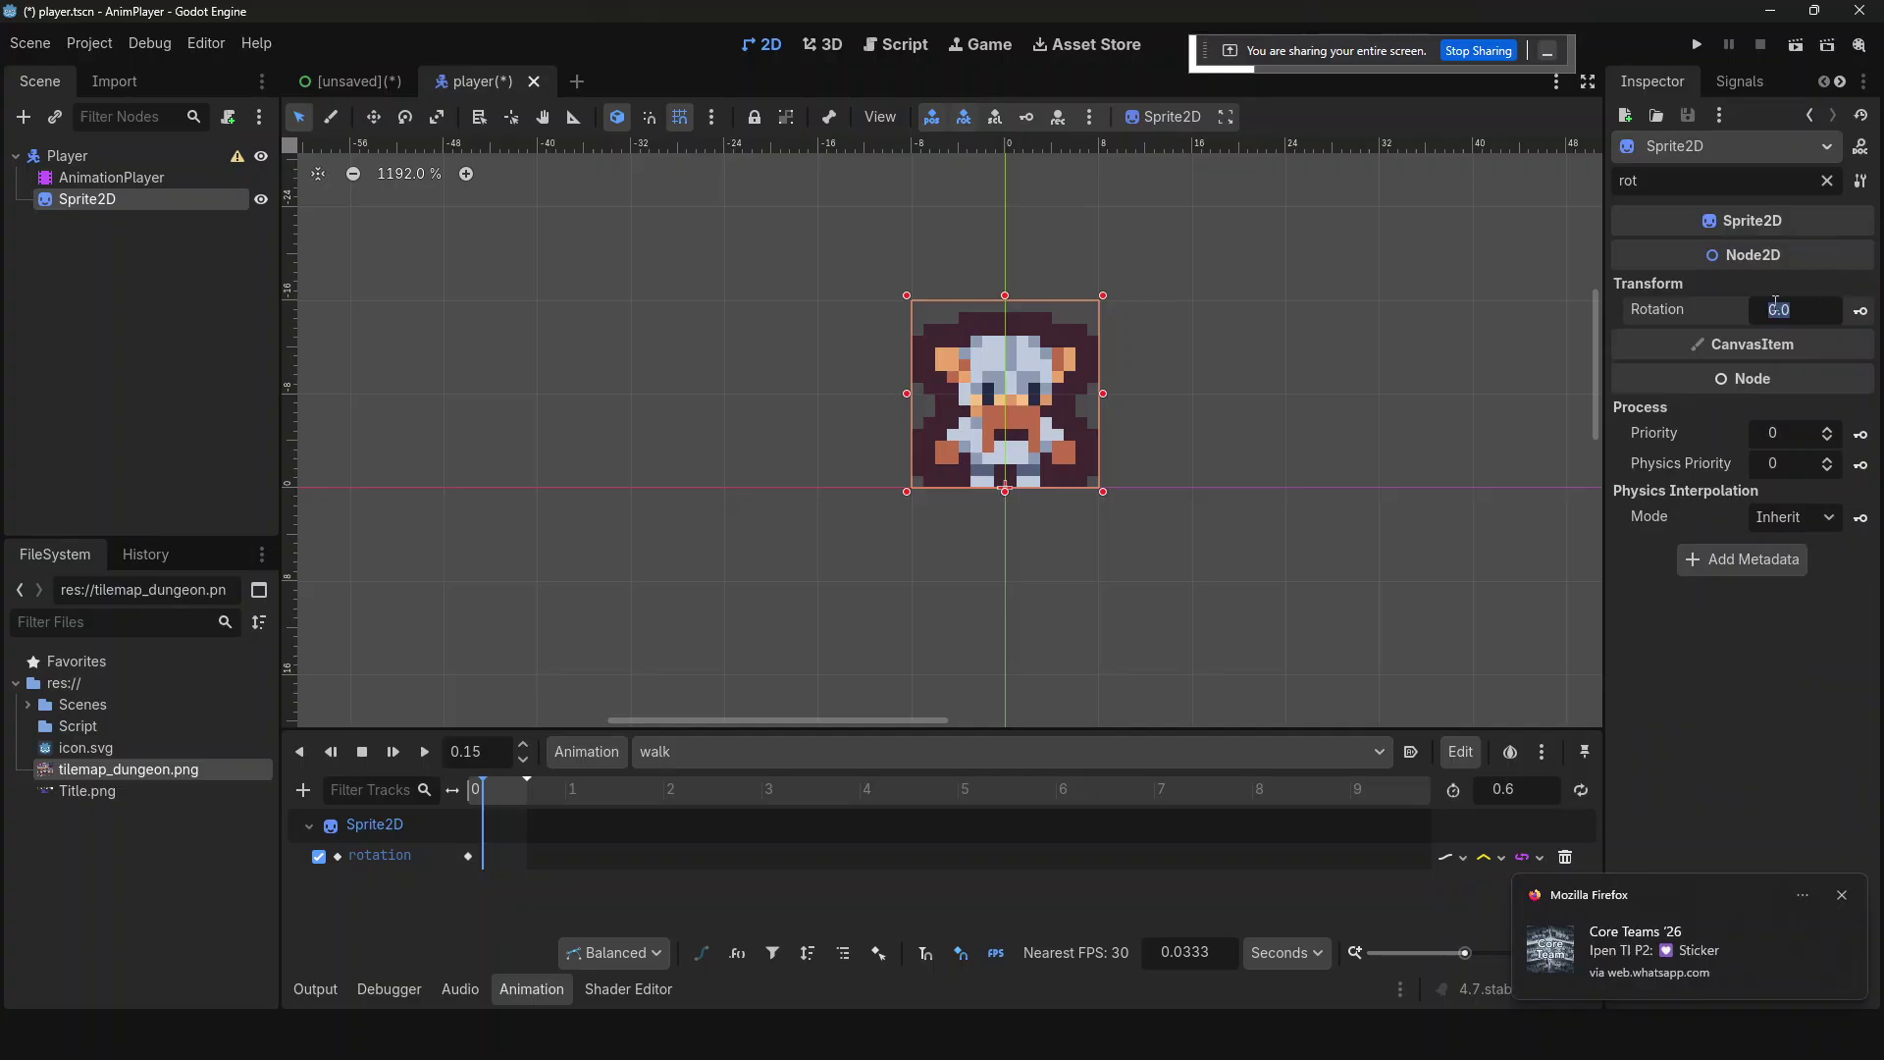
type("-10")
key("Return")
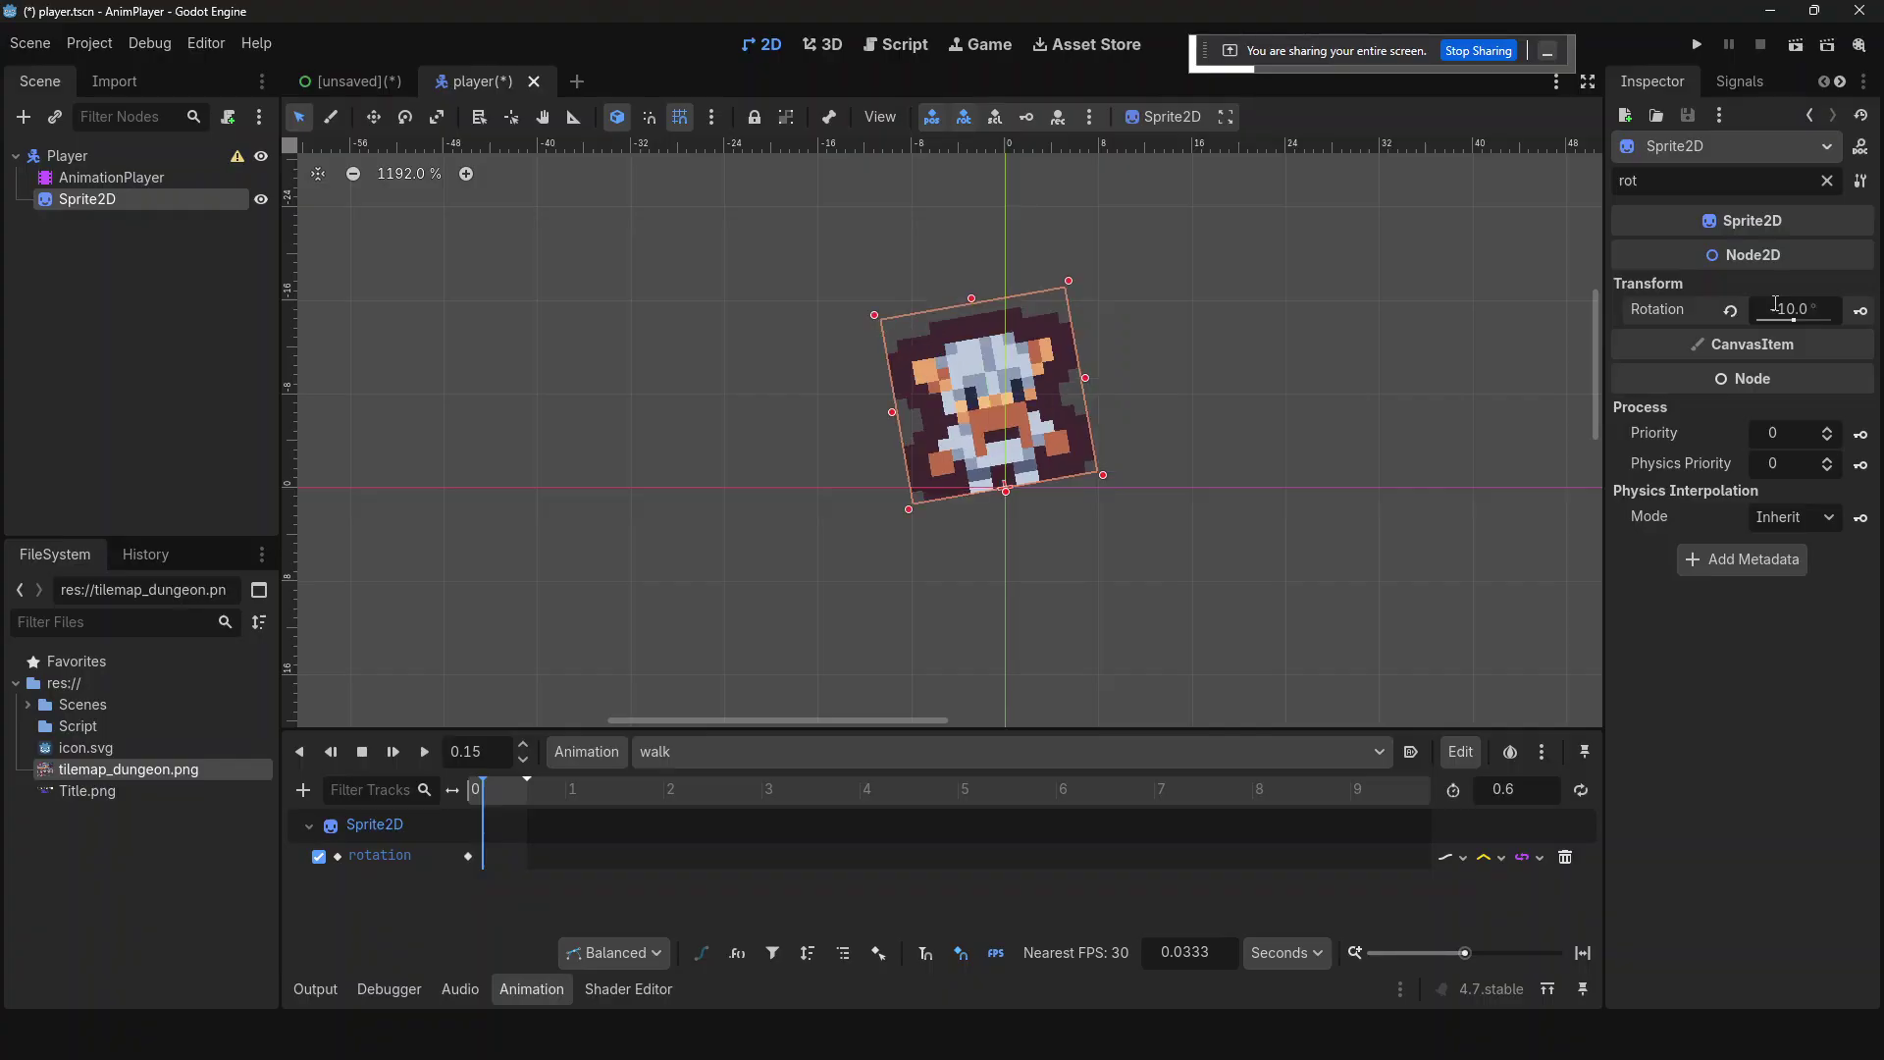
left_click(1861, 310)
left_click(482, 855)
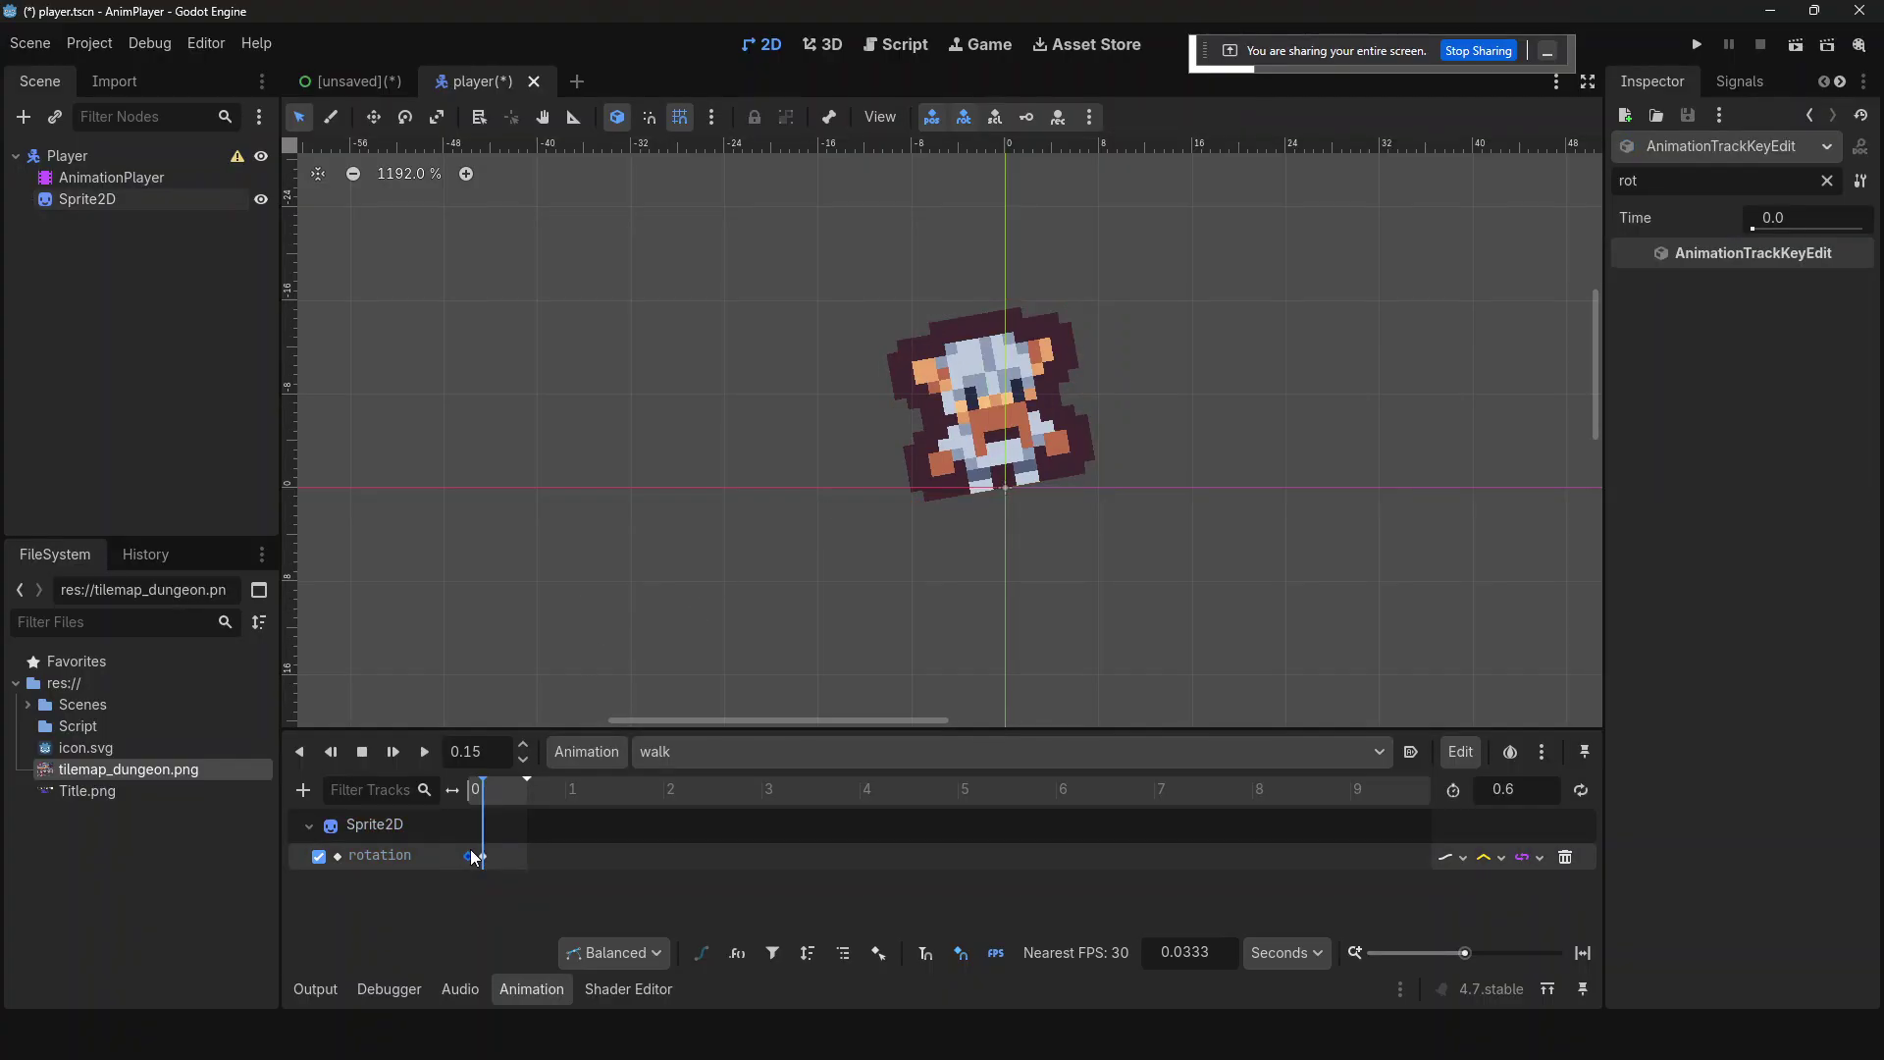
- Duplicate the Sprite2D rotation key at 0 s to 0.3 s in the walk animation
double_click(499, 760)
type("3")
key("Return")
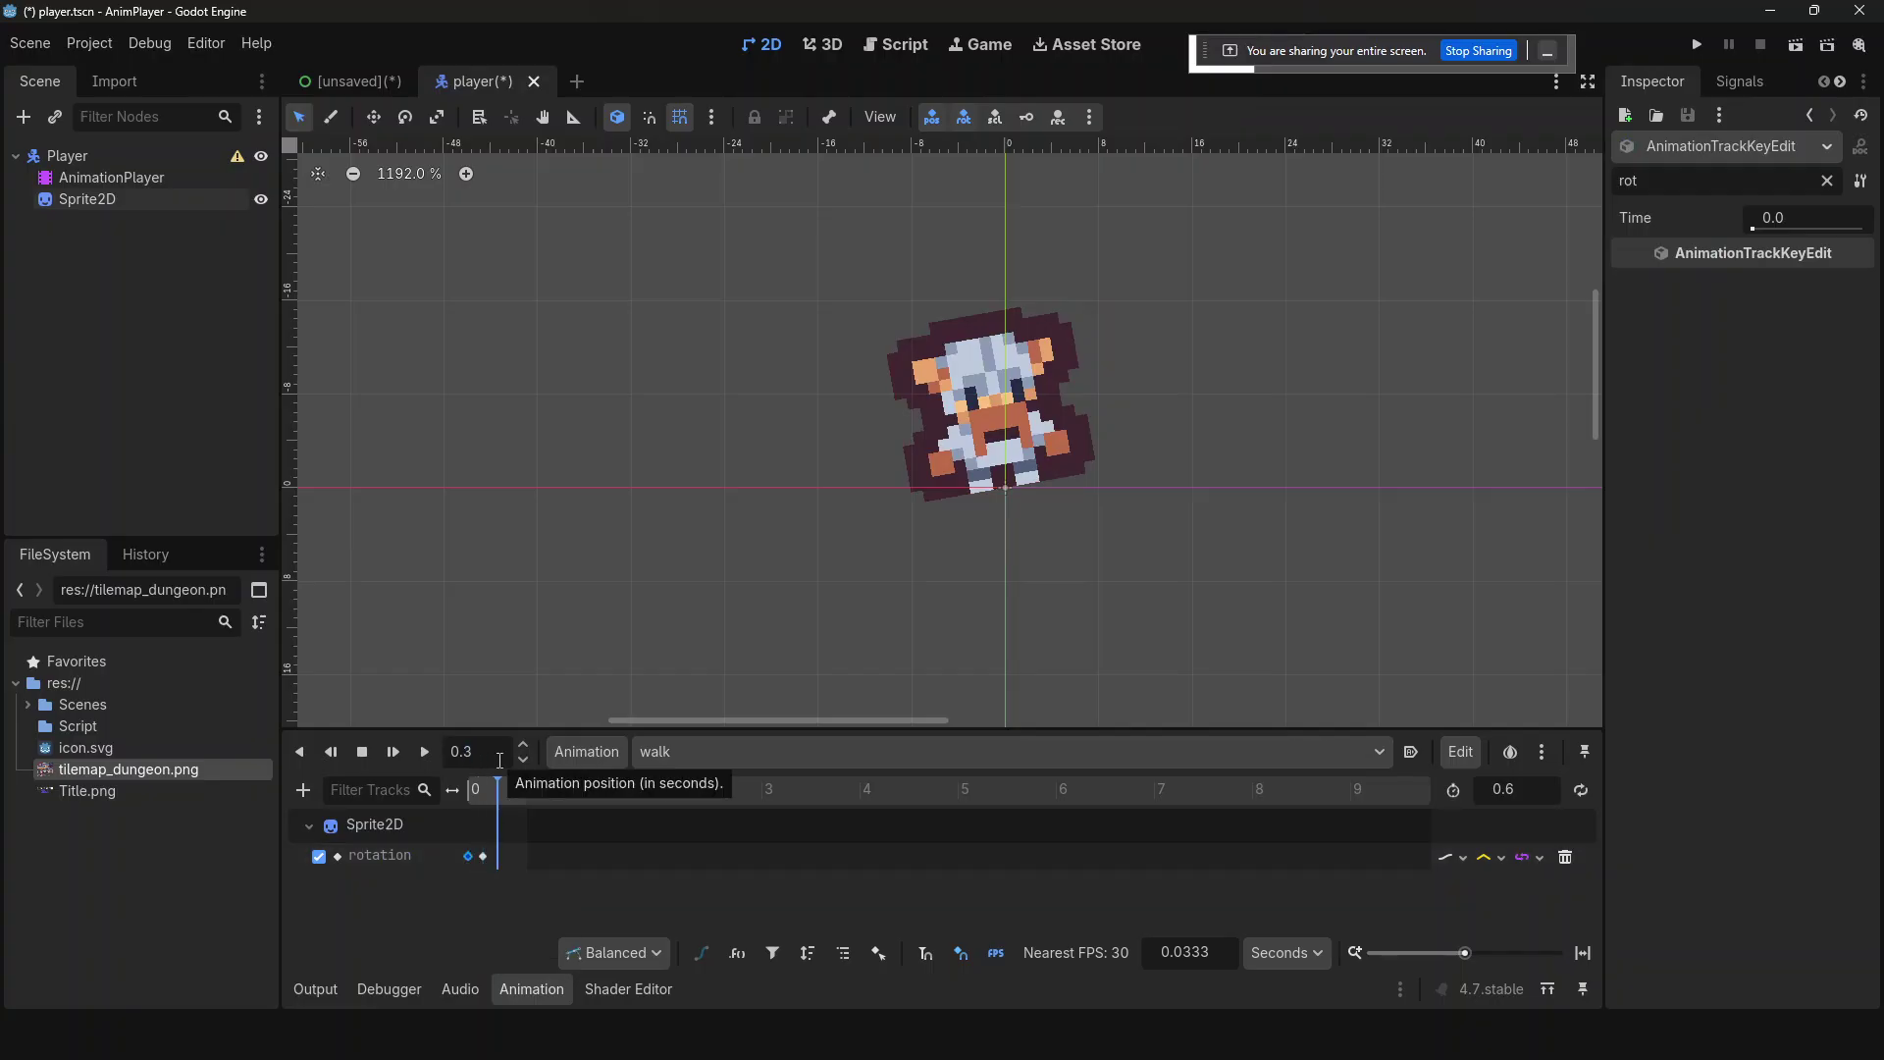
left_click(508, 857)
left_click(499, 857)
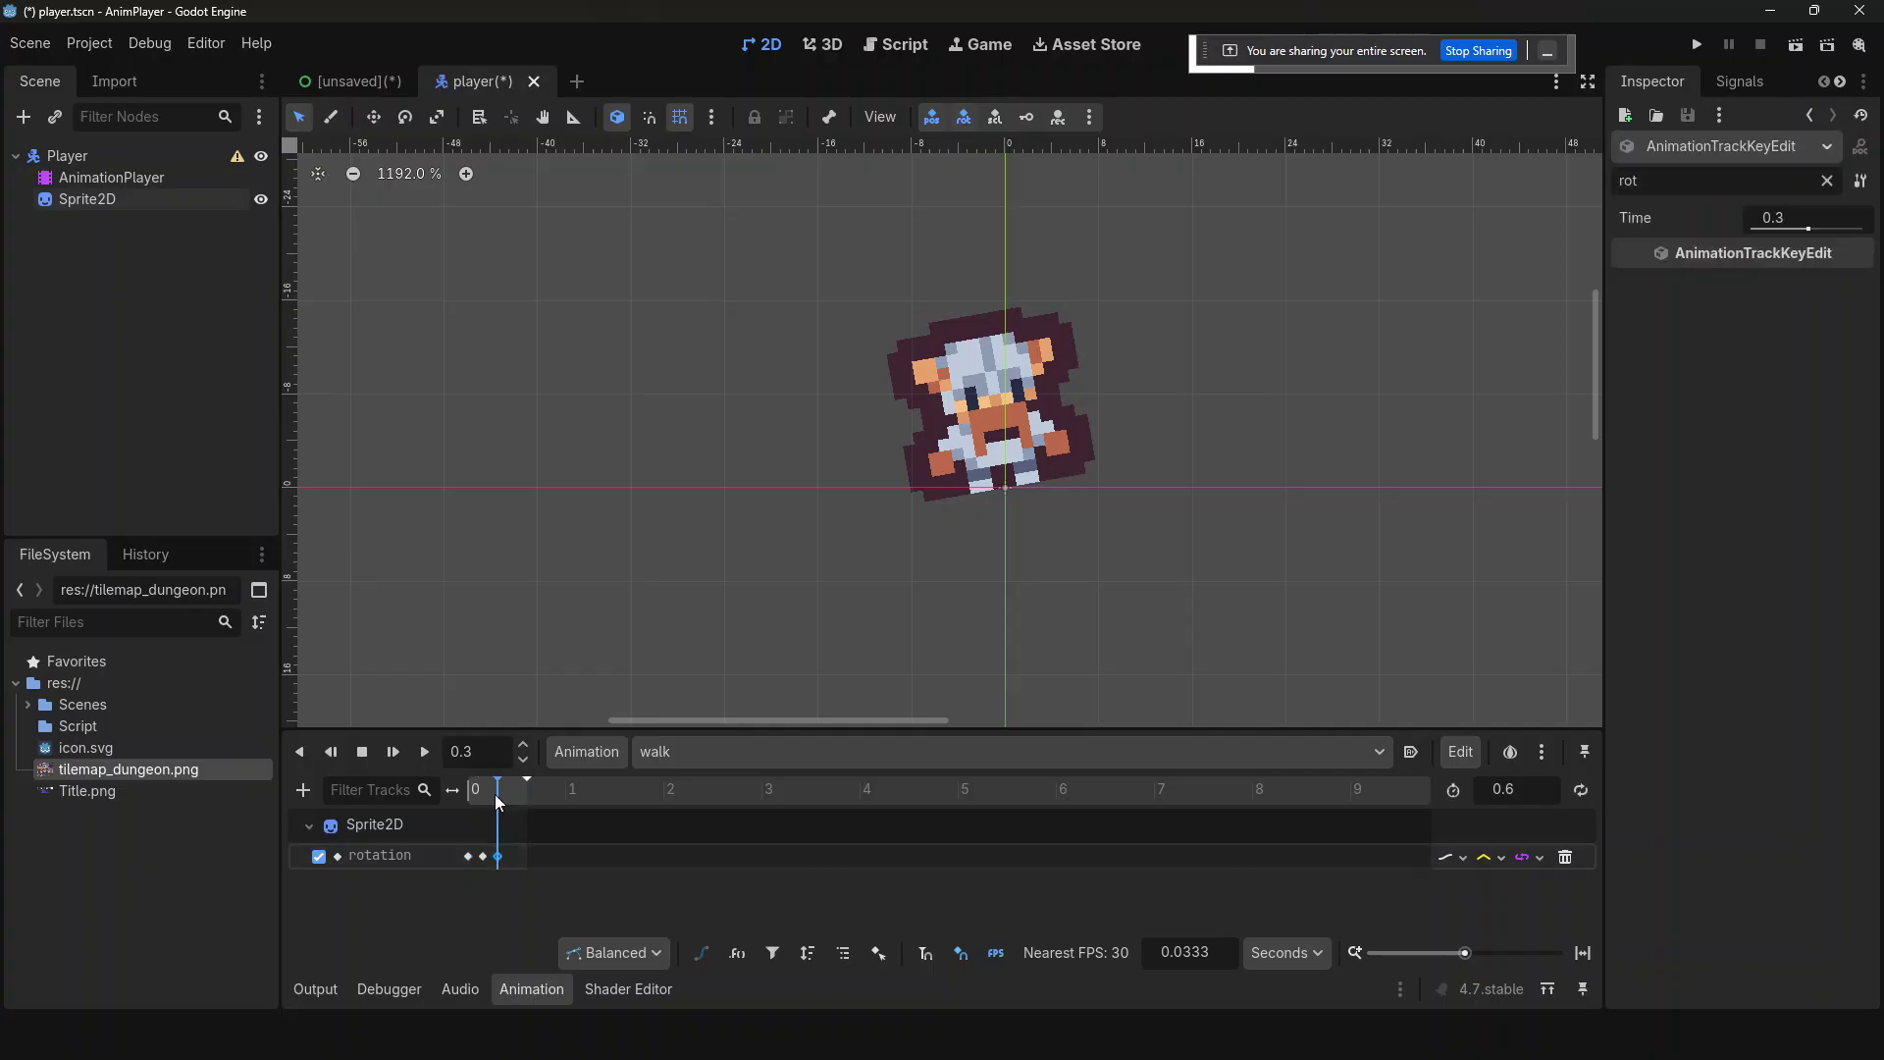
- Duplicate the rotation key at 0.15 s to 0.45 s, select the new key and clear the property filter
key("BackSpace")
type("45")
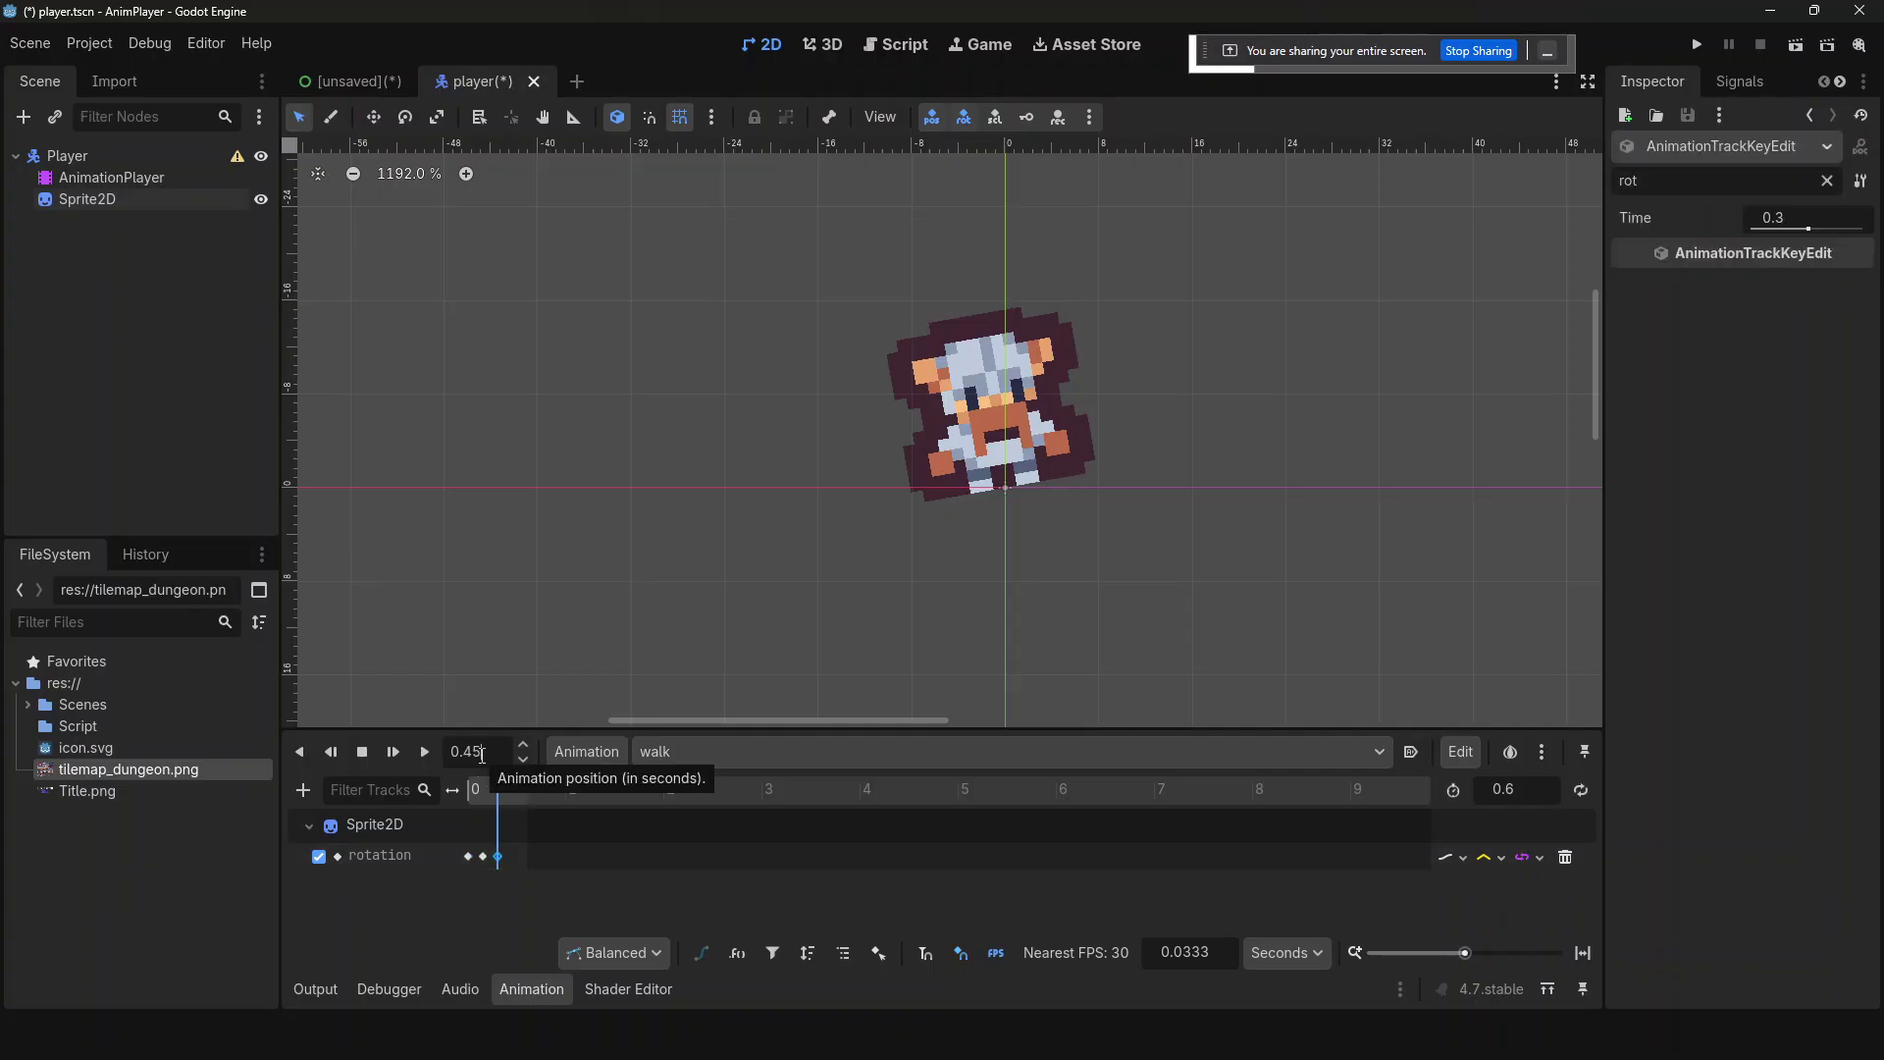
key("Return")
left_click(483, 857)
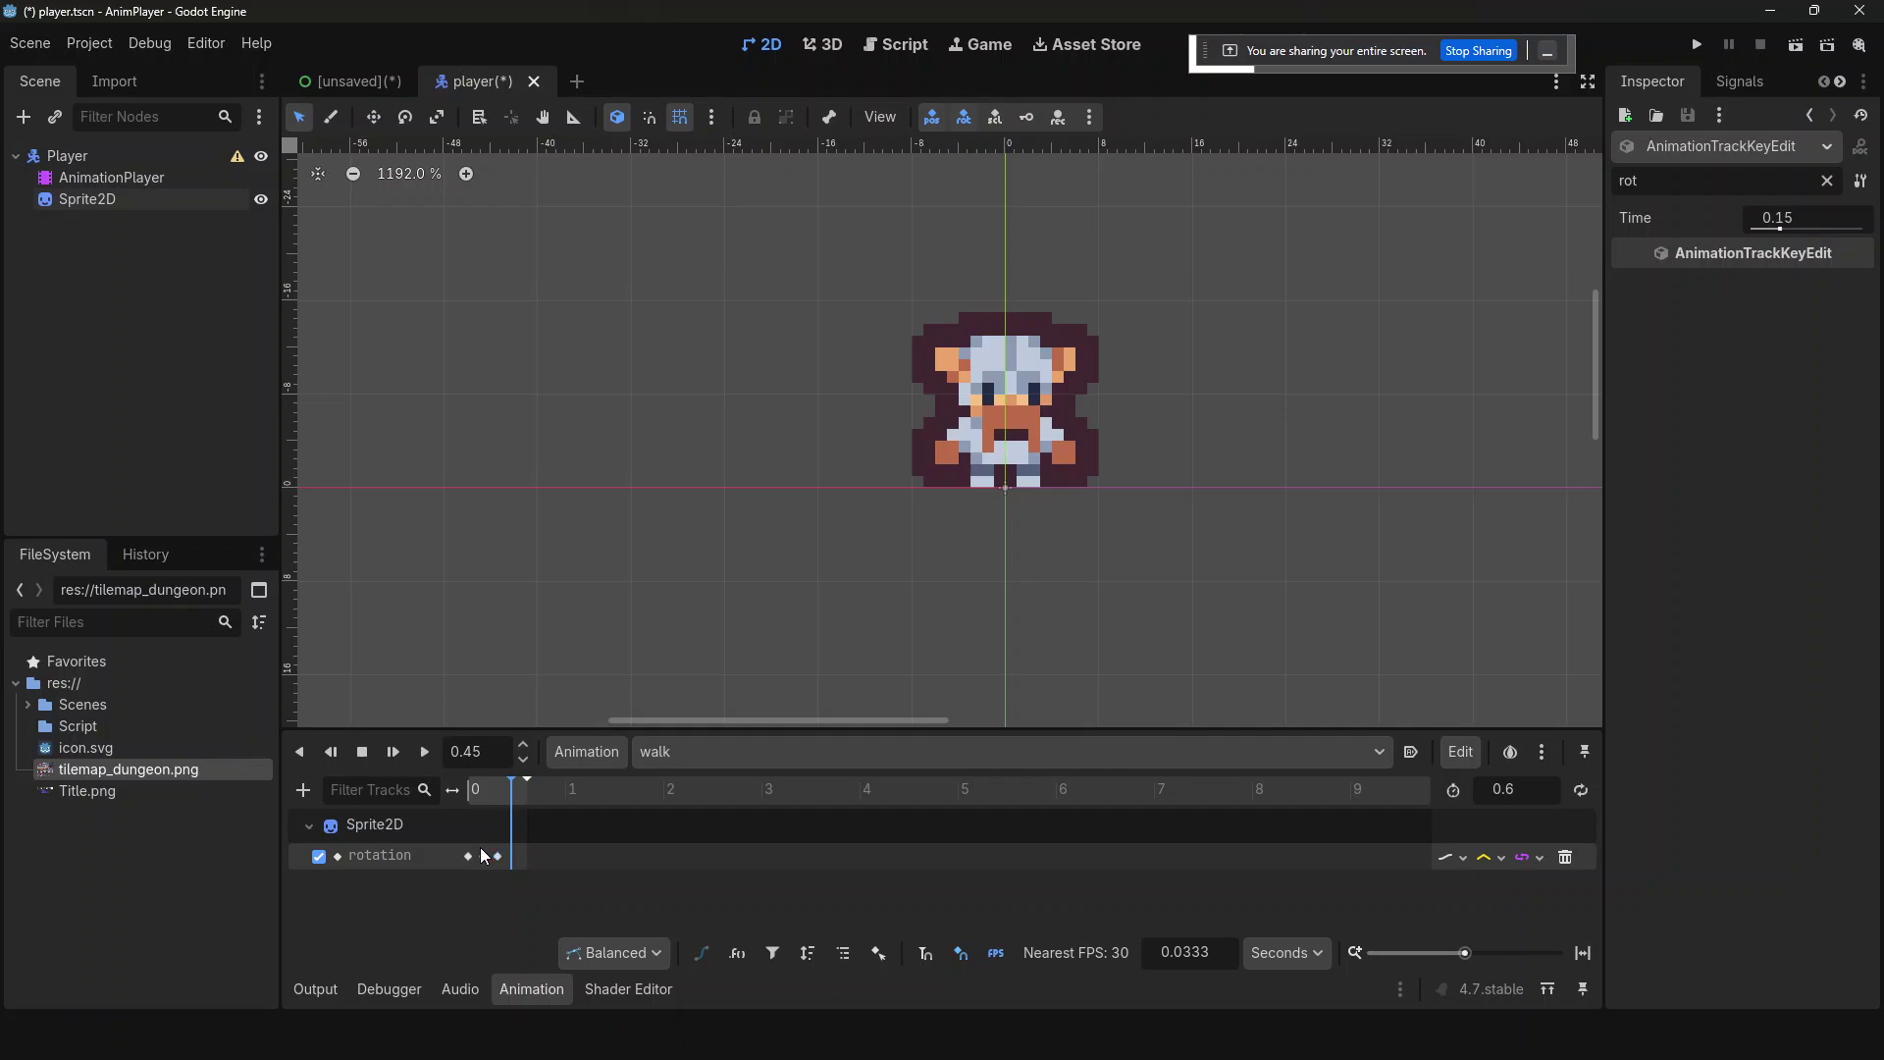
left_click_drag(1779, 217, 1754, 238)
left_click(509, 833)
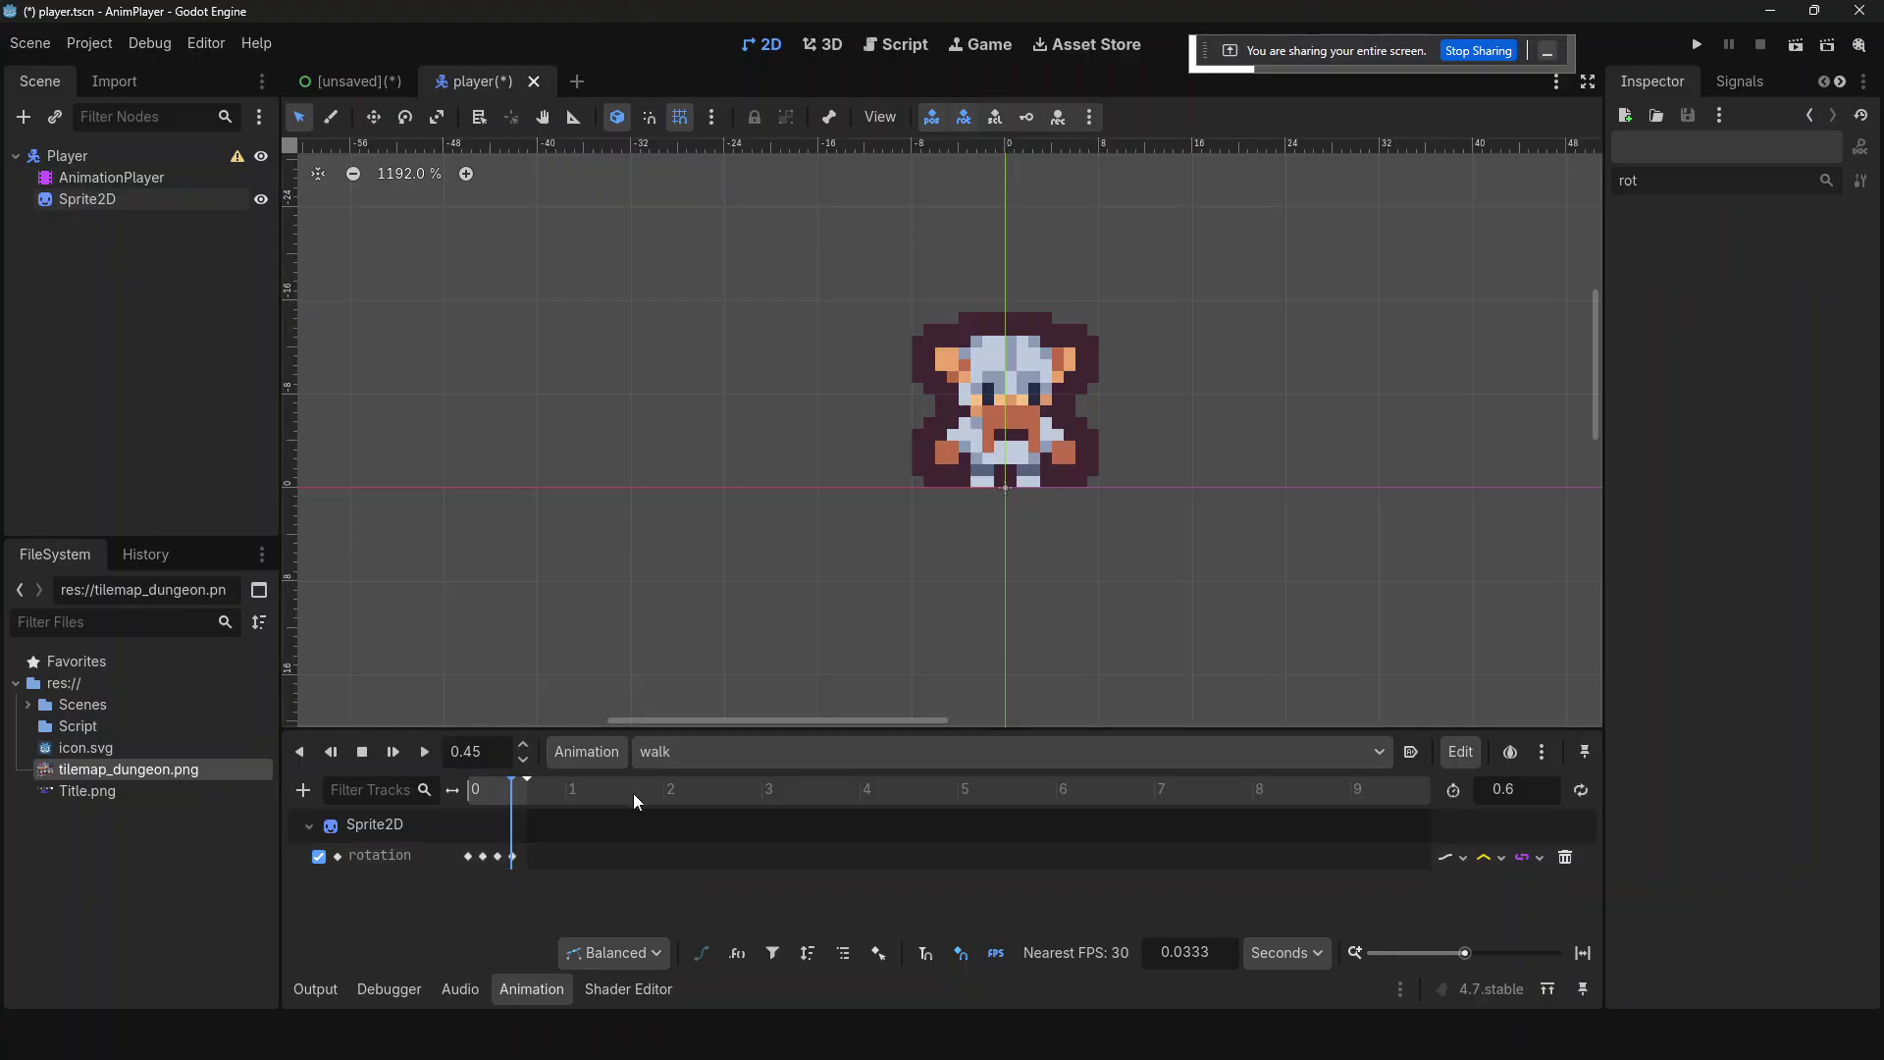
left_click(514, 850)
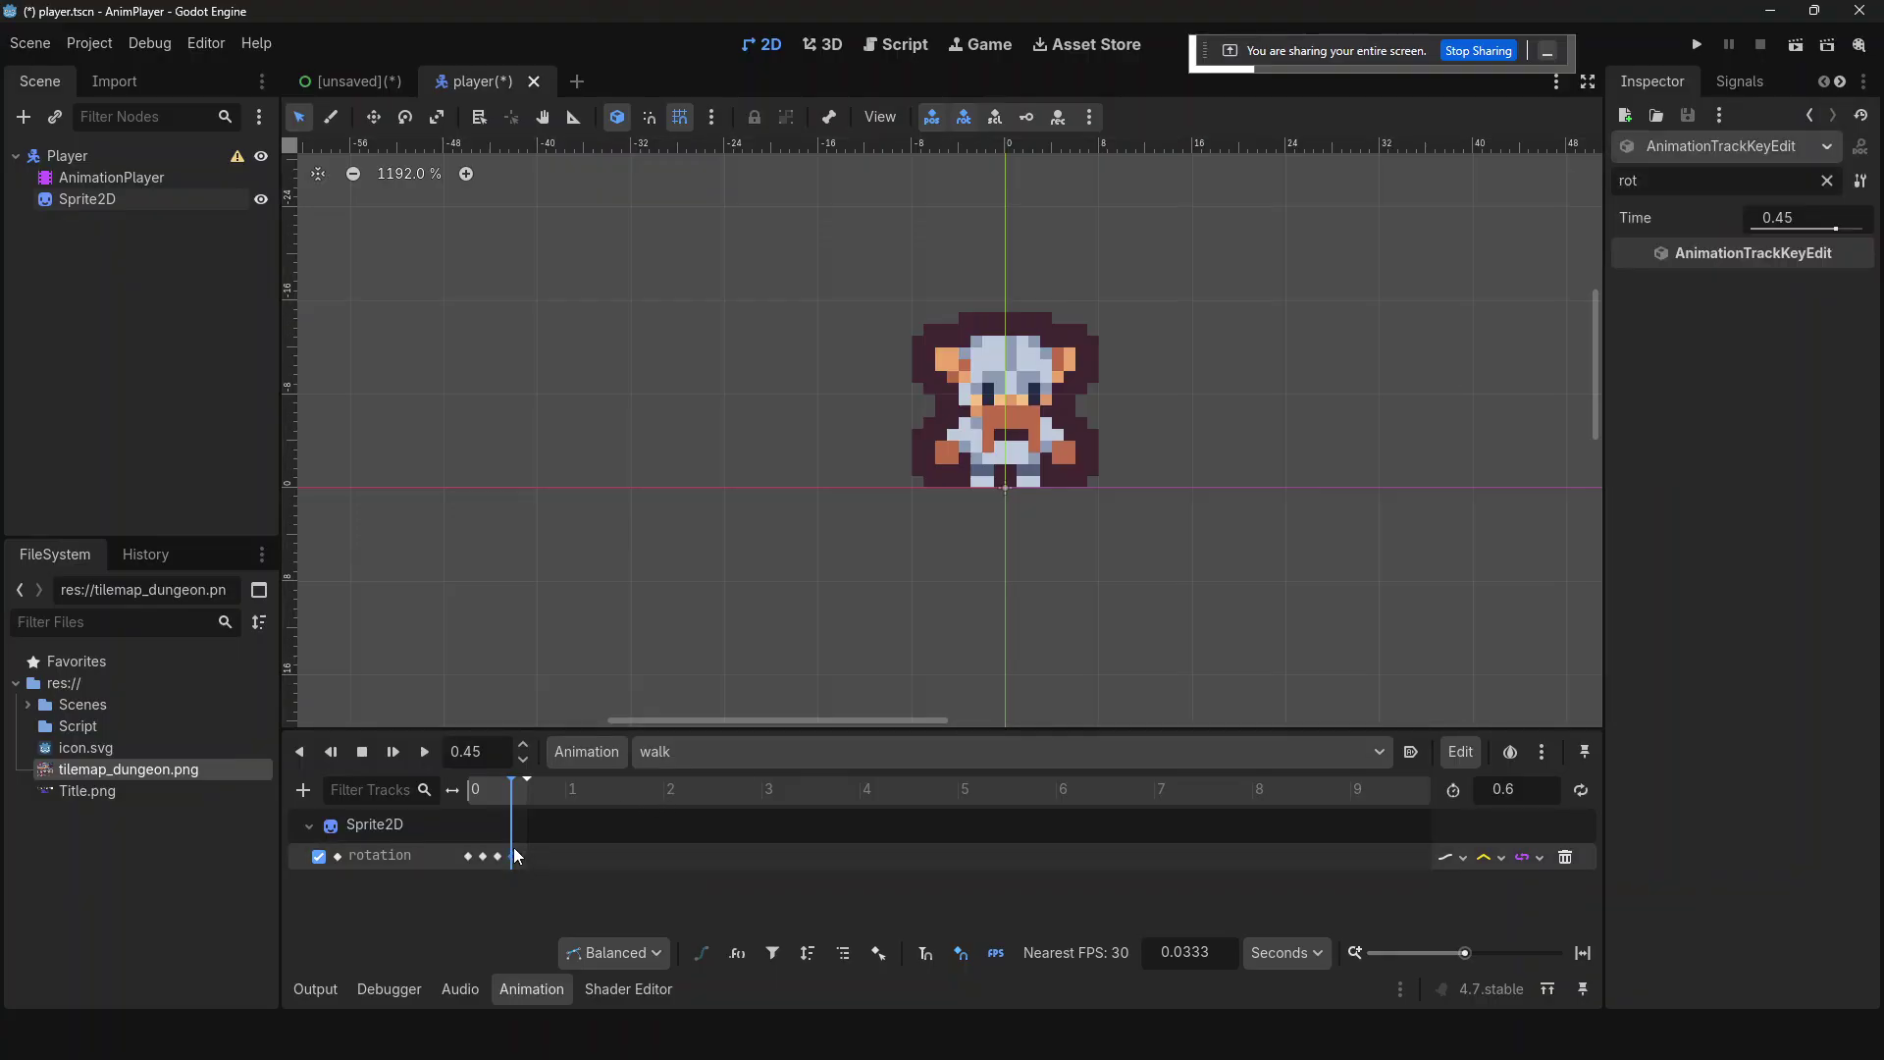
left_click(1827, 180)
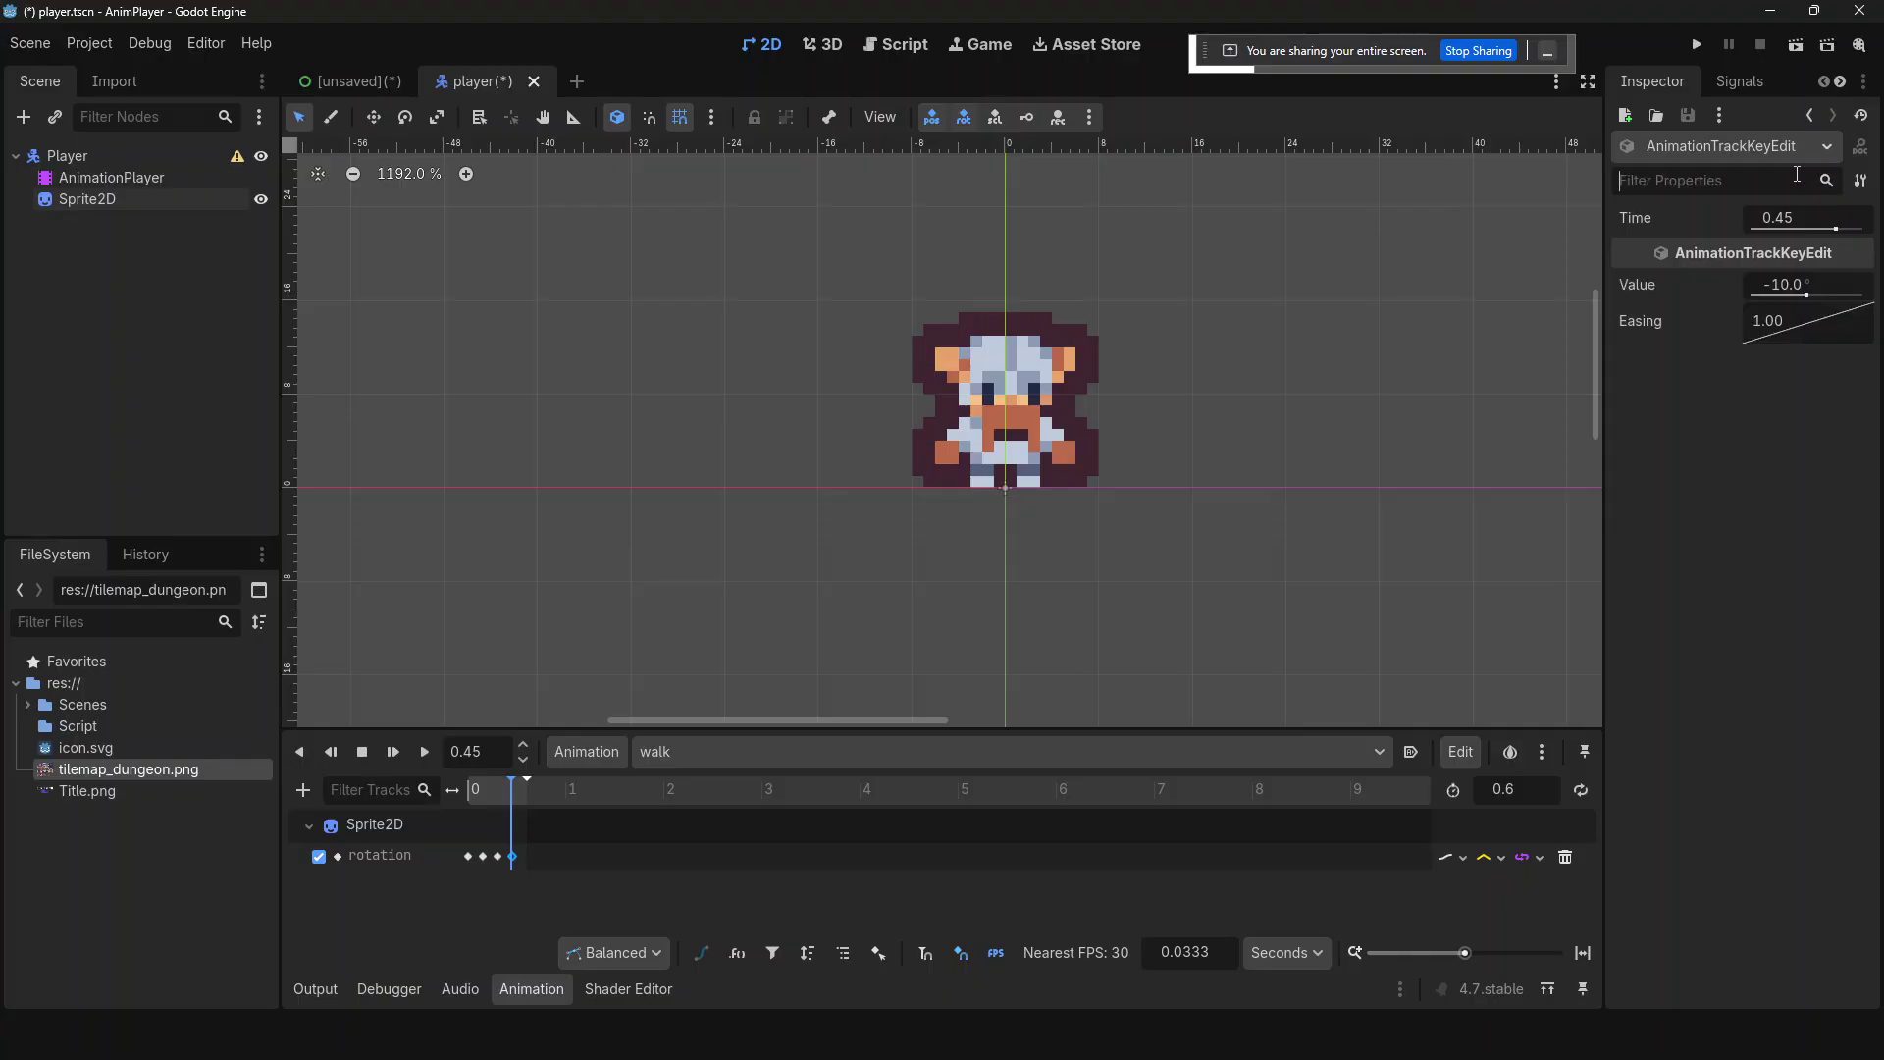
- Set the Sprite2D node's rotation to 10° with the walk animation positioned at 0.45 s
left_click(69, 201)
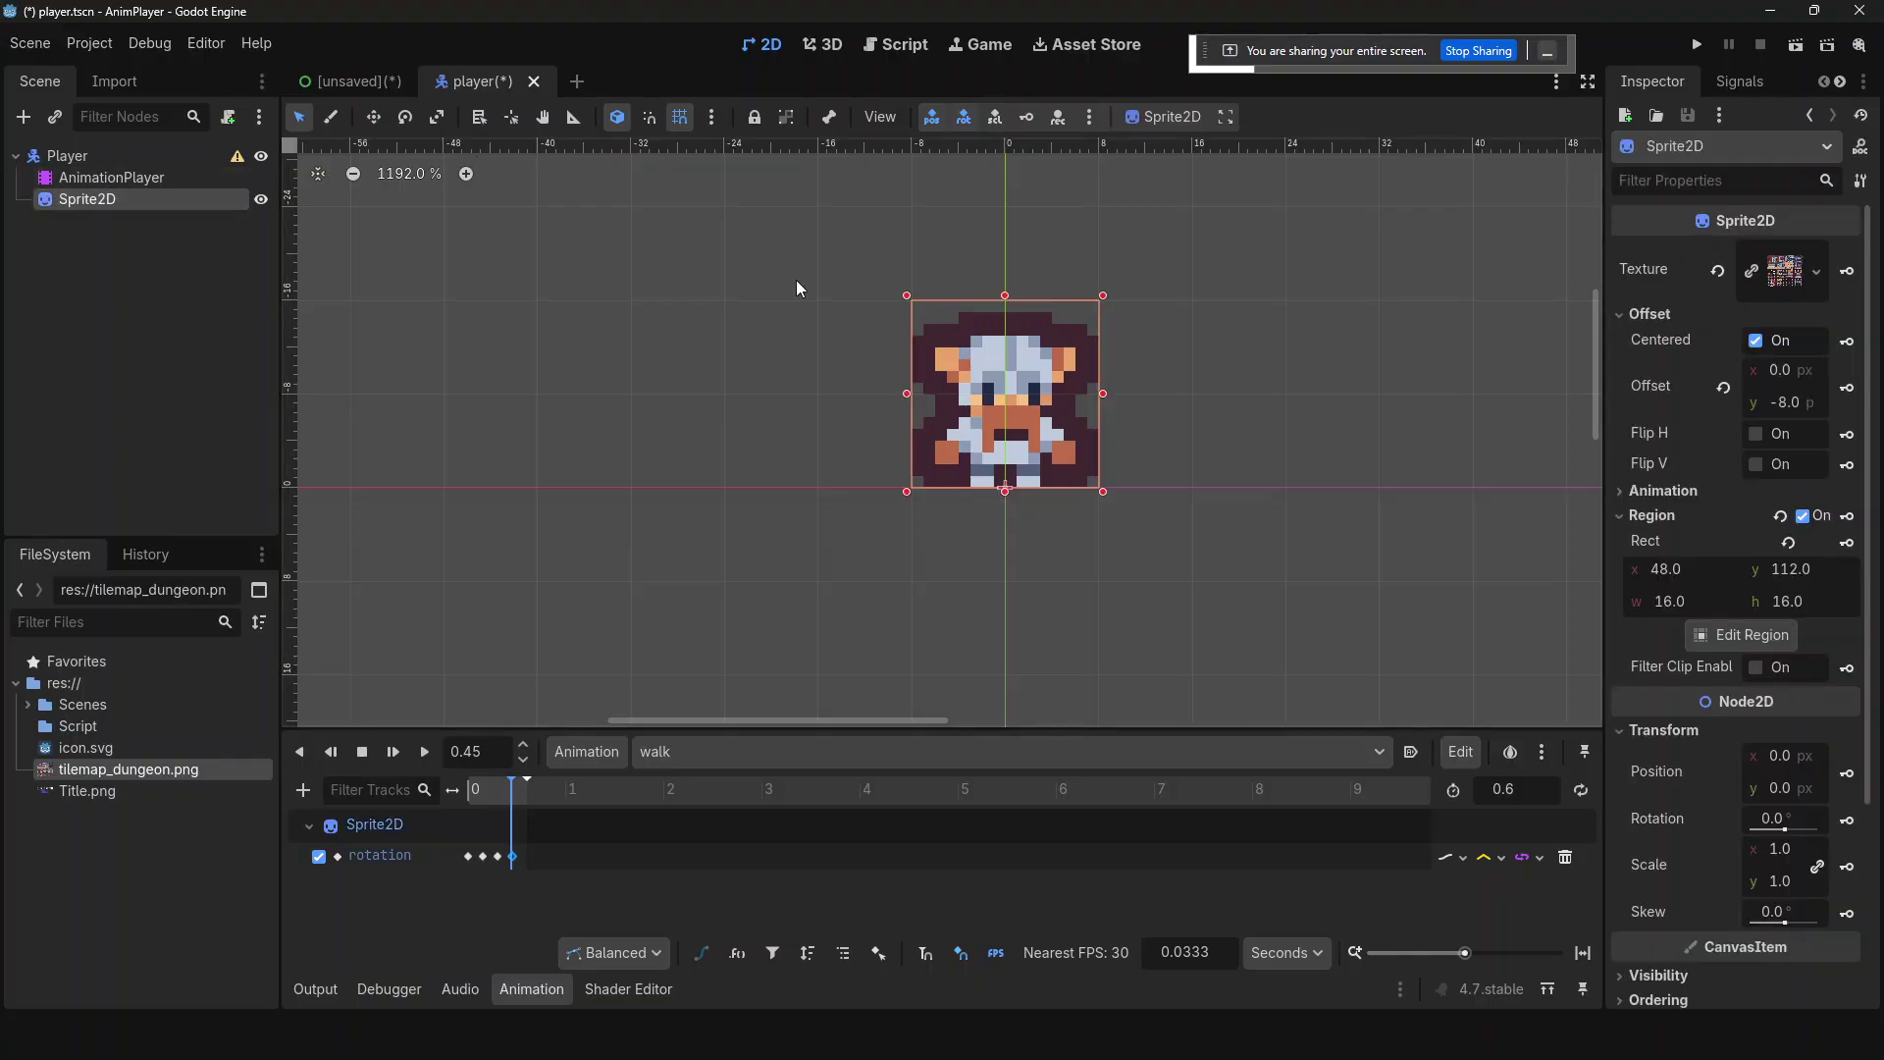
scroll(1821, 697, "down", 2)
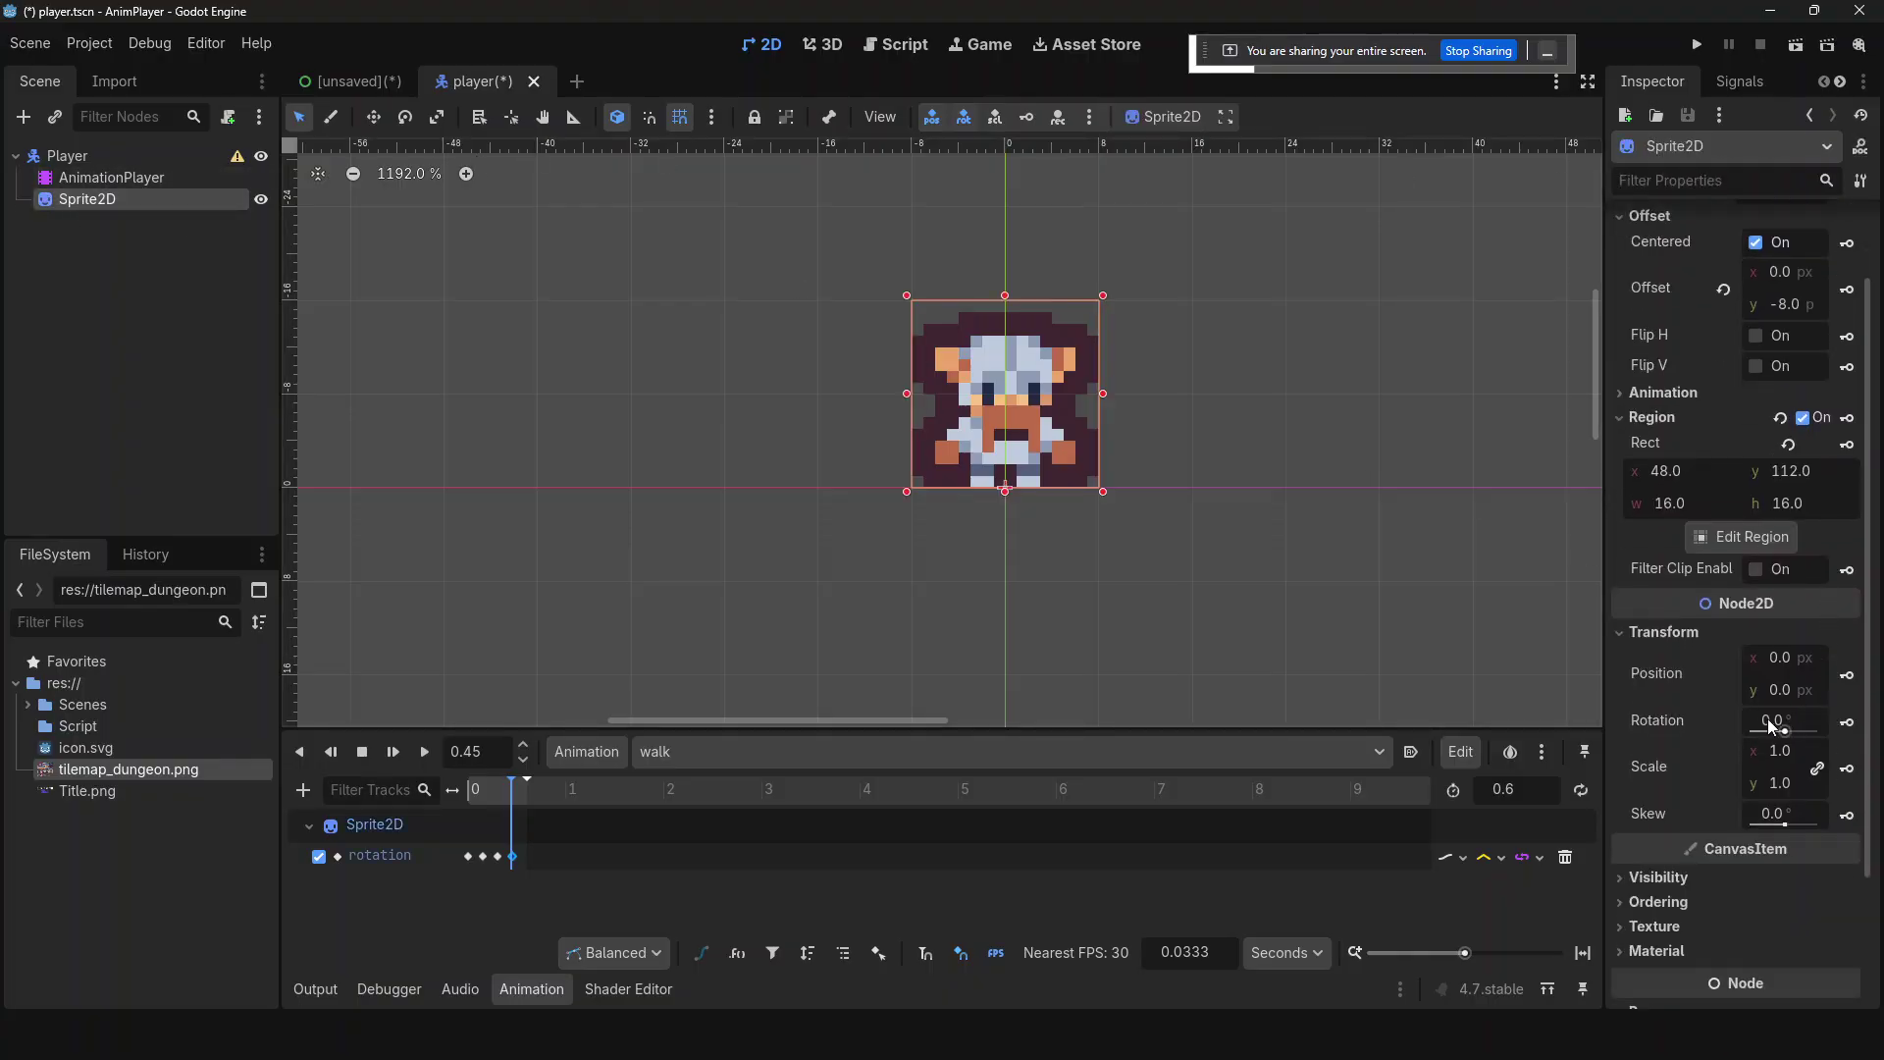
type("-10")
key("BackSpace")
key("BackSpace")
key("BackSpace")
type("10")
key("Return")
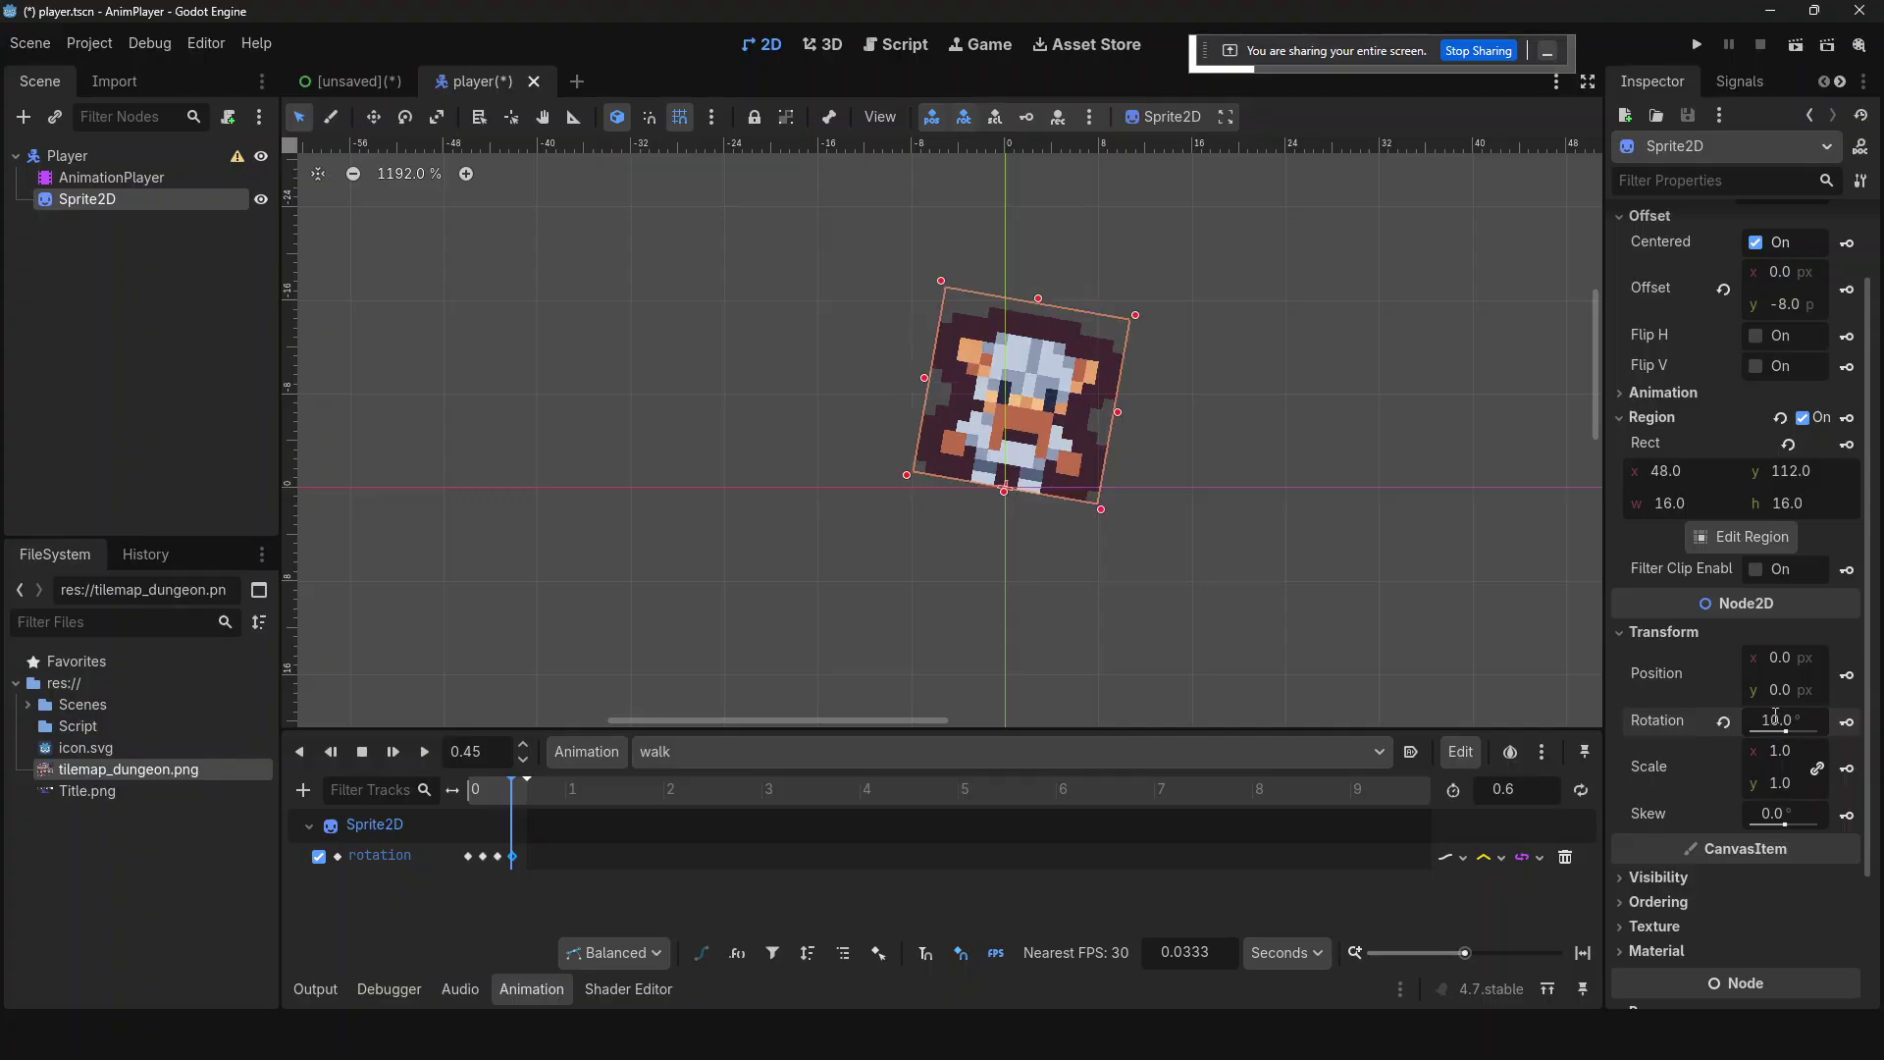
- Duplicate the rotation key at 0.3 s to 0.6 s and turn on looping for the walk animation
left_click(498, 856)
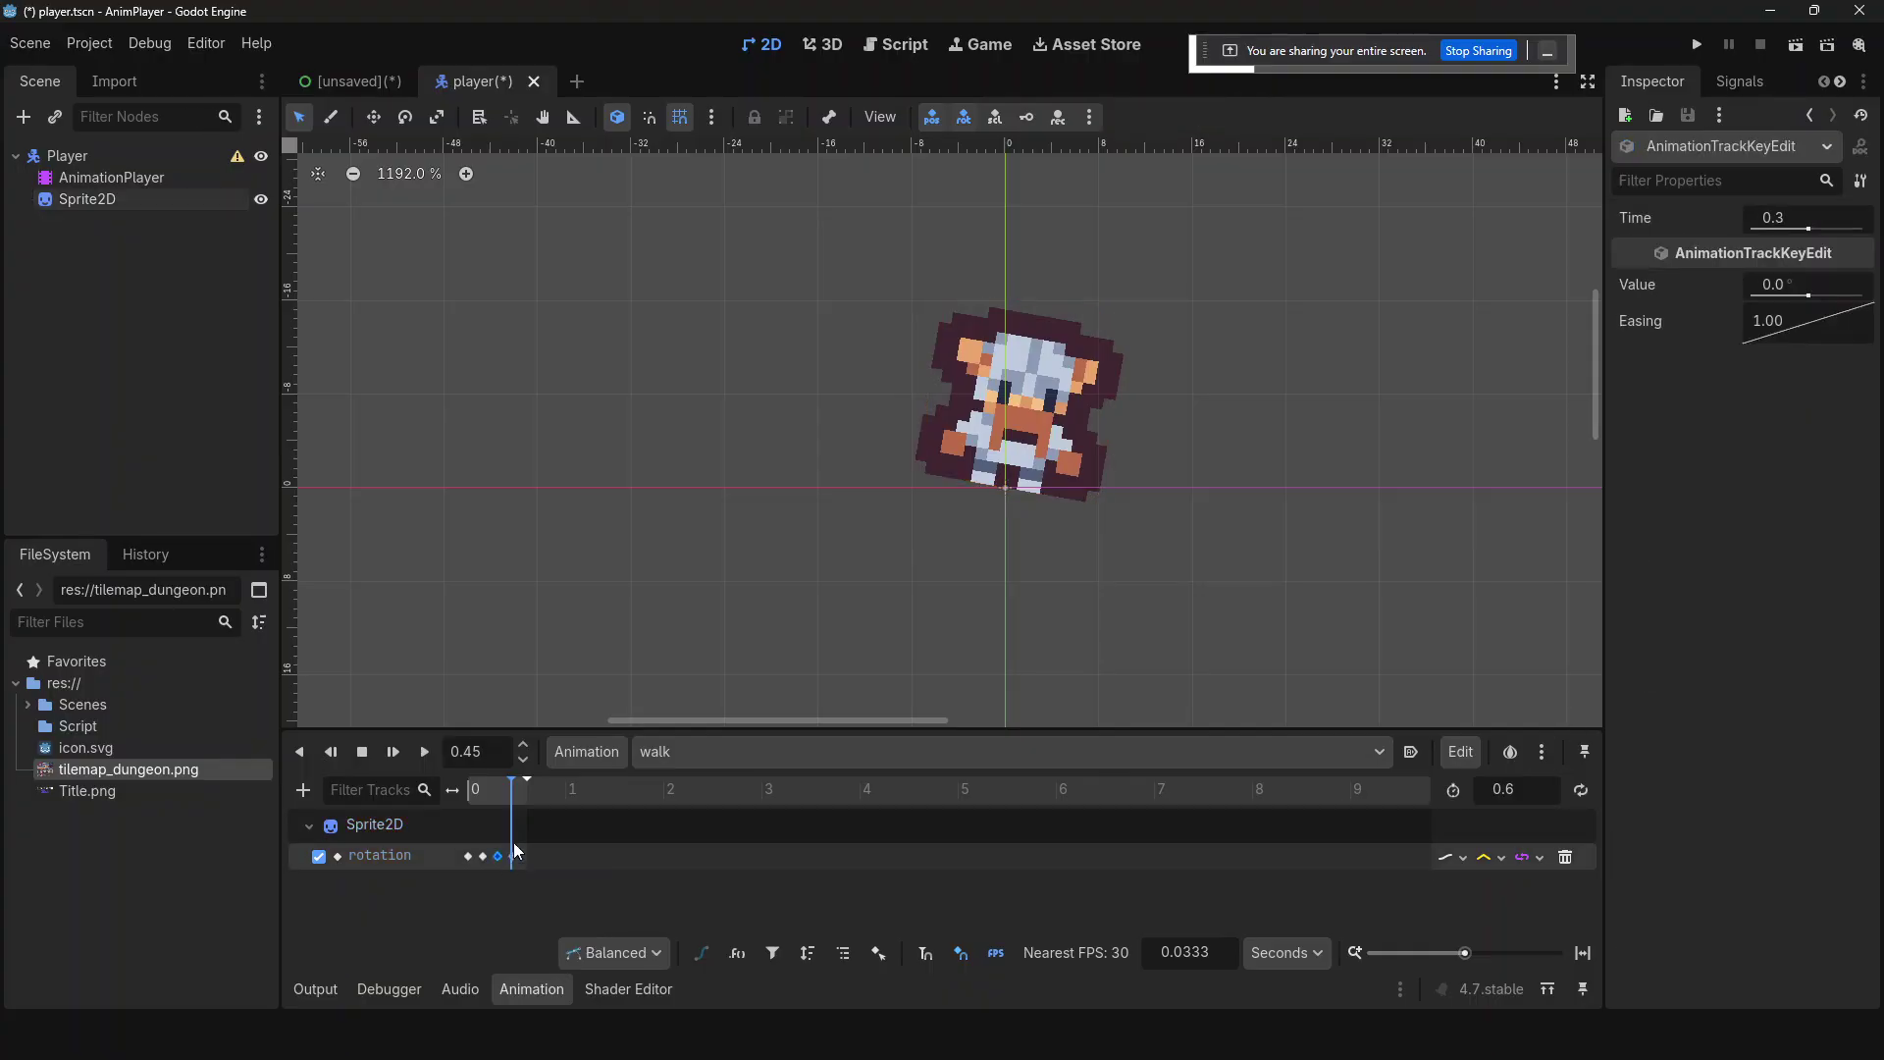
left_click_drag(503, 787, 544, 797)
key("ctrl+d")
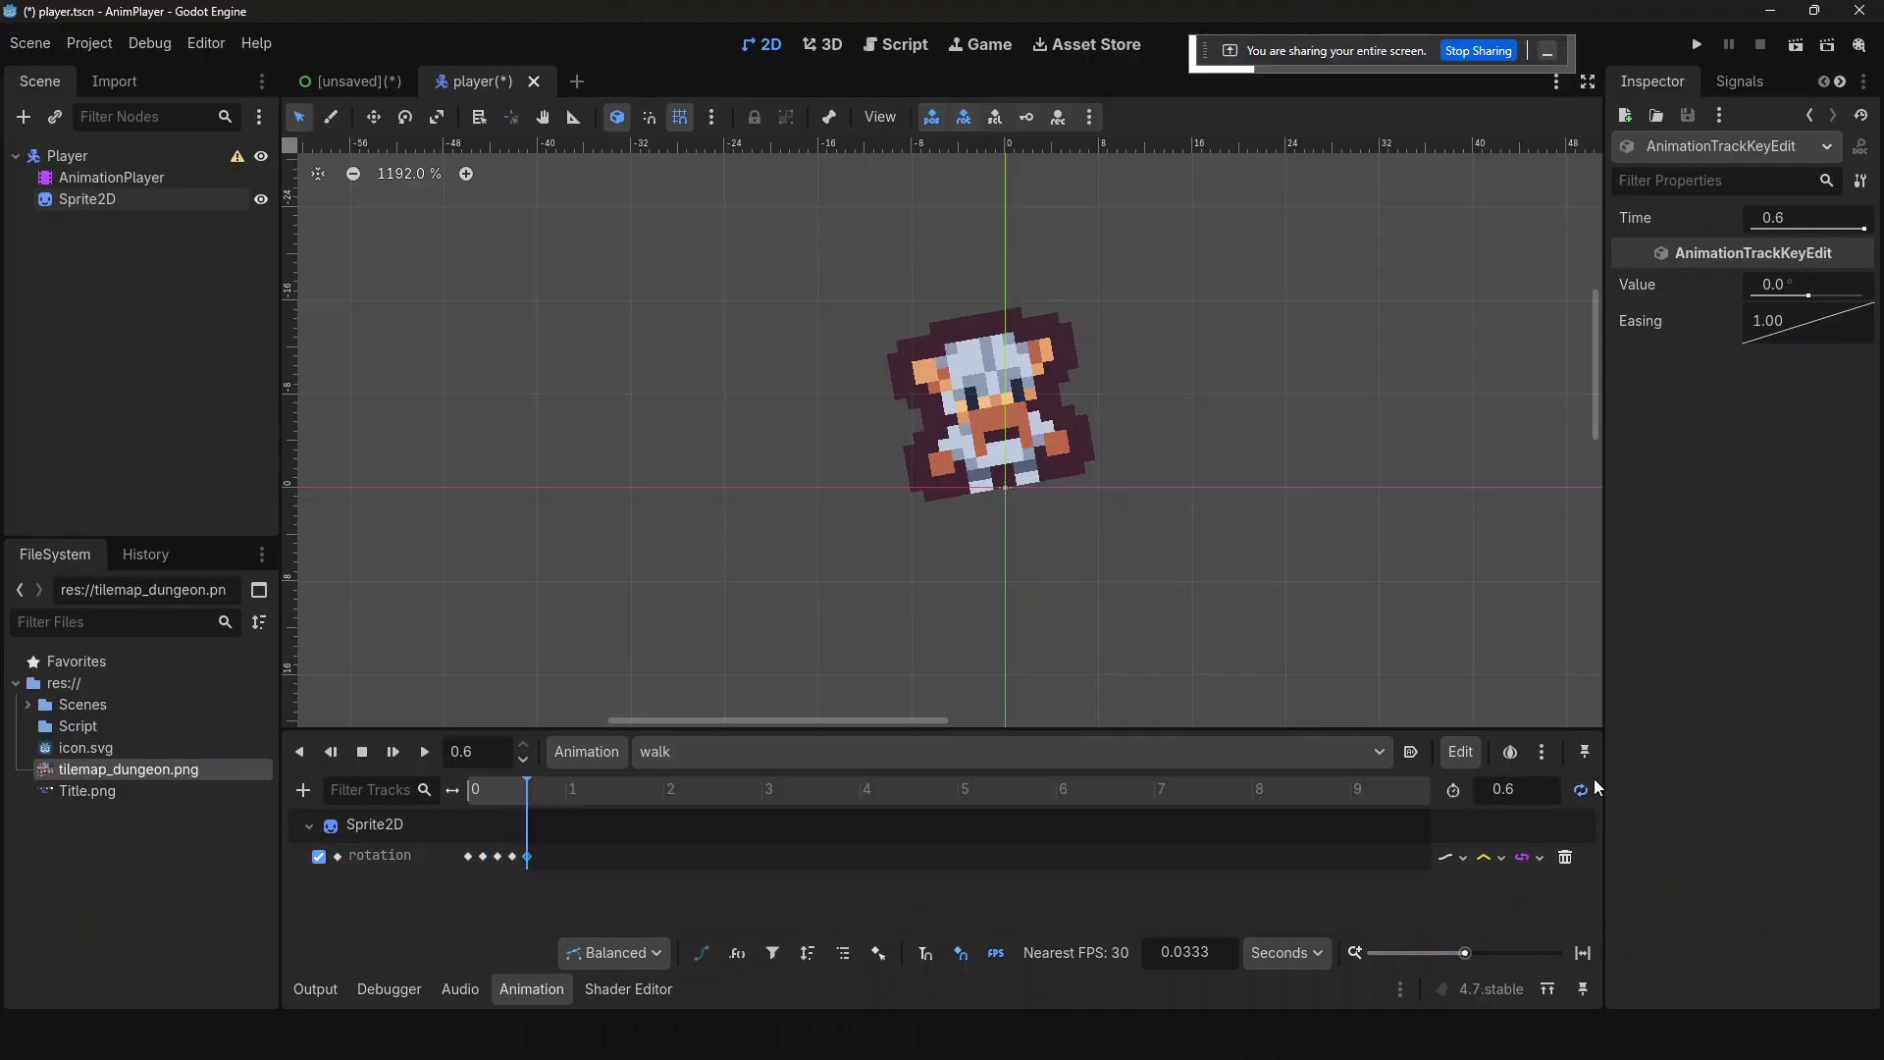
left_click(1509, 752)
left_click(1507, 752)
- Set the rotation track's interpolation to Cubic and preview the walk animation
left_click(1498, 861)
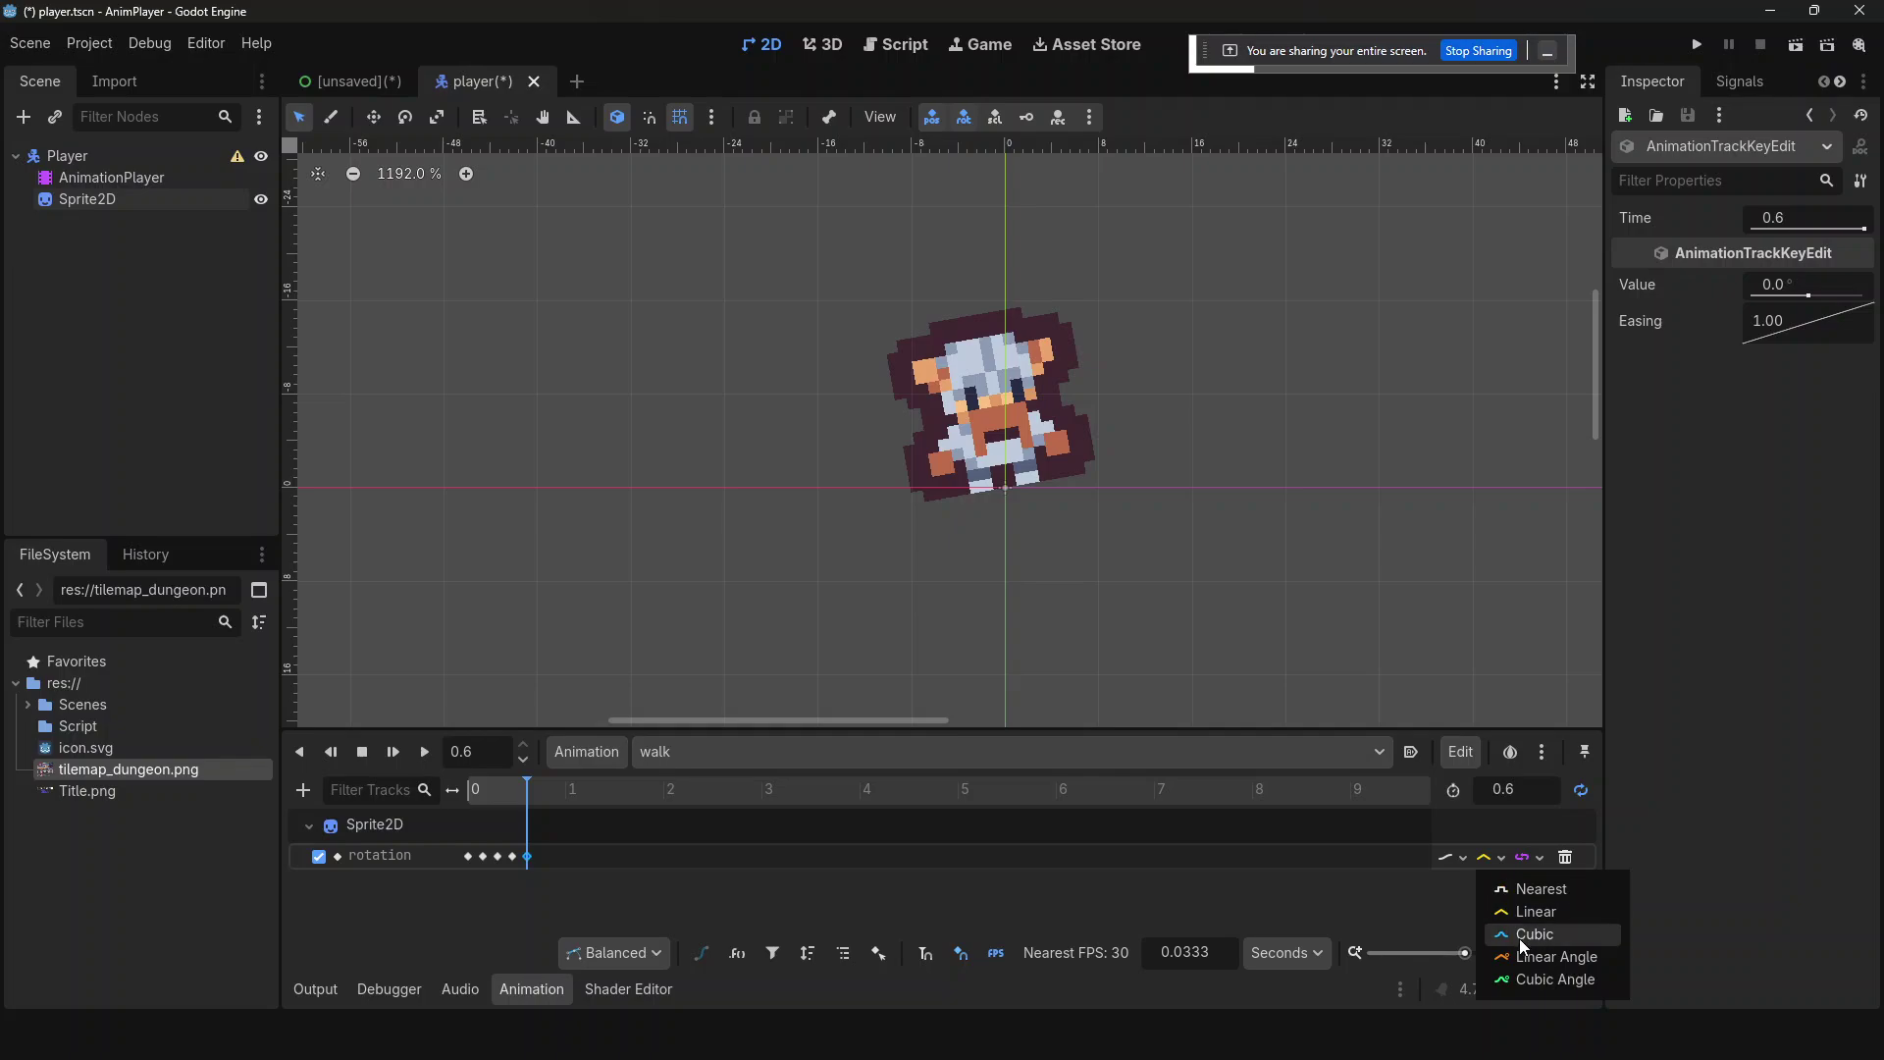
left_click(1519, 938)
left_click(422, 754)
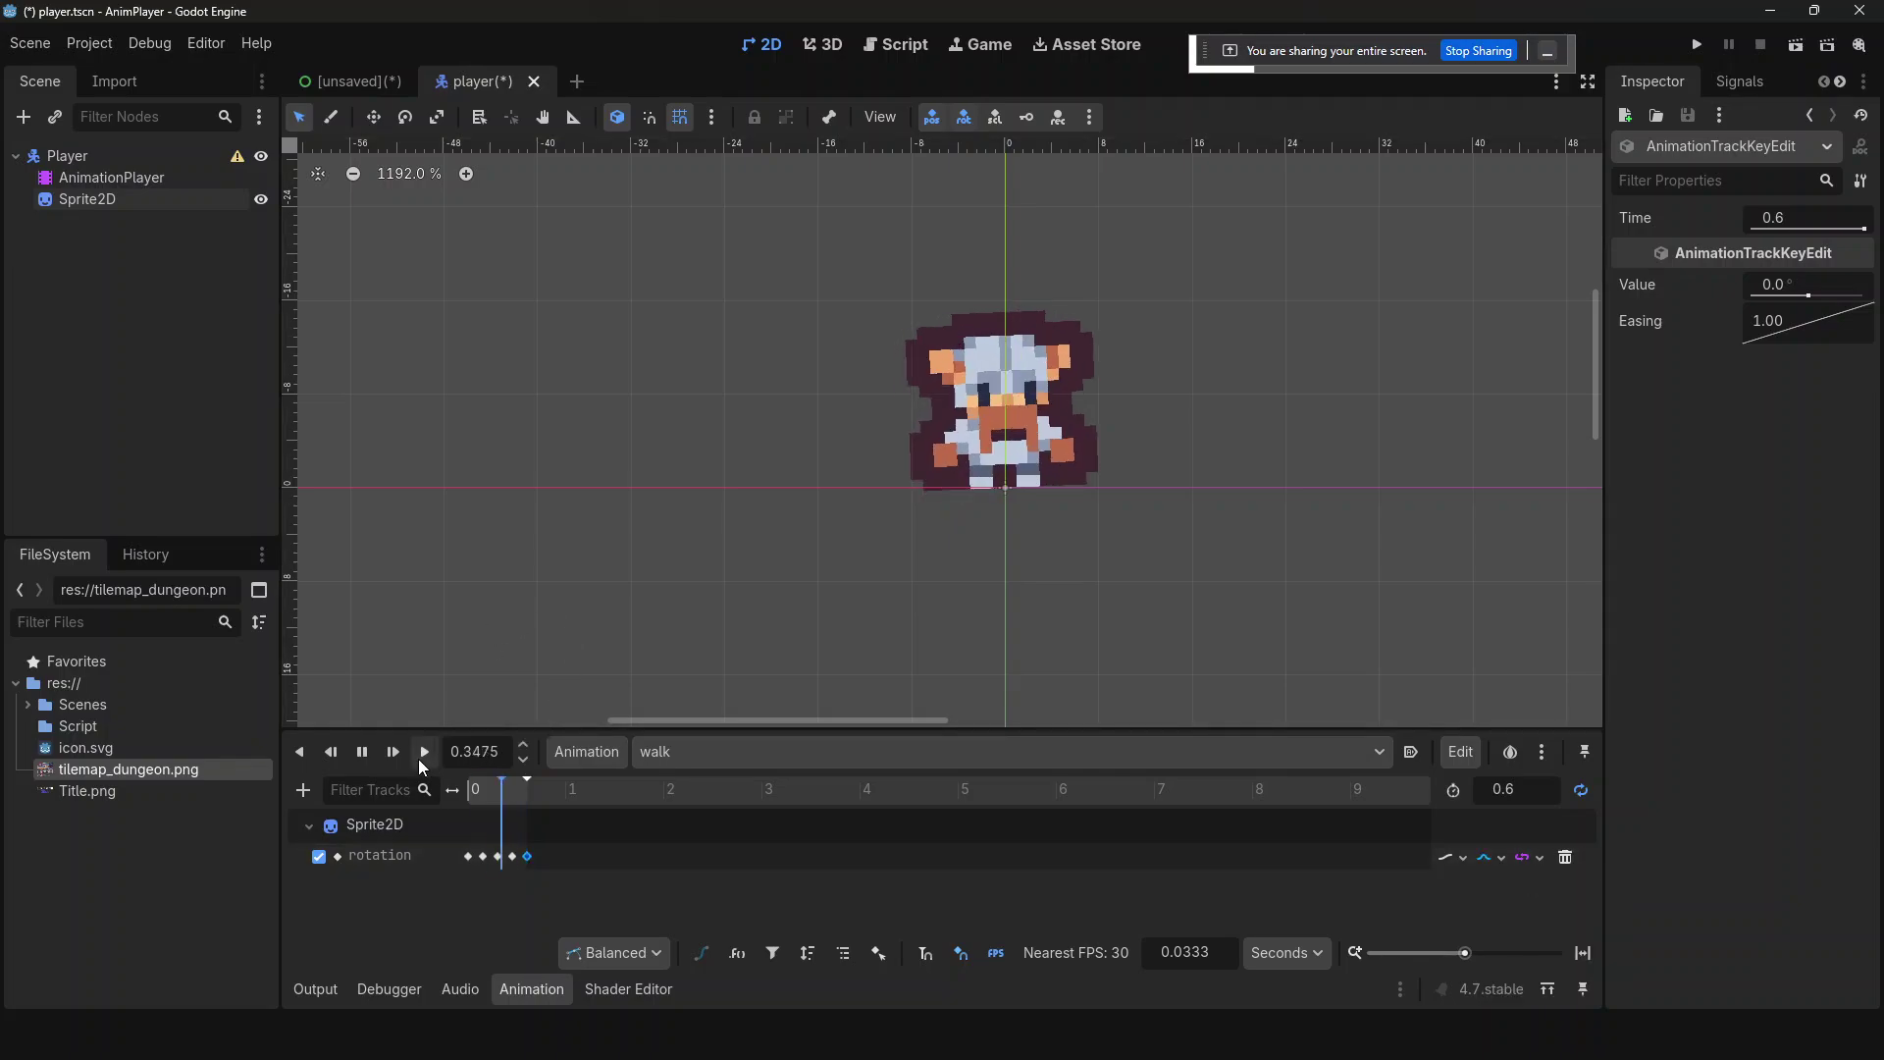
left_click(362, 752)
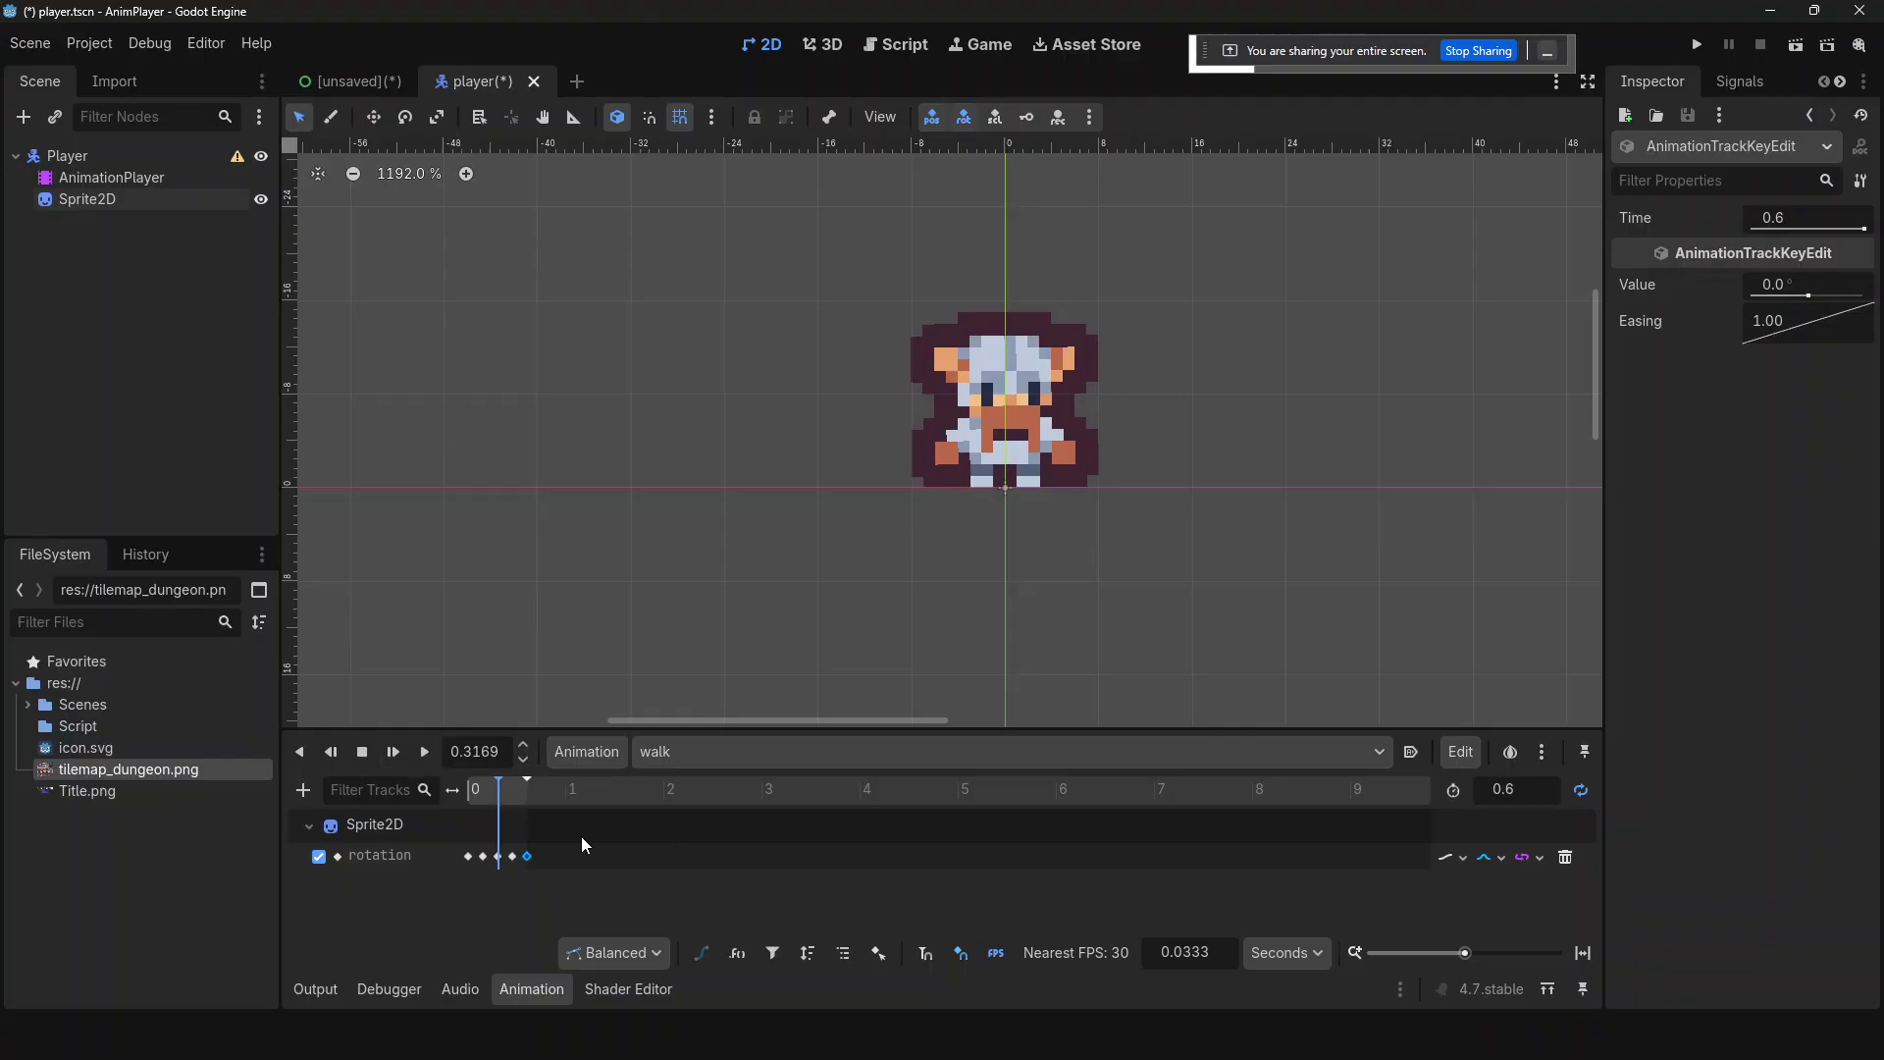
- Switch the rotation track's interpolation back to Linear and preview the walk animation
left_click(1501, 858)
left_click(1521, 913)
left_click(421, 748)
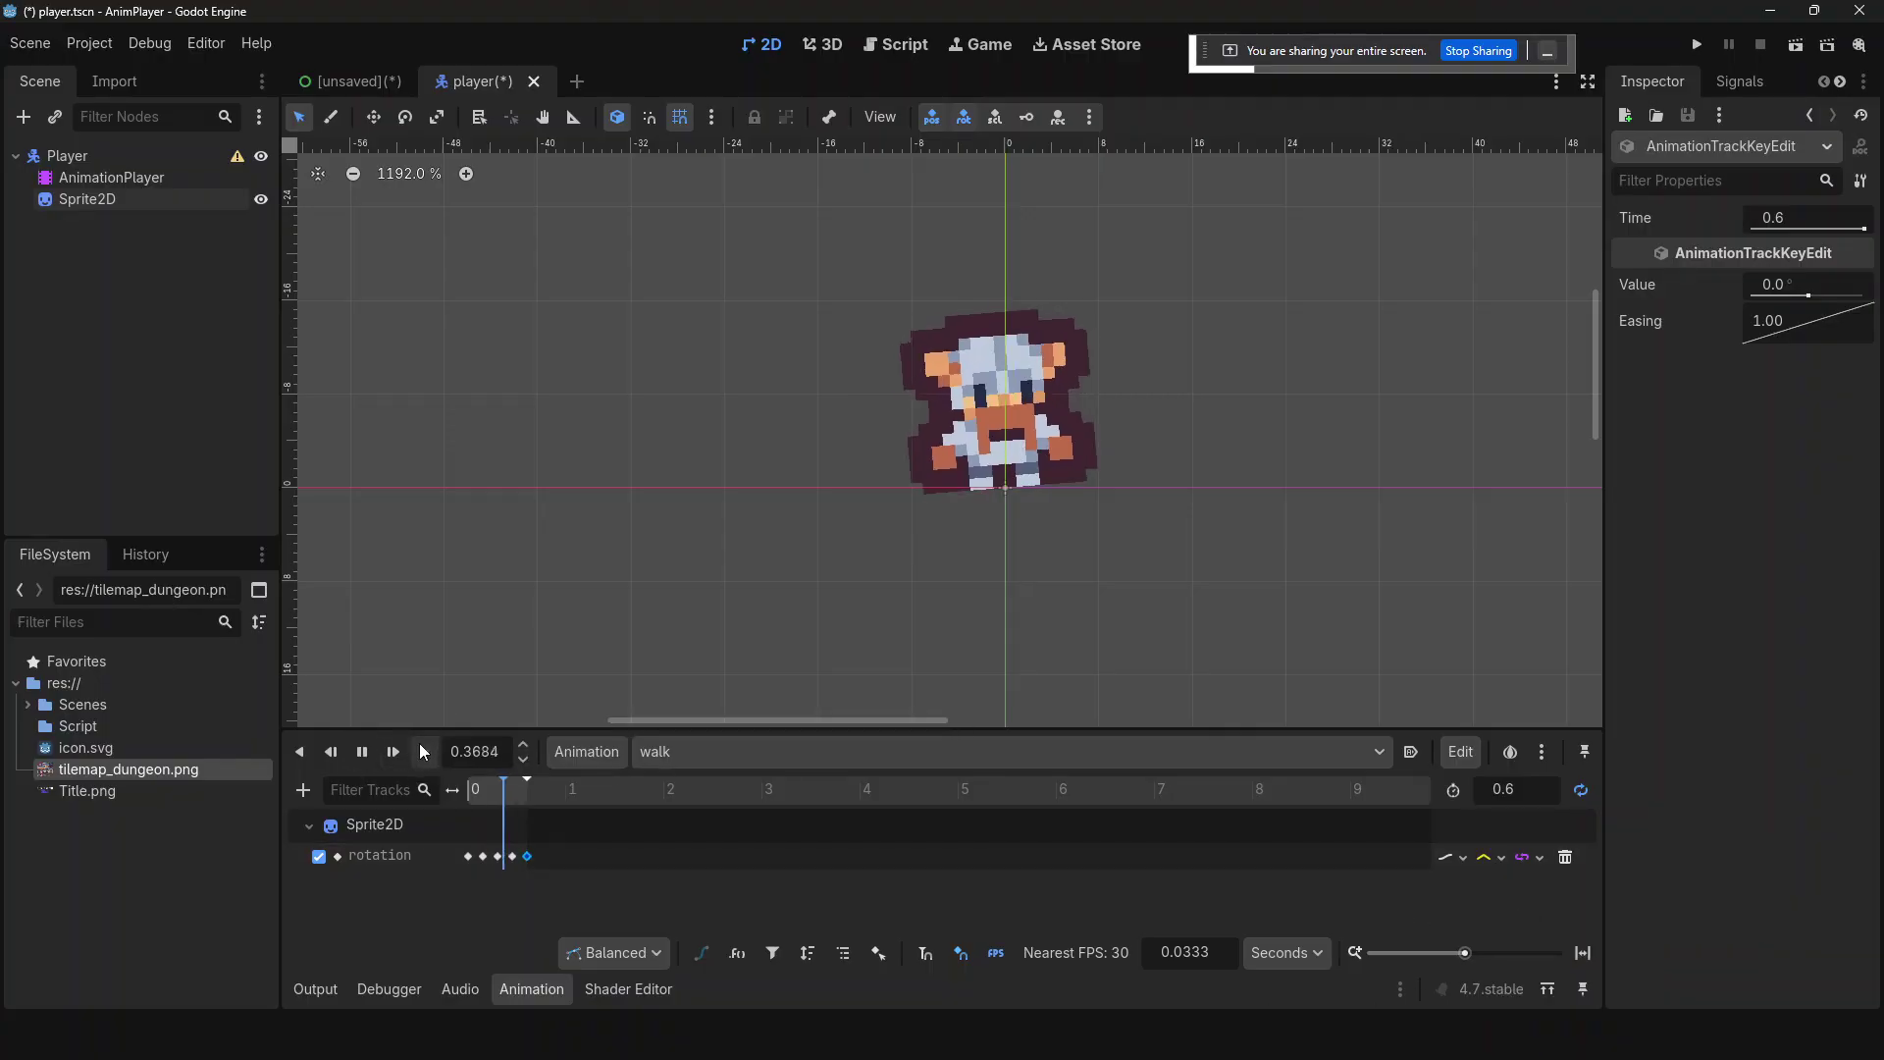
left_click(361, 752)
- Set the value of the rotation key at 0.45 s to 10° and preview the walk animation
left_click(483, 856)
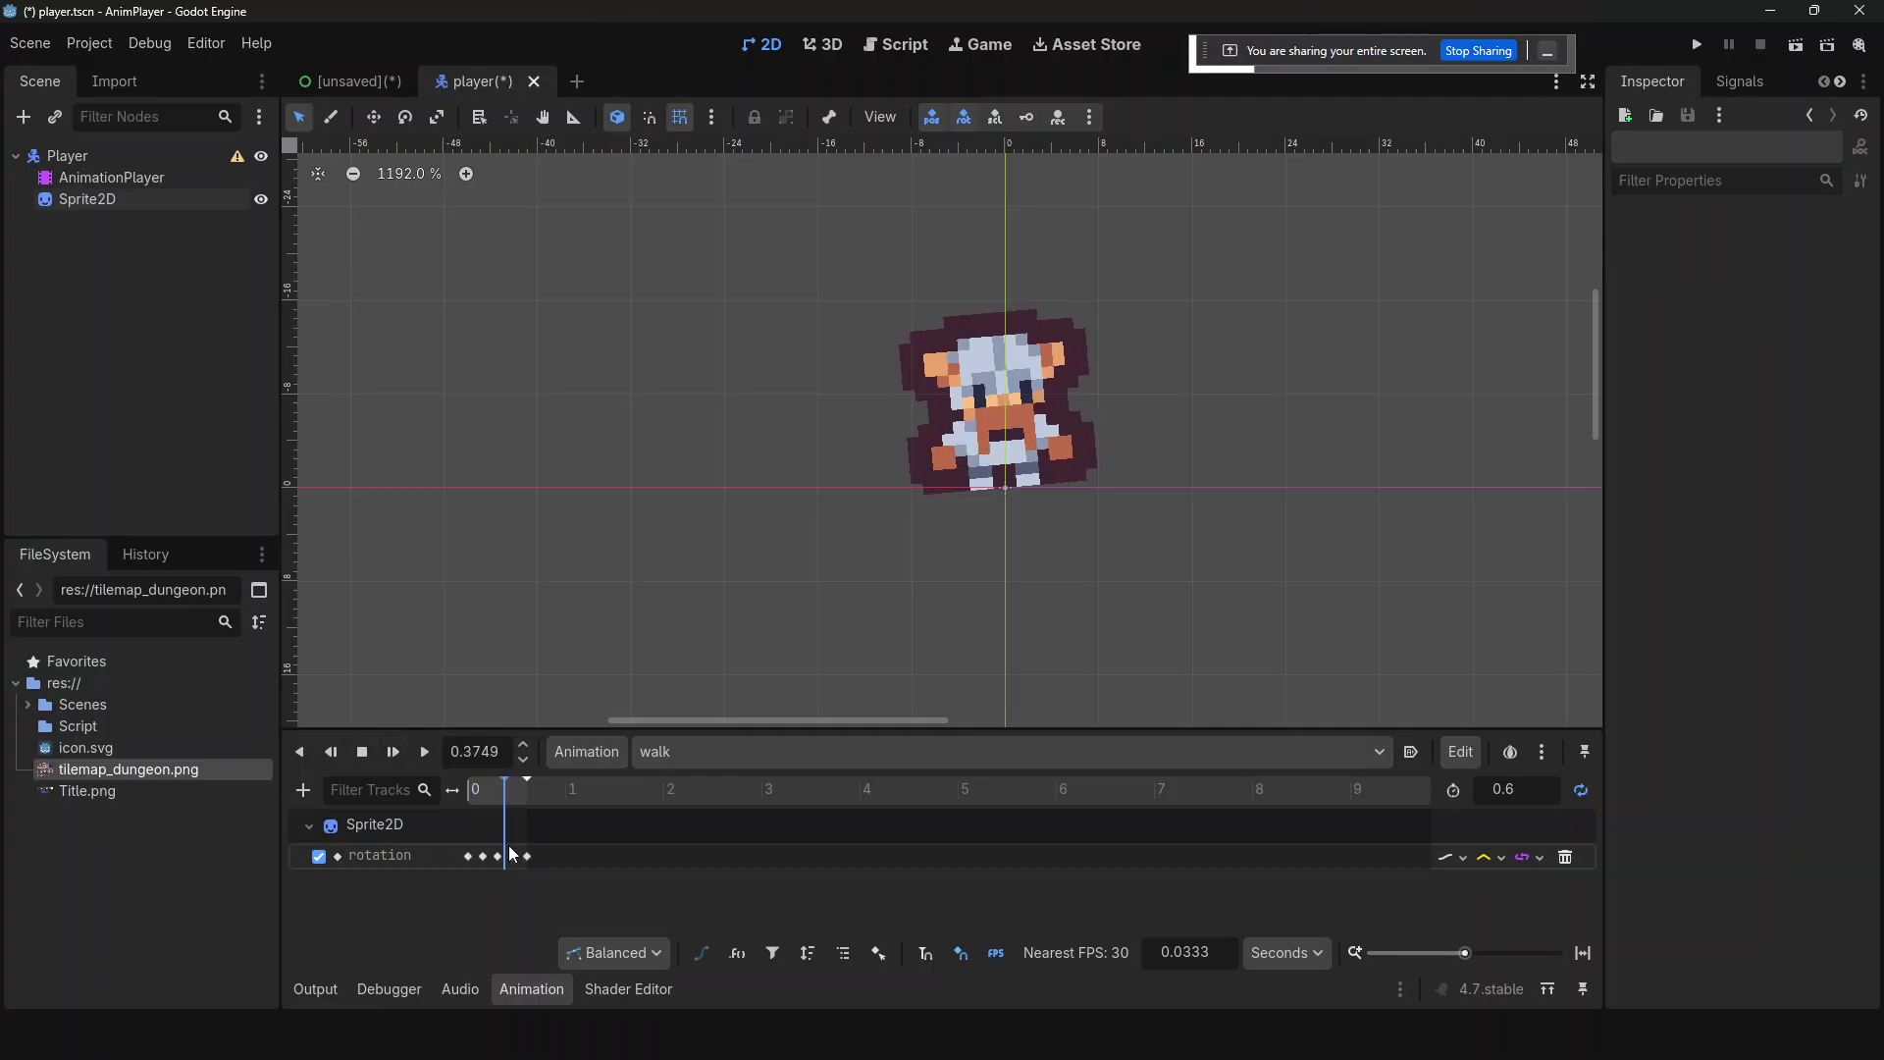
left_click(512, 855)
left_click(1779, 284)
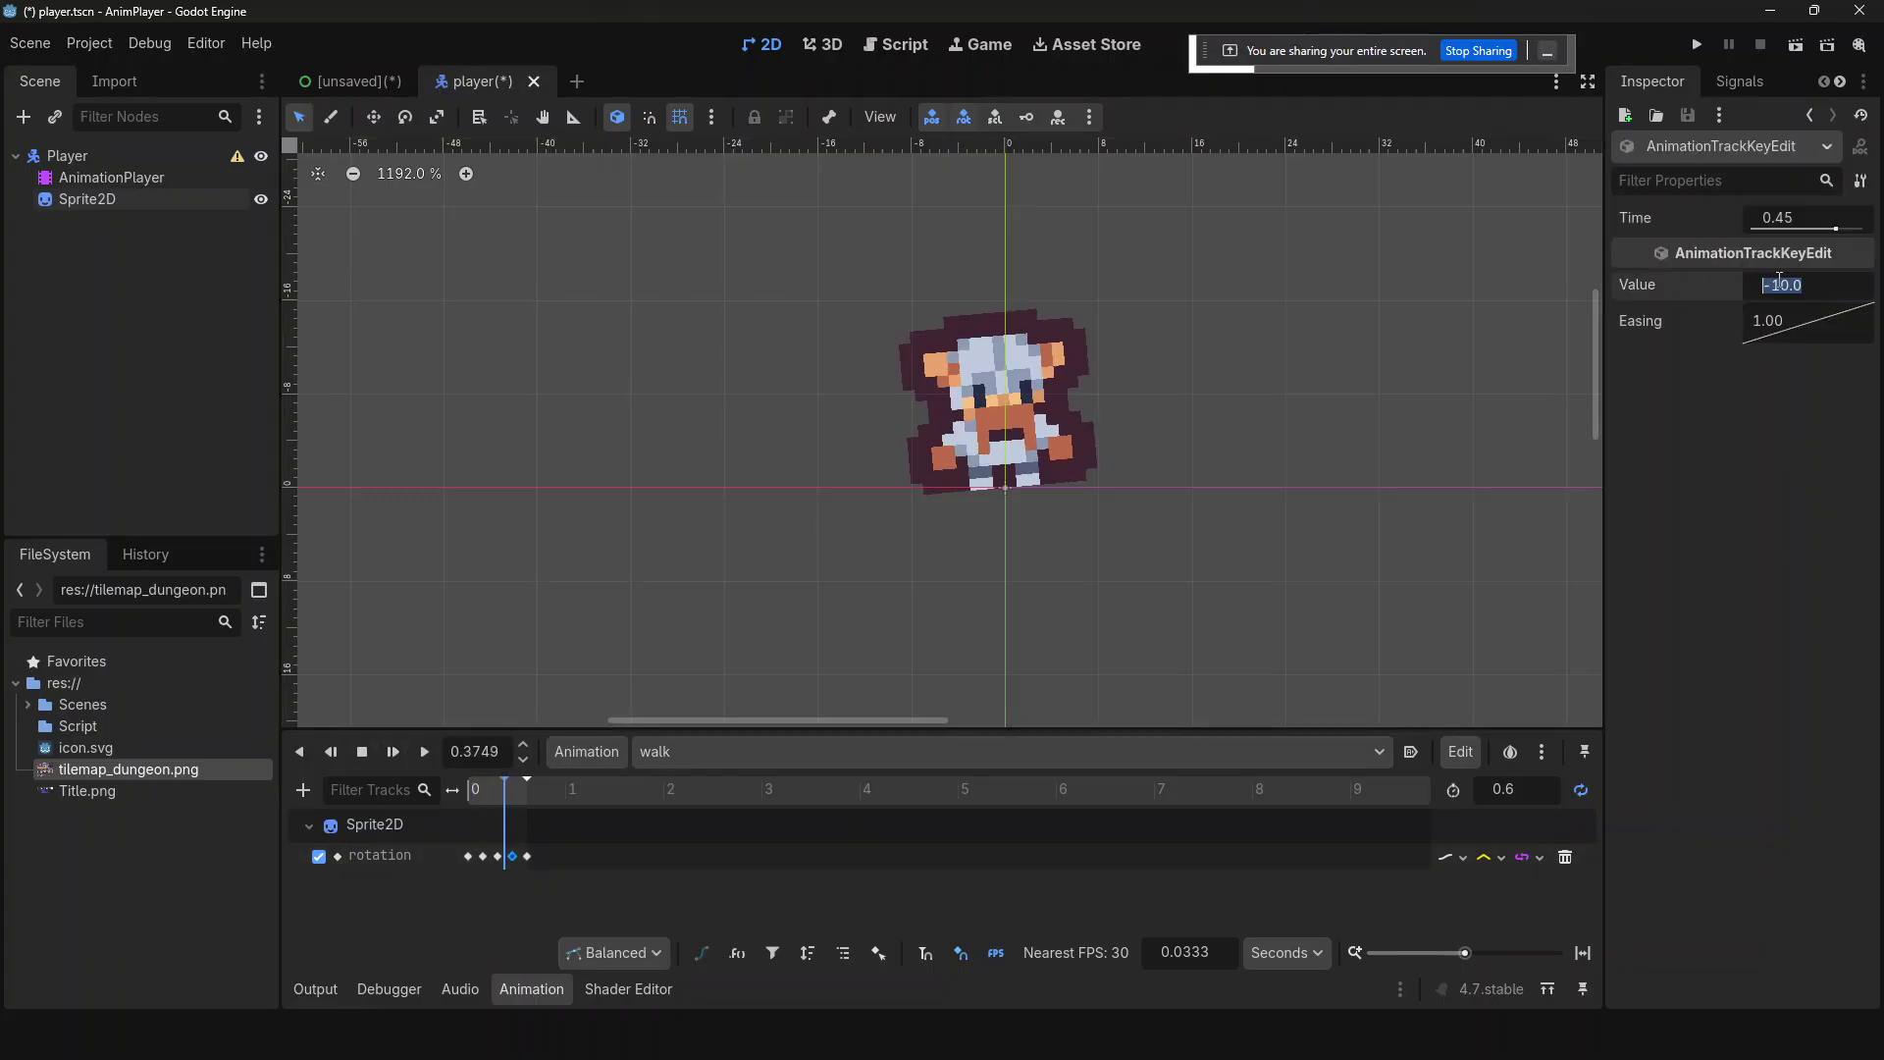
type("10")
key("Return")
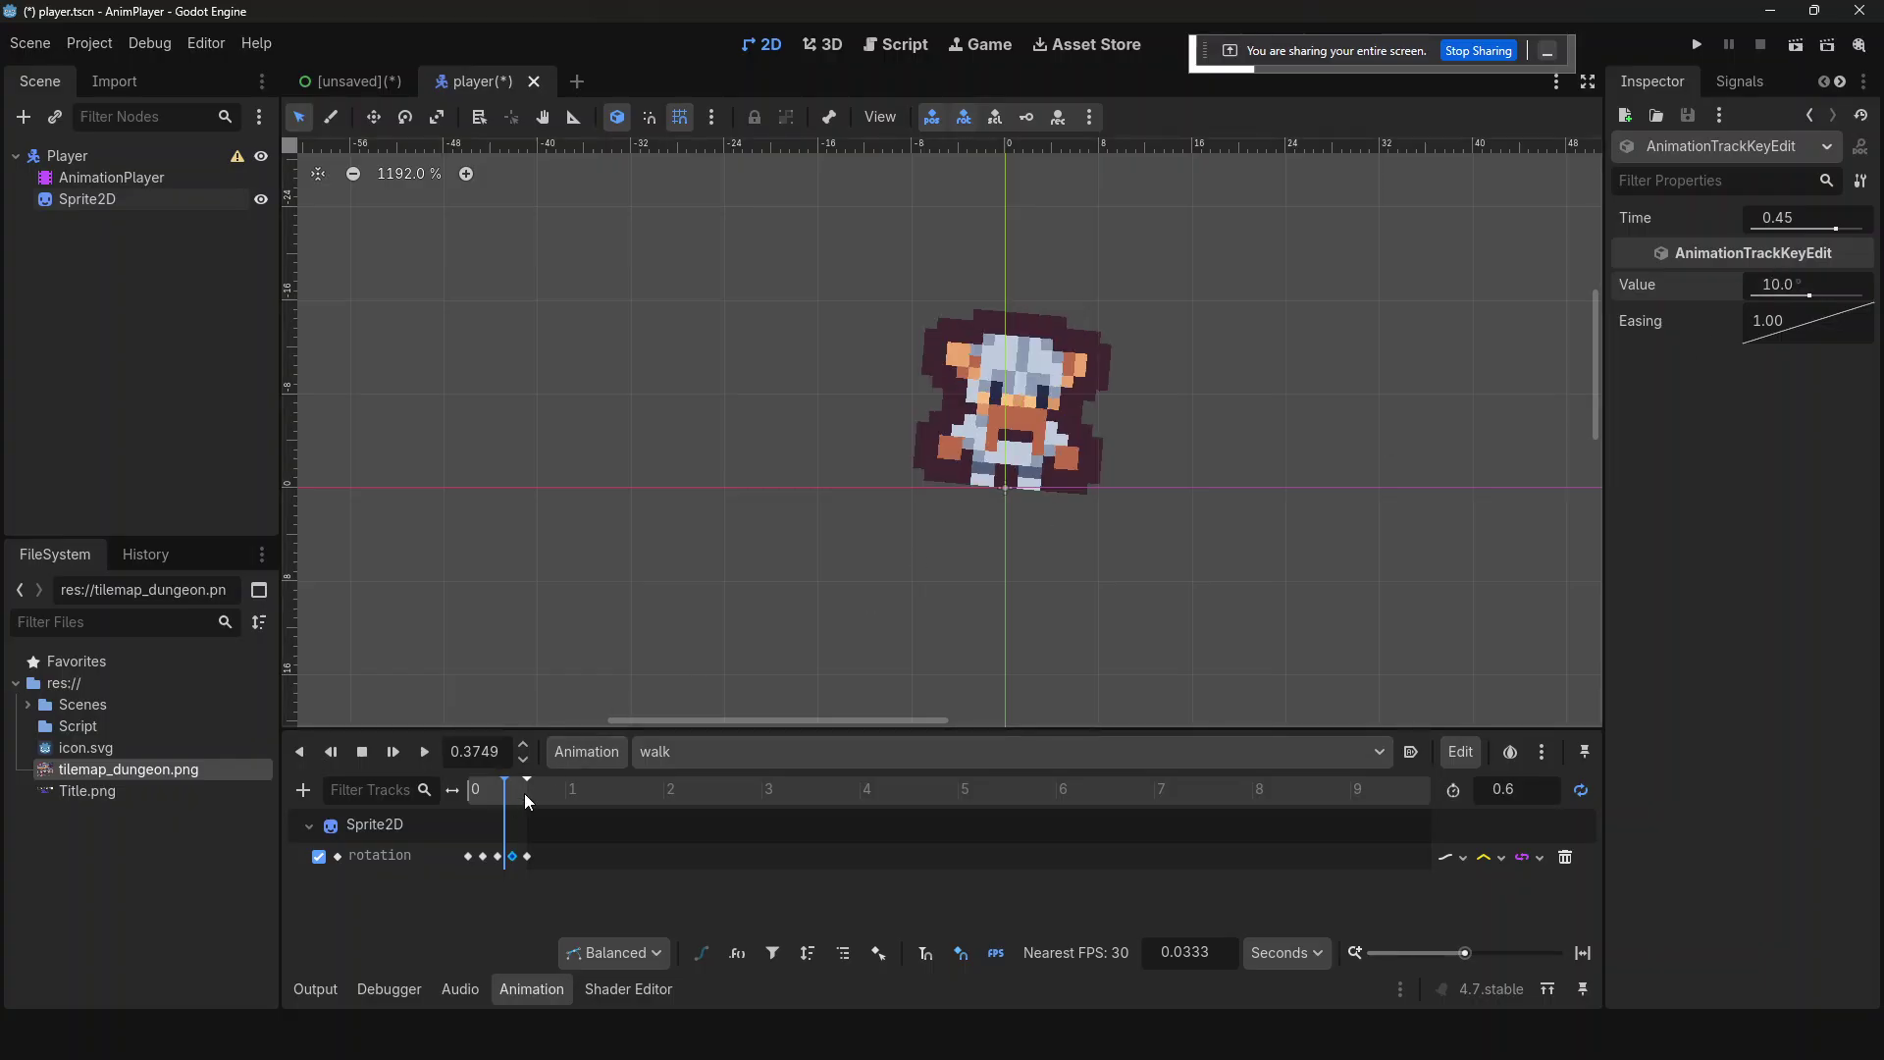
left_click(428, 760)
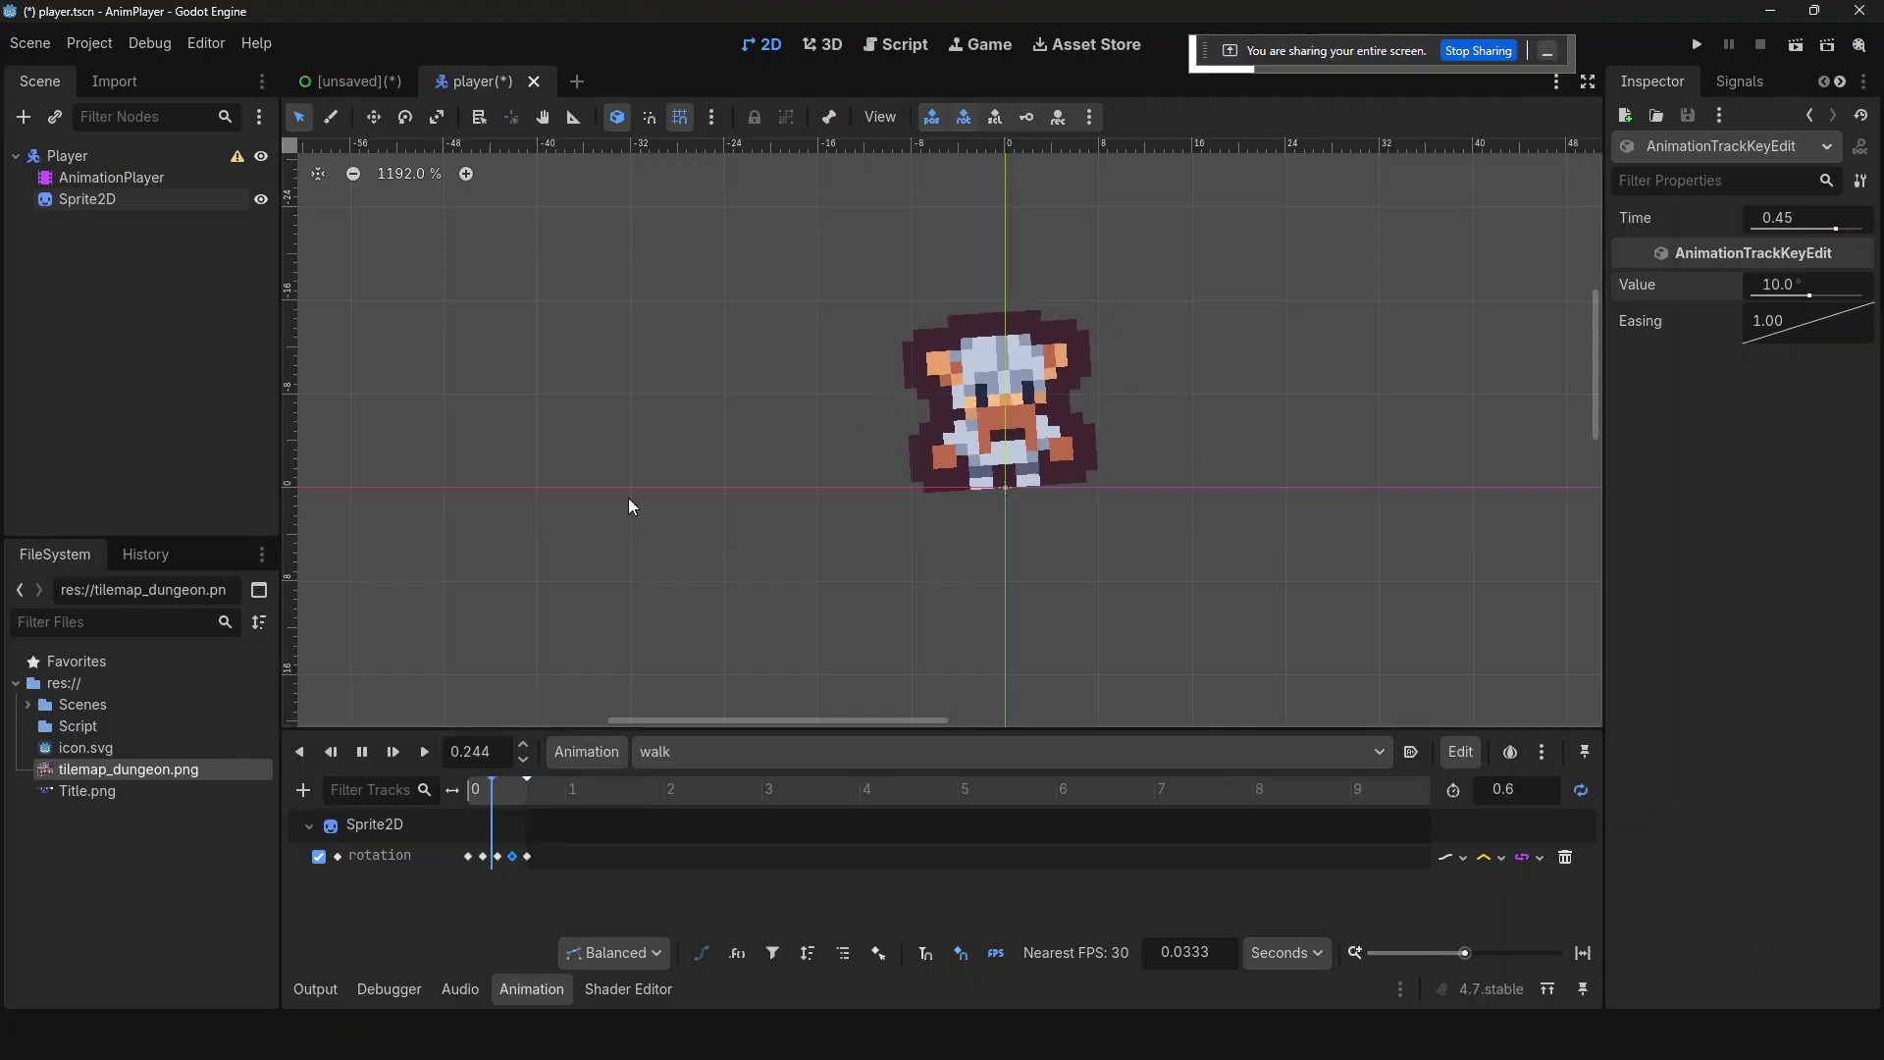
left_click(365, 754)
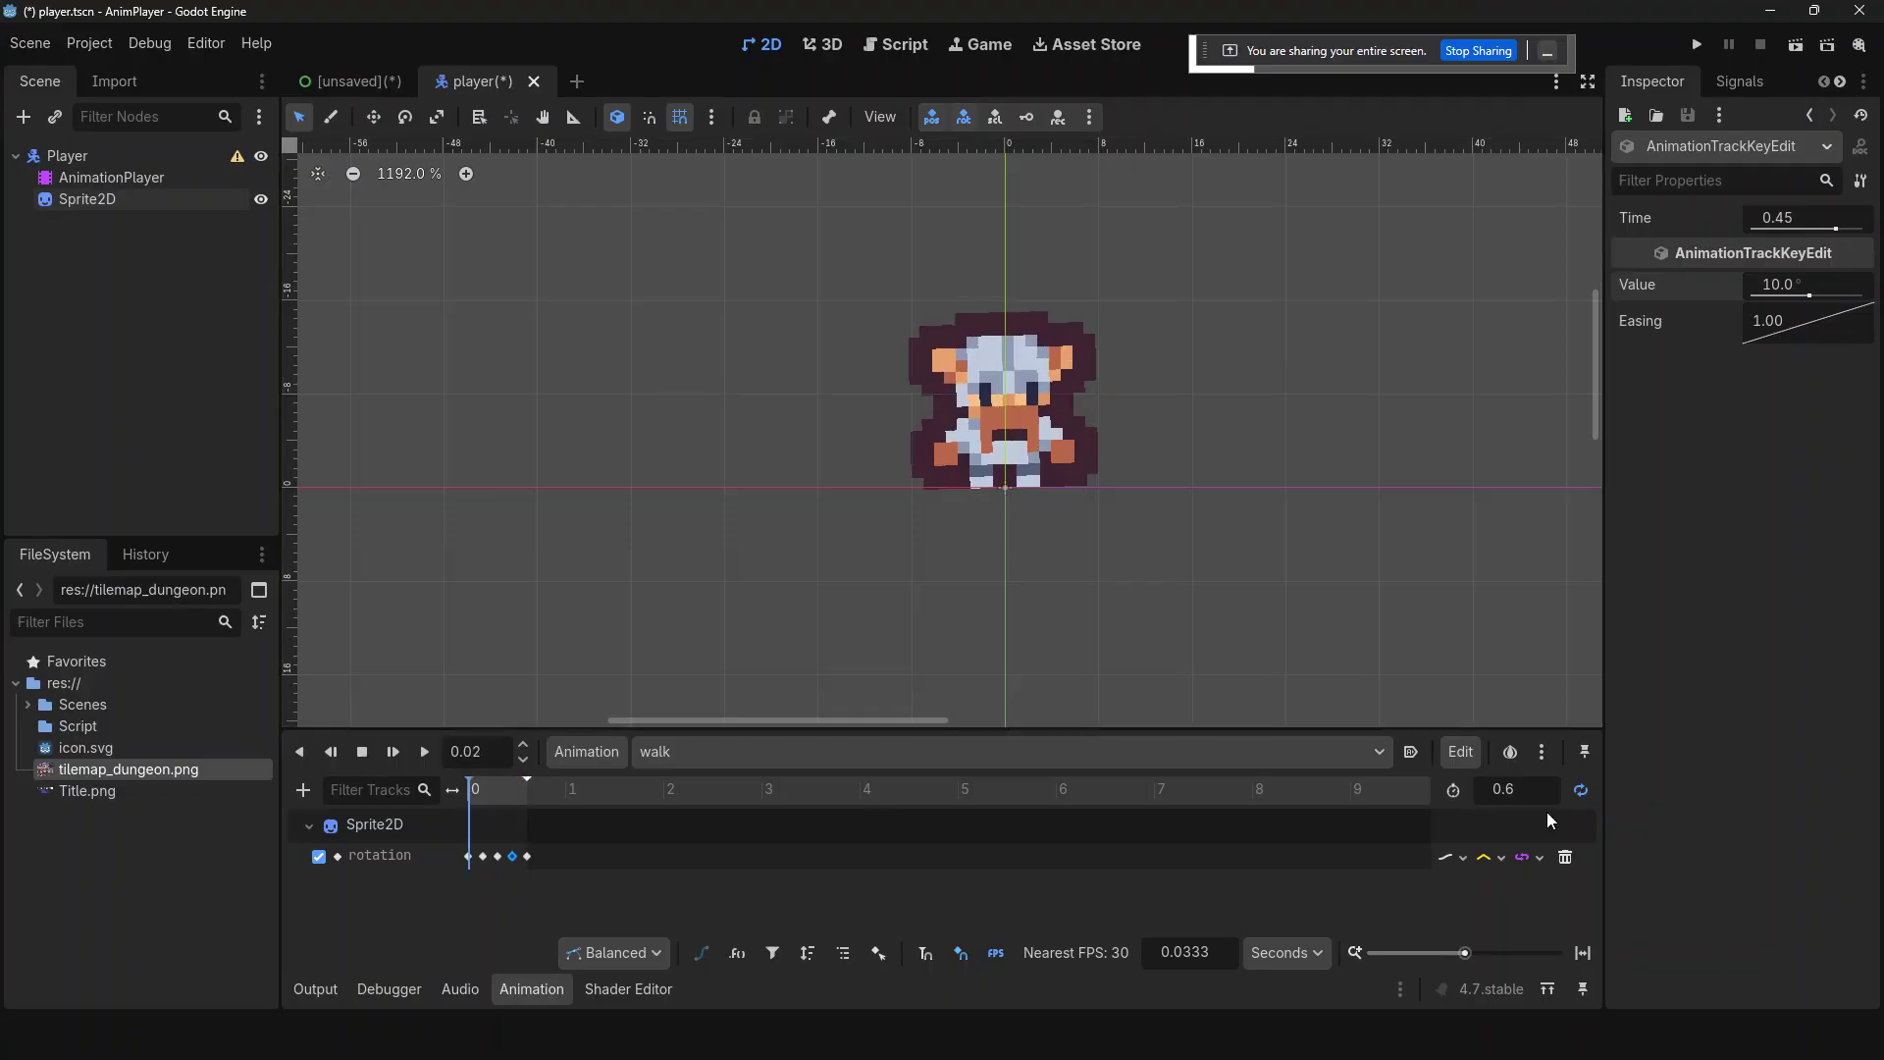
- Try Nearest interpolation on the rotation track while playing the walk animation
left_click(1492, 860)
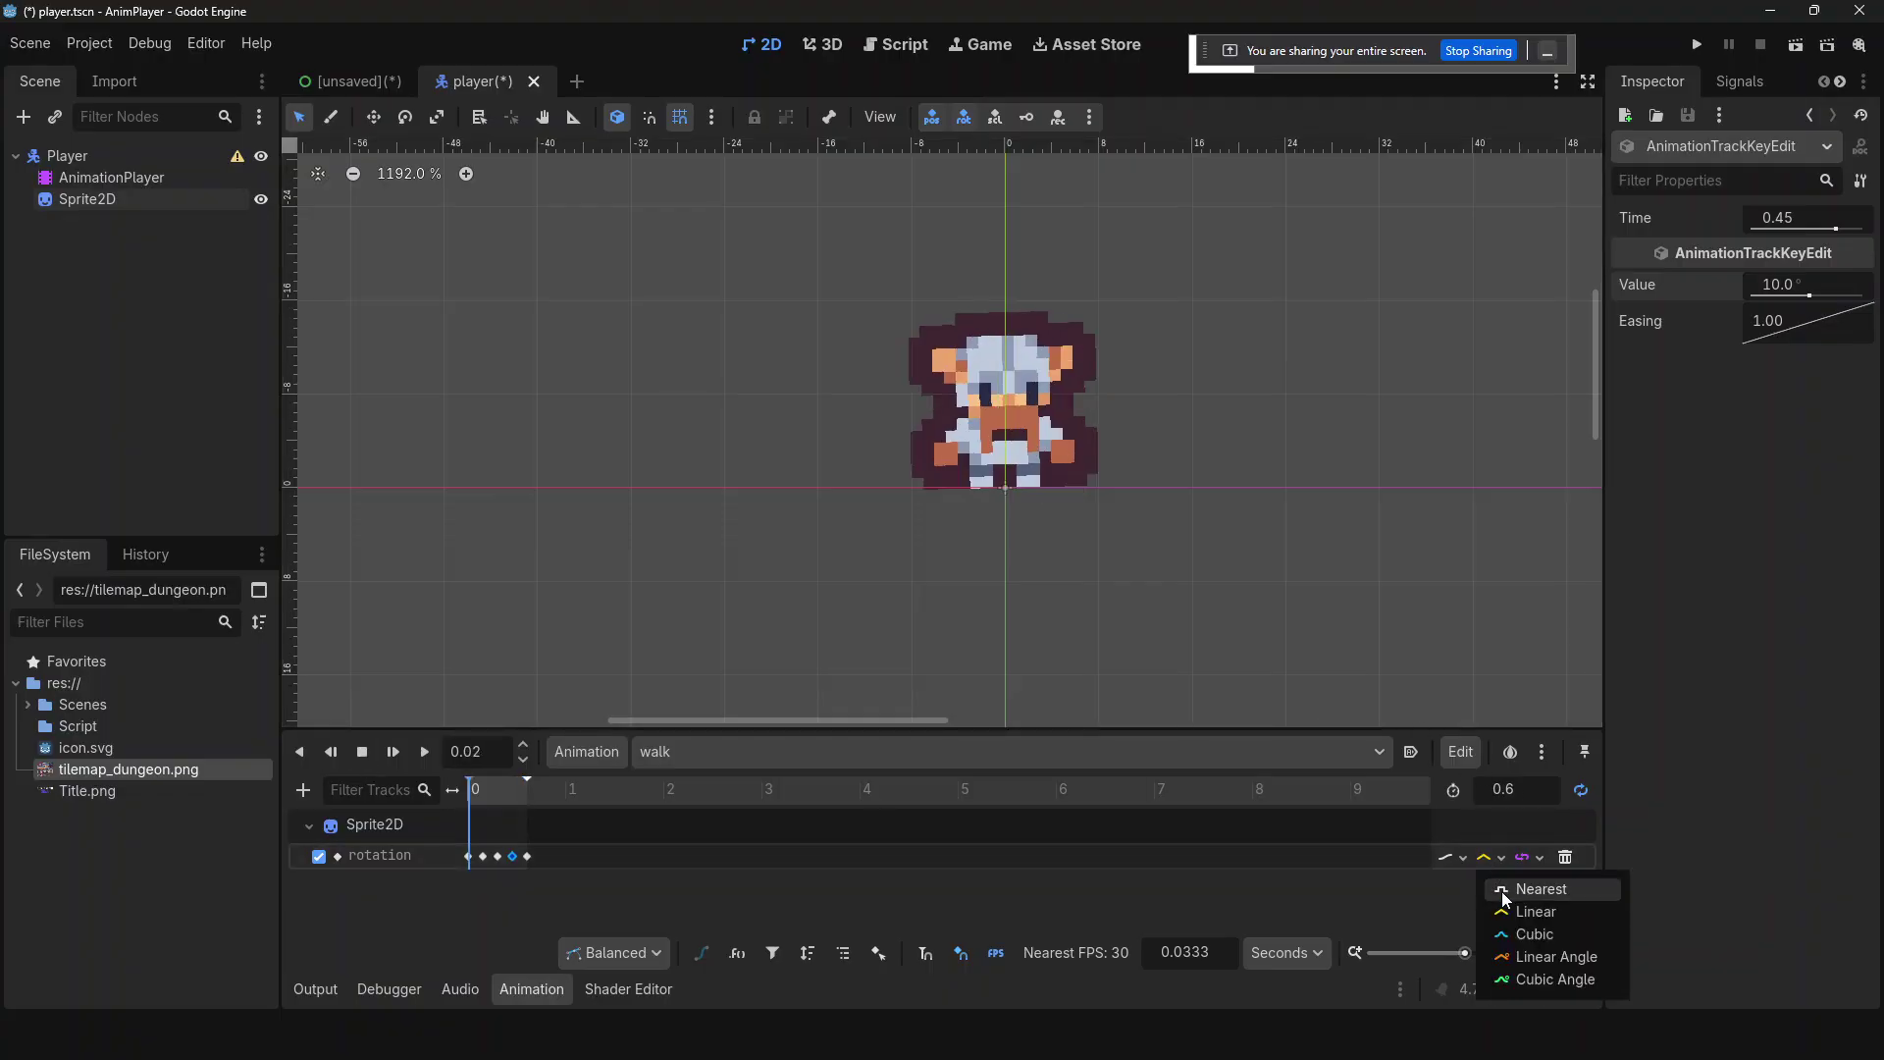
left_click(1509, 893)
left_click(426, 750)
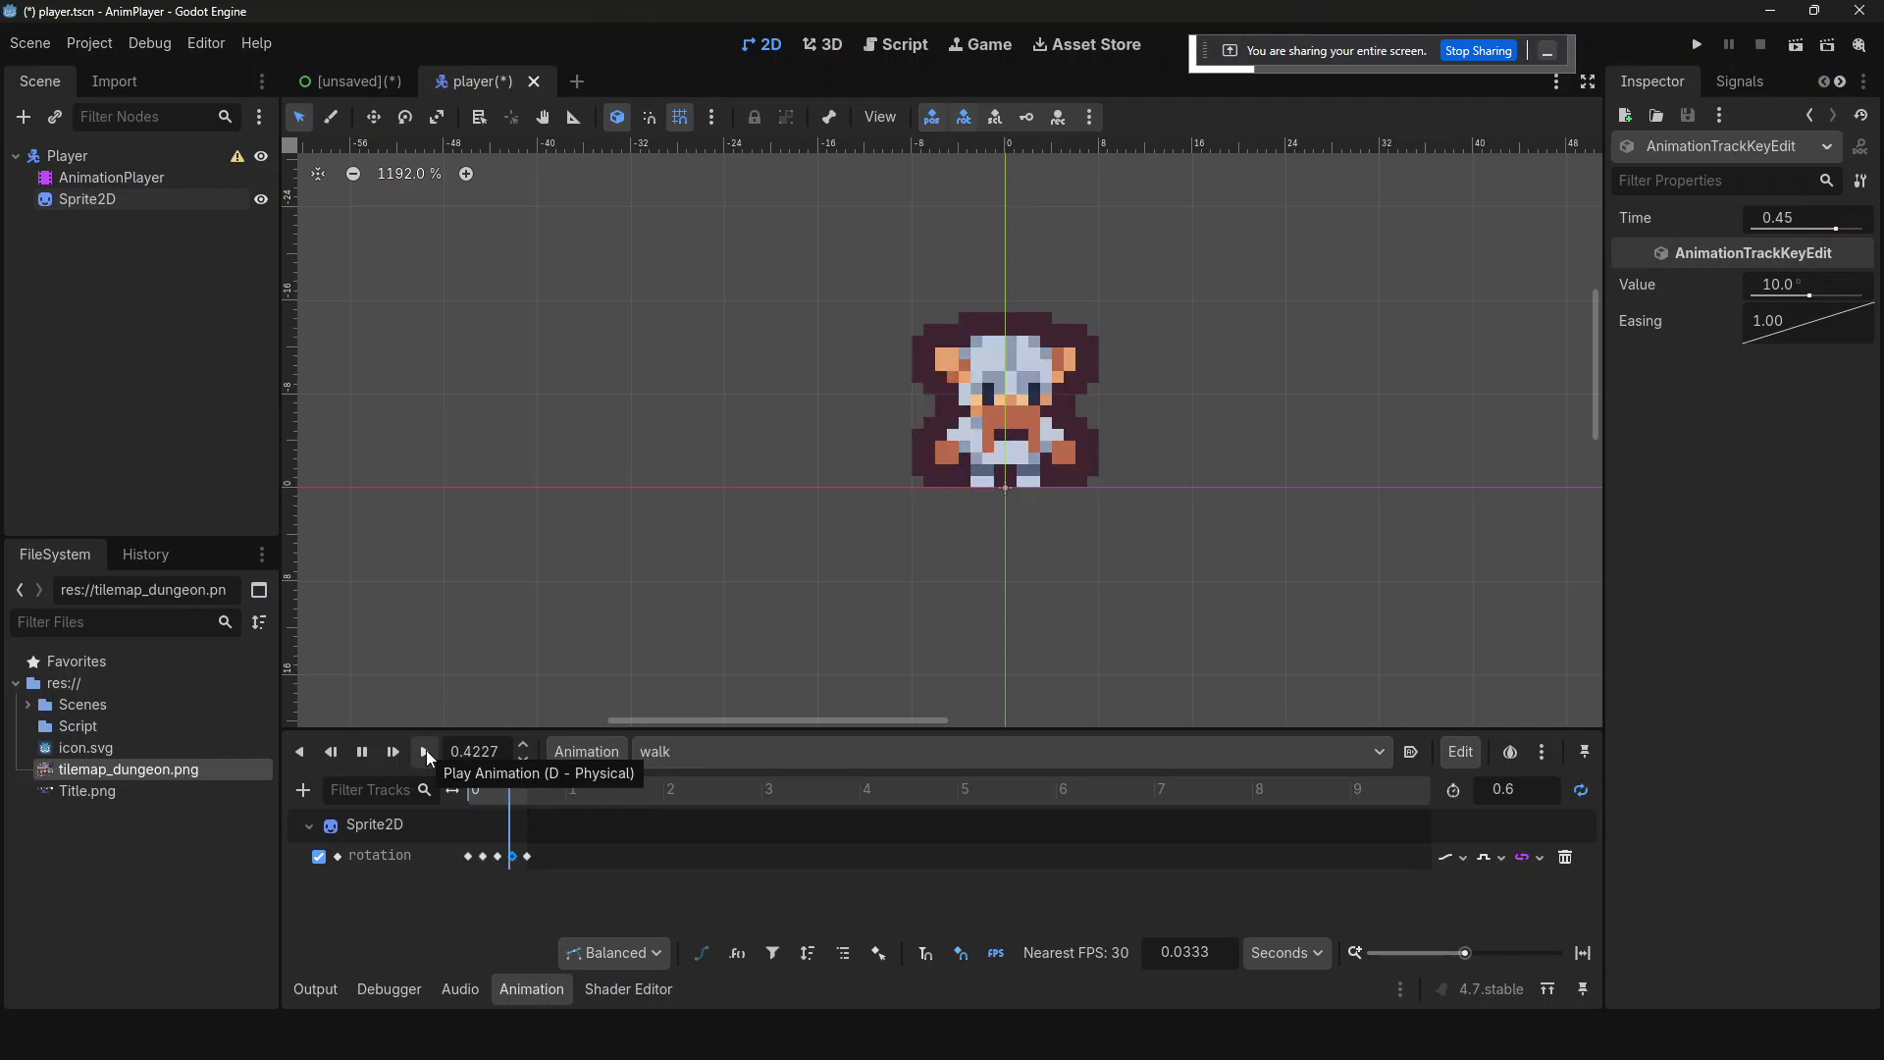
- Set the rotation track's interpolation to Cubic, stop the playback and return the walk animation to 0 s
left_click(1492, 858)
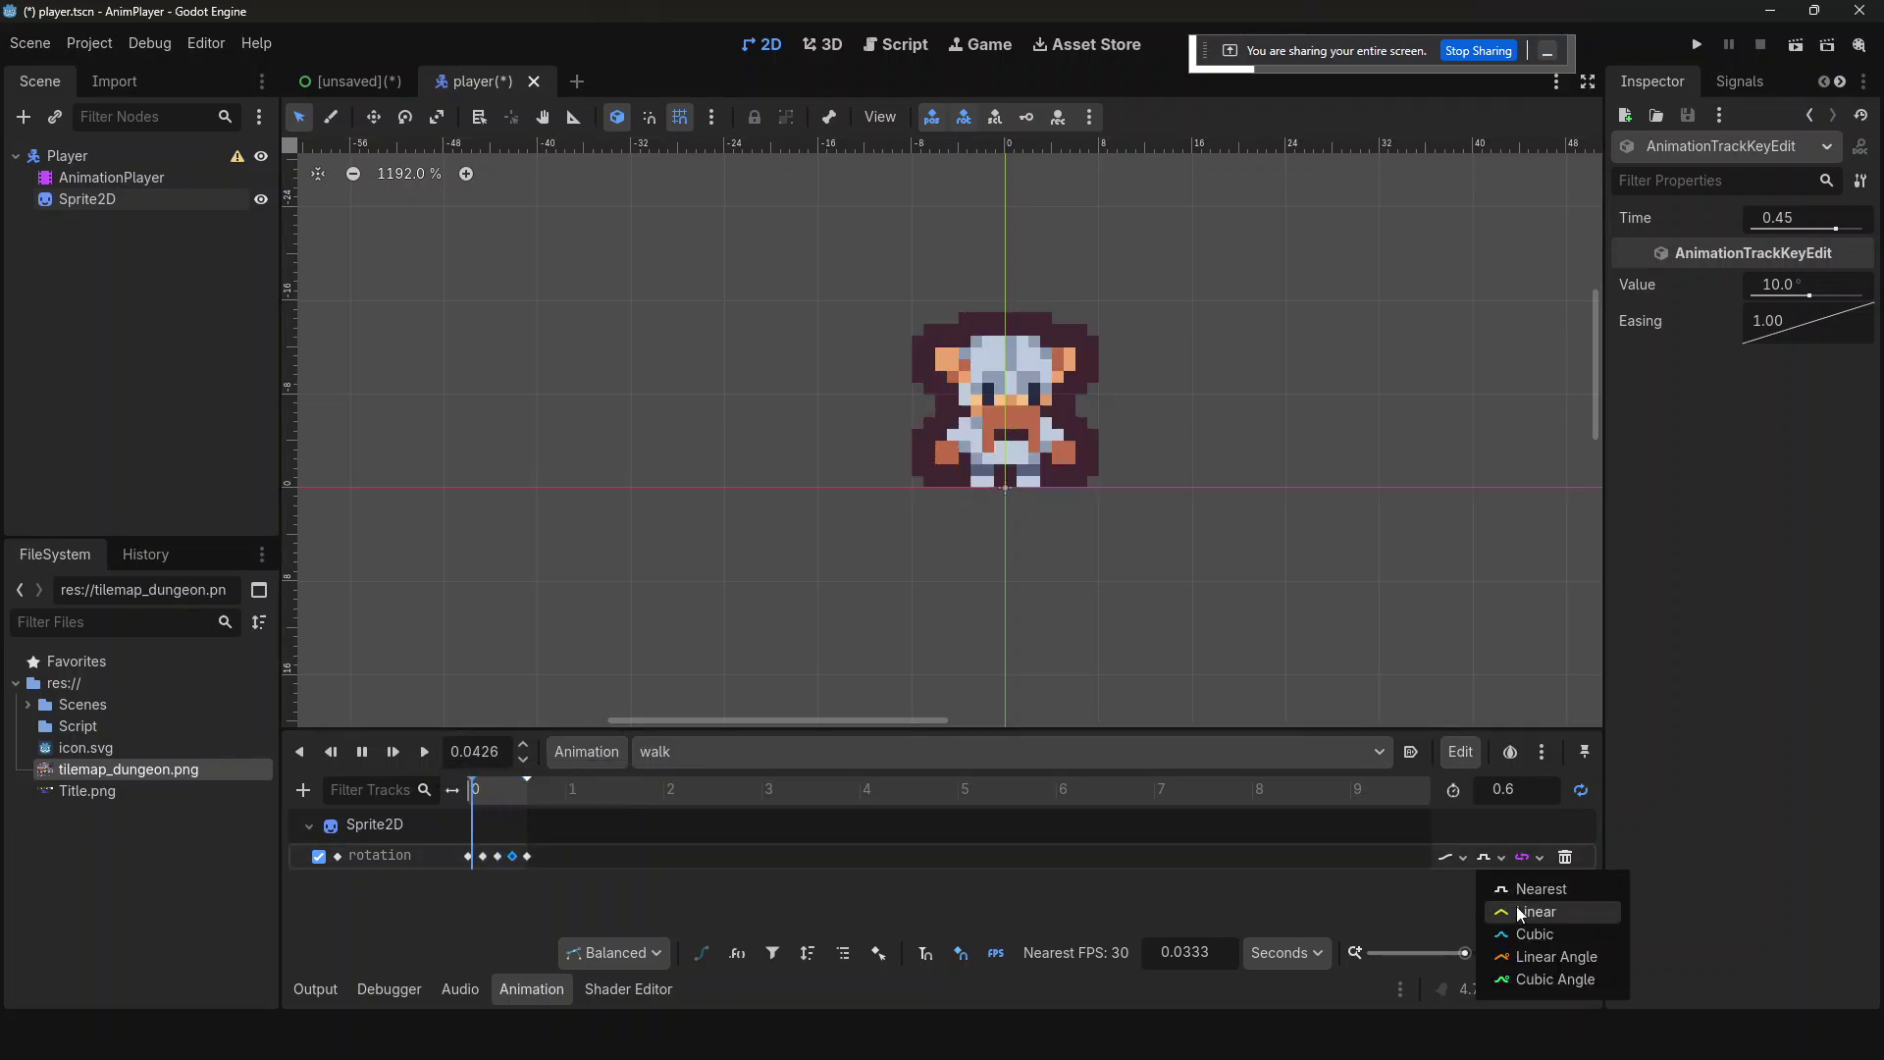
left_click(1515, 933)
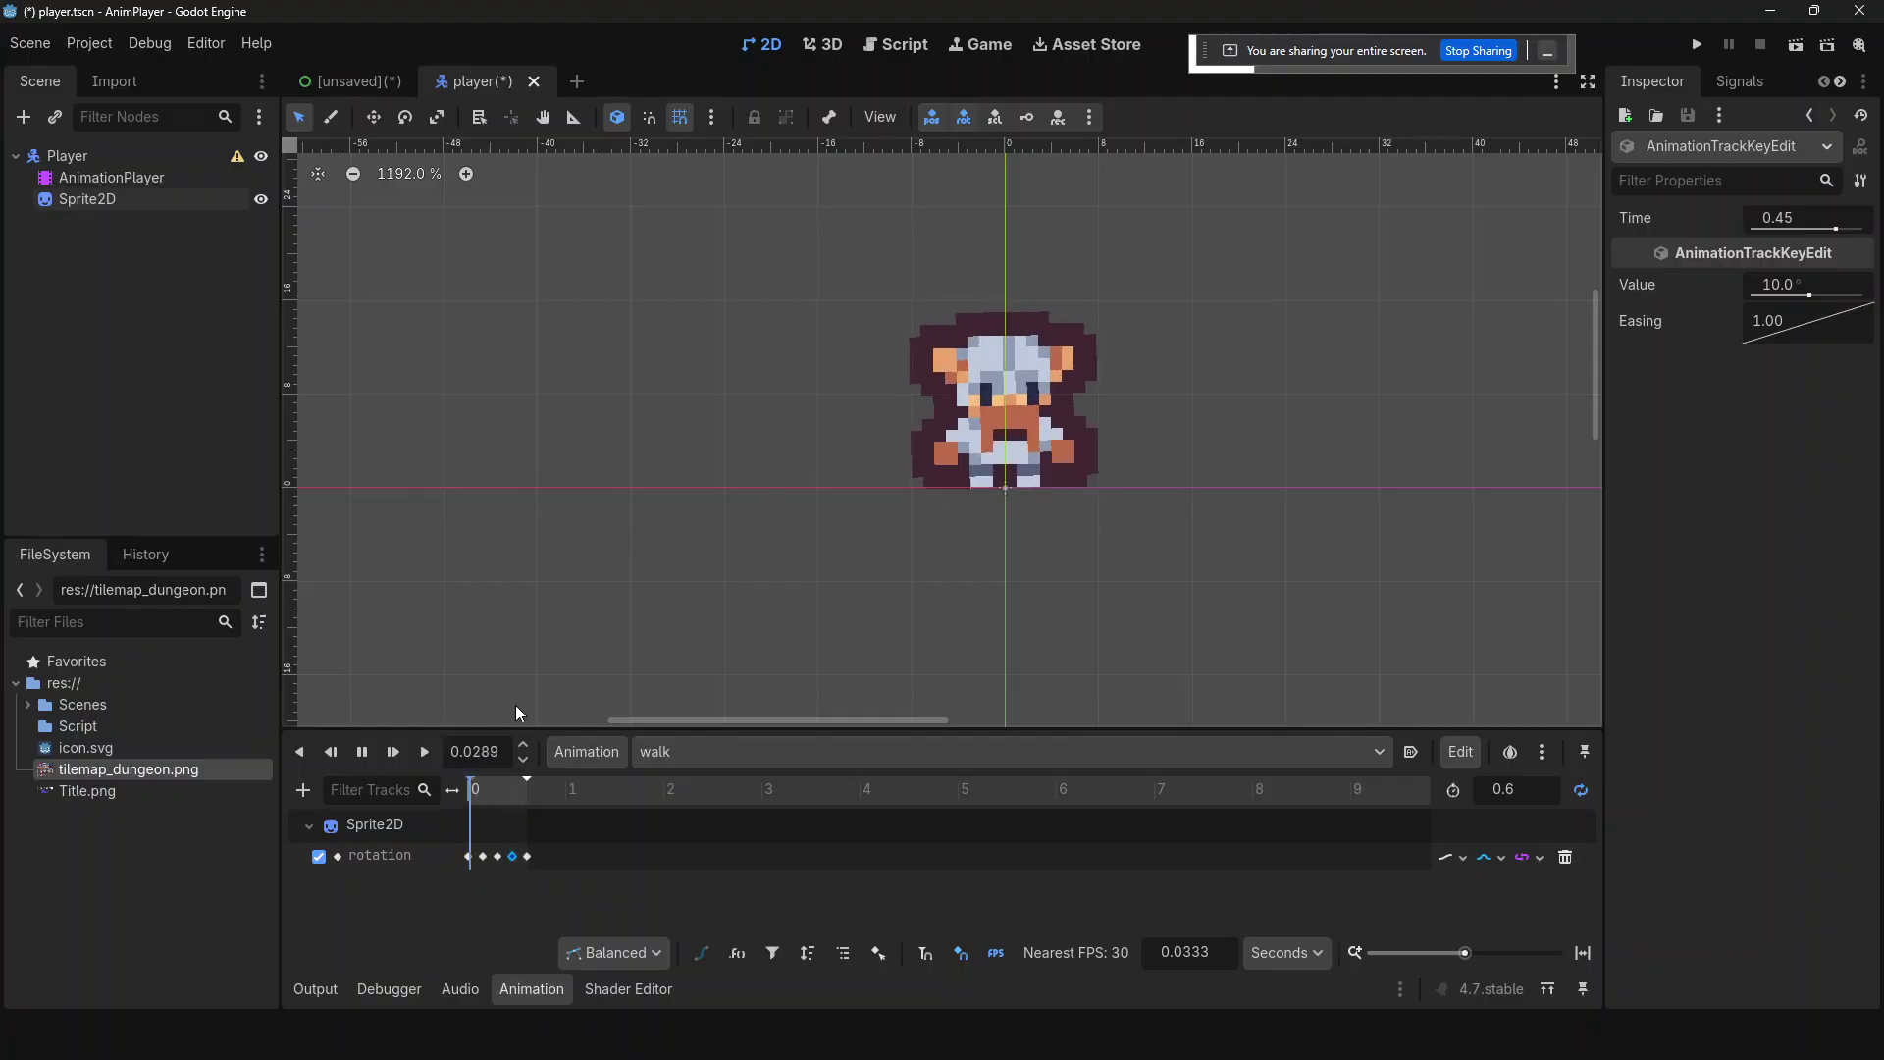
left_click(362, 752)
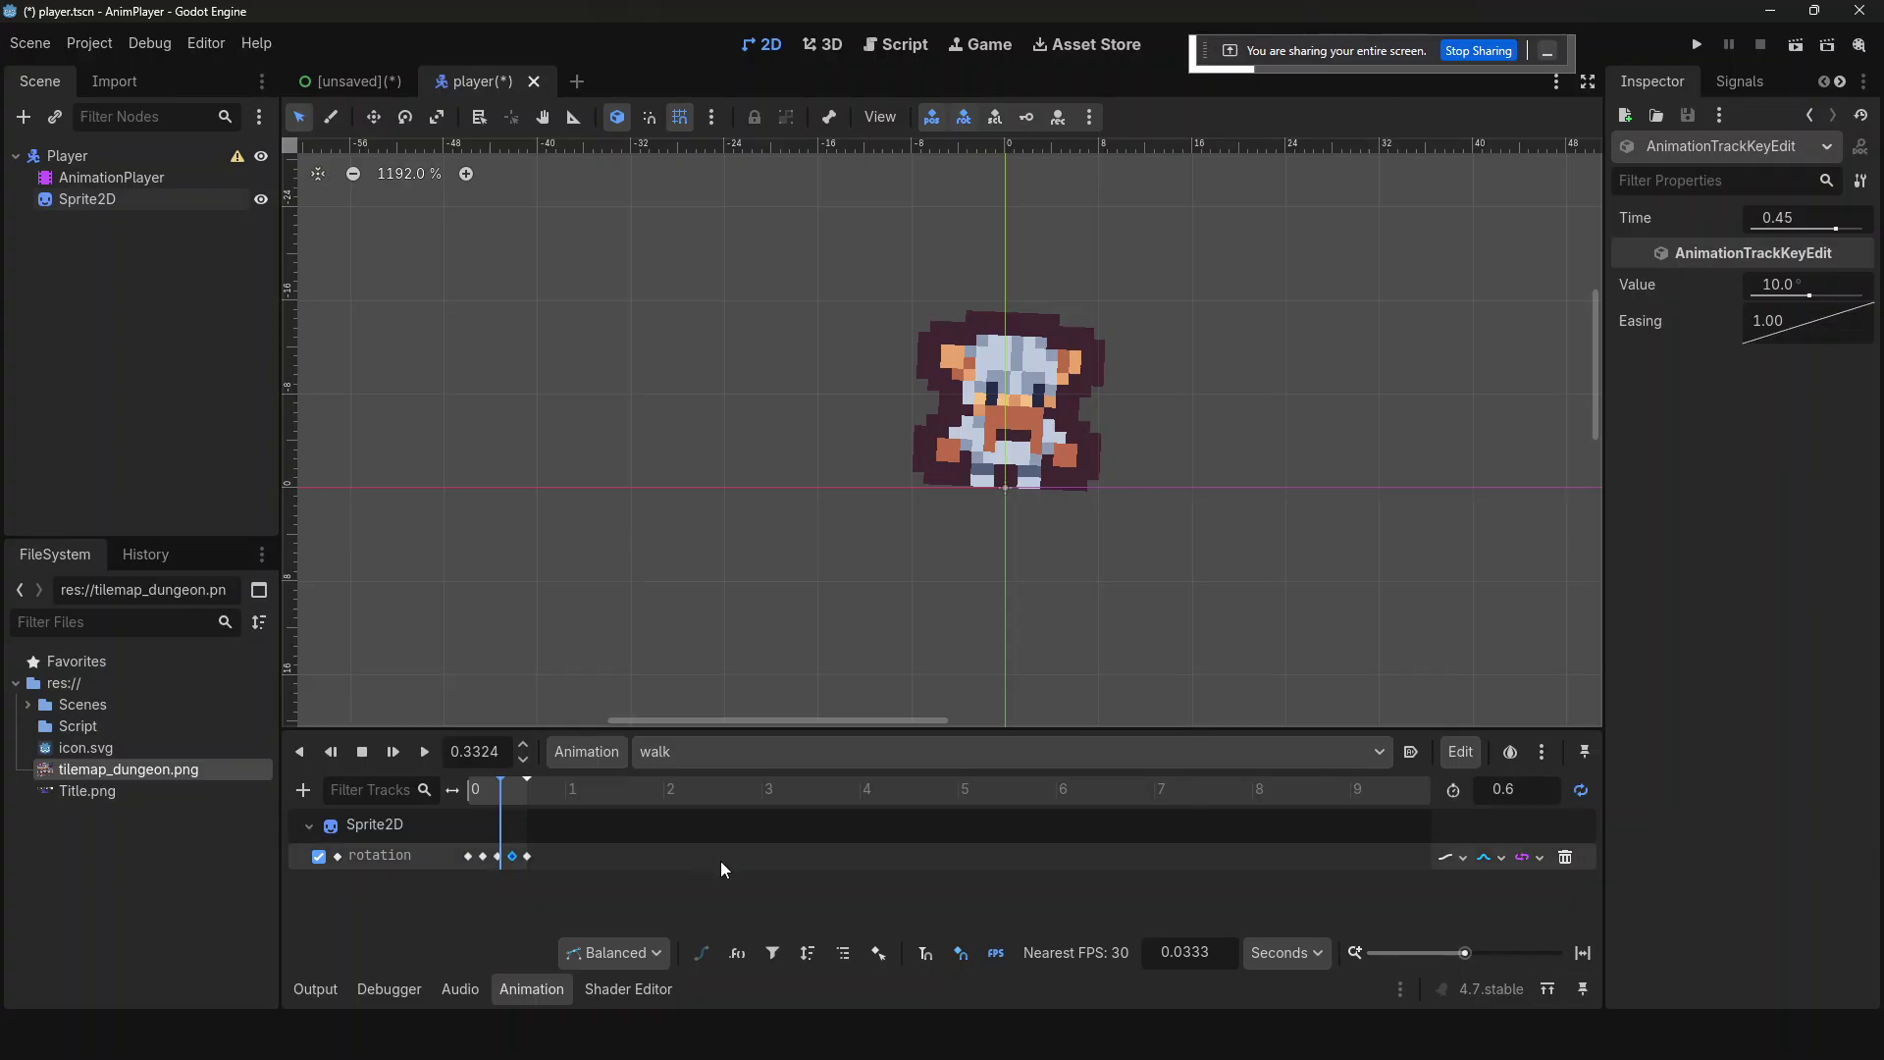
left_click_drag(504, 795, 468, 796)
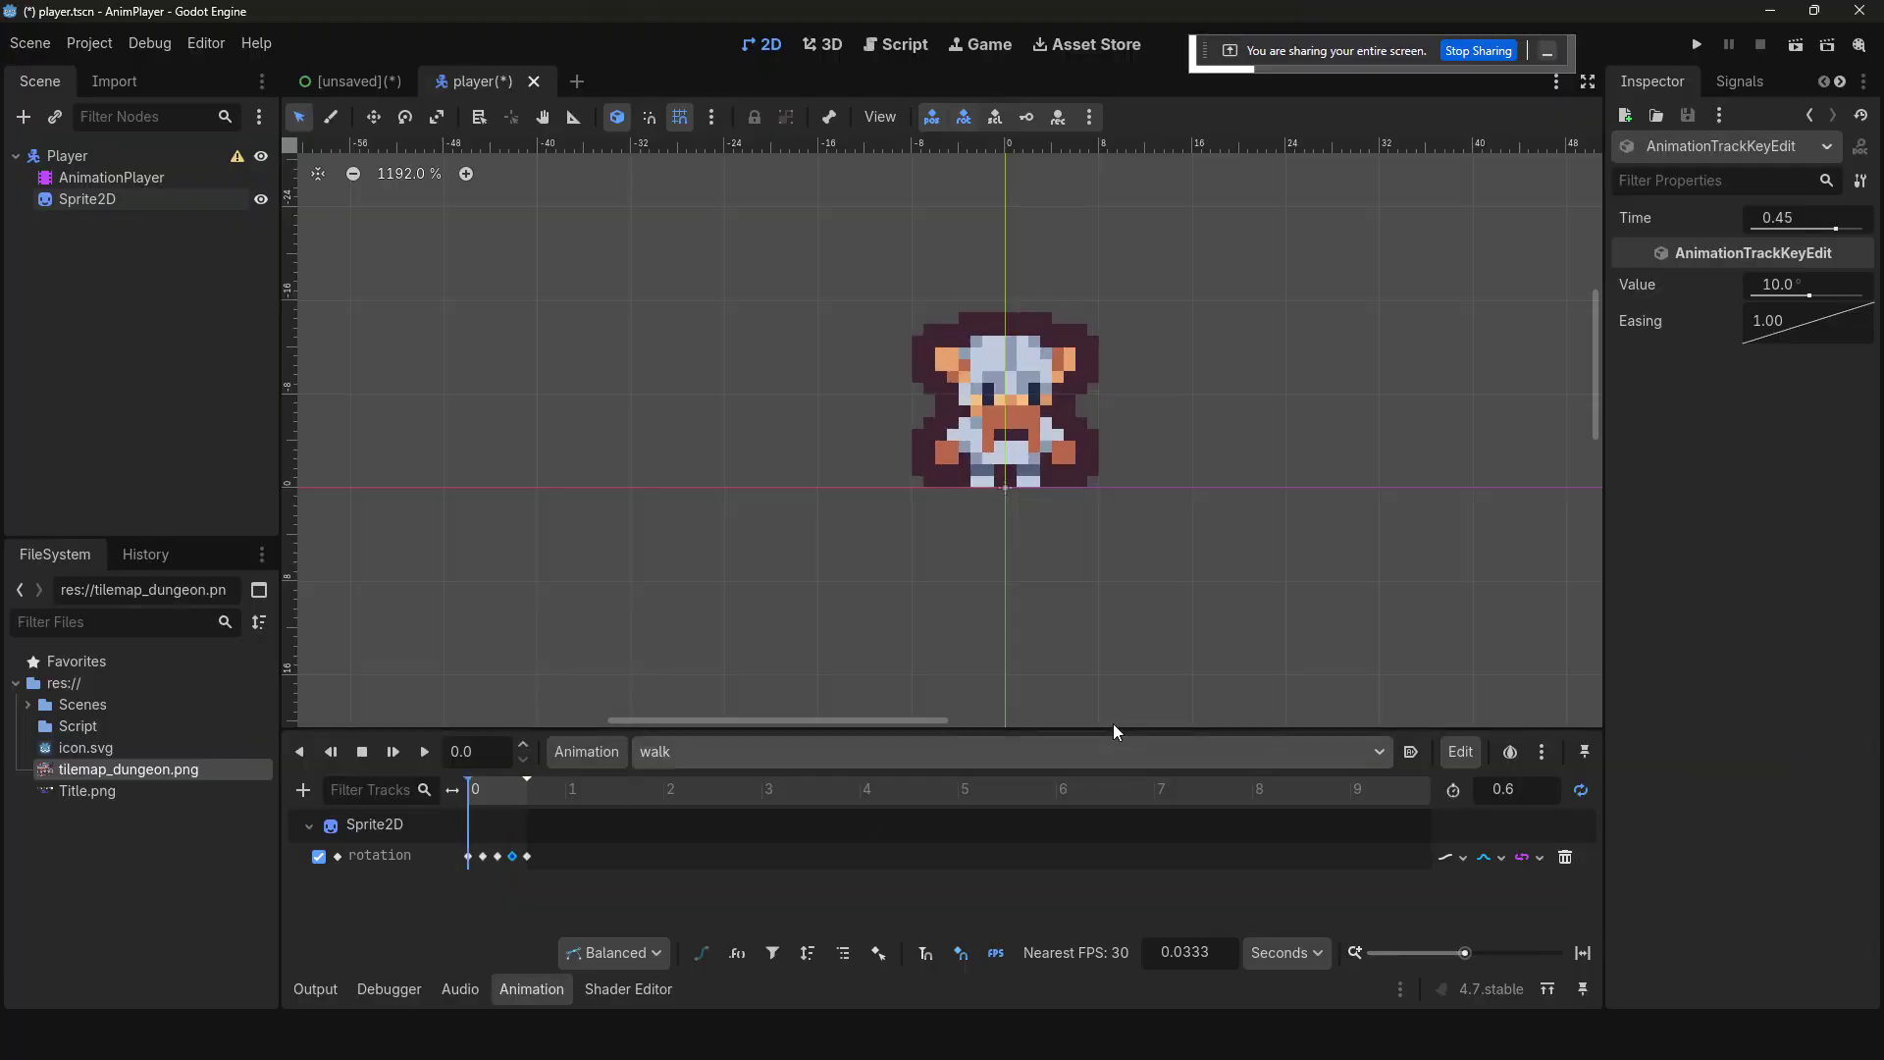
- Create a new animation named idle in the AnimationPlayer
left_click(790, 746)
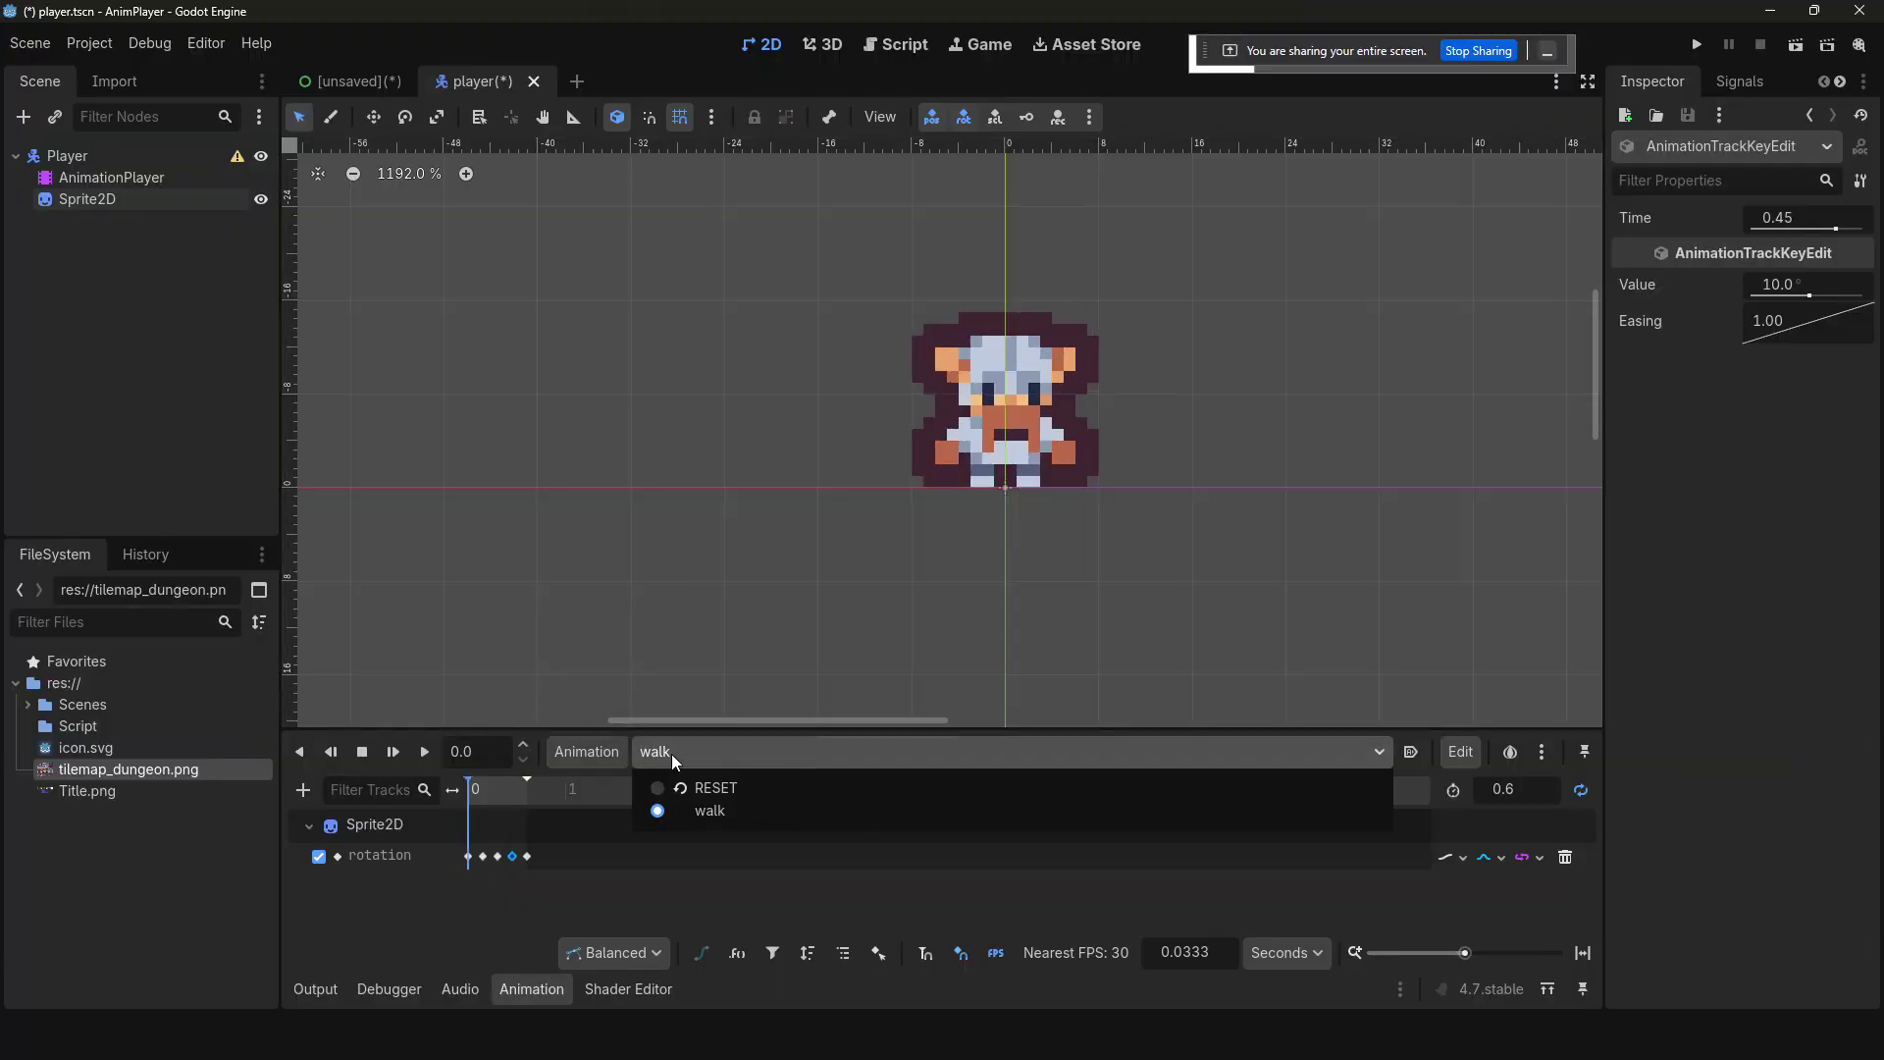
left_click(573, 749)
left_click(579, 751)
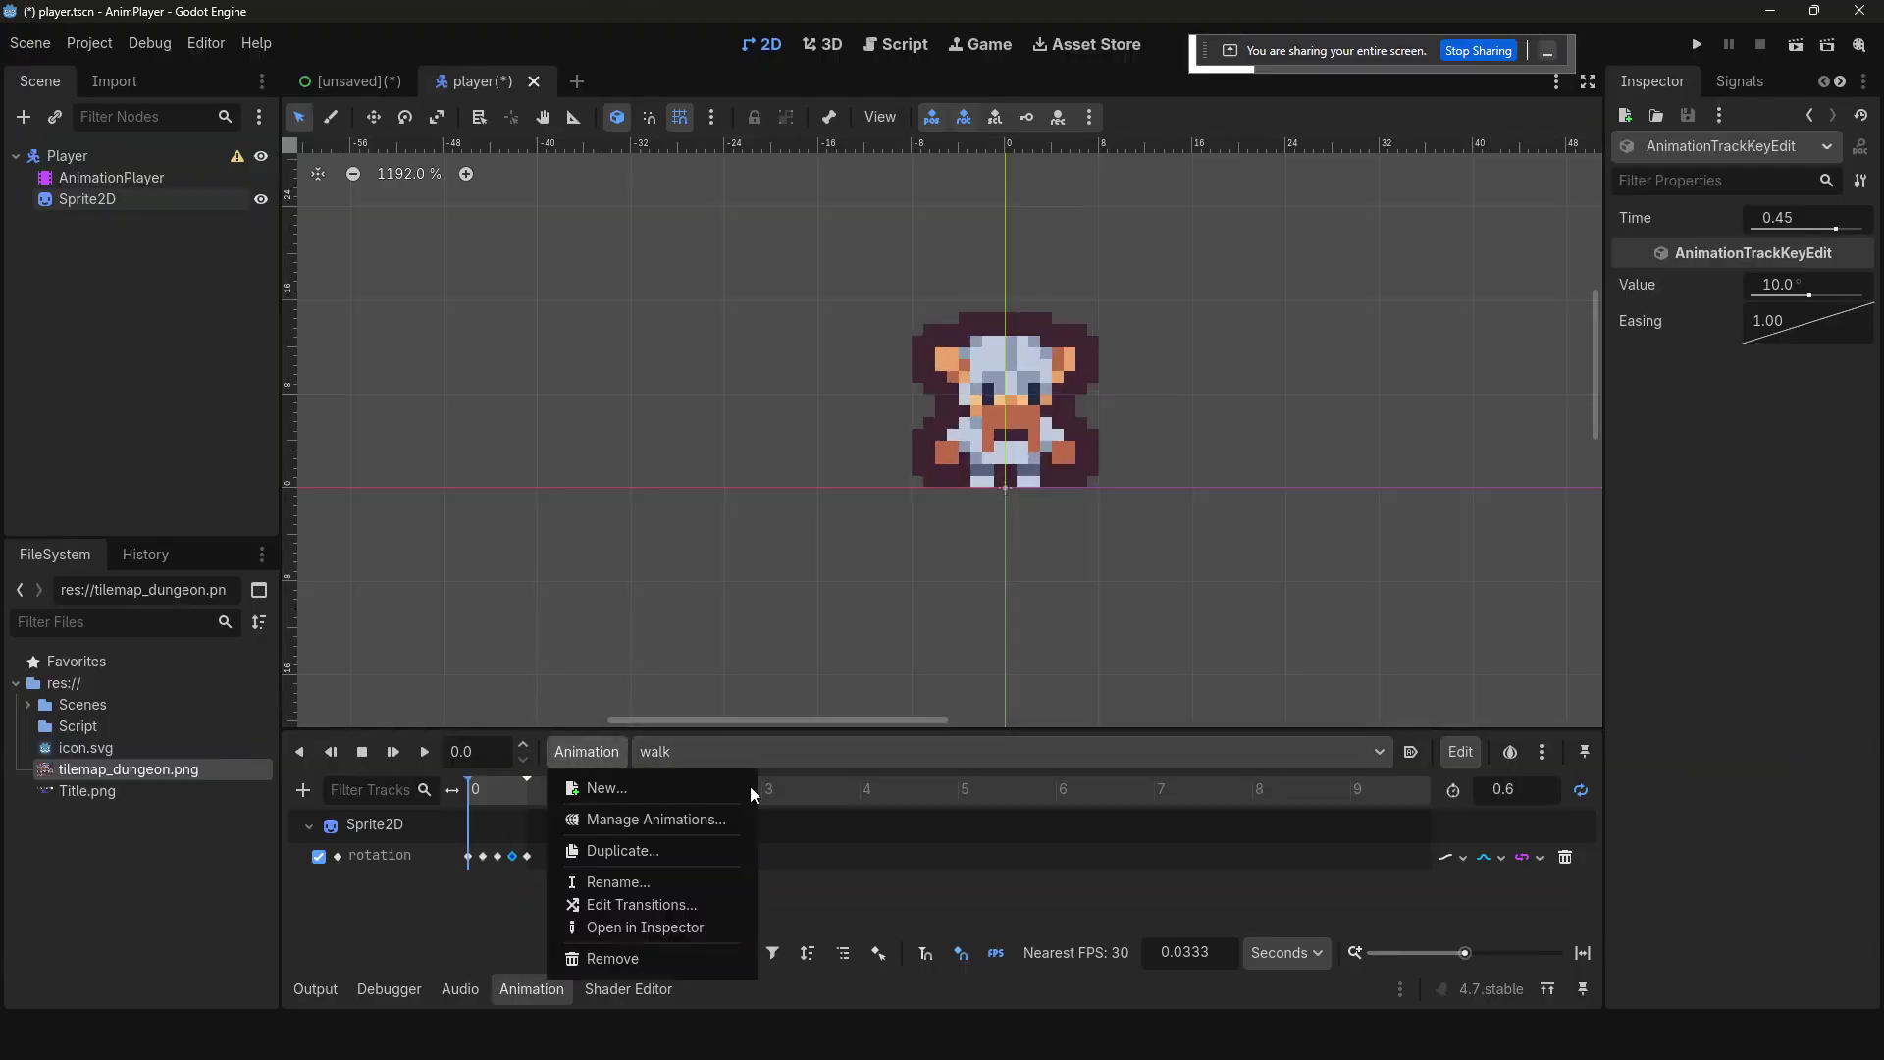
left_click(632, 787)
type("idle")
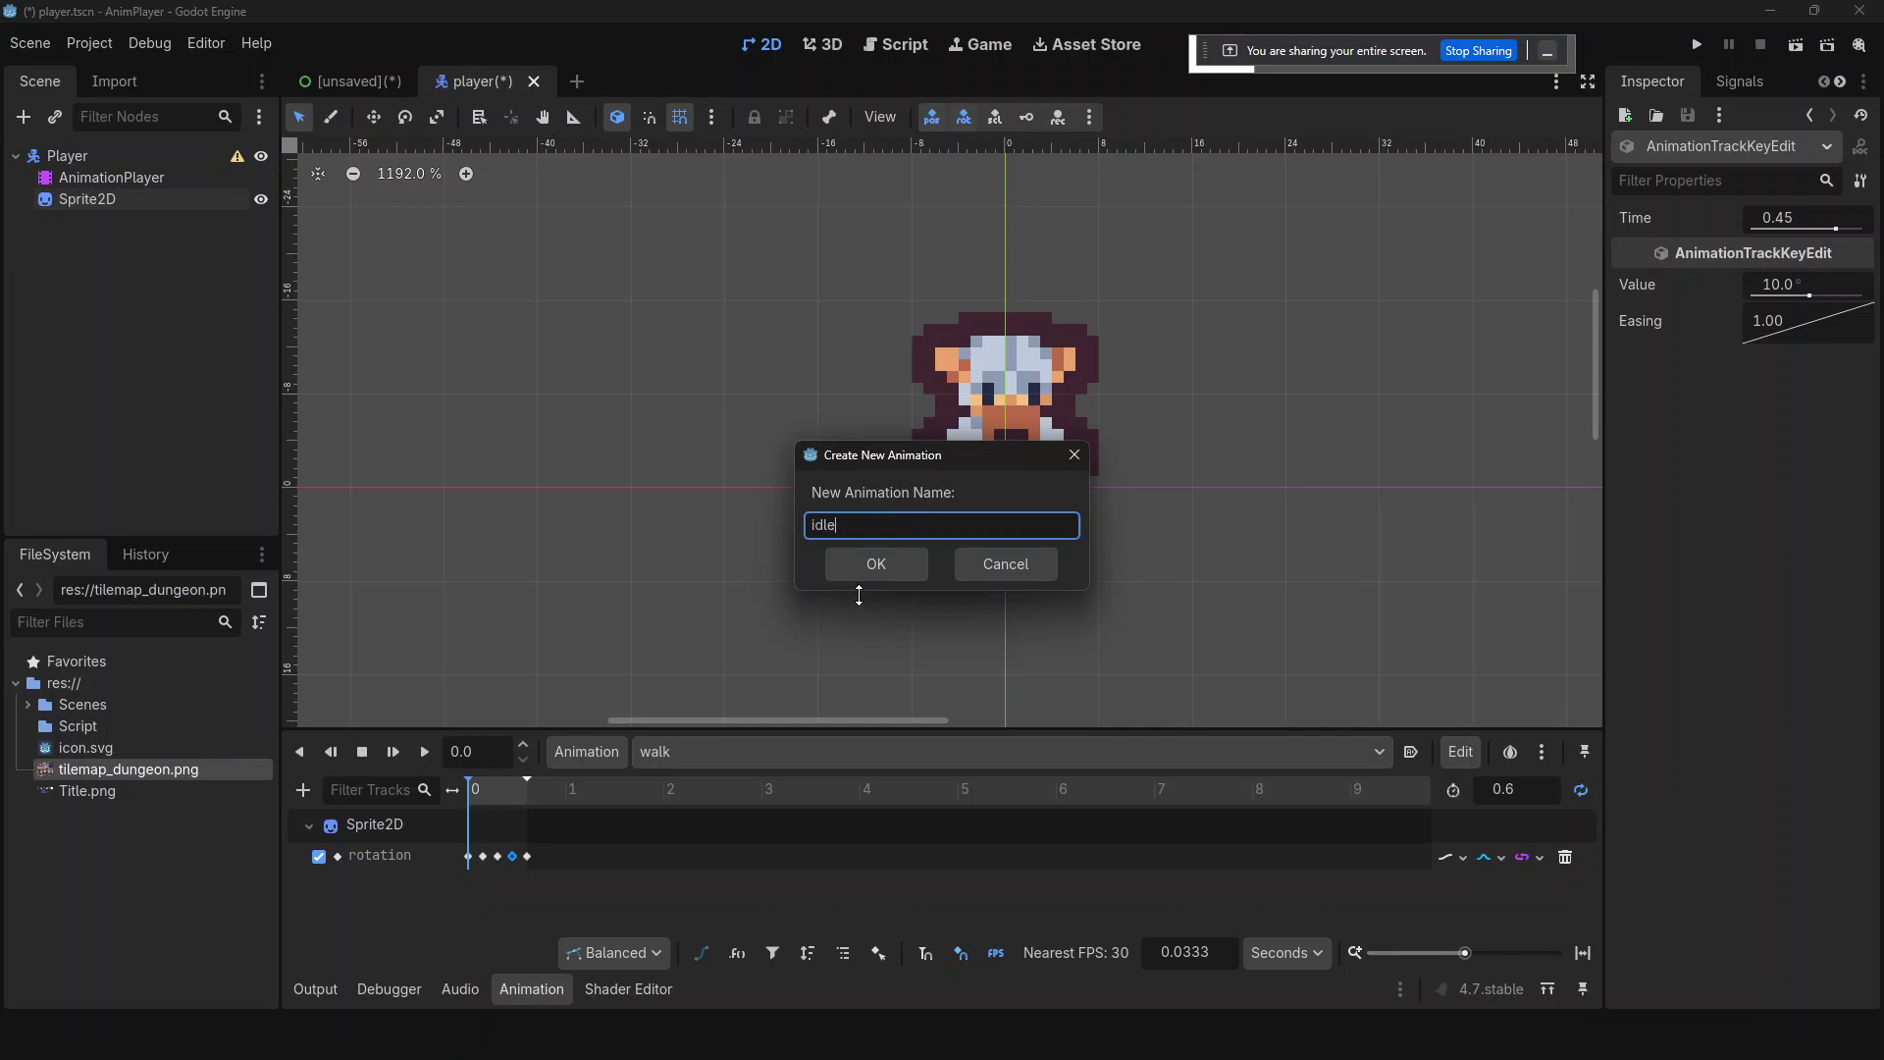
key("Return")
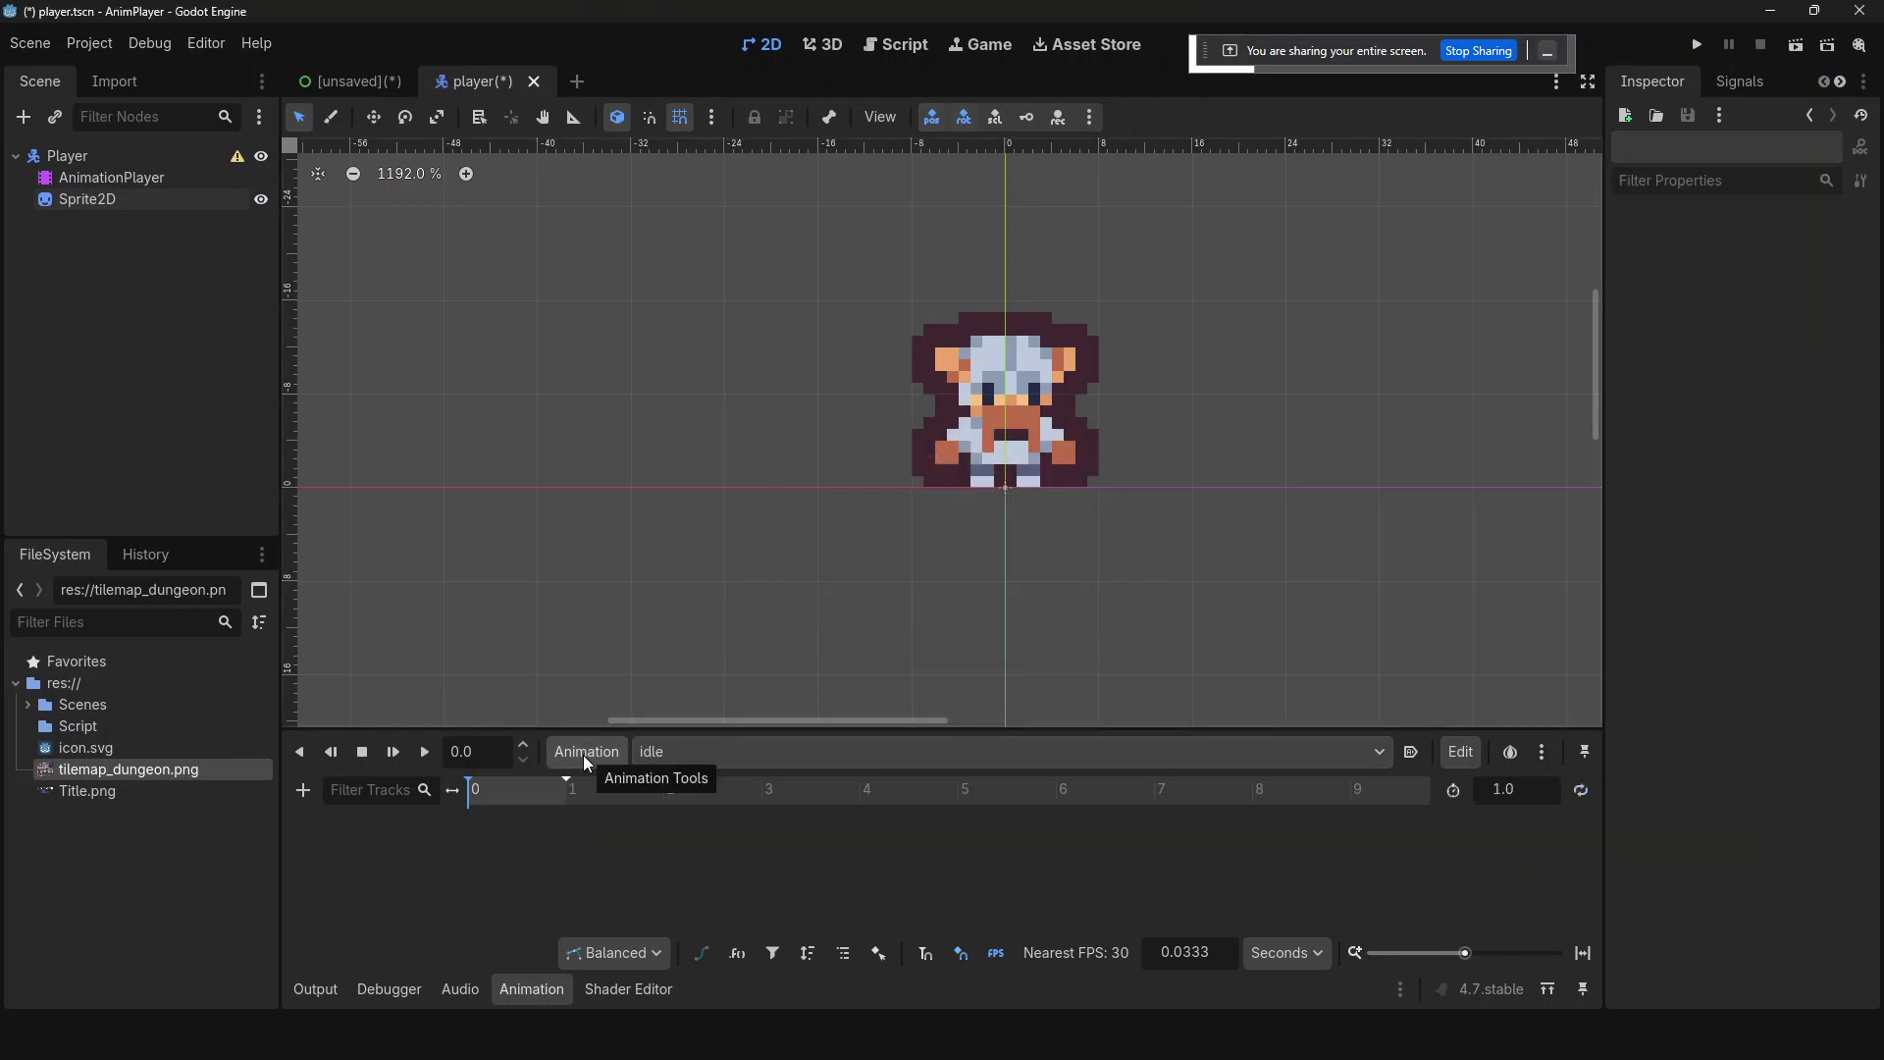
- Add a property track for the Sprite2D's scale to the idle animation
left_click(303, 790)
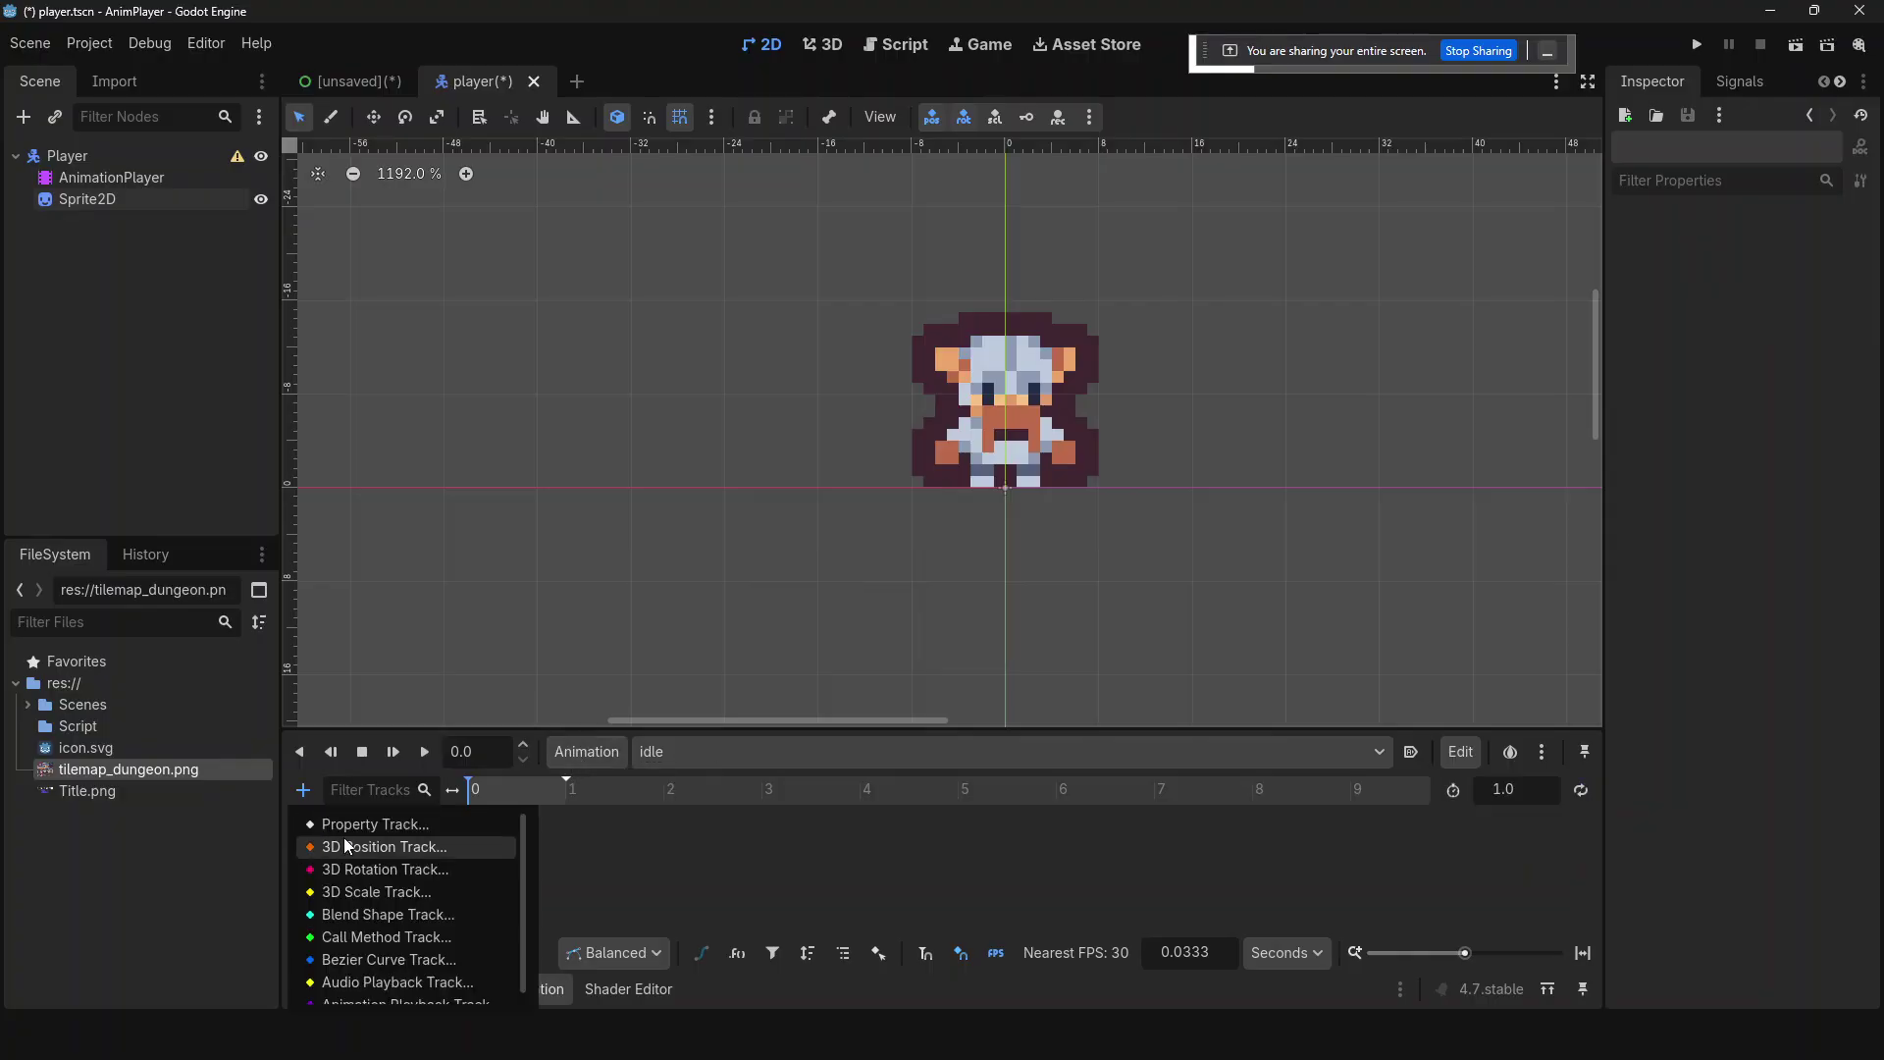
left_click(343, 824)
double_click(876, 296)
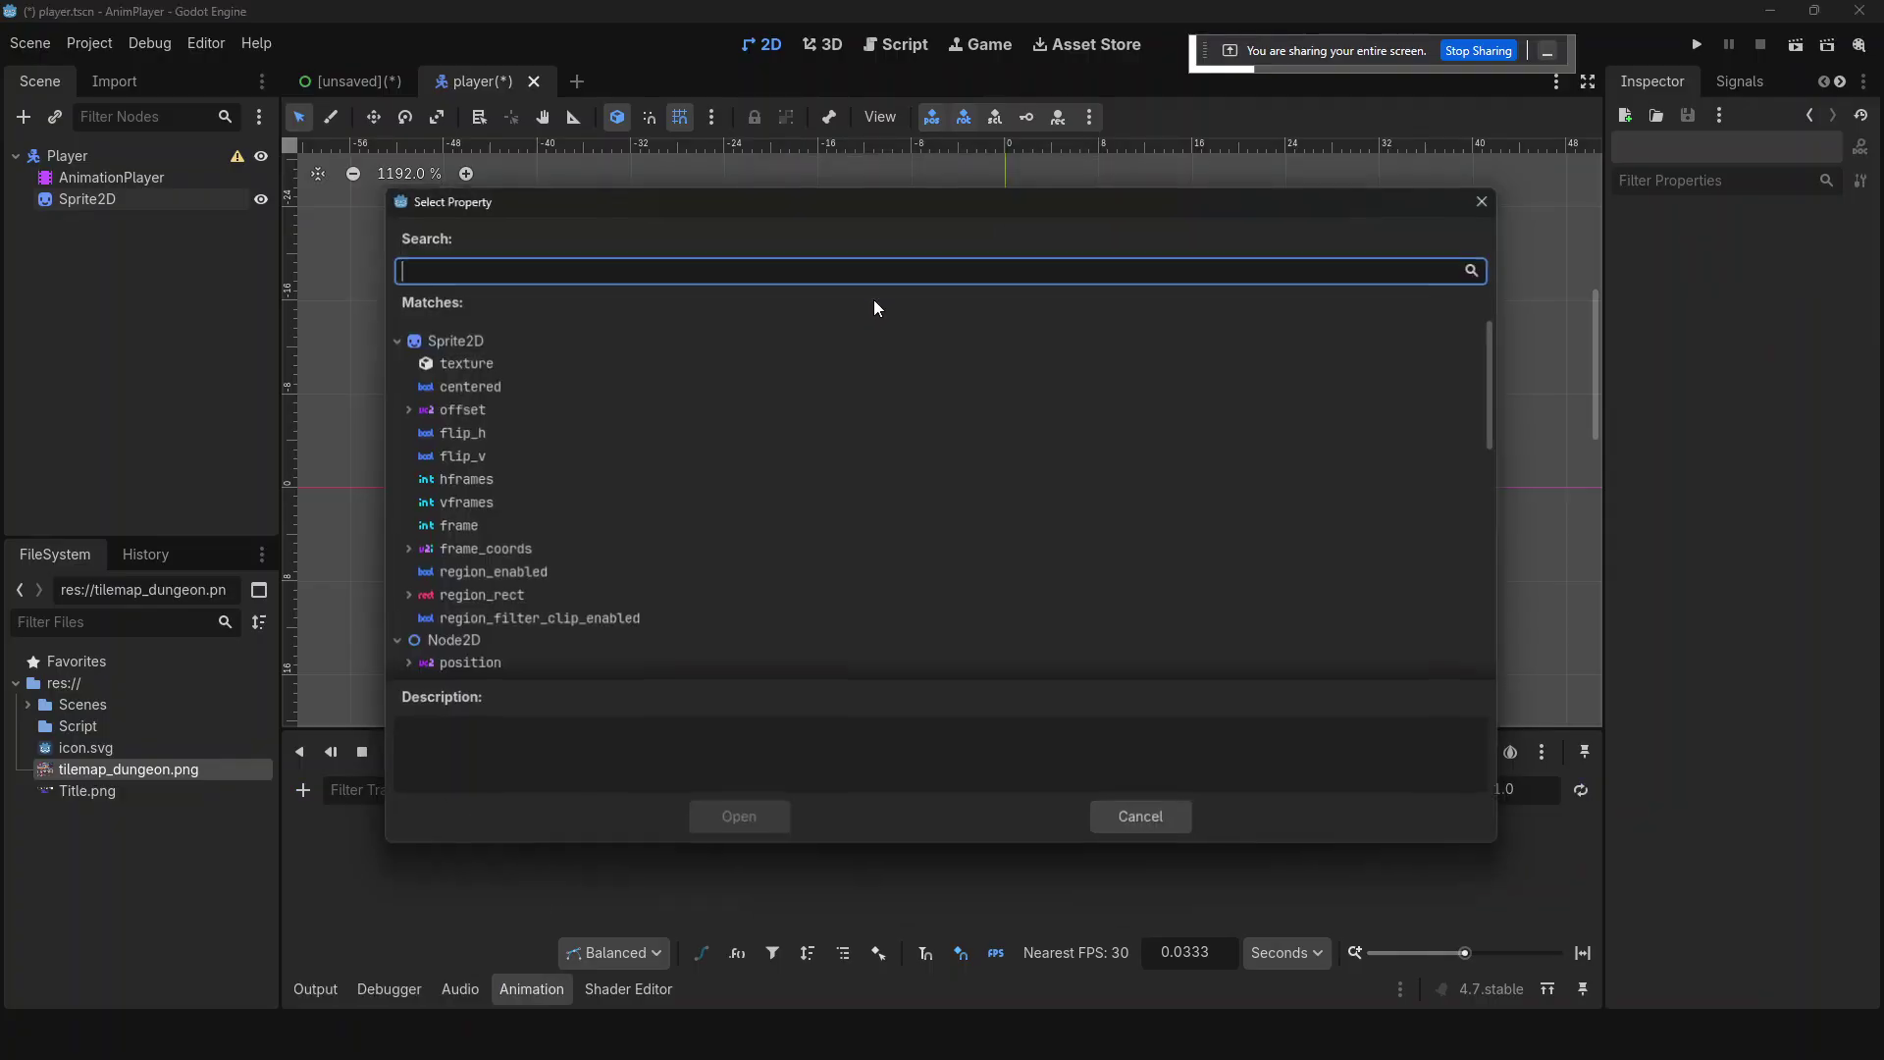
type("scale")
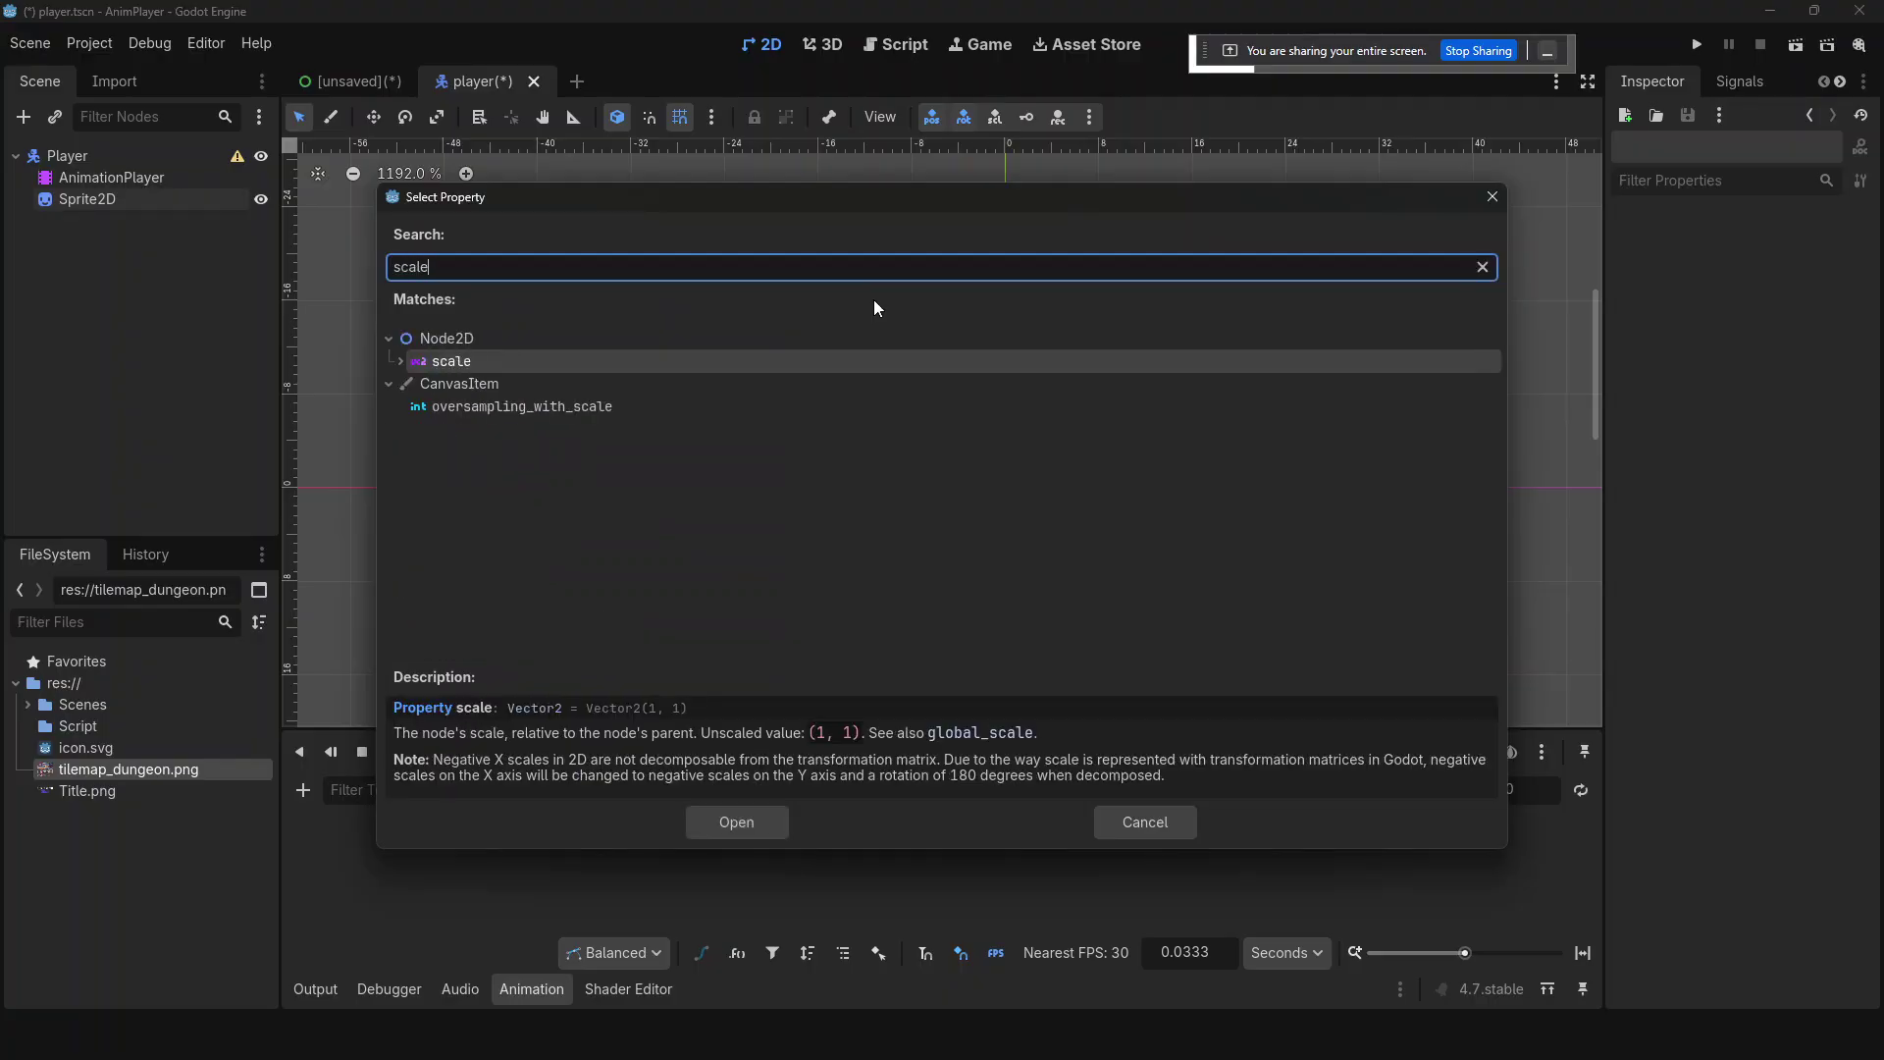
key("Return")
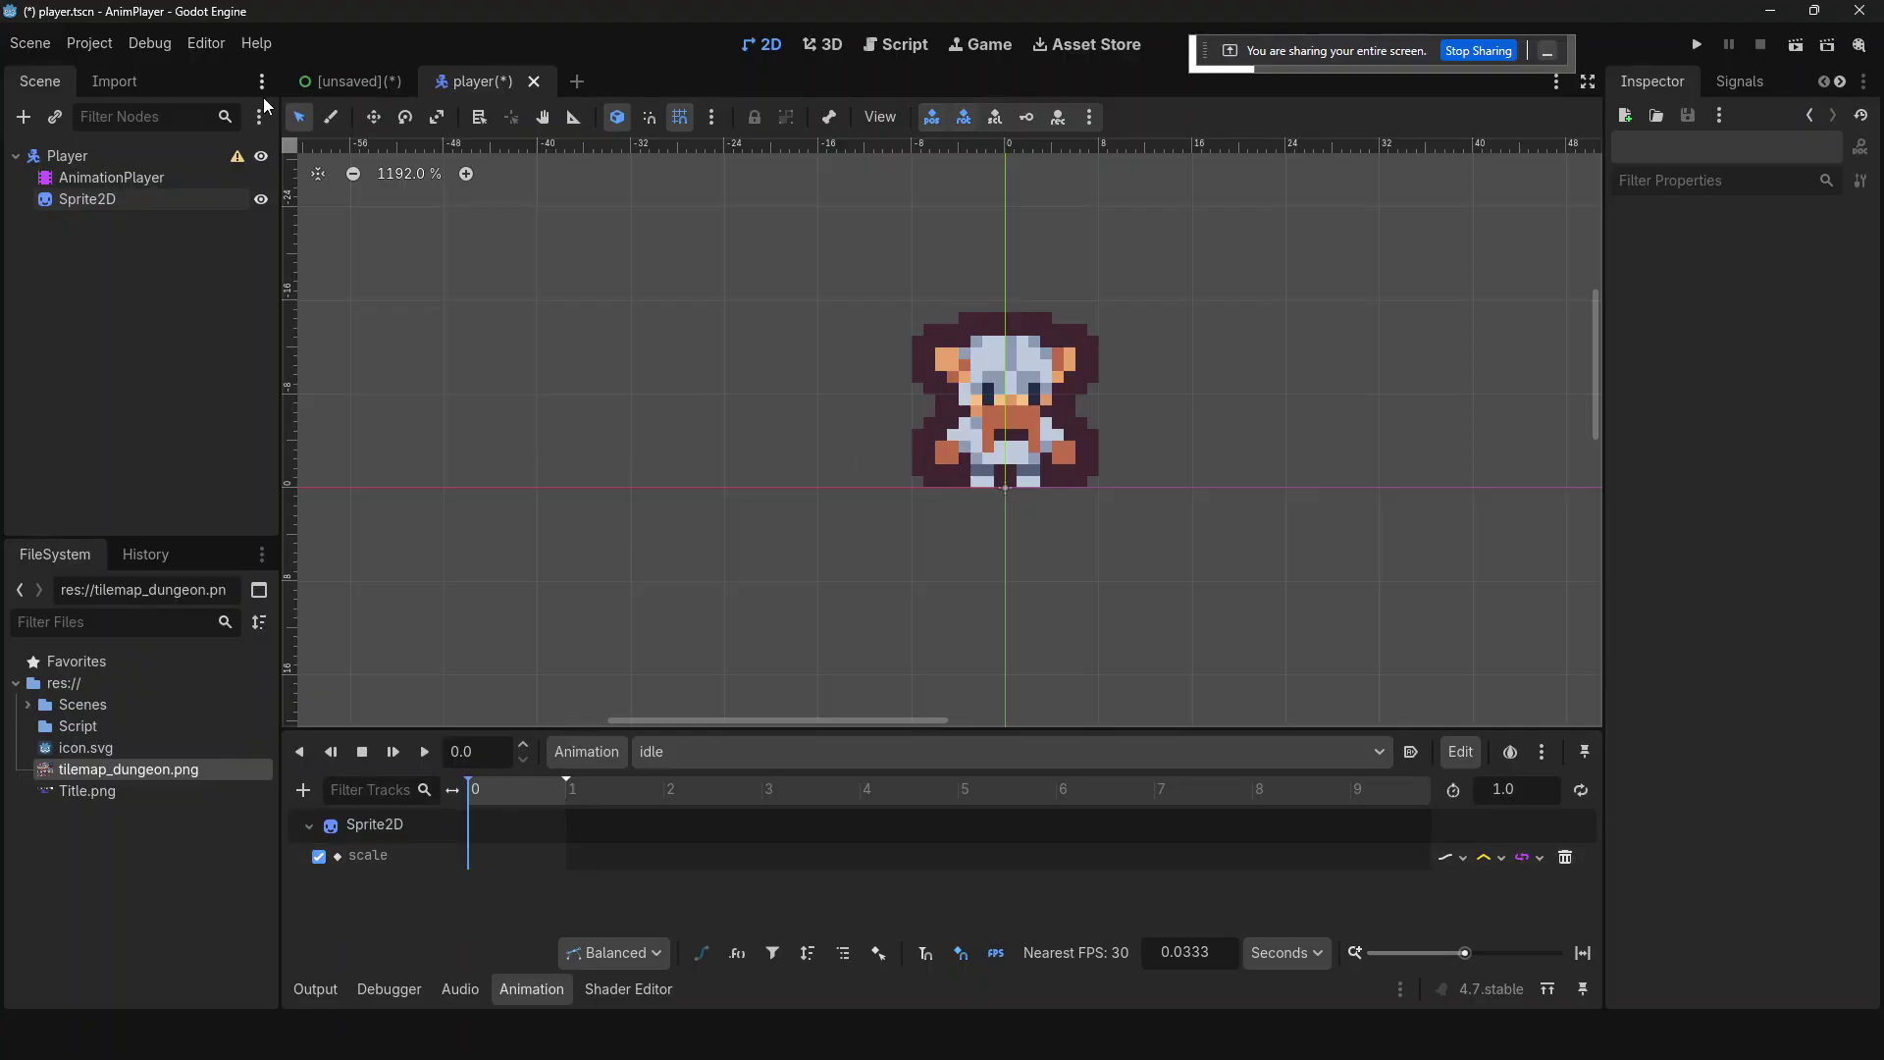
- Key the Sprite2D's current scale at 0 s in the idle animation
left_click(157, 185)
left_click(149, 198)
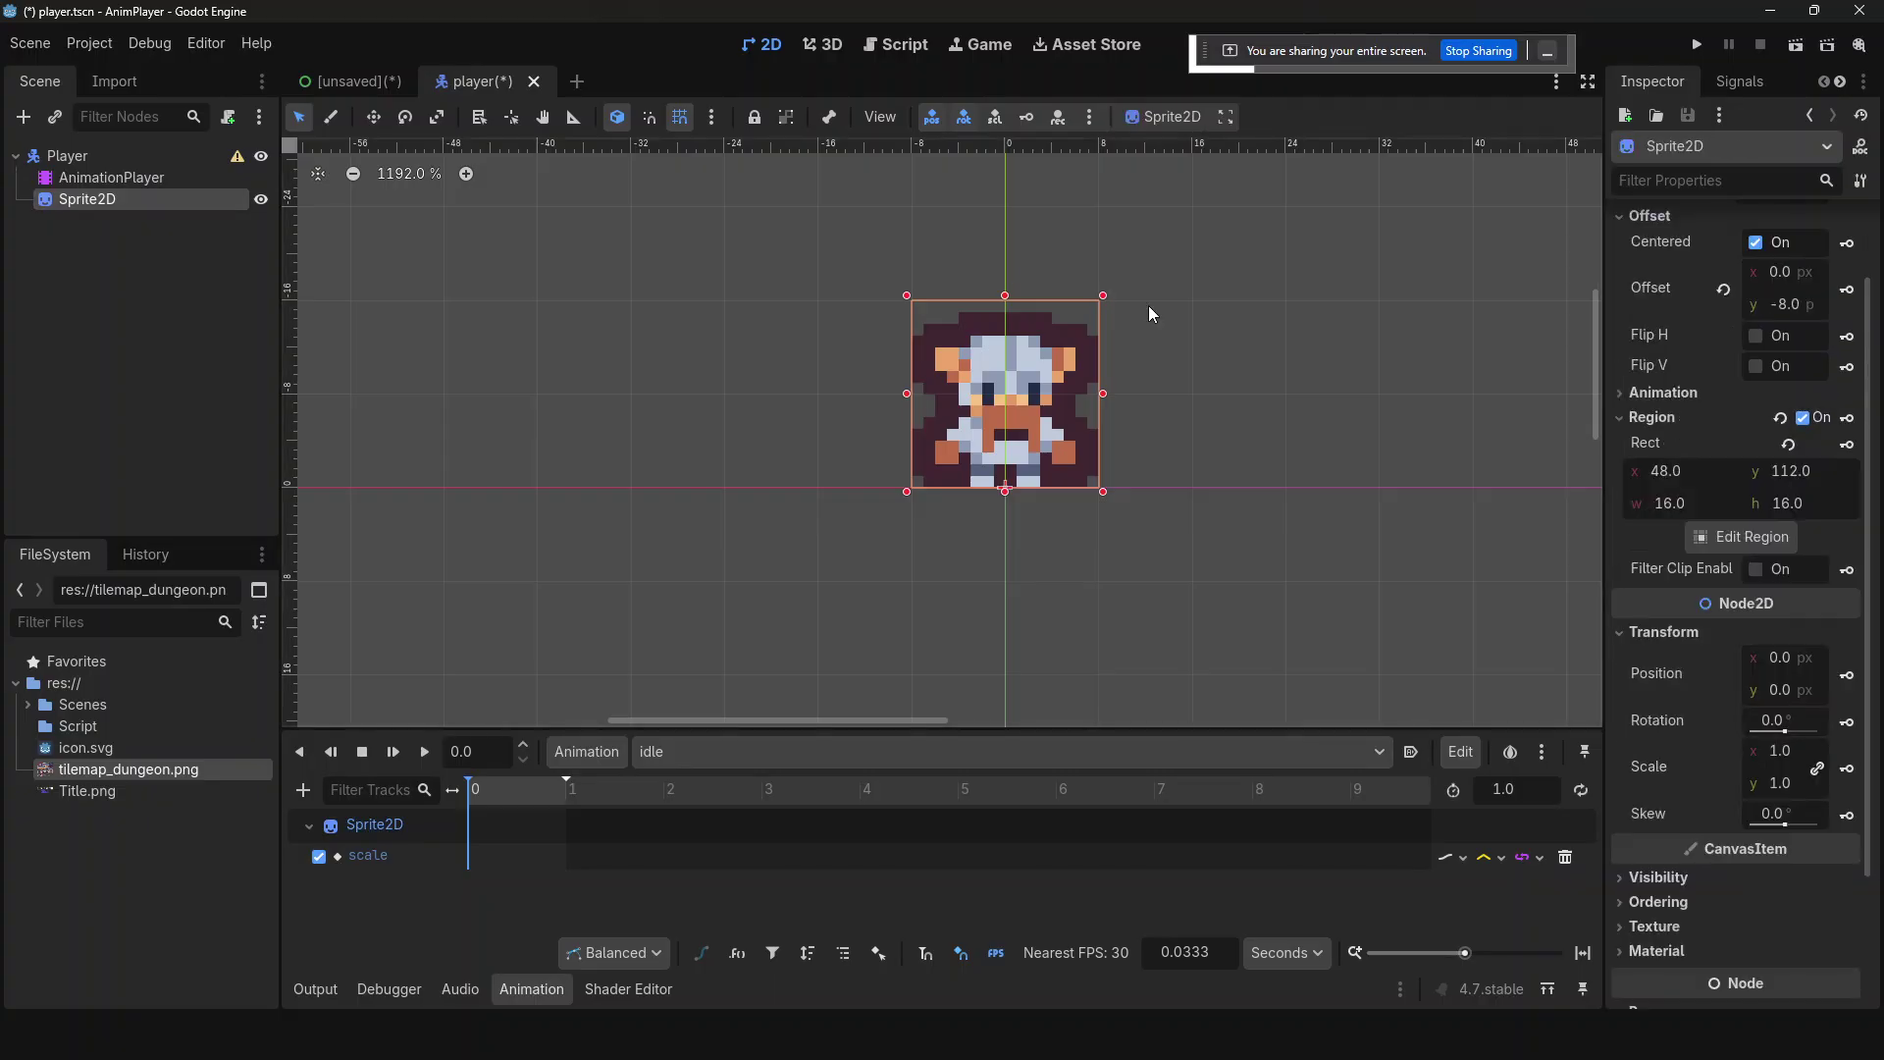
scroll(1780, 556, "down", 3)
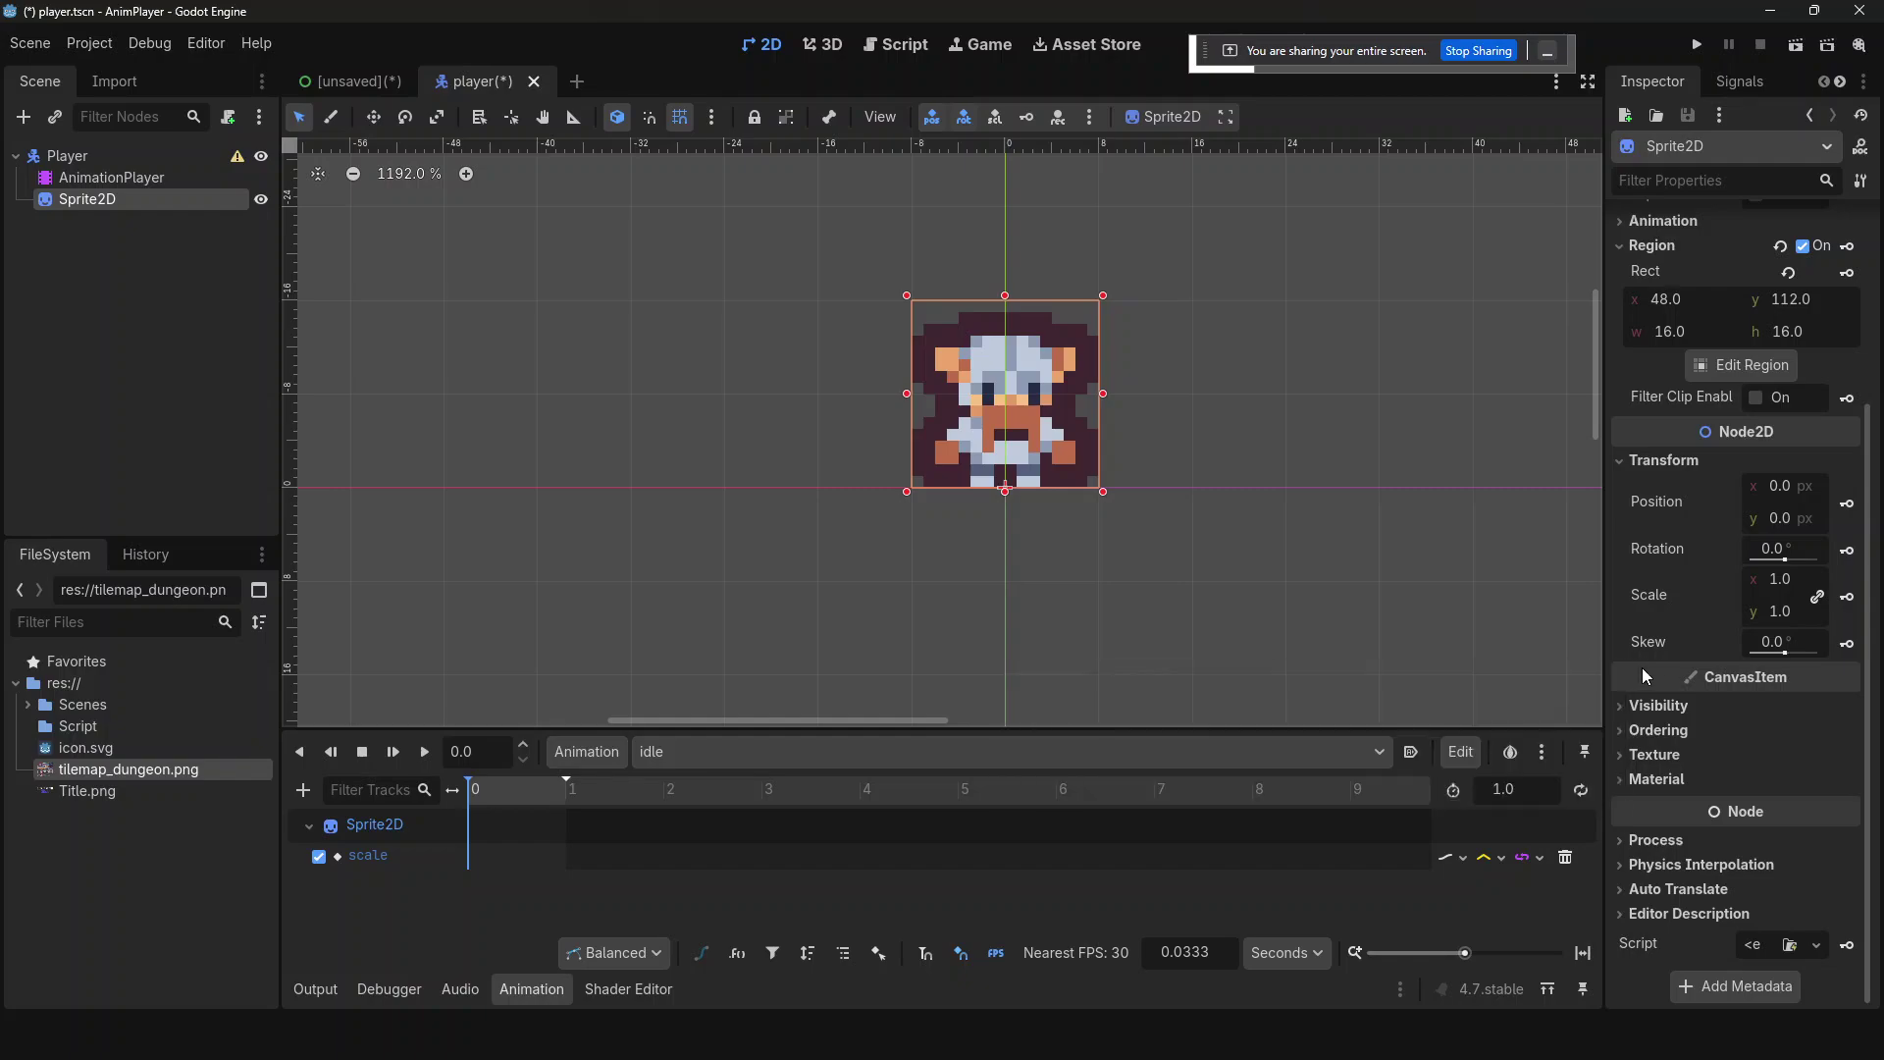
mouse_move(1666, 679)
left_click(1846, 601)
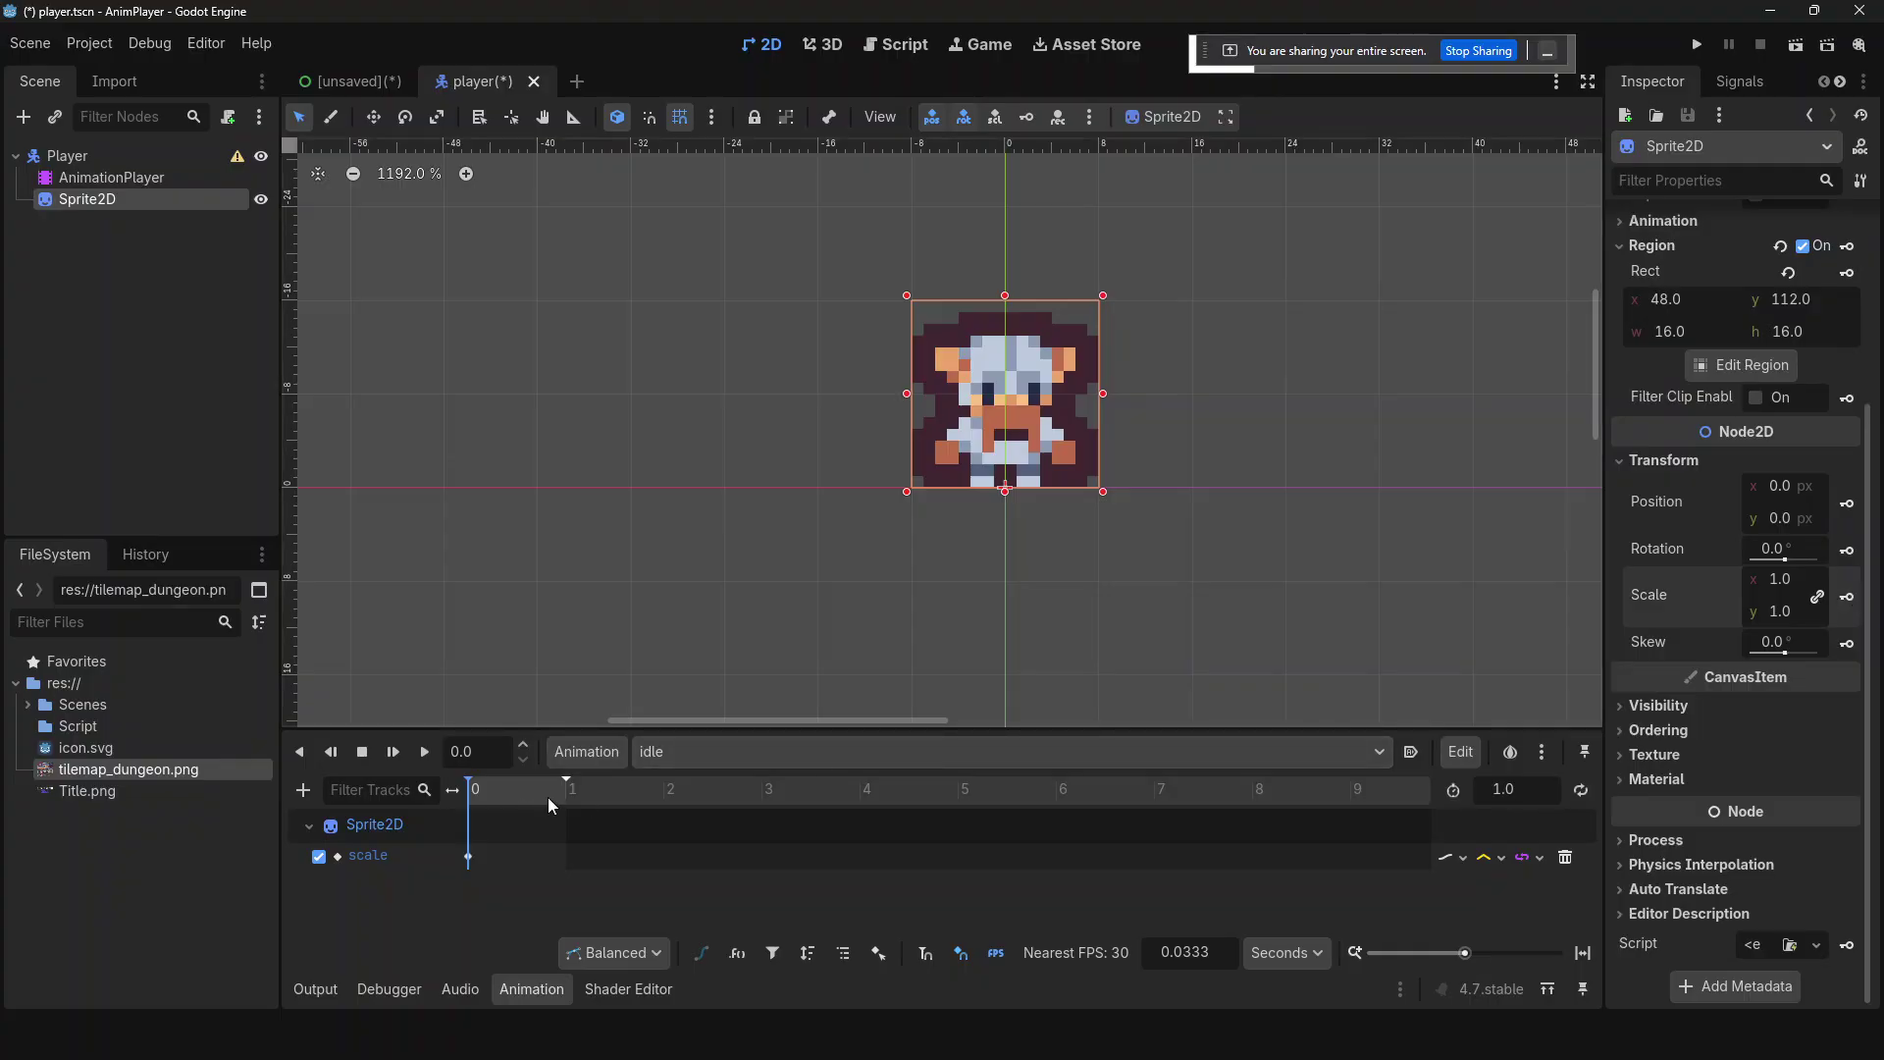
- Set the idle animation's length to 1.5 s
left_click(1539, 784)
type("1.5")
key("Return")
- At 0.75 s, key the Sprite2D's scale at x 0.9 and y 1.1 in the idle animation
key("BackSpace")
type("75")
key("Return")
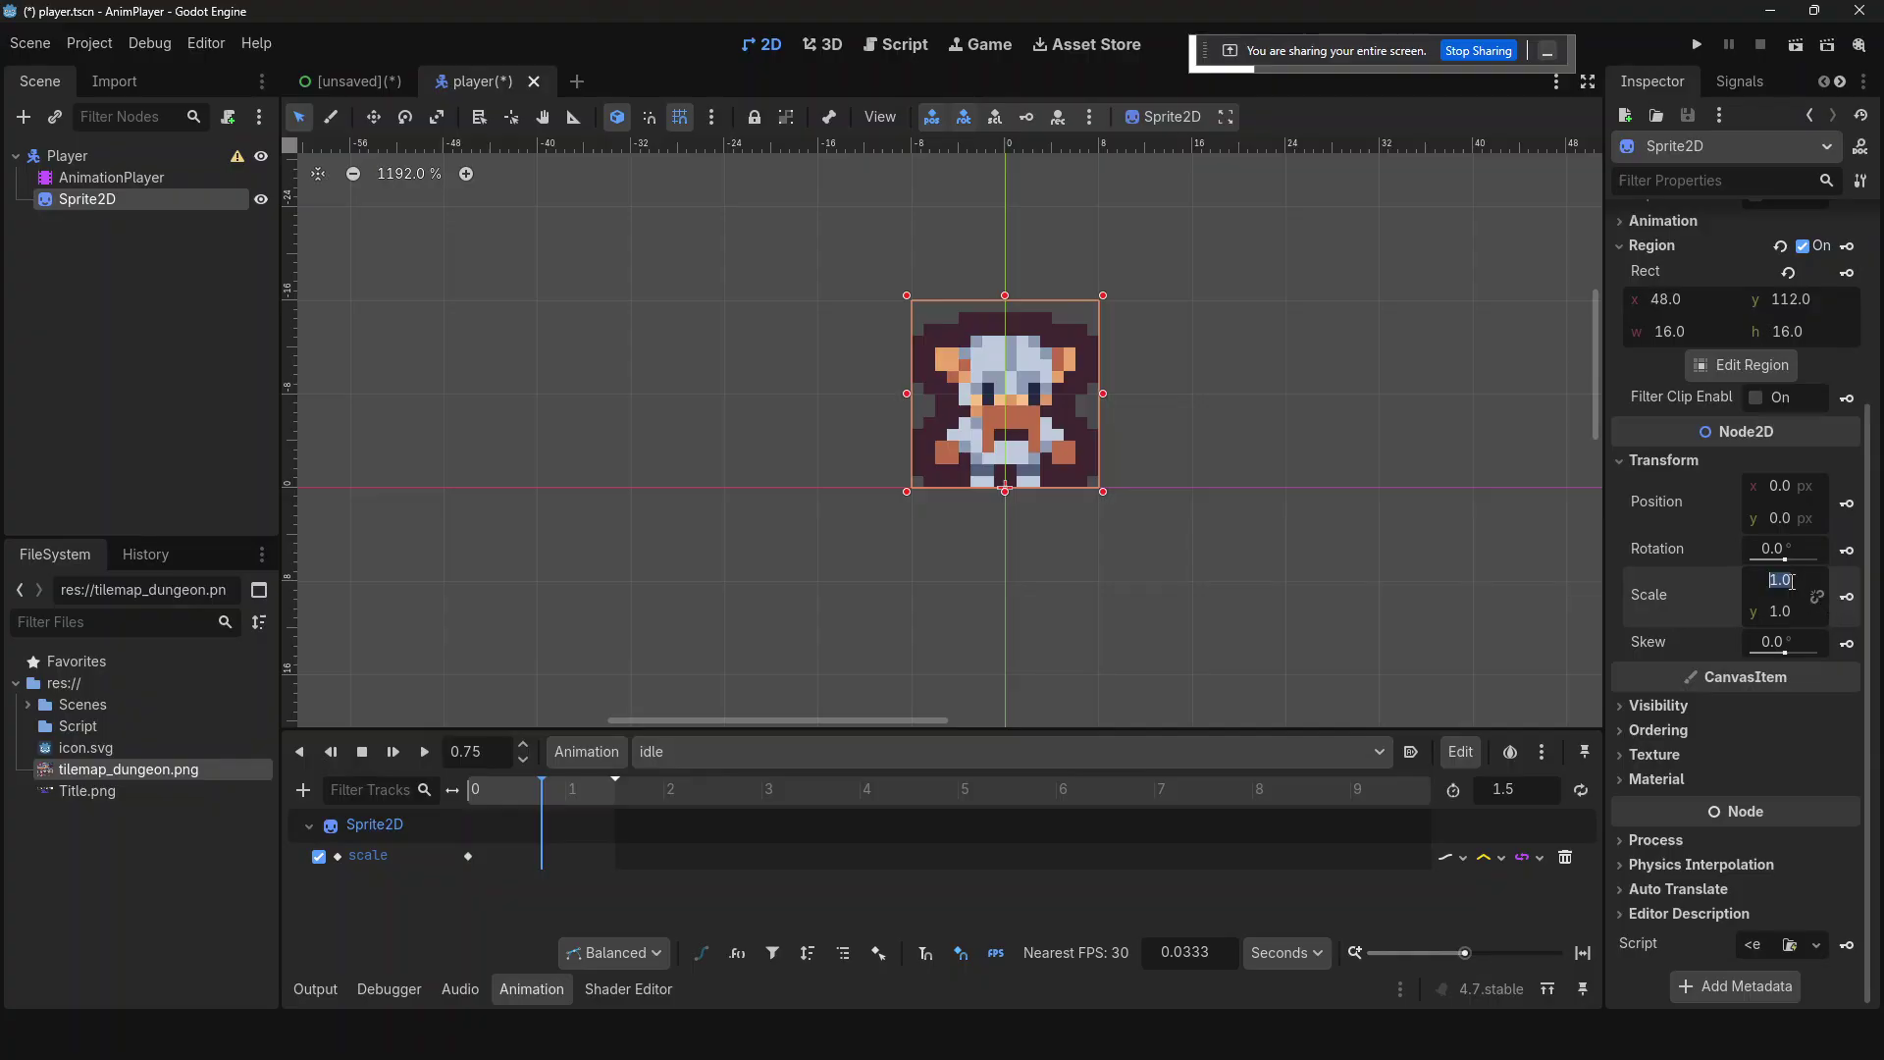
type("0.9")
left_click(1789, 610)
type("1.1")
key("Return")
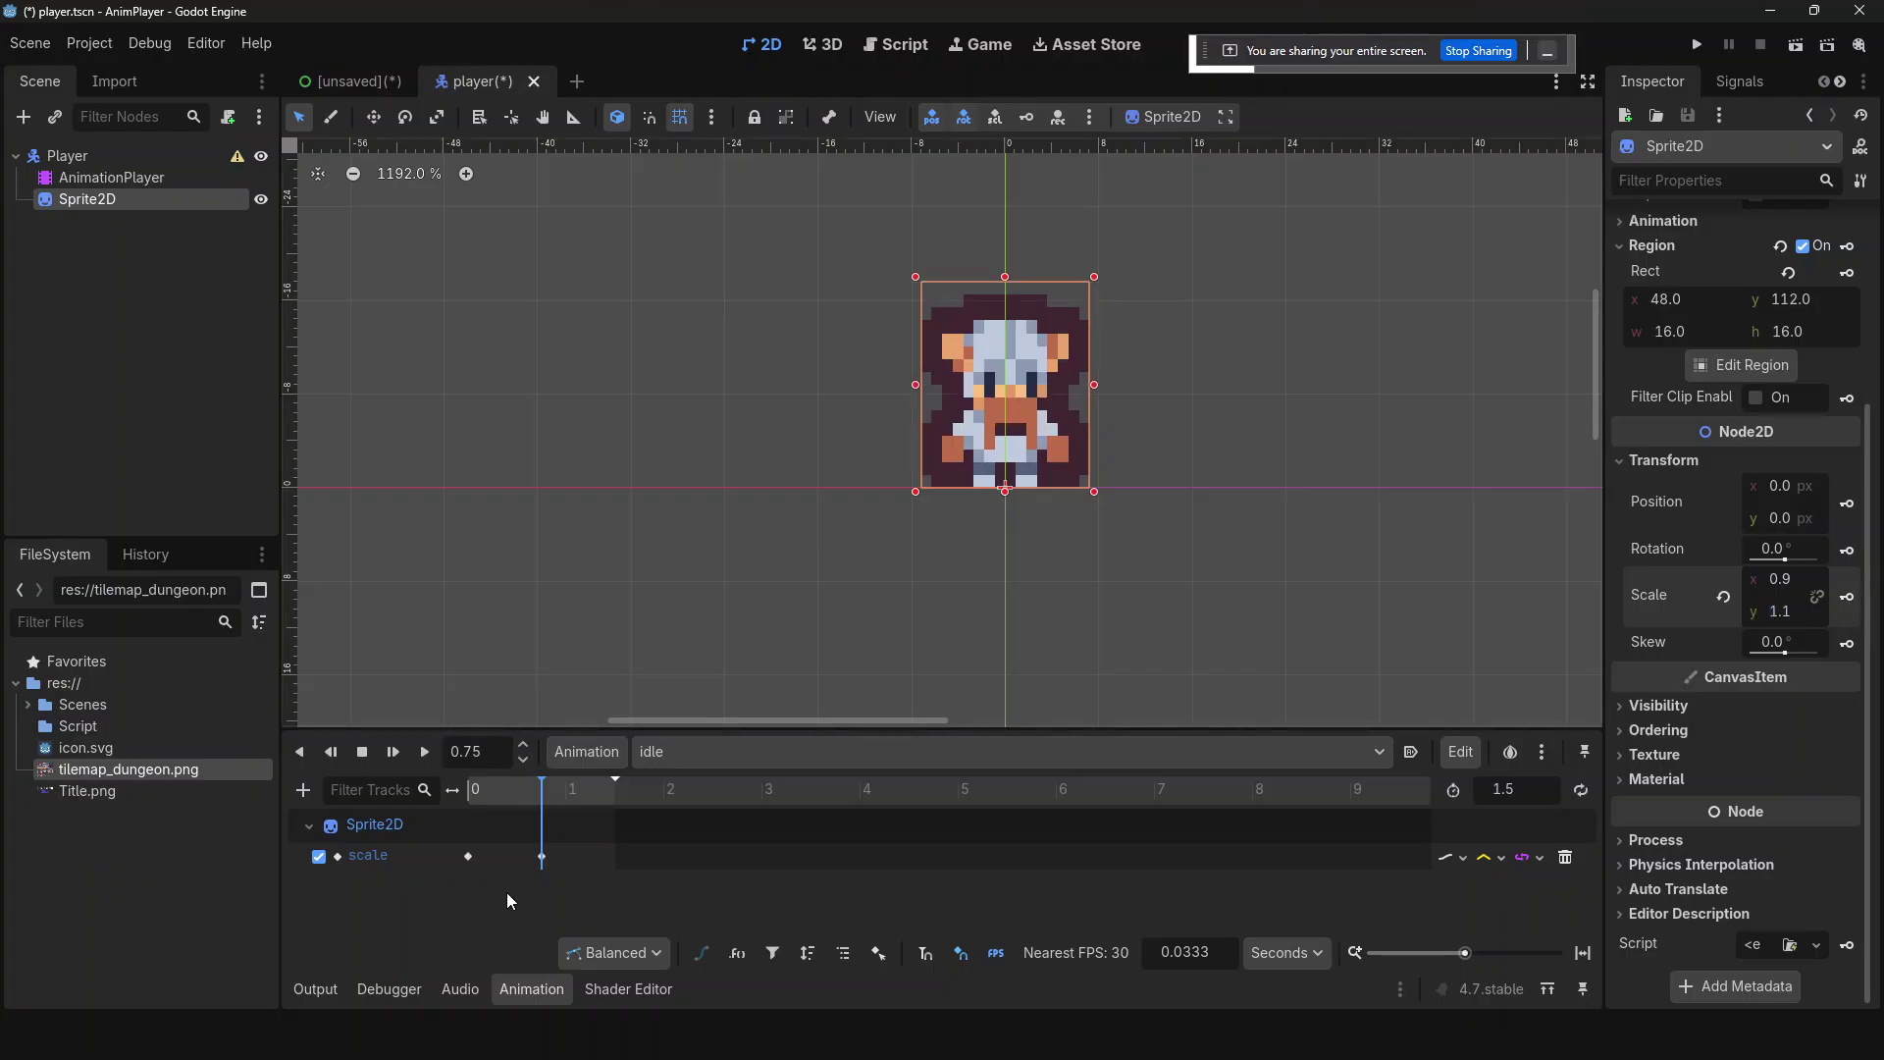
- Duplicate the first scale key to the end of the idle animation at 1.5 s
left_click(477, 857)
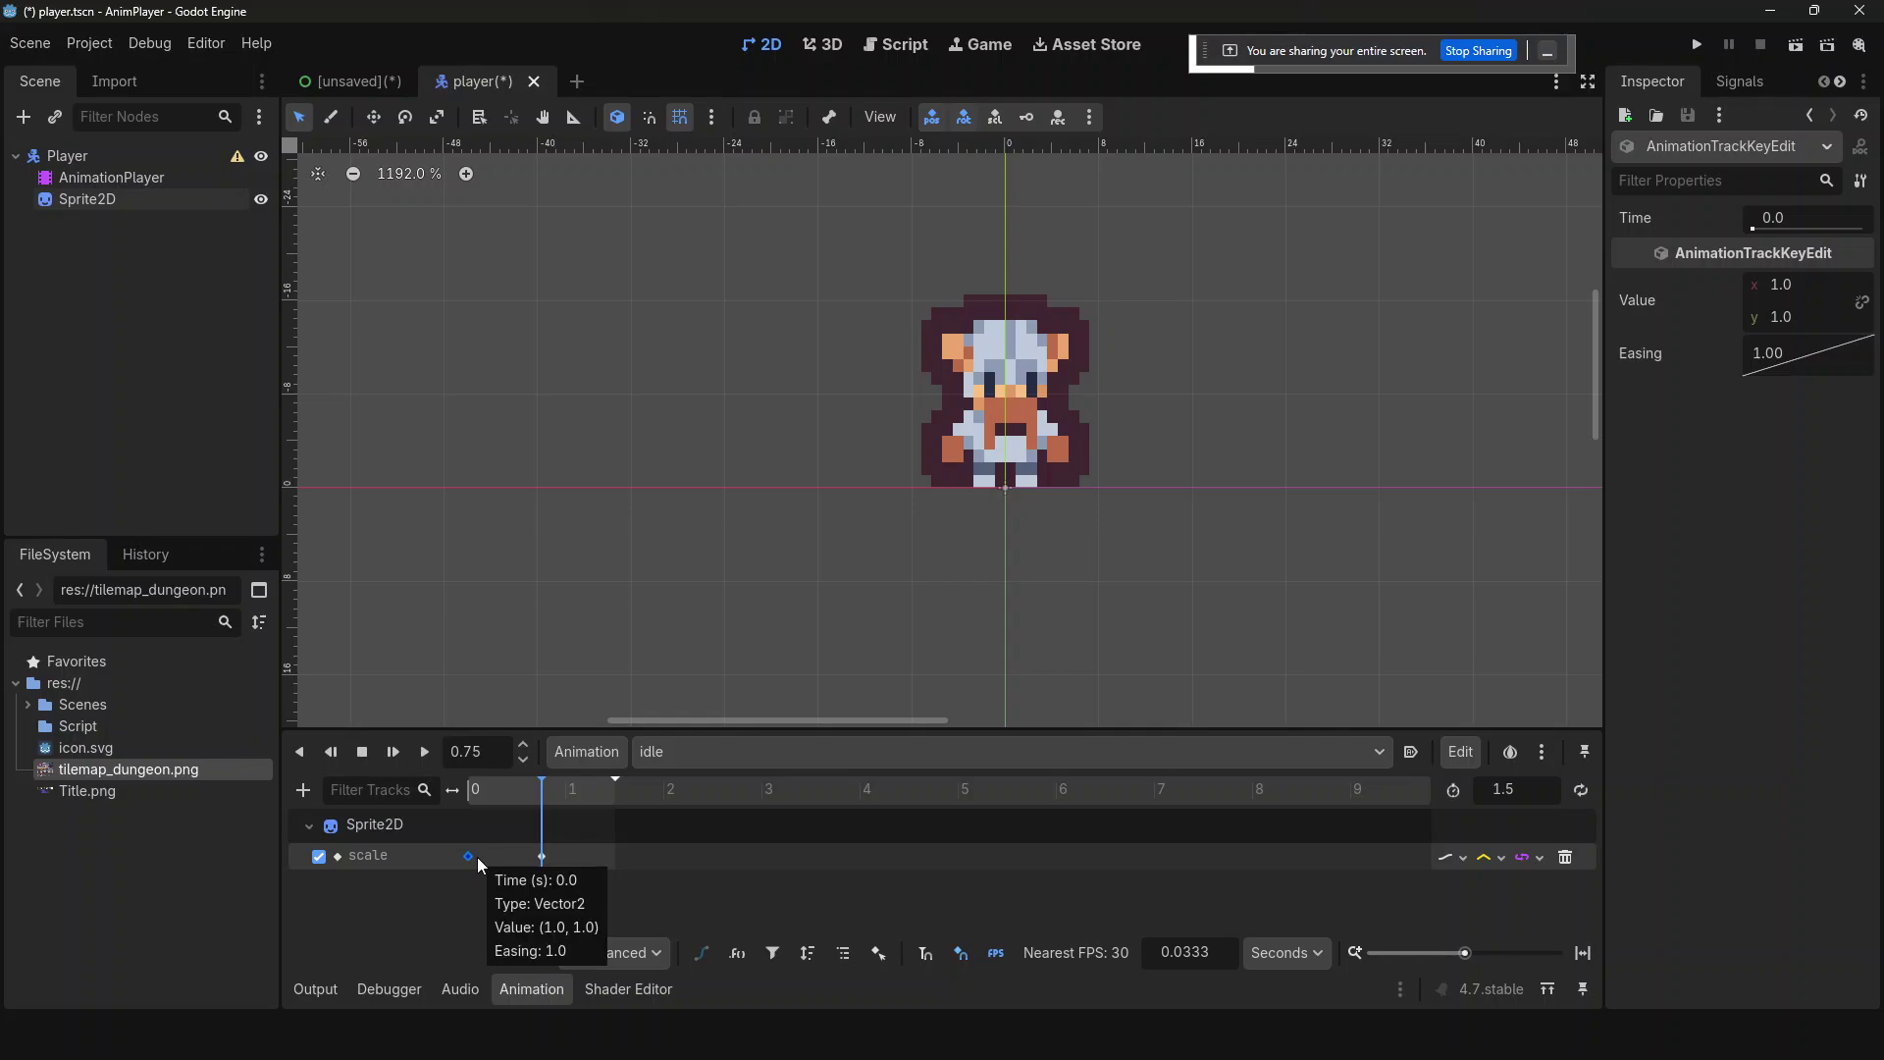
left_click_drag(594, 791, 634, 793)
key("ctrl+d")
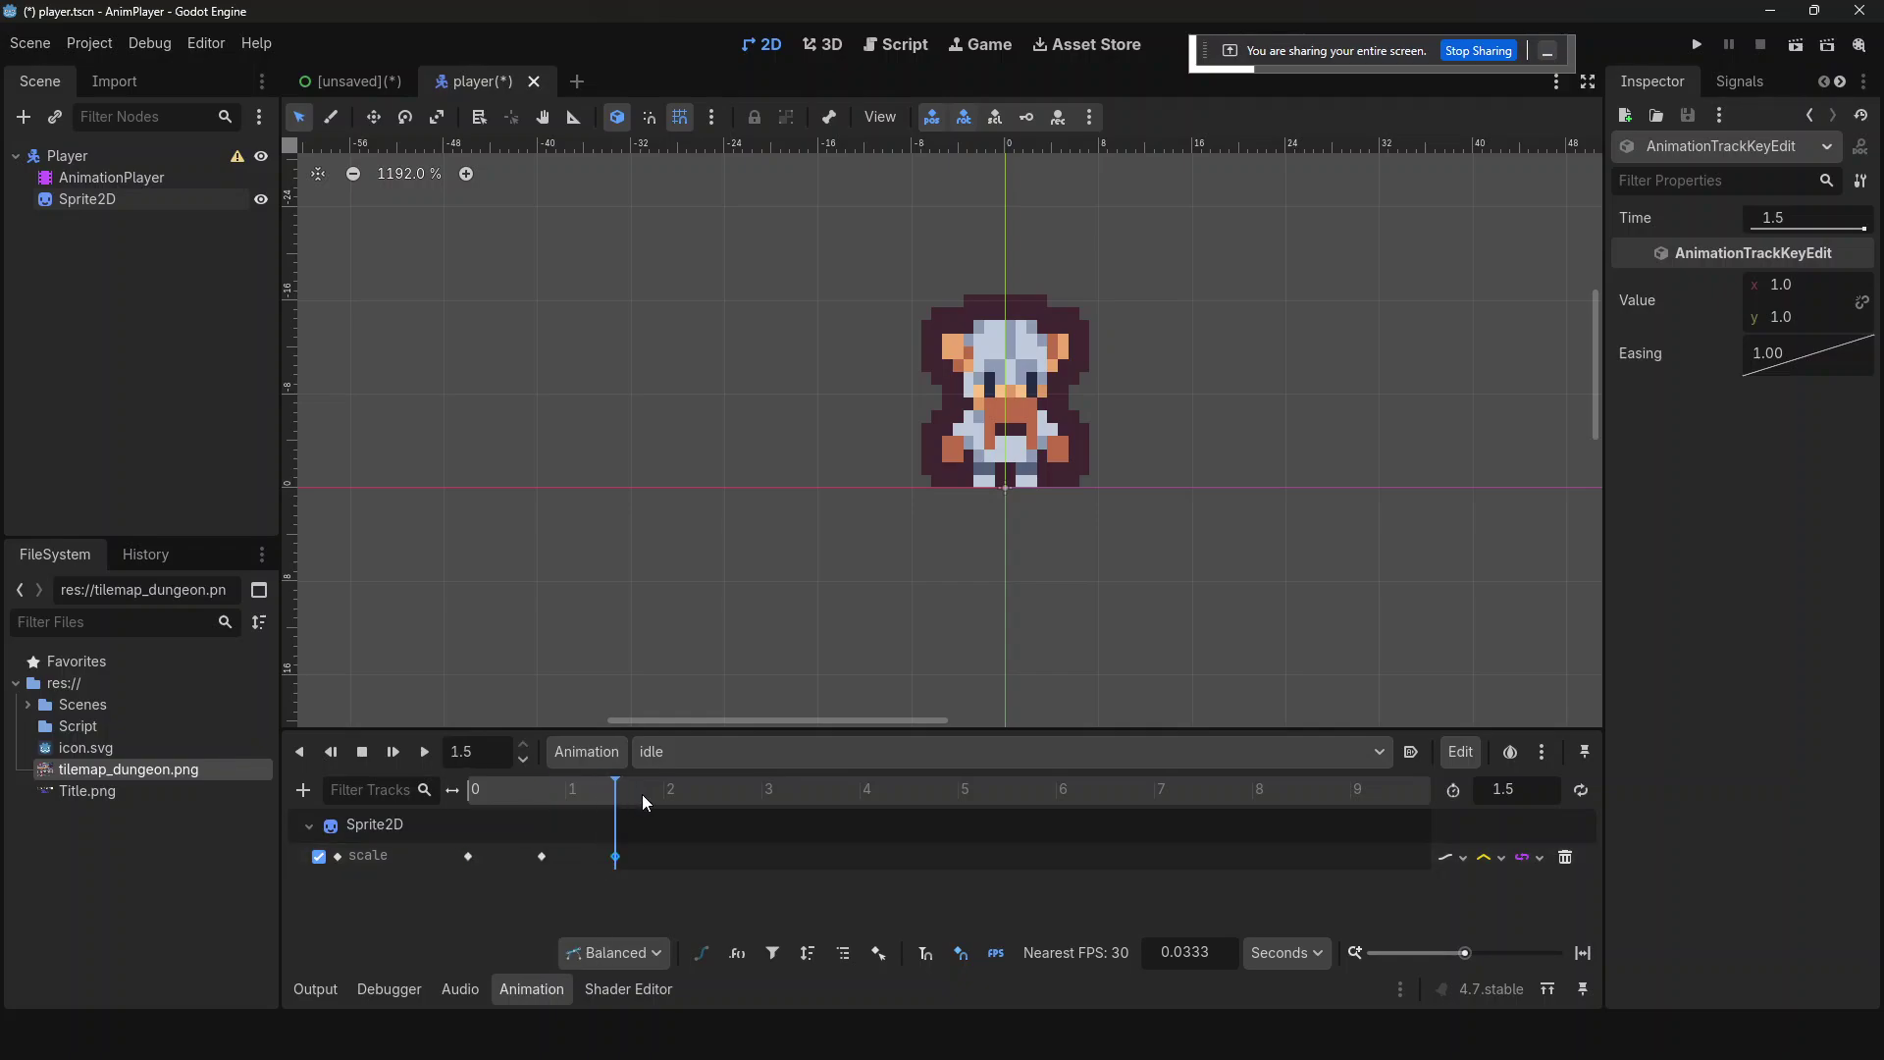
- Set the idle scale track to Cubic interpolation with looping on, and preview the playback
left_click(1499, 858)
left_click(1506, 924)
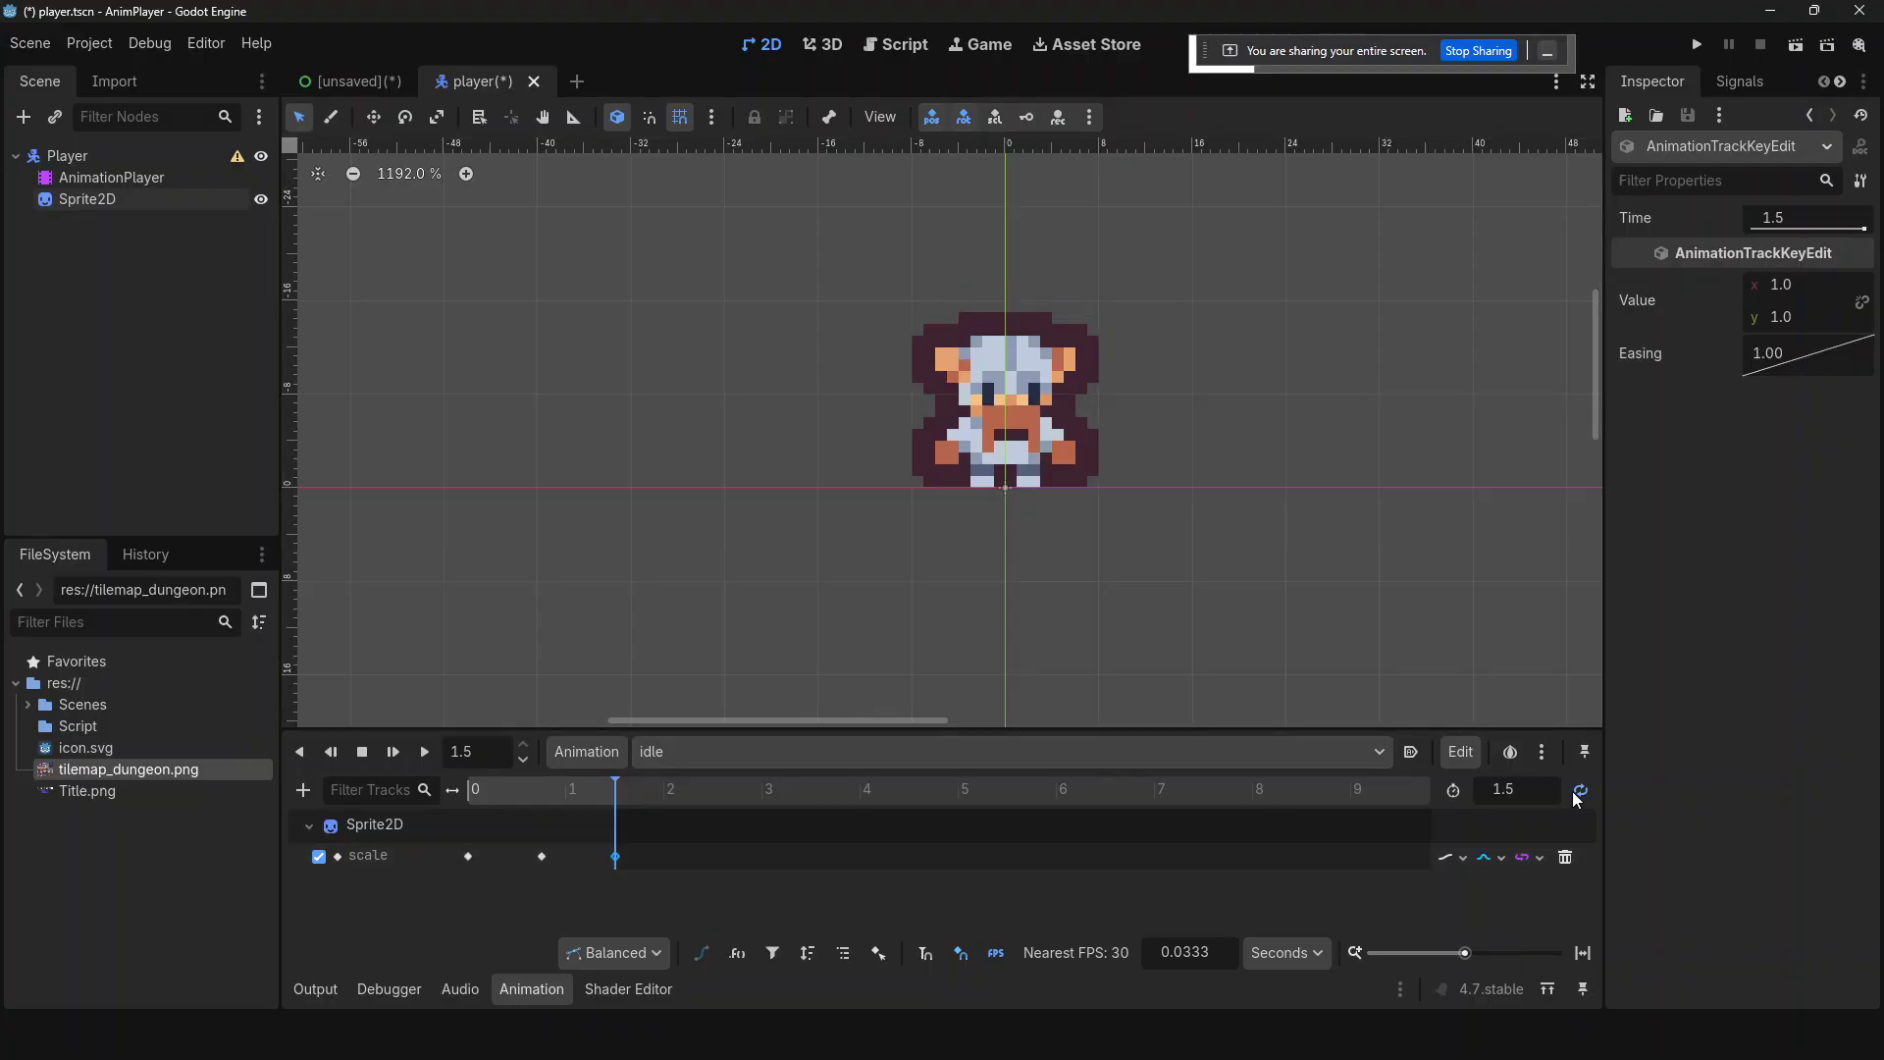
left_click(426, 763)
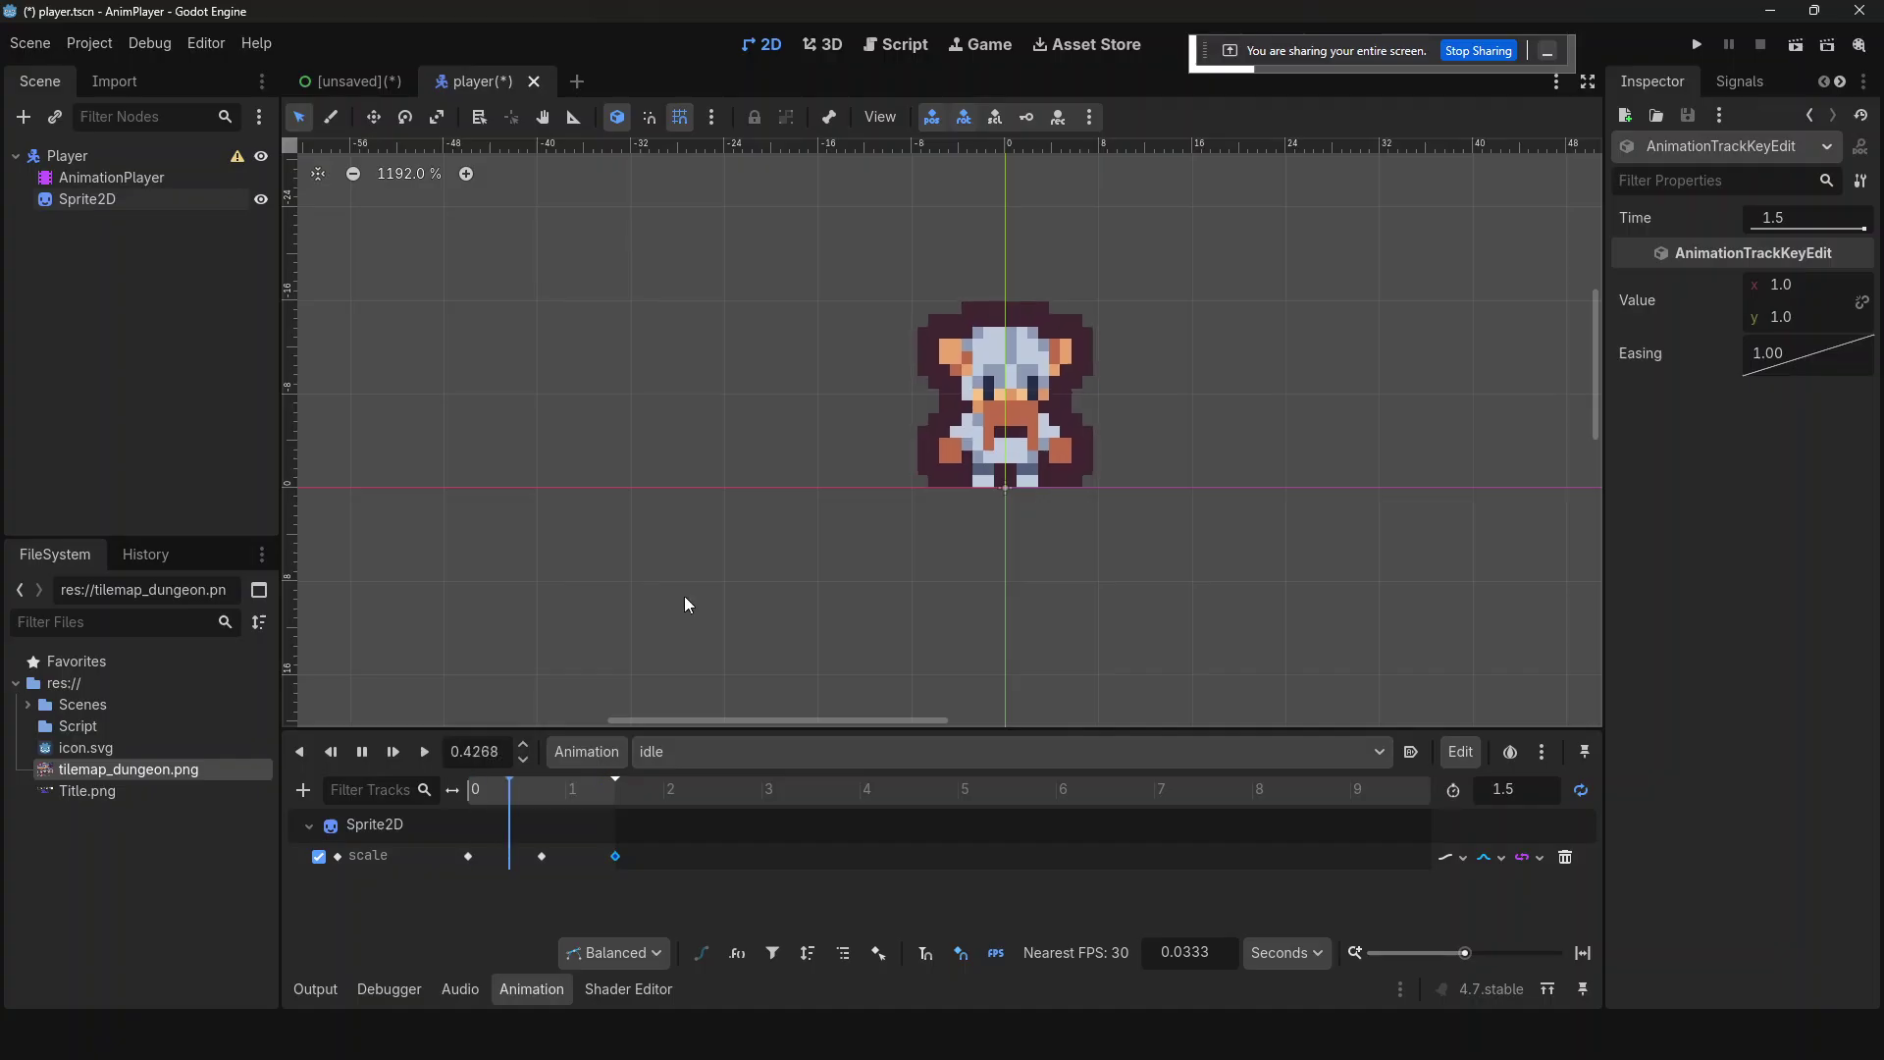
left_click(362, 753)
- View the RESET animation's tracks, return to the idle animation and preview its playback
left_click(673, 756)
left_click(676, 791)
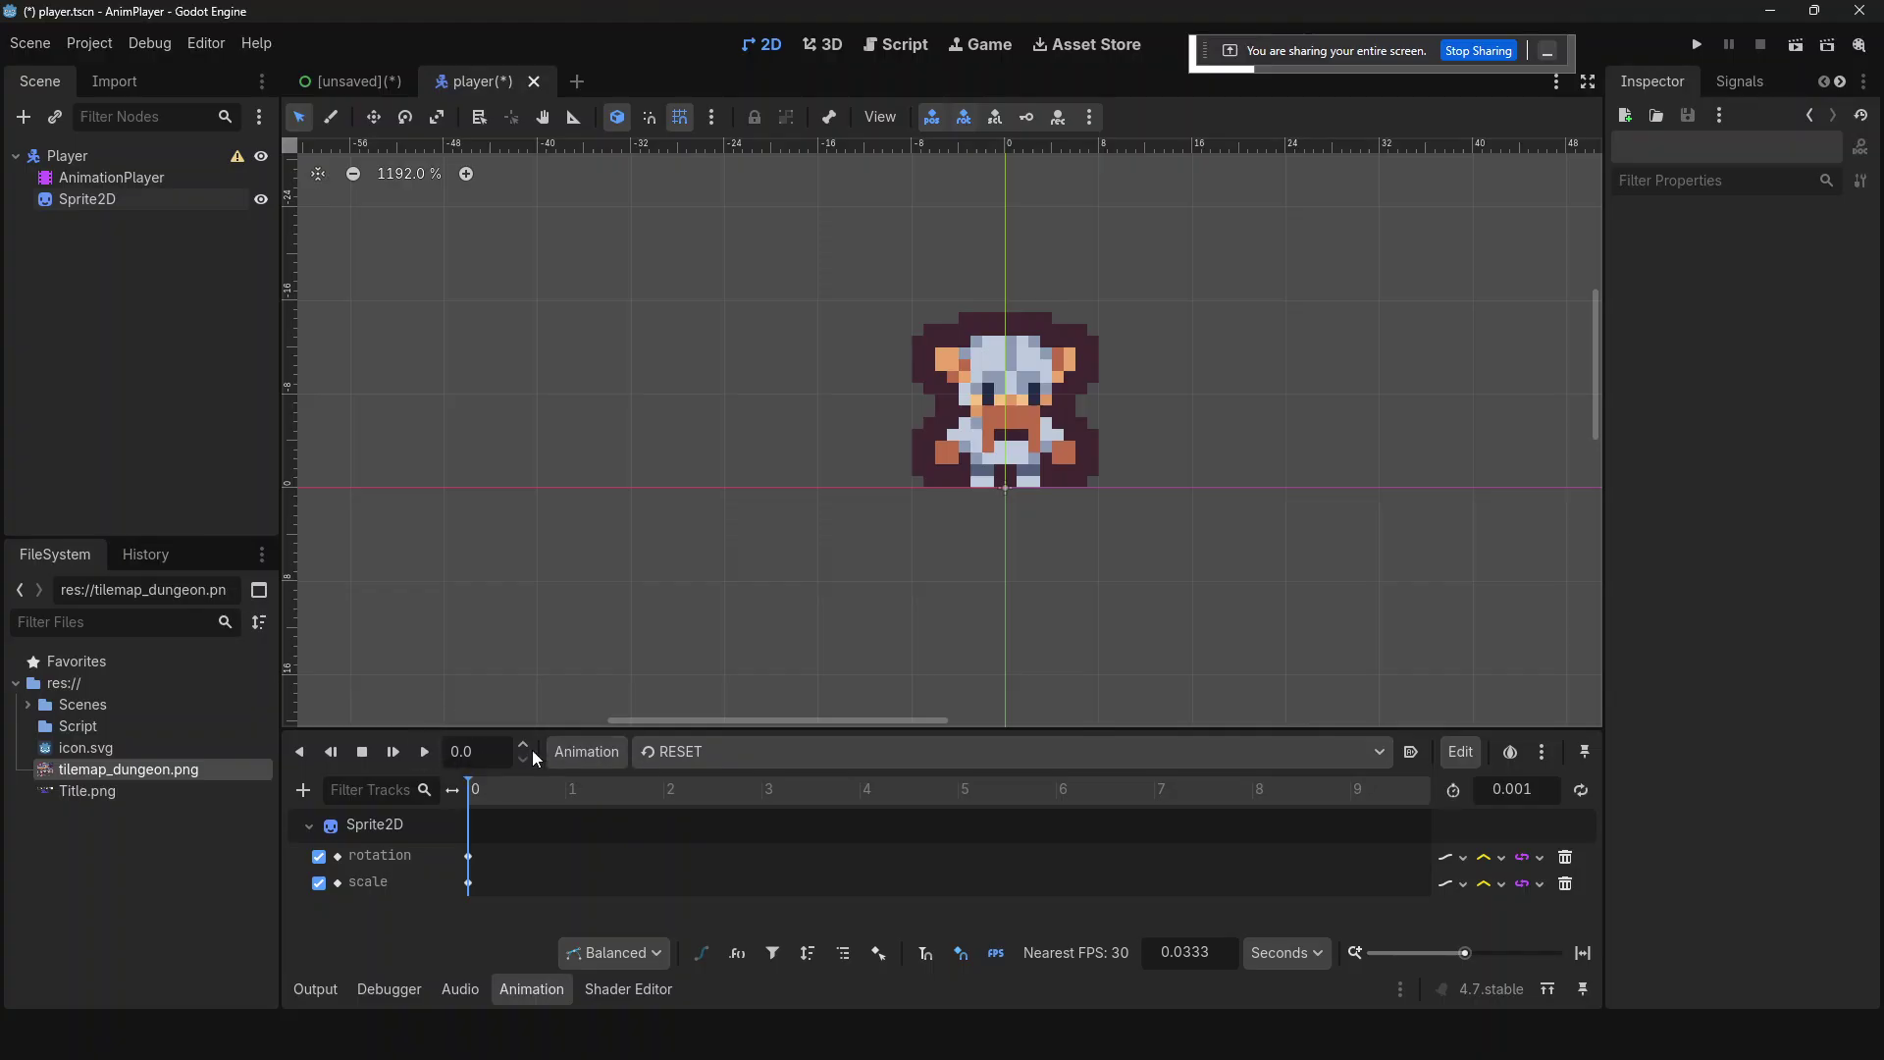
left_click(687, 756)
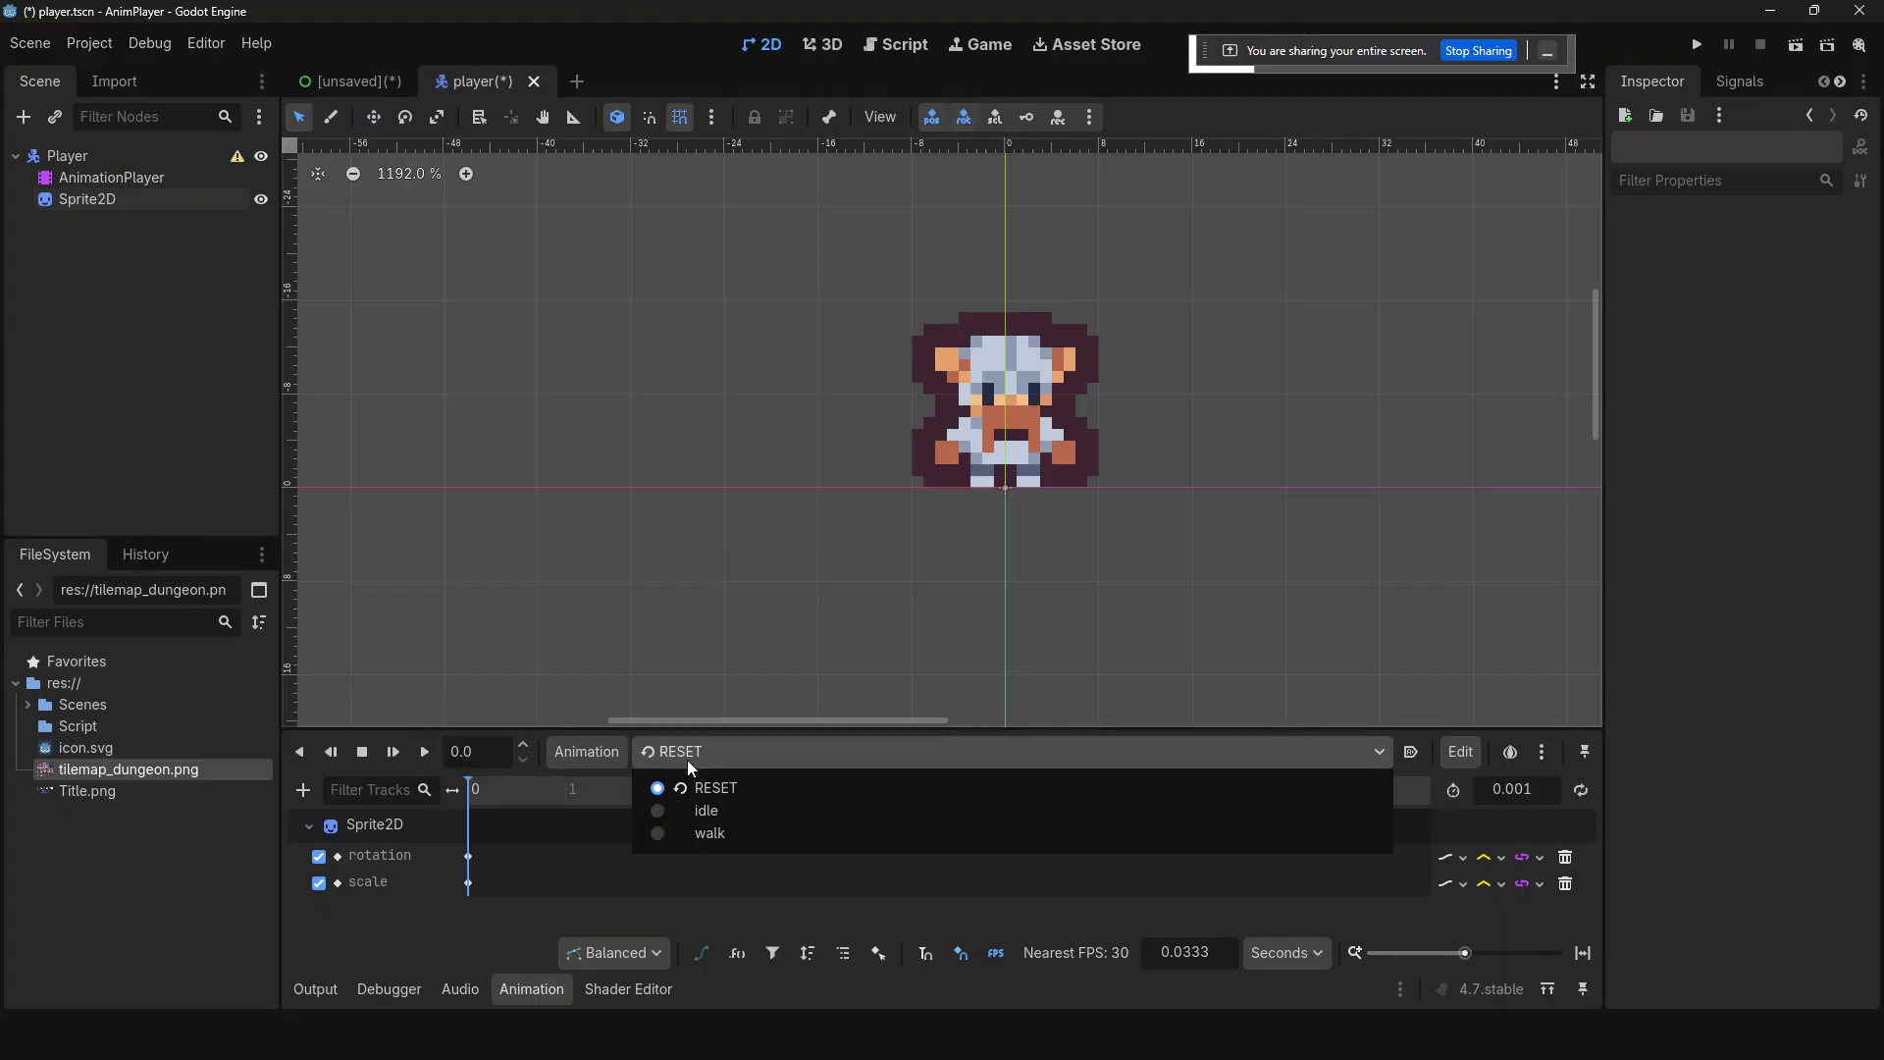
left_click(686, 813)
left_click(426, 752)
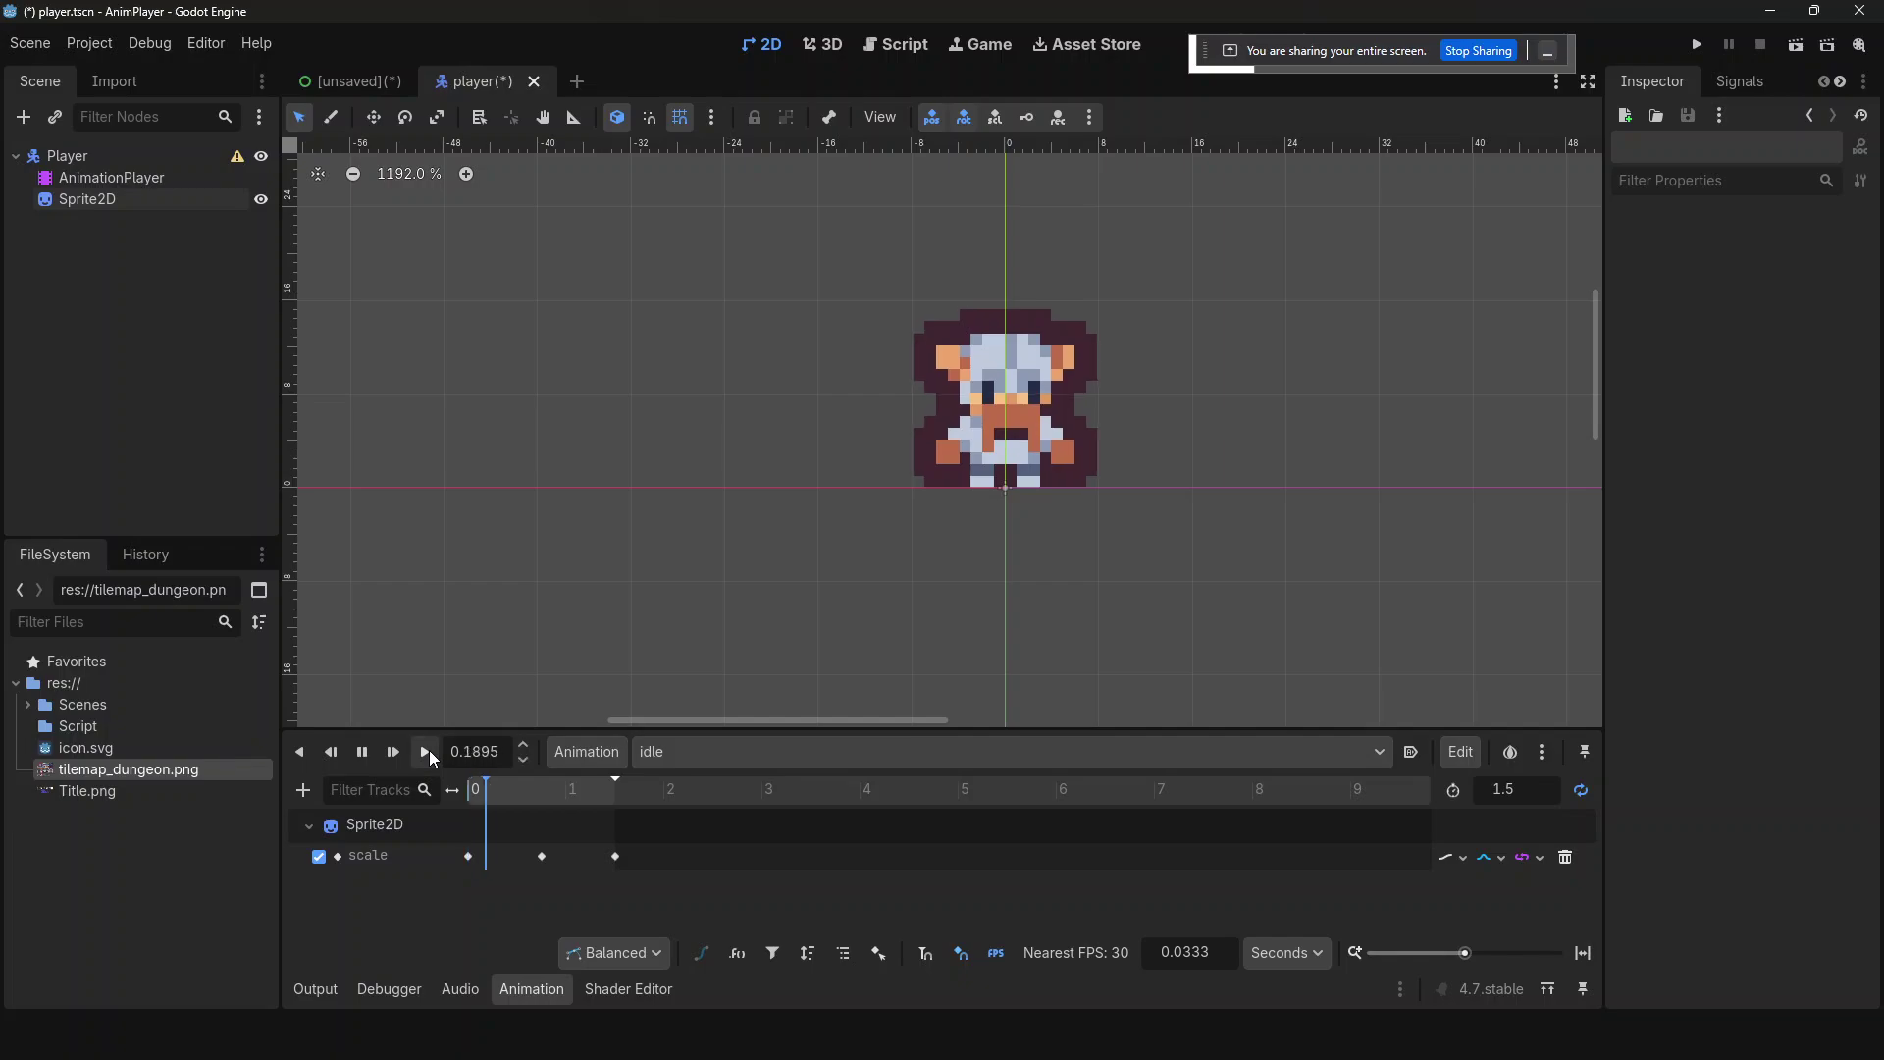
left_click(359, 756)
- Save the scene and set the idle animation to autoplay on load
key("ctrl+s")
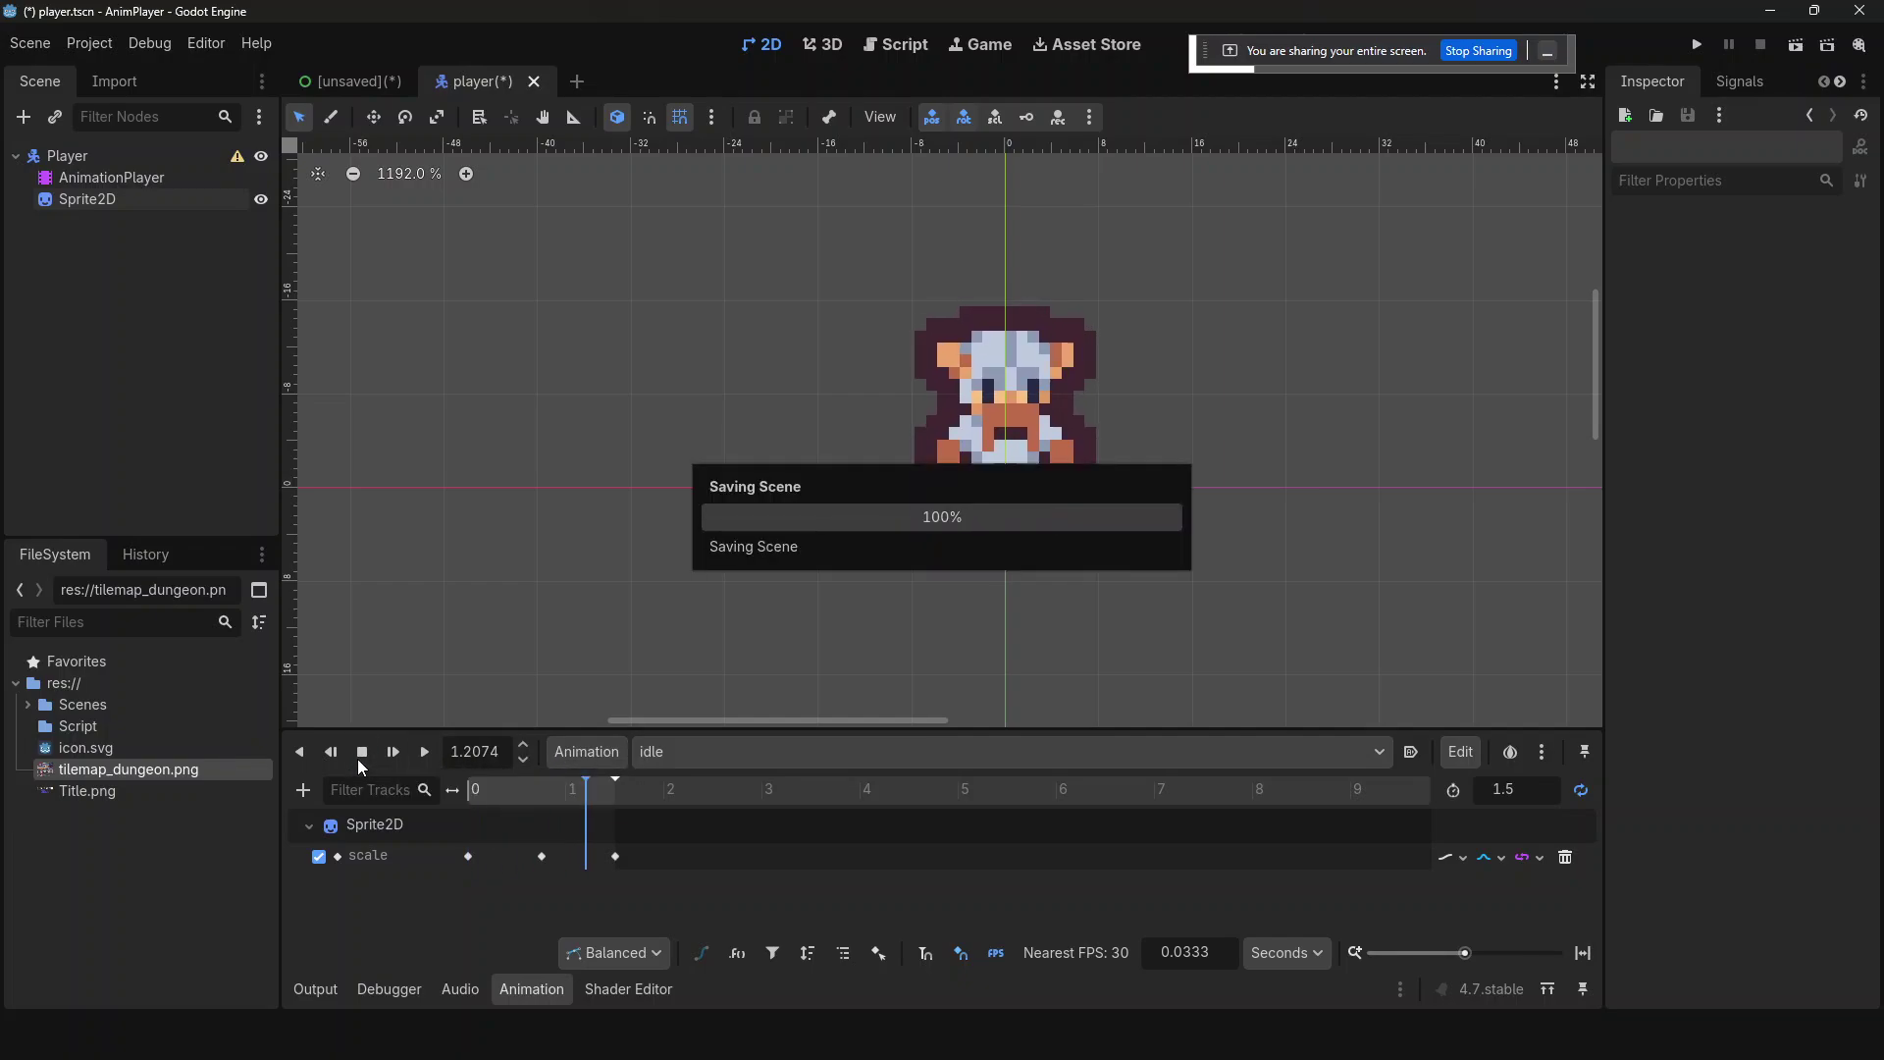
left_click(1411, 753)
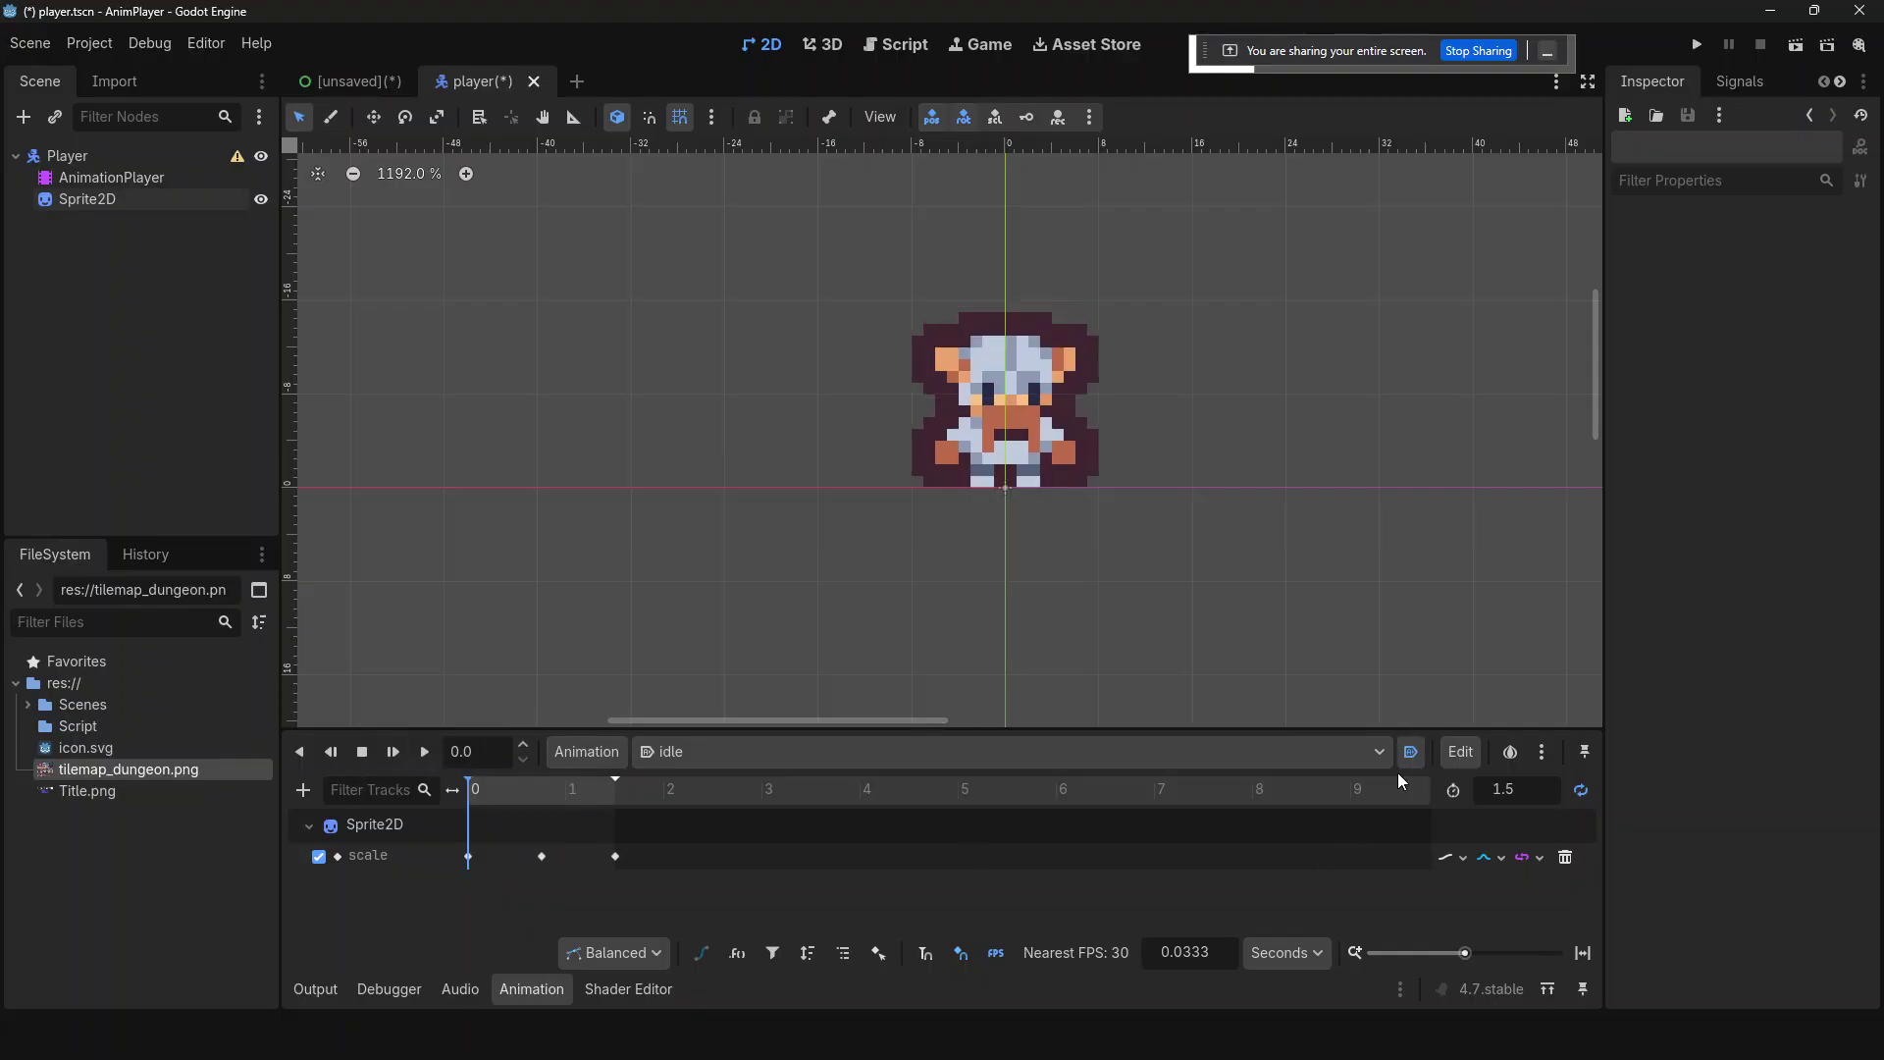
- Add a CollisionShape2D node as a child of the Player node
left_click(187, 143)
key("ctrl+a")
type("co")
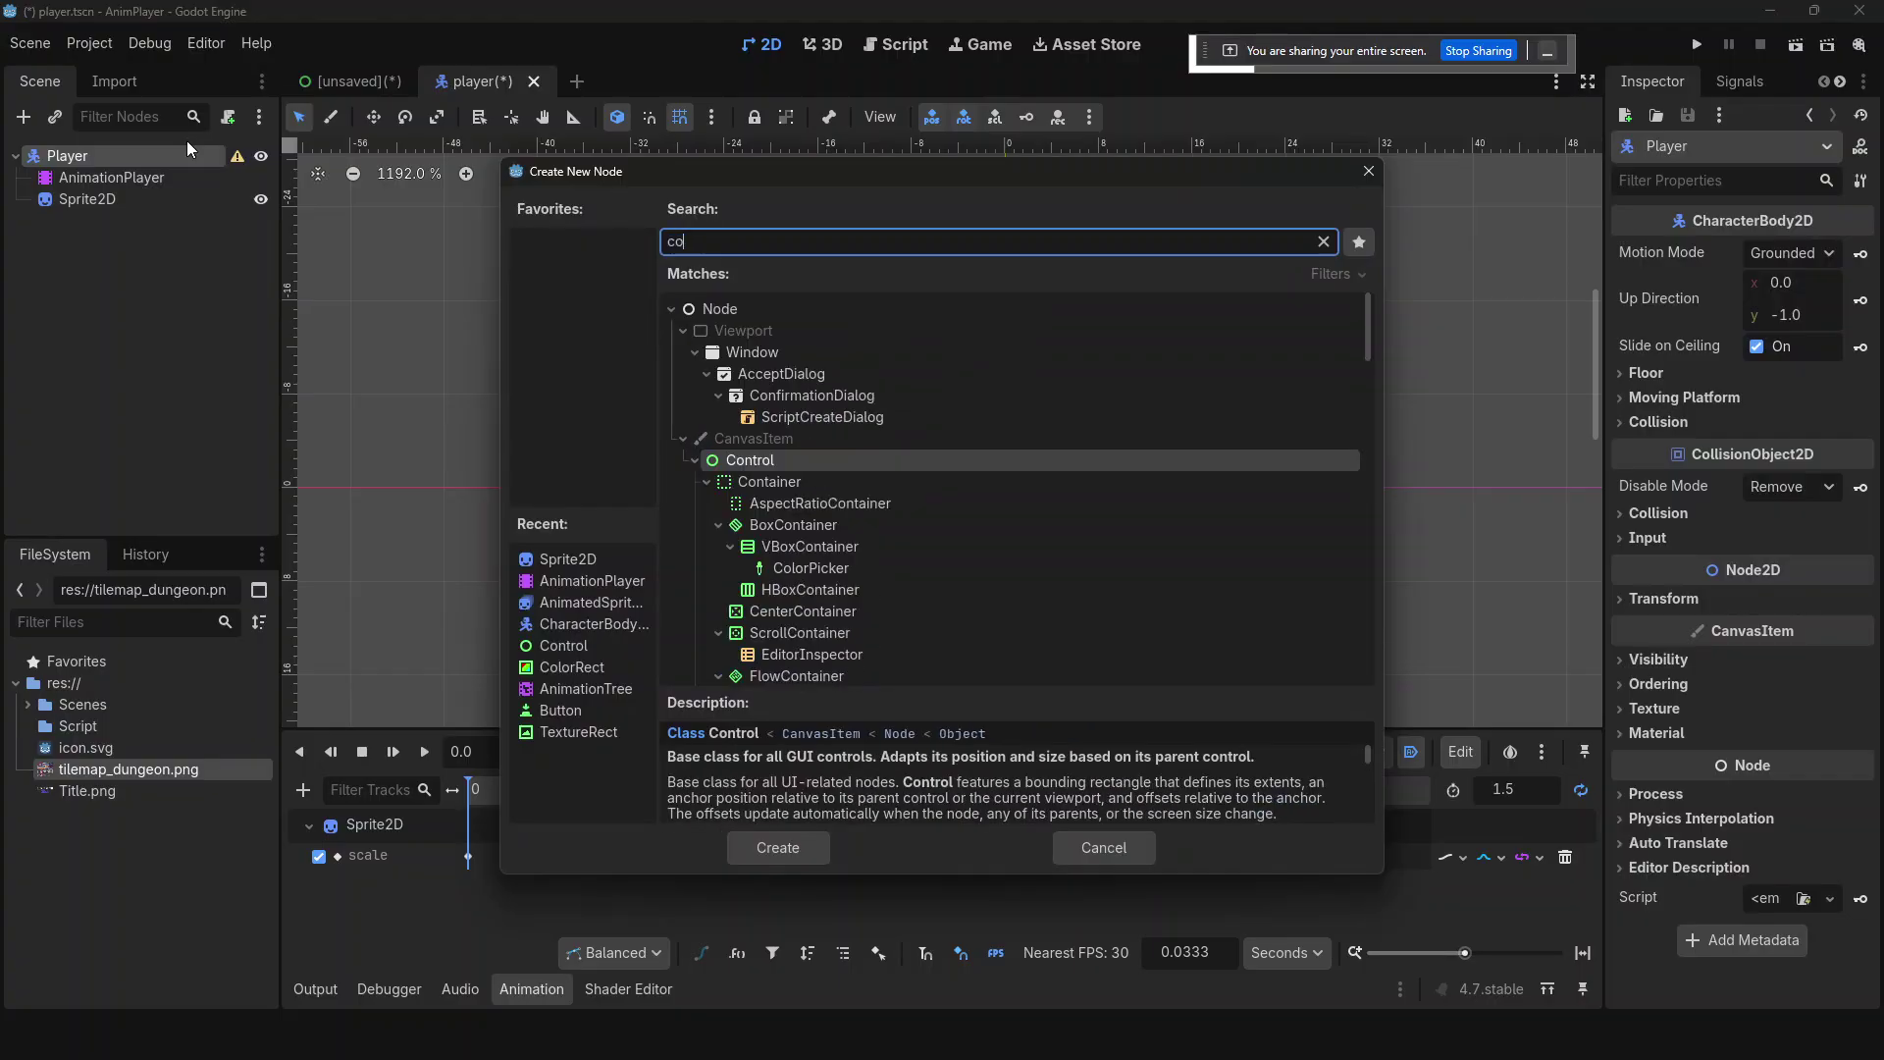
type("llis")
key("Return")
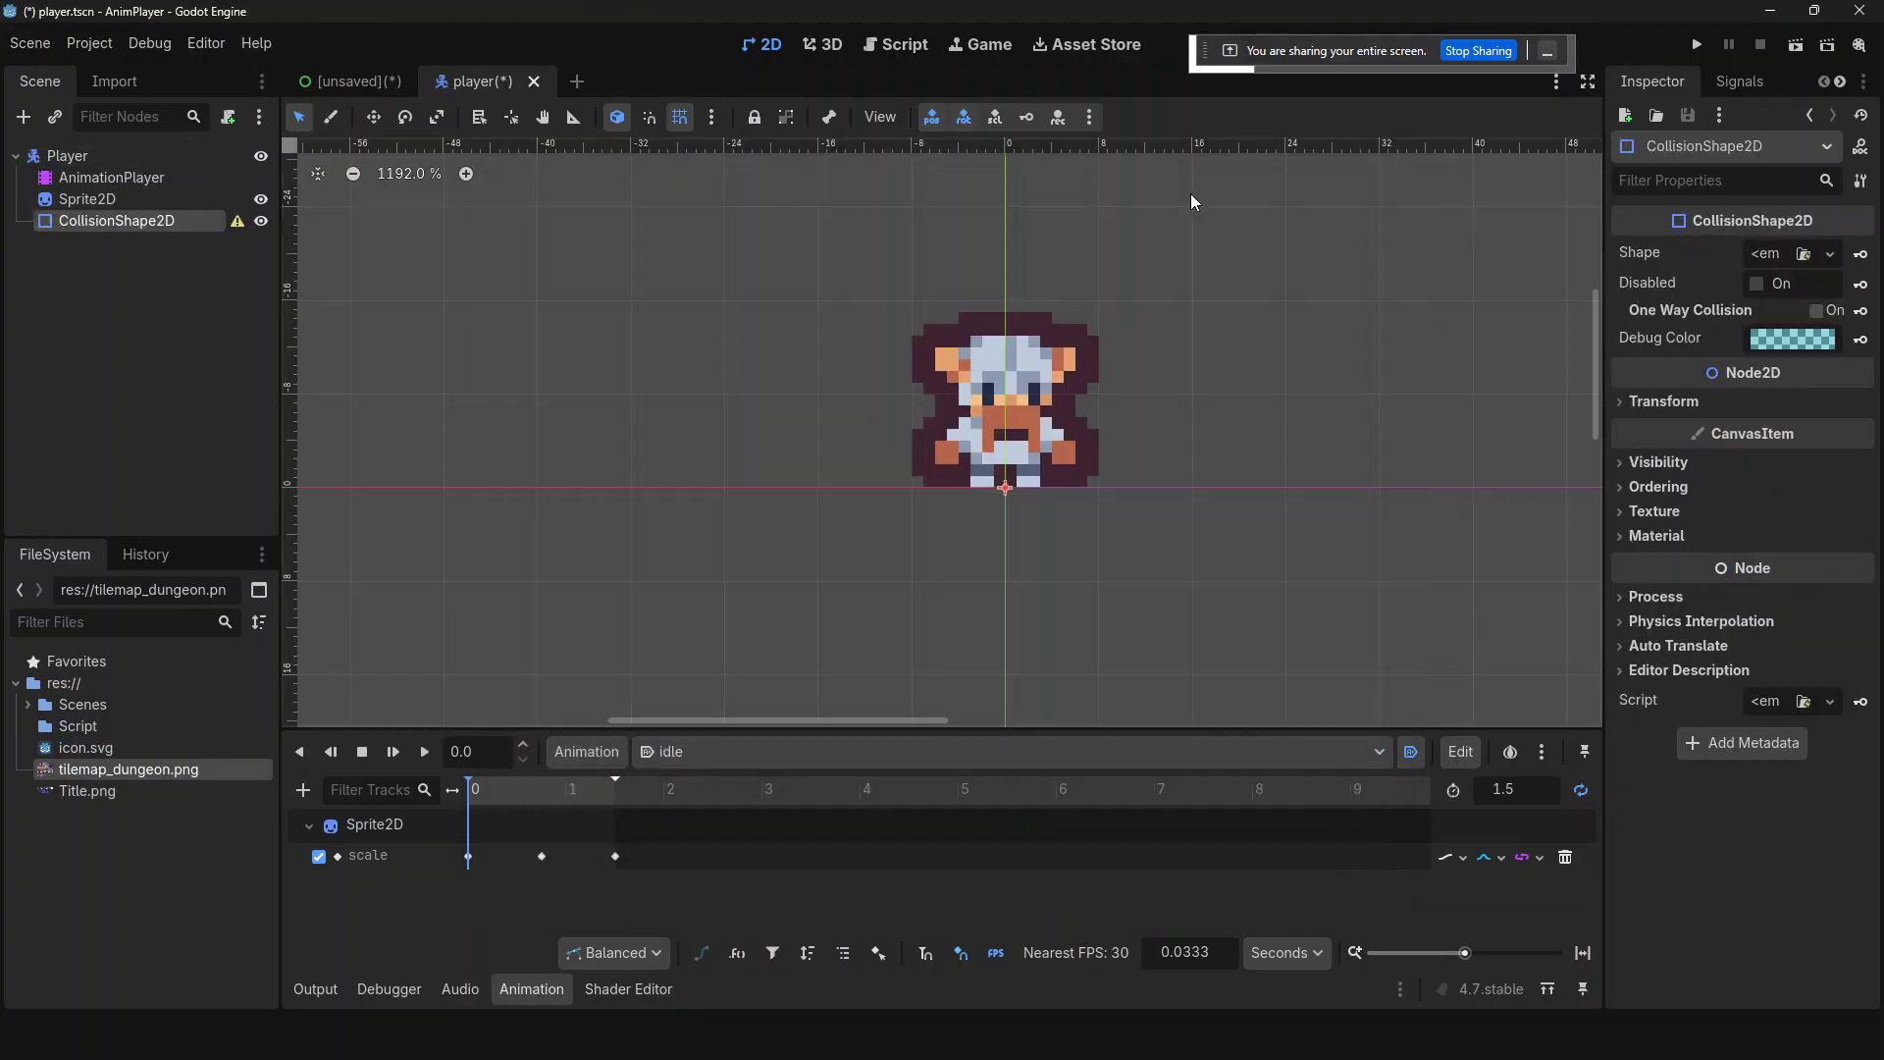
- Assign a new CircleShape2D to the collision node's shape
left_click(1741, 245)
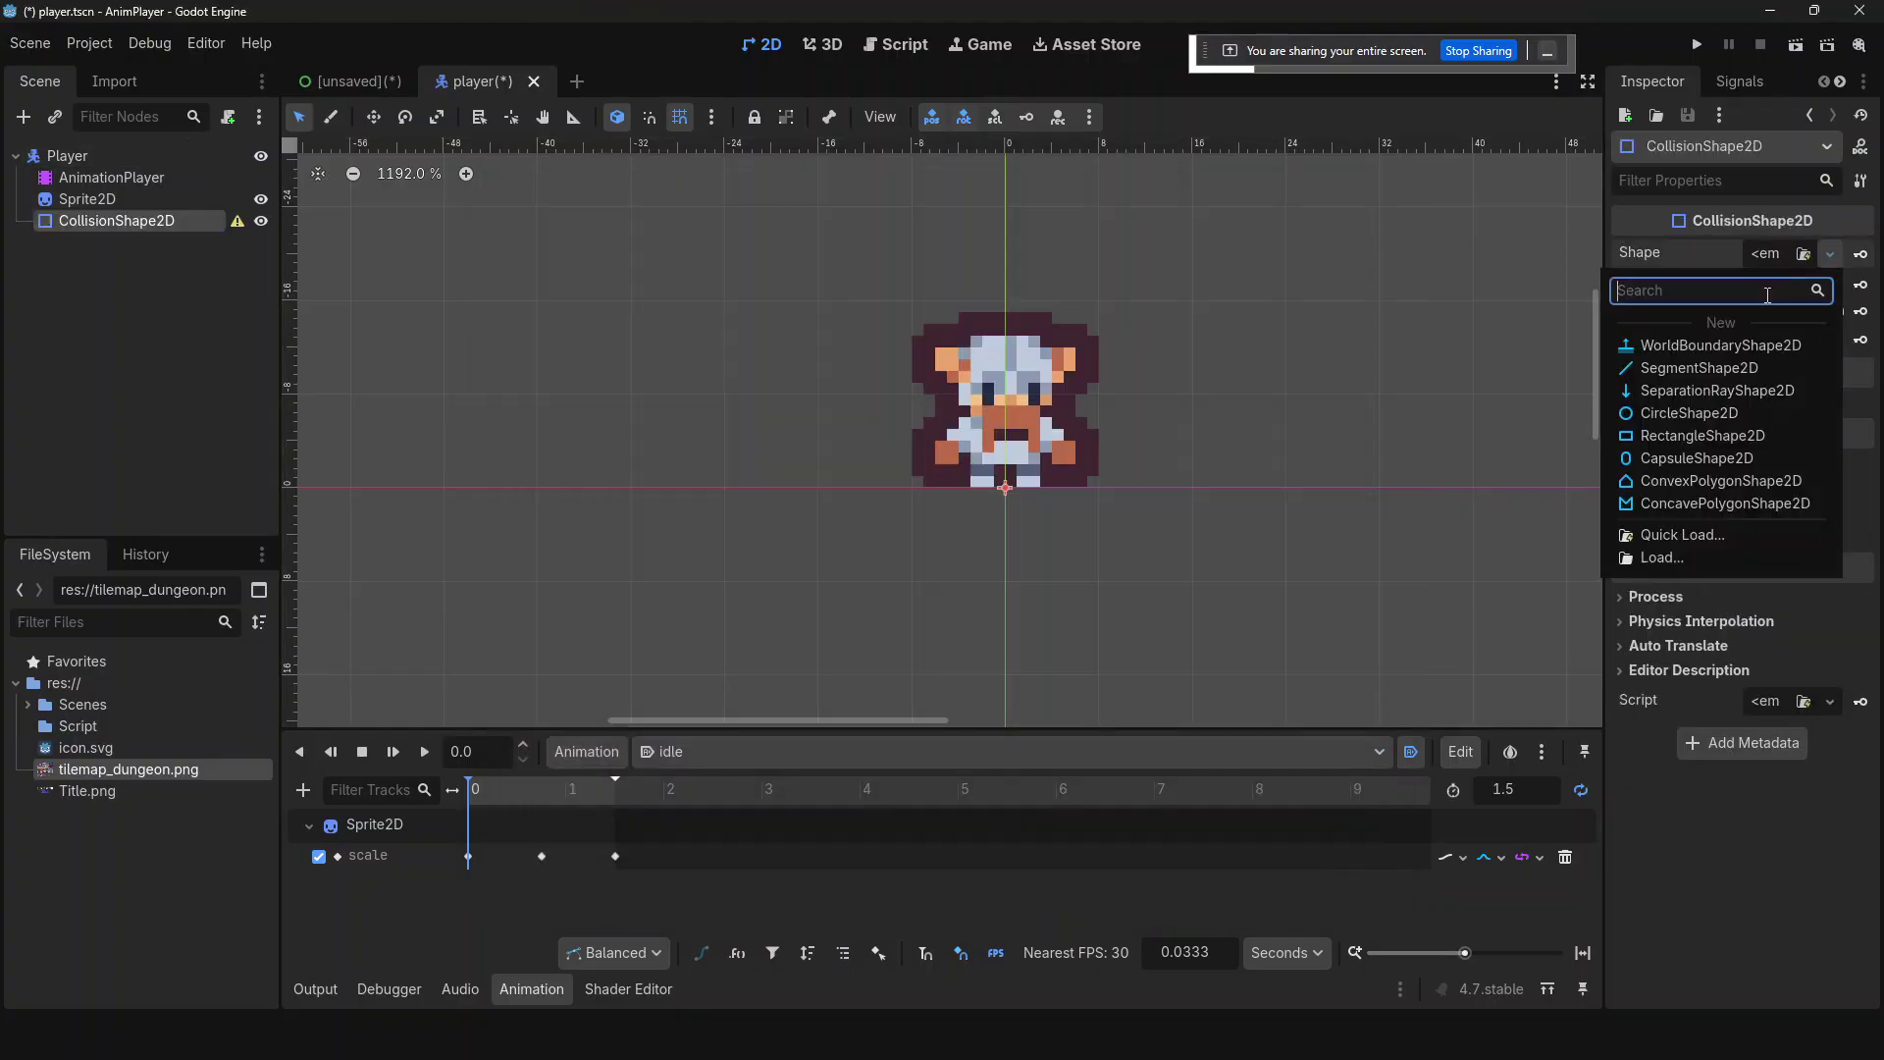
left_click(1710, 420)
left_click_drag(1036, 532, 1017, 487)
- Set the Sprite2D's y position to 8 px so the character is centred in the collision circle
left_click(1057, 299)
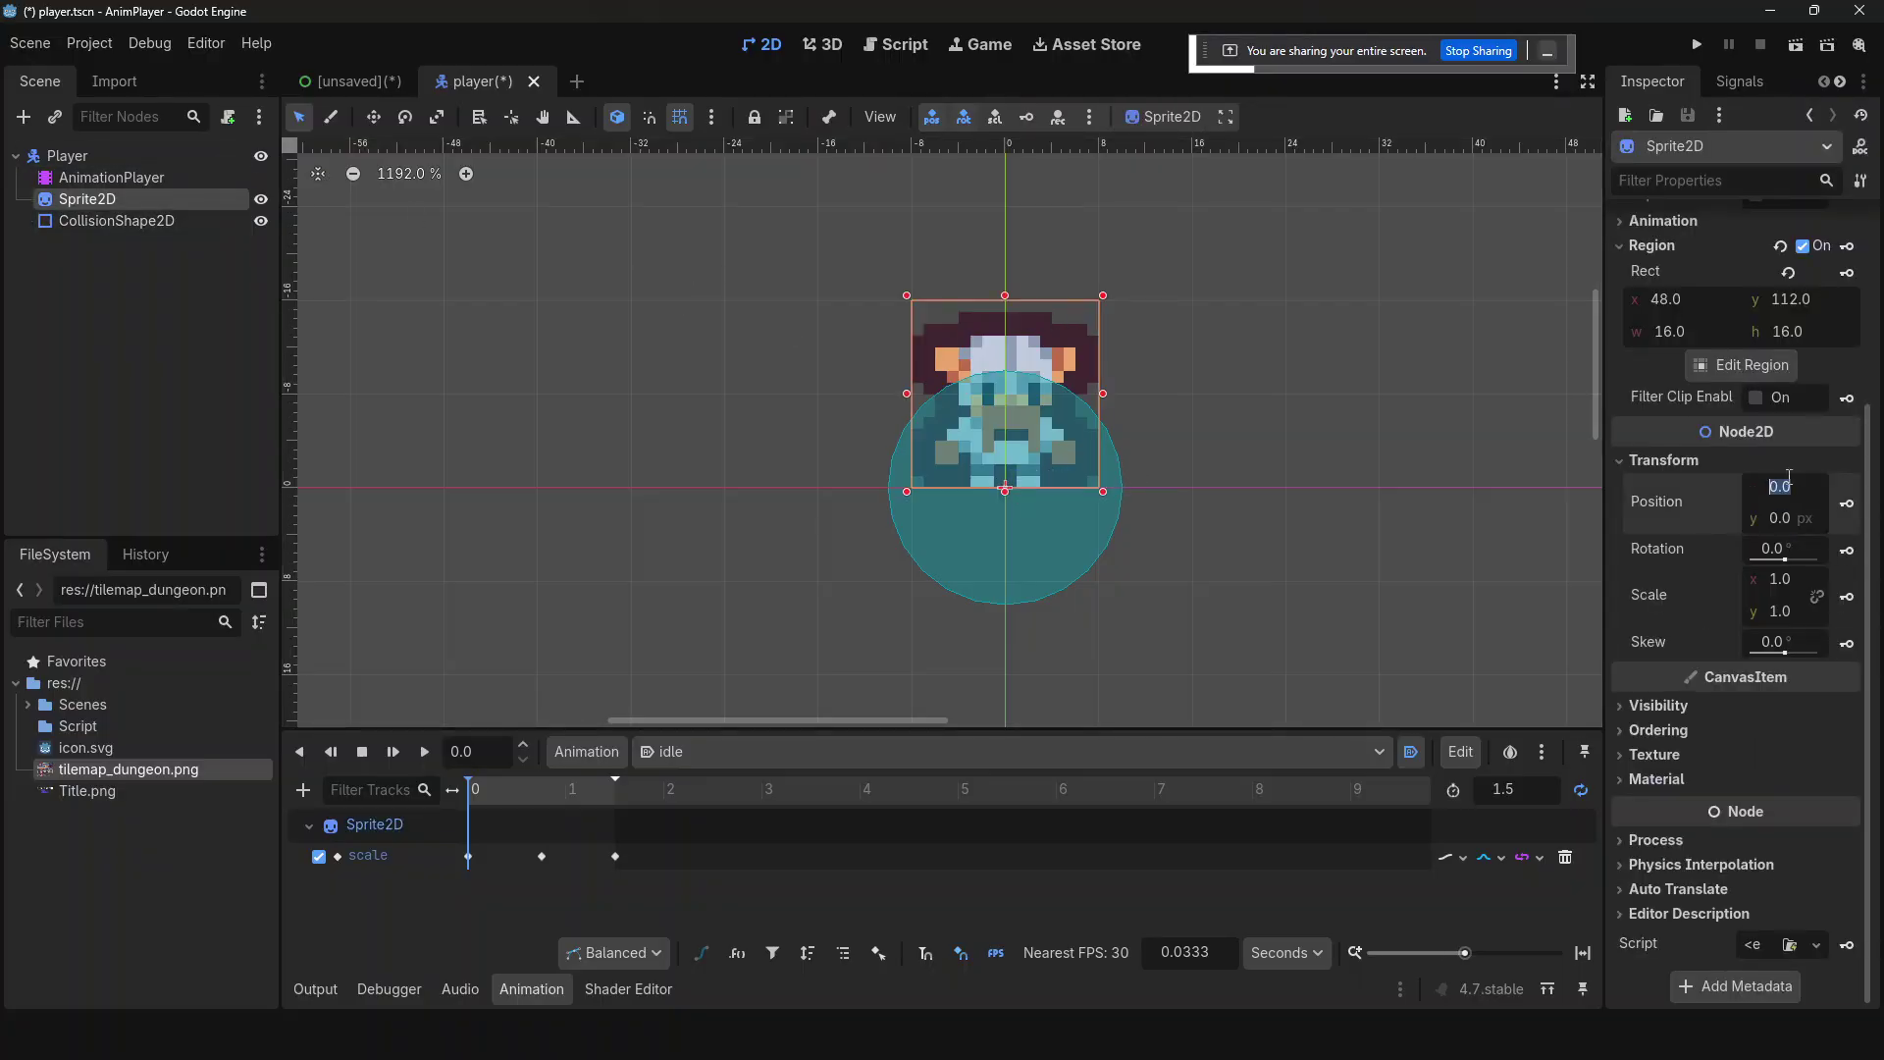
left_click(1789, 520)
type("-8")
key("Return")
left_click(1791, 517)
type("8")
key("Return")
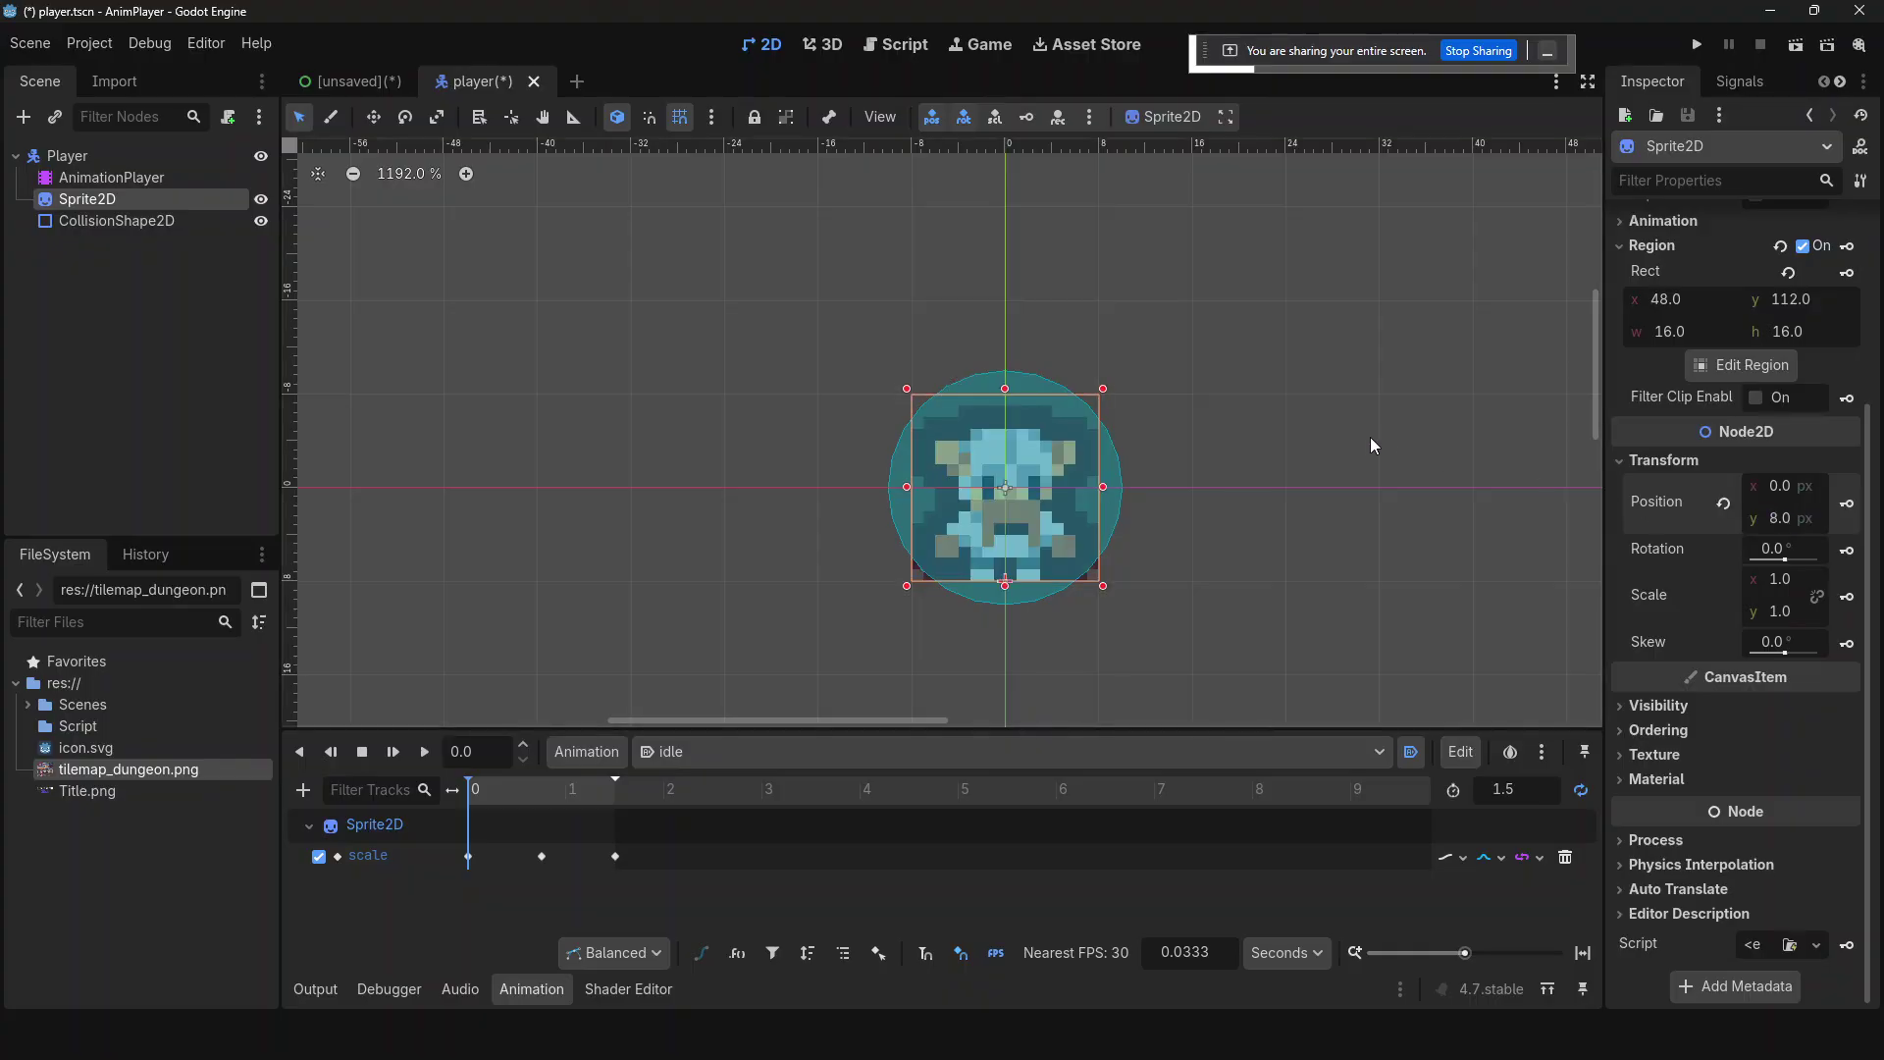
- Check the CollisionShape2D's circle resource and save the player scene
left_click(1356, 471)
left_click(1035, 474)
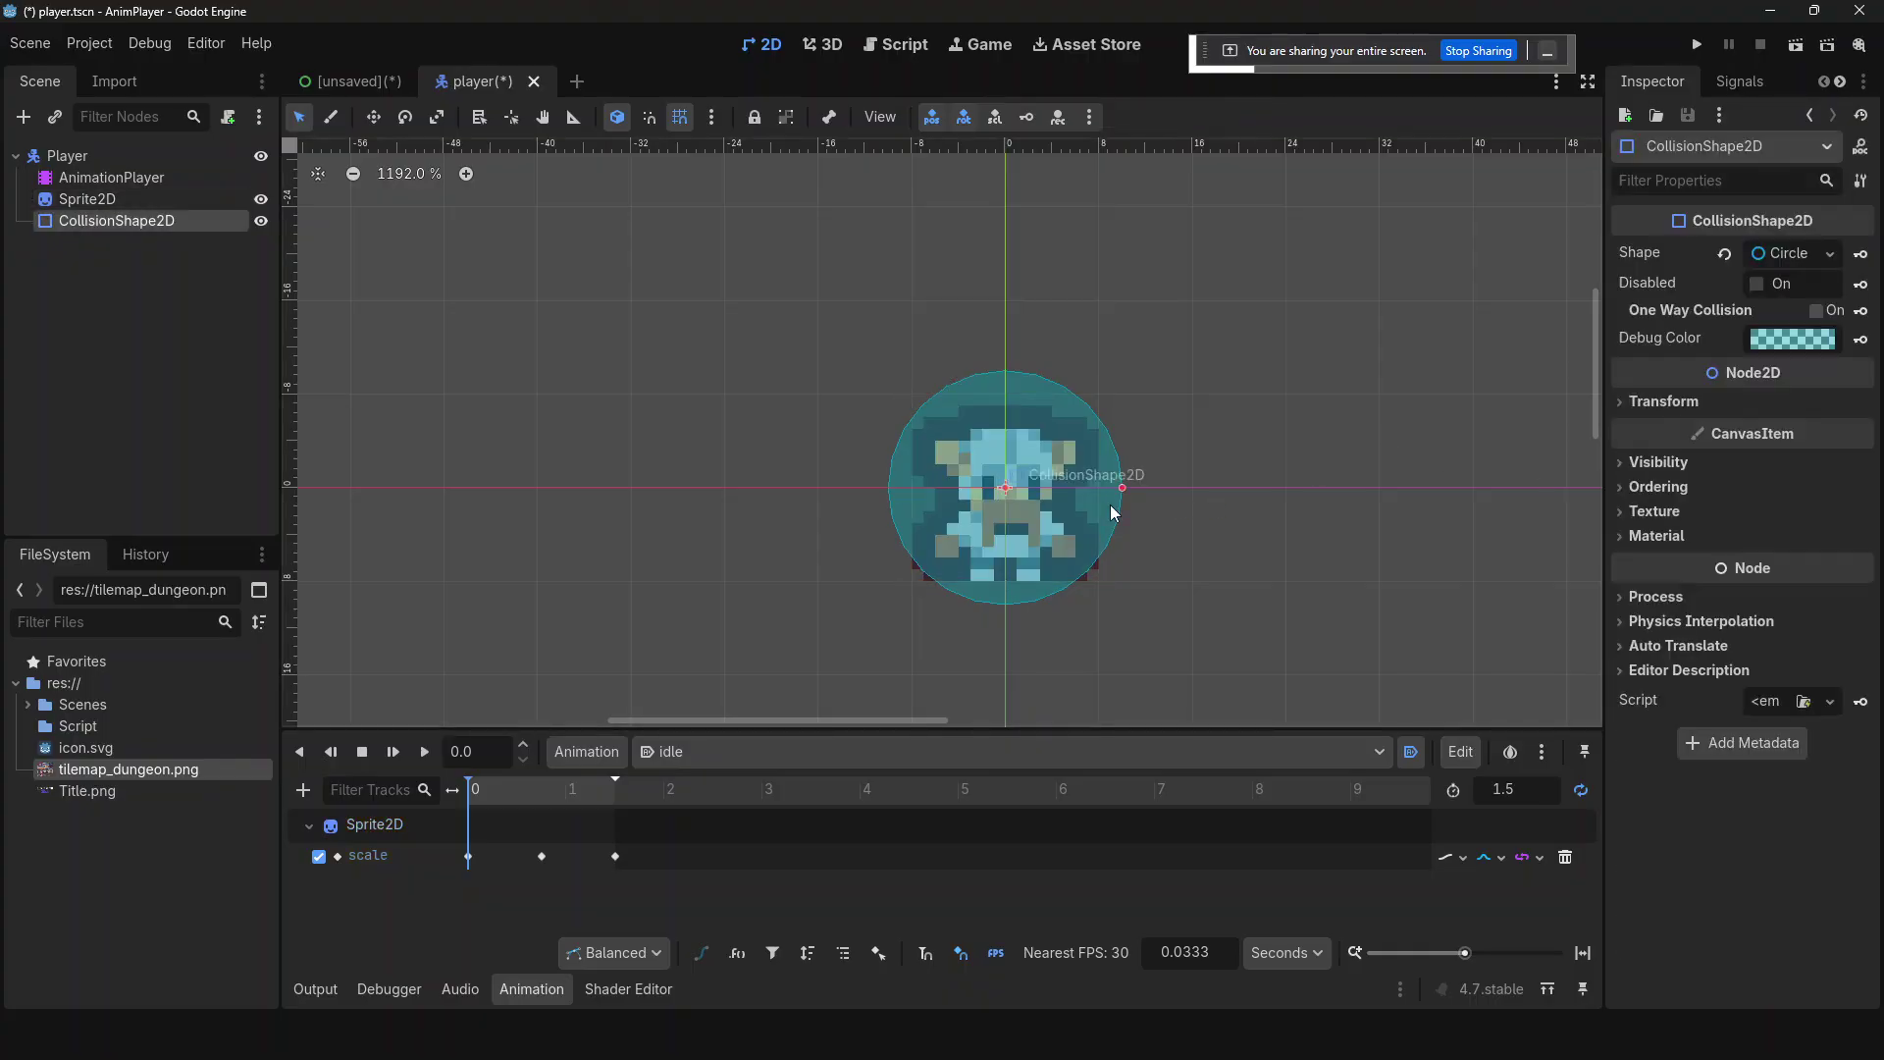
left_click(1757, 256)
left_click(1507, 317)
key("ctrl+s")
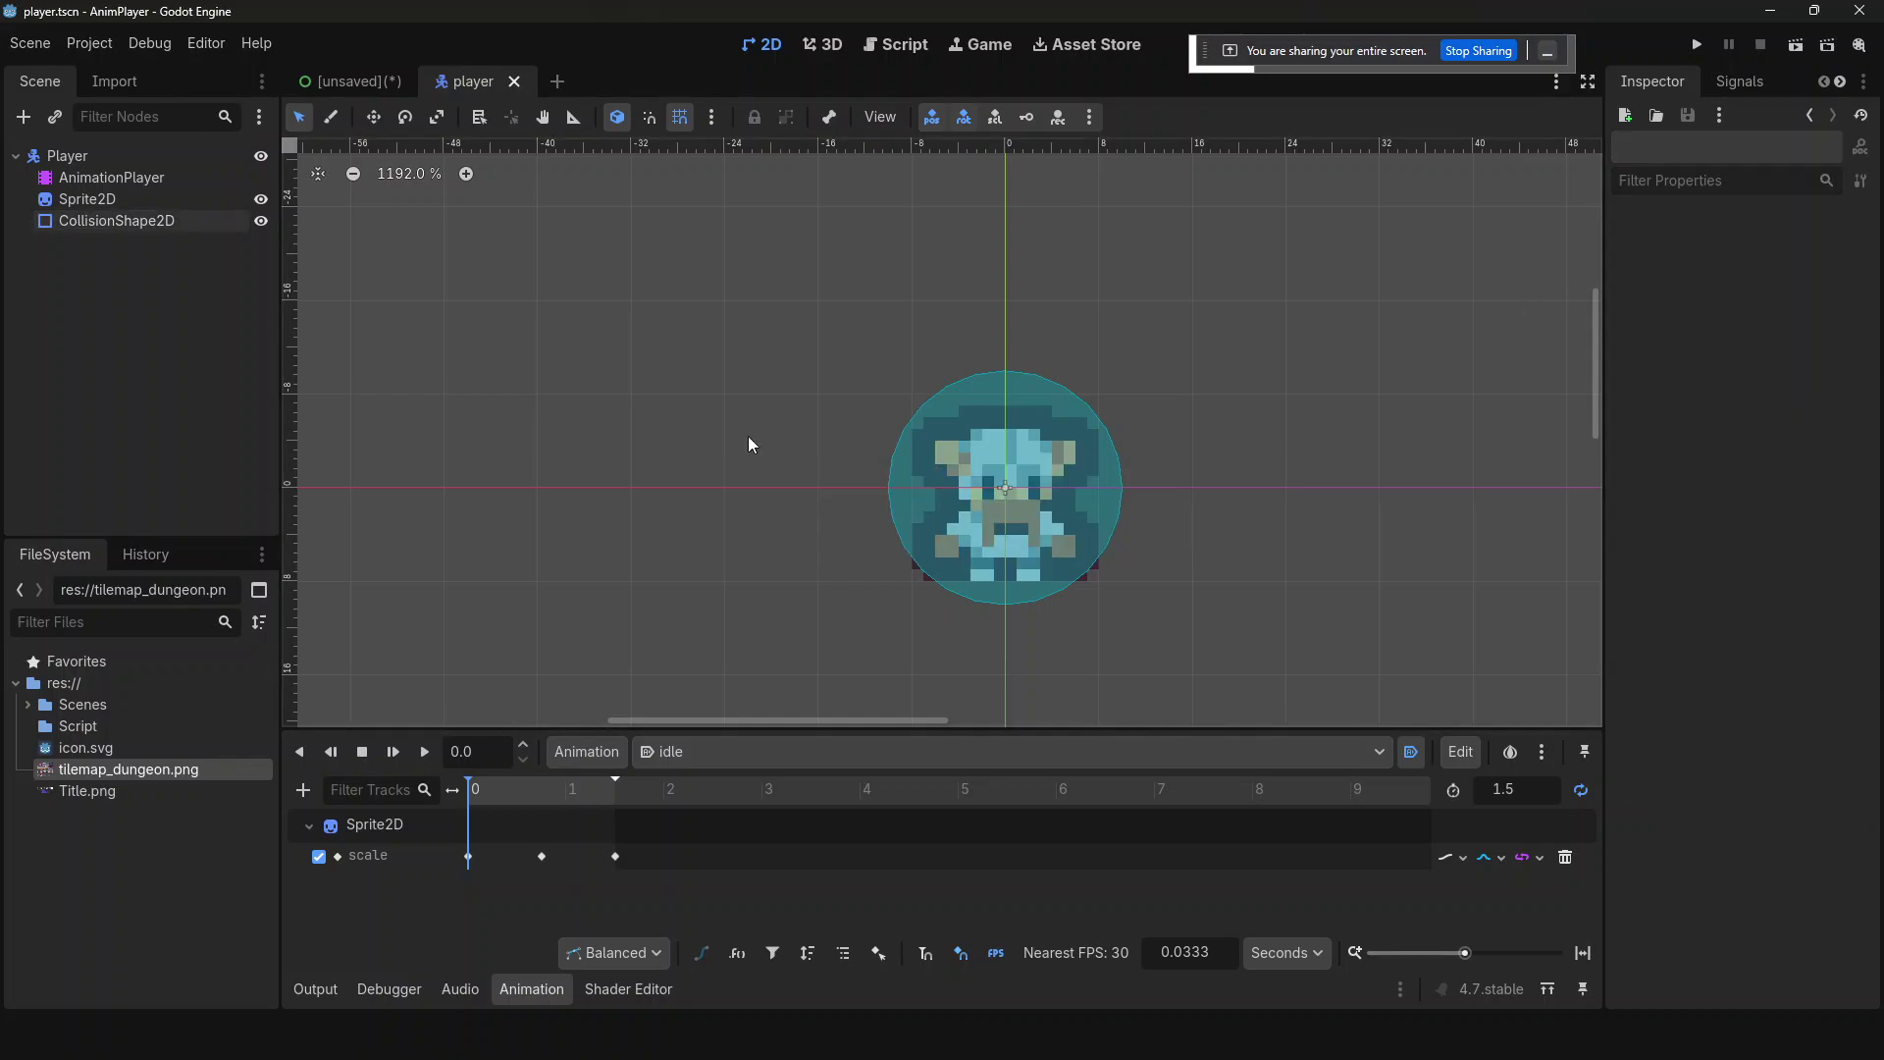
- Reorder the CollisionShape2D above the Sprite2D in the scene tree so the sprite draws over it
left_click_drag(132, 218, 138, 192)
left_click(157, 307)
- Attach a new default-template GDScript to the Player node, saved as res://Script/player.gd
left_click(157, 155)
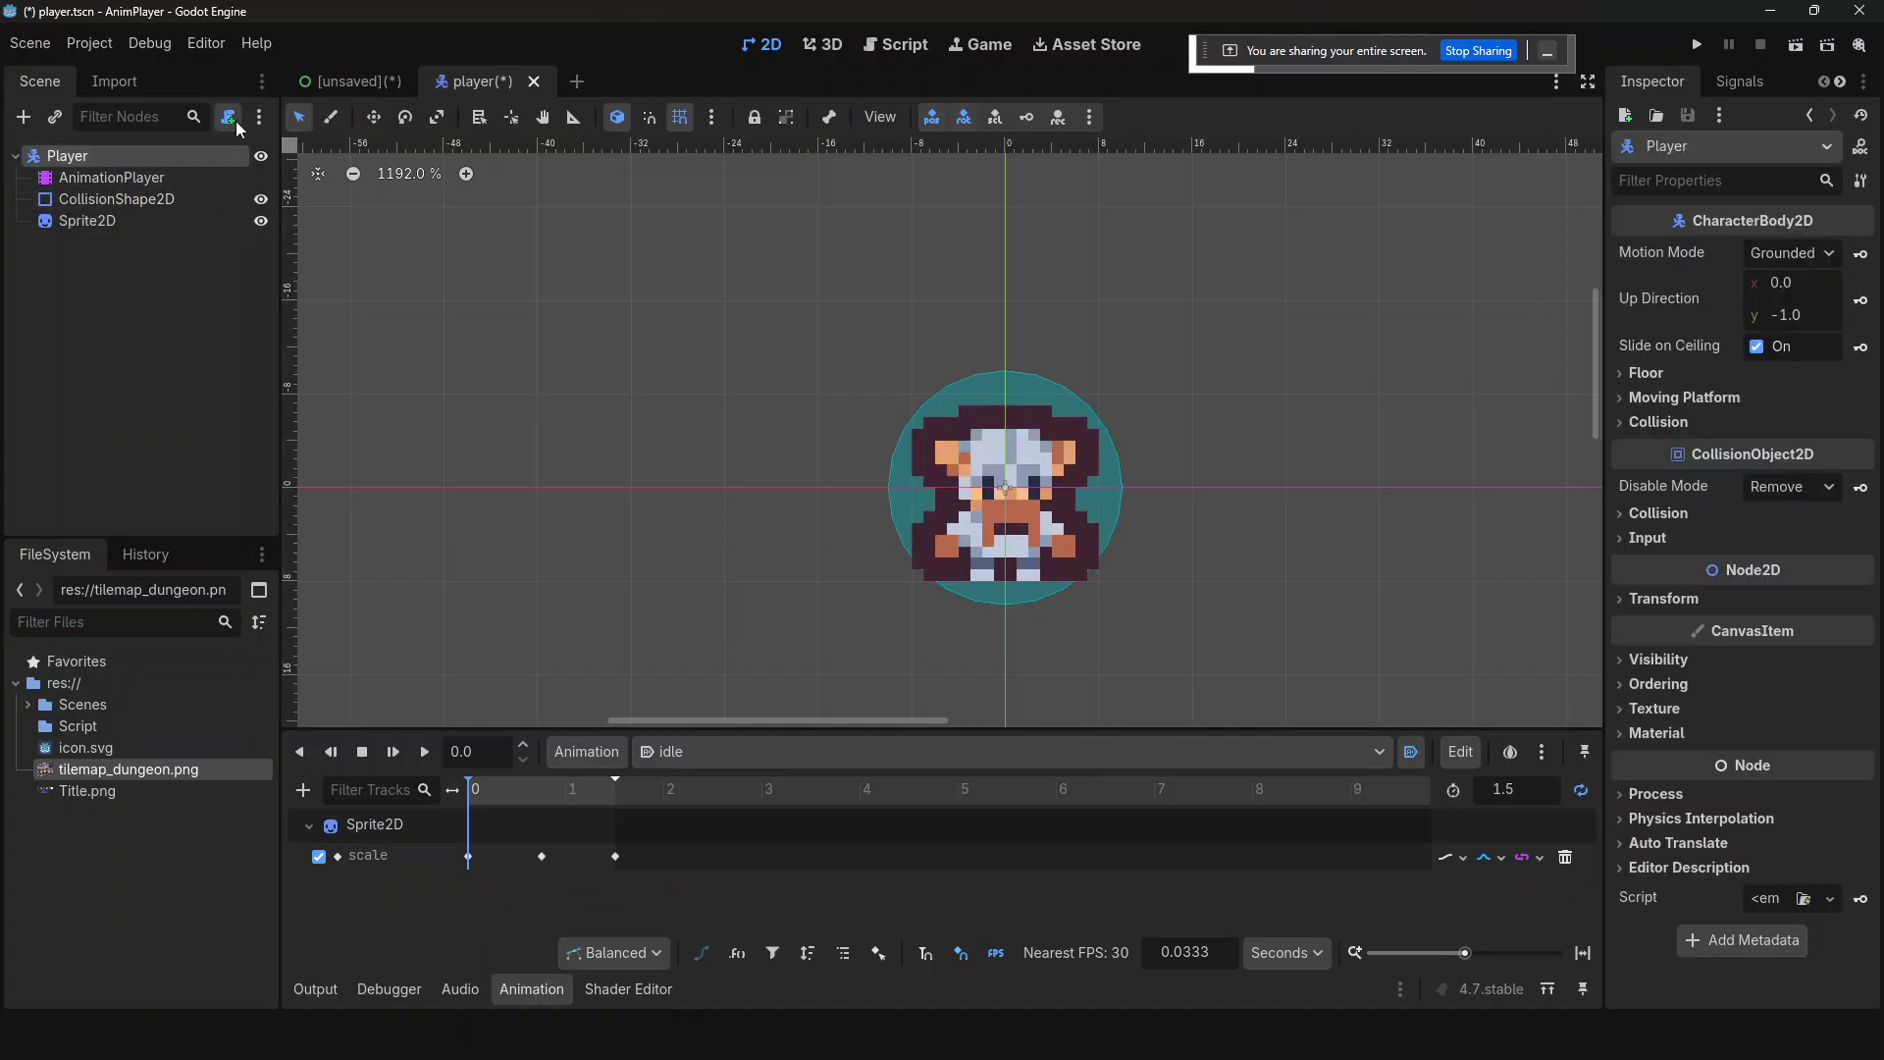
left_click(227, 117)
left_click(1154, 505)
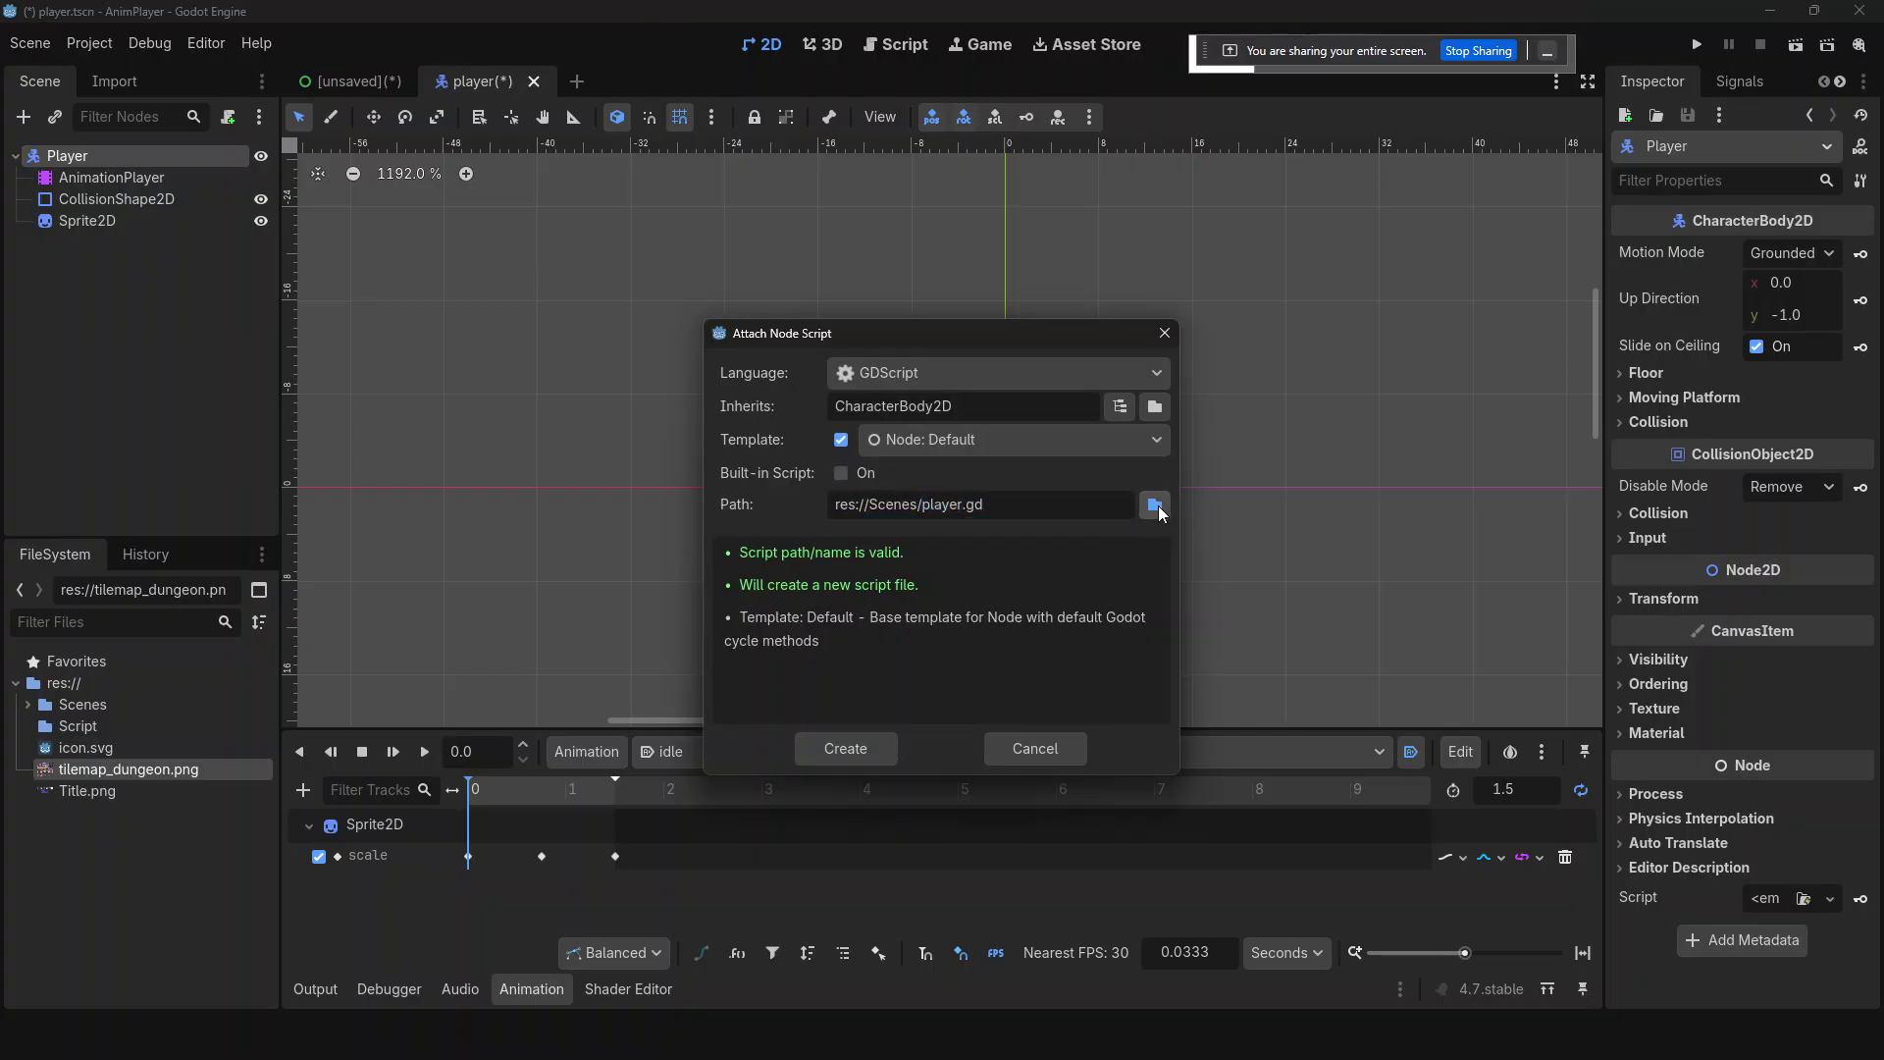
left_click(500, 568)
double_click(726, 314)
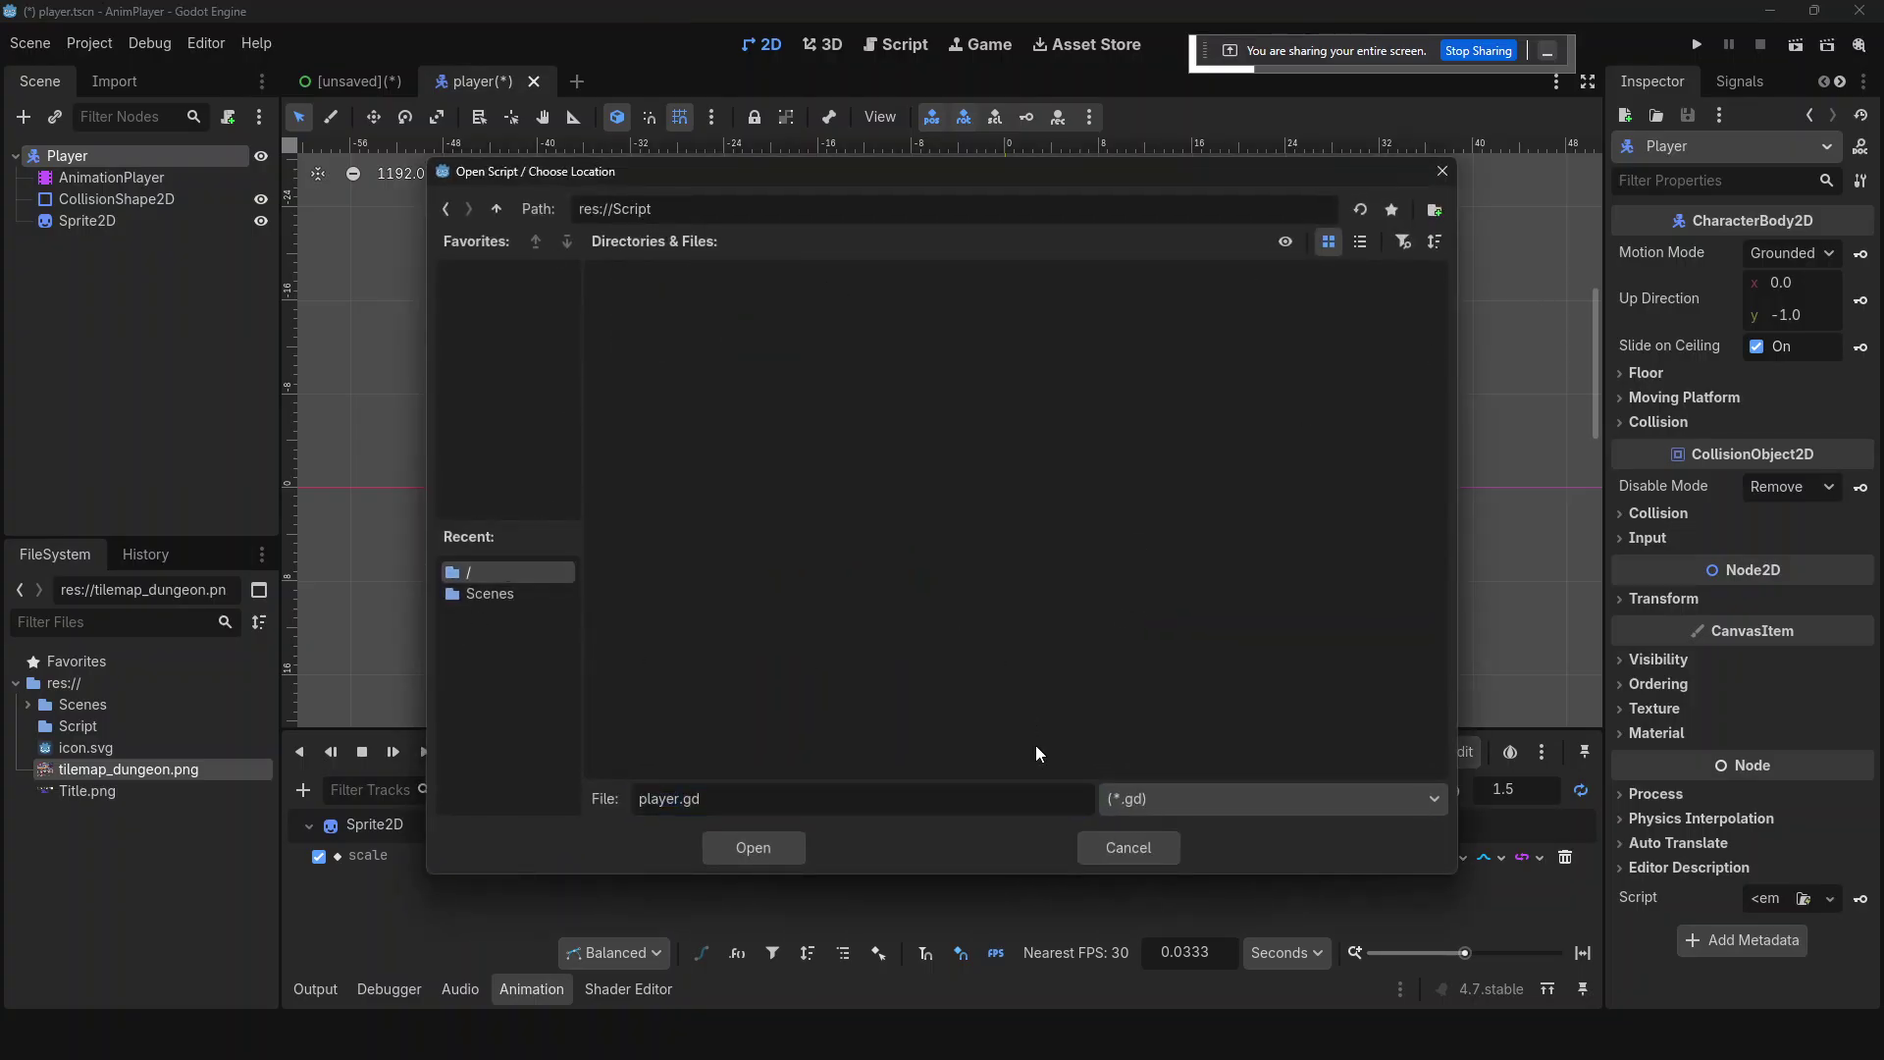
left_click(762, 839)
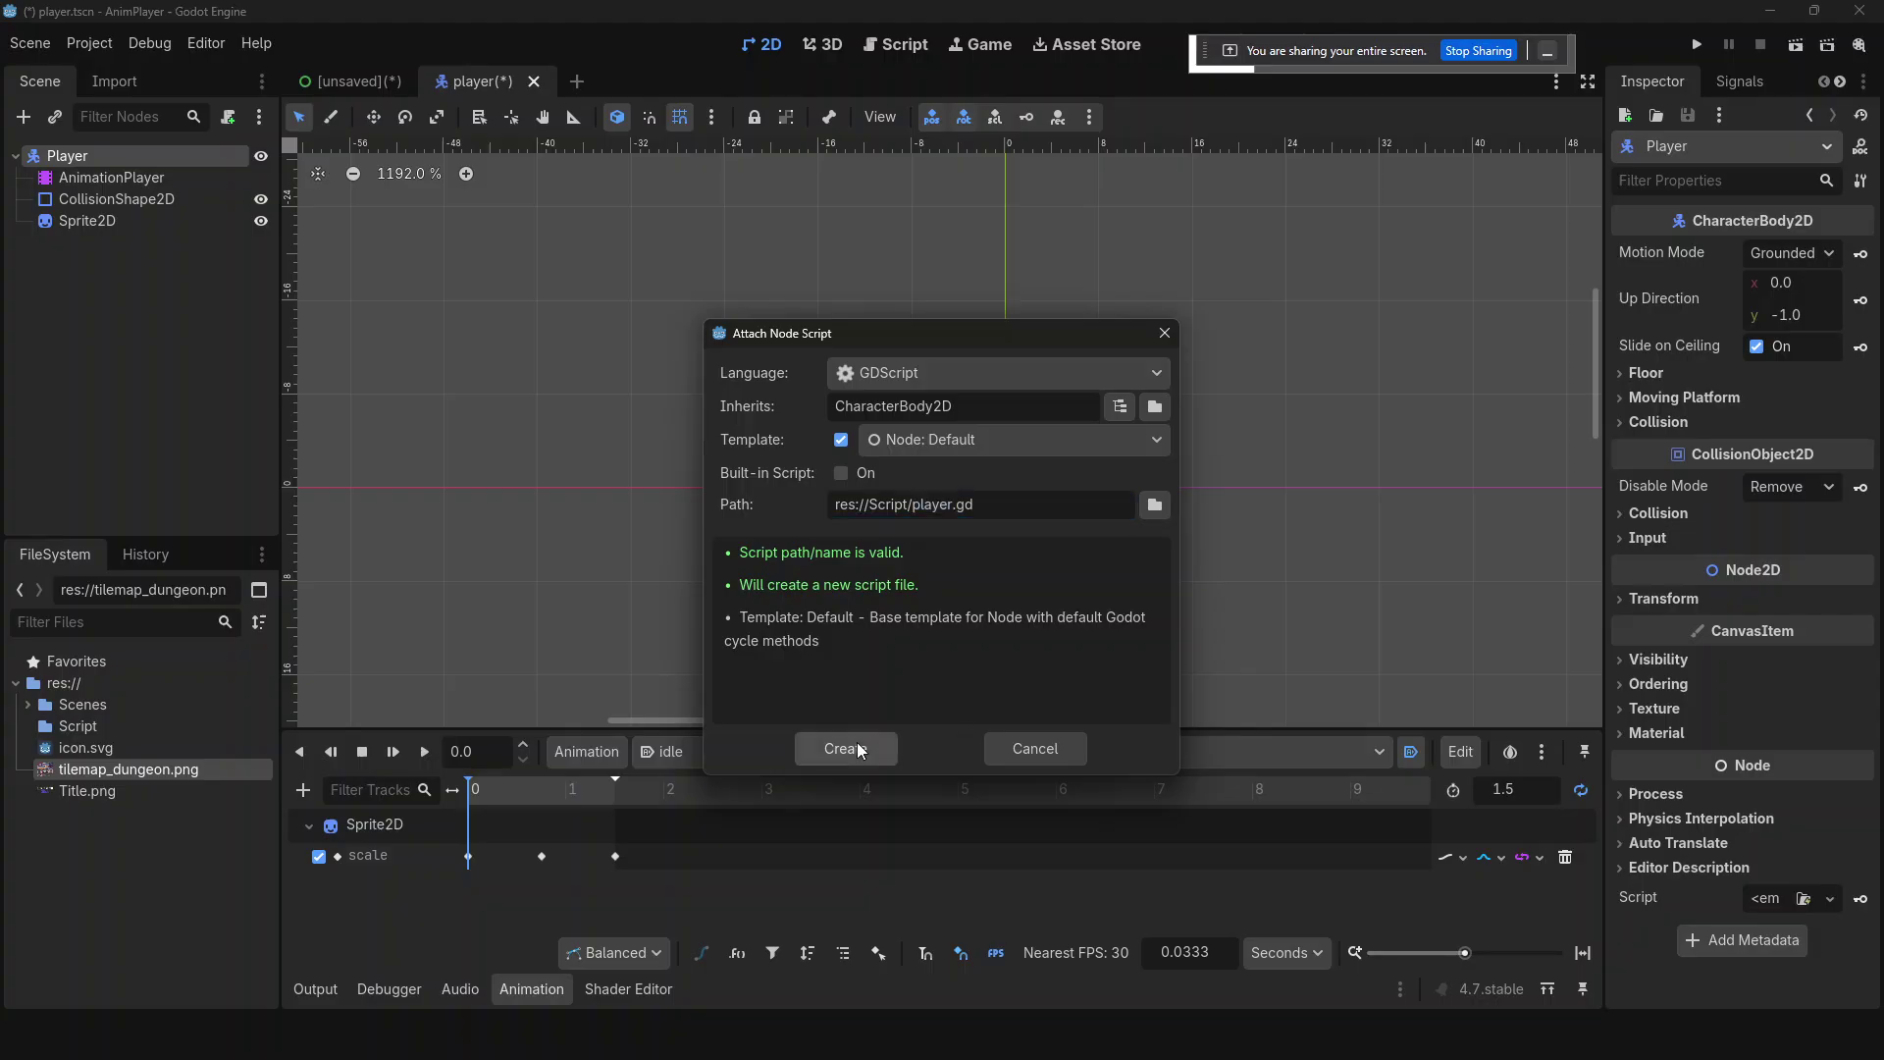
left_click(857, 742)
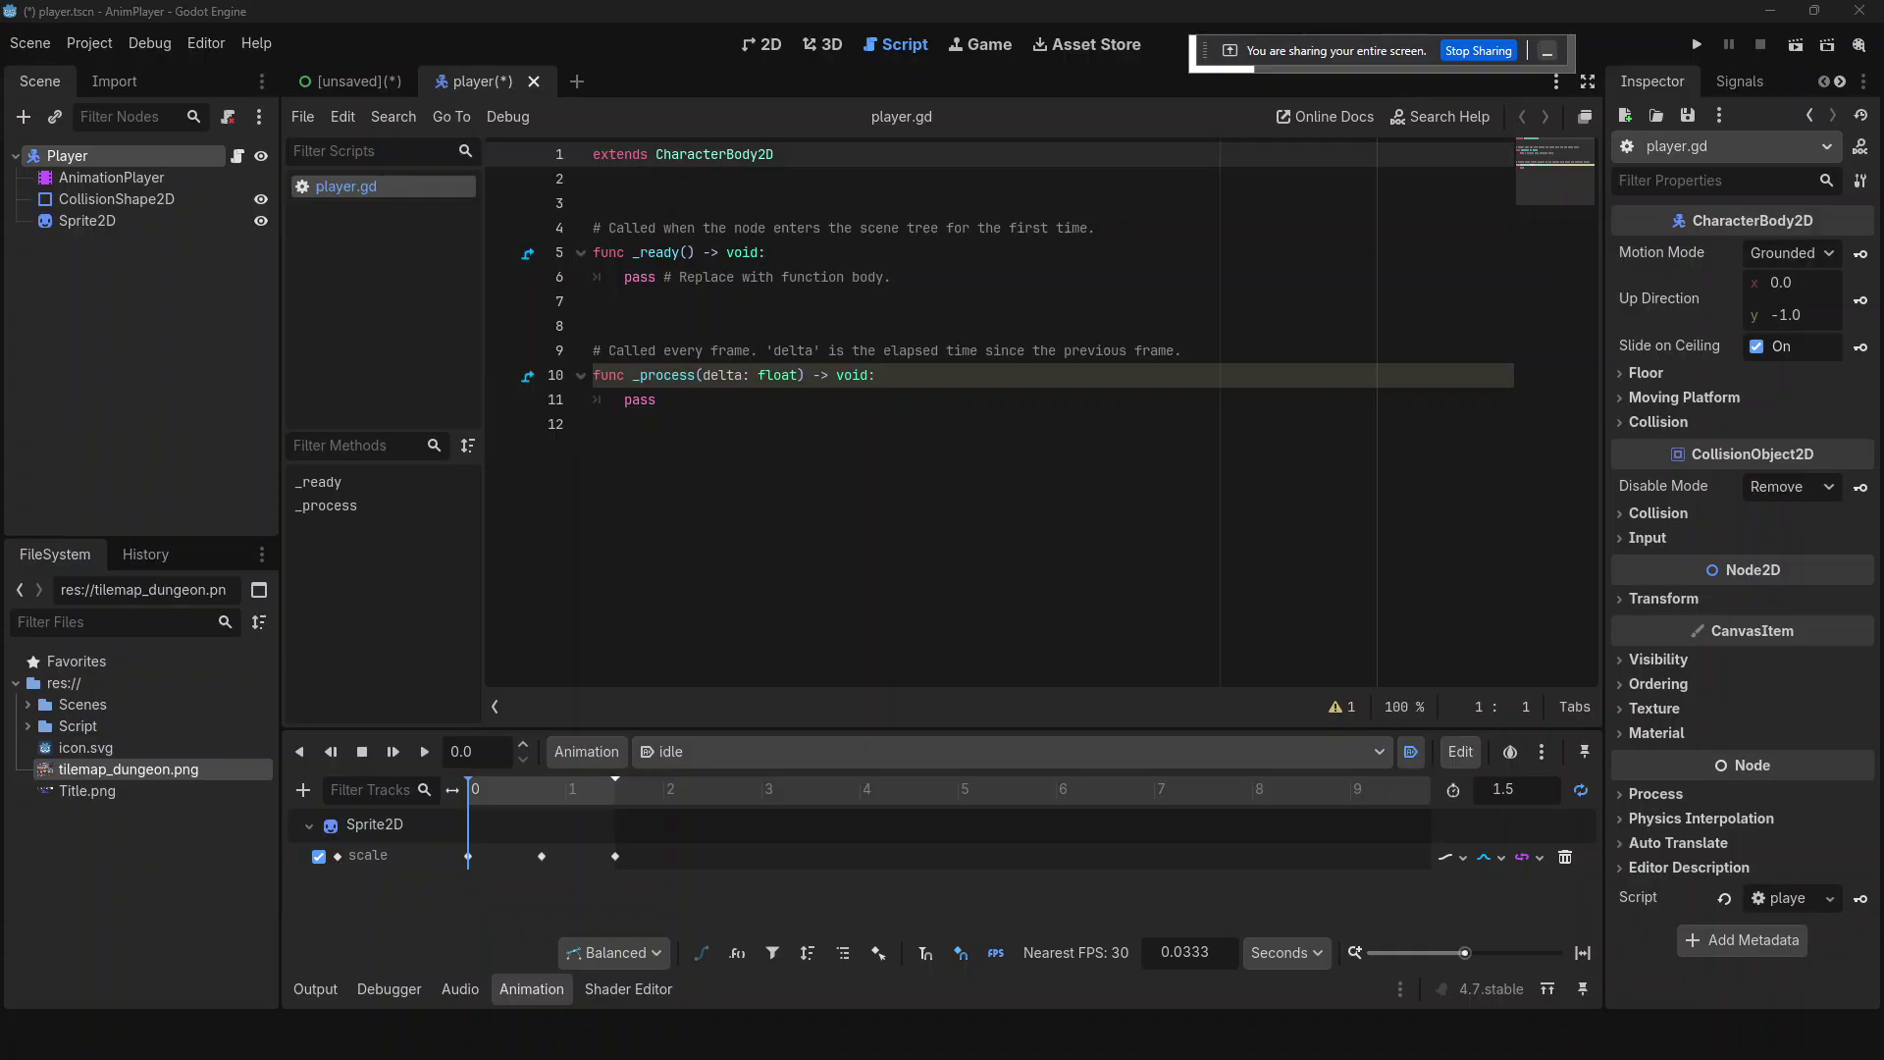
- Declare an exported integer variable player_speed with the value 200 below the extends line in player.gd
left_click(825, 176)
key("Return")
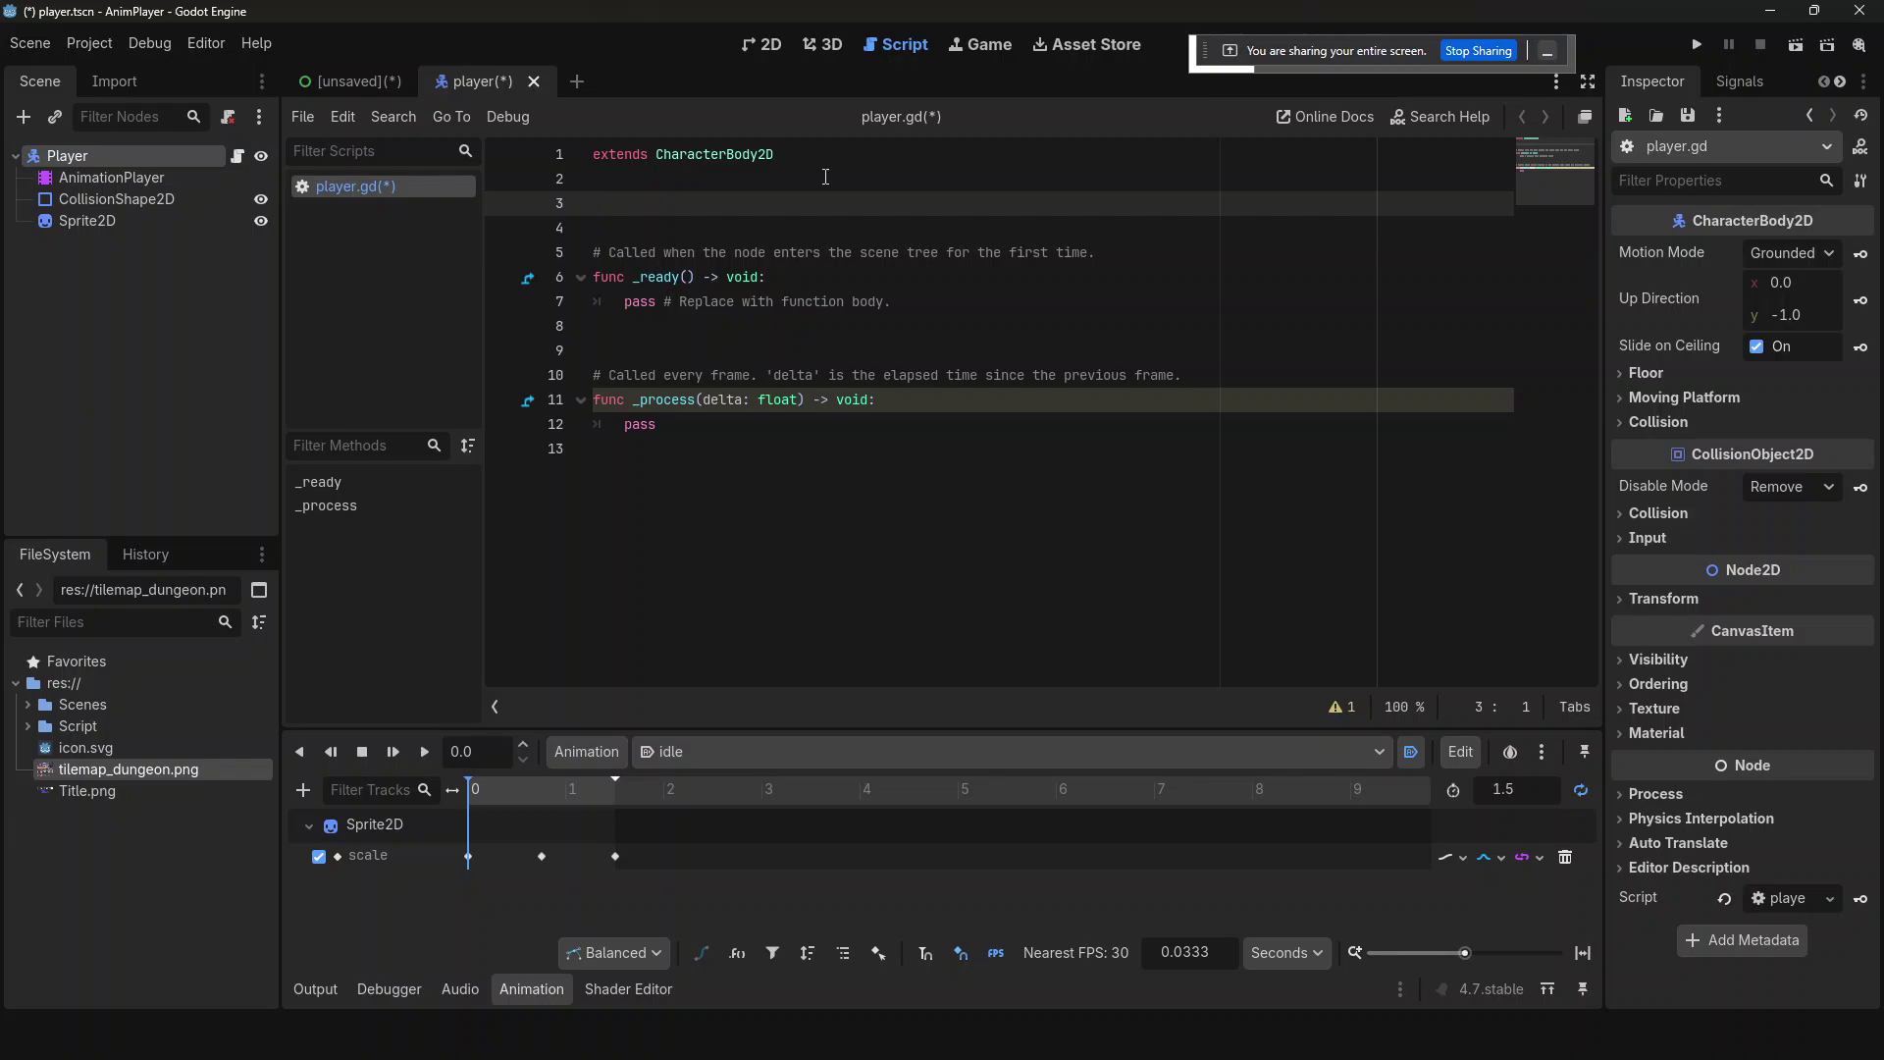
type("@ex")
key("alt+Tab")
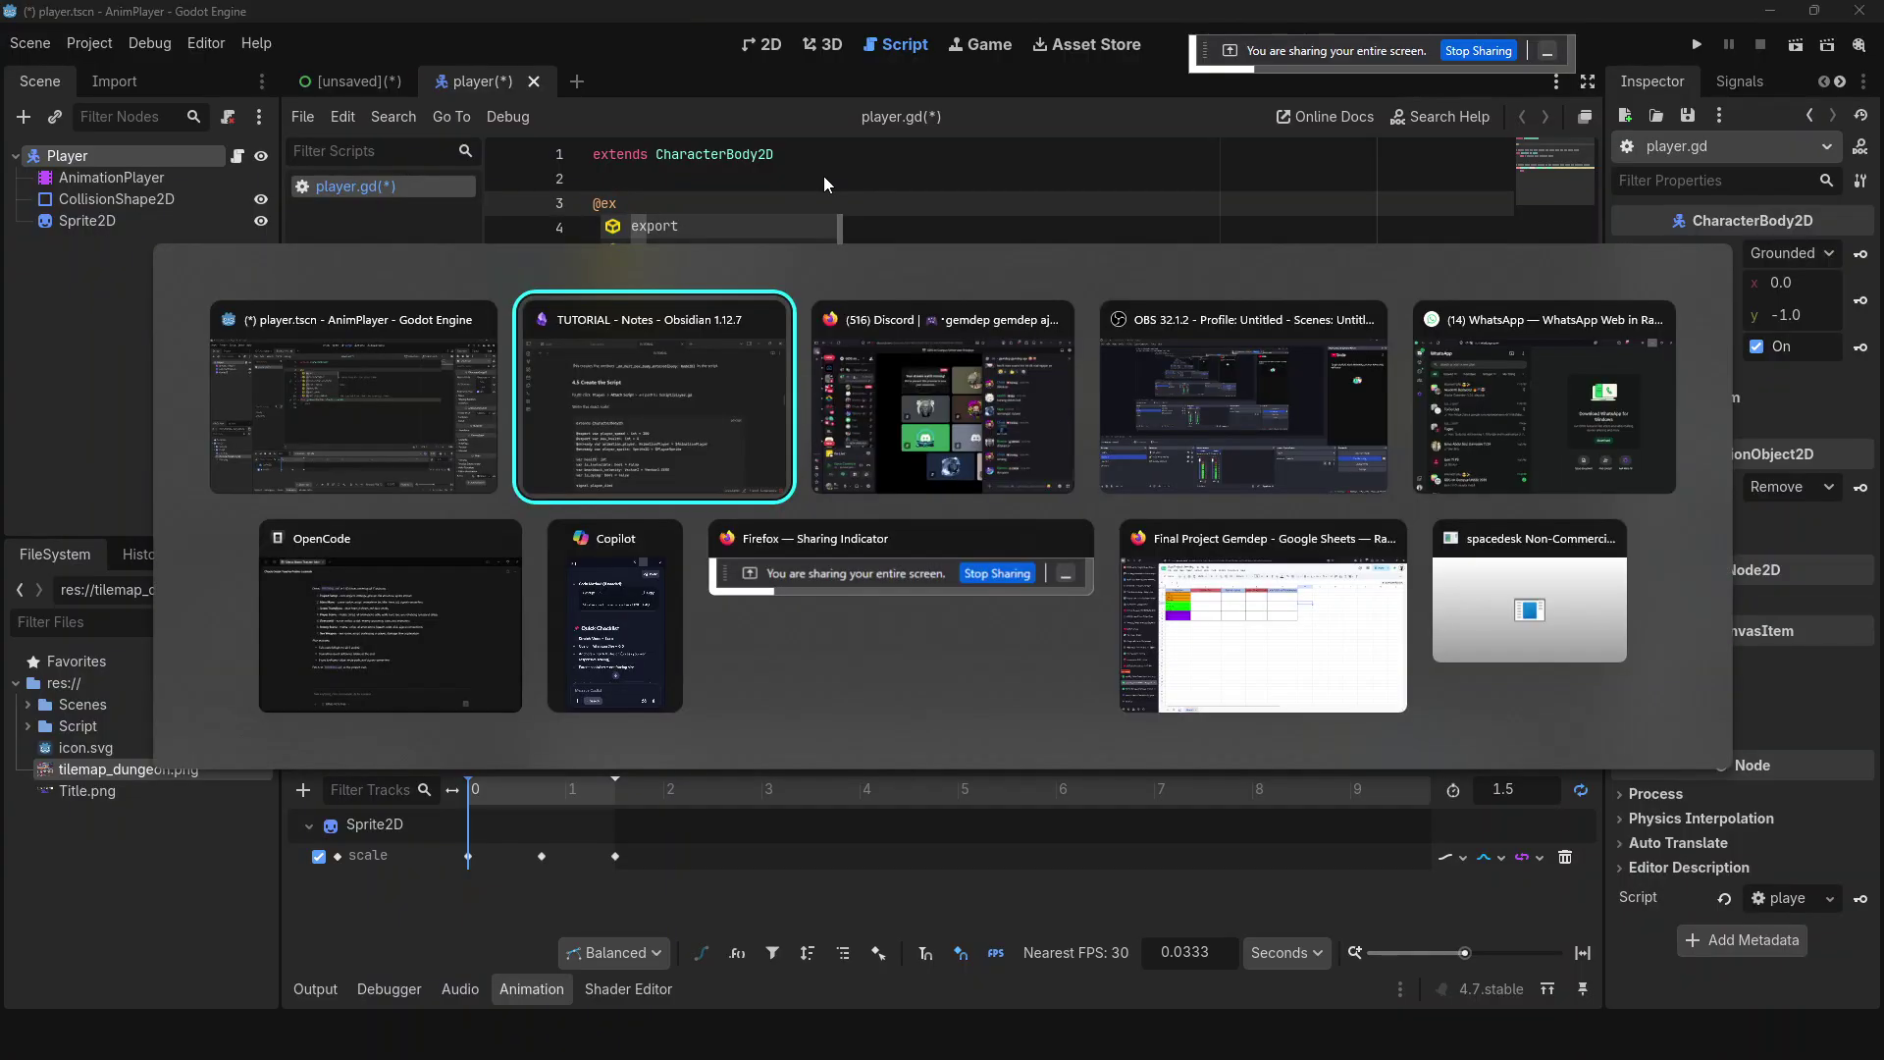
key("alt+Tab")
key("Escape")
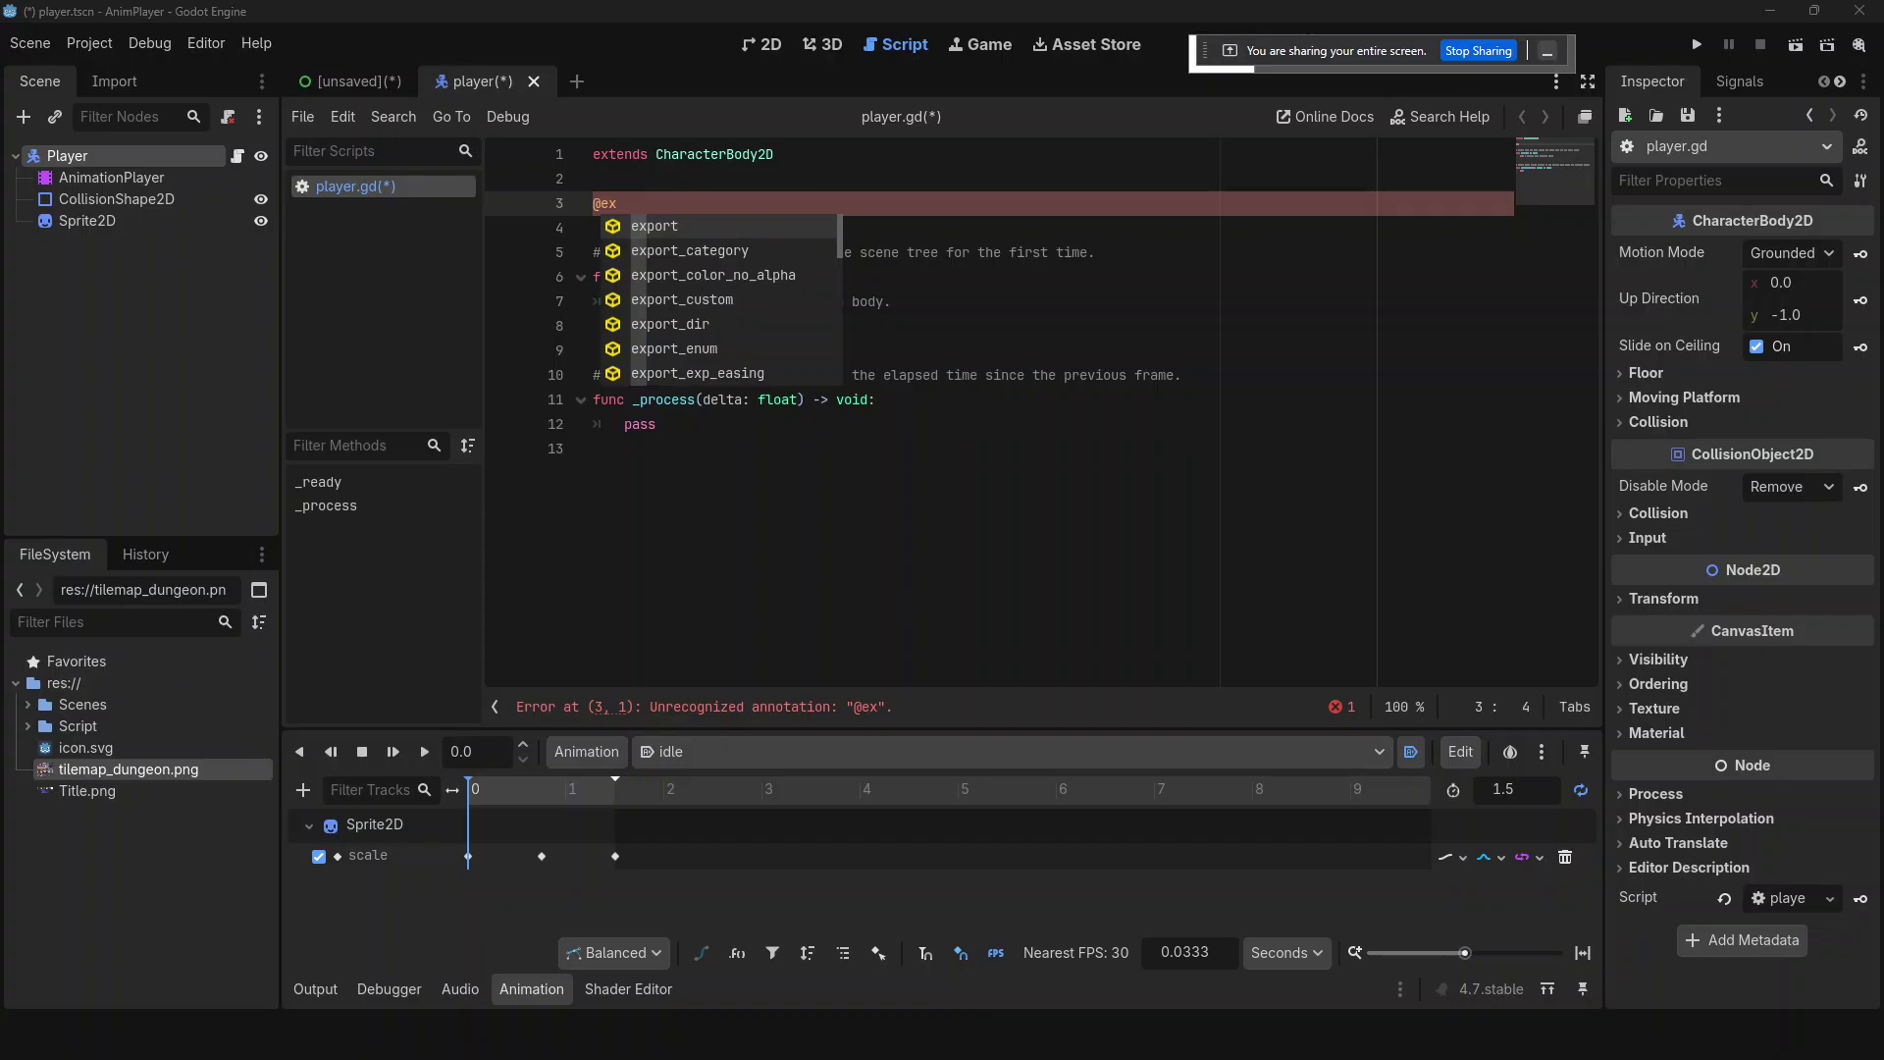
left_click(695, 224)
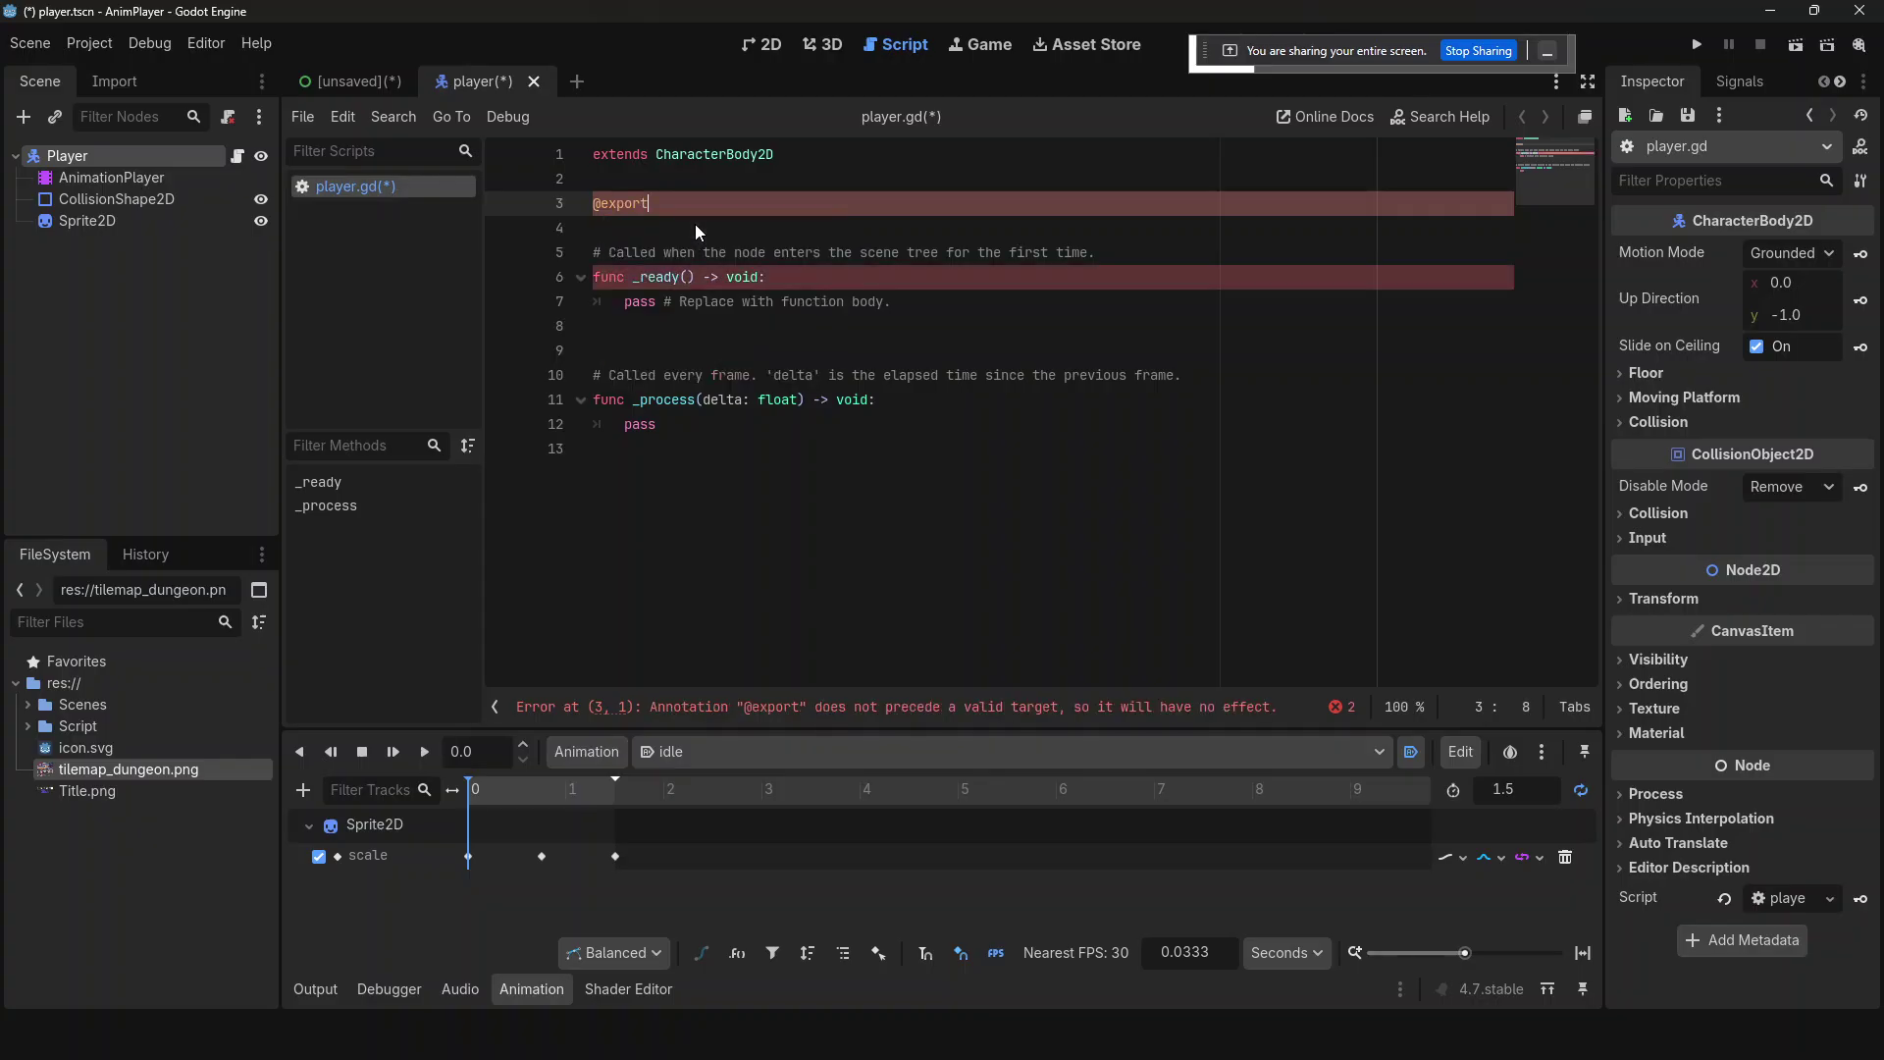
key("alt+Tab")
key("alt+Tab")
left_click(737, 209)
type("var p")
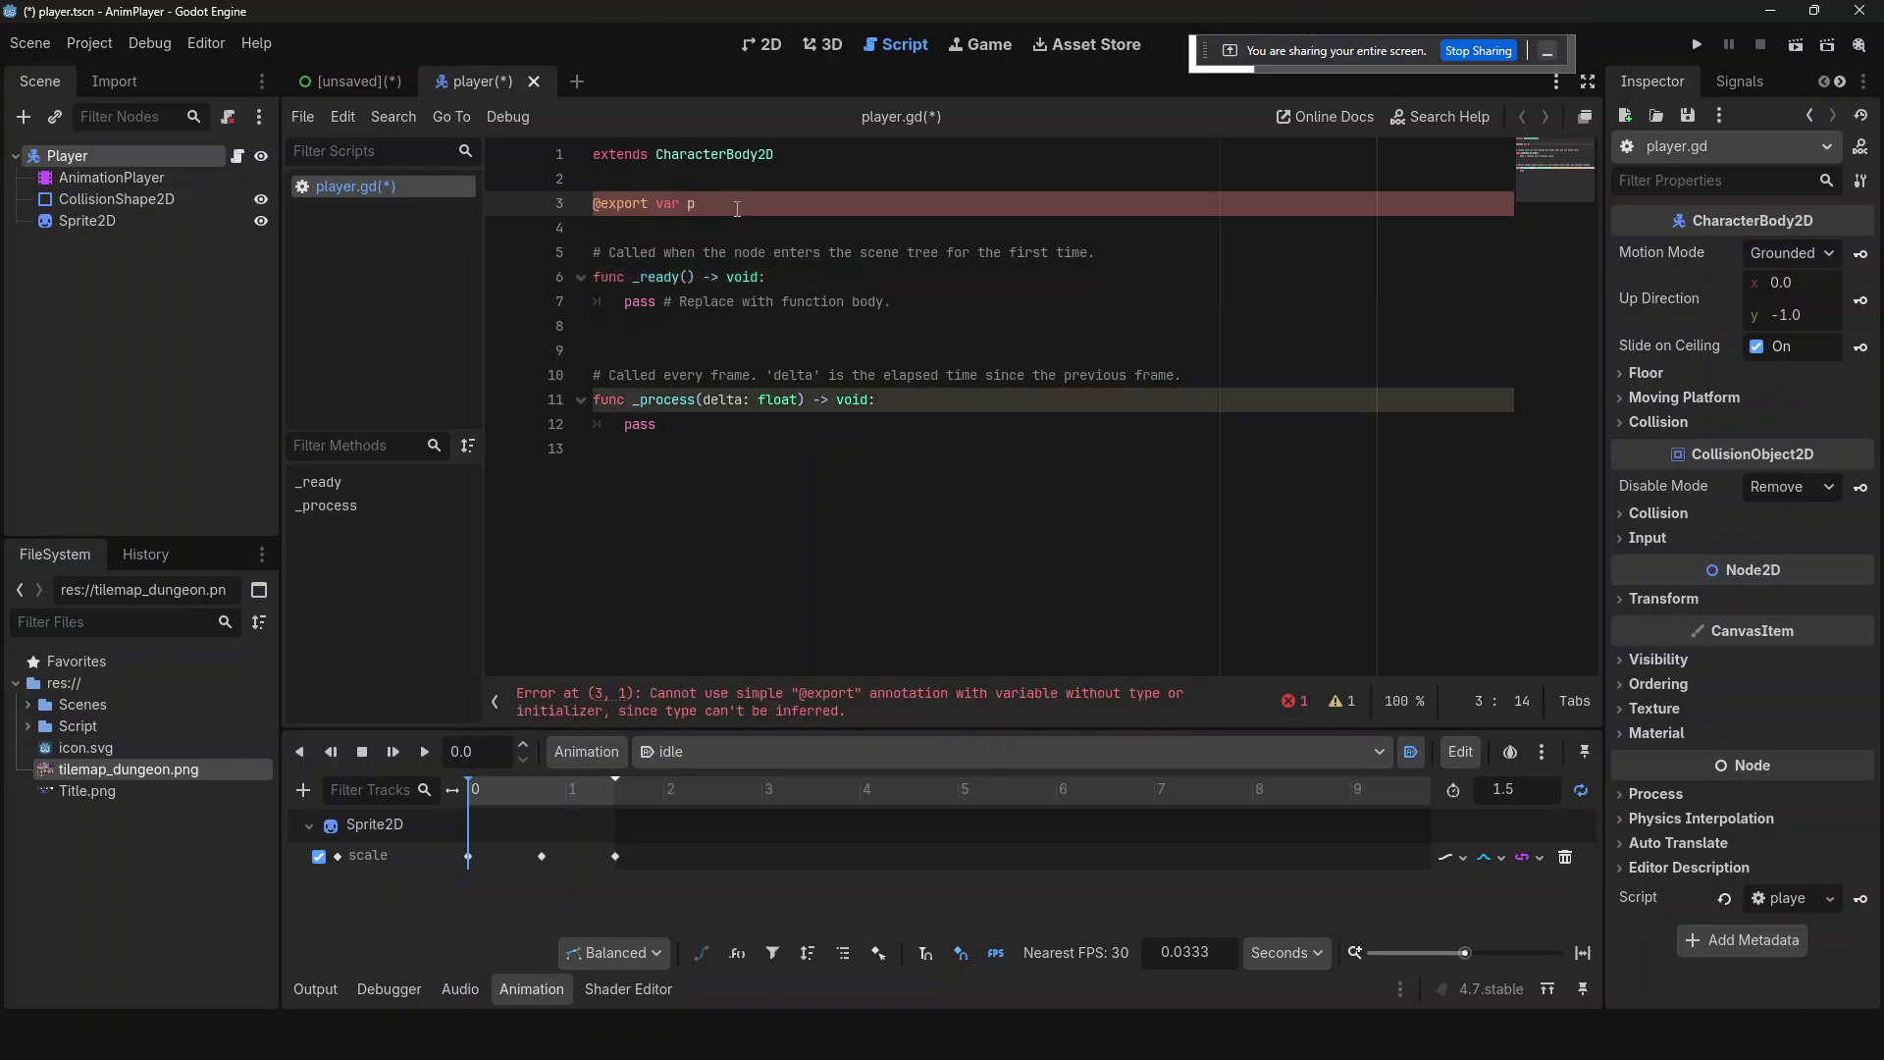
type("layer_speed: int = 200")
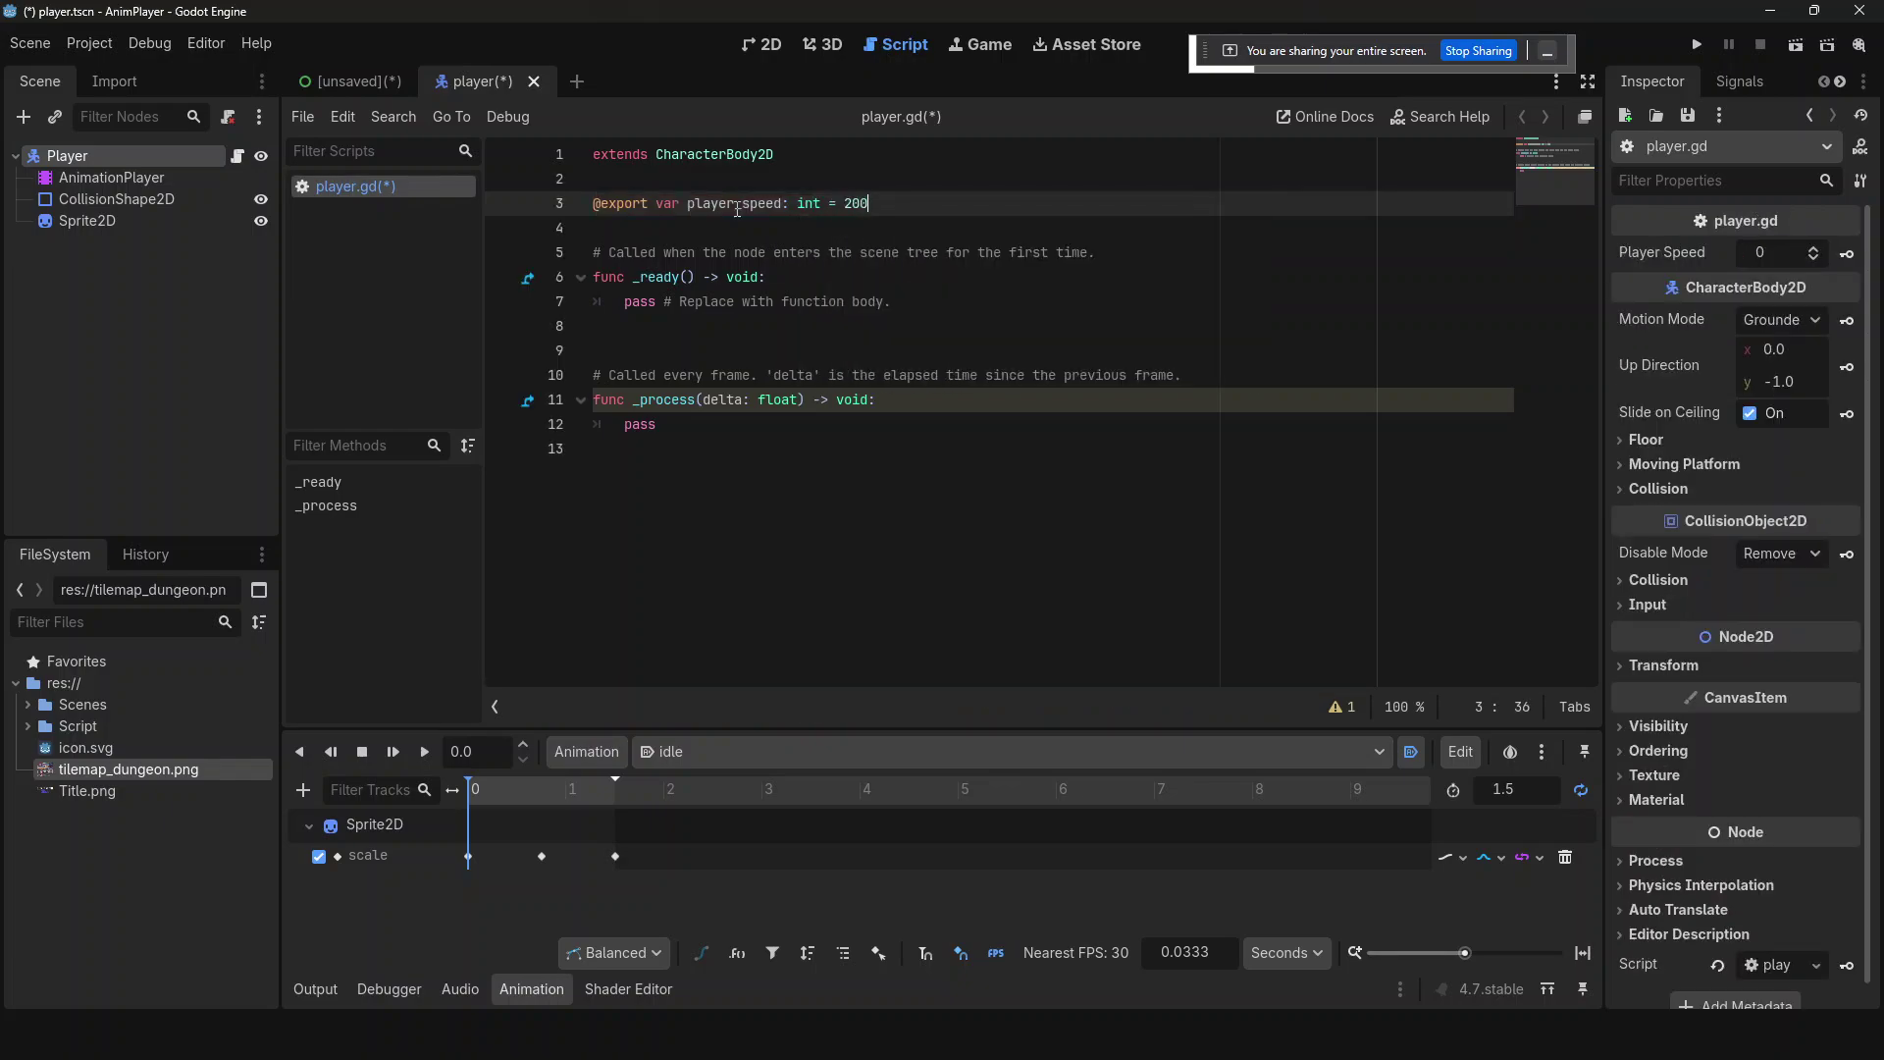
key("Return")
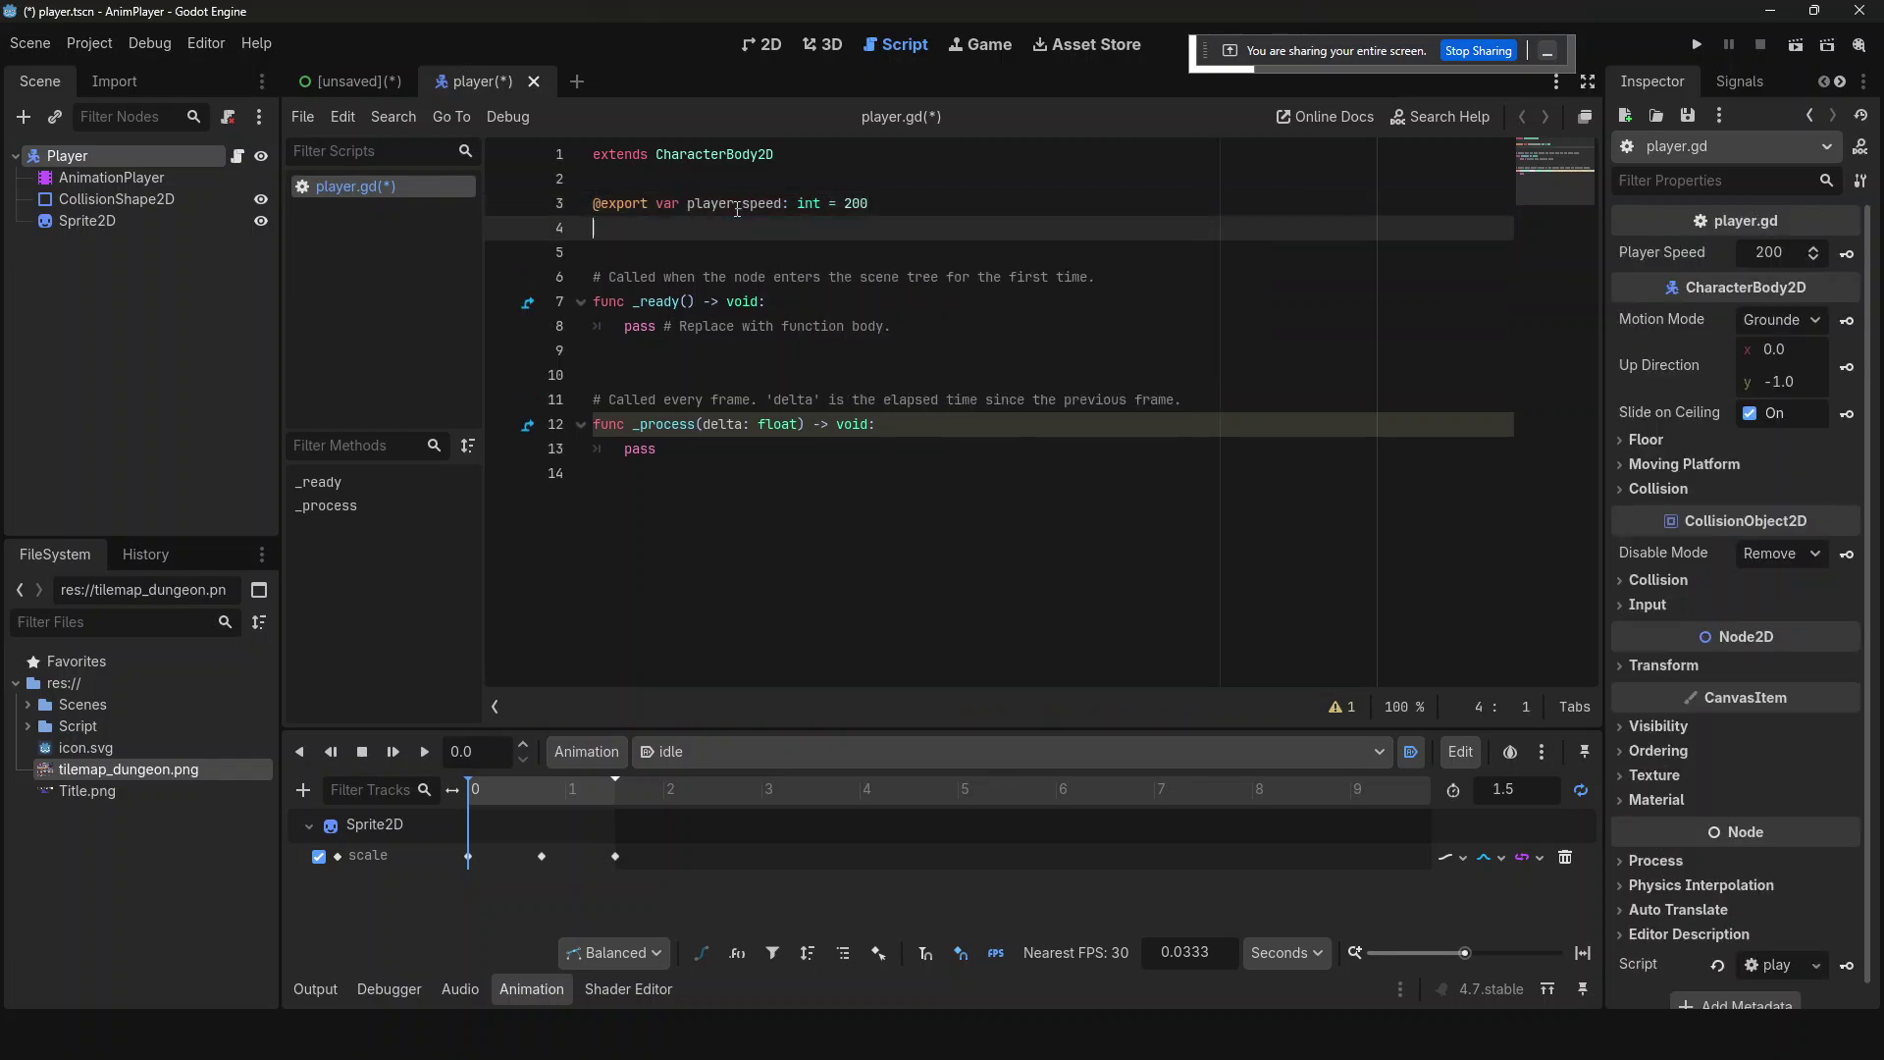
left_click(116, 181)
left_click_drag(133, 181, 634, 226, "ctrl")
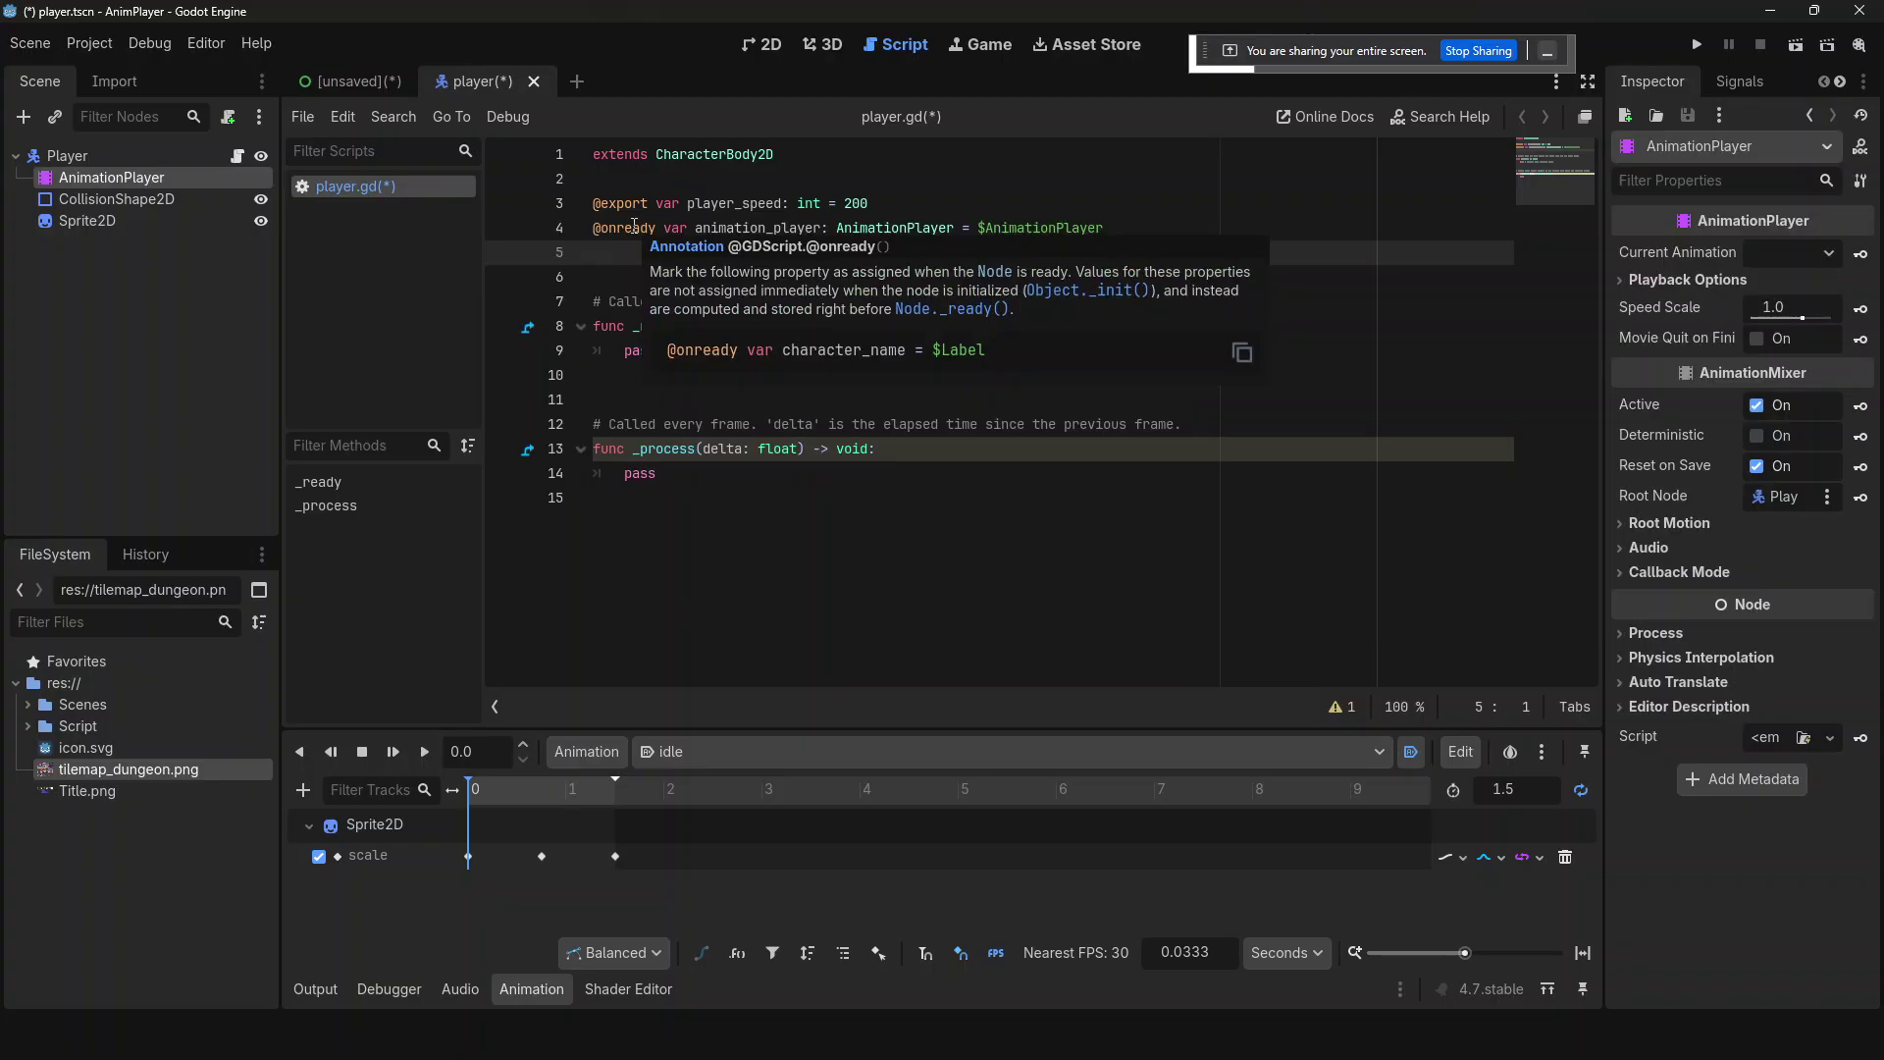
left_click_drag(110, 226, 656, 261, "ctrl")
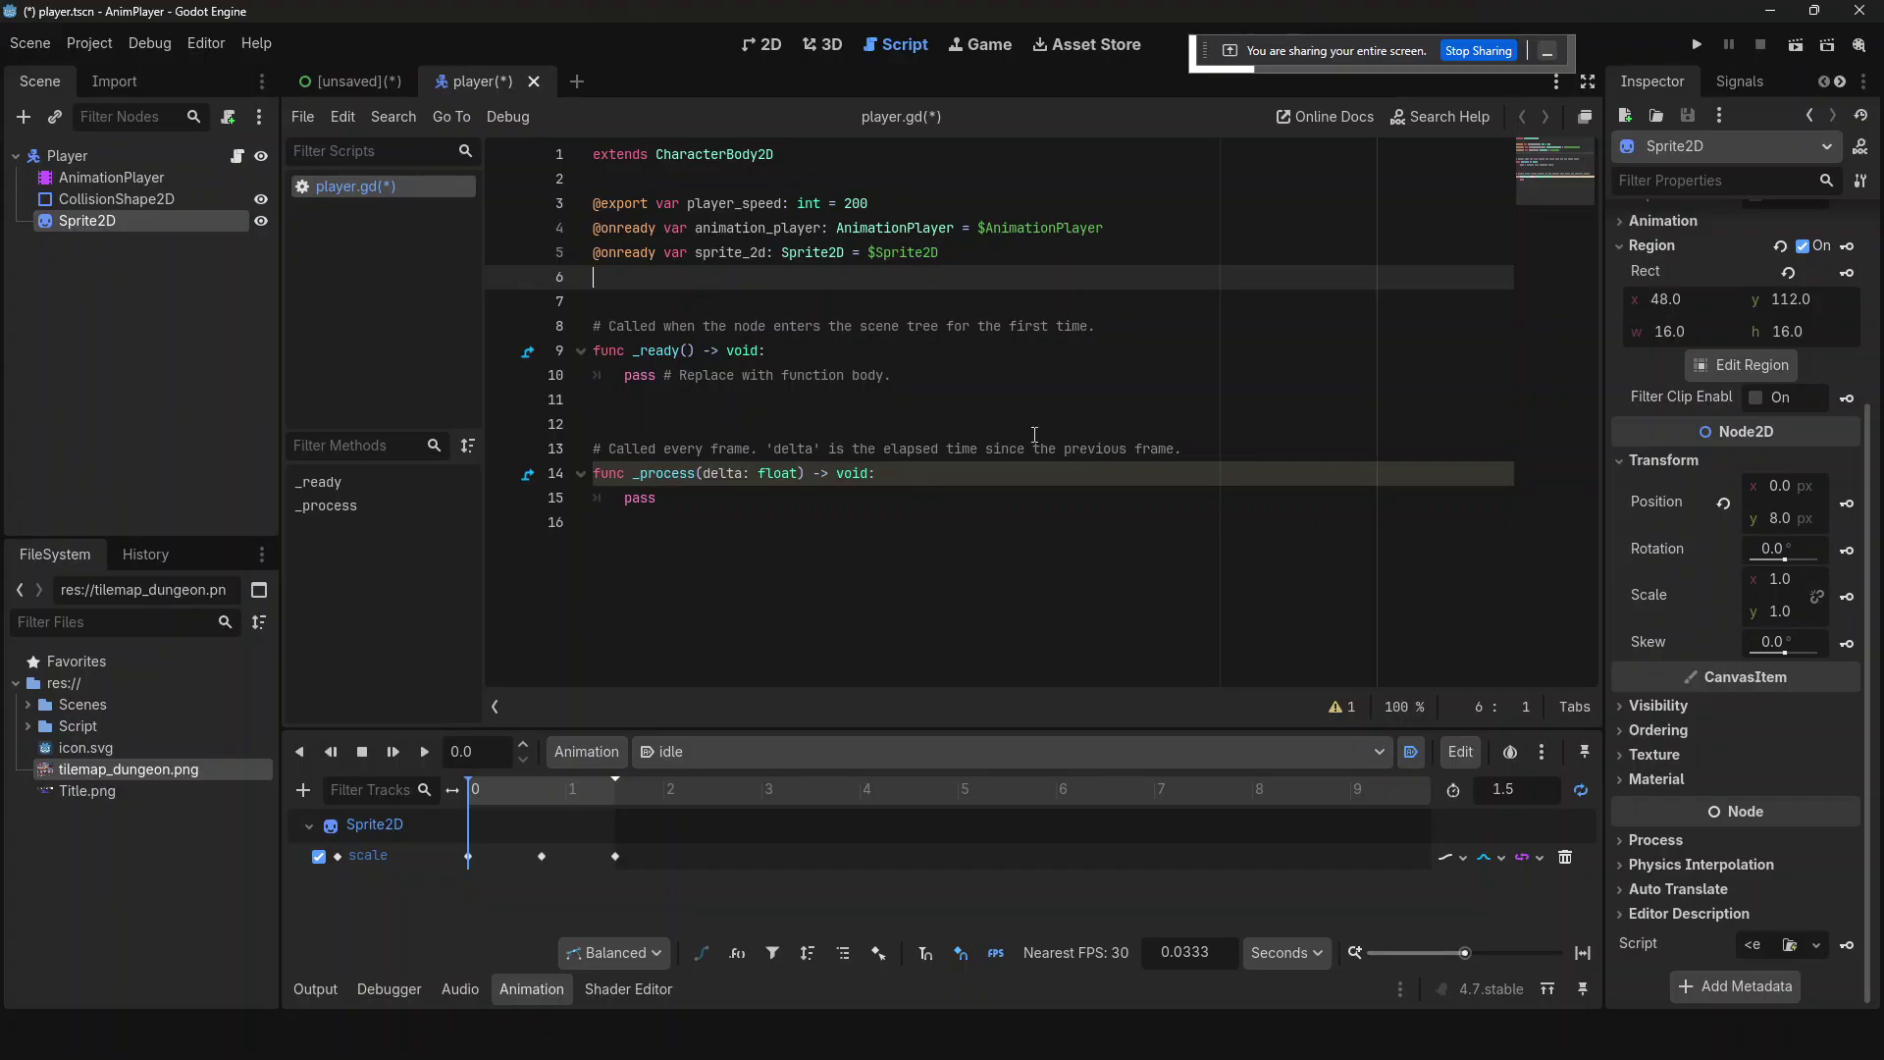
- Replace the default _process function and its comment in player.gd with func _physics_process(delta: float) -> void
double_click(700, 493)
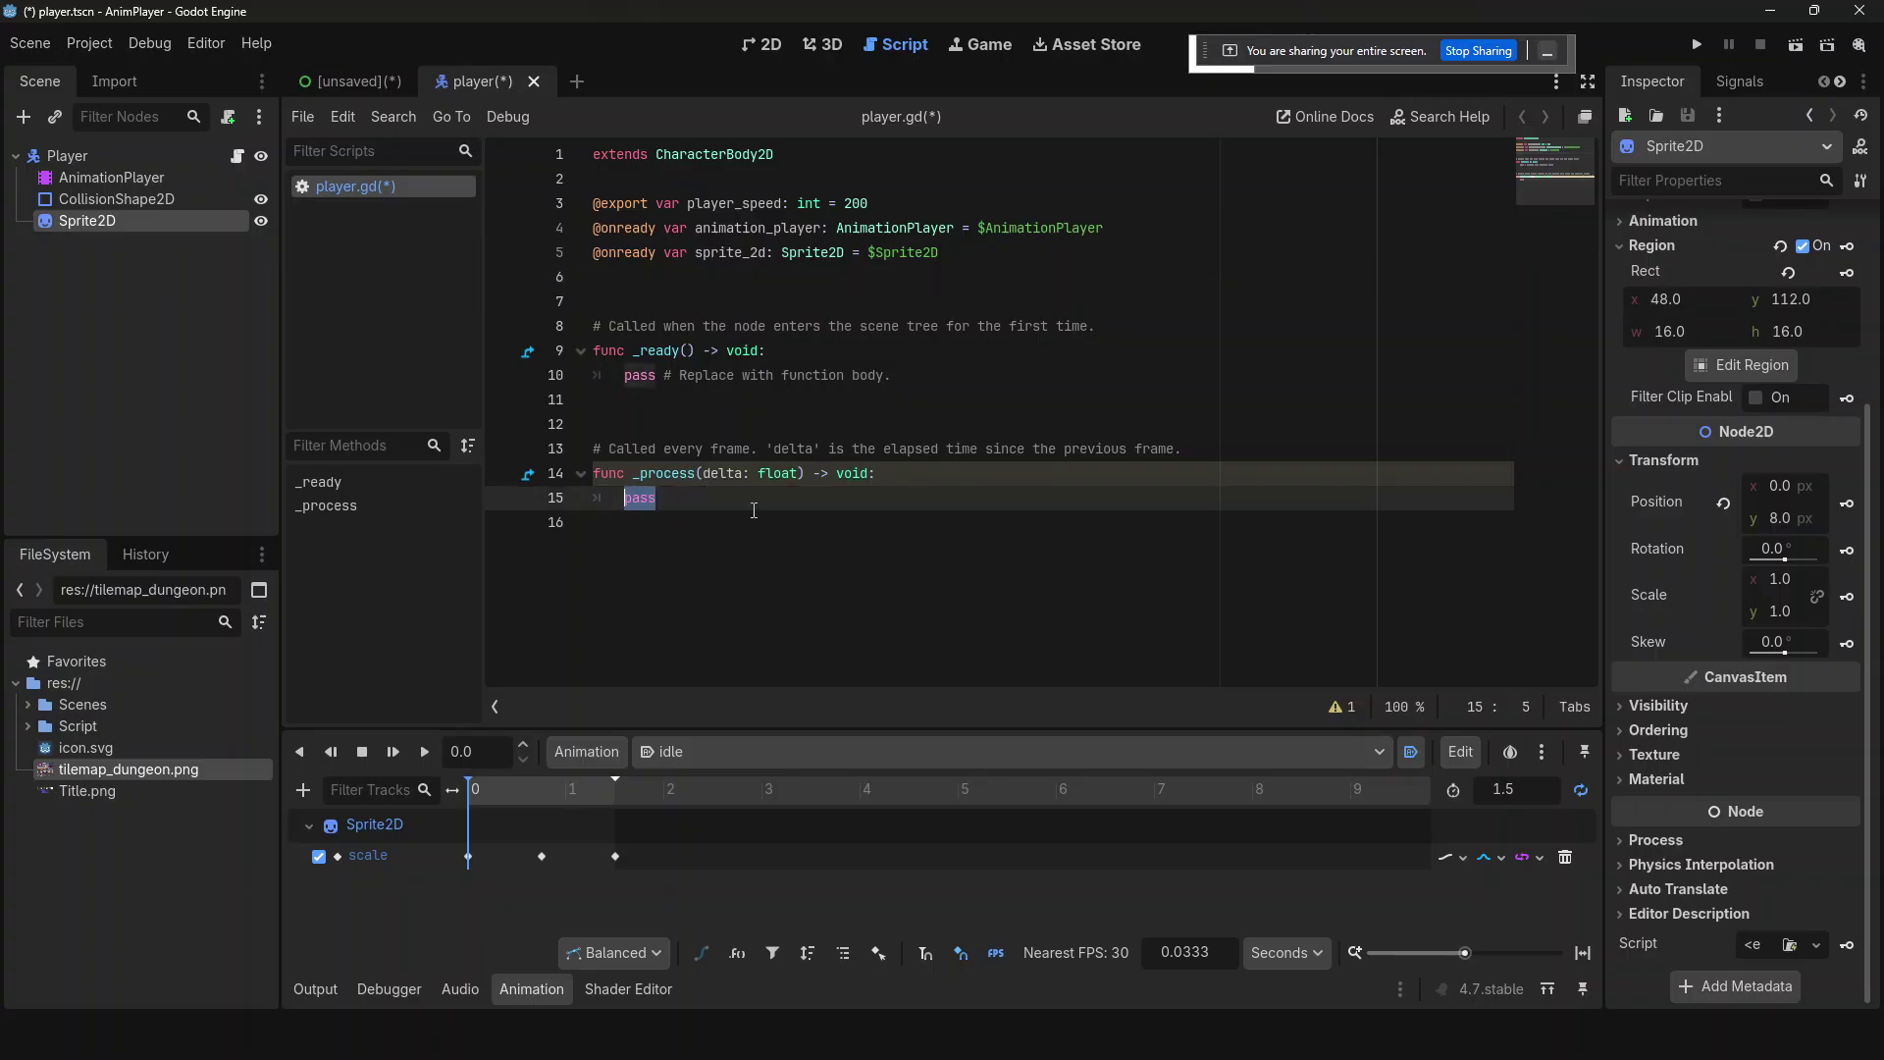
left_click_drag(677, 499, 561, 450)
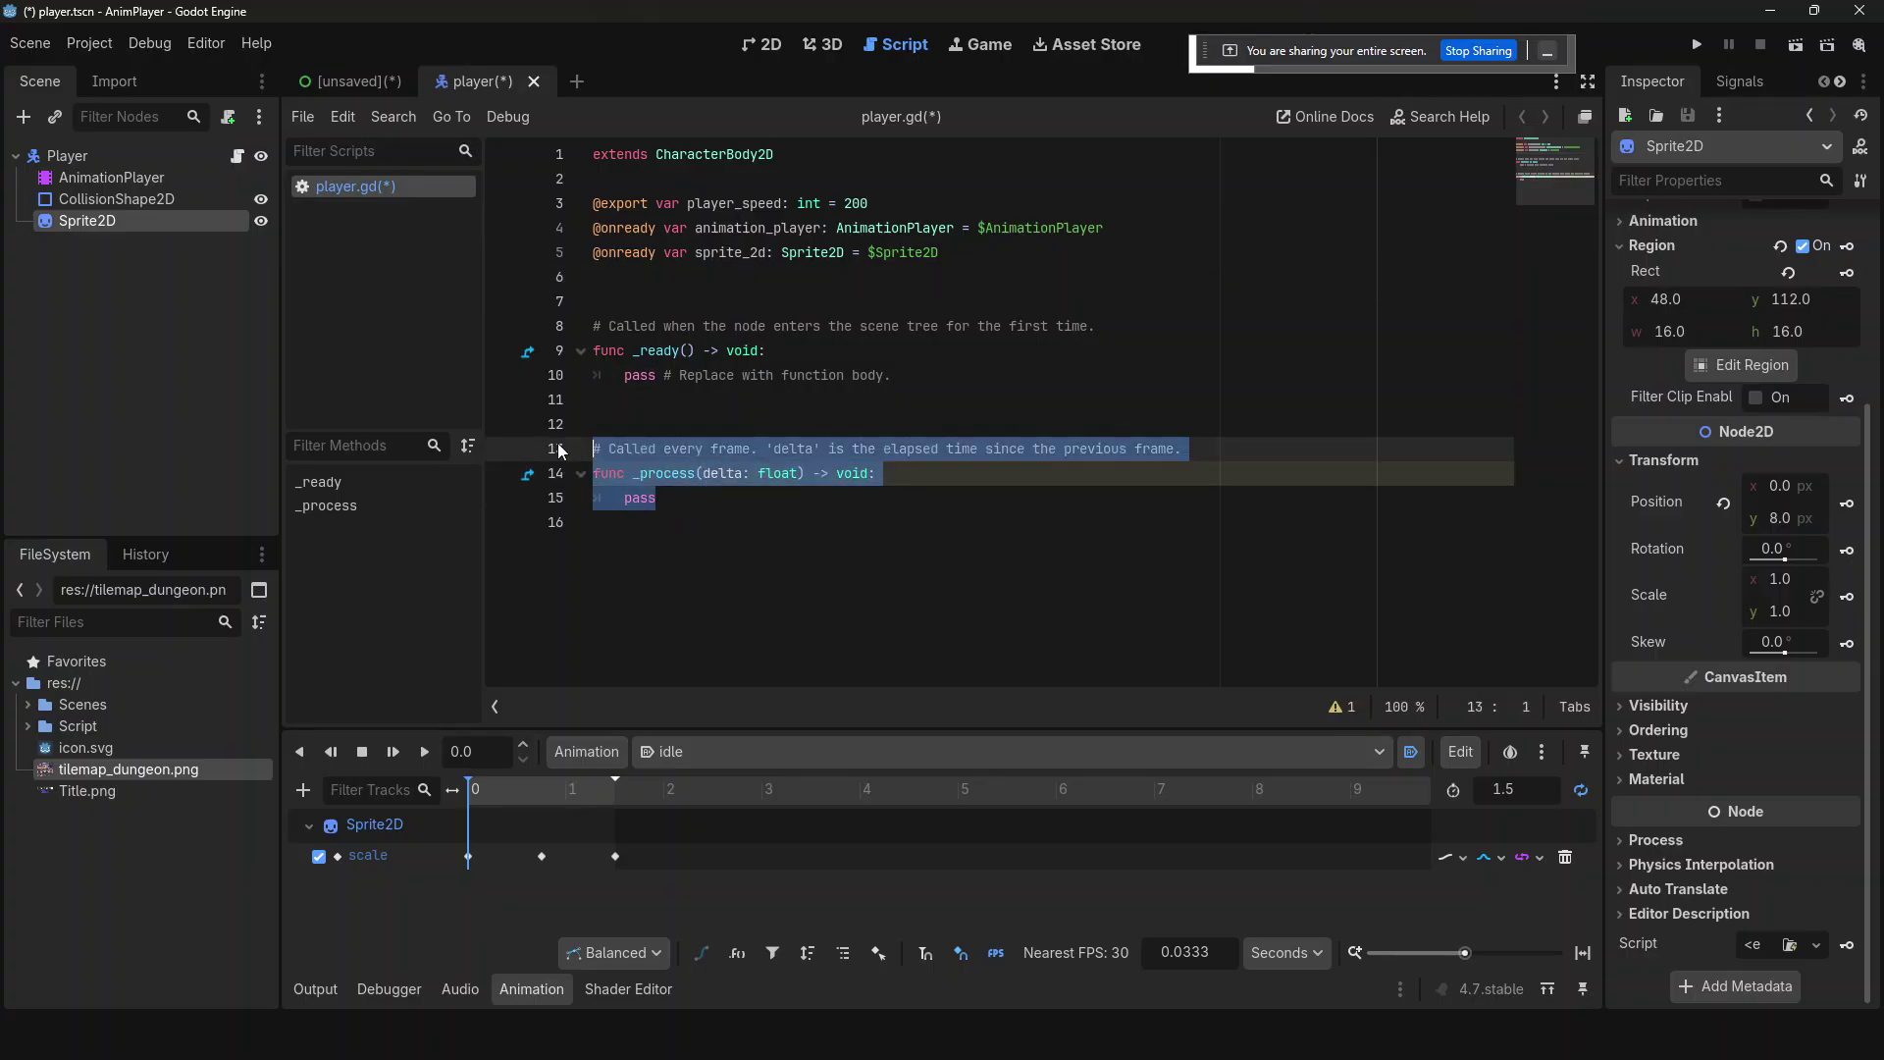
key("BackSpace")
type("func _phy")
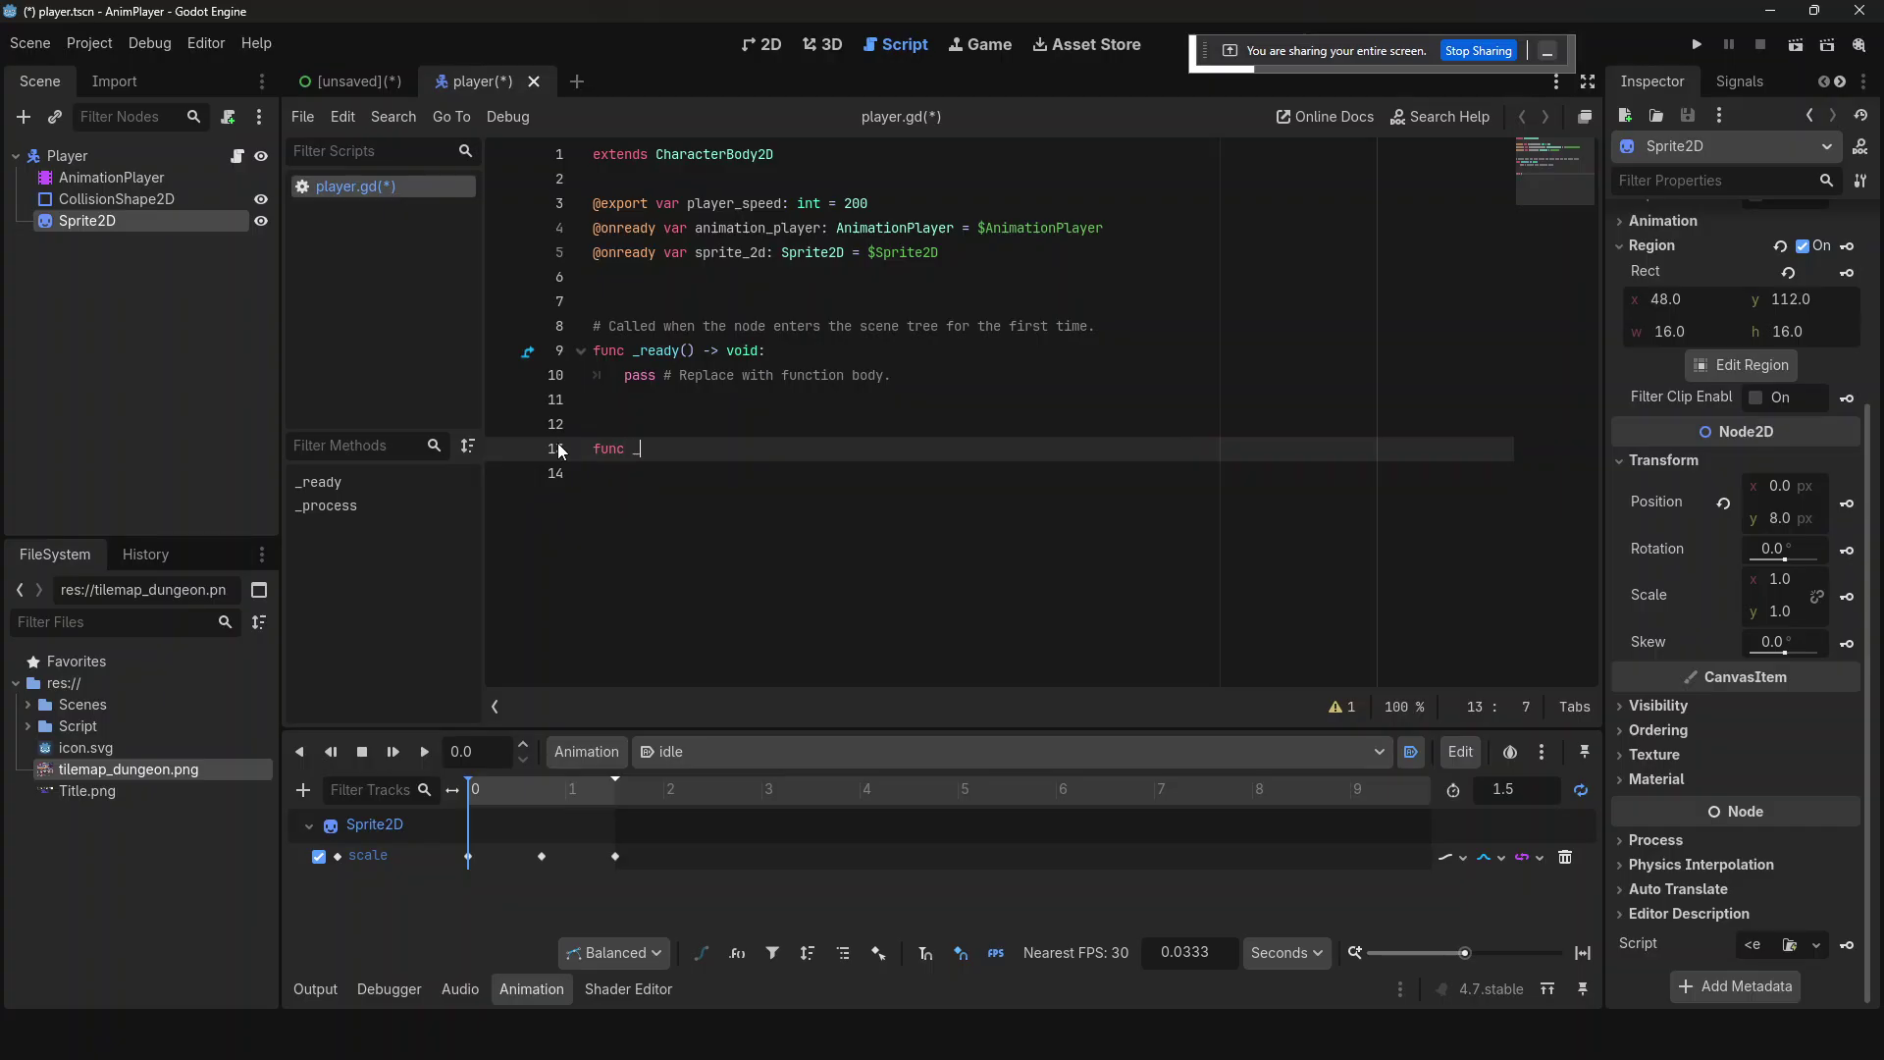
key("Return")
key("Return")
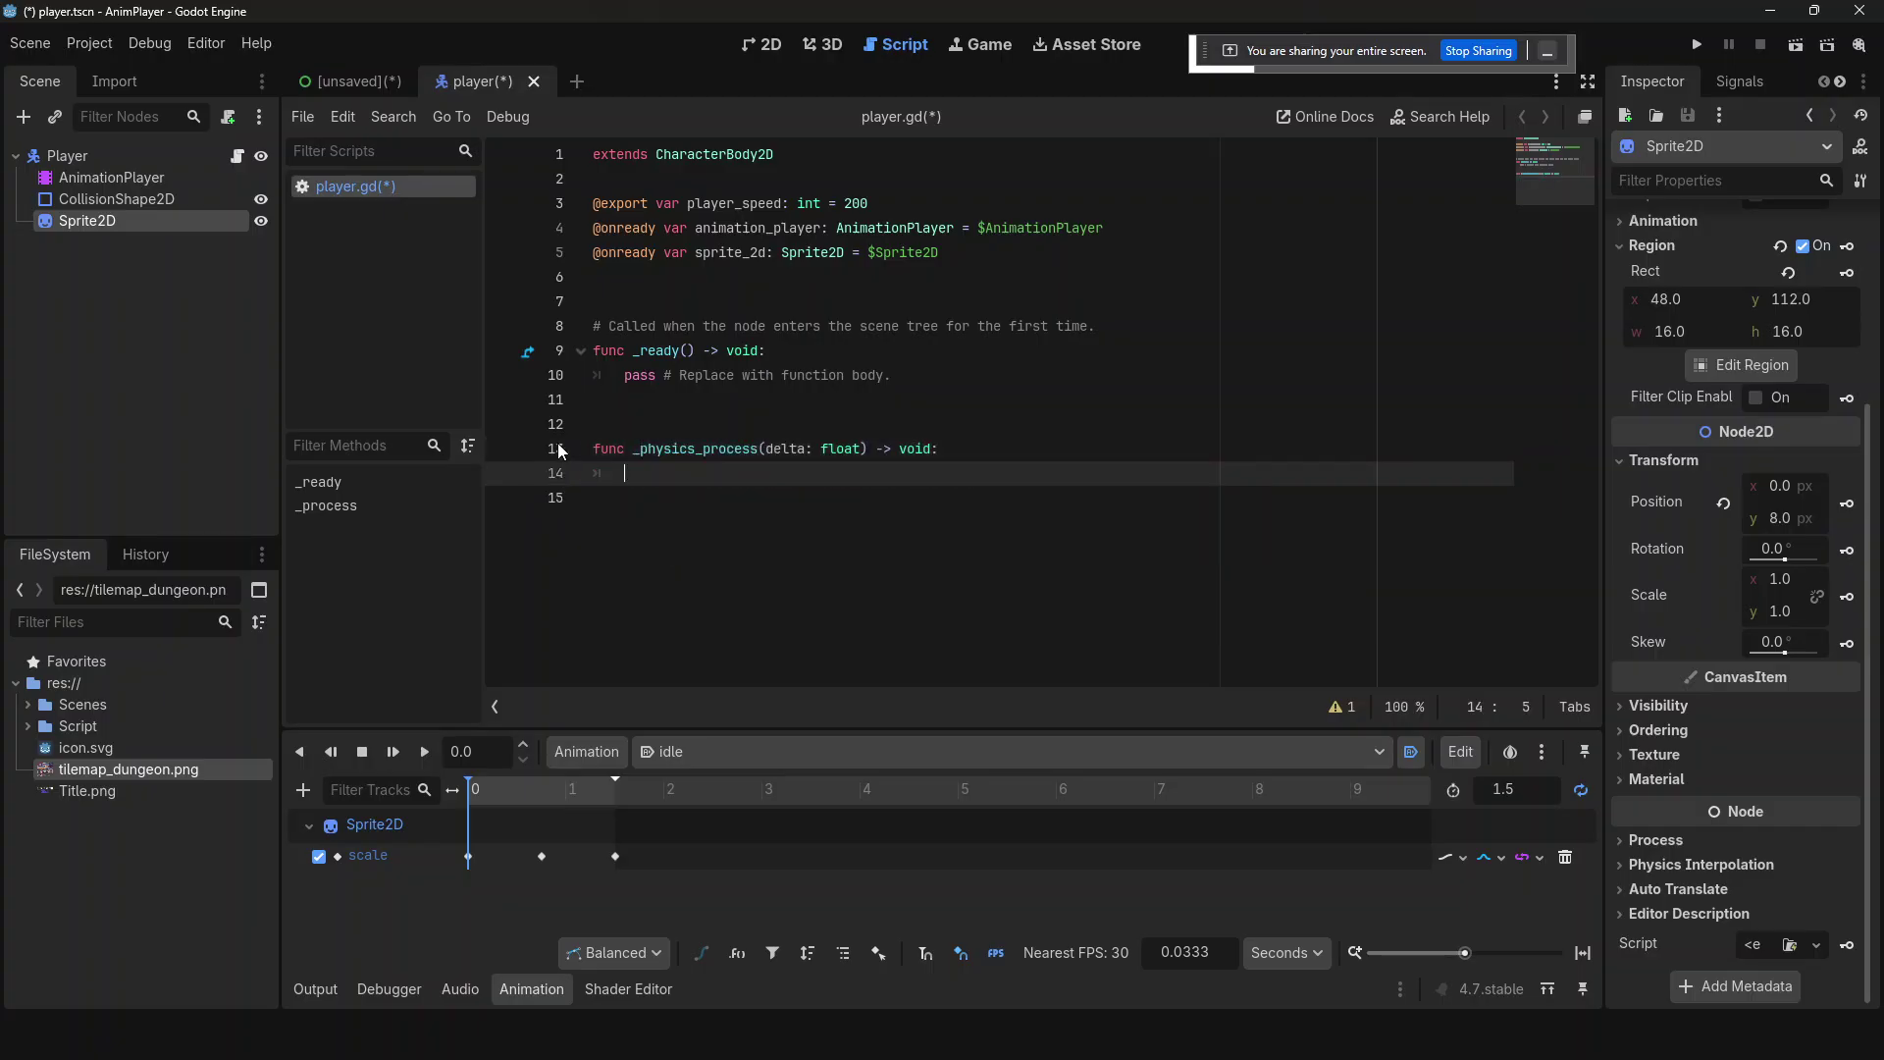
- Declare var dir in _physics_process as an Input.get_vector call with "ui_left" and "ui_right" as the horizontal actions
type("var dir = ")
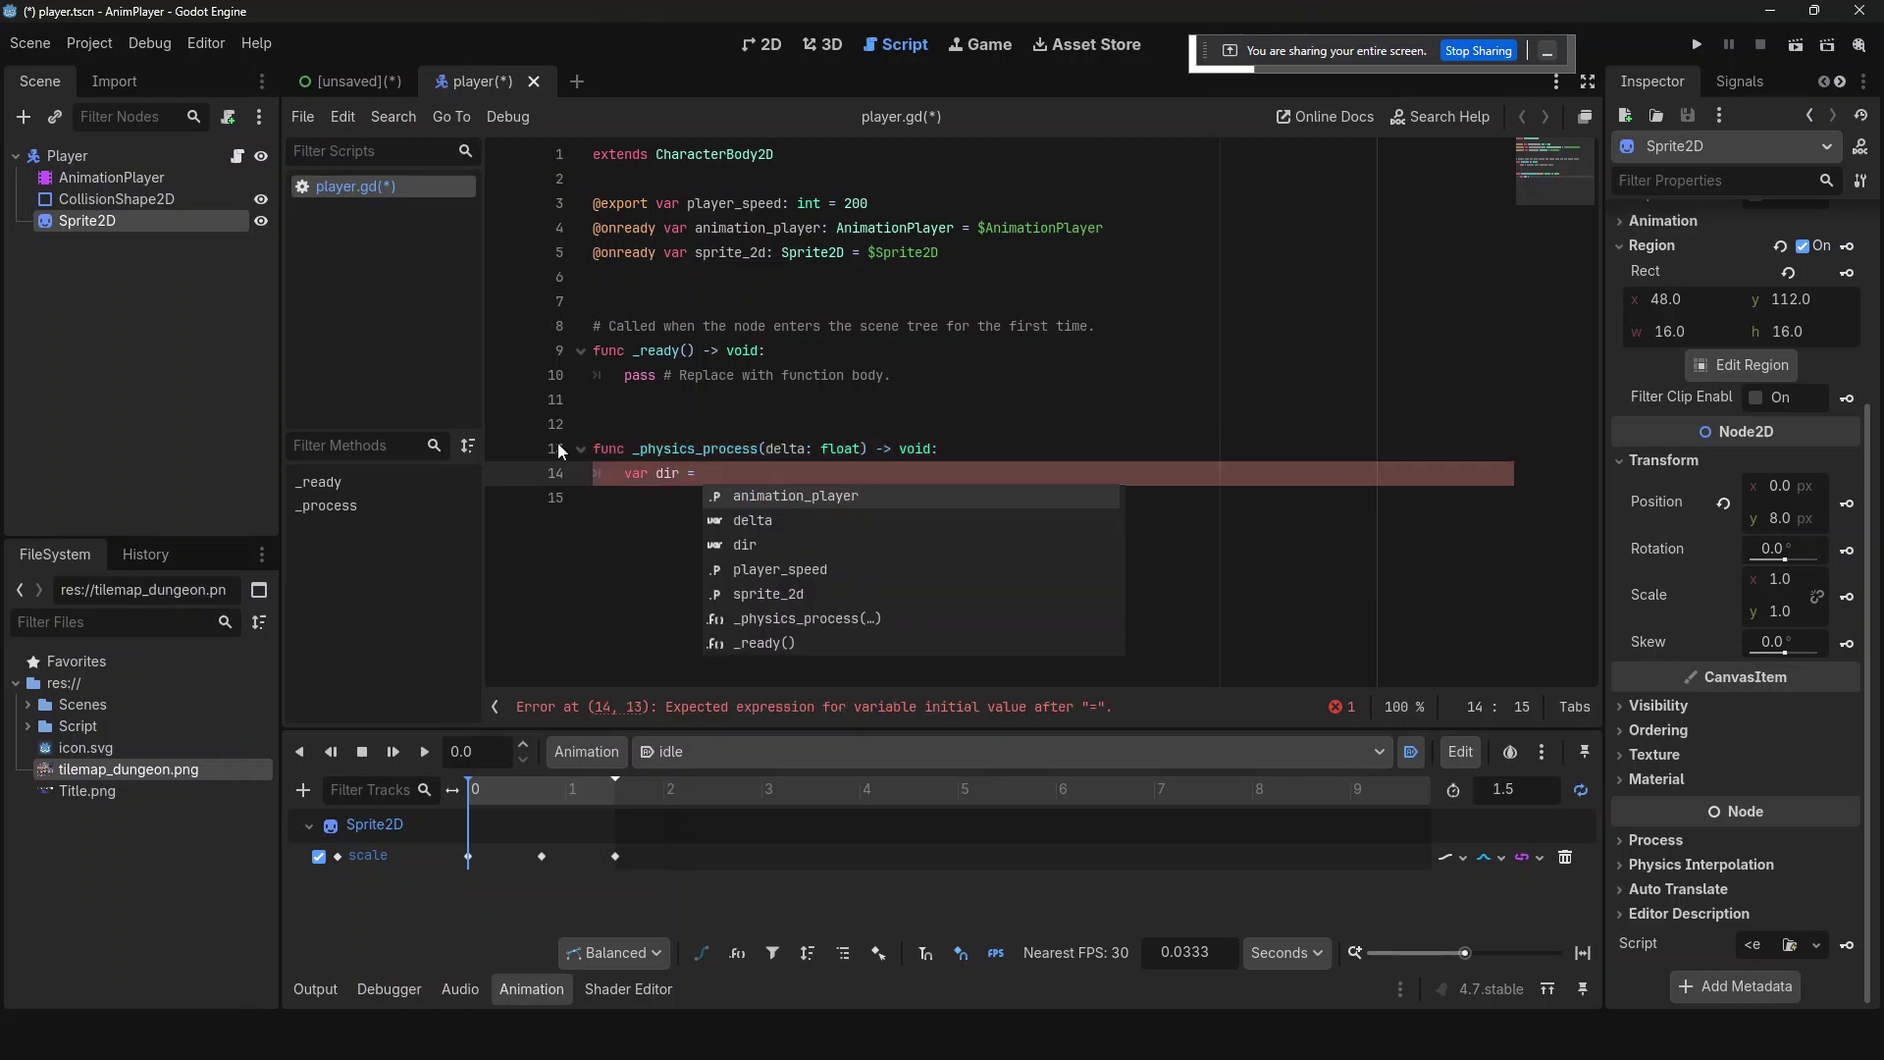
type("Input.get")
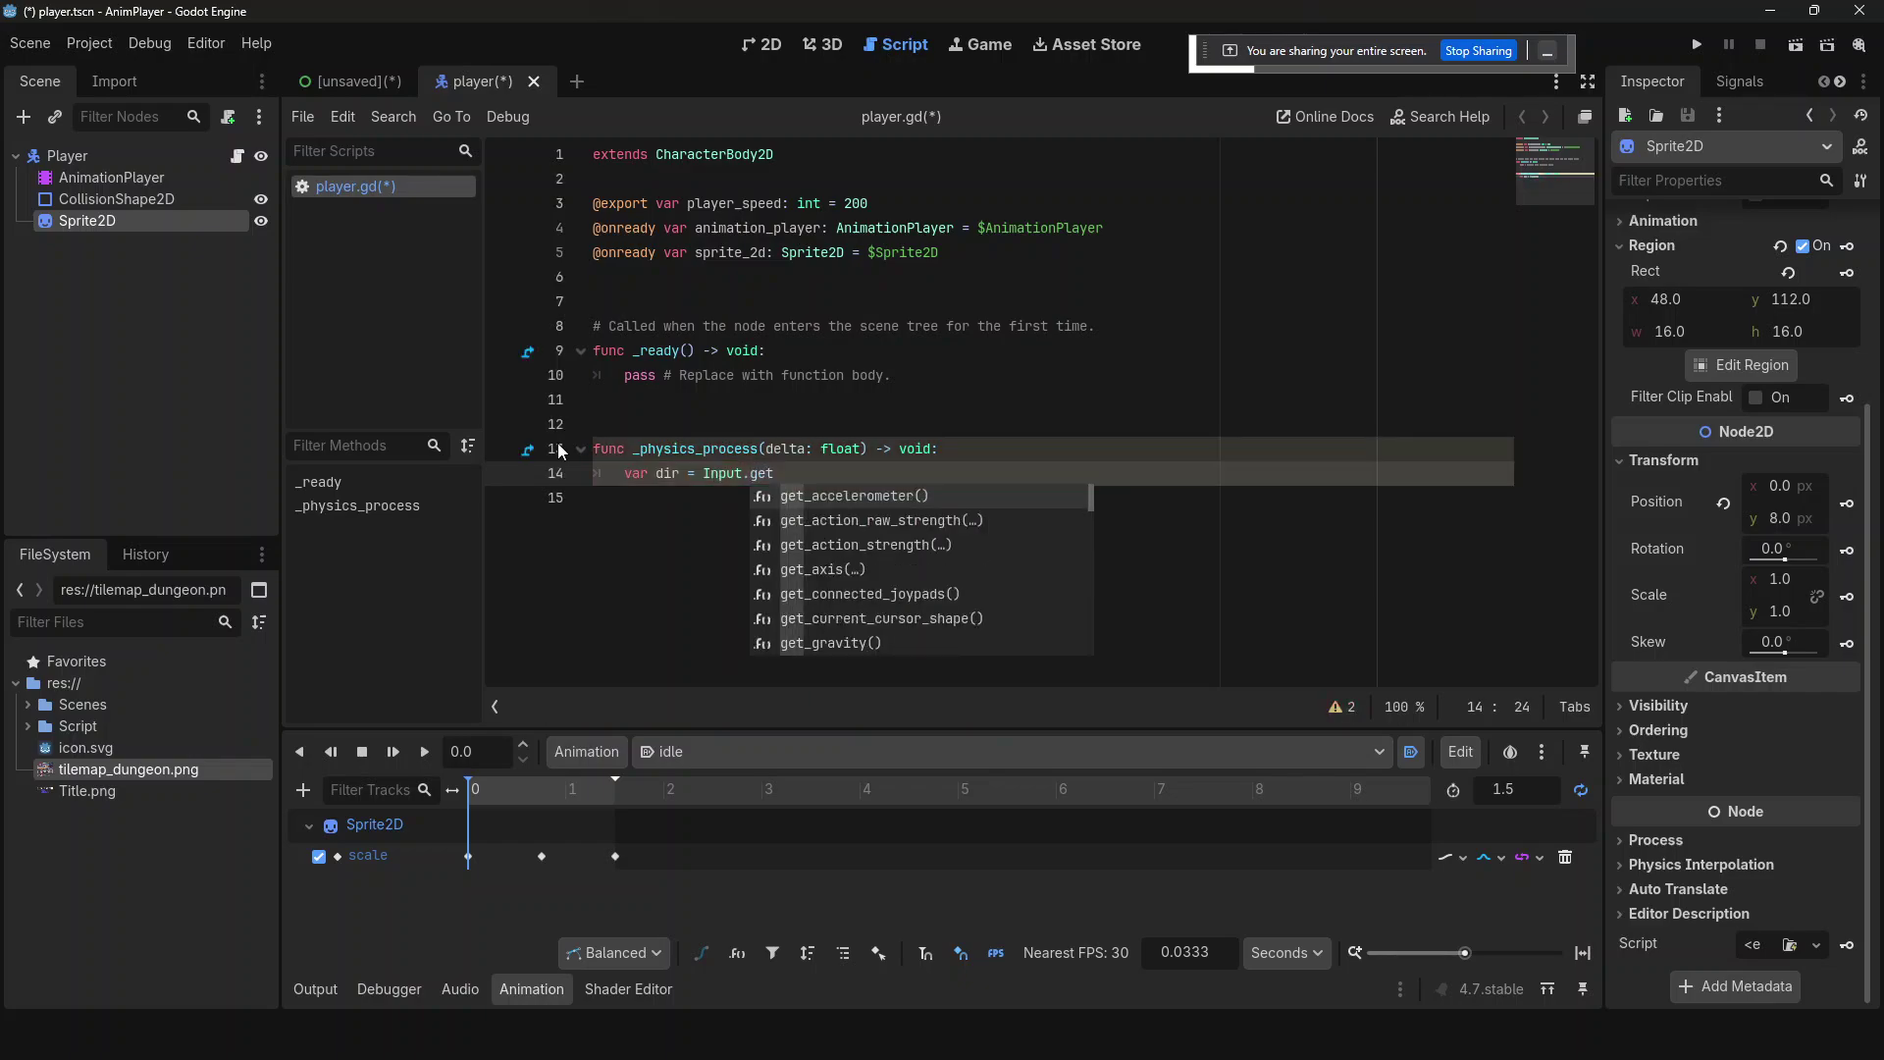
type("_vector(")
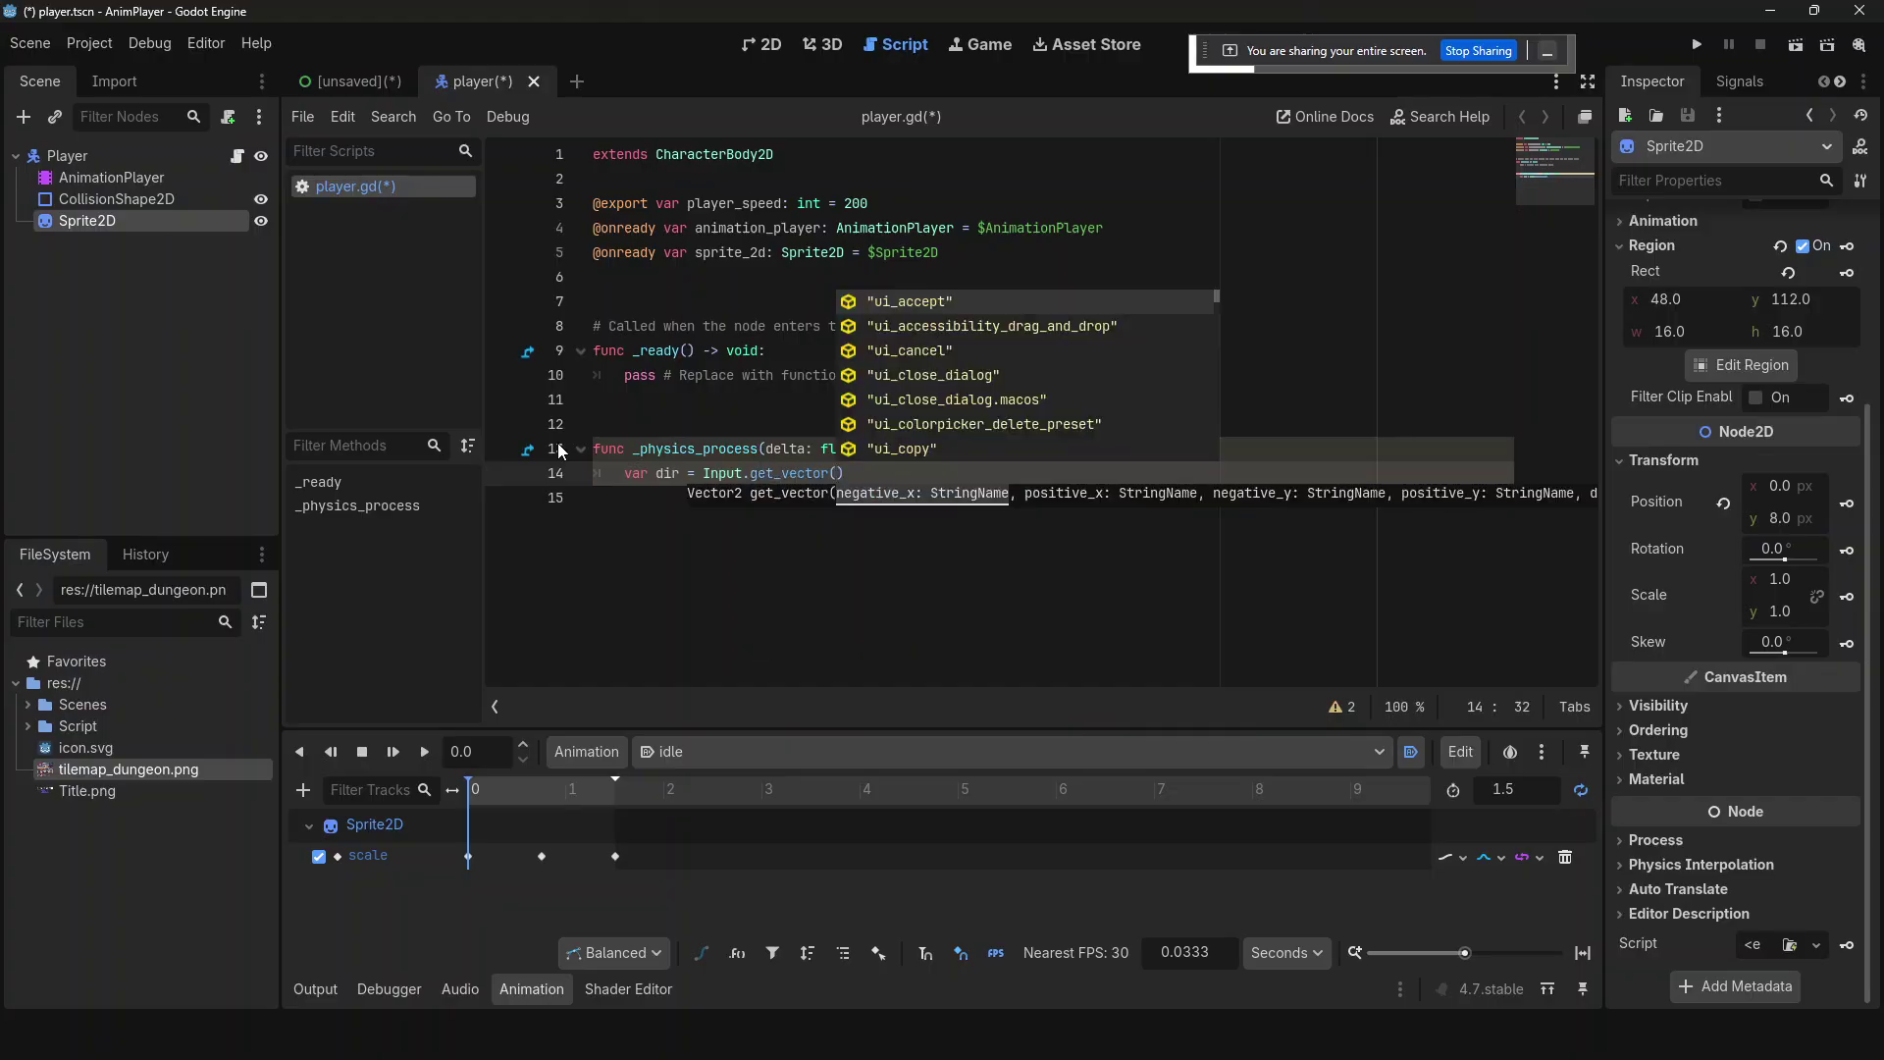
type("ui")
key("BackSpace")
key("BackSpace")
type("\"ui_left")
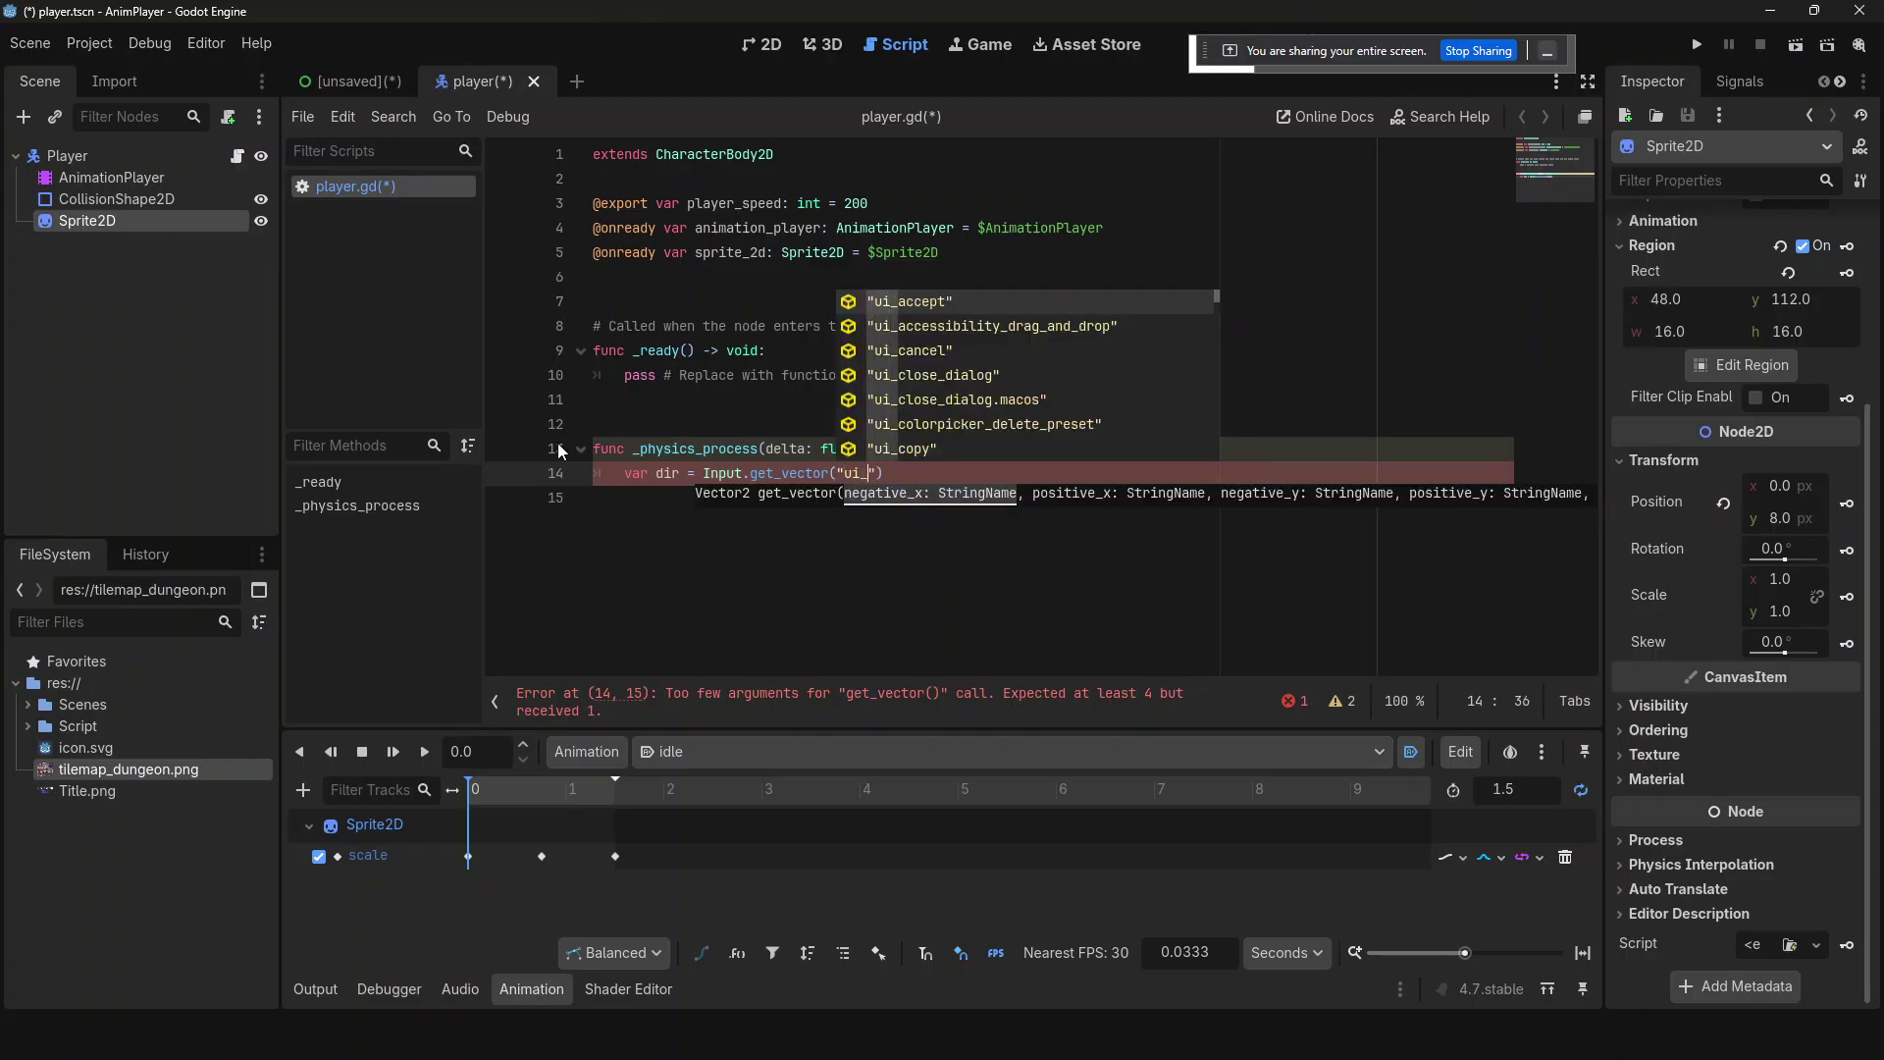
key("Return")
type(", ")
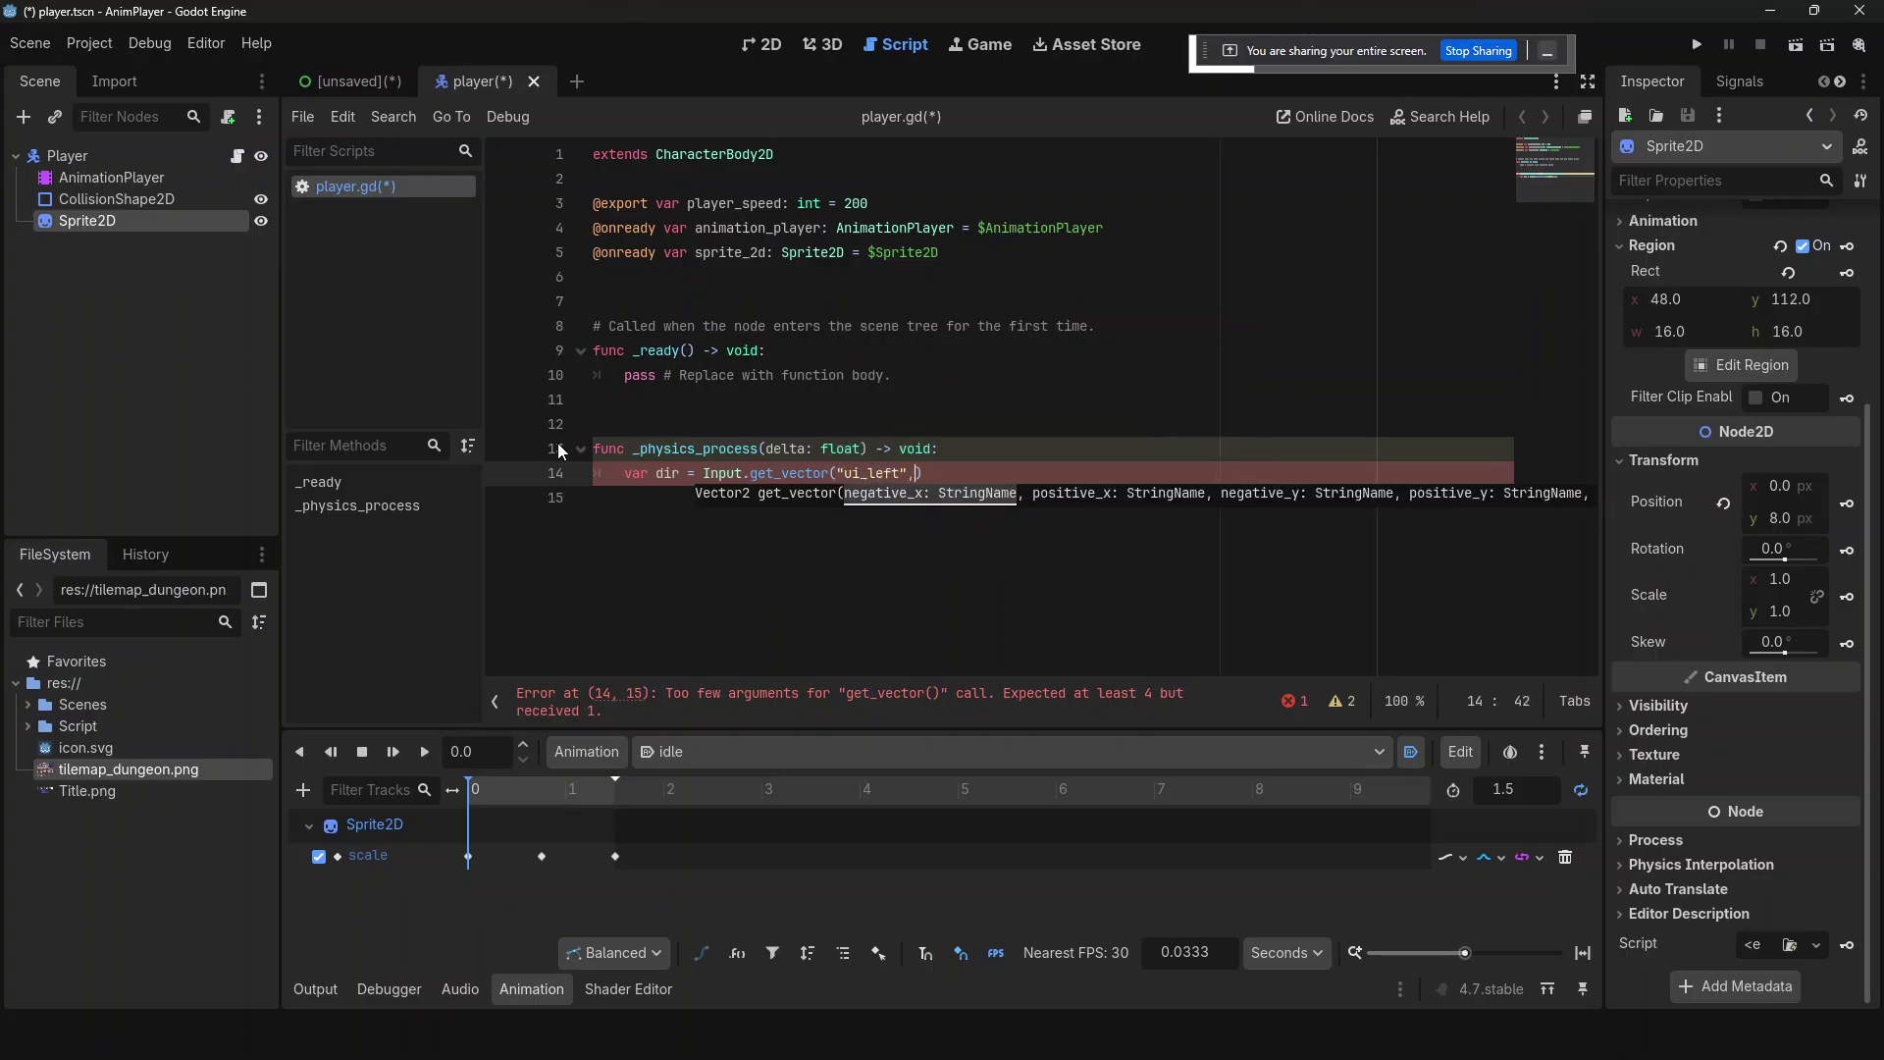
type("ri")
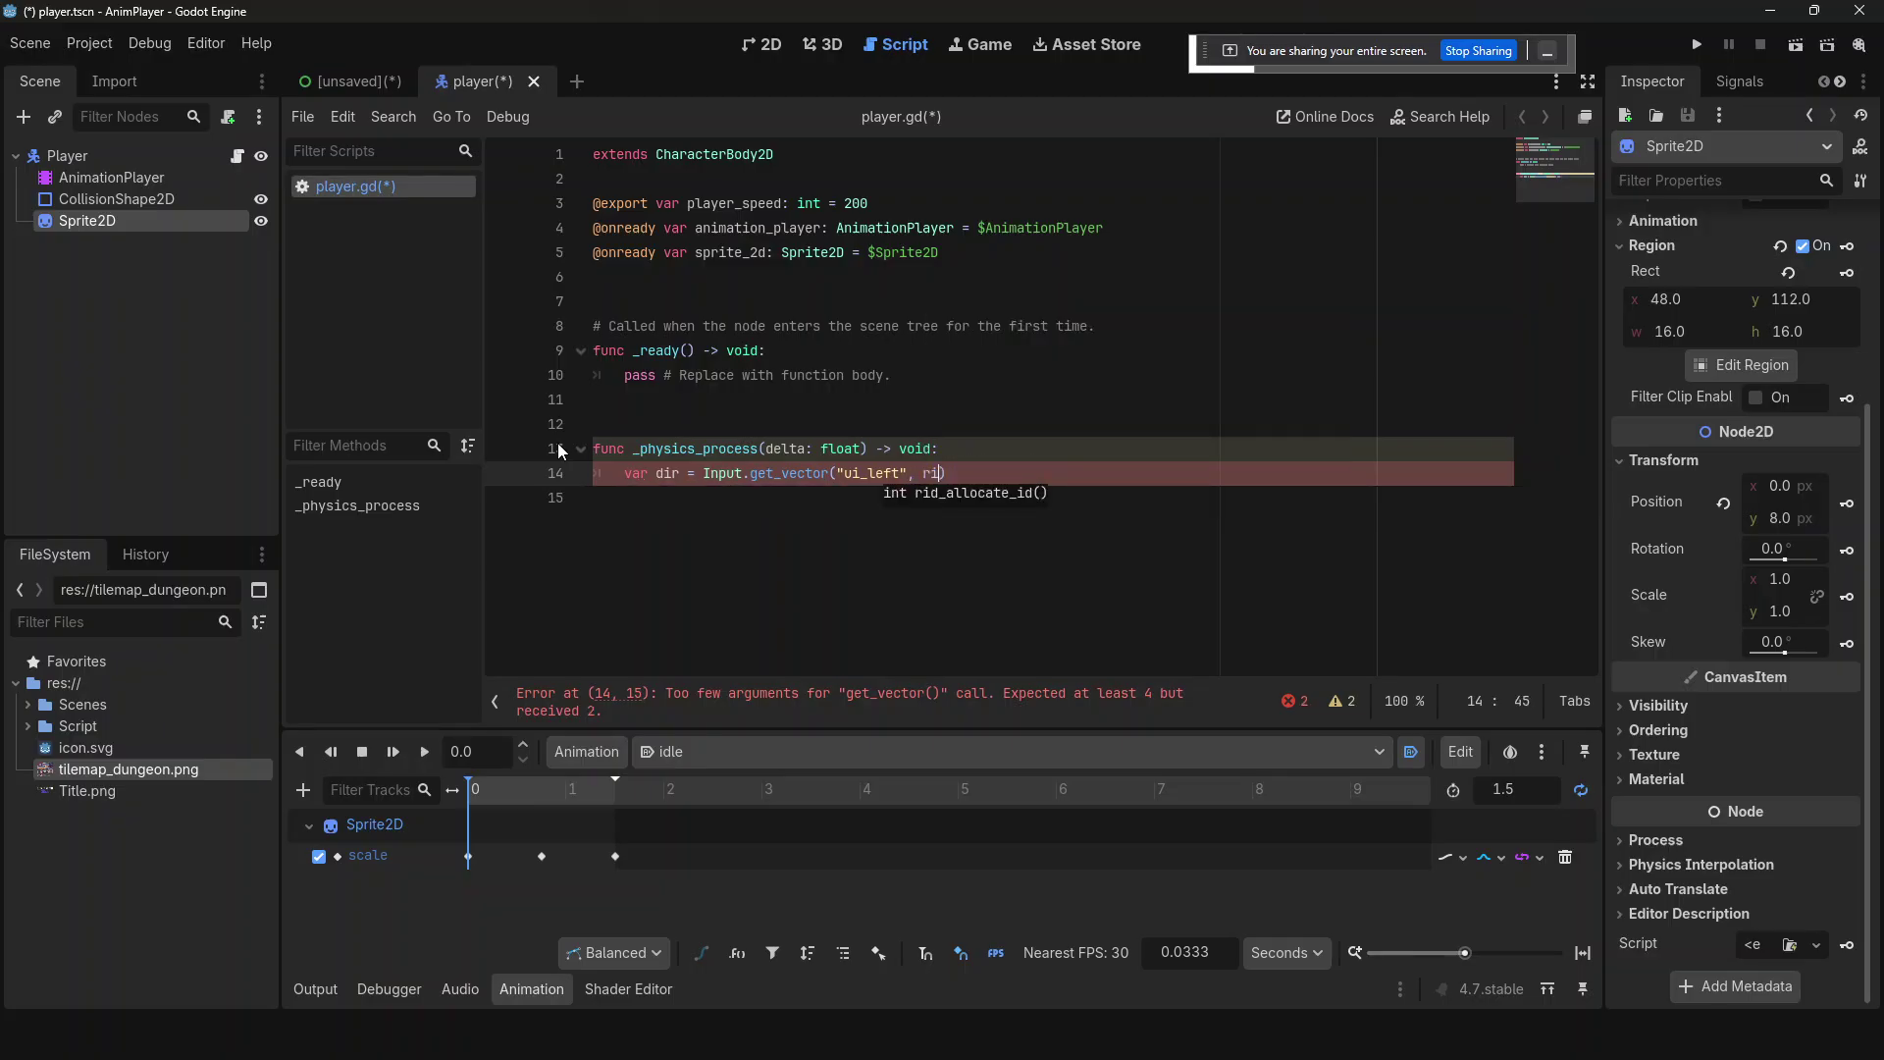
key("BackSpace")
key("BackSpace")
type("\"ui_ri")
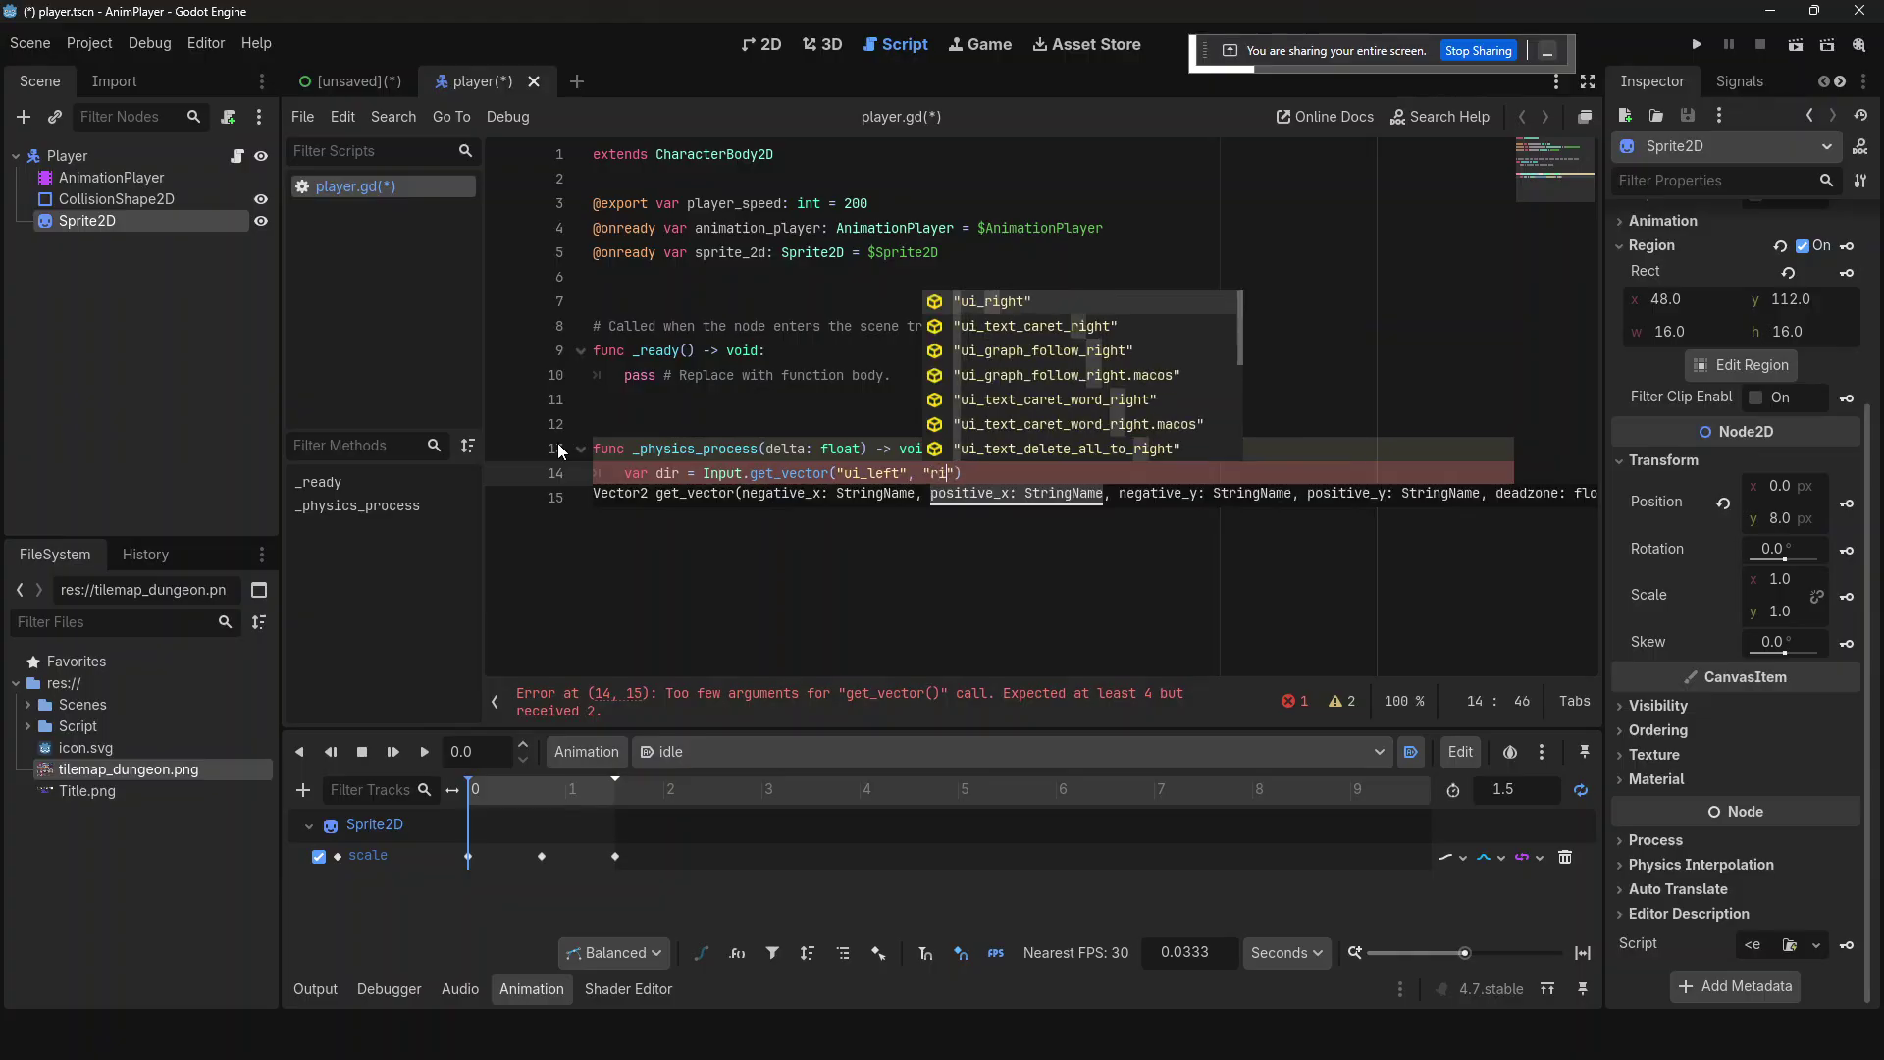
key("Return")
type(", \"ui_right")
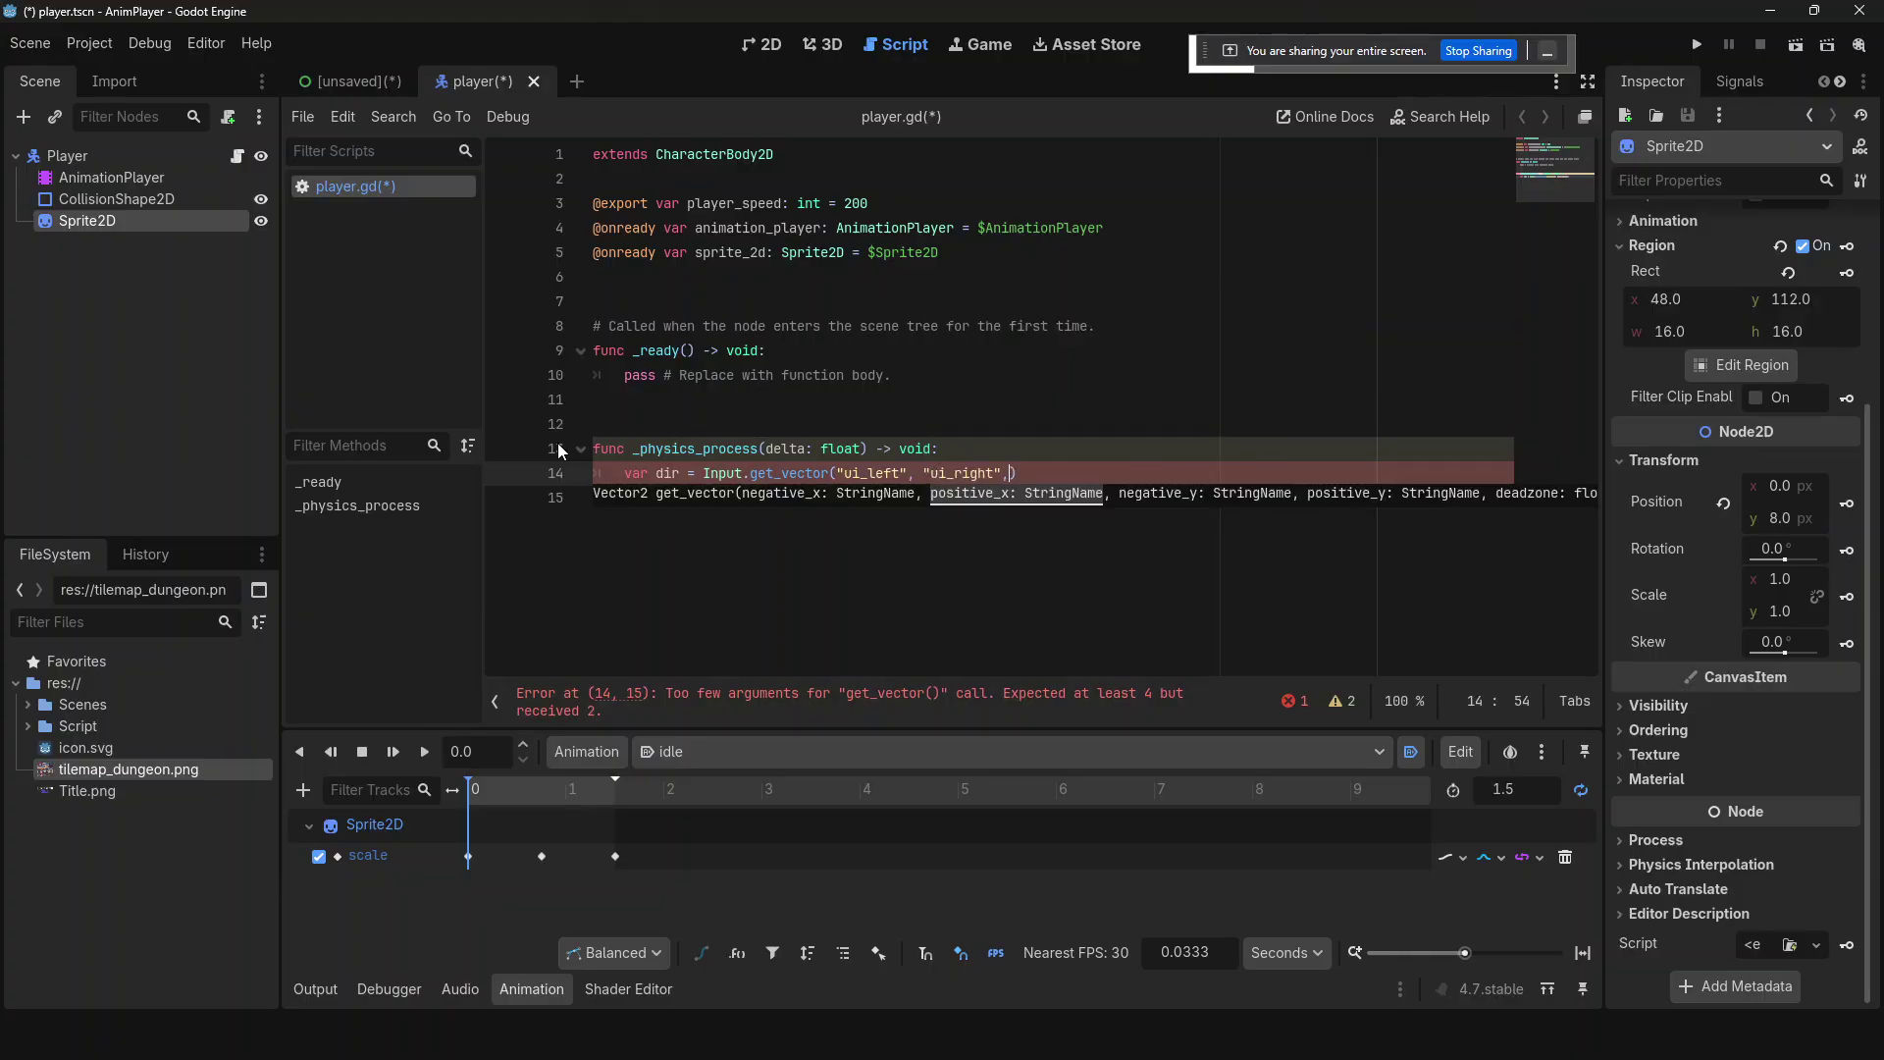
- Complete the get_vector call with "ui_up" and "ui_down" as the vertical actions and start a new line
type("p")
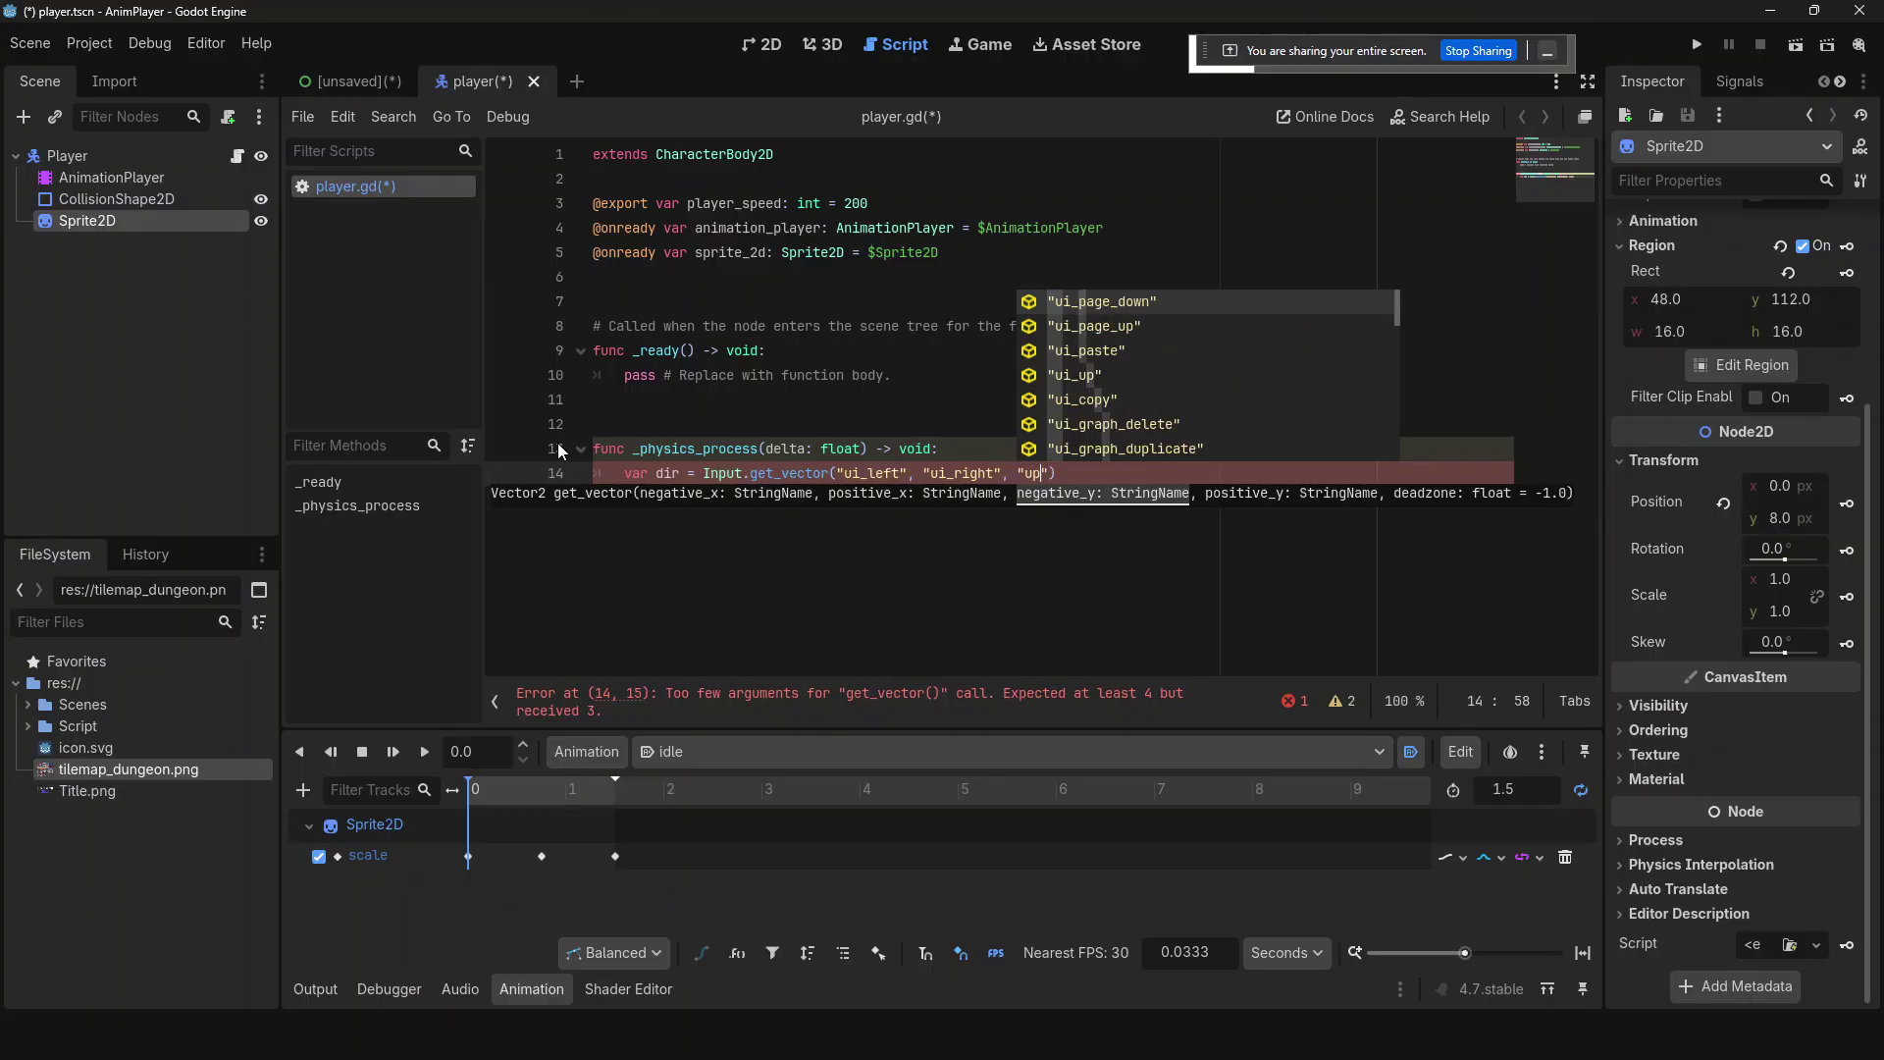
key("Down")
key("Down")
key("Down")
key("Return")
type(", ")
type("\"ui_down\"")
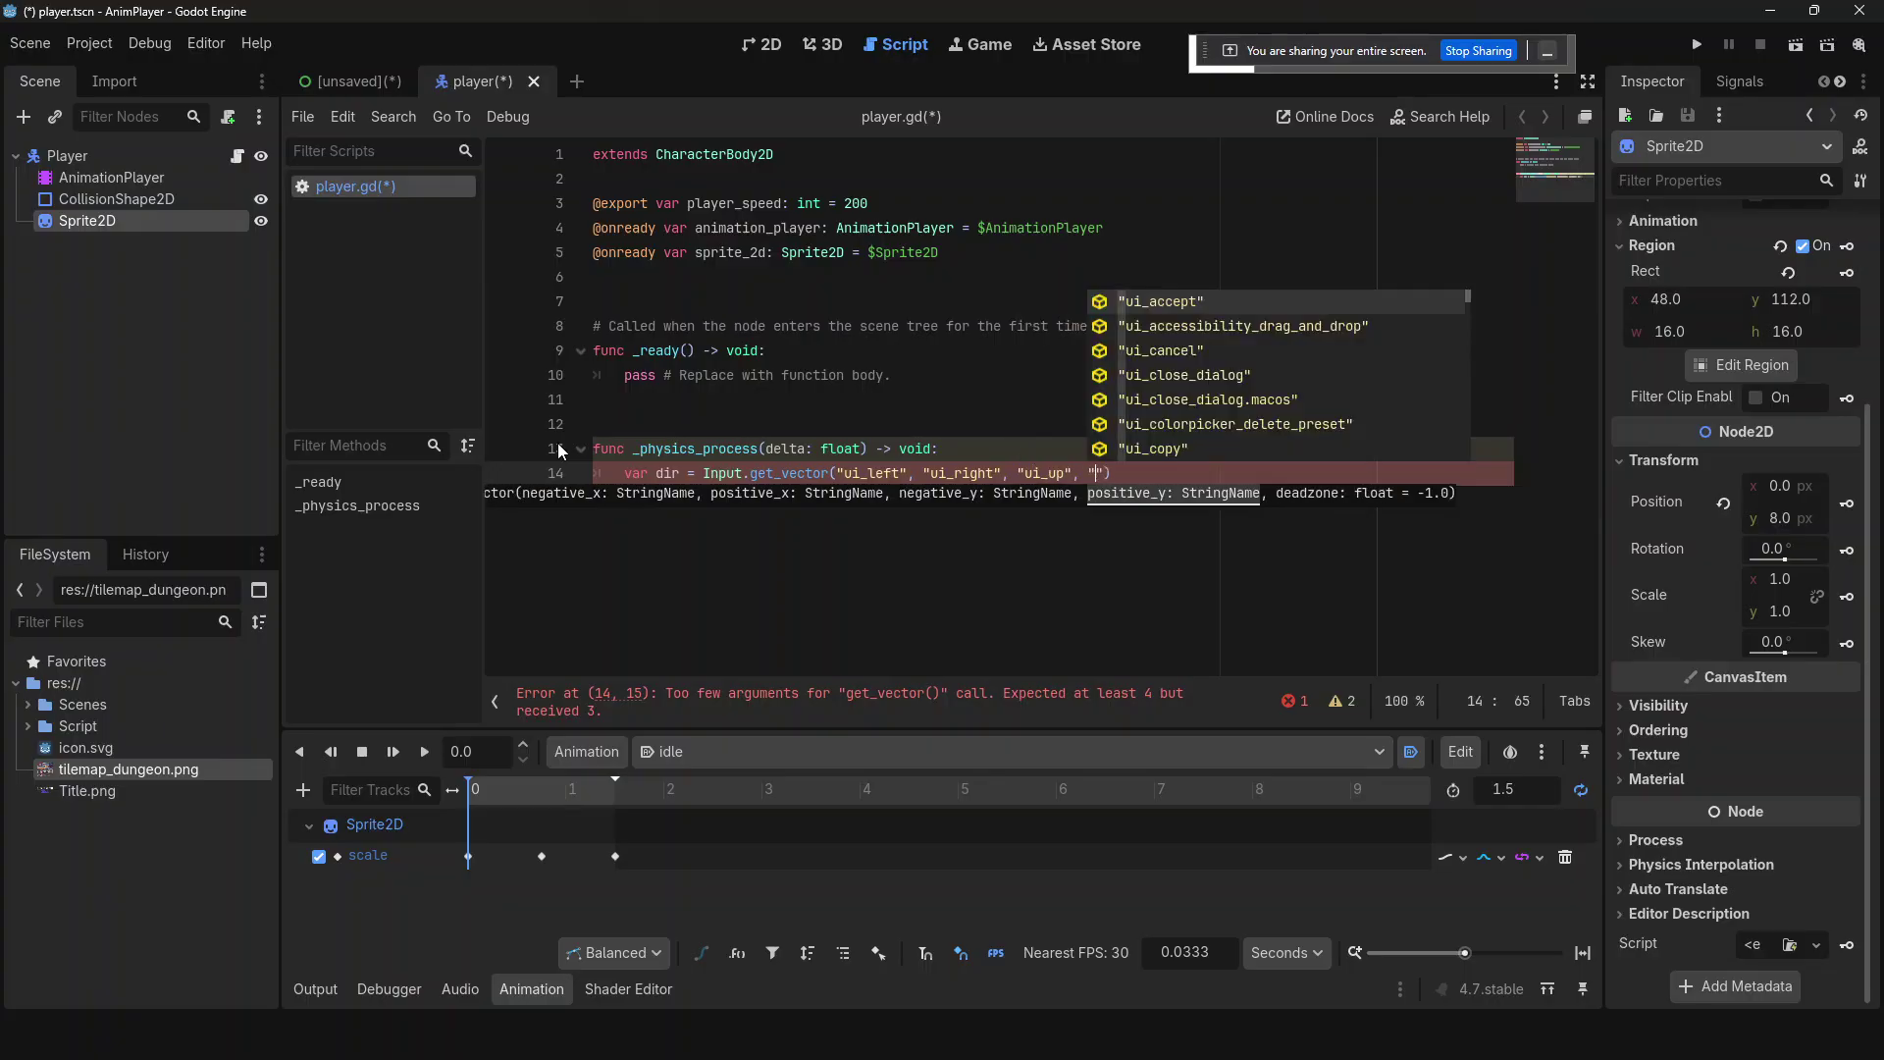
key("Return")
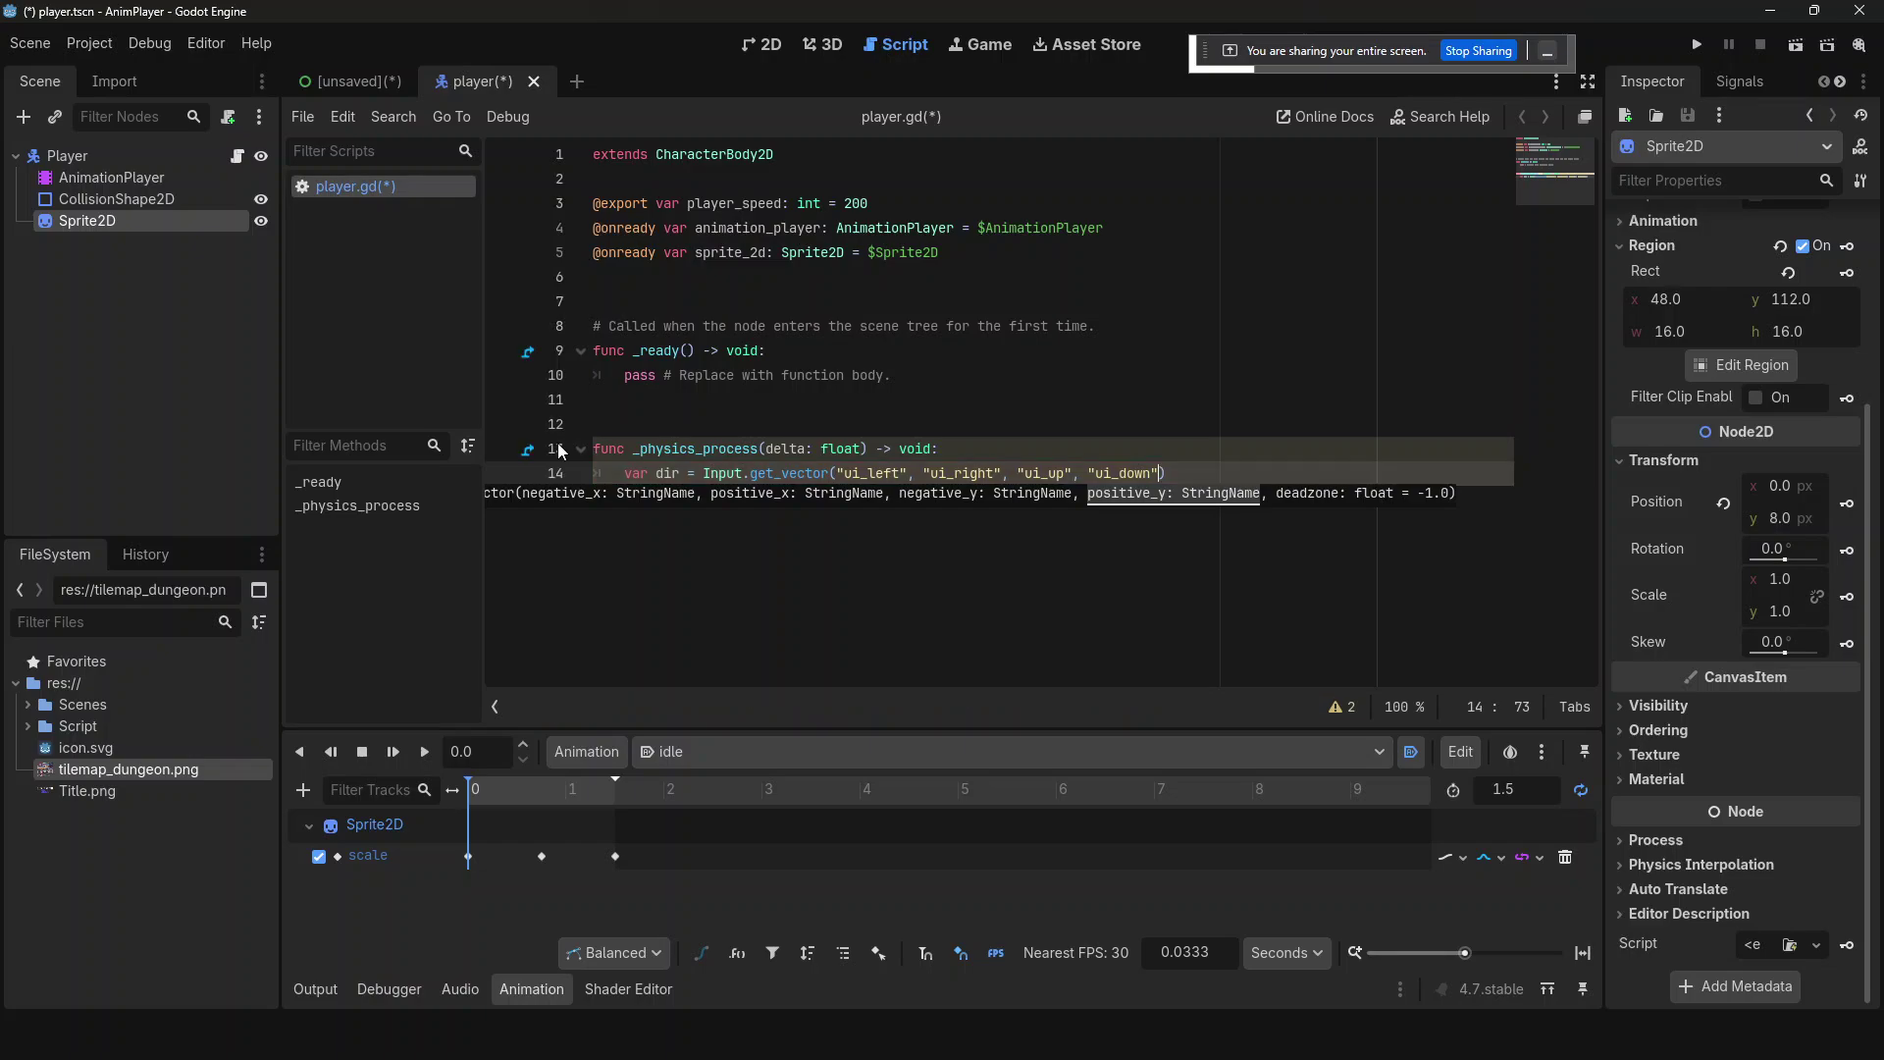
type(")")
key("Return")
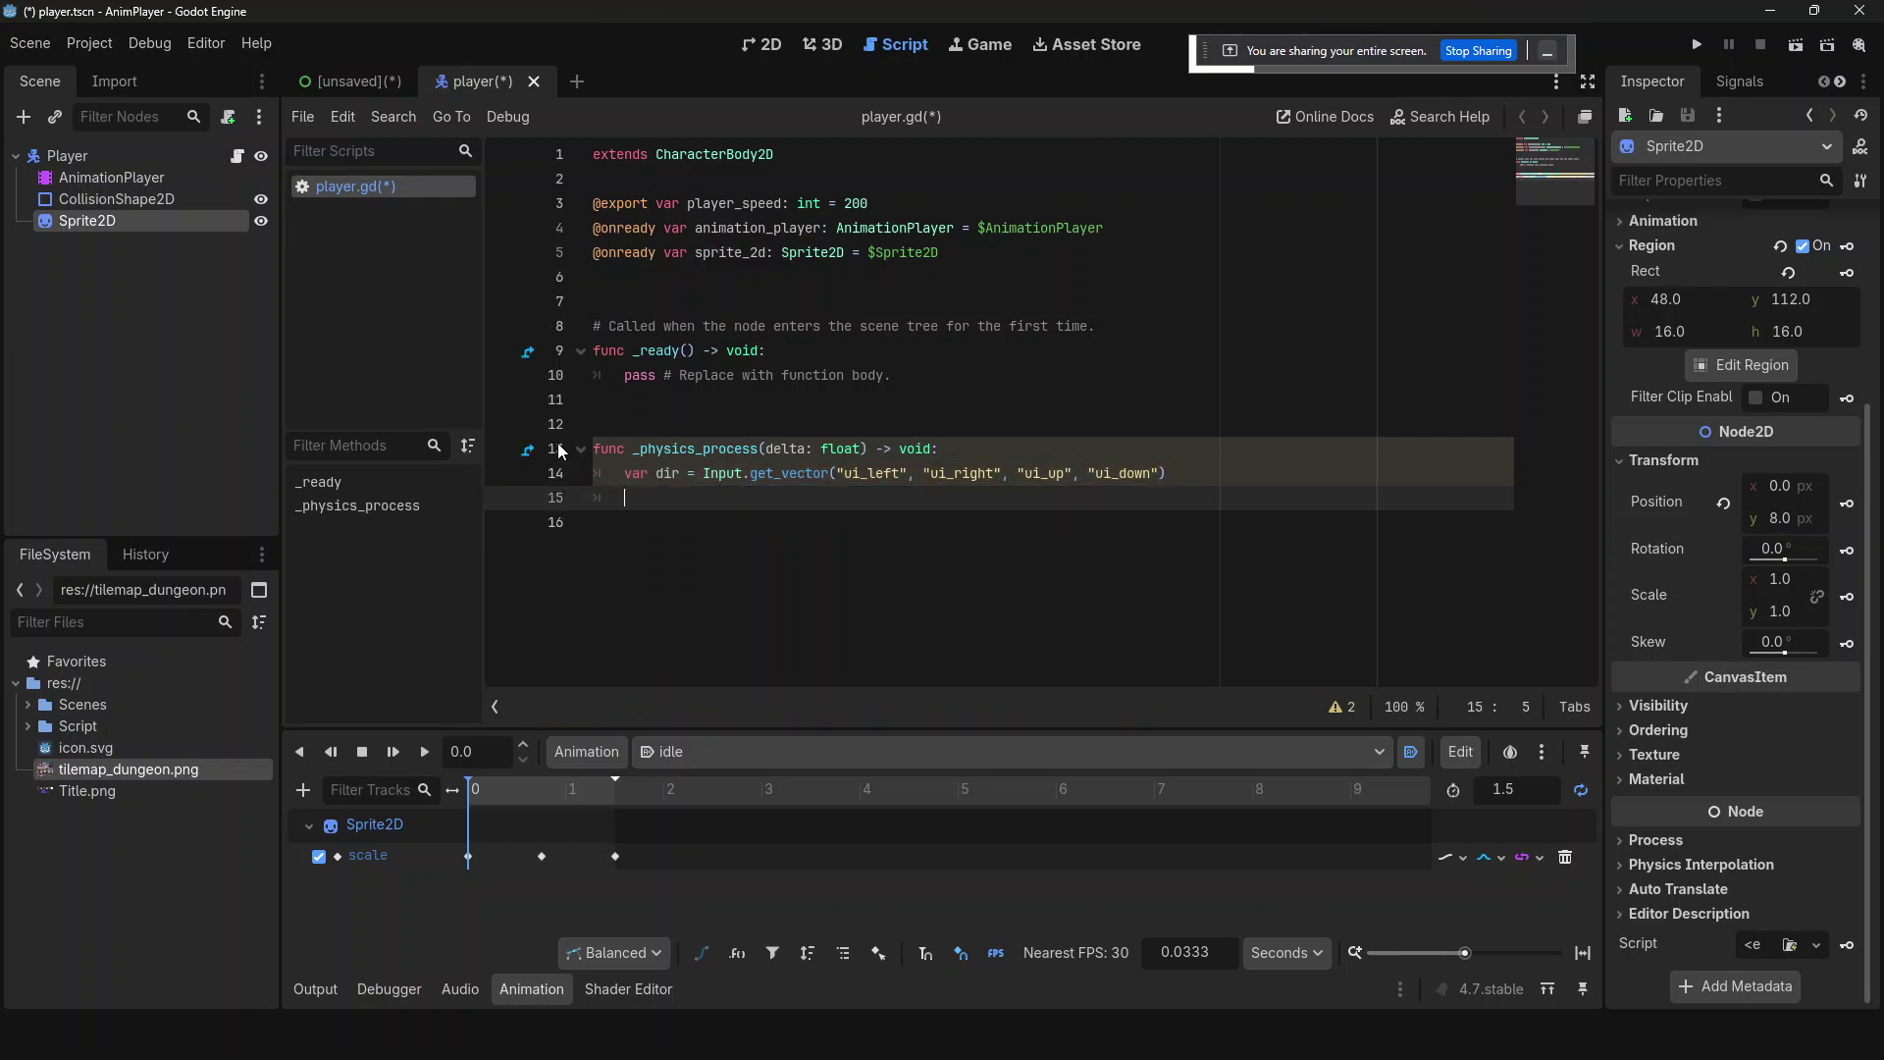
- Assign velocity = dir * player_speed below the dir declaration, with no additional term
type("velocity = dir ")
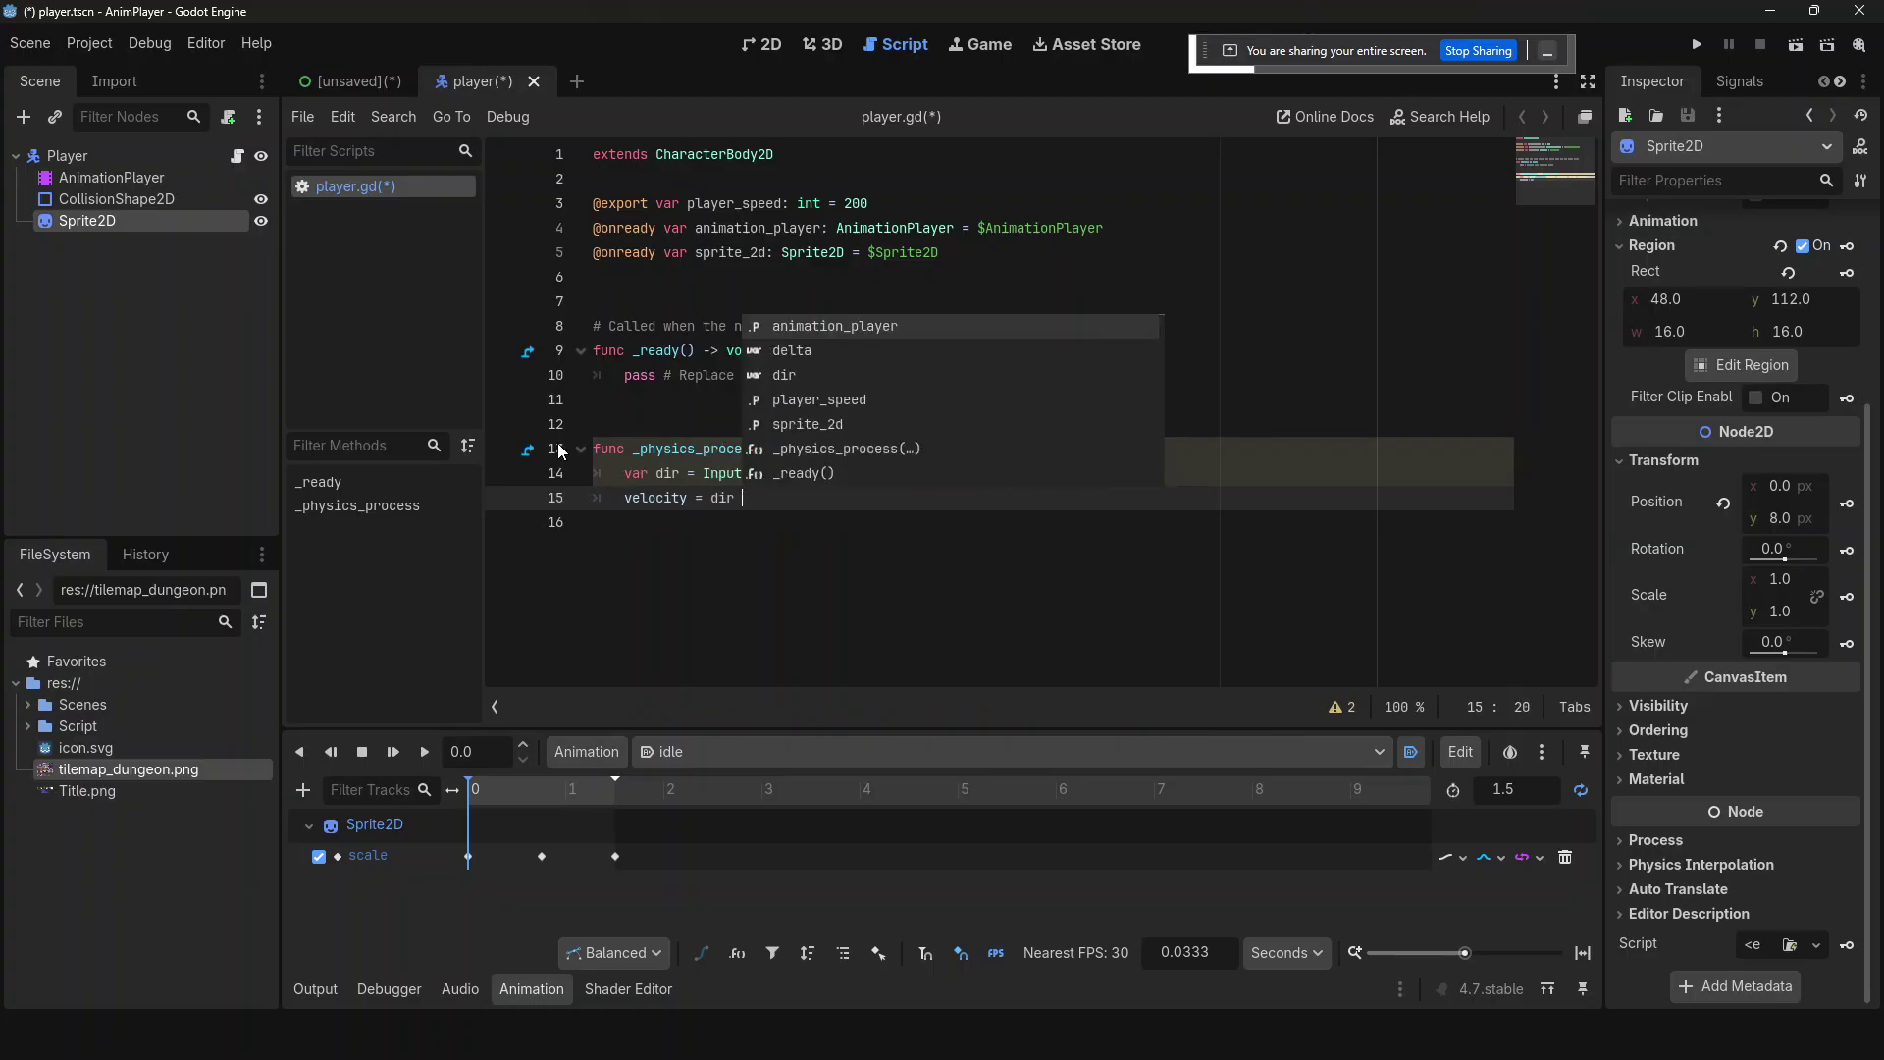
type("* playe")
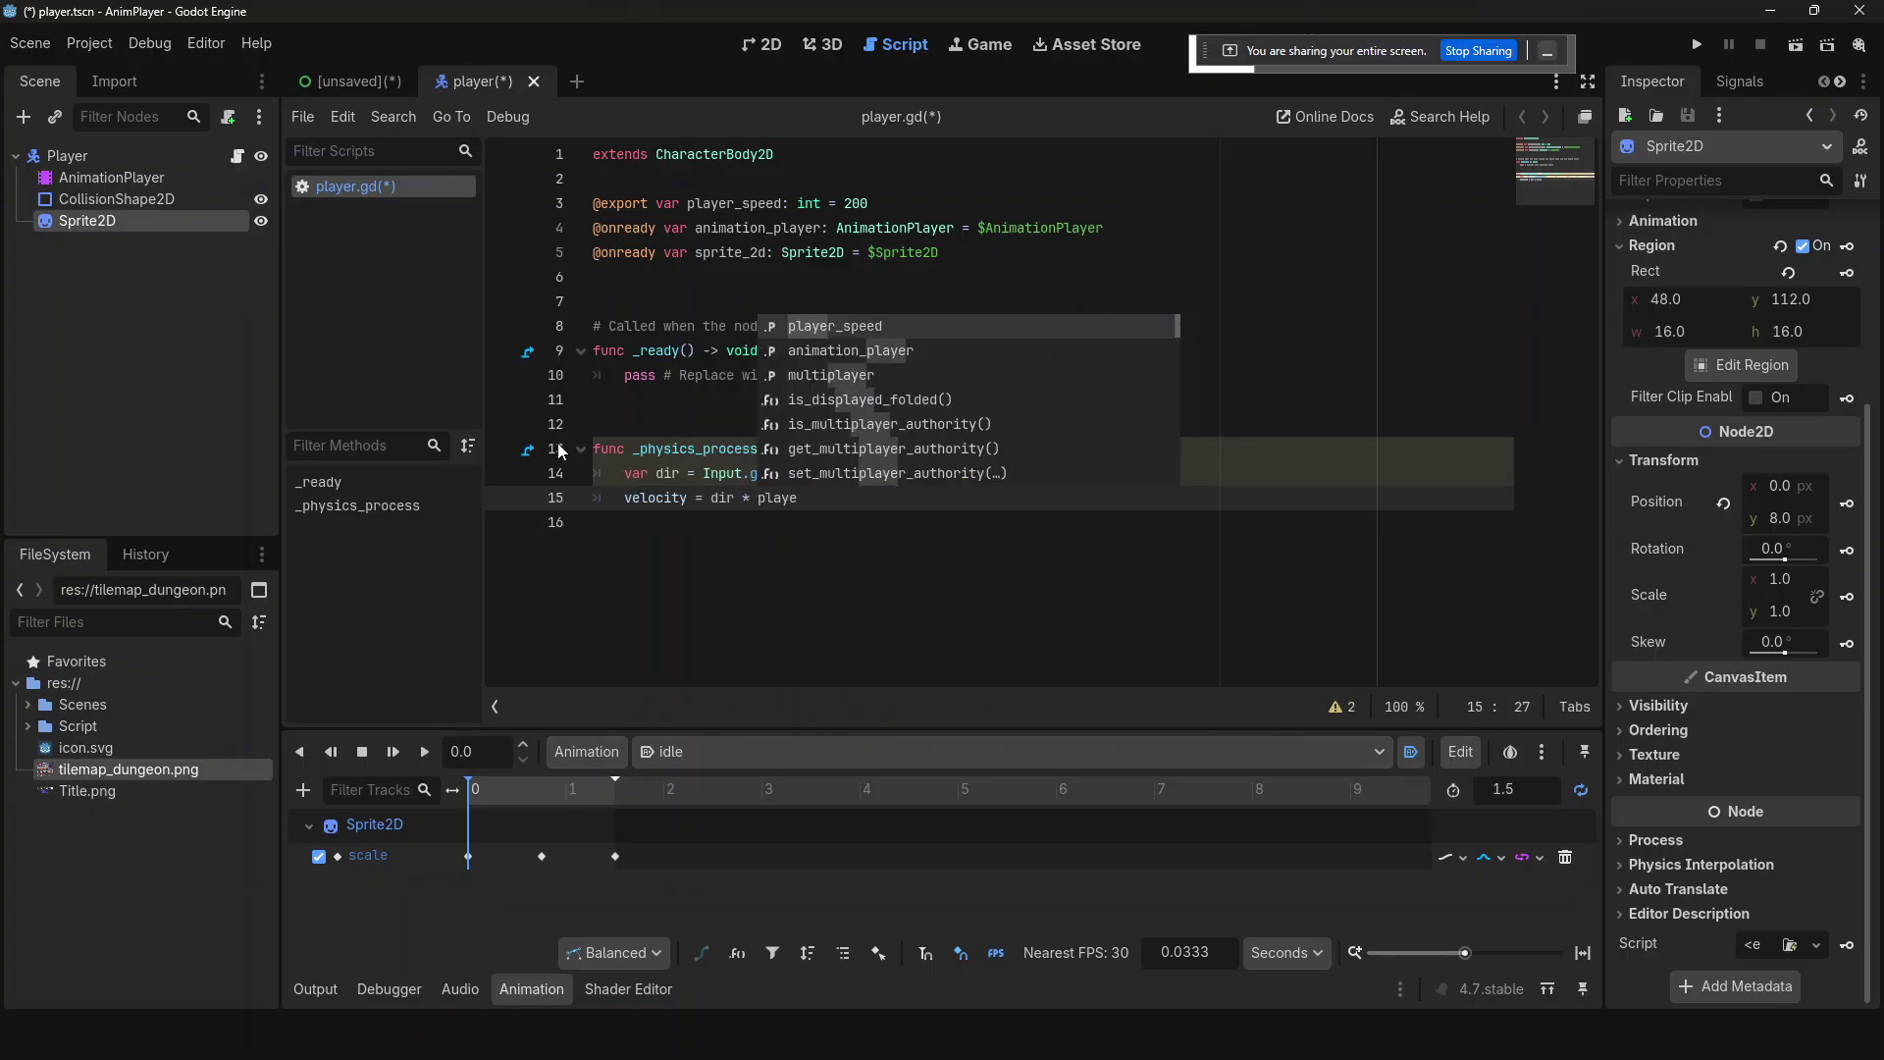
type("r_speed + kno")
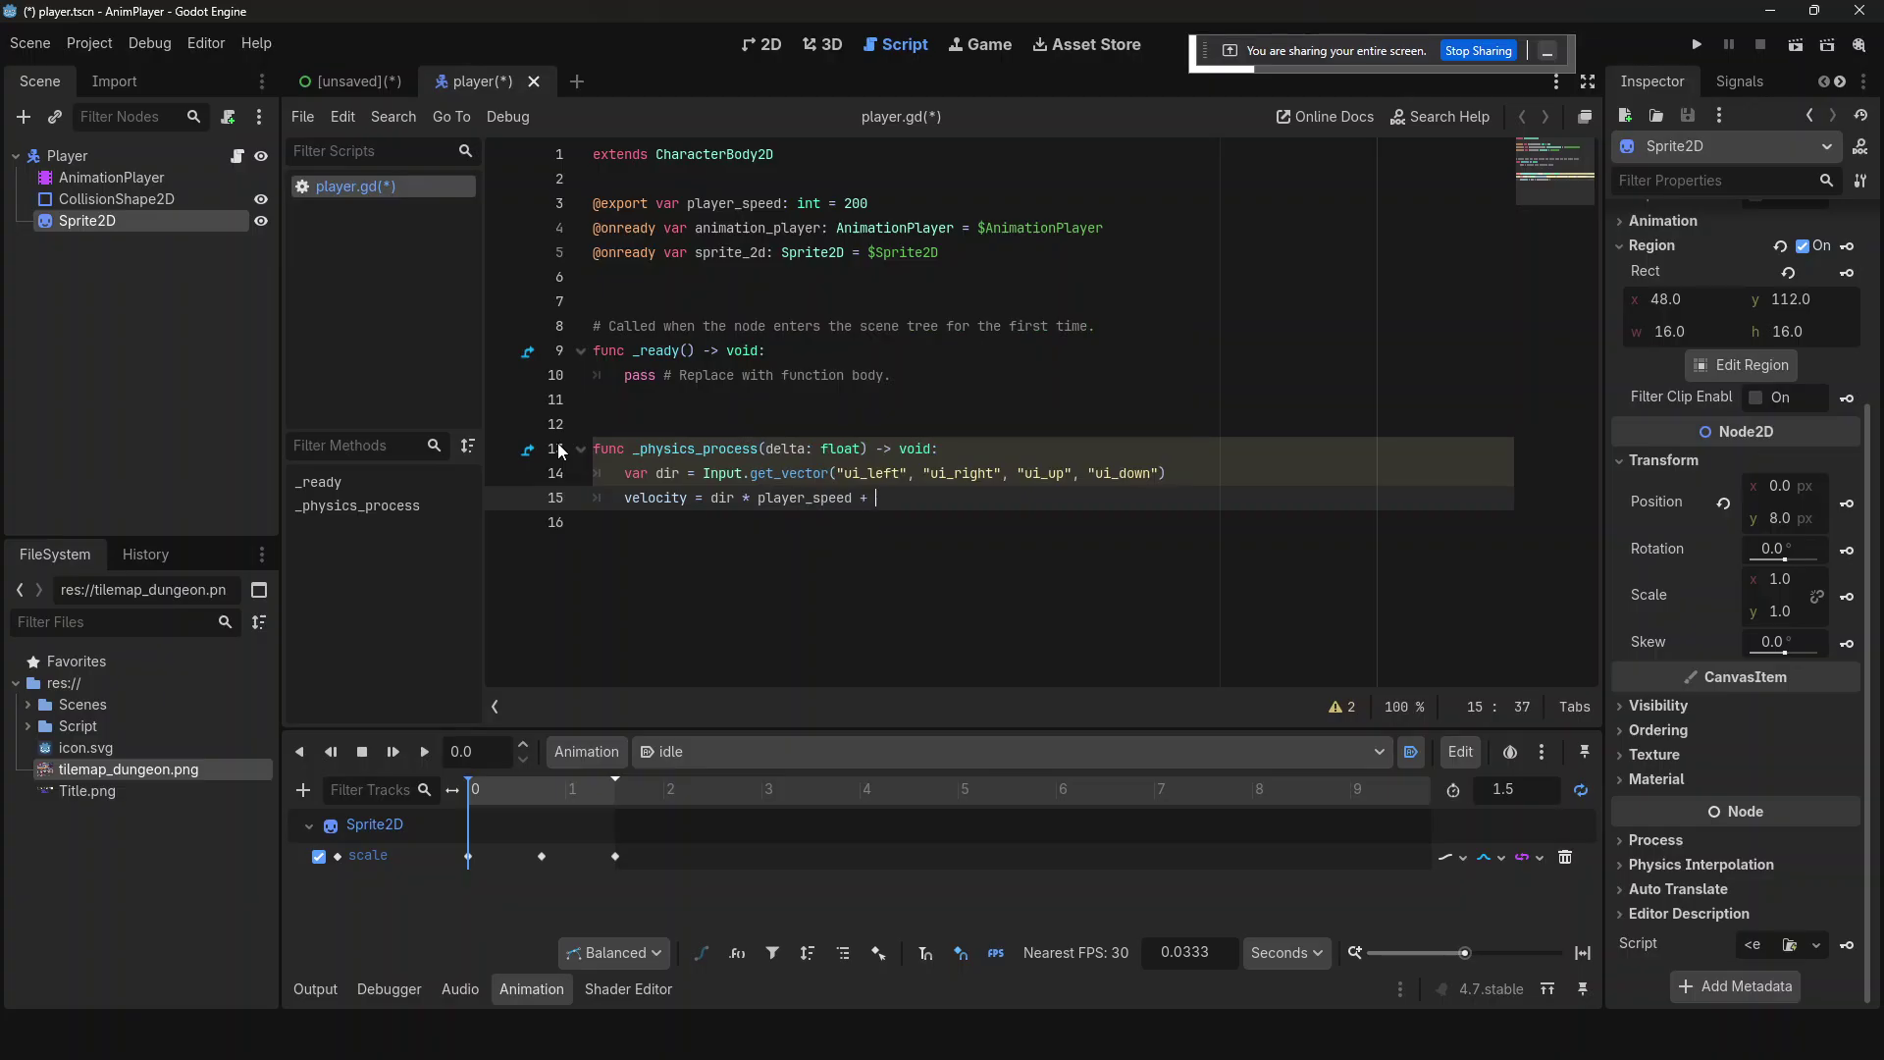
key("BackSpace")
key("BackSpace")
key("BackSpace")
key("BackSpace")
key("BackSpace")
key("BackSpace")
key("alt+Tab")
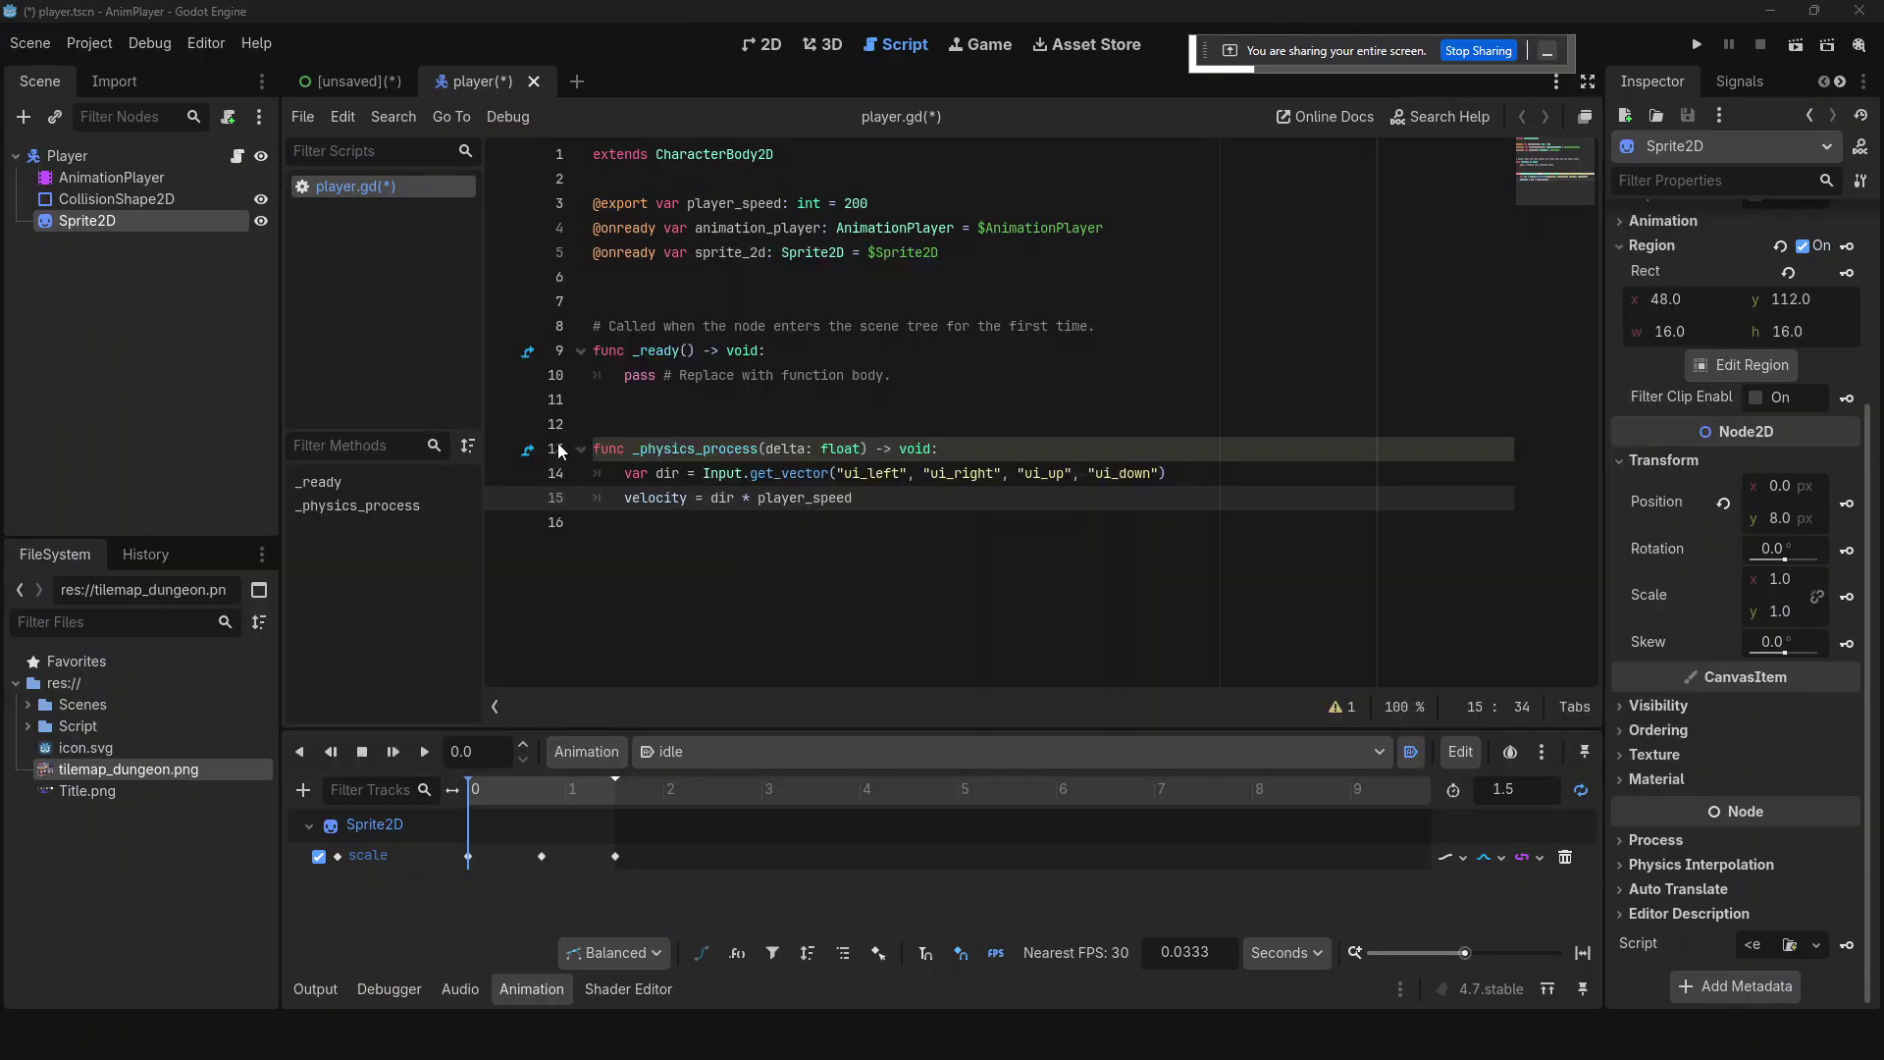
left_click(496, 454)
key("alt+Tab")
key("alt+Tab")
key("Escape")
left_click(866, 517)
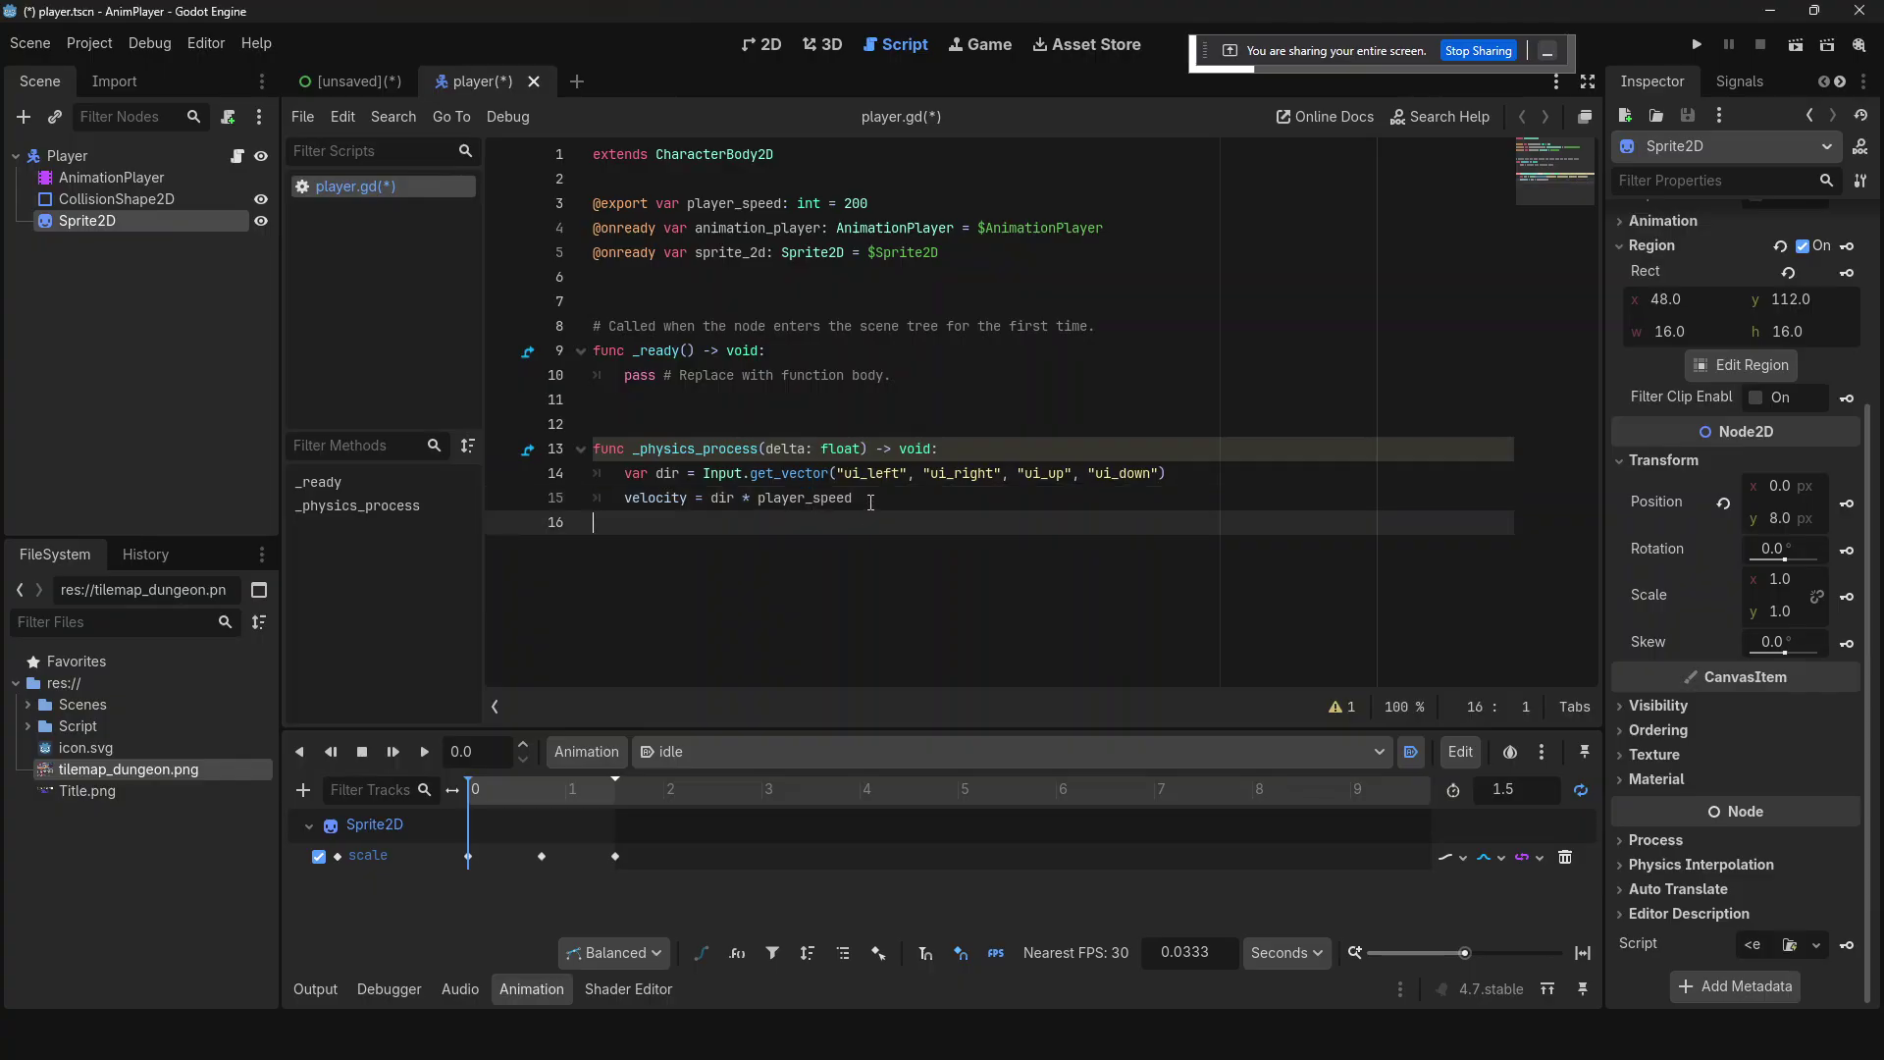
- Add an if dir: block that sets player_sprite.flip_h to false when dir.x > 0 and to true when dir.x < 0
left_click(870, 502)
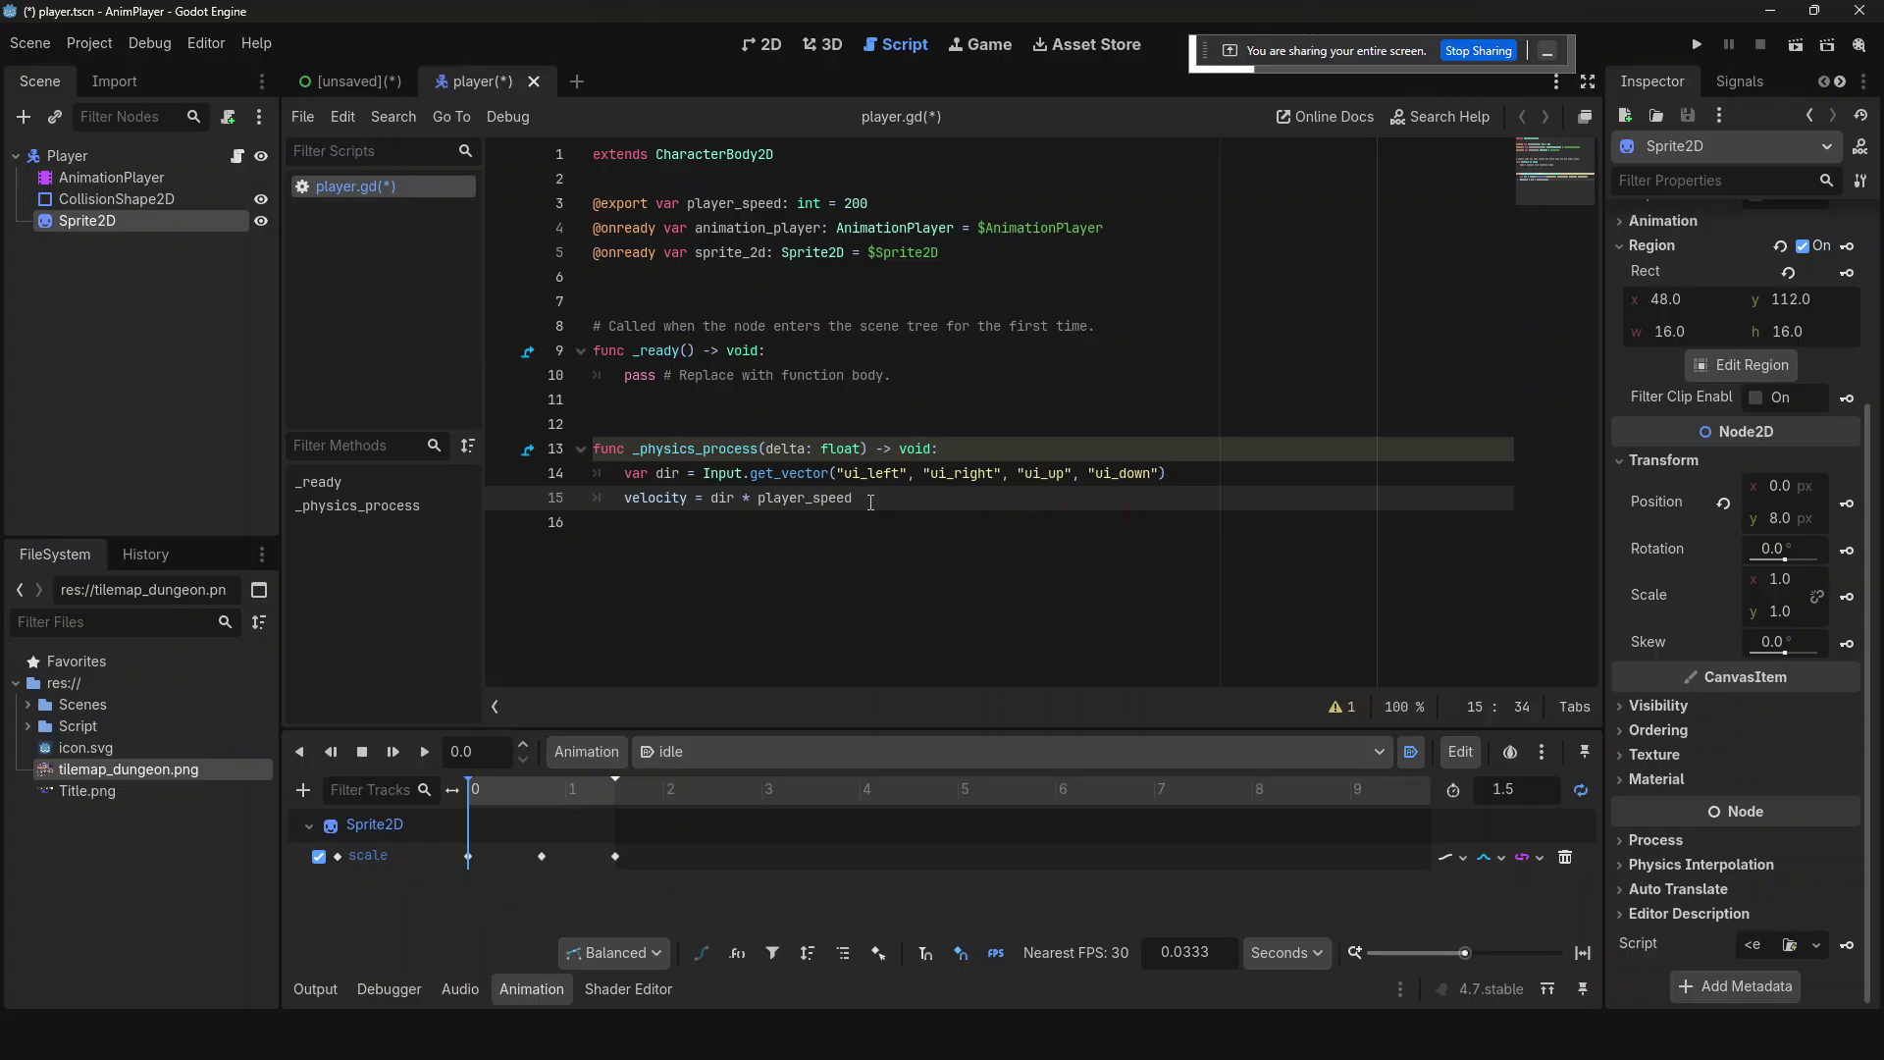
key("Return")
key("Return")
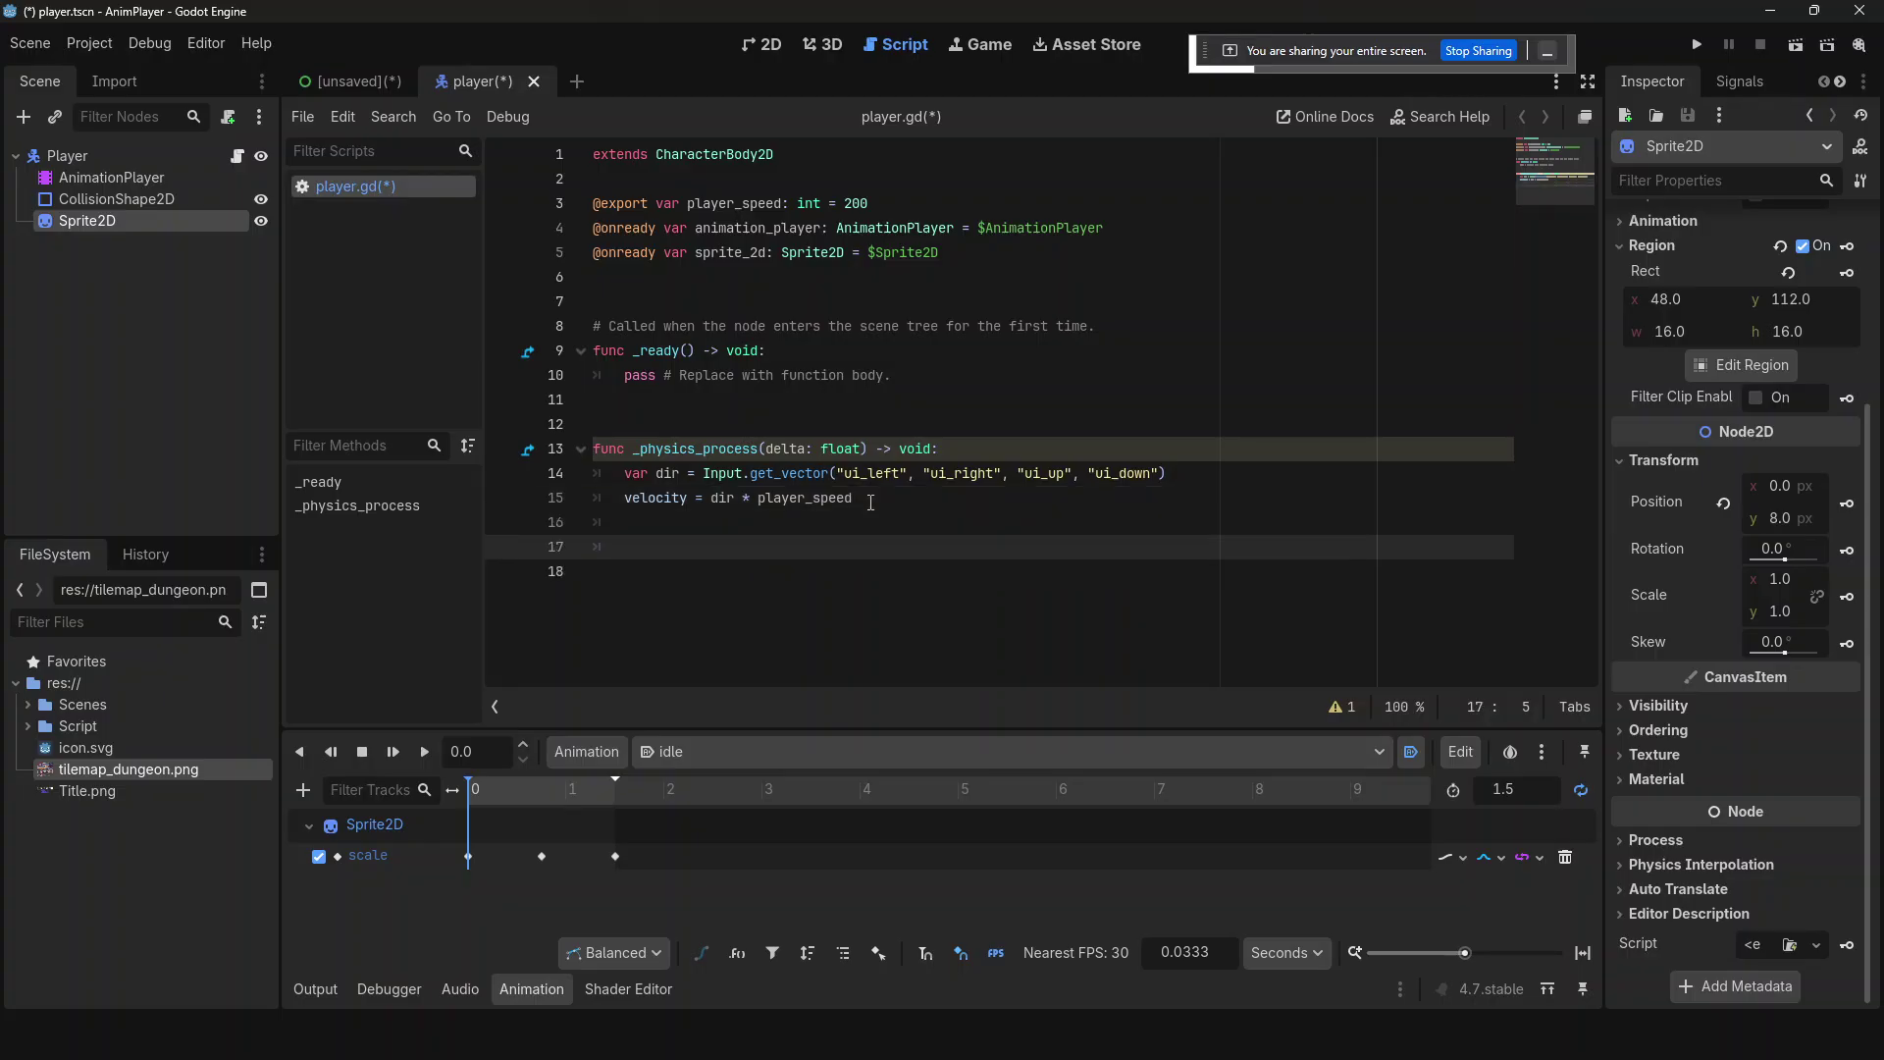
type("if dir:")
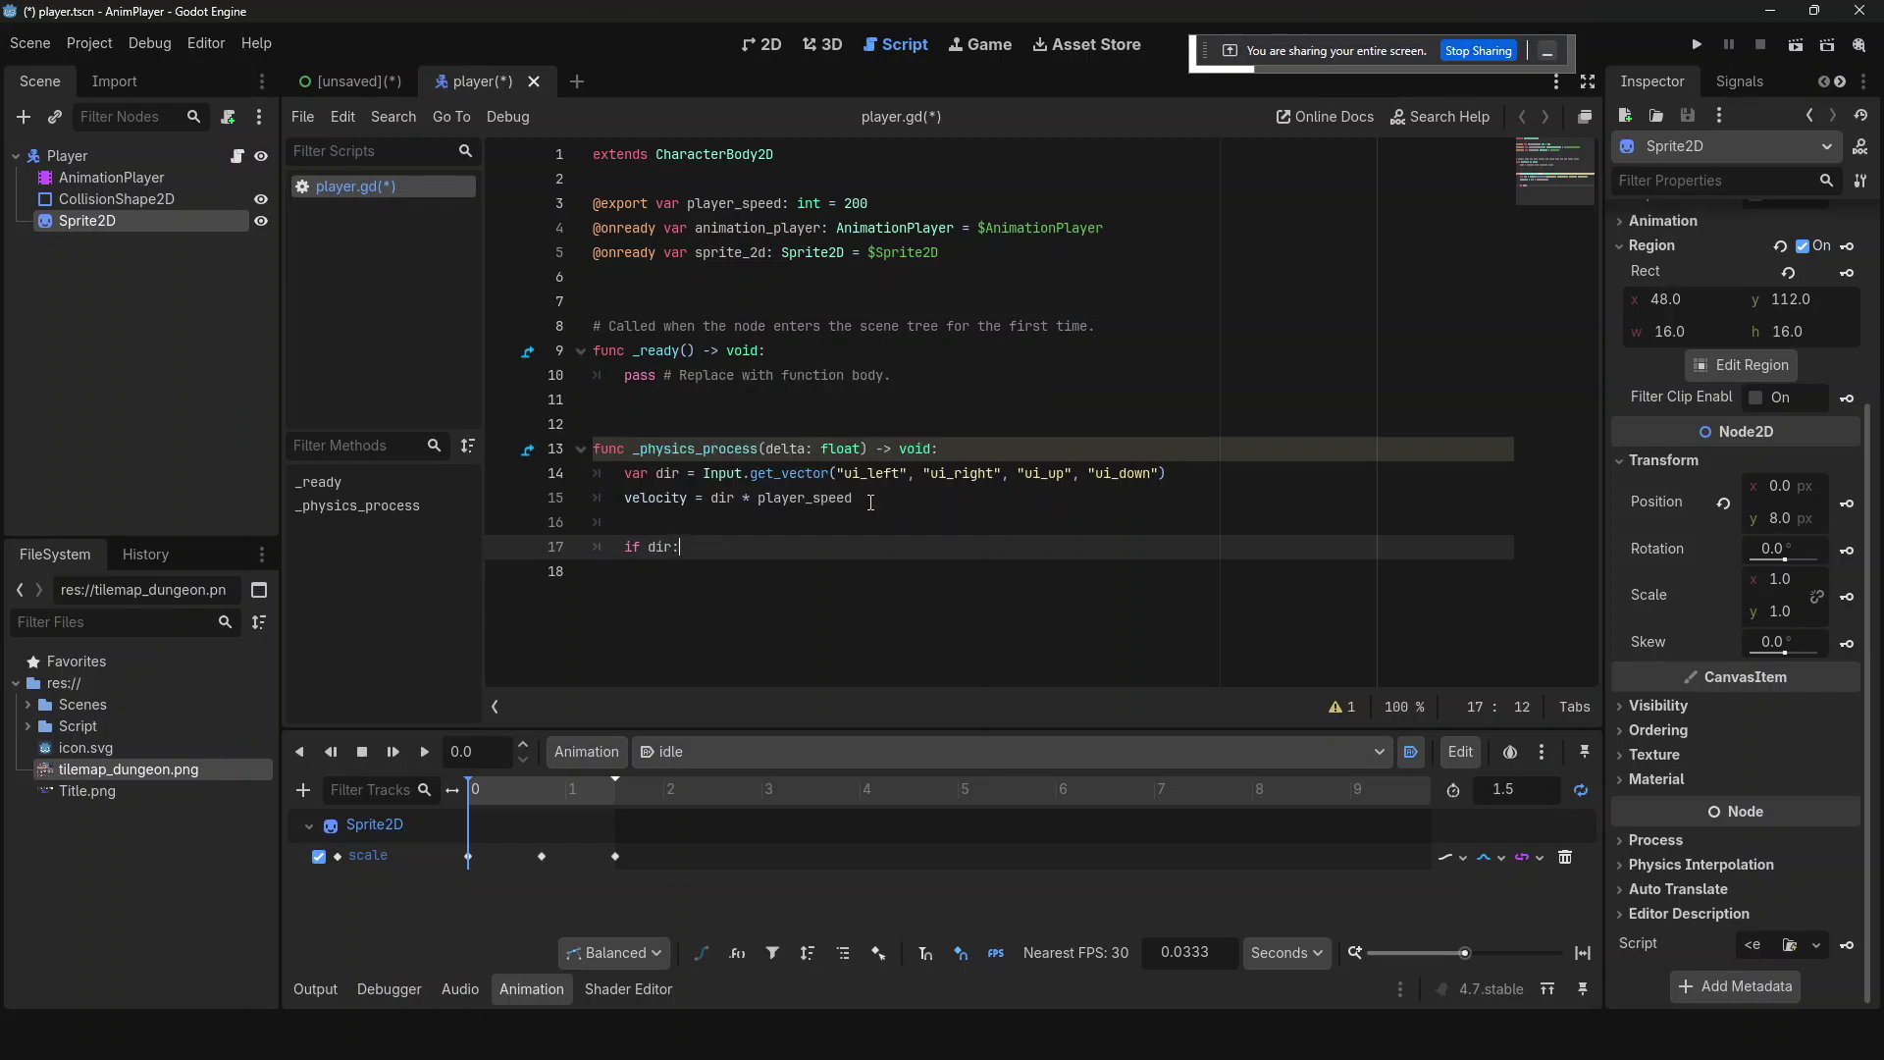
key("Return")
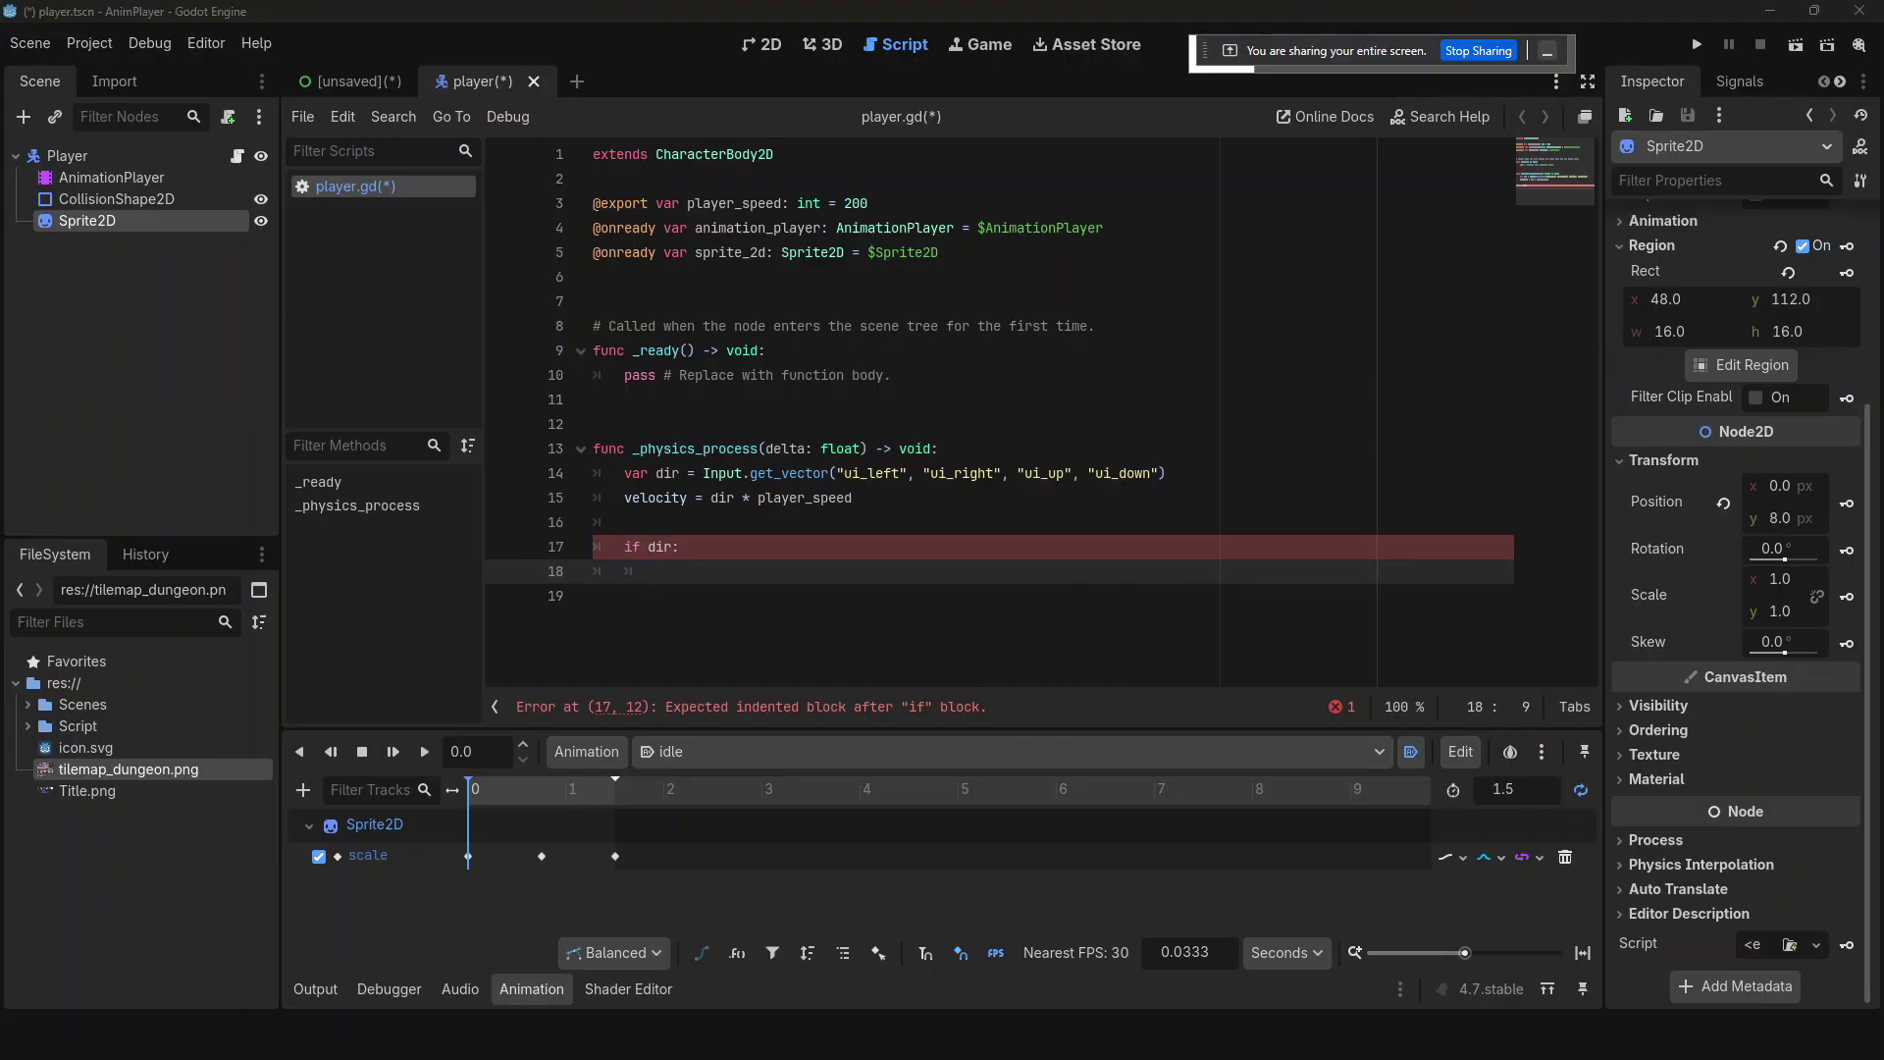
left_click_drag(656, 571, 497, 572)
type("if dir.x > 0: \t\t\tplayer_sprite.flip_h = false \t\telif dir.x < 0: \t\t\tplayer_sprite.flip_h = true")
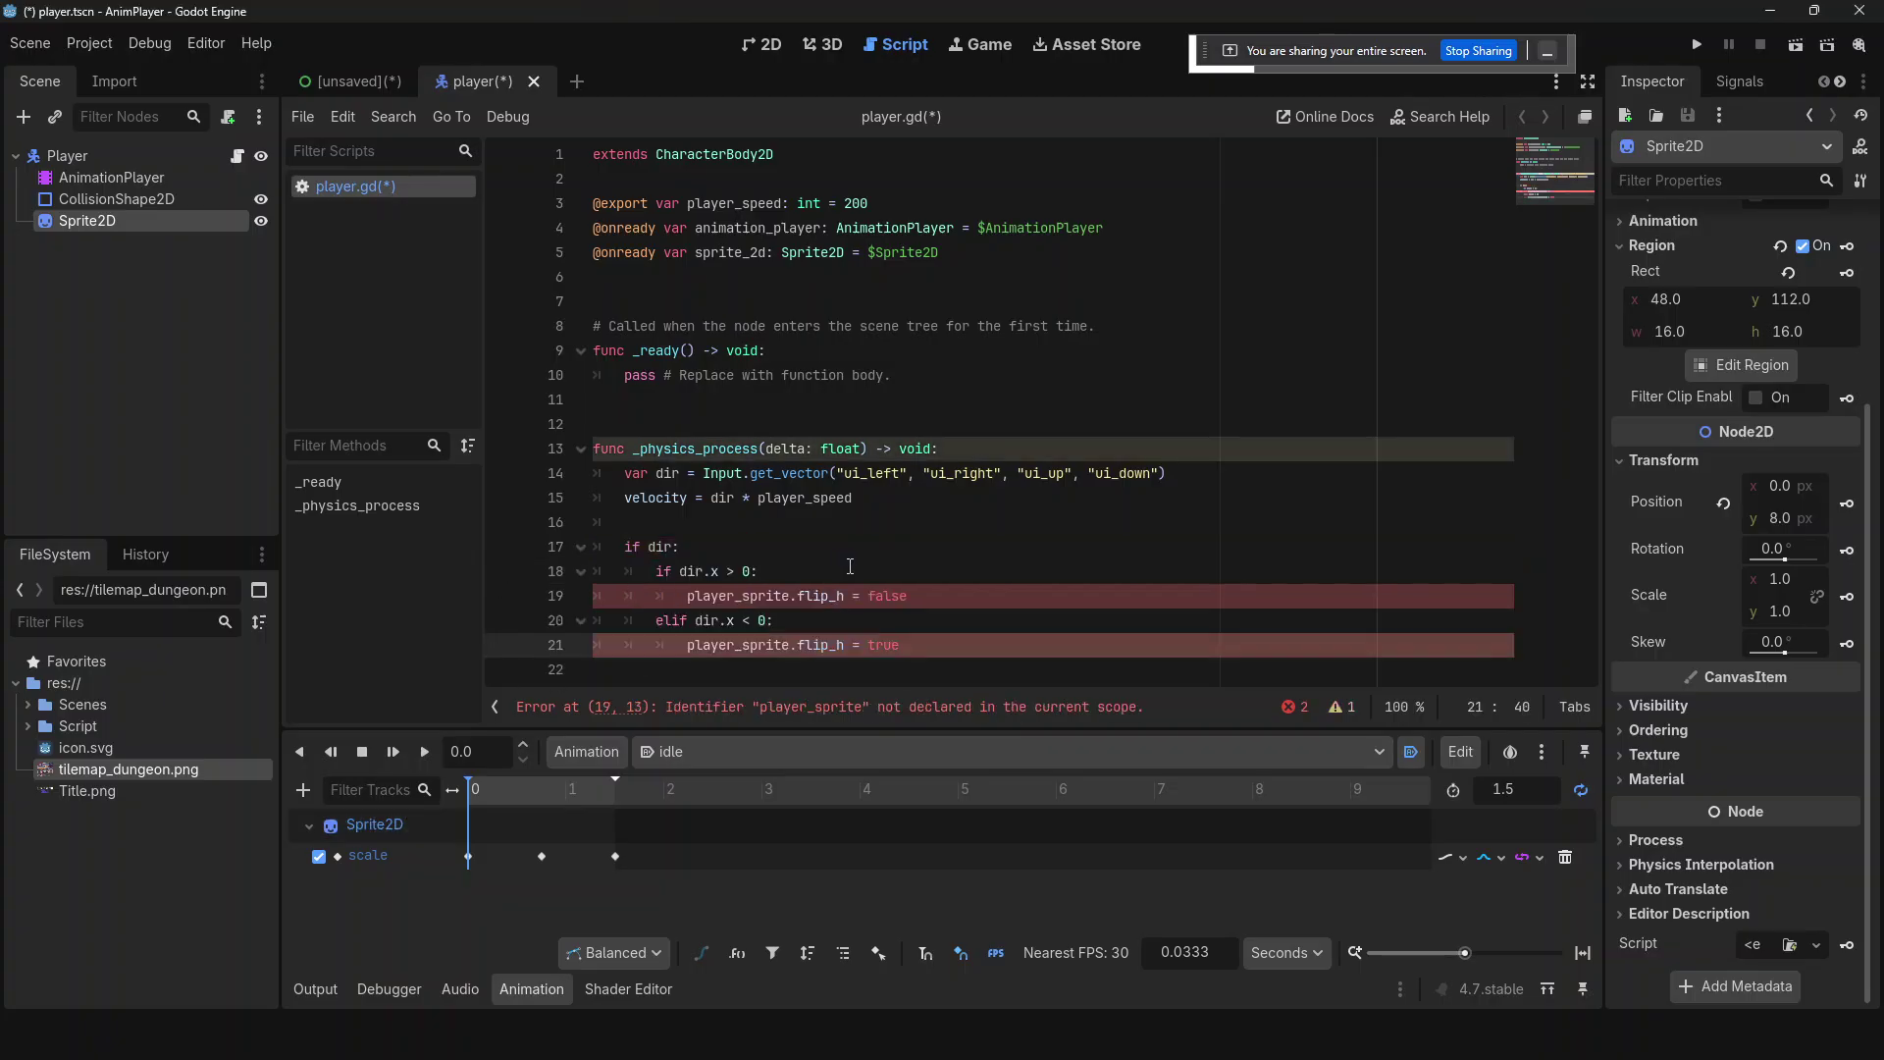
left_click(746, 596)
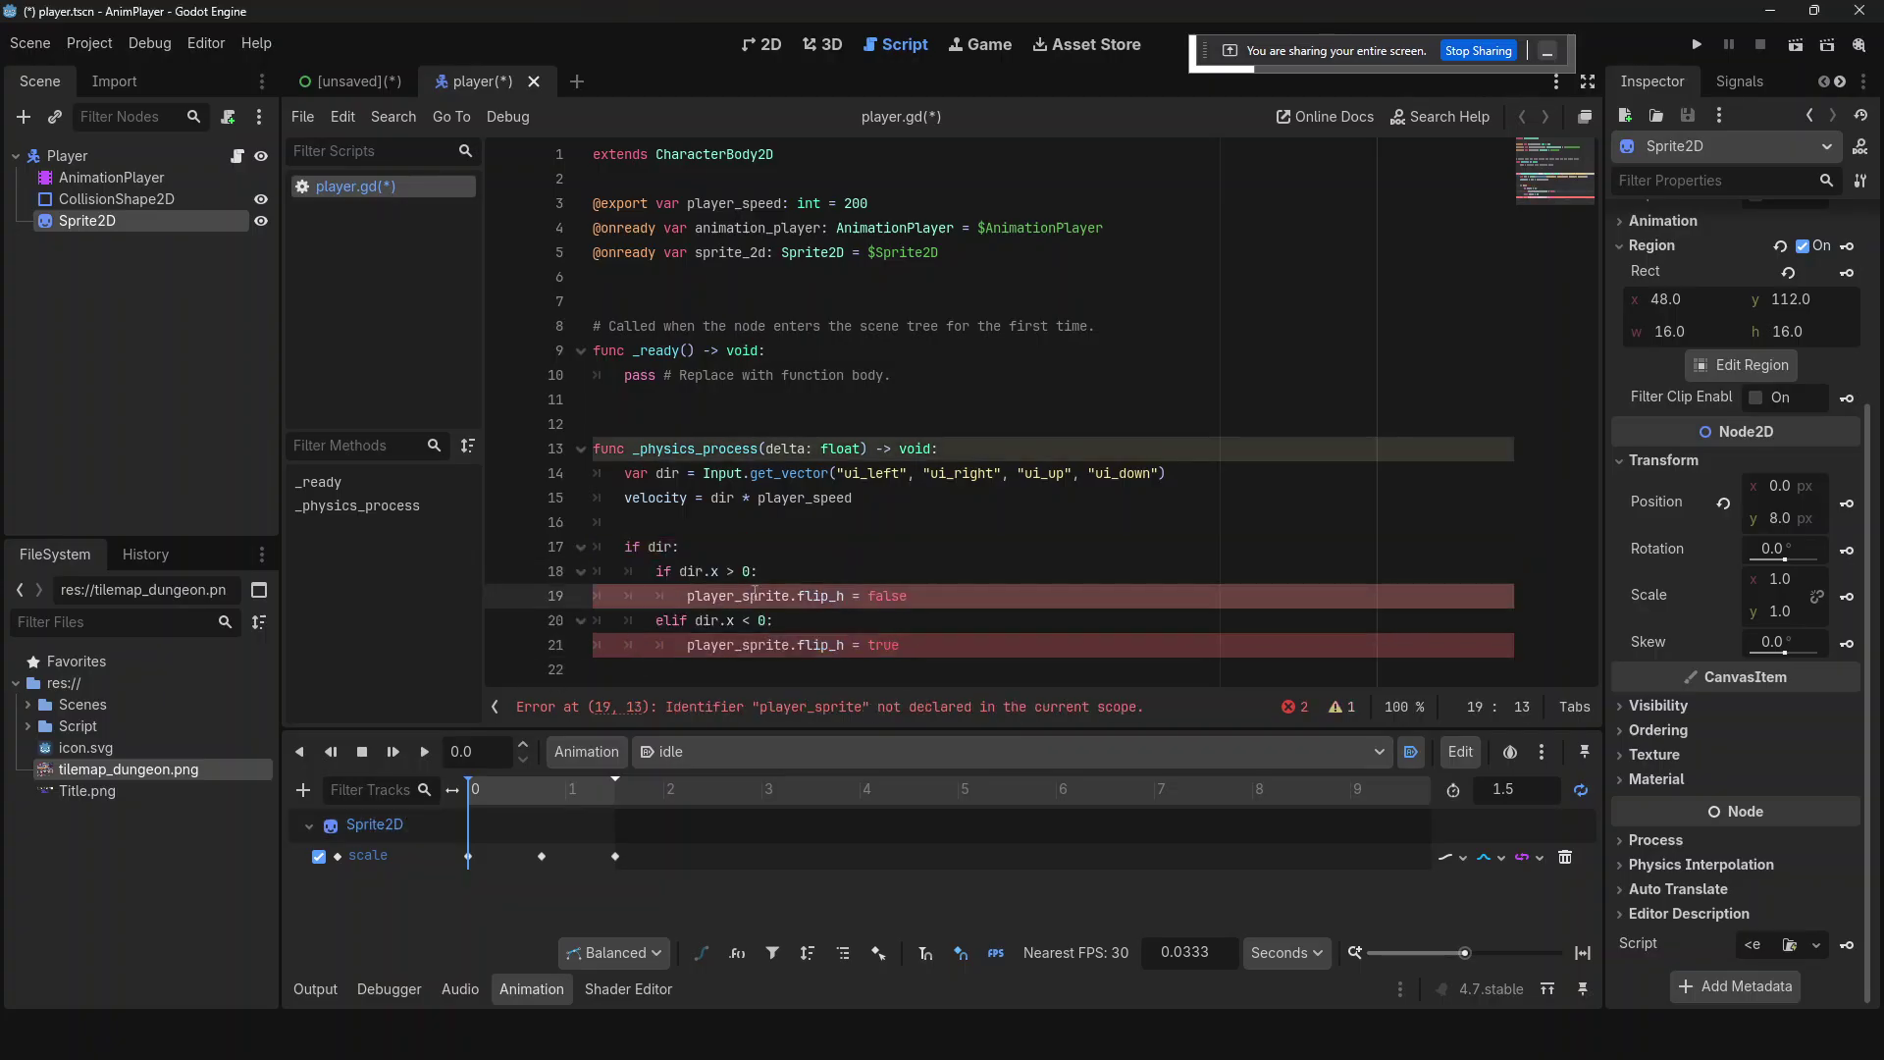
left_click_drag(767, 257, 695, 257)
type("player_s[rot")
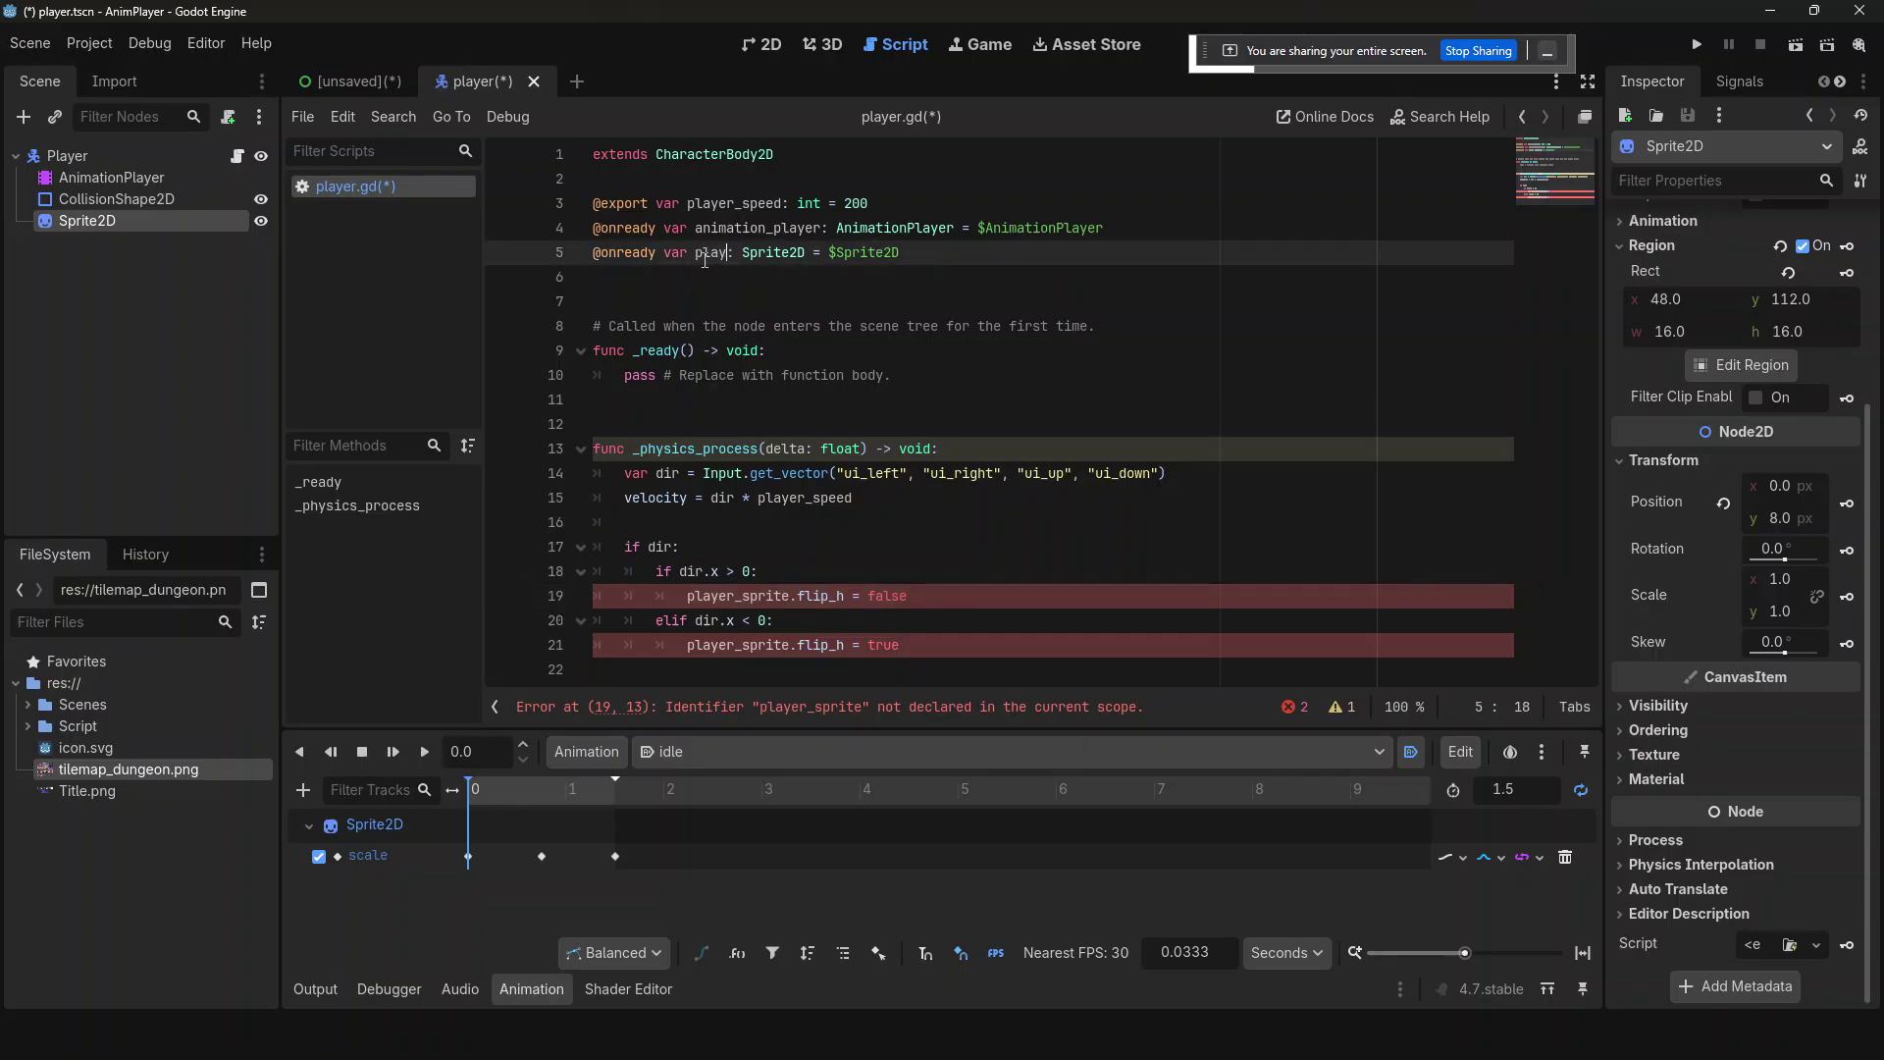
key("BackSpace")
key("BackSpace")
key("BackSpace")
key("BackSpace")
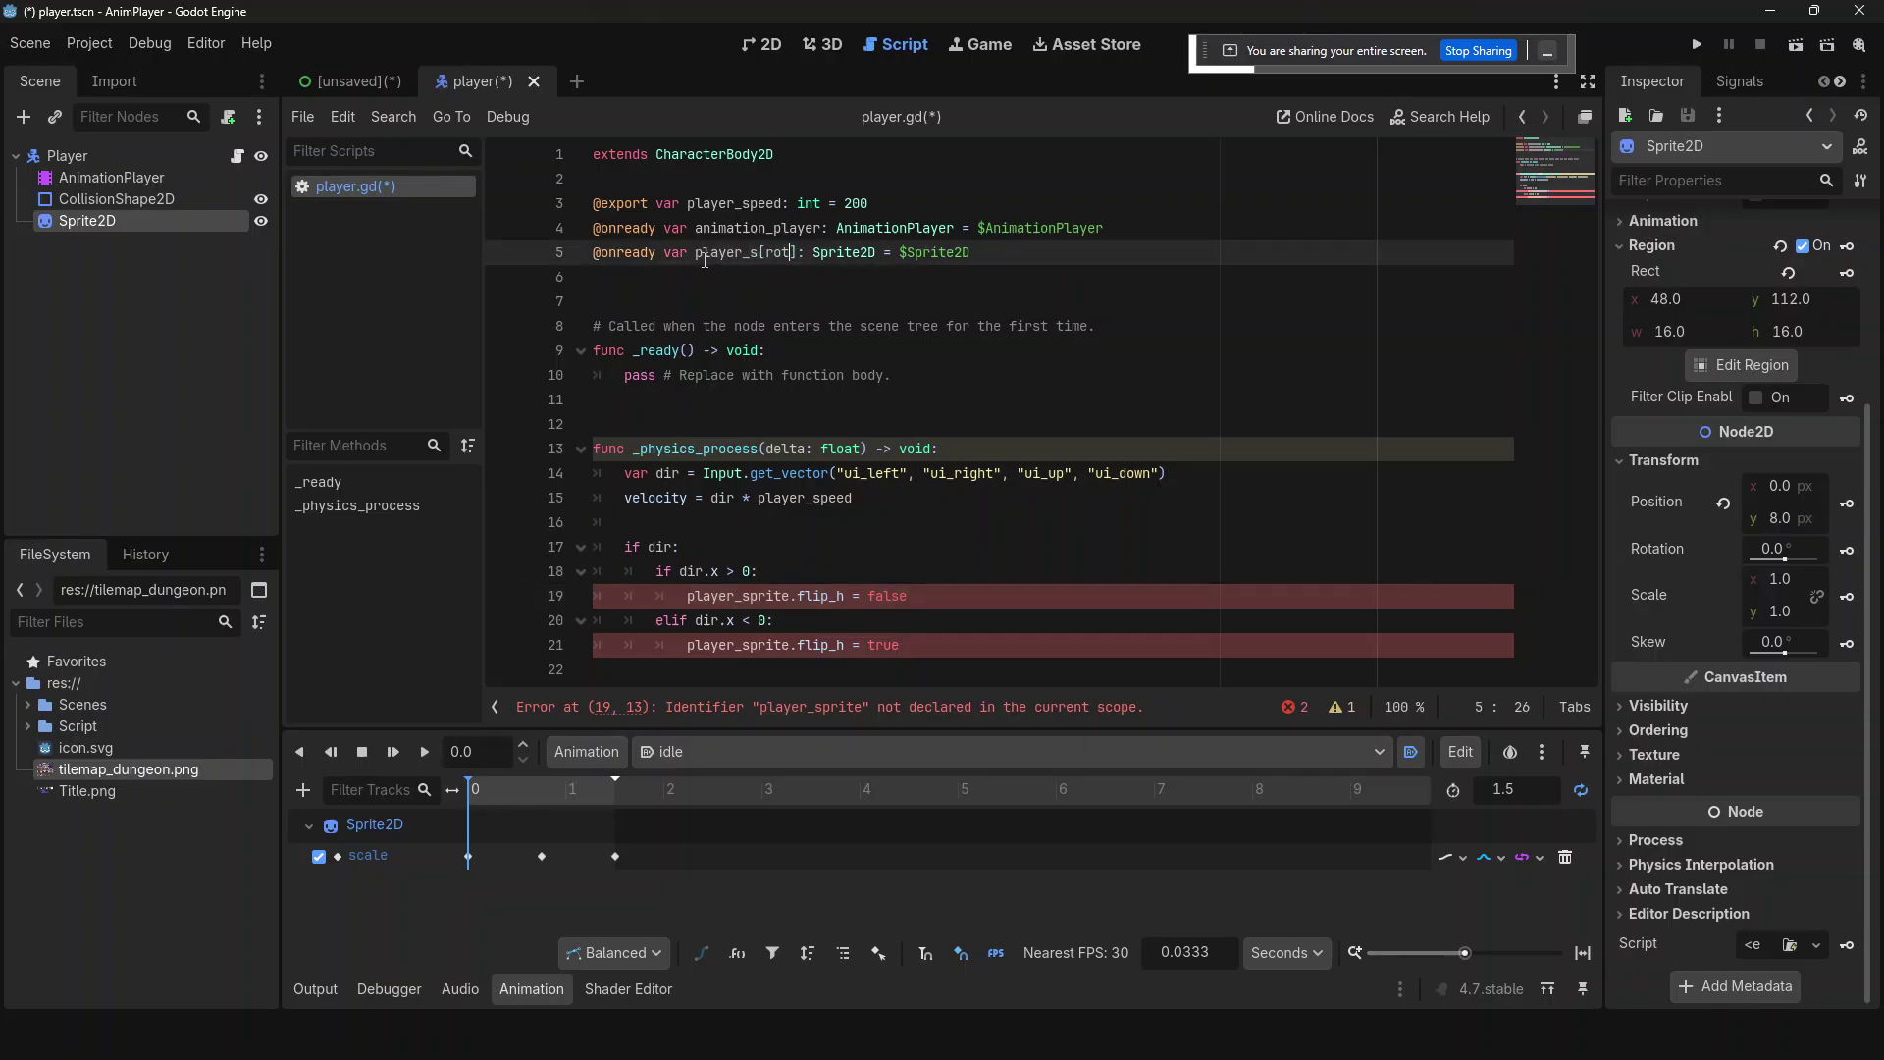
type("prite")
left_click(794, 544)
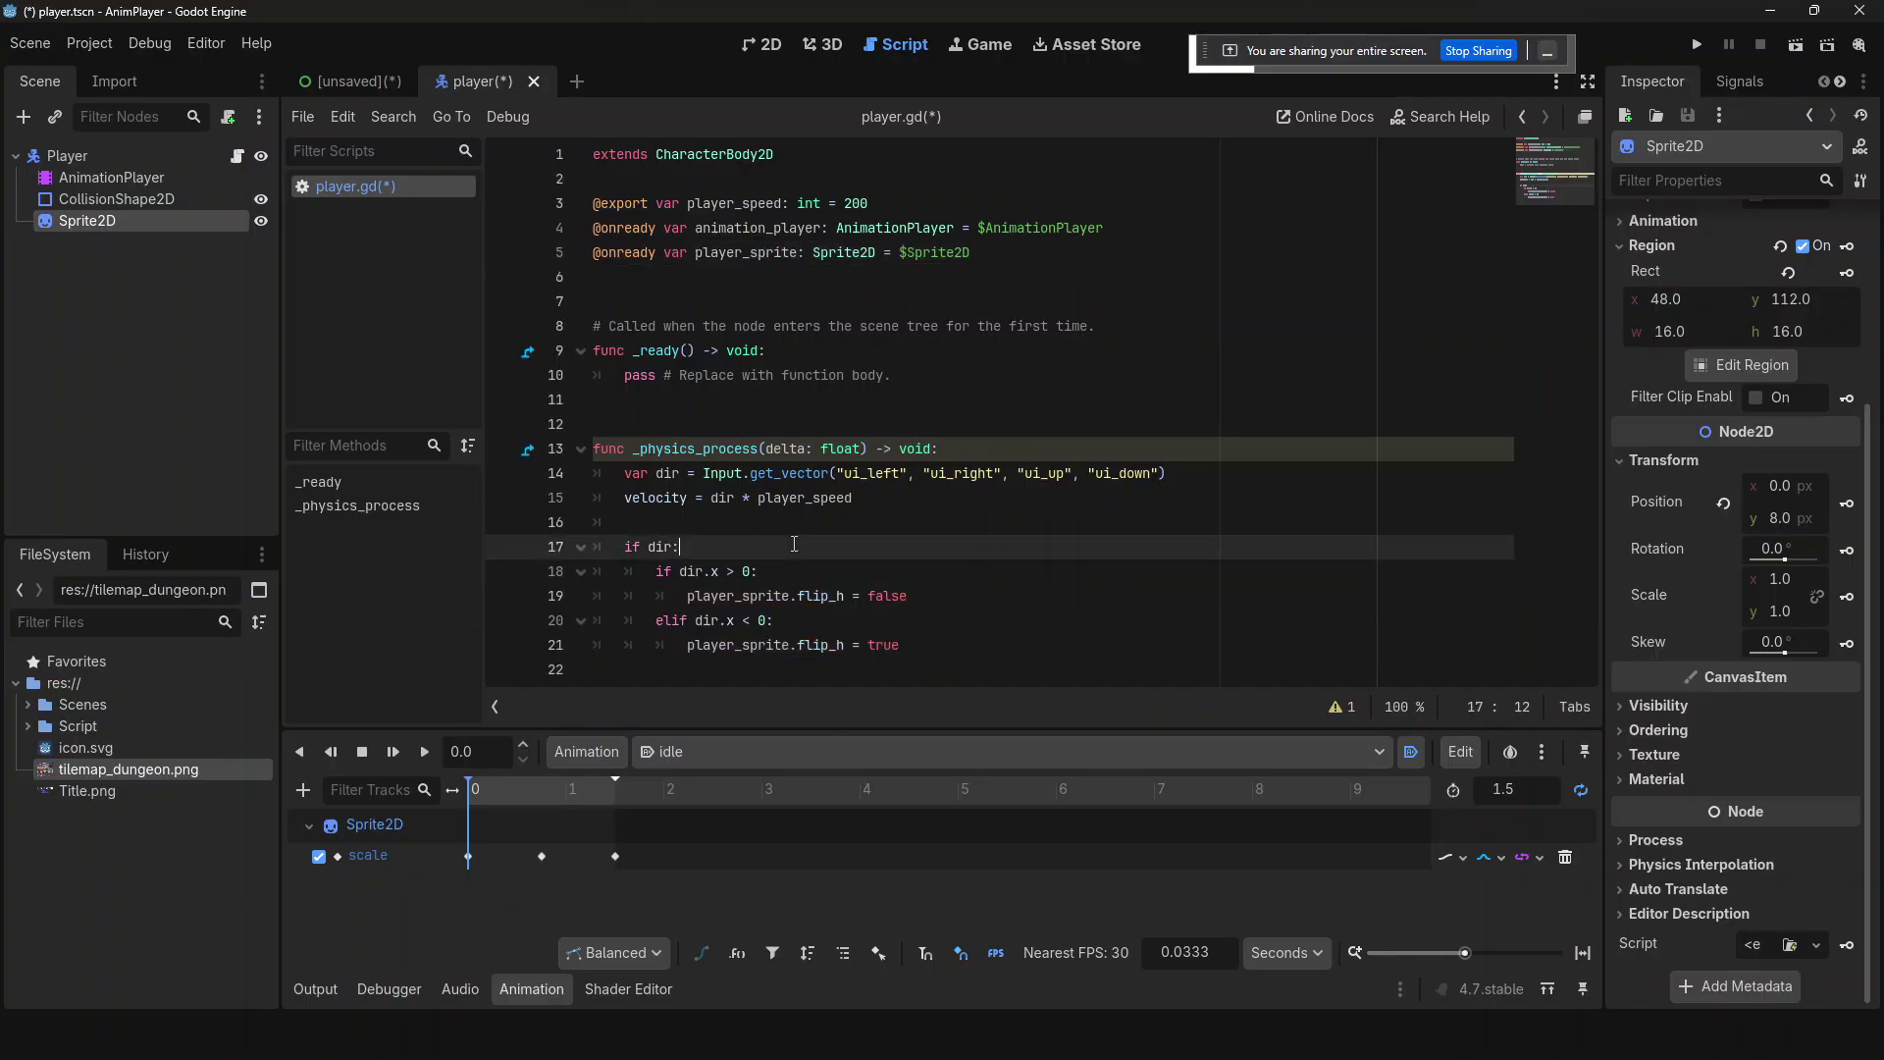
- Add an empty line after the flip_h conditions and insert animation_player.play("walk") as the first statement under if dir:
left_click(933, 623)
left_click(949, 652)
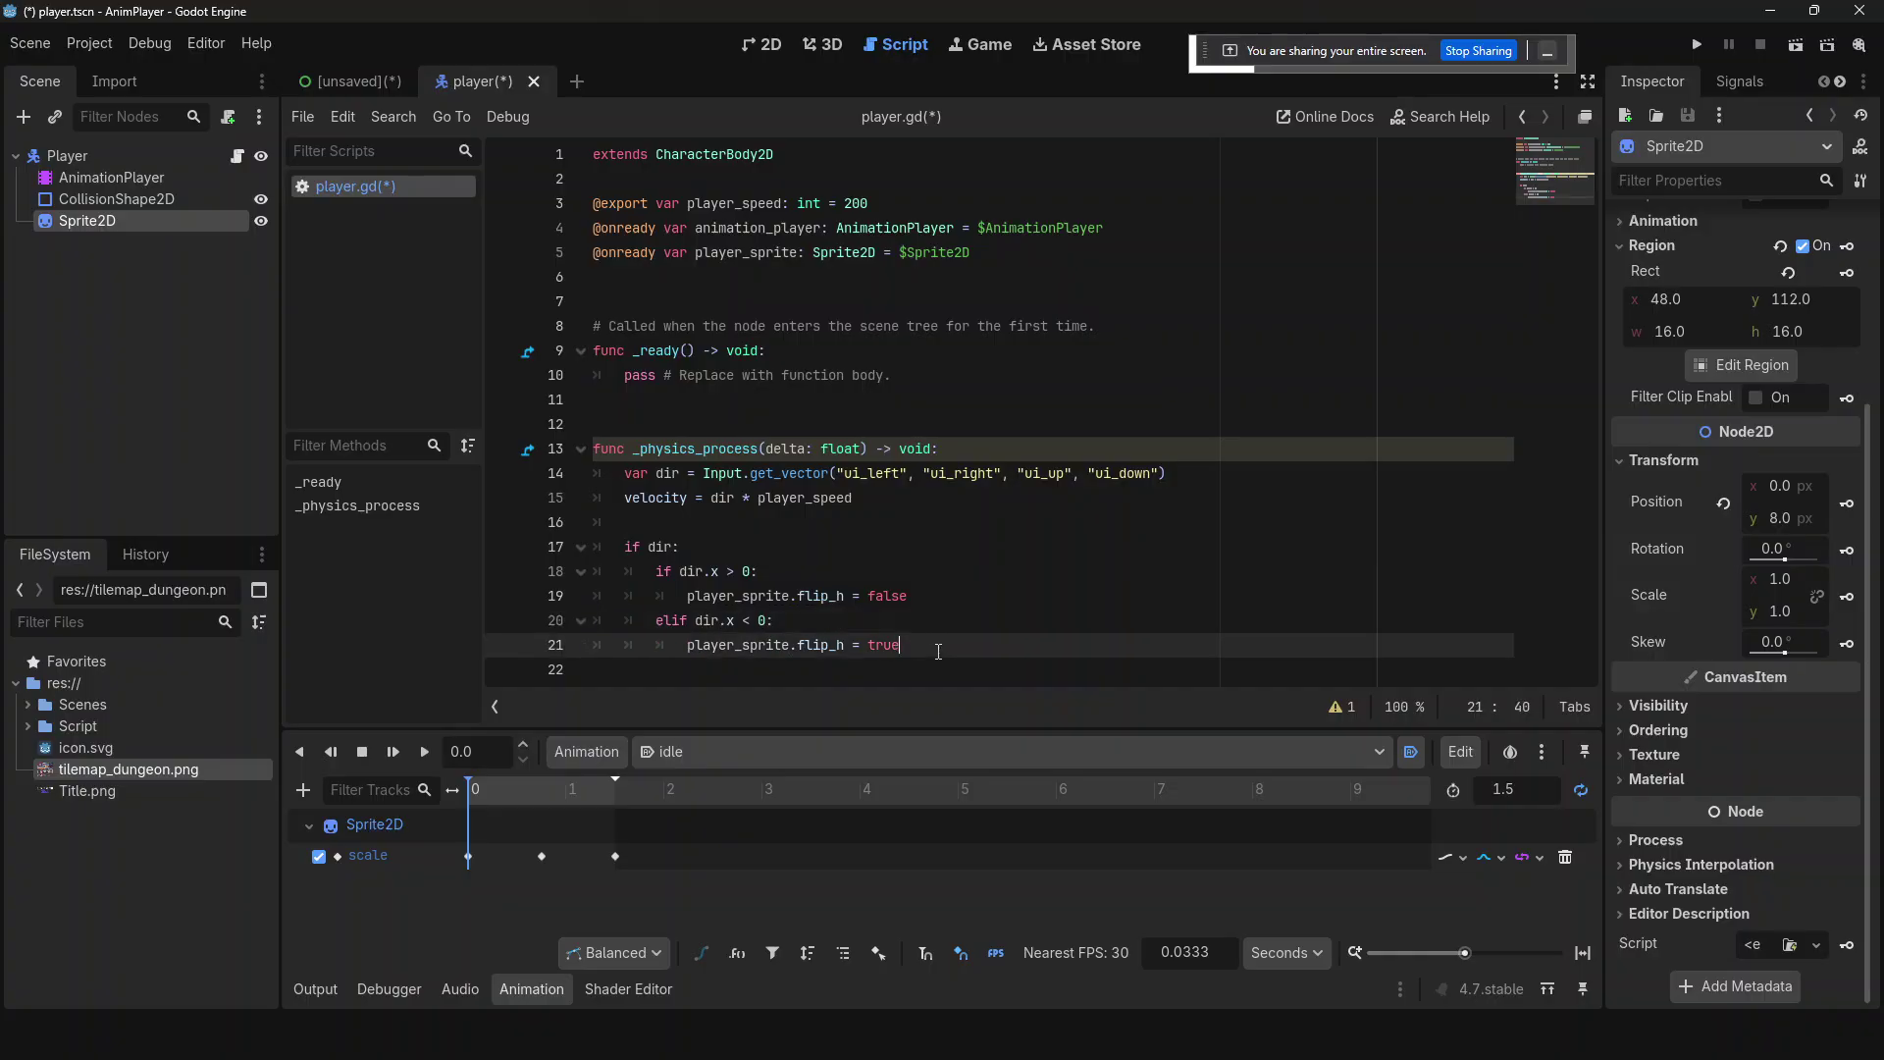
key("Return")
key("BackSpace")
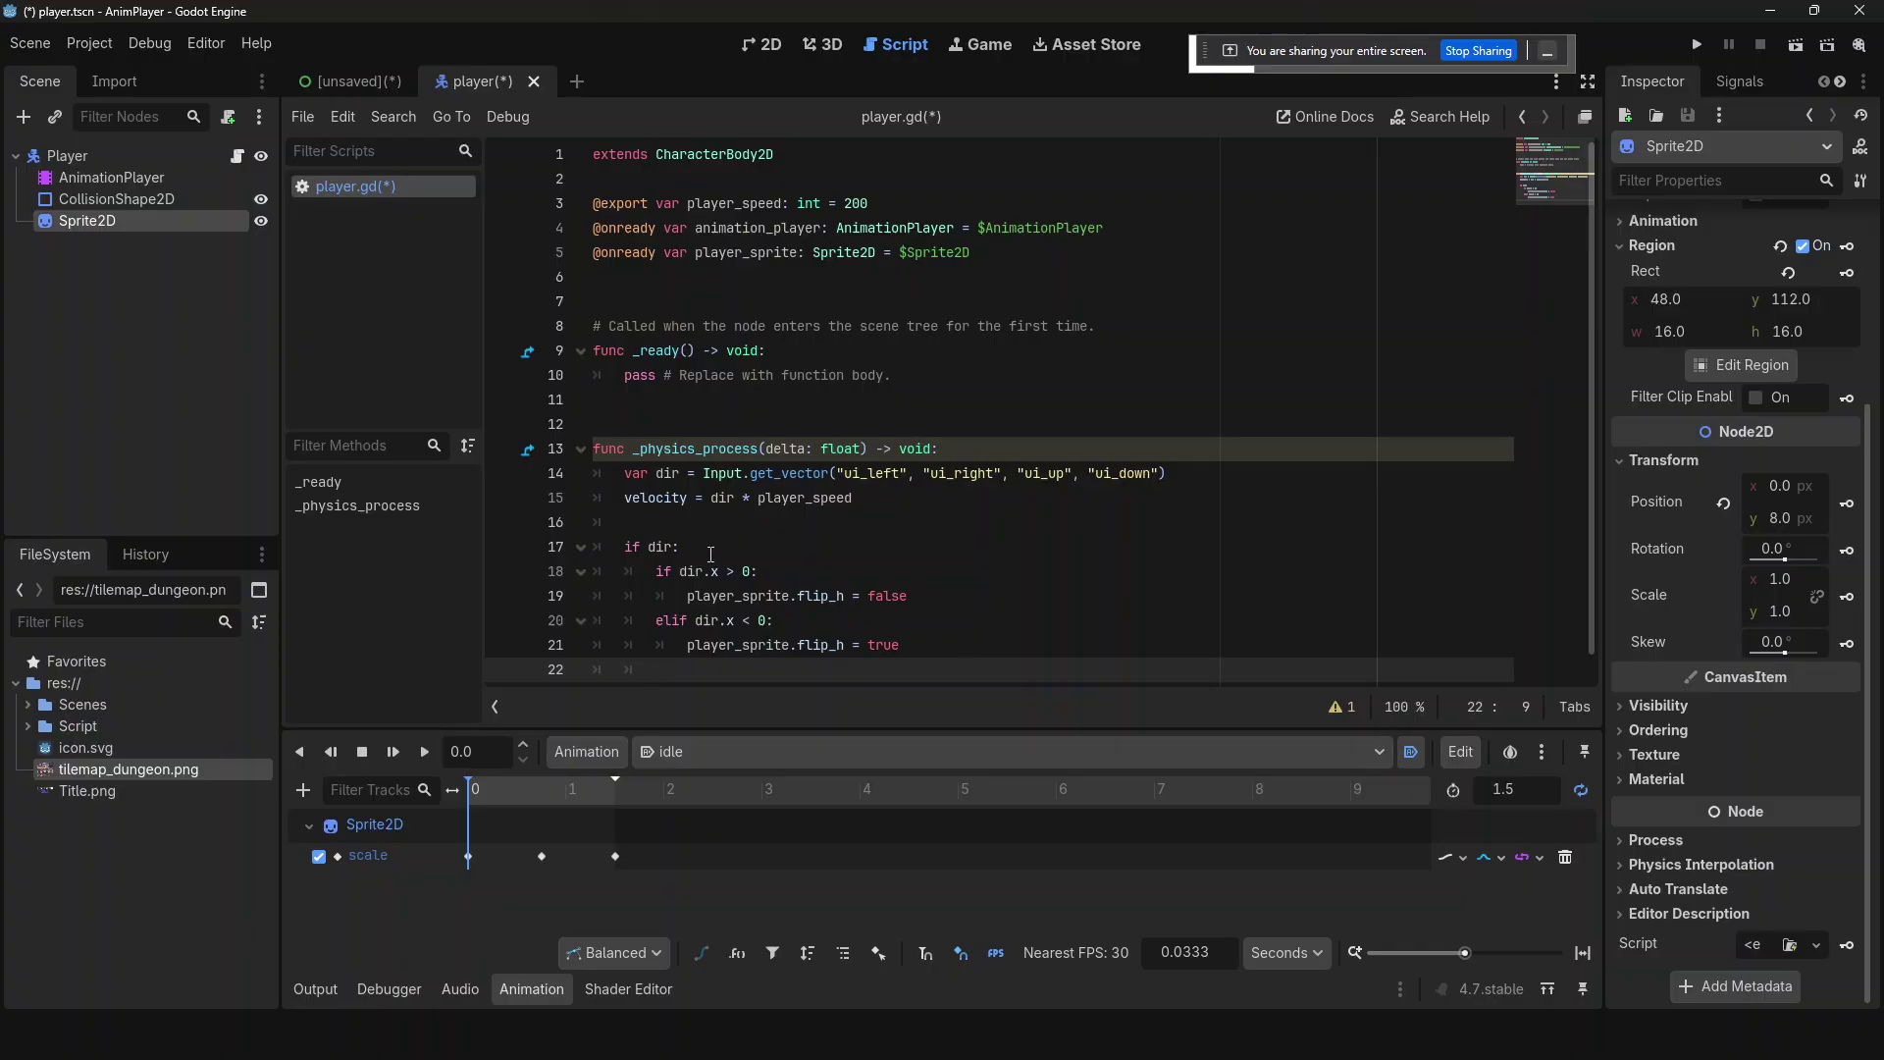
left_click(697, 550)
key("Return")
type("animation_player")
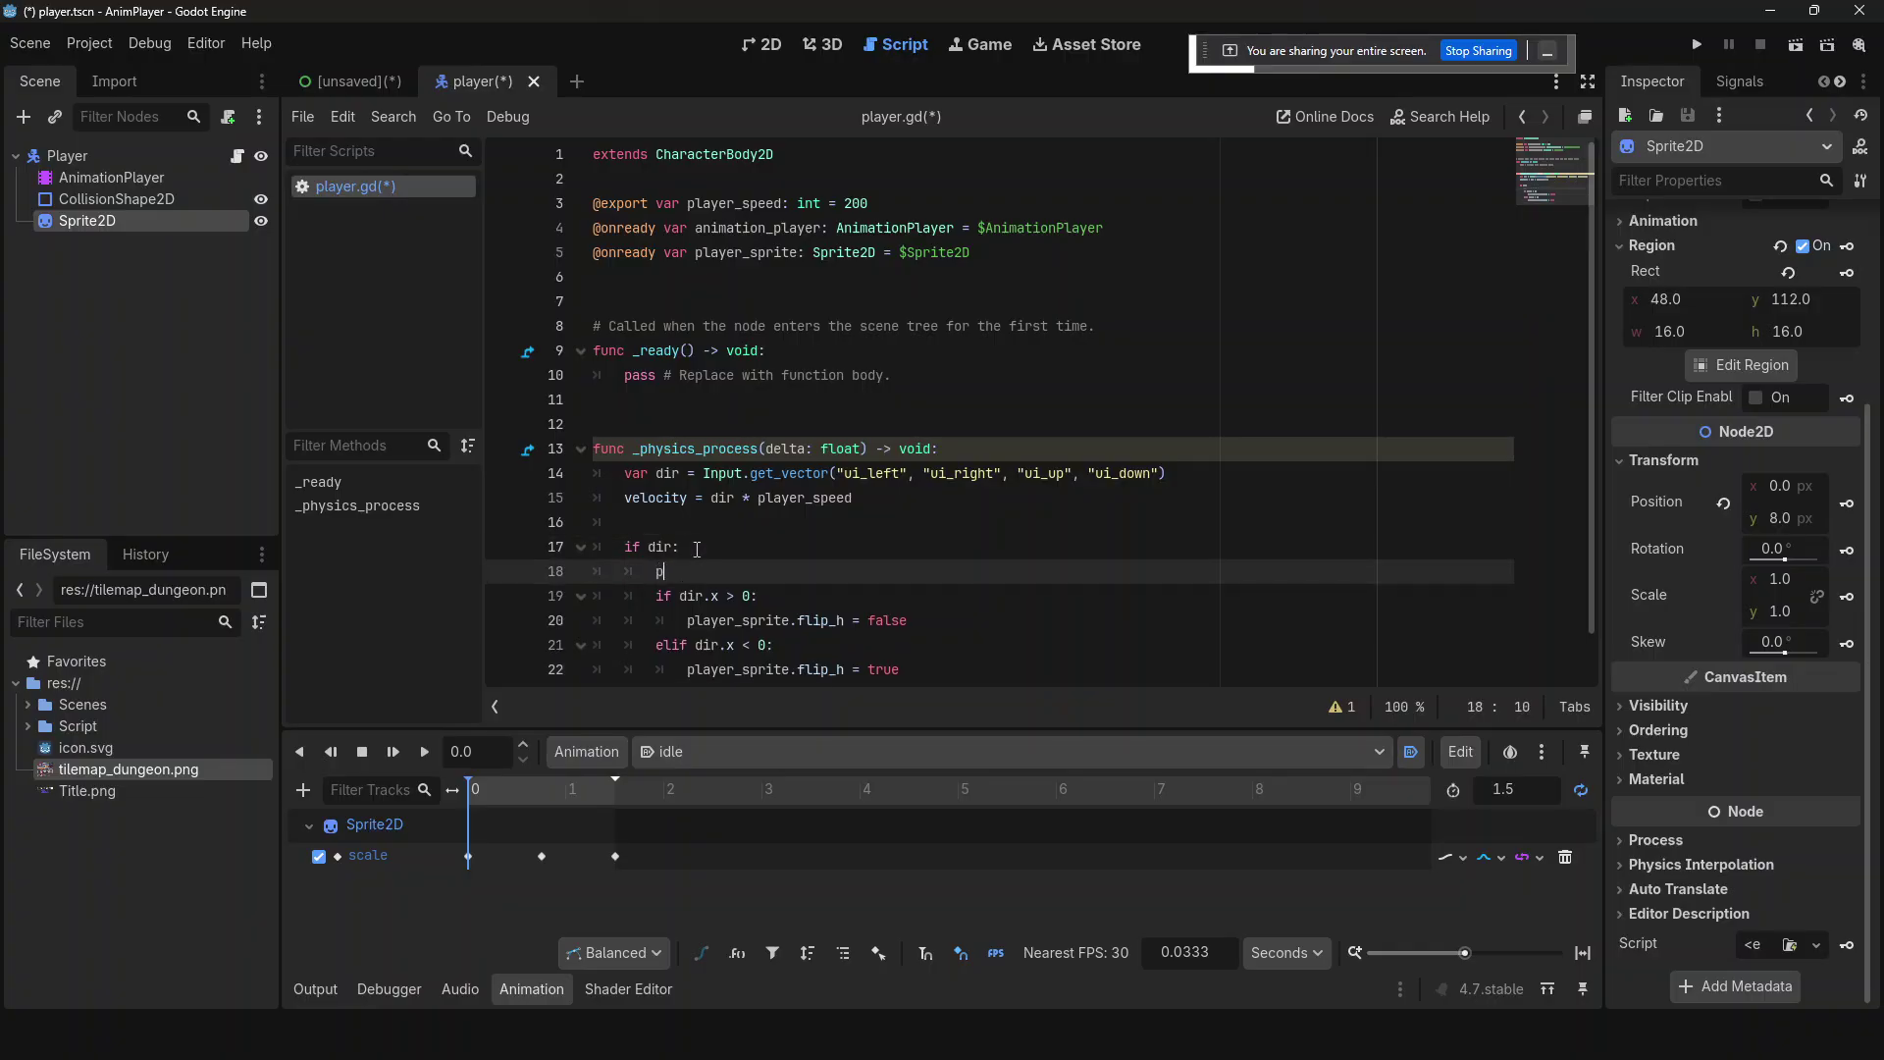
type(".play(")
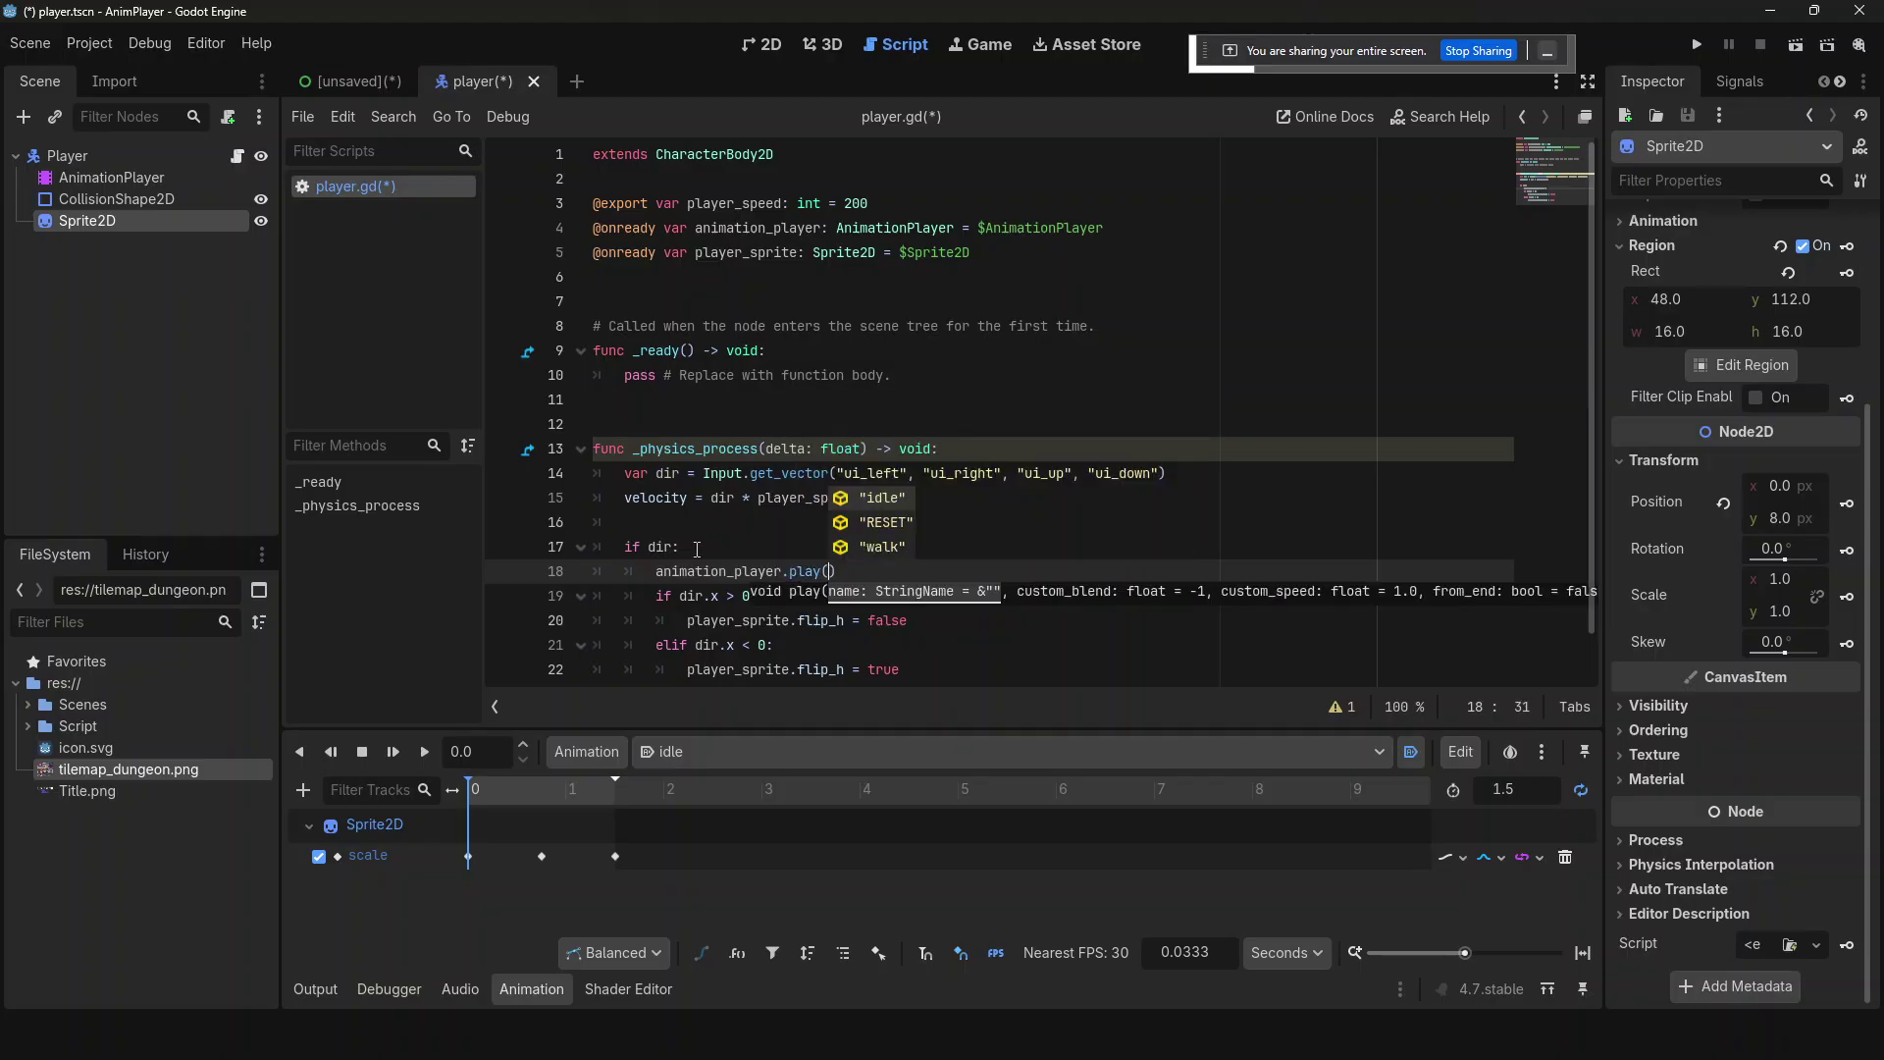
key("Up")
key("Return")
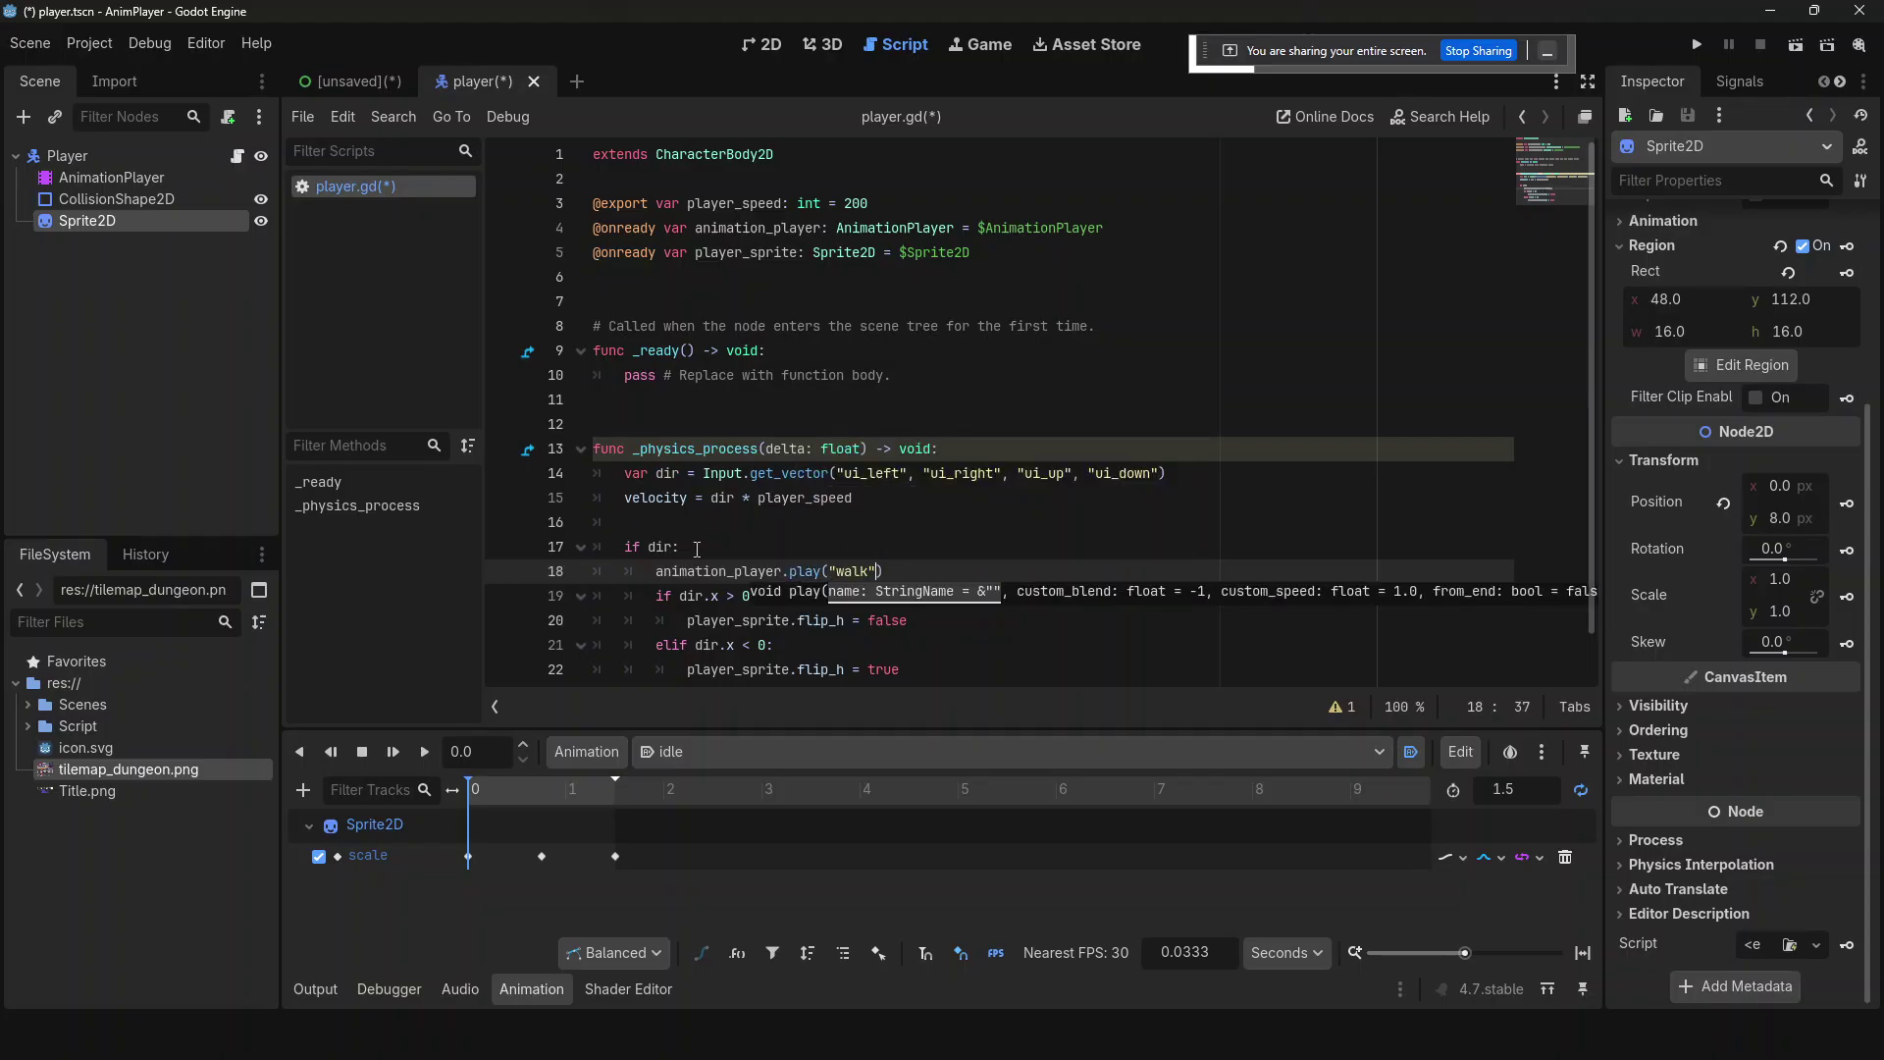
- Add an else: branch below the if dir: block that runs animation_player.play("idle"), and save the player script and scene
scroll(722, 537, "down", 1)
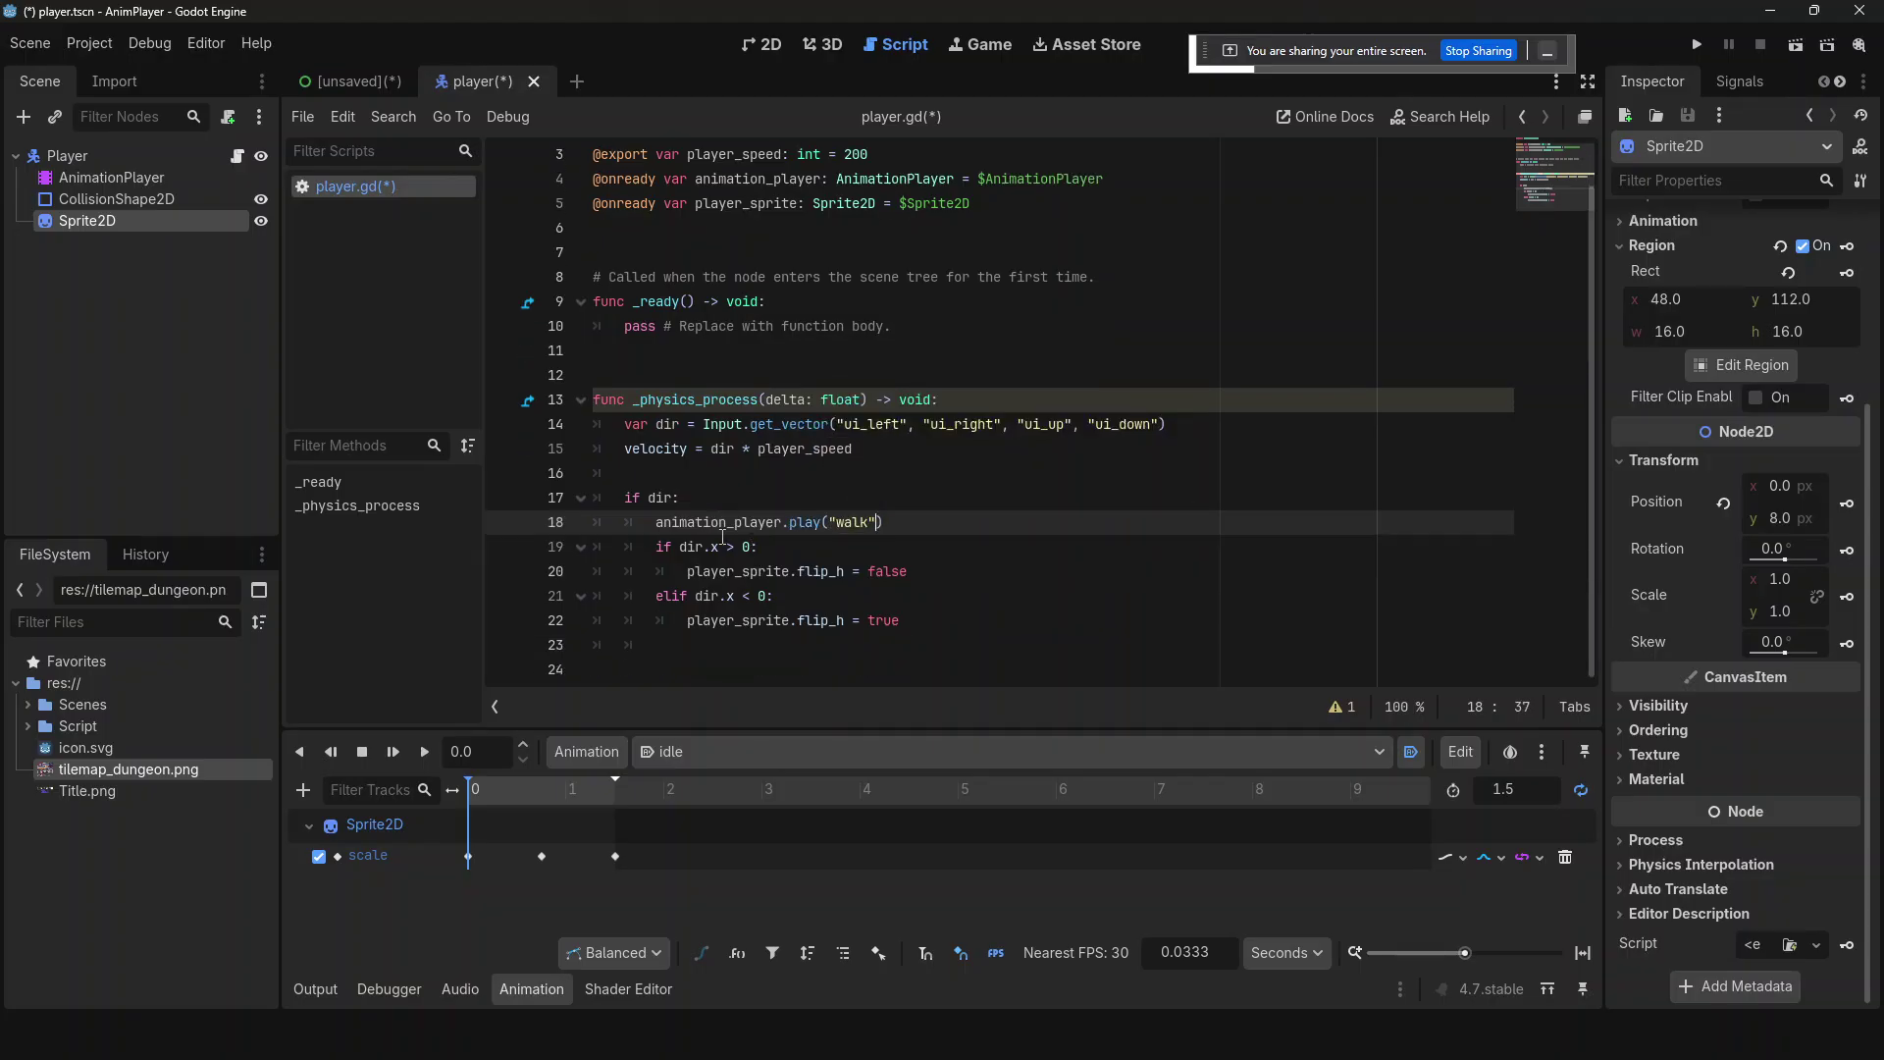
left_click(908, 624)
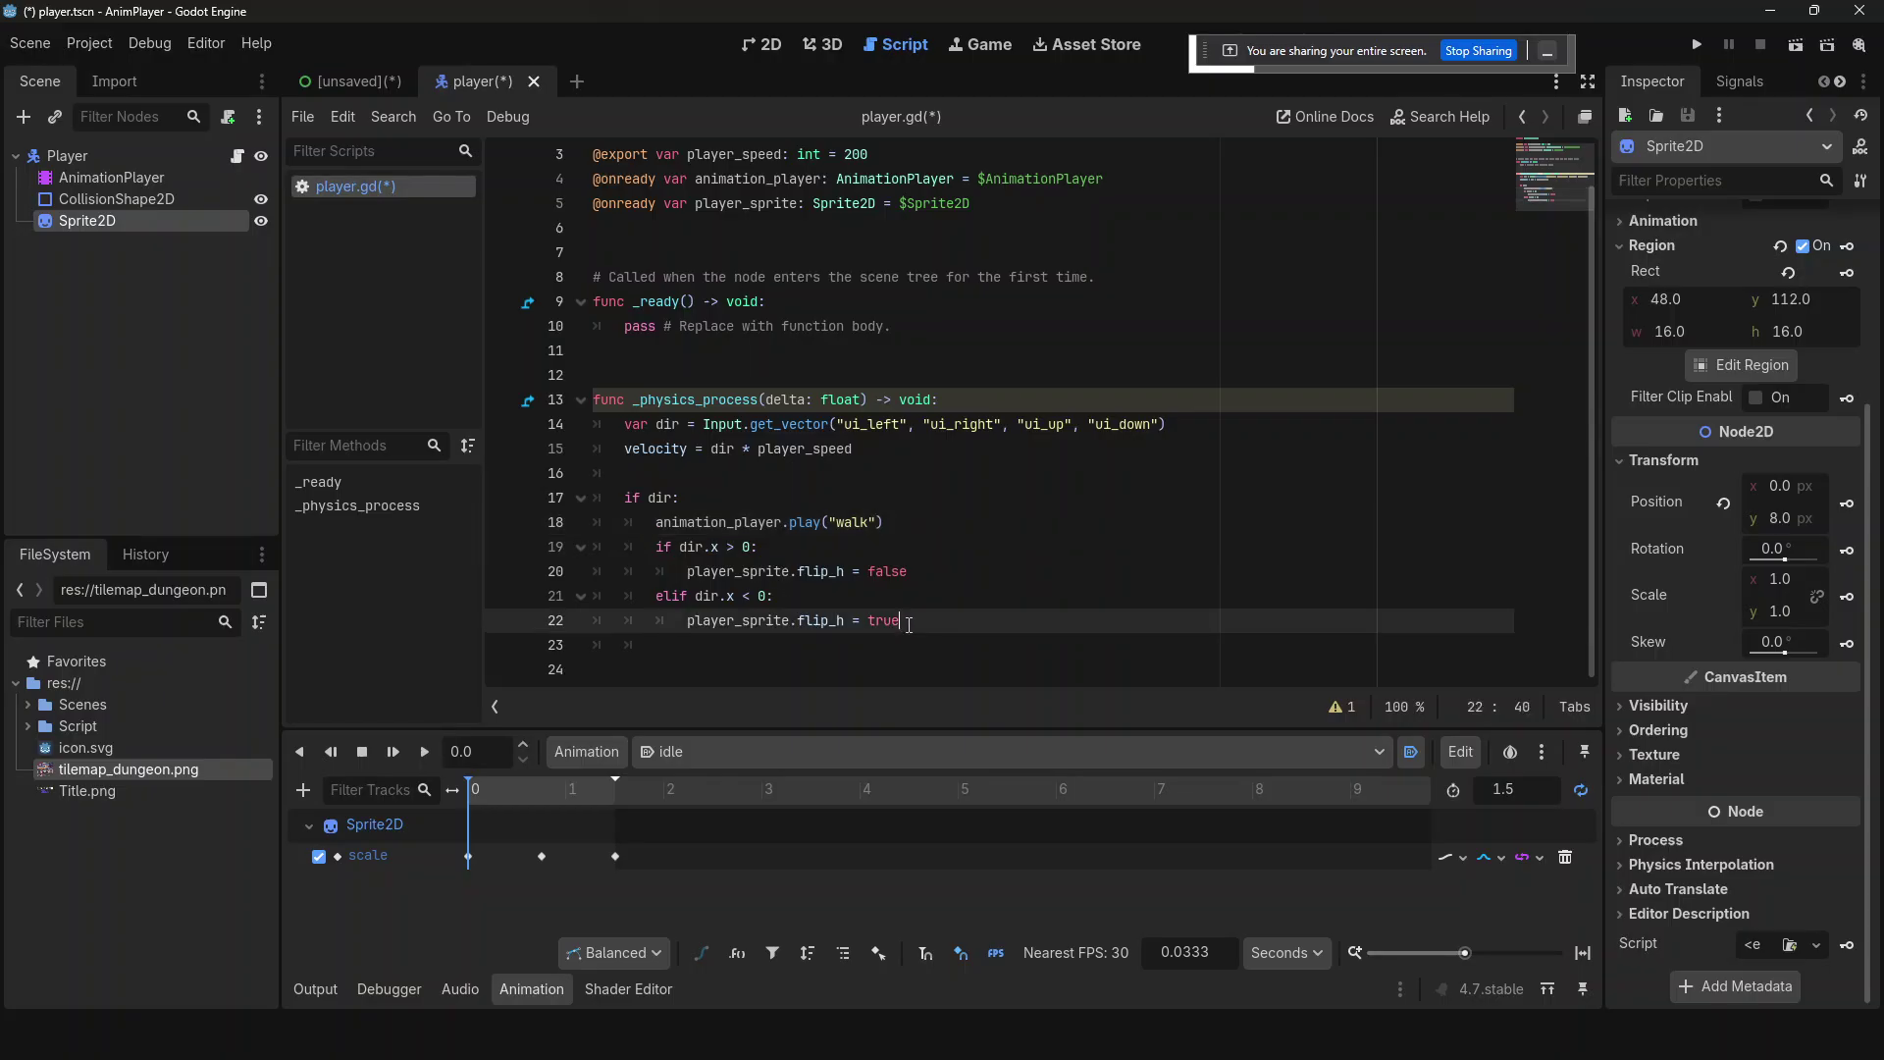
key("Return")
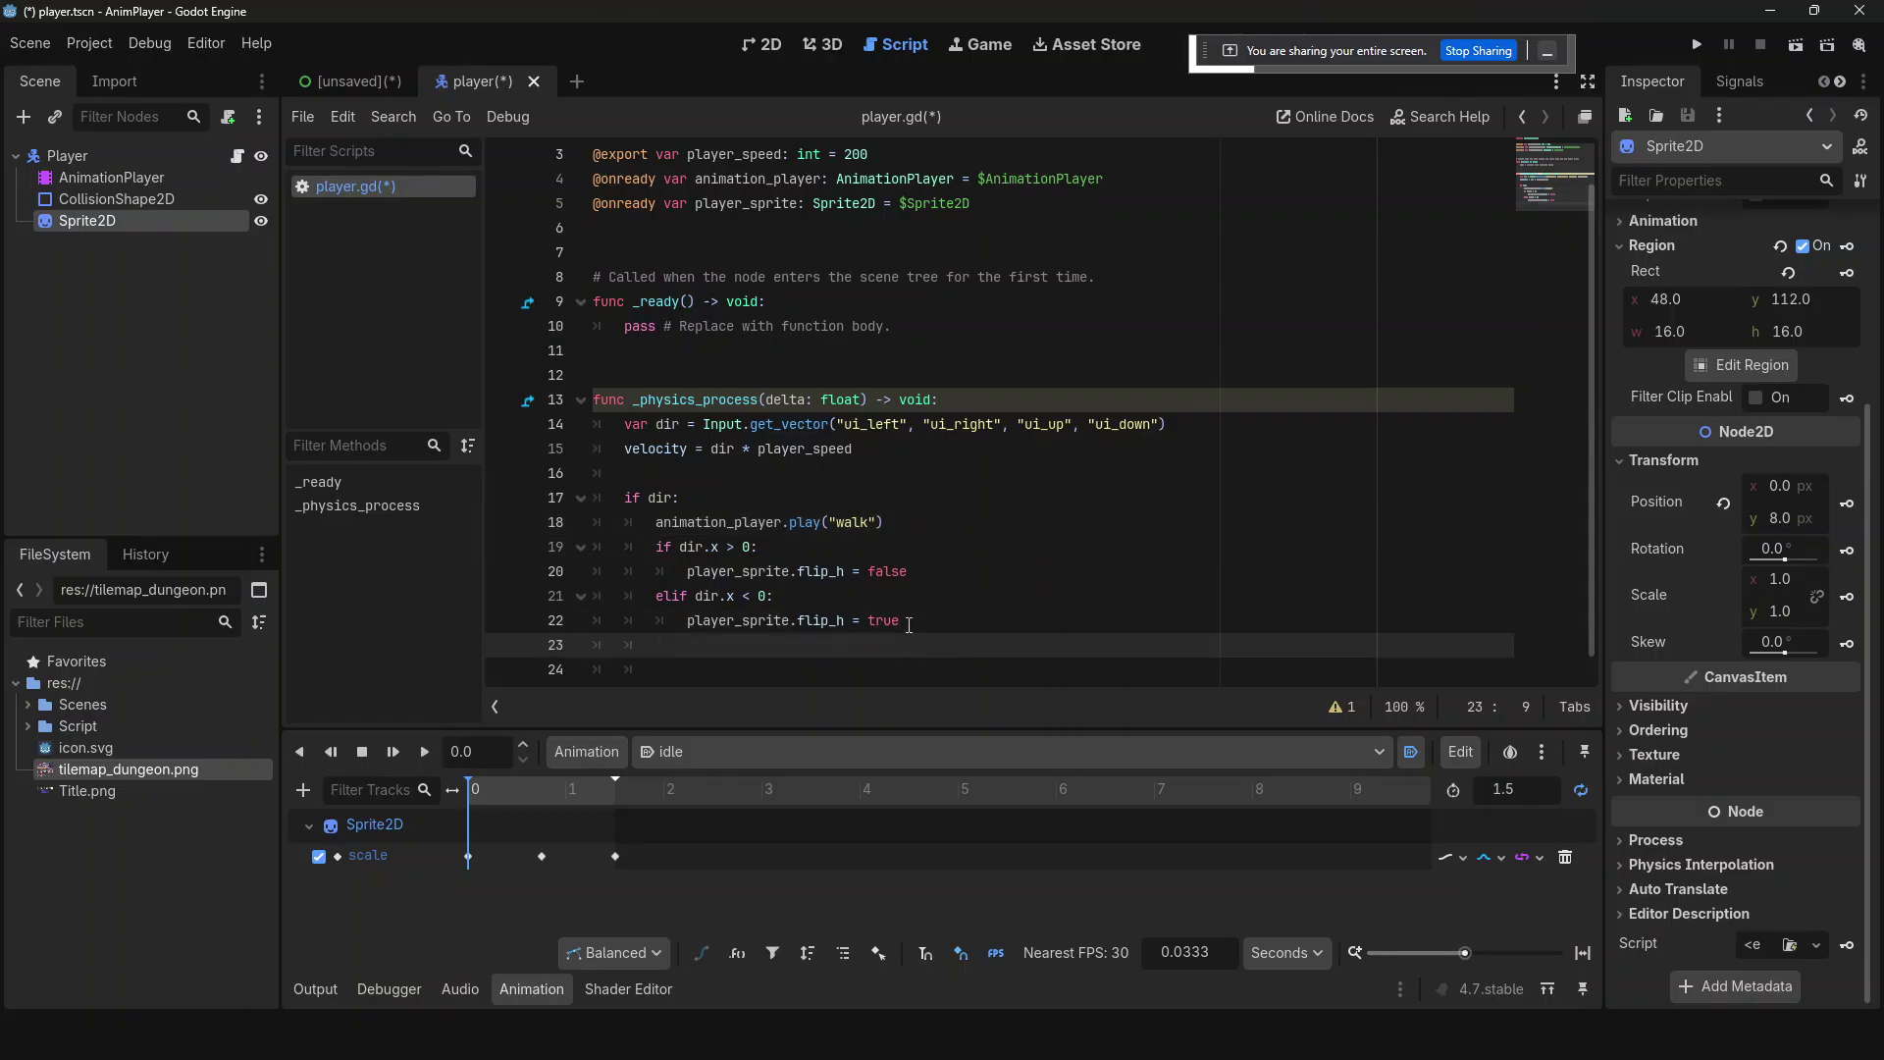
type("else:")
key("Return")
type("an")
key("Return")
type(".play(")
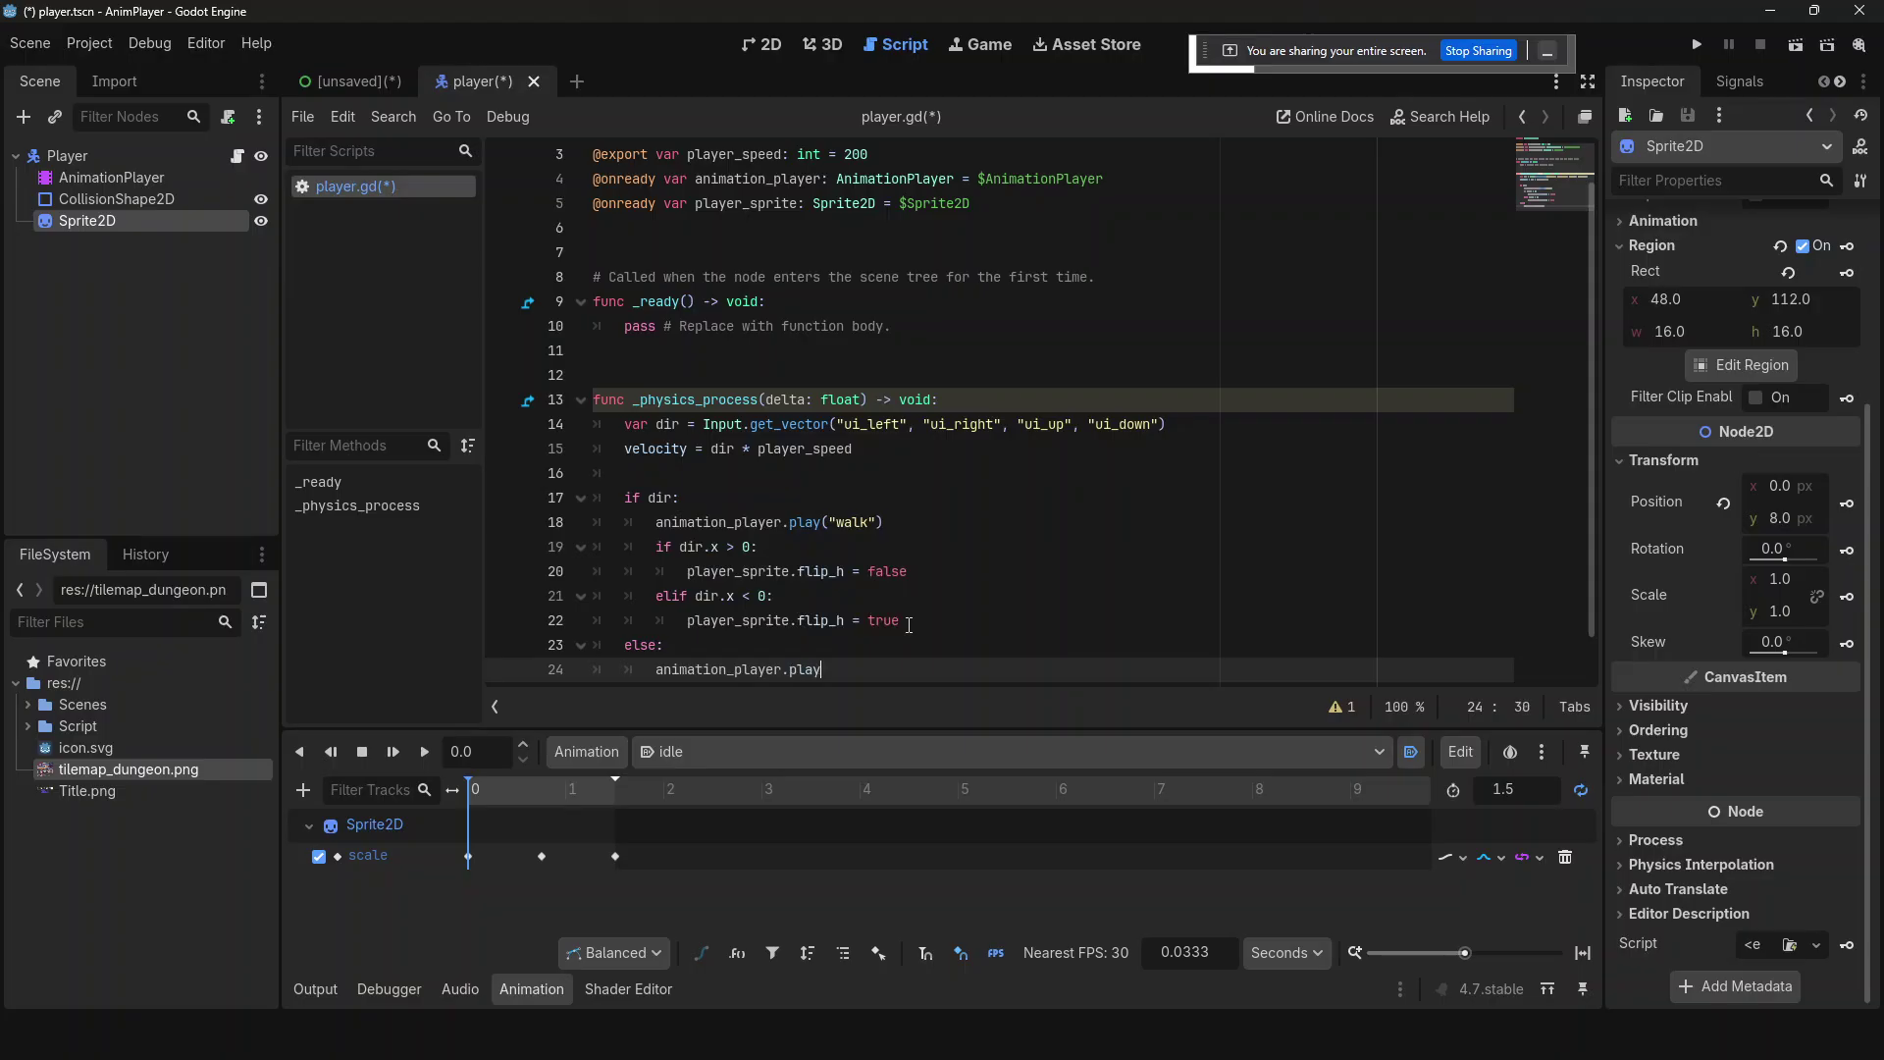
key("Return")
key("ctrl+s")
- Save the unsaved Main Menu scene as main_menu.tscn
left_click(343, 79)
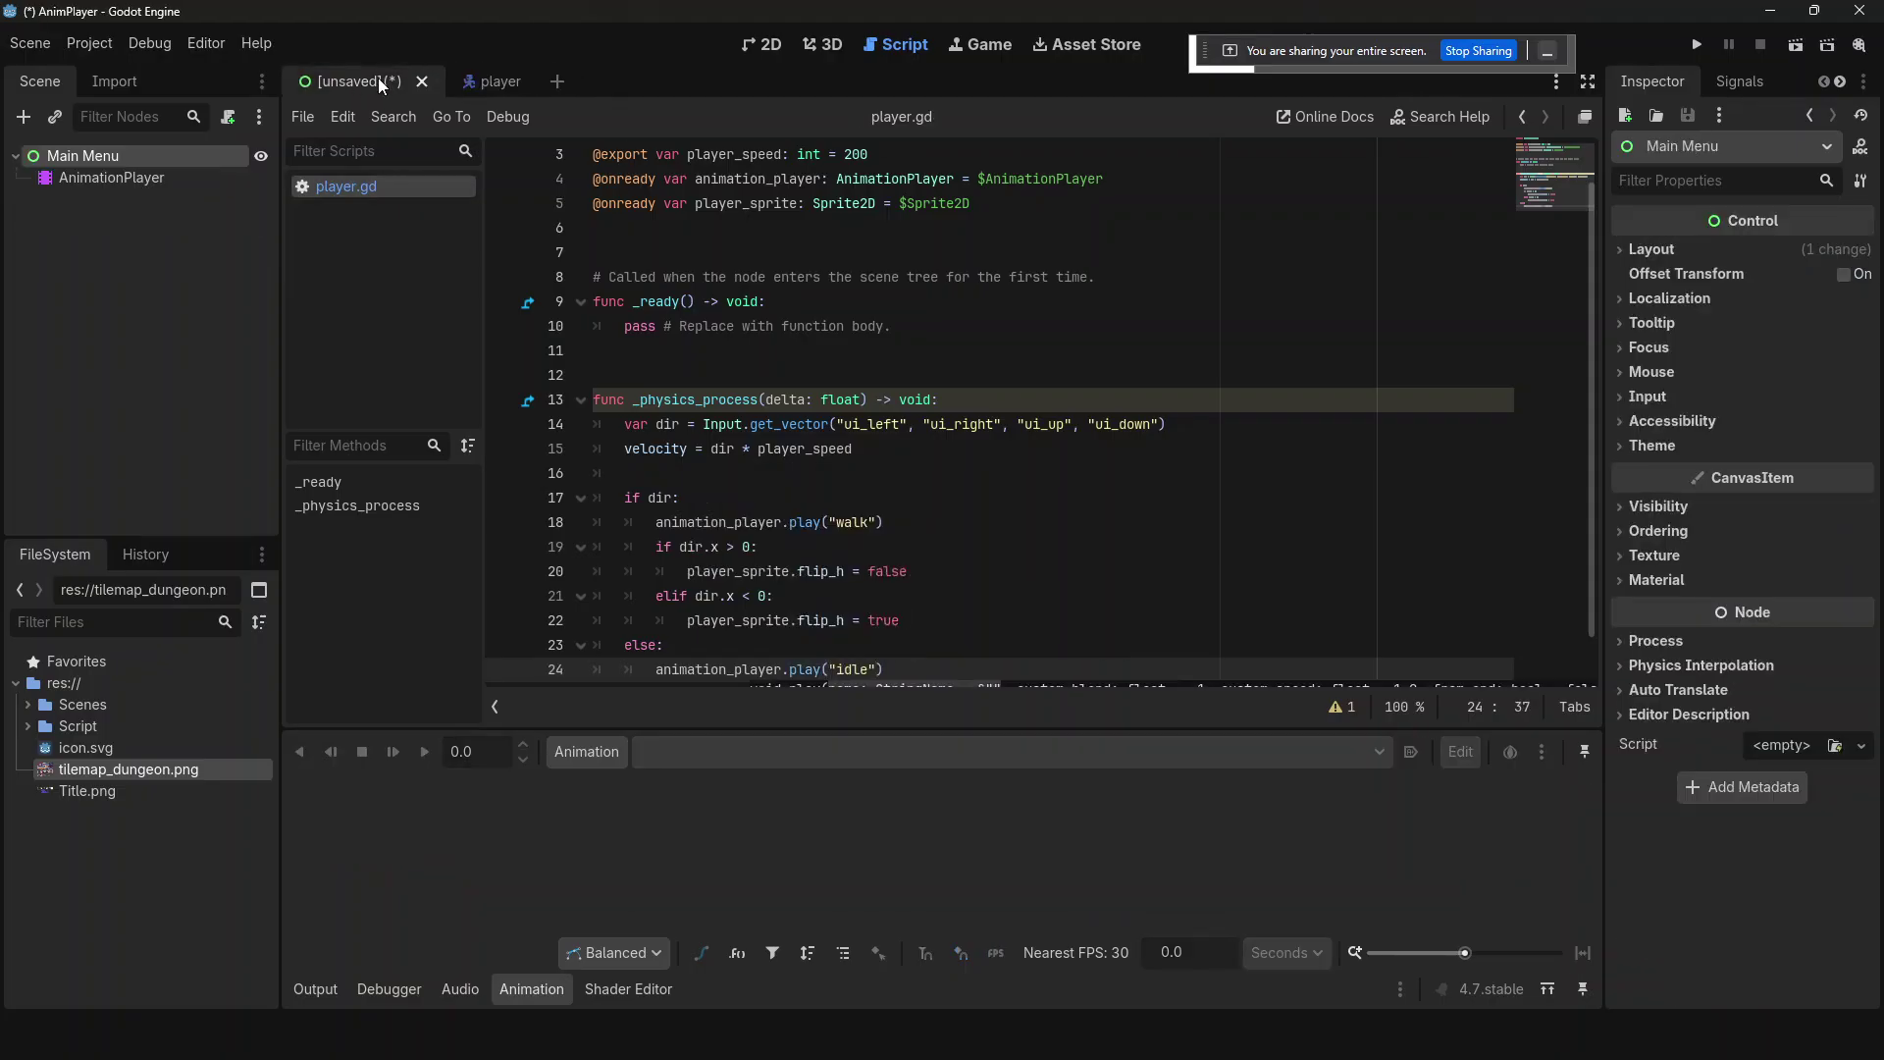
key("ctrl+s")
left_click(786, 842)
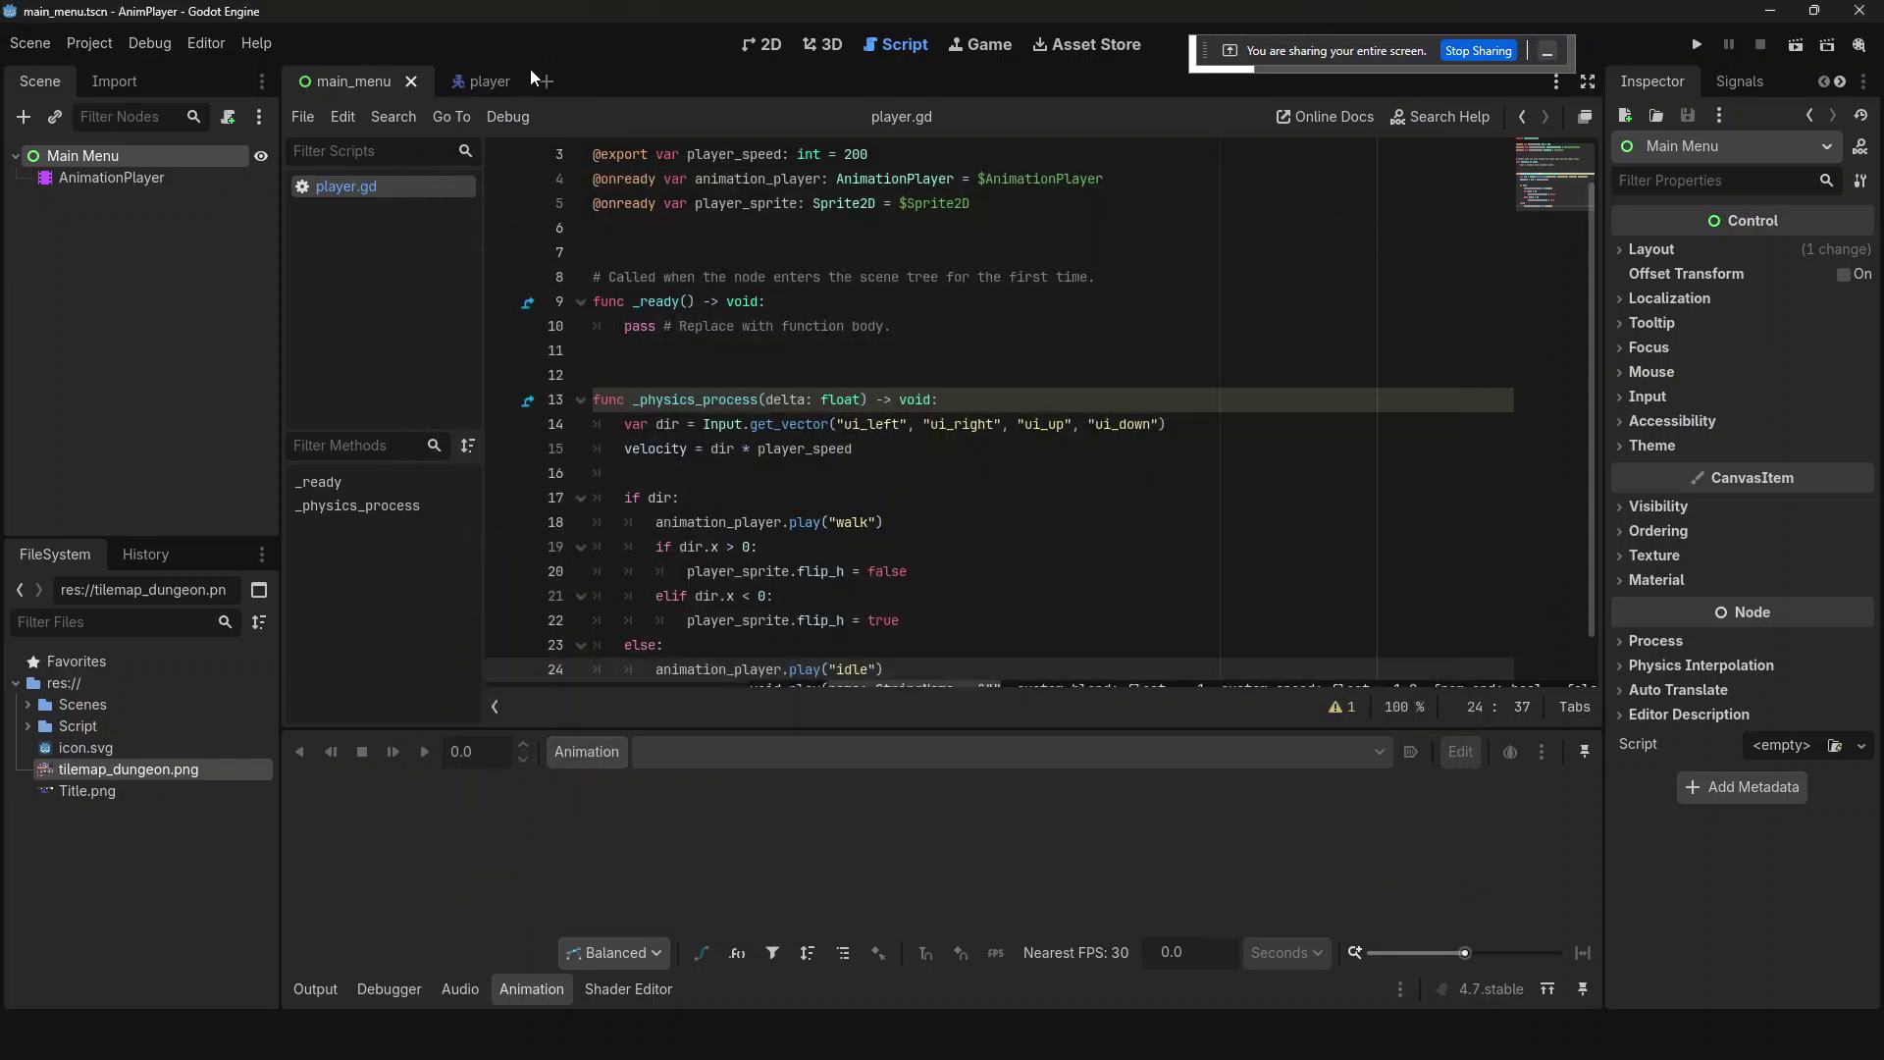
- Create a new 2D scene and rename its root node World
left_click(541, 80)
left_click(82, 187)
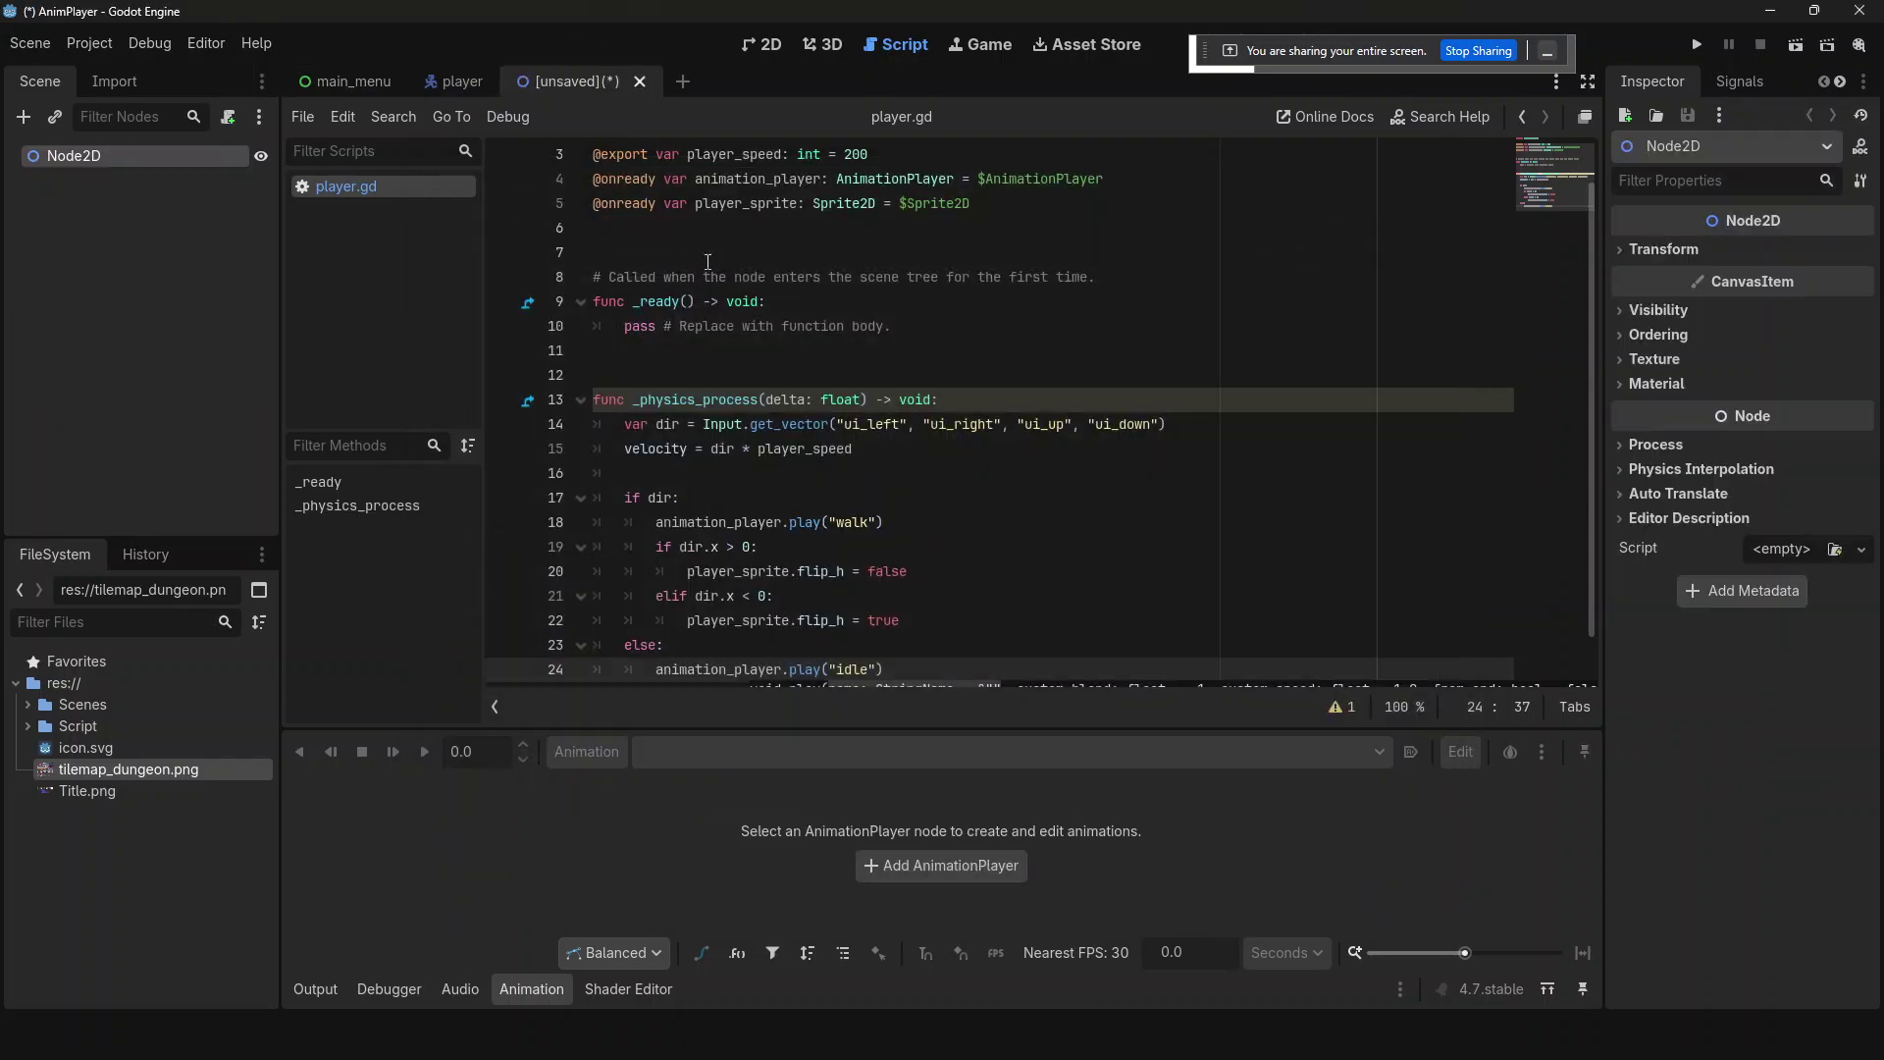
double_click(133, 159)
key("ctrl+a")
type("World")
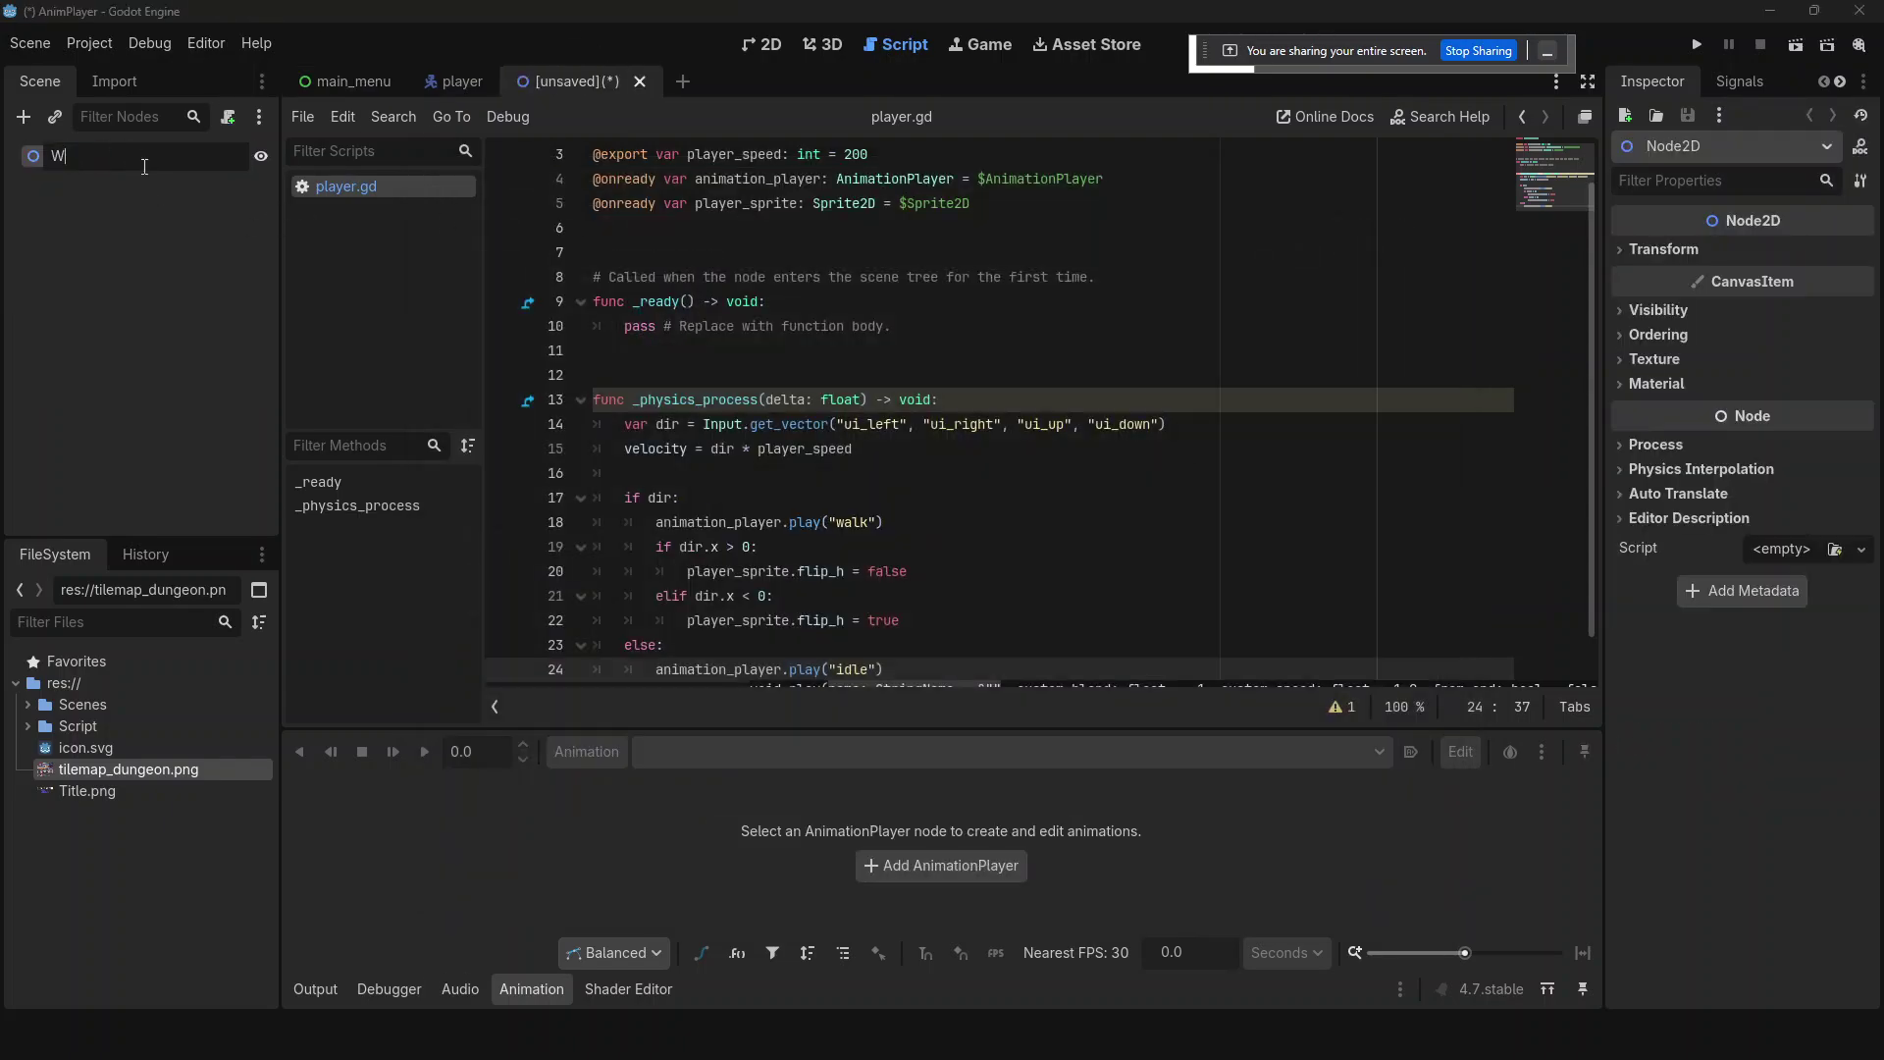
key("Return")
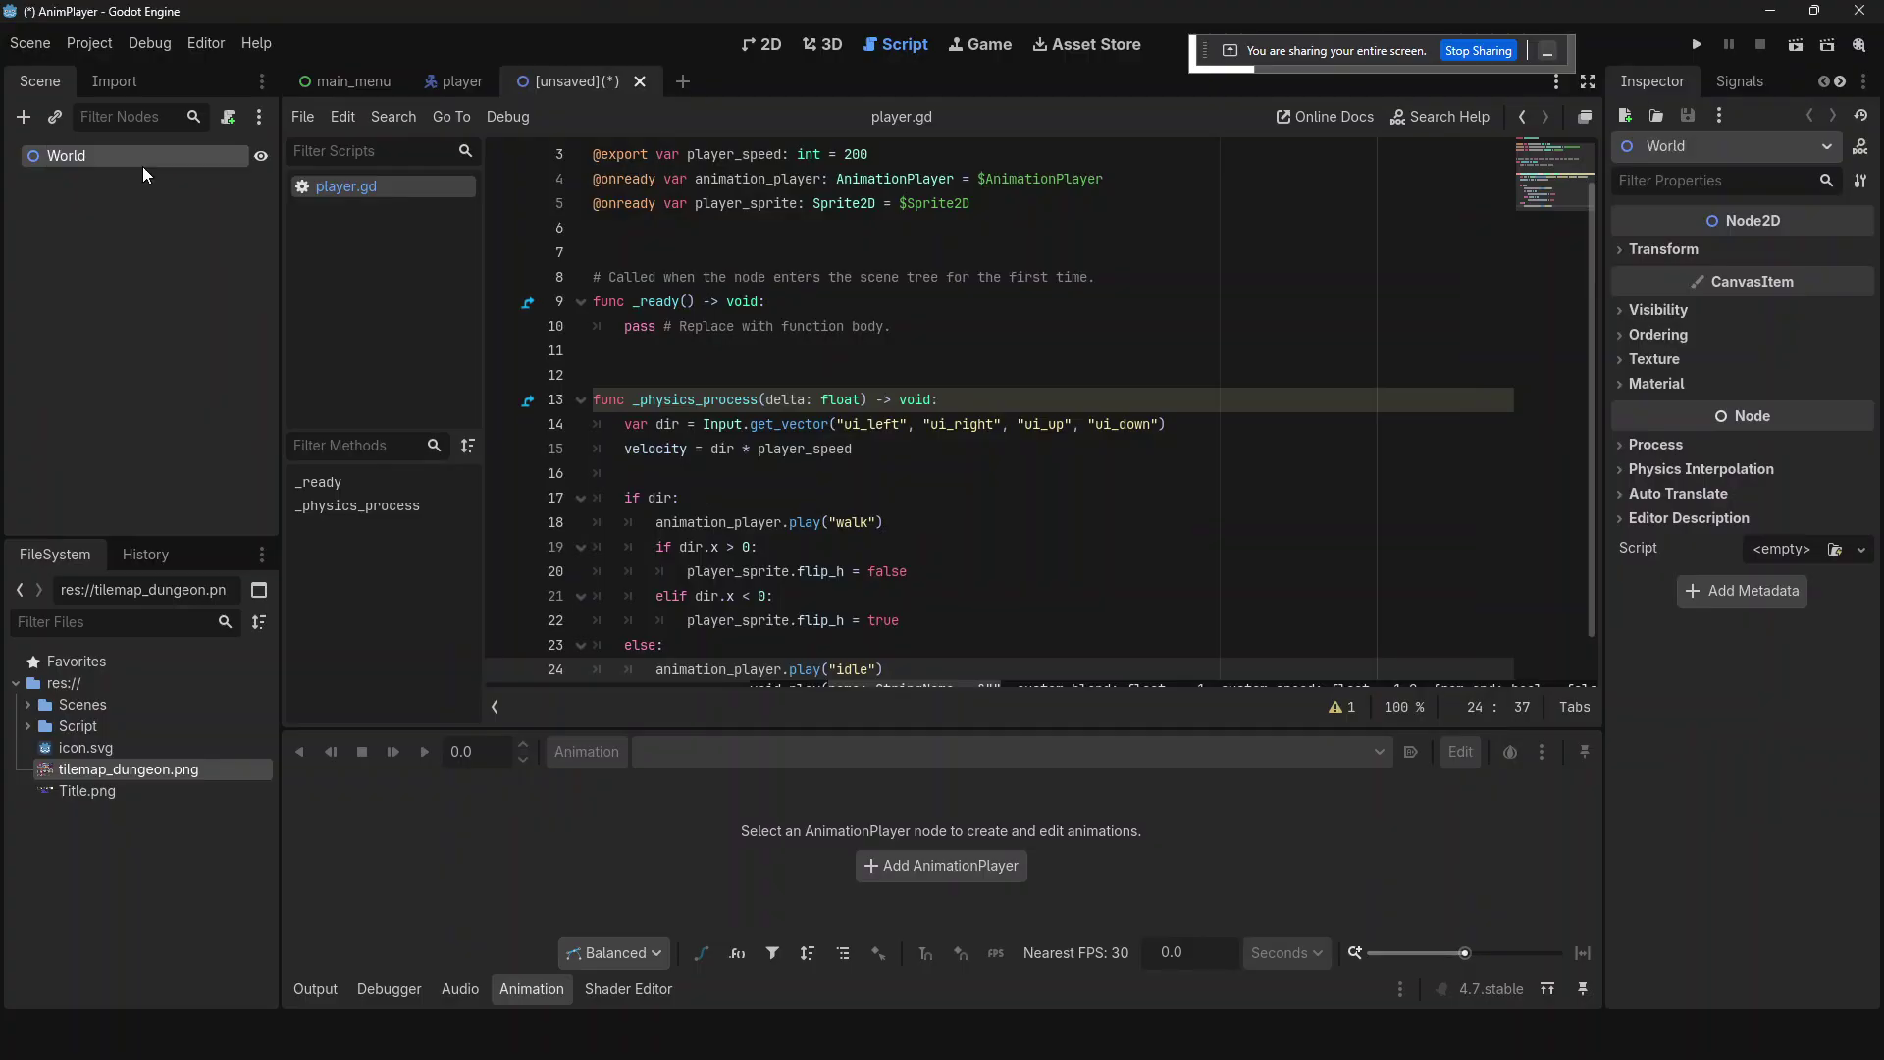
- Switch to the 2D view and save the new scene as world.tscn in res://Scenes
left_click(751, 45)
key("ctrl+s")
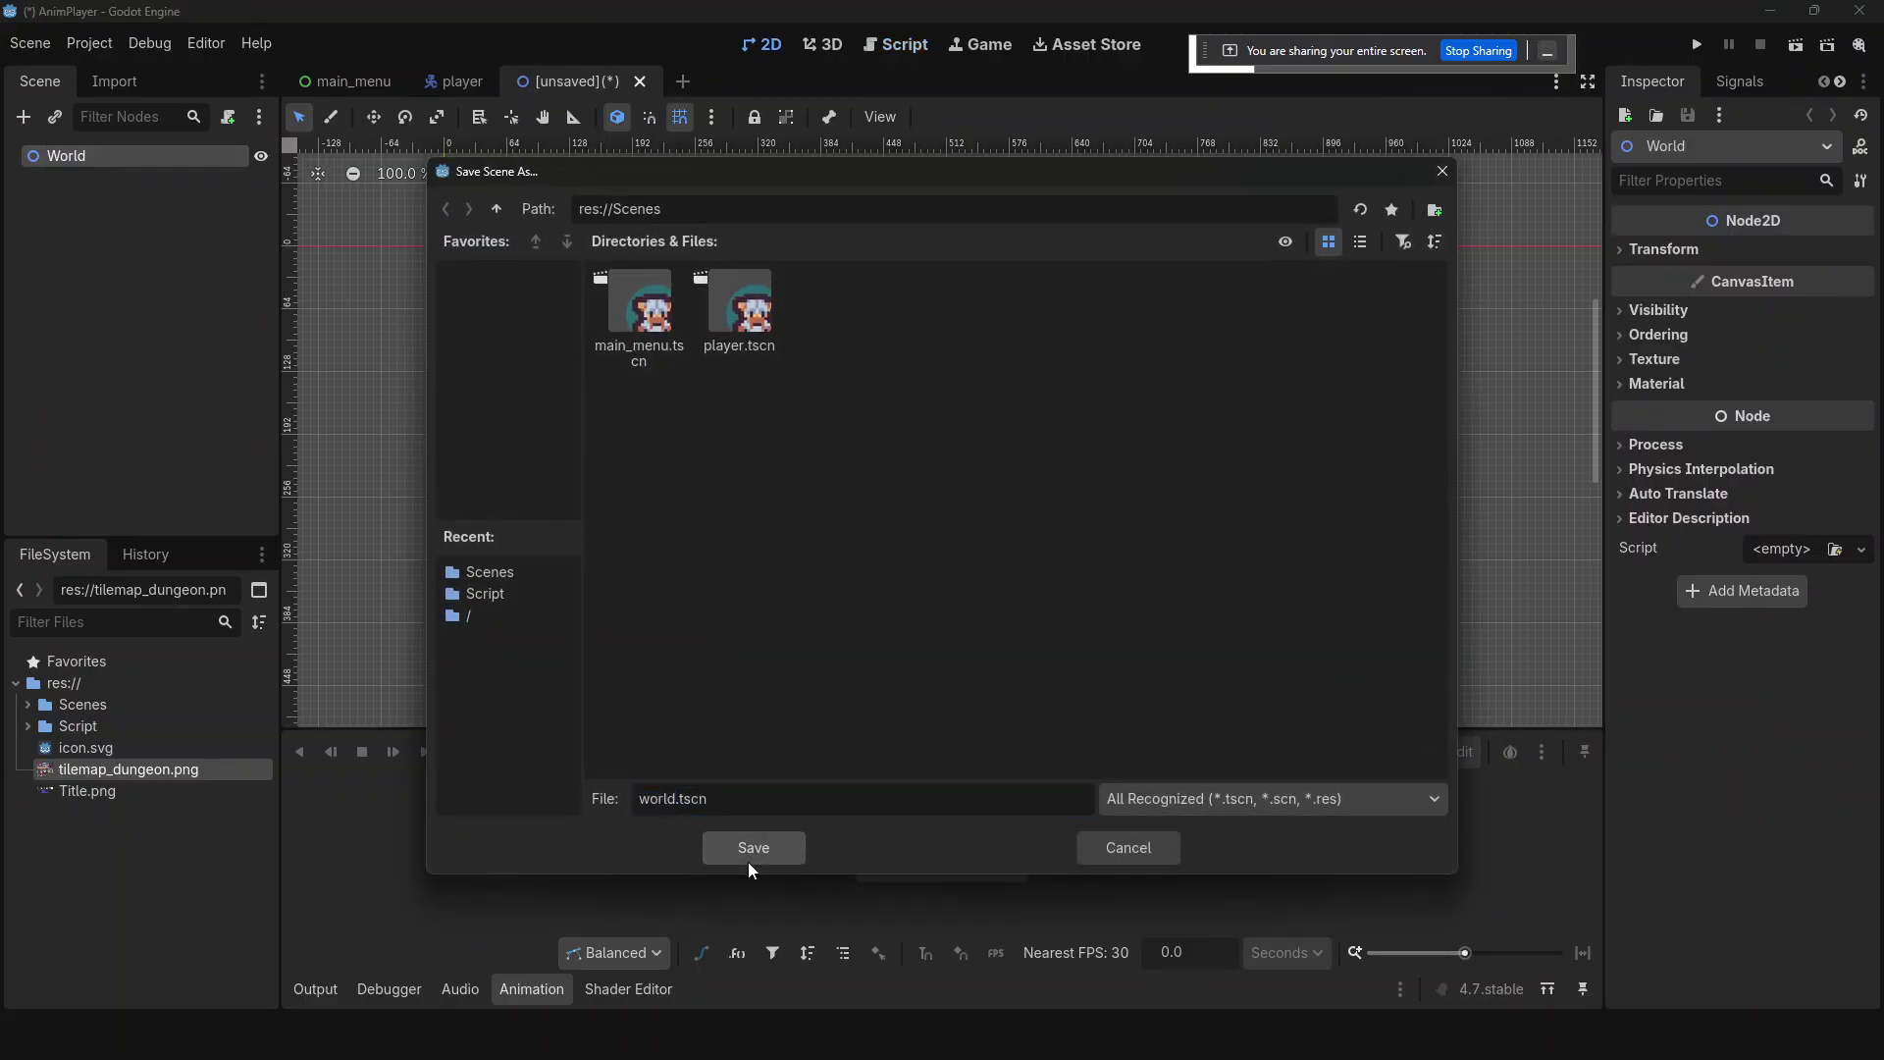
left_click(750, 858)
- Add a Camera2D node under World and set its zoom to 2
key("Caps_Lock")
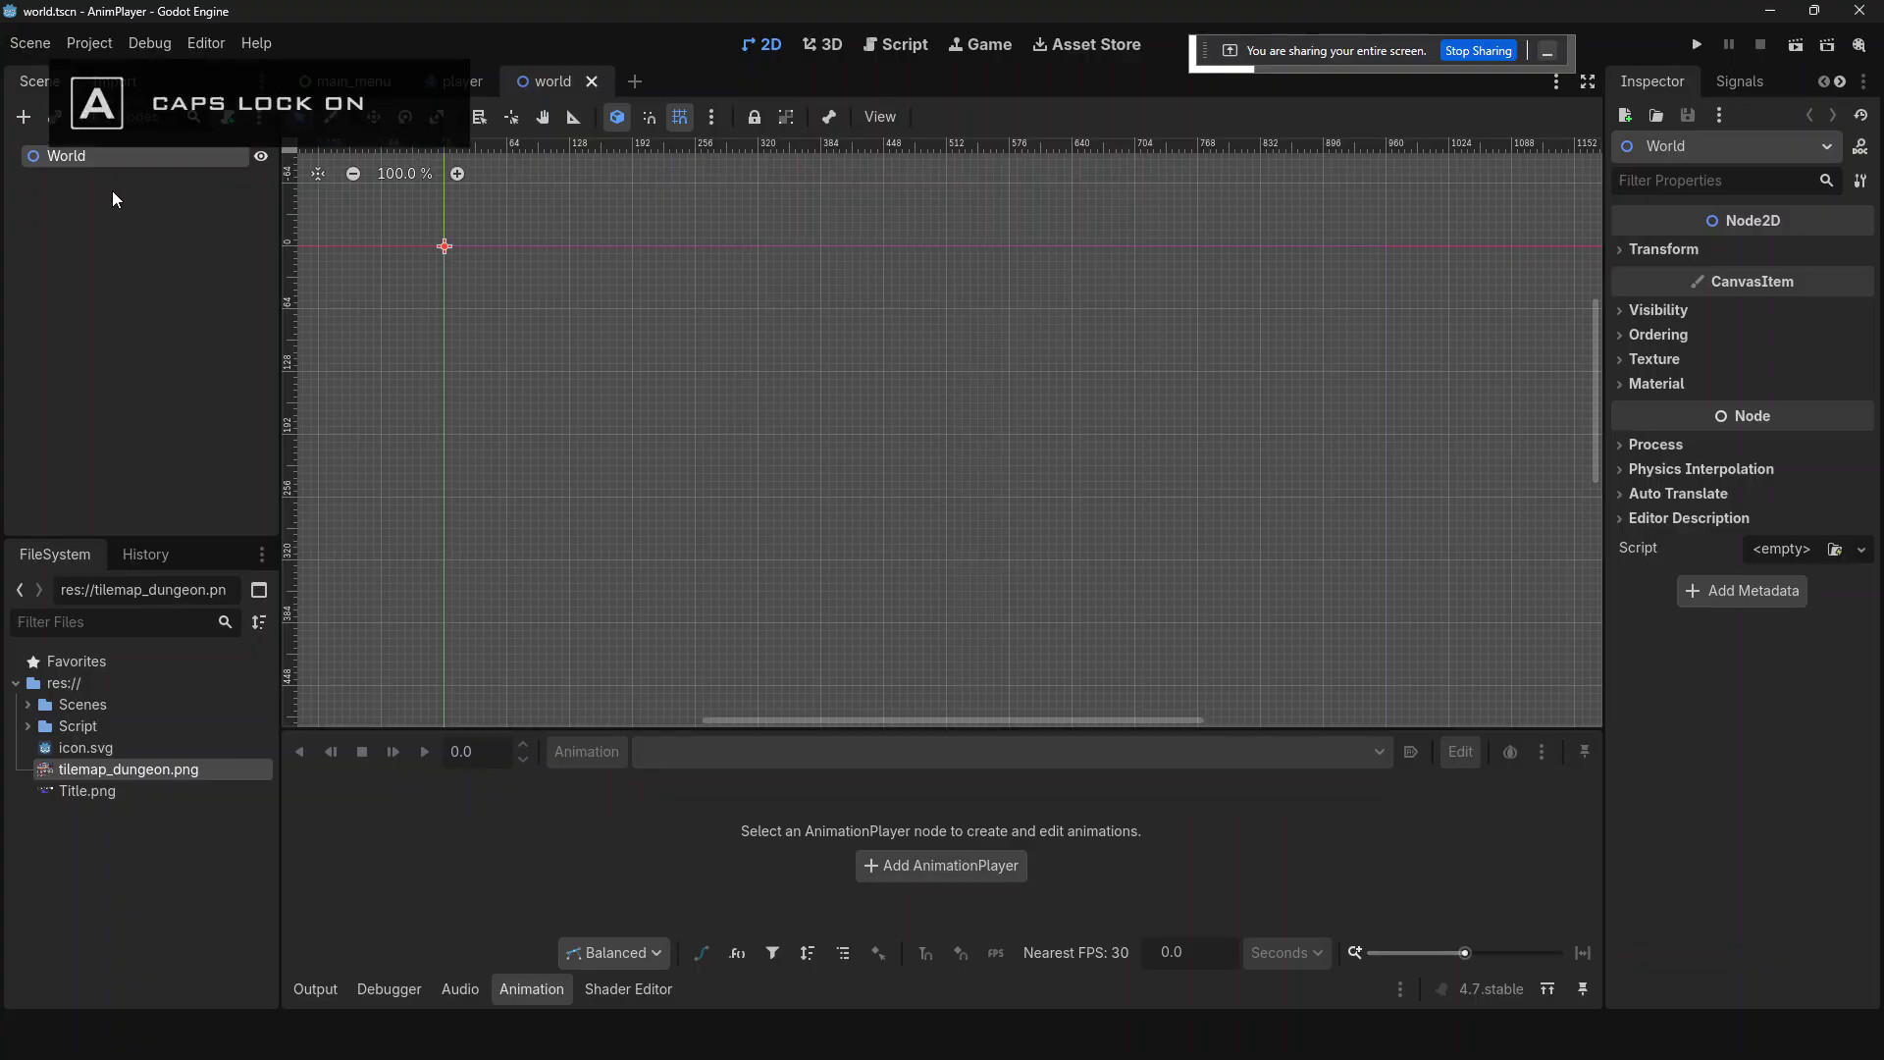
key("Caps_Lock")
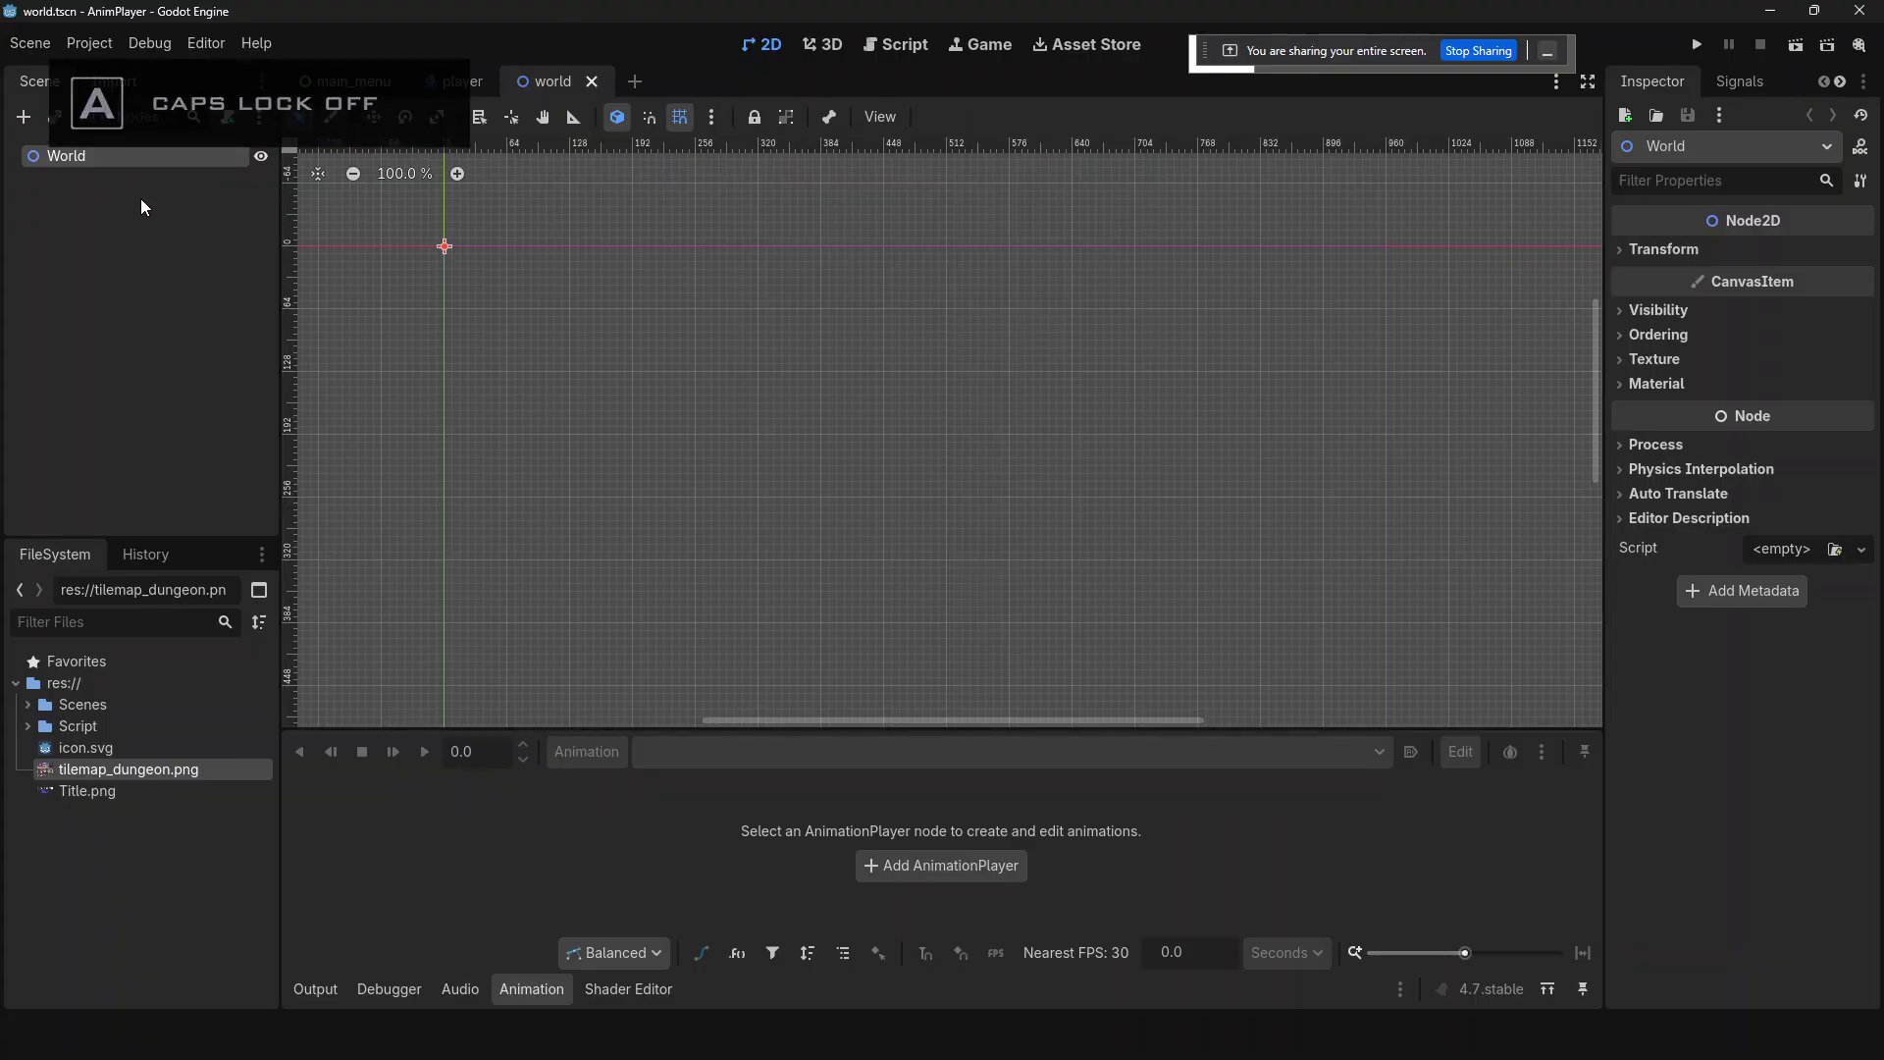
key("ctrl+a")
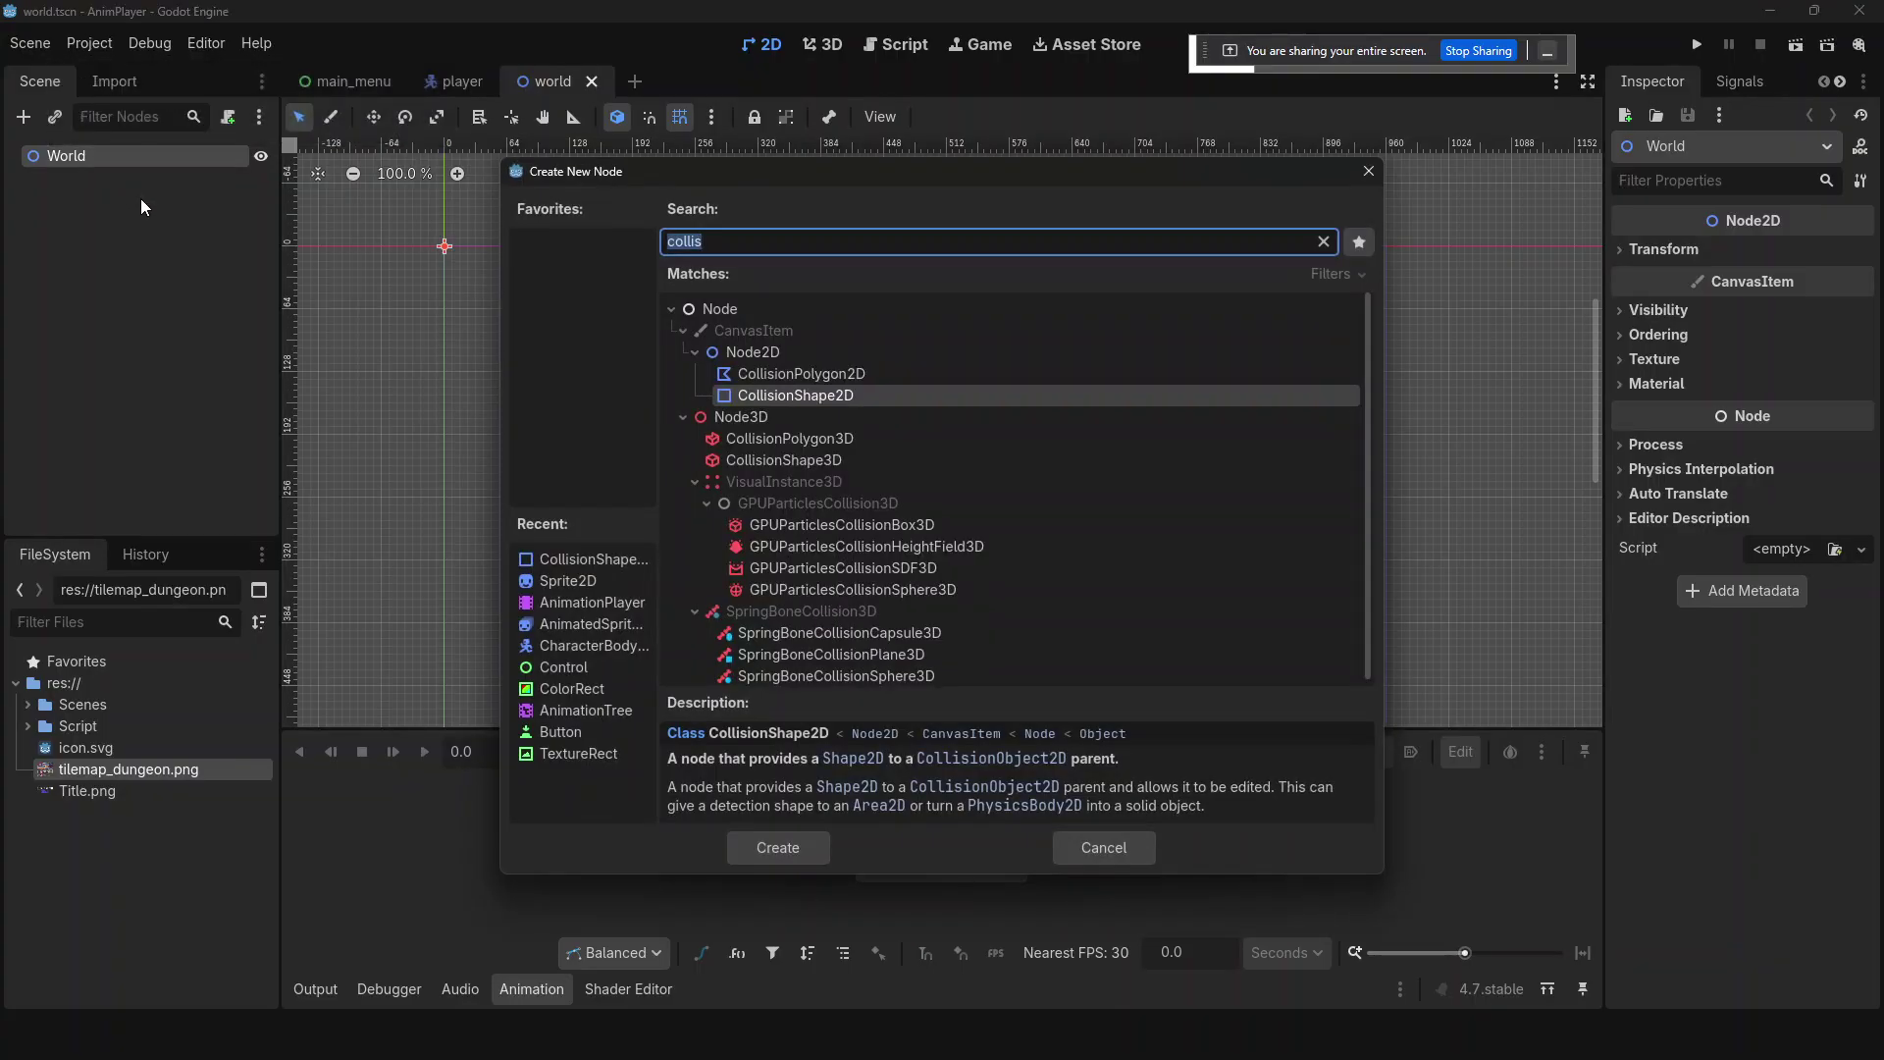
type("camera")
key("Return")
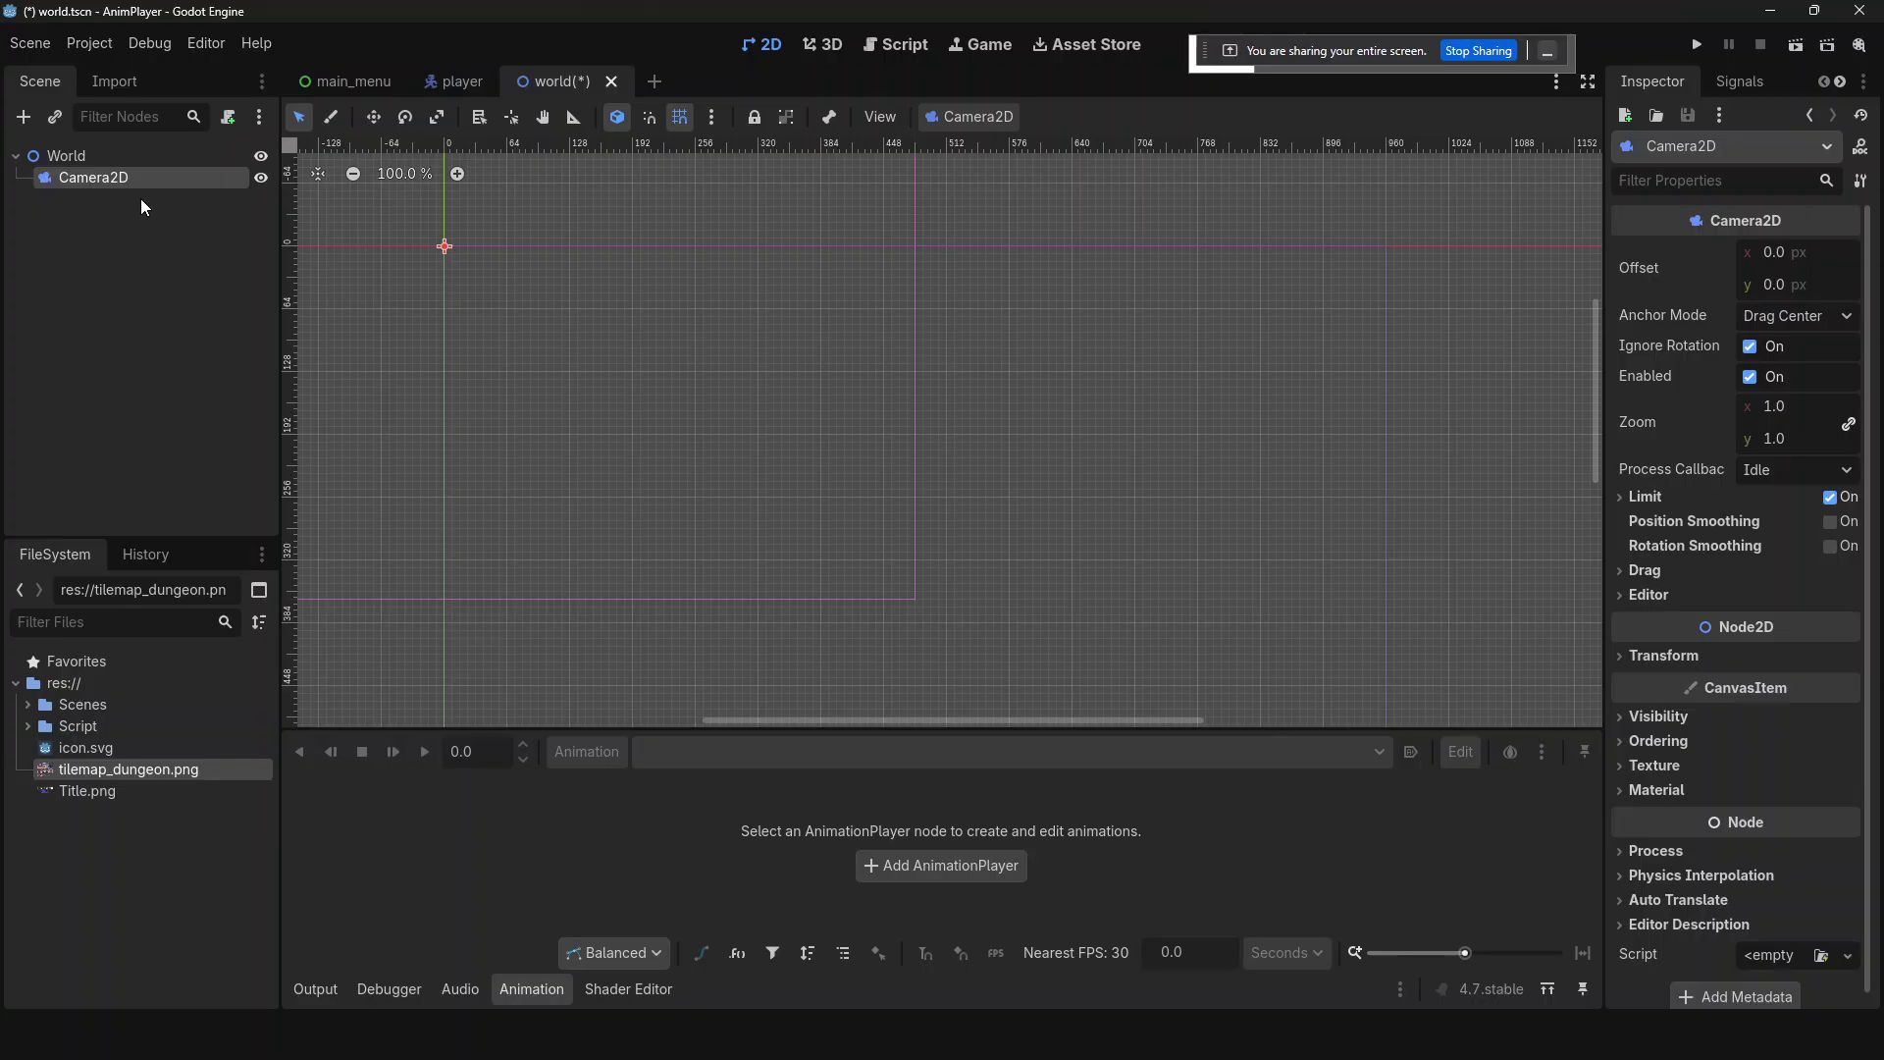
scroll(673, 308, "down", 5)
scroll(673, 308, "up", 1)
left_click(1825, 405)
type("2")
key("Return")
left_click(985, 399)
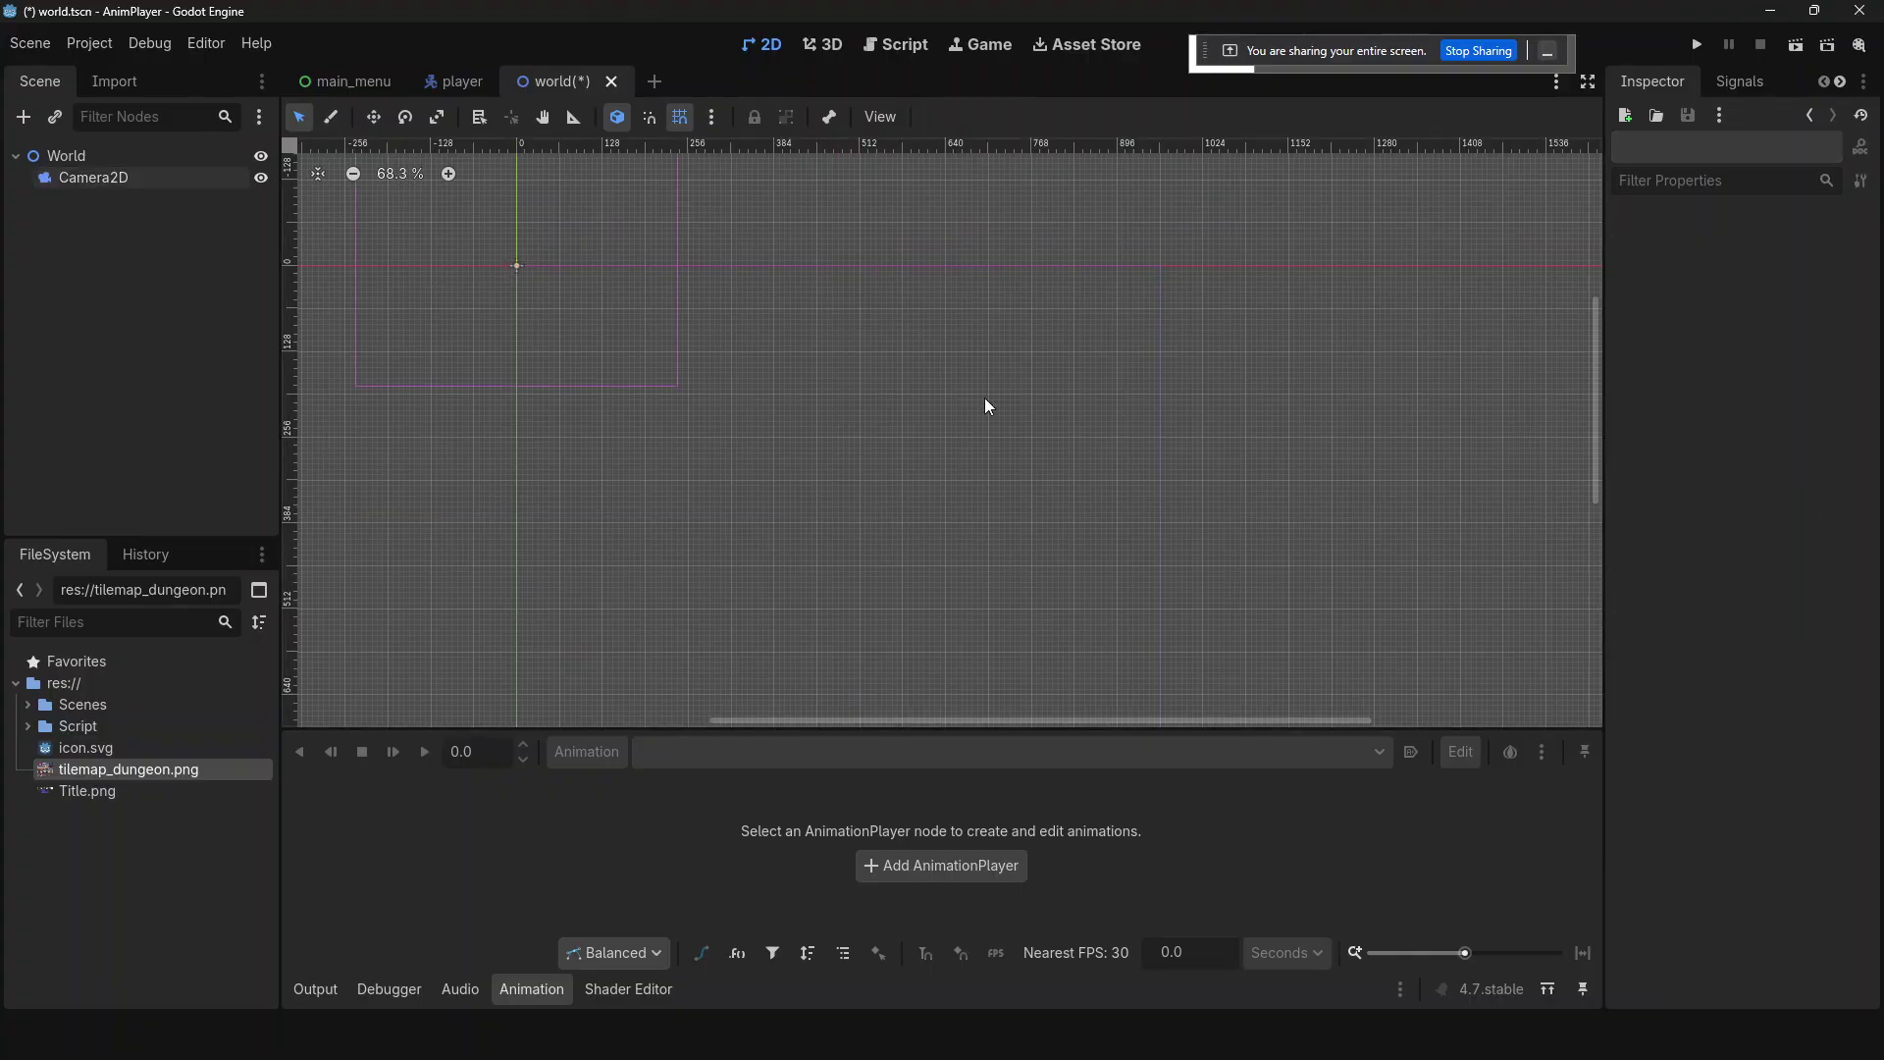
left_click(187, 152)
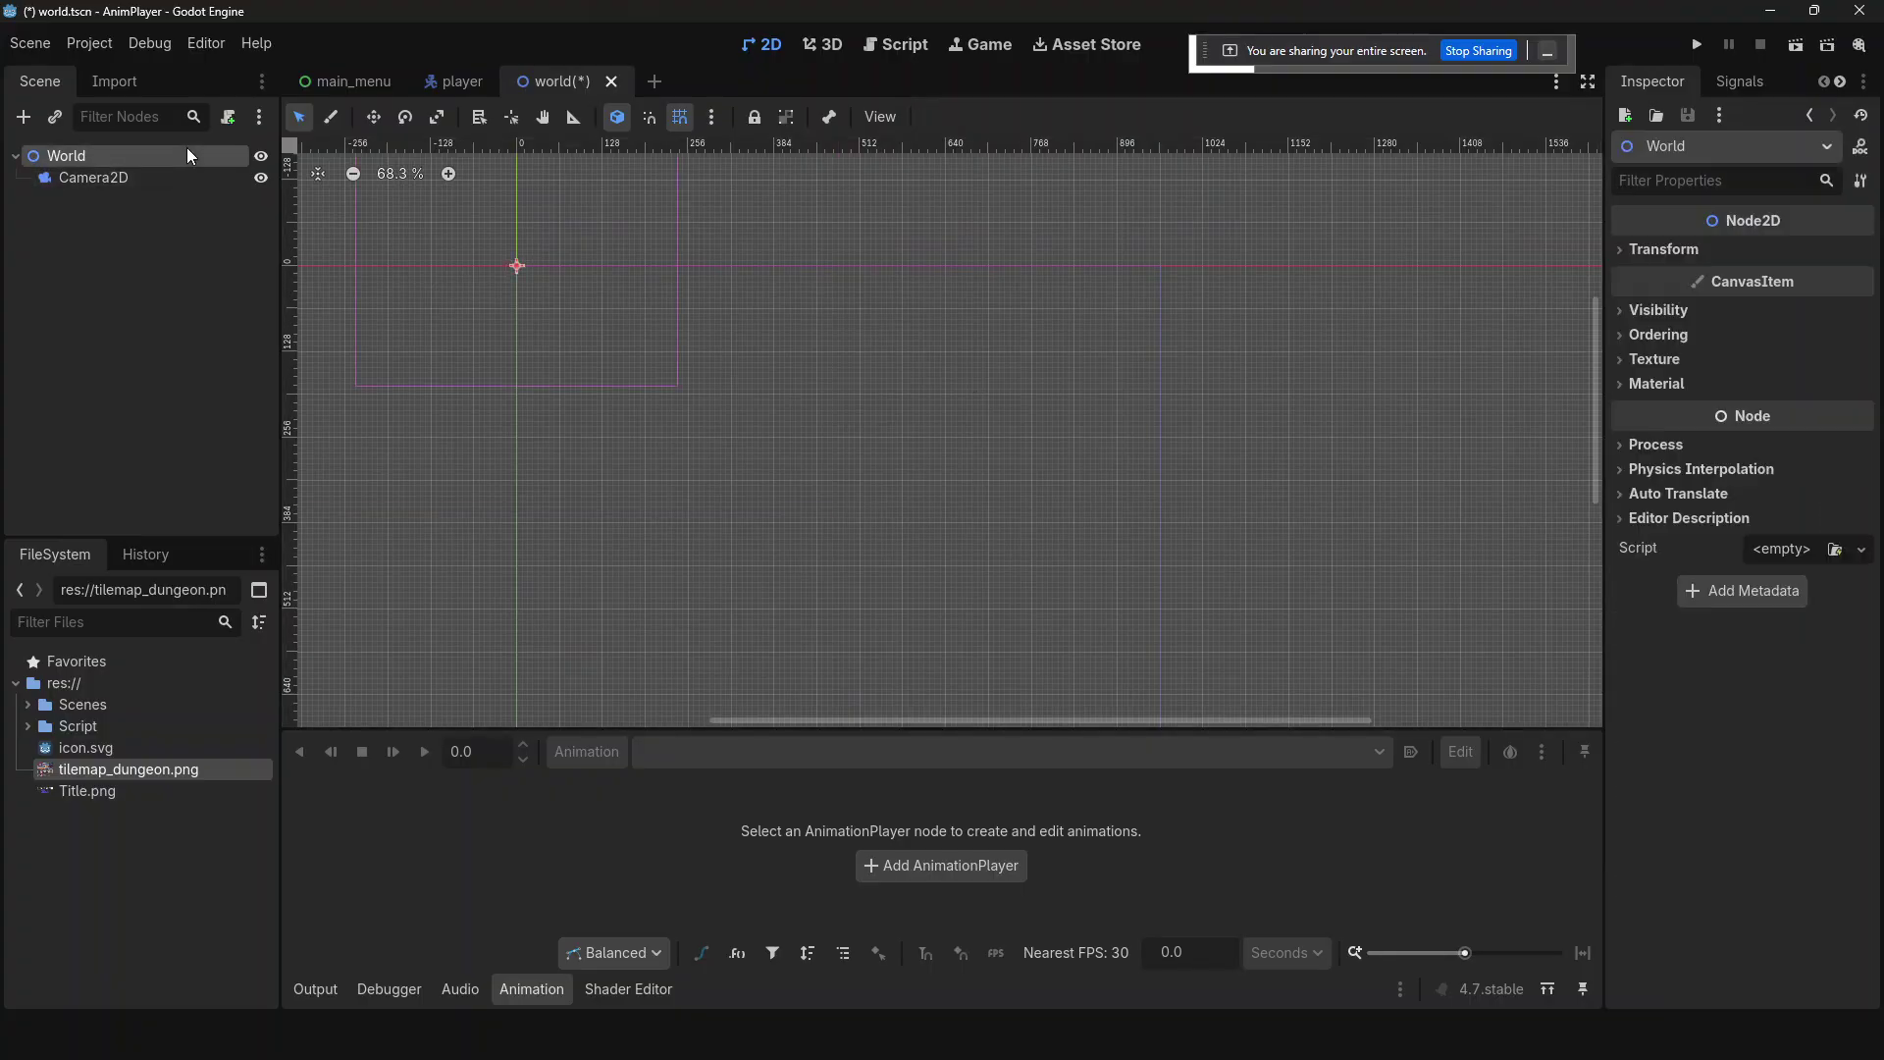
key("ctrl+a")
type("tilem")
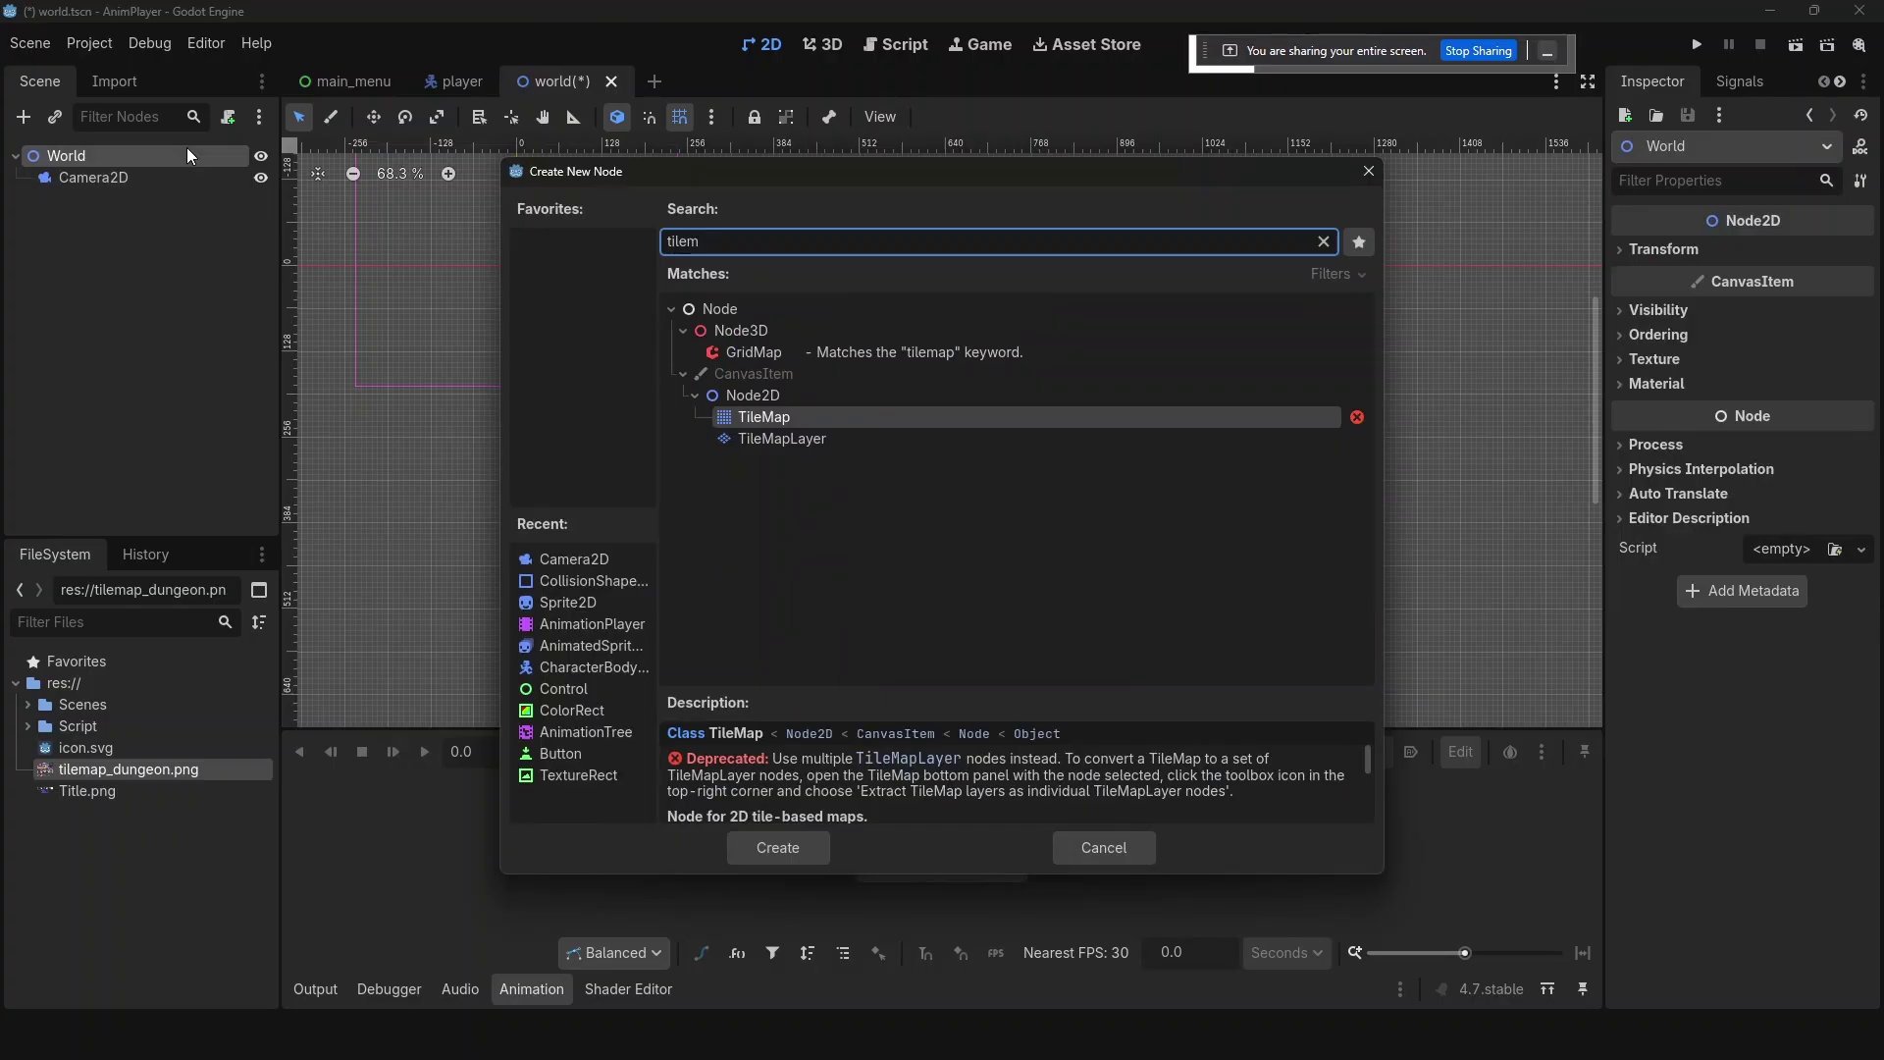
key("Return")
key("ctrl+z")
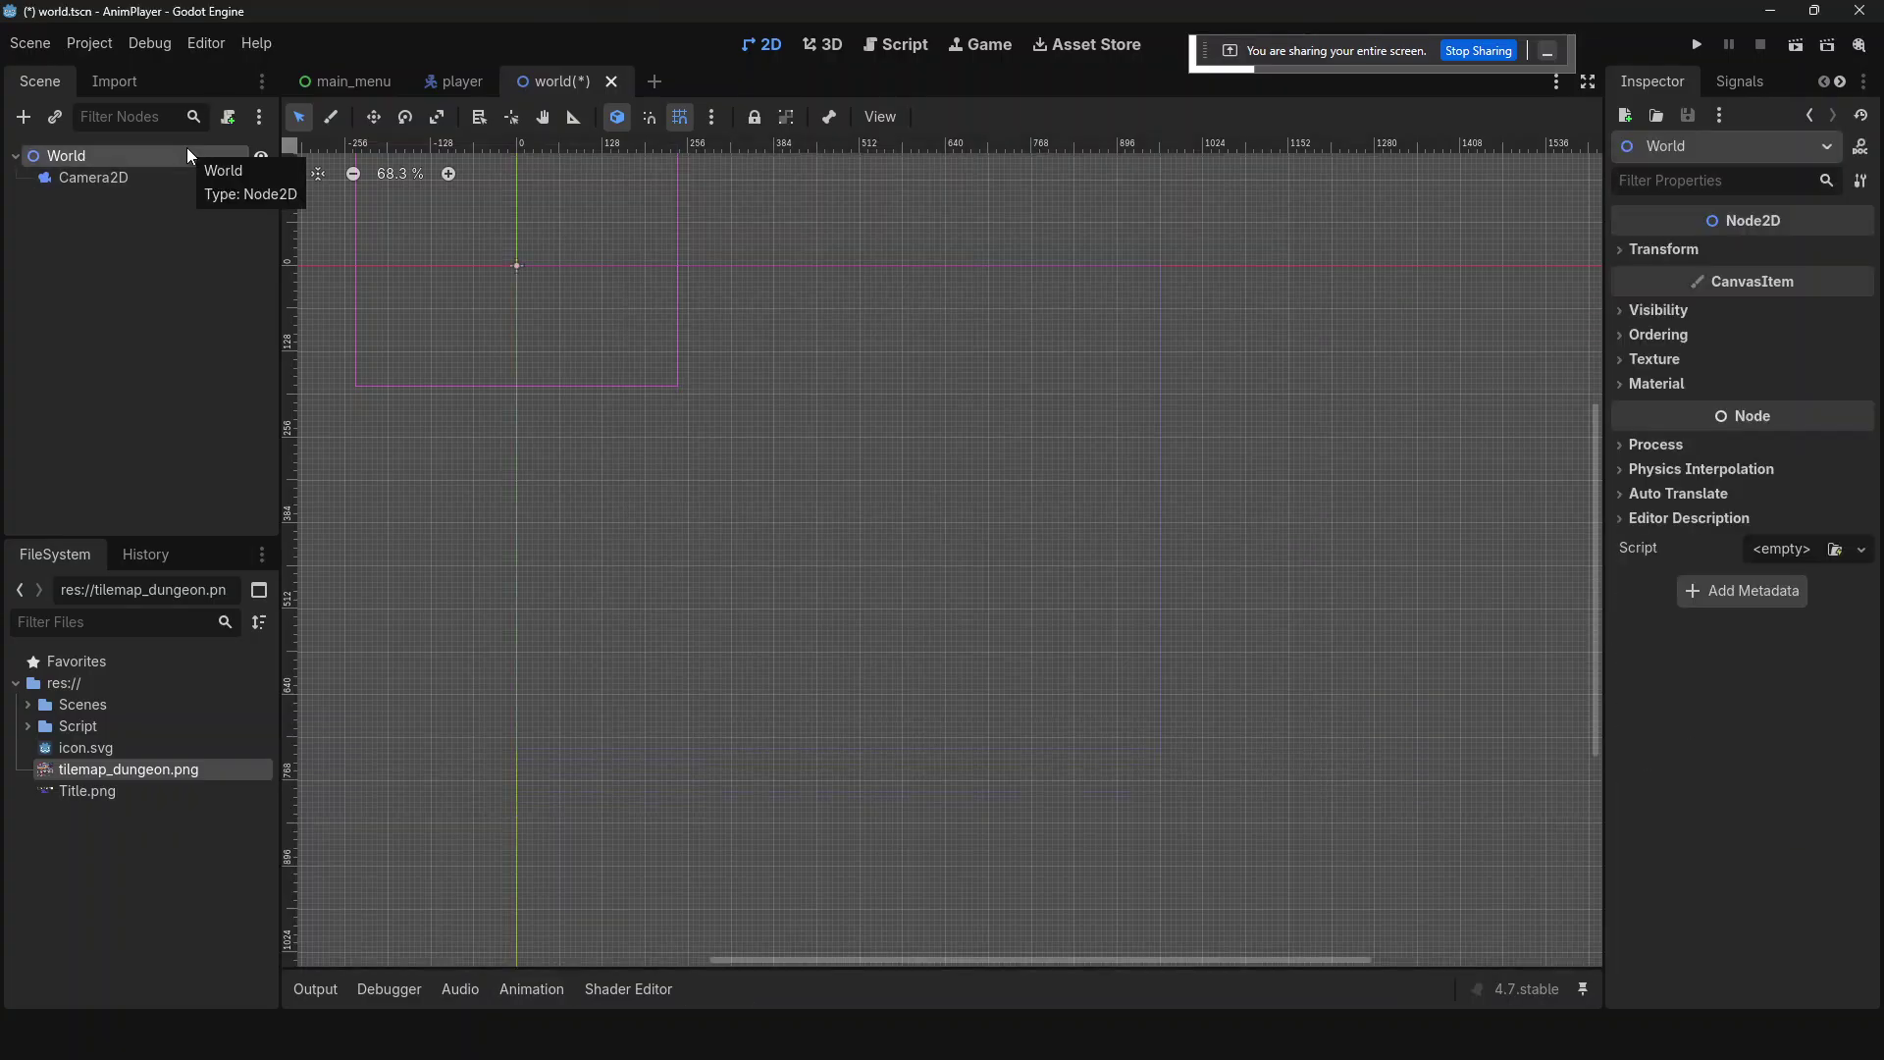
- Add a TileMapLayer node under World
key("ctrl+a")
key("Up")
key("Up")
key("Down")
key("Down")
key("Down")
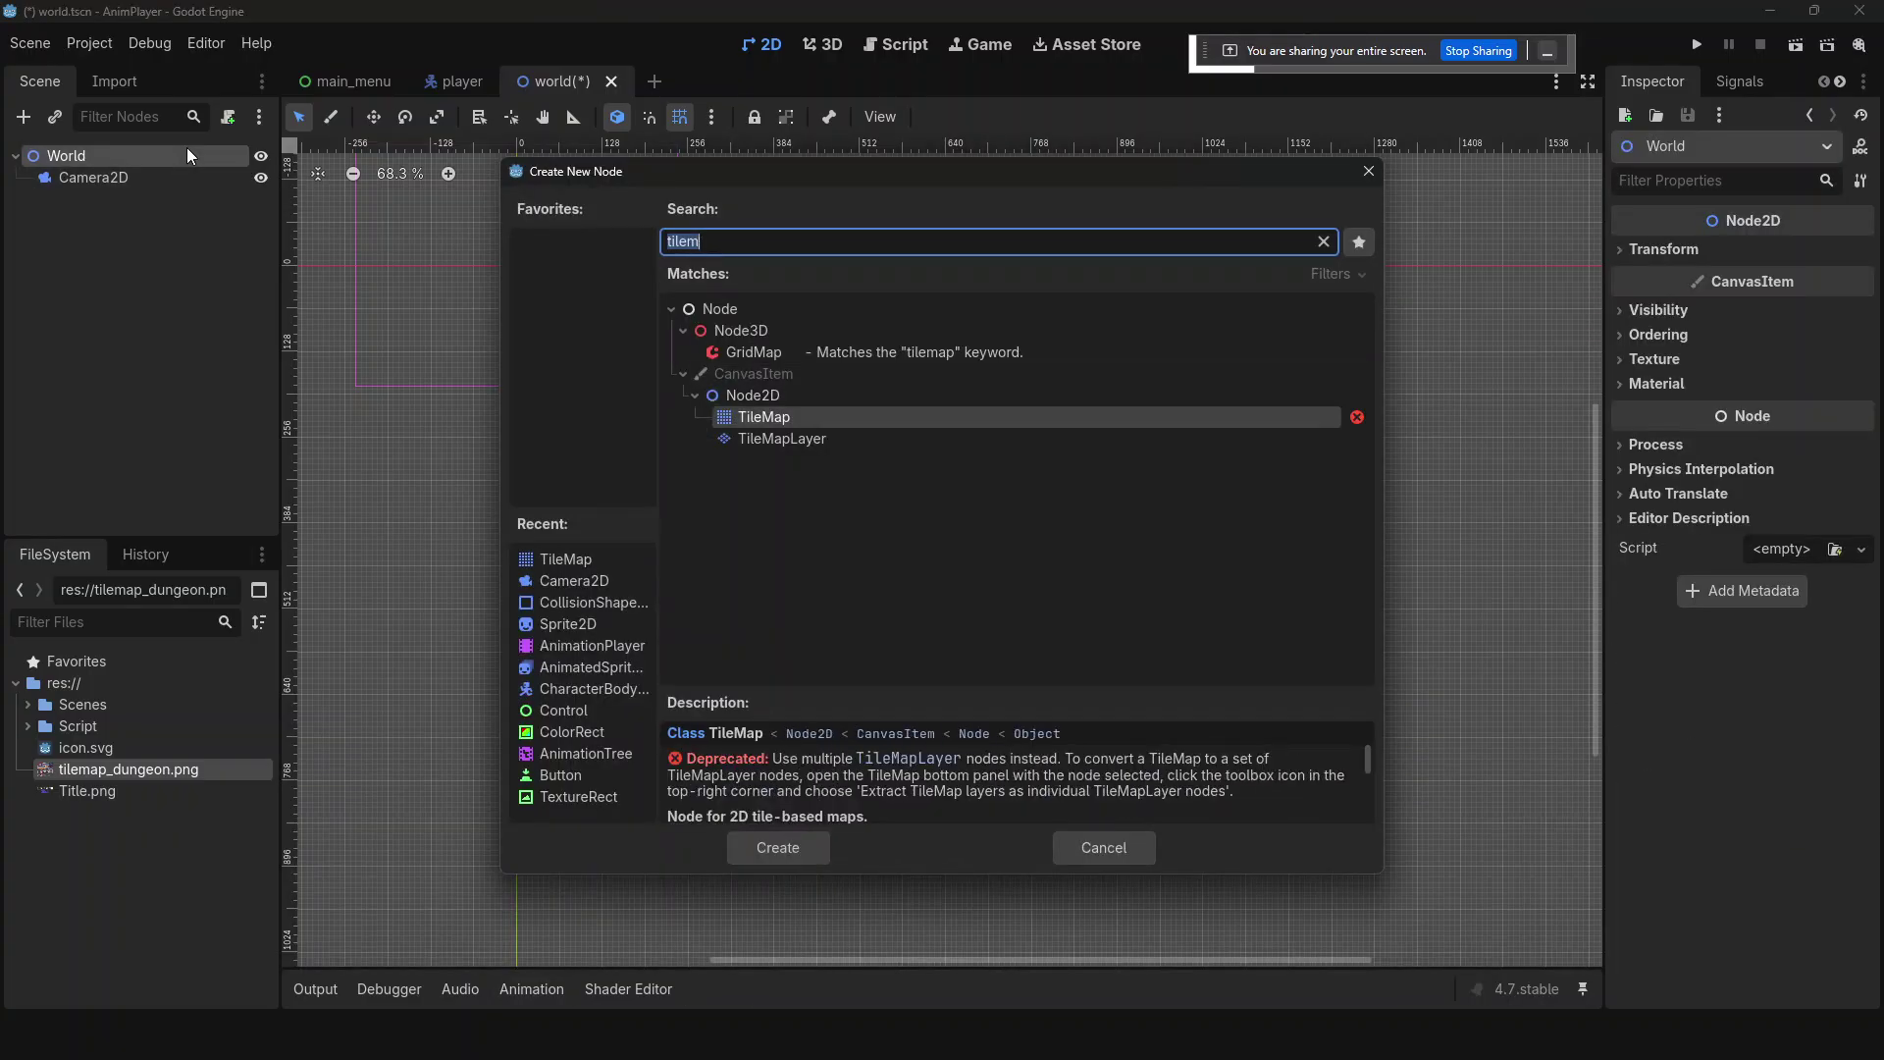
key("Return")
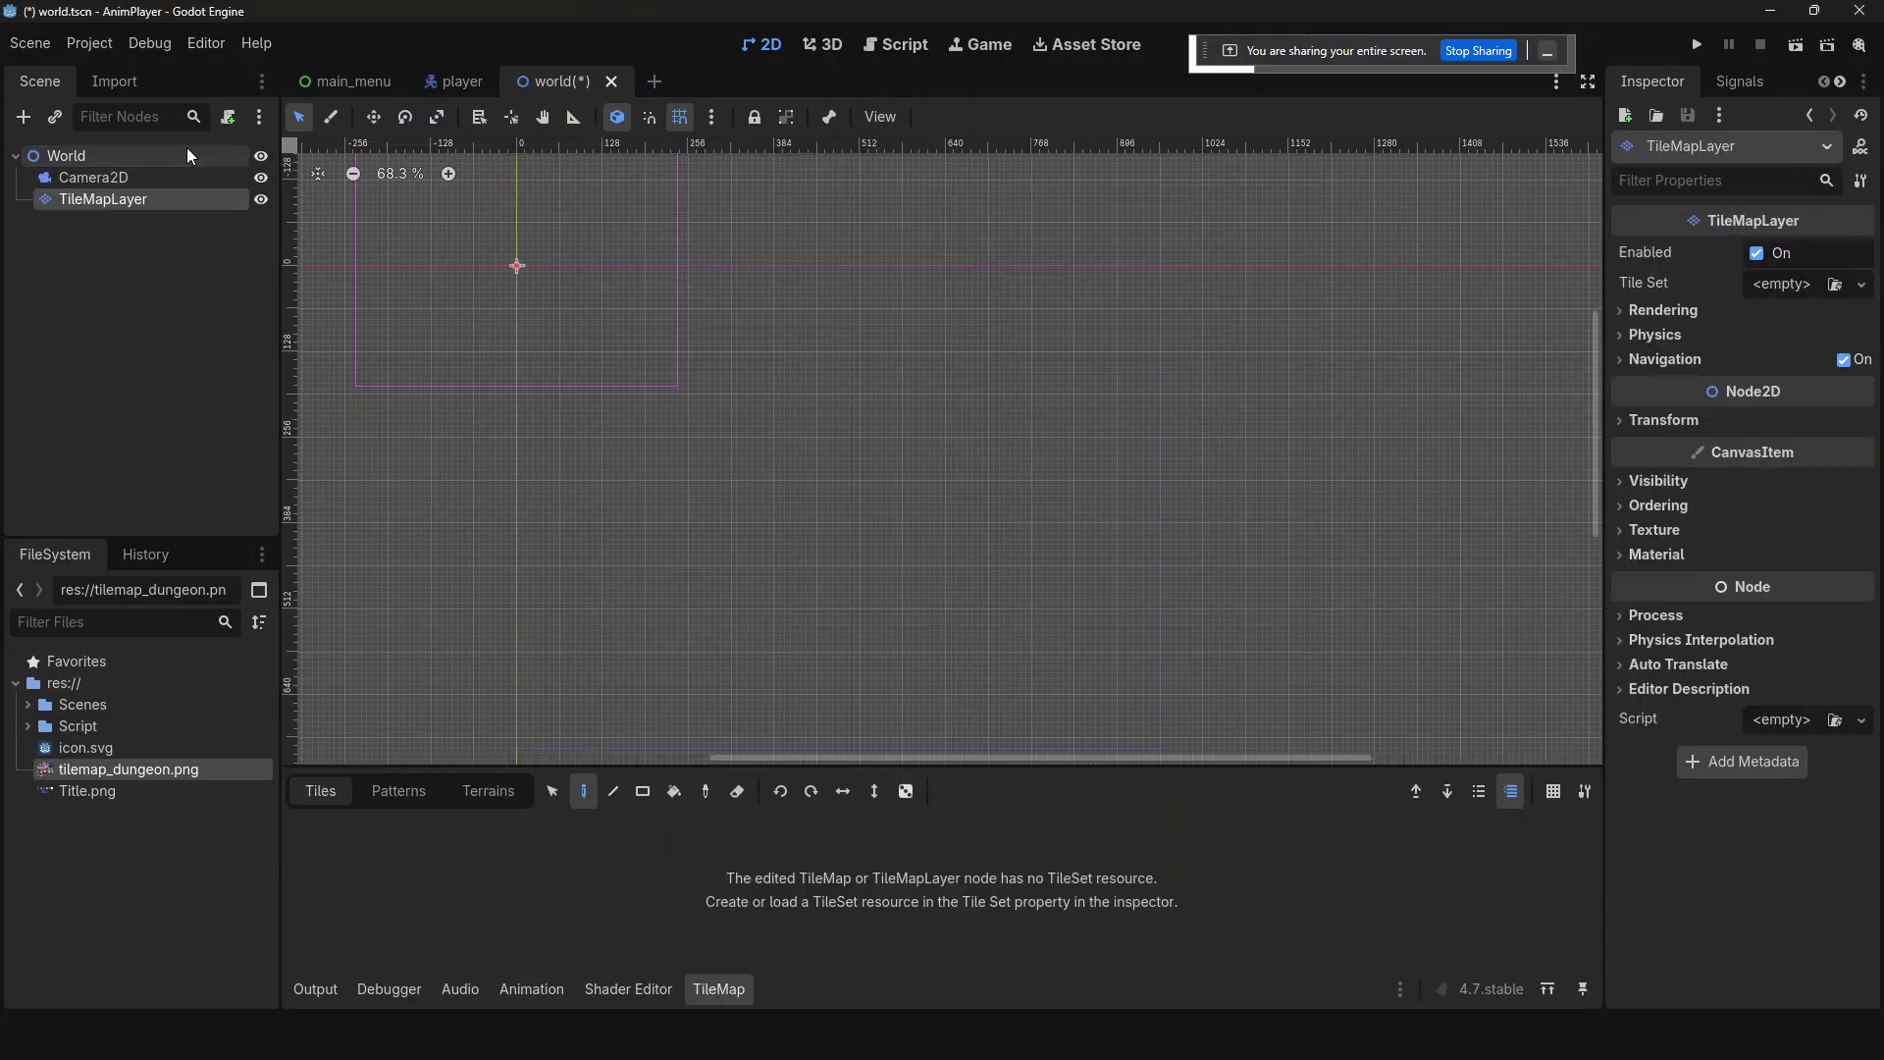
- Assign a new TileSet to the TileMapLayer and open it for editing
left_click(1828, 289)
left_click(1310, 196)
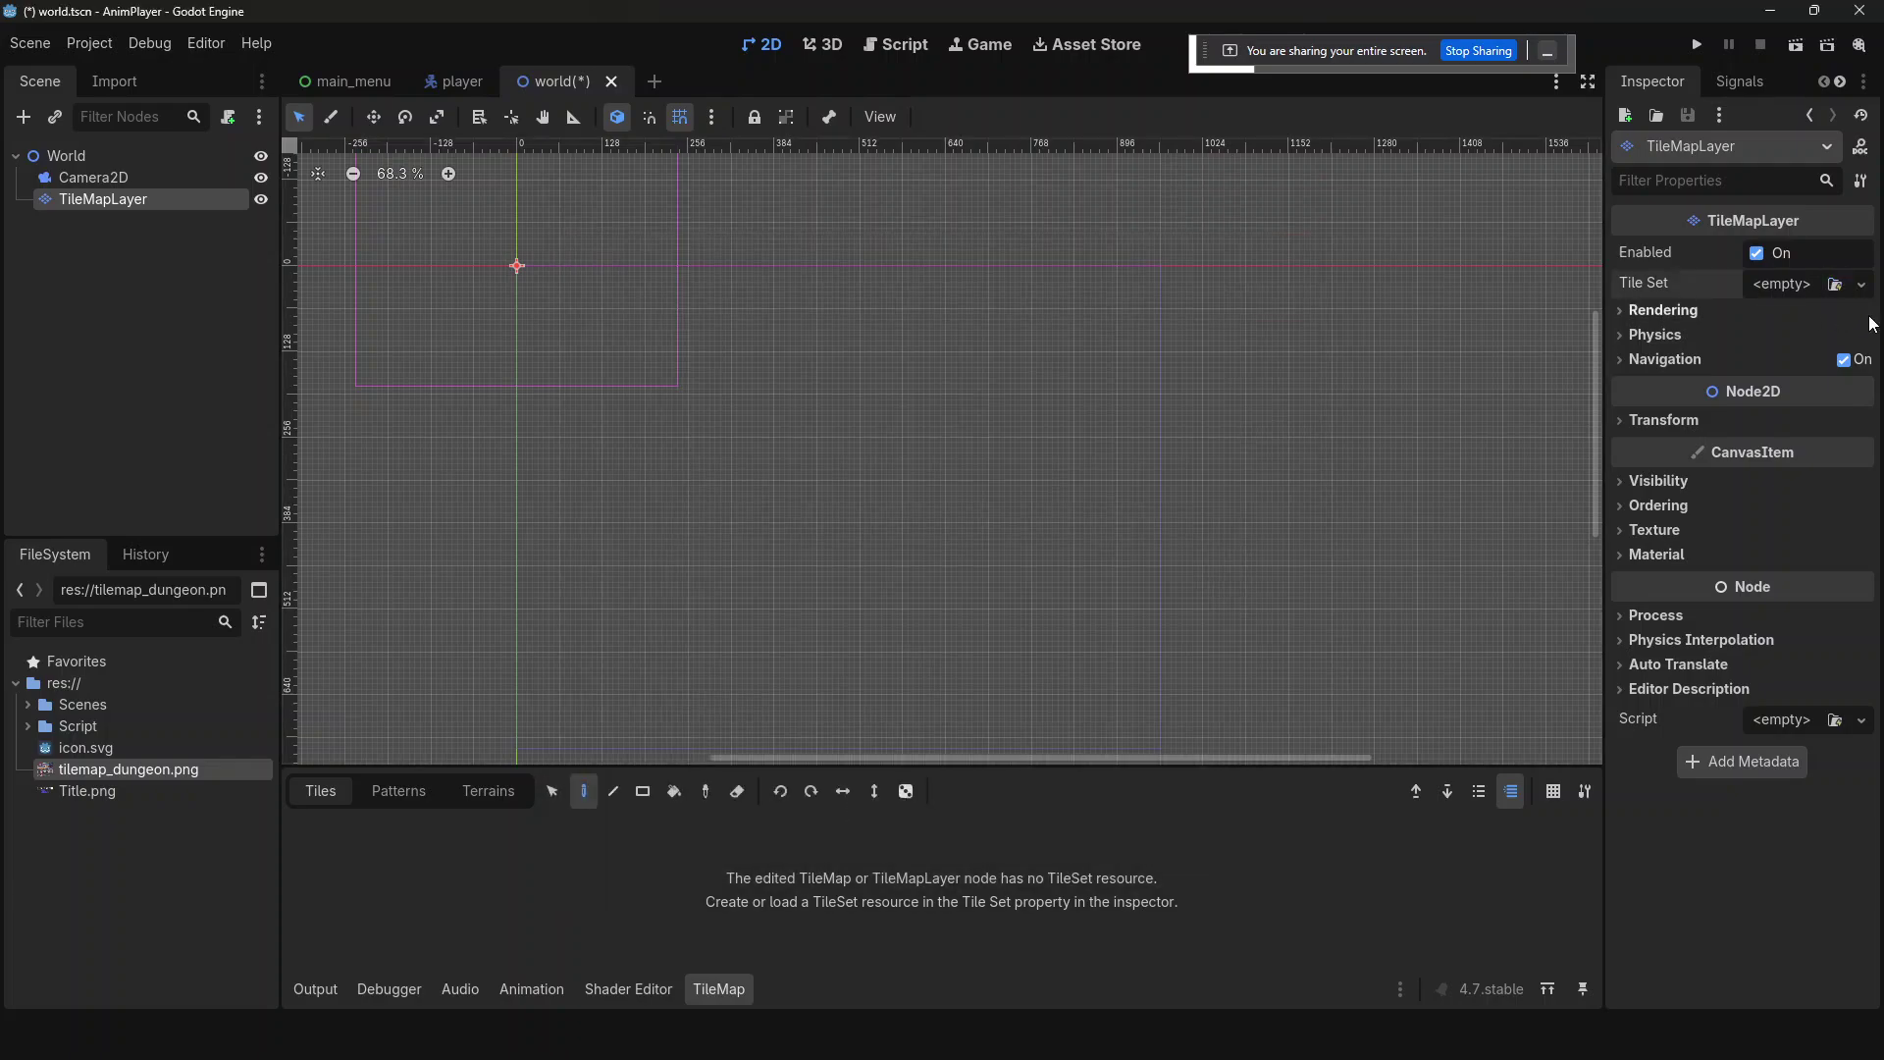
left_click(1805, 292)
left_click(1804, 333)
left_click(1793, 286)
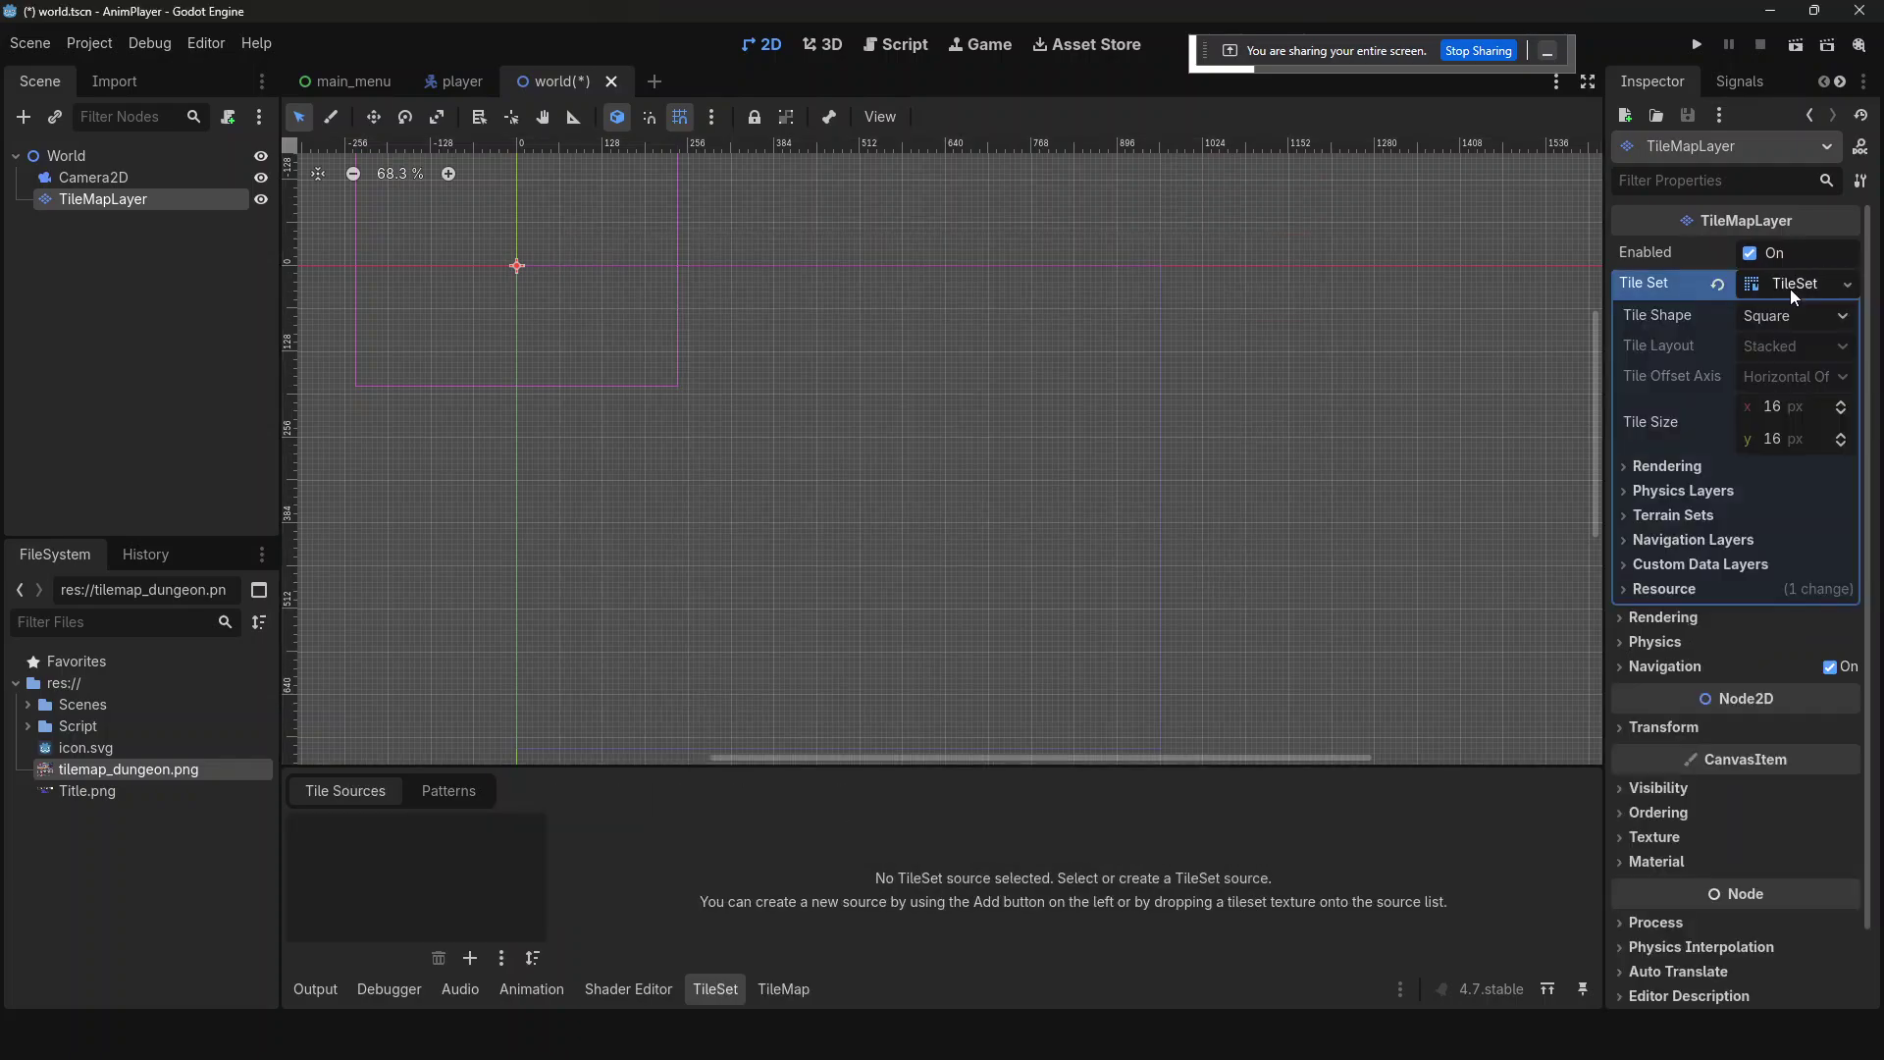
- Add tilemap_dungeon.png to the TileSet as an atlas source and let its tiles be created automatically
left_click_drag(106, 769, 420, 875)
left_click(874, 558)
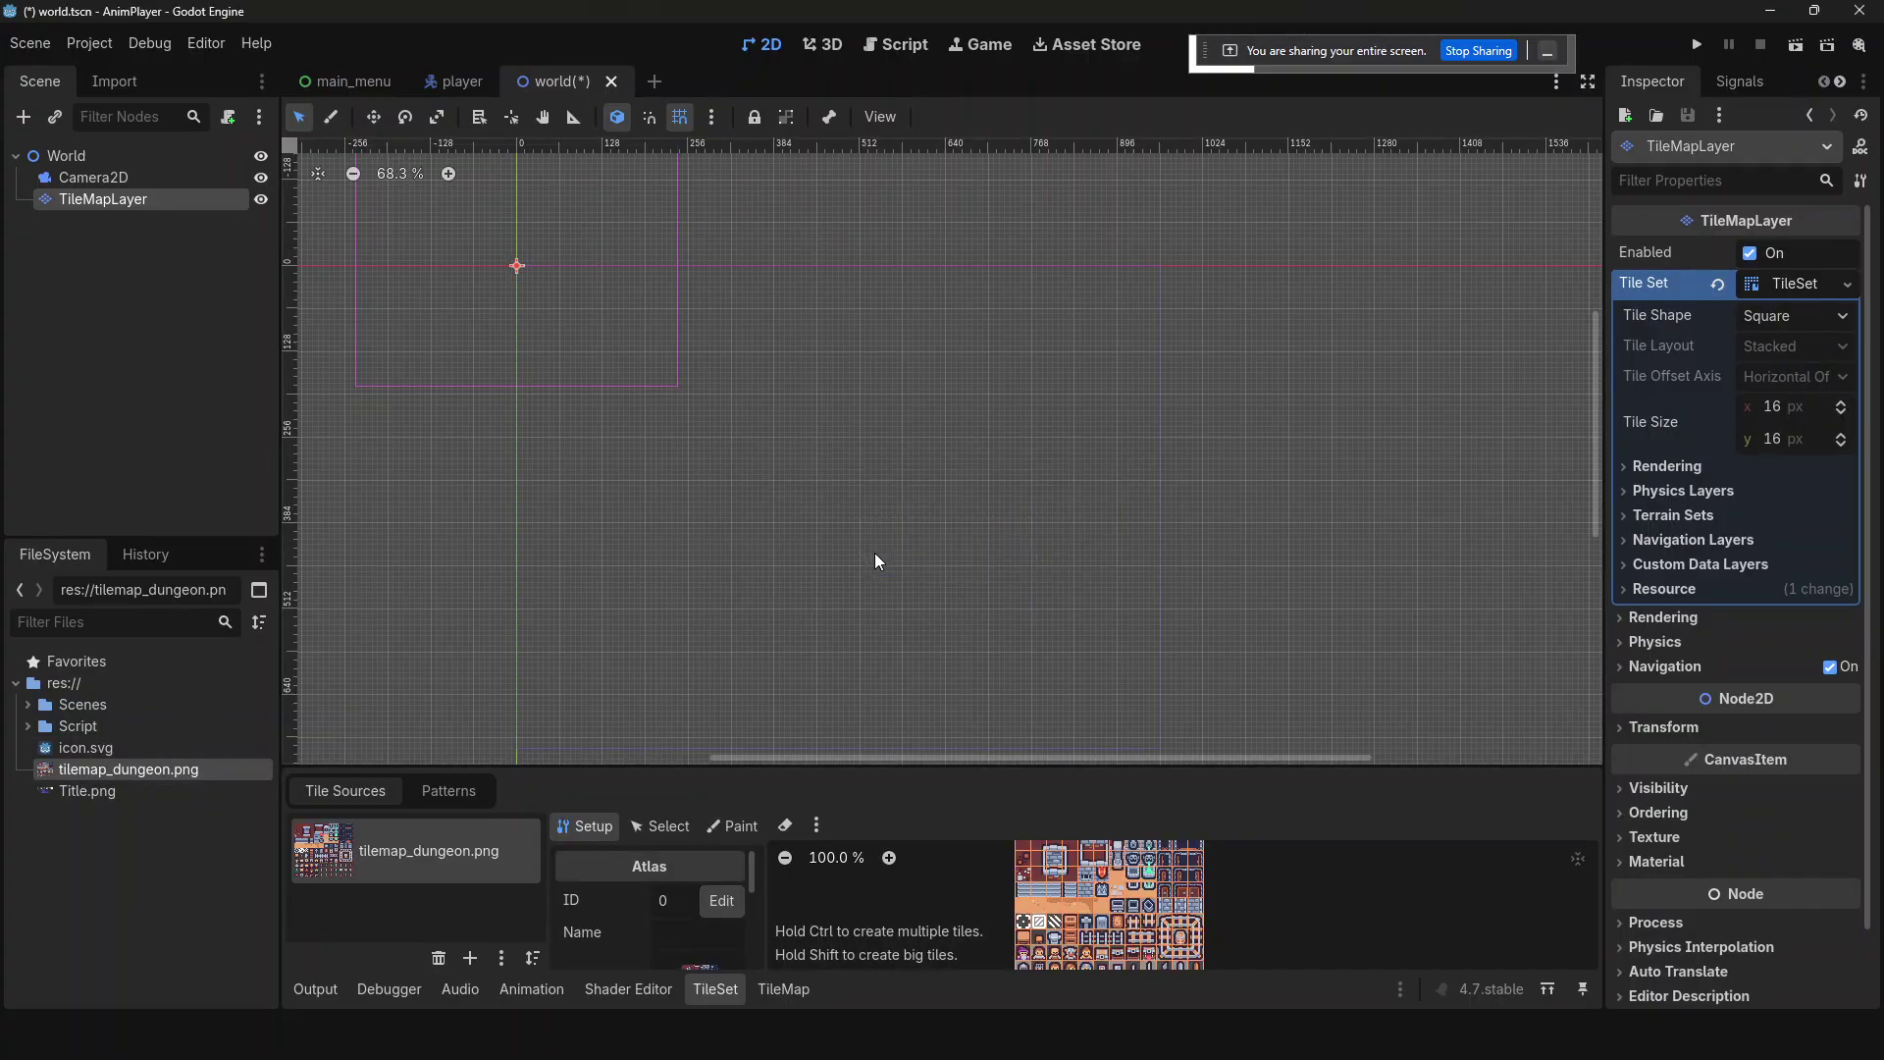
left_click_drag(889, 774, 893, 644)
- Select the plain orange, speckled orange and stone-slab floor tiles together in the tilemap_dungeon.png atlas for painting
left_click(785, 988)
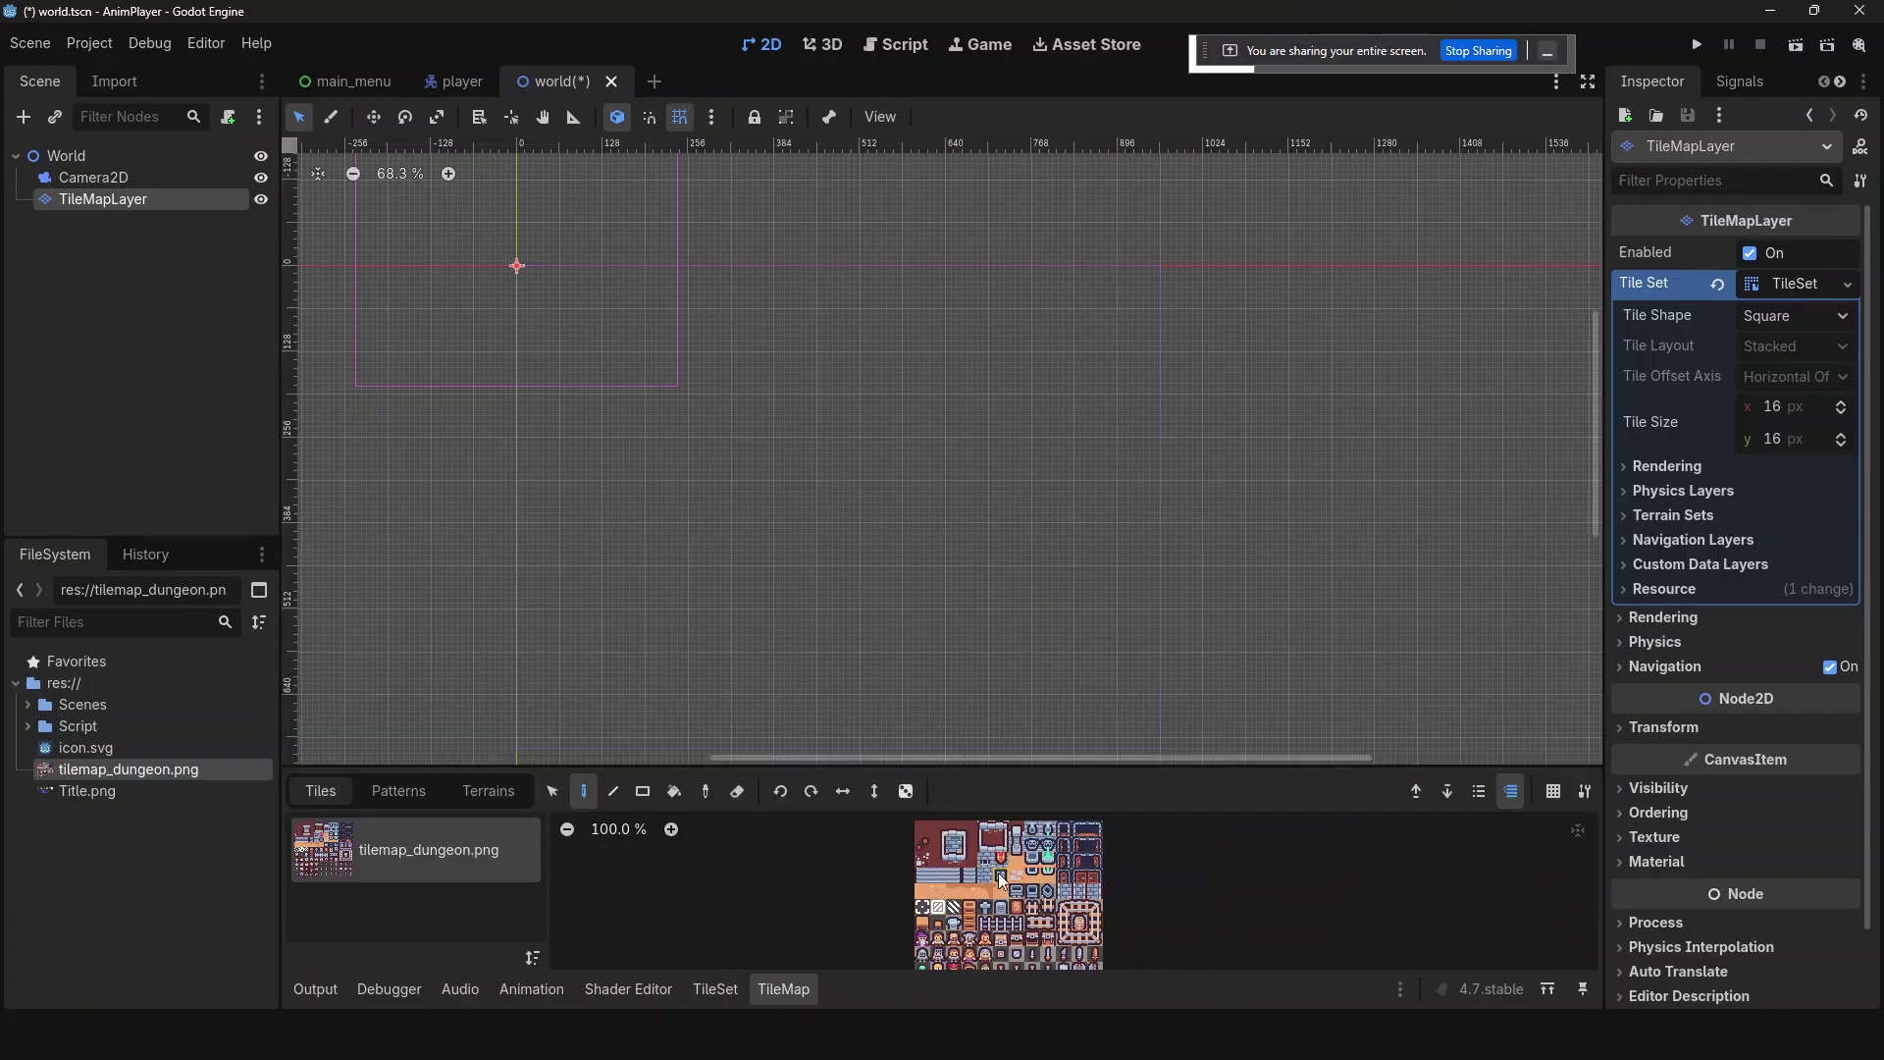
scroll(951, 896, "down", 2)
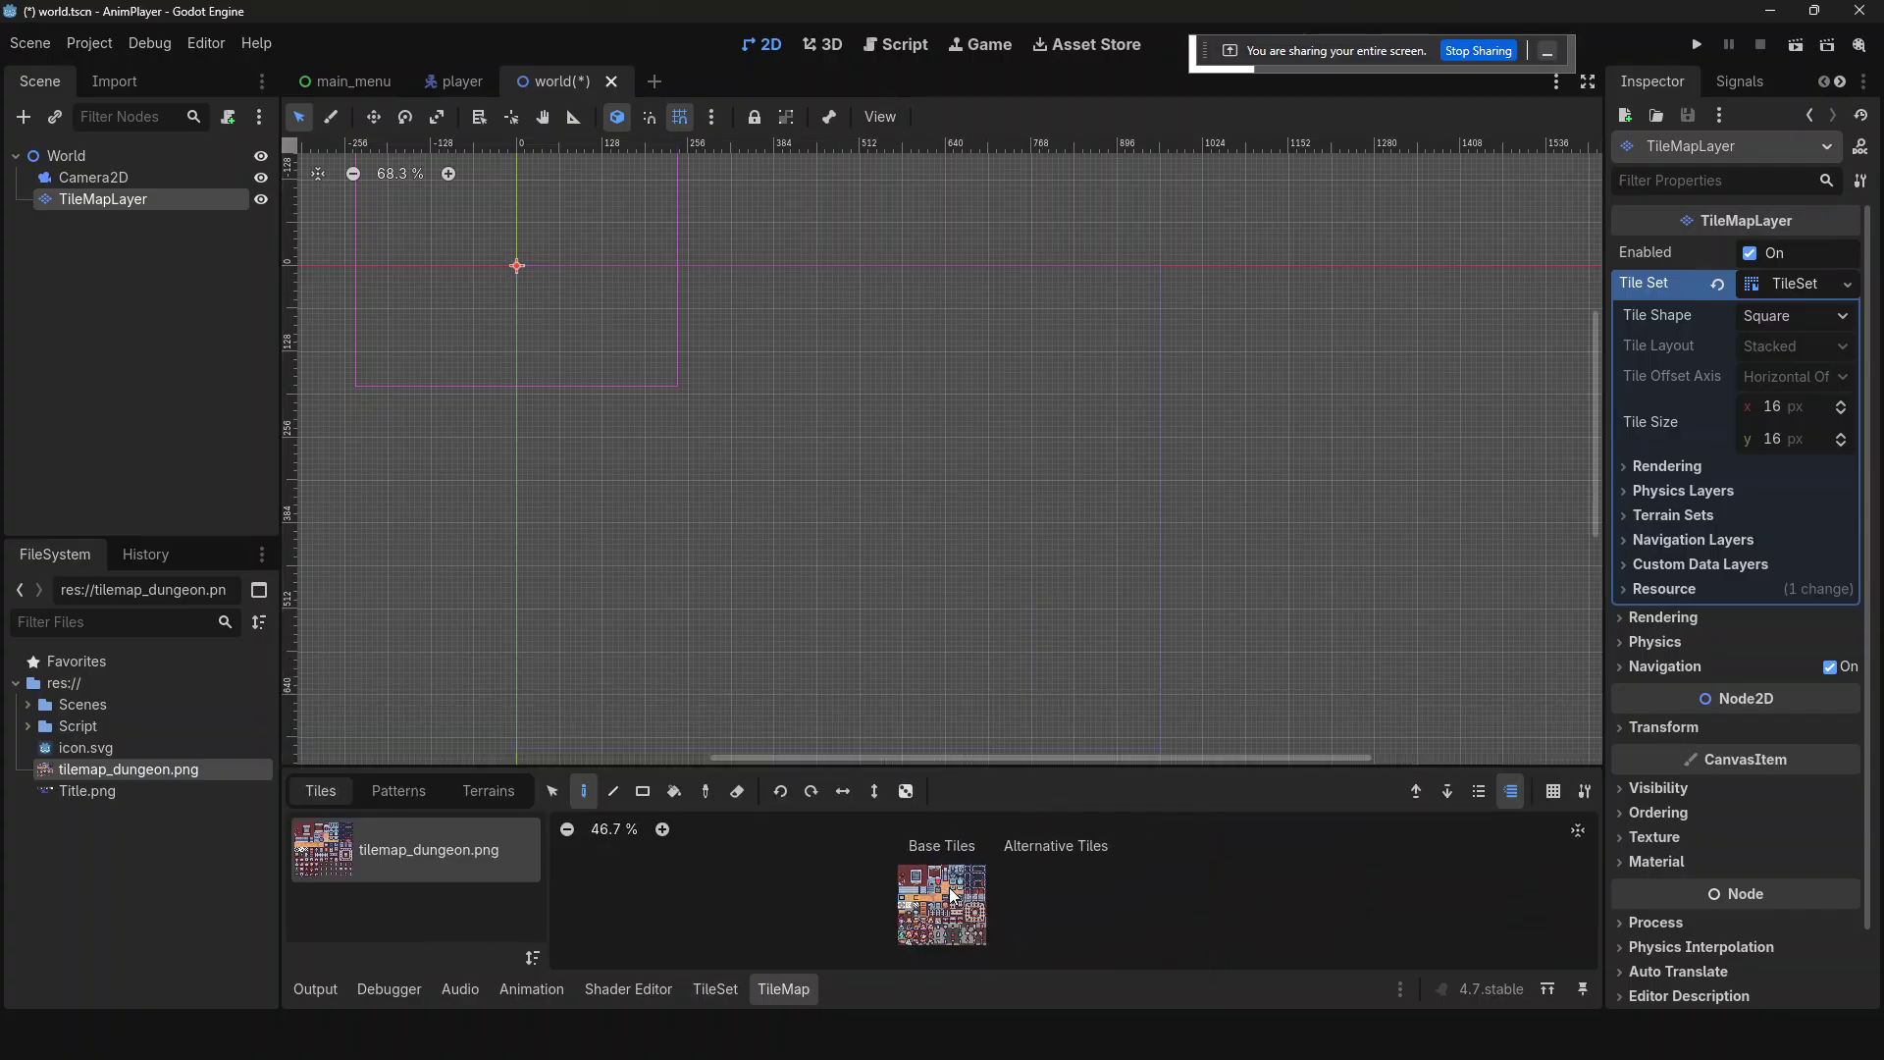
scroll(951, 897, "up", 6)
left_click(1105, 881)
scroll(1166, 865, "up", 1)
scroll(1164, 862, "down", 3)
left_click_drag(1095, 918, 986, 866)
left_click(1055, 855)
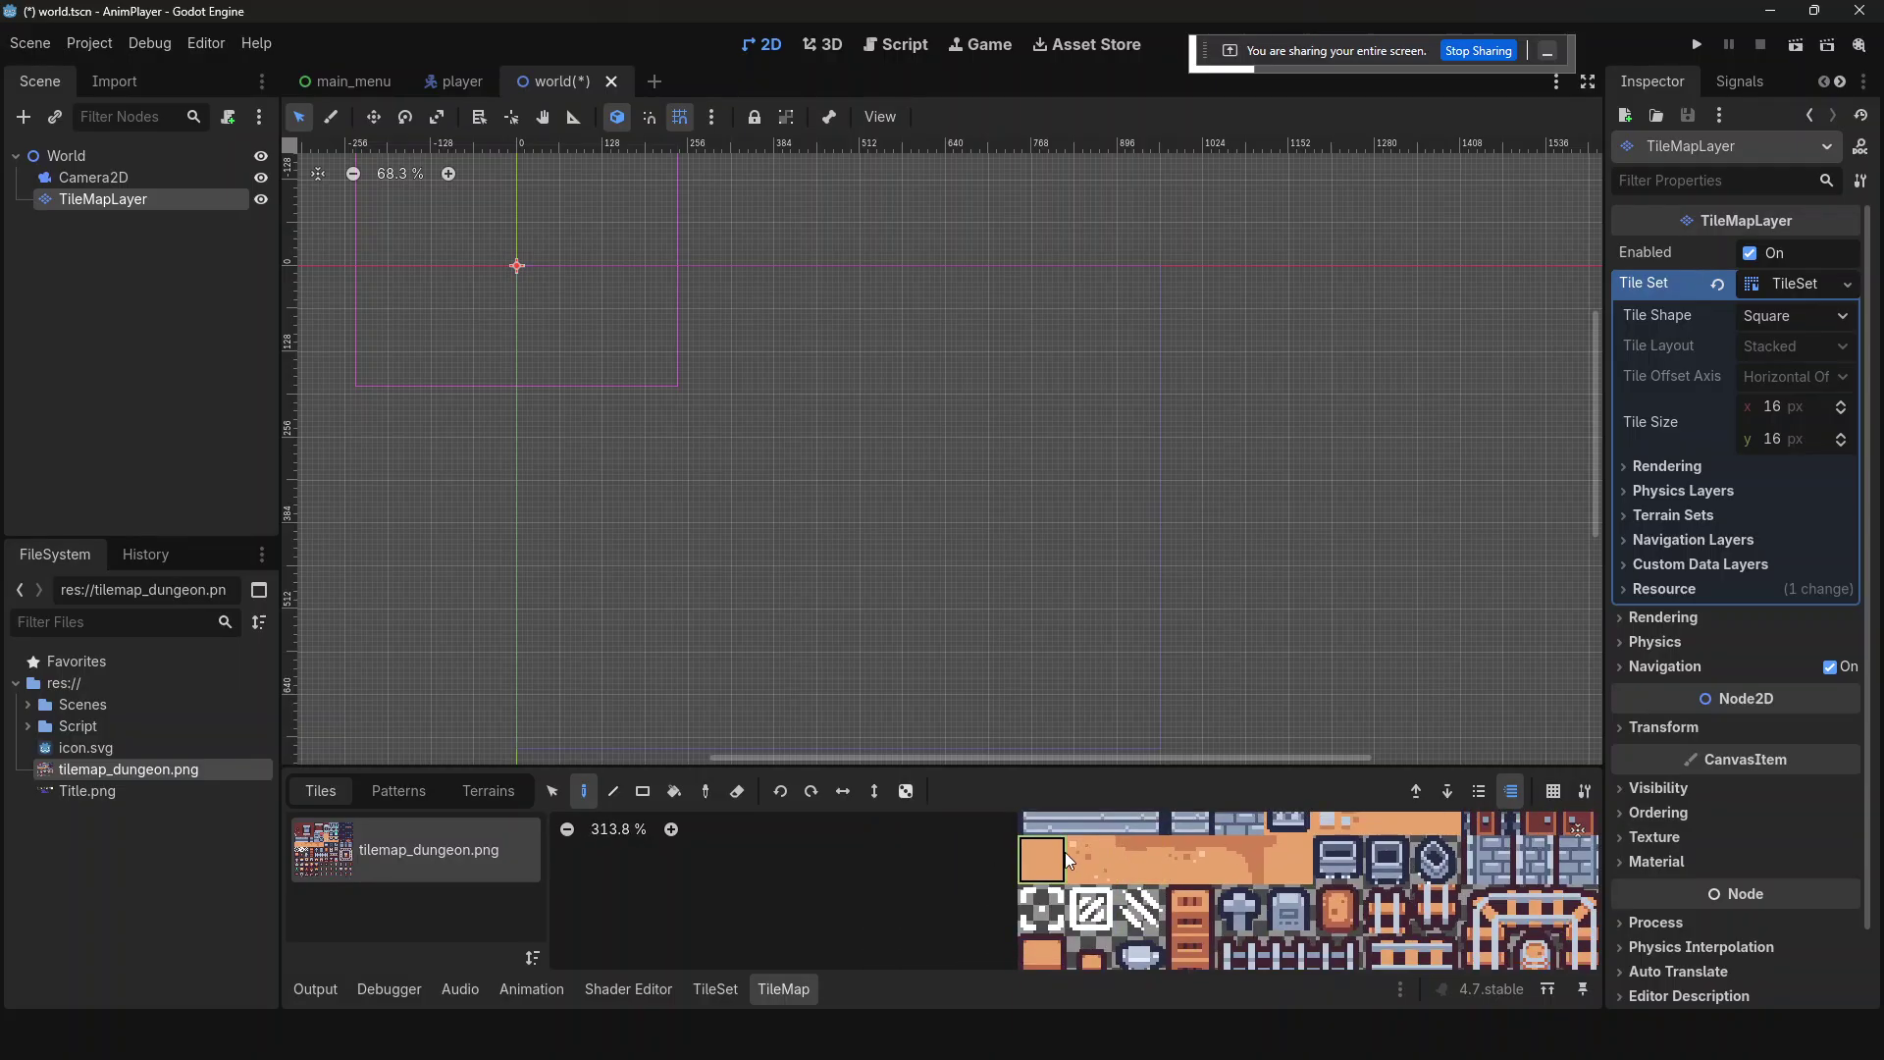
scroll(923, 835, "down", 1)
scroll(923, 834, "right", 10)
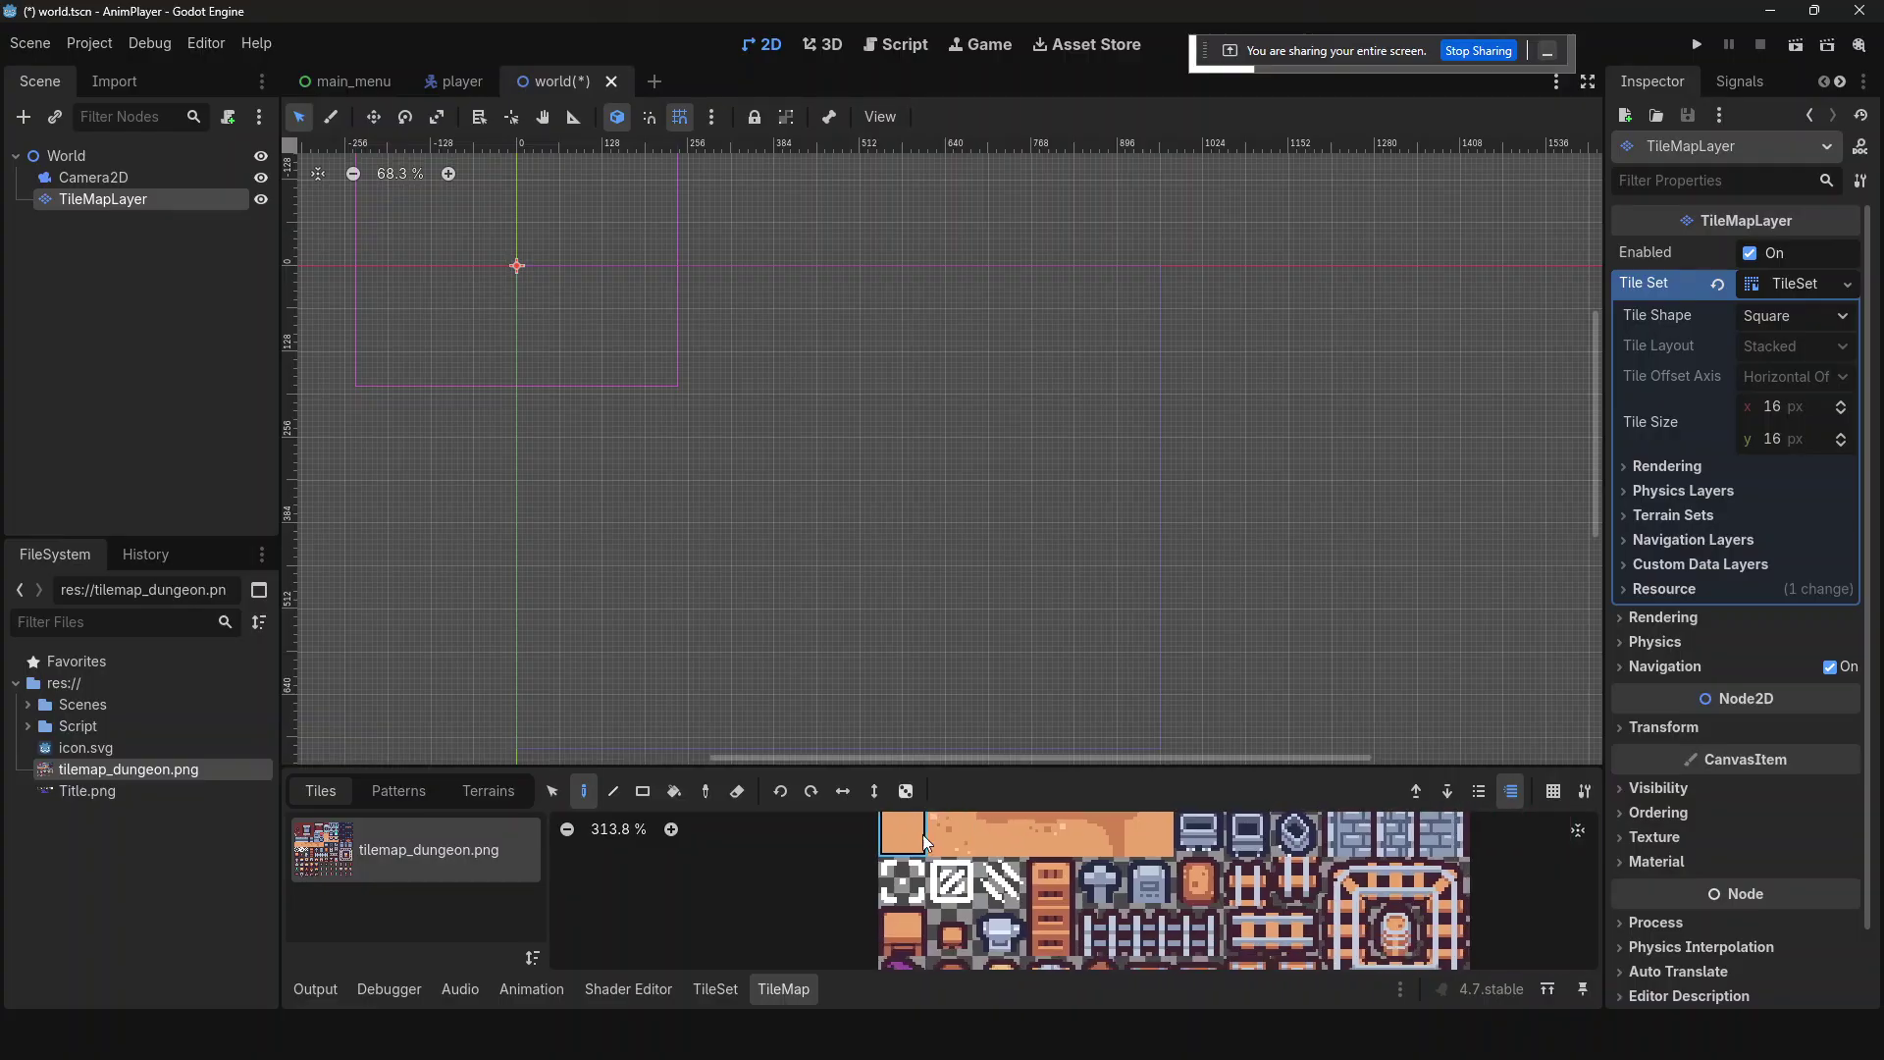
scroll(927, 844, "down", 3)
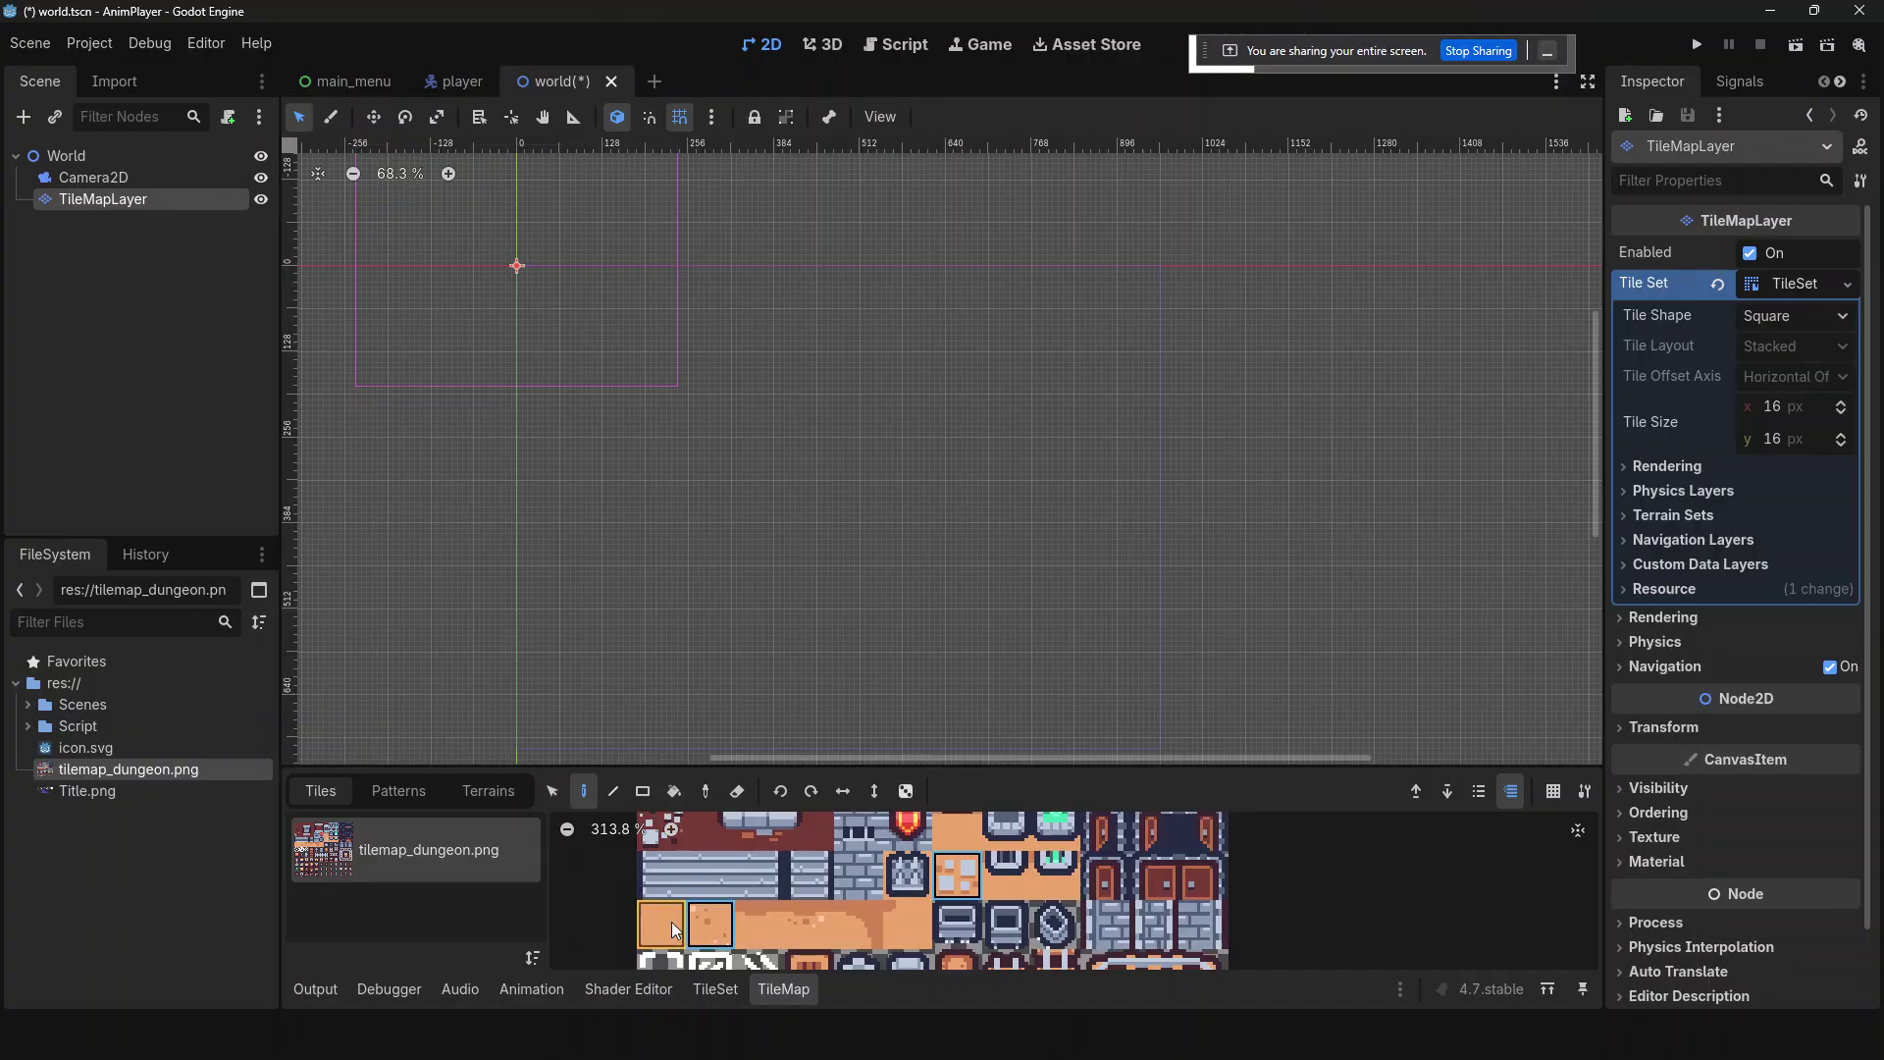
scroll(723, 892, "up", 5, "ctrl")
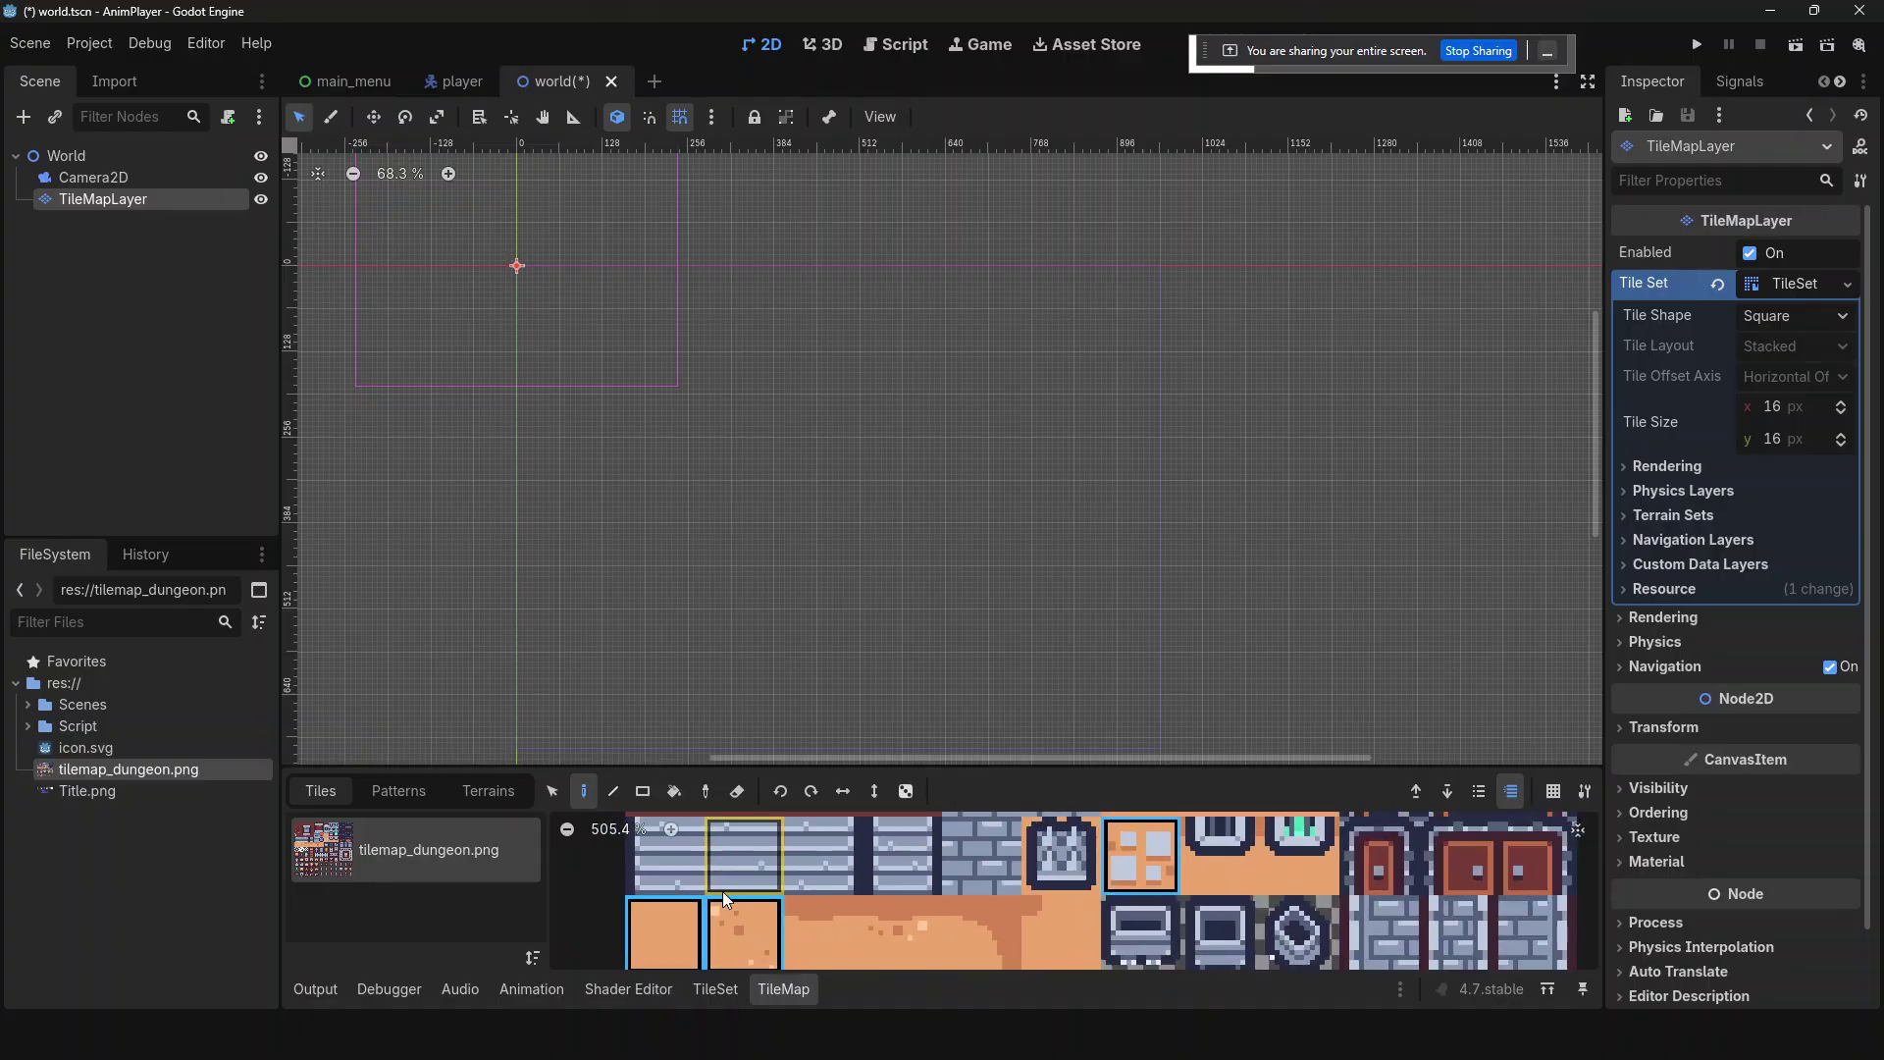
scroll(722, 891, "down", 4, "ctrl")
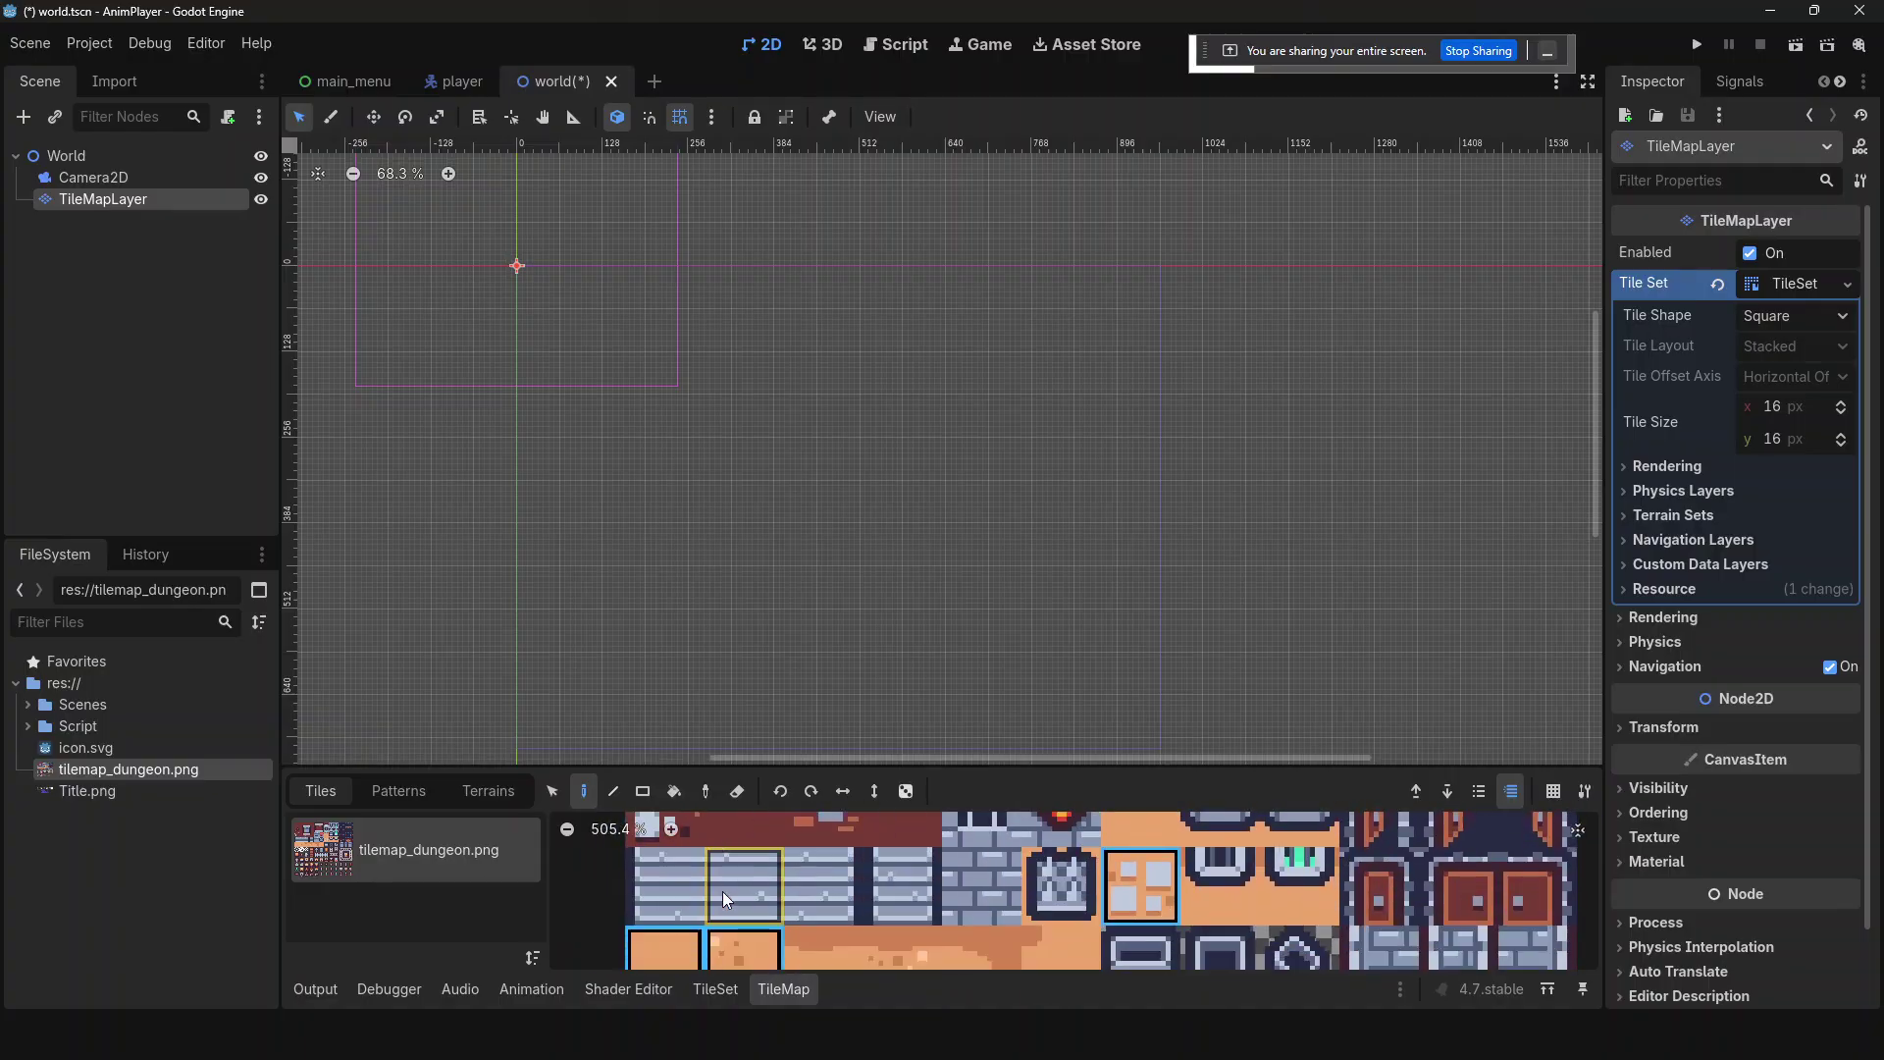
scroll(722, 891, "down", 1, "ctrl")
- Activate the rectangle paint tool with random tile placement for the TileMapLayer and bring the camera frame into view
scroll(393, 292, "up", 10)
left_click(643, 791)
left_click(906, 791)
scroll(811, 425, "down", 5)
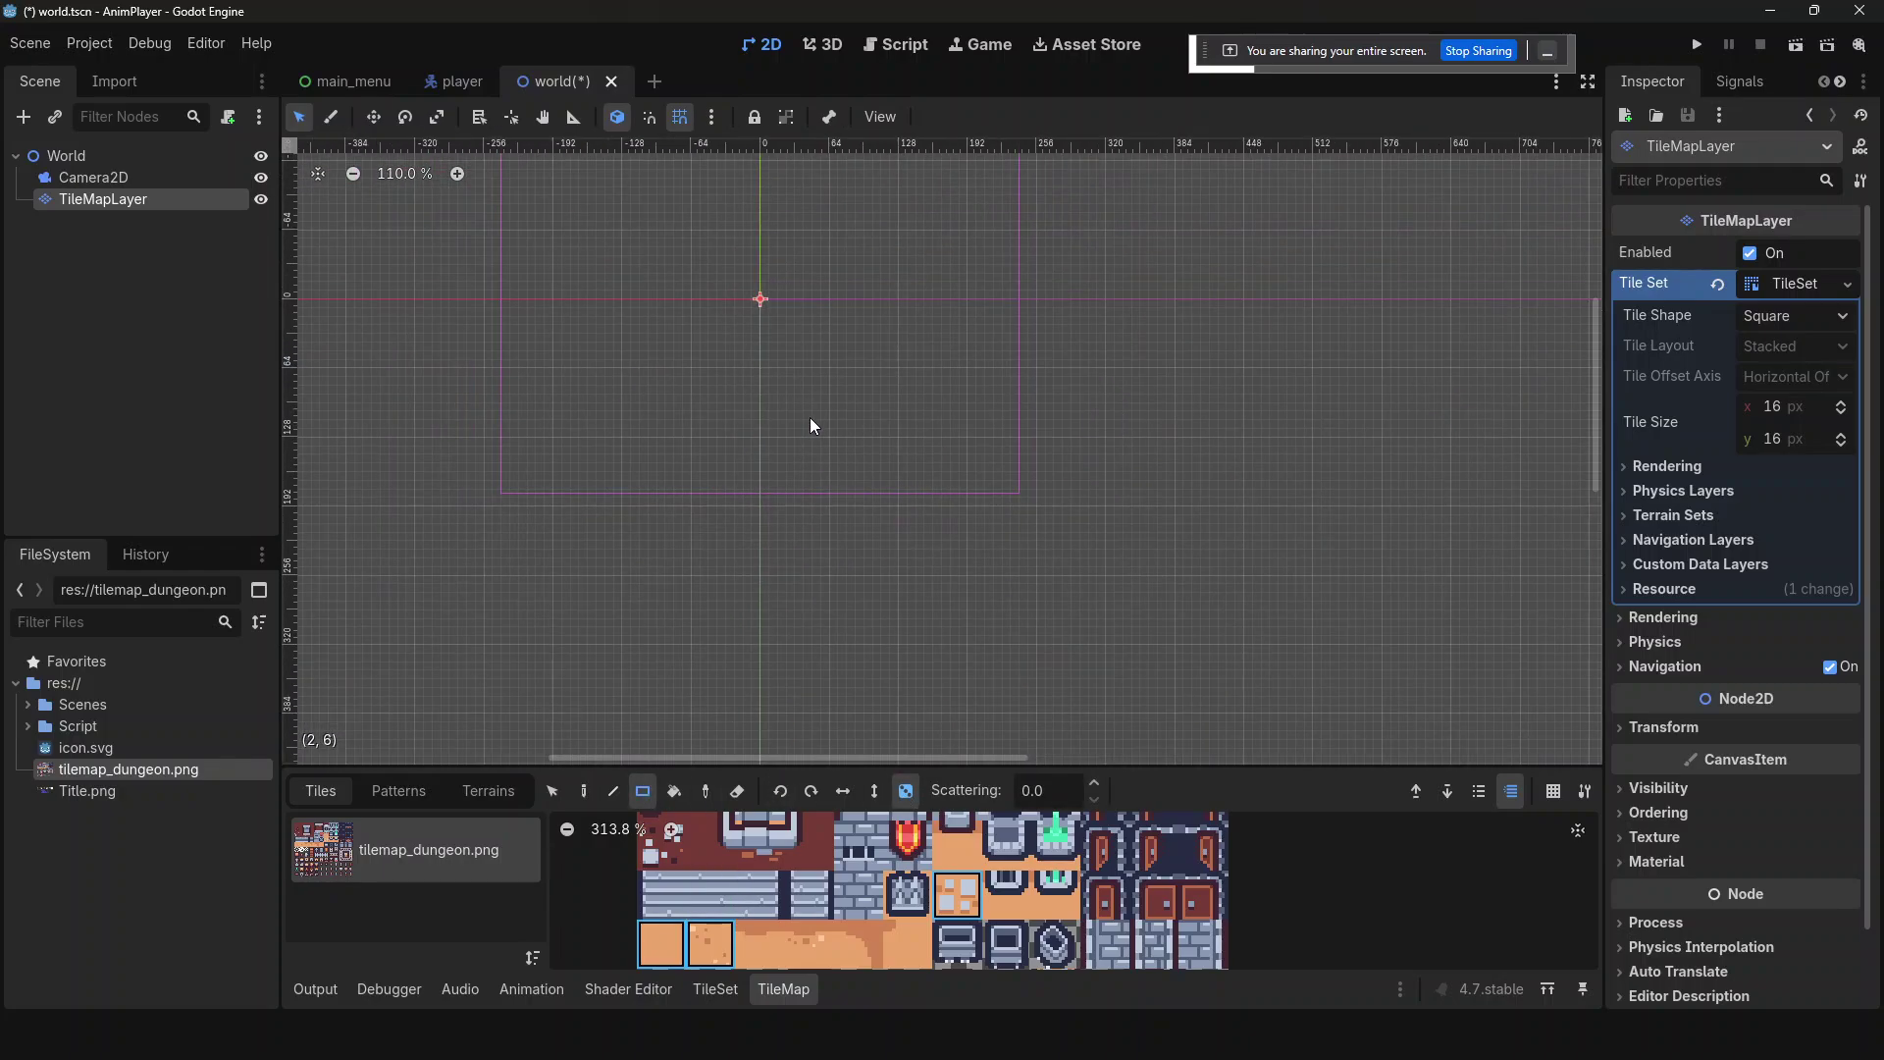
middle_click_drag(791, 395, 895, 597)
mouse_move(1112, 687)
left_mouse_down()
mouse_move(965, 626)
mouse_move(596, 304)
left_mouse_up()
key("ctrl+z")
key("ctrl+z")
- Paint a rectangle of random floor tiles, about 32 by 24 tiles, over the whole camera frame and save the scene
mouse_move(1130, 698)
left_mouse_down()
mouse_move(558, 261)
mouse_move(583, 301)
left_mouse_up()
key("ctrl+s")
- Instantiate the Player scene as a child of World and save the scene
left_click(137, 159)
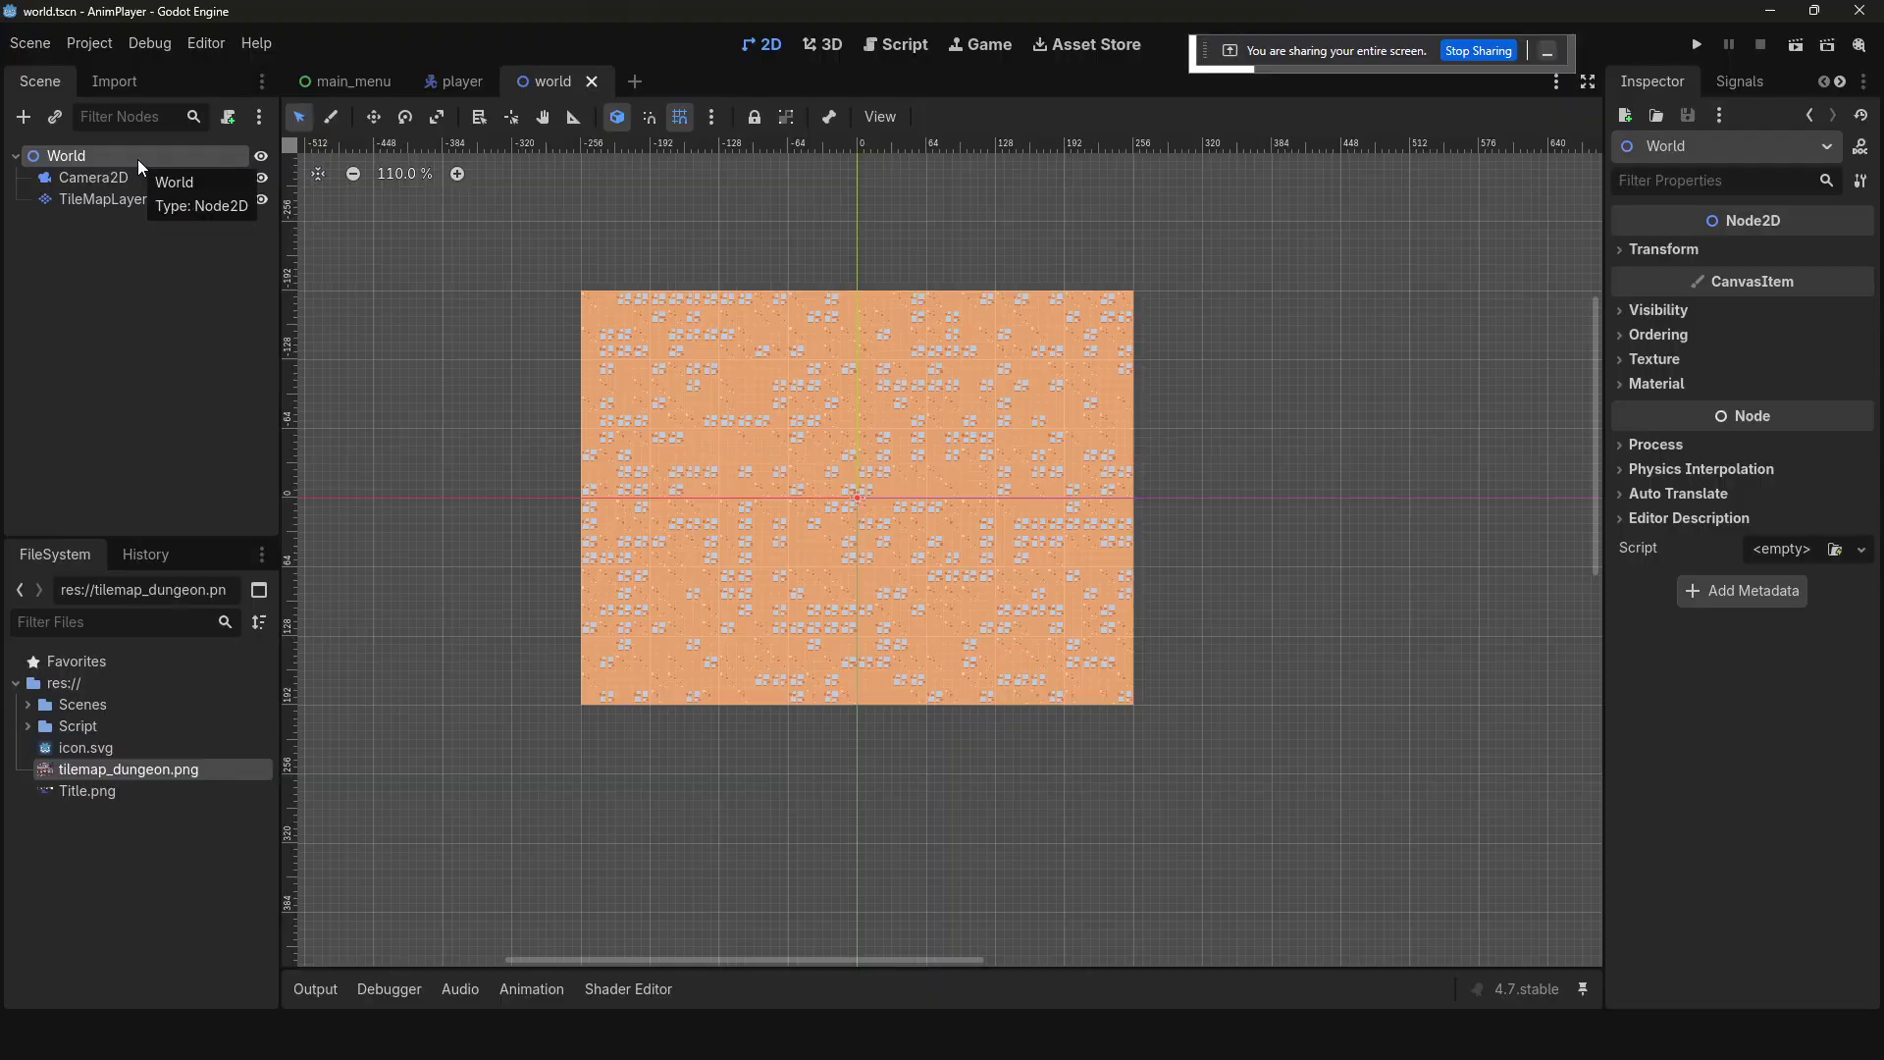
key("ctrl+shift+o")
key("Down")
key("Return")
key("ctrl+s")
- Run the World scene to check the player on the tile floor, and close the game window
left_click(91, 158)
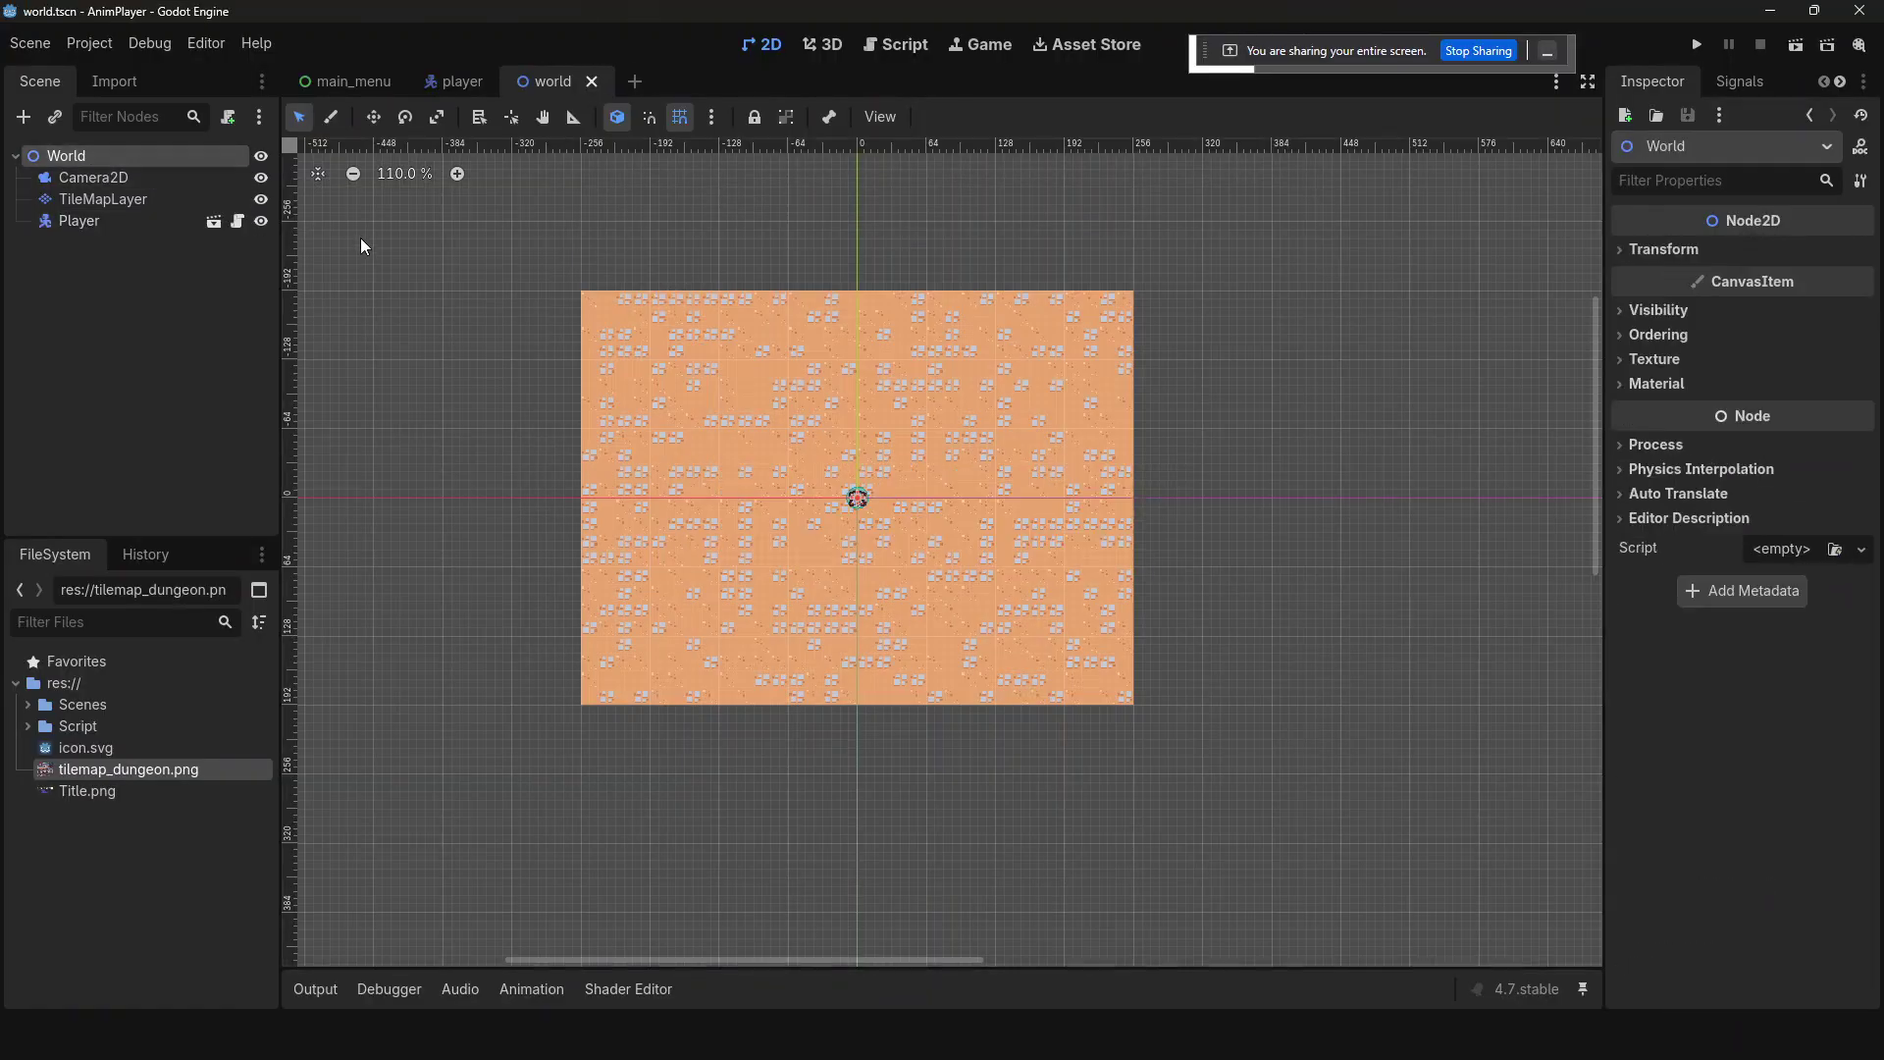
key("F6")
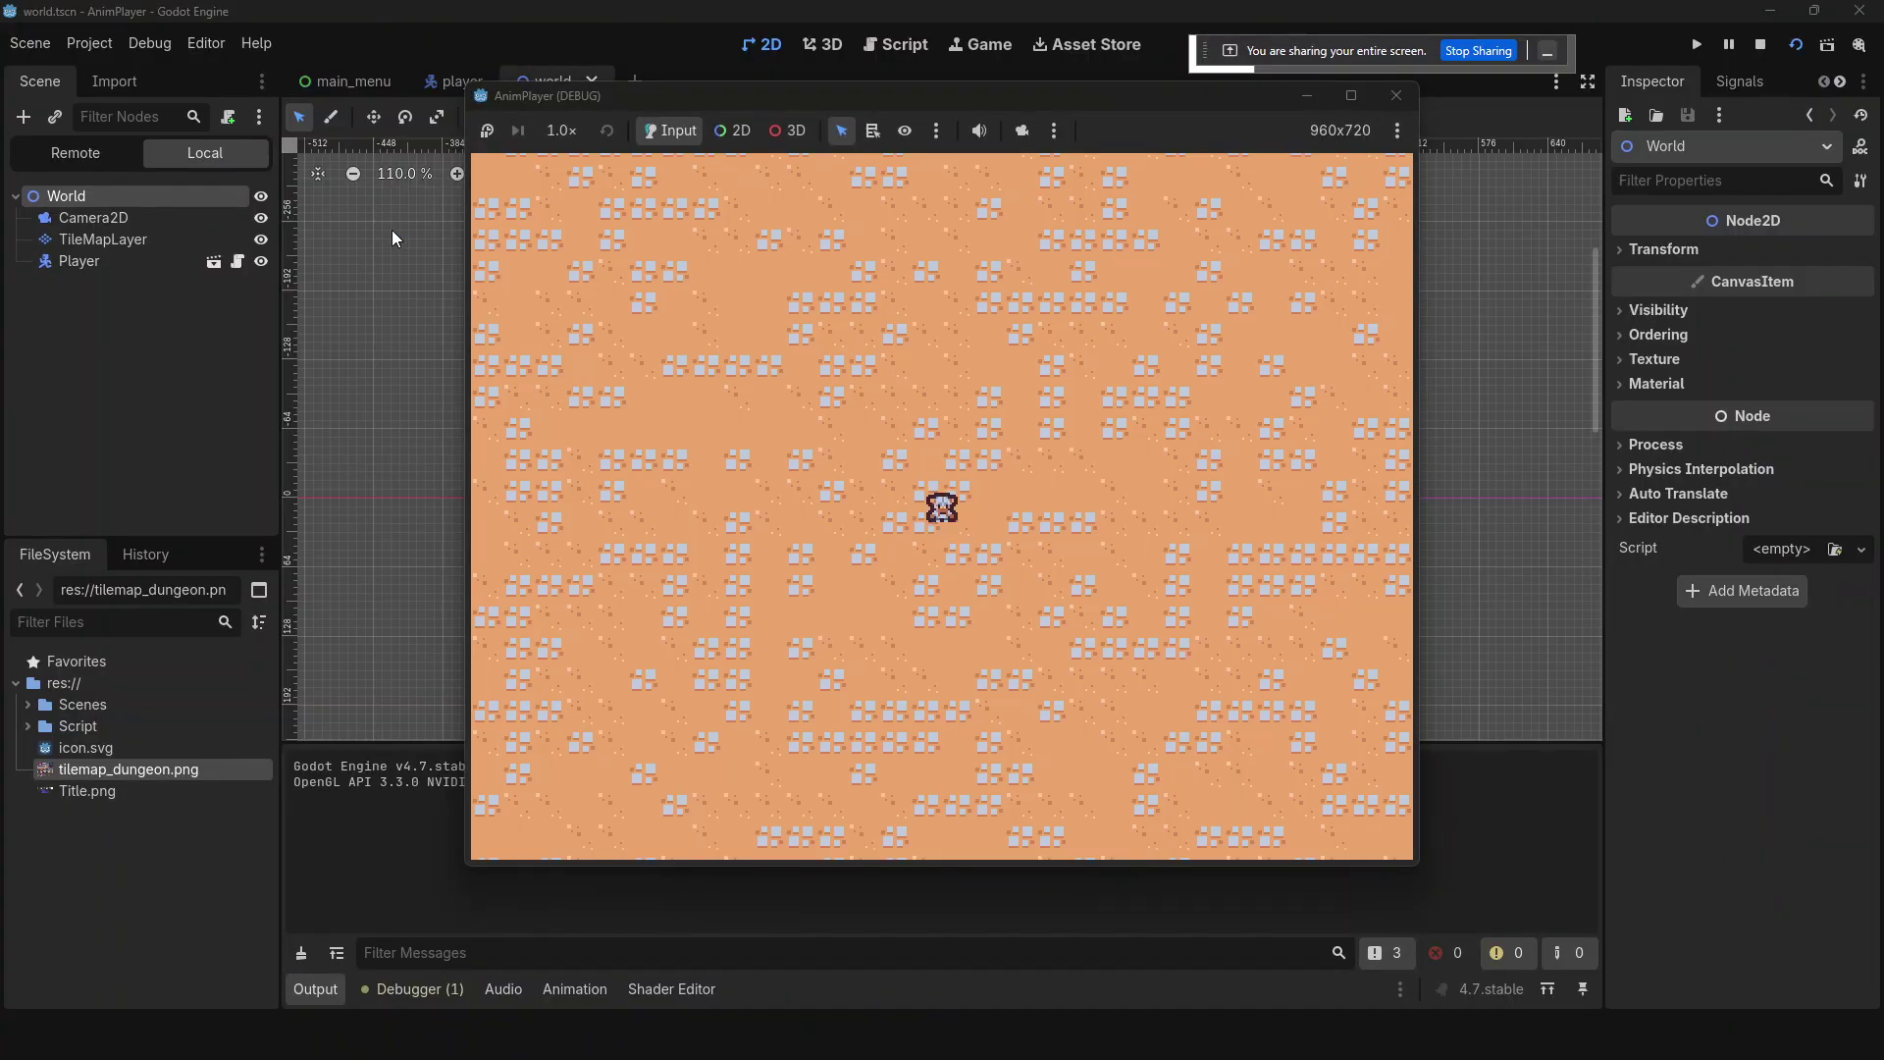
left_click(1399, 93)
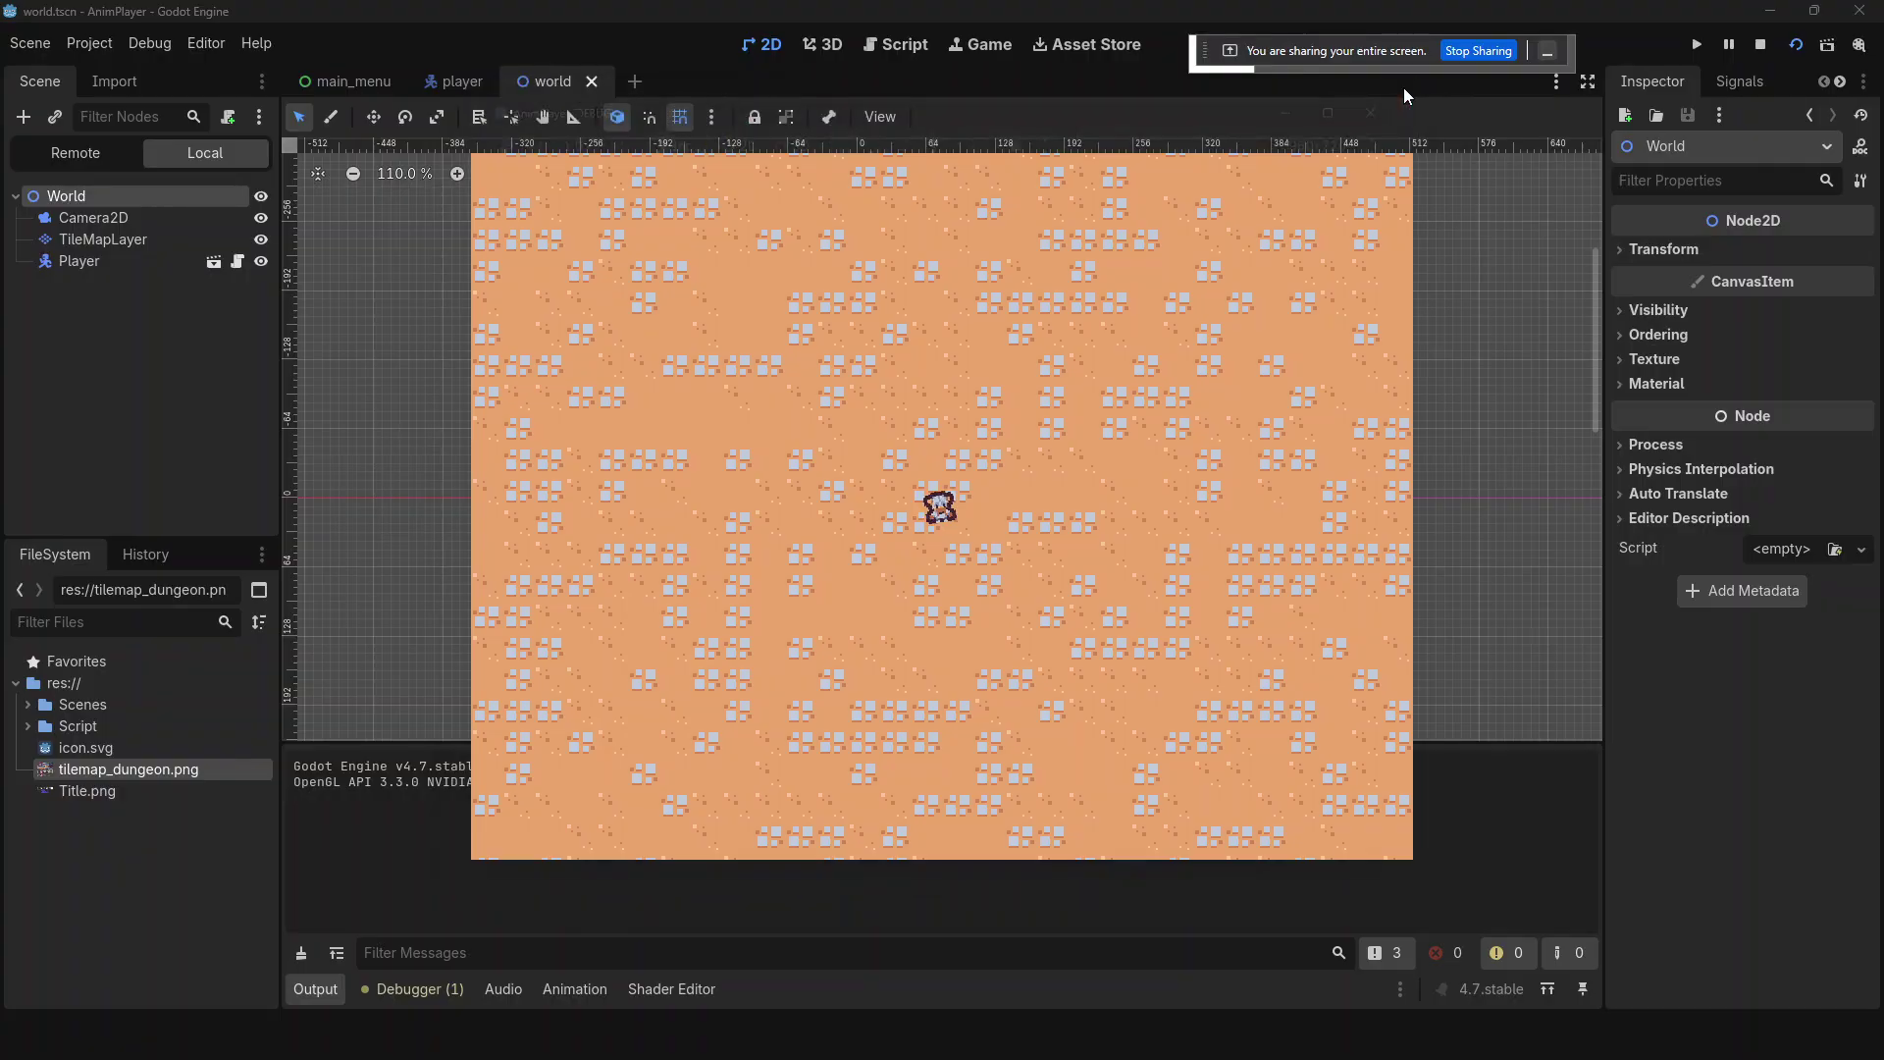
- Add a move_and_slide() call at the end of _physics_process in the Player script and save it
left_click(426, 77)
left_click(903, 46)
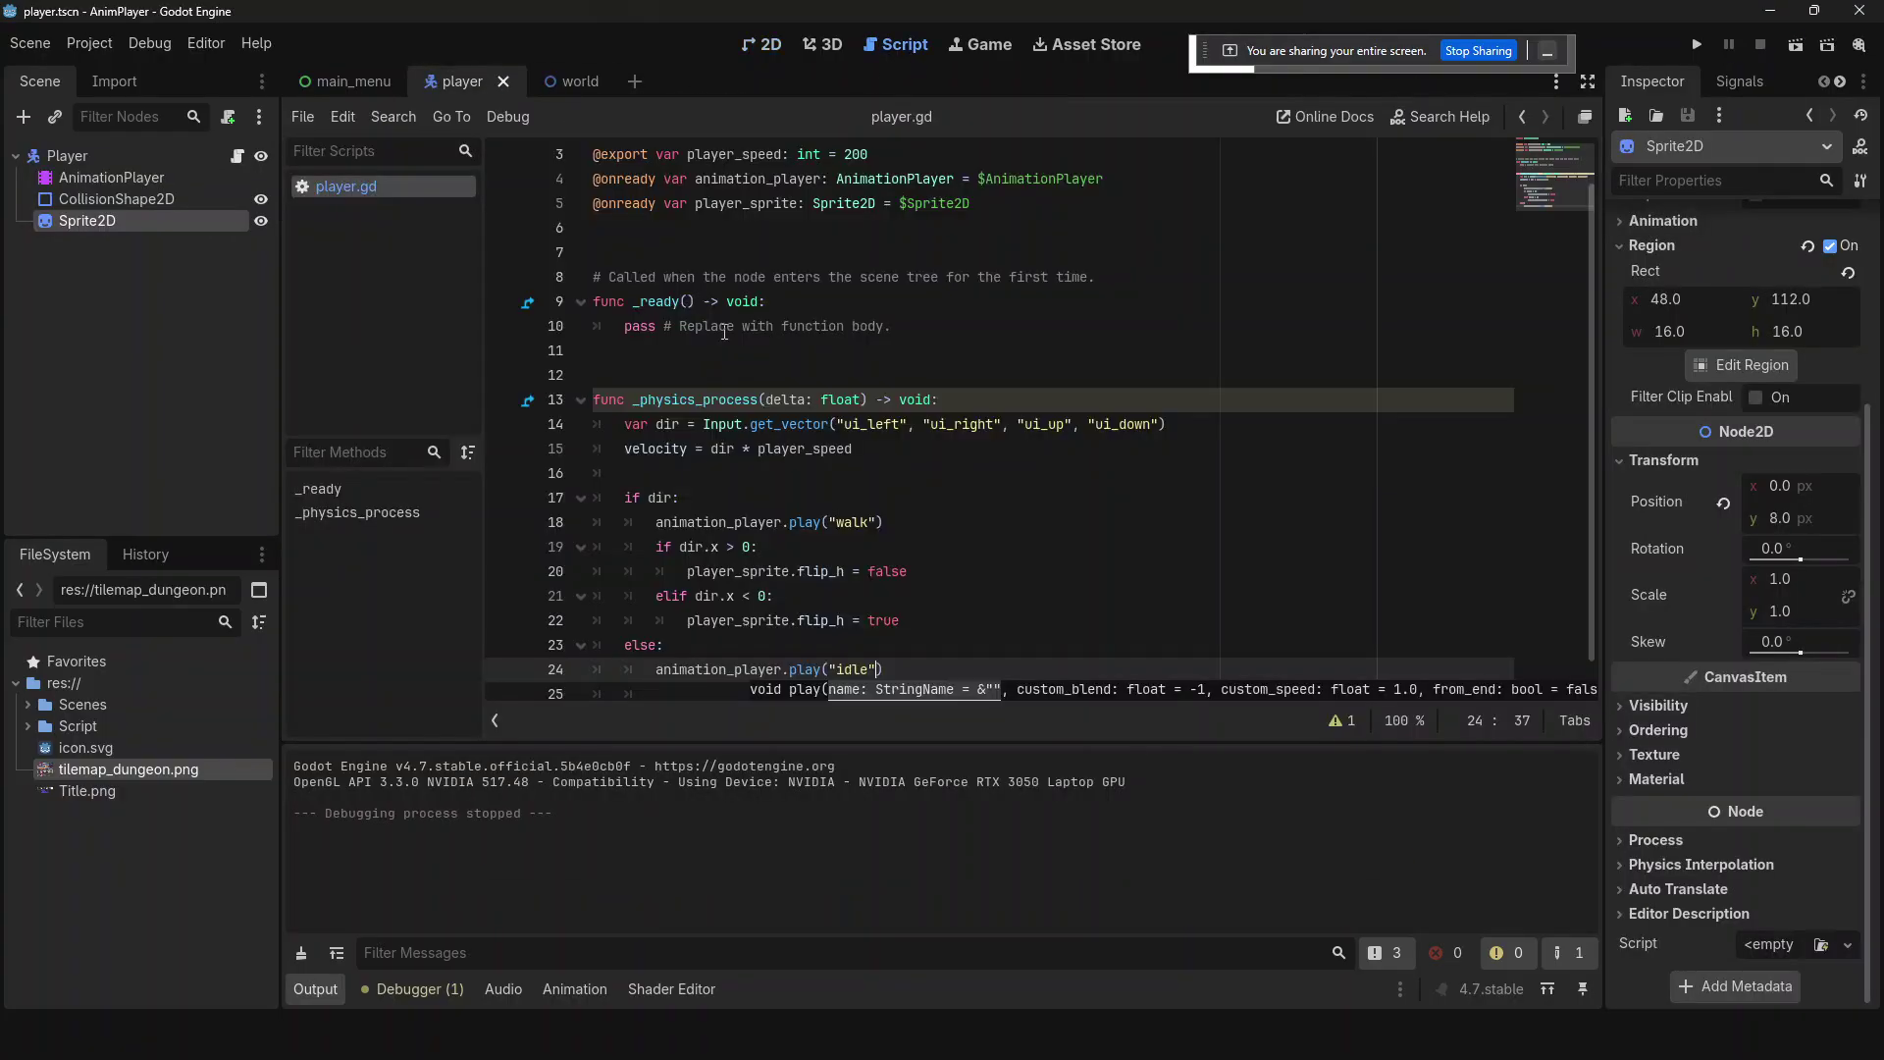
scroll(752, 328, "down", 1)
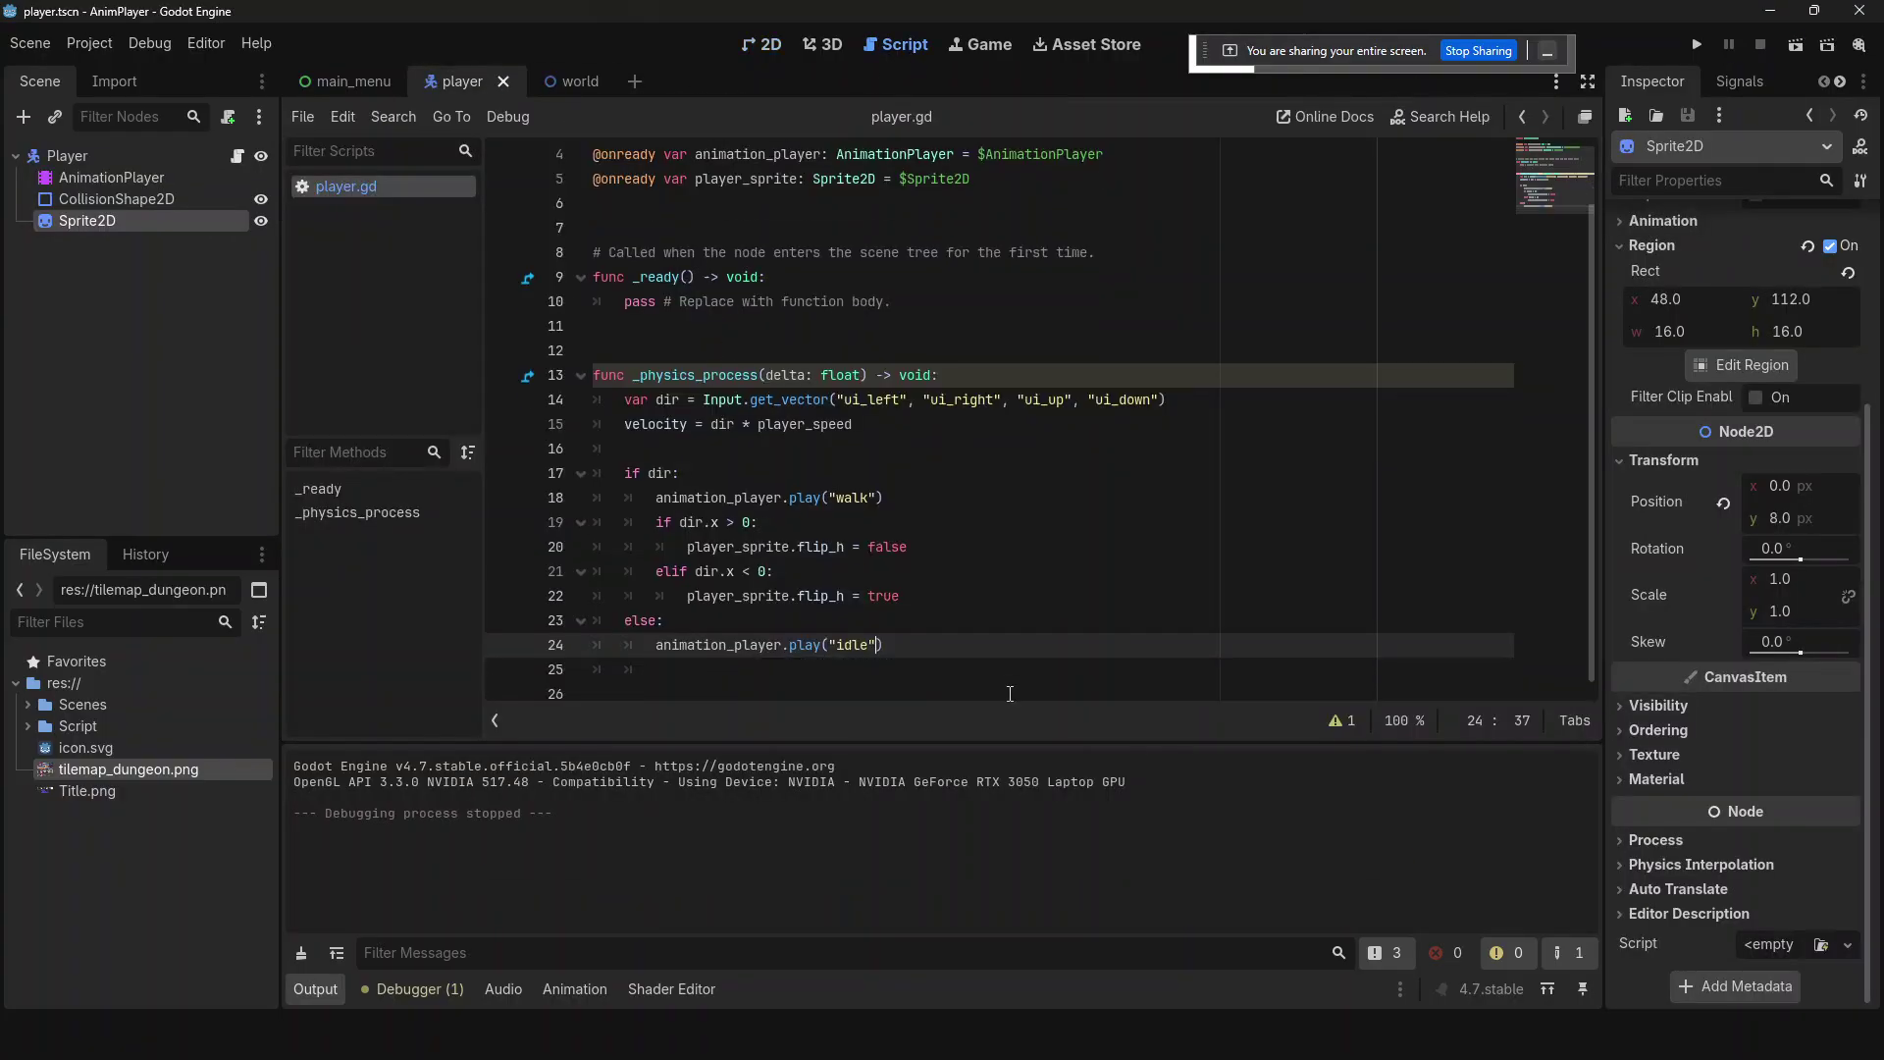
key("Return")
key("ctrl+z")
key("ctrl+z")
key("End")
key("Return")
key("Return")
key("BackSpace")
key("Return")
type("mov")
key("Return")
key("ctrl+s")
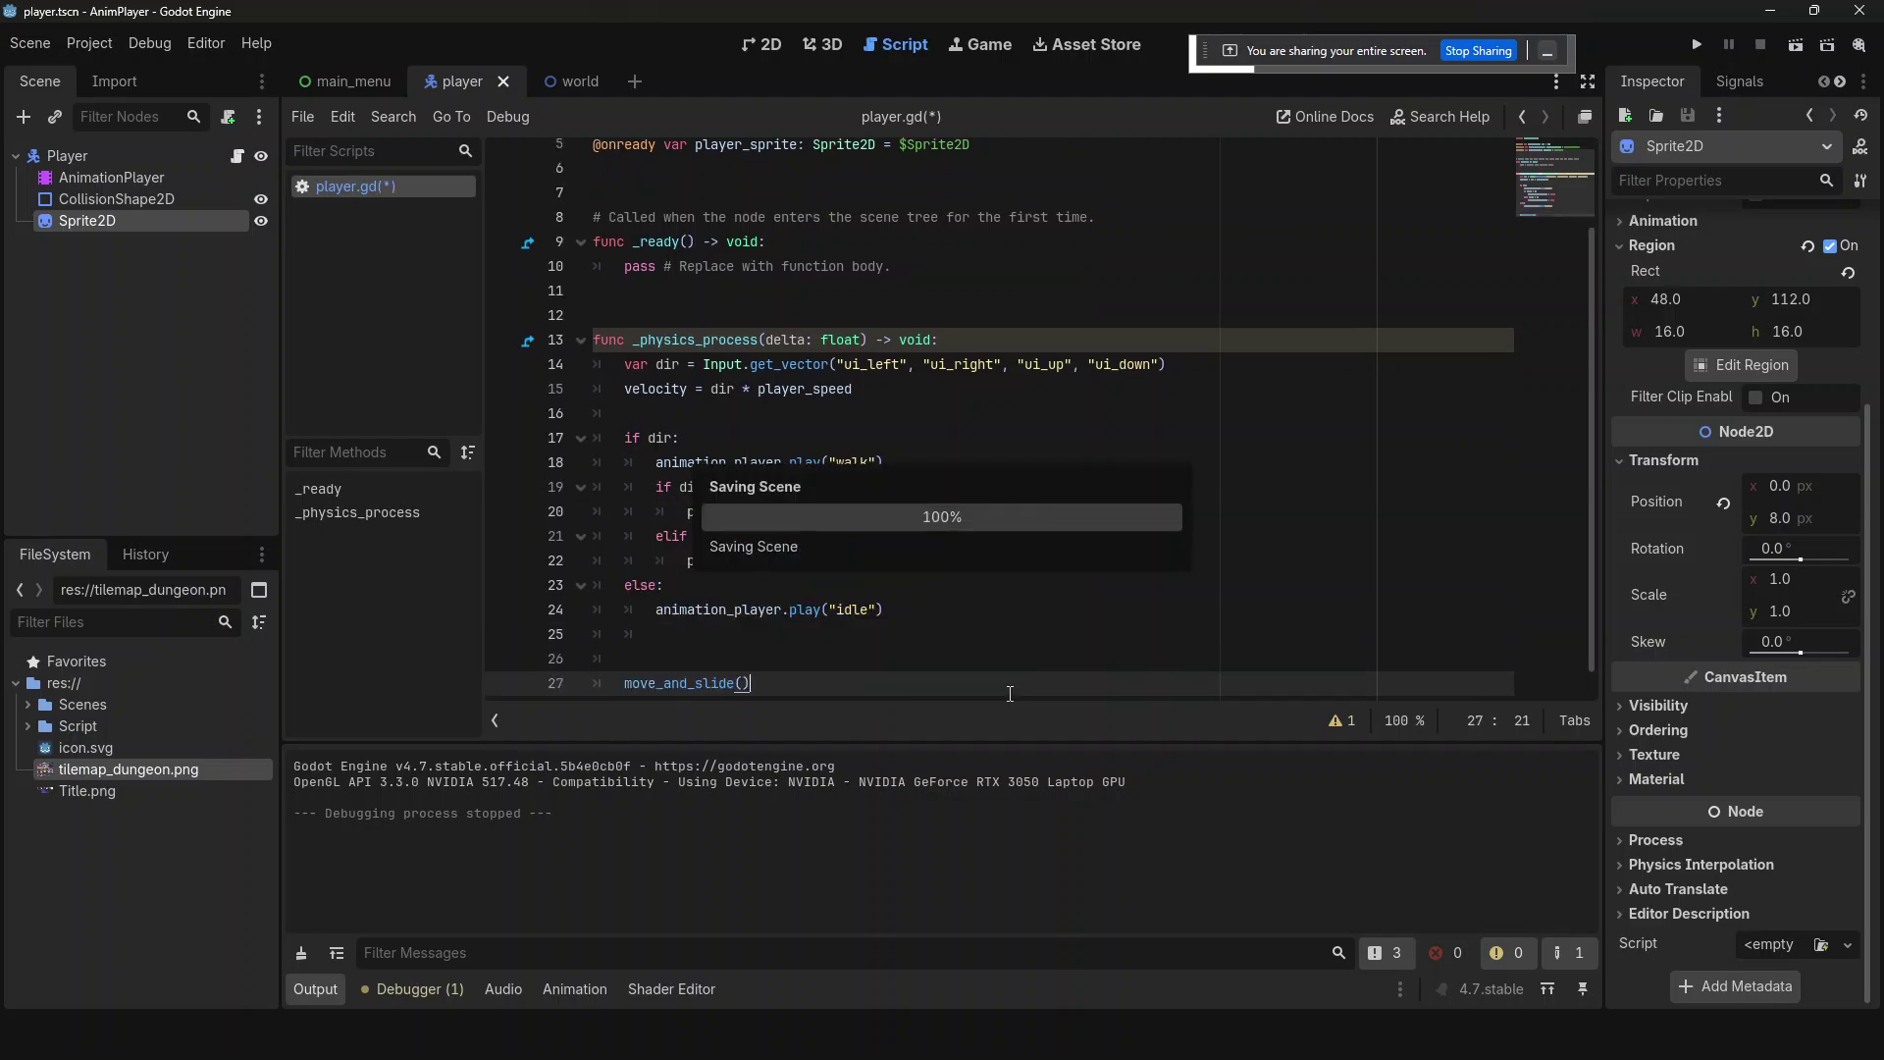
key("F5")
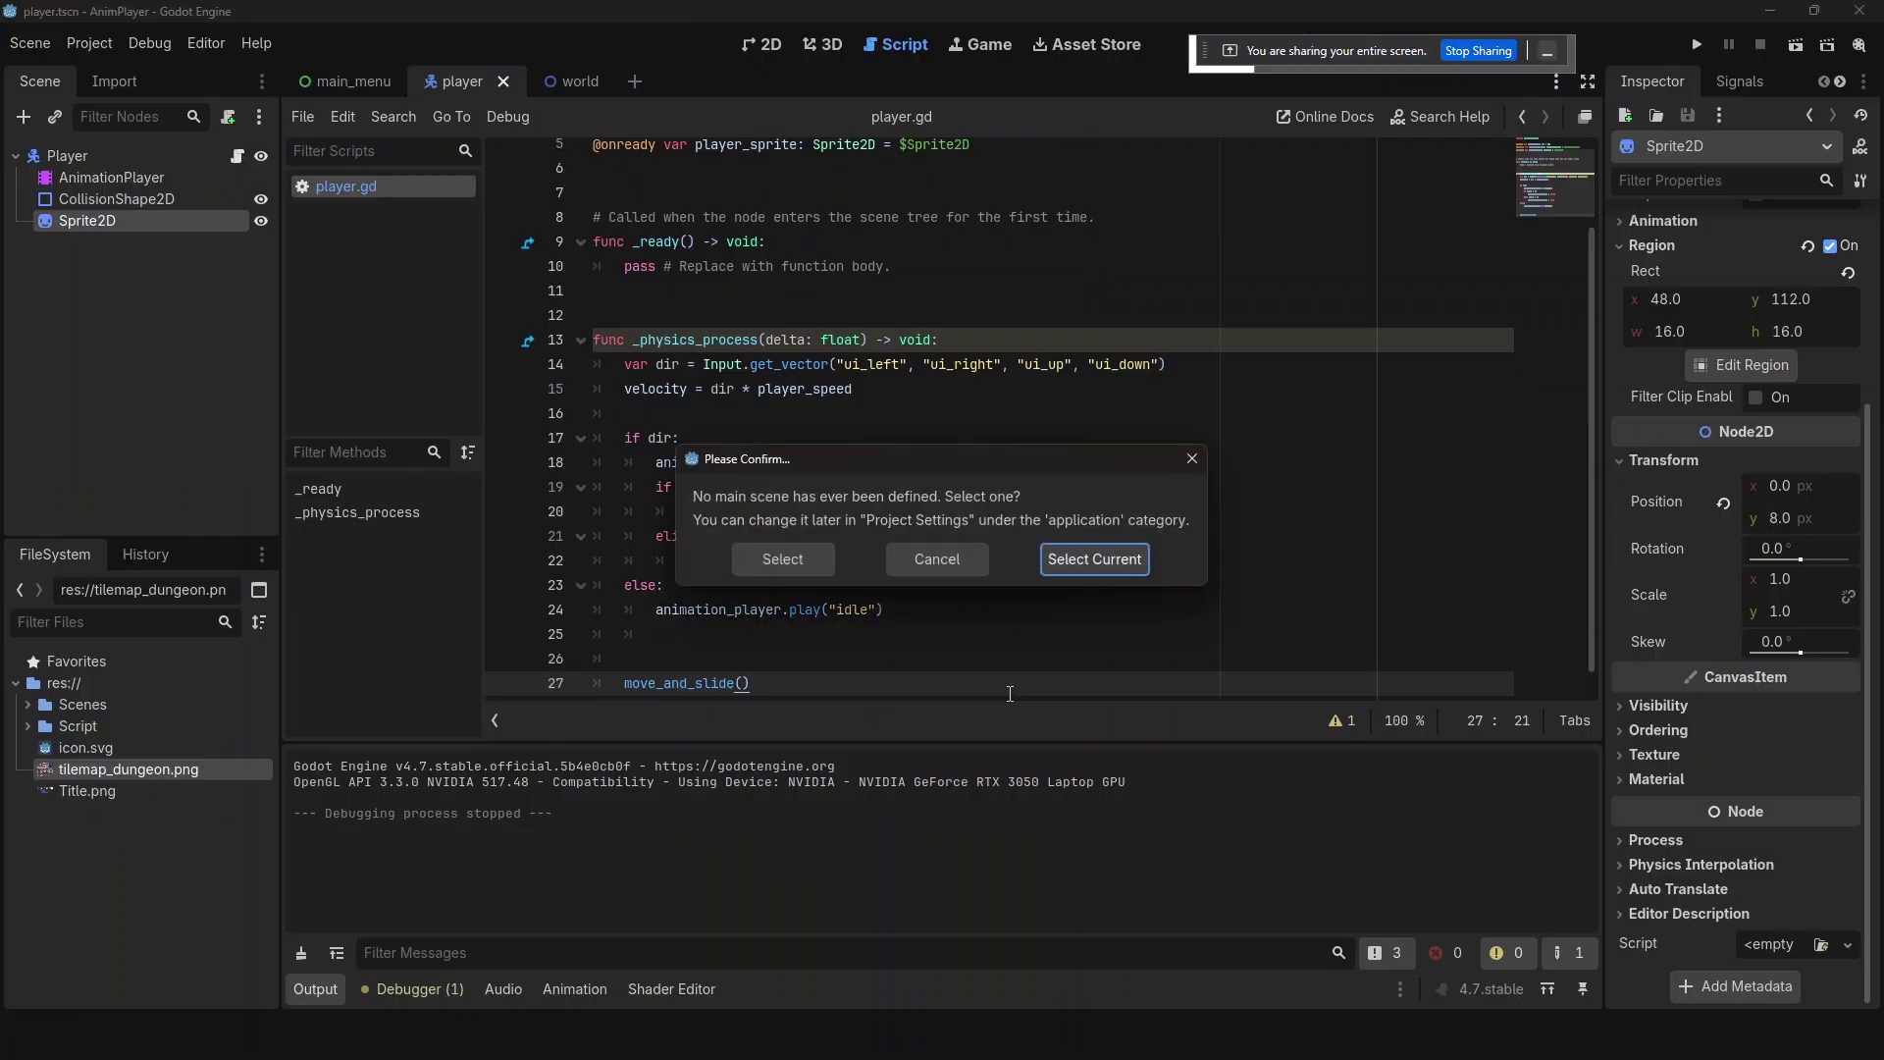
key("Left")
key("Return")
- Run the project from the World scene, making World the project's main scene
left_click(570, 83)
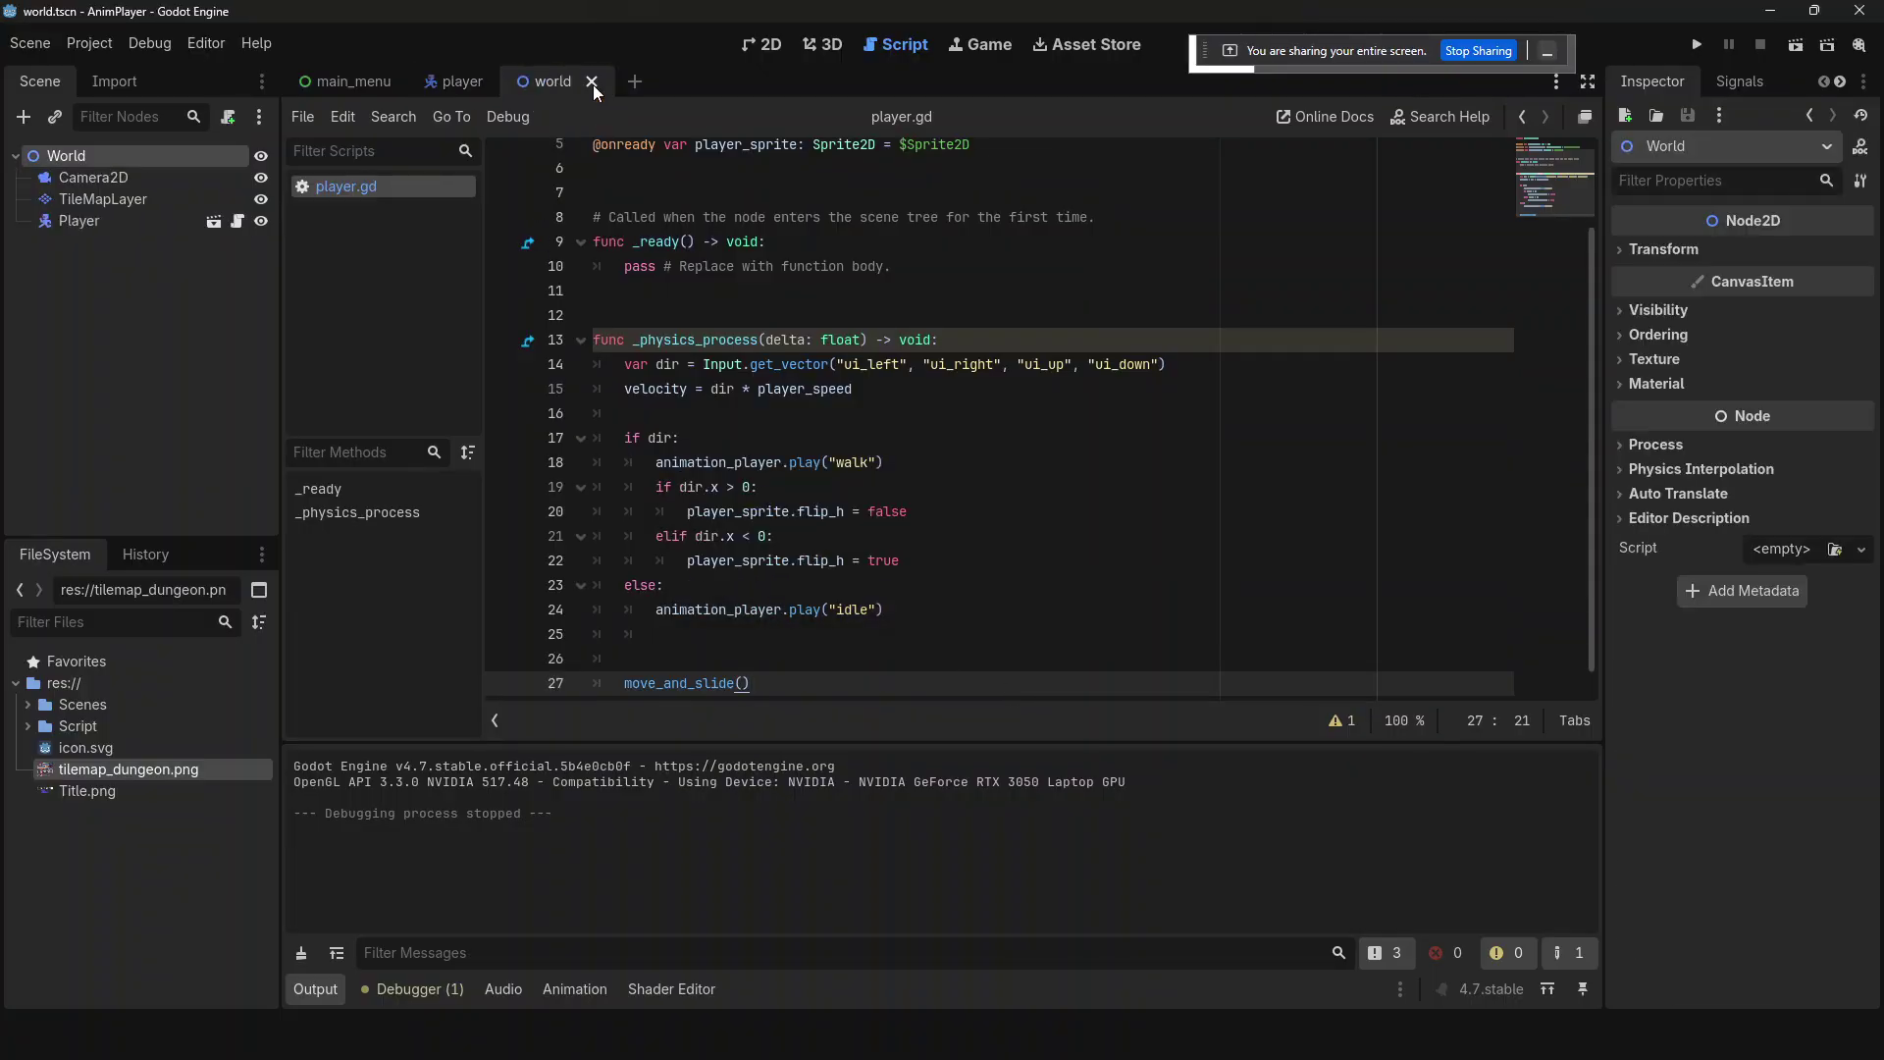
key("F5")
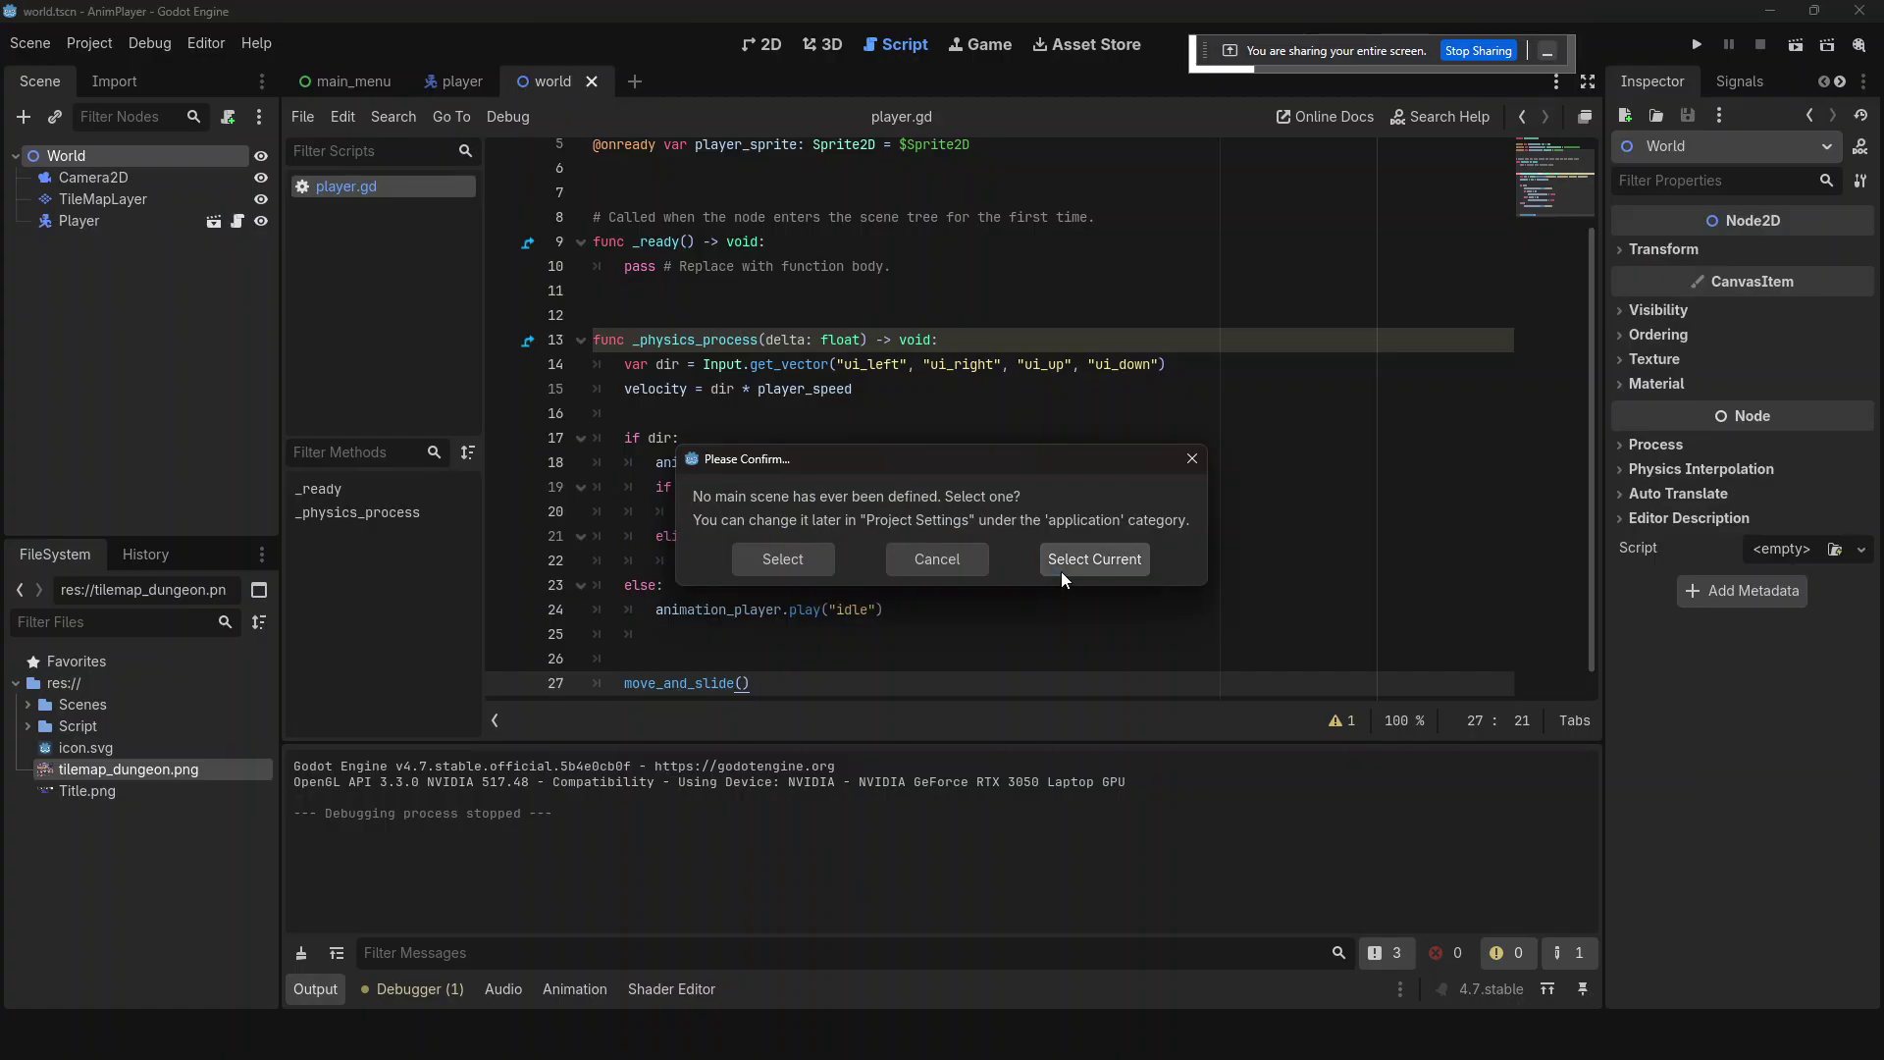
left_click(1062, 571)
- Move the player around the tile floor in the running game to test its movement and walk animation
key("Left")
key("Right")
key("Up")
key("Left")
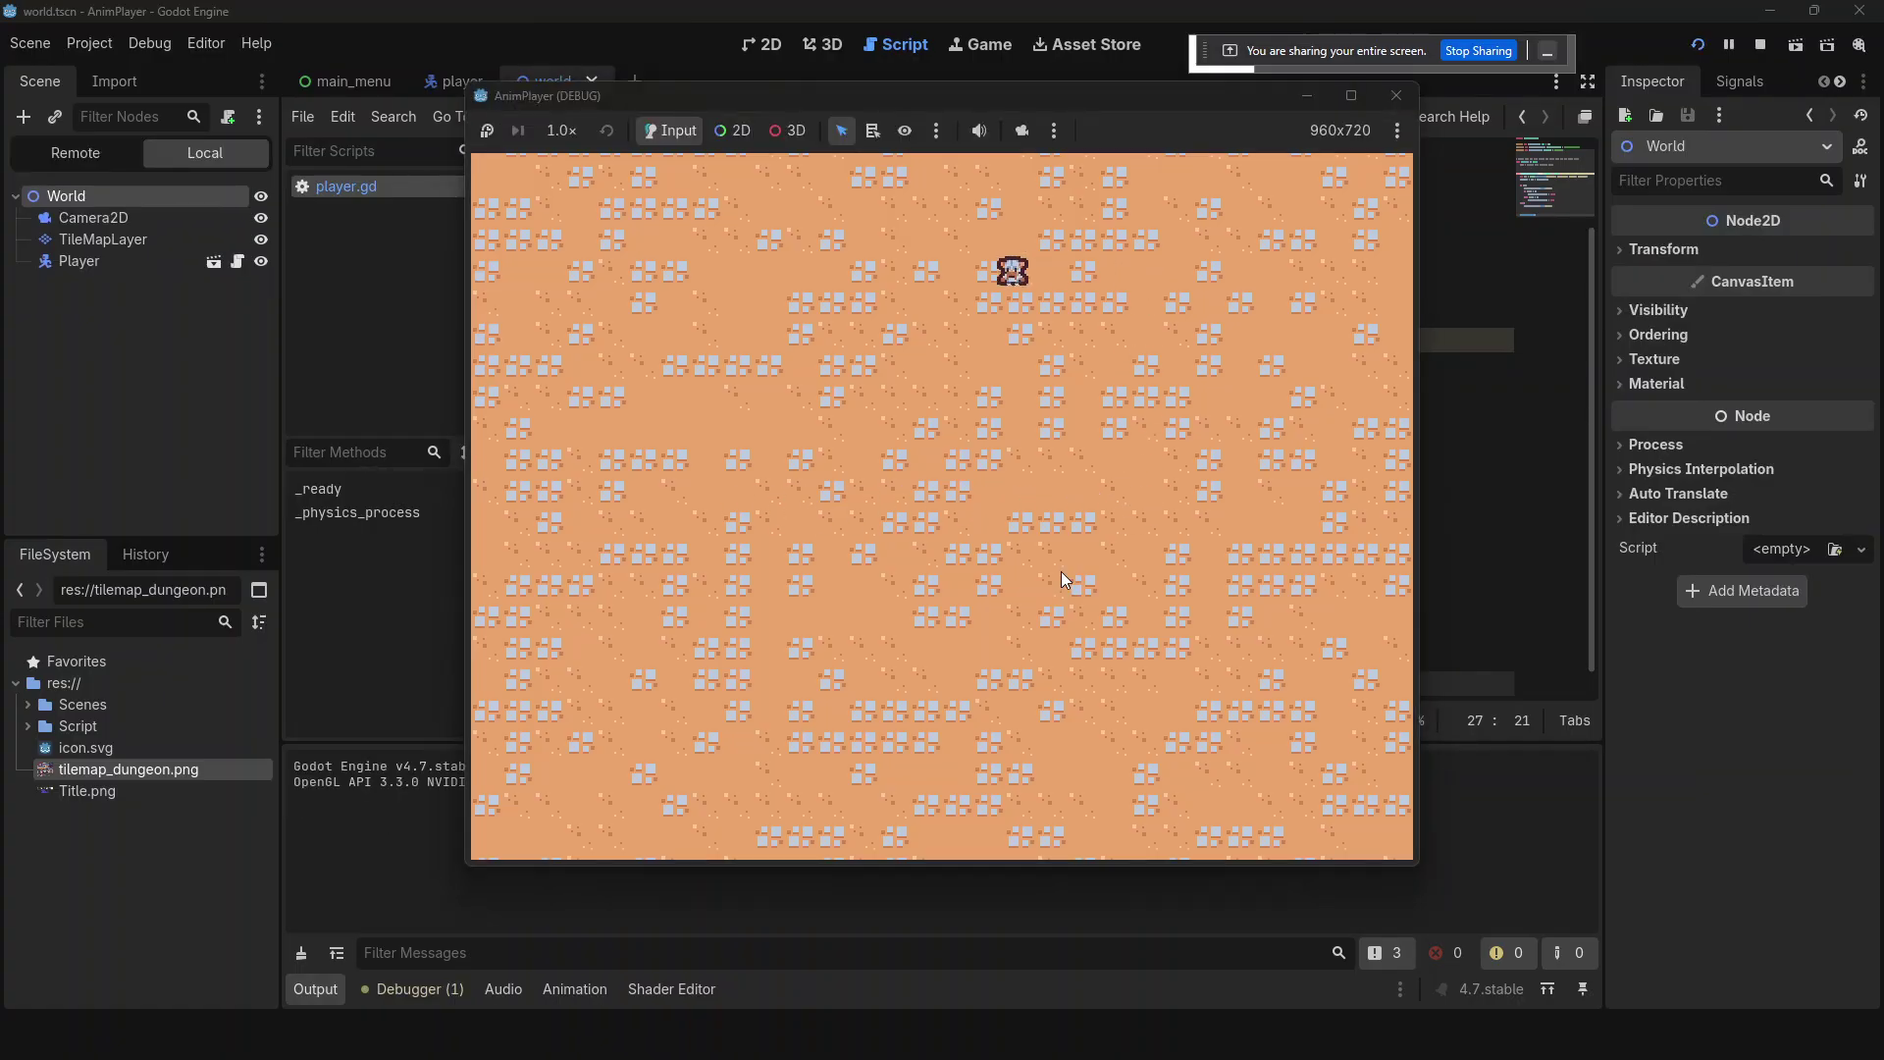
key("Right")
key("Down")
key("Left")
- Maximize the game window and change its sizing option, restarting the game once to check the scaling
left_click(1352, 95)
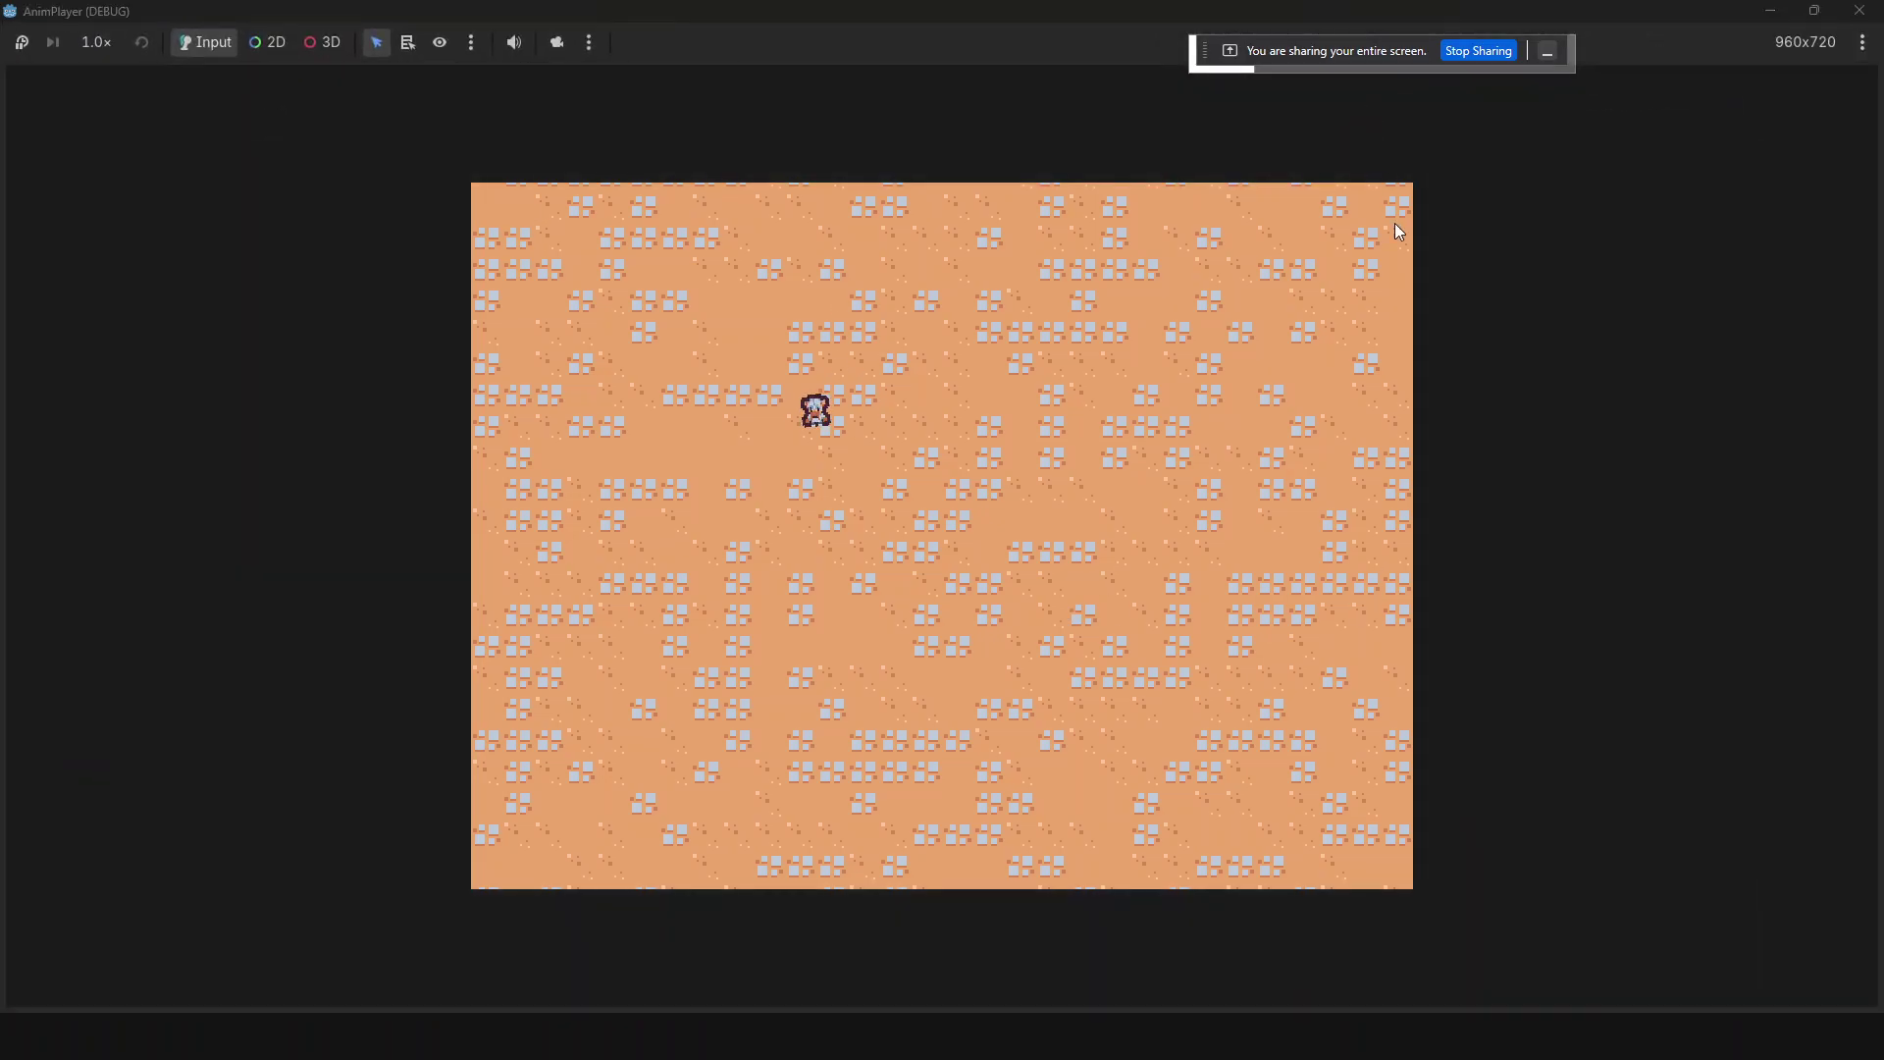
left_click(589, 42)
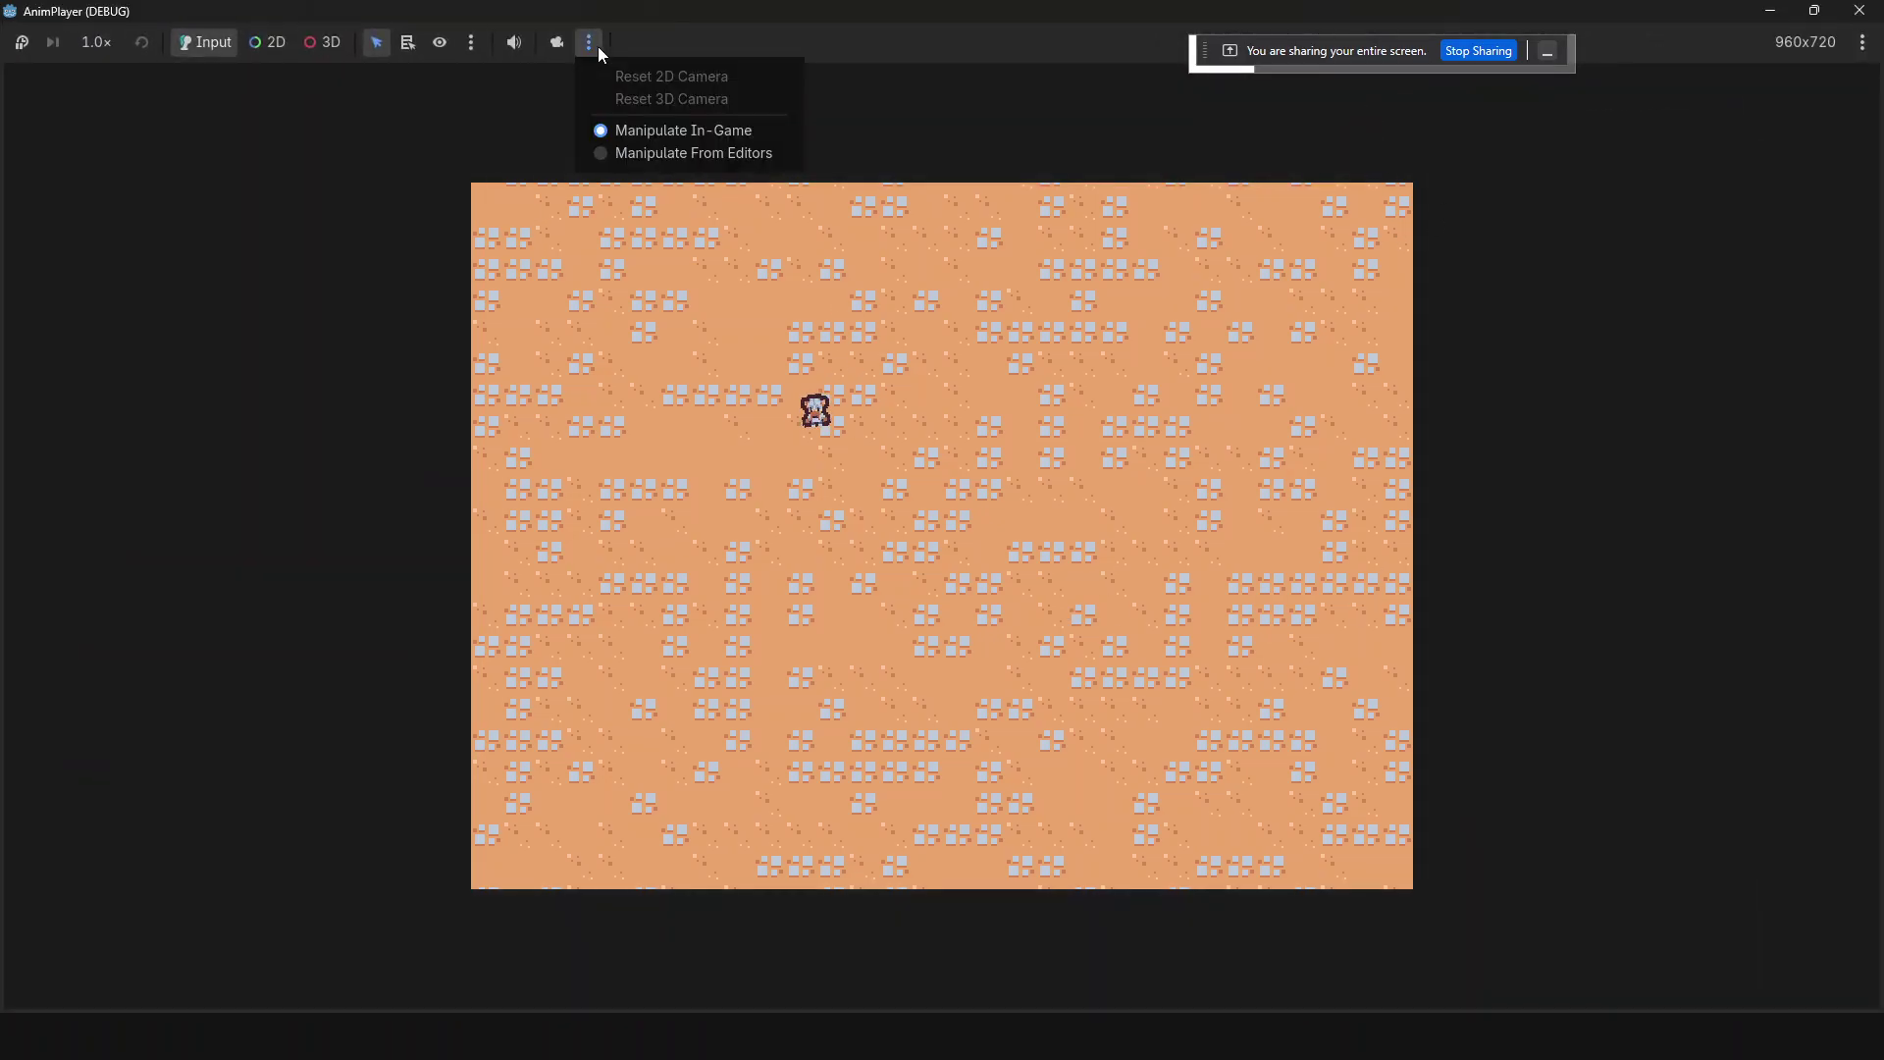
left_click(1731, 43)
left_click(1863, 43)
left_click(1646, 179)
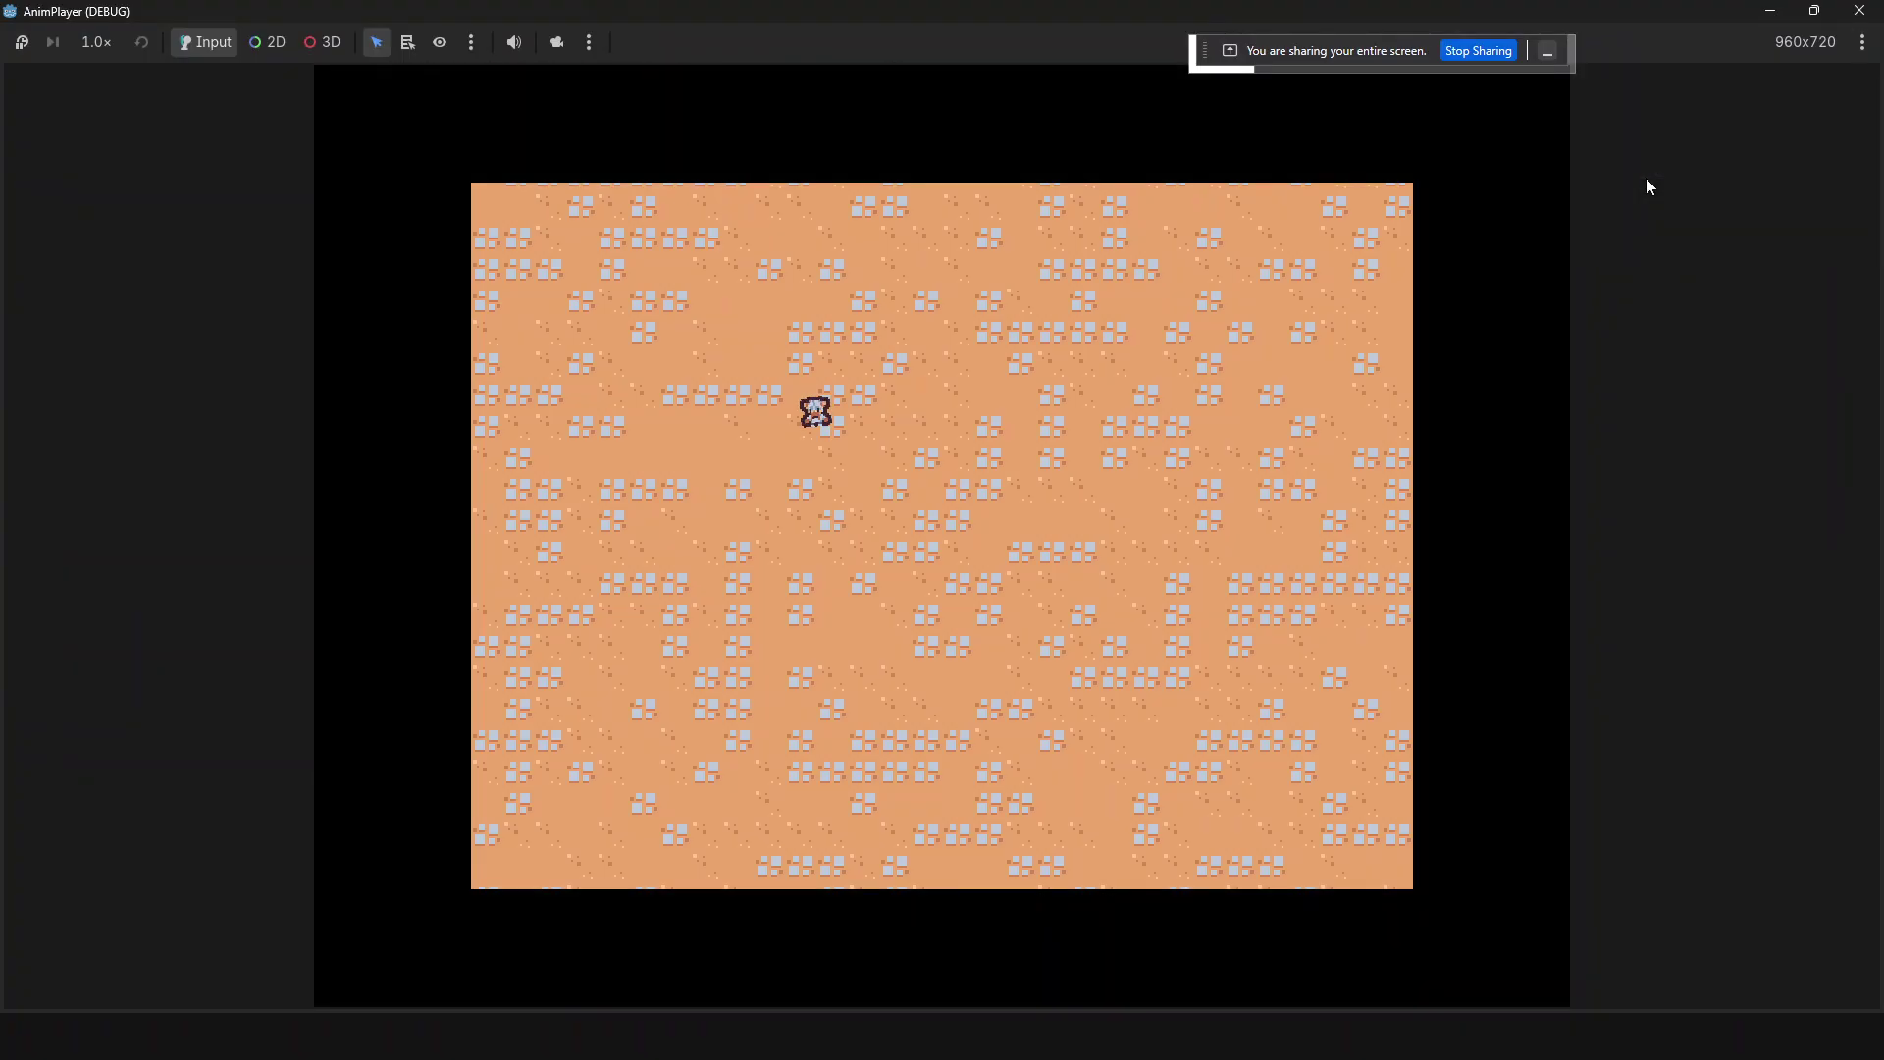
left_click(1861, 10)
key("F5")
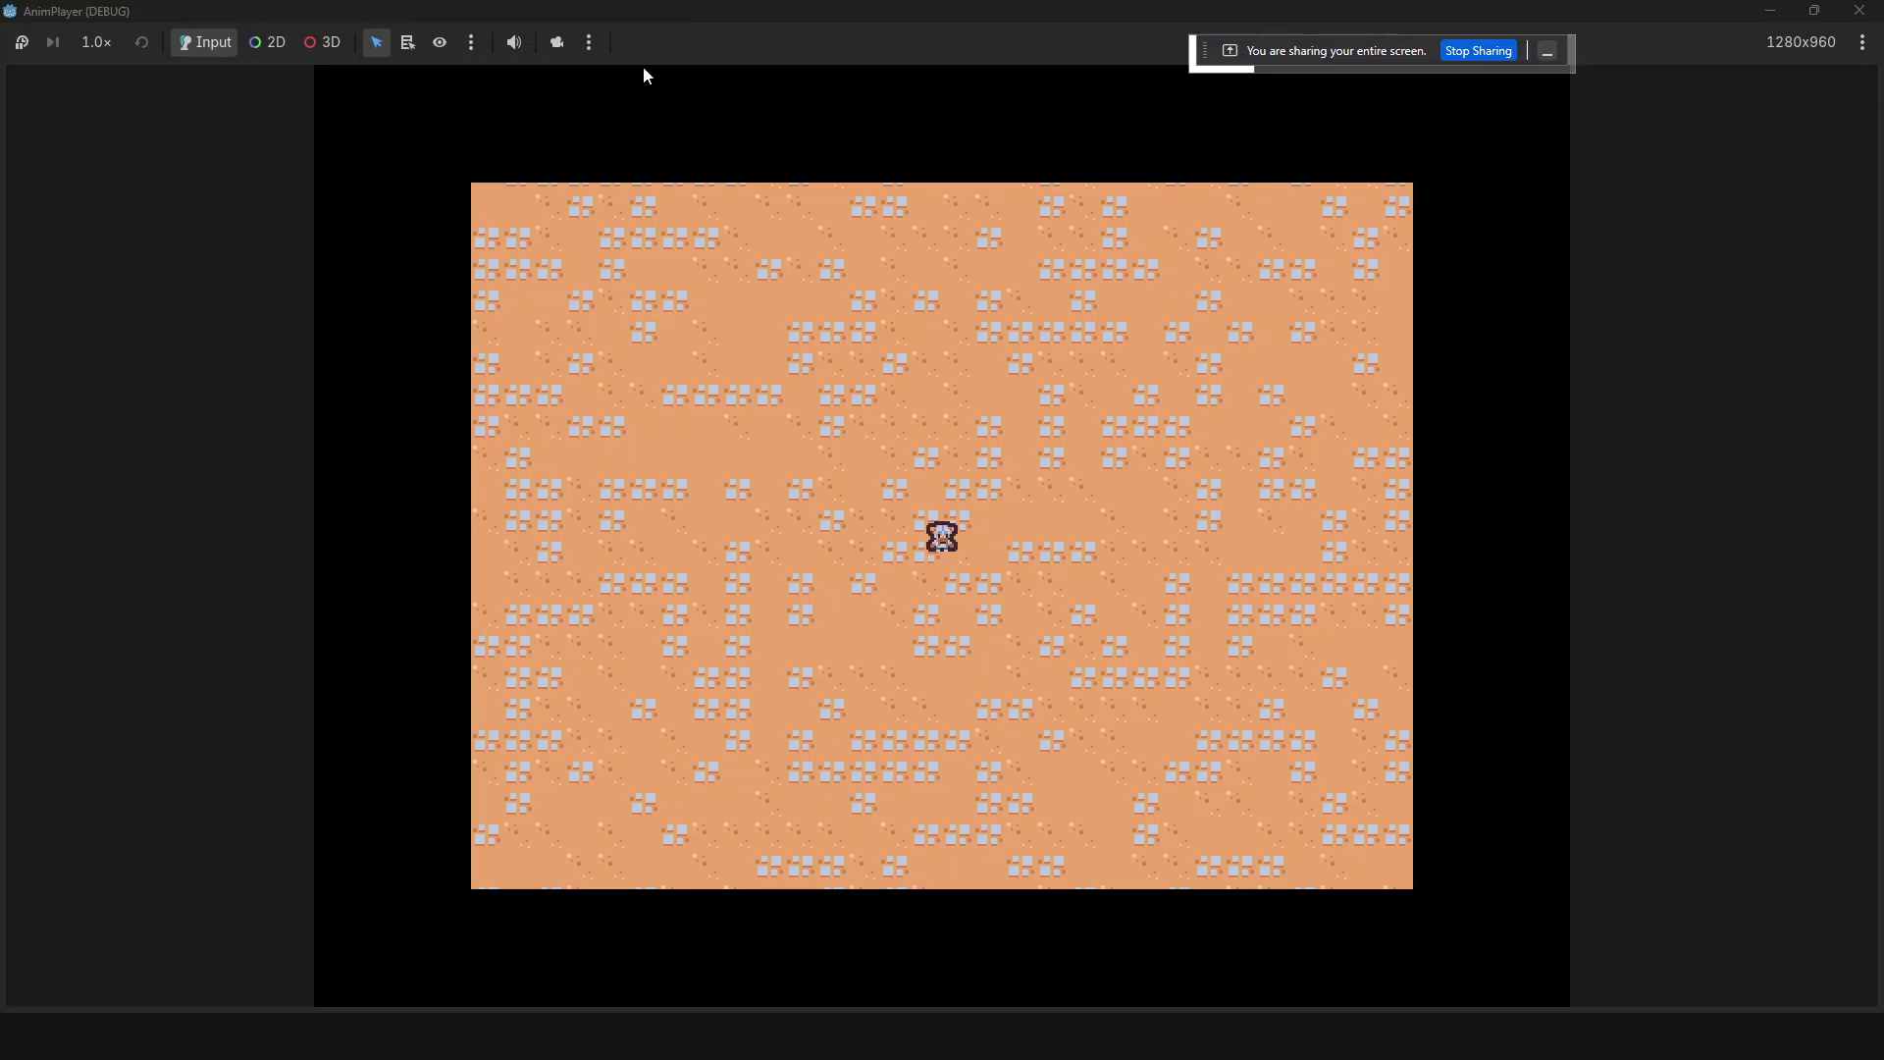
left_click(1859, 11)
- Examine the stretch mode and aspect options under Display > Window in the Project Settings
left_click(91, 44)
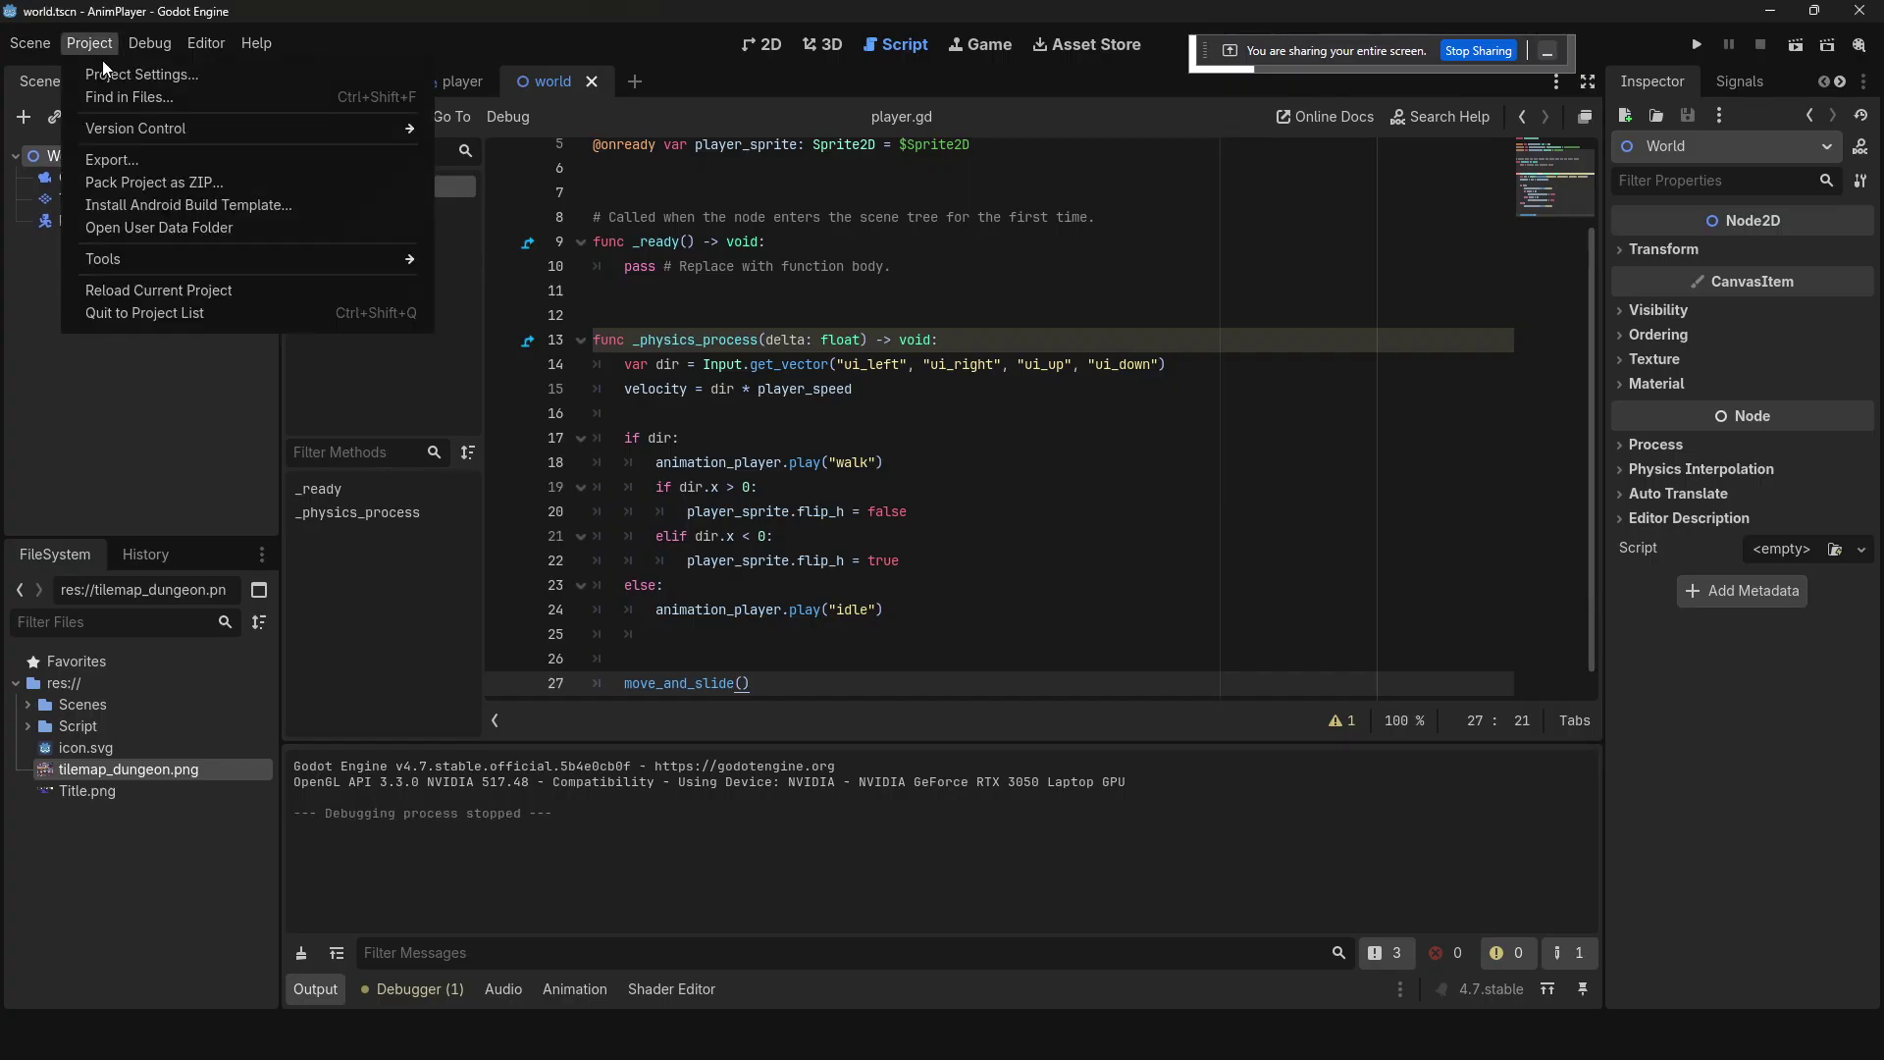
left_click(108, 73)
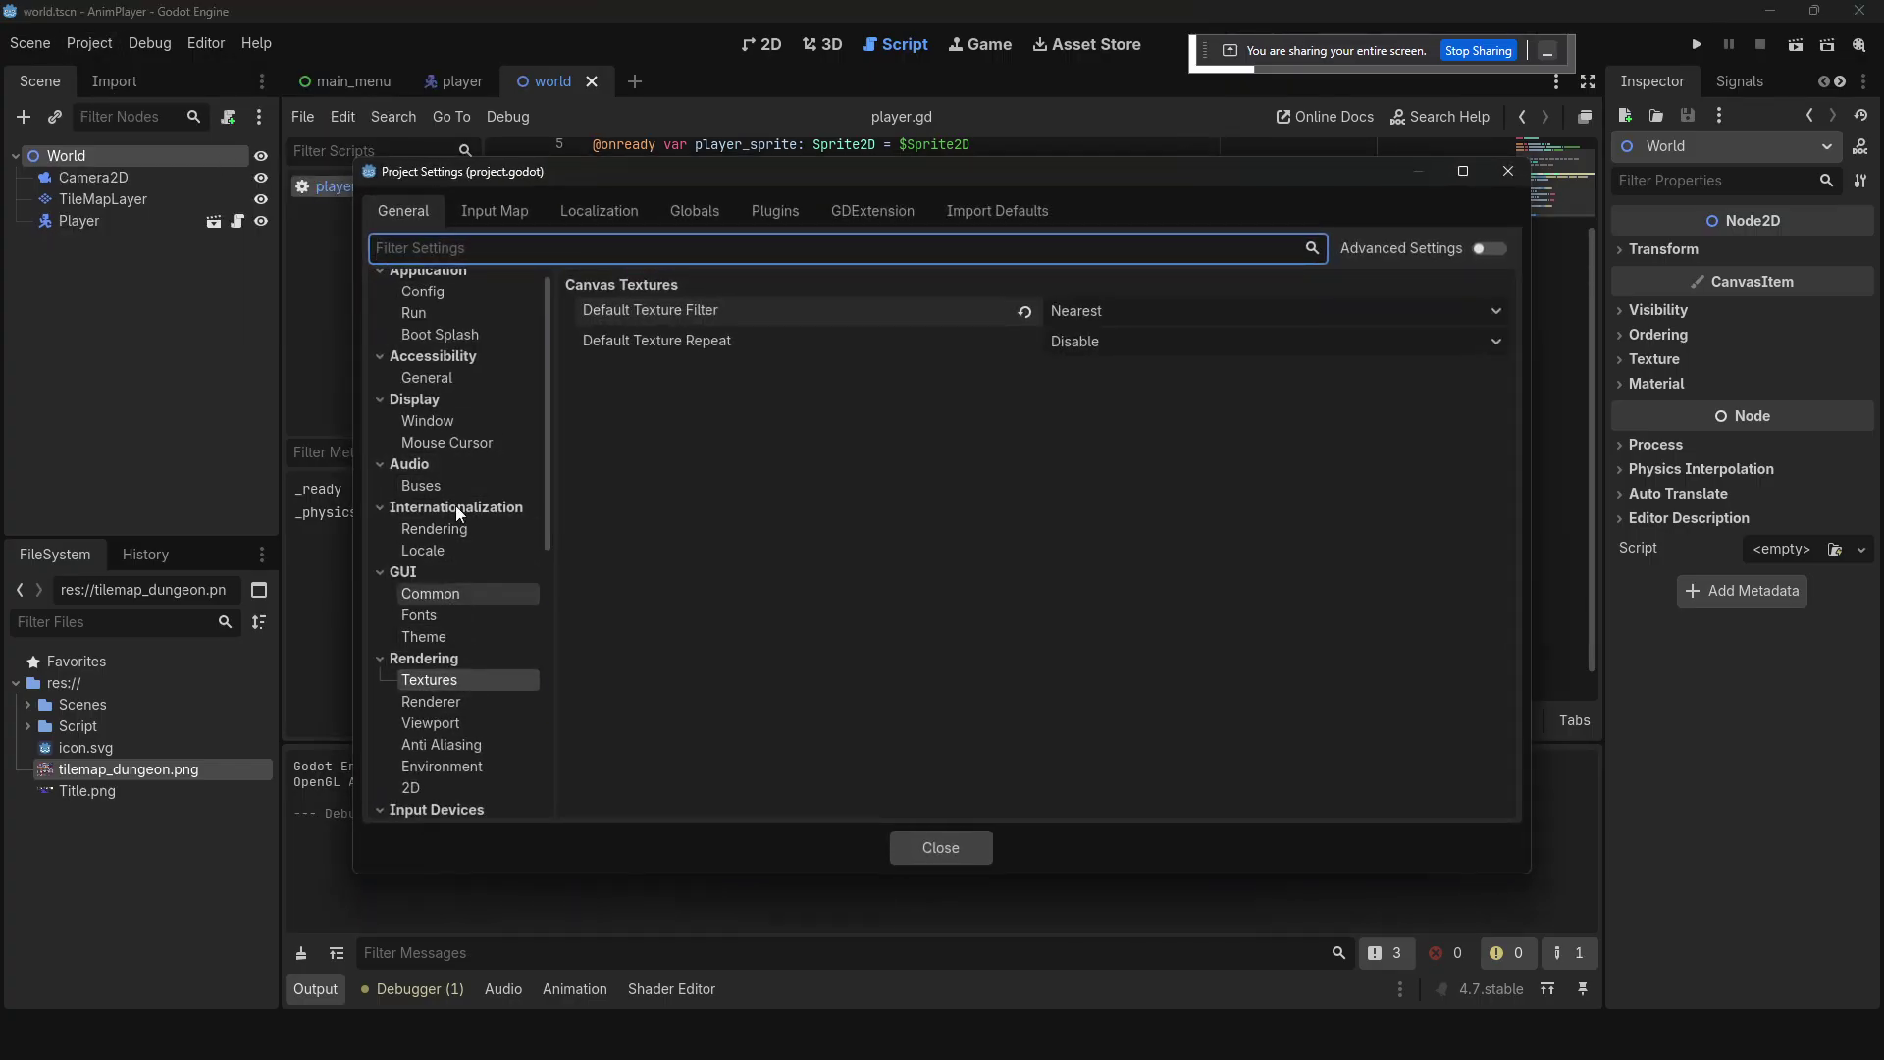
scroll(534, 550, "up", 1)
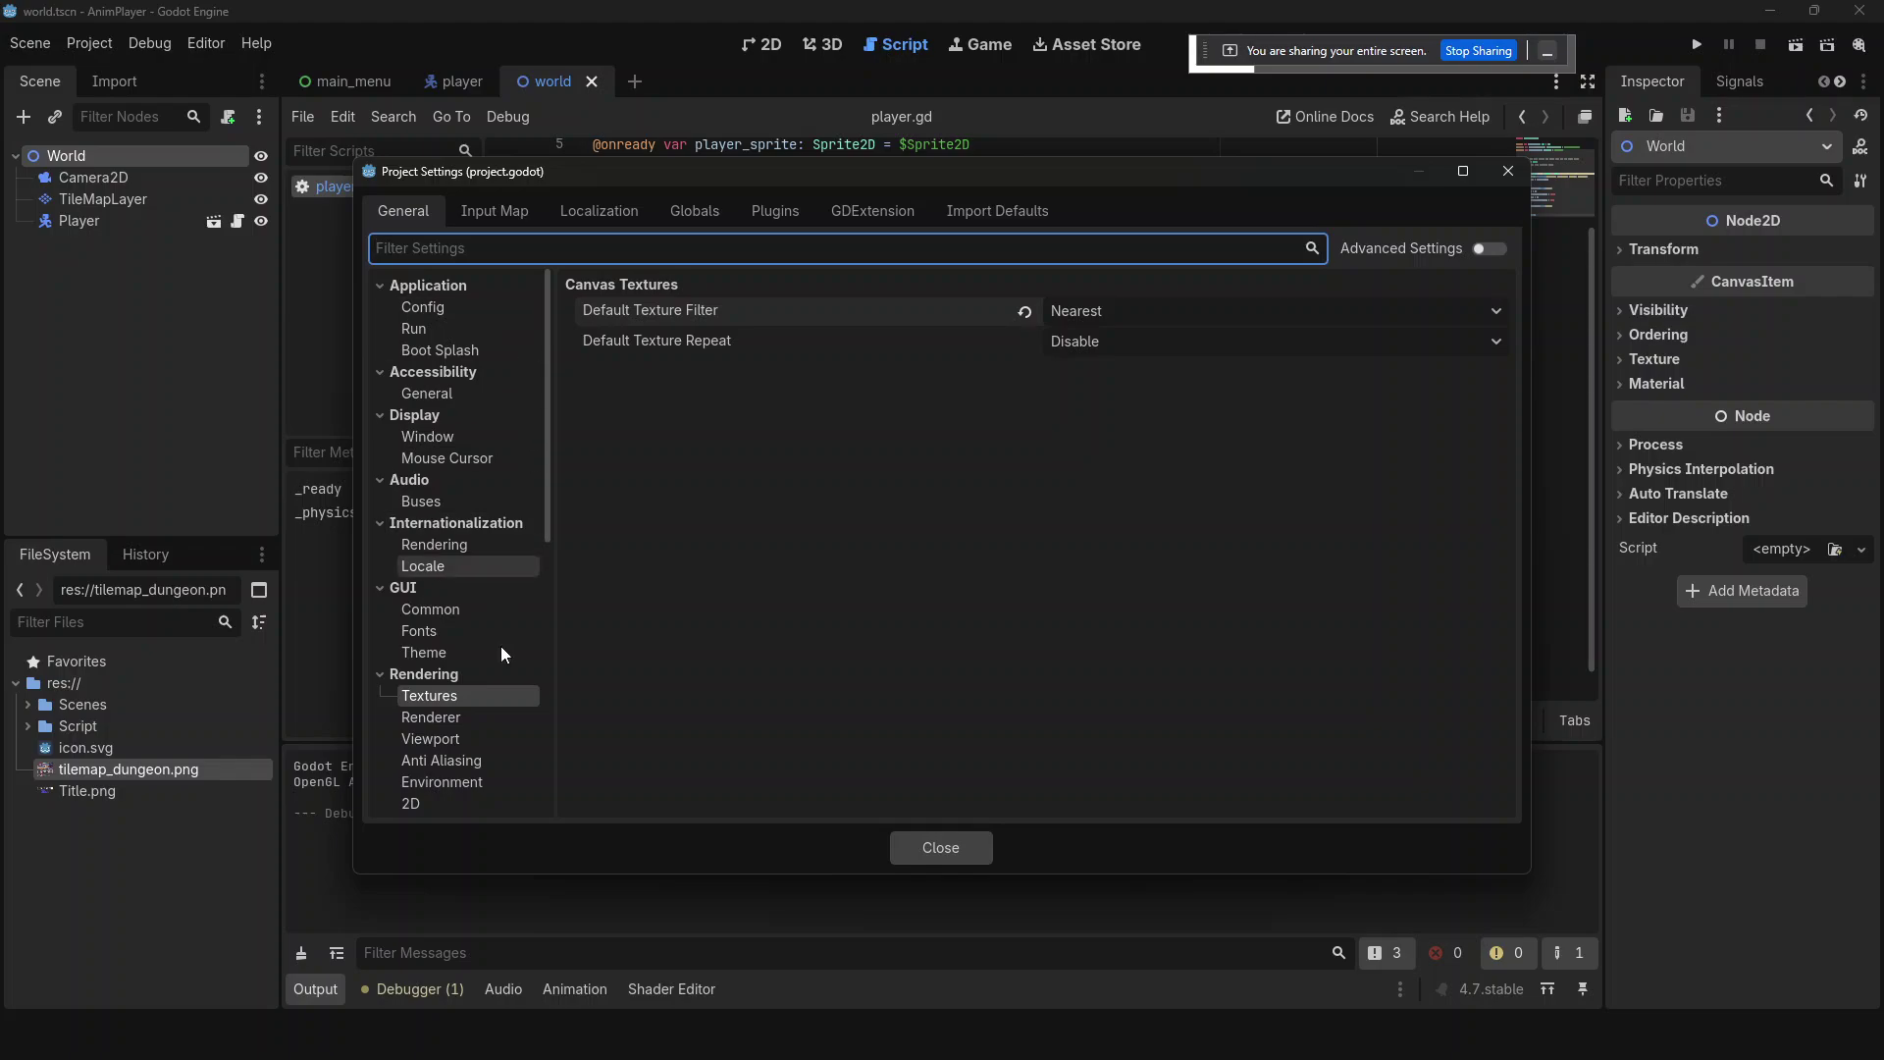
left_click(499, 736)
left_click(479, 287)
left_click(476, 307)
left_click(461, 285)
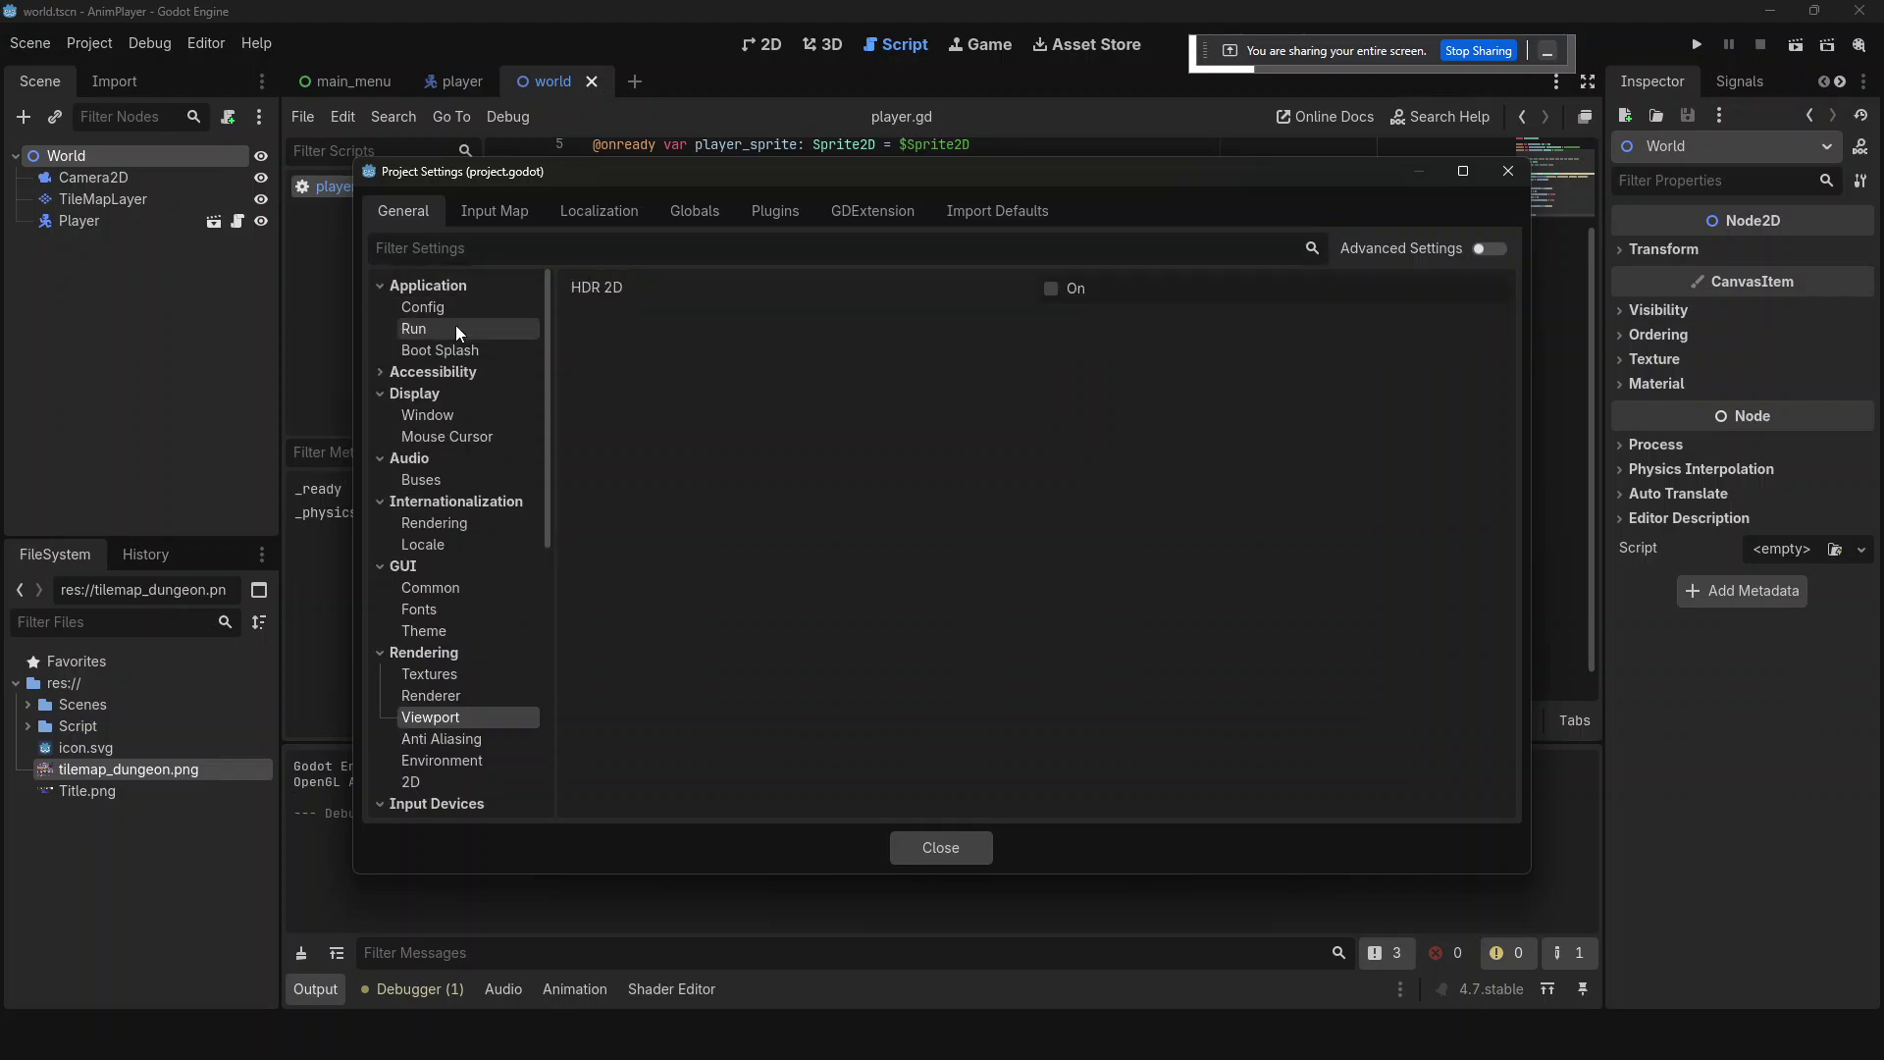
left_click(455, 376)
left_click(461, 397)
left_click(465, 439)
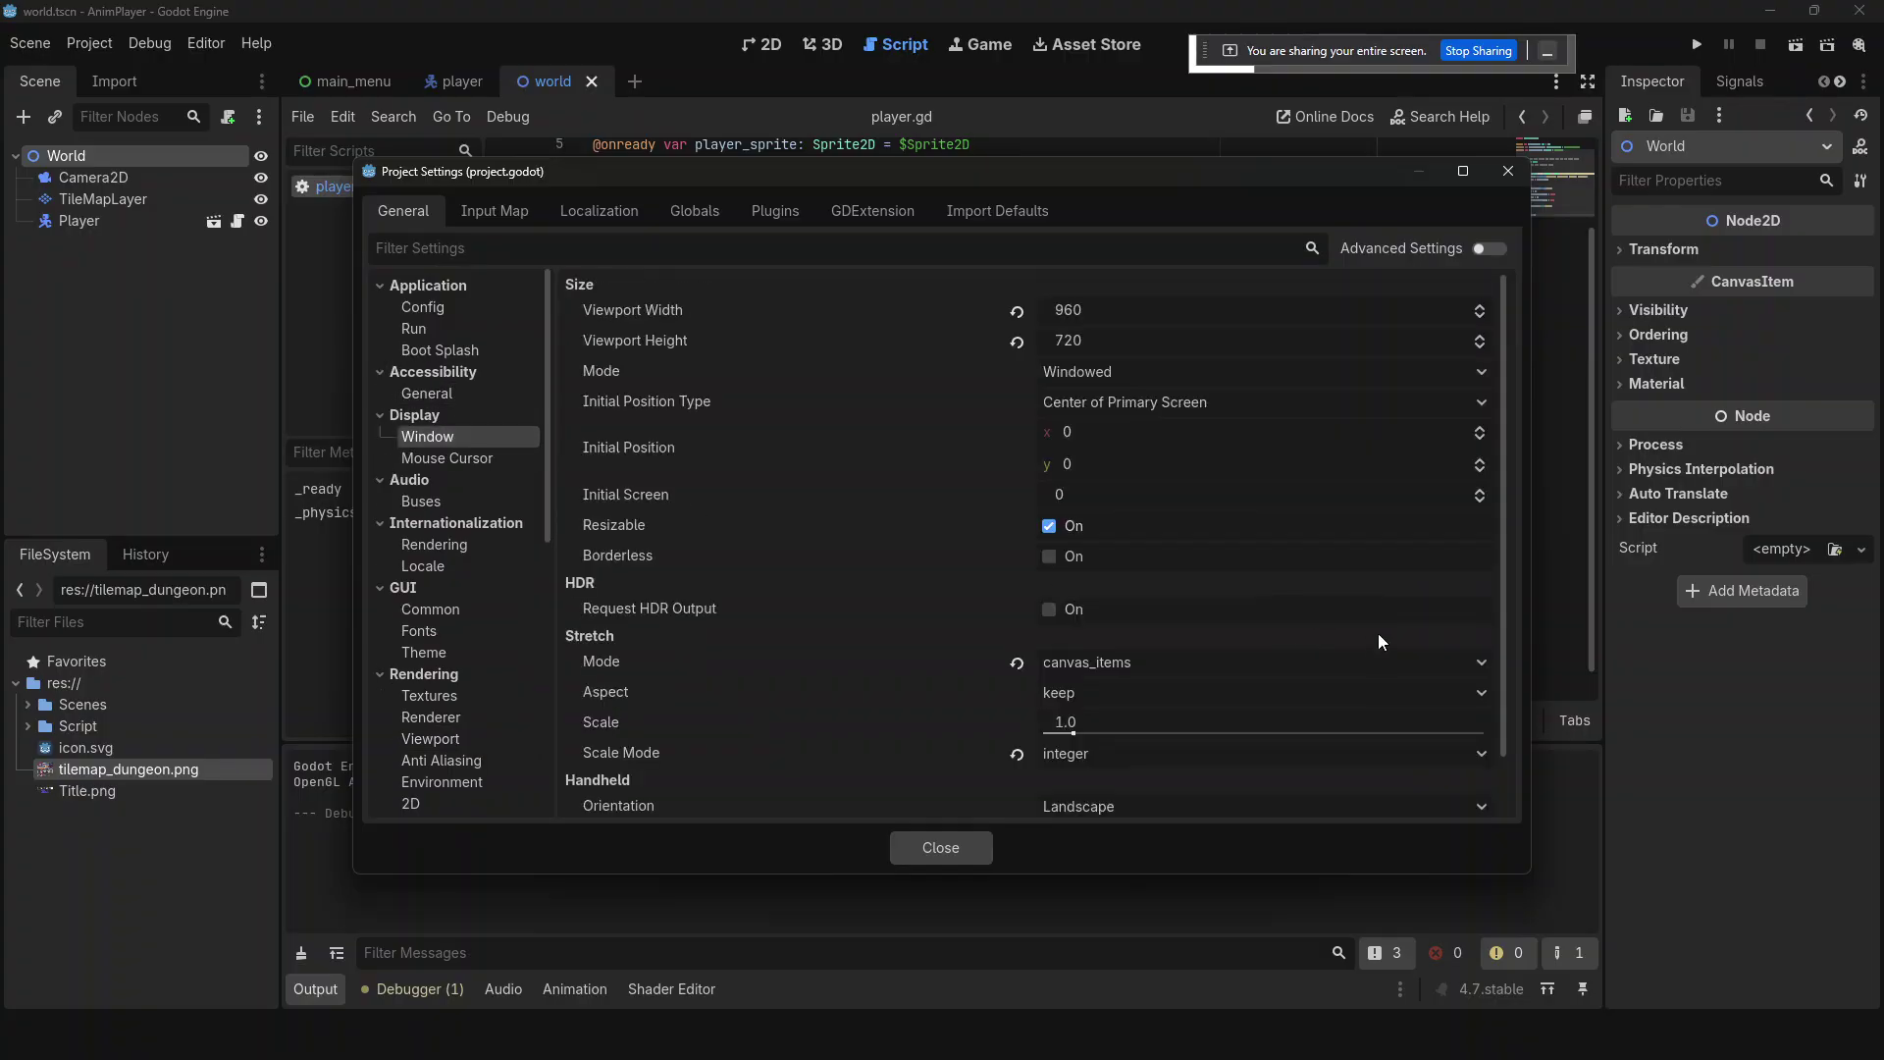
left_click(1087, 671)
left_click(1092, 680)
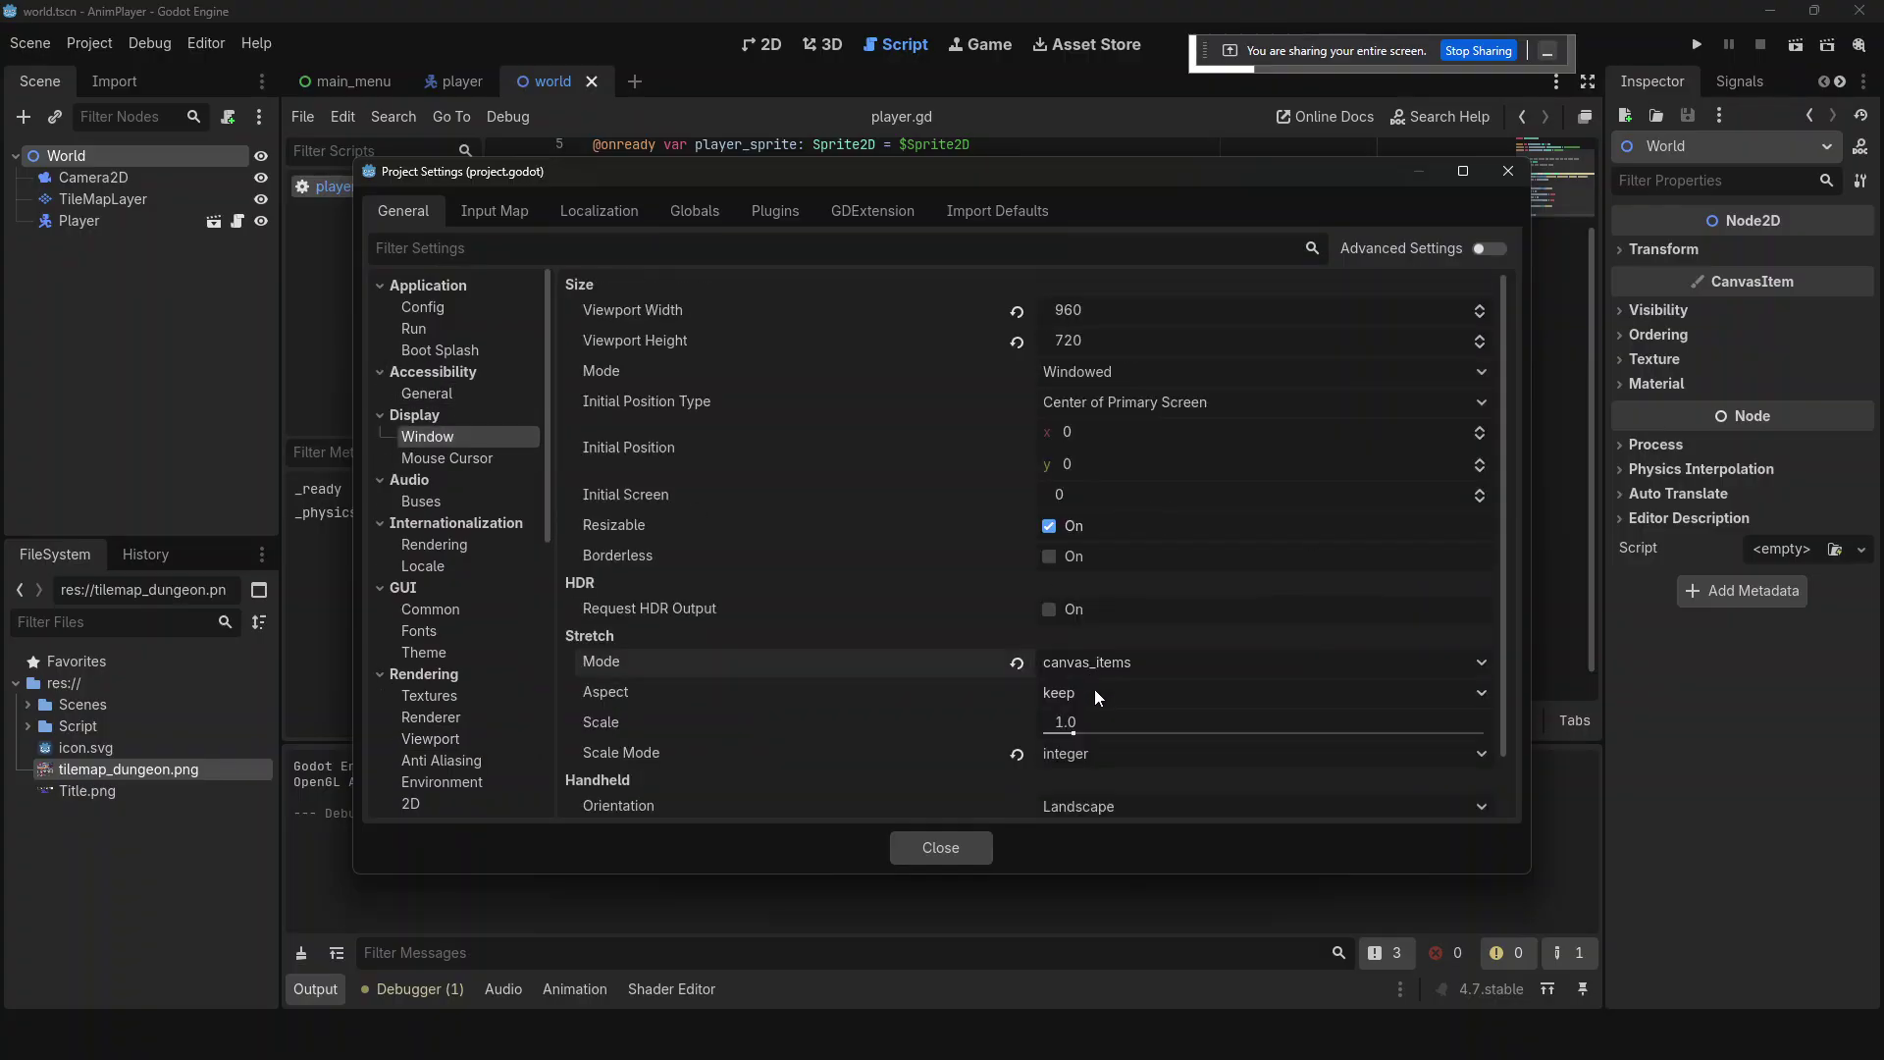
left_click(1094, 689)
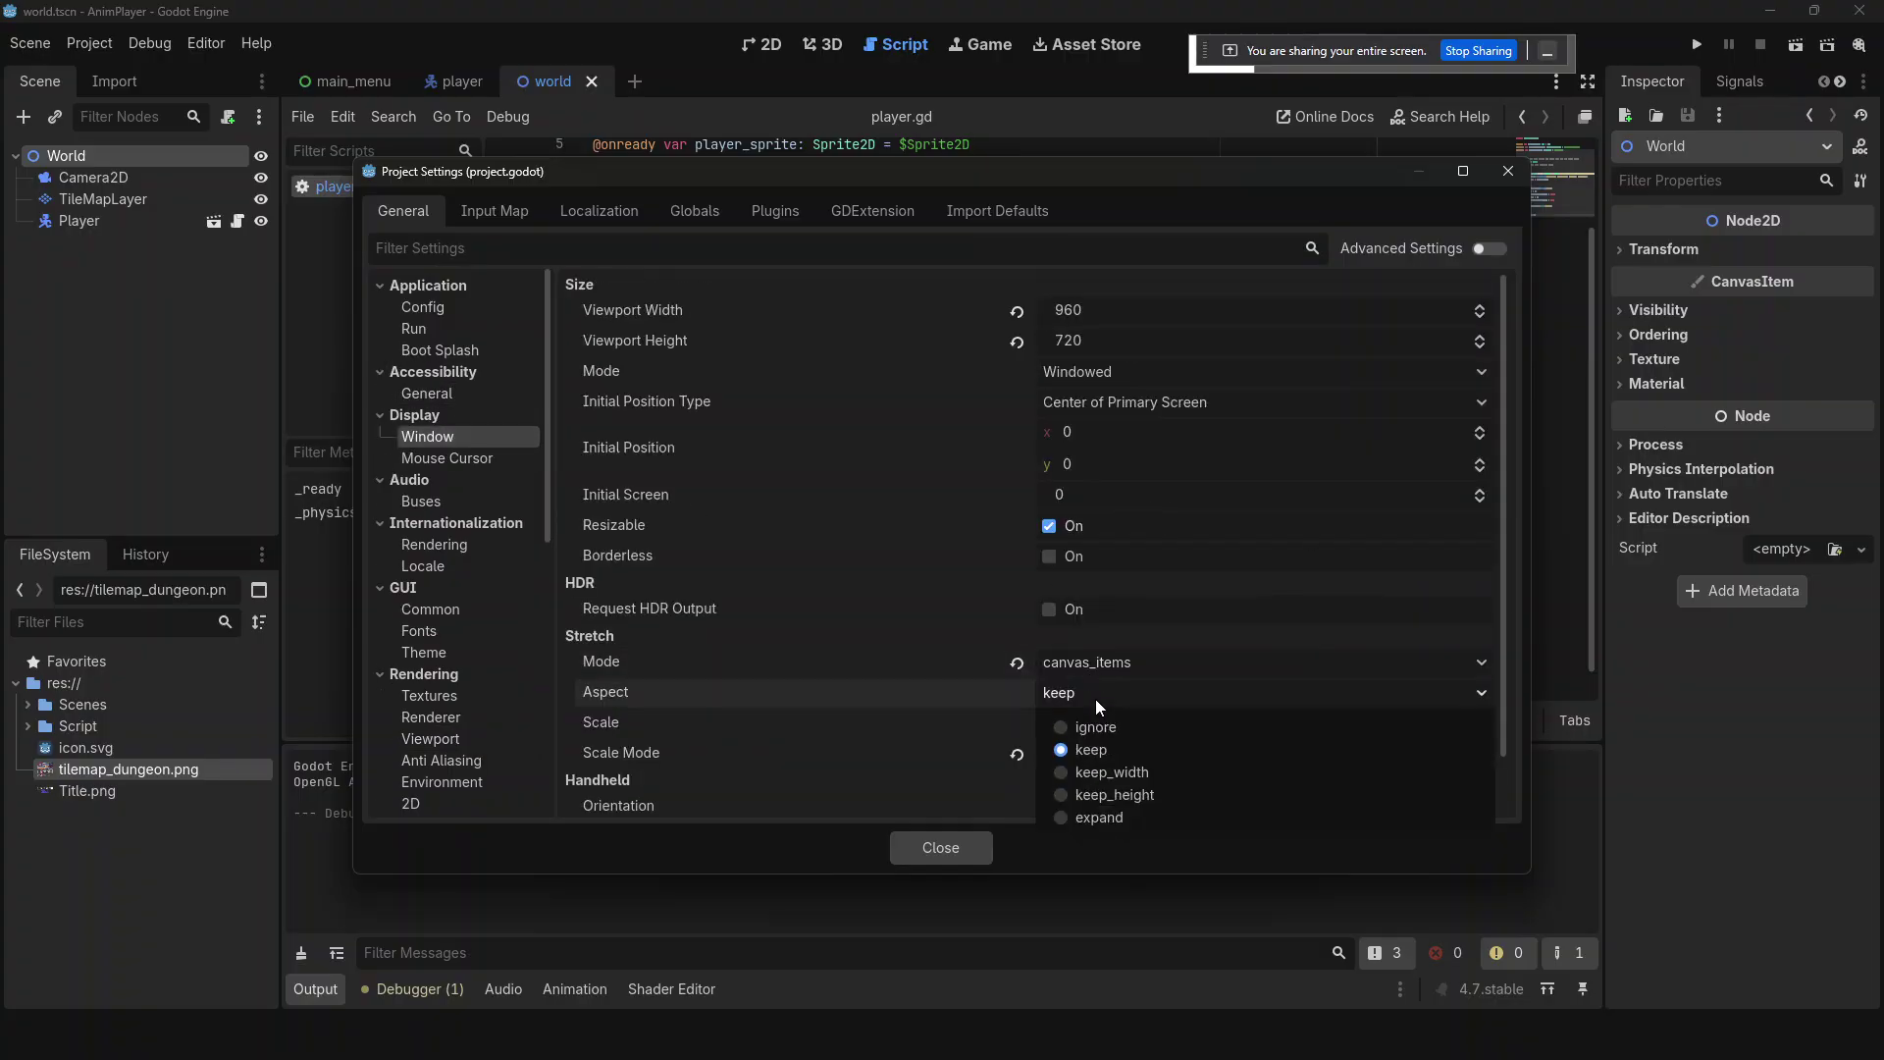
left_click(1119, 746)
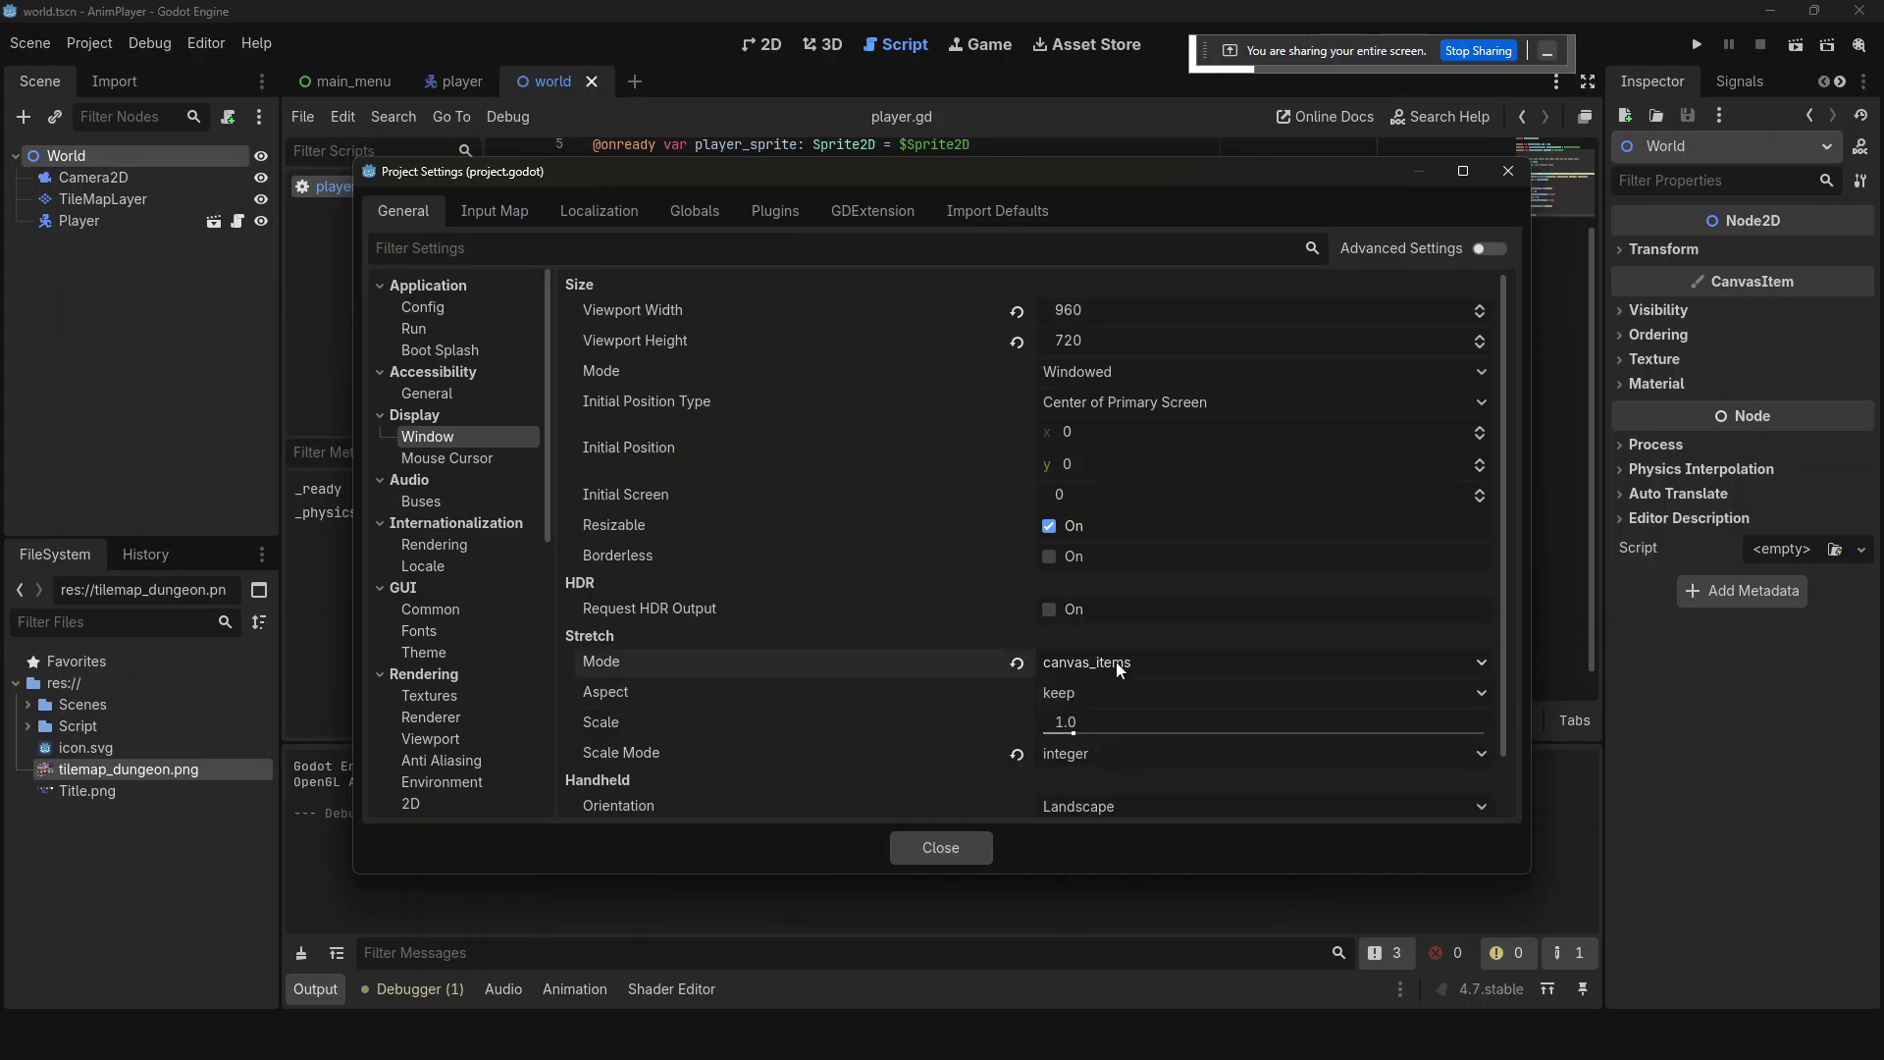
- Try keep_width as the window stretch aspect and run the game to check the scaling
left_click(1113, 691)
left_click(1123, 770)
left_click(940, 844)
key("F5")
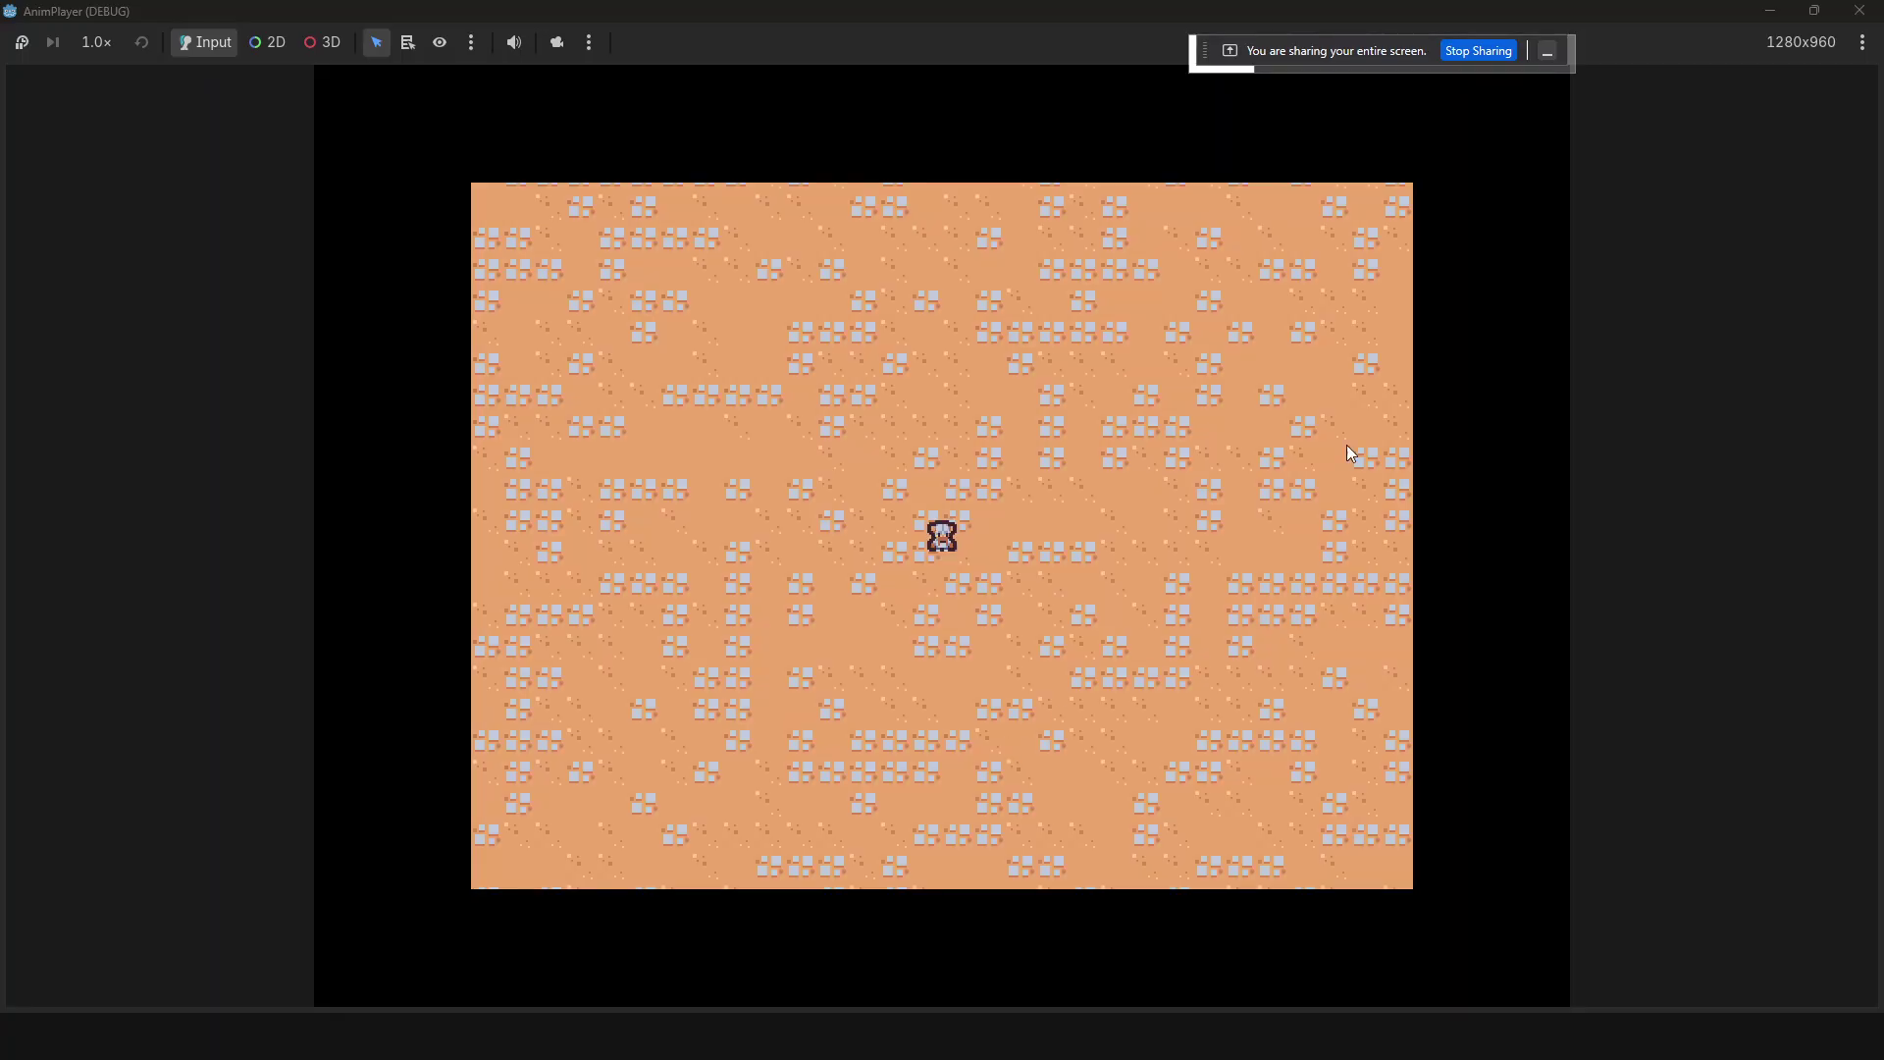
key("F8")
- Try viewport as the window stretch mode in the Project Settings and run the game to check it
left_click(115, 48)
left_click(116, 74)
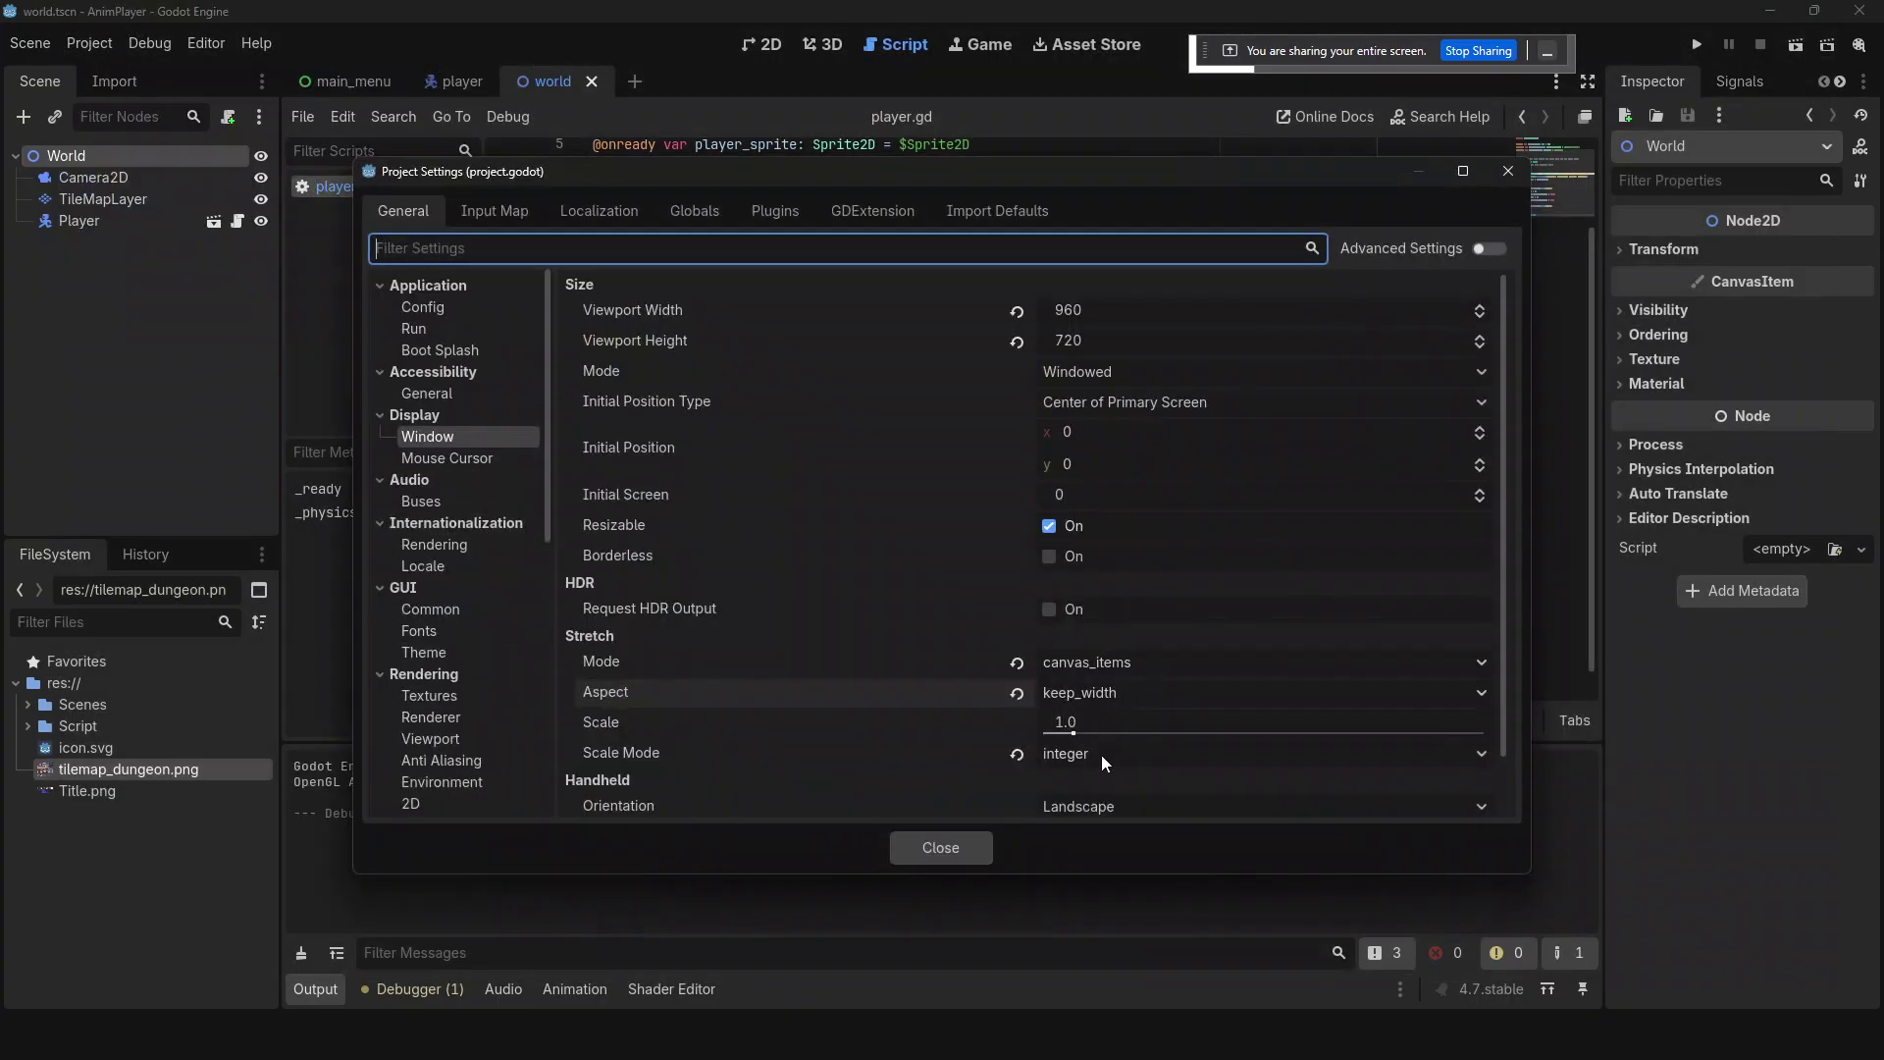
left_click(1084, 664)
left_click(1087, 721)
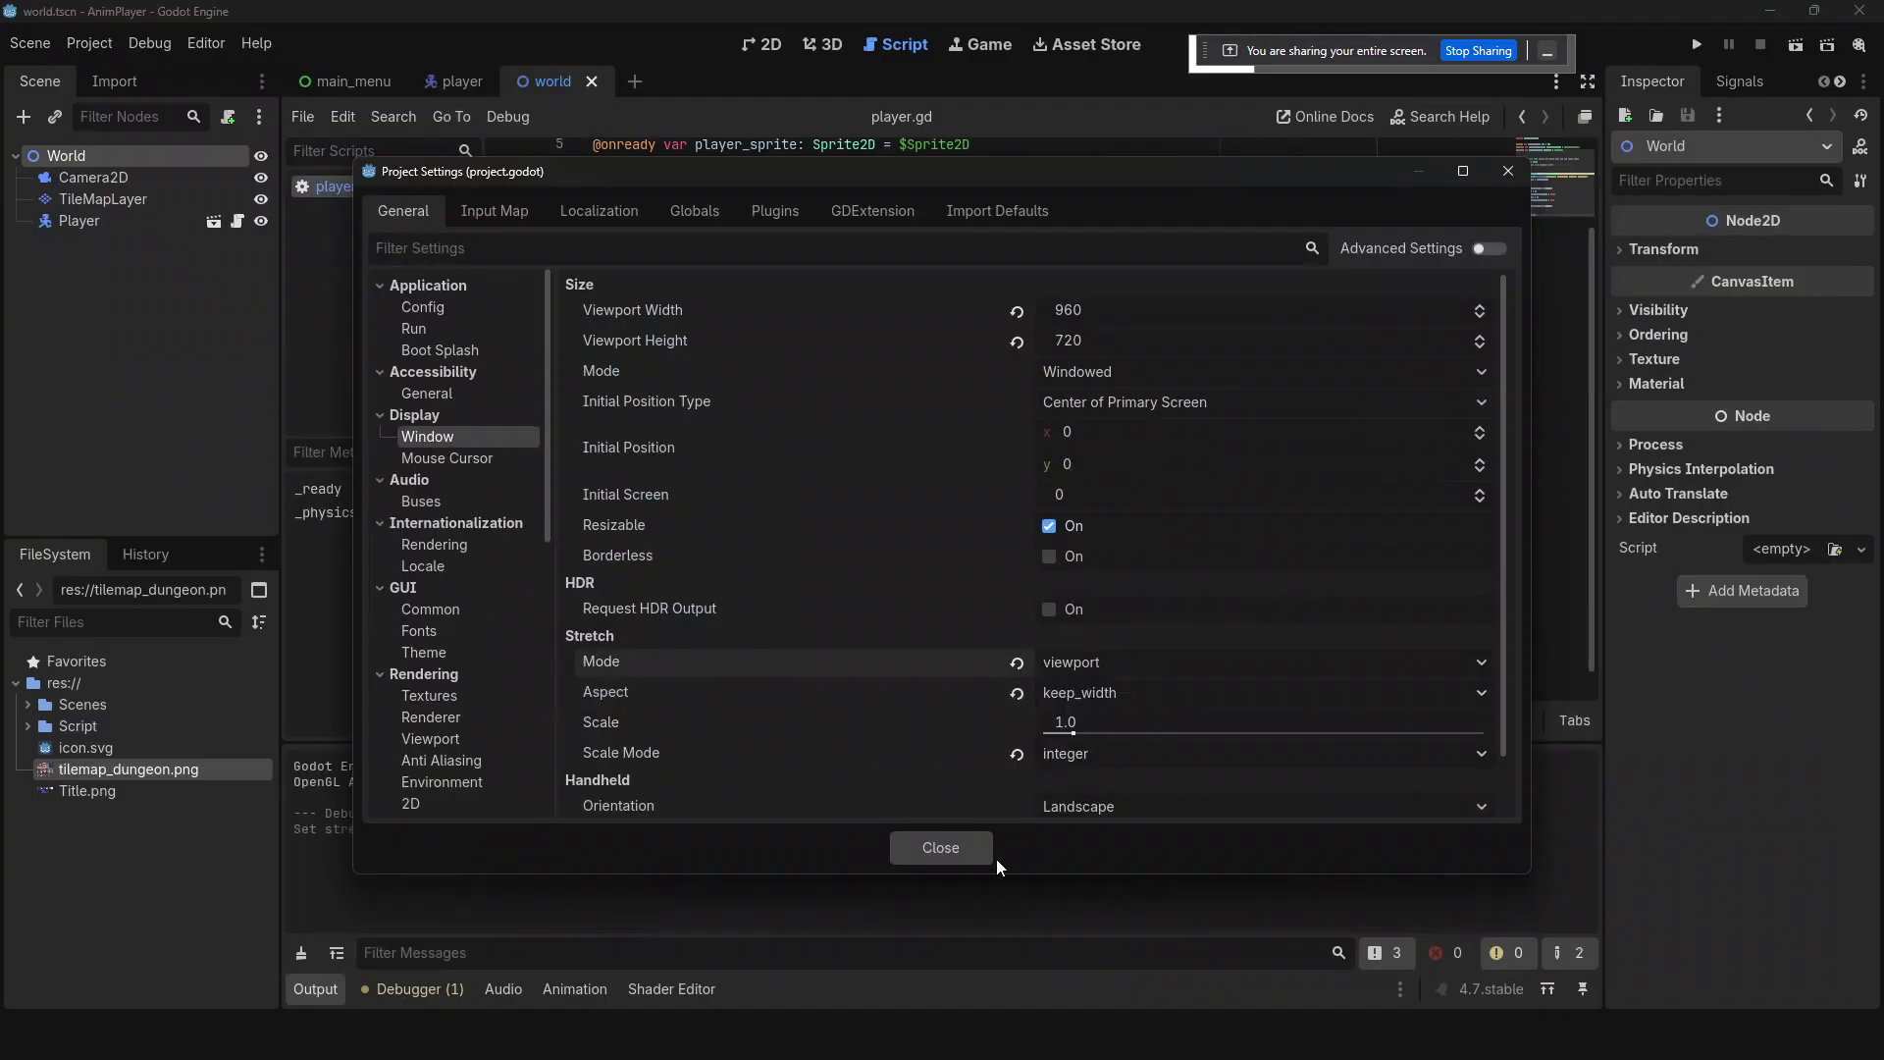
left_click(989, 852)
key("F5")
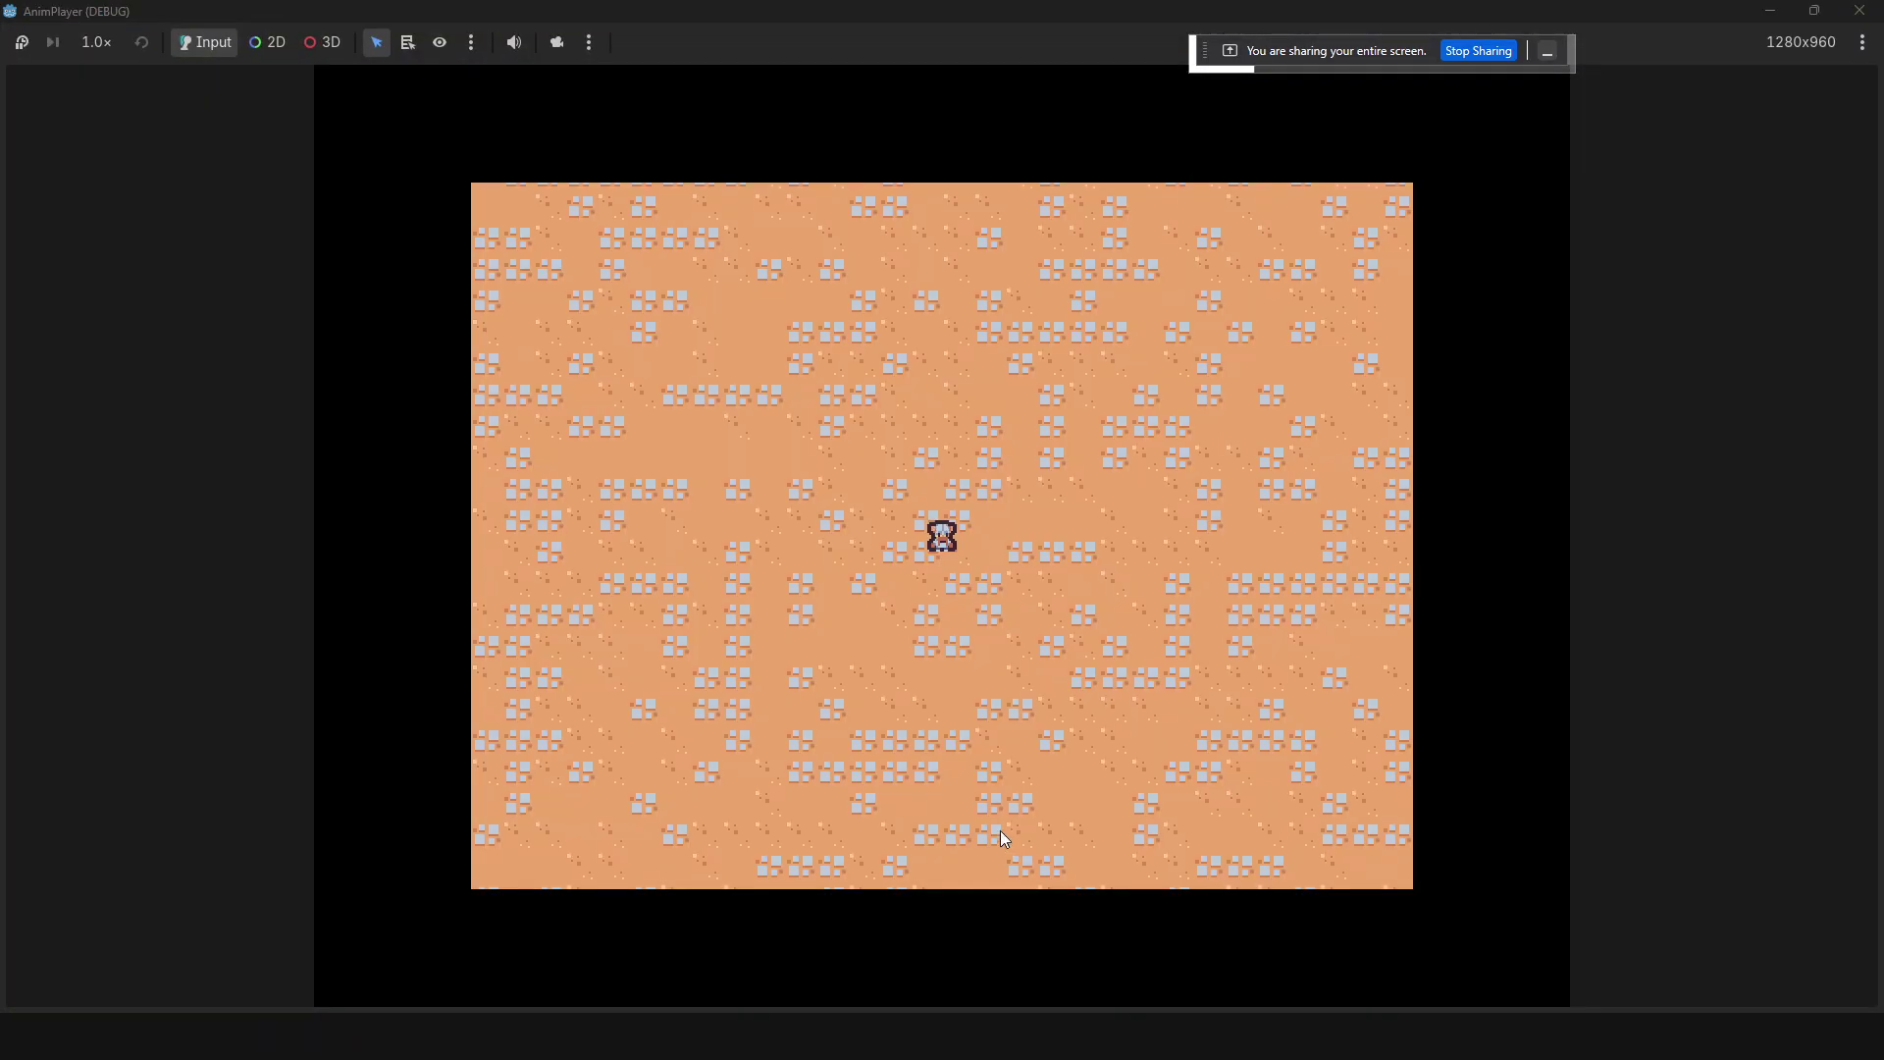
left_click(1860, 10)
- Set the window stretch mode to canvas_items and the stretch aspect to expand in the Project Settings
left_click(114, 43)
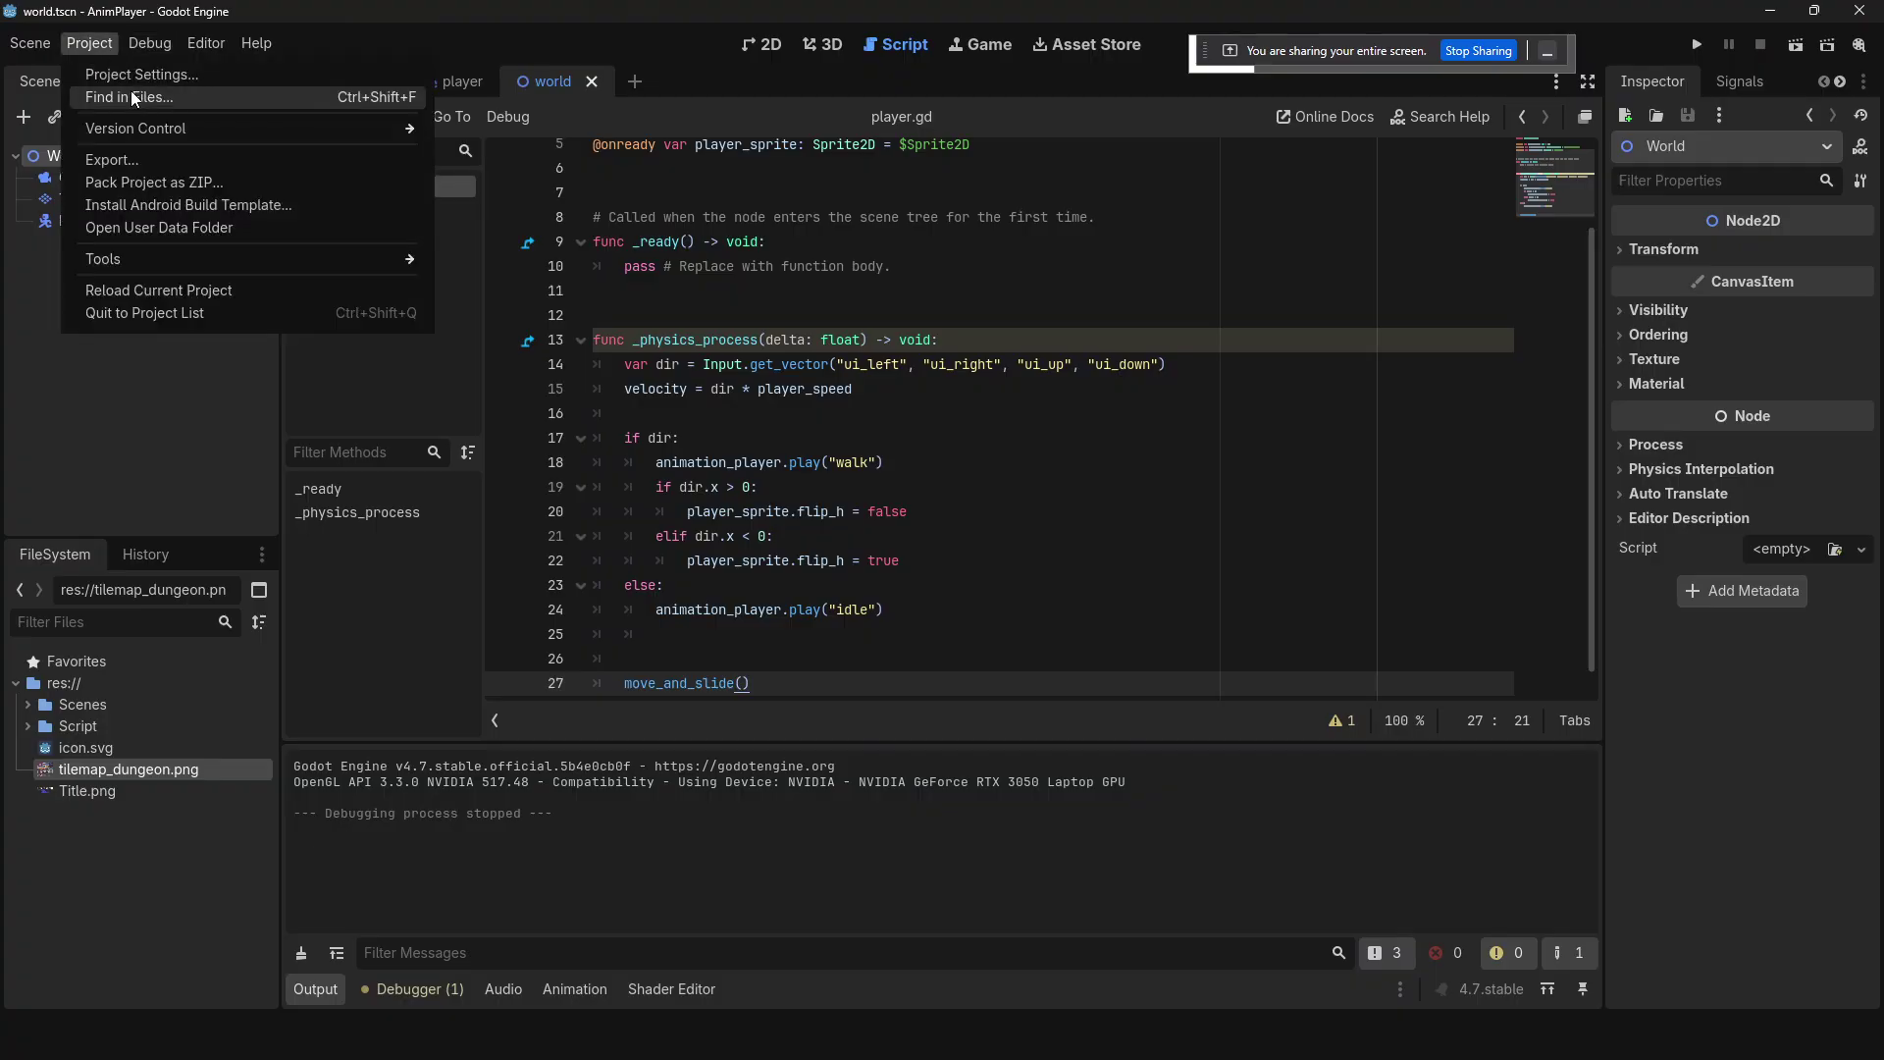
left_click(126, 74)
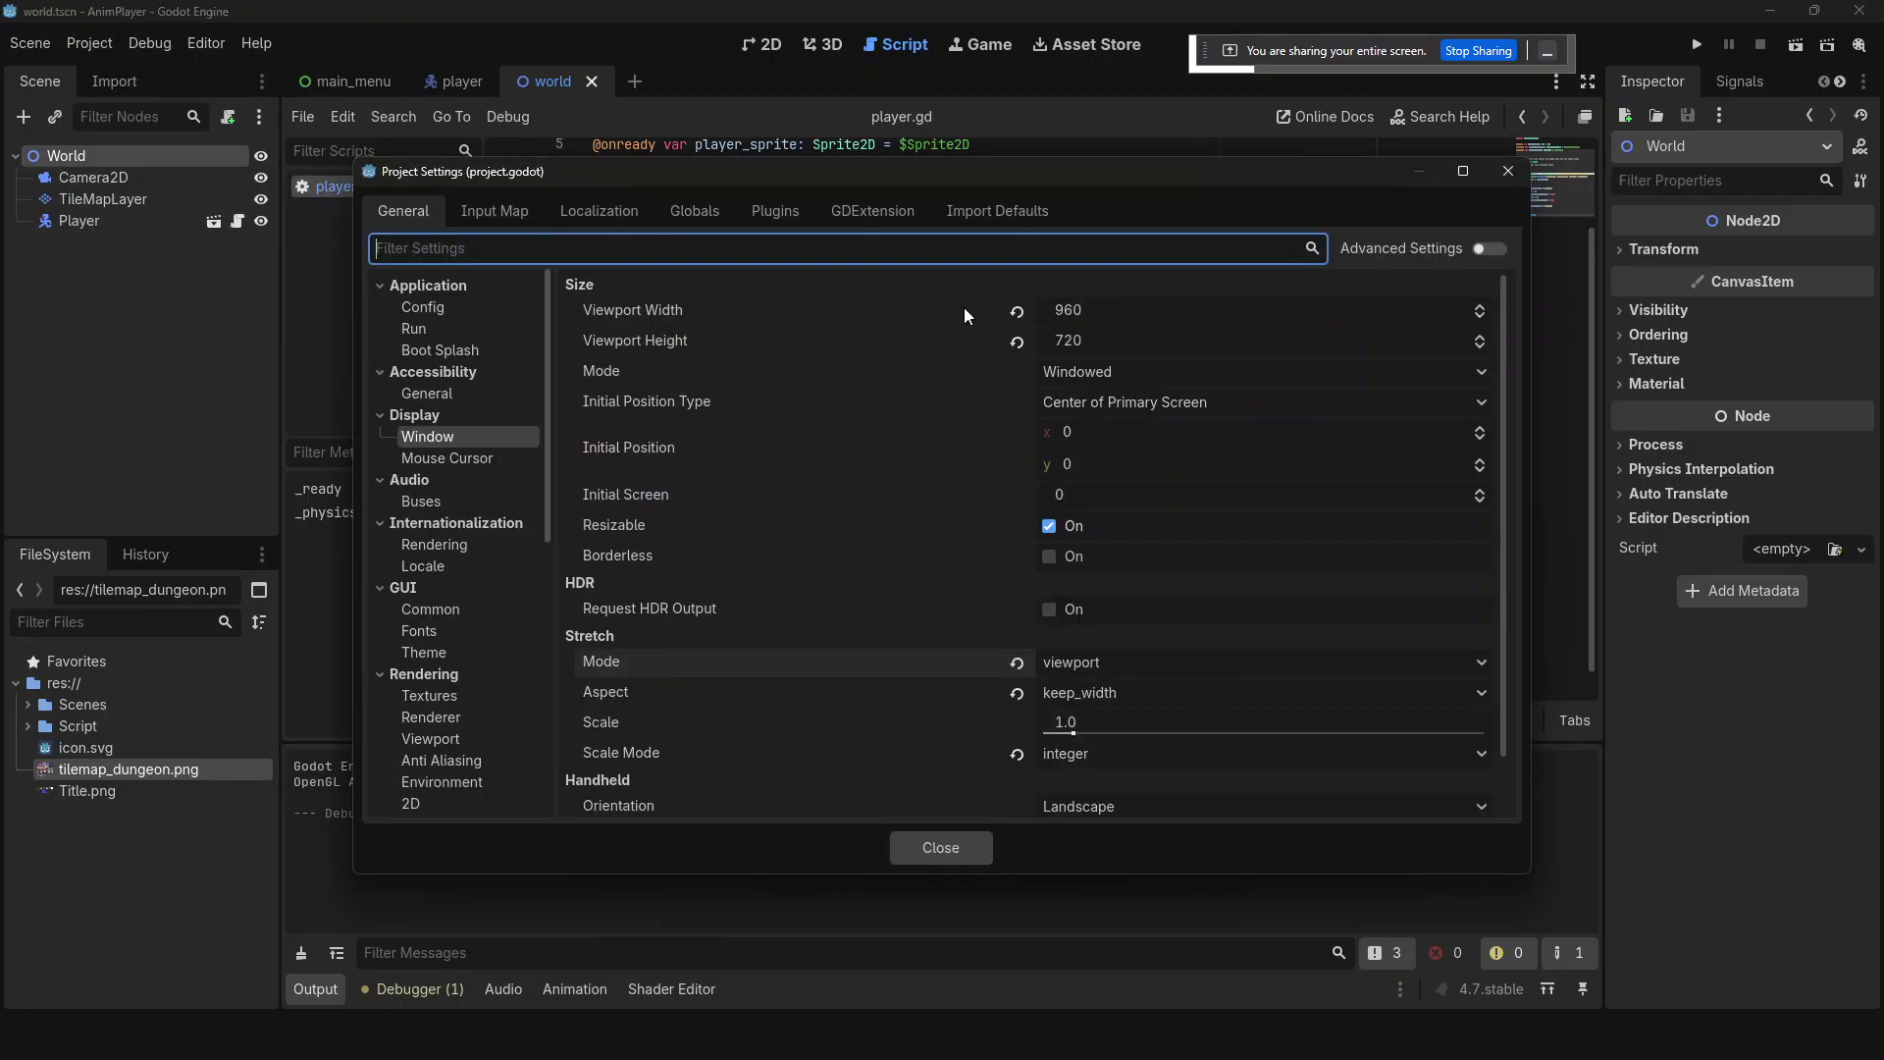
left_click(1111, 664)
left_click(1105, 708)
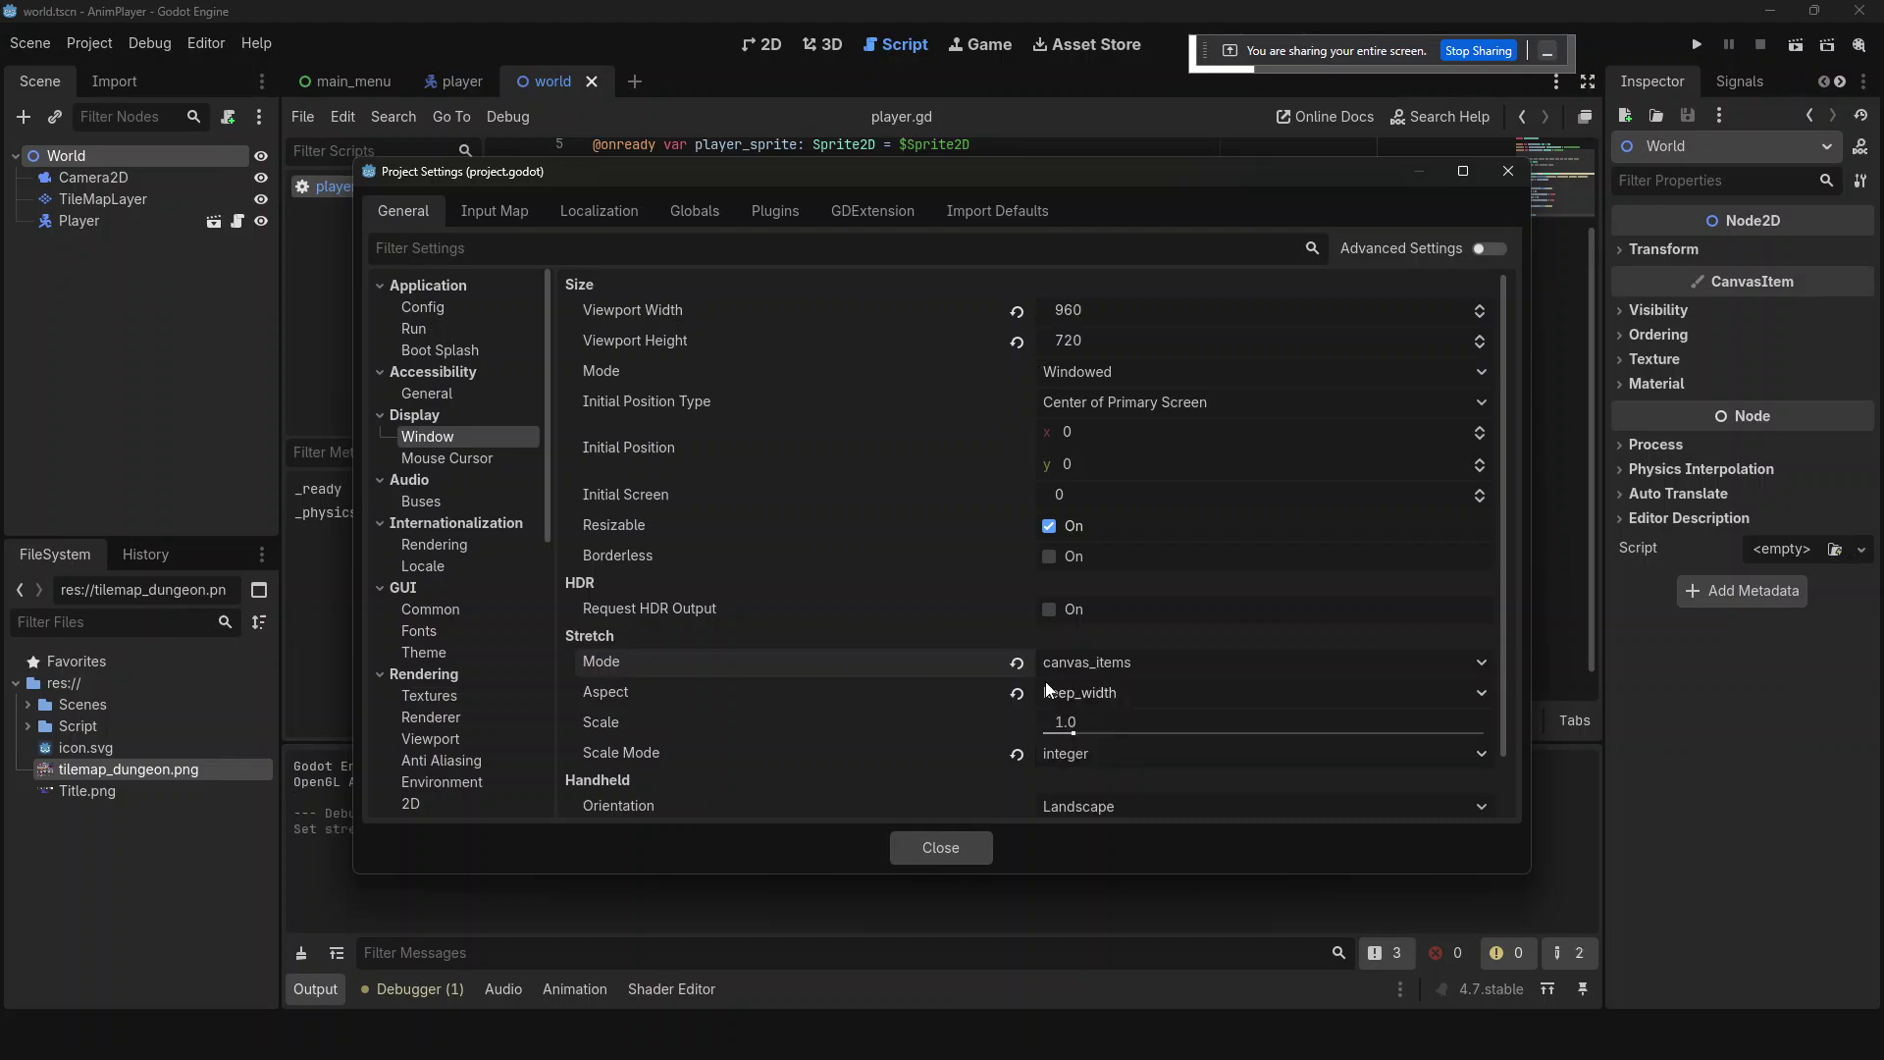
left_click(1061, 693)
left_click(1099, 816)
left_click(959, 861)
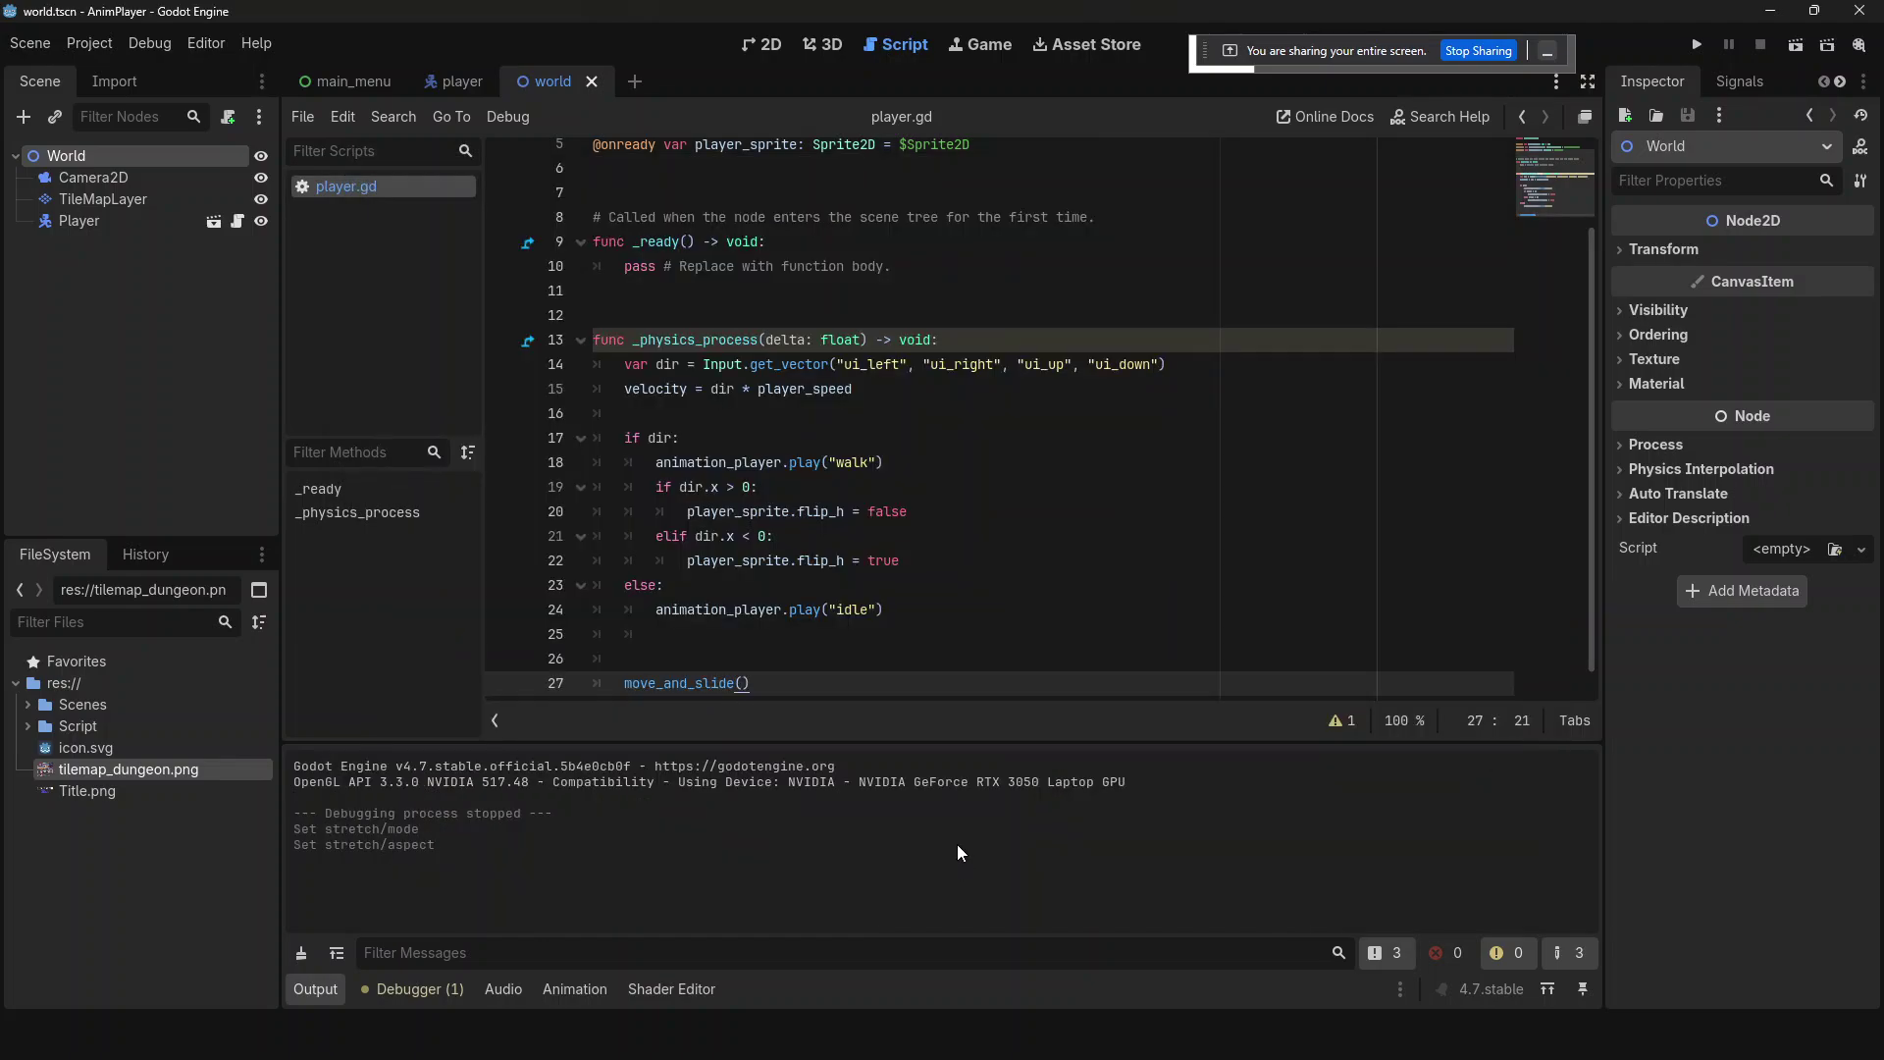
- Run the game and walk the player in all directions to check the walk, idle and flip behaviour
key("F5")
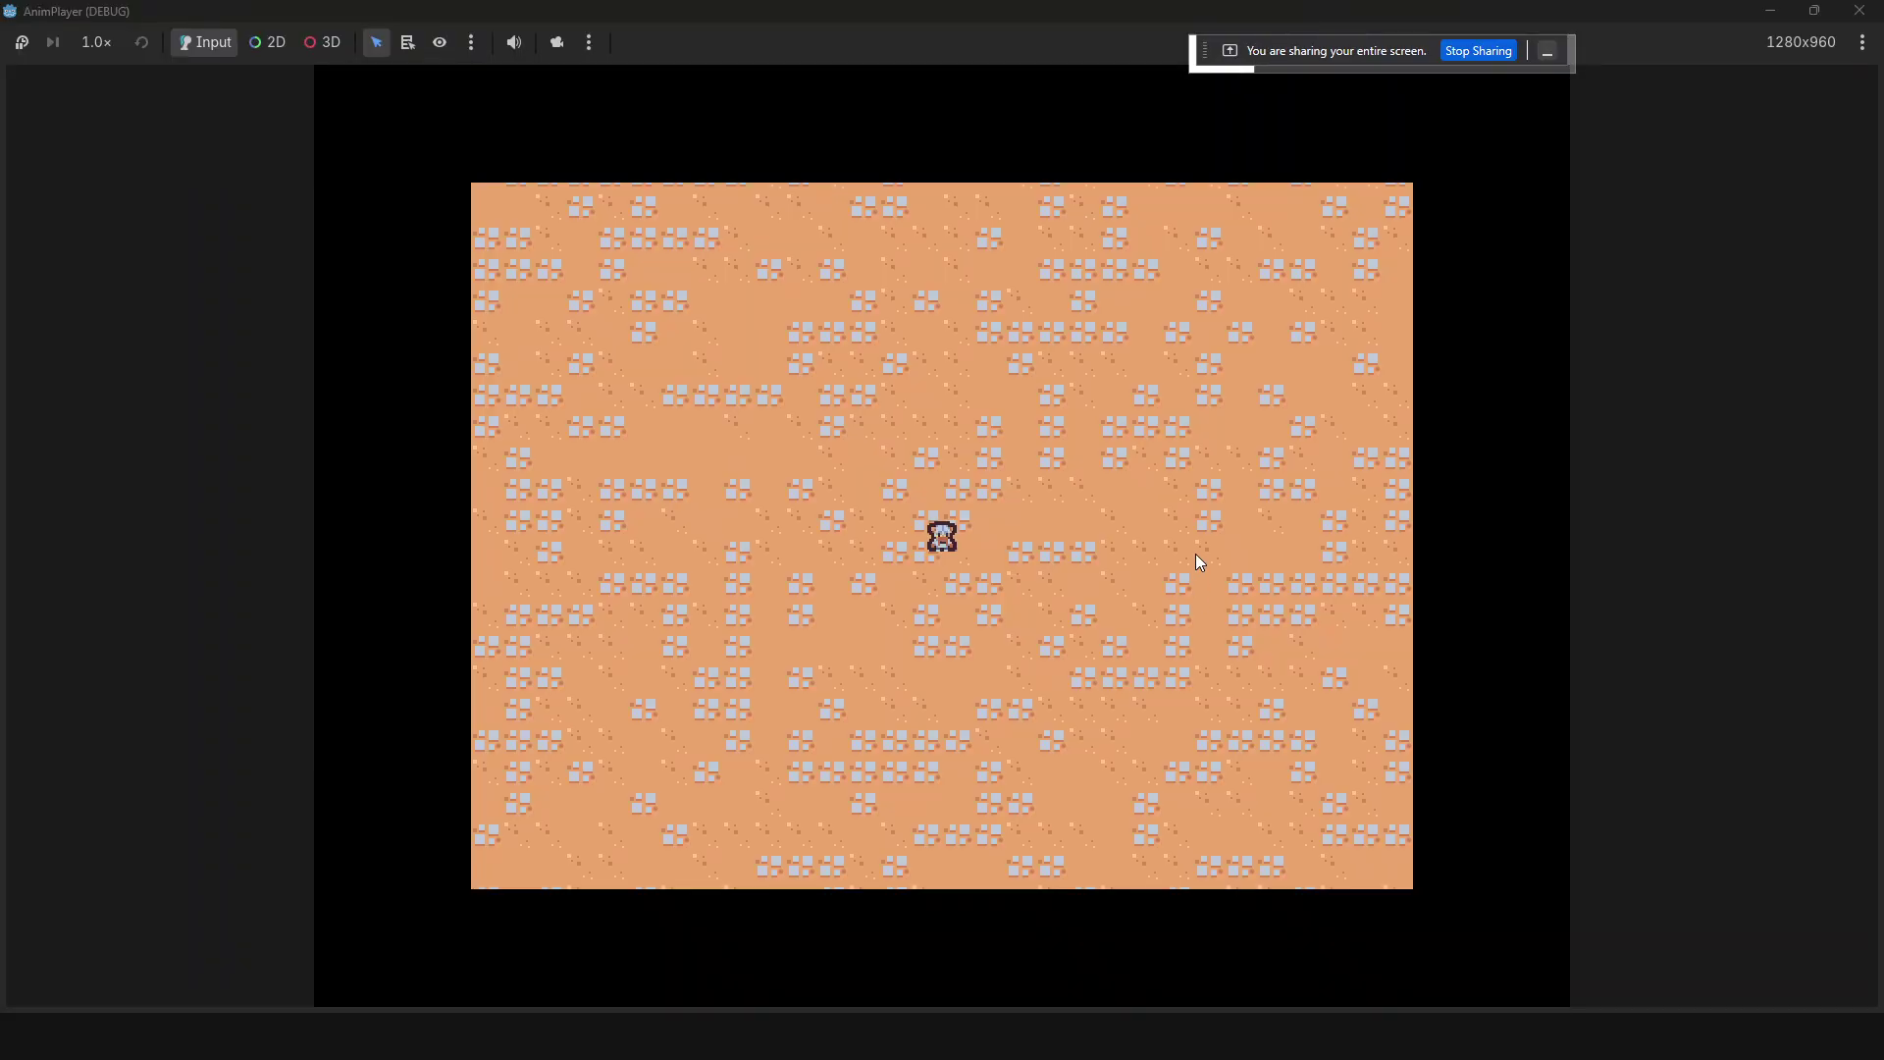
key("Left")
key("Right")
key("Left")
key("Up")
key("Right")
key("Left")
key("Right")
key("Right")
key("Left")
key("Down")
key("Left")
key("Up")
key("Right")
key("Left")
key("F8")
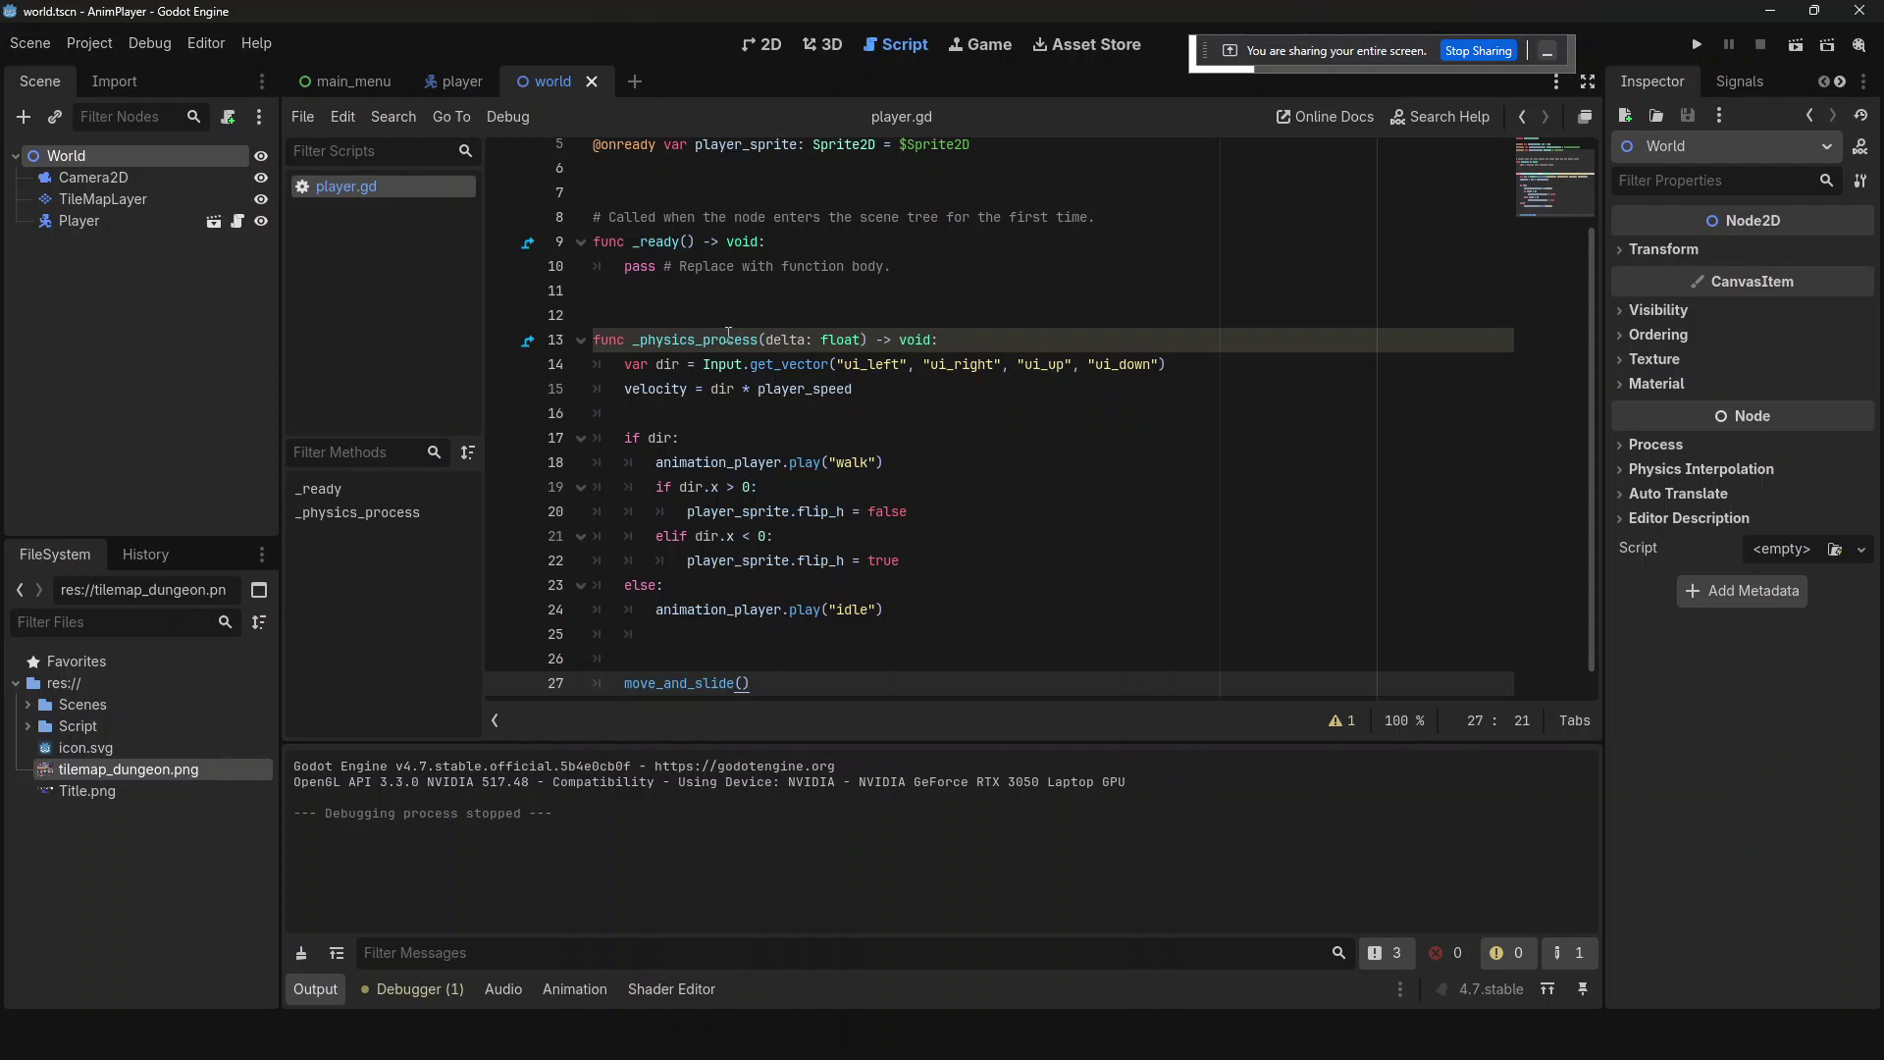
- Resize the Main Menu control in the main_menu scene's 2D view to about 656 by 352
left_click(762, 44)
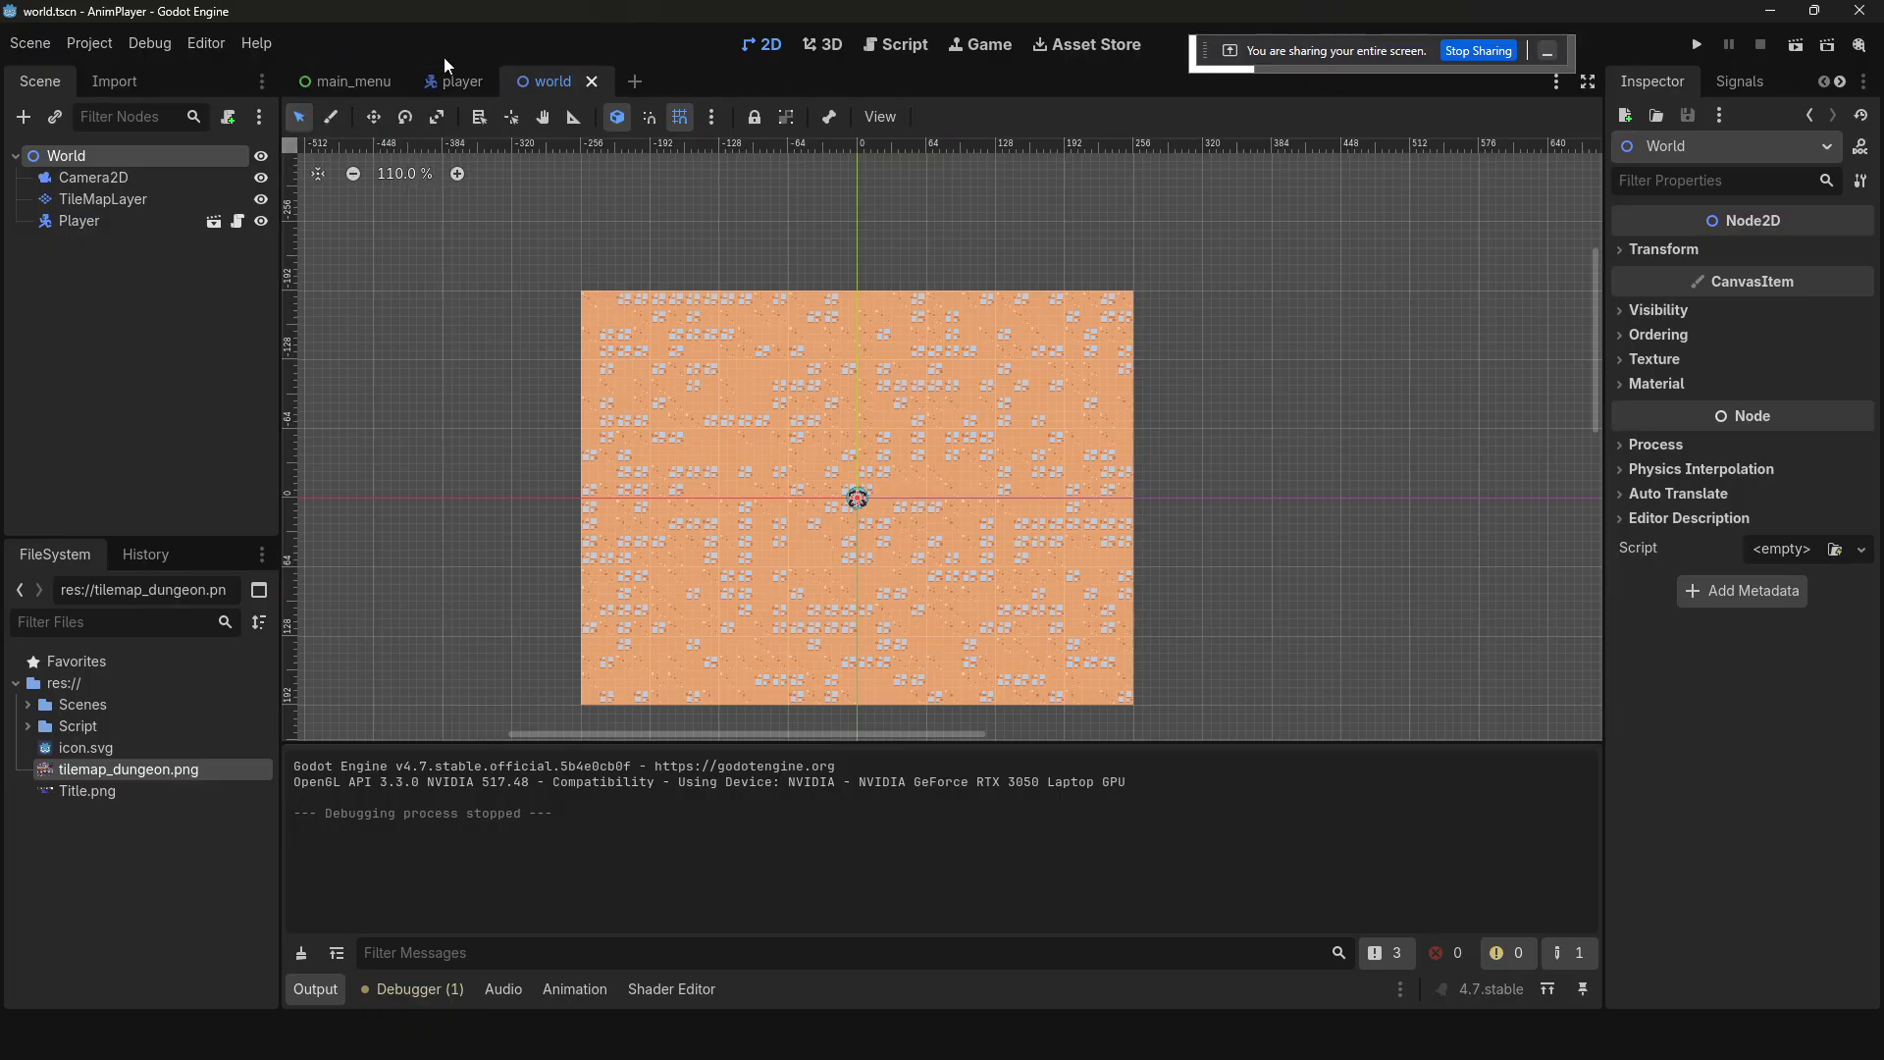
left_click(338, 82)
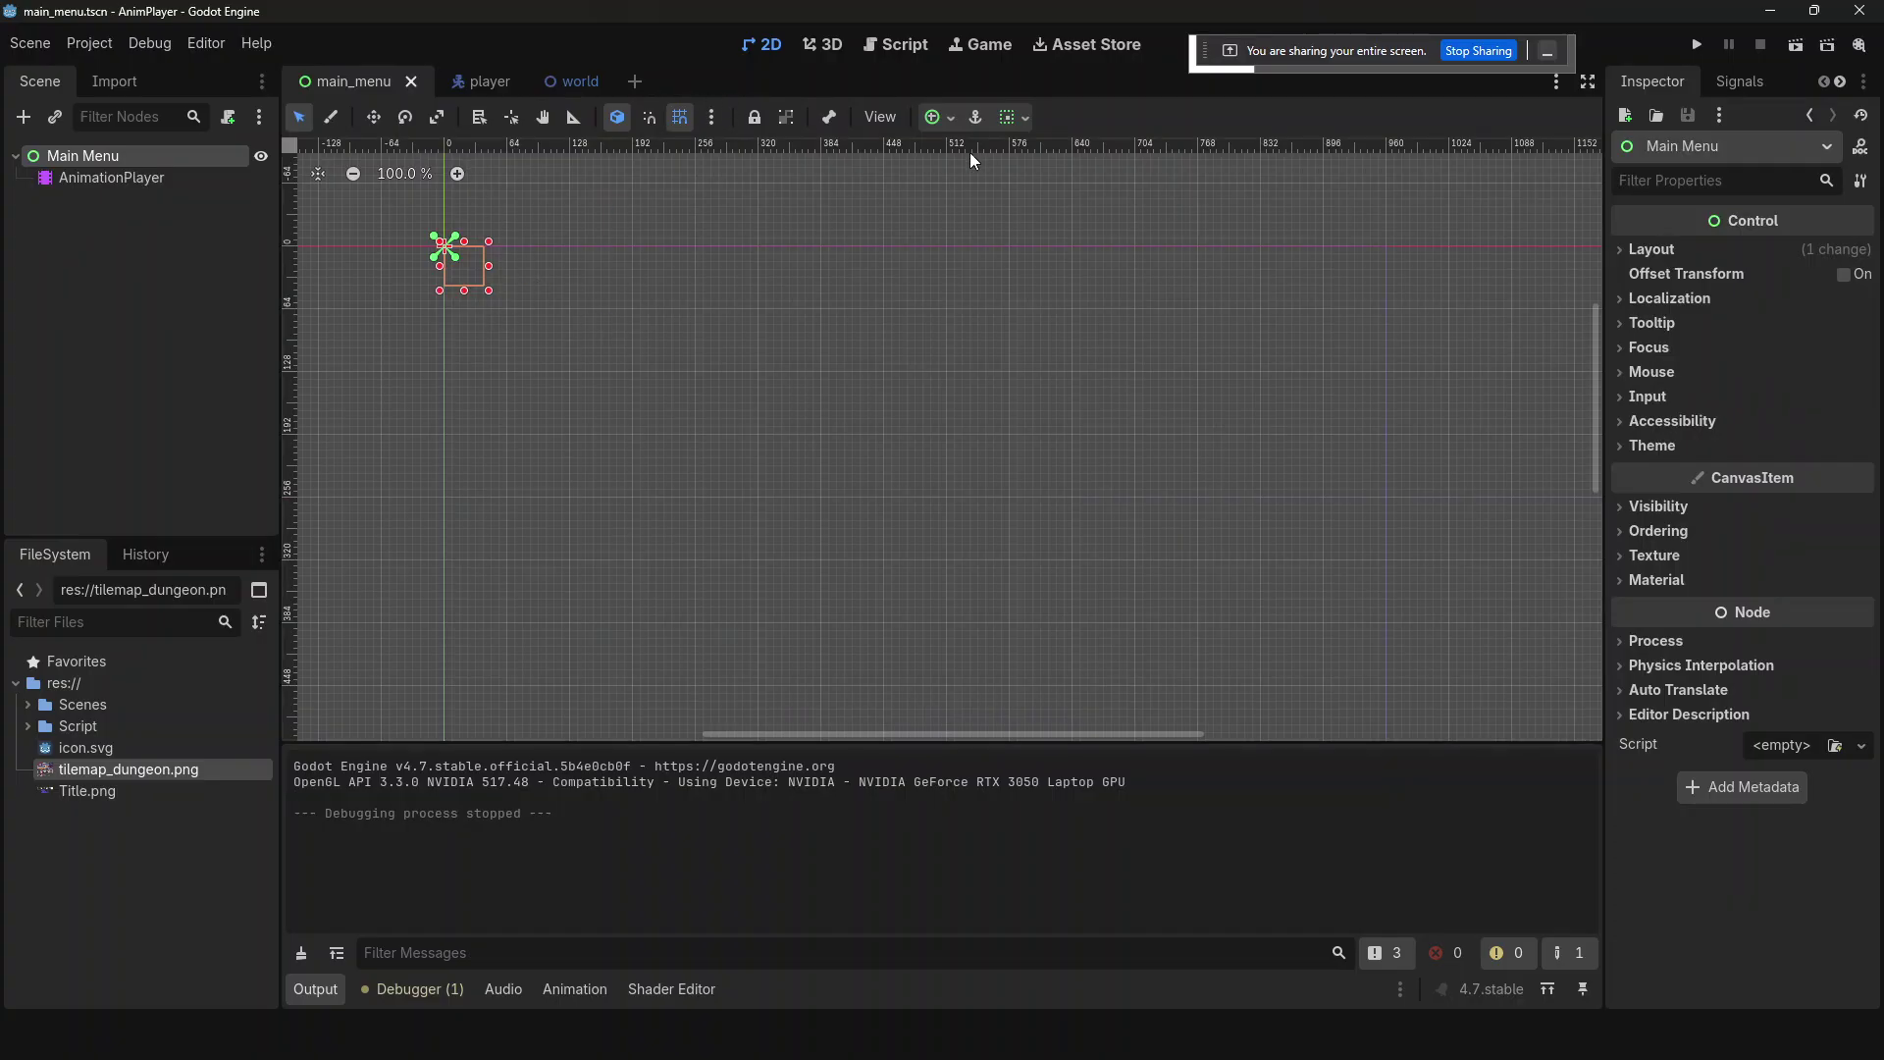
left_click_drag(489, 291, 1095, 600)
scroll(1094, 599, "down", 3)
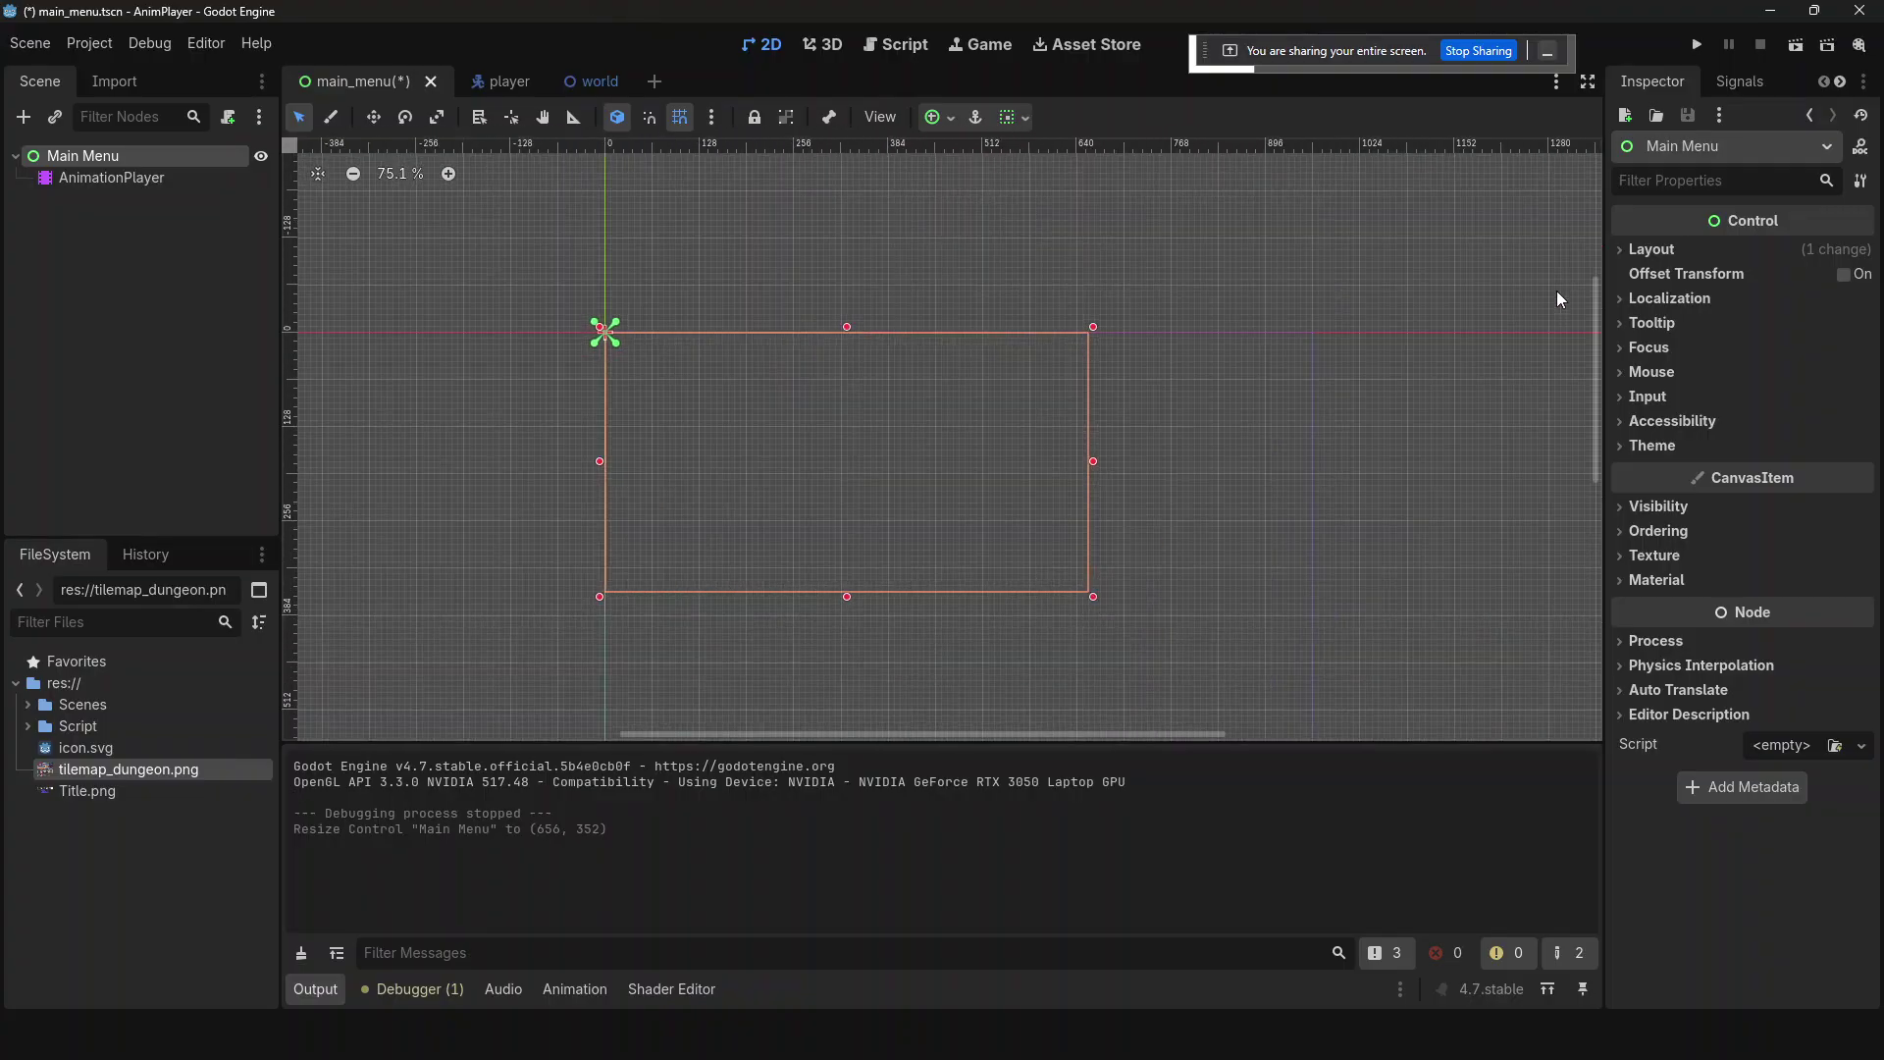
left_click_drag(1592, 324, 1597, 381)
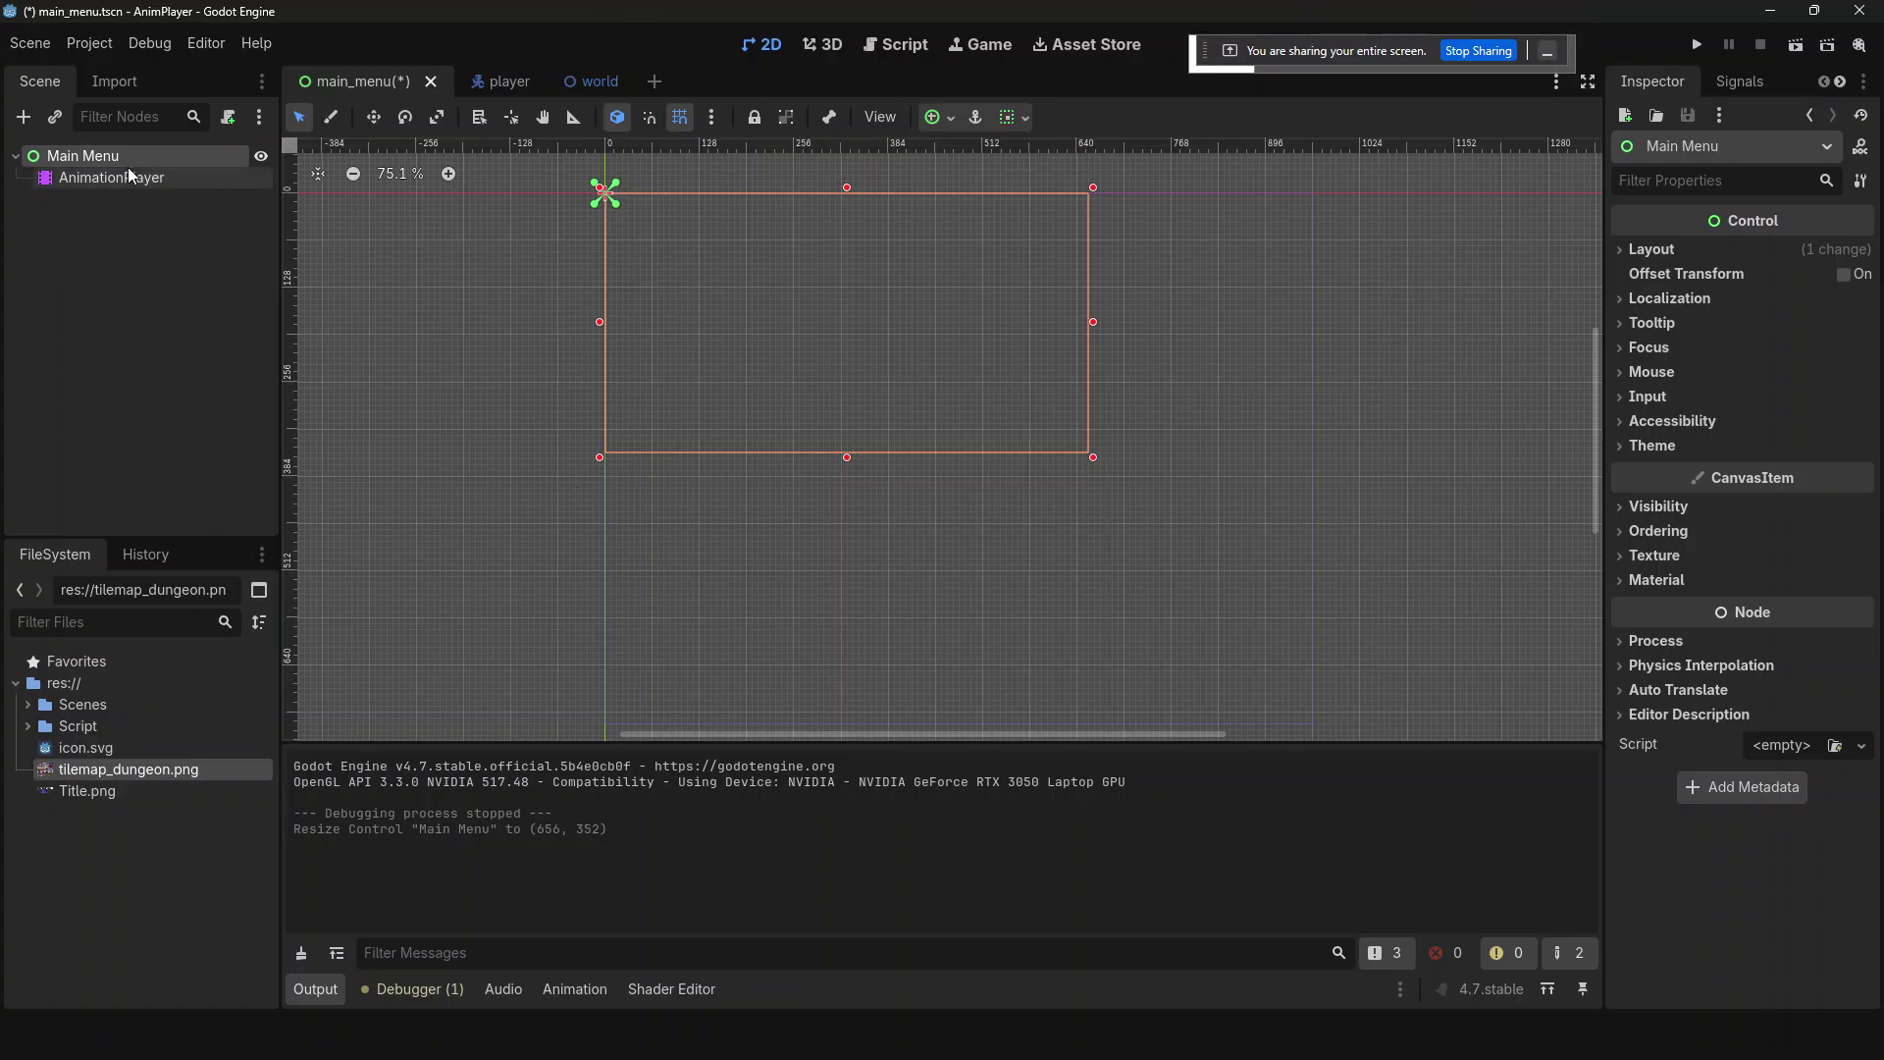
- Add a ColorRect node under Main Menu and set its layout mode to Anchors
key("ctrl+a")
type("color")
key("Return")
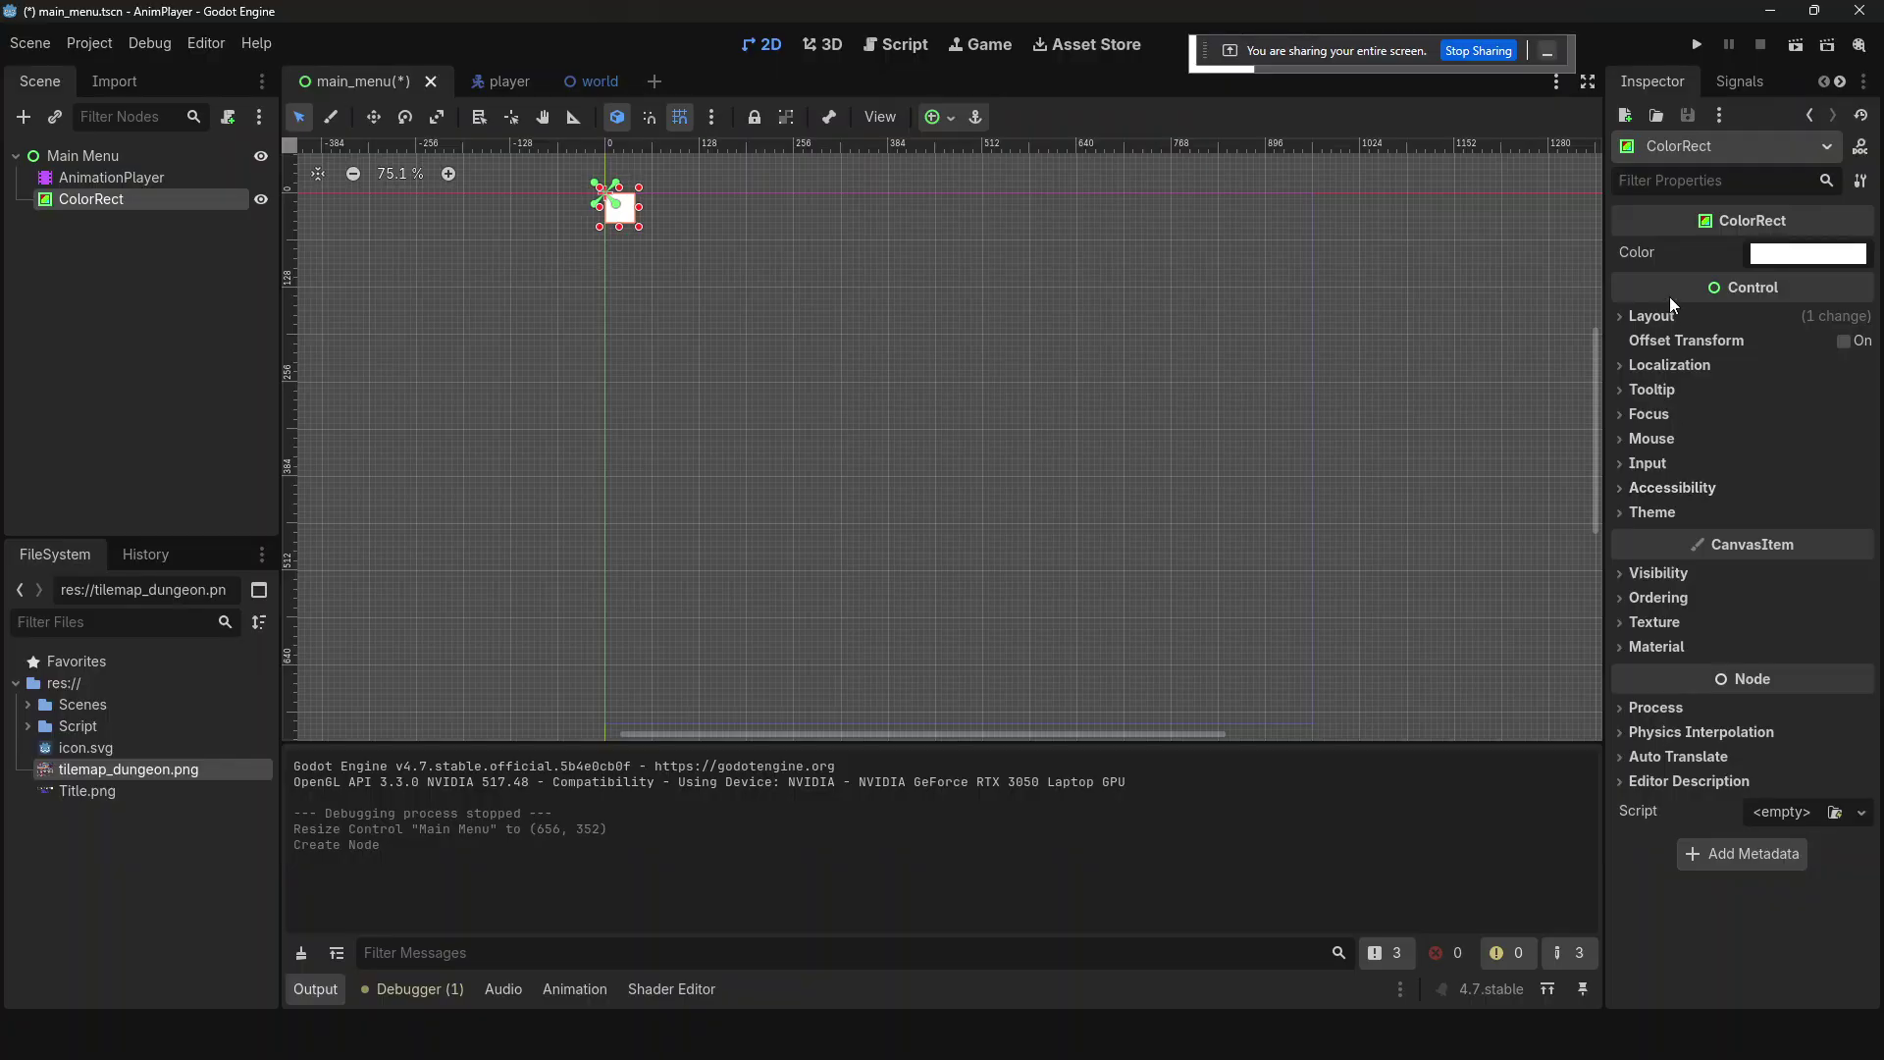
left_click(1689, 317)
left_click(1800, 592)
left_click(1810, 650)
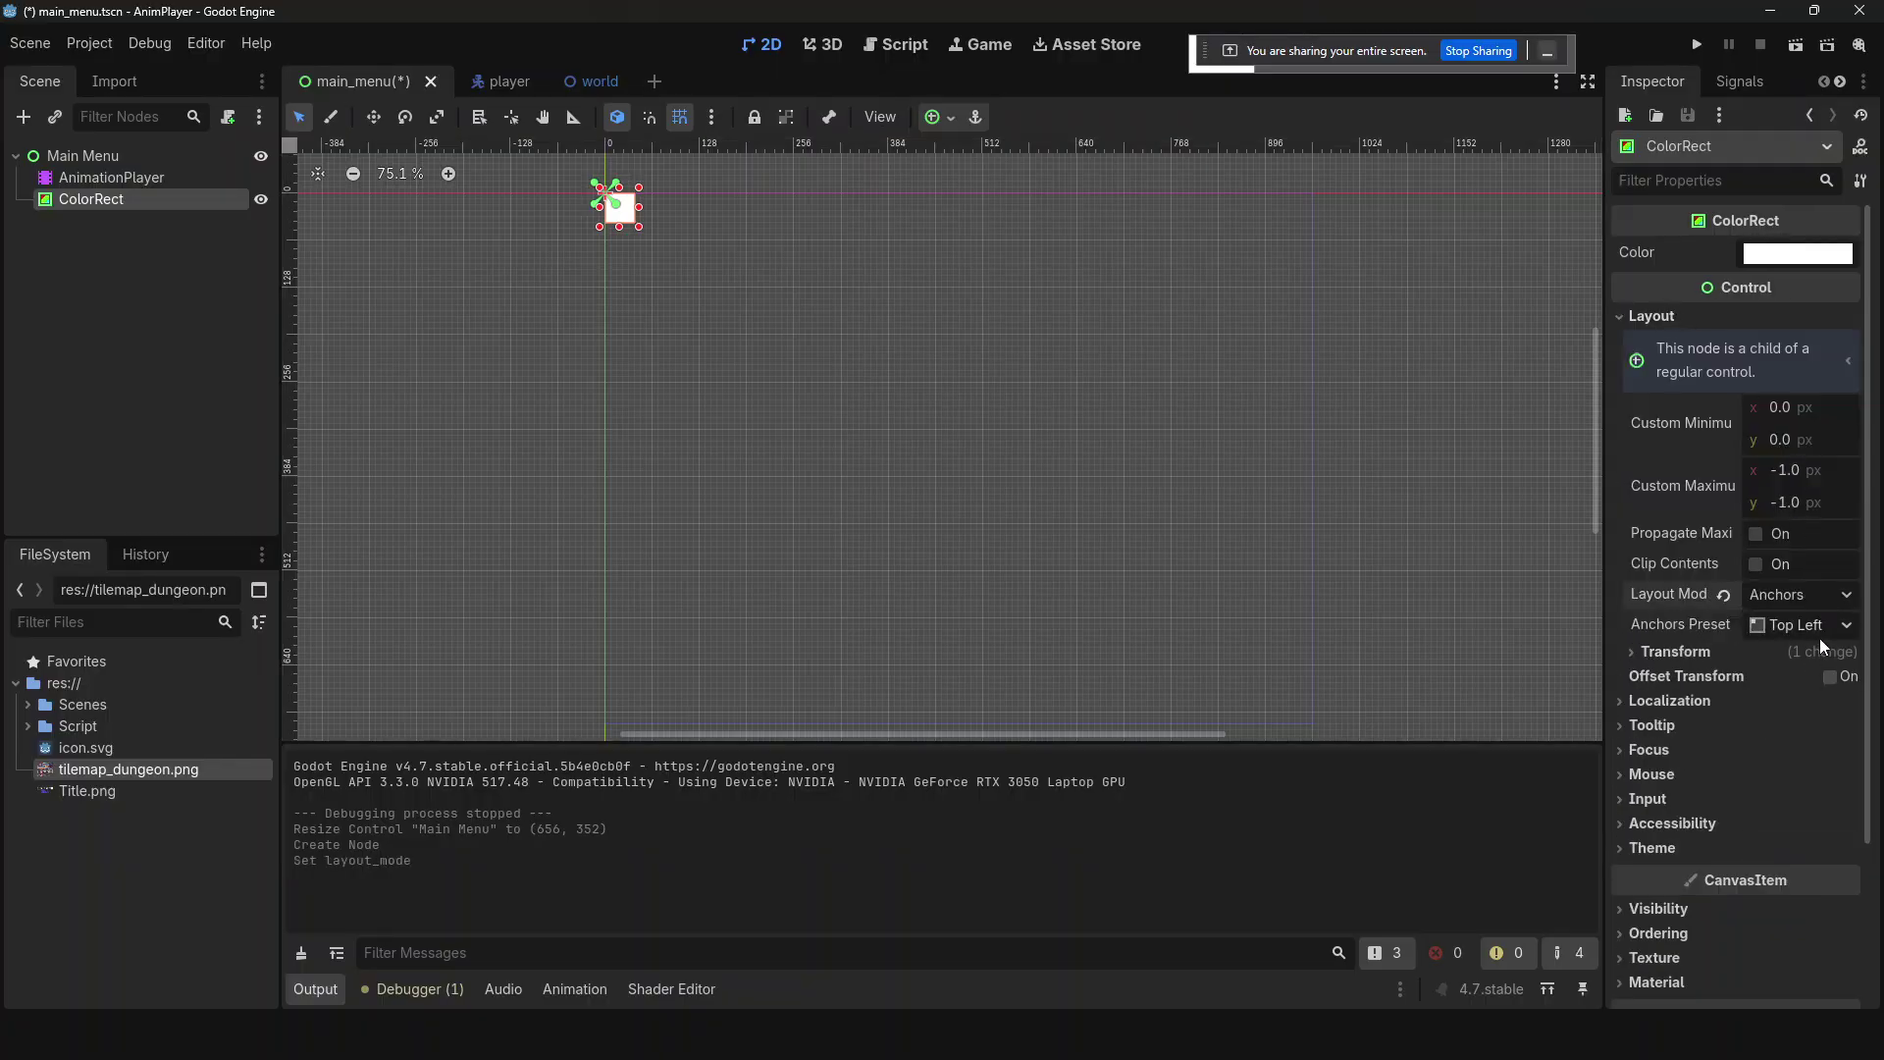
- Set the ColorRect's anchors preset to Full Rect and resize it to about 968 by 720
left_click(1816, 633)
left_click(1784, 627)
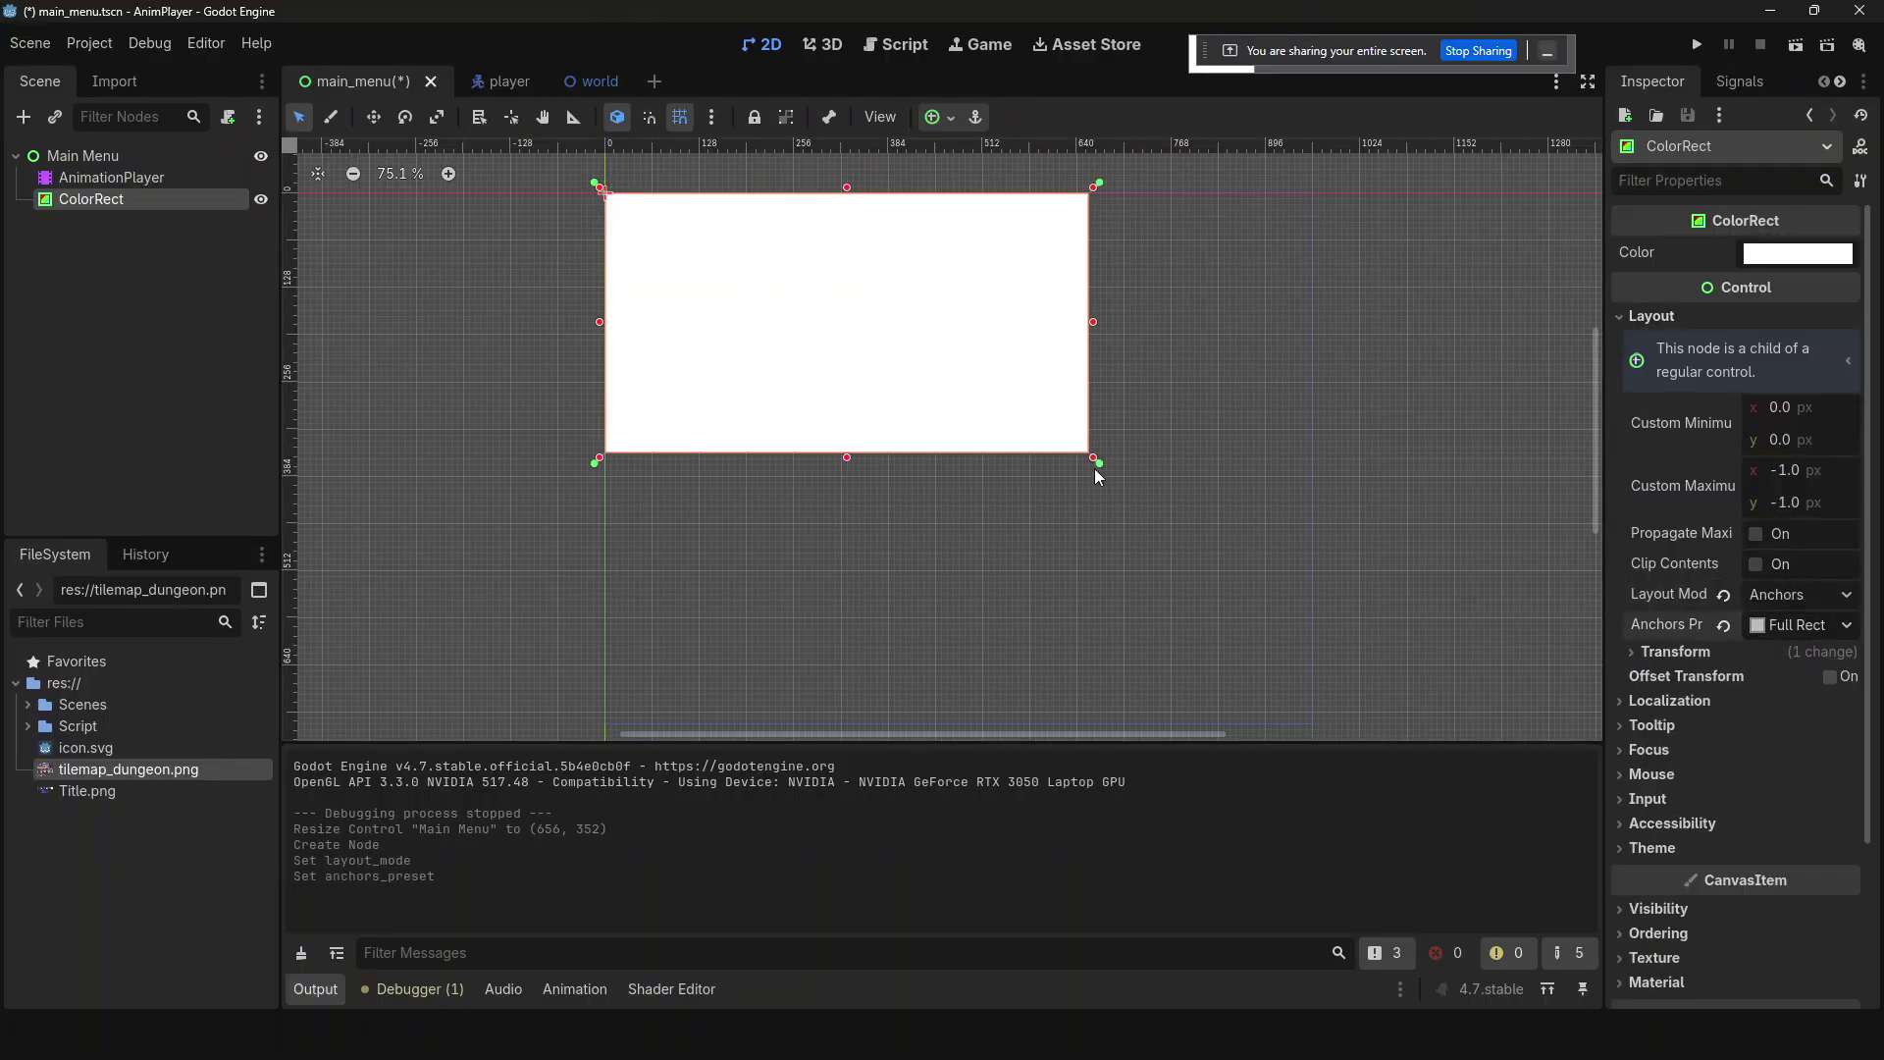
left_click_drag(1093, 457, 1324, 729)
- Set the Main Menu control's anchors preset to Full Rect
left_click(83, 155)
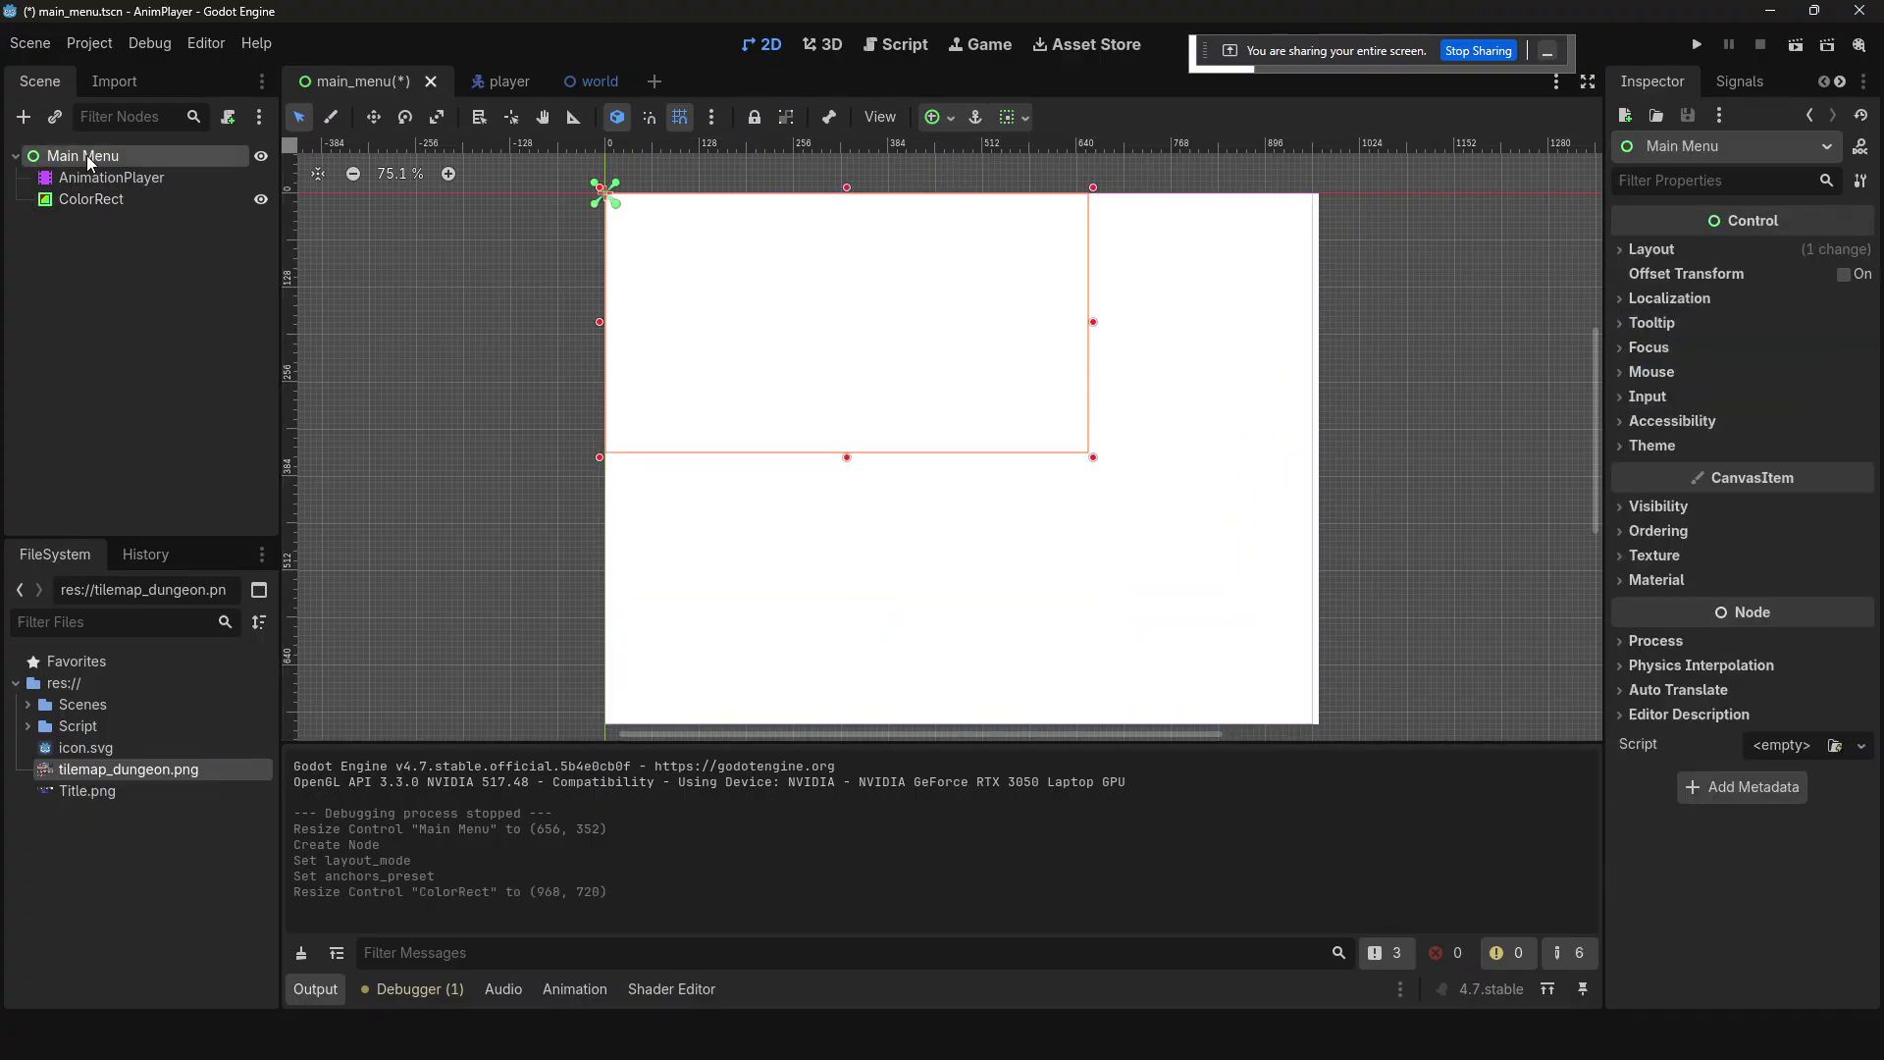
left_click(1789, 253)
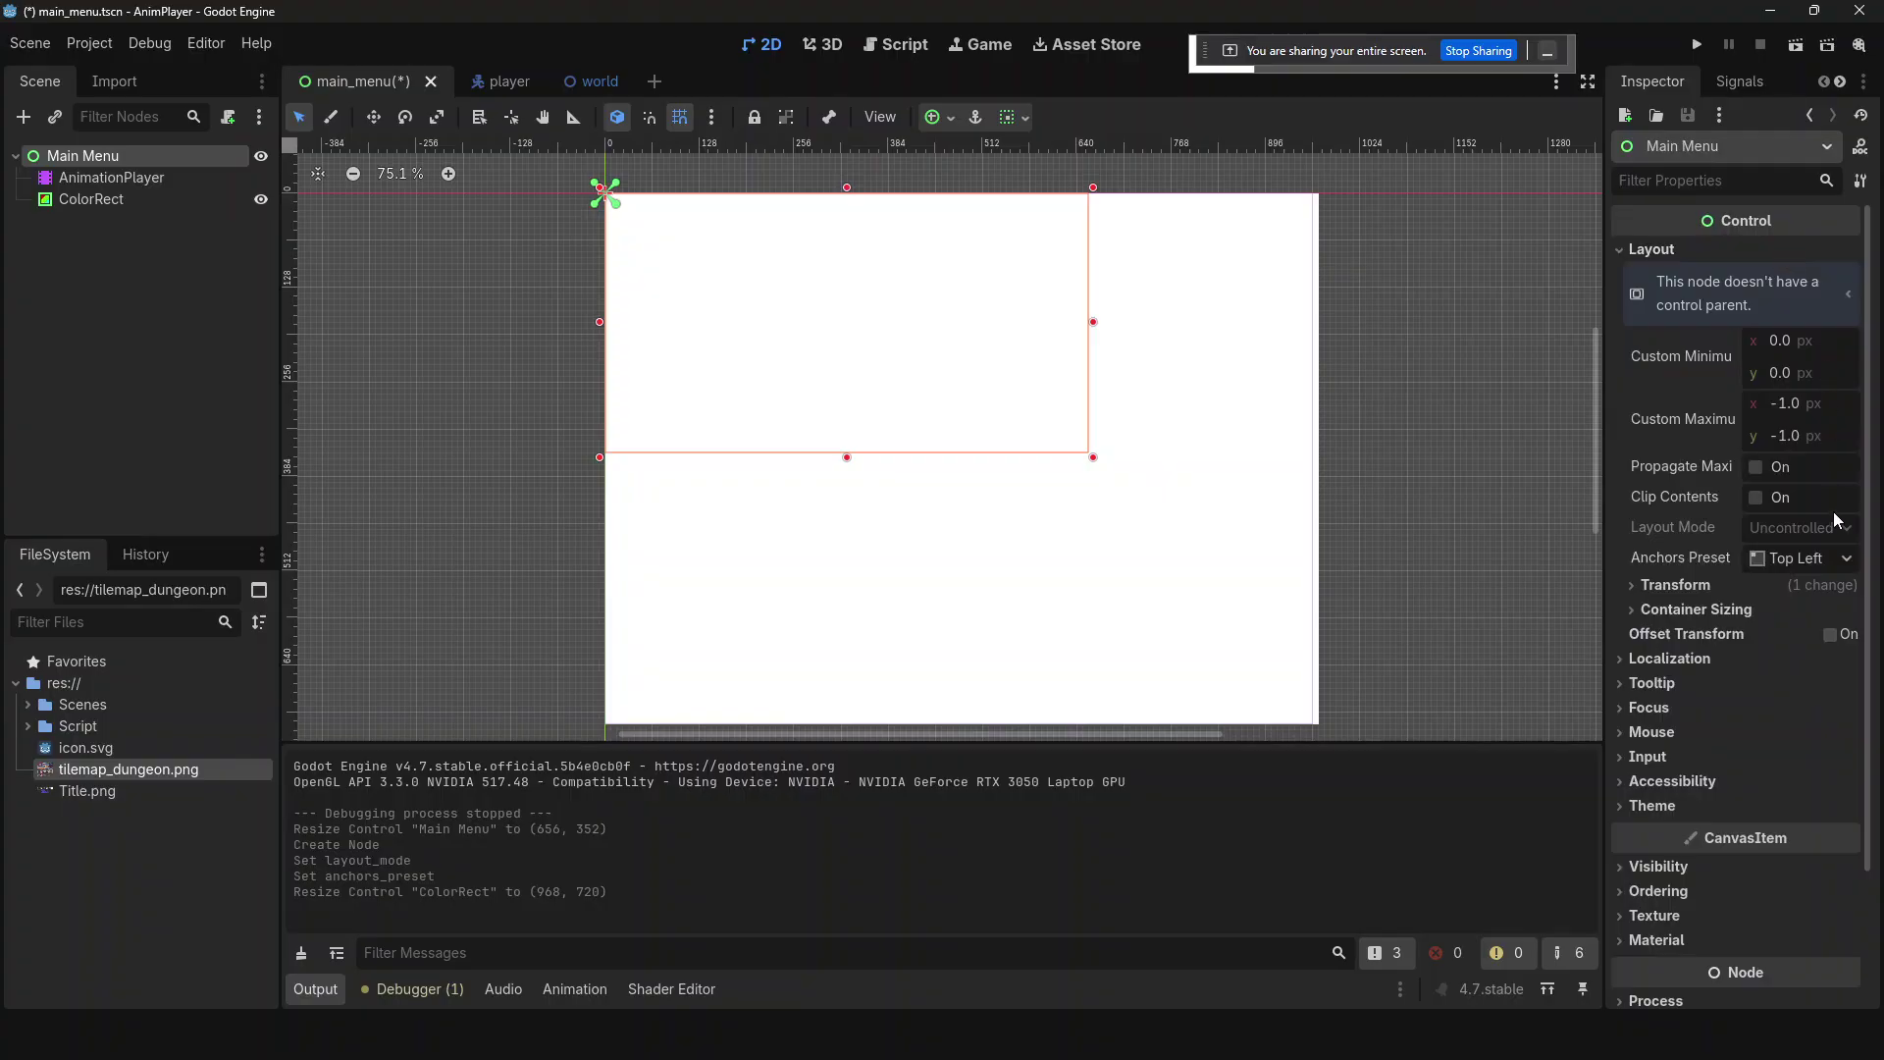
left_click(1823, 557)
left_click(1801, 626)
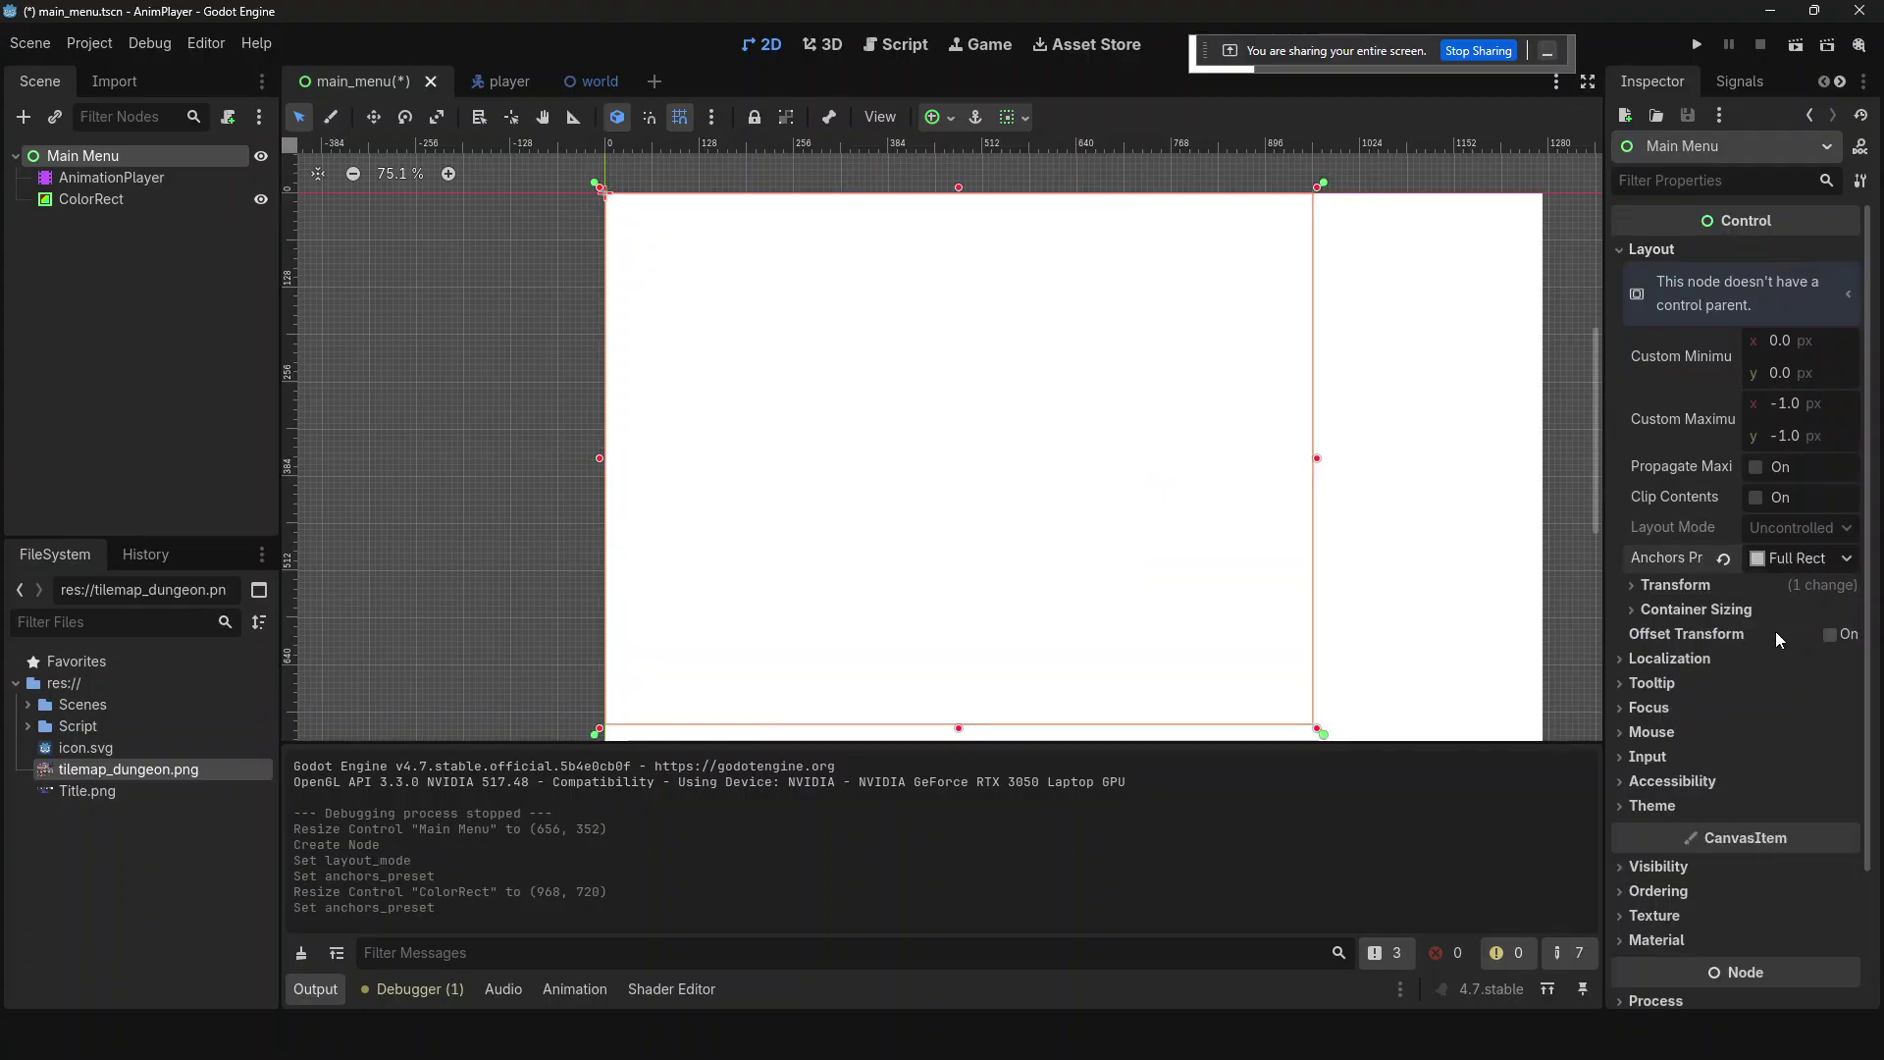
- Delete the existing ColorRect node from the main_menu scene
left_click(142, 196)
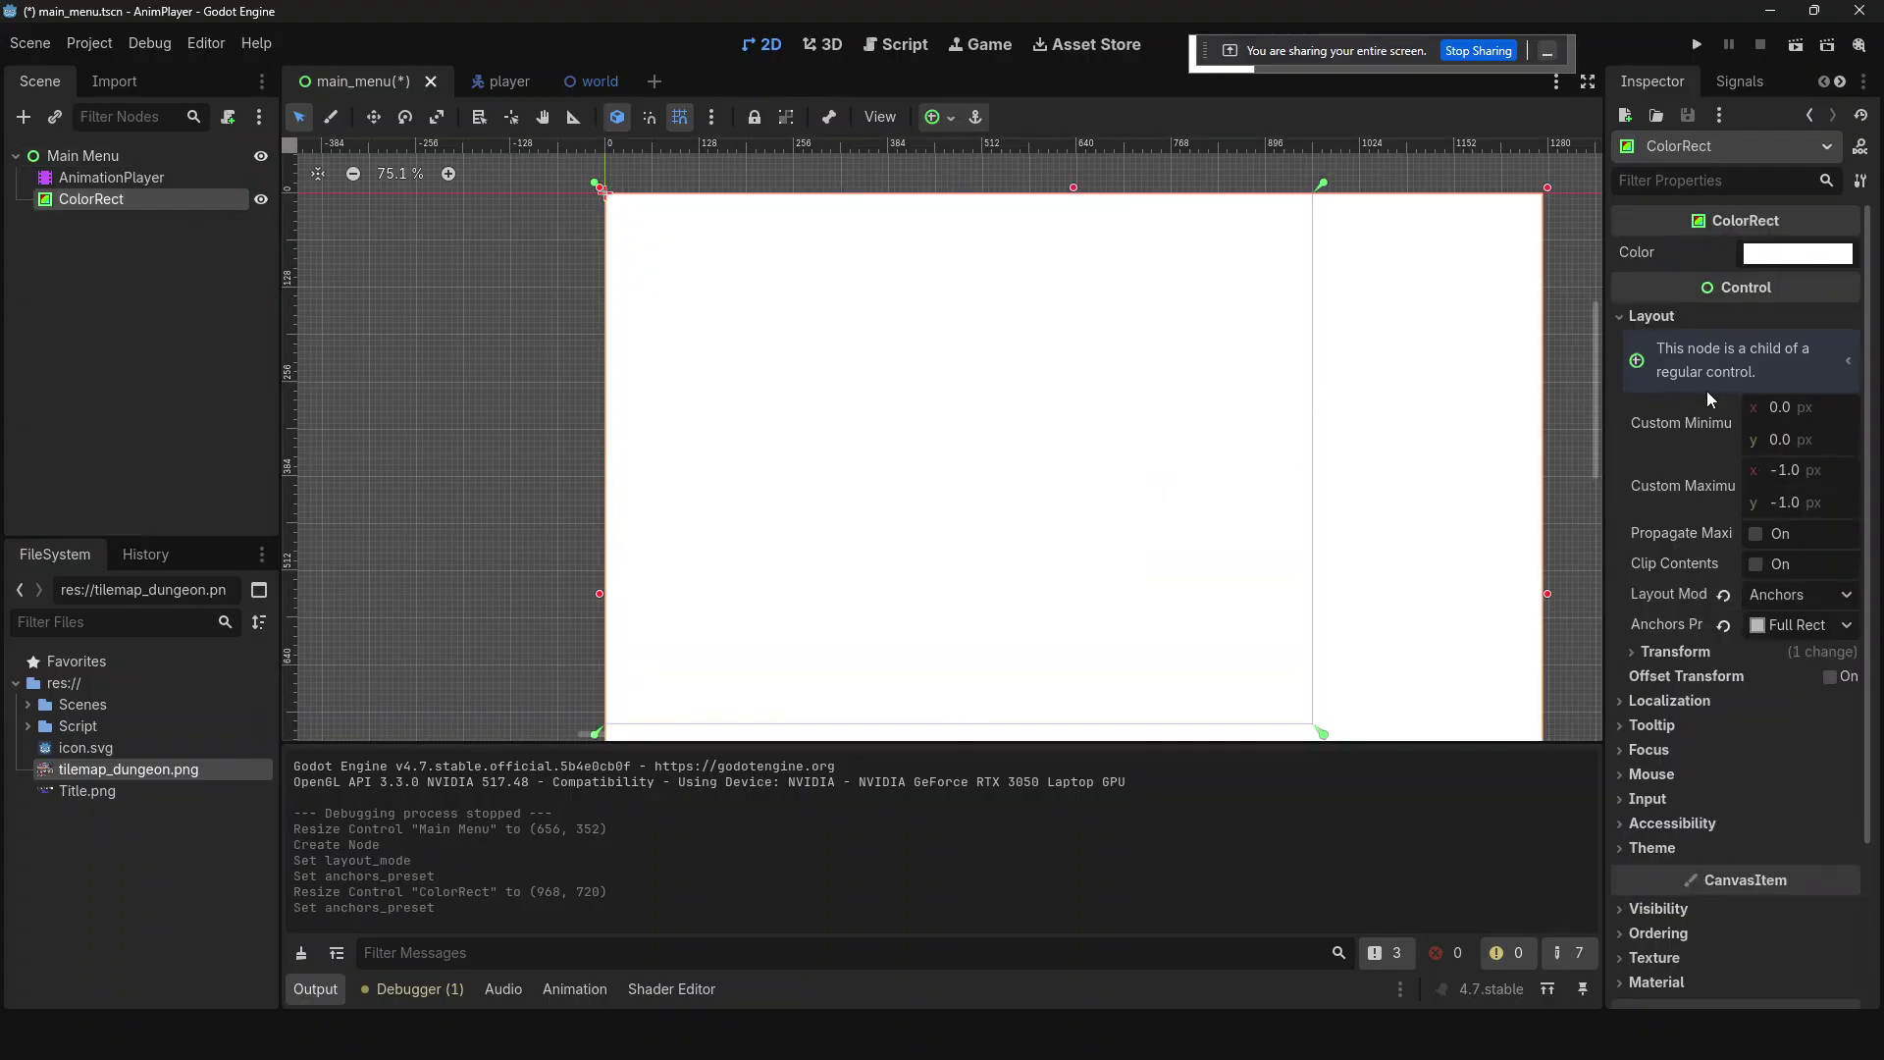
key("Delete")
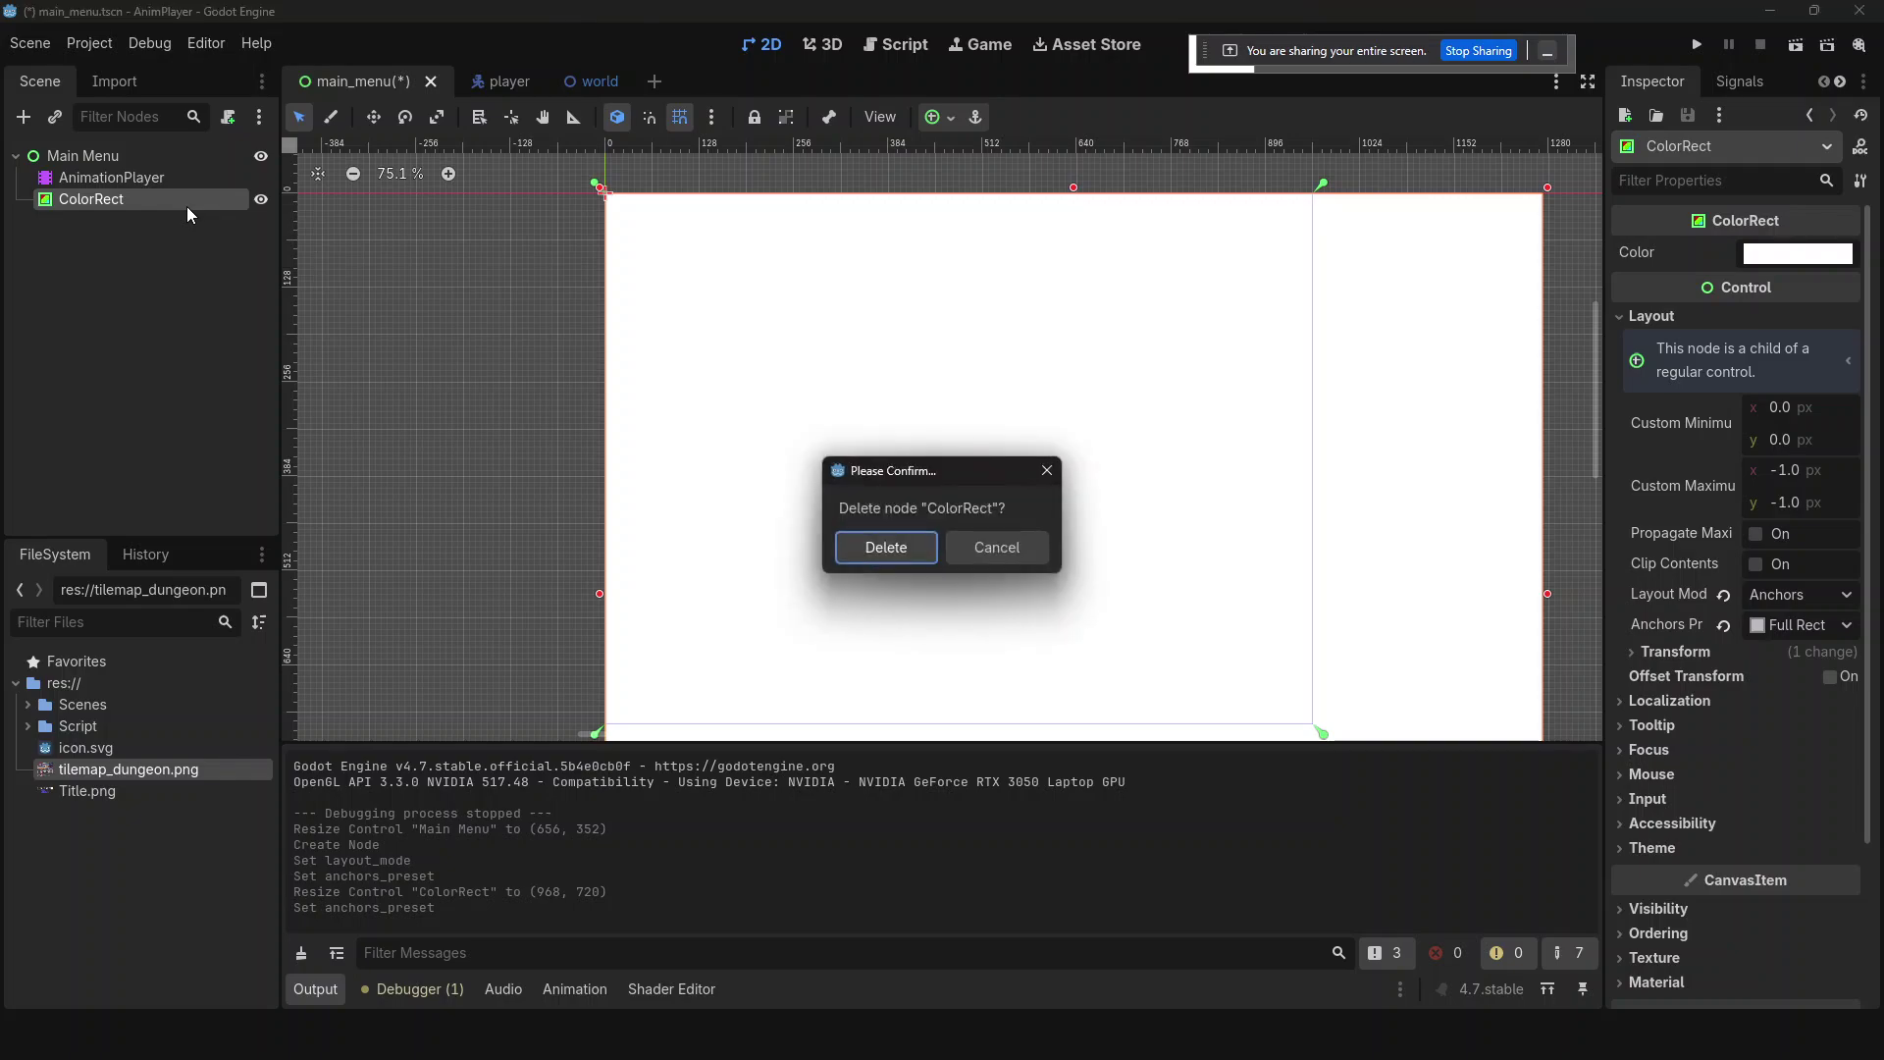
key("Return")
- Add a new ColorRect under Main Menu with layout mode Anchors and anchors preset Full Rect
left_click(122, 155)
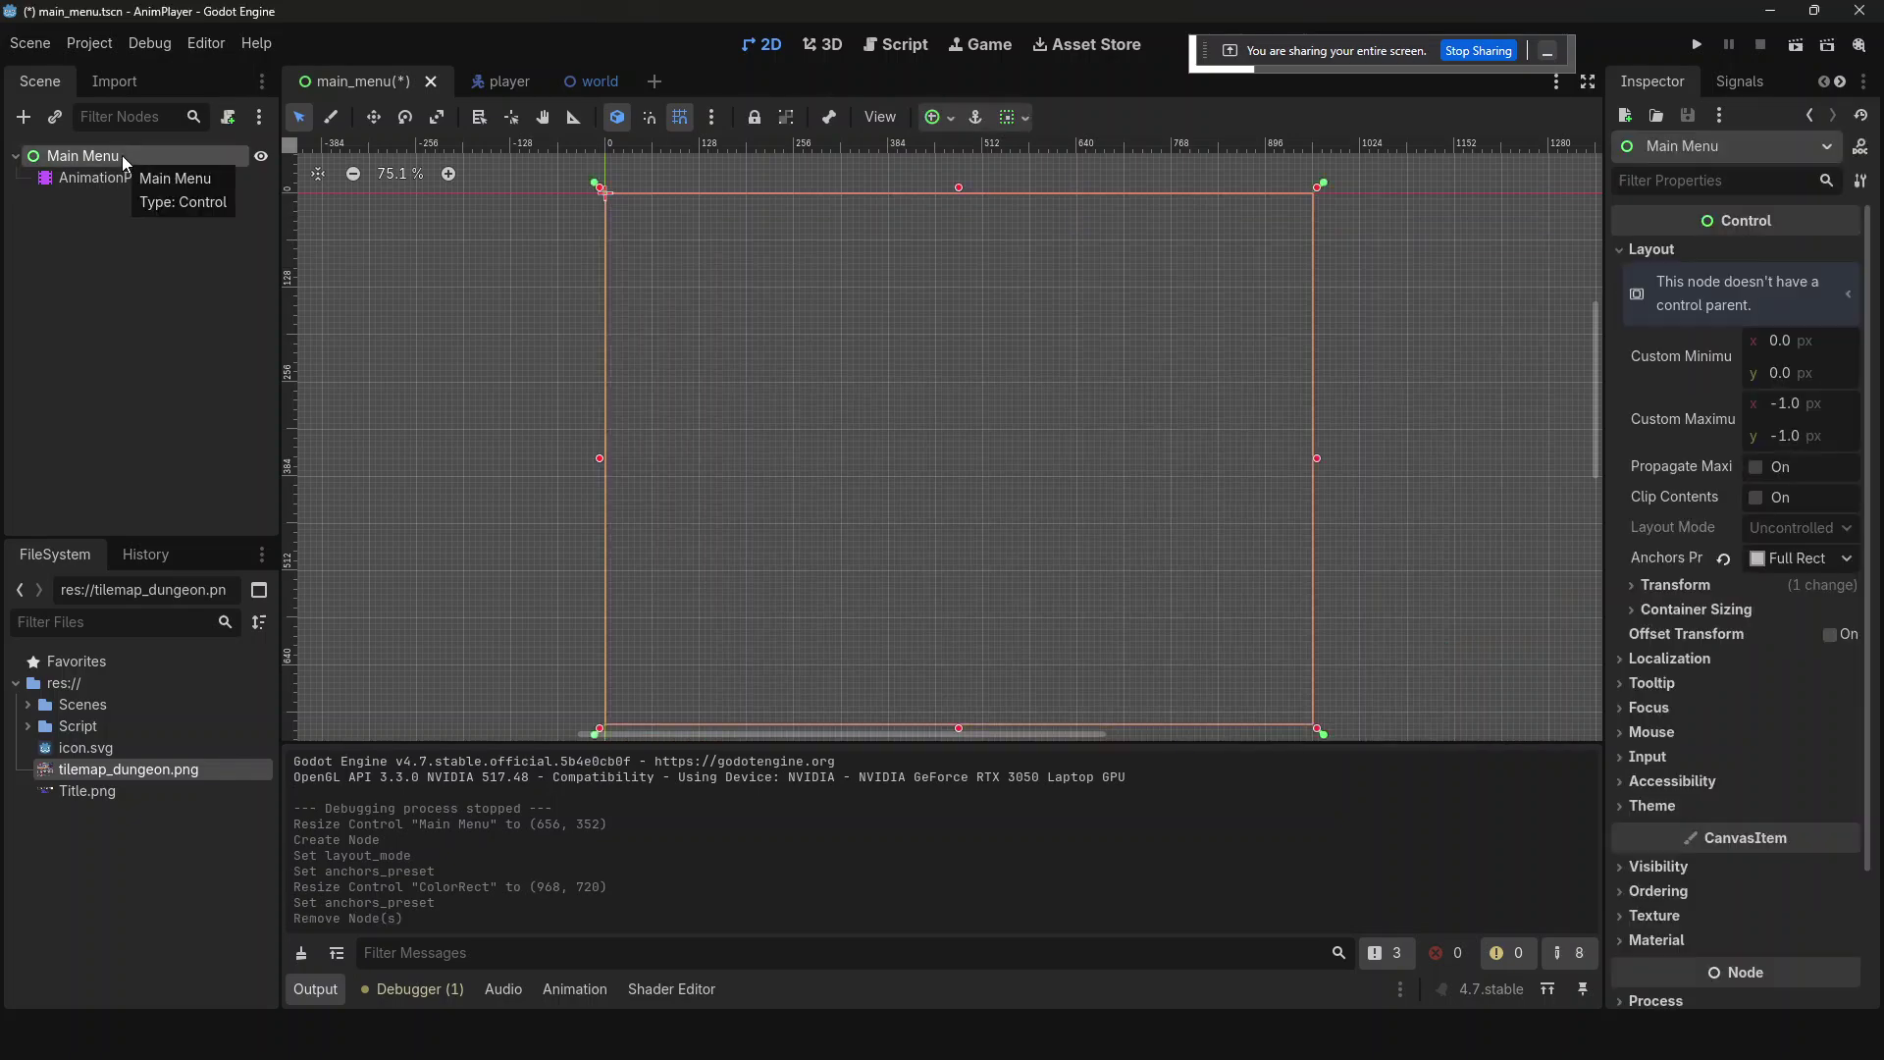
key("ctrl+a")
type("color")
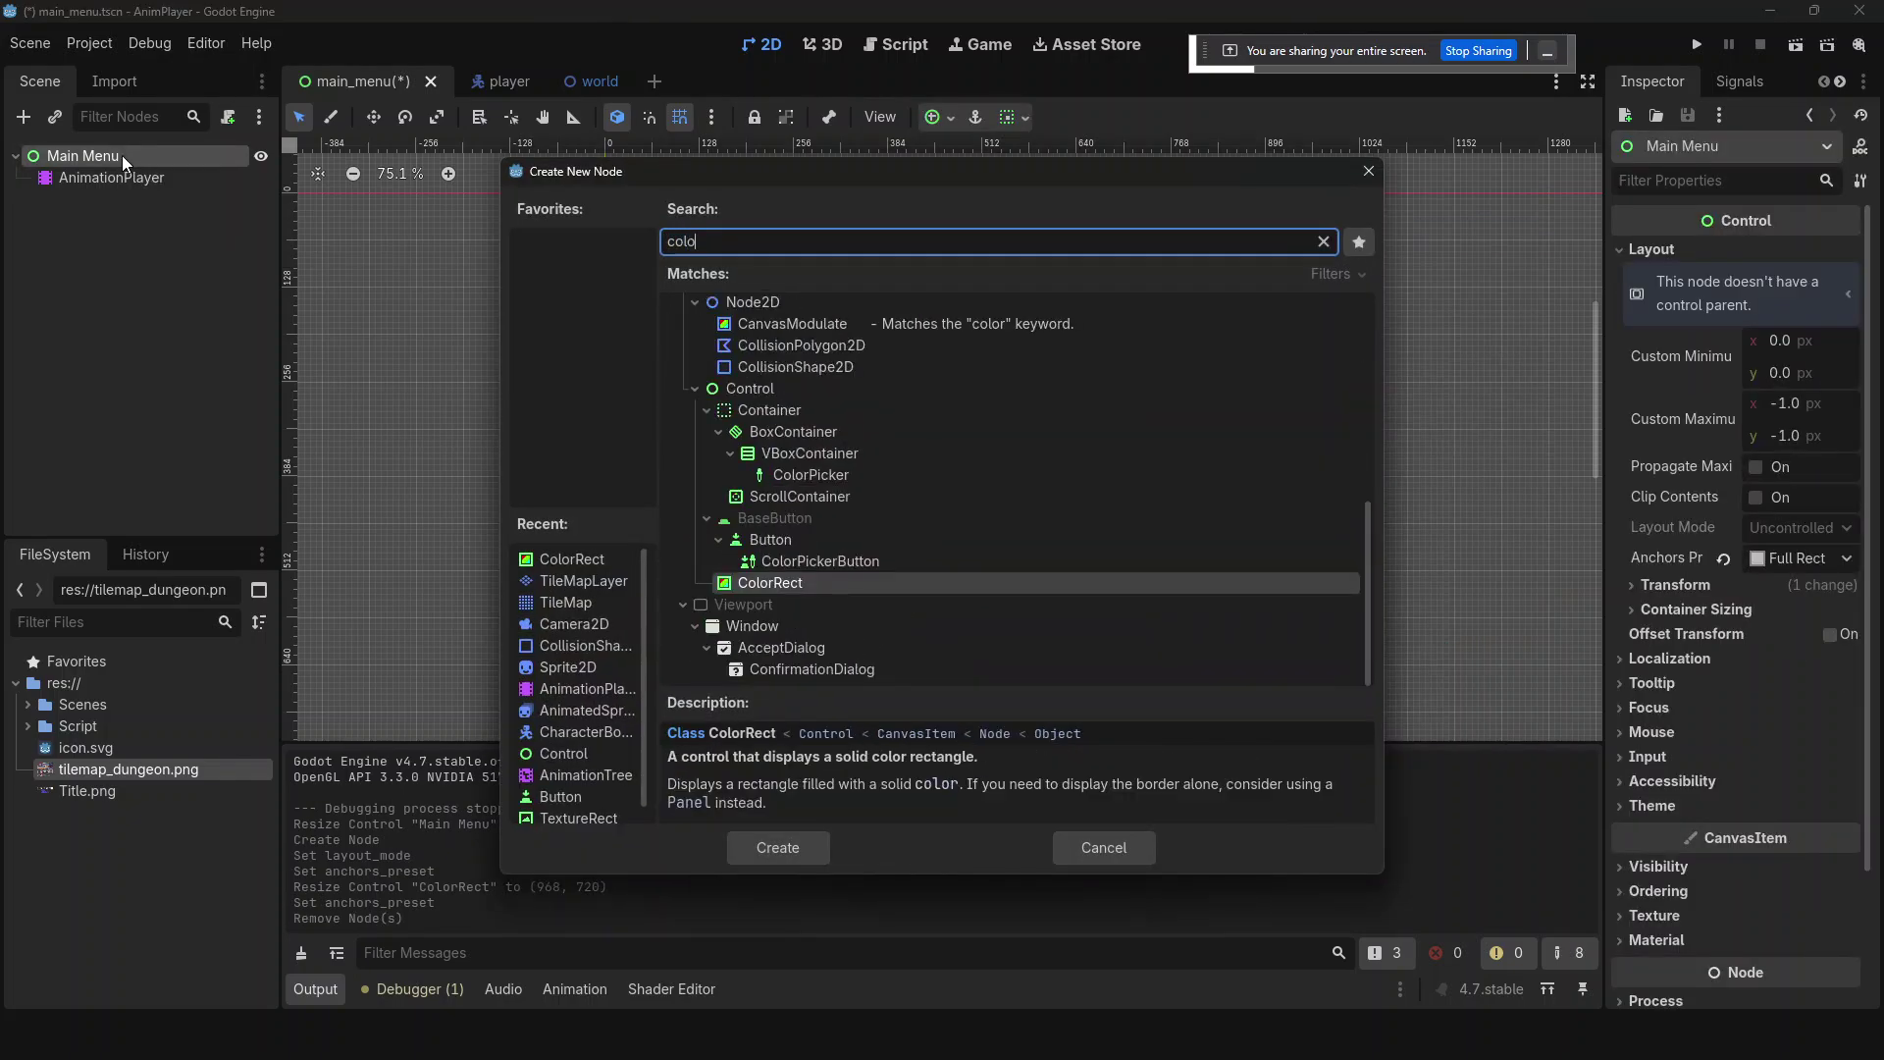
key("Return")
left_click(1796, 318)
left_click(1833, 597)
left_click(1833, 659)
left_click(1818, 638)
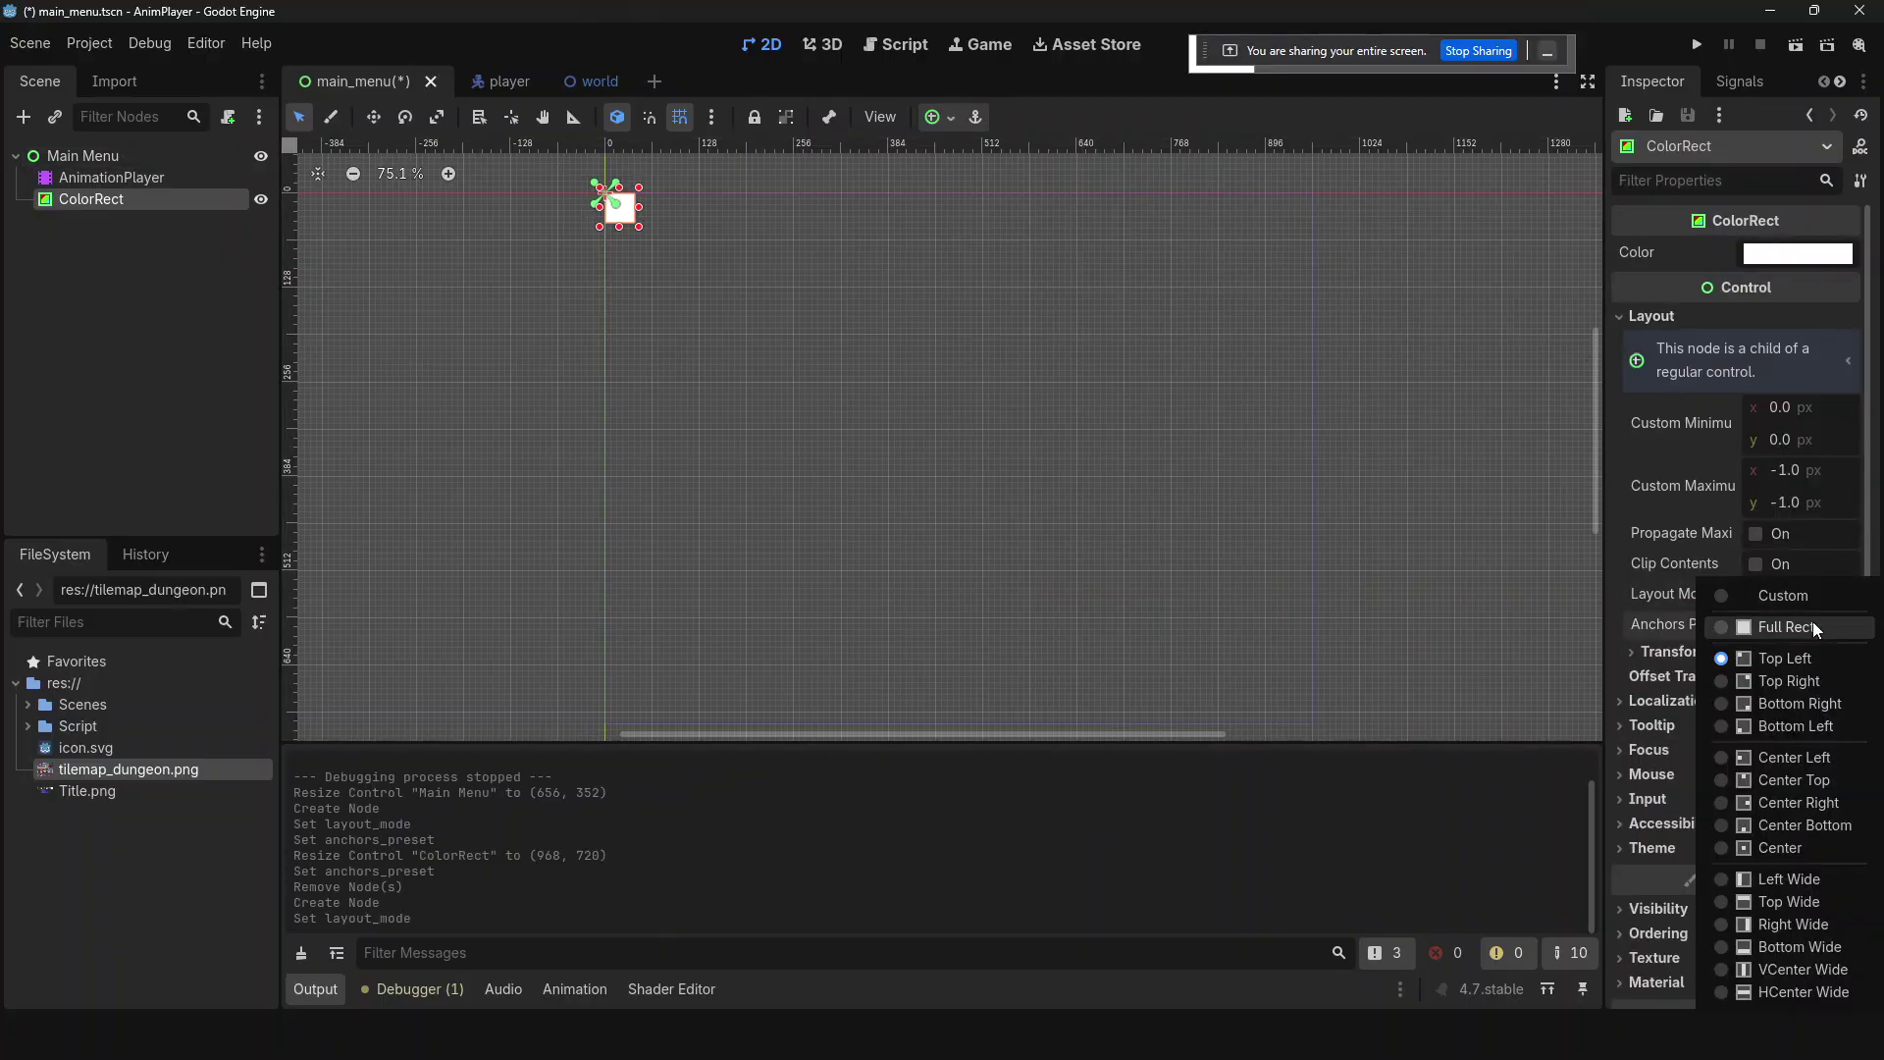
left_click(1812, 622)
left_click(1415, 550)
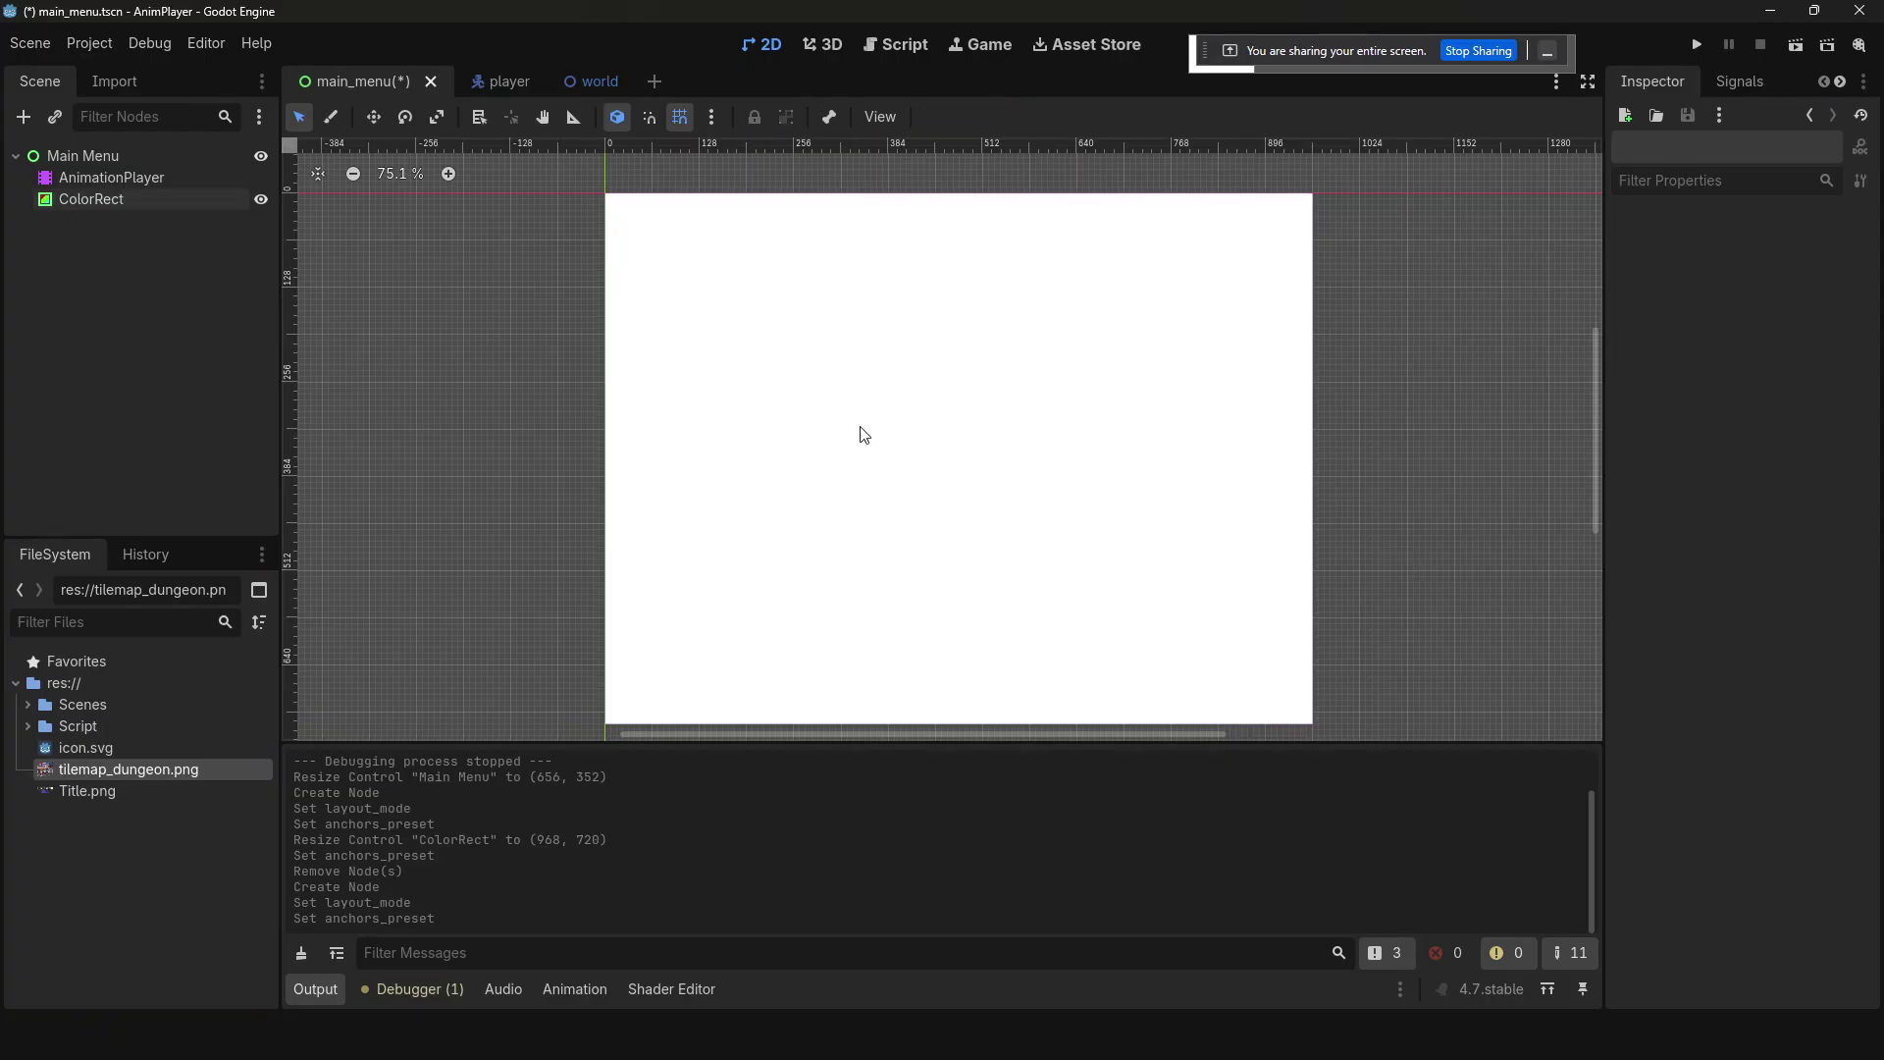
- Change the ColorRect's color to a reddish brown
left_click(727, 414)
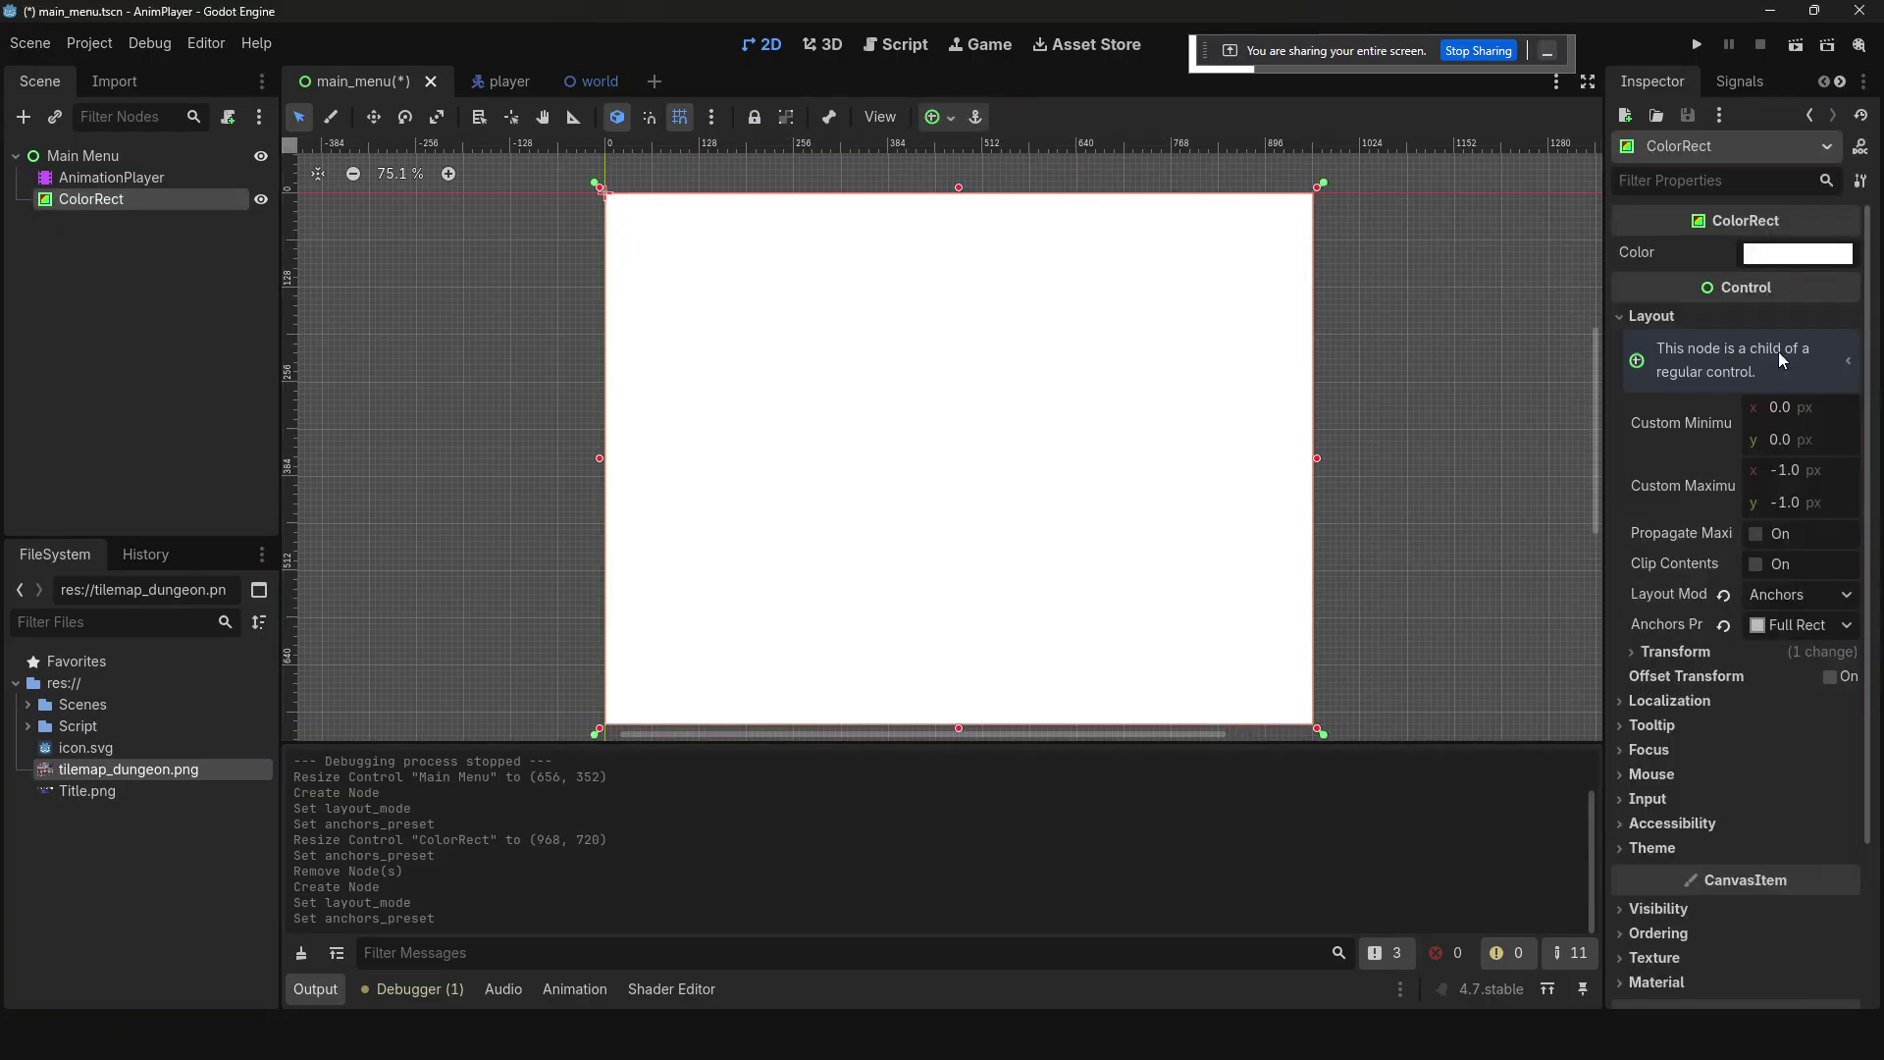
left_click(1760, 259)
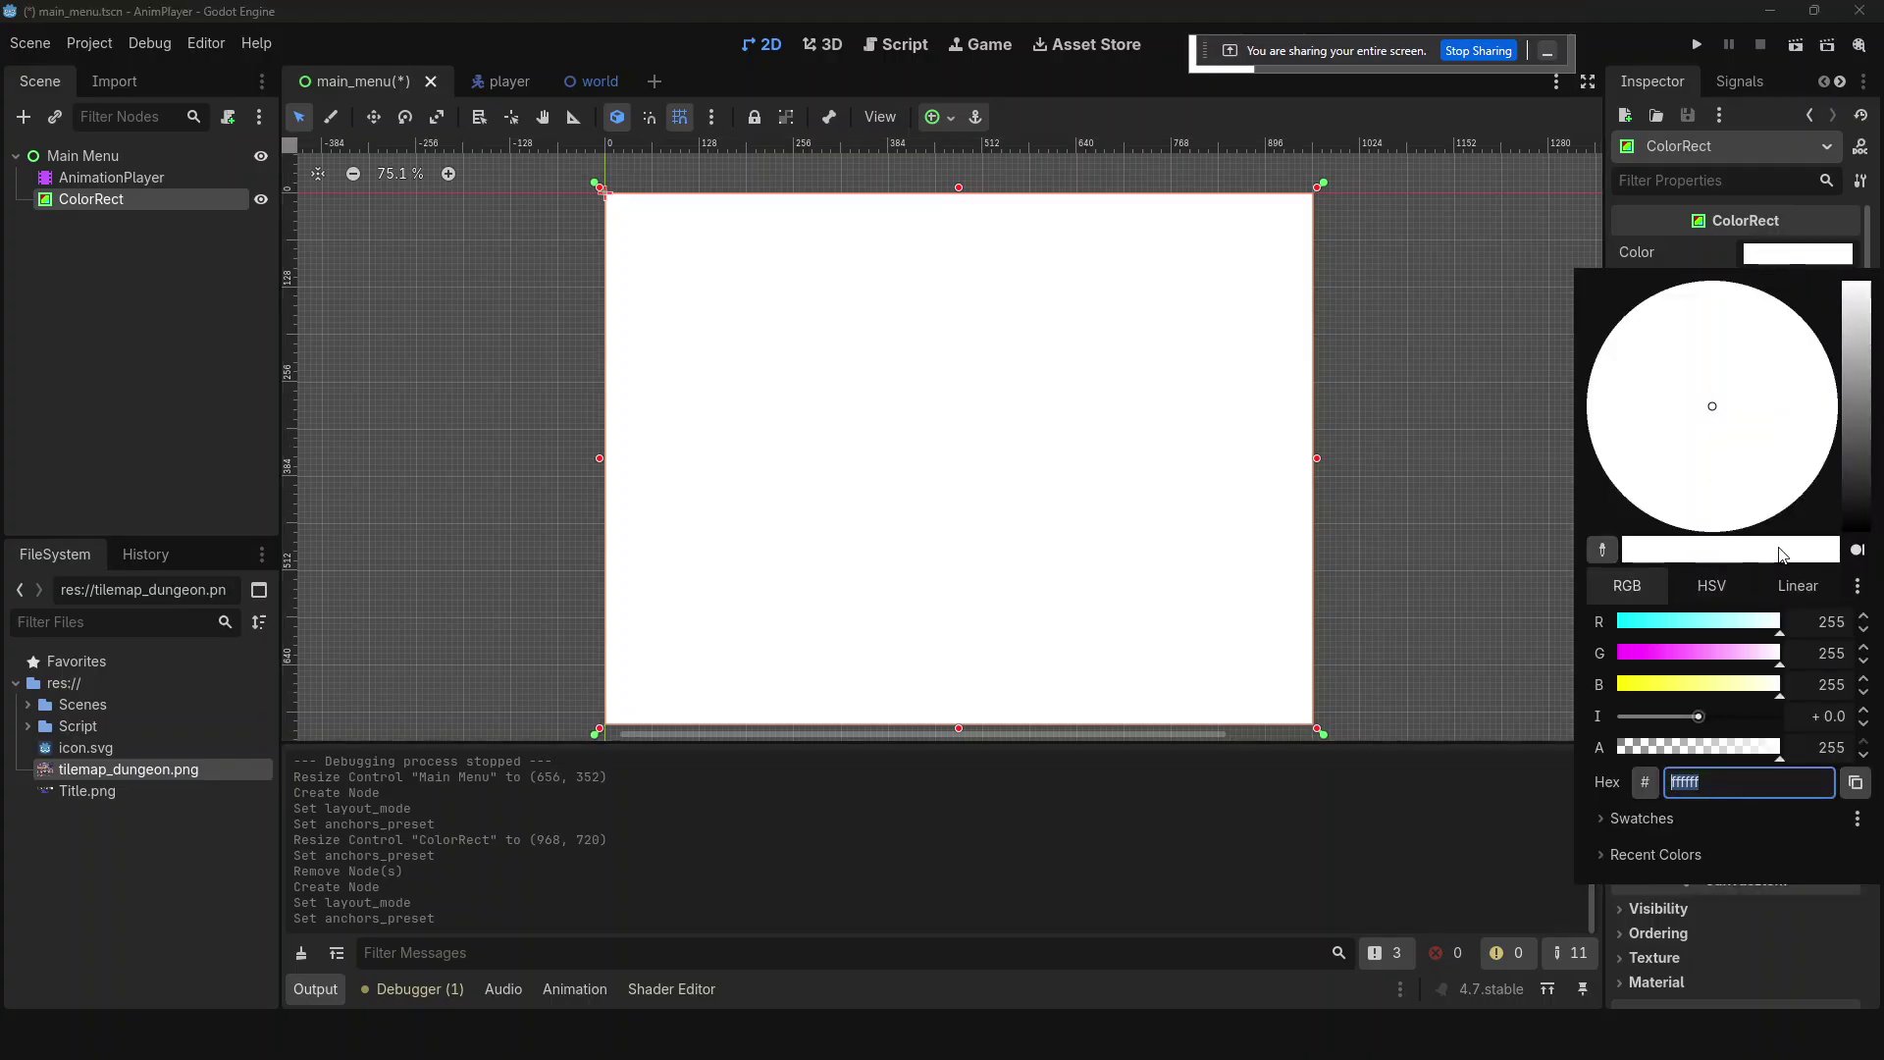
left_click(1852, 414)
mouse_move(1784, 381)
left_mouse_down()
mouse_move(1849, 347)
mouse_move(1853, 491)
mouse_move(1700, 501)
mouse_move(1768, 463)
left_mouse_up()
left_click(1323, 310)
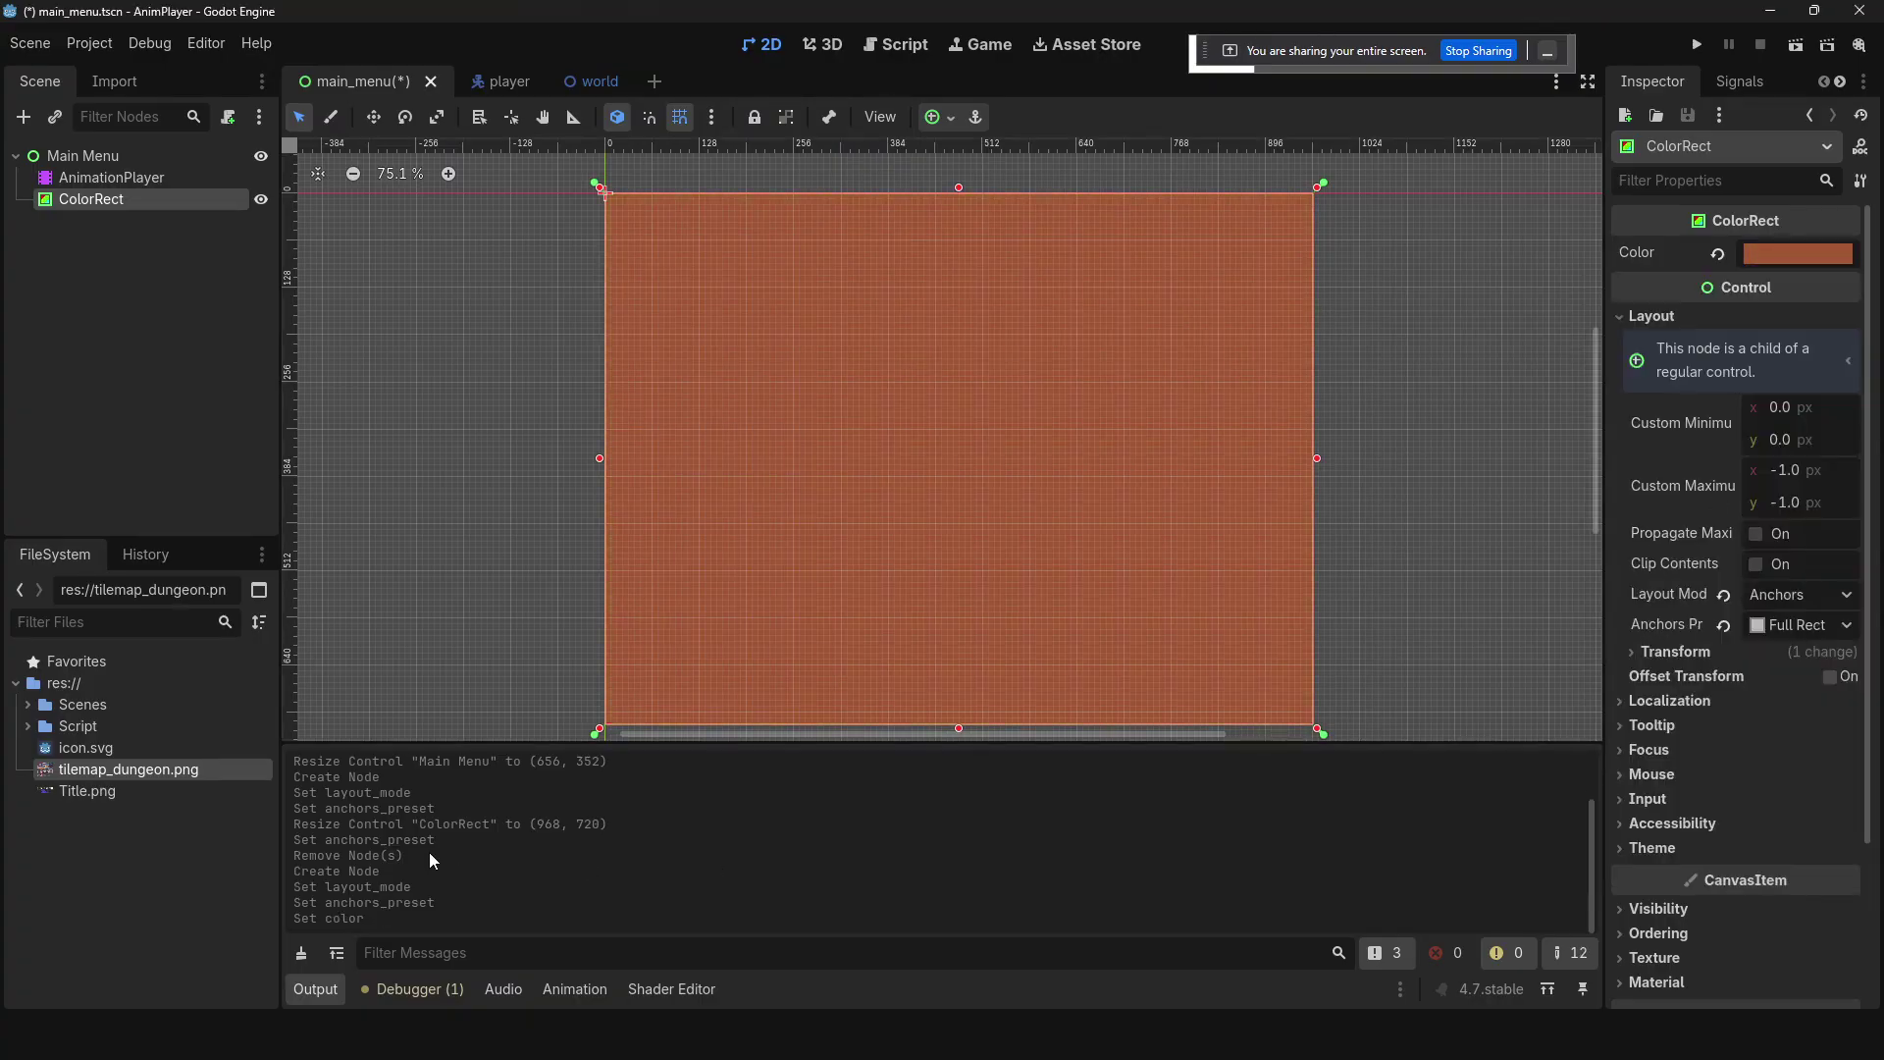
- Place Title.png as a Title sprite over the ColorRect in the main_menu scene
left_click(84, 795)
left_click_drag(83, 800, 123, 213)
left_click_drag(86, 791, 992, 374)
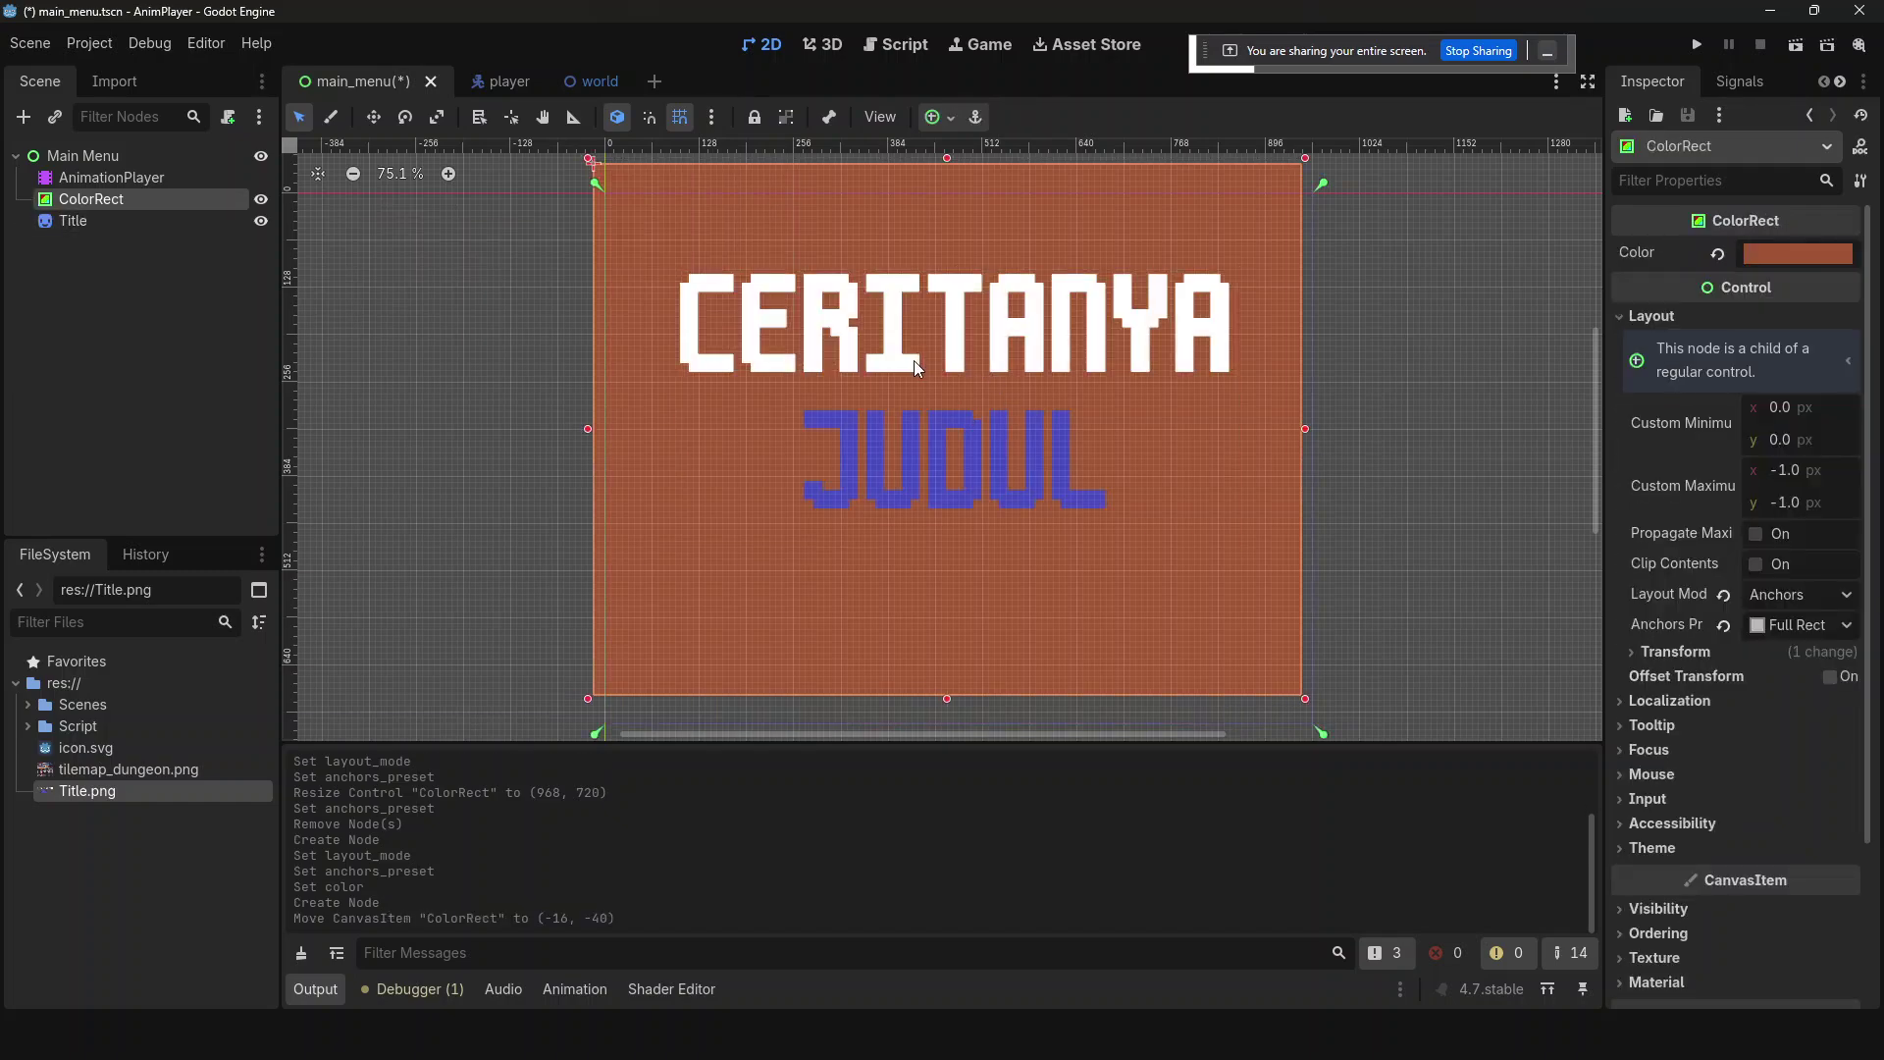
- Undo the accidental ColorRect move and lock the ColorRect node
key("ctrl+z")
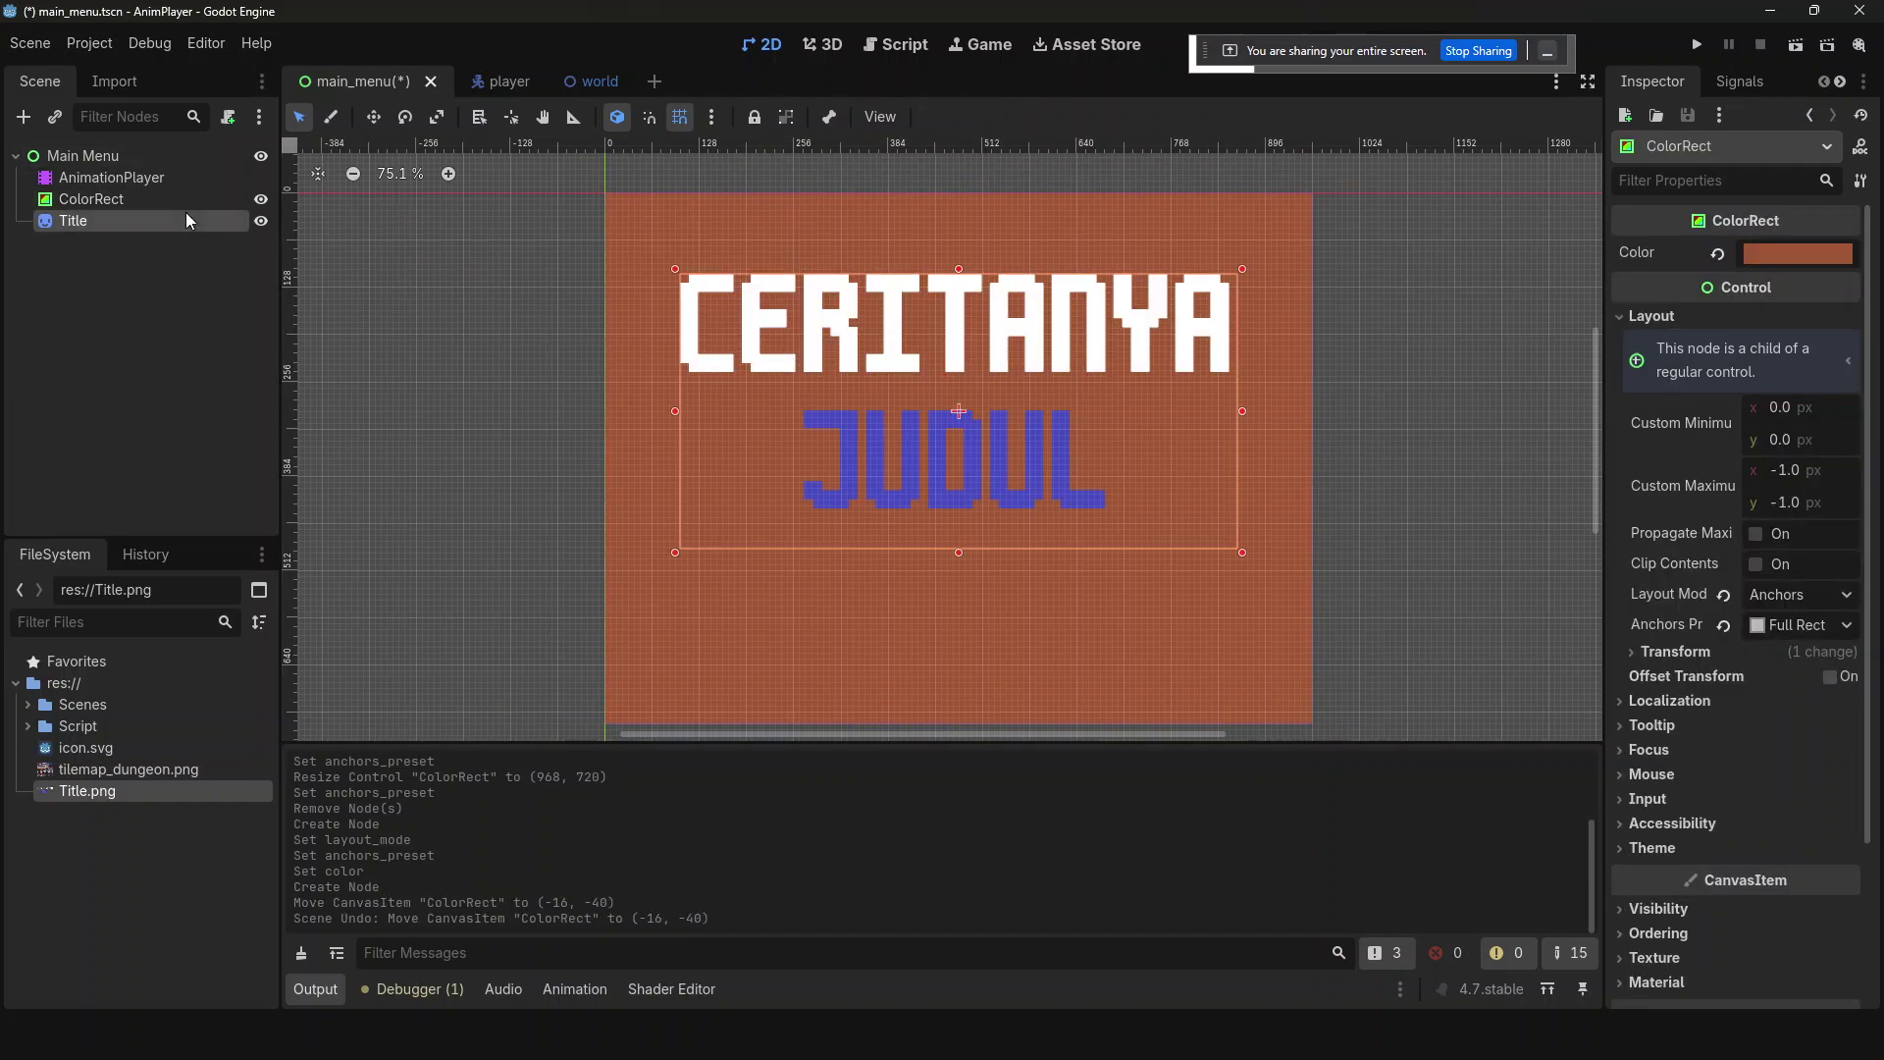
left_click(186, 216)
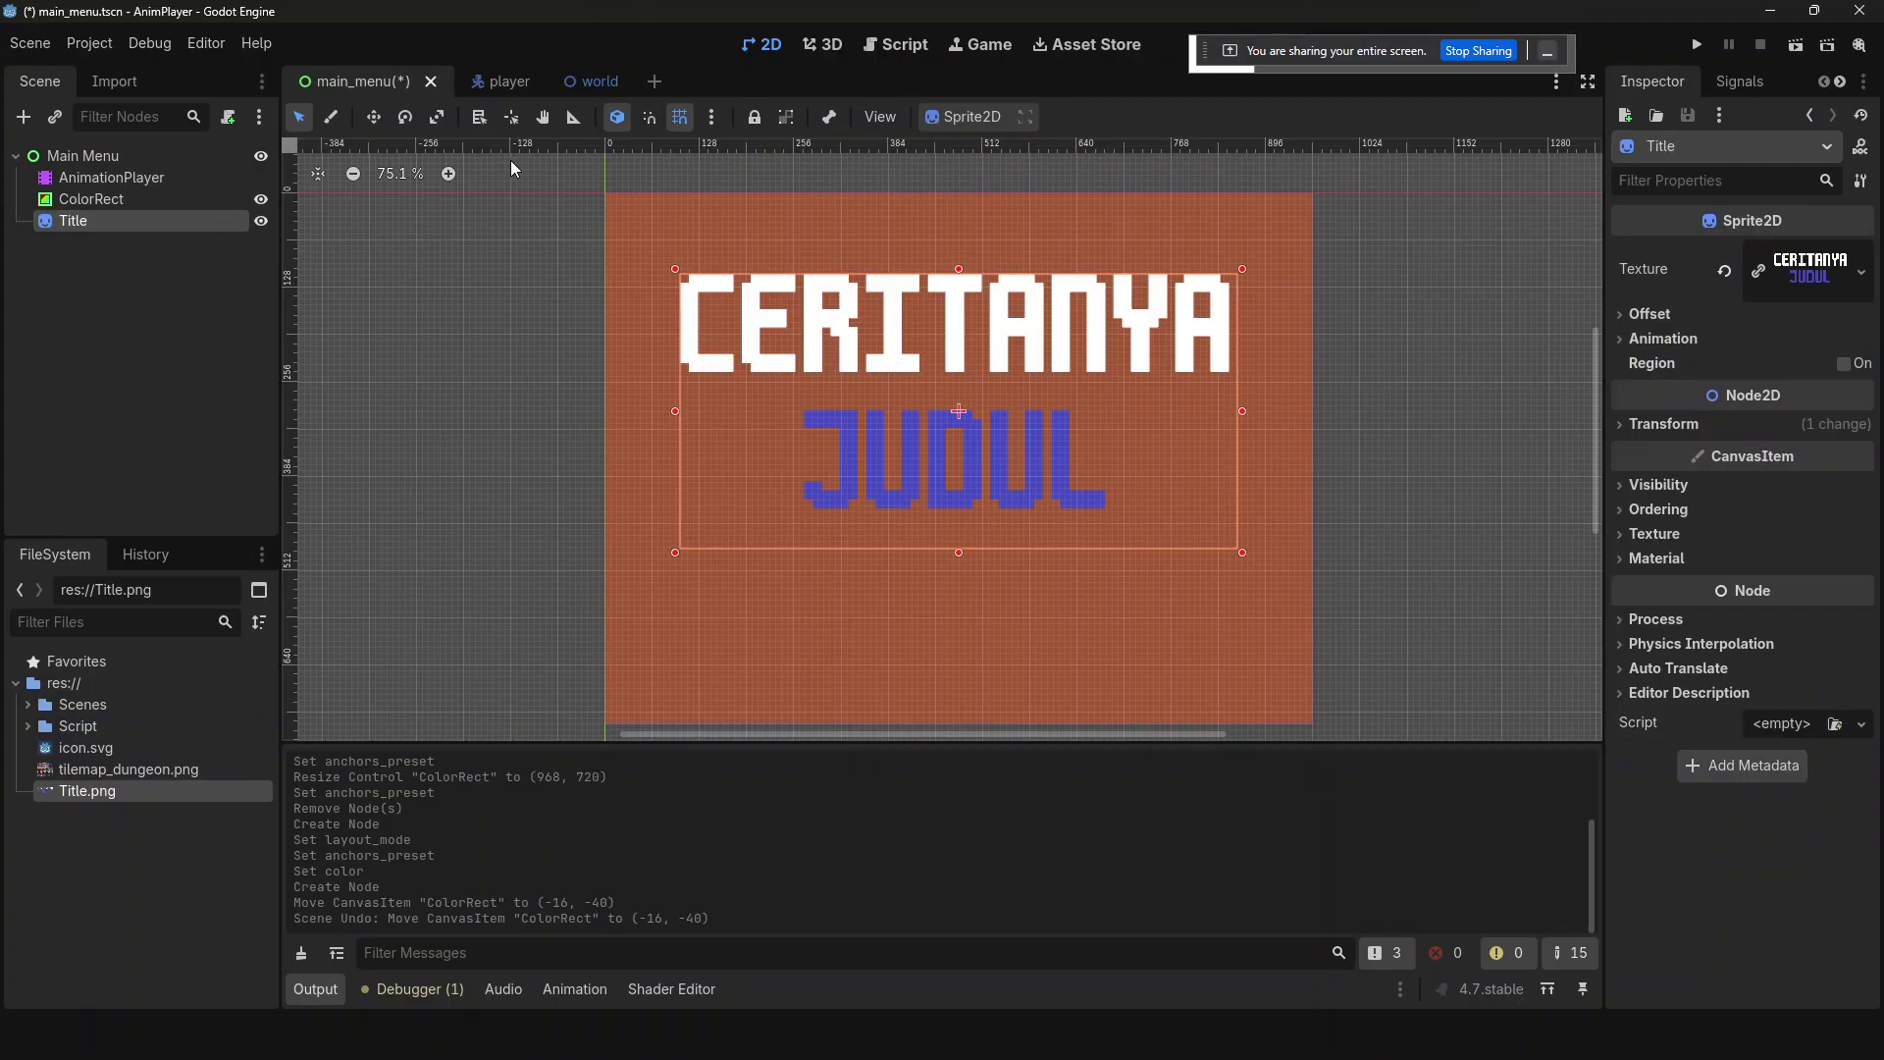
left_click(192, 196)
left_click(756, 118)
- Try to move the Title sprite to about (472, 288) and scale it down from its lower corner
left_click(1013, 379)
mouse_move(968, 349)
left_mouse_down()
mouse_move(917, 315)
mouse_move(952, 345)
left_mouse_up()
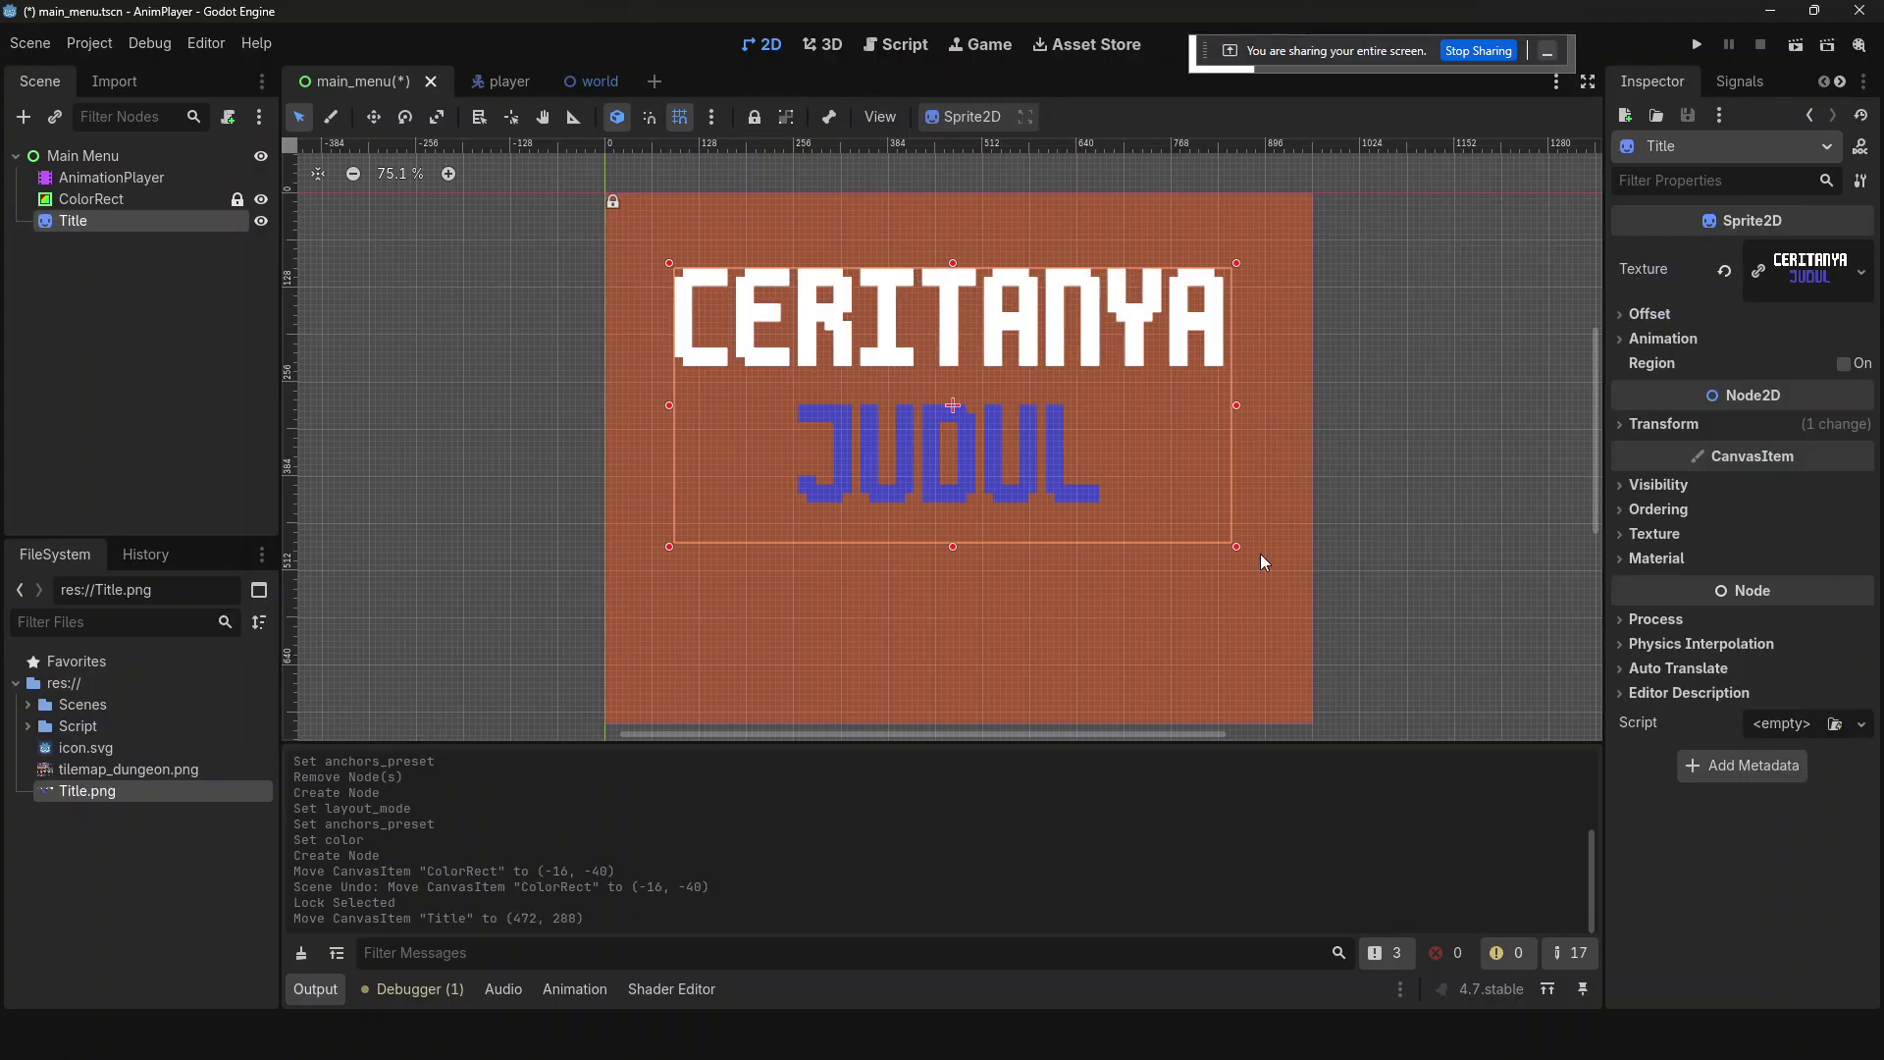
left_click_drag(1241, 546, 1193, 501)
key("ctrl+z")
key("ctrl+z")
- Scale the Title sprite down slightly and place it roughly centred near the ColorRect's upper edge
left_click_drag(1038, 376, 1009, 298)
key("ctrl+z")
left_click_drag(1250, 518, 1224, 481)
mouse_move(987, 319)
left_mouse_down()
mouse_move(1016, 320)
mouse_move(997, 320)
left_mouse_up()
left_click(1435, 381)
- Run the main menu scene and compare the Stretch to Fit and Keep Aspect Ratio window sizing
key("F5")
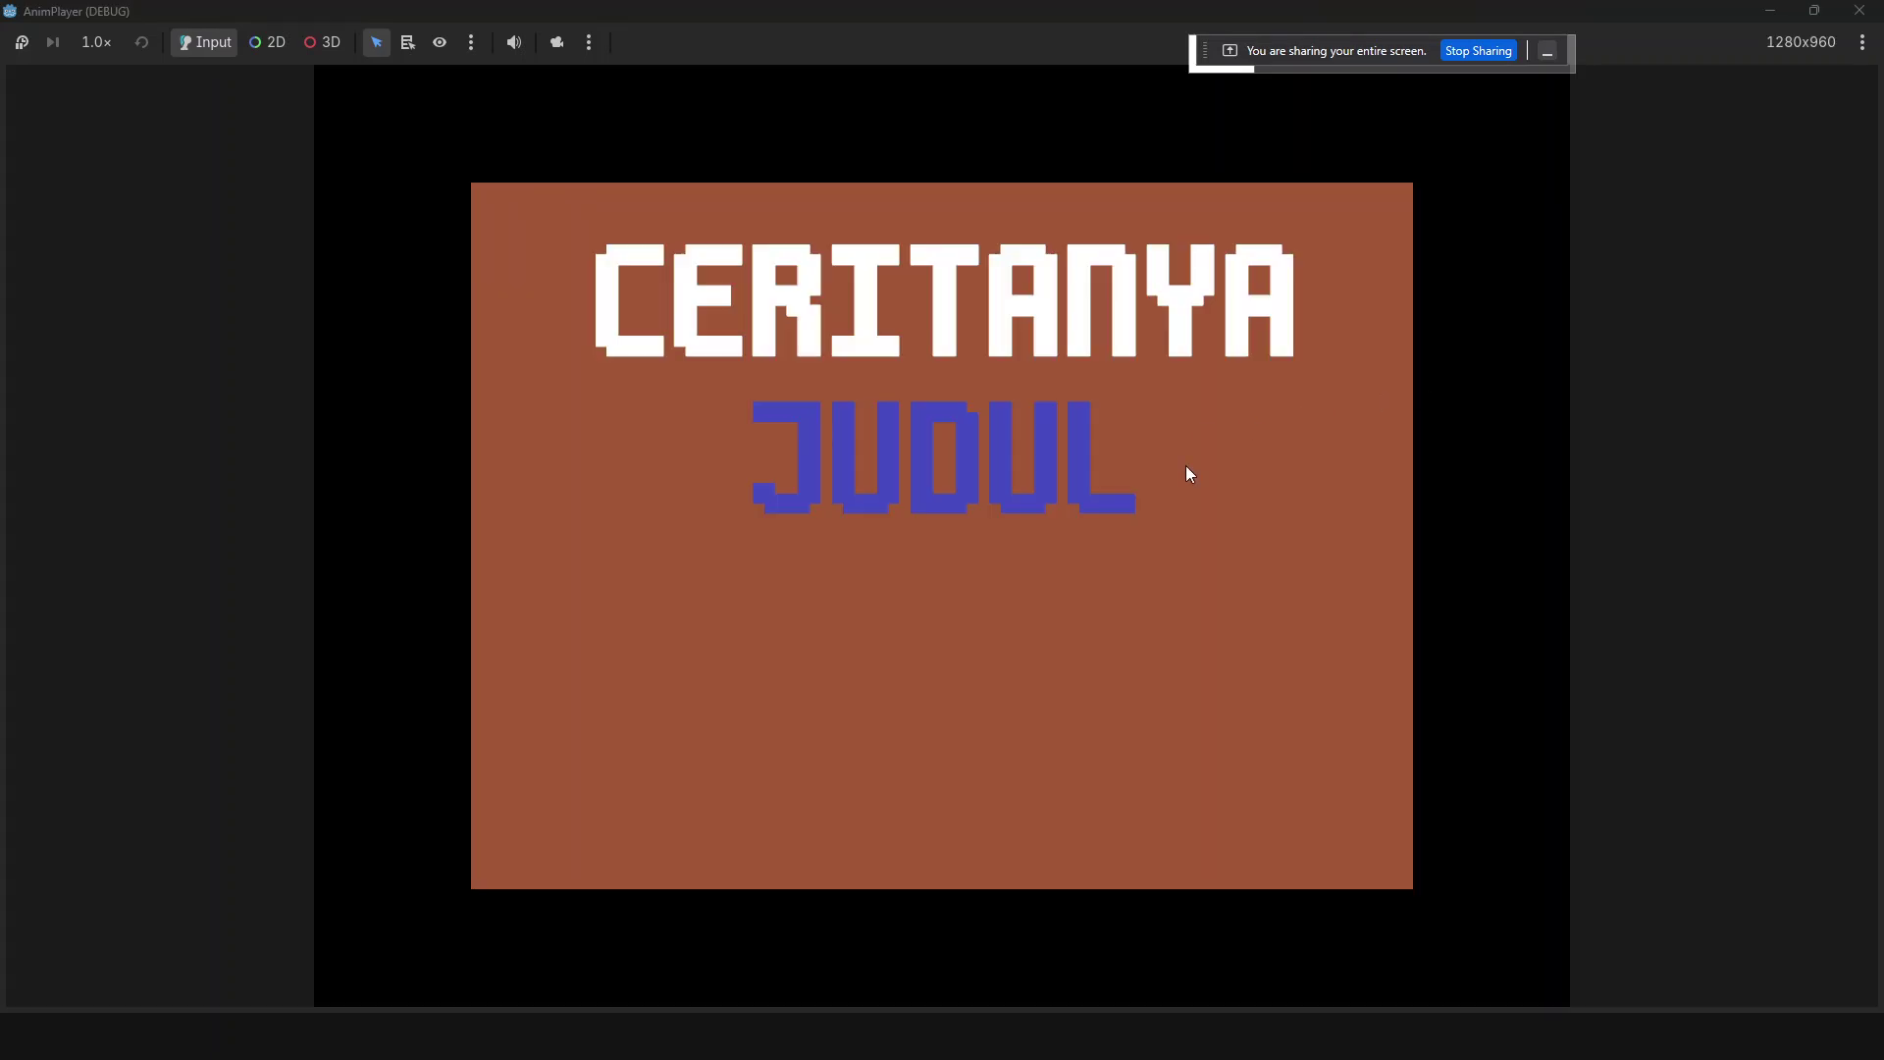
left_click(589, 43)
left_click(1862, 43)
left_click(1862, 42)
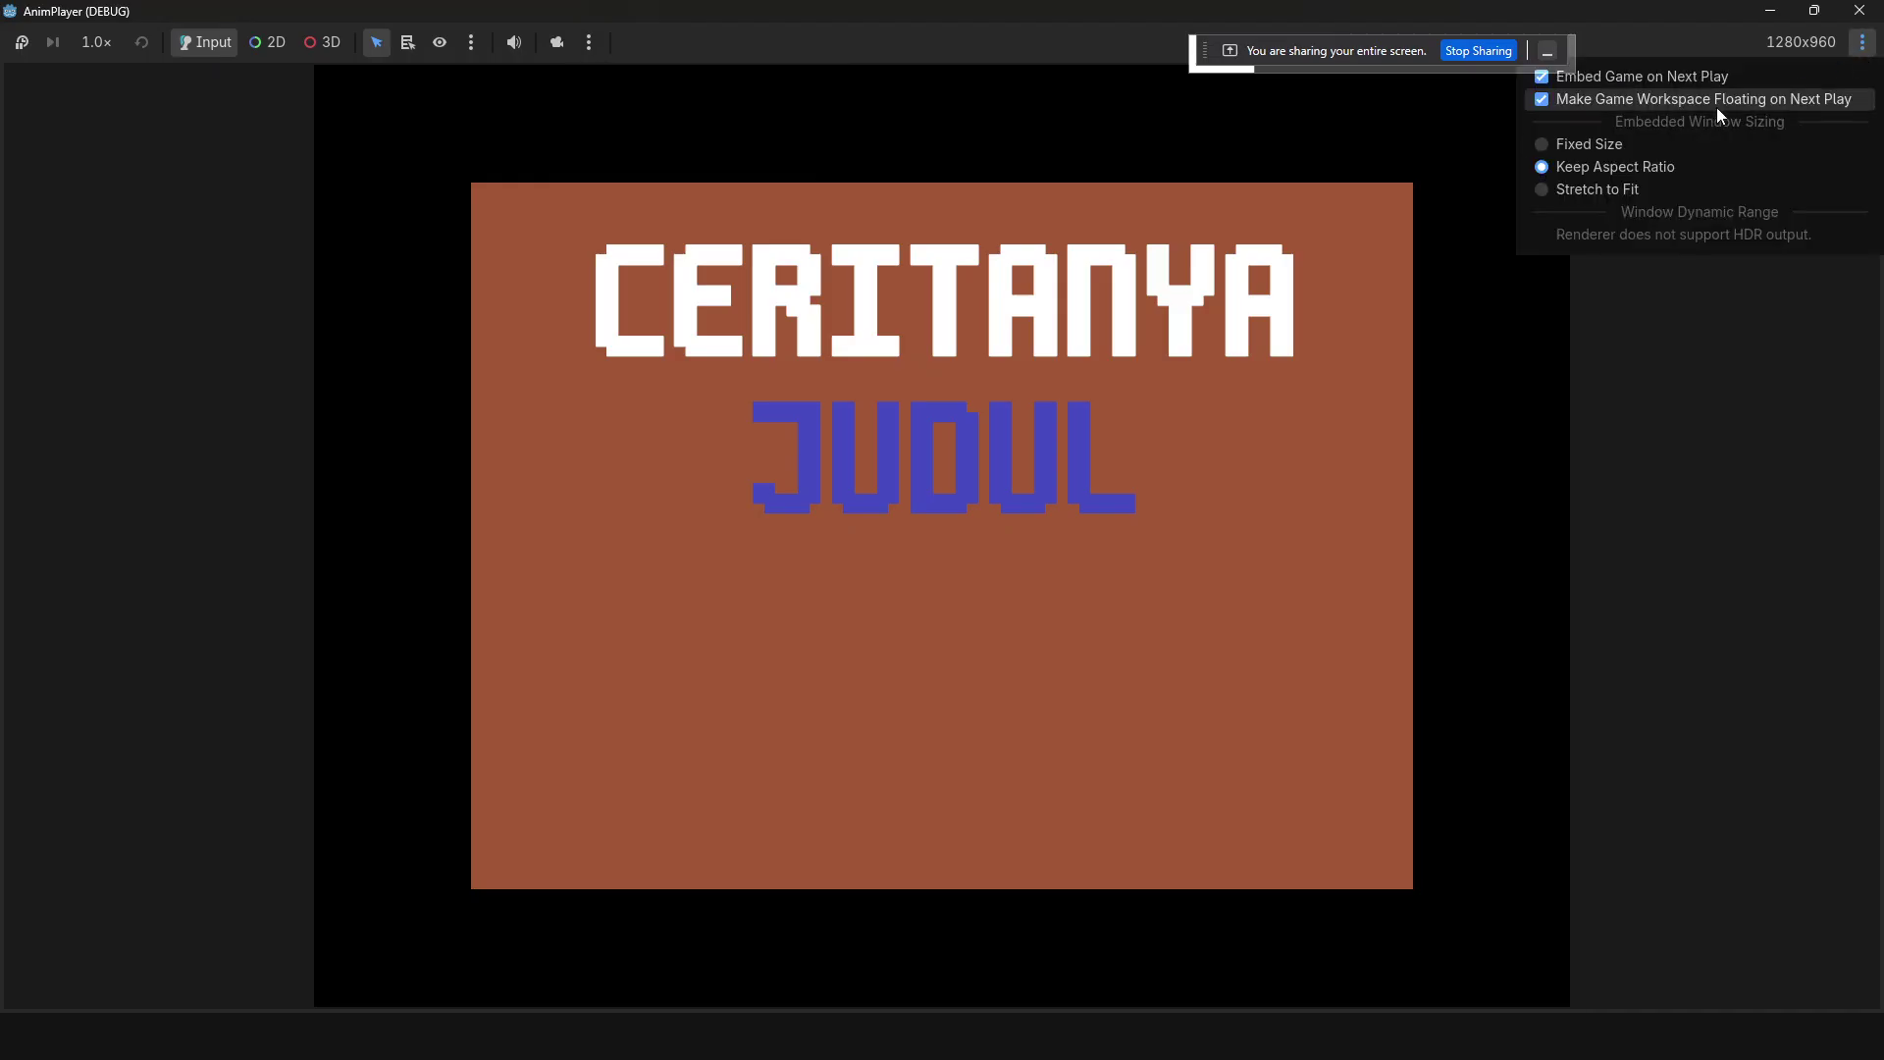
left_click(1618, 188)
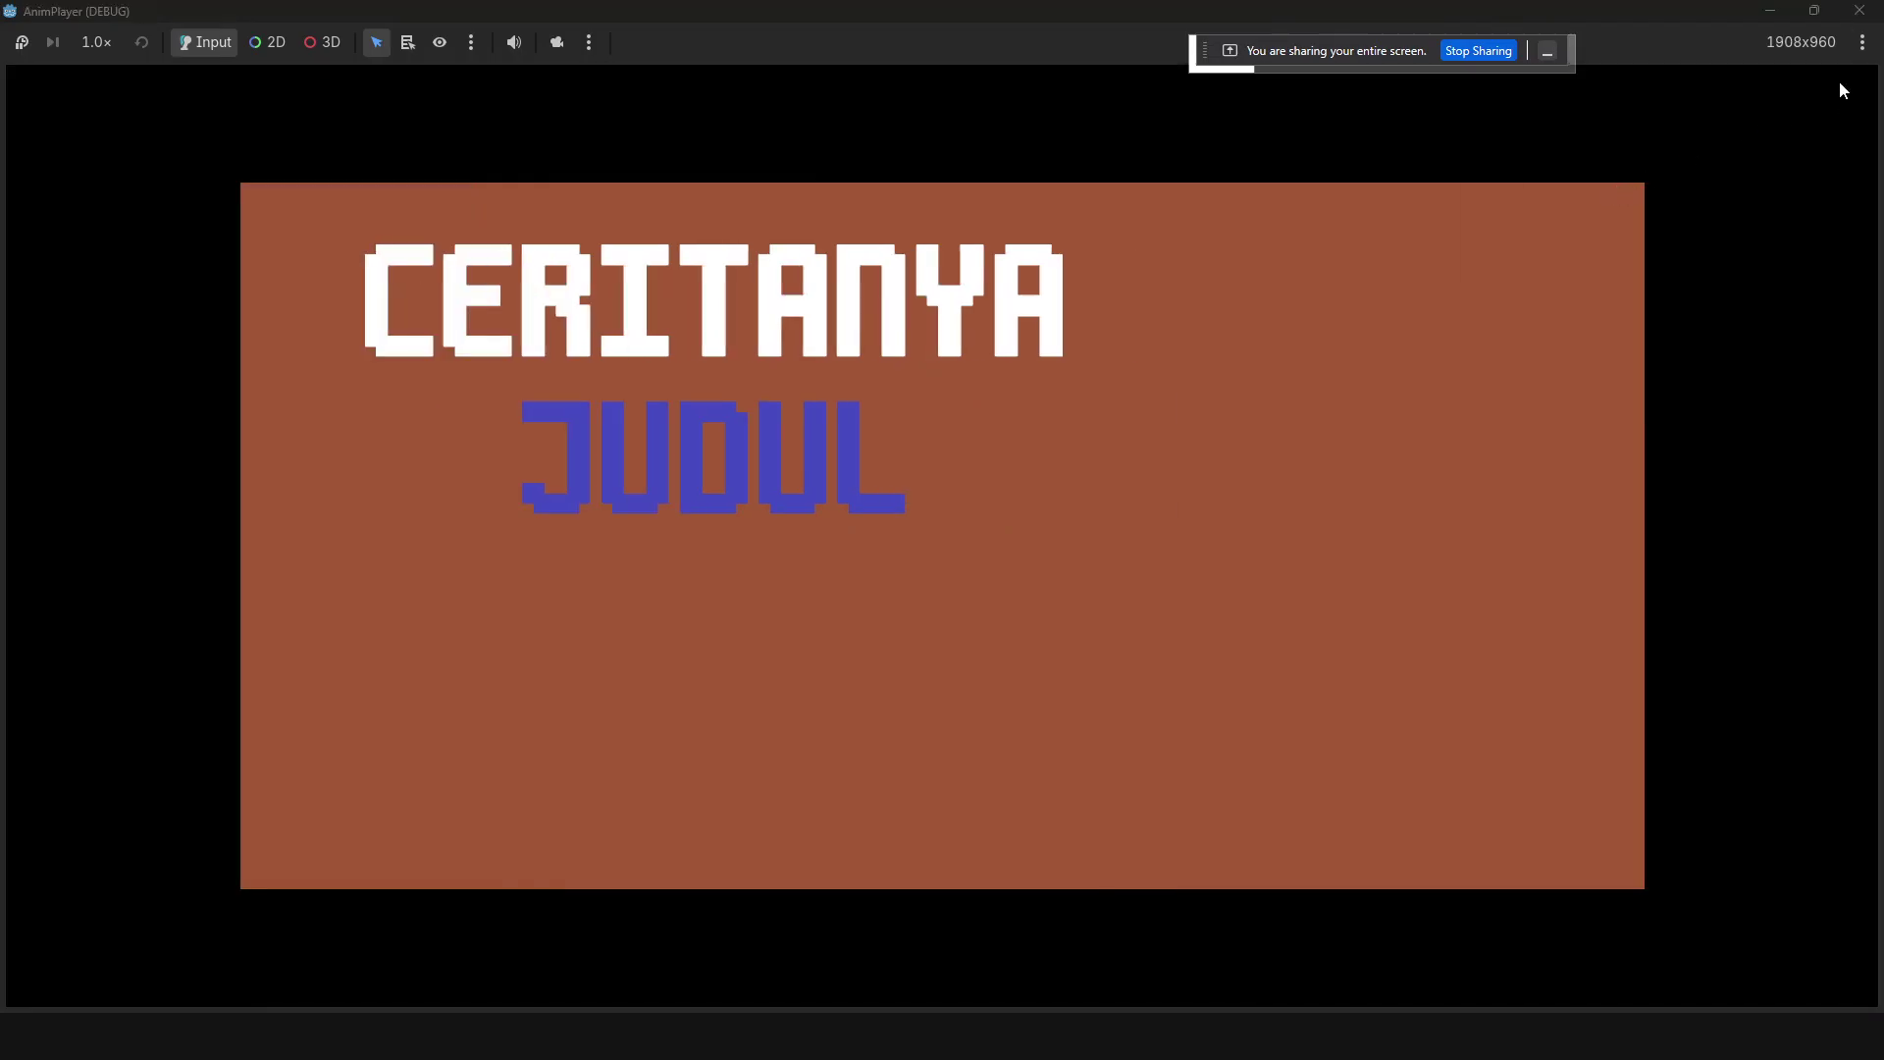
left_click(1862, 42)
left_click(1666, 168)
left_click(1864, 44)
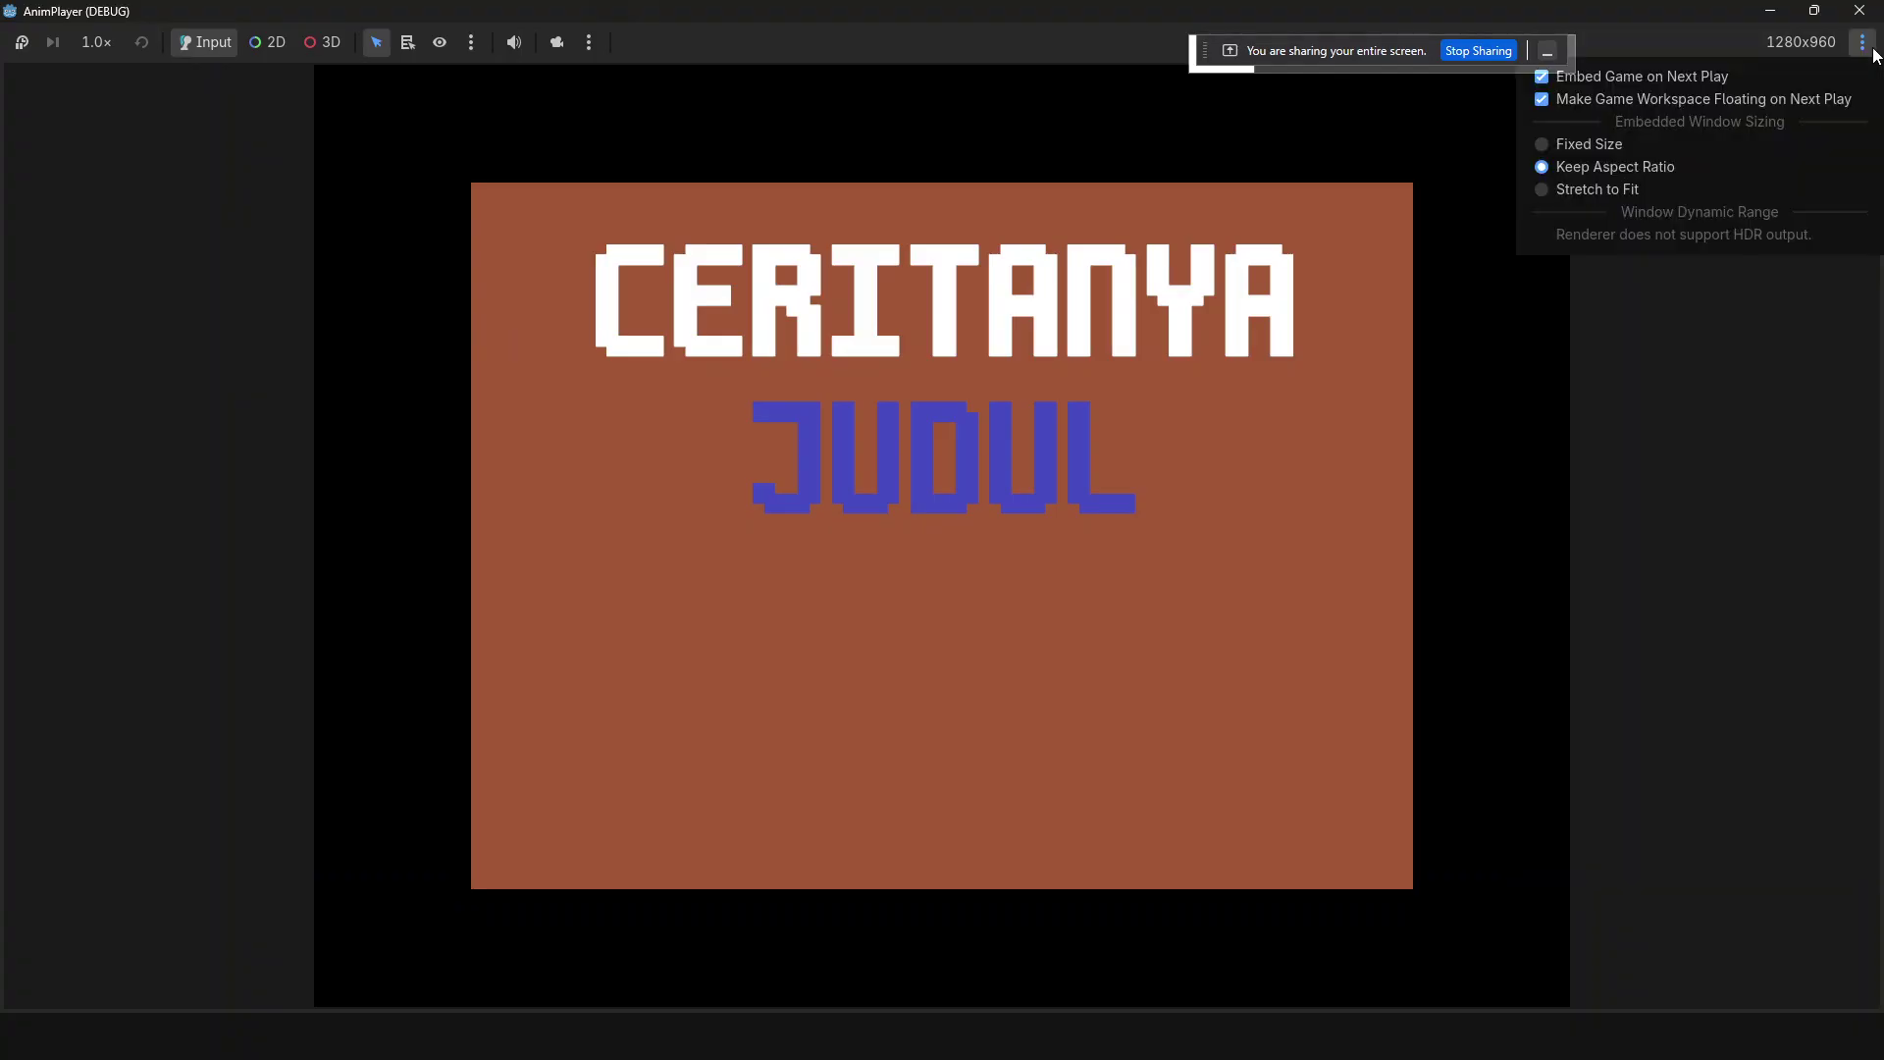
left_click(1846, 28)
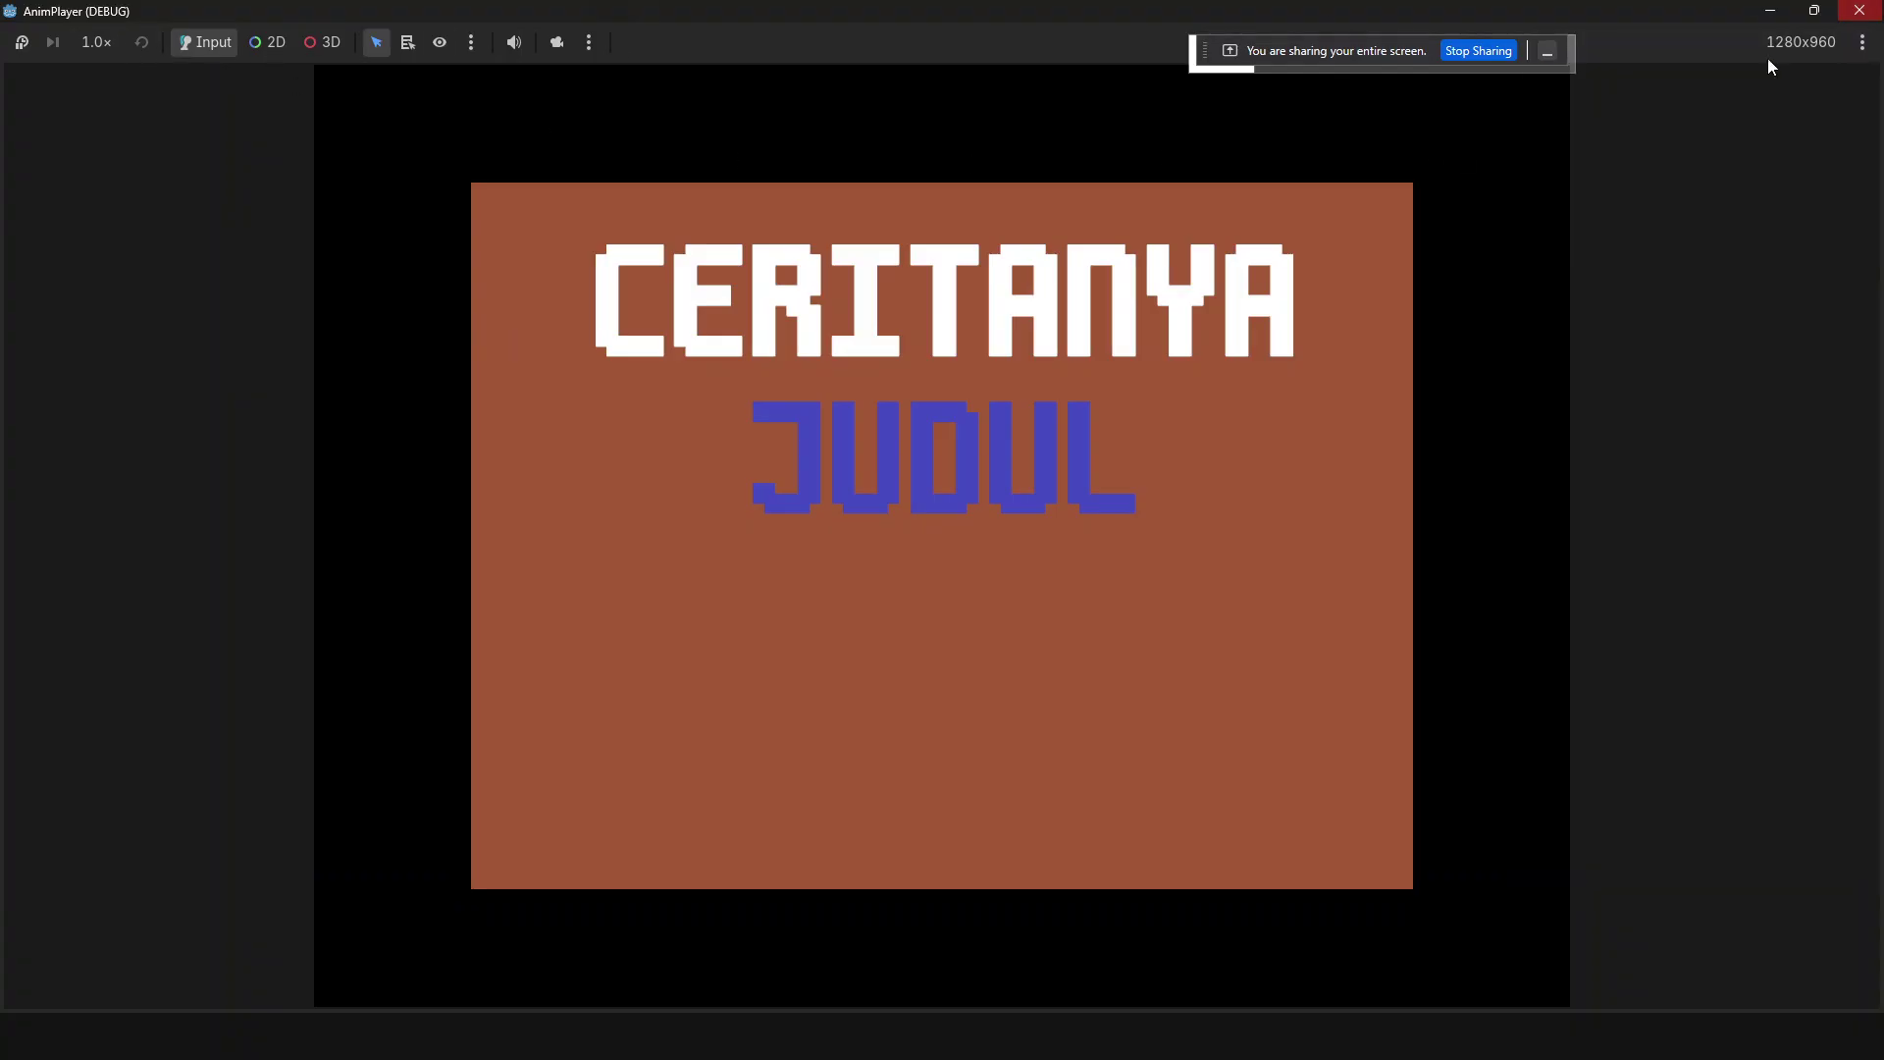
left_click(1860, 10)
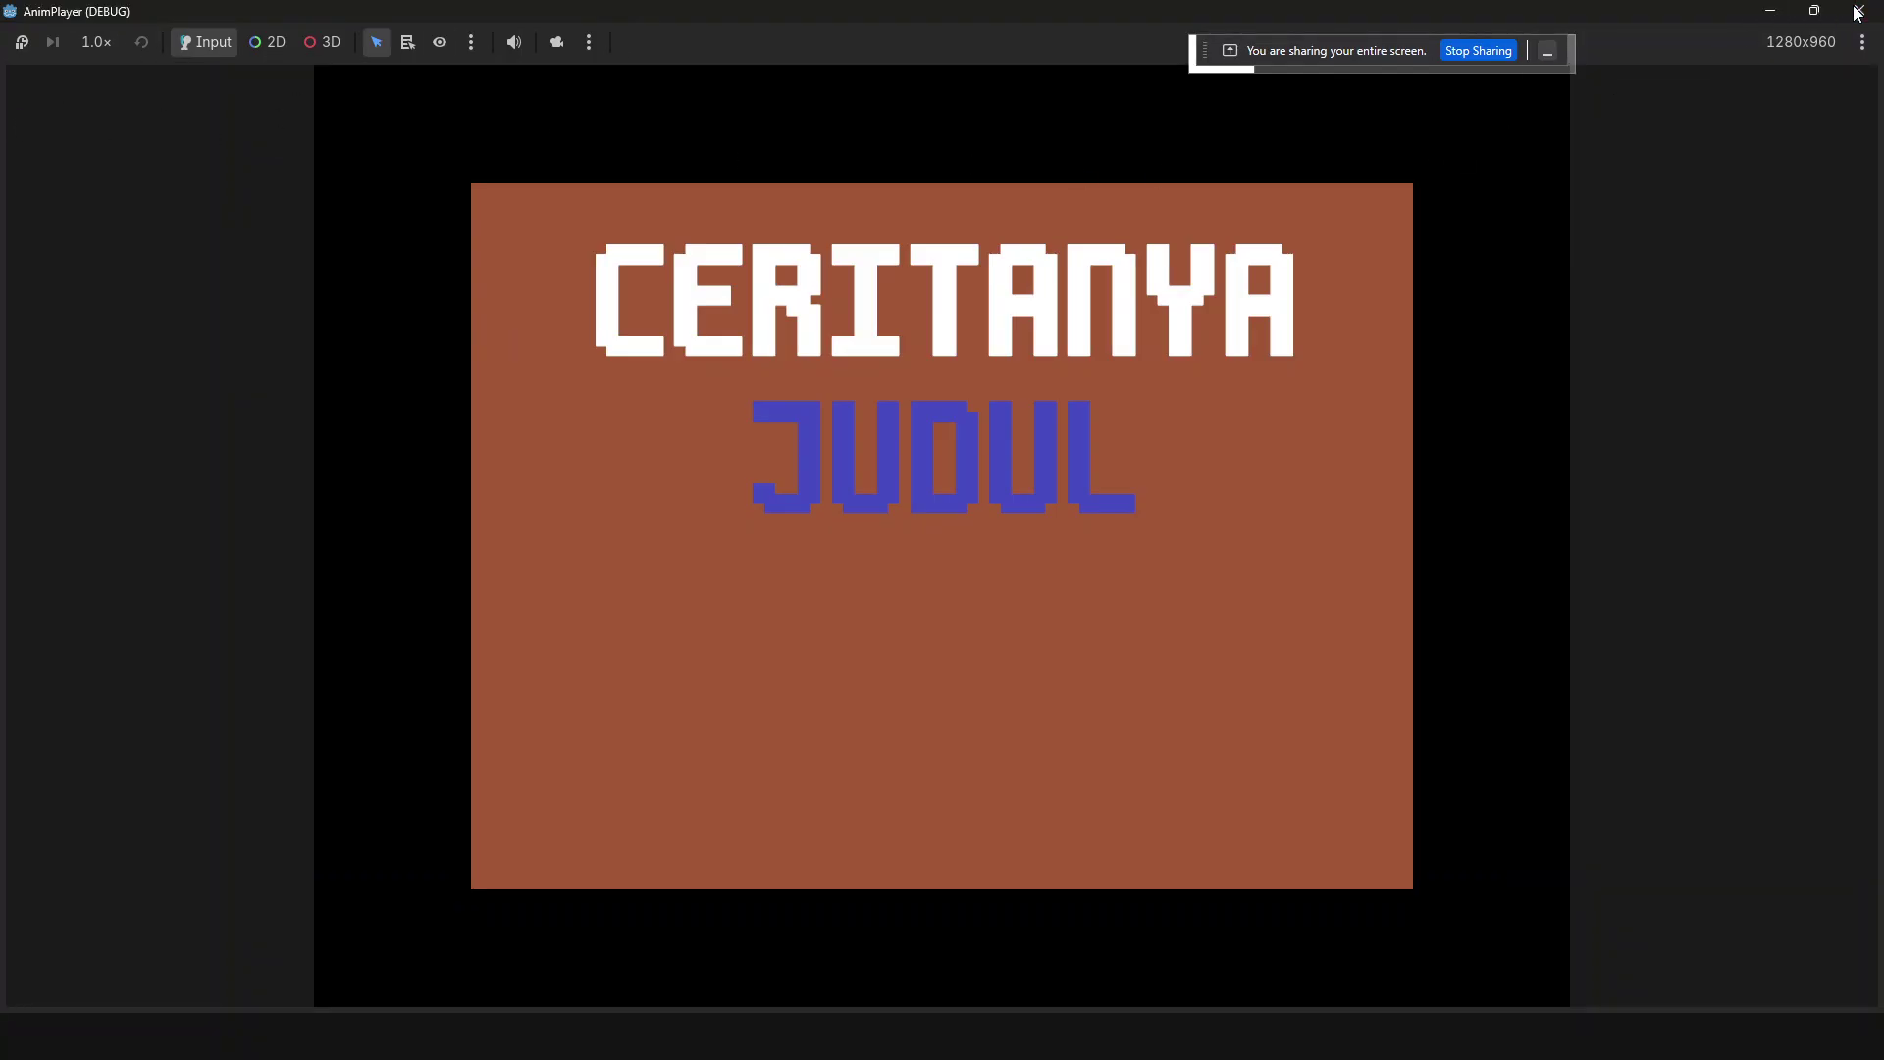
- Set the window stretch mode to viewport in the Project Settings
left_click(104, 46)
left_click(104, 68)
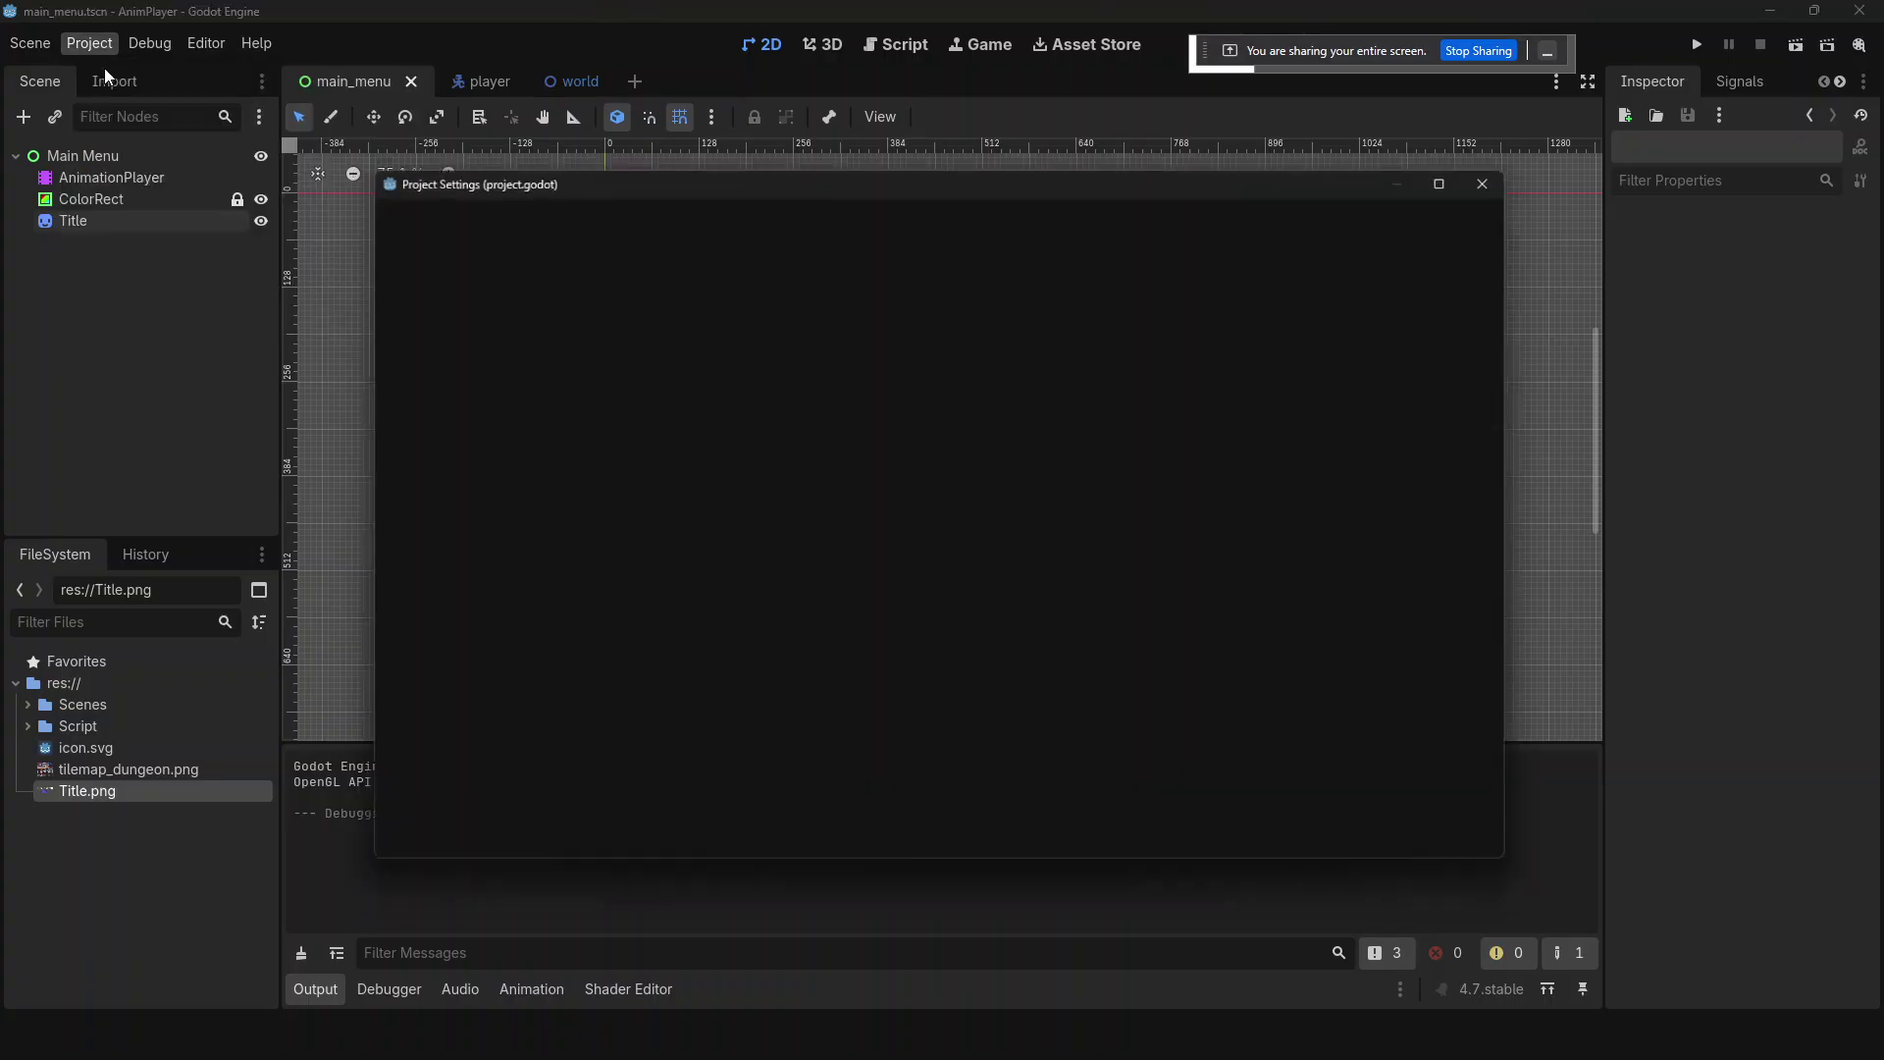
left_click(1089, 664)
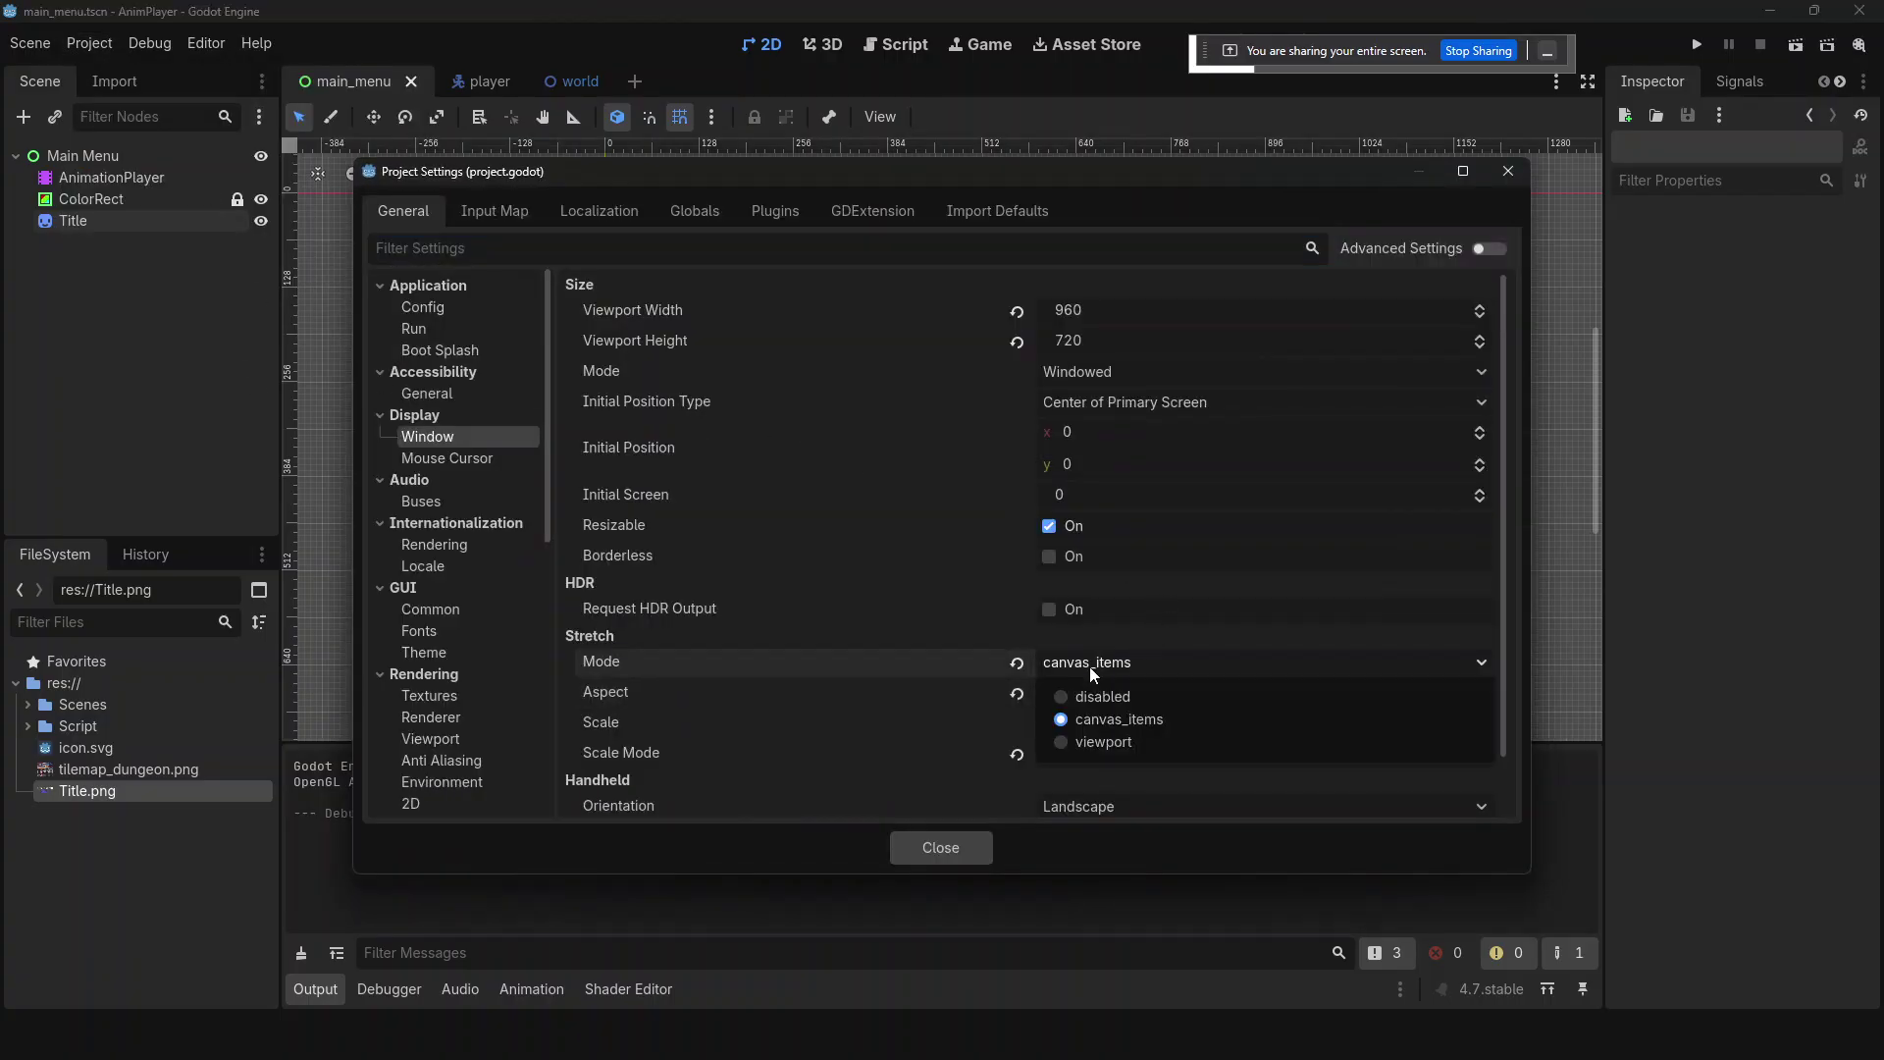
left_click(1016, 664)
left_click(1121, 665)
left_click(1116, 738)
- Set the window stretch aspect to keep_height and run the game briefly to test it
left_click(1064, 692)
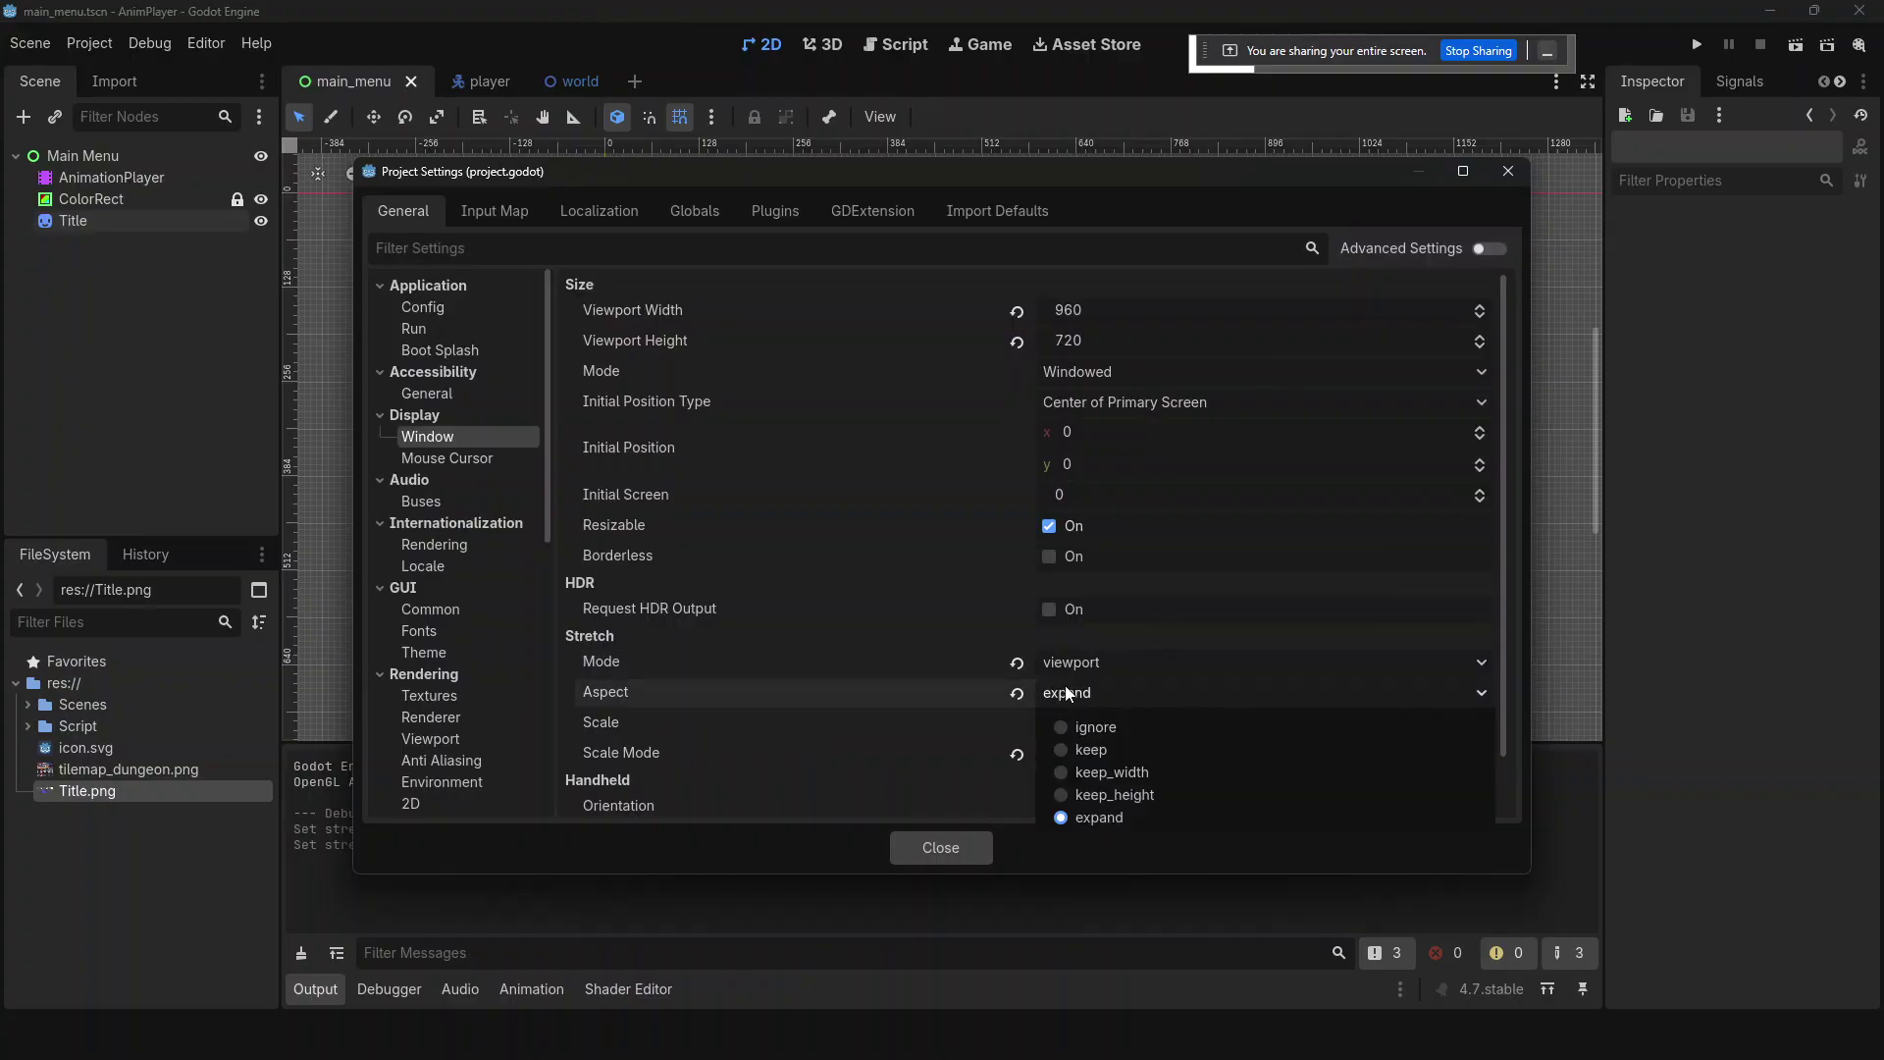
left_click(1094, 791)
left_click(1105, 750)
left_click(1103, 758)
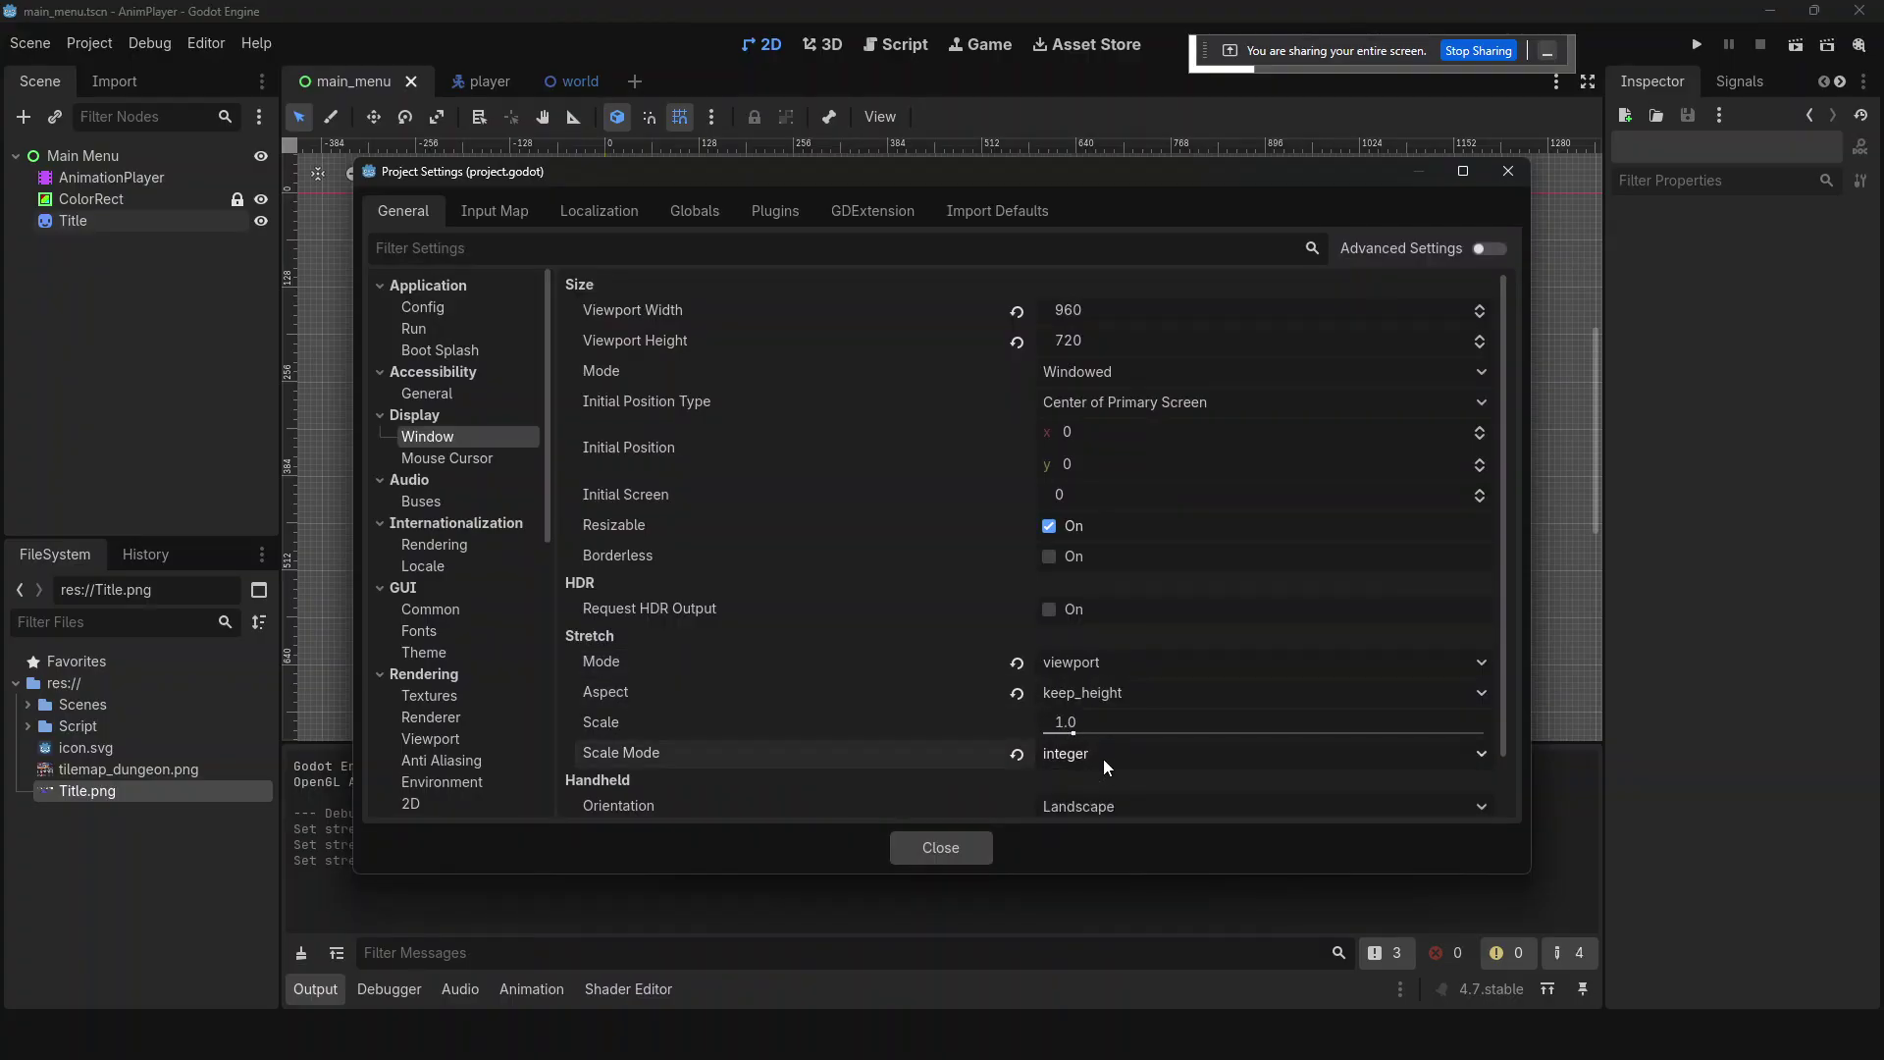
scroll(1075, 789, "down", 2)
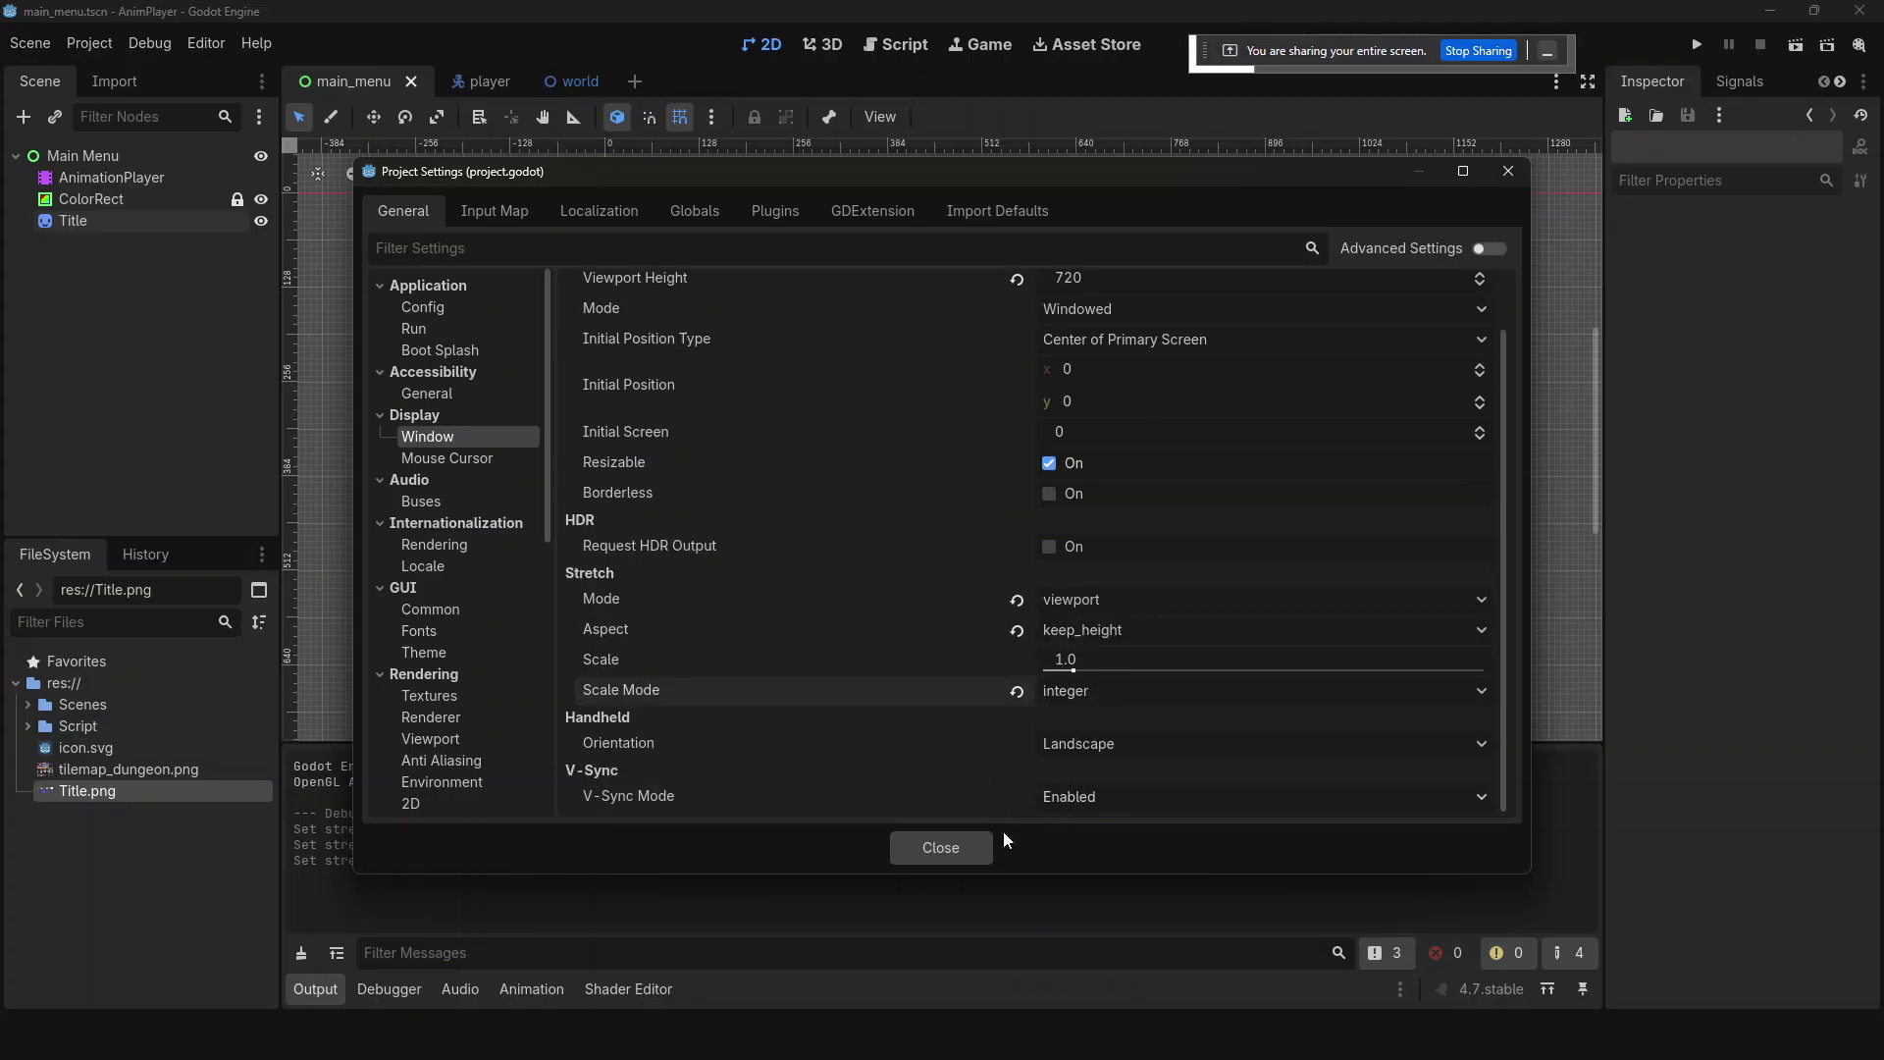
left_click(944, 839)
key("F5")
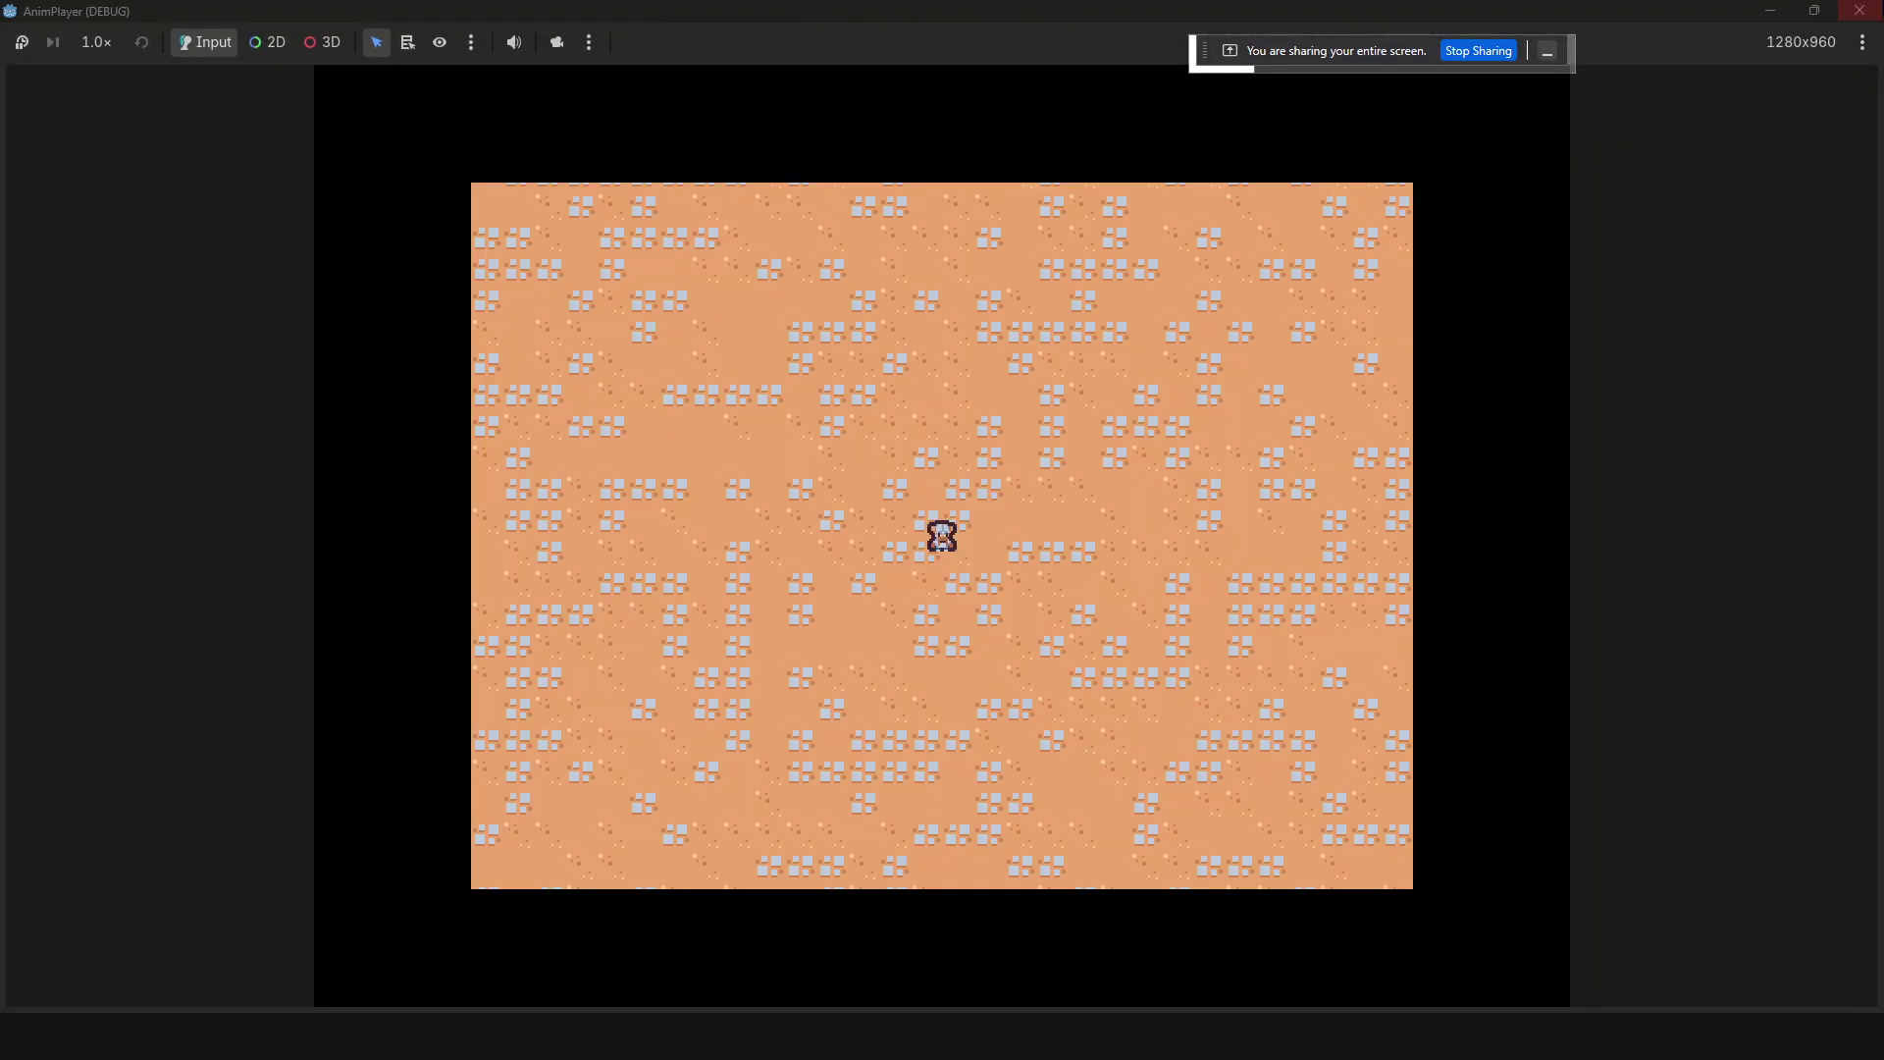
key("alt+F4")
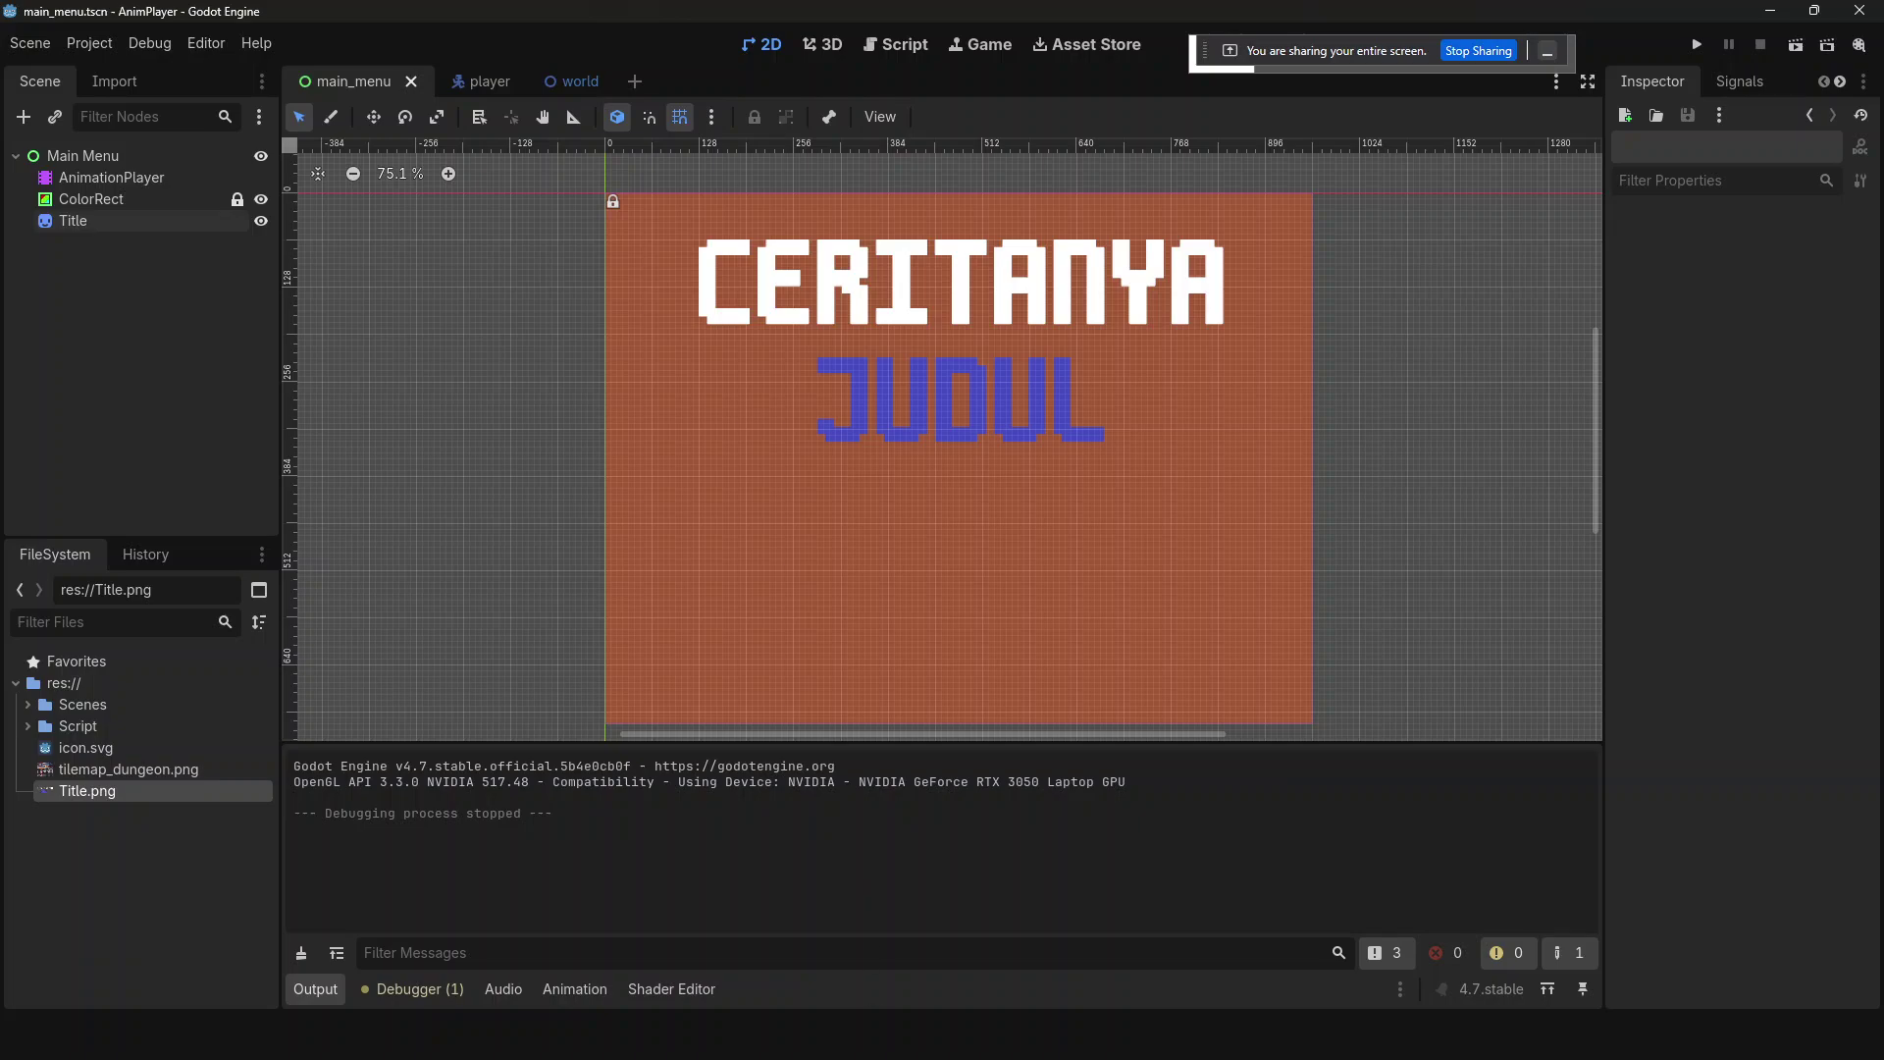
key("alt+Tab")
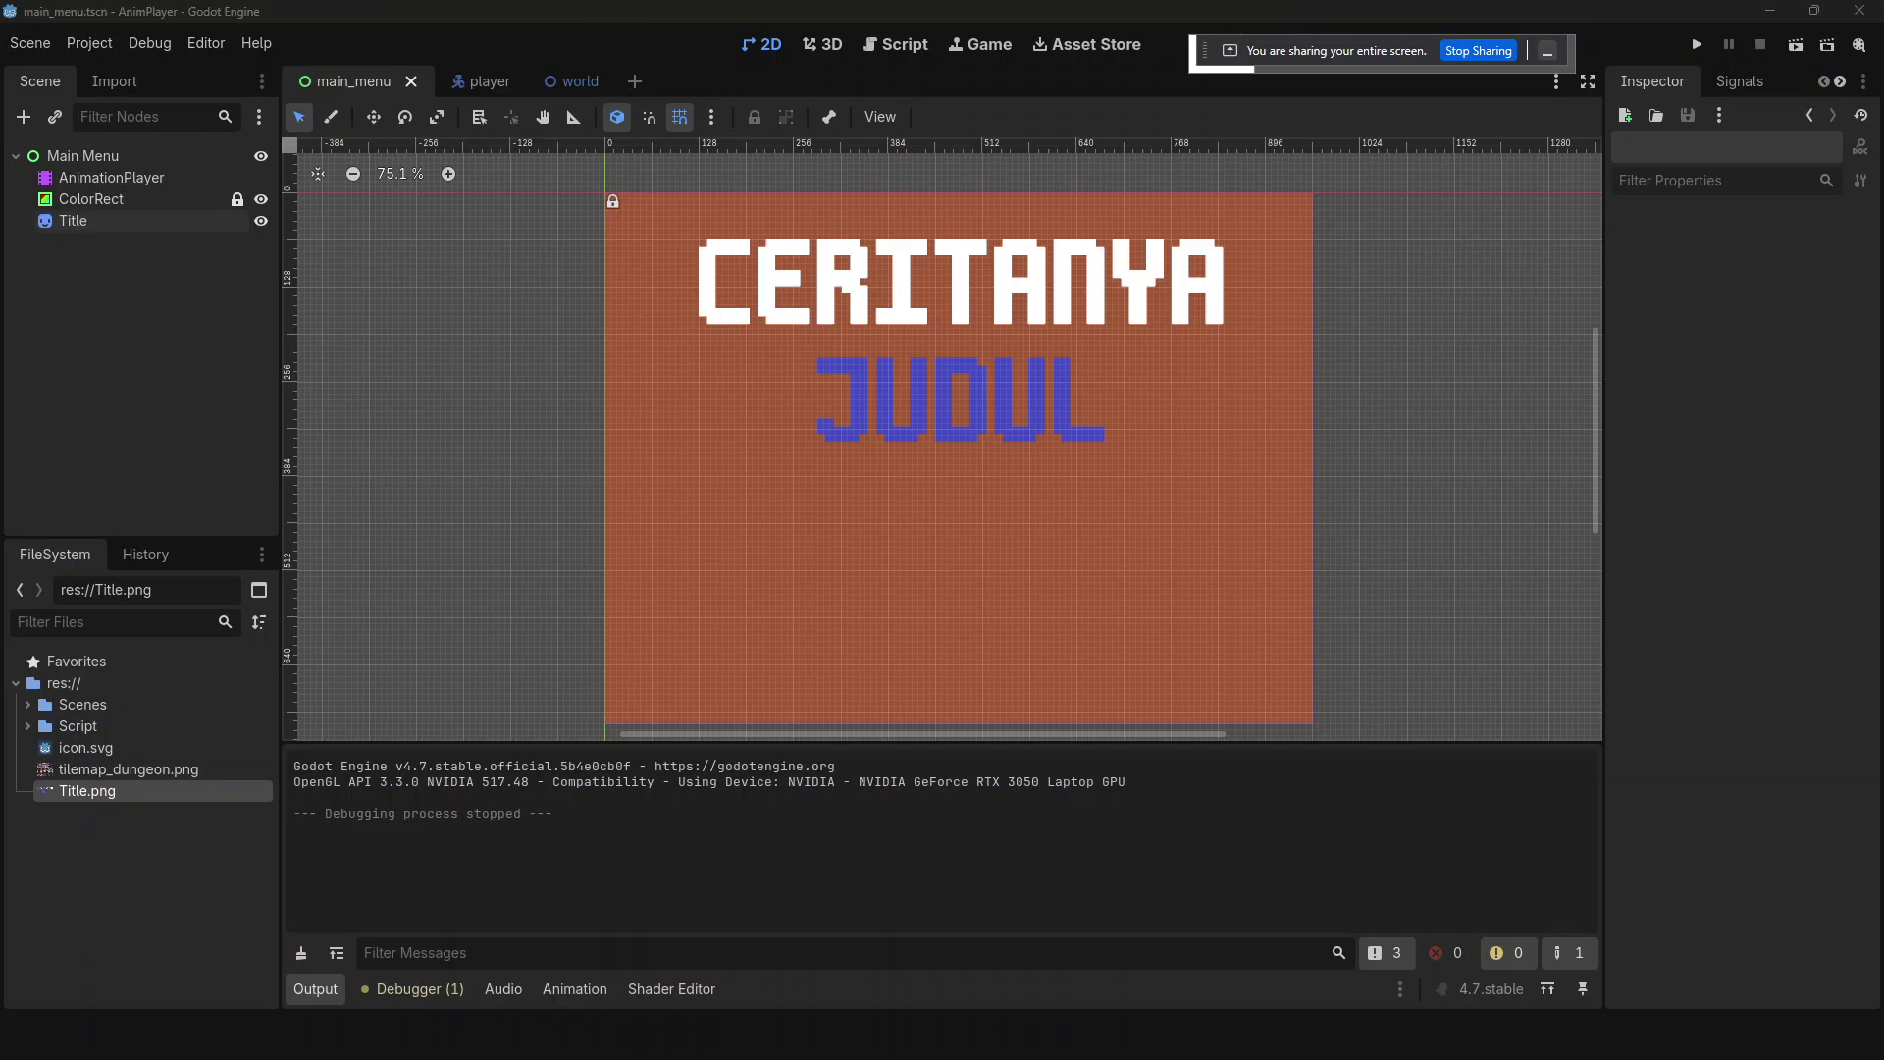
key("alt+Tab")
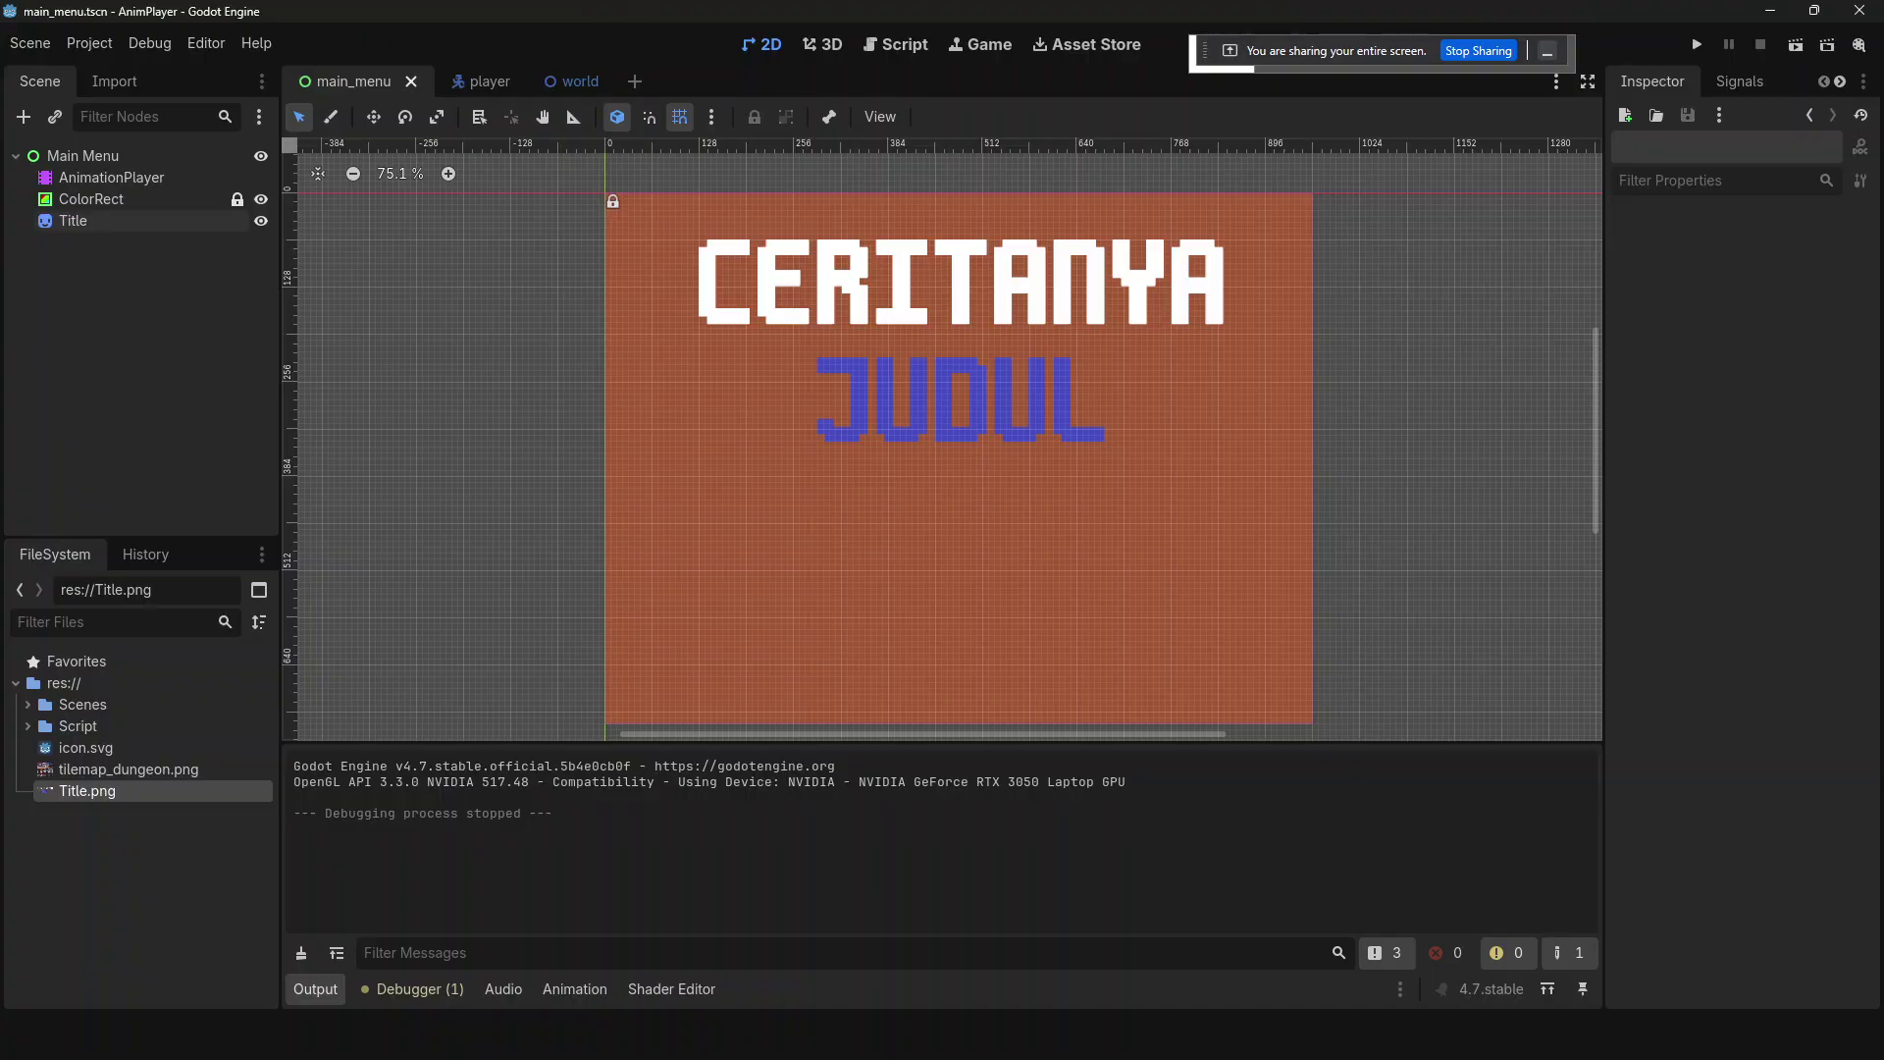
key("alt+Tab")
key("alt+Tab")
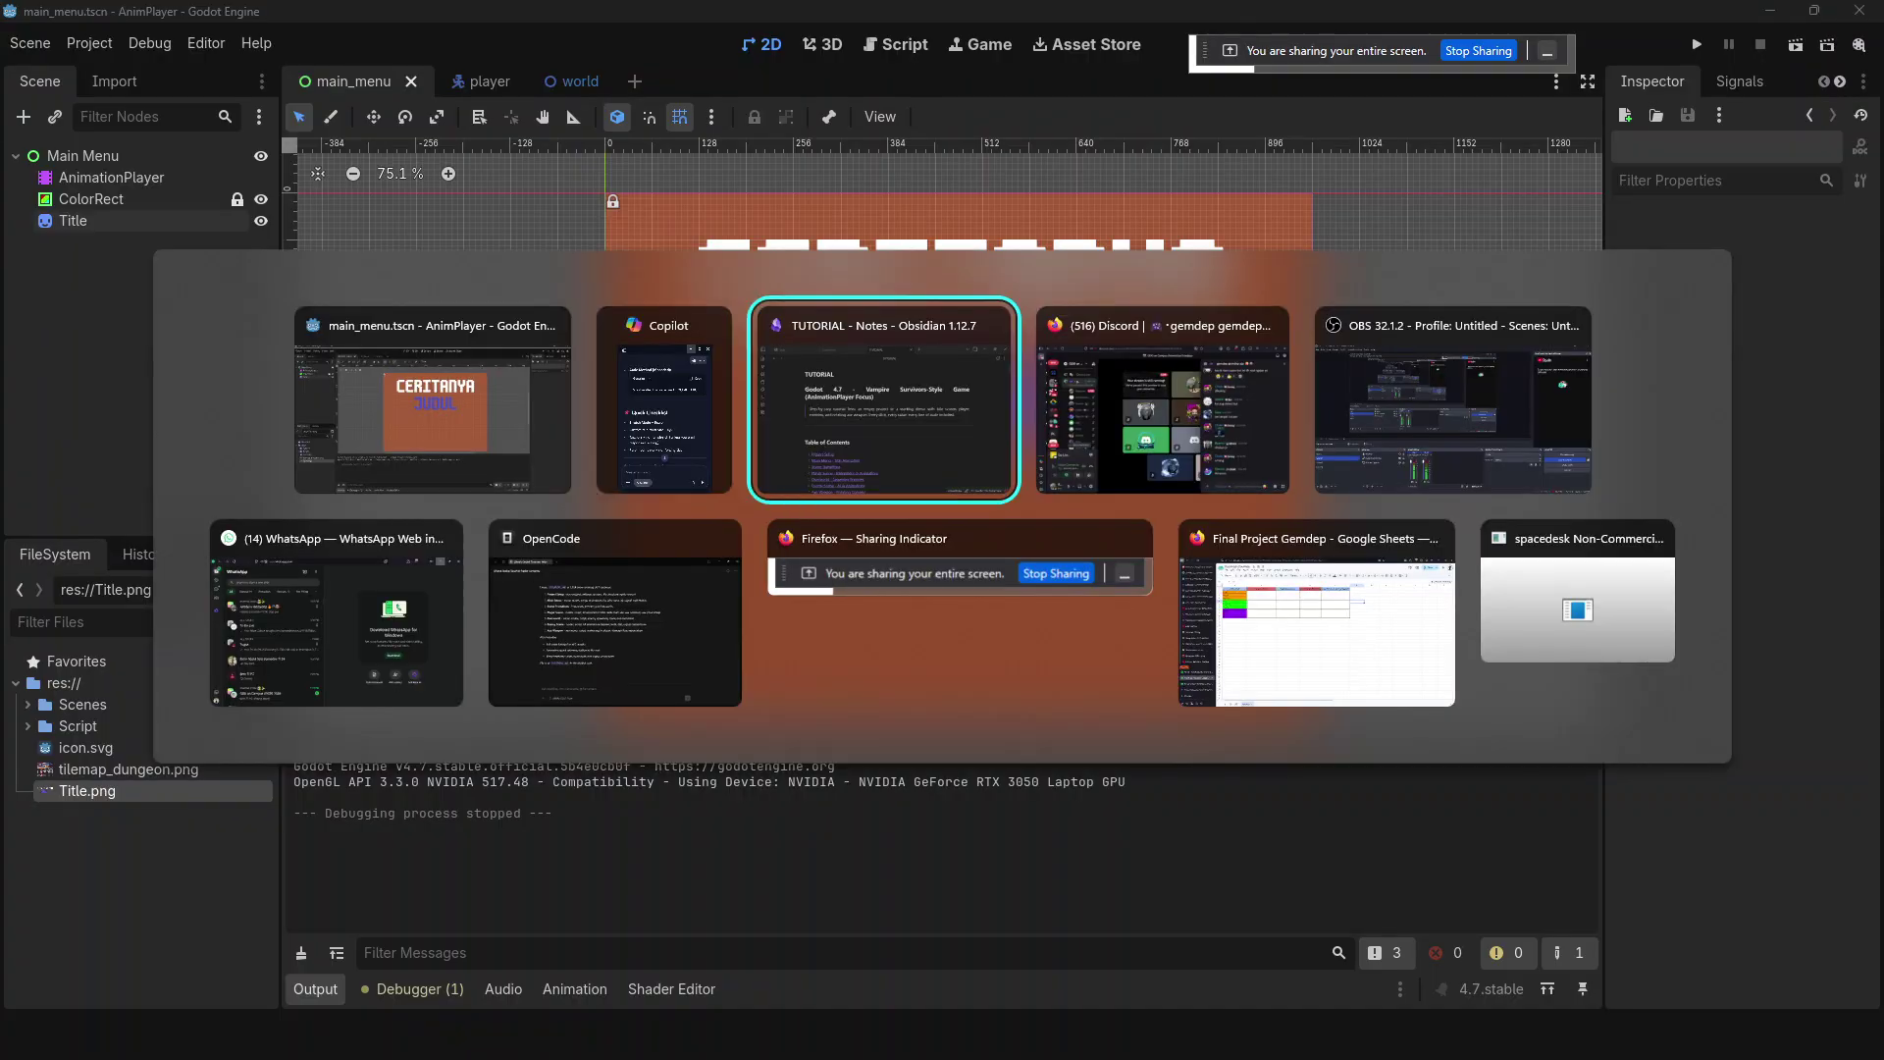
key("alt+Tab")
key("Escape")
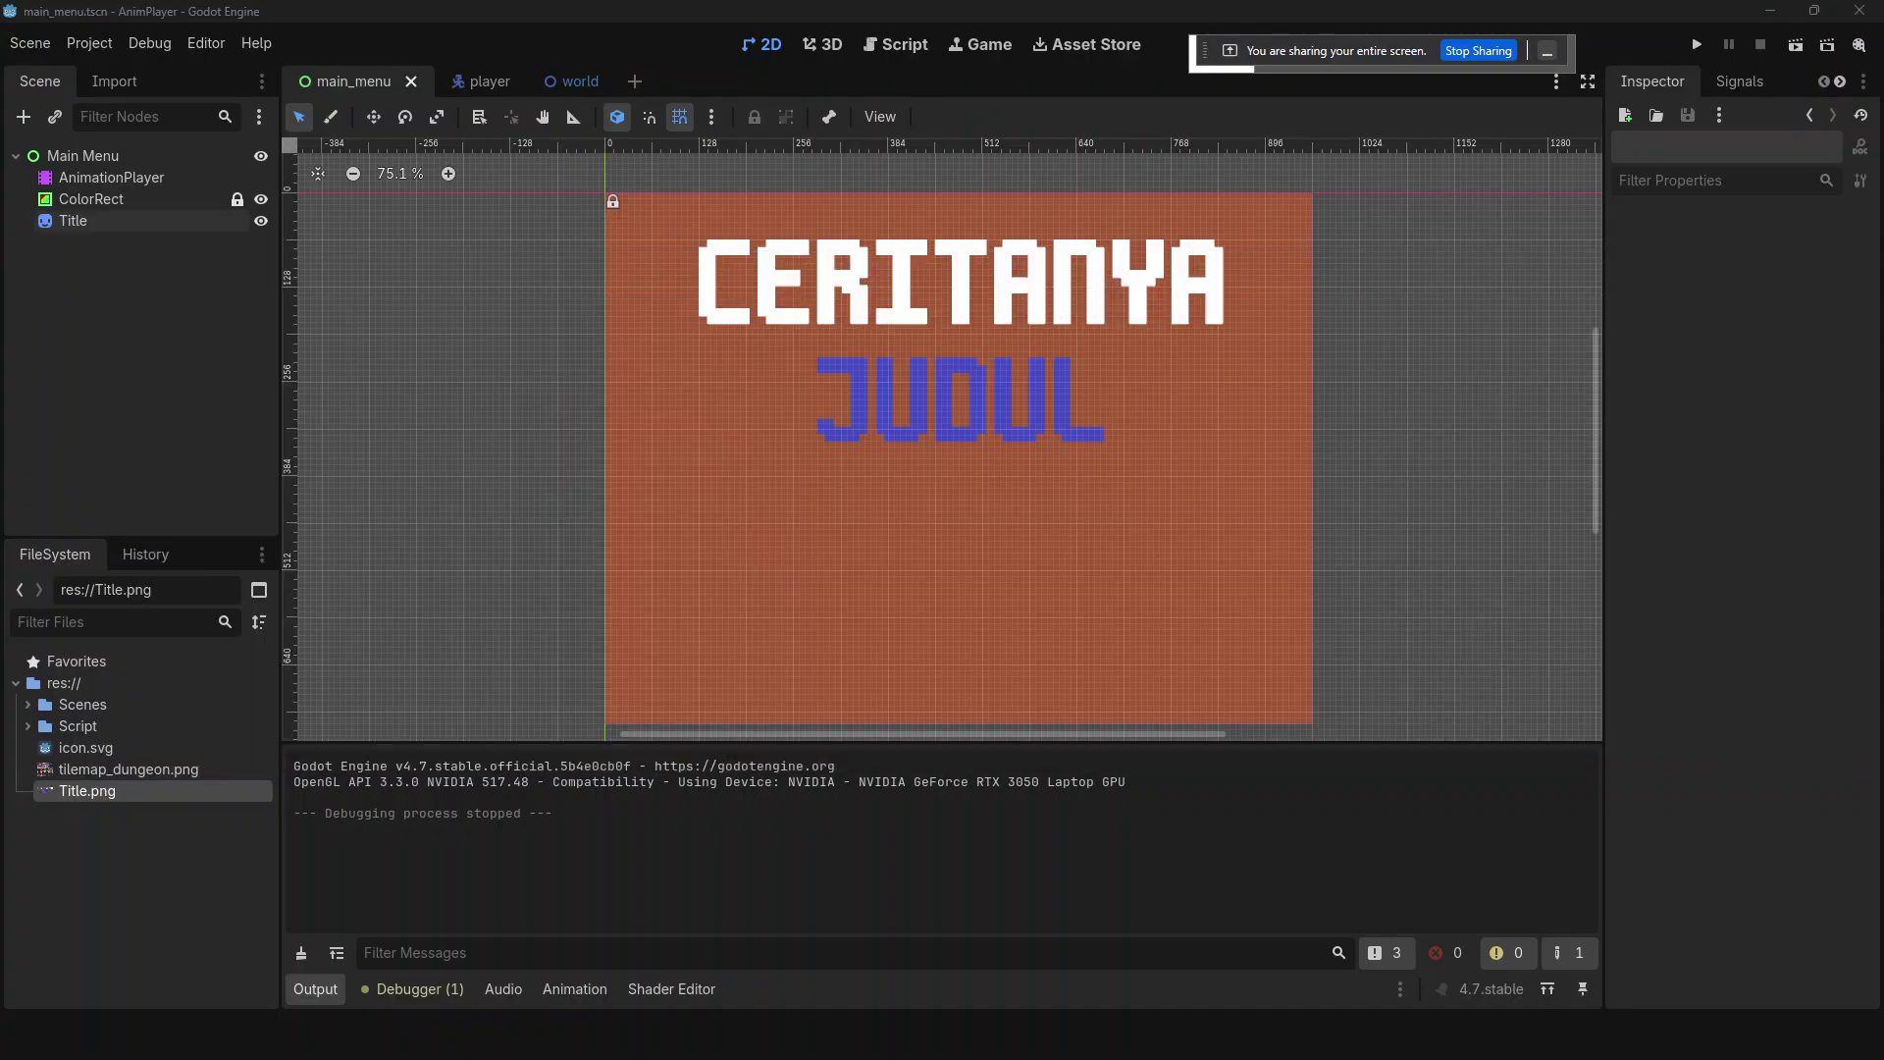
key("alt+Tab")
key("alt+Tab")
key("alt+Tab")
key("Escape")
- Set the window stretch aspect to keep_width in the Project Settings and run the game briefly to test it
left_click(80, 45)
left_click(134, 75)
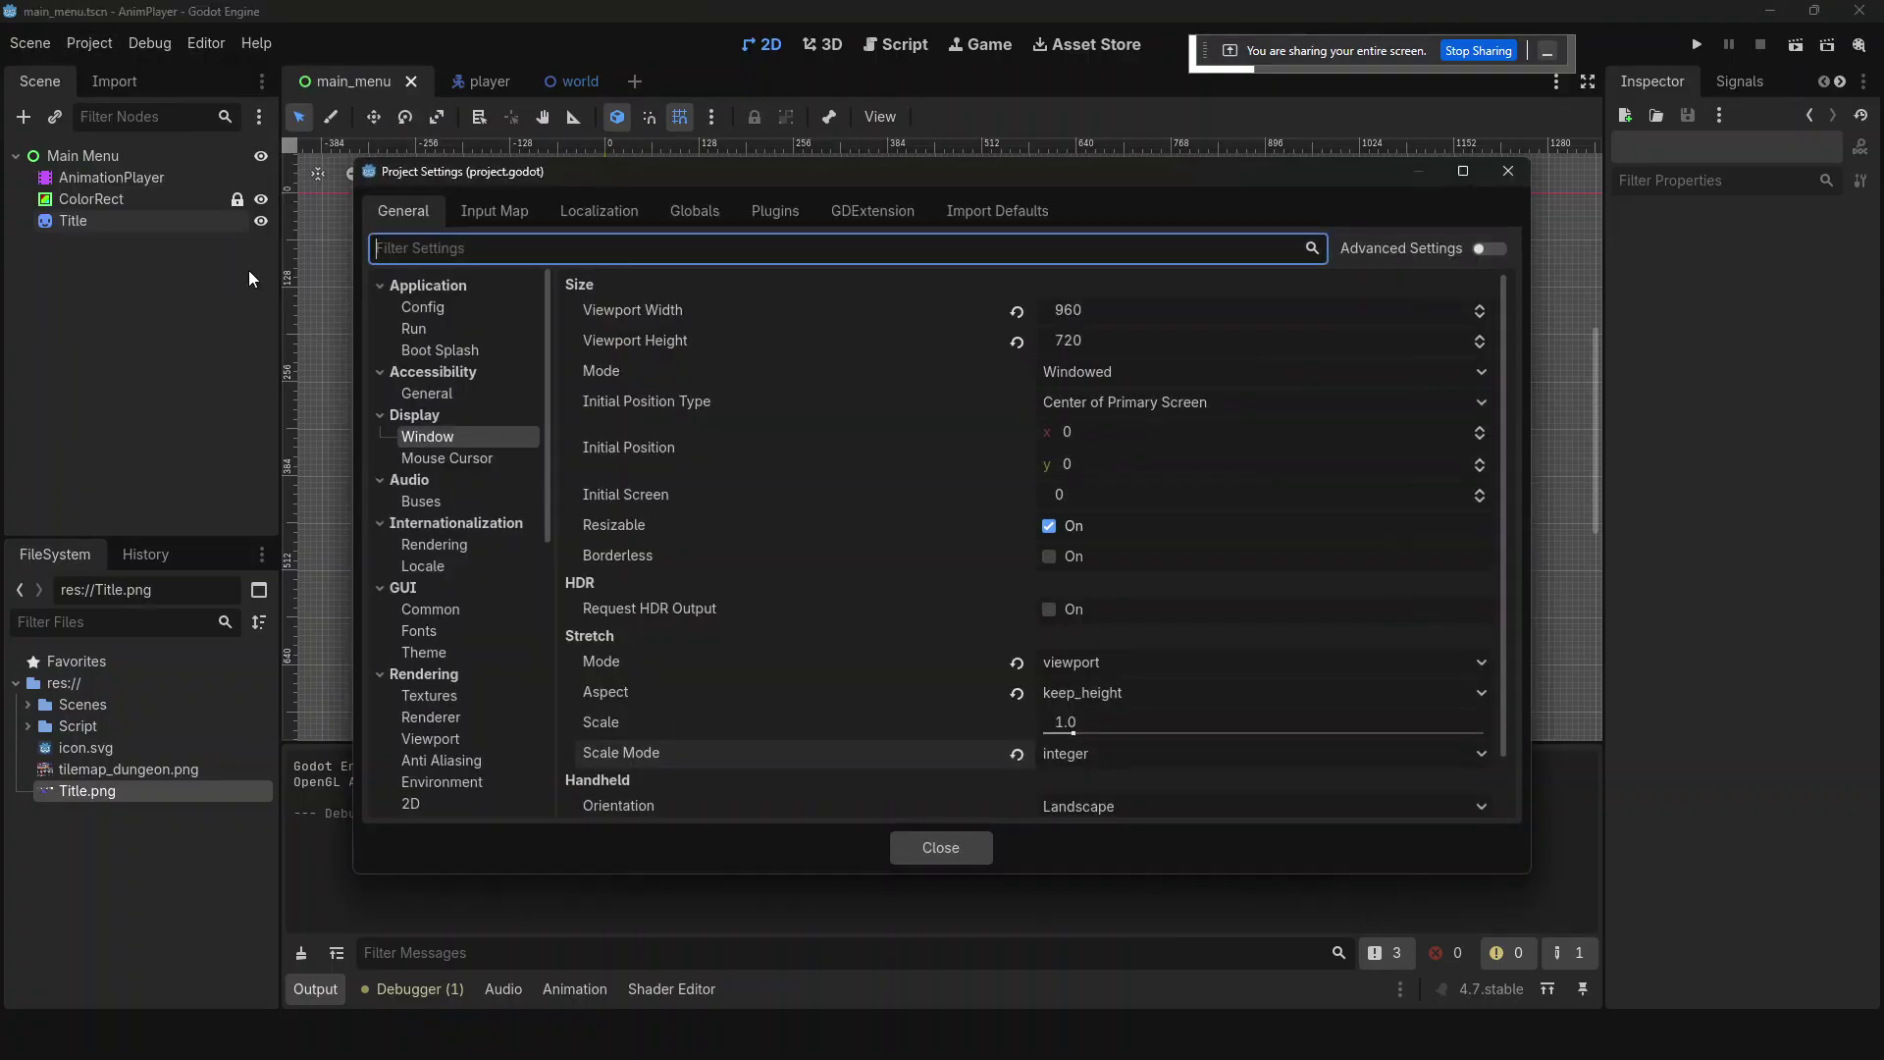
left_click(1091, 691)
left_click(1096, 775)
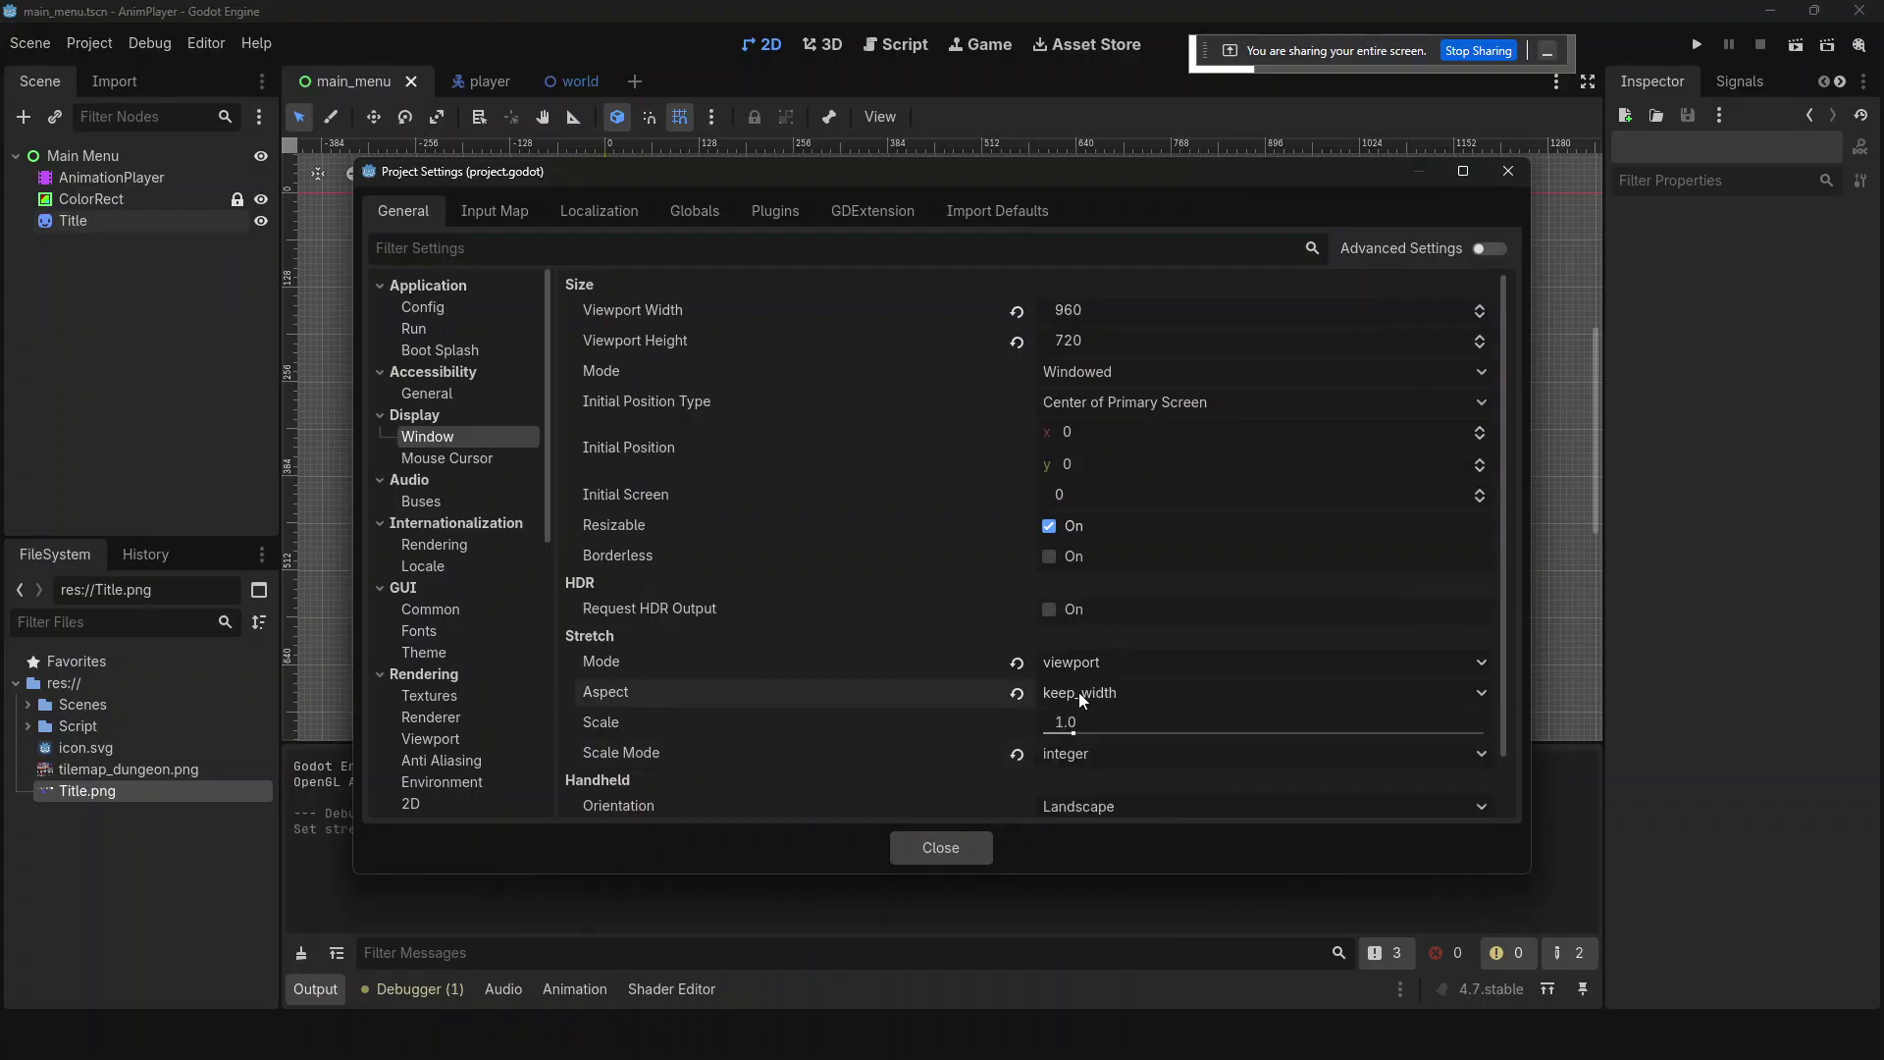
left_click(927, 844)
key("F5")
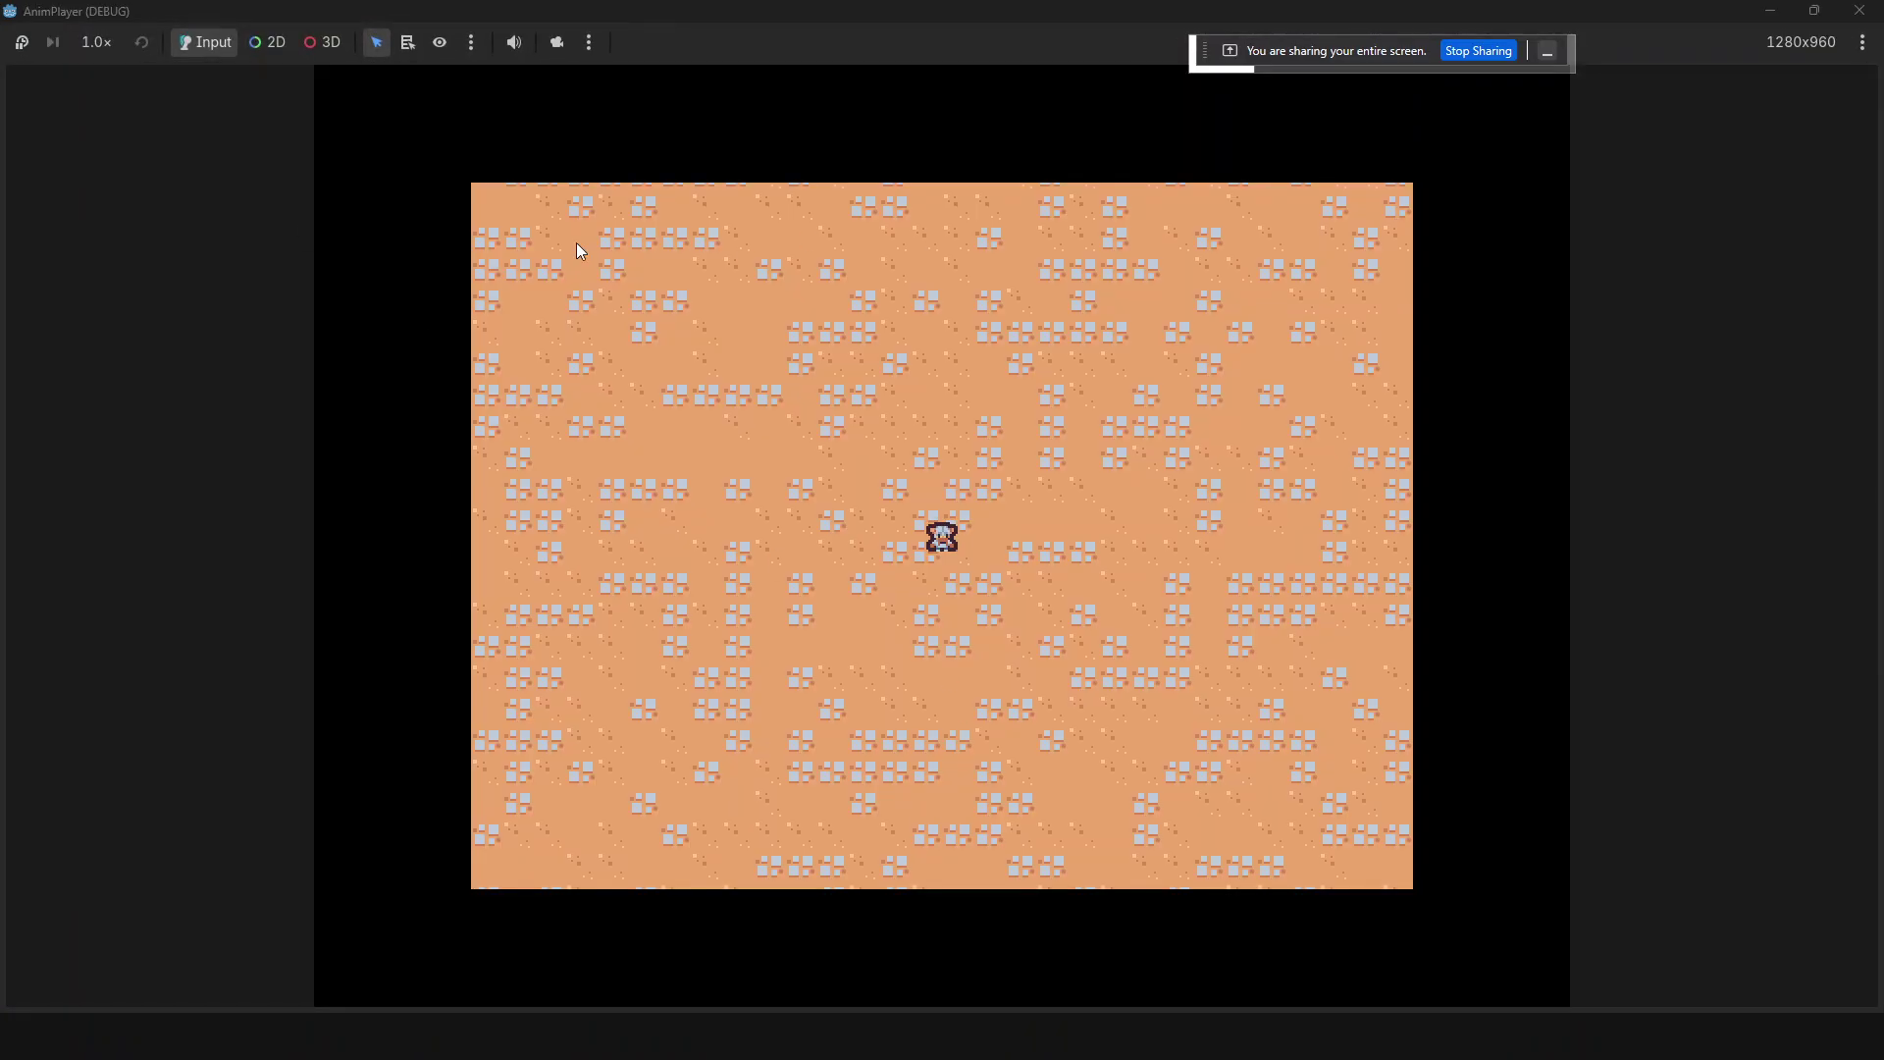
left_click(1817, 8)
left_click(1817, 7)
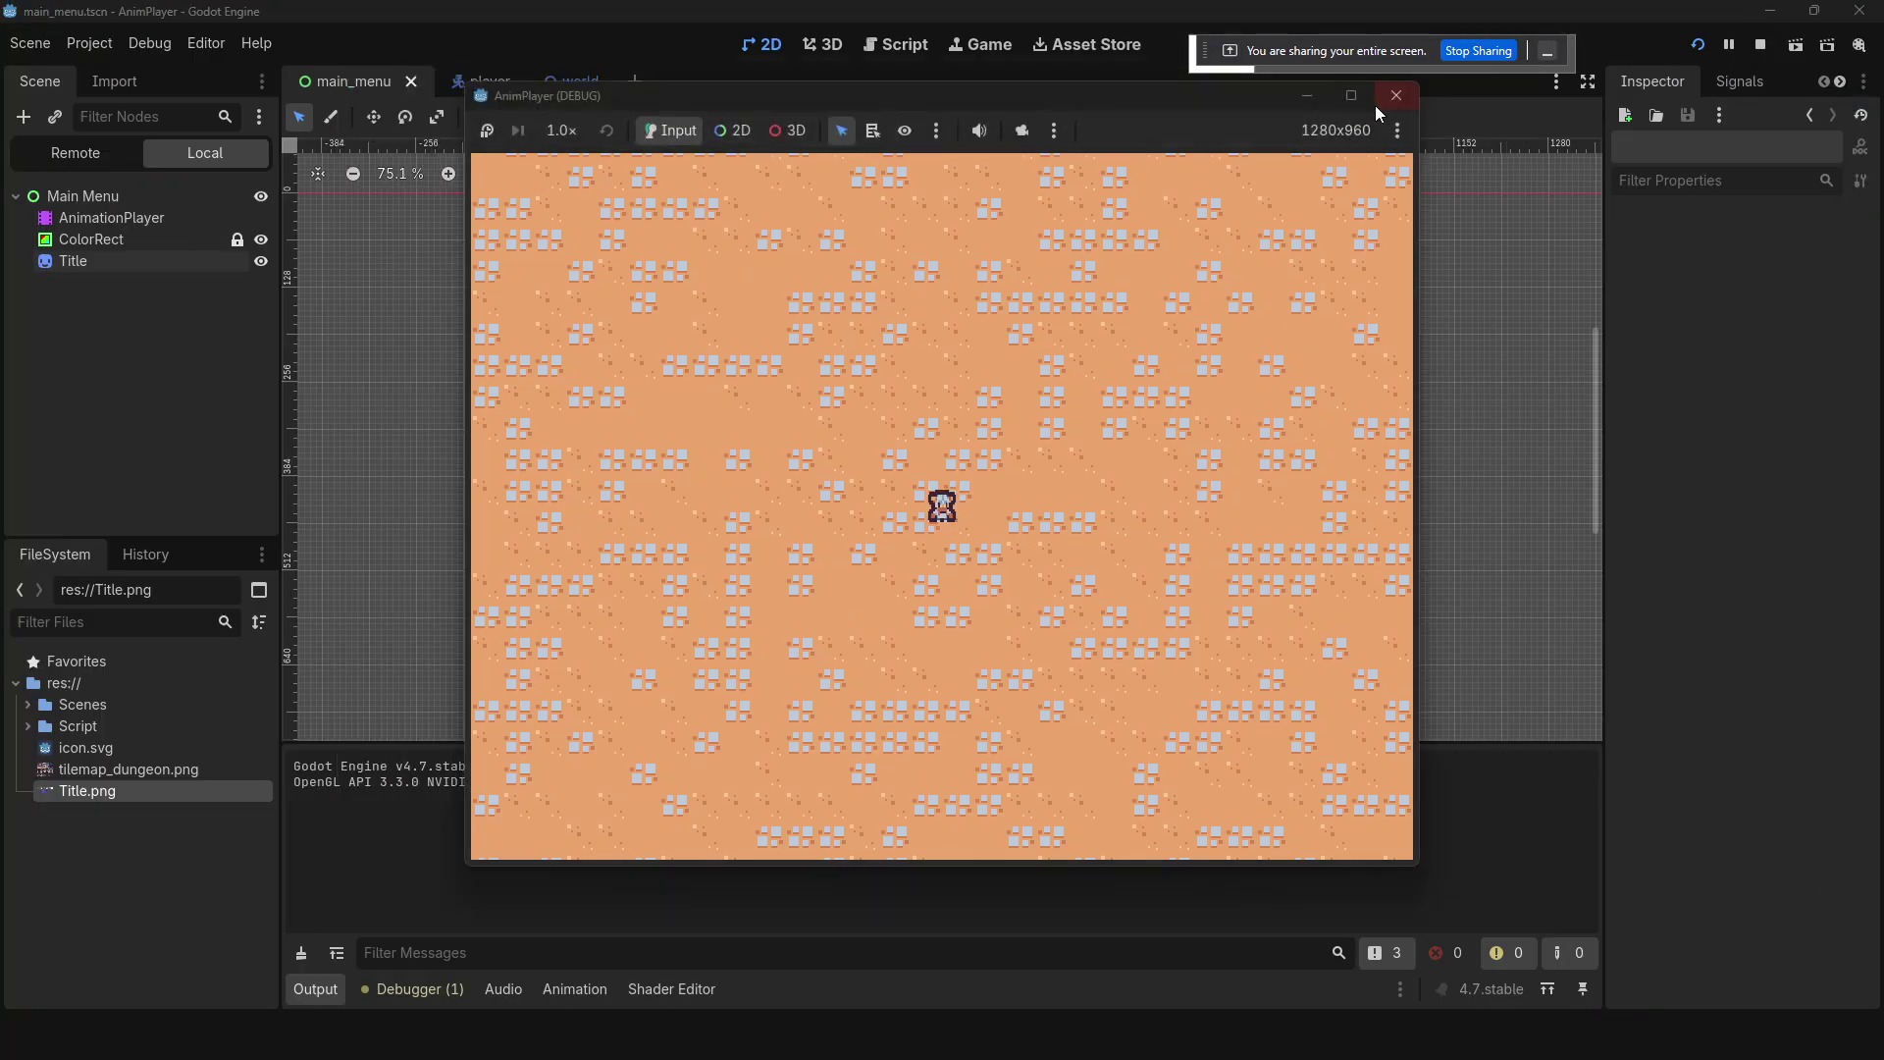
left_click(1386, 96)
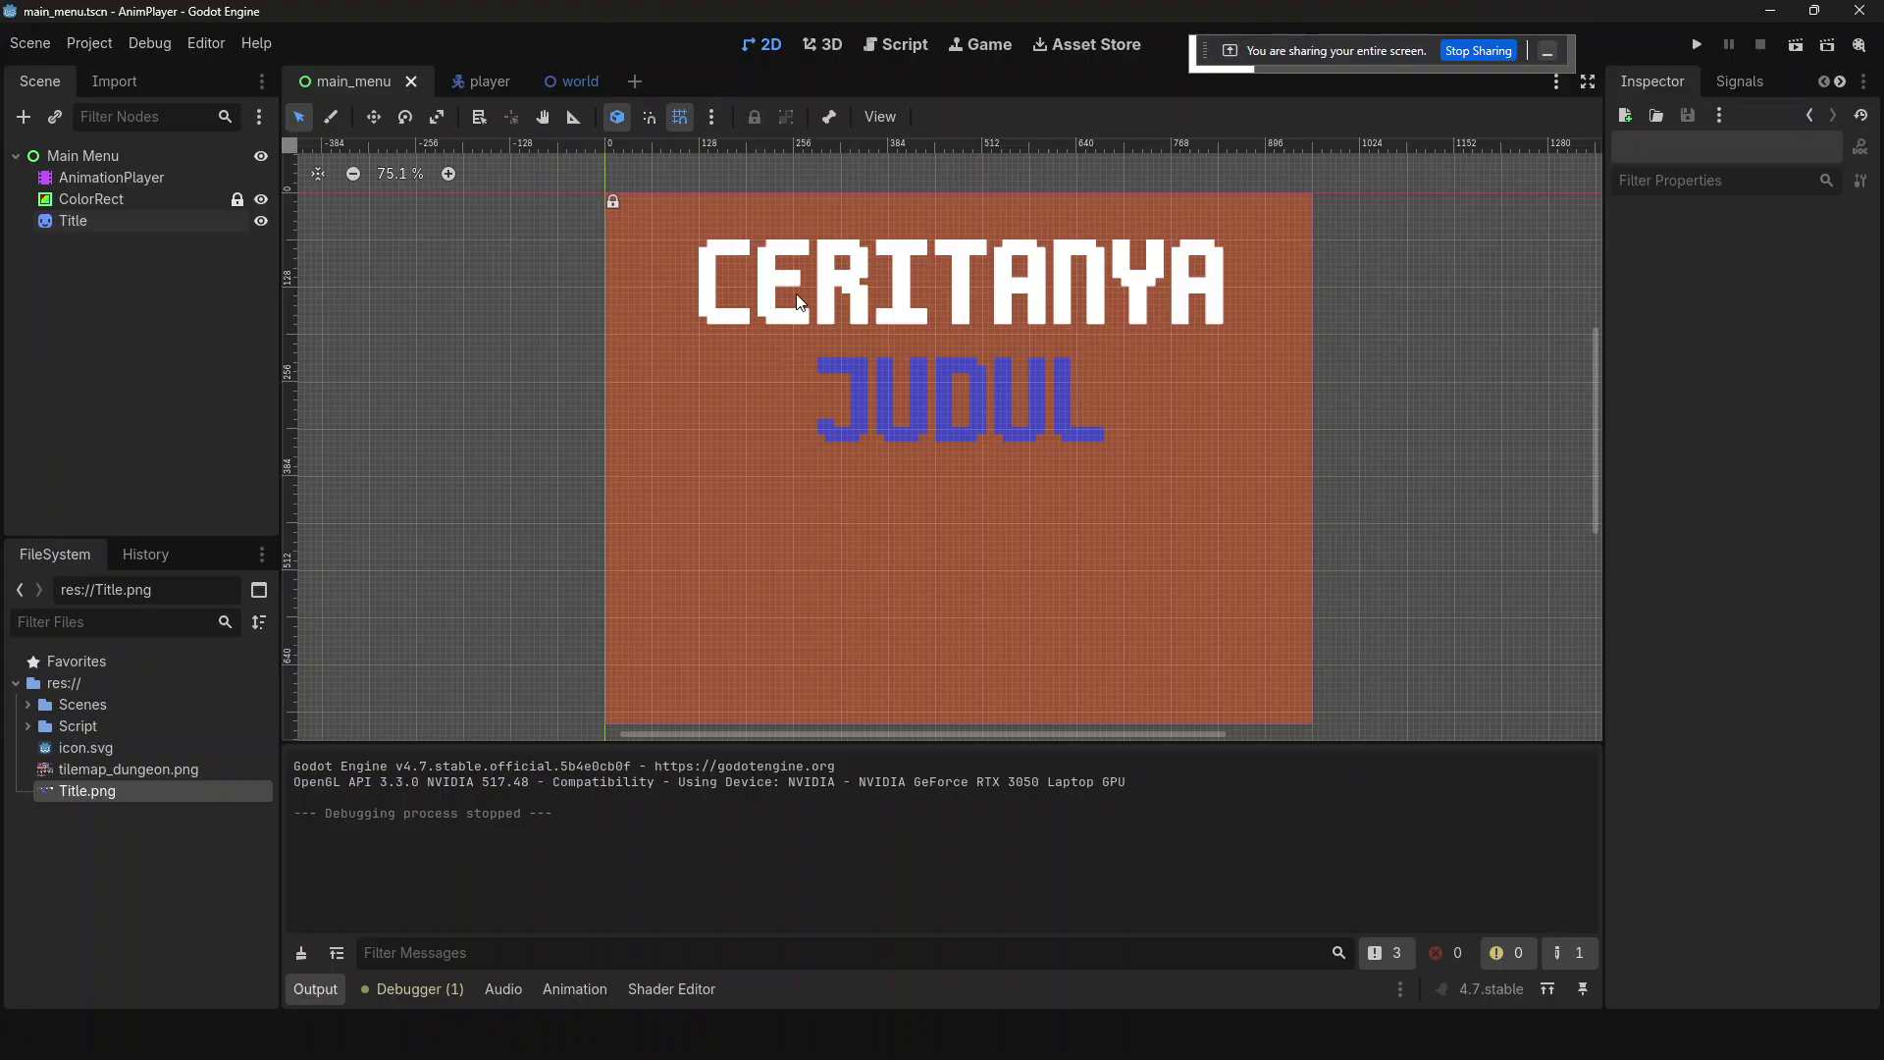
- Create a new animation named "title in" on the Main Menu's AnimationPlayer
left_click(118, 155)
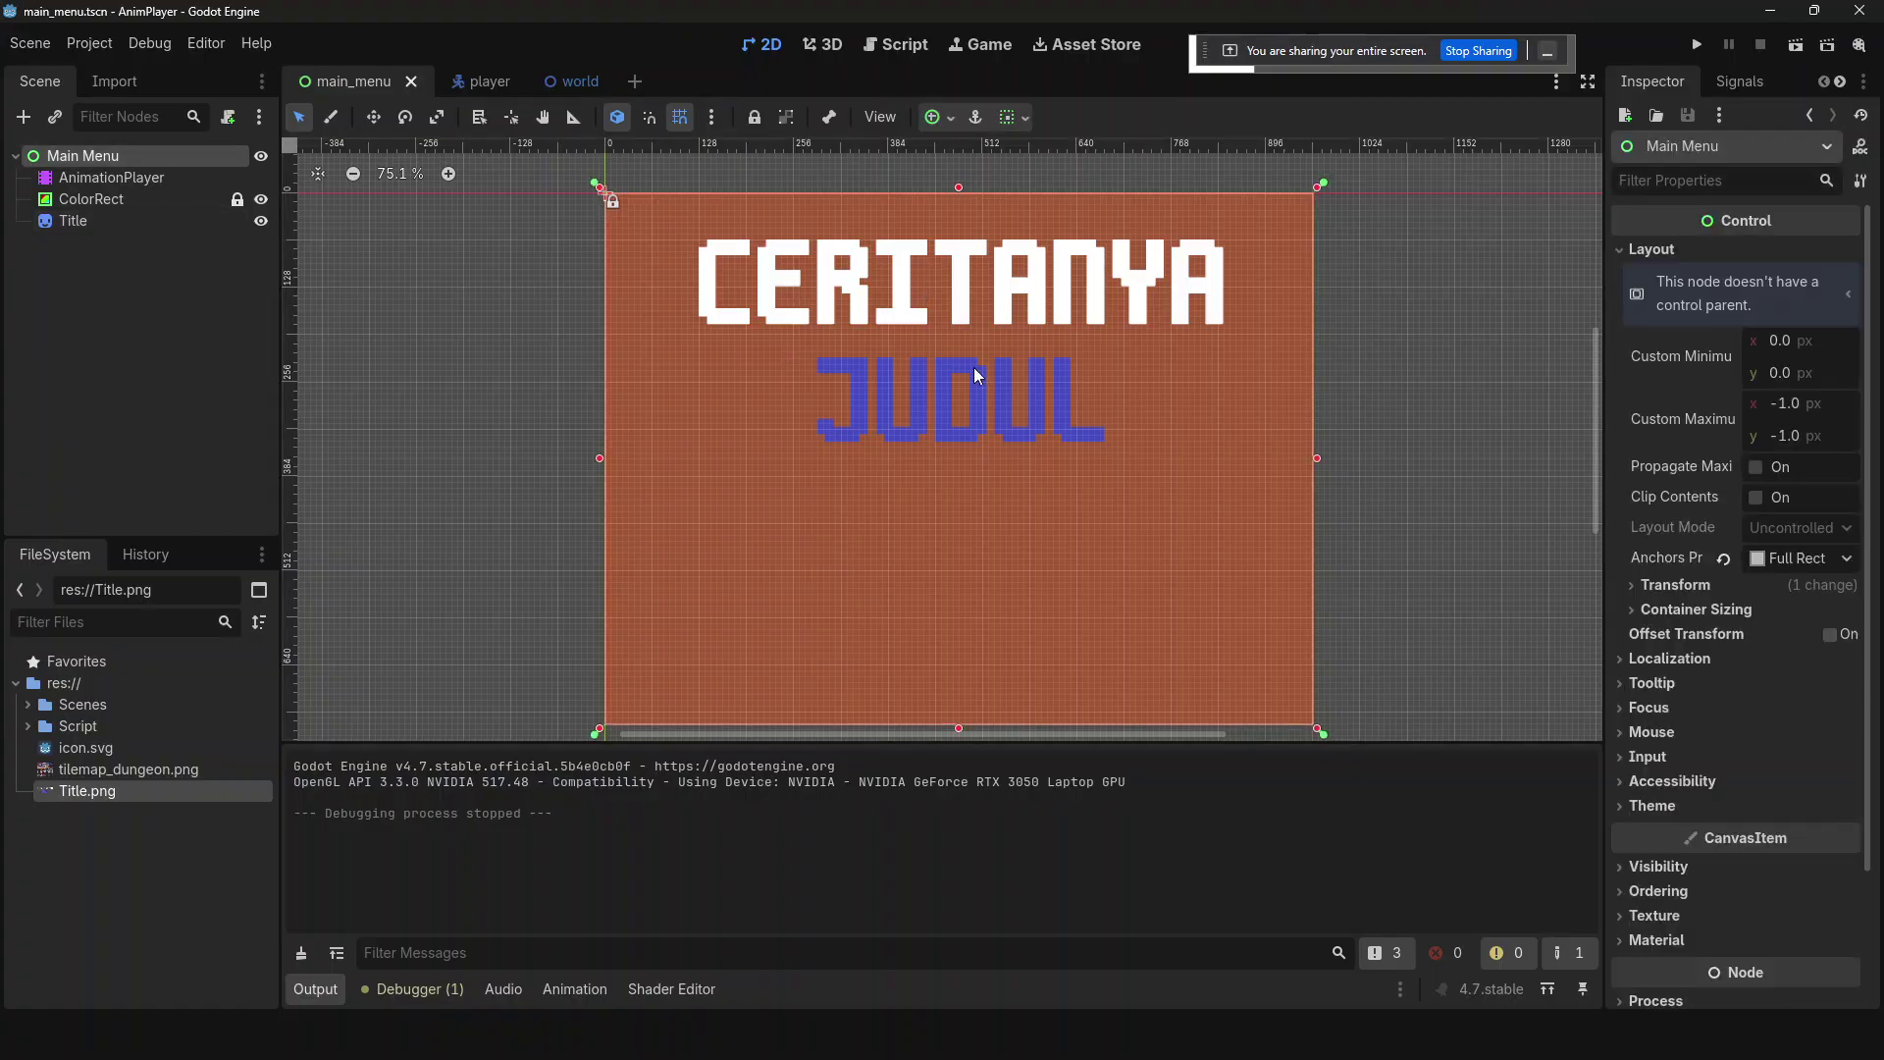
left_click(123, 181)
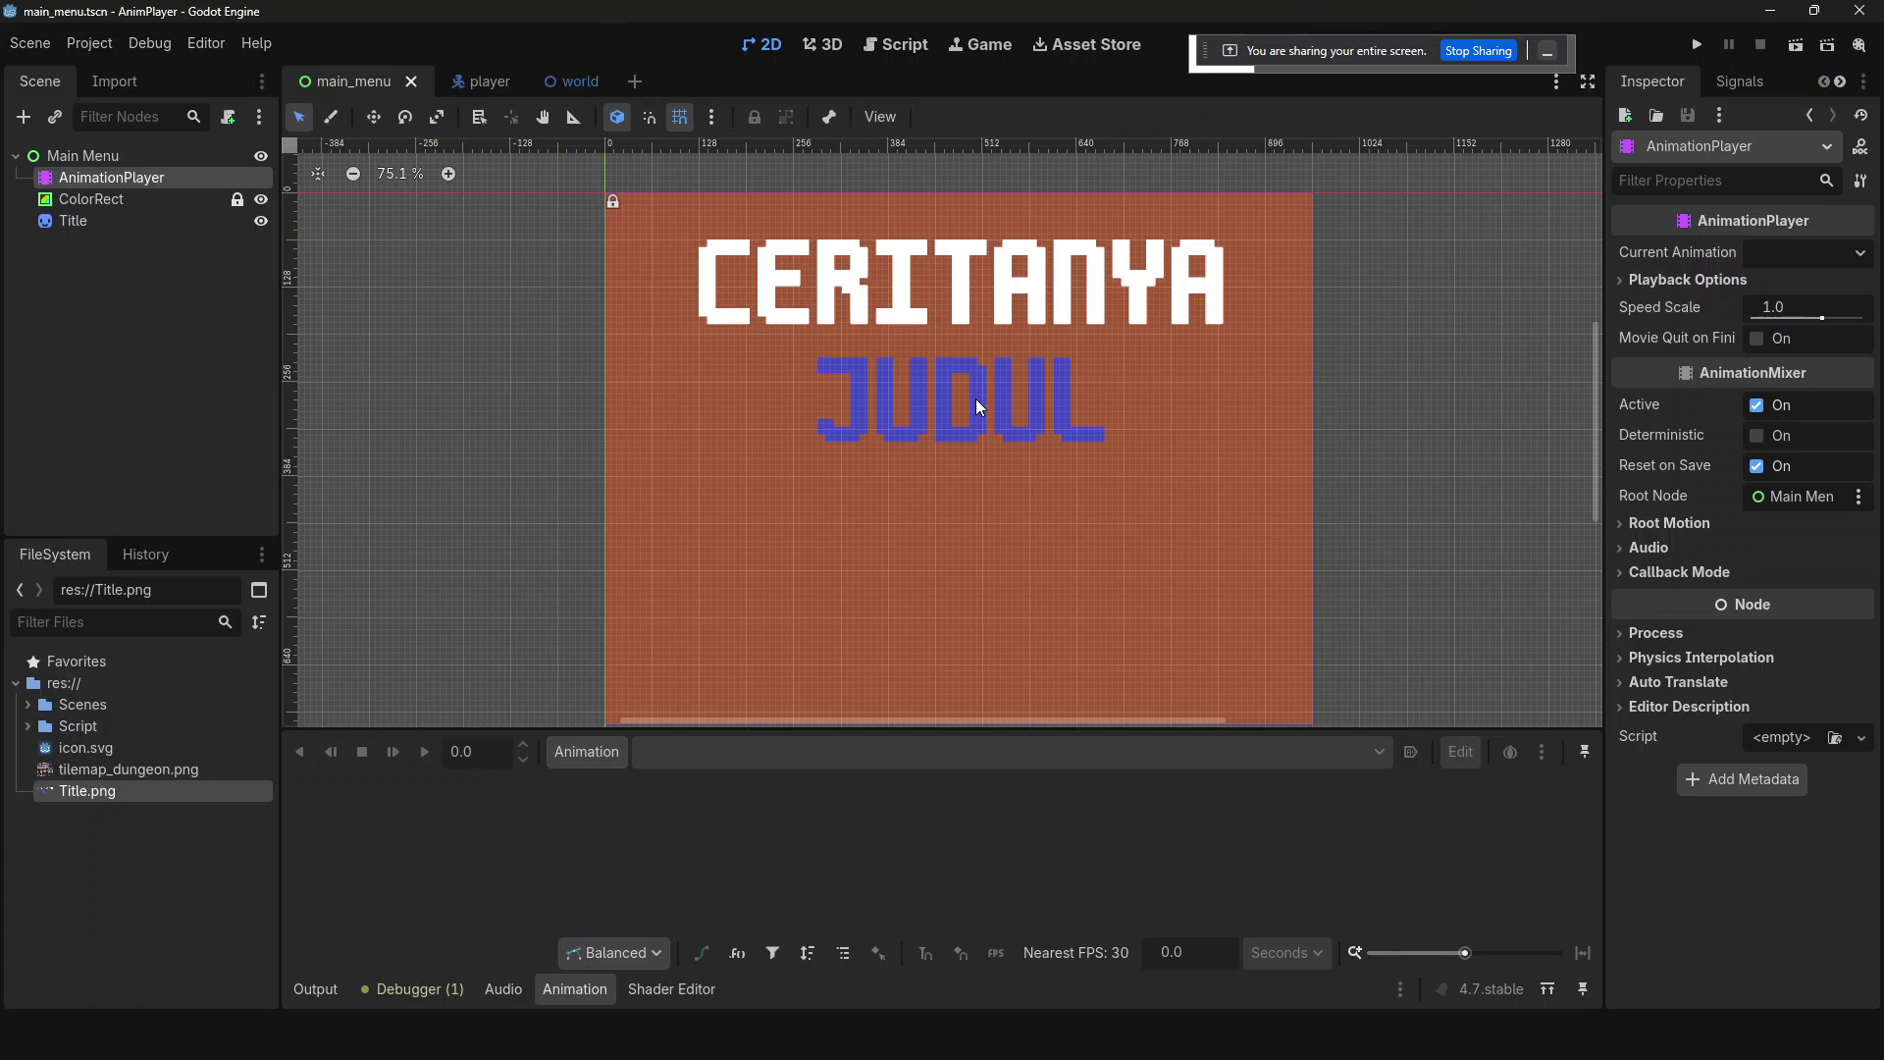
left_click(606, 758)
left_click(645, 782)
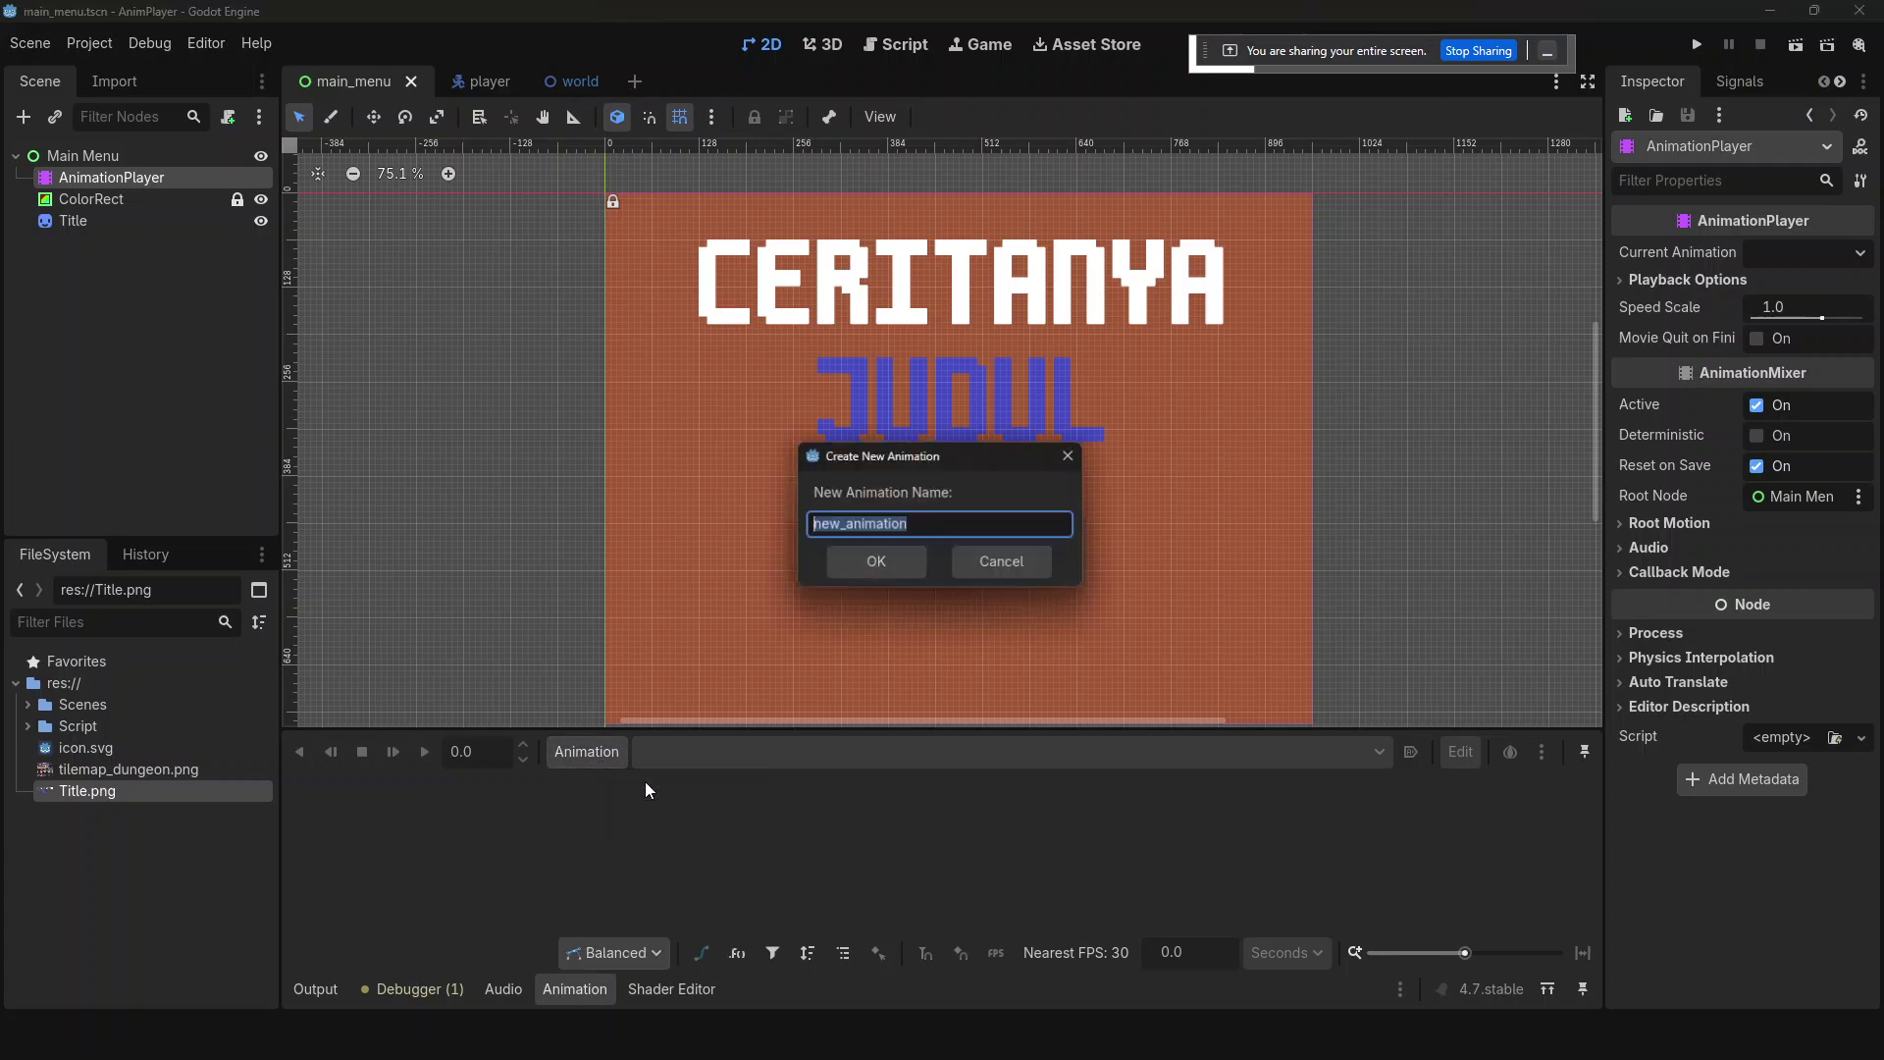
type("titl")
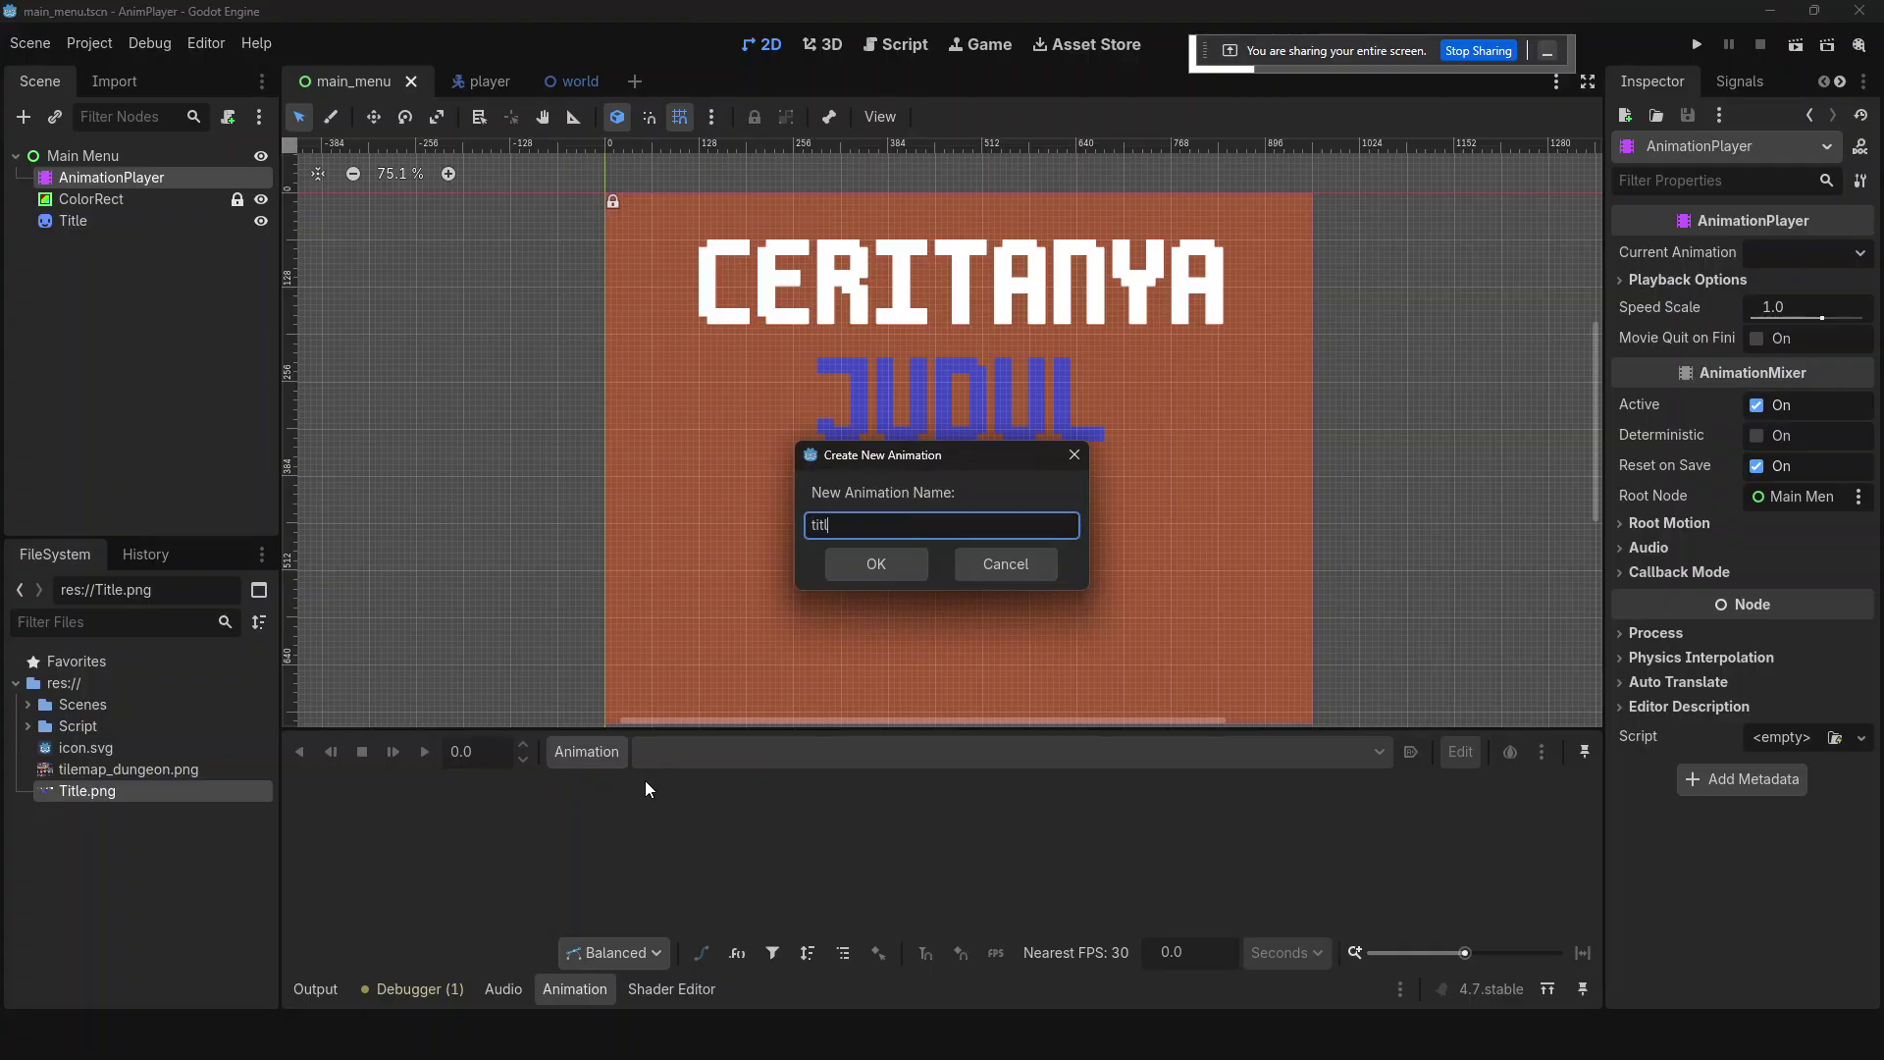
type("e in")
key("Return")
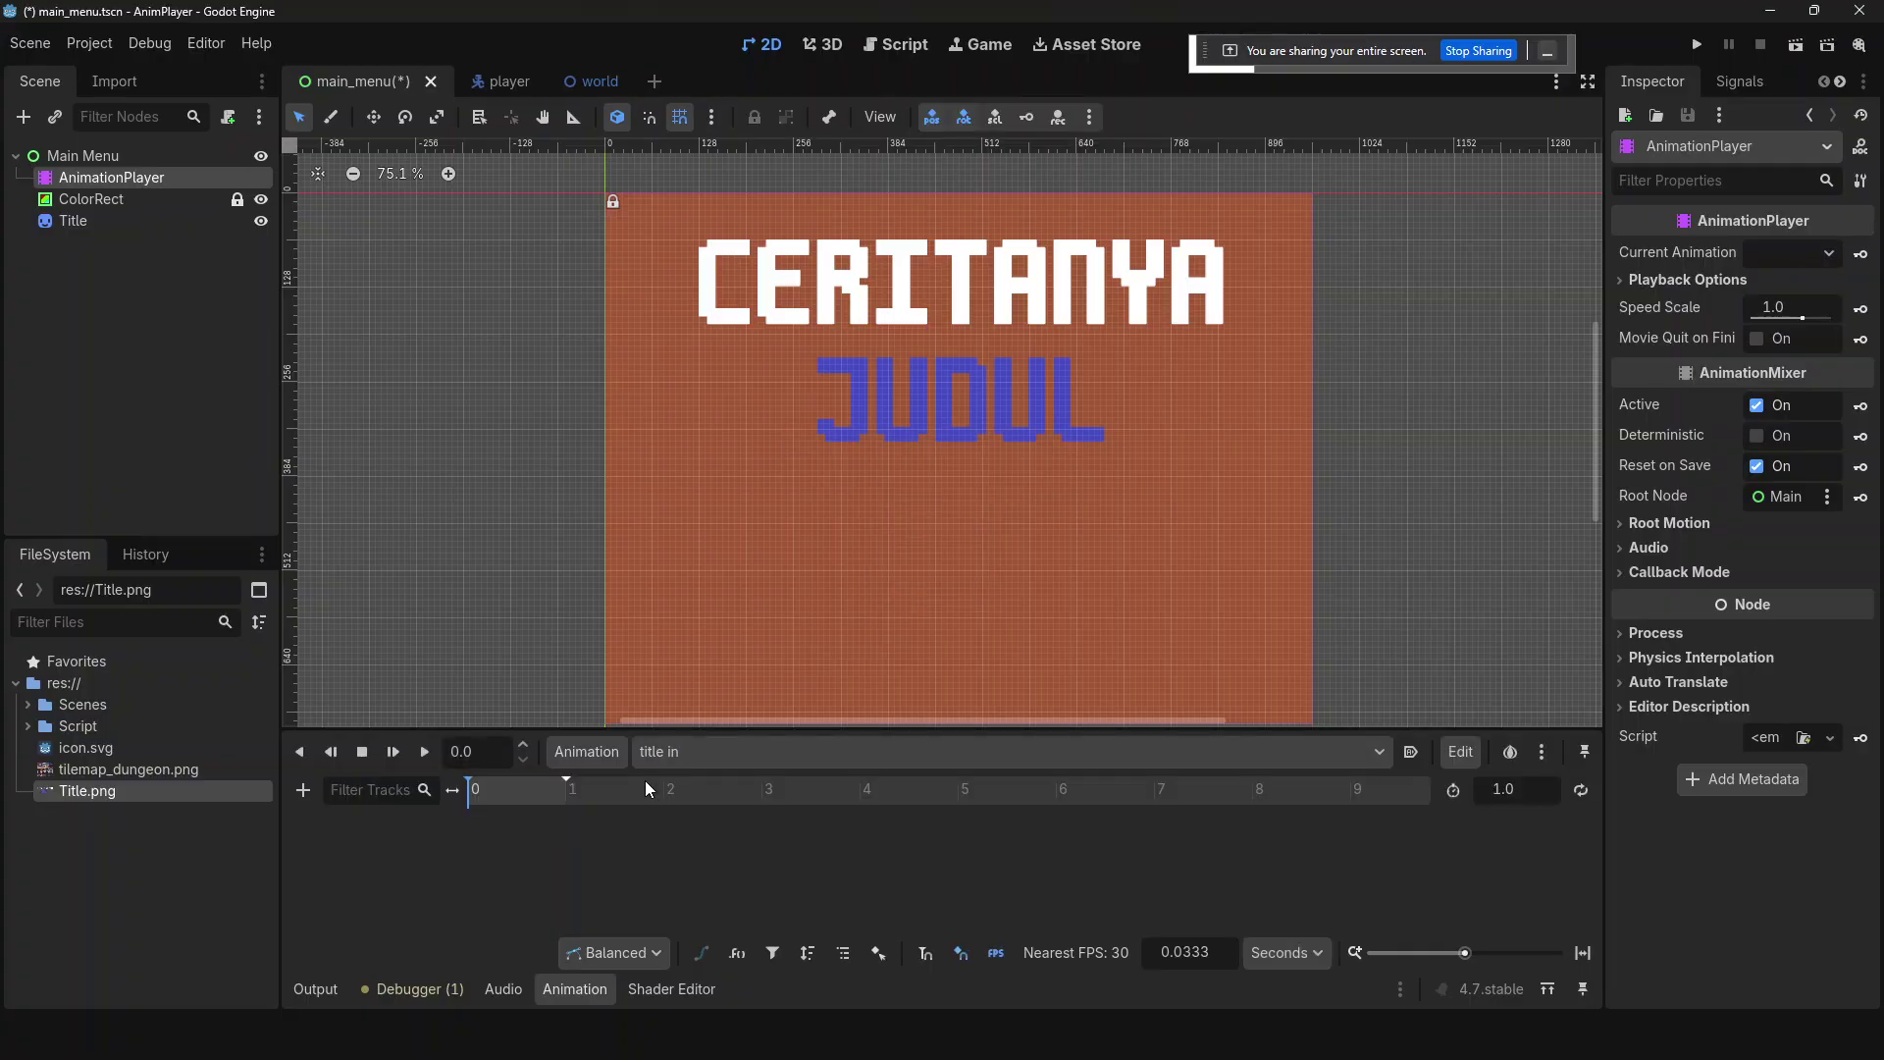
- Add a property track for the Title node's scale to the "title in" animation
left_click(1517, 790)
left_click(306, 790)
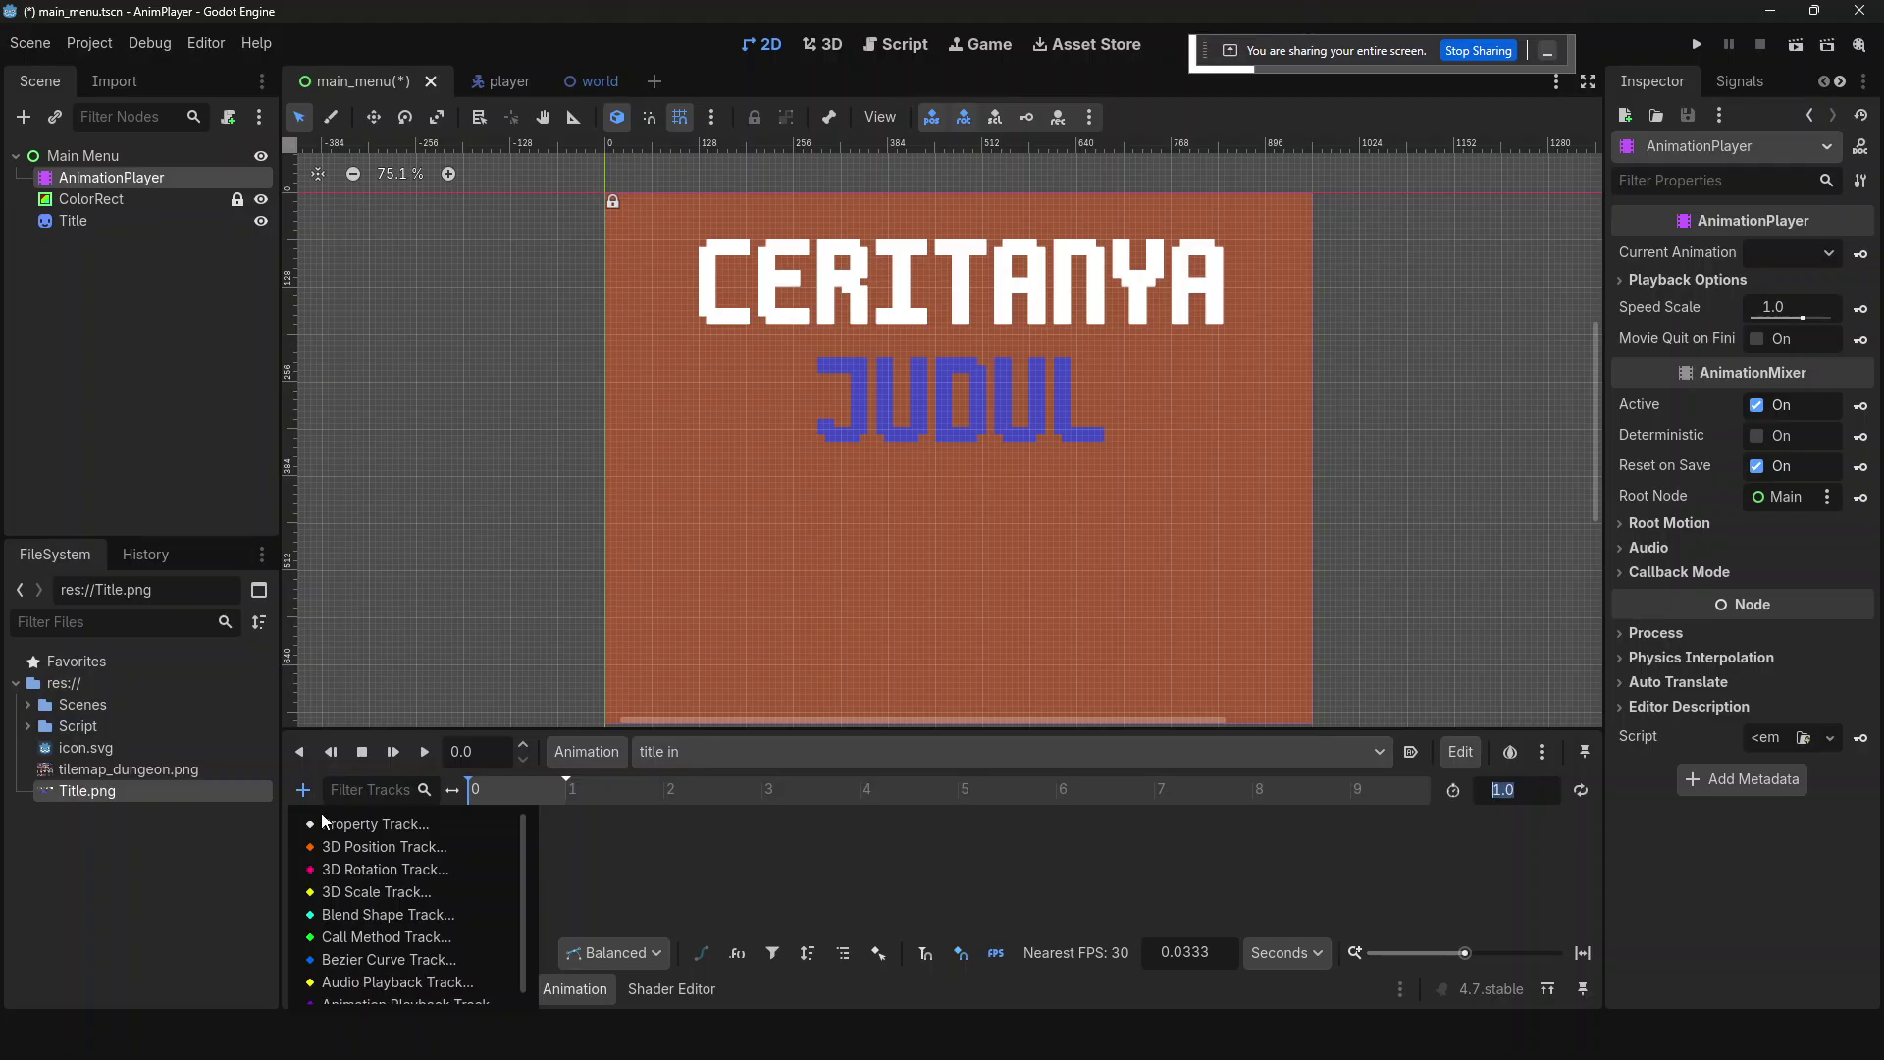
left_click(321, 827)
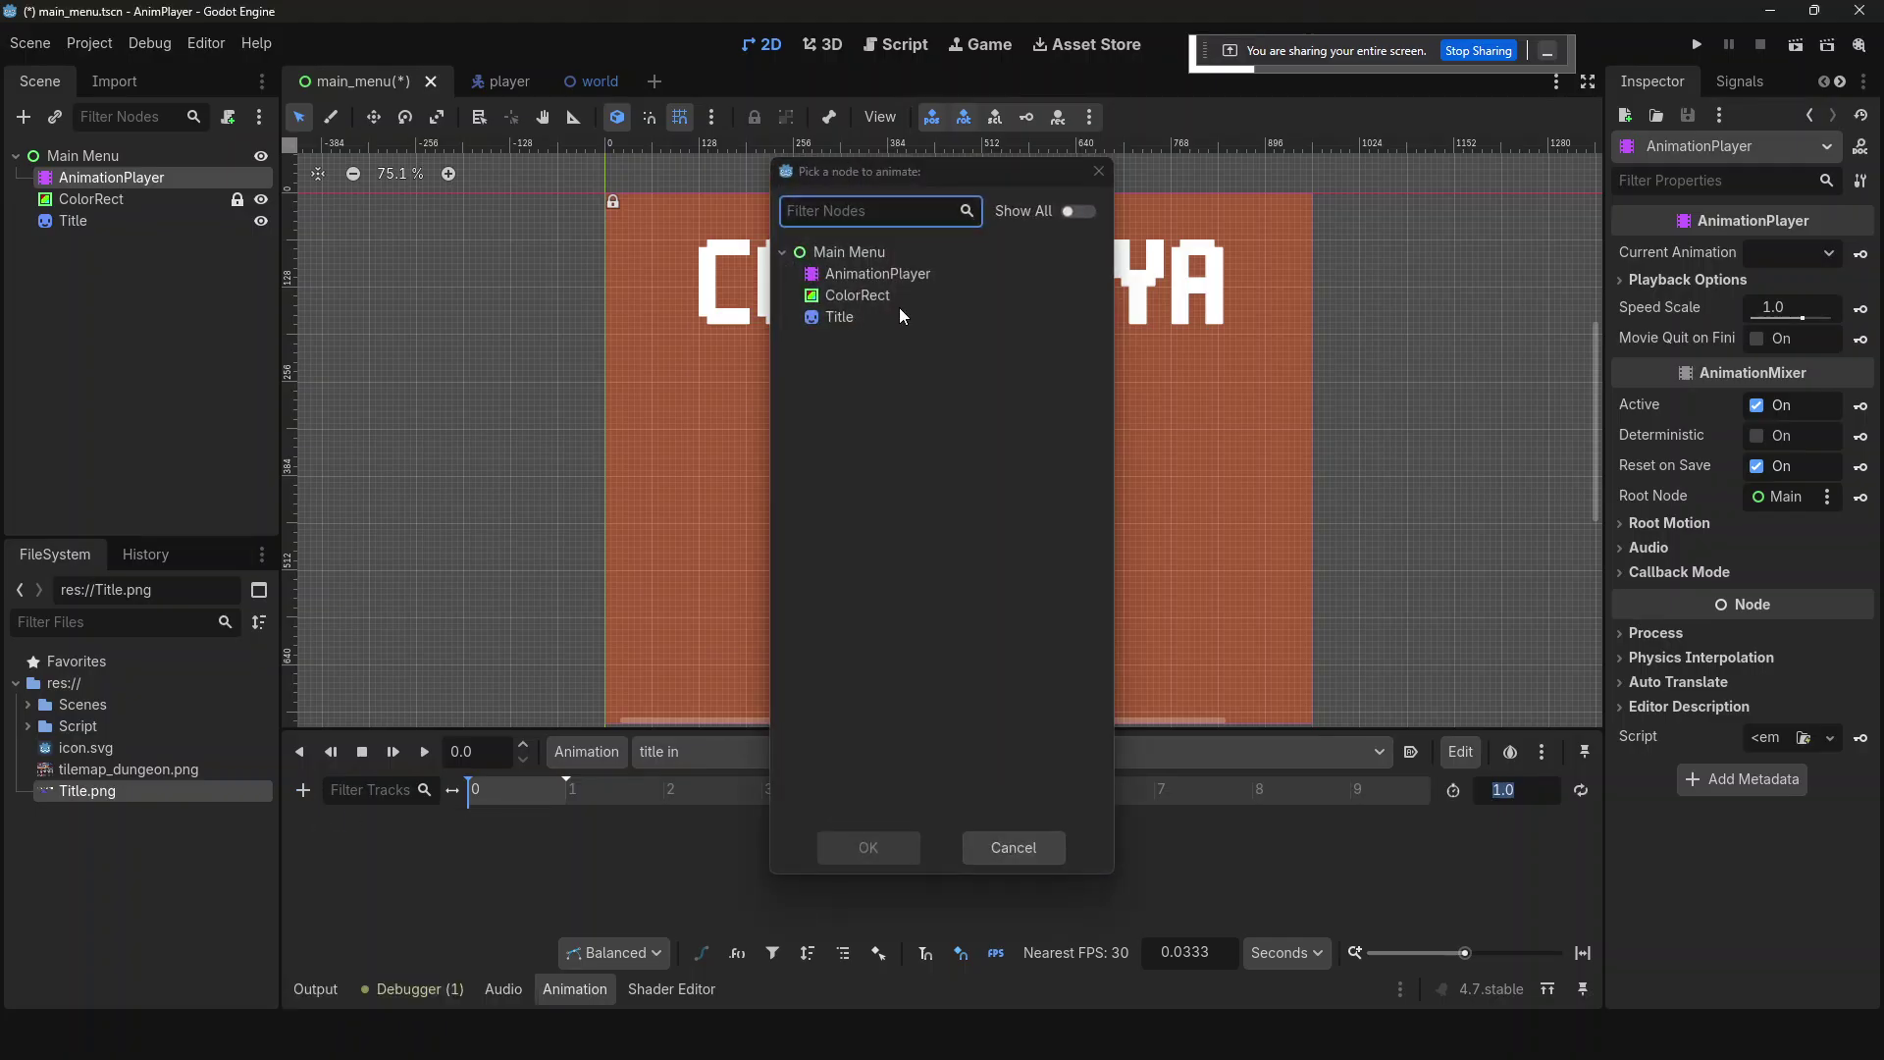
double_click(868, 318)
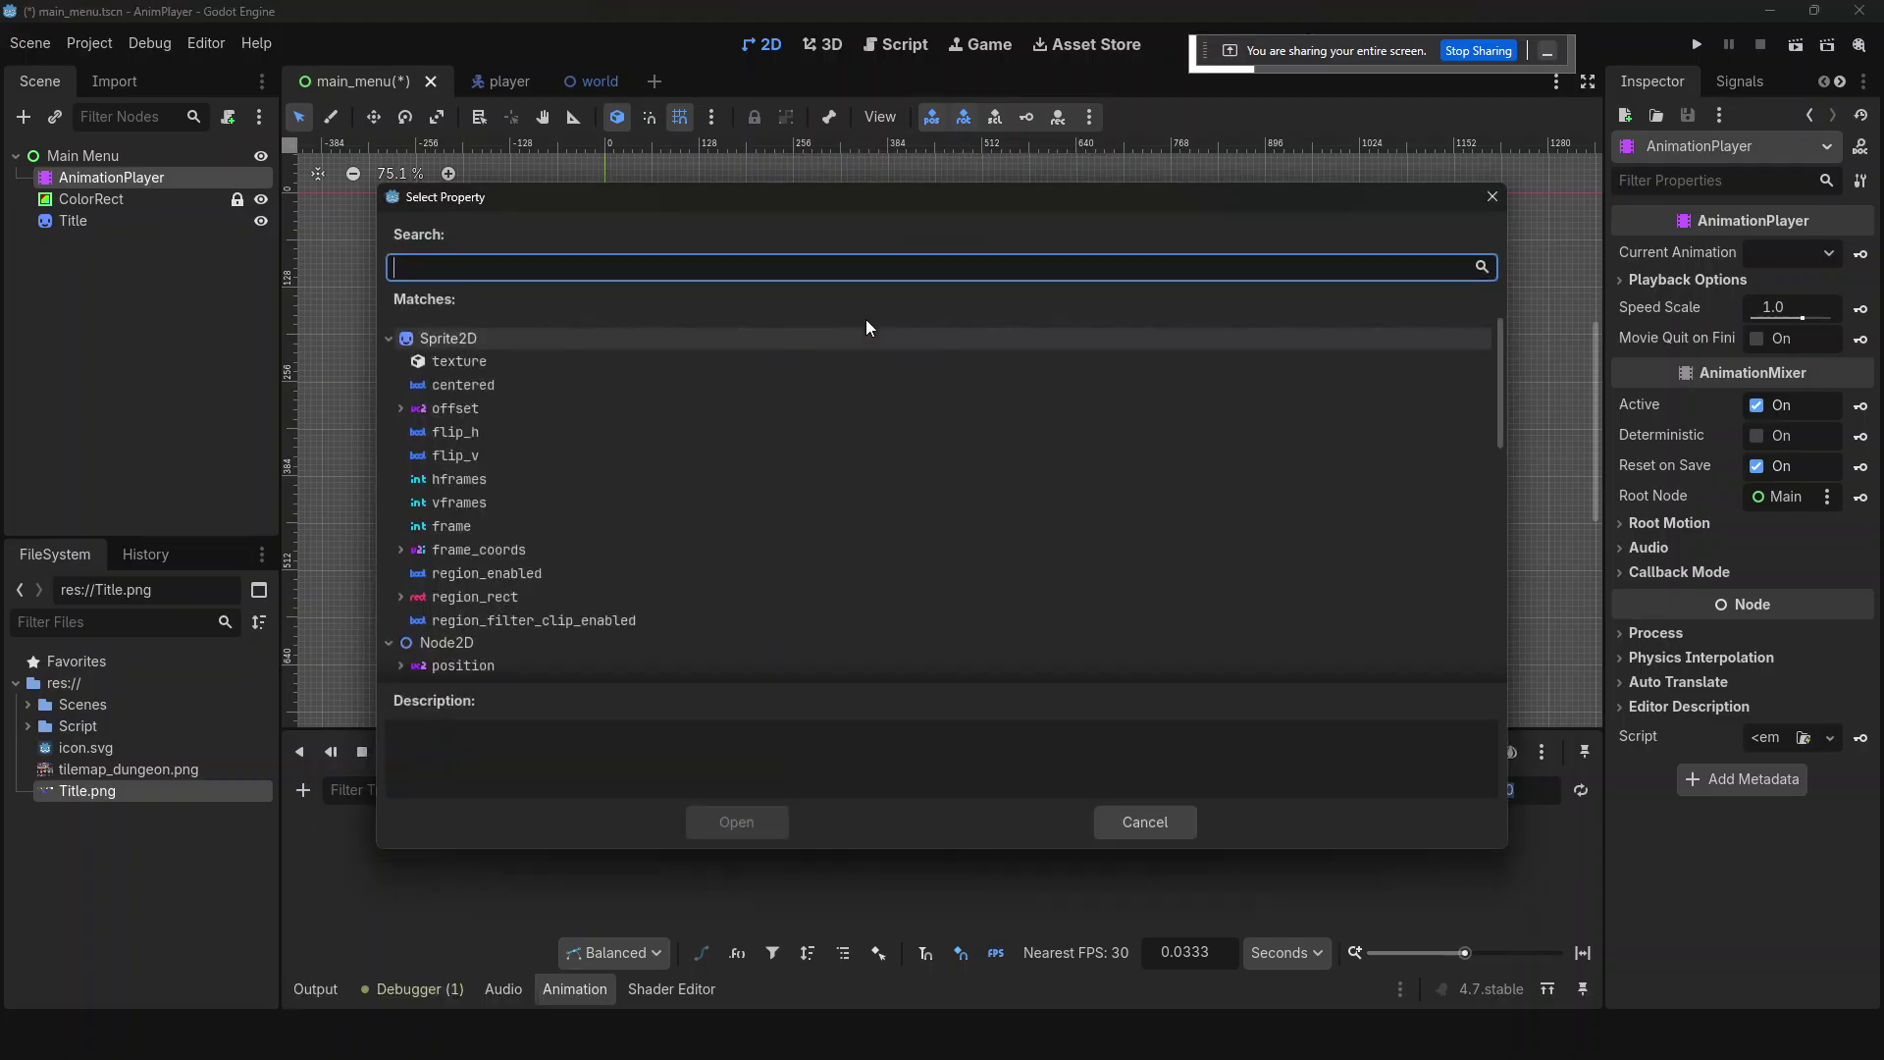
type("sca")
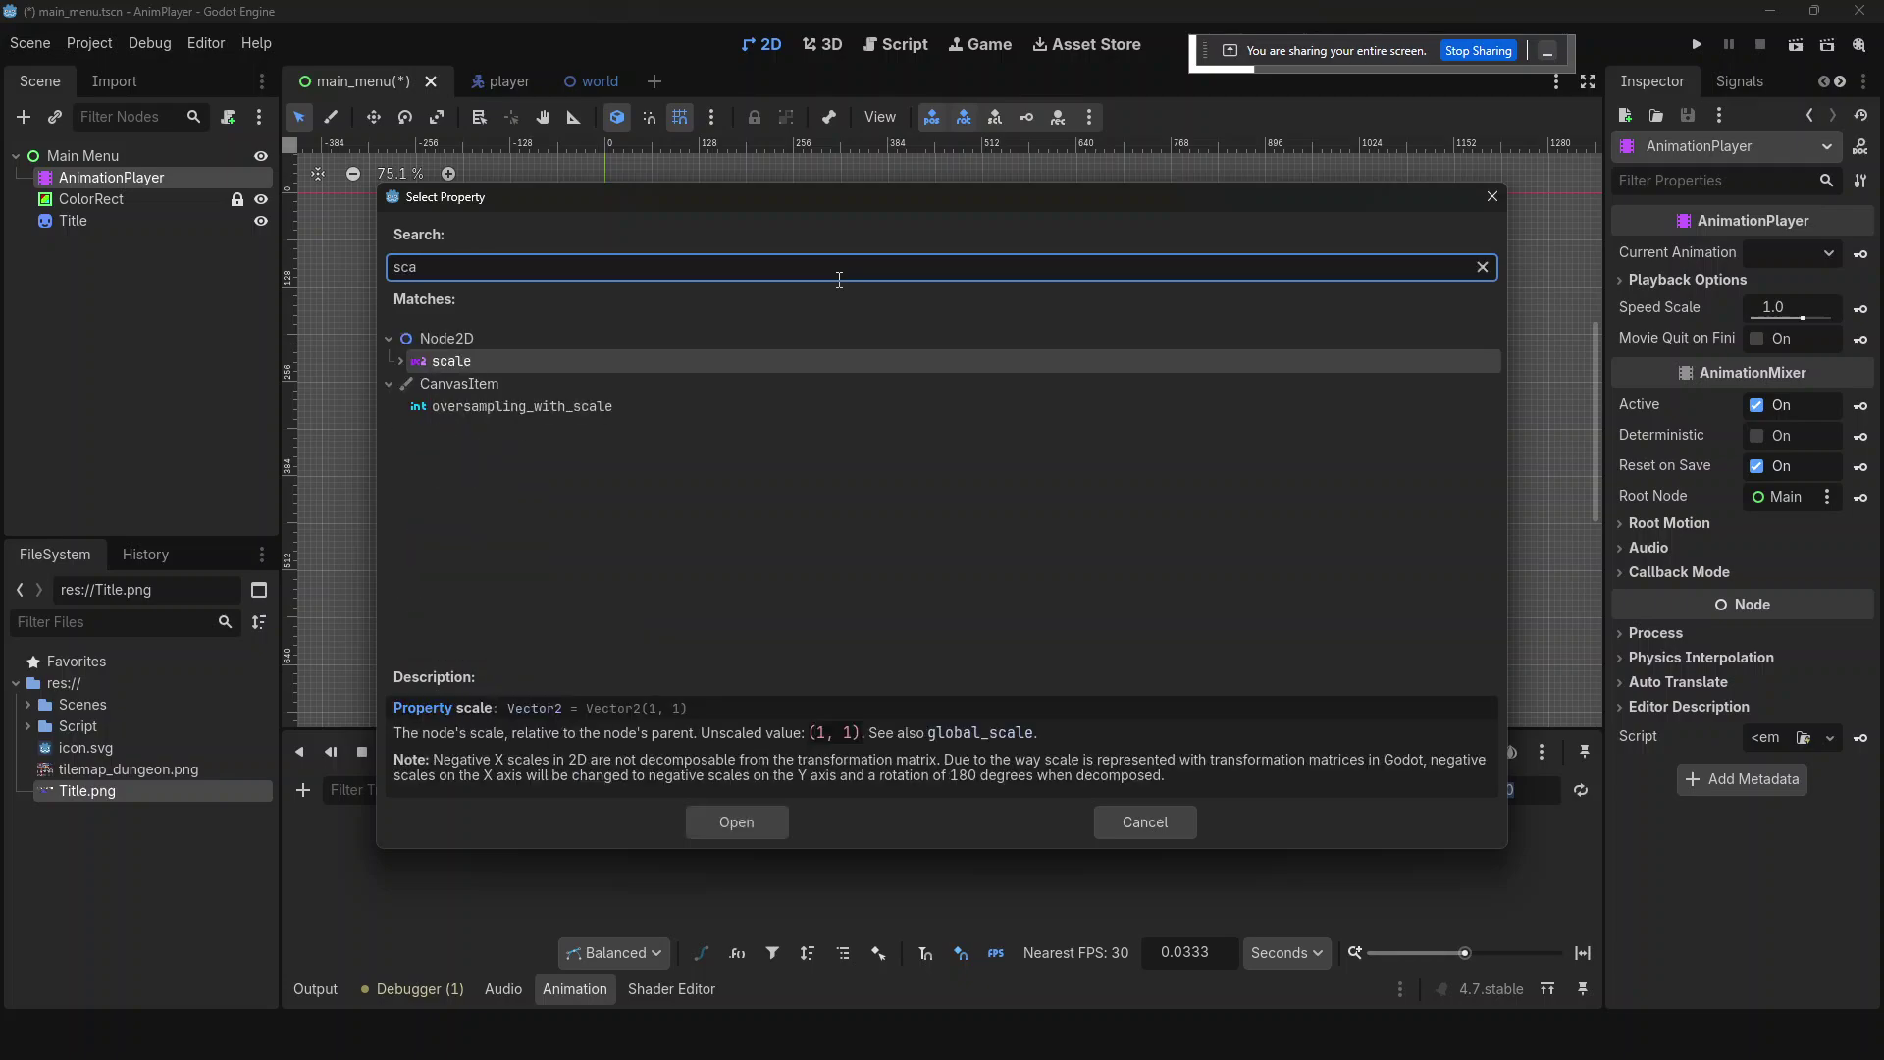
key("Return")
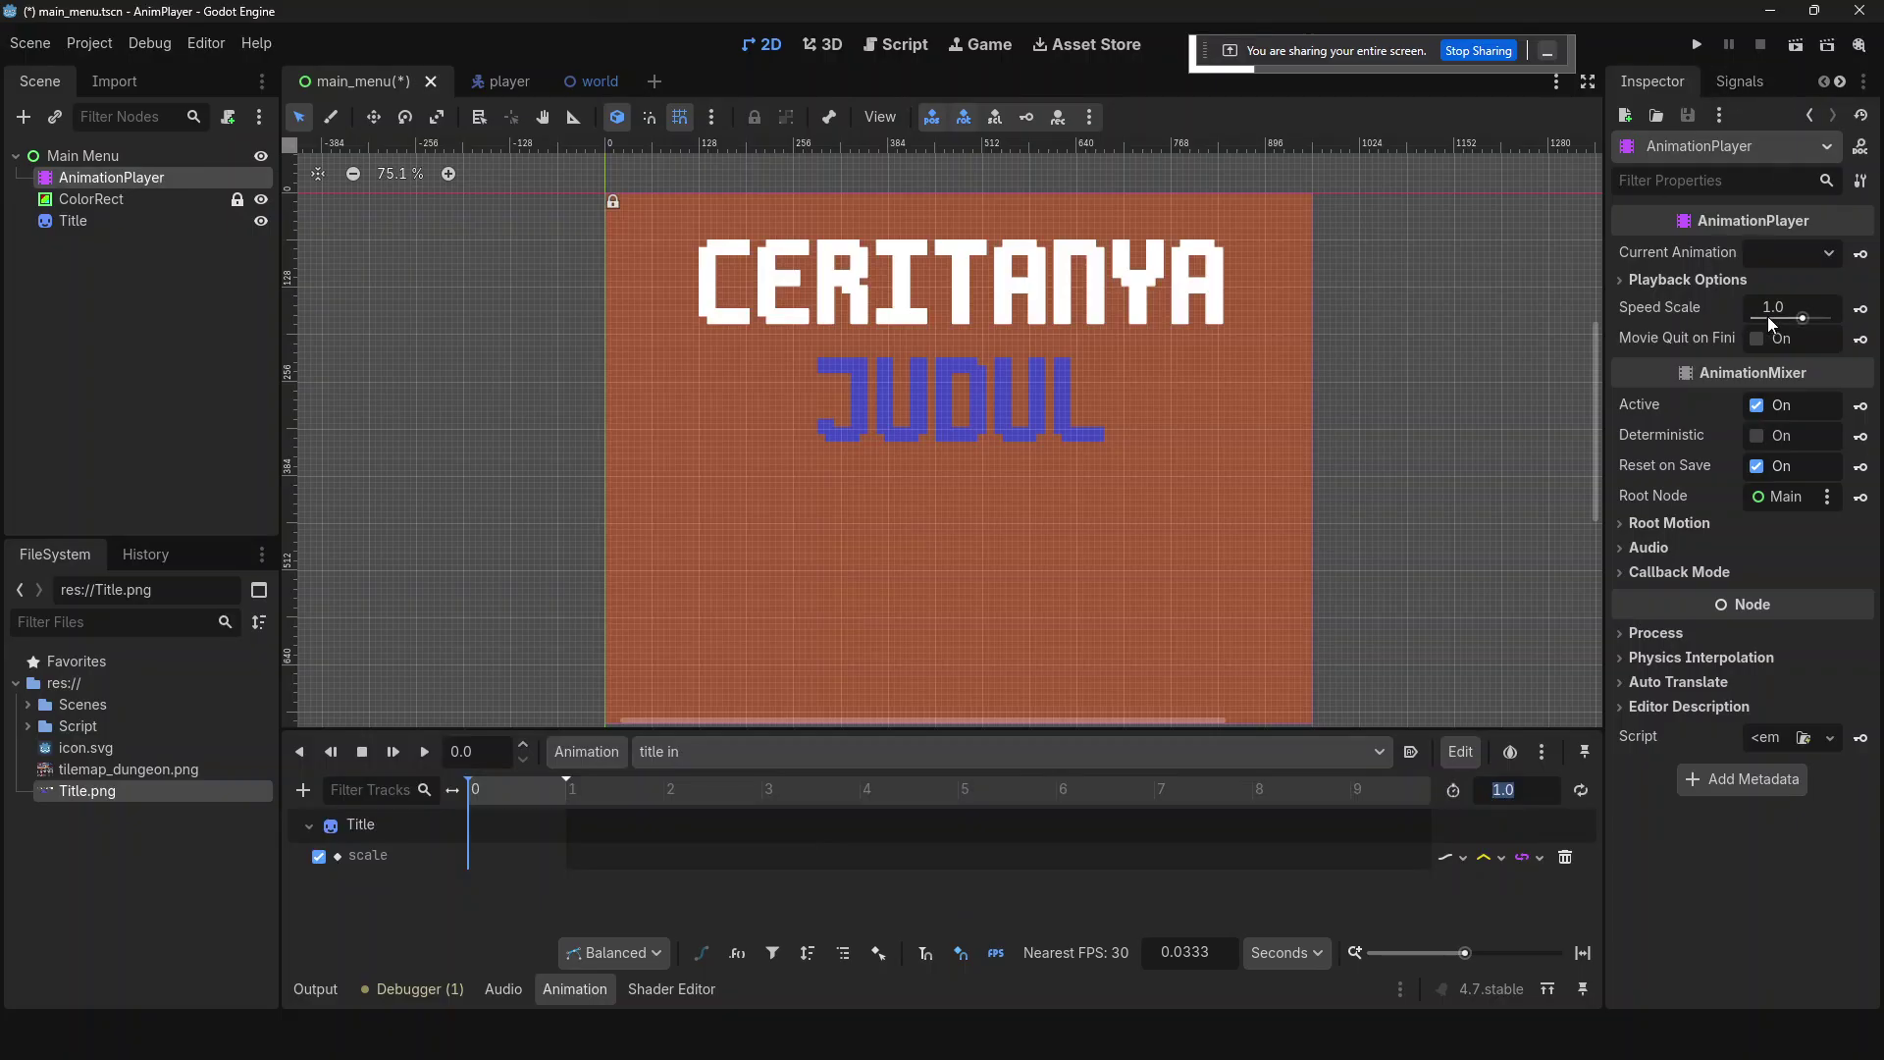
- Set the Title sprite's scale to 0.01 on both axes and key it at the start of the animation
left_click(149, 224)
left_click(1727, 424)
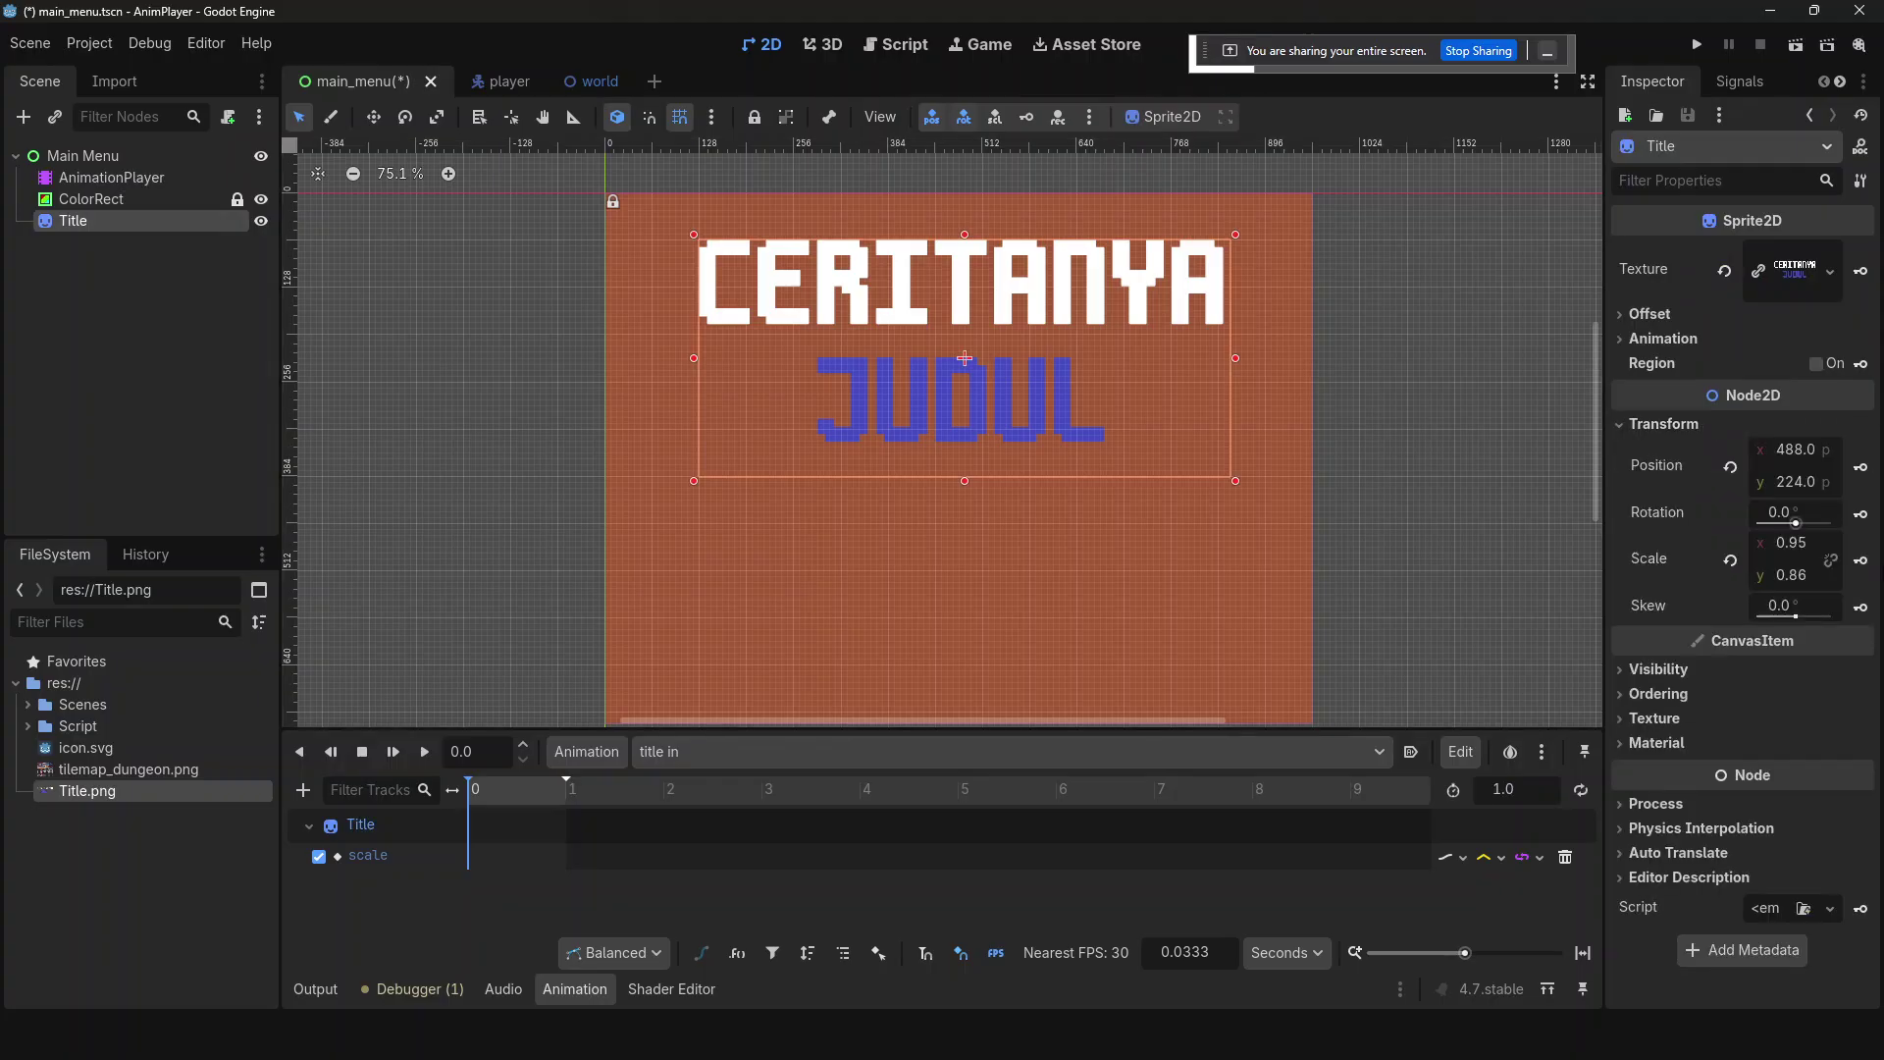
left_click(1729, 562)
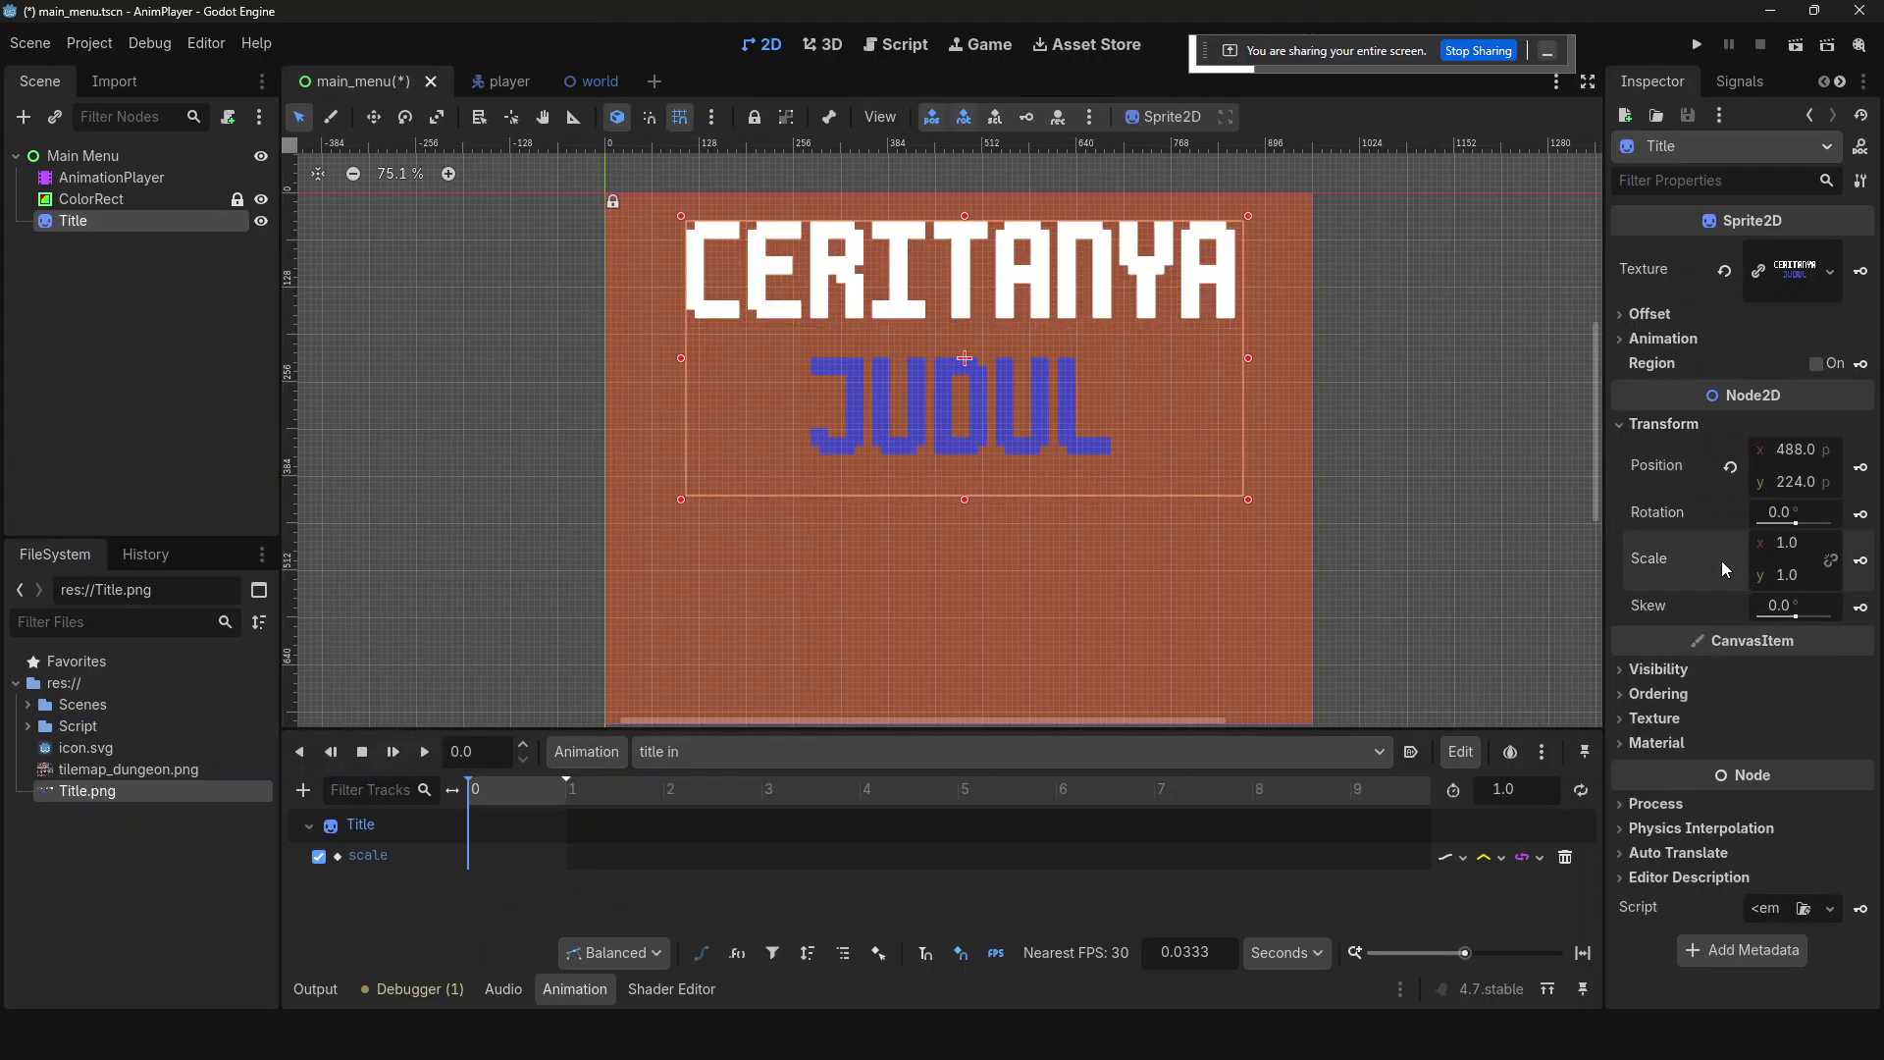
left_click(1860, 562)
left_click(1788, 534)
type("0.01")
key("ctrl+s")
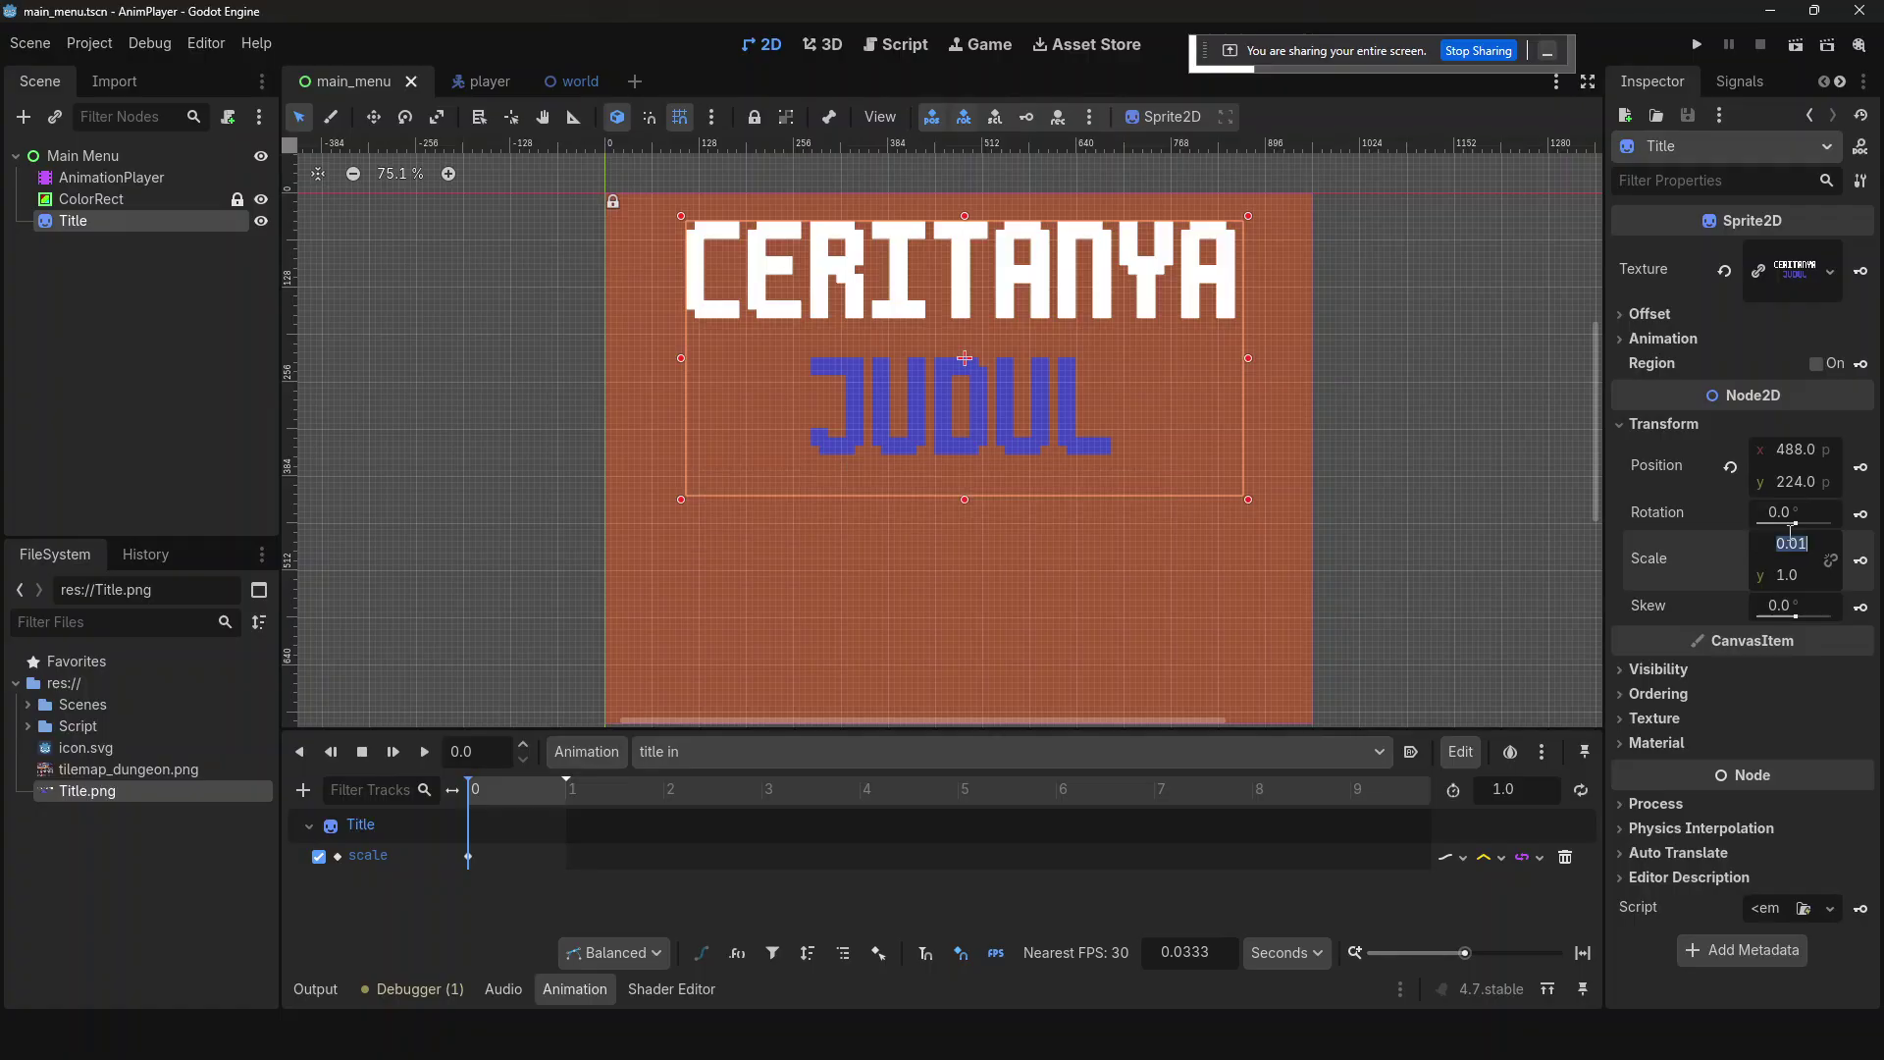
key("Tab")
type("0.01")
key("Return")
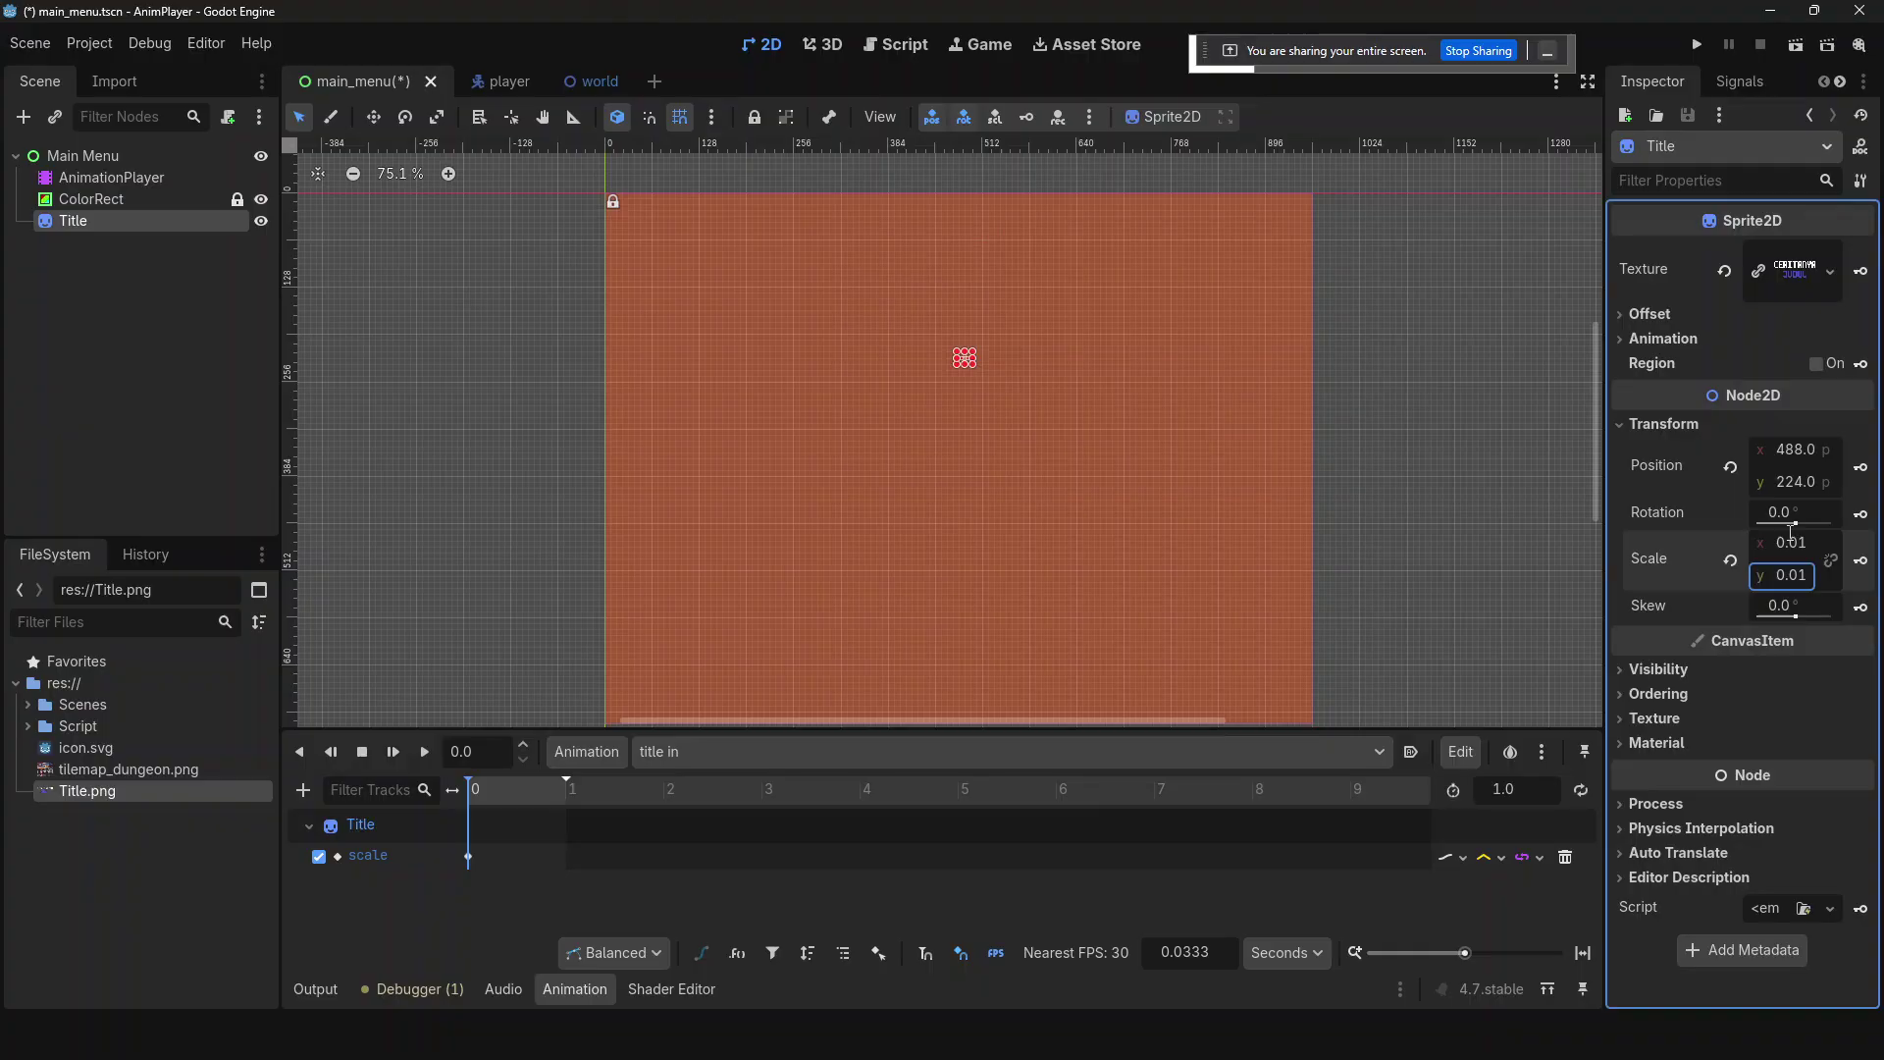
left_click(1853, 565)
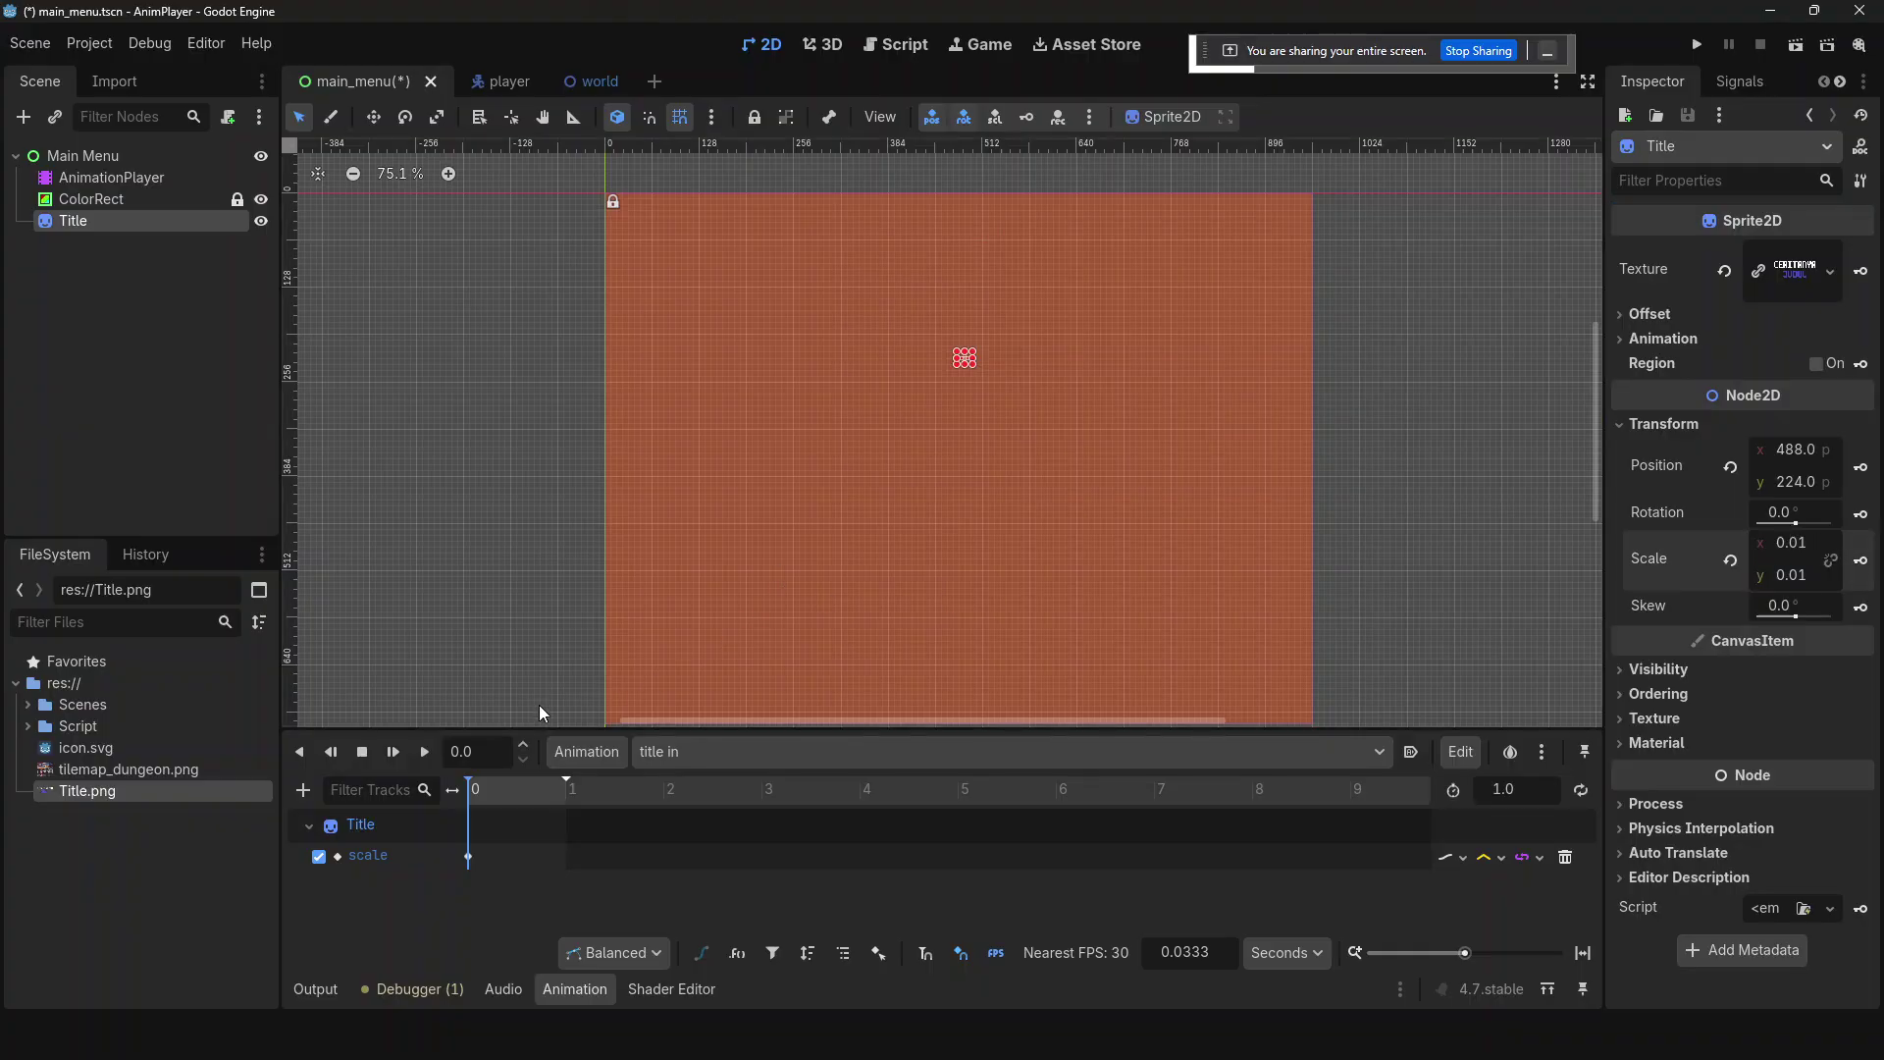
- Reset the Title's scale to its default of 1.0 and key it at 1 second
left_click_drag(473, 793, 577, 793)
left_click(1731, 561)
left_click(1861, 560)
- Preview the "title in" animation and set the scale track's interpolation to Cubic
left_click(432, 744)
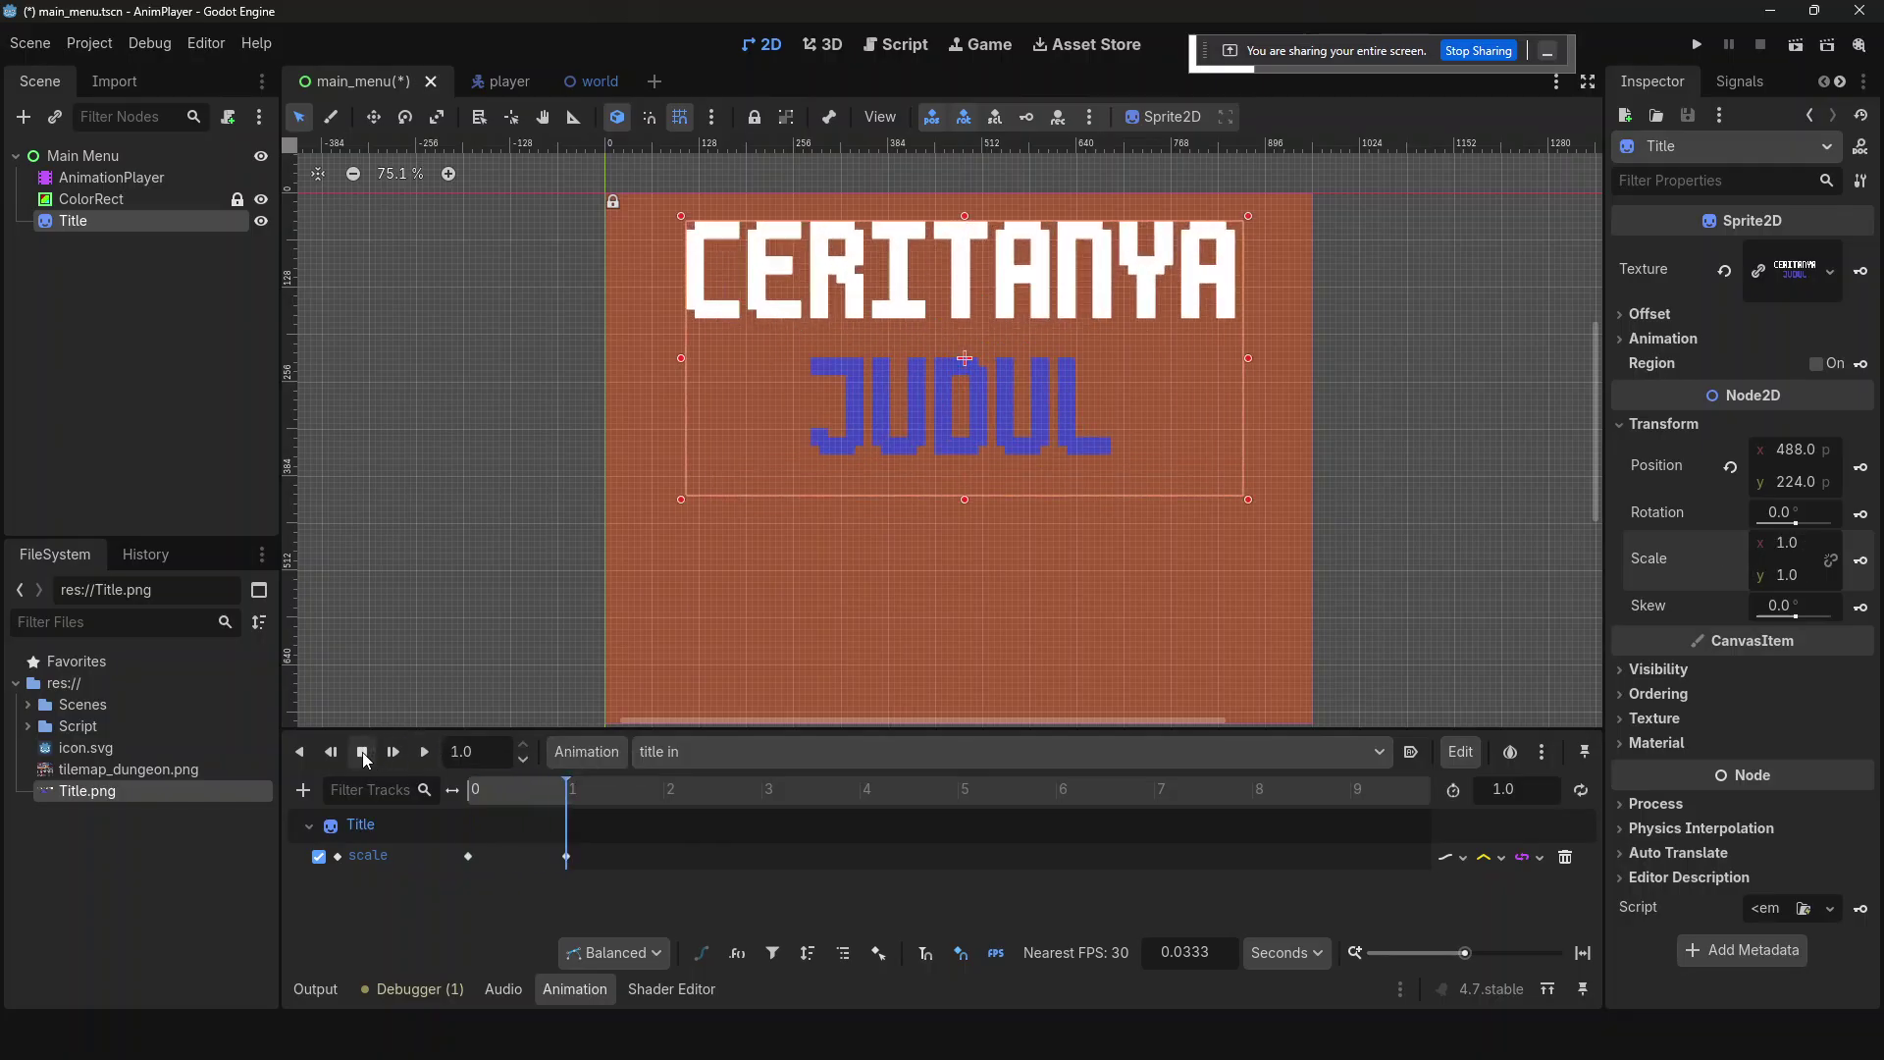
left_click_drag(506, 789, 444, 794)
left_click(426, 750)
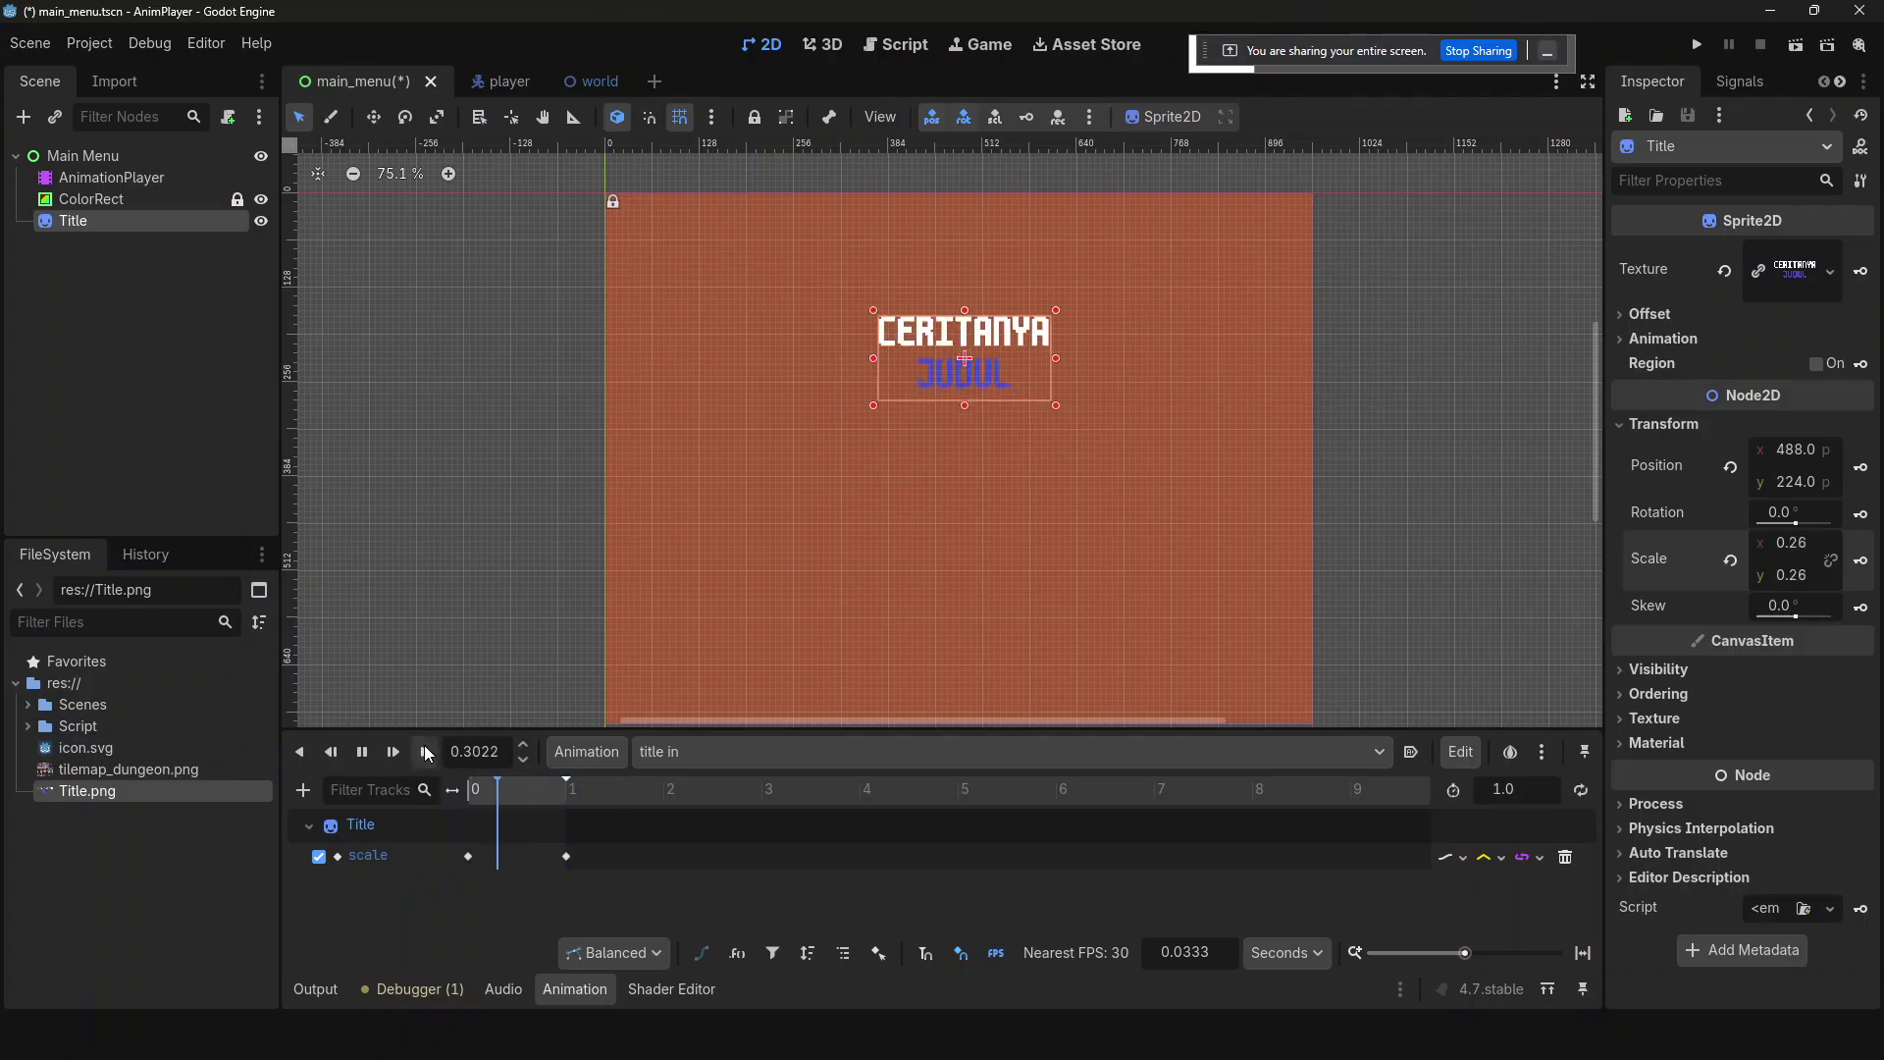
left_click(1490, 856)
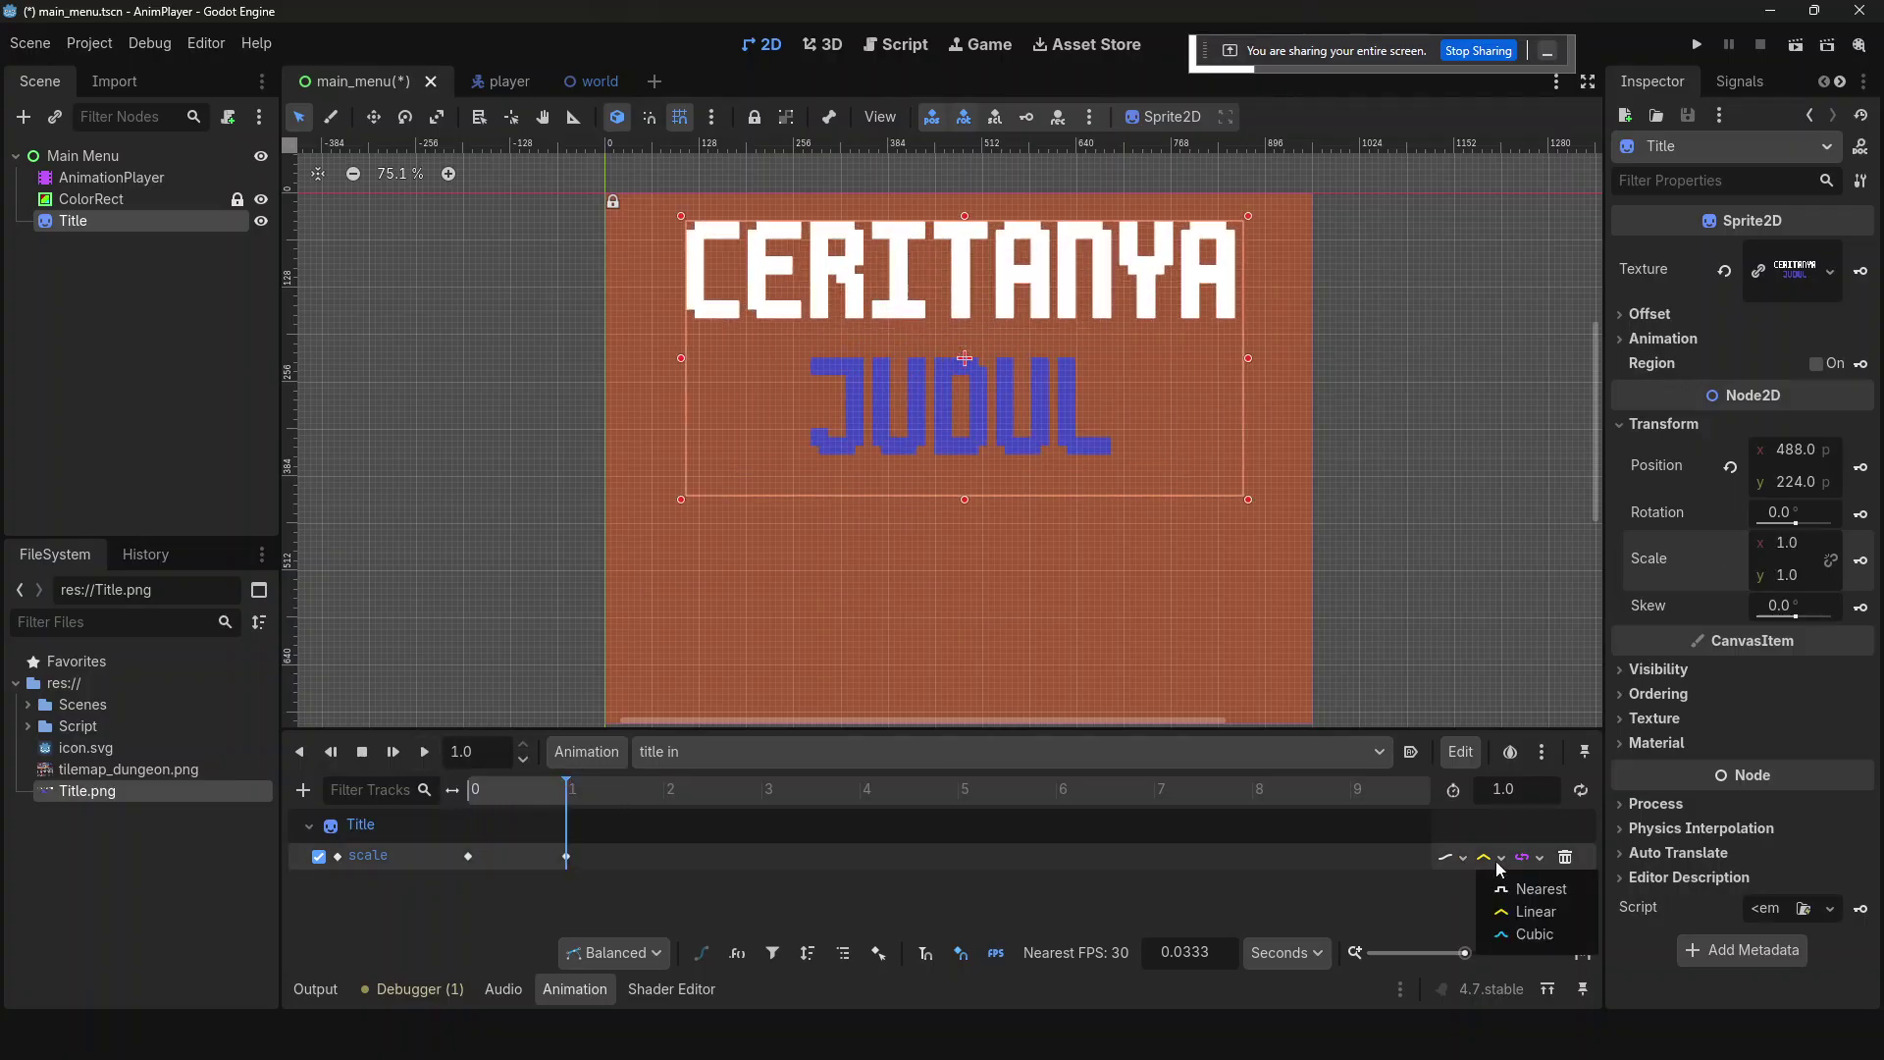
left_click(1531, 934)
- Set the Title's scale to 1.08 on both axes at 0.4 seconds in the animation
left_click_drag(550, 786, 499, 791)
double_click(490, 752)
type("4")
key("Return")
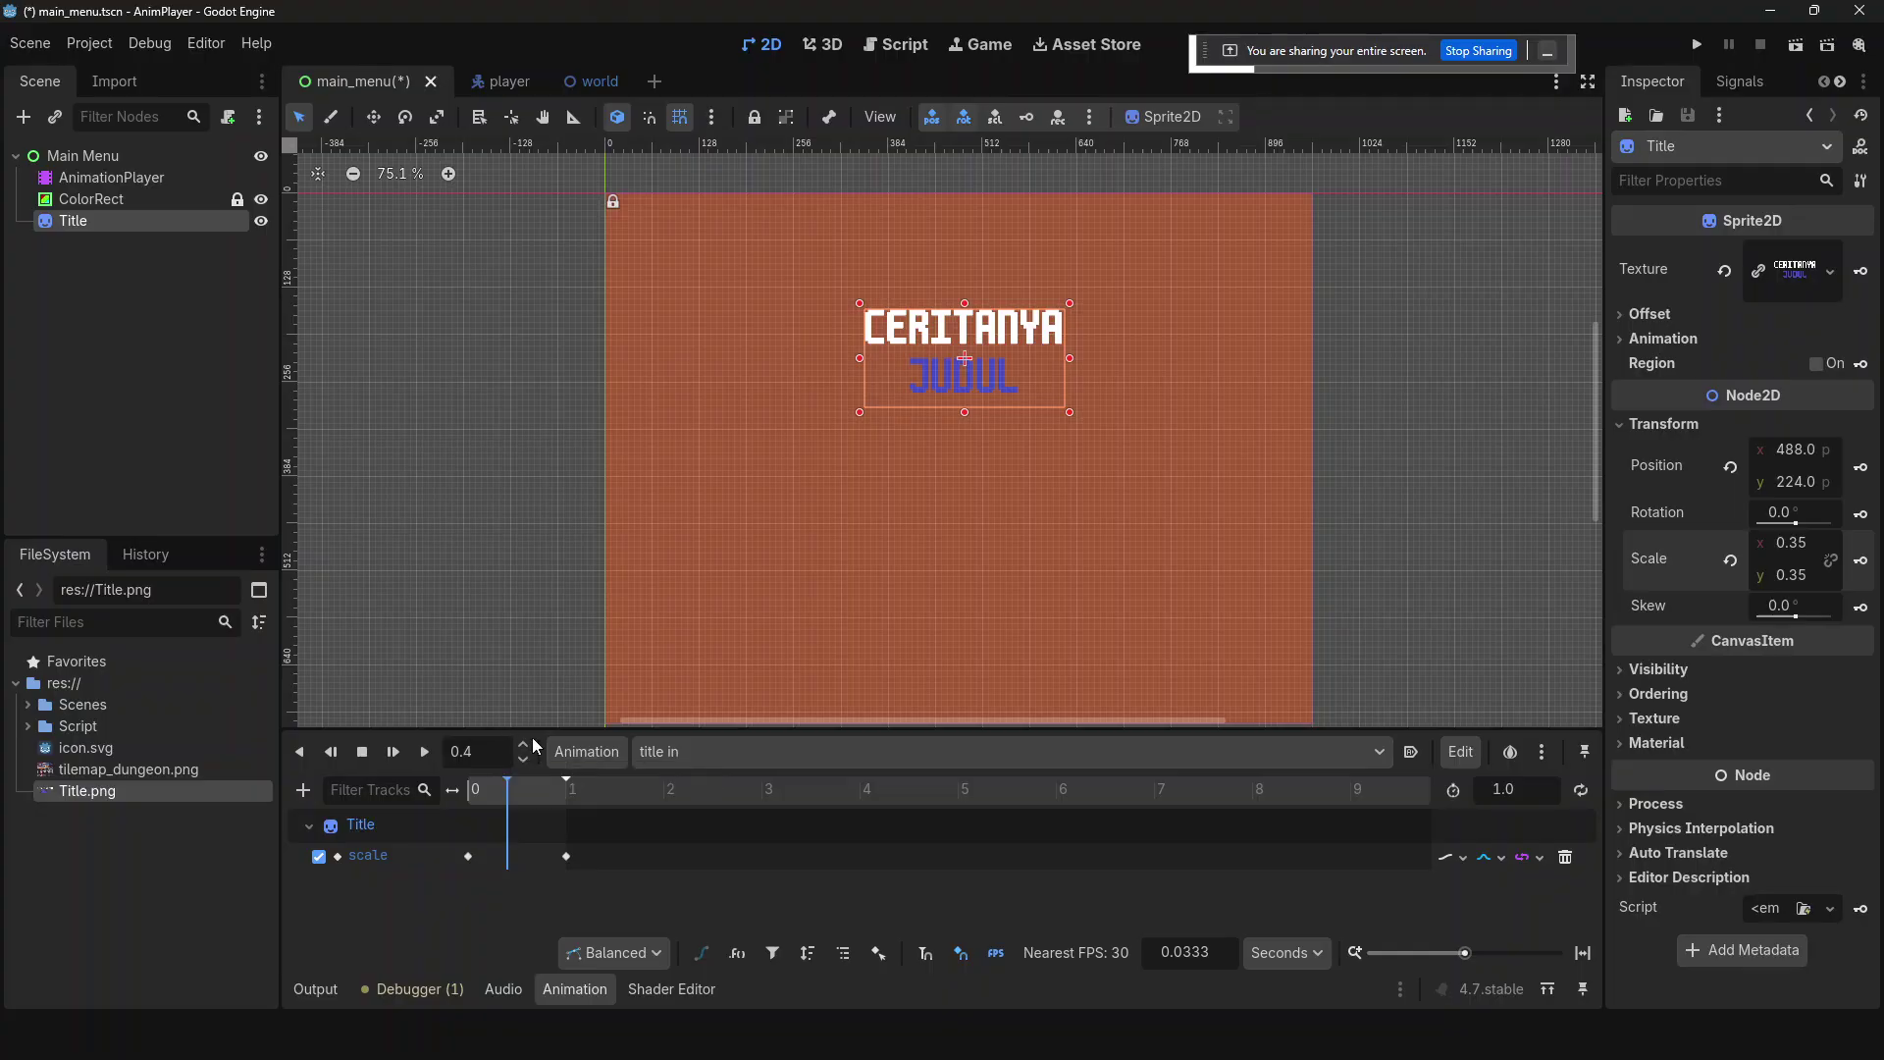
left_click(1804, 536)
type("108")
key("Num_Lock")
key("BackSpace")
key("BackSpace")
key("Num_Lock")
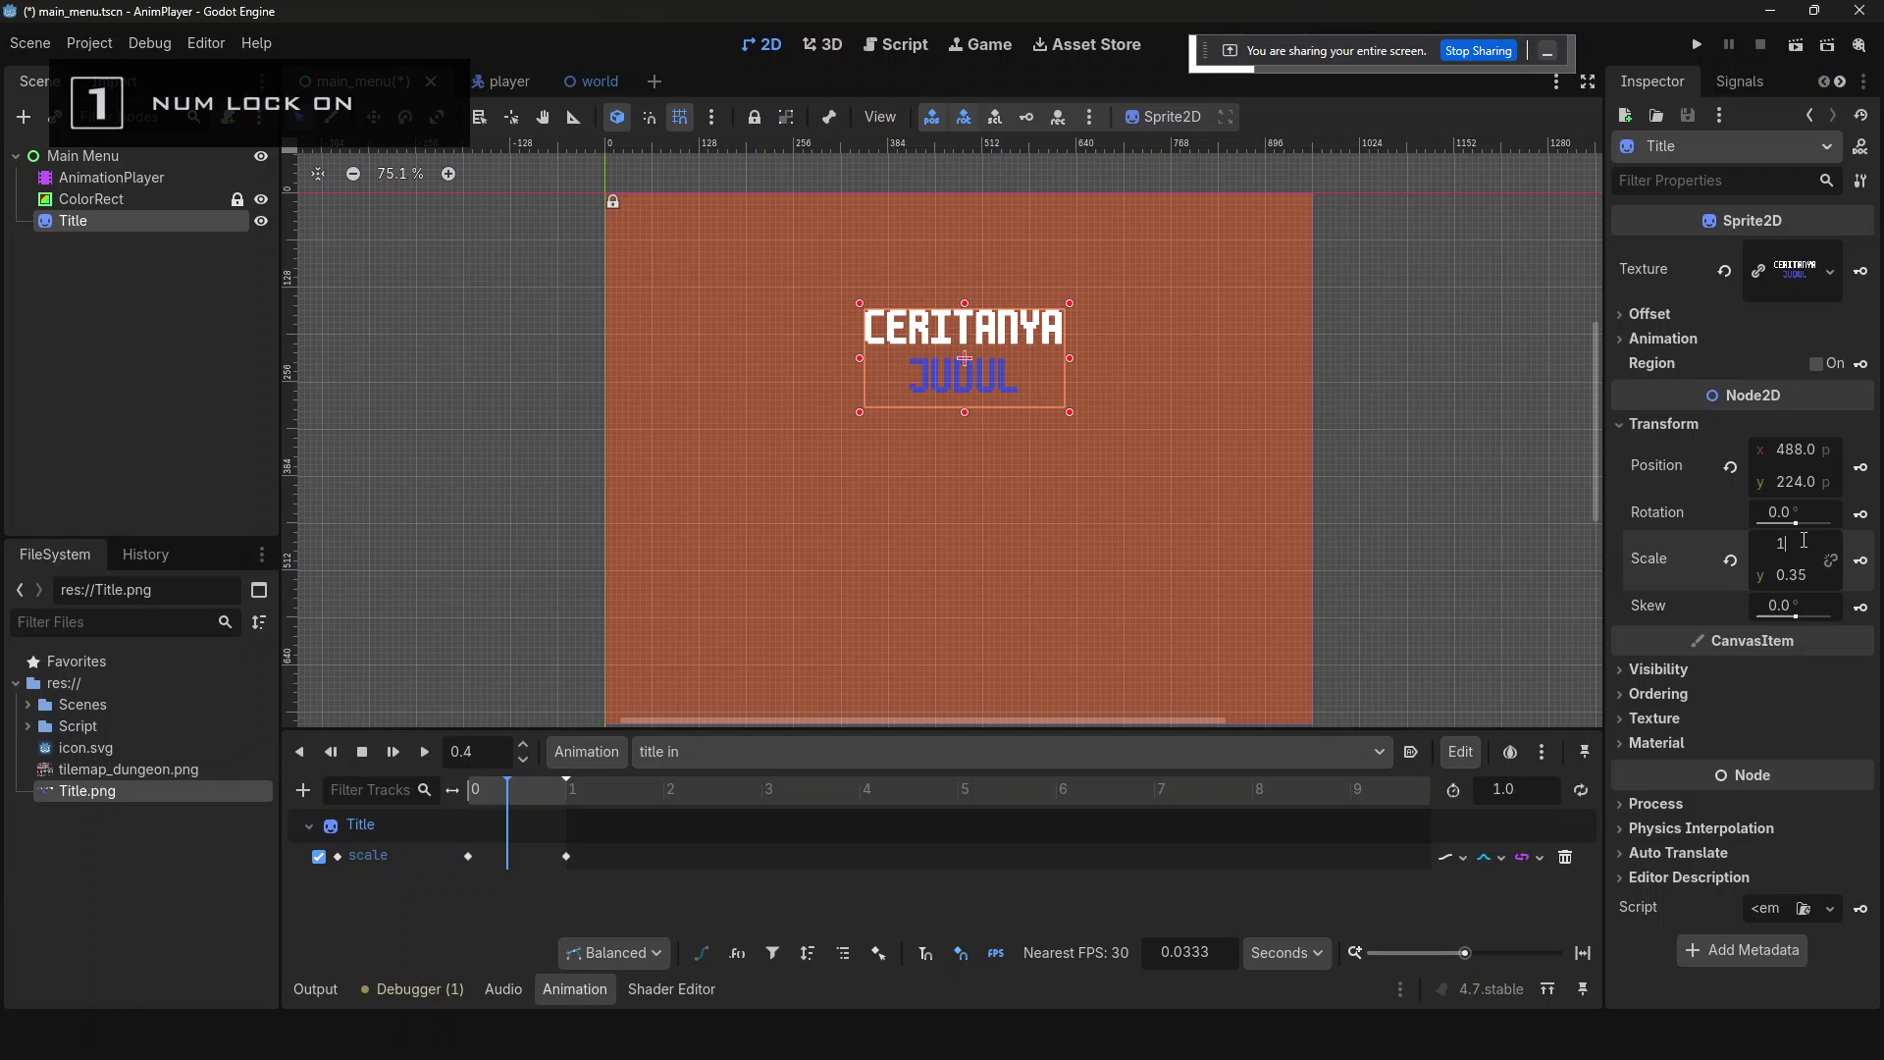
type(".08")
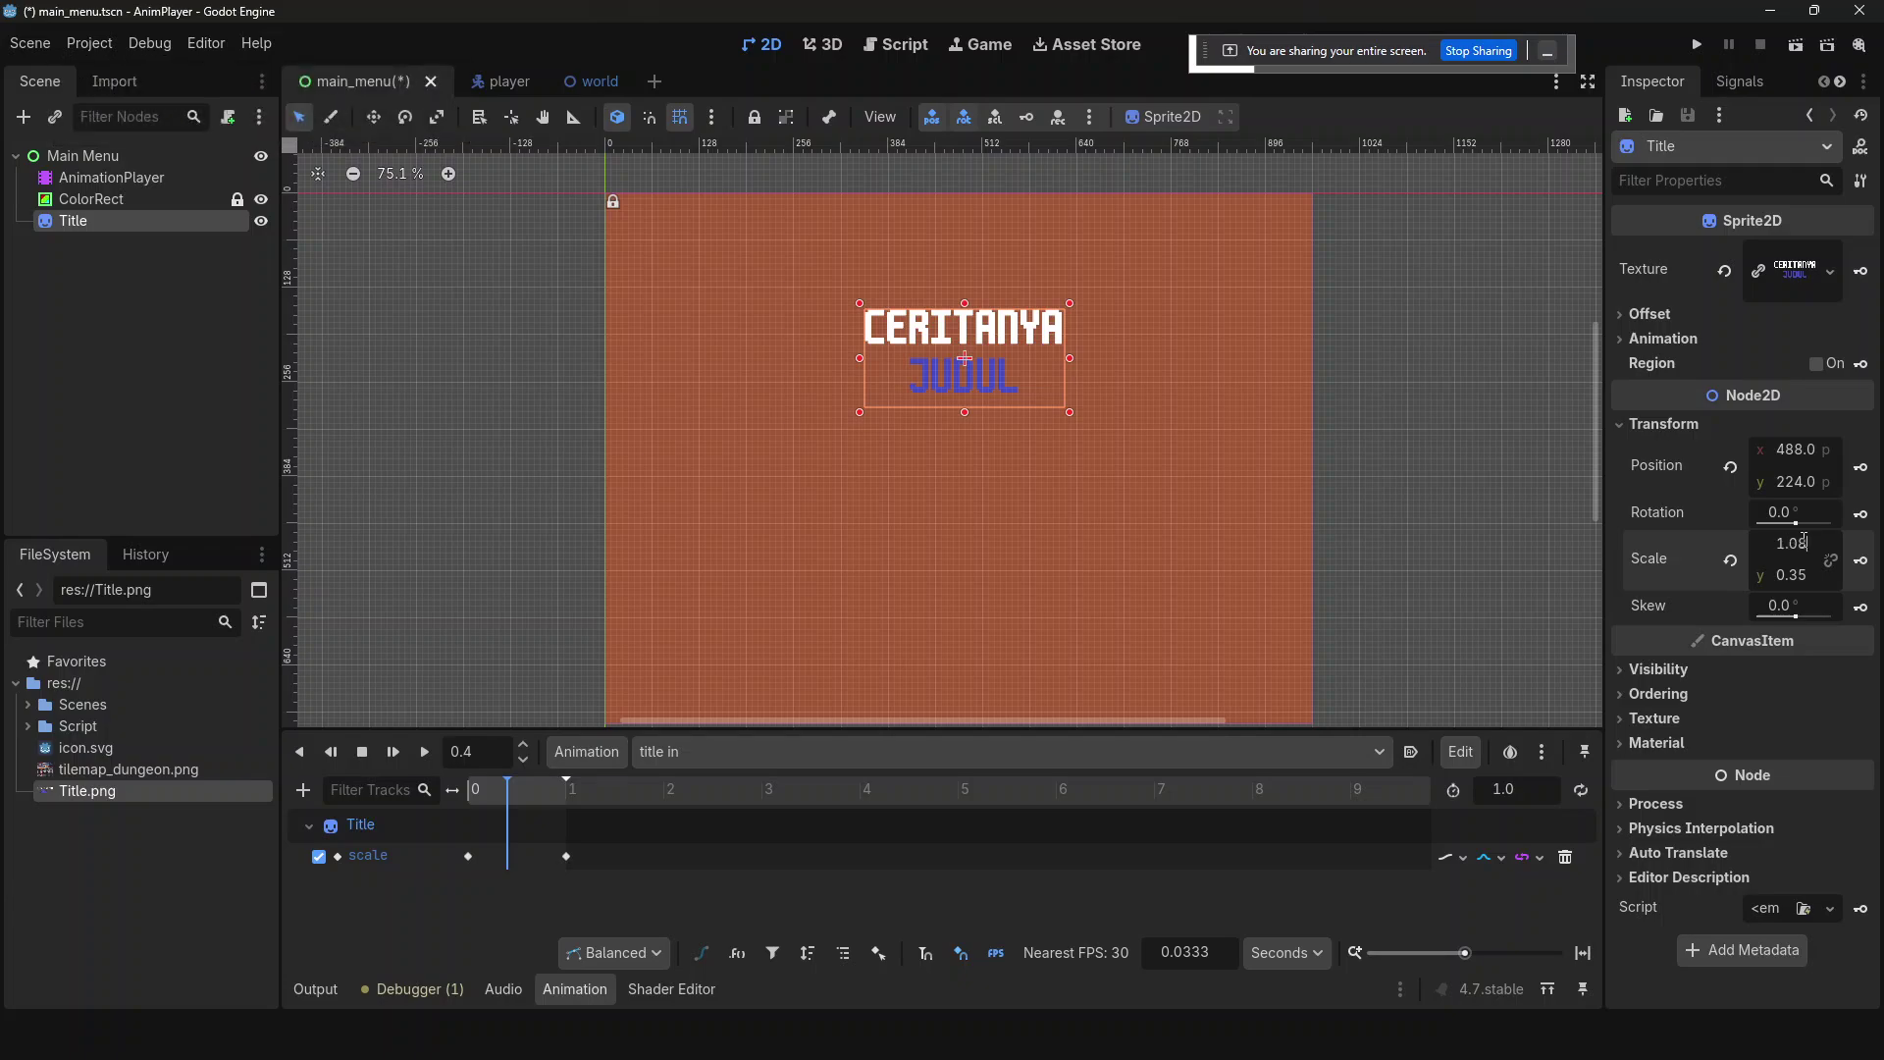
key("Return")
key("Tab")
type("1.08")
key("Return")
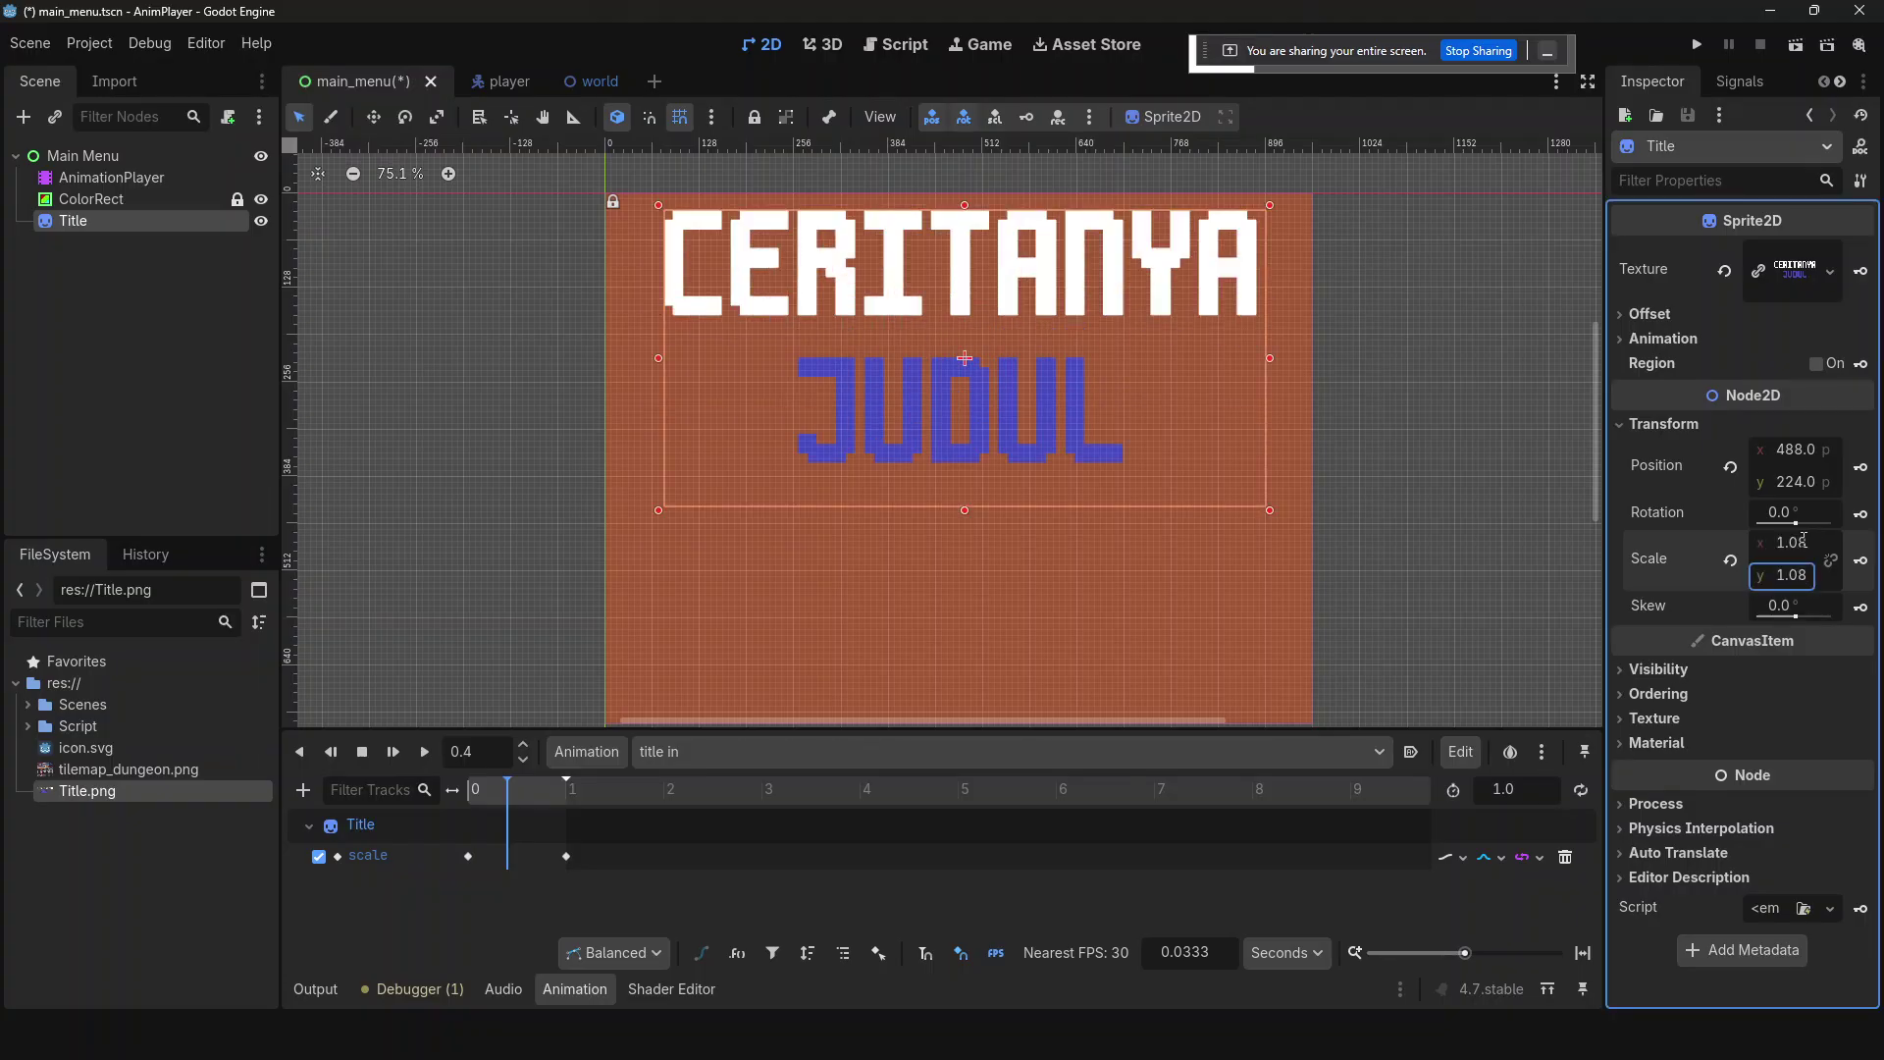
- Key the Title's scale at 1.08 on both axes at 0.4 s and at 0.96 on both axes at 0.55 s
left_click(1862, 559)
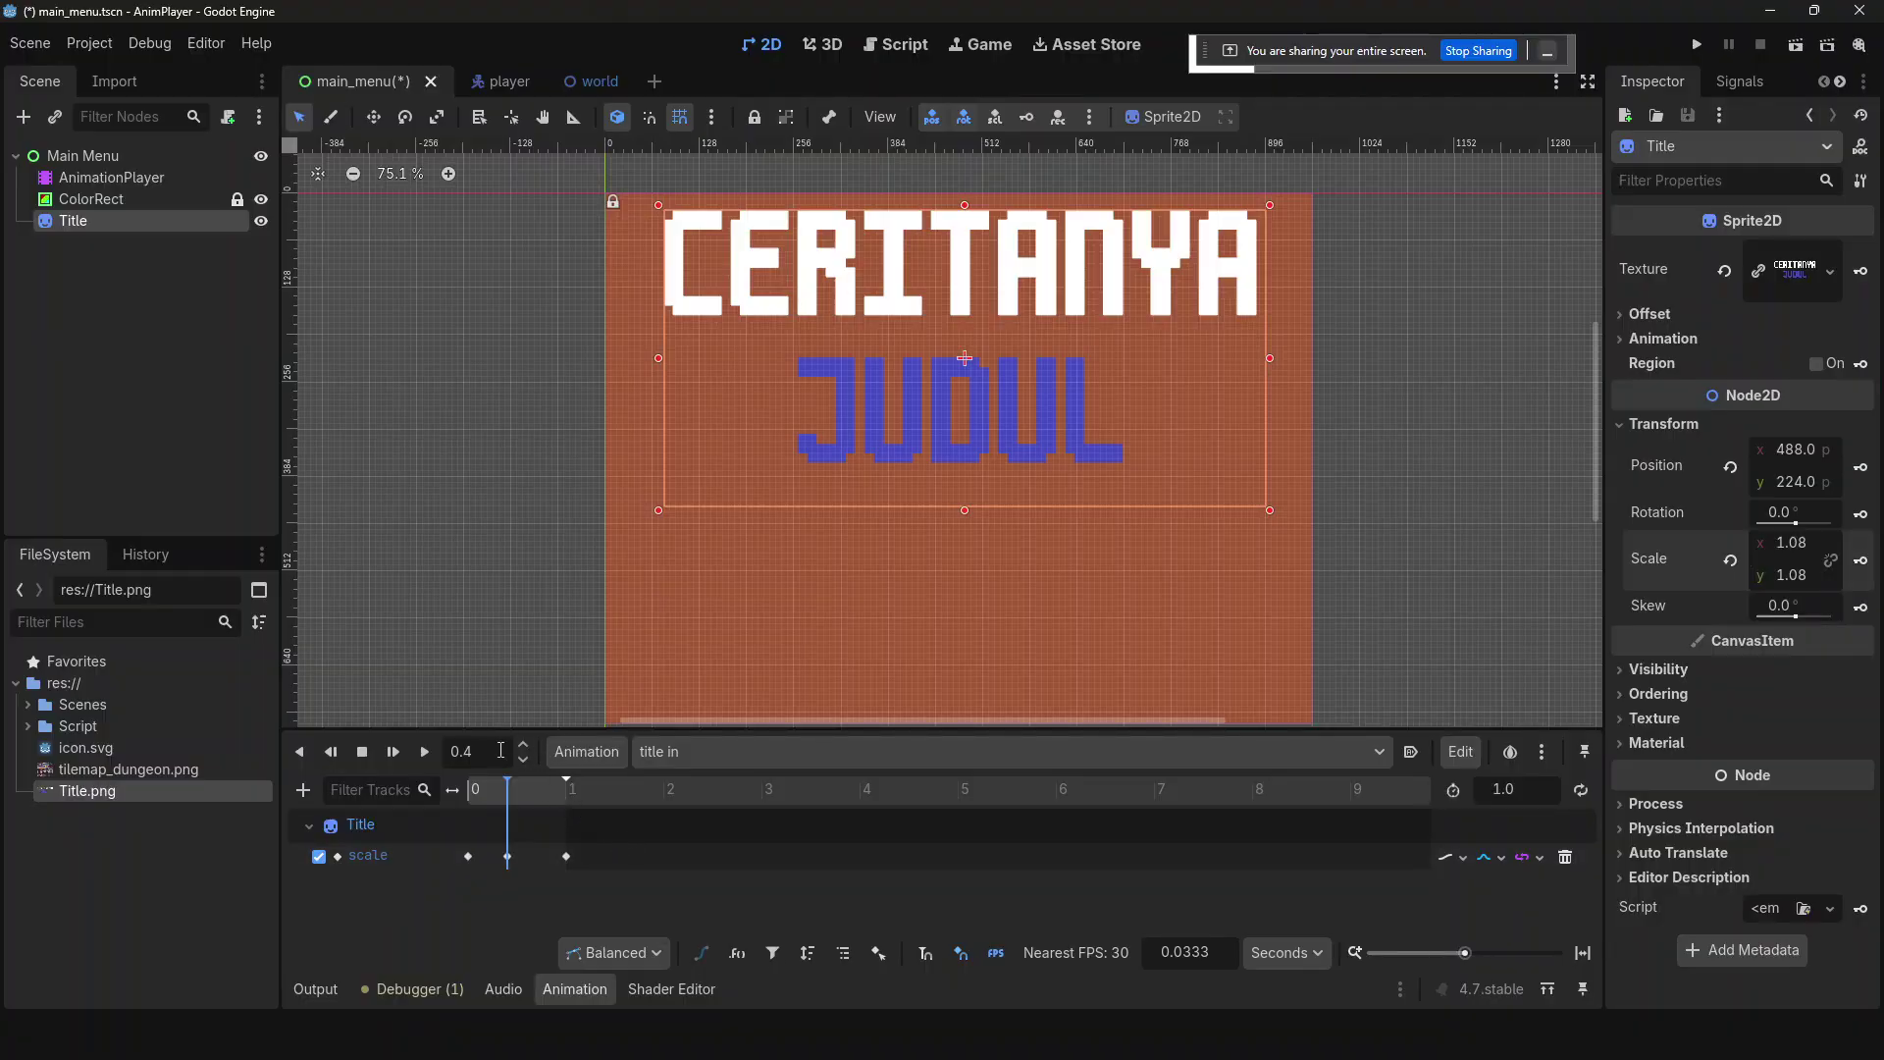
key("BackSpace")
type("55")
key("Return")
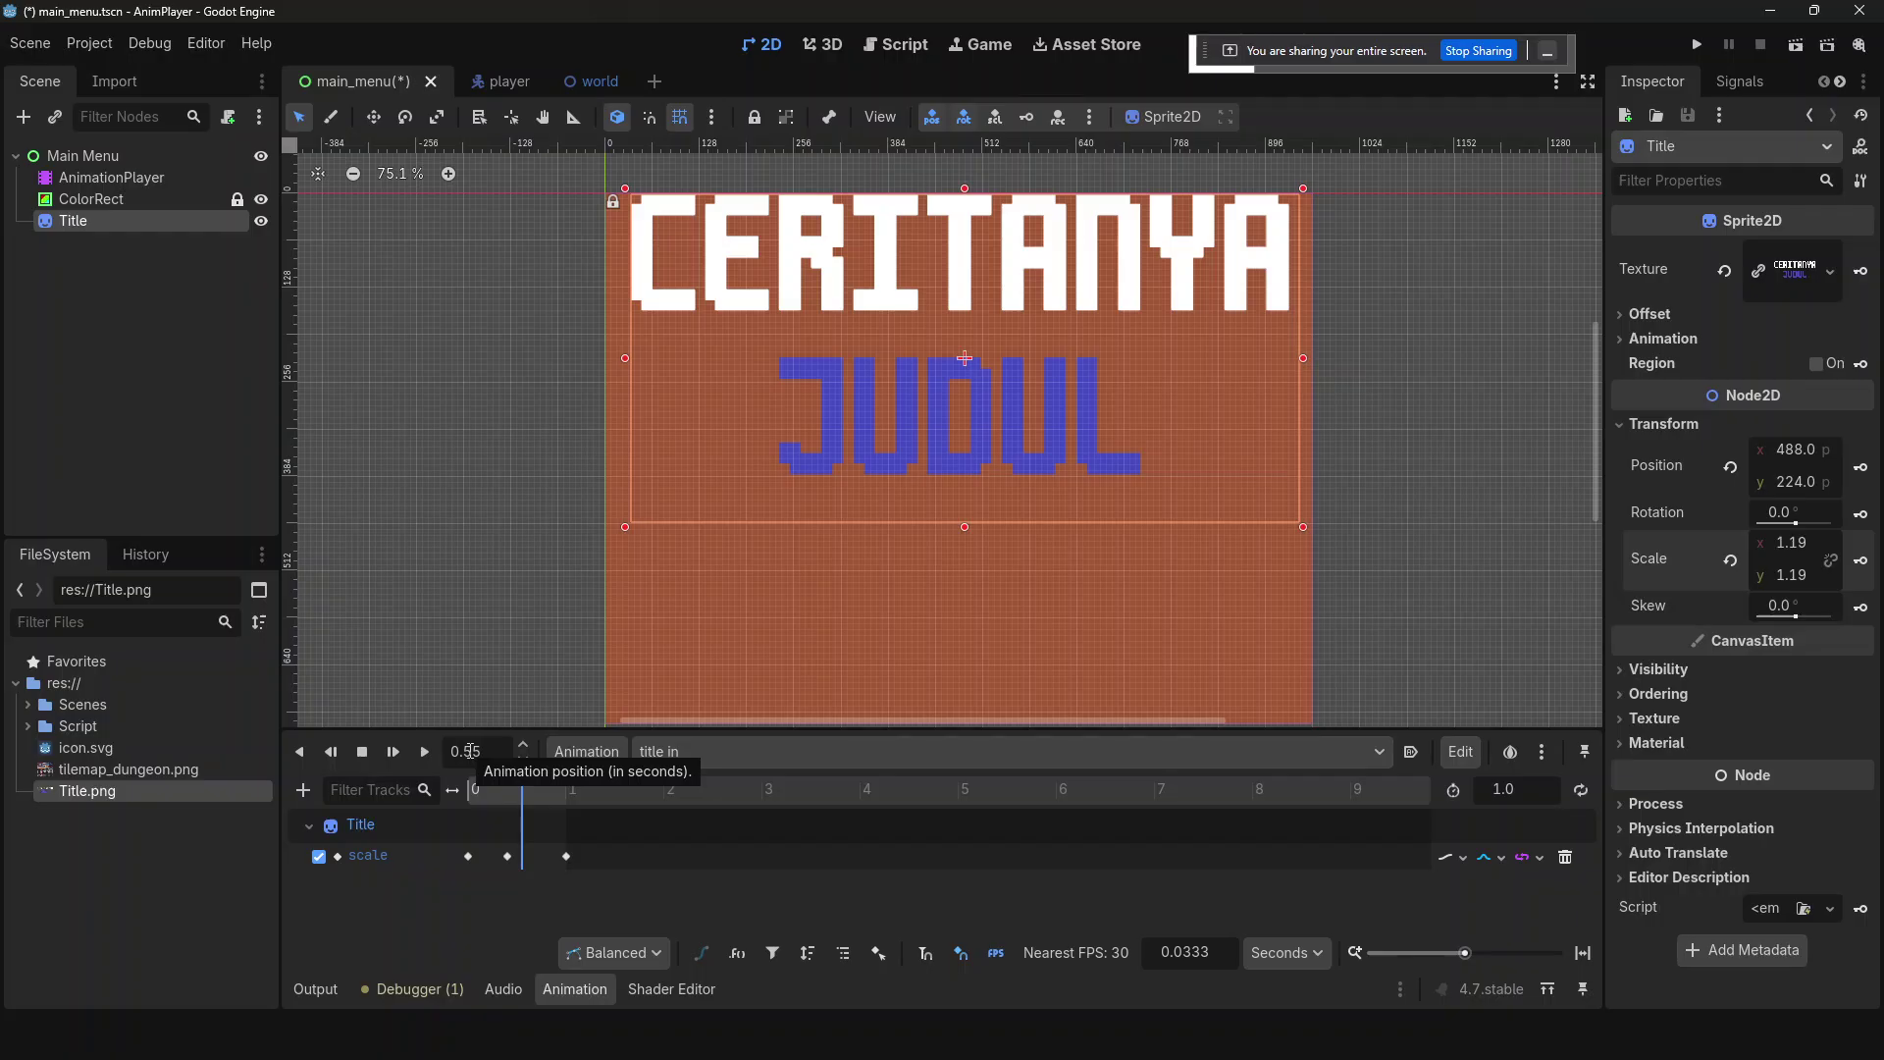
left_click(1779, 539)
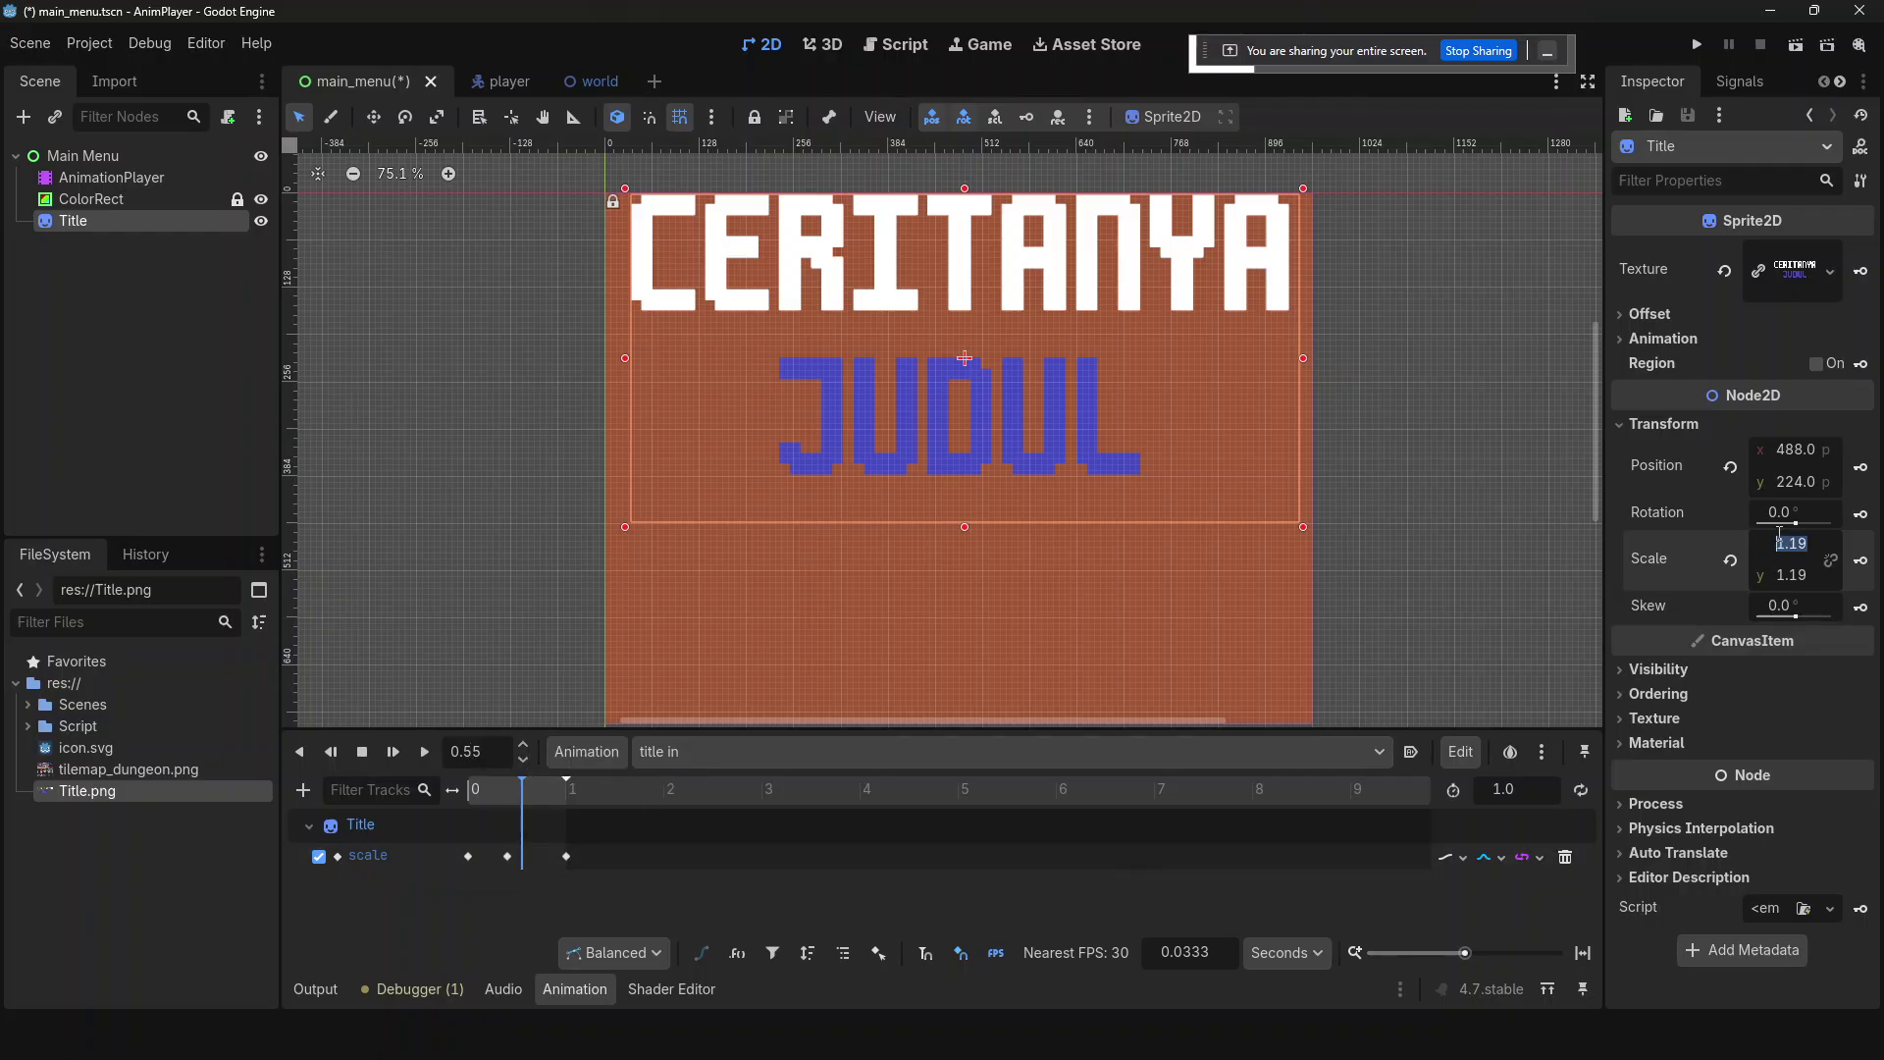
type("0.96")
key("Tab")
type("0.96")
key("Return")
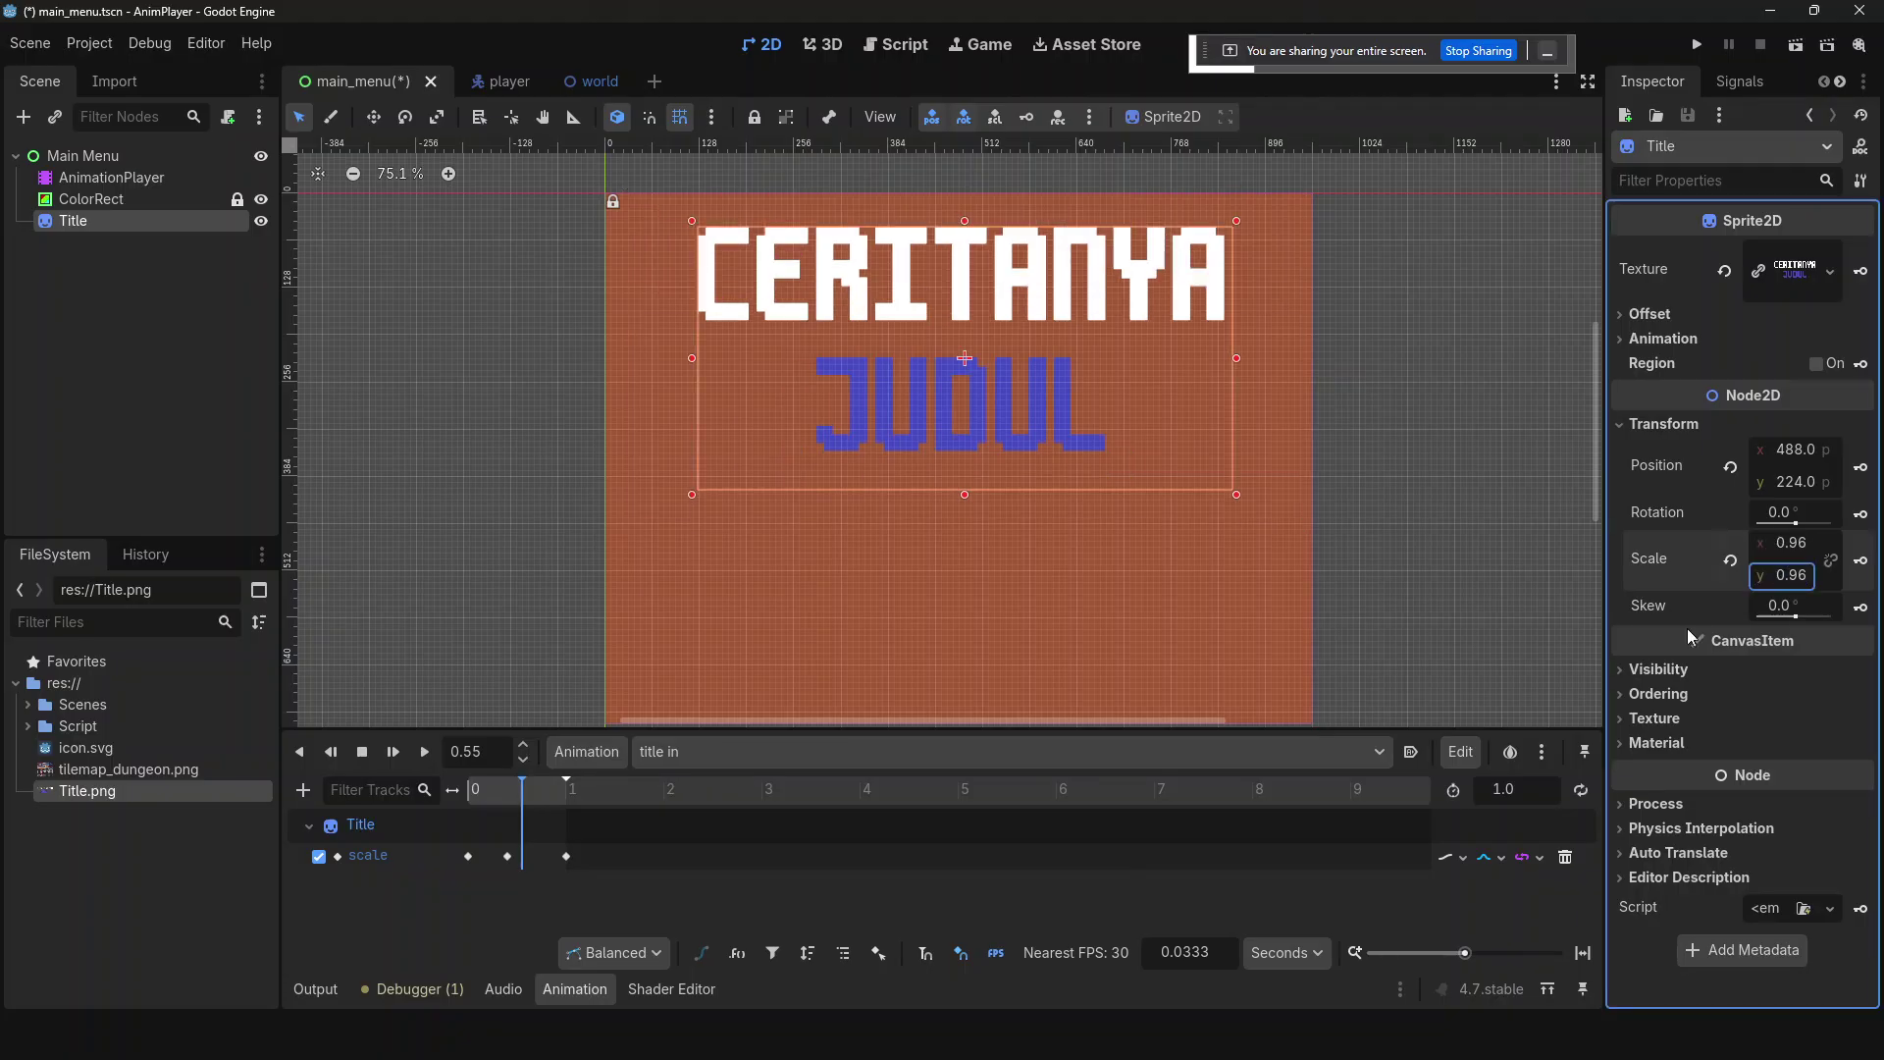
left_click(1862, 560)
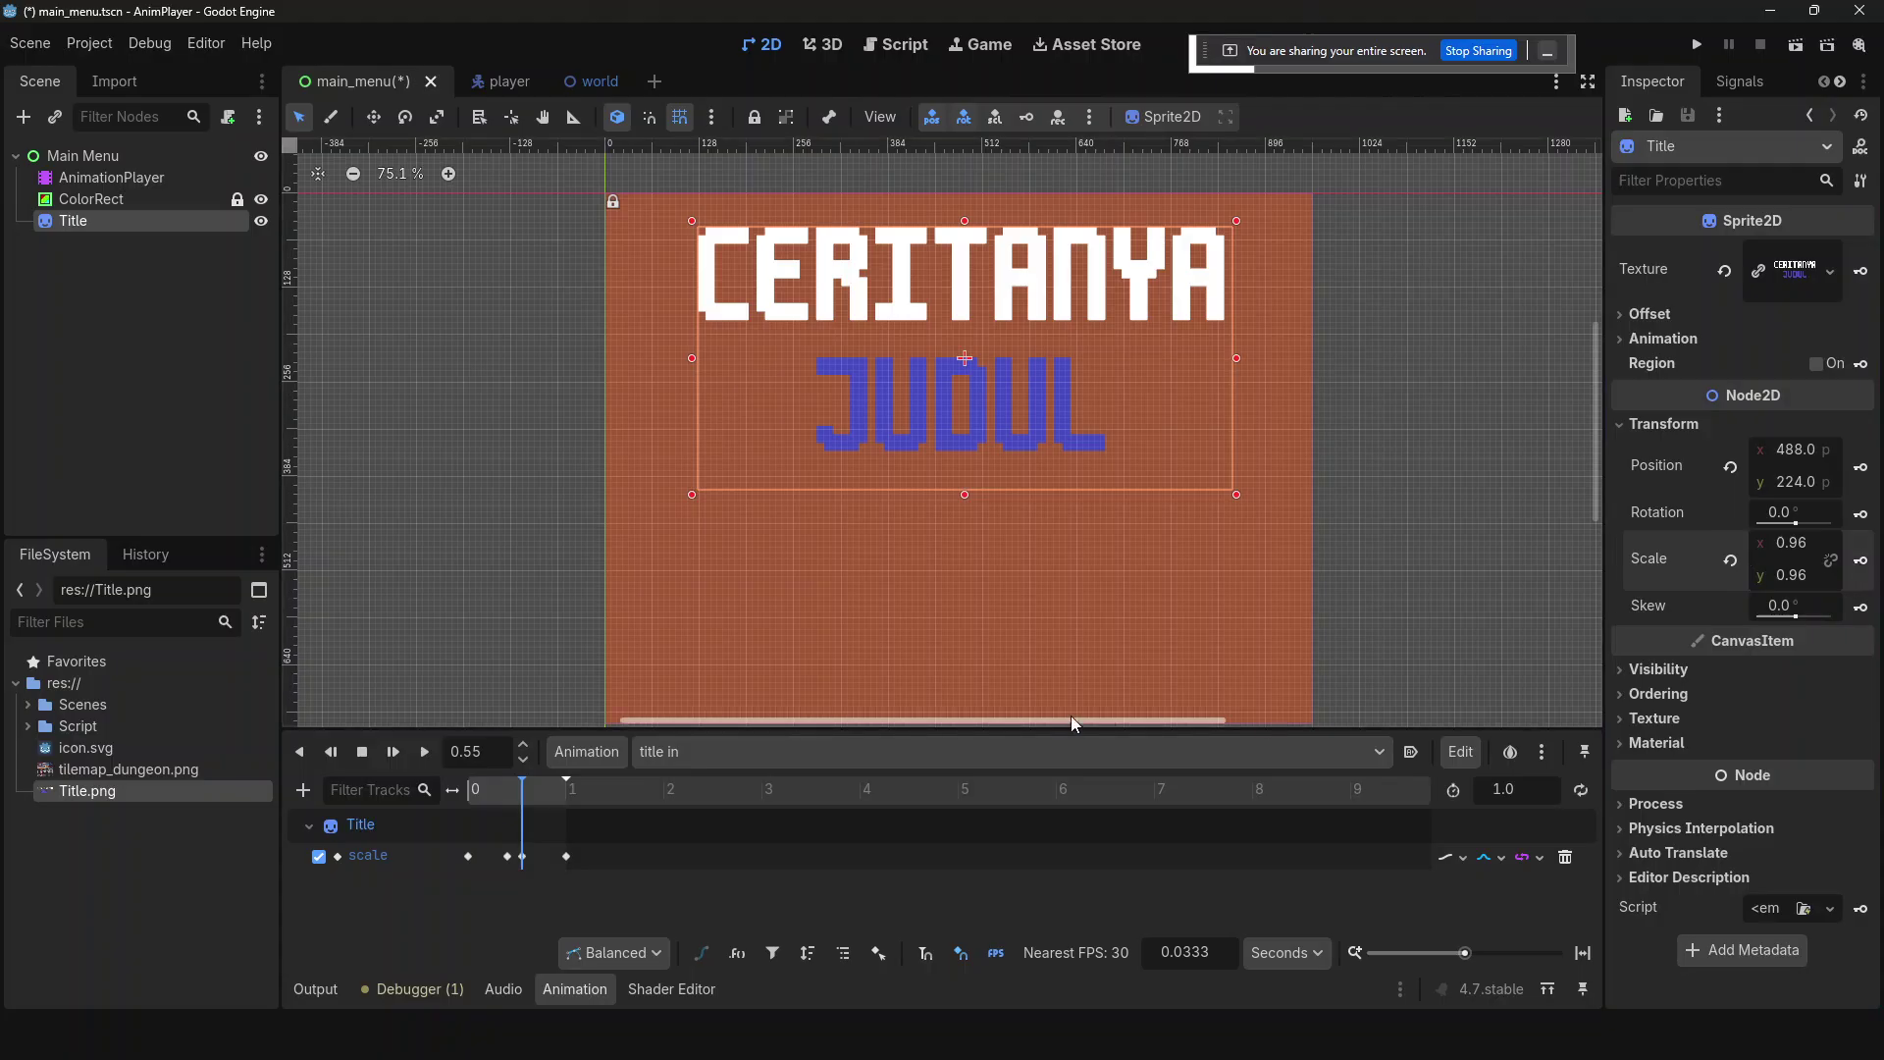
- Shorten the title in animation to 0.65 s and move the scale key from 1 s to 0.65 s
type("0.65")
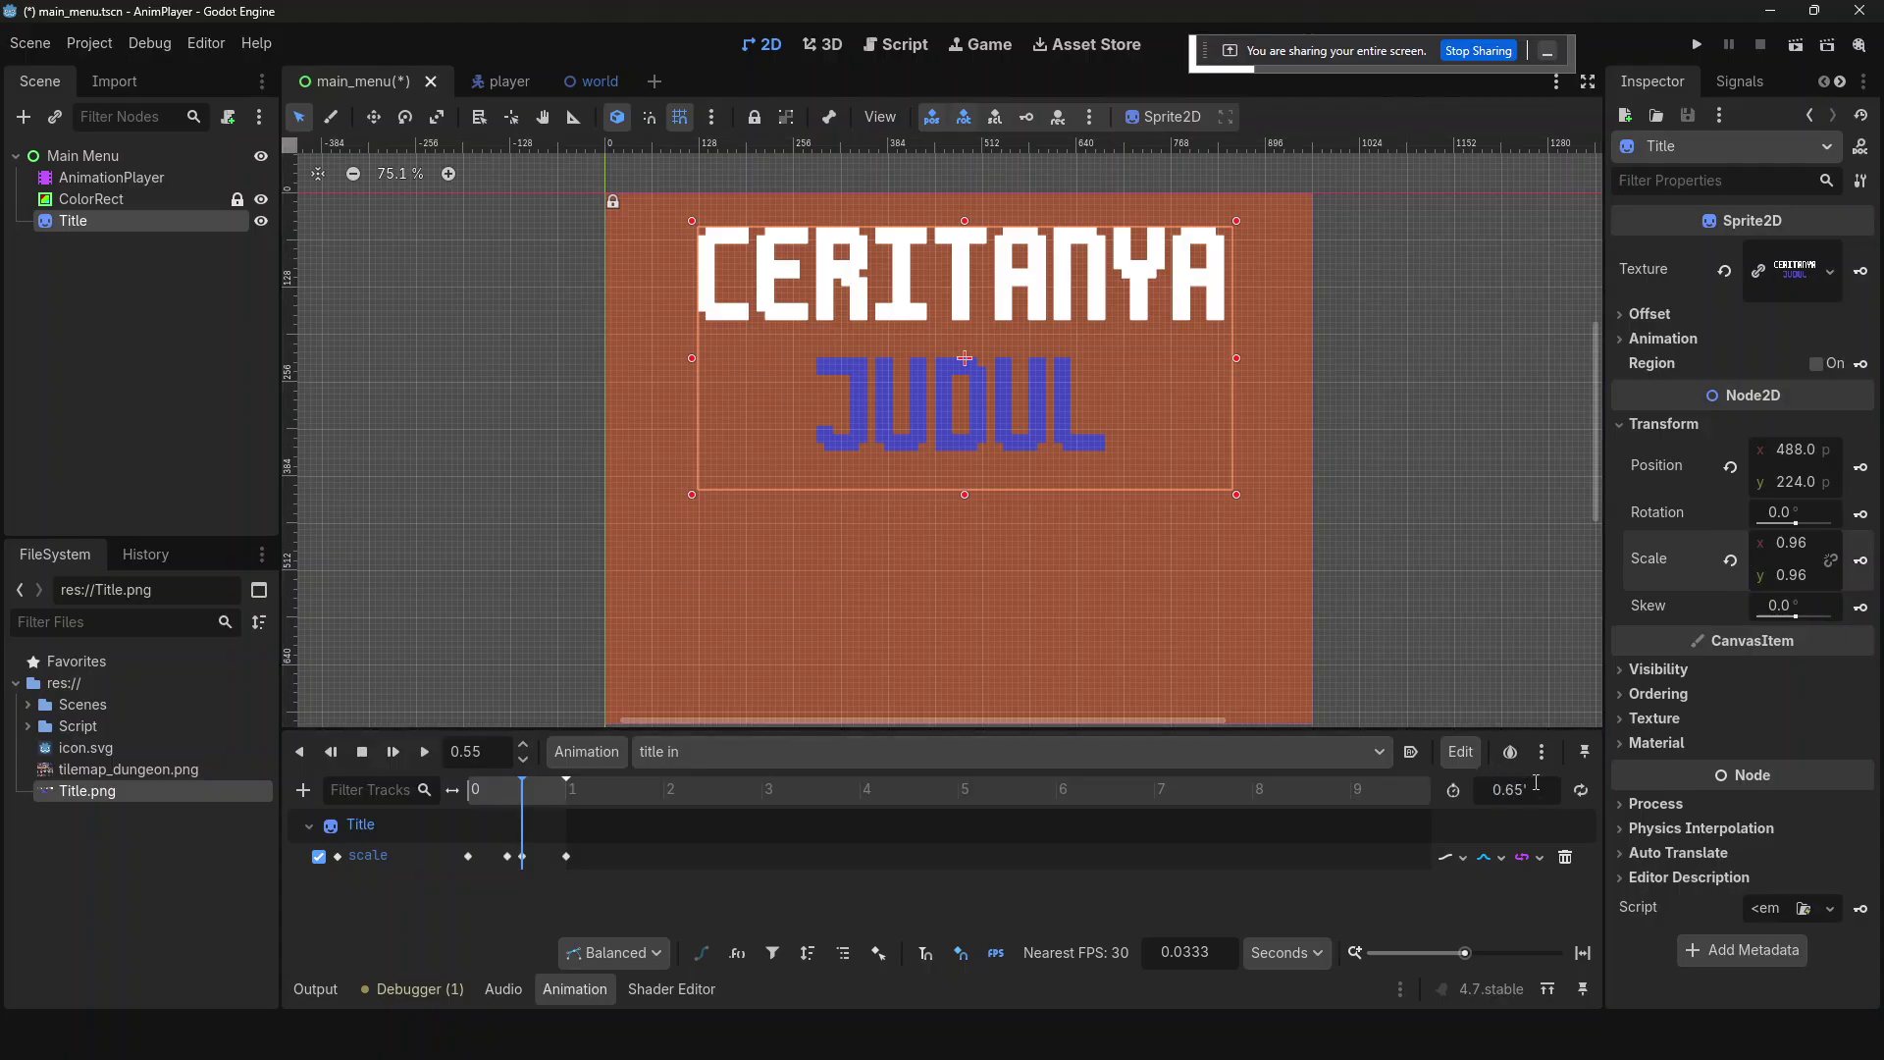
key("Return")
left_click(567, 856)
key("Delete")
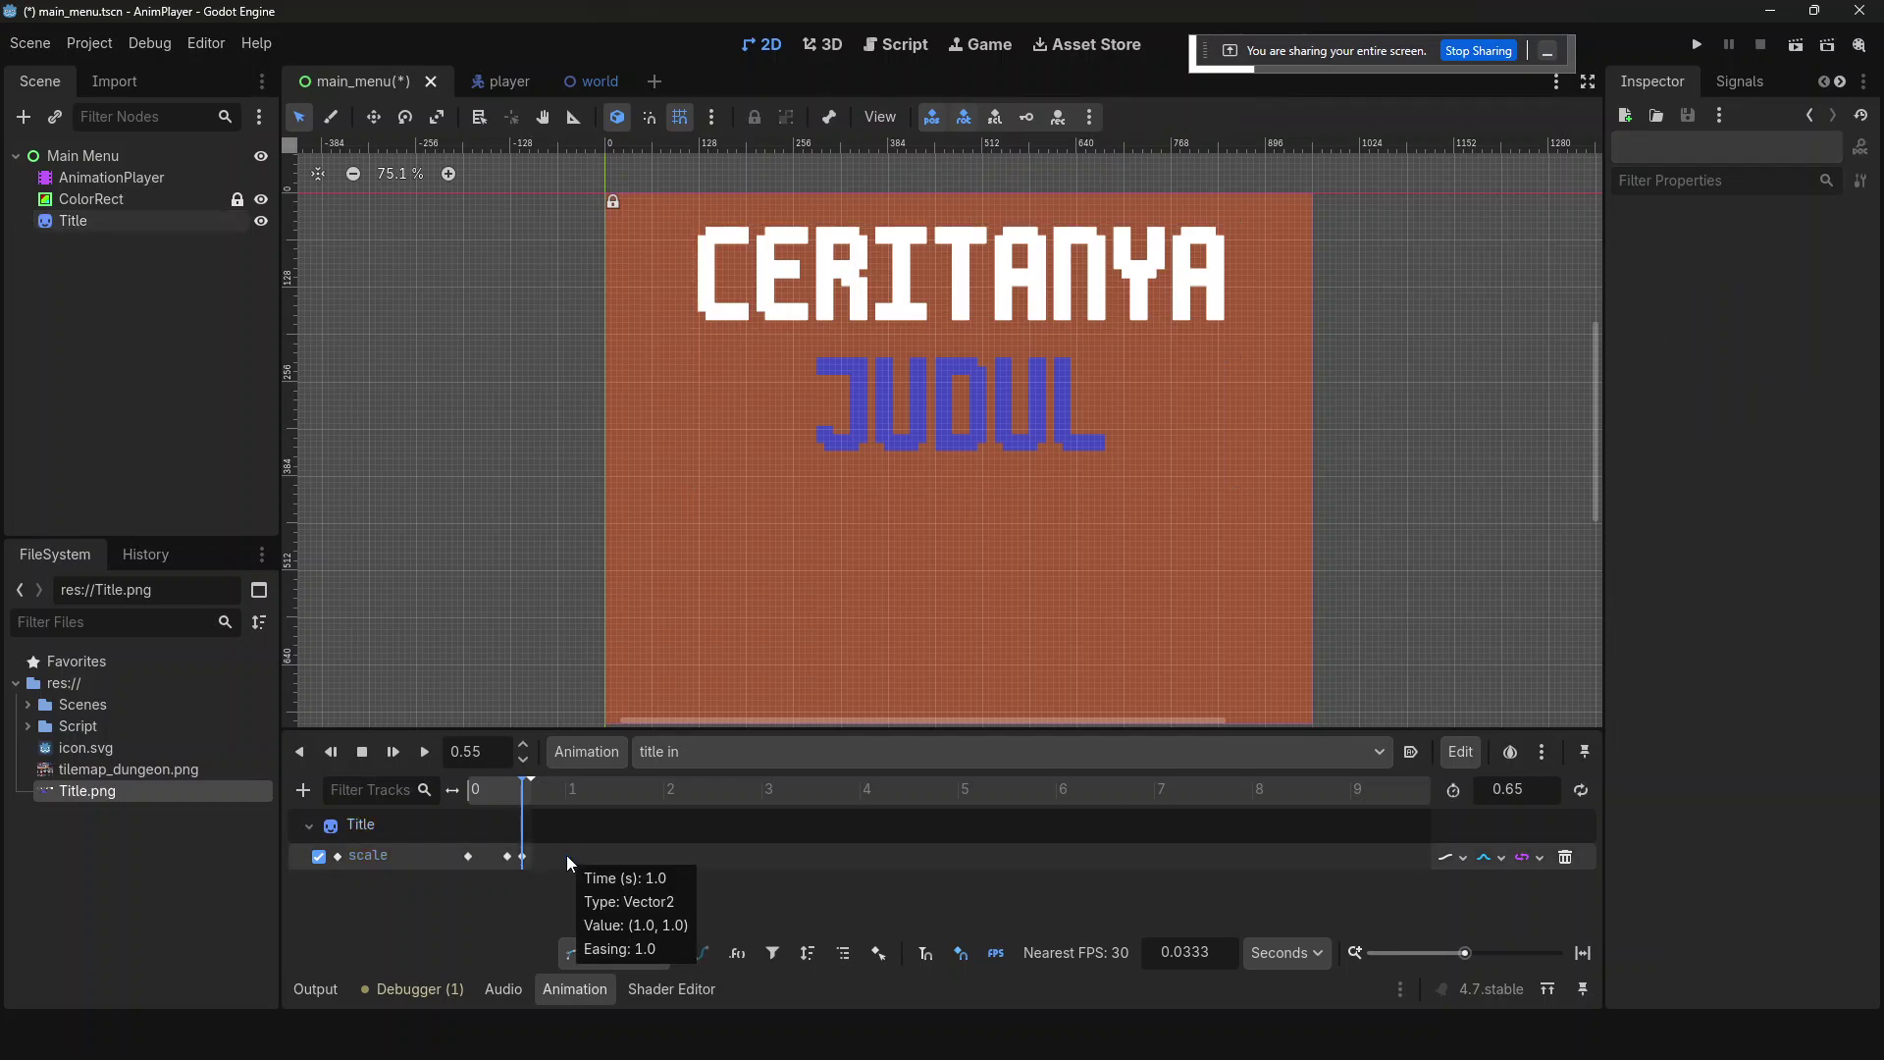
left_click_drag(497, 797, 618, 805)
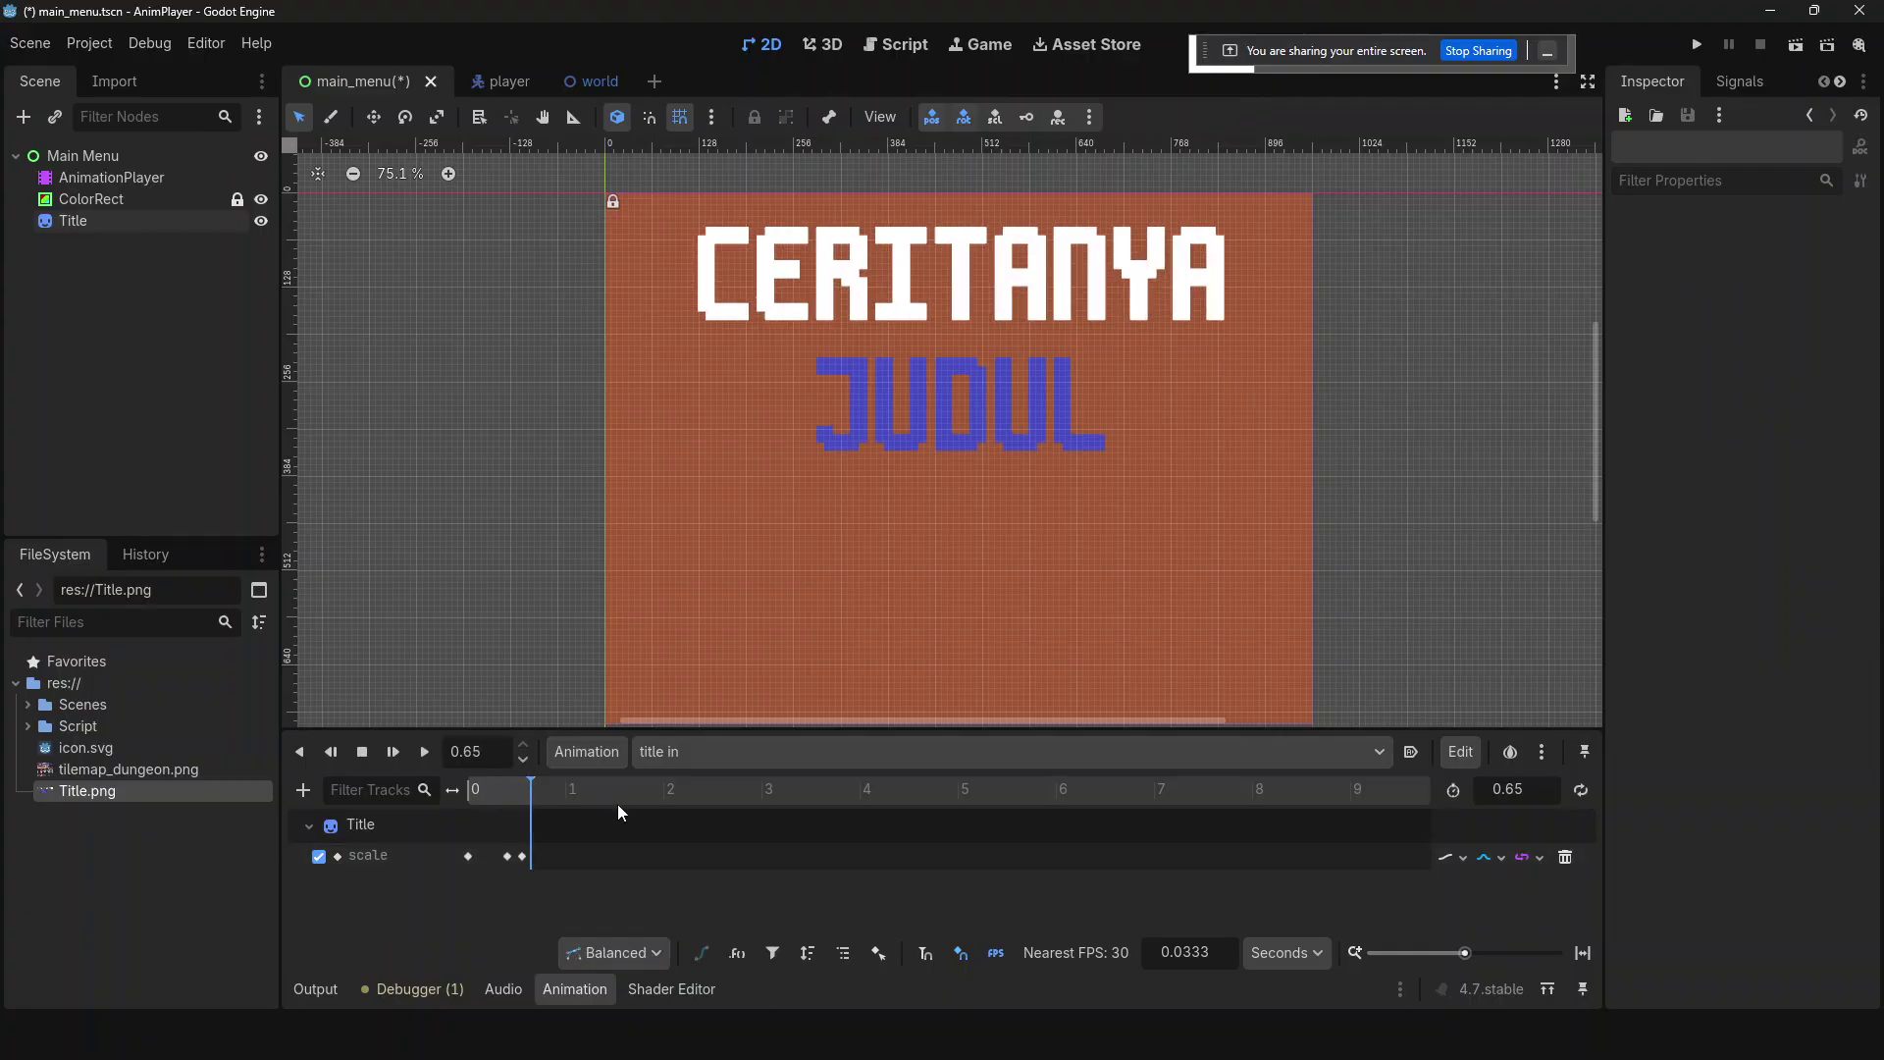
key("ctrl+v")
- Play the title in animation several times to review the title's pop-in motion
left_click(416, 751)
left_click(426, 749)
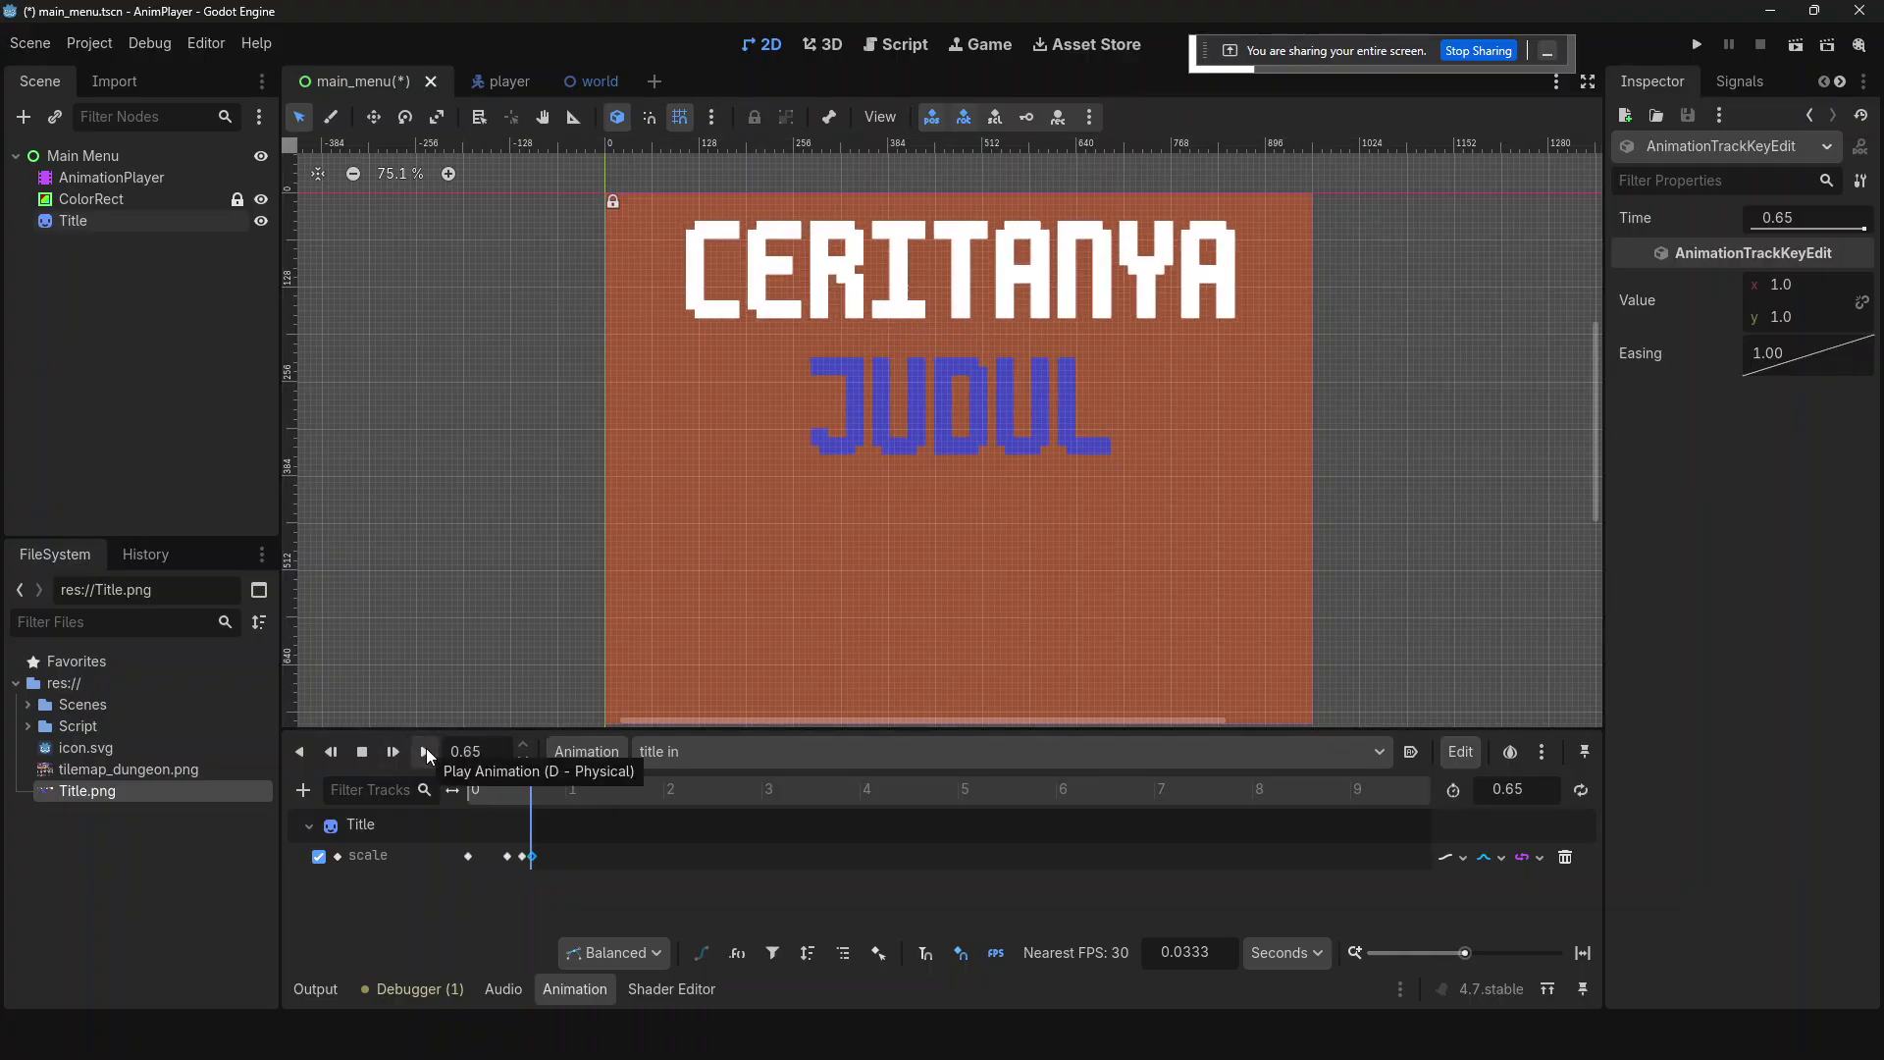
left_click(426, 751)
left_click(426, 751)
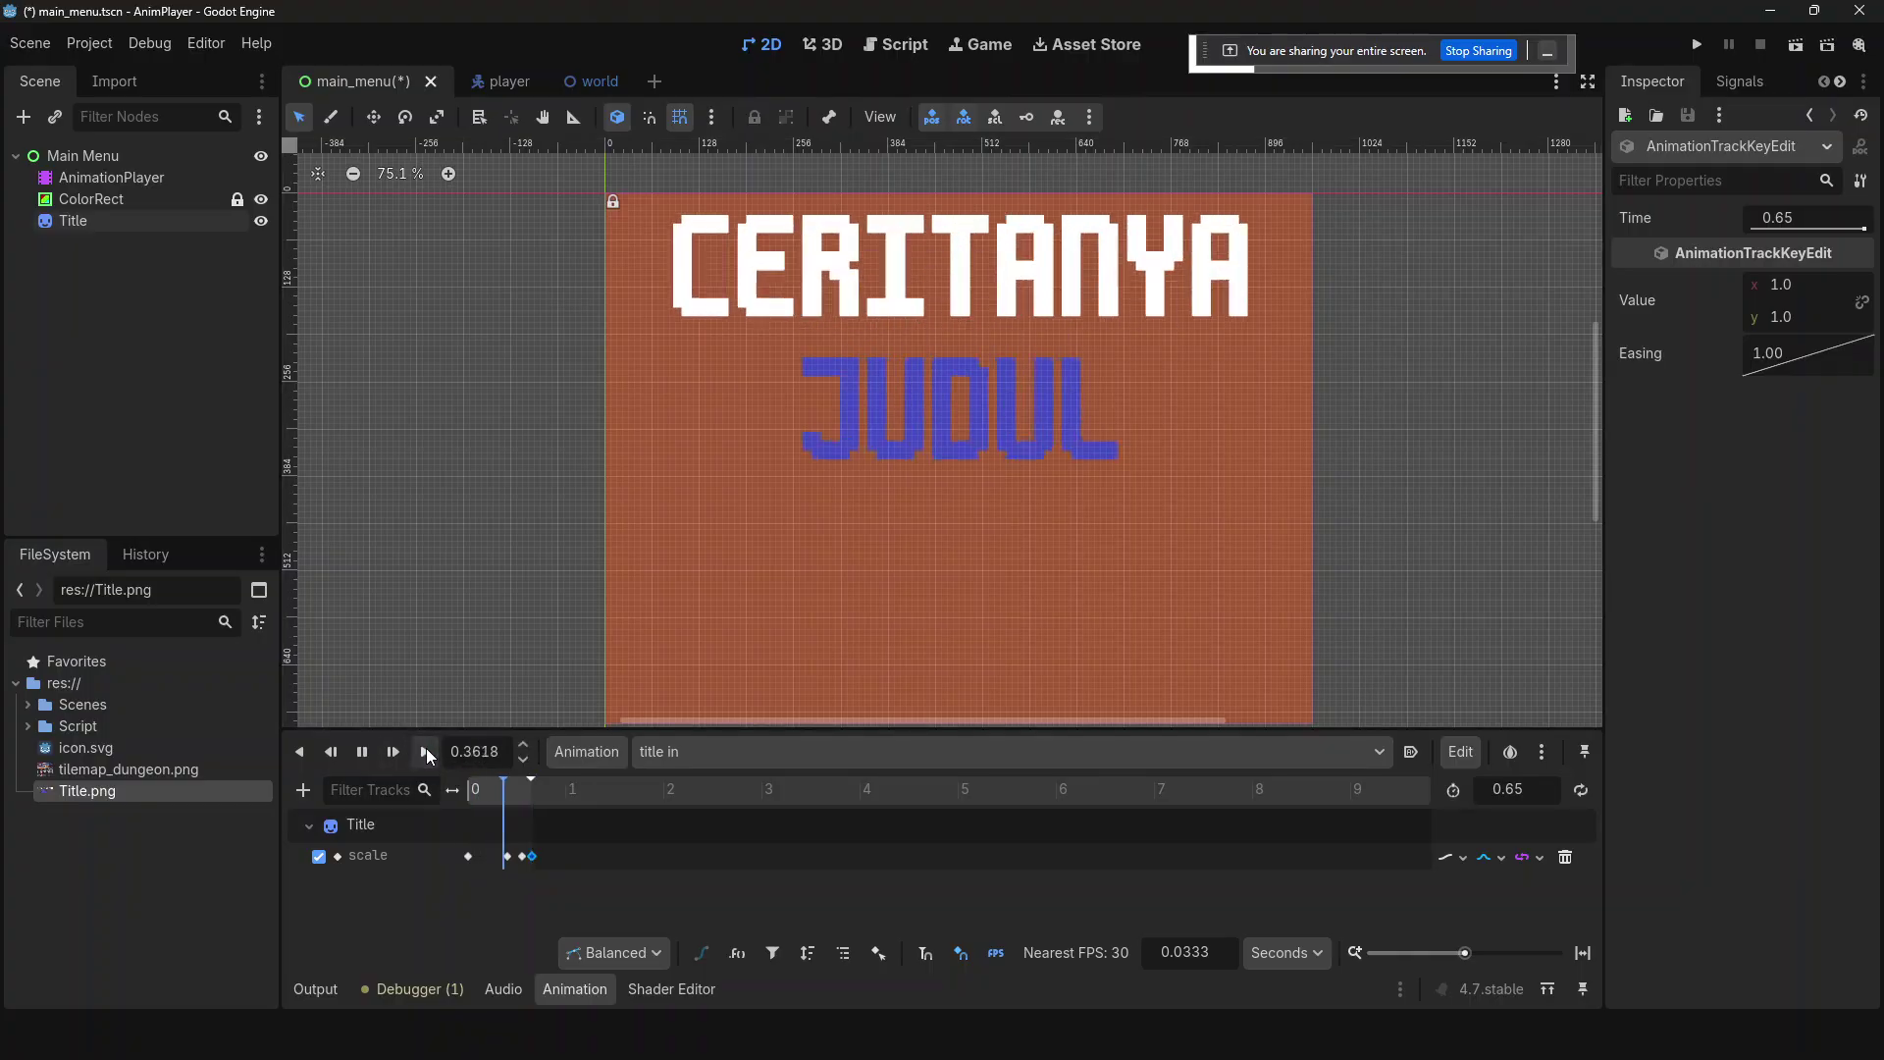
left_click(426, 750)
left_click(426, 750)
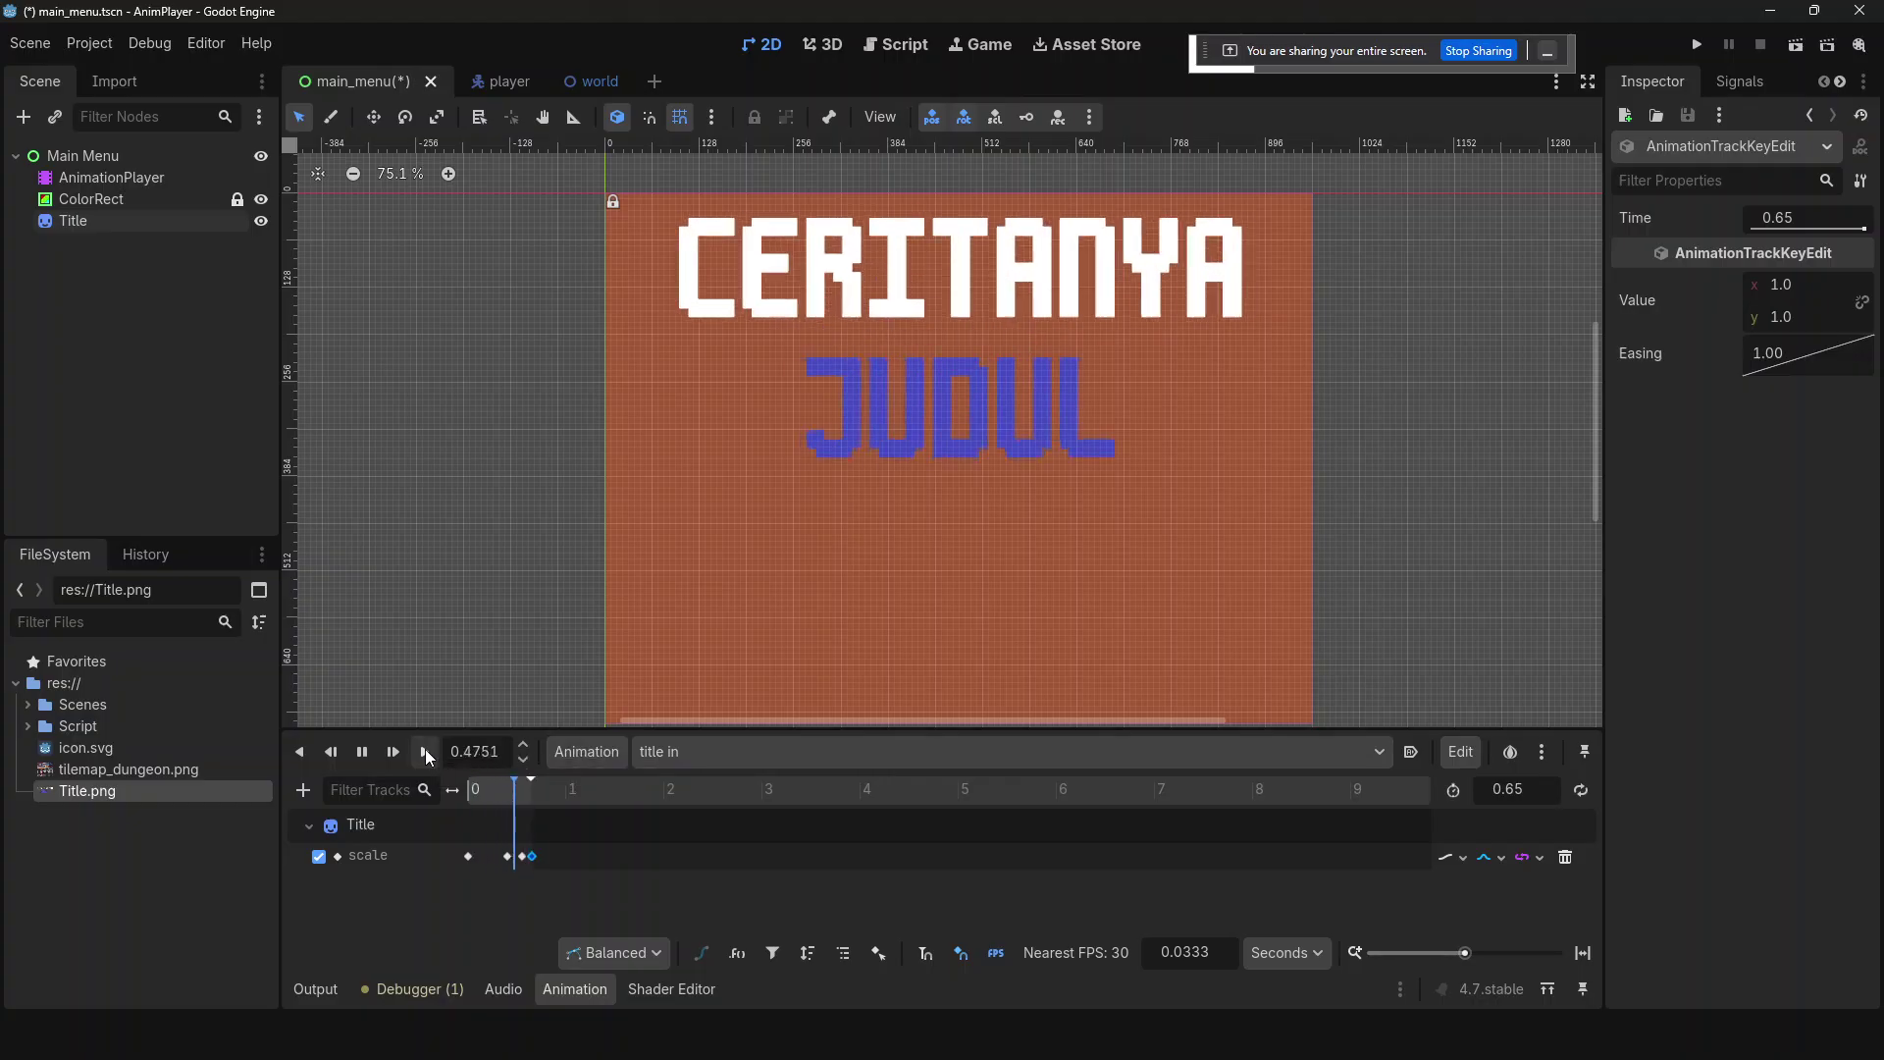
left_click(426, 750)
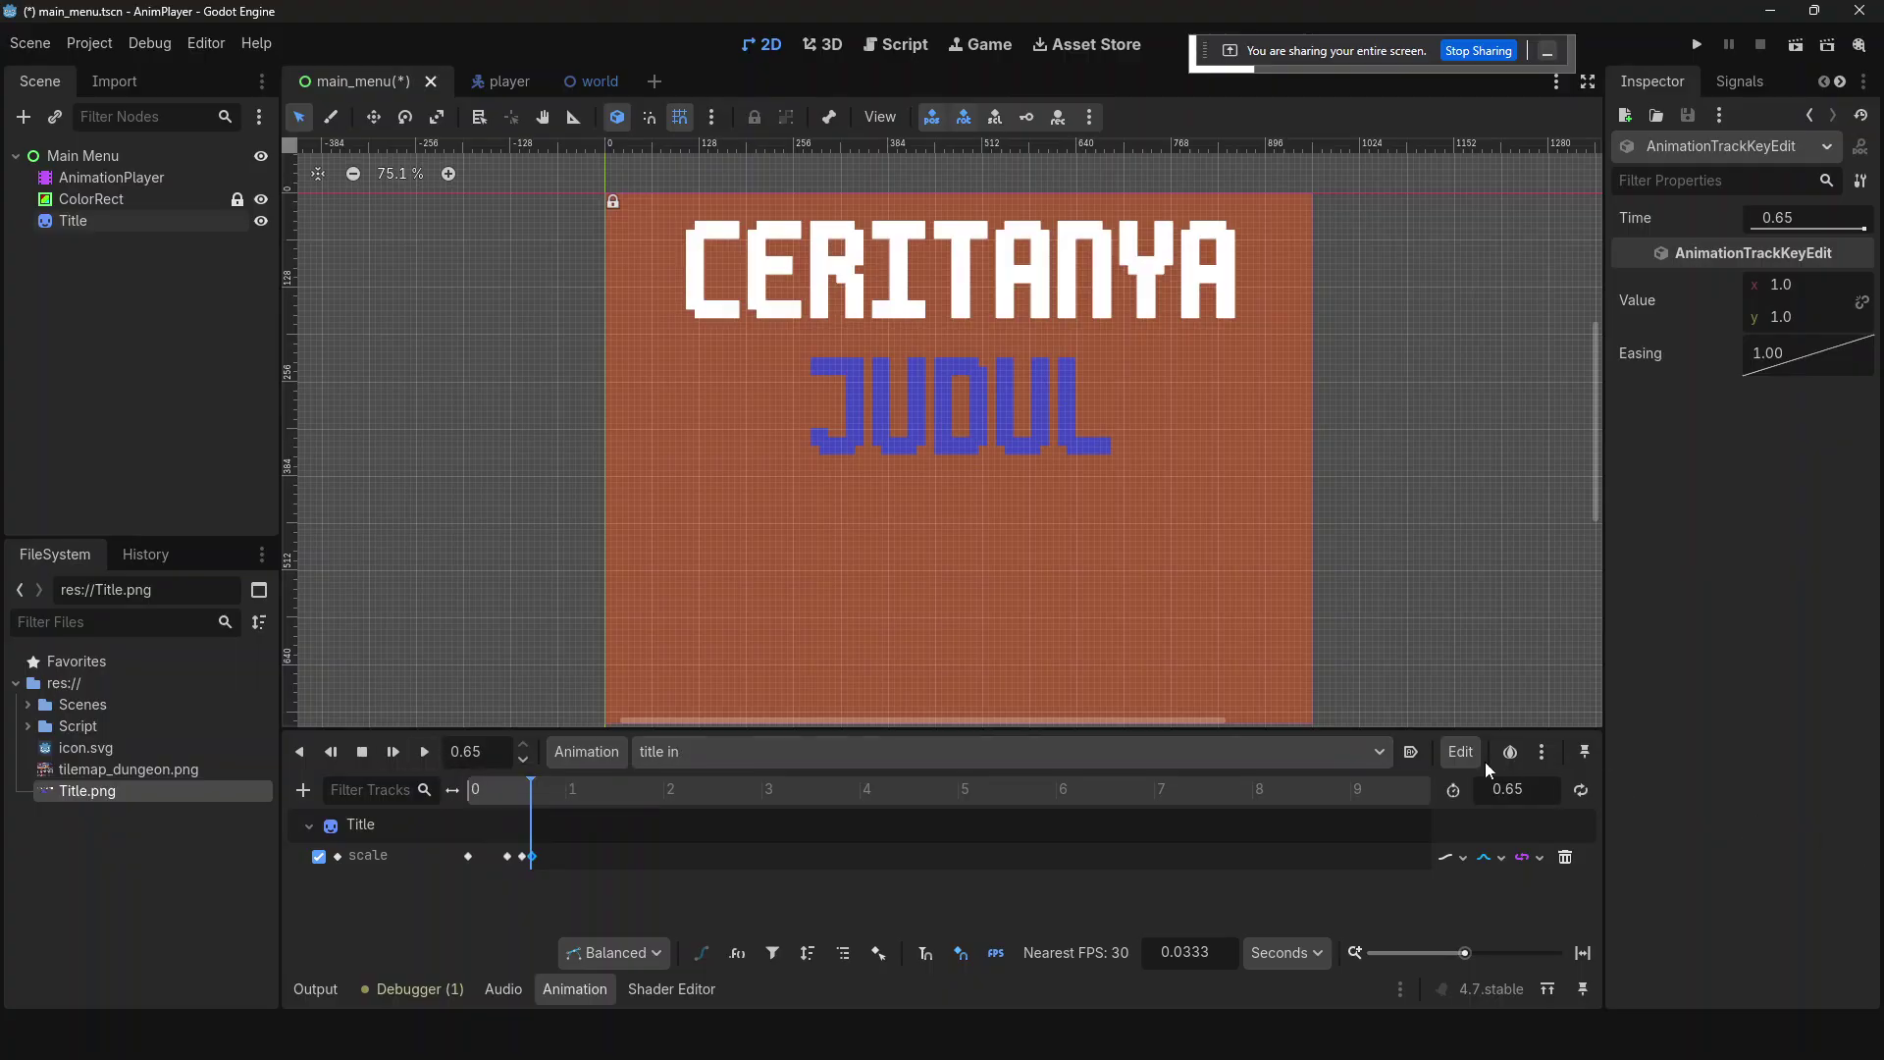
- Set the title in animation to autoplay on load and test-run the project several times, stopping each run
left_click(1411, 752)
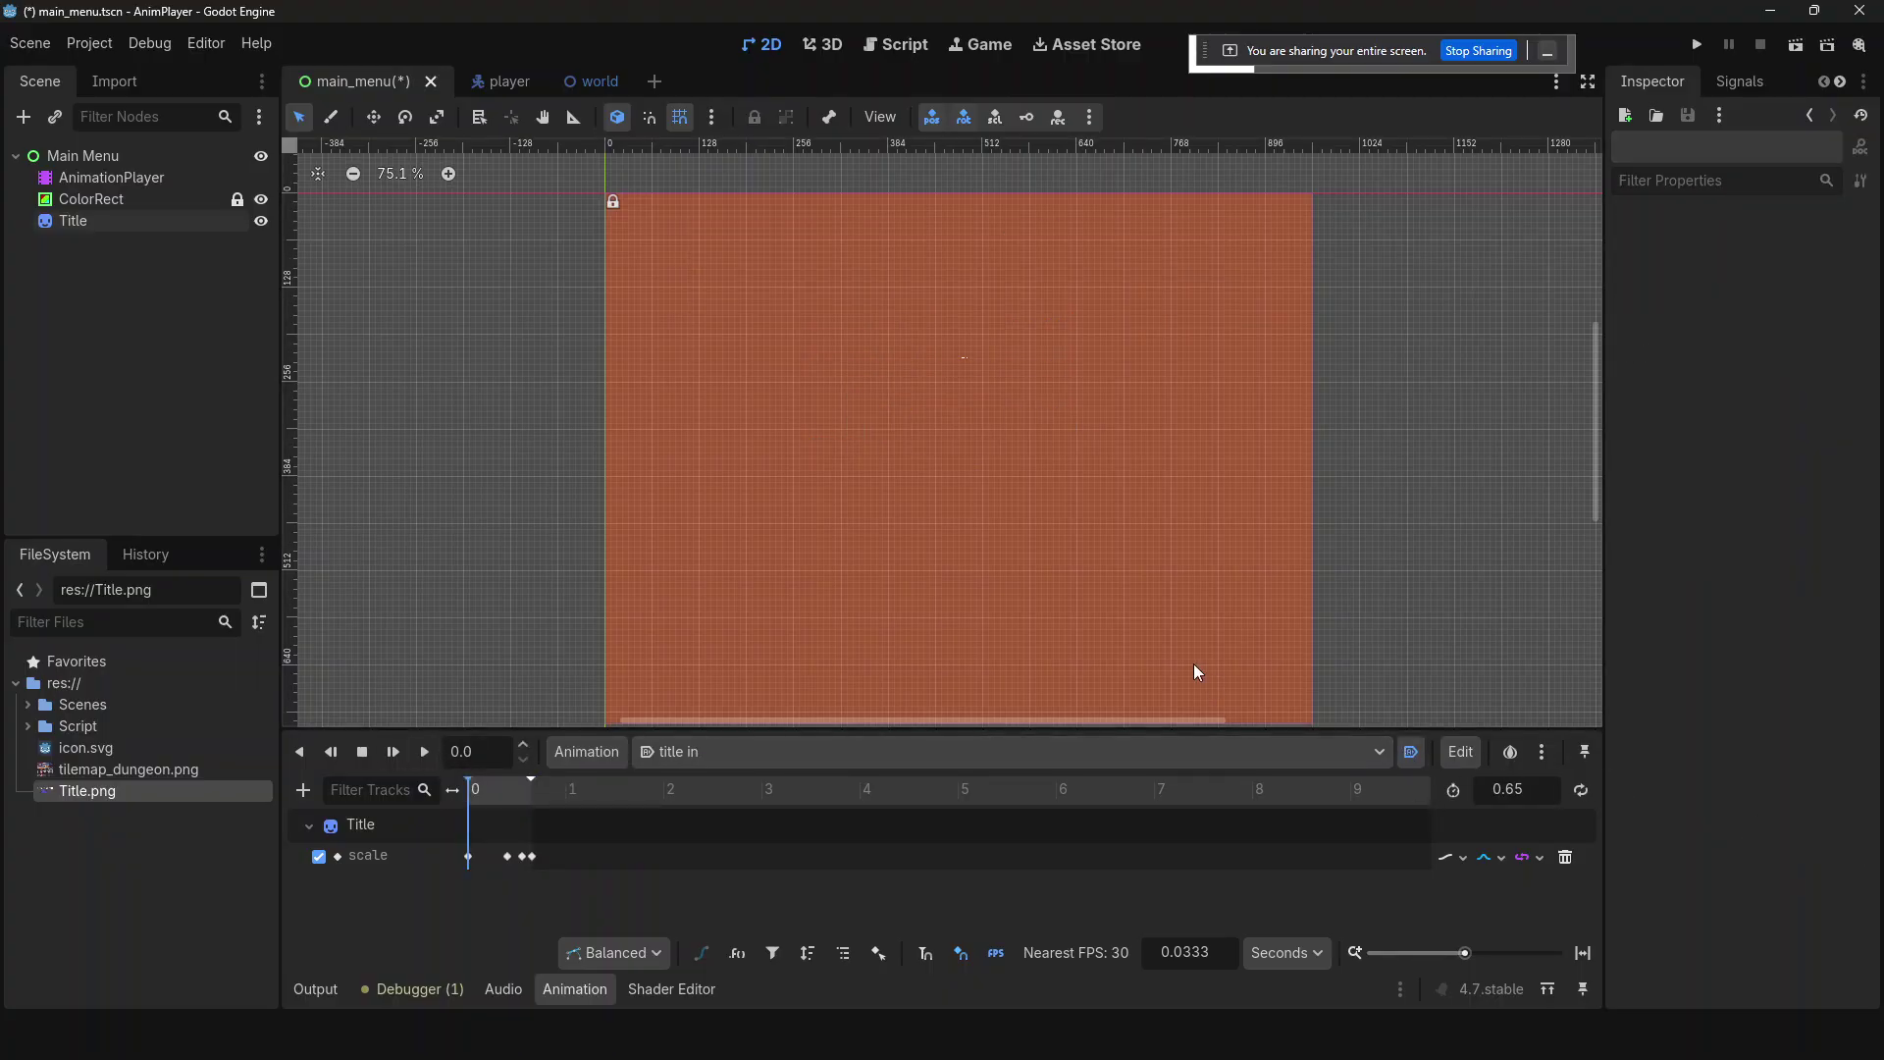
key("F5")
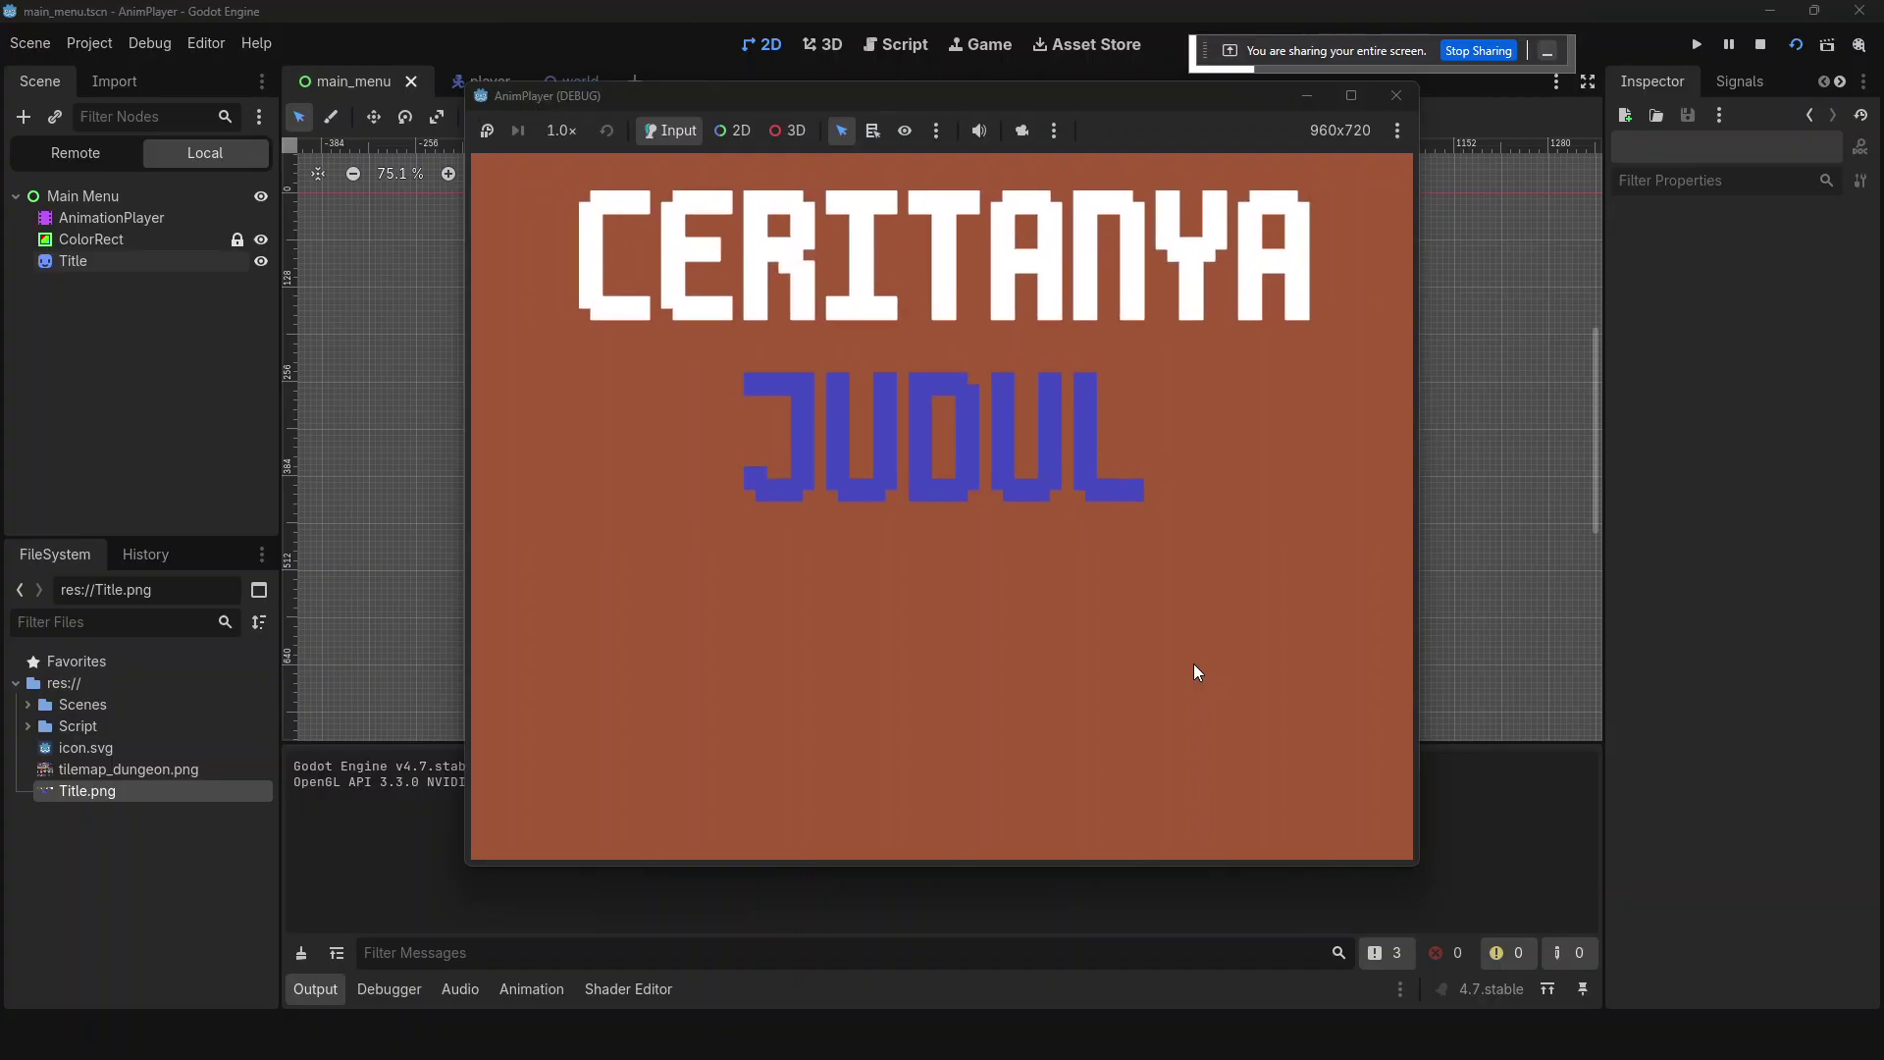
key("F8")
key("F5")
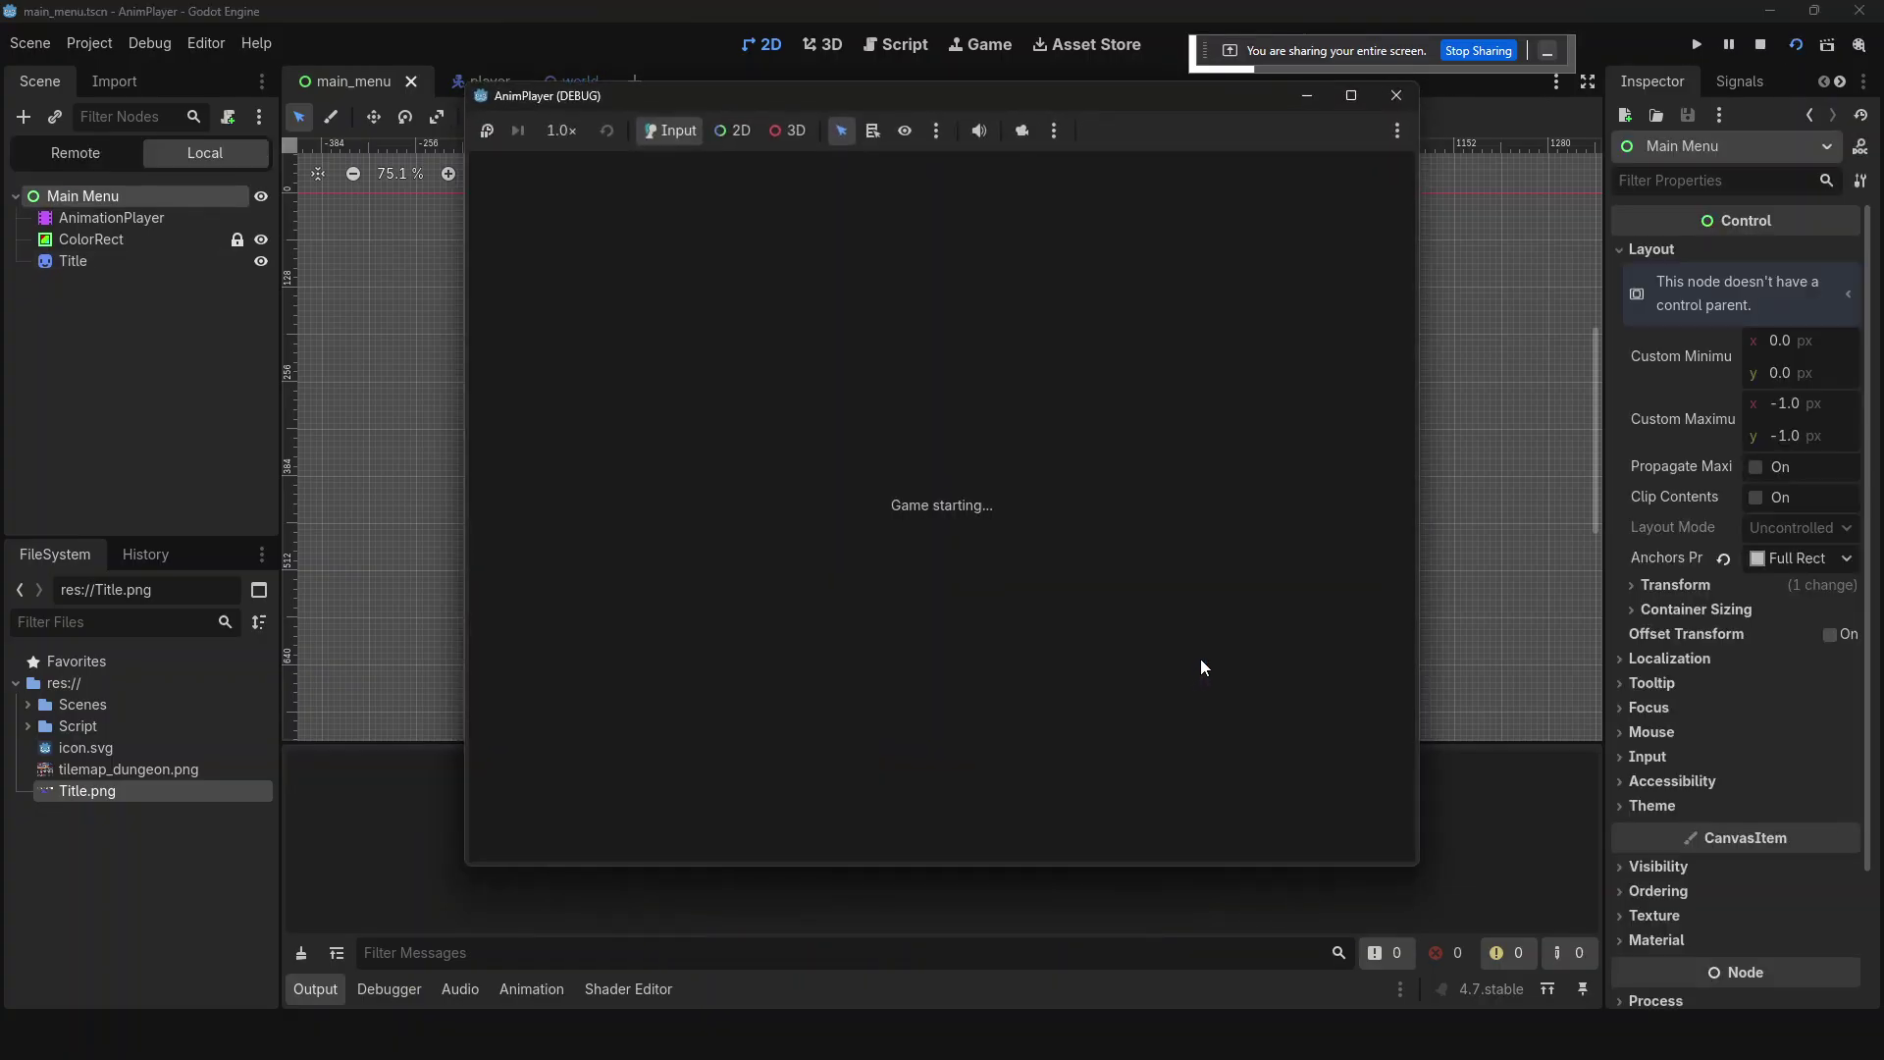
key("F8")
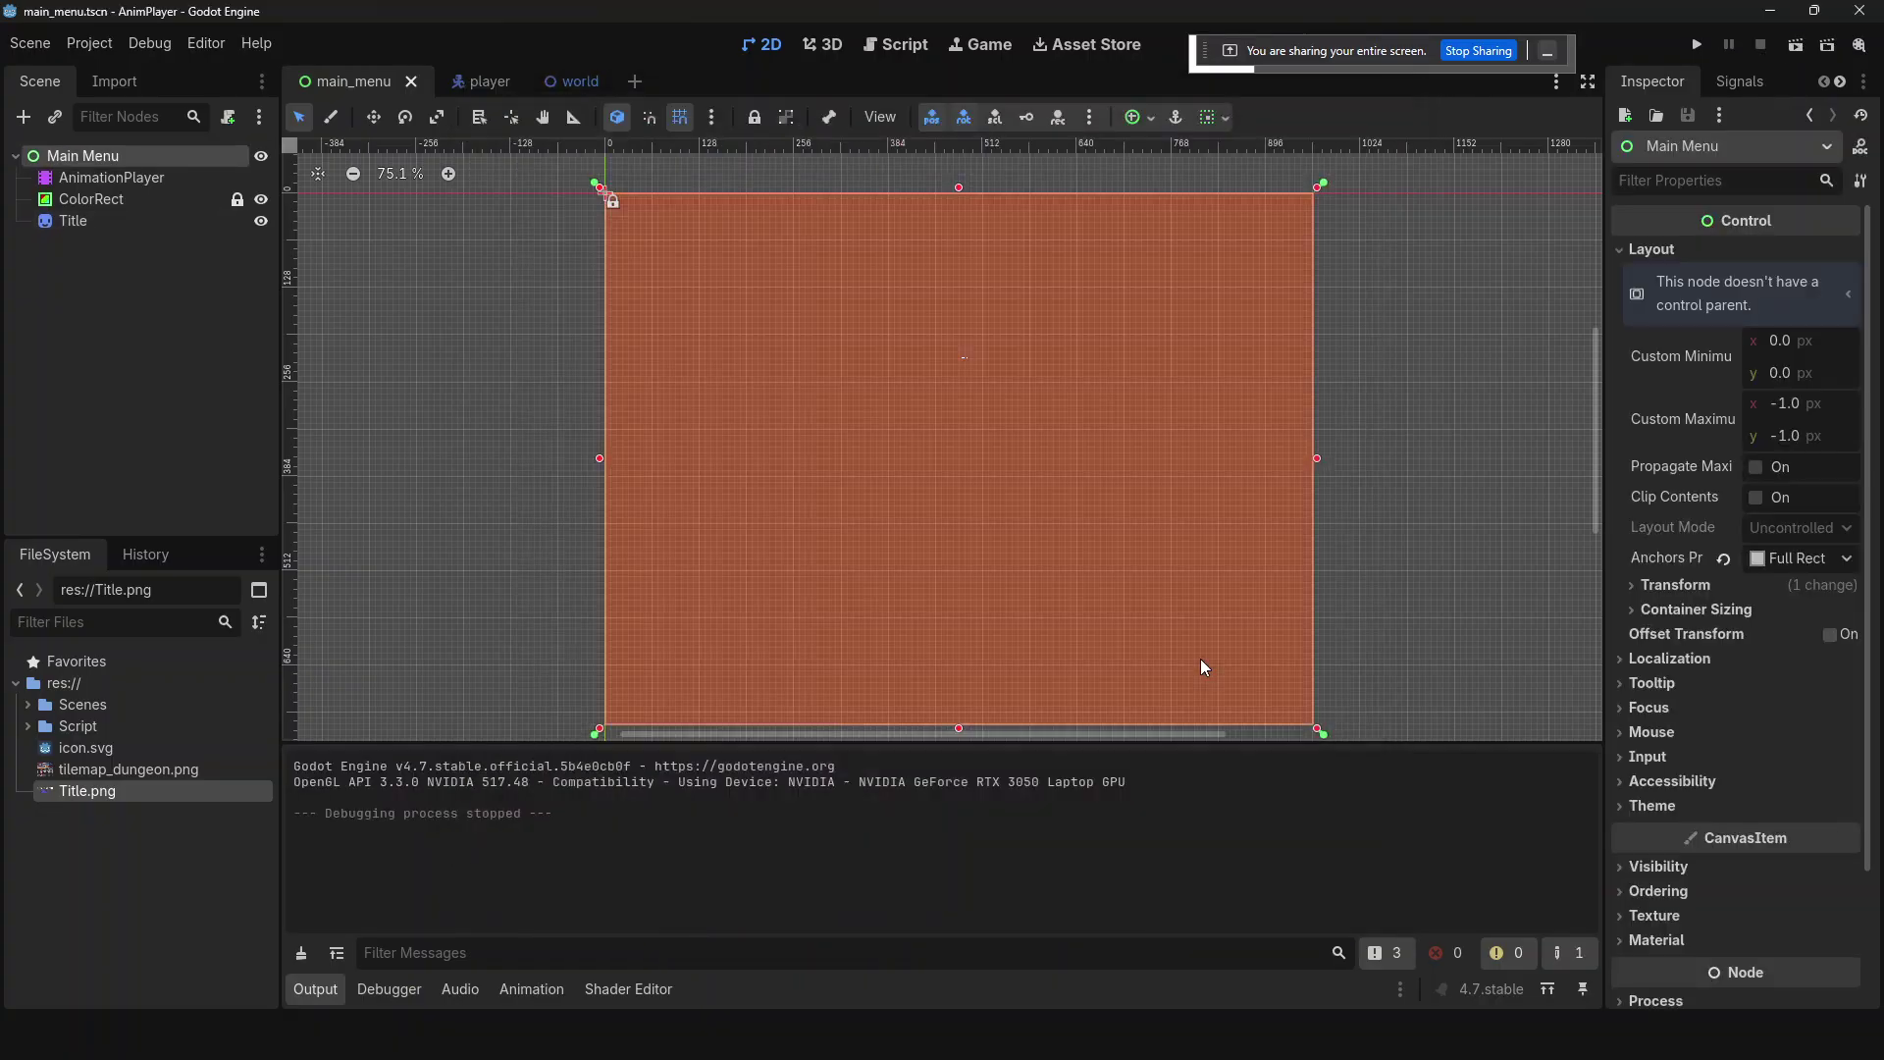
key("F5")
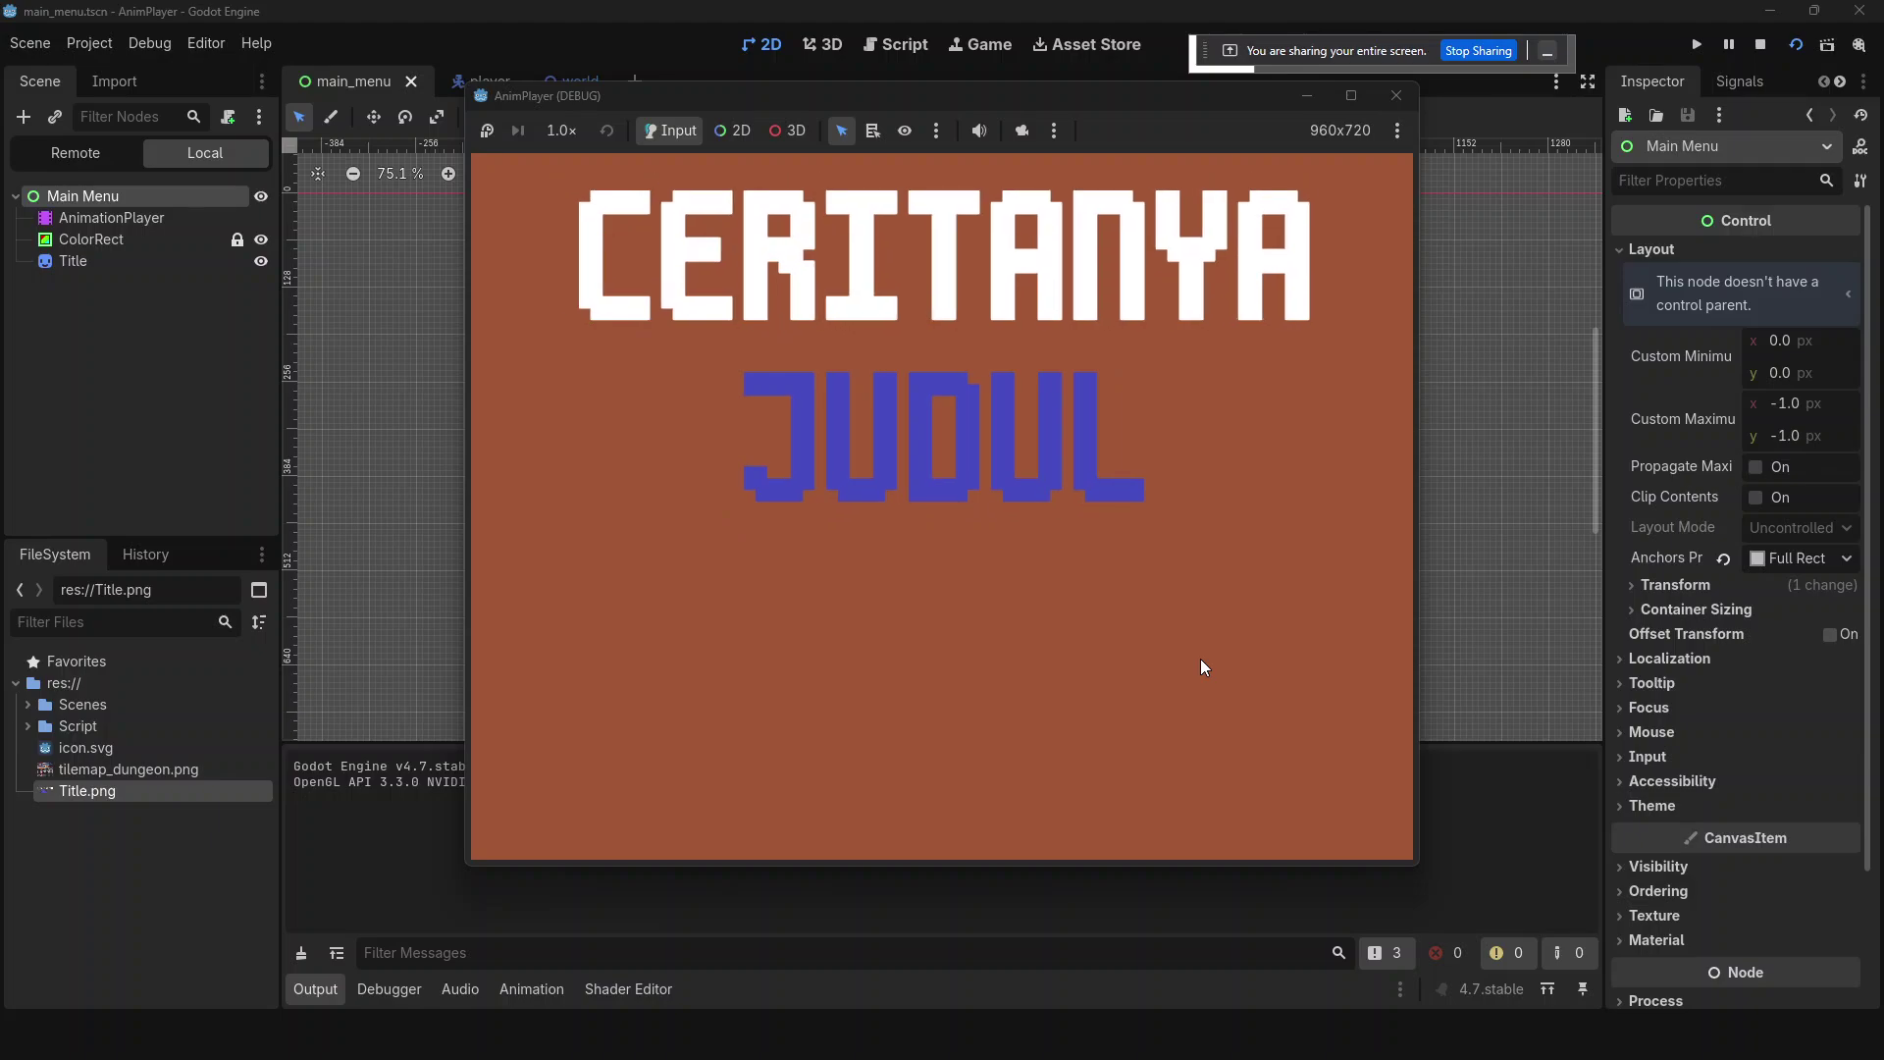
left_click(1385, 100)
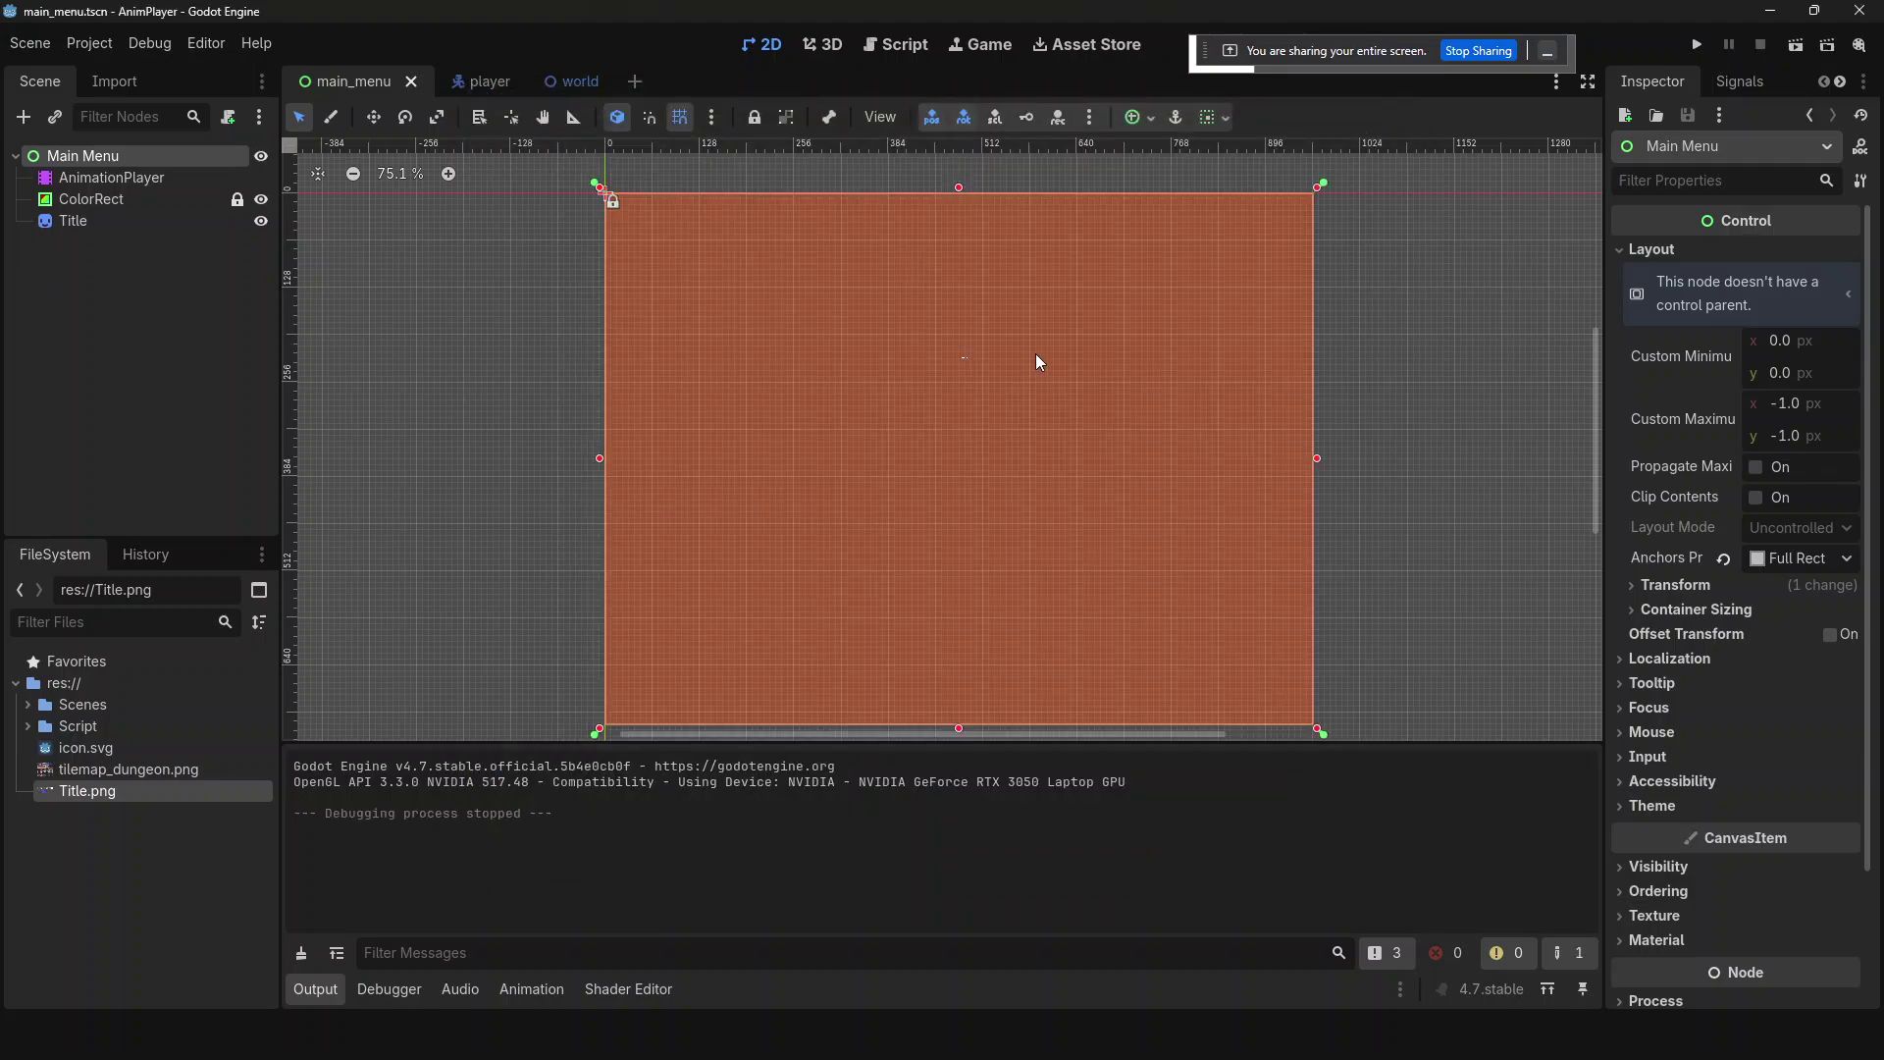
- Switch to the RESET animation and move the Title sprite down to a Y position of 296 px
left_click(96, 220)
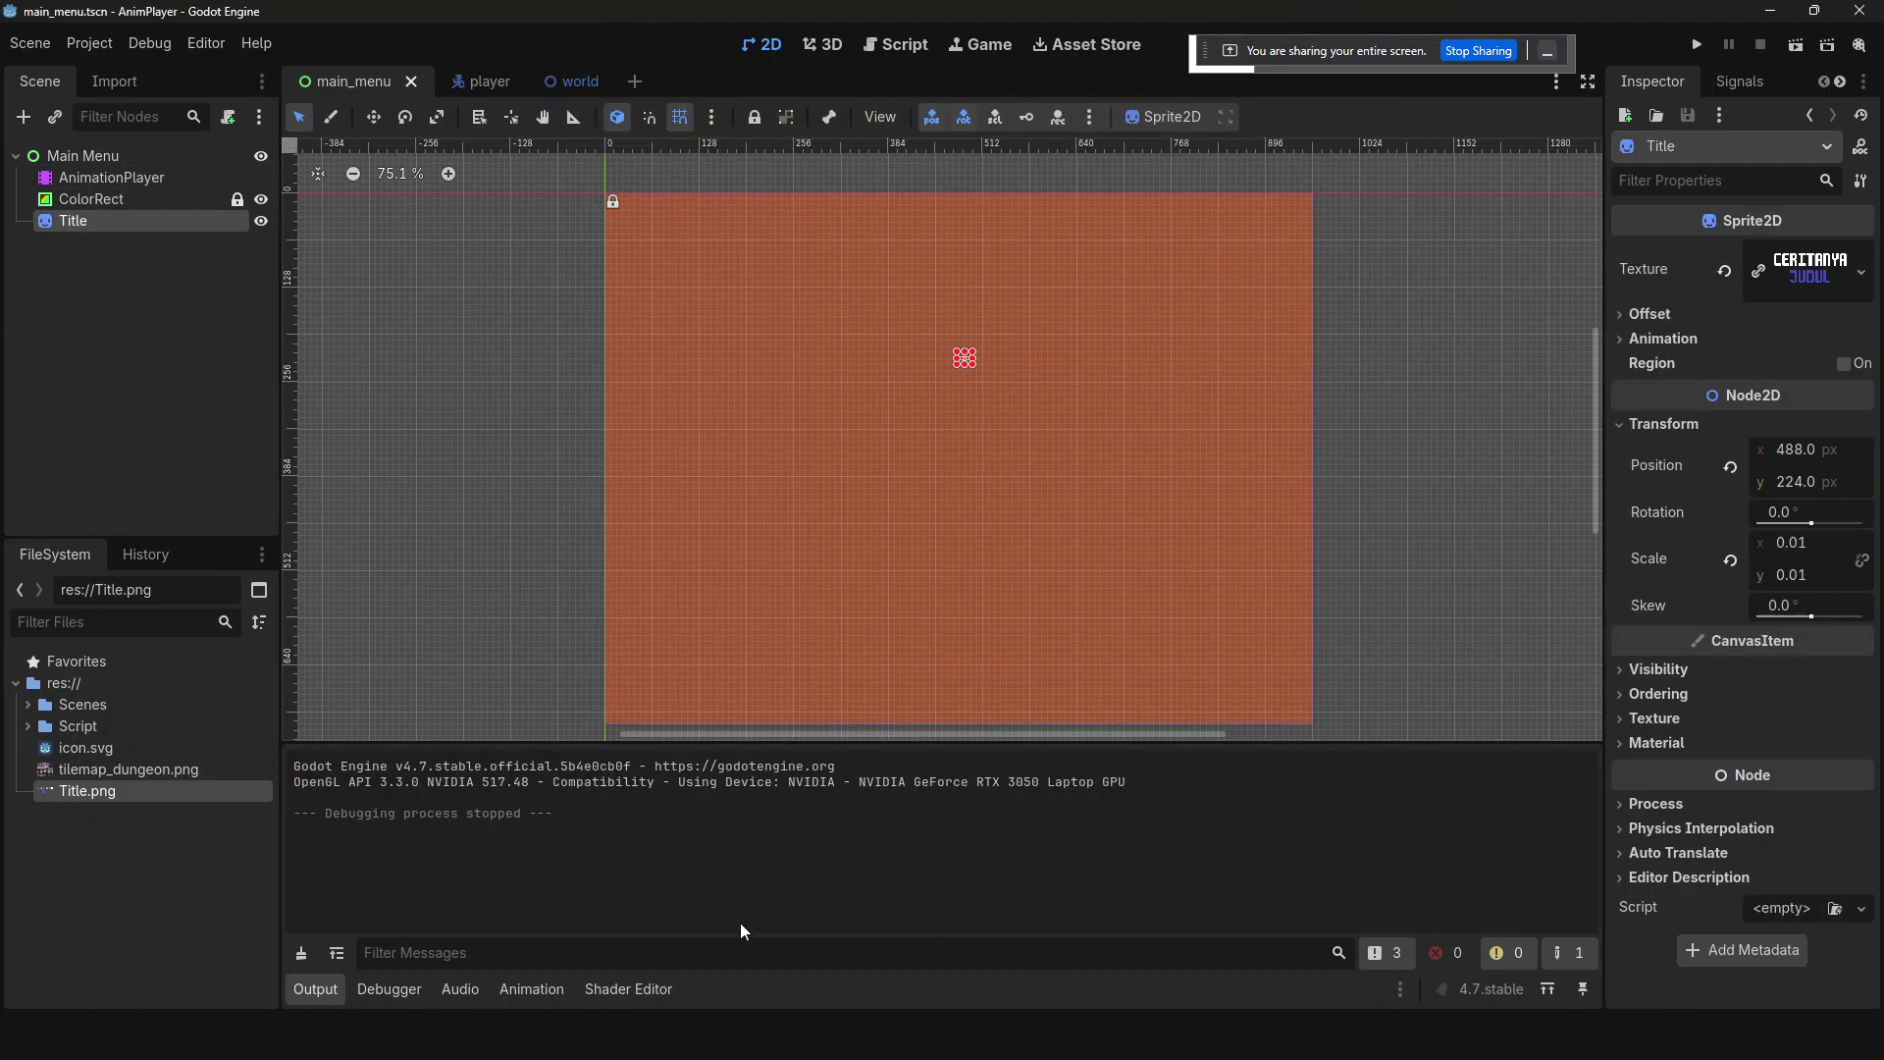
left_click(535, 989)
left_click(705, 758)
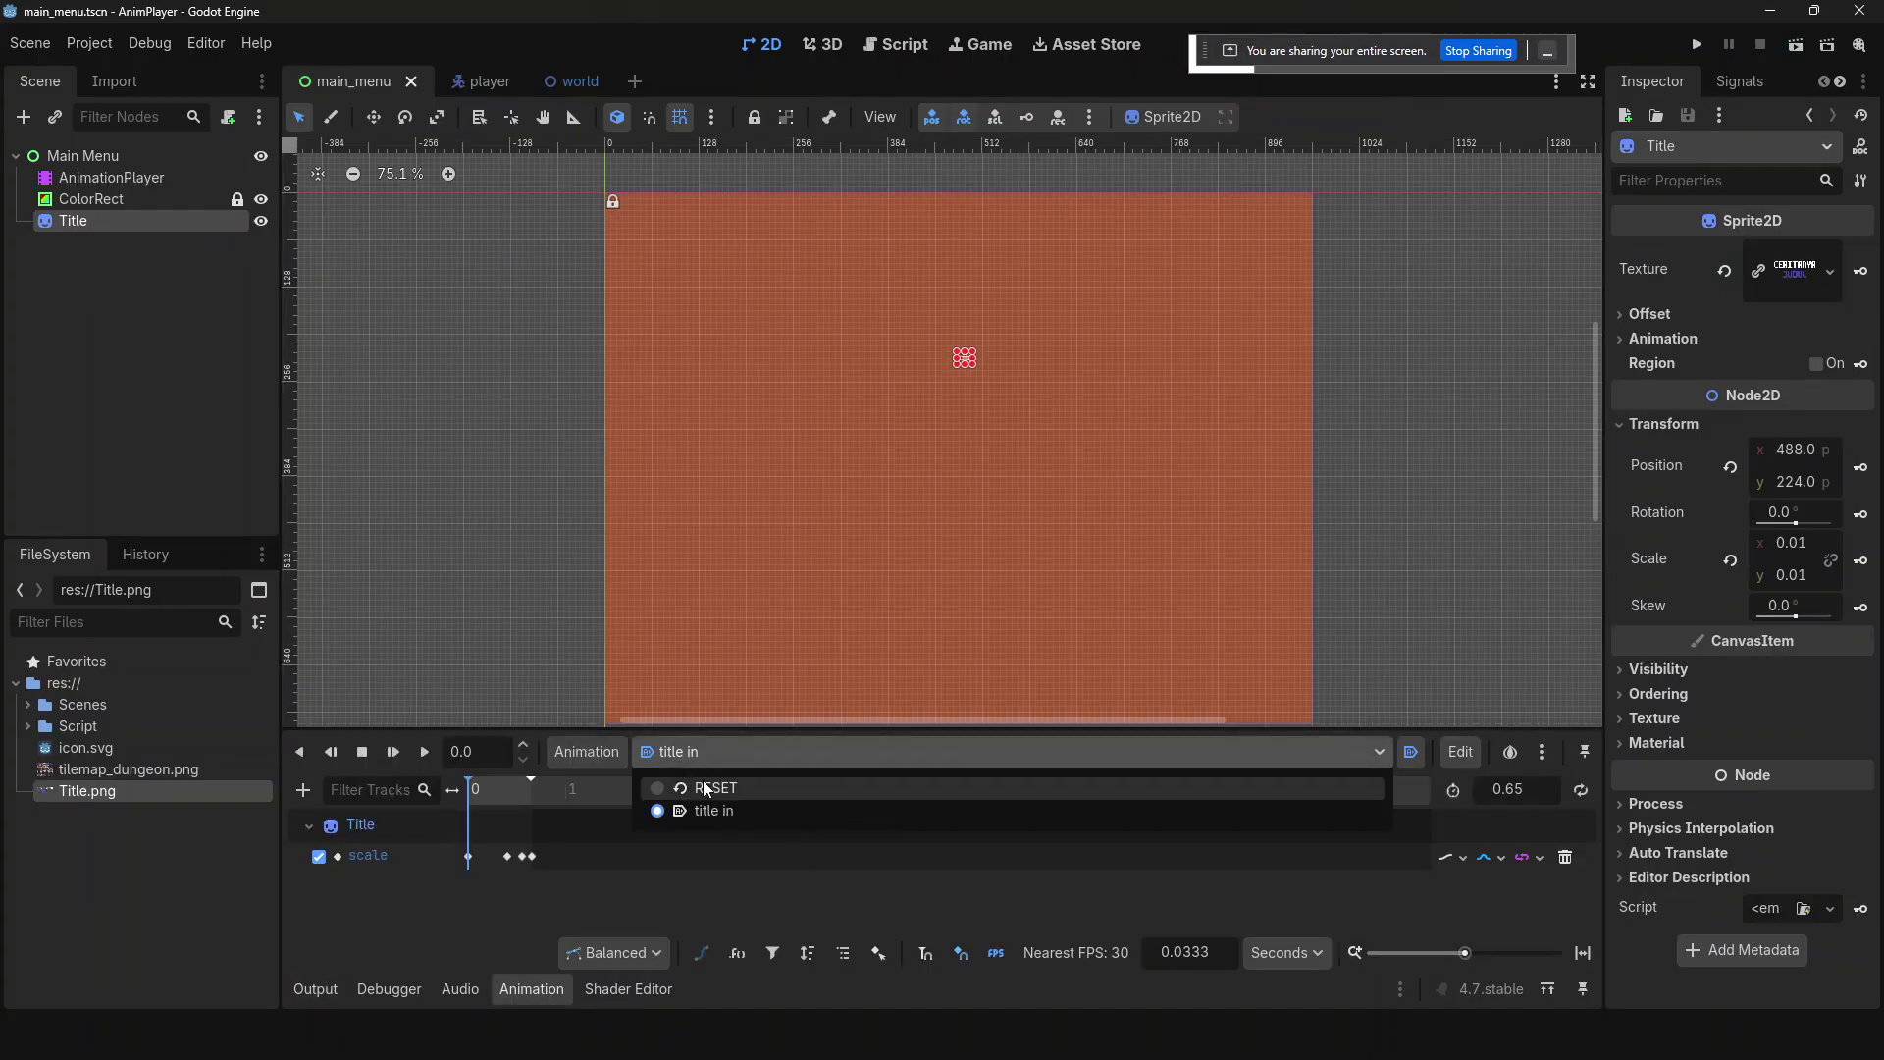
left_click(703, 782)
left_click_drag(1010, 394, 1011, 451)
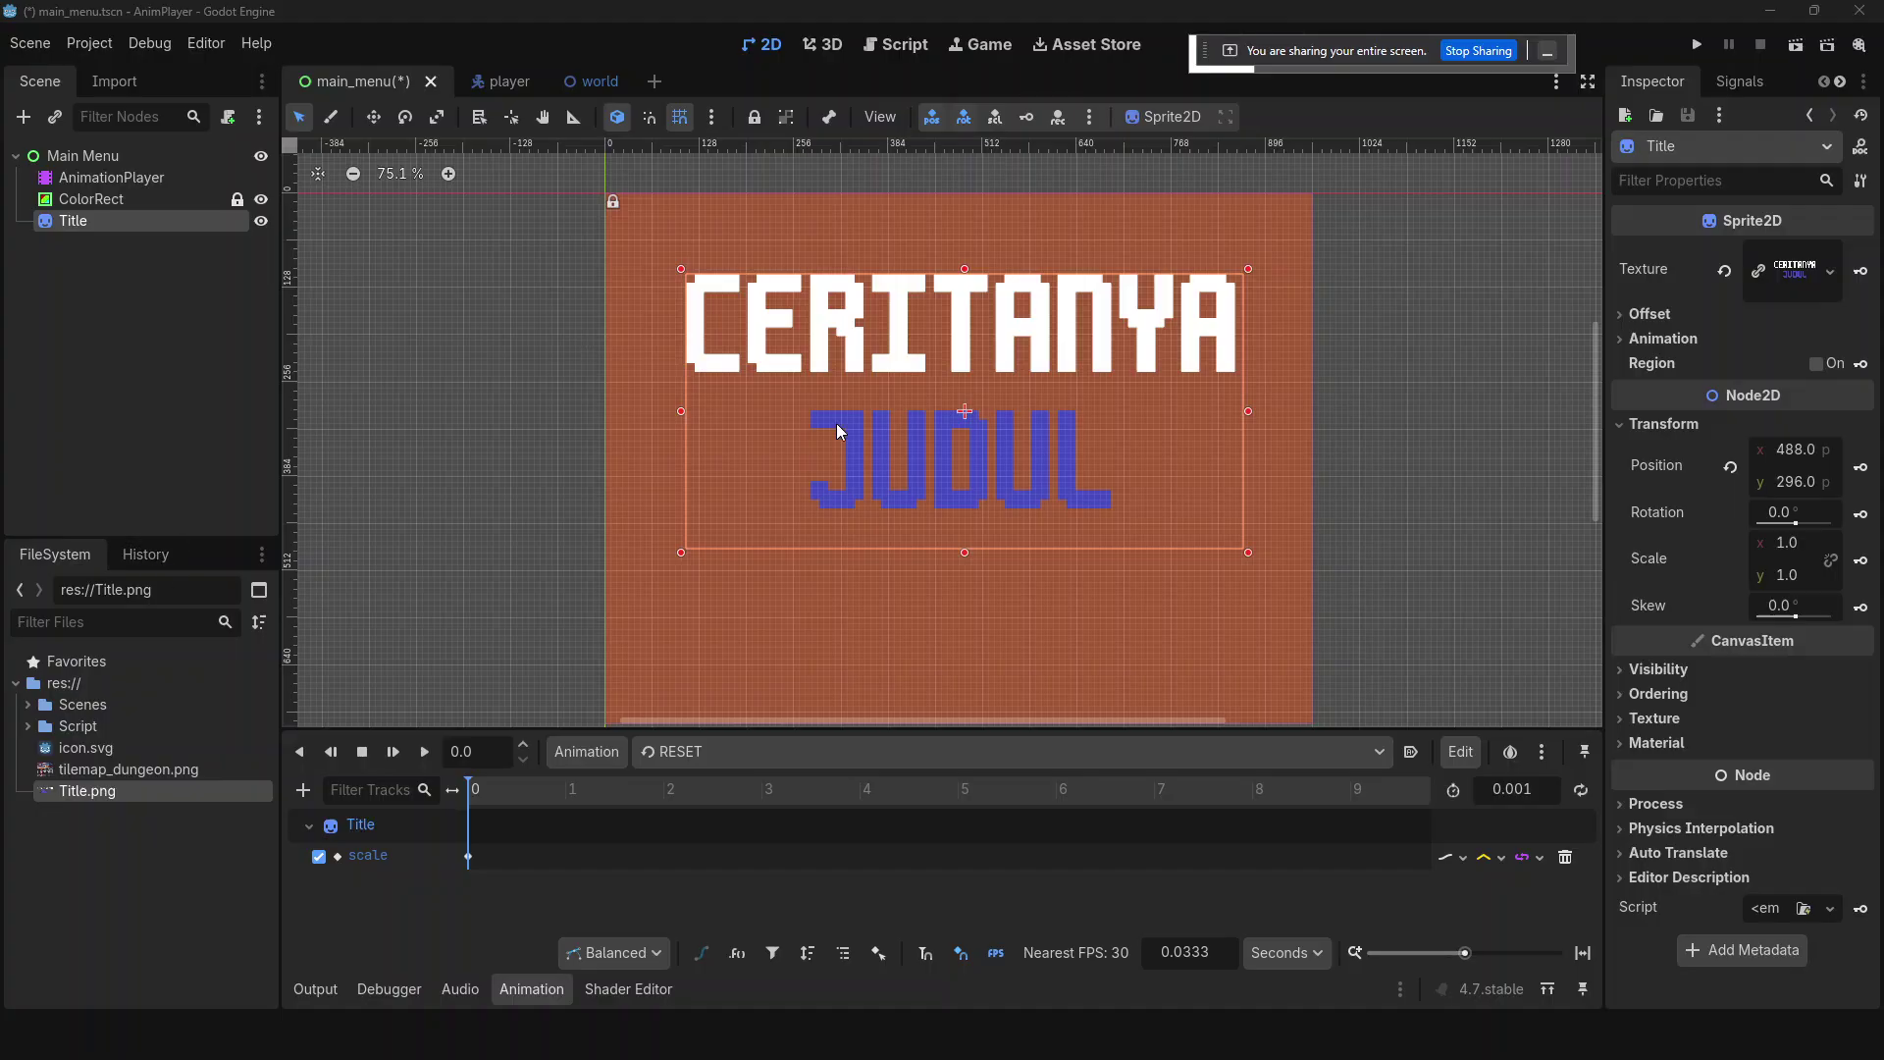
left_click(504, 522)
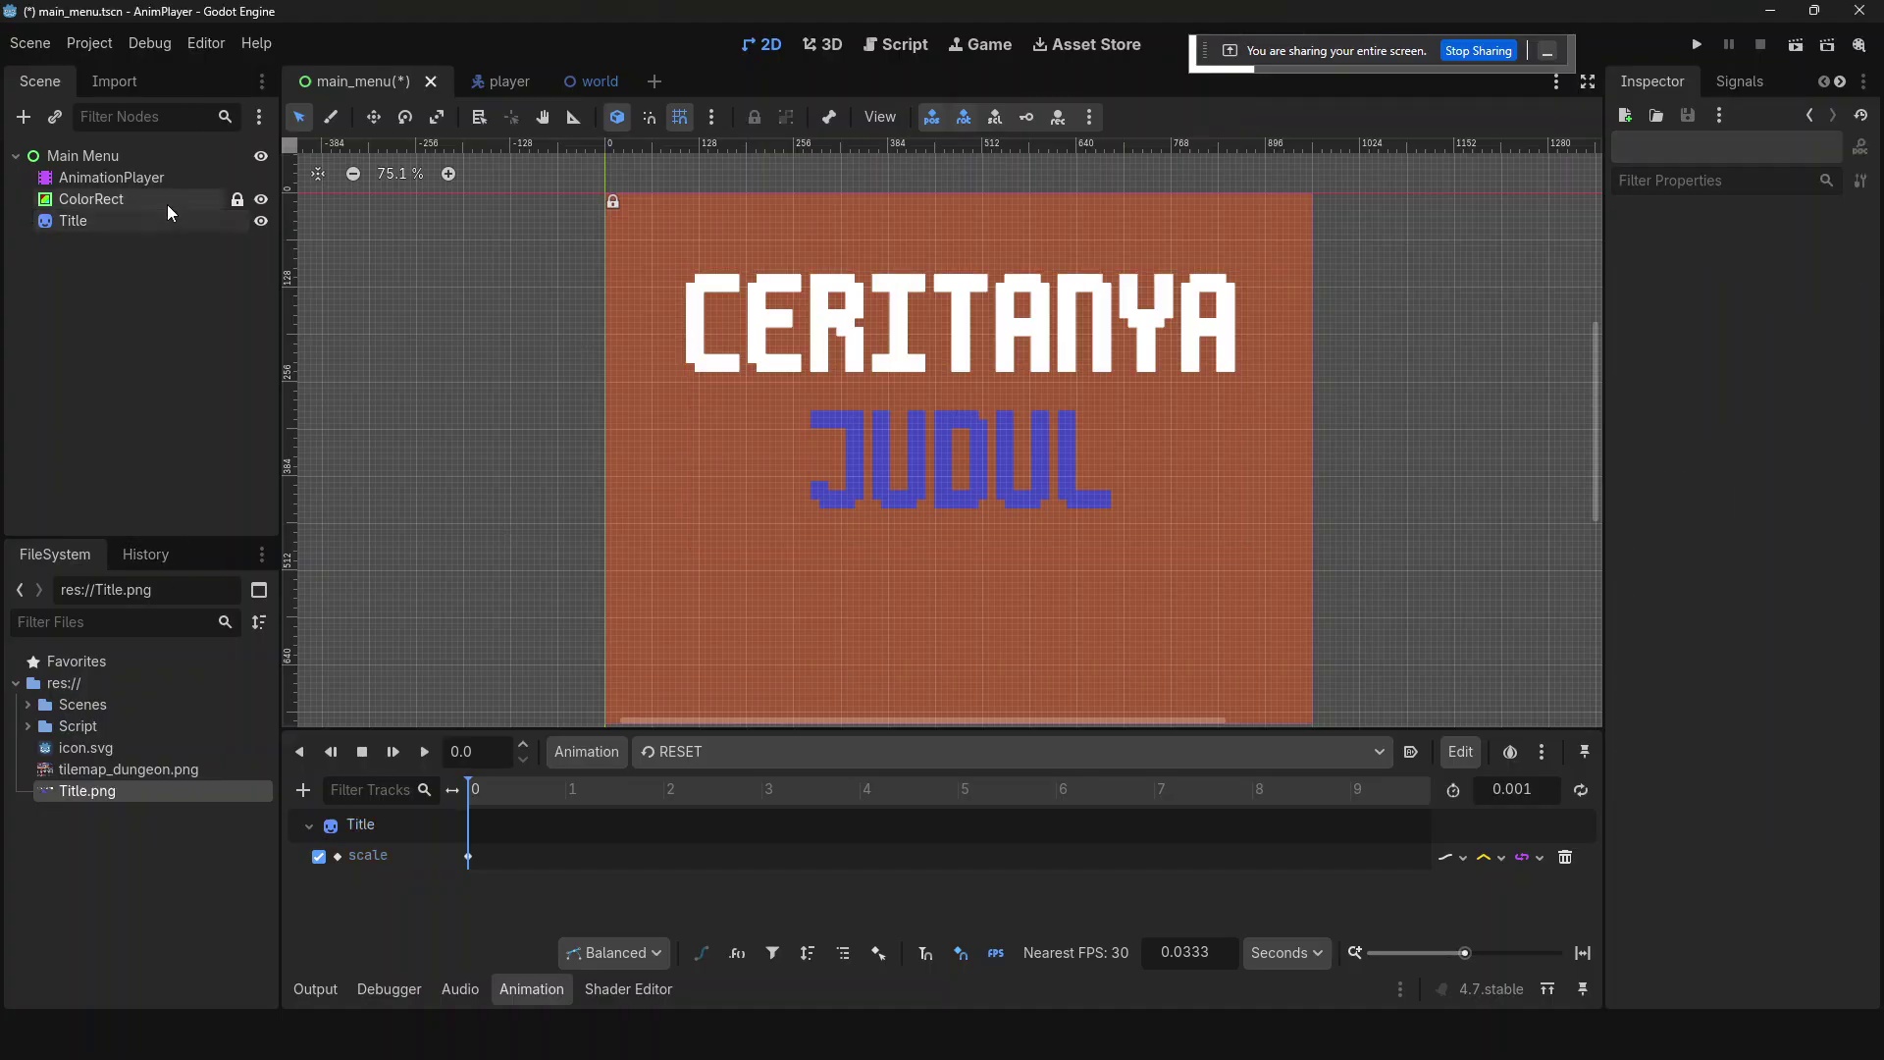
- Create a new animation named "title idle" in the AnimationPlayer
left_click(139, 149)
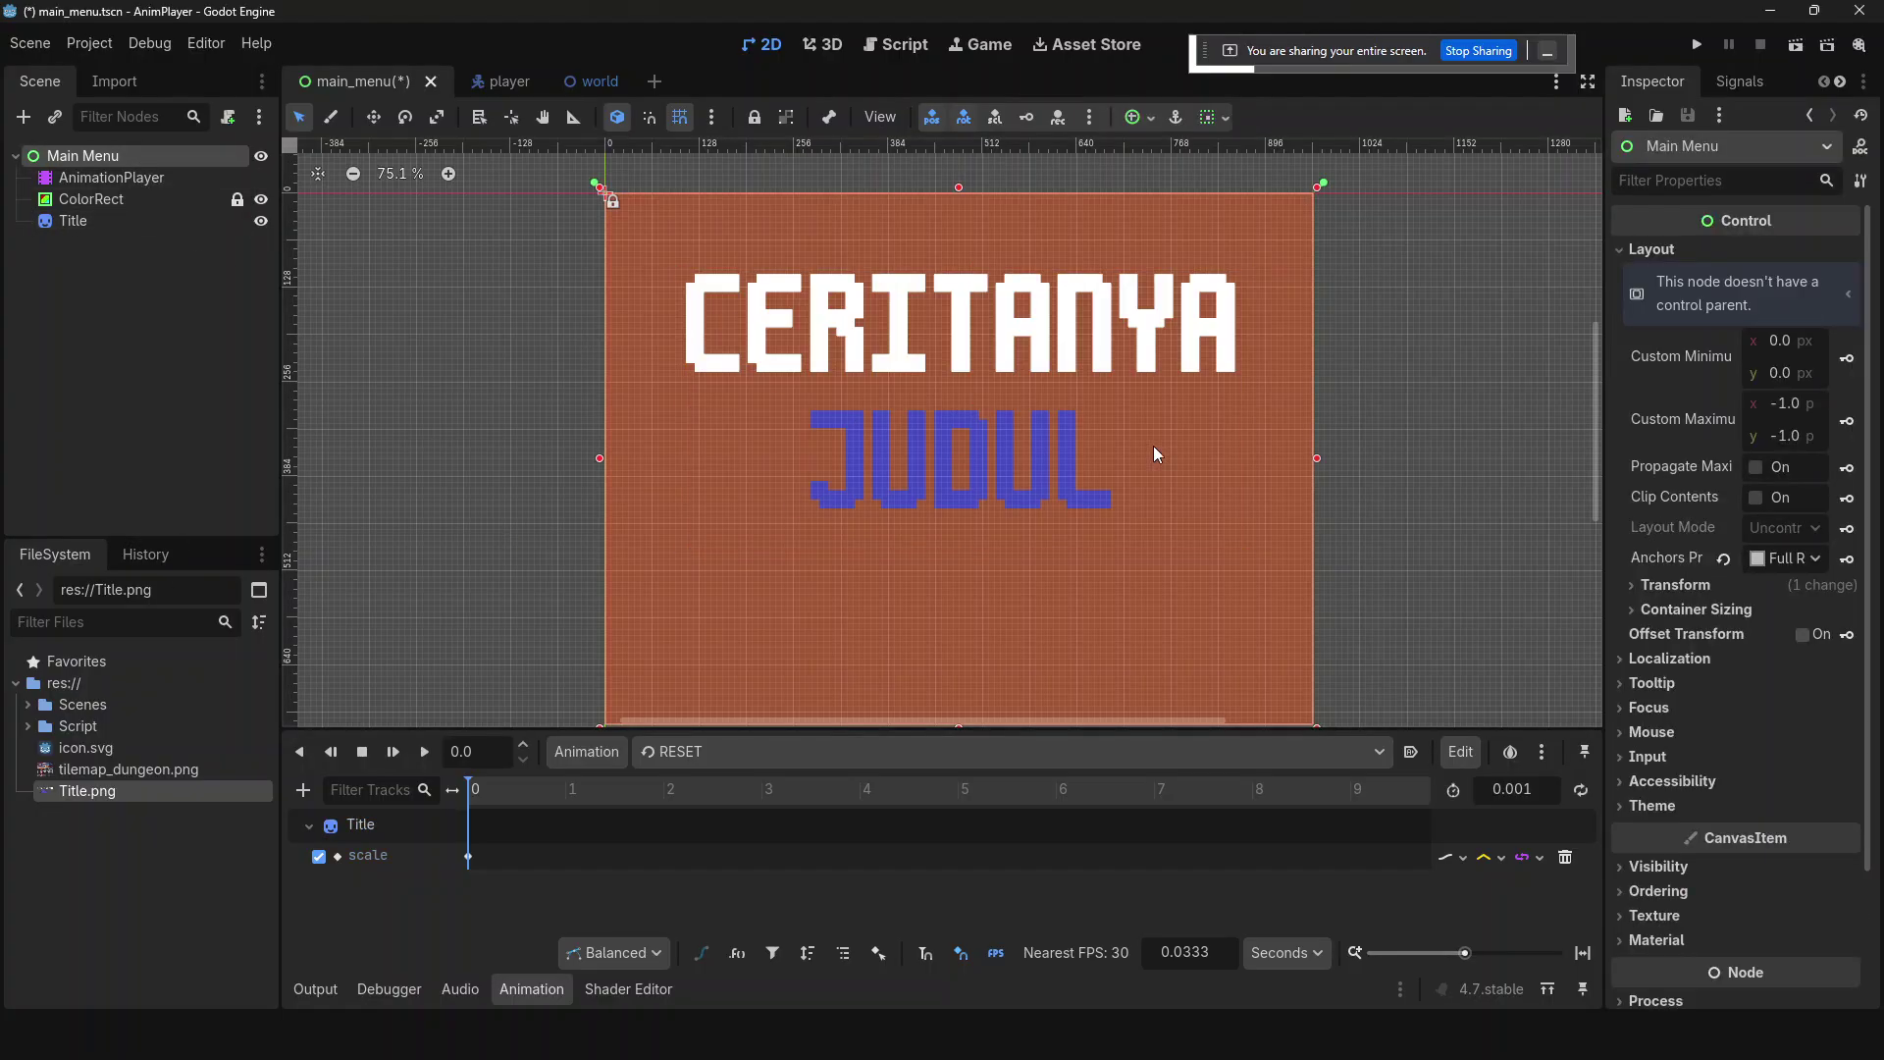
left_click(667, 752)
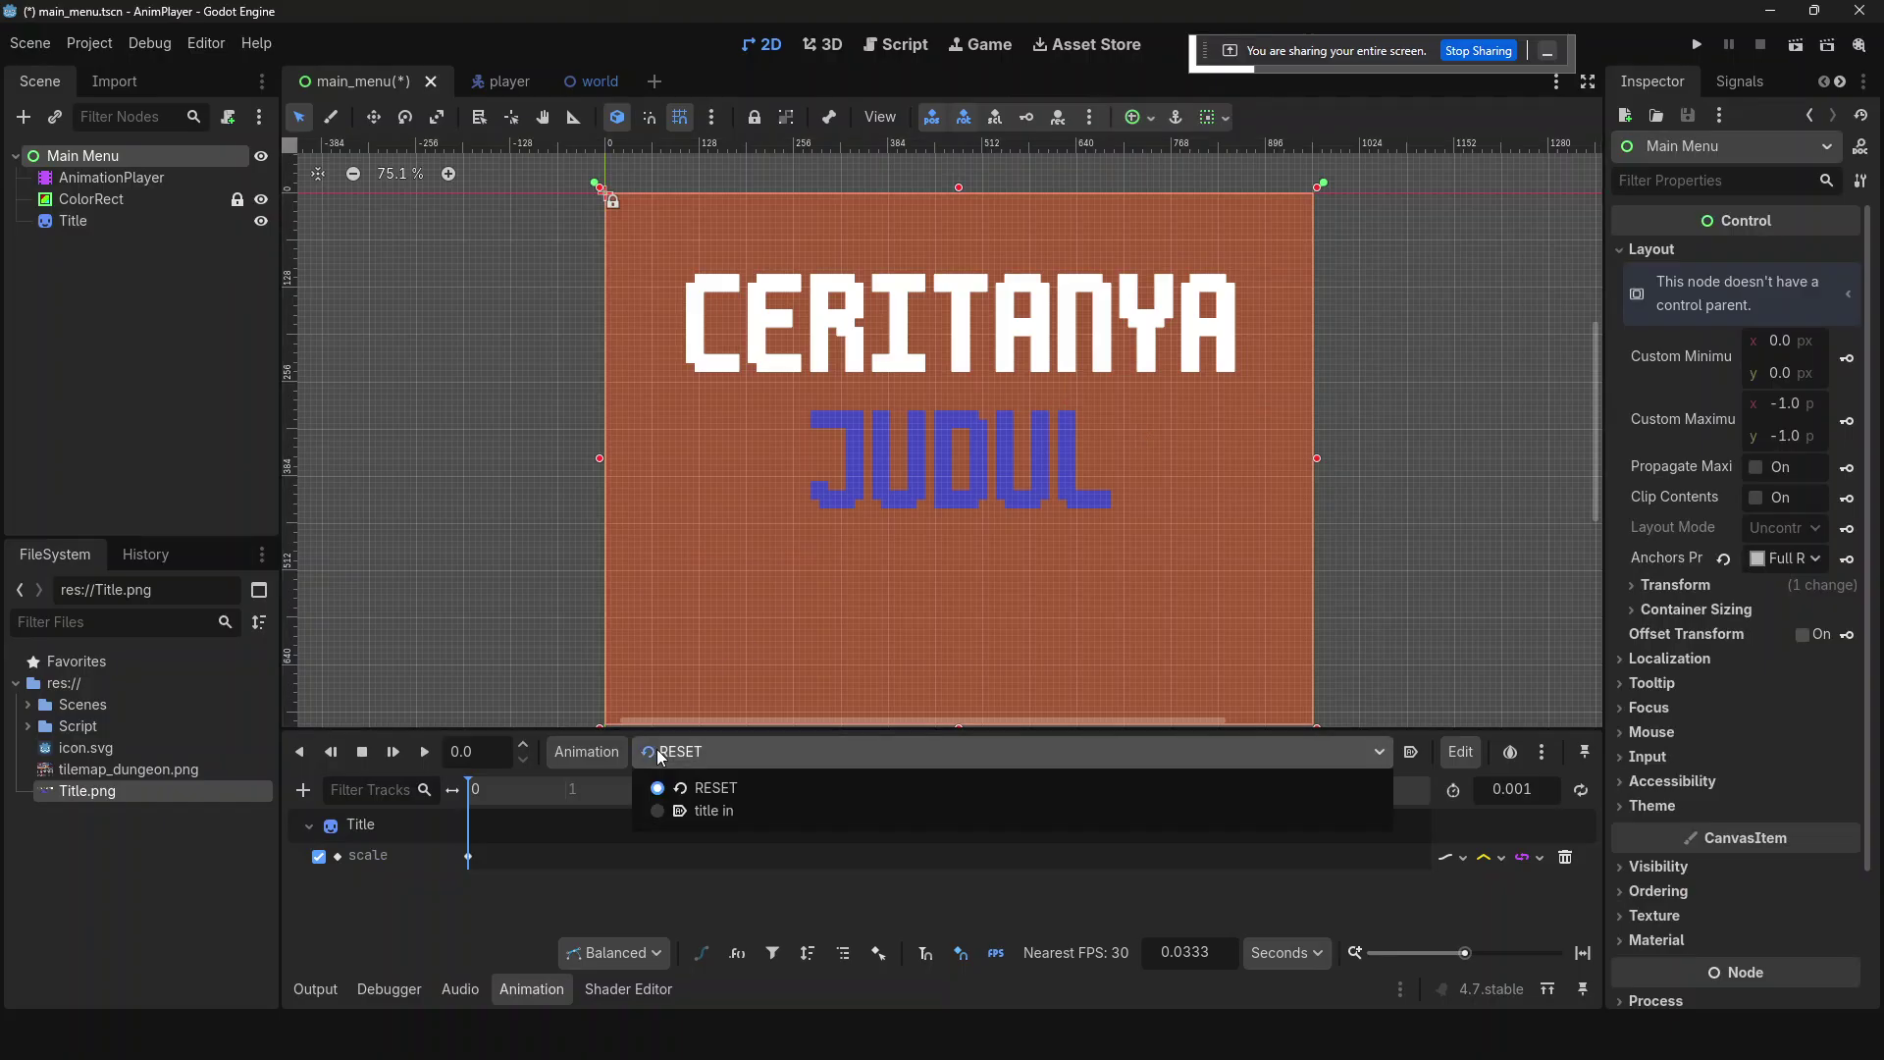
left_click(616, 756)
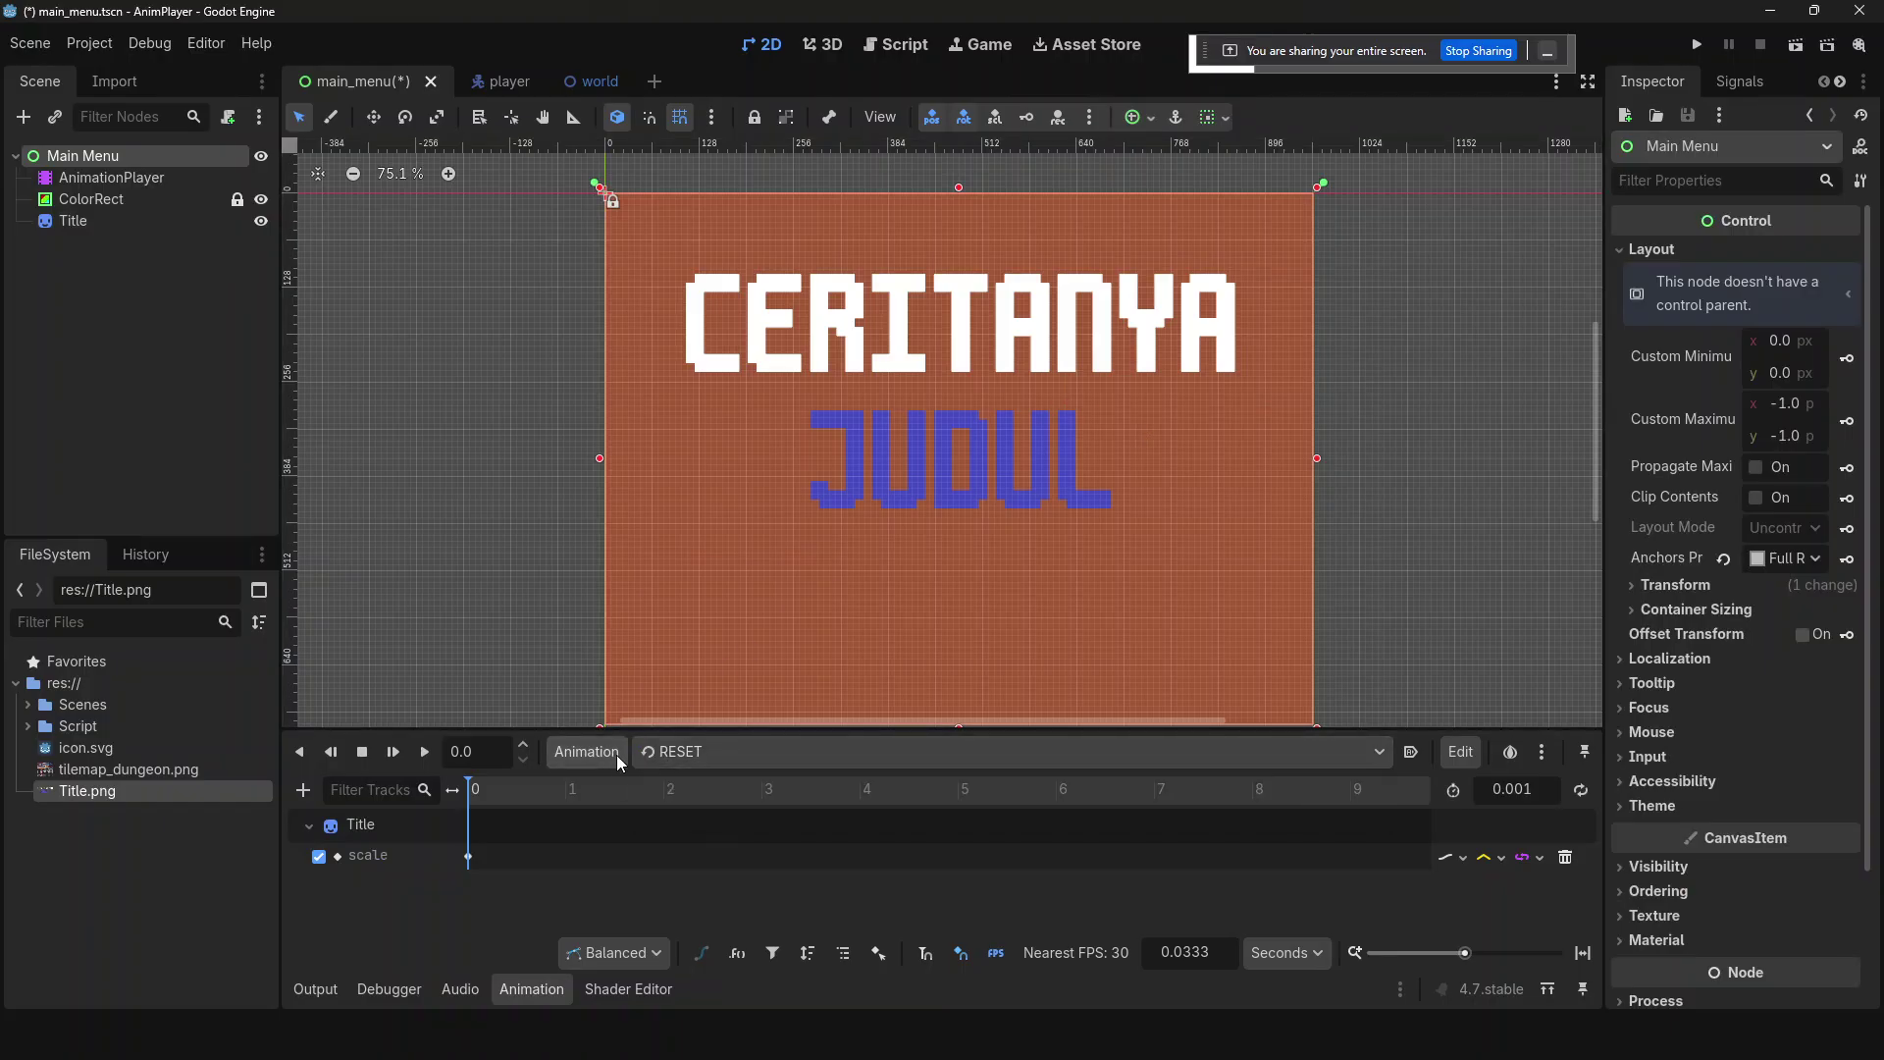
left_click(616, 756)
left_click(609, 785)
type("title idle")
key("Return")
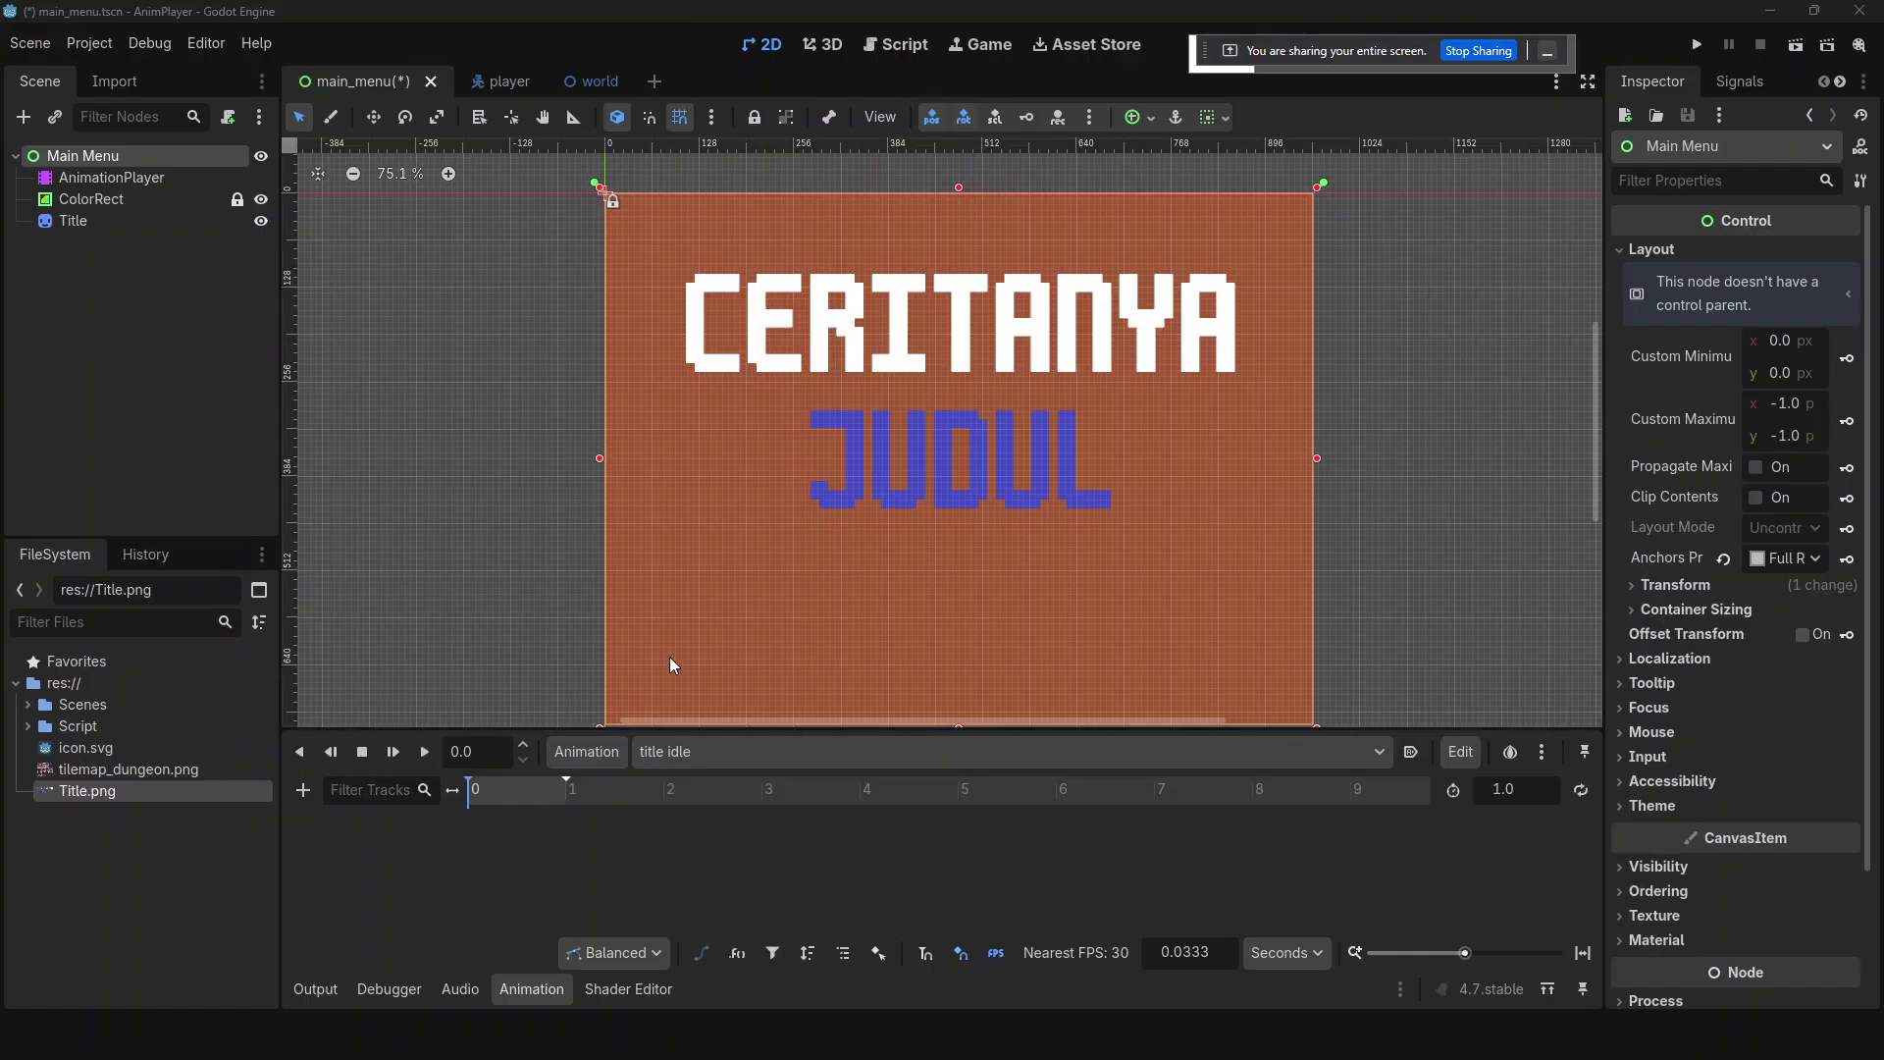
- Add a property track for the Title node's scale to the title idle animation
left_click(303, 790)
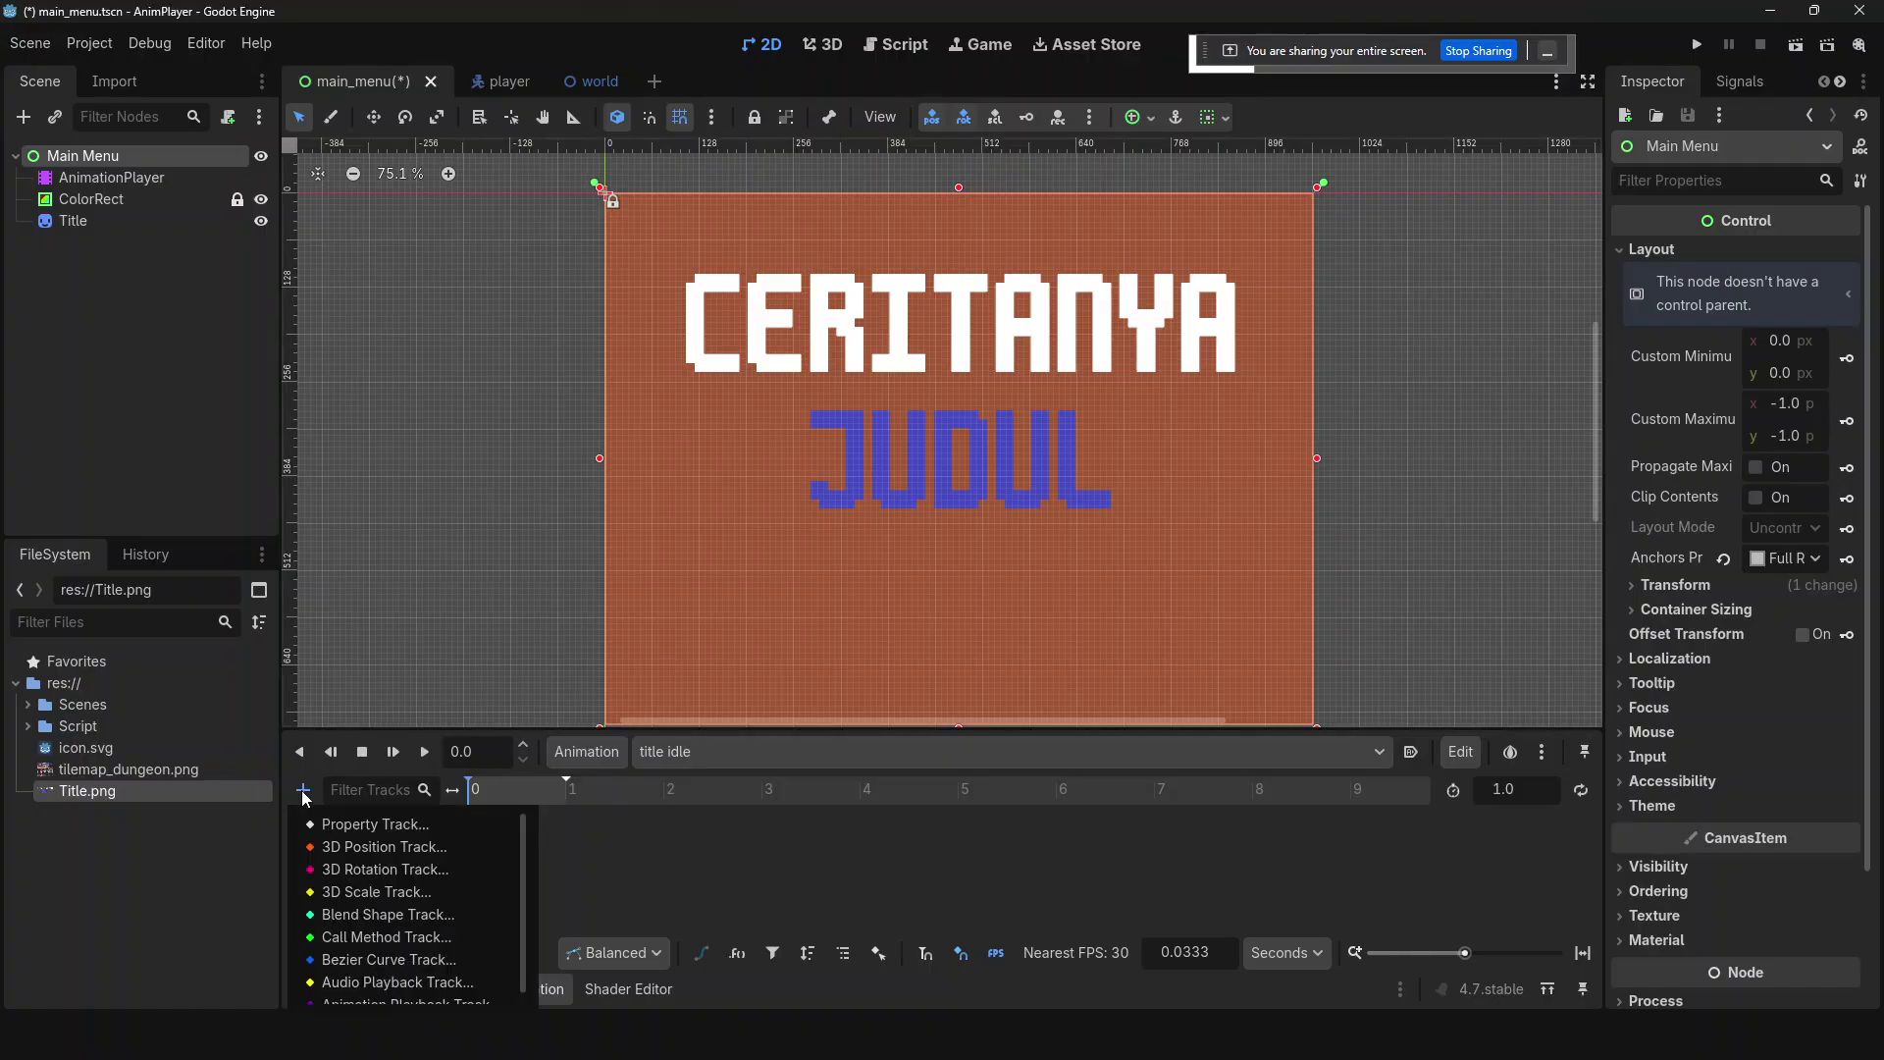
left_click(357, 821)
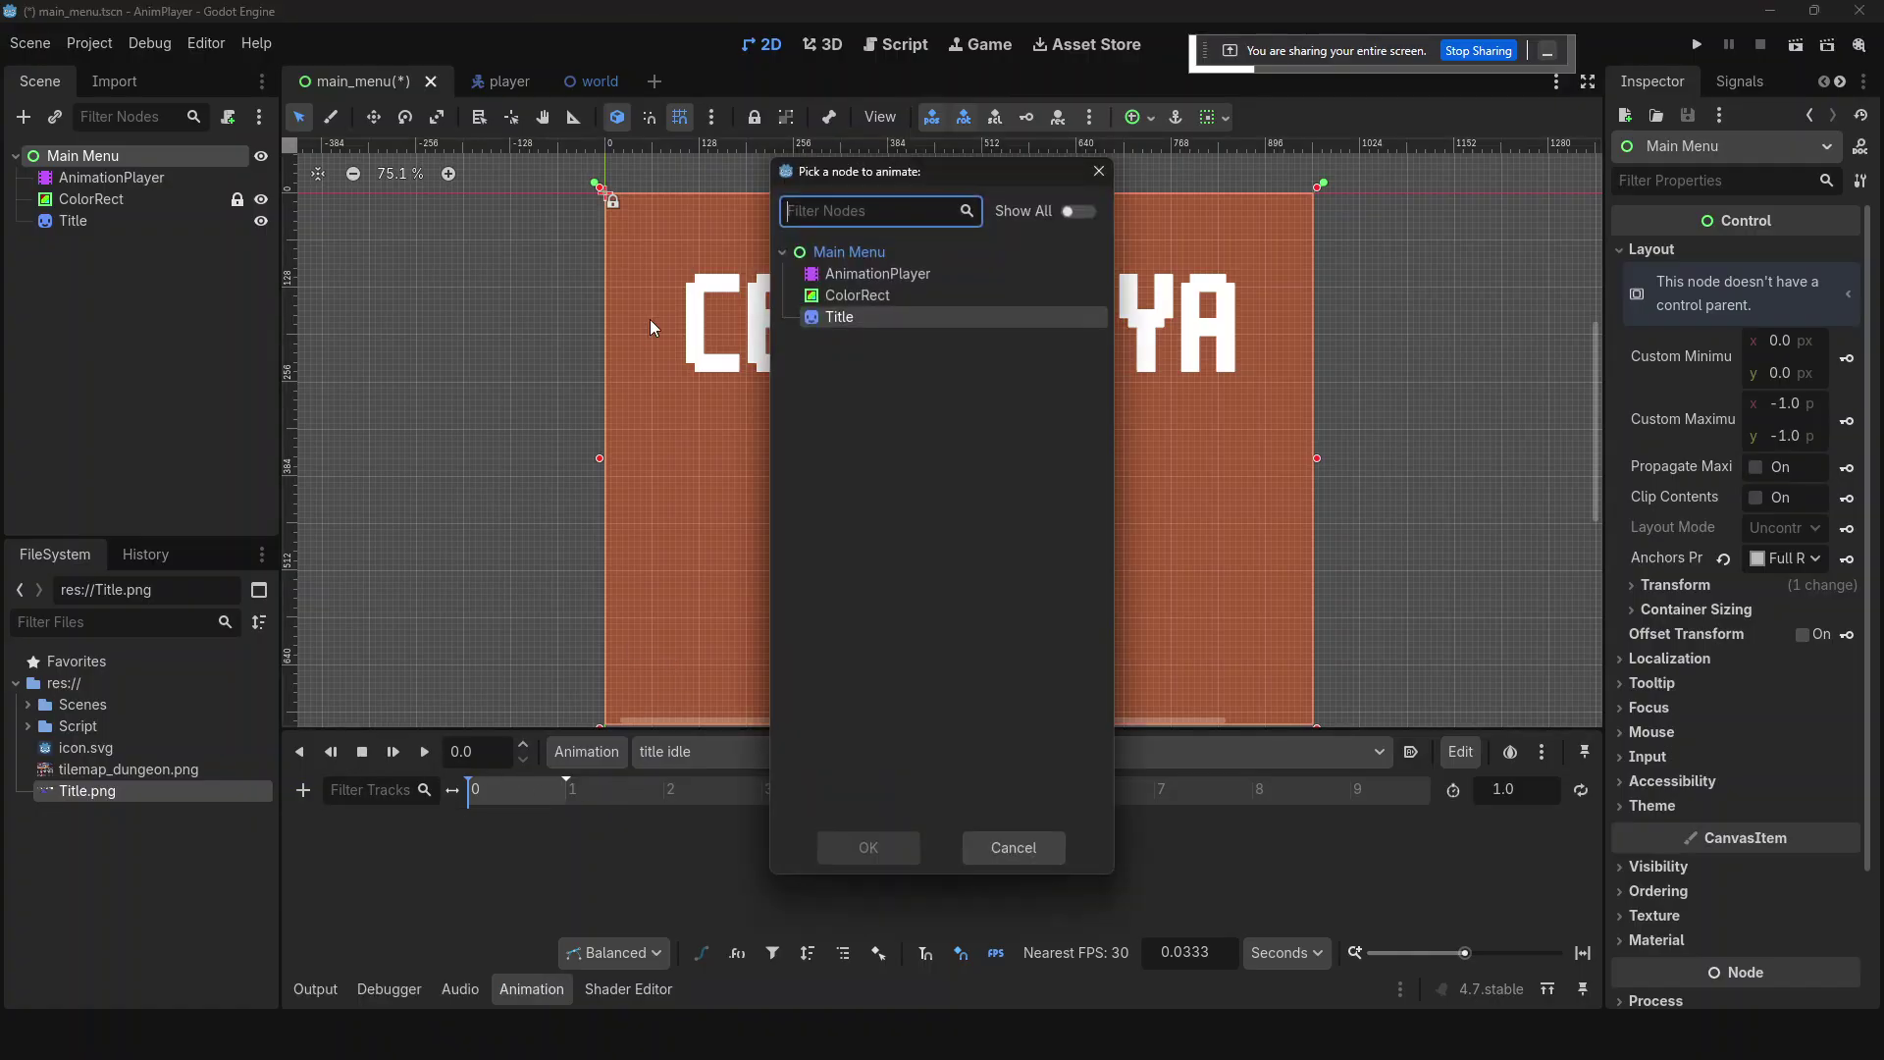
double_click(839, 319)
type("scale")
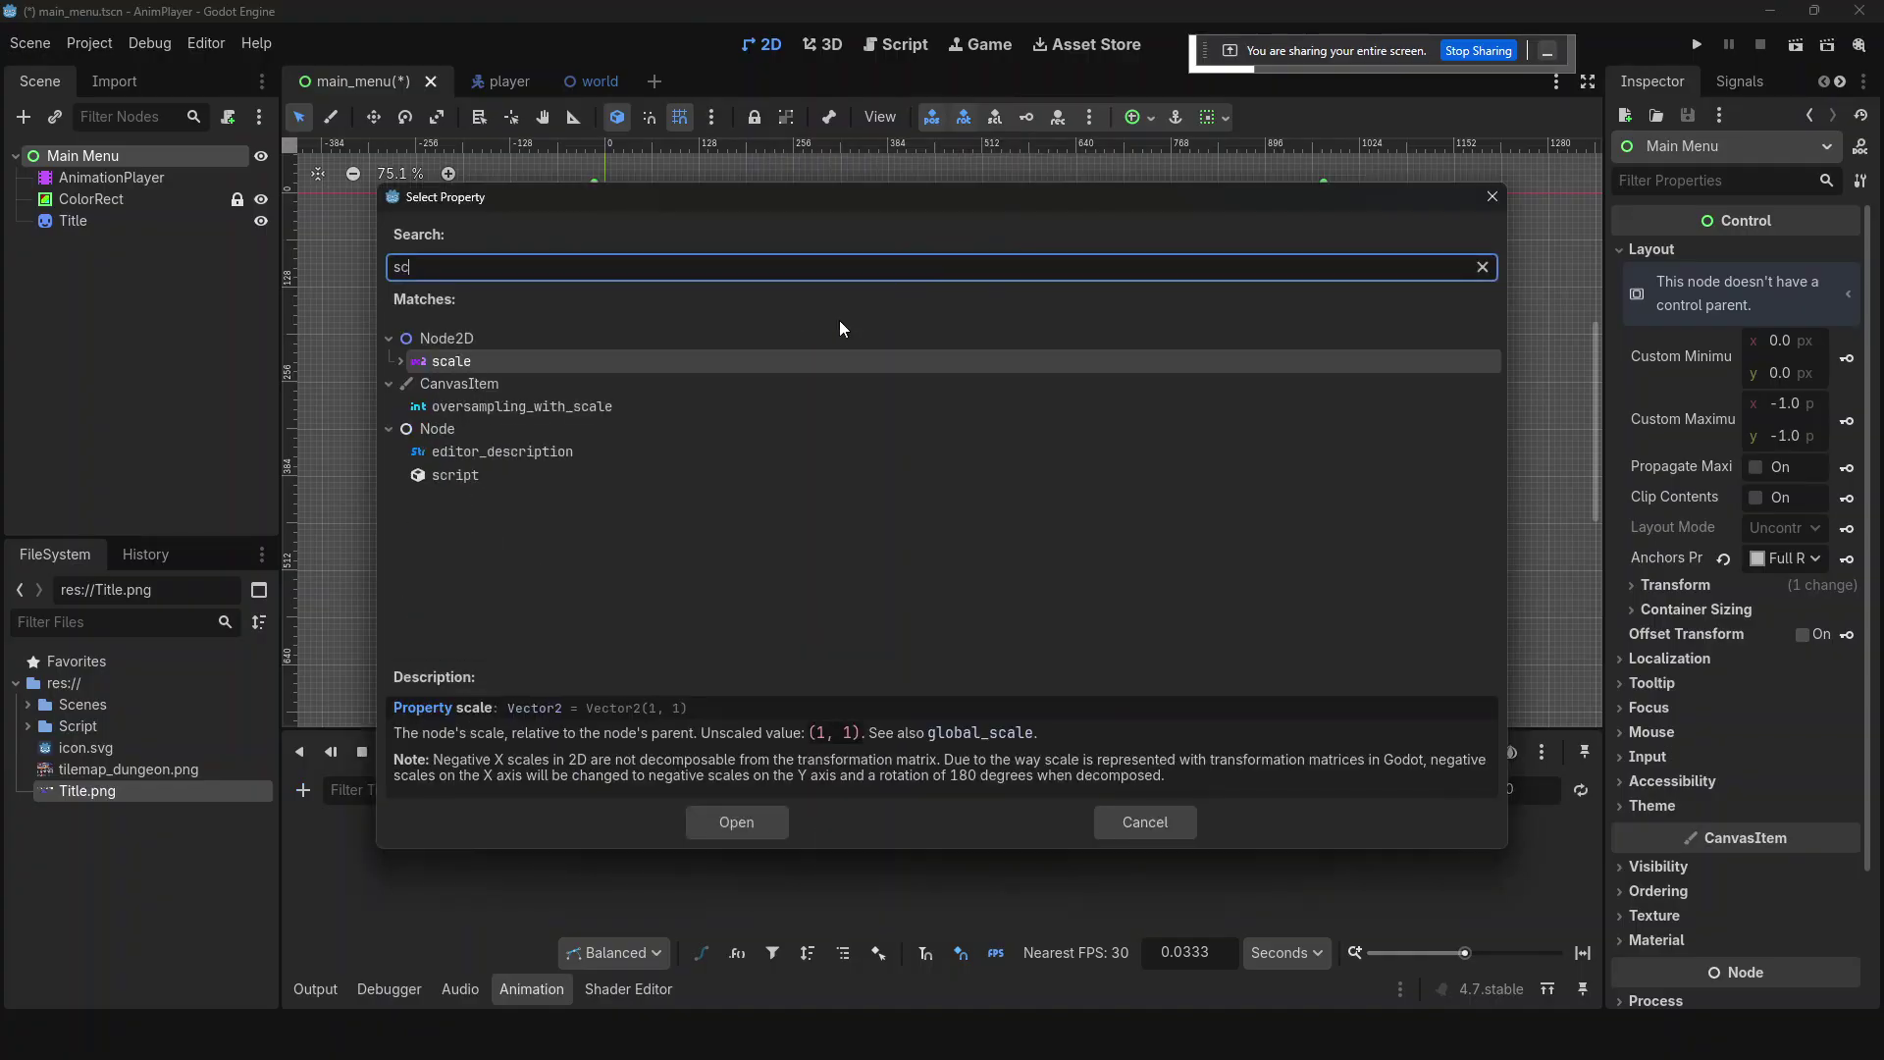
key("Return")
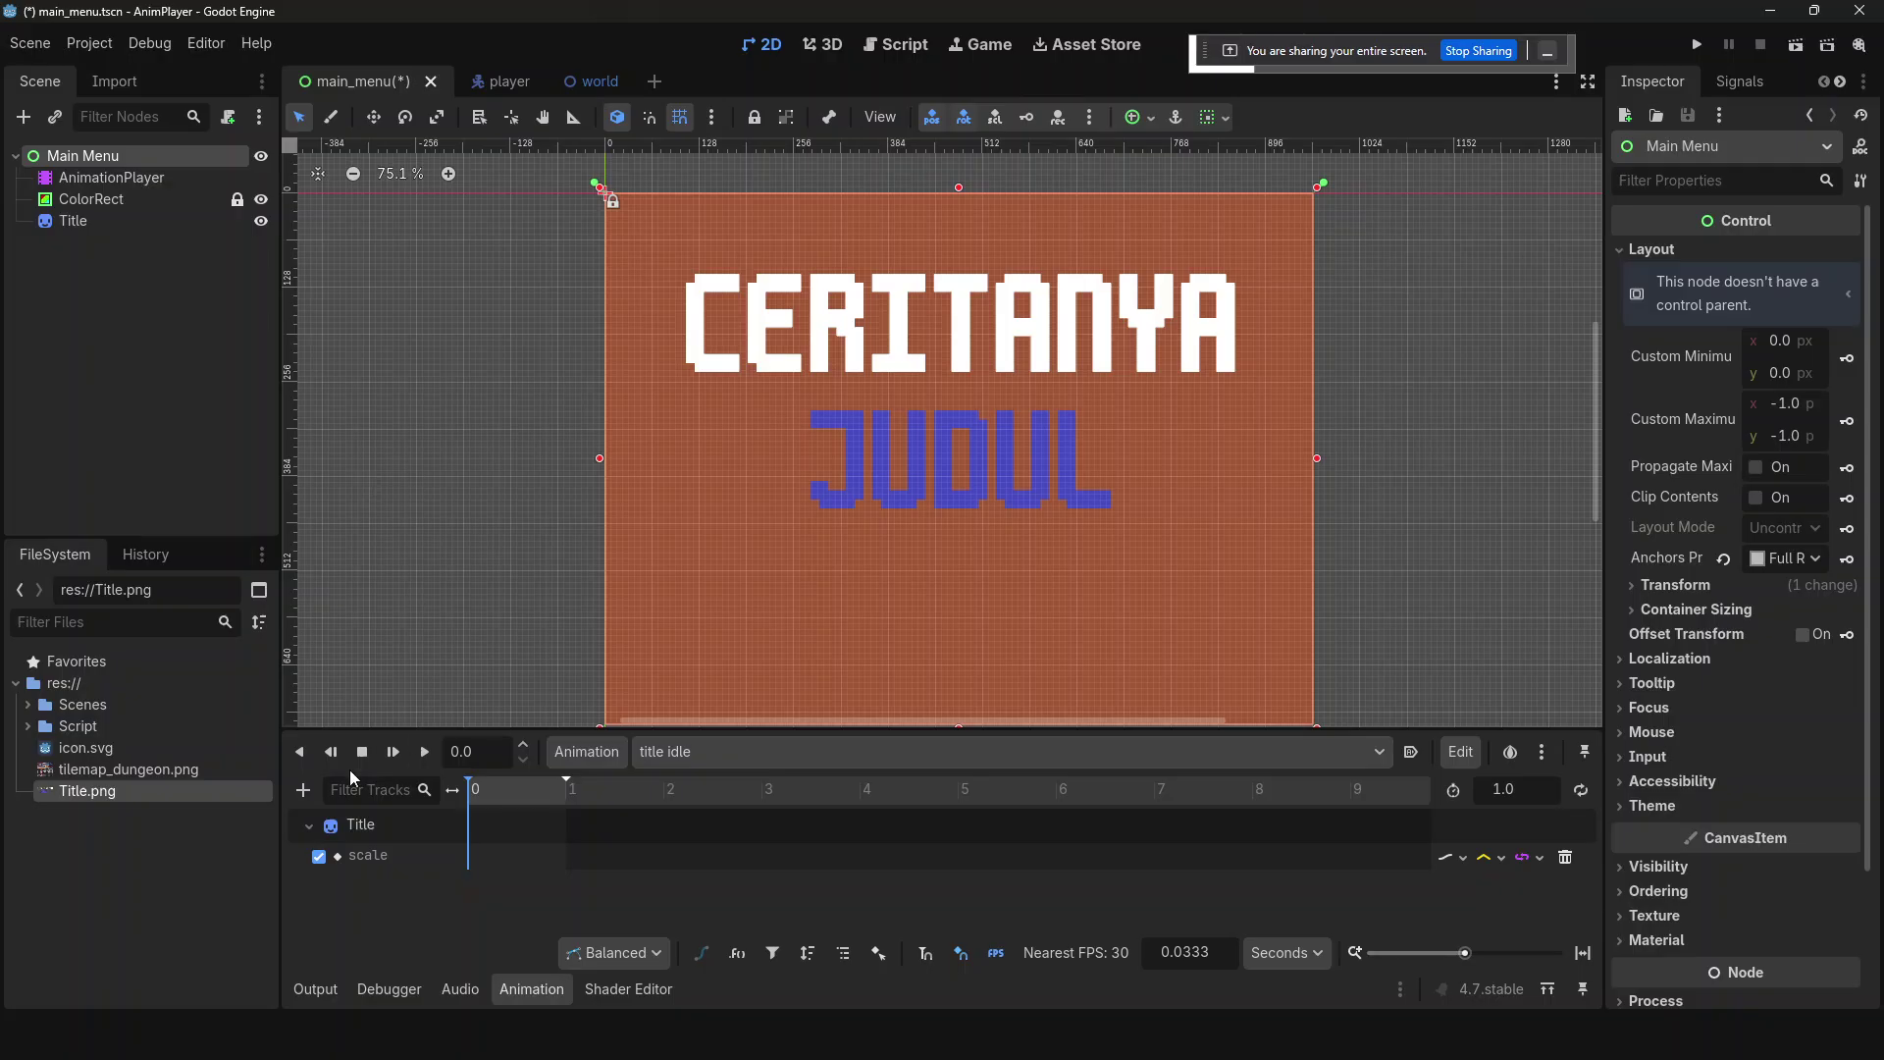
- Key the Title's scale at 1.0 at the start of title idle and set the animation length to 4 s
left_click(947, 294)
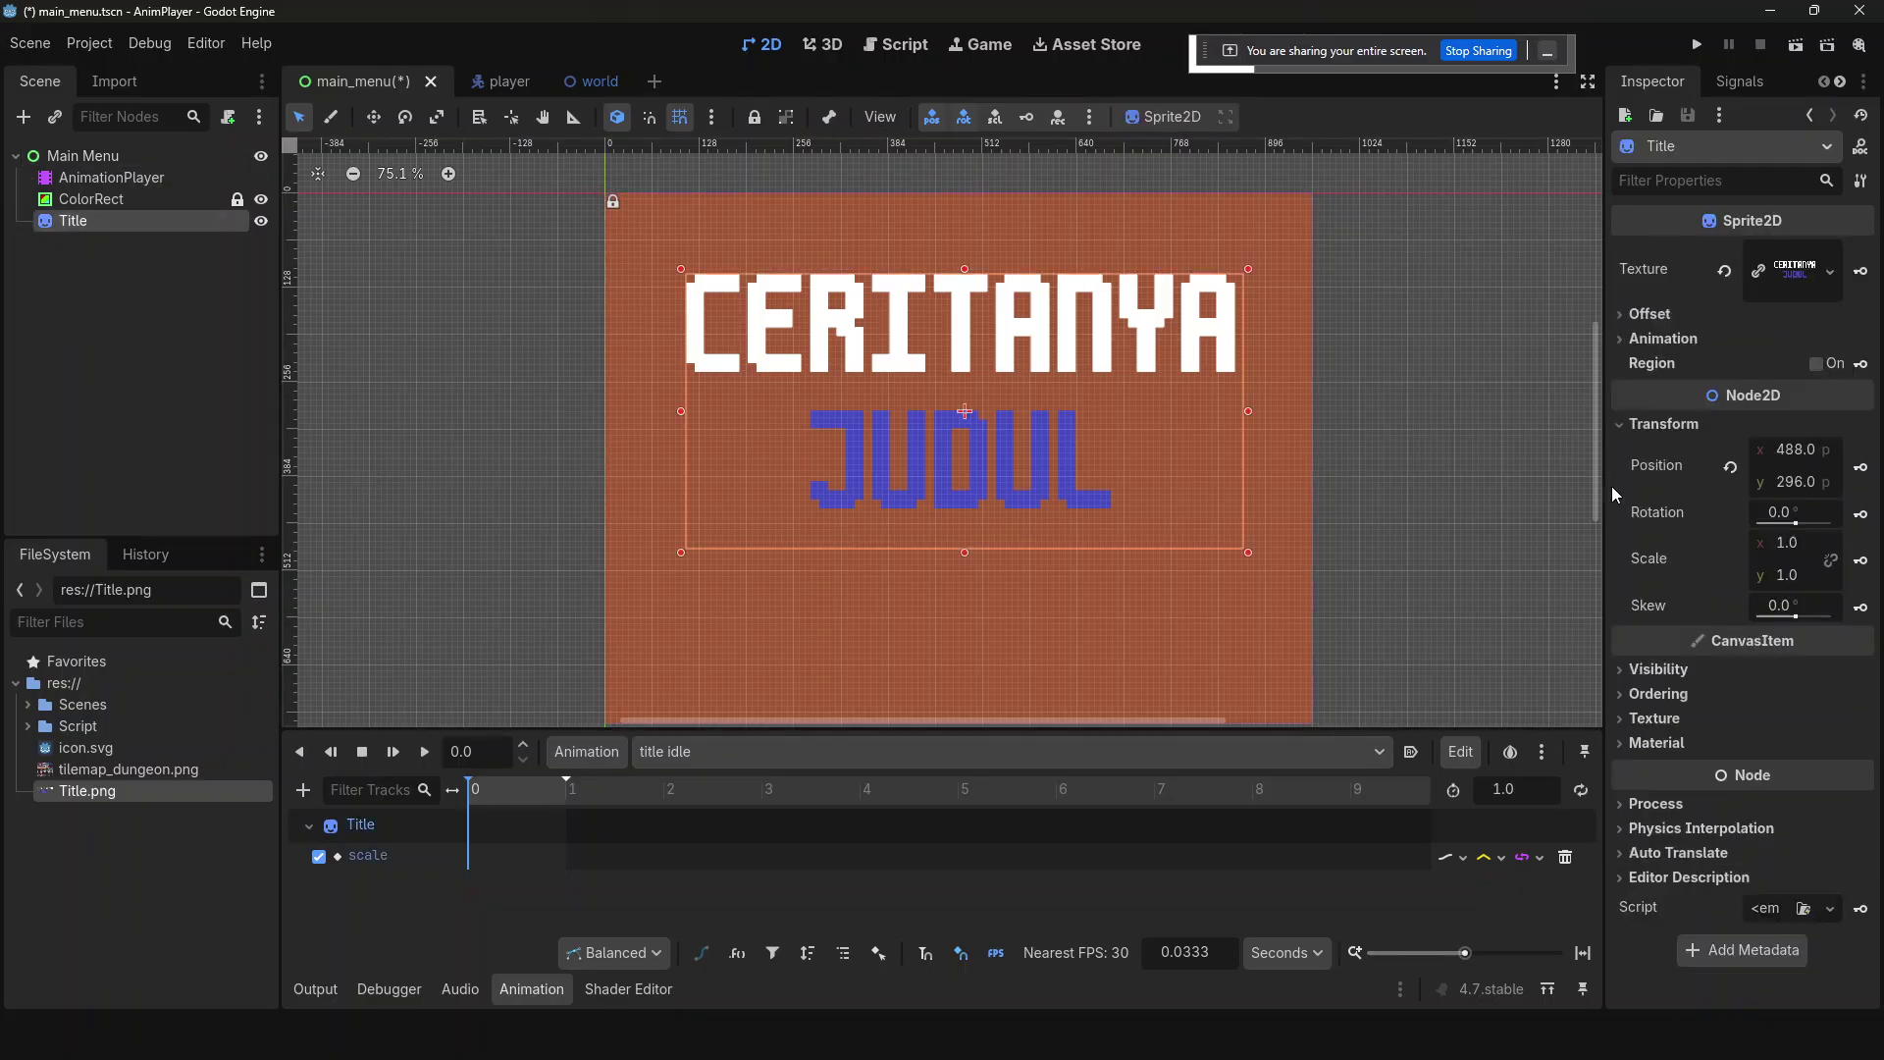
left_click(1861, 560)
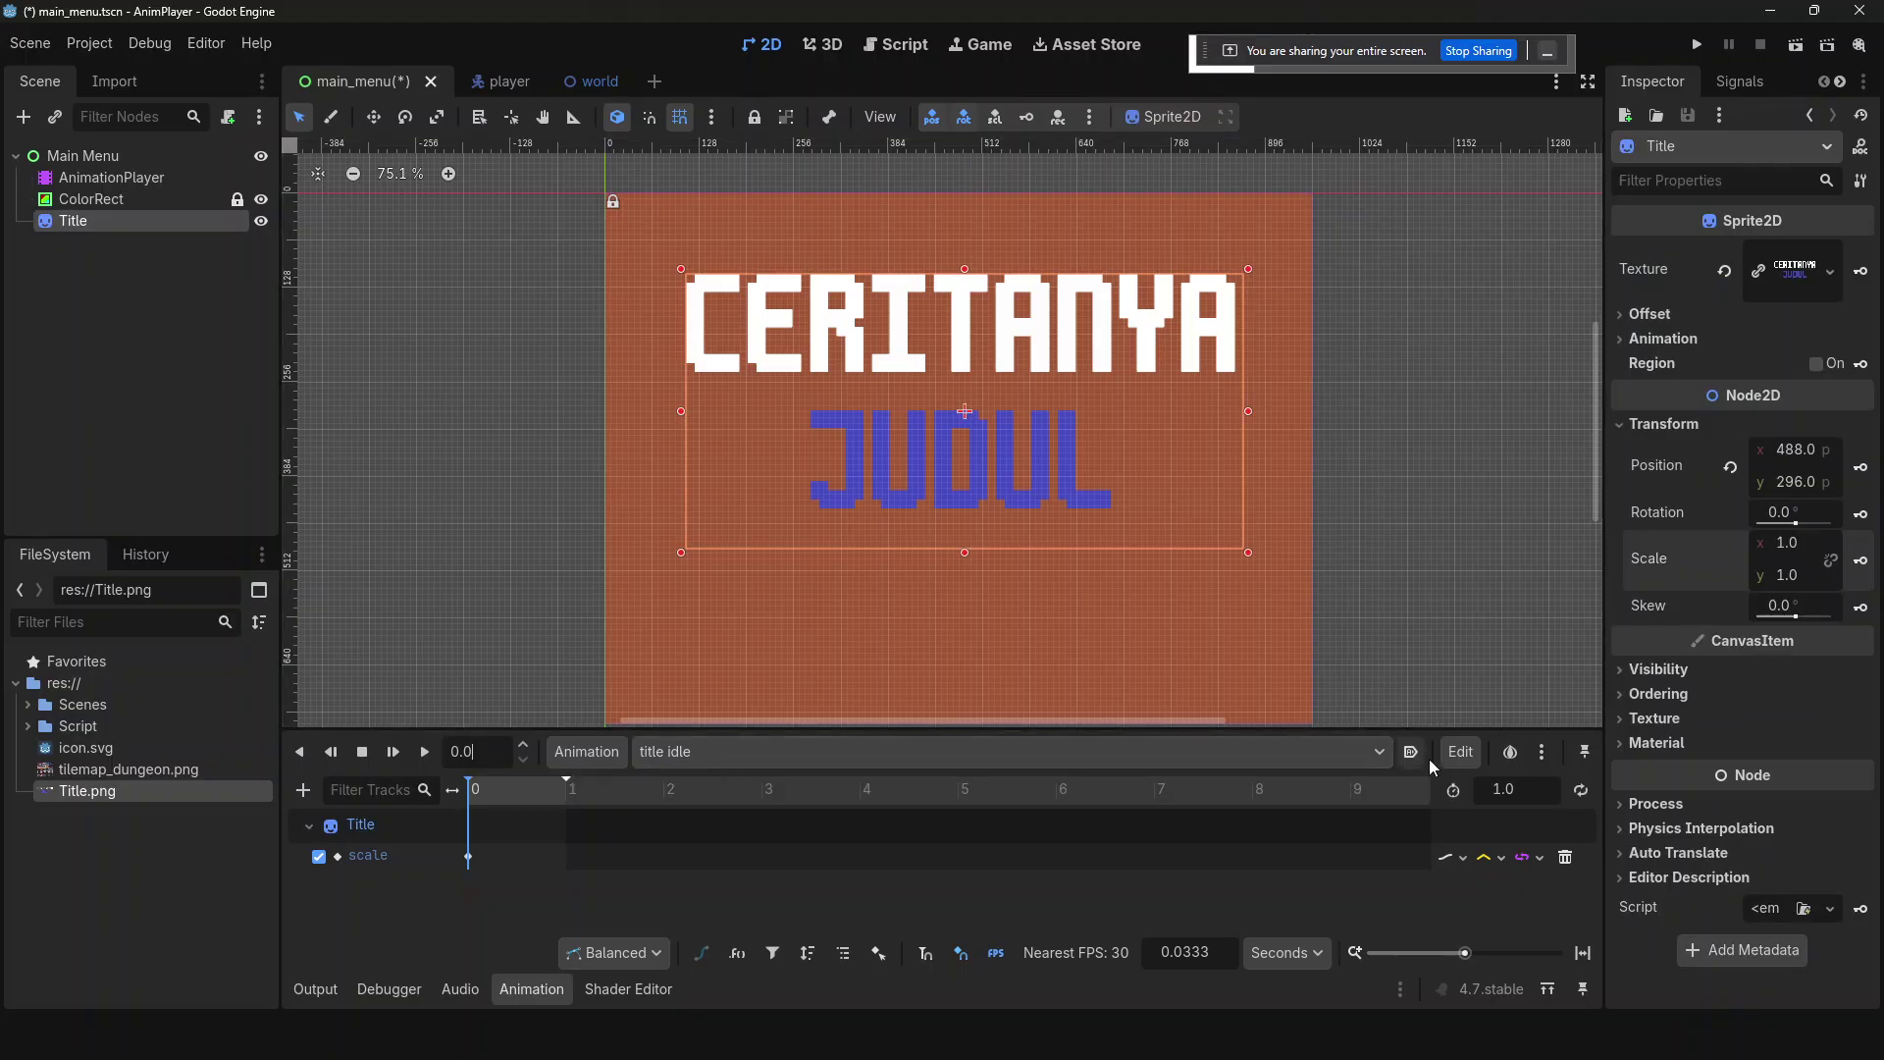
left_click(1533, 784)
type("4")
key("Return")
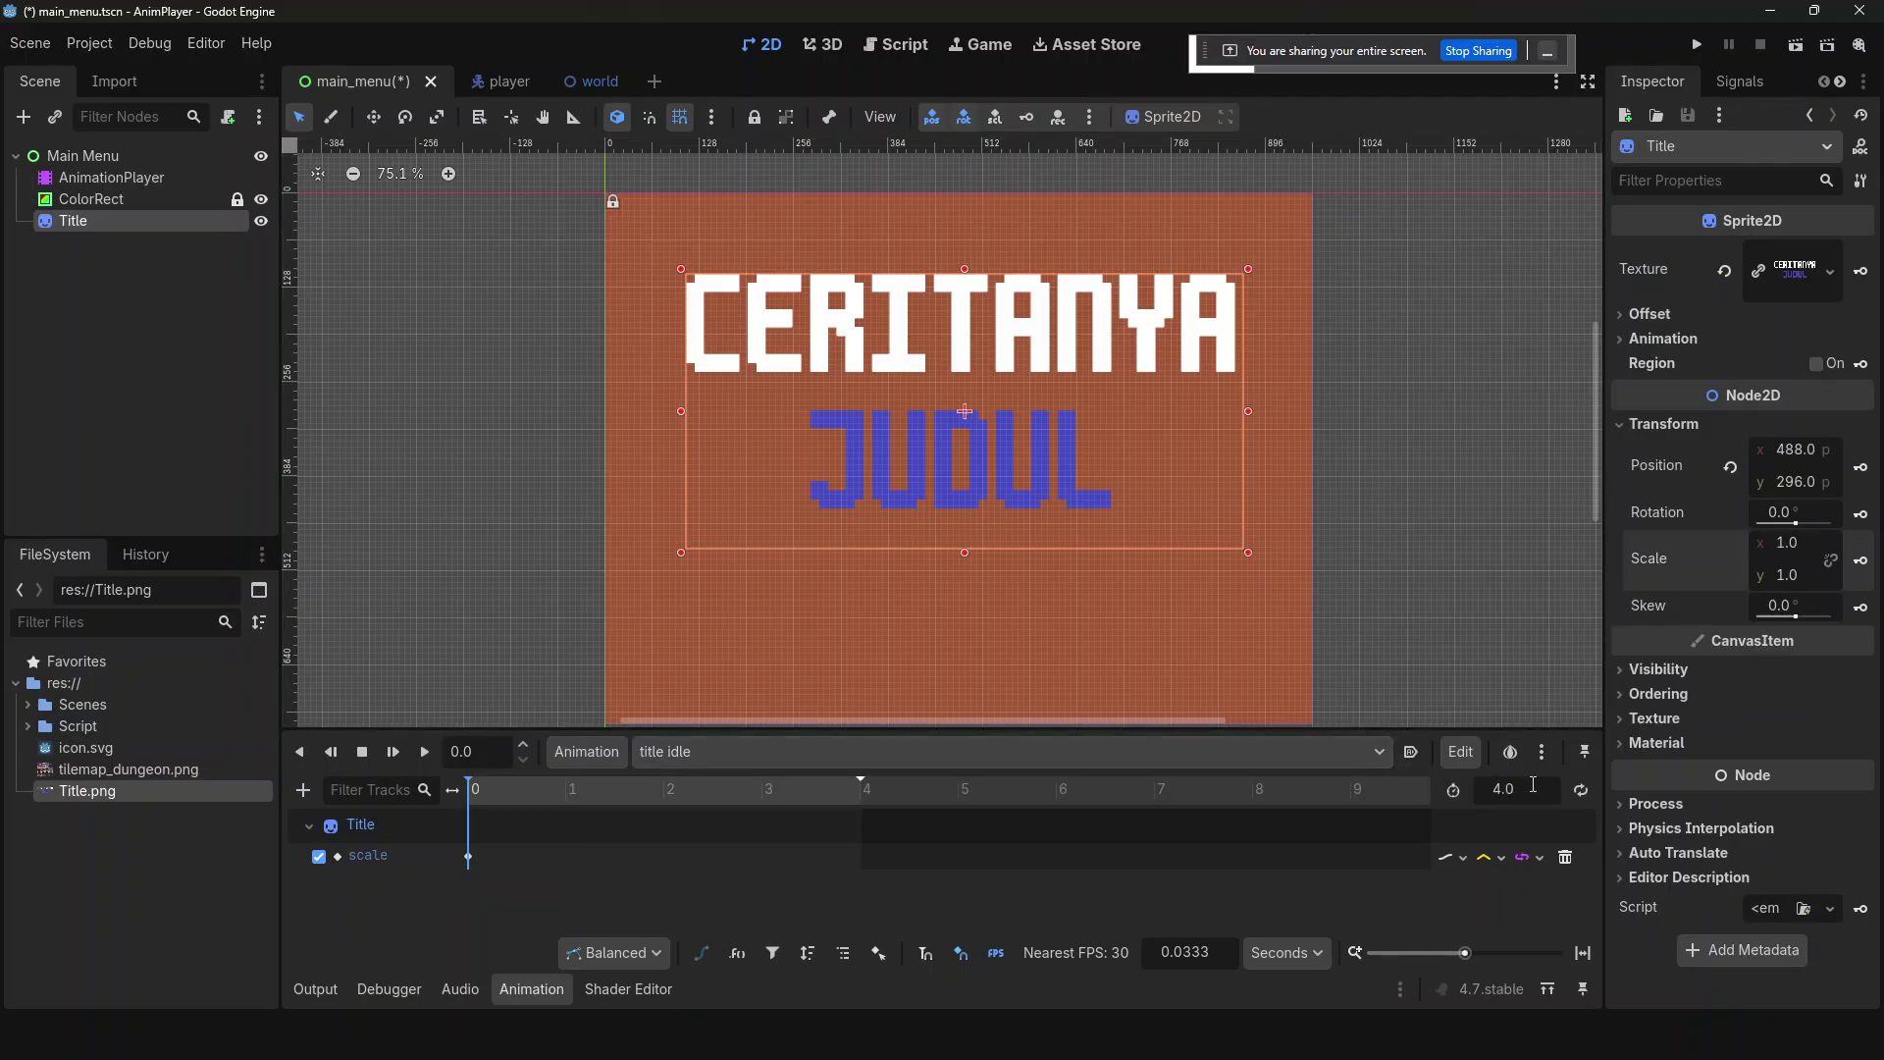
- Key the Title's scale at X 1.03 and Y 0.97 at the 1 s mark of title idle
left_click(471, 752)
type("1")
key("Return")
left_click(1778, 542)
type("1.03")
key("Tab")
type("0.97")
key("Return")
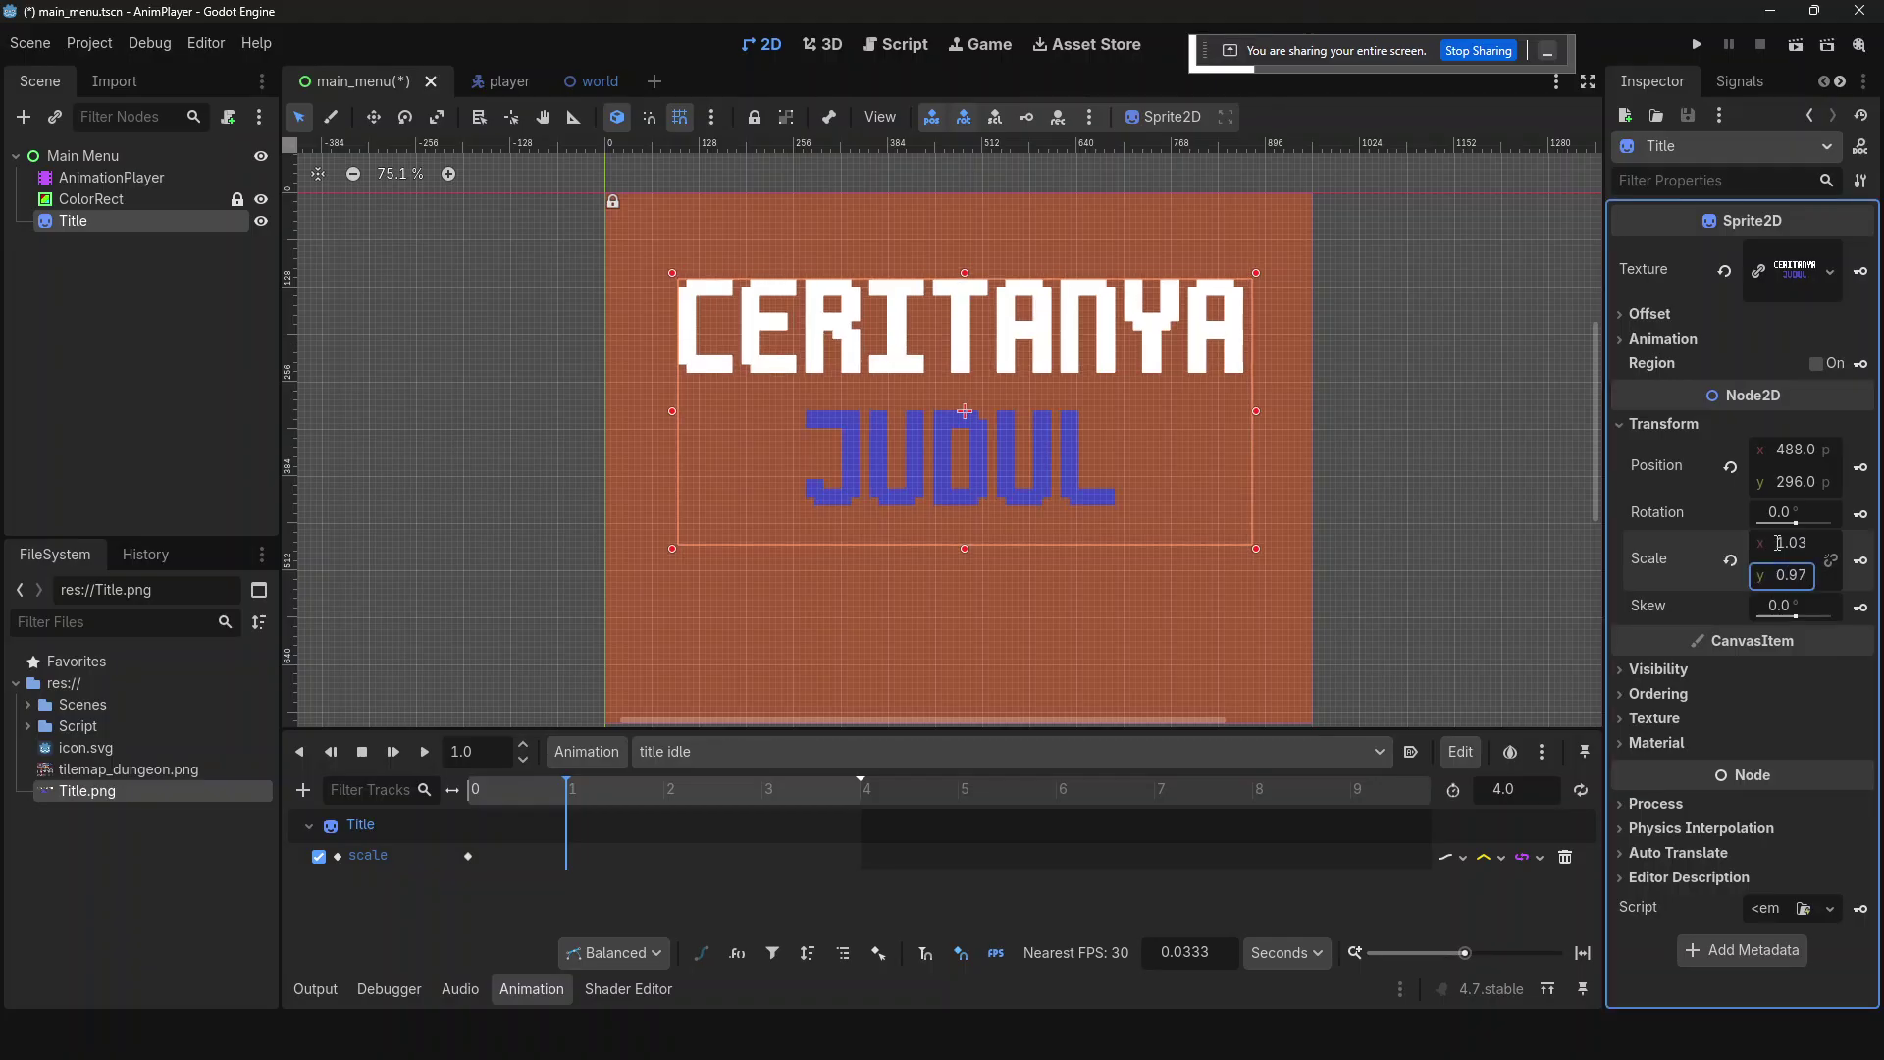
left_click(1861, 561)
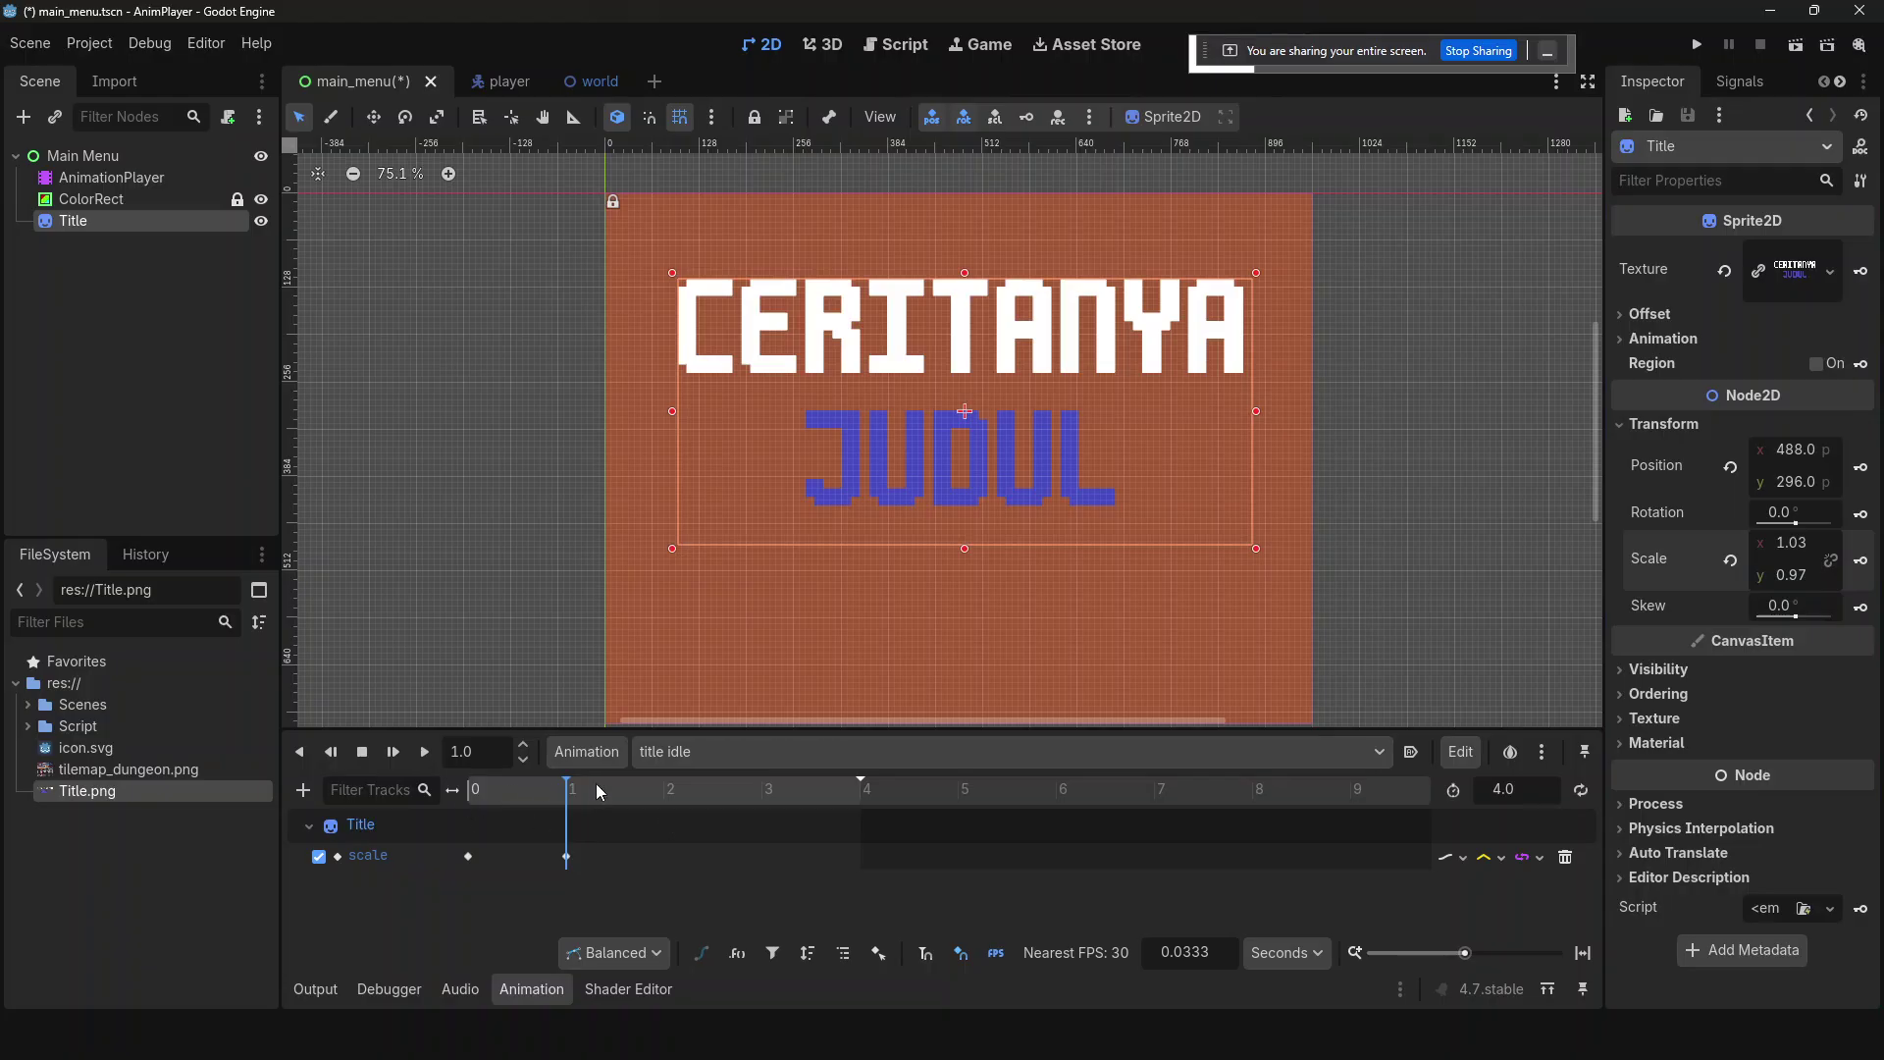
- Save the scene and duplicate the starting scale key at the 2 s mark of title idle
left_click_drag(580, 785, 665, 797)
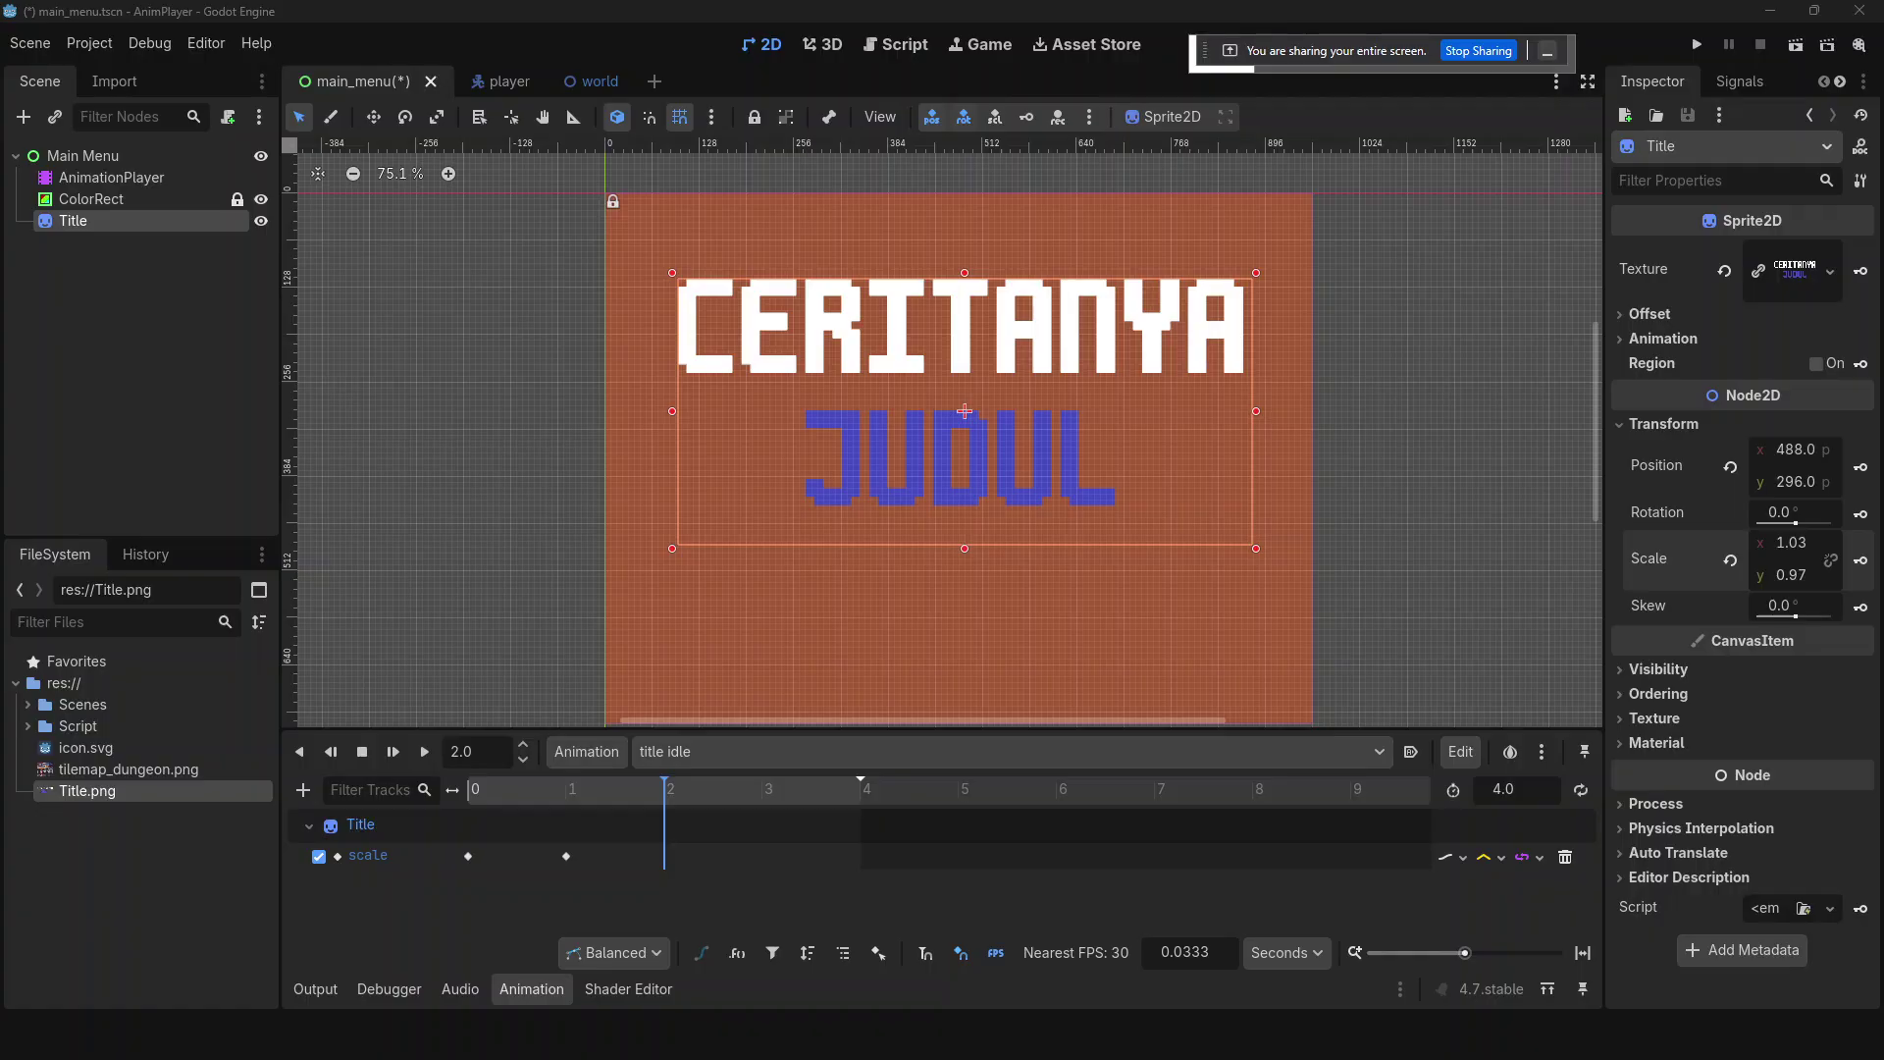
key("alt+Tab")
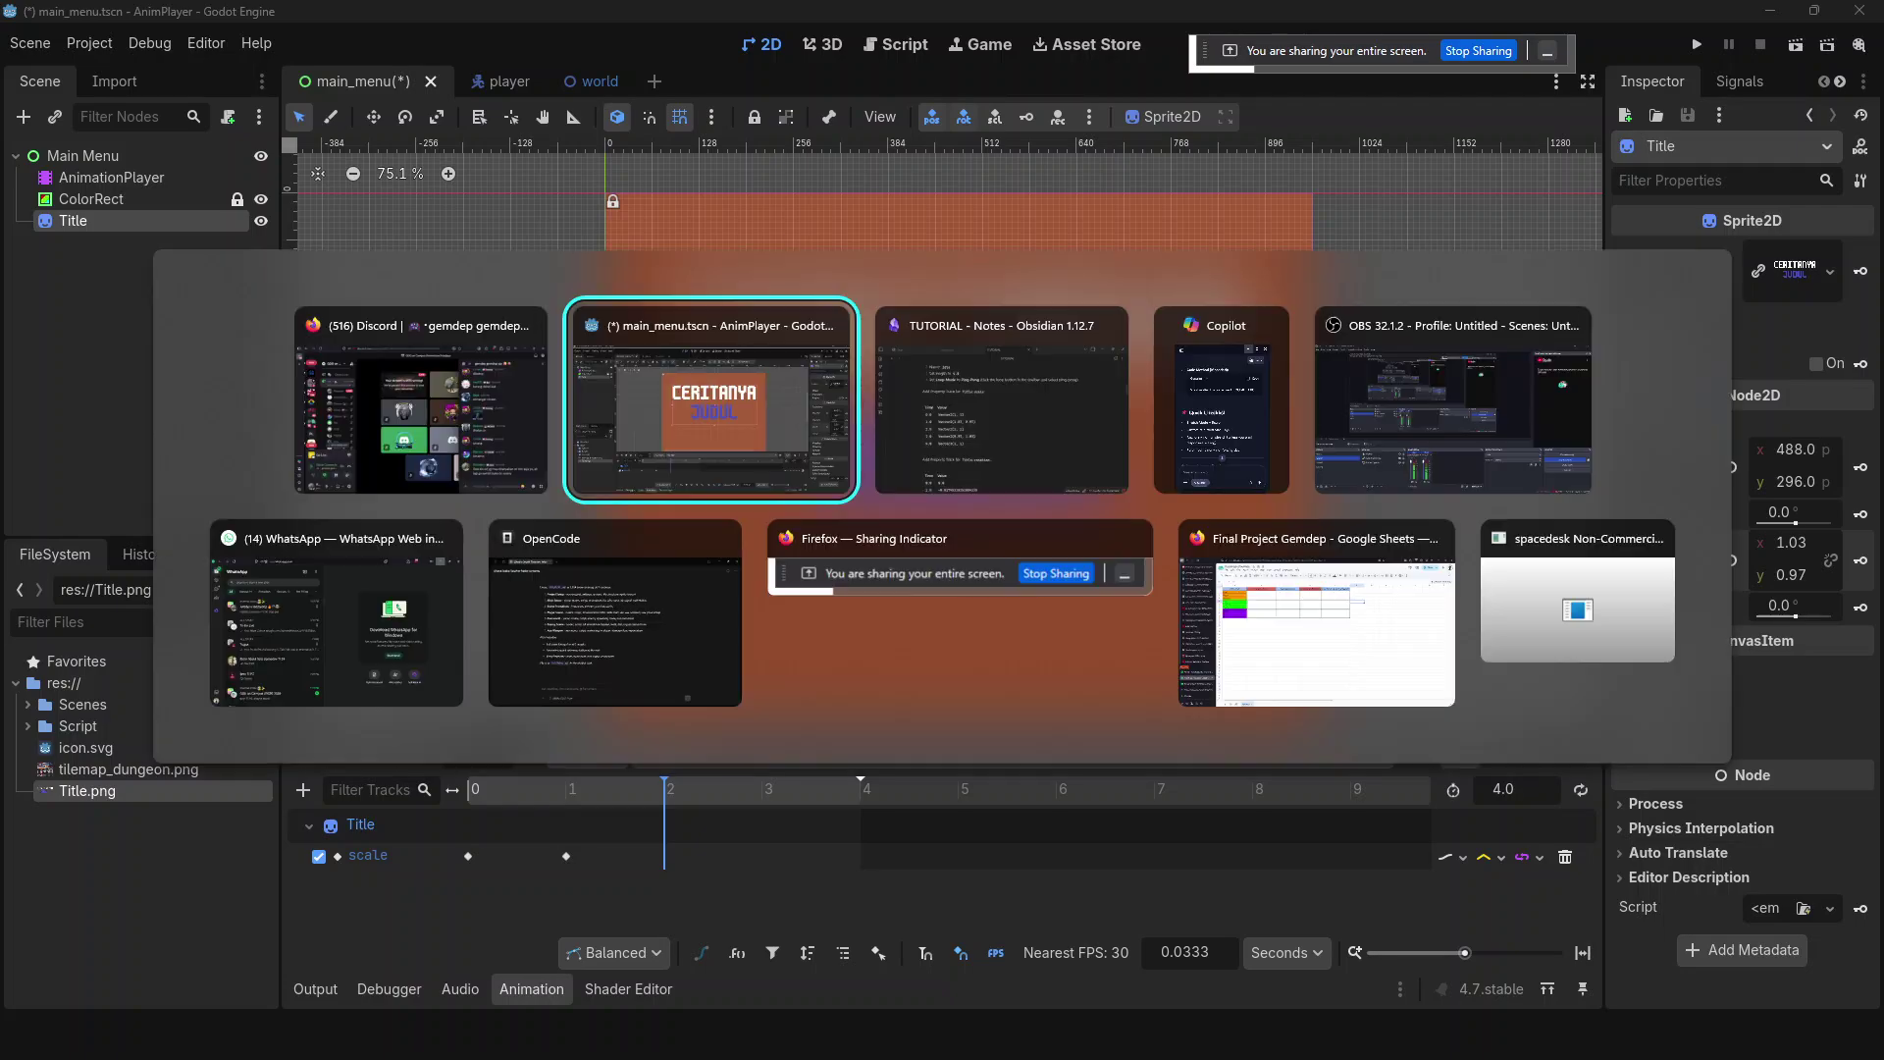
key("Tab")
key("Escape")
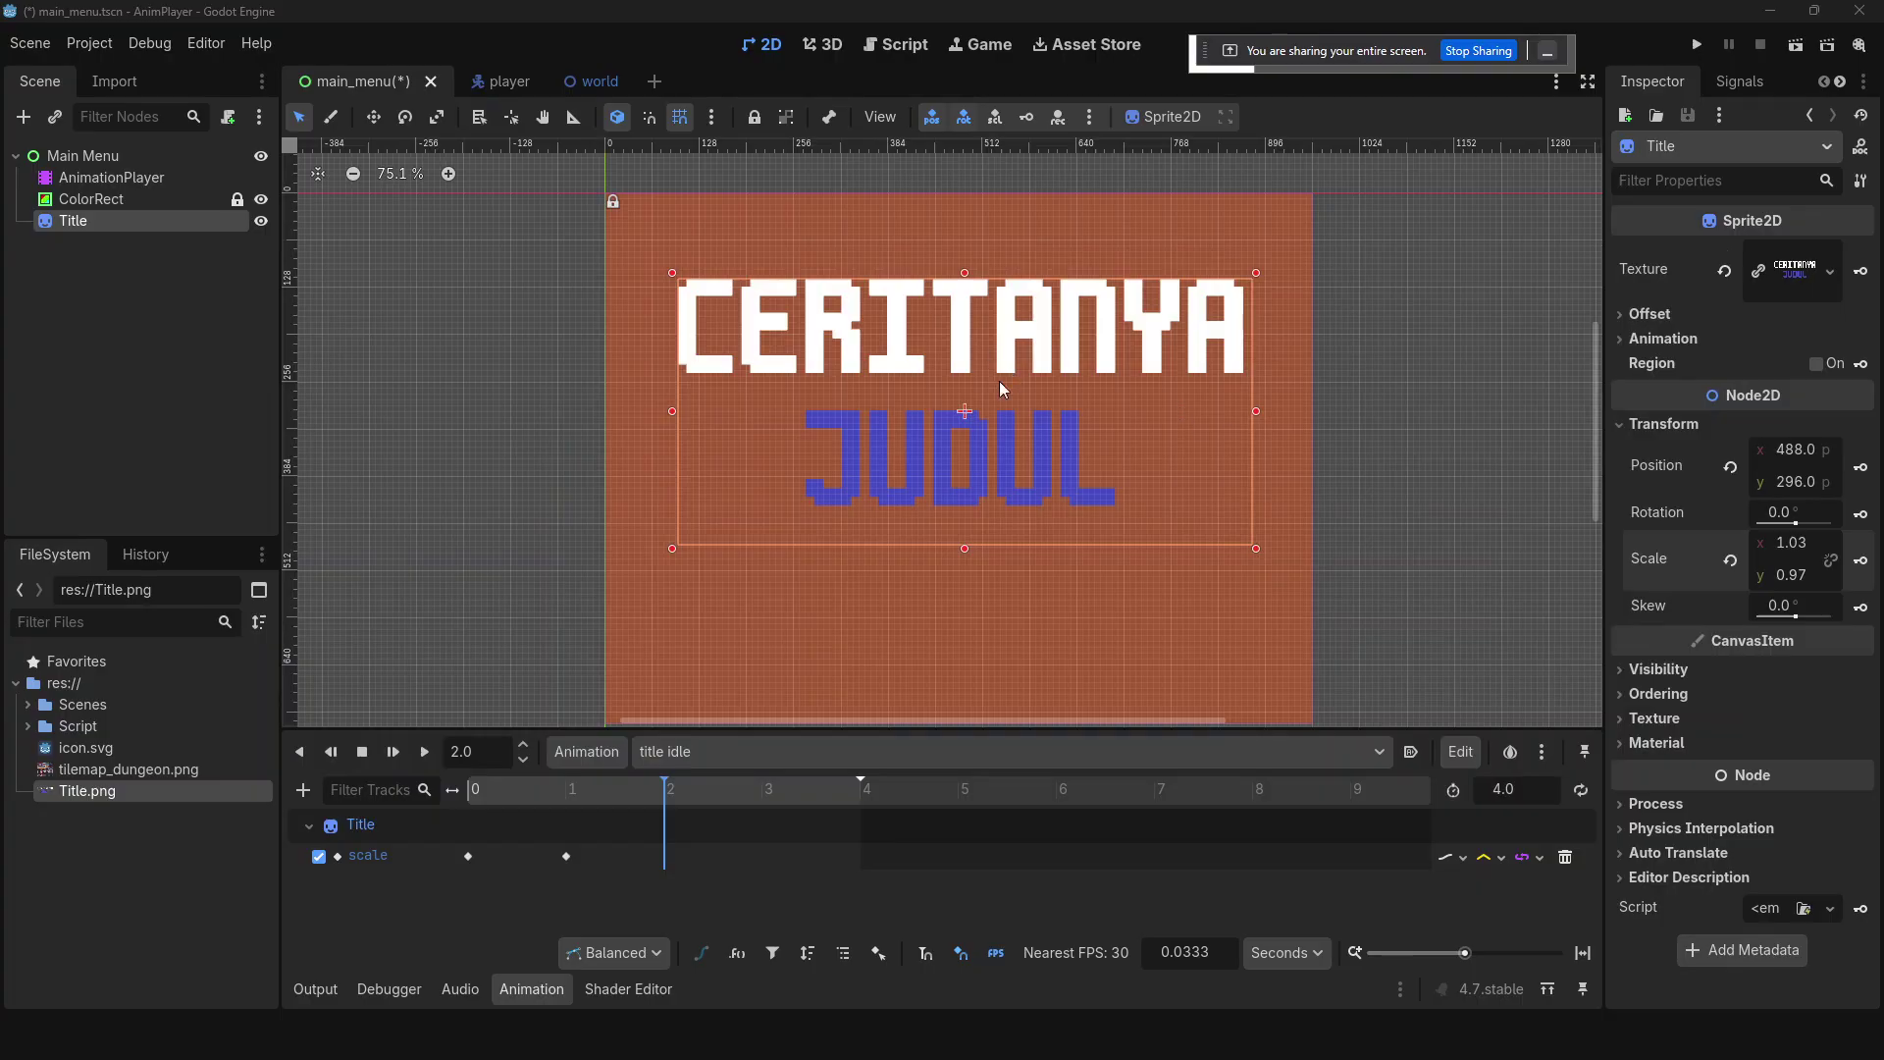
left_click(446, 373)
key("ctrl+s")
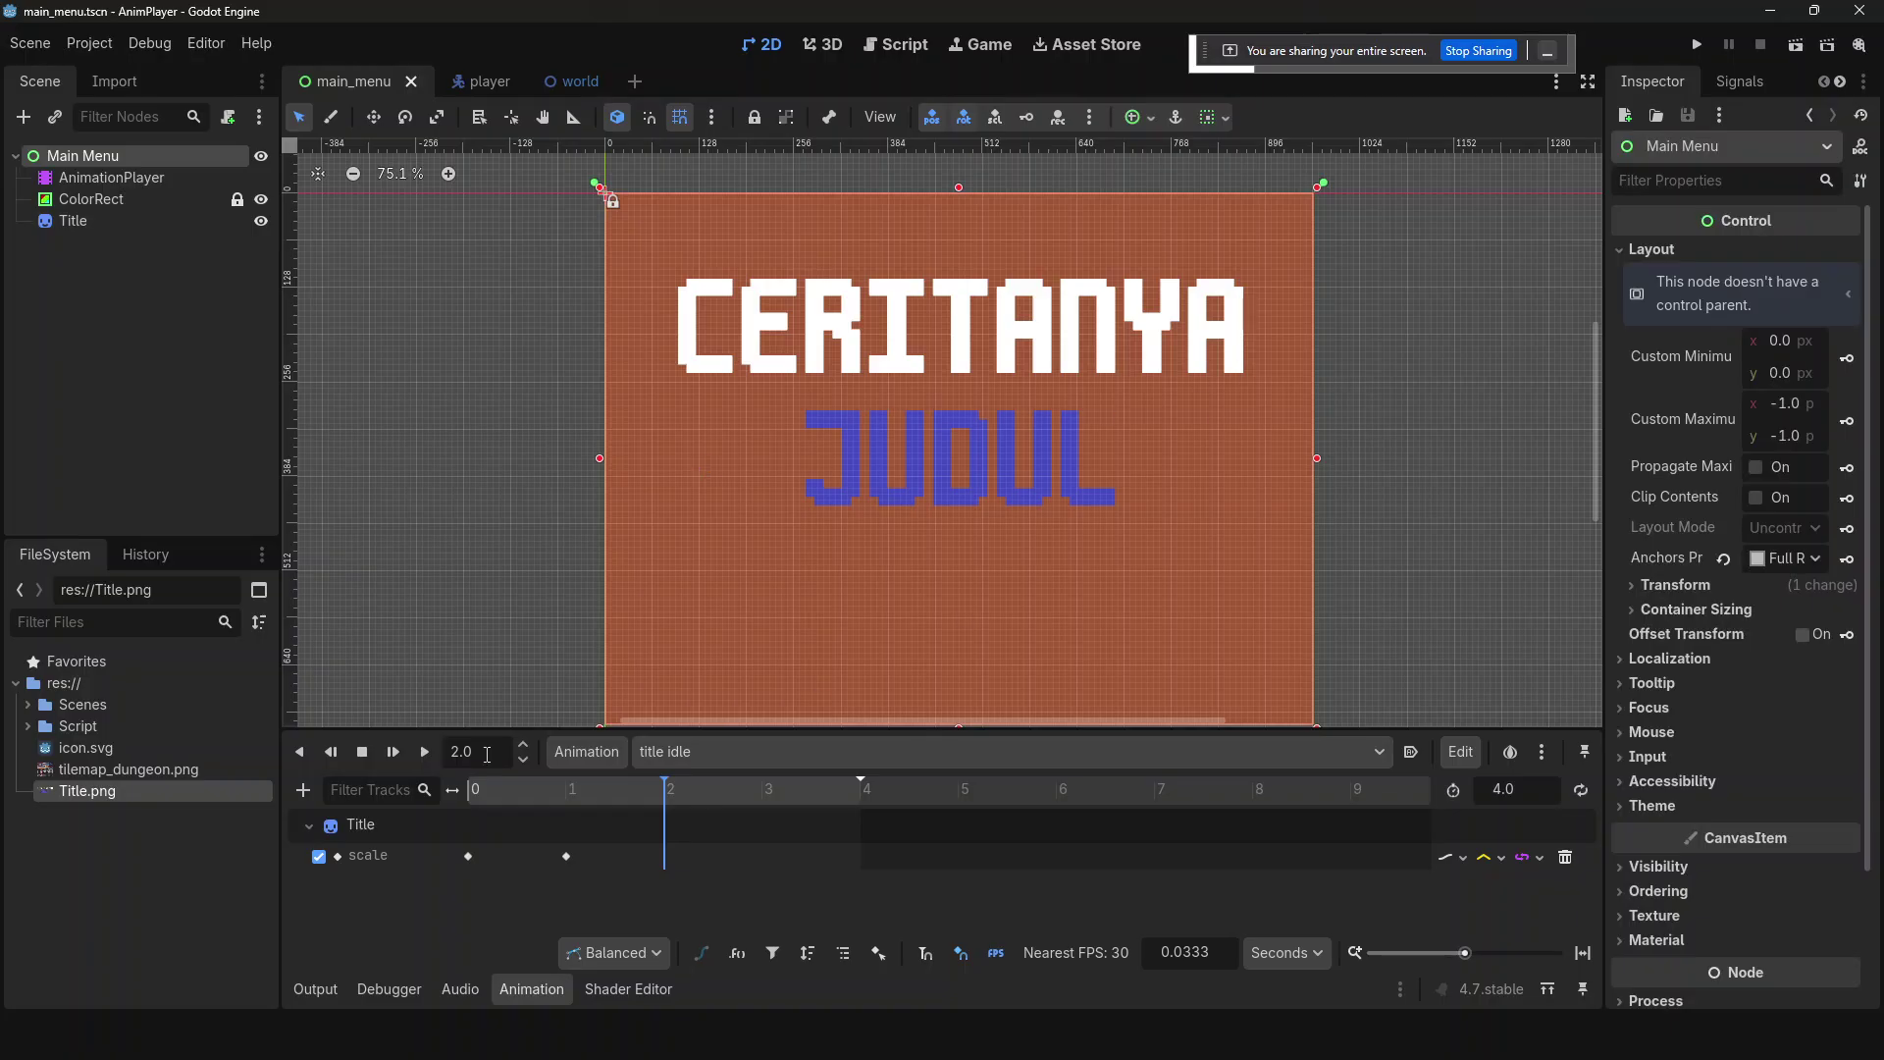
left_click(469, 856)
left_click_drag(652, 792, 761, 803)
key("ctrl+d")
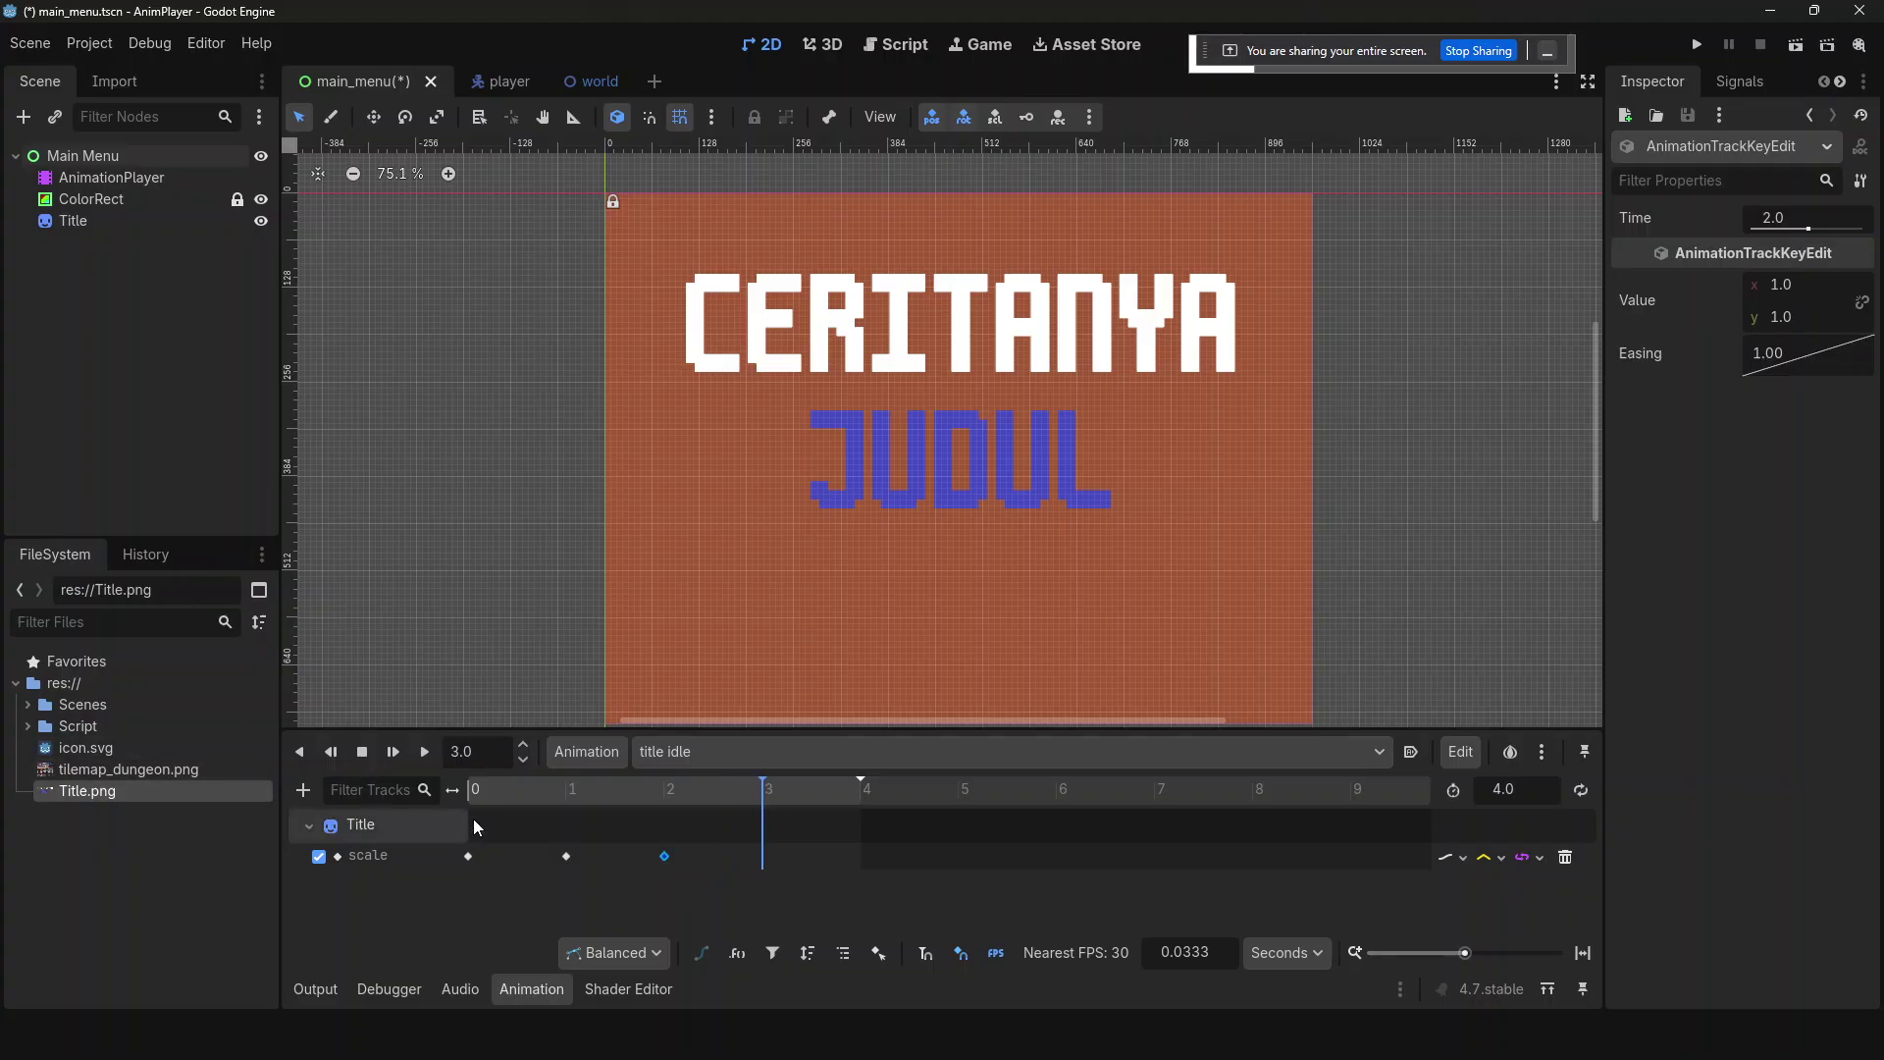
- Duplicate the 1 s scale key at the 3 s mark and set its value to X 0.97 and Y 1.03
left_click(567, 856)
key("ctrl+d")
left_click(1806, 288)
type("0.97")
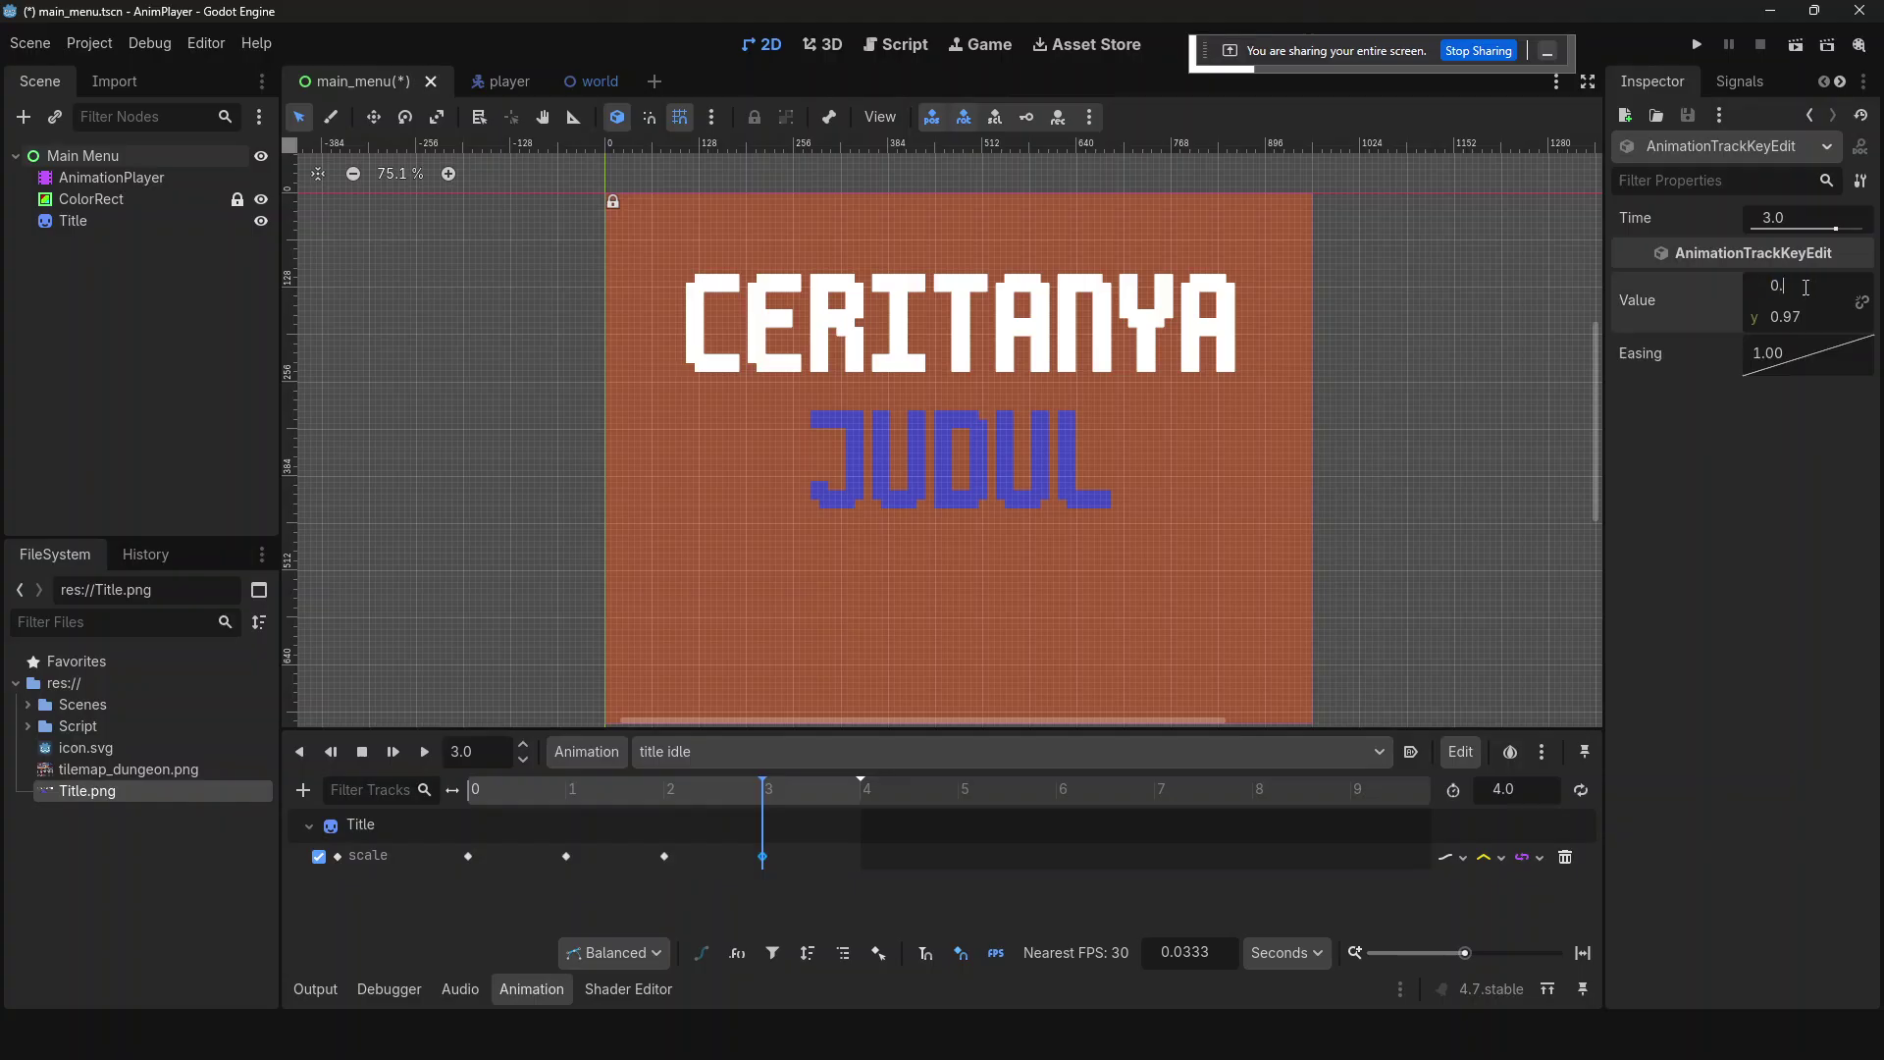
key("Tab")
type("103")
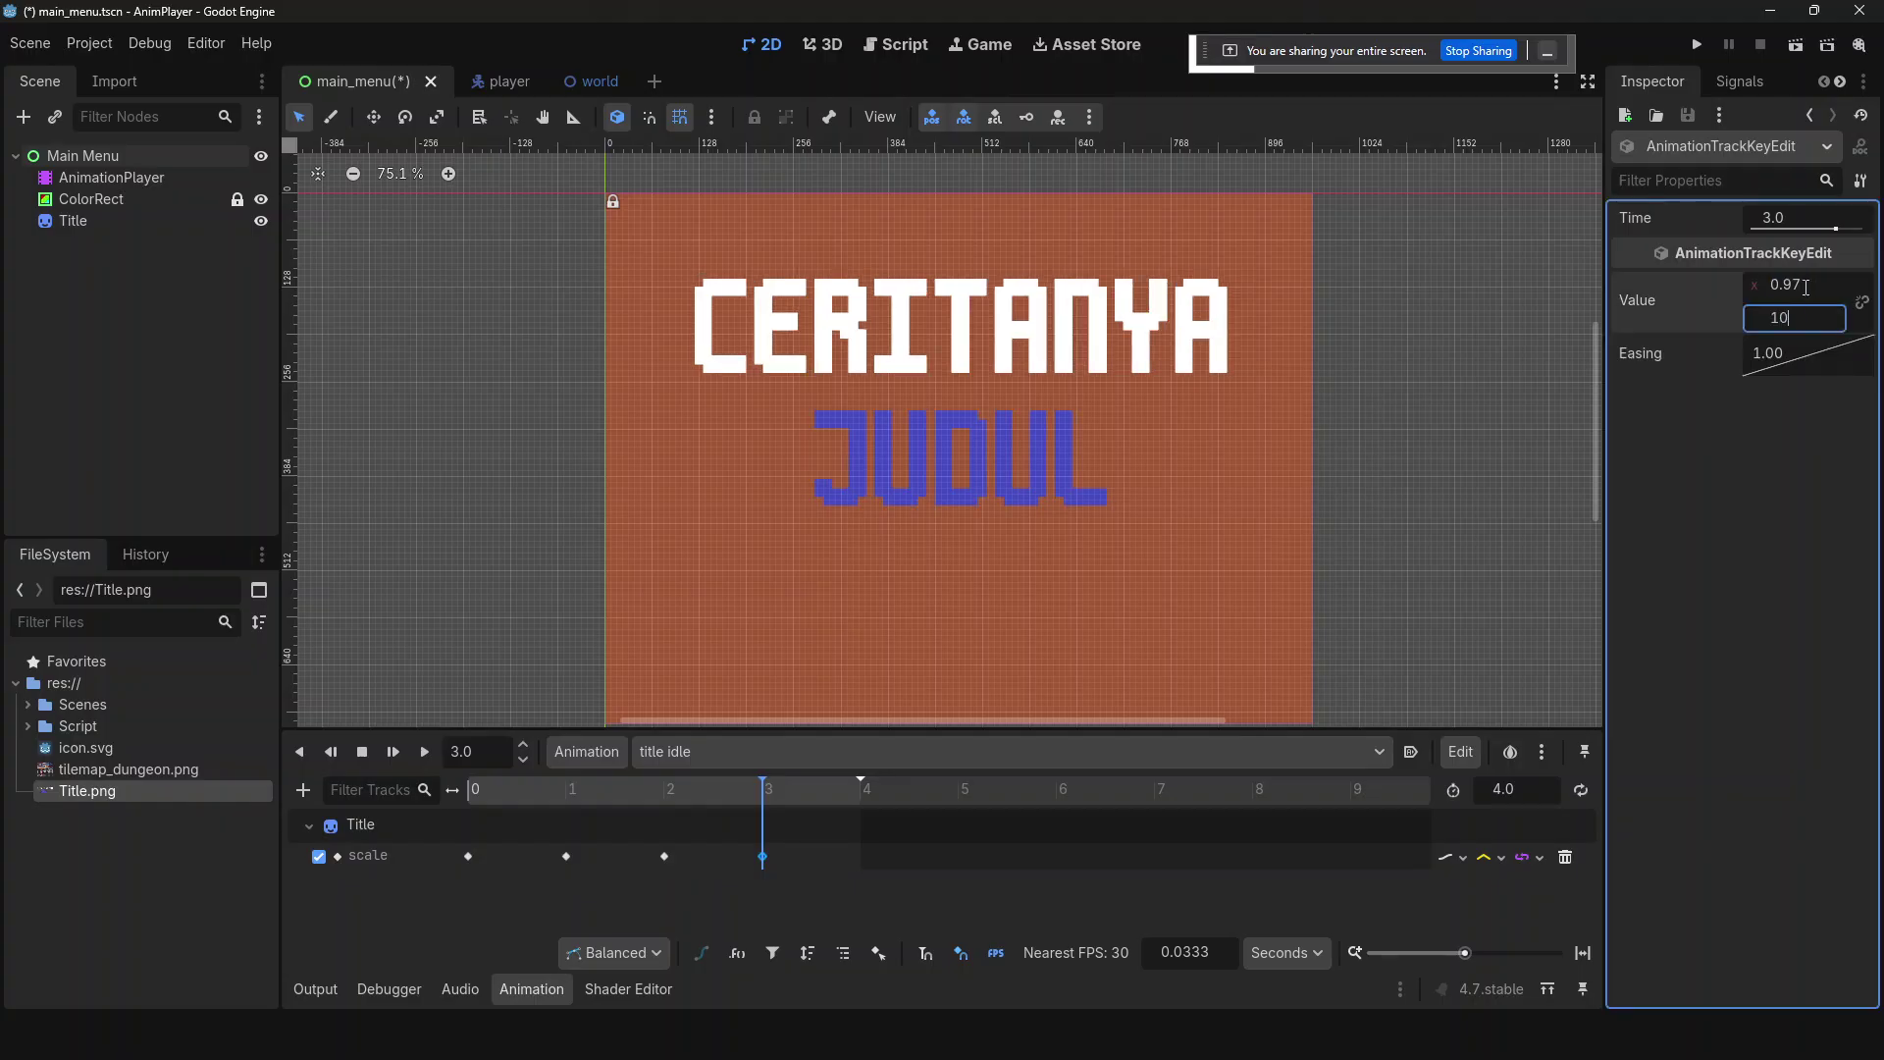
key("BackSpace")
key("BackSpace")
type(".03")
key("Return")
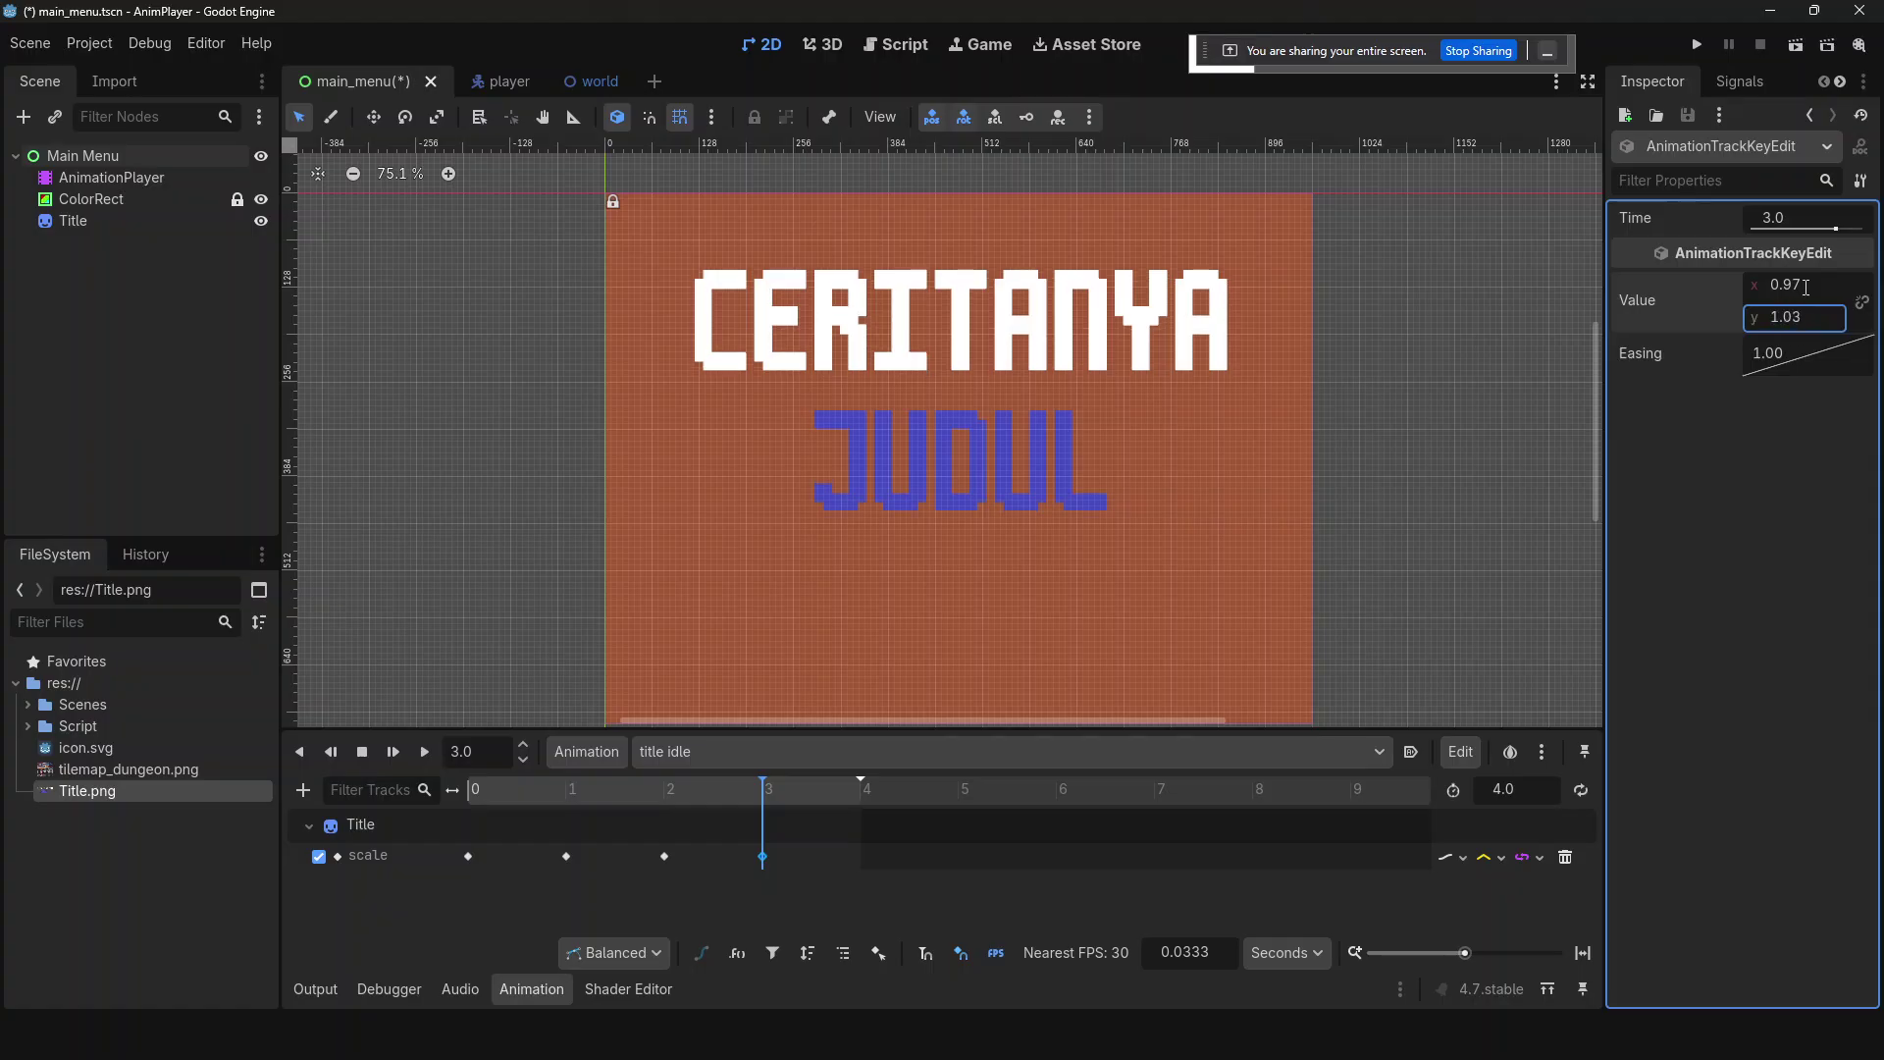
- Duplicate the starting scale key at the 4 s mark of title idle and save the scene
left_click(861, 787)
left_click(469, 856)
key("ctrl+d")
key("ctrl+s")
- Set title idle to ping-pong looping and its scale track to Cubic interpolation, and preview the playback
left_click(1580, 788)
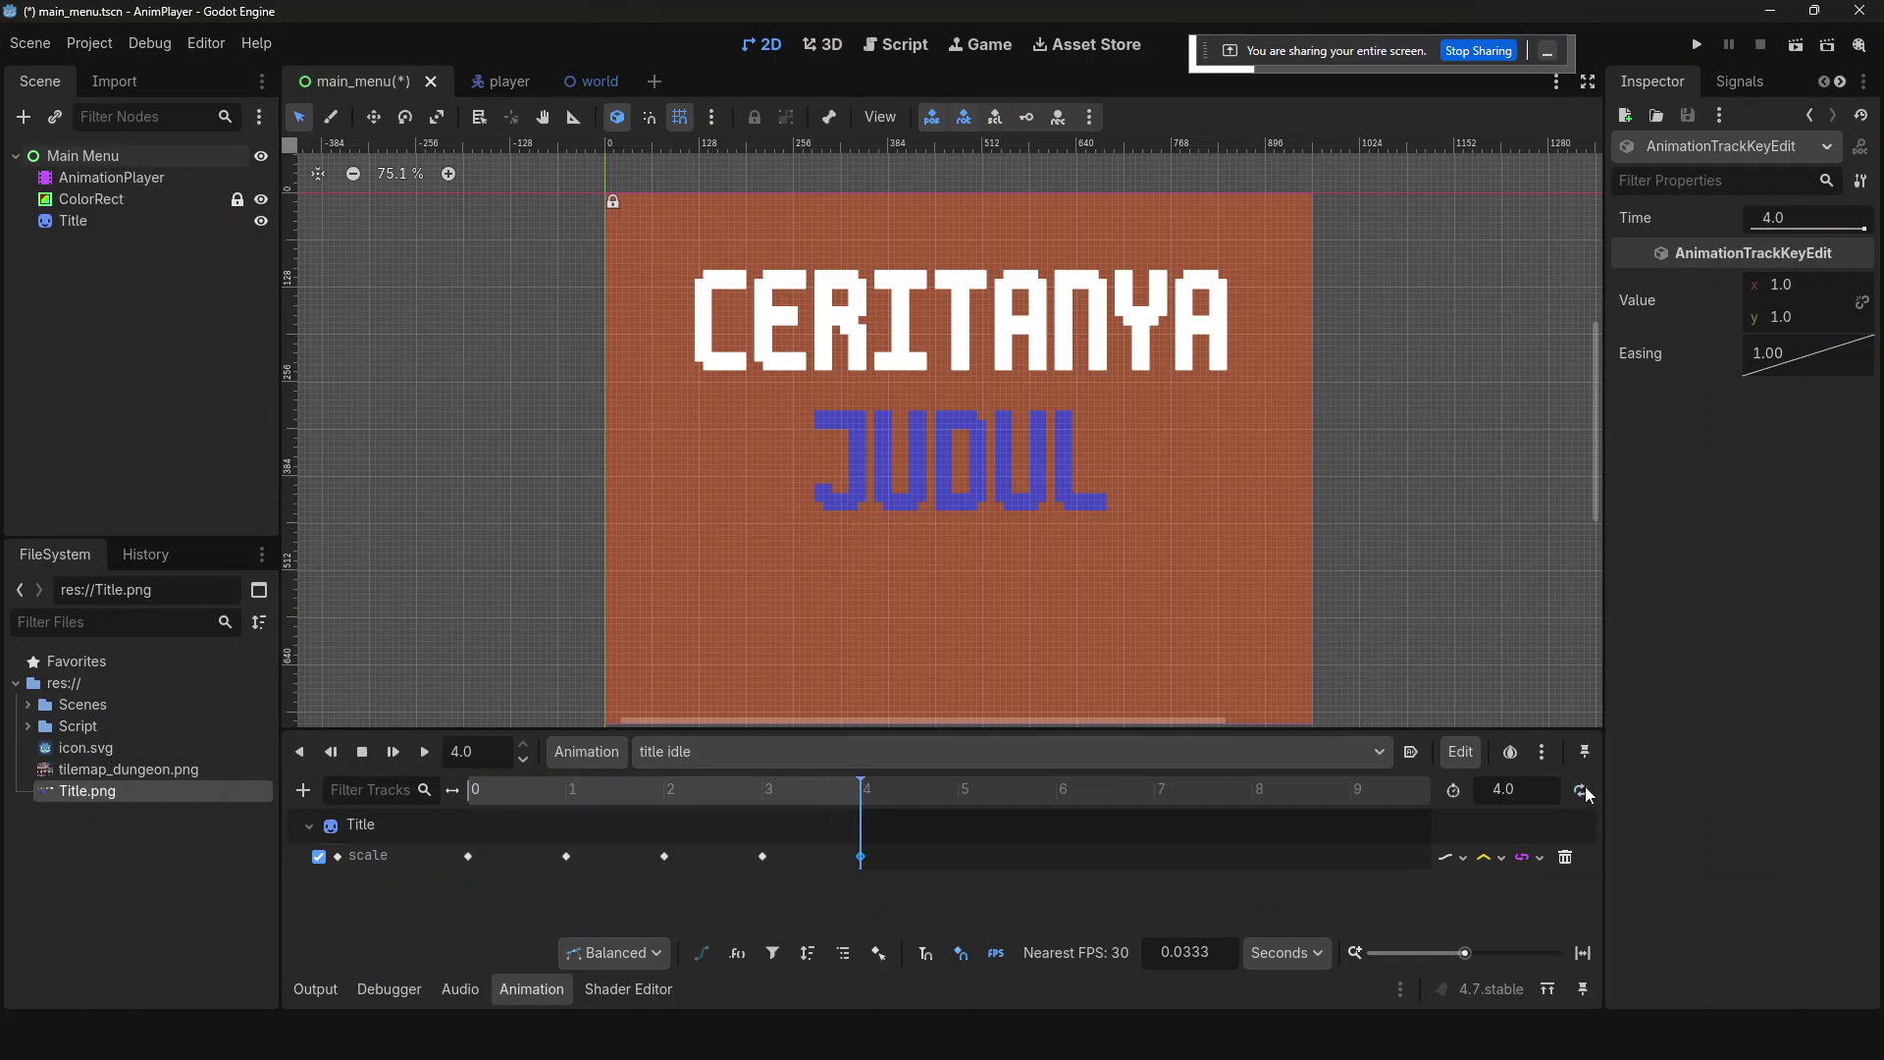
left_click(1493, 860)
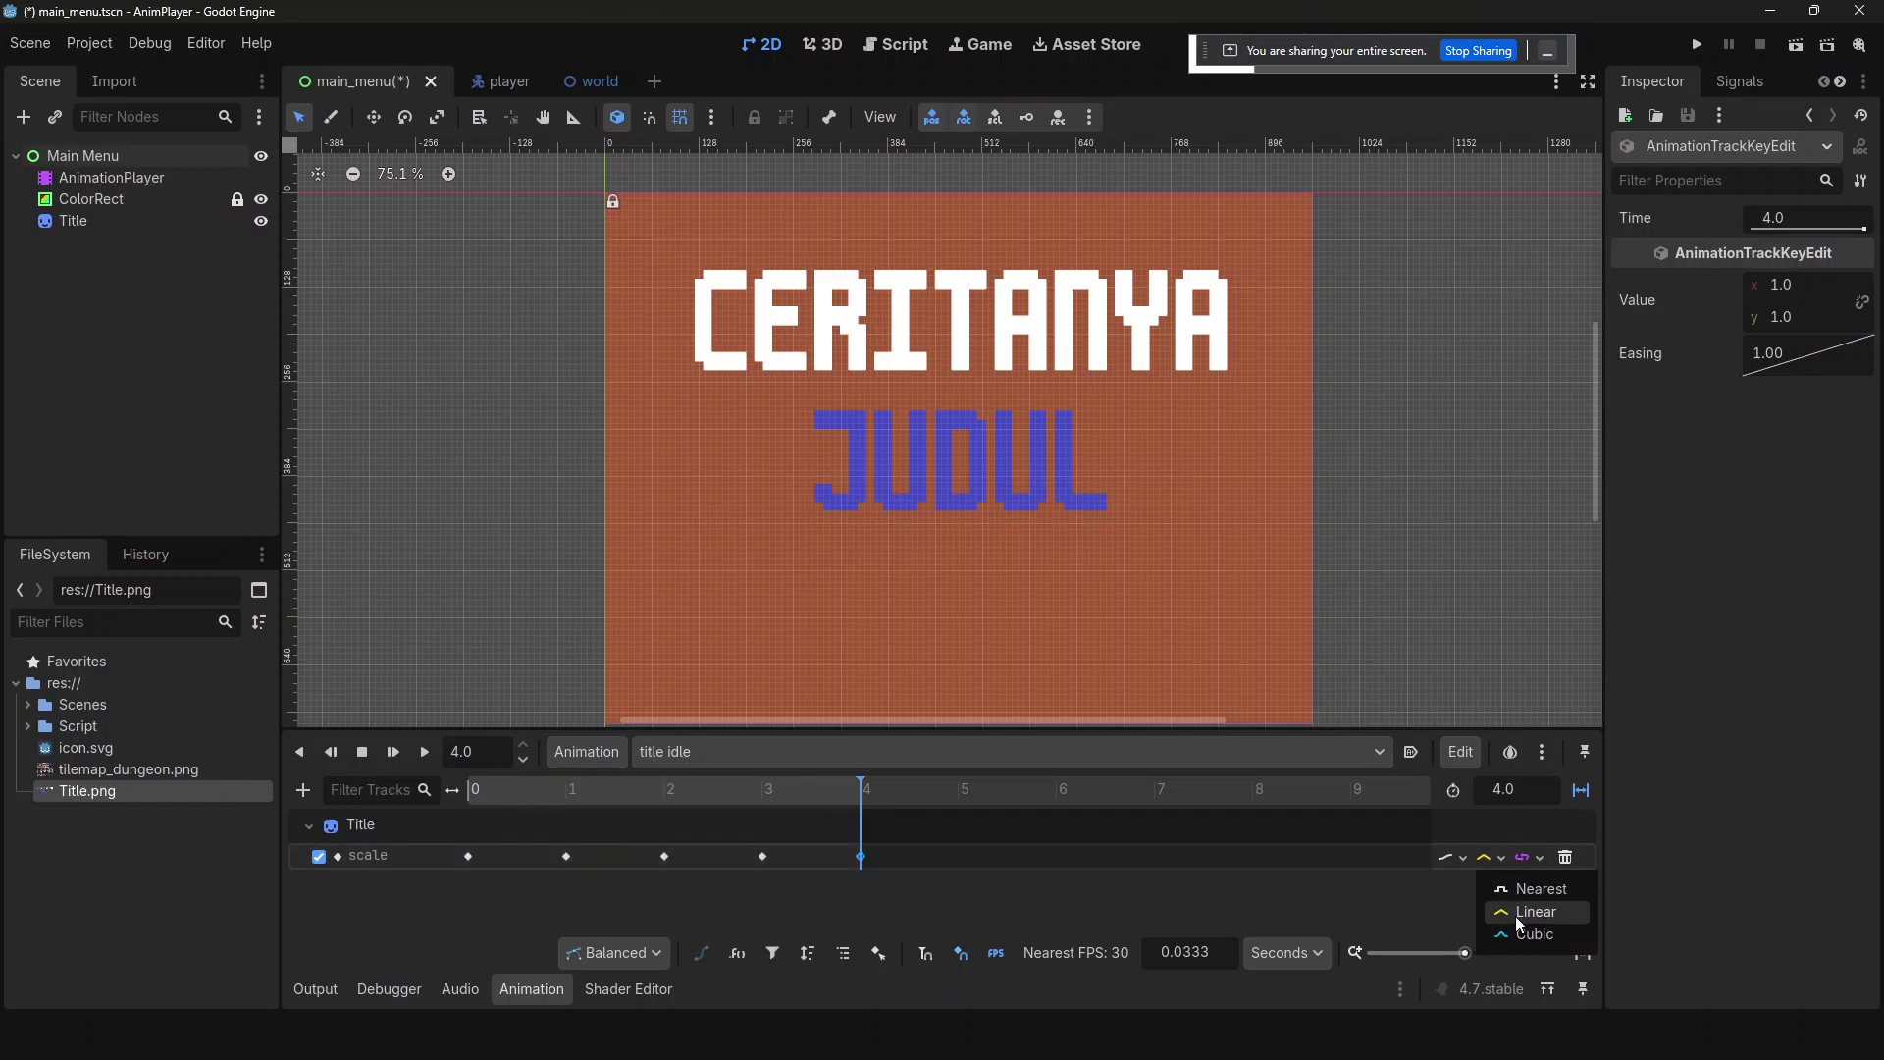
left_click(1525, 931)
left_click(426, 751)
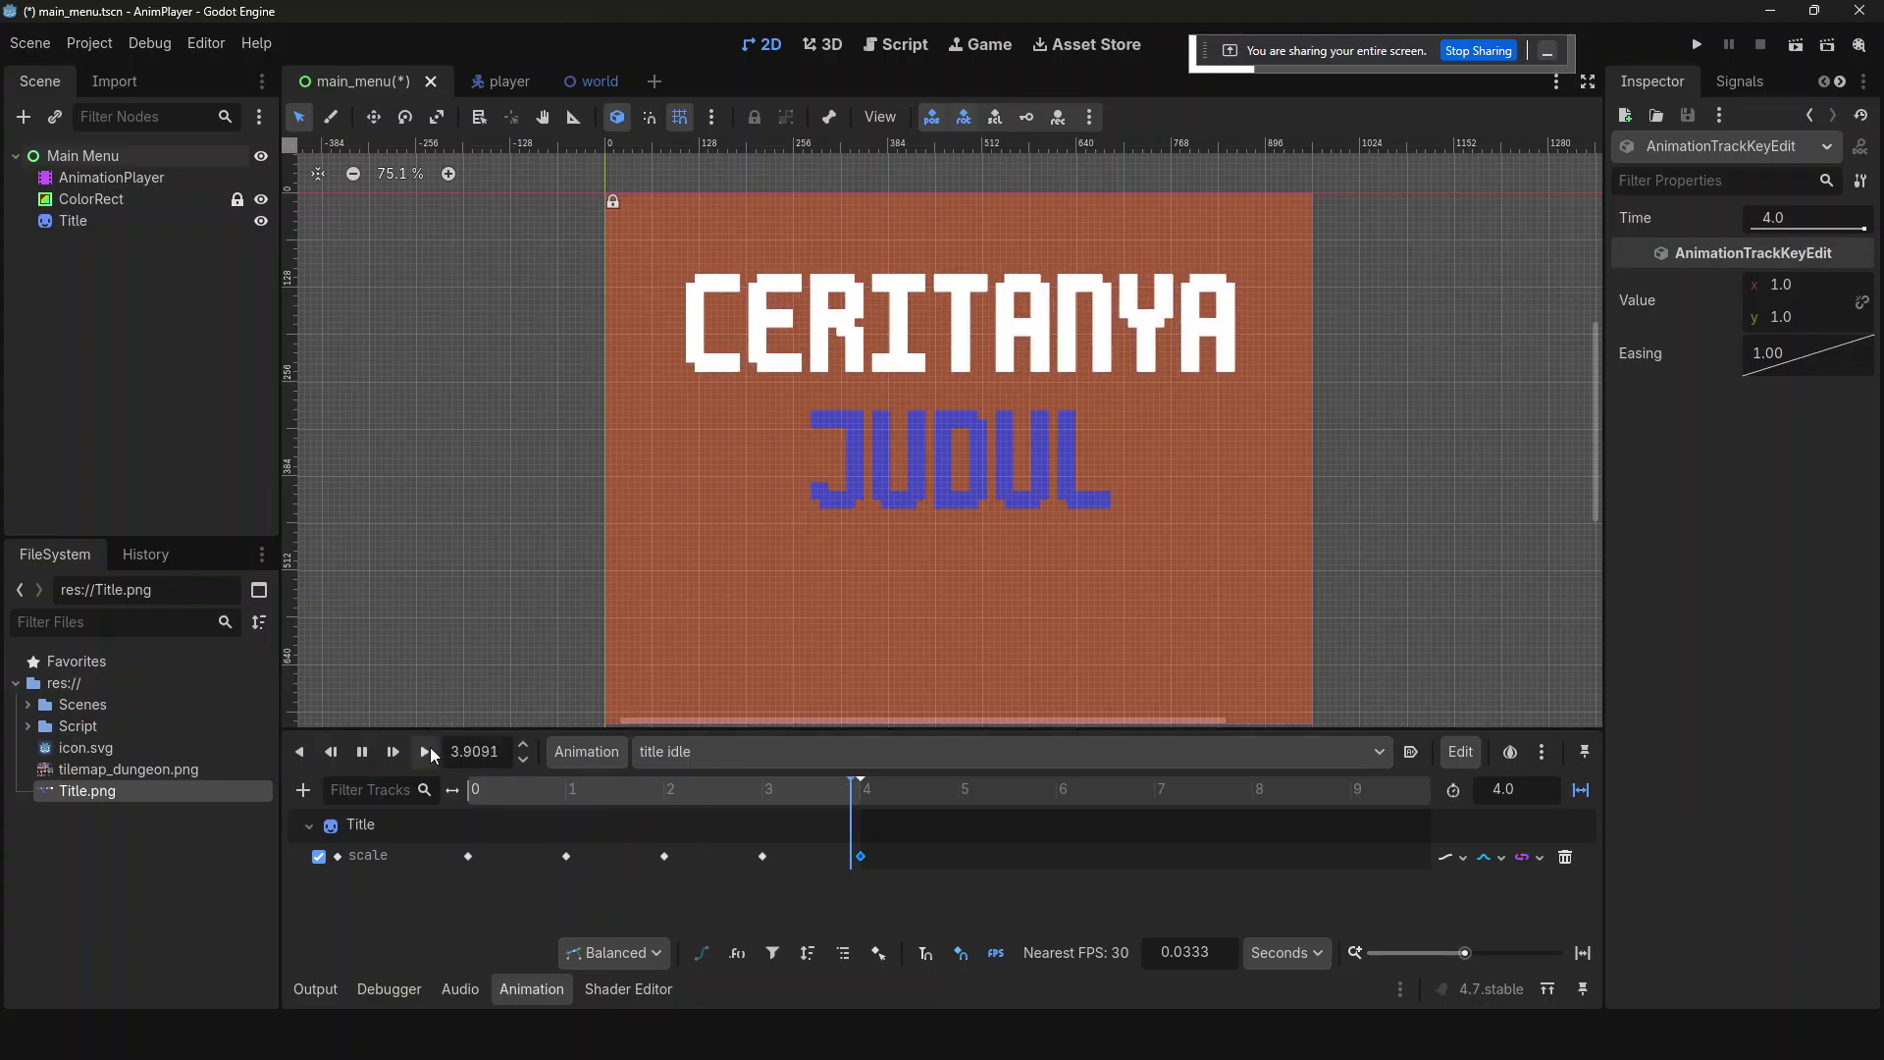
left_click(361, 751)
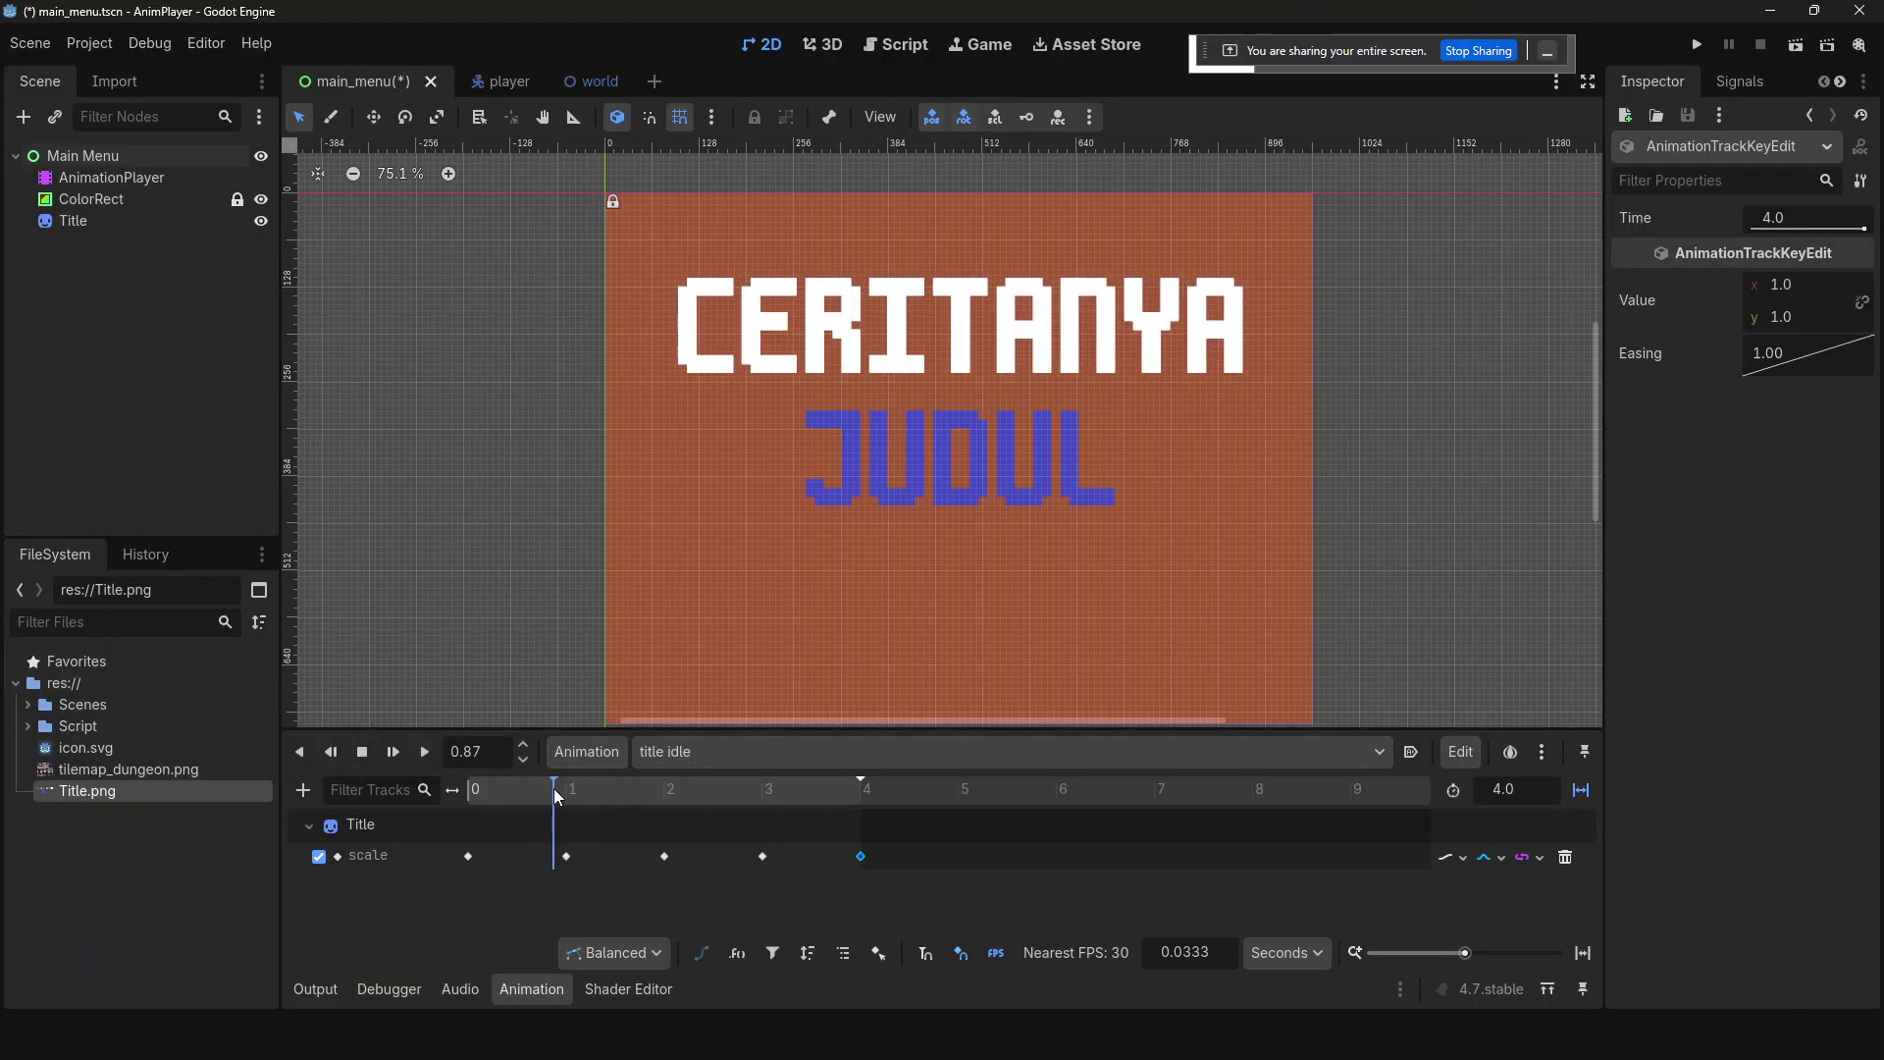
- Add a property track for the Title node's rotation to the title idle animation
left_click(302, 789)
left_click(370, 822)
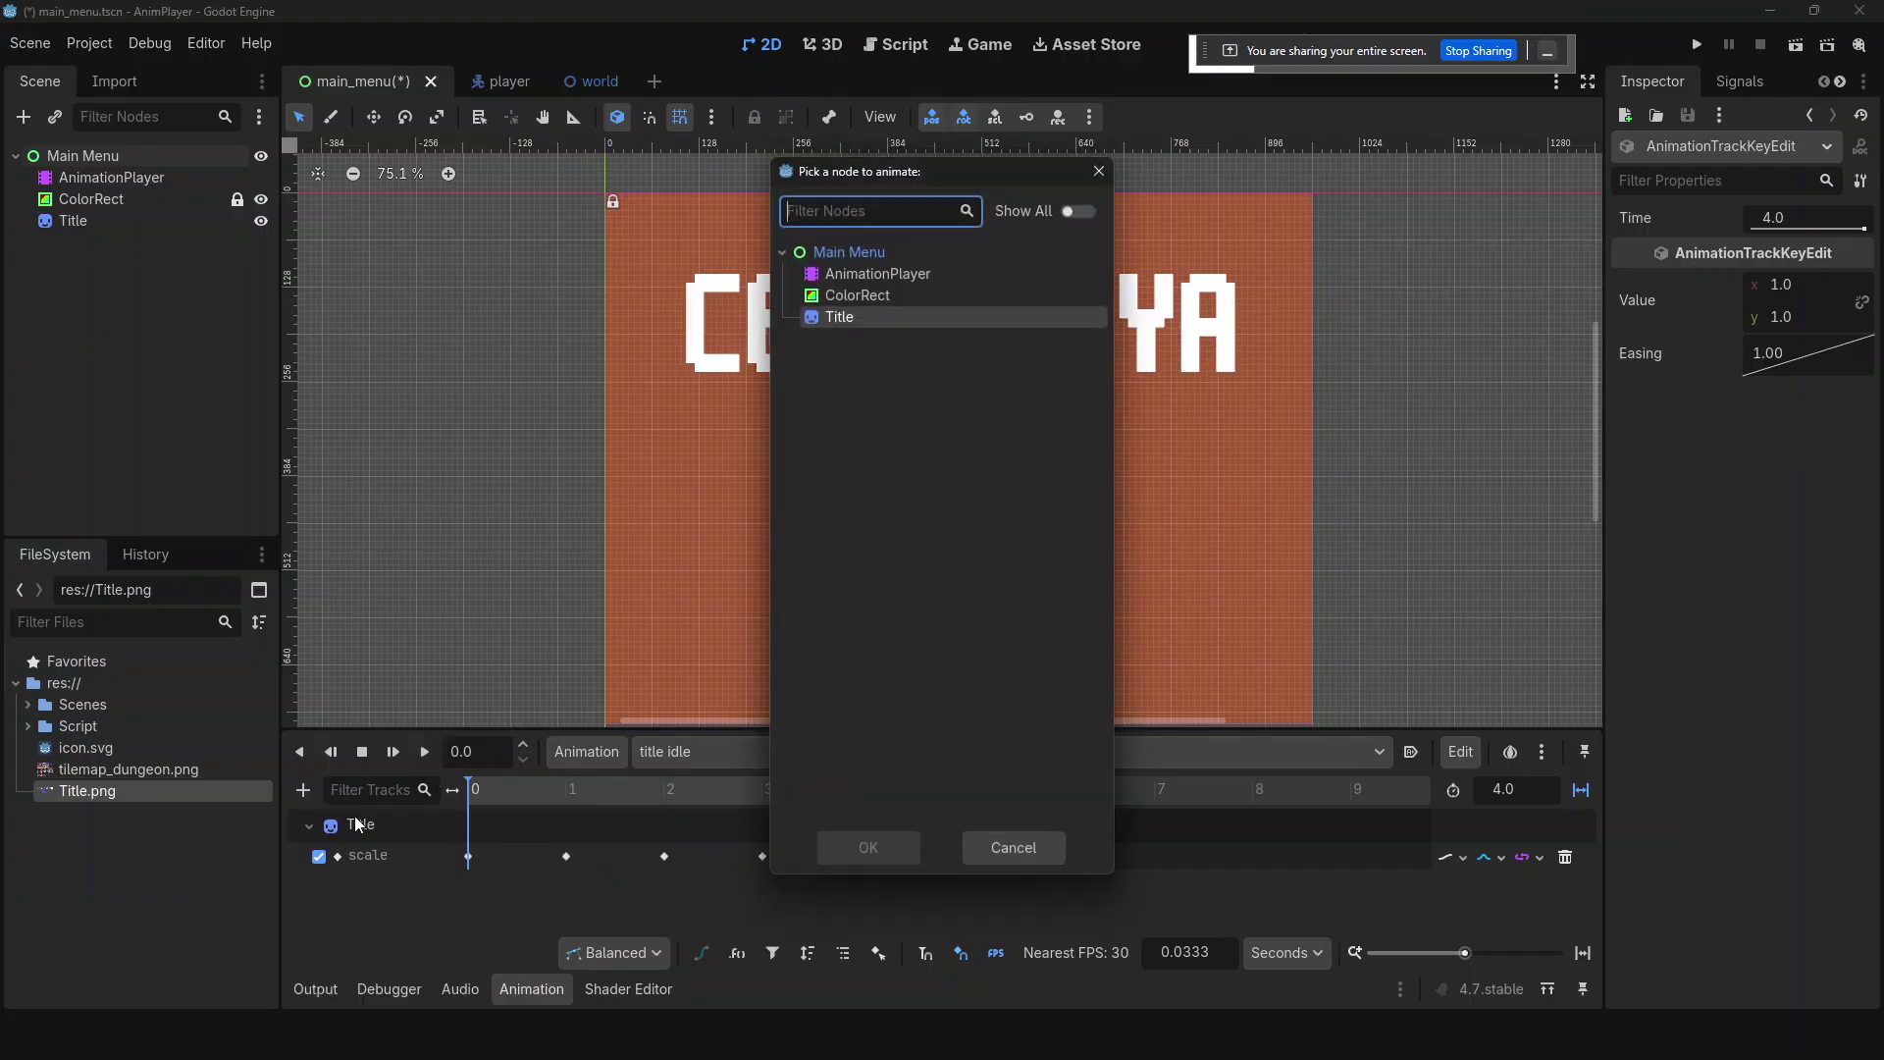
left_click(591, 616)
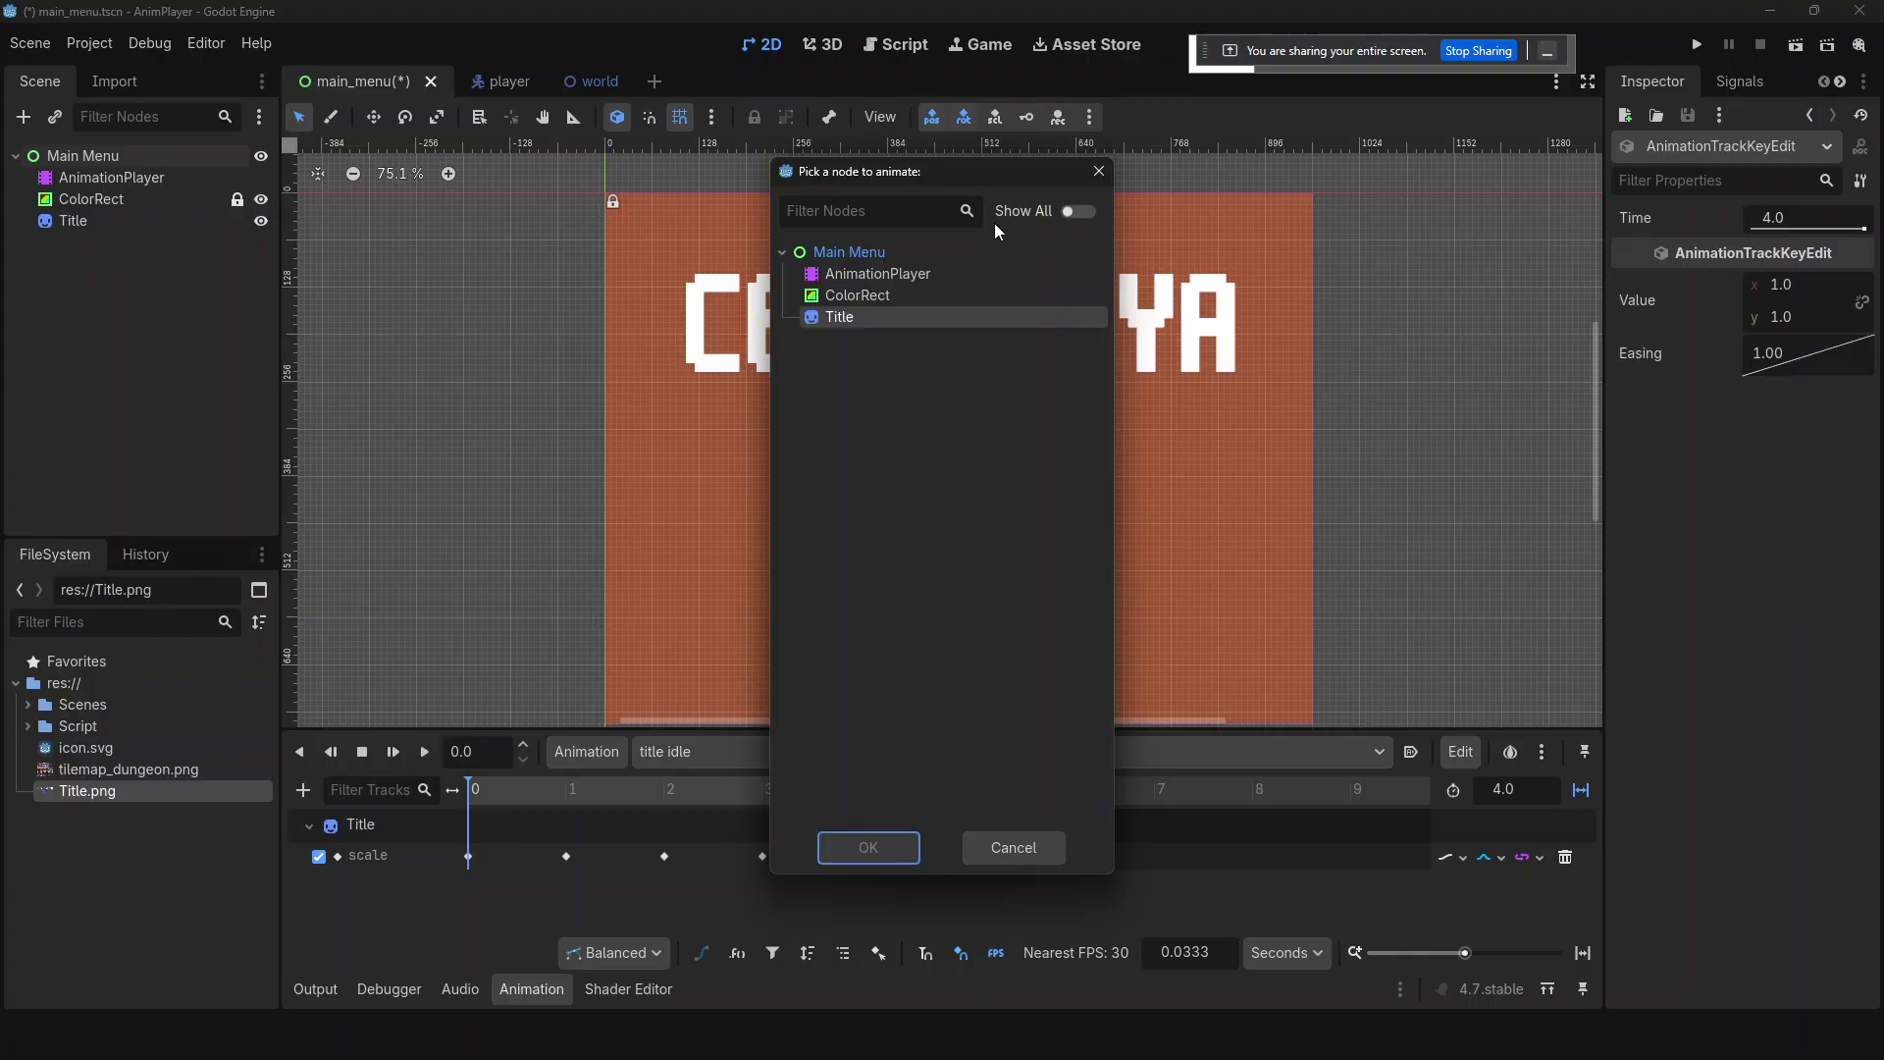
double_click(915, 316)
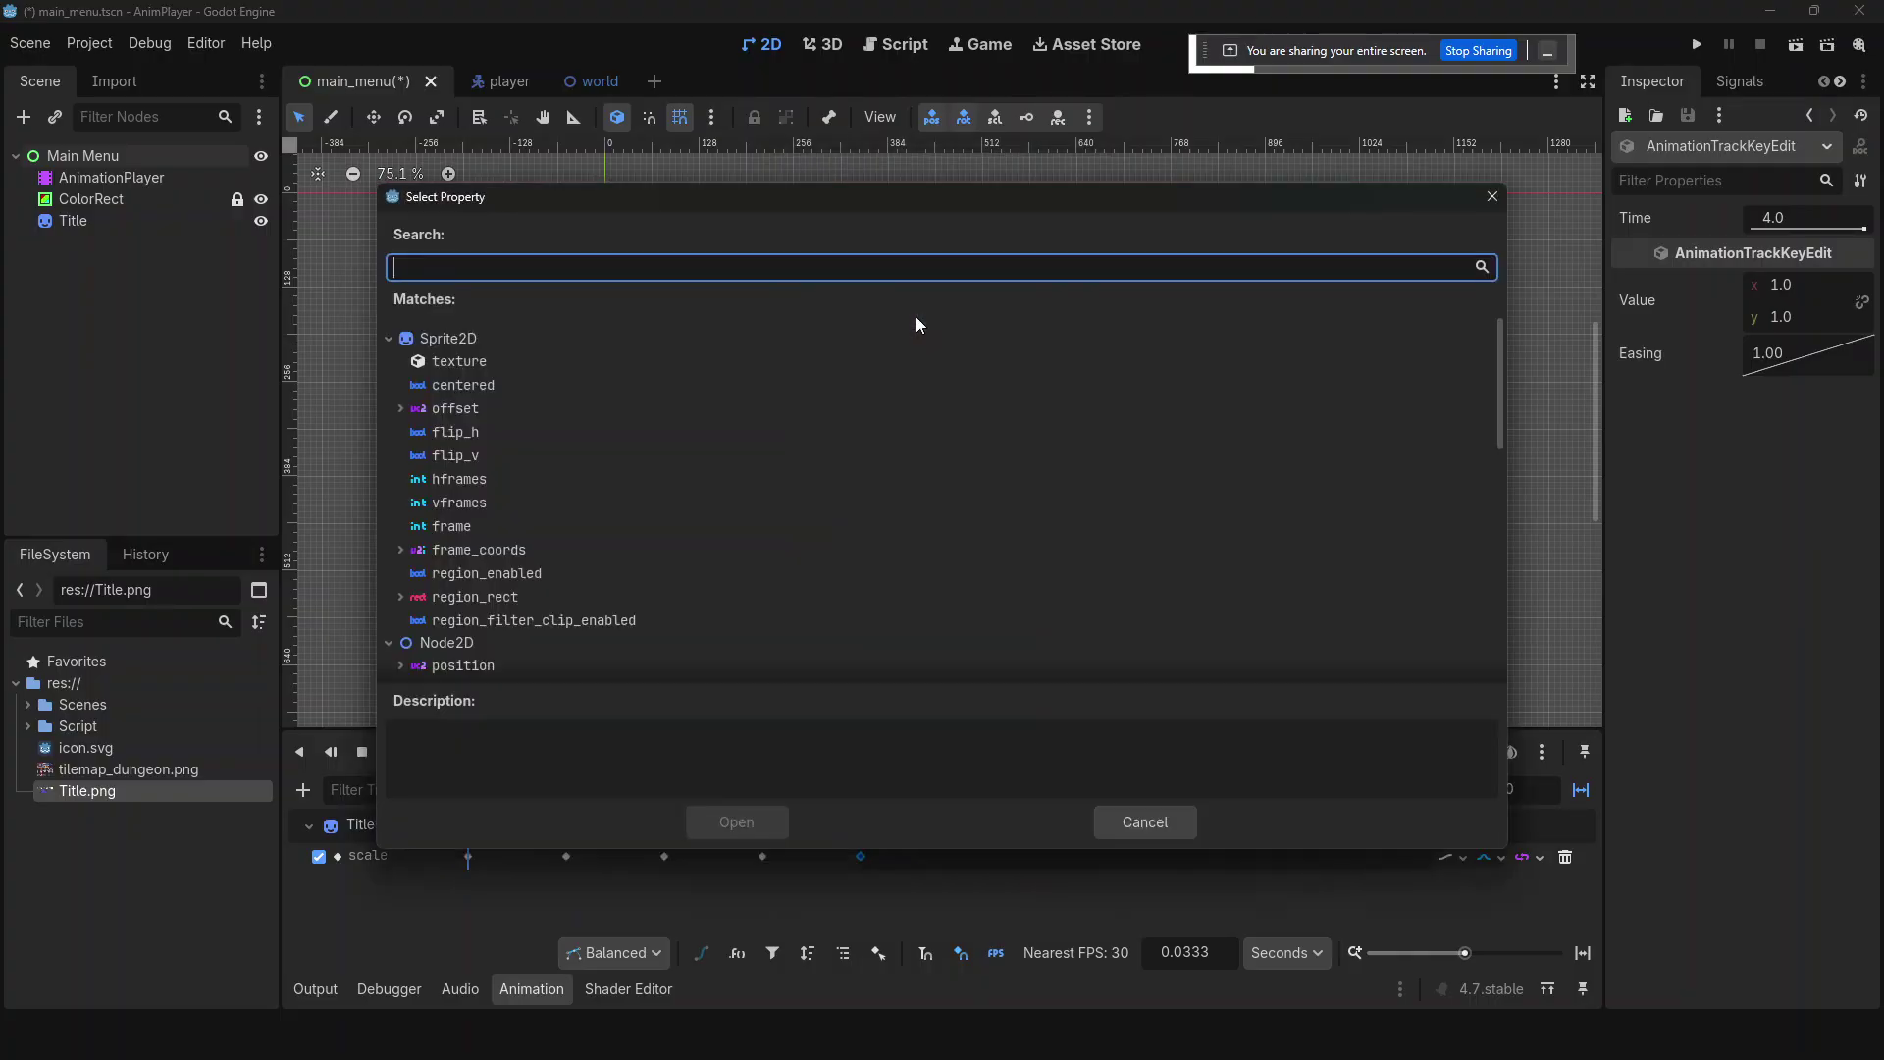
type("rot")
key("Return")
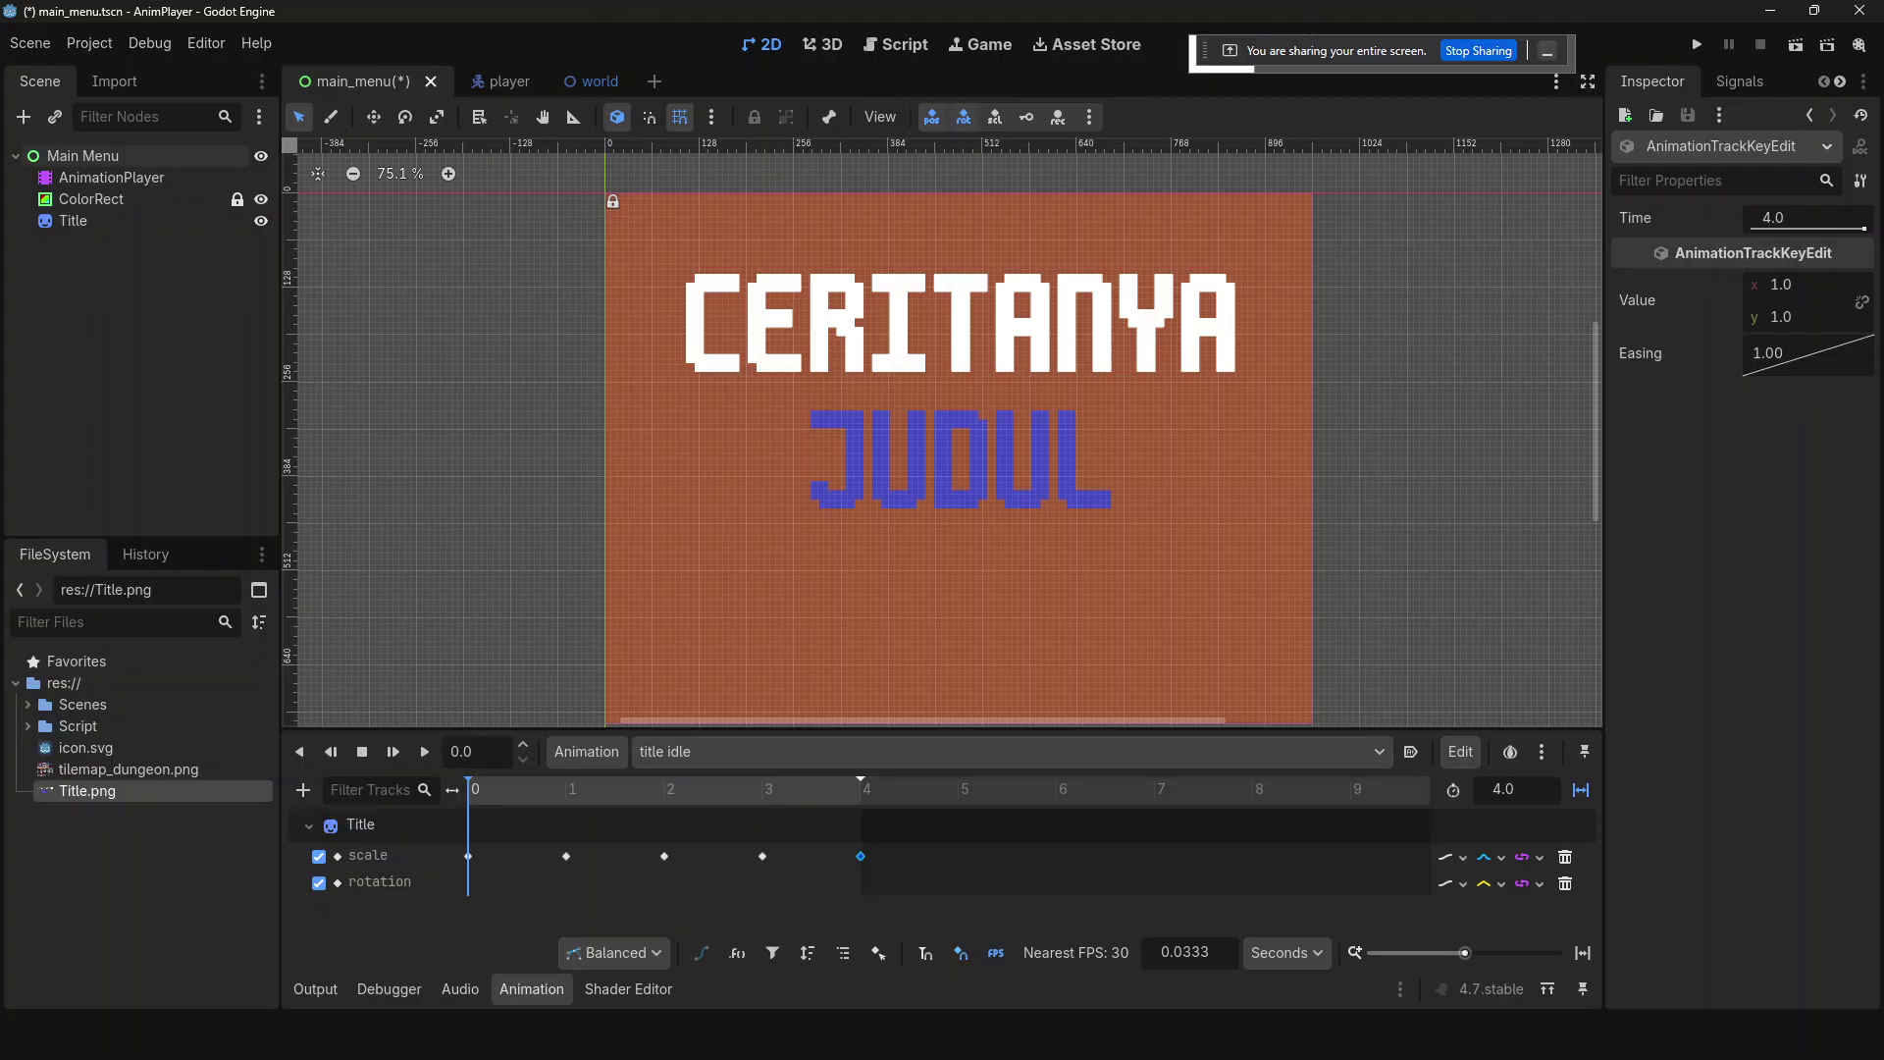
- Key the Title's rotation at 0° at the start of title idle and at 2° at the 1 s mark
left_click(88, 221)
left_click(1862, 516)
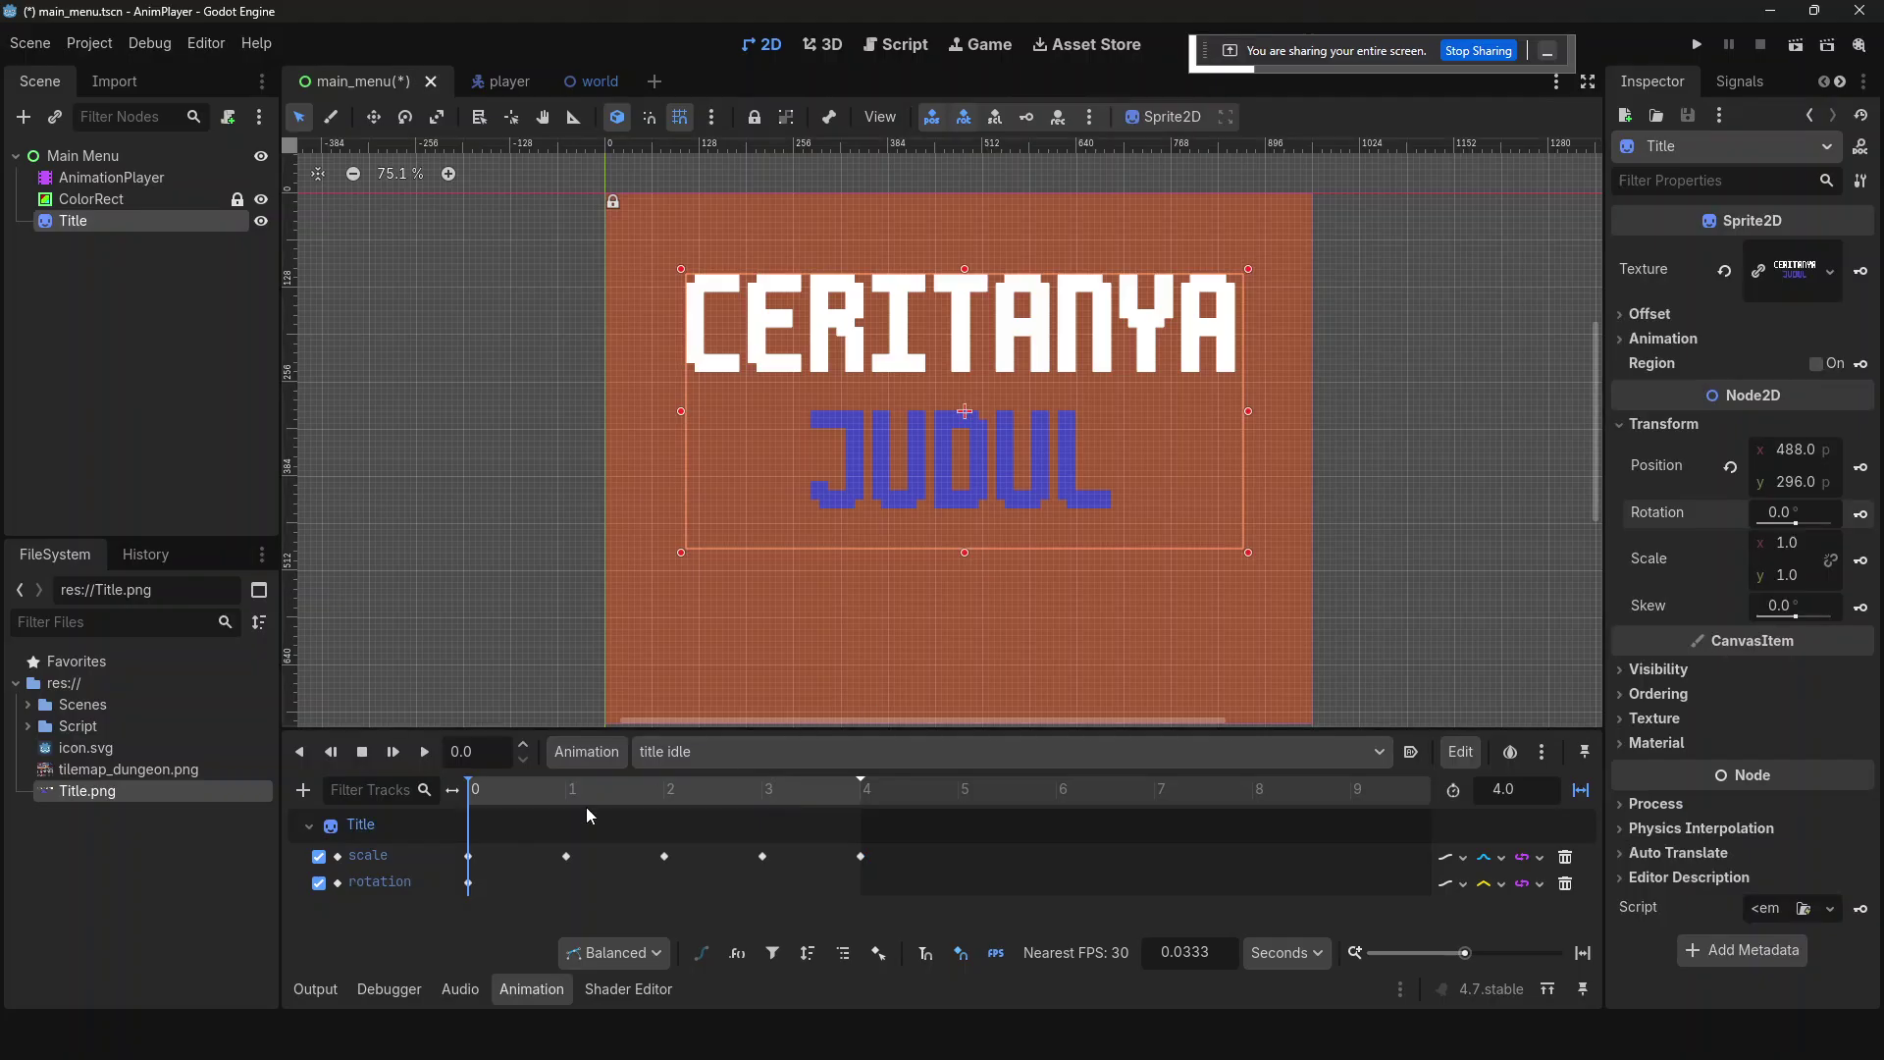
left_click_drag(515, 787, 570, 793)
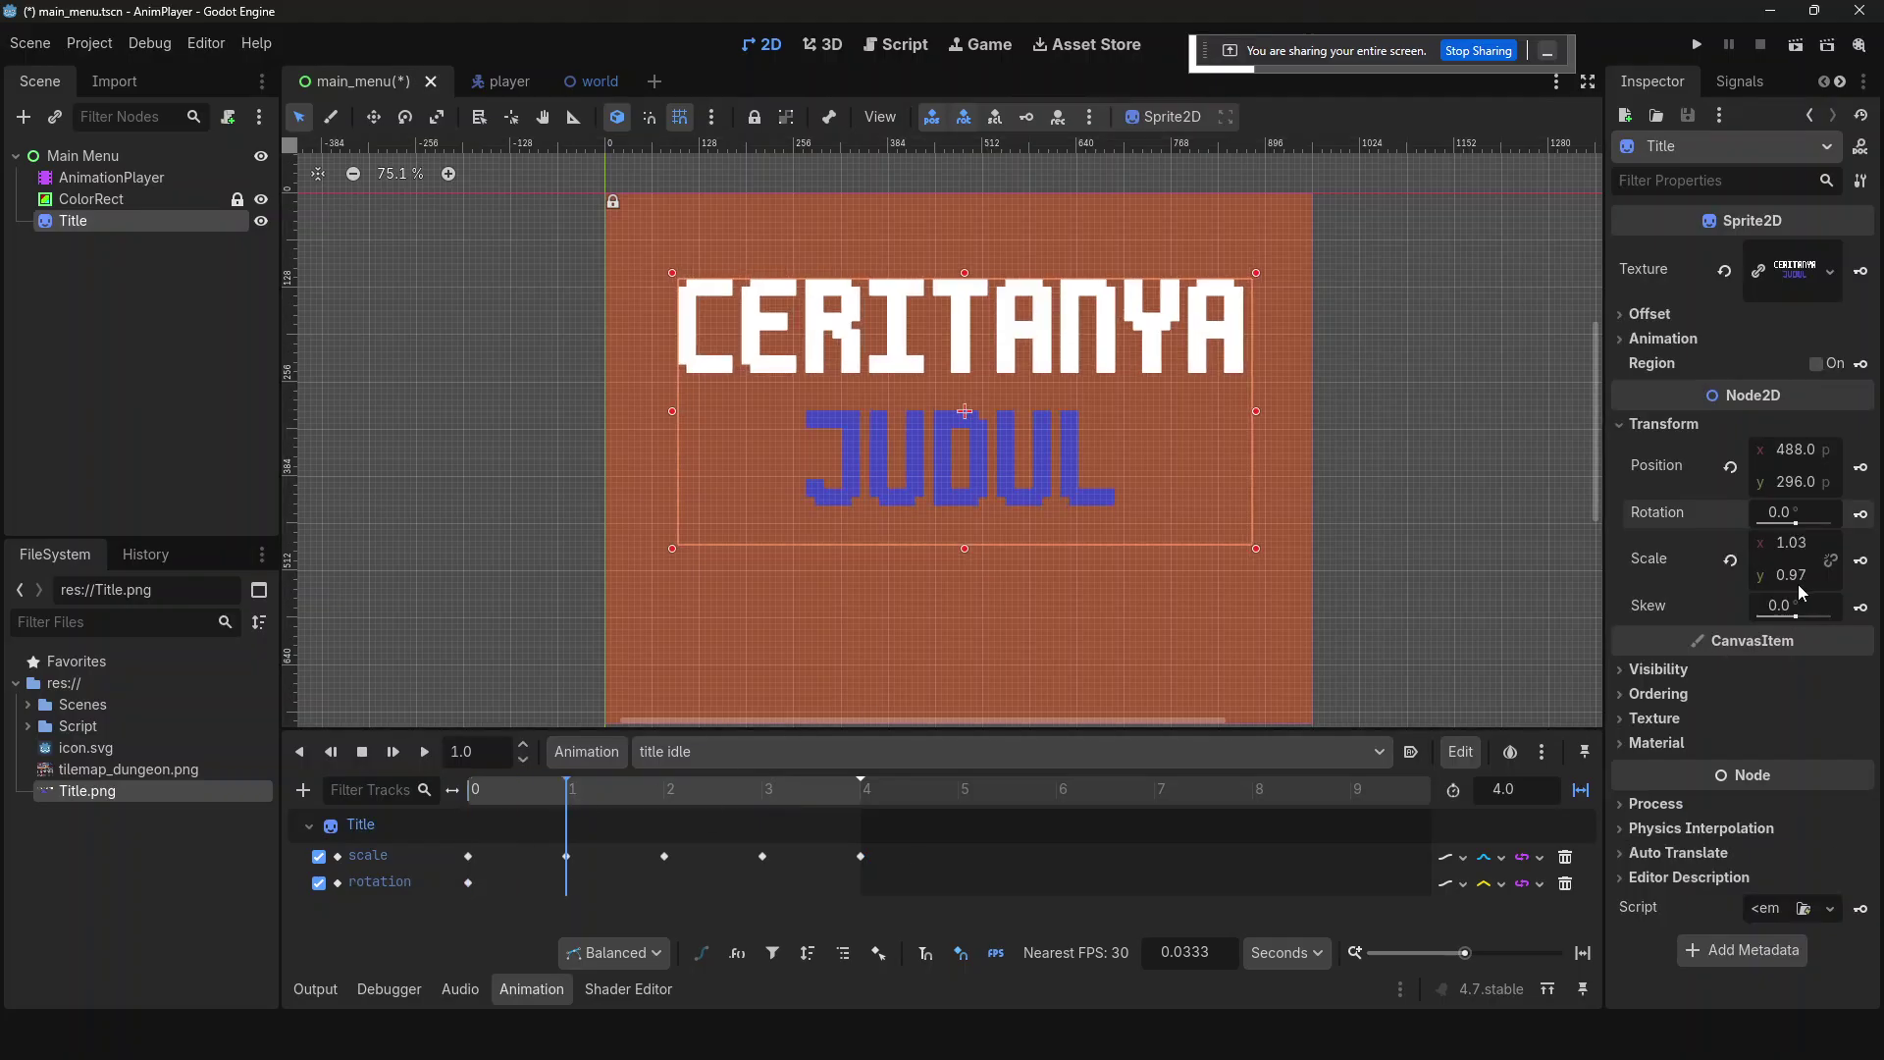
left_click(1806, 518)
type("2")
key("Return")
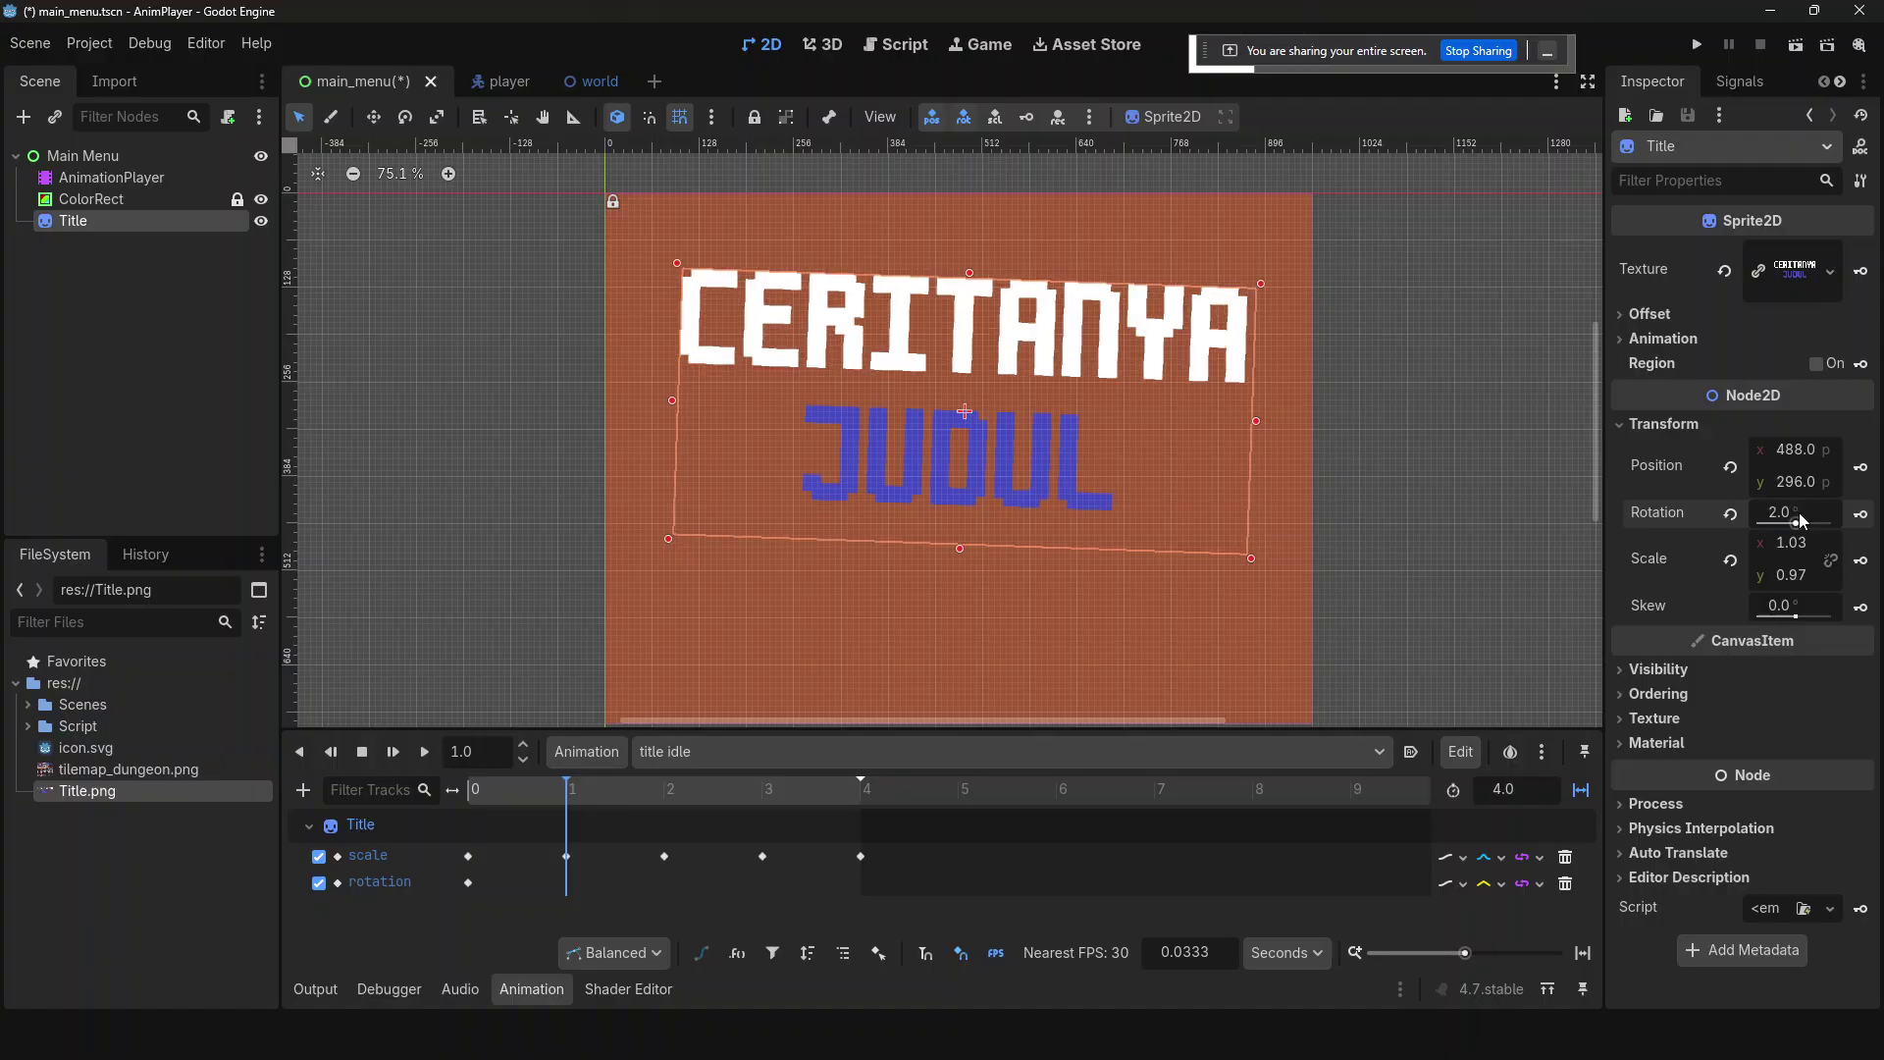
- Duplicate the starting rotation key at the 2 s and 4 s marks of title idle
left_click(468, 883)
left_click_drag(648, 793, 893, 798)
key("ctrl+d")
- Duplicate the 1 s rotation key at the 3 s mark, set its value to -2°, and save the scene
left_click_drag(763, 785, 761, 786)
key("ctrl+d")
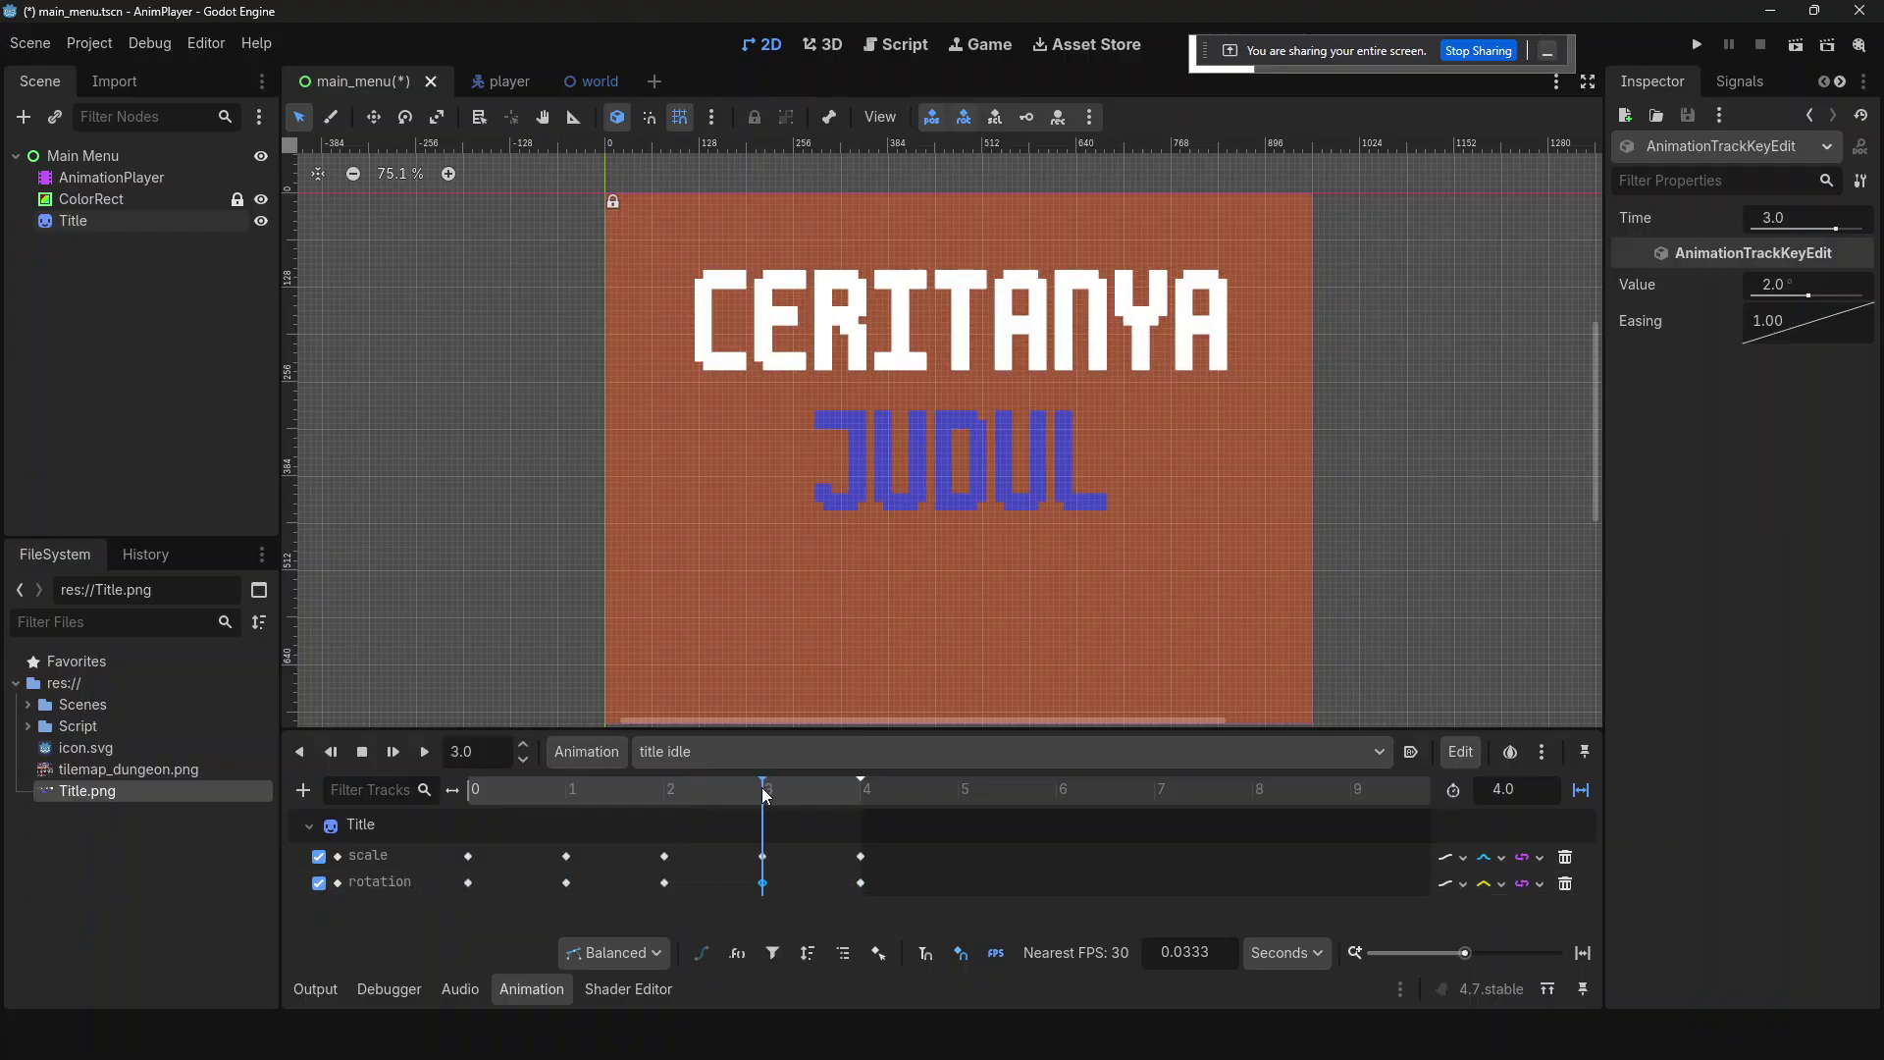
left_click(1766, 285)
type("-2")
key("Return")
key("ctrl+s")
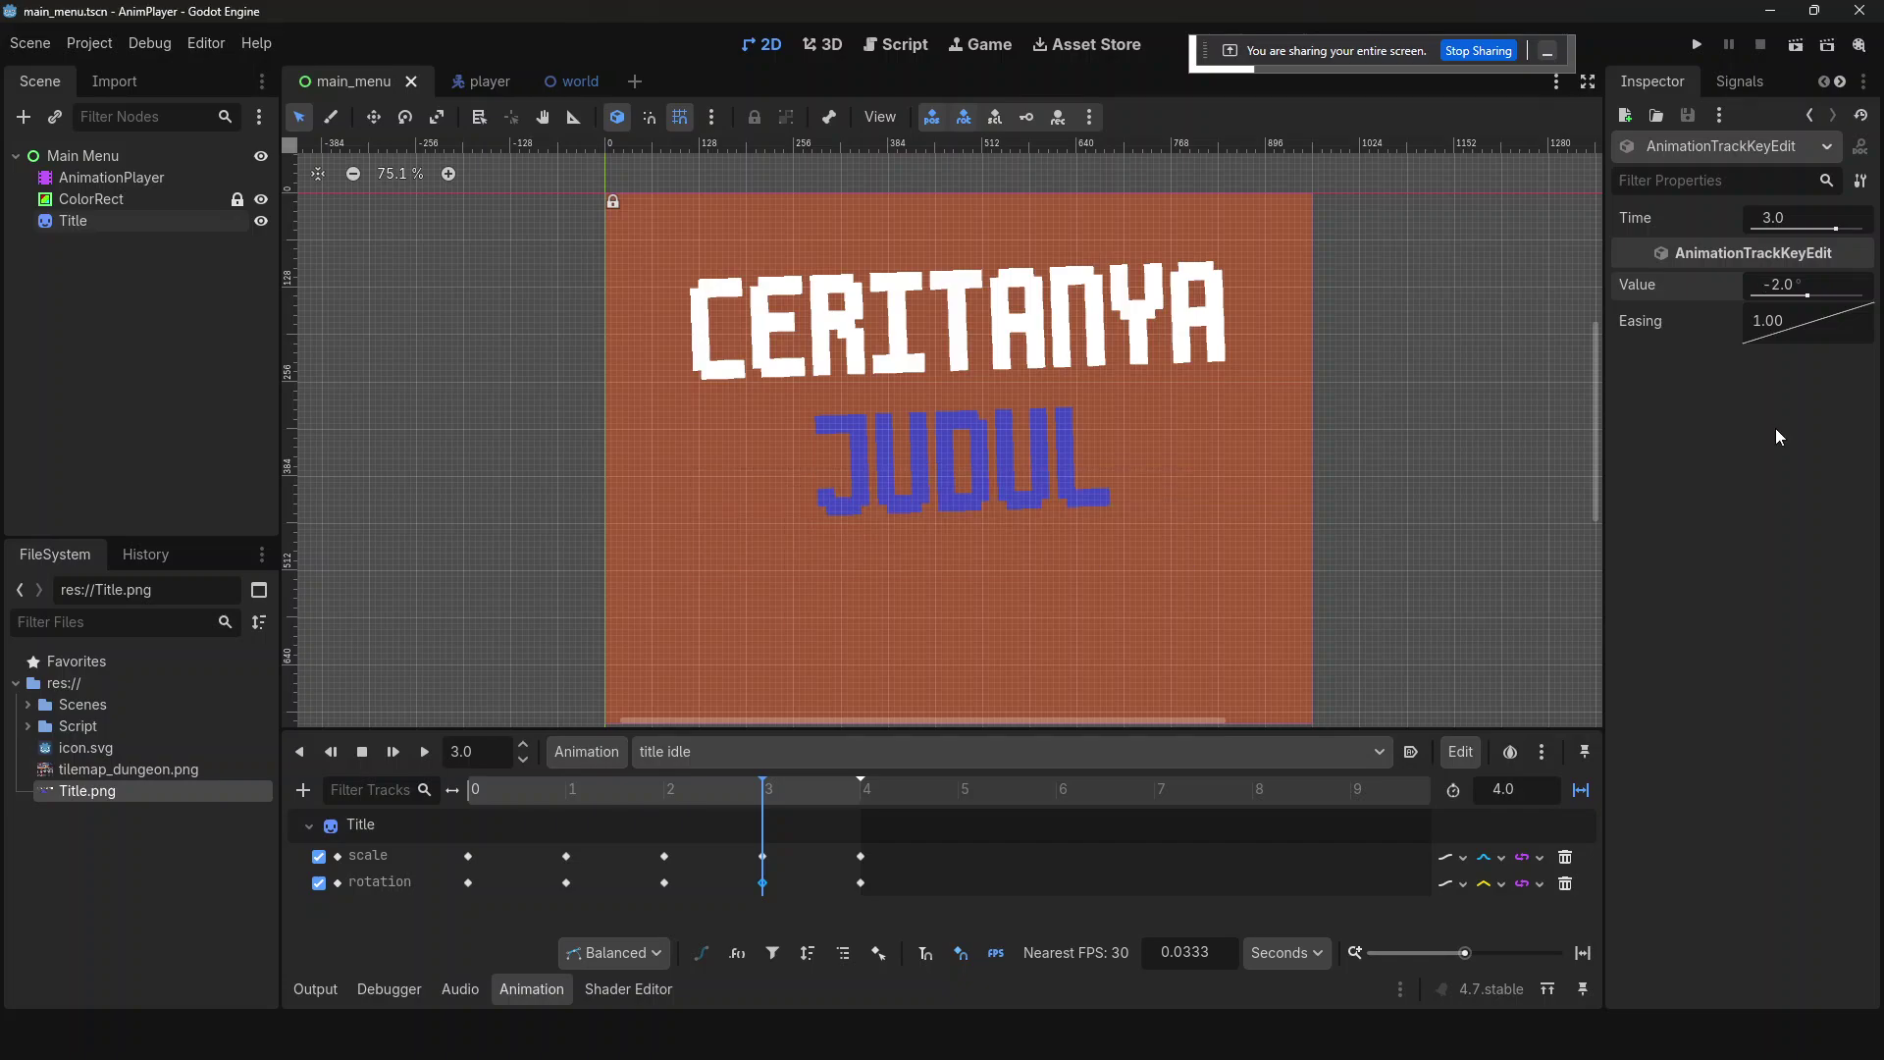
- Play the title idle animation to check the combined scale and rotation movement
left_click(424, 752)
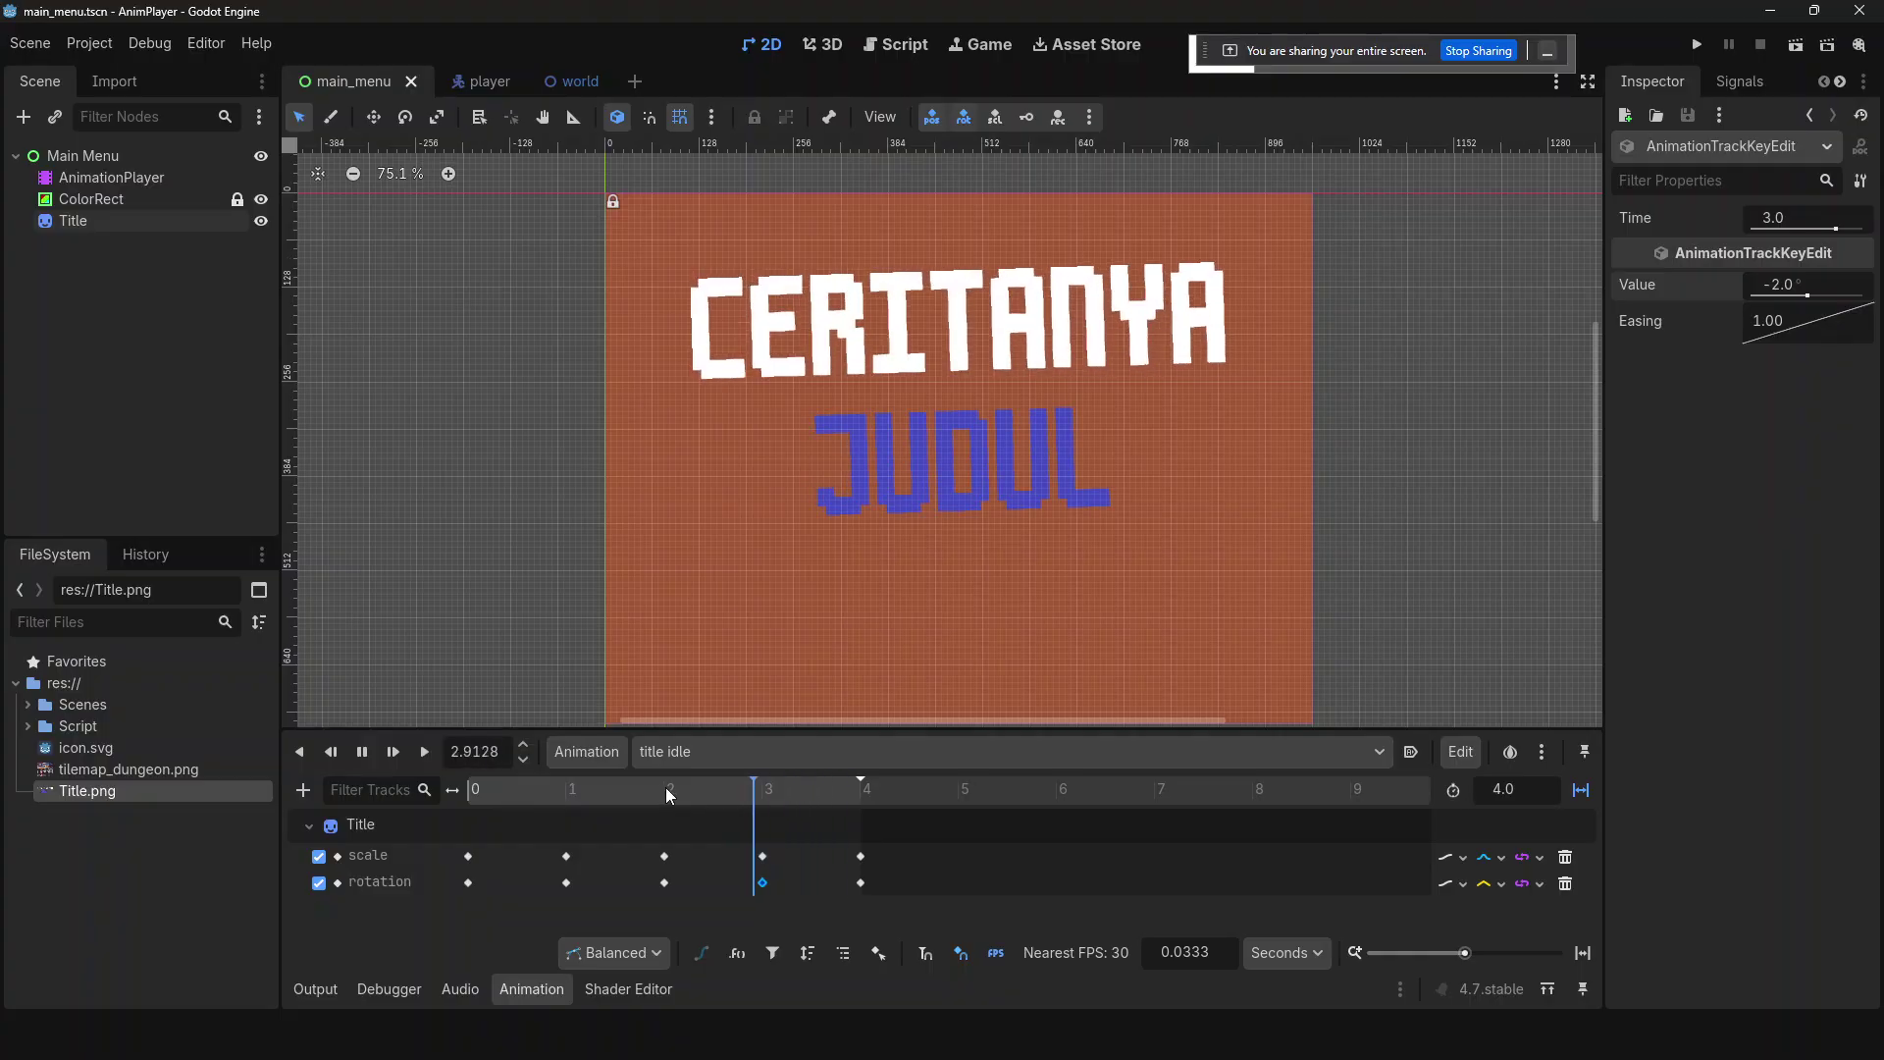
left_click(362, 752)
left_click(363, 751)
left_click(413, 752)
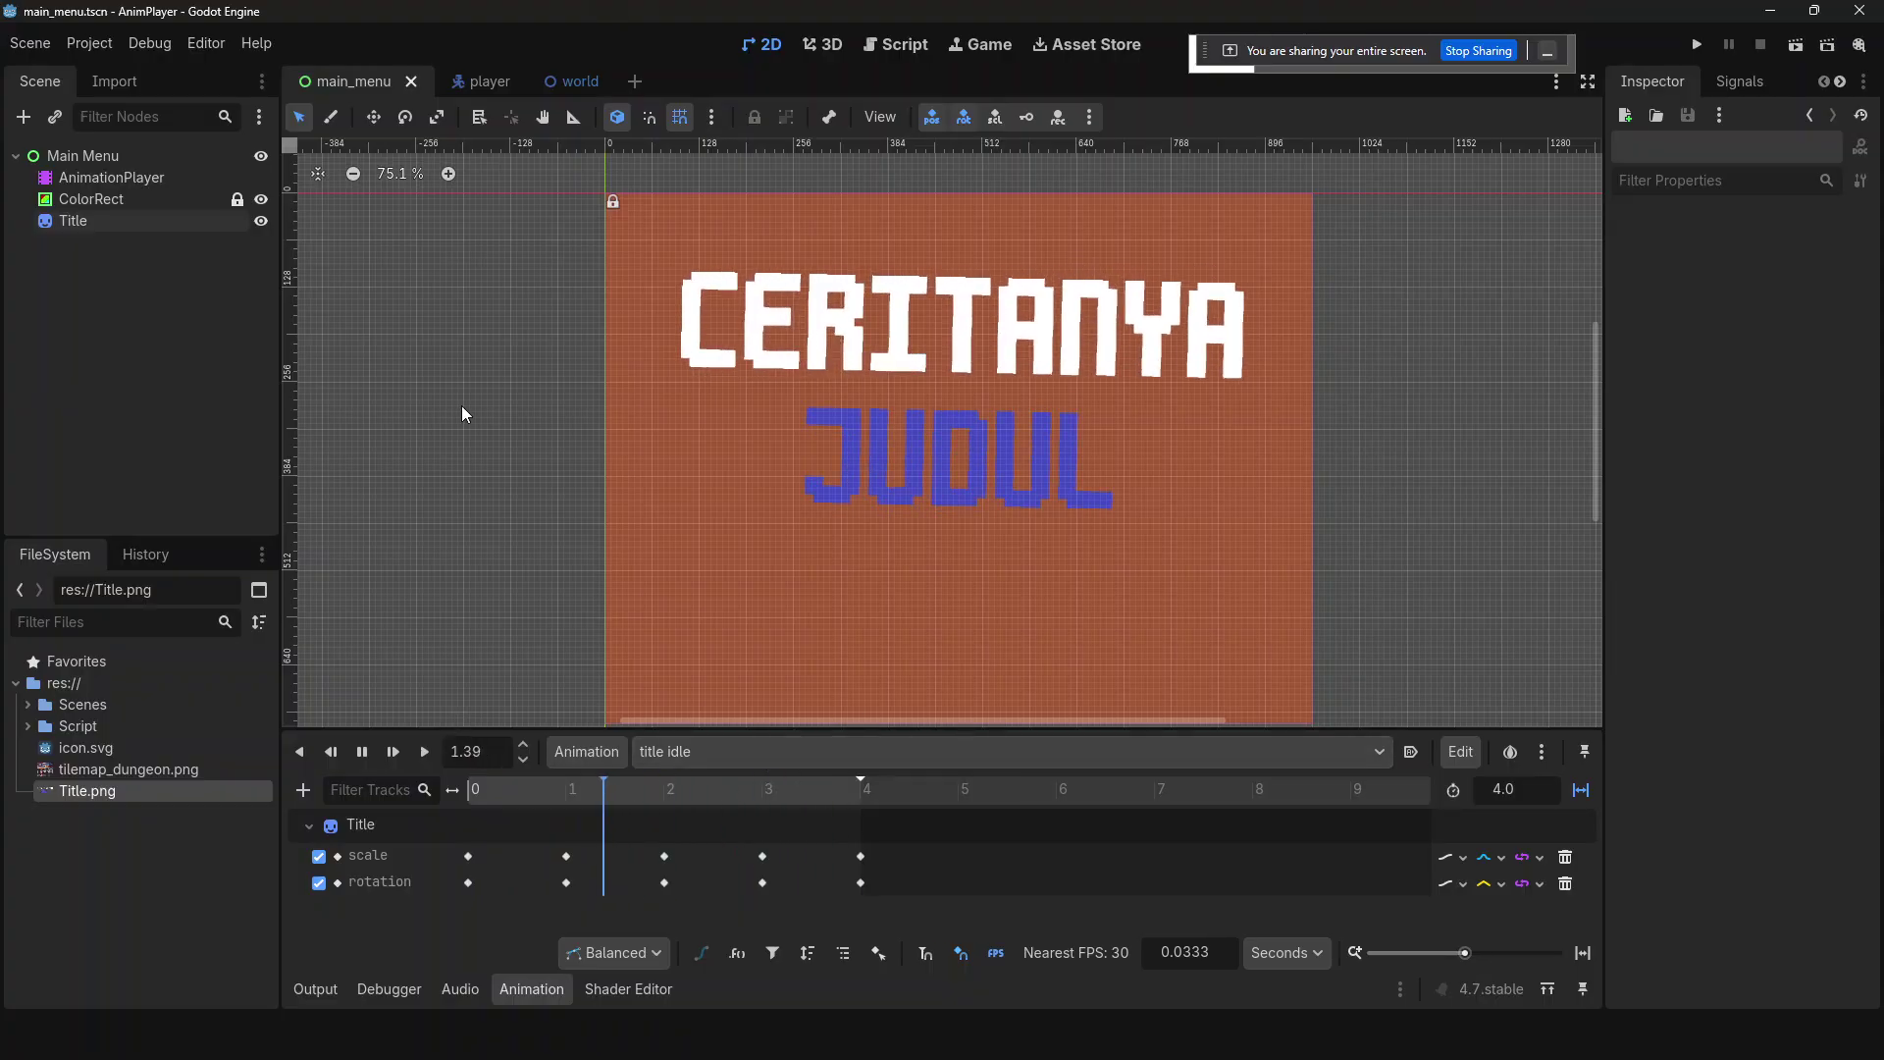
left_click(159, 155)
left_click(510, 302)
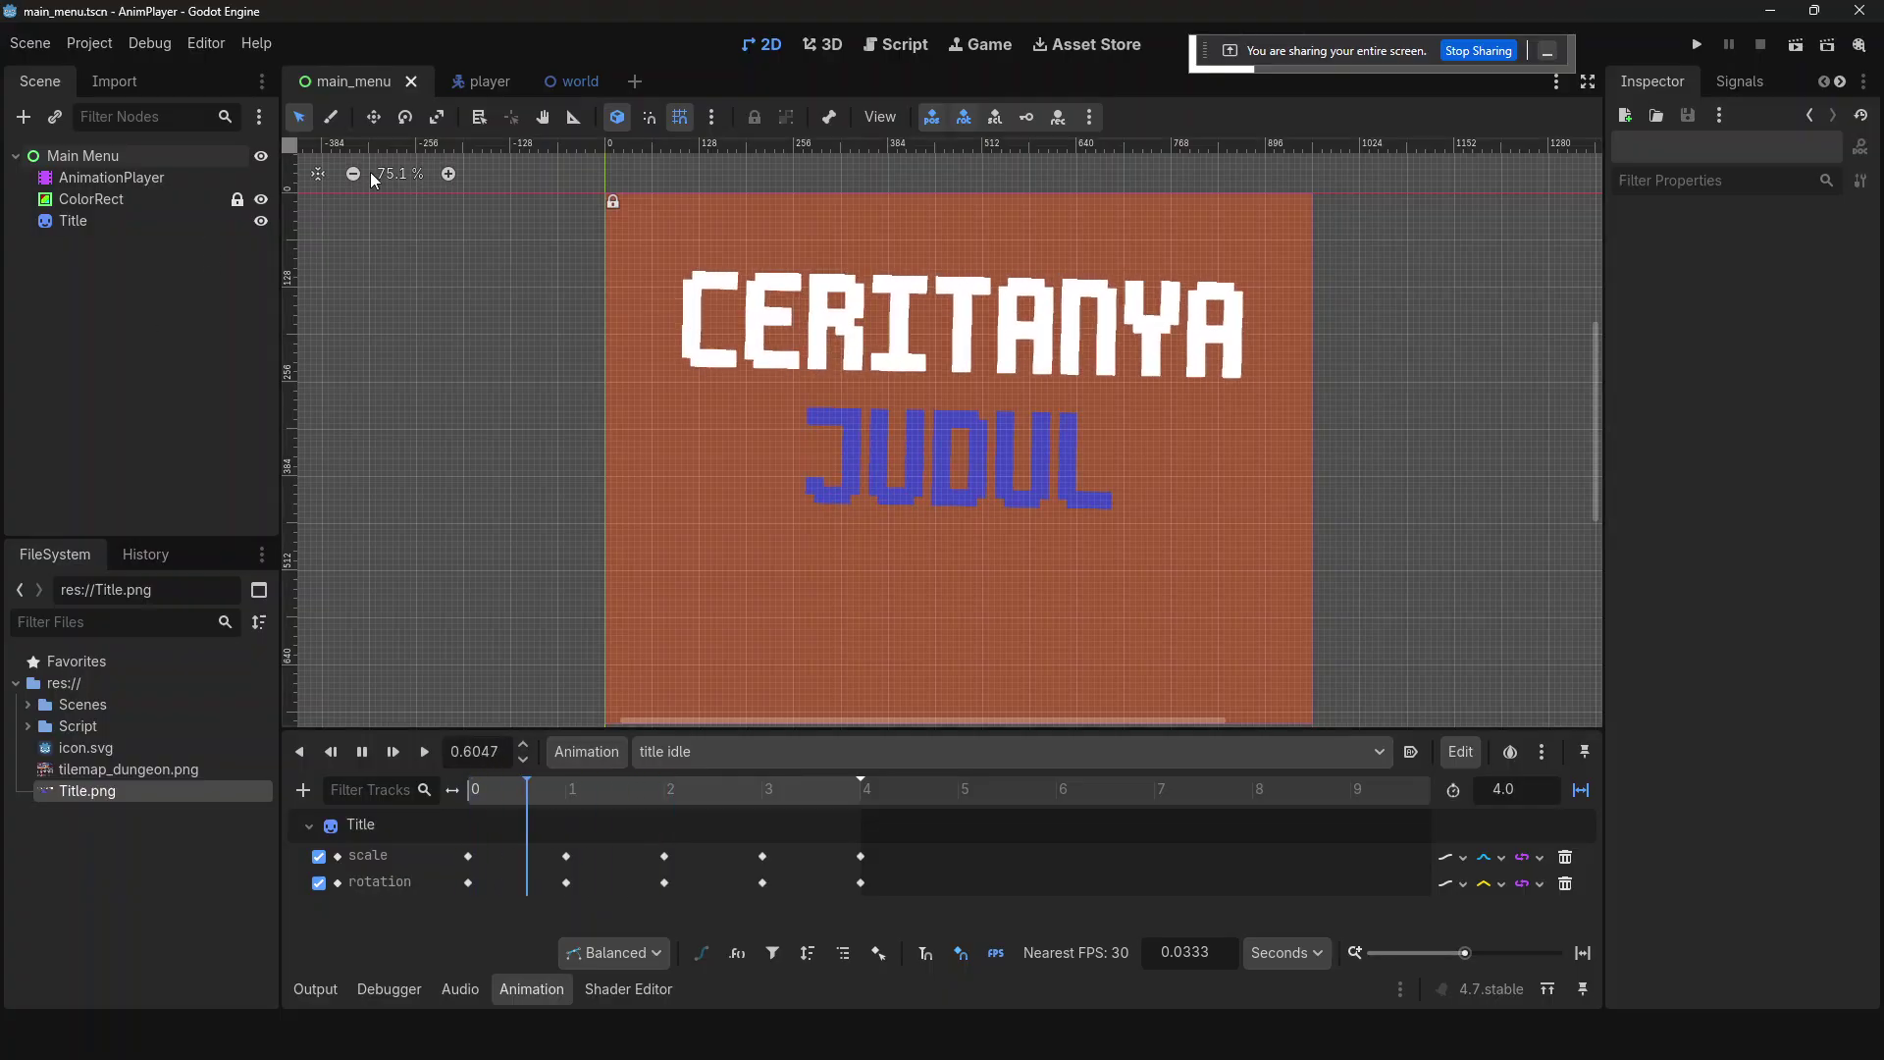
scroll(369, 173, "down", 4)
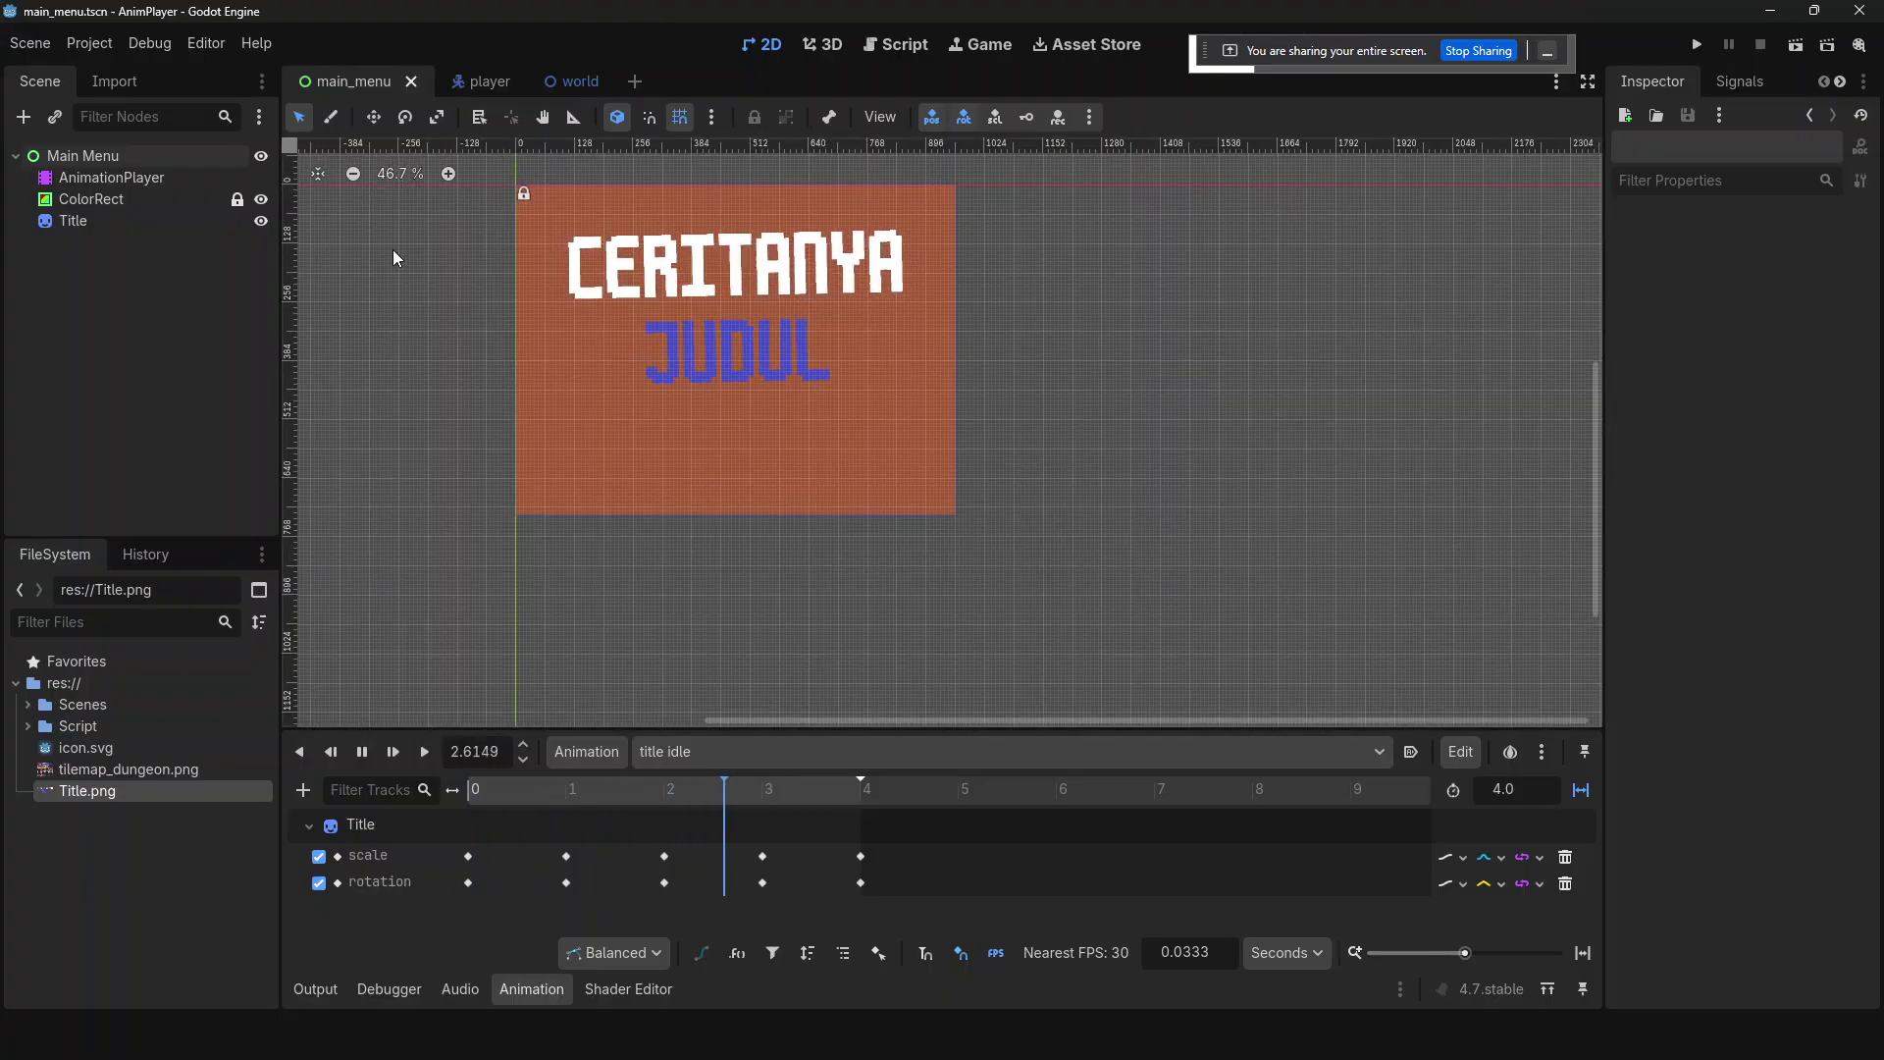
left_click(97, 156)
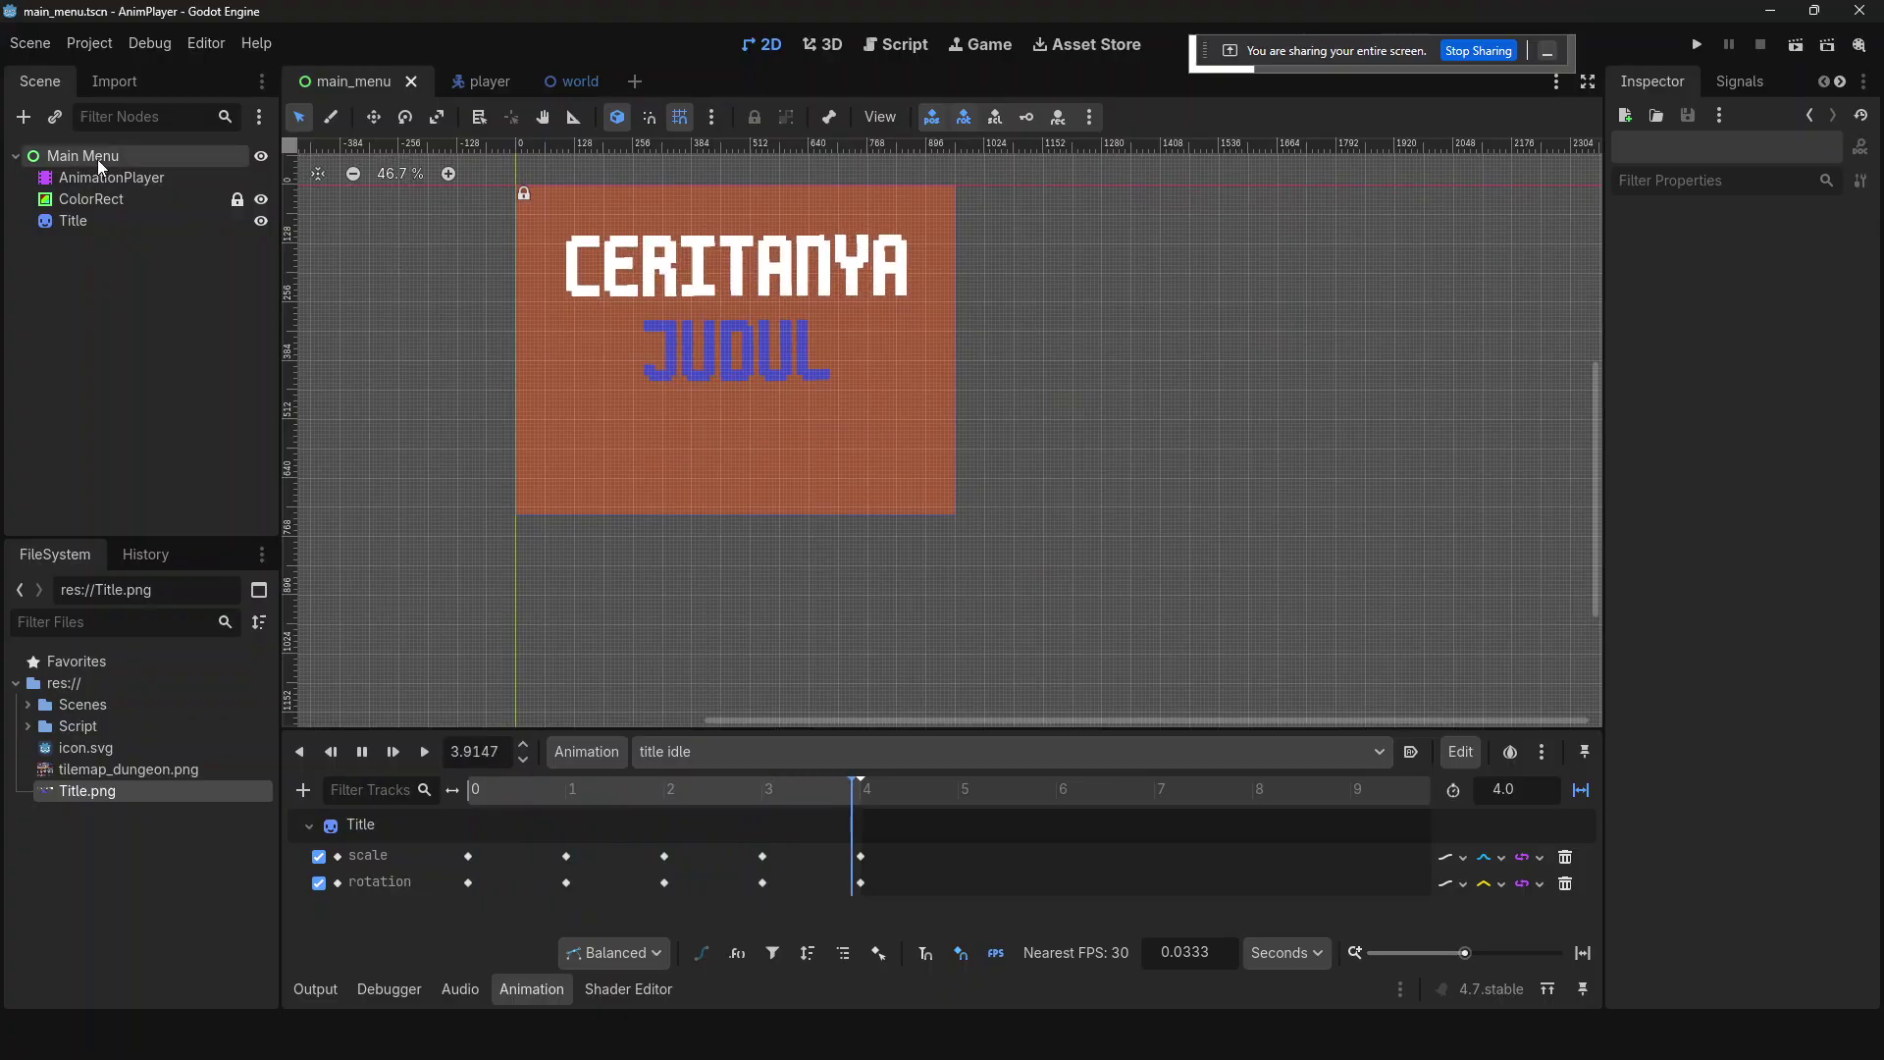
left_click(471, 383)
scroll(402, 379, "up", 5)
scroll(402, 378, "down", 5)
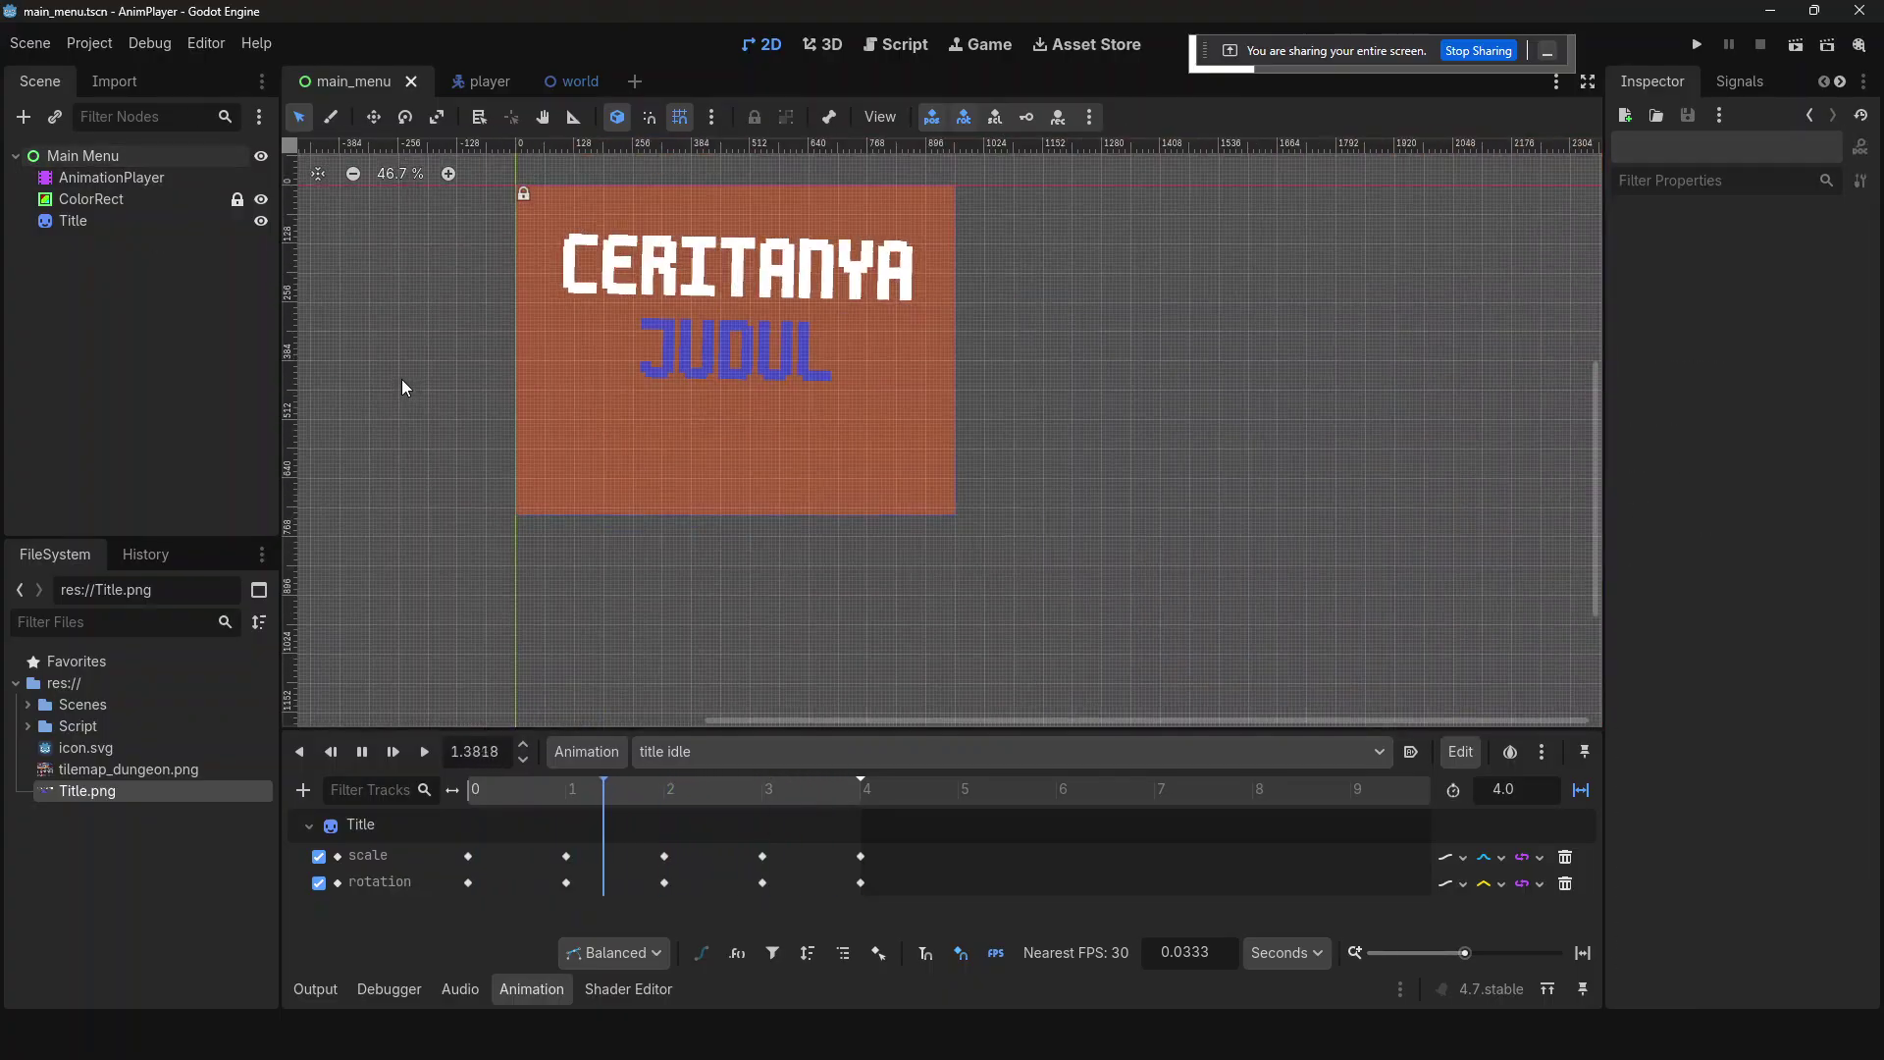
right_click(402, 378)
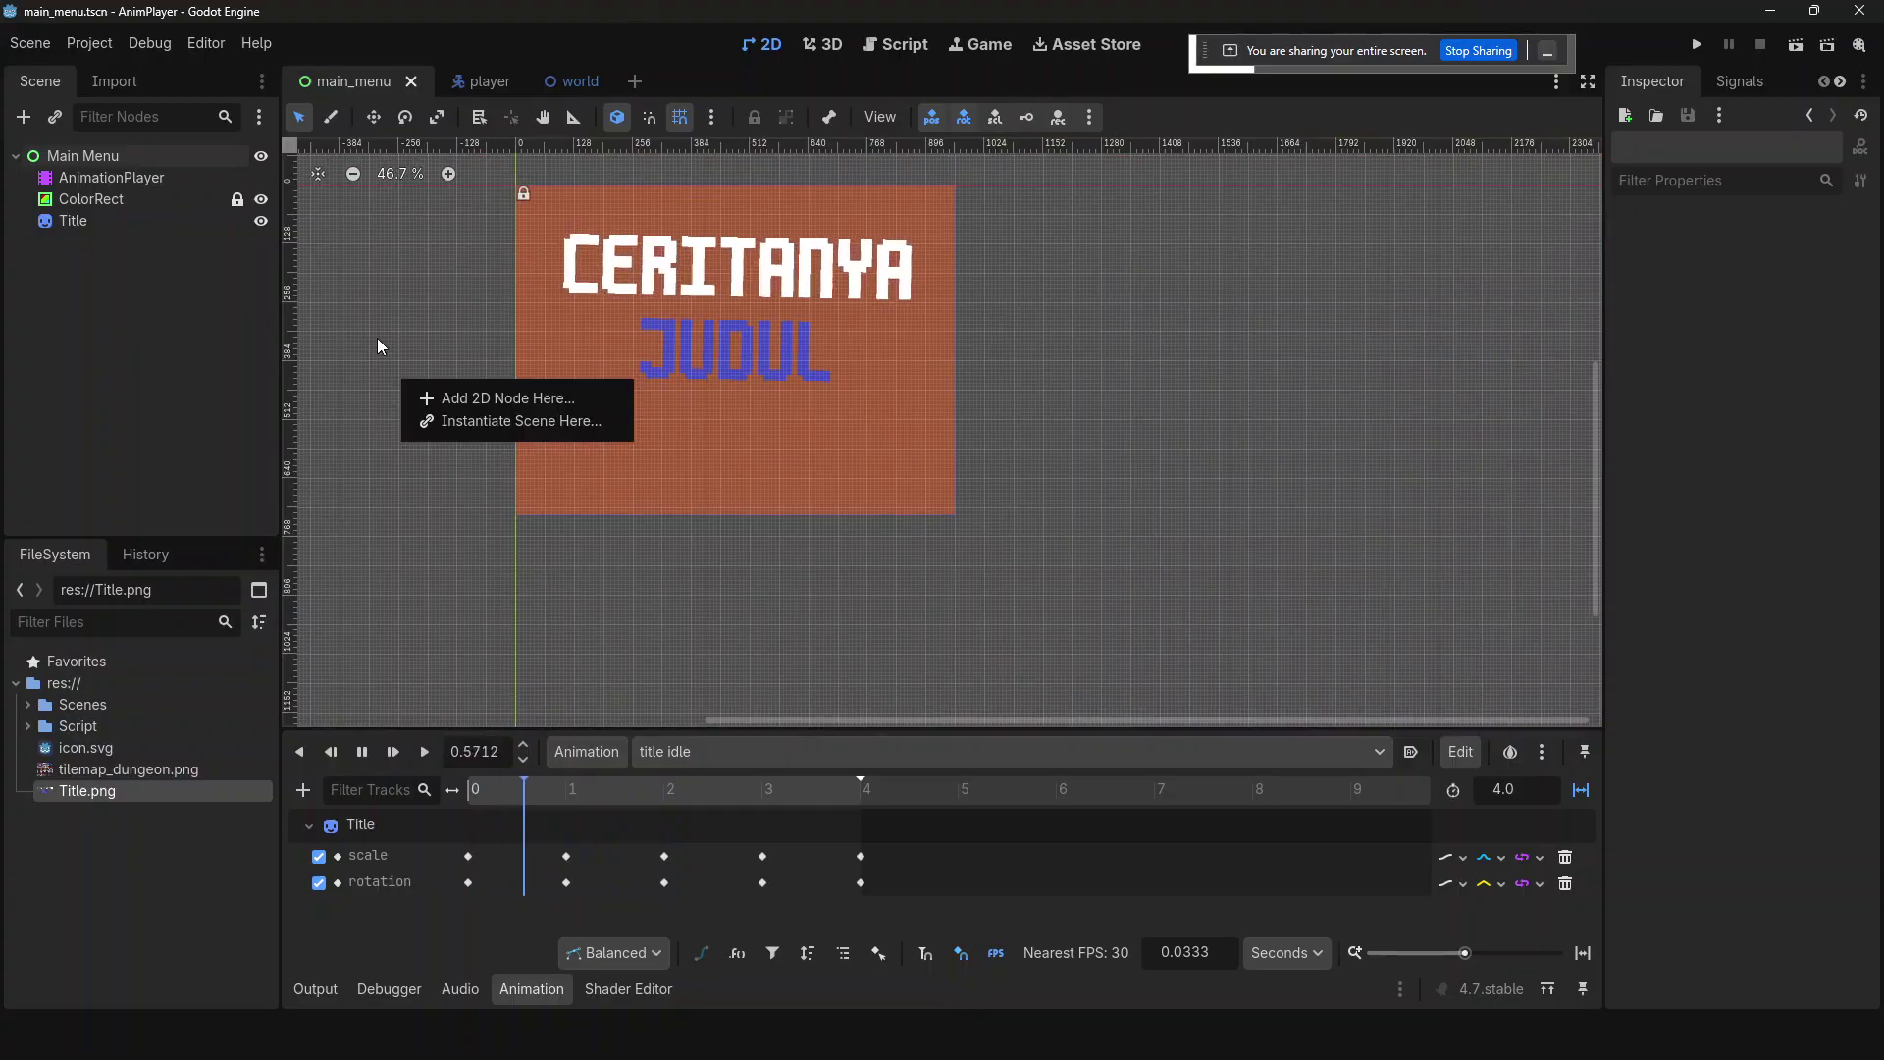
left_click(377, 338)
key("alt+Tab")
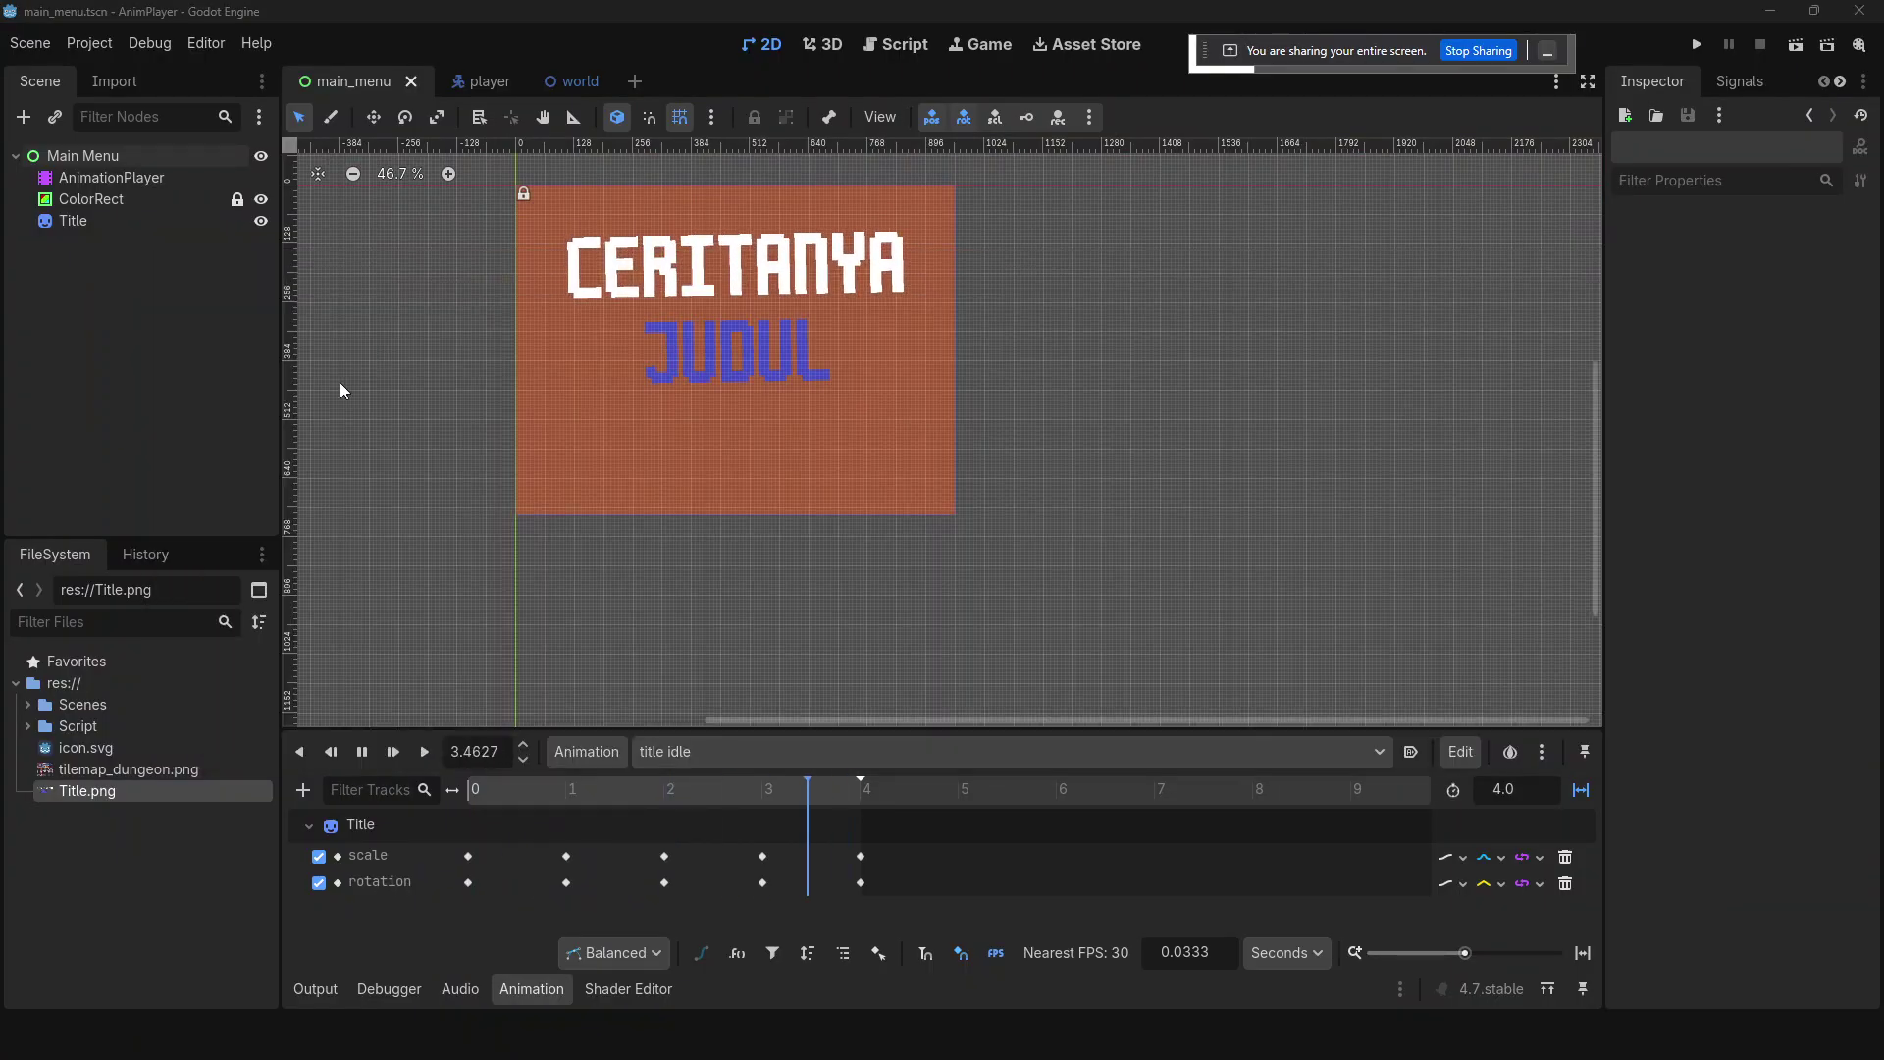
key("alt+Tab")
- Add a second ColorRect node as a child of the Main Menu node
left_click(153, 153)
key("ctrl+a")
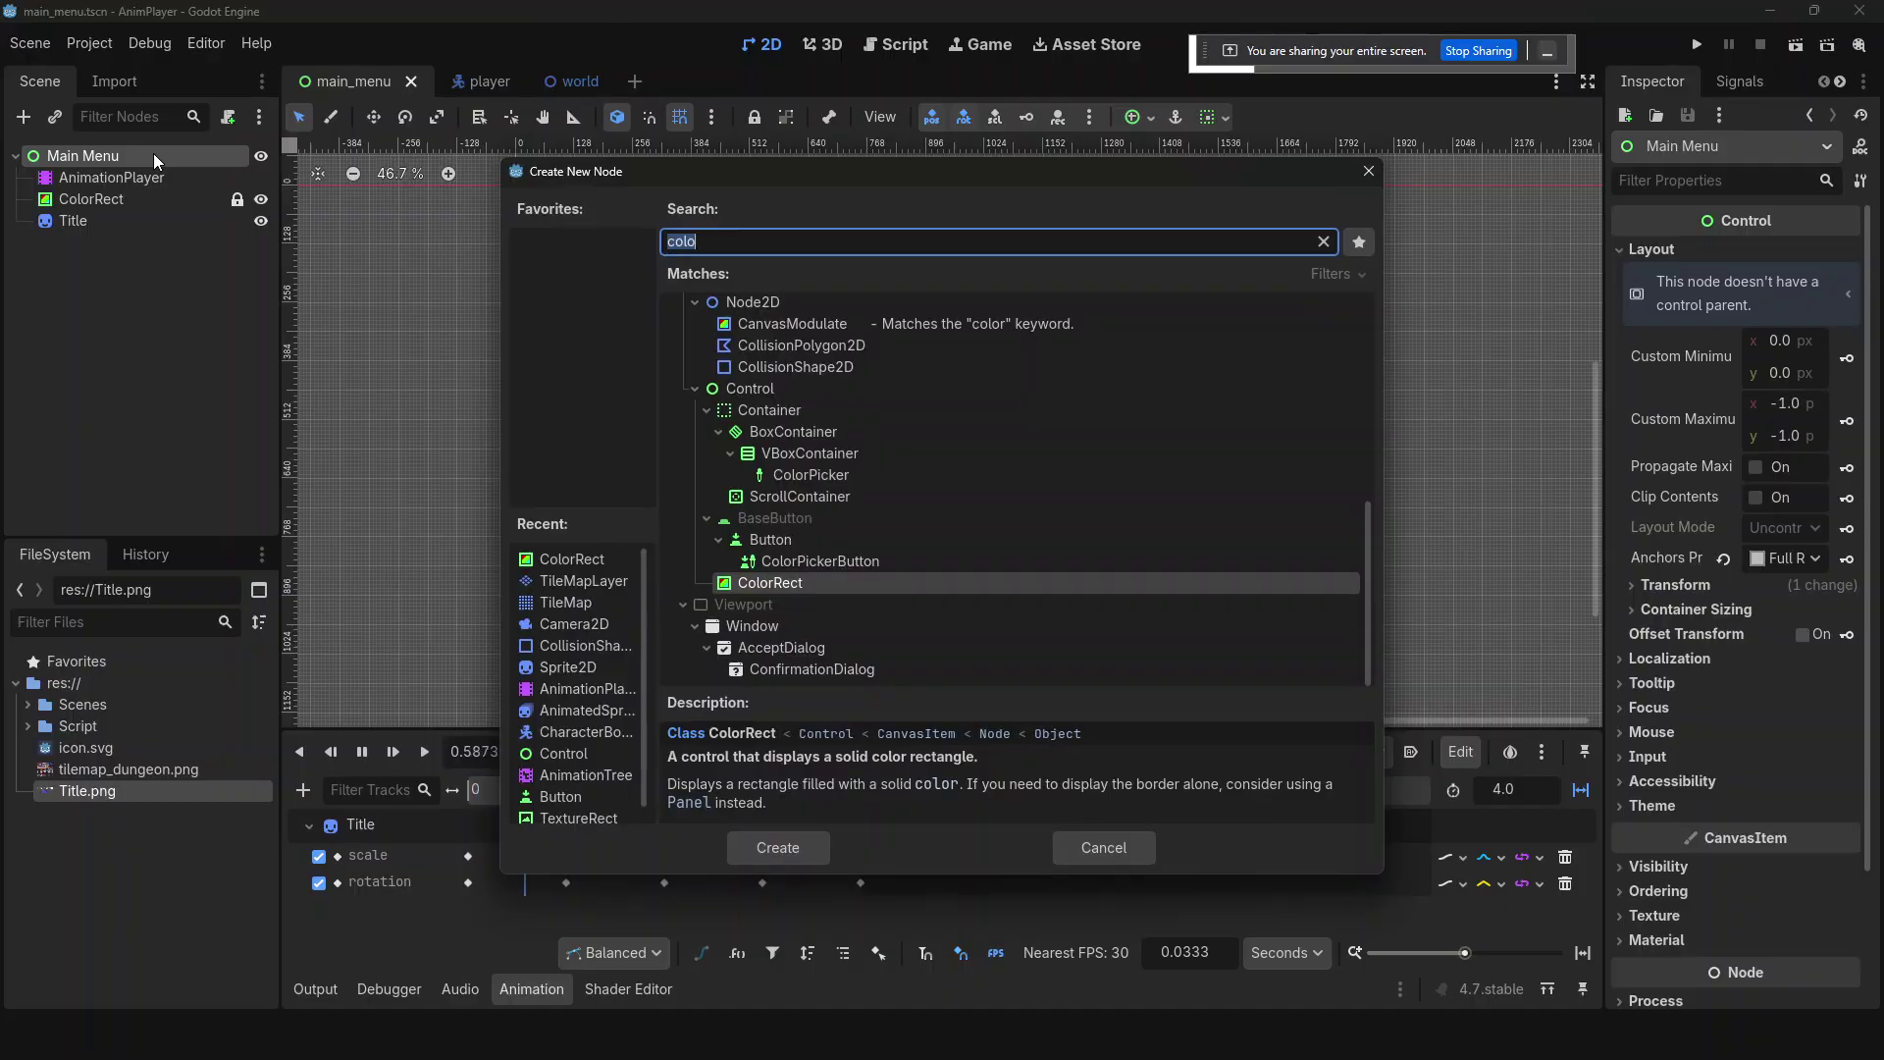
key("Return")
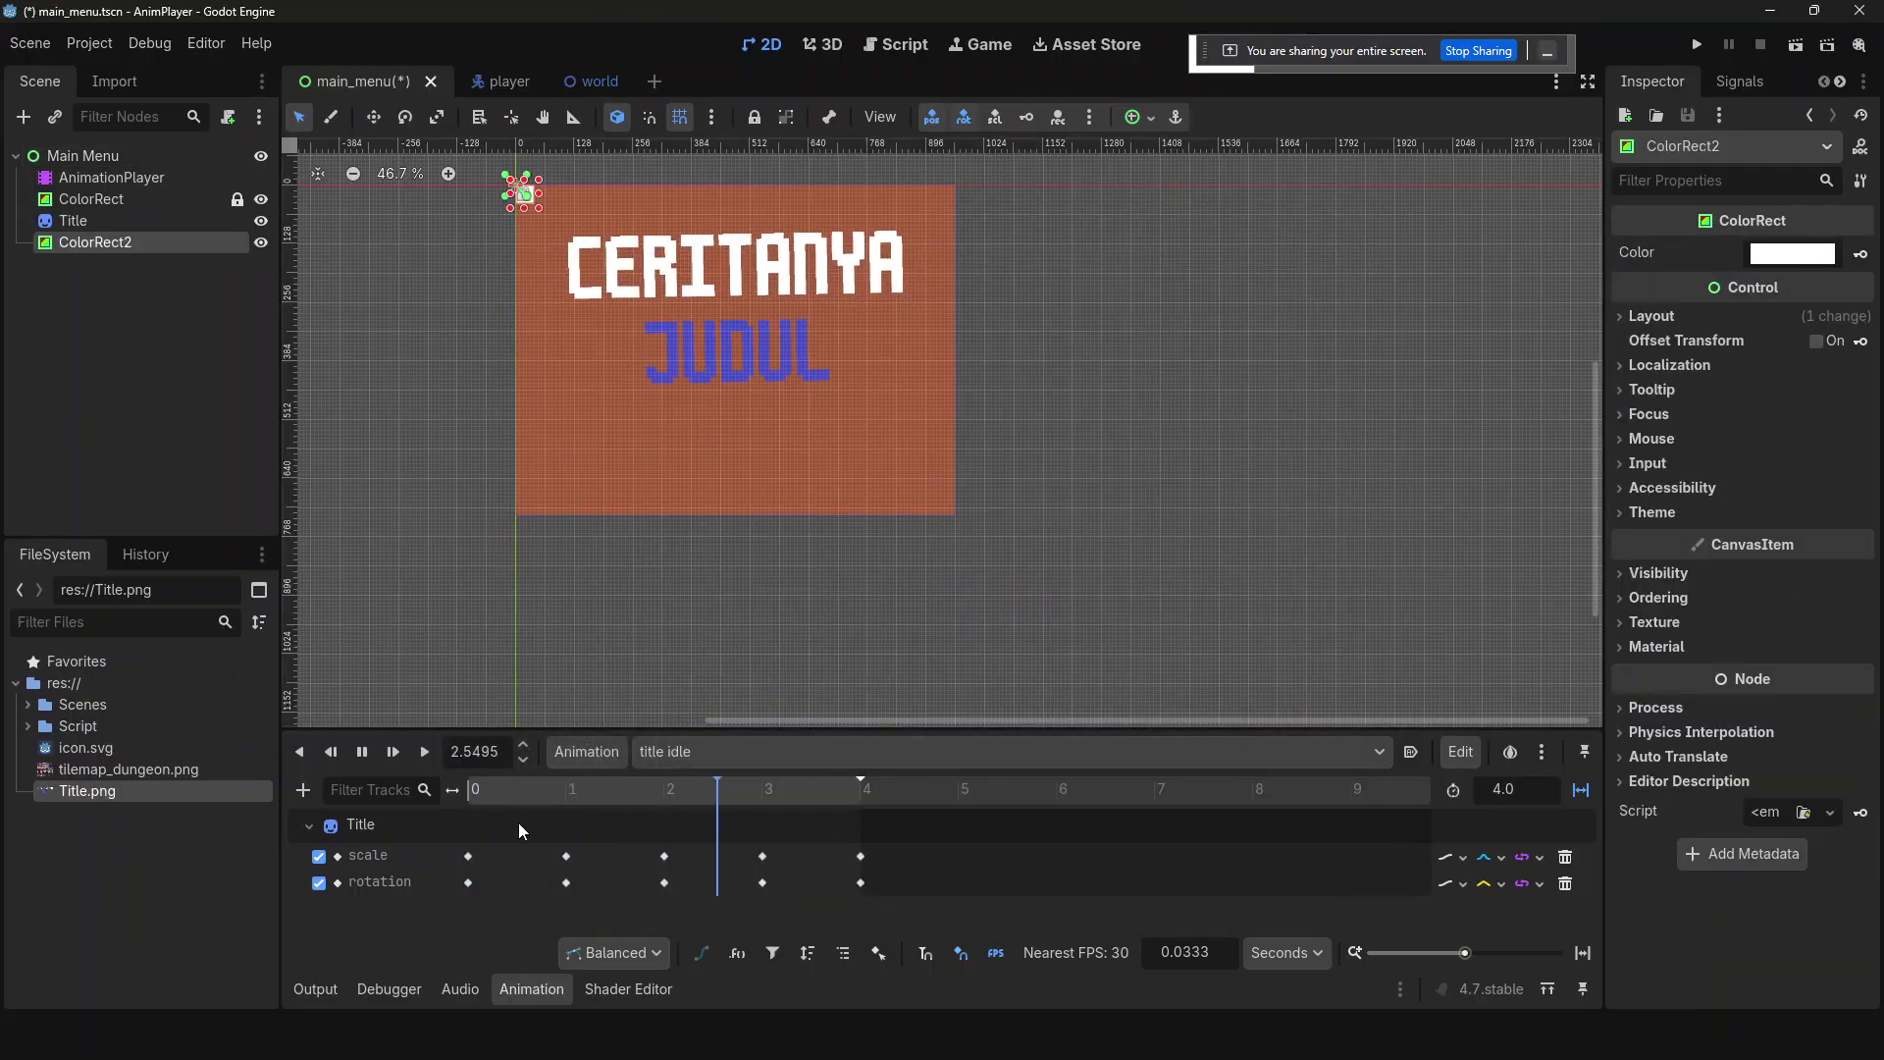
- Switch the AnimationPlayer to the RESET animation and save the scene
left_click(705, 746)
left_click(695, 786)
left_click(658, 756)
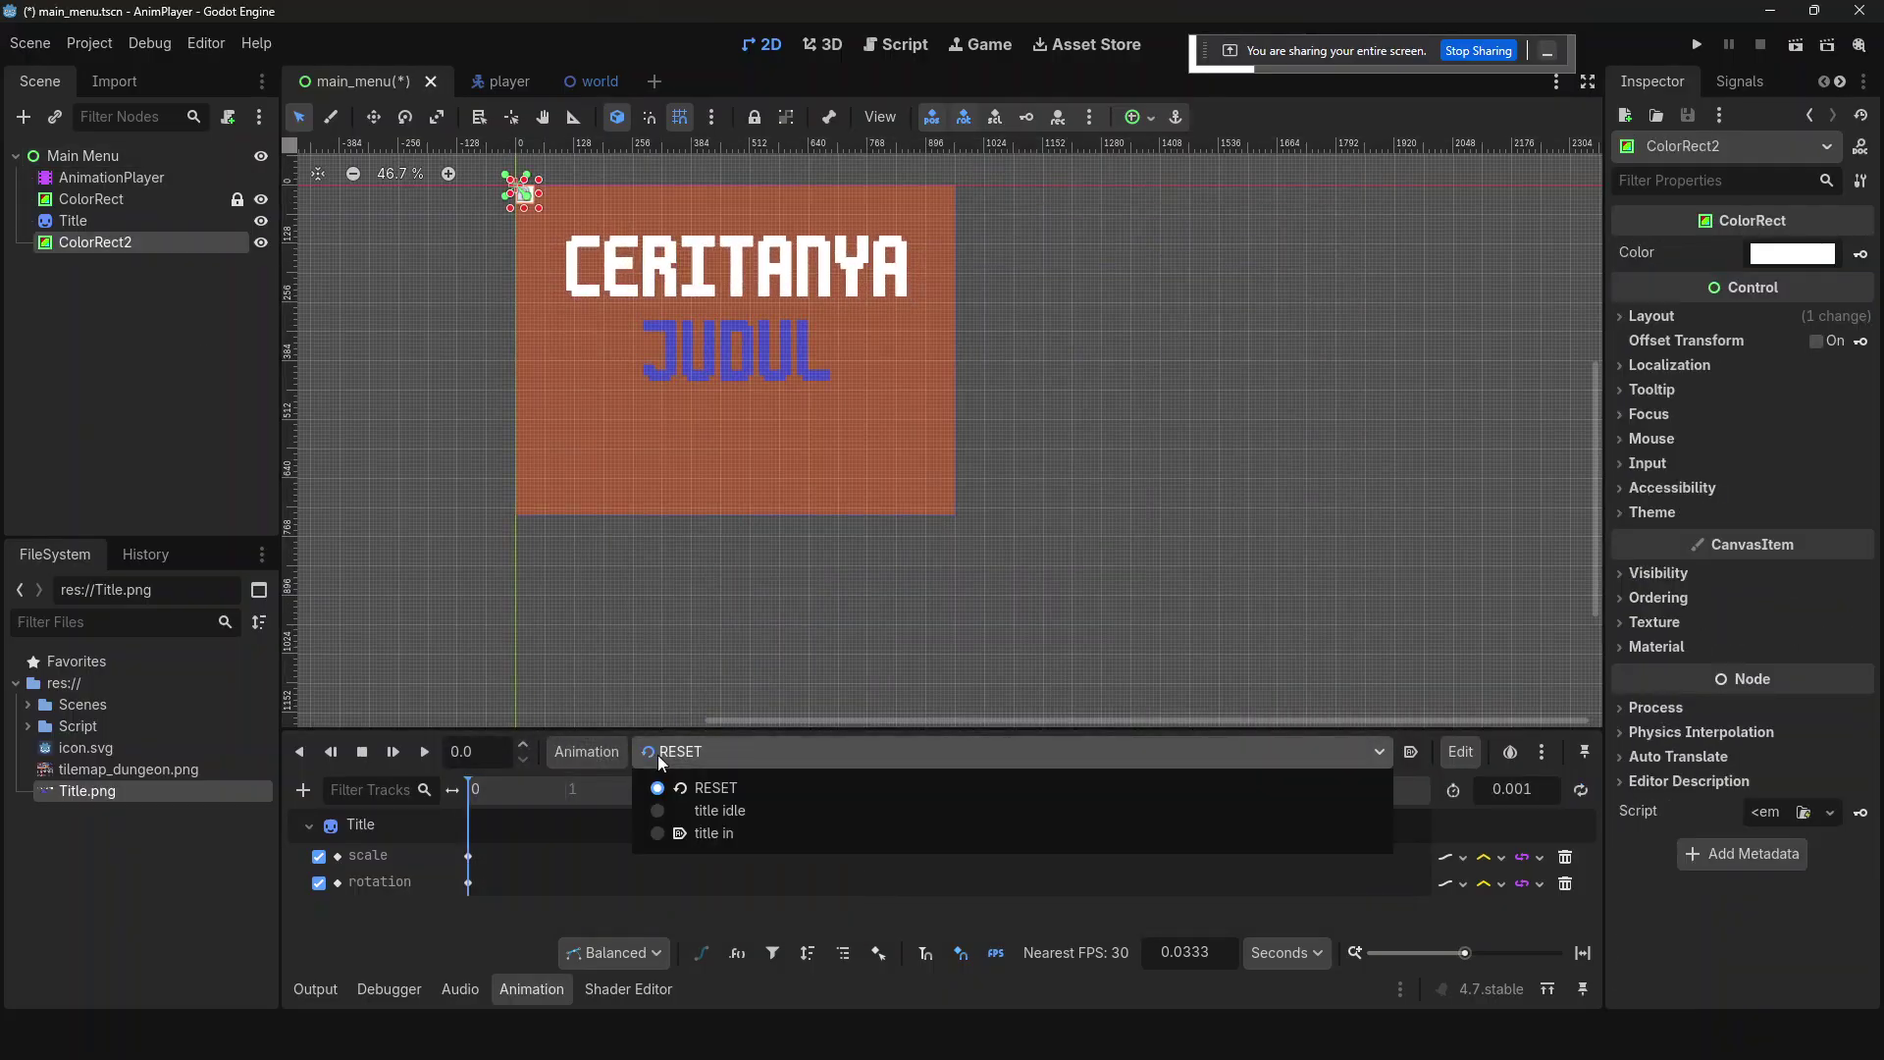
left_click(658, 756)
key("ctrl+s")
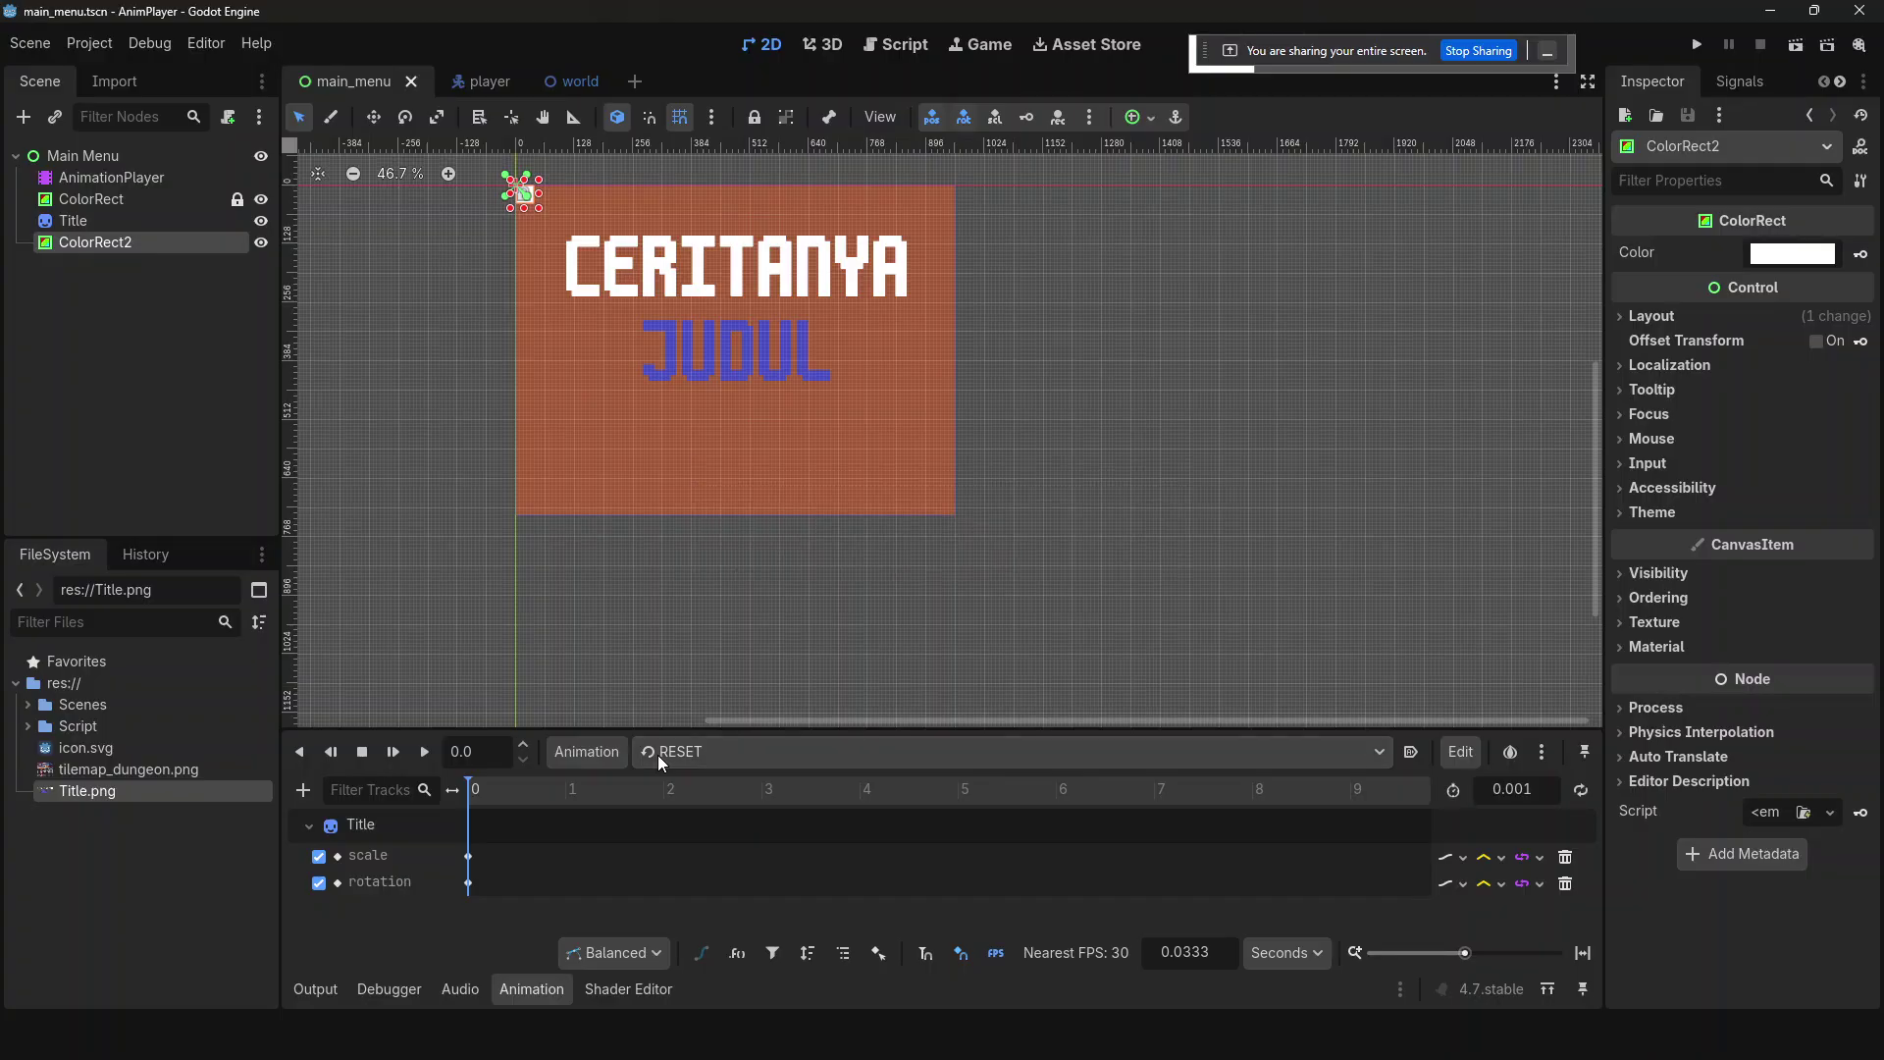
left_click(883, 1036)
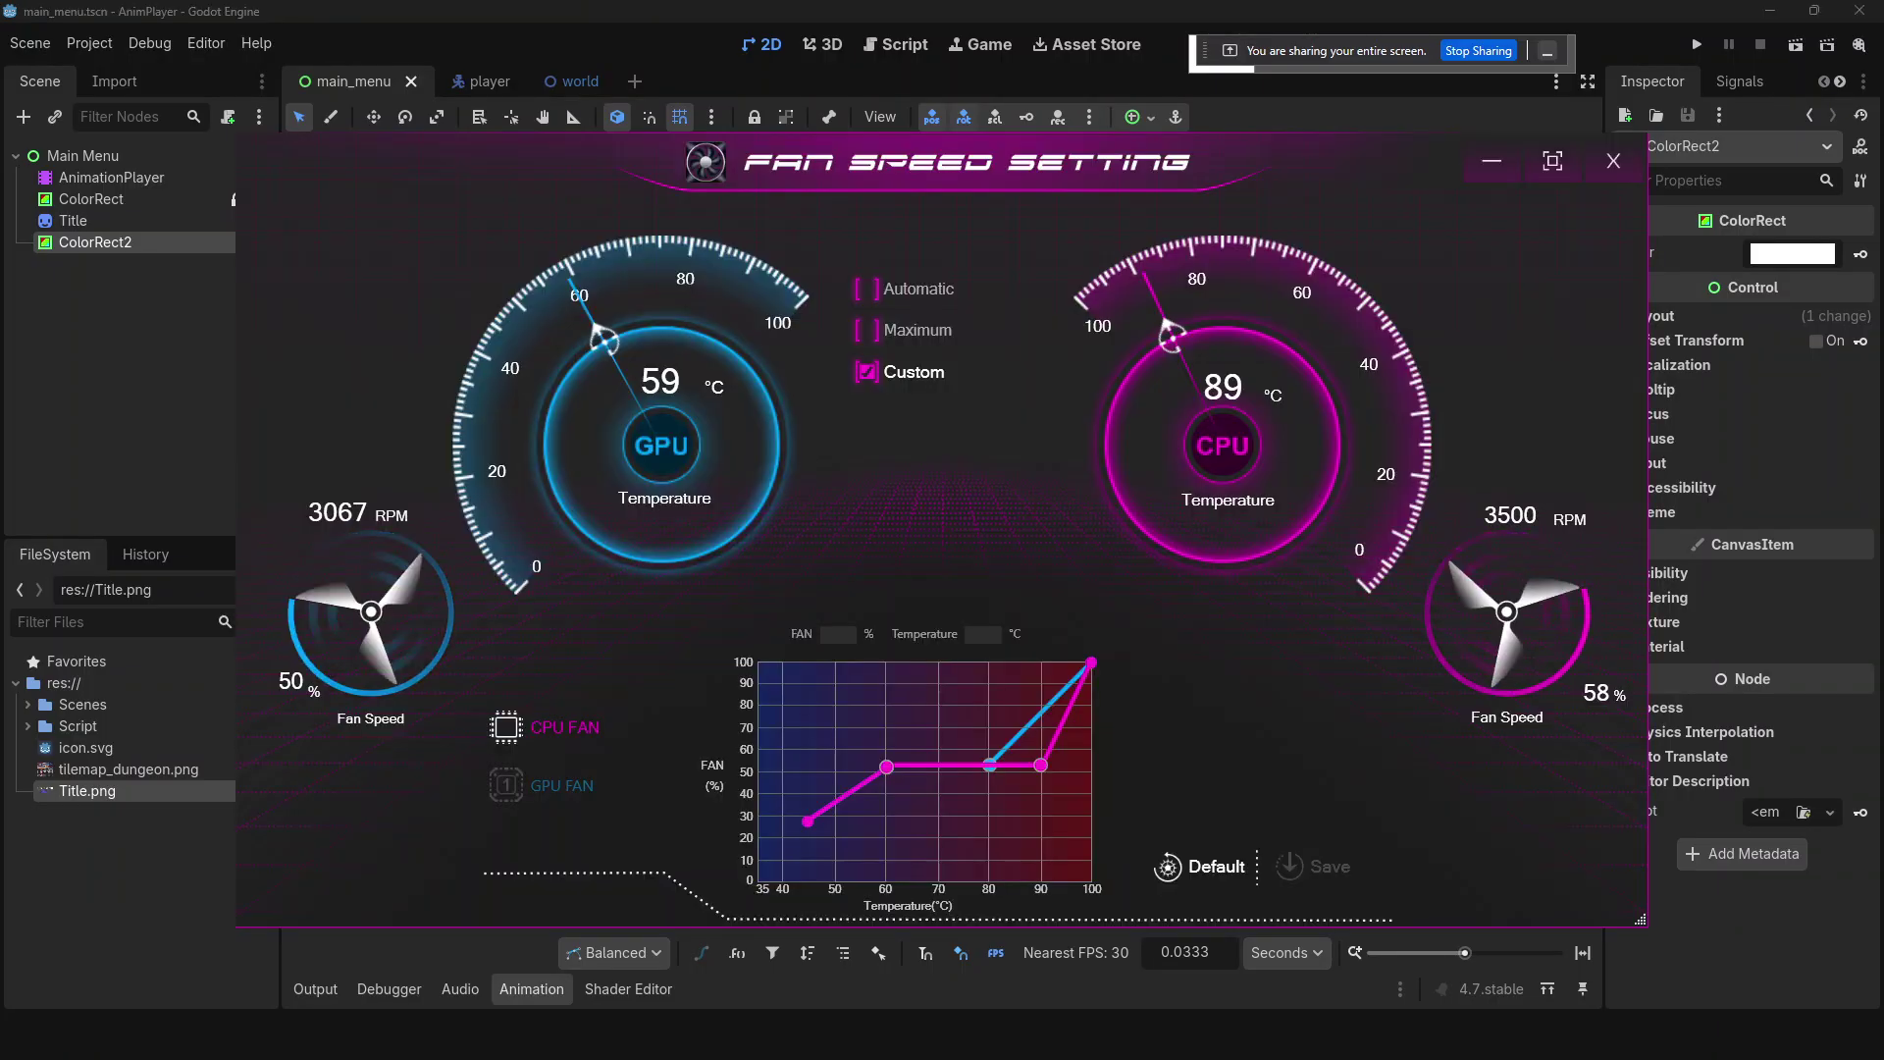
key("alt+Tab")
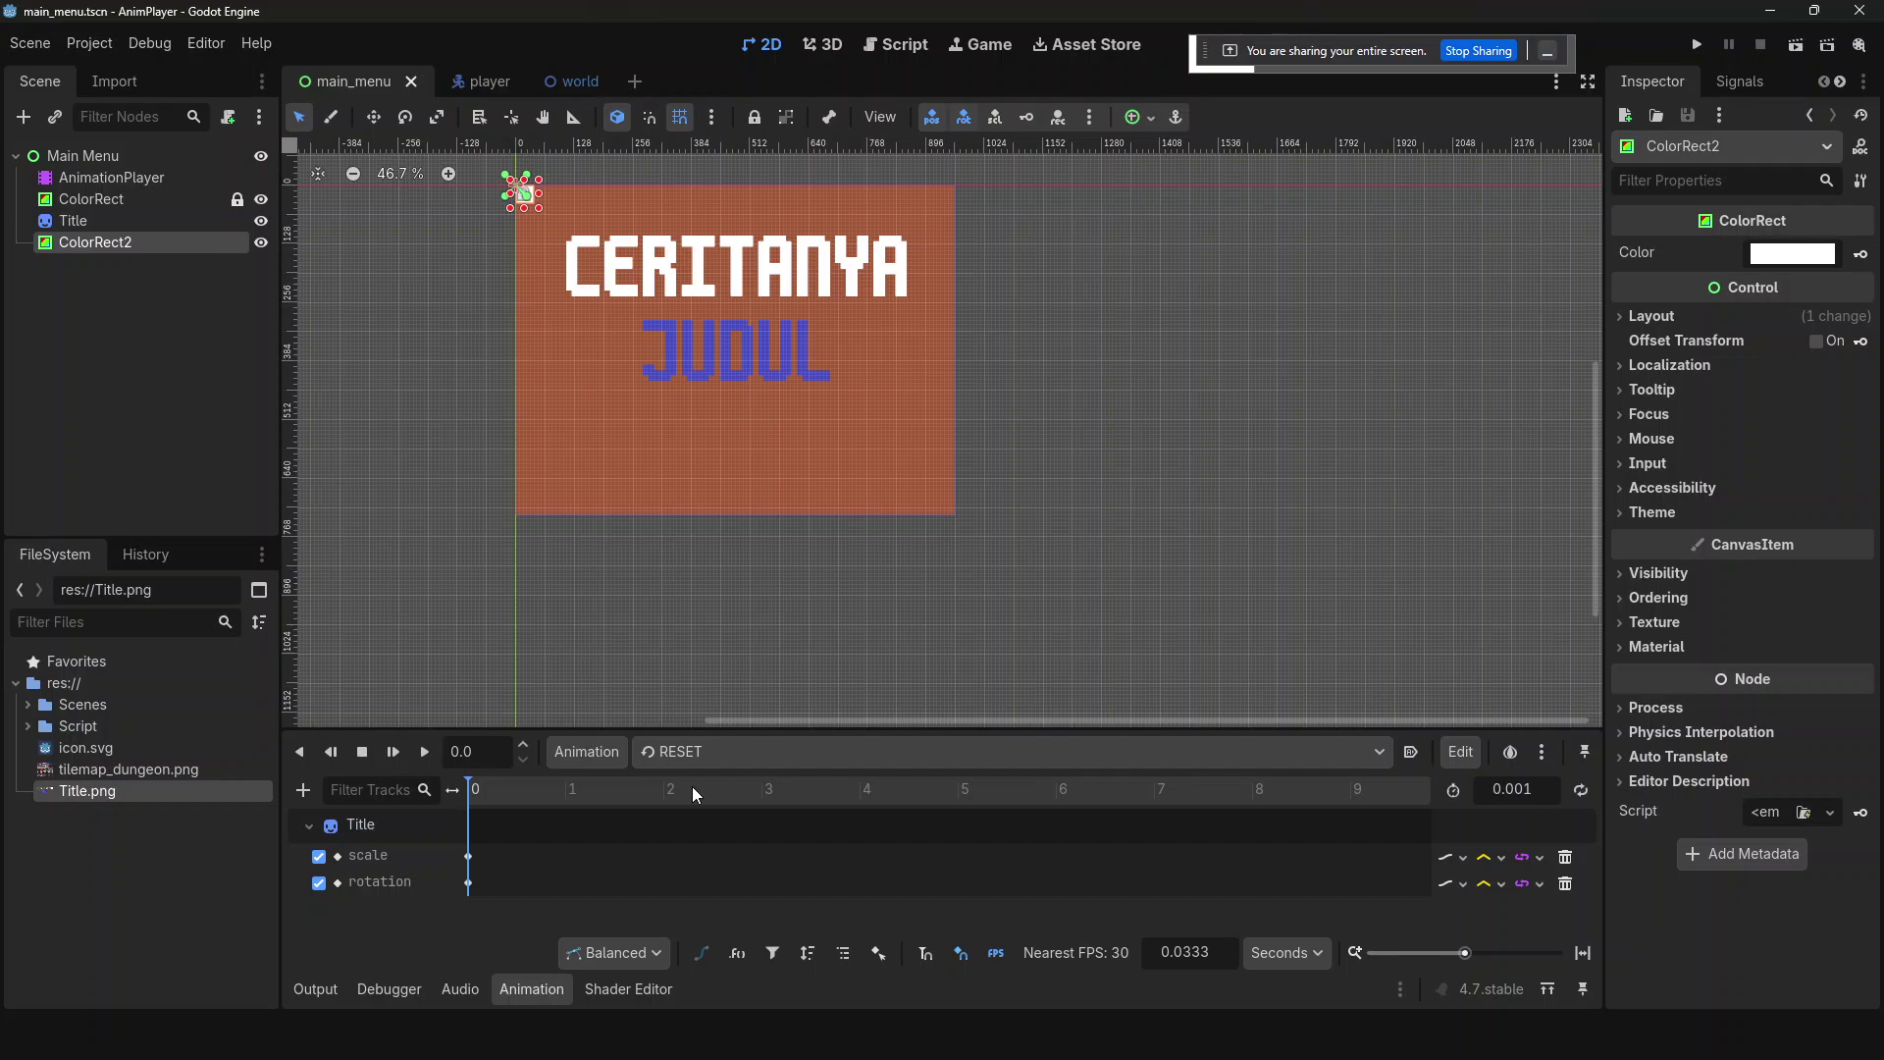
- Try the Anchors layout mode with the Full Rect preset on ColorRect2
left_click(1775, 322)
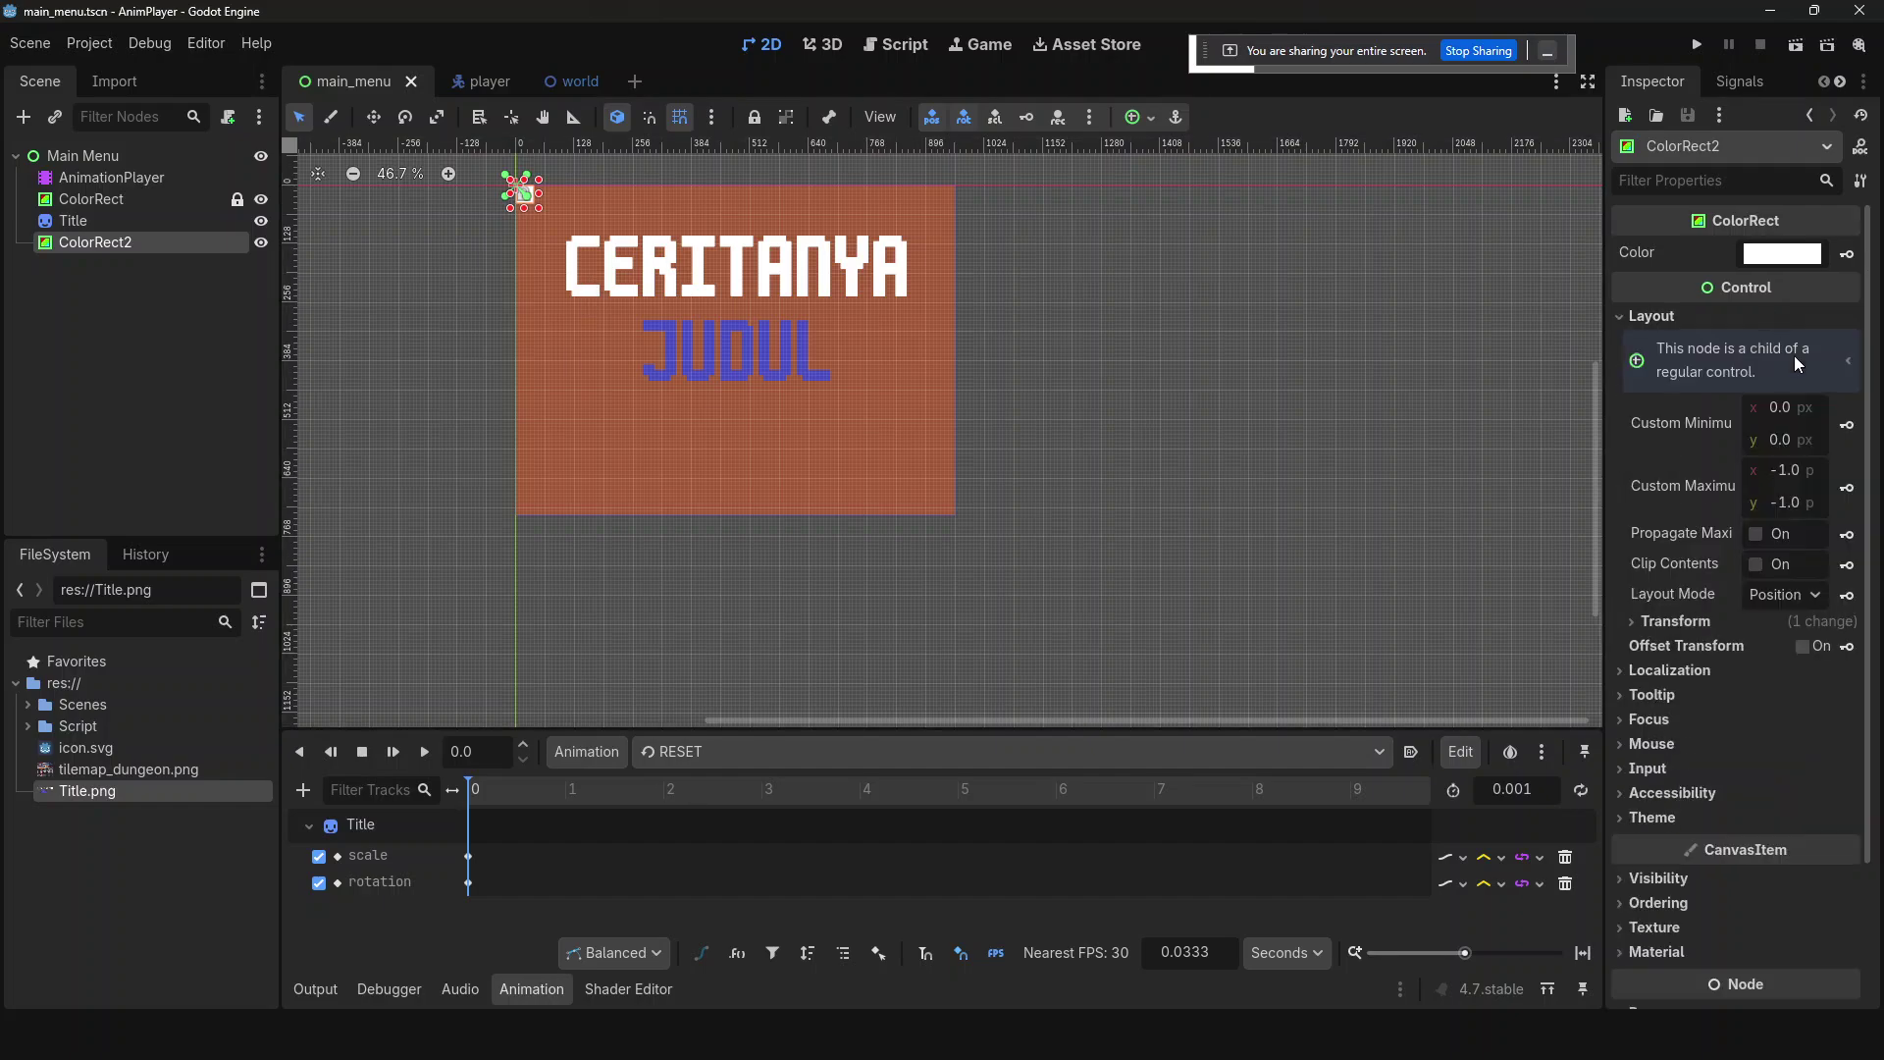
left_click(1811, 607)
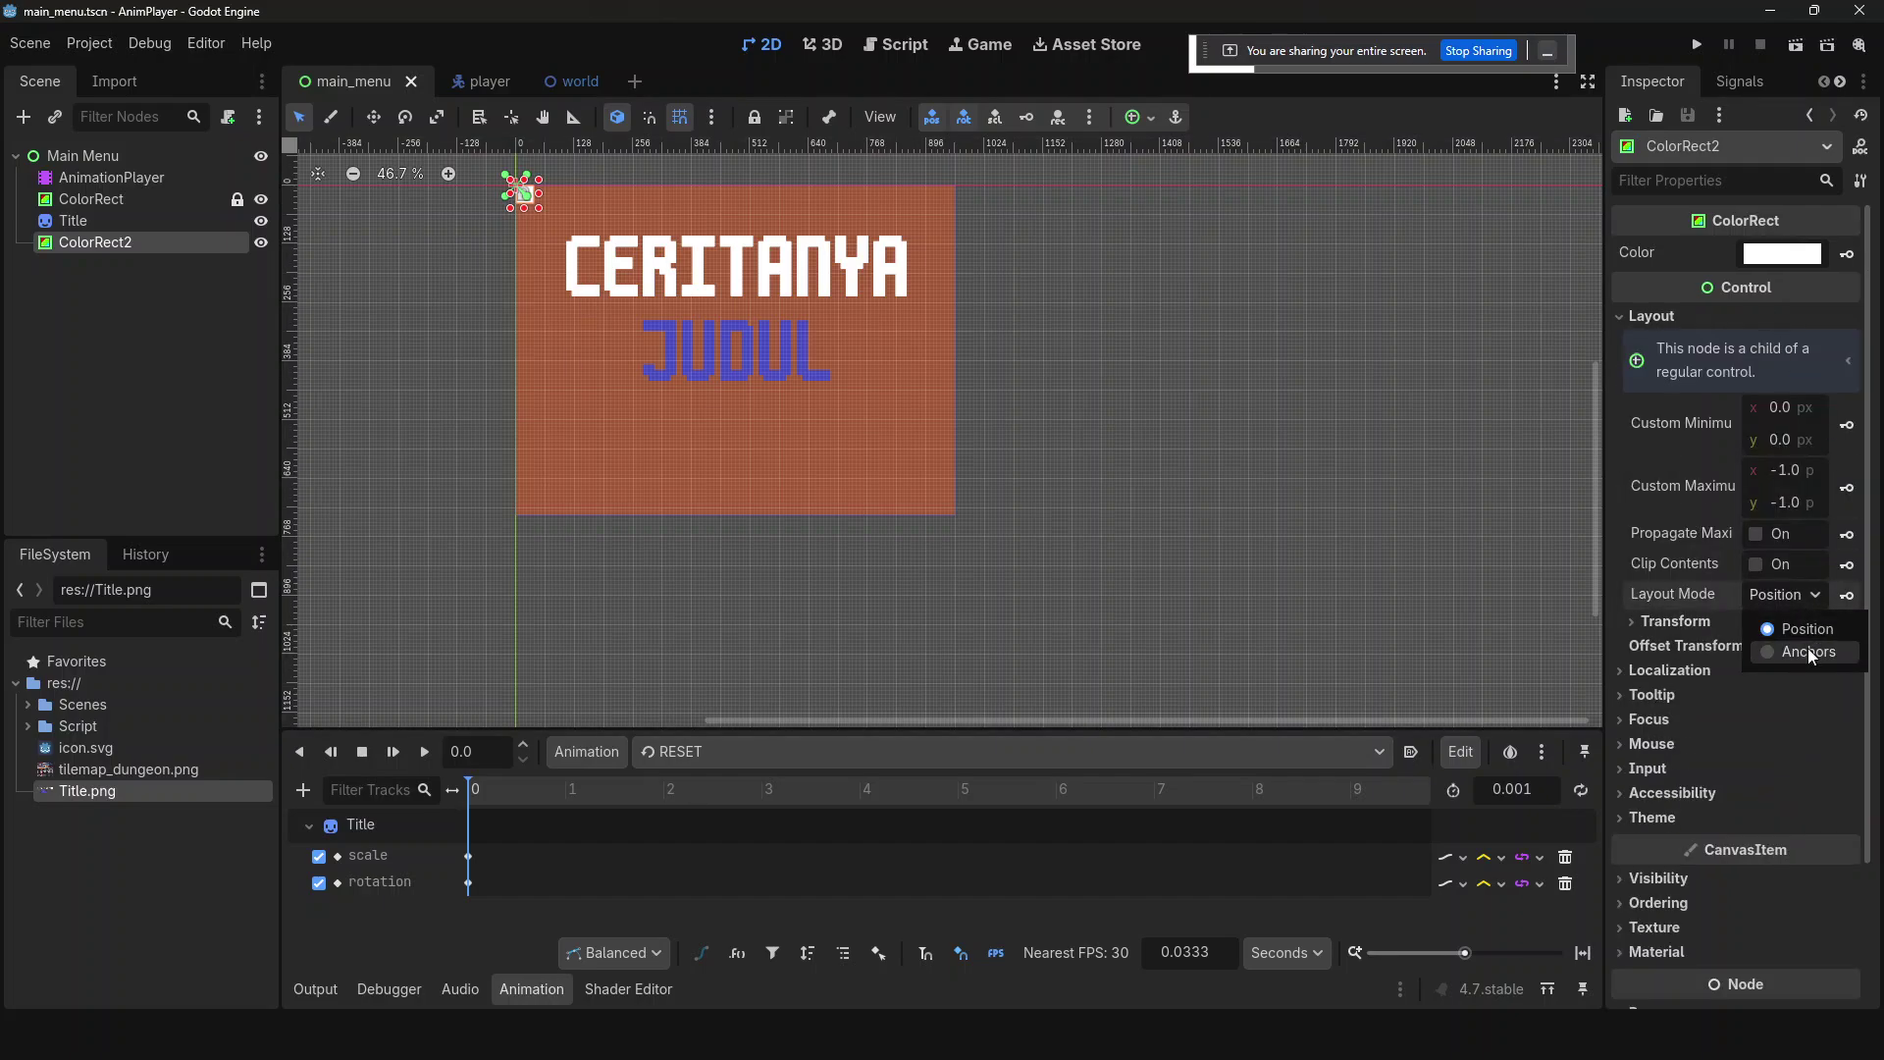
left_click(1807, 651)
left_click(1799, 618)
left_click(1792, 638)
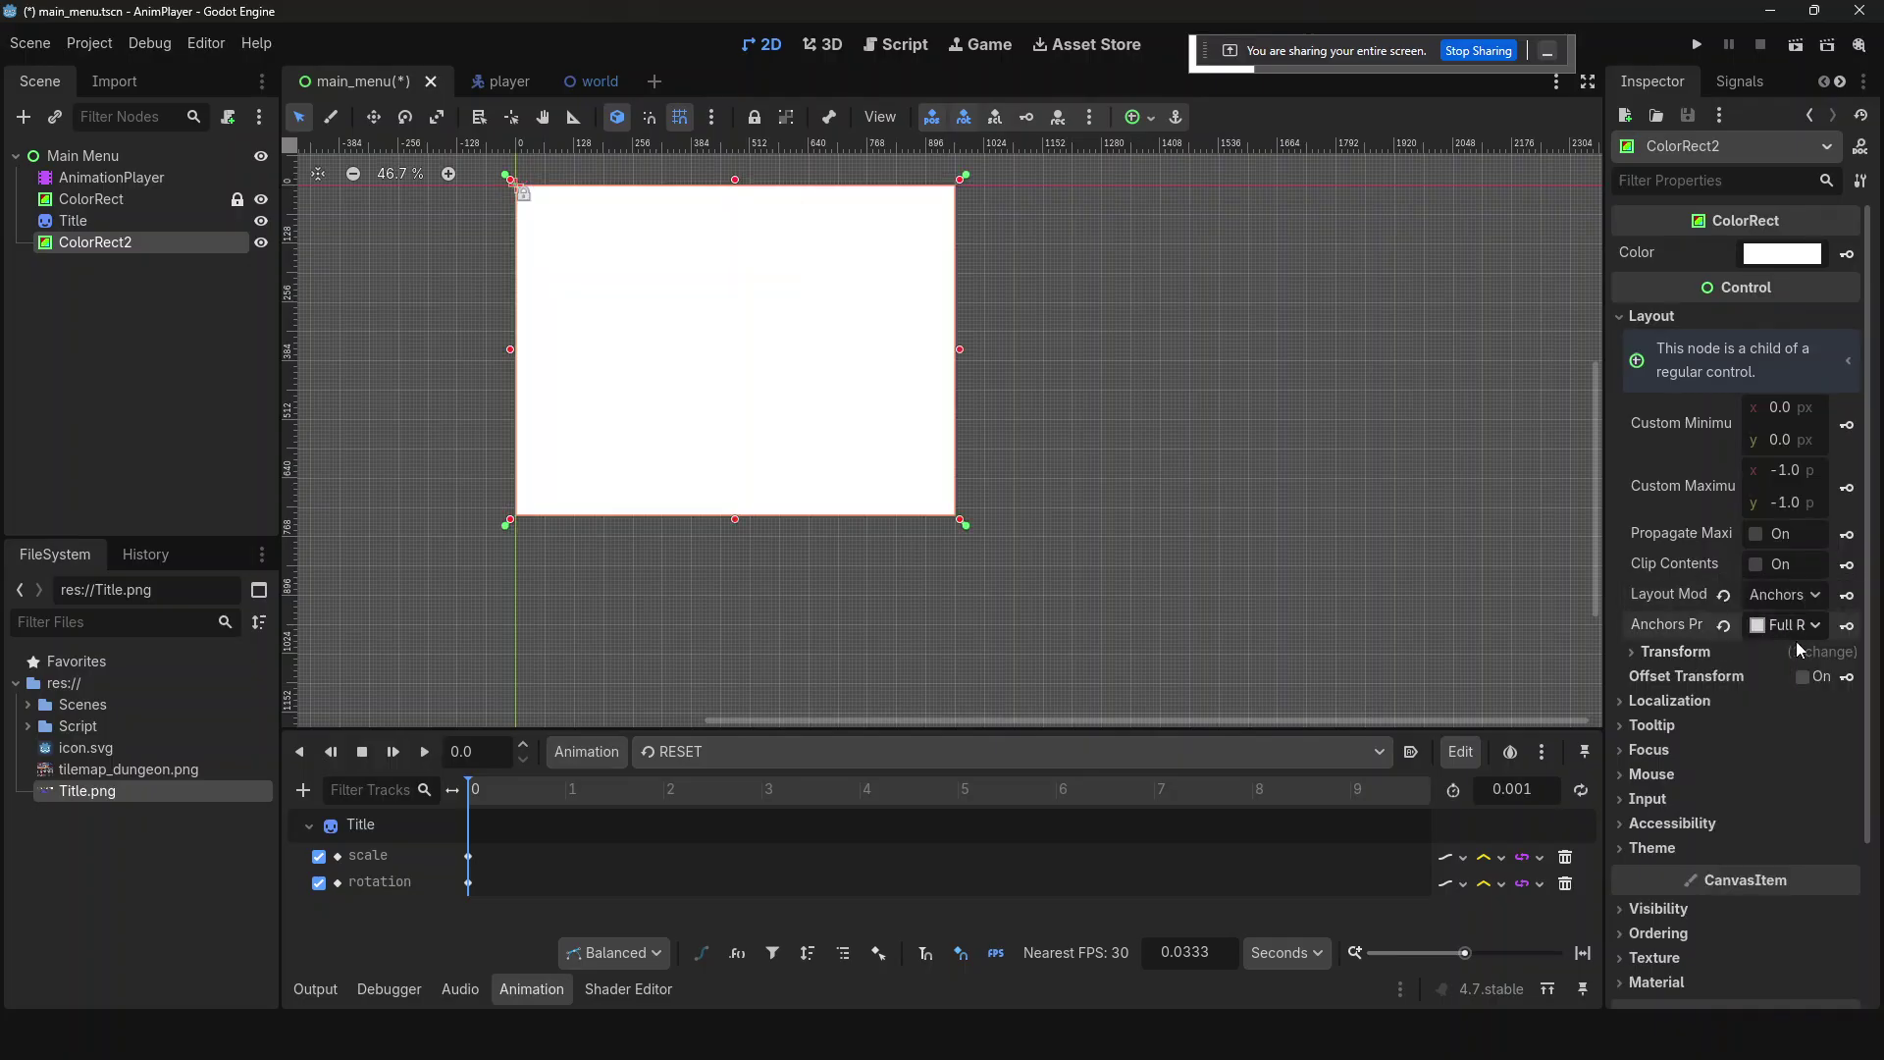
- Revert ColorRect2's anchors preset and return its layout mode to Position
left_click(1804, 629)
left_click(1783, 622)
left_click(1725, 624)
left_click(1789, 625)
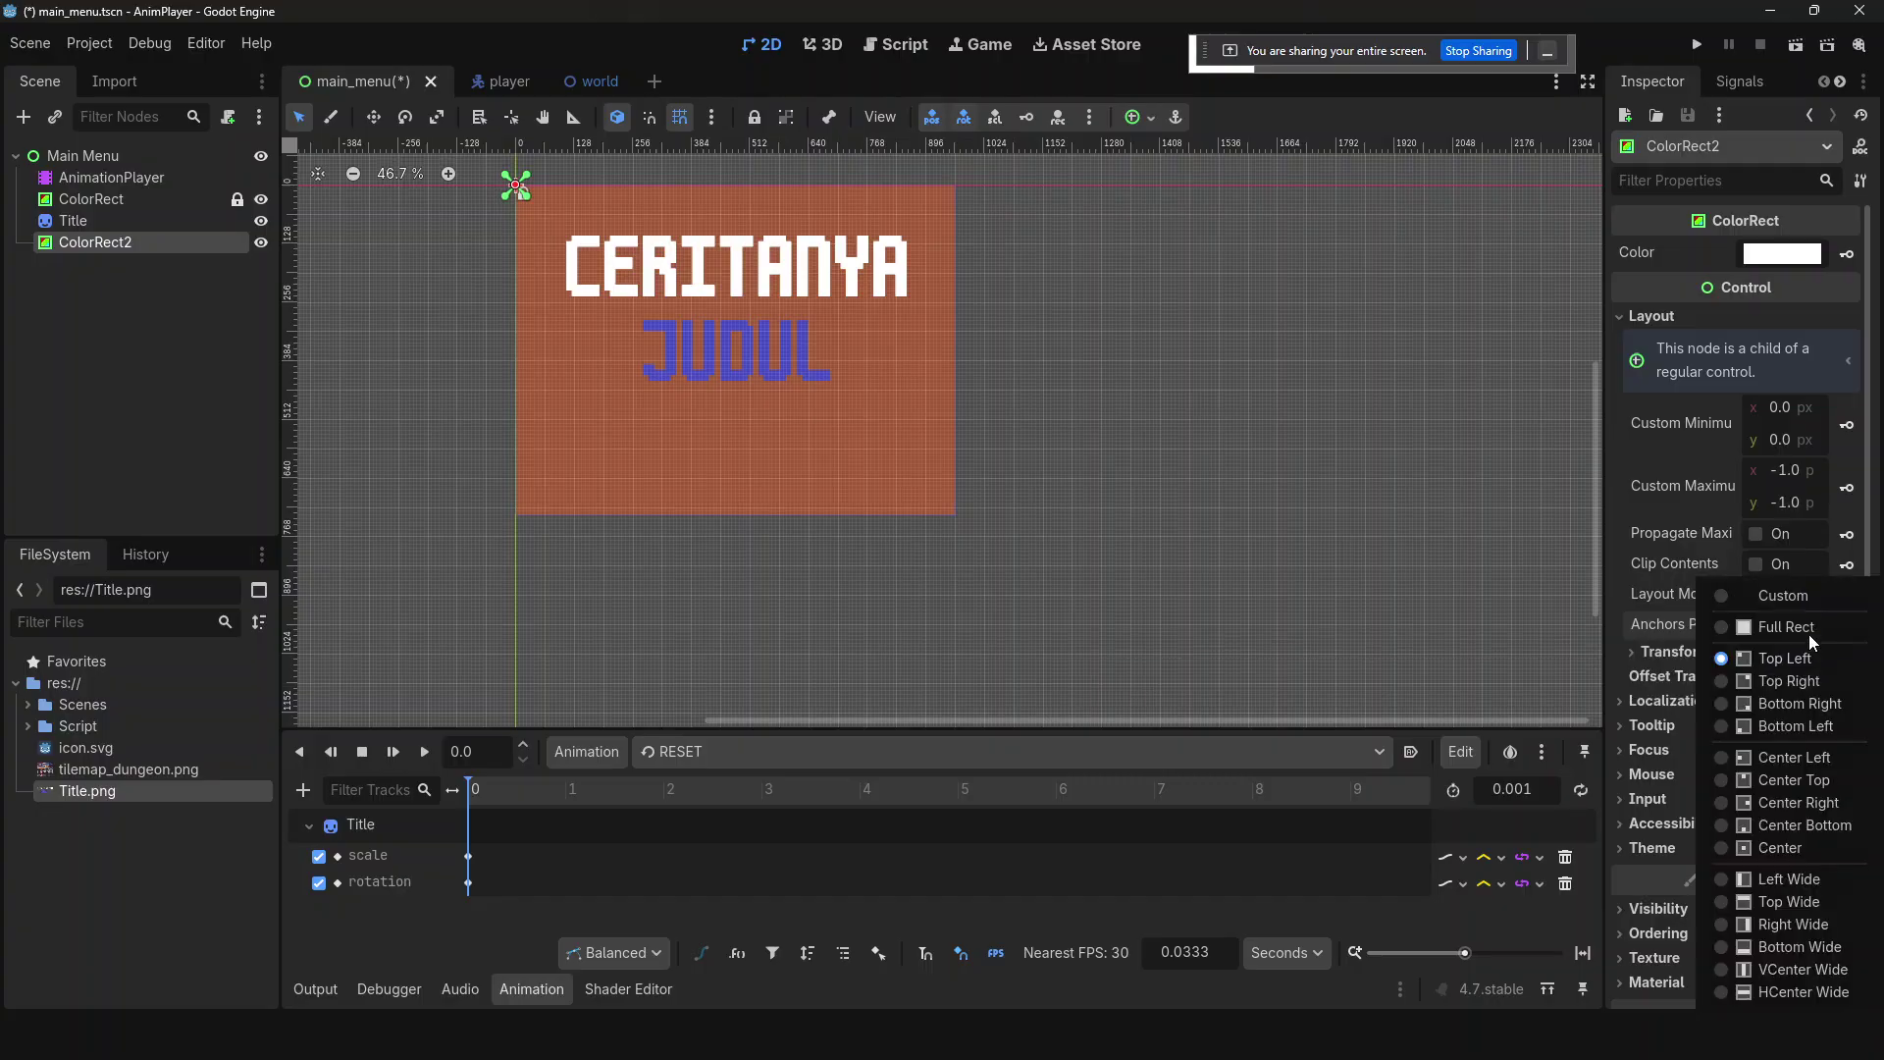
left_click(1684, 622)
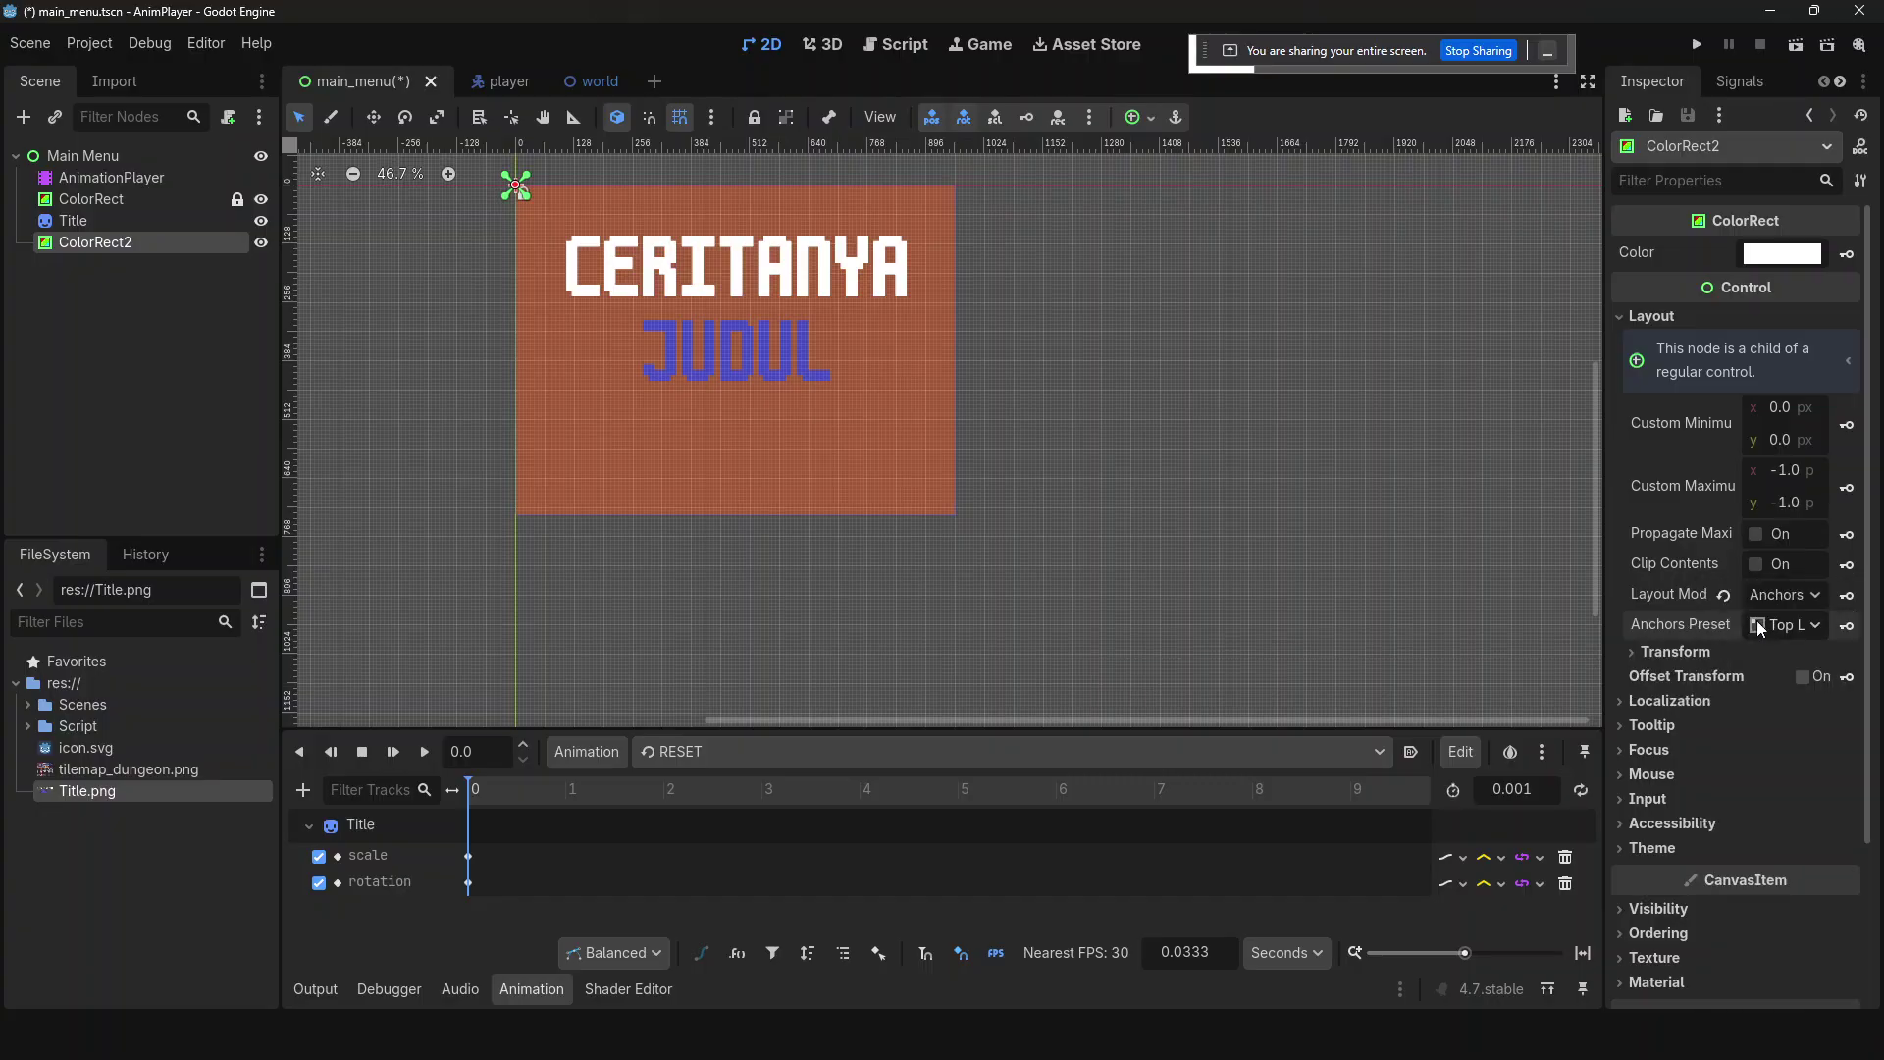
left_click(1785, 631)
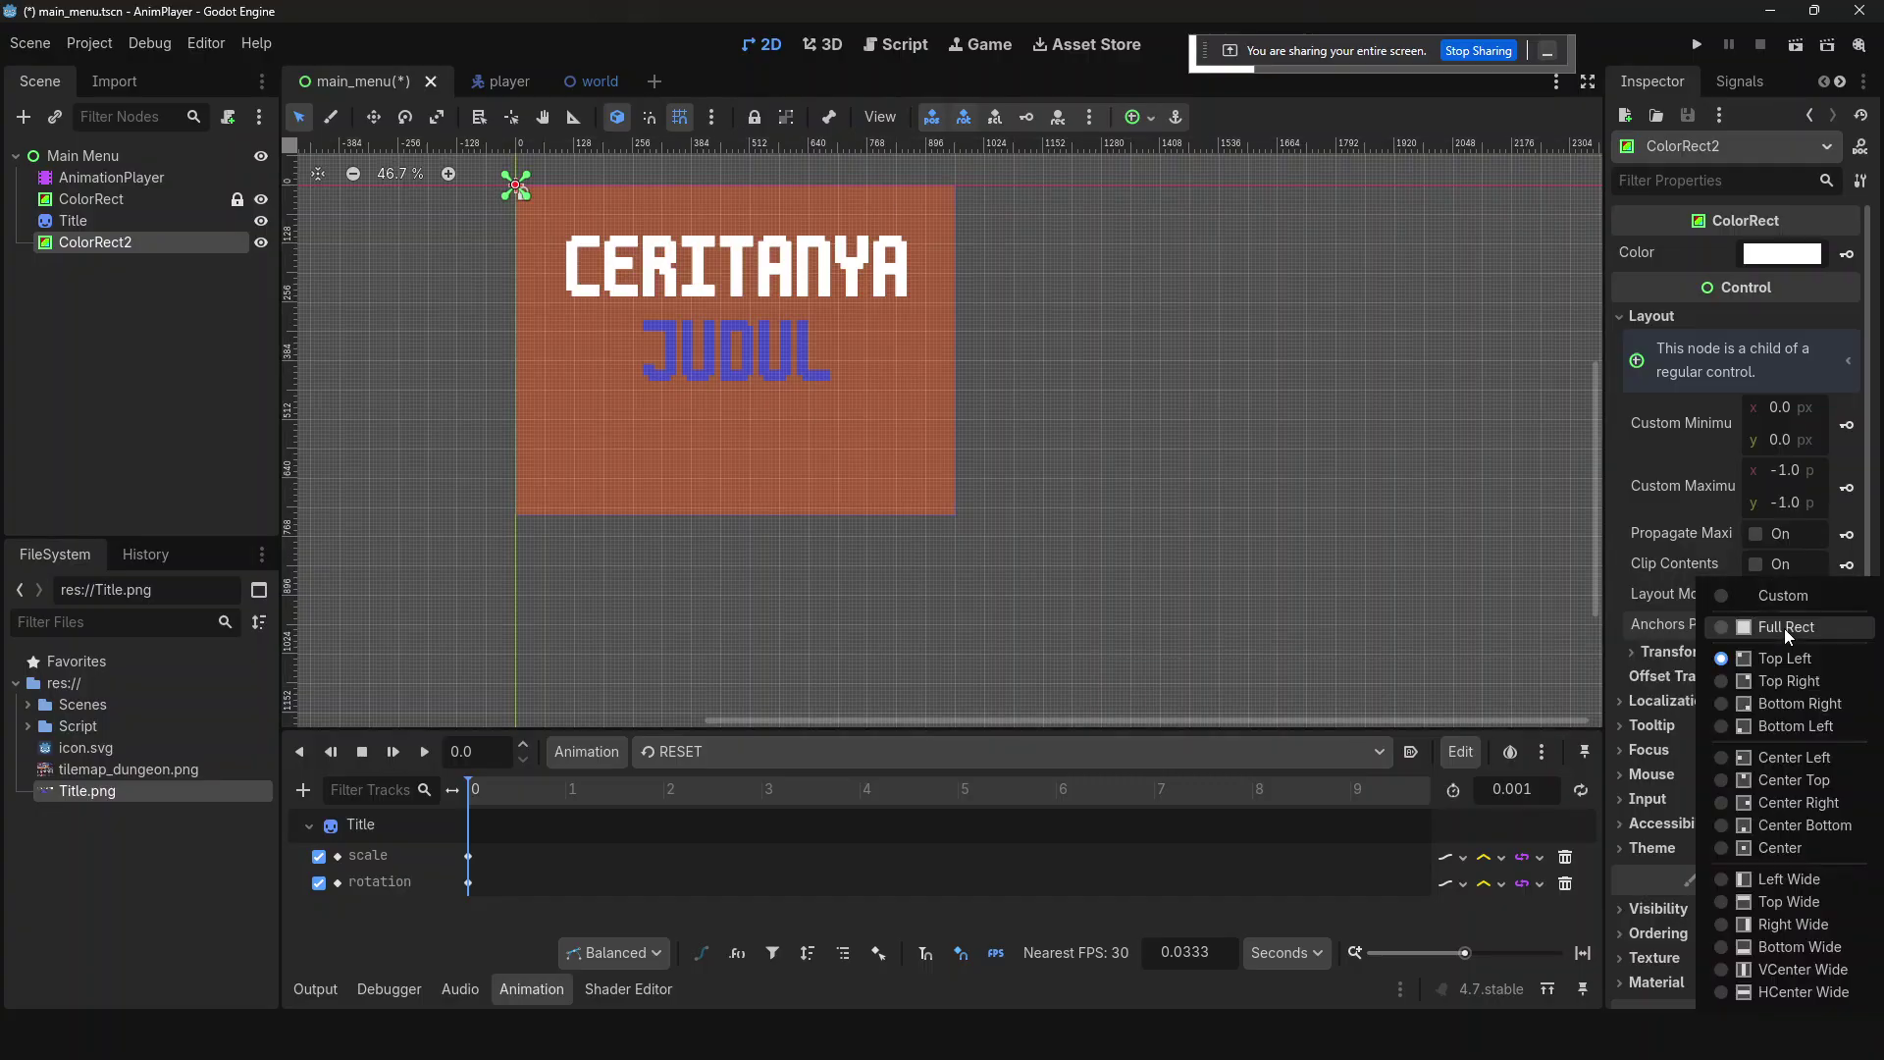
left_click(1682, 628)
left_click(1724, 596)
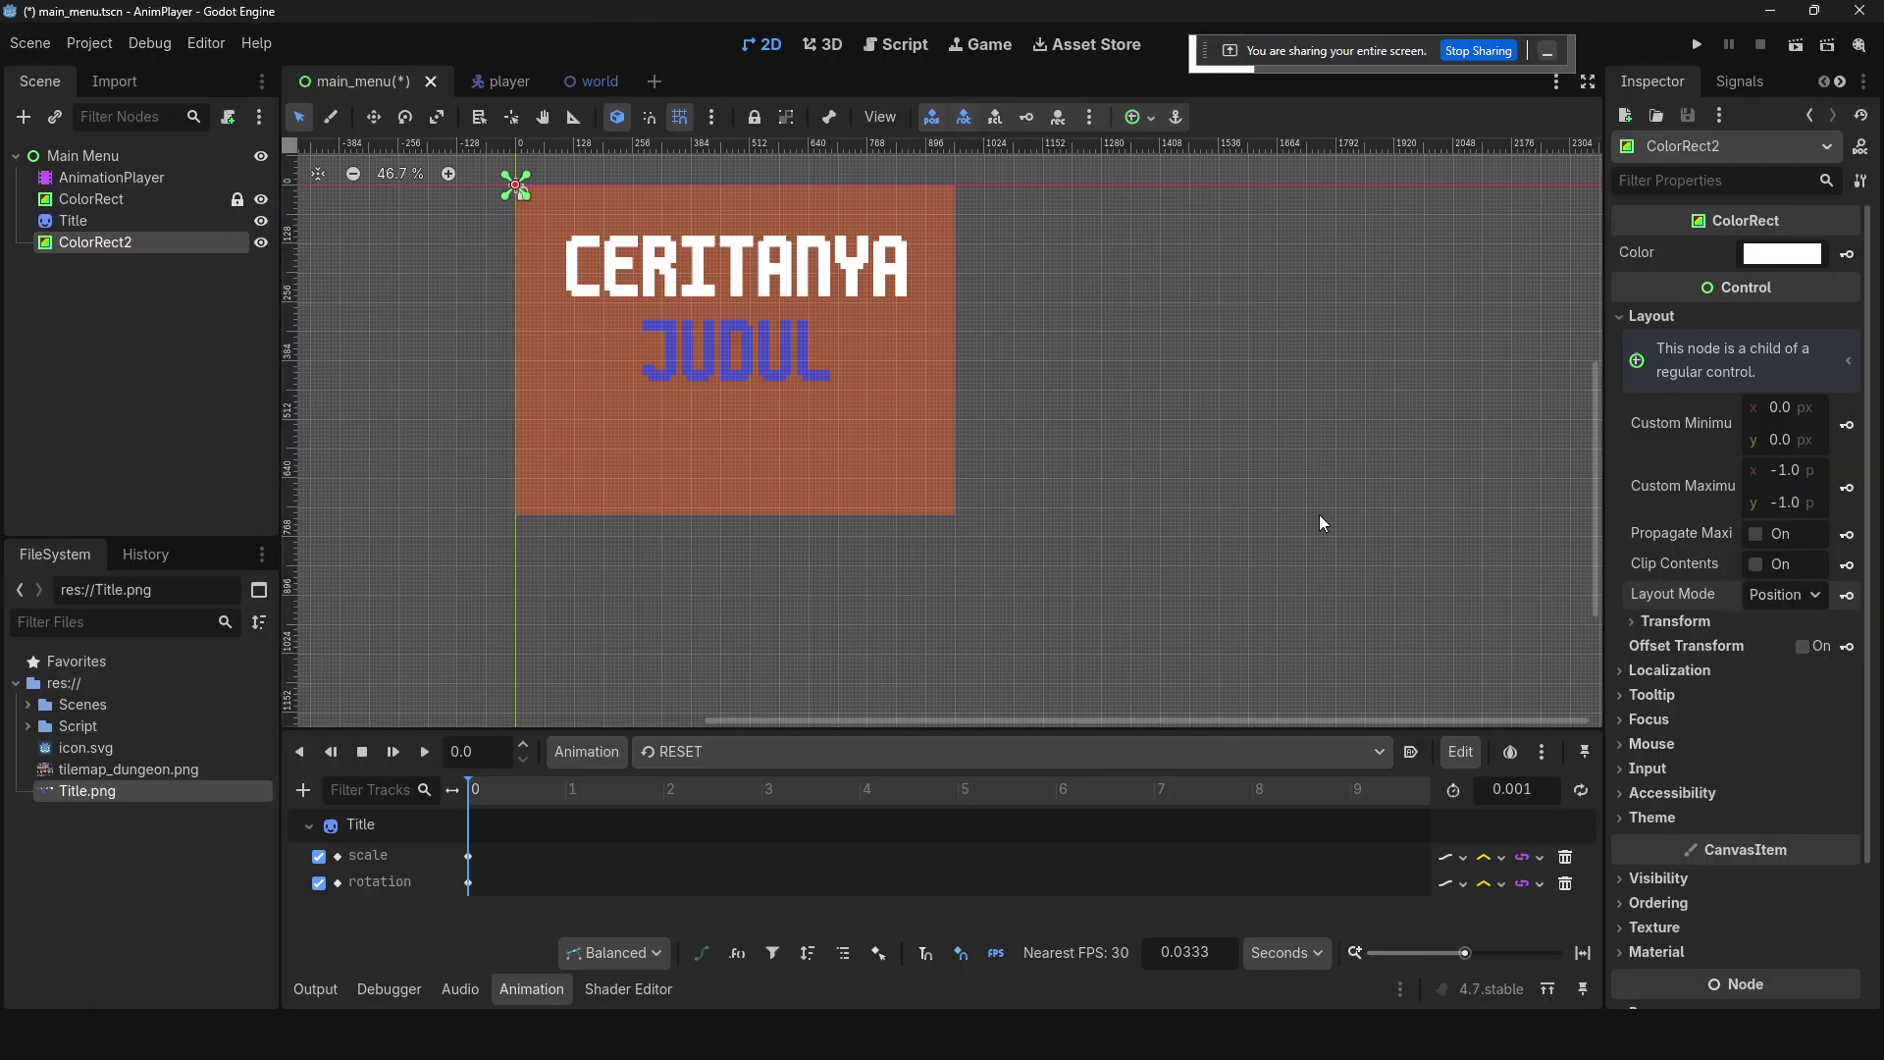
- Set ColorRect2's size to 960 × 720 px and its Y position to -720 px
left_click(1694, 621)
left_click(1786, 646)
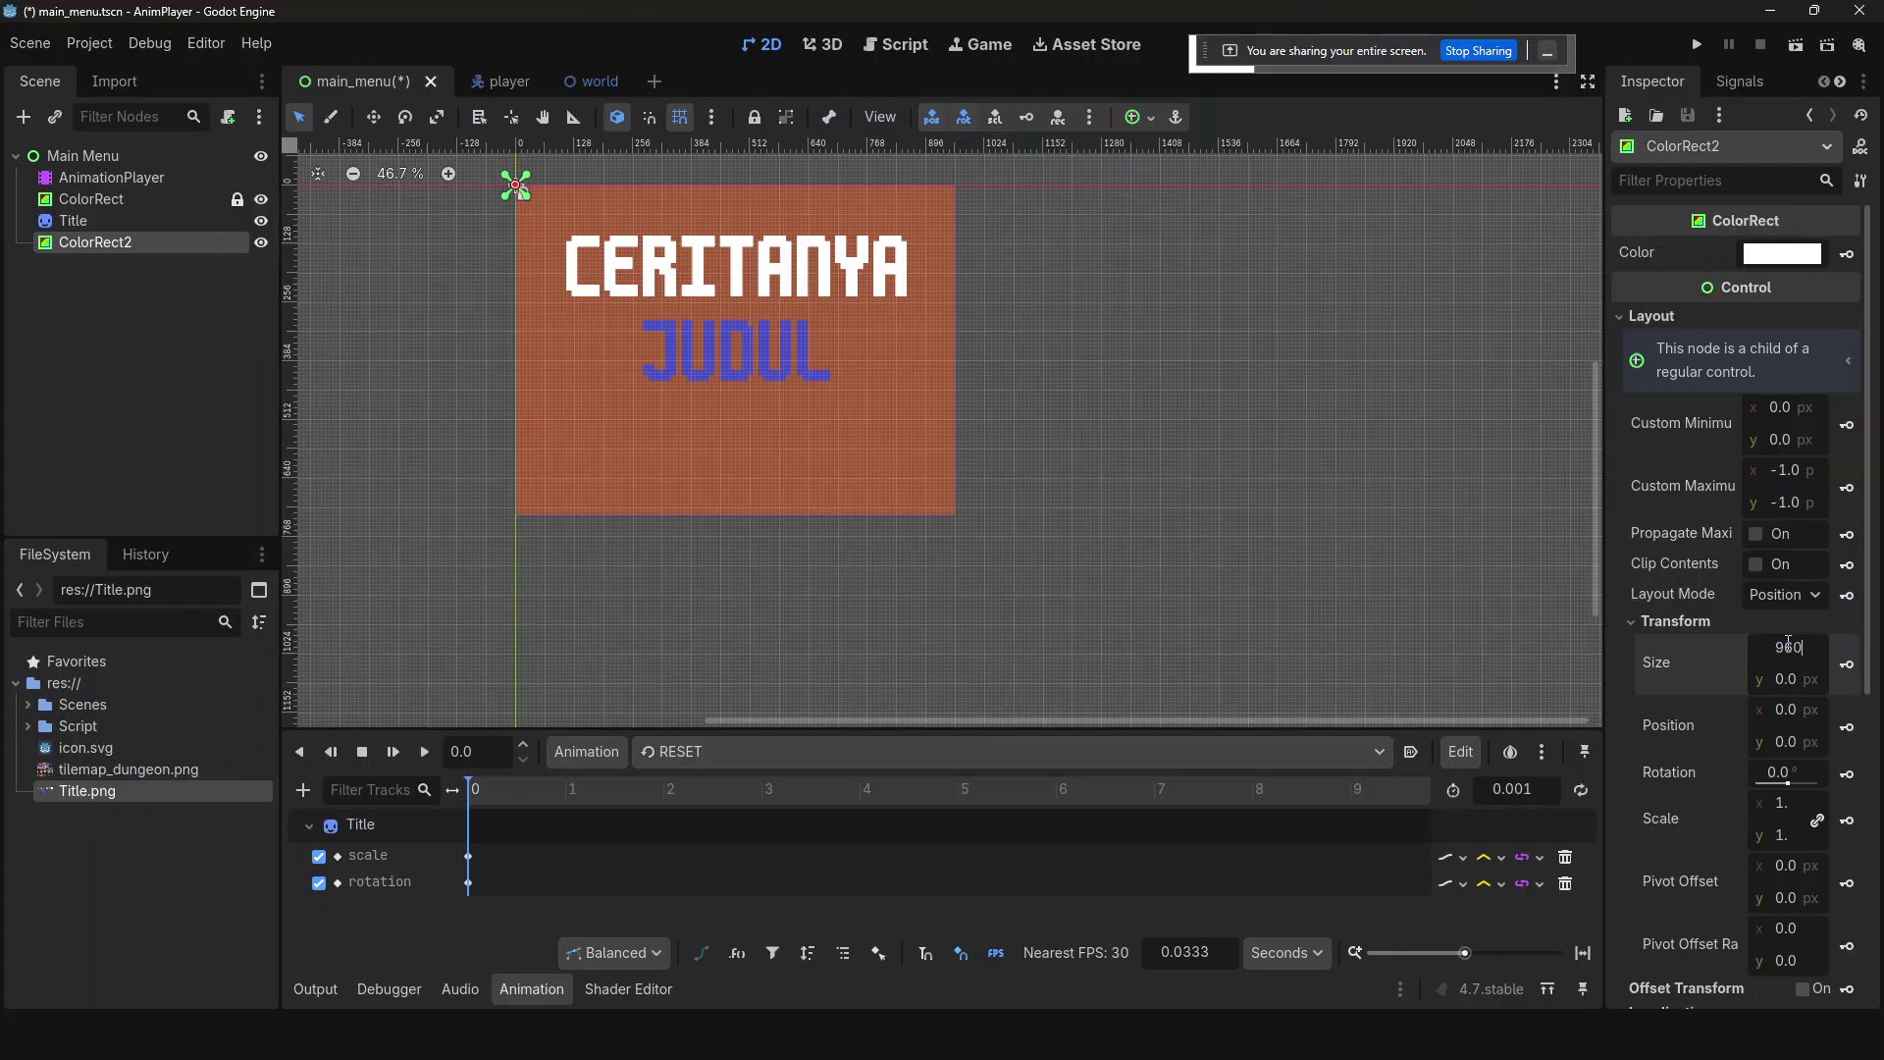
key("Tab")
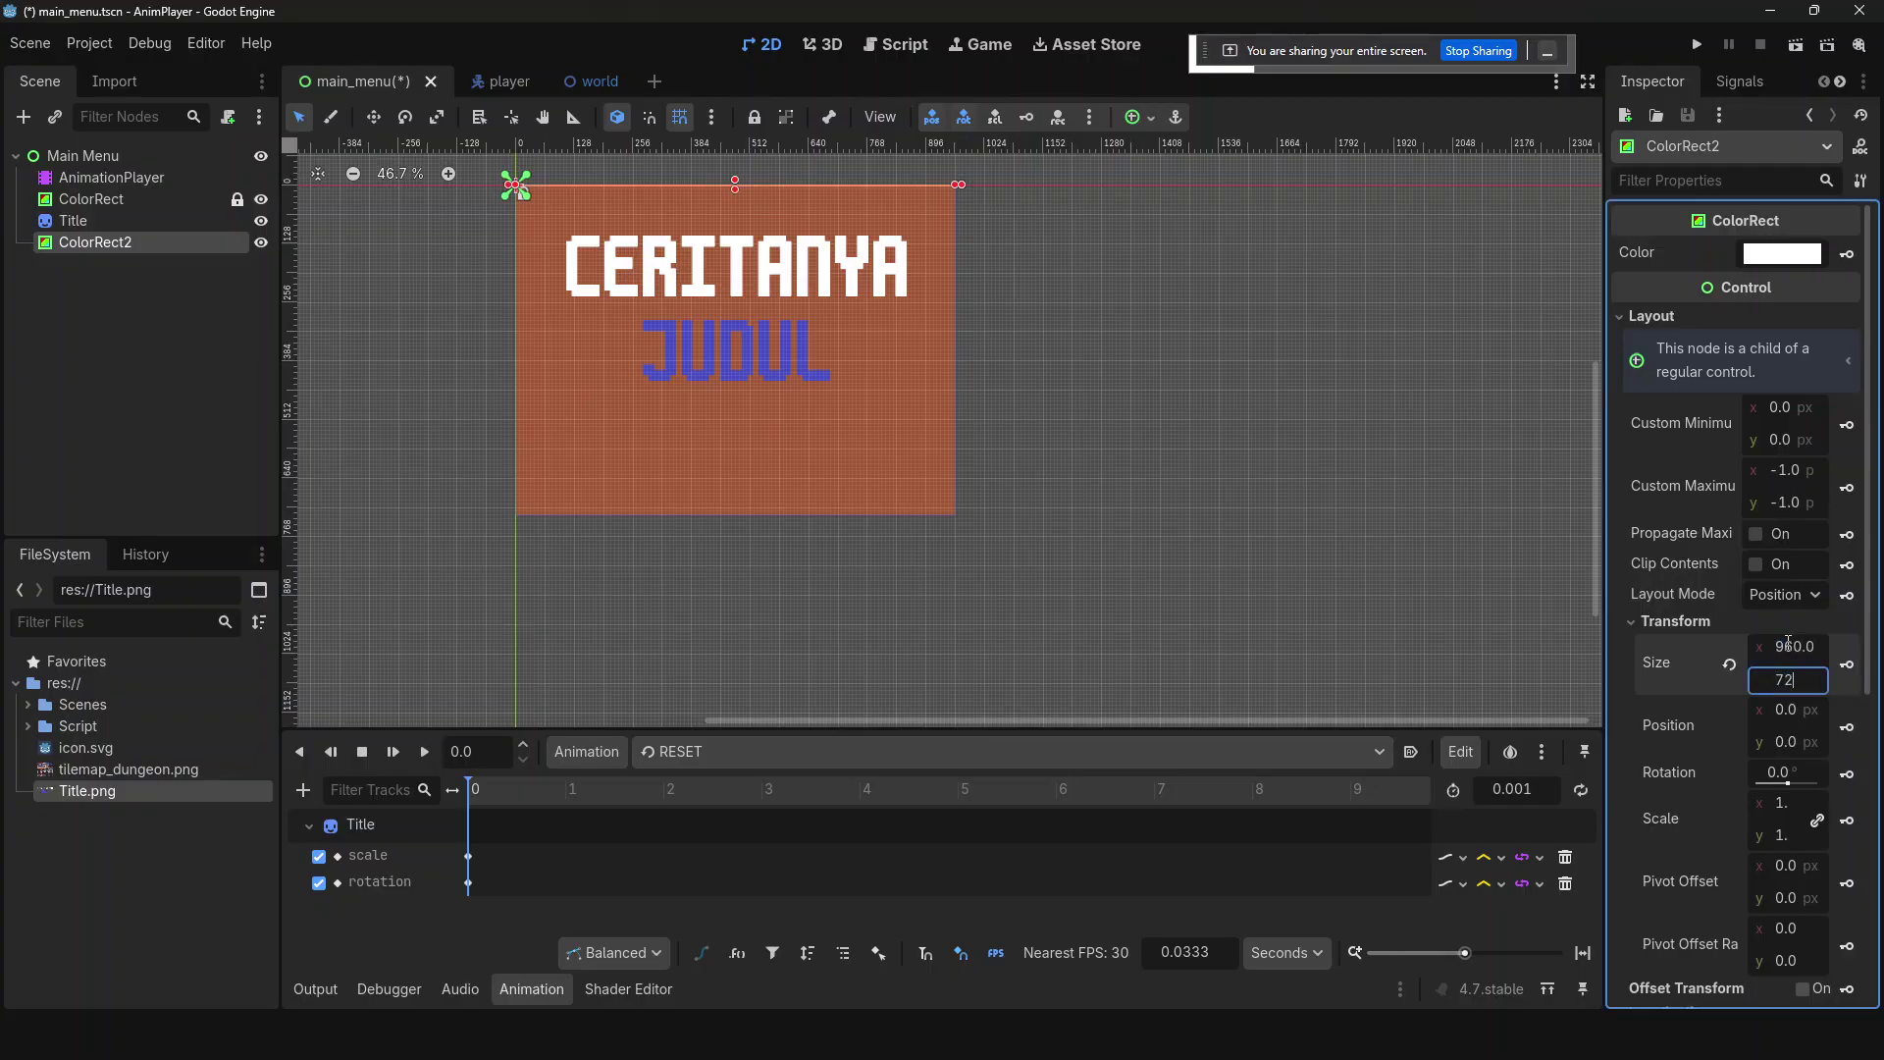
key("Return")
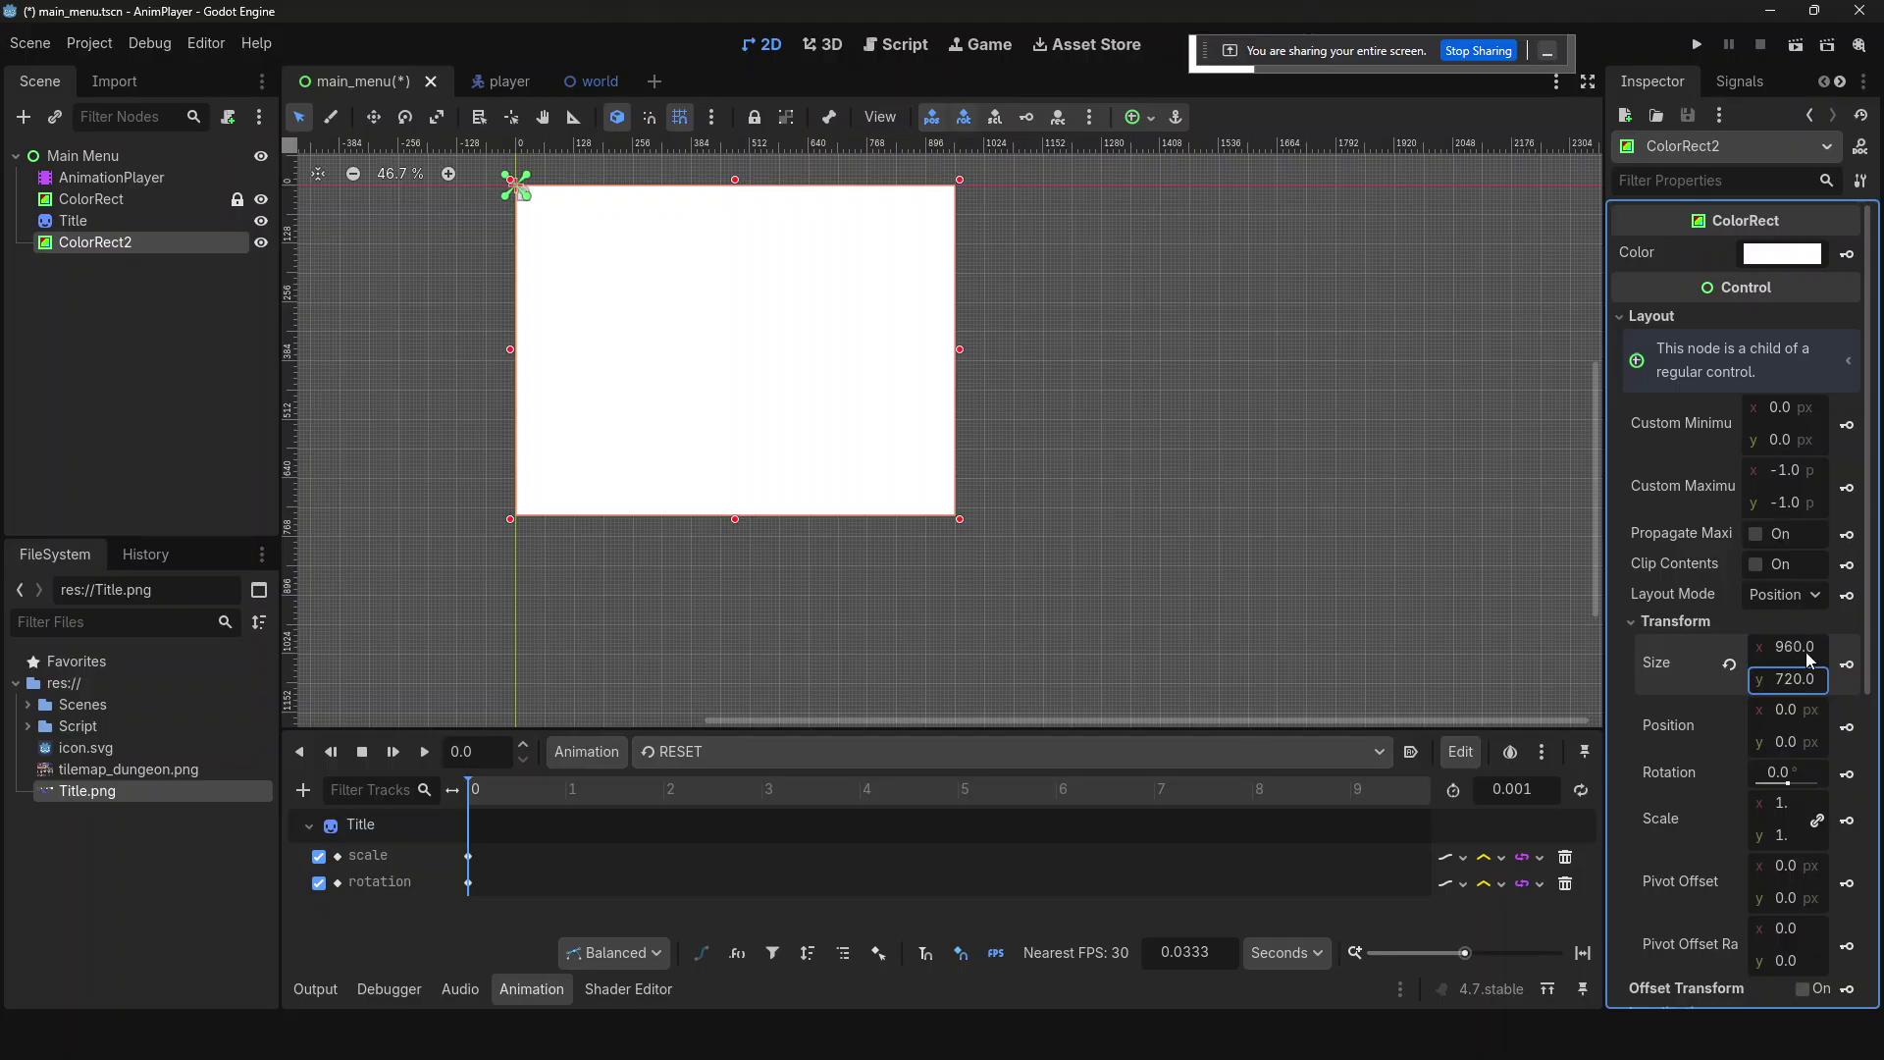
left_click(1804, 743)
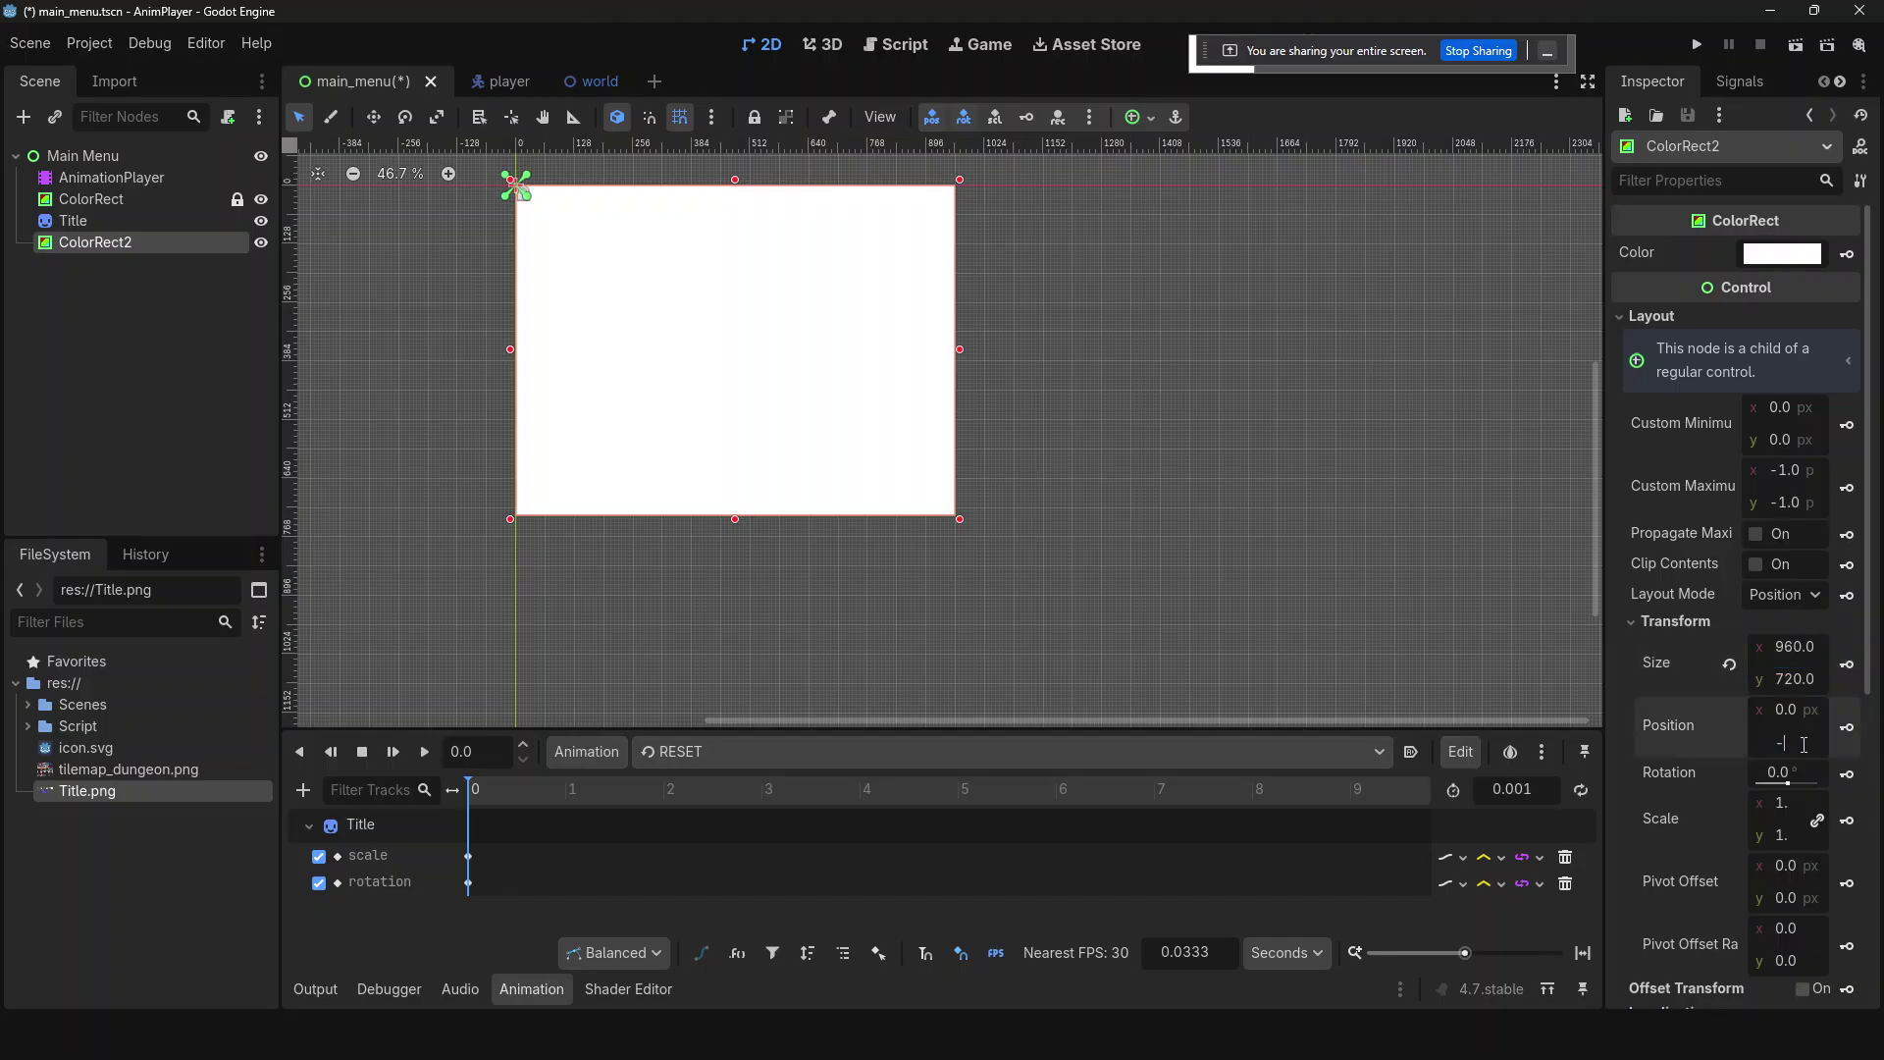
key("Return")
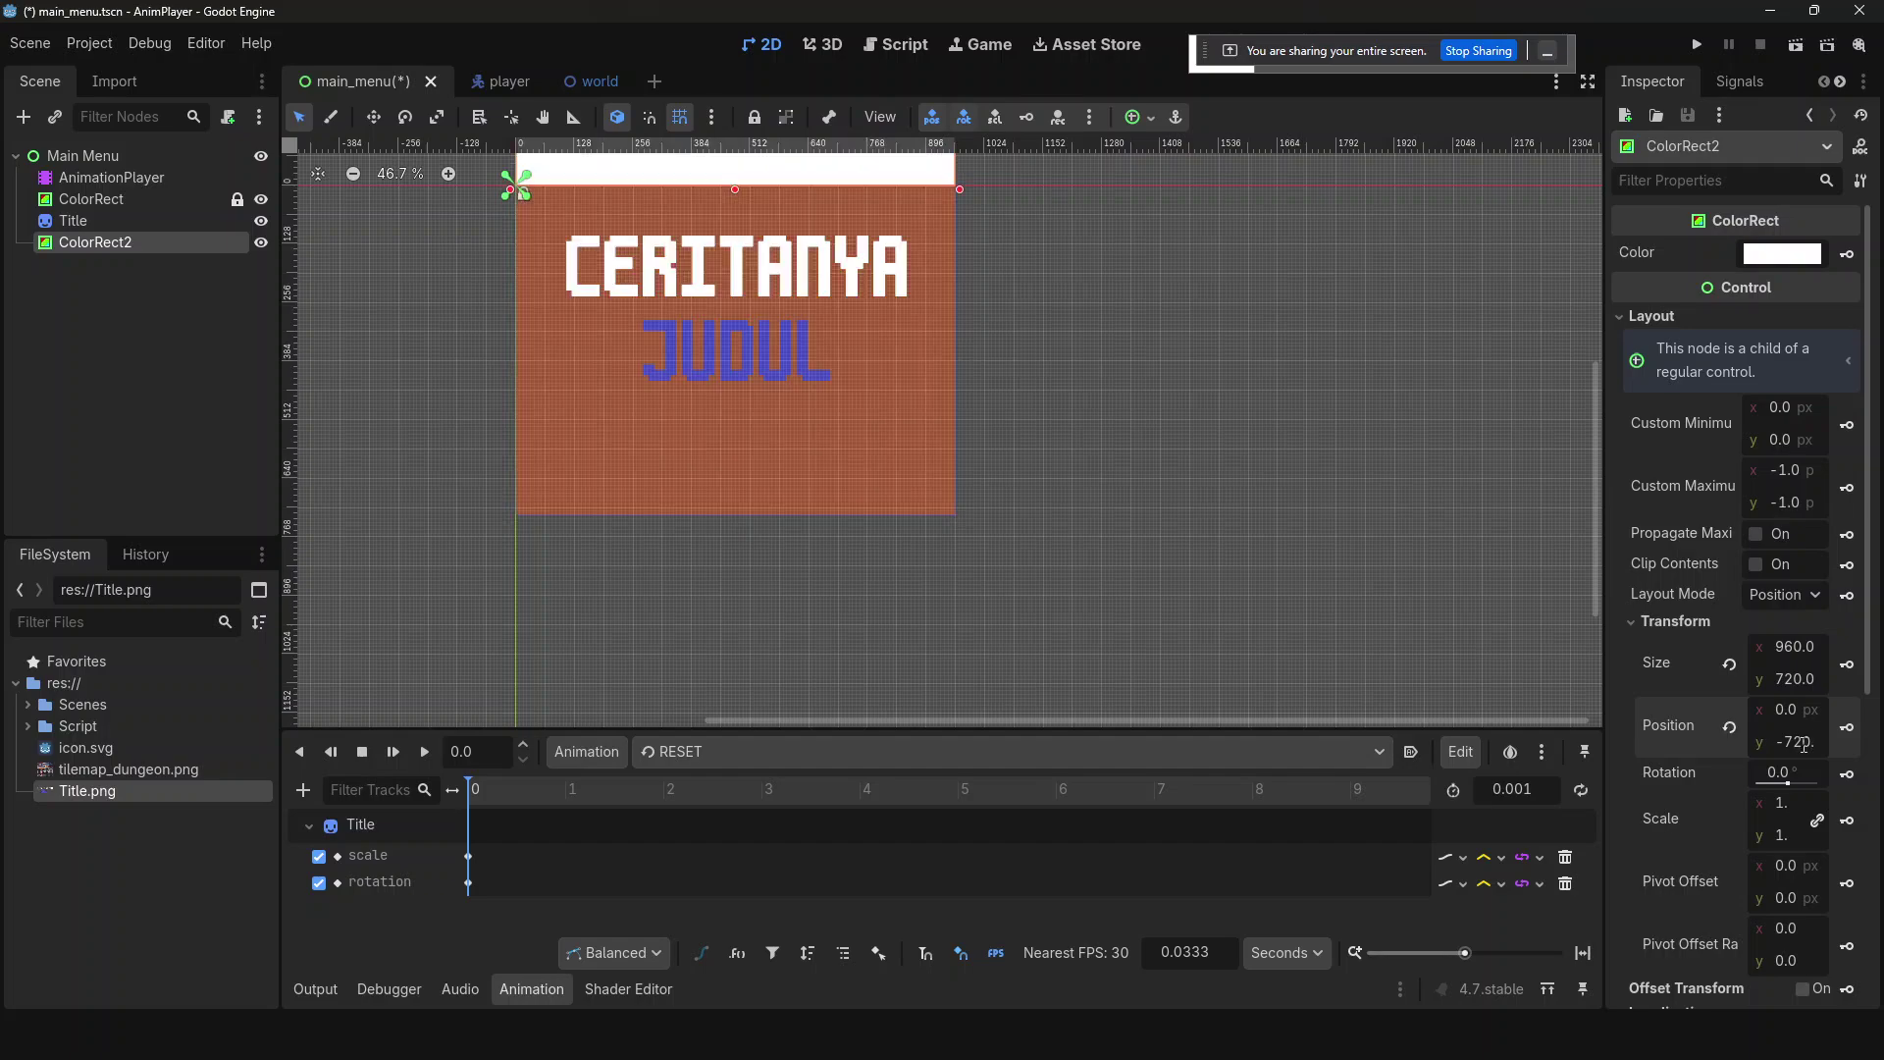
- Change ColorRect2's color to black and save the scene
scroll(1174, 424, "up", 3)
scroll(1174, 424, "down", 4)
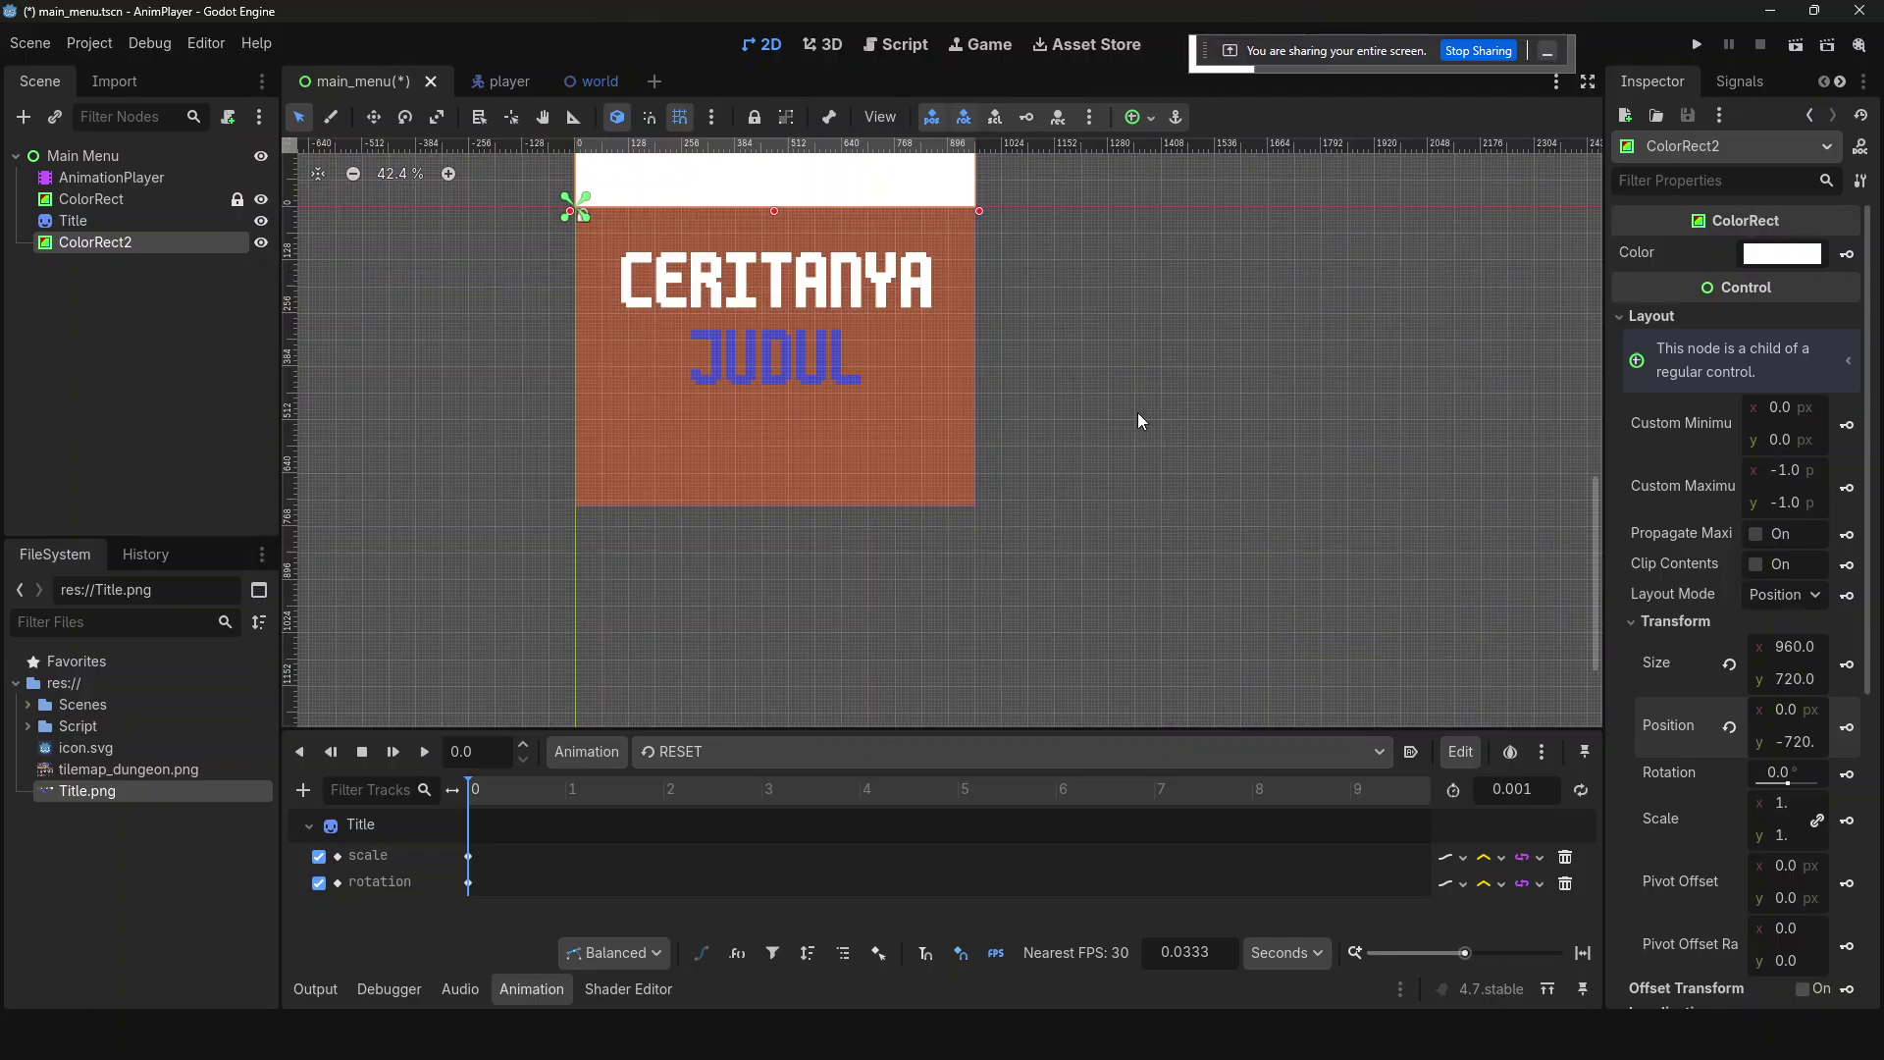
scroll(1138, 420, "up", 4)
scroll(1139, 420, "down", 7)
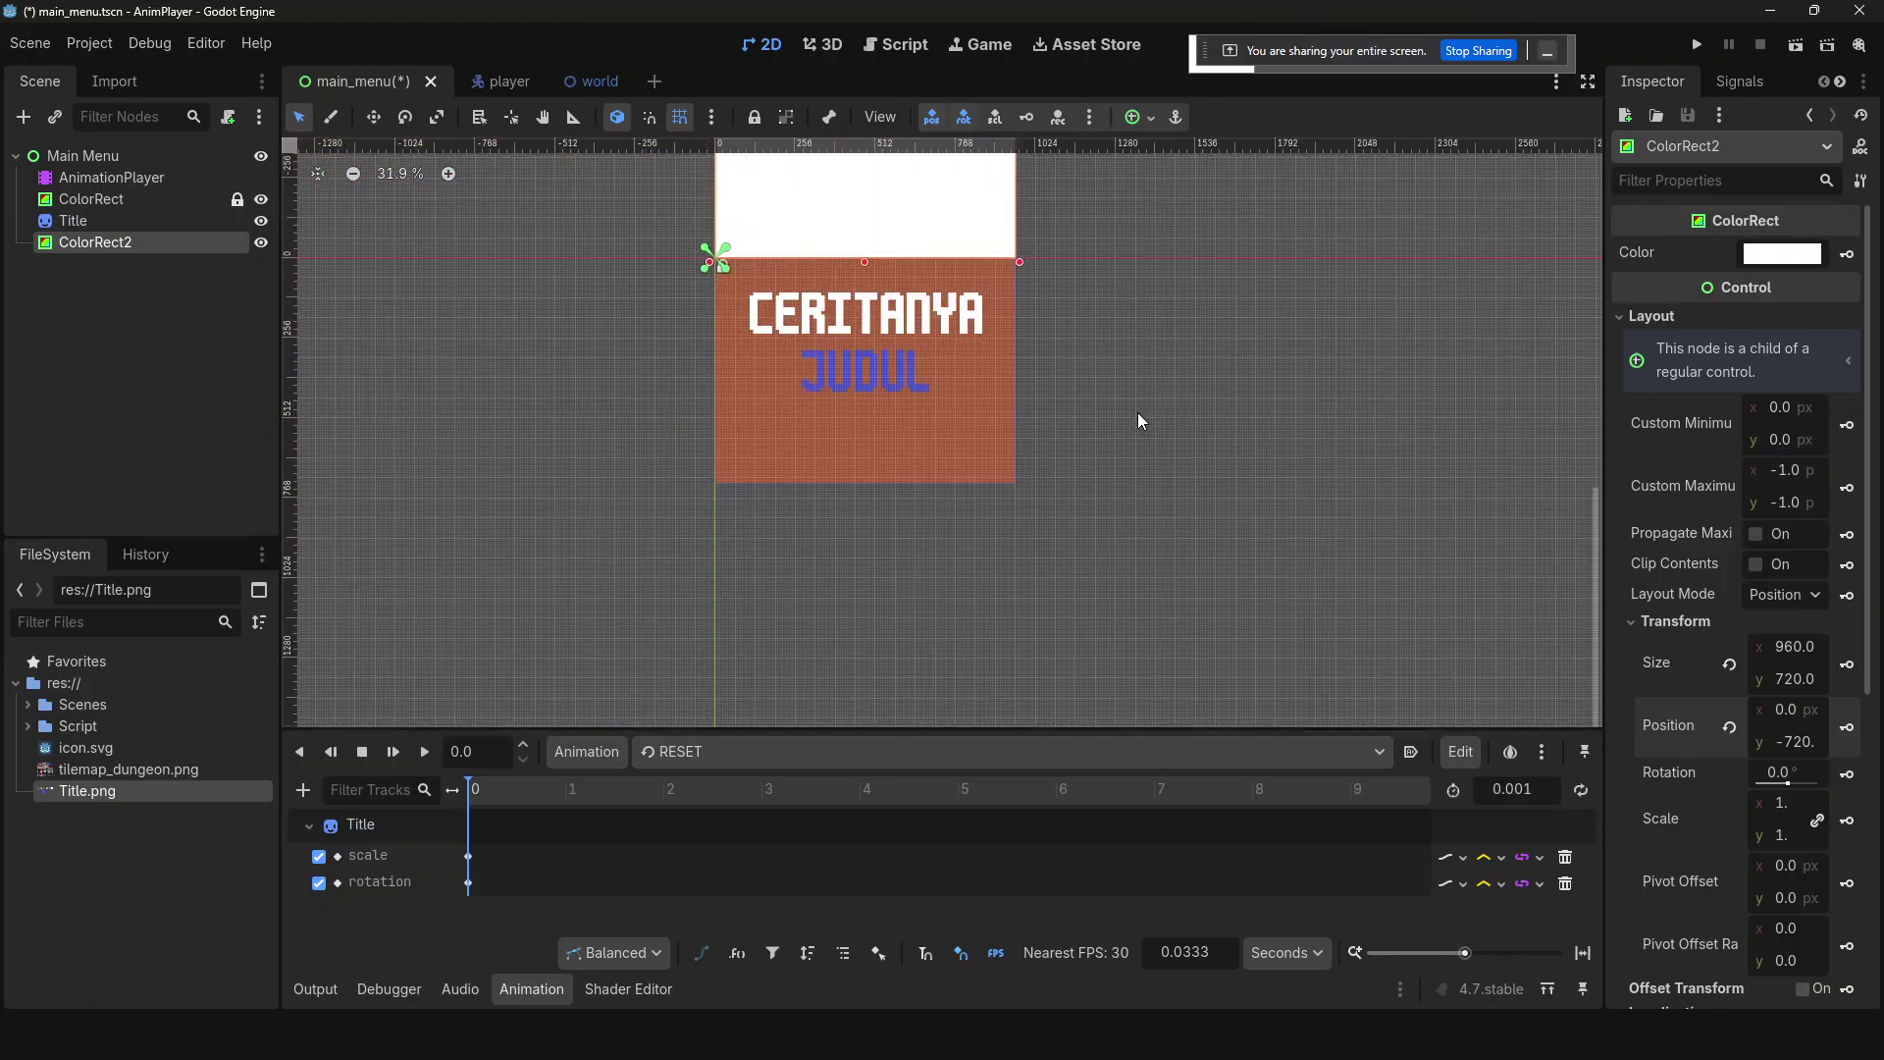
left_click(1141, 424)
left_click_drag(1599, 554, 1602, 330)
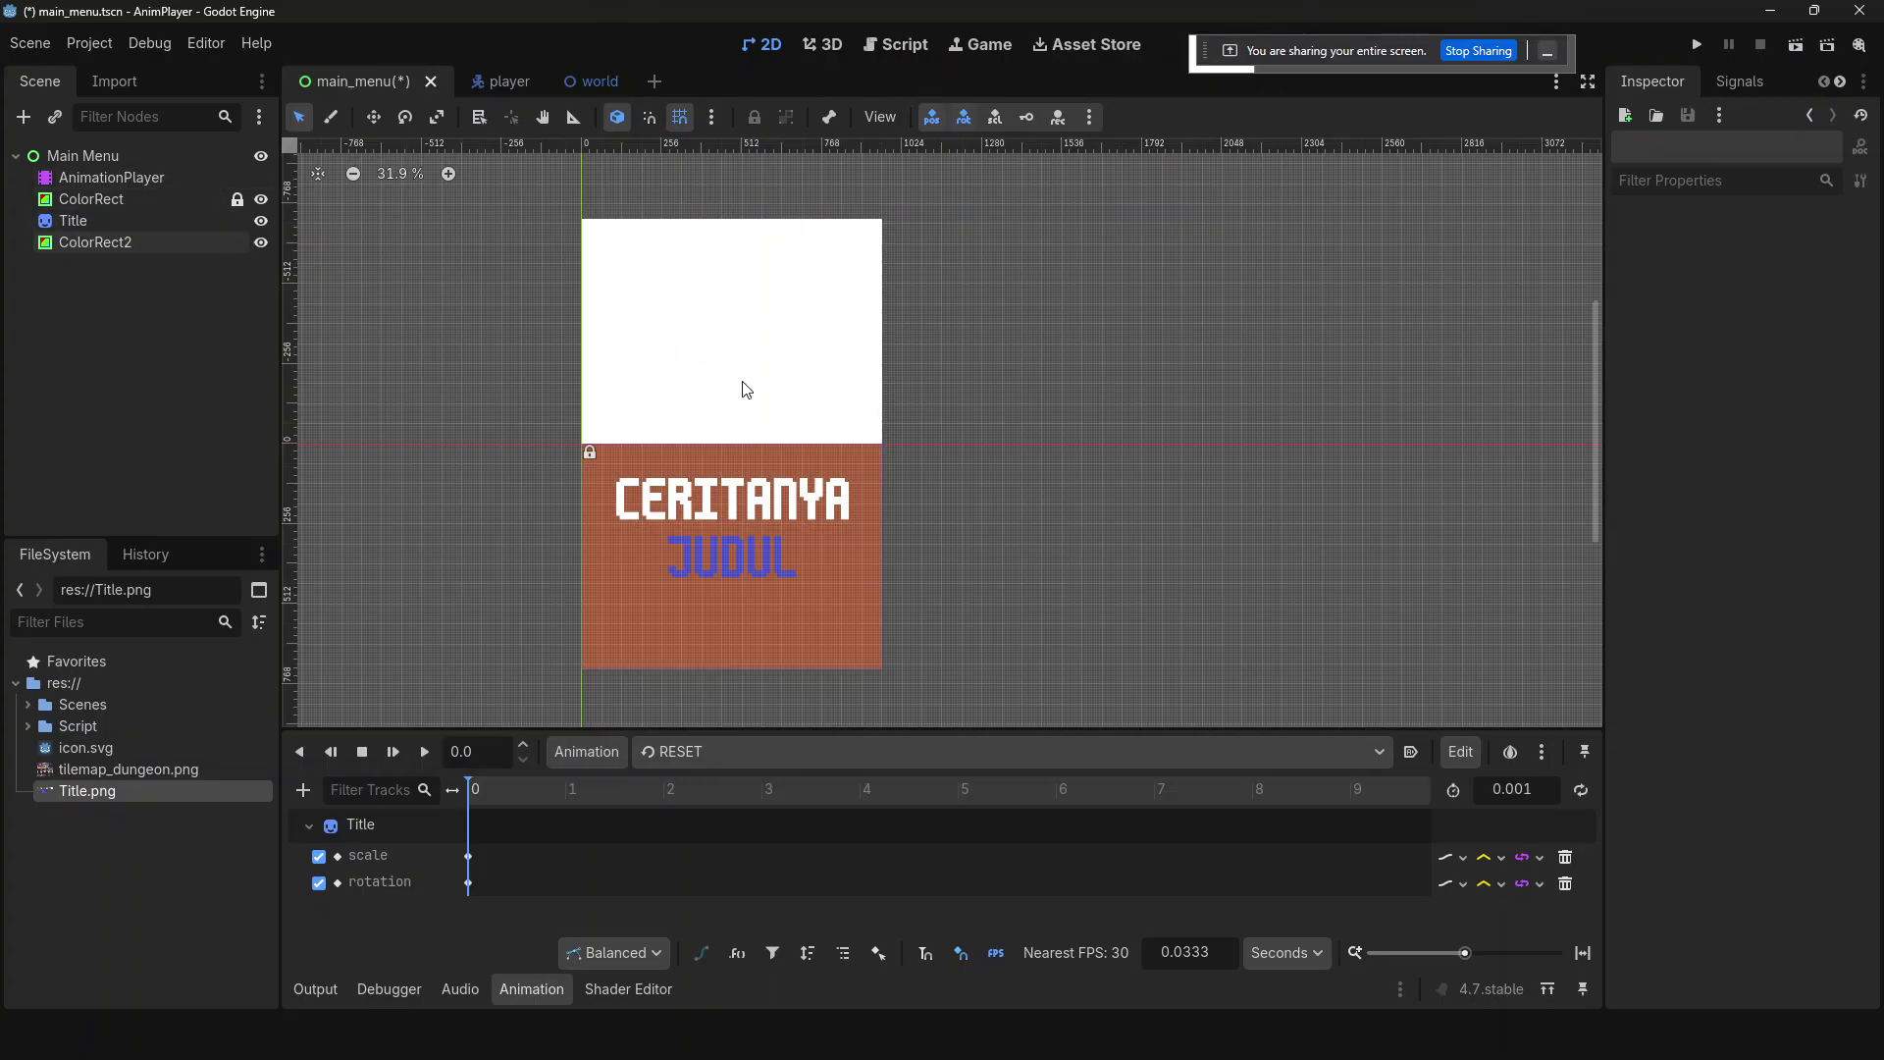
left_click(108, 243)
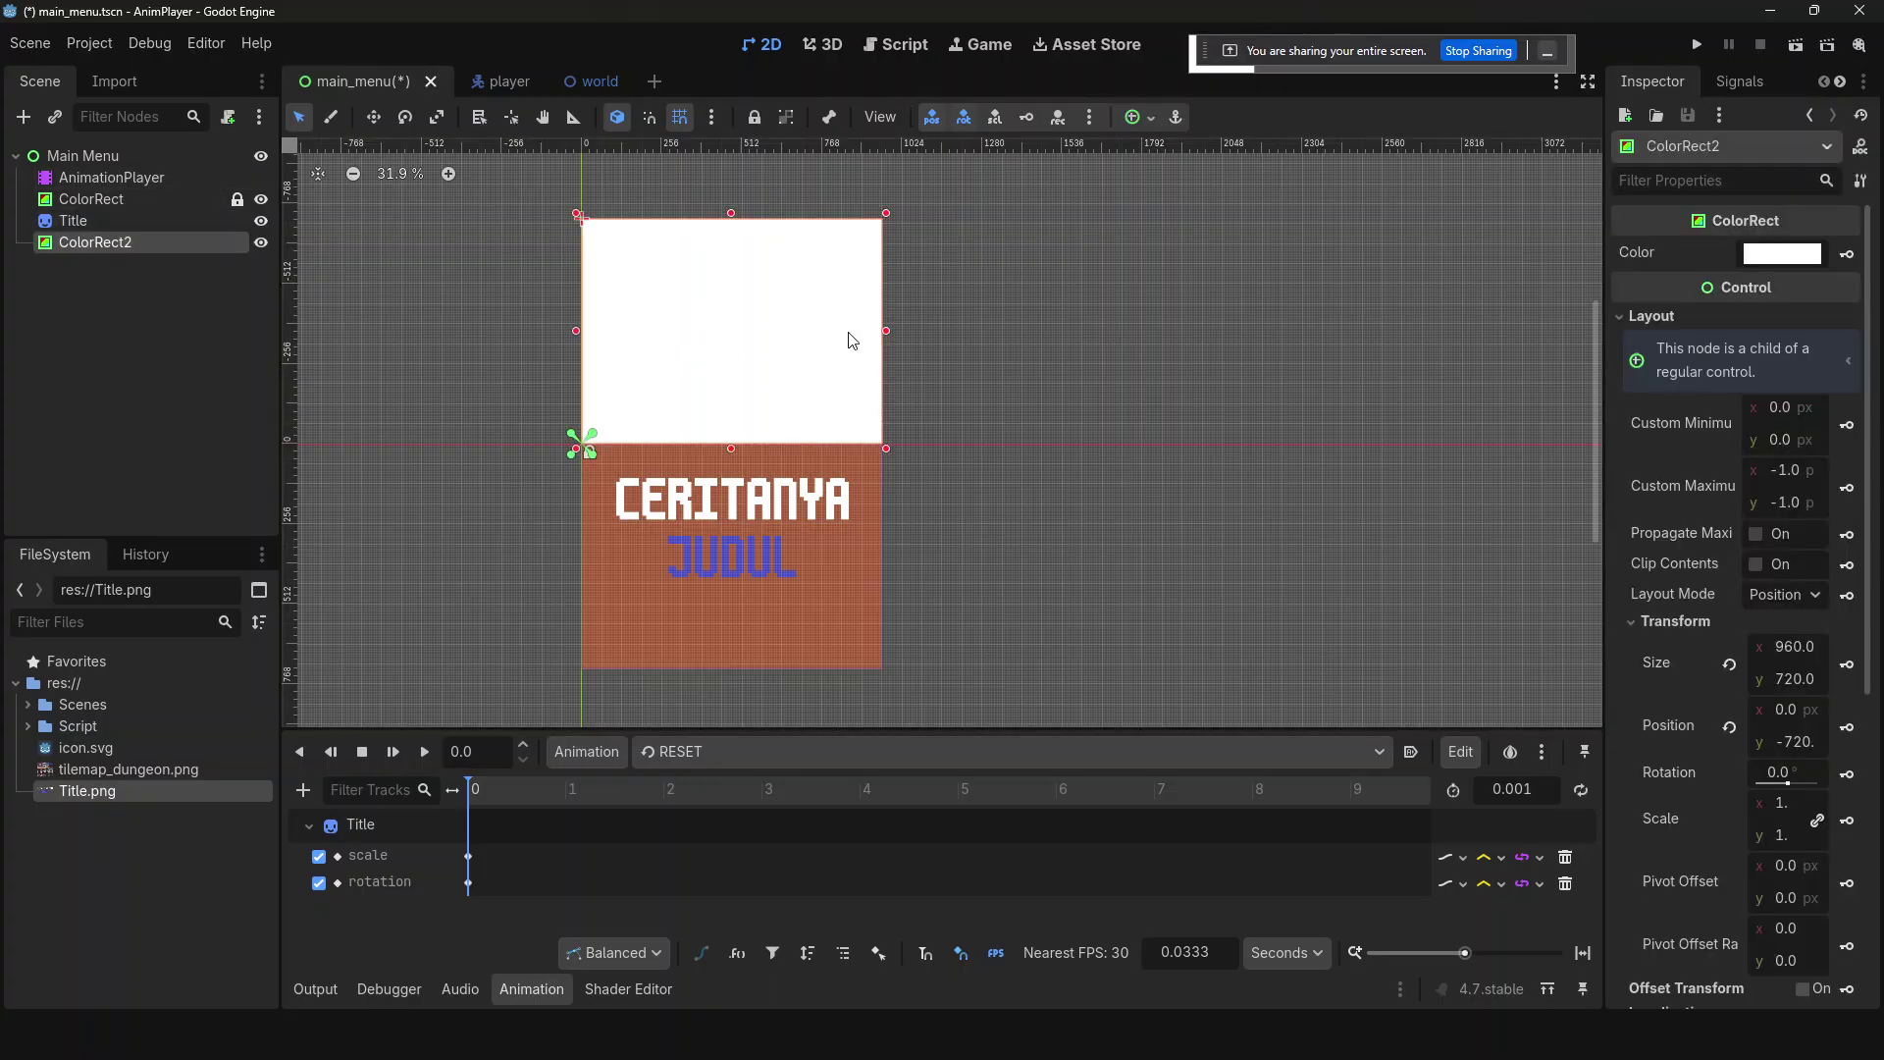
left_click(1804, 257)
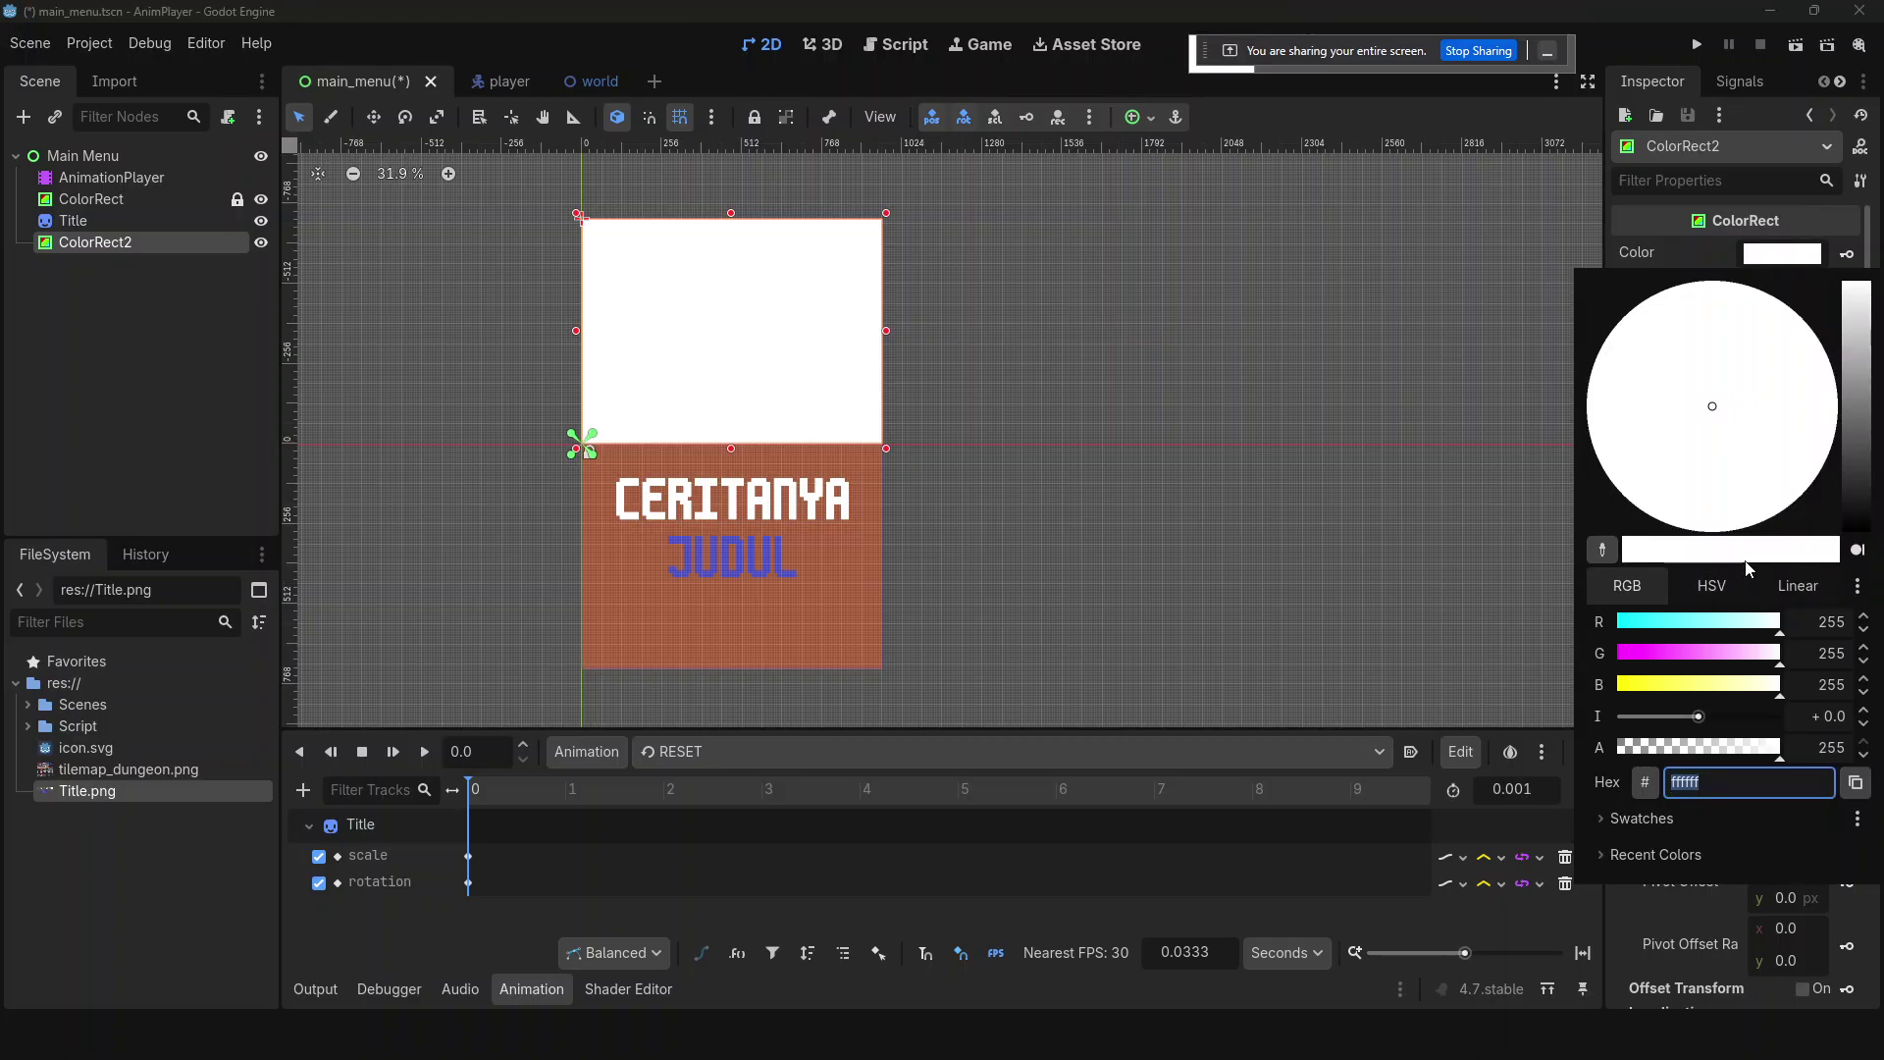
left_click_drag(1850, 489, 1872, 592)
left_click(1032, 551)
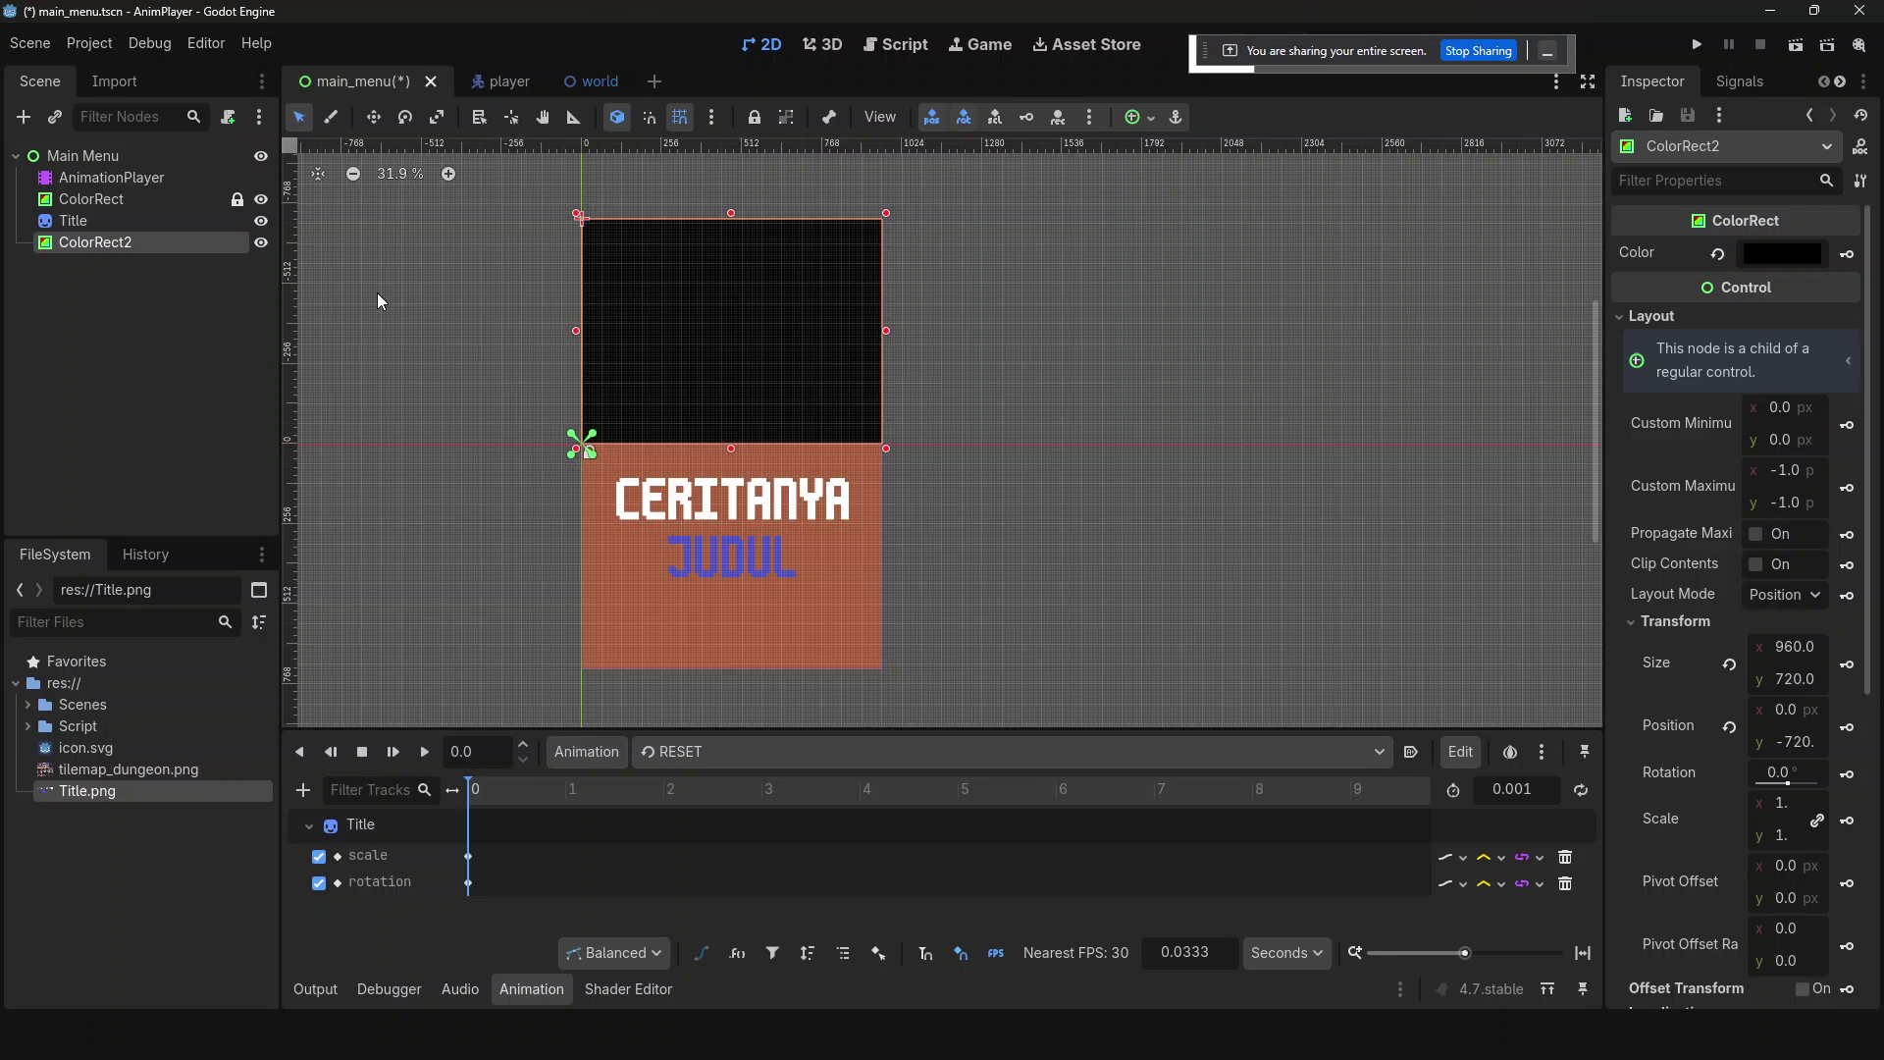
key("ctrl+s")
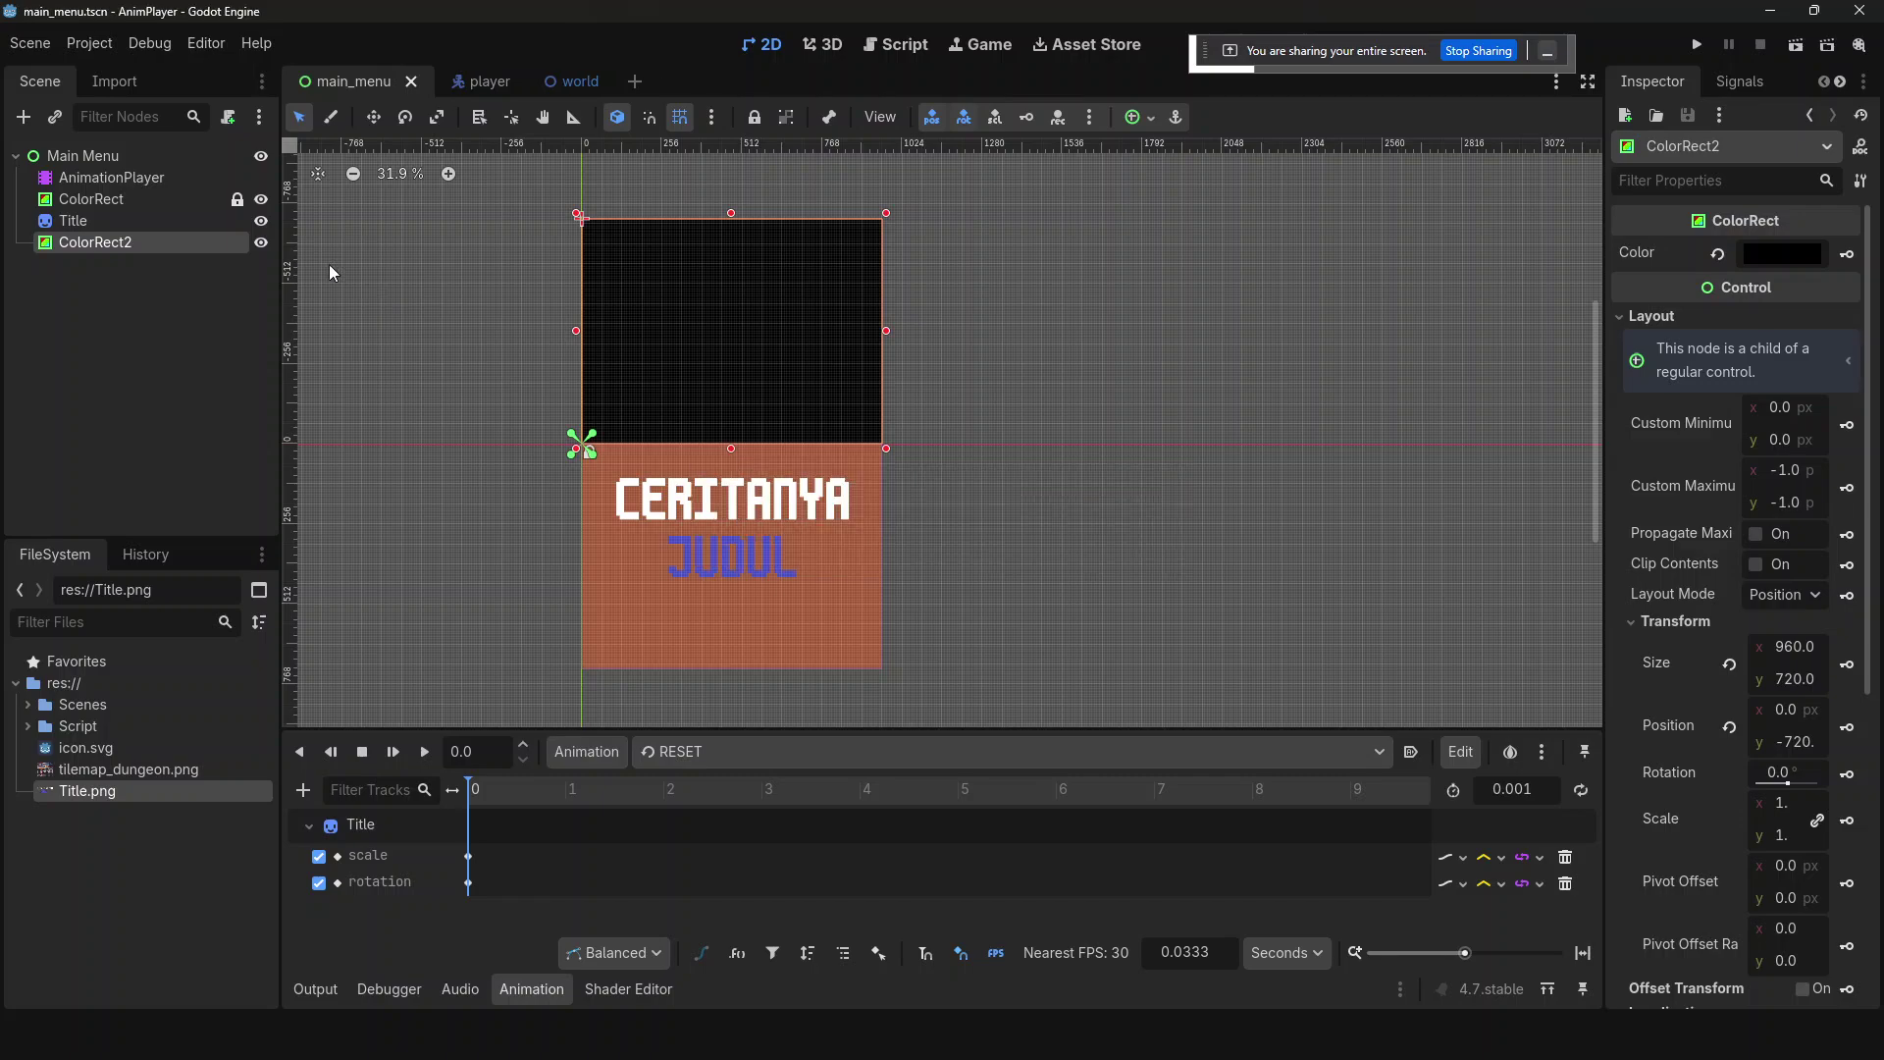
- Create a new animation named "transition in" in the AnimationPlayer
left_click(138, 177)
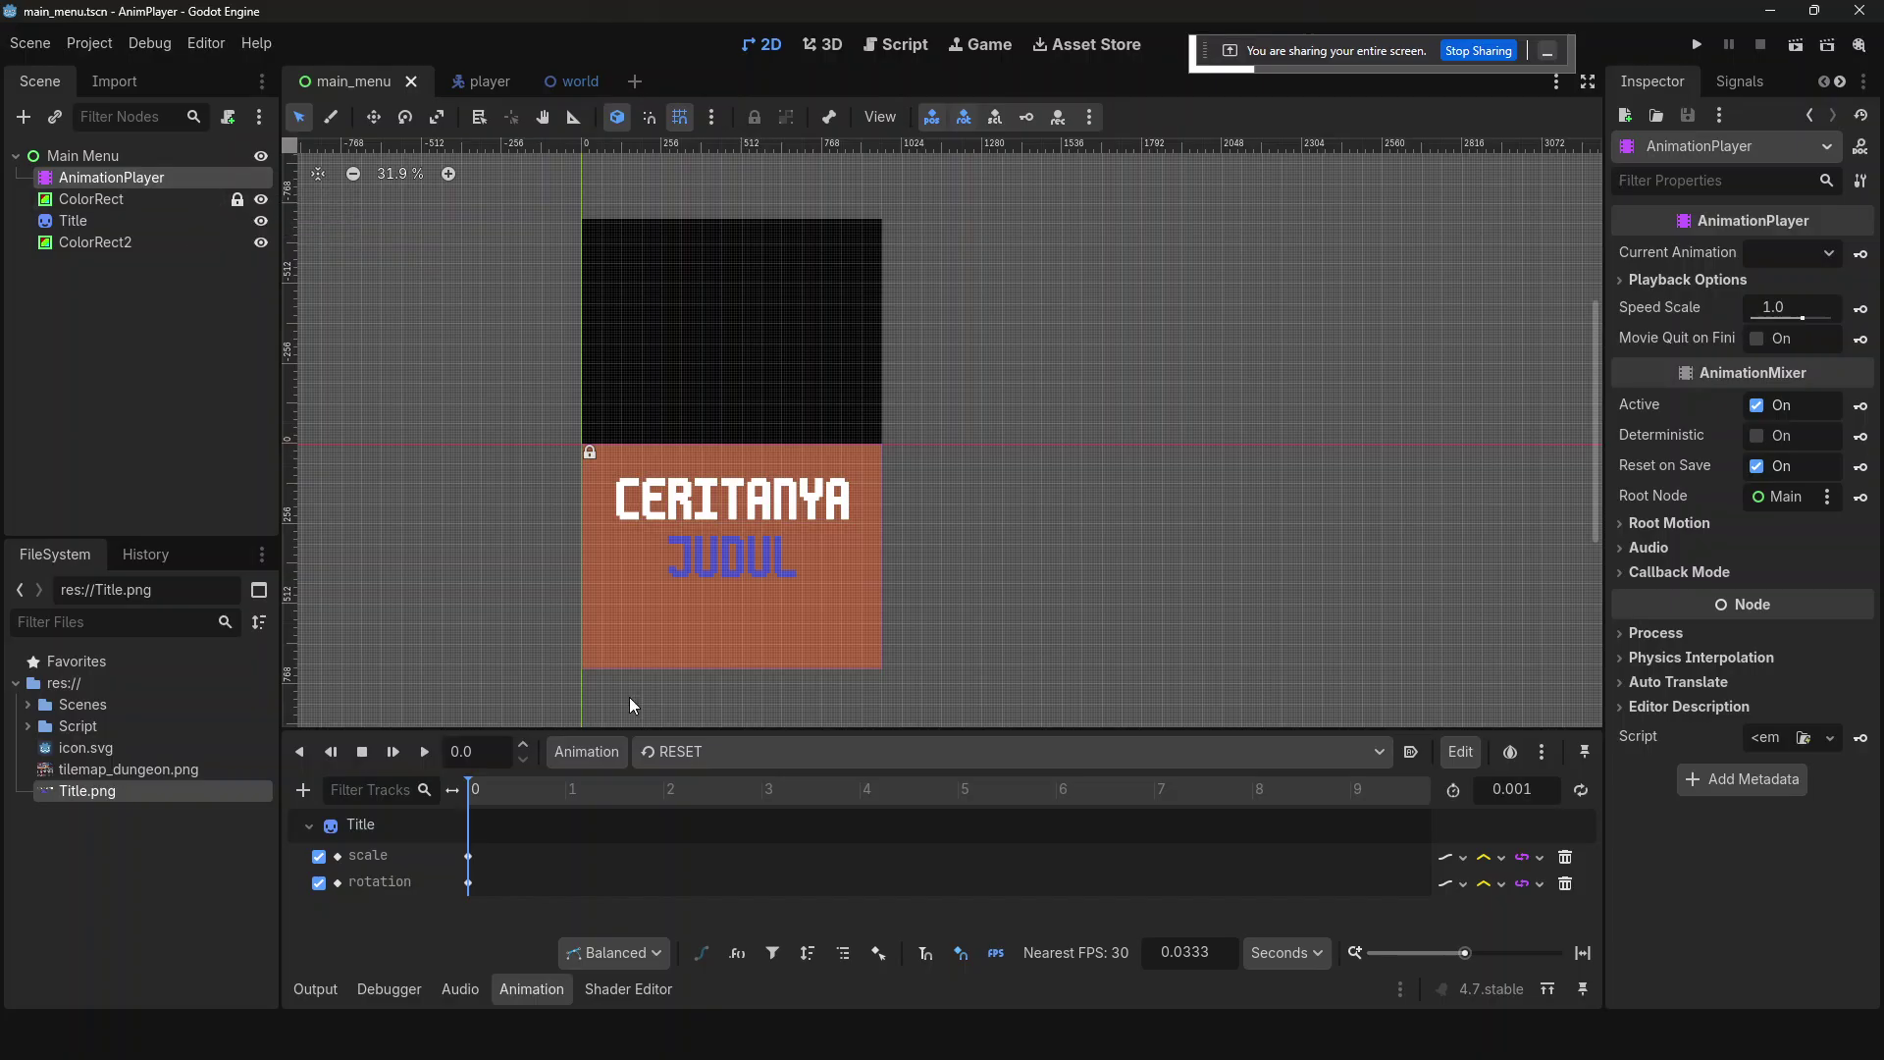
left_click(646, 754)
left_click(589, 746)
left_click(589, 746)
left_click(622, 780)
type("tr")
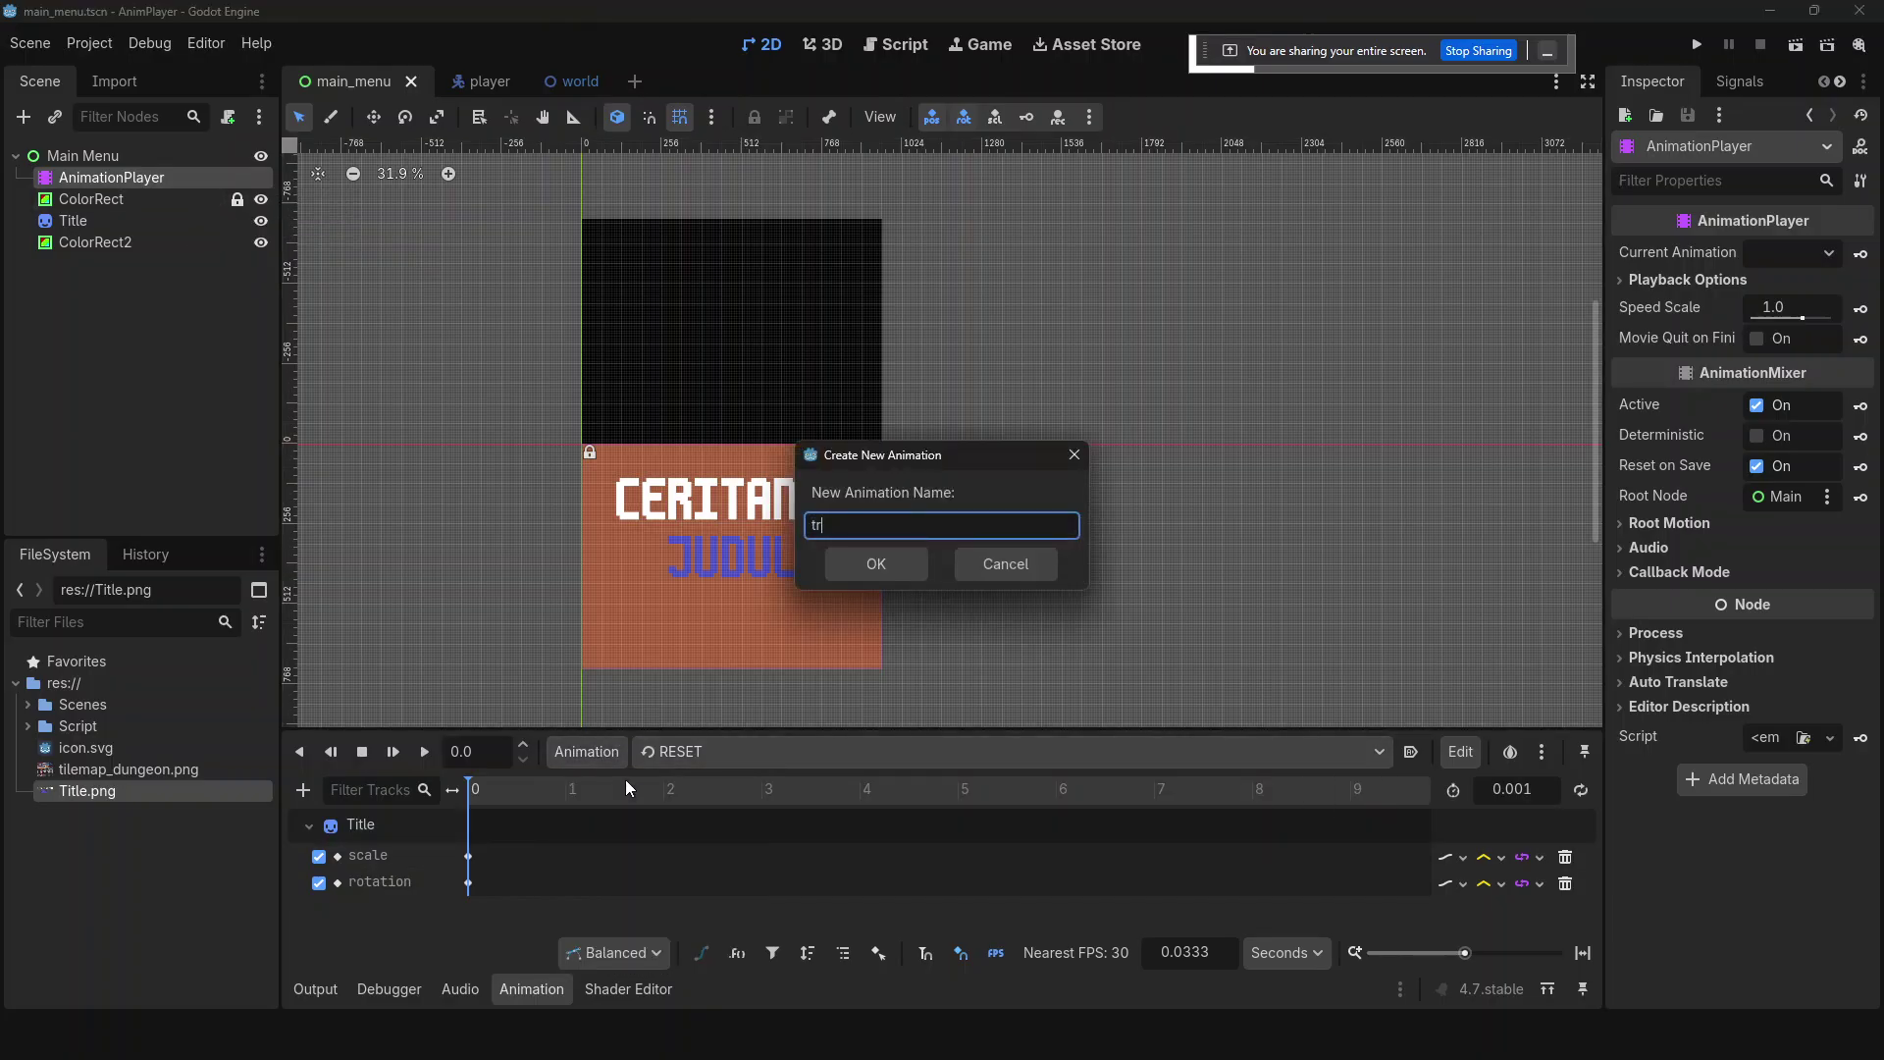
type("ansition in")
left_click(849, 574)
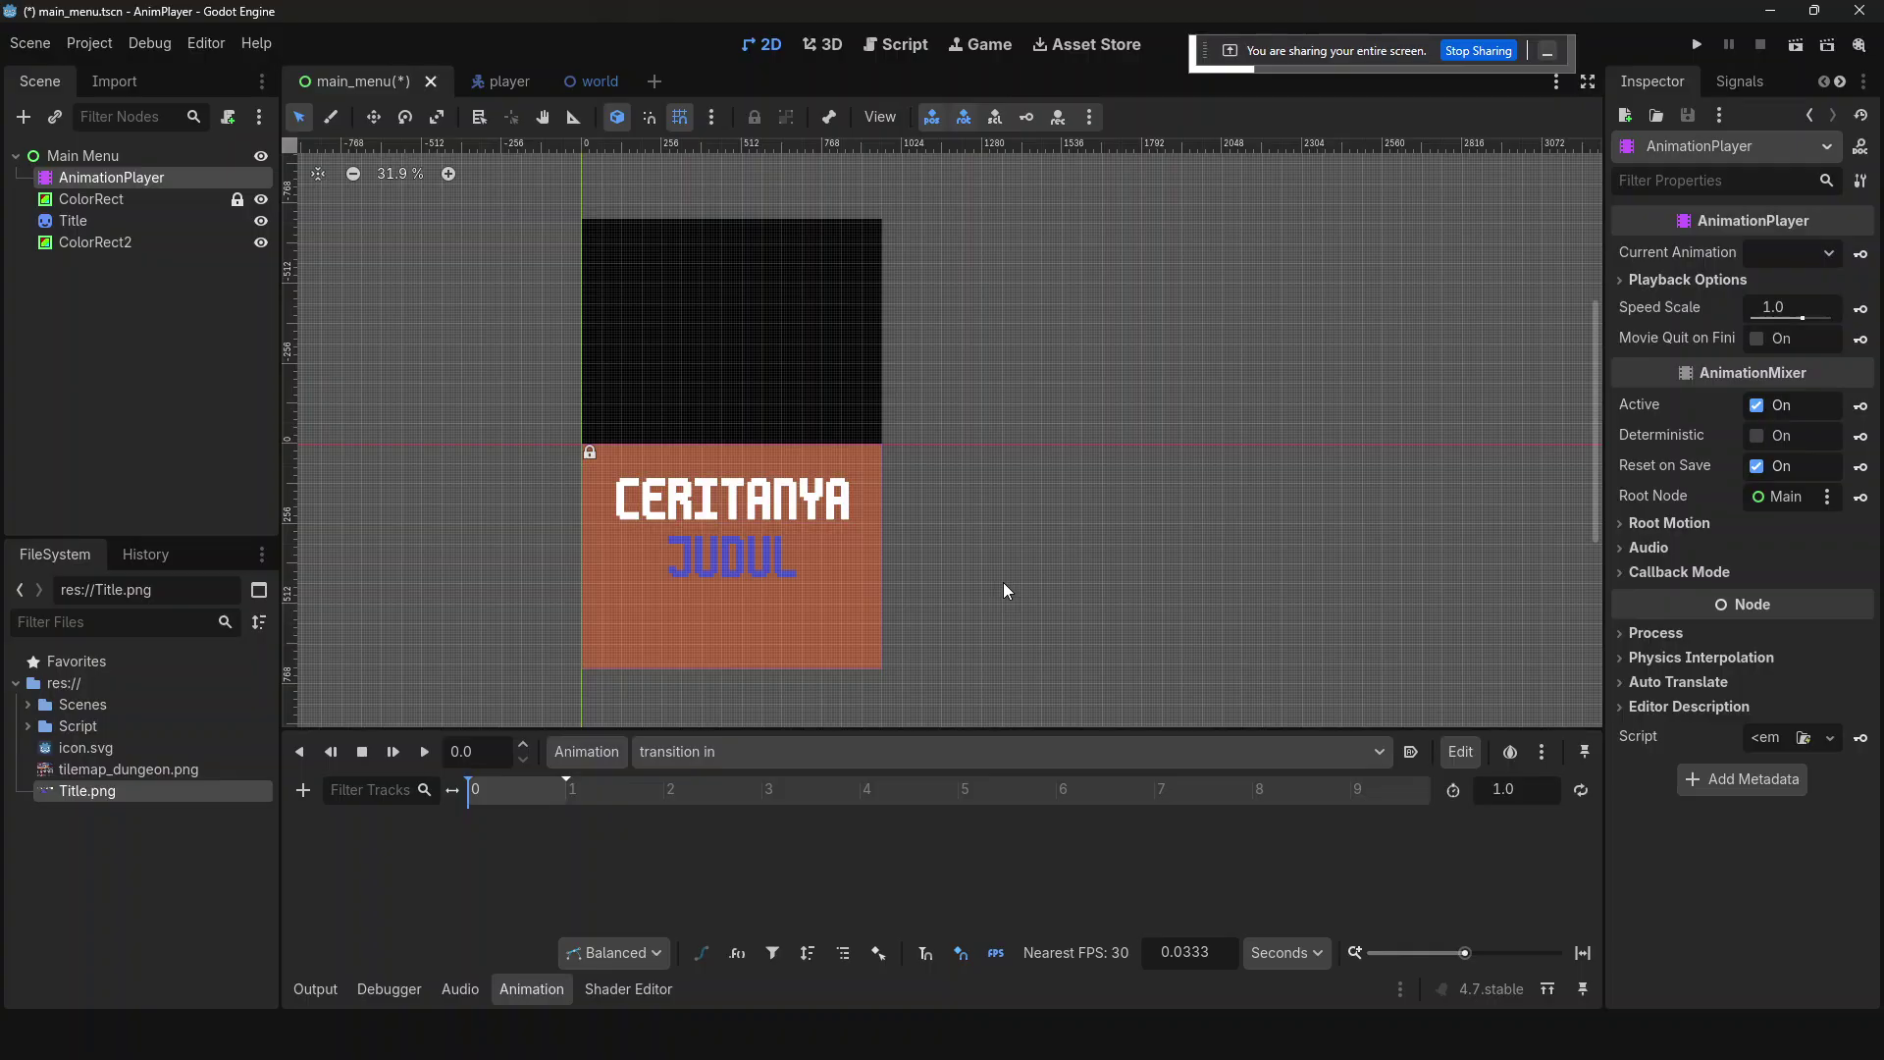
- Add a property track for ColorRect2's position to the transition in animation
left_click(304, 790)
left_click(312, 821)
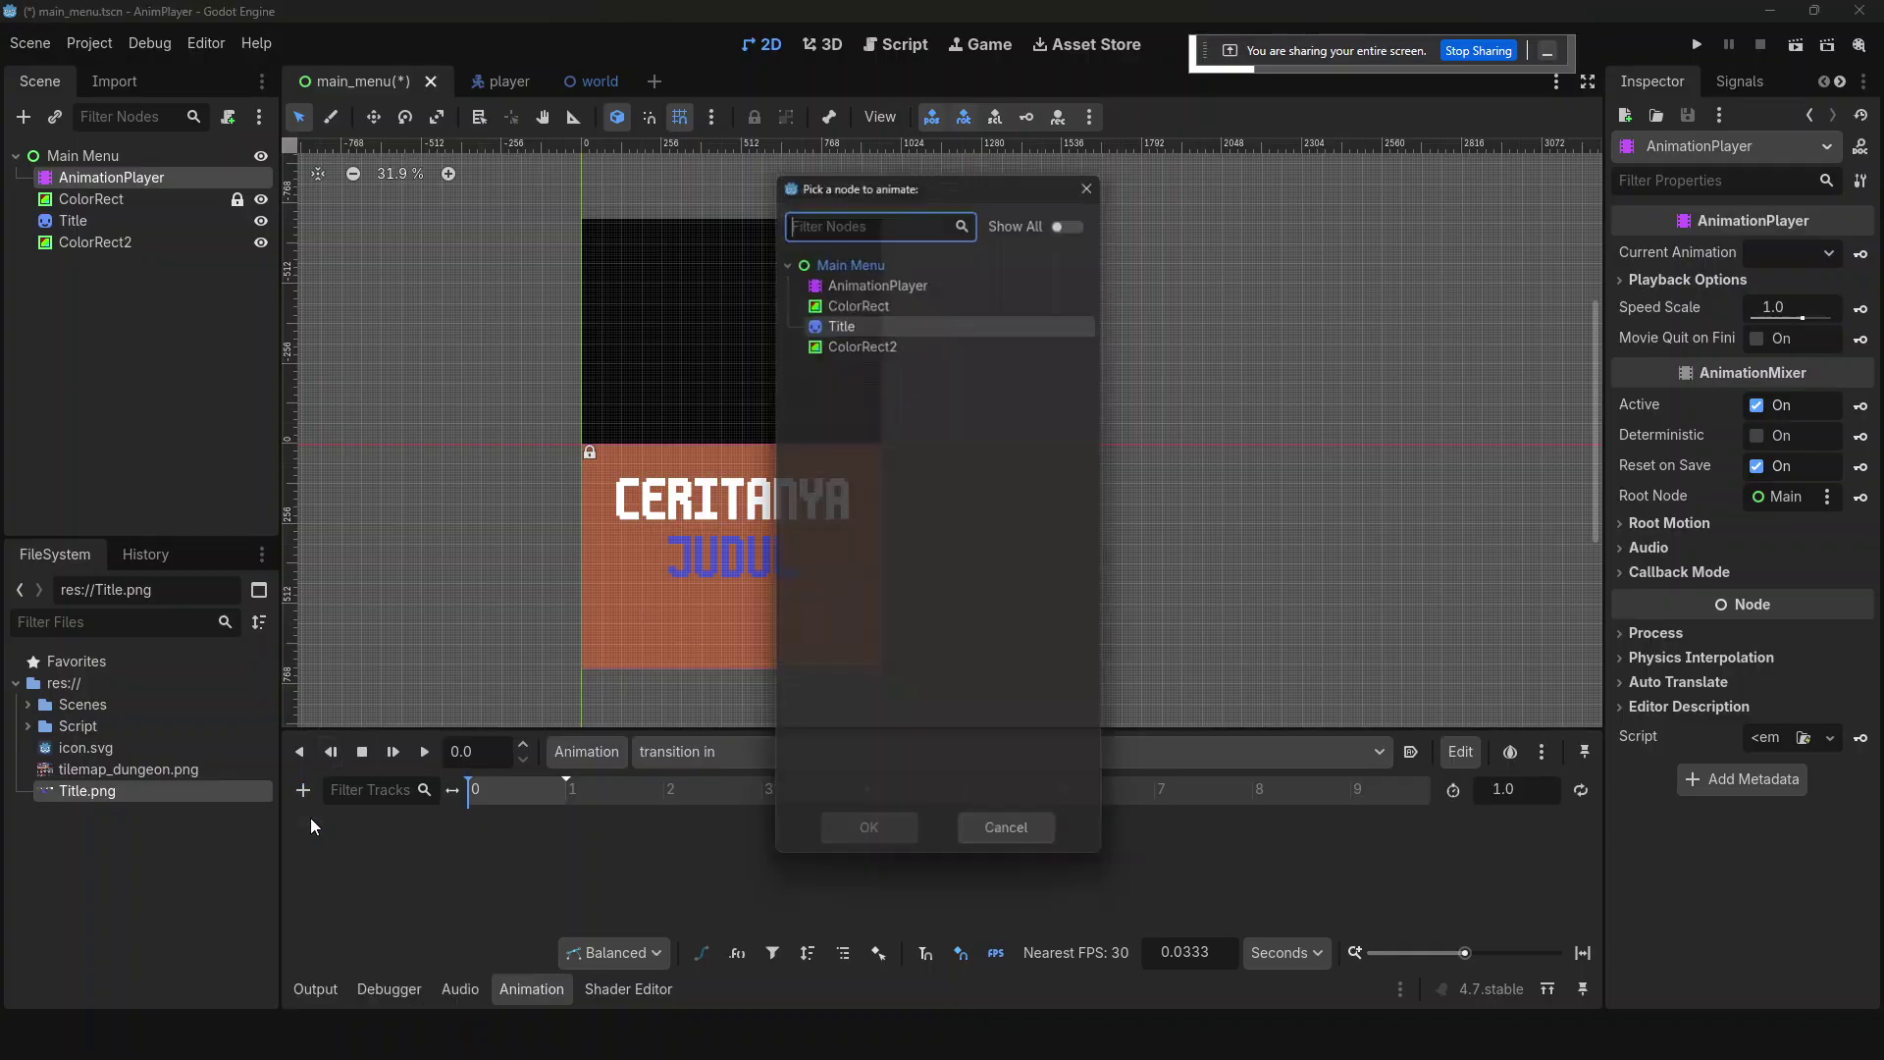
double_click(907, 337)
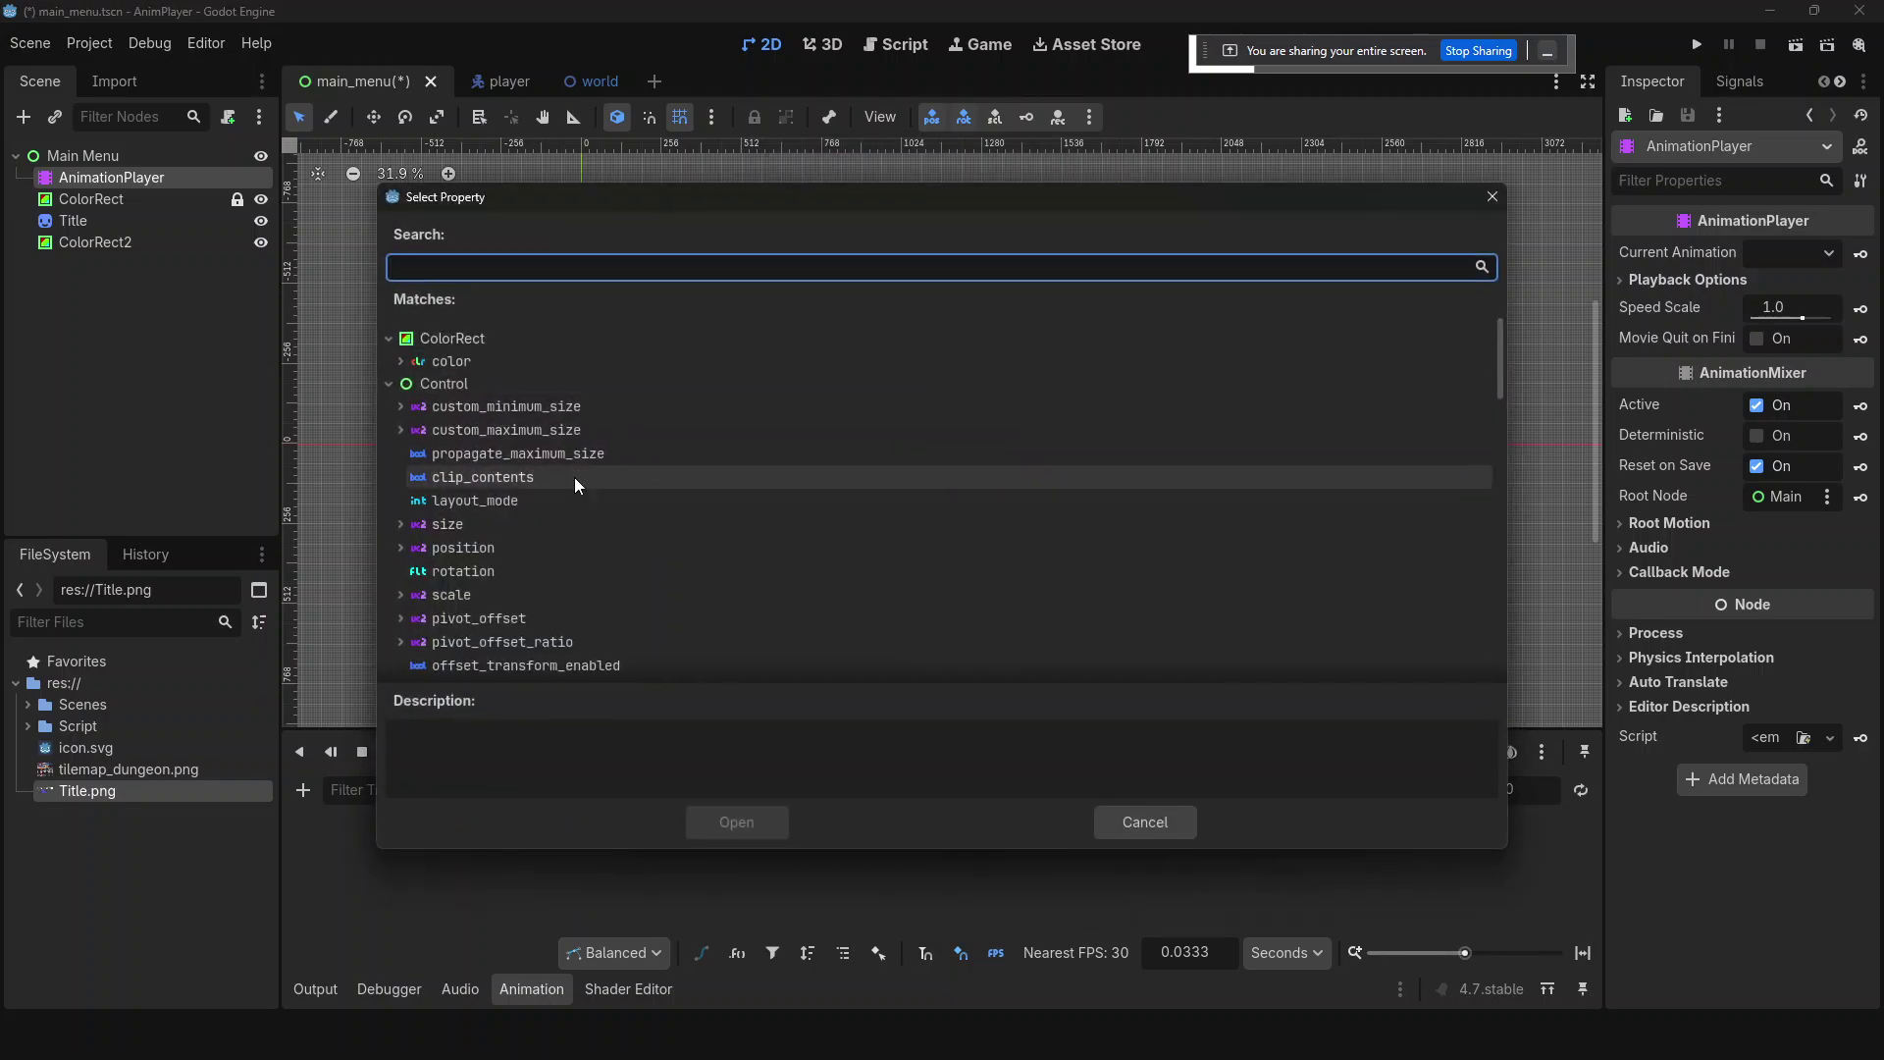
type("positio")
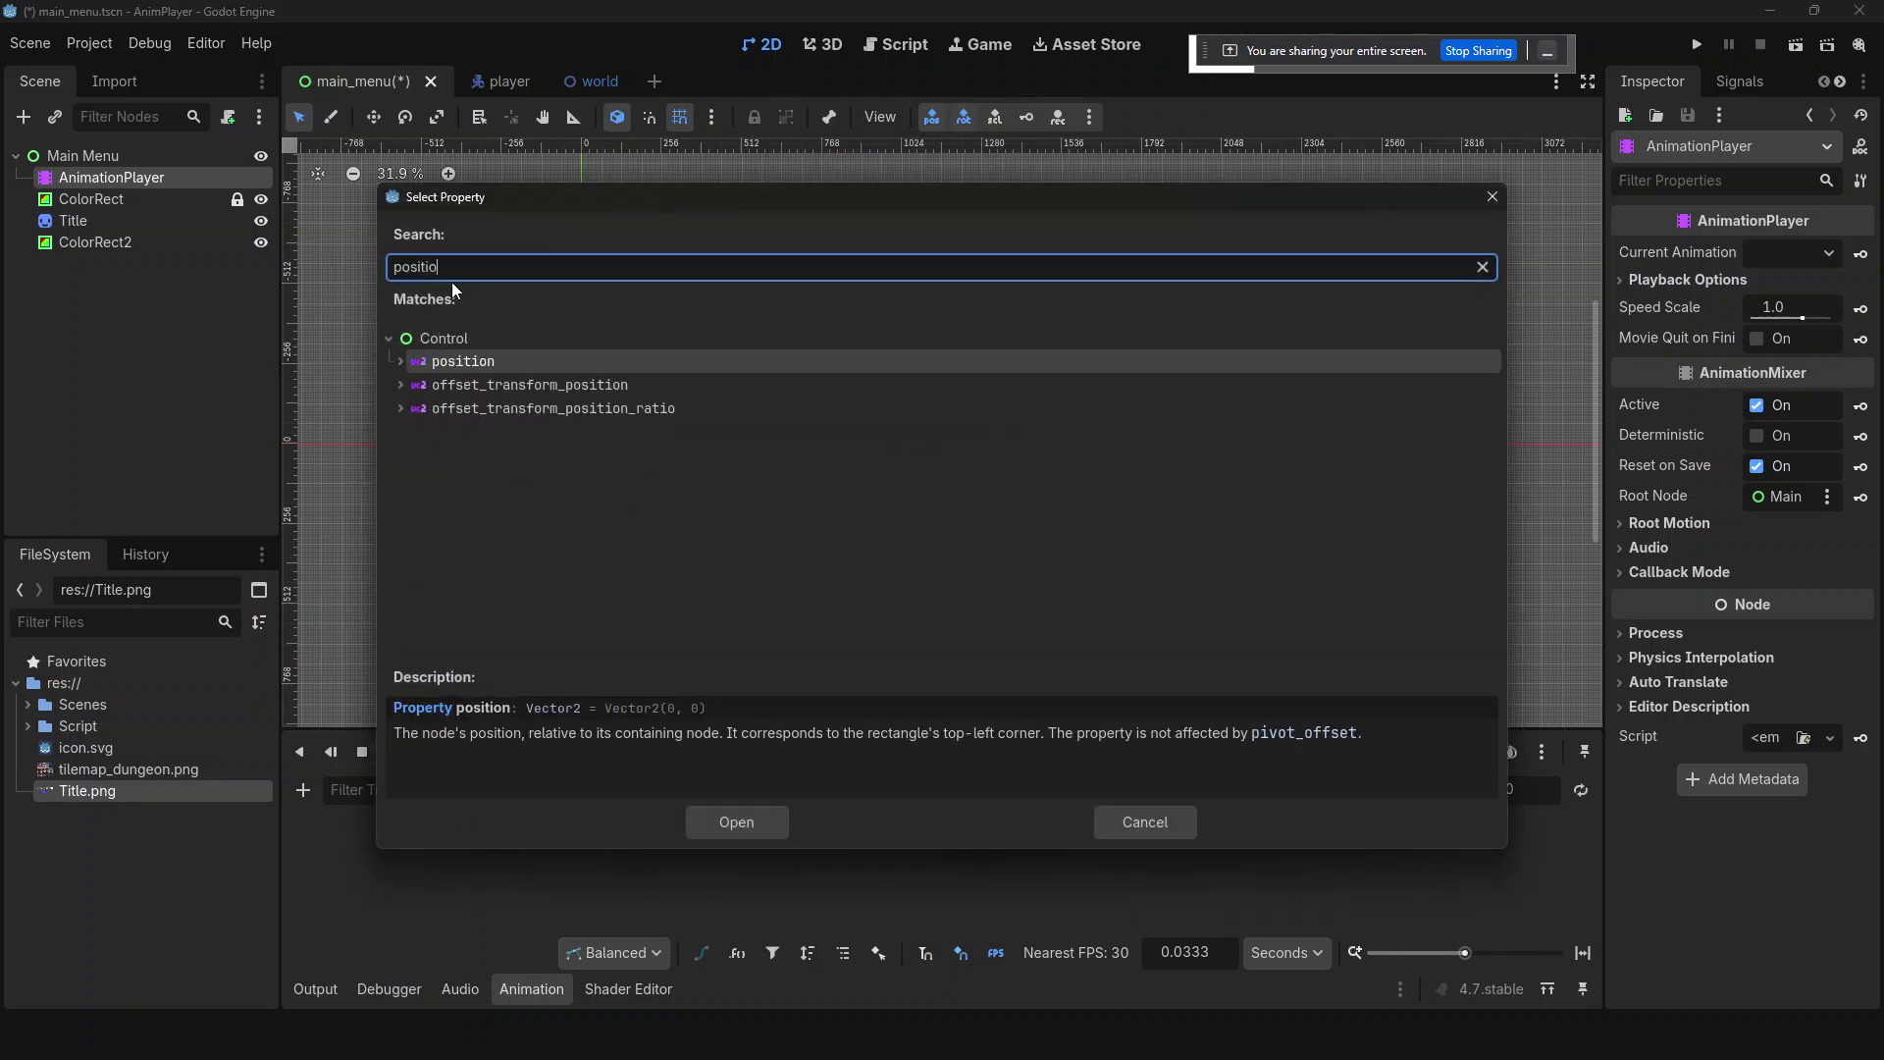
key("Return")
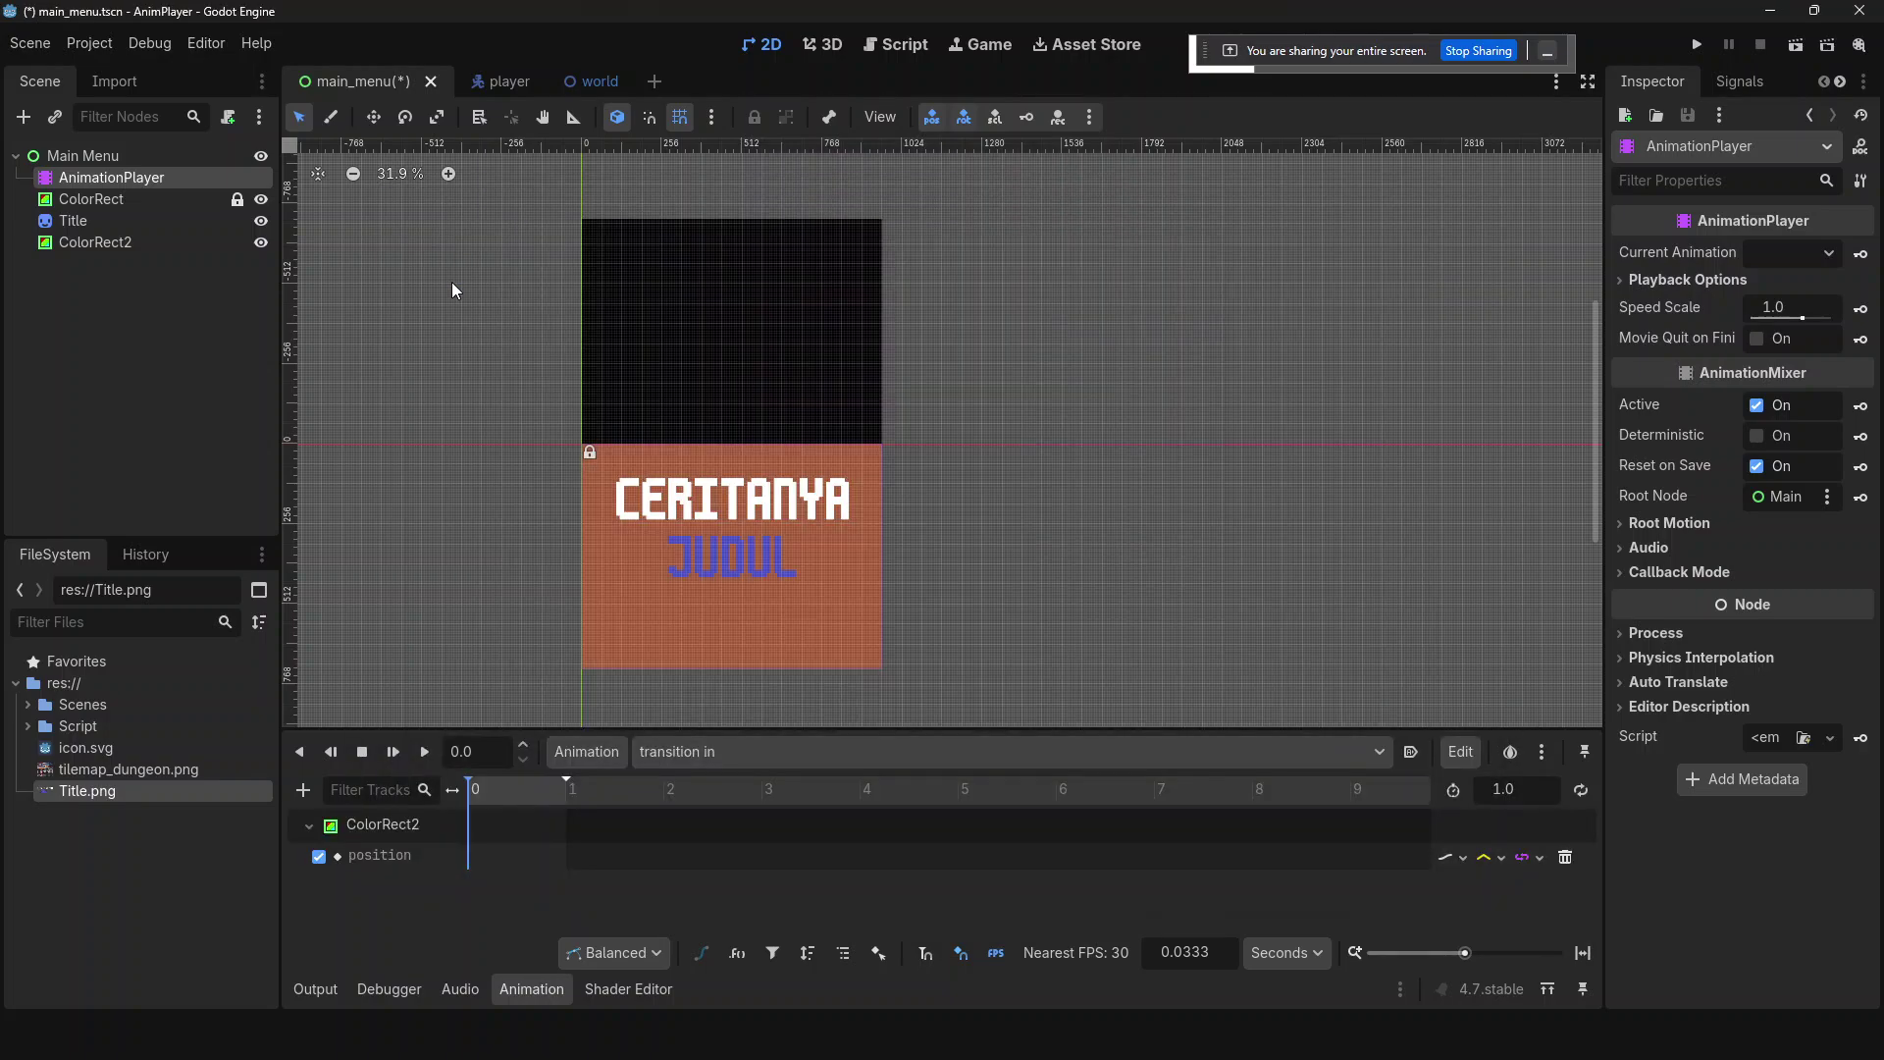
- Key ColorRect2's position at 0 s with Y -720 px and at 1 s with the default position of 0, 0
left_click(508, 792)
left_click(75, 243)
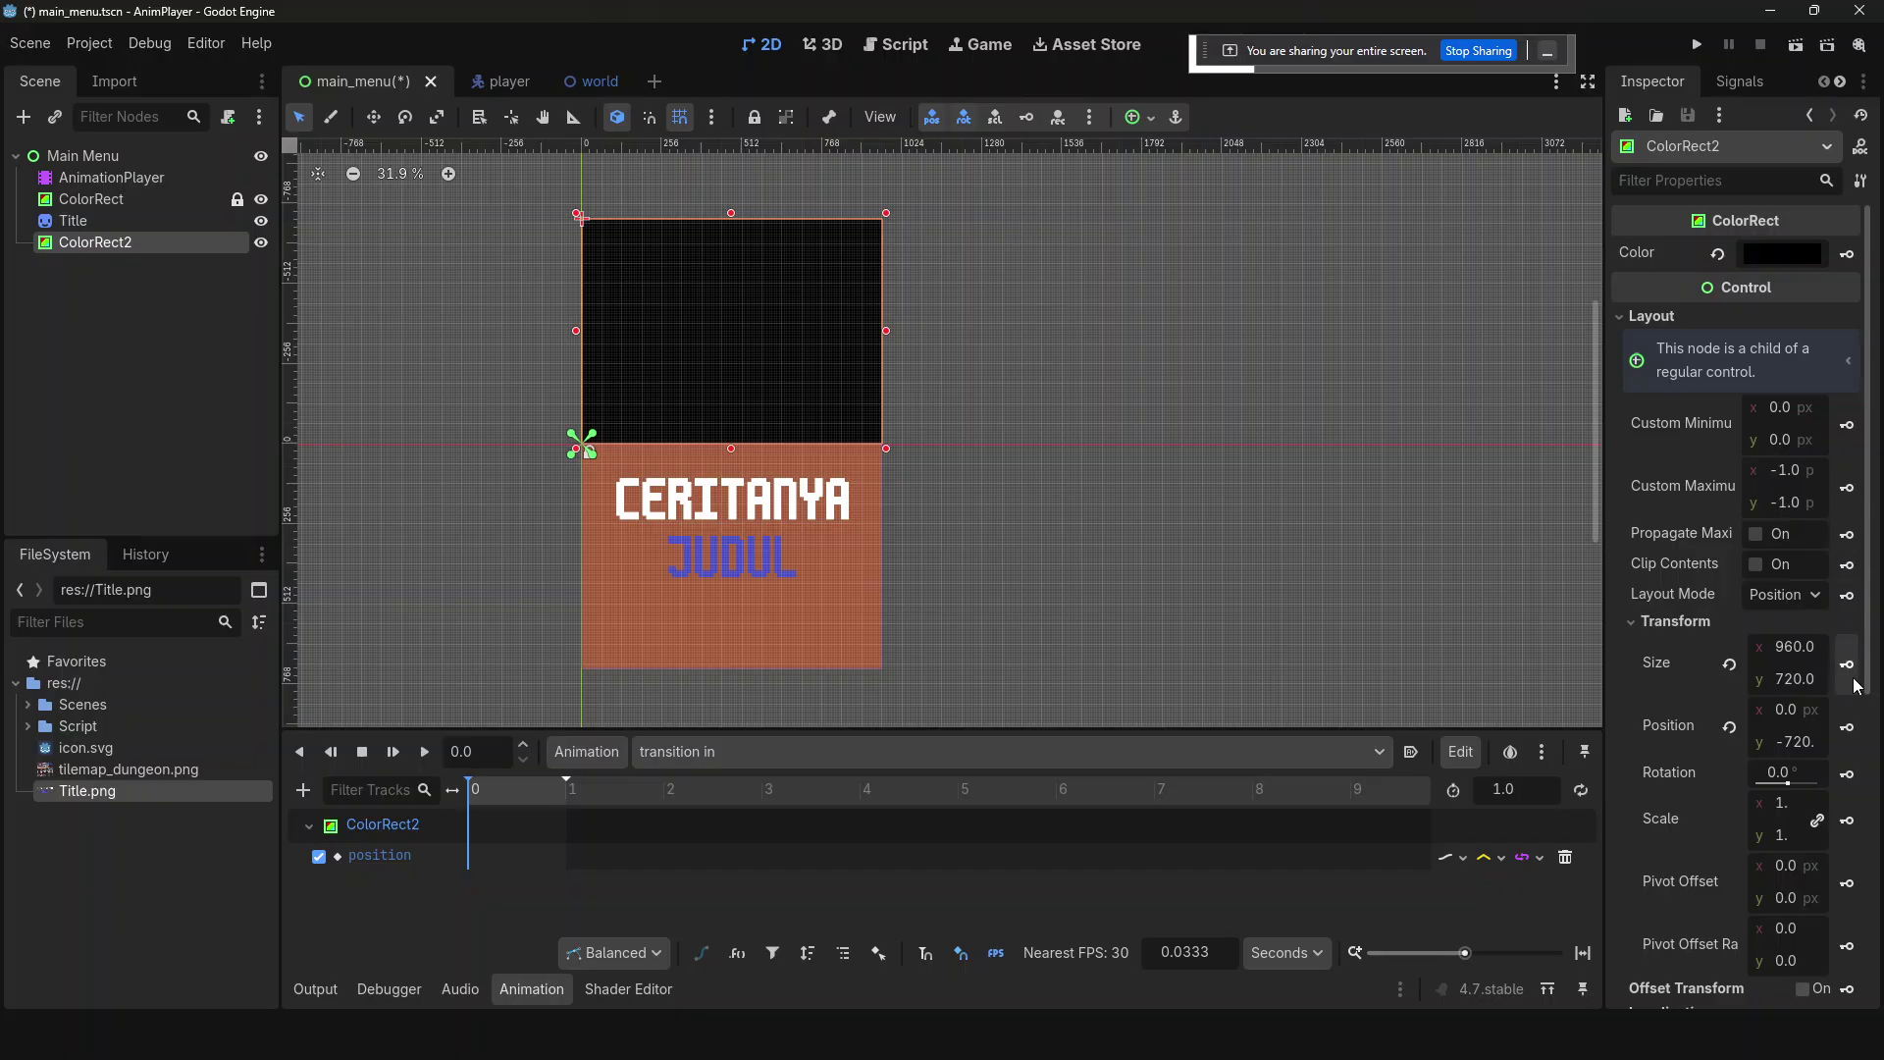
left_click(1847, 728)
left_click_drag(528, 792, 566, 792)
left_click(1729, 729)
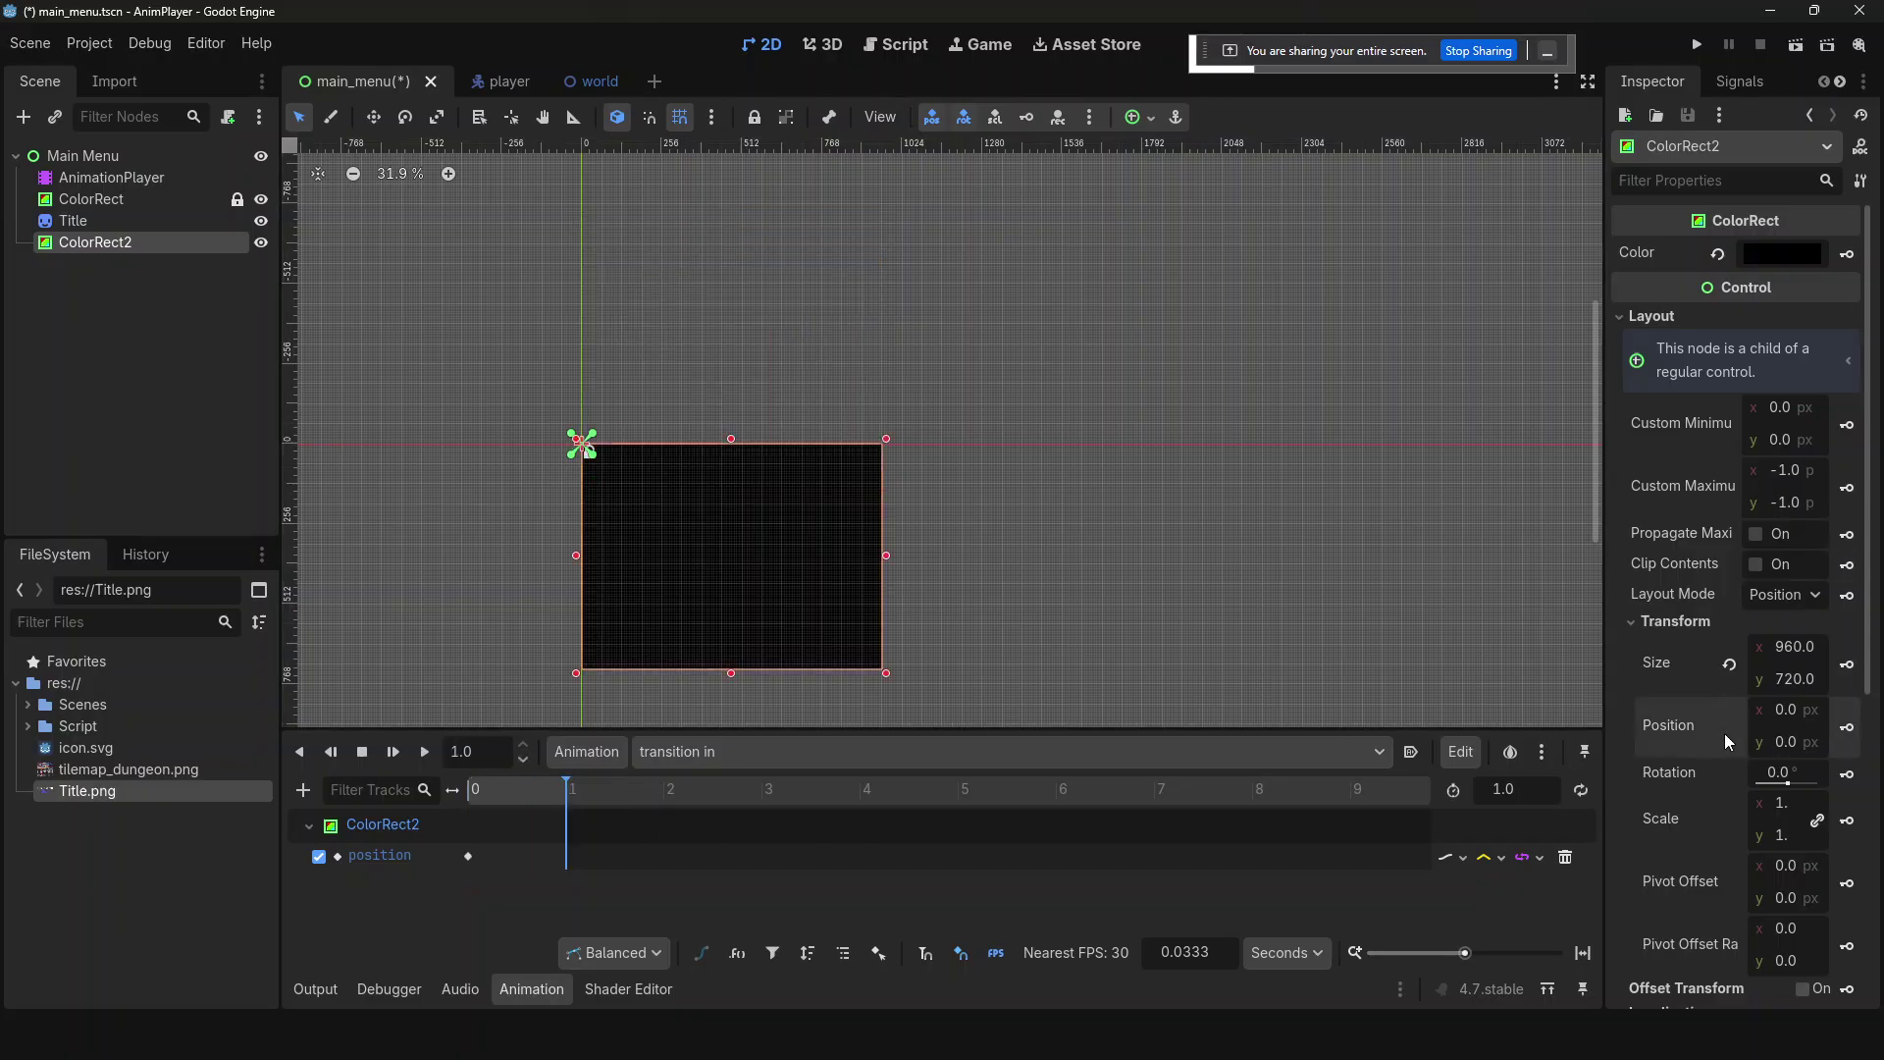
- Set the position track's interpolation to Cubic and preview the transition in animation
left_click(1492, 857)
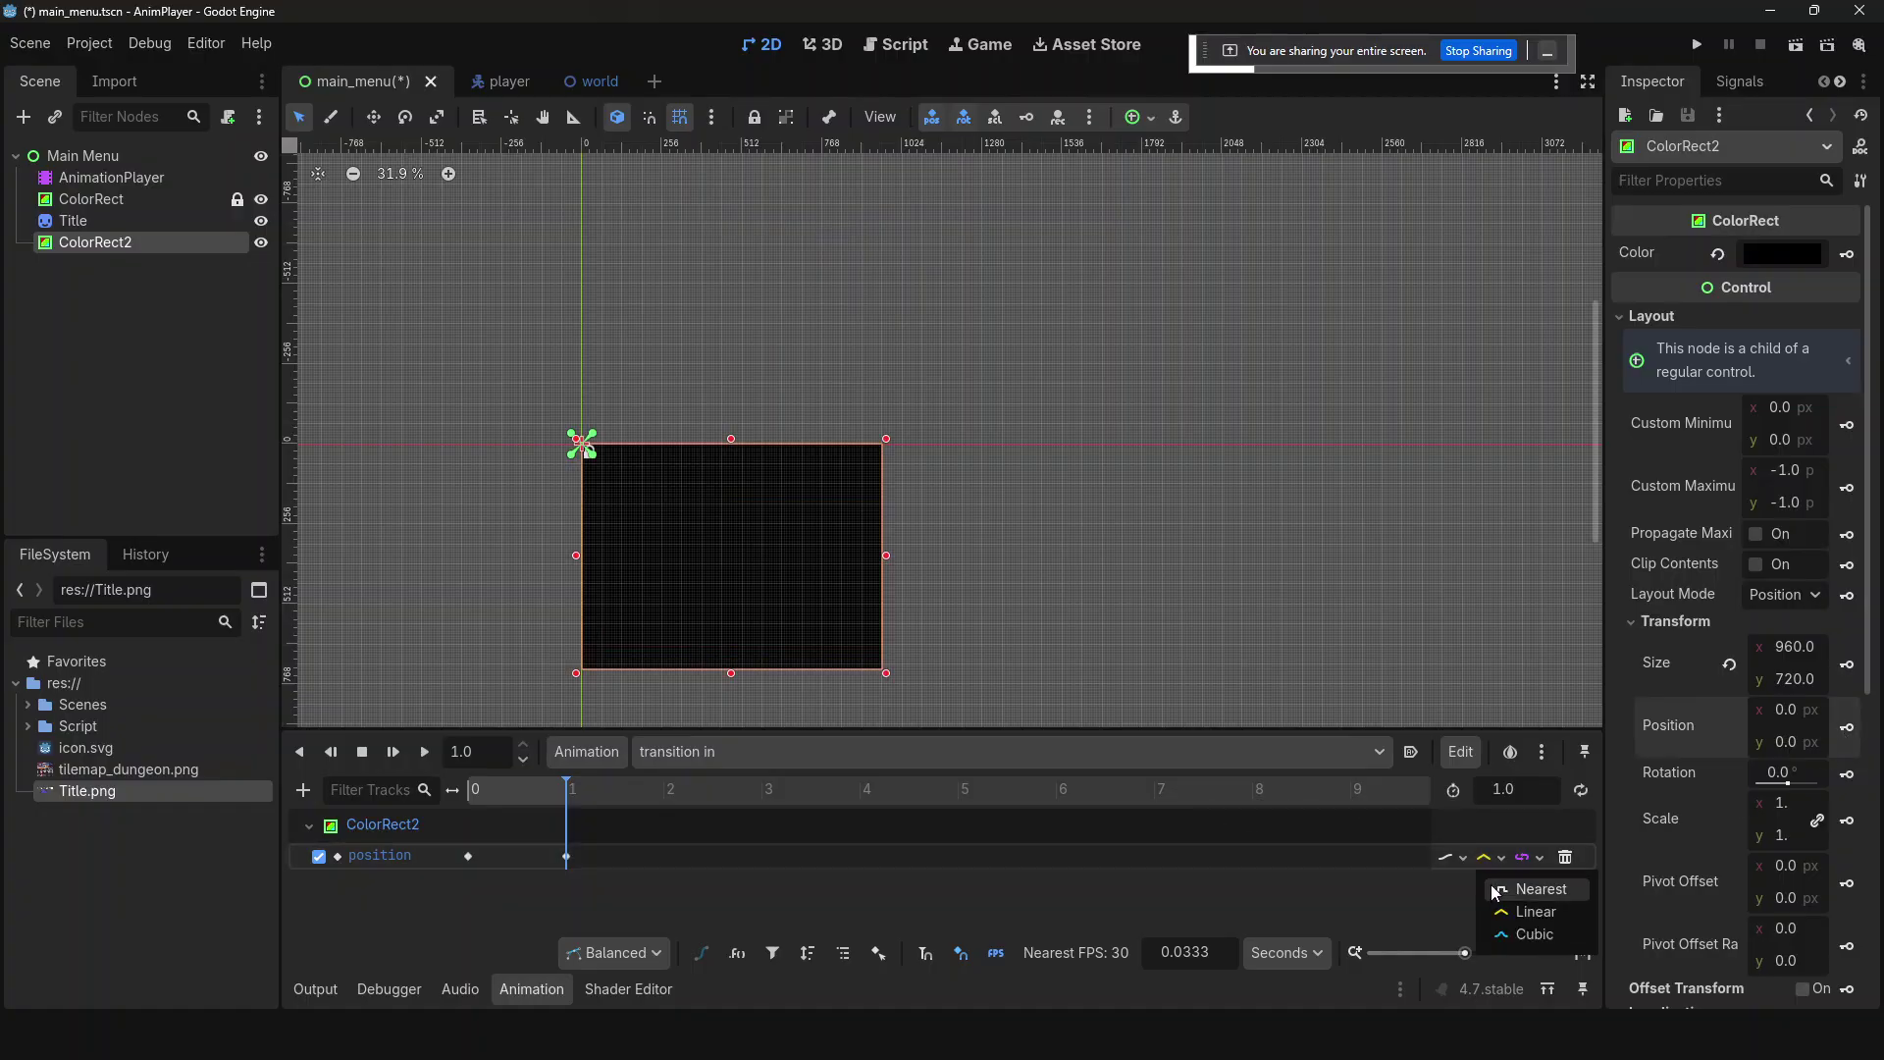
left_click(1531, 940)
left_click(420, 761)
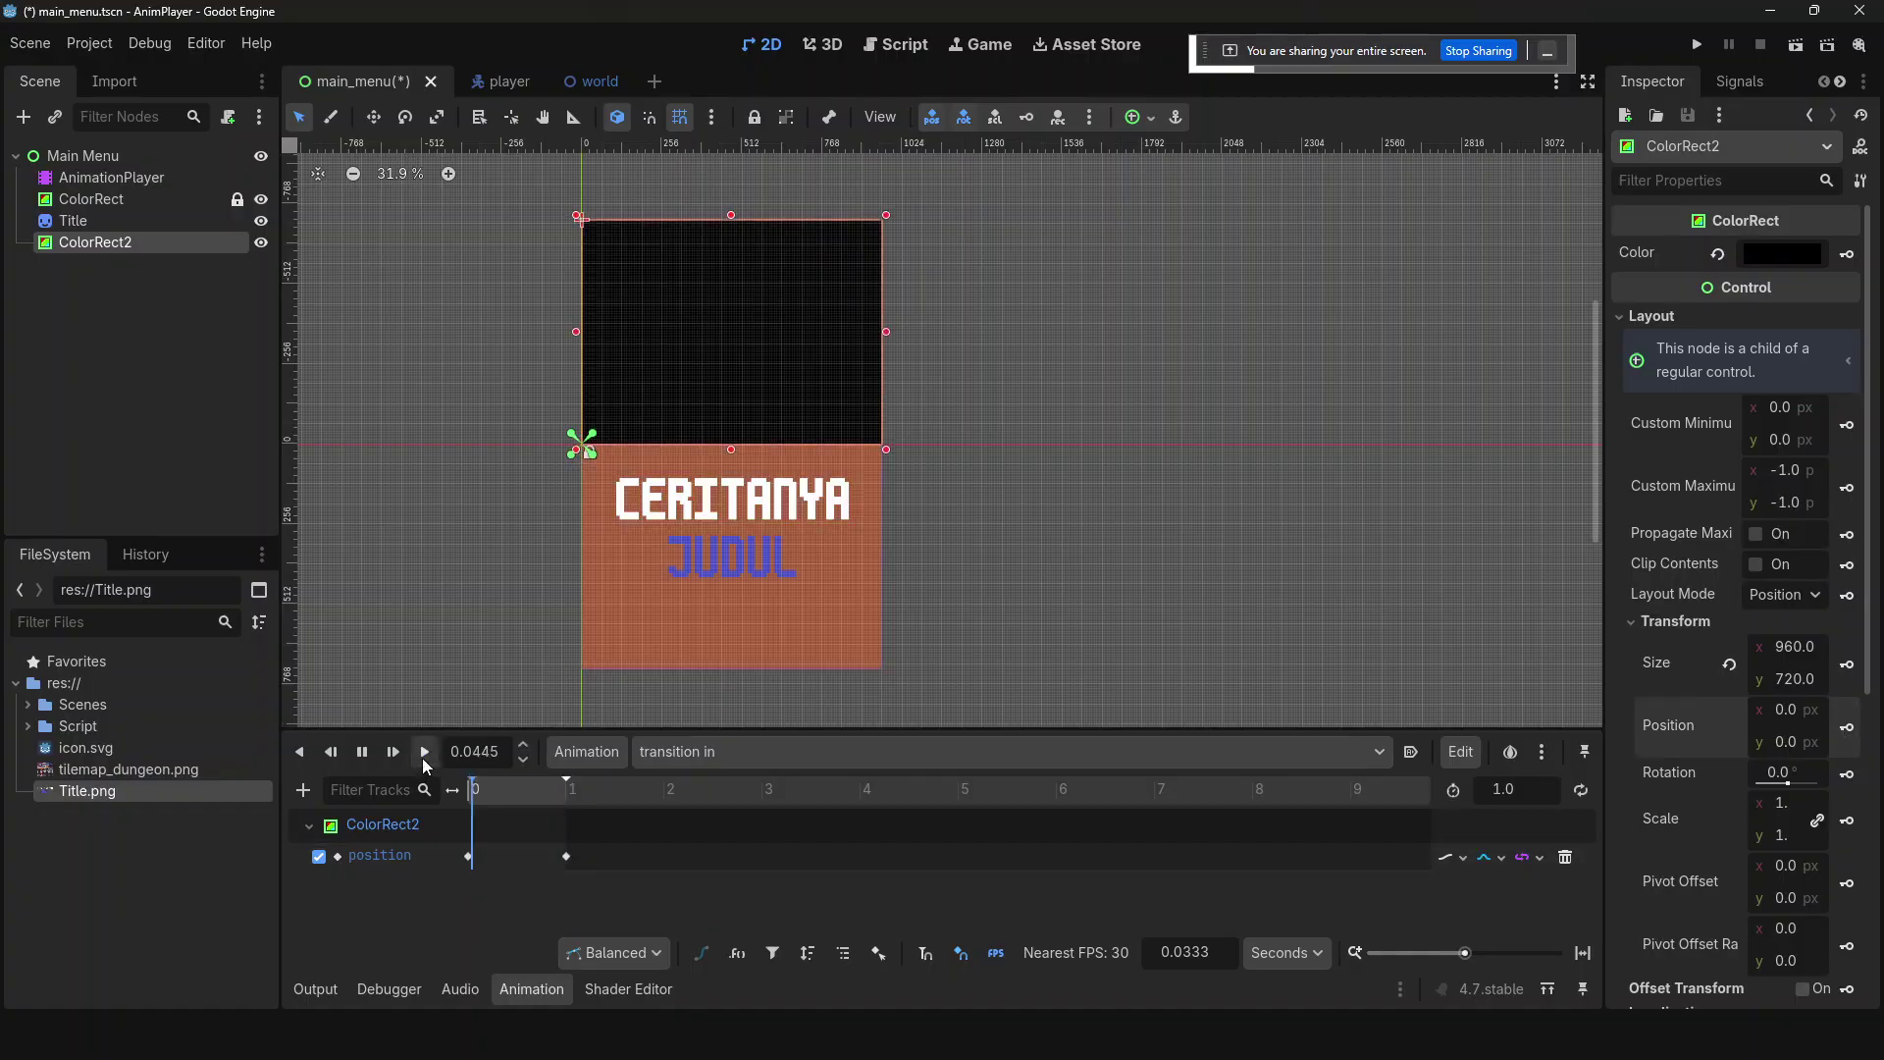
- Frame the menu area and replay the transition to check how the black rectangle slides over it
left_click(921, 550)
scroll(920, 550, "down", 4)
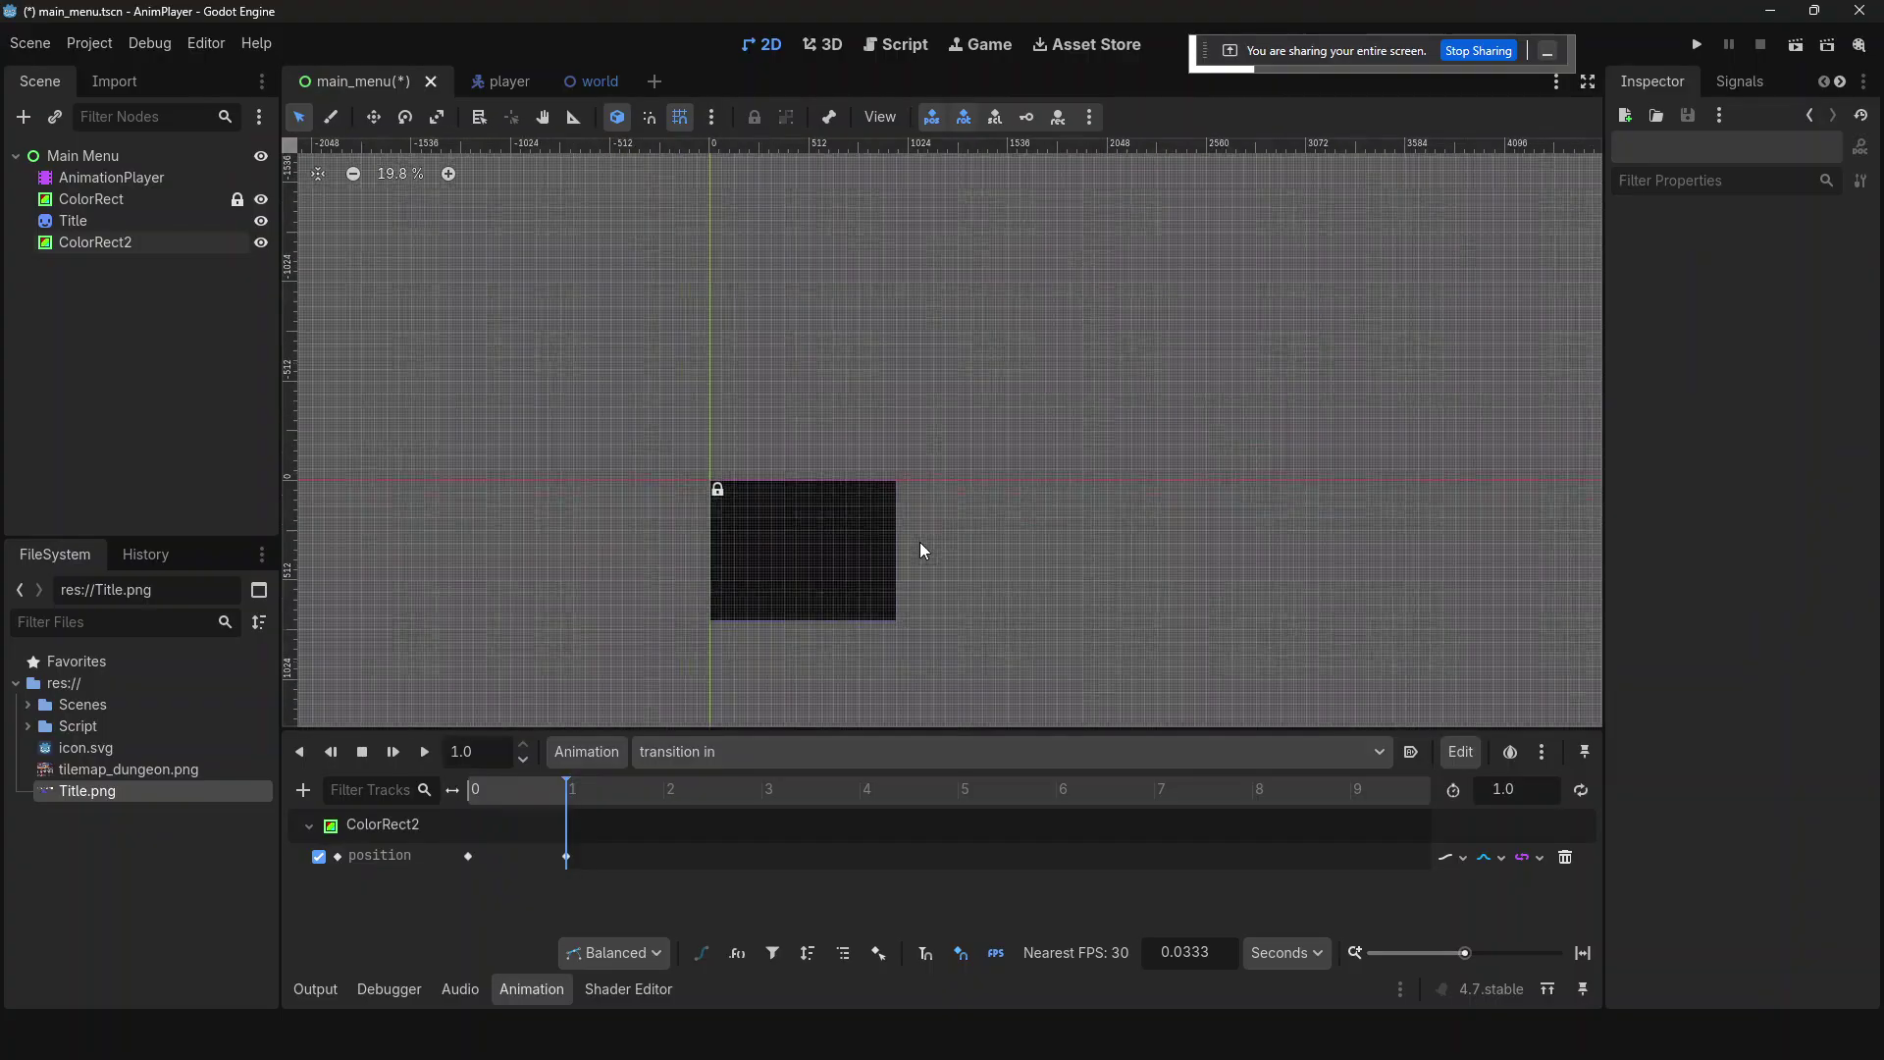
scroll(920, 550, "up", 10)
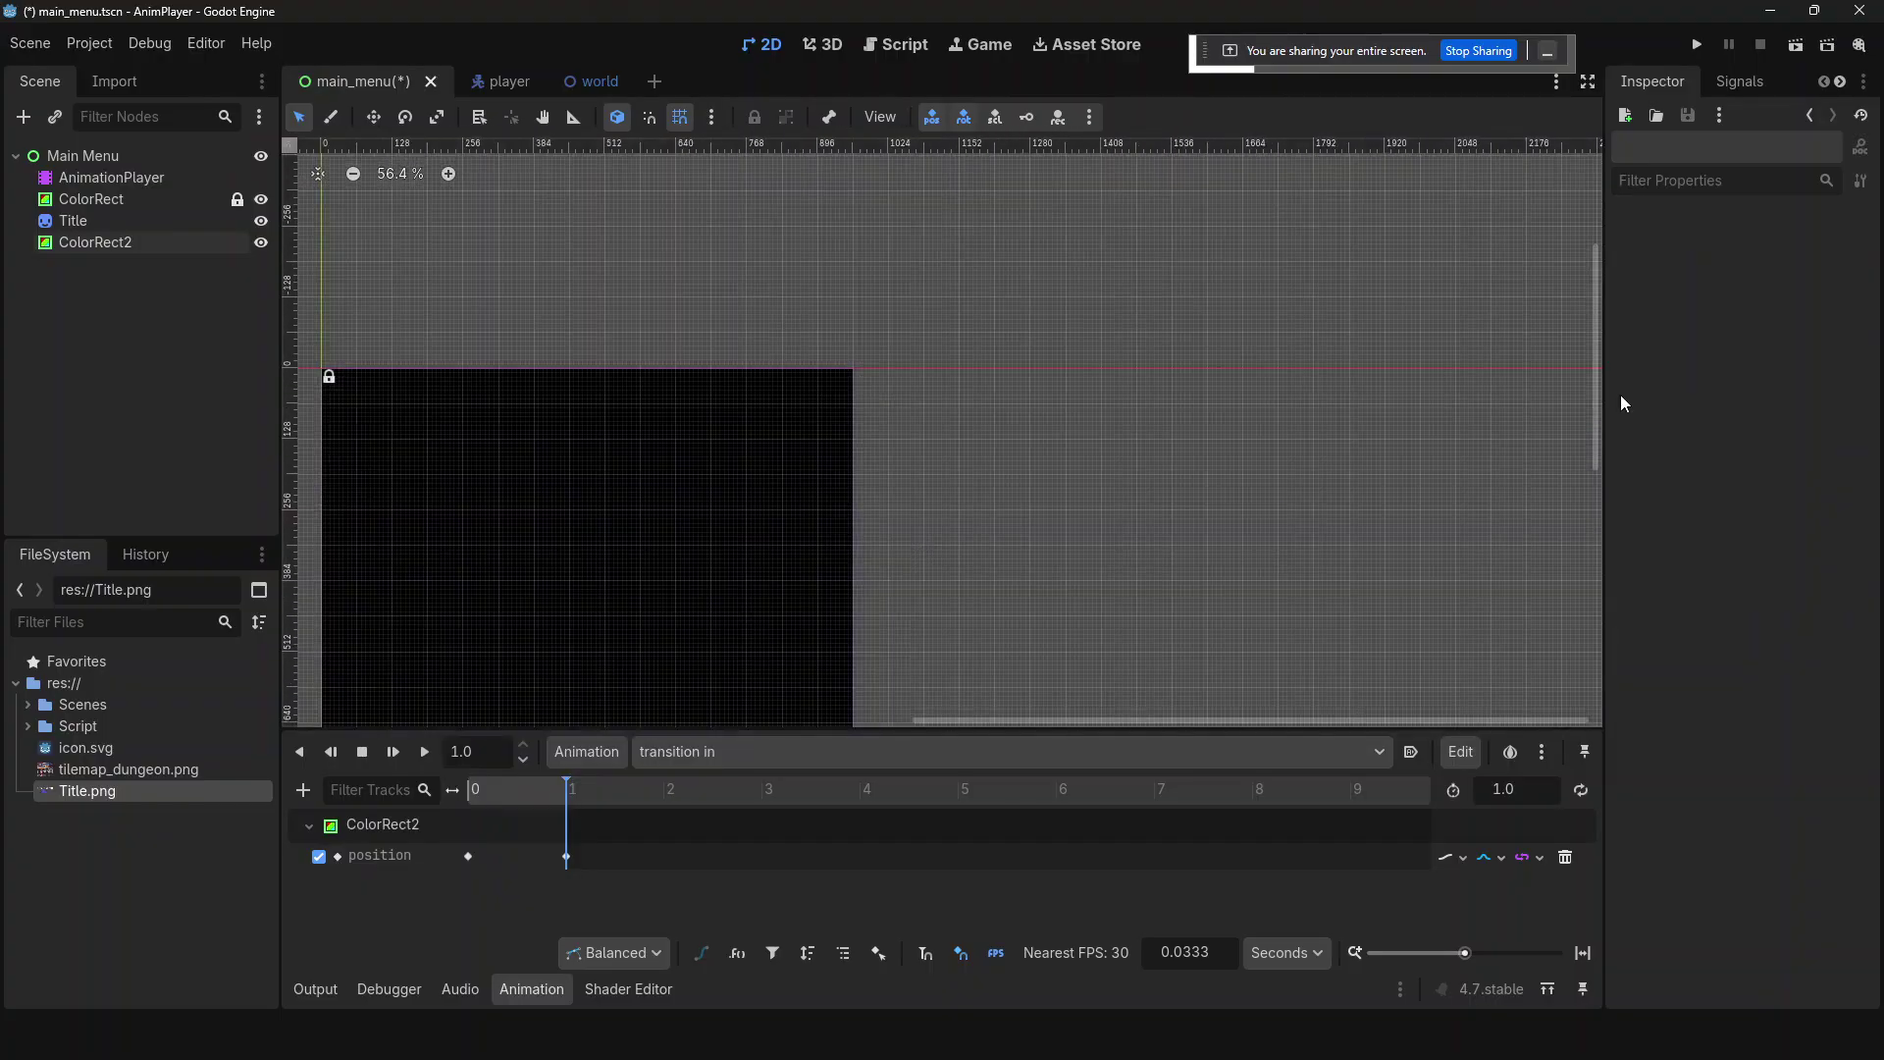
left_click_drag(1598, 410, 1588, 483)
left_click_drag(1117, 718, 829, 720)
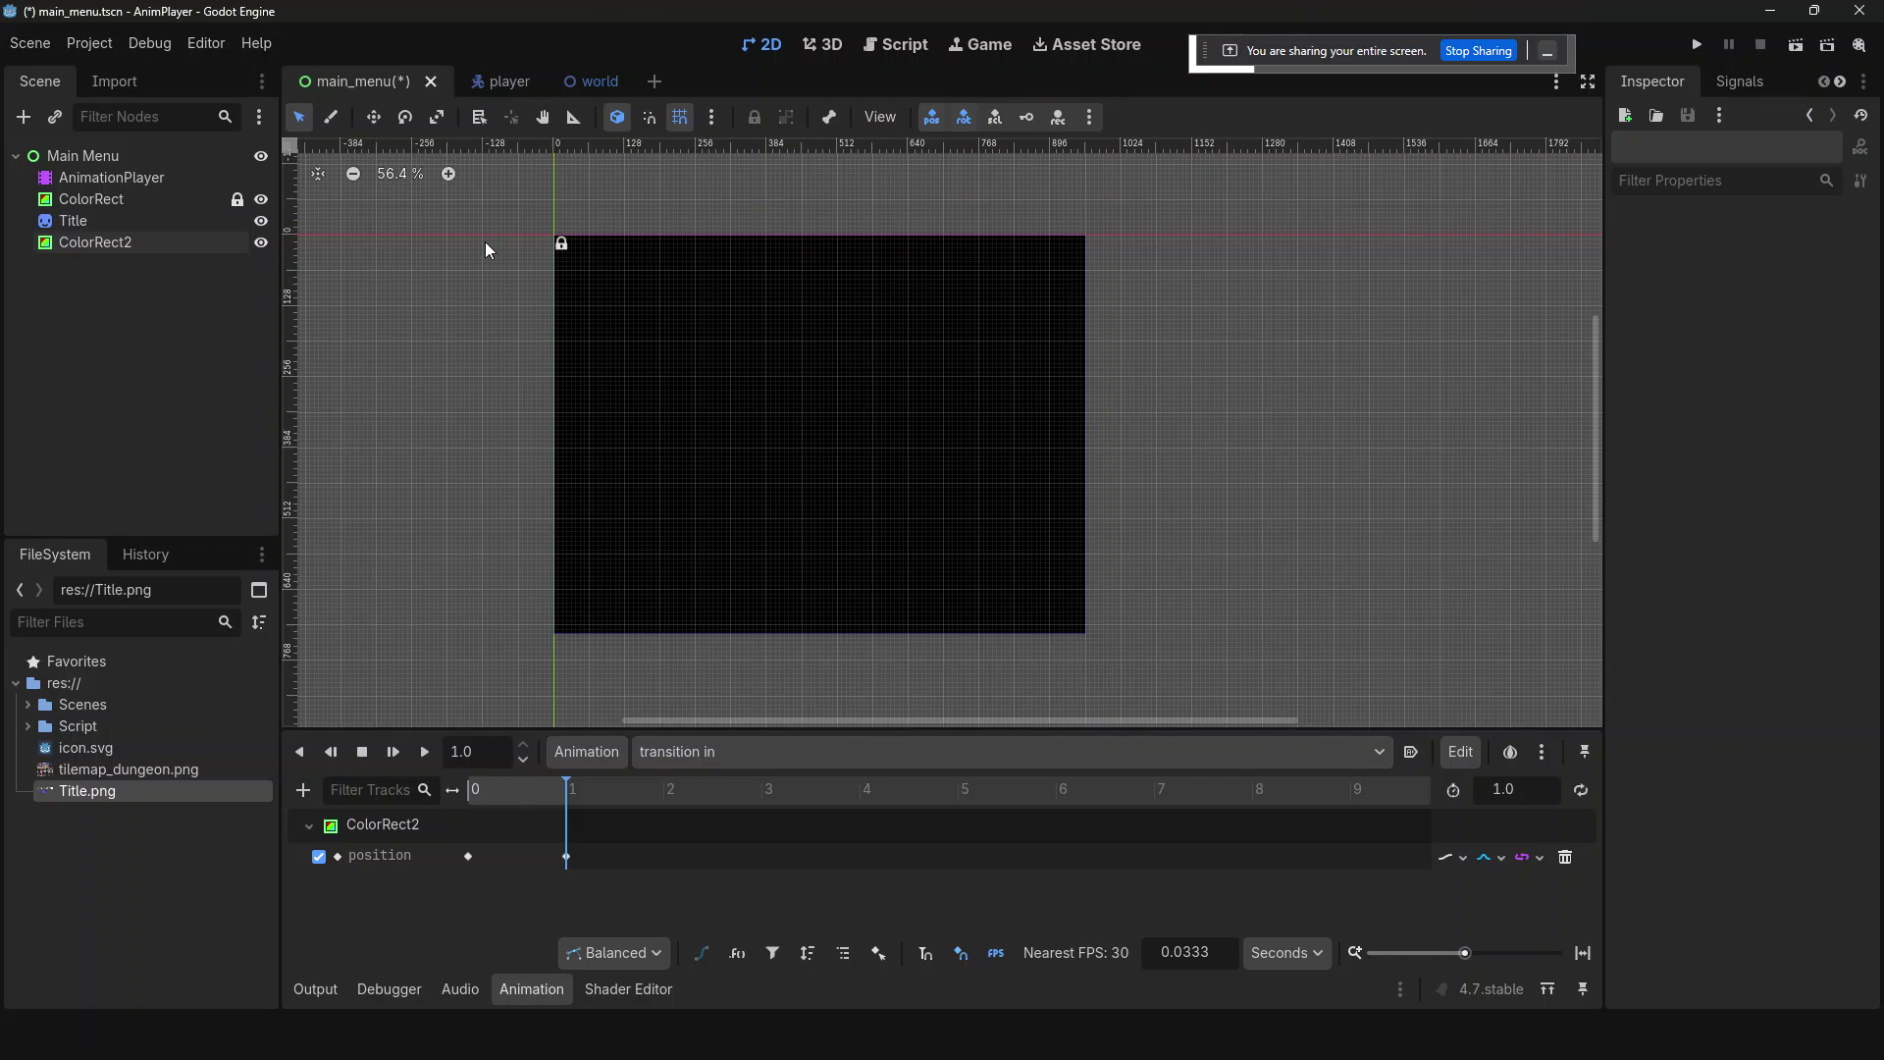
left_click(433, 755)
left_click(433, 755)
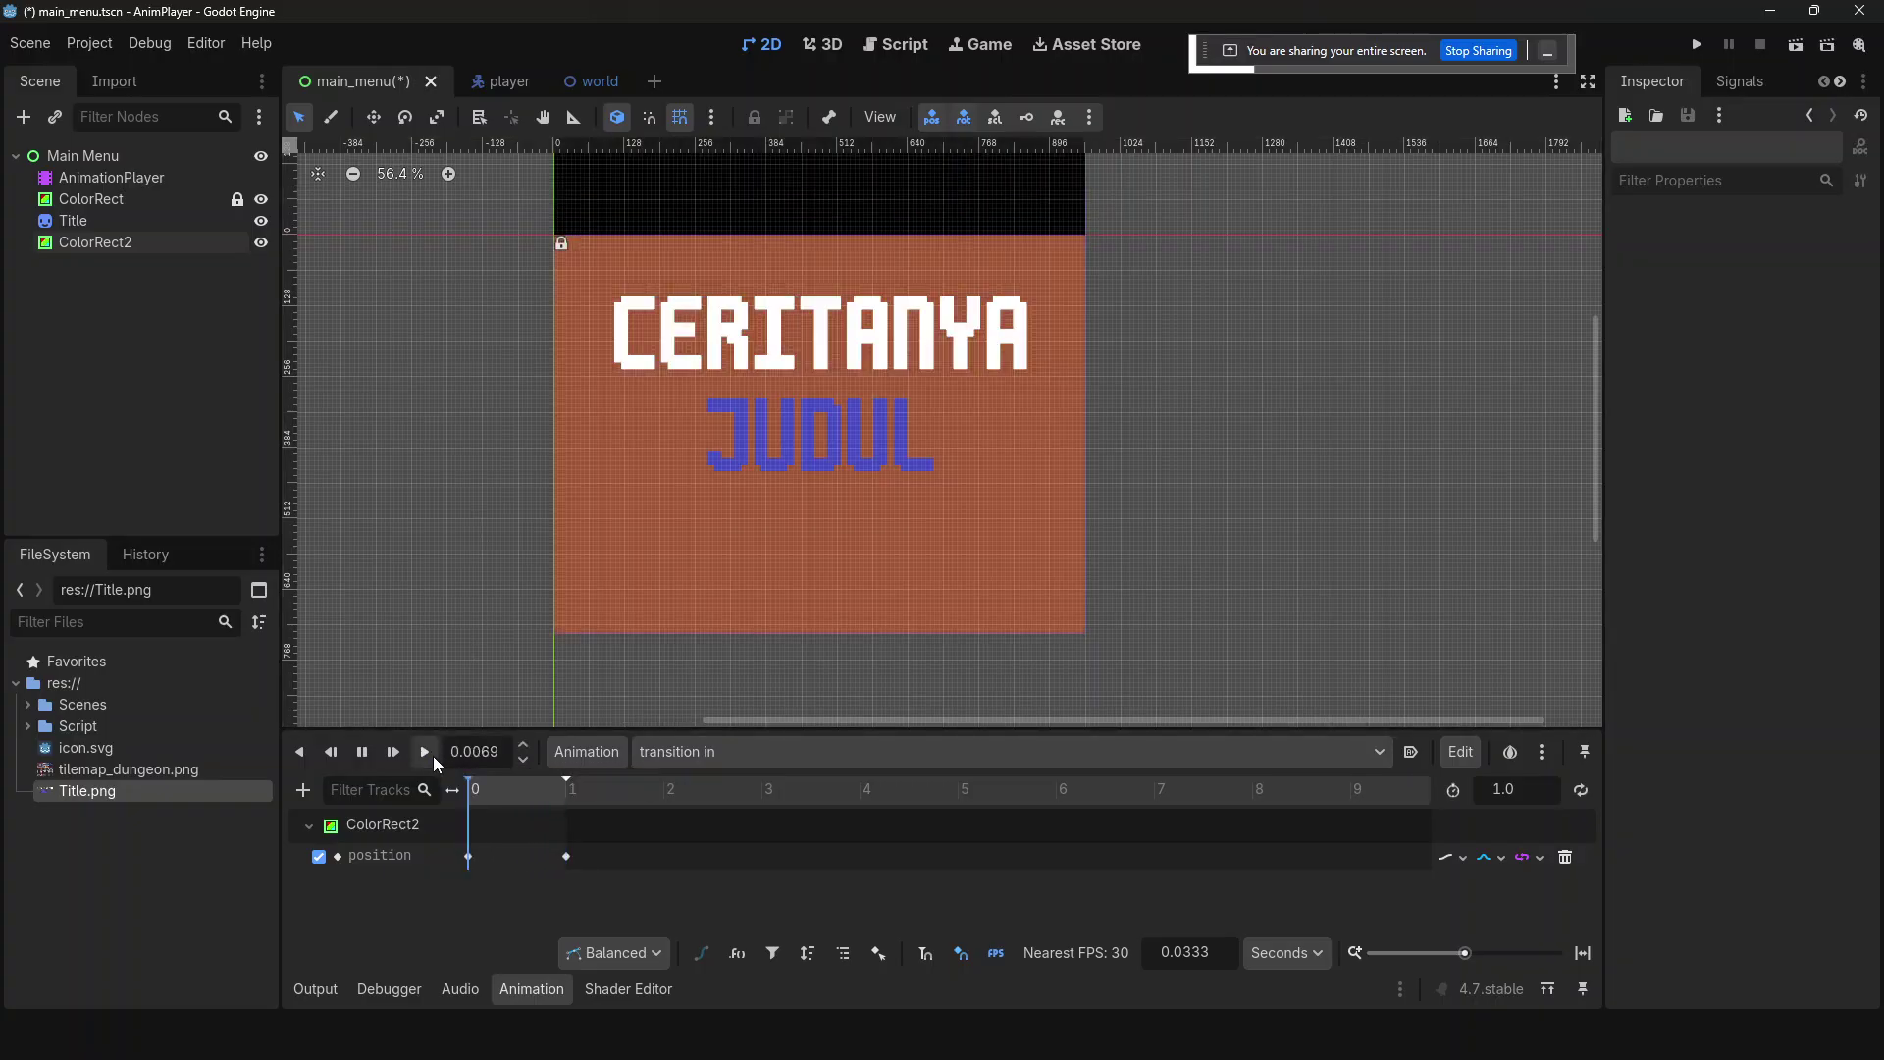
left_click(433, 756)
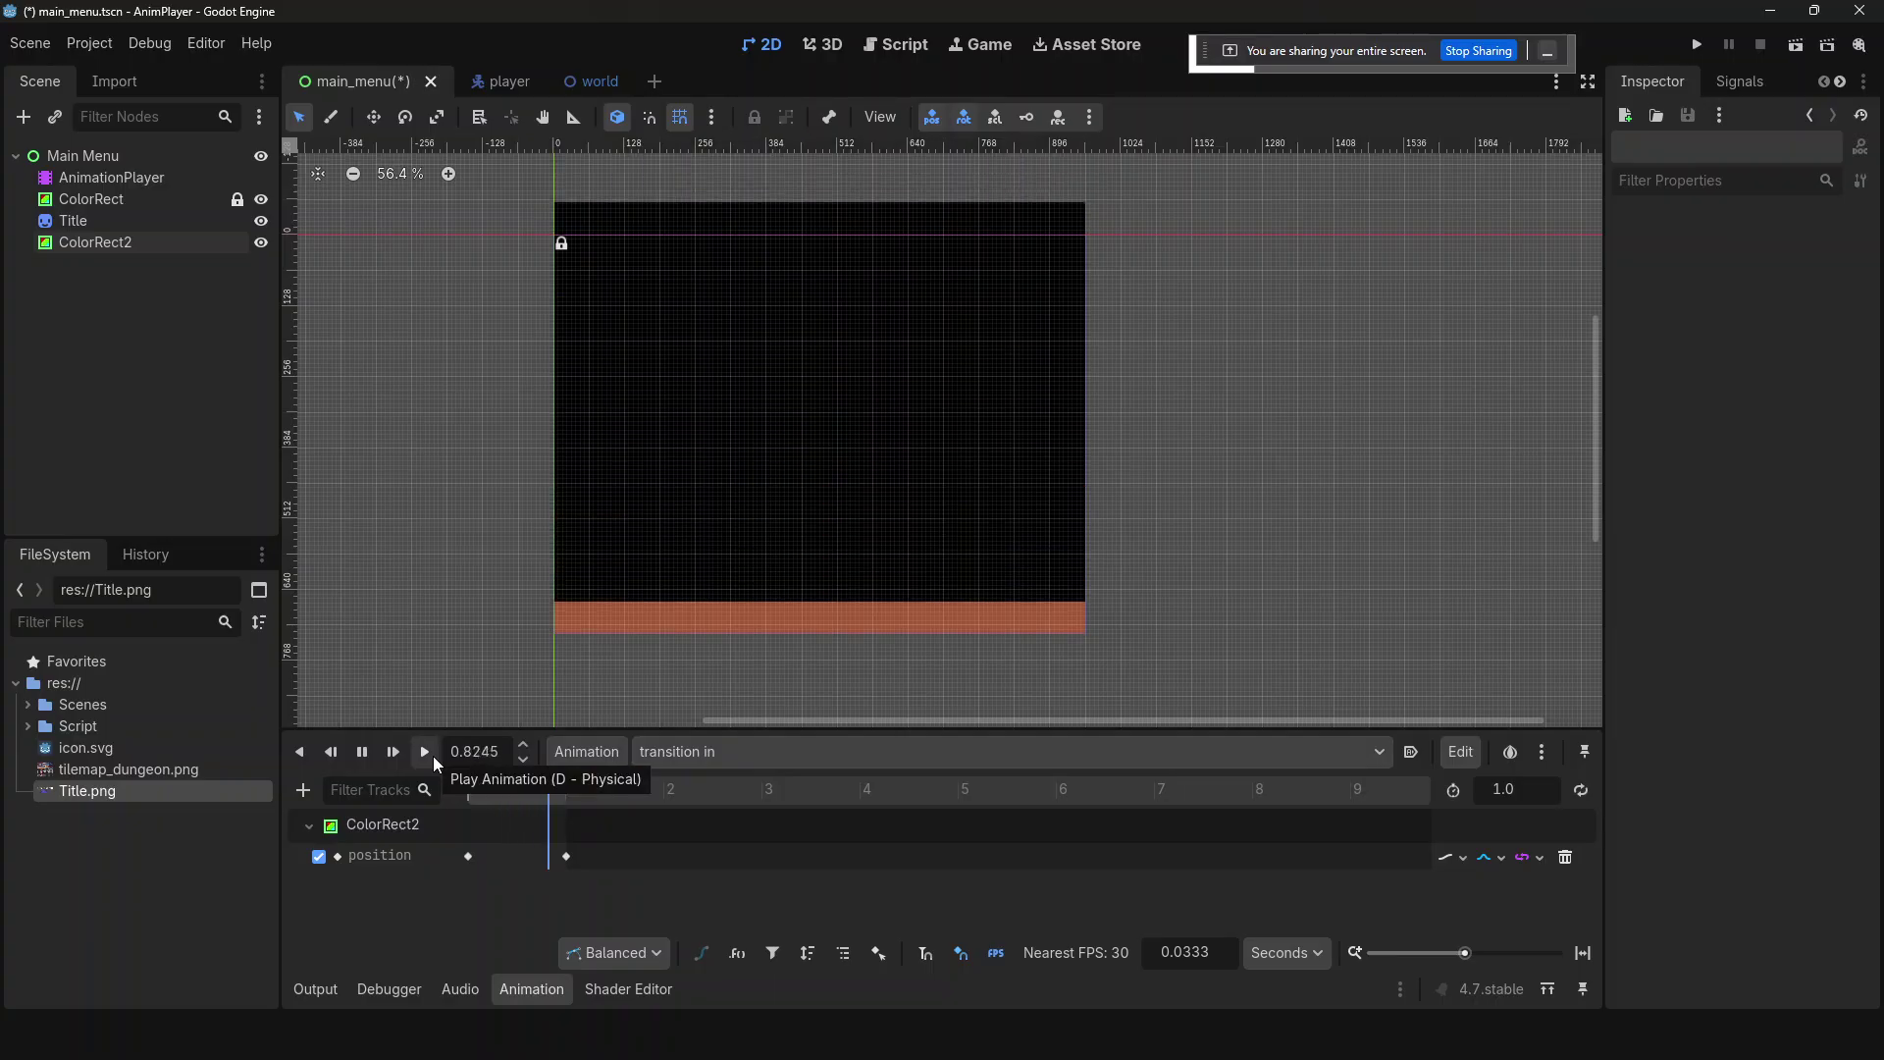
- Save the scene and attach a new GDScript to the Main Menu node at res://Script/main_menu.gd
key("ctrl+s")
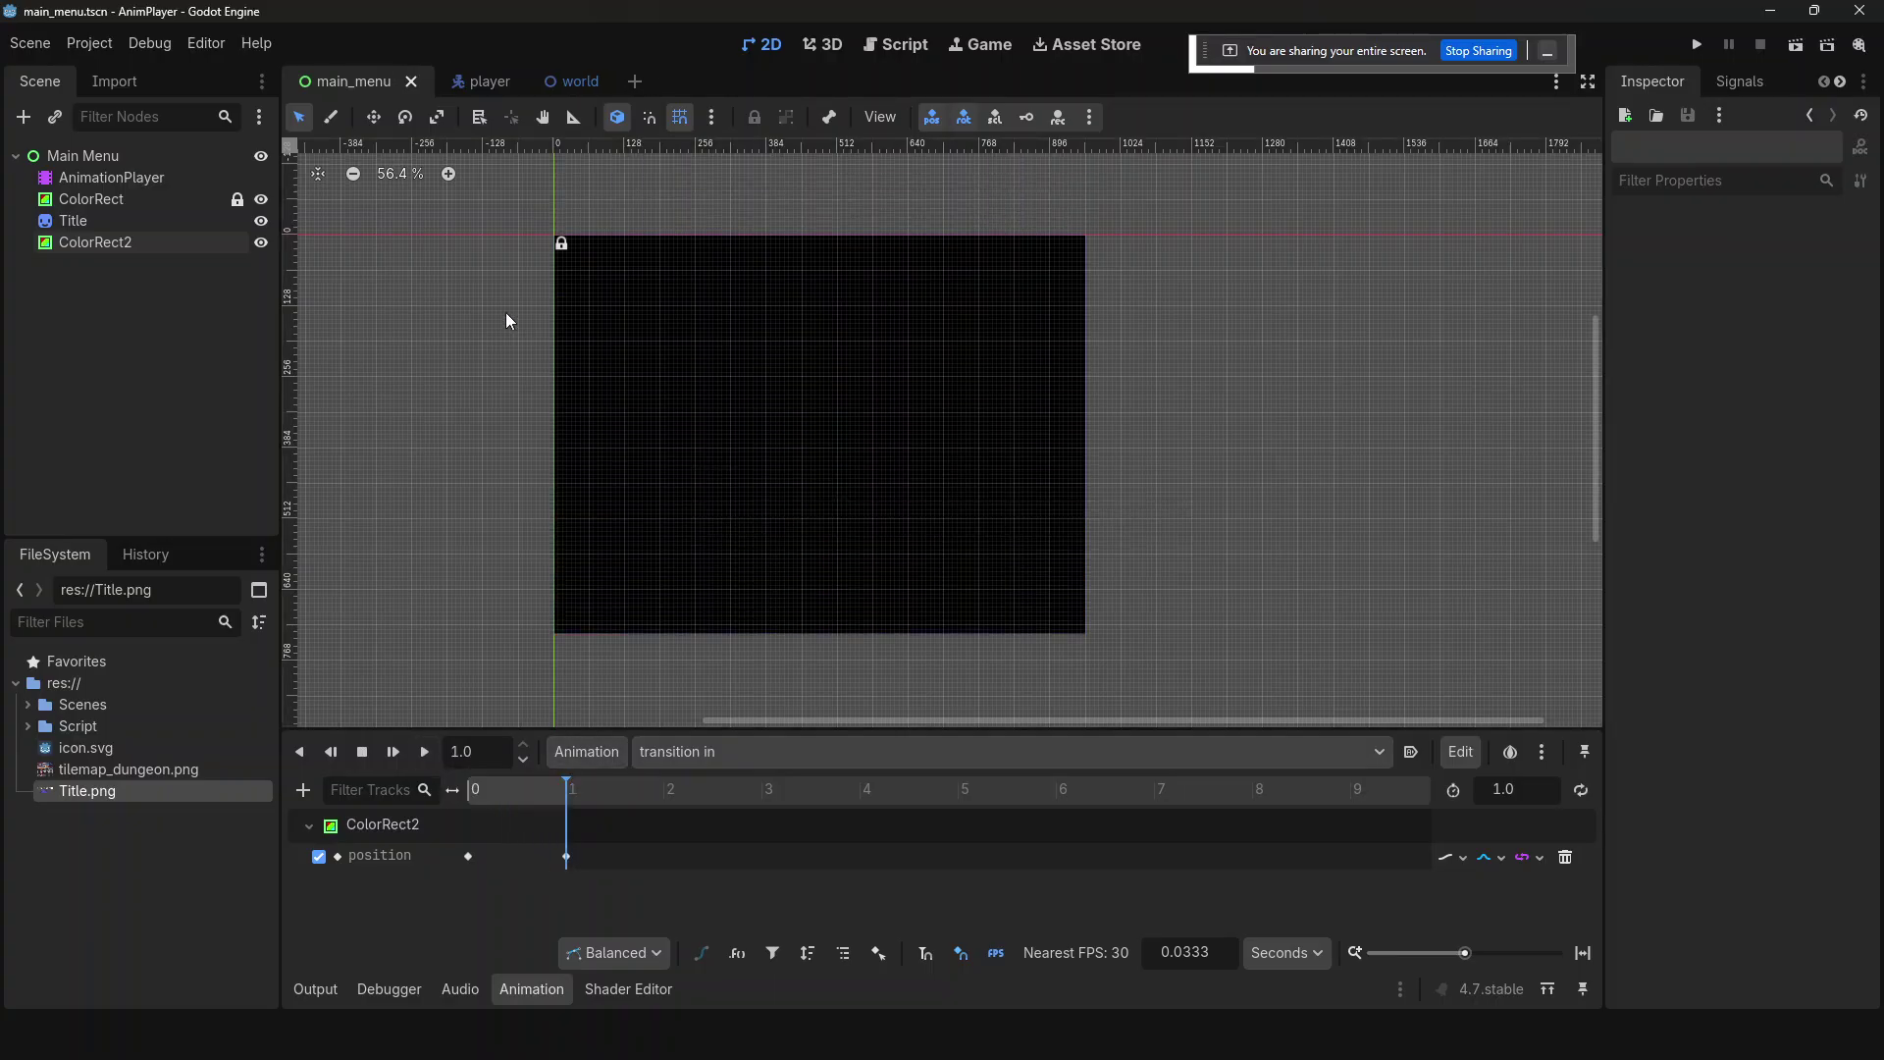
left_click(138, 153)
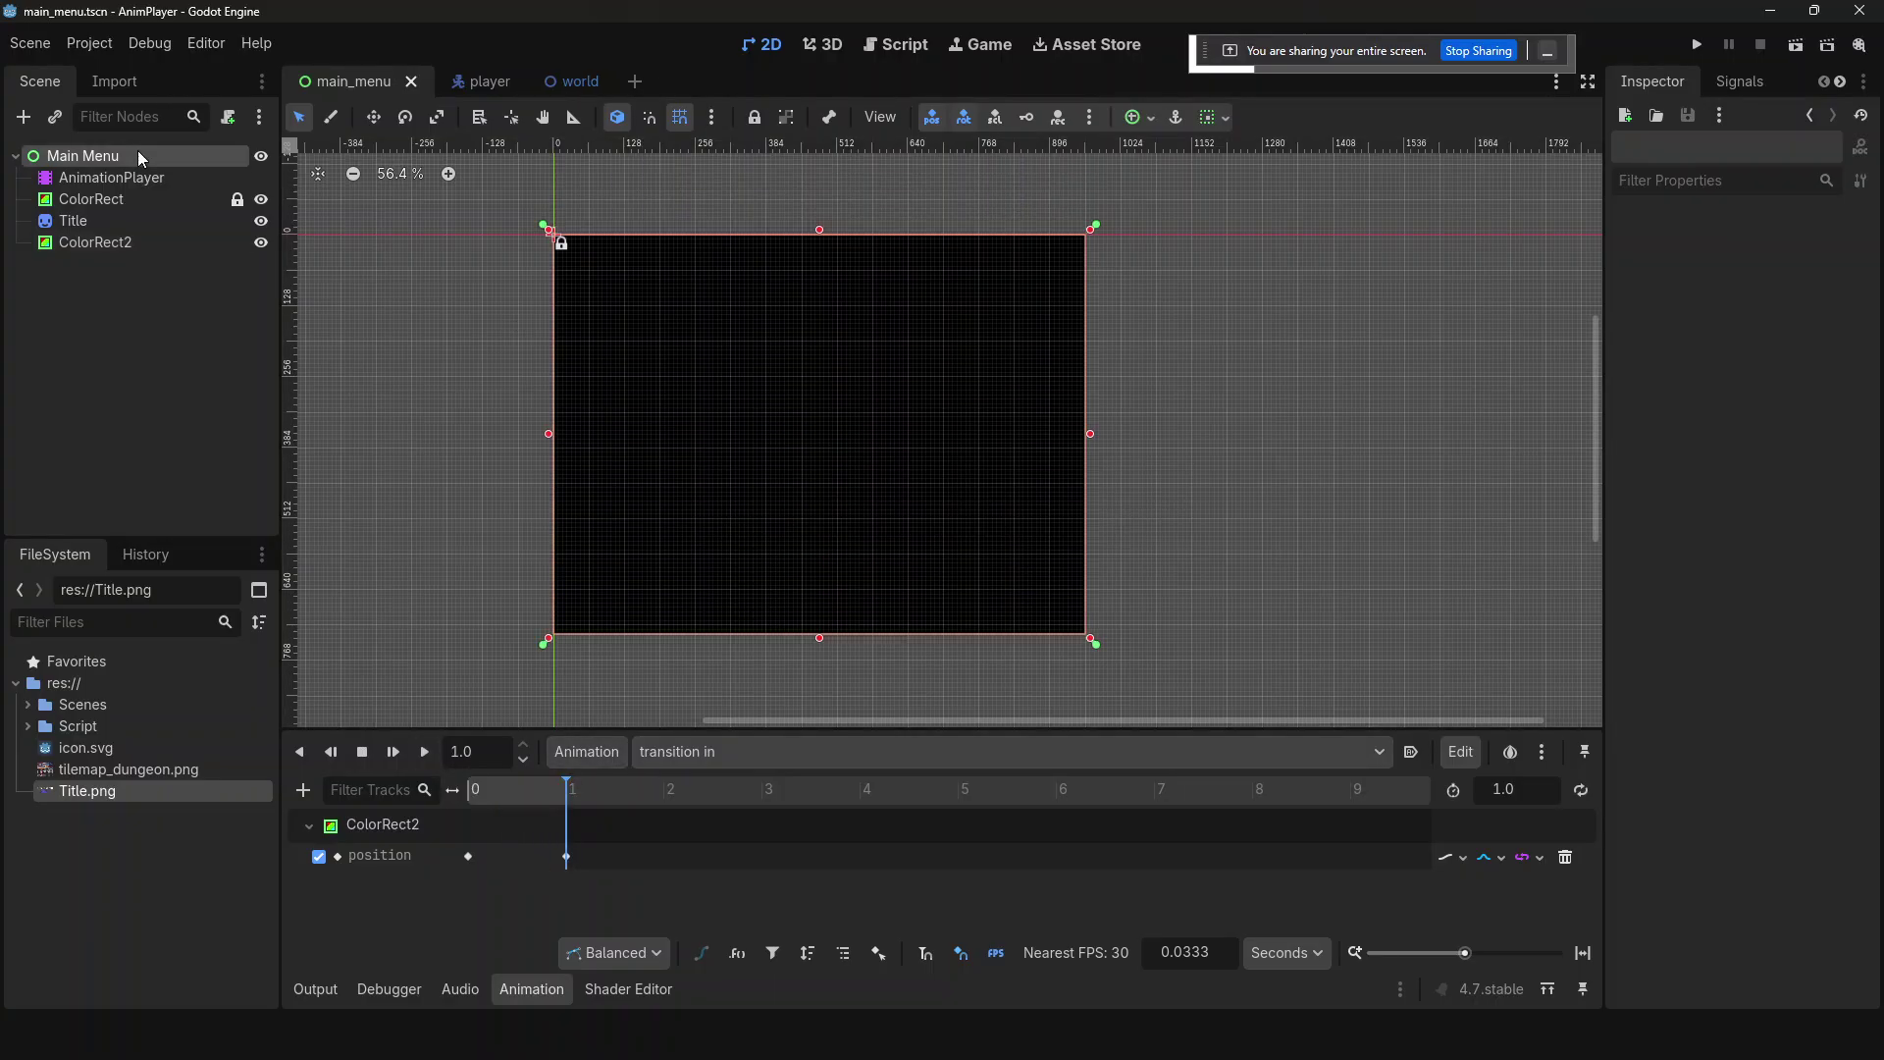
left_click(232, 118)
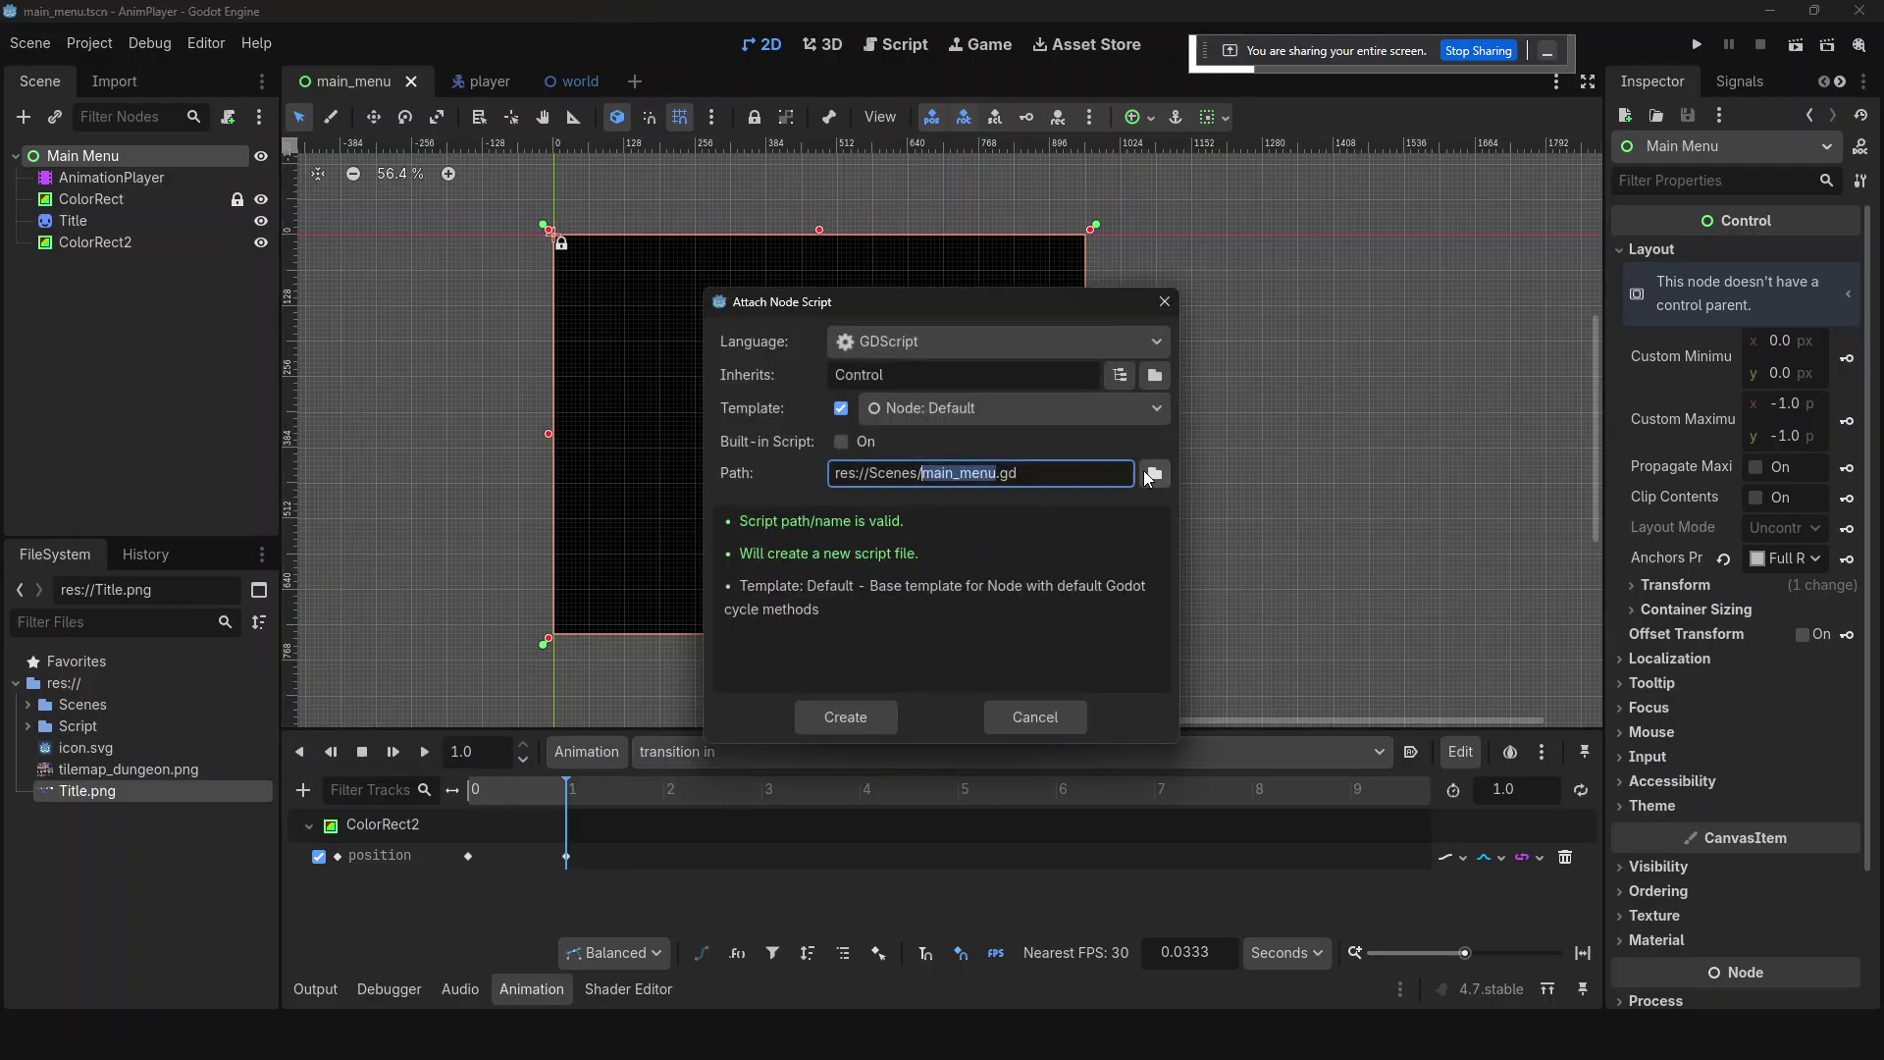
left_click(1145, 477)
left_click(479, 594)
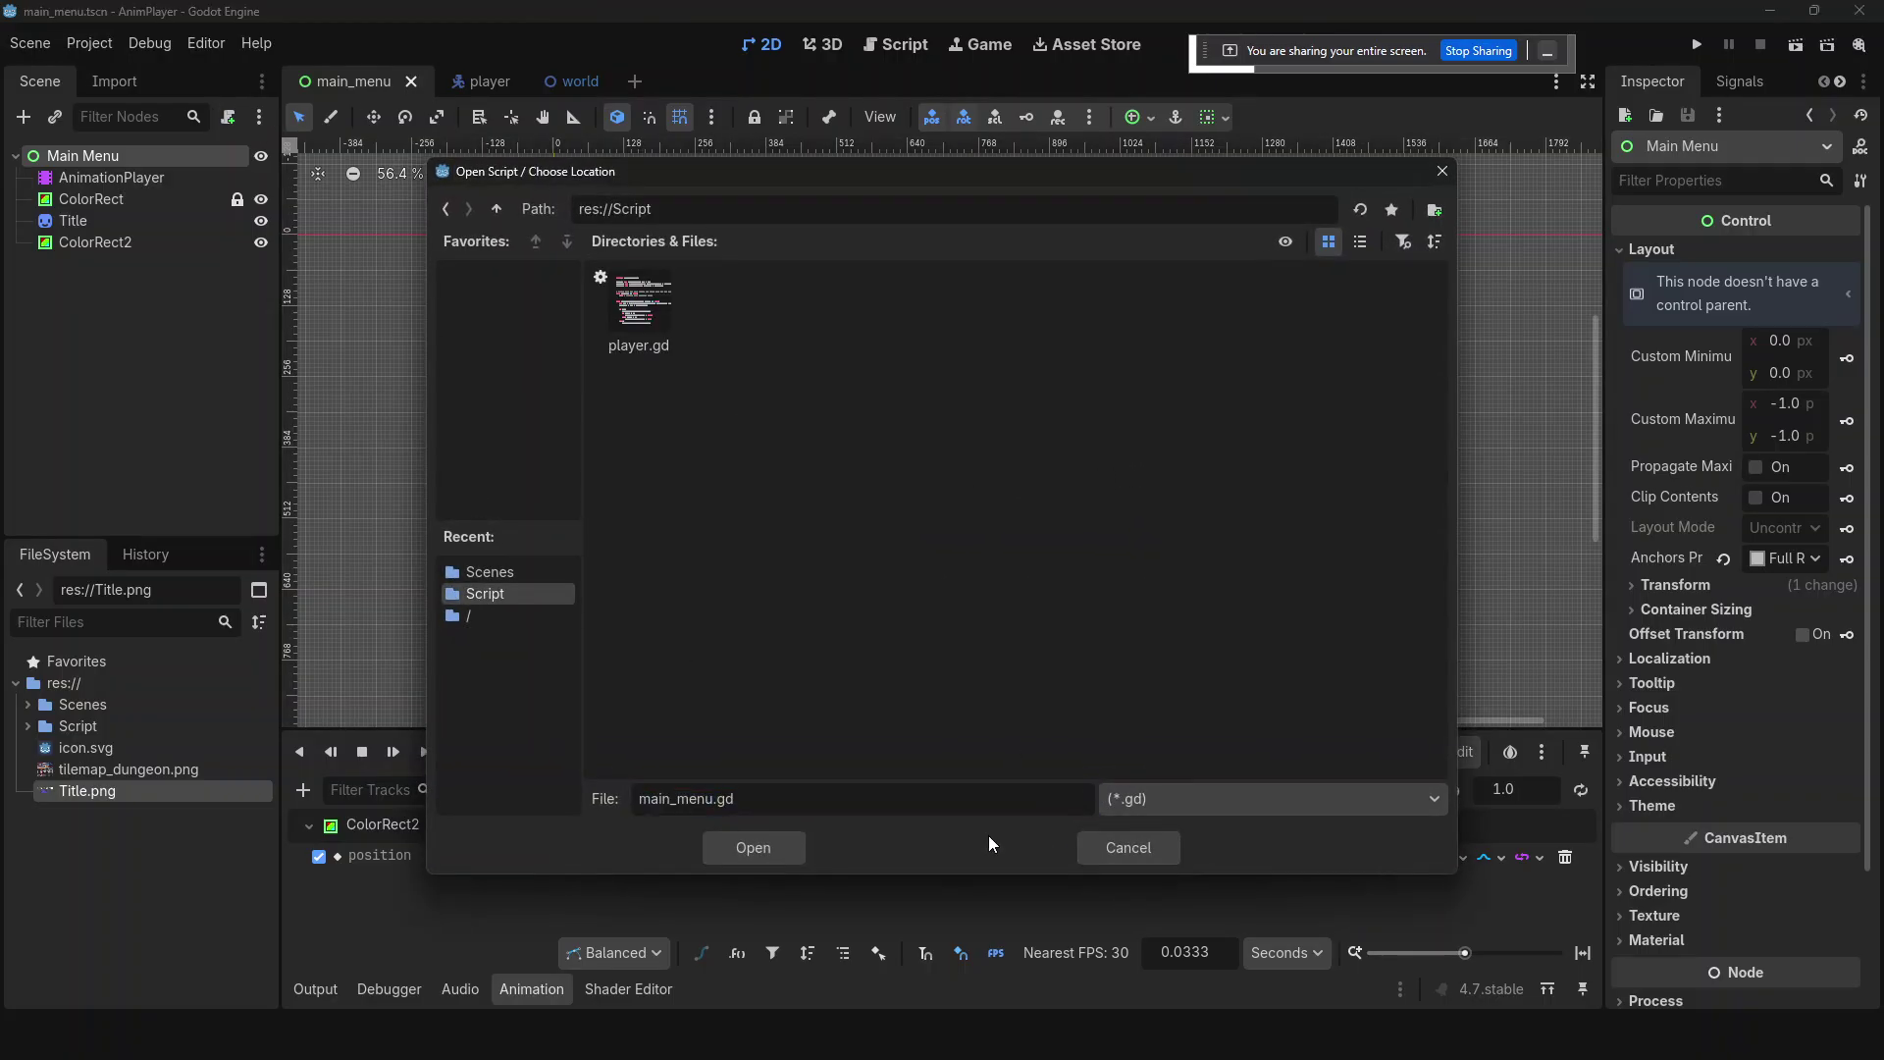
left_click(785, 846)
left_click(807, 731)
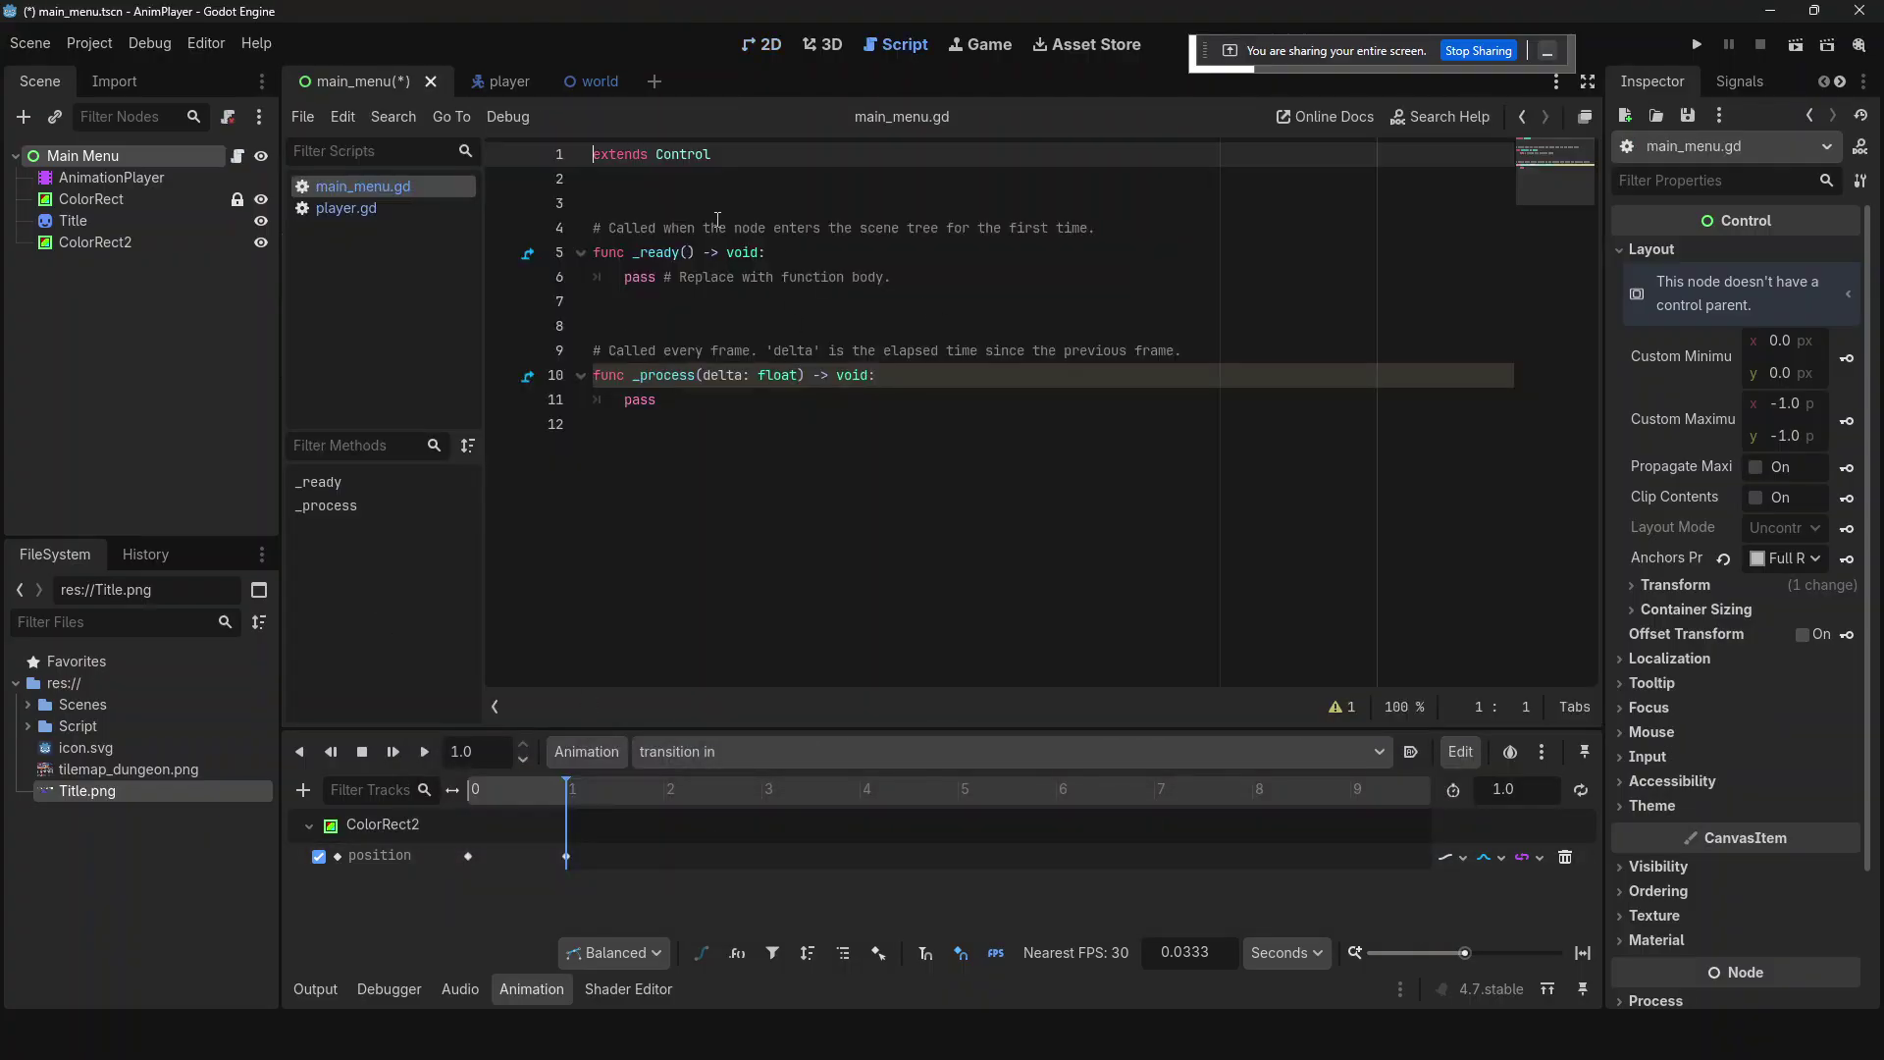
left_click_drag(894, 281, 621, 289)
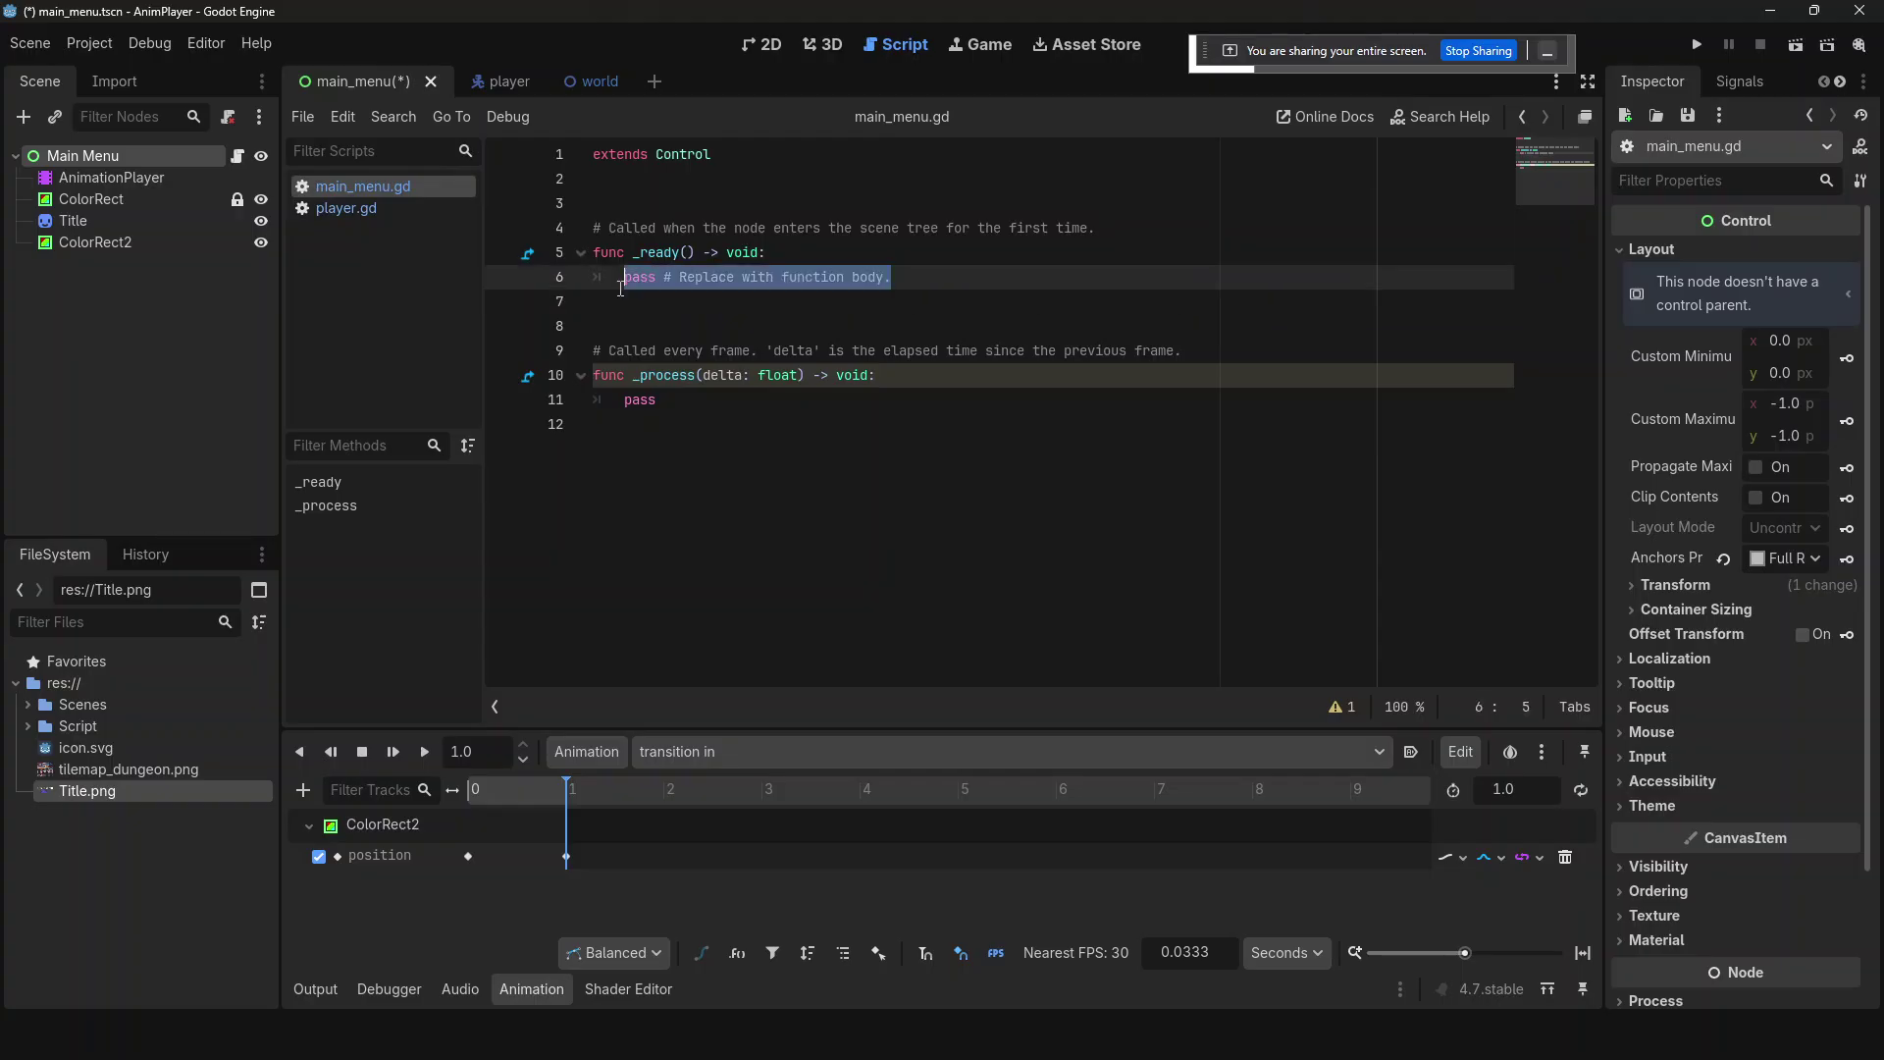
key("BackSpace")
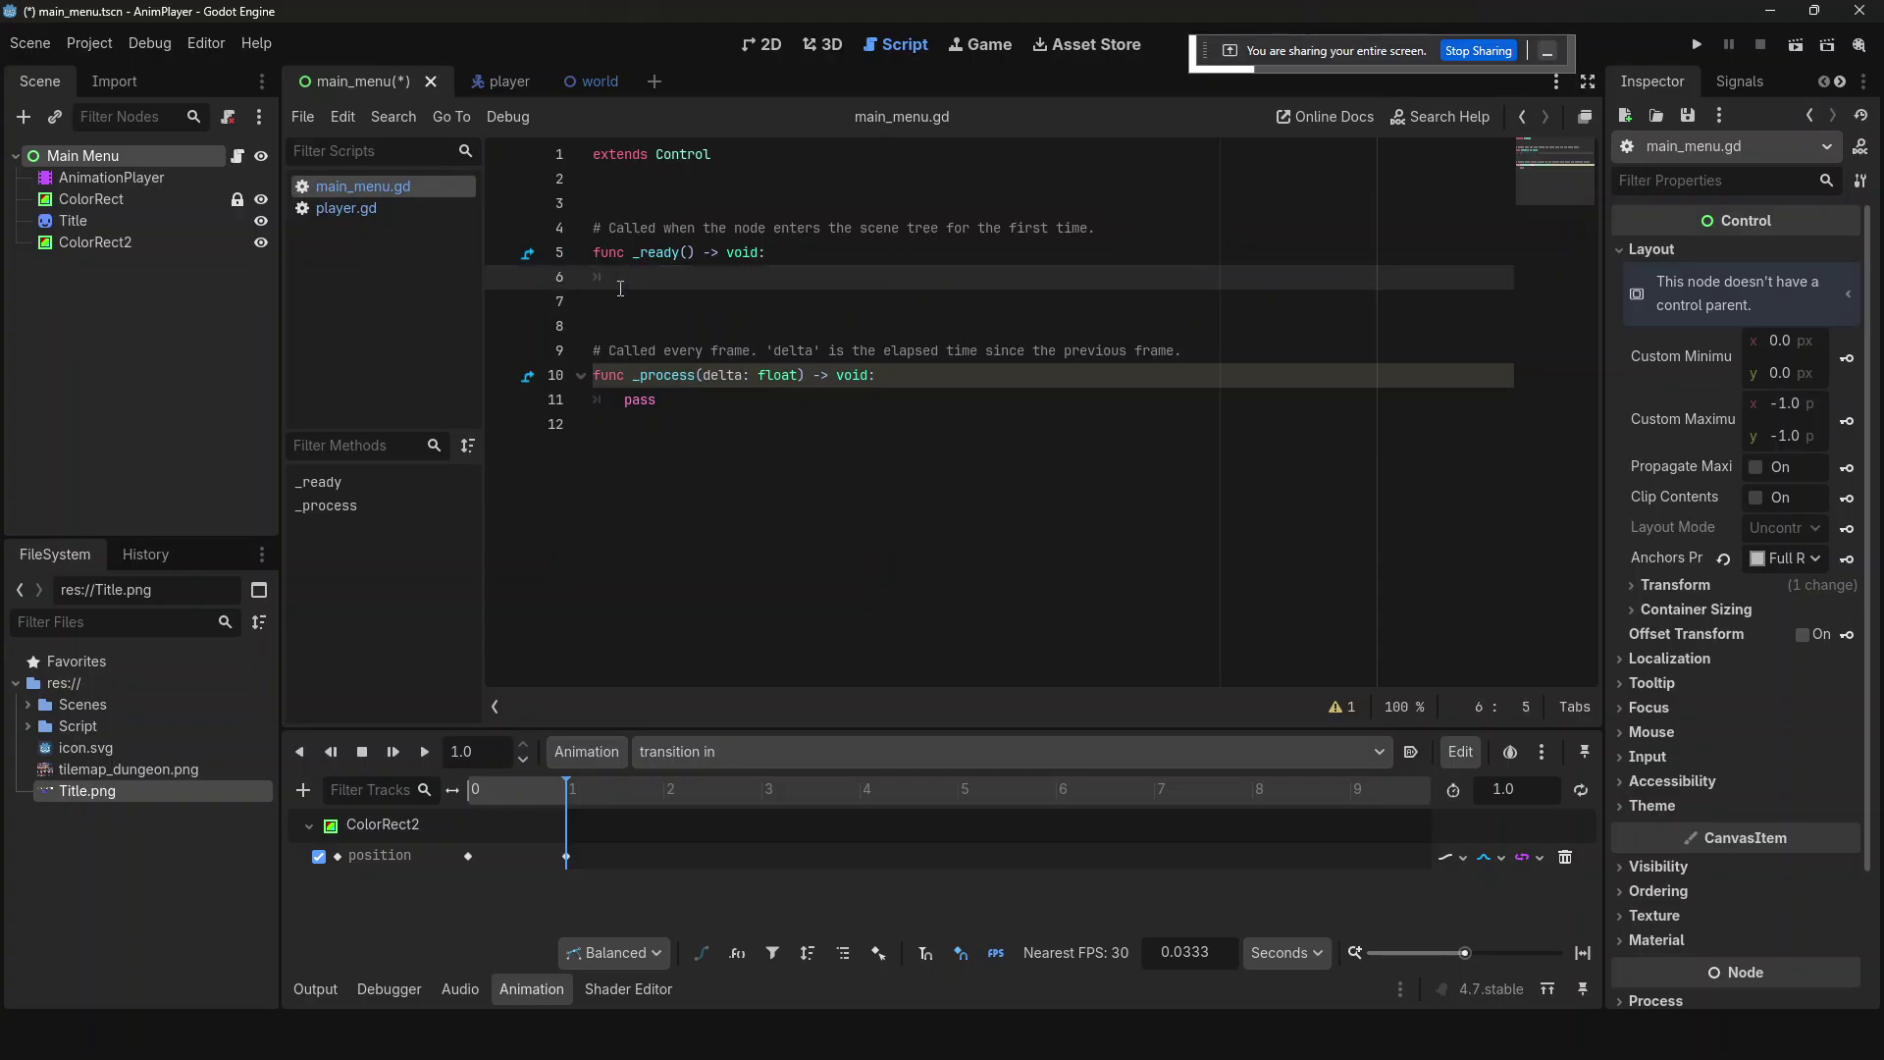
left_click_drag(129, 181, 598, 200)
- Make _ready play the "title in" animation through animation_player
left_click(680, 303)
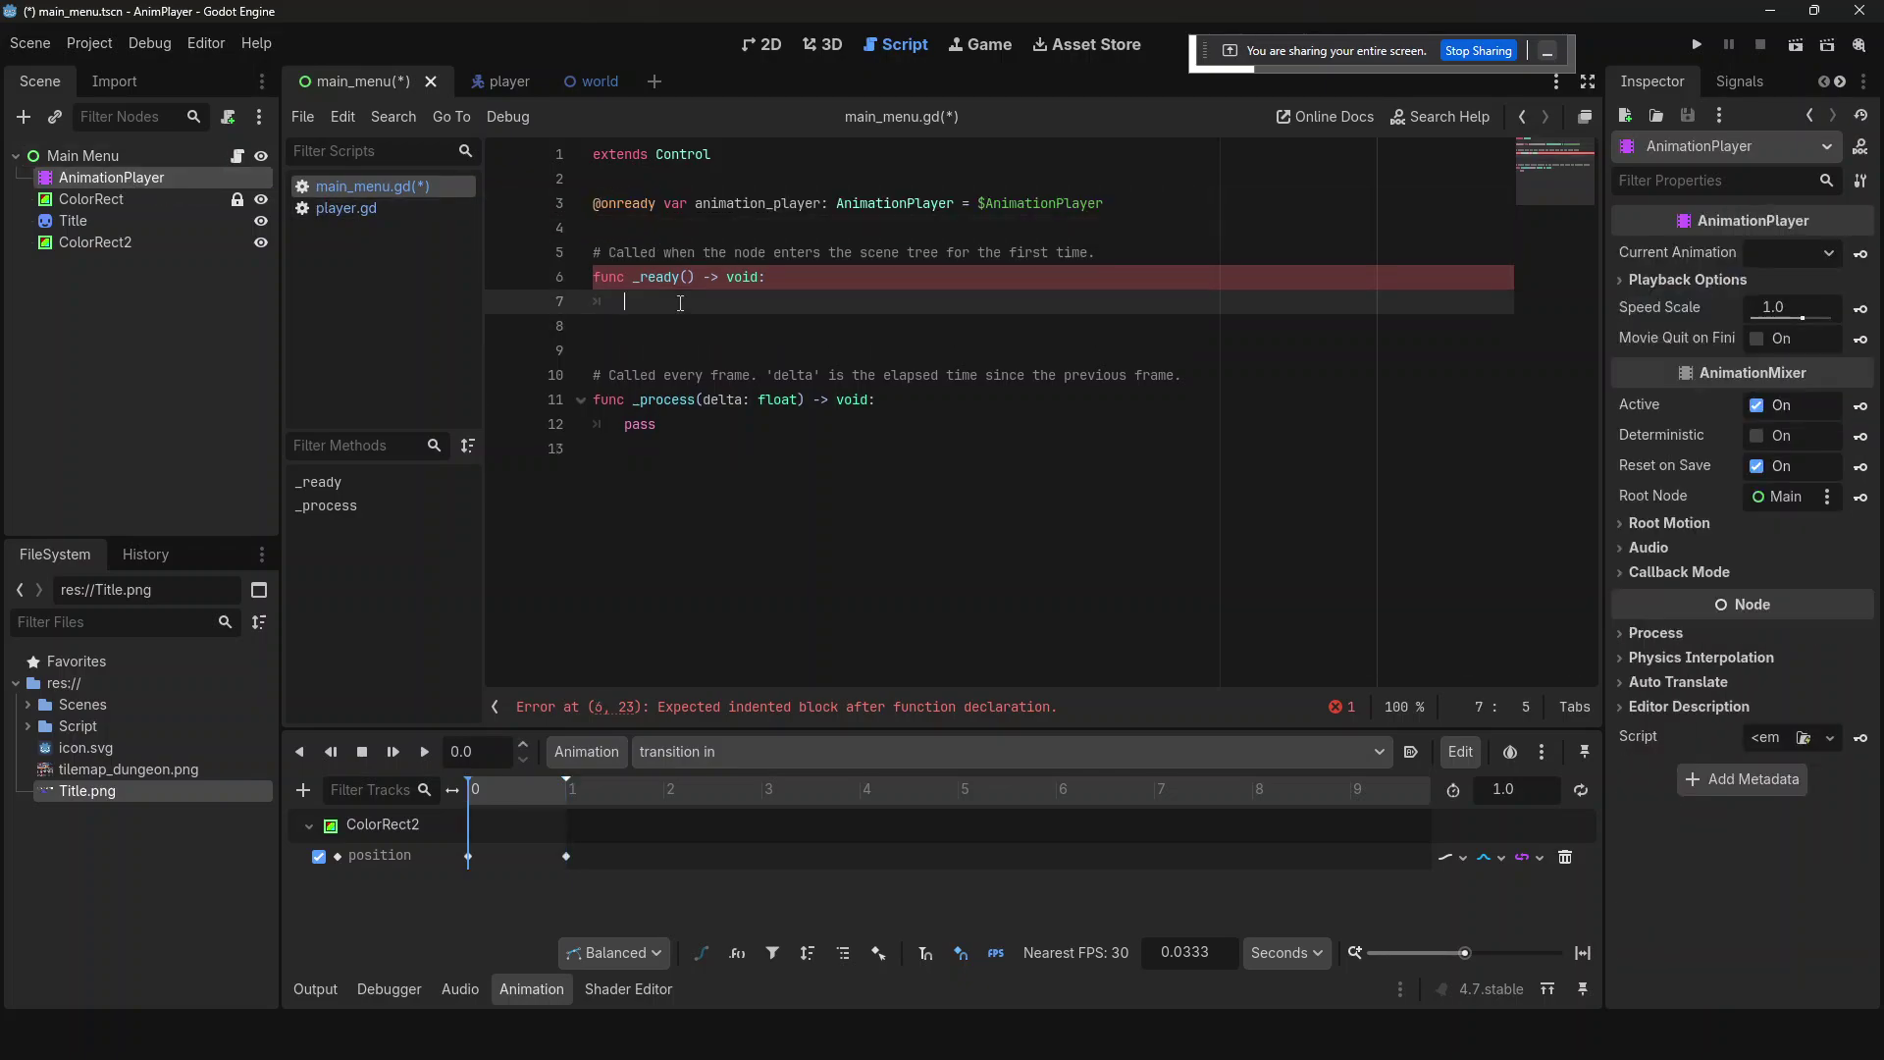
type("animation_player.play(")
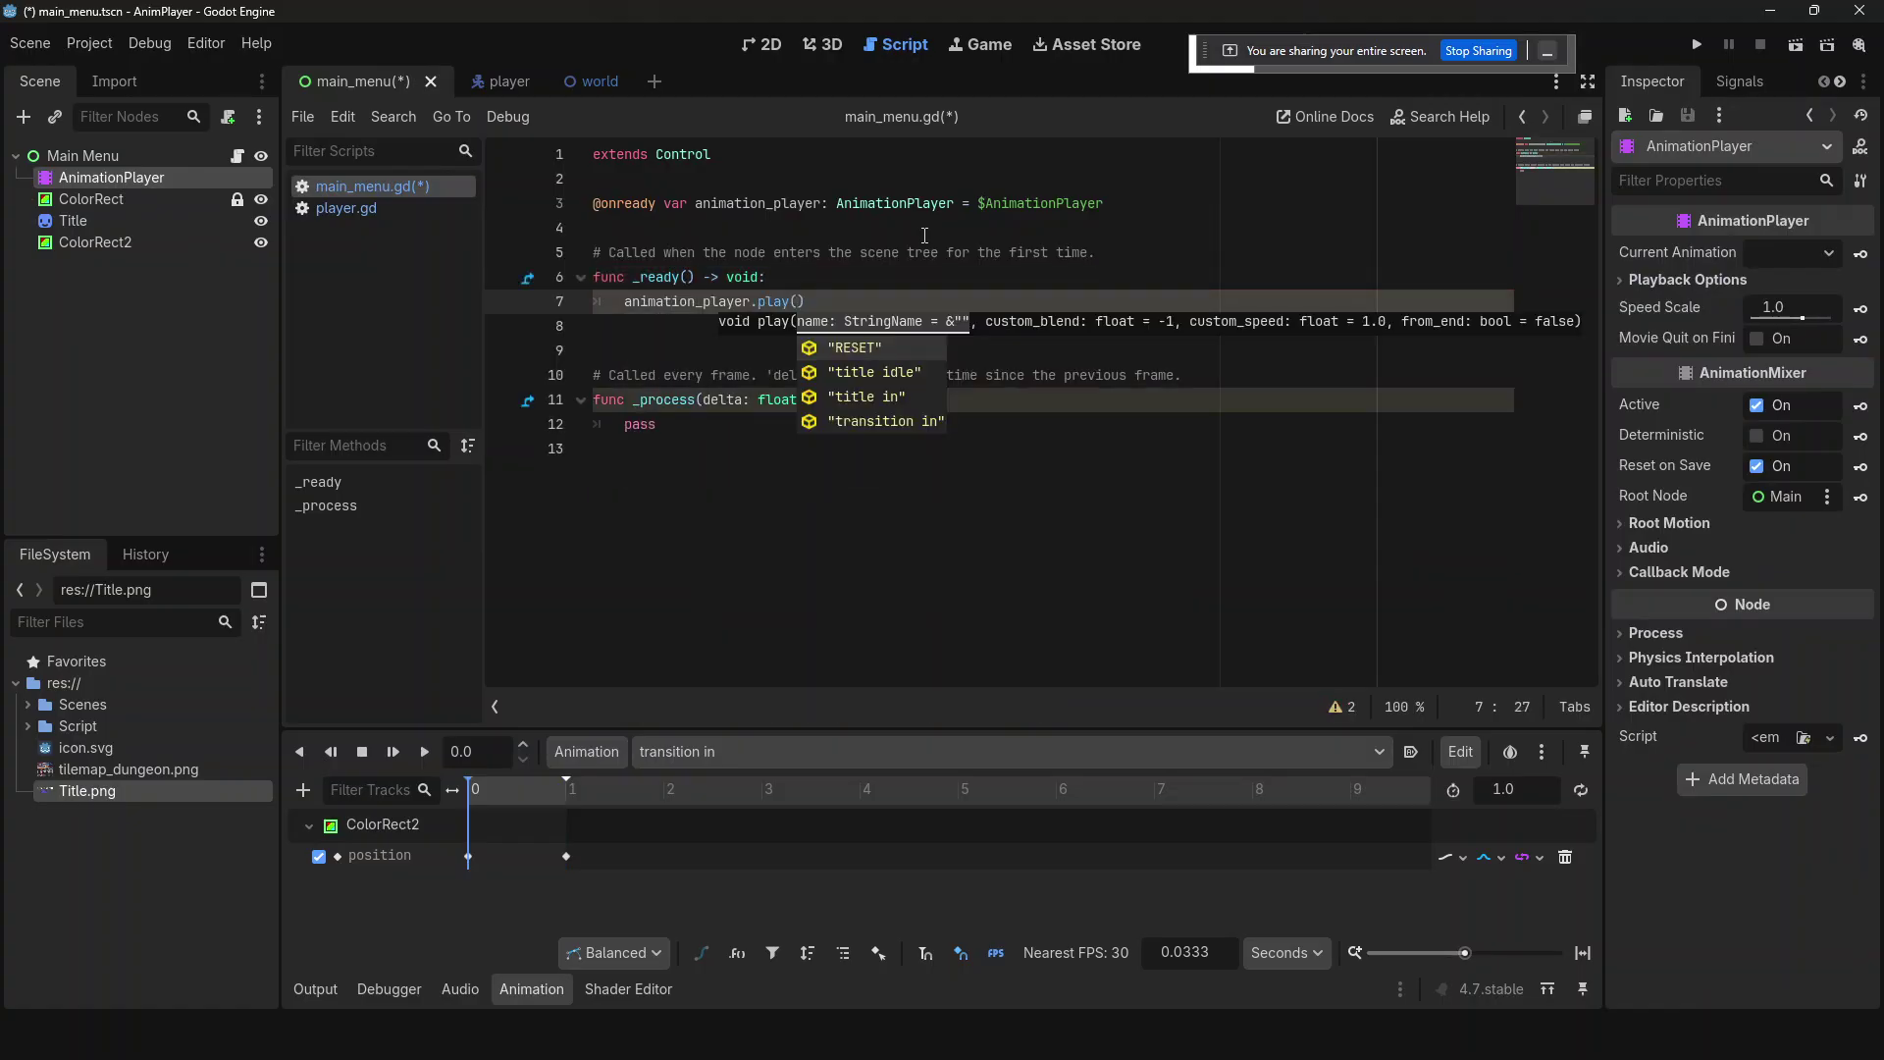
key("Down")
key("Down")
key("Return")
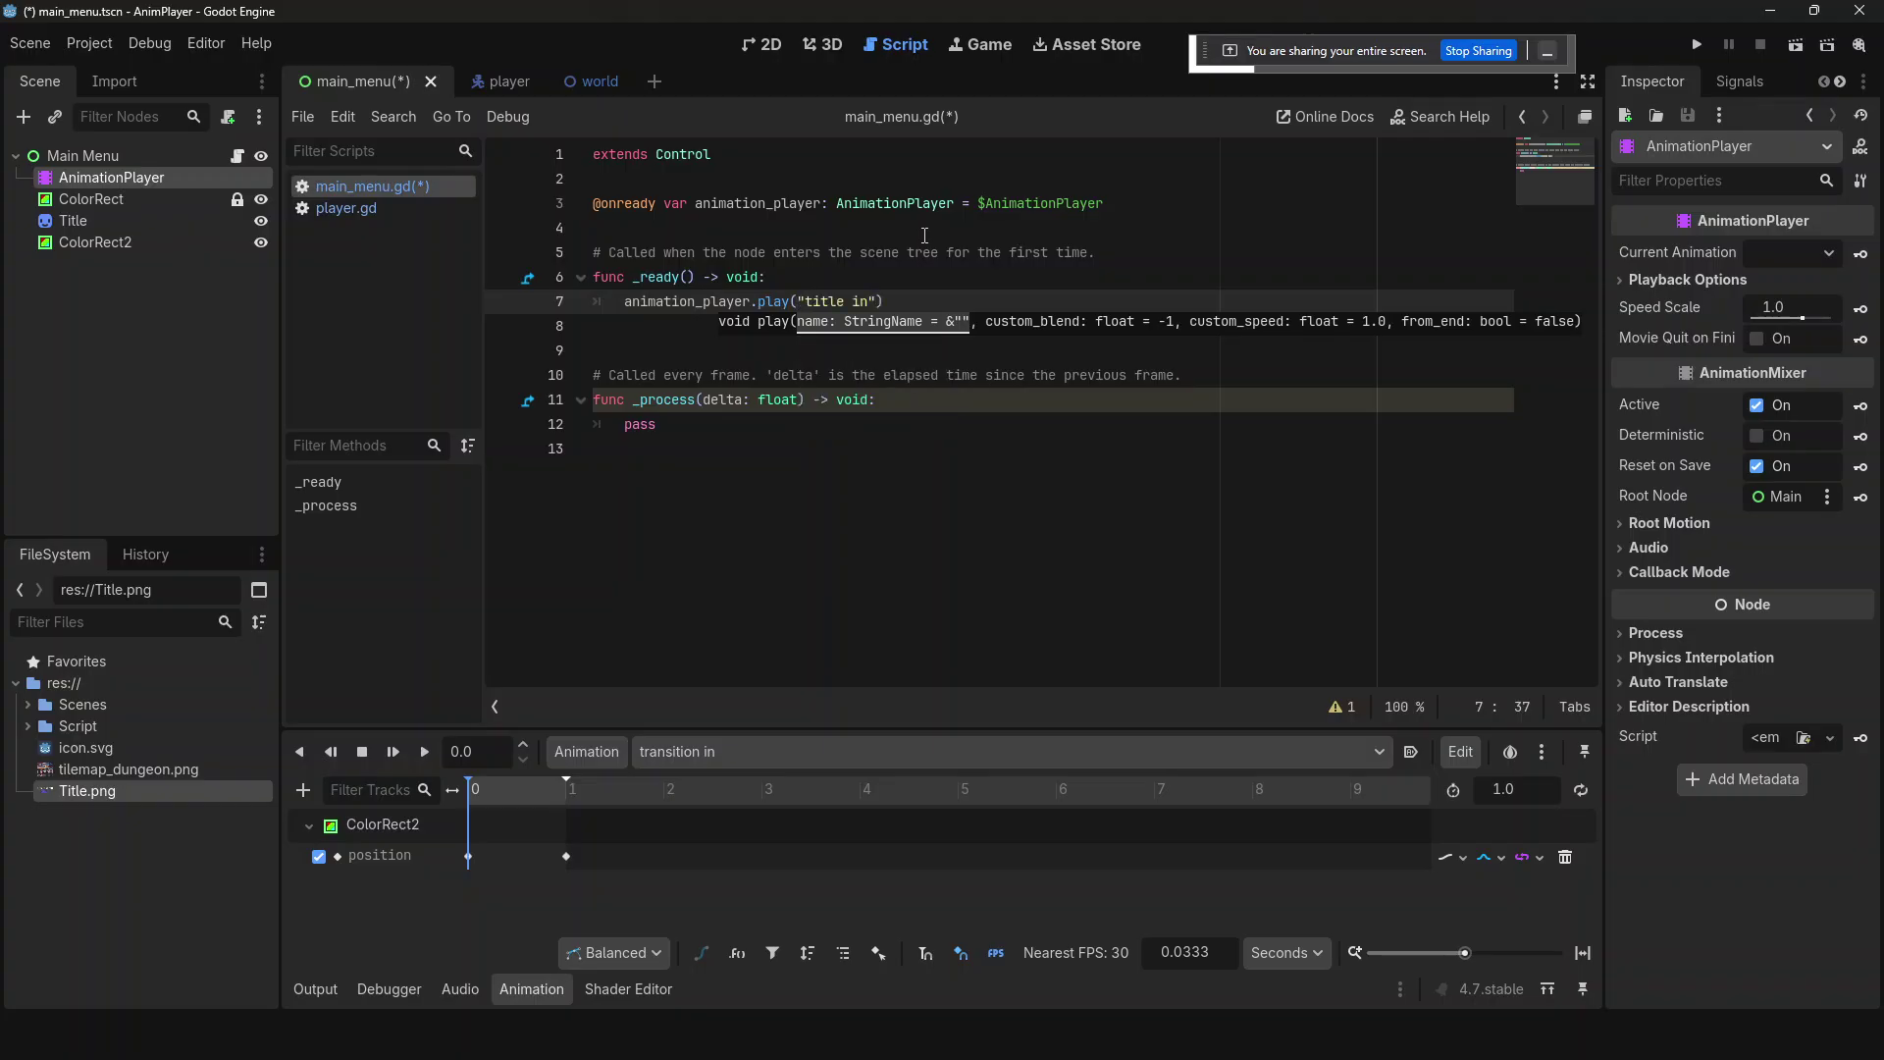
- Add a line below the "title in" call that awaits animation_player.animation_finished
key("End")
key("Return")
type("awa")
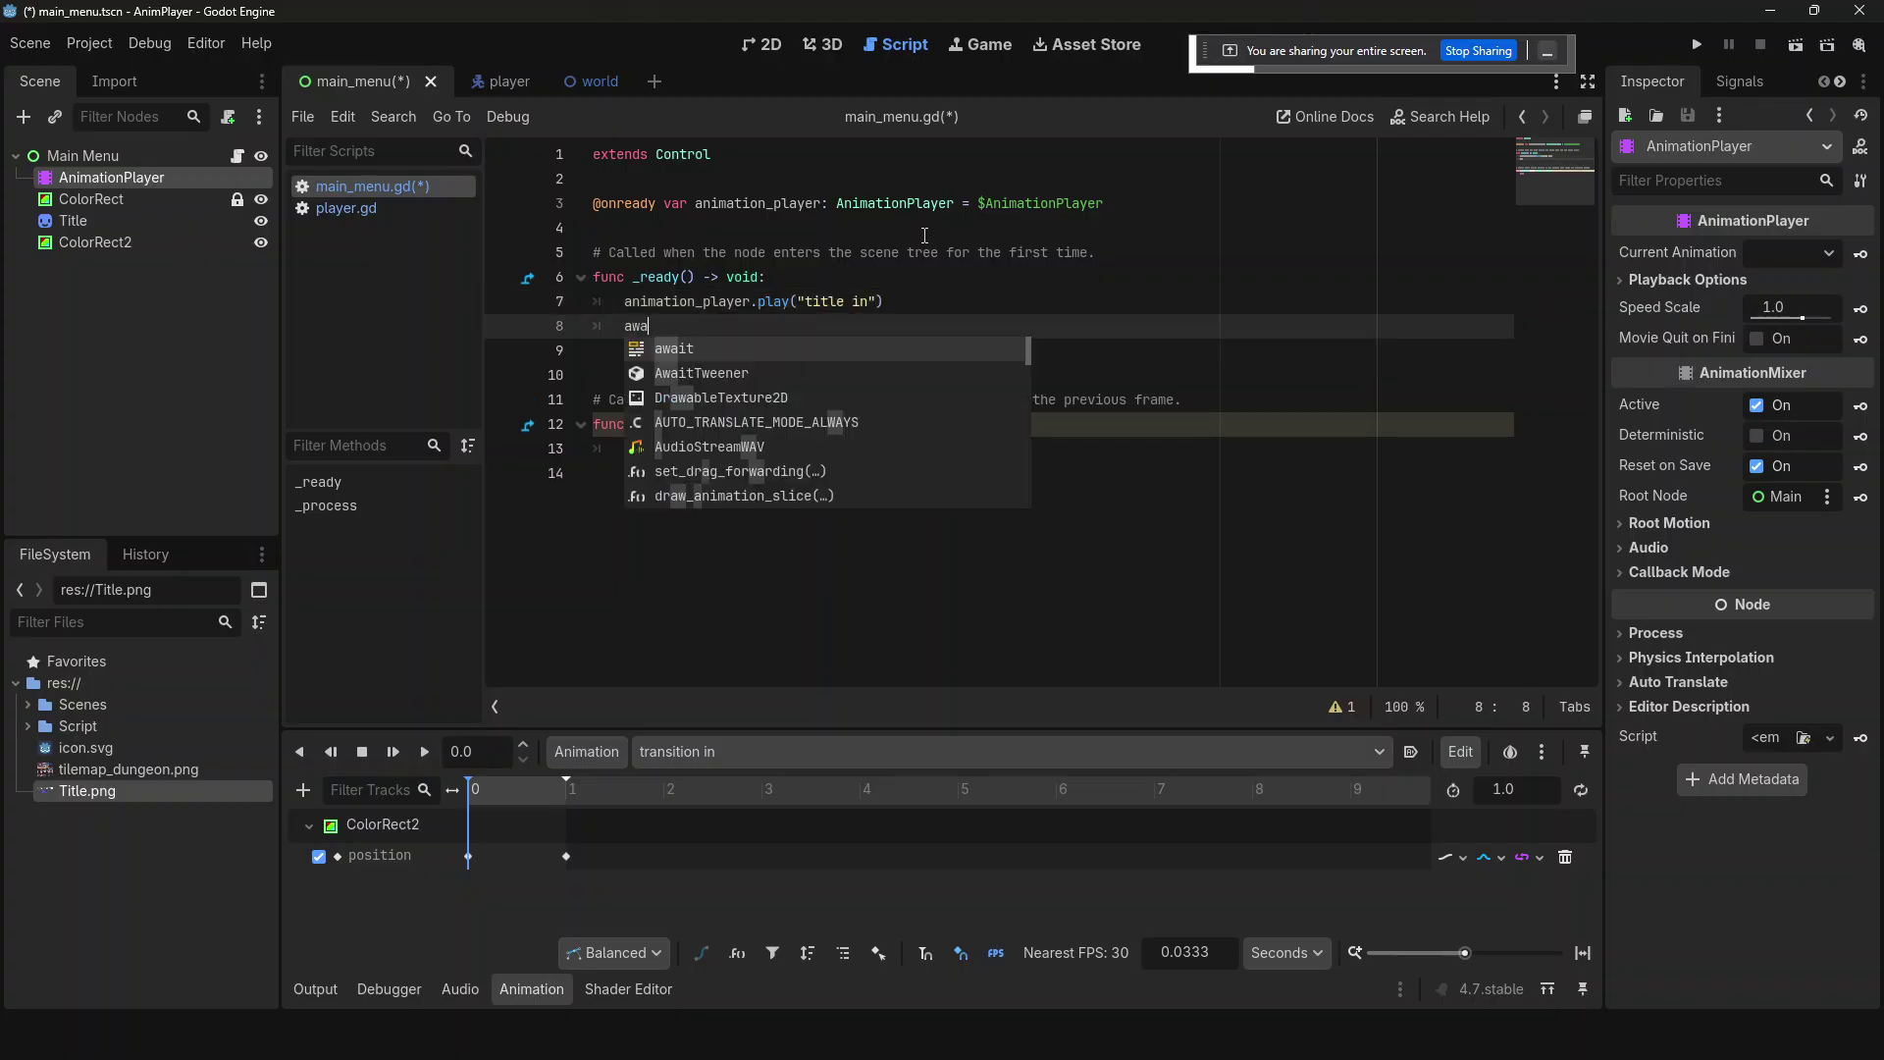
type("it animation_player")
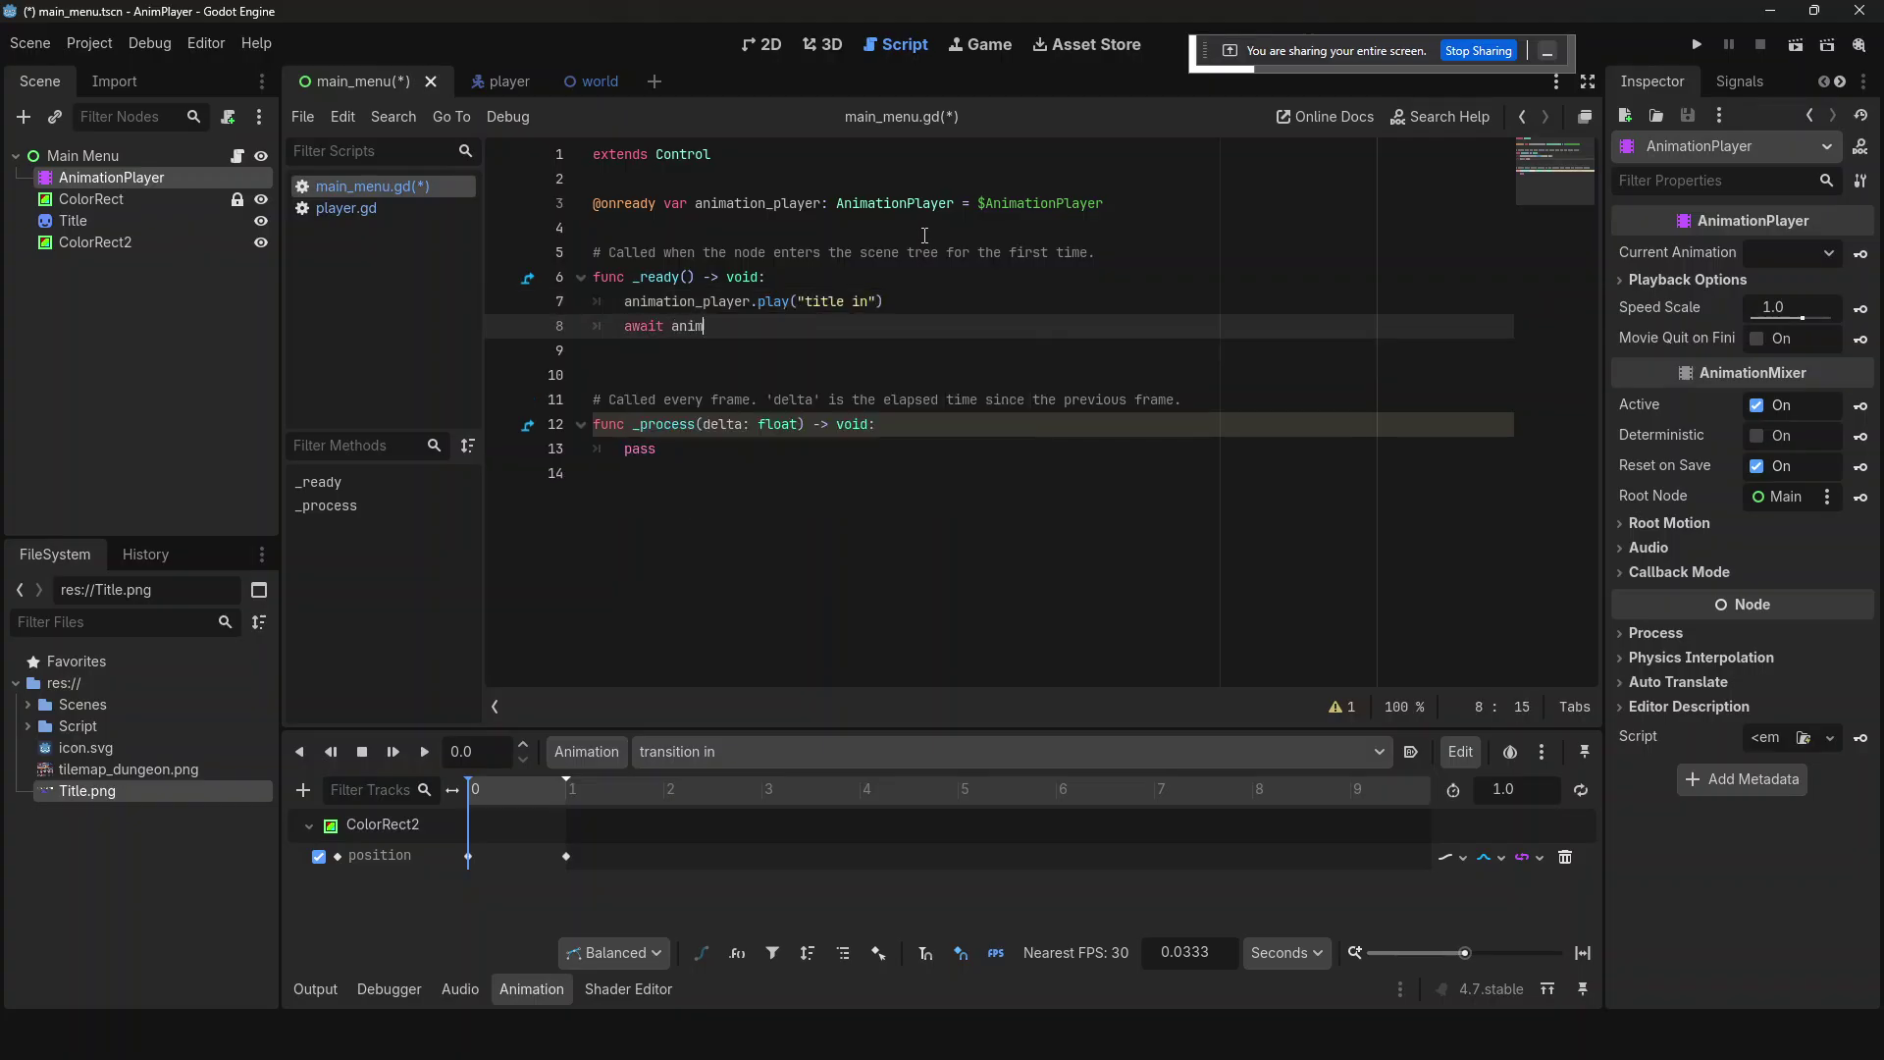
key("Return")
type(".anim")
key("Up")
key("Up")
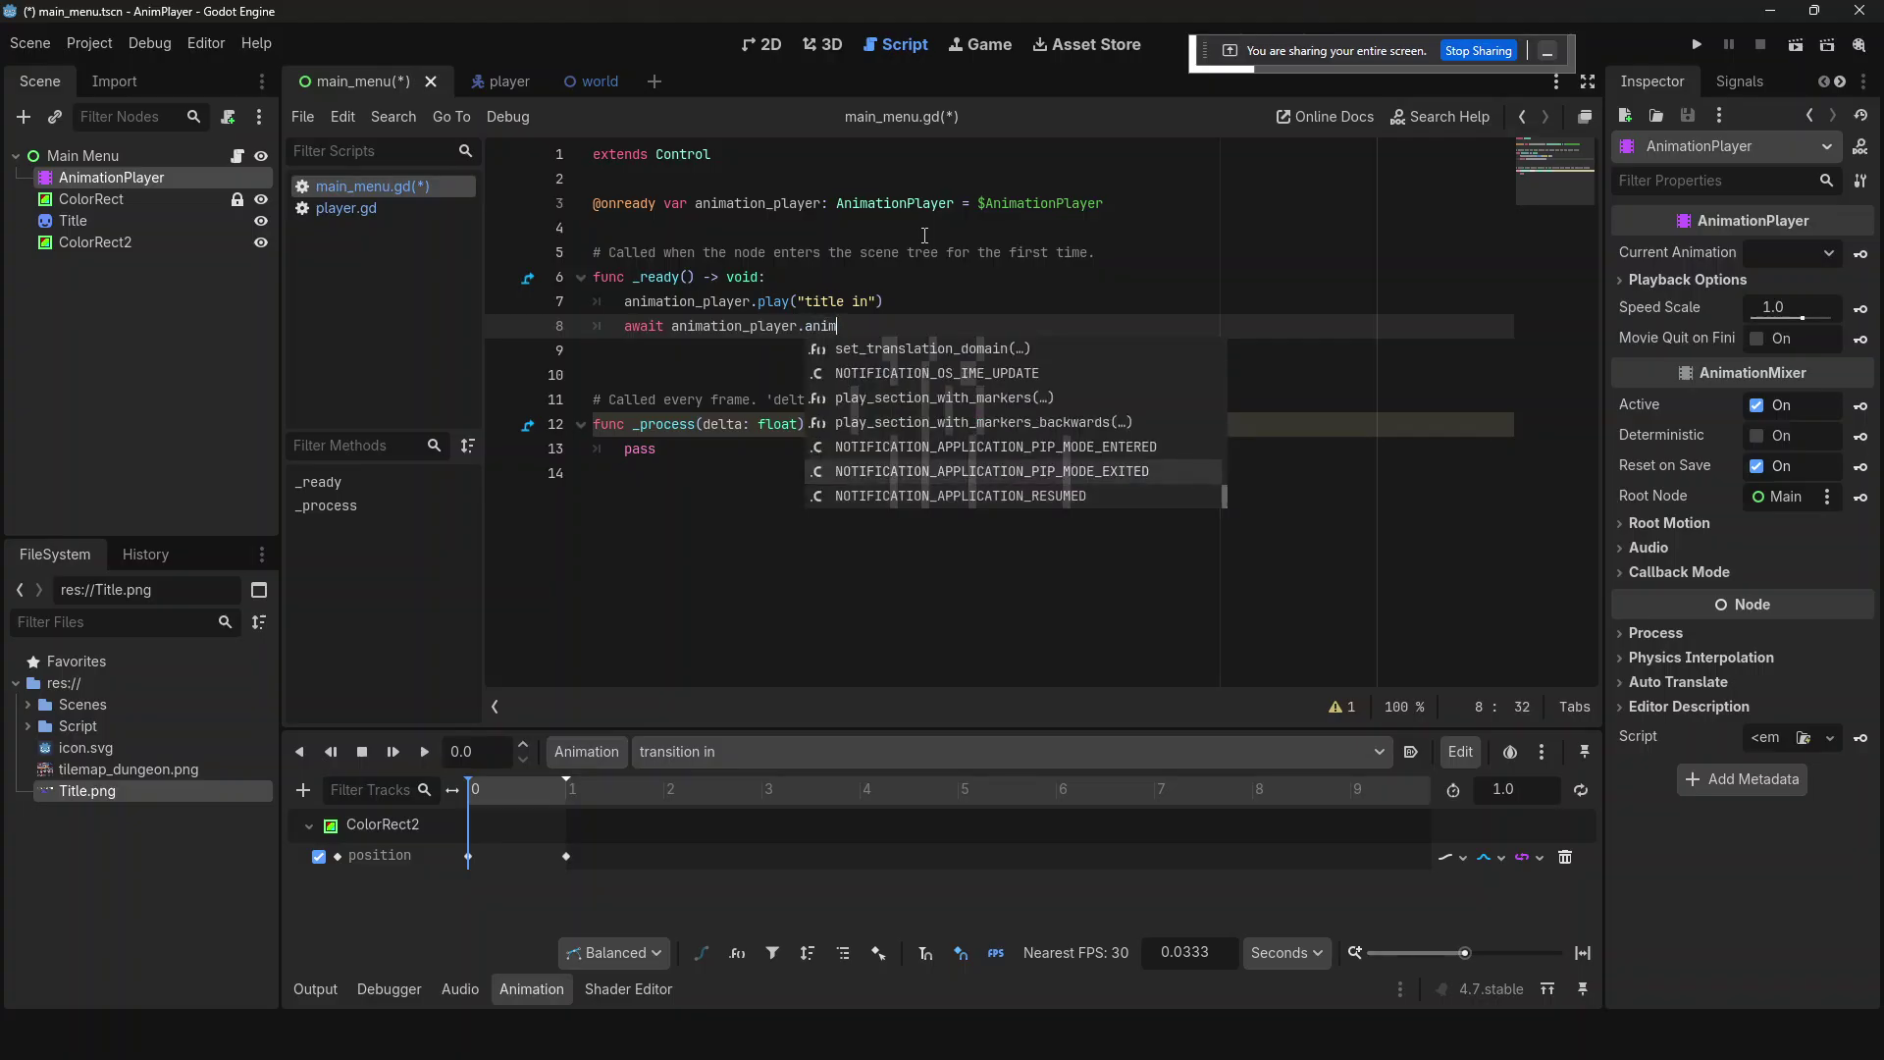
key("Down")
key("Down")
key("Down")
key("Down")
key("Down")
key("Return")
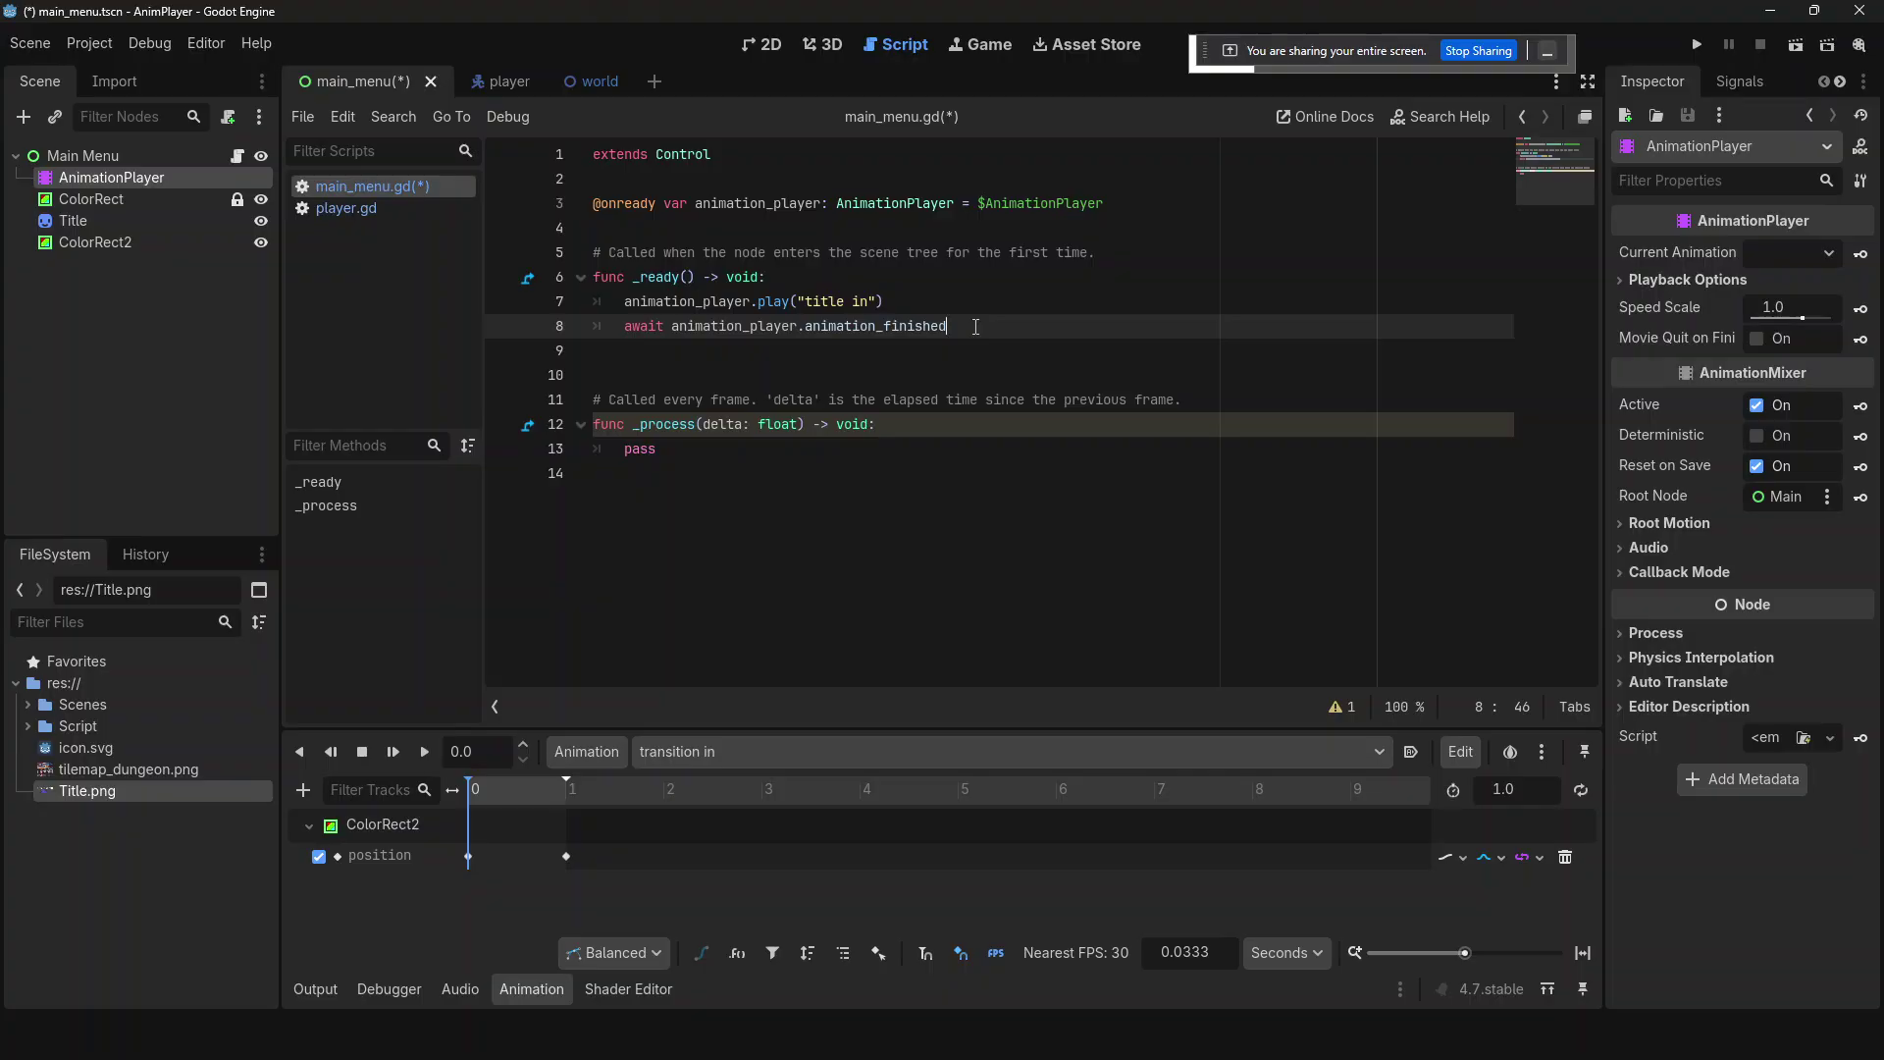
- Add an animation_player.play("title idle") call after the await line in _ready
key("Return")
type("anim")
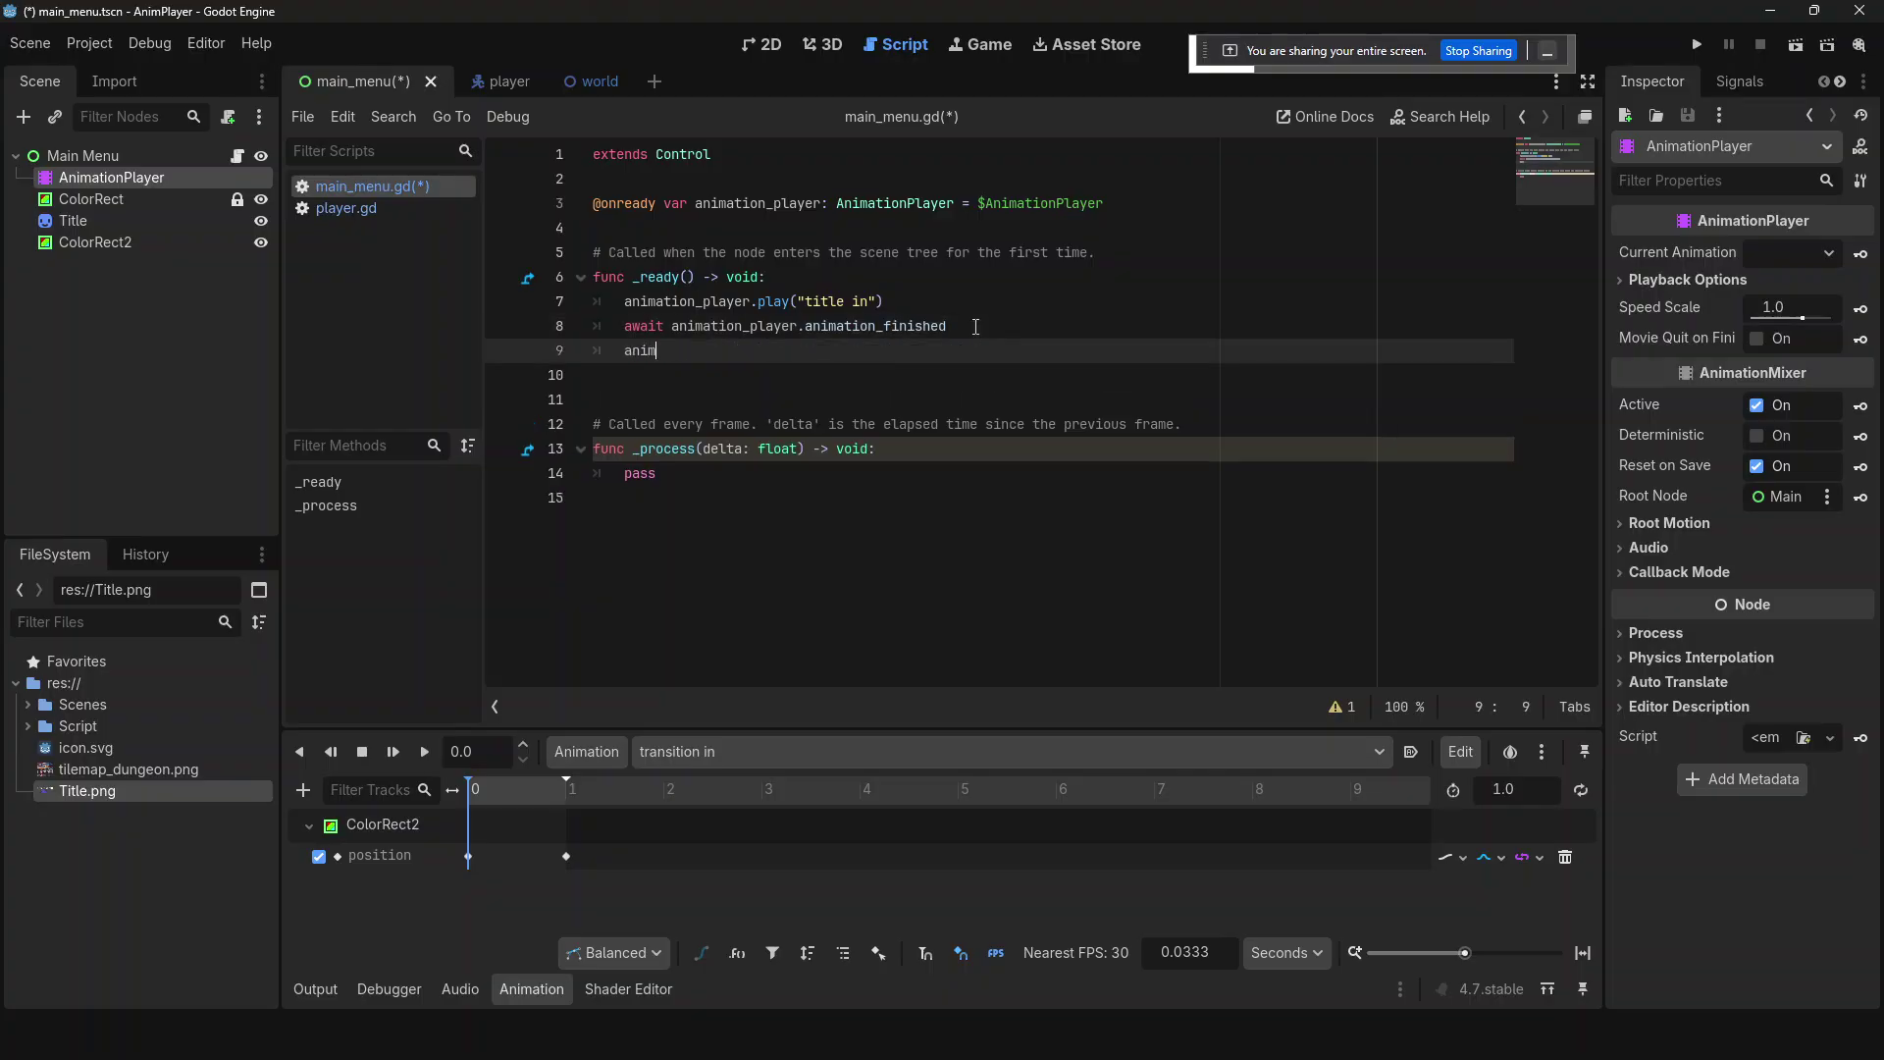
key("Return")
type(".play")
key("Return")
key("Down")
key("Down")
key("Up")
key("Return")
- Replace the pass statement in _process with the await keyword
left_click_drag(695, 480, 626, 473)
type("a")
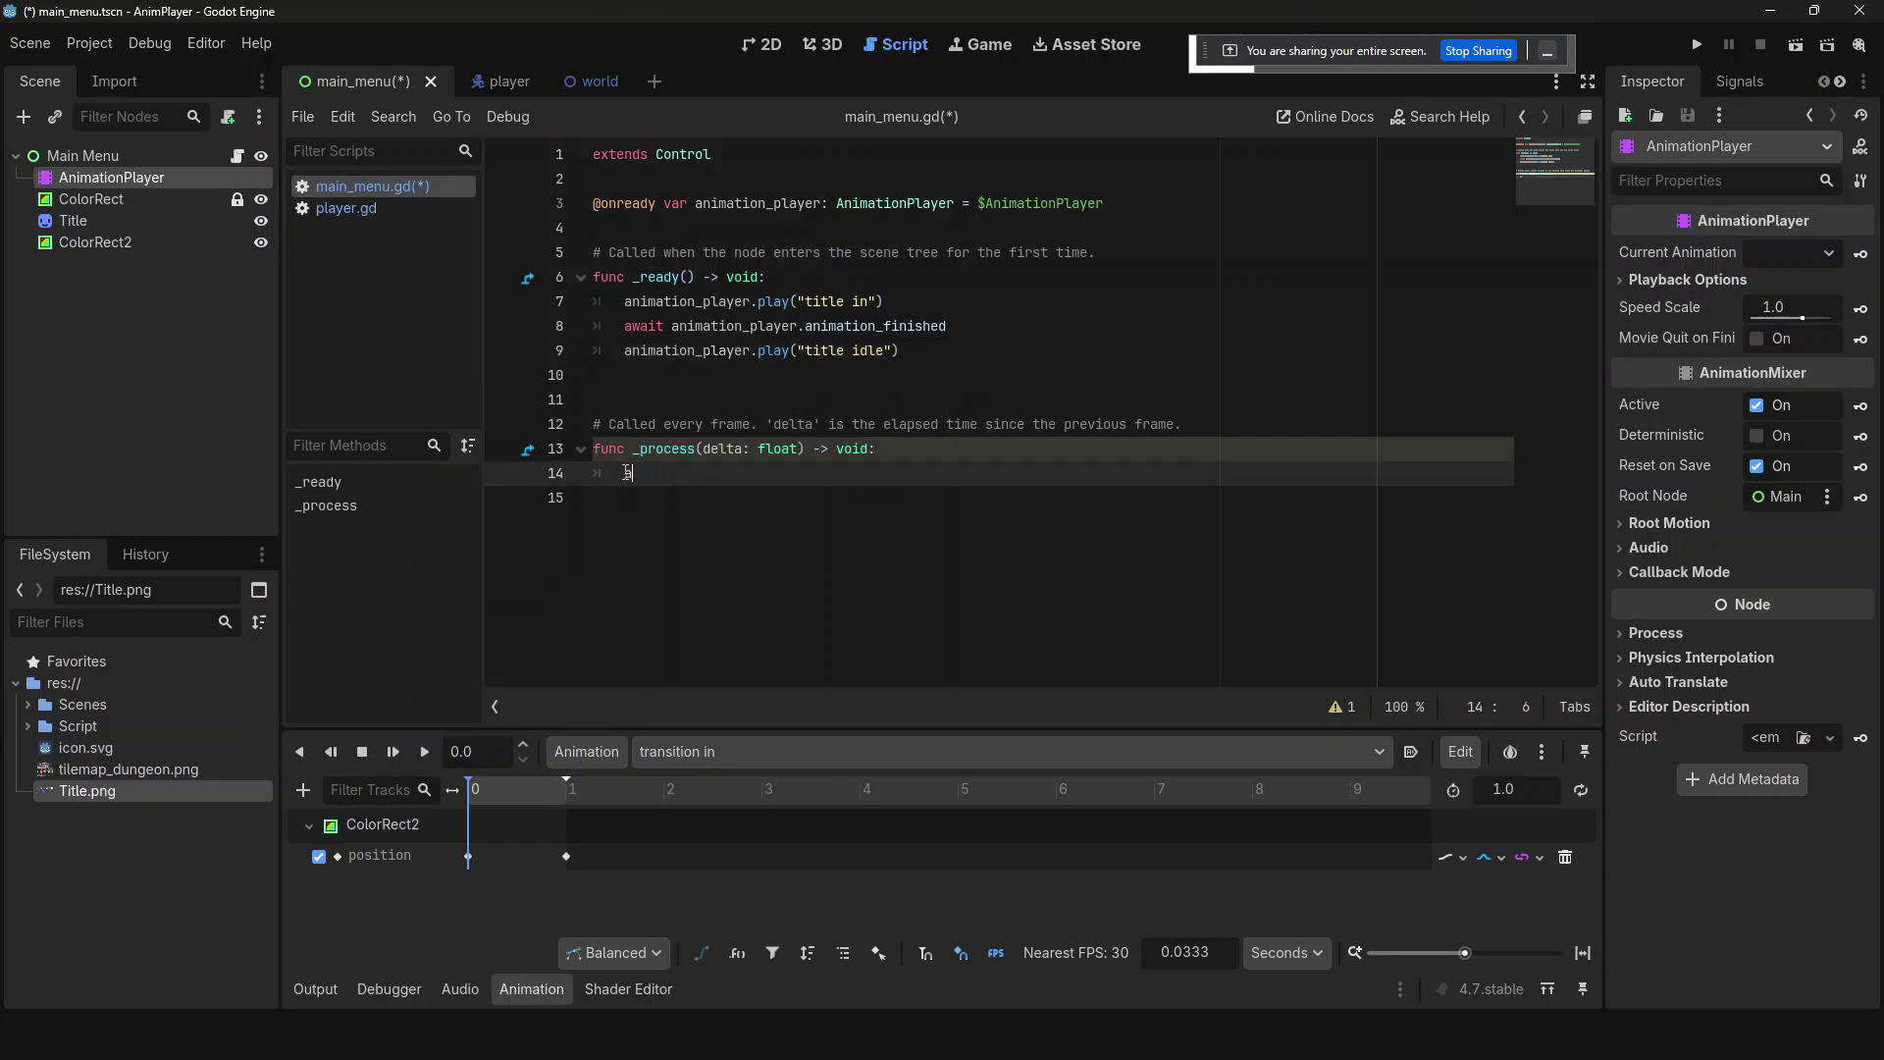
type("wait get_tree(")
key("BackSpace")
key("BackSpace")
key("BackSpace")
key("BackSpace")
key("BackSpace")
key("BackSpace")
key("BackSpace")
key("BackSpace")
key("BackSpace")
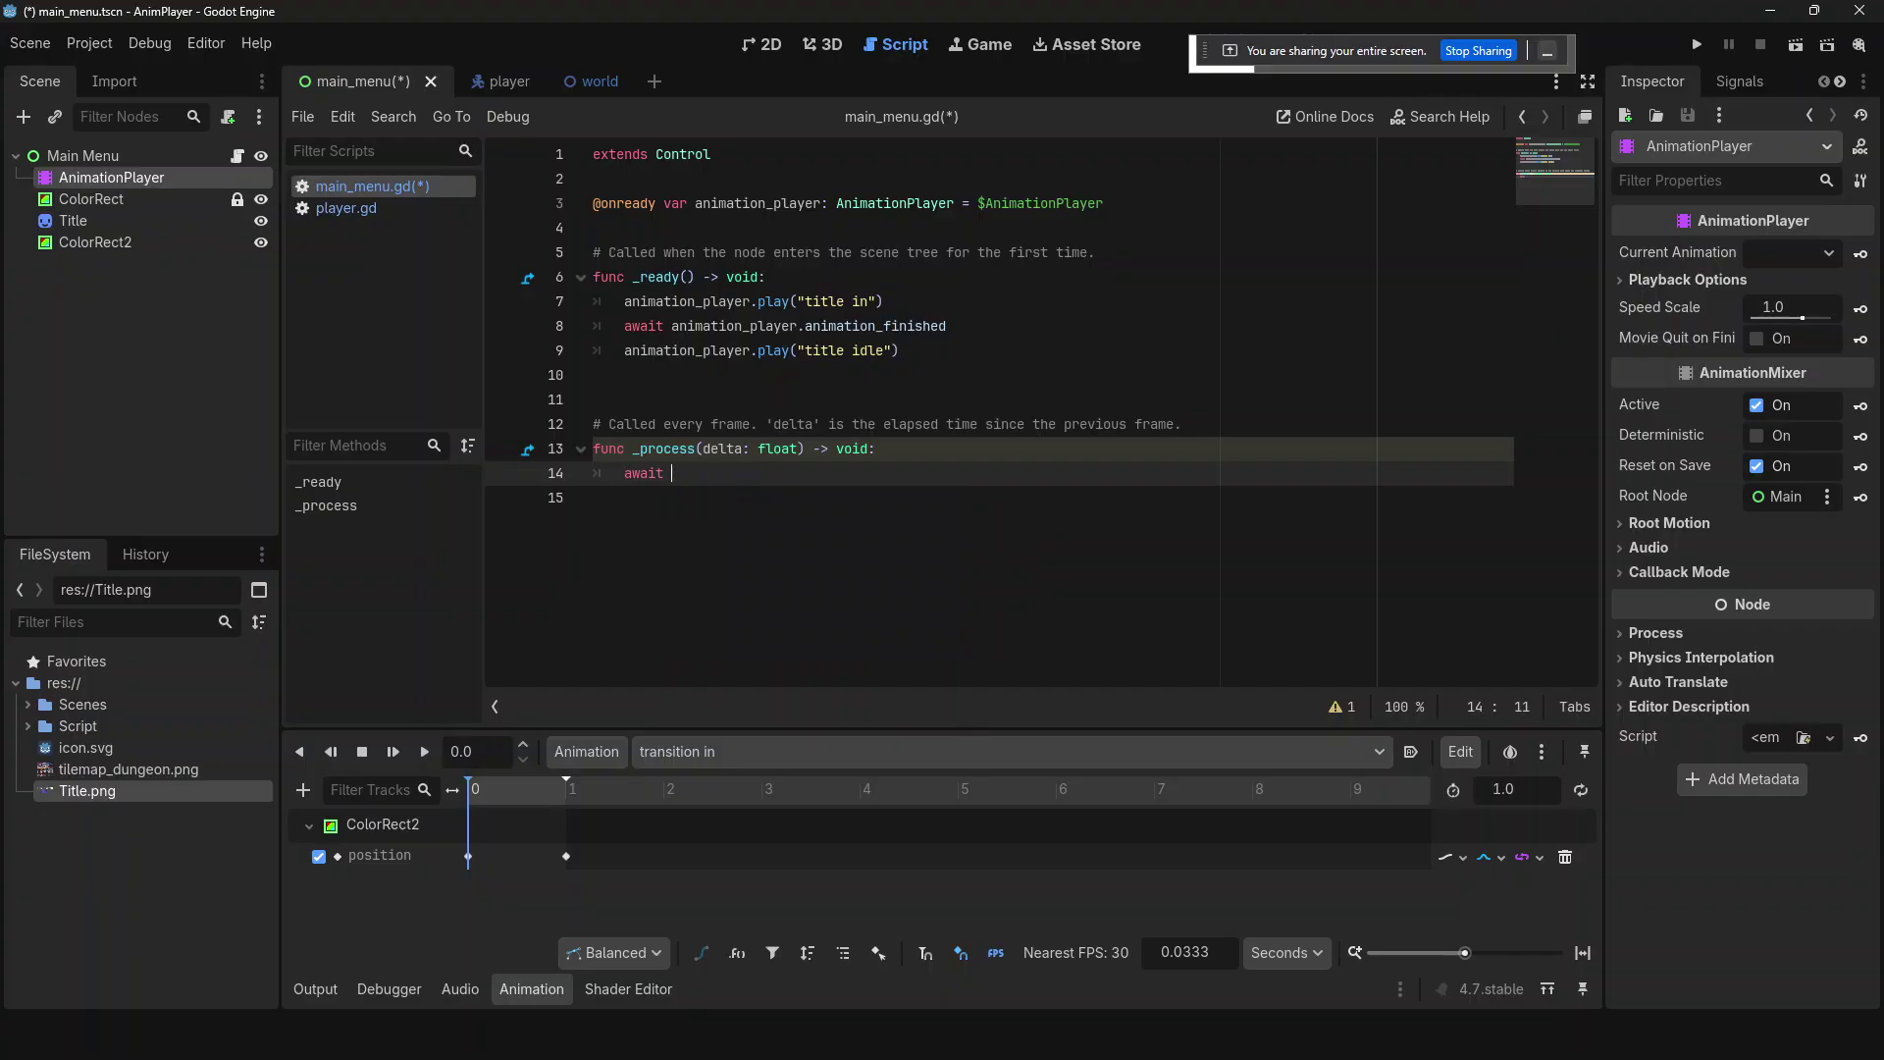
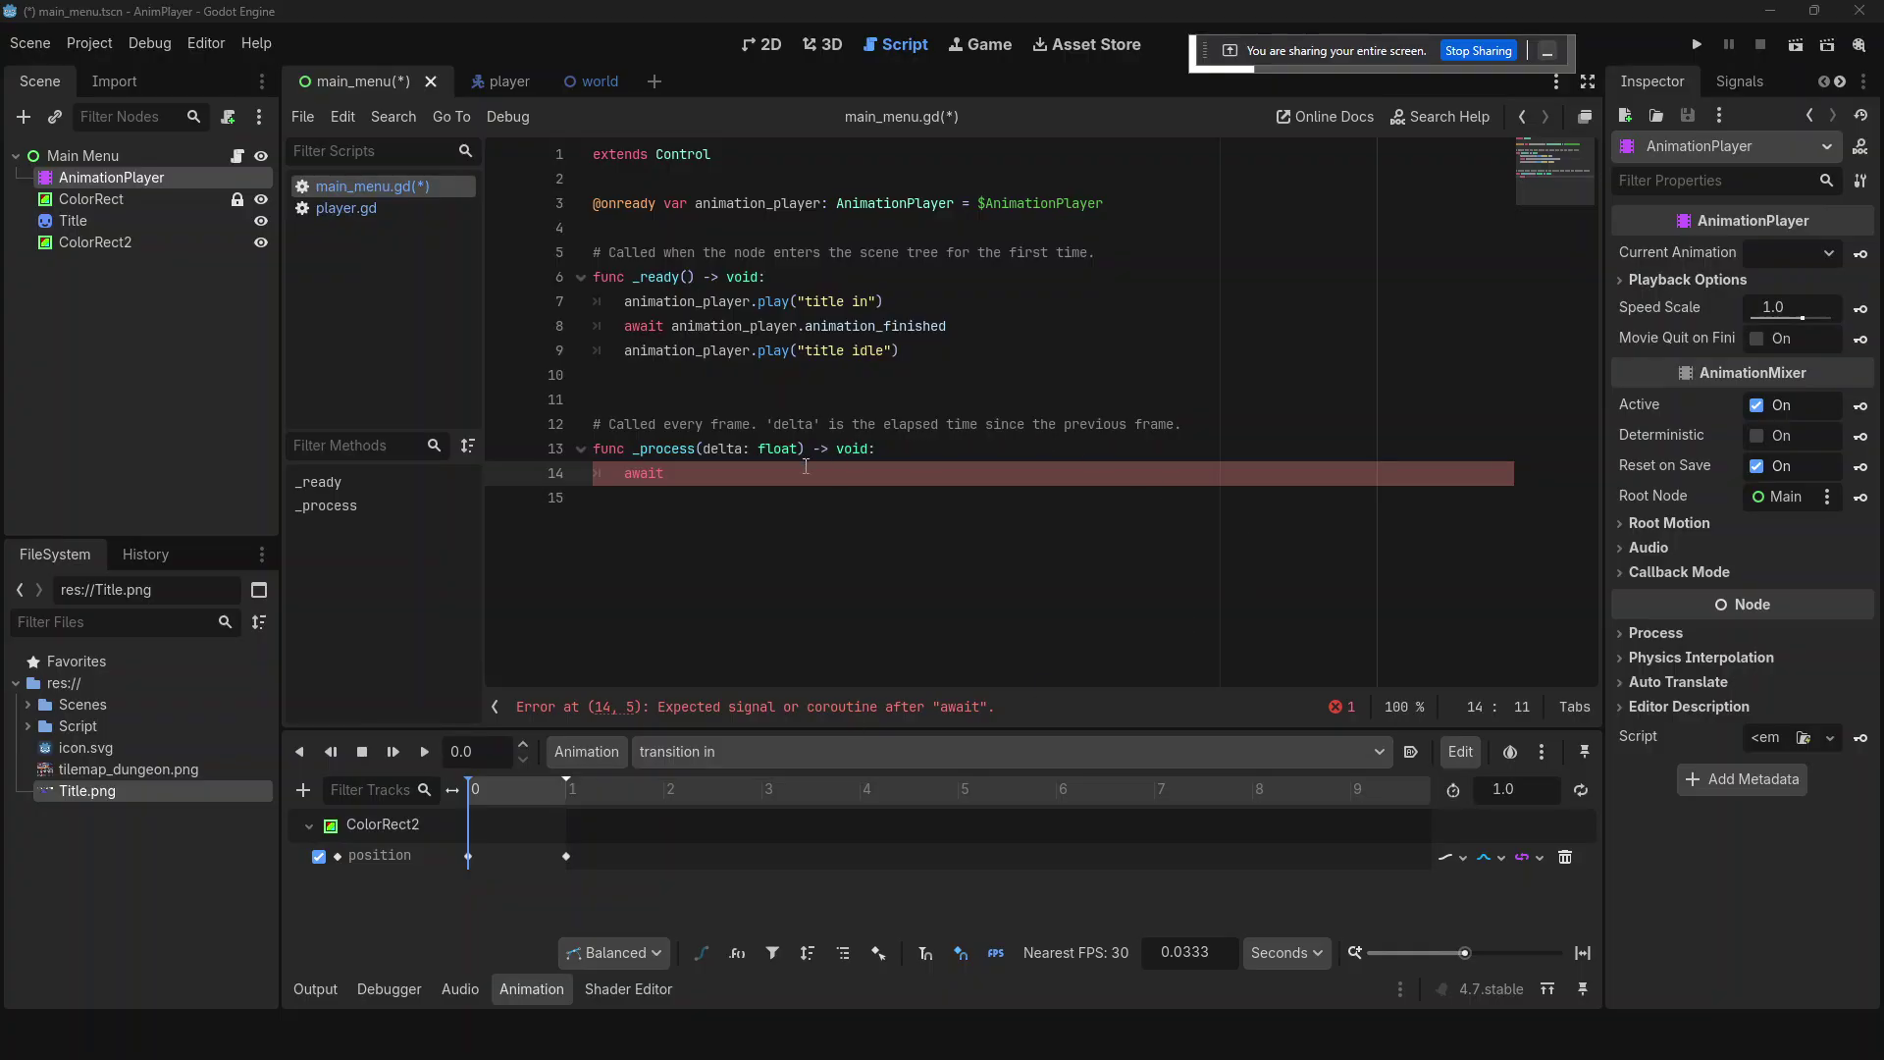
- Complete the await line in _process with get_tree().create_timer(10.0).timeout
type("get")
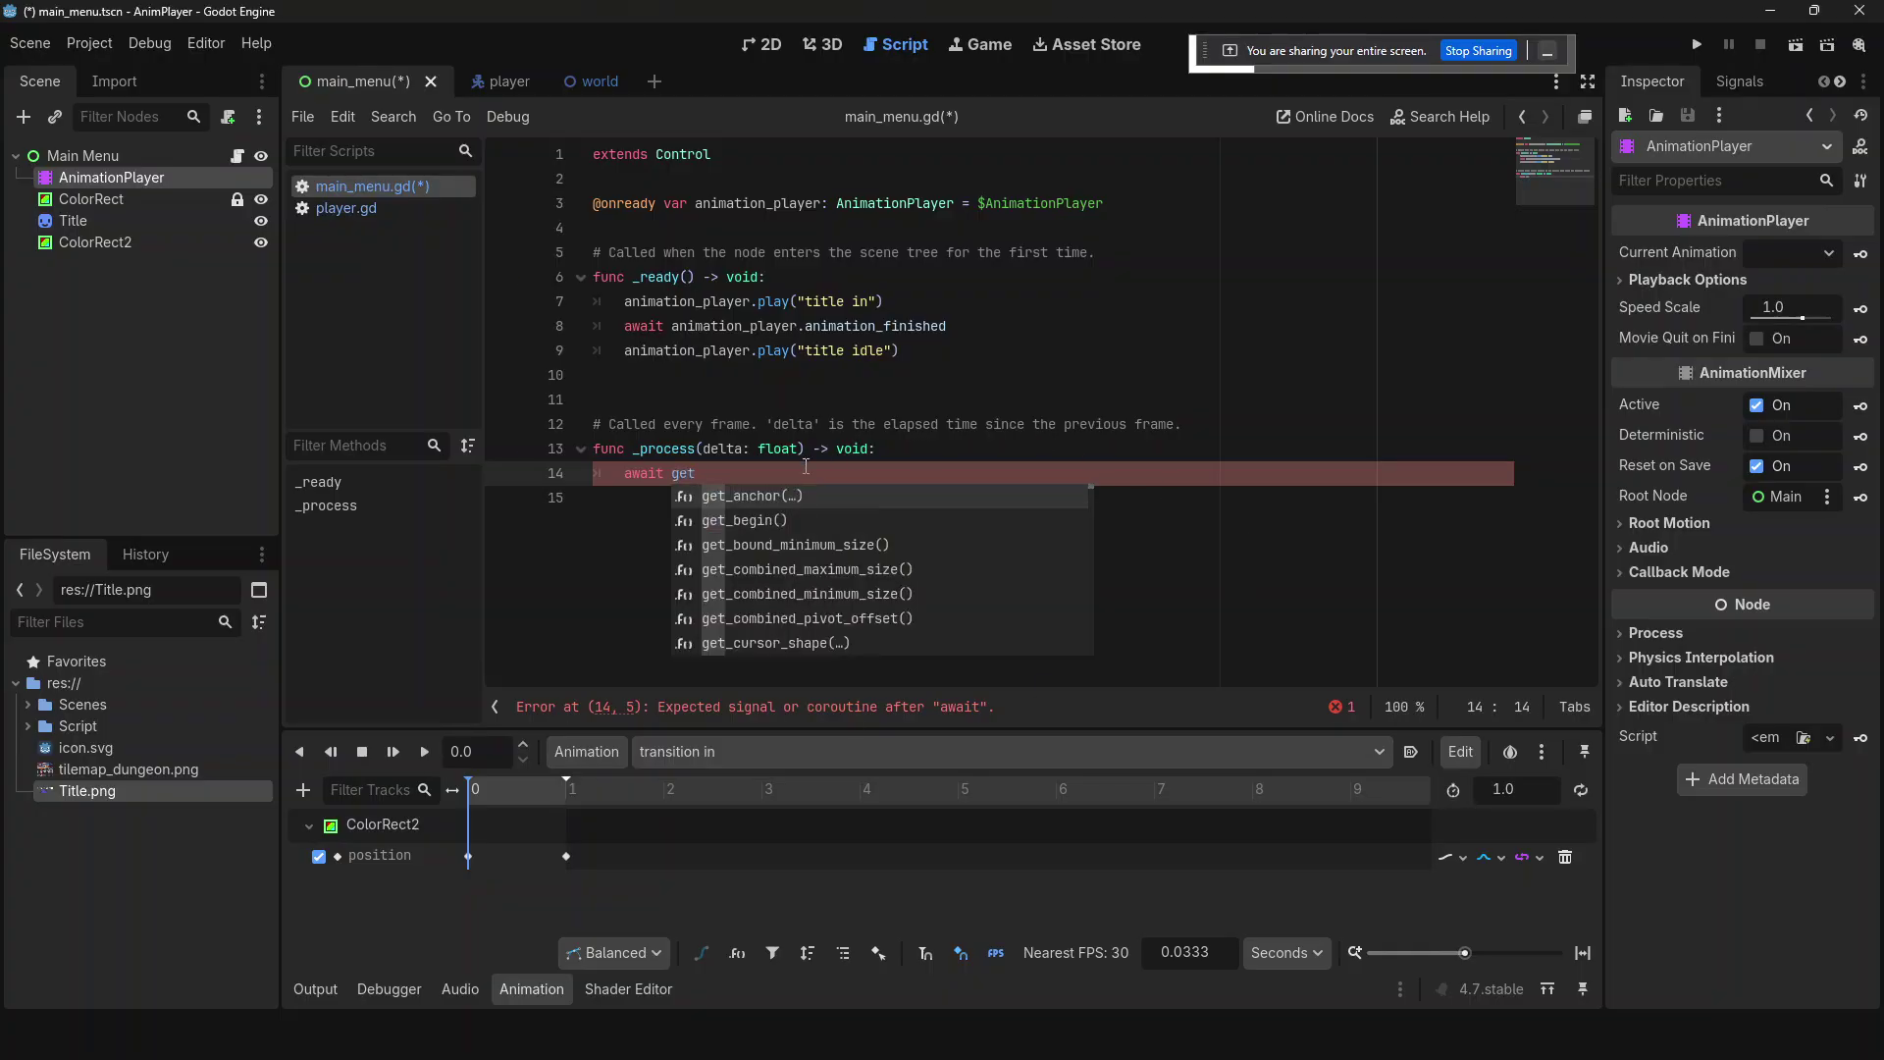
type(")")
key("BackSpace")
type("_")
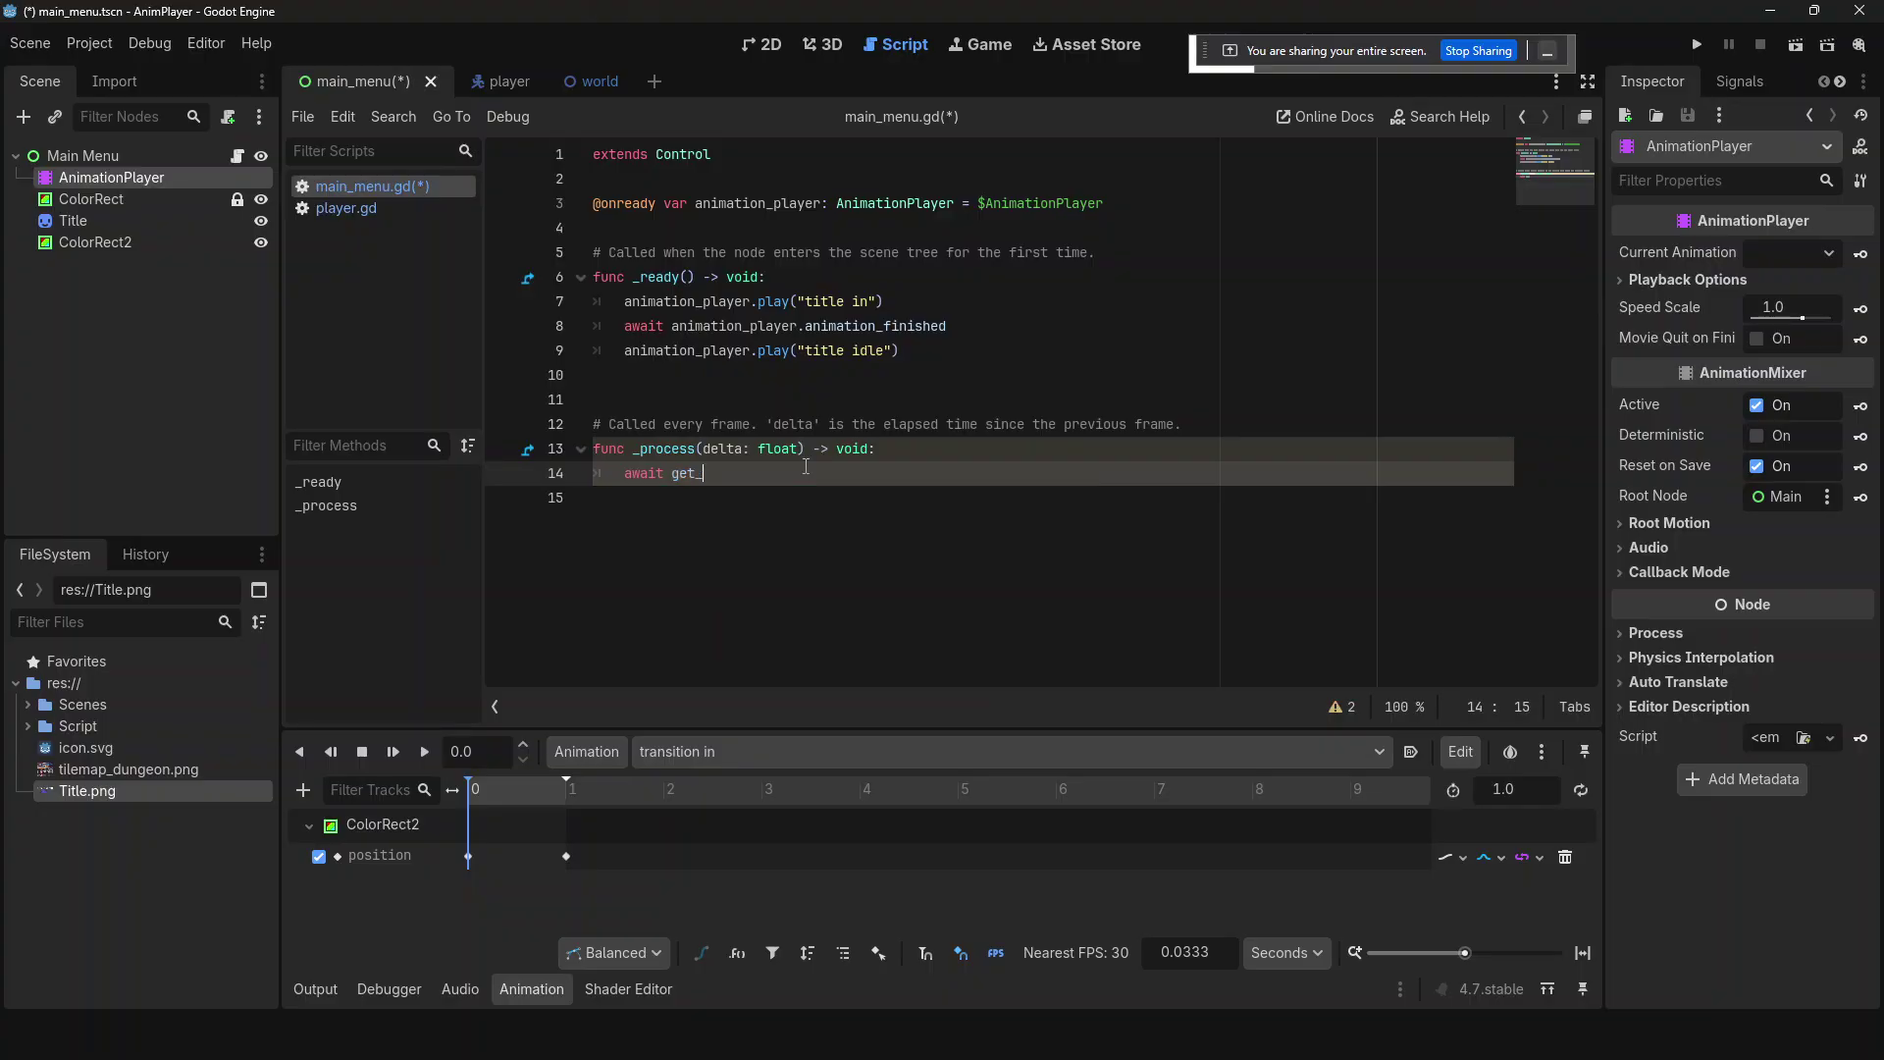
type("tre")
key("Return")
type(".cre")
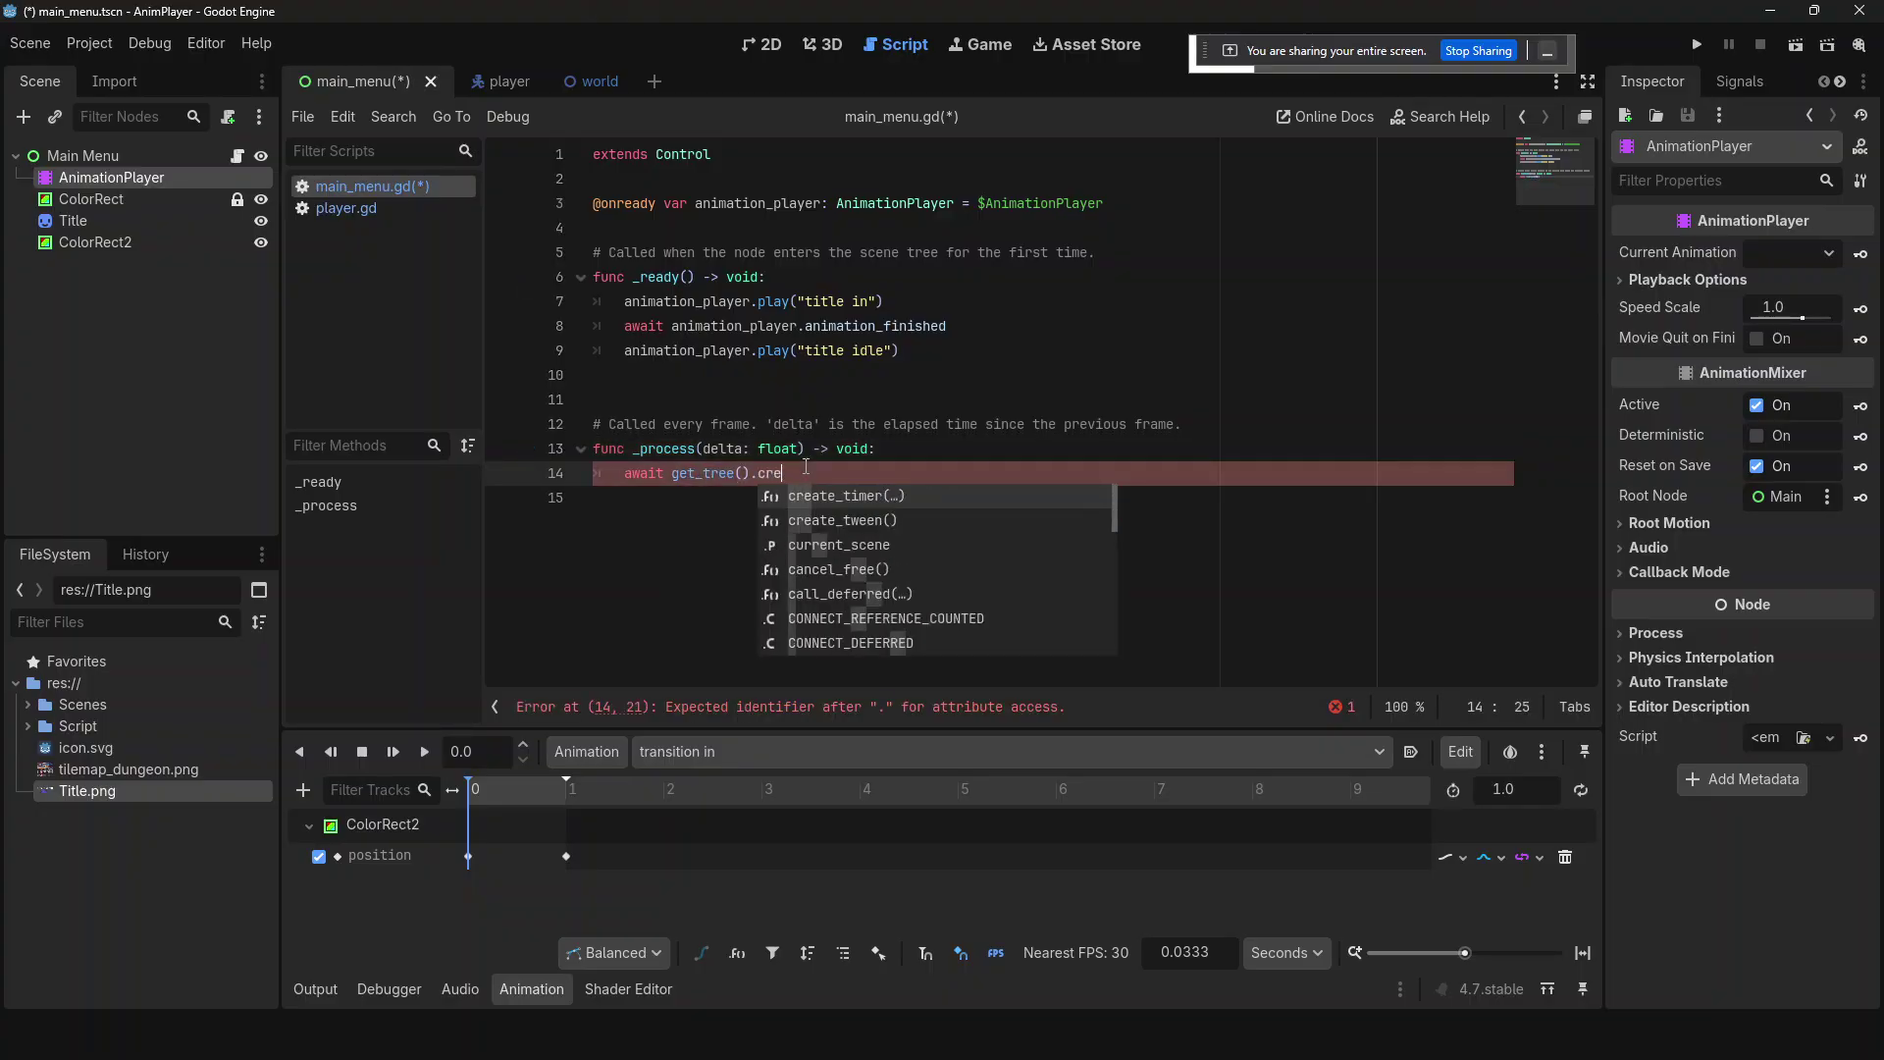
key("Return")
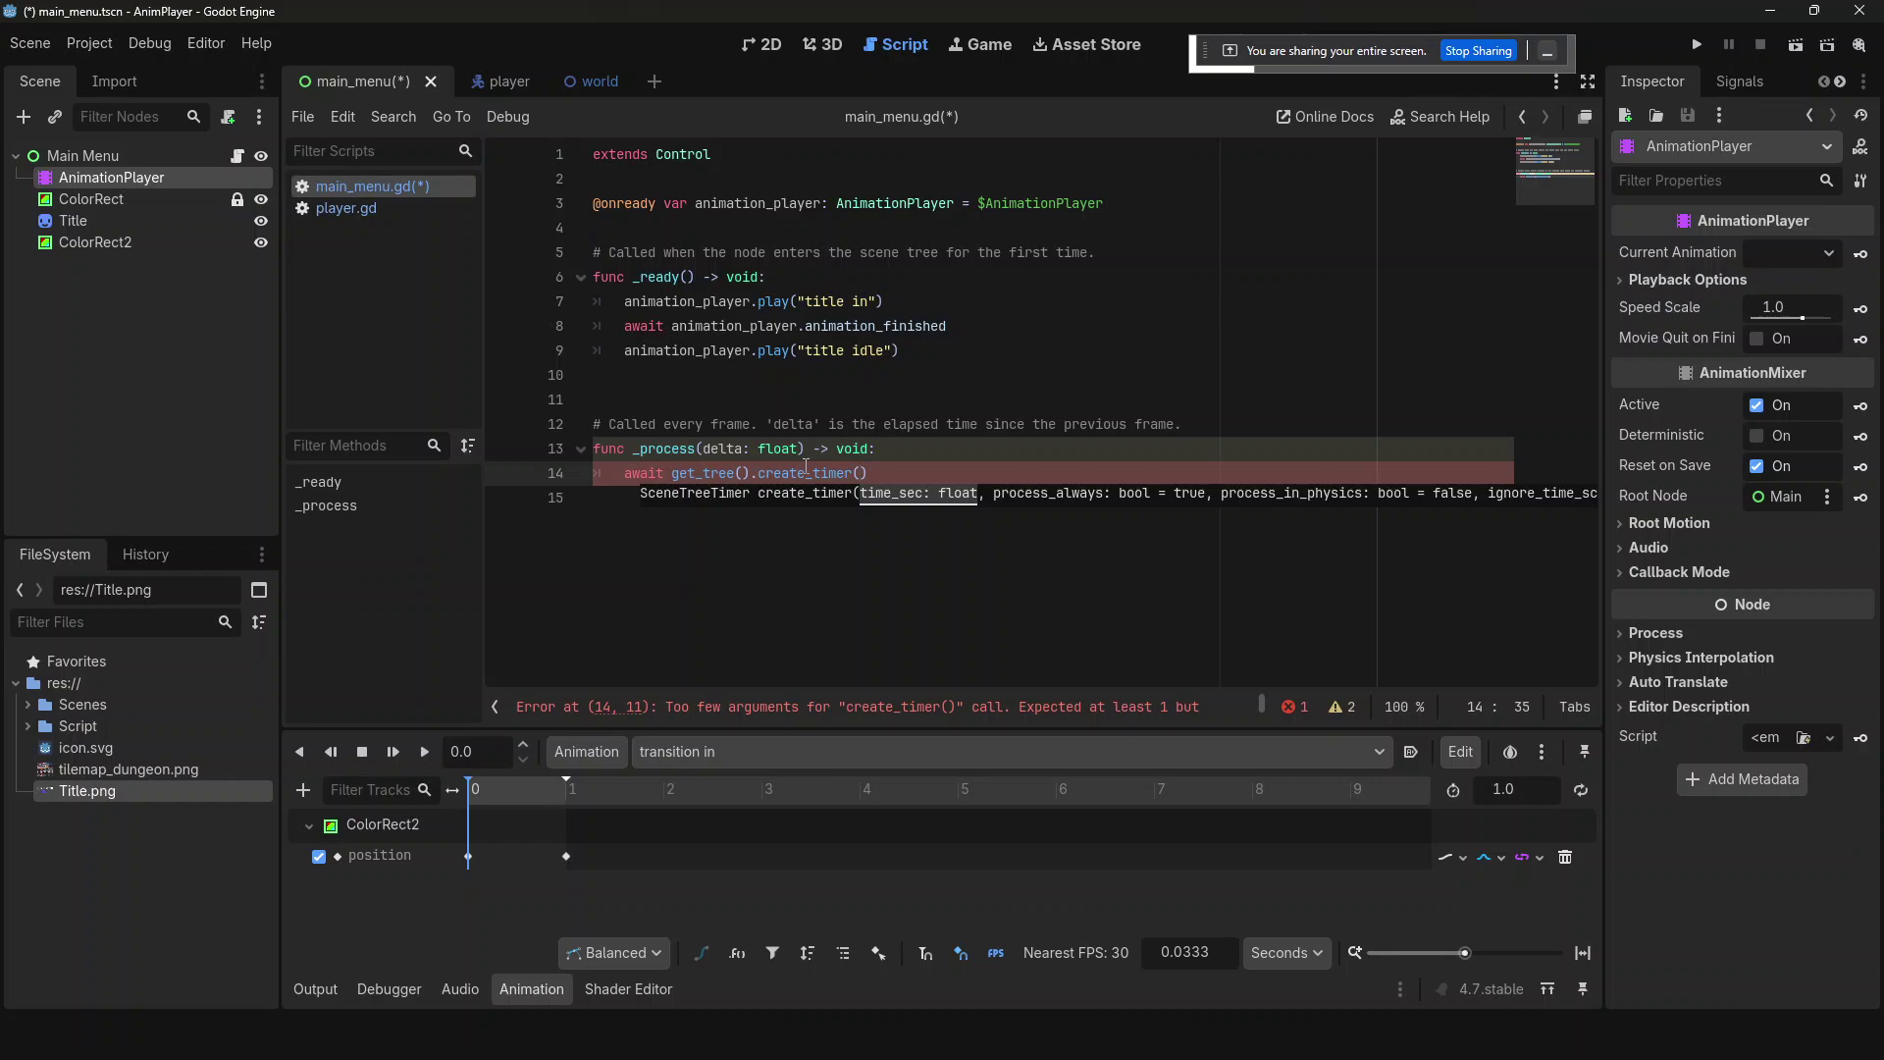
type("5.0")
key("BackSpace")
key("BackSpace")
key("BackSpace")
type("10.0)")
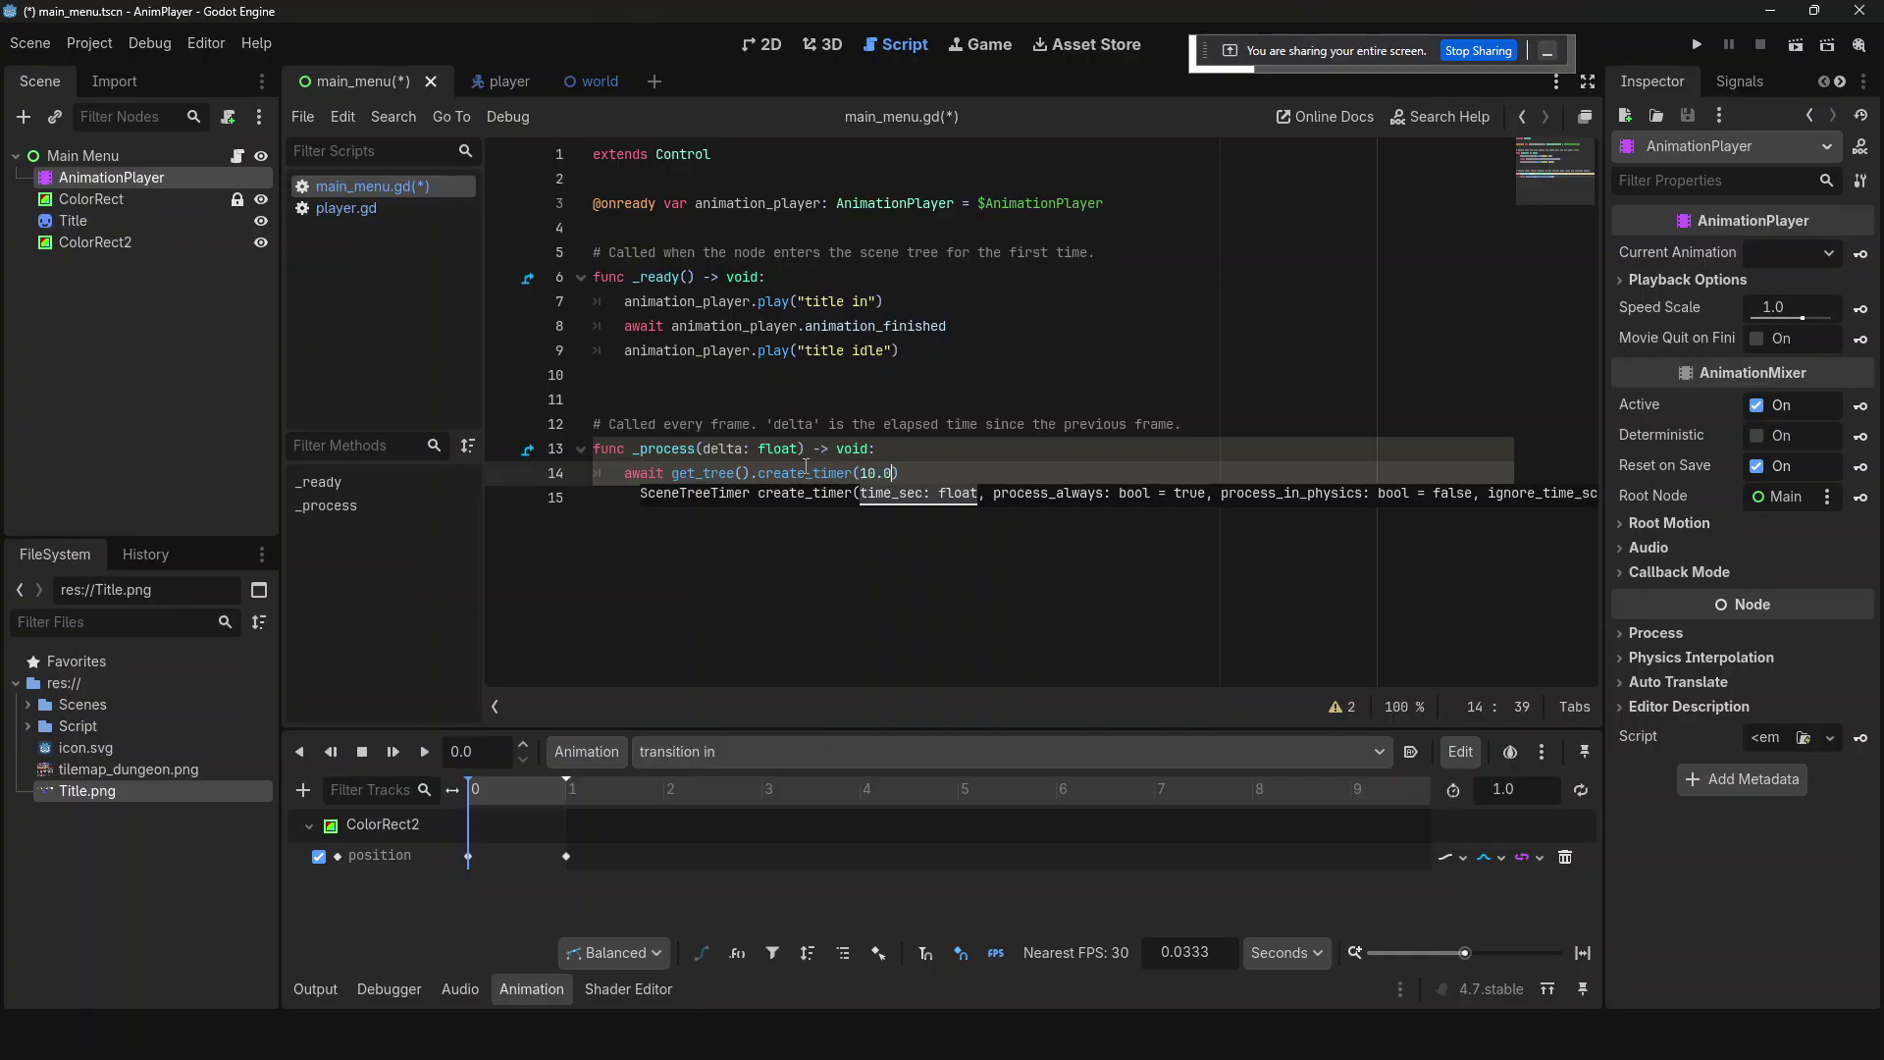
type(".timeout")
- Add animation_player.play("transition in") below the timer await in _process and save the script
key("Return")
type("animation_player")
key("Return")
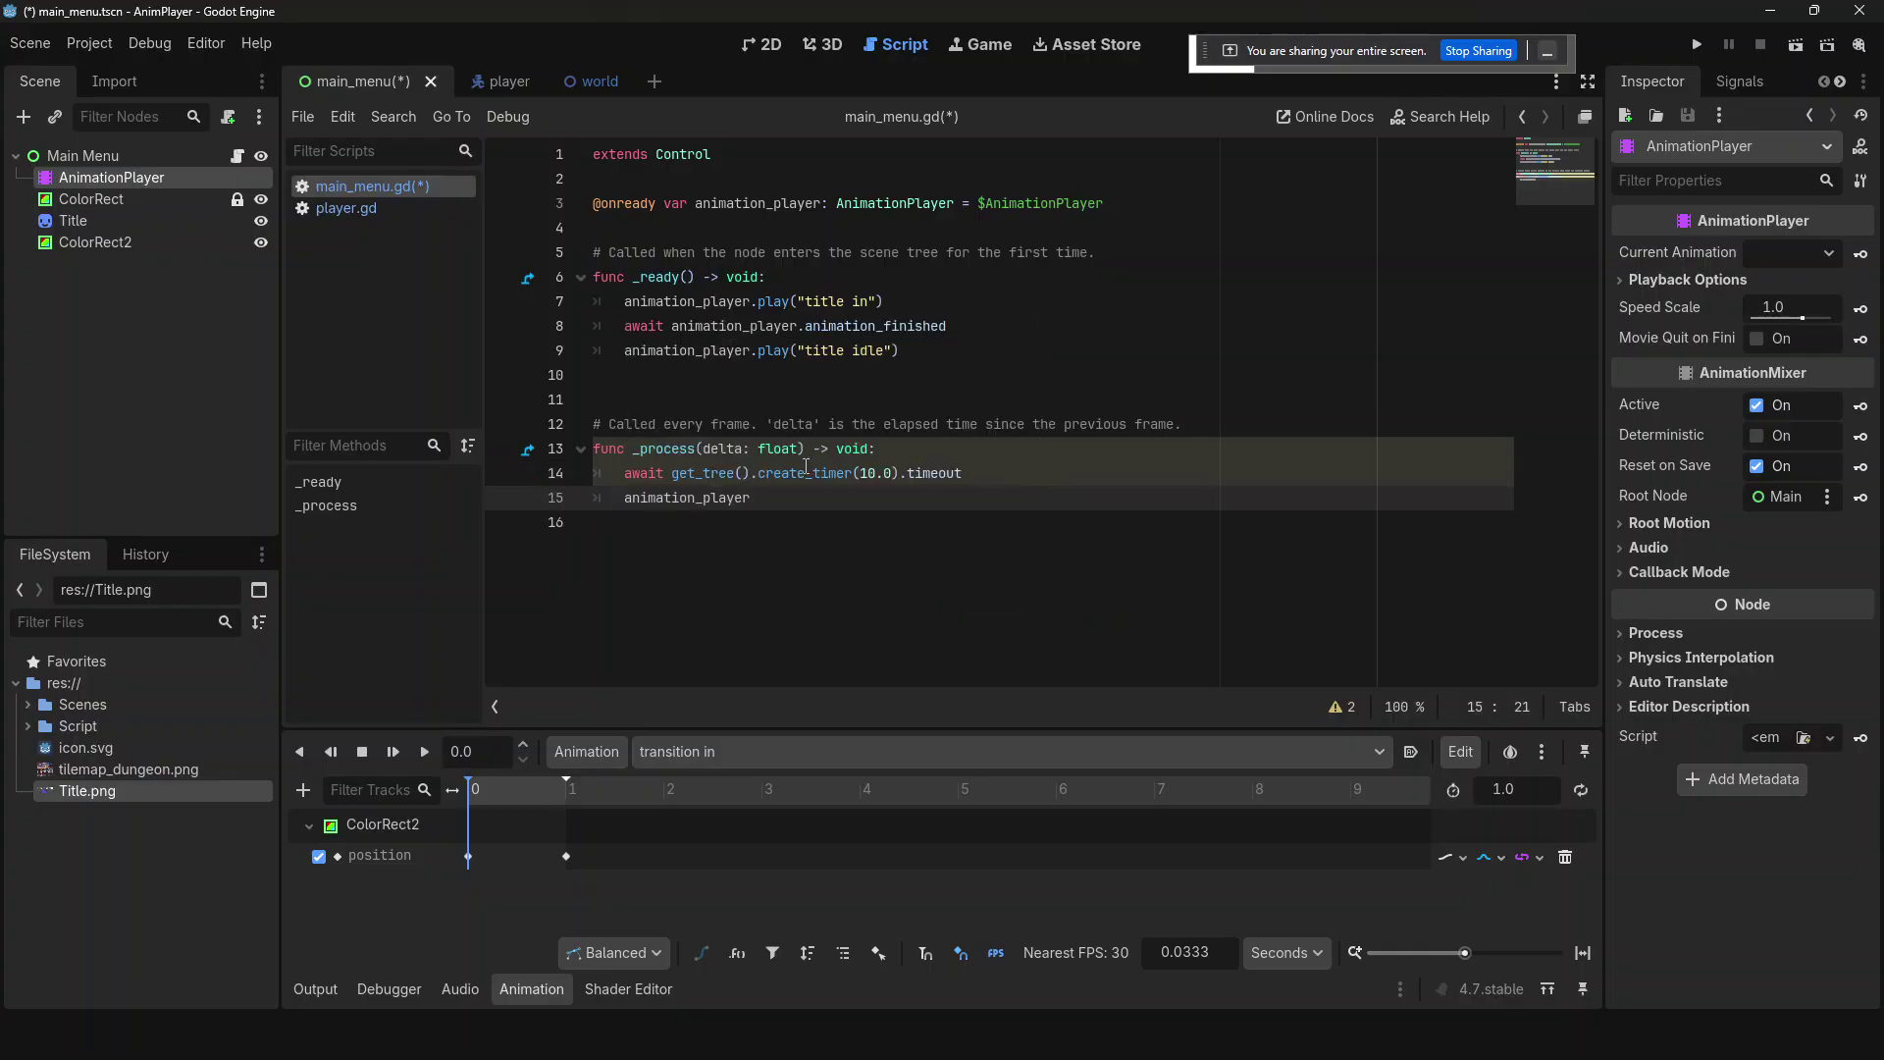
type(".pa")
key("Return")
key("BackSpace")
key("BackSpace")
key("BackSpace")
key("BackSpace")
key("BackSpace")
key("BackSpace")
type("k")
key("BackSpace")
type("la")
key("Return")
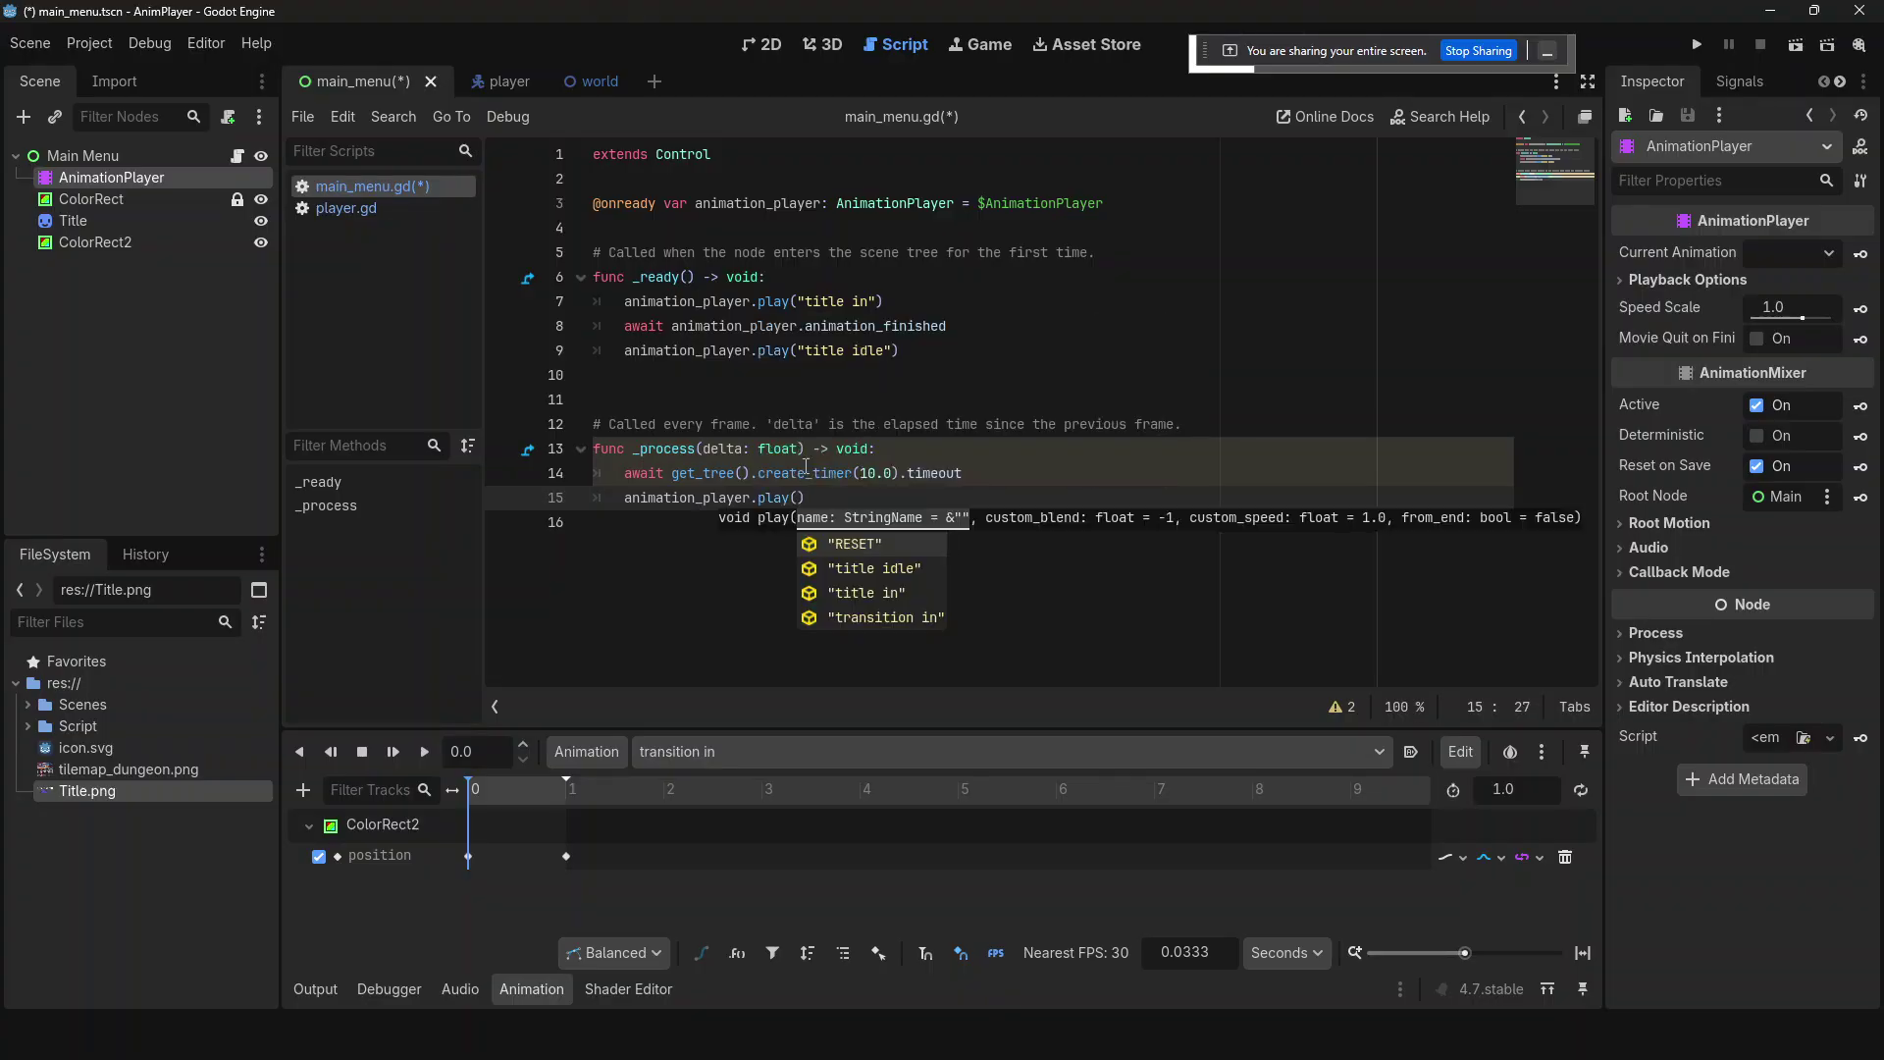
key("Down")
key("Down")
key("Down")
key("Up")
key("Return")
key("ctrl+s")
- Run the main menu scene to test the scripted animations, and close the game window
left_click(860, 409)
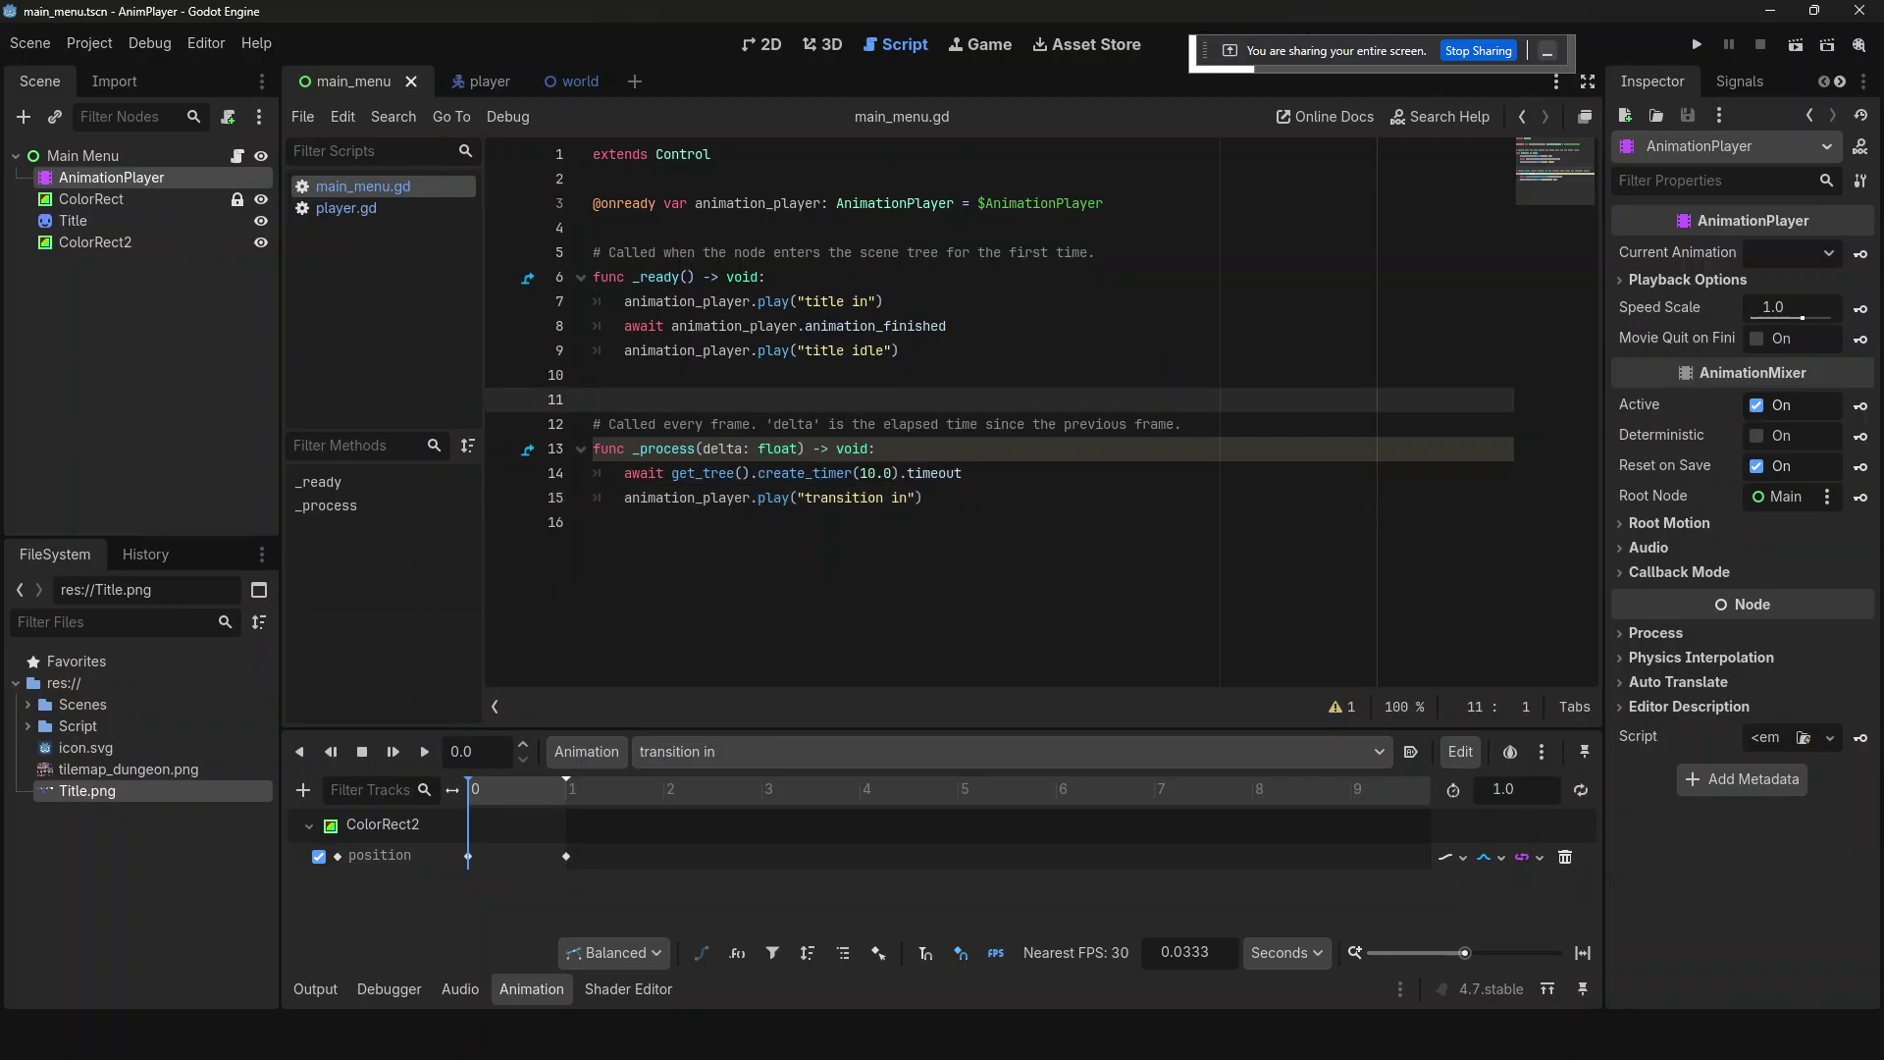
key("F6")
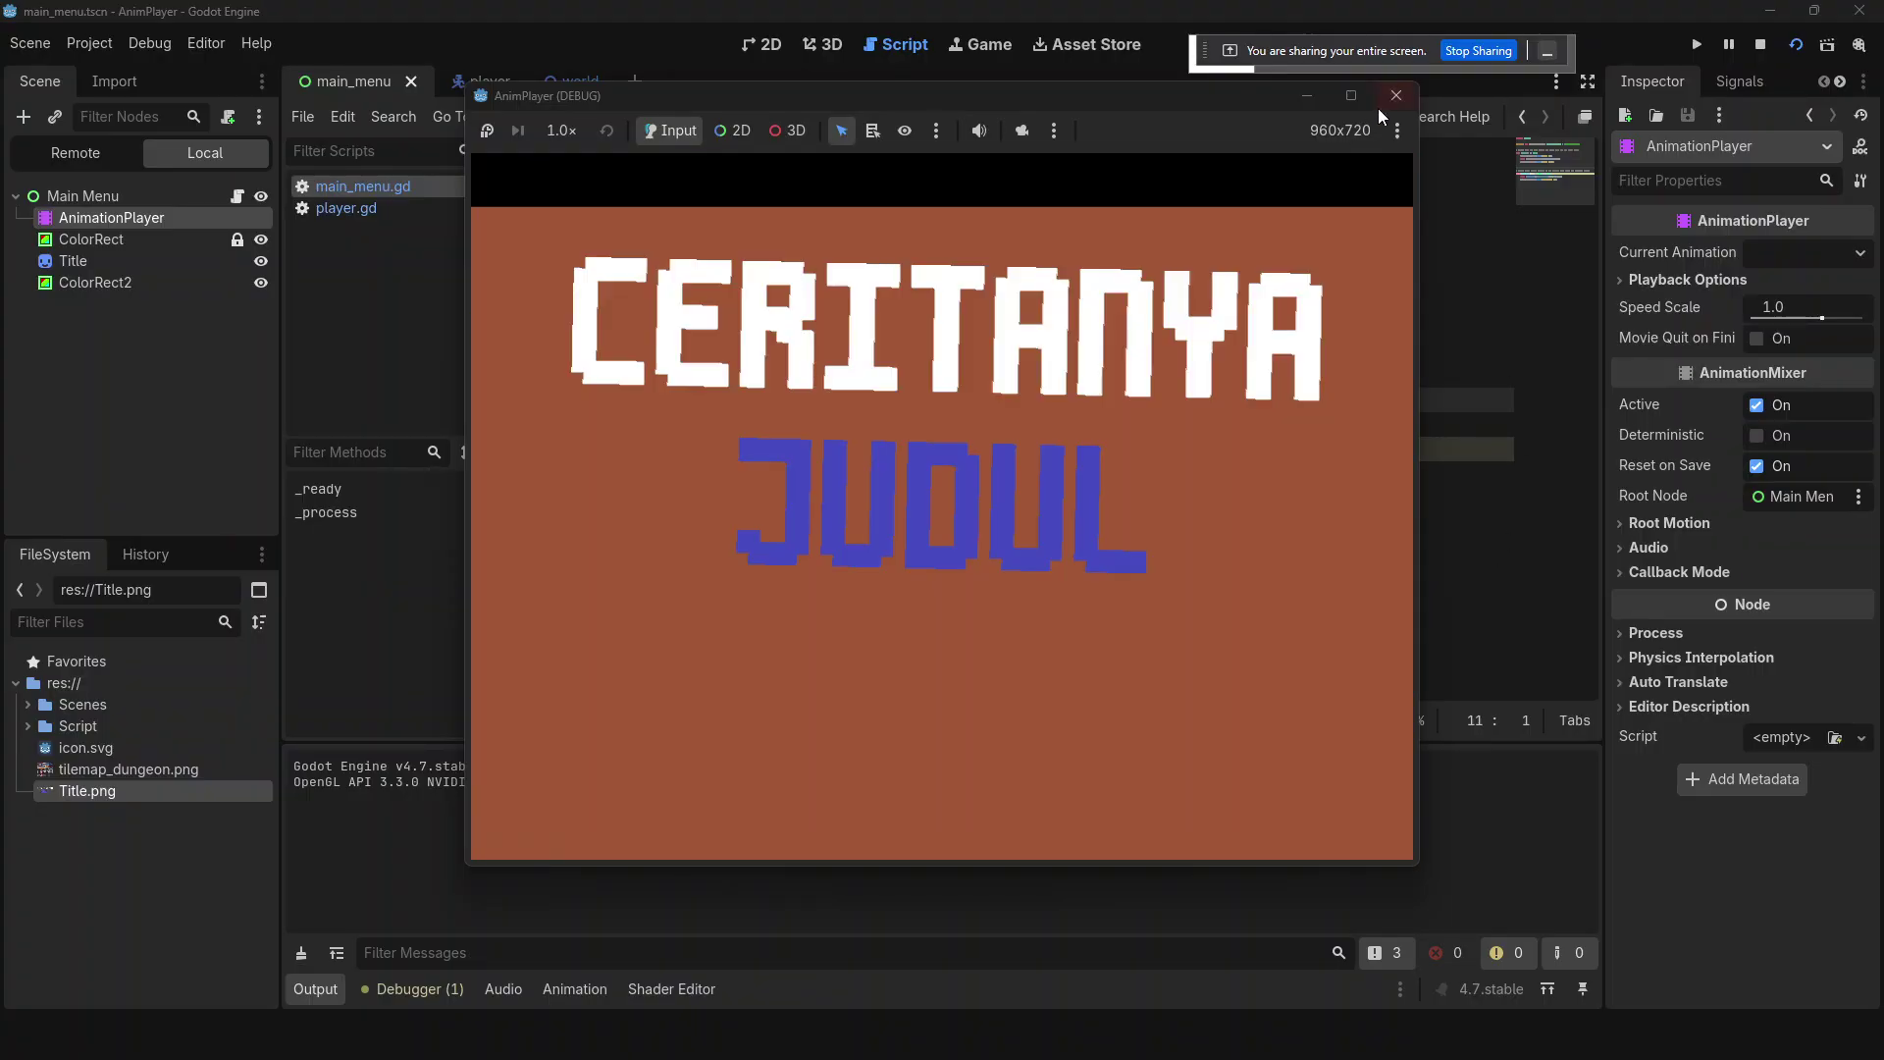
left_click(1396, 96)
- Move the 10.0-second timer await and the "transition in" play call from _process to the end of _ready
left_click_drag(944, 496, 626, 478)
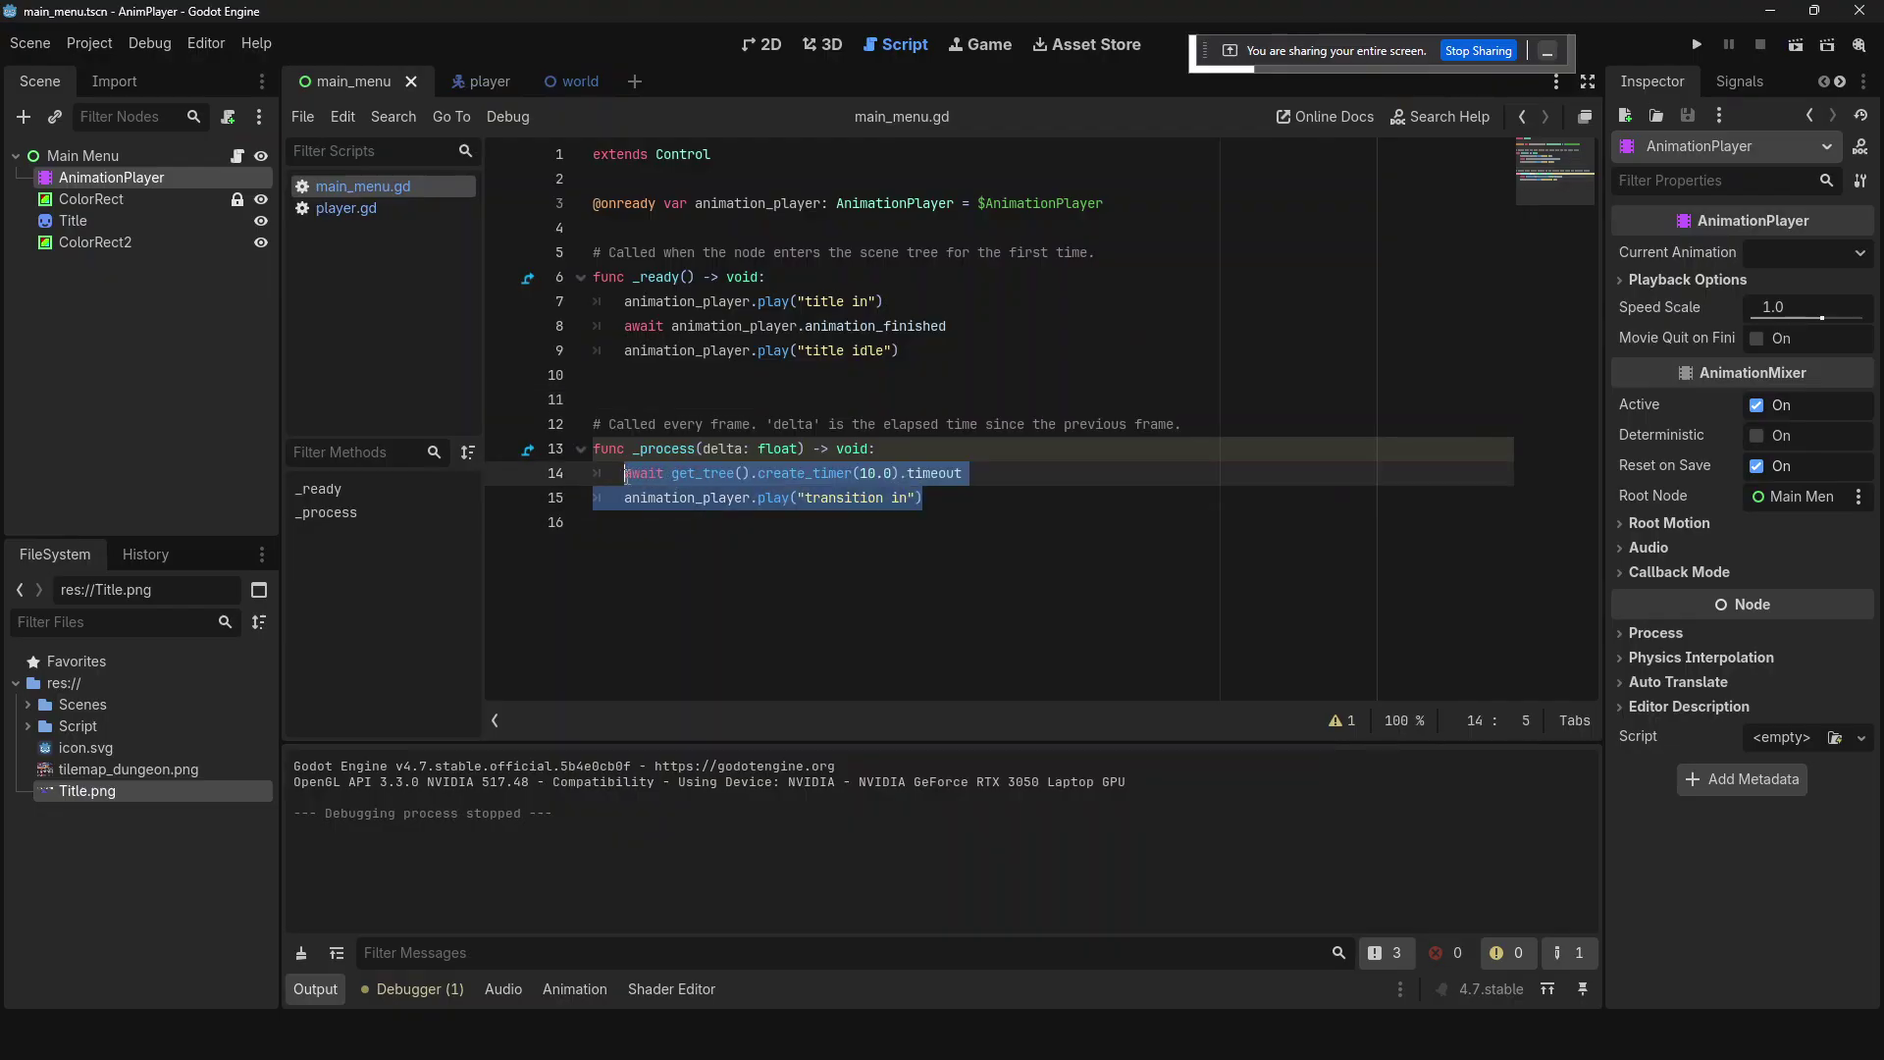
key("BackSpace")
left_click(931, 329)
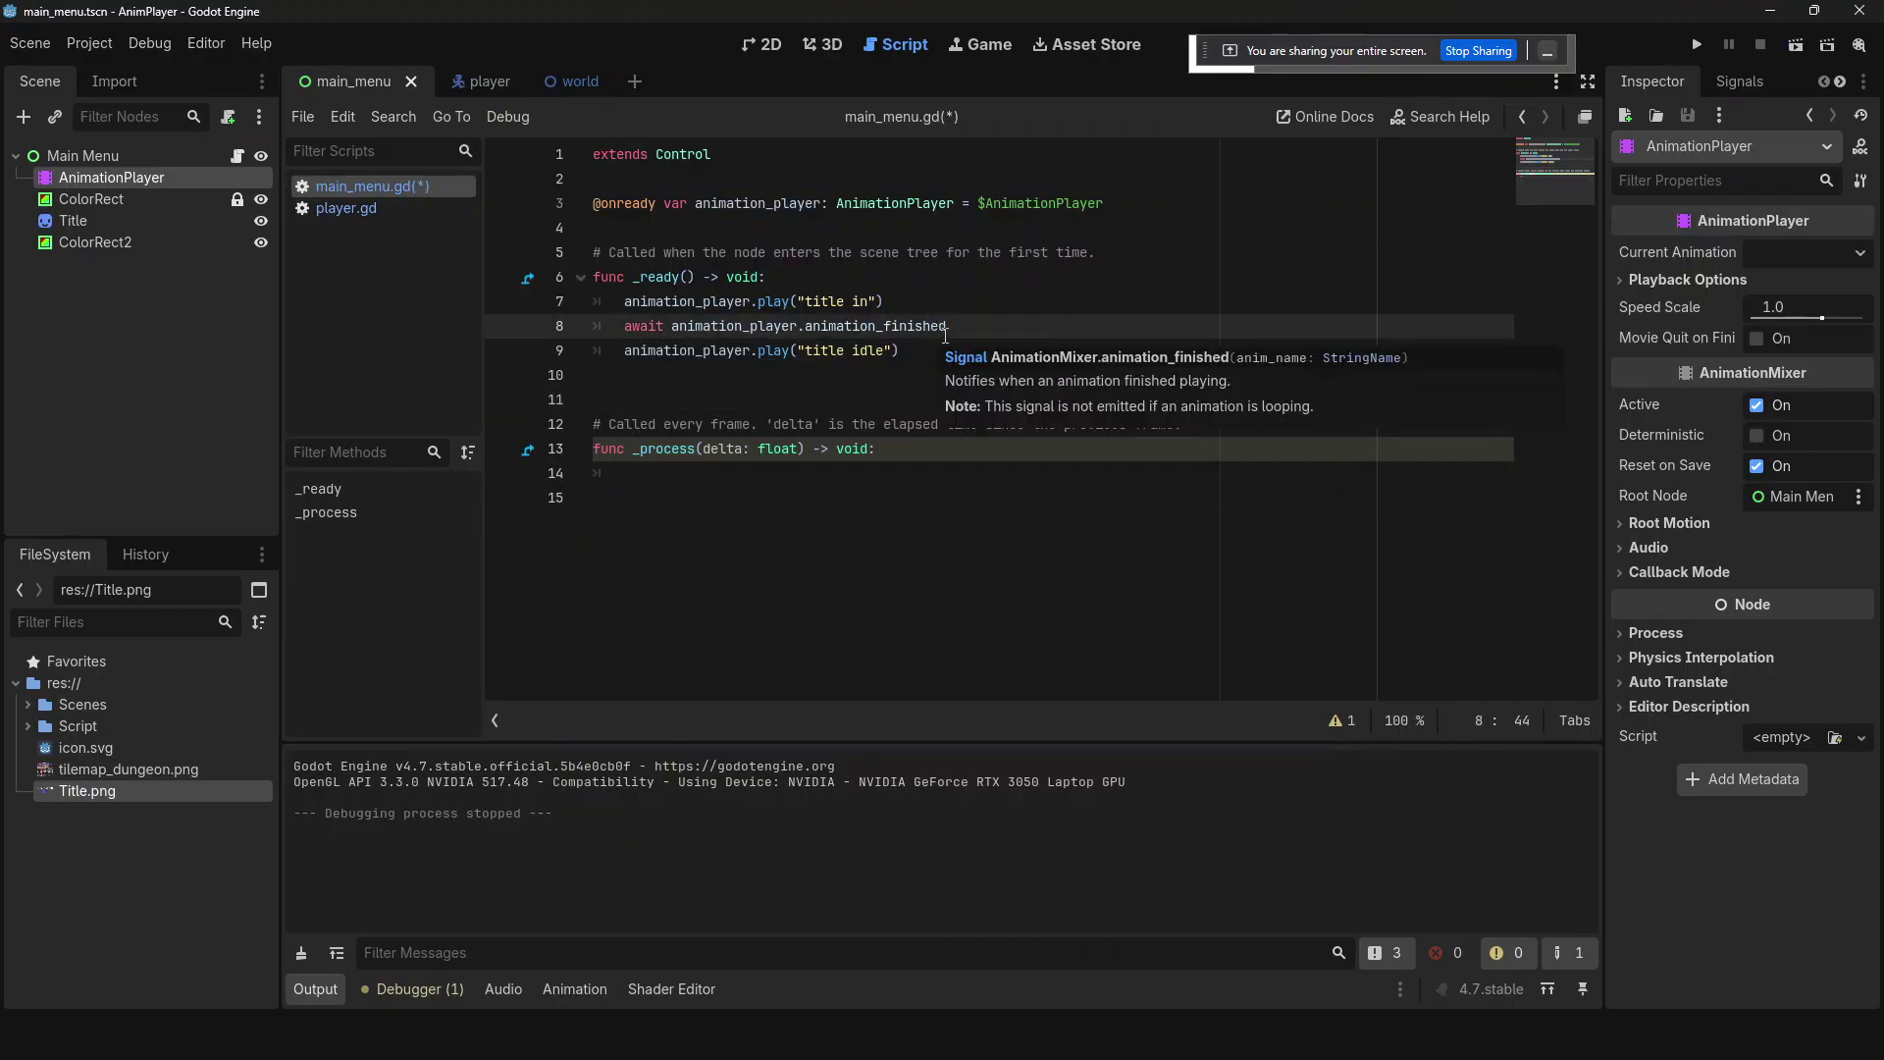
left_click(939, 353)
key("Return")
type("await get_tree().create_timer(10.0).timeout \tanimation_player.play(\"transition in\")")
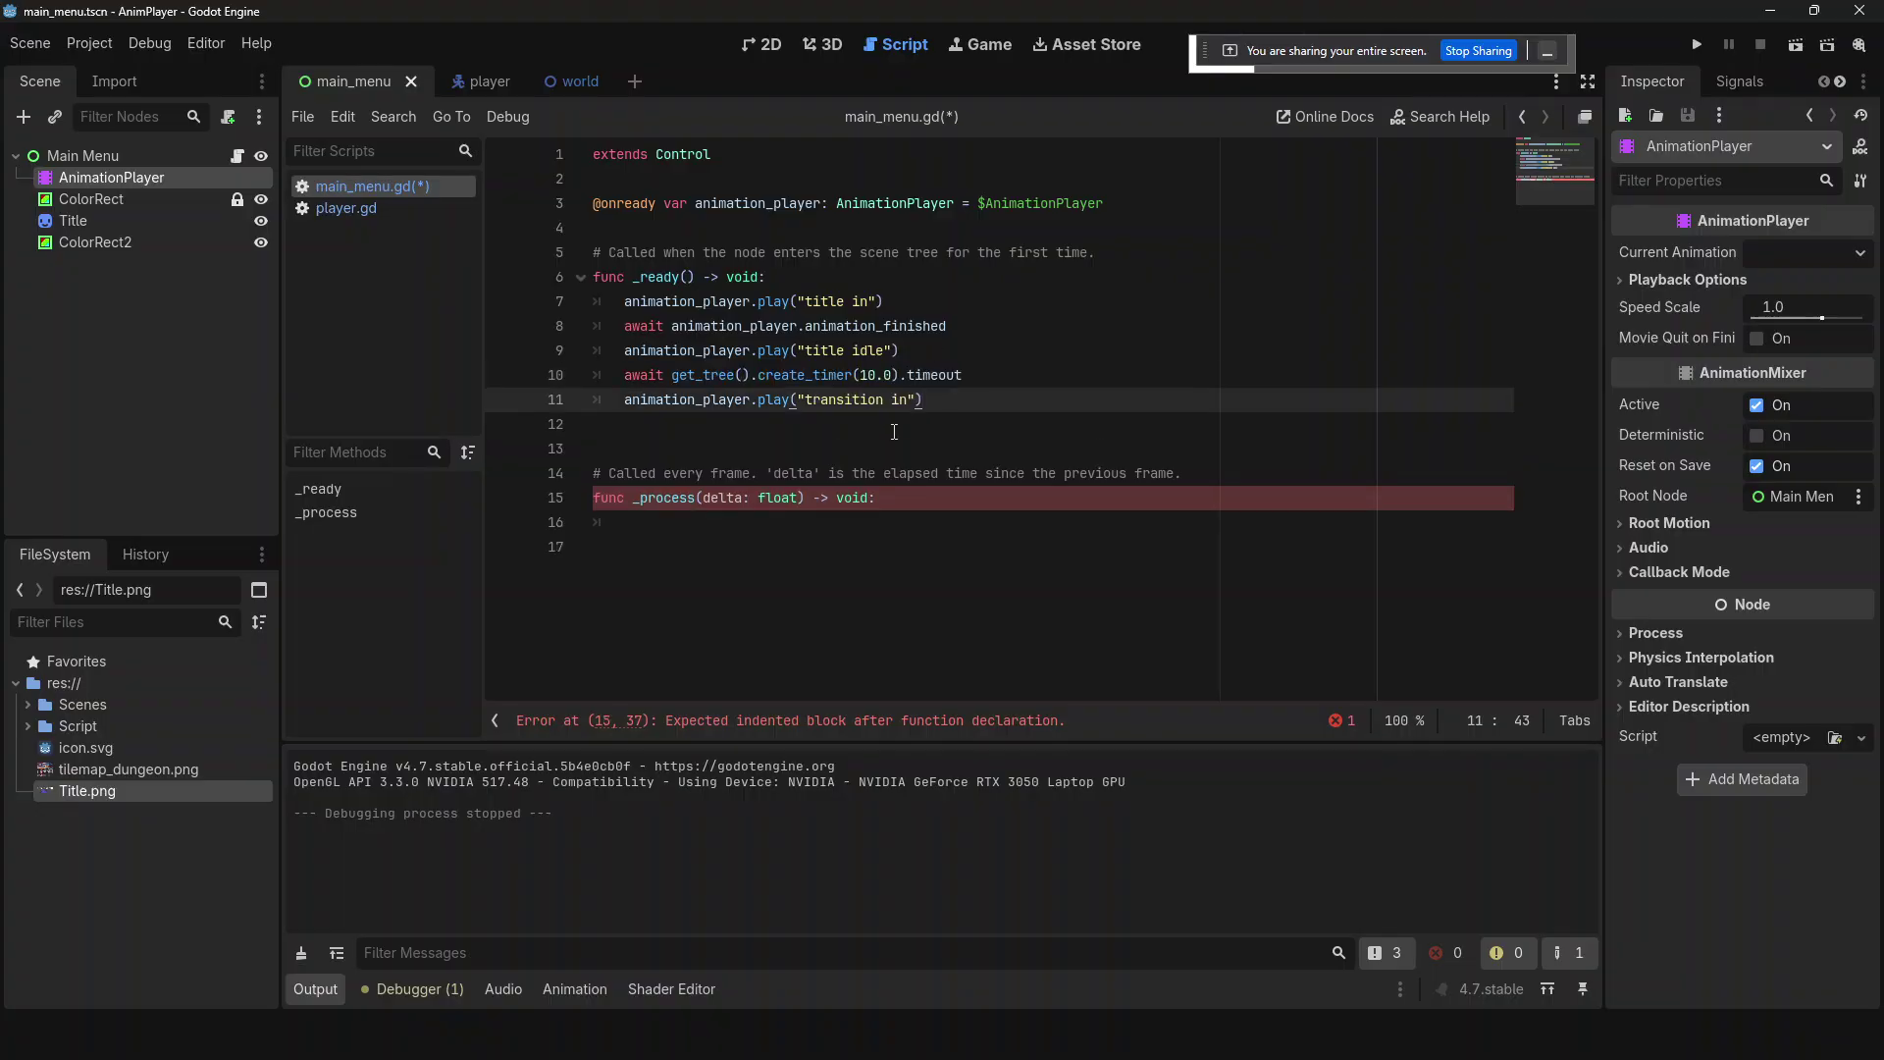
- Put a pass statement back into the empty _process function
left_click(748, 542)
left_click(736, 530)
type("pass")
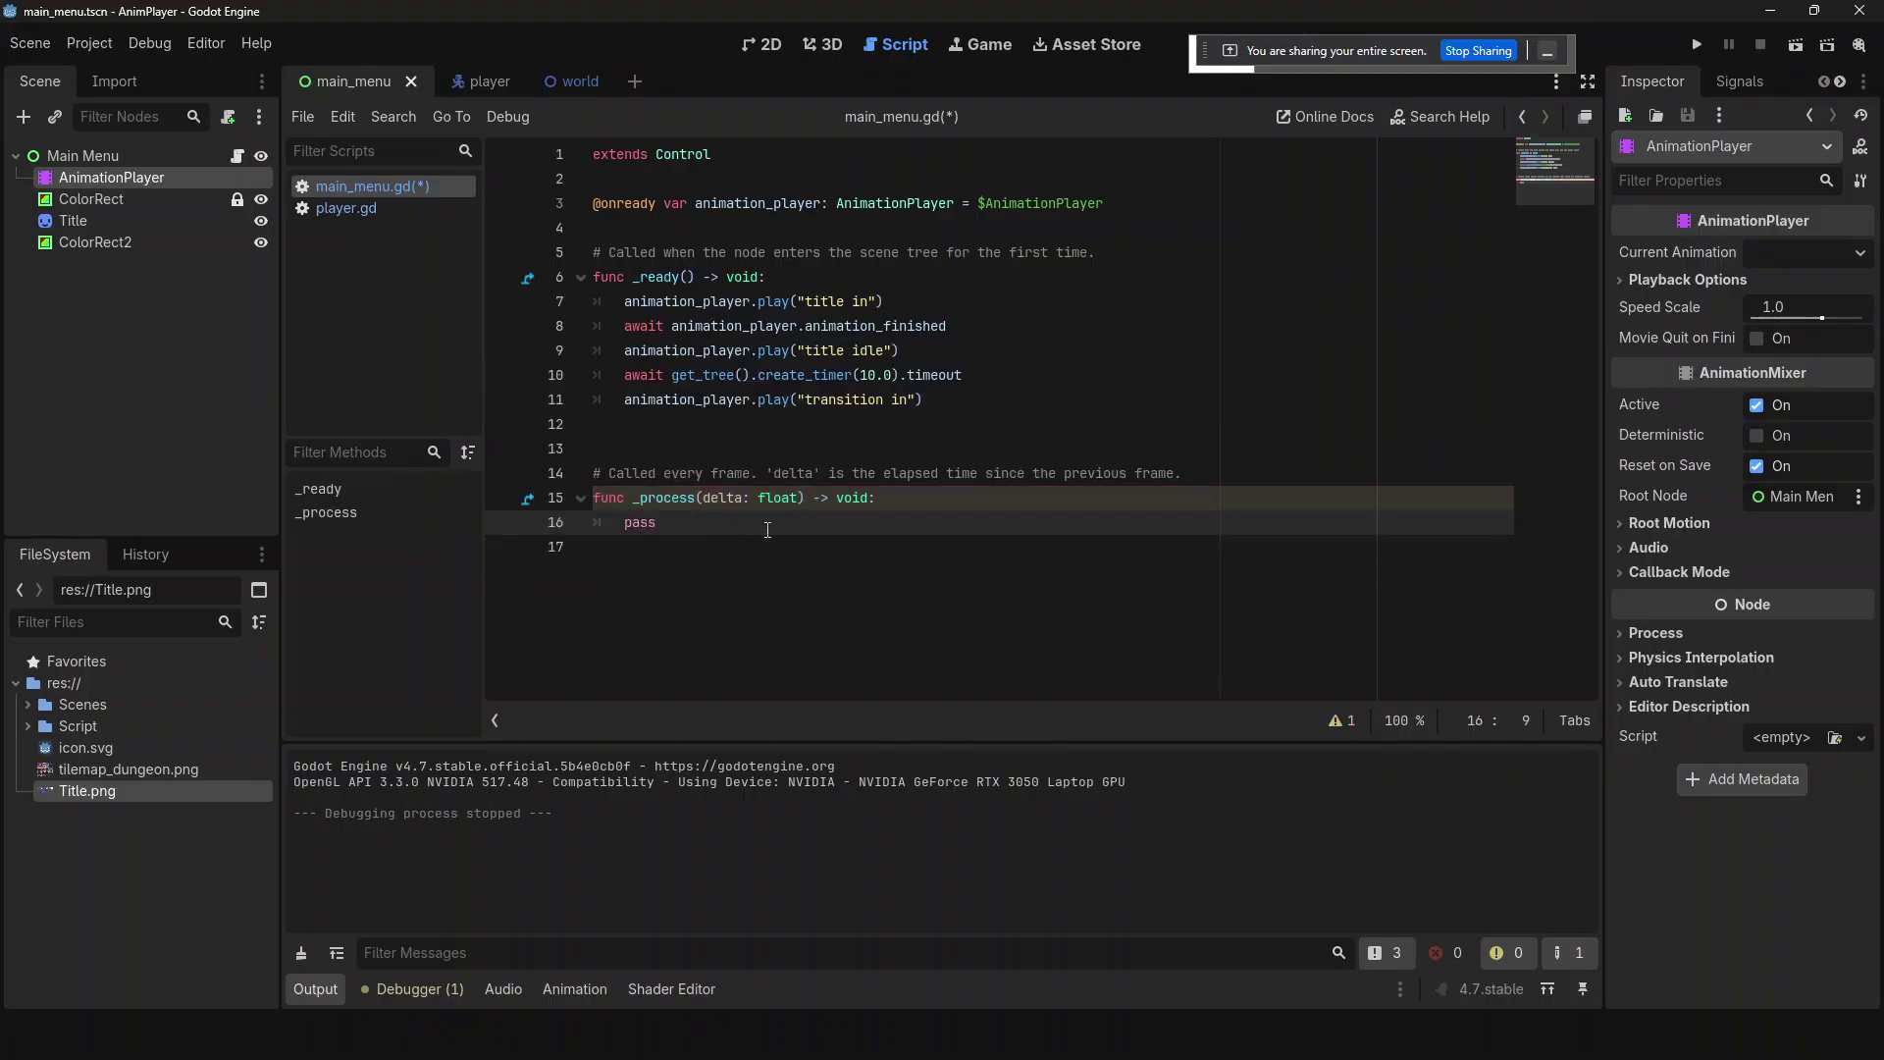
- Run the game to check the title intro, idle and black transition in sequence, and close its window
key("F5")
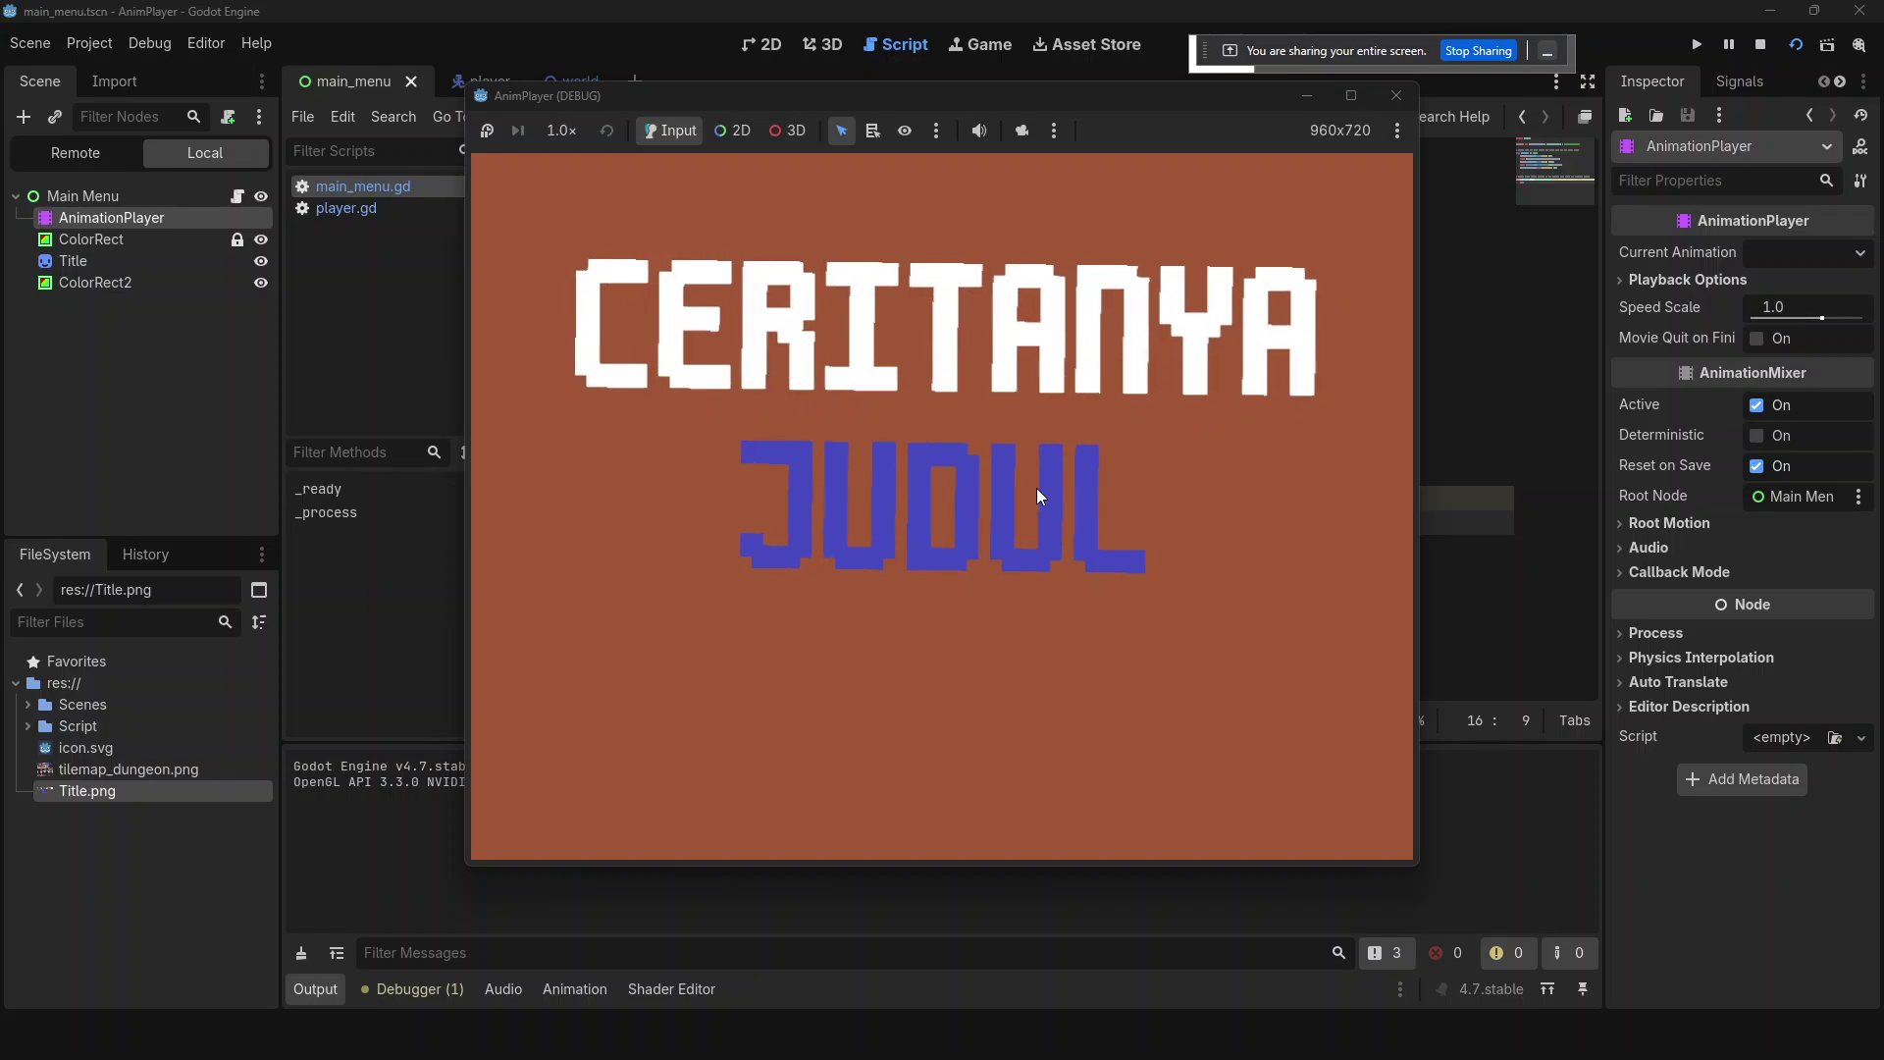
key("Return")
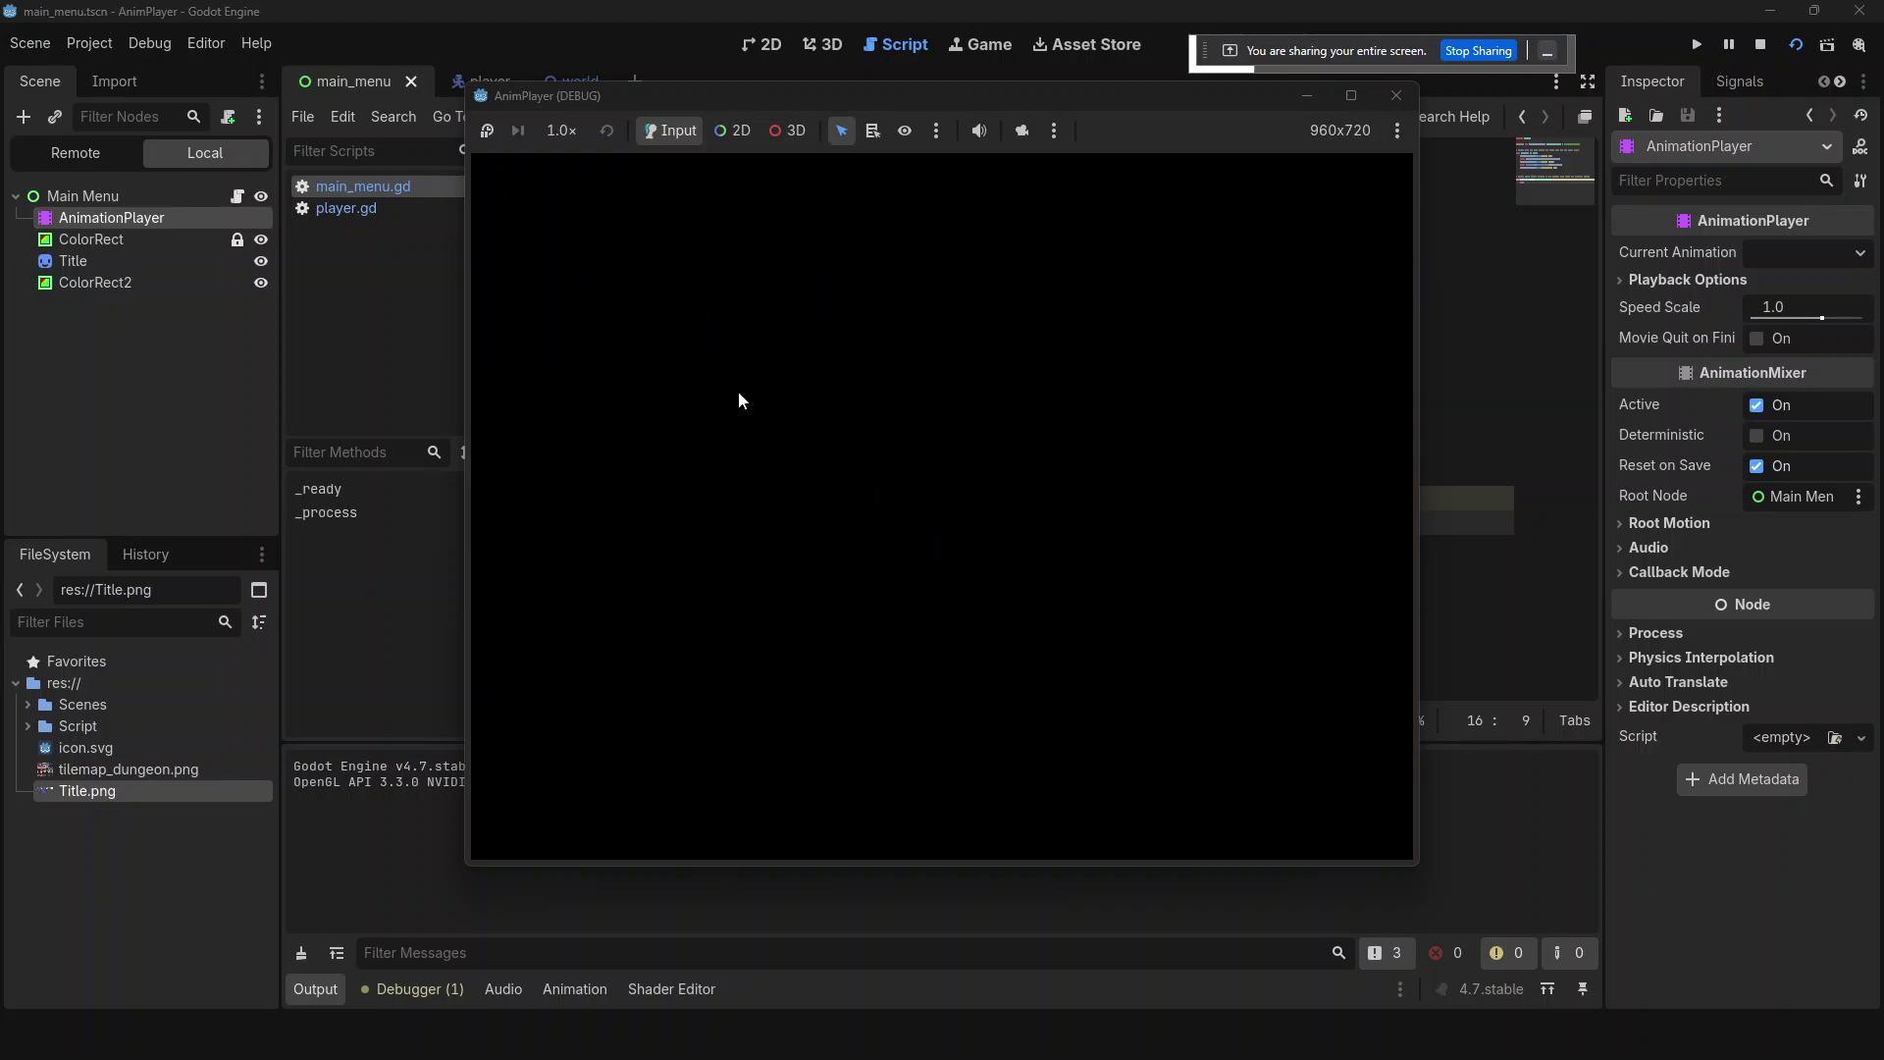
left_click(1397, 96)
- Open the world scene in the 2D workspace
left_click(486, 84)
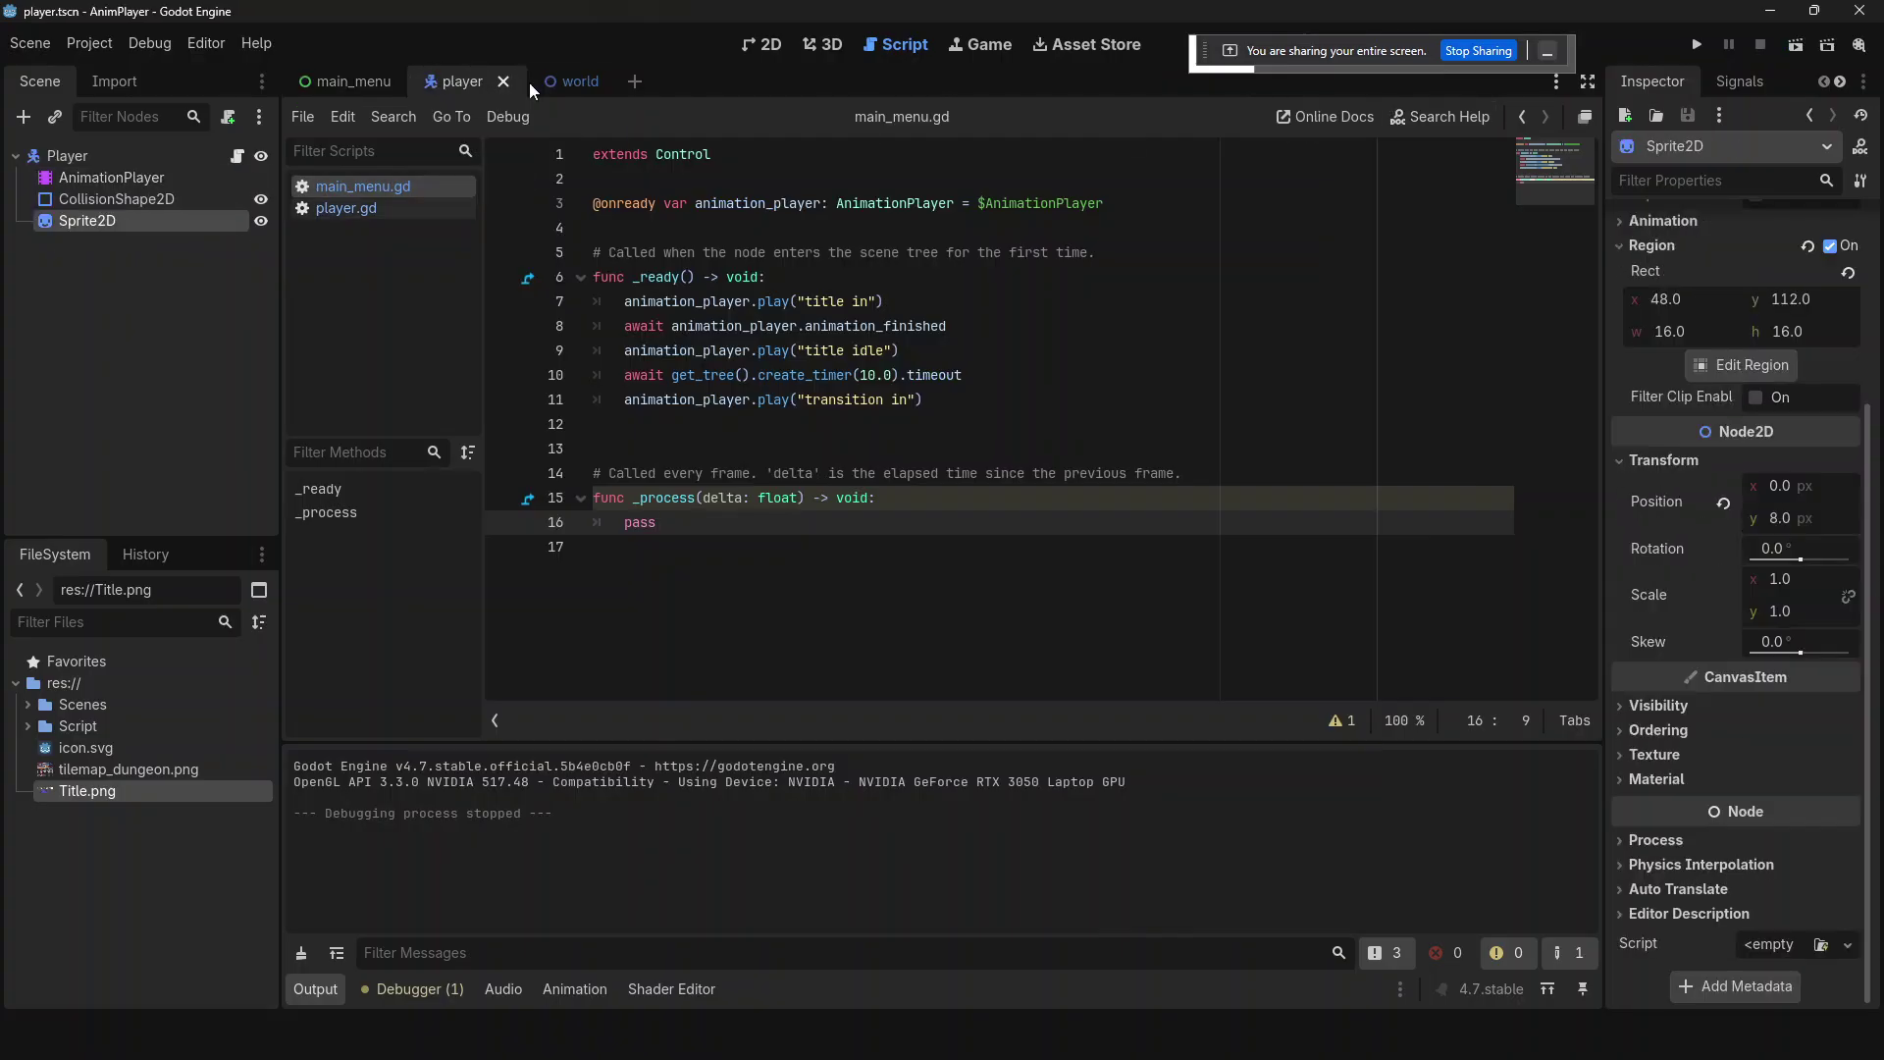
left_click(565, 81)
left_click(761, 45)
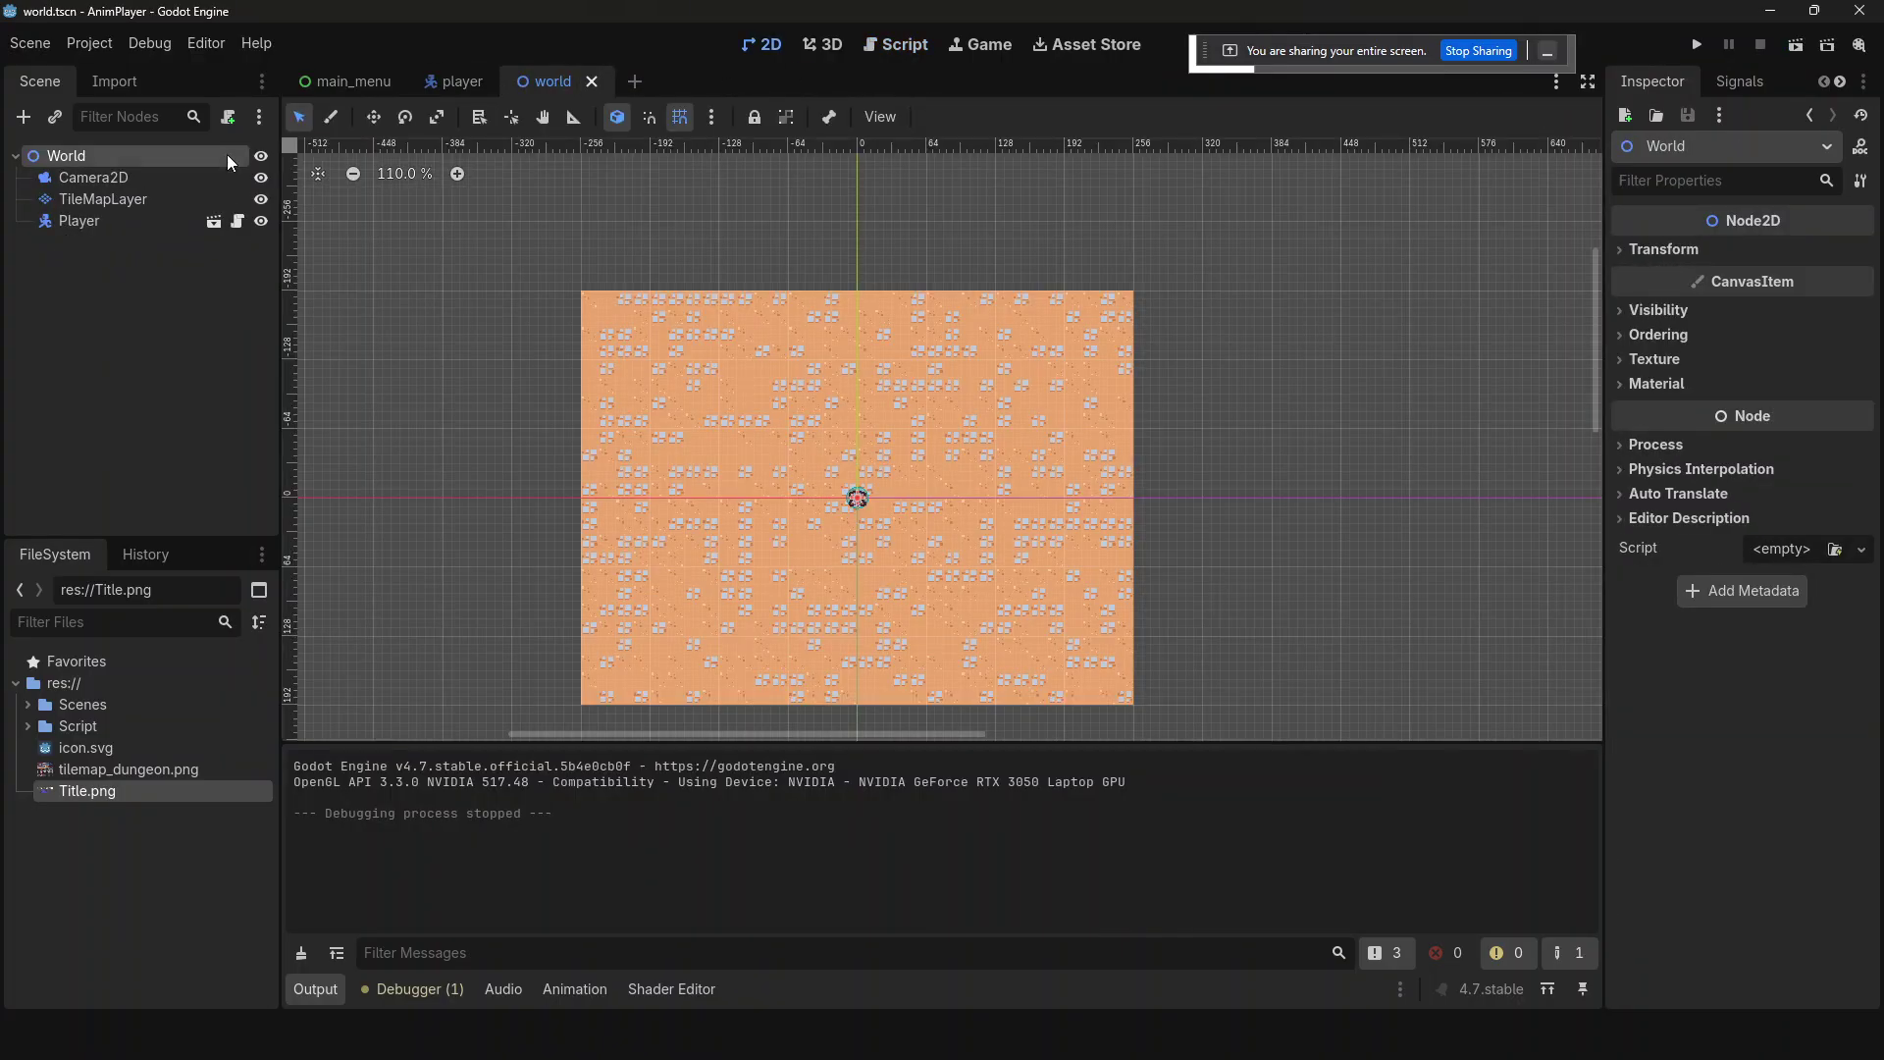
- Add an AnimationPlayer node as a child of the World node
left_click(142, 339)
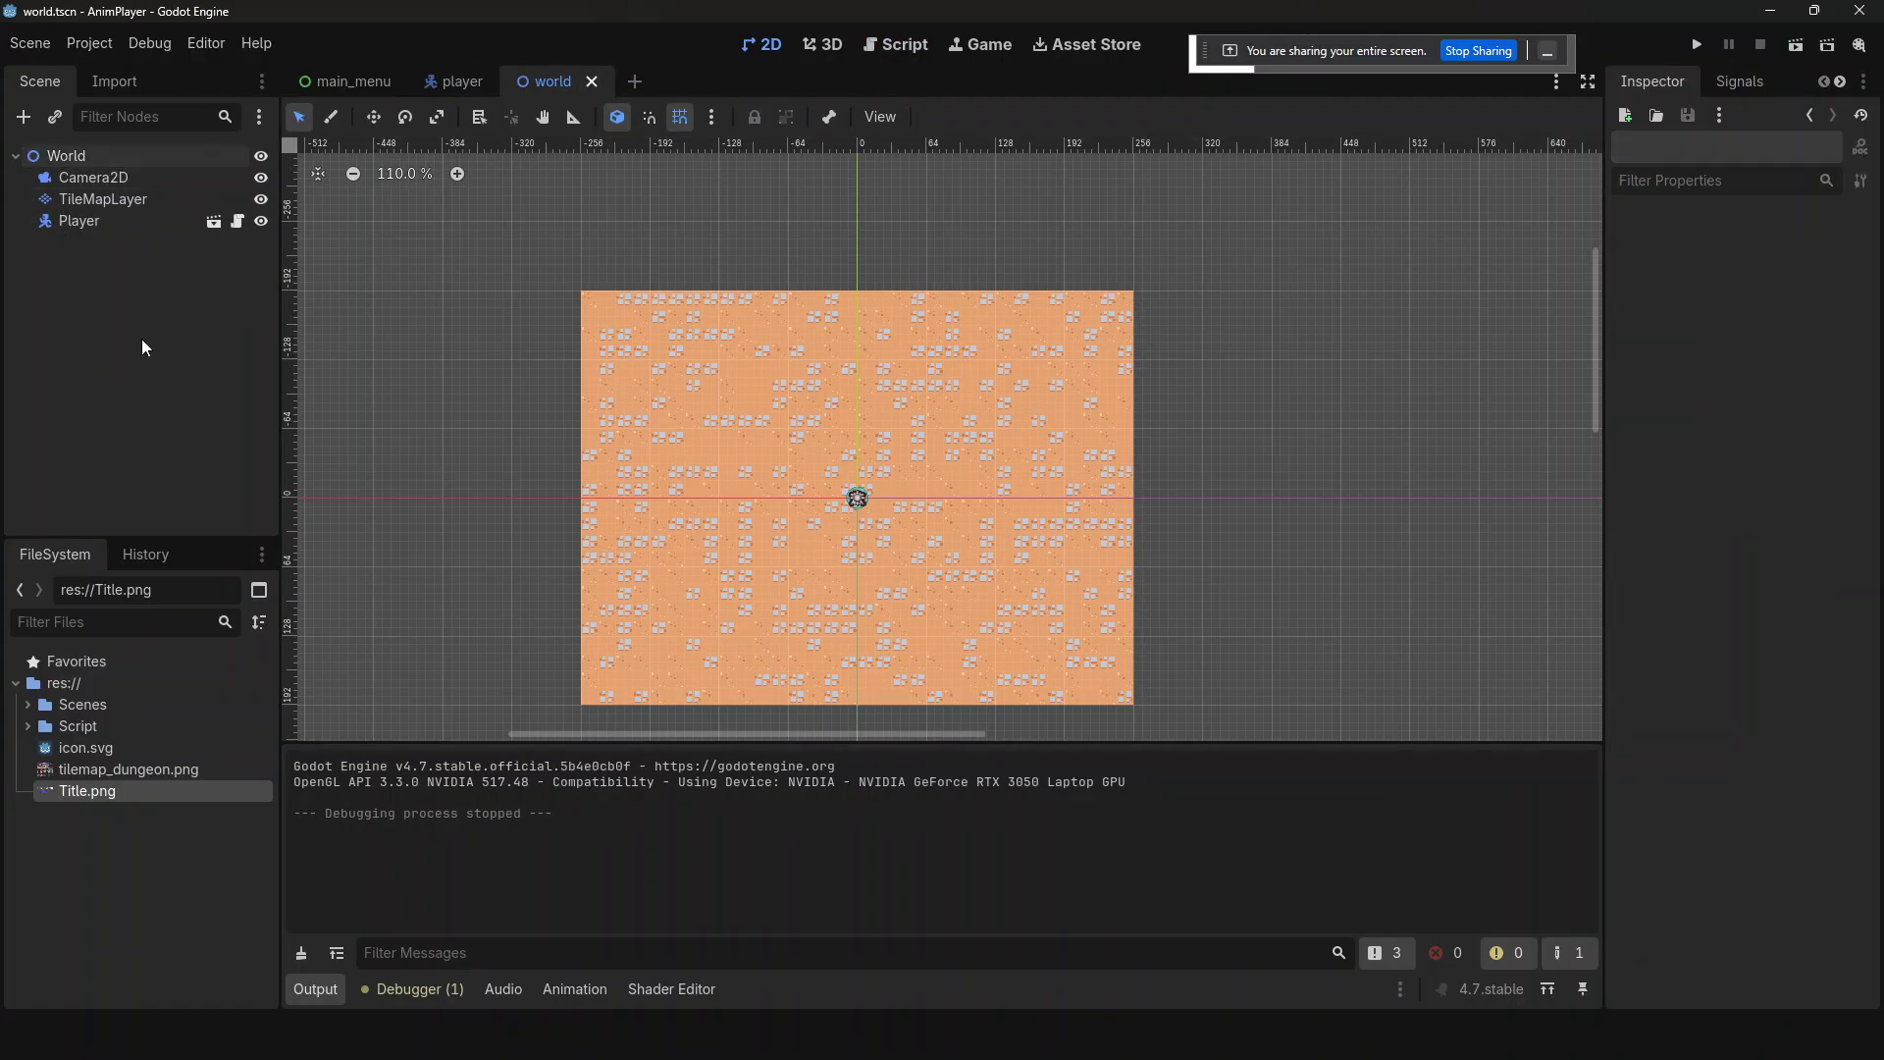
left_click(135, 154)
key("ctrl+a")
type("ani")
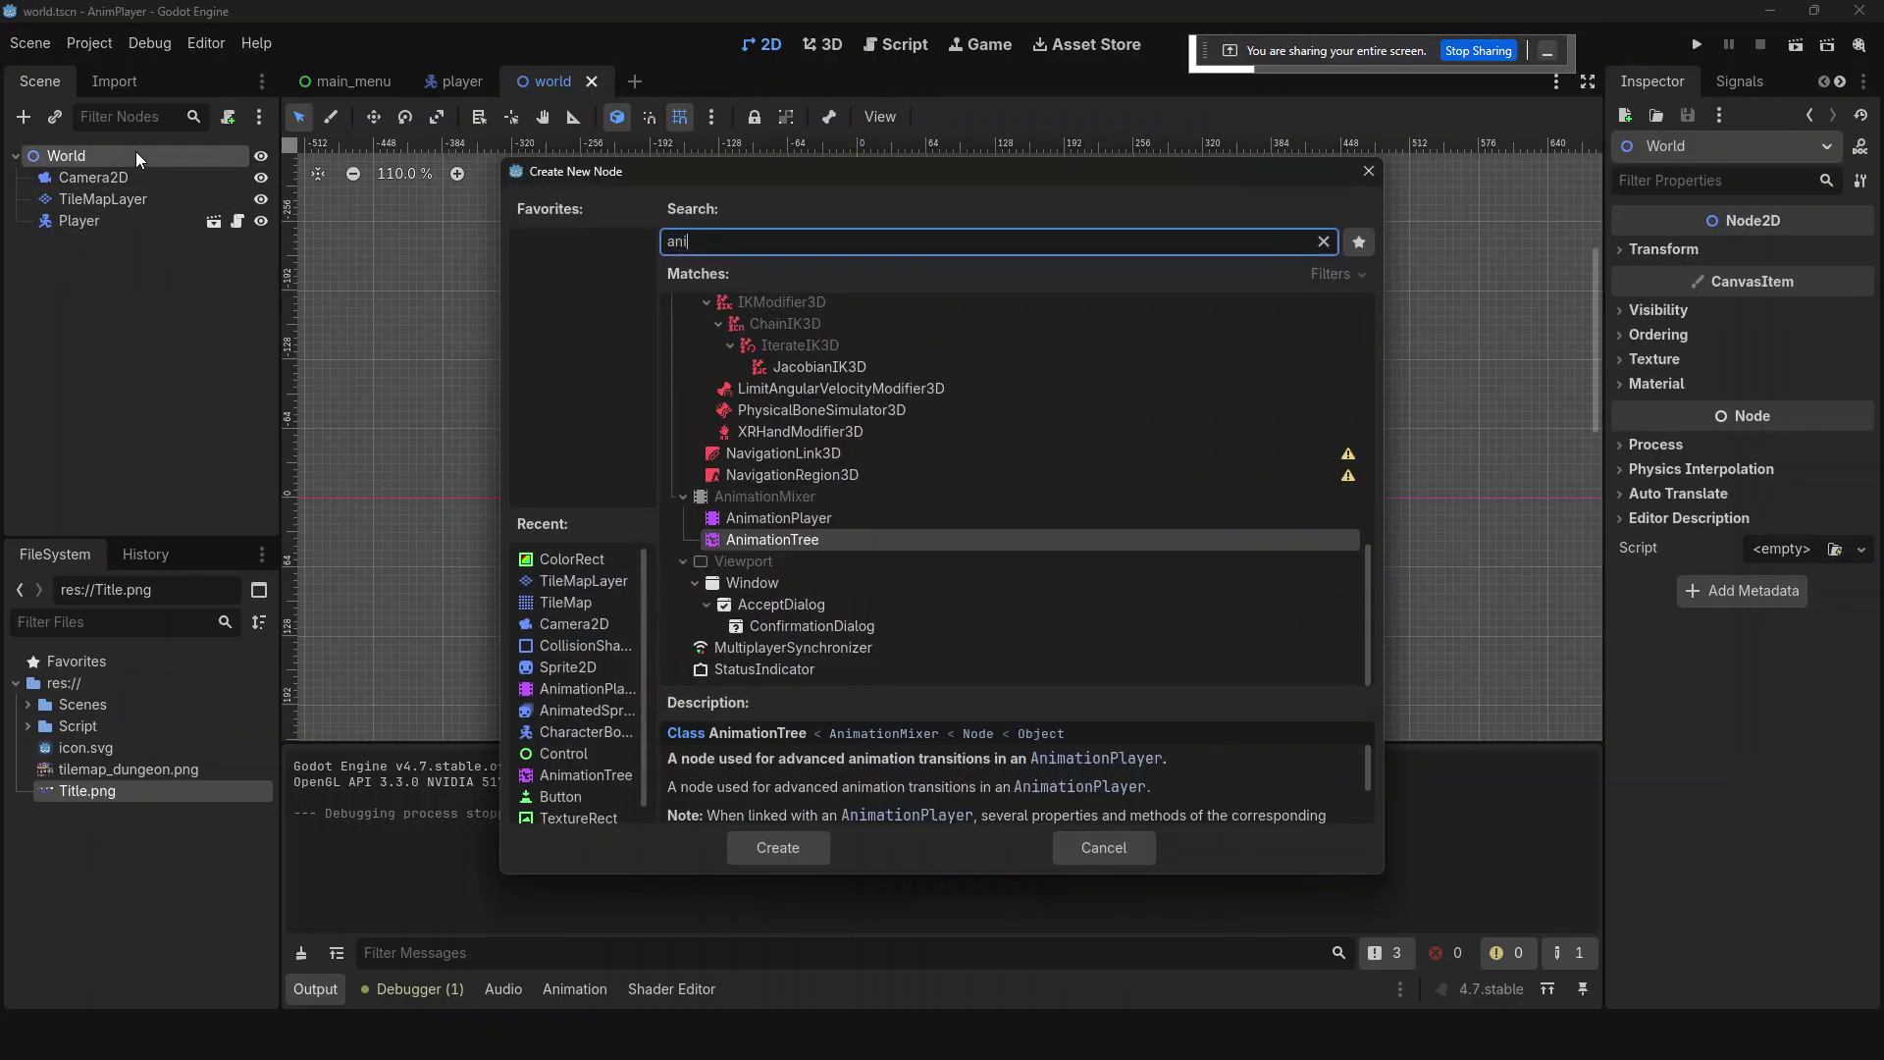
key("Up")
key("Return")
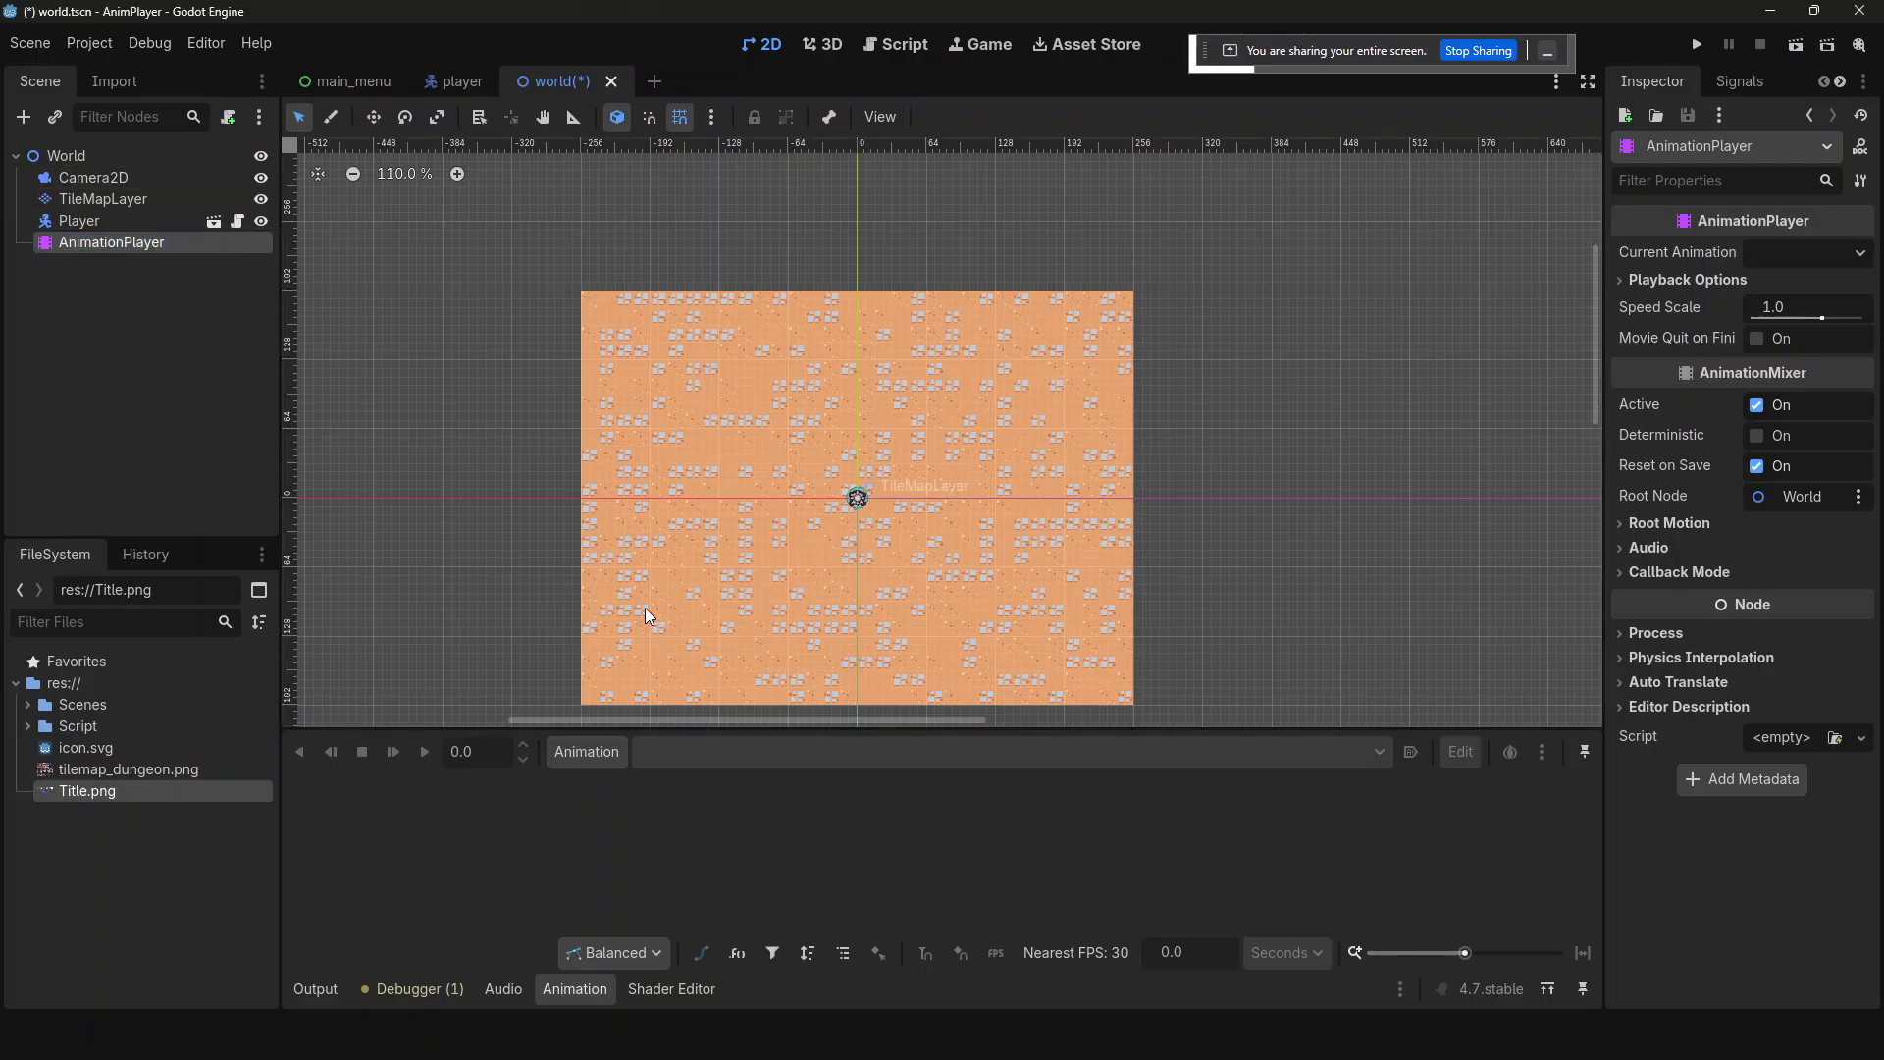
left_click(586, 752)
- Add a ColorRect node as a direct child of the World node
left_click(92, 159)
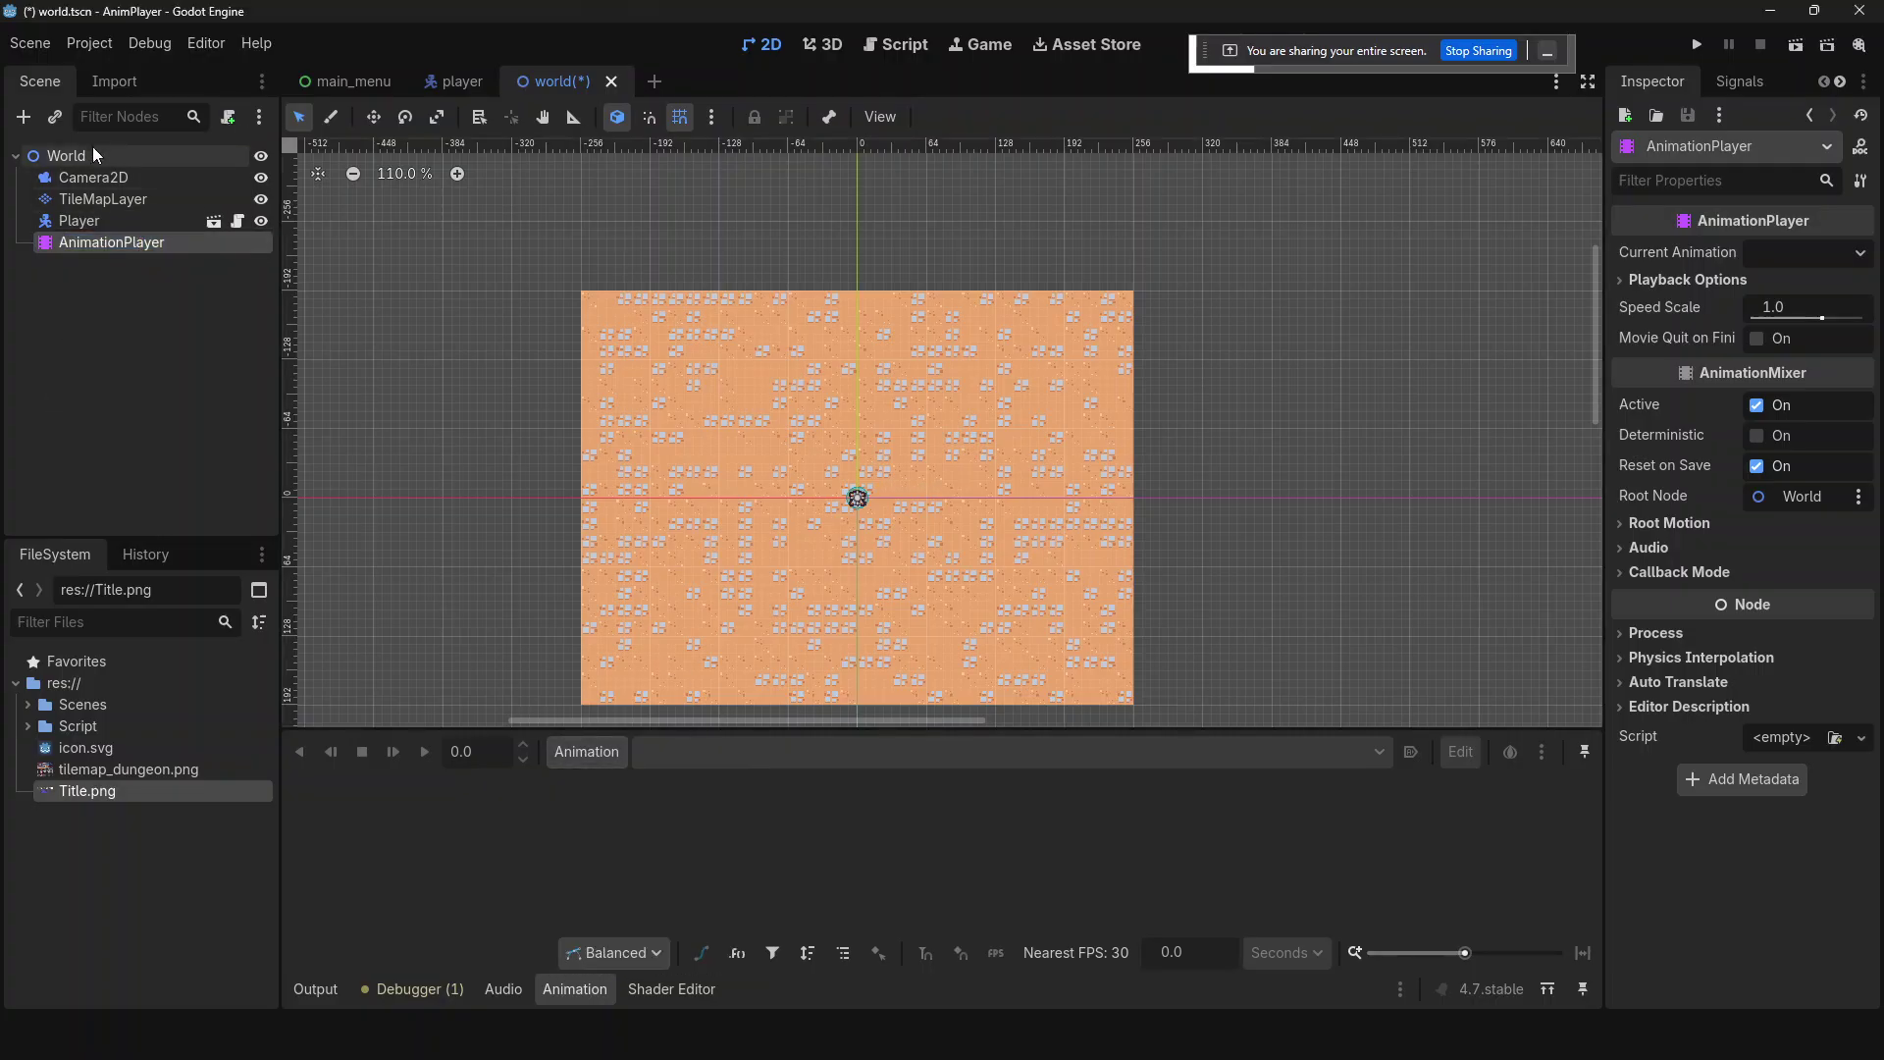
left_click(92, 147)
key("ctrl+a")
type("co")
key("BackSpace")
key("BackSpace")
type("cl")
key("BackSpace")
type("olor")
key("Return")
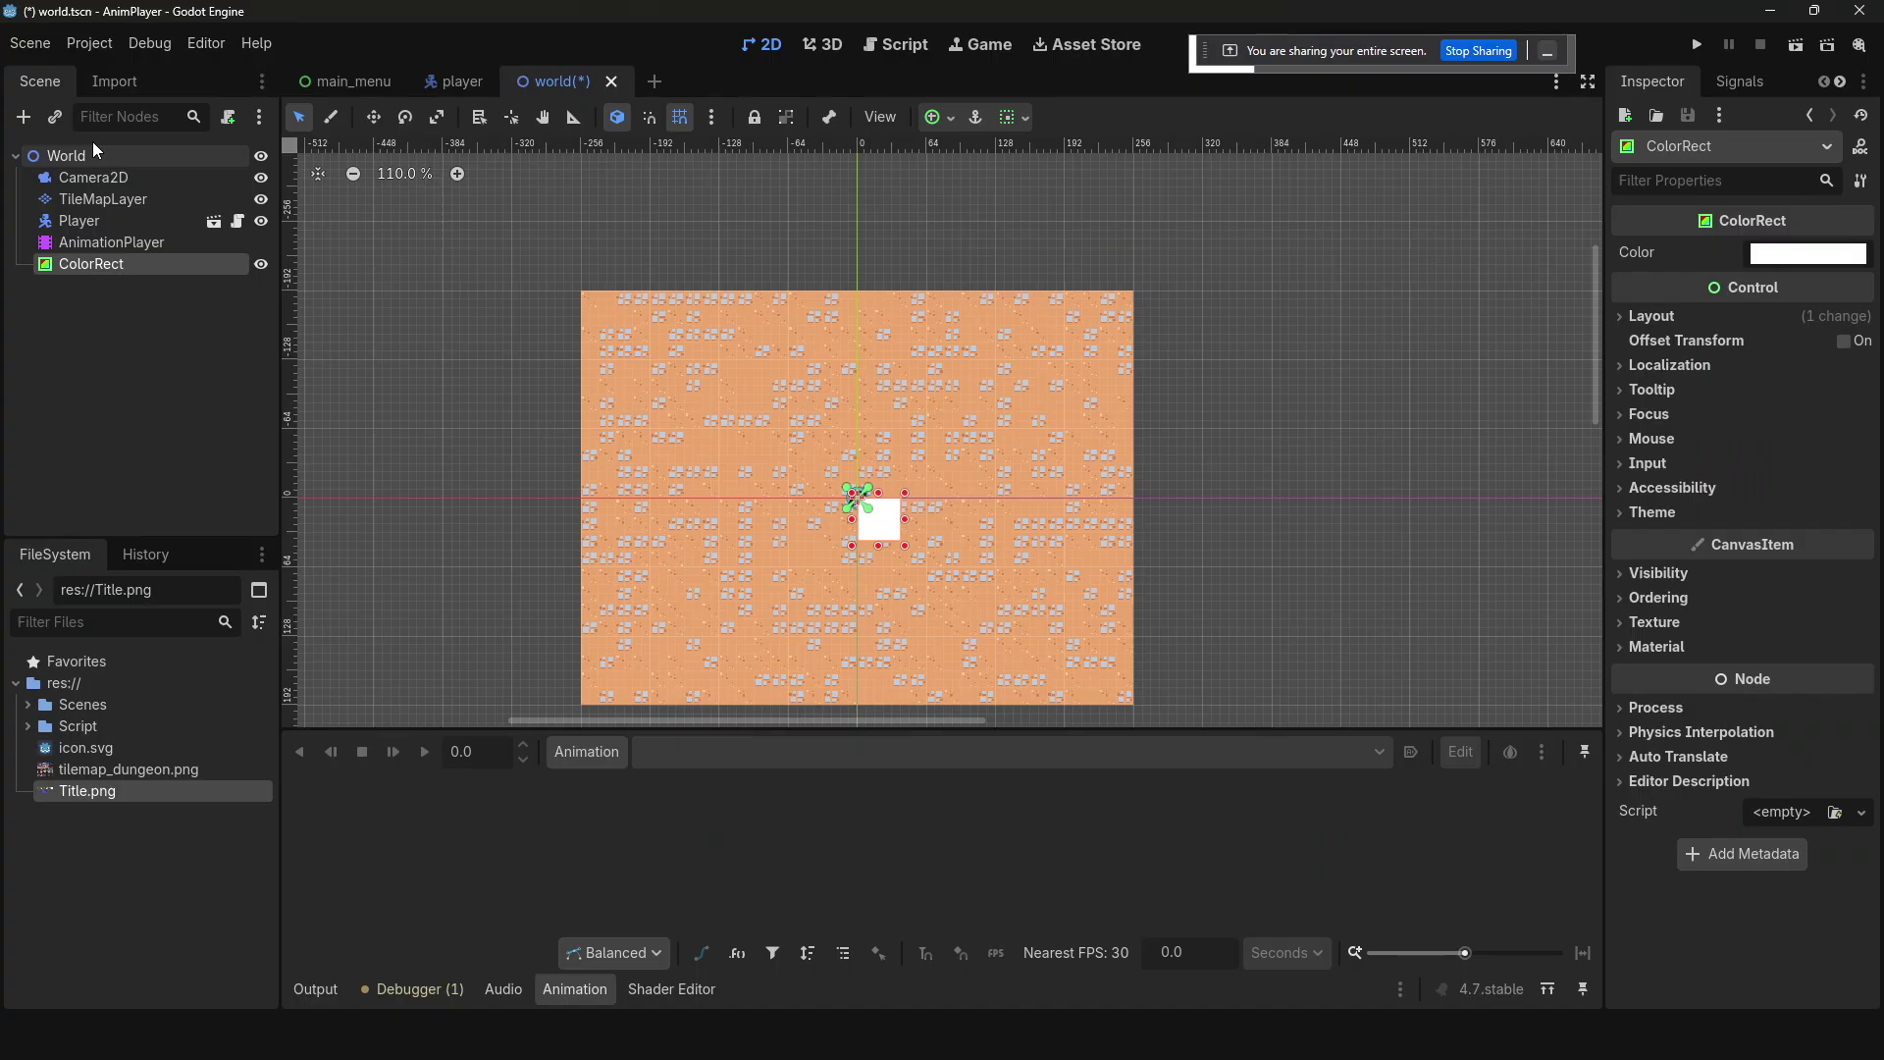
- Set the ColorRect's anchors preset to Full Rect in its layout settings
left_click(1712, 315)
left_click(1804, 626)
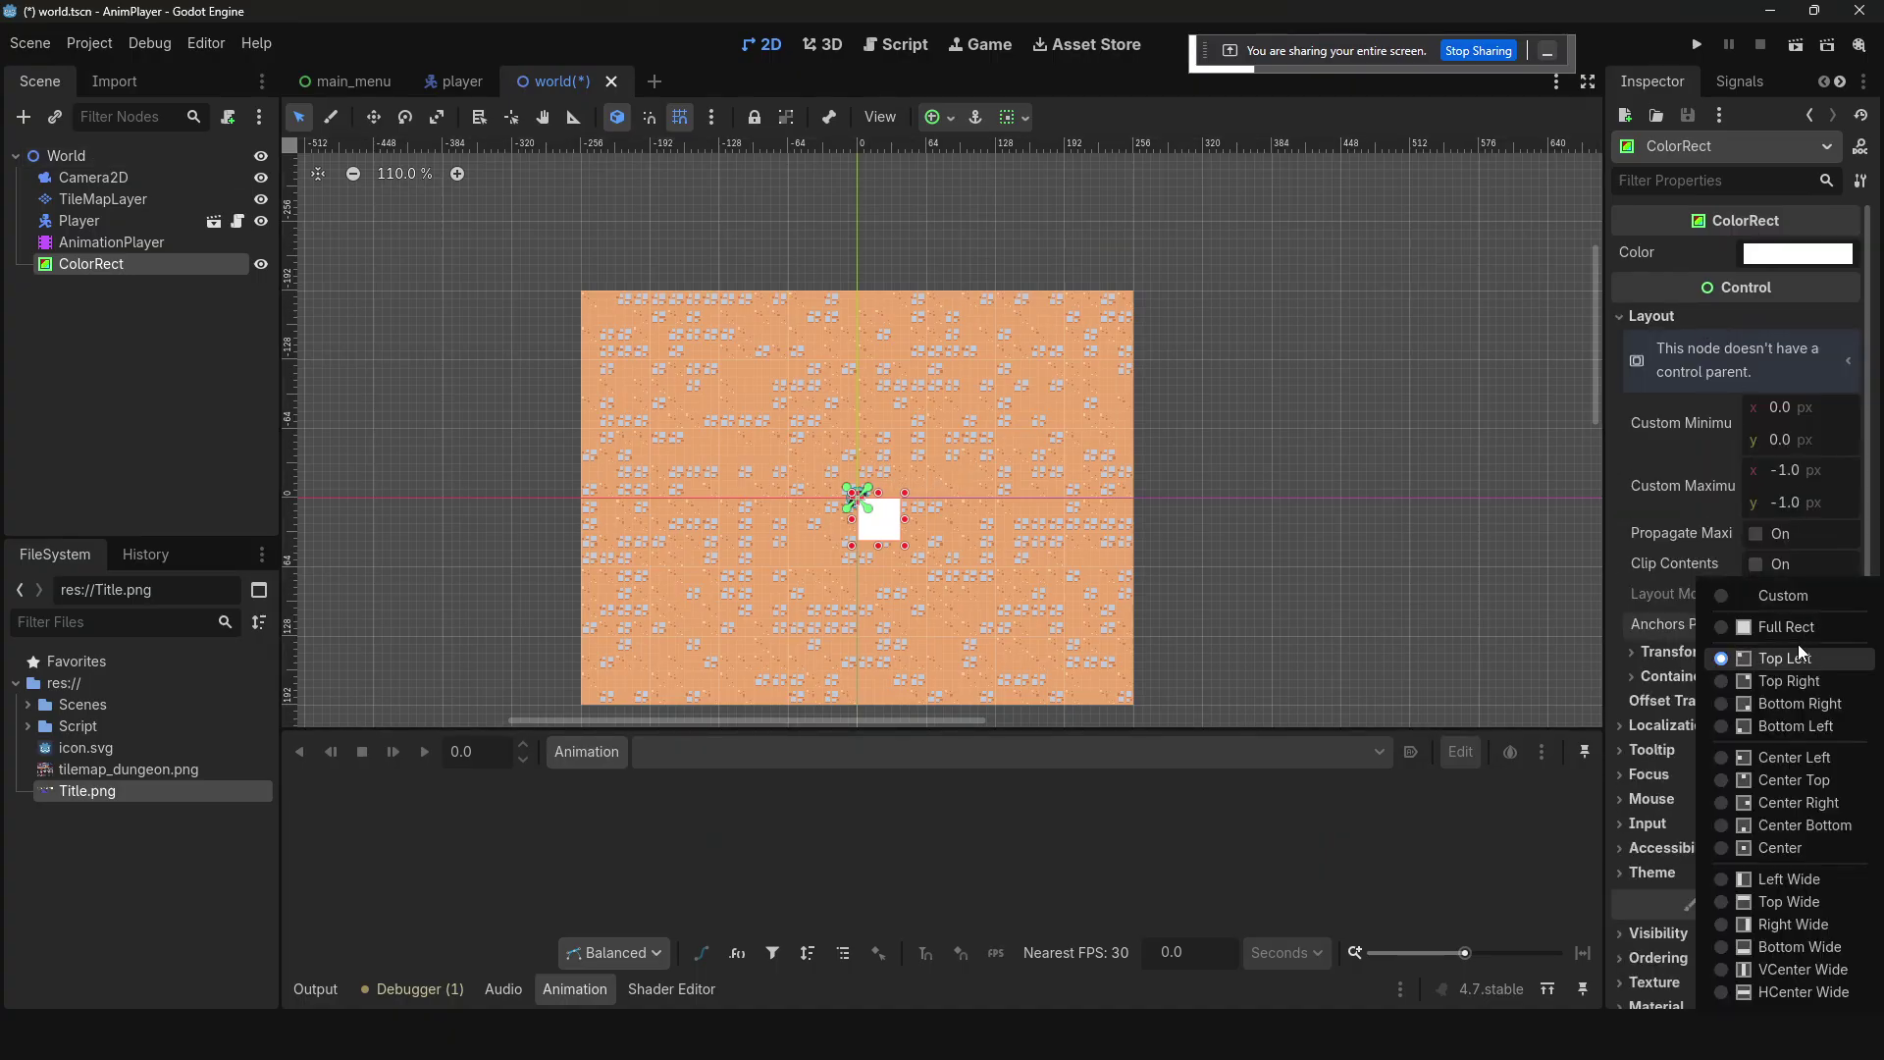
left_click(1708, 584)
left_click(1748, 628)
left_click(1634, 628)
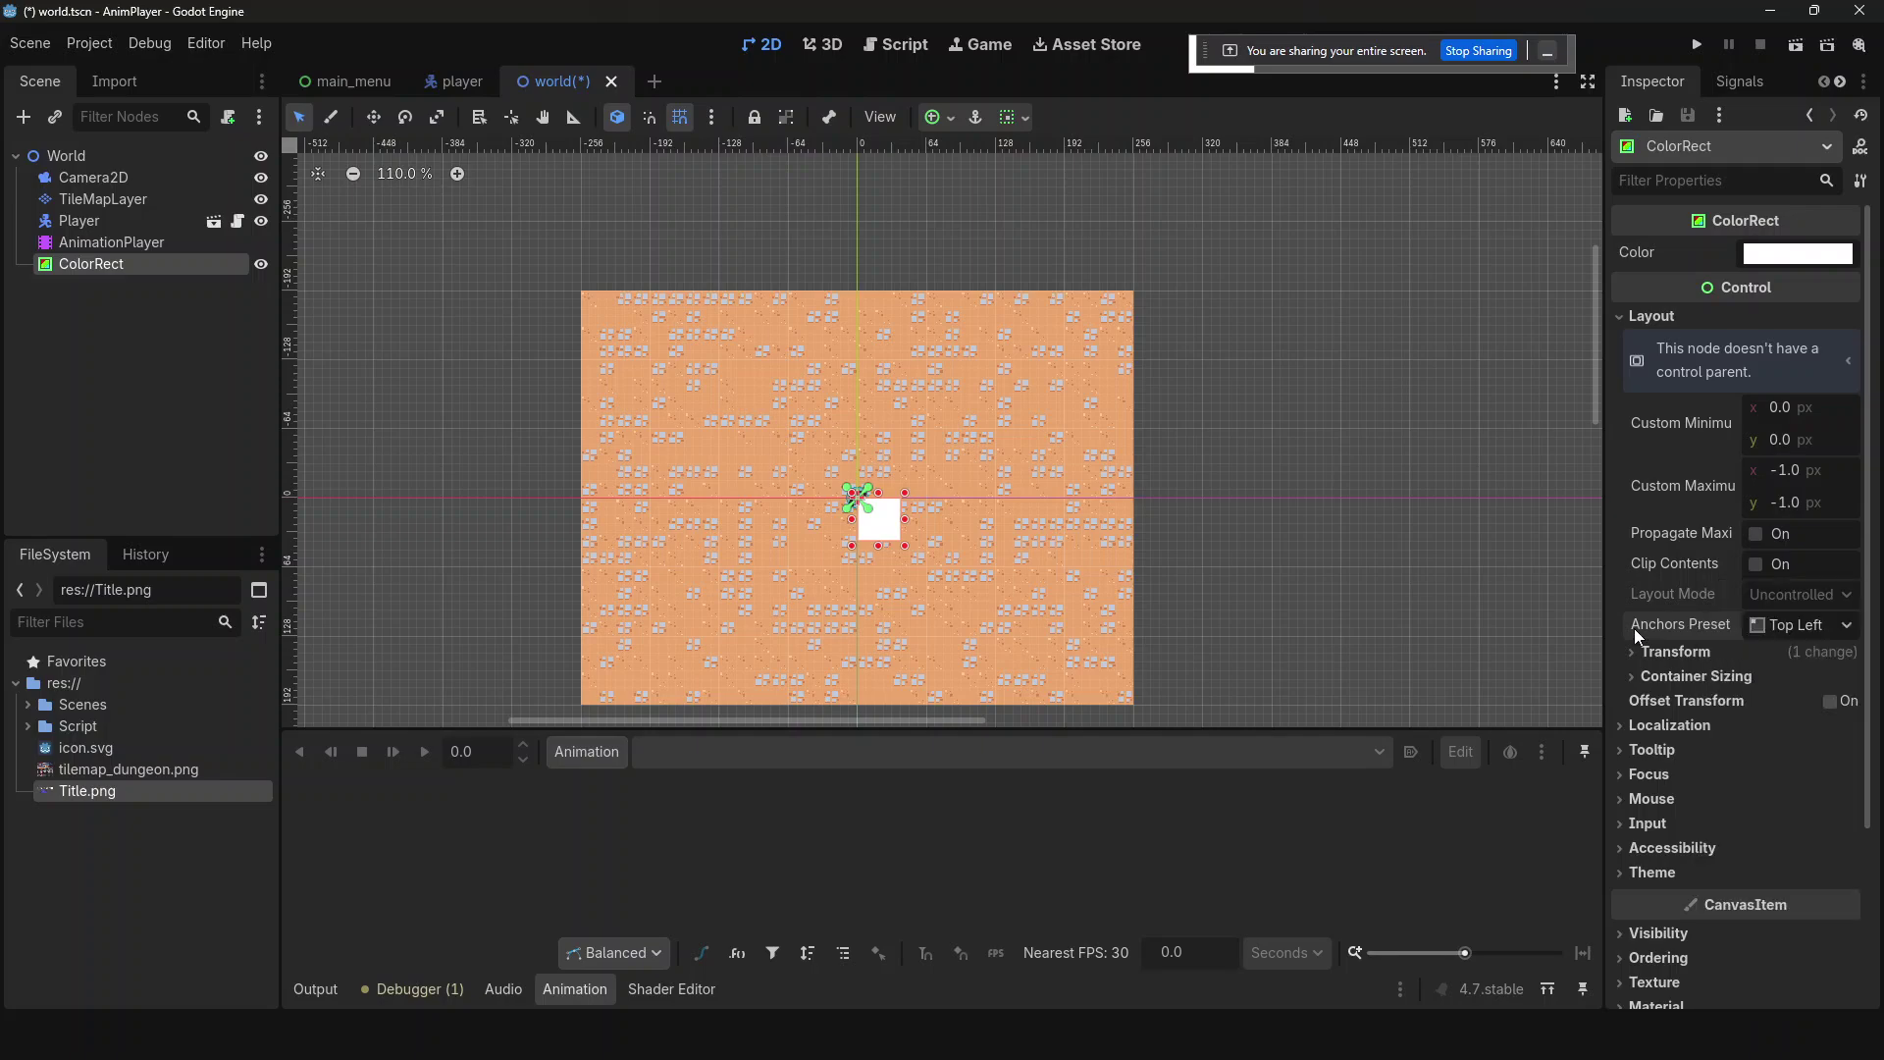
left_click(1770, 628)
left_click(1816, 626)
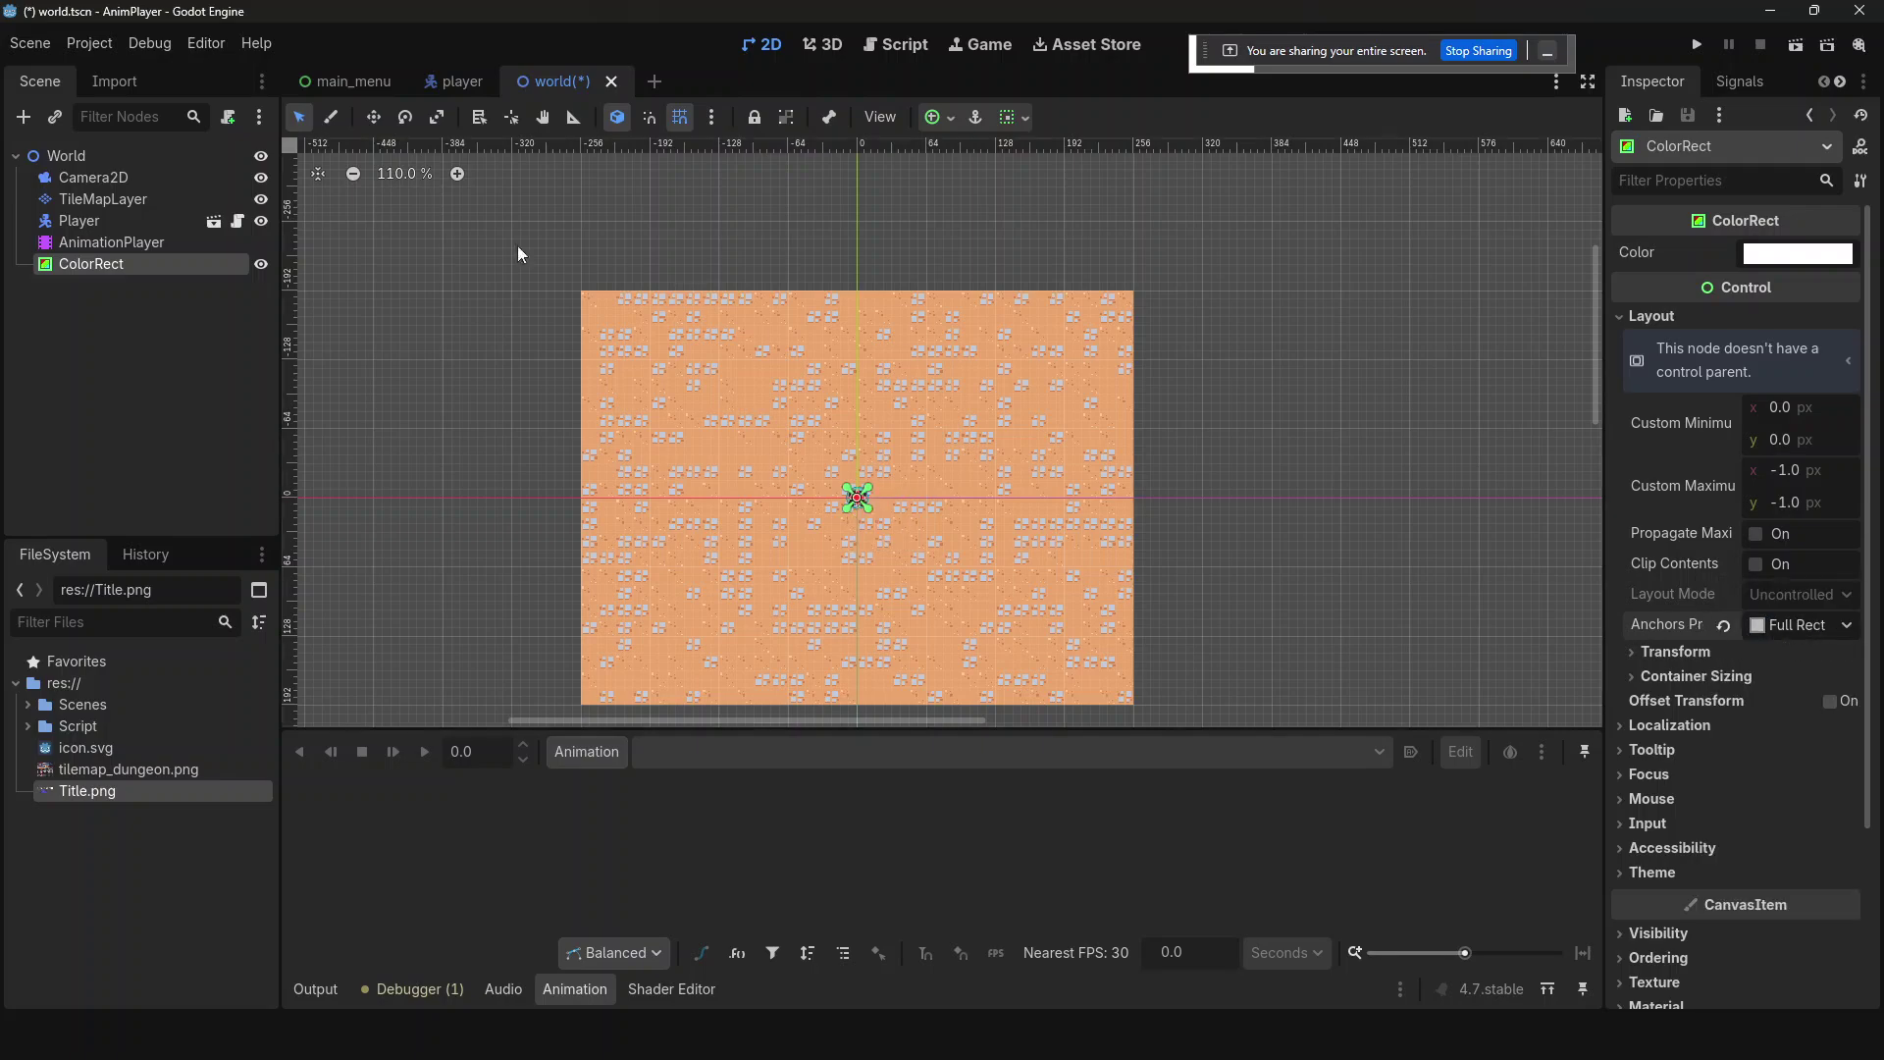
- Reorder World's children so TileMapLayer comes first, with ColorRect directly below it and above Camera2D
left_click_drag(135, 265, 96, 167)
left_click(109, 202)
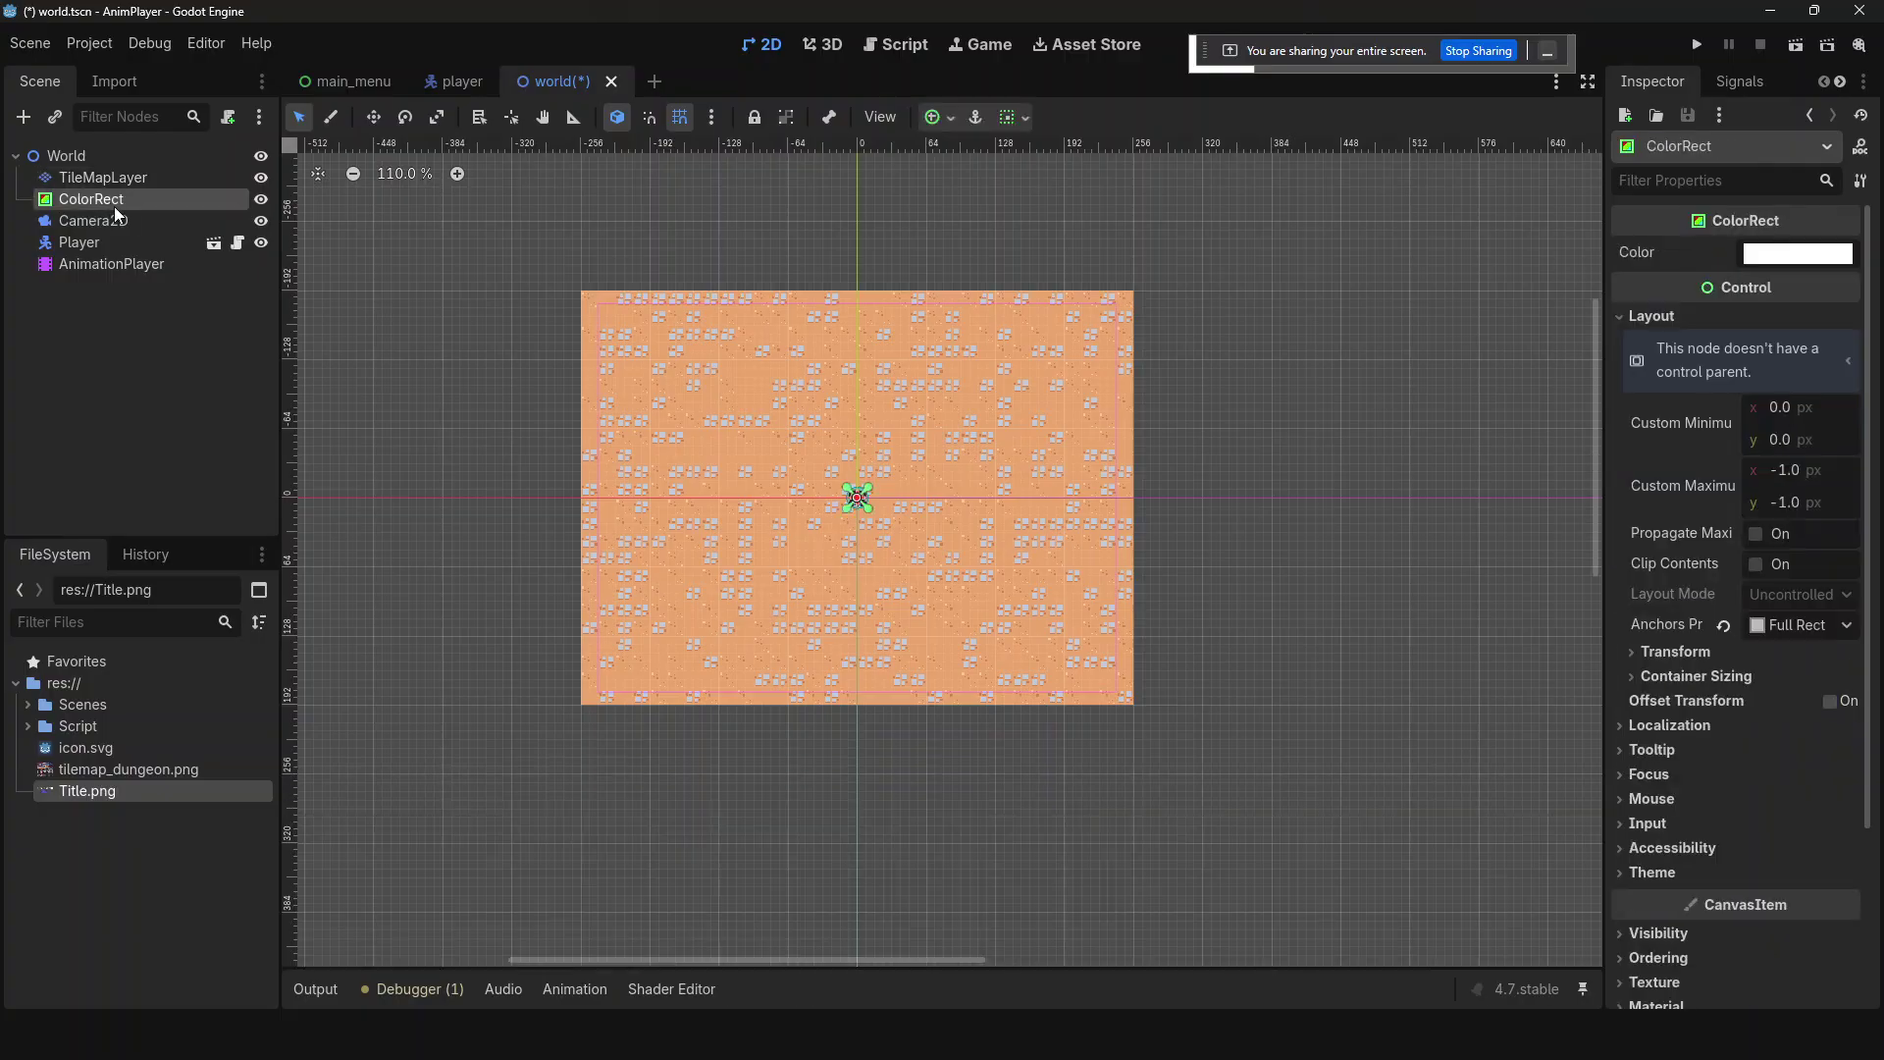
scroll(856, 451, "down", 2)
scroll(864, 481, "up", 8)
scroll(844, 511, "up", 3)
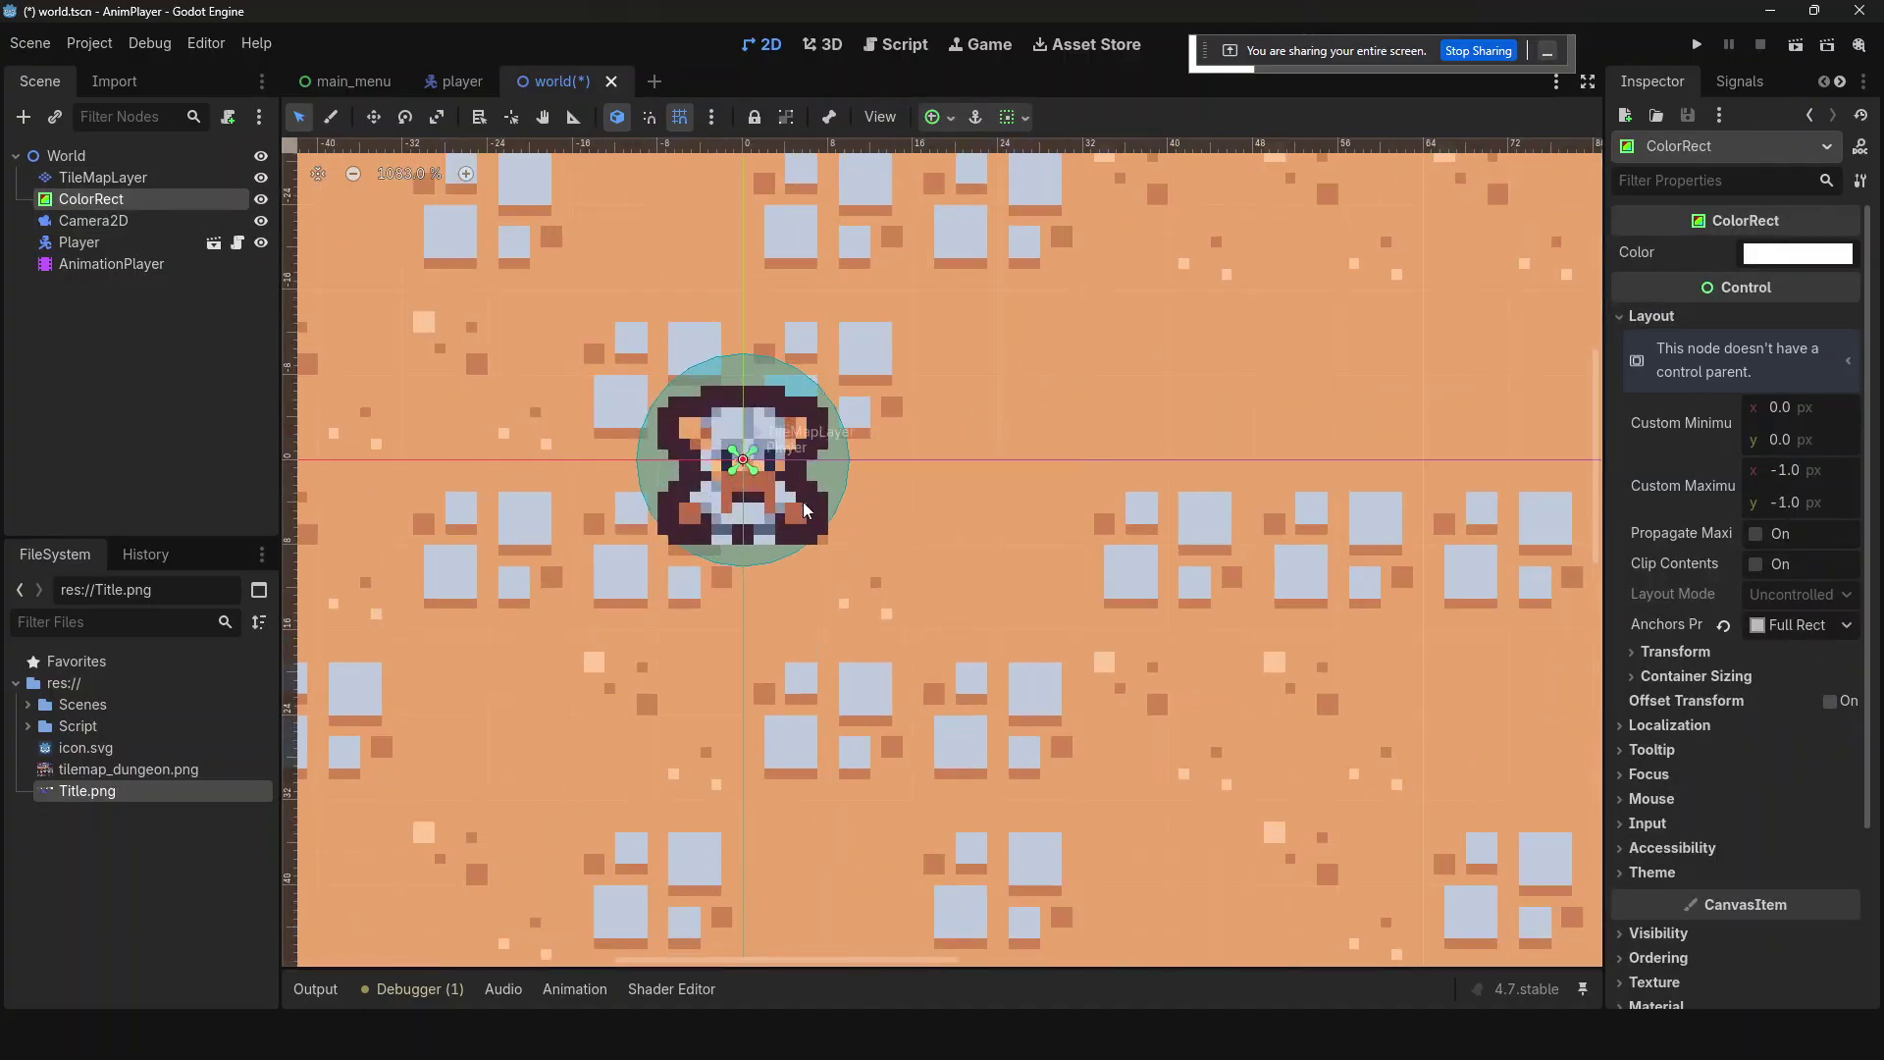
scroll(775, 485, "down", 4)
scroll(687, 436, "up", 2)
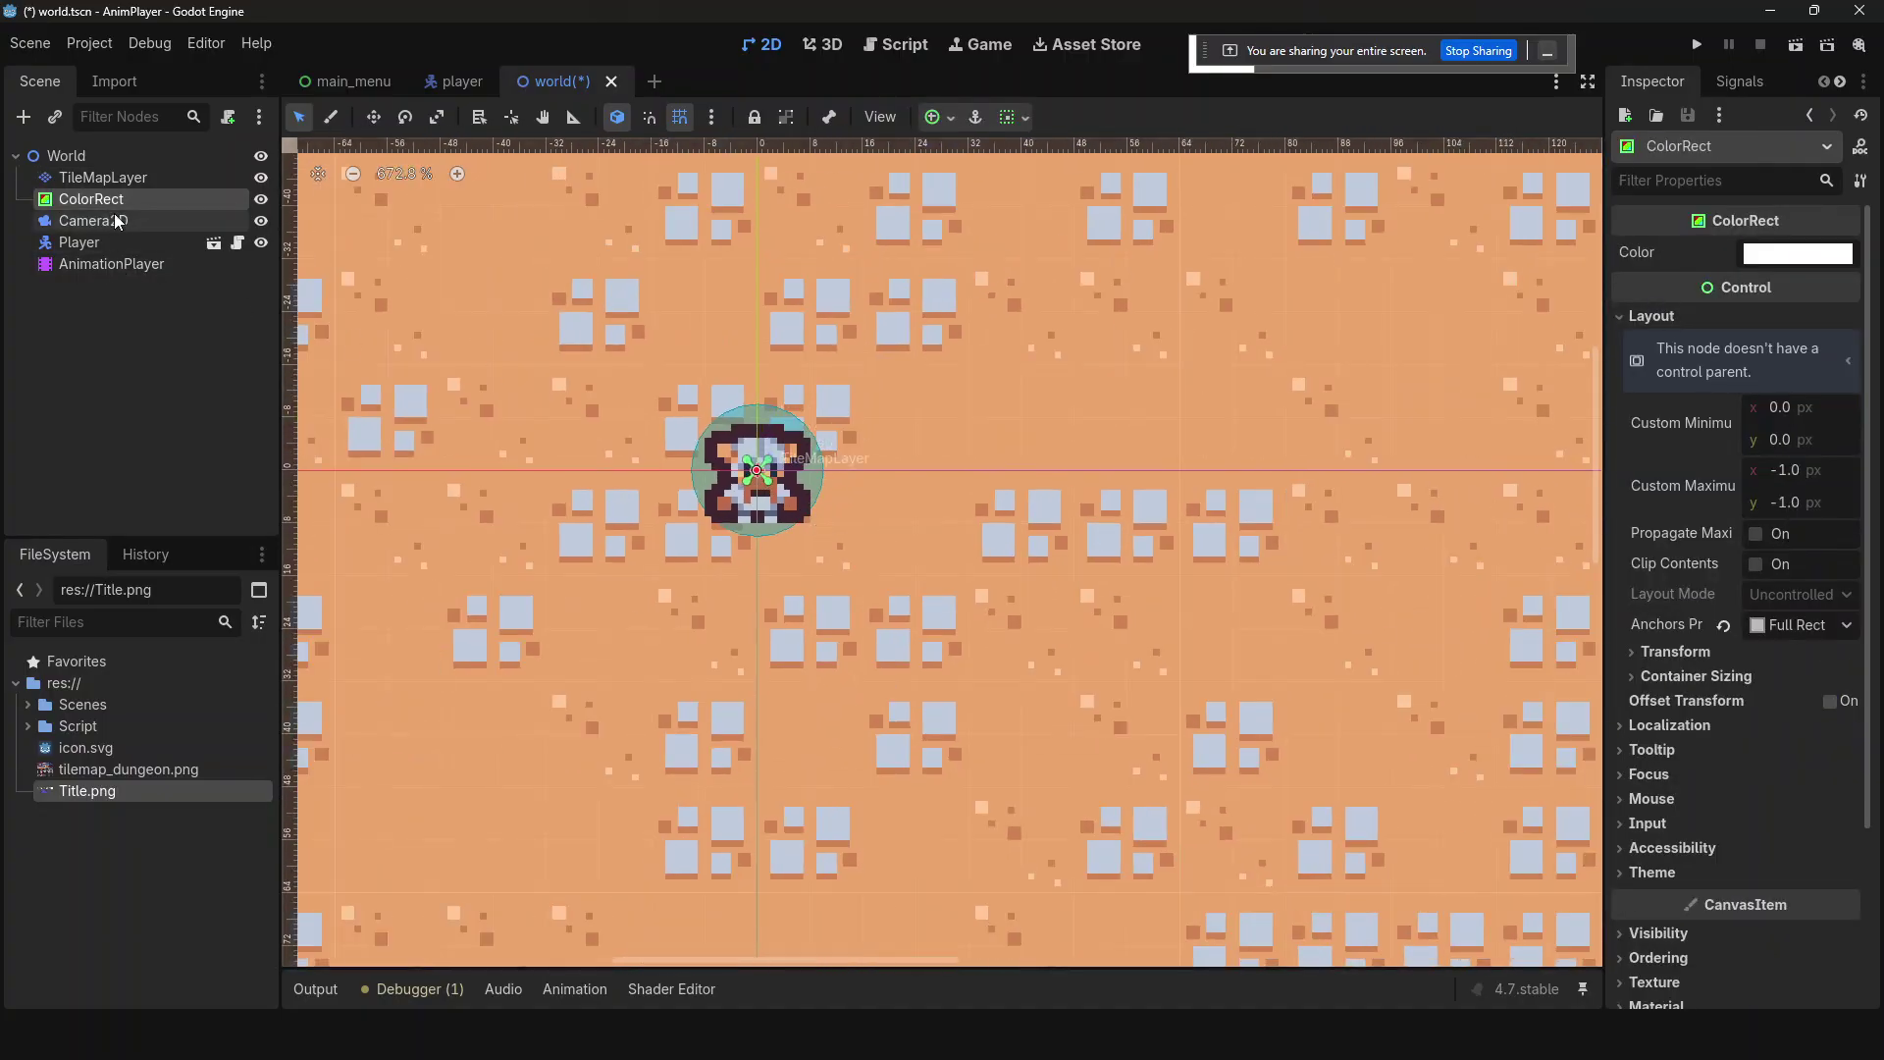
- Try the Custom anchors preset on the ColorRect and delete the node from the world scene
left_click(1764, 629)
left_click(1777, 594)
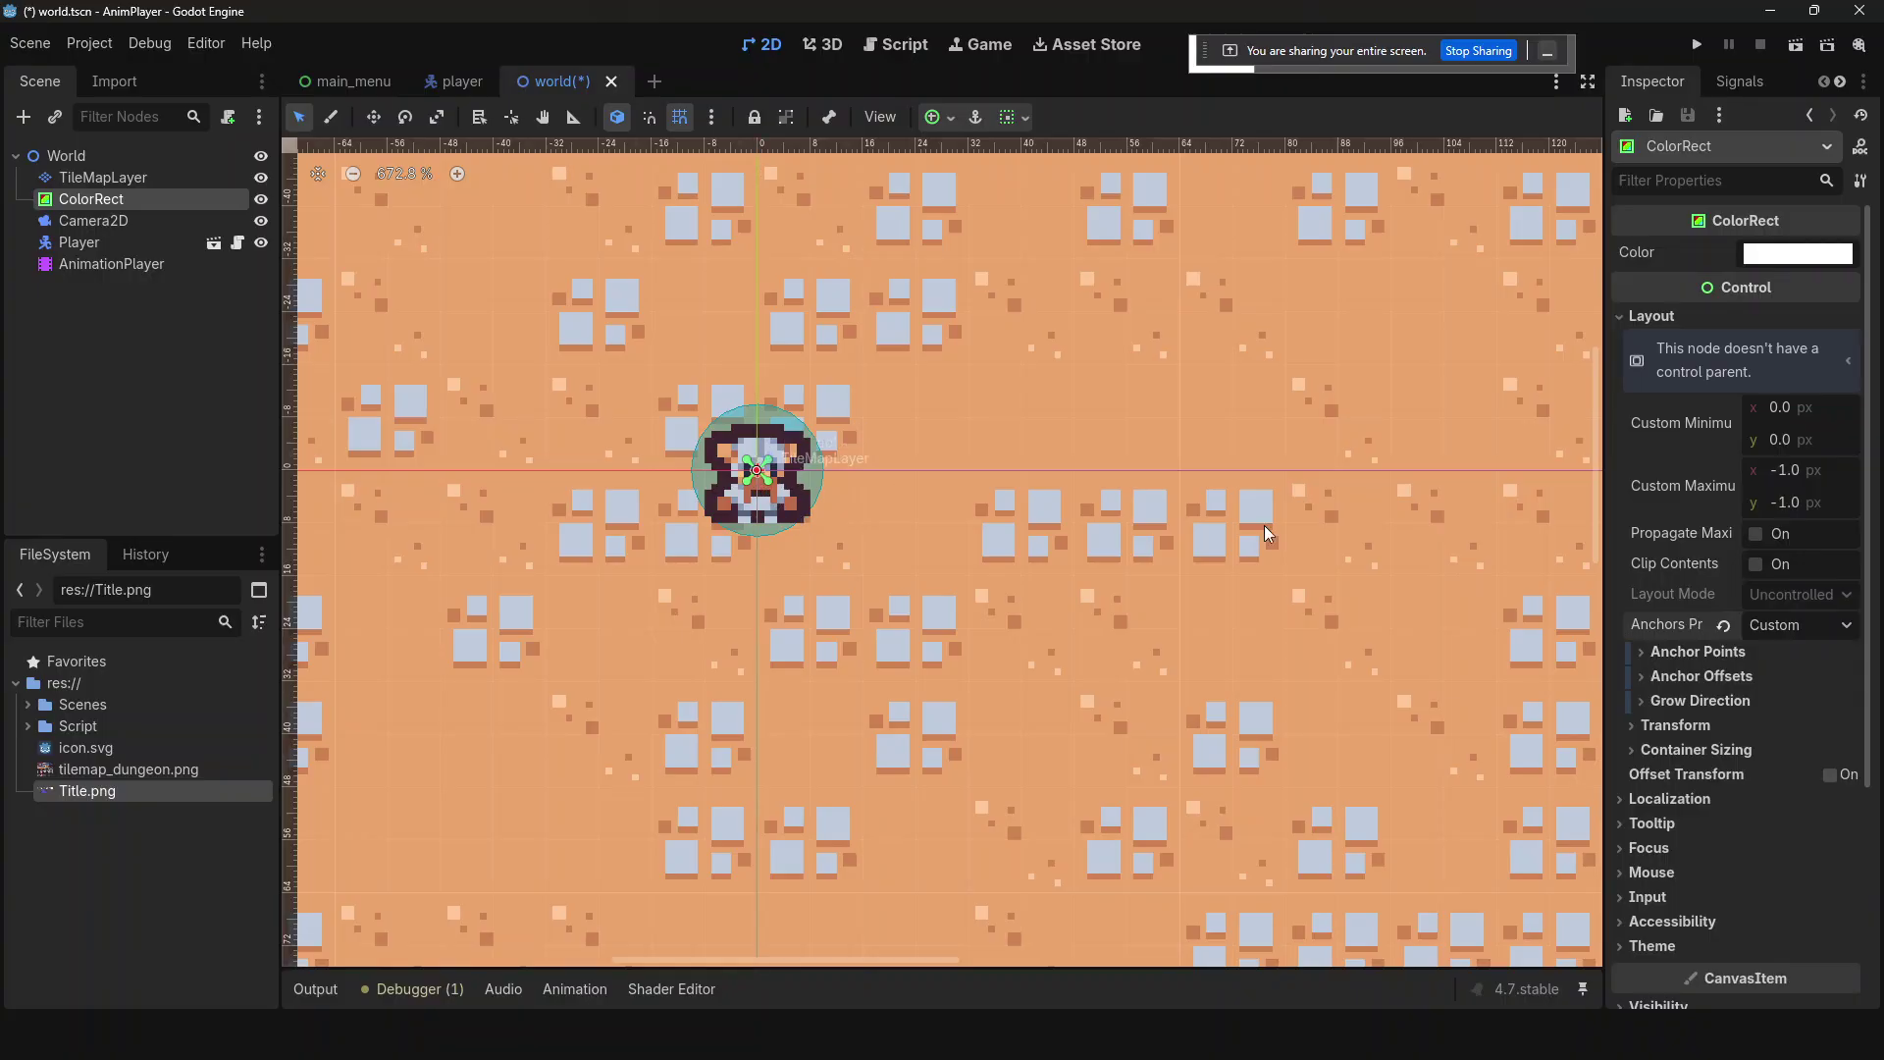
left_click(1847, 368)
left_click(1847, 368)
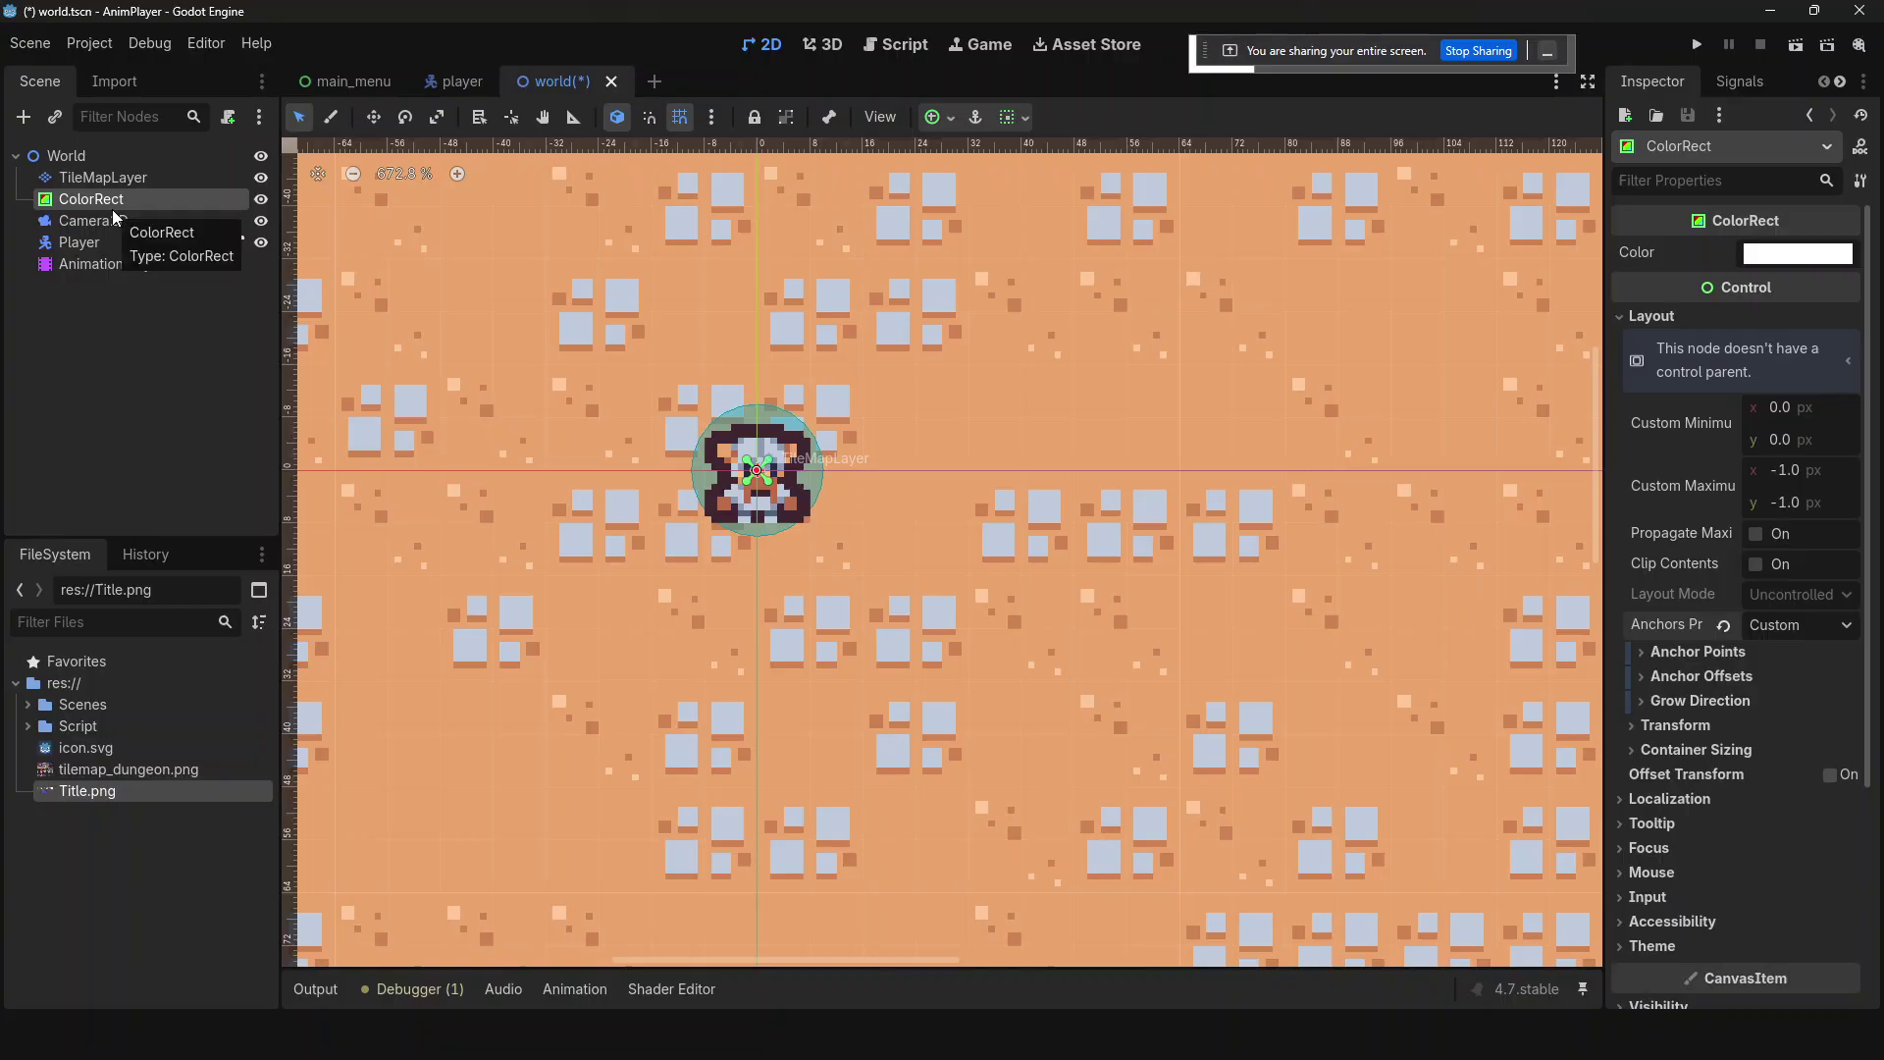
key("Delete")
key("Return")
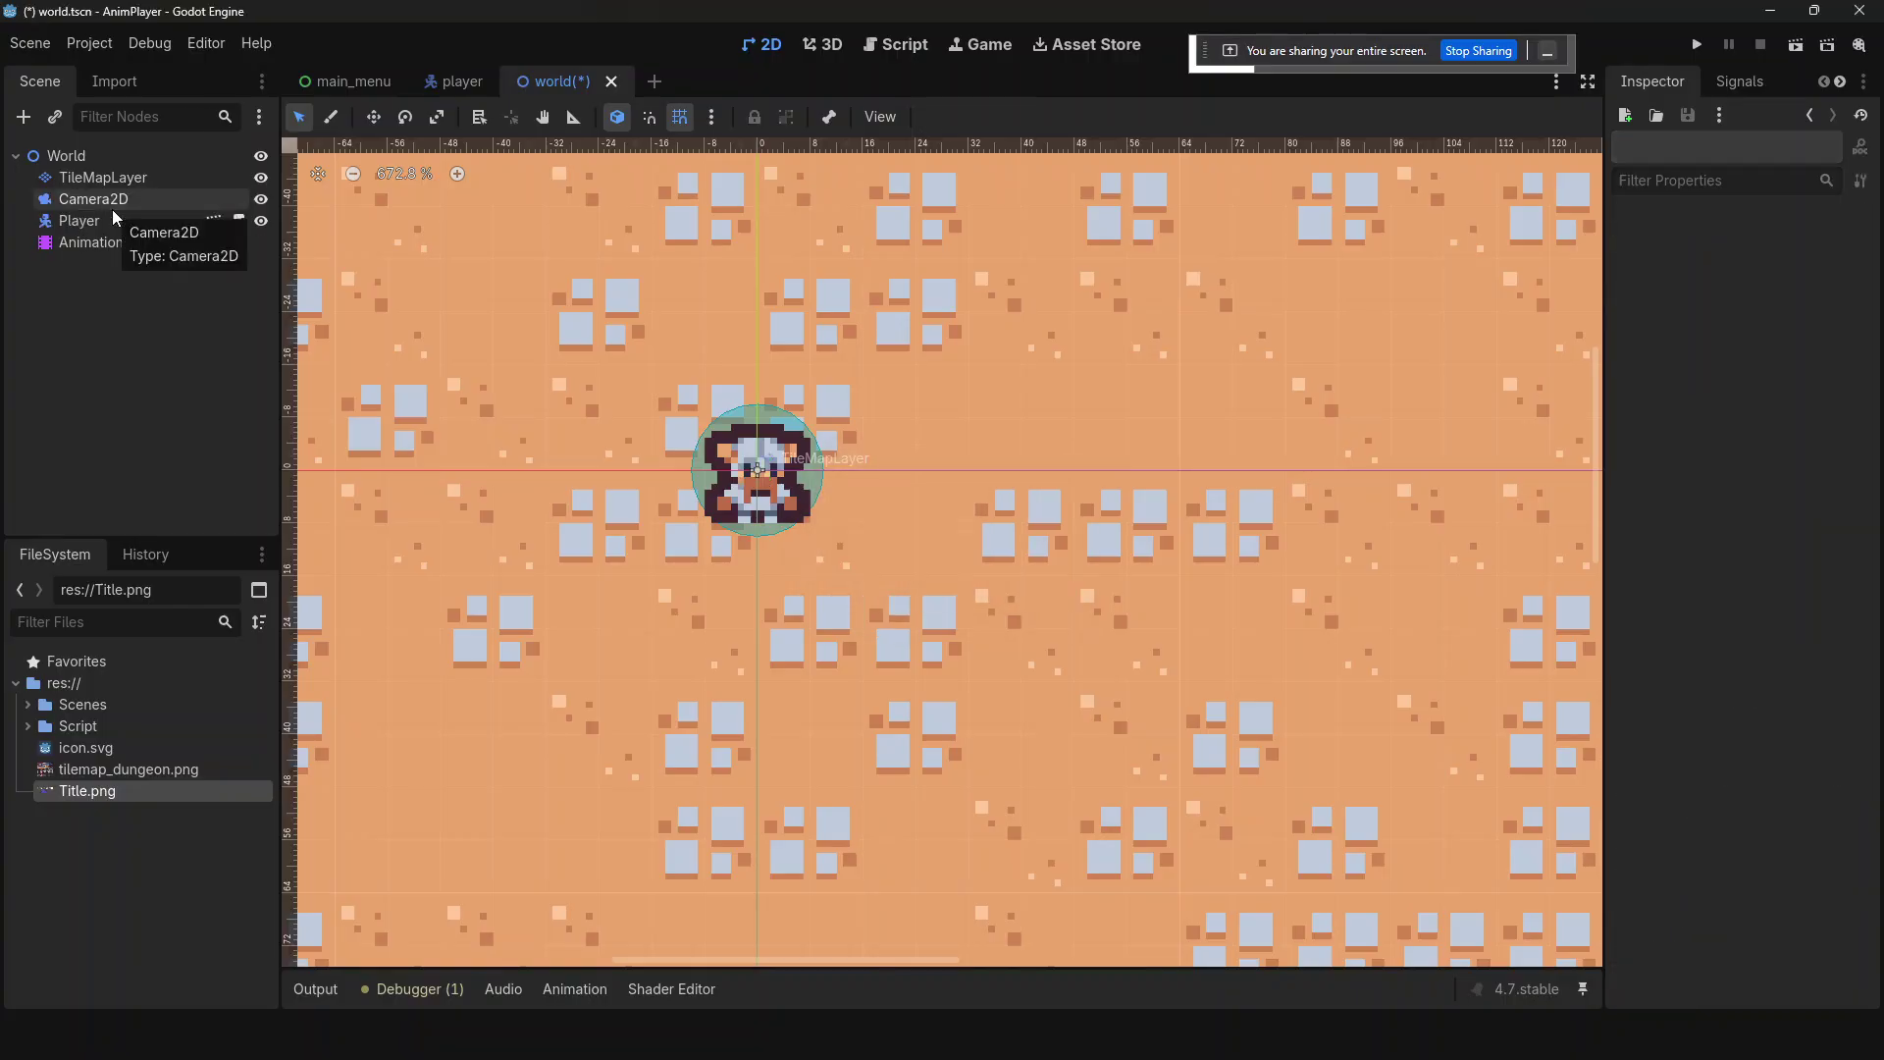
- Add a Control node as a child of the World node
scroll(653, 322, "down", 8)
scroll(651, 320, "down", 2)
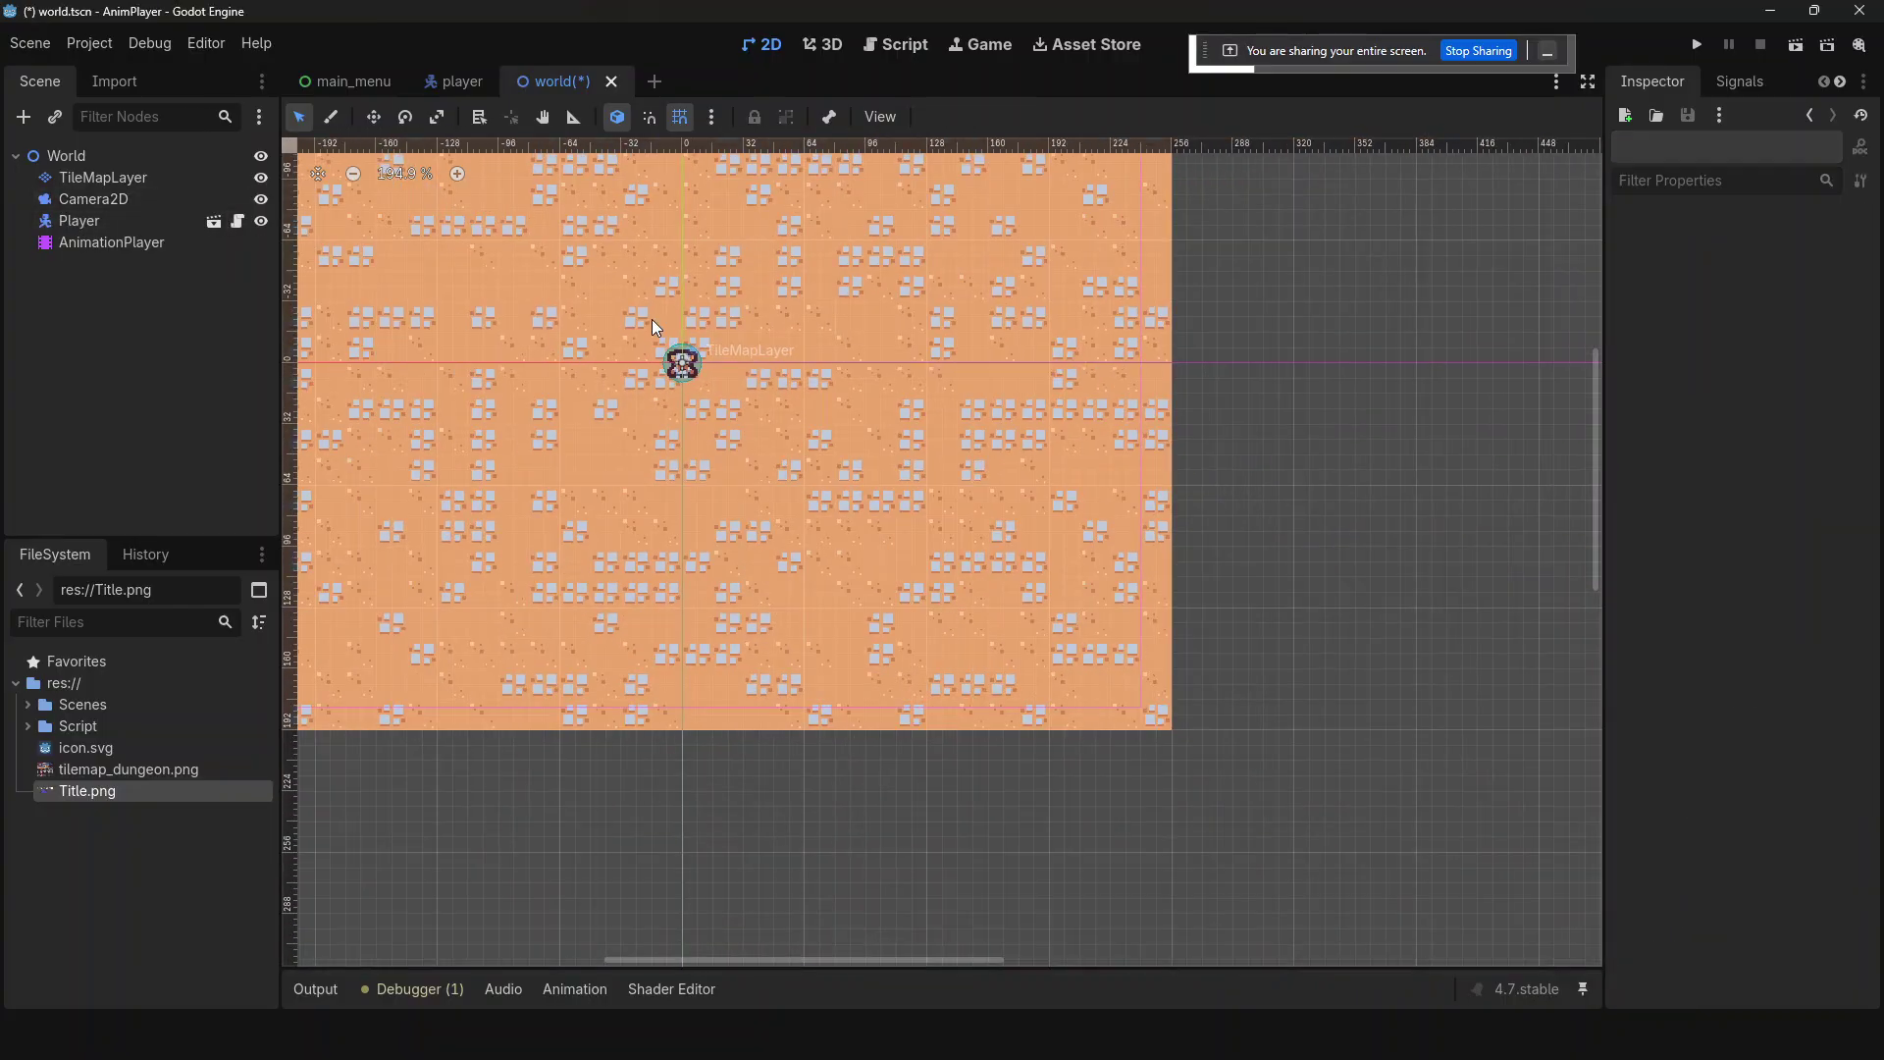
left_click(136, 153)
key("ctrl+a")
type("contro'")
key("BackSpace")
key("Return")
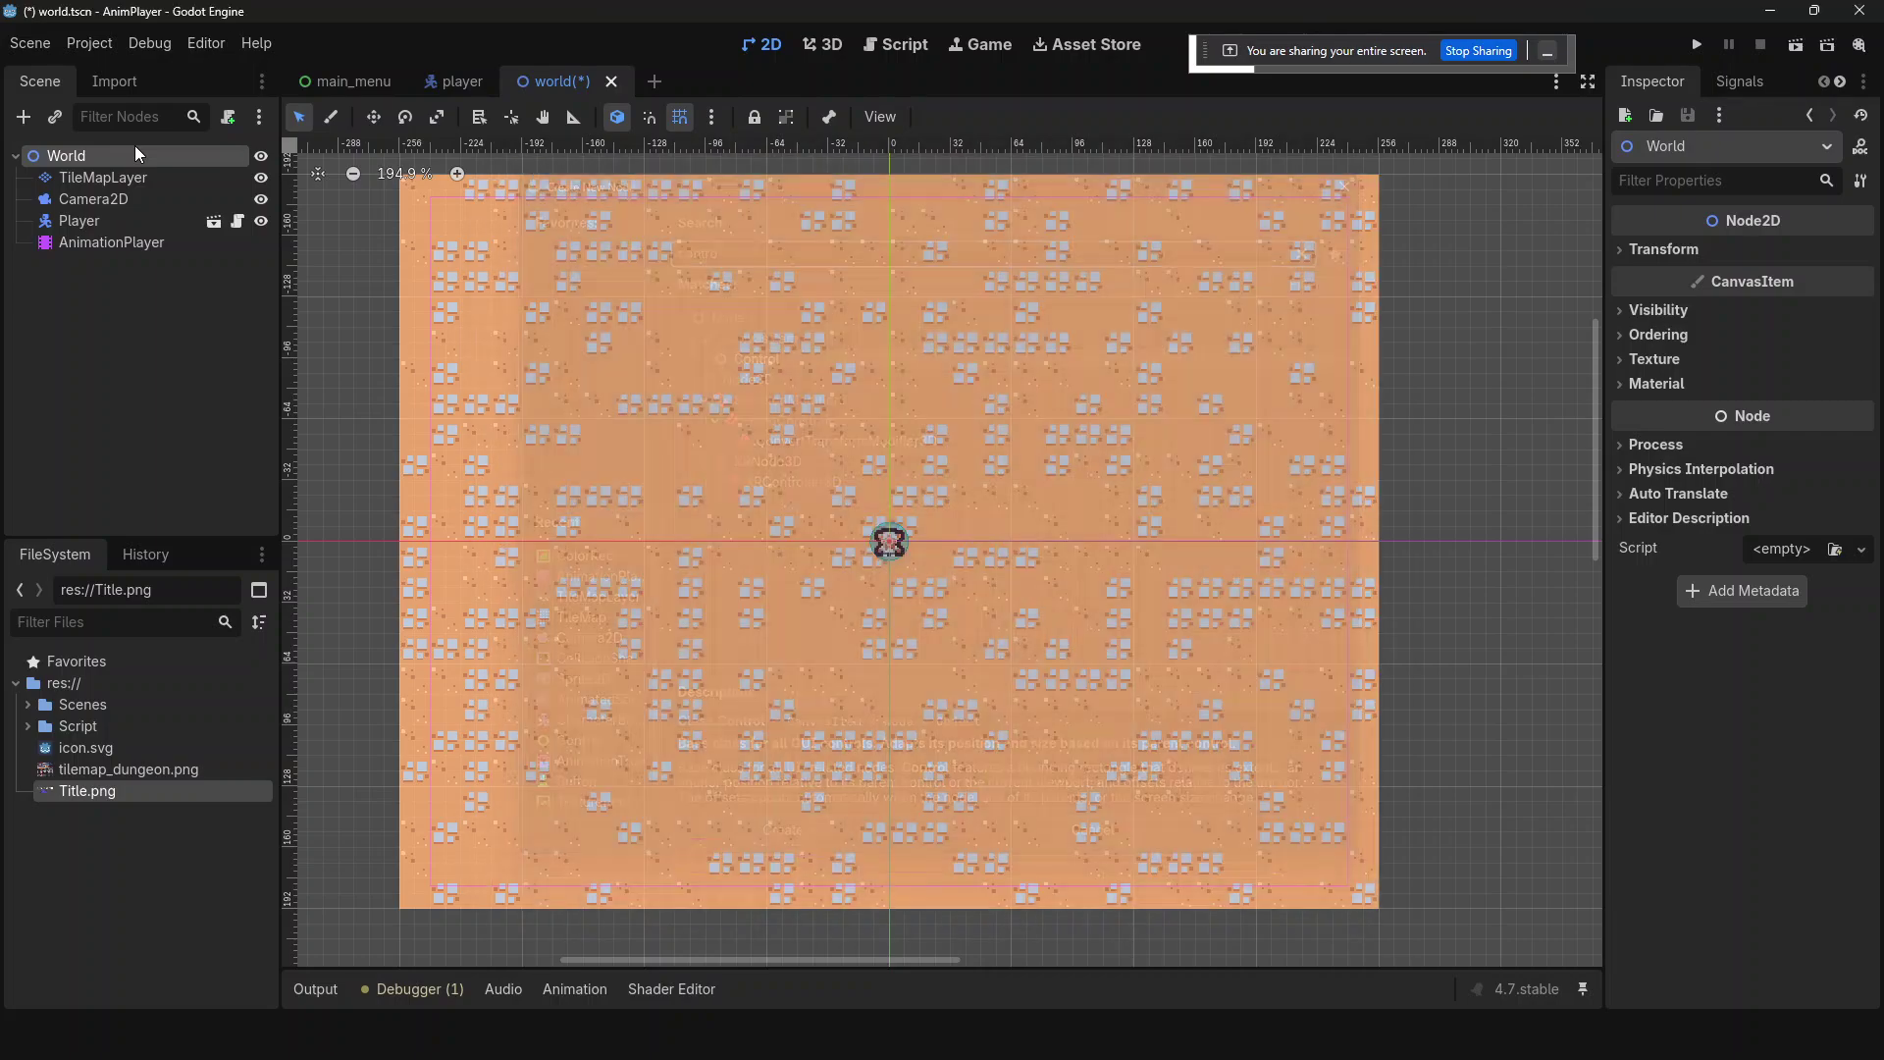
- Add a ColorRect node as a child of the Control node
key("ctrl+a")
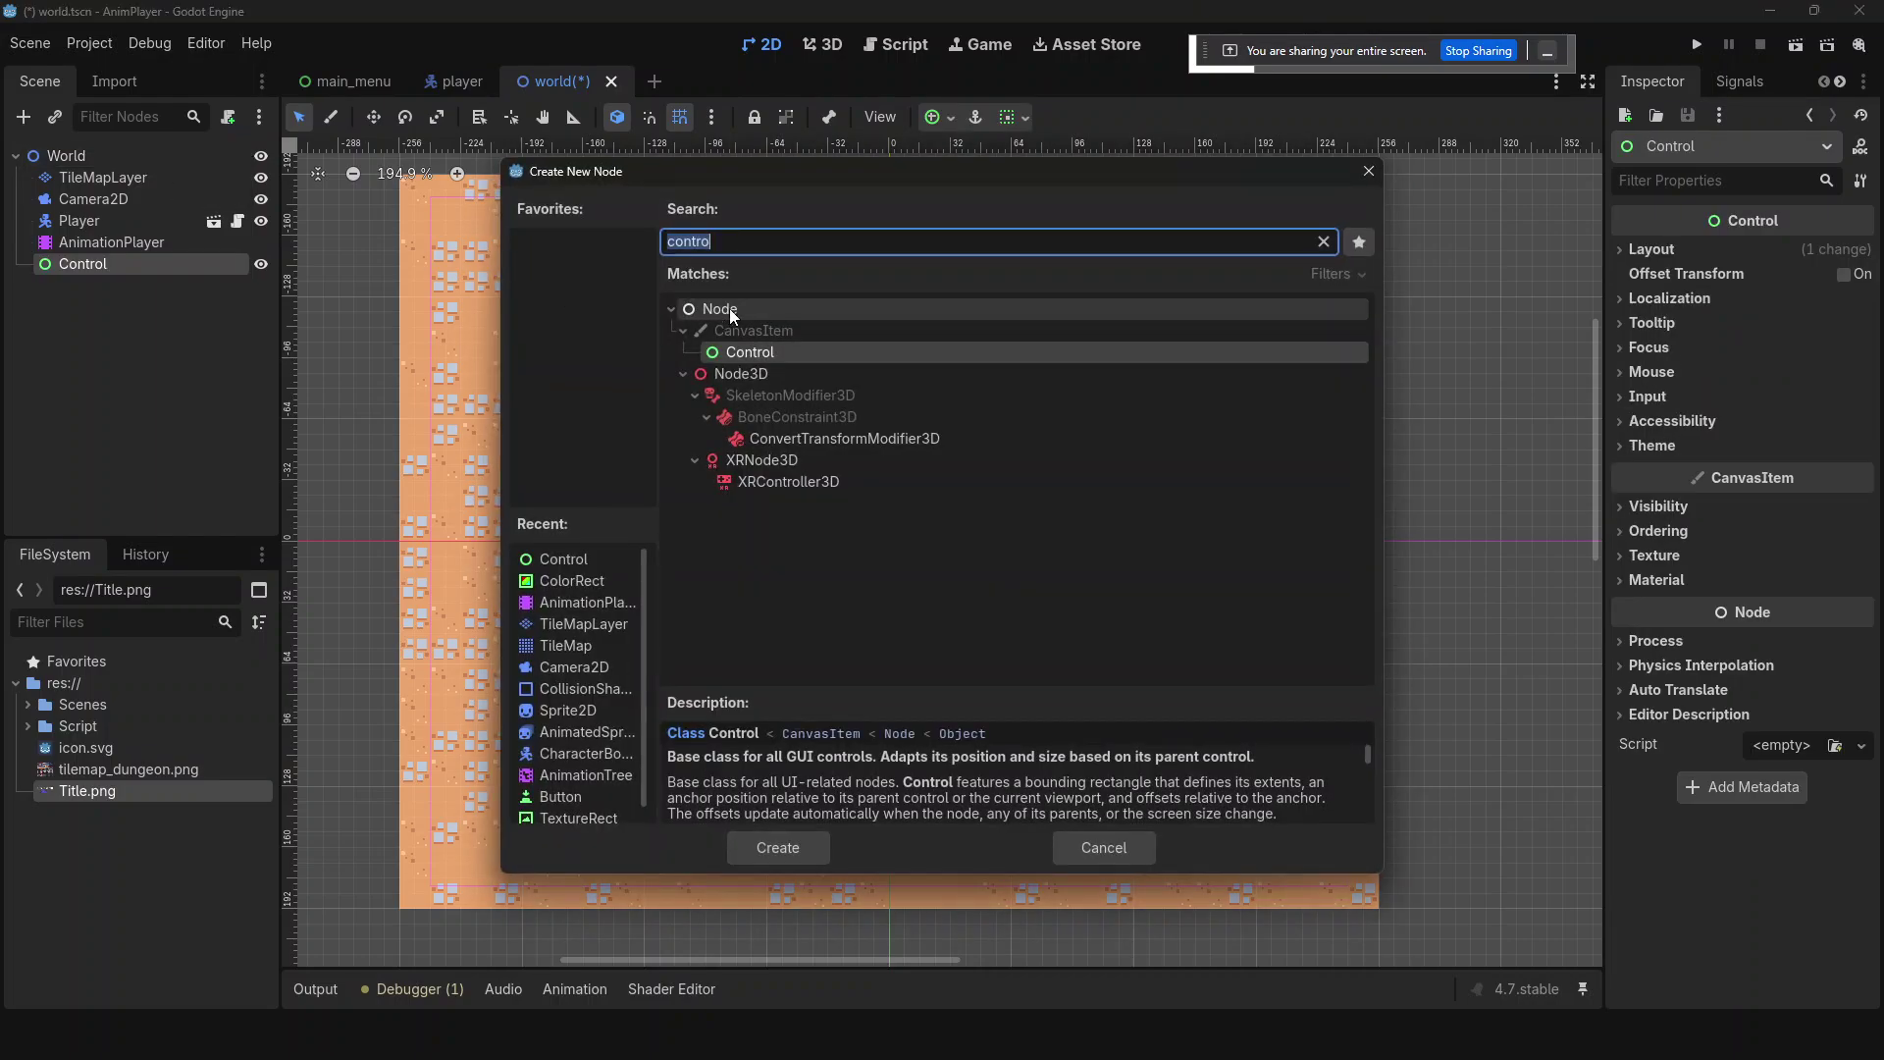
type("col")
key("Escape")
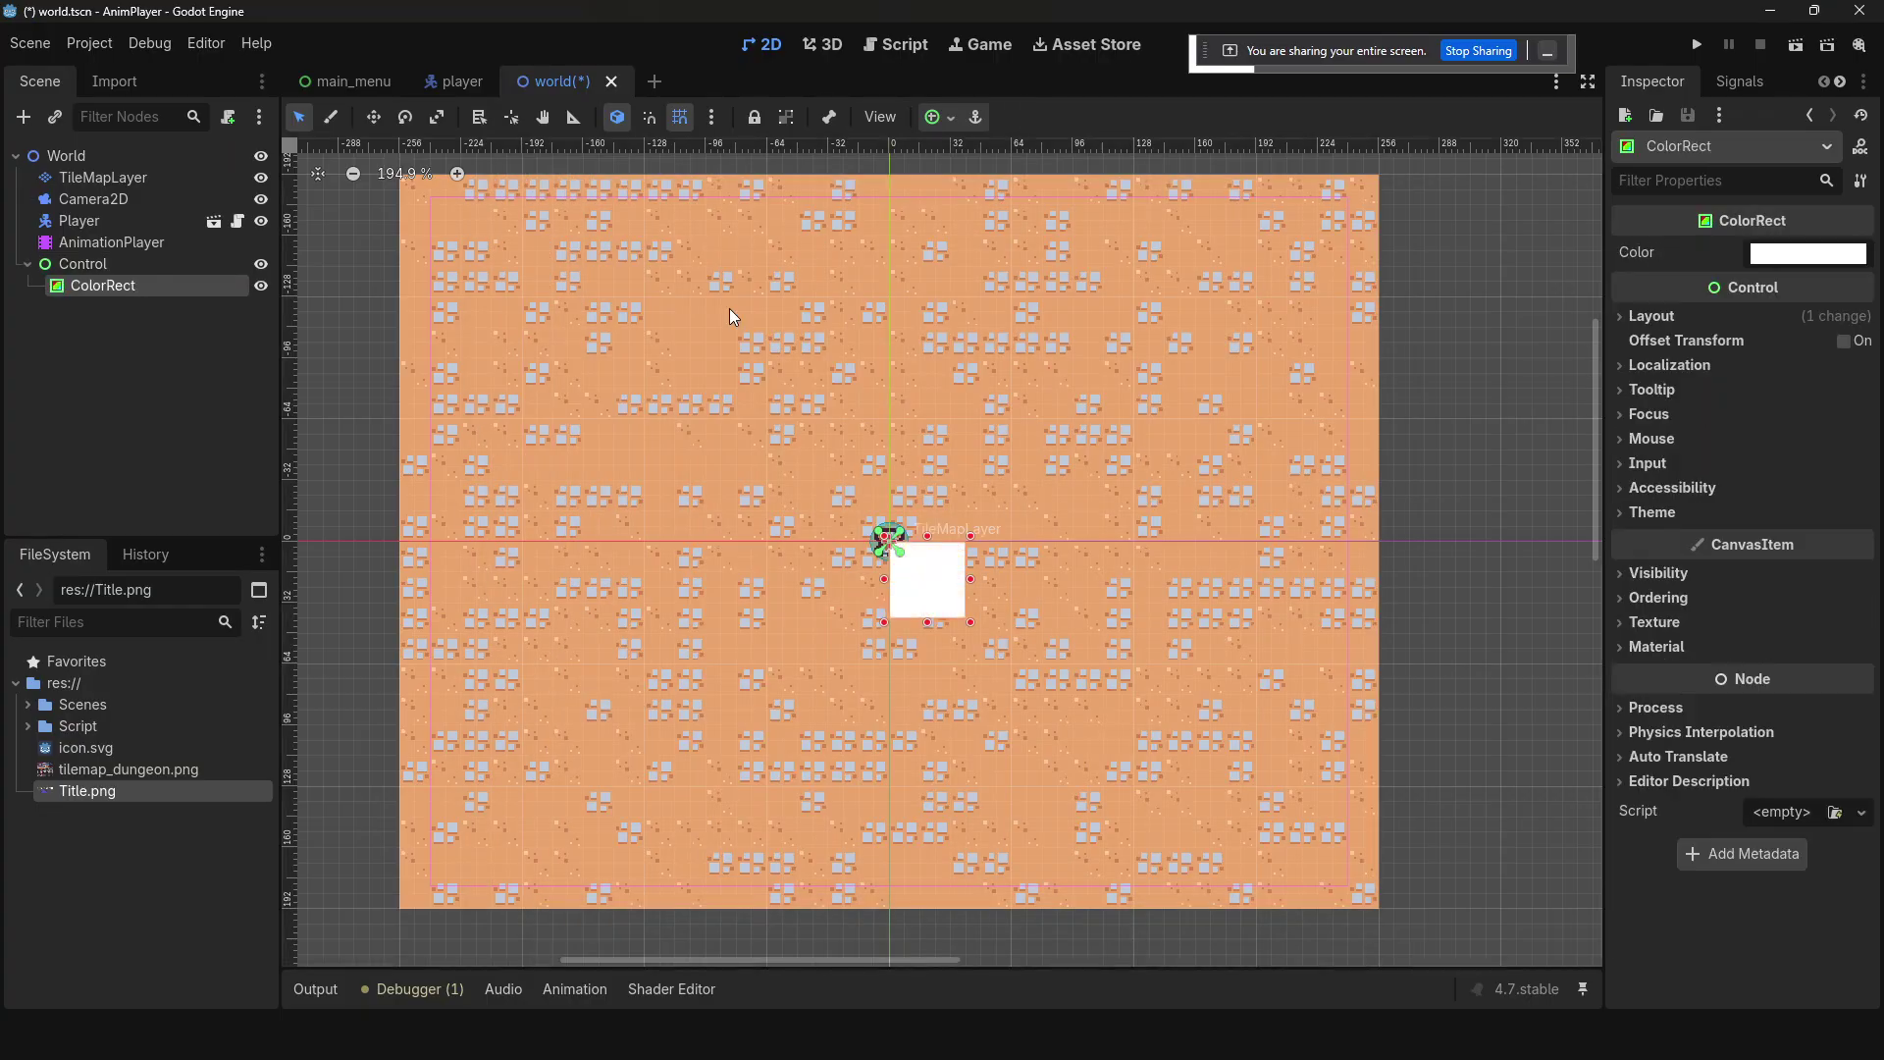
- Try the Full Rect and HCenter Wide anchors presets on the Control node
left_click(168, 273)
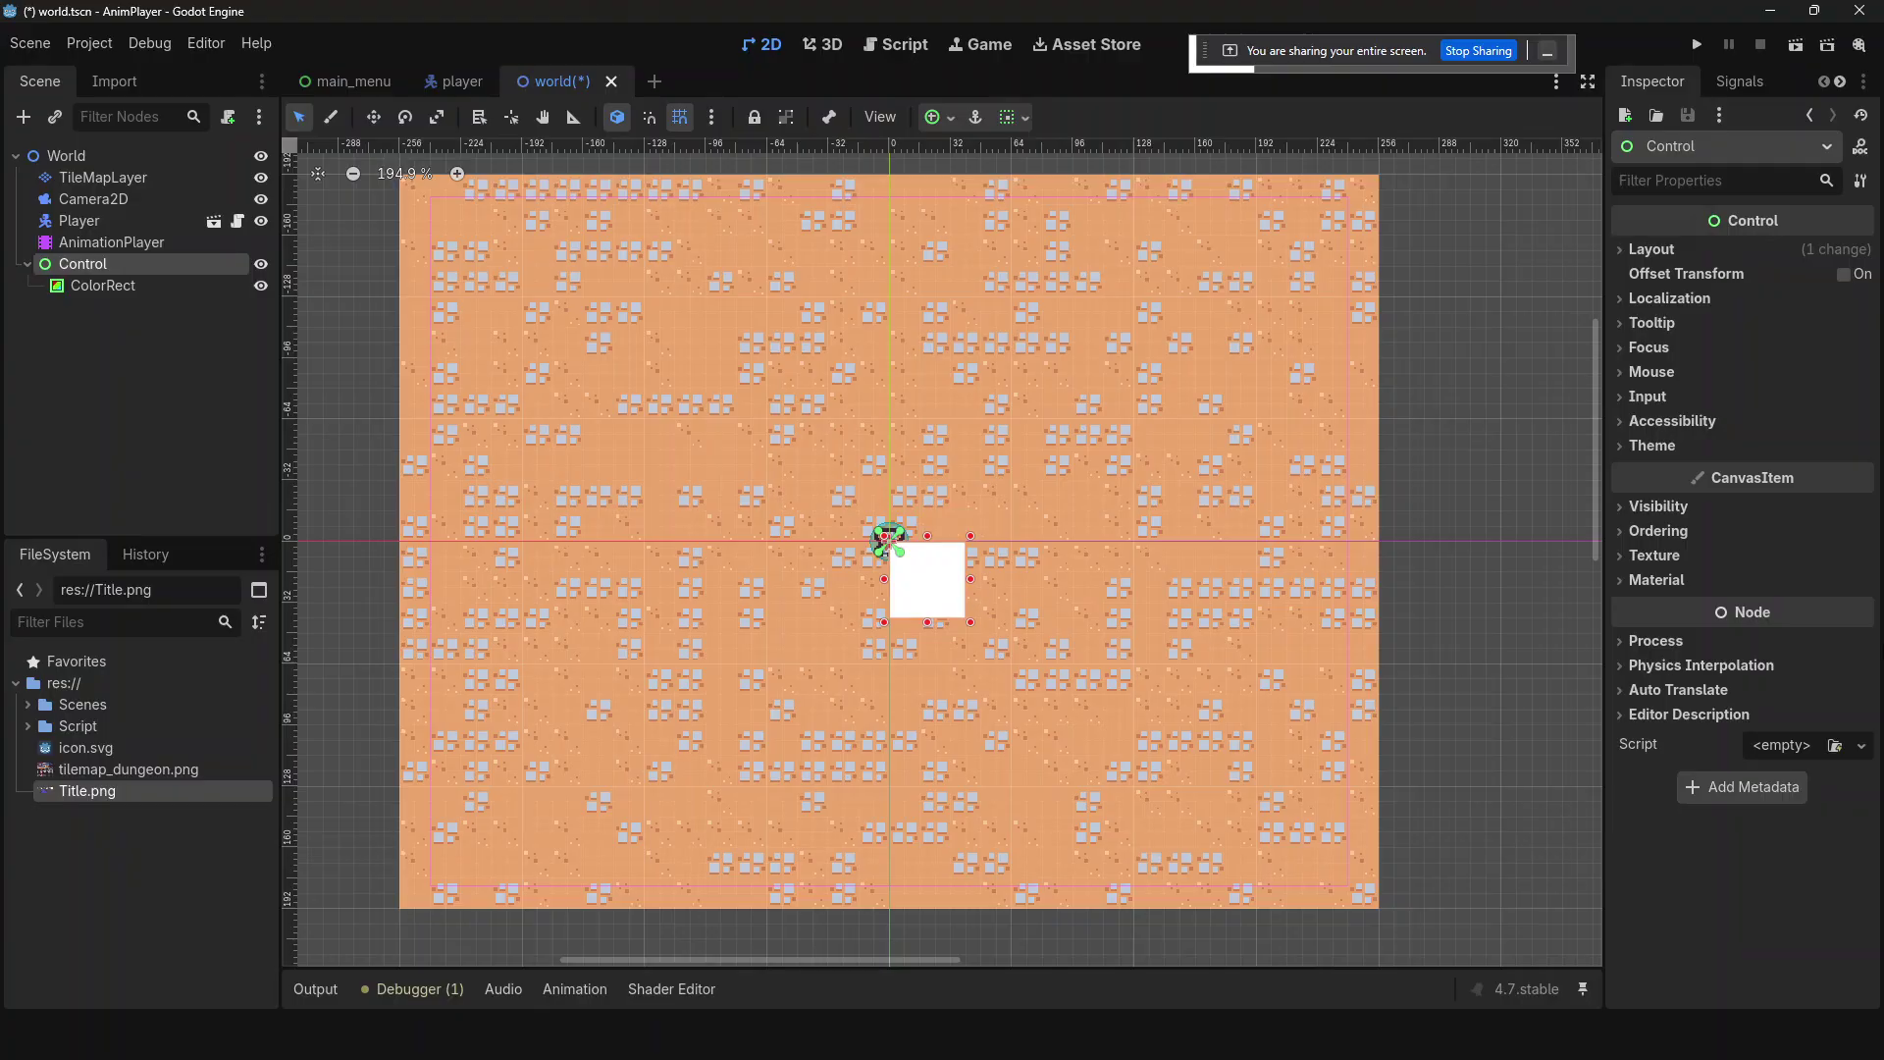
left_click(1696, 251)
left_click(1822, 566)
left_click(1800, 623)
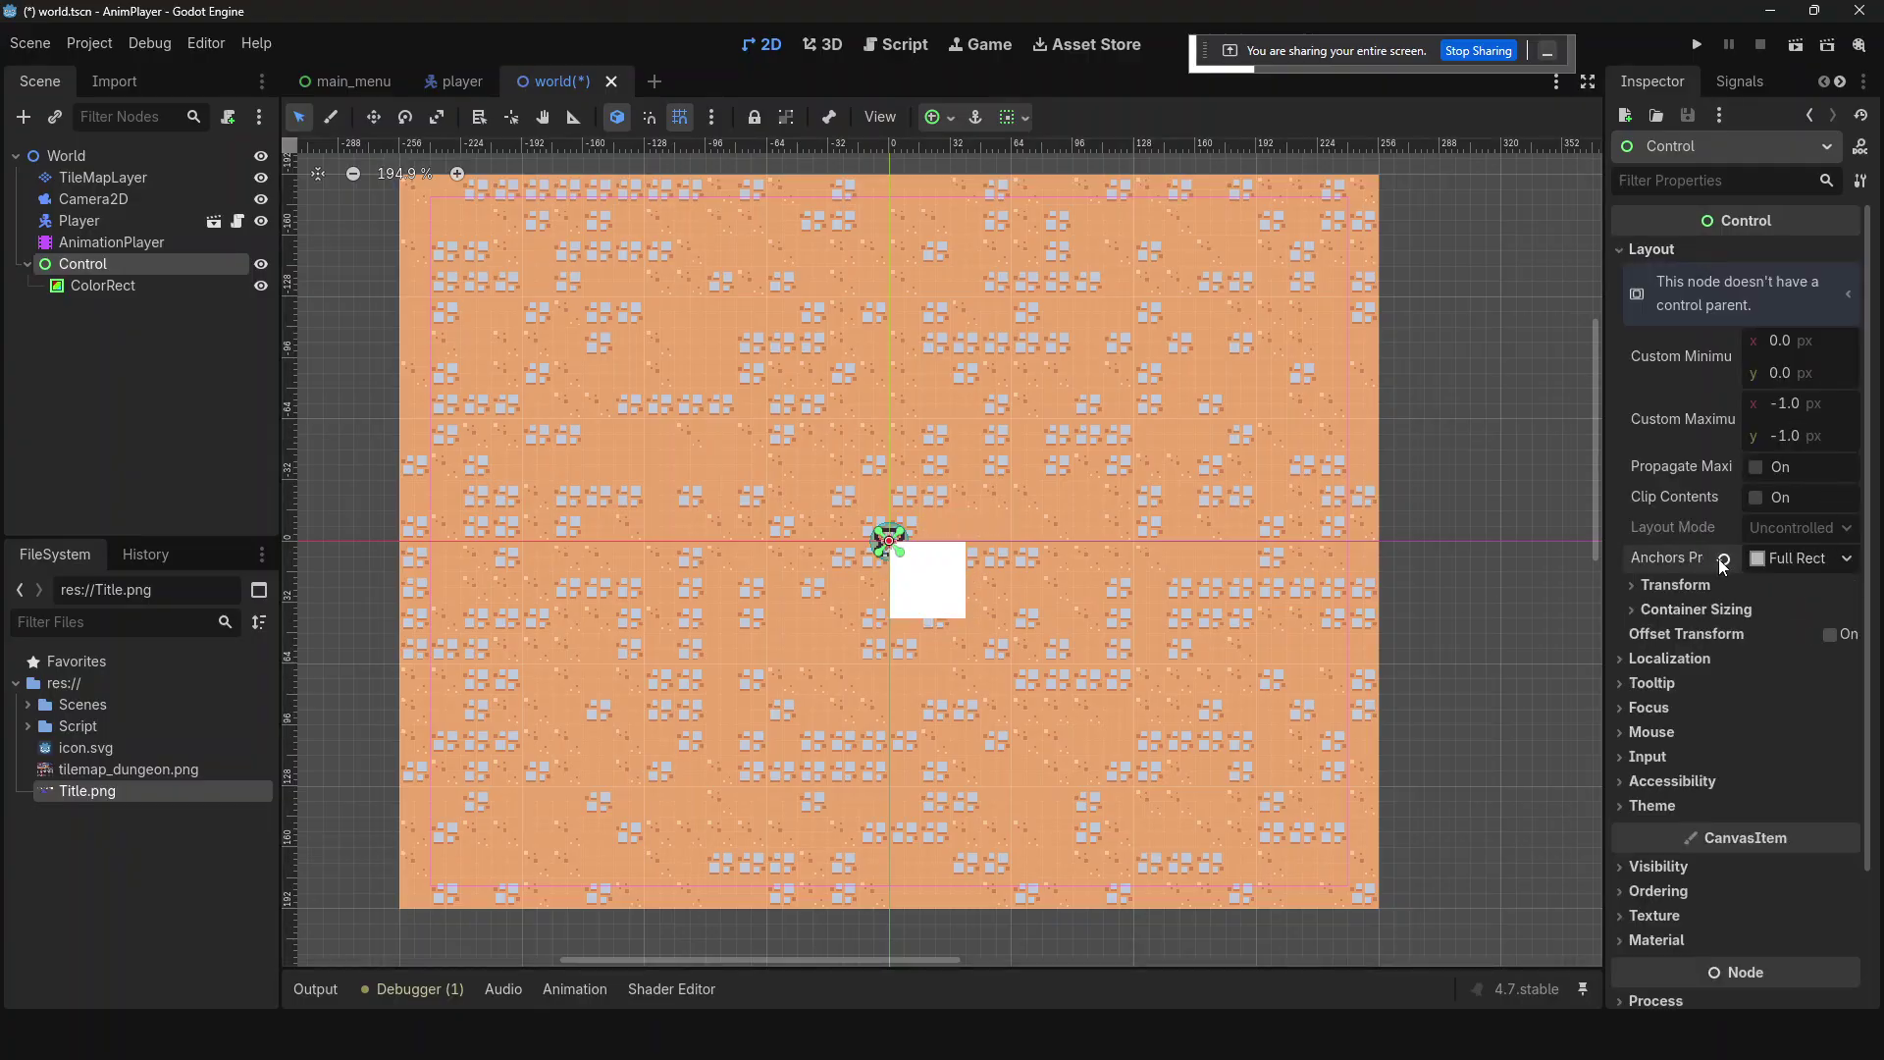
left_click(1769, 563)
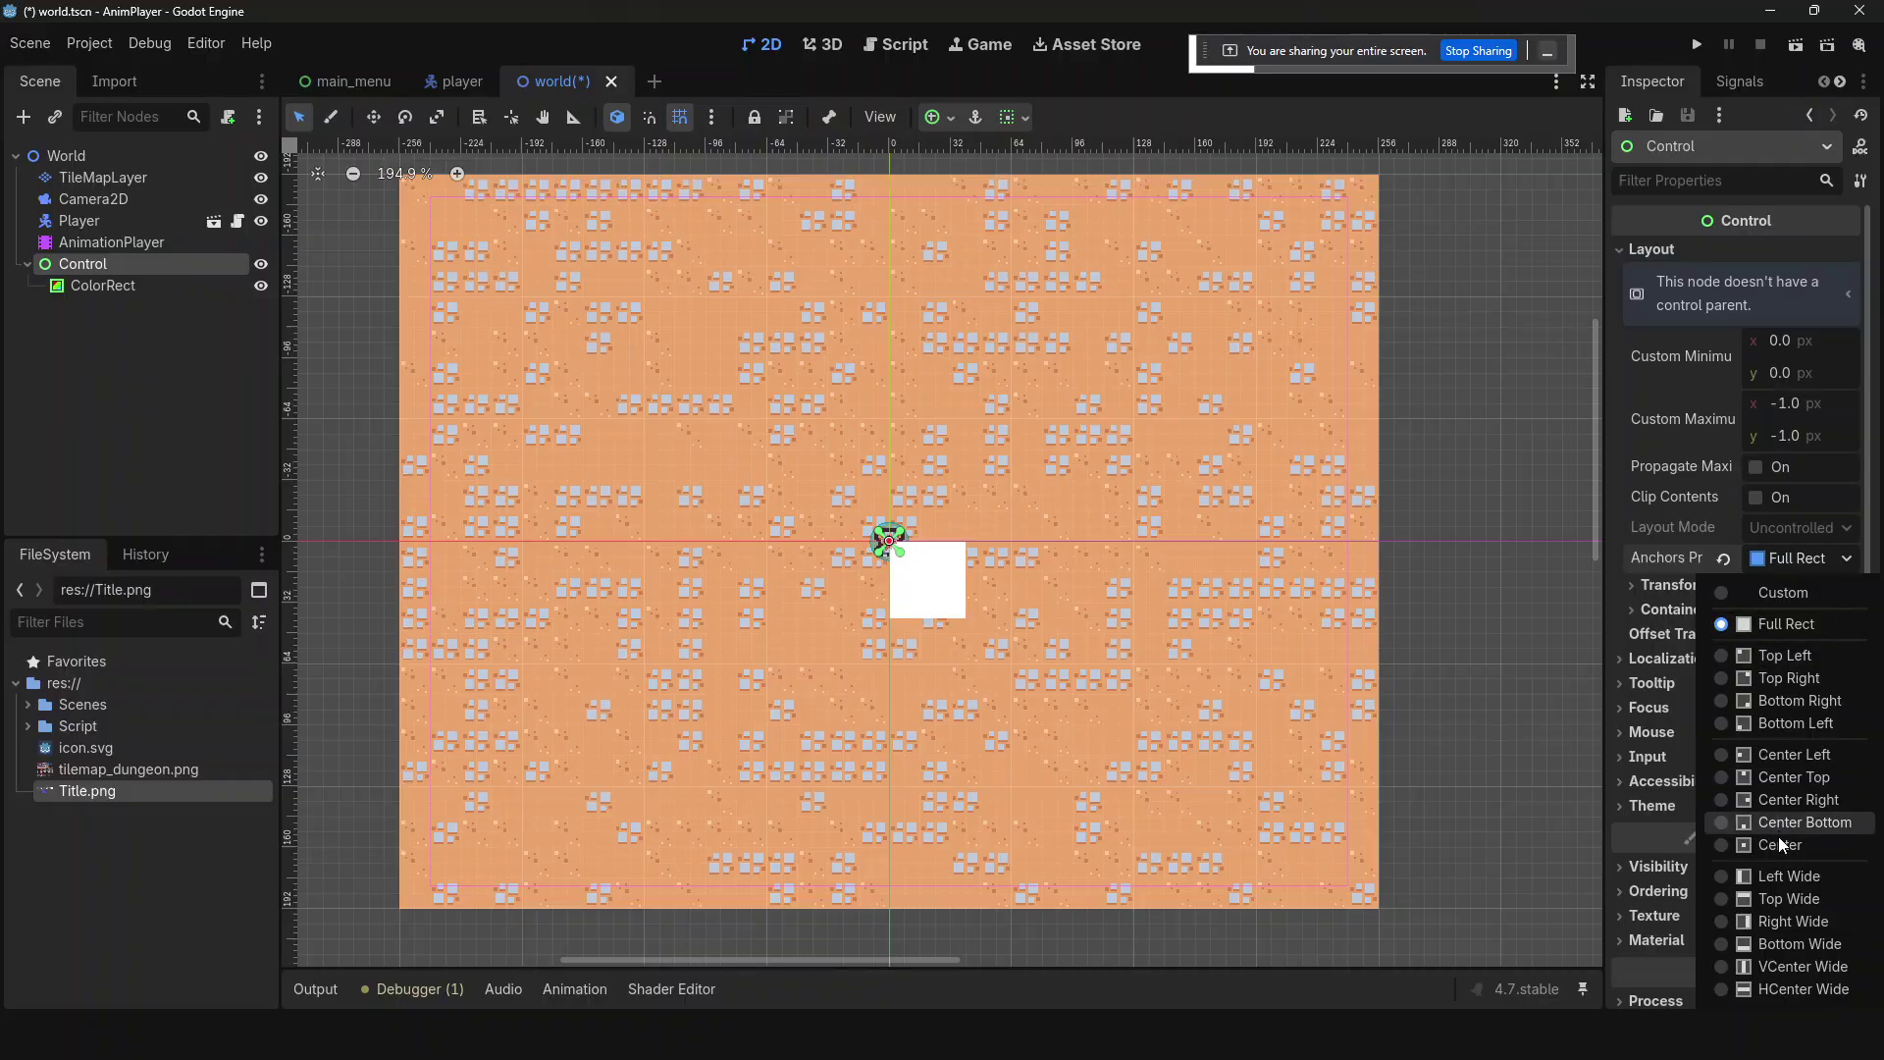
left_click(1770, 990)
- Try the horizontal alignment options for the Control node and reset its anchors preset to the default
left_click(1024, 117)
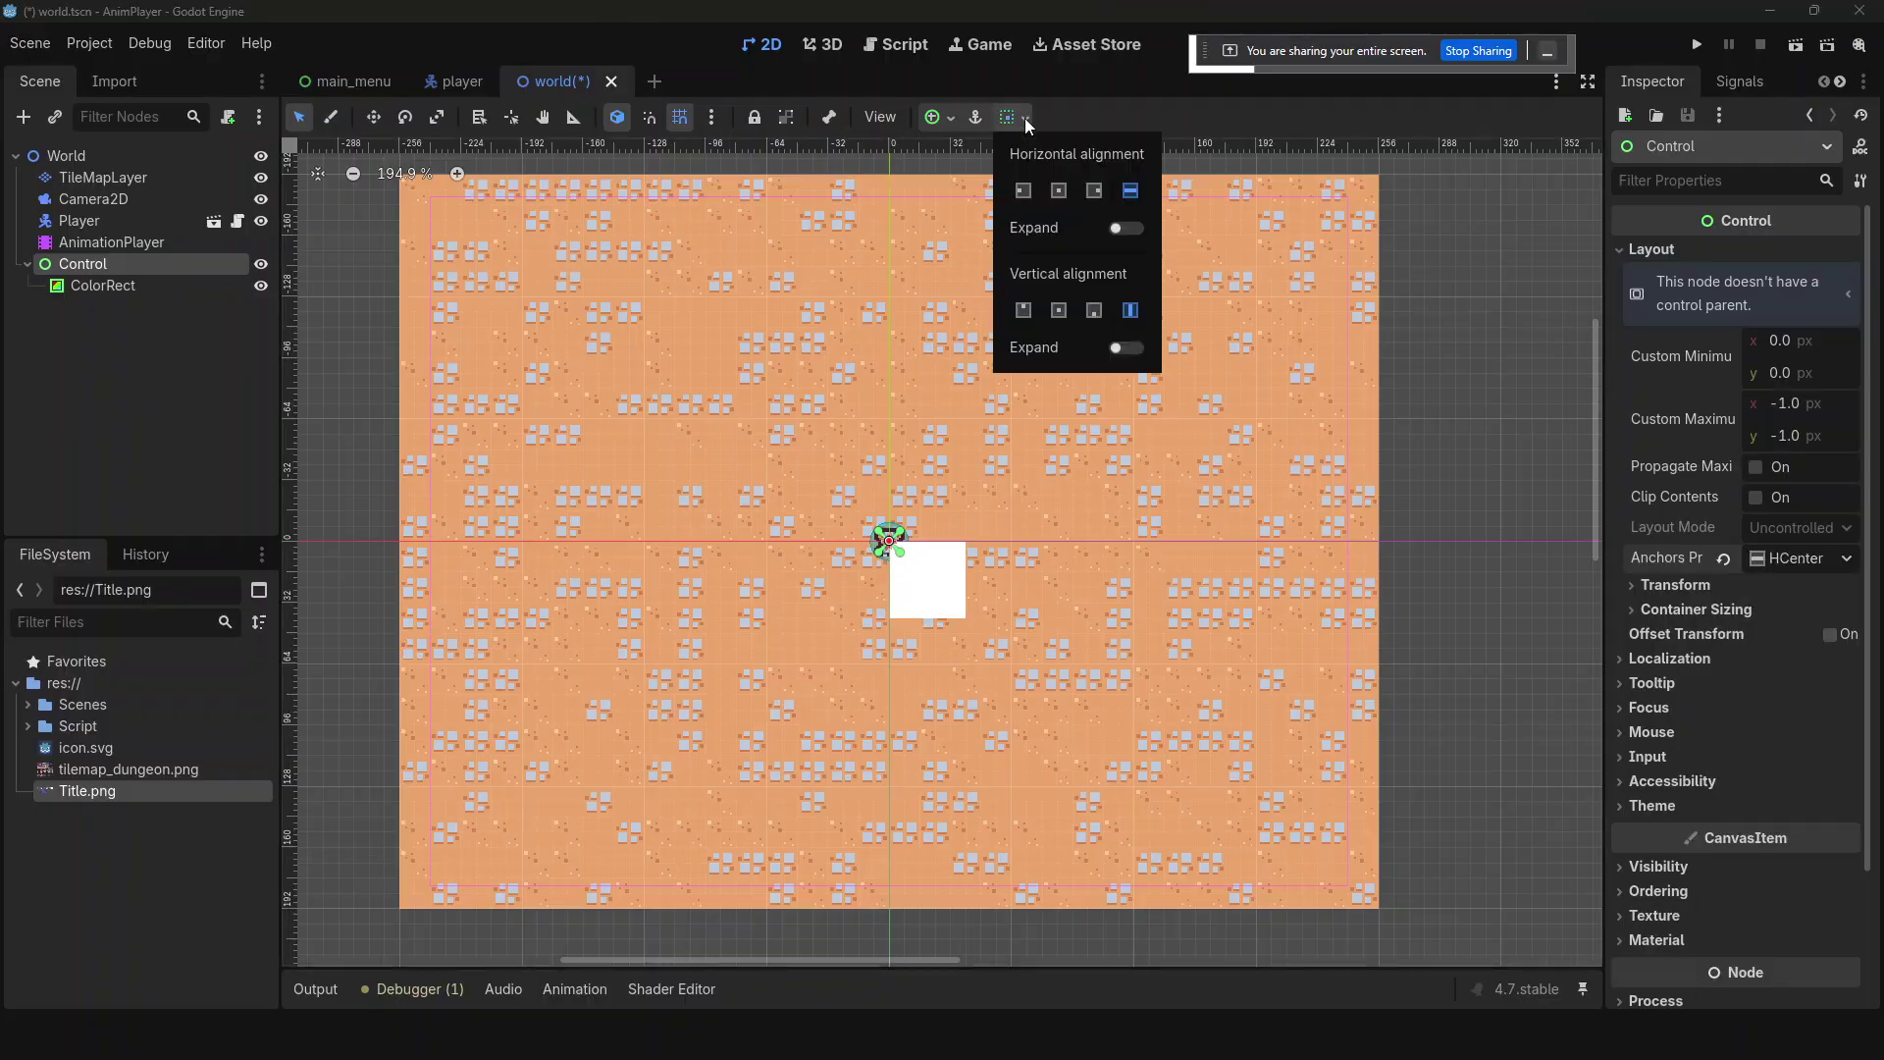
left_click(1059, 190)
left_click(1138, 195)
left_click(1457, 406)
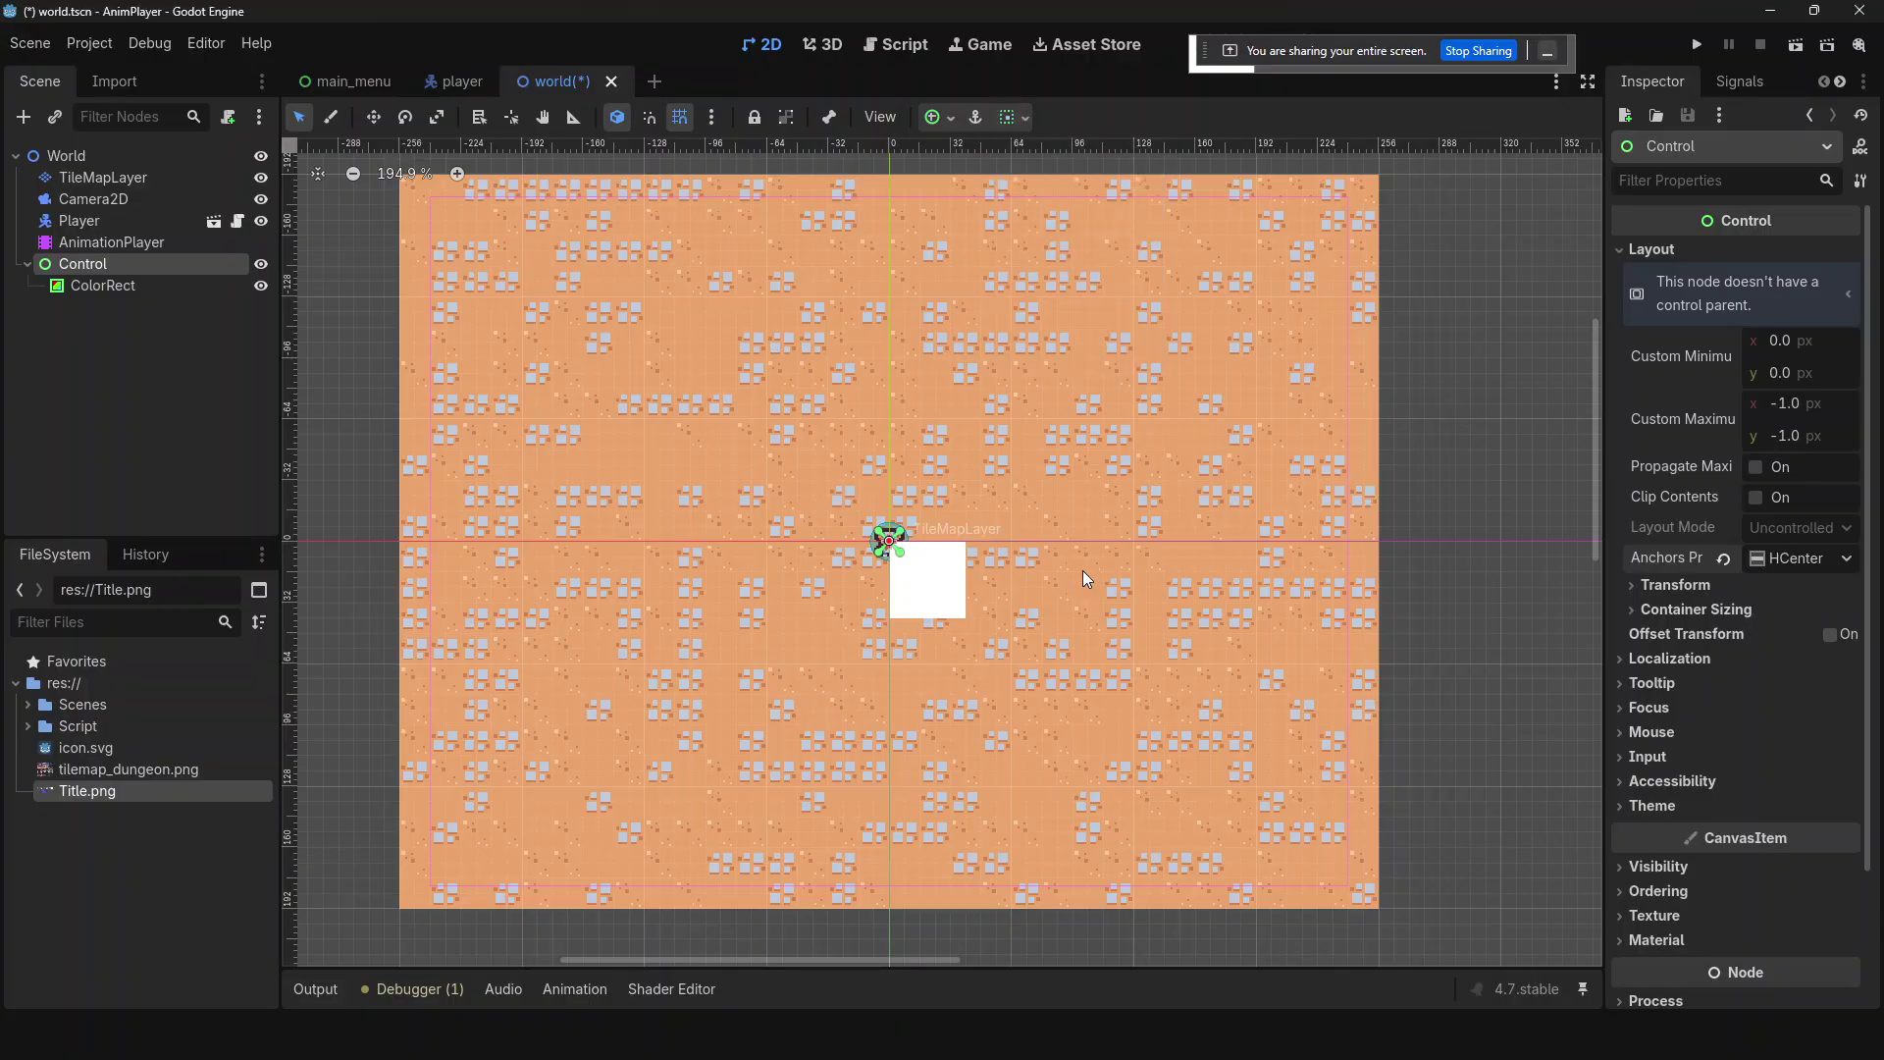
left_click(1723, 559)
- Move the ColorRect to about x 72 px and set its size to 960 by 720 px
left_click(912, 598)
left_click_drag(925, 593, 1063, 593)
left_click(1658, 316)
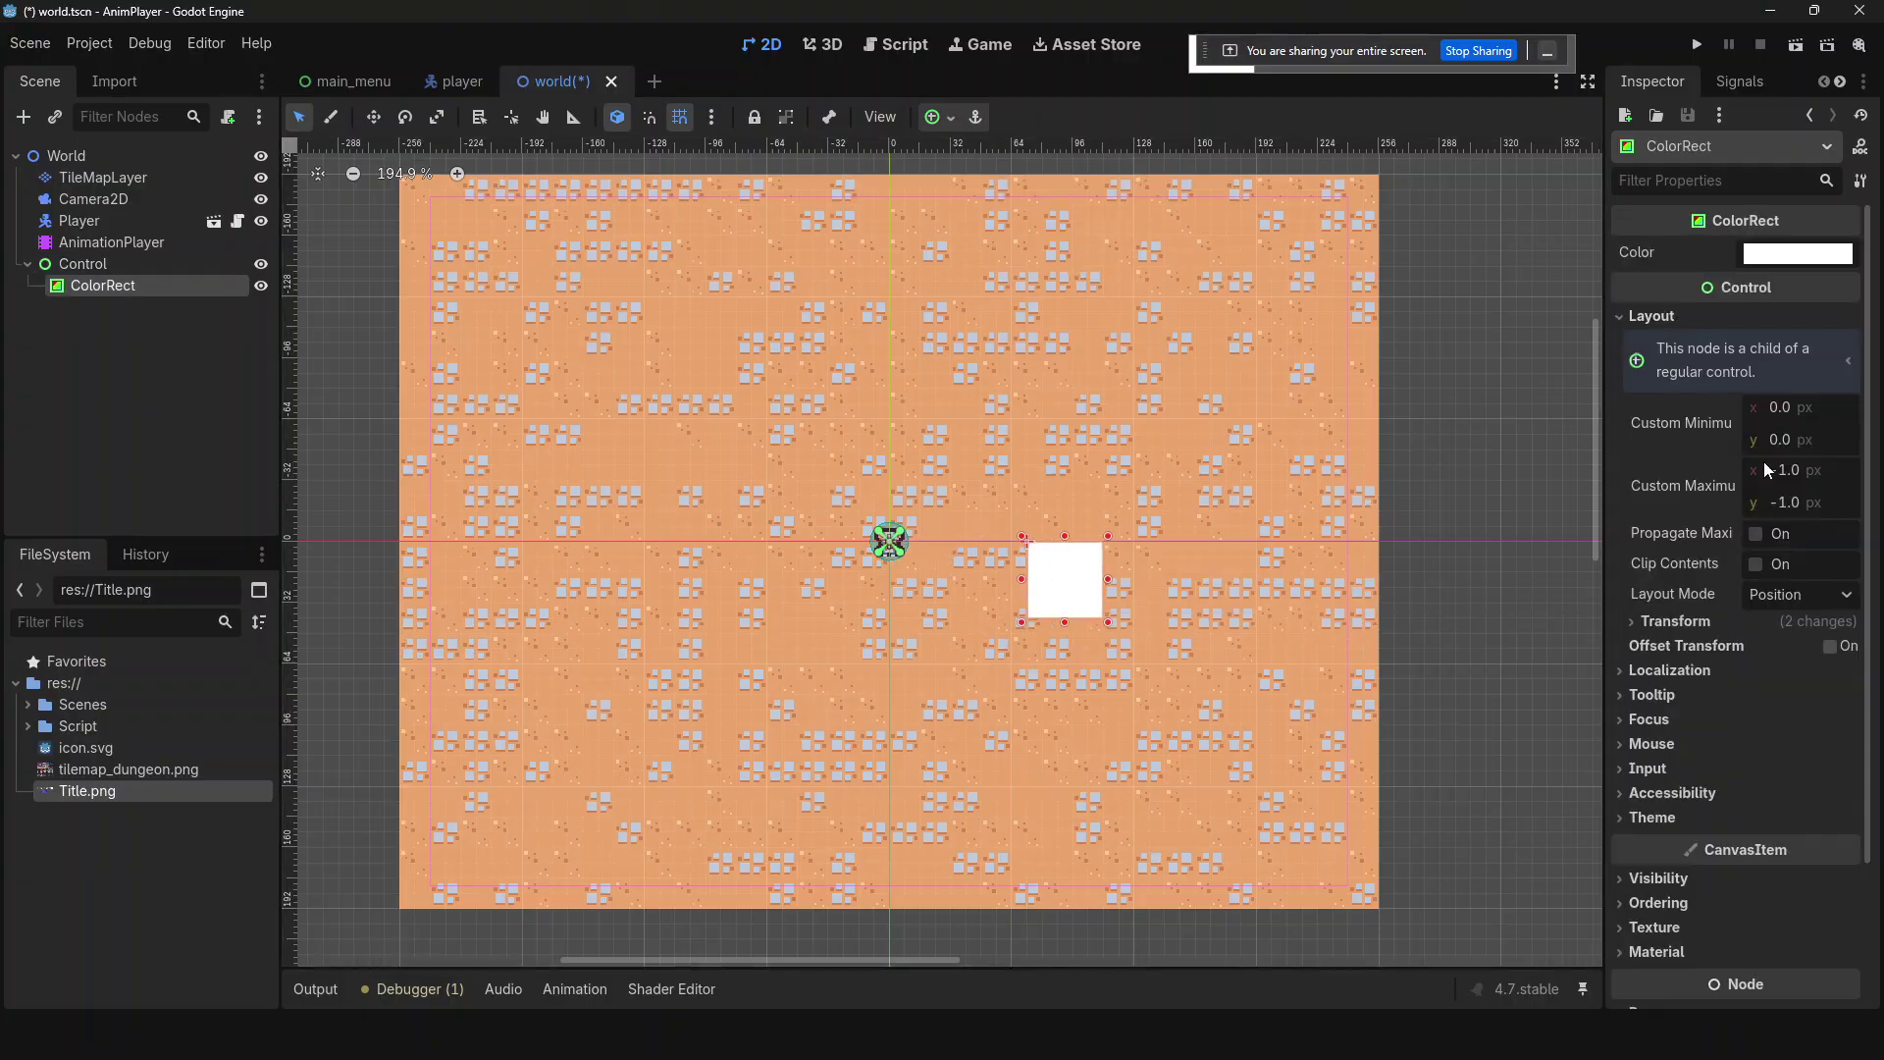
left_click(1777, 618)
left_click(1802, 648)
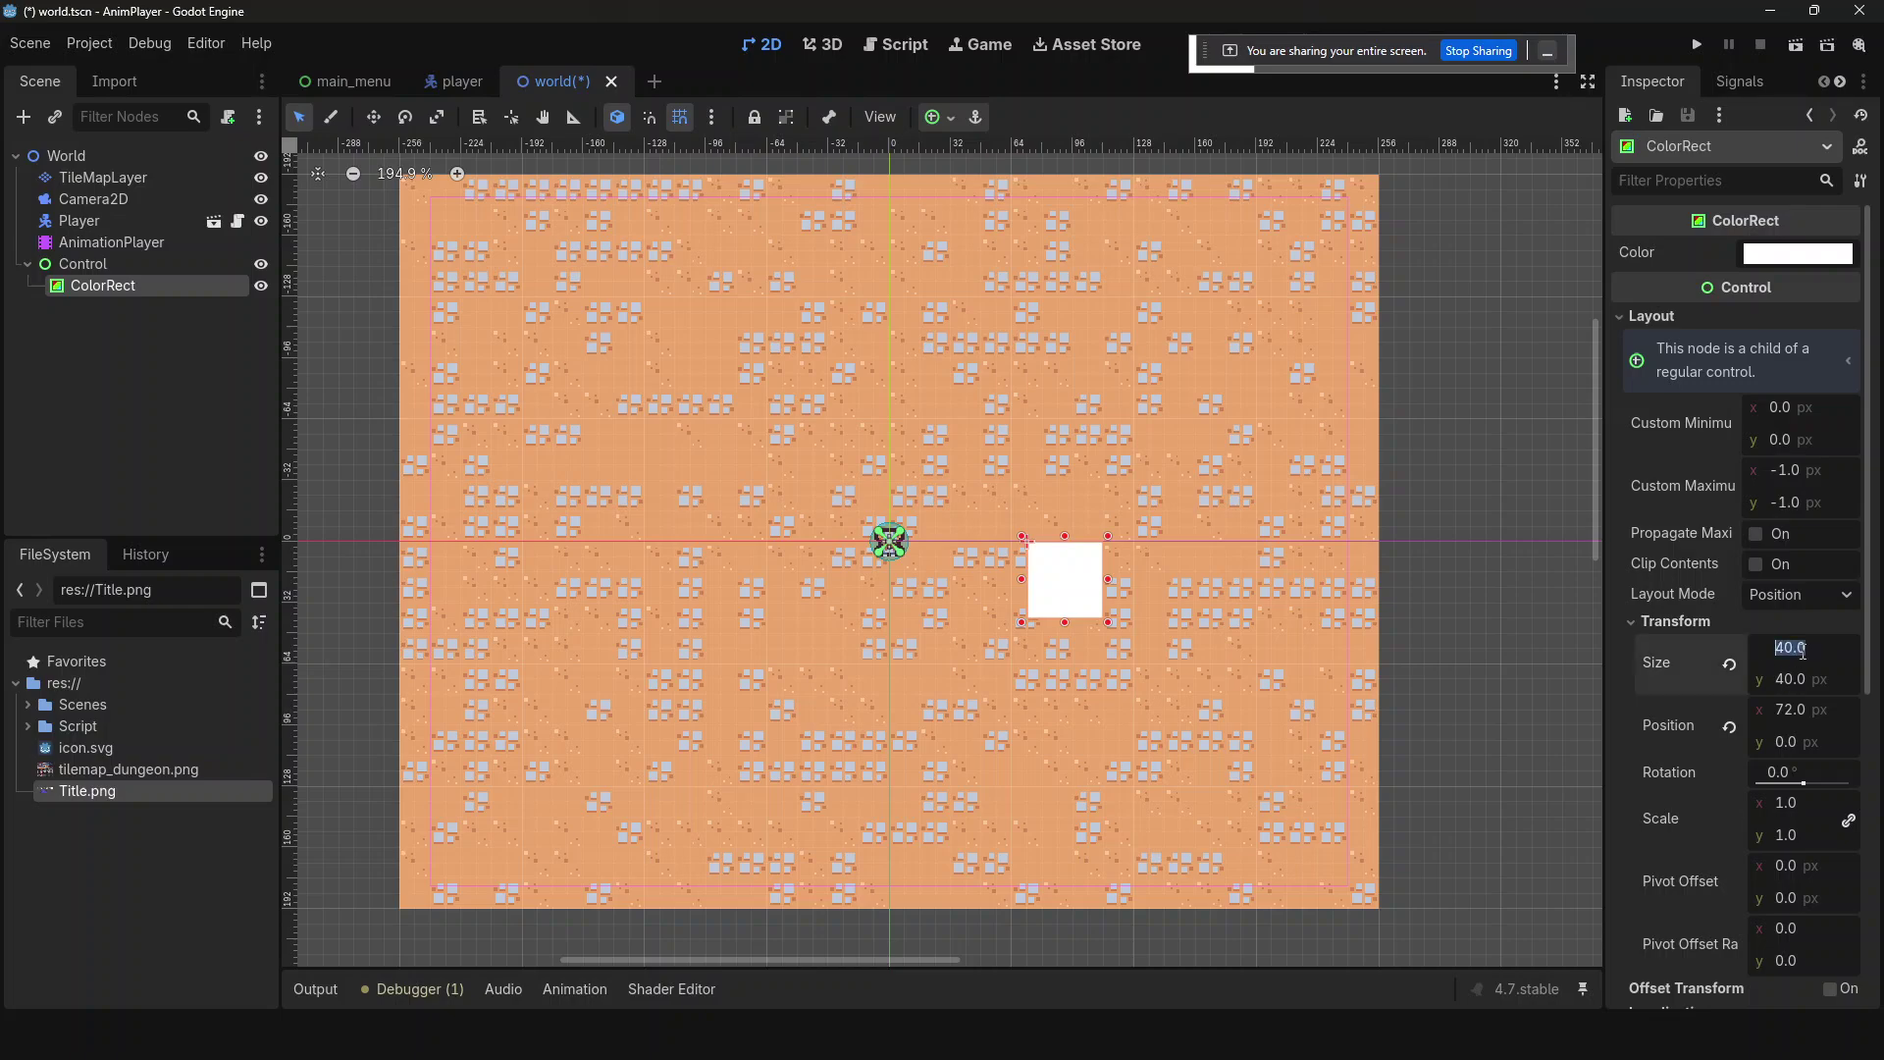
type("960")
key("Tab")
type("720")
key("Return")
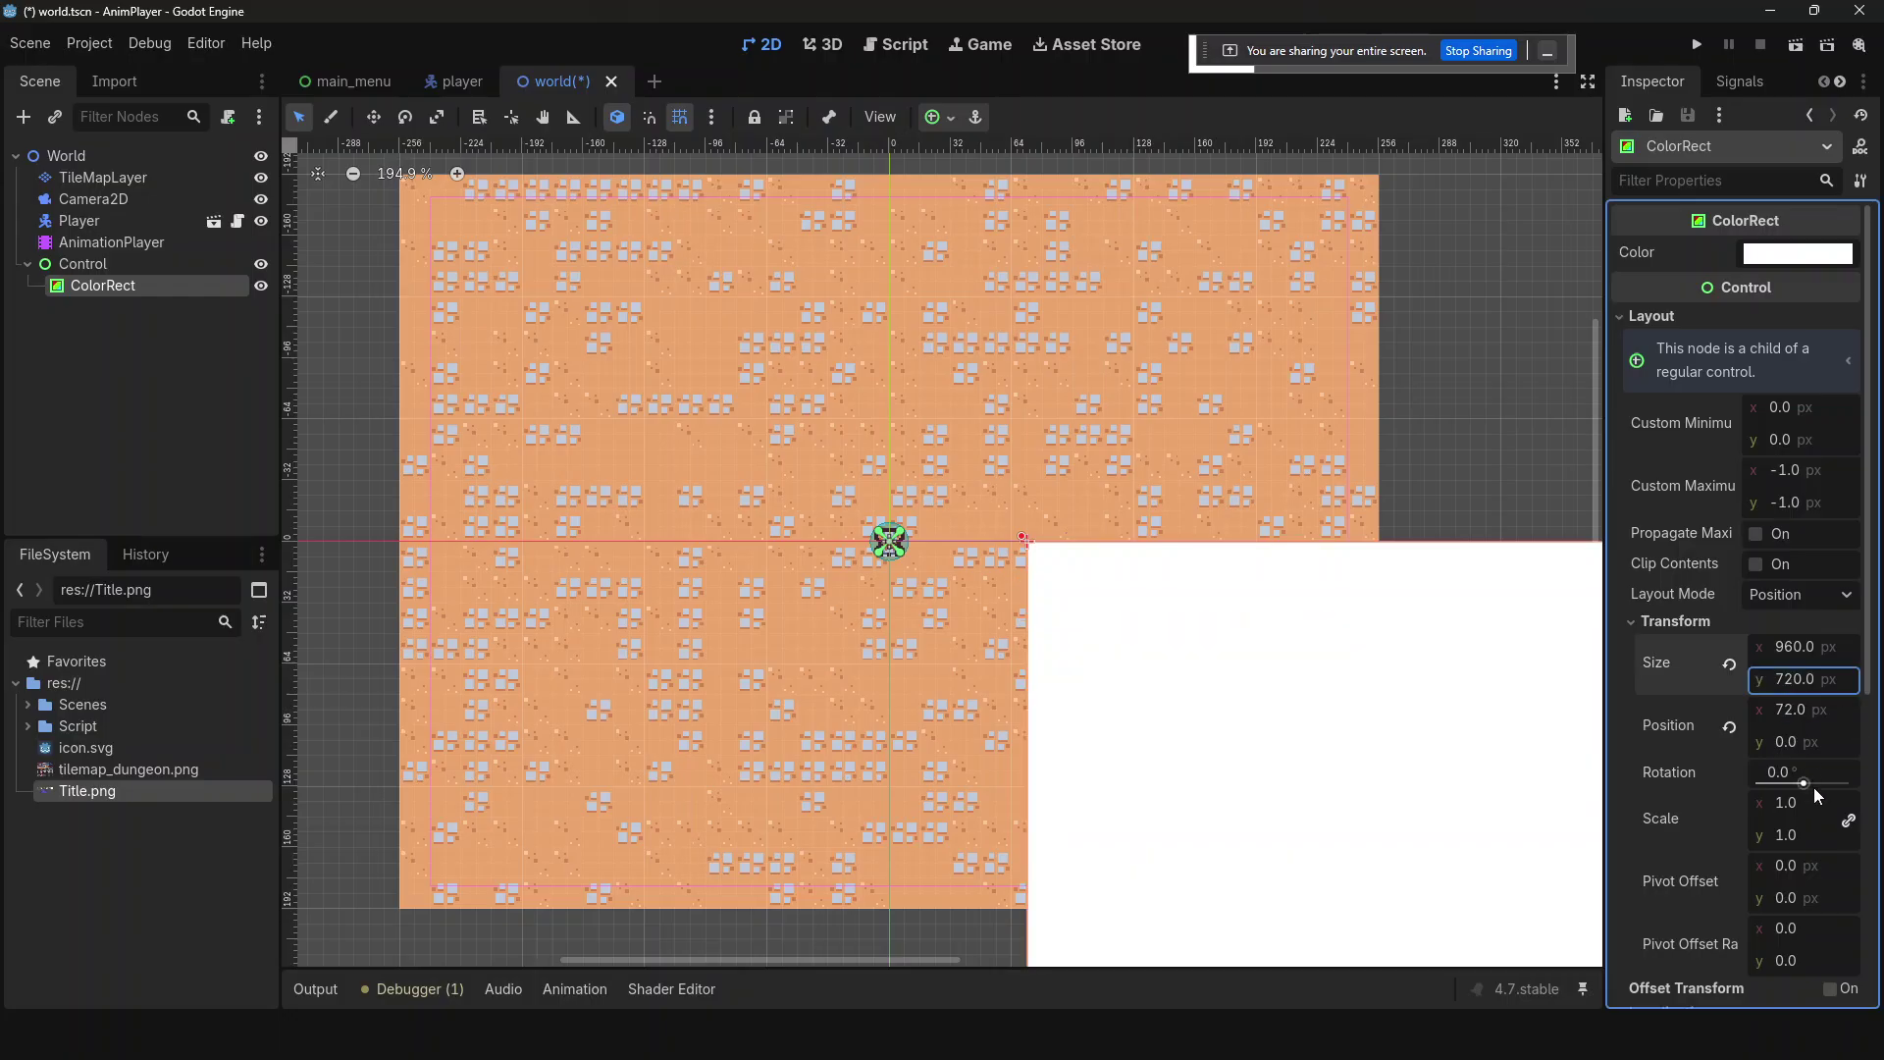
- Set the ColorRect's x position to 0 and move it centred above the tilemap, at about -480, -912 px
type("0")
key("Return")
left_click(1804, 720)
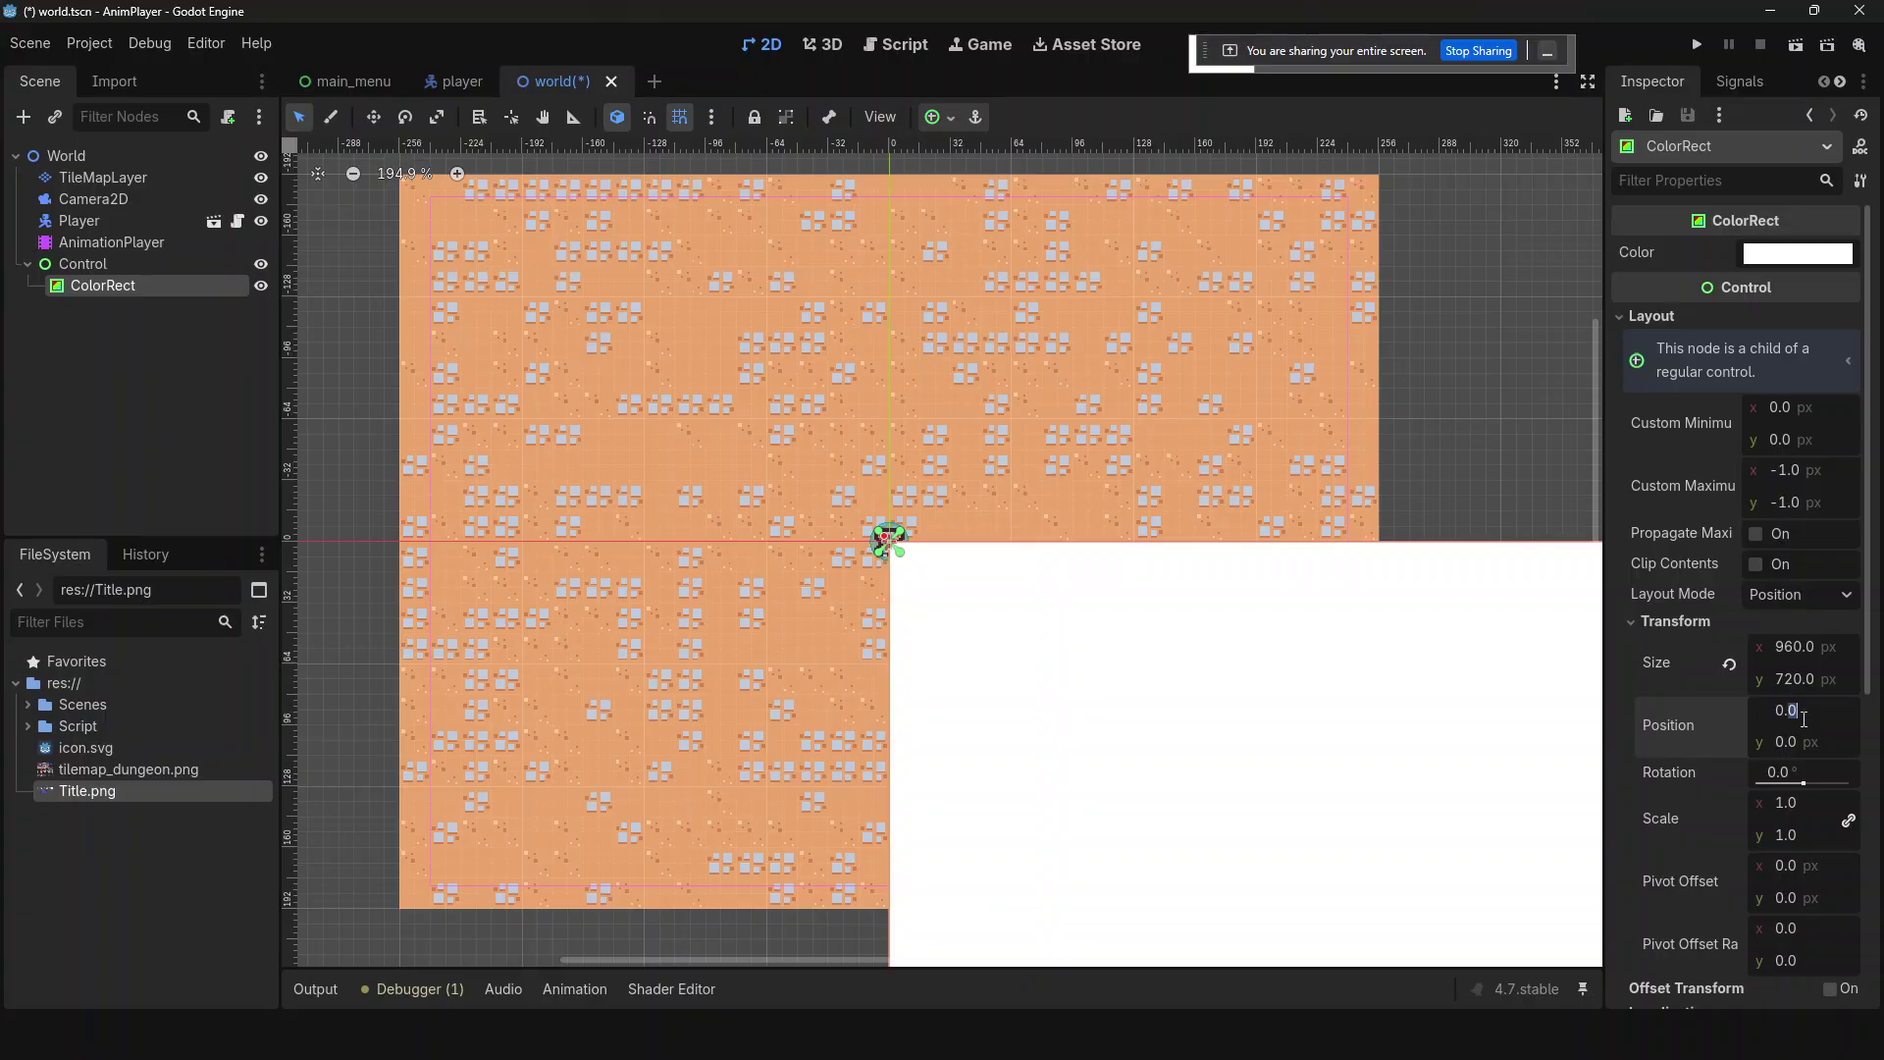
left_click(1386, 640)
scroll(1388, 640, "down", 5)
left_click_drag(1378, 702, 1066, 41)
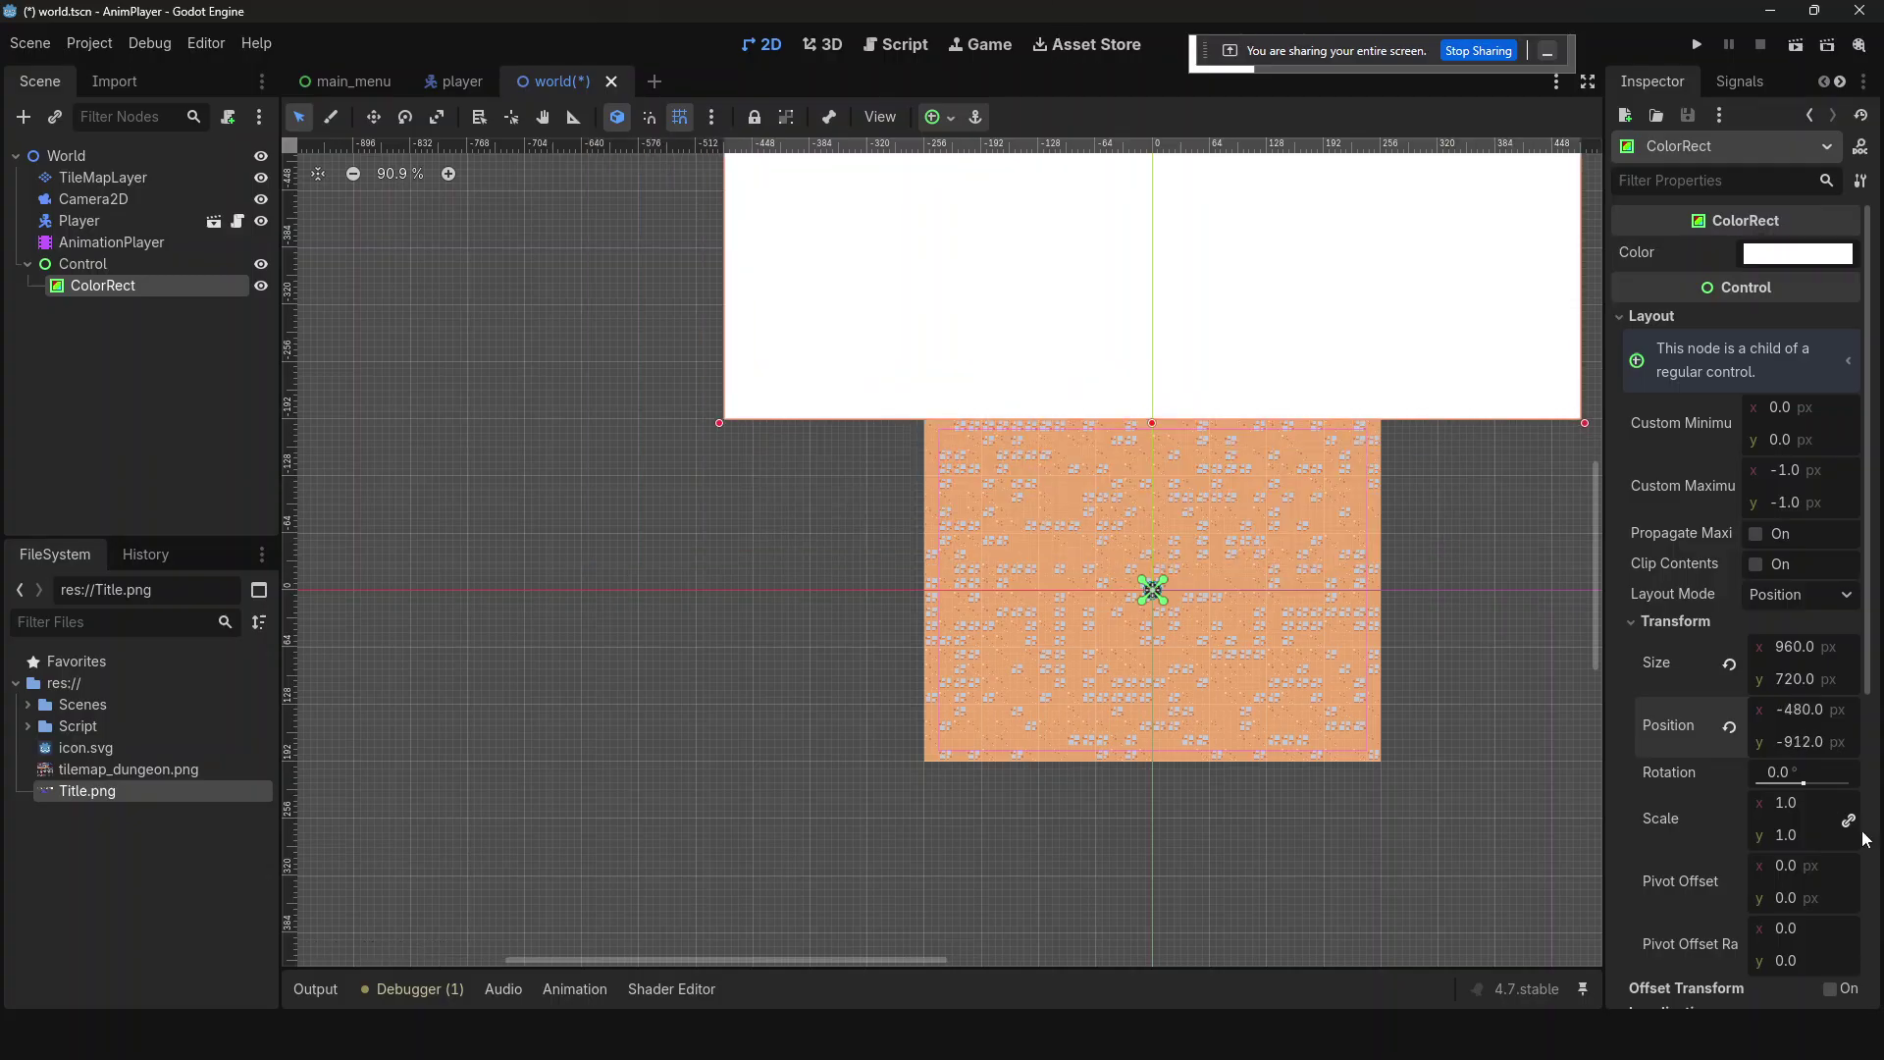
- Halve the ColorRect's dimensions to a size of 480 by 360 px
type("960.0 px")
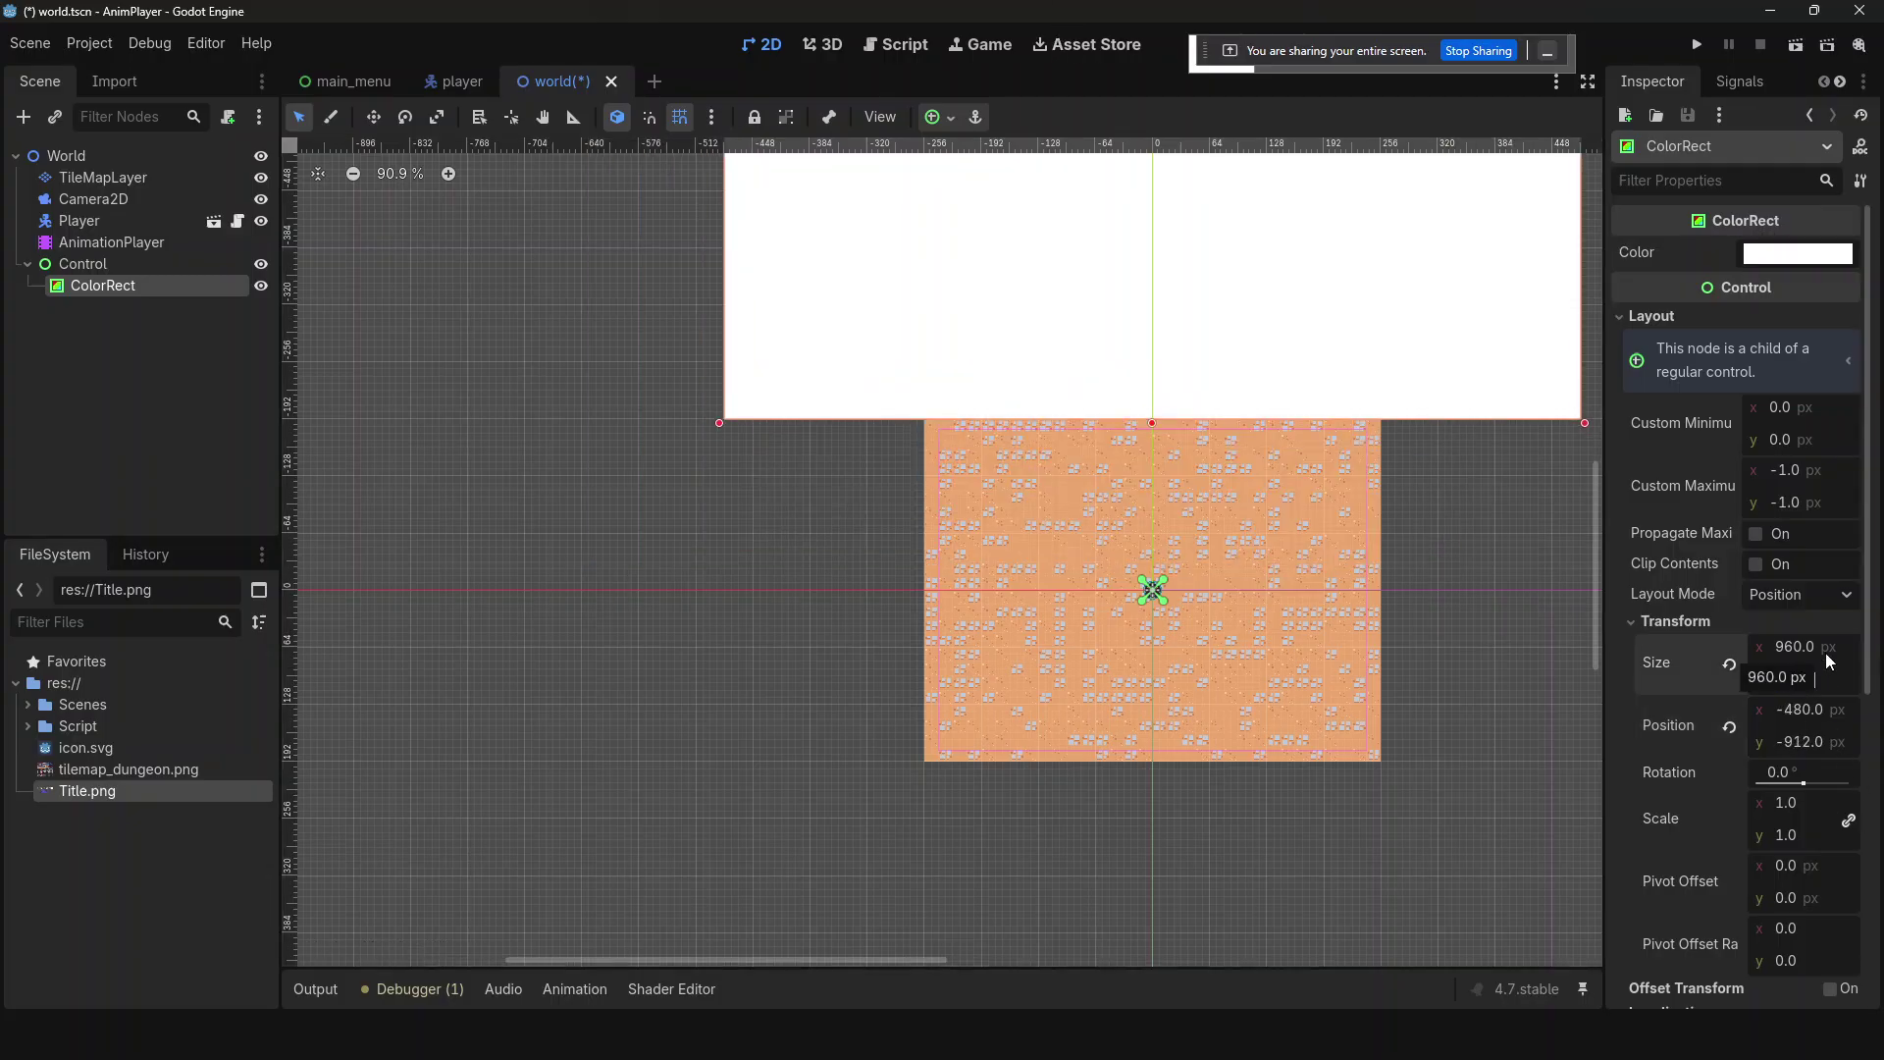
type("/2")
key("Return")
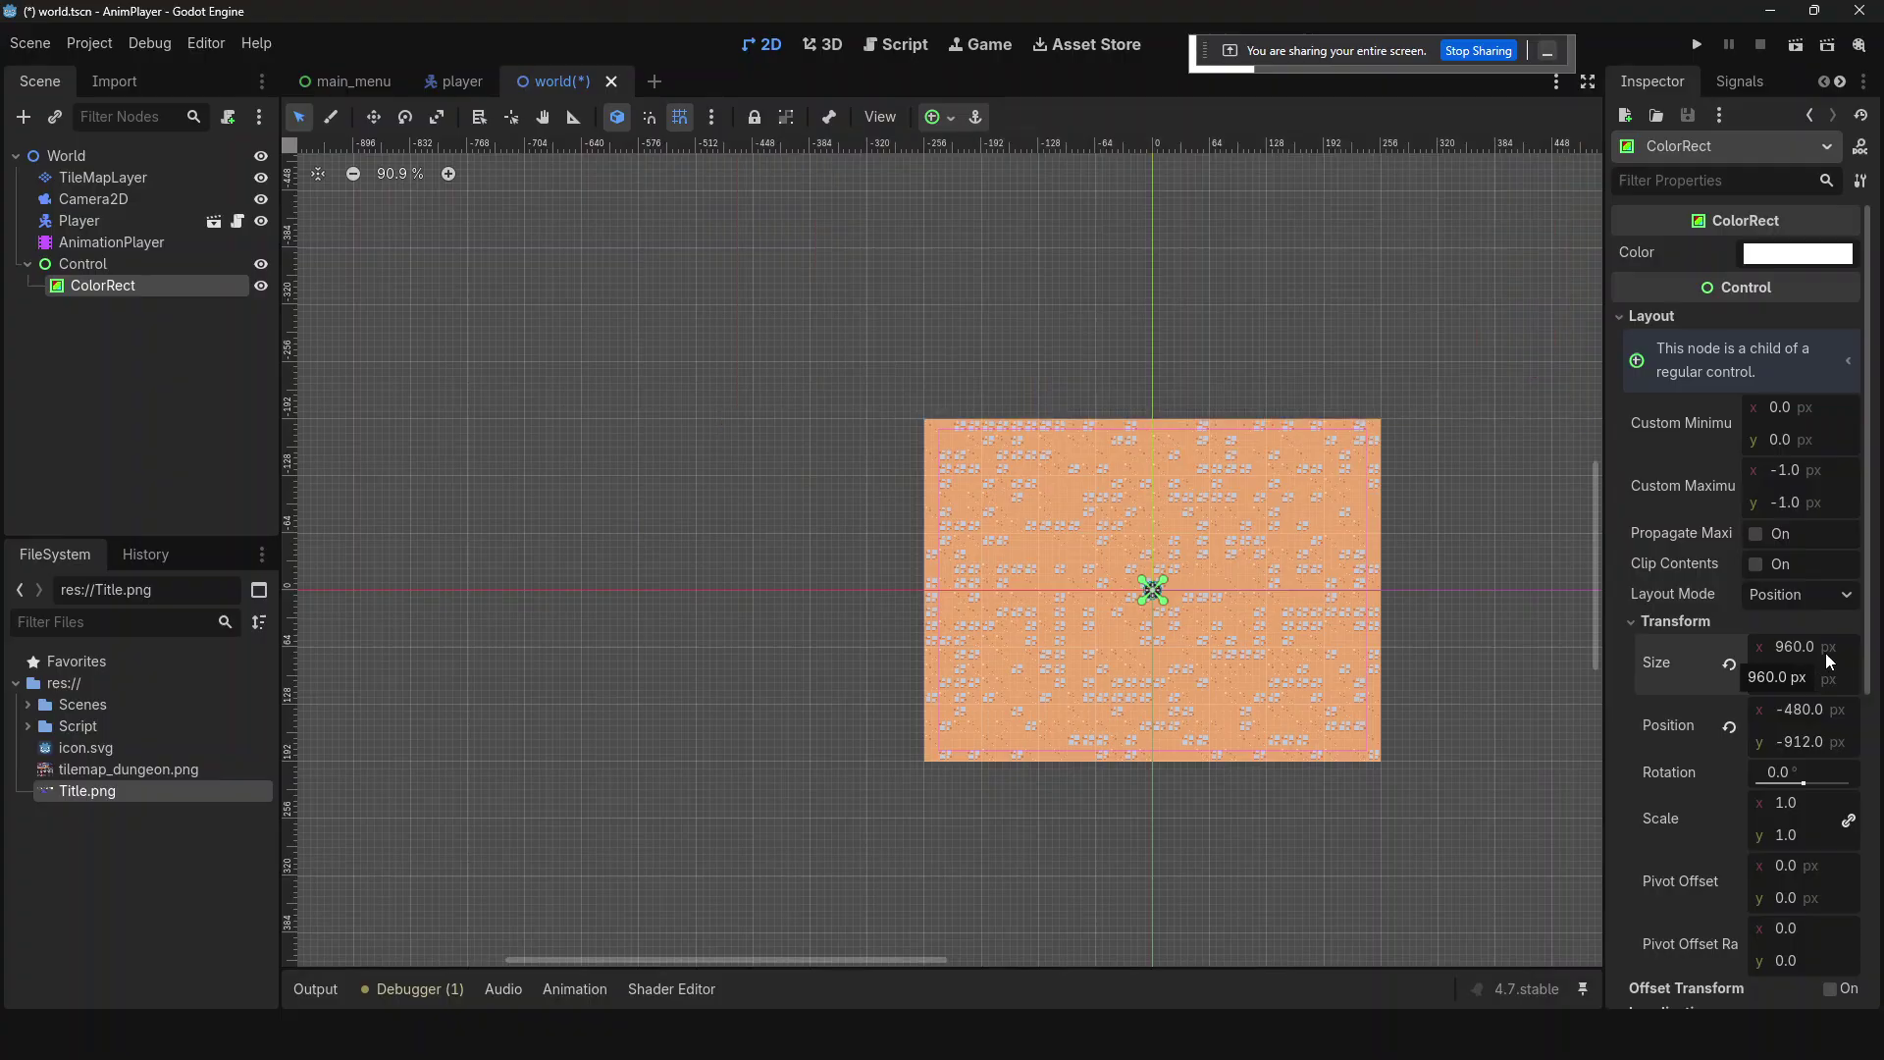
left_click(1826, 653)
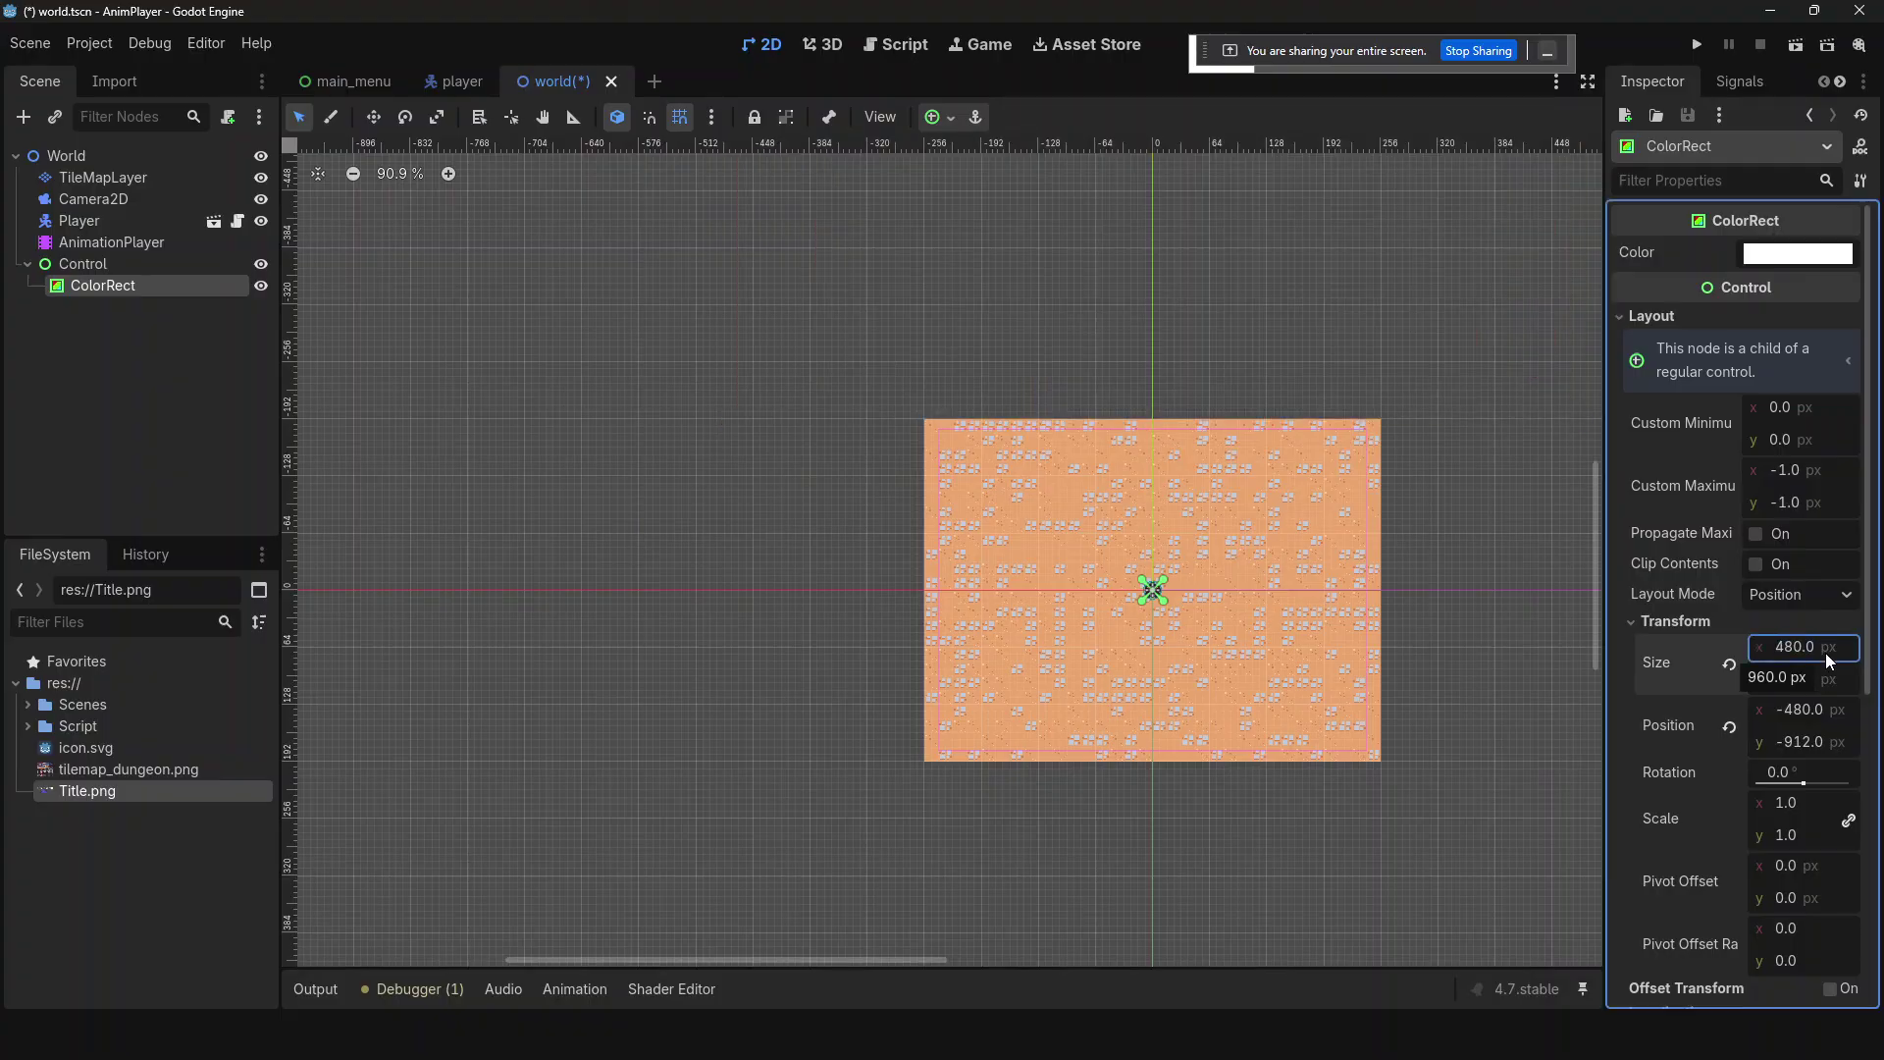
key("Return")
- Position the ColorRect at -240, -541 px so its lower edge meets the upper edge of the camera frame
scroll(1270, 418, "down", 7)
left_click_drag(1168, 251, 1253, 381)
scroll(1252, 350, "up", 7)
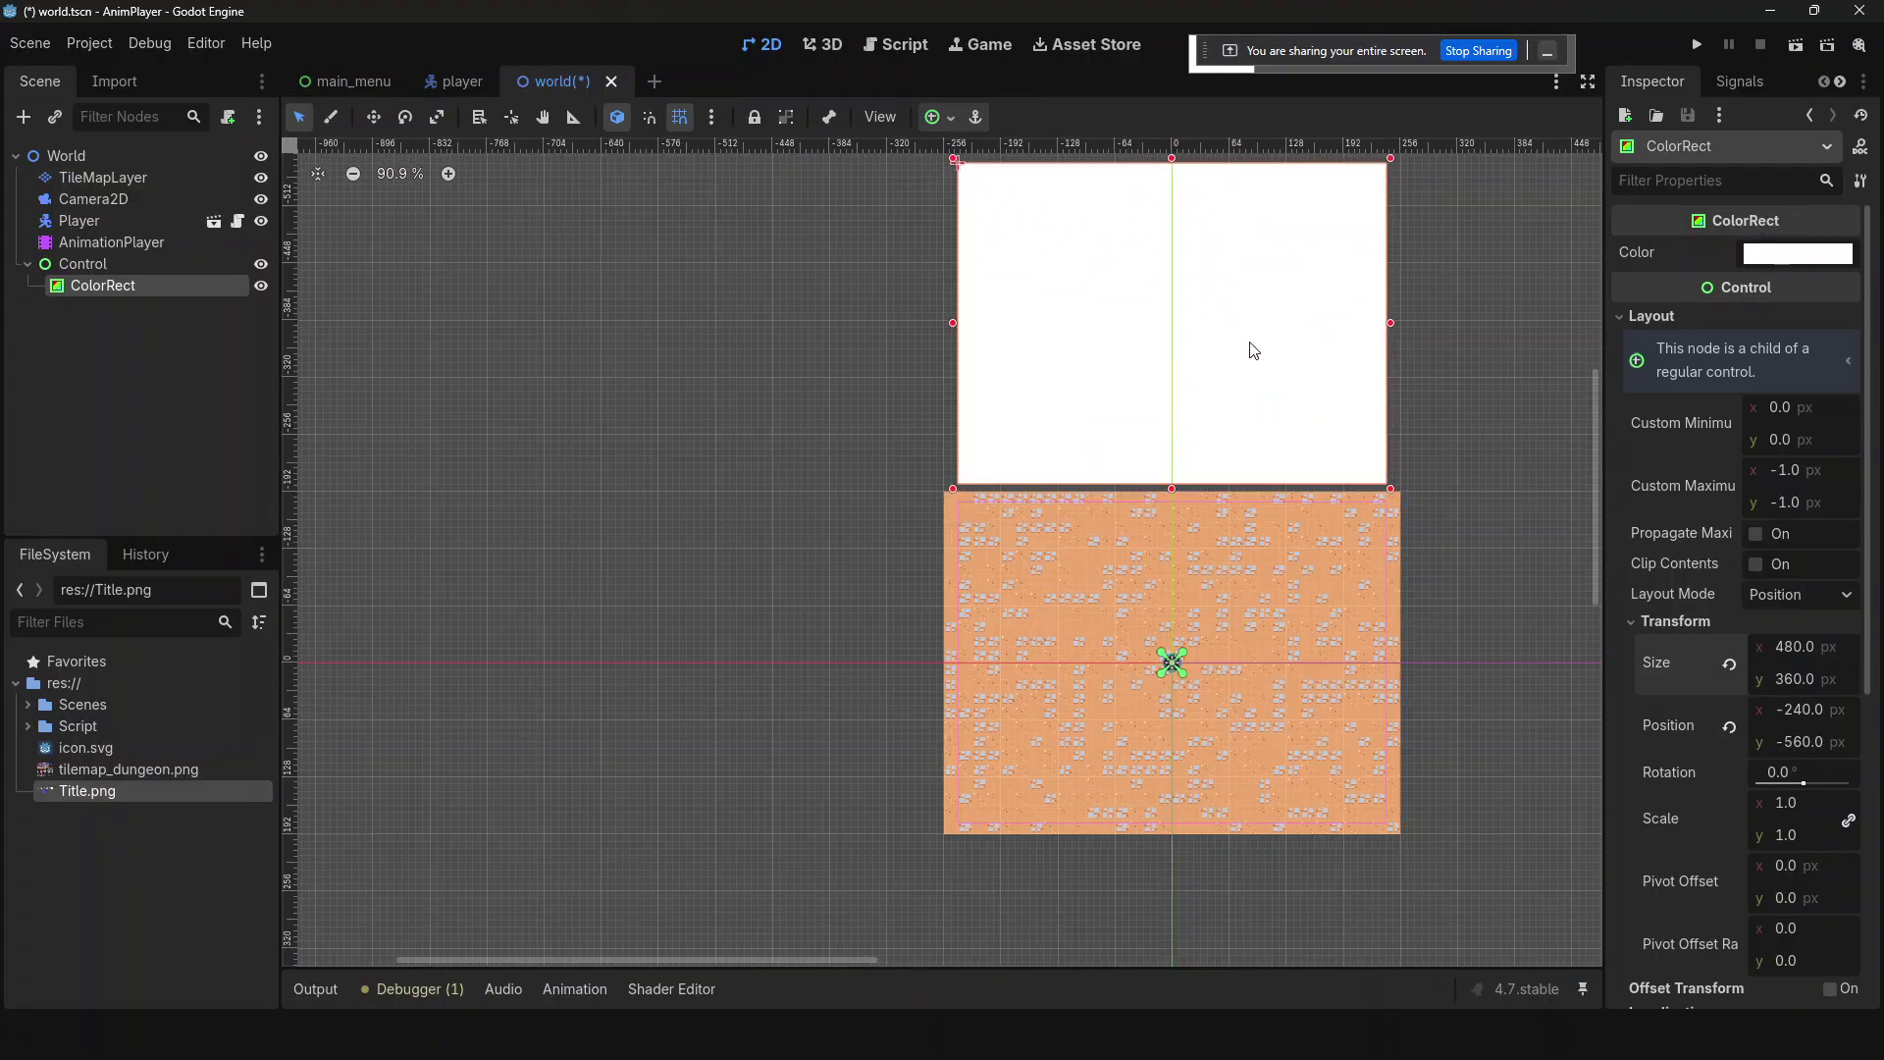
scroll(1240, 386, "up", 8)
mouse_move(1233, 409)
left_mouse_down()
mouse_move(1238, 467)
mouse_move(1233, 443)
left_mouse_up()
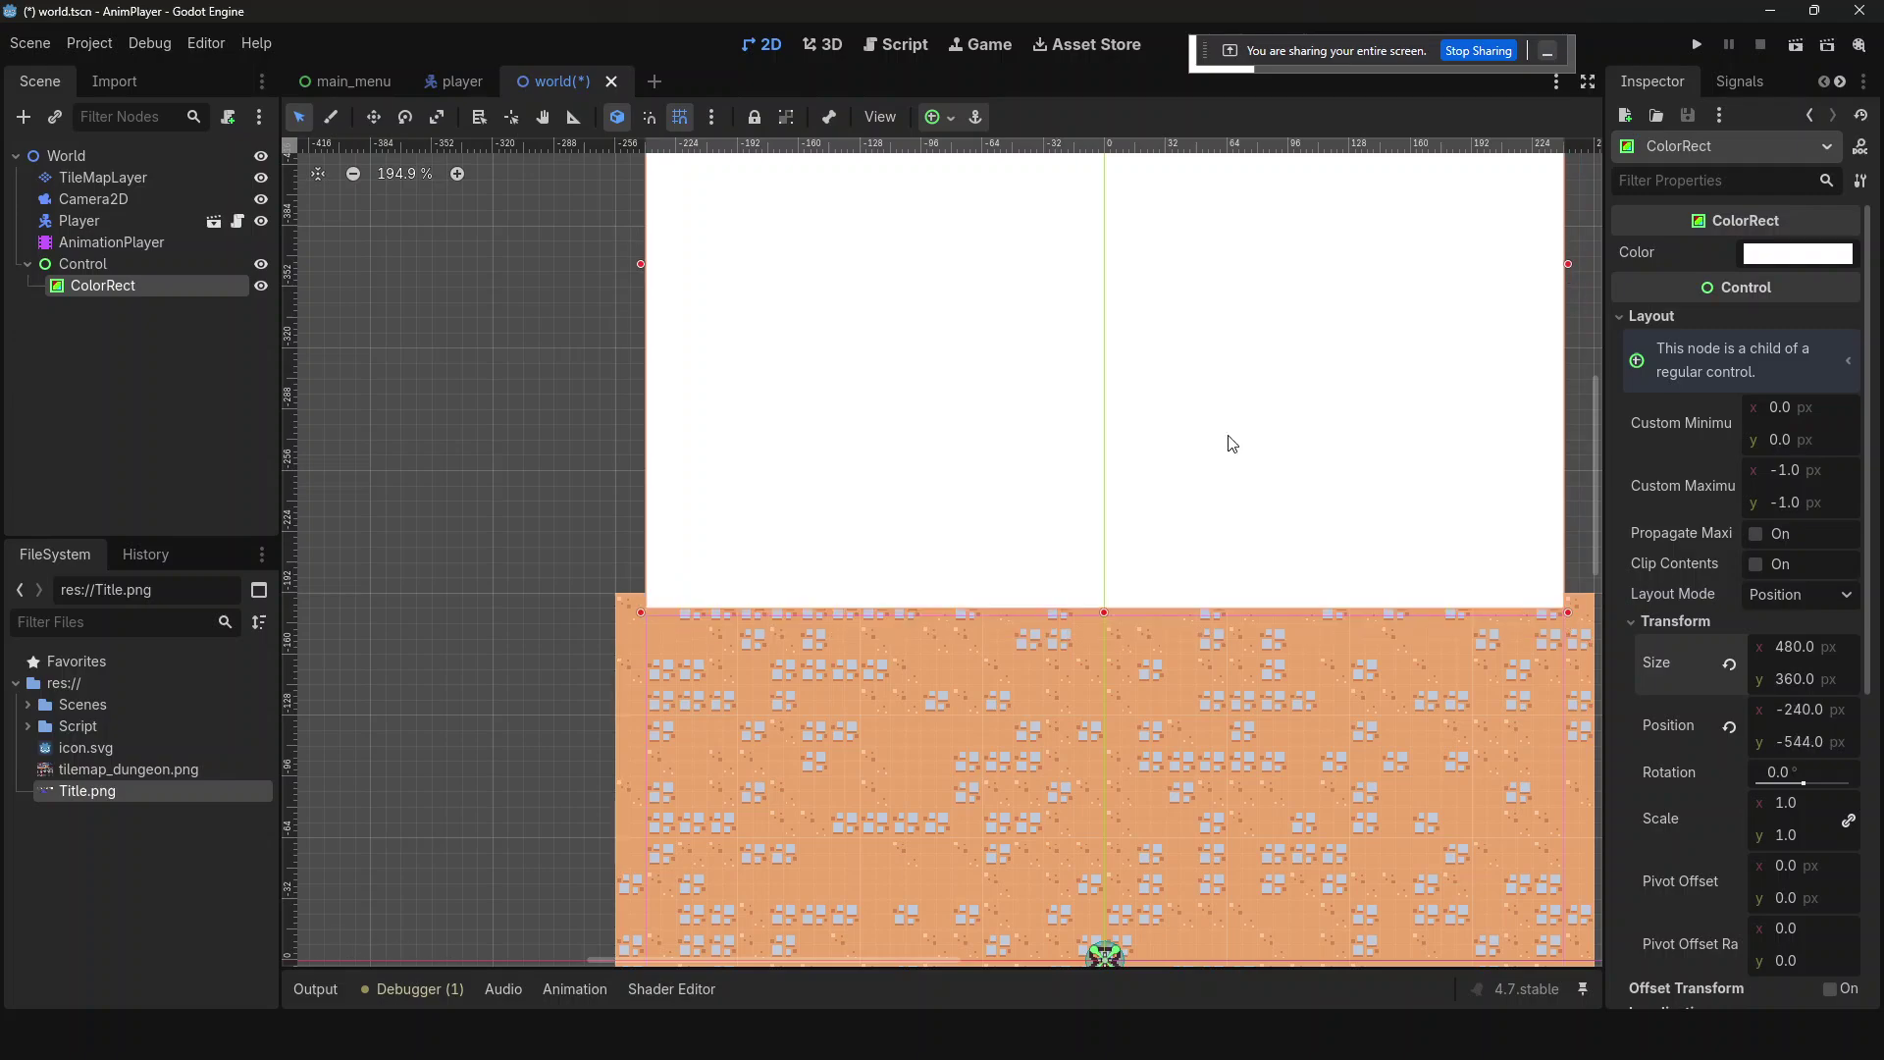
key("Down")
key("Down")
key("Down")
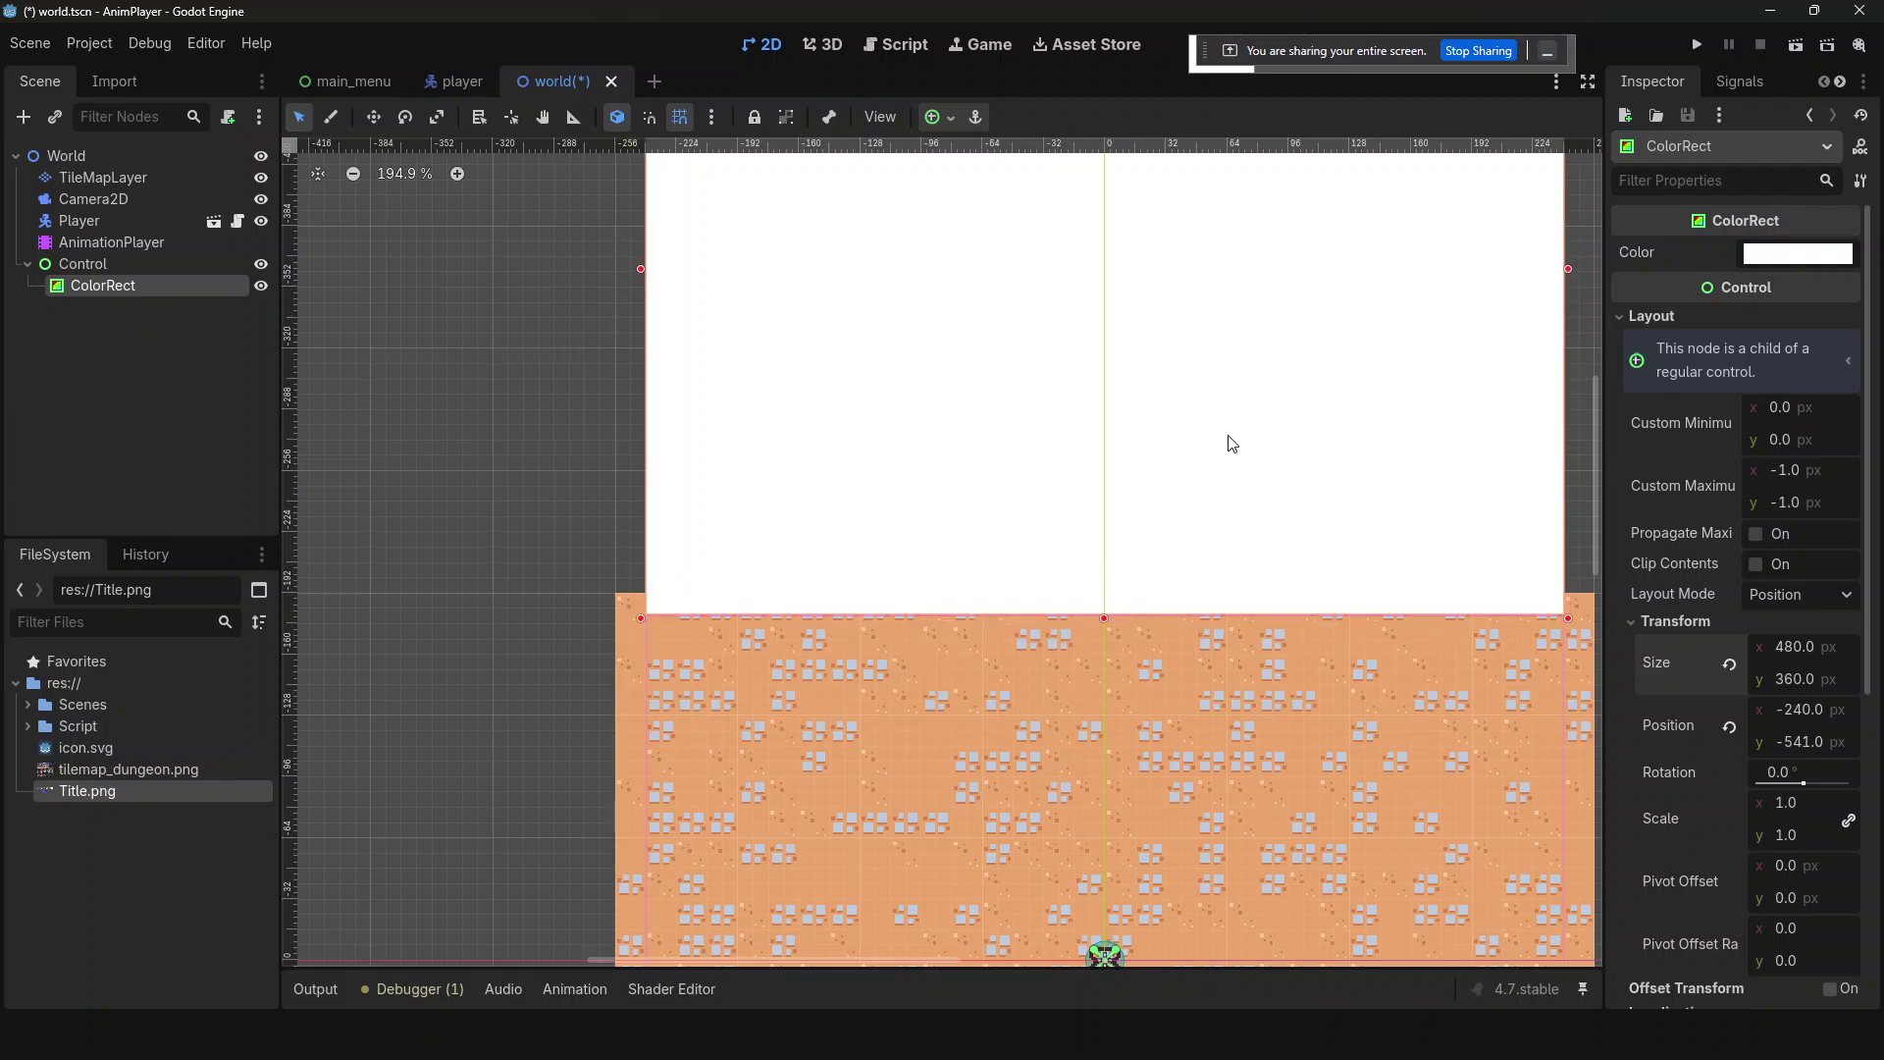
scroll(1232, 444, "down", 10)
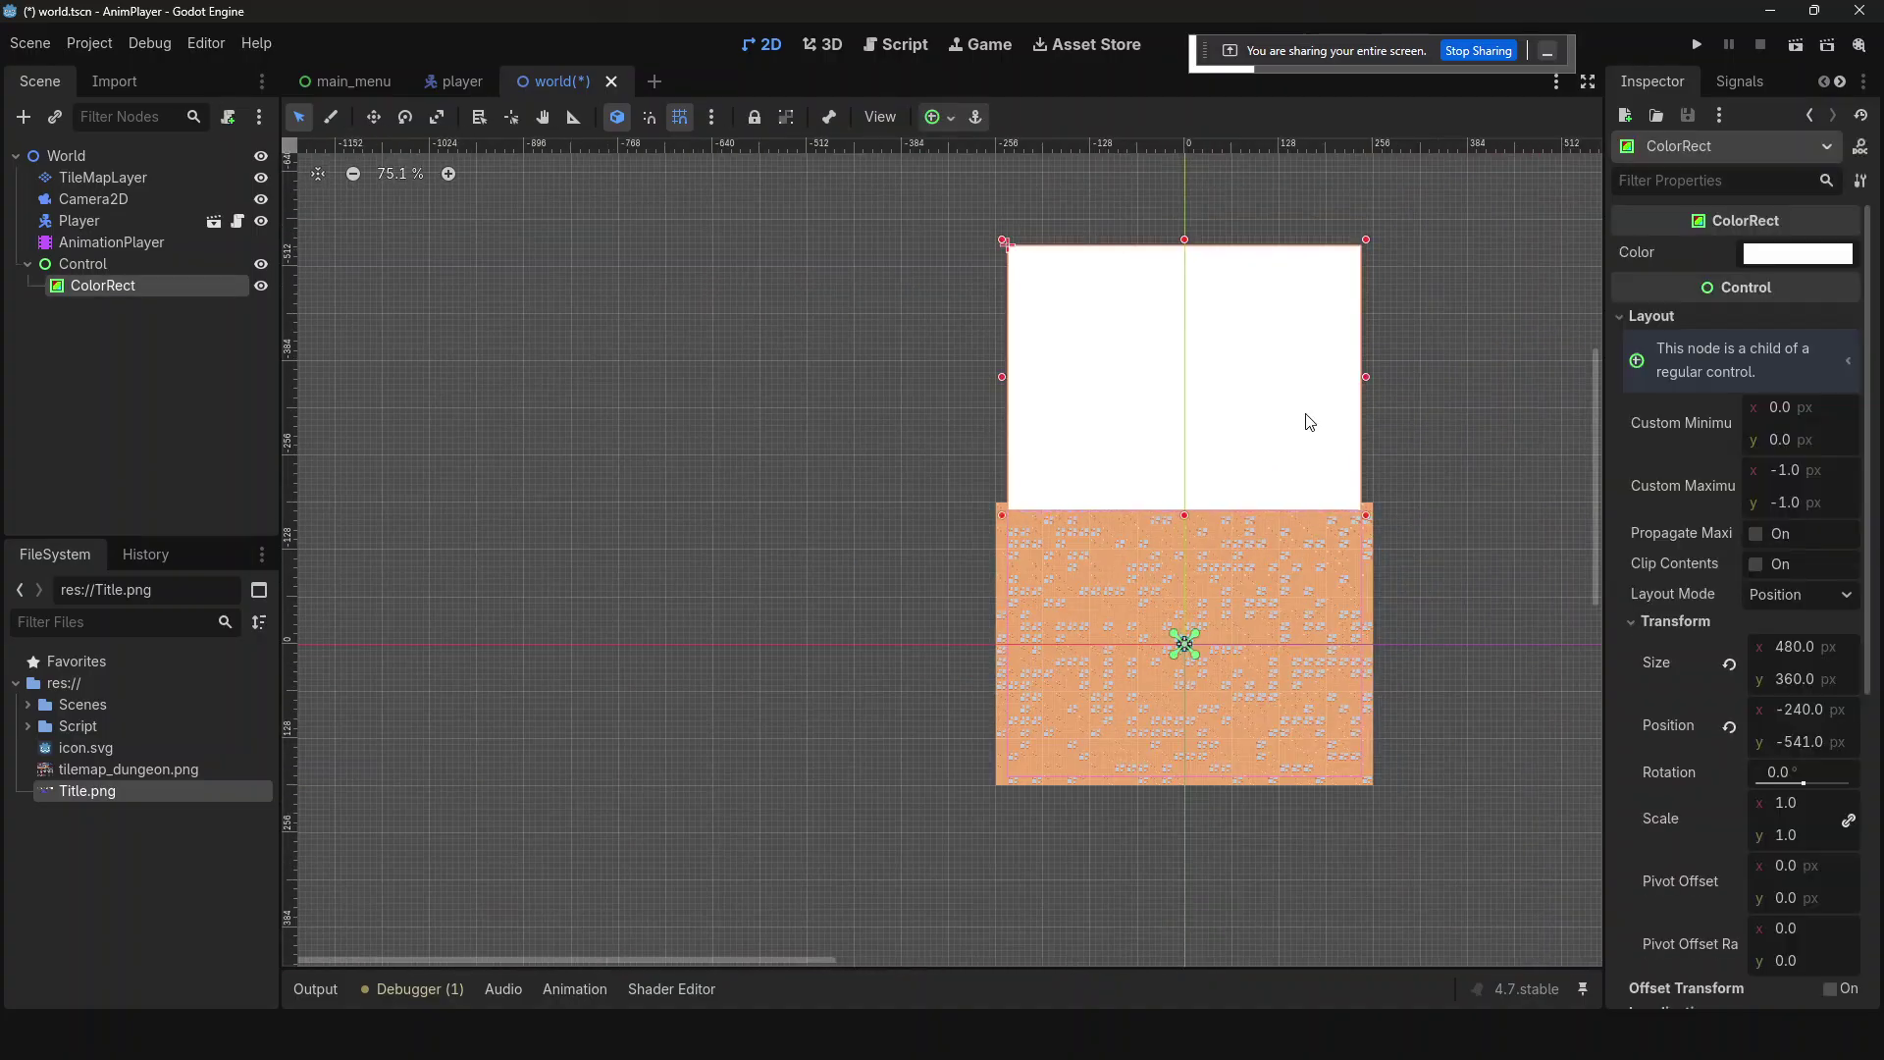
- Set the ColorRect's colour to black (000000) and save the world scene
left_click(1838, 257)
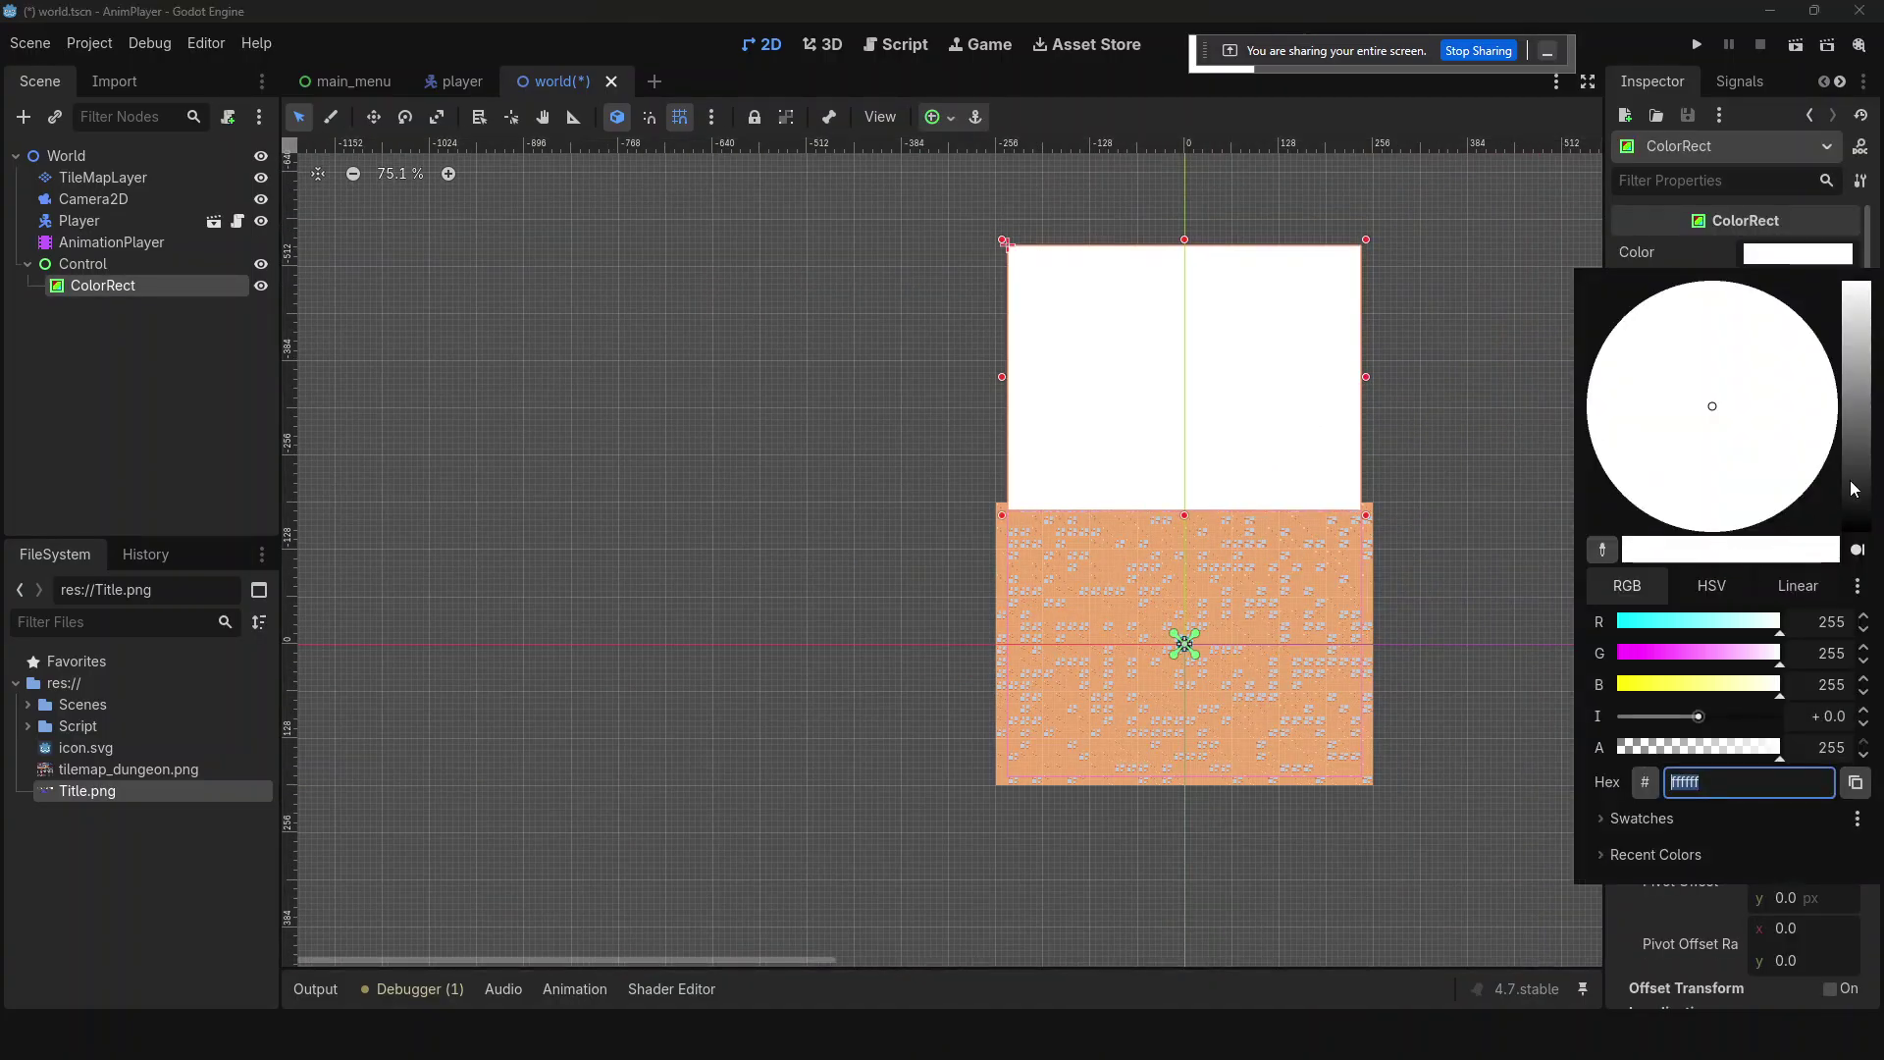
type("0")
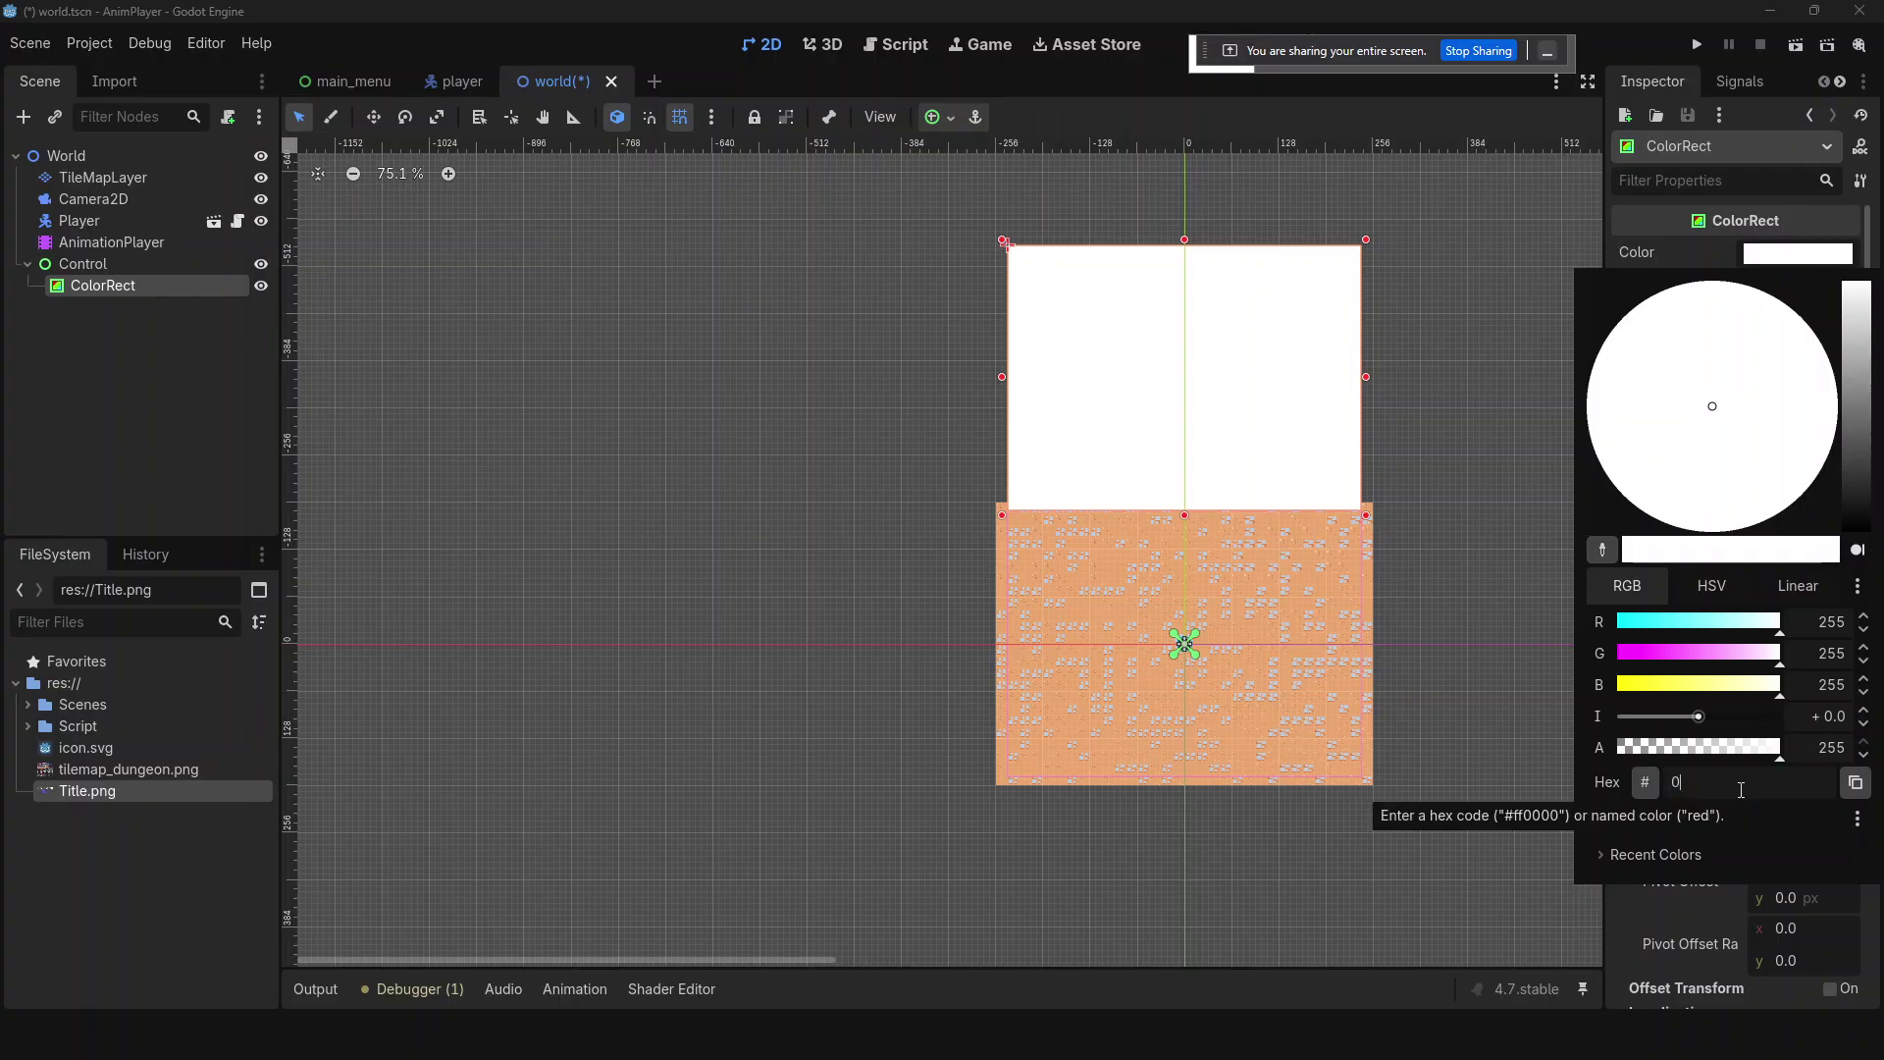
type("00000")
key("Return")
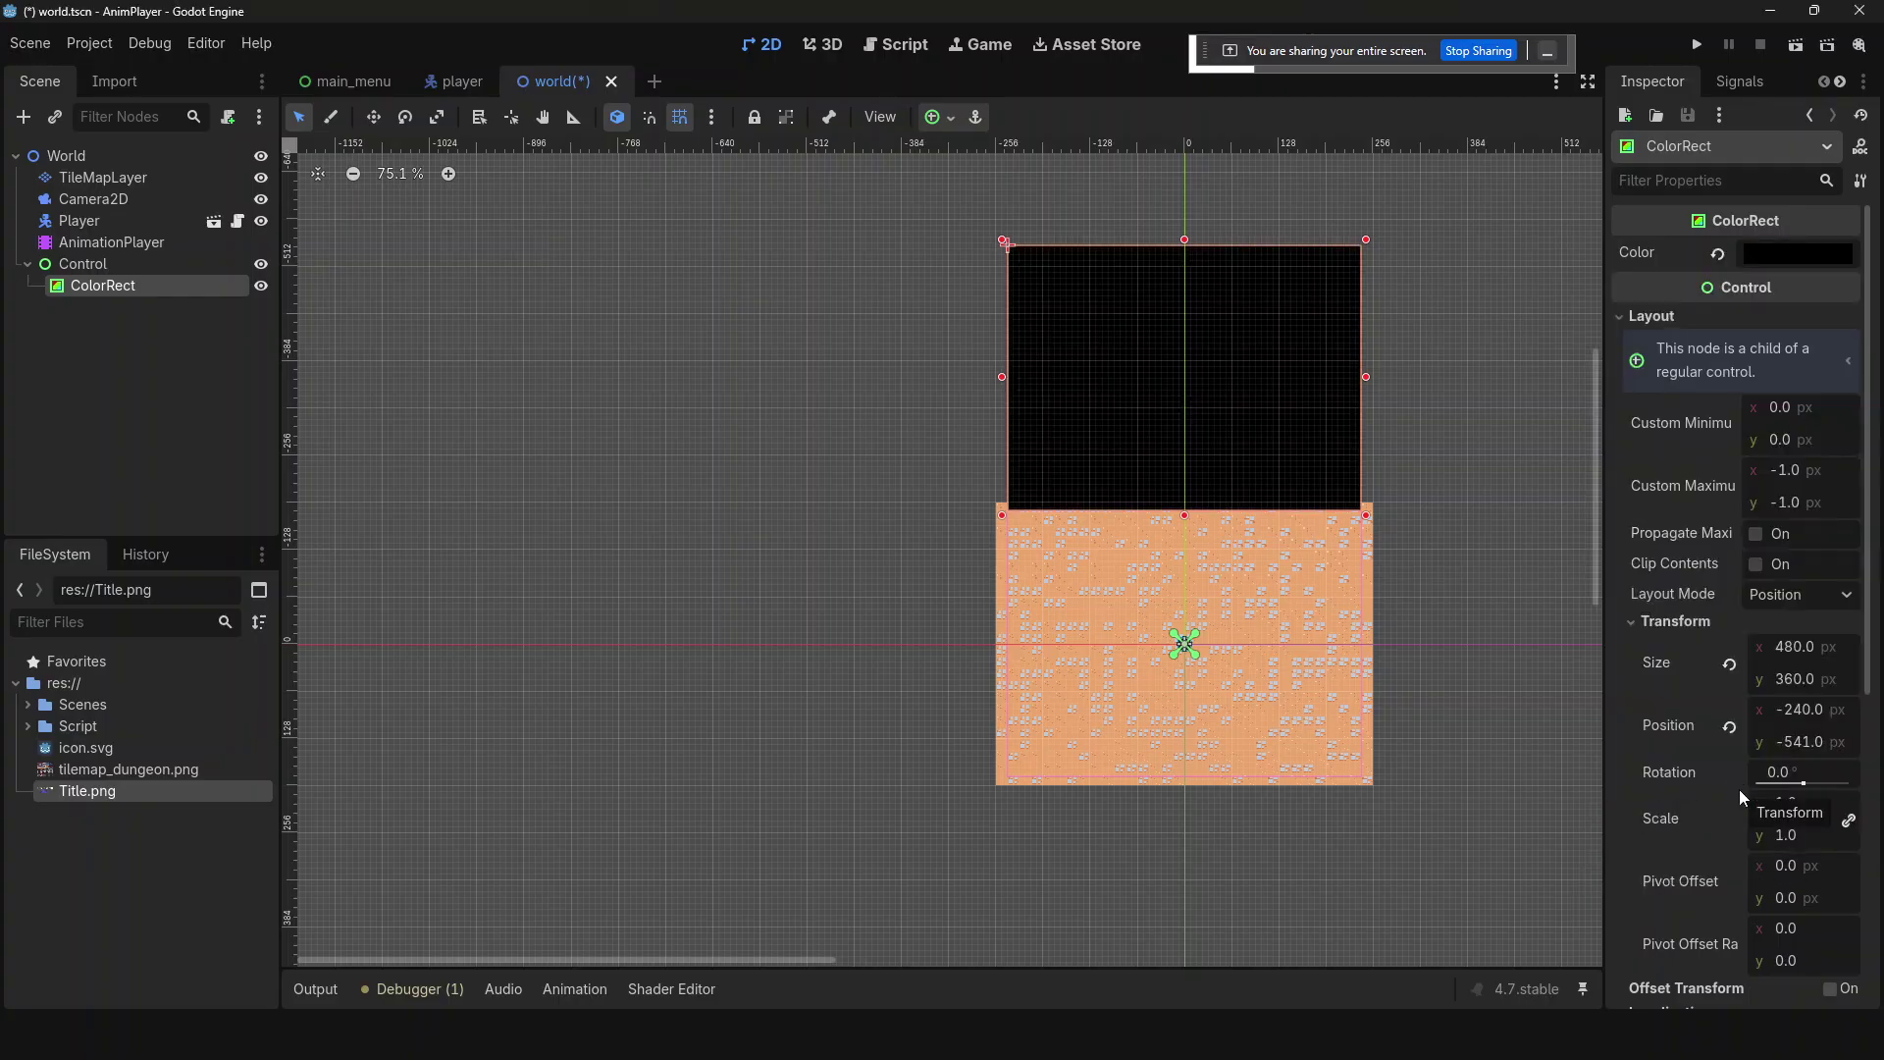
left_click(1460, 516)
key("ctrl+s")
- Create a new animation named "transition out" on the world scene's AnimationPlayer
left_click(120, 243)
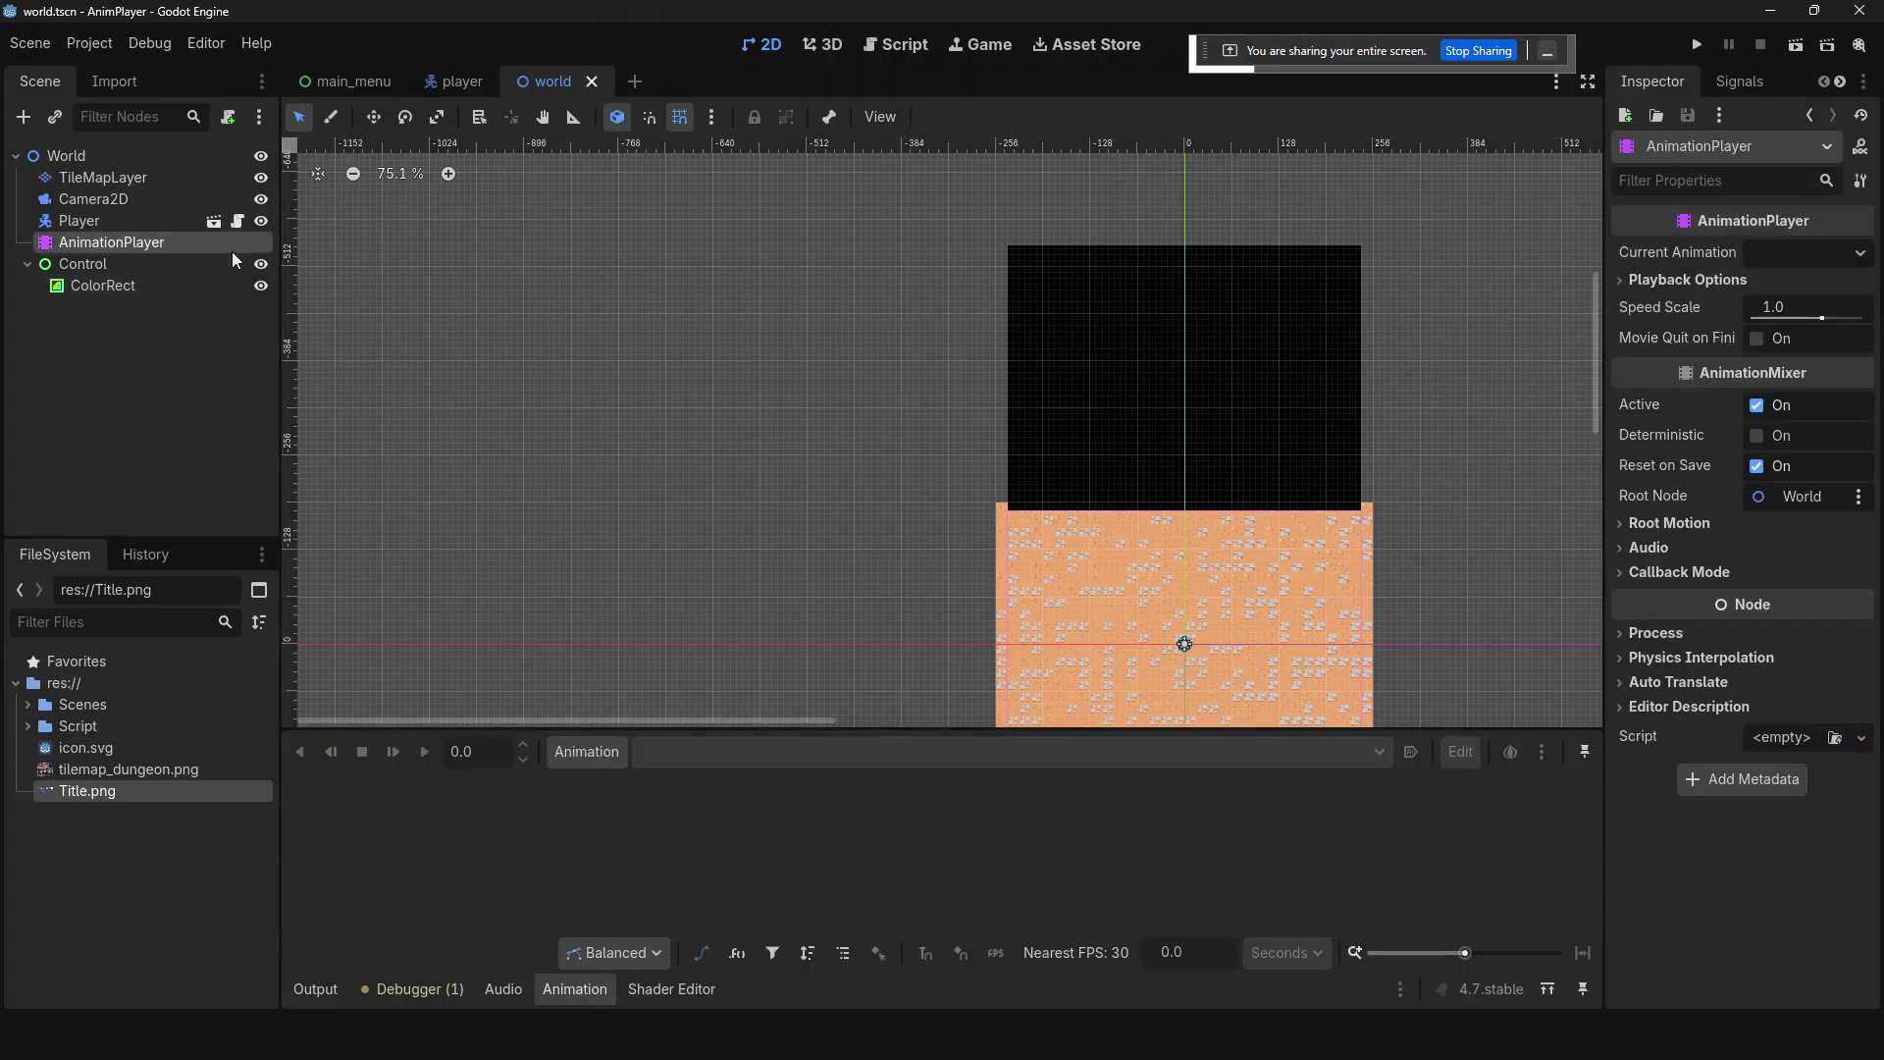
left_click(579, 753)
left_click(651, 797)
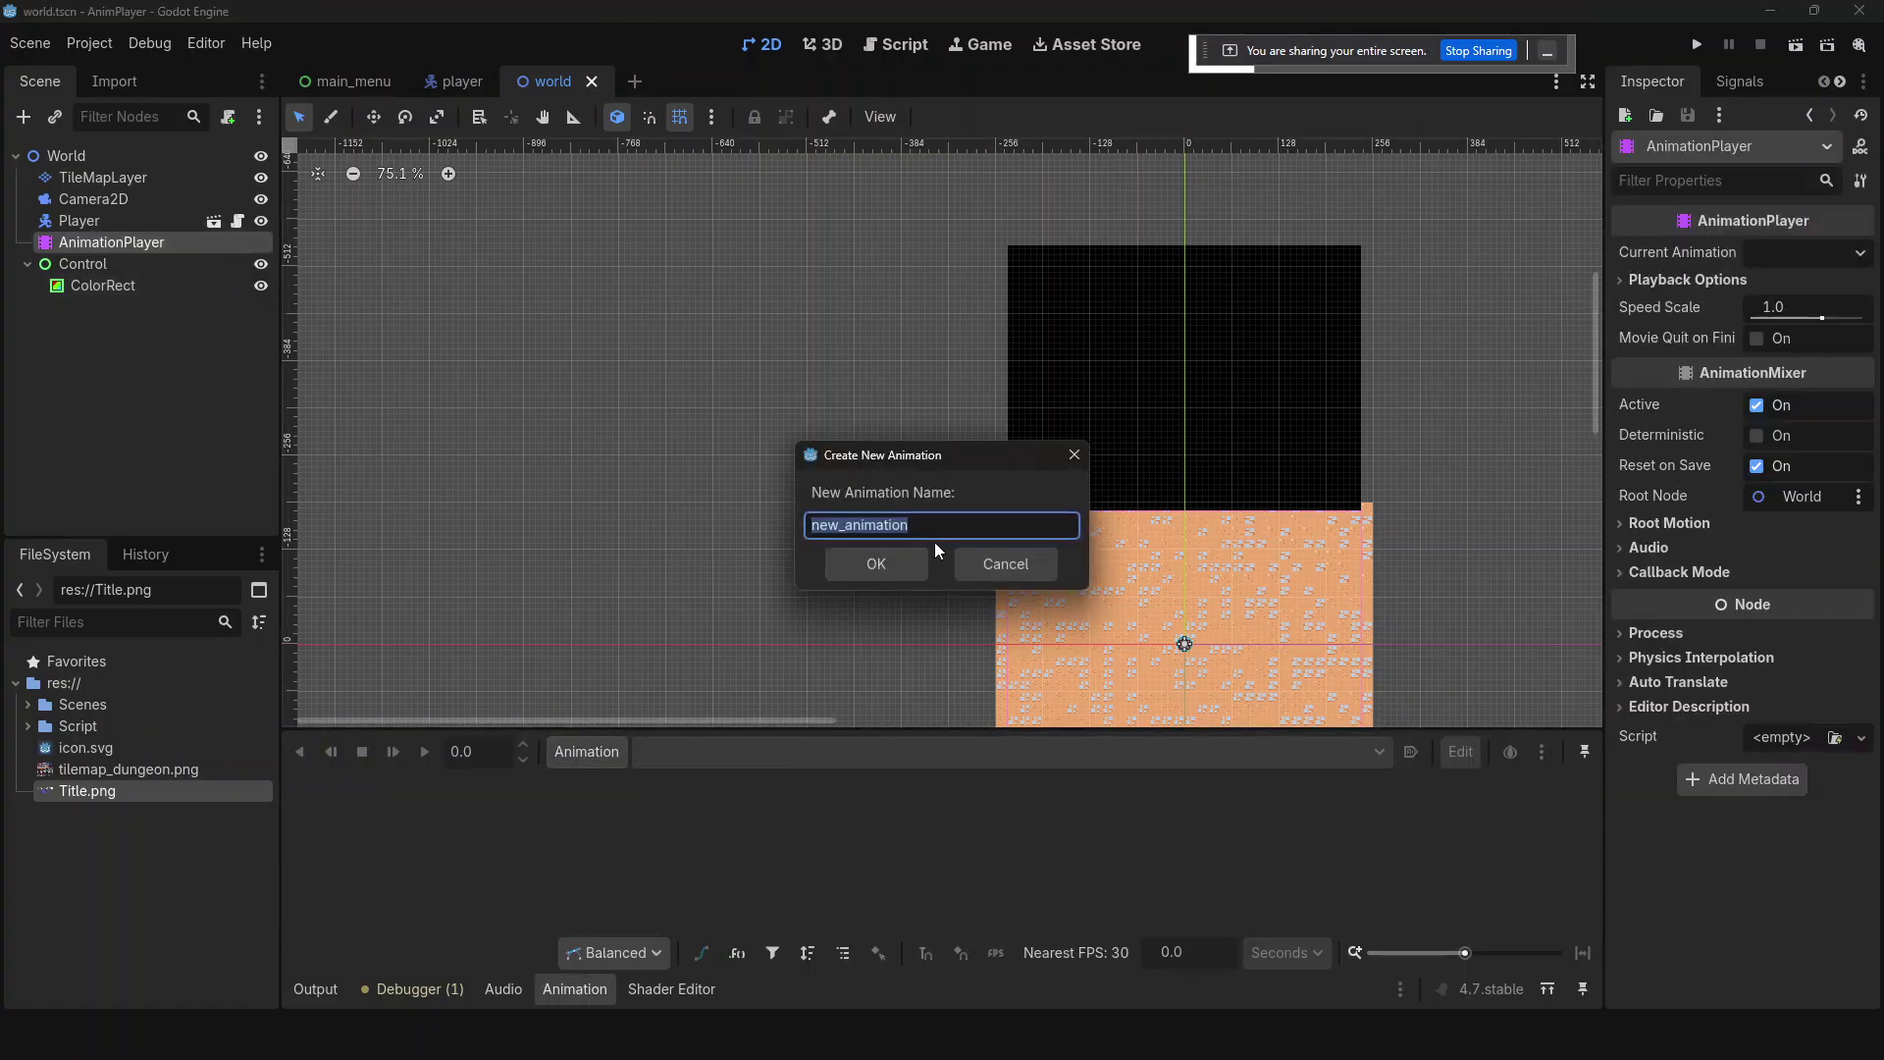
type("transition out")
key("Return")
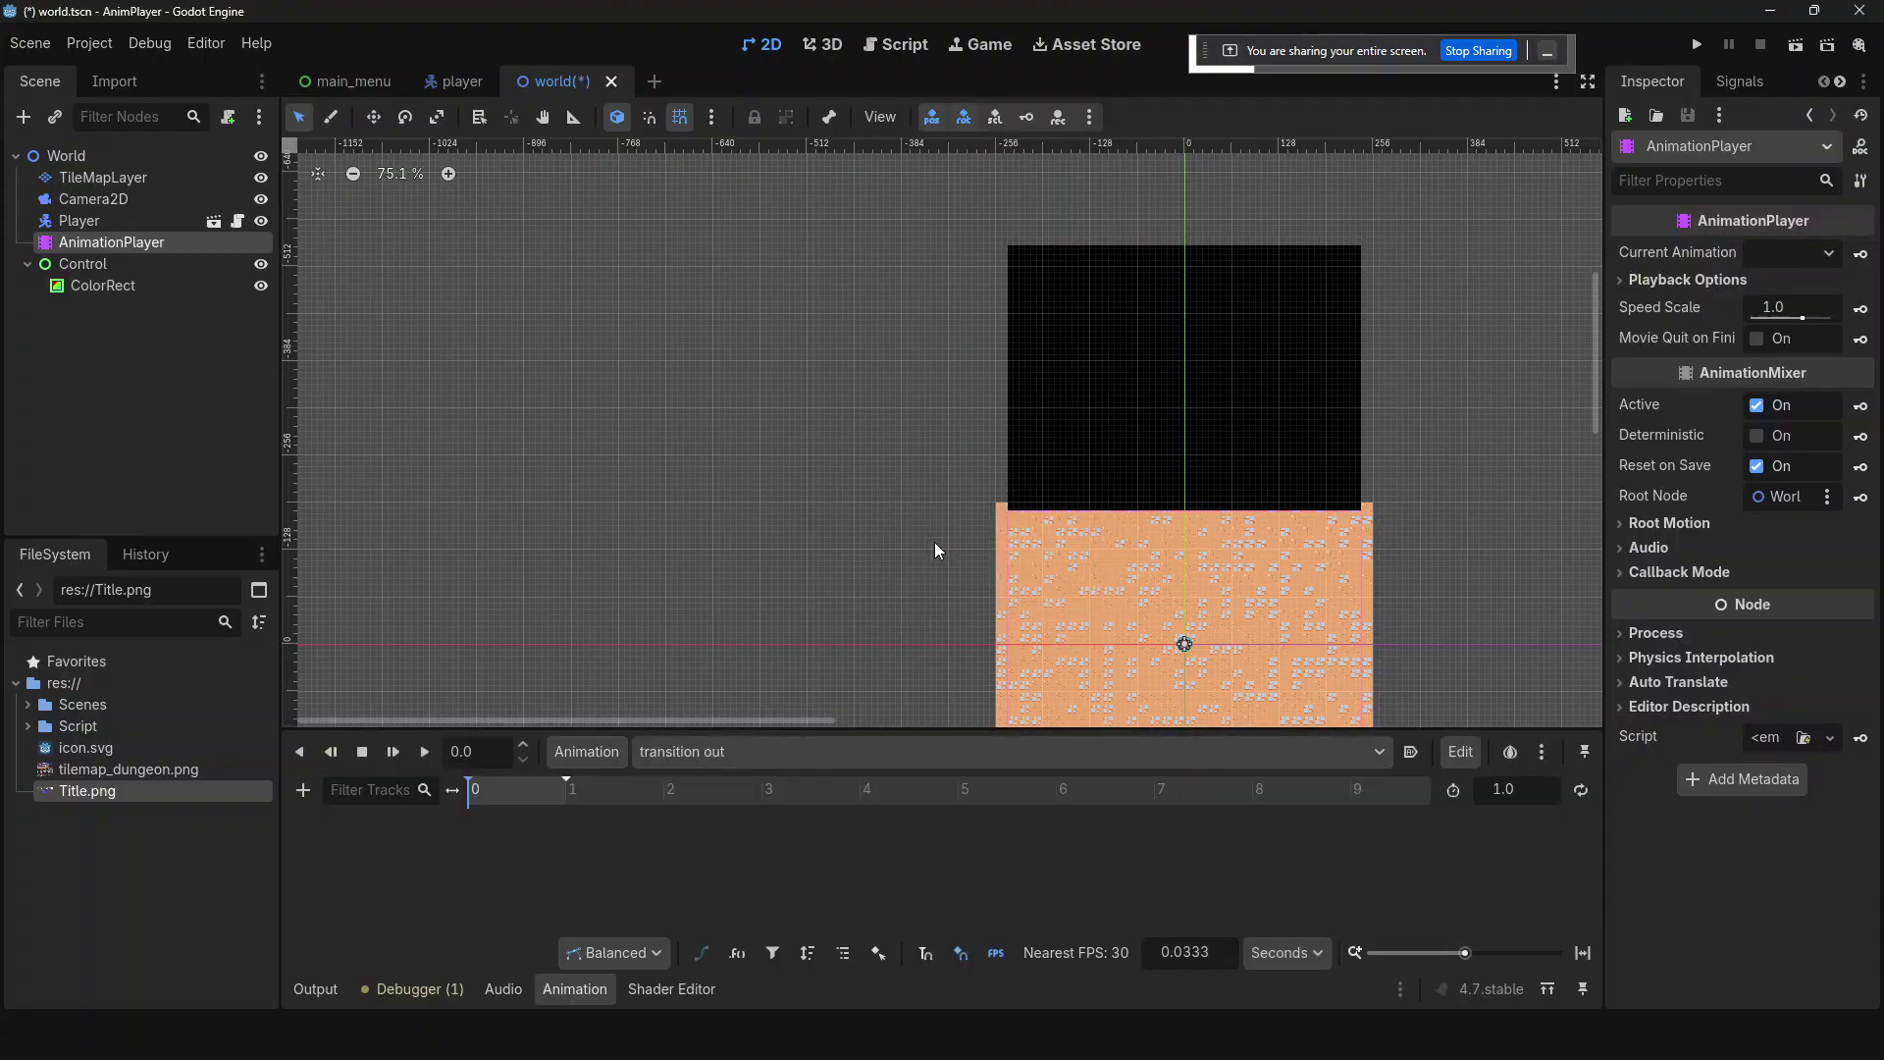
- Add a property track for the ColorRect's position and insert a keyframe of its current position at 0 s
left_click(304, 791)
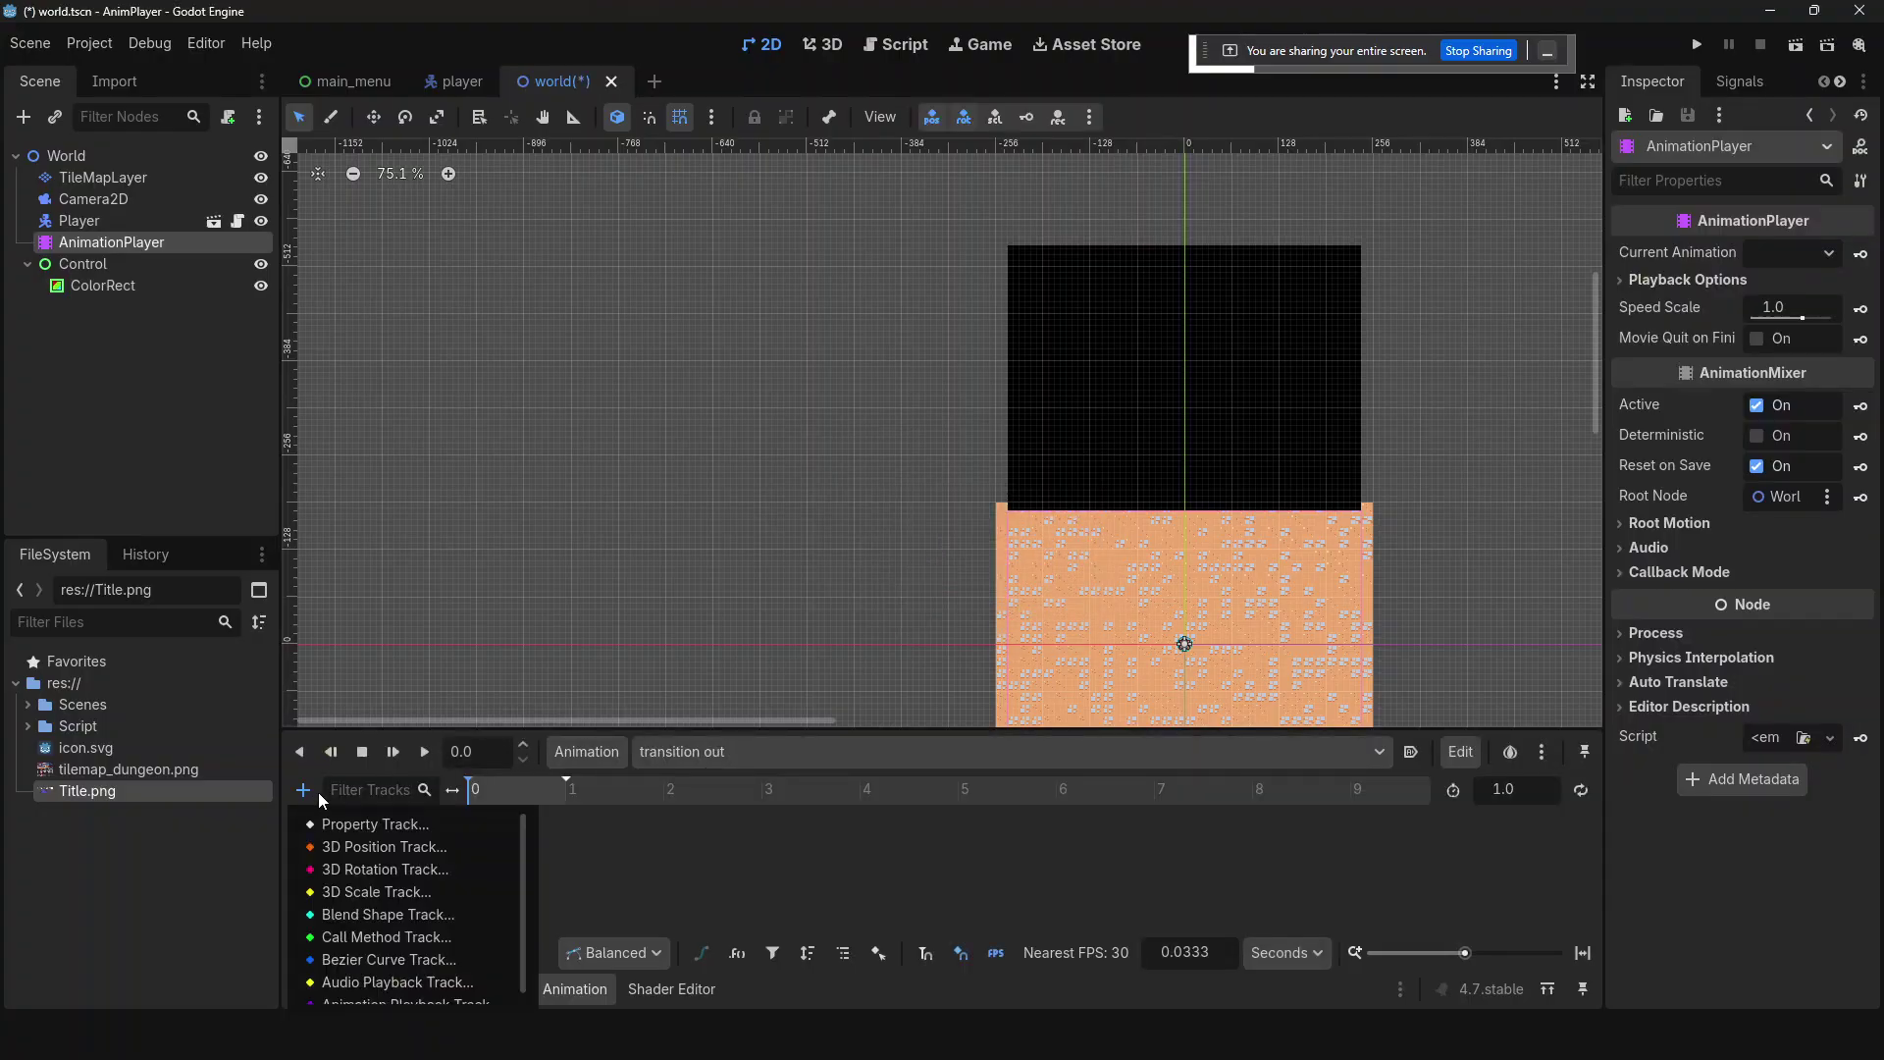
left_click(431, 824)
double_click(861, 379)
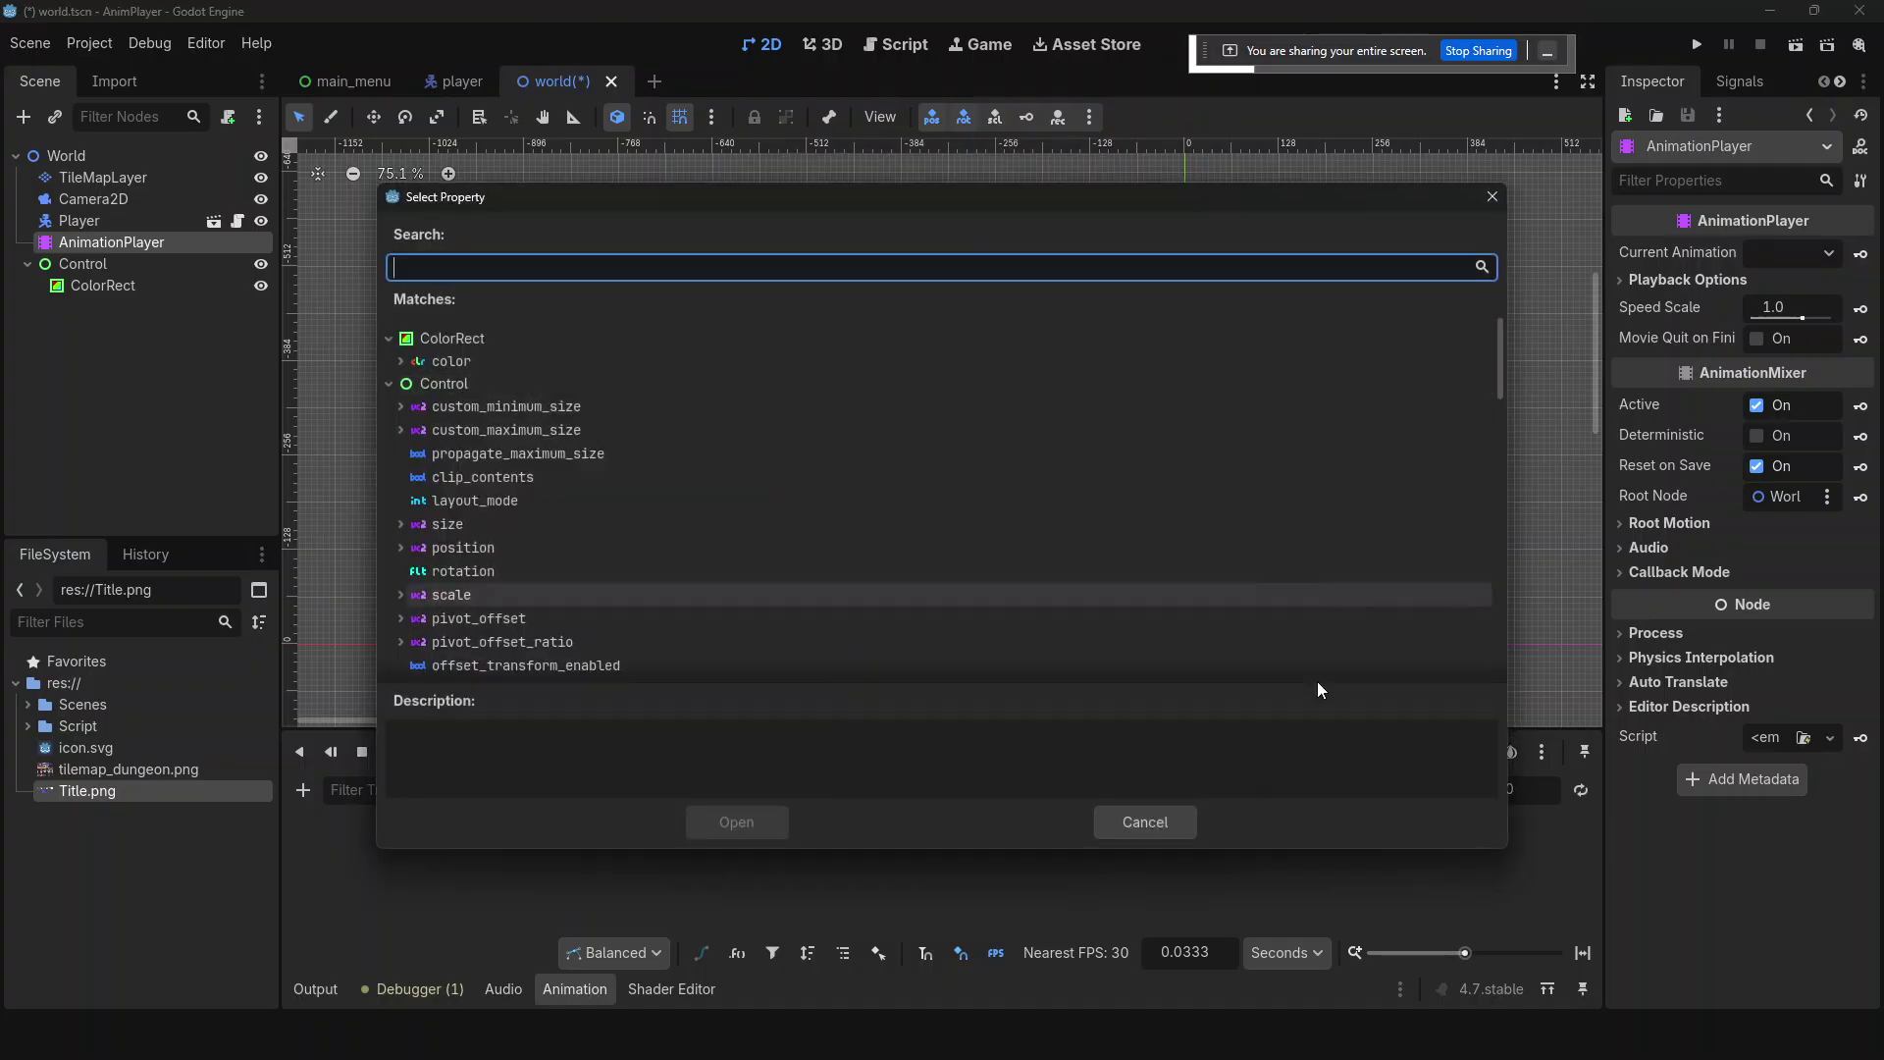
type("position")
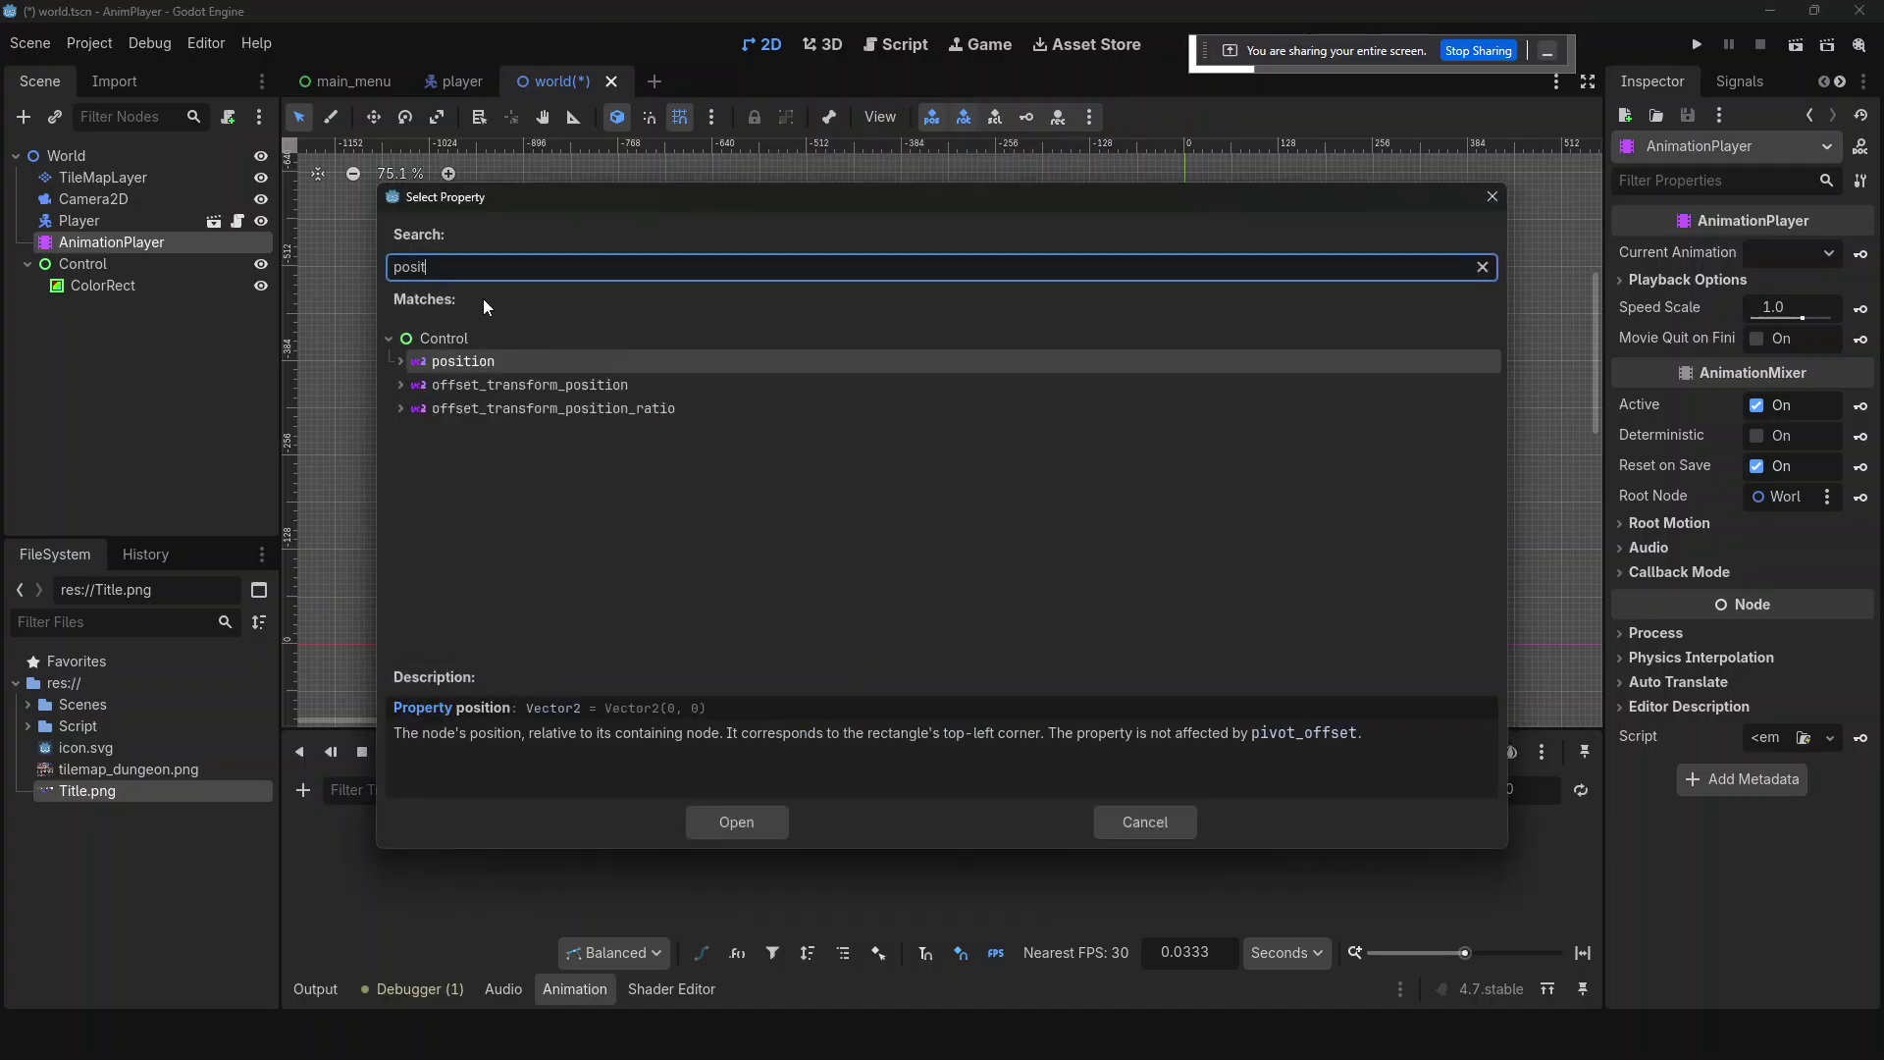
key("Return")
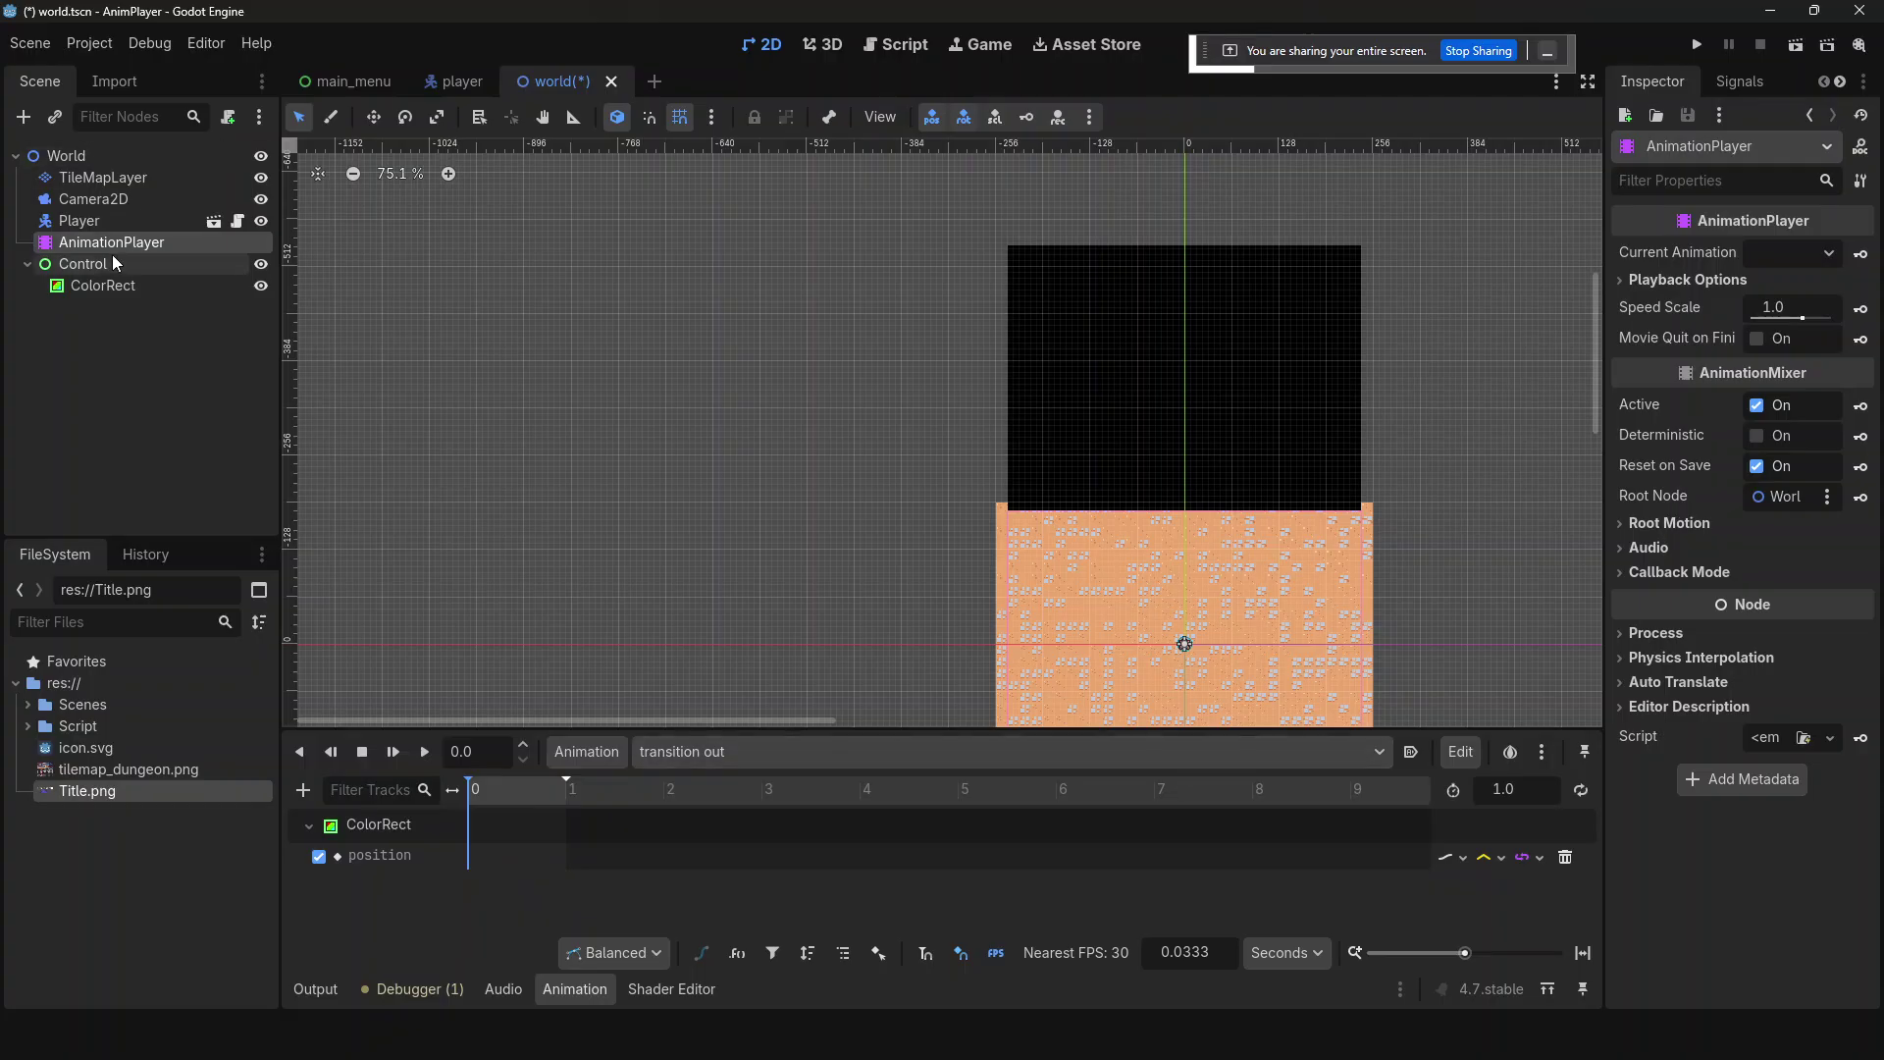
left_click(98, 283)
left_click(1848, 728)
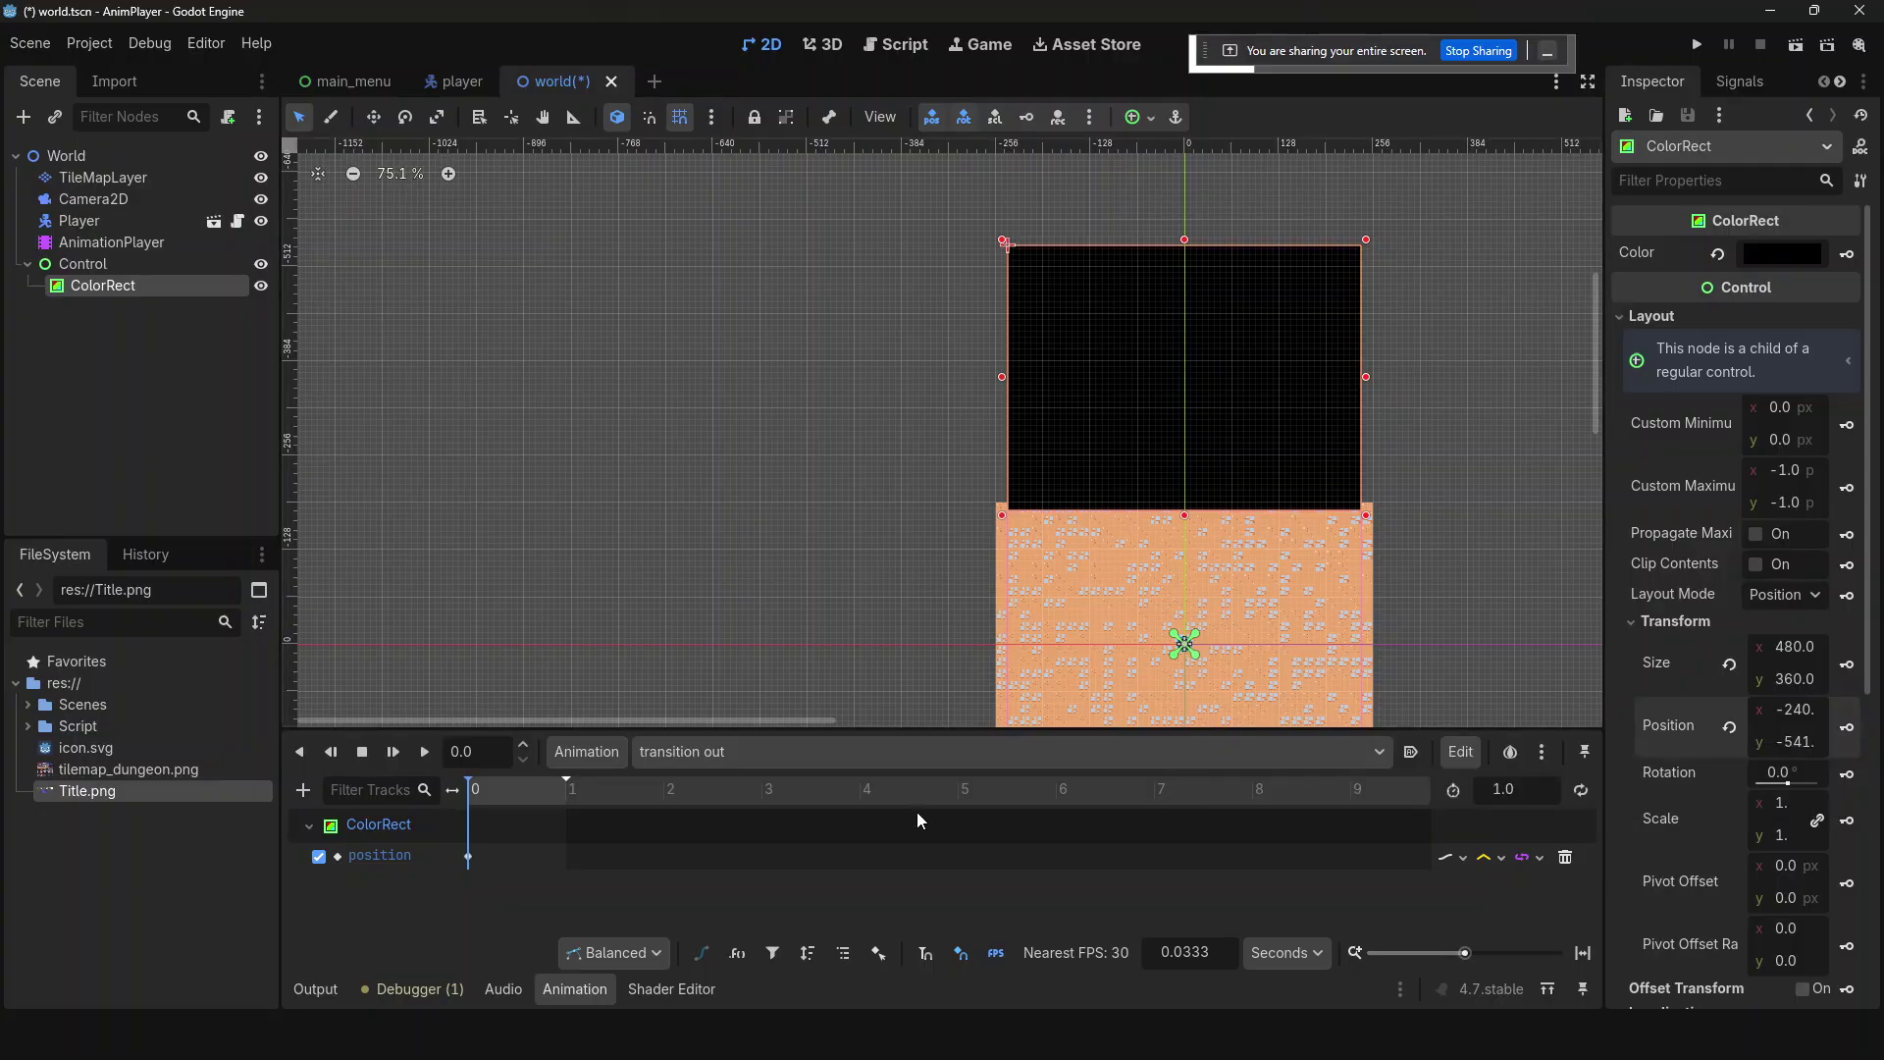
- With the playhead at 1 s, set the ColorRect's y position to 0 and raise it over the tilemap to about -176 px
left_click(567, 790)
type("0")
key("Return")
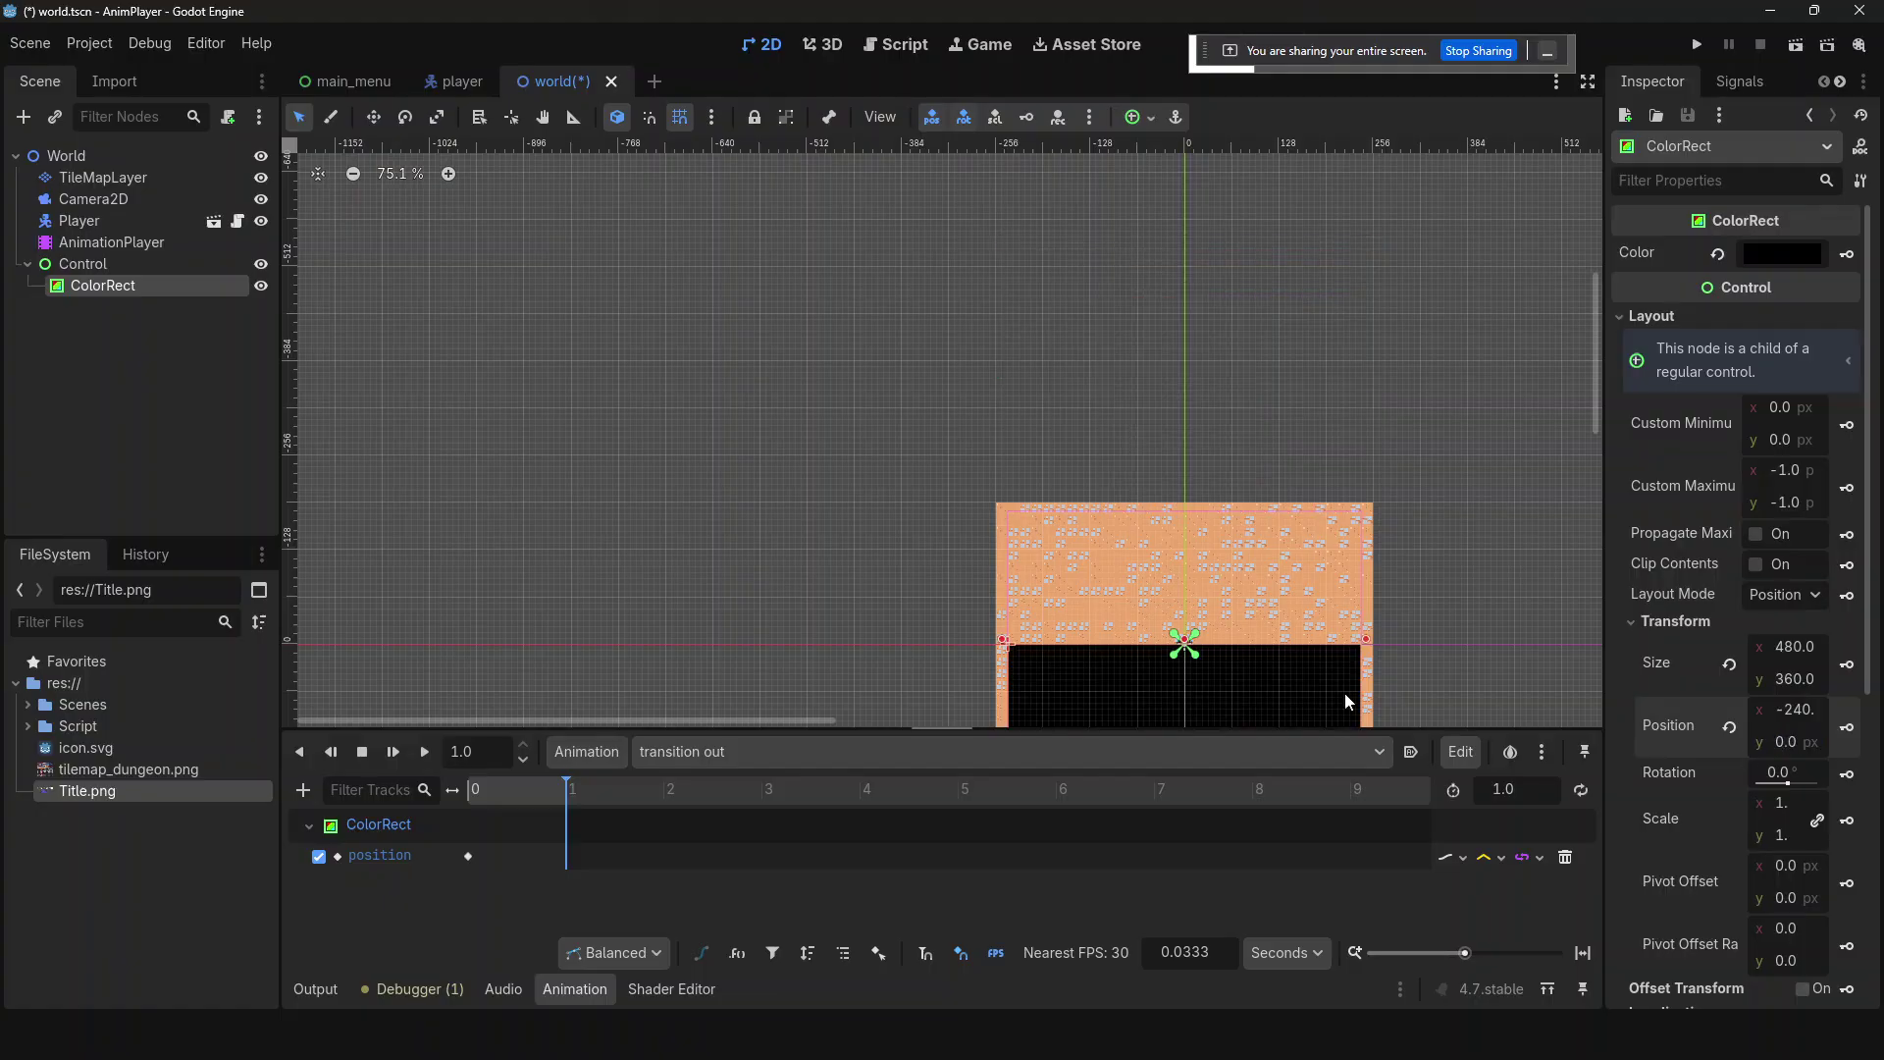
scroll(1323, 610, "up", 7)
scroll(1323, 610, "down", 2)
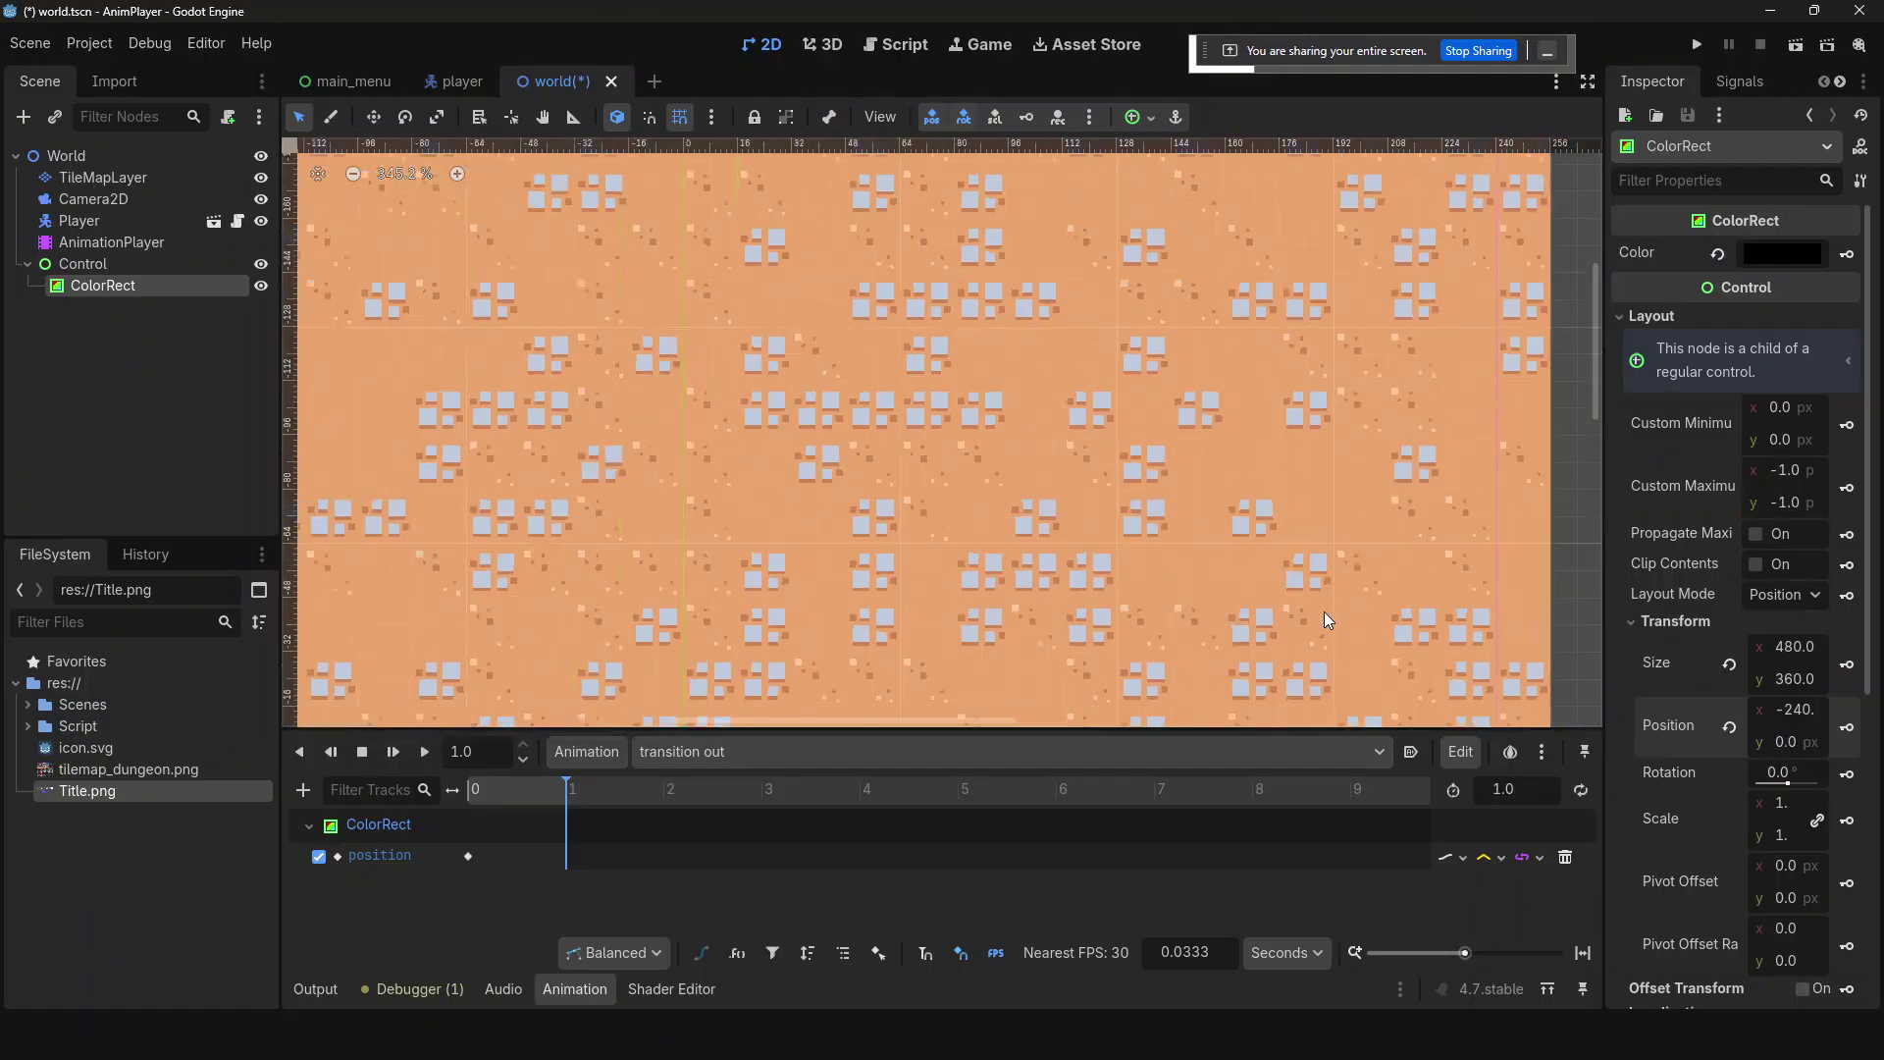
scroll(1323, 611, "down", 2)
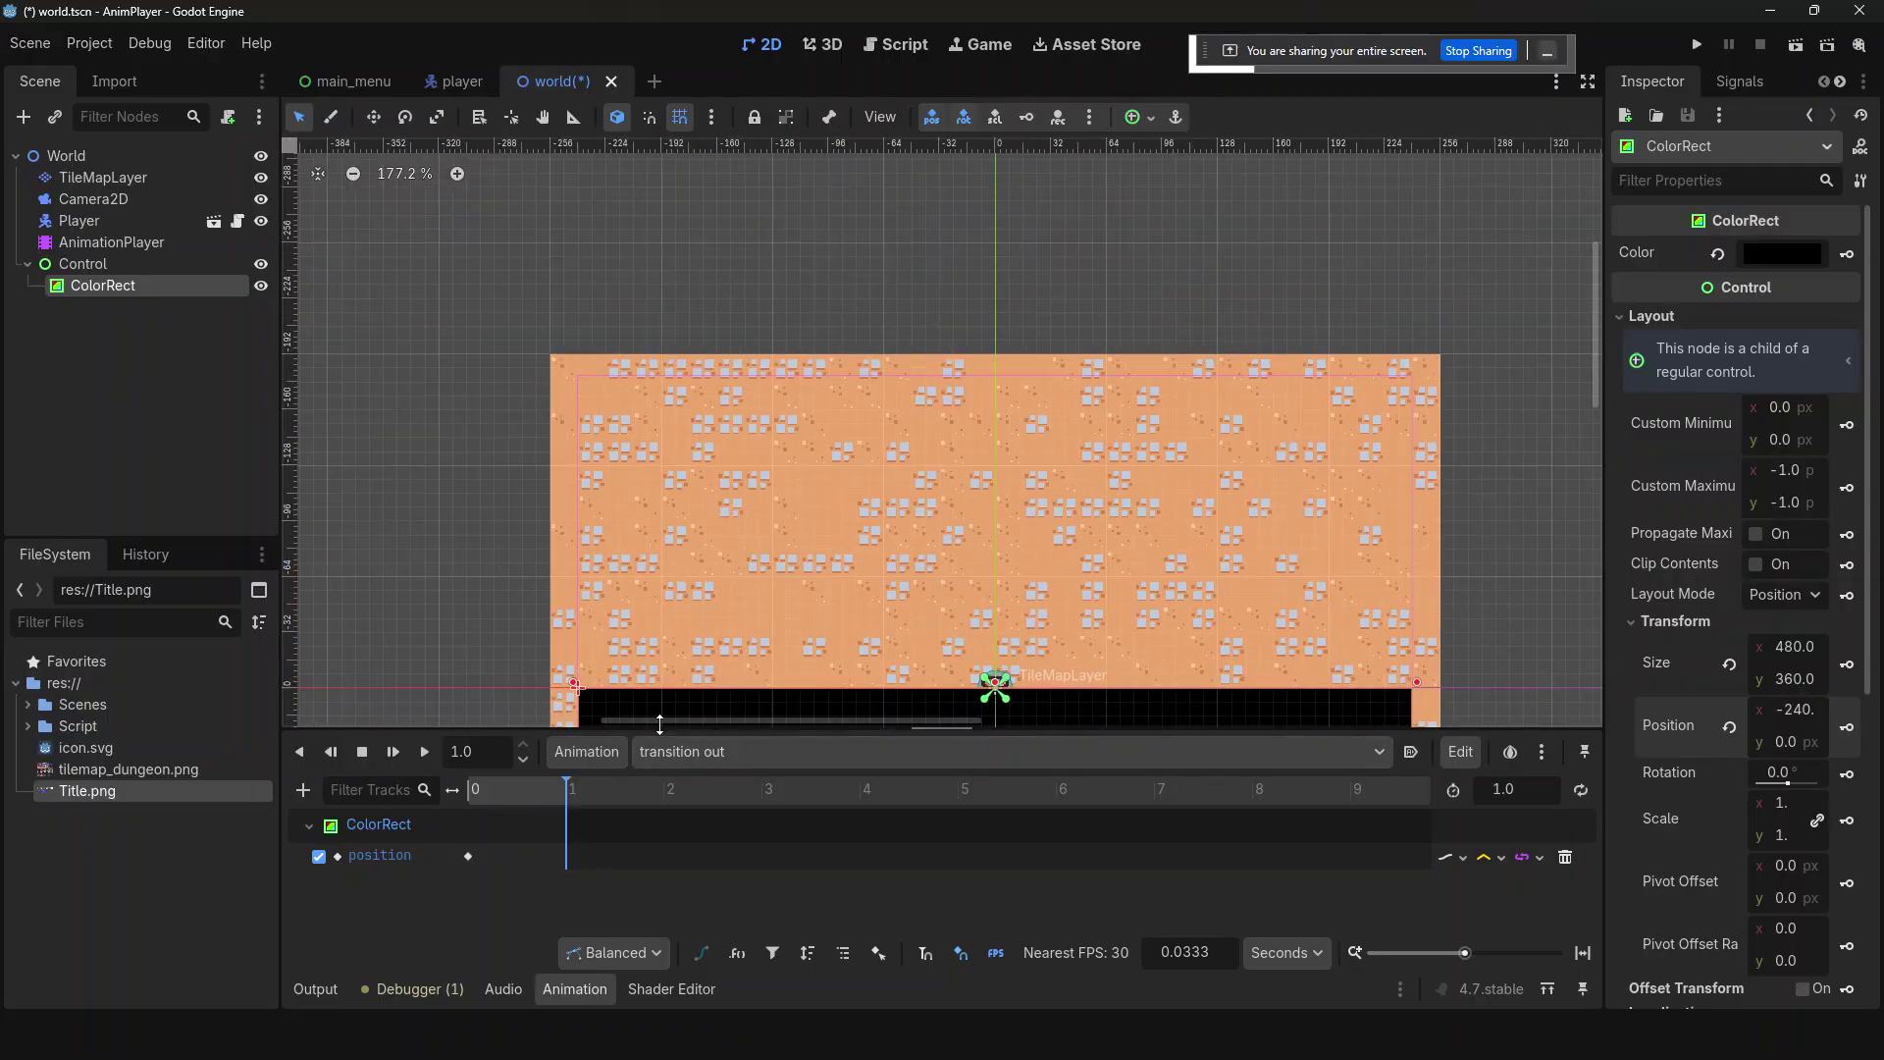
left_click_drag(661, 705, 661, 397)
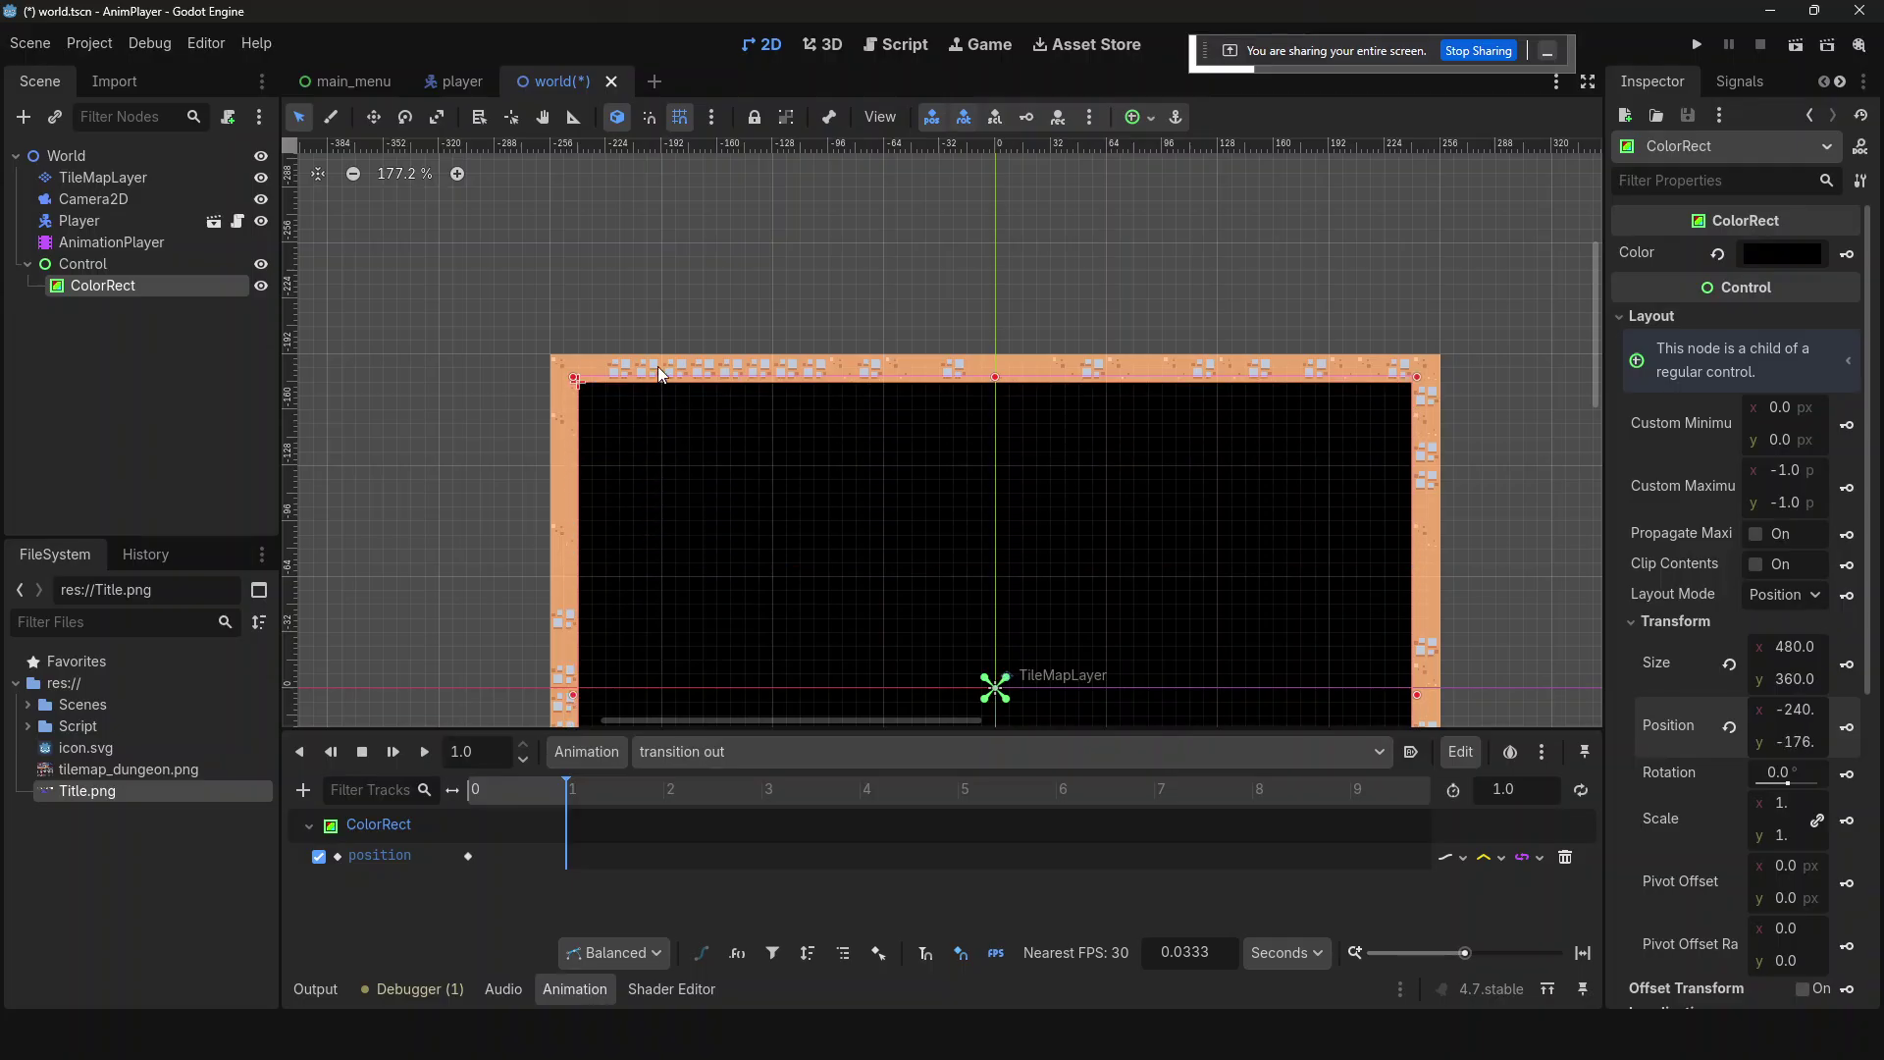
- Nudge the ColorRect up to y -180 px, level with the camera frame's upper edge, and key its position at 1 s
scroll(658, 367, "up", 6)
scroll(658, 368, "up", 4)
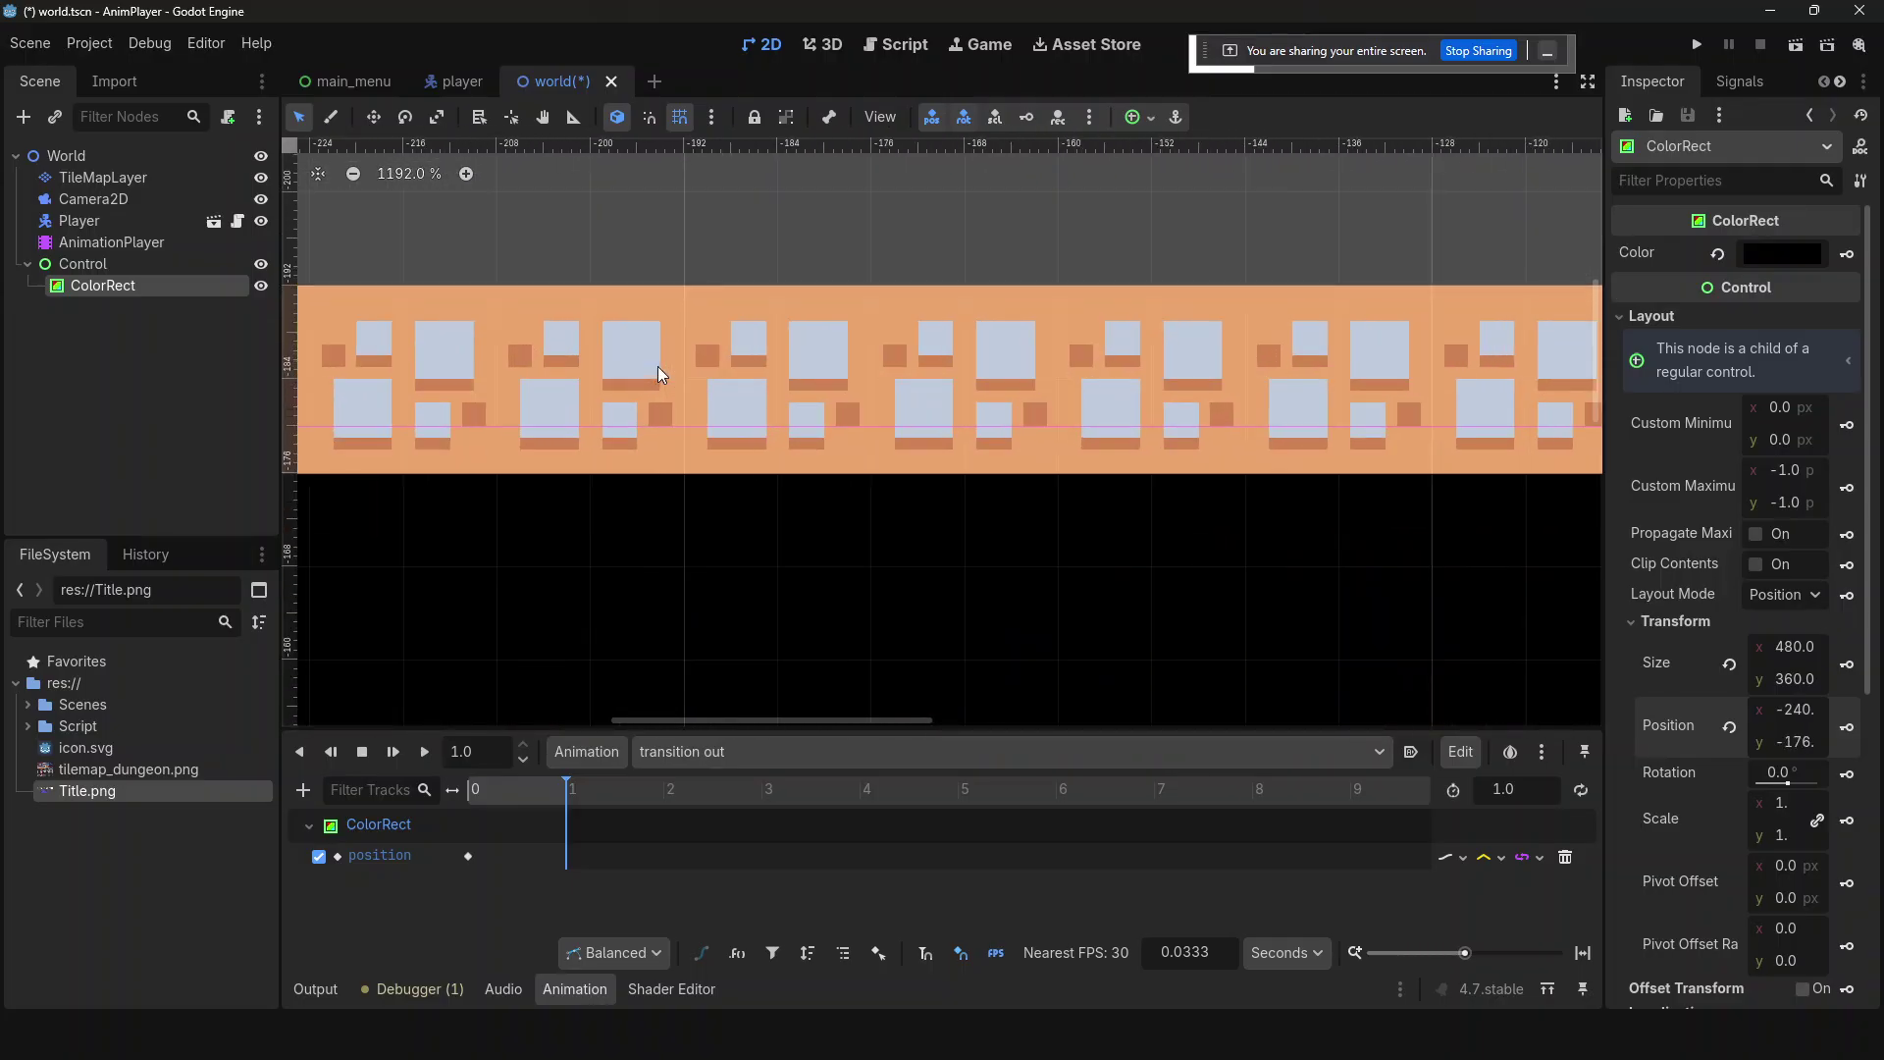
key("Up")
key("Up")
key("Up")
key("Up")
key("Up")
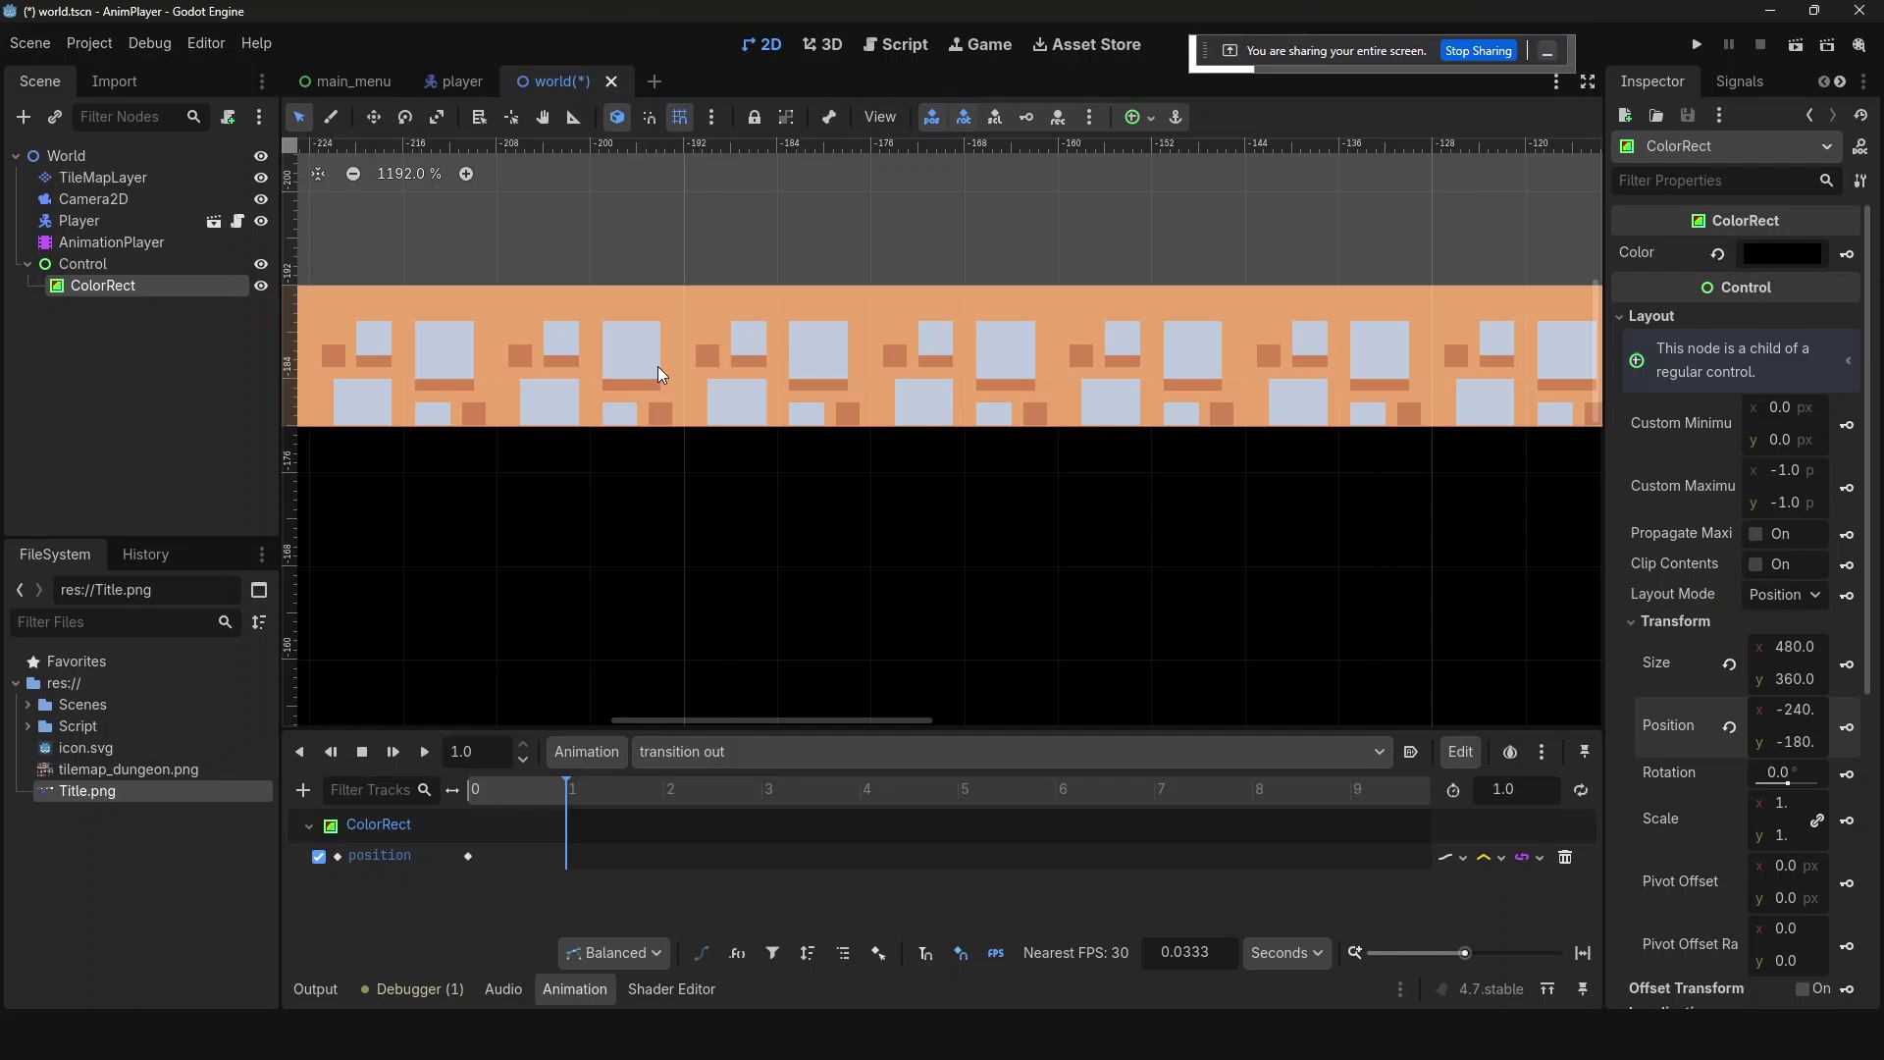
left_click(1847, 727)
- Switch the position track's interpolation to Cubic and preview the transition out animation before and after the change
scroll(709, 565, "down", 1)
scroll(710, 565, "down", 14)
left_click(424, 751)
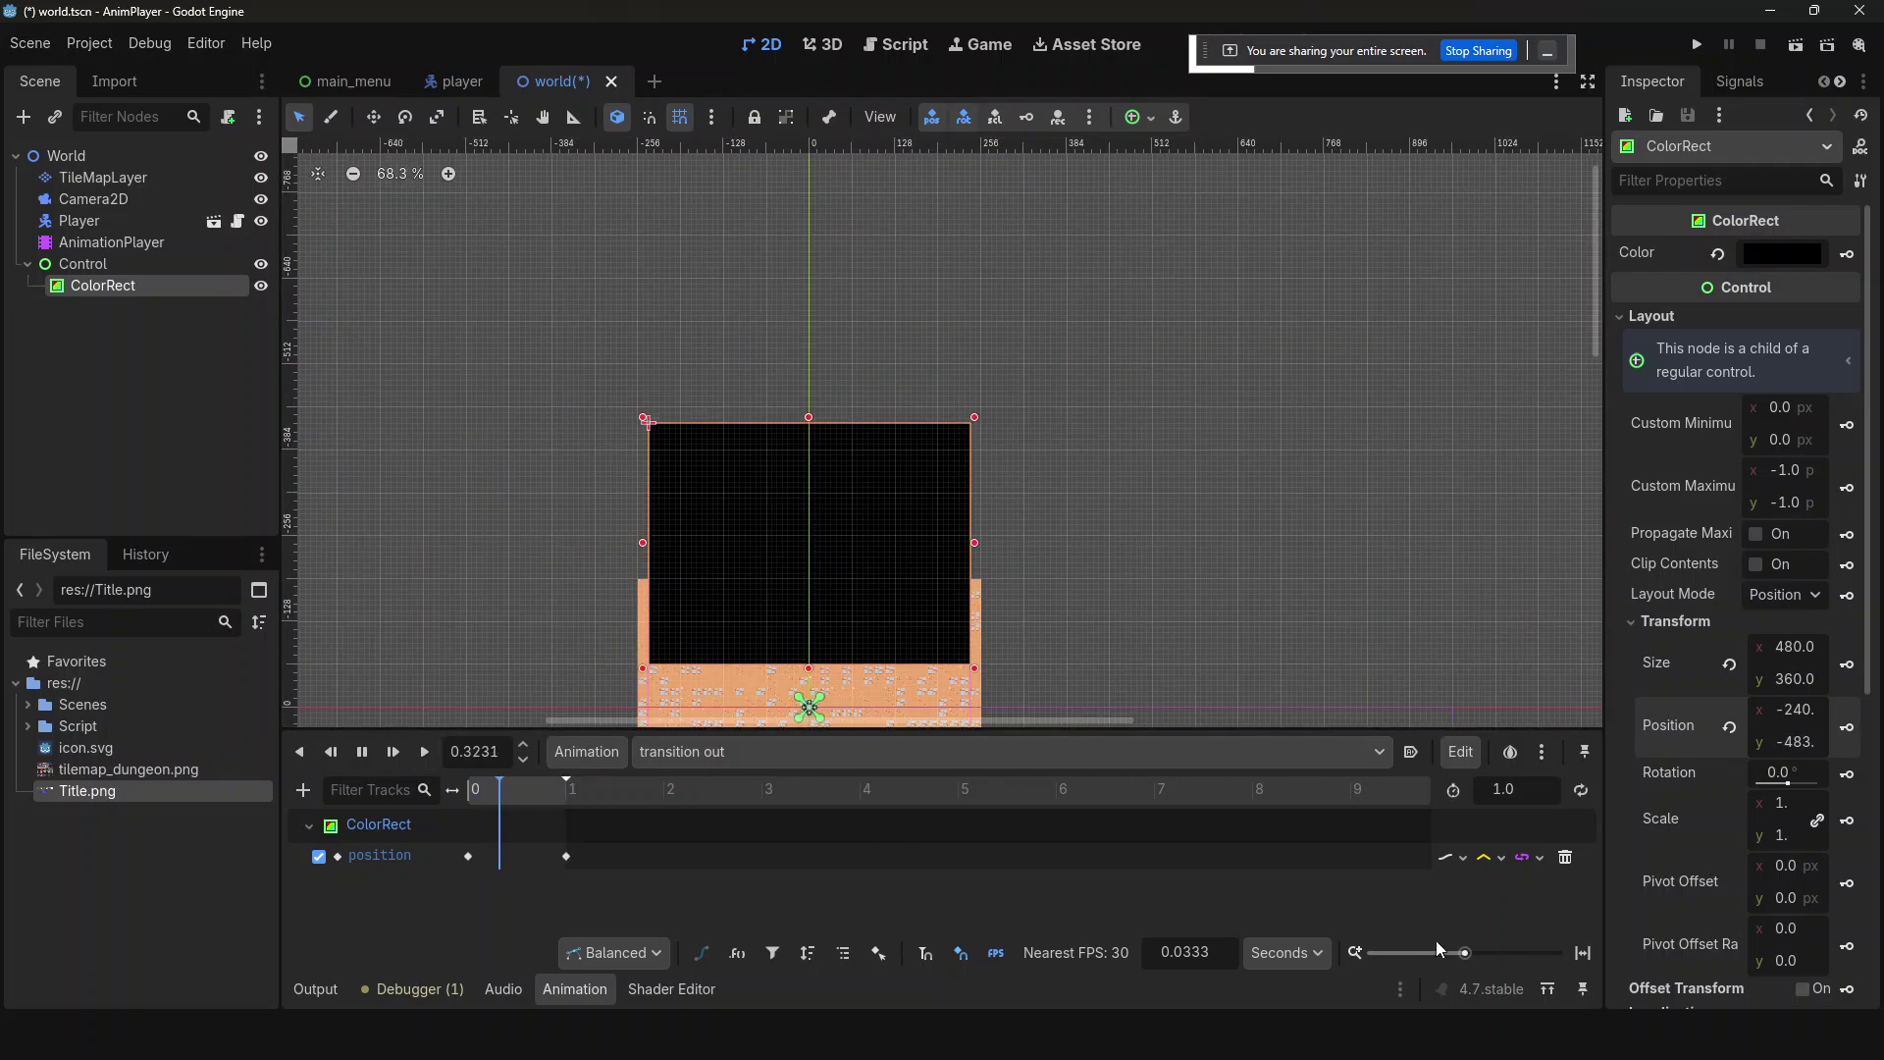
left_click(1501, 858)
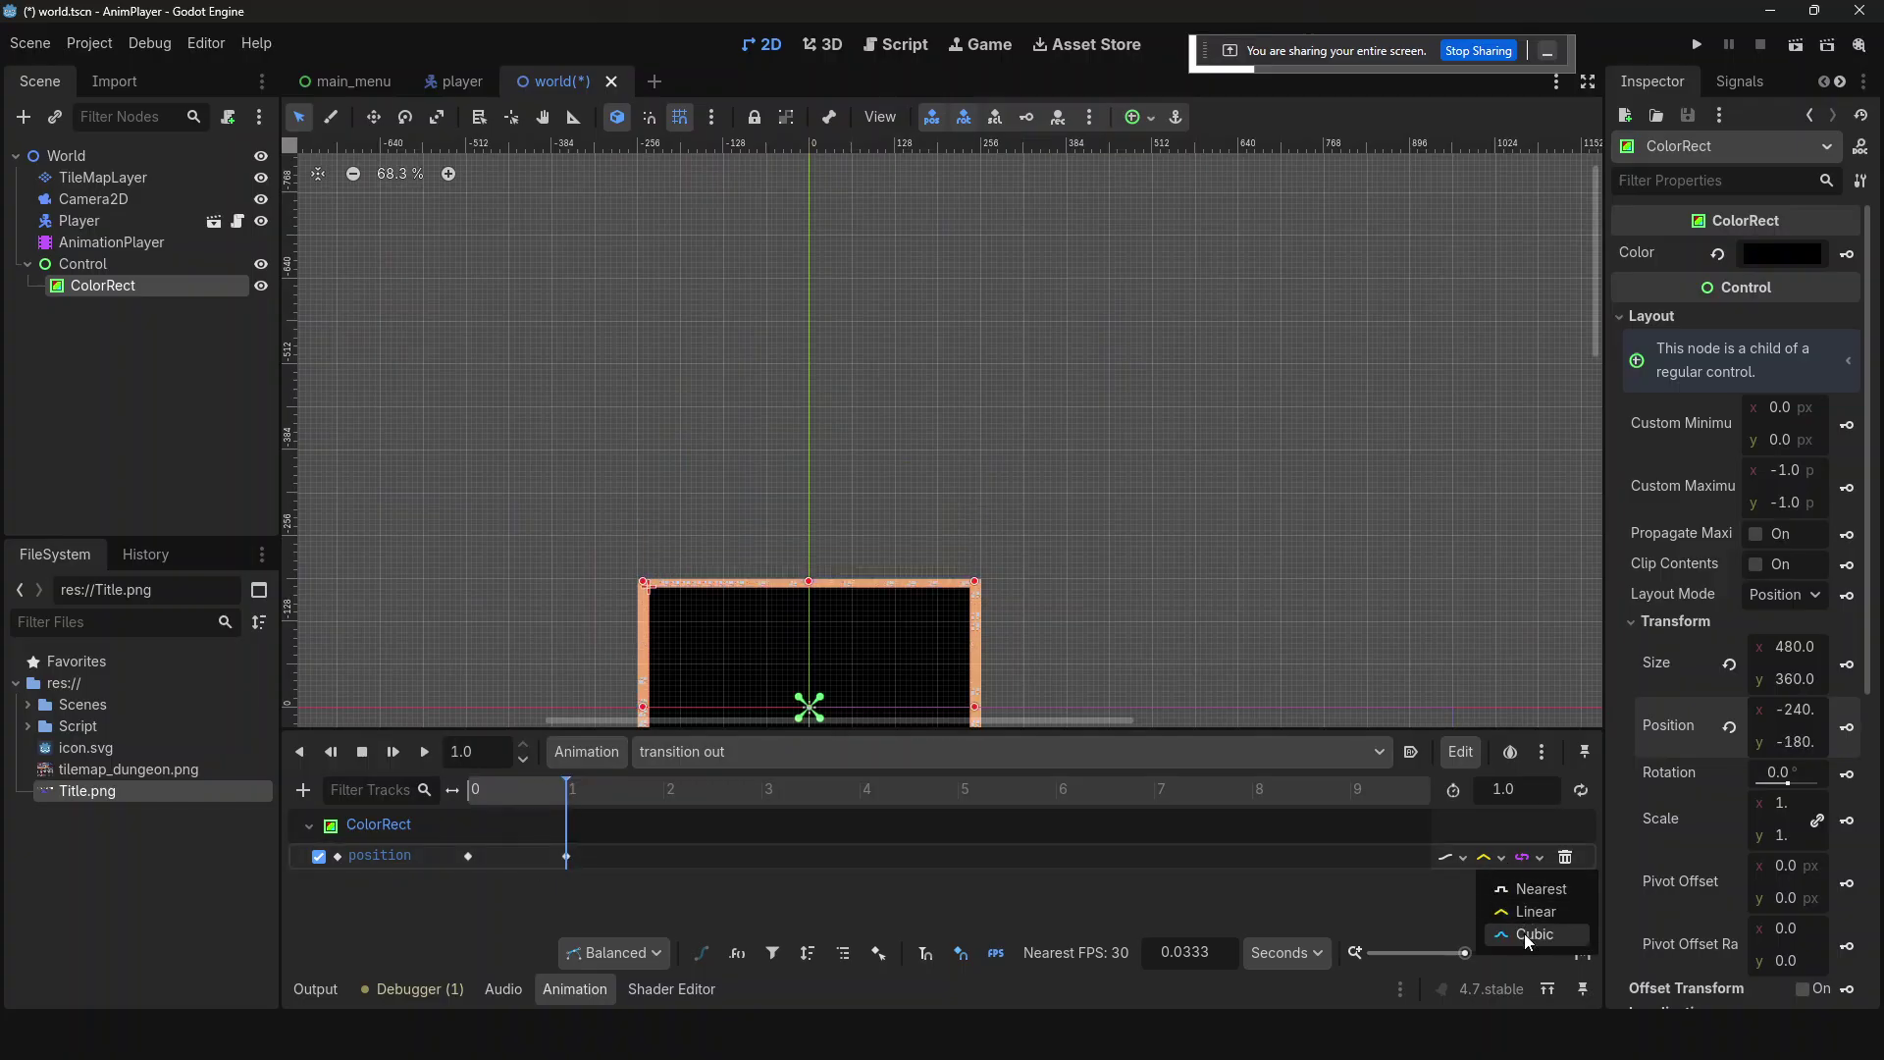
left_click(1528, 934)
left_click(424, 750)
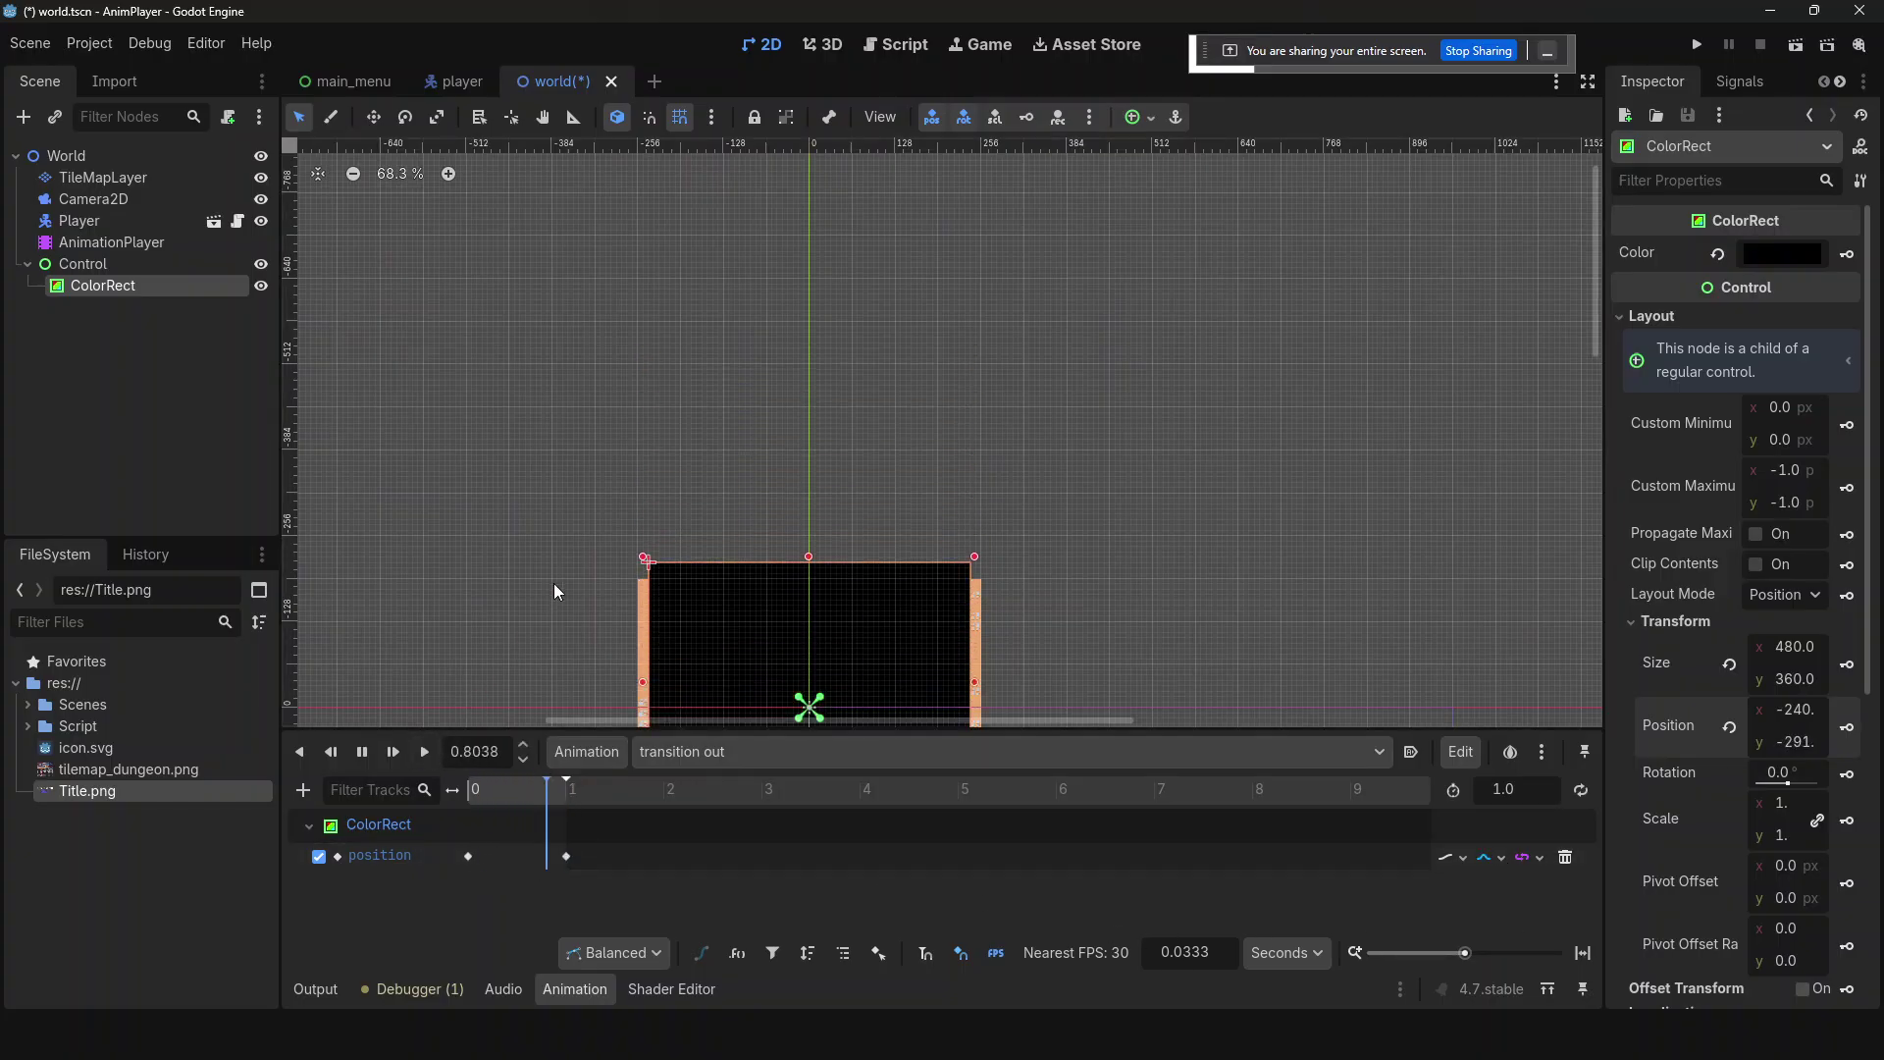
key("f")
left_click(433, 753)
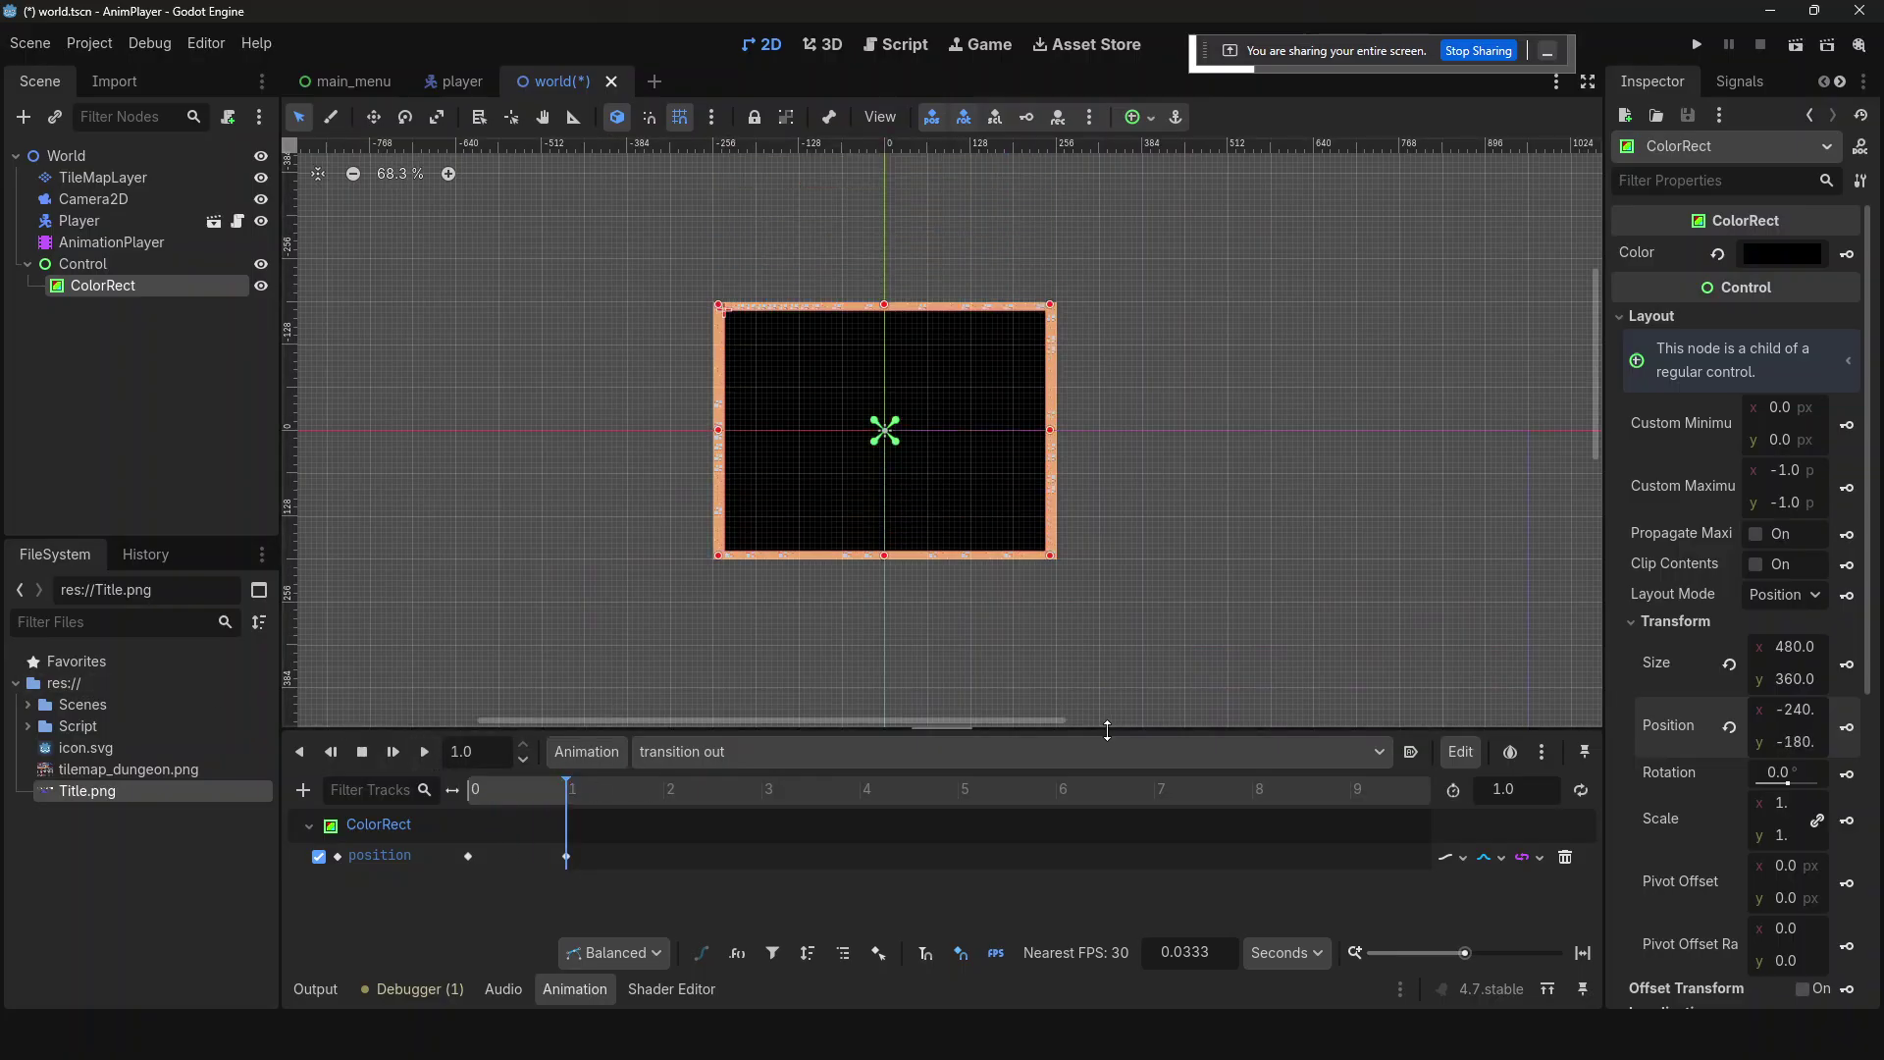
- Replace the position keyframe at 0 s with a copy of the keyframe at 1 s
left_click(566, 857)
left_click(470, 856)
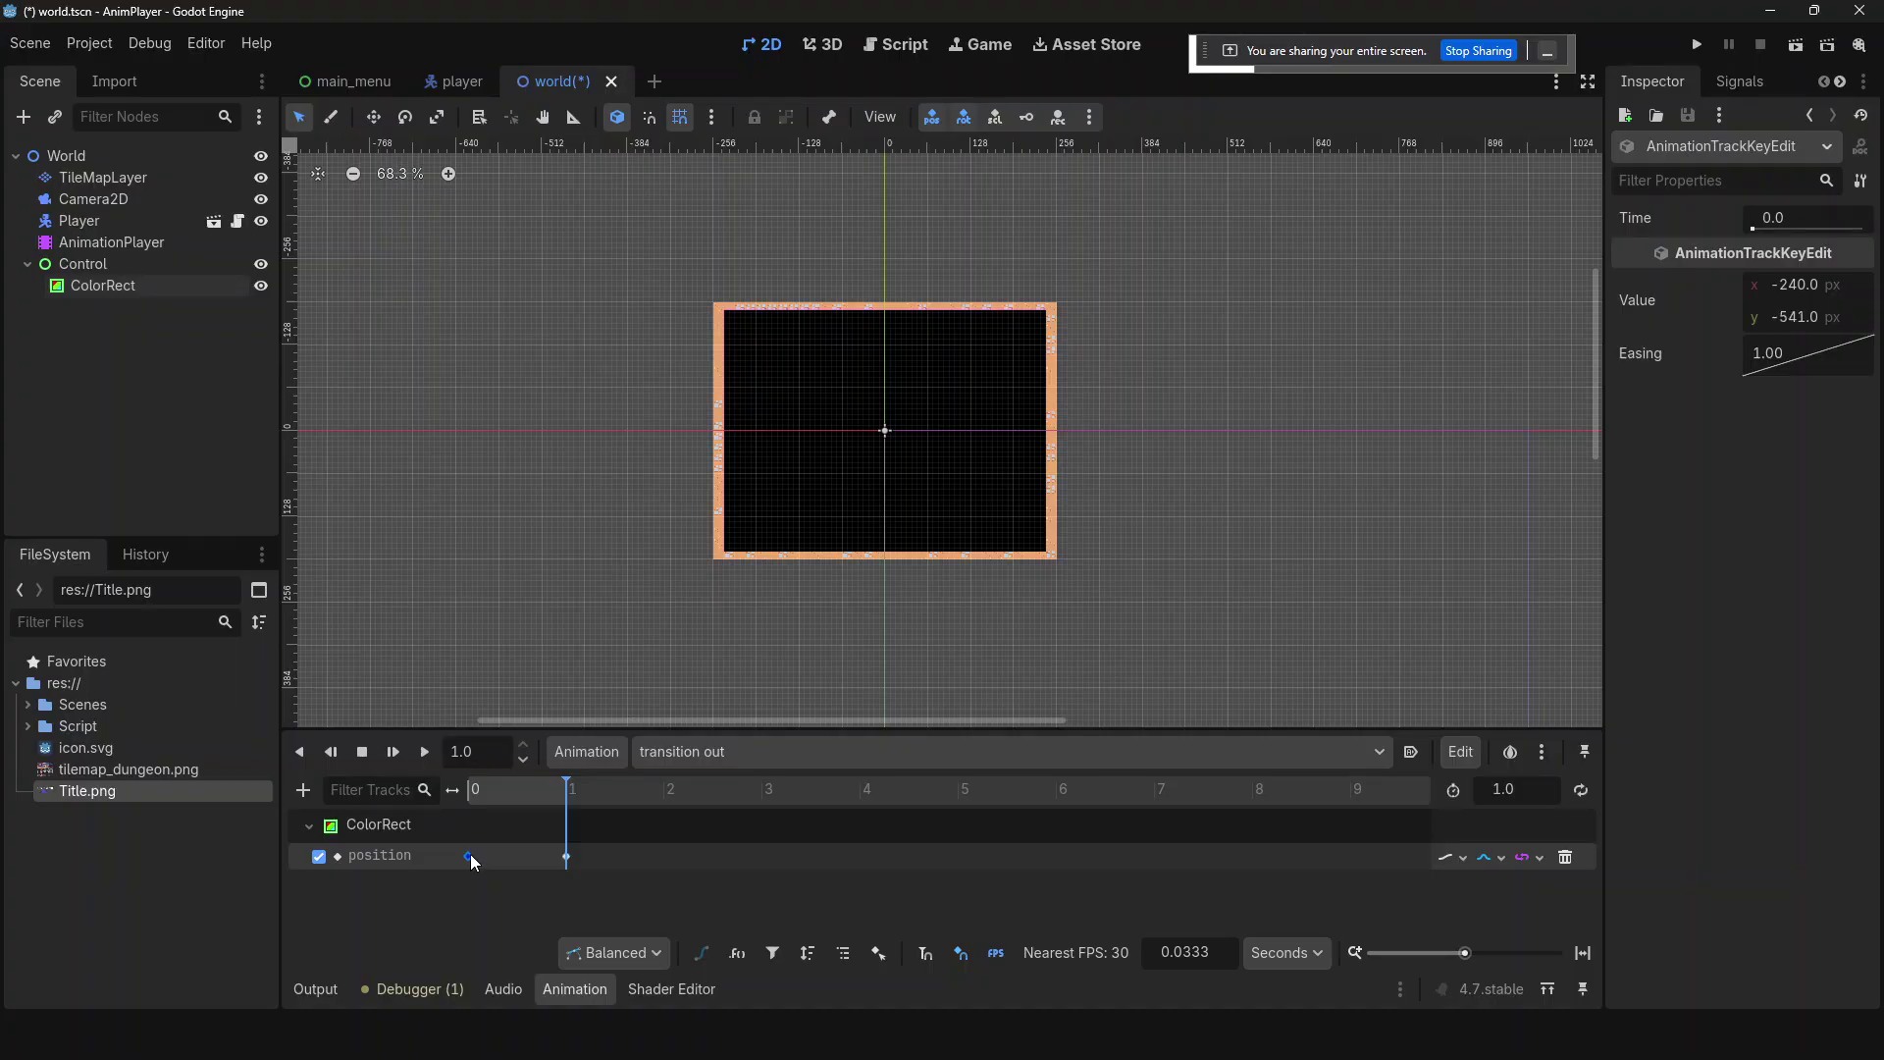
key("ctrl+v")
left_click_drag(478, 791, 634, 791)
key("ctrl+v")
left_click(565, 857)
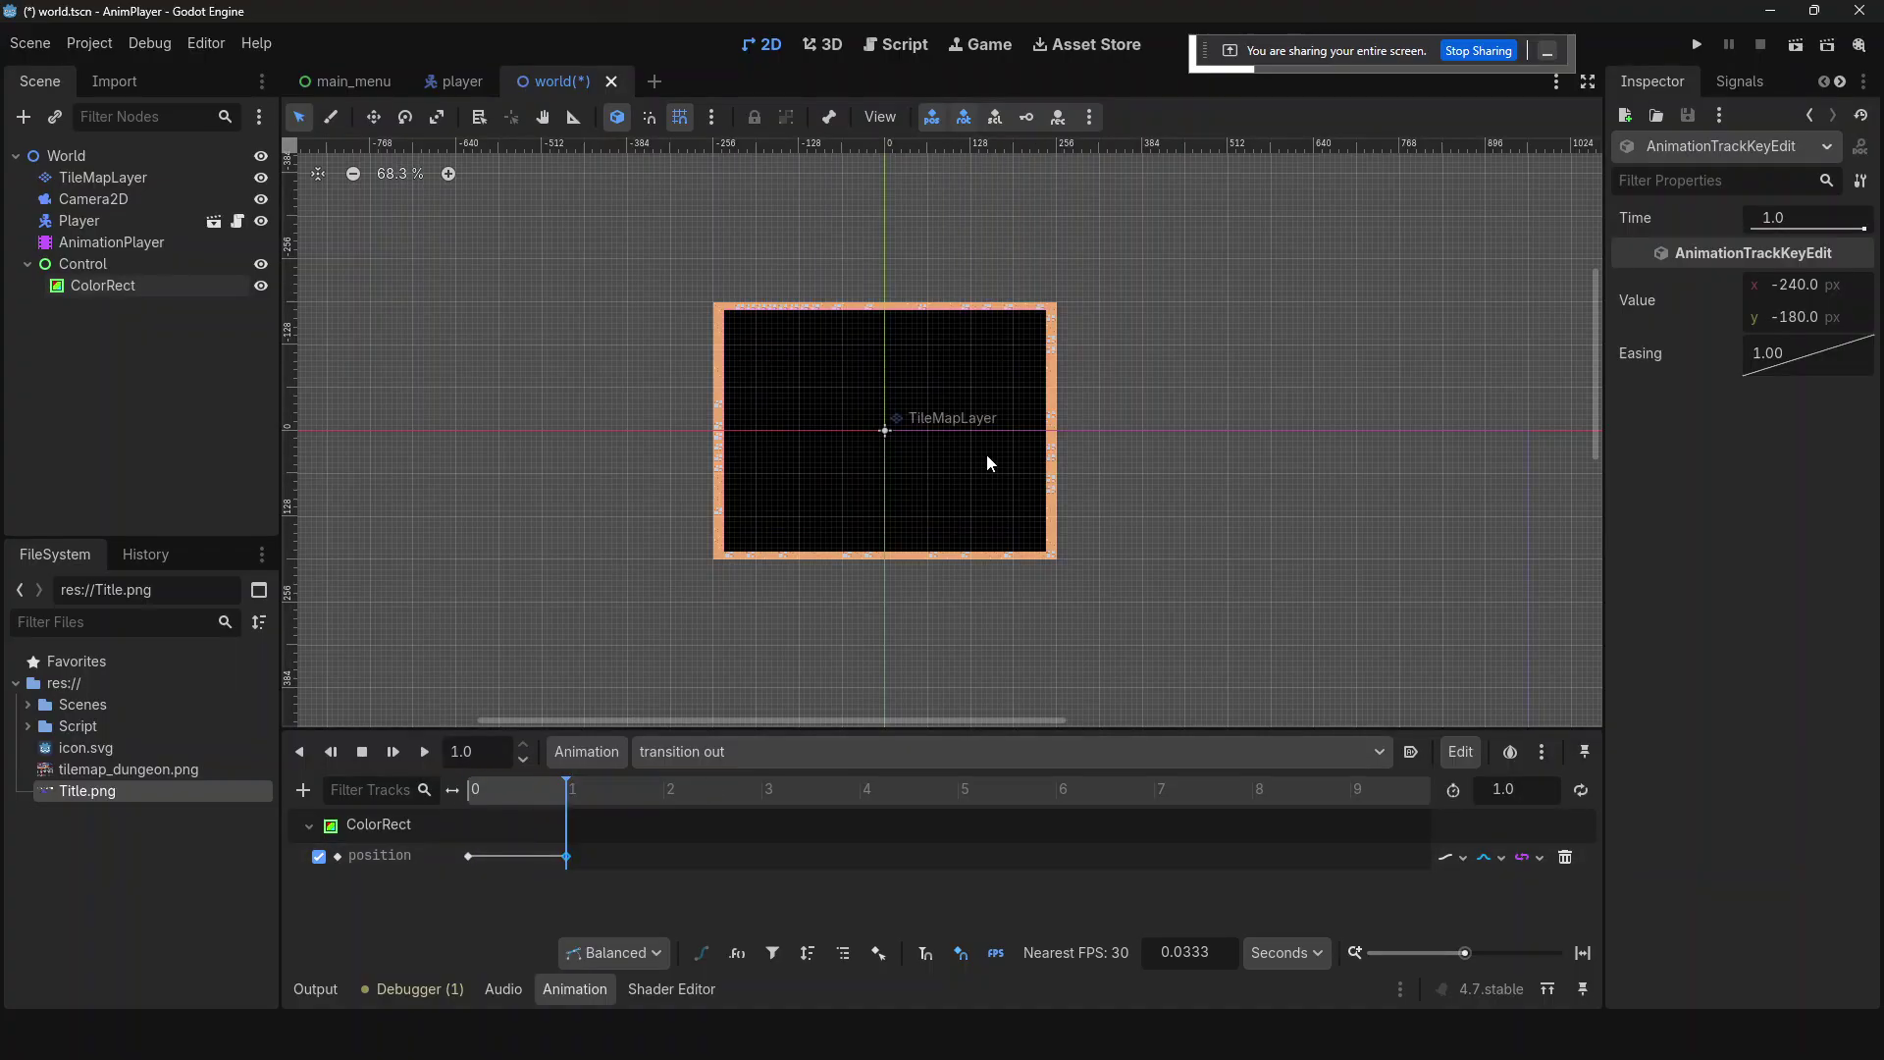
left_click(956, 500)
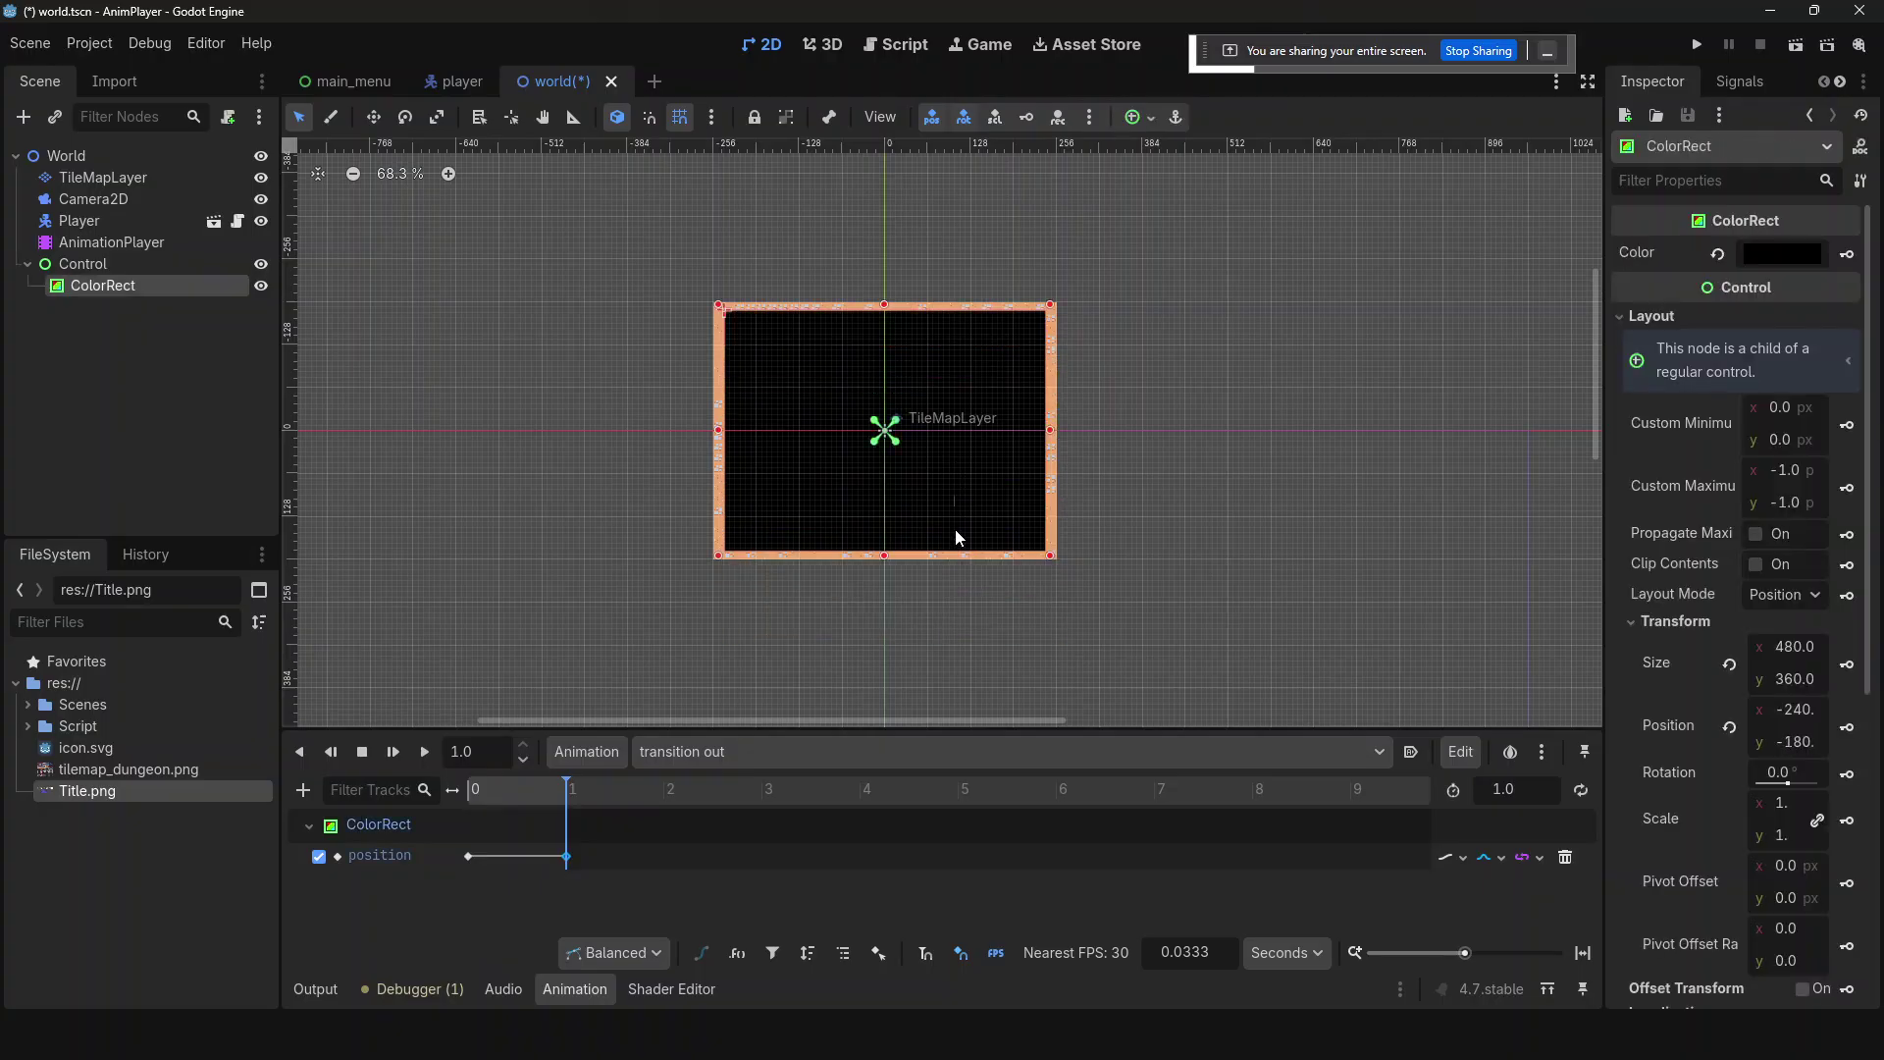
left_click_drag(955, 511, 961, 521)
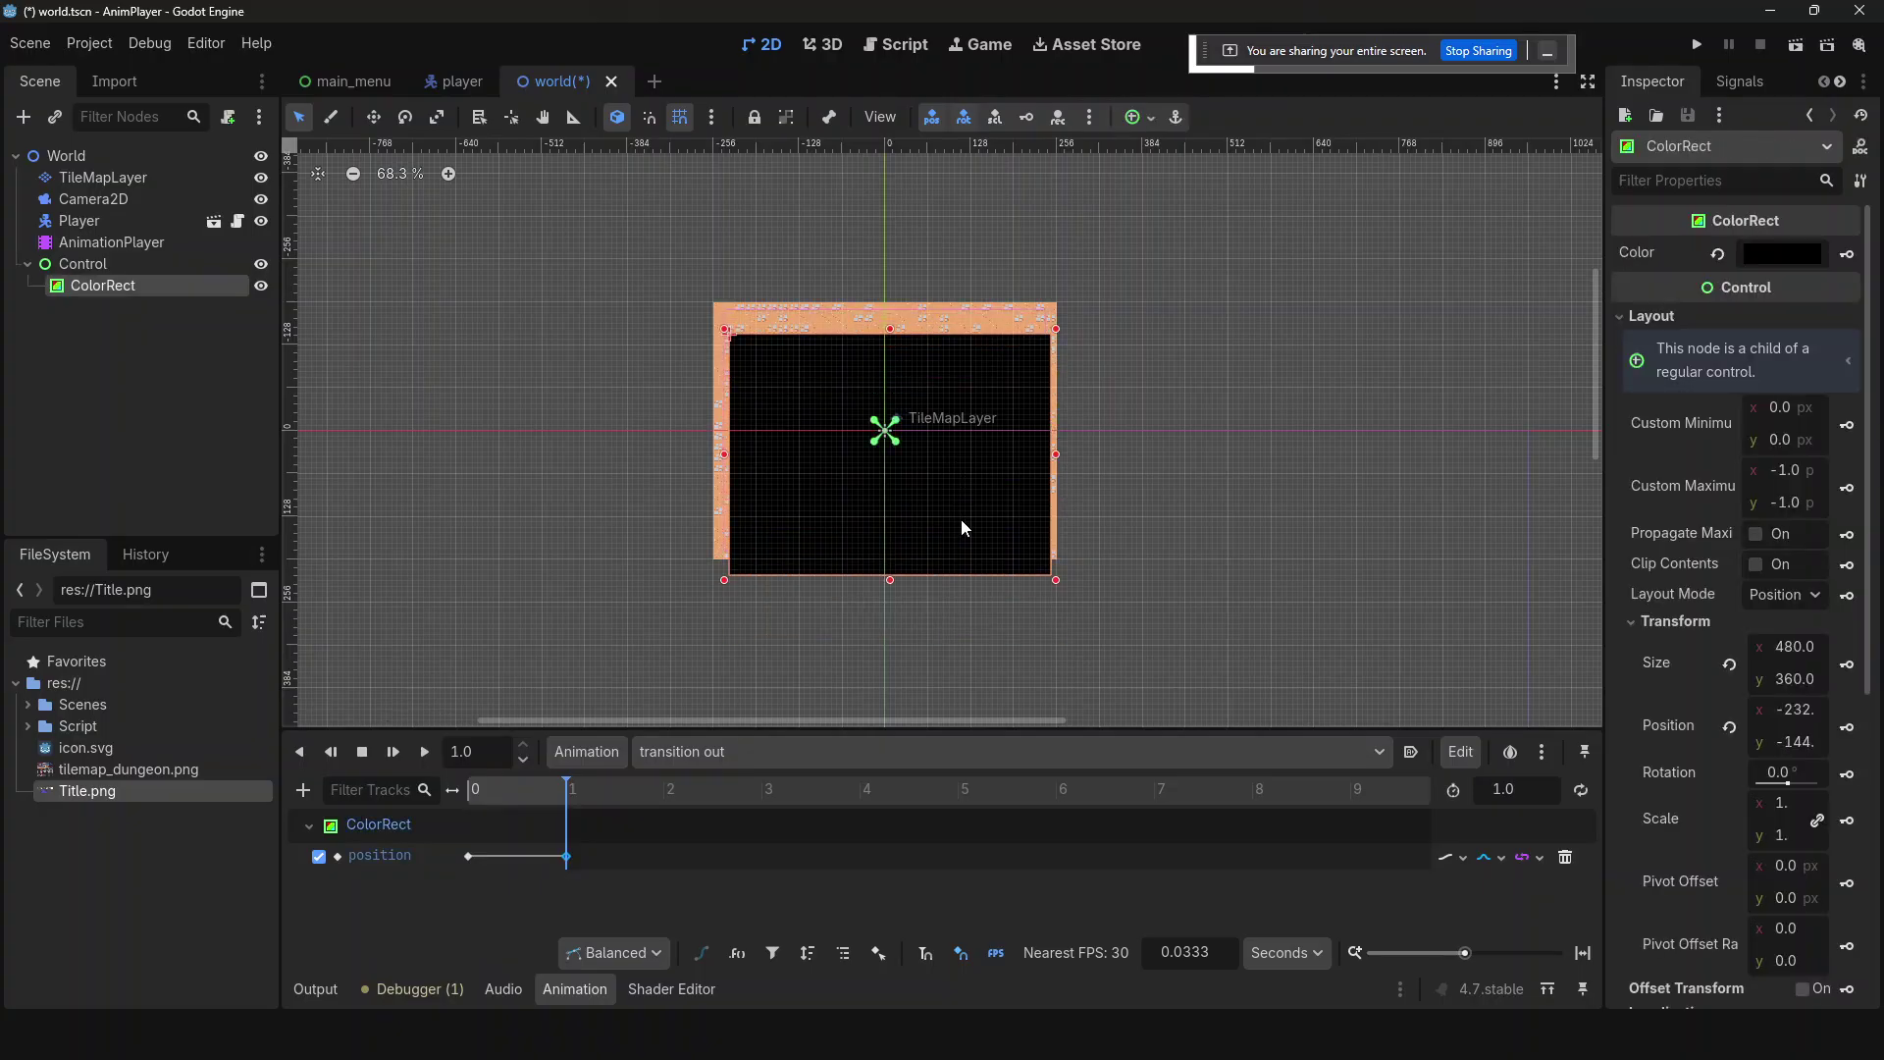
key("ctrl+z")
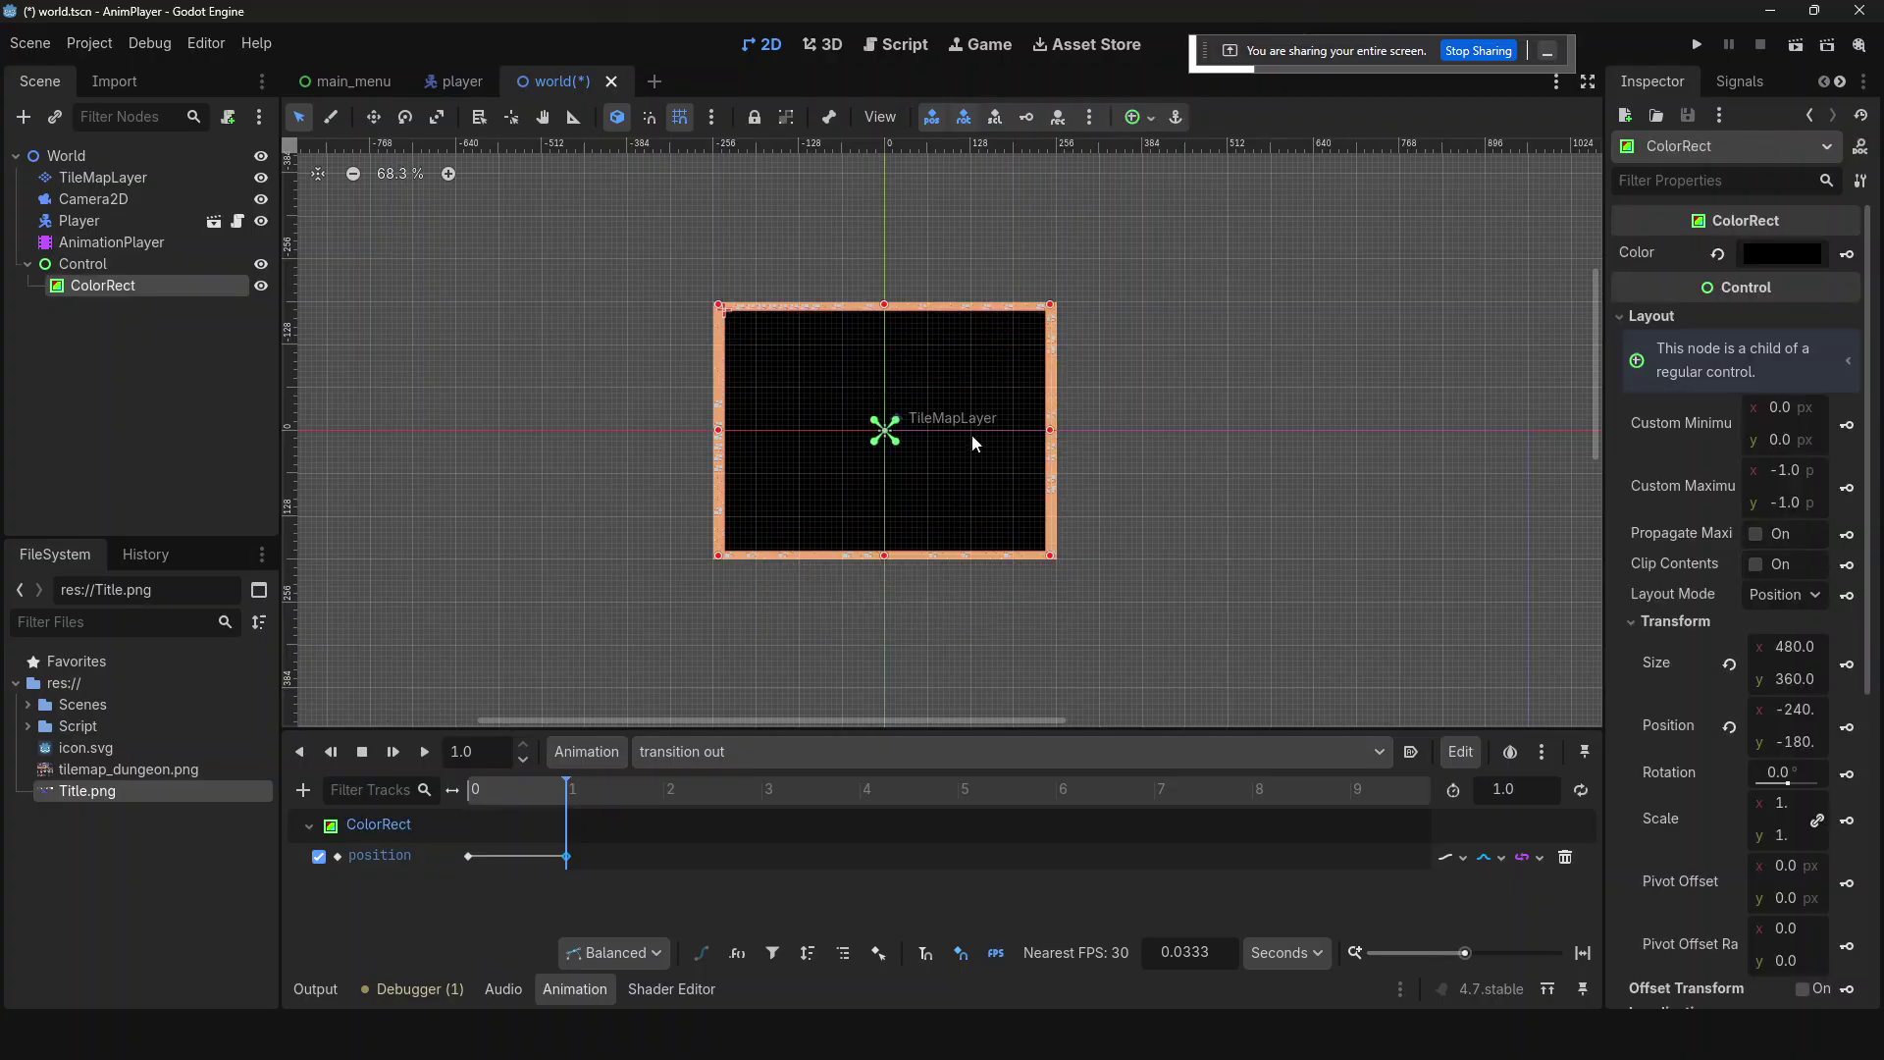
left_click(1786, 713)
key("End")
type("+")
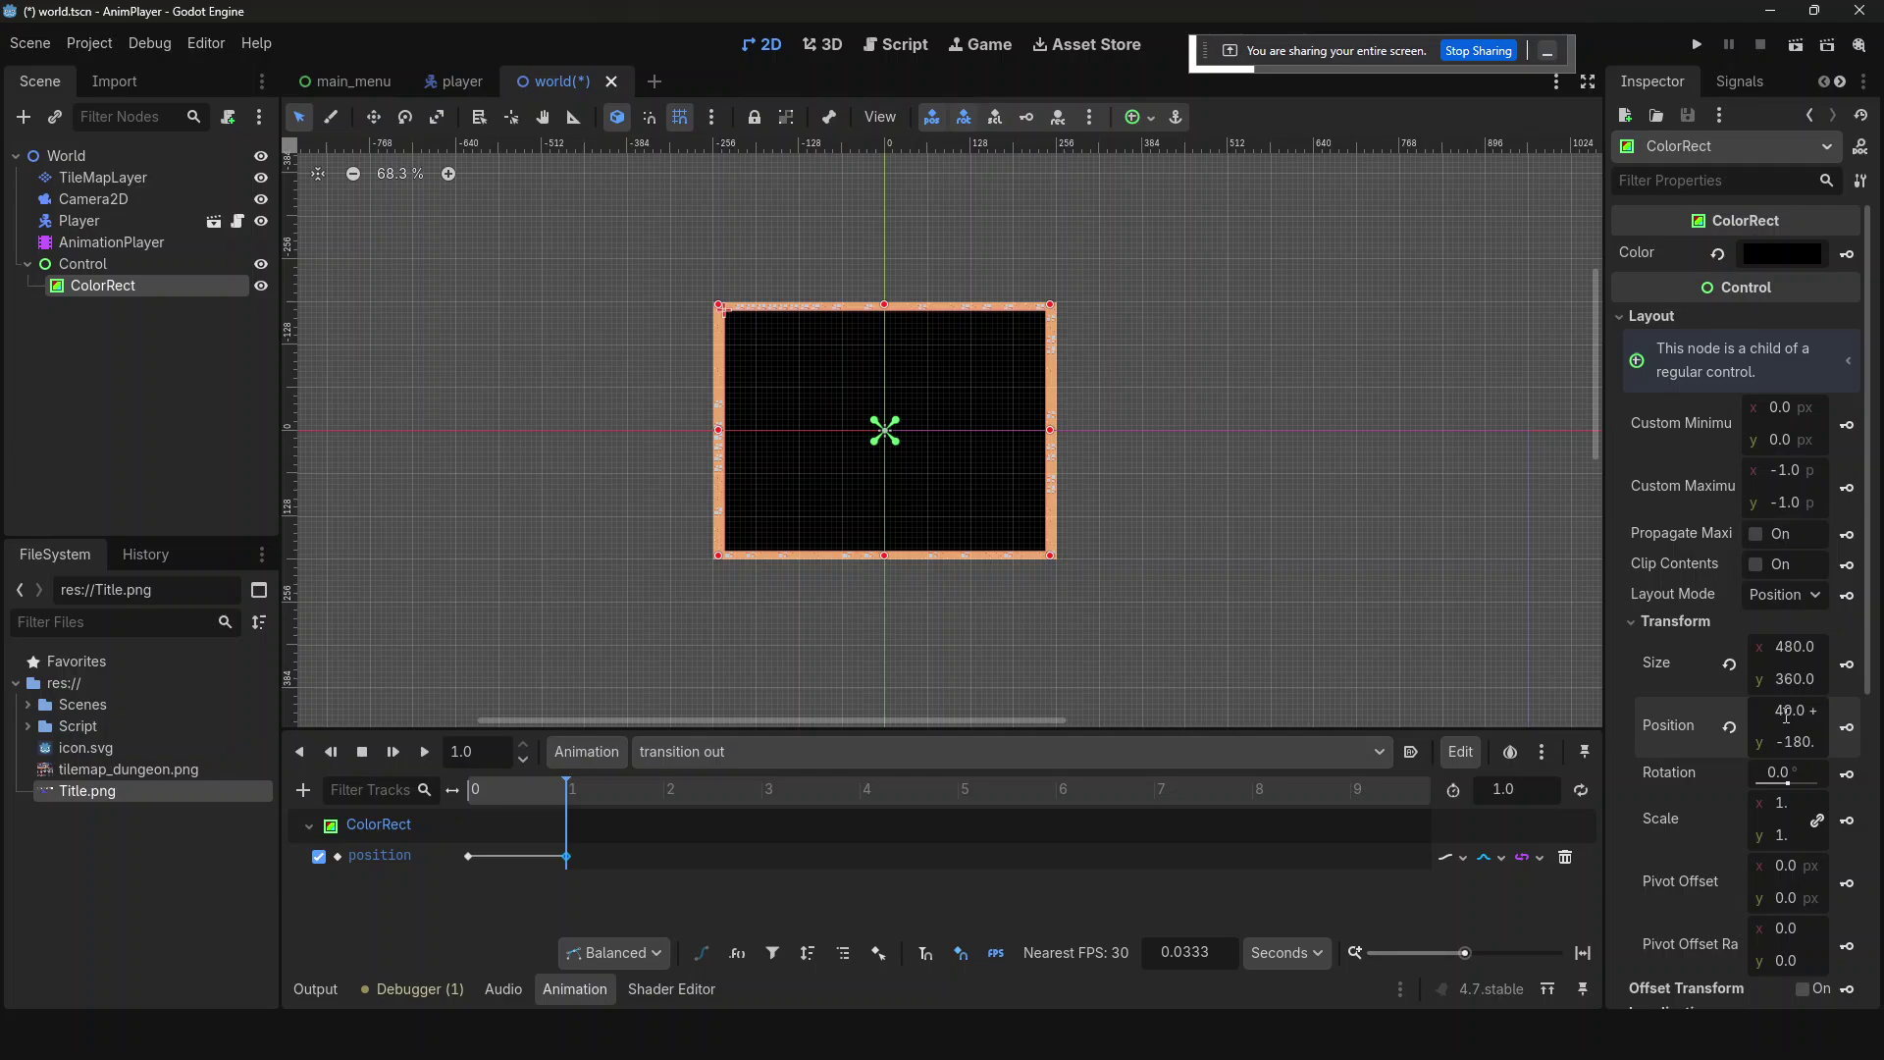
type(" 960")
key("Return")
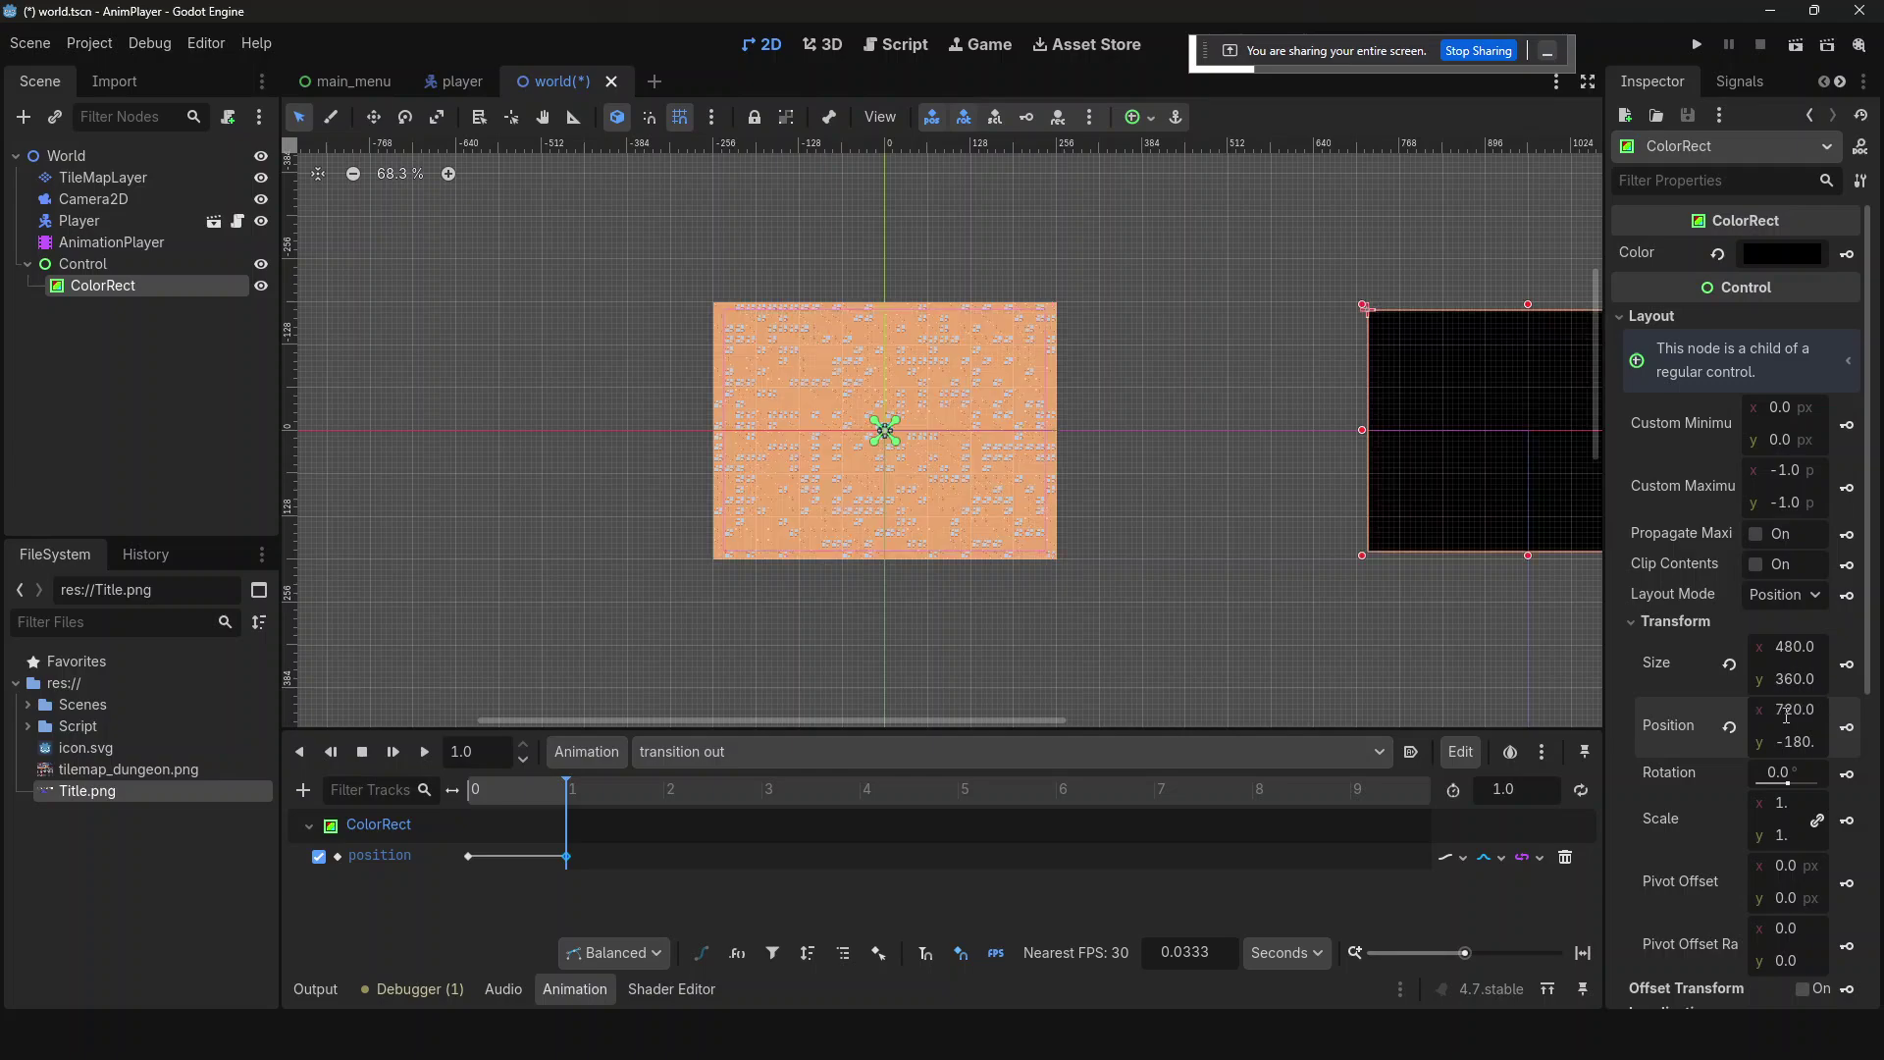
key("ctrl+z")
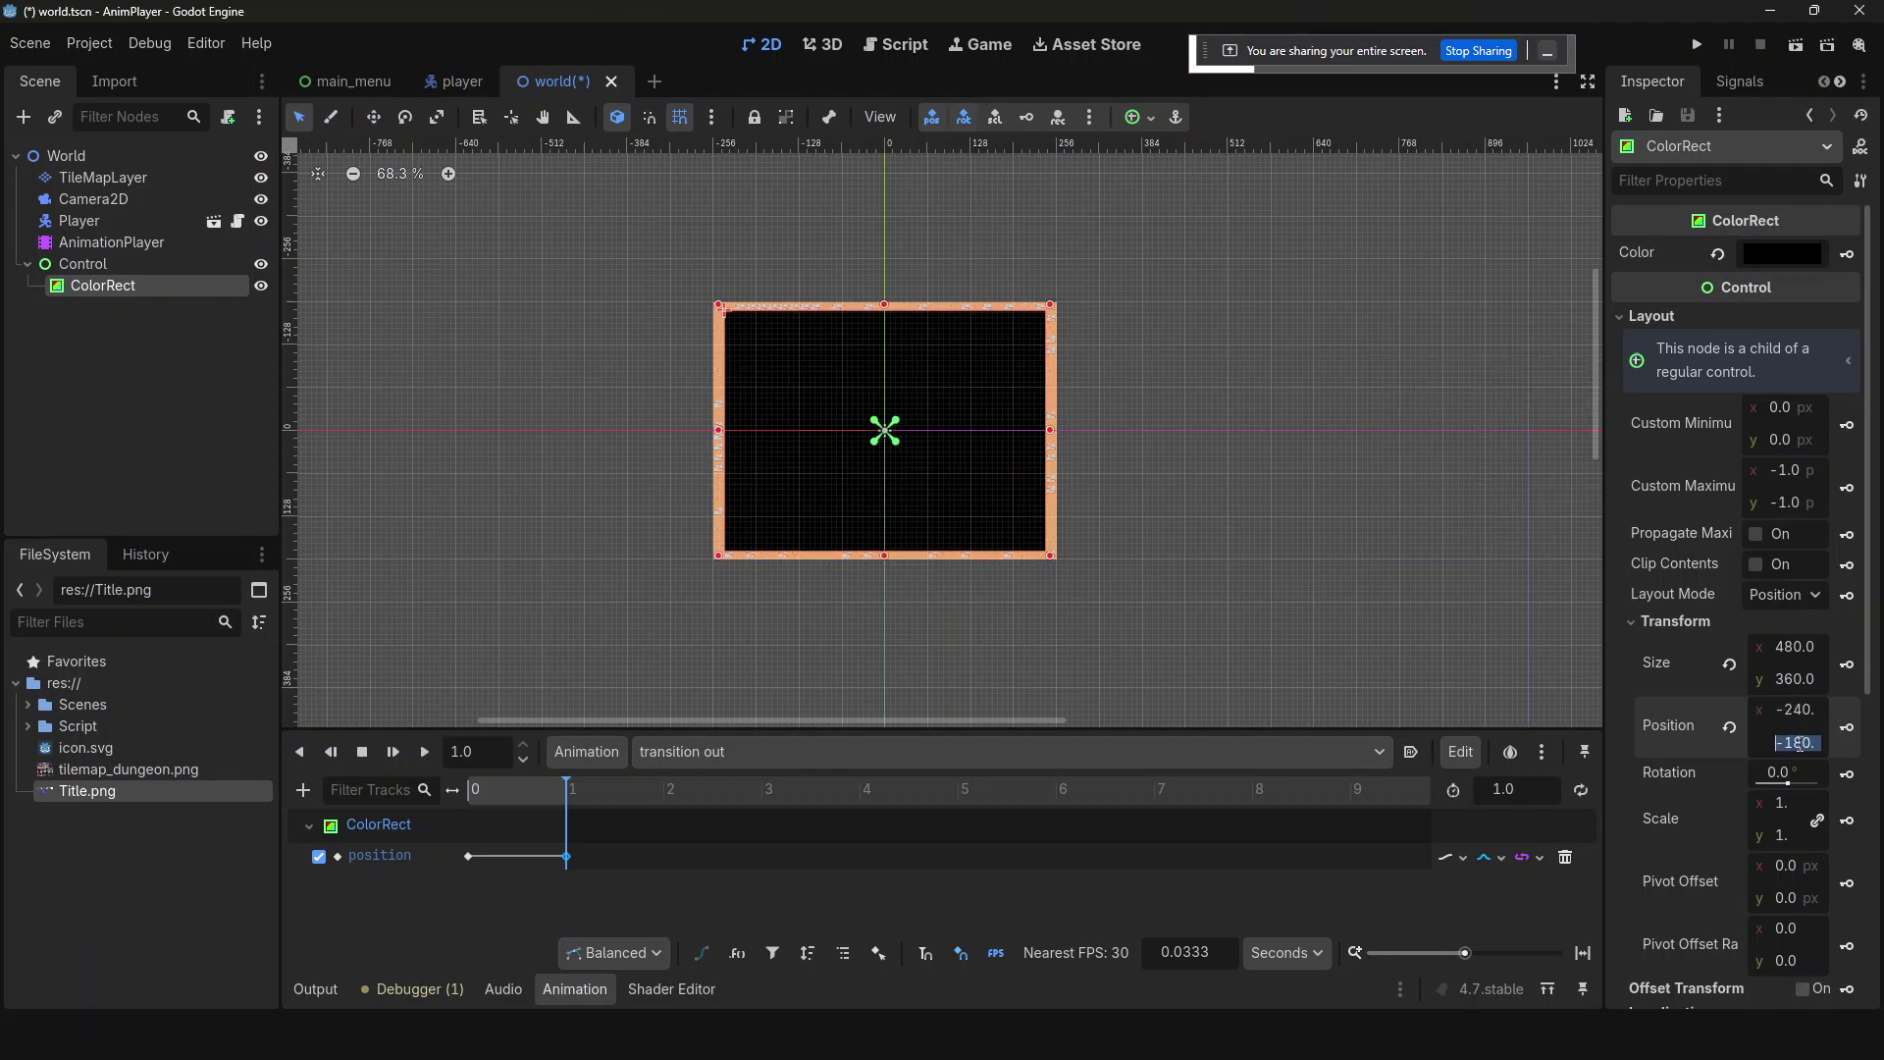
- Add 360 px to the ColorRect's y position so it sits at 180 px, and update the position keyframe at 1 s
key("End")
type("+ 36")
type("0")
key("Return")
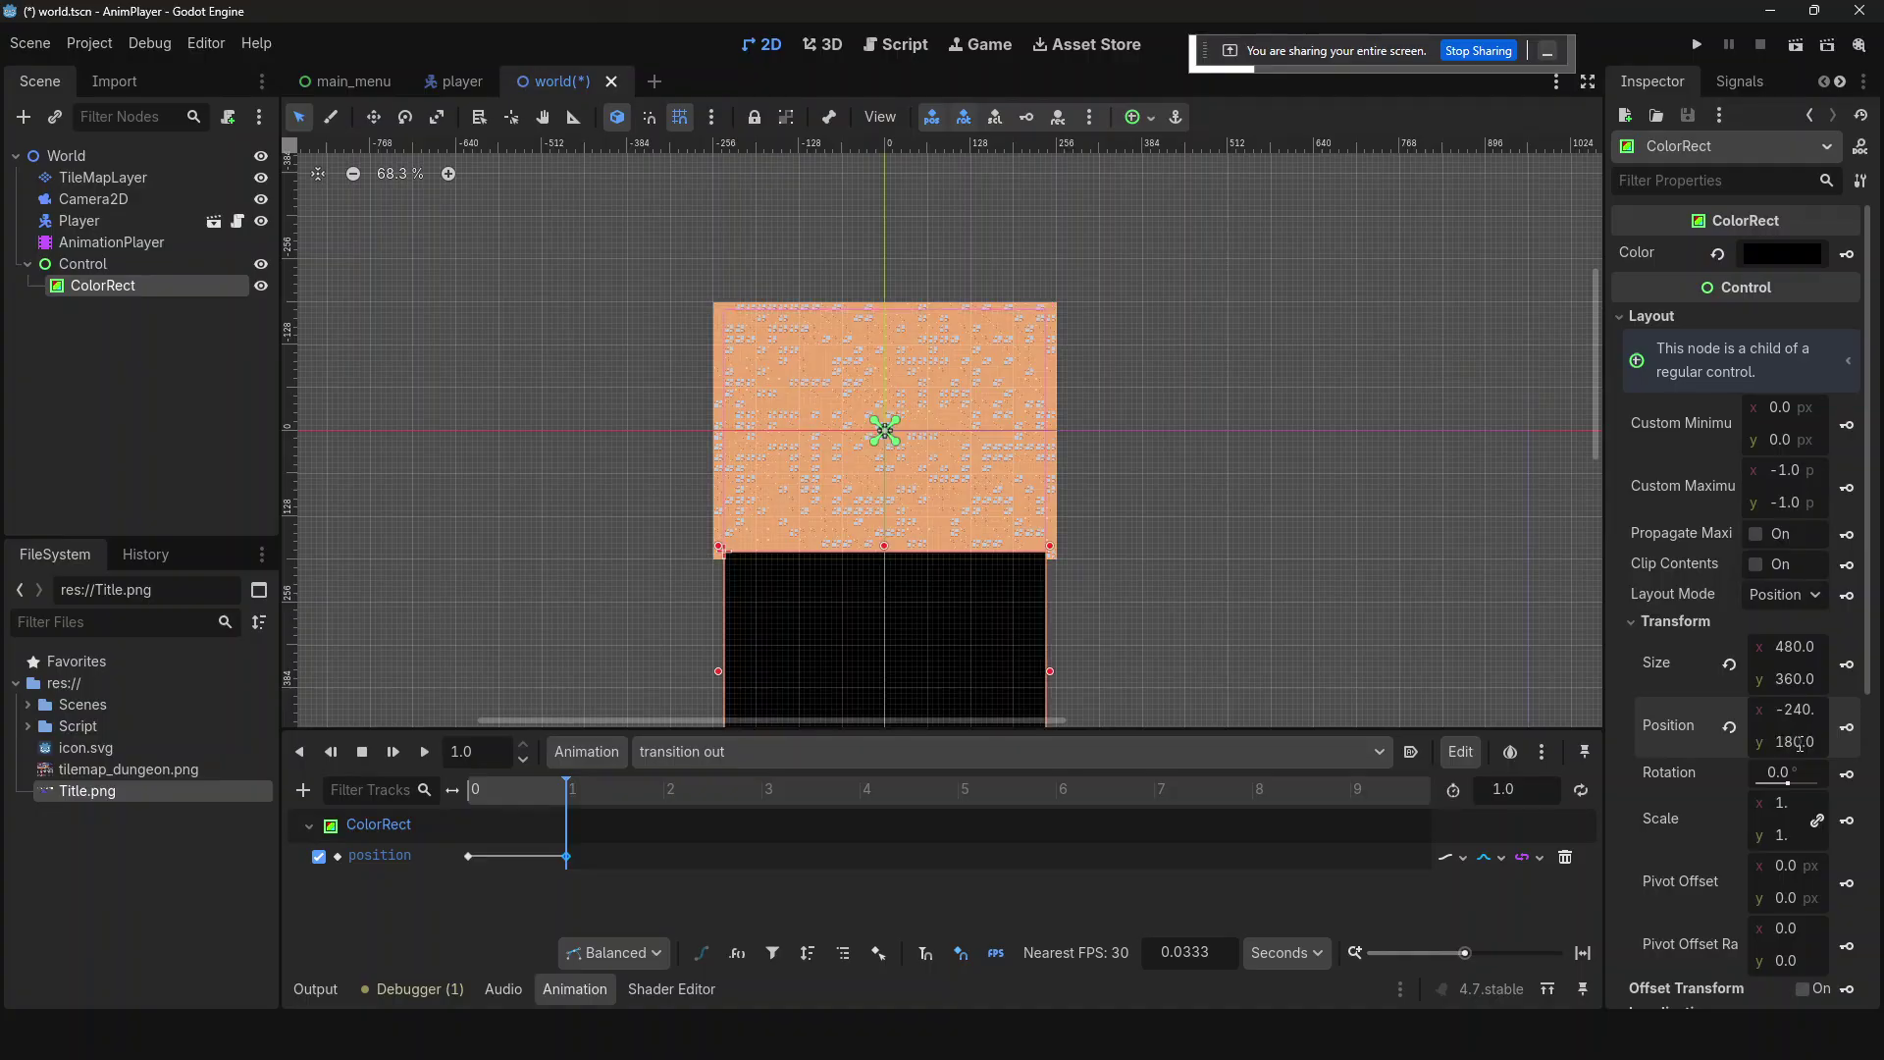
scroll(880, 593, "down", 3)
scroll(880, 593, "up", 7)
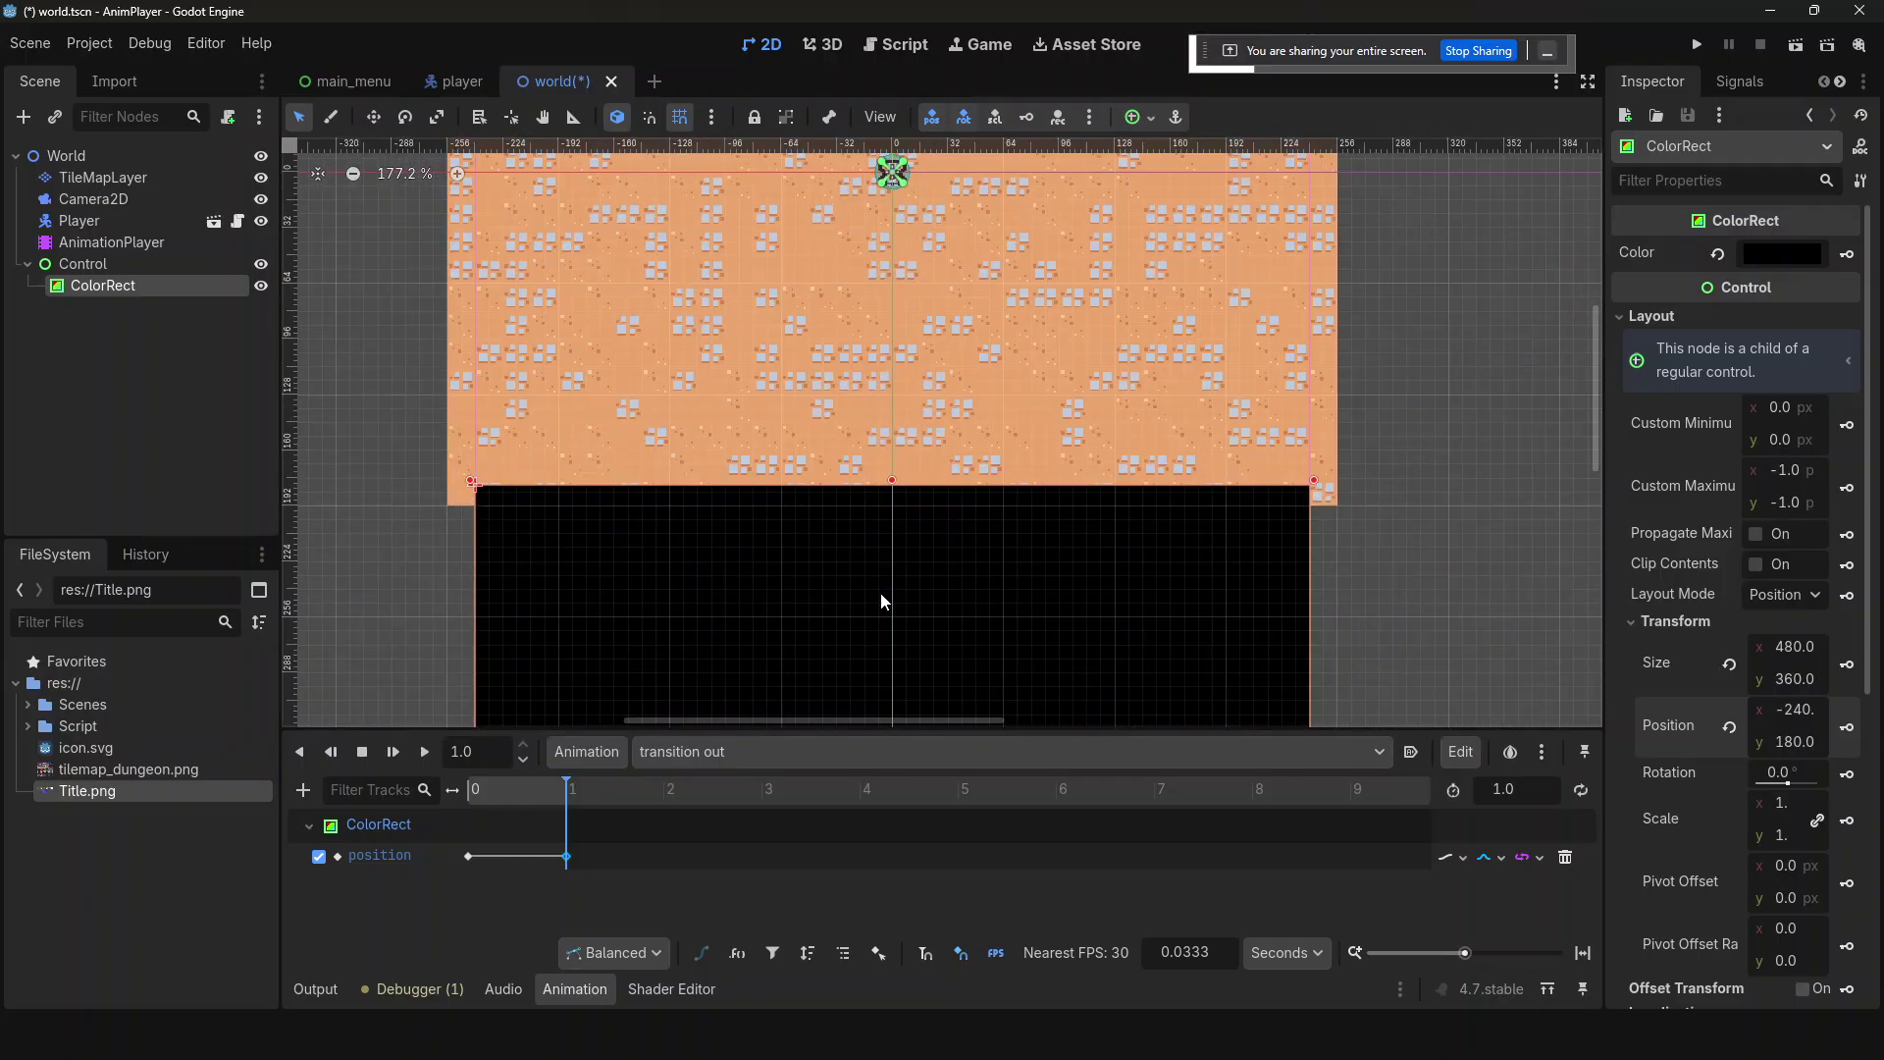
scroll(880, 593, "up", 9)
scroll(881, 593, "down", 8)
key("Down")
key("Up")
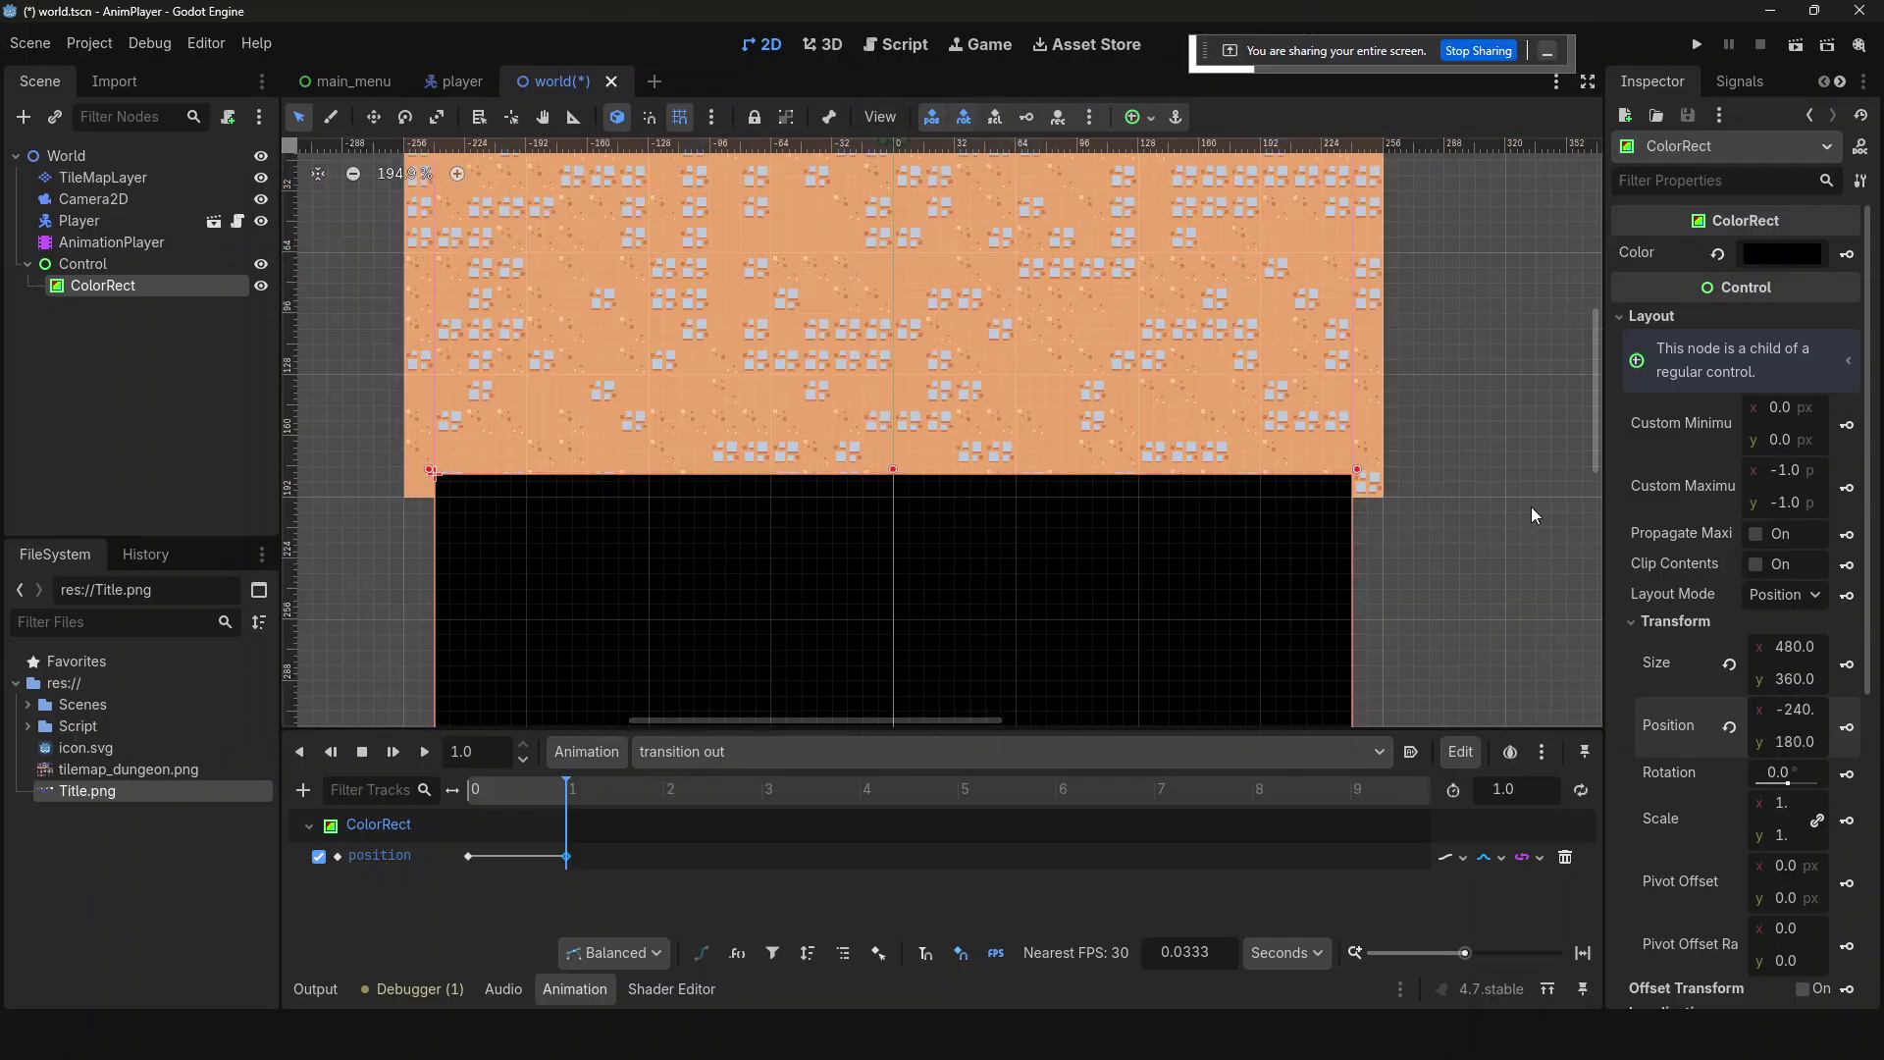
left_click(1845, 731)
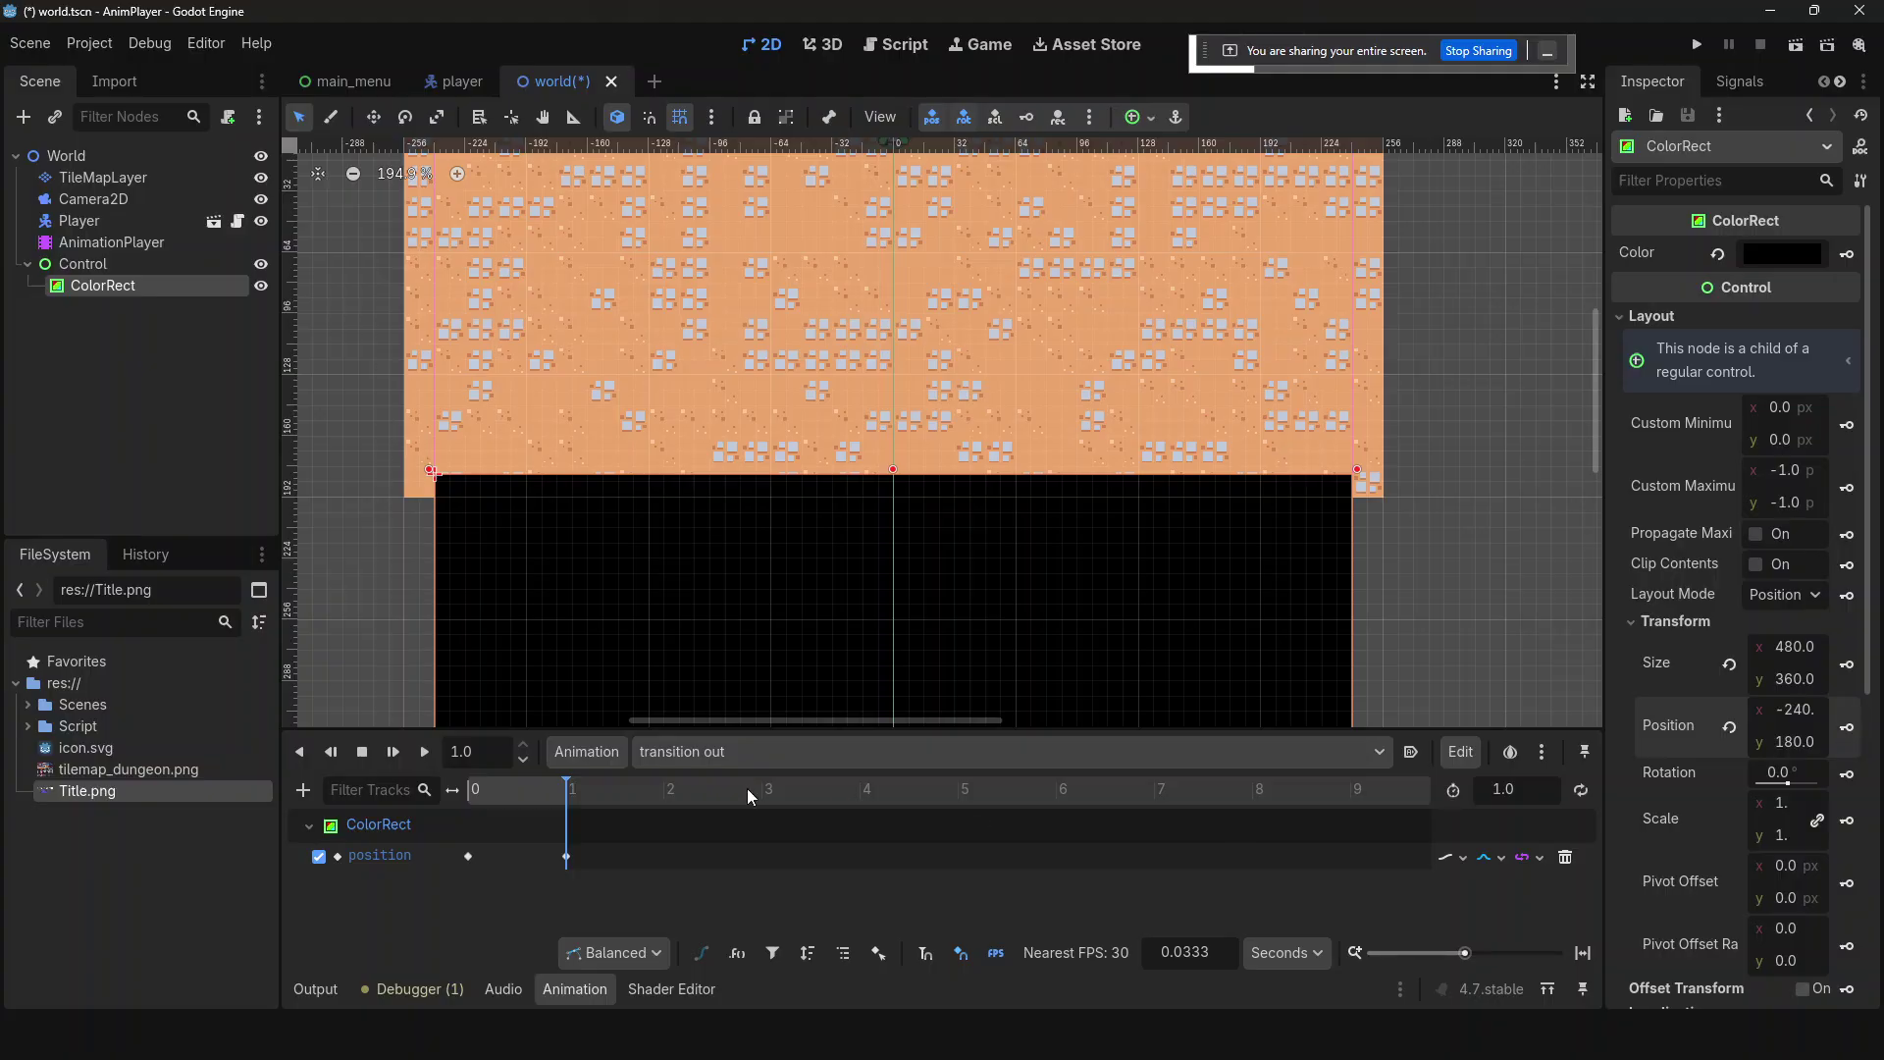
- Play back the transition out animation, save the scene, and enable the animation's autoplay on load
left_click(416, 748)
scroll(486, 457, "down", 4)
scroll(488, 464, "down", 3)
key("ctrl+s")
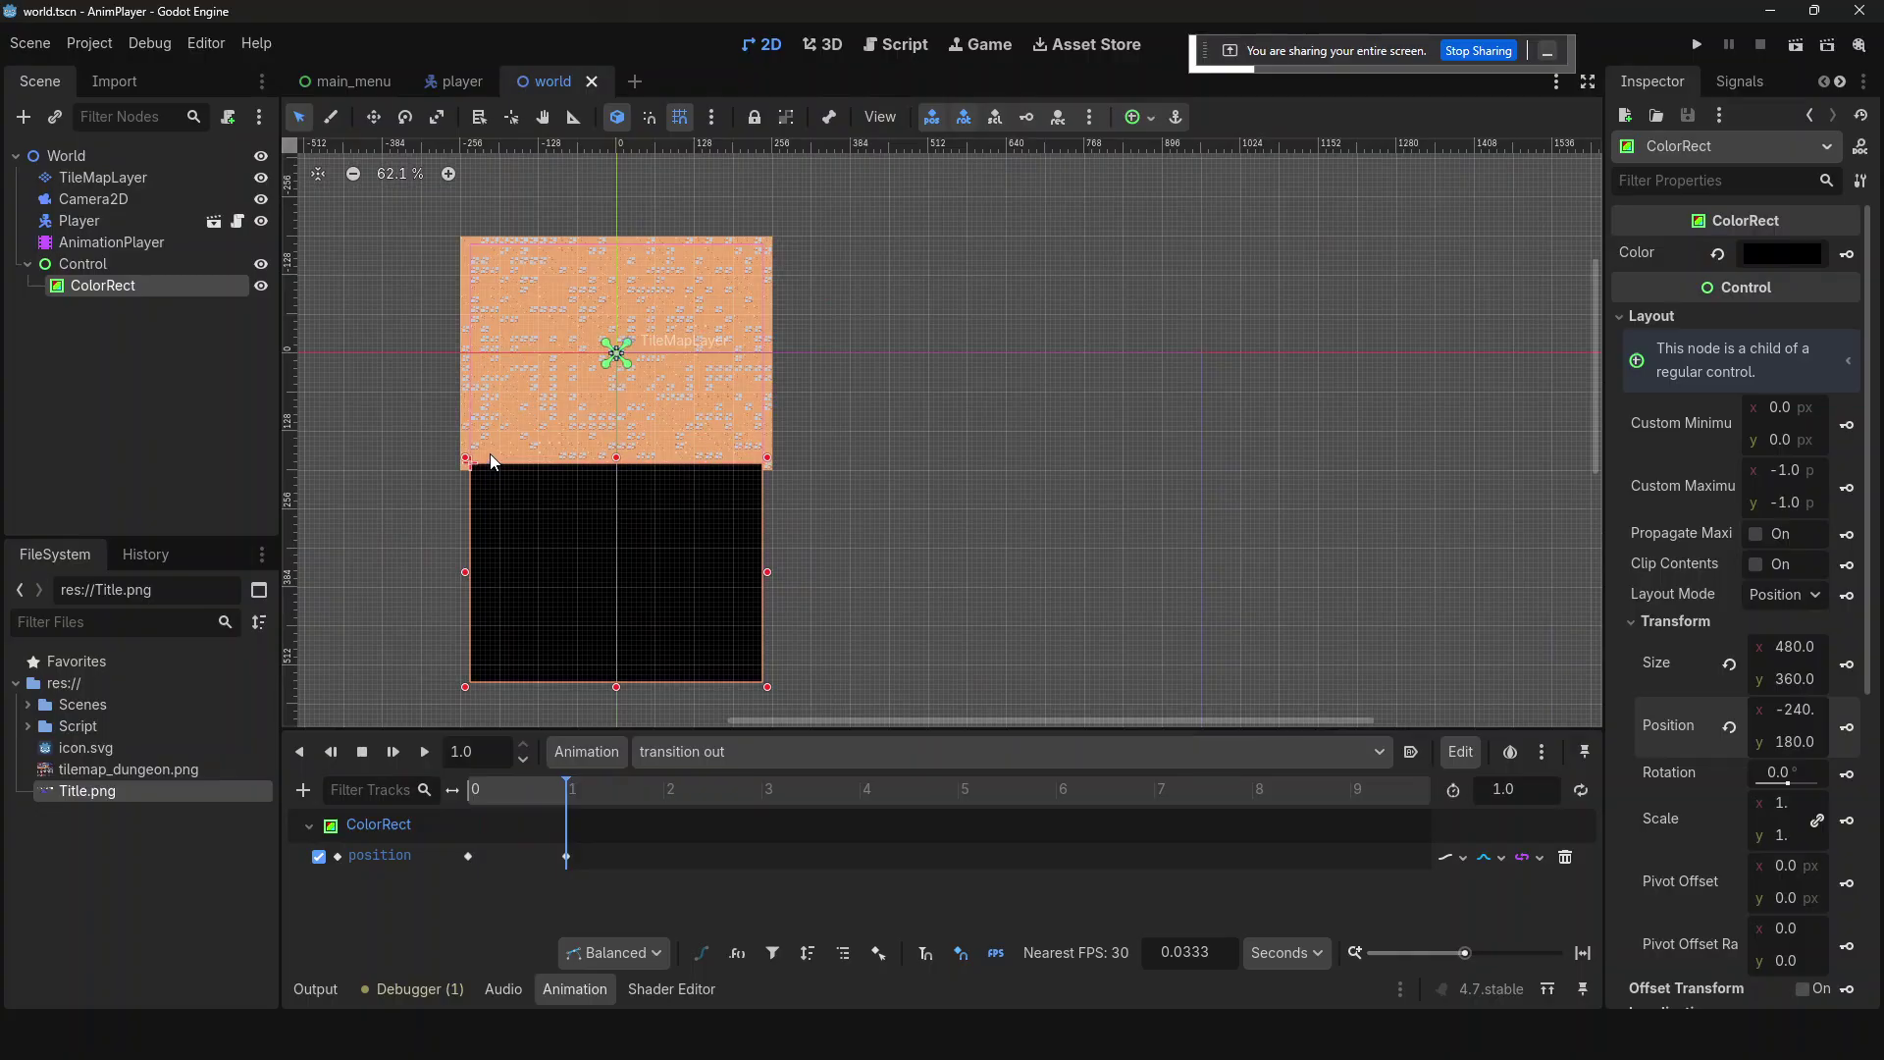
left_click(1408, 756)
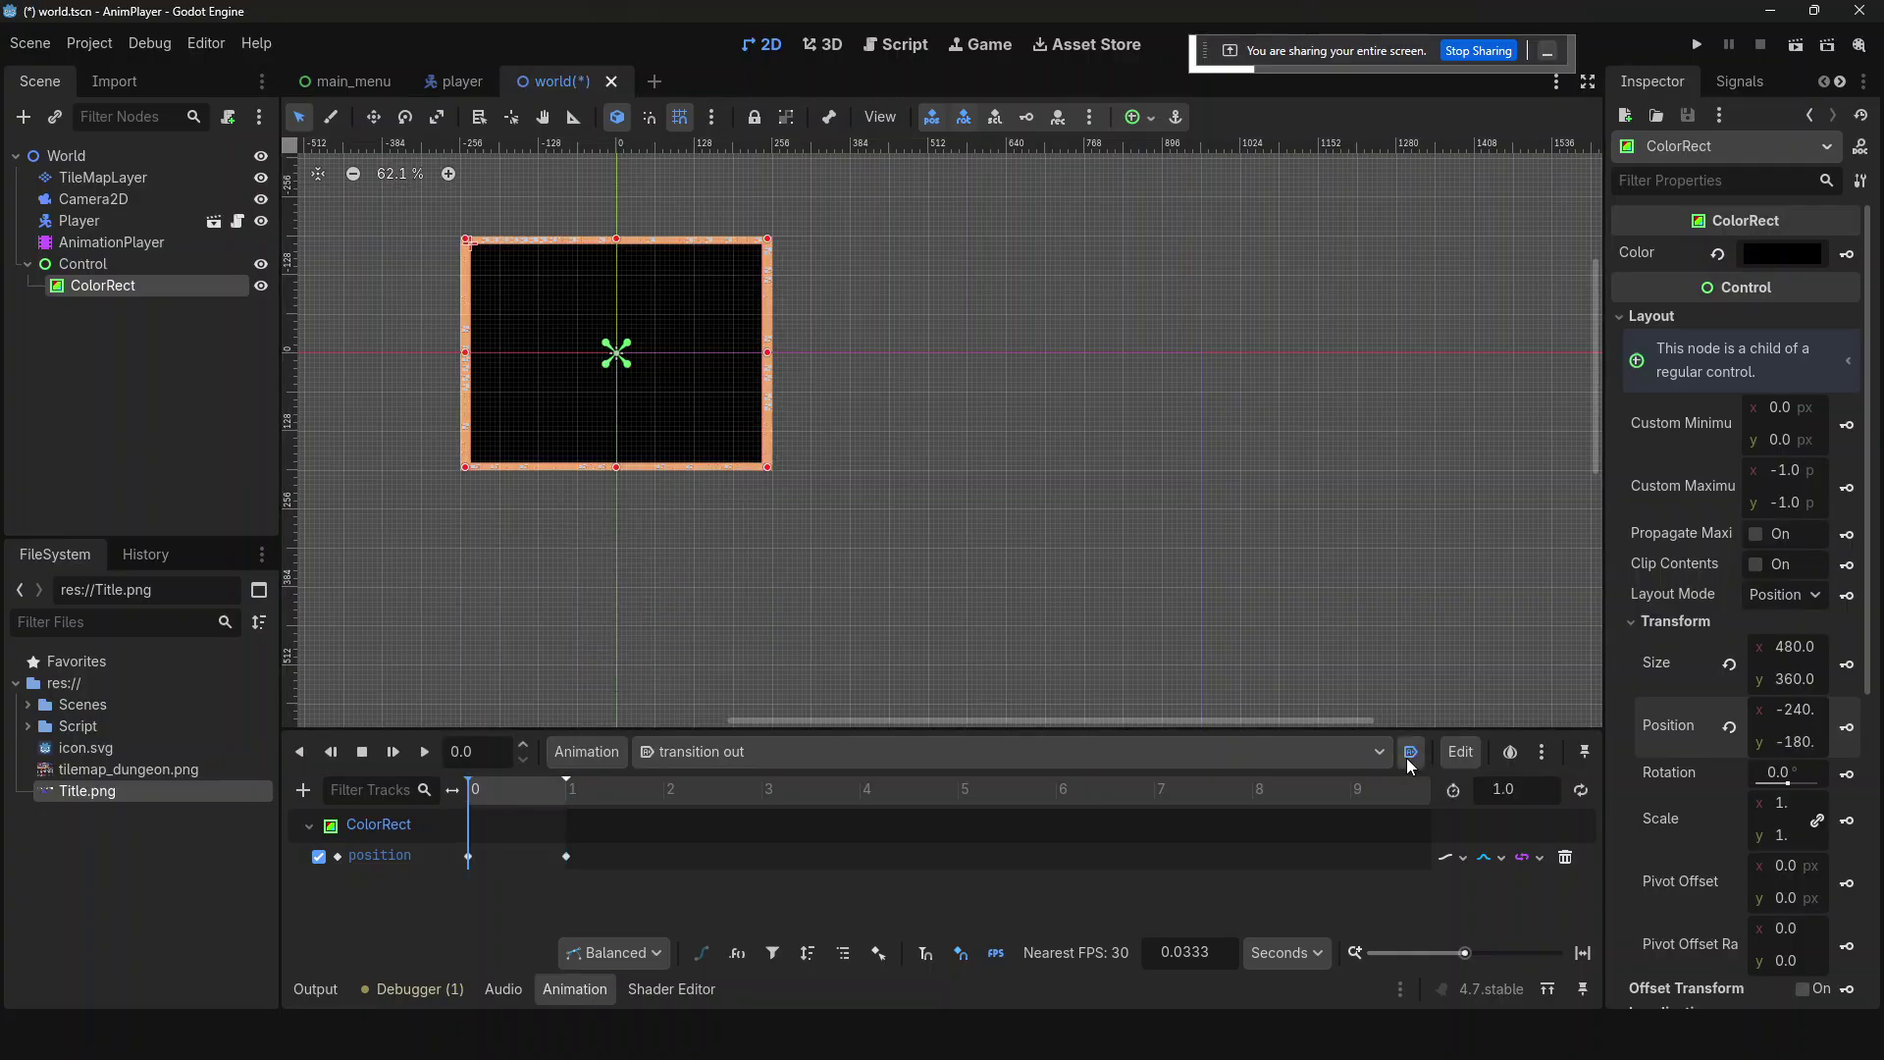
- Select the World root node and test-run the world scene twice to watch the transition out animation autoplay
left_click(142, 154)
key("F6")
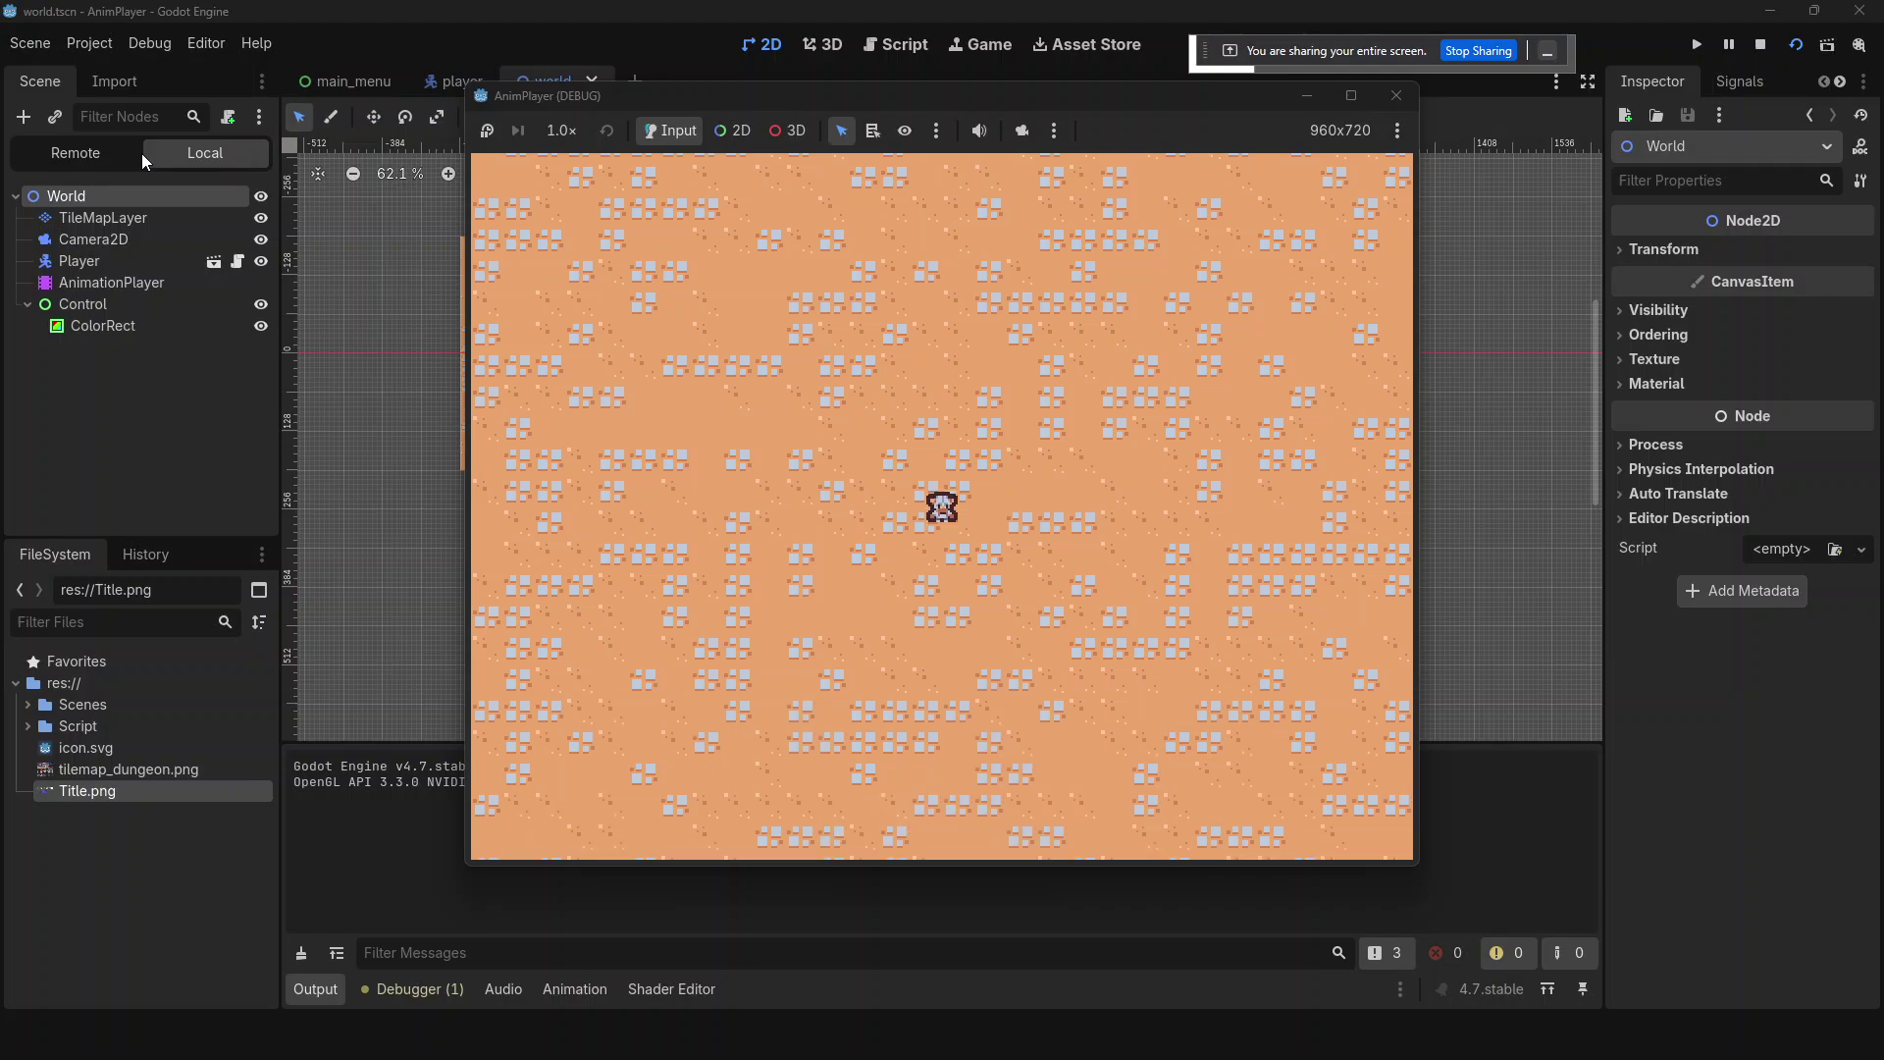
key("F8")
key("F6")
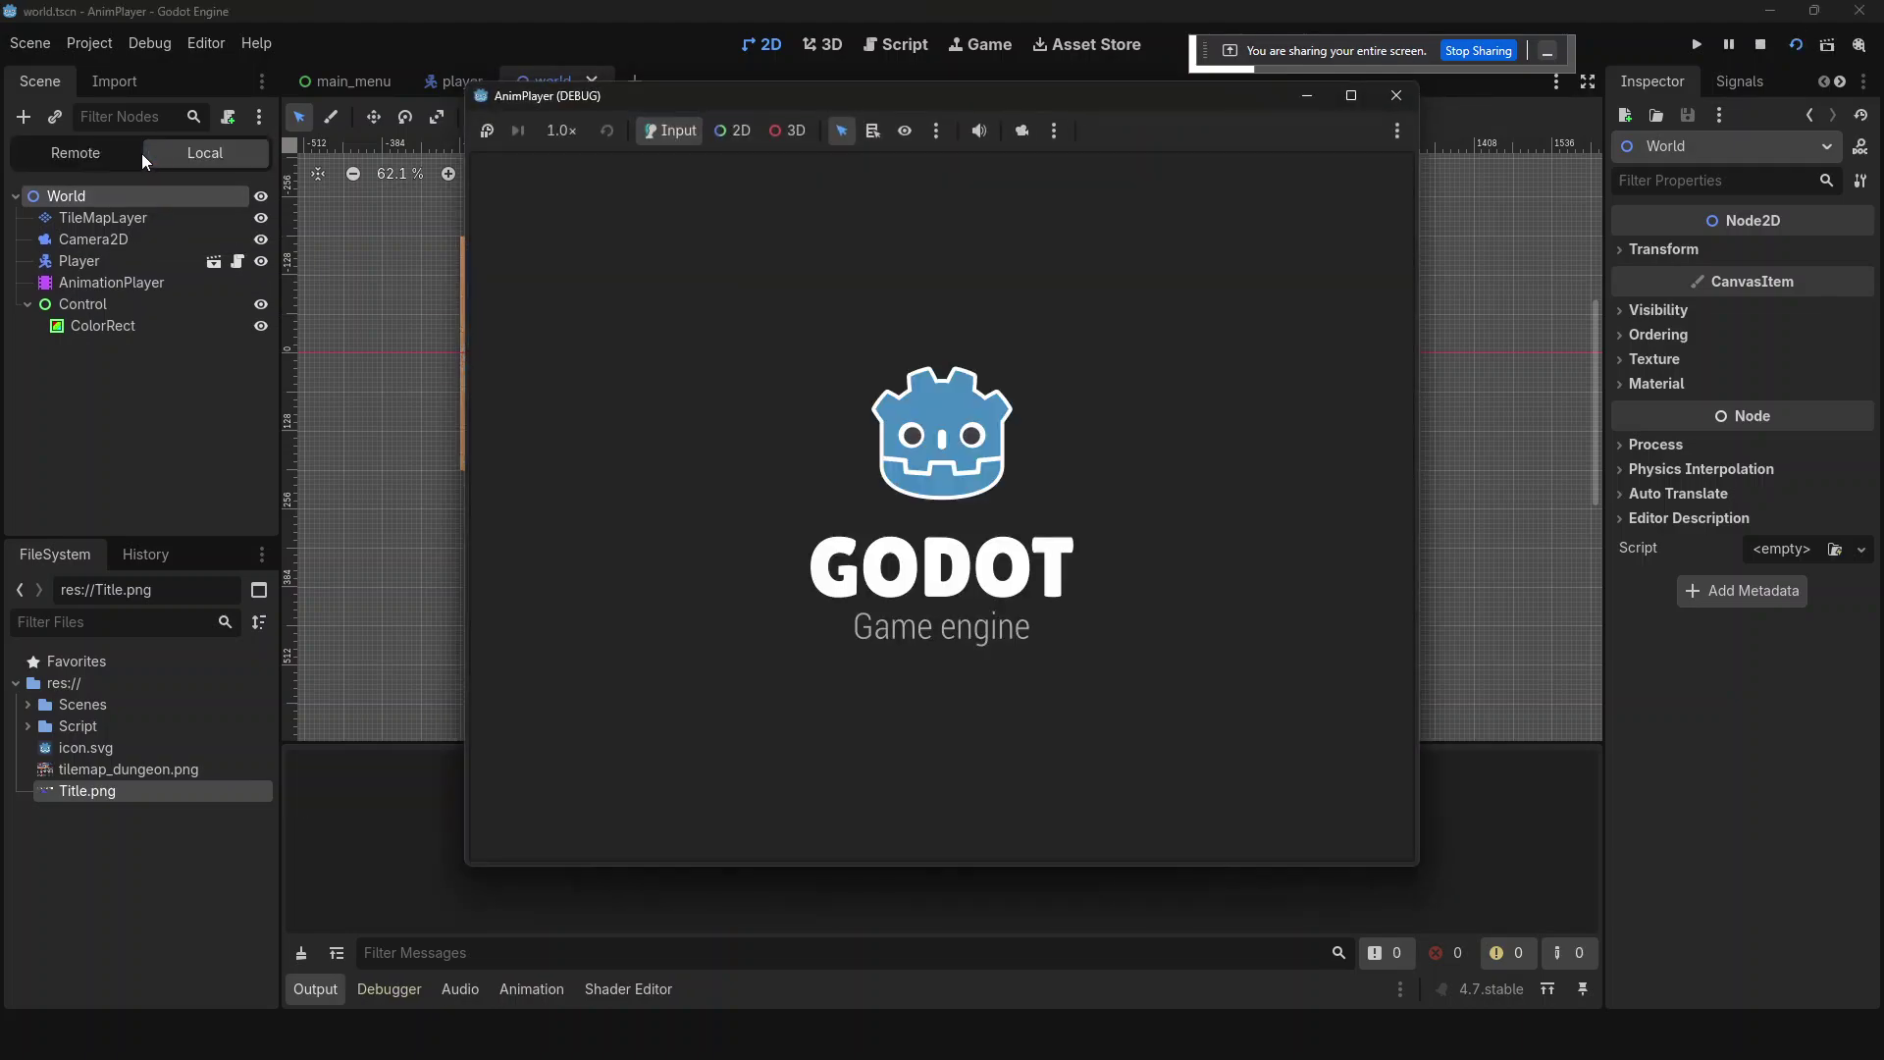
key("F8")
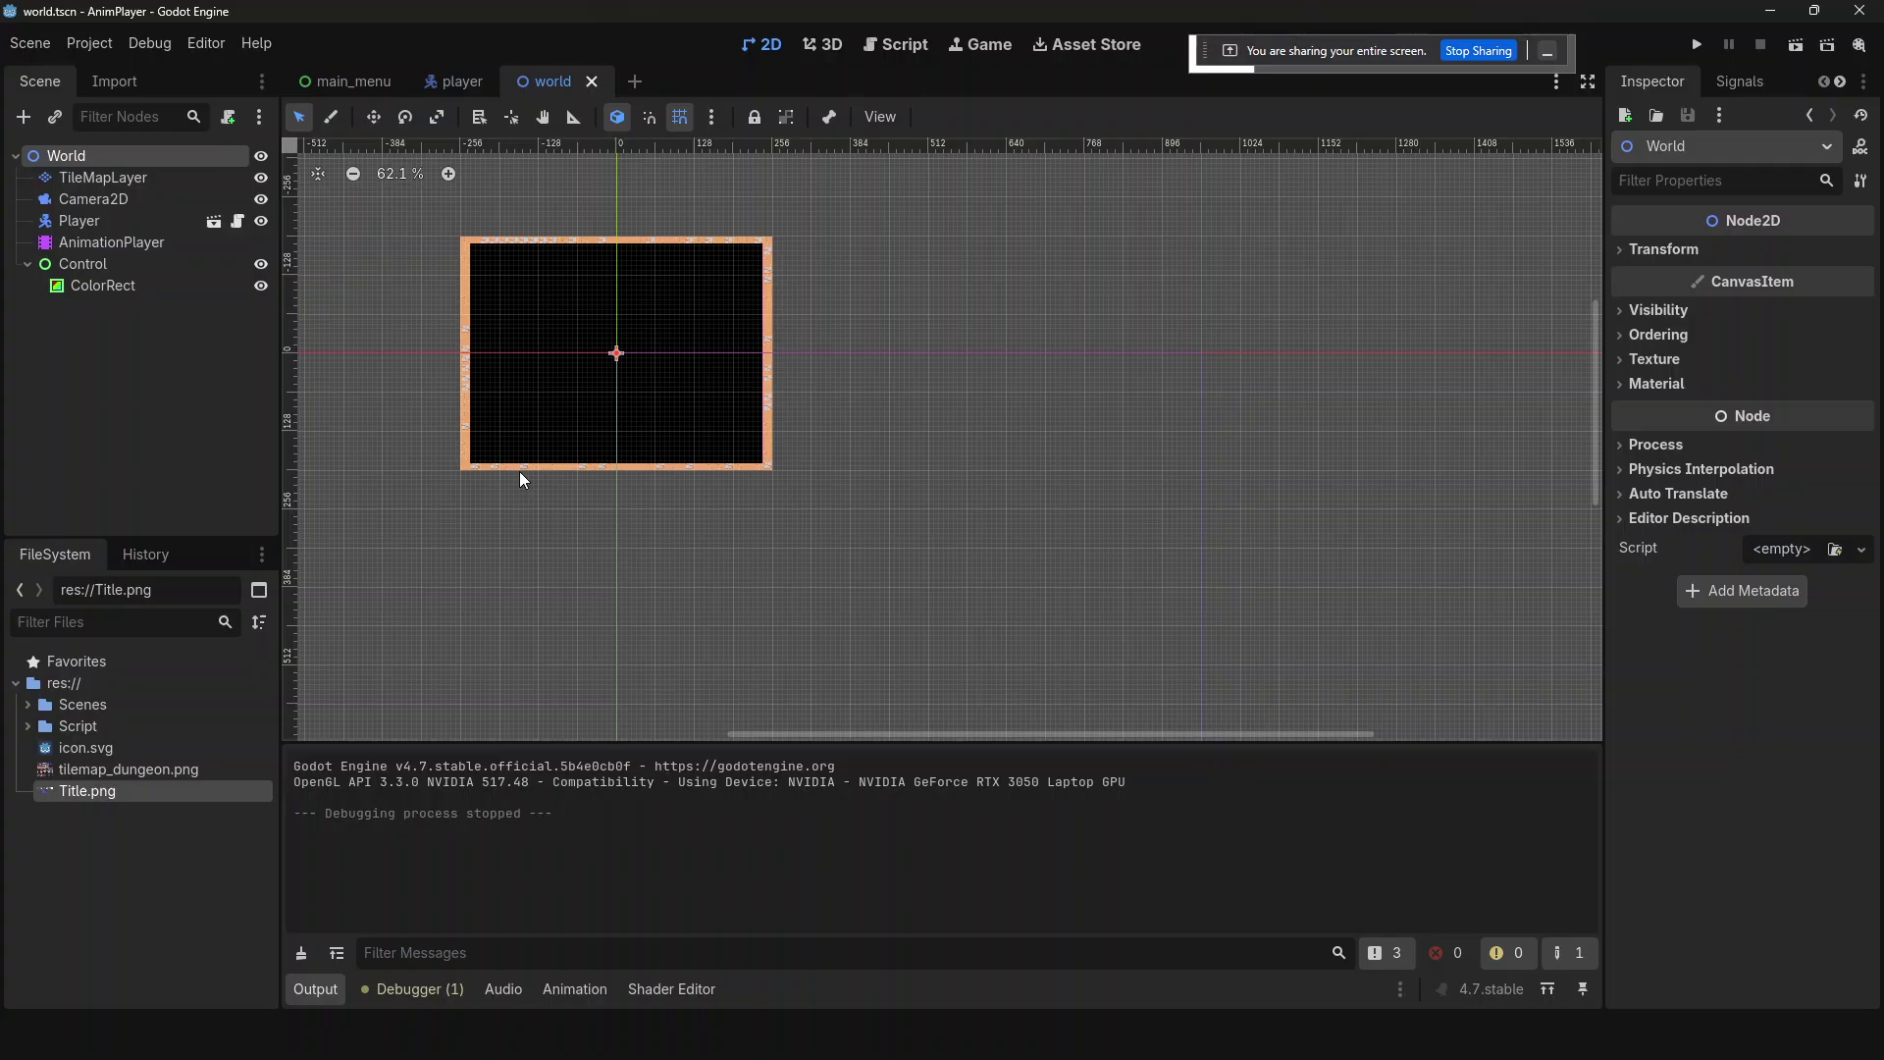
- Run the world scene again, walk the player around in all four directions, and stop the game
key("F6")
key("Down")
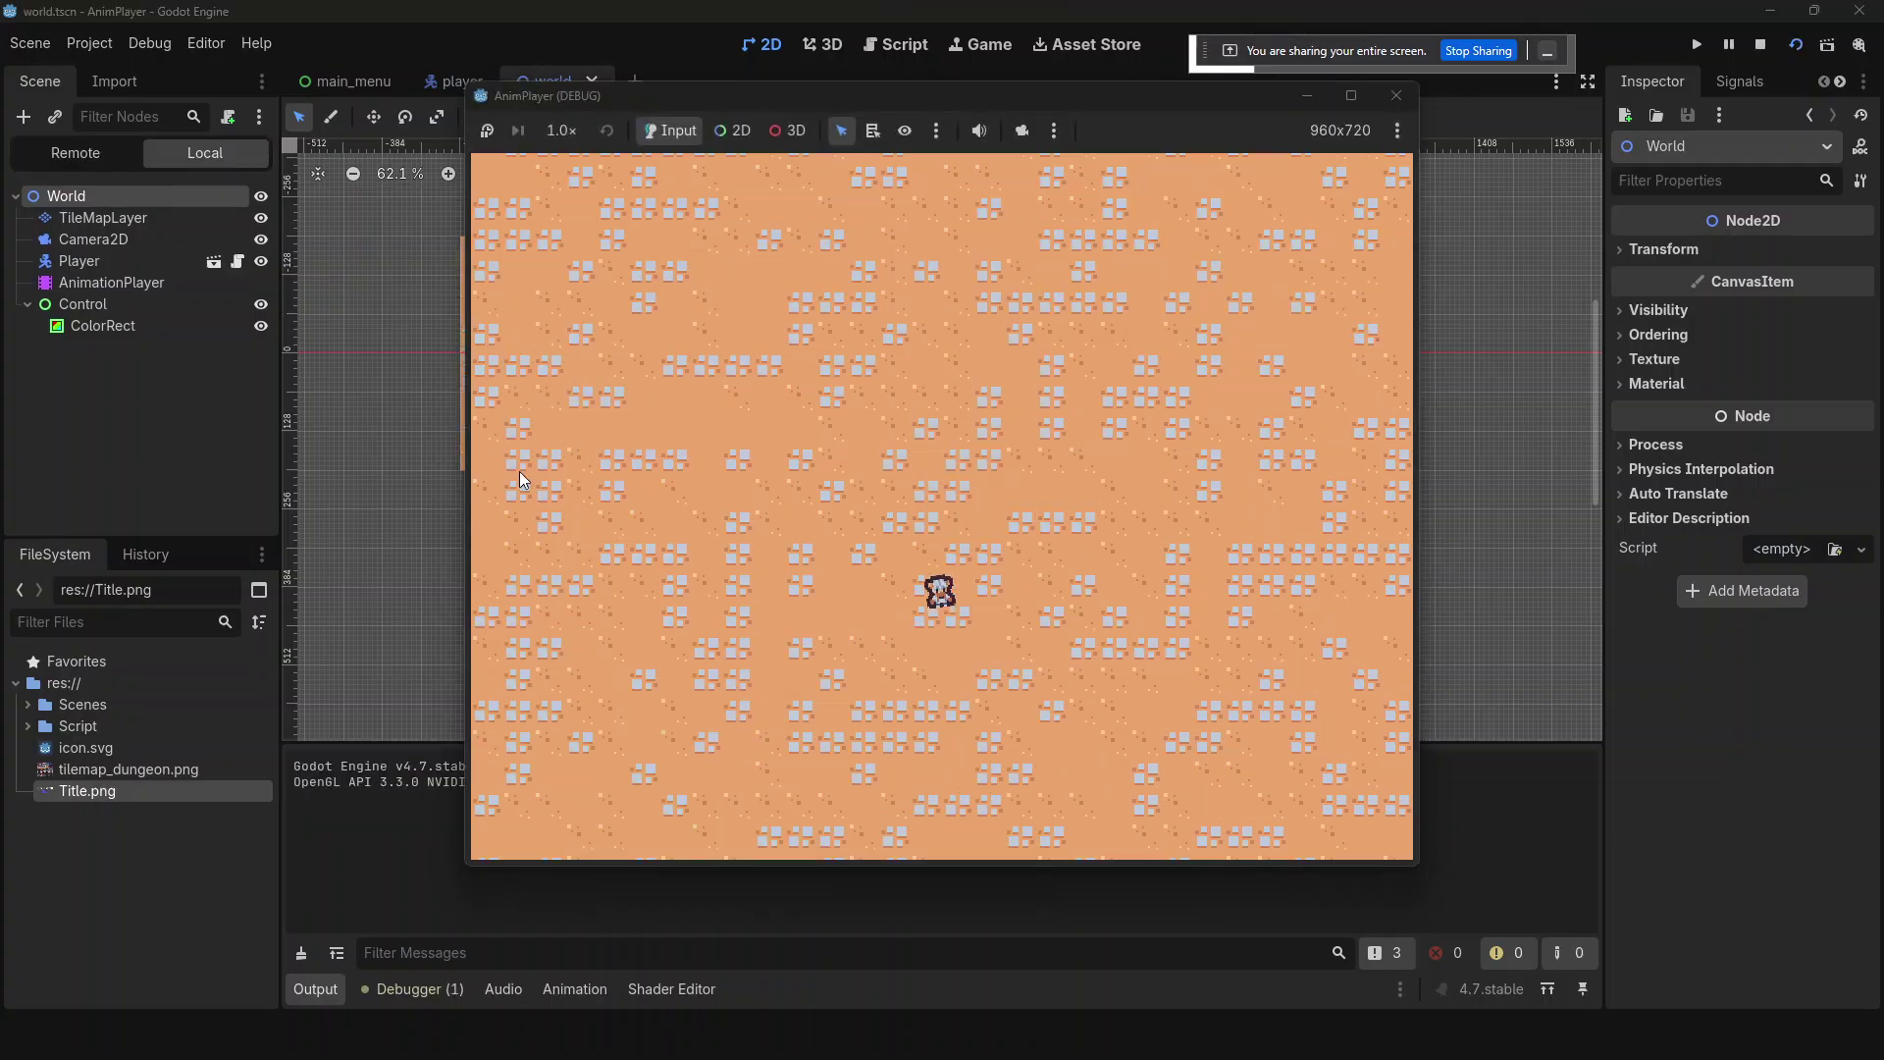
key("Up")
key("Left")
key("Down")
key("Left")
key("Up")
key("Down")
key("Right")
key("F8")
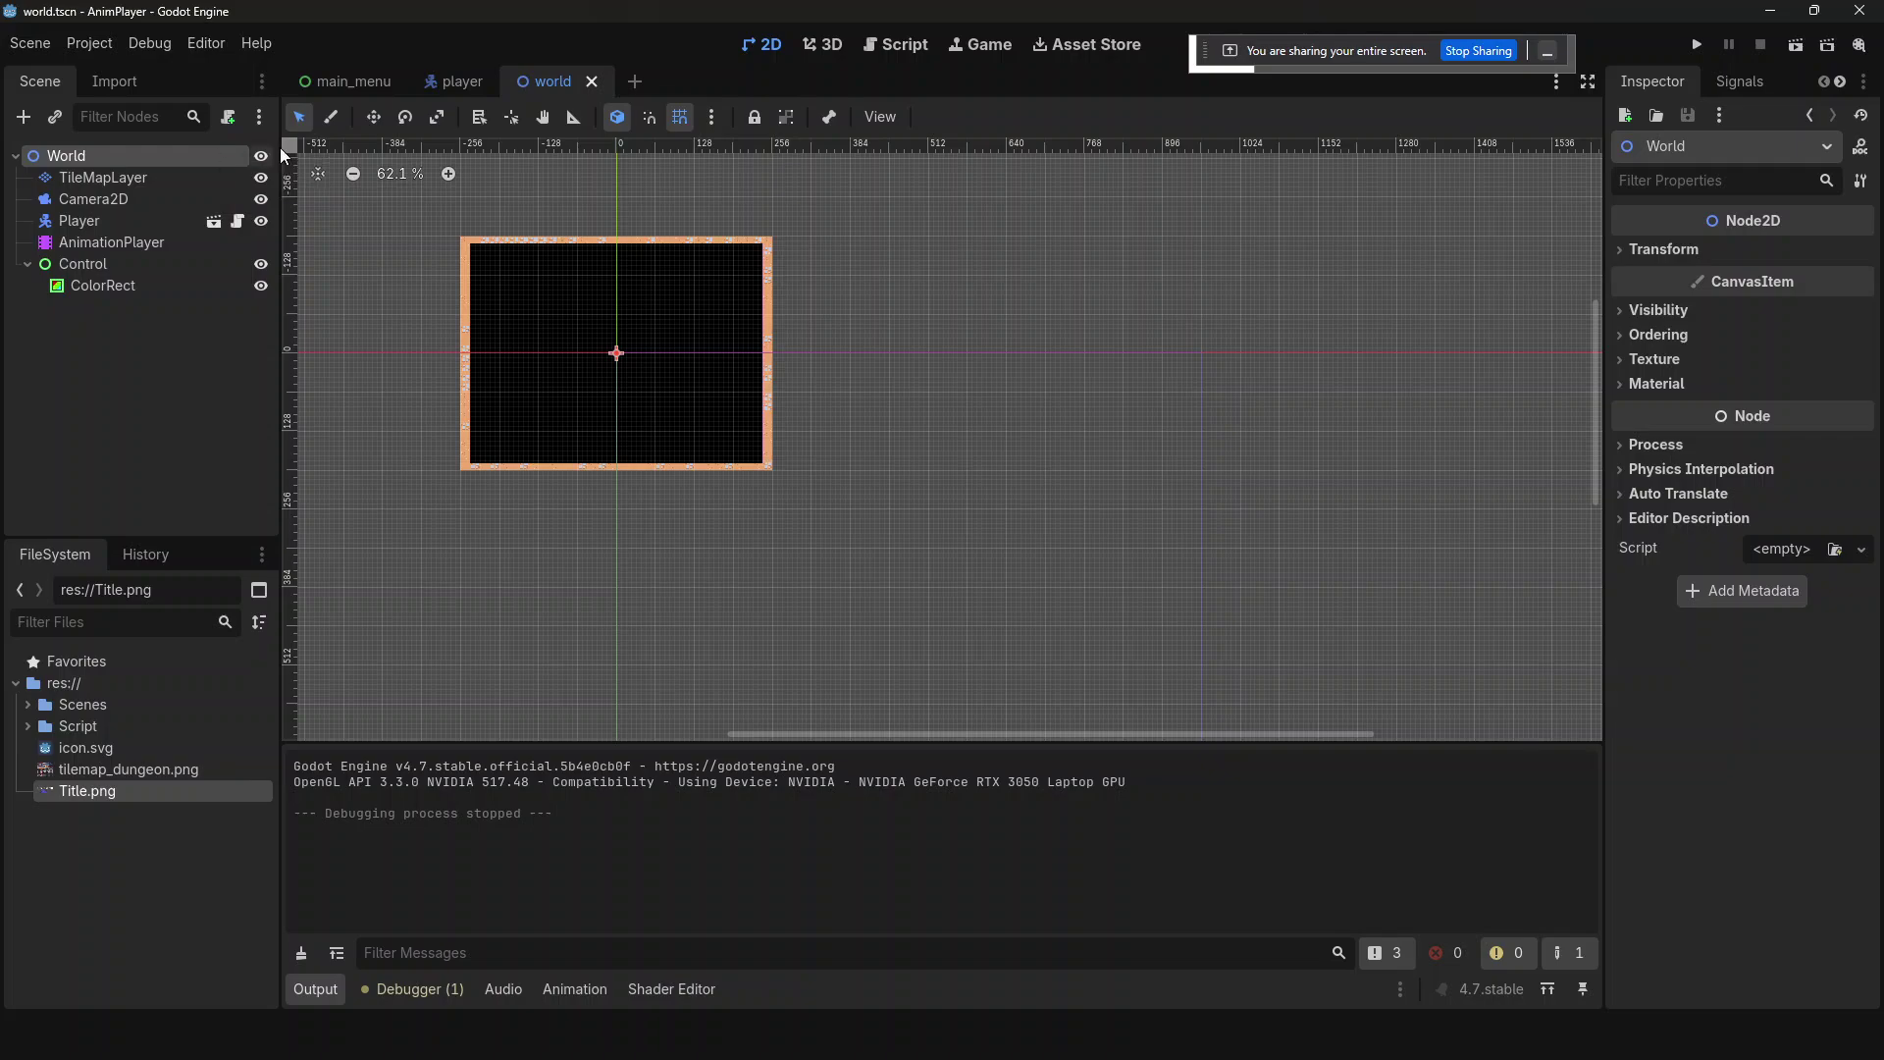
- In main_menu.gd, add a copy of the line await get_tree().create_timer(10.0).timeout below the "transition in" play call
left_click(355, 83)
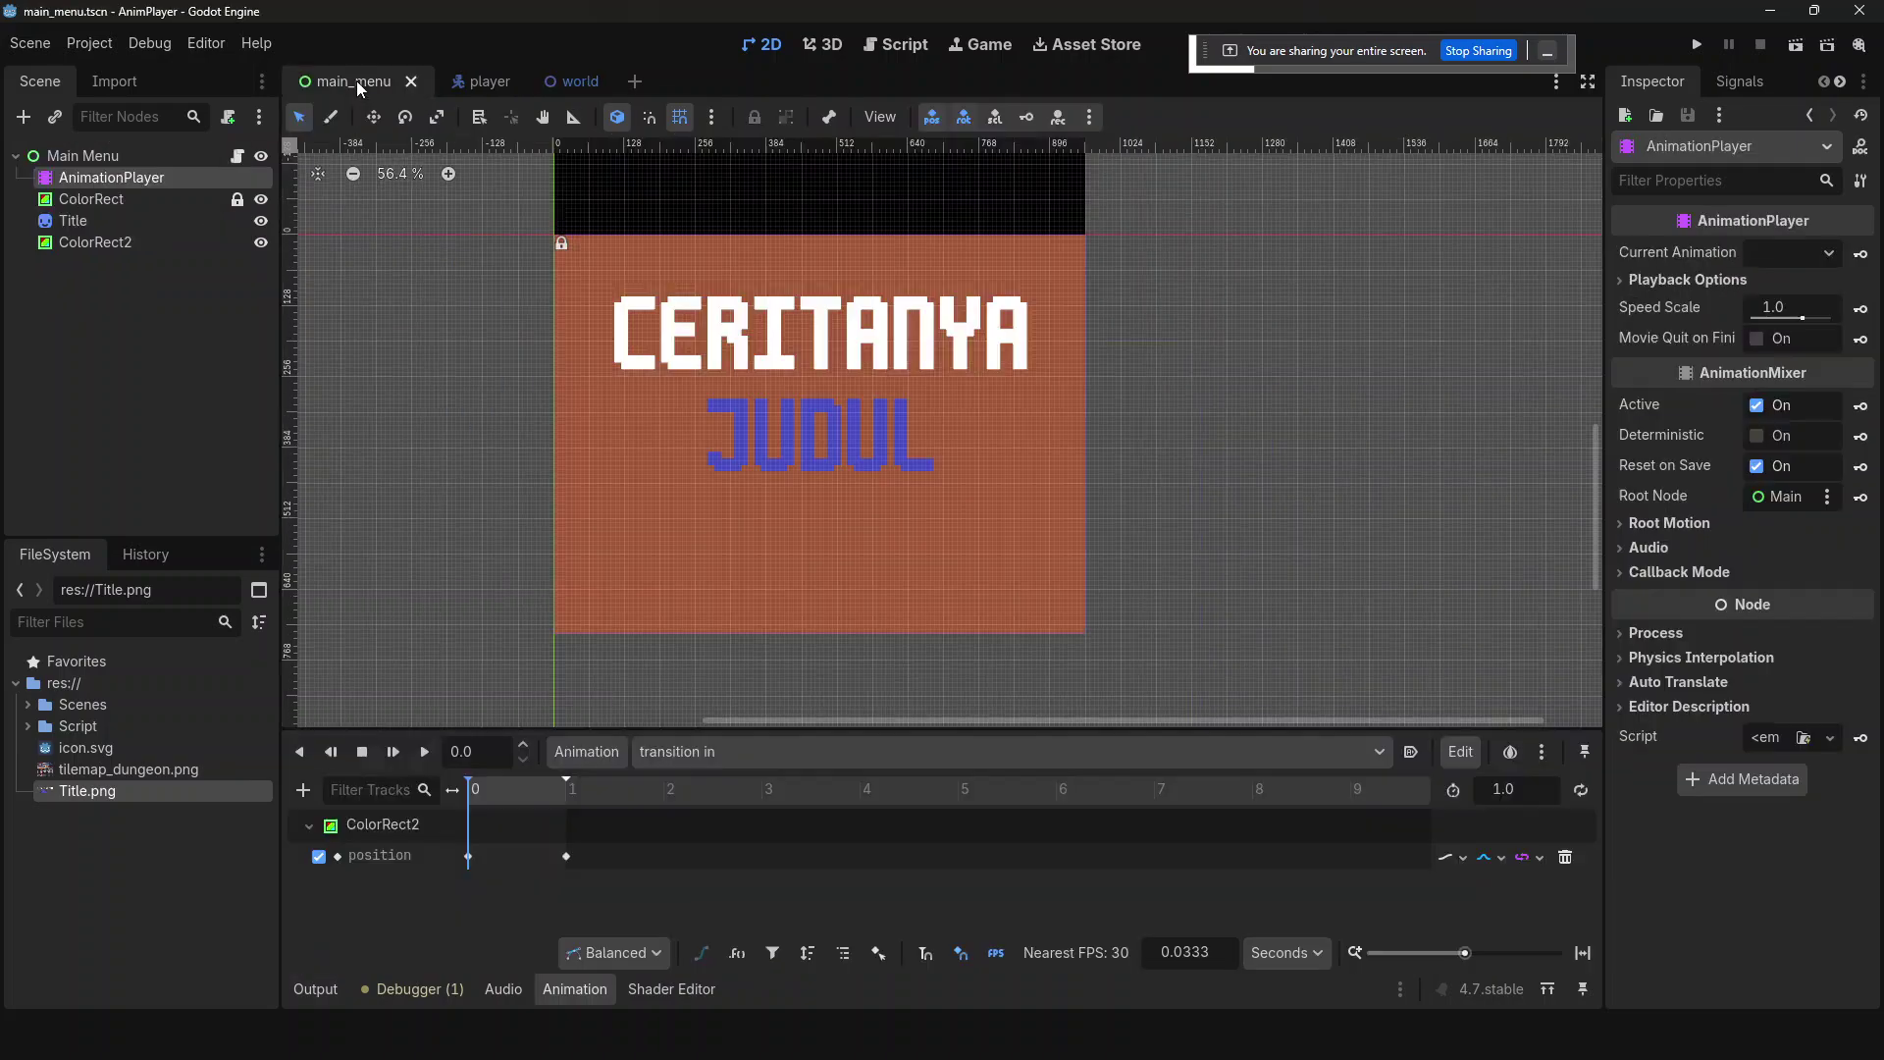
left_click(238, 155)
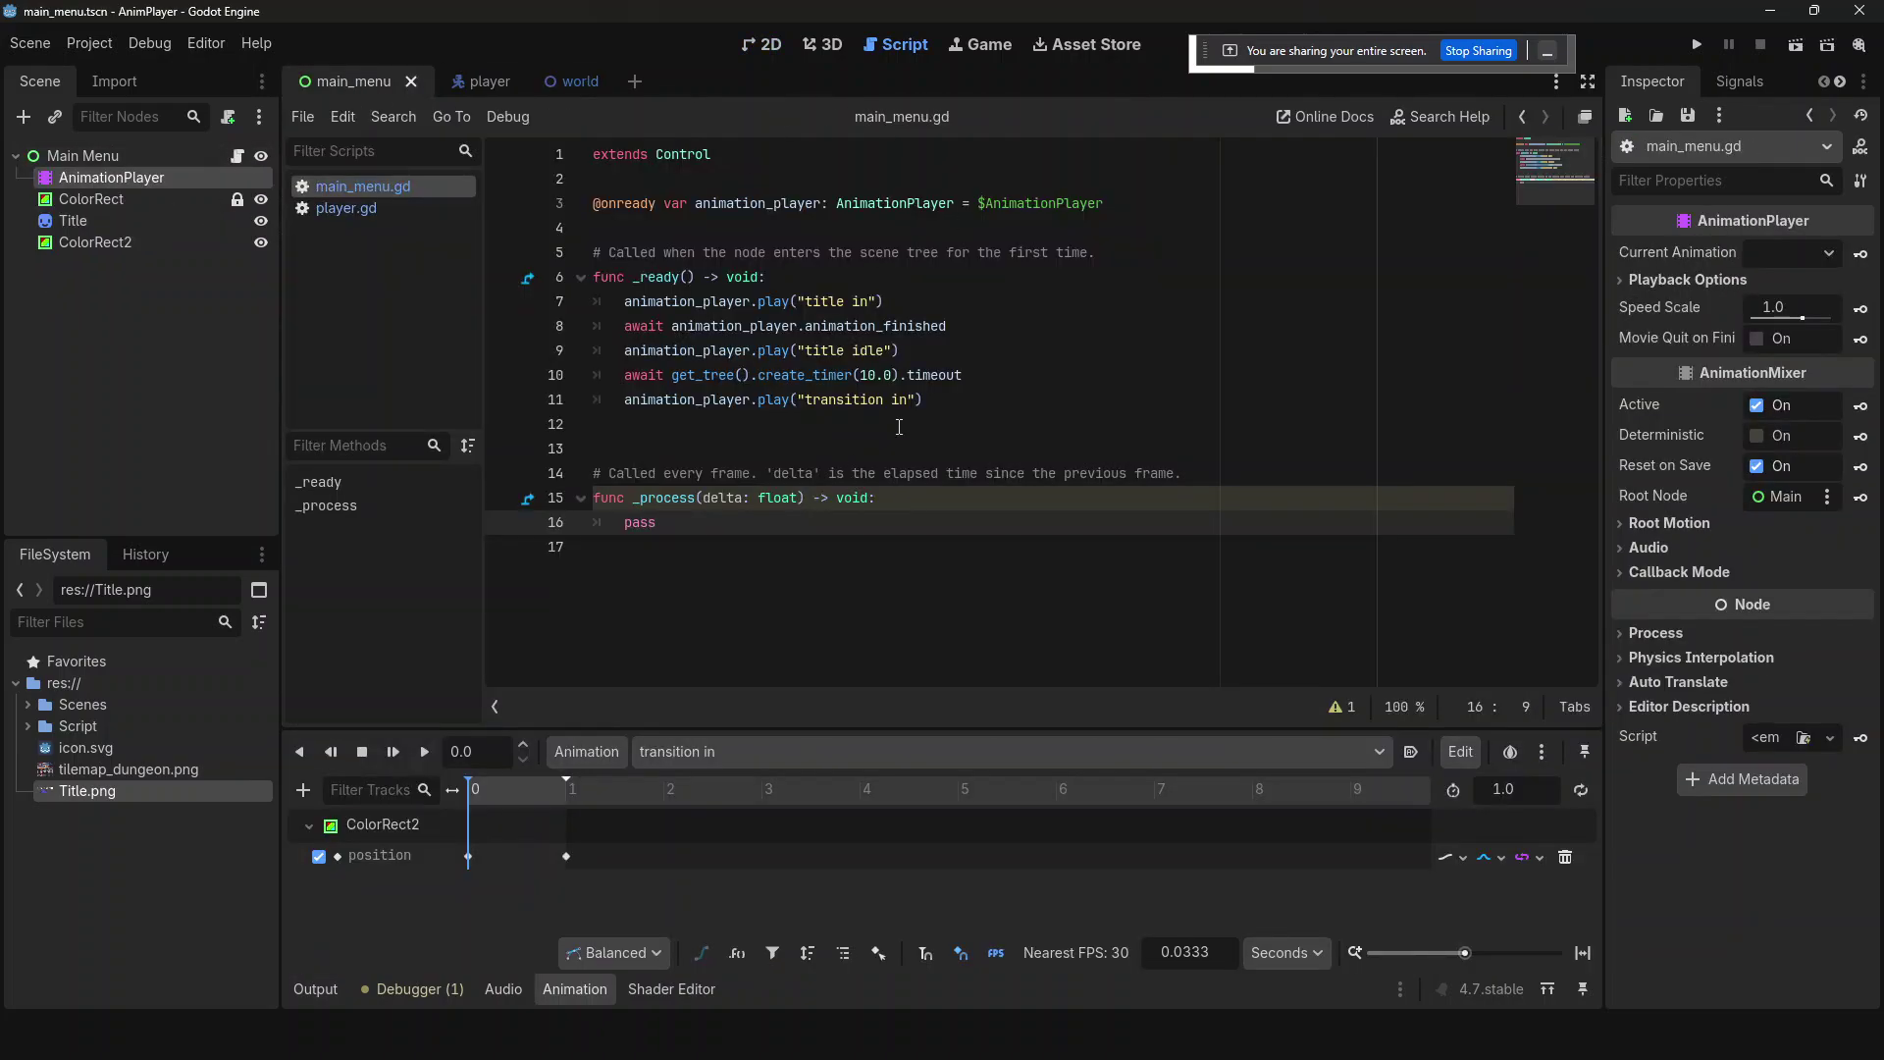
left_click(954, 399)
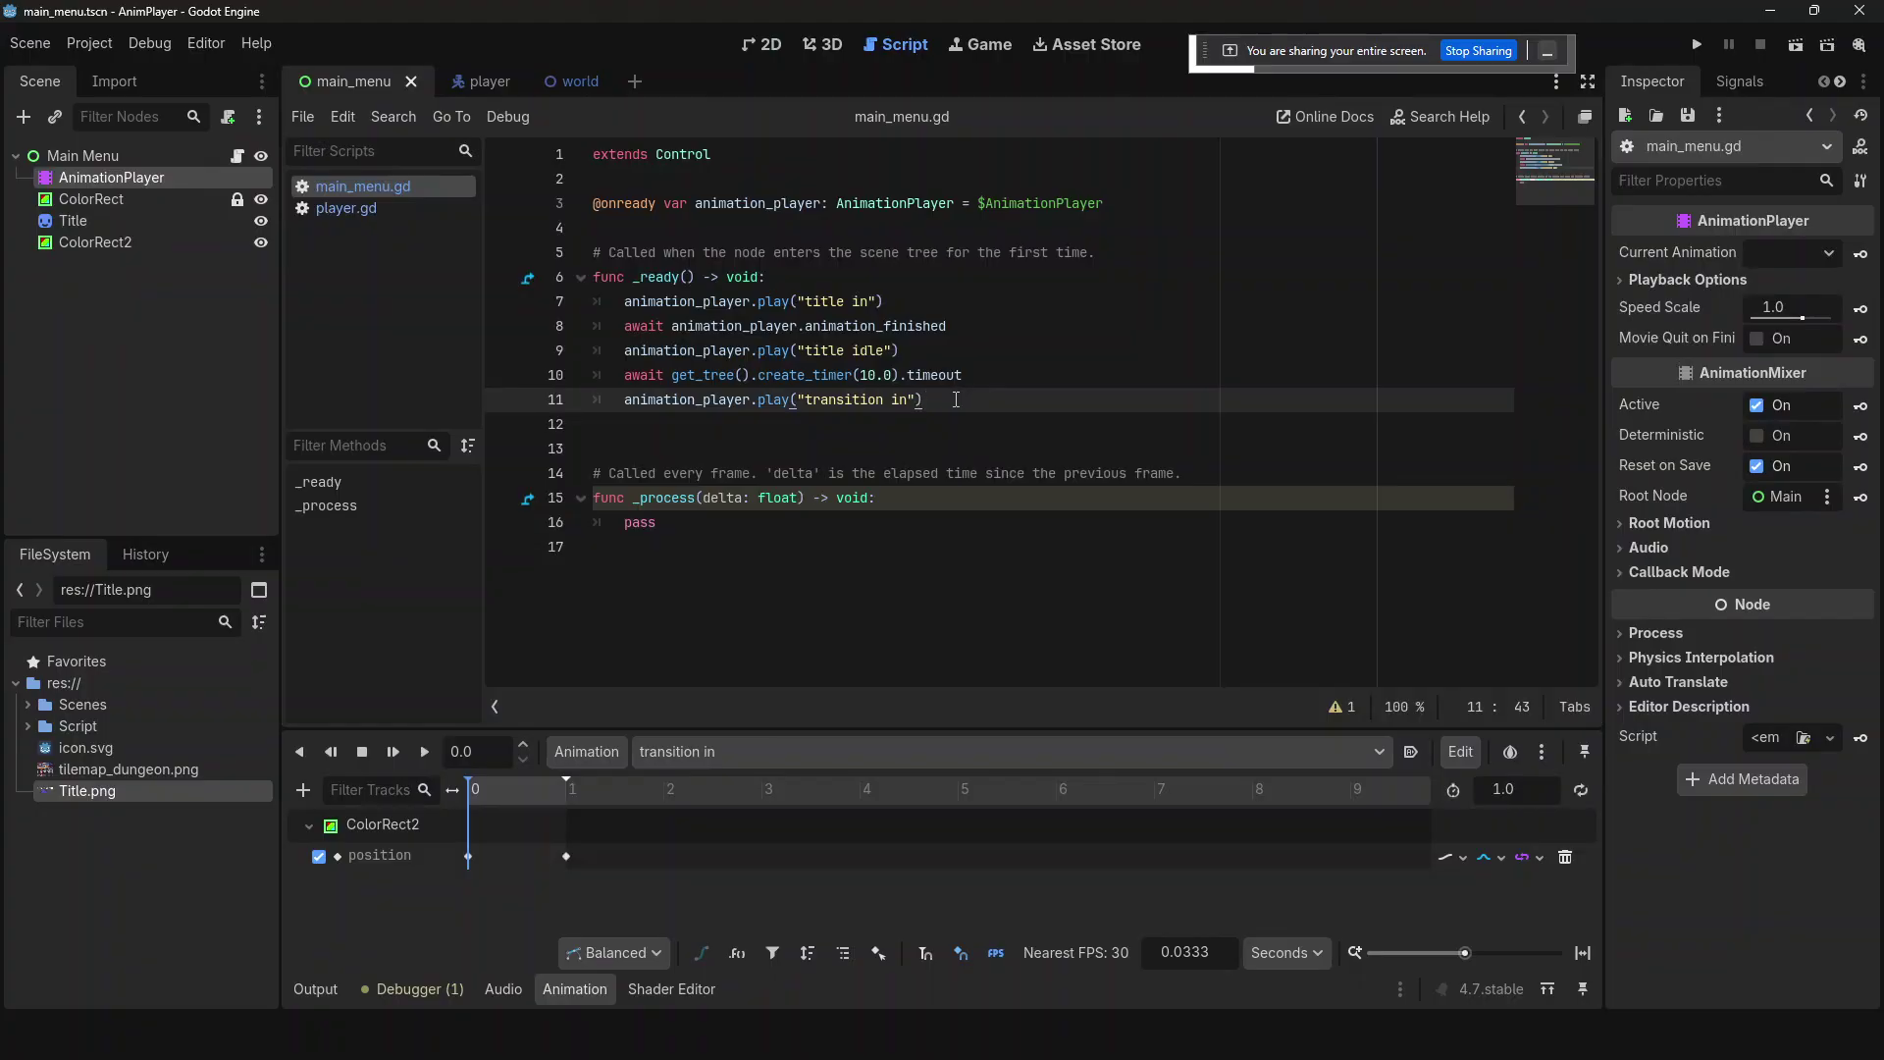
key("Return")
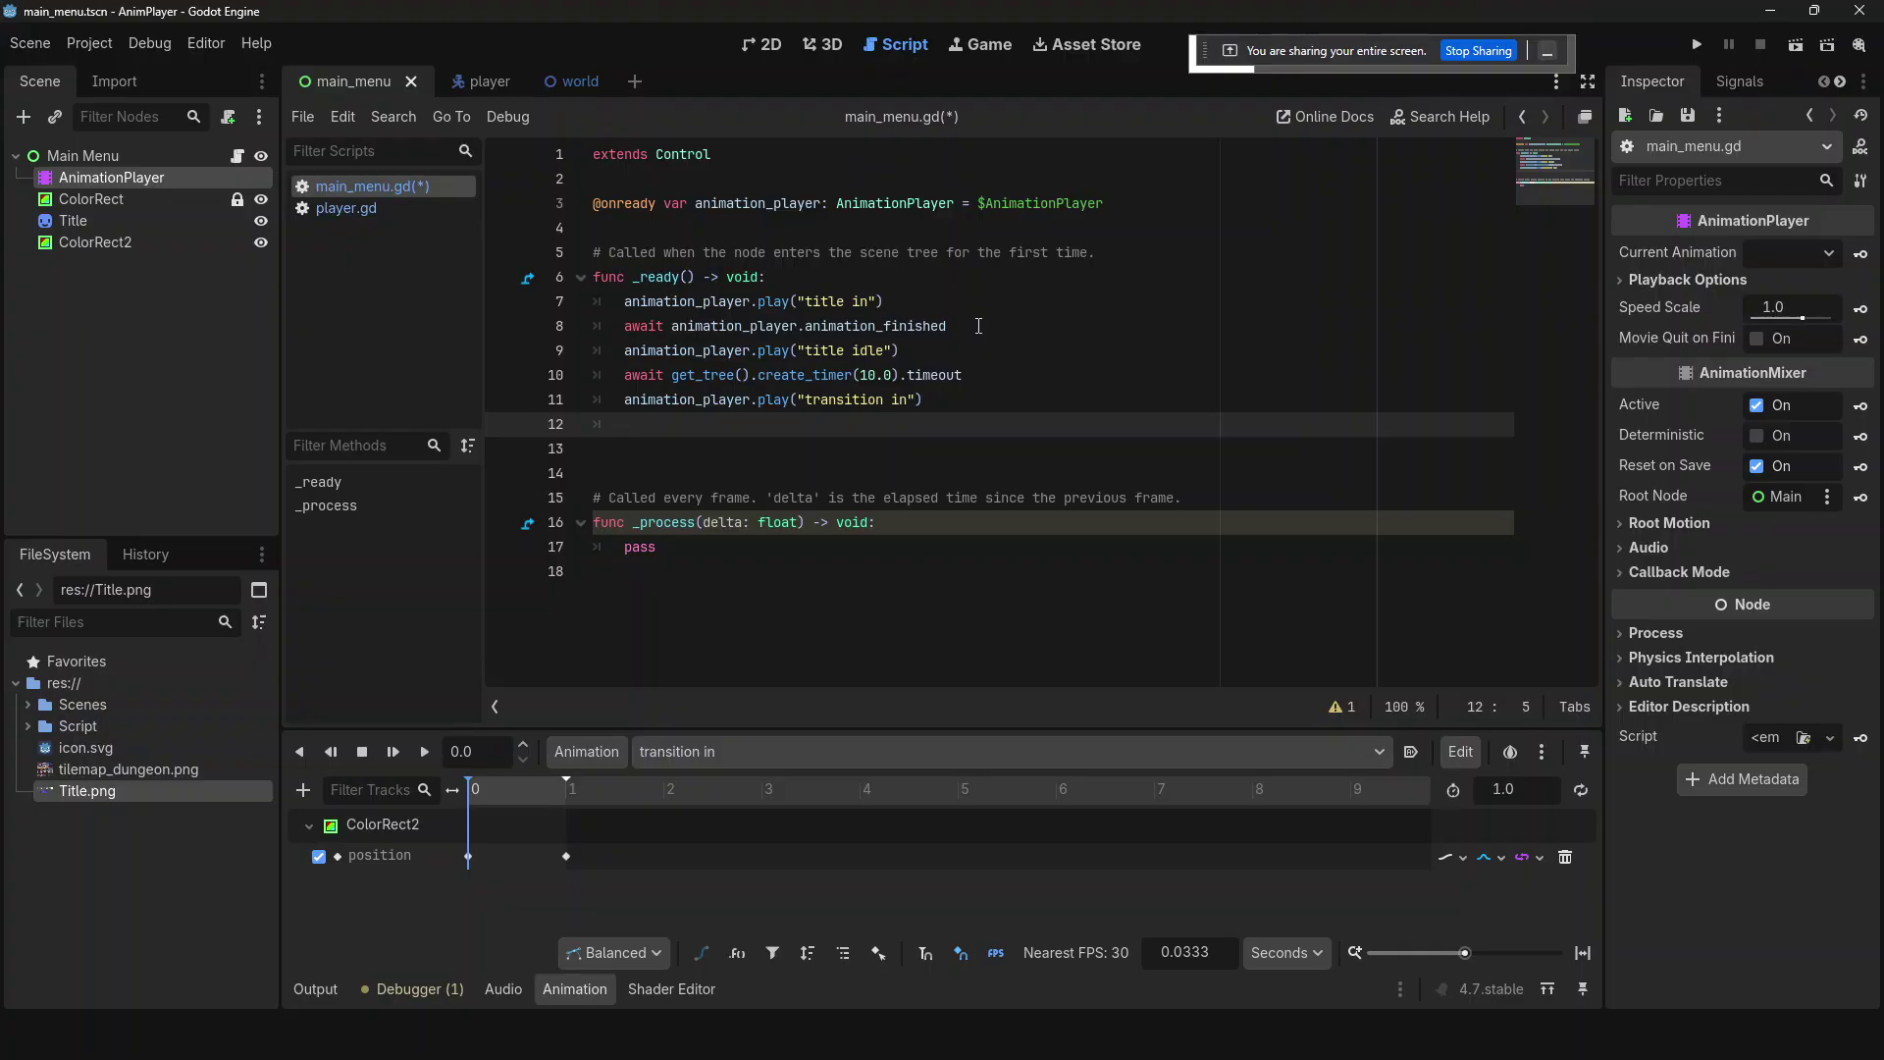
left_click_drag(964, 375, 631, 373)
key("ctrl+c")
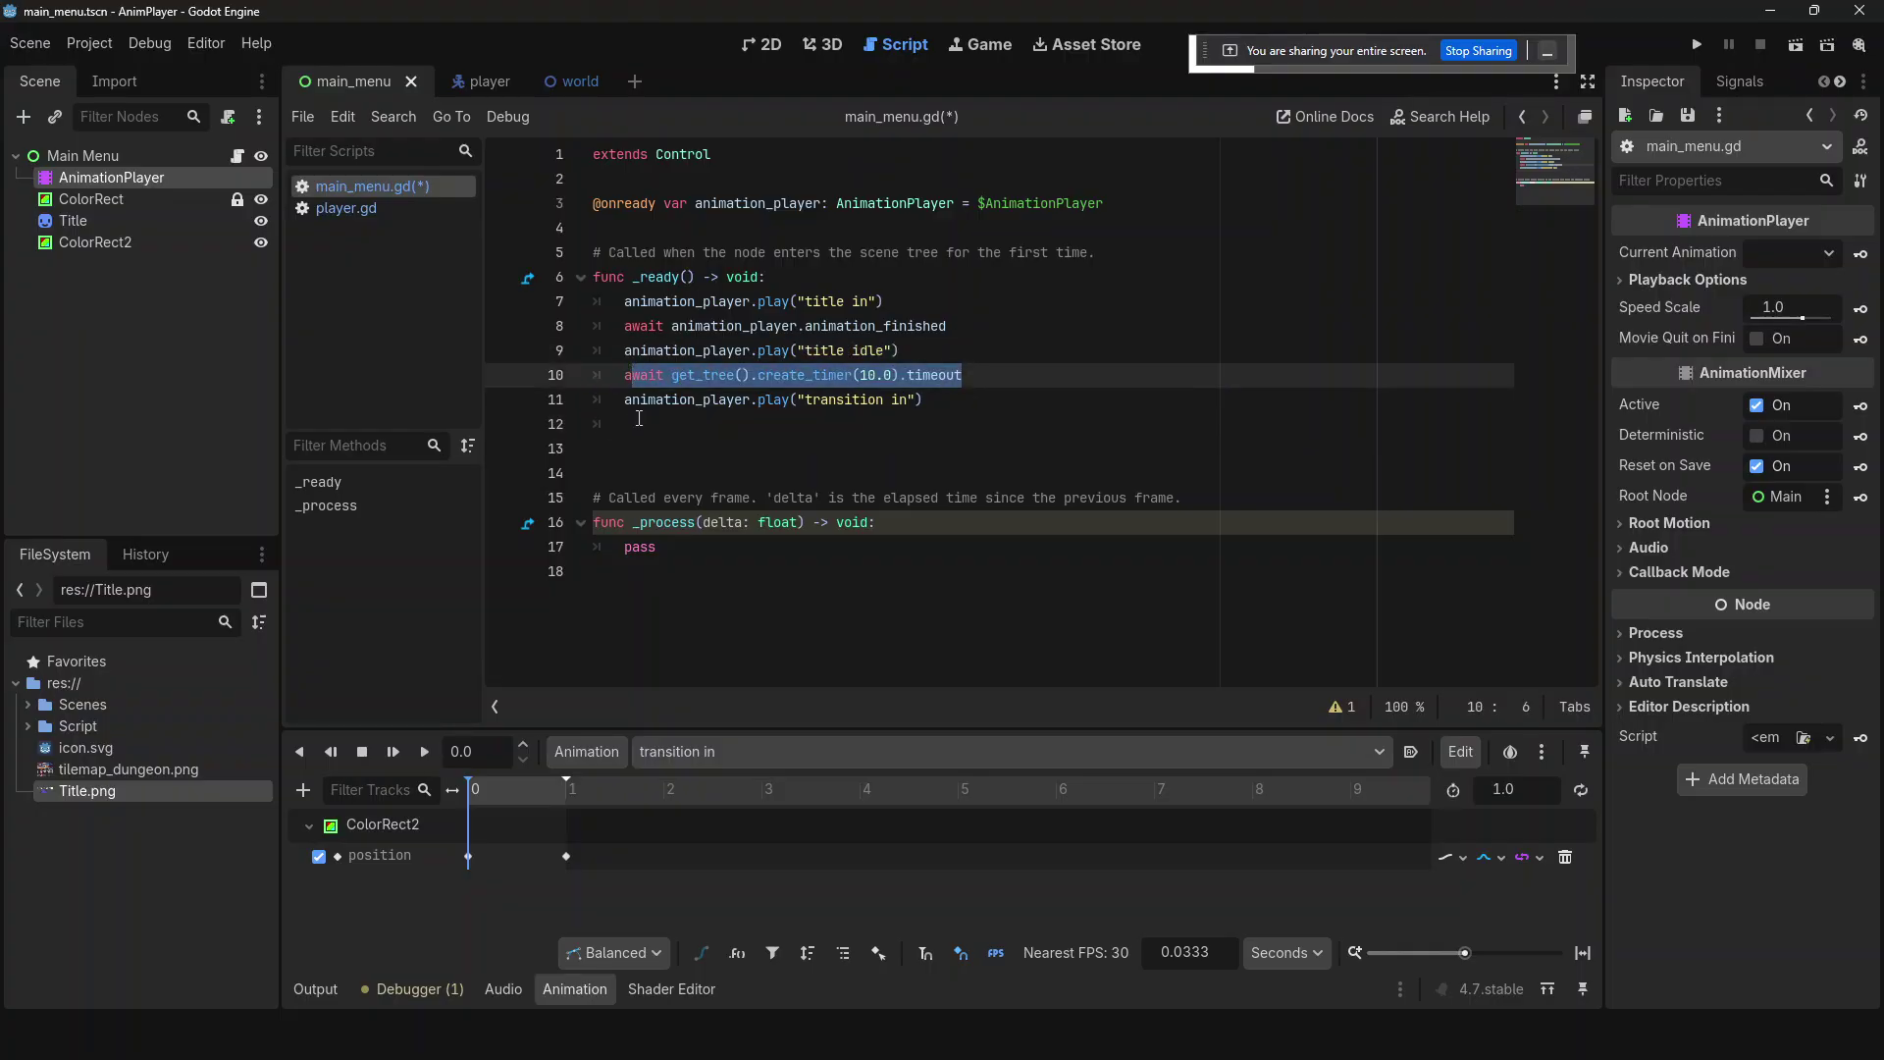
left_click(640, 420)
type("a")
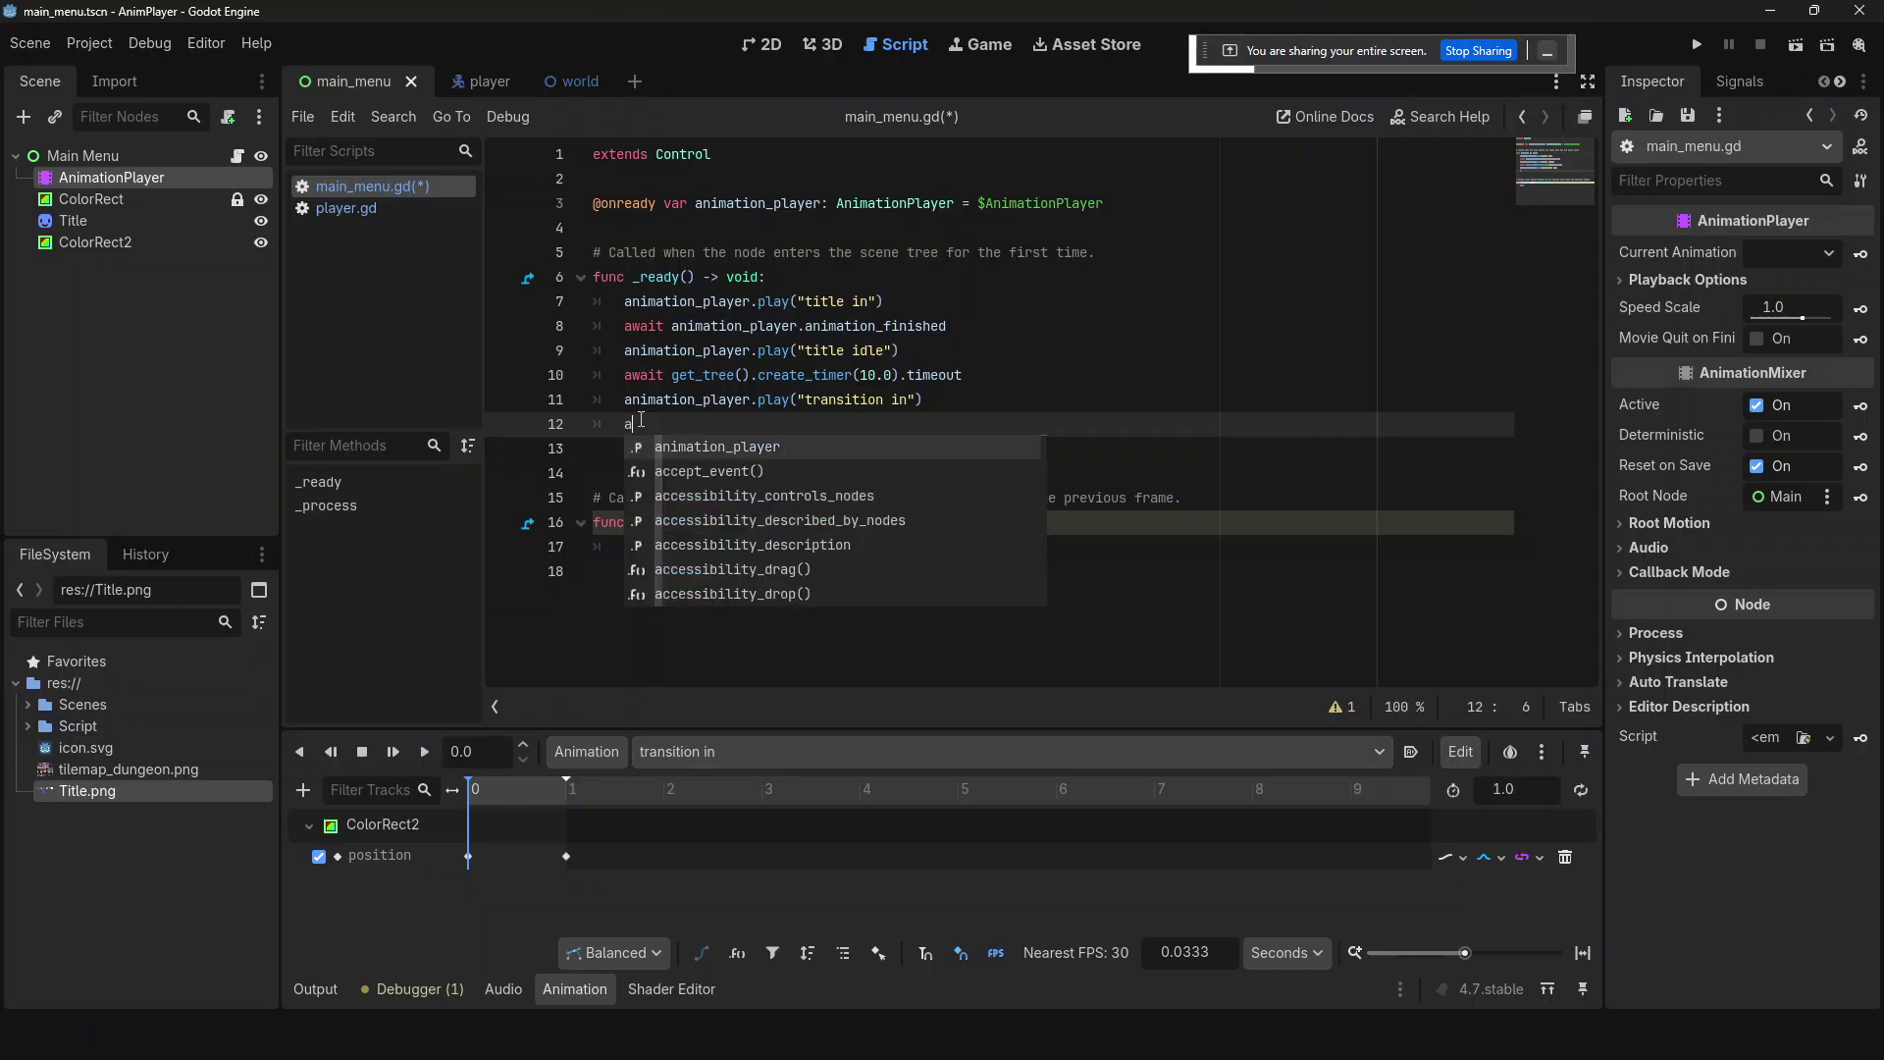
key("ctrl+v")
- Delete the original 10-second timer await line between the "title idle" and "transition in" play calls
left_click(870, 423)
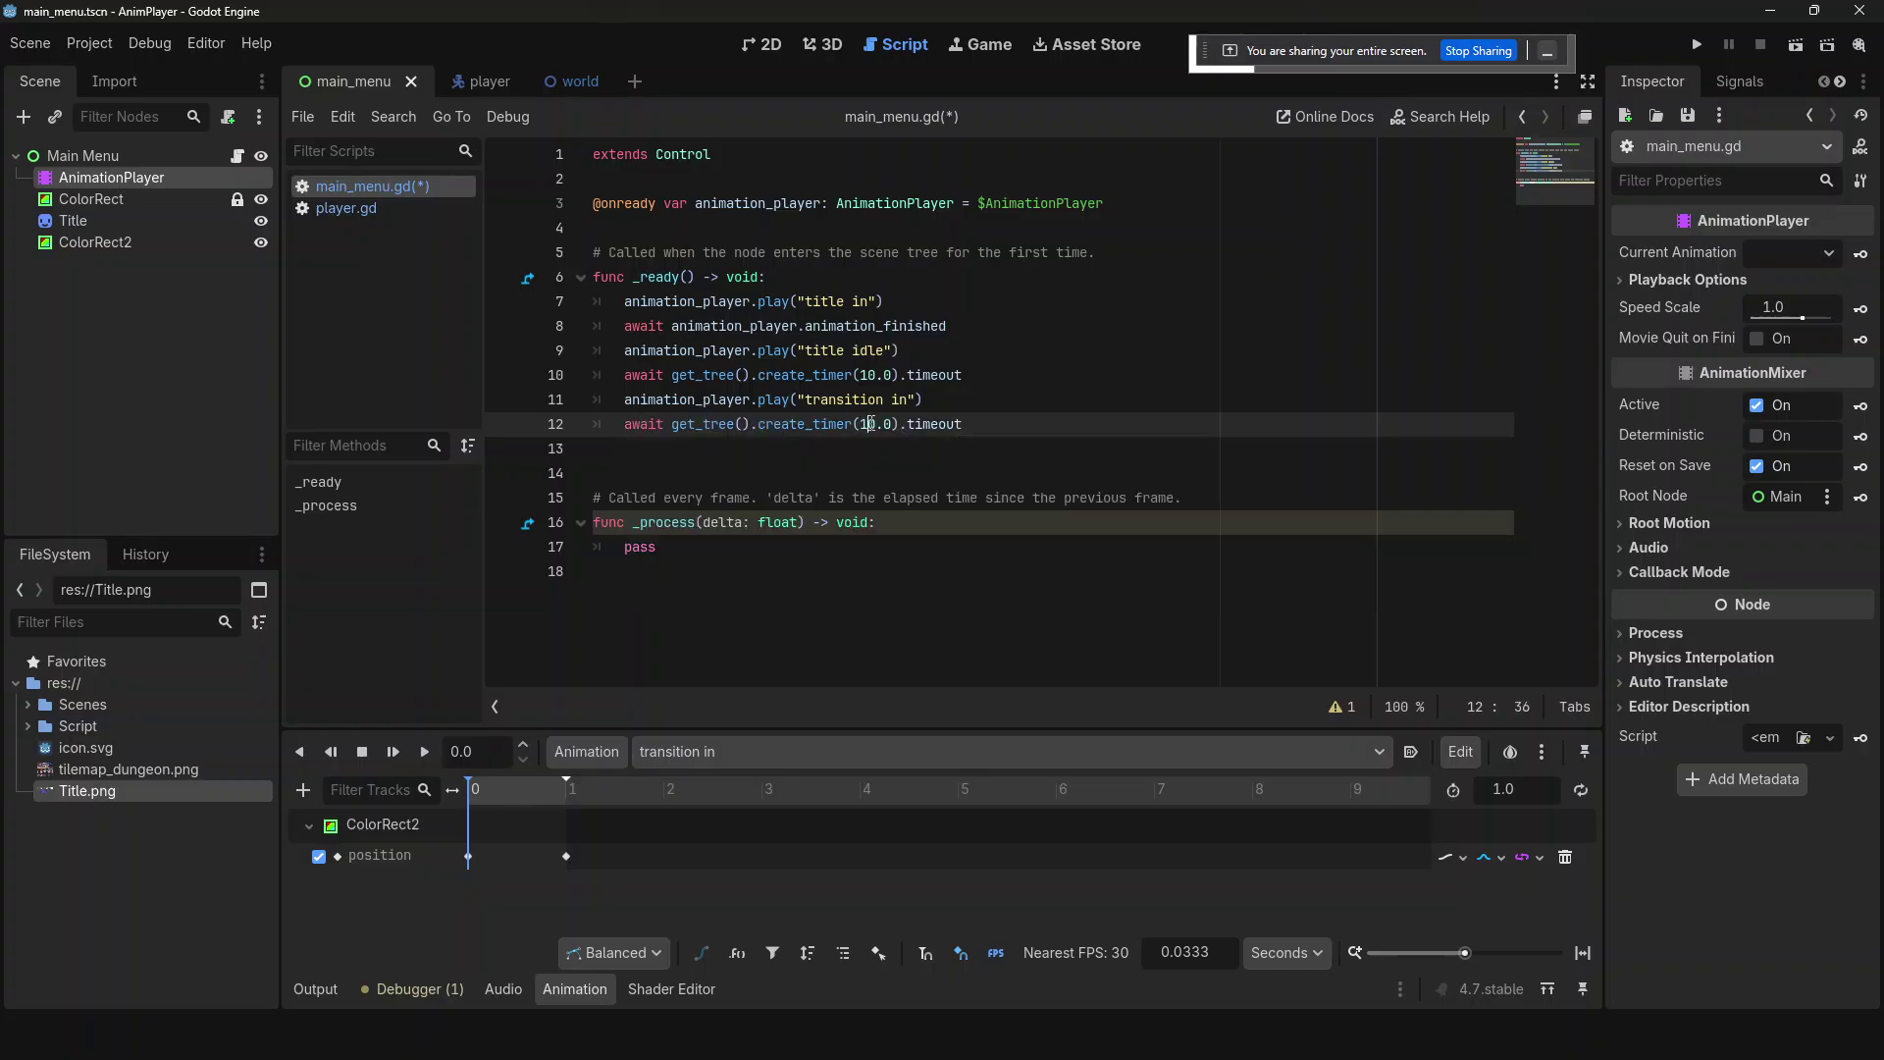
key("ctrl+a")
left_click(981, 428)
left_click_drag(982, 428, 625, 393)
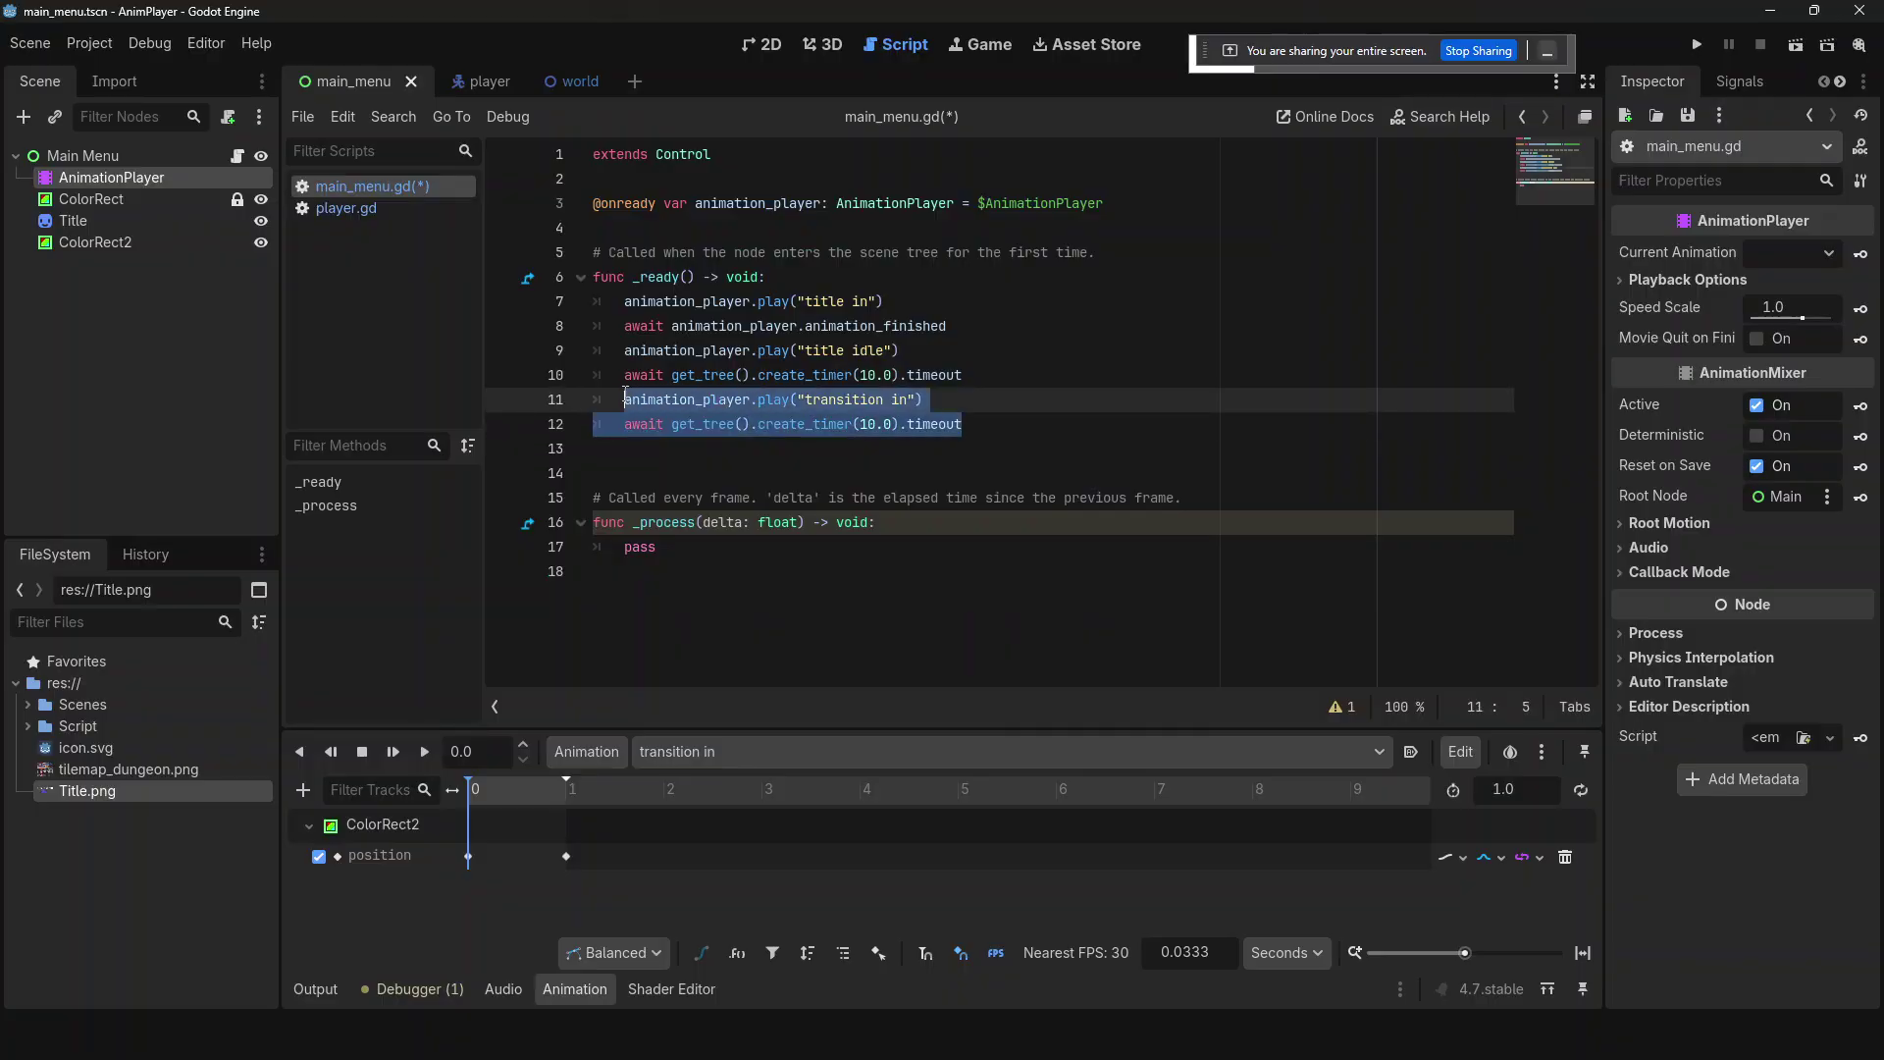
left_click(625, 392)
left_click_drag(1010, 372, 981, 359)
key("BackSpace")
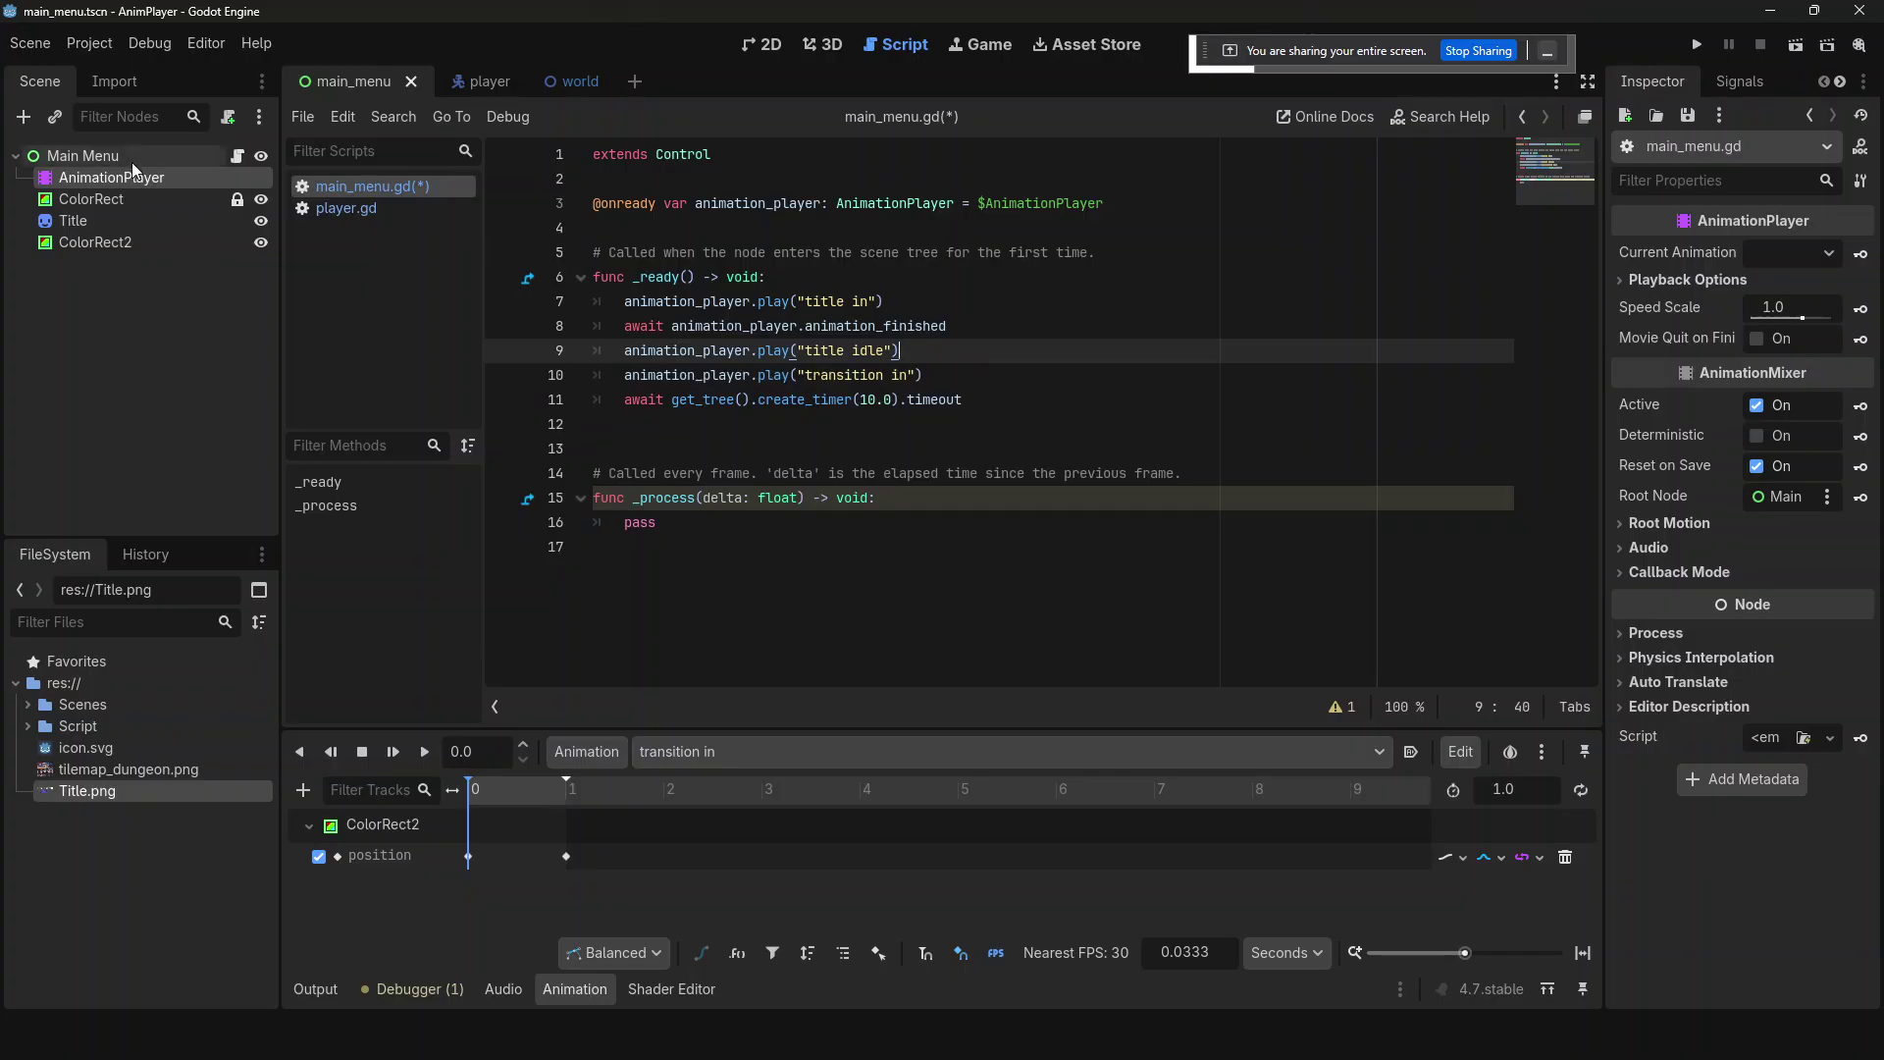
- Add a Button node under Main Menu and set its text to "Start"
left_click(104, 160)
key("ctrl+a")
type("button")
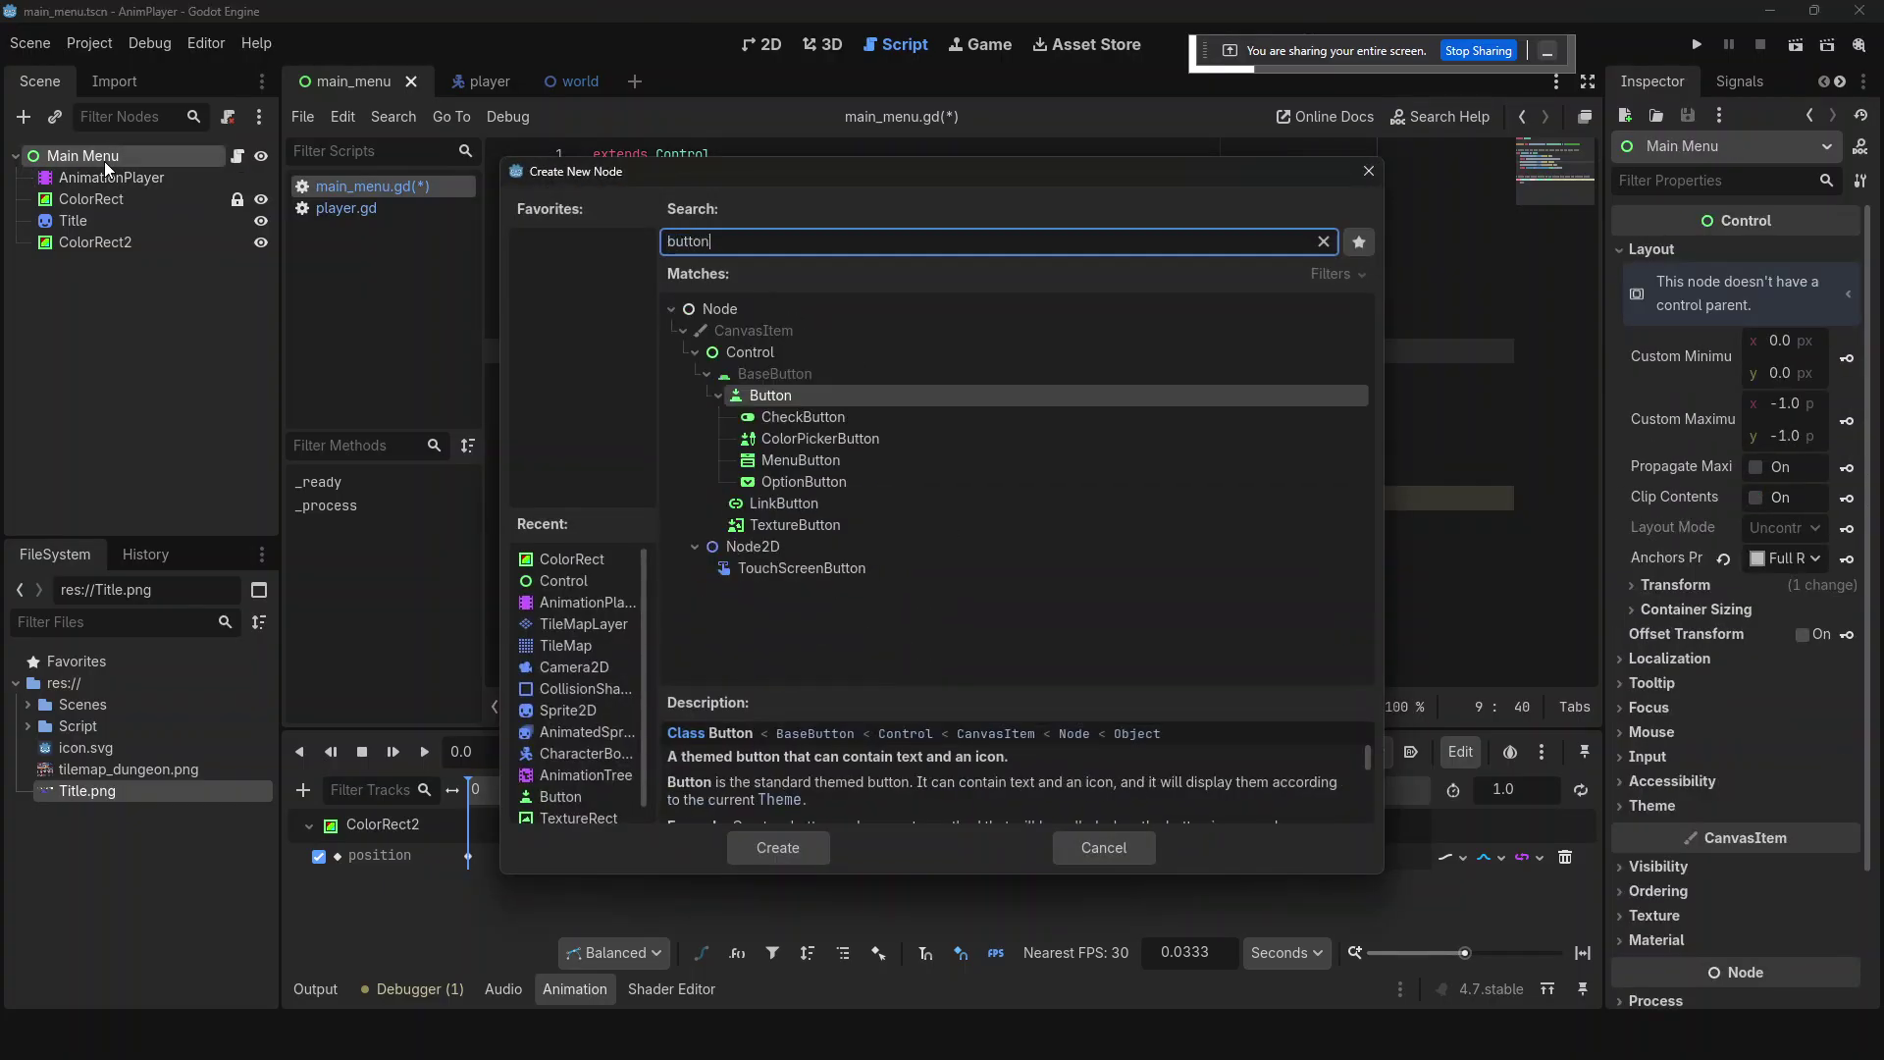
key("Return")
left_click(1669, 337)
type("Start")
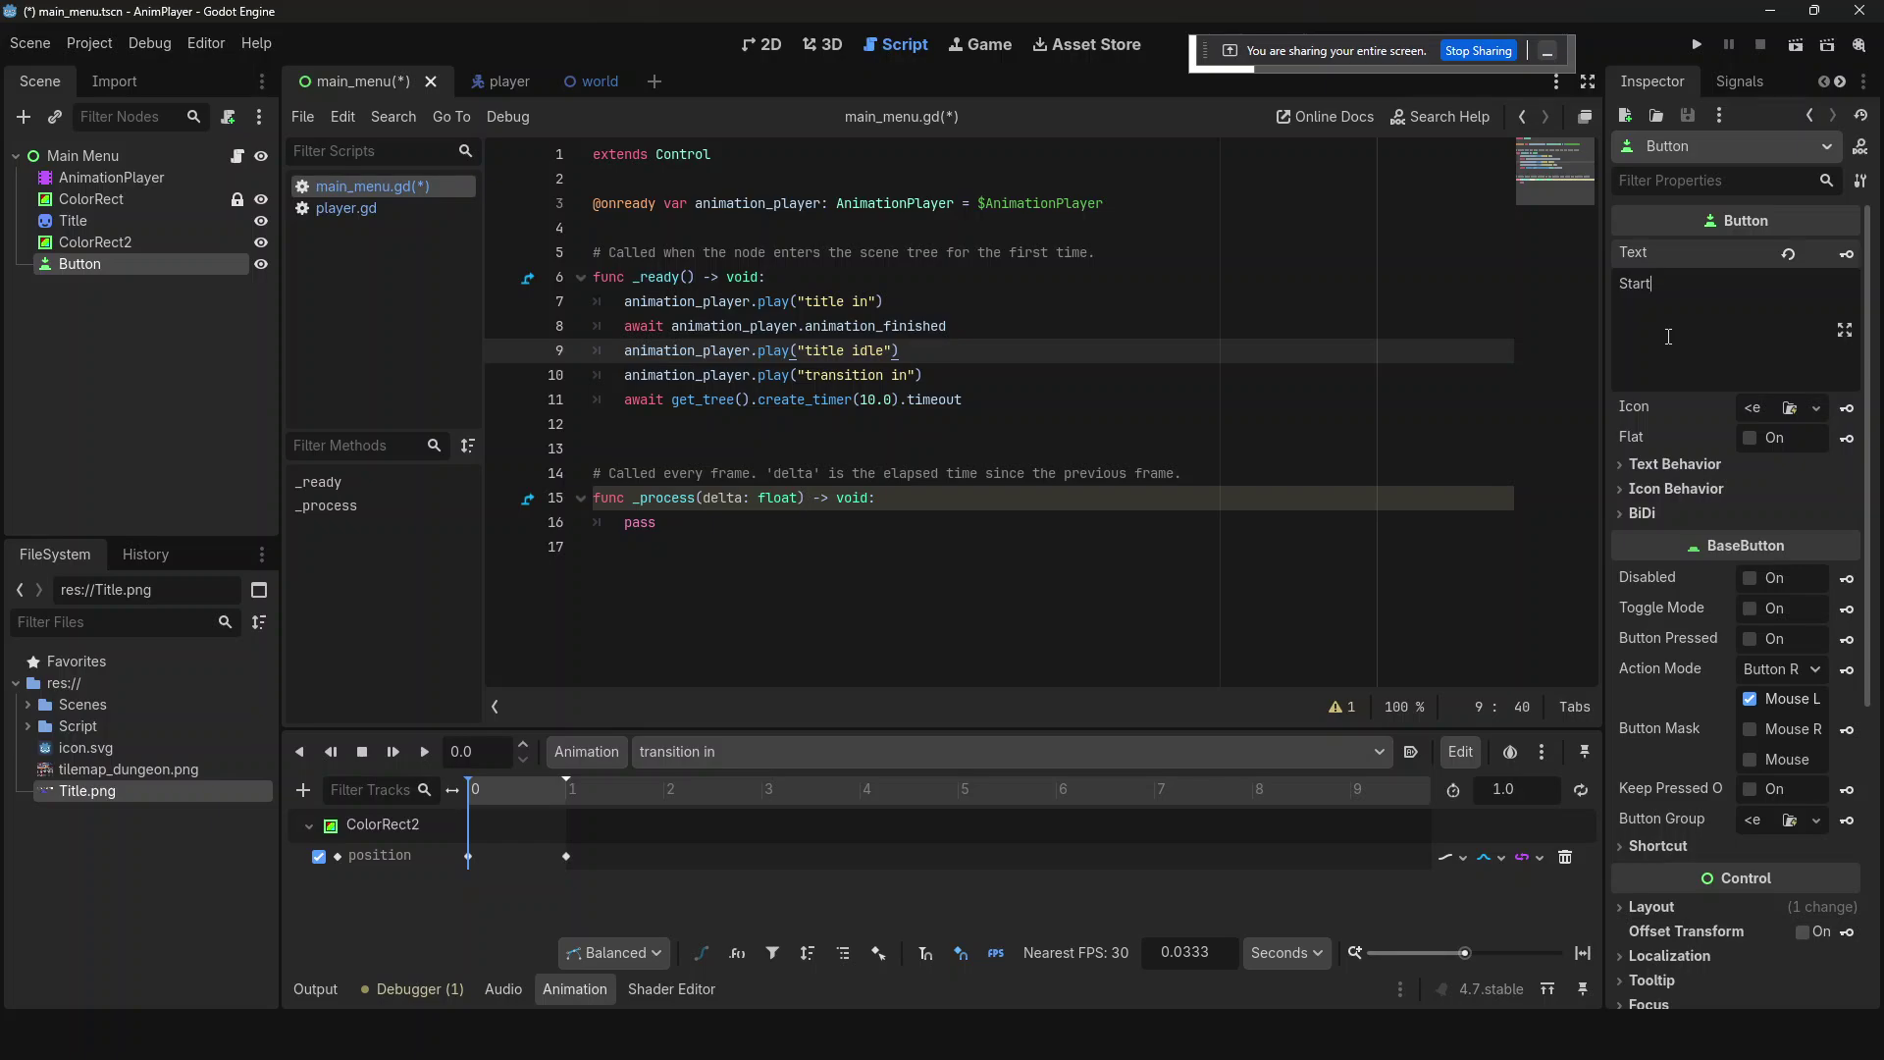
- Connect the button's pressed() signal to the Main Menu script's _on_button_pressed method and save
left_click(1727, 81)
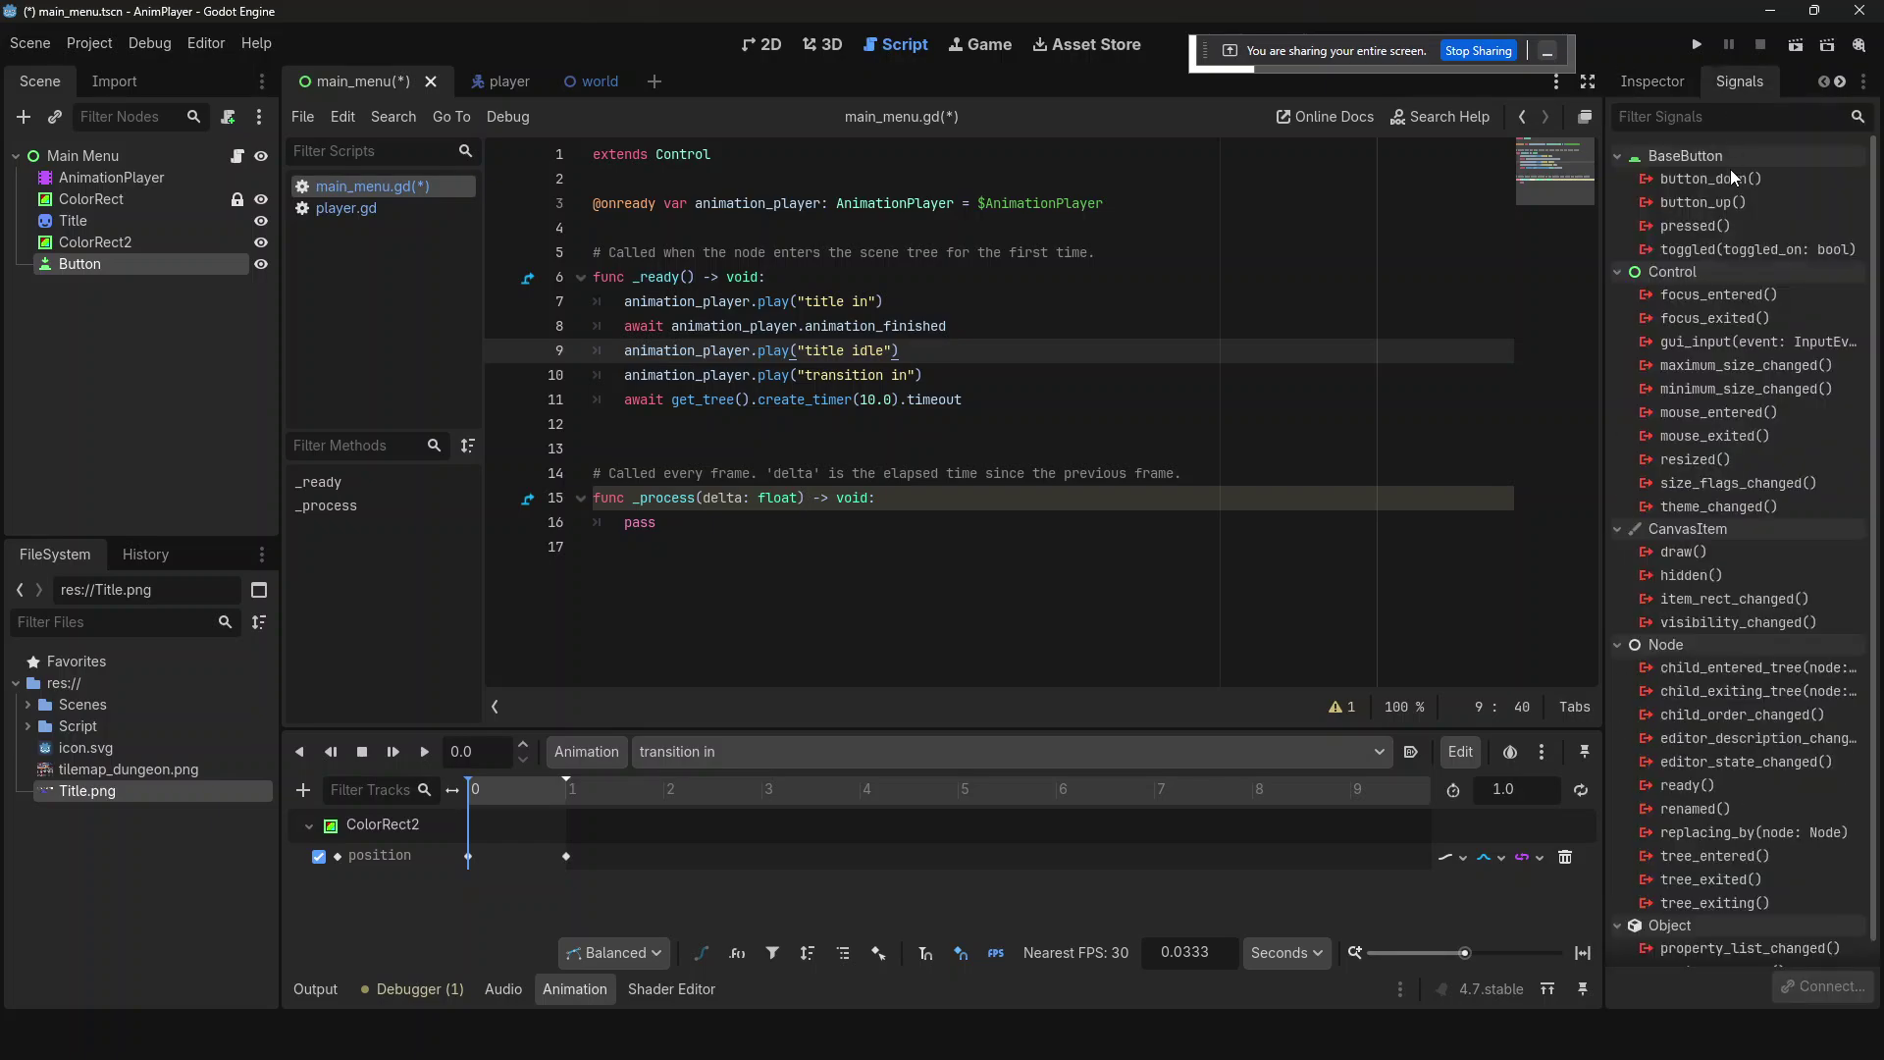
double_click(1729, 224)
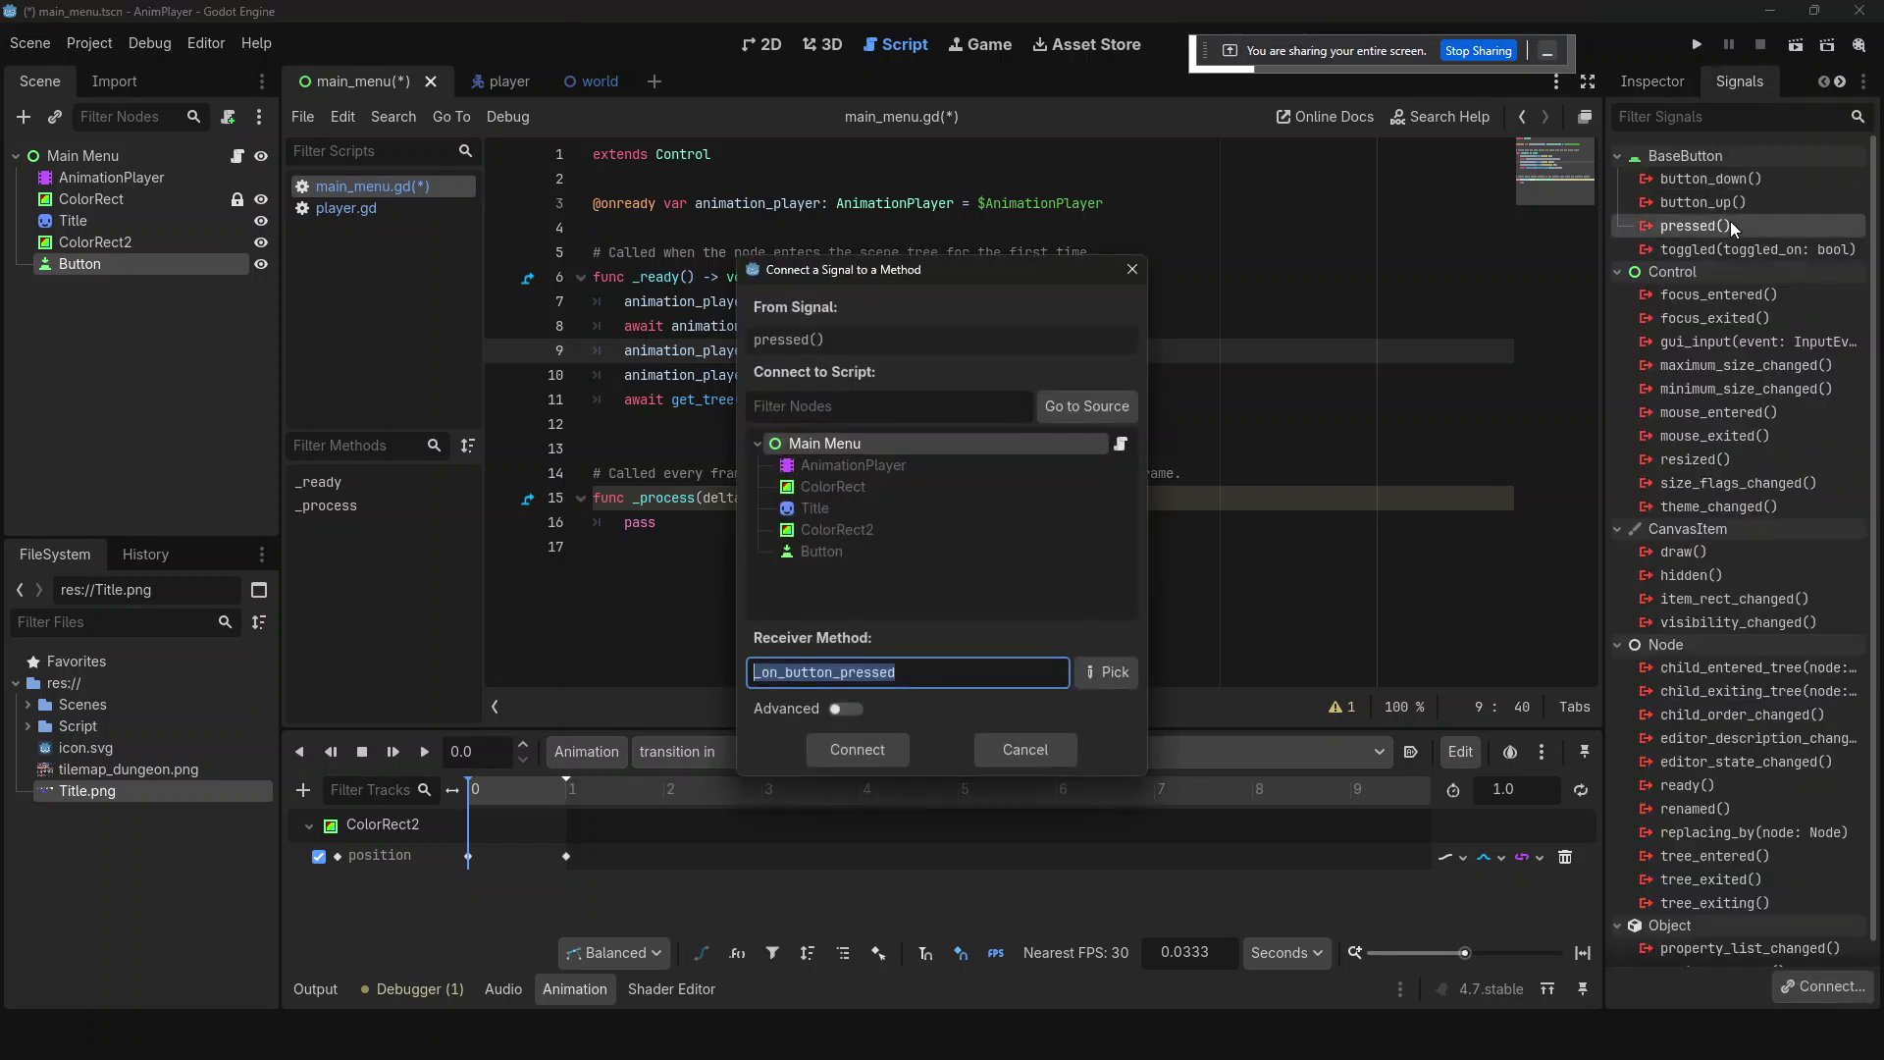
left_click(864, 751)
key("ctrl+s")
- Place the Start button below the title in the 2D view, enlarge it, centre it horizontally, and save the scene
left_click(769, 44)
left_click_drag(567, 242, 789, 530)
scroll(791, 533, "down", 3)
scroll(791, 533, "up", 11)
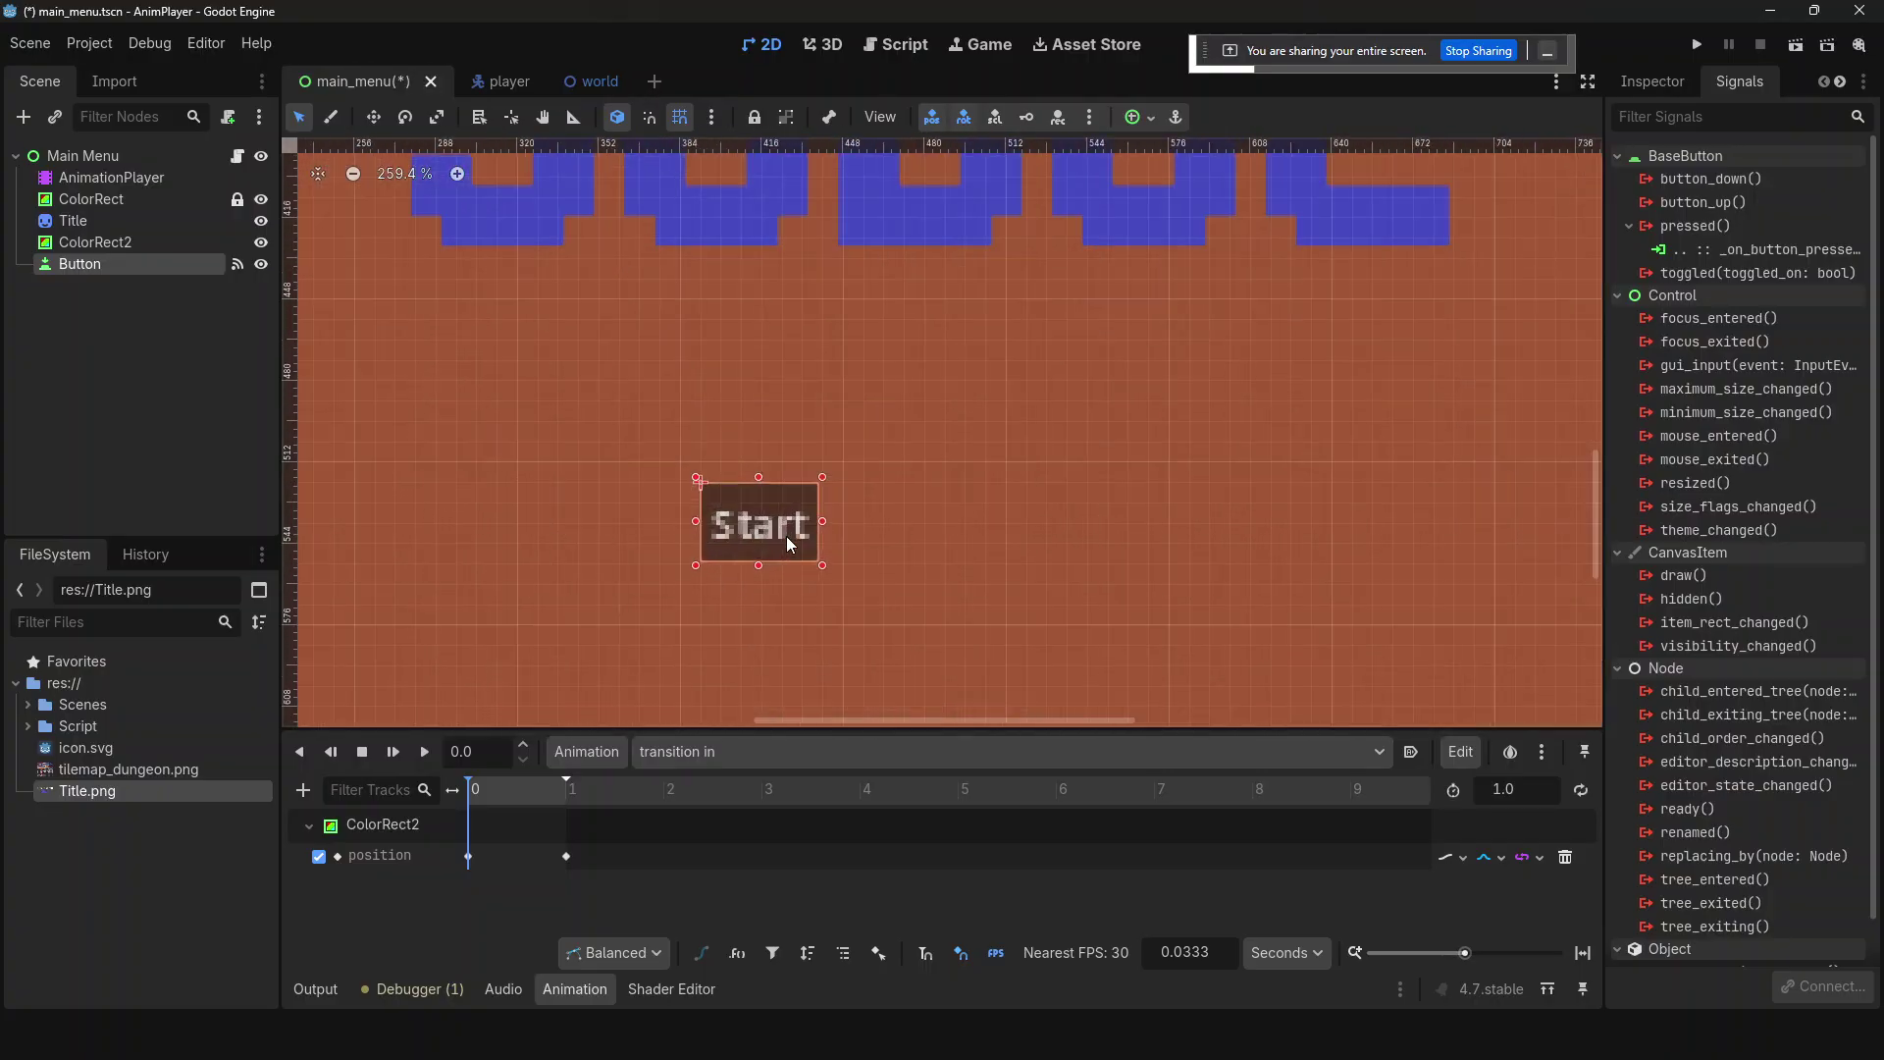
left_click_drag(801, 545, 1014, 594)
scroll(1005, 632, "down", 5)
scroll(1047, 600, "down", 4)
scroll(1046, 600, "up", 2)
scroll(1199, 542, "down", 3)
key("ctrl+s")
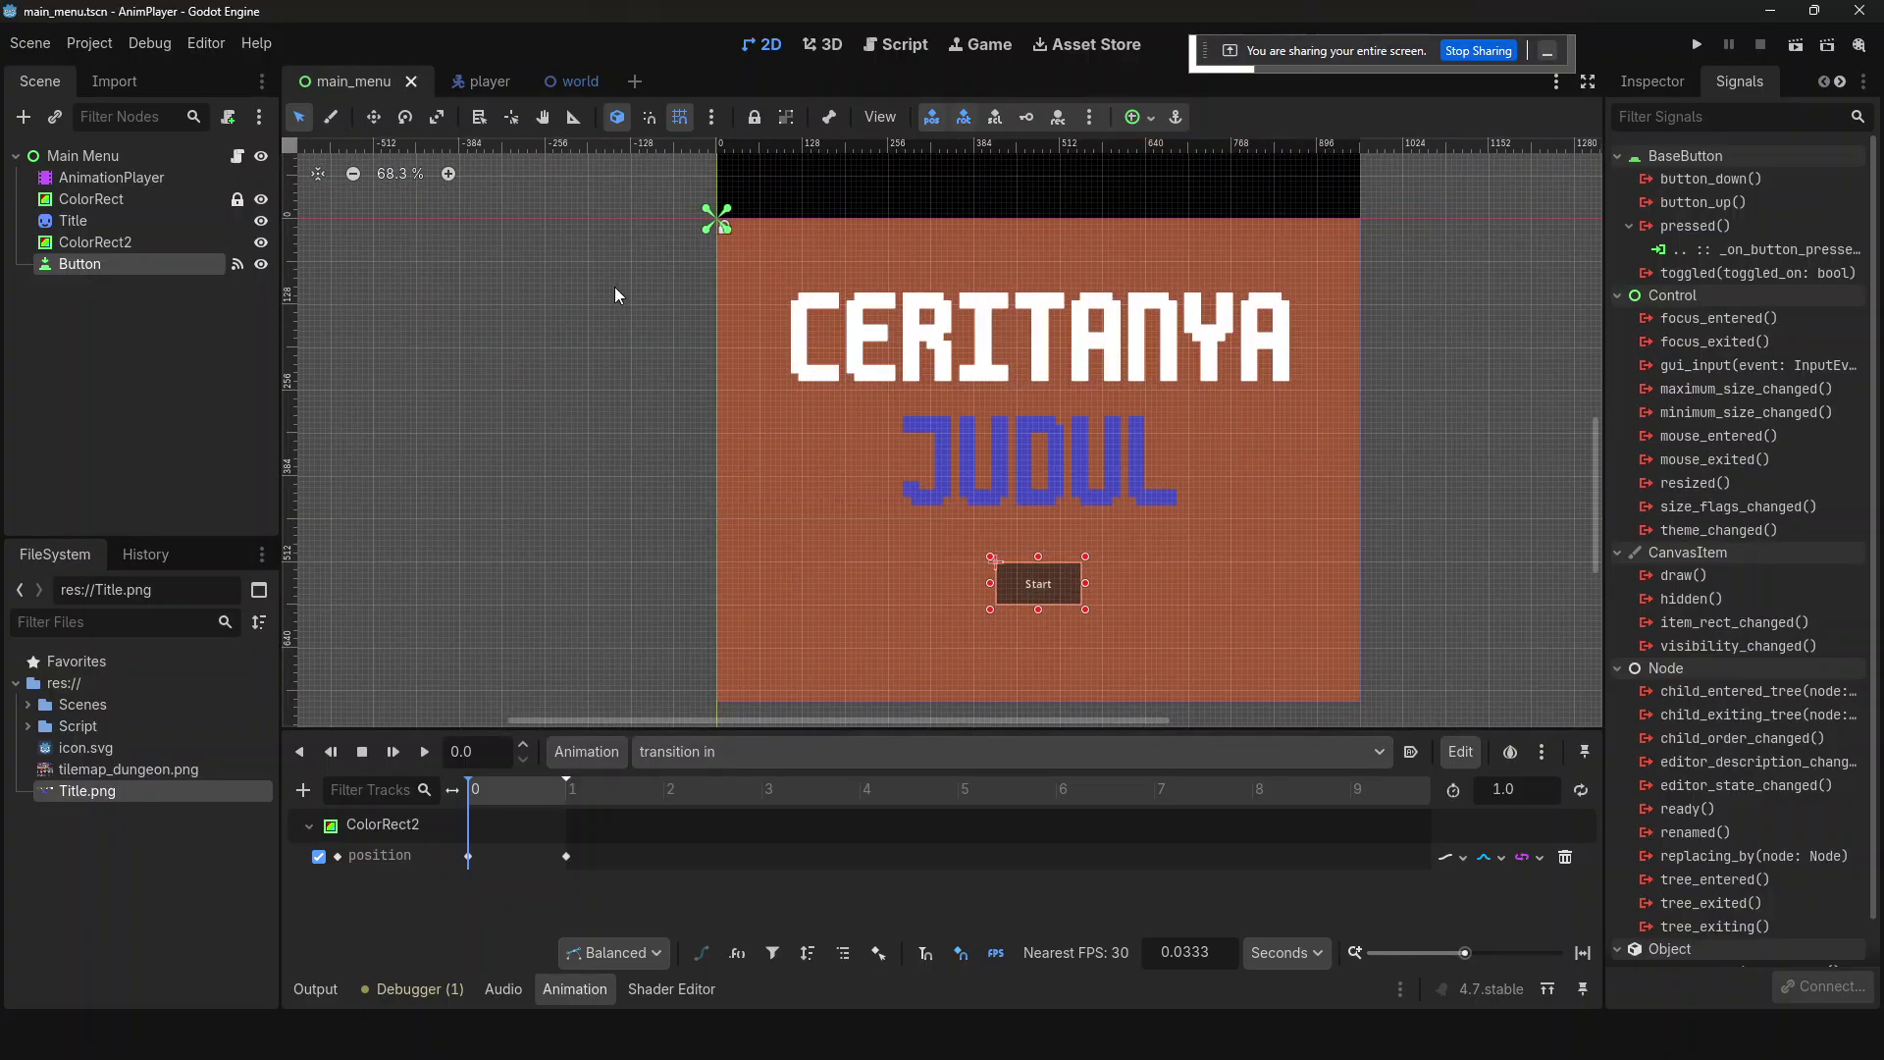
- Move animation_player.play("transition in") from _ready into _on_button_pressed, replacing the placeholder pass line
left_click(893, 44)
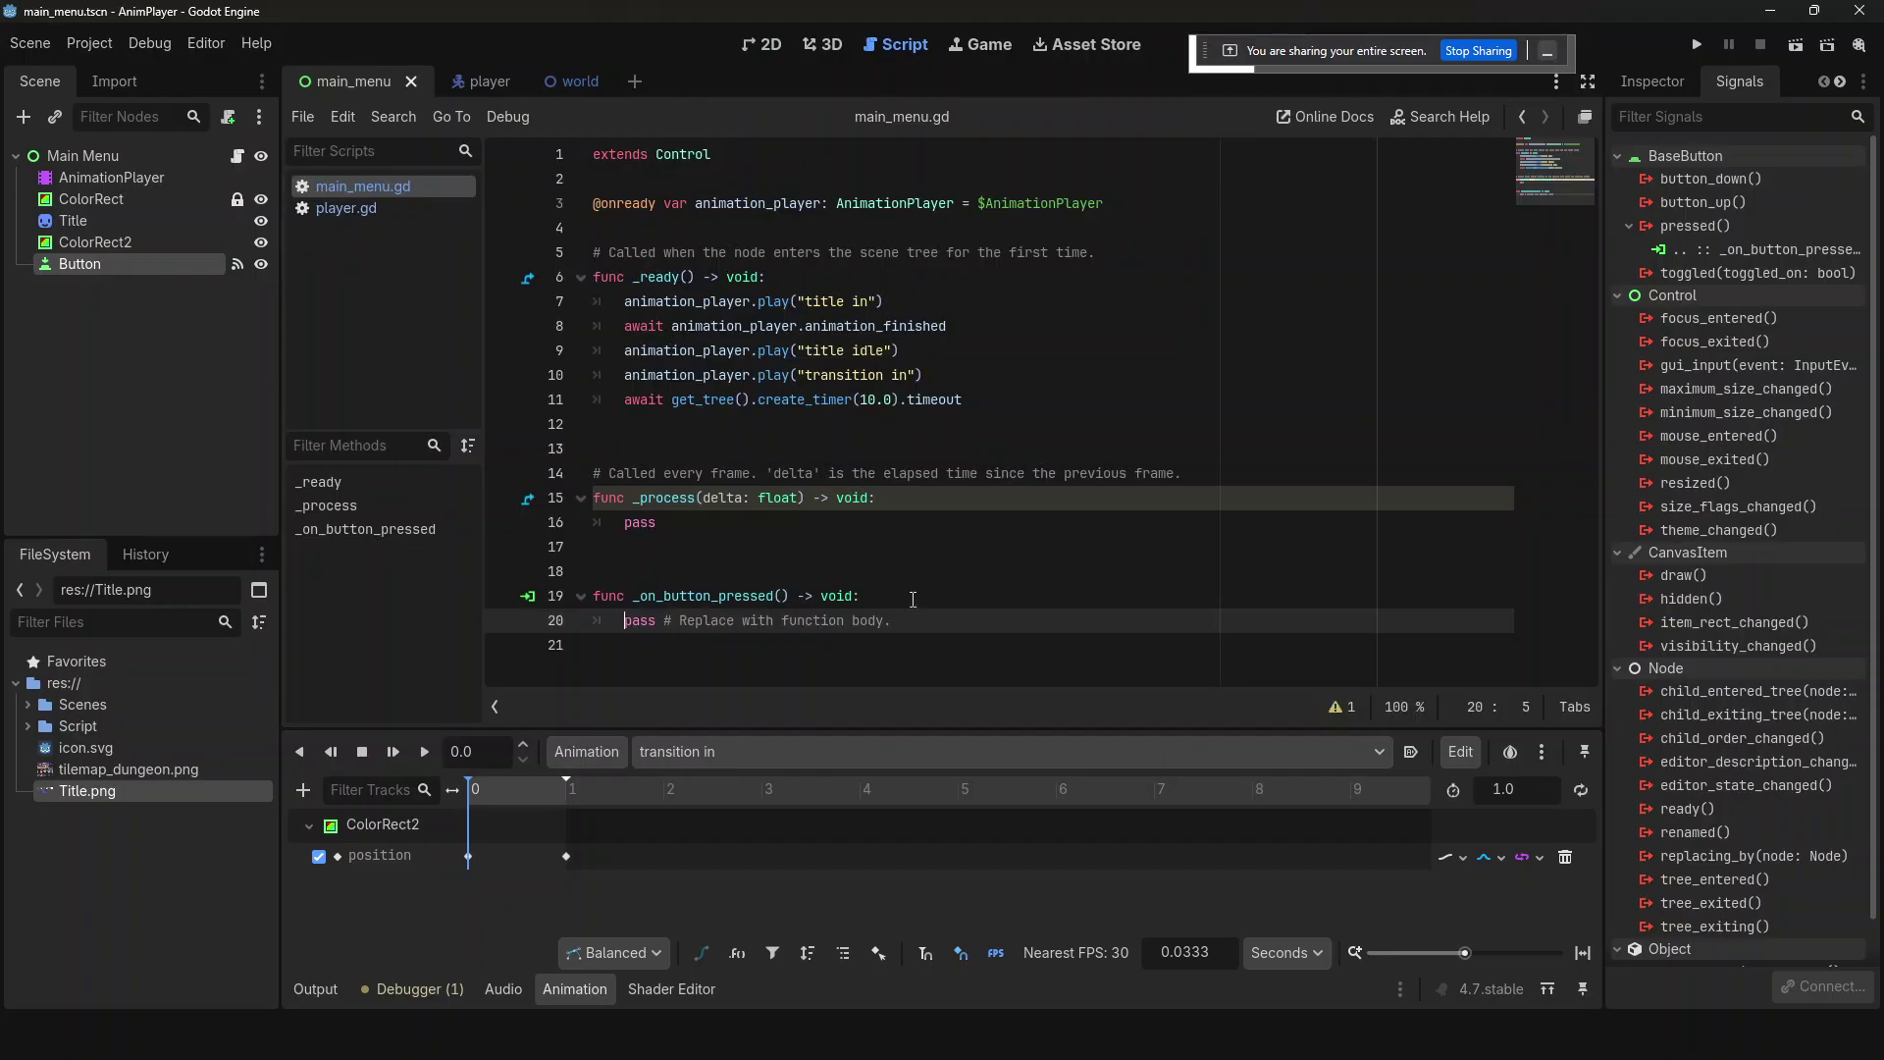
left_click_drag(1000, 397, 671, 399)
left_click(961, 382)
left_click_drag(960, 382, 623, 376)
key("ctrl+c")
key("BackSpace")
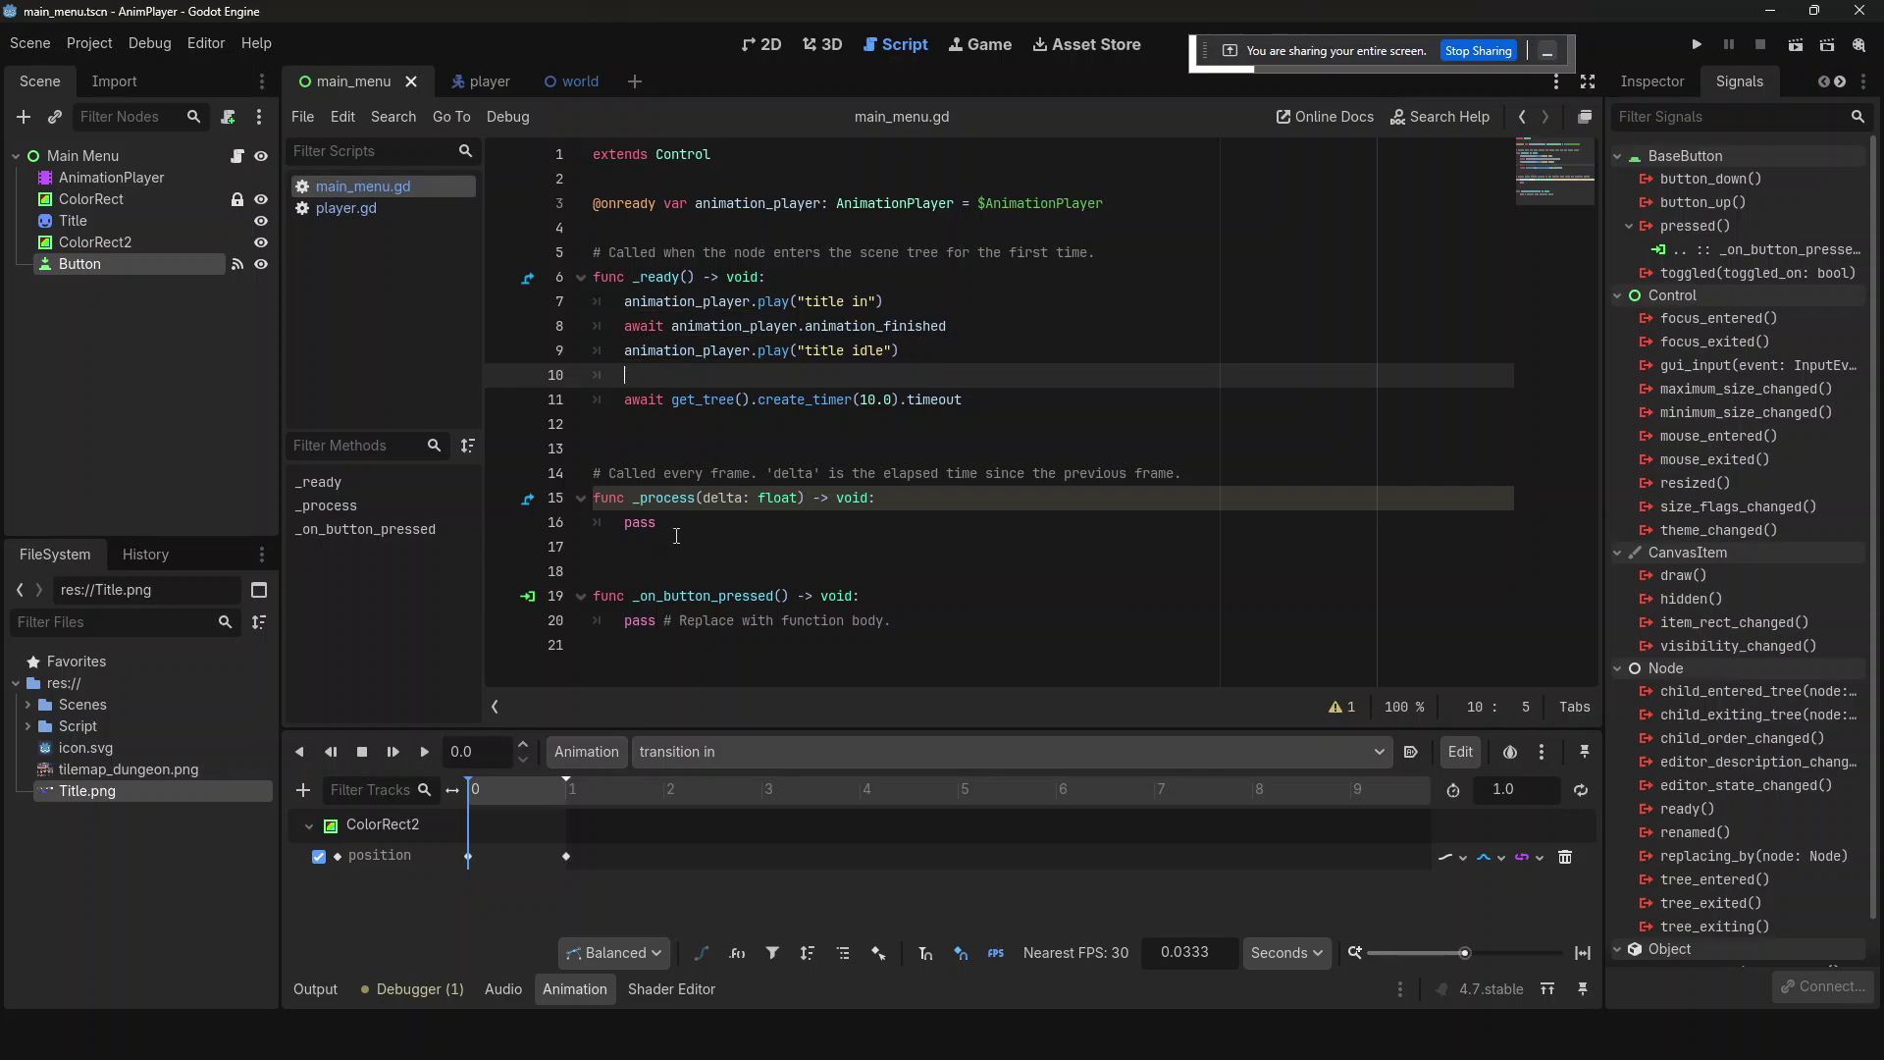
left_click_drag(918, 624, 622, 620)
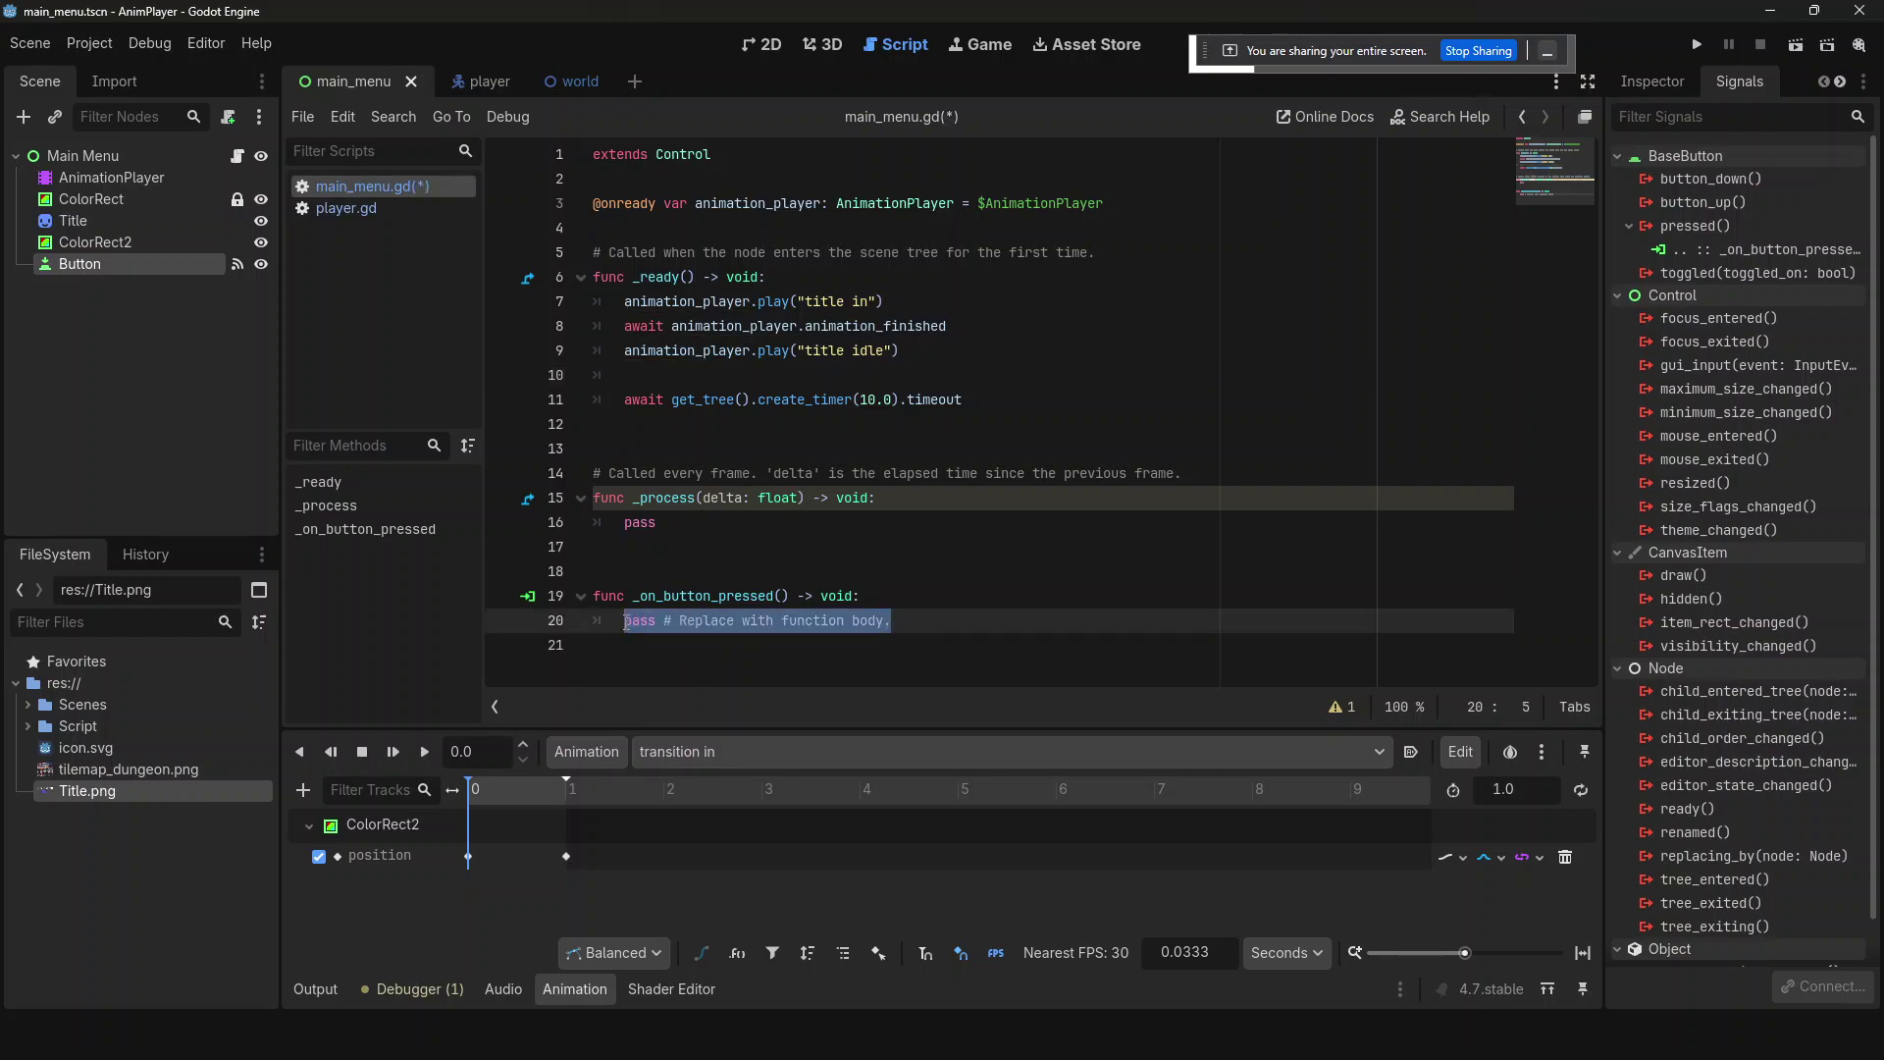
key("ctrl+v")
- Copy the timer await line in _ready and remove it together with the blank line above it
left_click_drag(1001, 399, 608, 406)
key("ctrl+c")
key("BackSpace")
key("BackSpace")
key("BackSpace")
key("BackSpace")
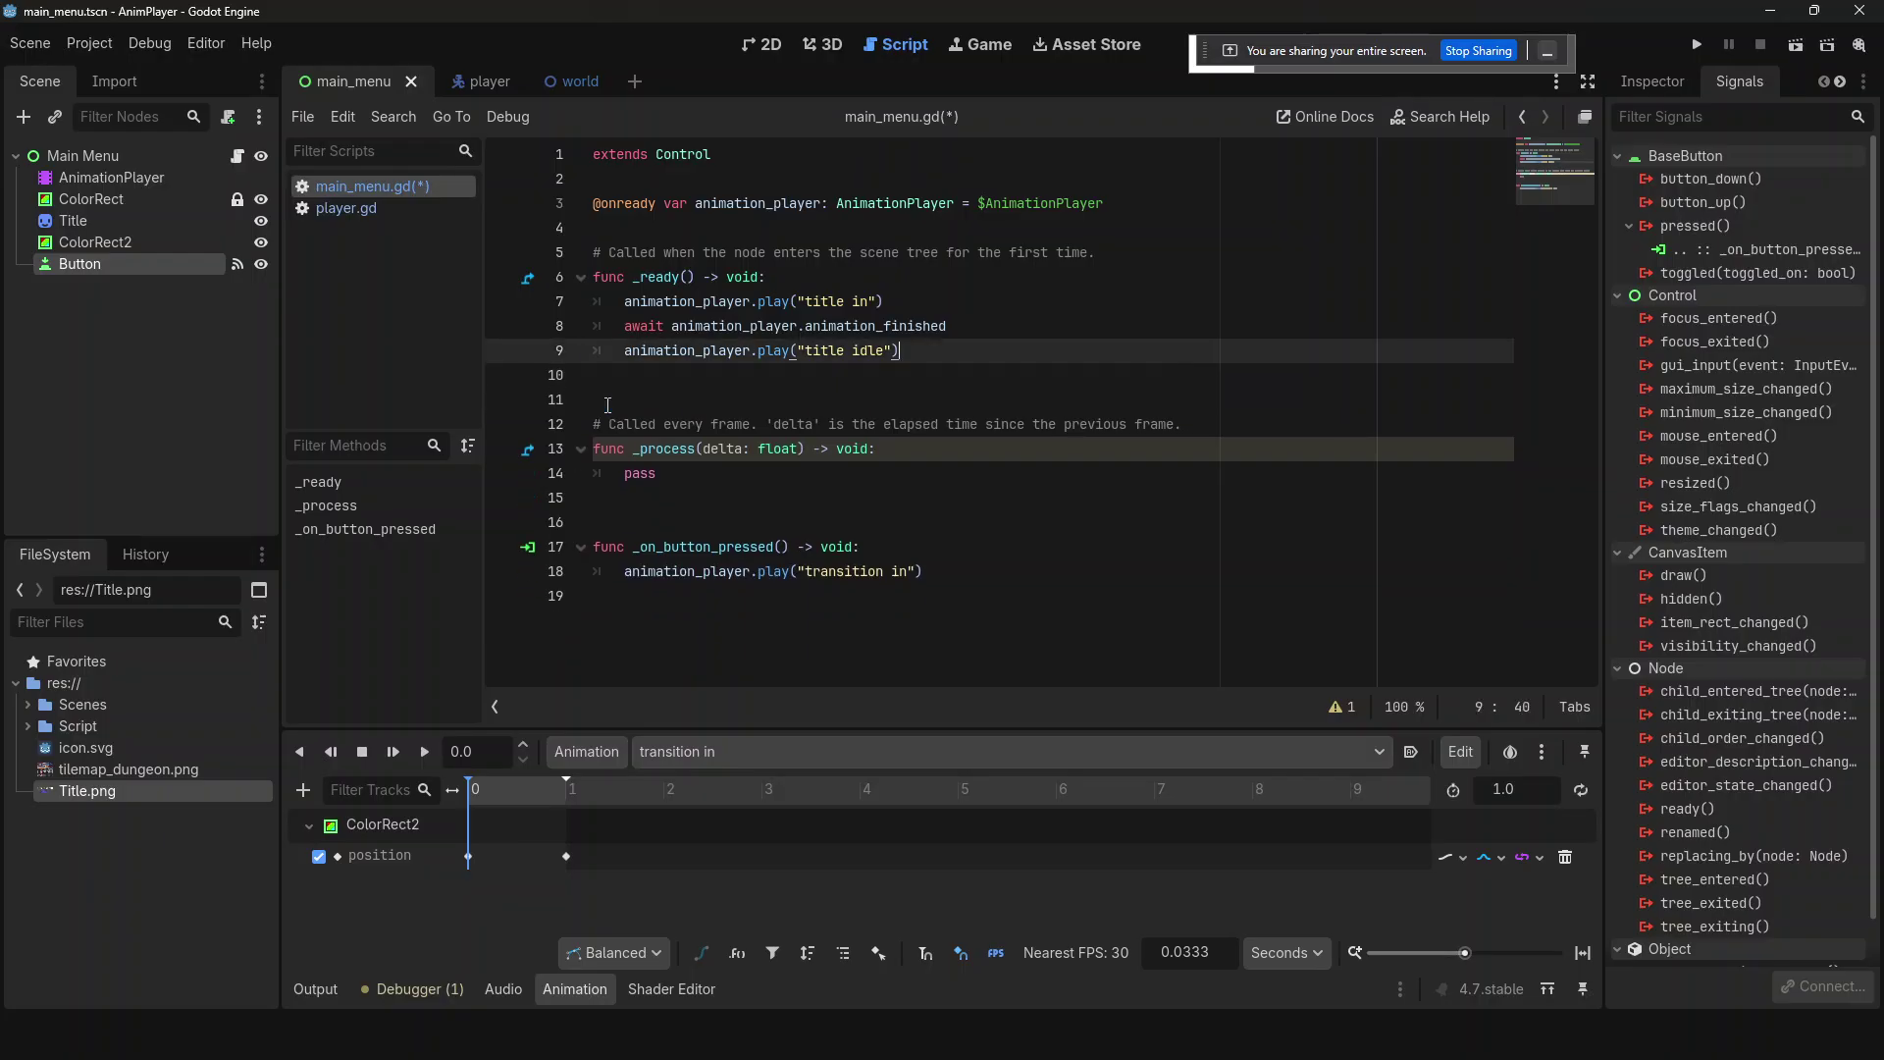
- Paste the timer await line below the "transition in" play call in _on_button_pressed, indented to match it
left_click(927, 570)
key("Return")
left_click(930, 573)
key("ctrl+v")
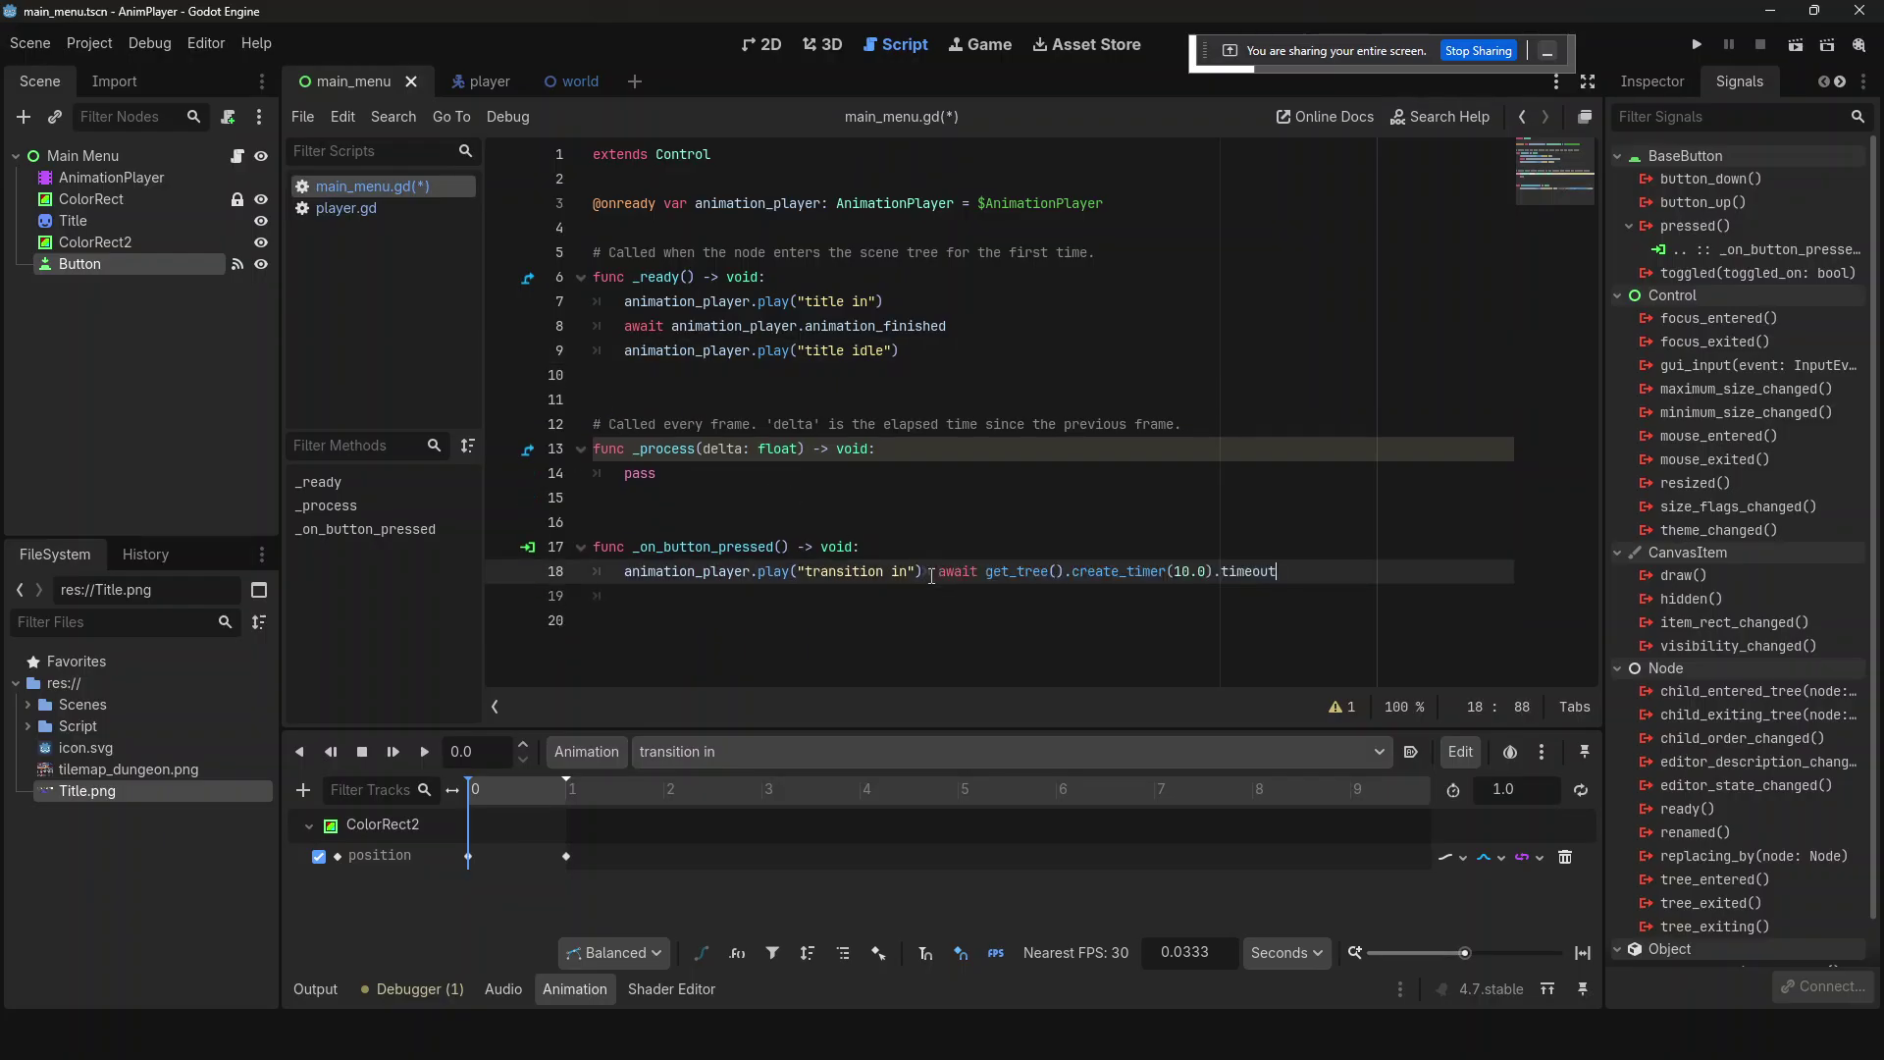
key("ctrl+z")
key("Return")
key("ctrl+v")
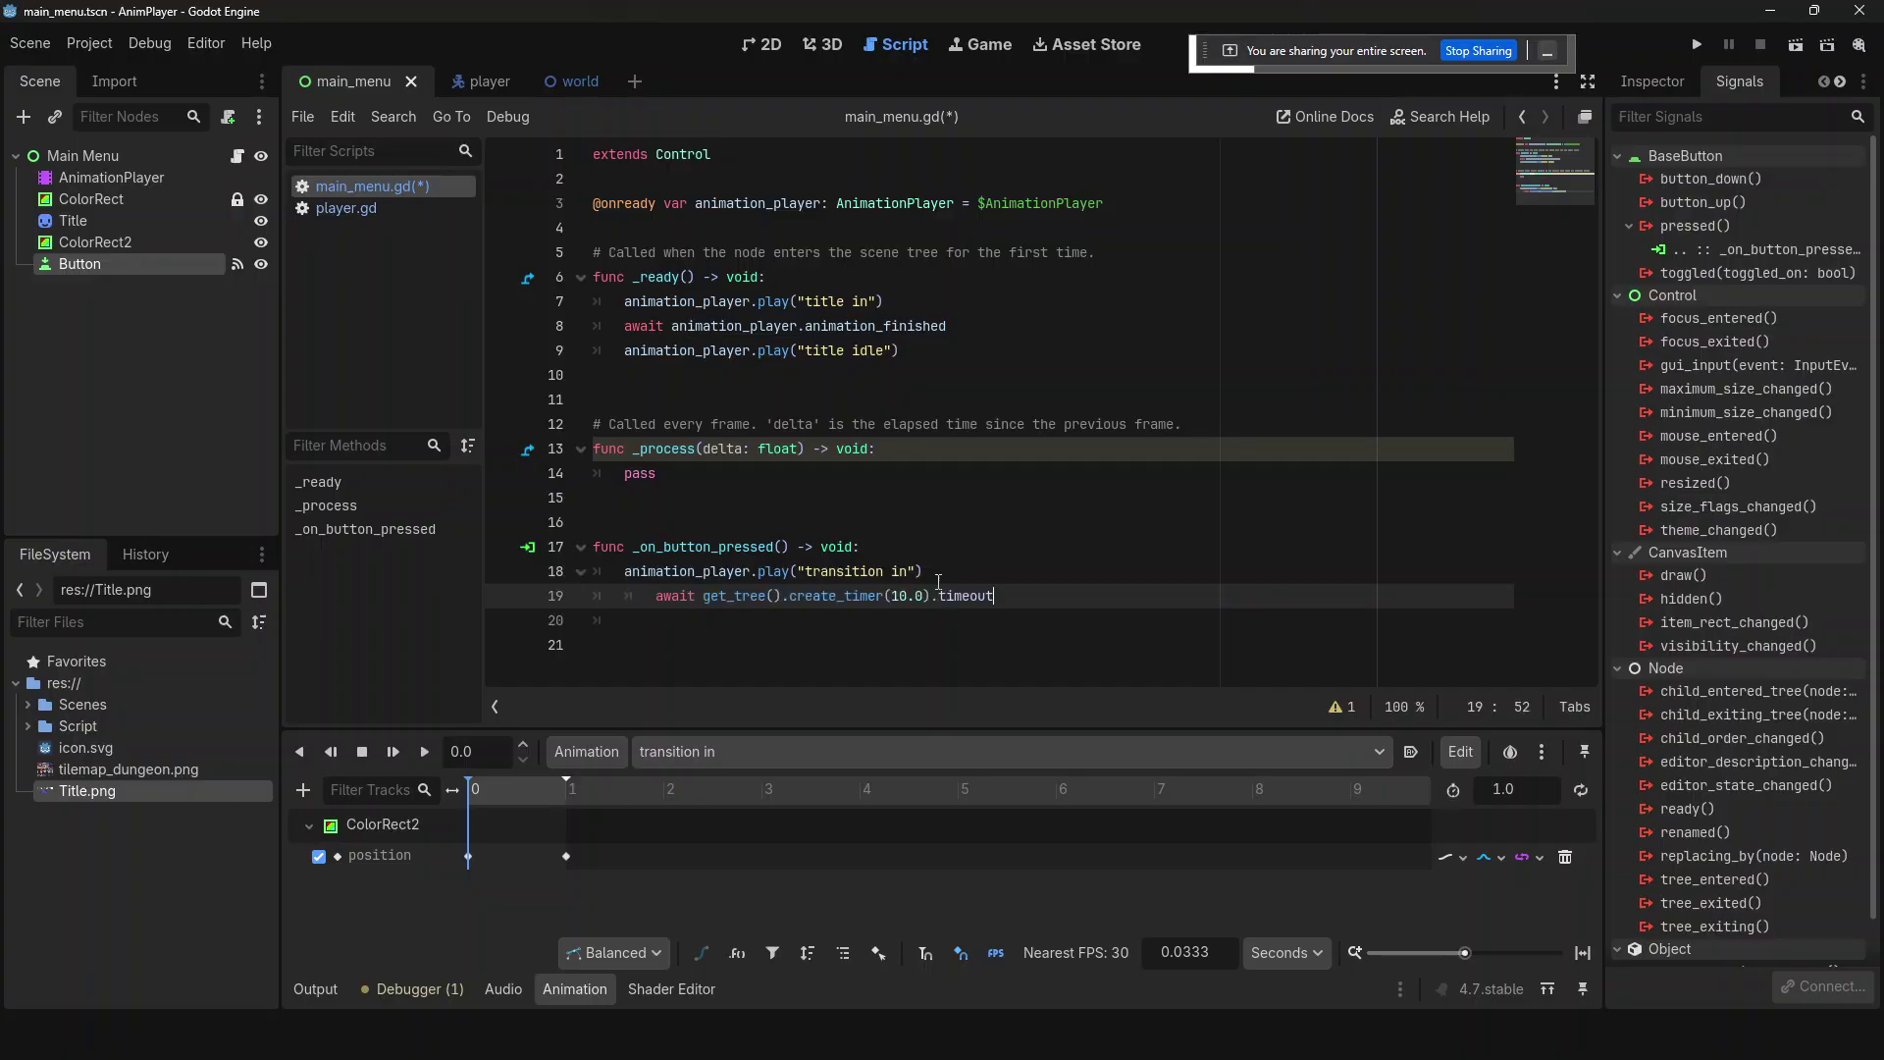
left_click(657, 596)
key("BackSpace")
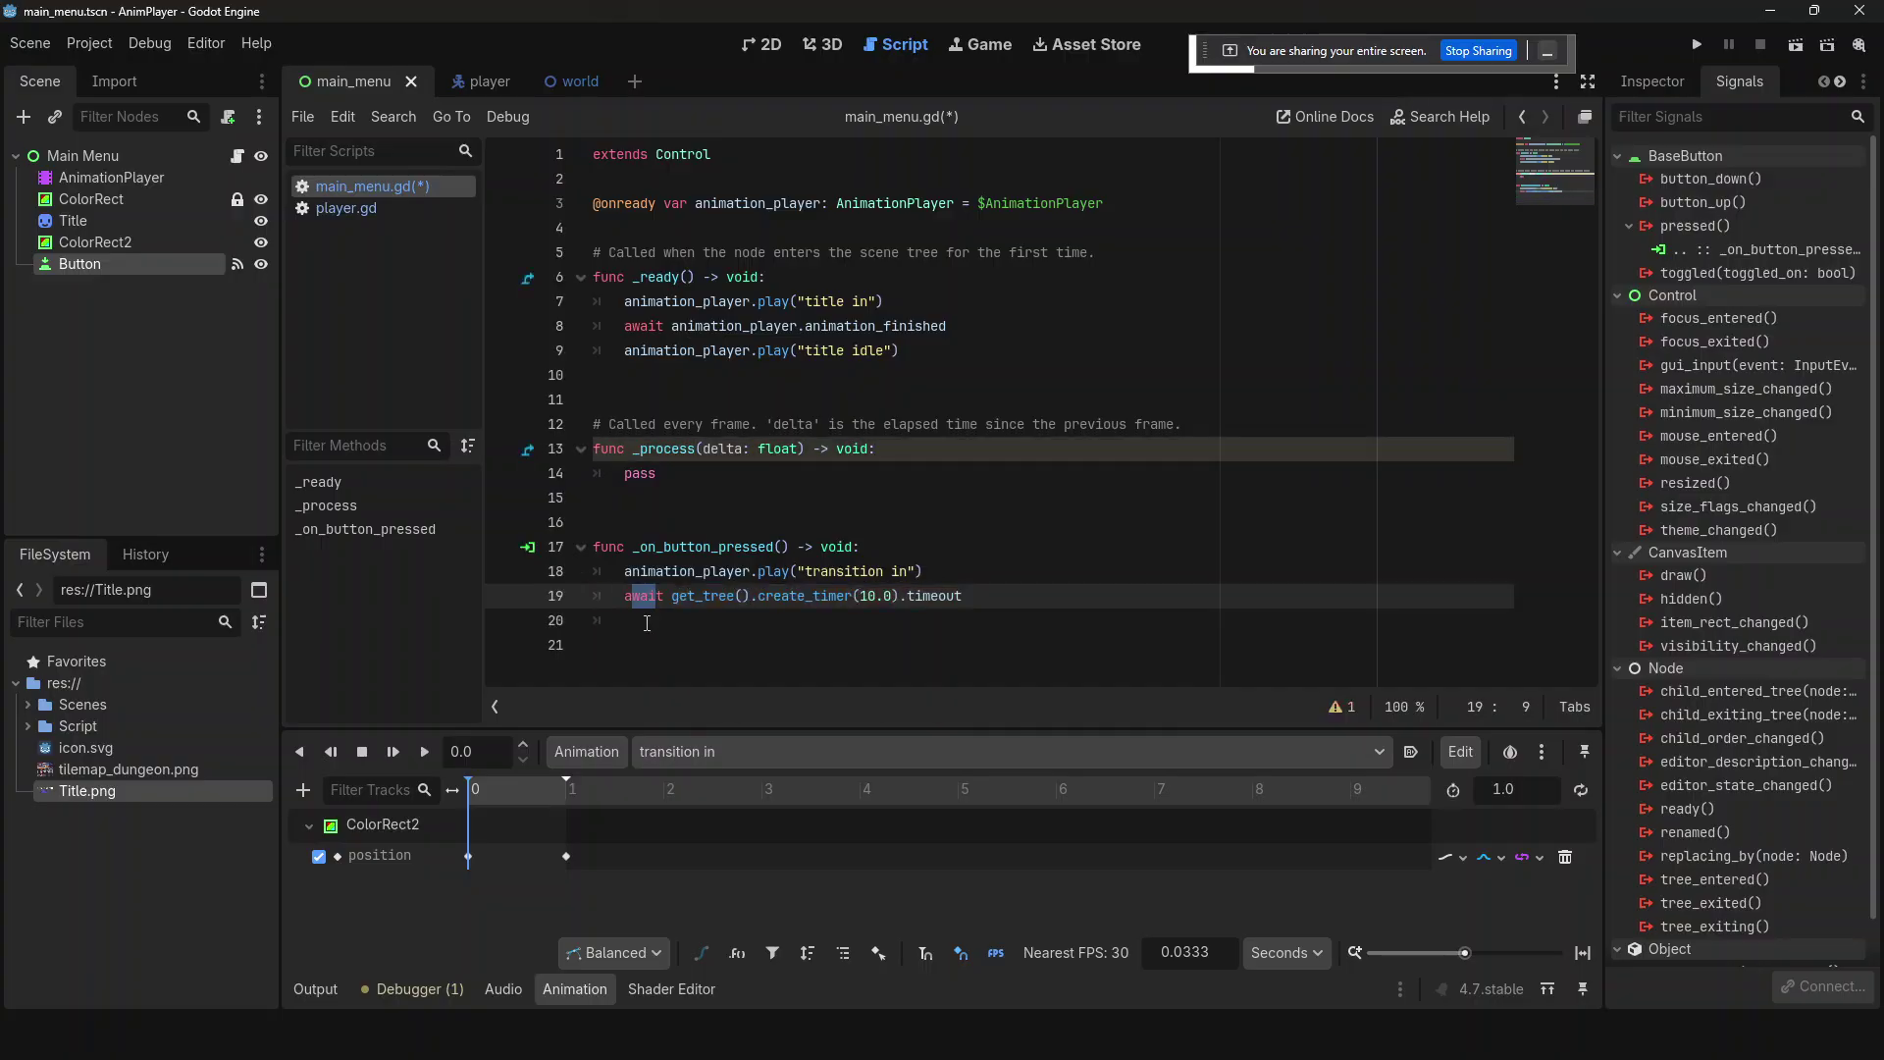
- Set the timer duration in _on_button_pressed to 1.0 second, remove the extra blank line, and save the script
key("End")
key("Delete")
key("Left")
key("BackSpace")
key("Delete")
type("1")
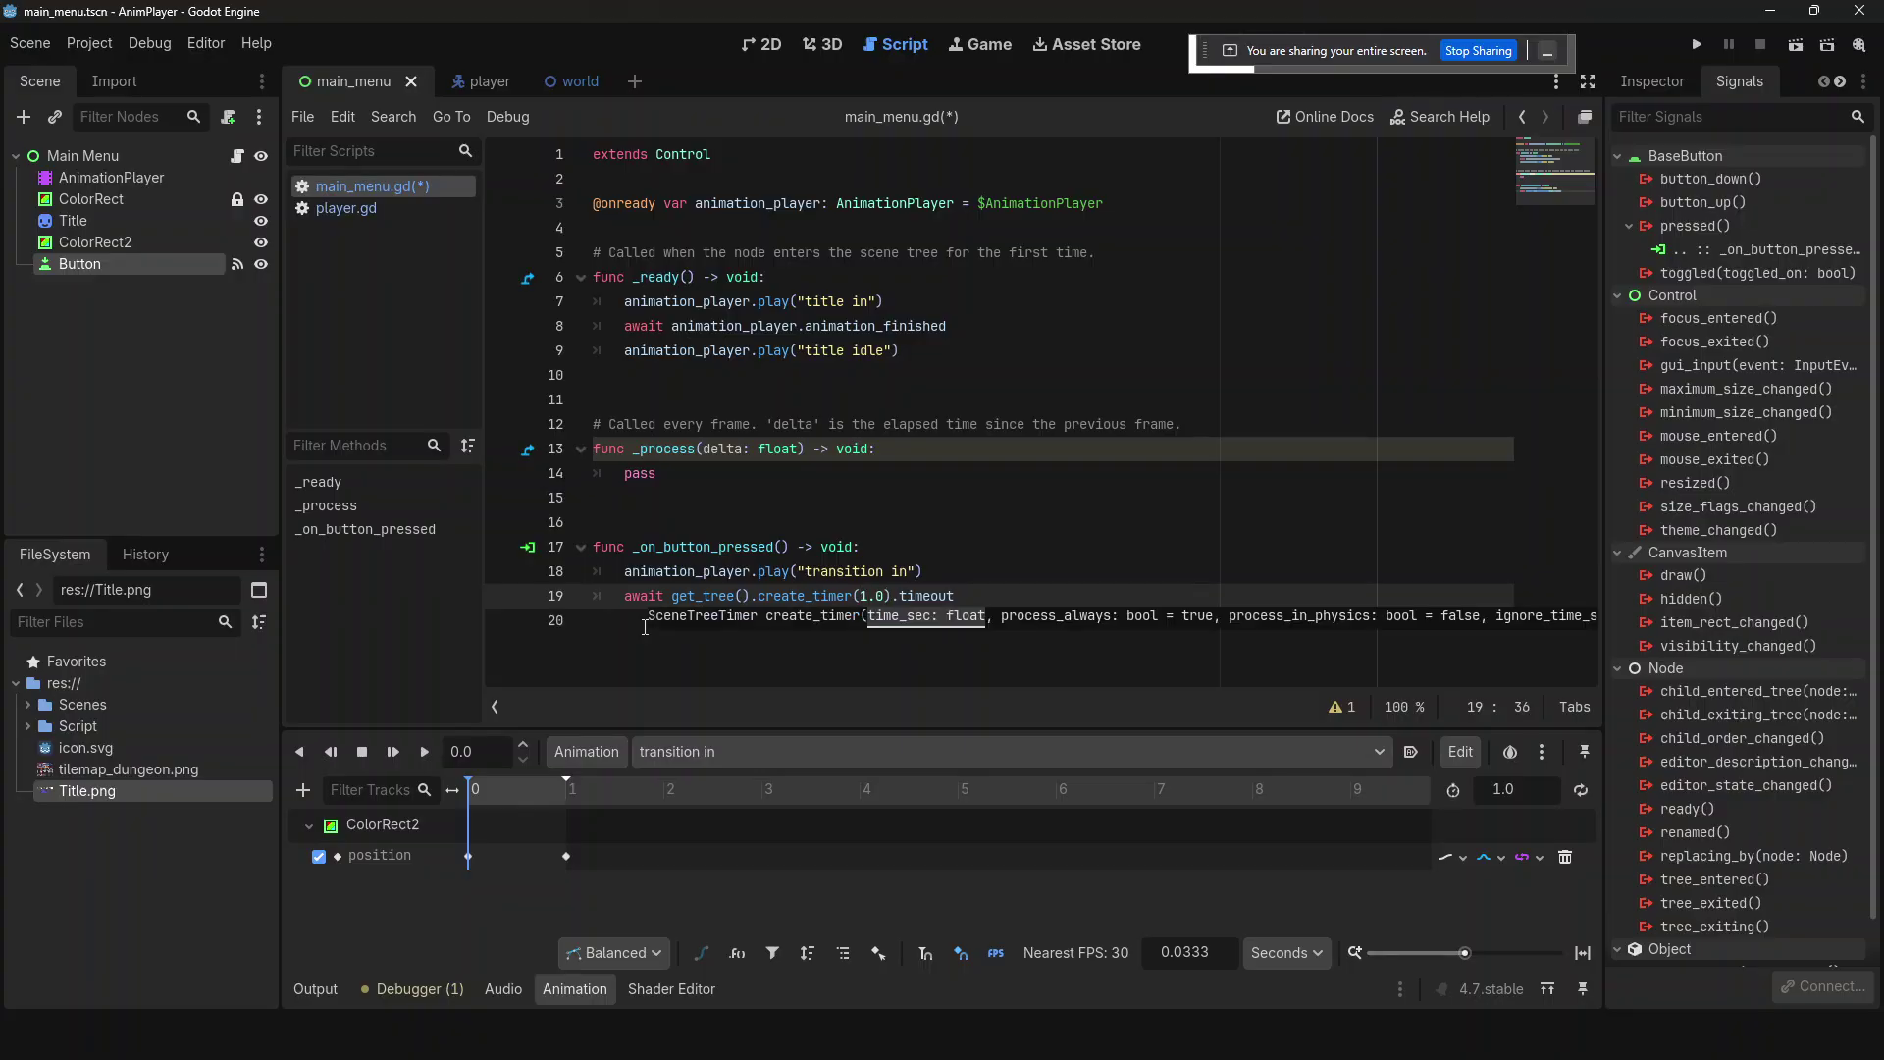
left_click(1011, 590)
key("ctrl+s")
- Add get_tree().change_scene_to_file("res://Scenes/world.tscn") after the timer await in _on_button_pressed and save the script
key("Return")
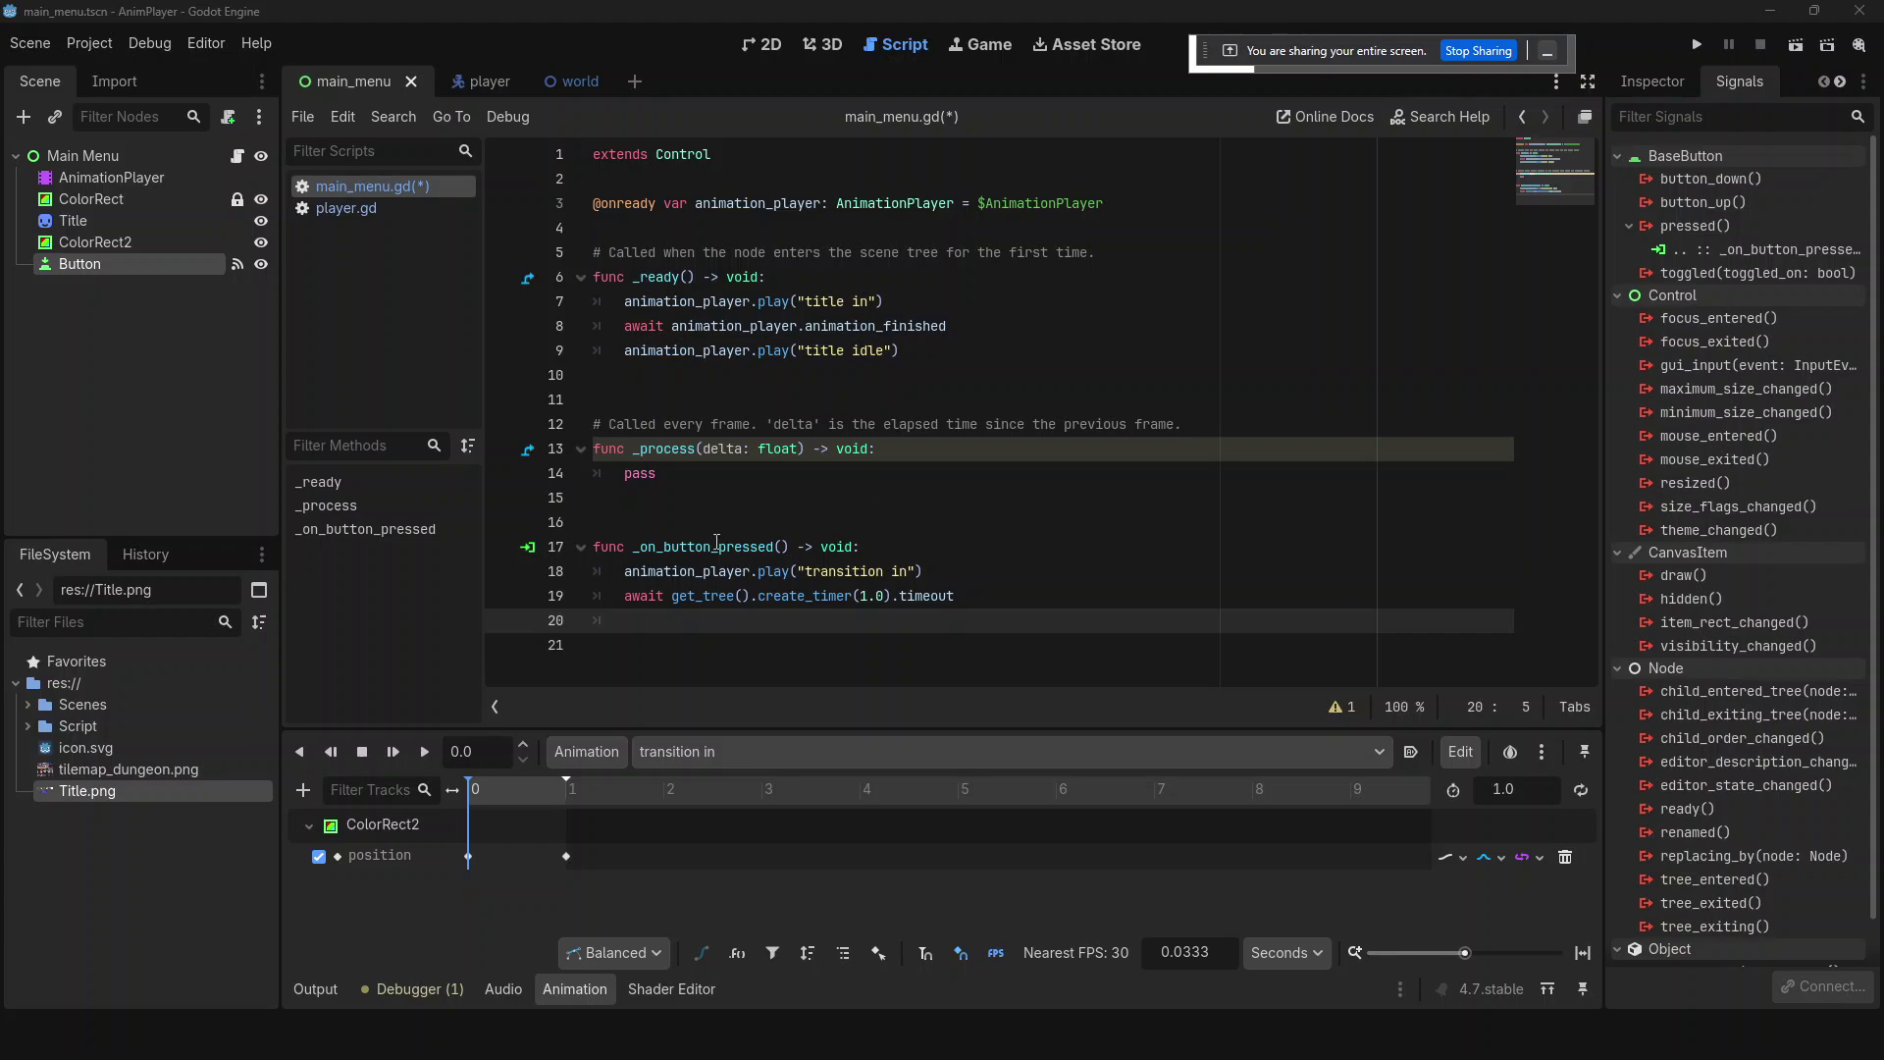
left_click(662, 613)
type("get")
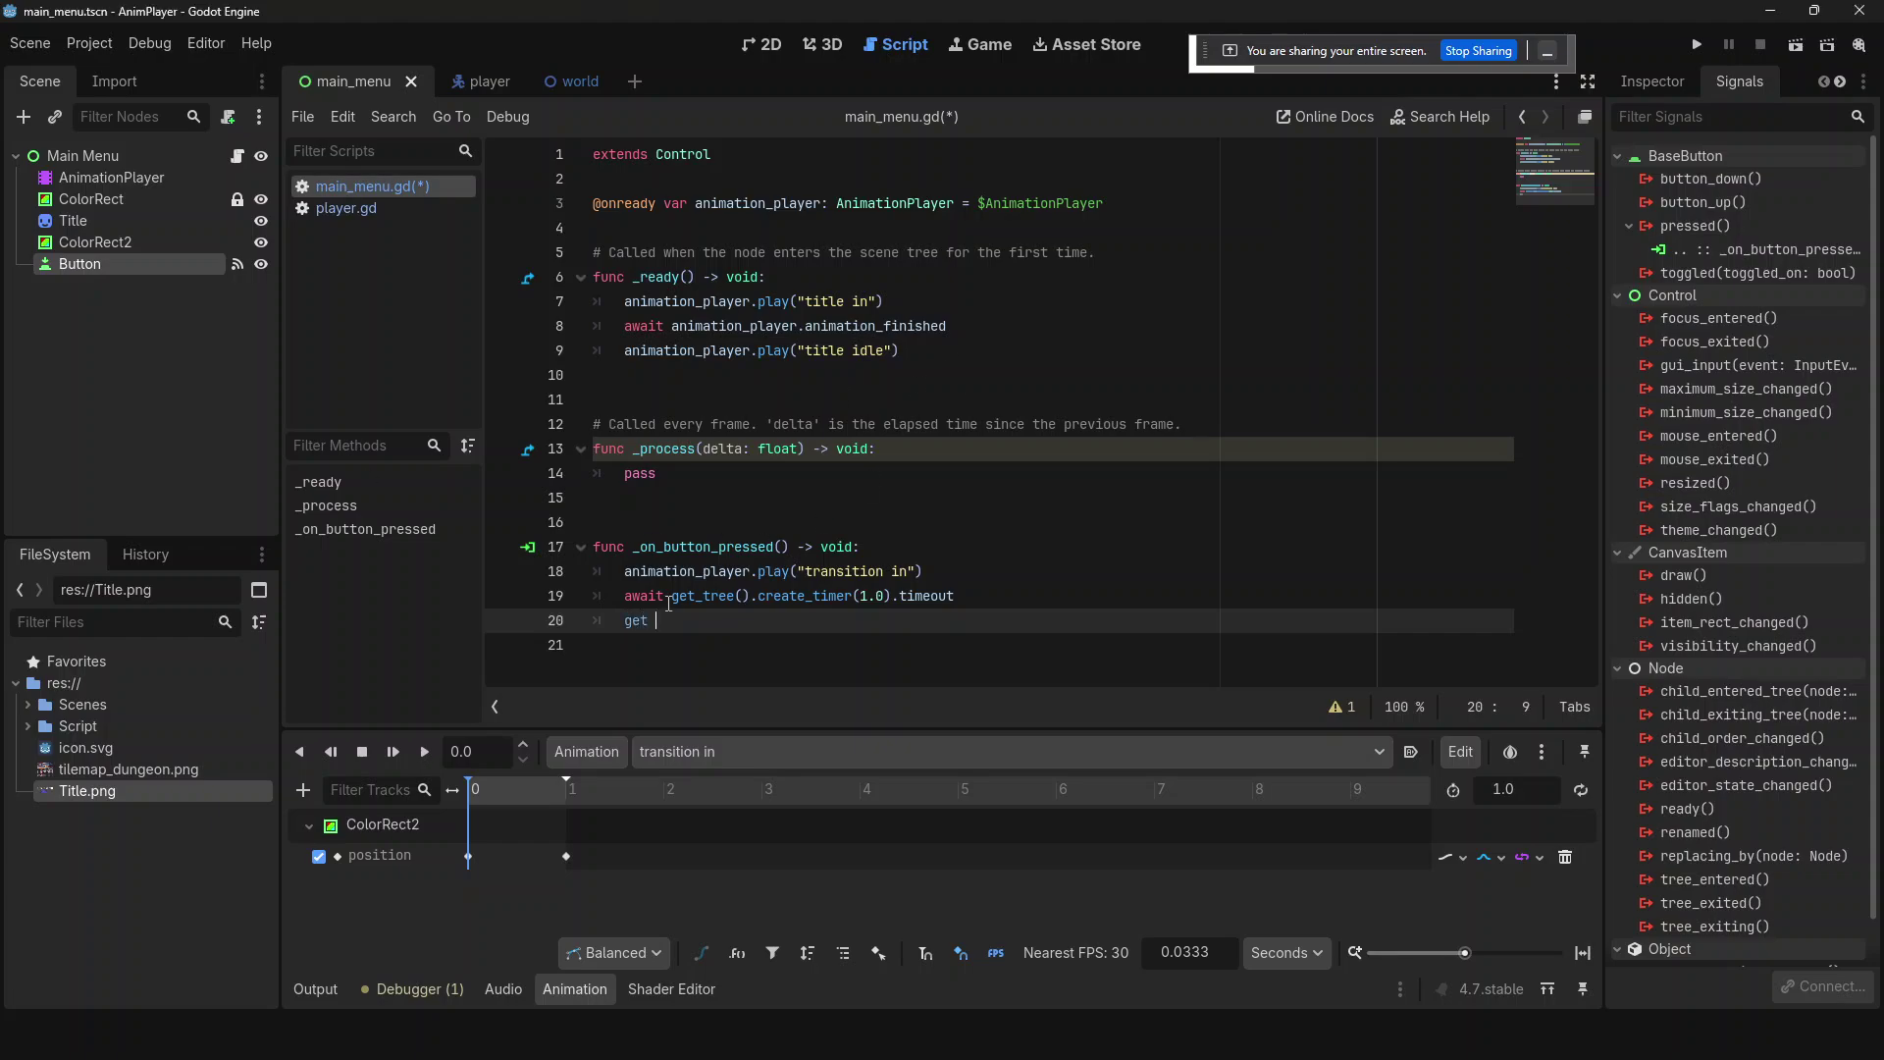
key("BackSpace")
type("_tr")
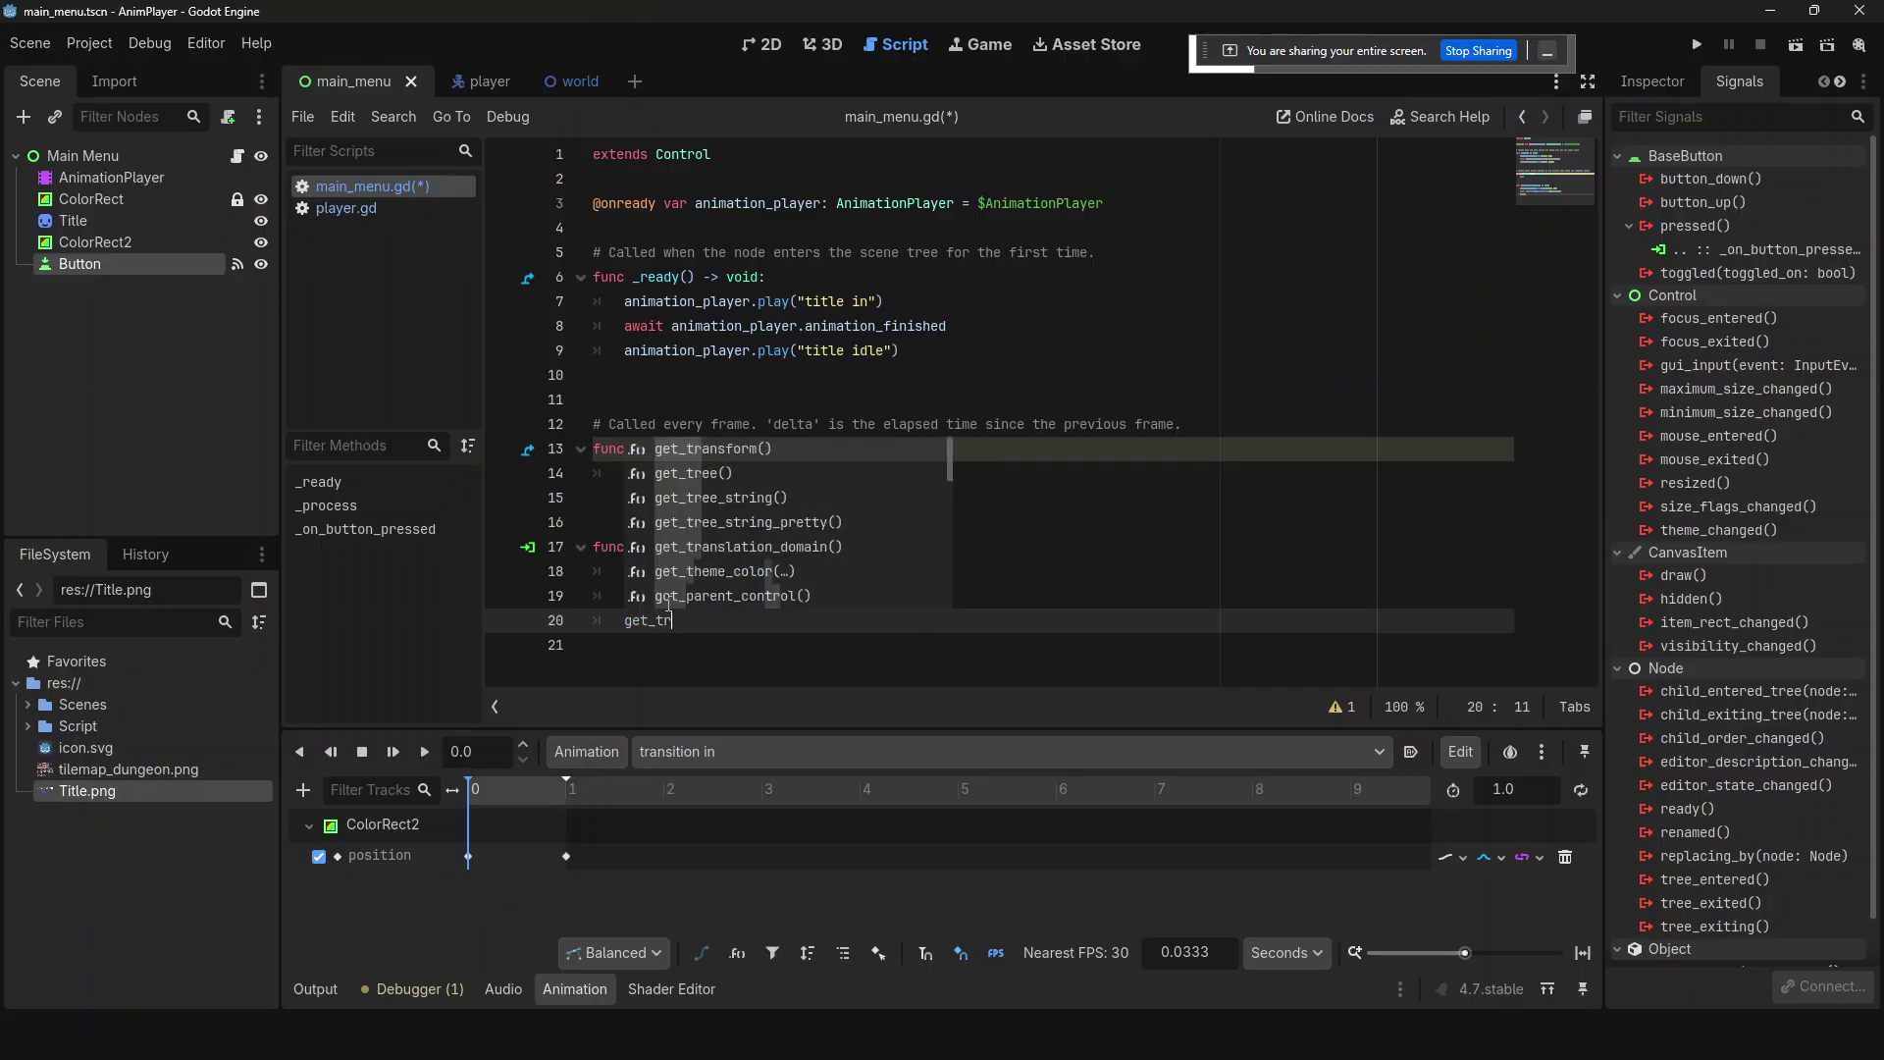
type("ee().change")
key("Return")
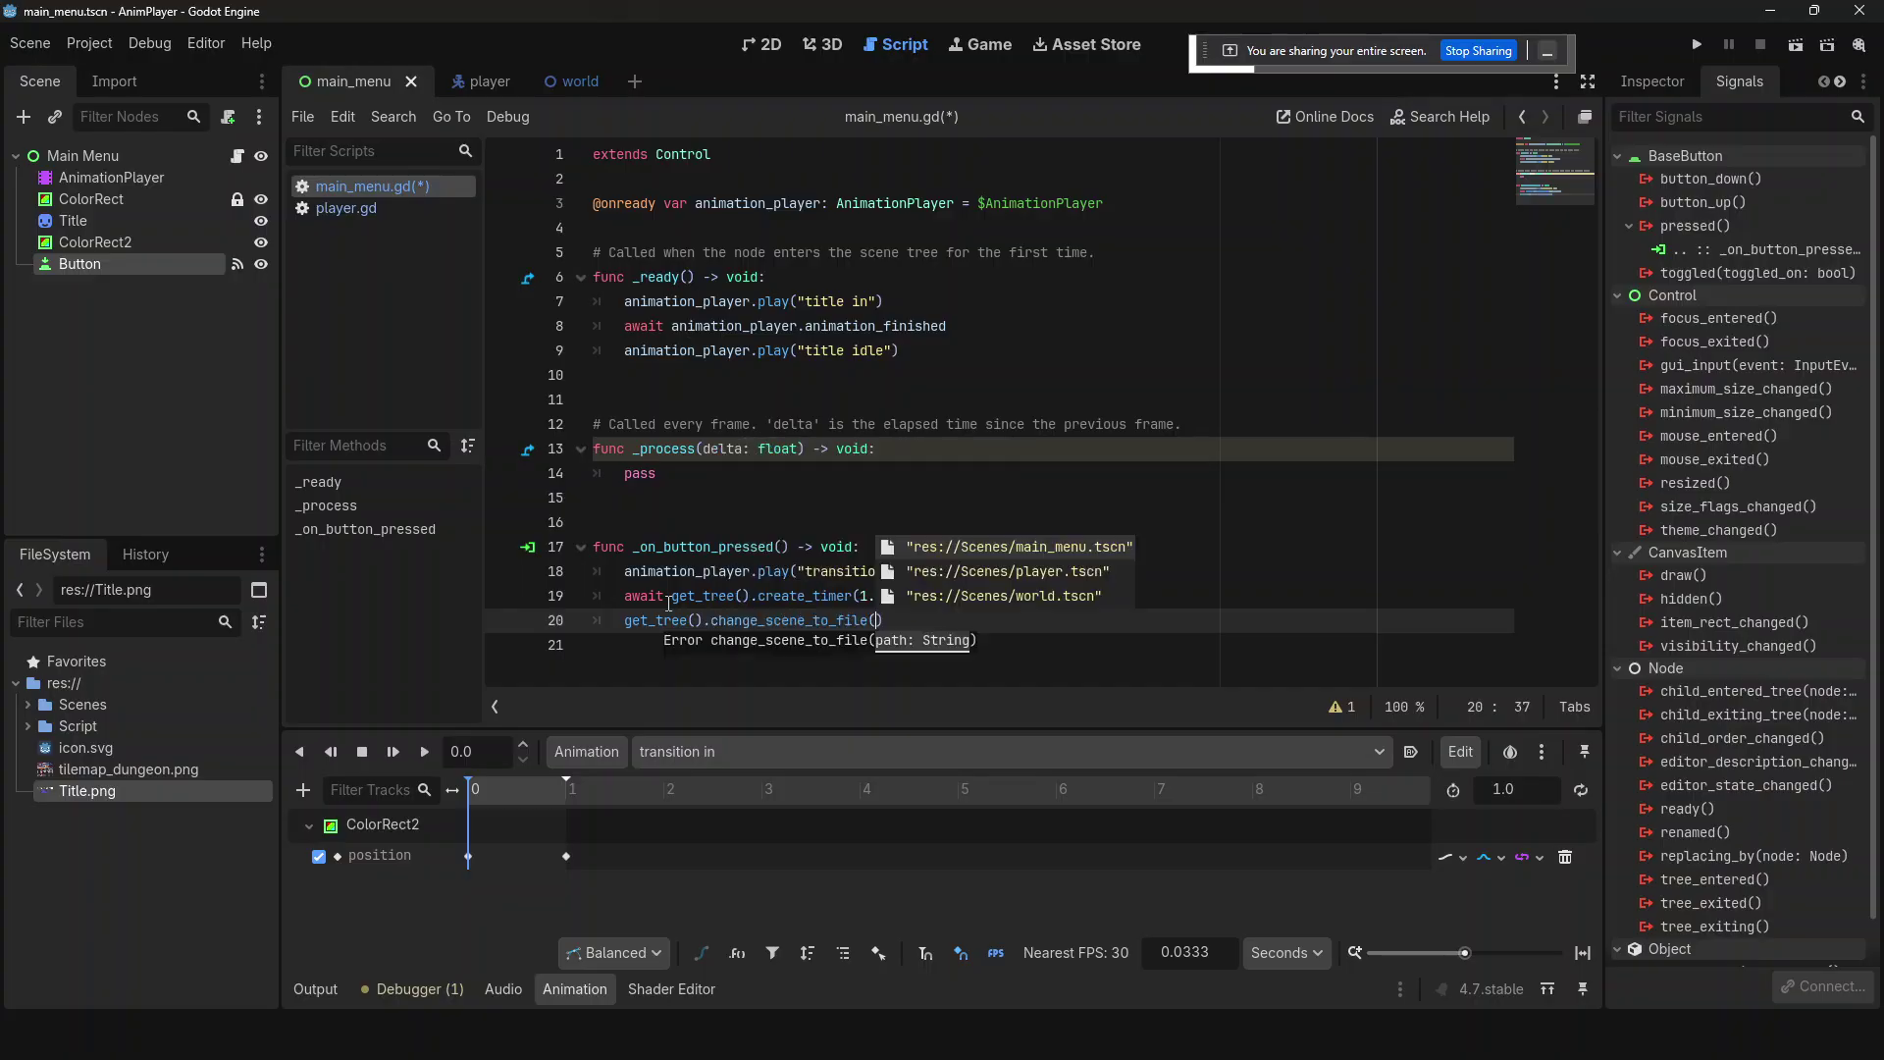
key("Down")
key("Down")
key("Return")
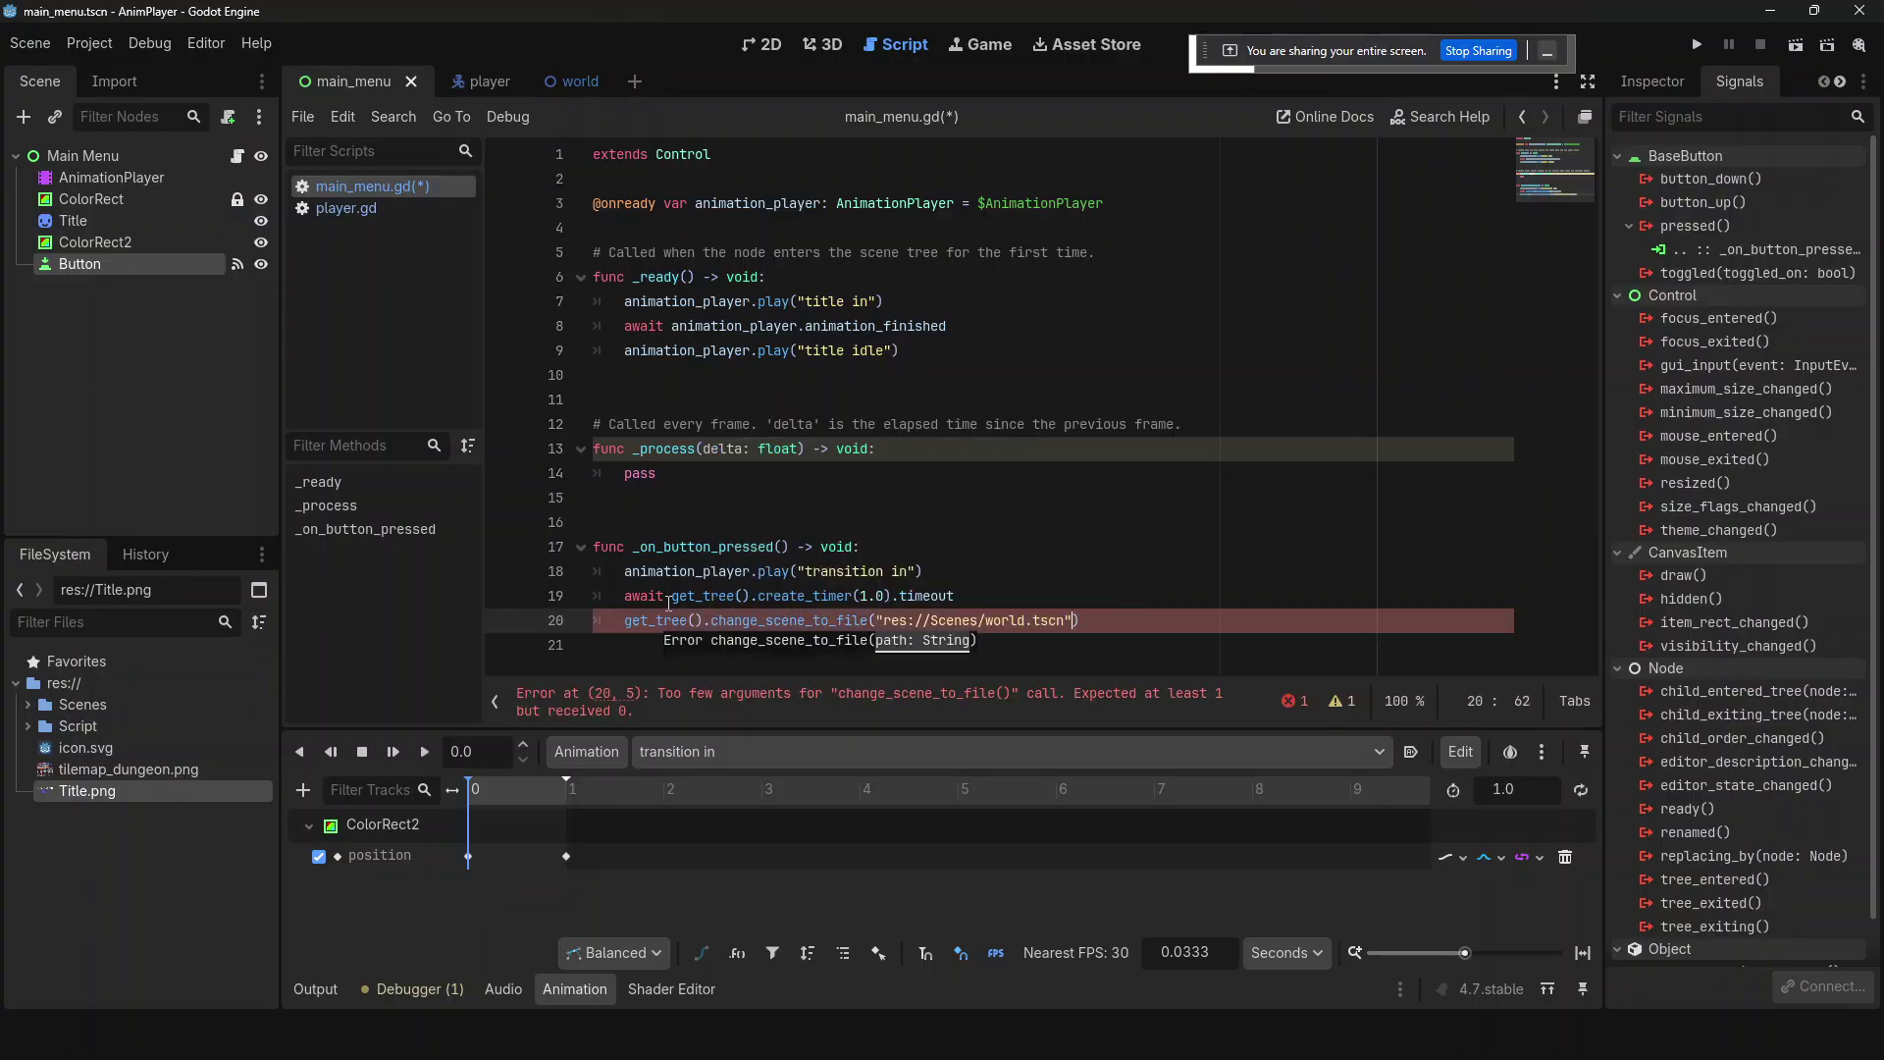
key("ctrl+s")
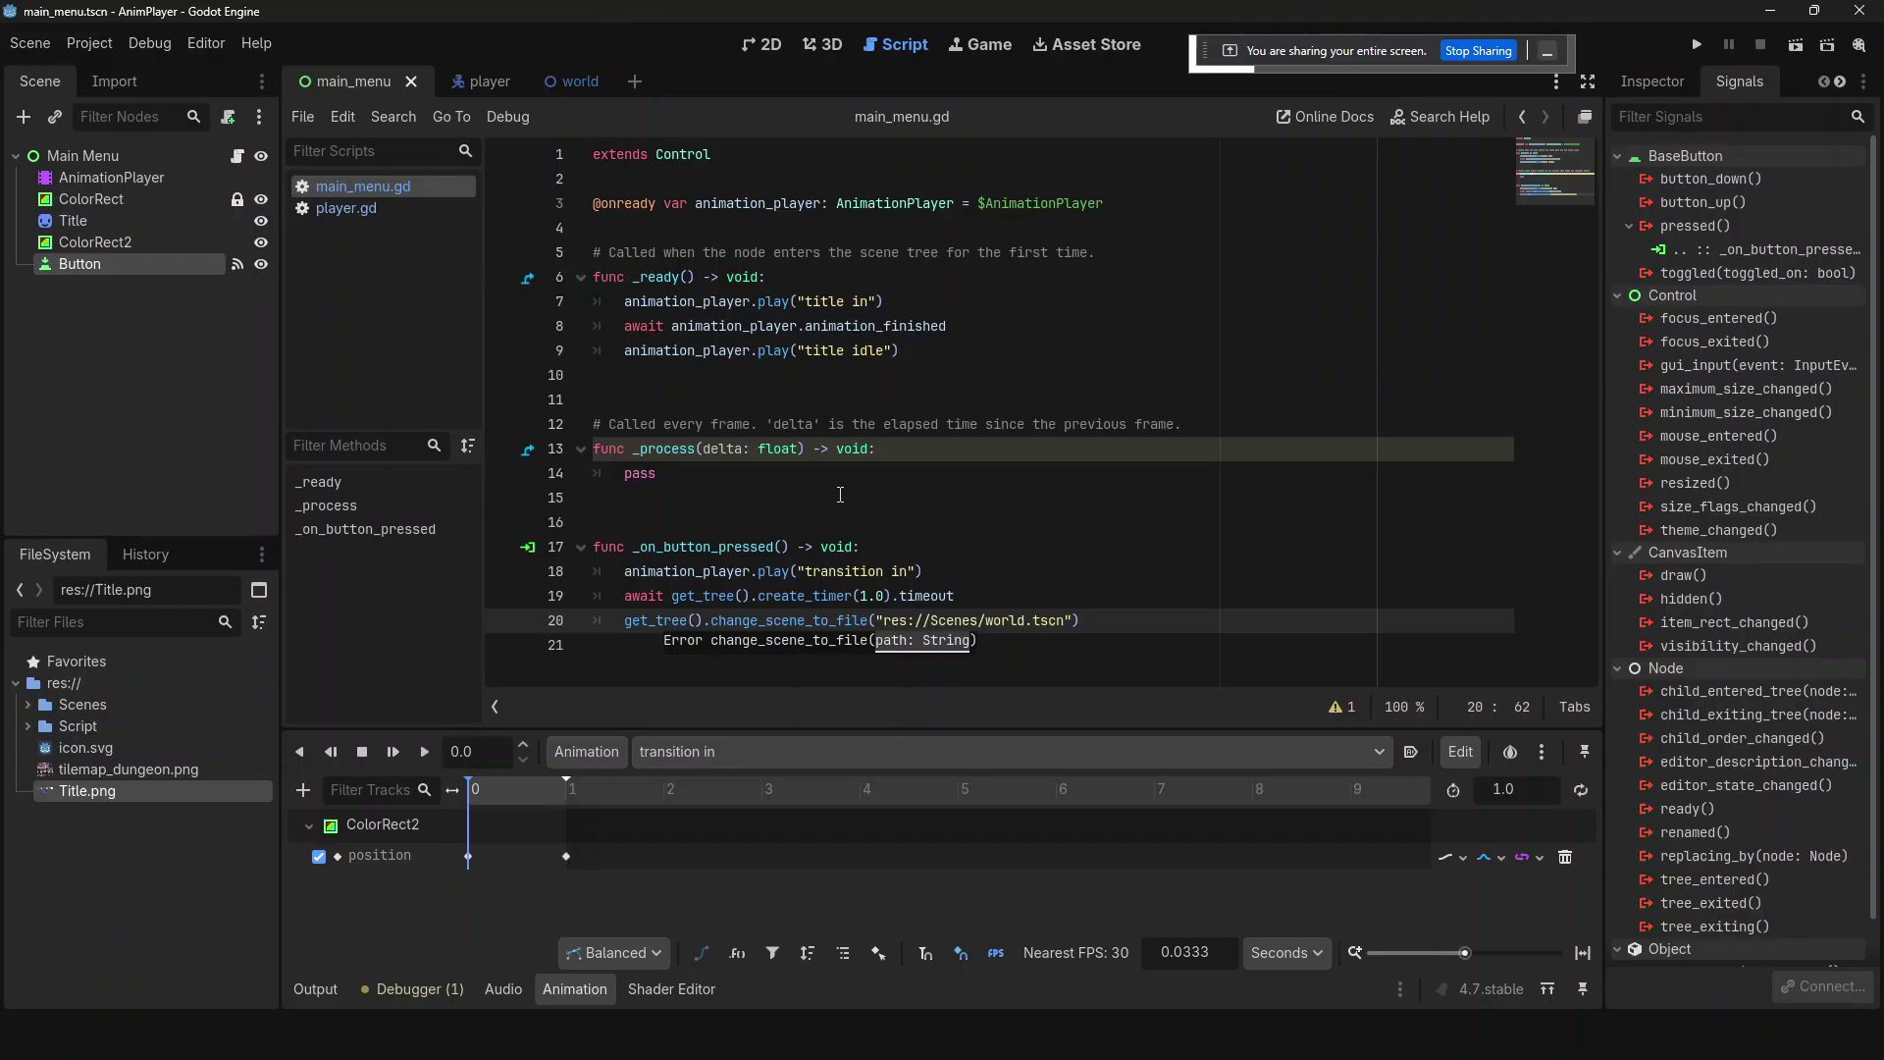
- Run the main menu scene, try the Start button to check the transition, and close the game
key("F6")
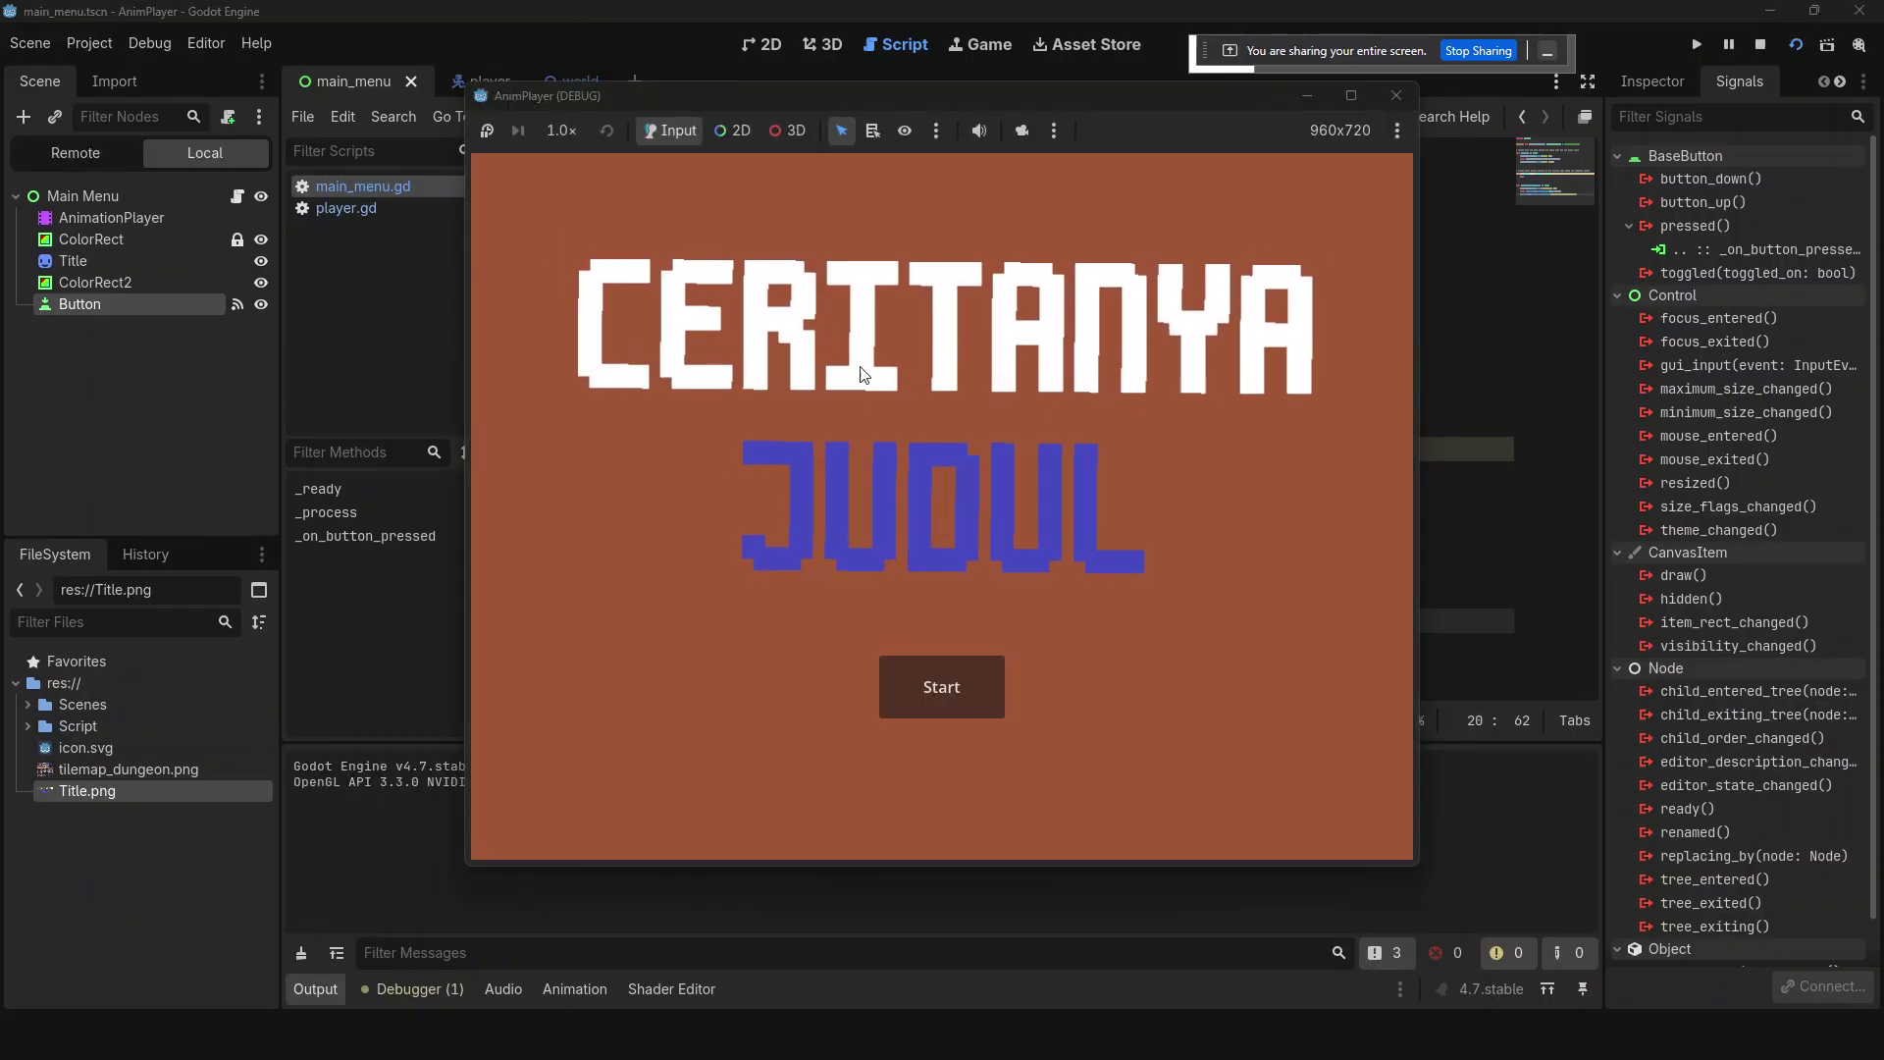
left_click(919, 669)
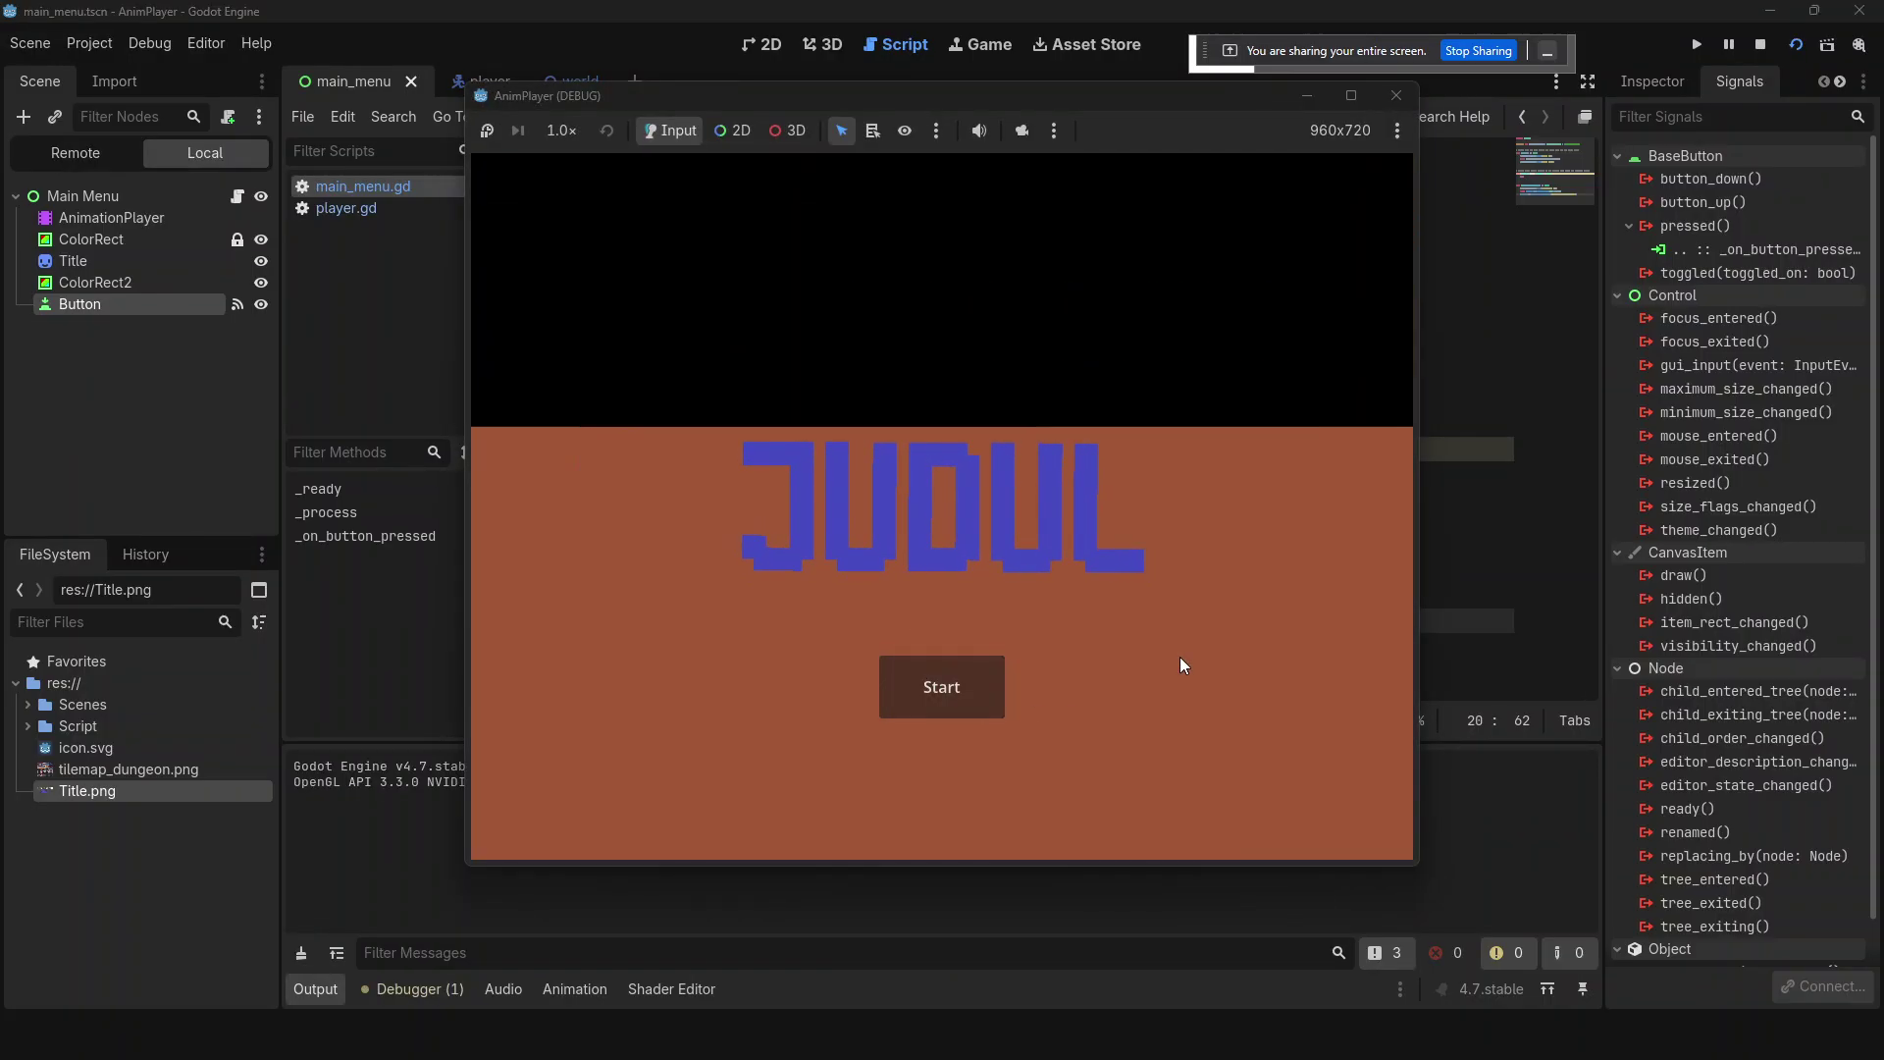
left_click(1387, 99)
- Move ColorRect2 below Button in the main menu's scene tree and save the scene
left_click(65, 251)
left_click_drag(66, 259, 75, 220)
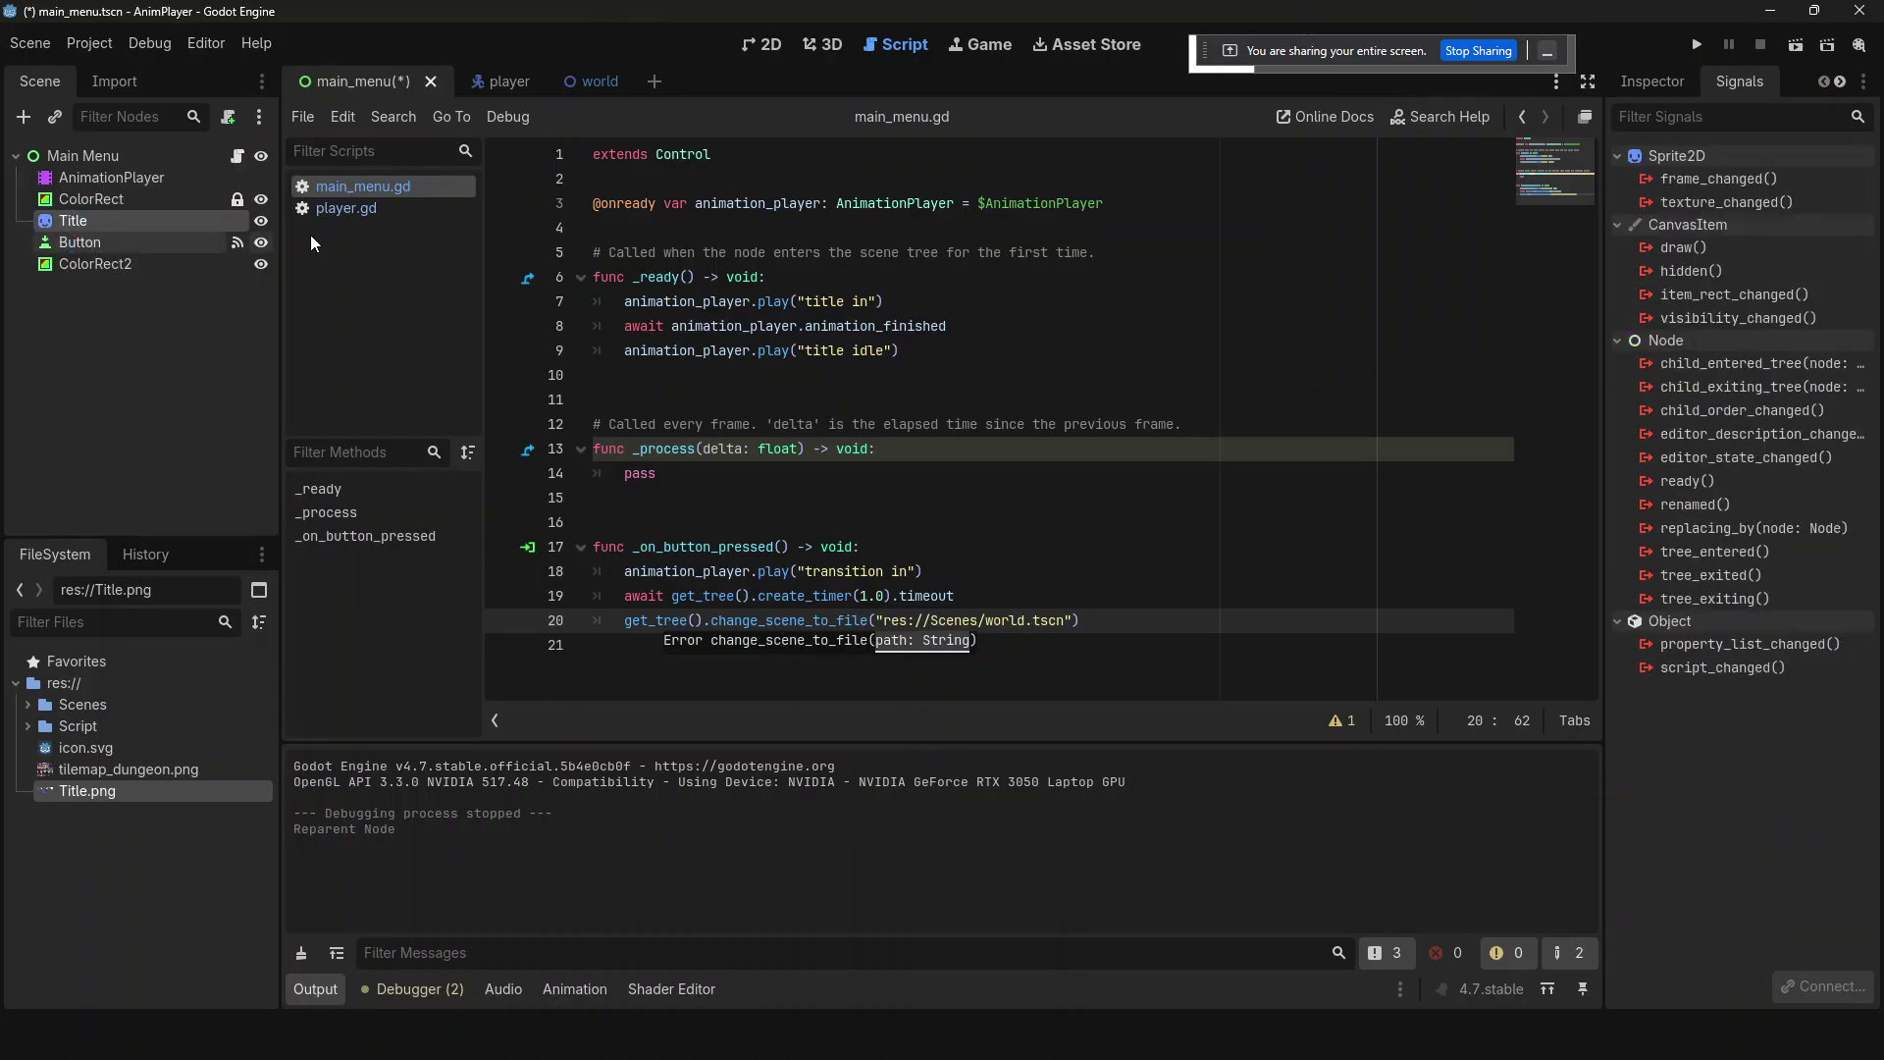
key("F5")
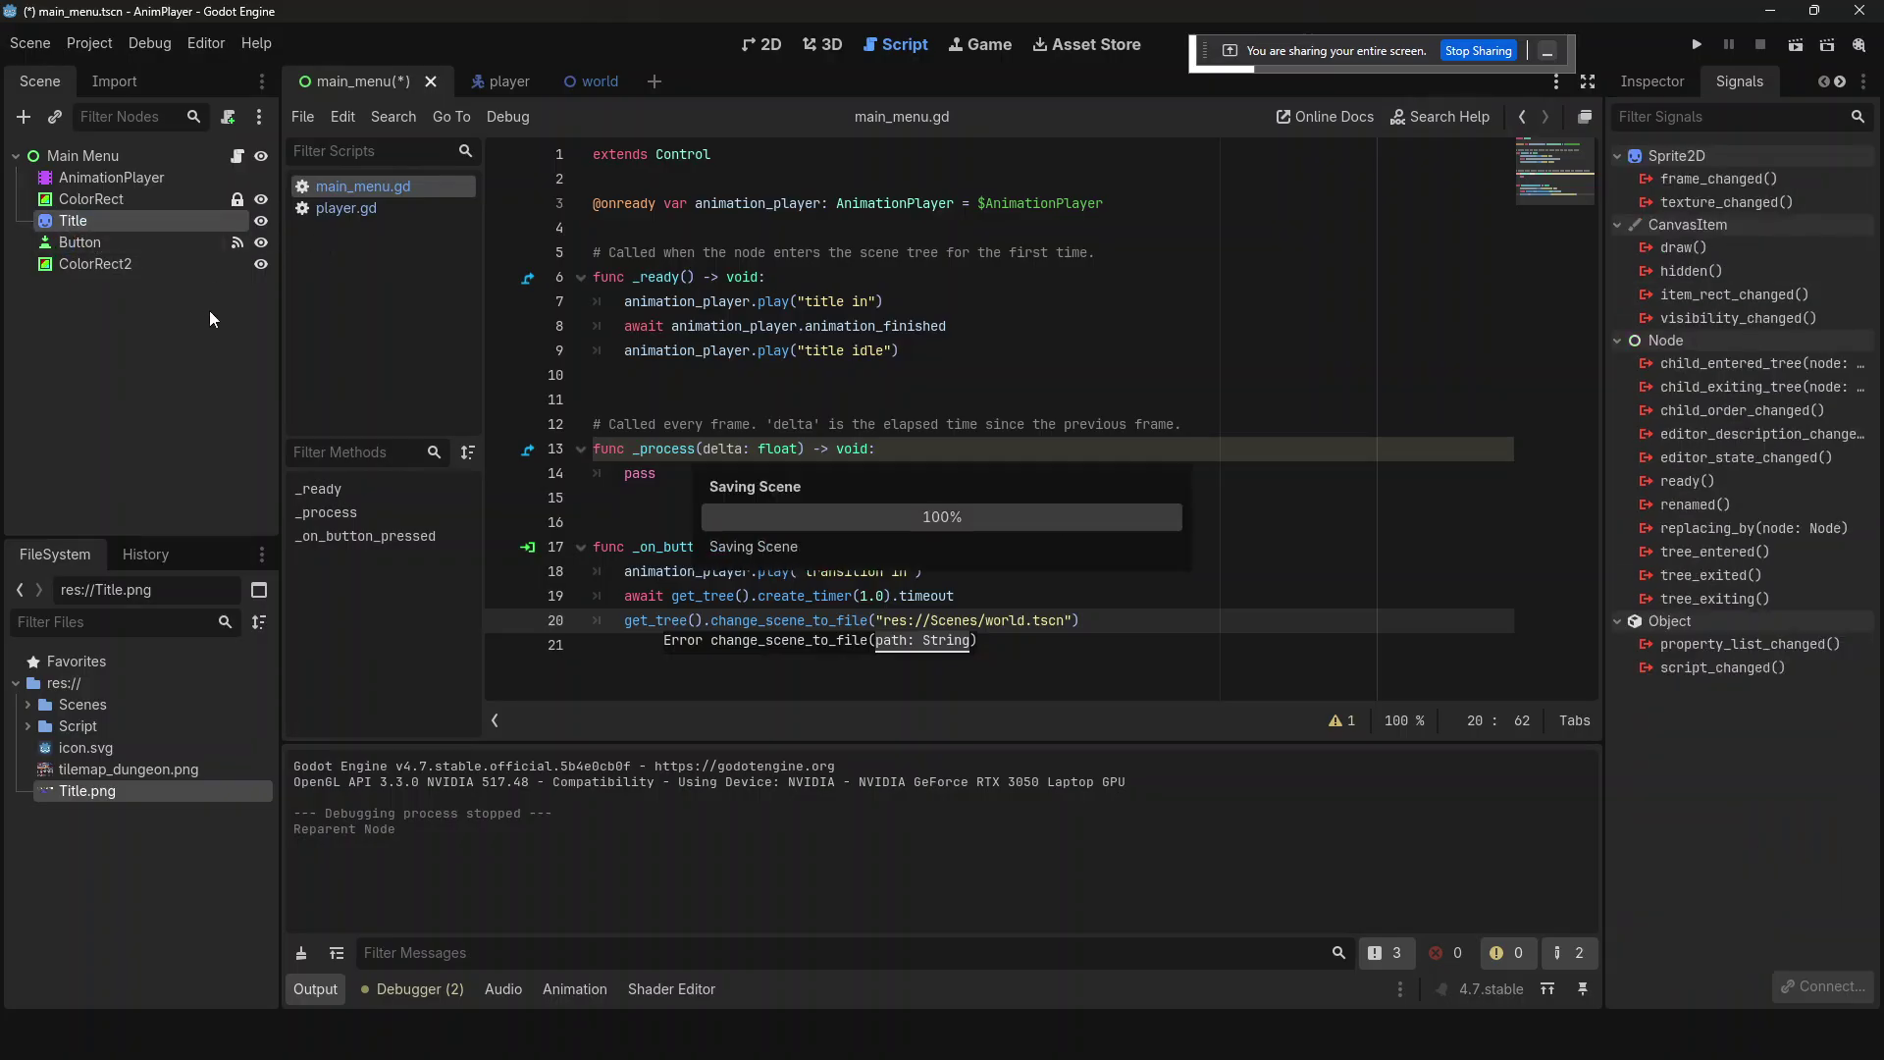
- Test the main menu's Start button in a scene run, run the project from its world scene, and stop the game
key("F5")
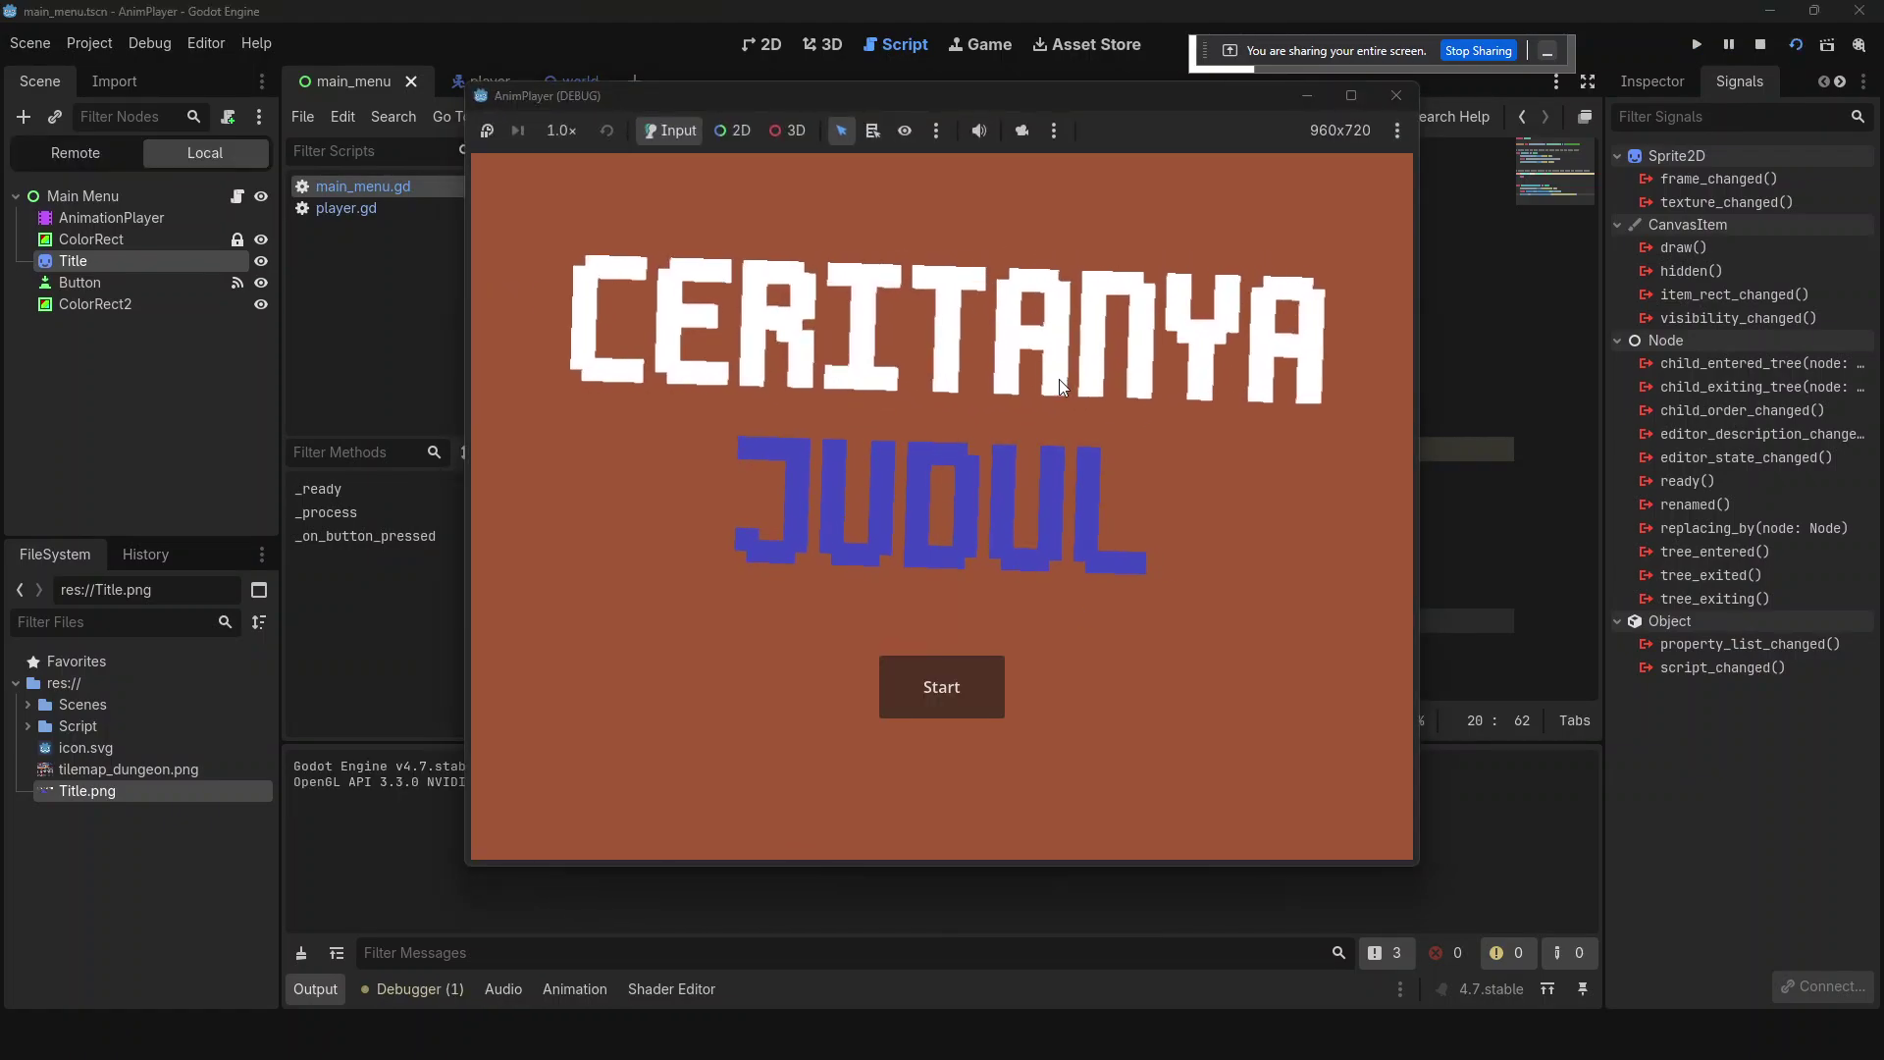
left_click(960, 675)
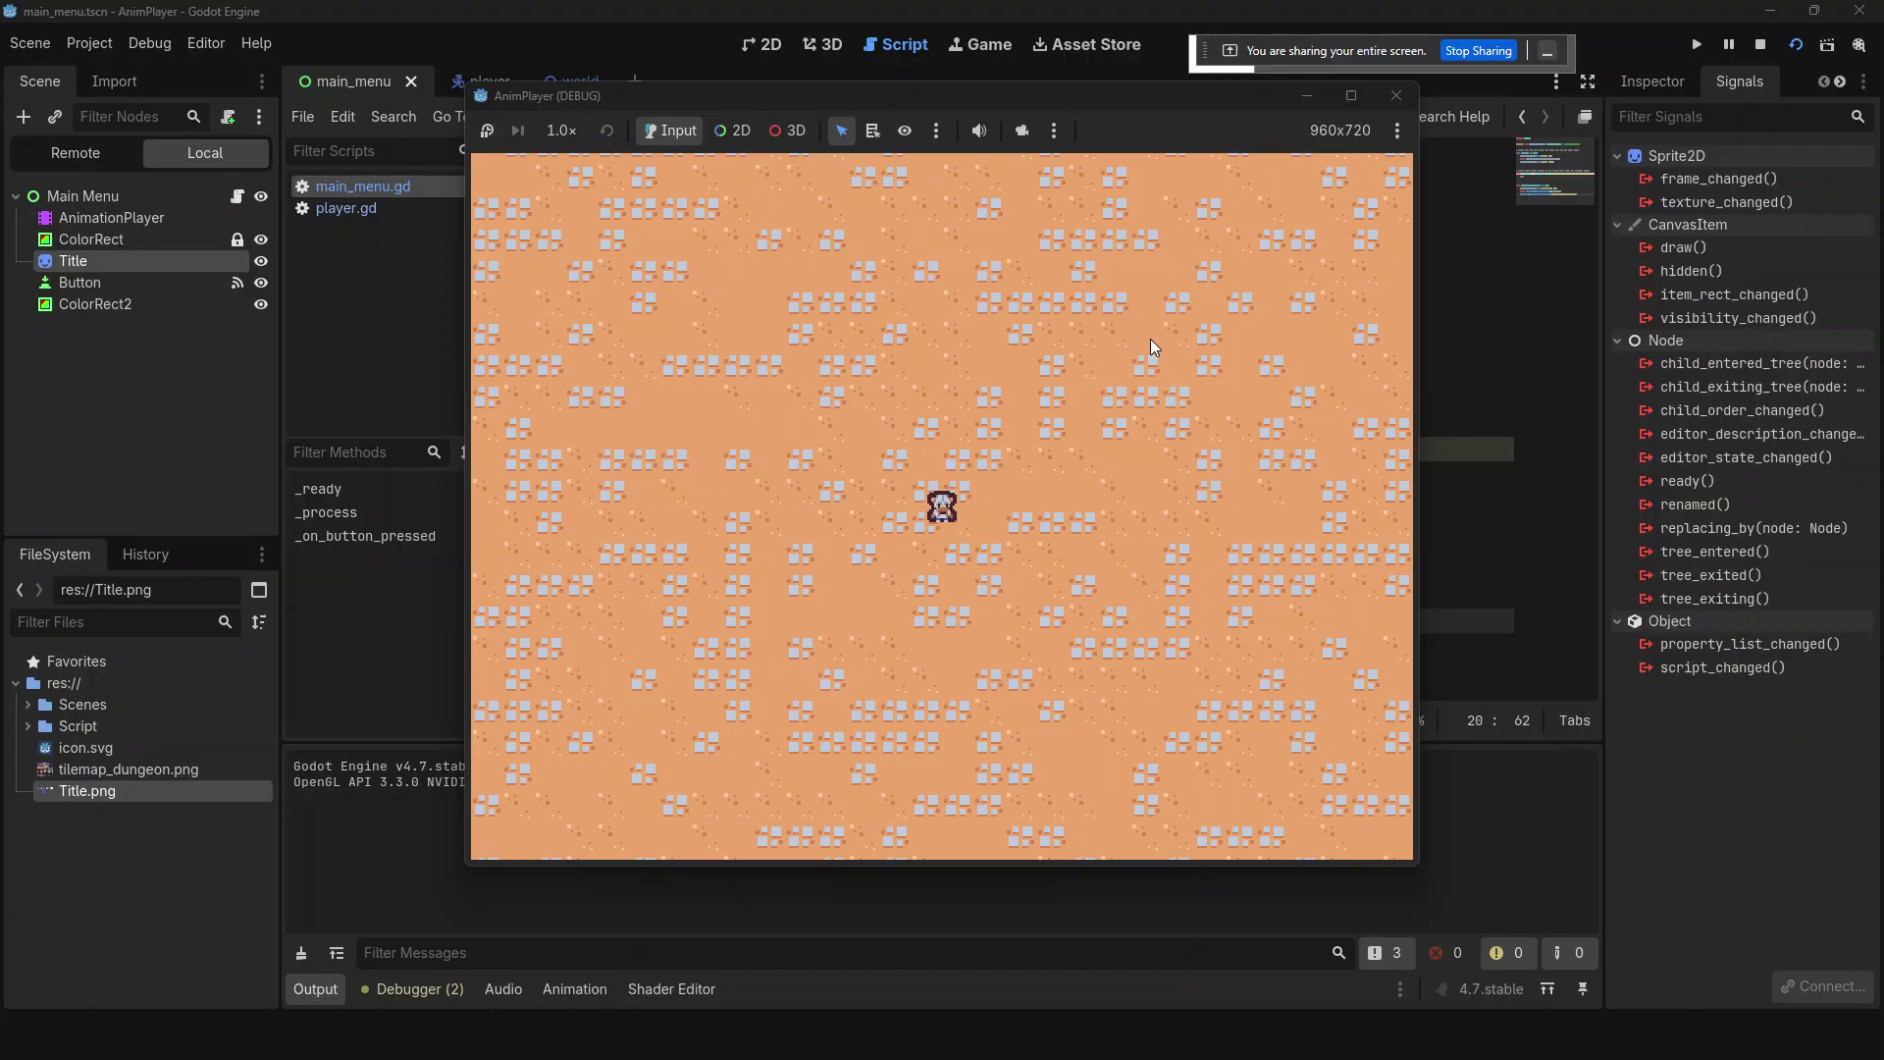
key("F8")
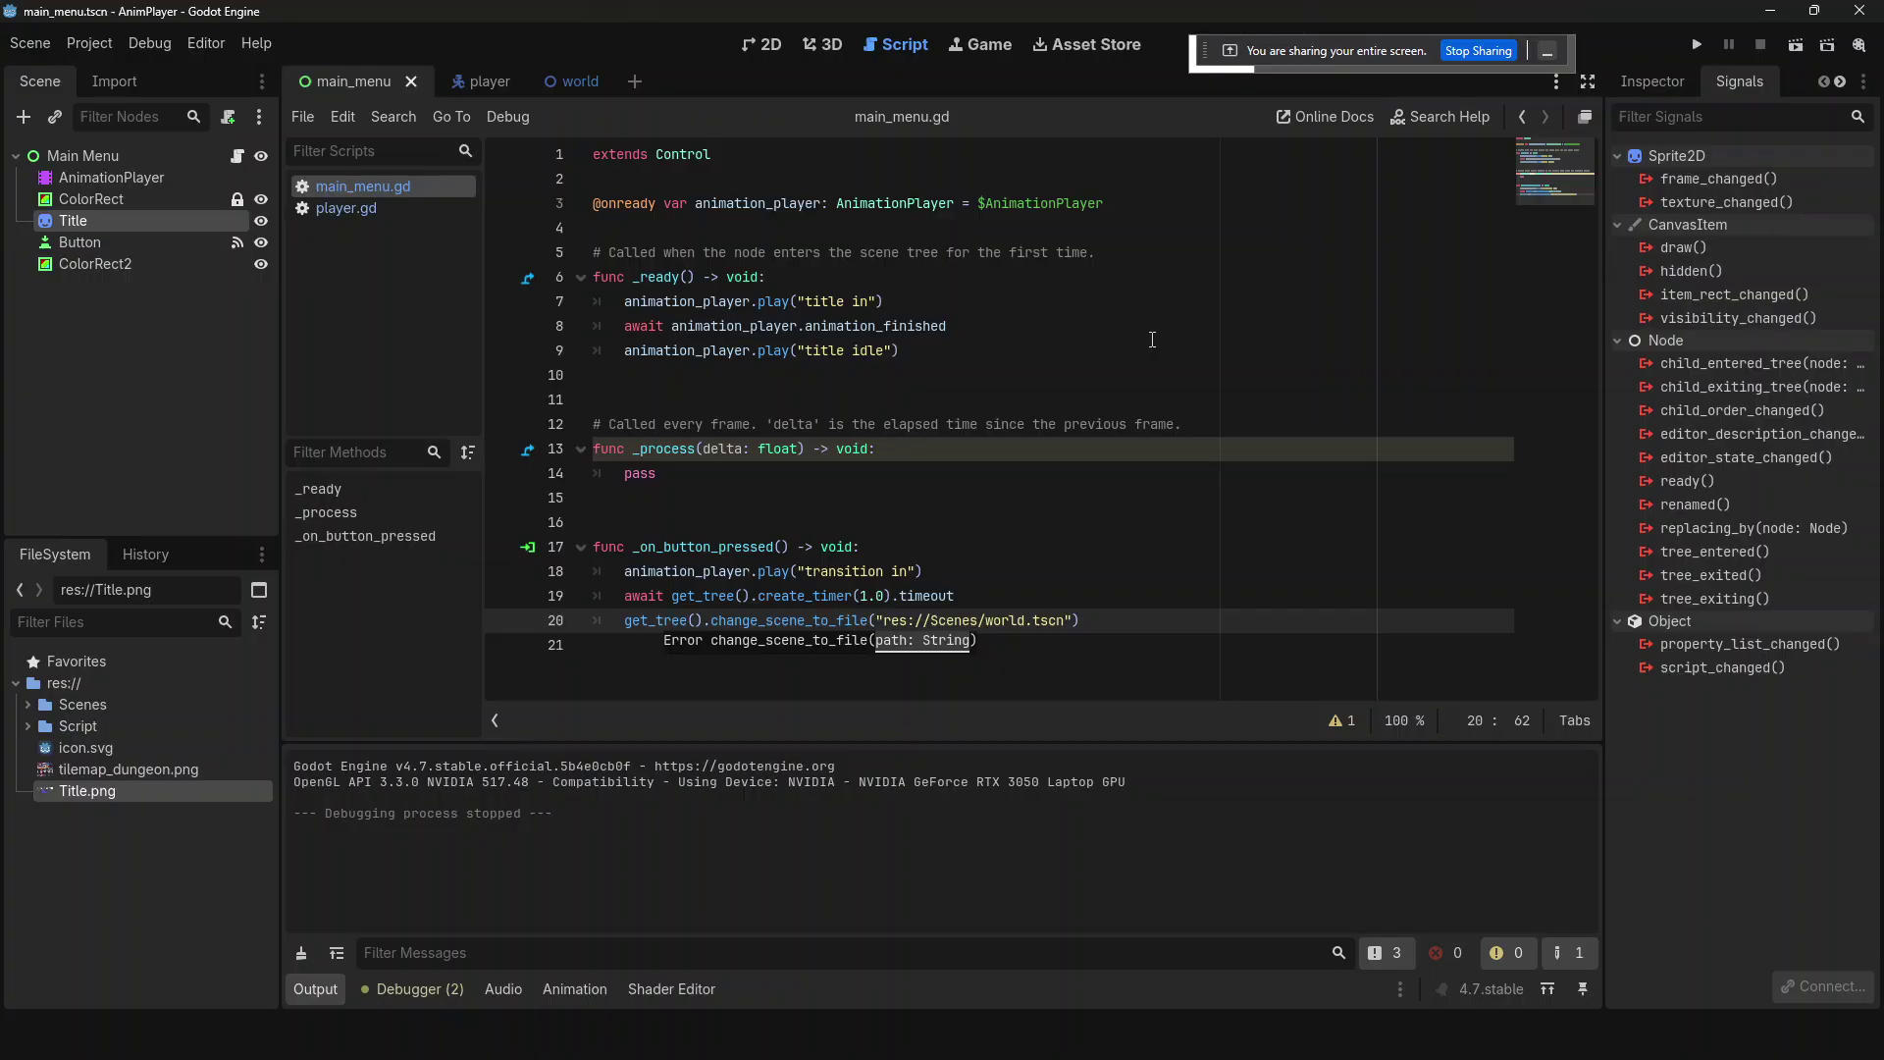
key("F5")
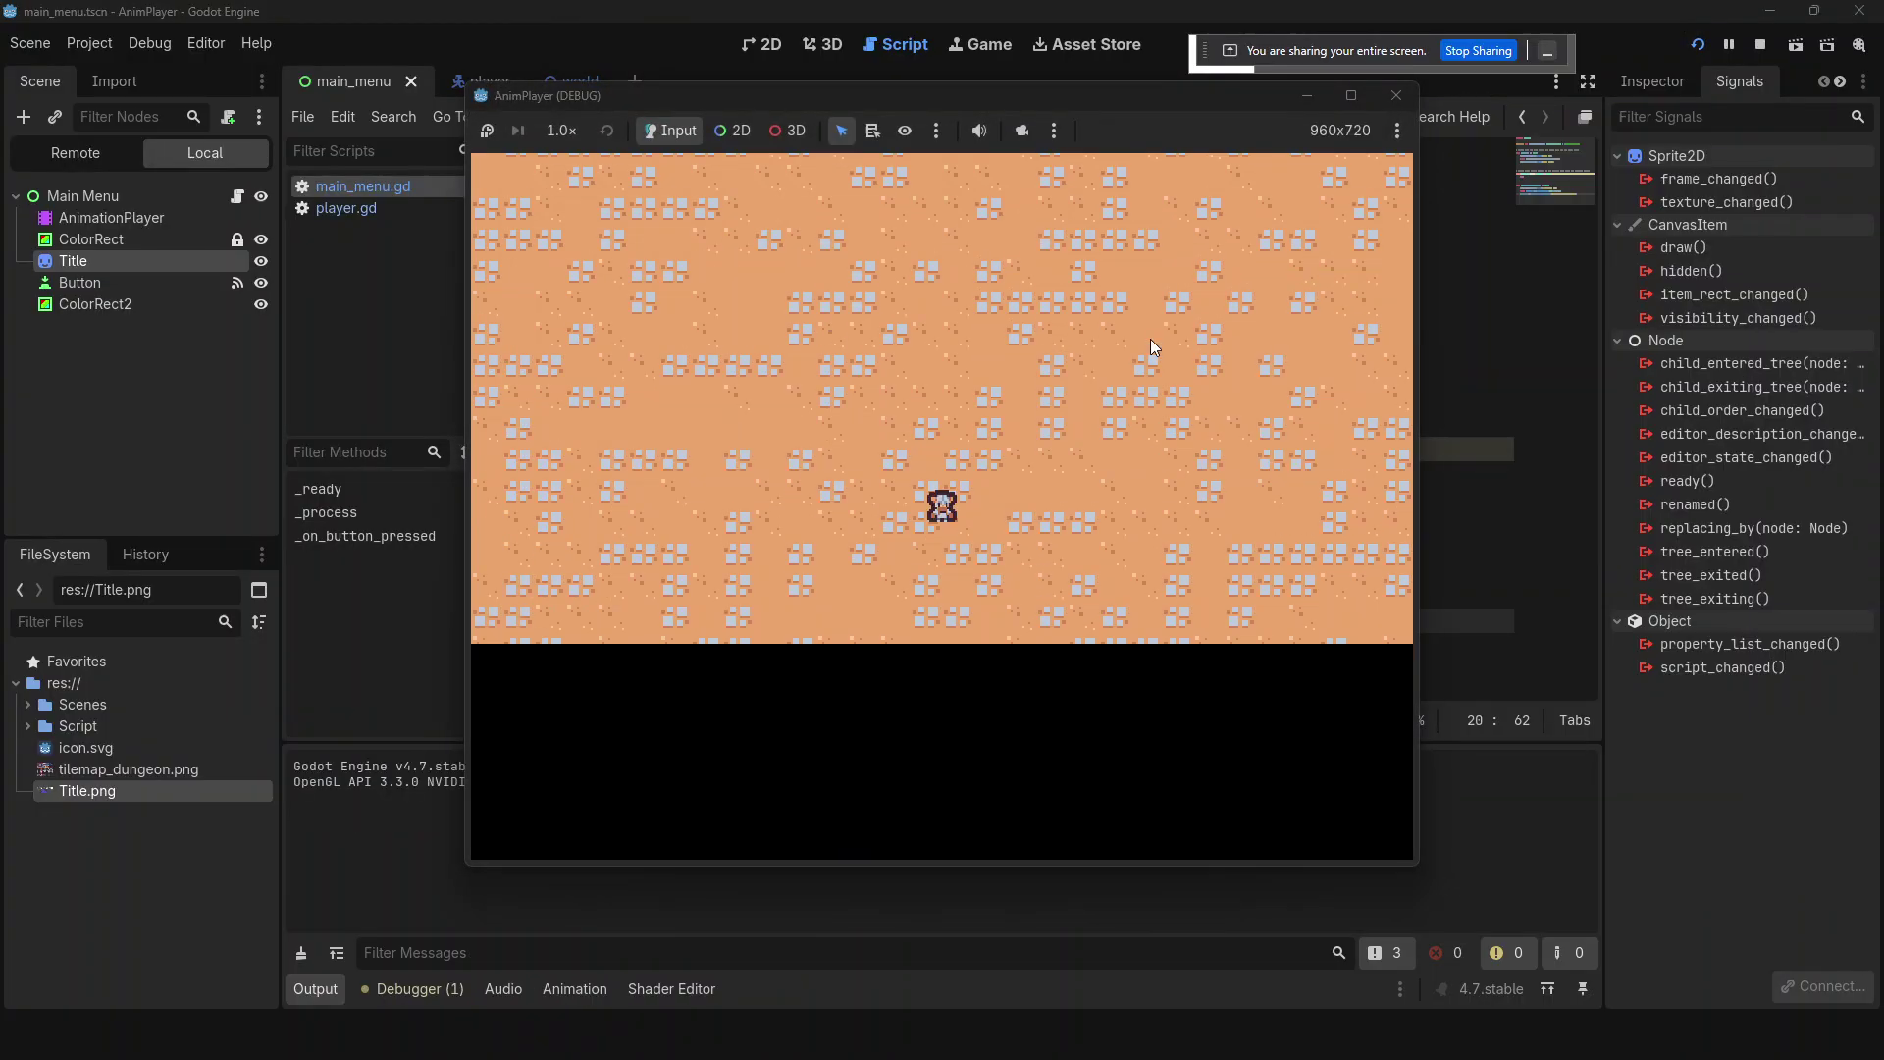
key("F8")
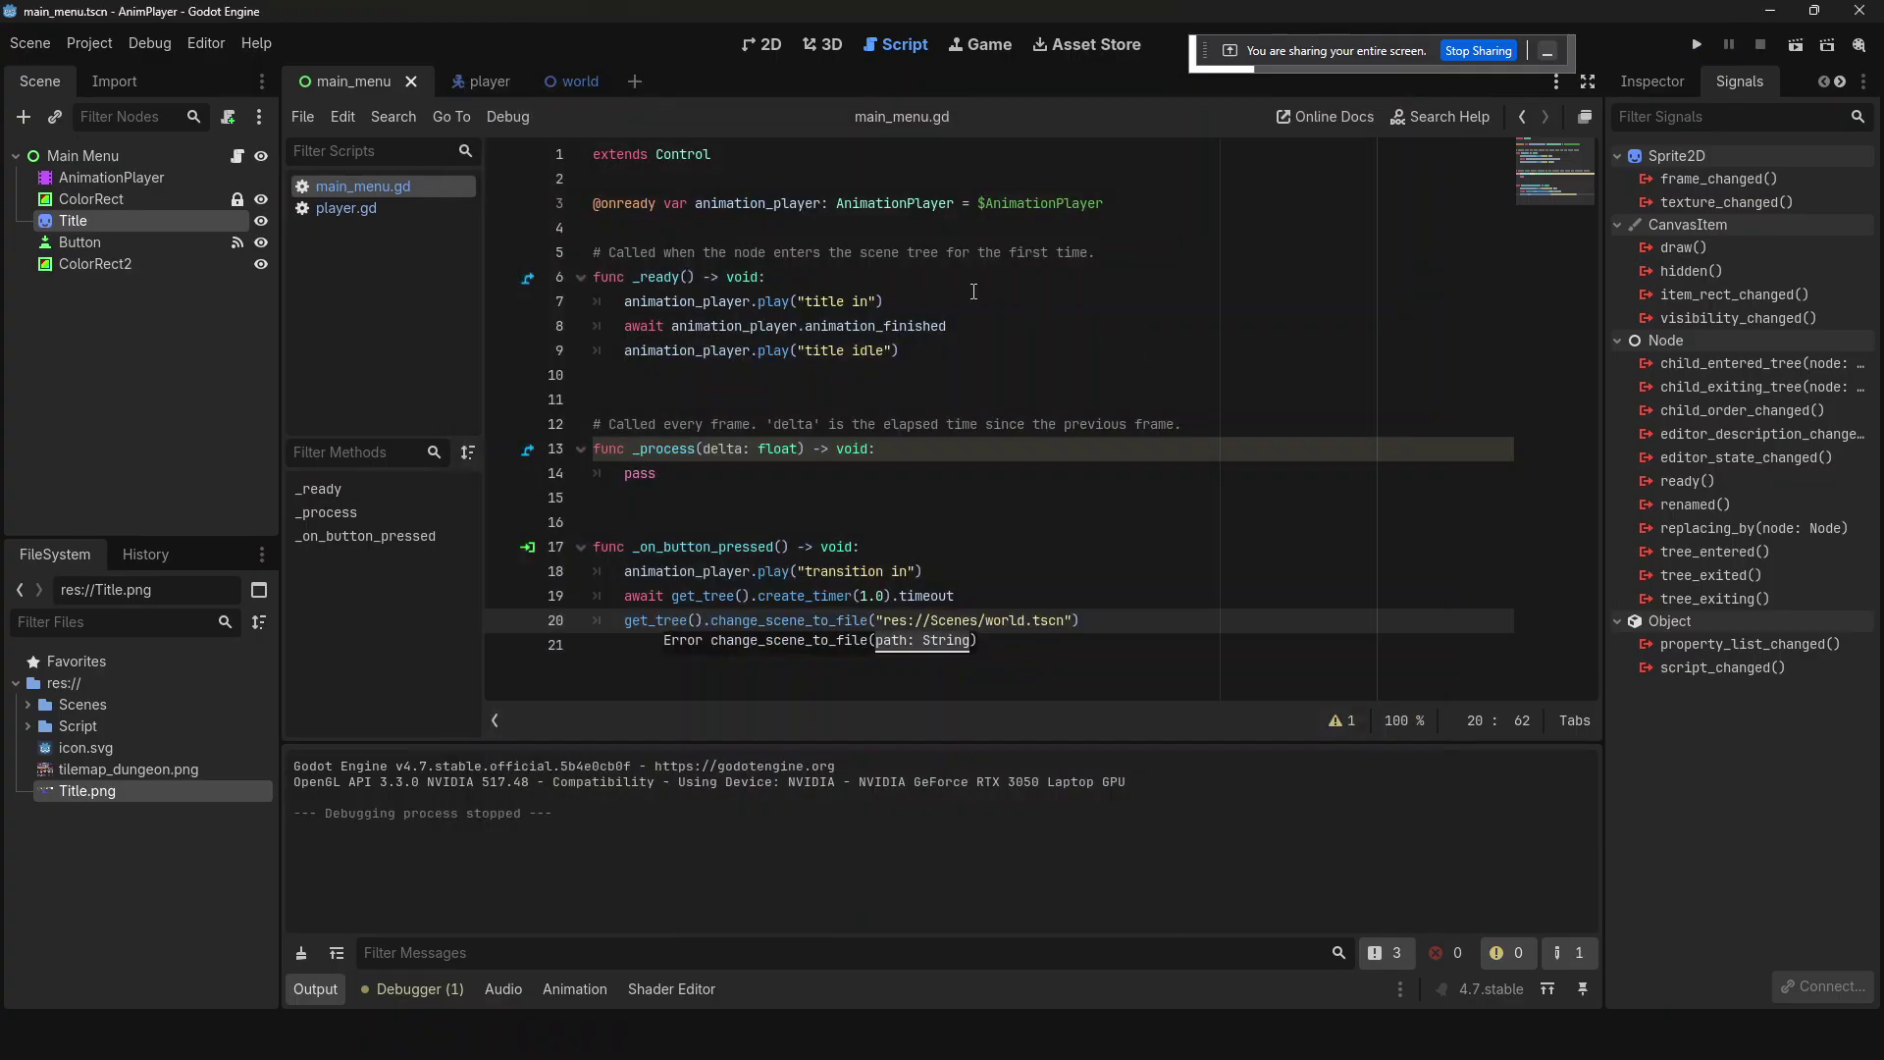
- Examine the black transition rectangles of the main menu and world scenes in the 2D view
left_click(760, 51)
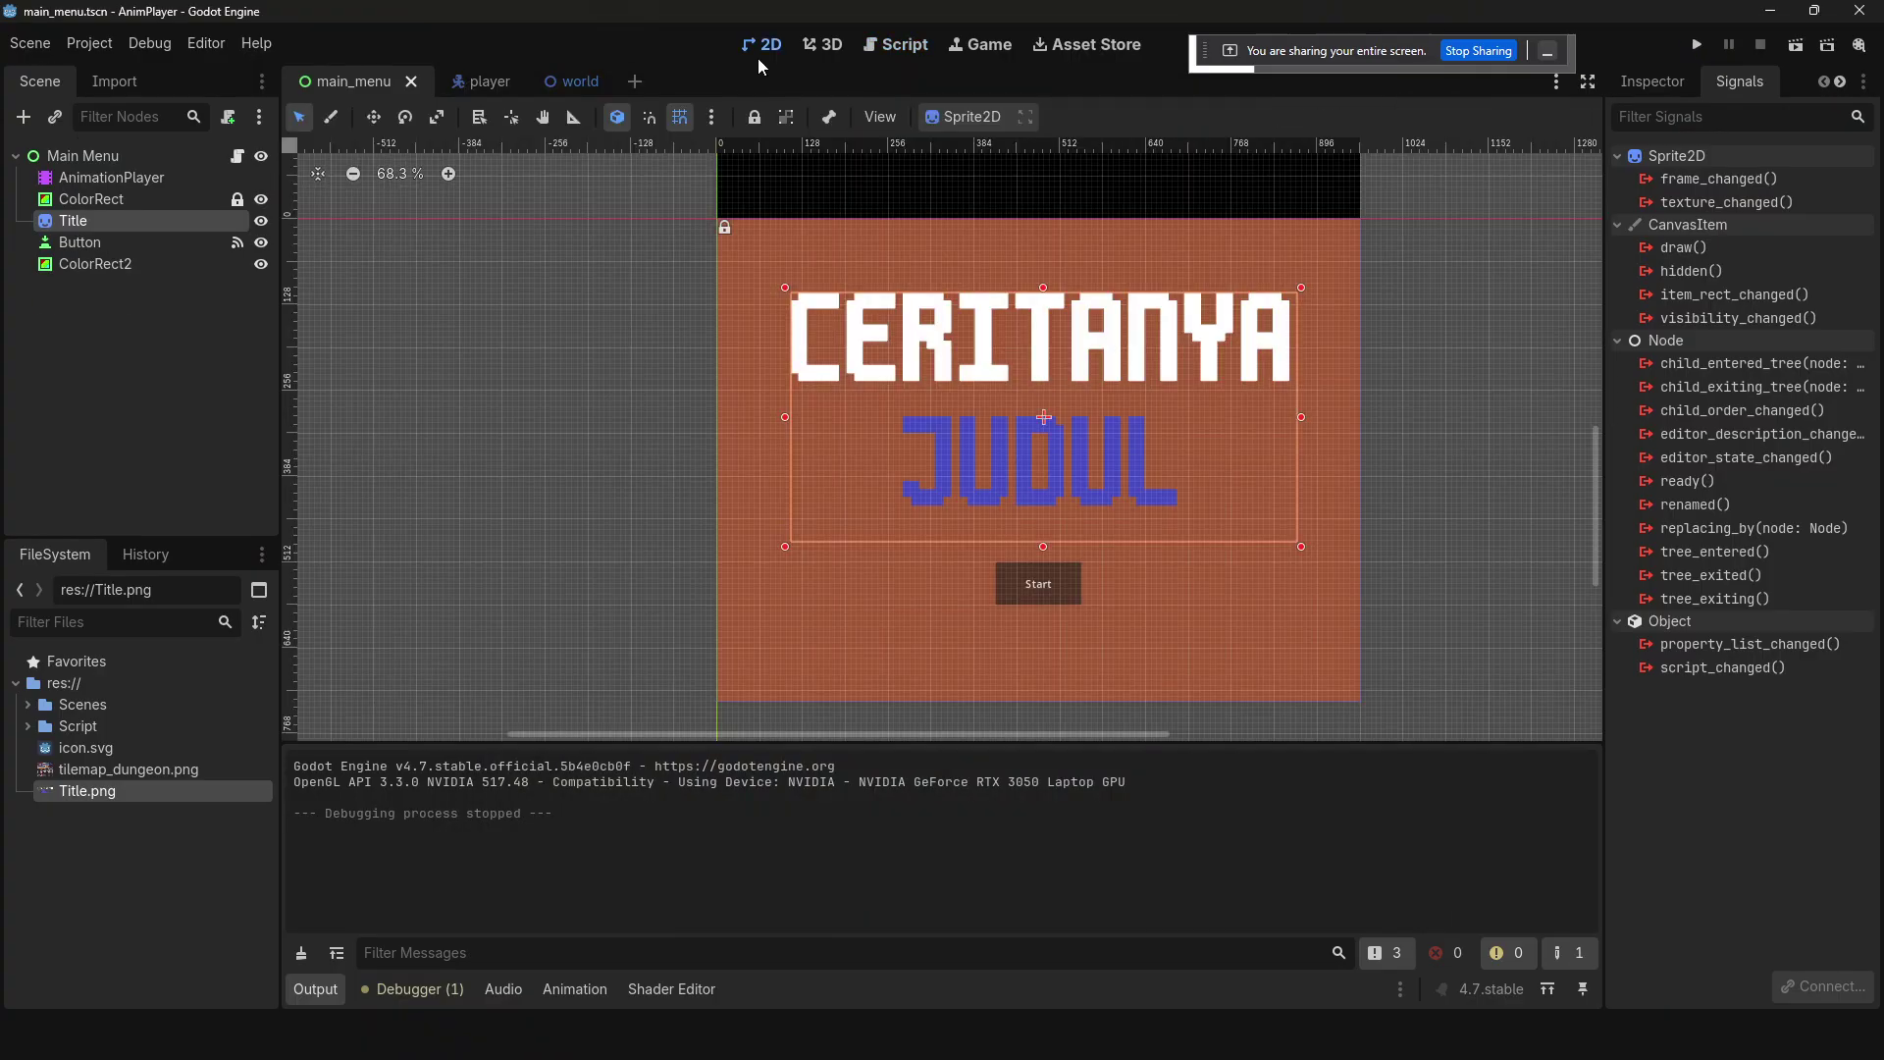
scroll(621, 241, "down", 8)
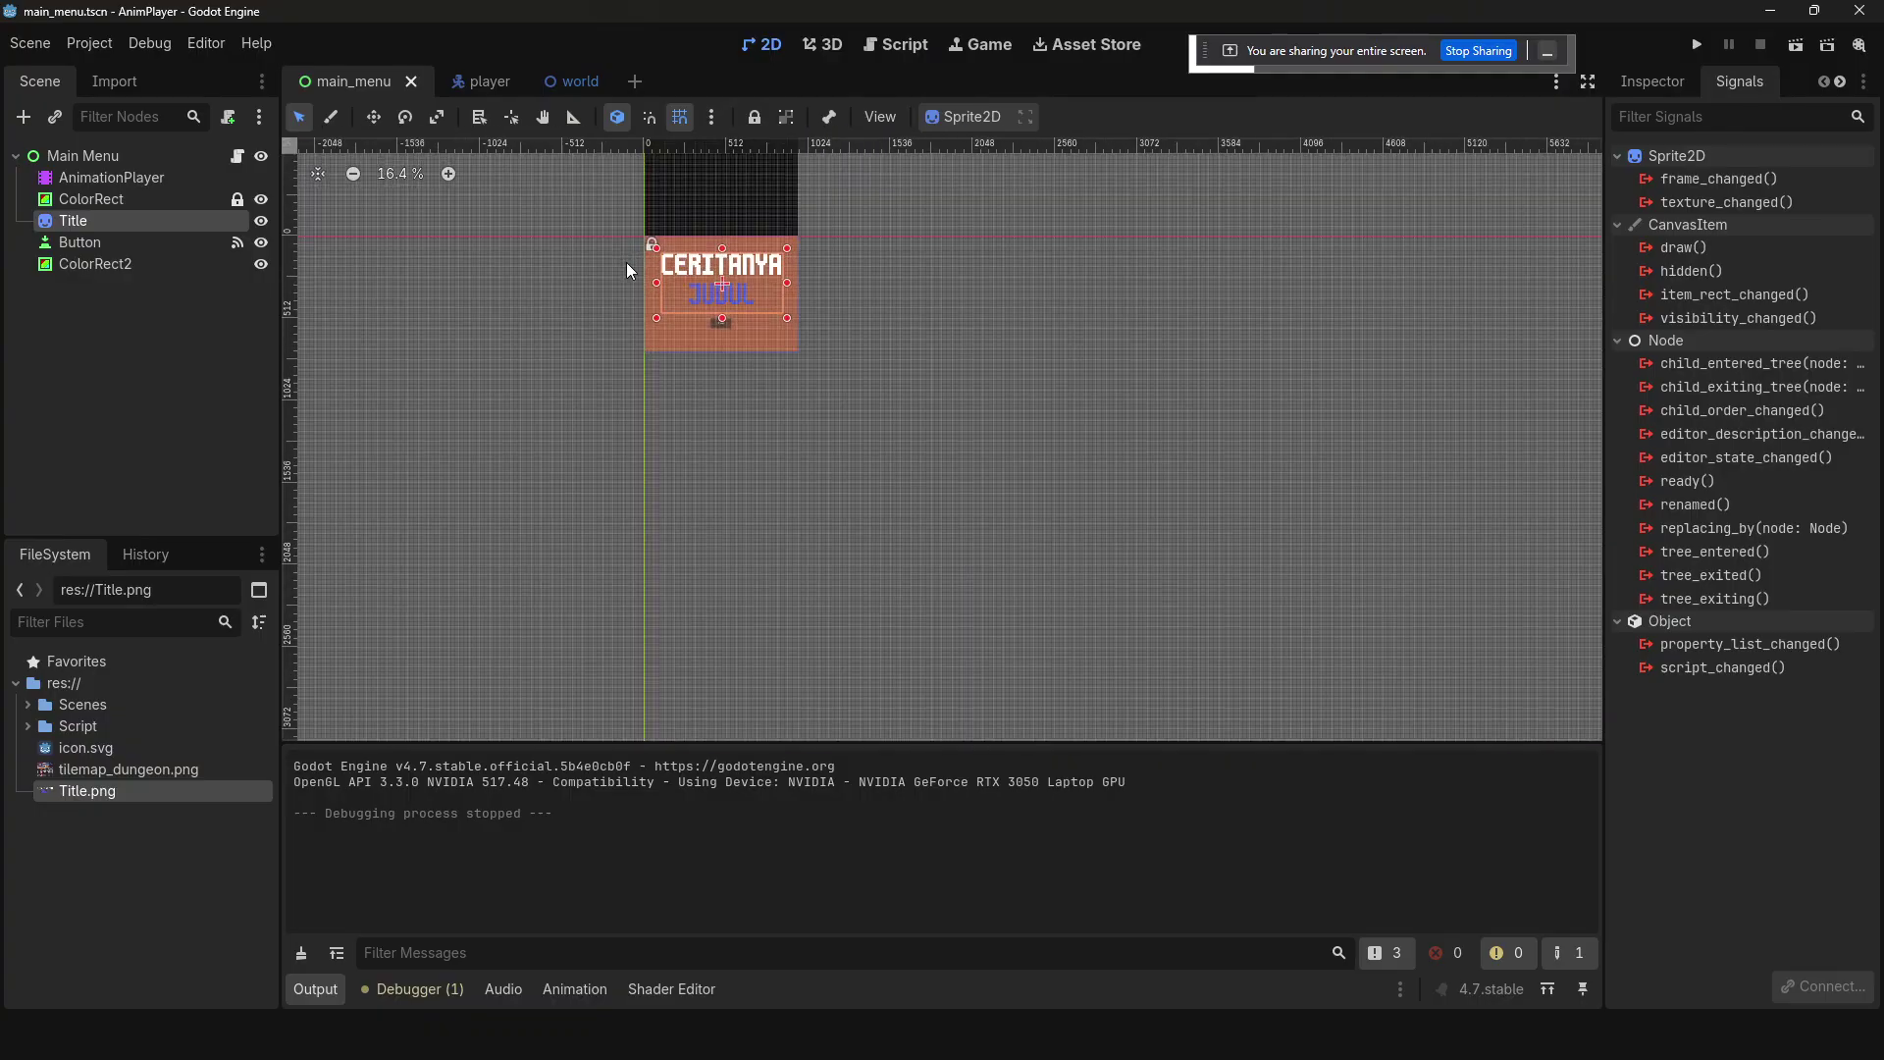
middle_click_drag(626, 262, 630, 336)
scroll(635, 340, "down", 2)
scroll(640, 346, "up", 10)
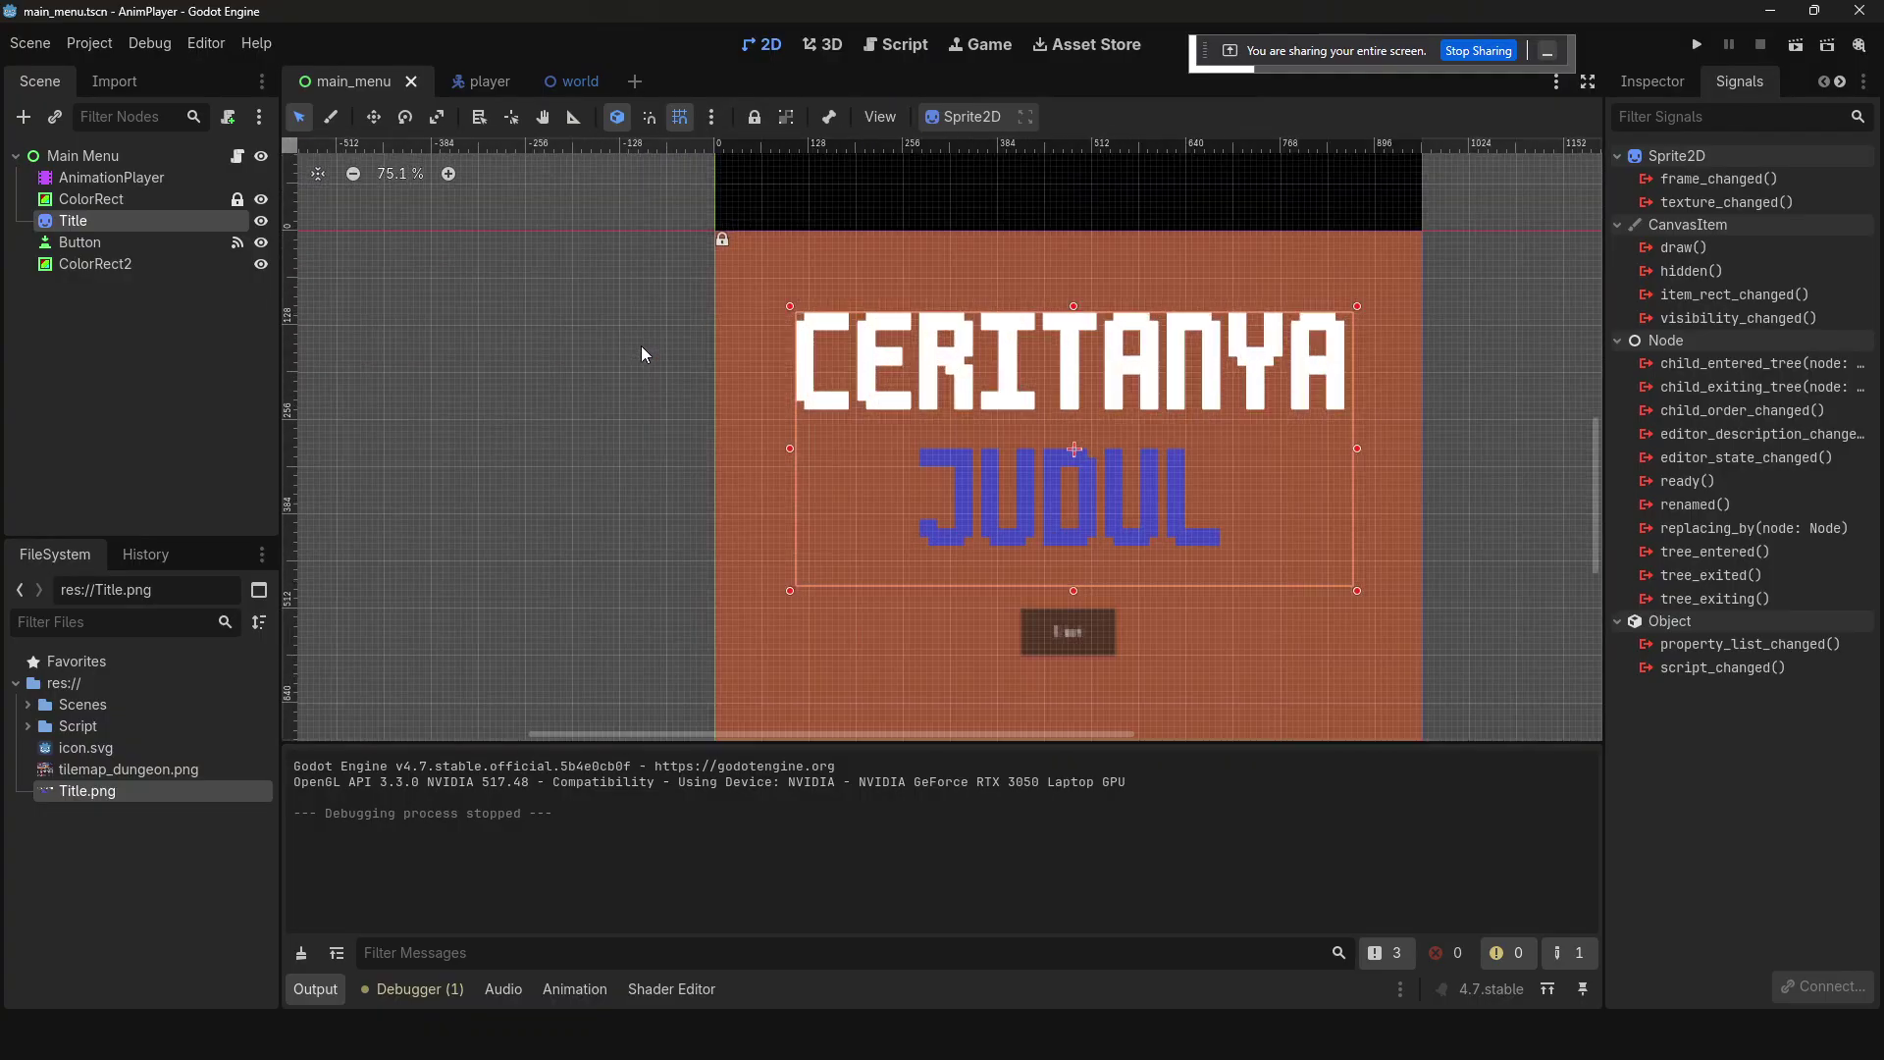
scroll(648, 310, "down", 3)
middle_click_drag(648, 311, 554, 460)
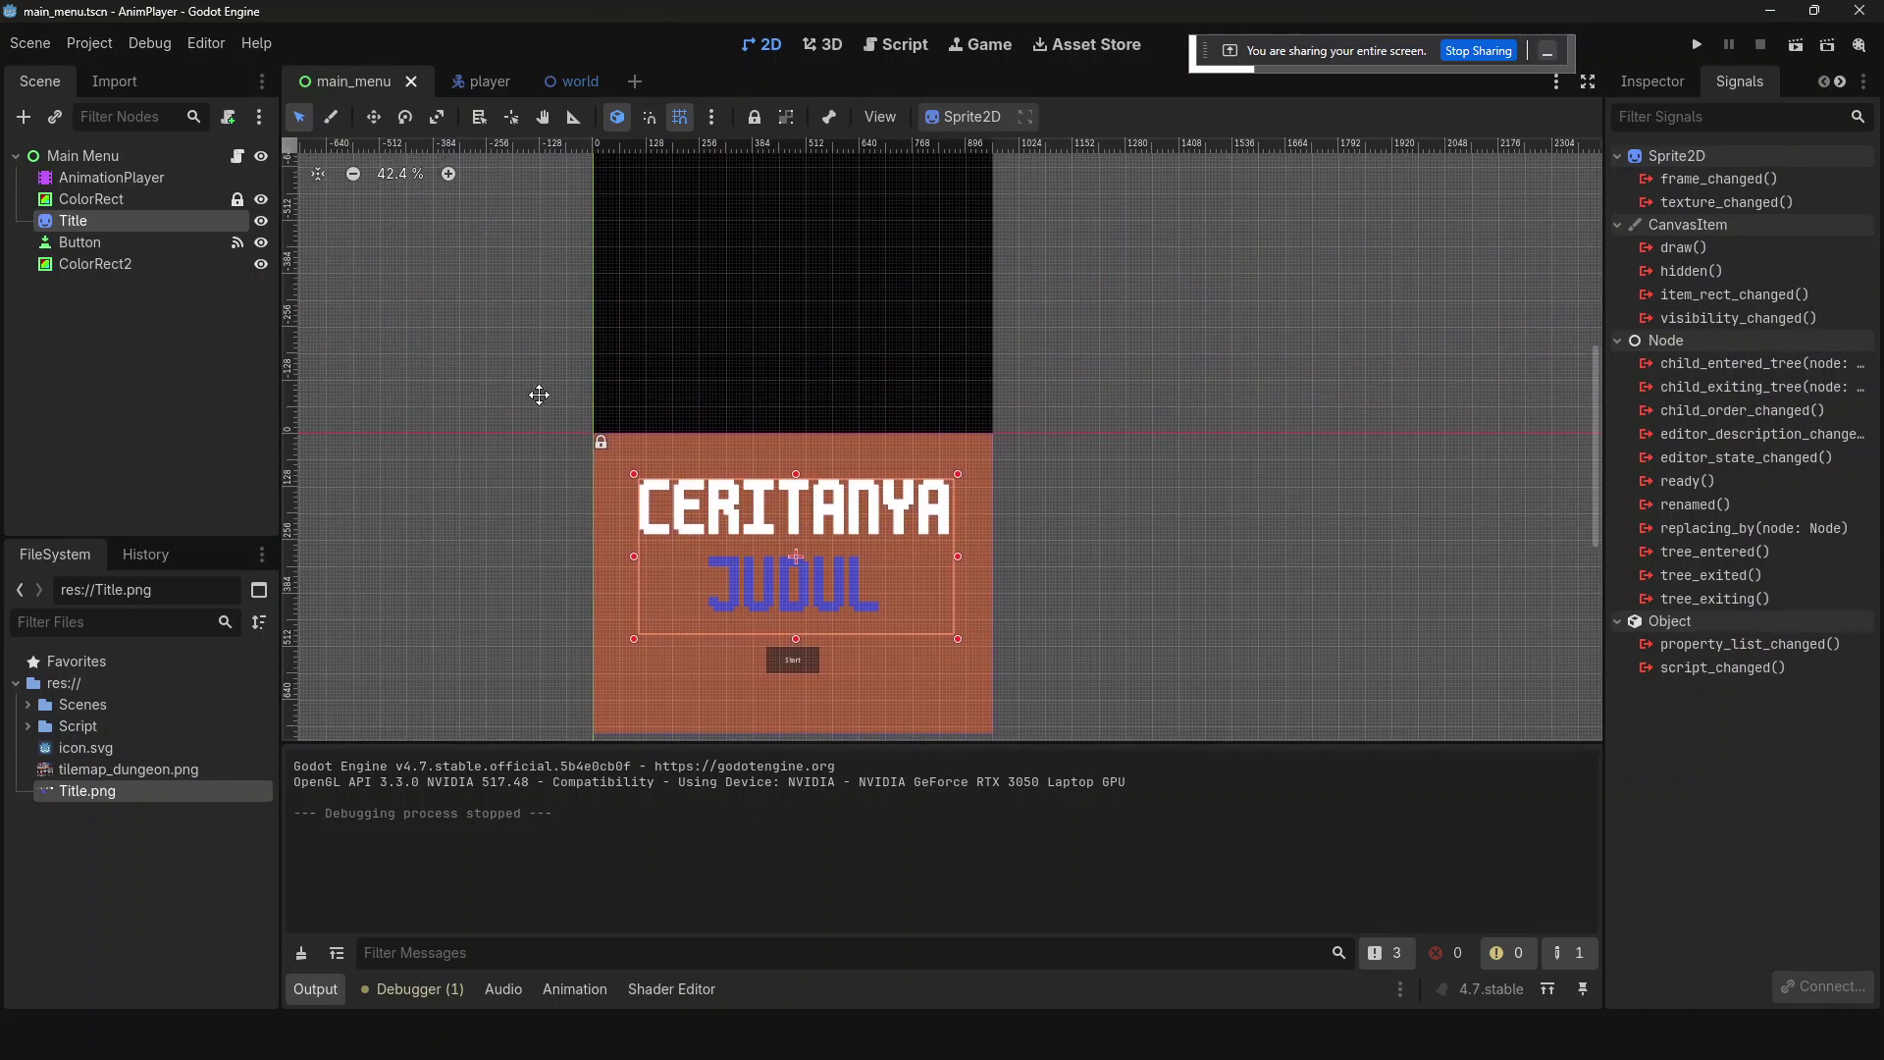
middle_click_drag(541, 416, 596, 467)
left_click(172, 176)
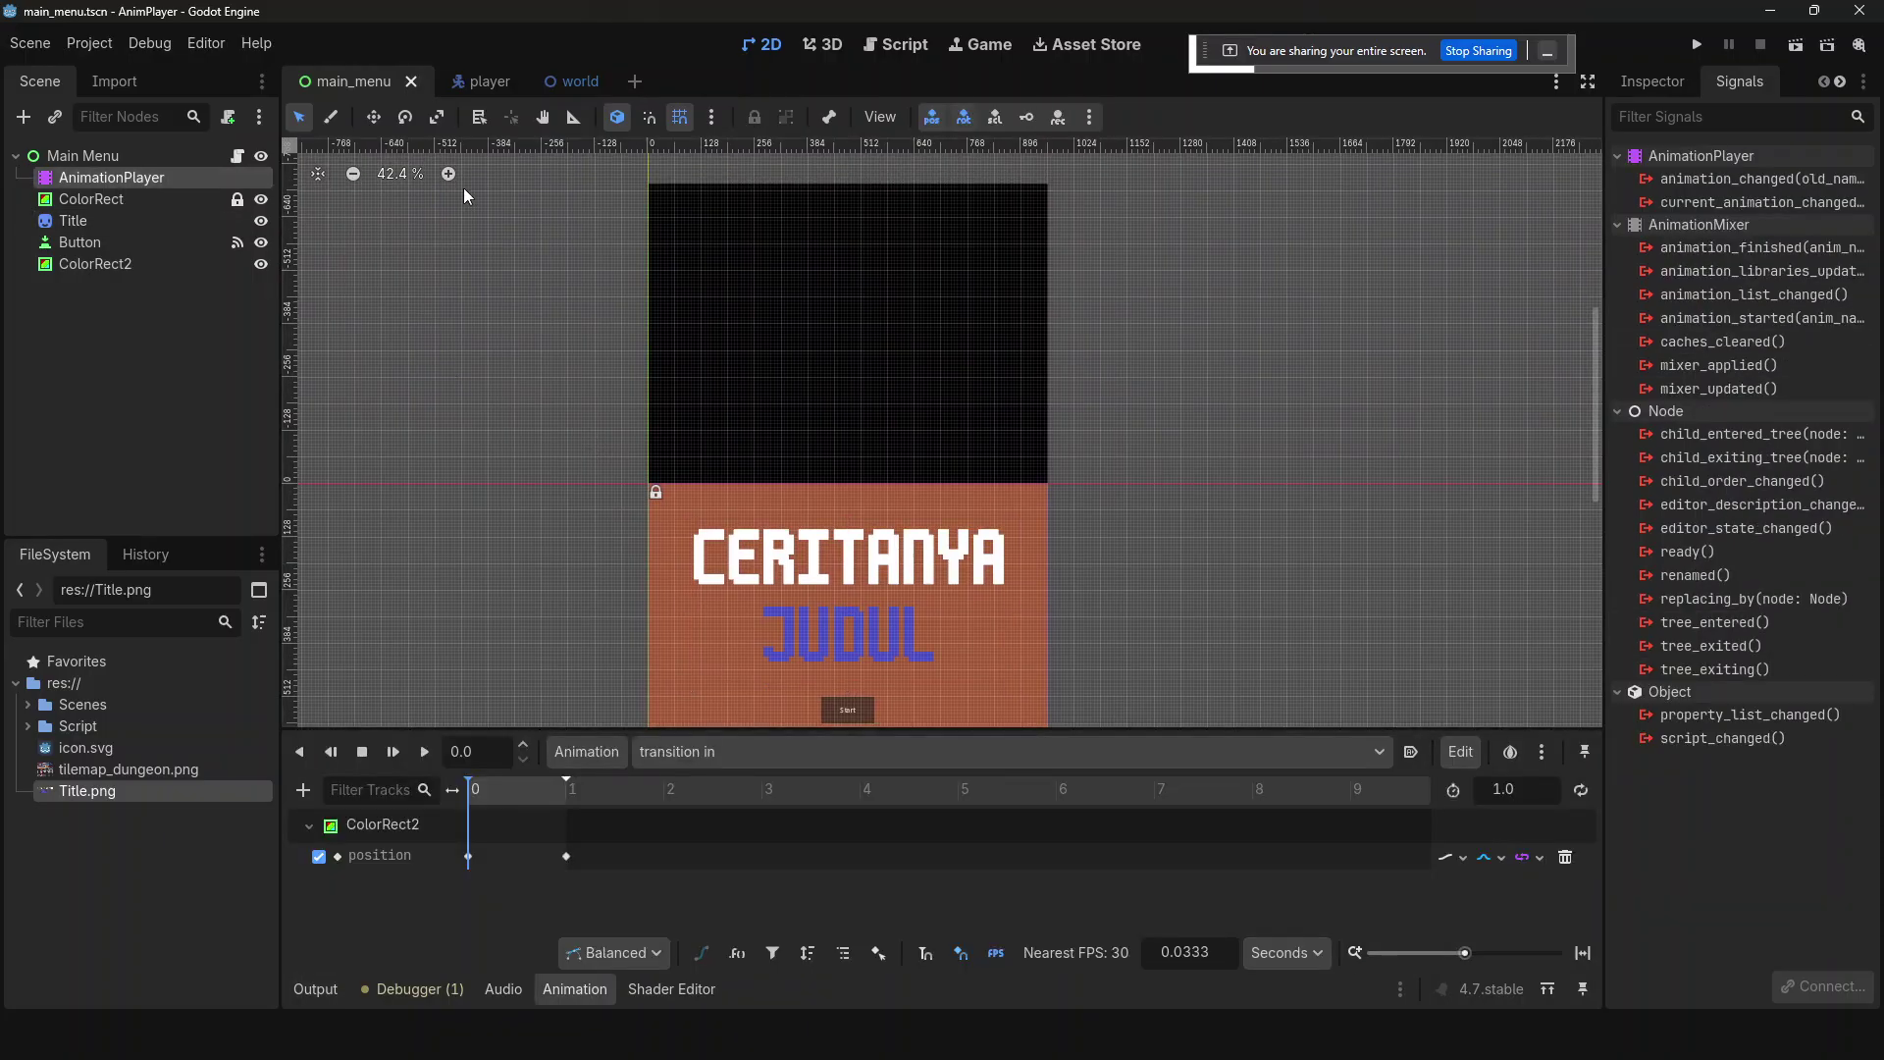
left_click(560, 83)
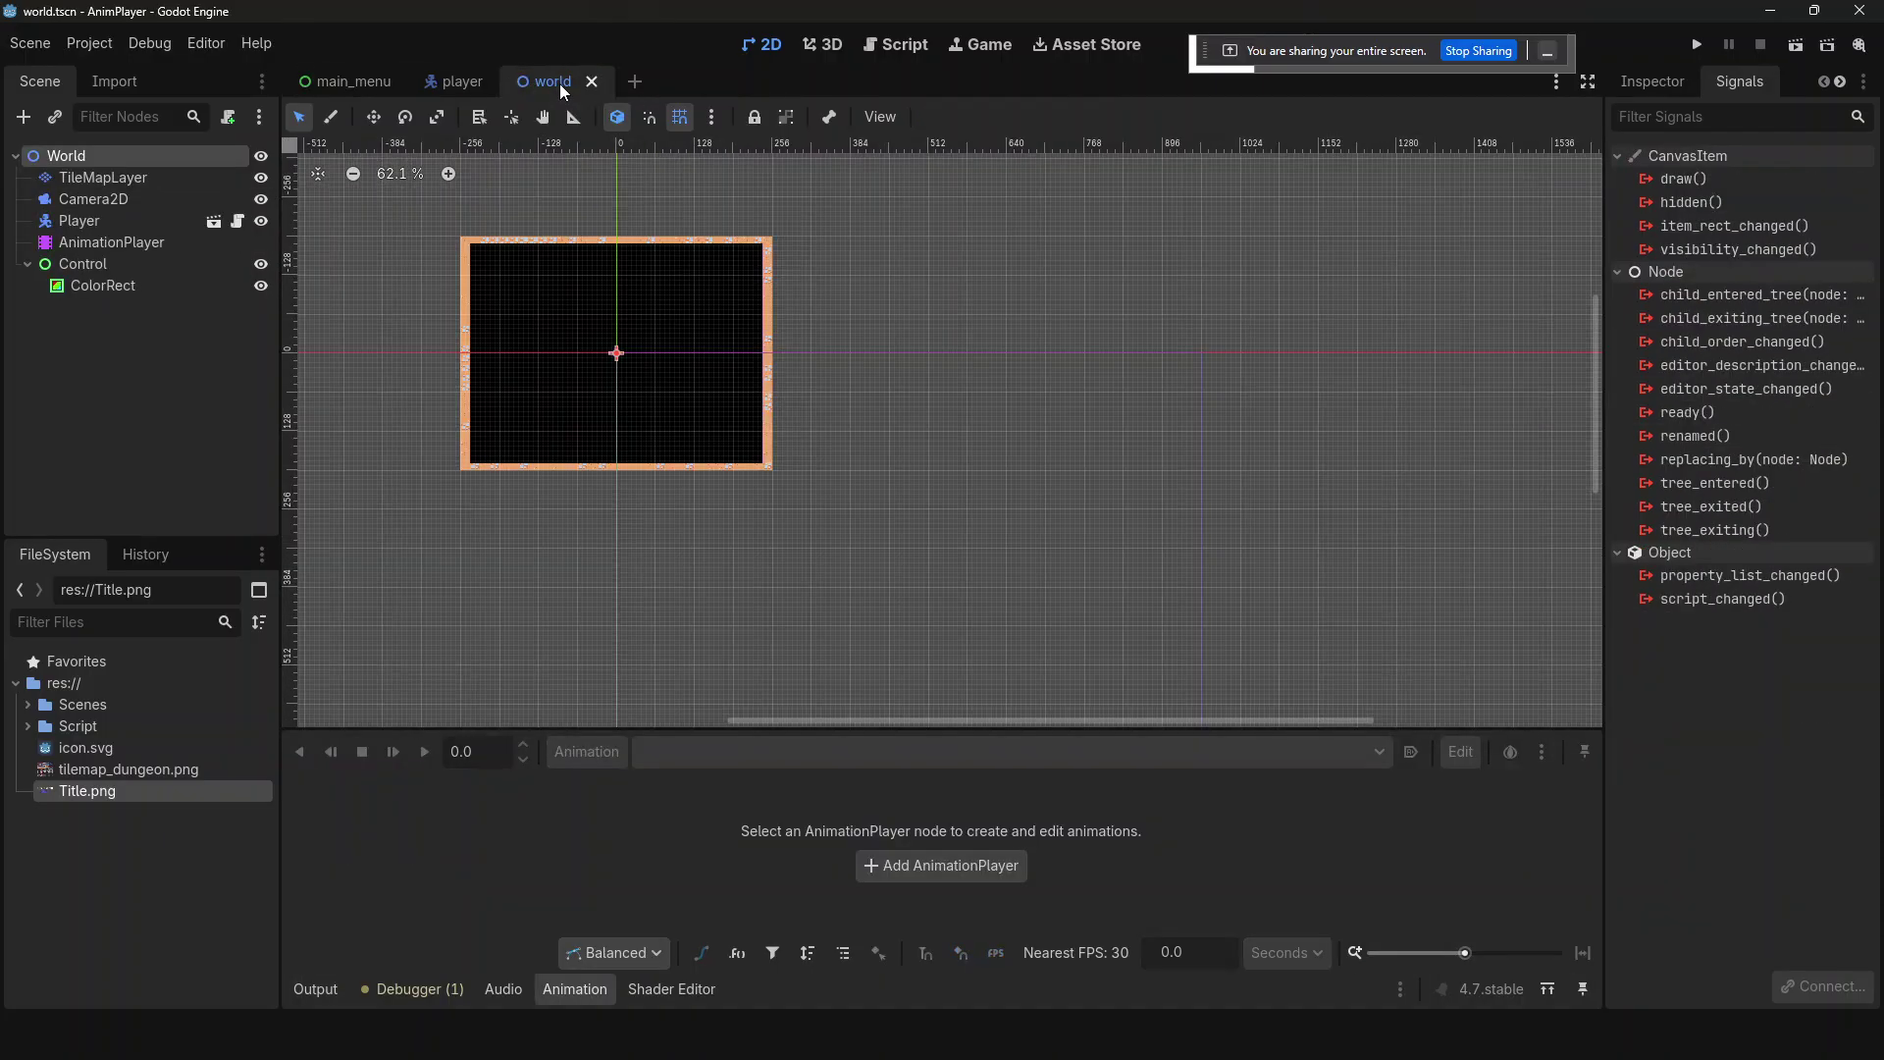
left_click(518, 282)
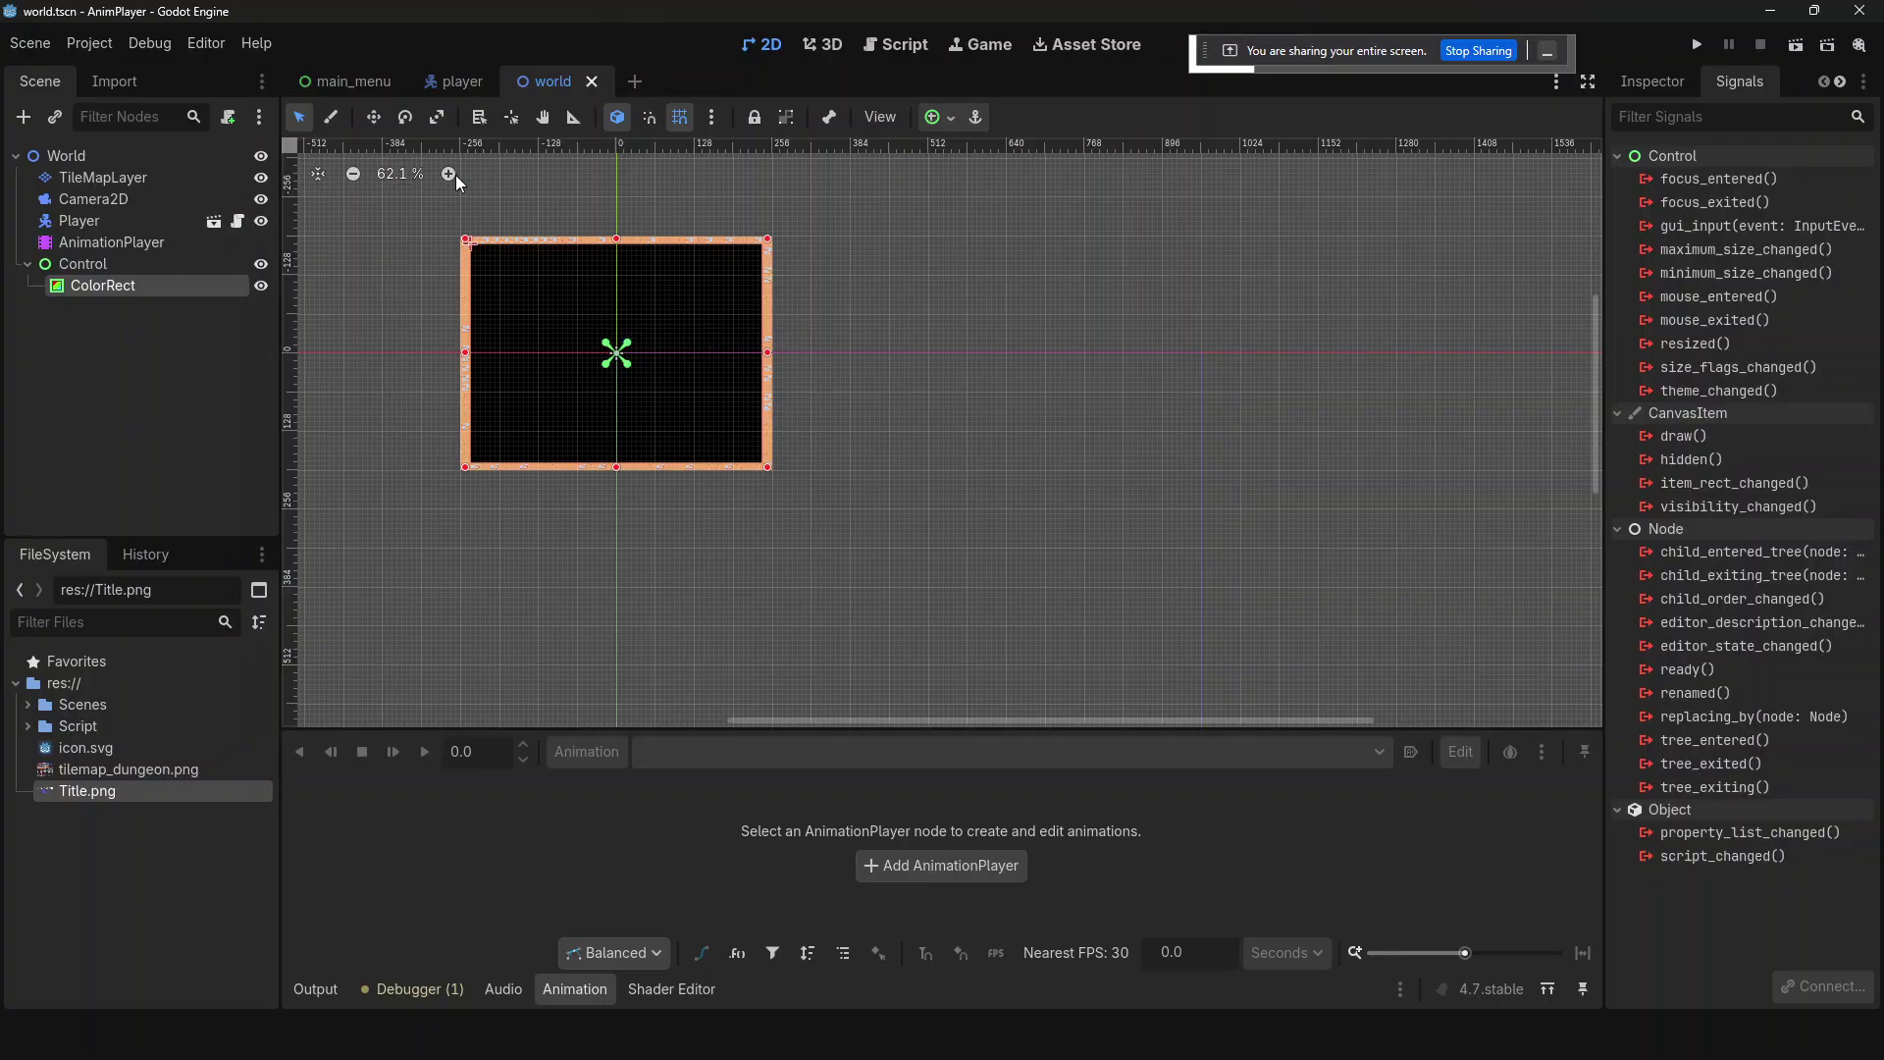
left_click(373, 81)
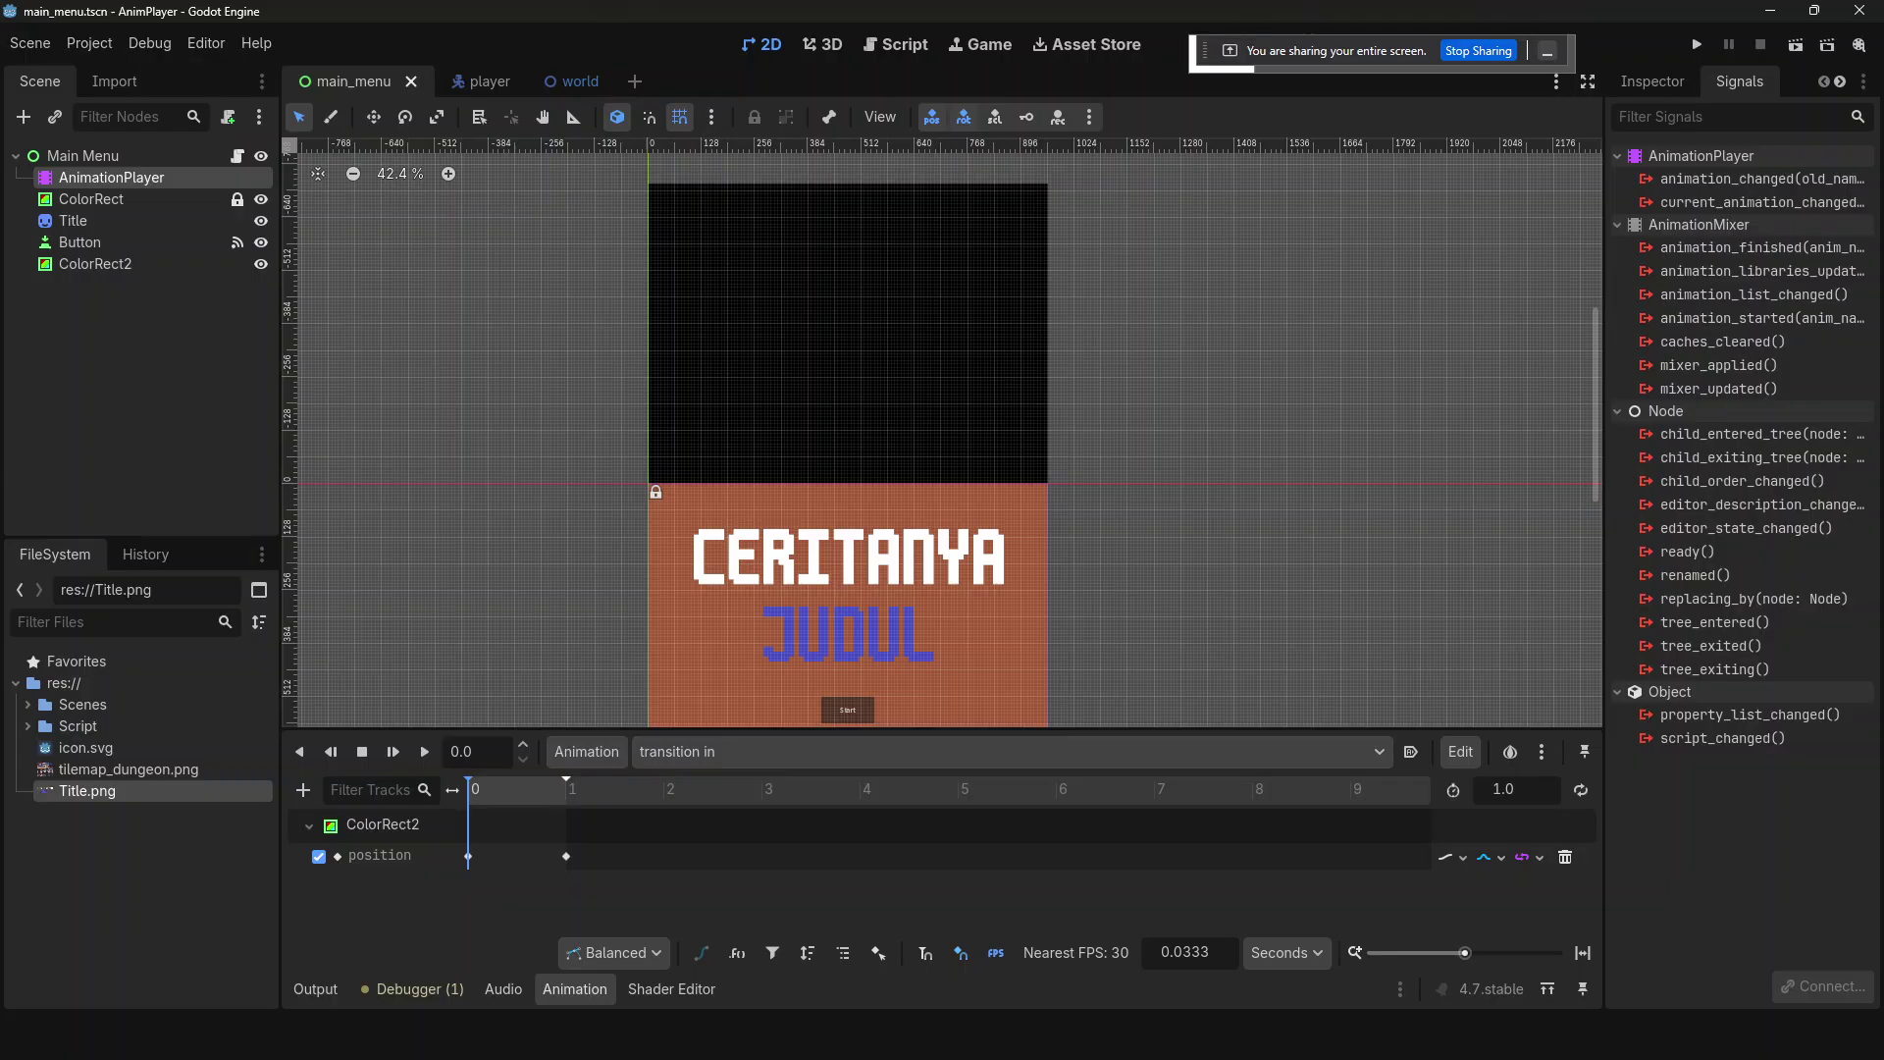
- Deselect the AnimationPlayer and run the main menu scene briefly to check the title animation
key("alt+Tab")
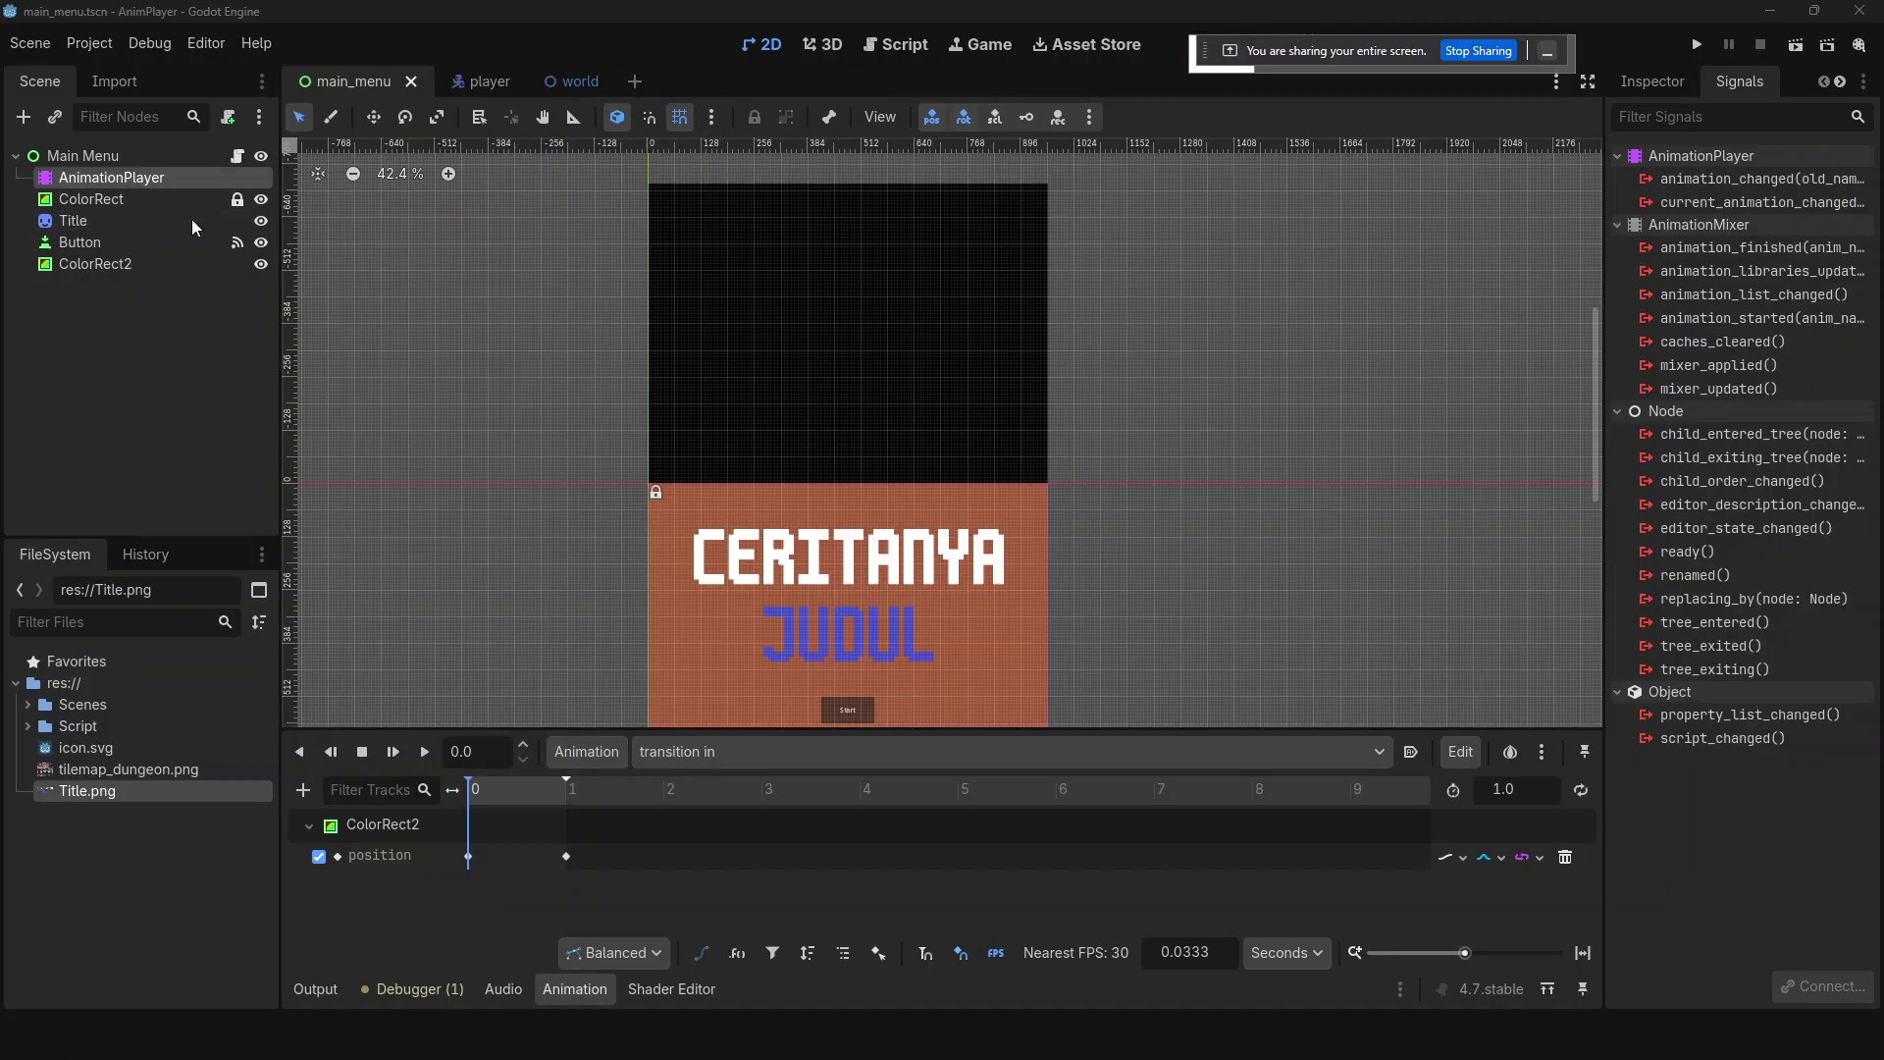
left_click(610, 319)
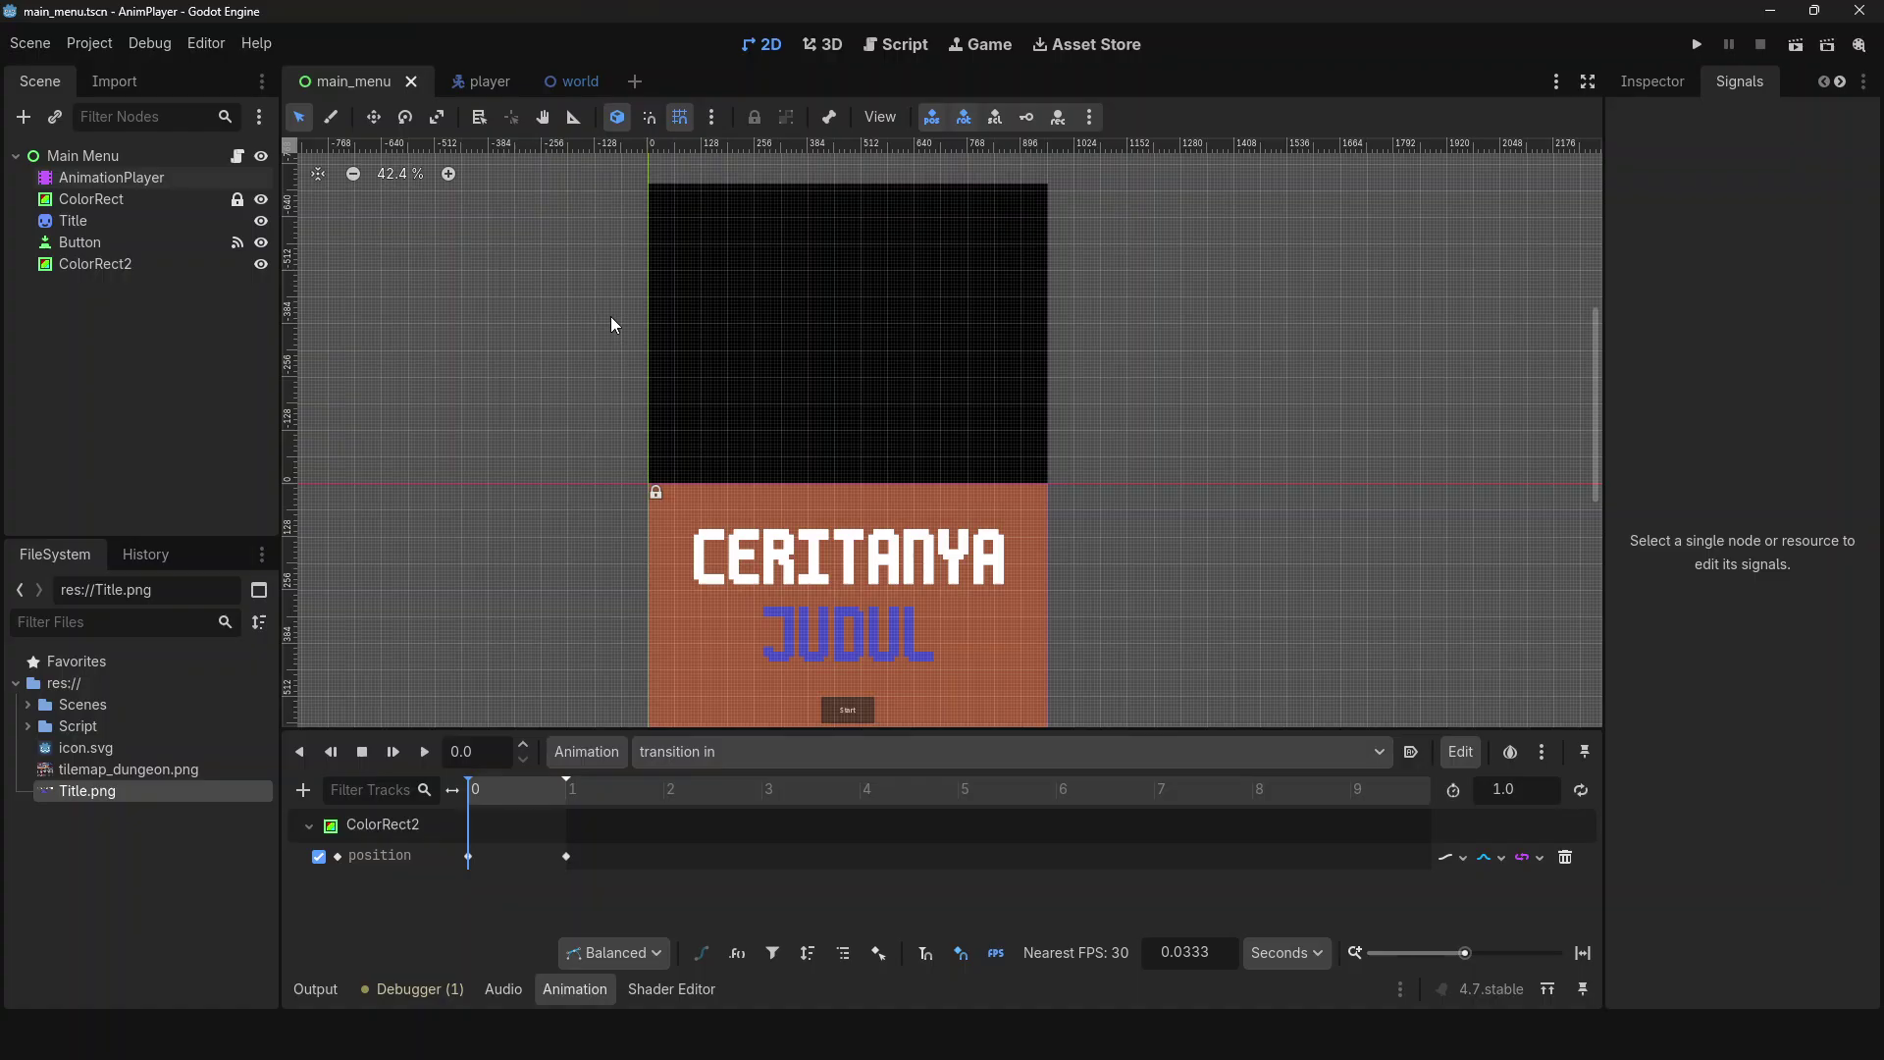
key("F6")
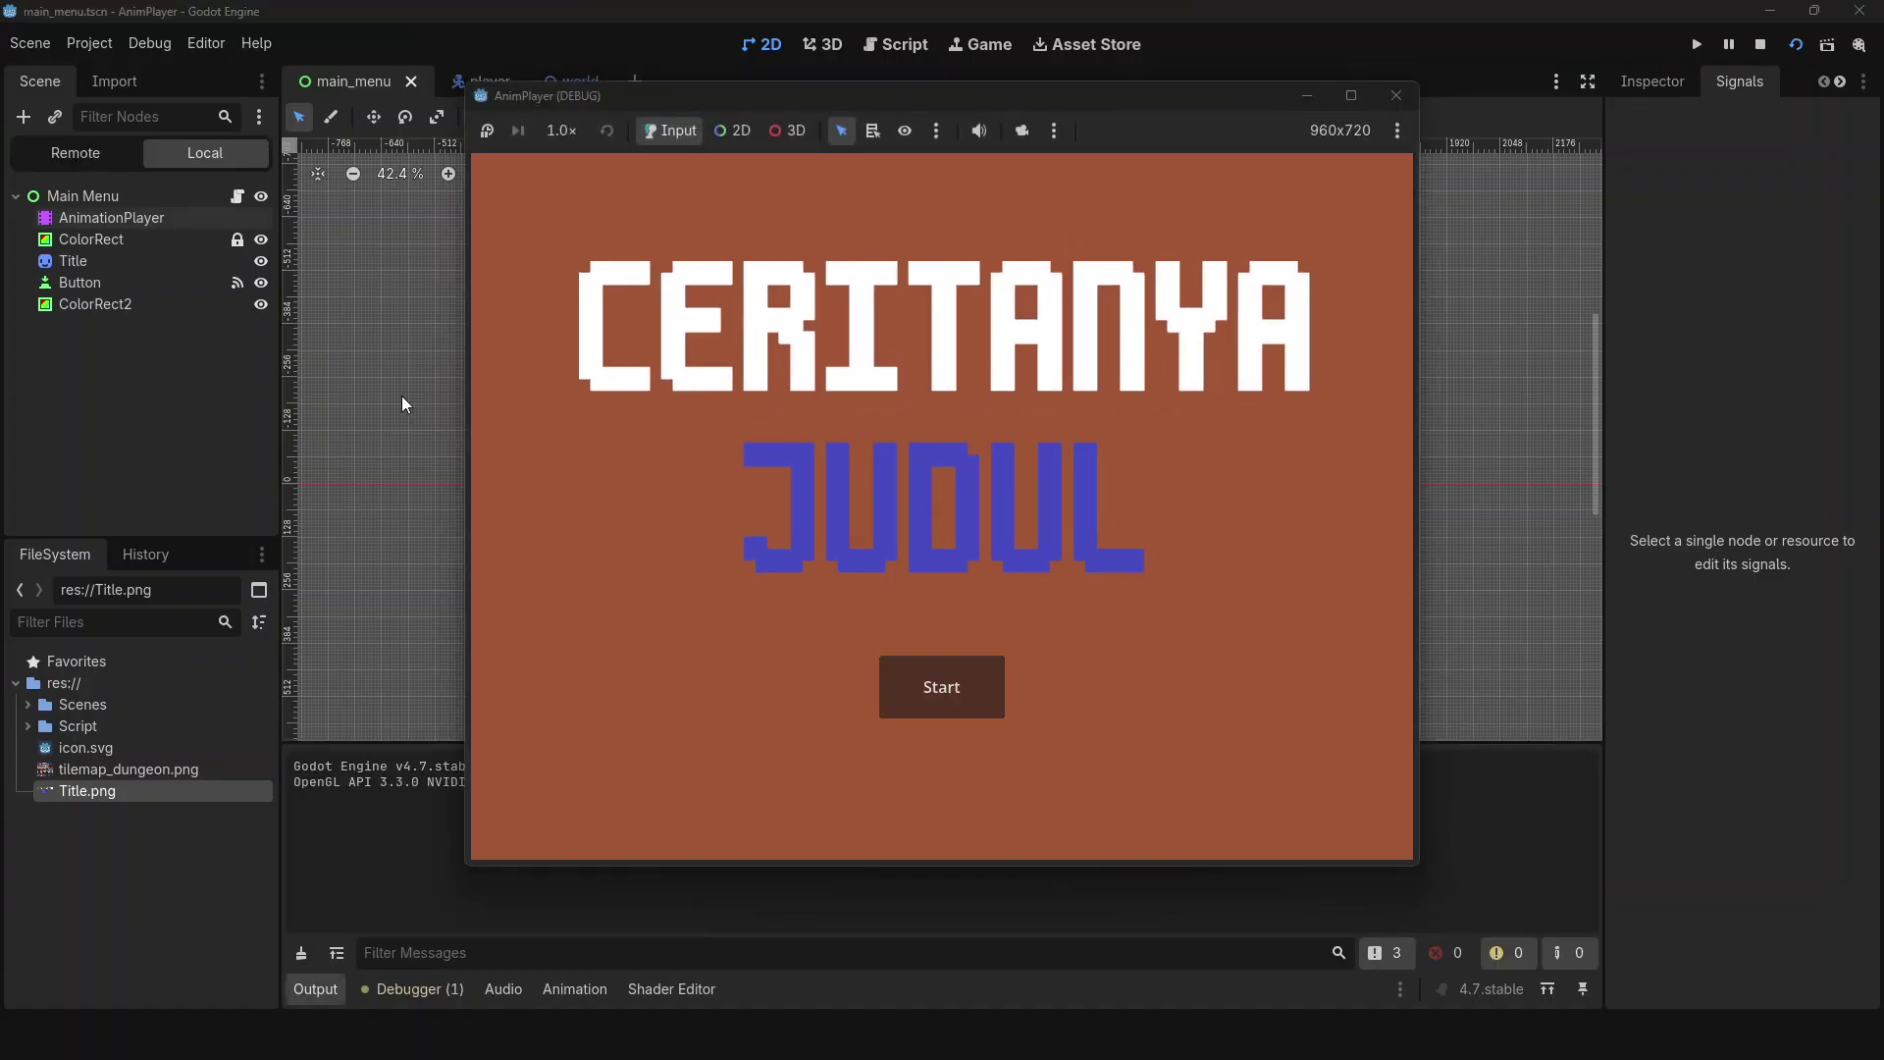
left_click(1404, 102)
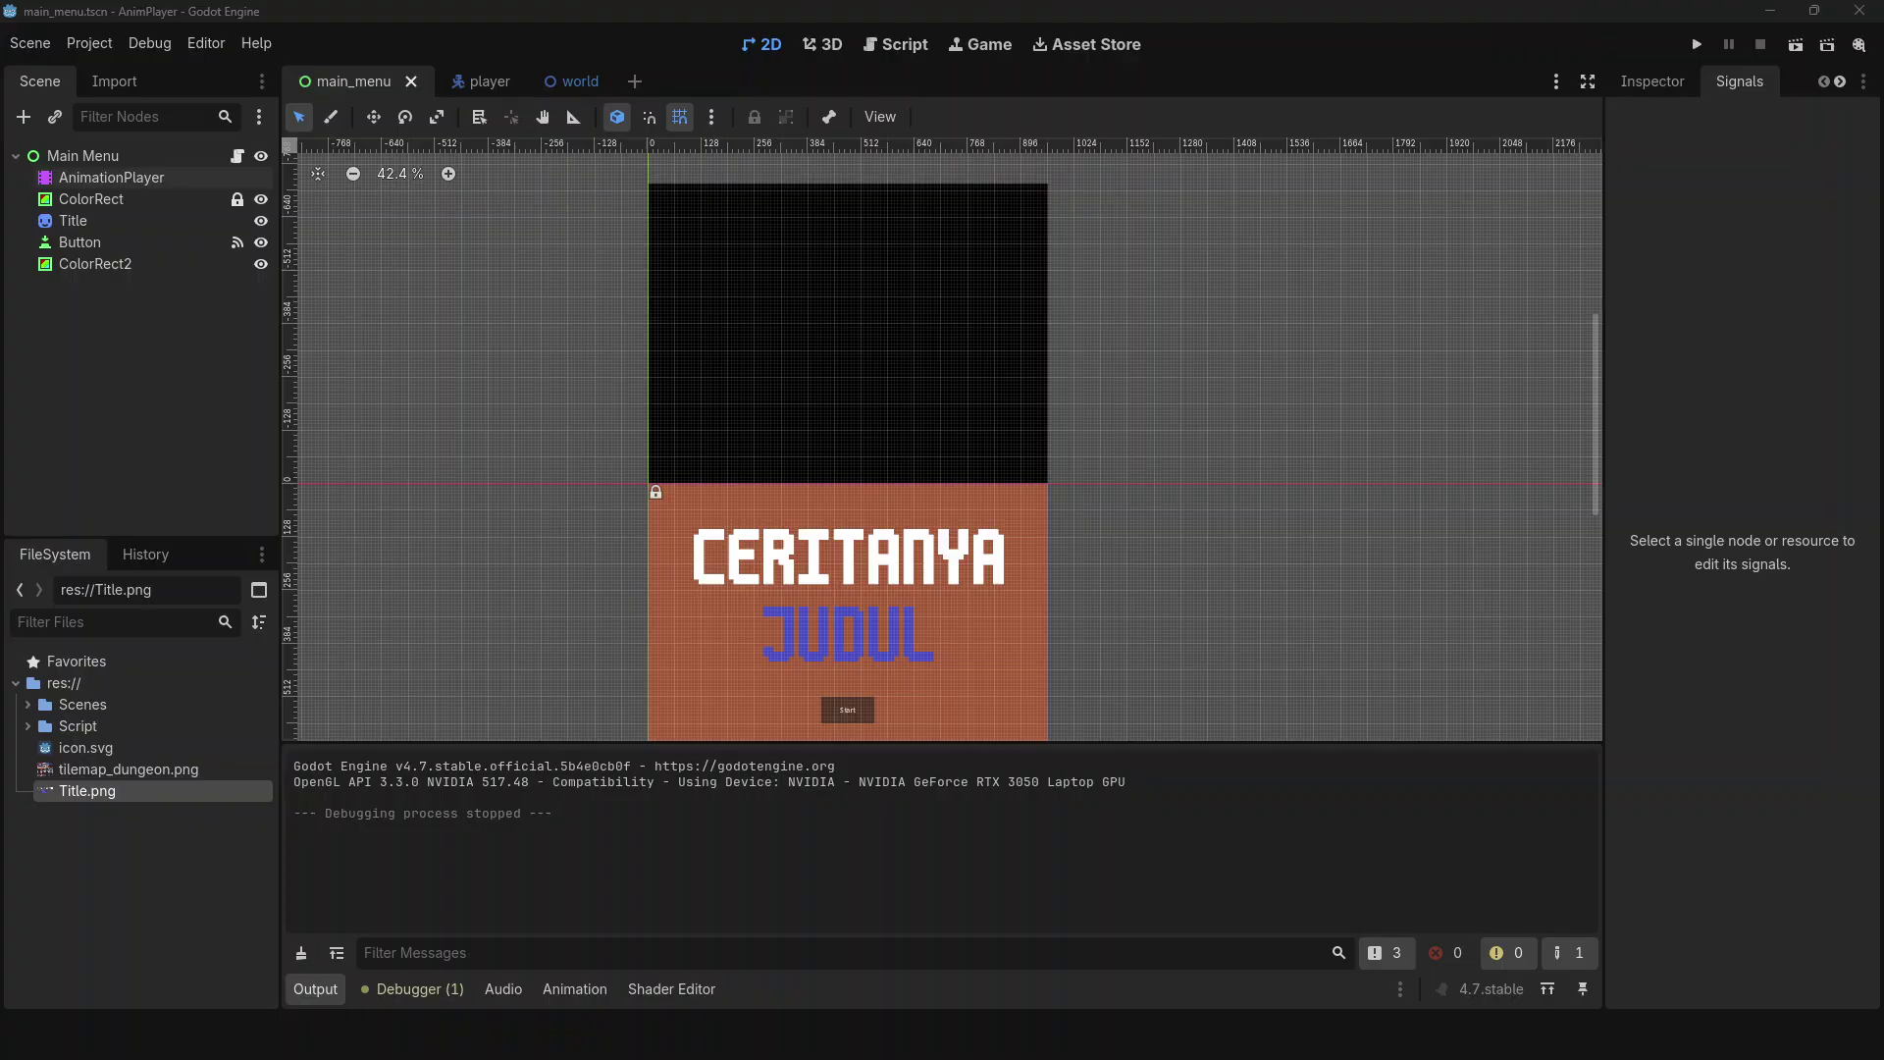
left_click(600, 615)
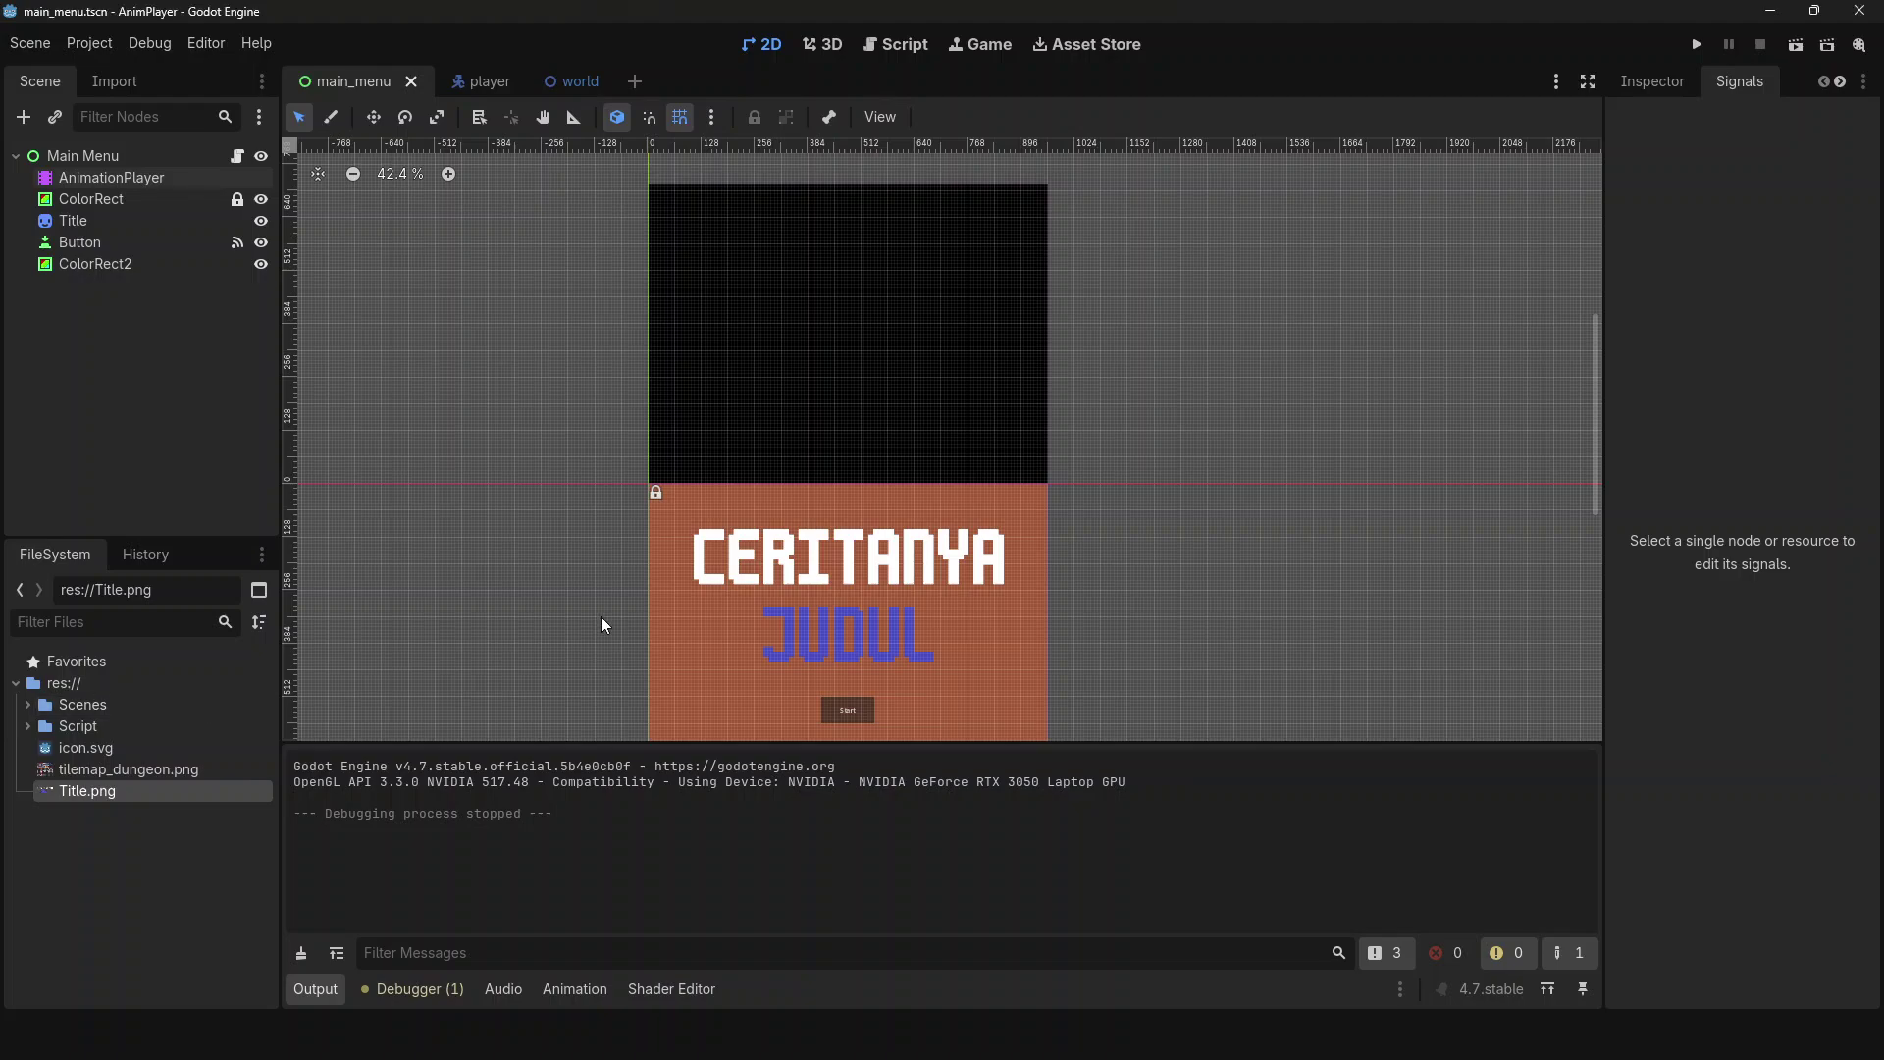
- Run the main menu scene, start the game from it, walk the player around the world in several directions, and stop the run
key("F6")
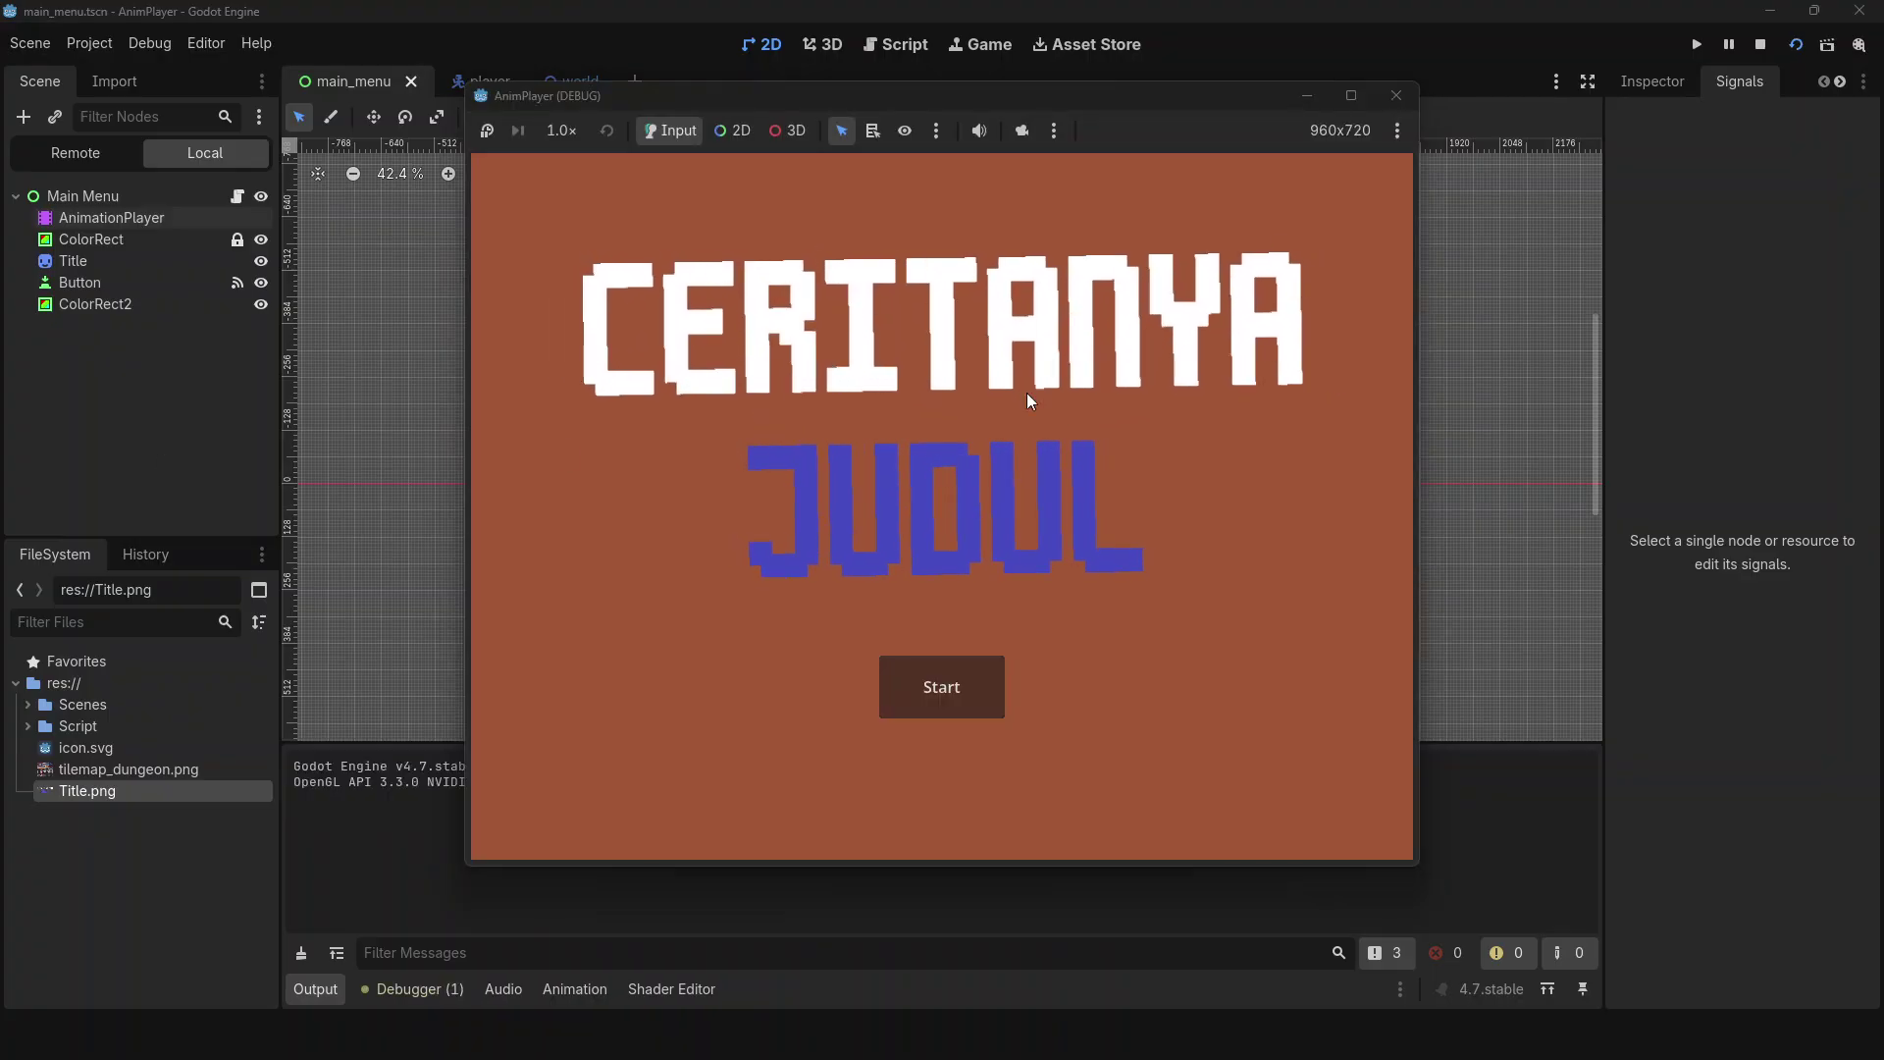
left_click(964, 689)
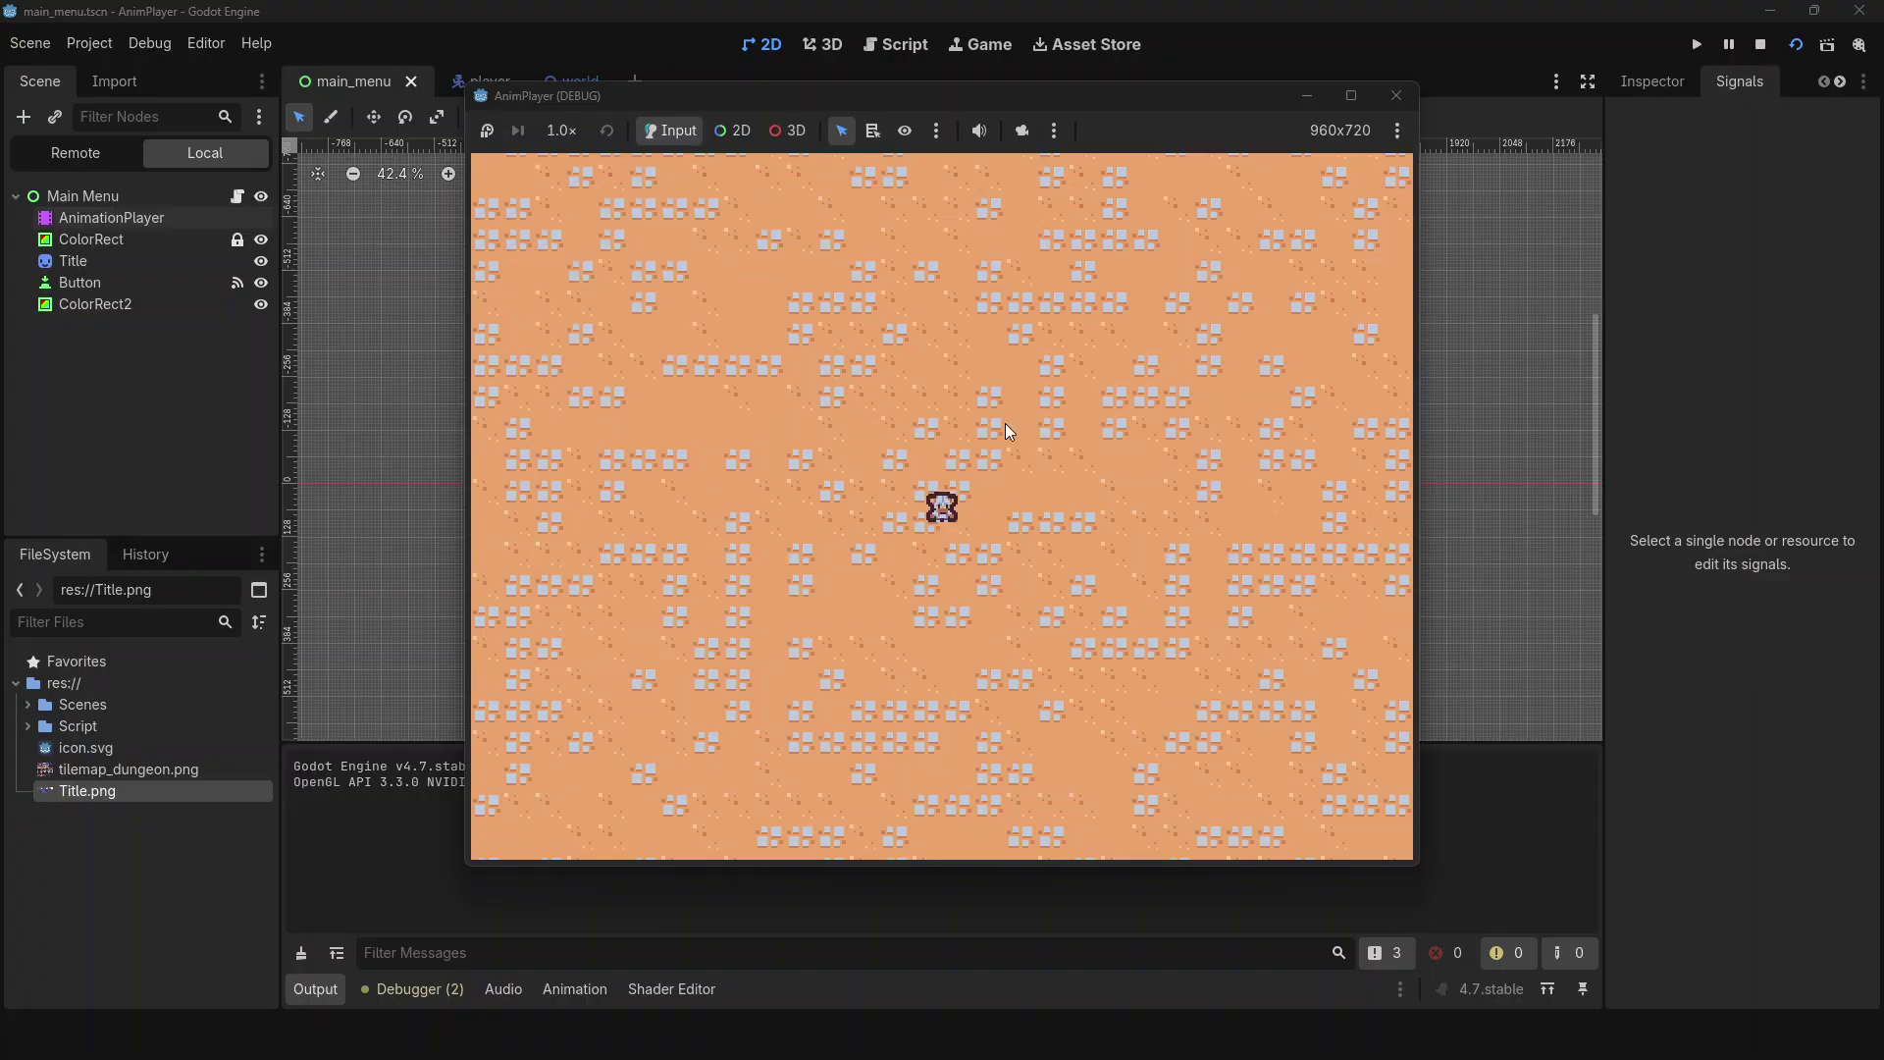
key("Left")
key("Up")
key("Right")
key("Left")
key("Up")
key("Right")
key("Up")
key("Left")
key("Left")
key("Up")
key("Up")
key("F8")
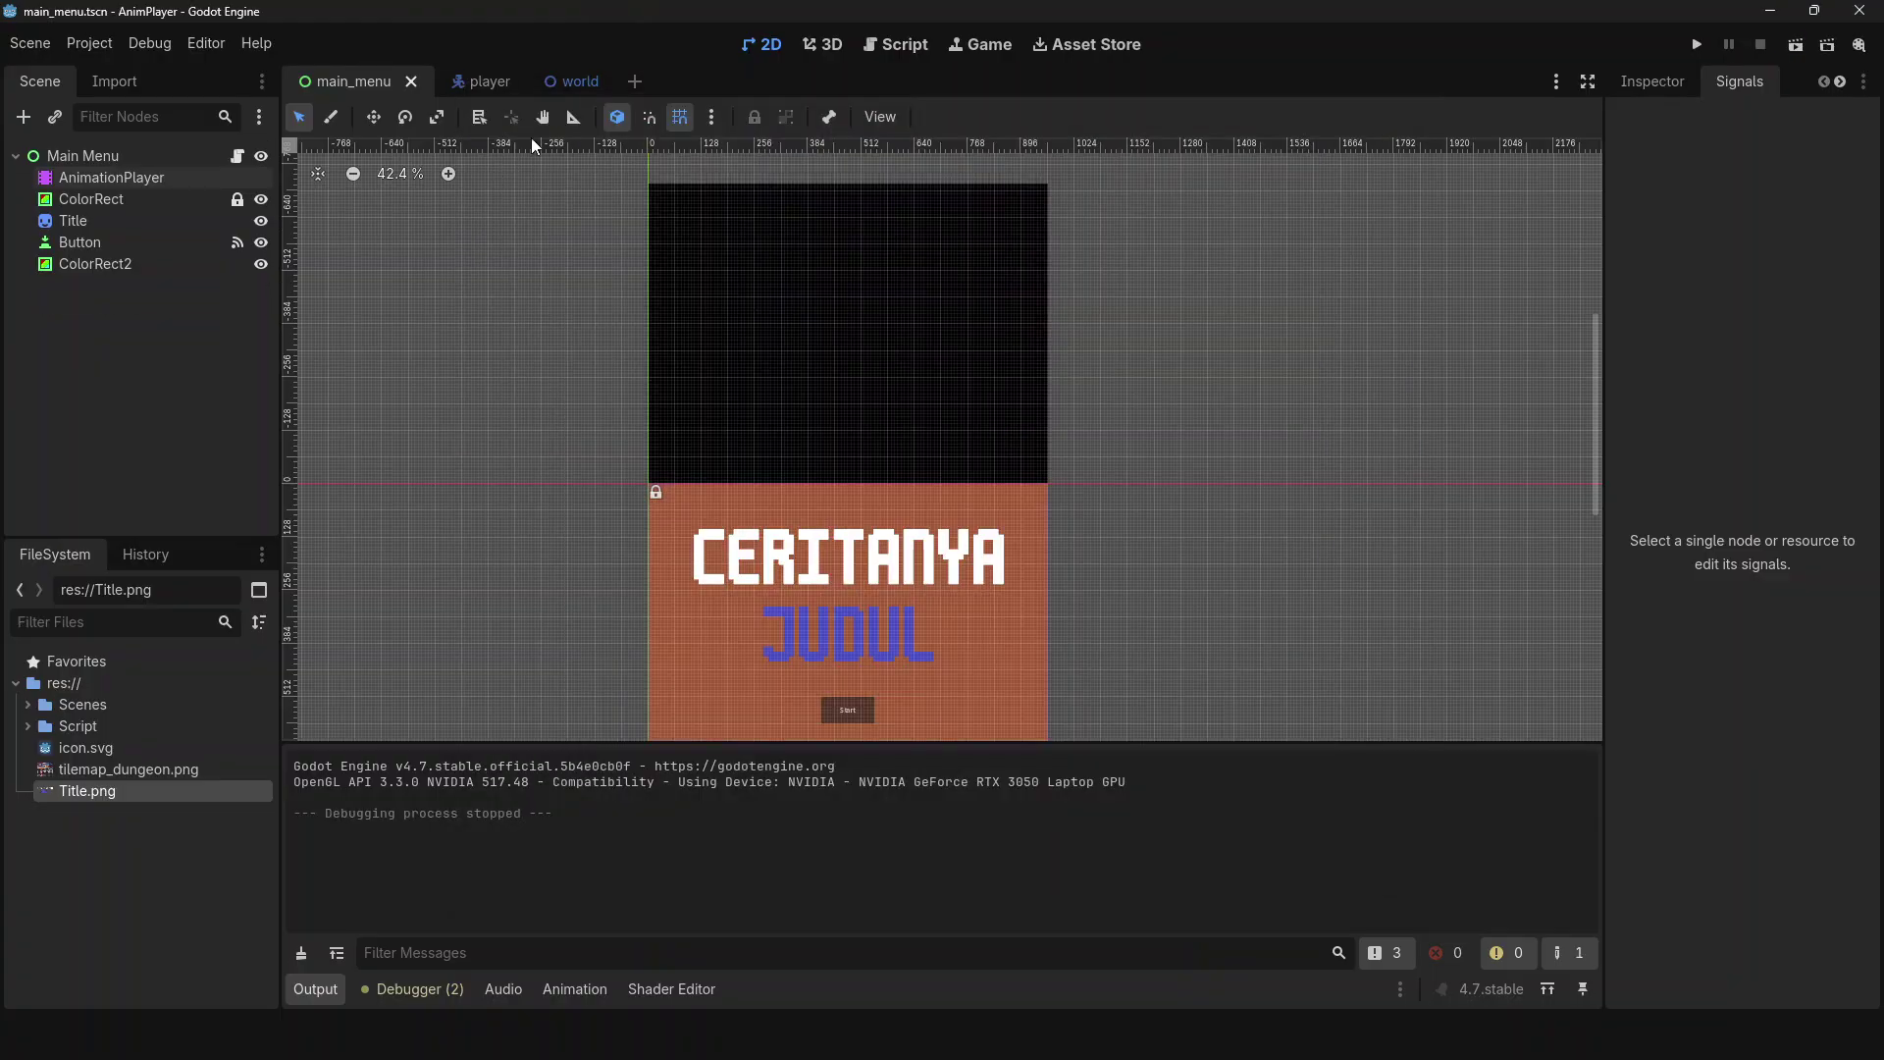
- In player.gd, add animation_player.play("RESET") above the "idle" play call in the else branch and save the script
left_click(486, 83)
left_click(888, 50)
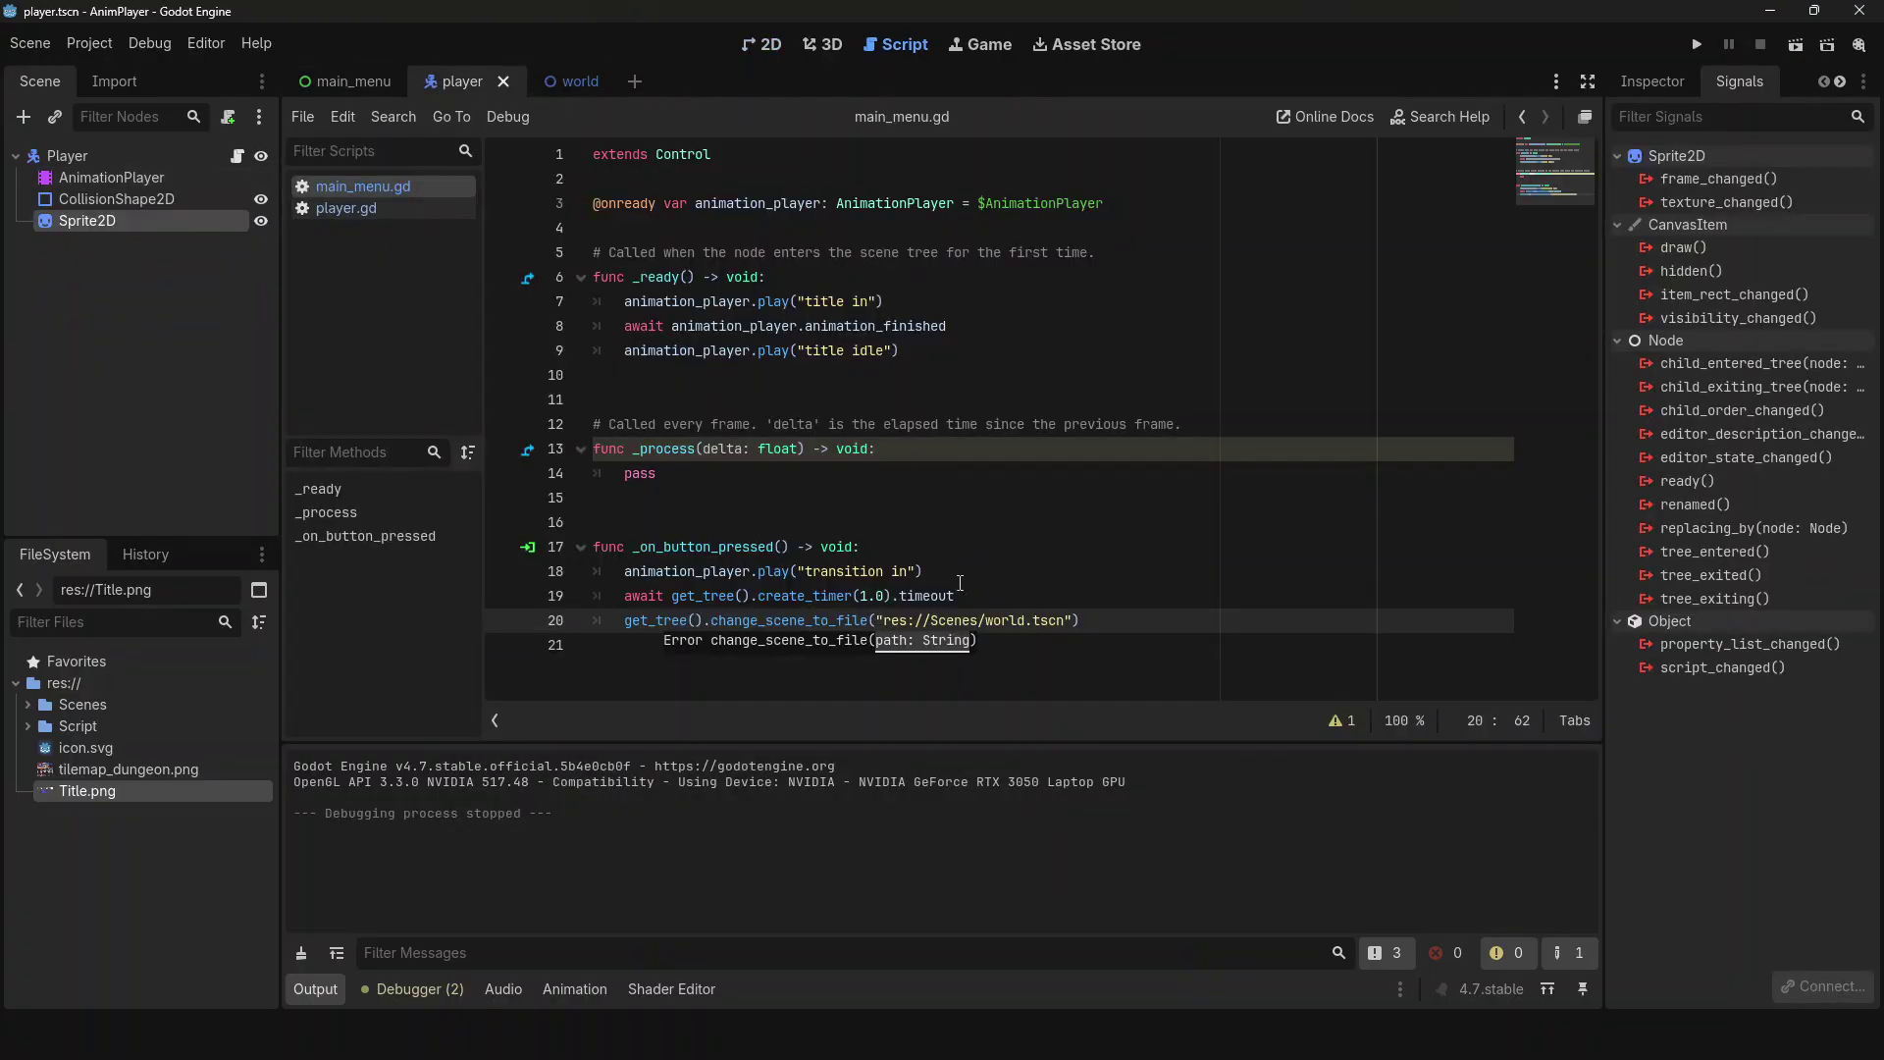
left_click(346, 208)
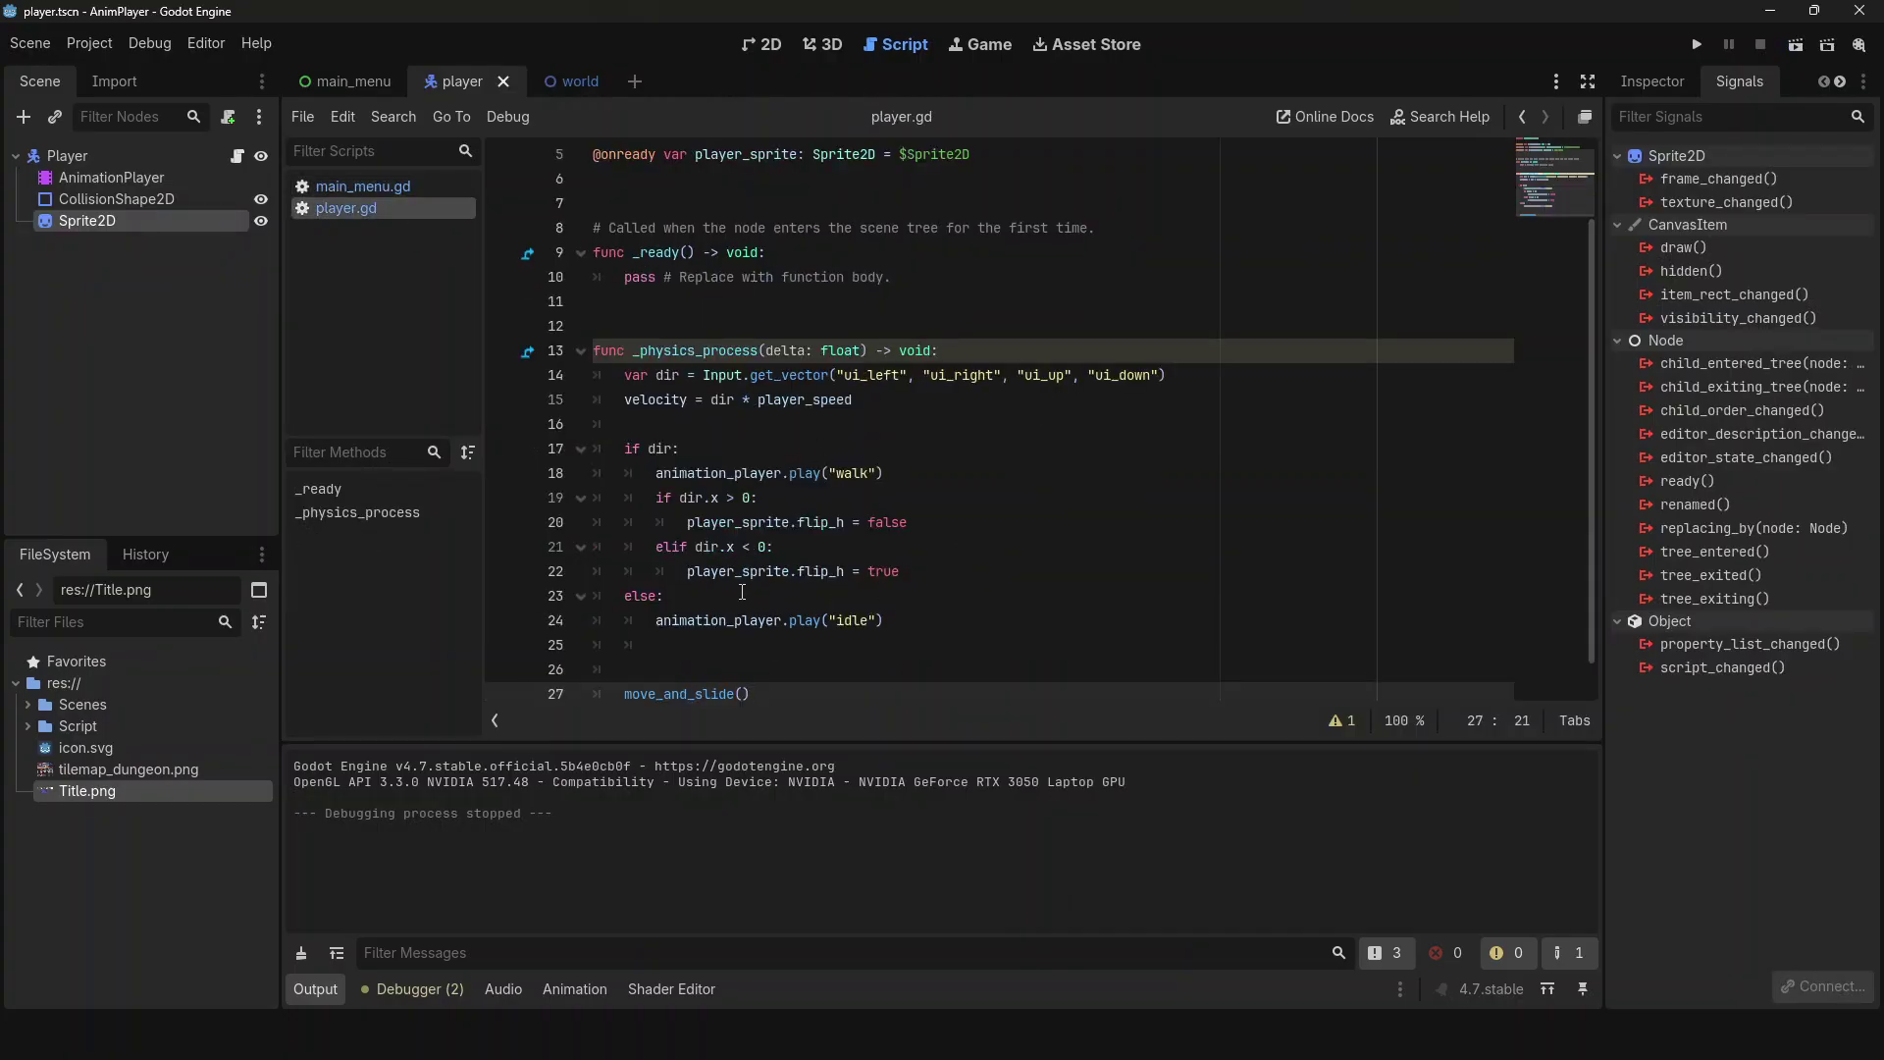
left_click(742, 592)
key("Return")
type("ani")
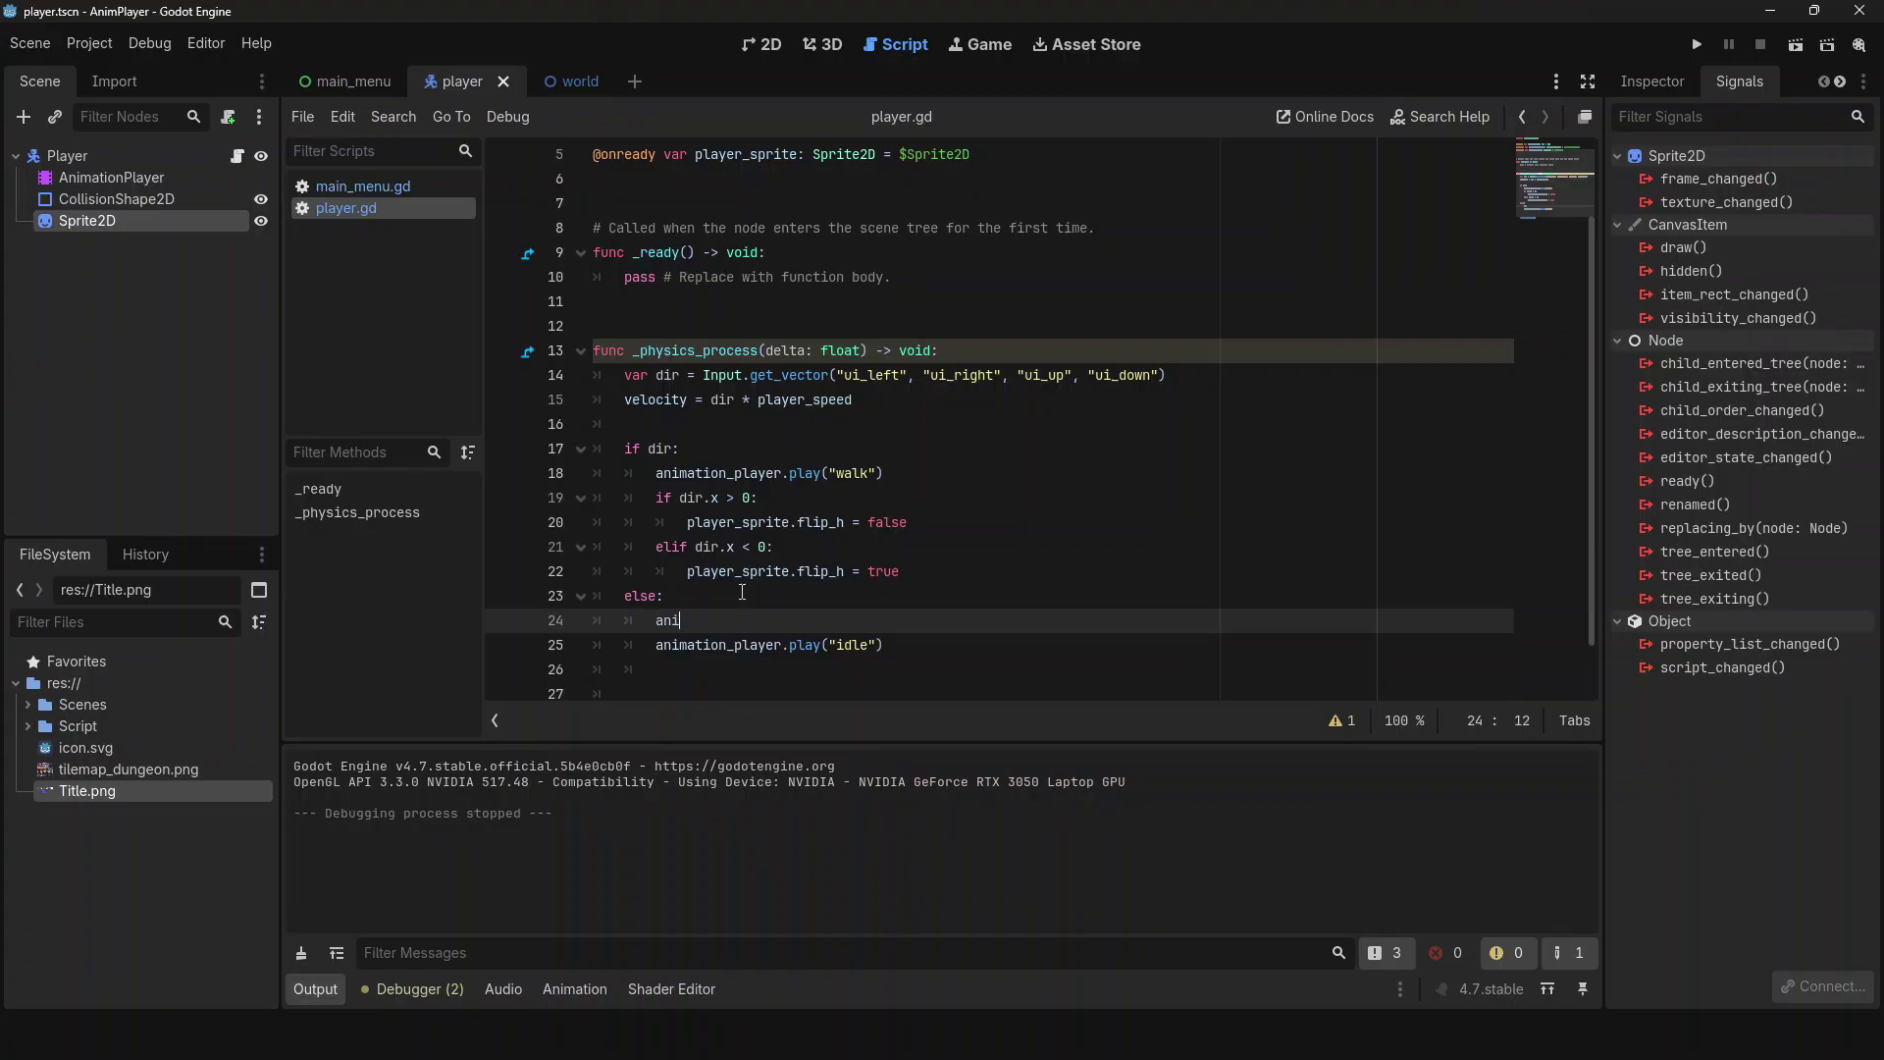
type("mation_player.p")
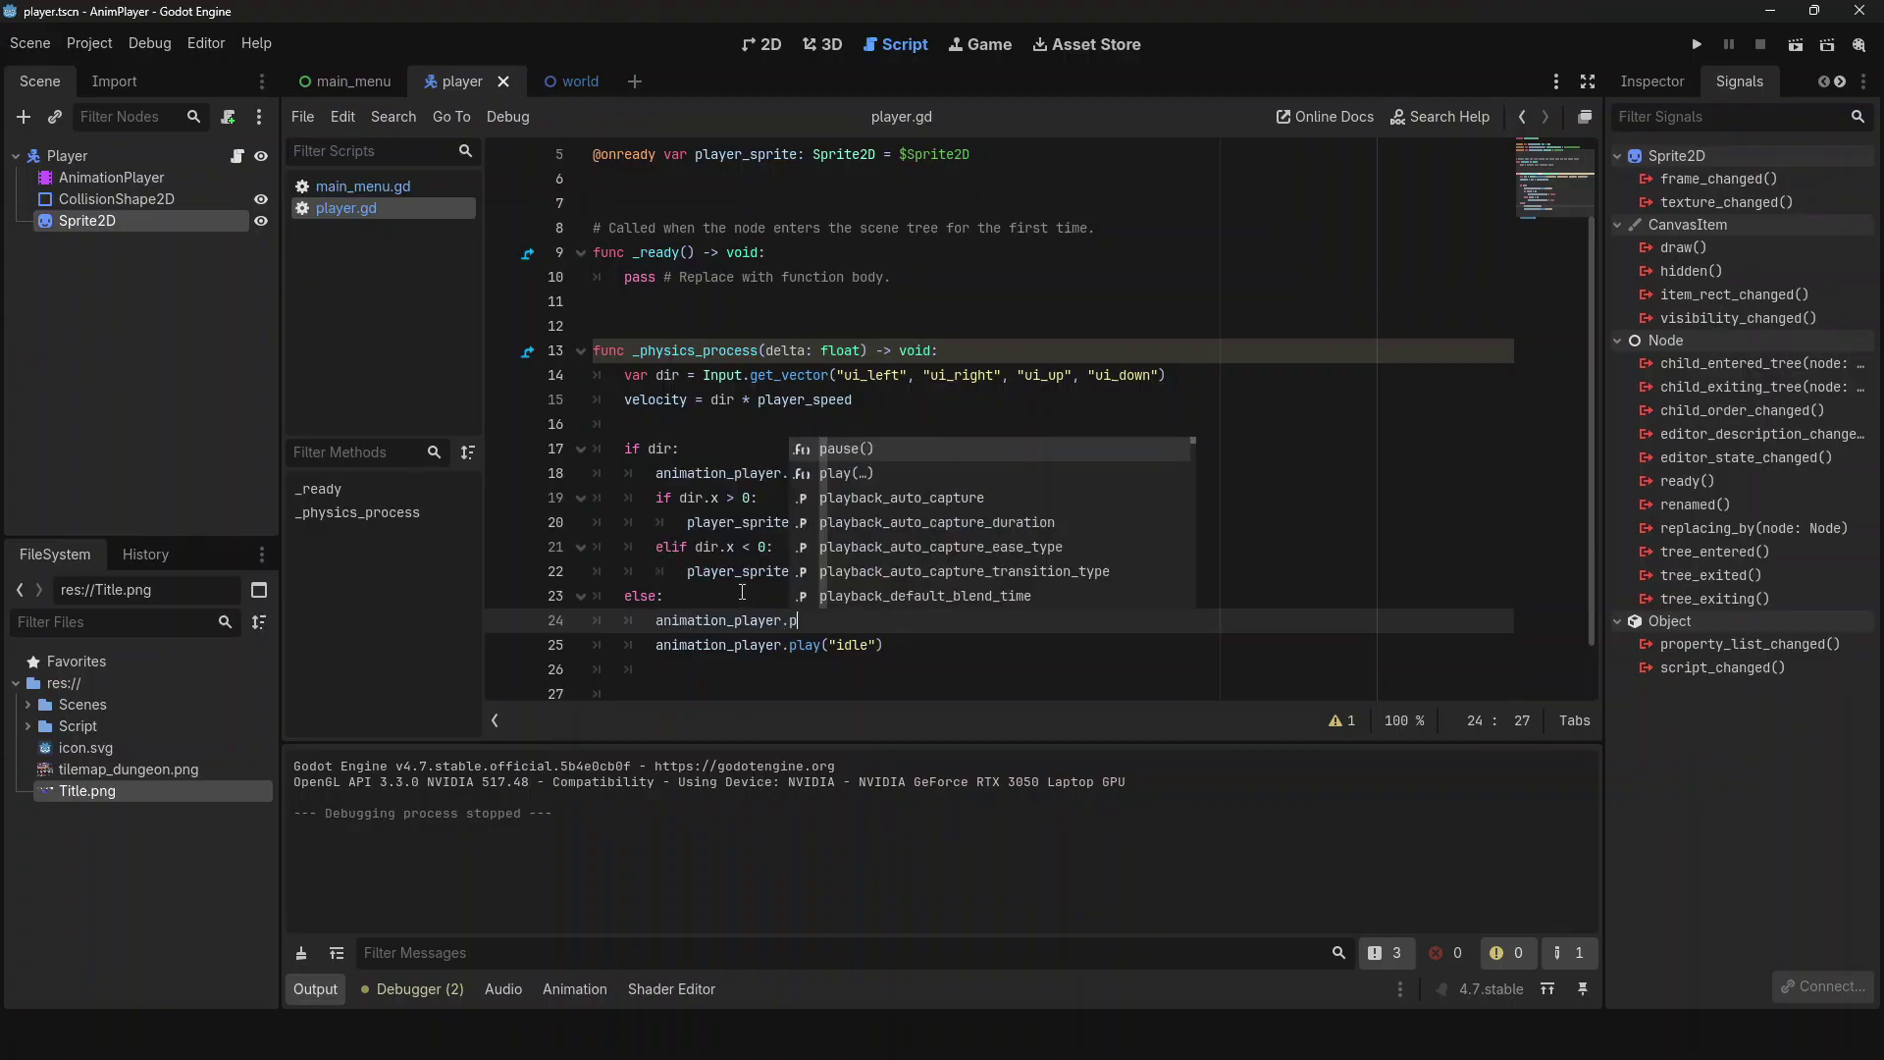
type("lay")
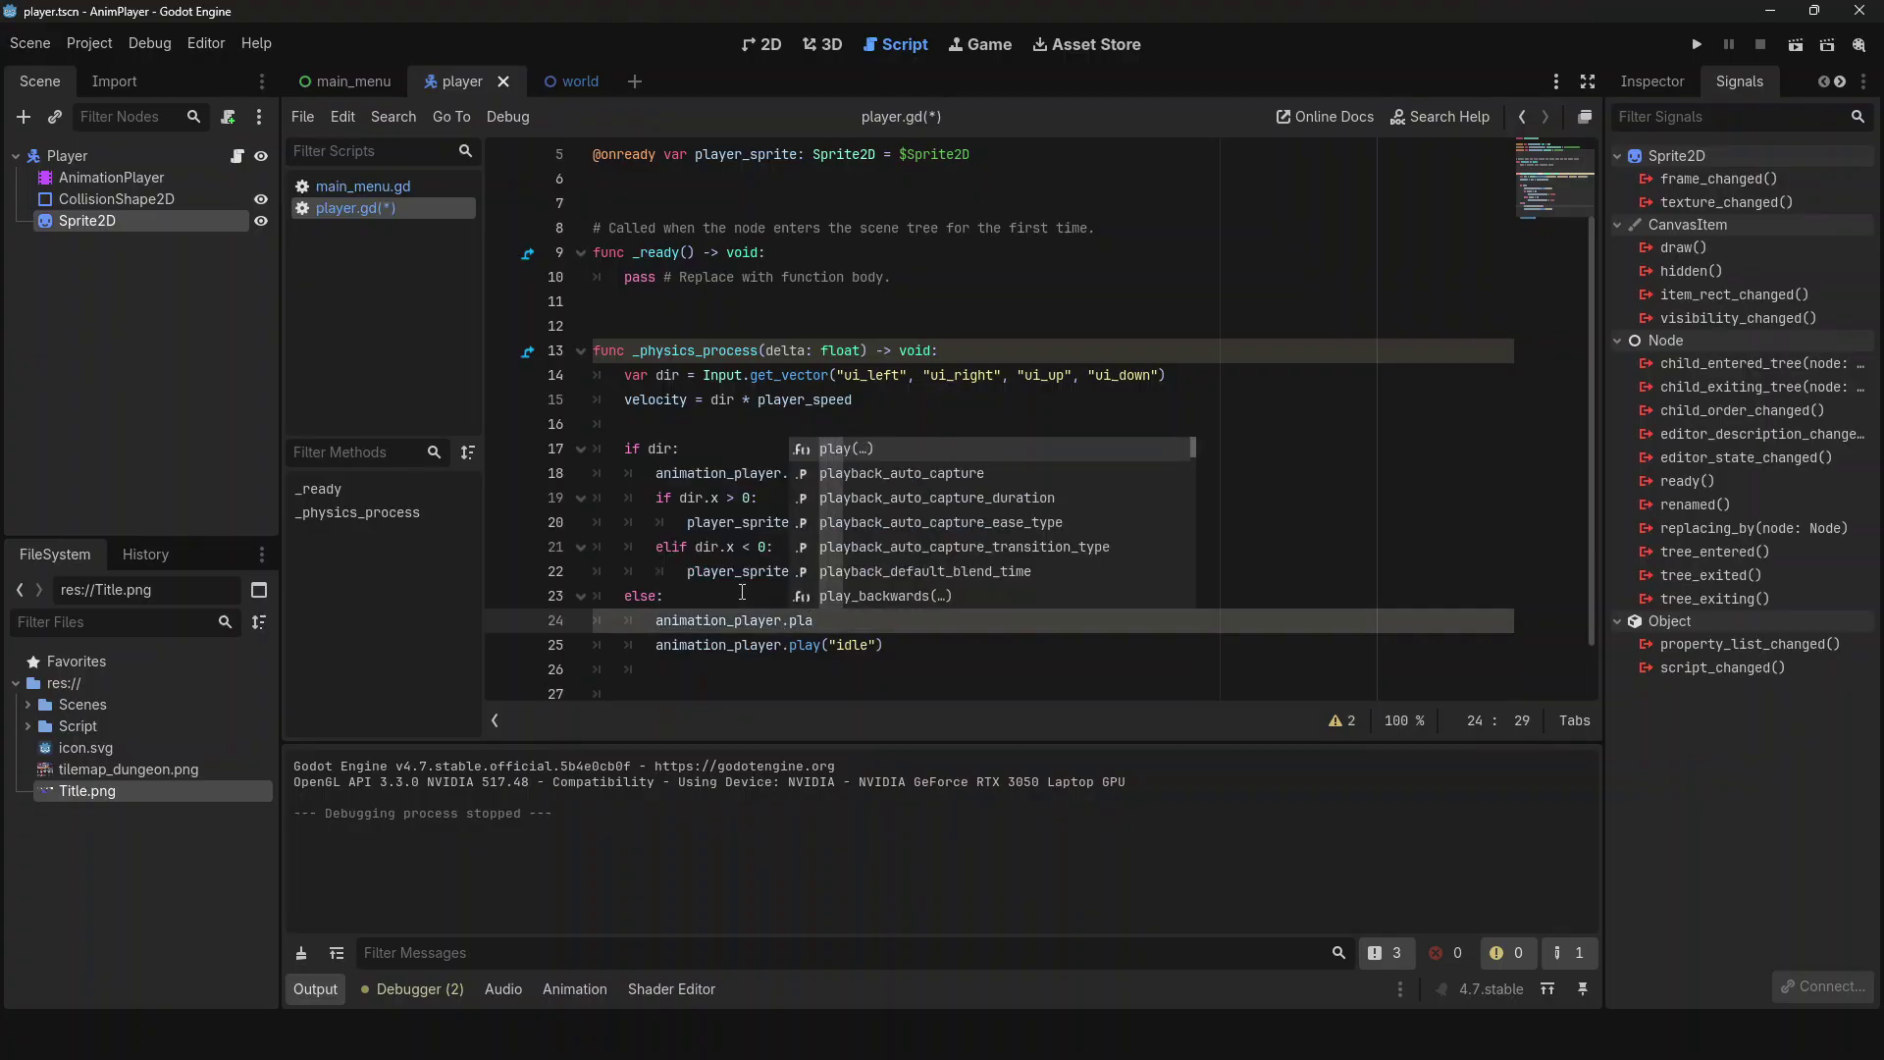
key("Return")
key("Down")
key("Return")
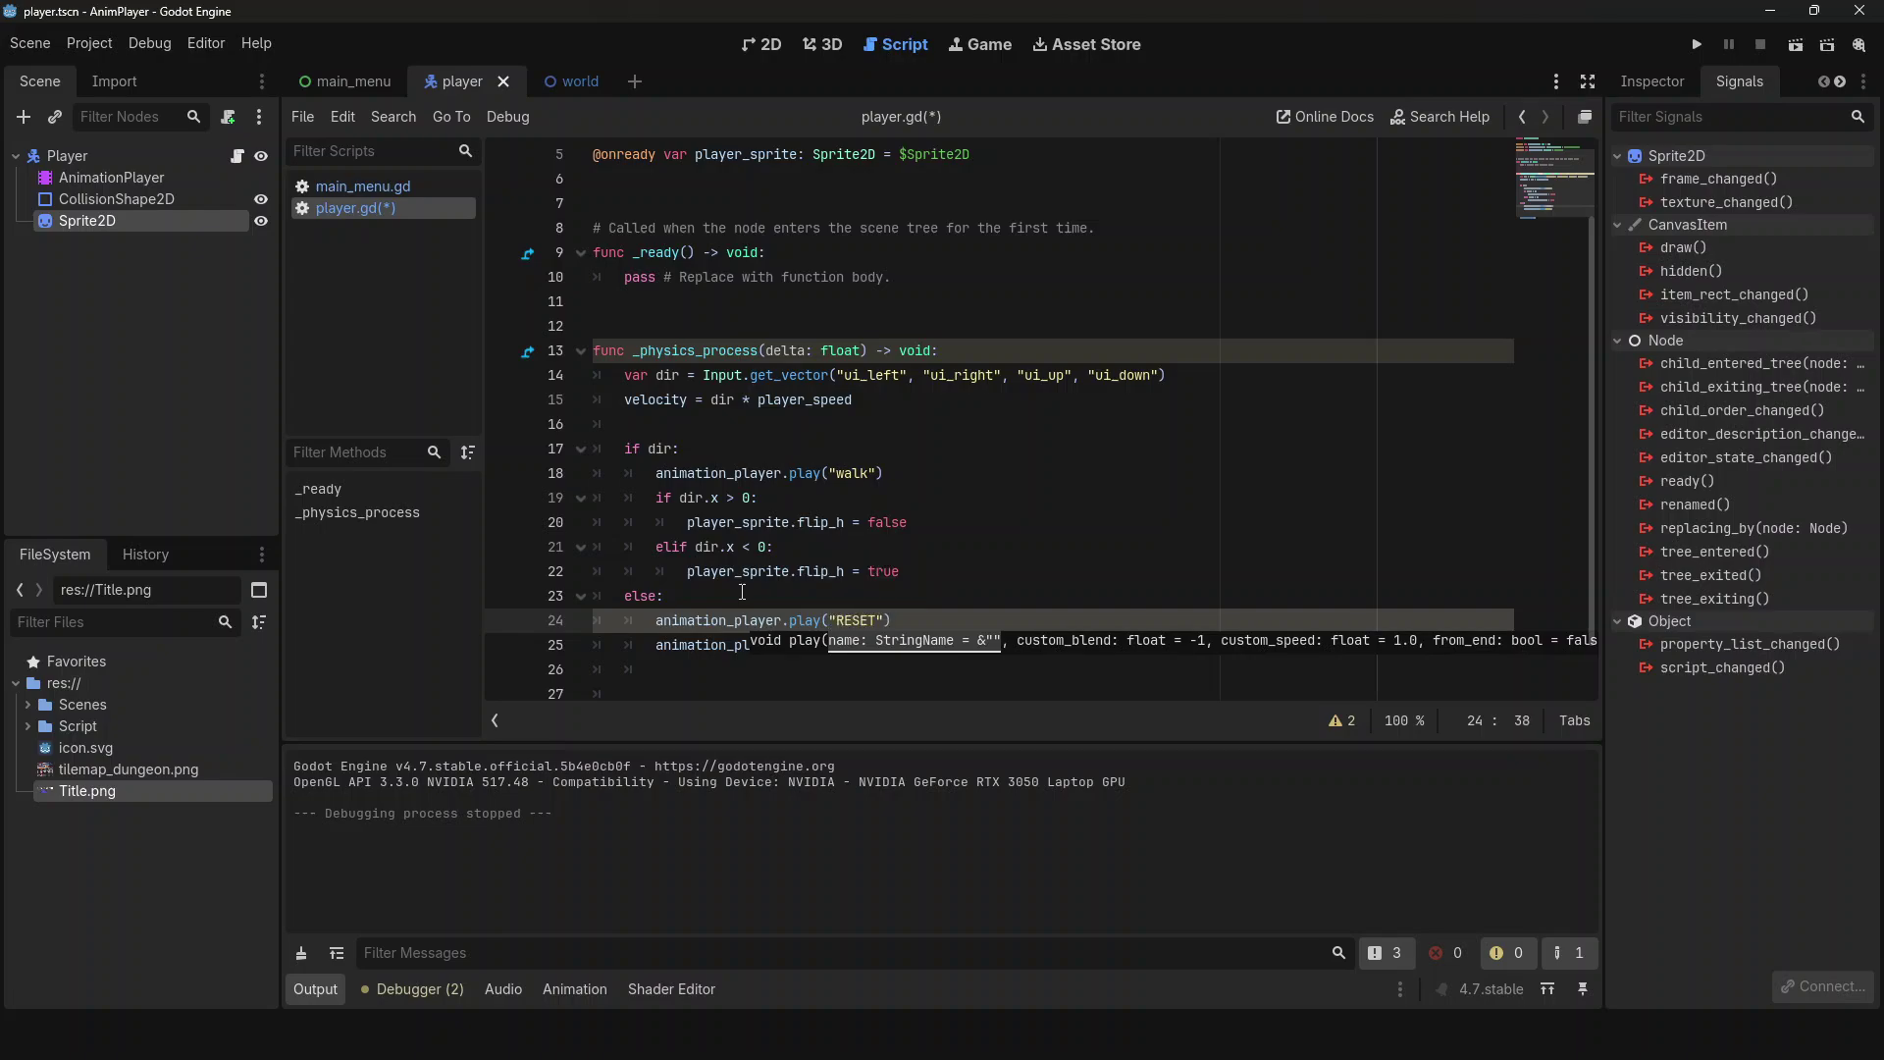
left_click(775, 589)
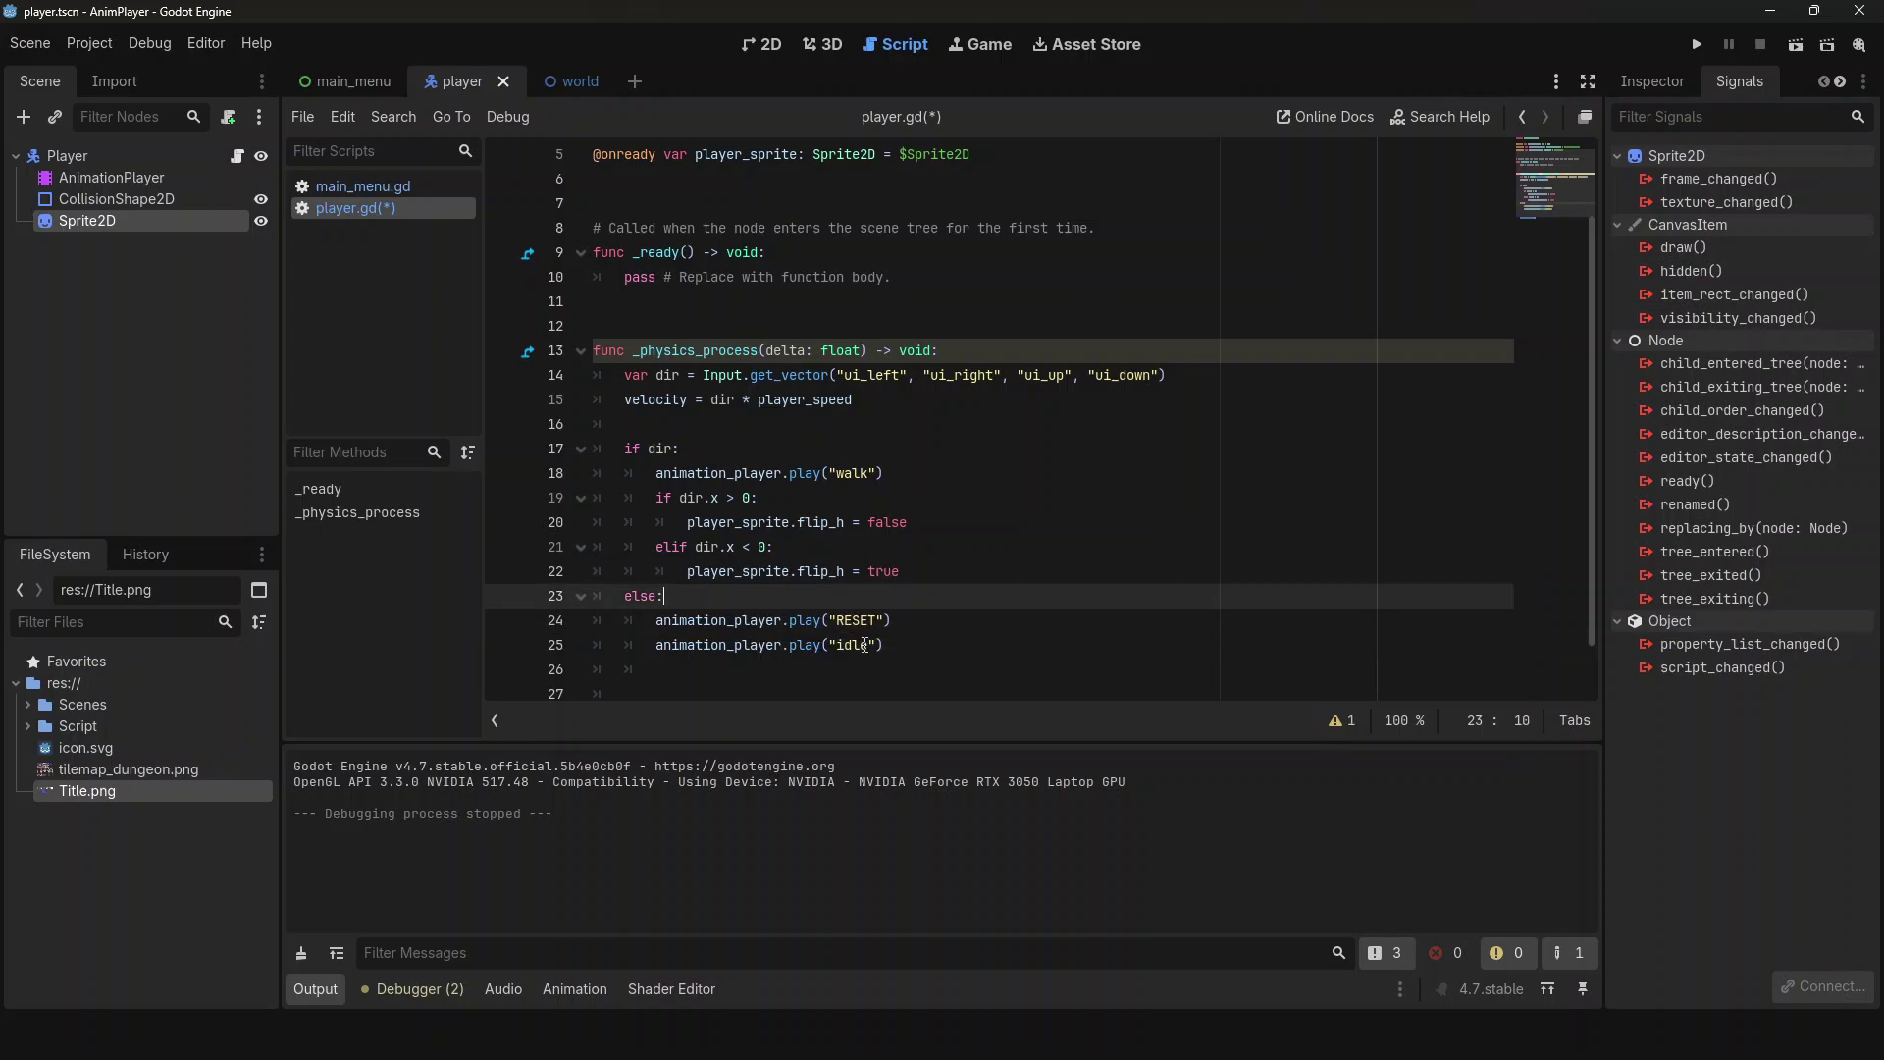
key("ctrl+s")
- Run the project, walk the player left, right and up to test its walk and idle animations, and stop the game
key("F5")
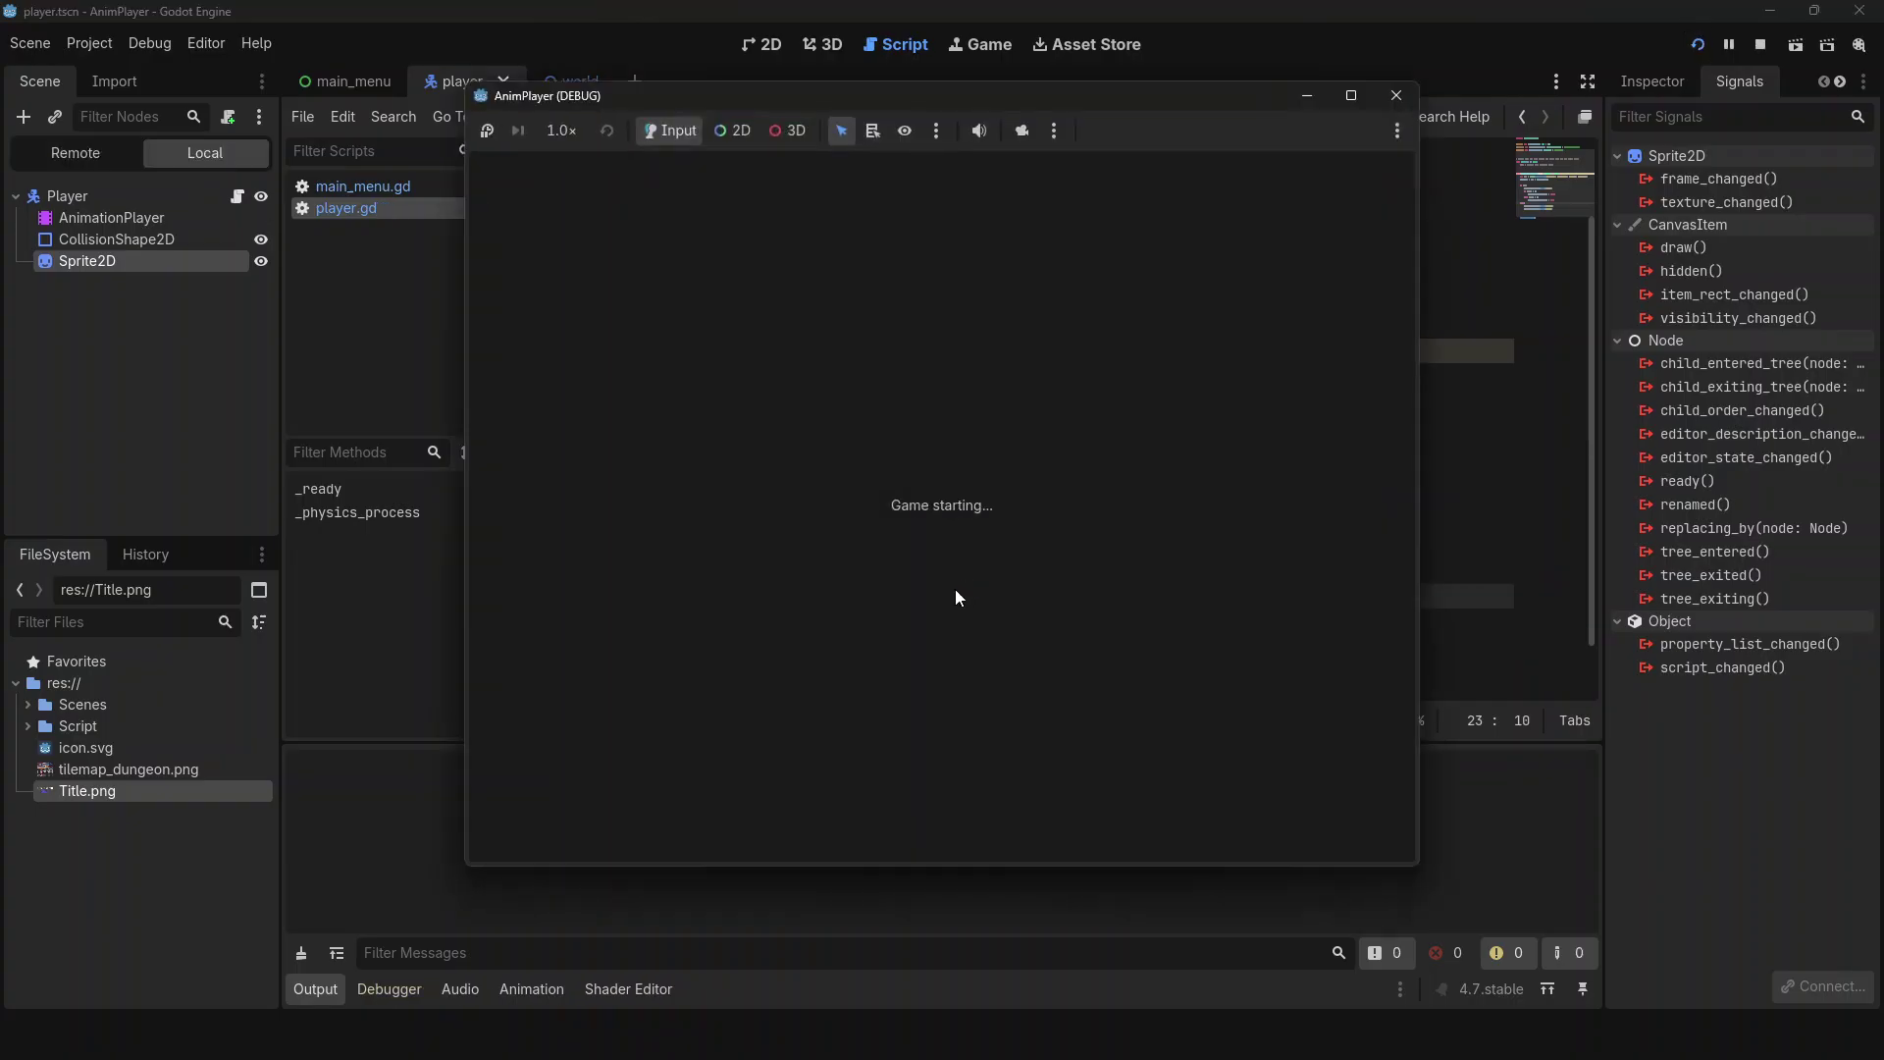
key("Left")
key("Right")
key("Right")
key("Left")
key("Up")
key("F8")
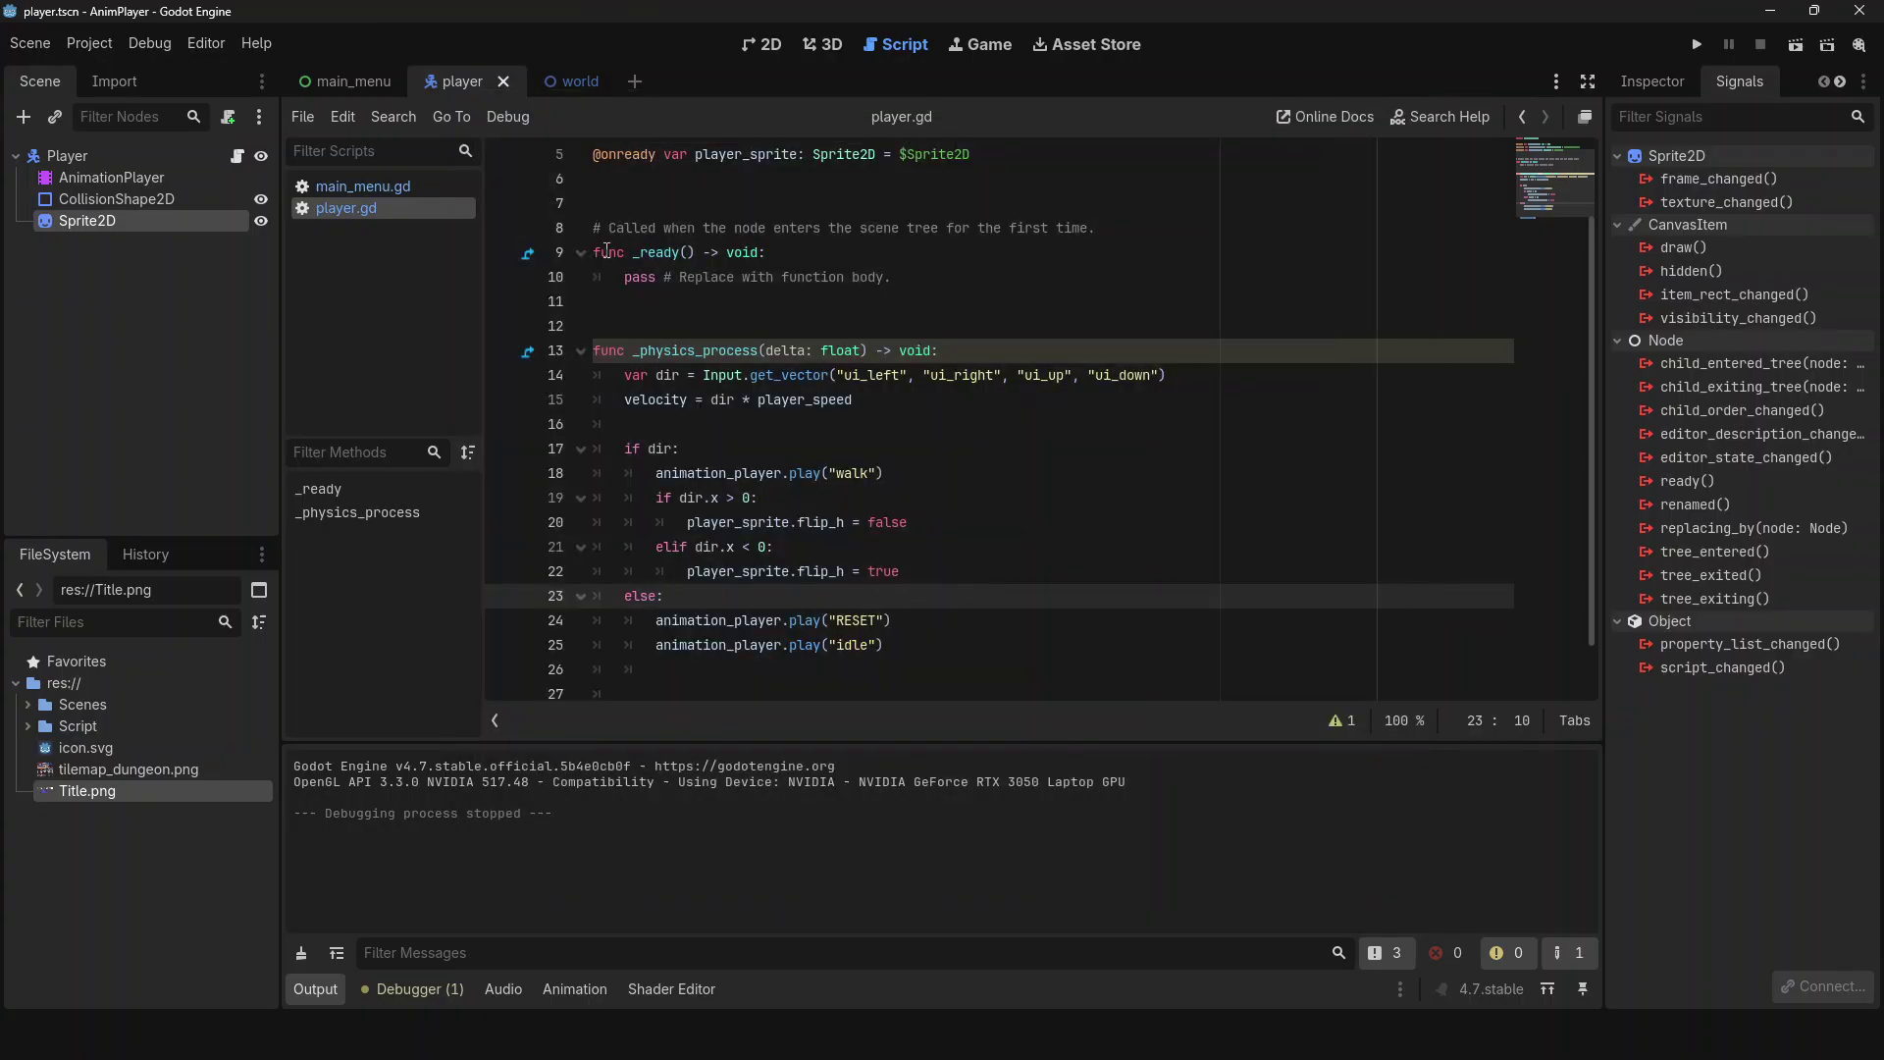
- Inspect the RESET animation's rotation and scale keys in the AnimationPlayer, along with the Sprite2D's transform properties
left_click(180, 176)
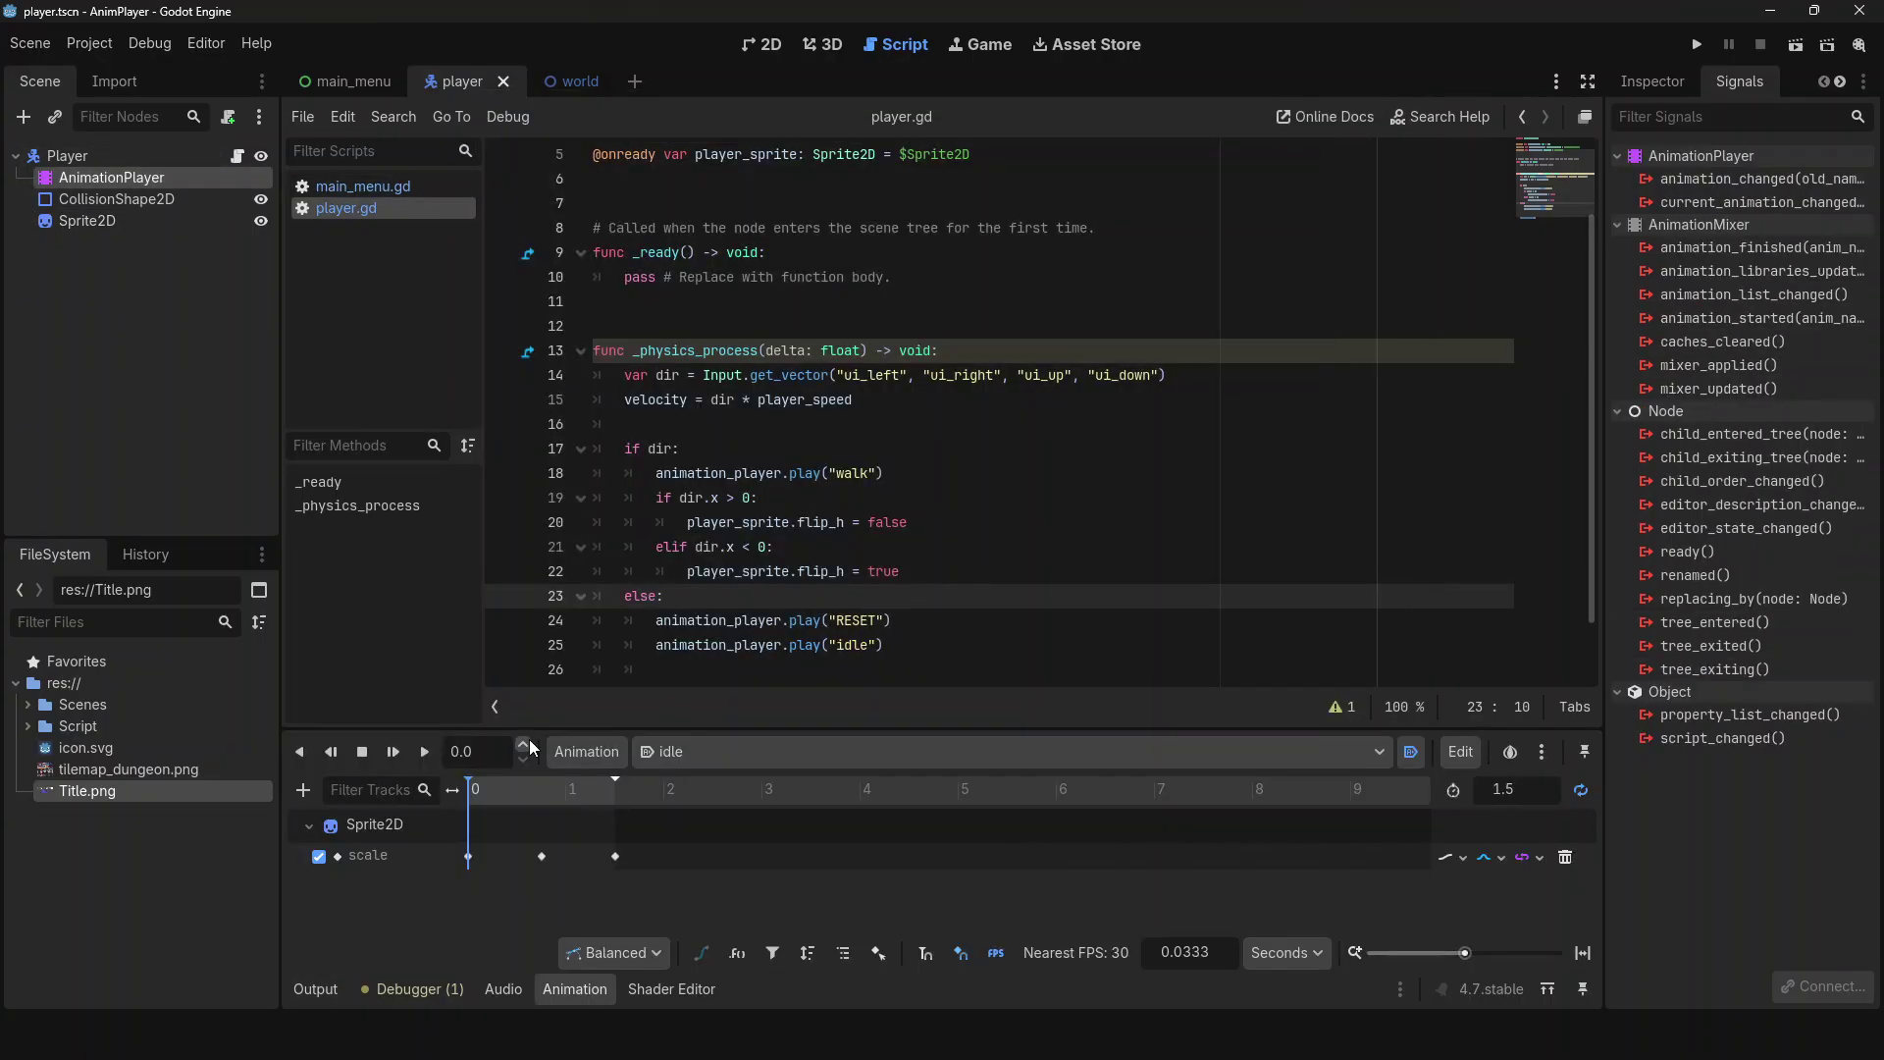
left_click(691, 755)
left_click(697, 788)
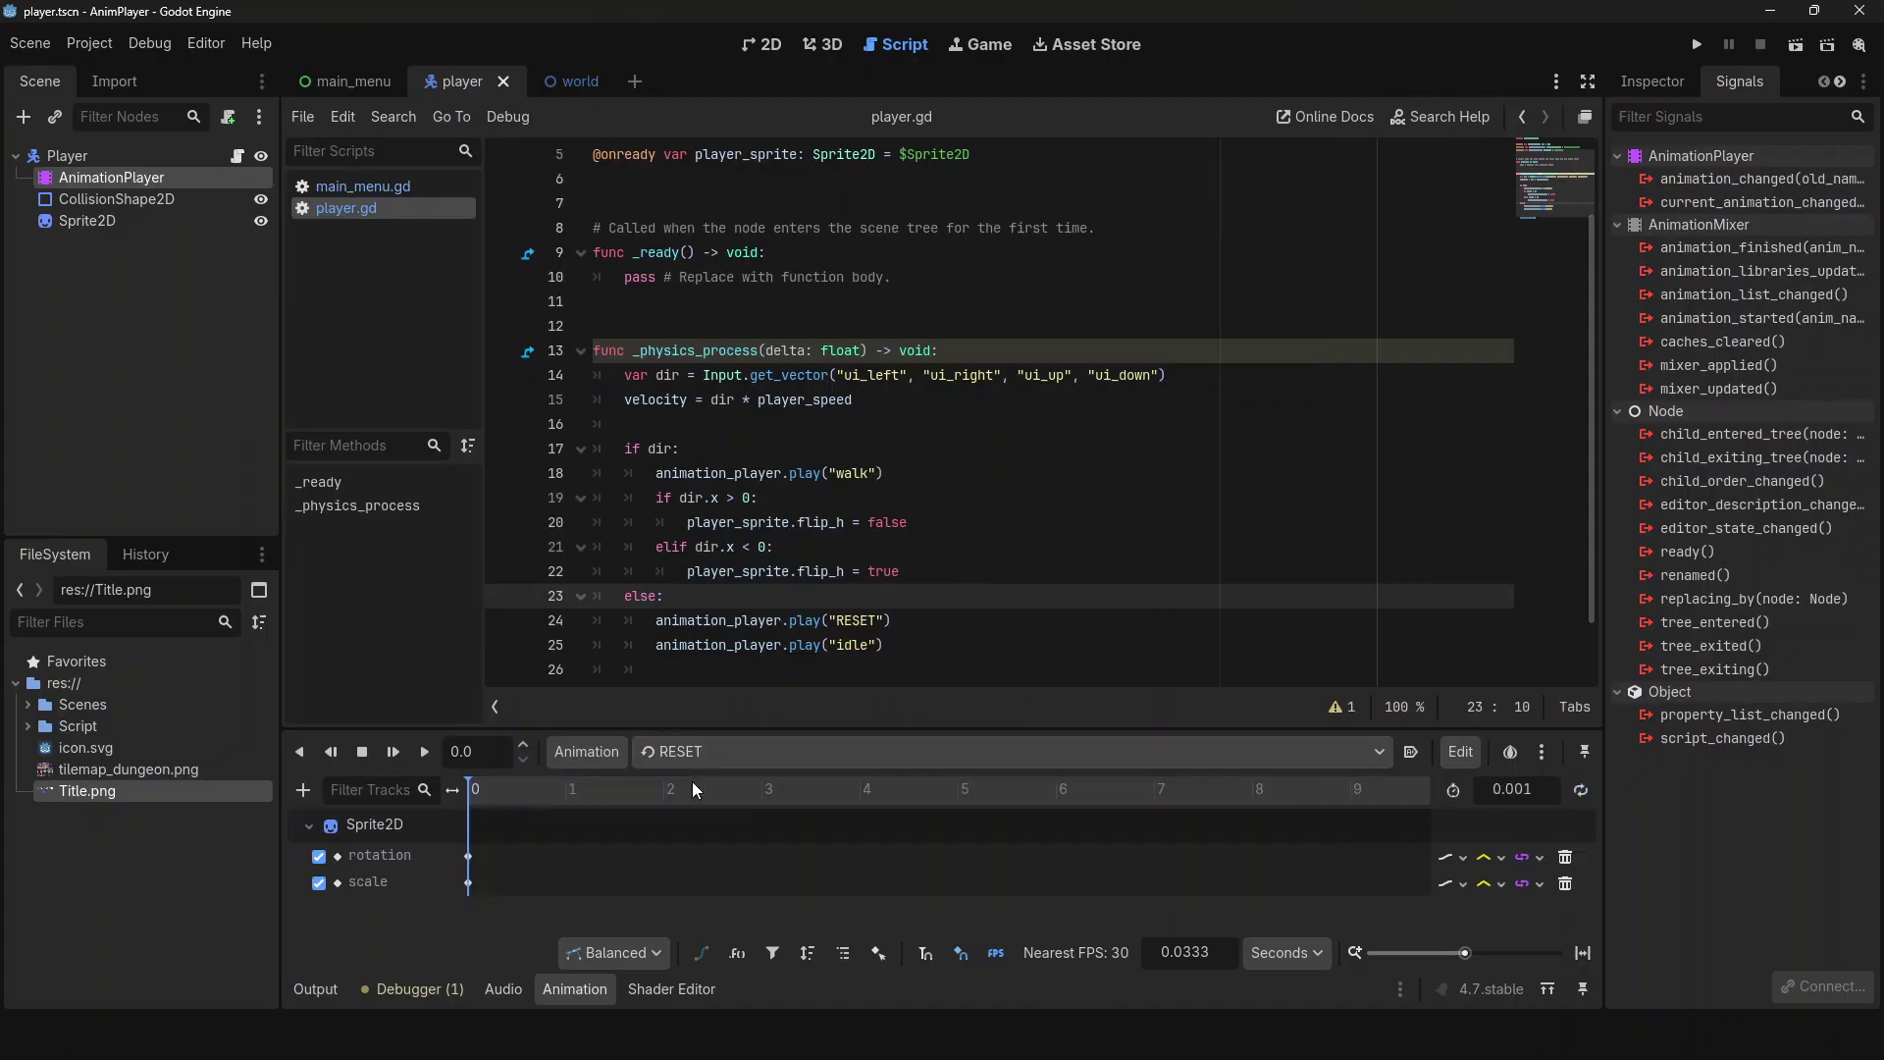
left_click(477, 856)
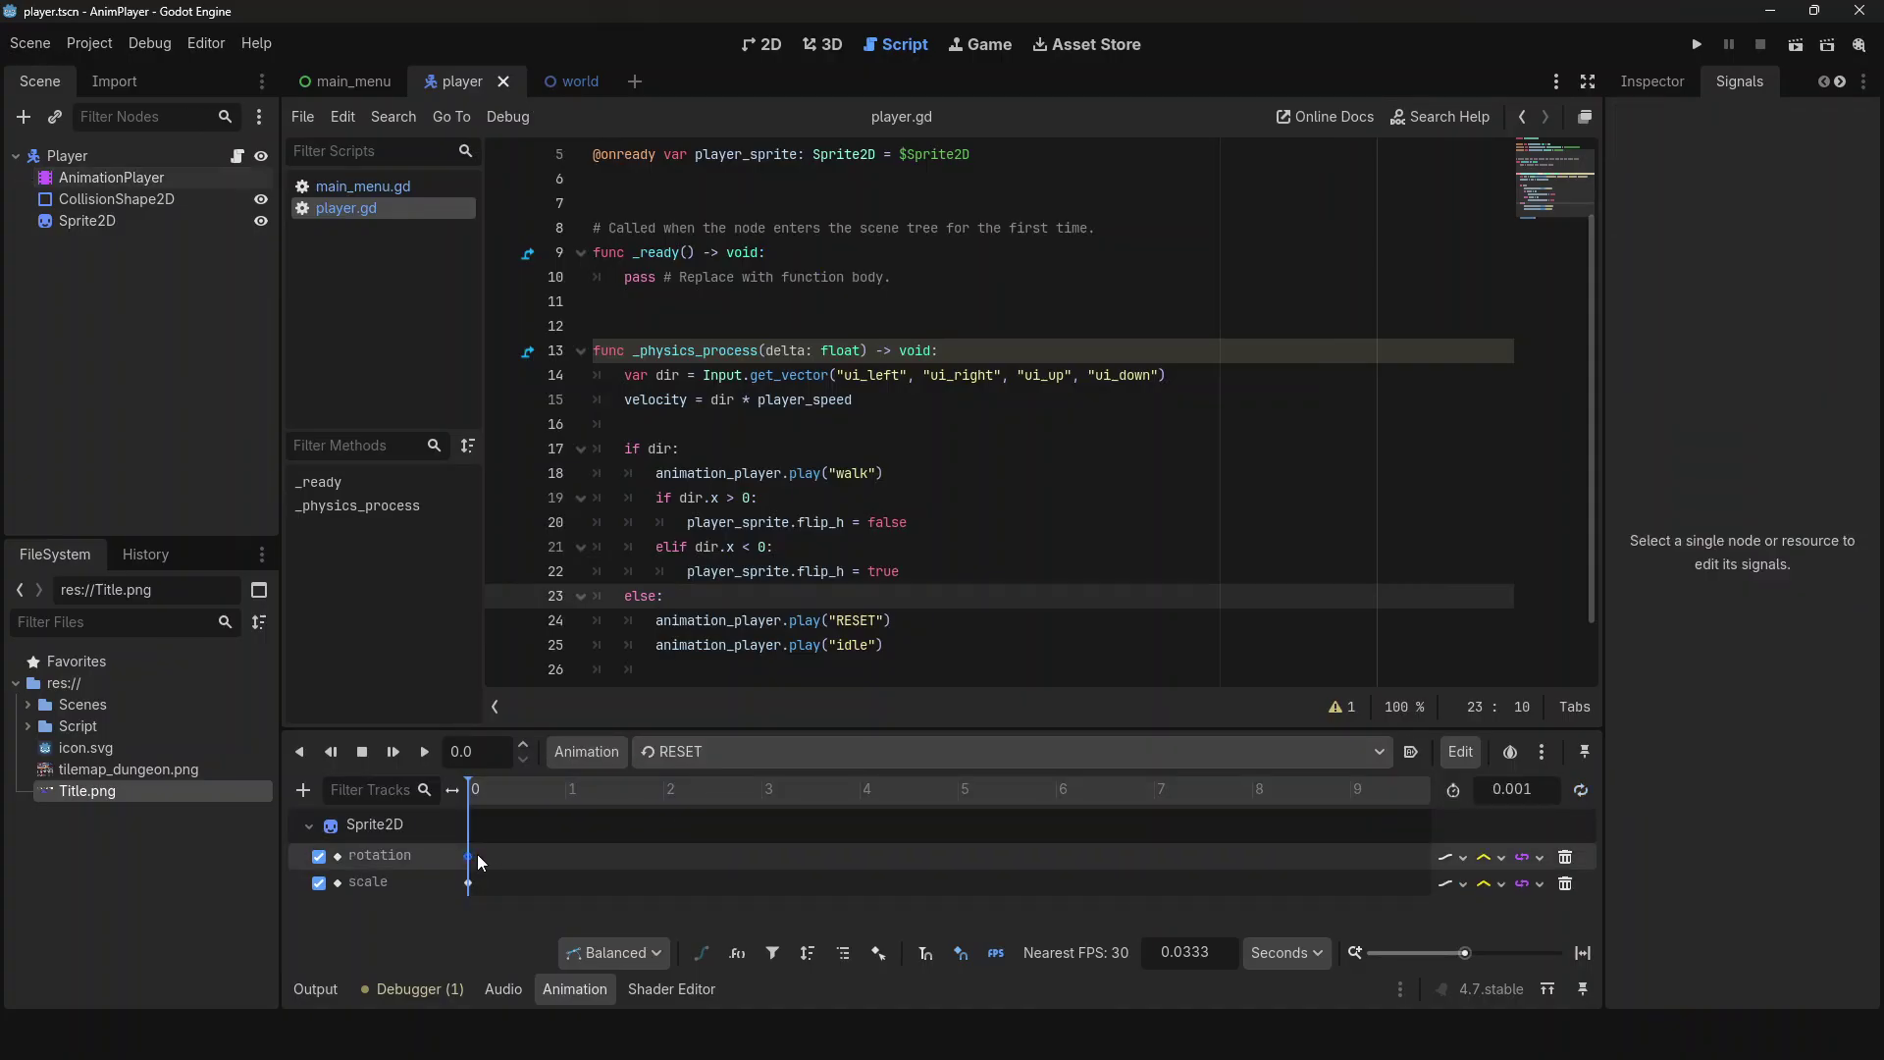
left_click(110, 222)
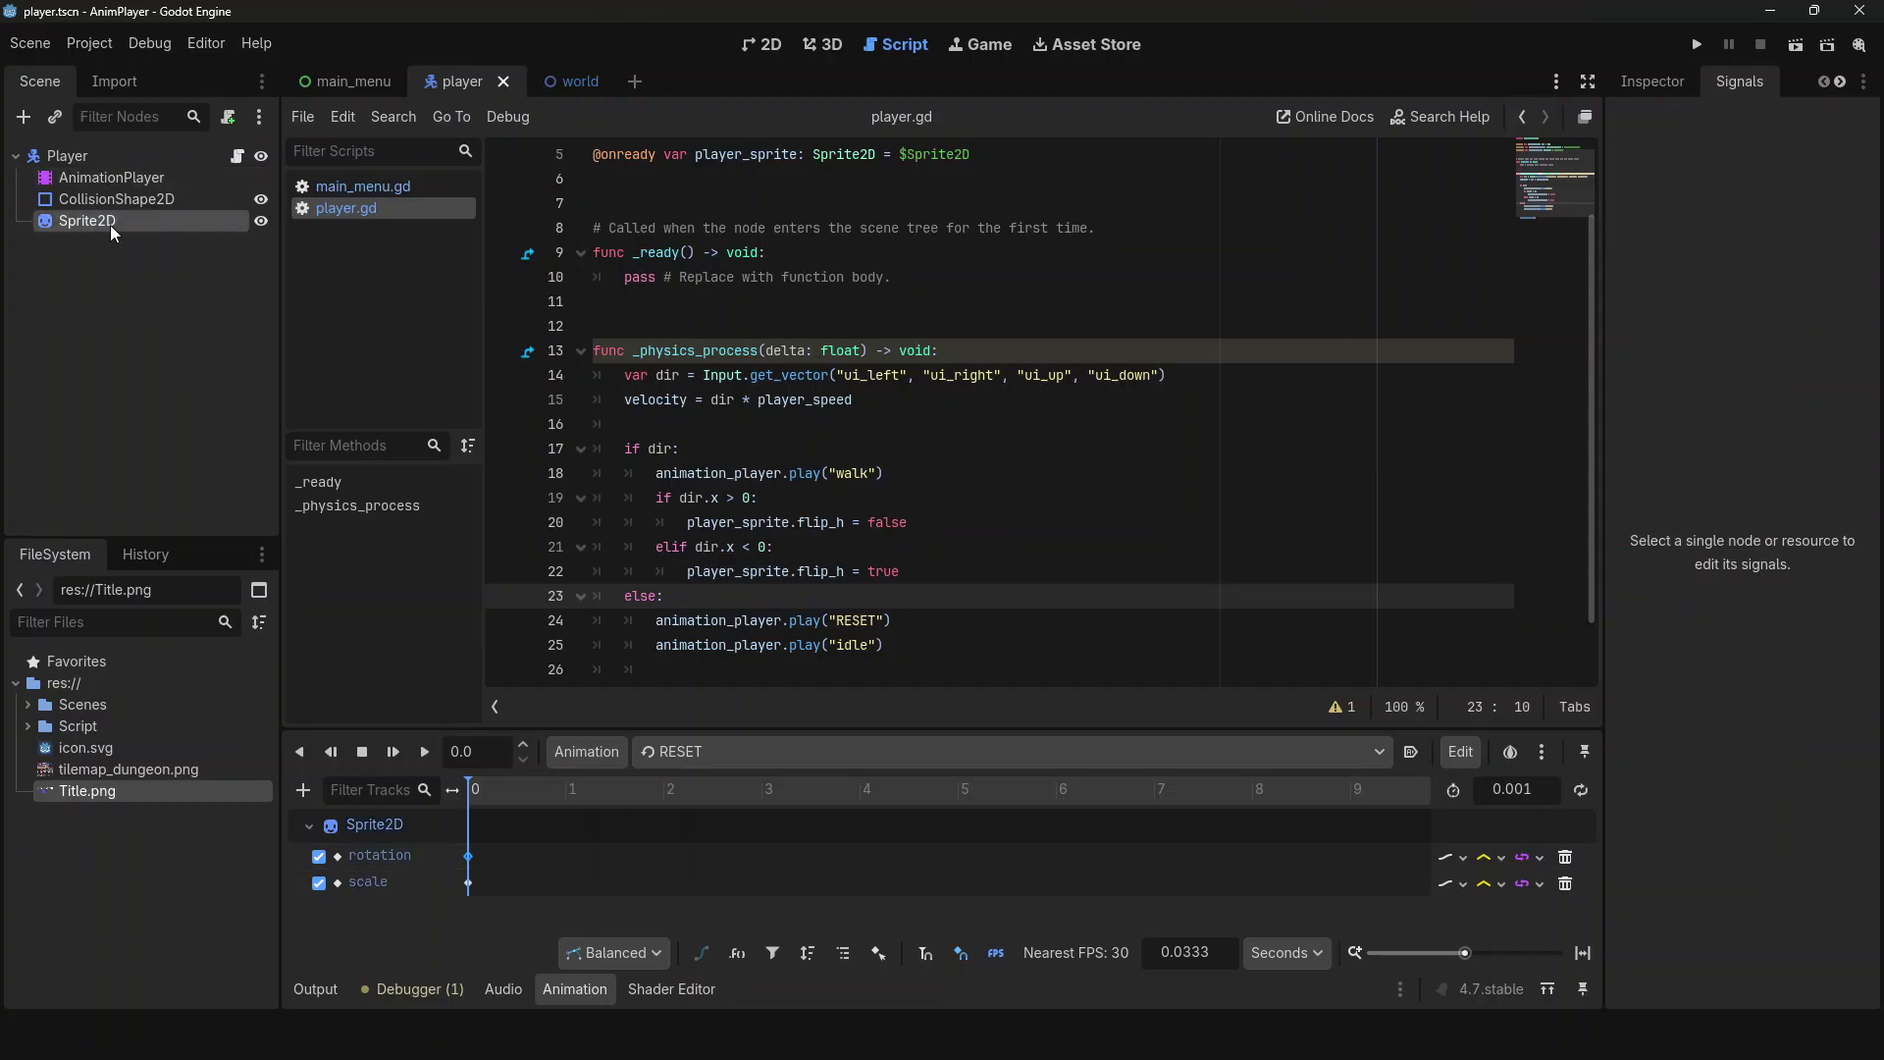
left_click(1625, 87)
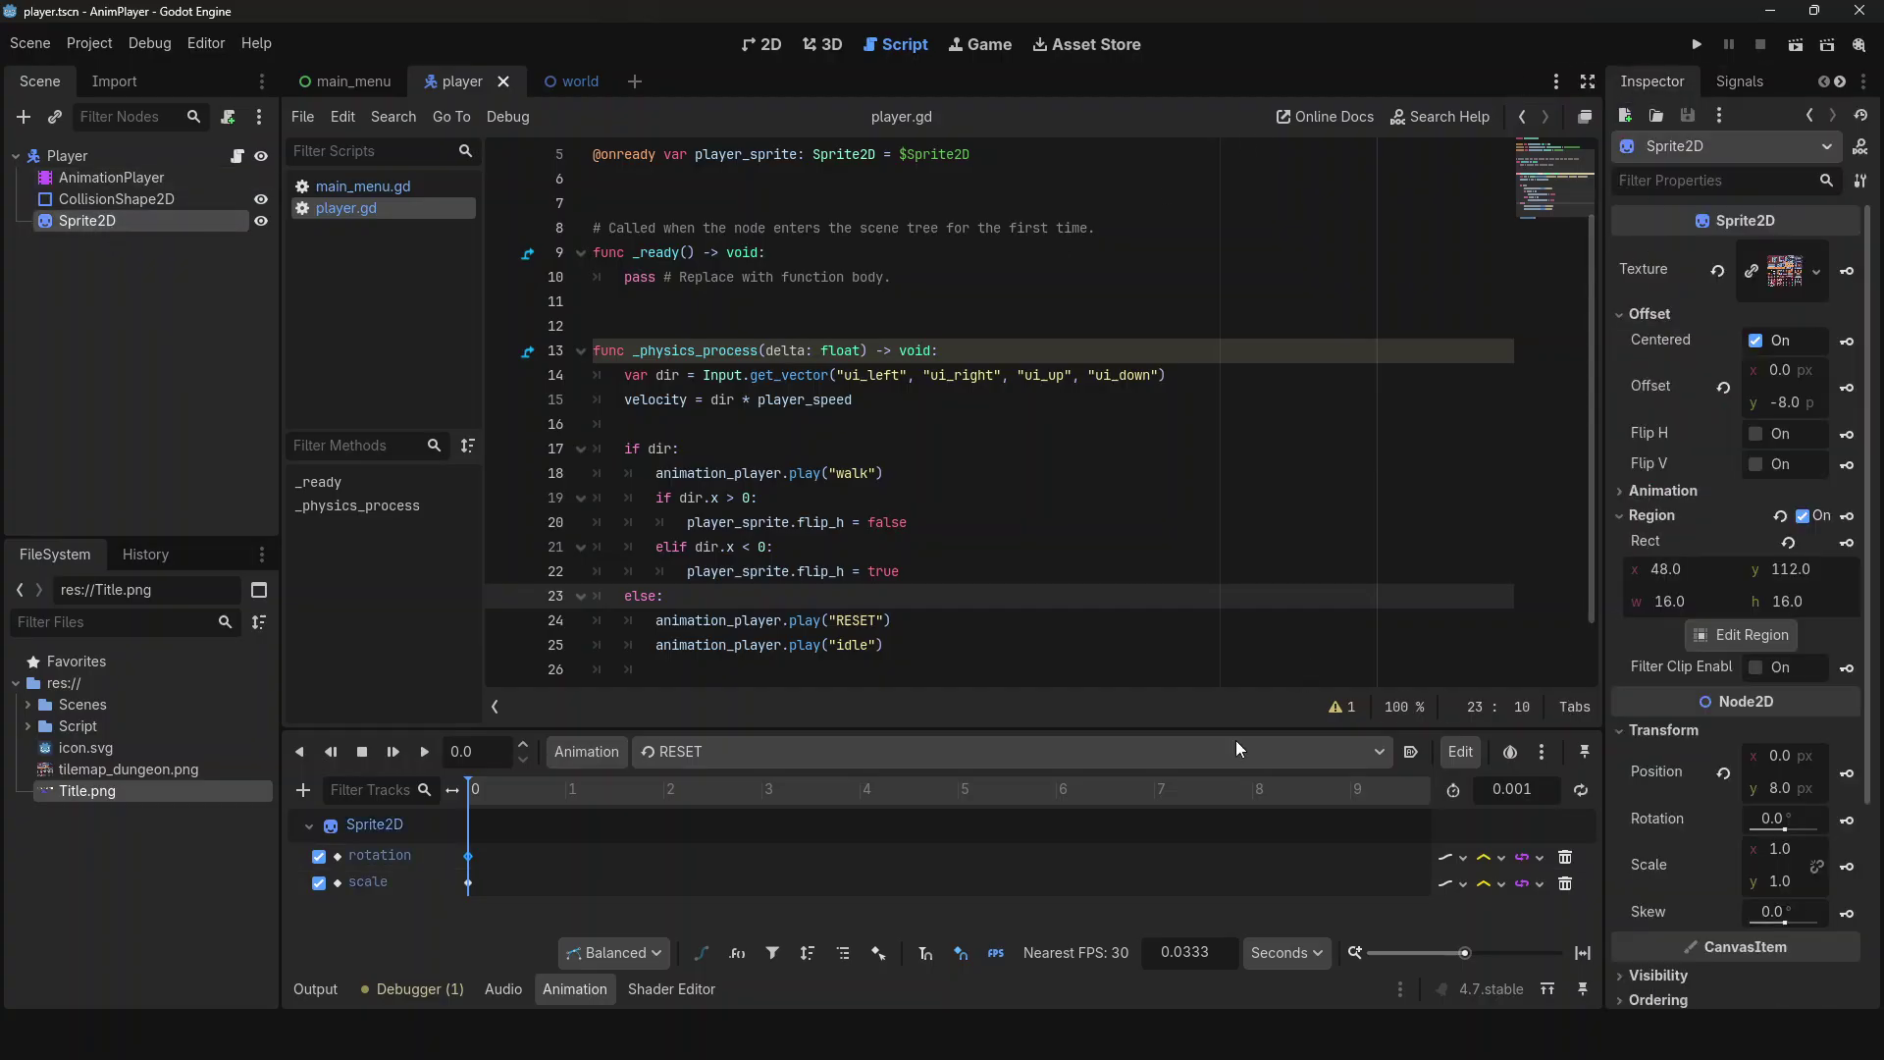
left_click(471, 881)
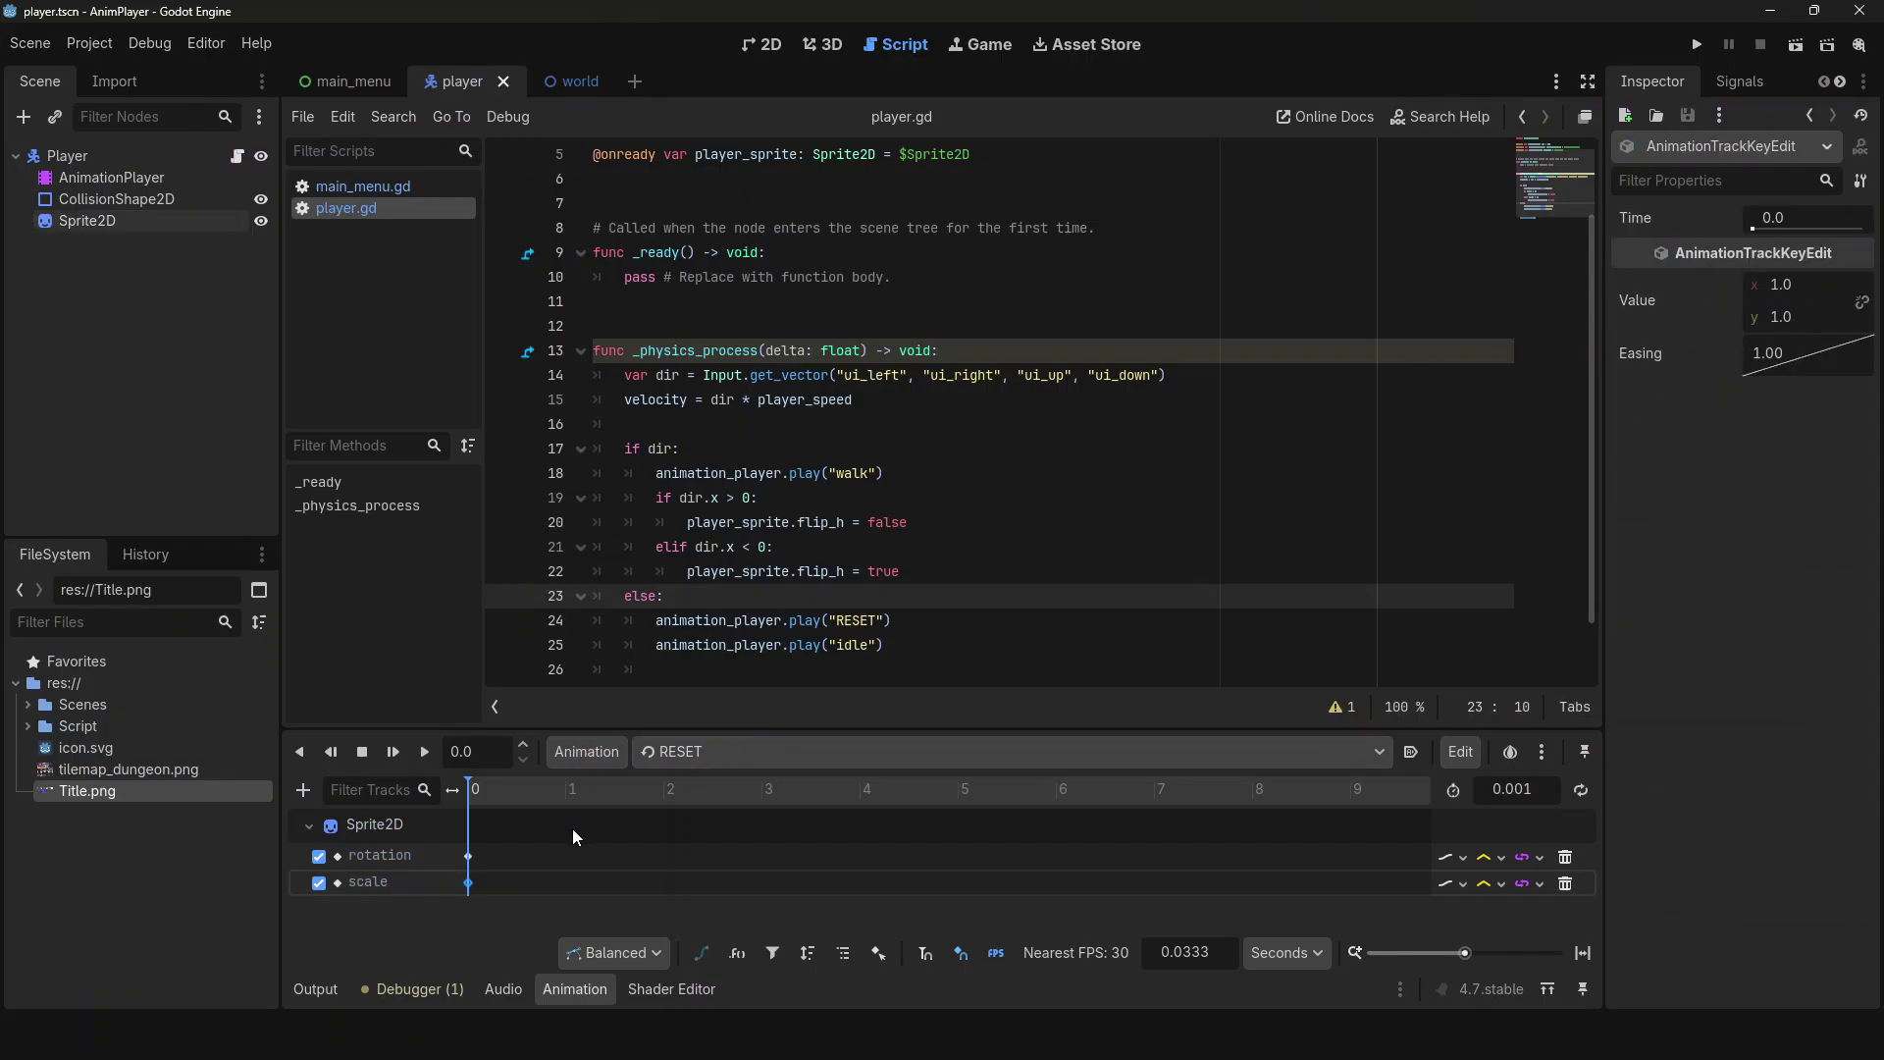
left_click(502, 822)
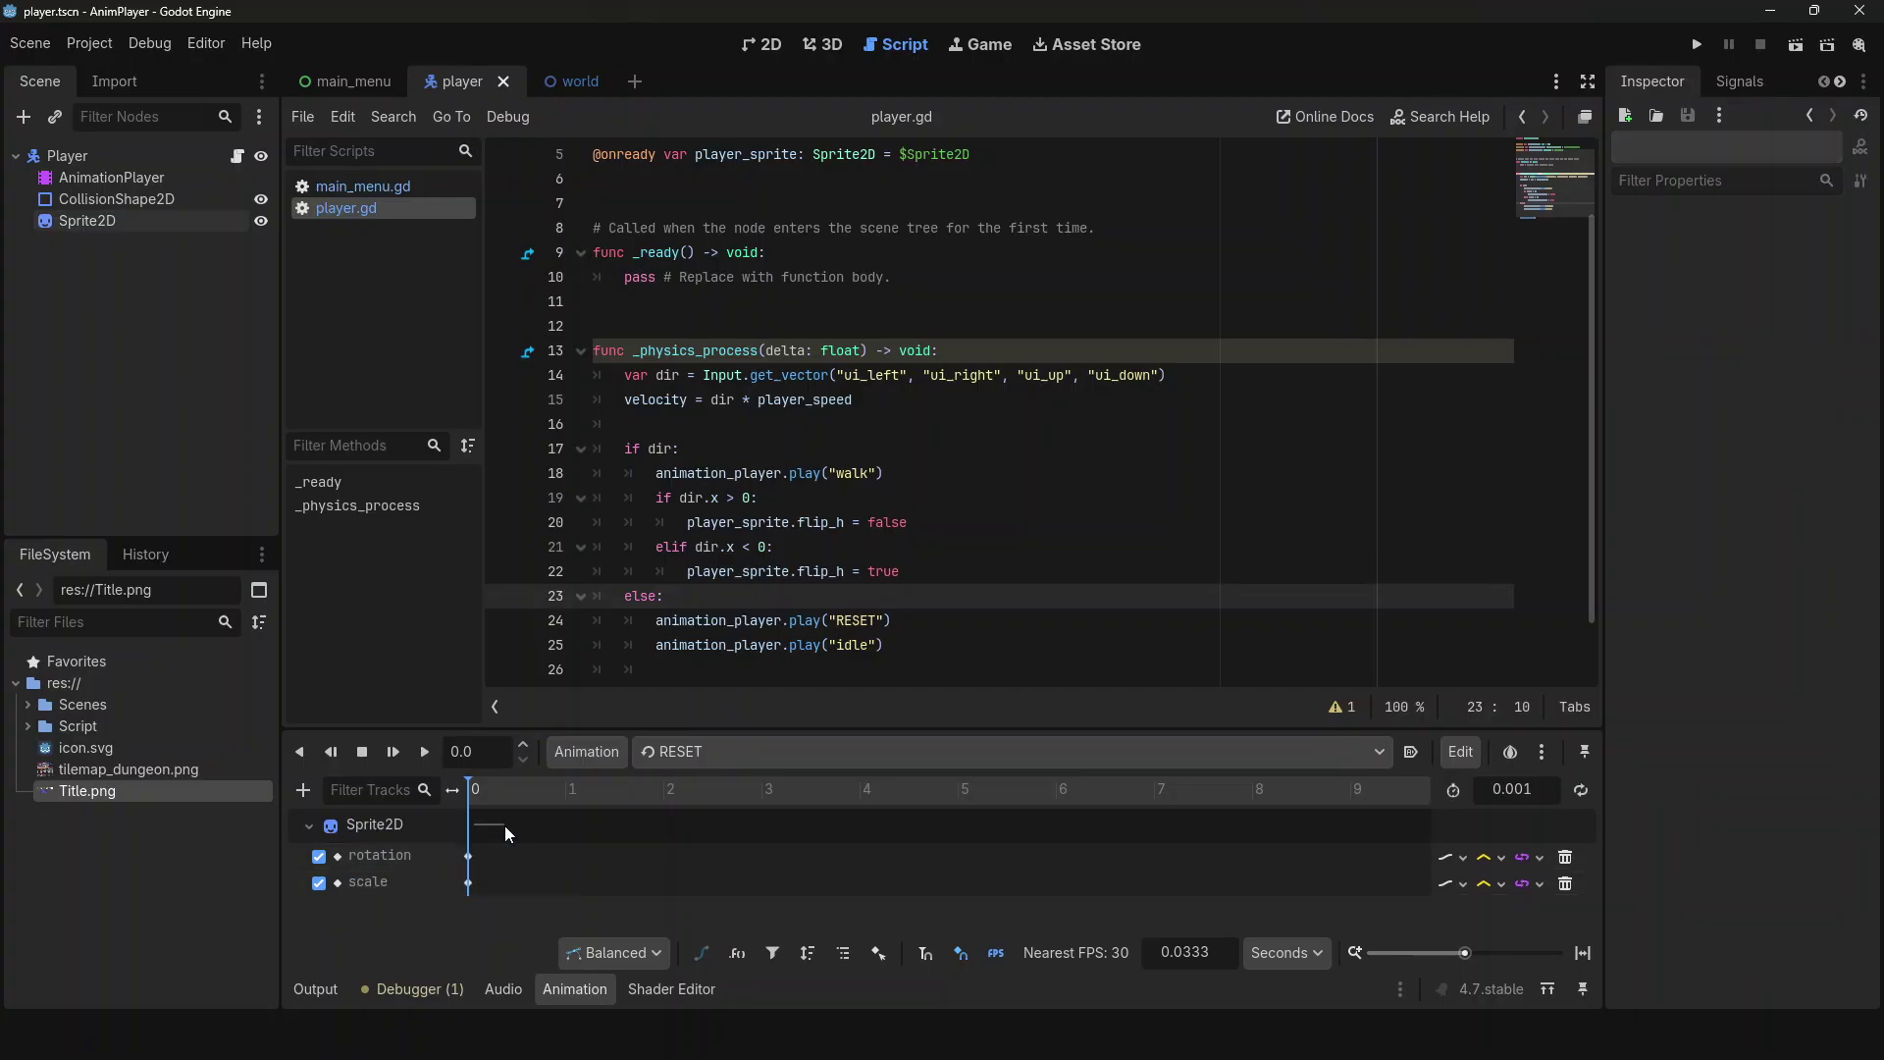
left_click(486, 792)
- Run the project, walk the player left and up to check how it returns to idle, and stop the game
left_click(705, 449)
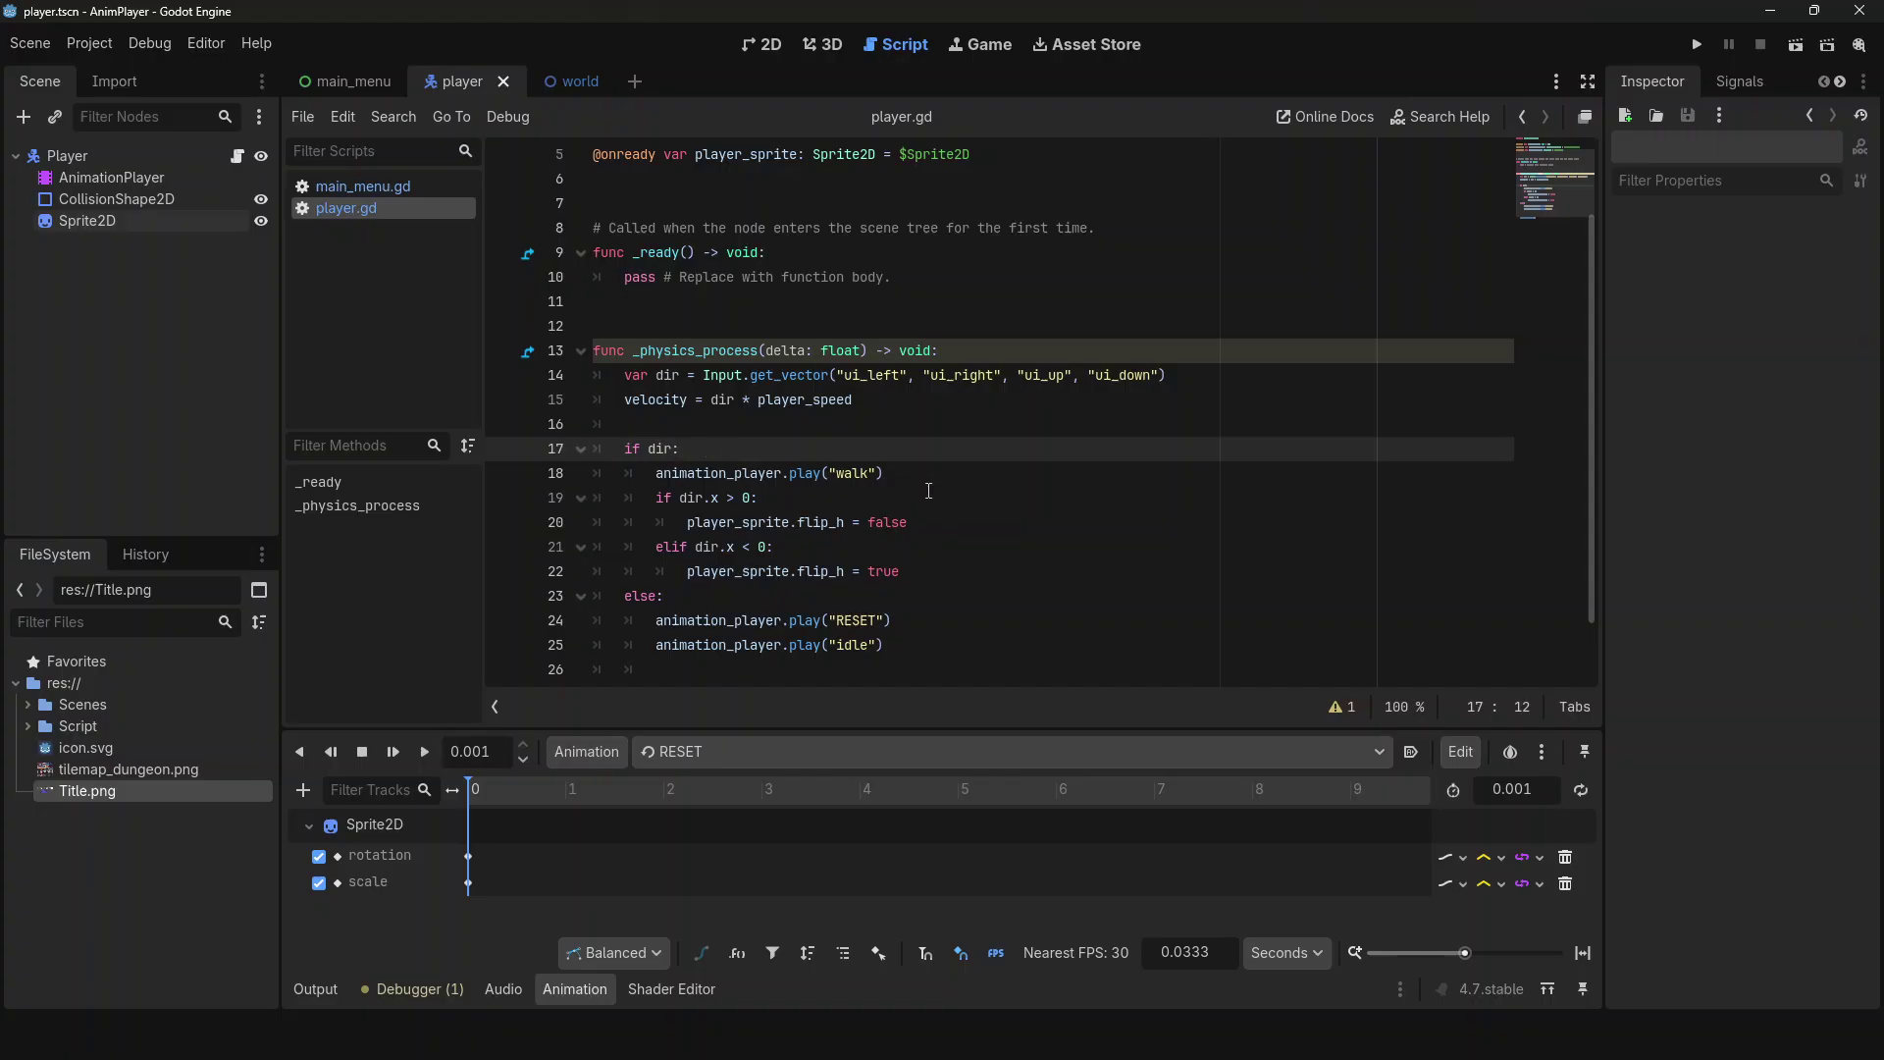
key("F5")
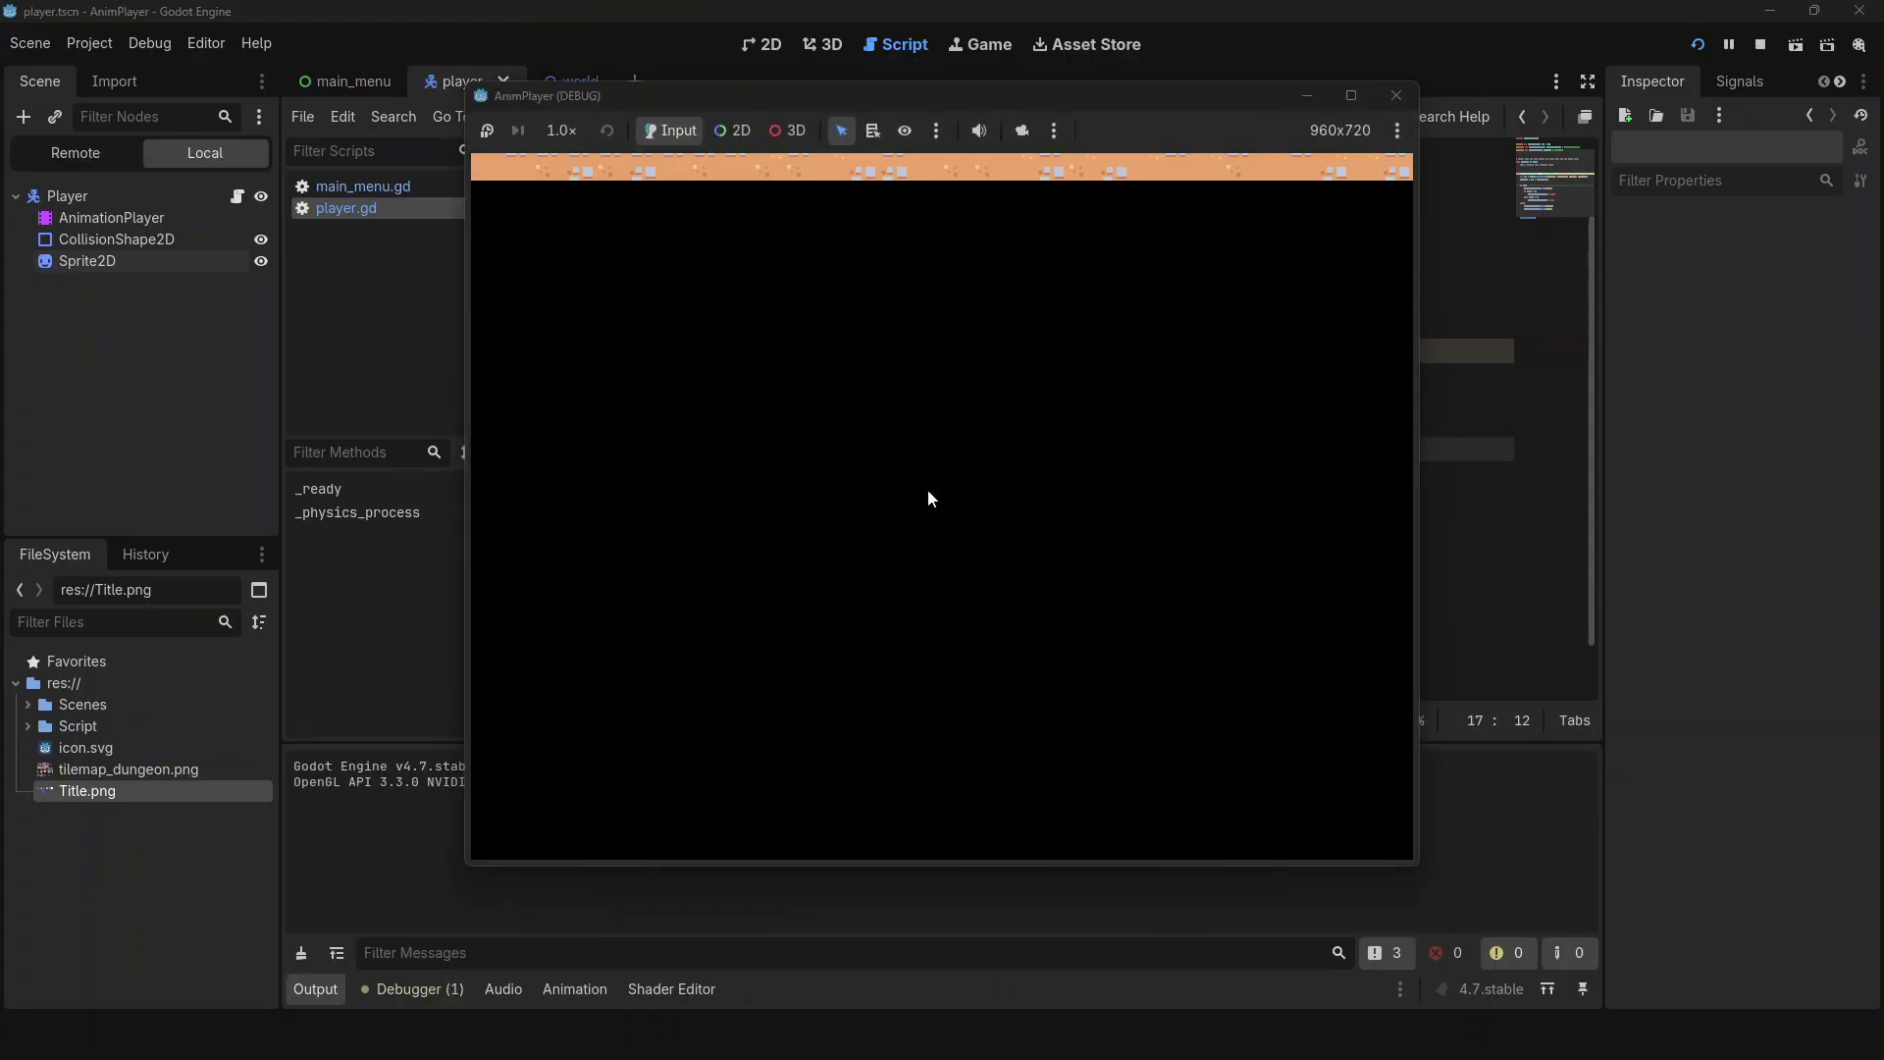
key("Left")
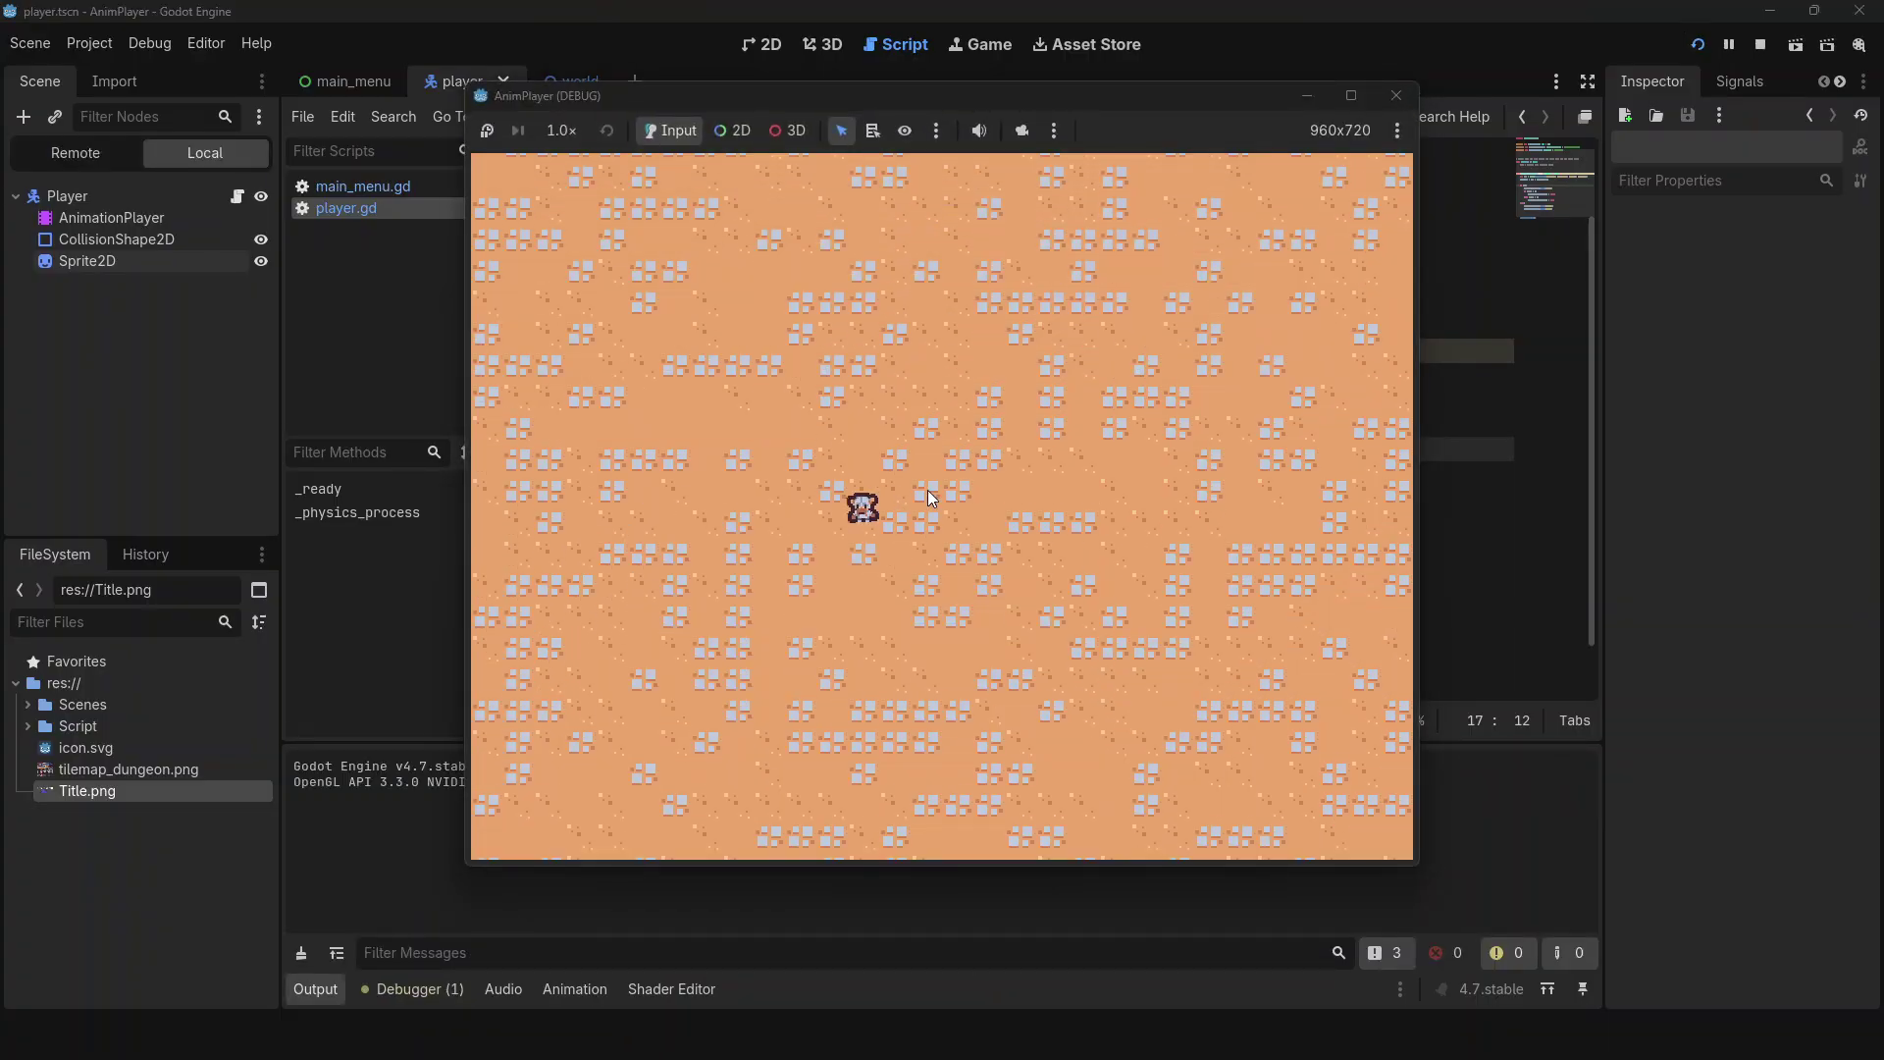
key("Up")
key("F8")
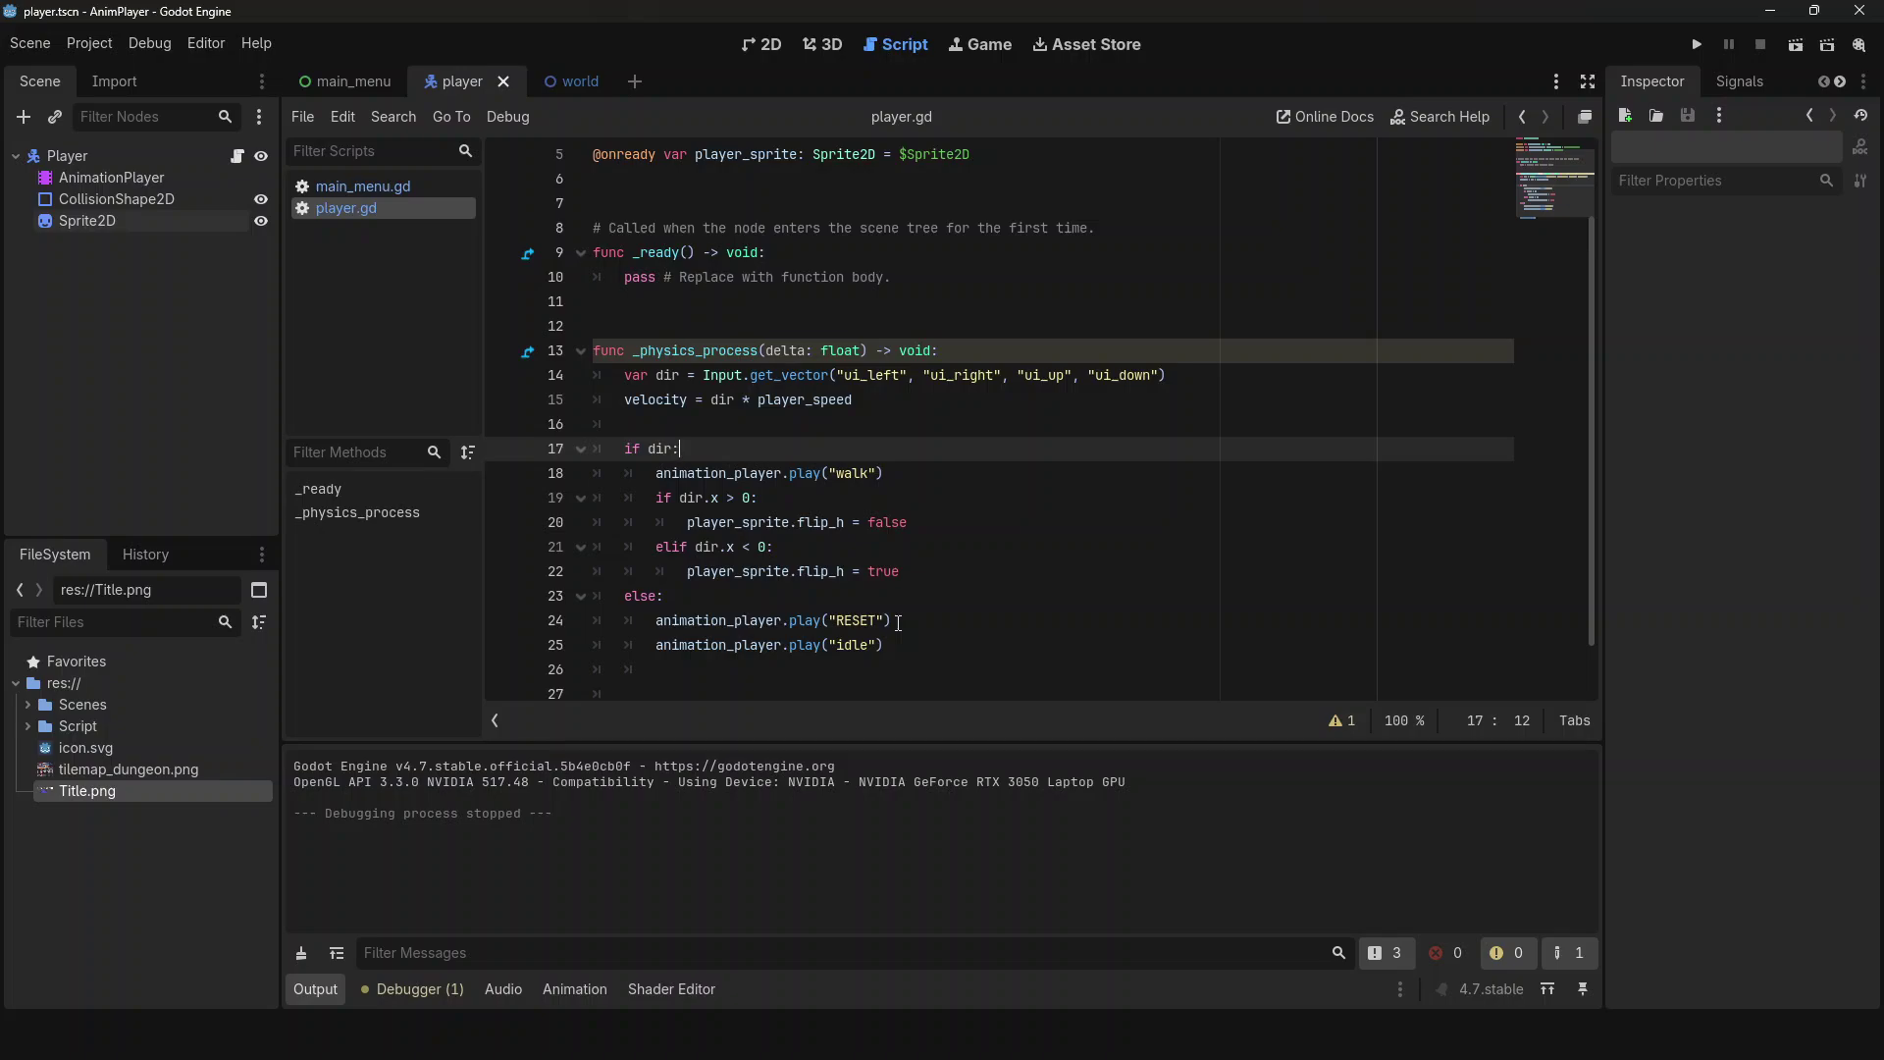
scroll(898, 622, "down", 1)
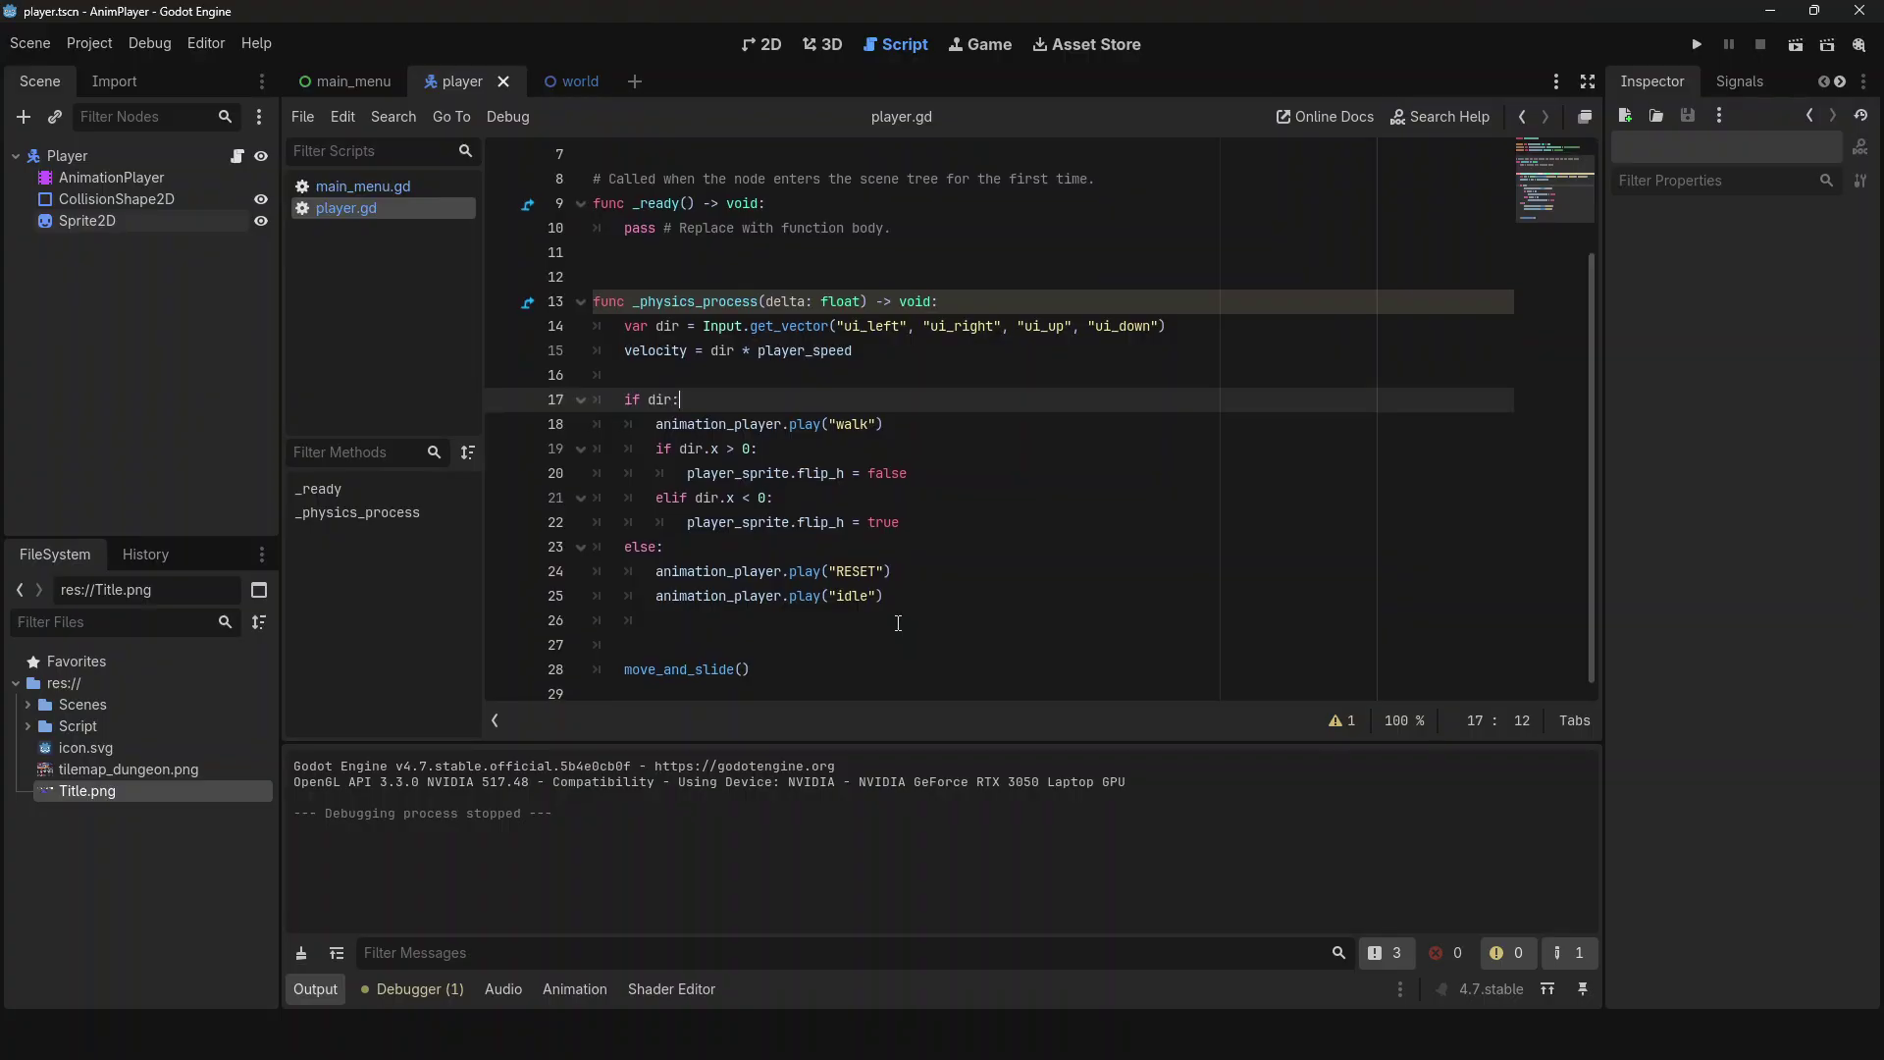
left_click_drag(795, 670, 569, 305)
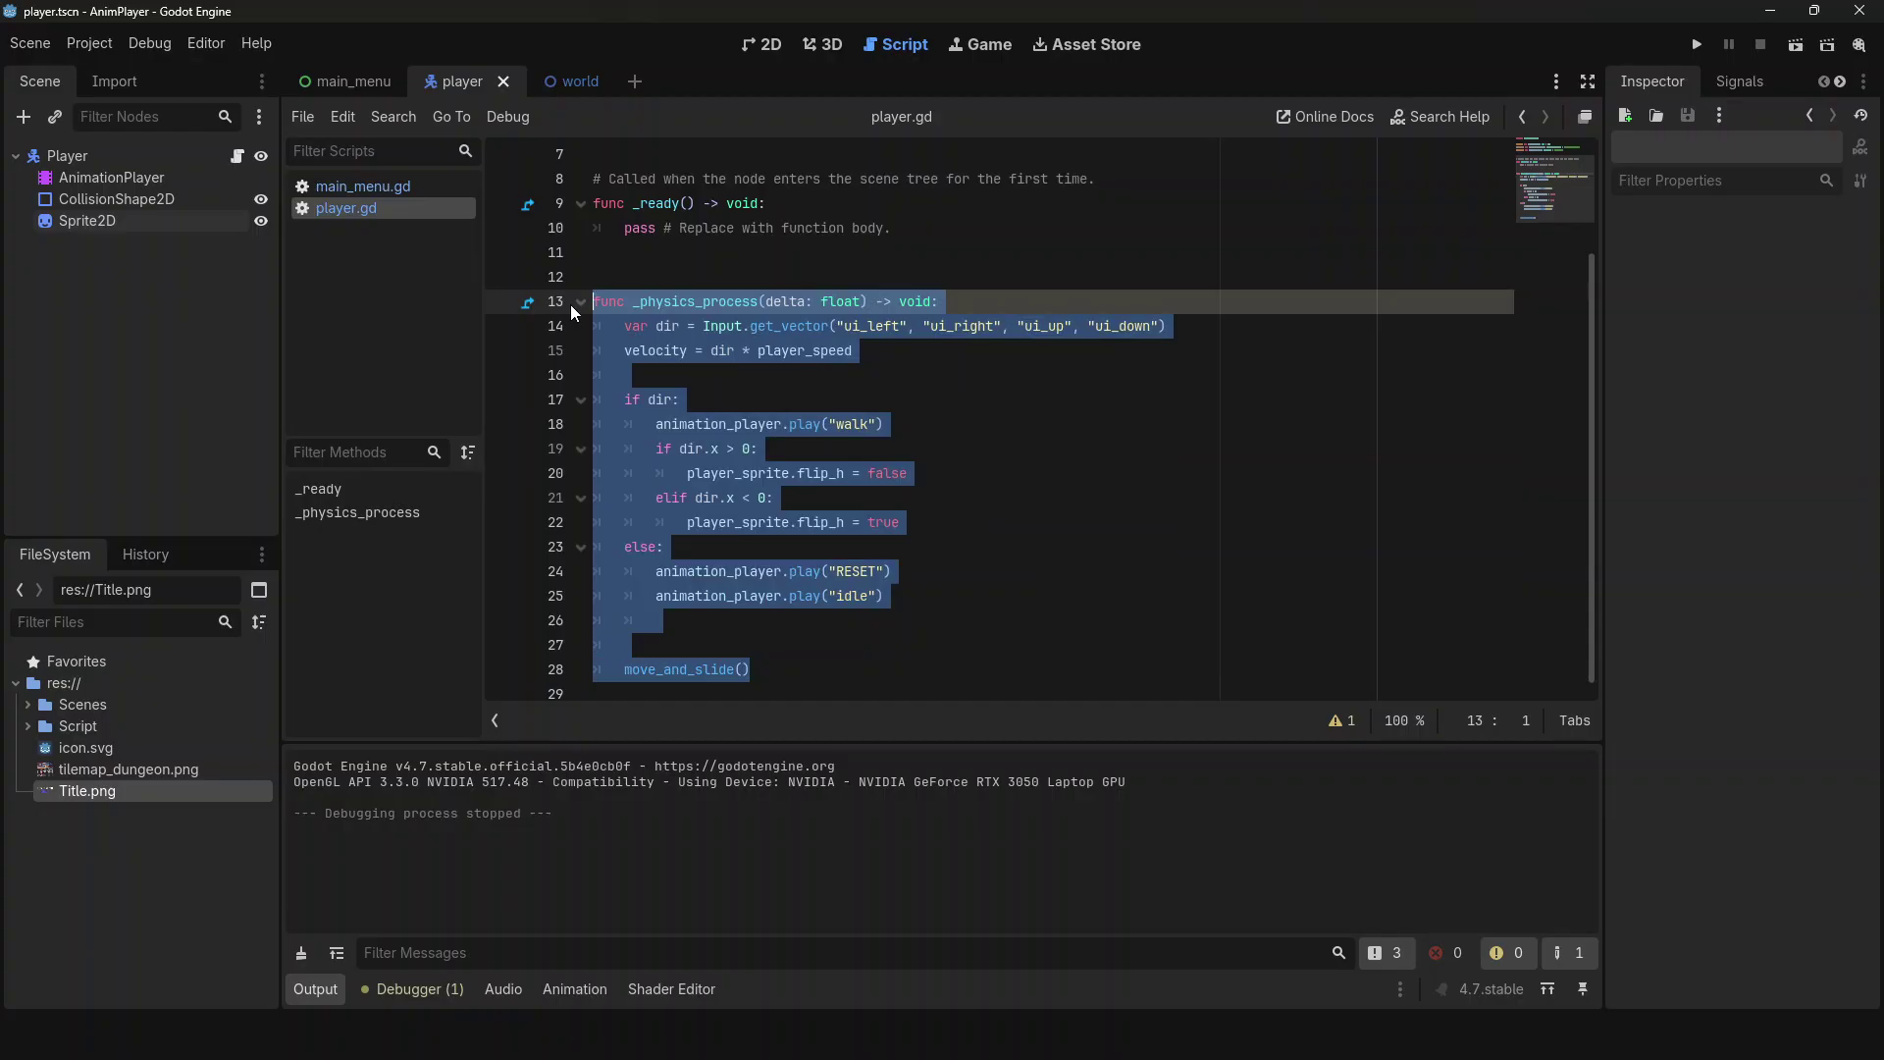
key("Right")
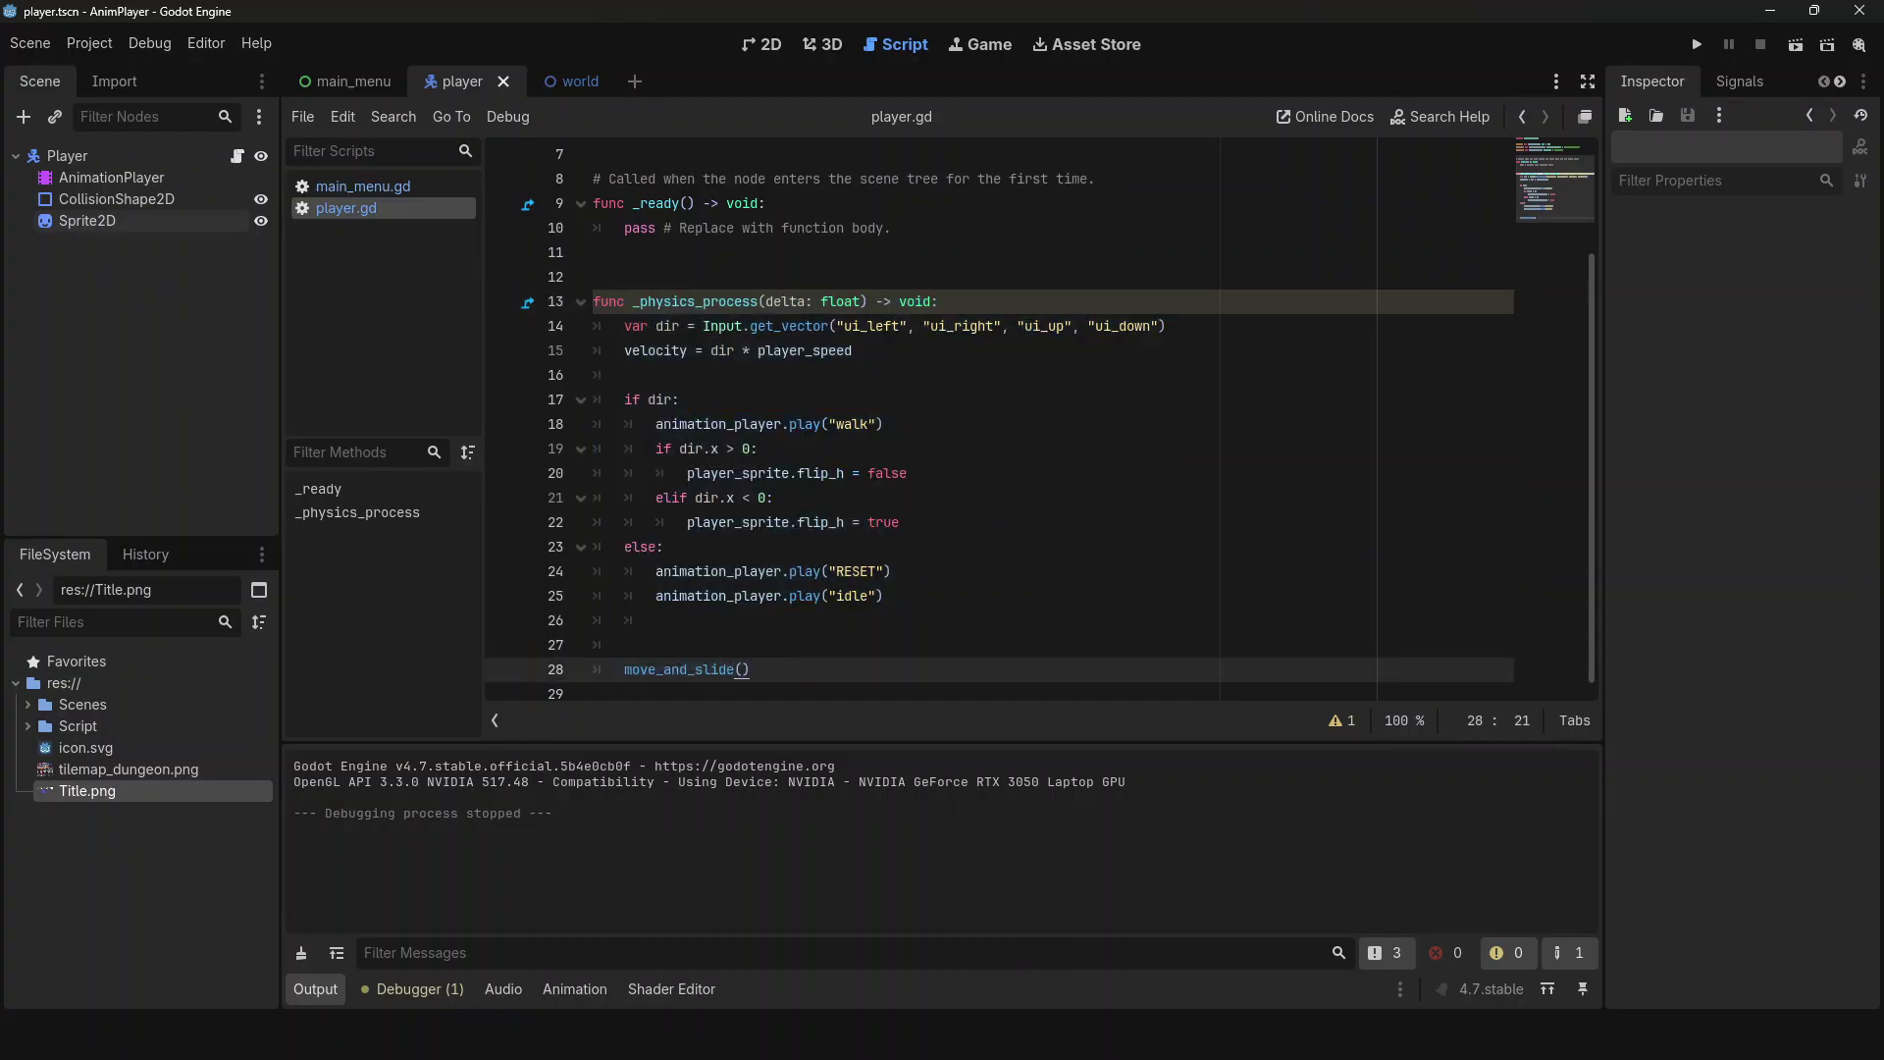
key("alt+Tab")
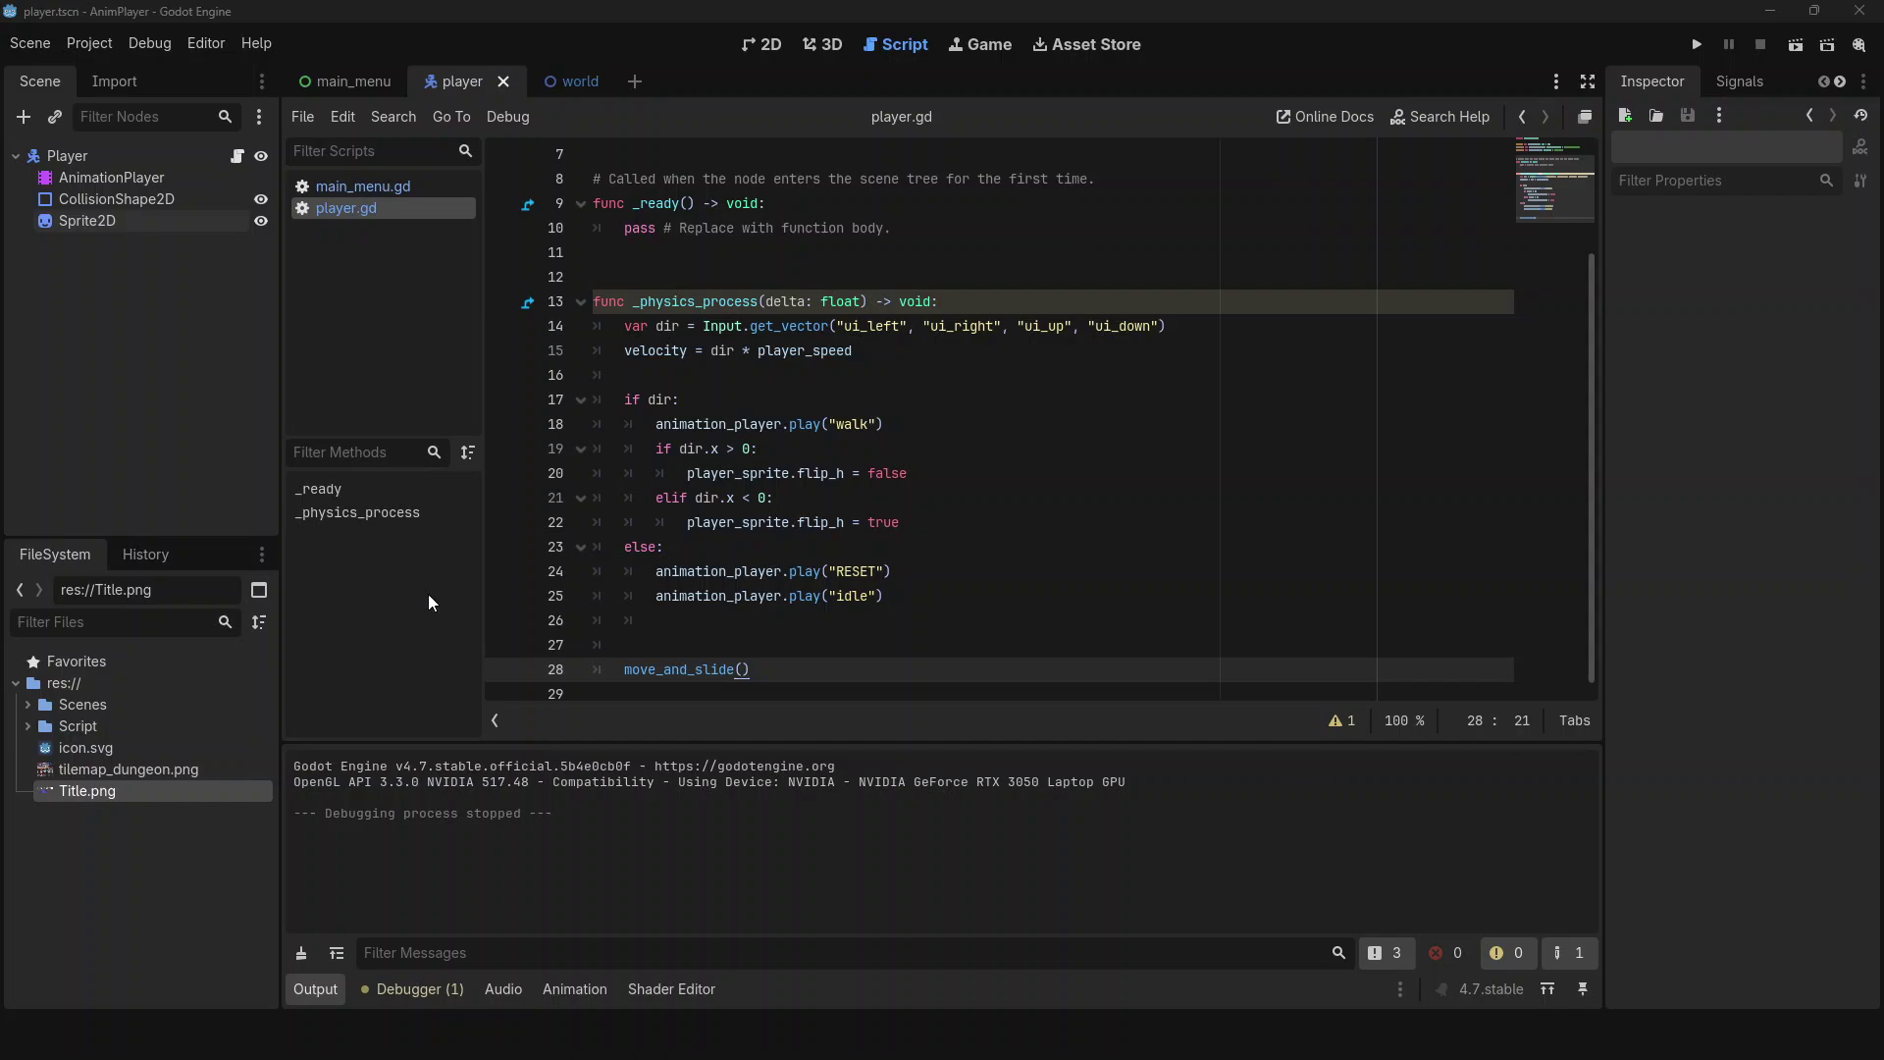
left_click(909, 571)
key("Return")
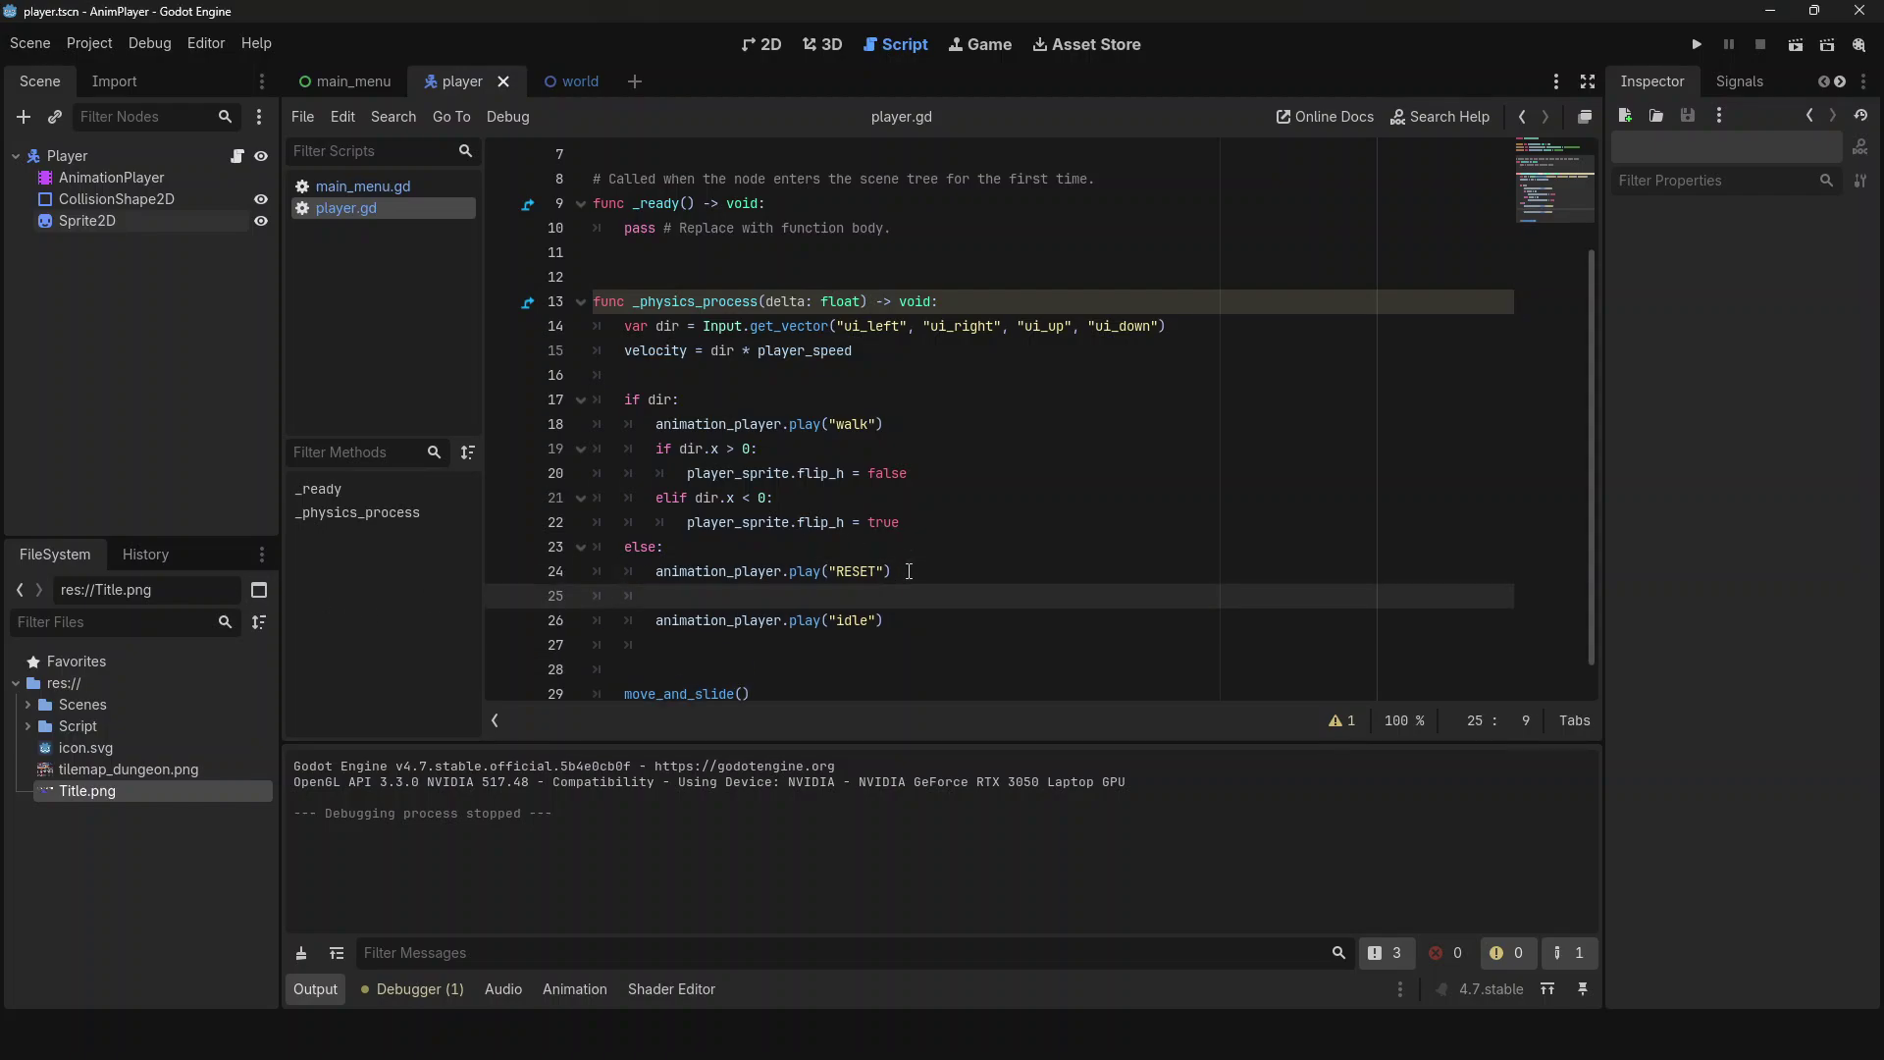
key("BackSpace")
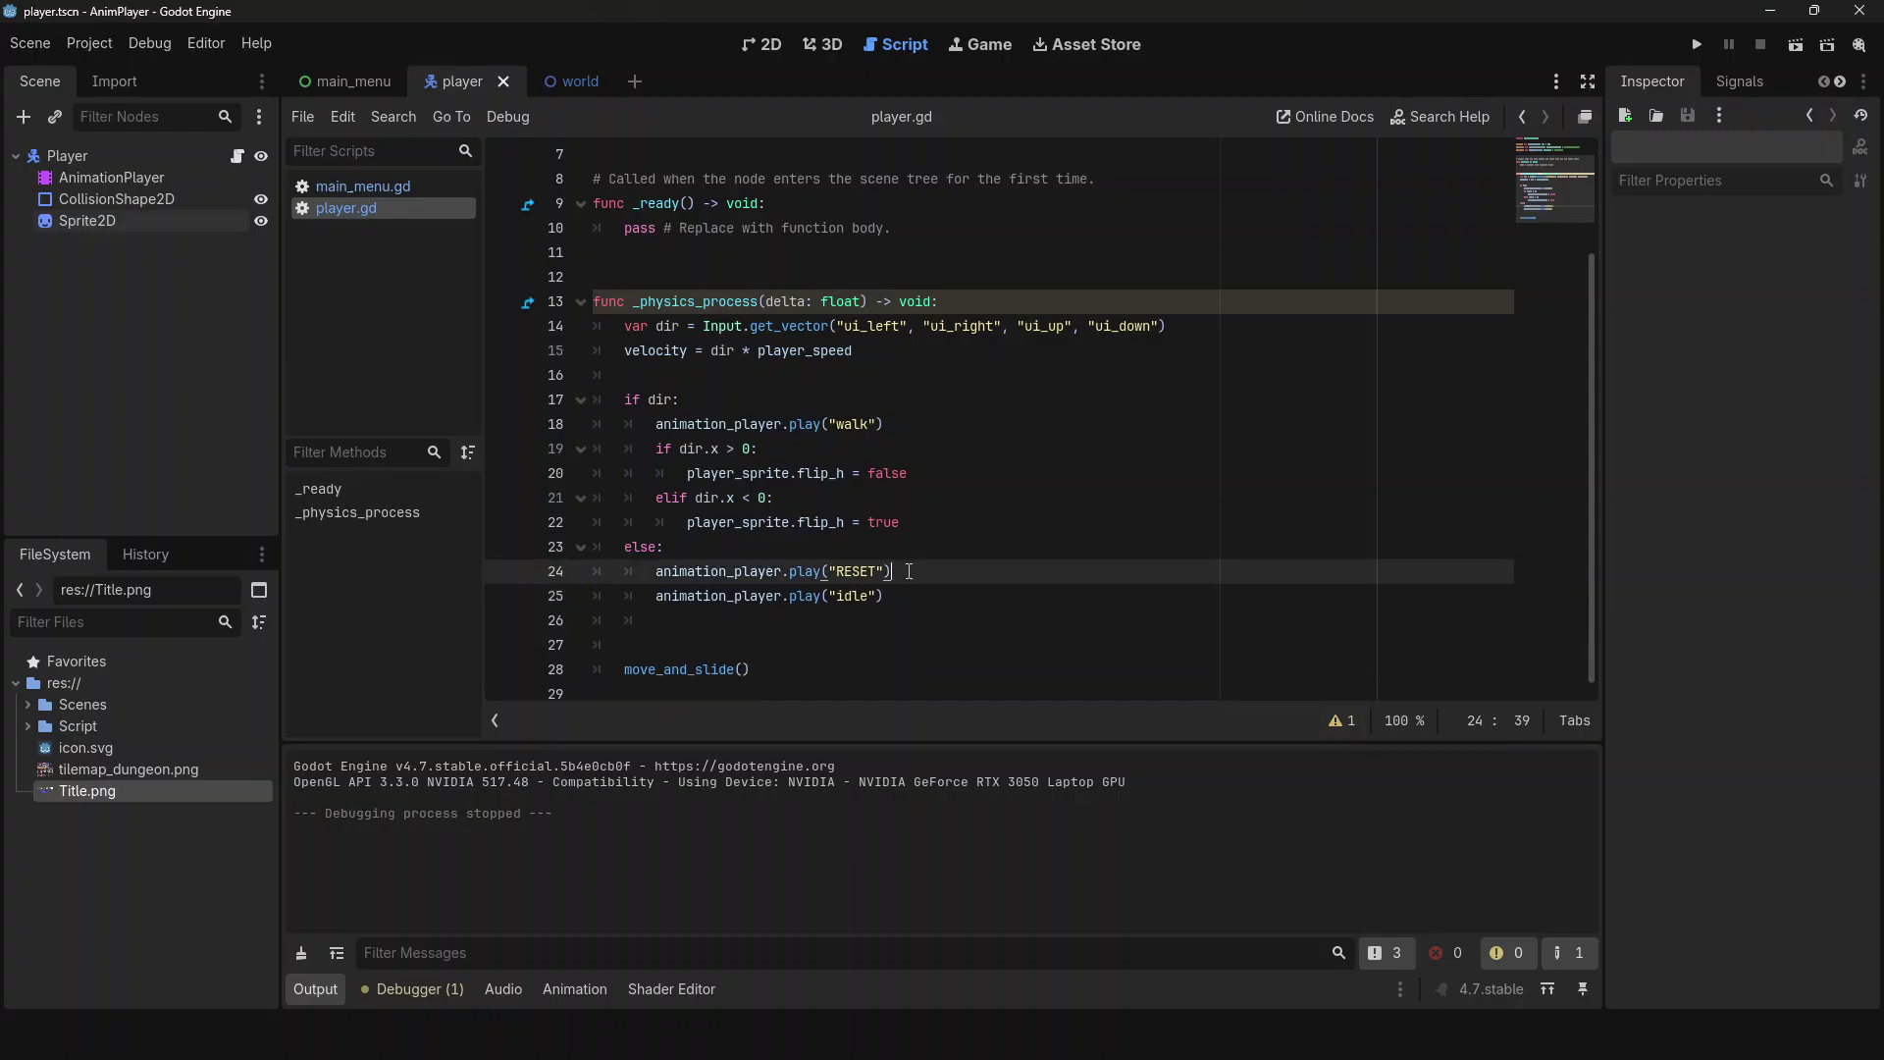
- Review the player's idle and walk animations in the AnimationPlayer and save player.gd
left_click(169, 179)
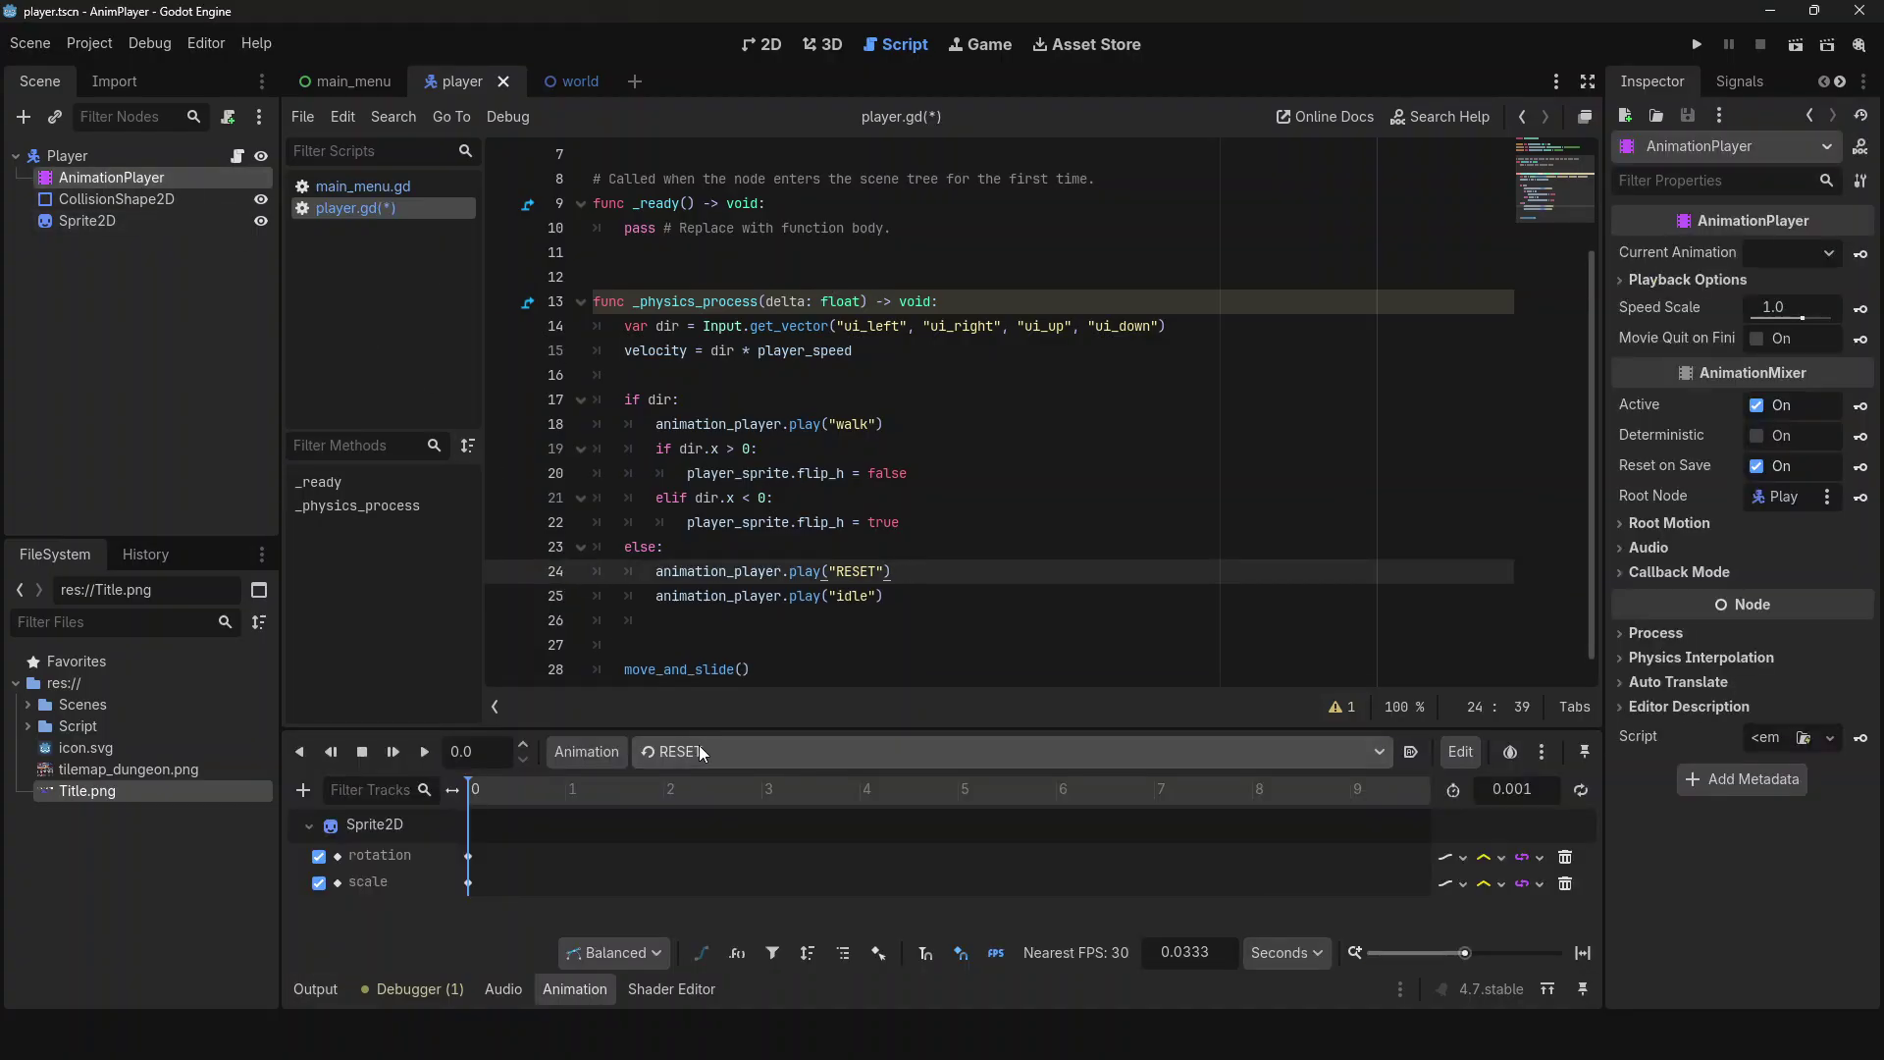
left_click(700, 751)
left_click(715, 811)
left_click(972, 753)
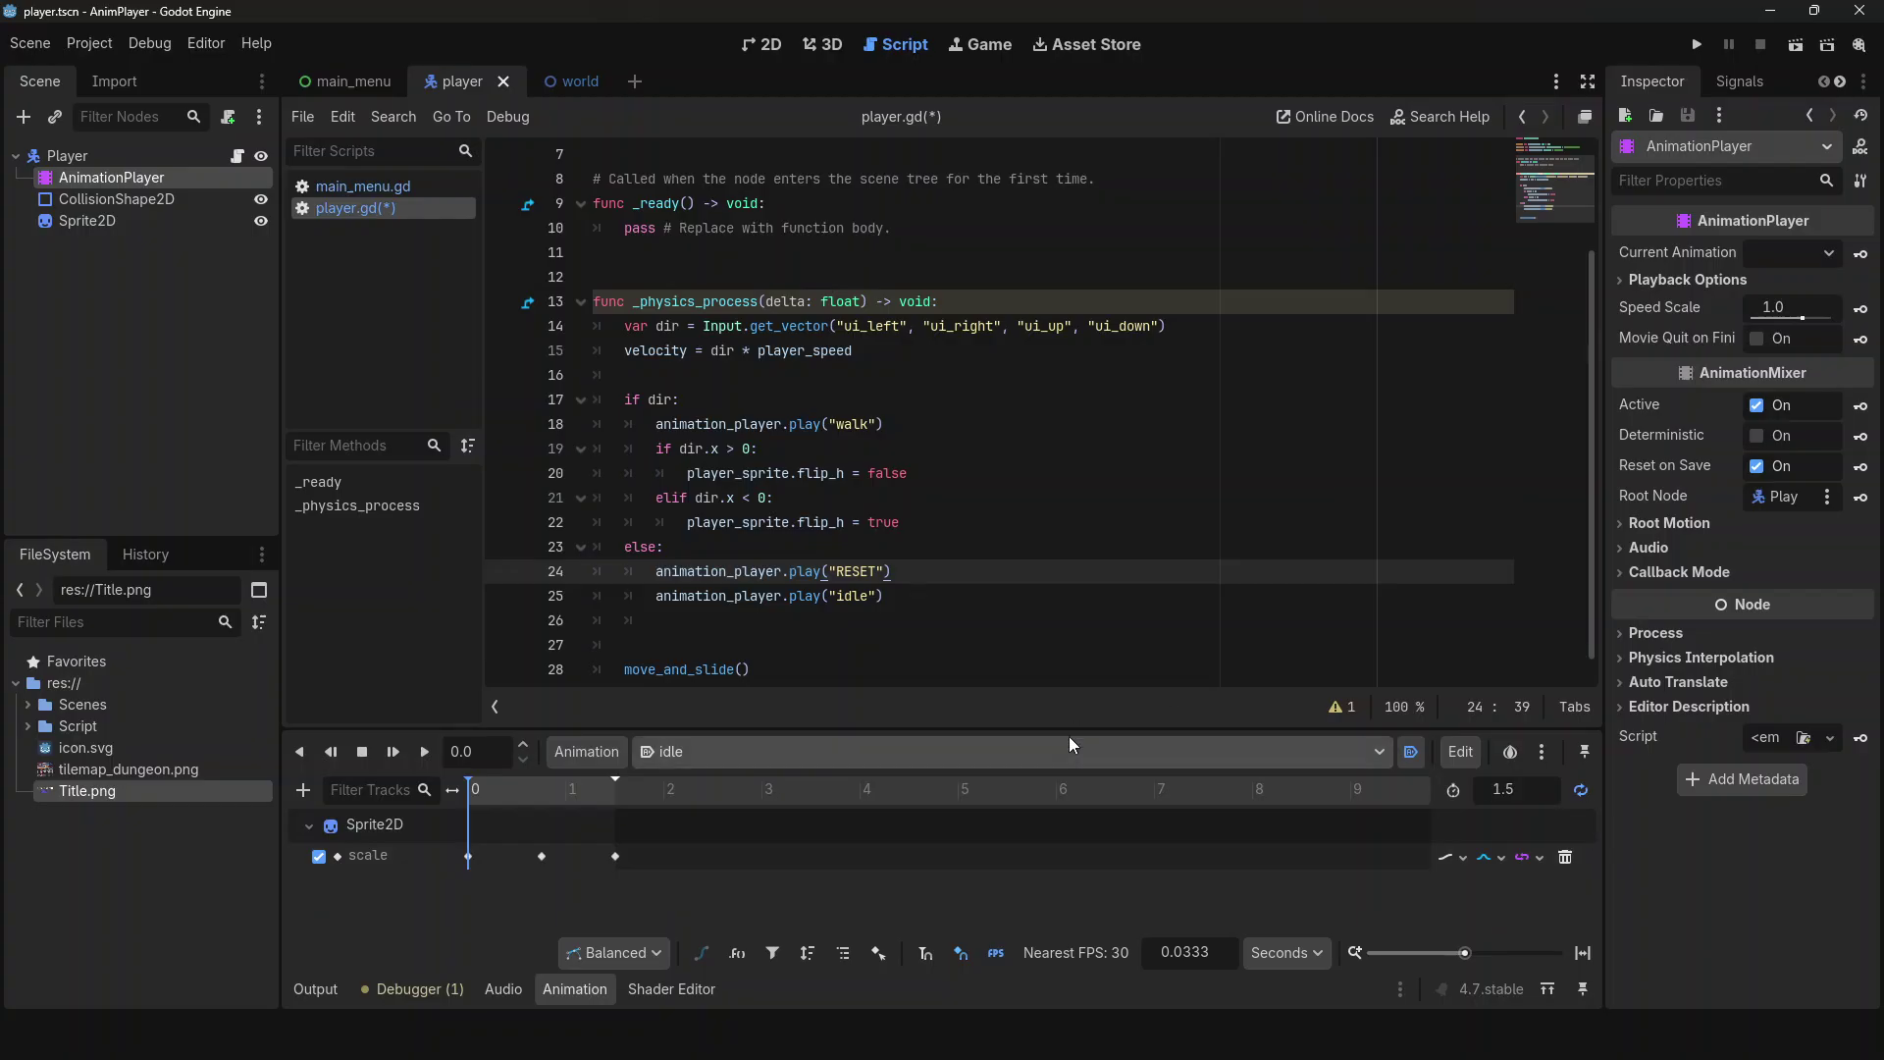
left_click(810, 830)
key("ctrl+s")
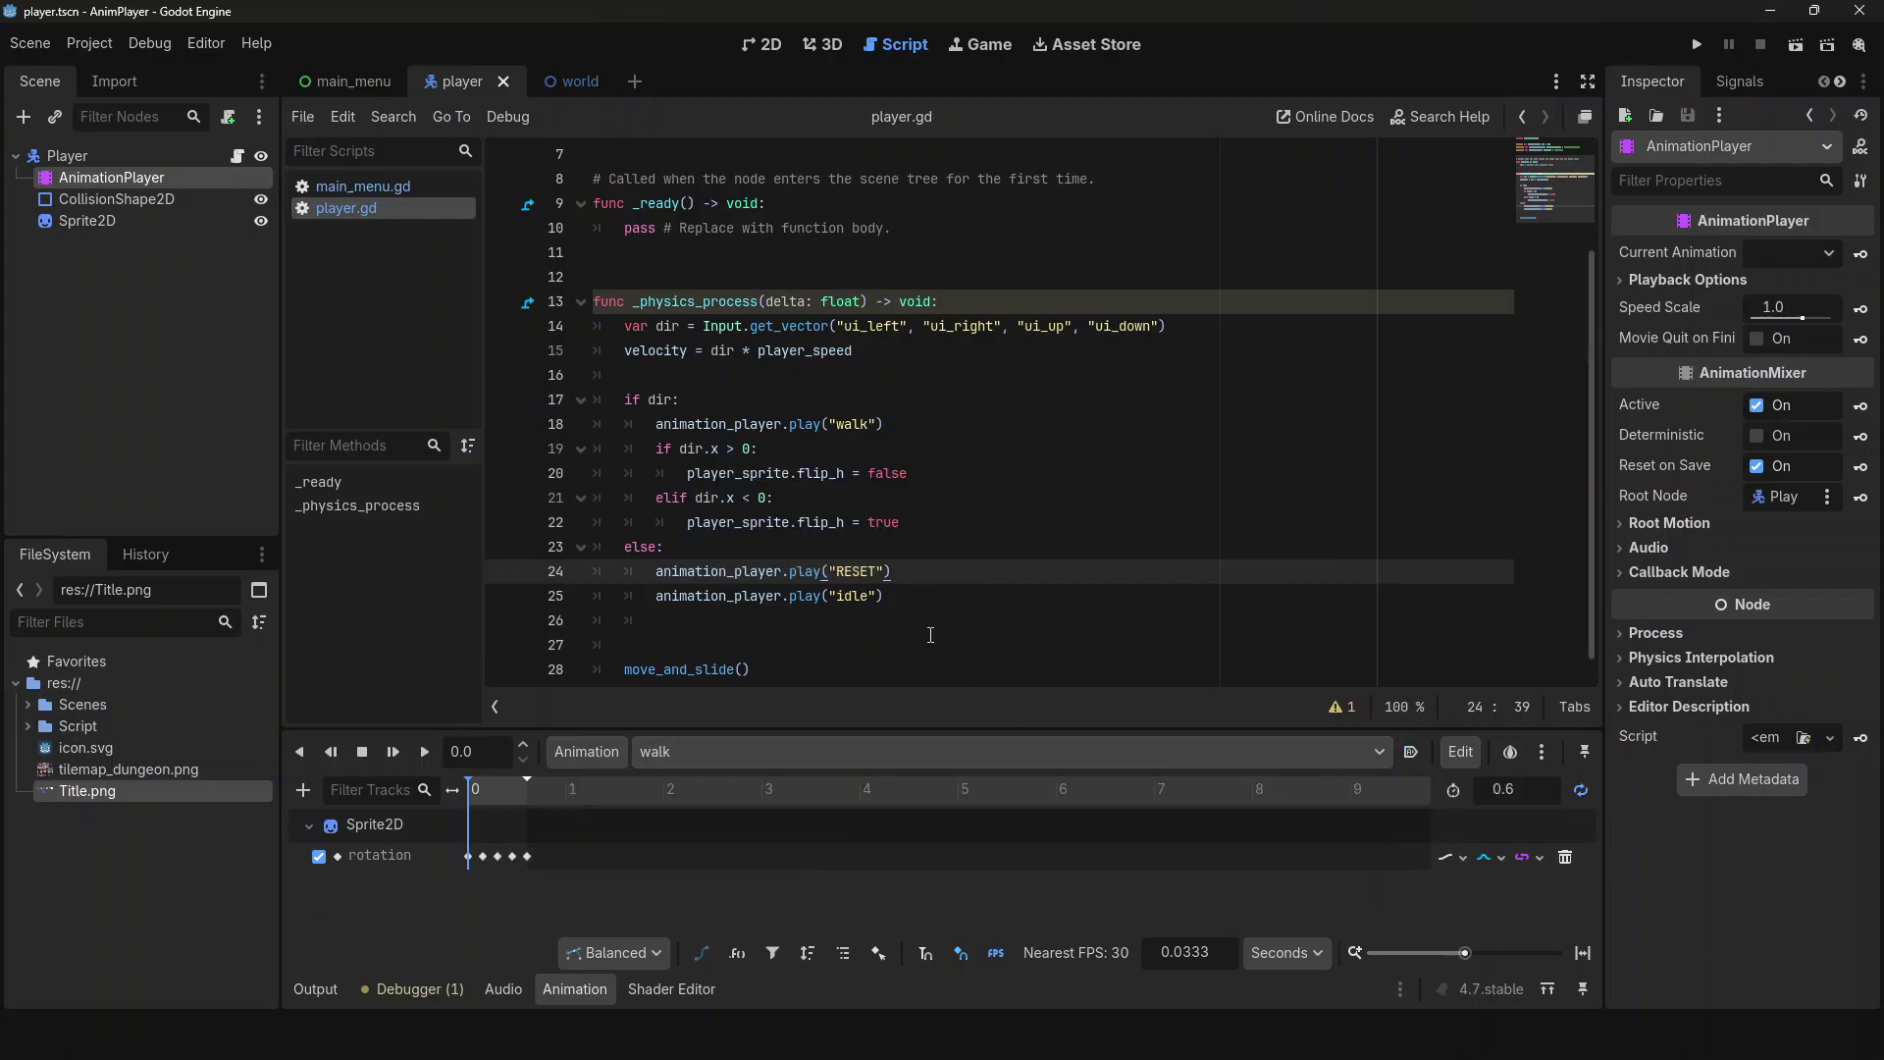
- In the else branch, add await animation_player.animation_finished between the "RESET" and "idle" play calls
key("Return")
type("anim")
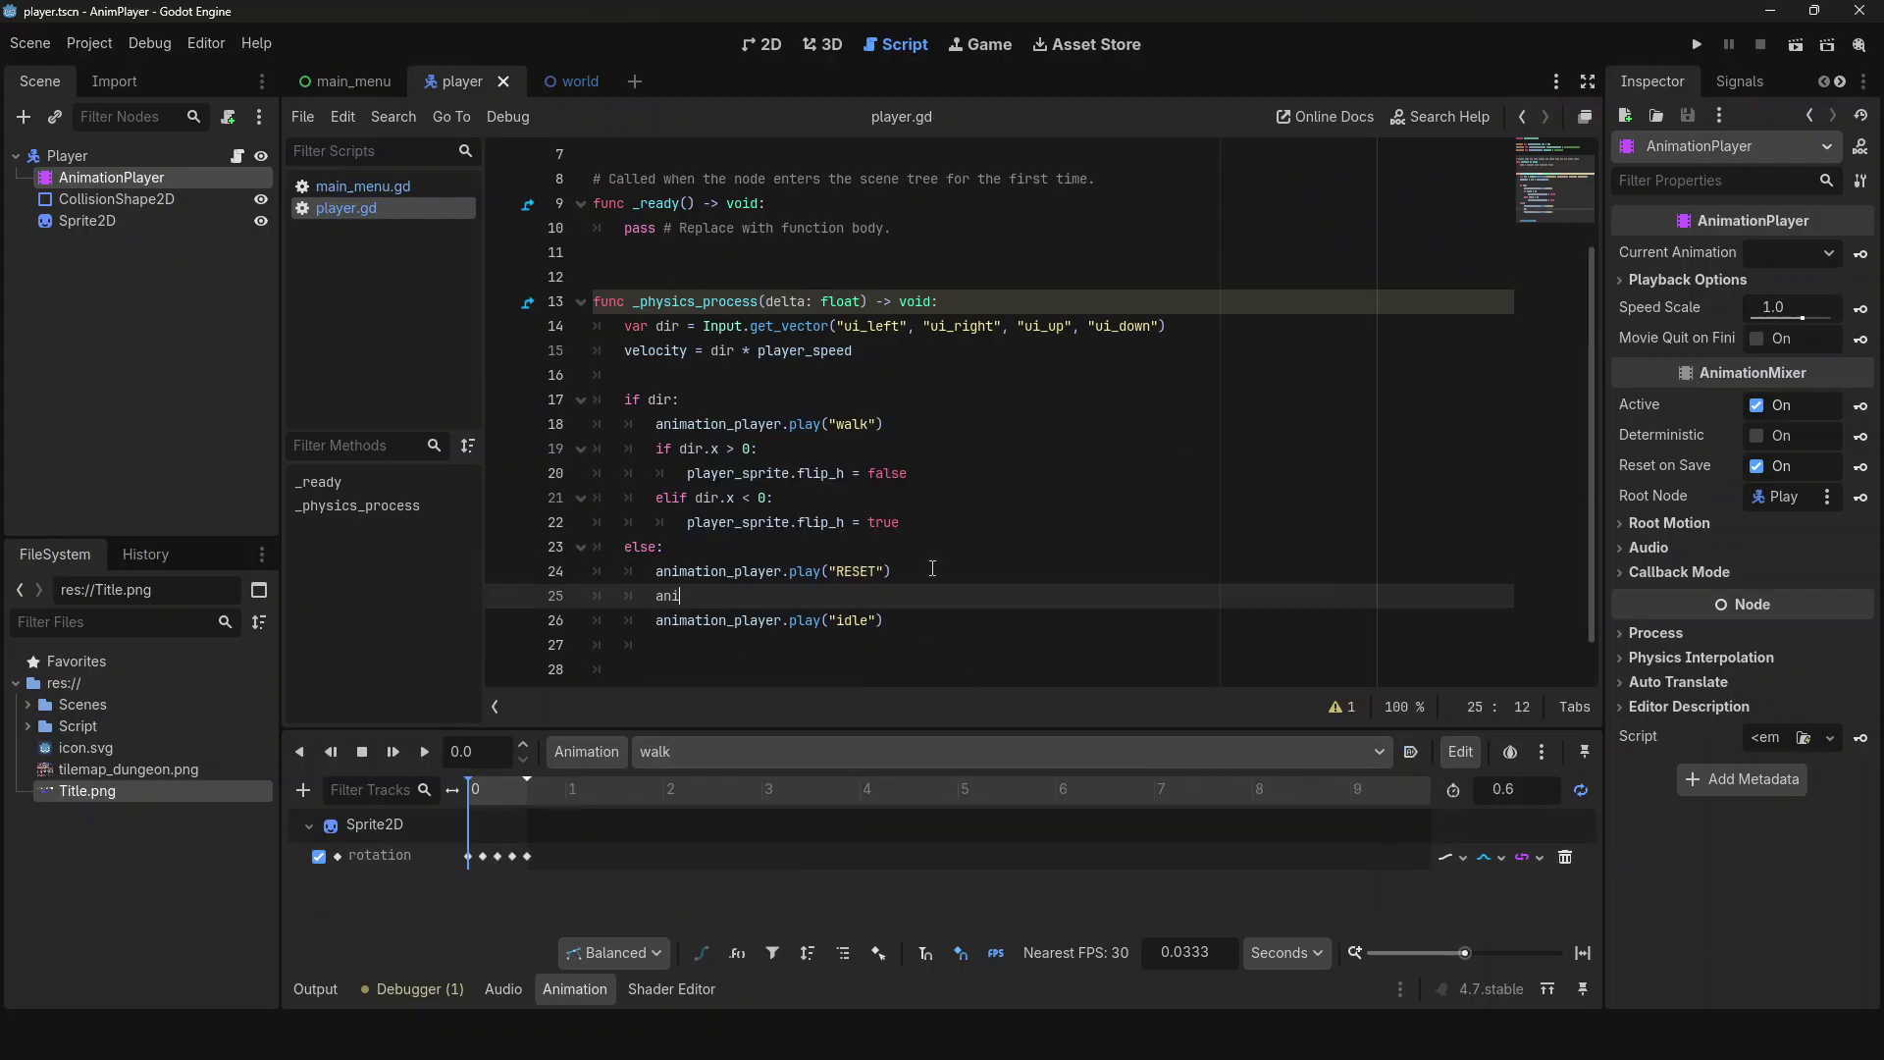
key("Return")
key("Escape")
key("BackSpace")
key("BackSpace")
key("BackSpace")
key("BackSpace")
key("BackSpace")
key("BackSpace")
key("BackSpace")
key("BackSpace")
key("BackSpace")
key("BackSpace")
key("BackSpace")
key("BackSpace")
key("BackSpace")
key("BackSpace")
key("BackSpace")
key("BackSpace")
type("await anim")
key("Return")
type(".ani")
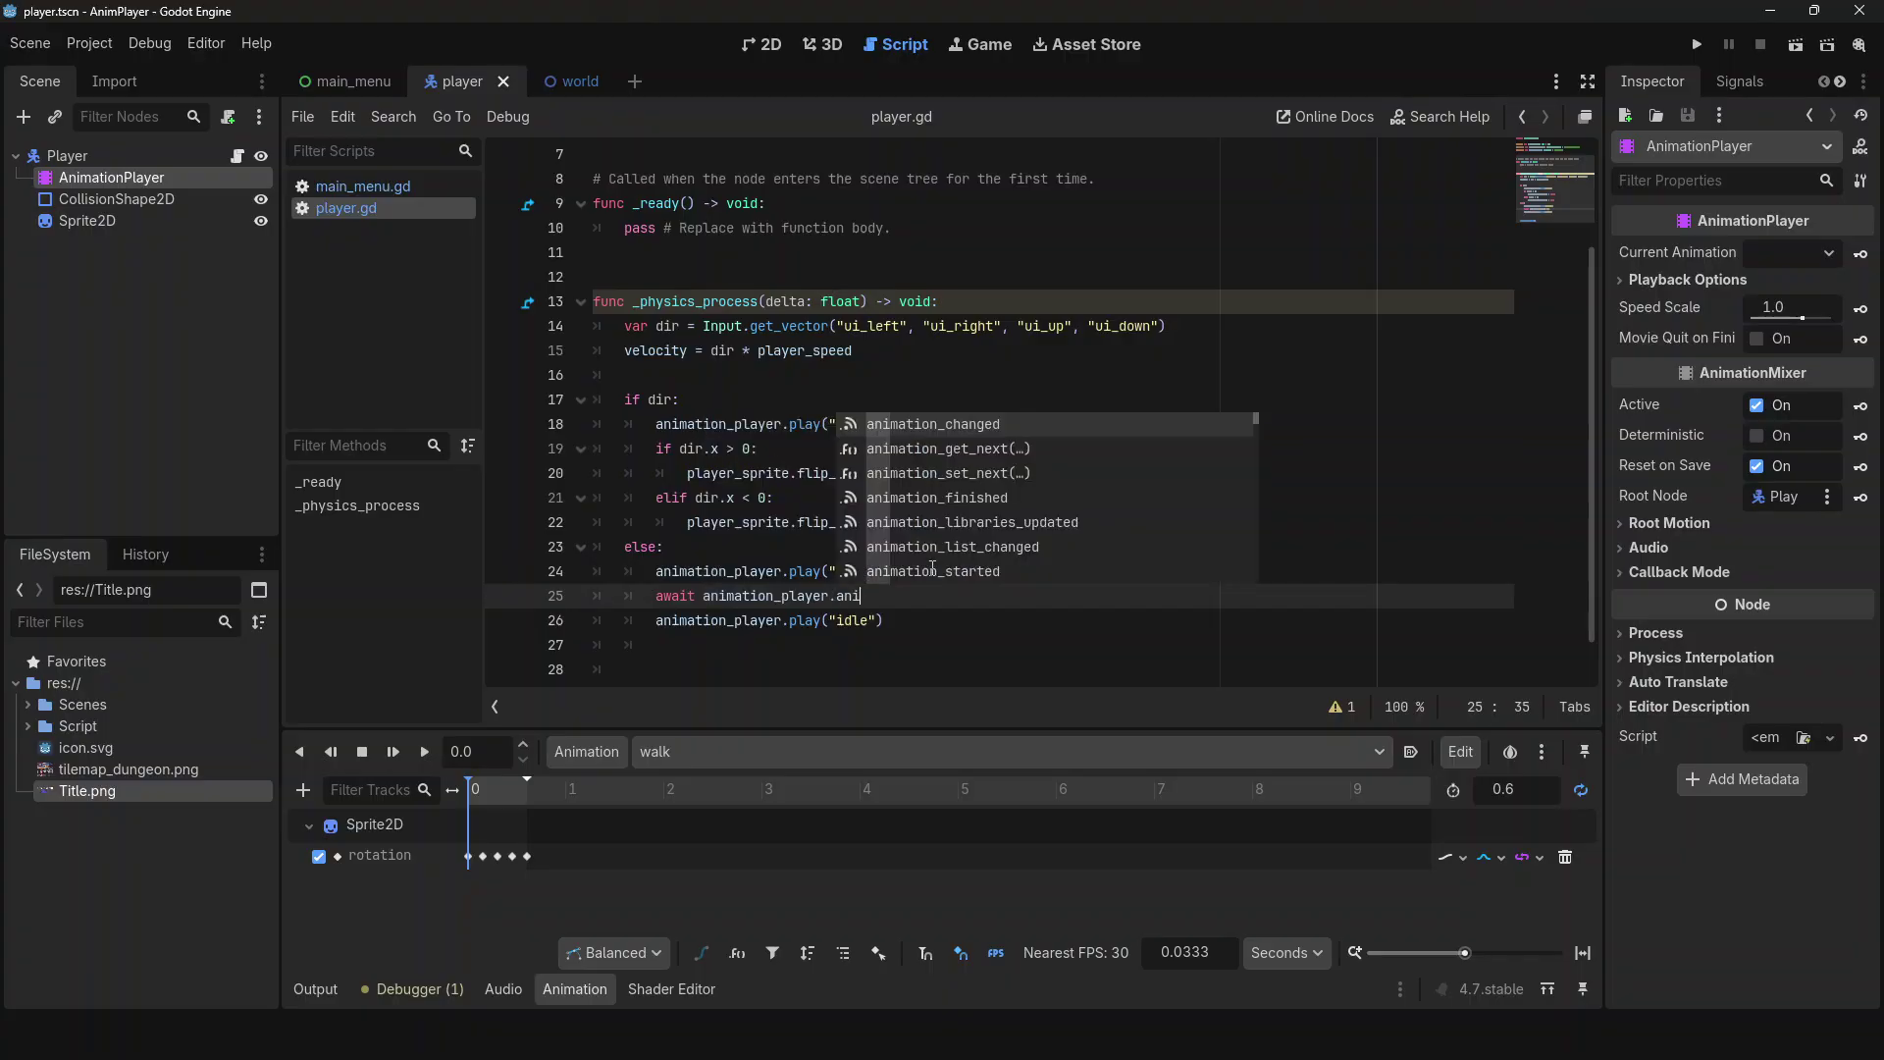
key("Escape")
type("mati")
key("Down")
key("Down")
key("Down")
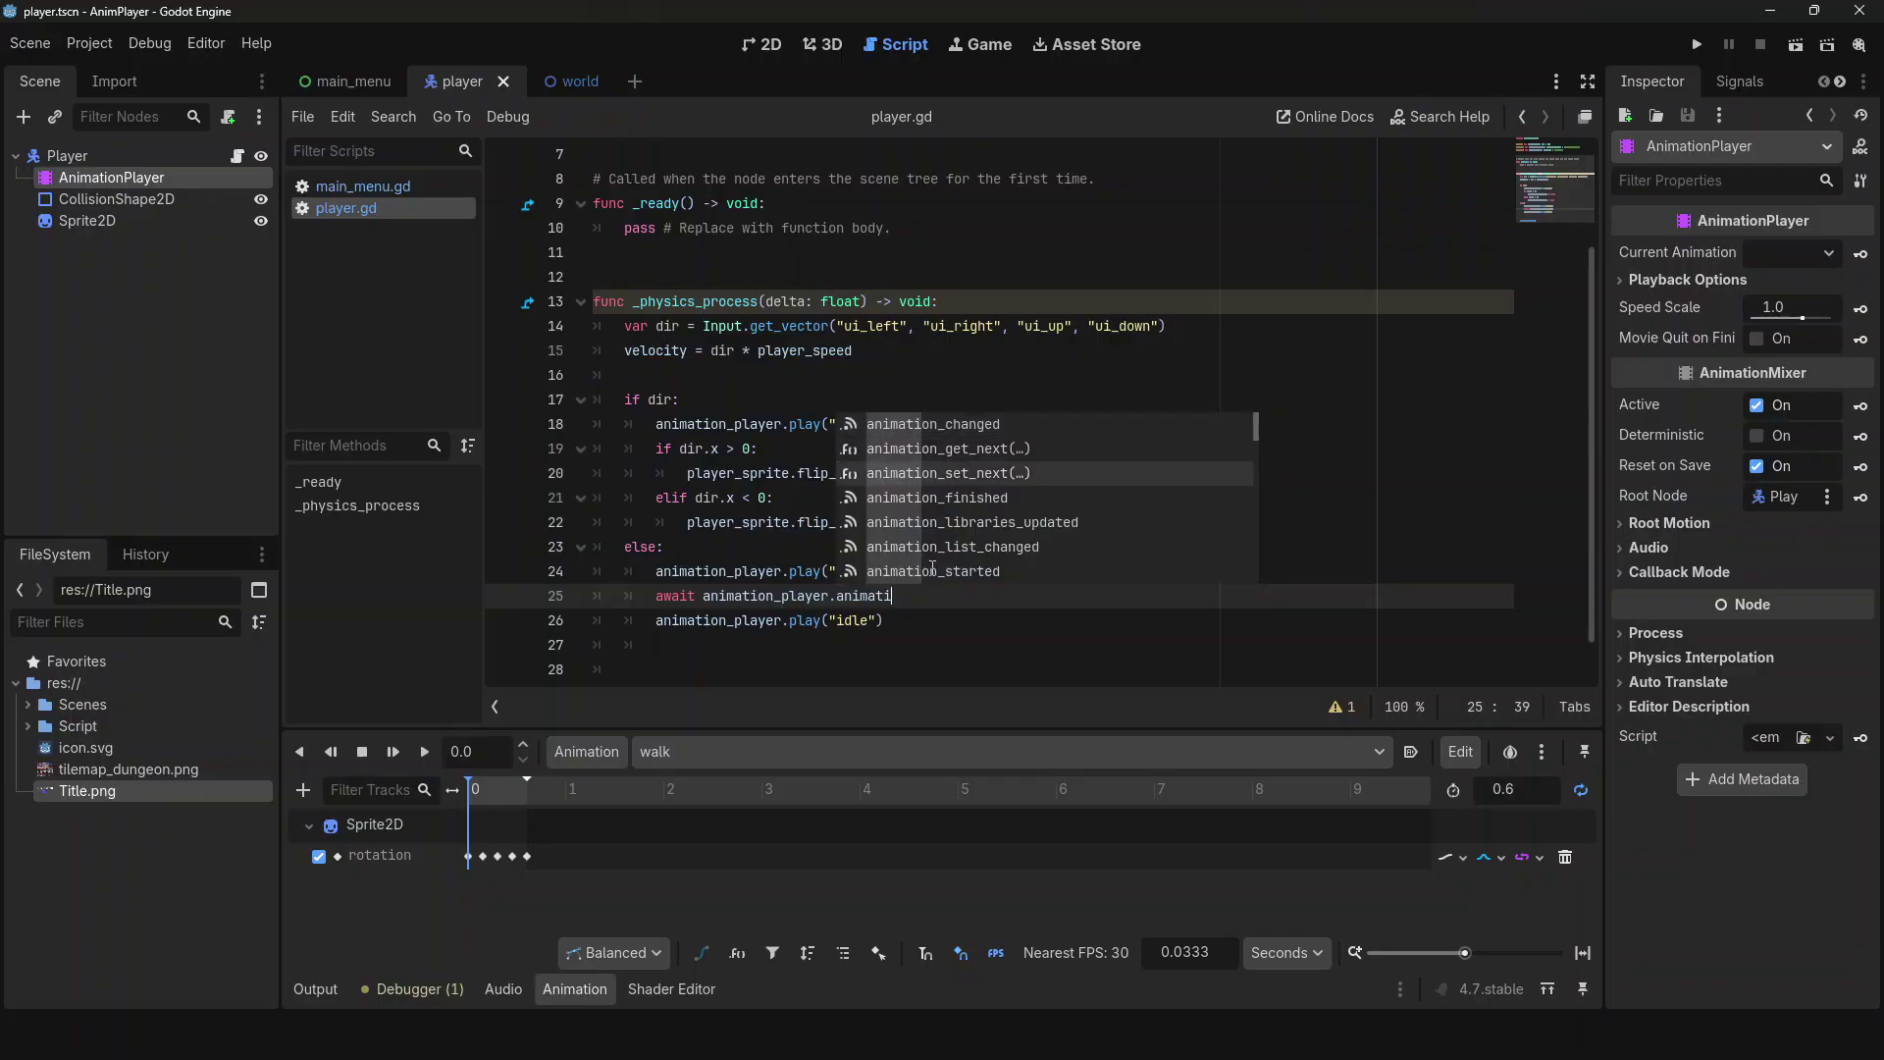
key("Return")
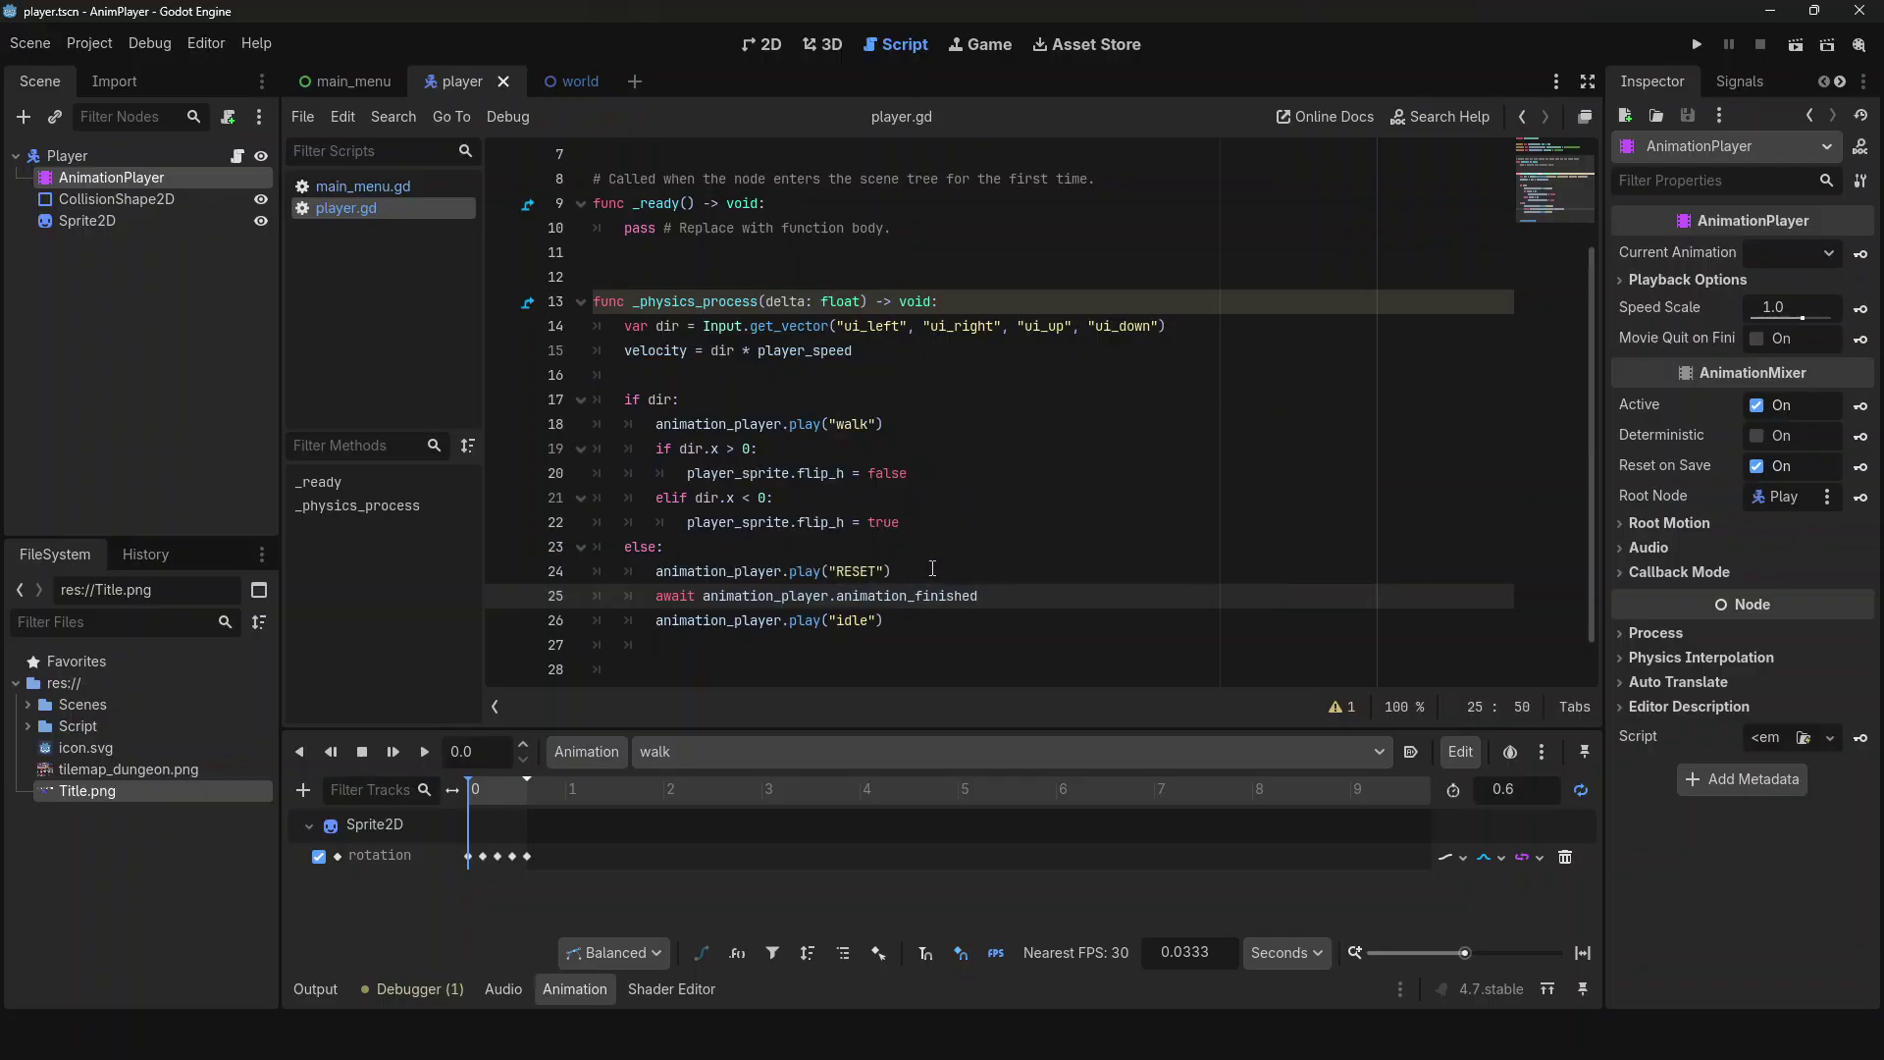
- Run the project, walk the player repeatedly in all four directions to test the awaited reset, and stop the game
key("F5")
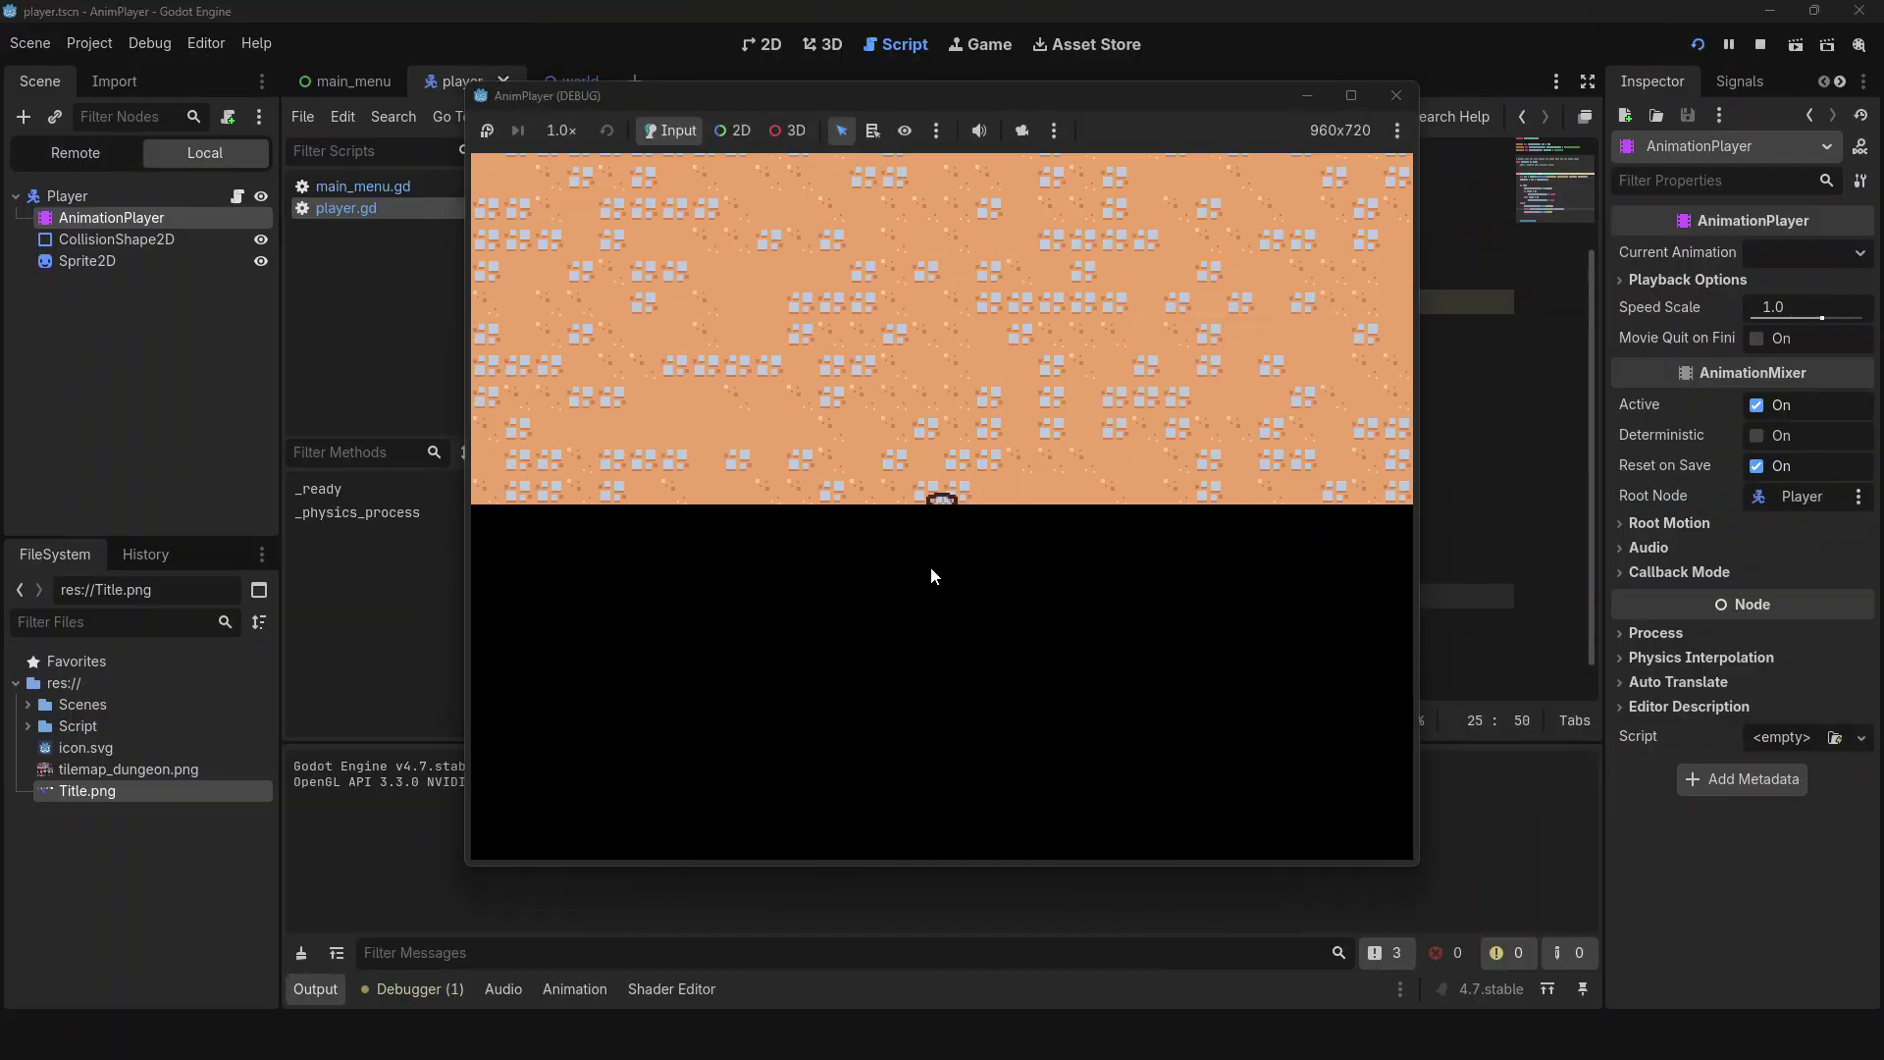
key("Left")
key("Up")
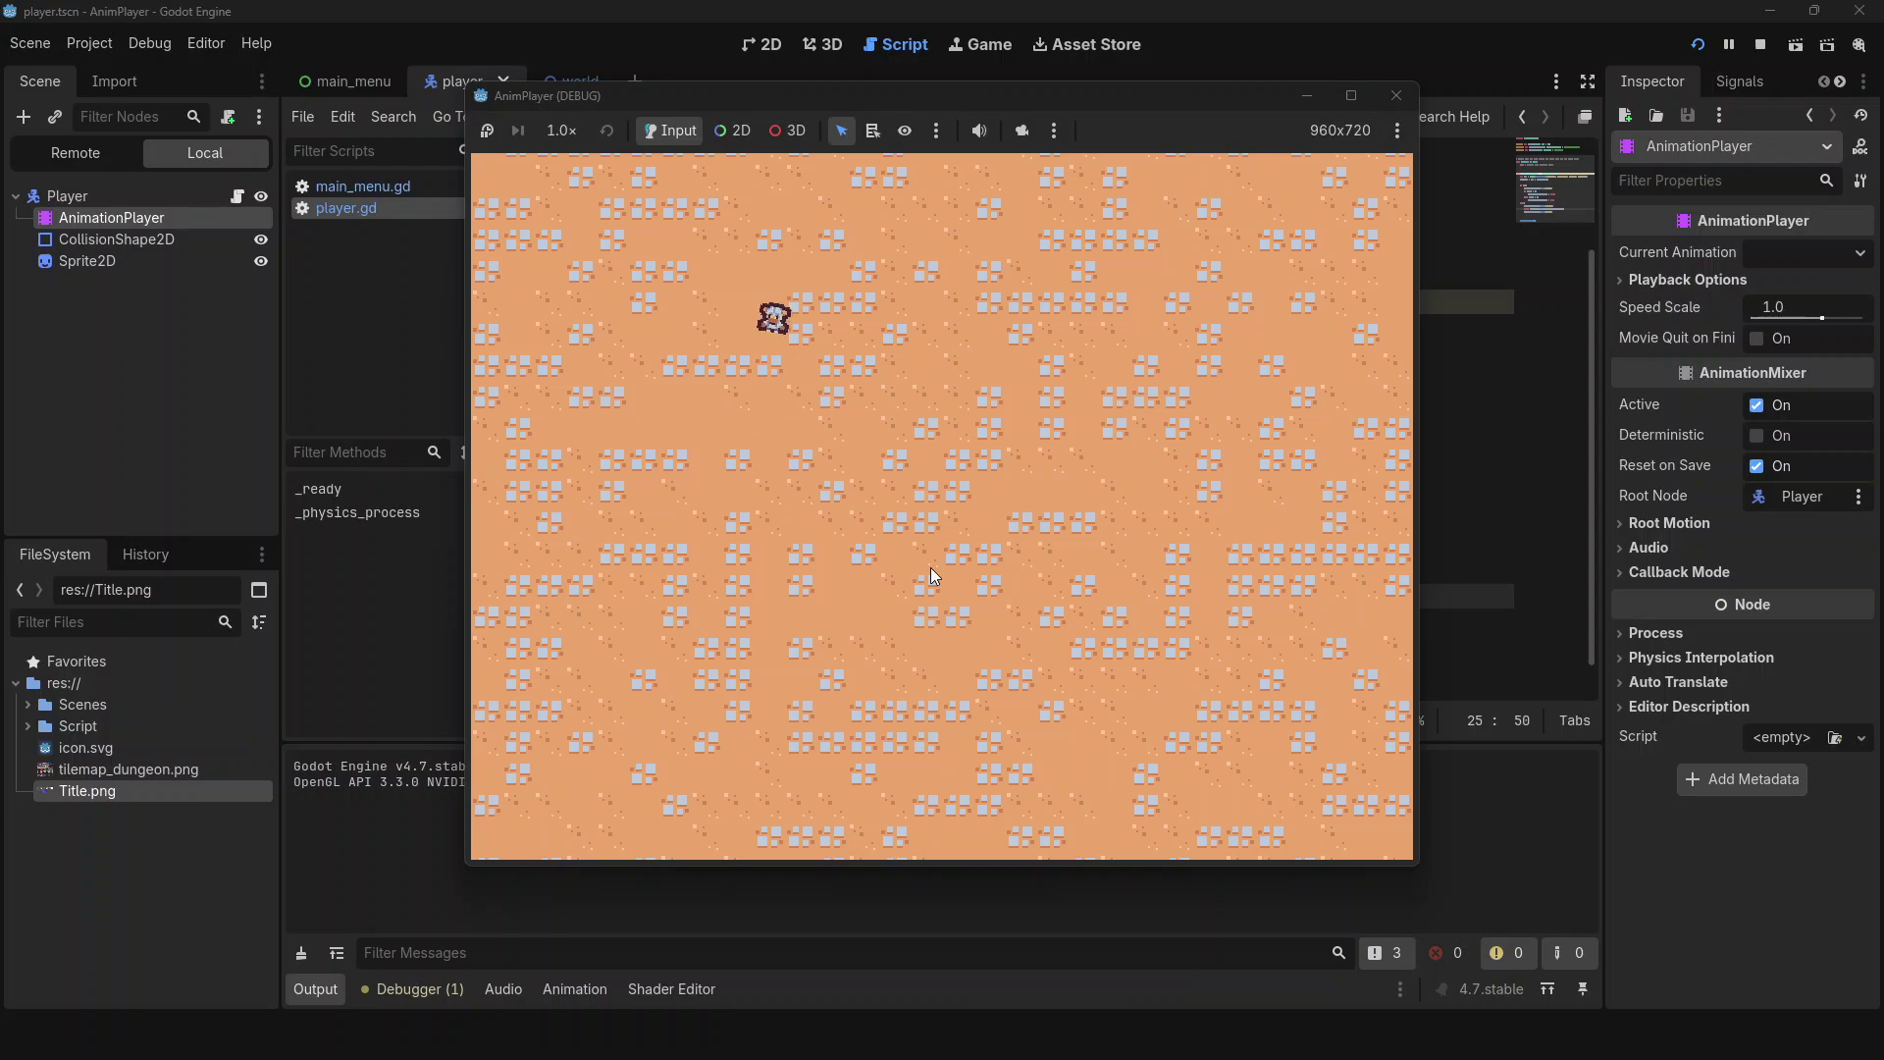
key("Left")
key("Right")
key("Down")
key("Left")
key("Down")
key("Right")
key("Up")
key("Up")
key("Left")
key("F8")
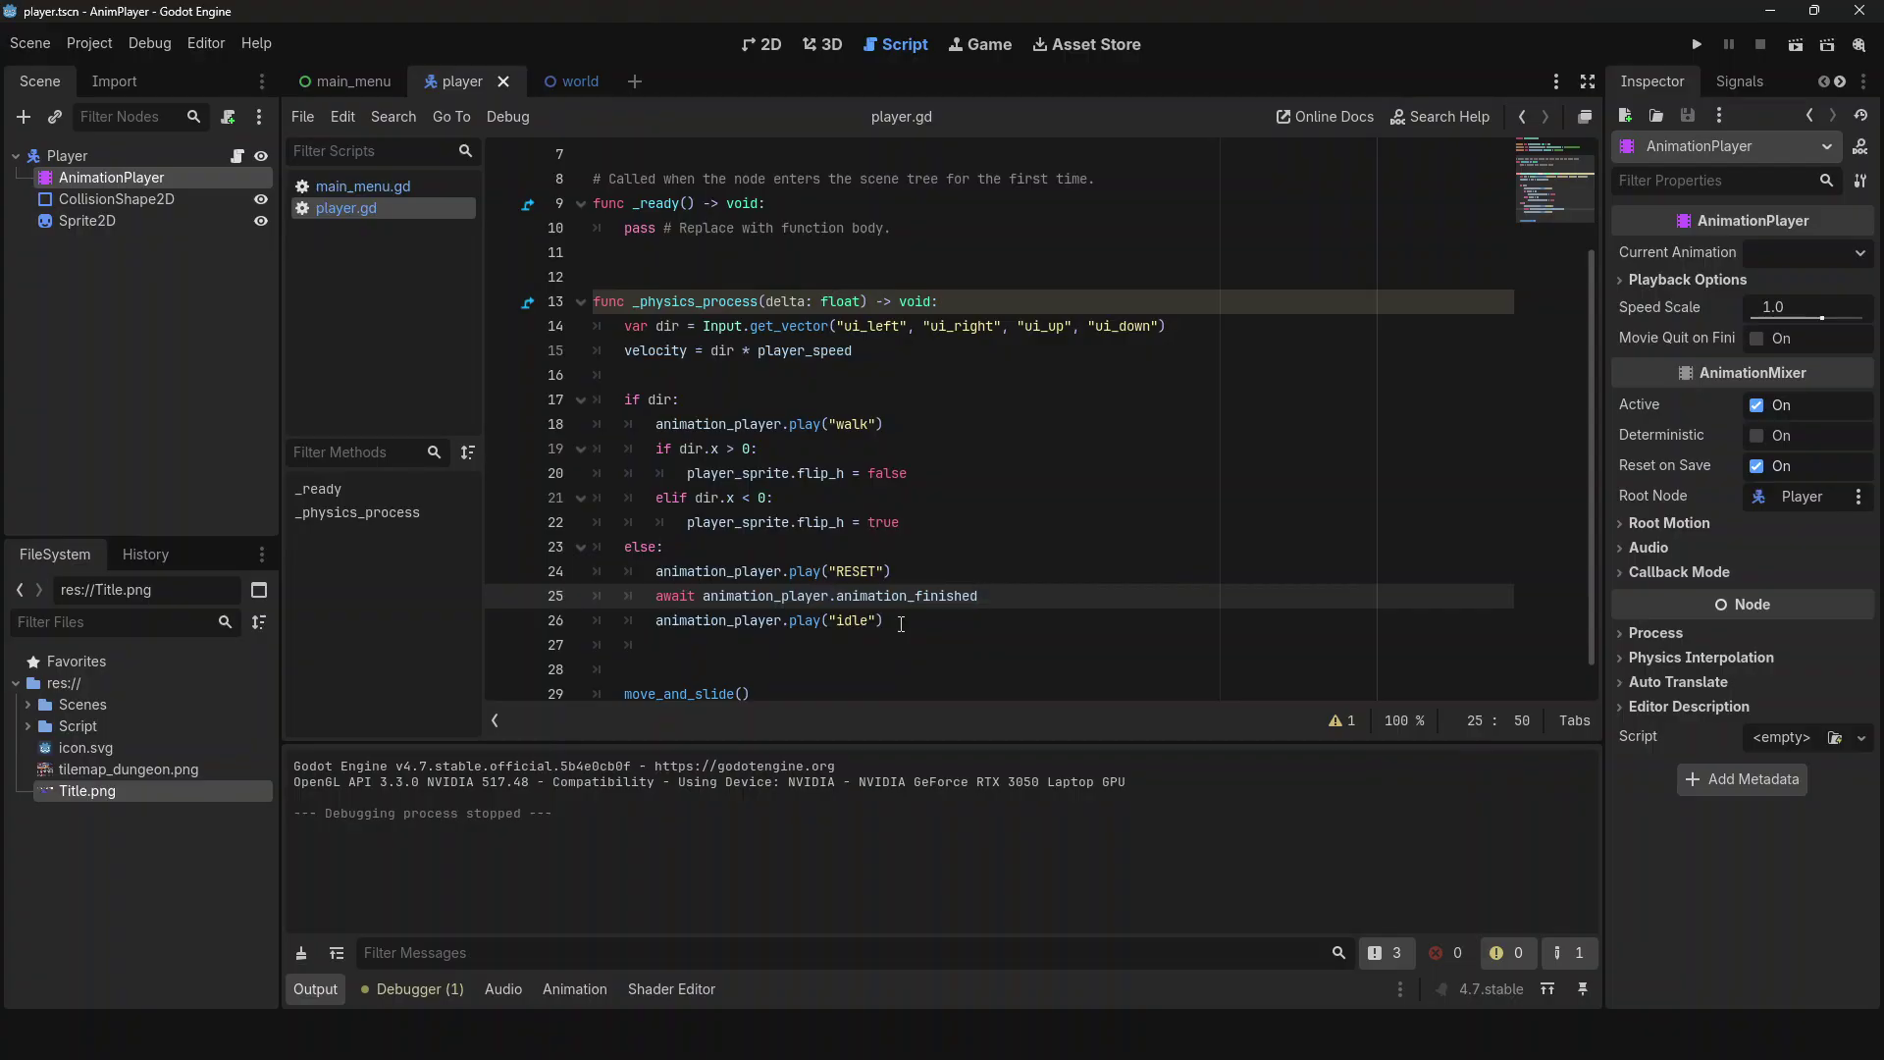
- Comment out the "RESET" play call and the await line in the else branch
key("shift+Up")
key("shift+Home")
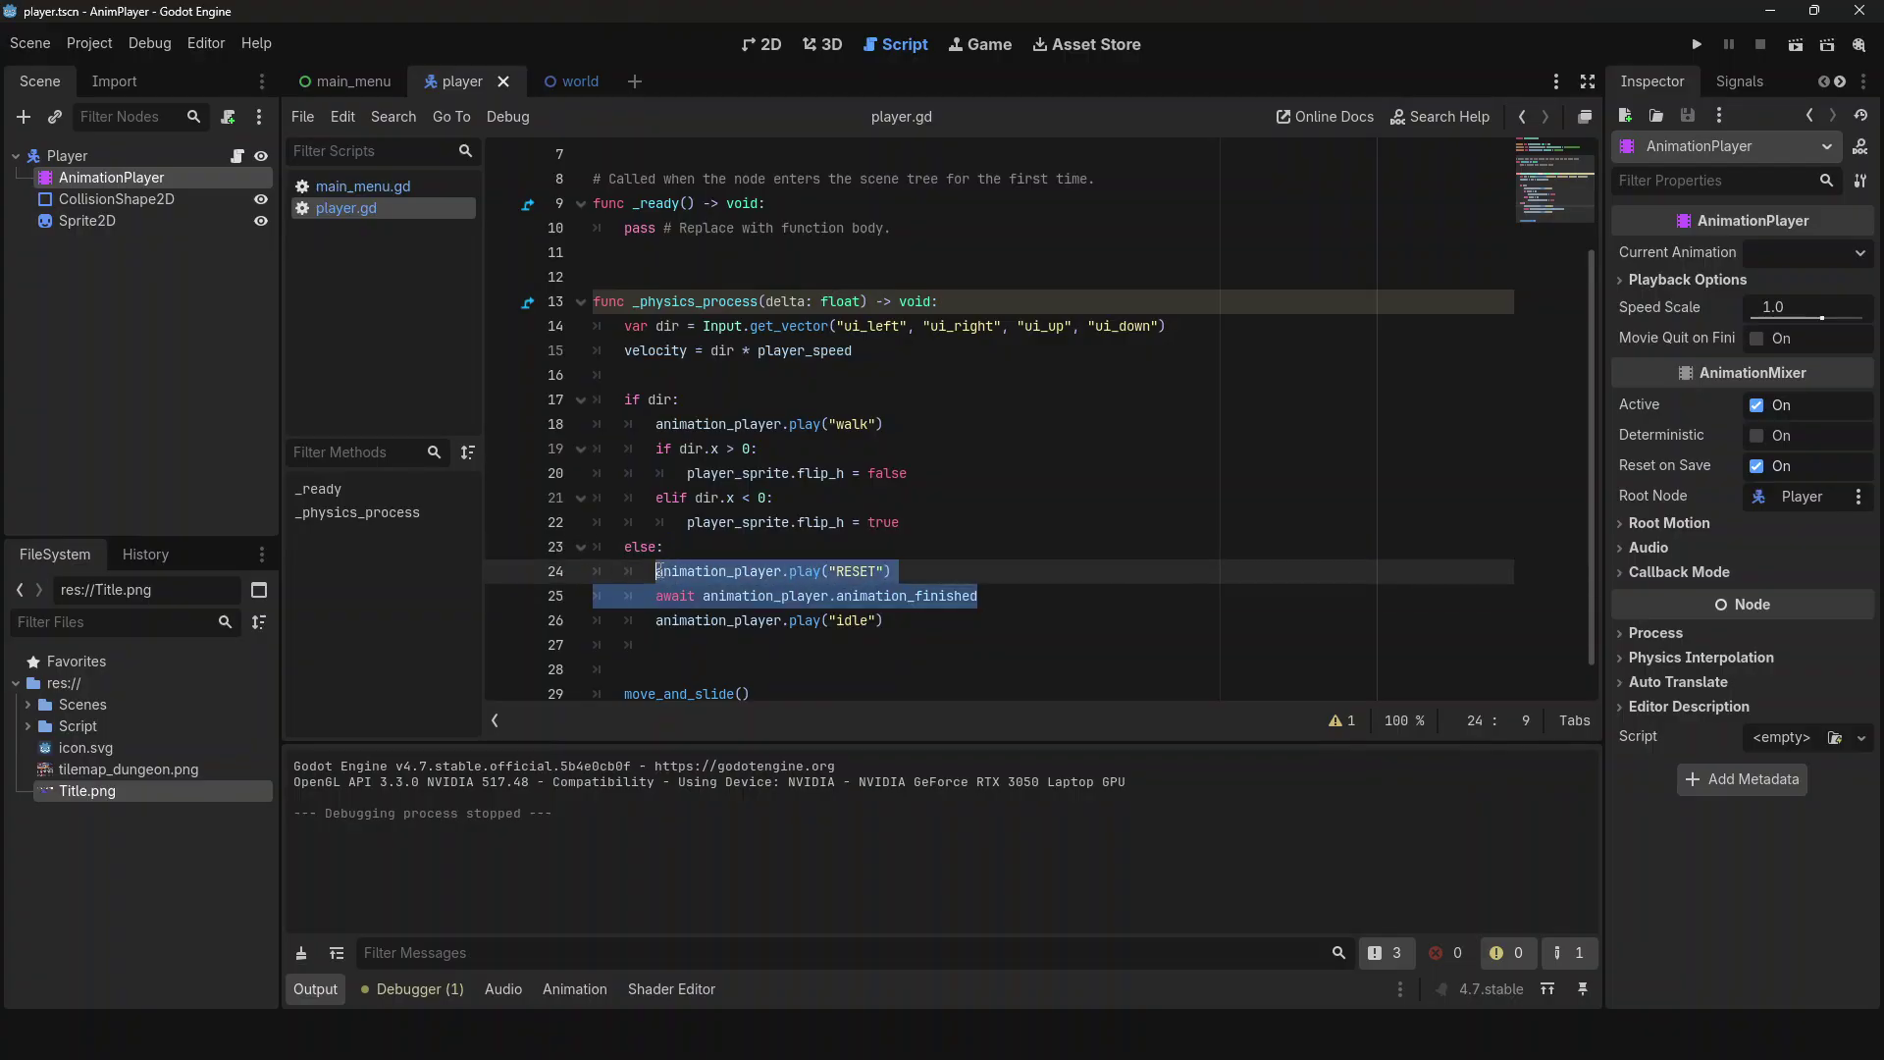
left_click(659, 578)
- Run the project with the reset lines disabled, walk the player left, up and right, and stop the game
key("F5")
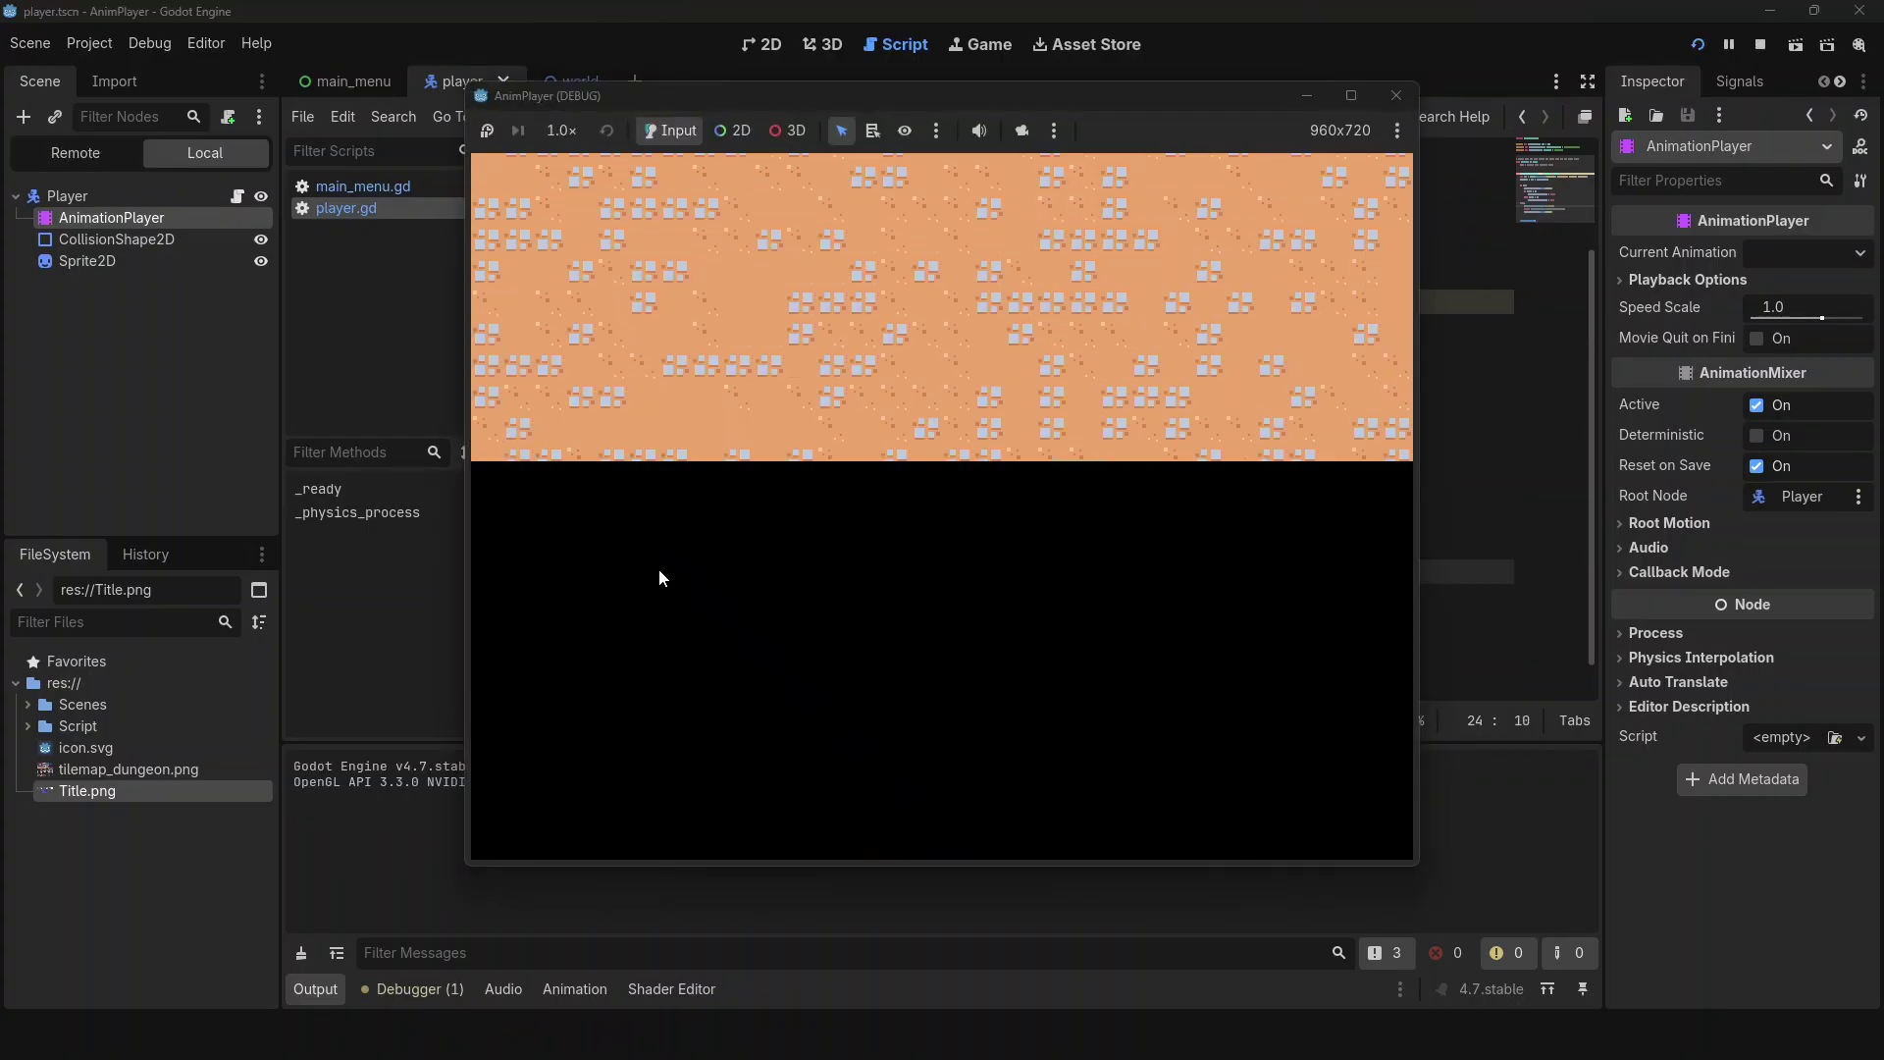
key("Left")
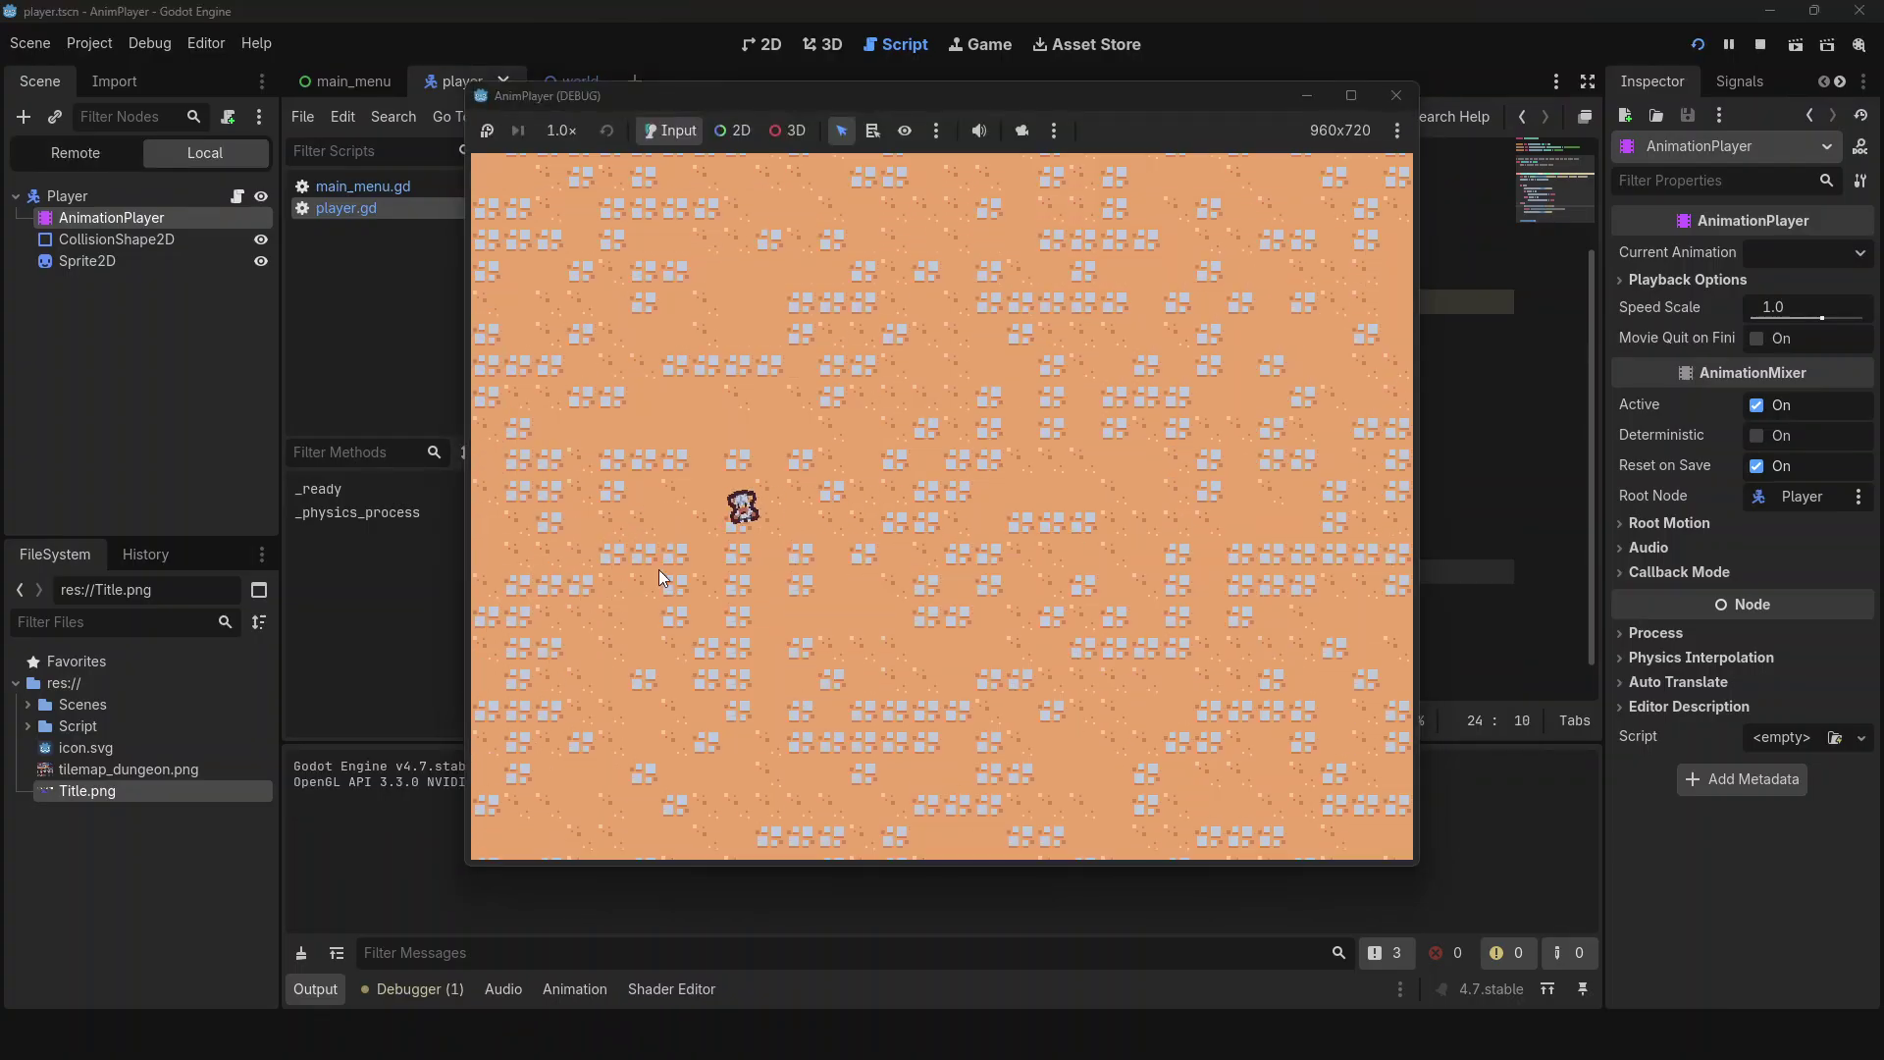
key("Up")
key("Right")
key("F8")
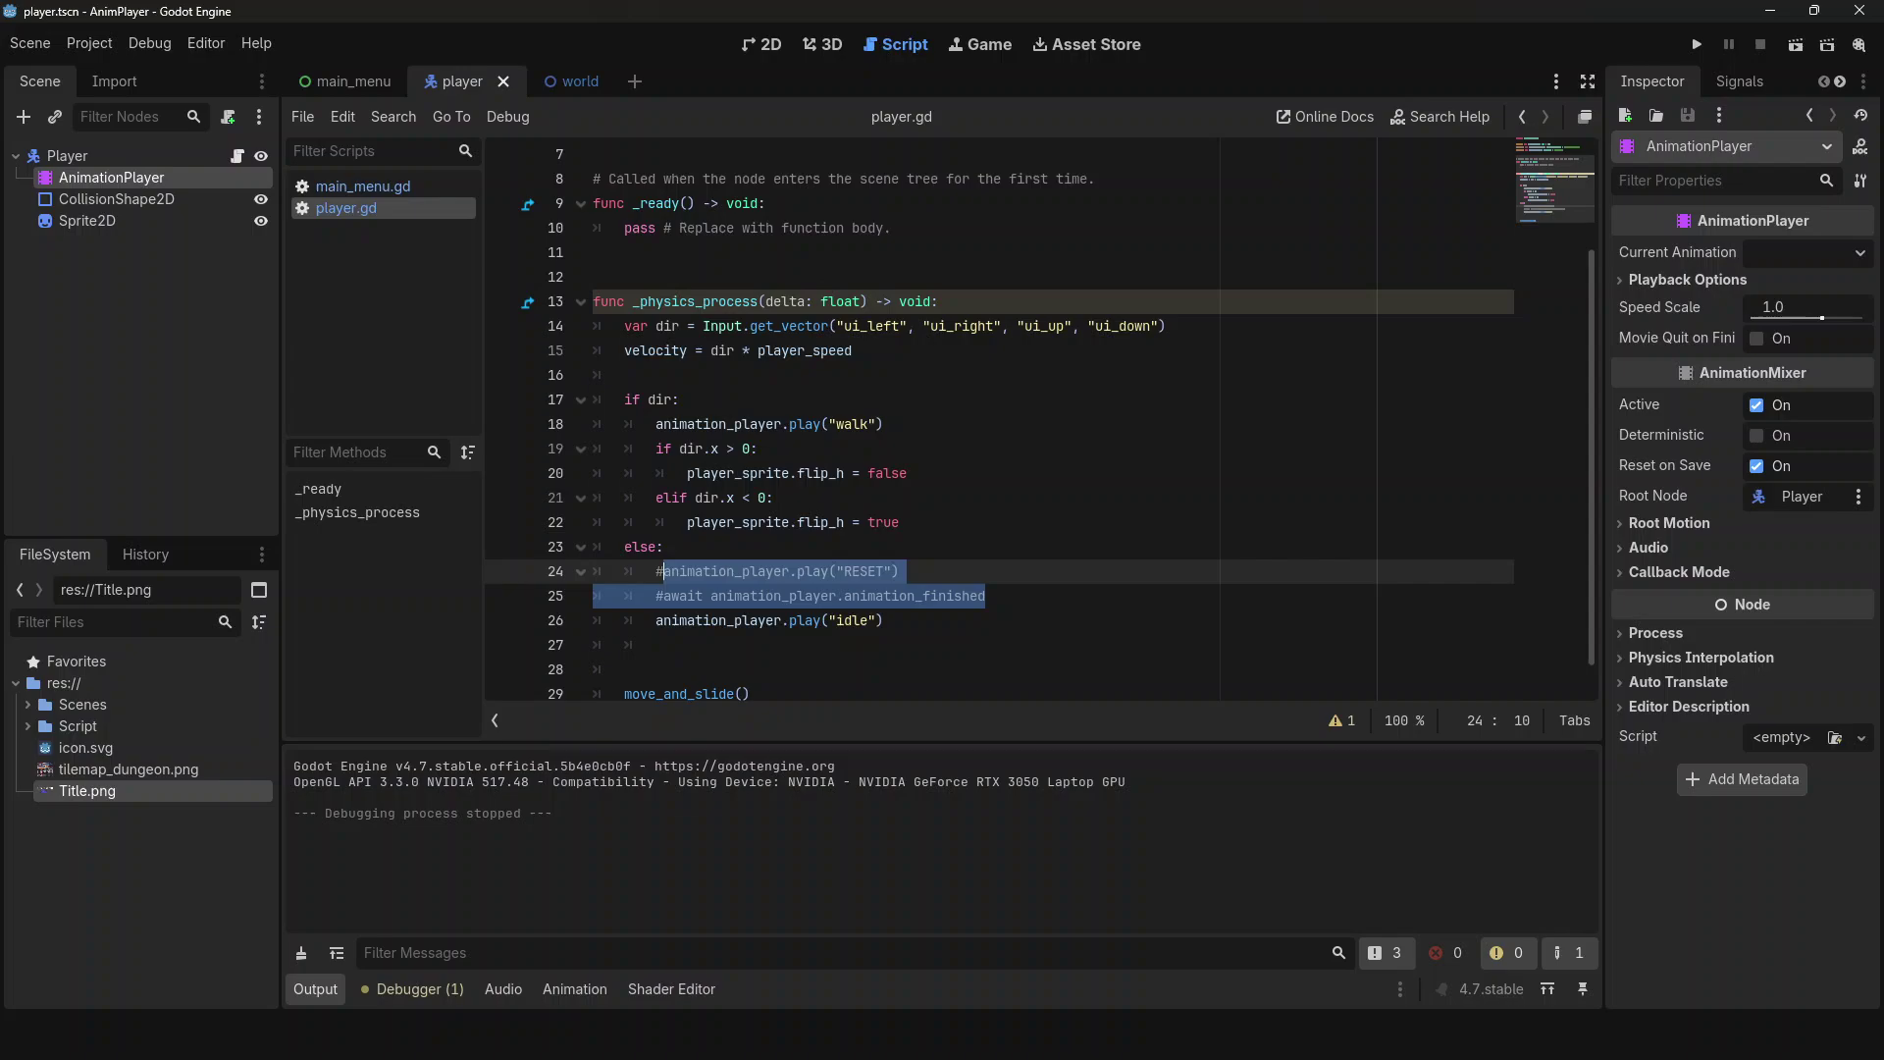
- Replace the commented-out "RESET" and await lines in the else branch with animation_player.stop, active above the "idle" play call
key("alt+Tab")
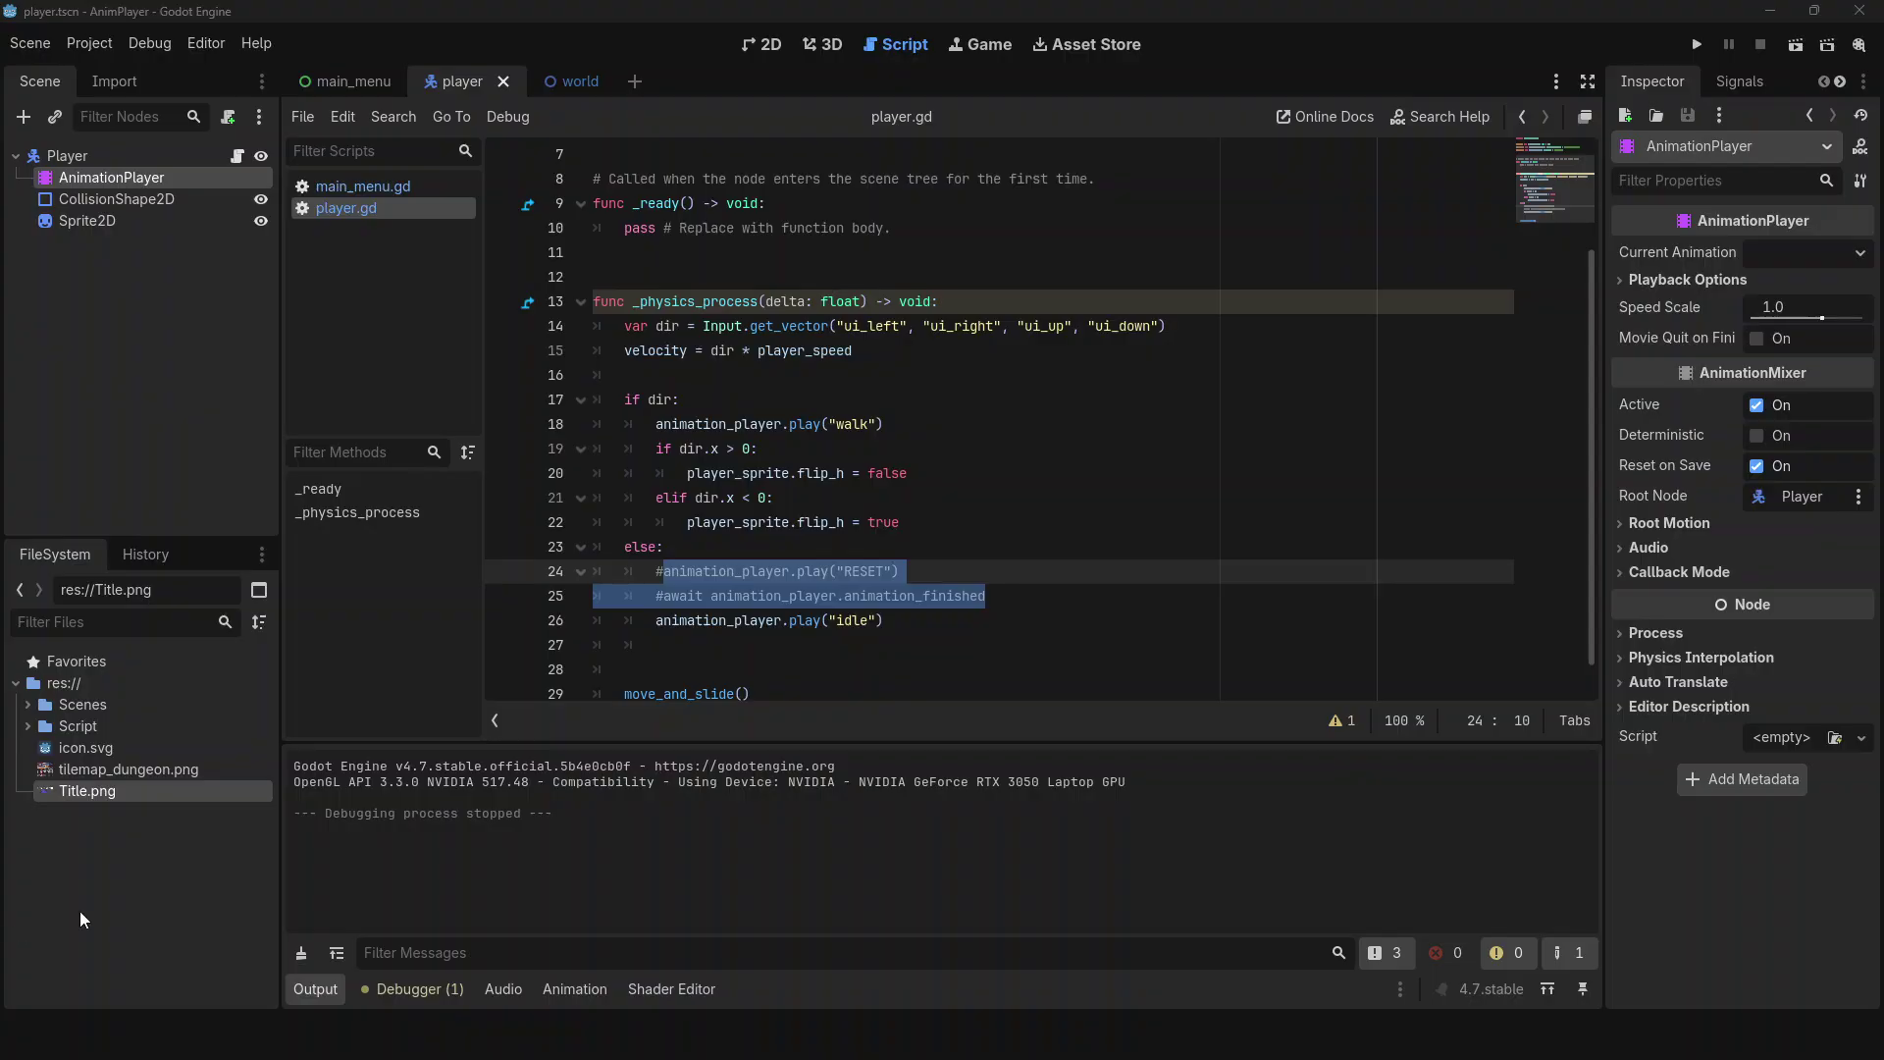
left_click(676, 596)
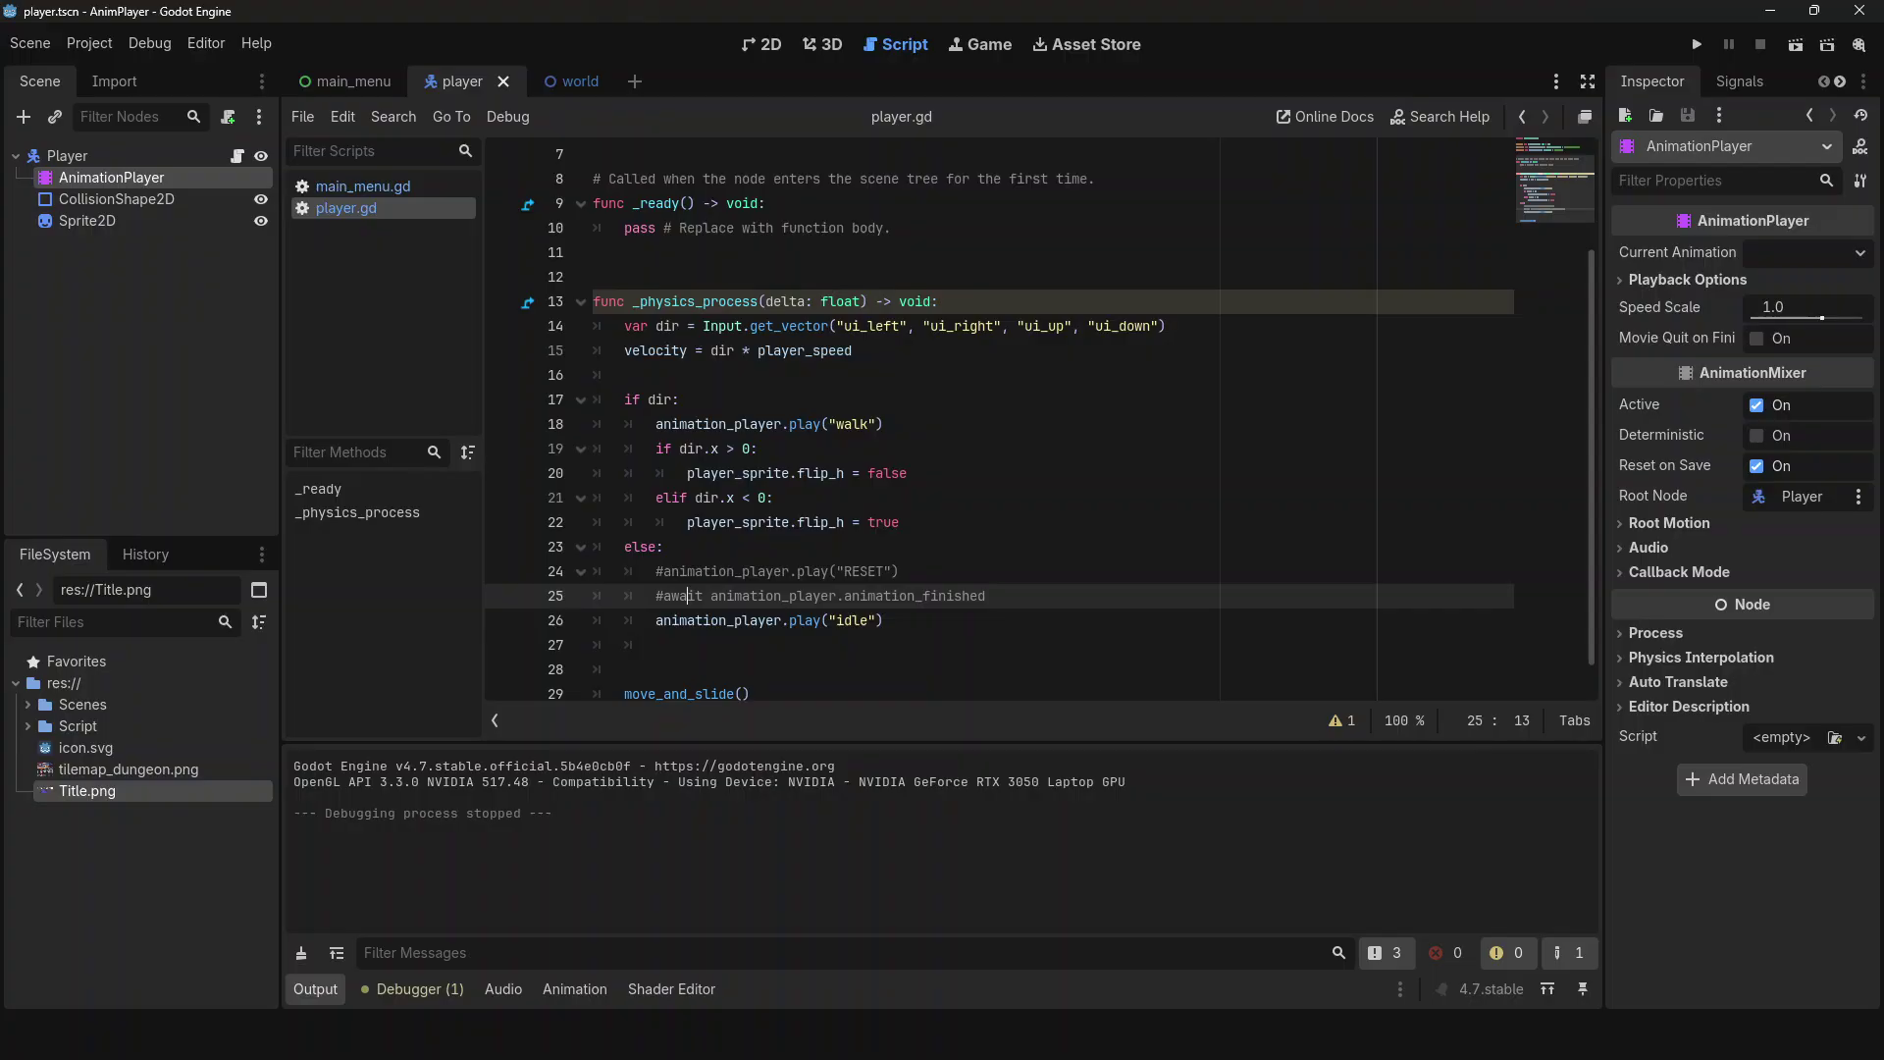
left_click_drag(986, 596, 797, 574)
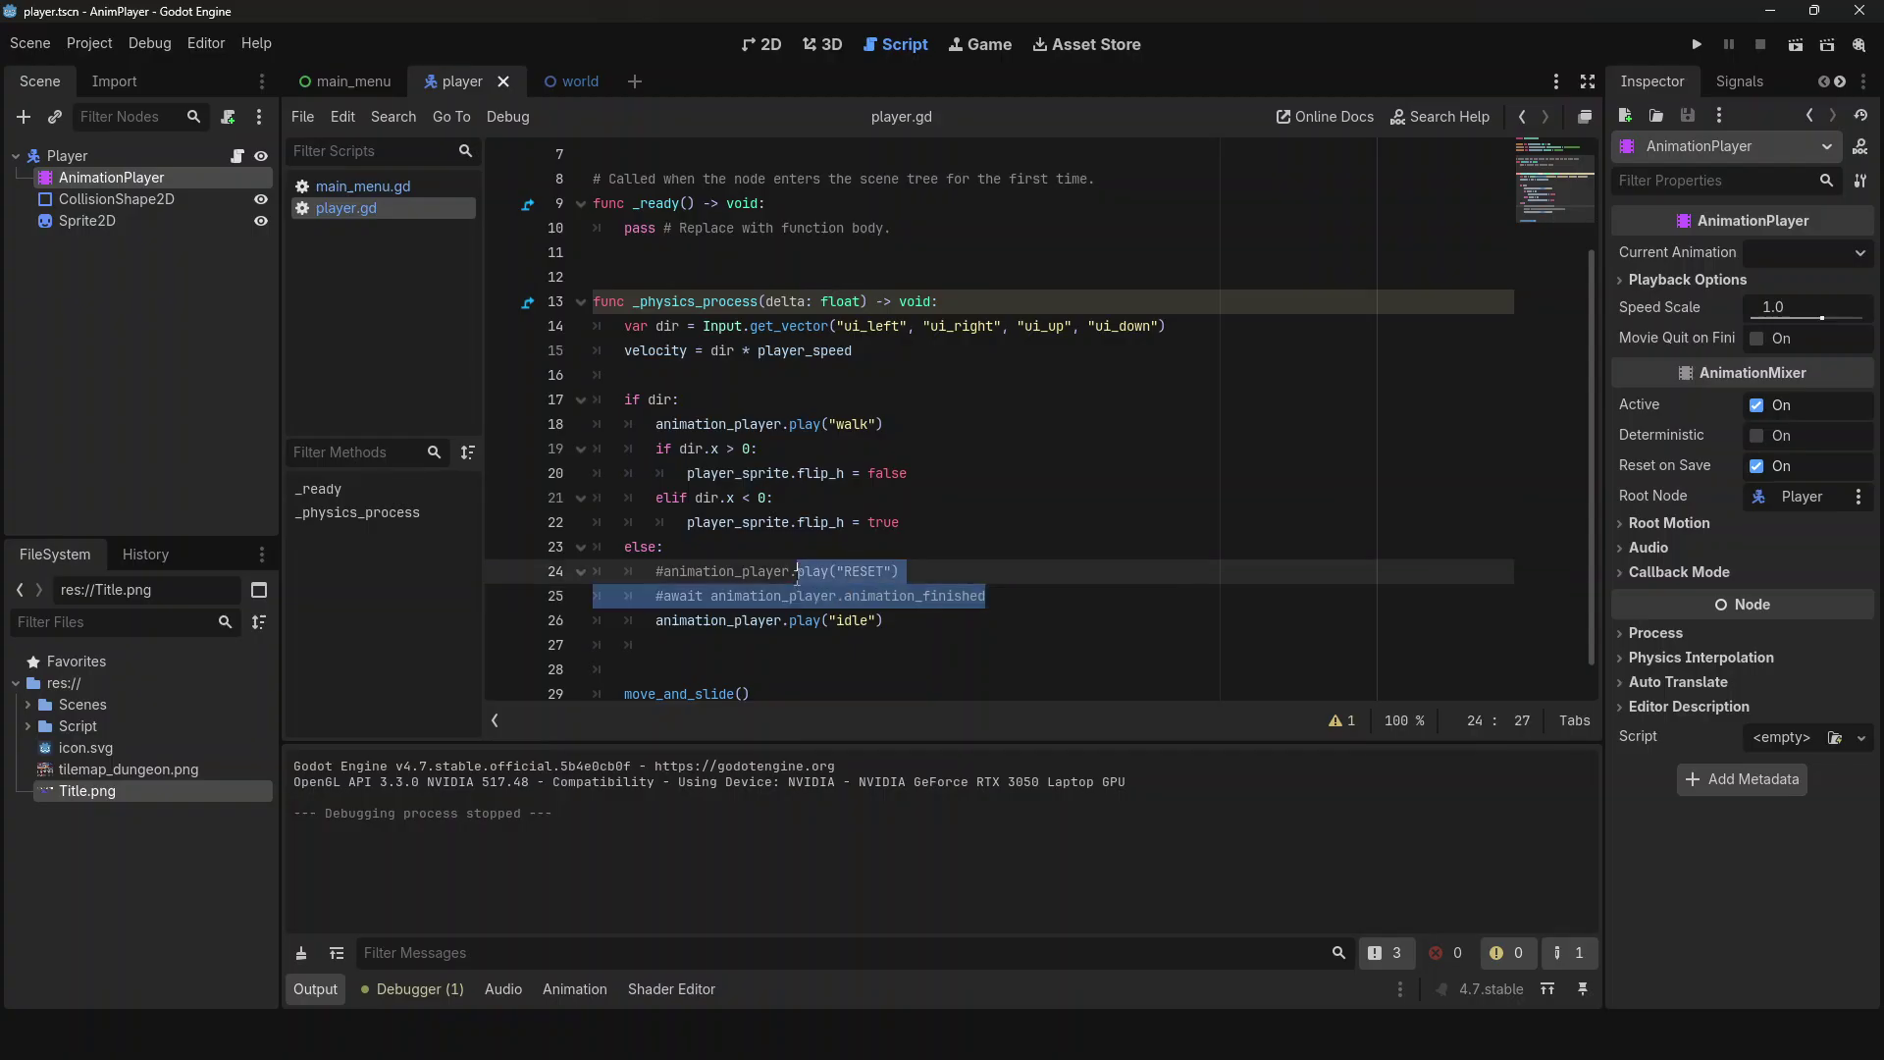
type("stop")
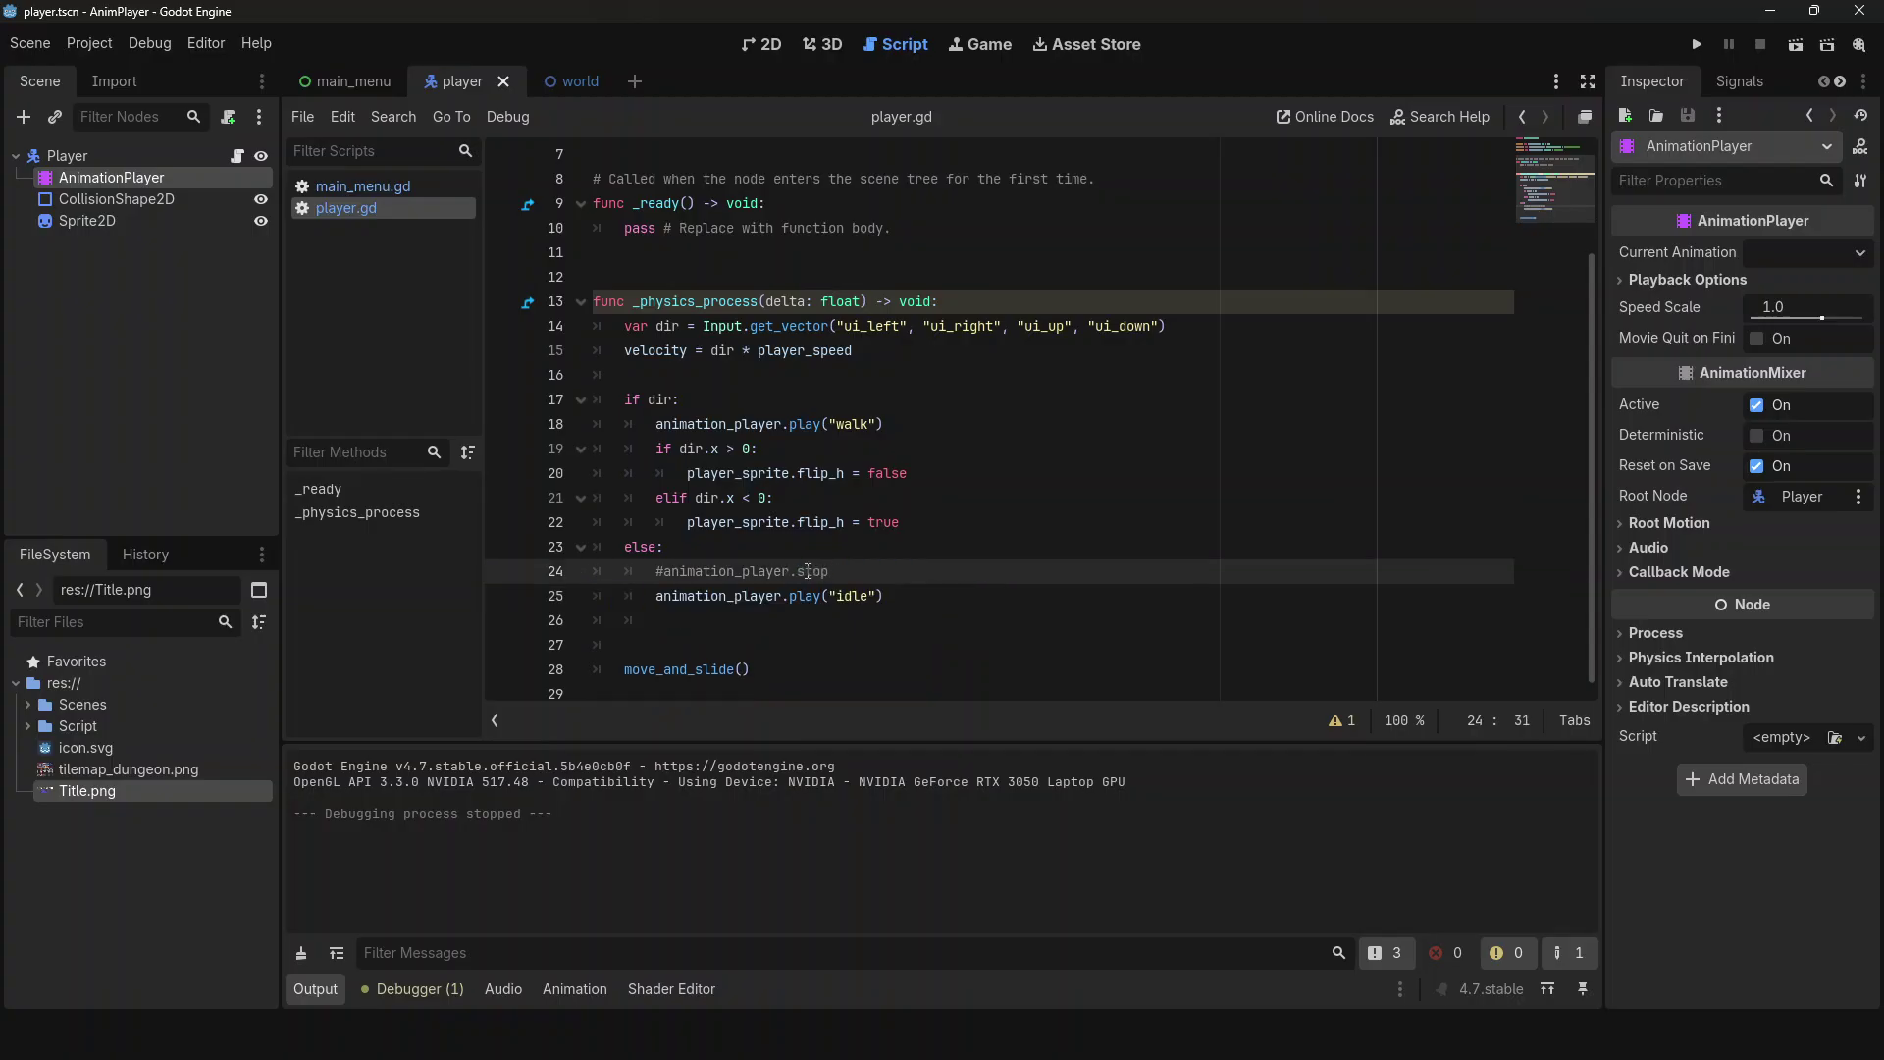
left_click(667, 577)
key("BackSpace")
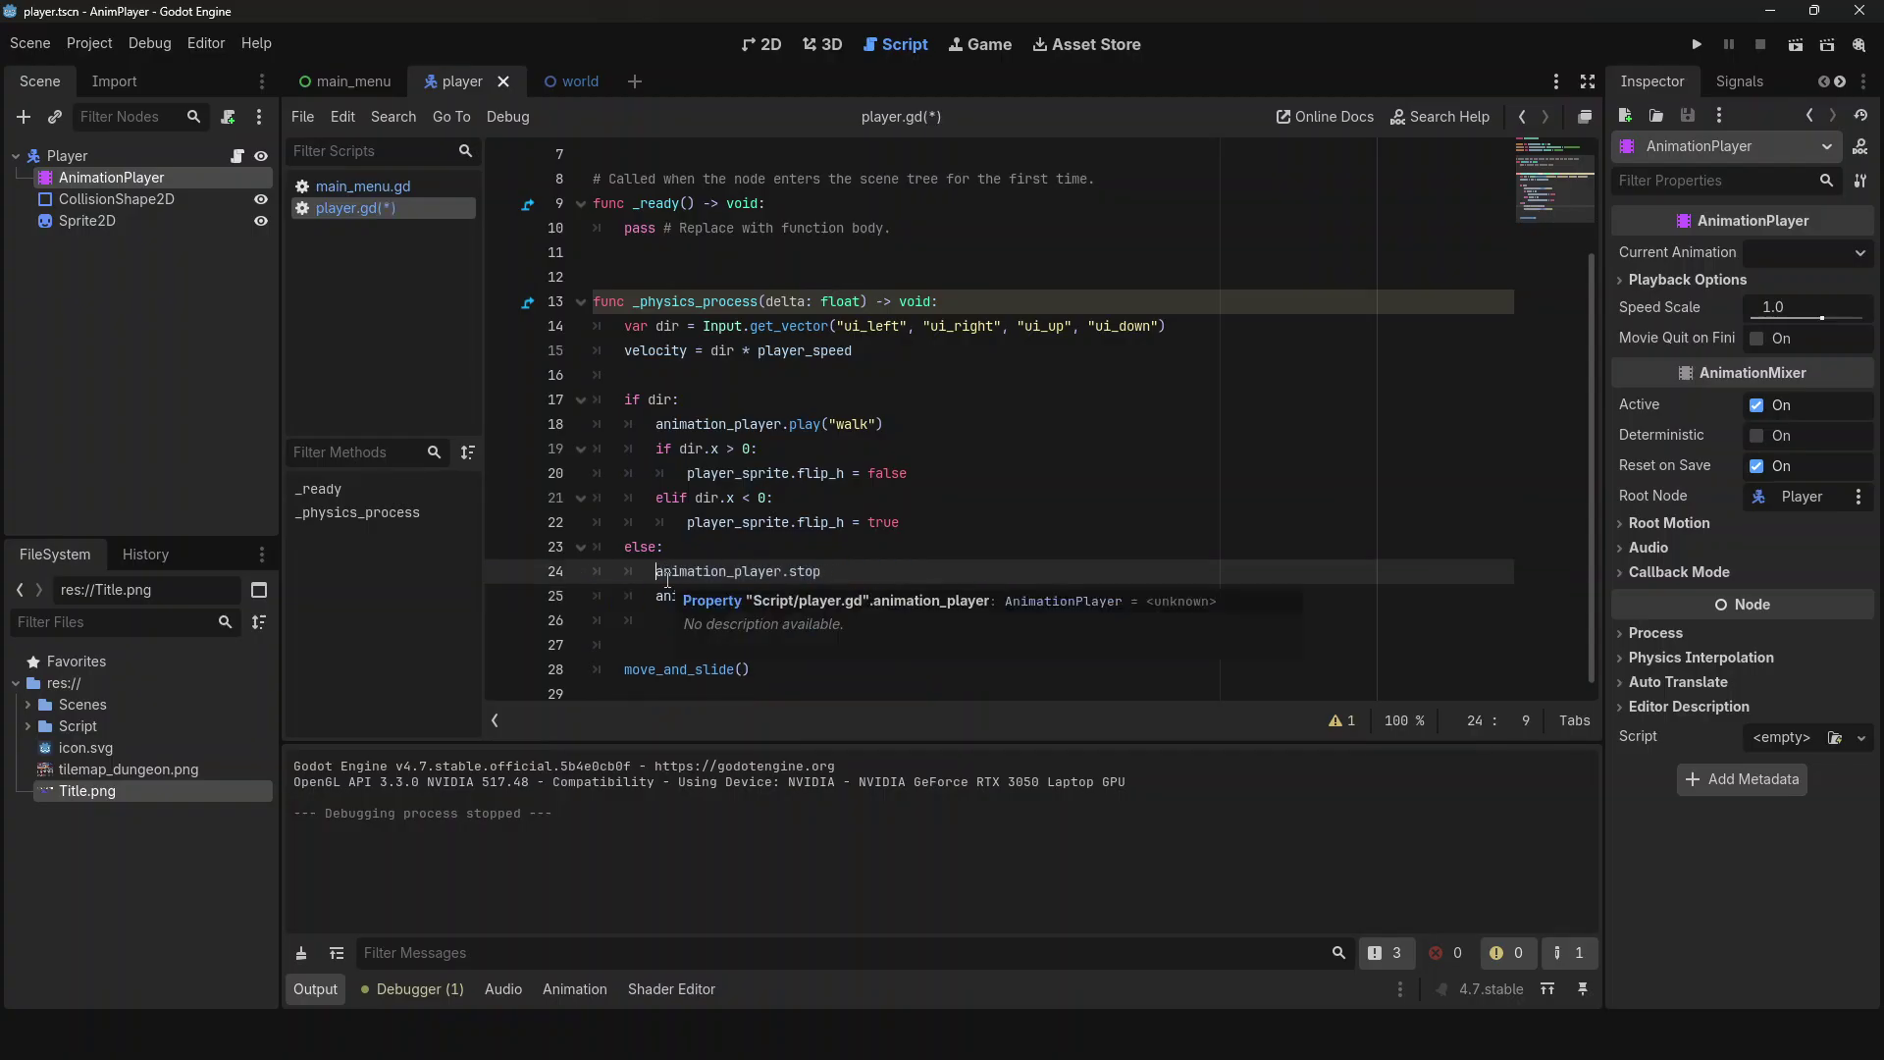
- Run the project with the stop line in place, walk the player left, up and down, and stop the game
key("F5")
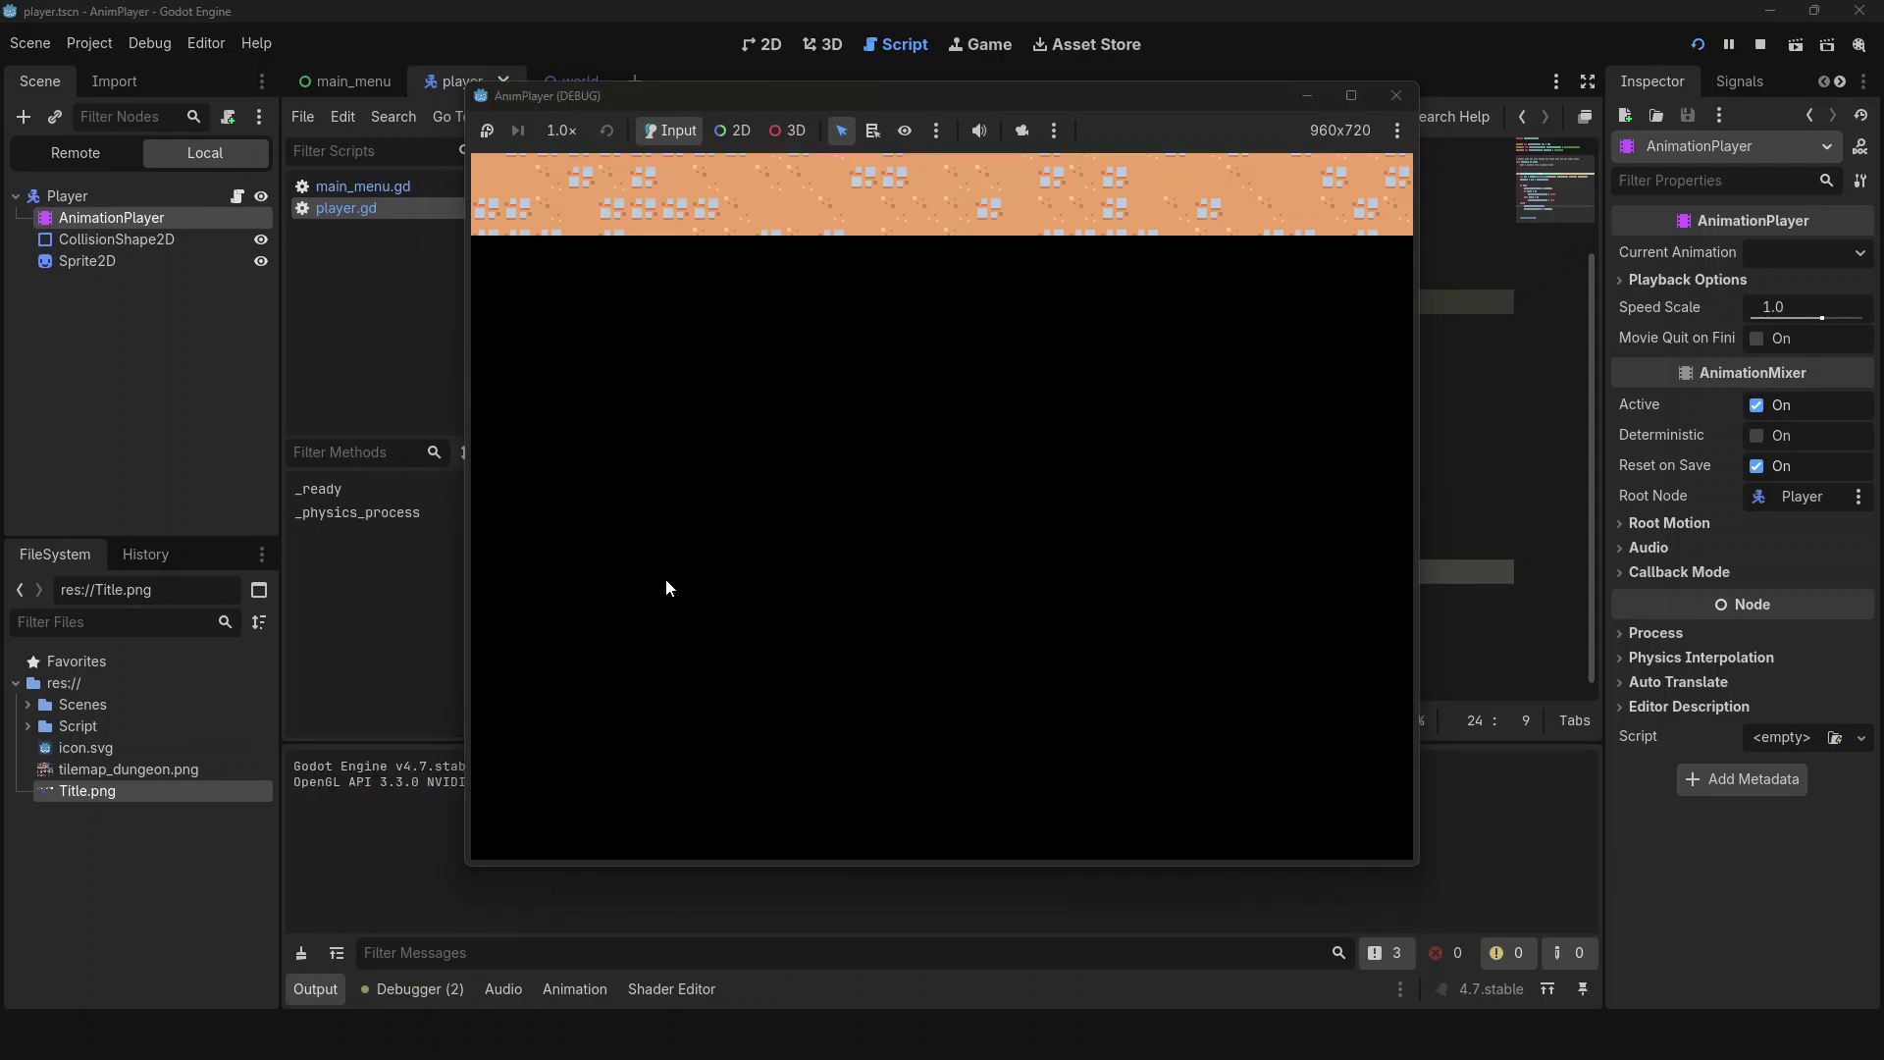
key("Left")
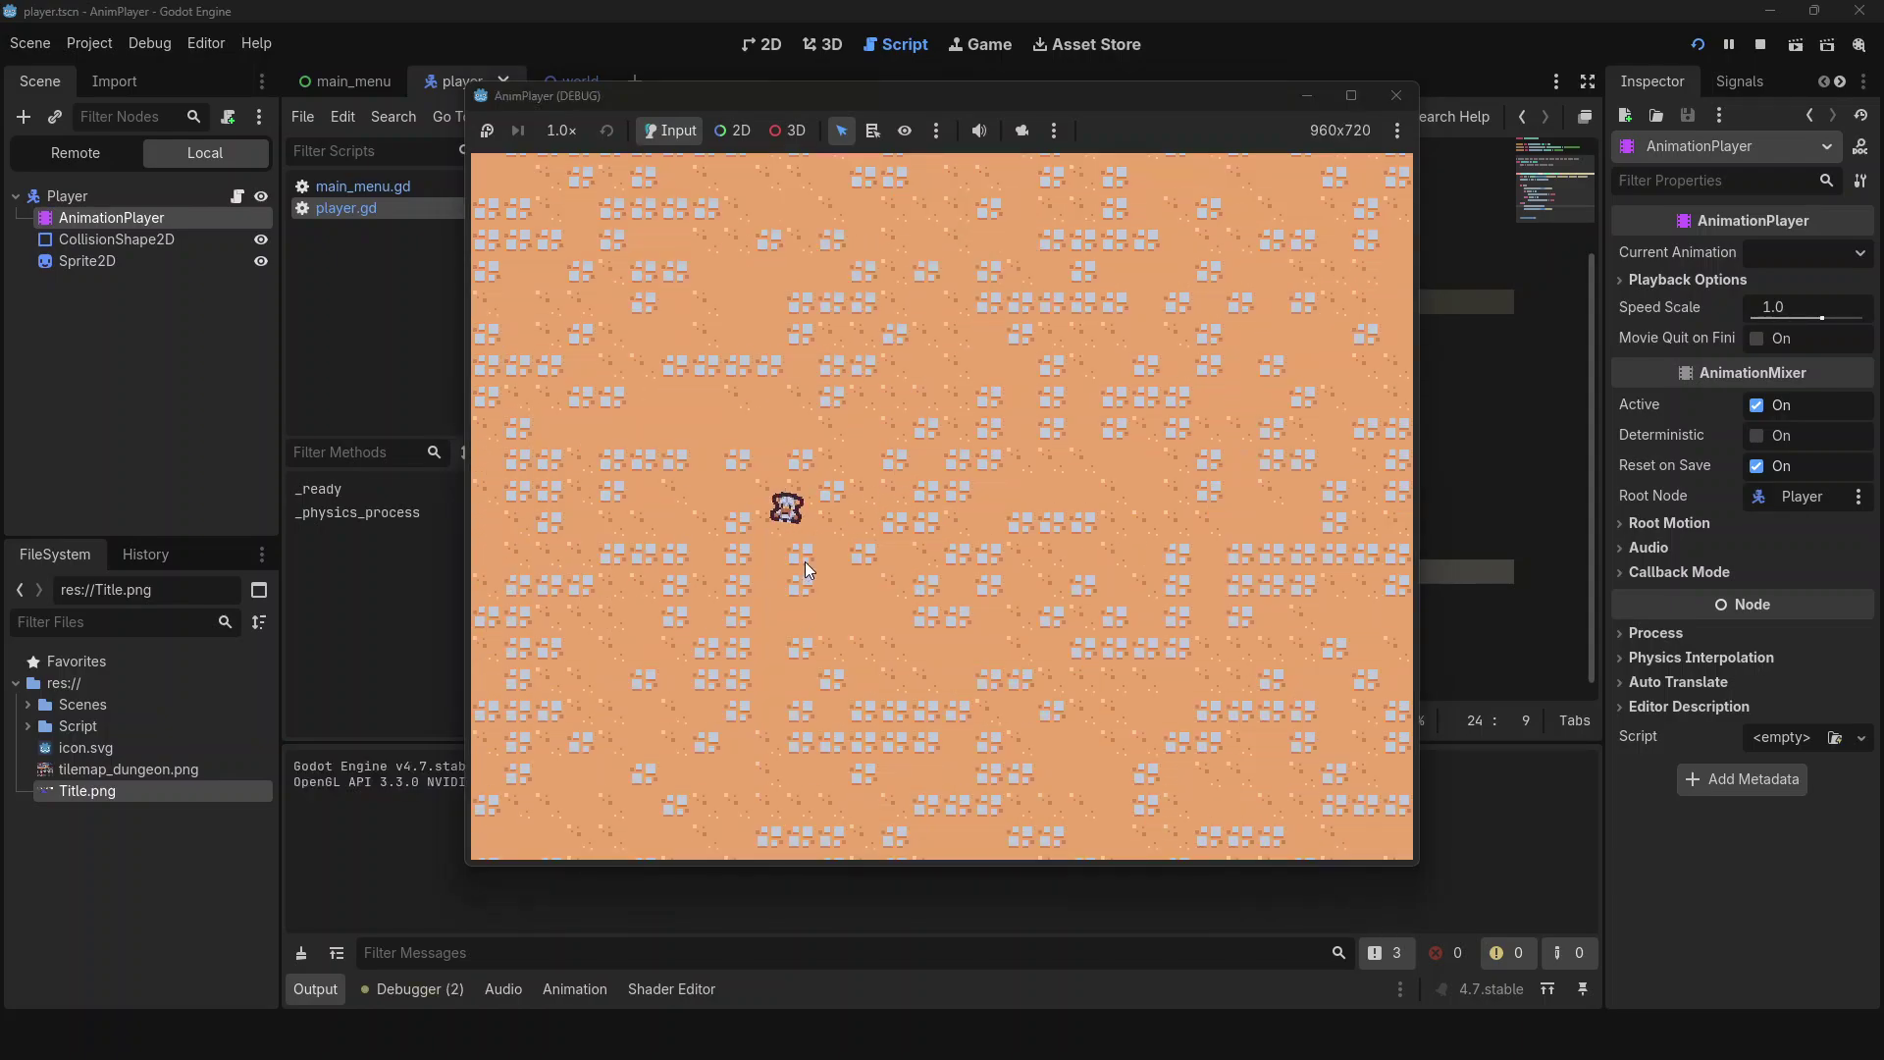
key("Up")
key("Down")
key("Up")
key("F8")
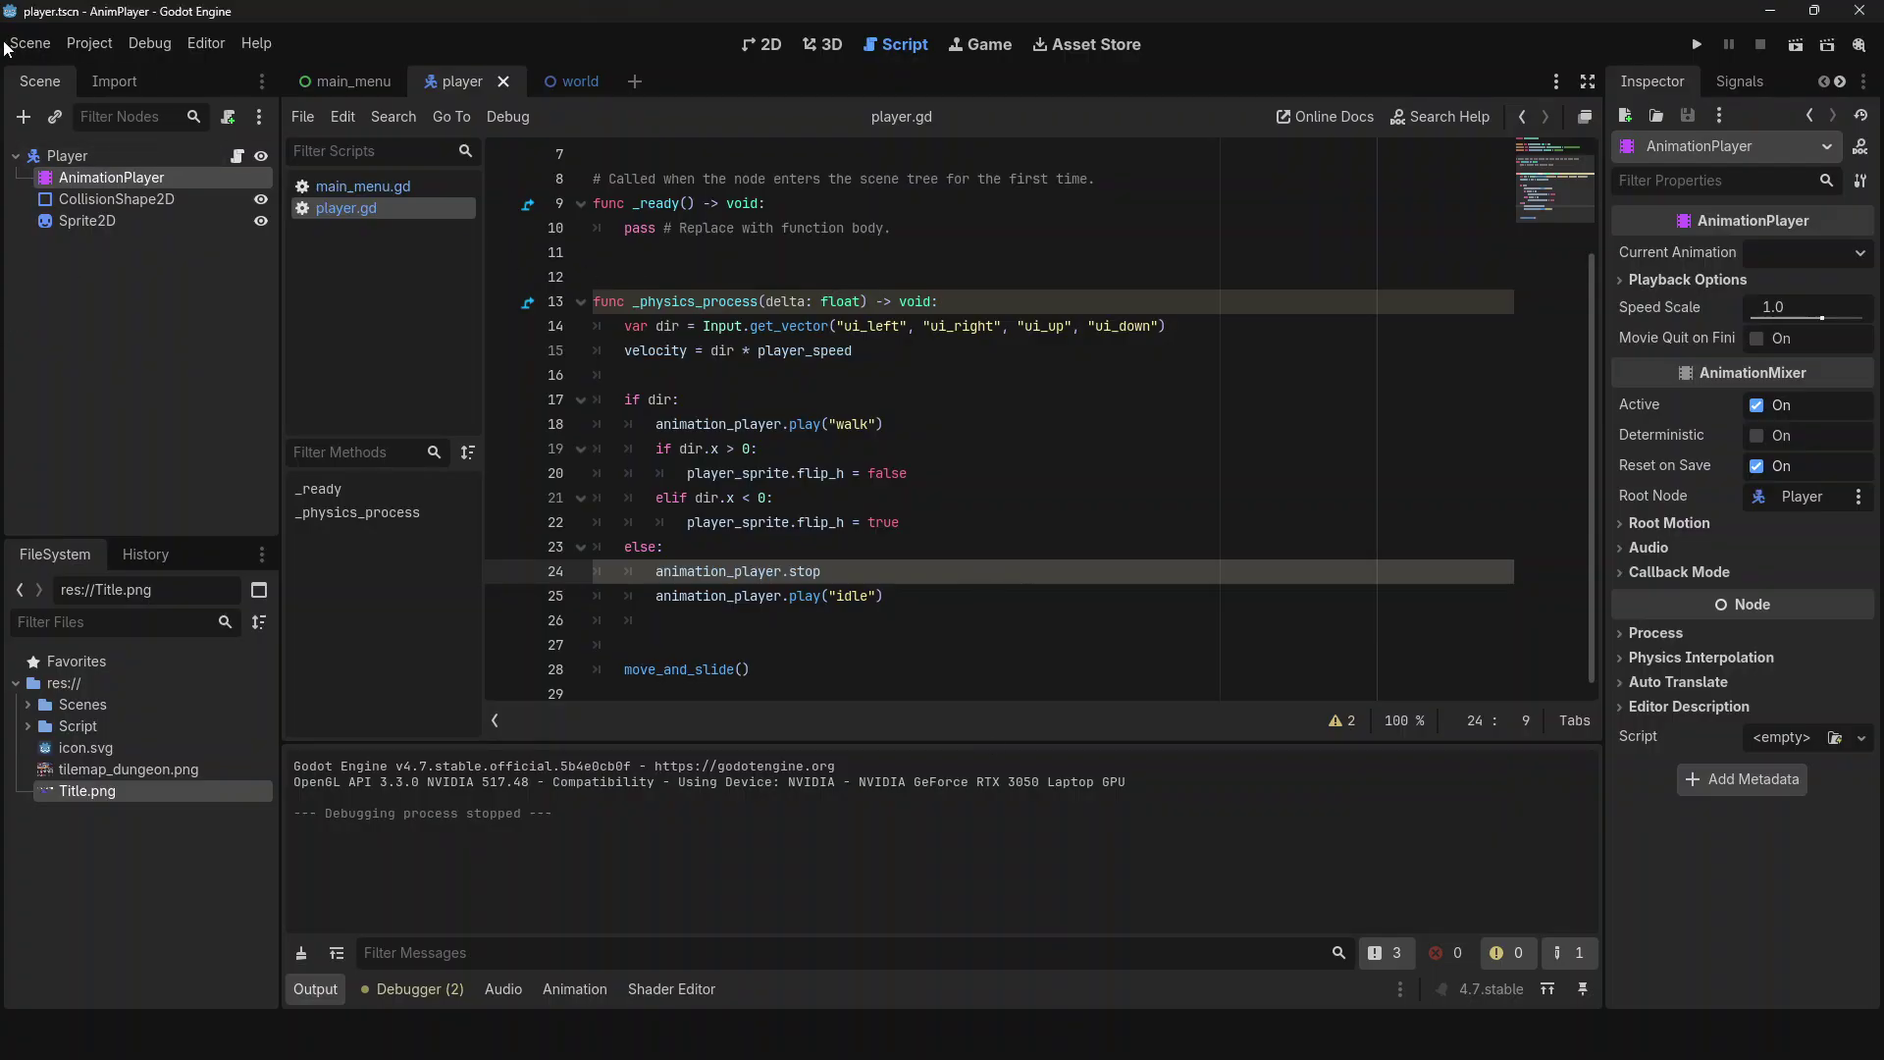
- Open the player's idle animation for editing in the 2D workspace
left_click(962, 595)
left_click(961, 579)
left_click(901, 598)
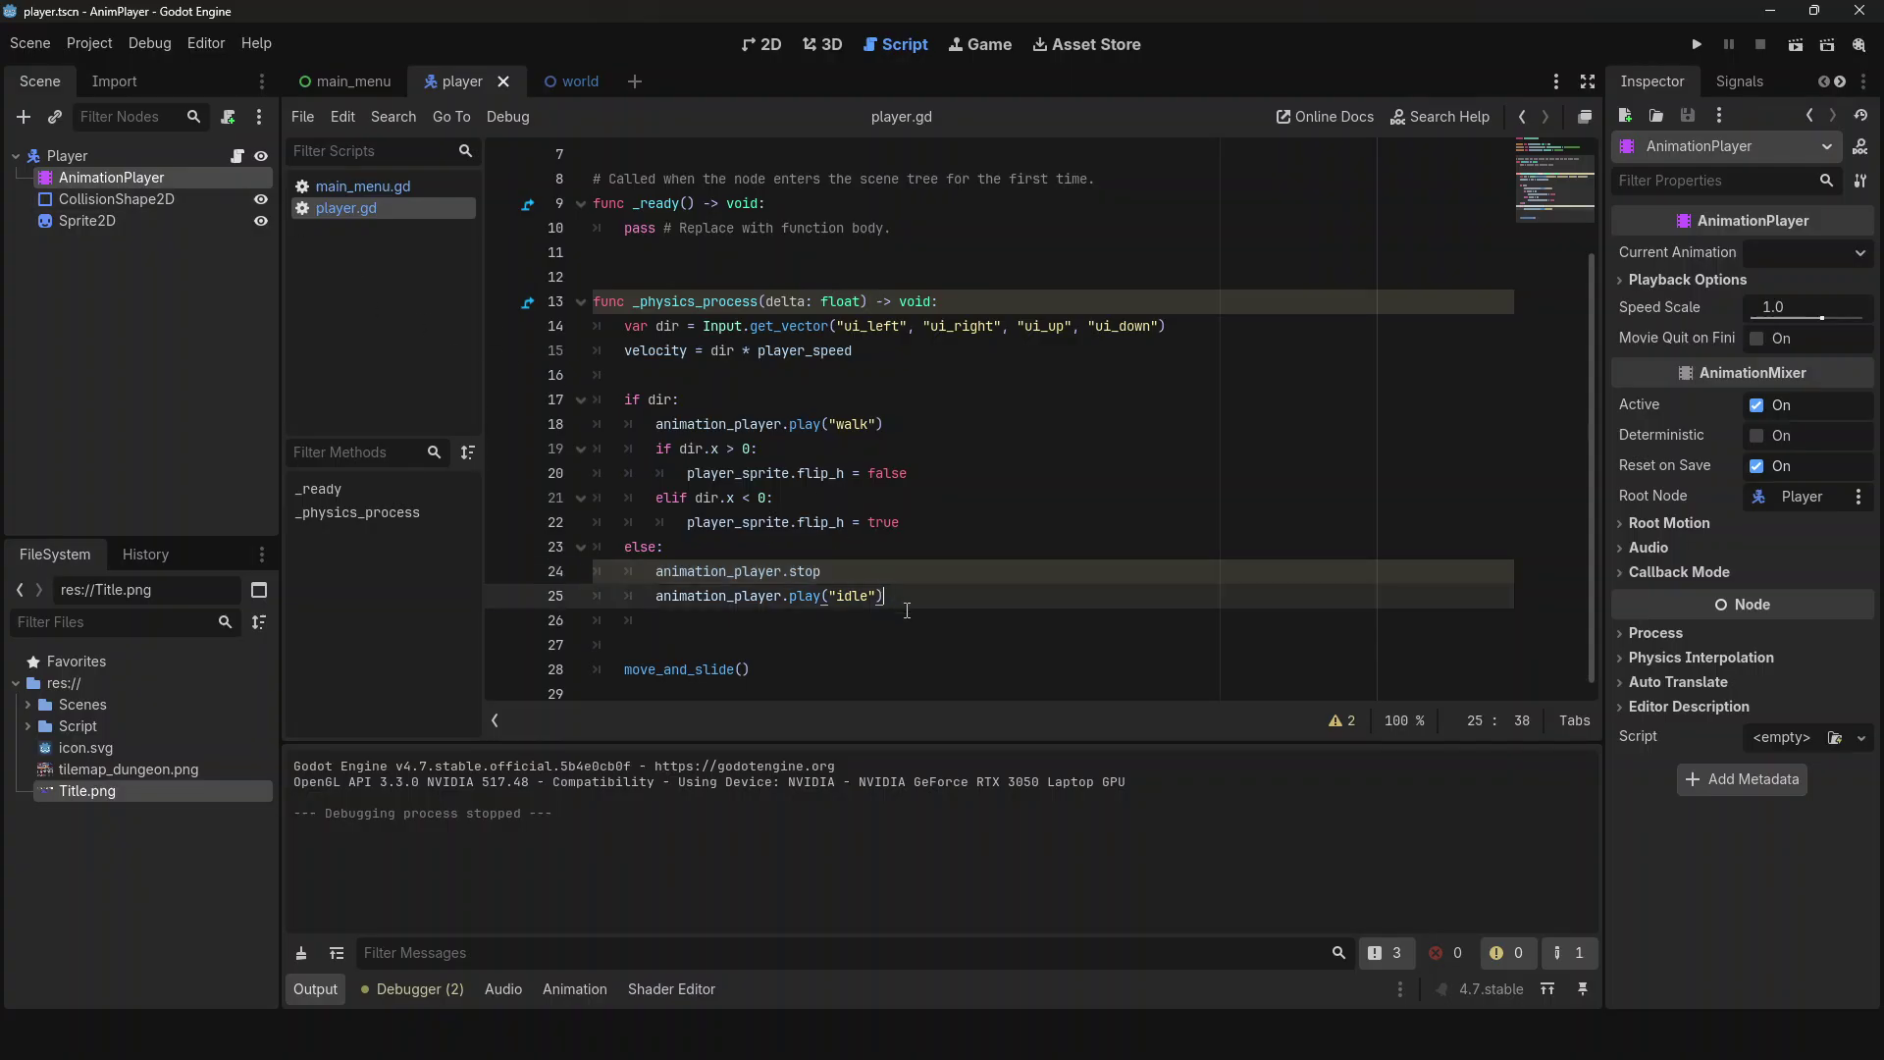
left_click(769, 45)
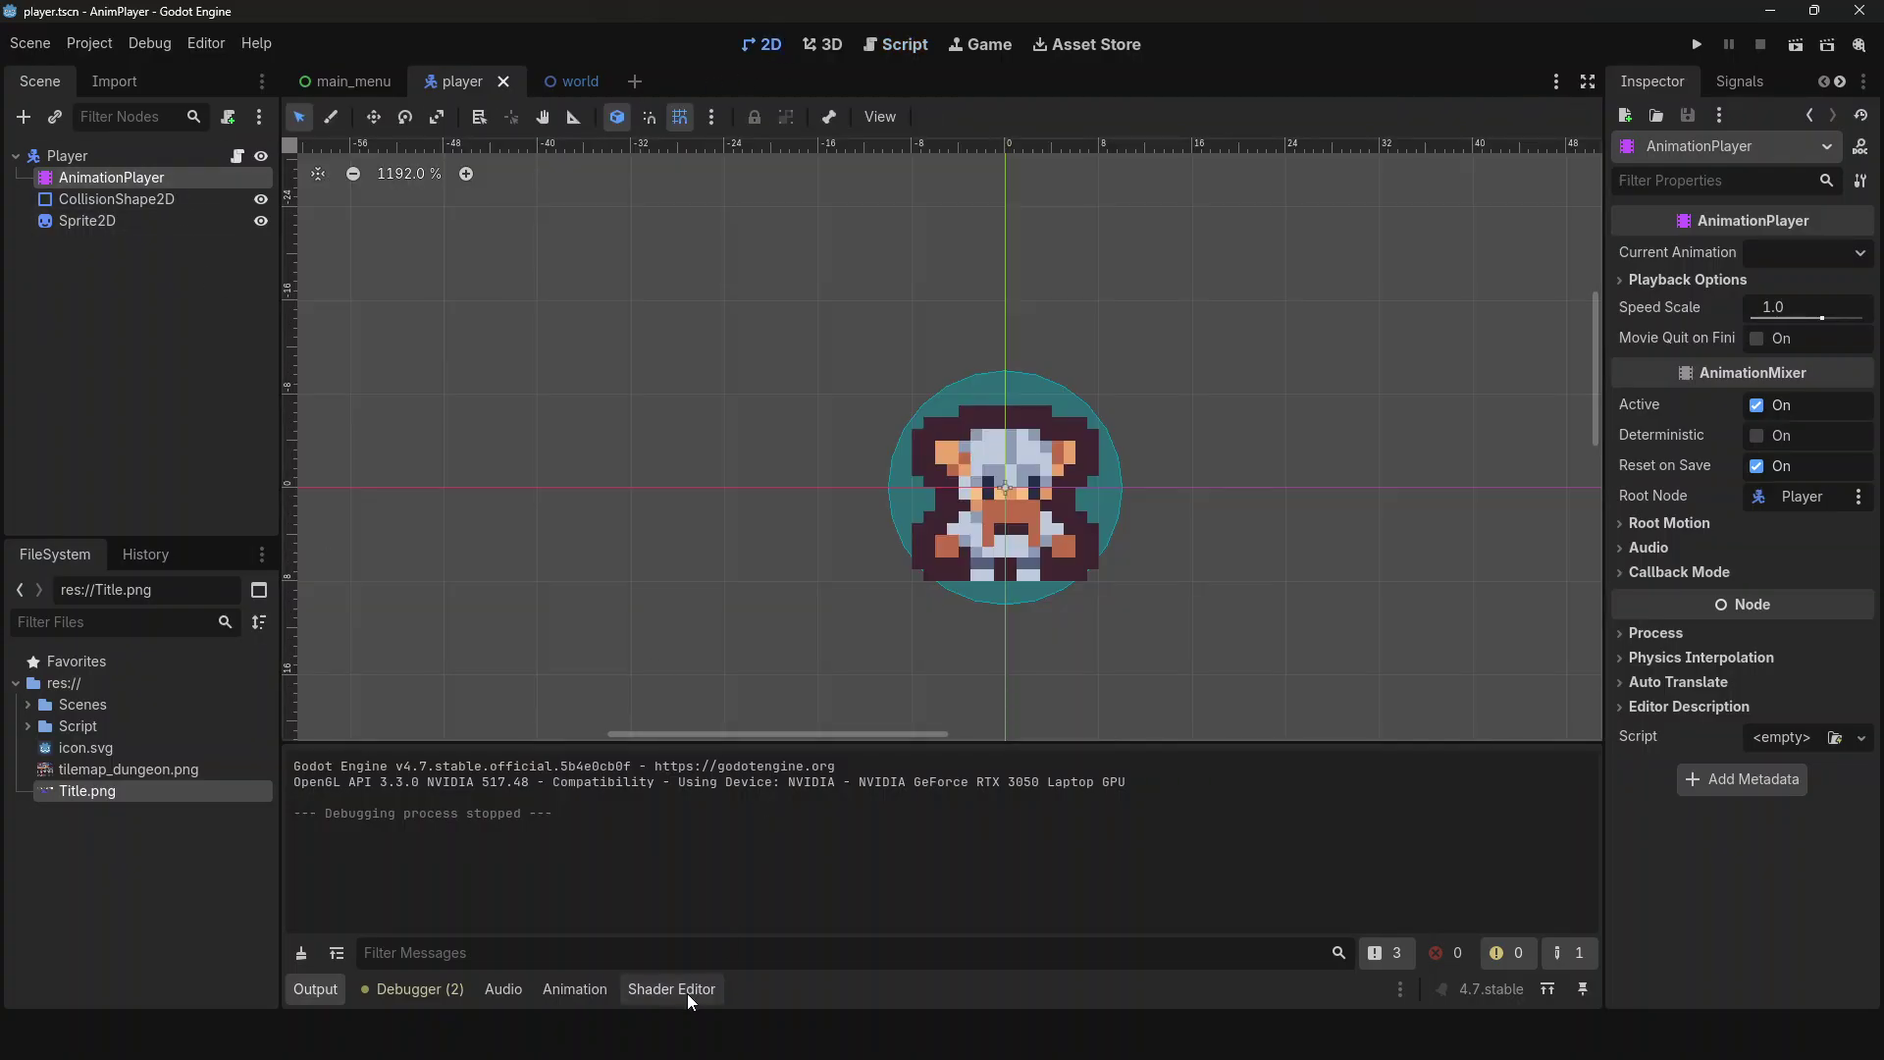
left_click(575, 989)
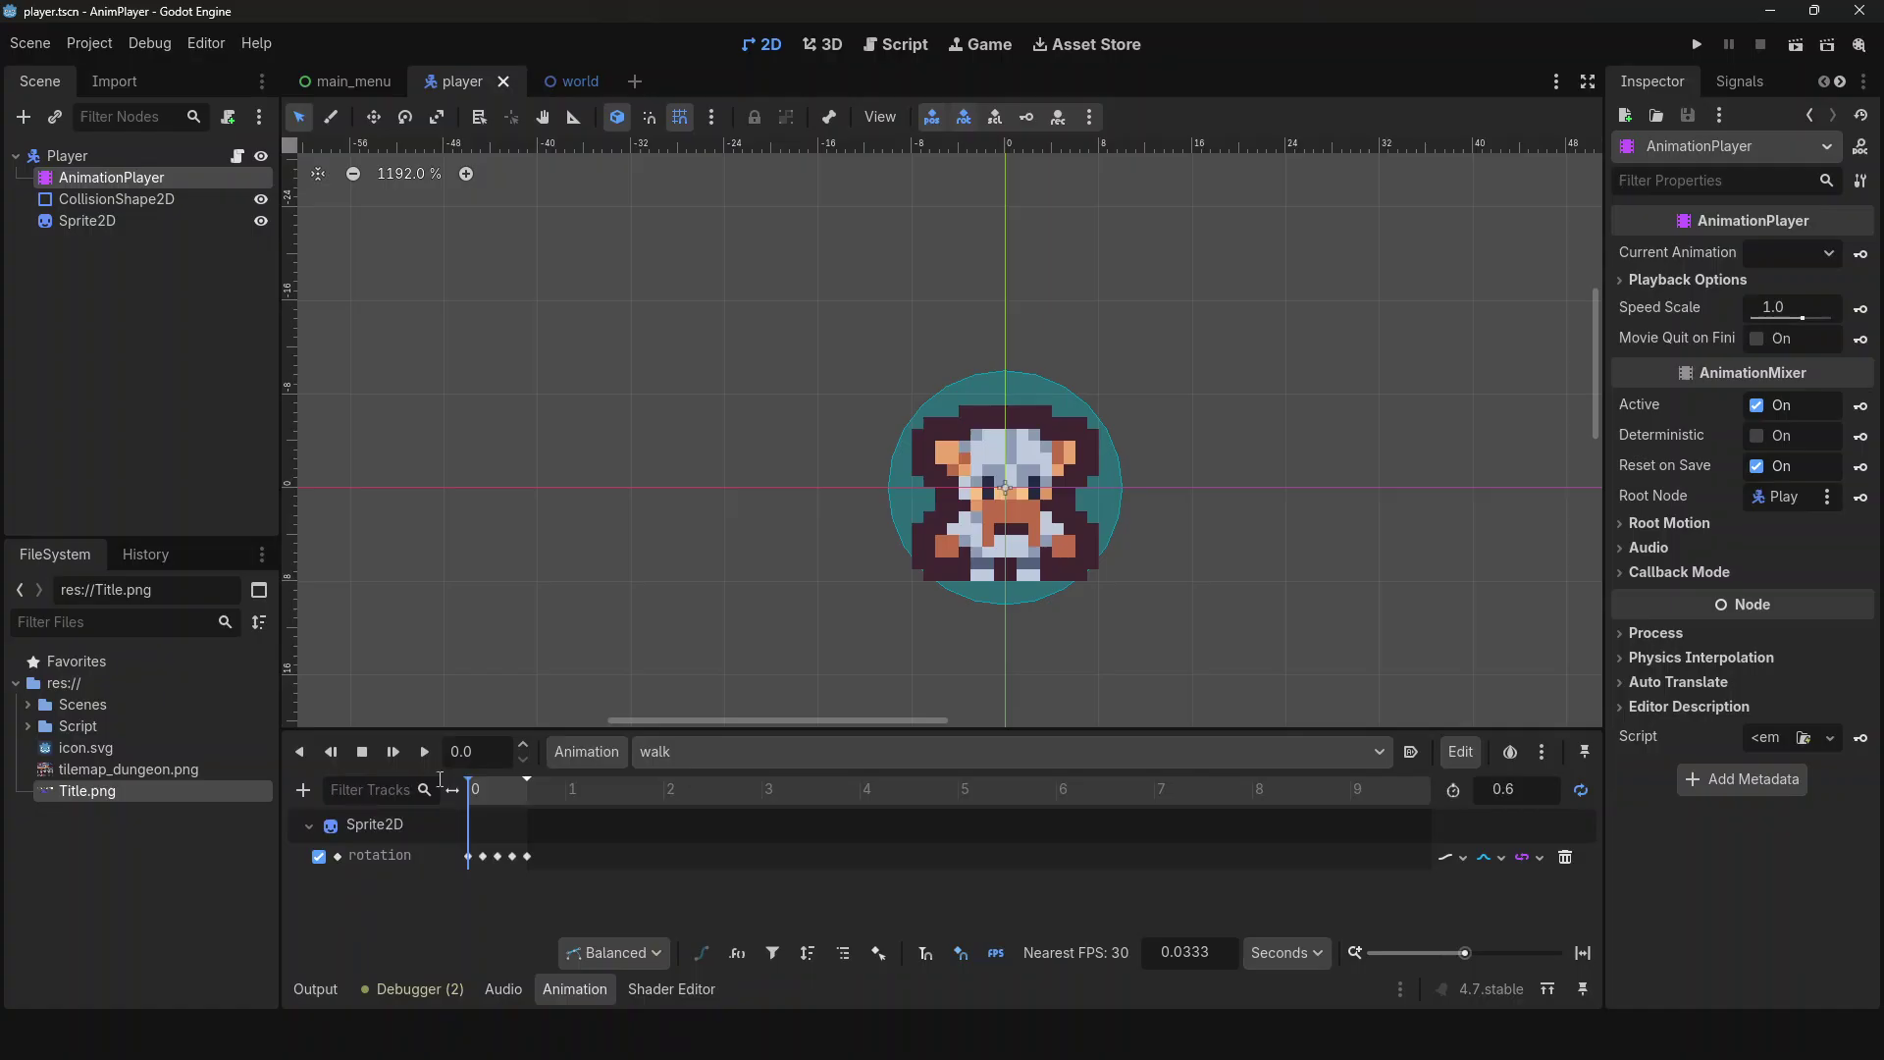
left_click(665, 751)
left_click(648, 807)
- Add a property track for the rotation of Sprite2D to the idle animation
left_click(302, 790)
left_click(373, 823)
type("roati")
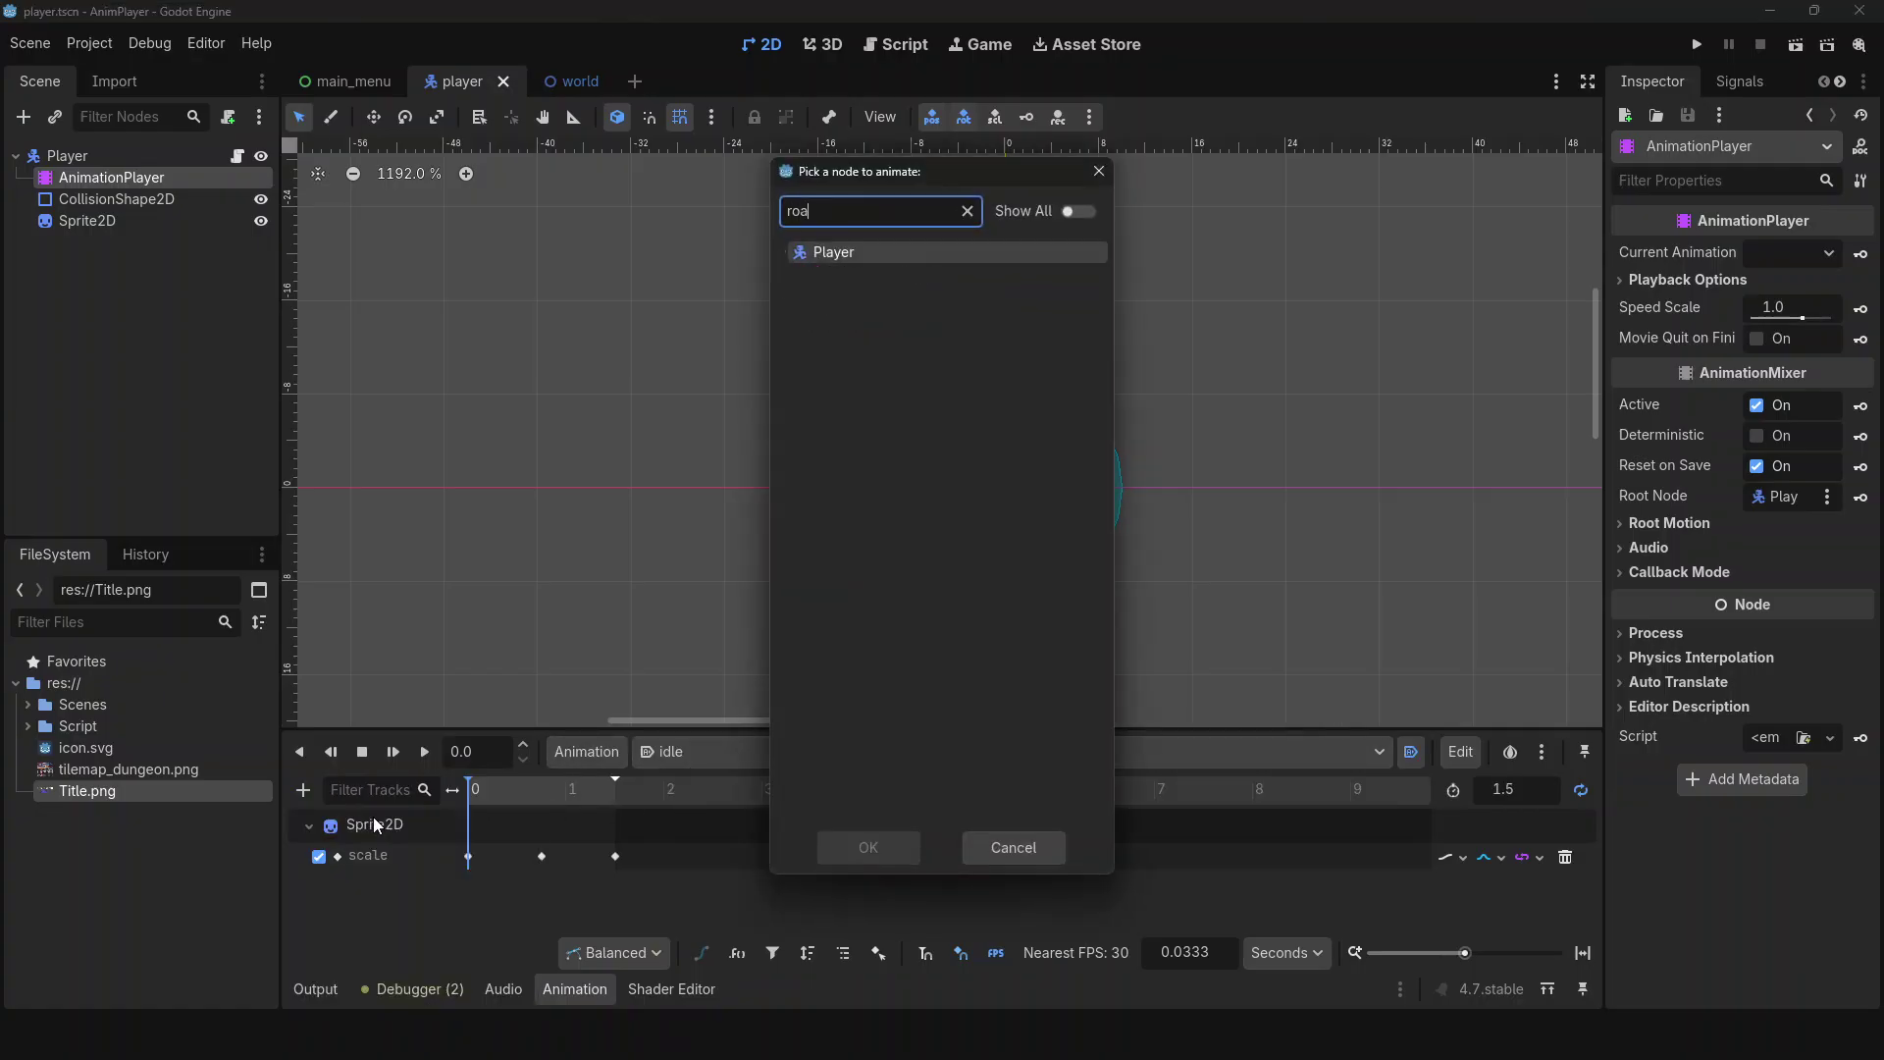
key("BackSpace")
key("BackSpace")
key("Tab")
key("Tab")
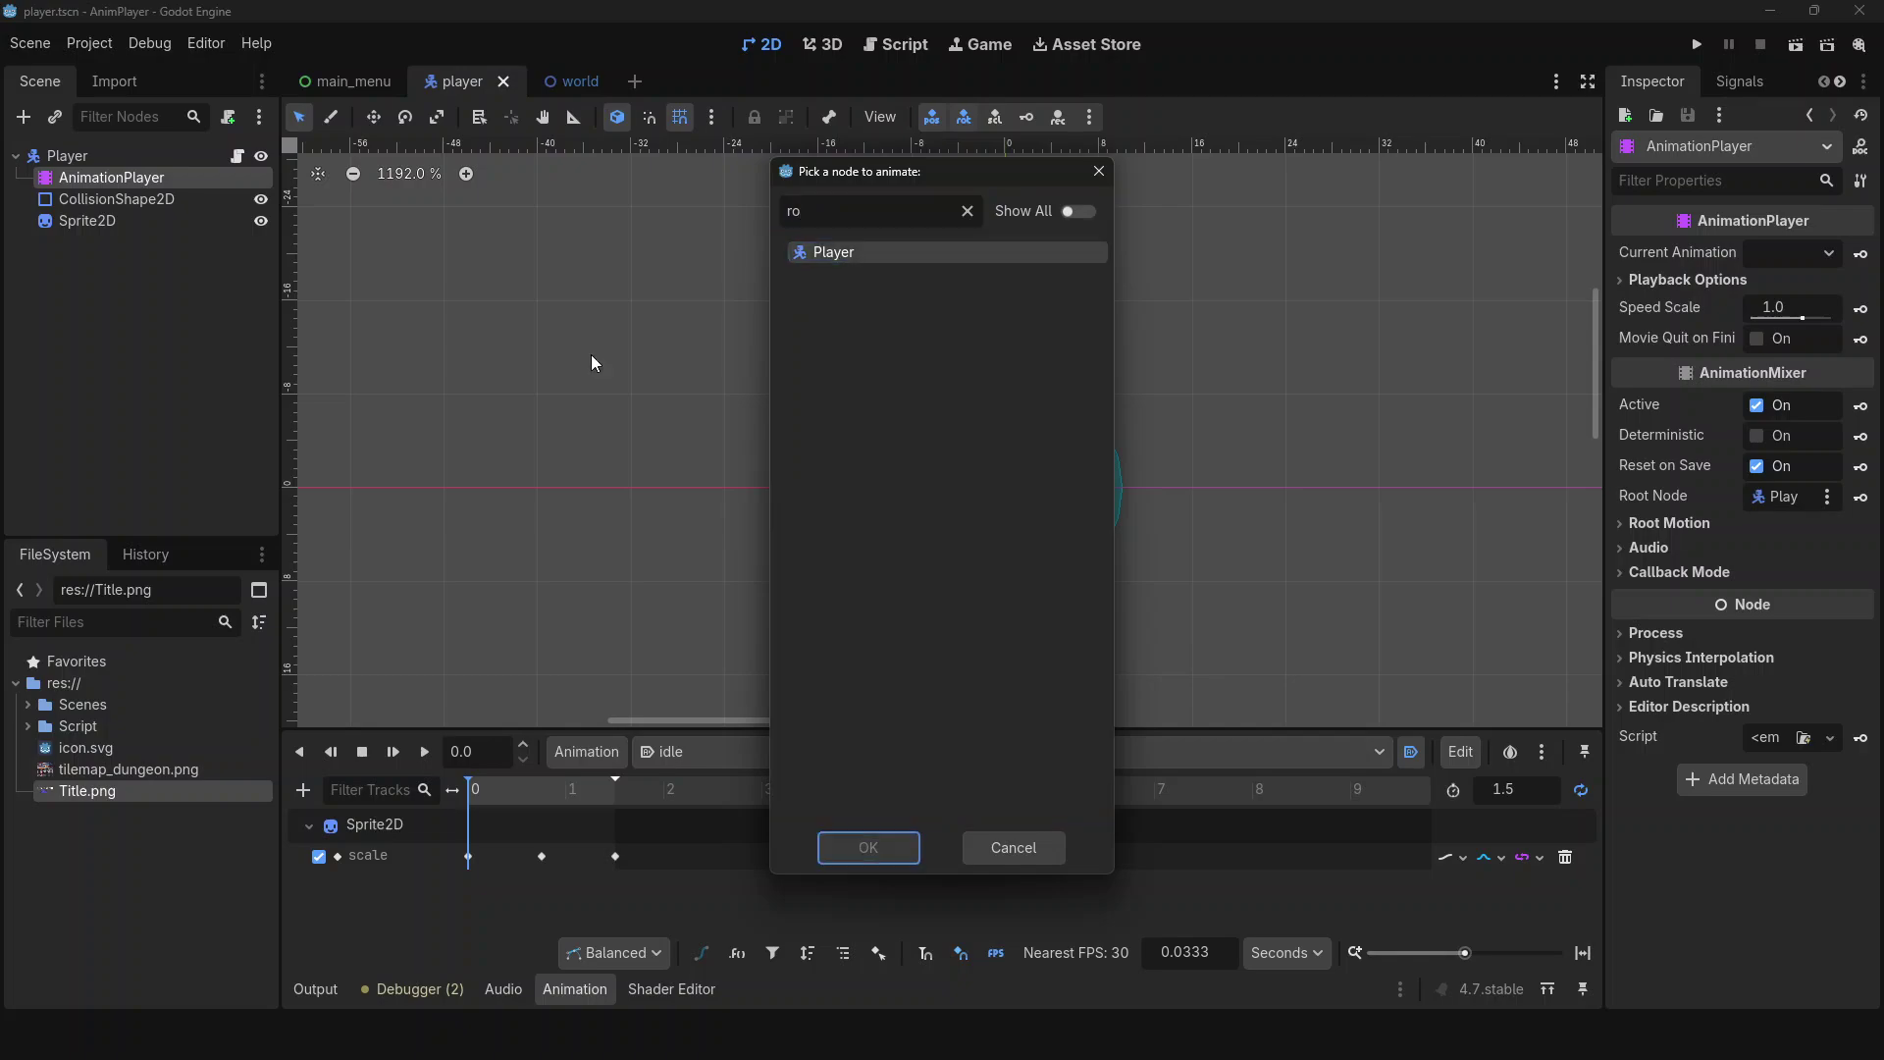
double_click(889, 219)
key("BackSpace")
type("sp")
key("Return")
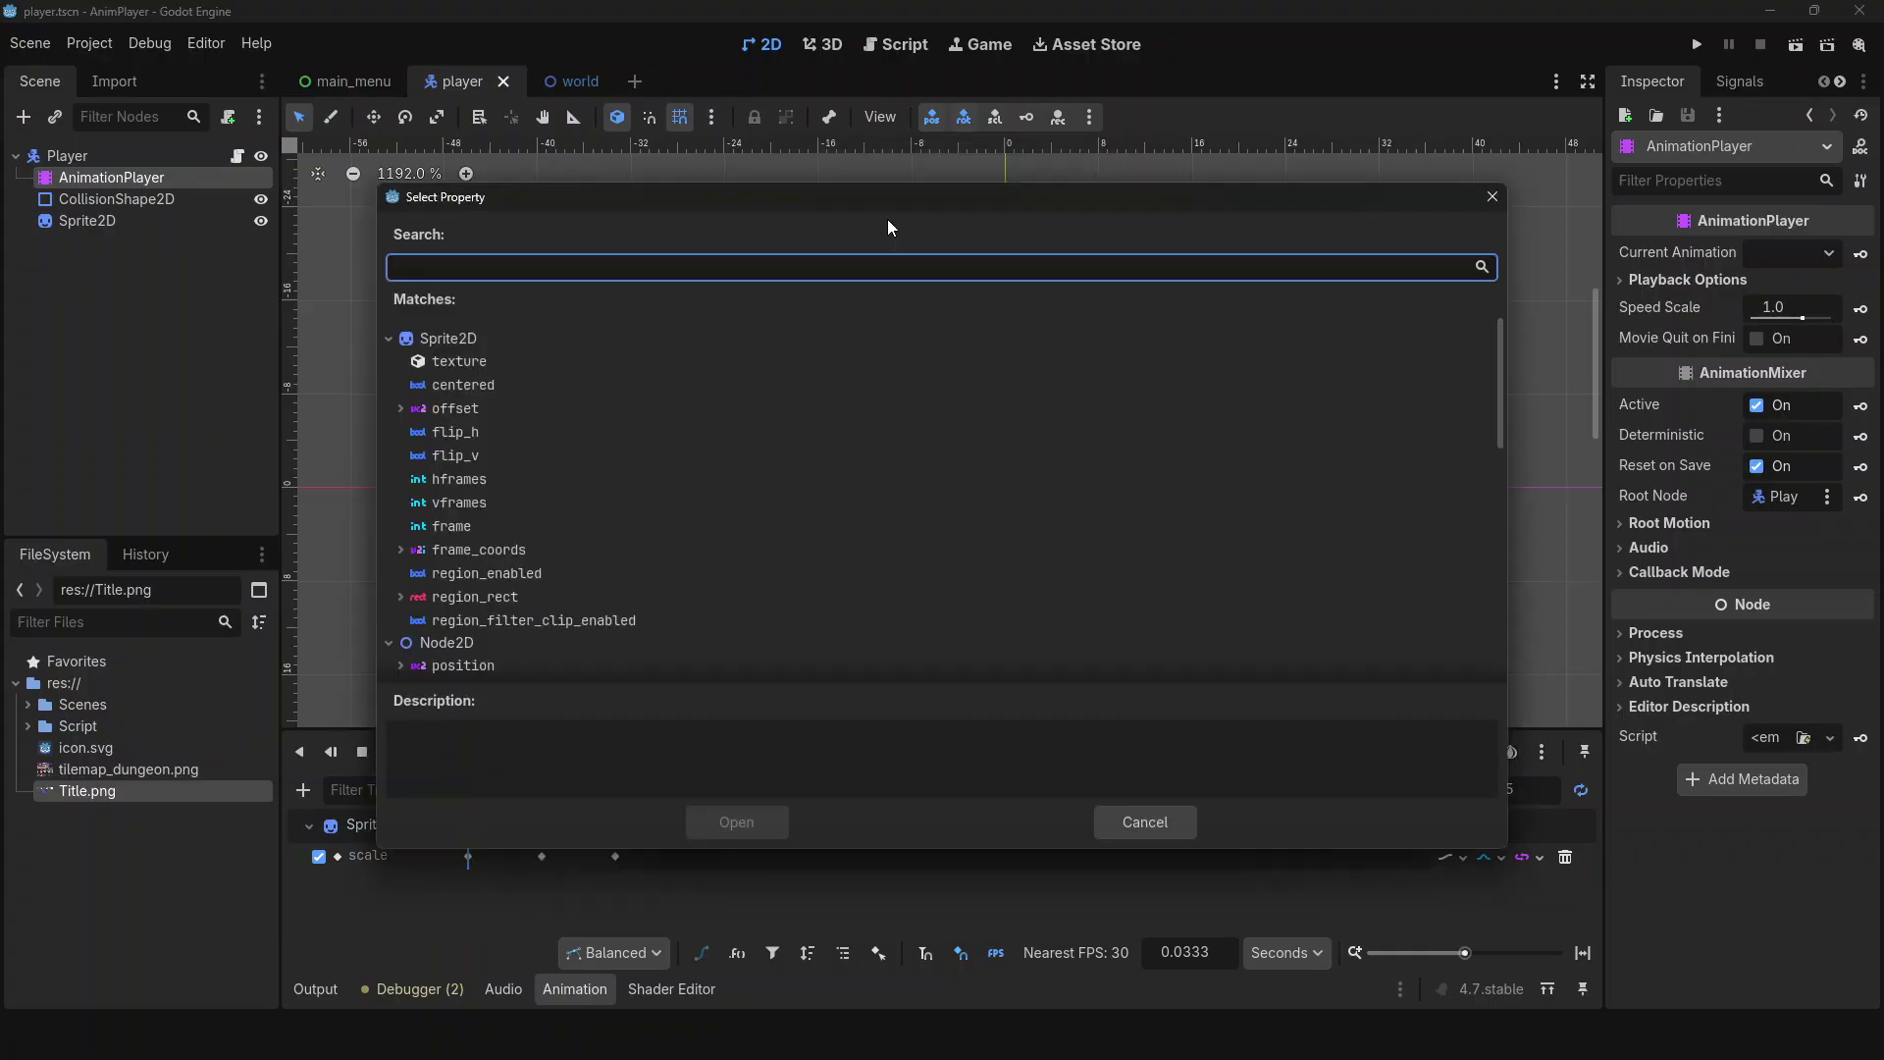
type("ro")
key("Return")
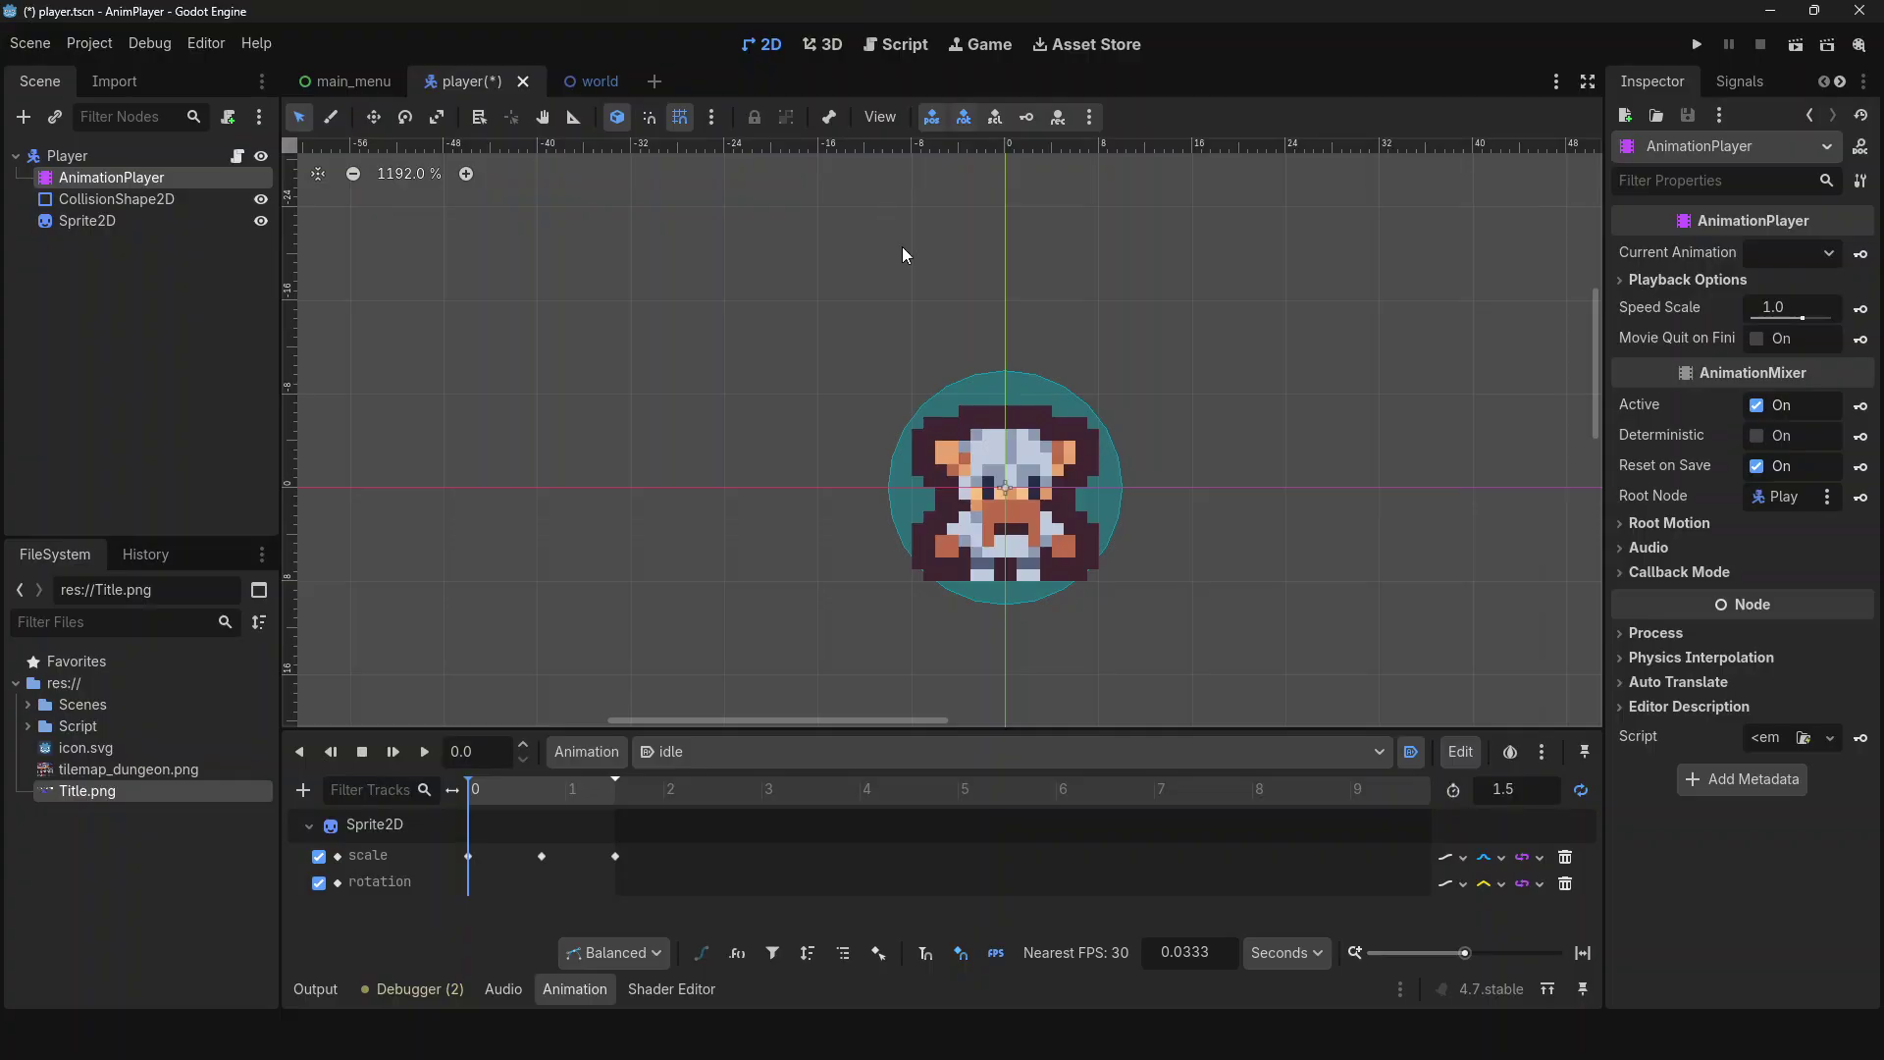
- Key Sprite2D's rotation of 0° at 0 s in the idle animation, preview it and save the scene
left_click(83, 234)
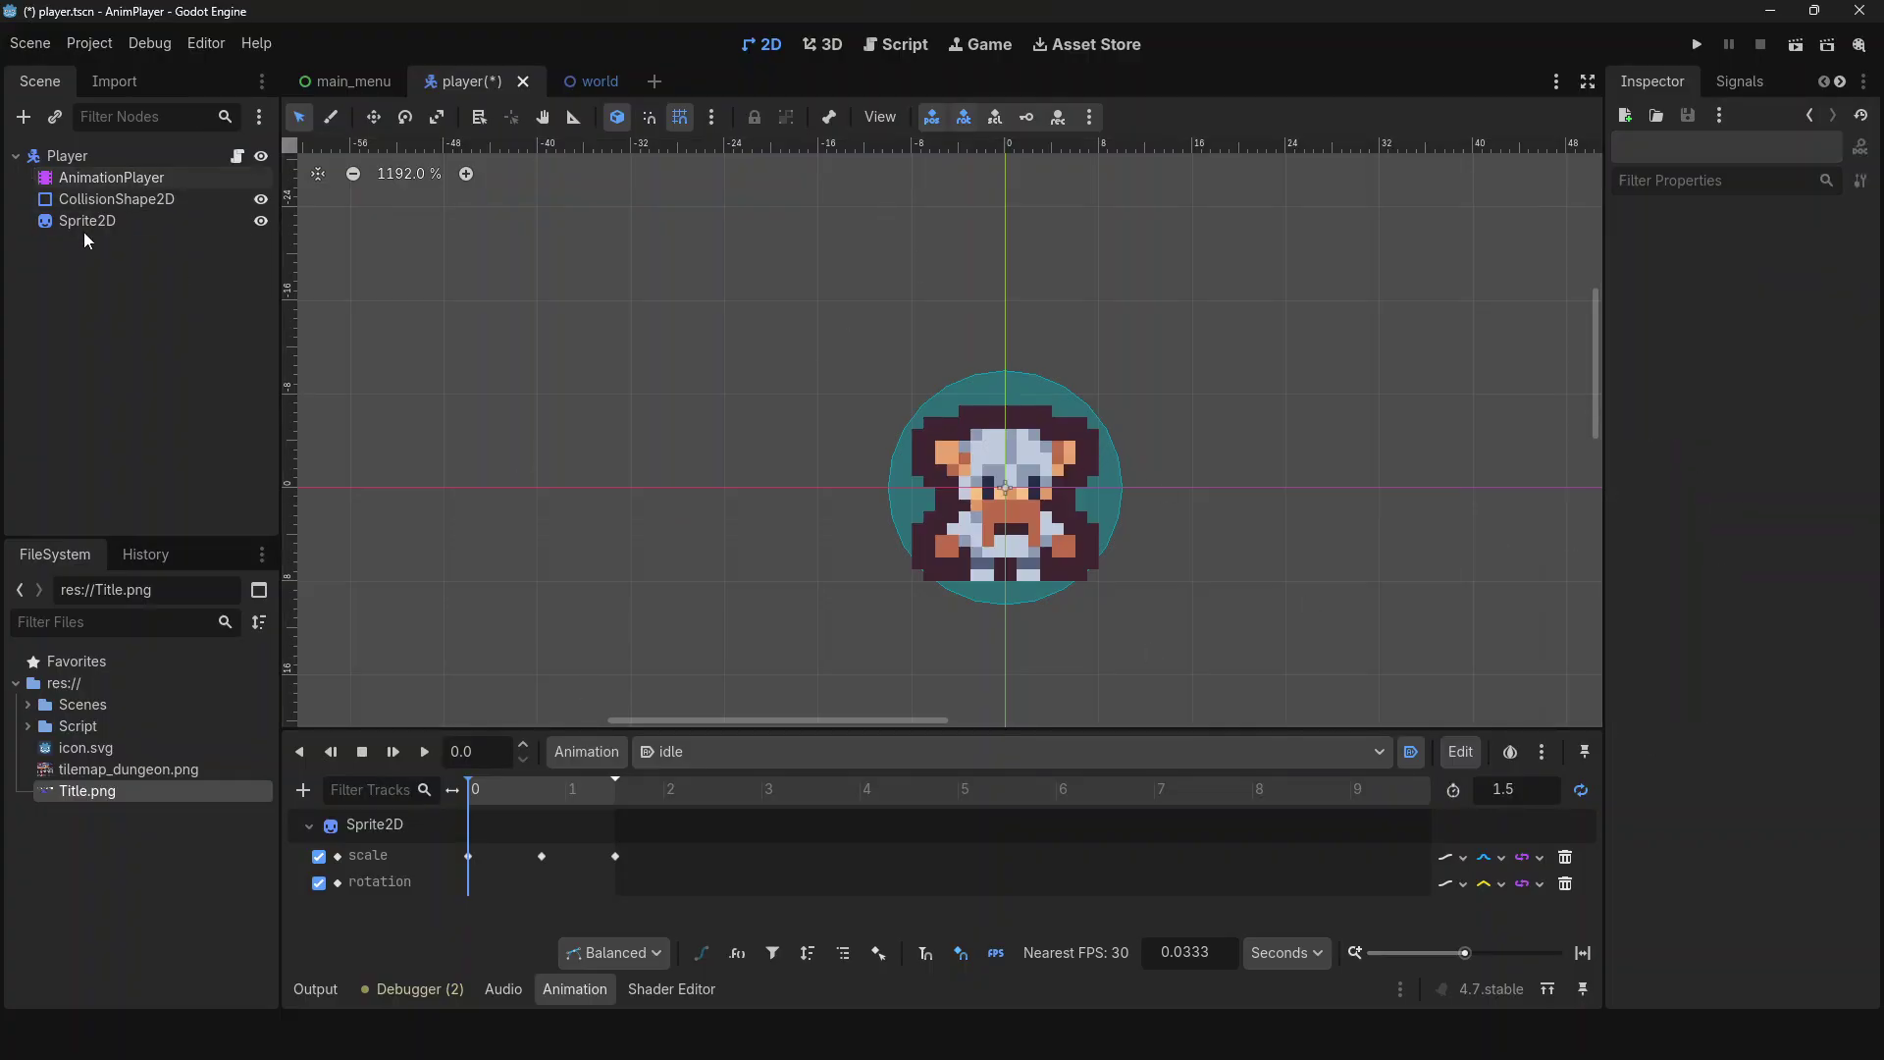
left_click(86, 223)
left_click(1849, 553)
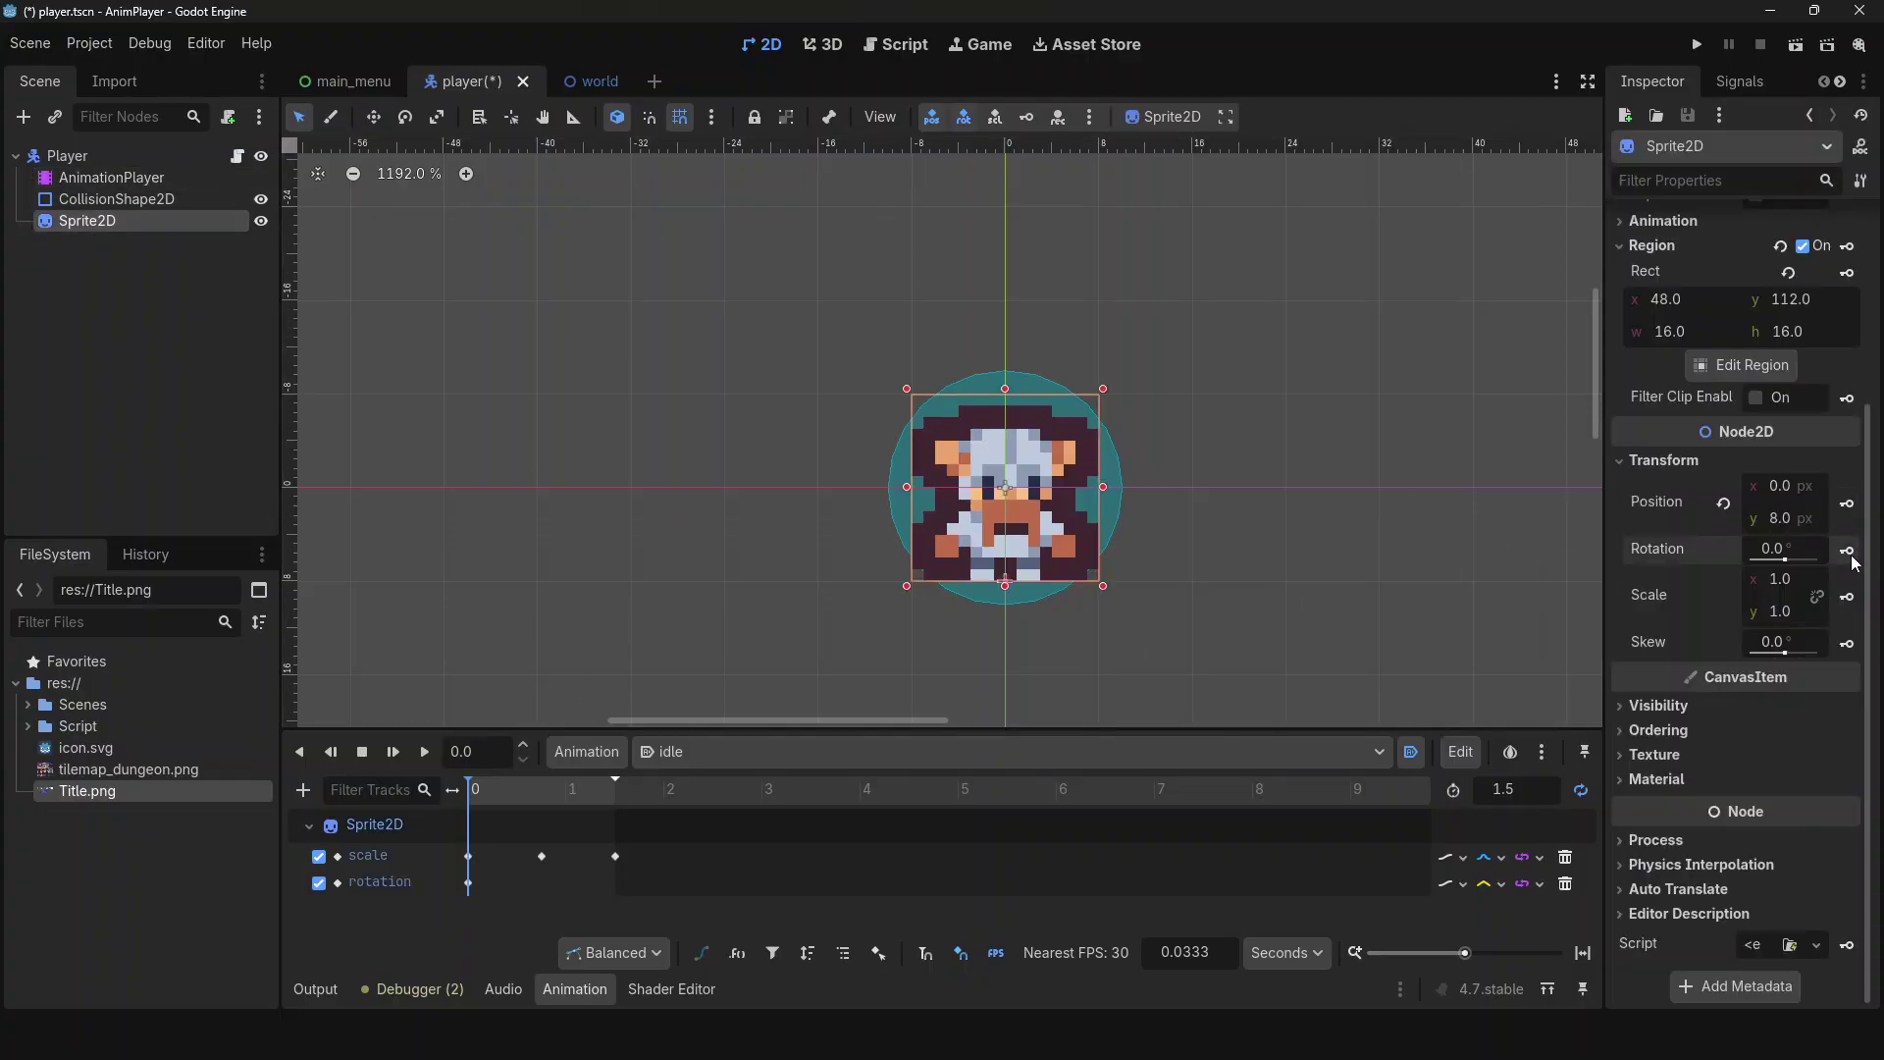
left_click(438, 758)
key("ctrl+s")
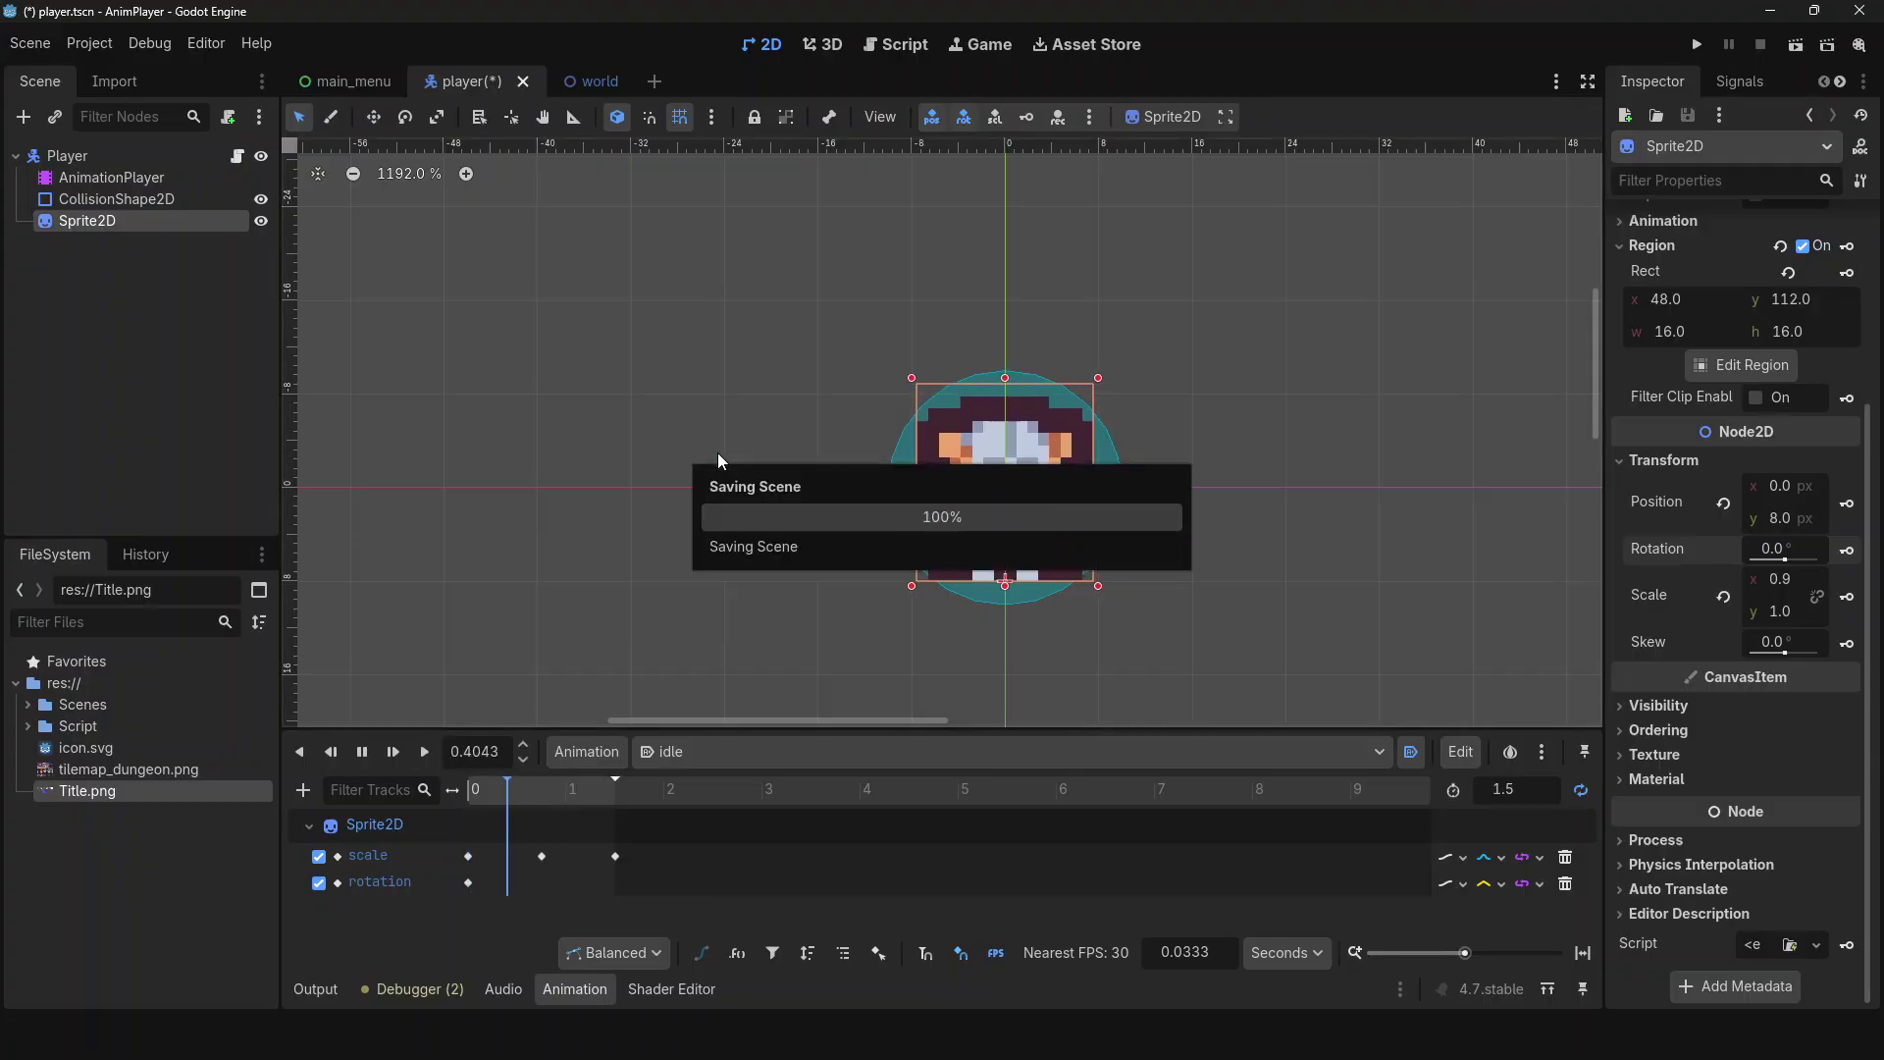
- Test the keyed idle rotation in the running game by walking the player in all four directions, and stop the game
key("Left")
key("Up")
key("Right")
key("Down")
key("F8")
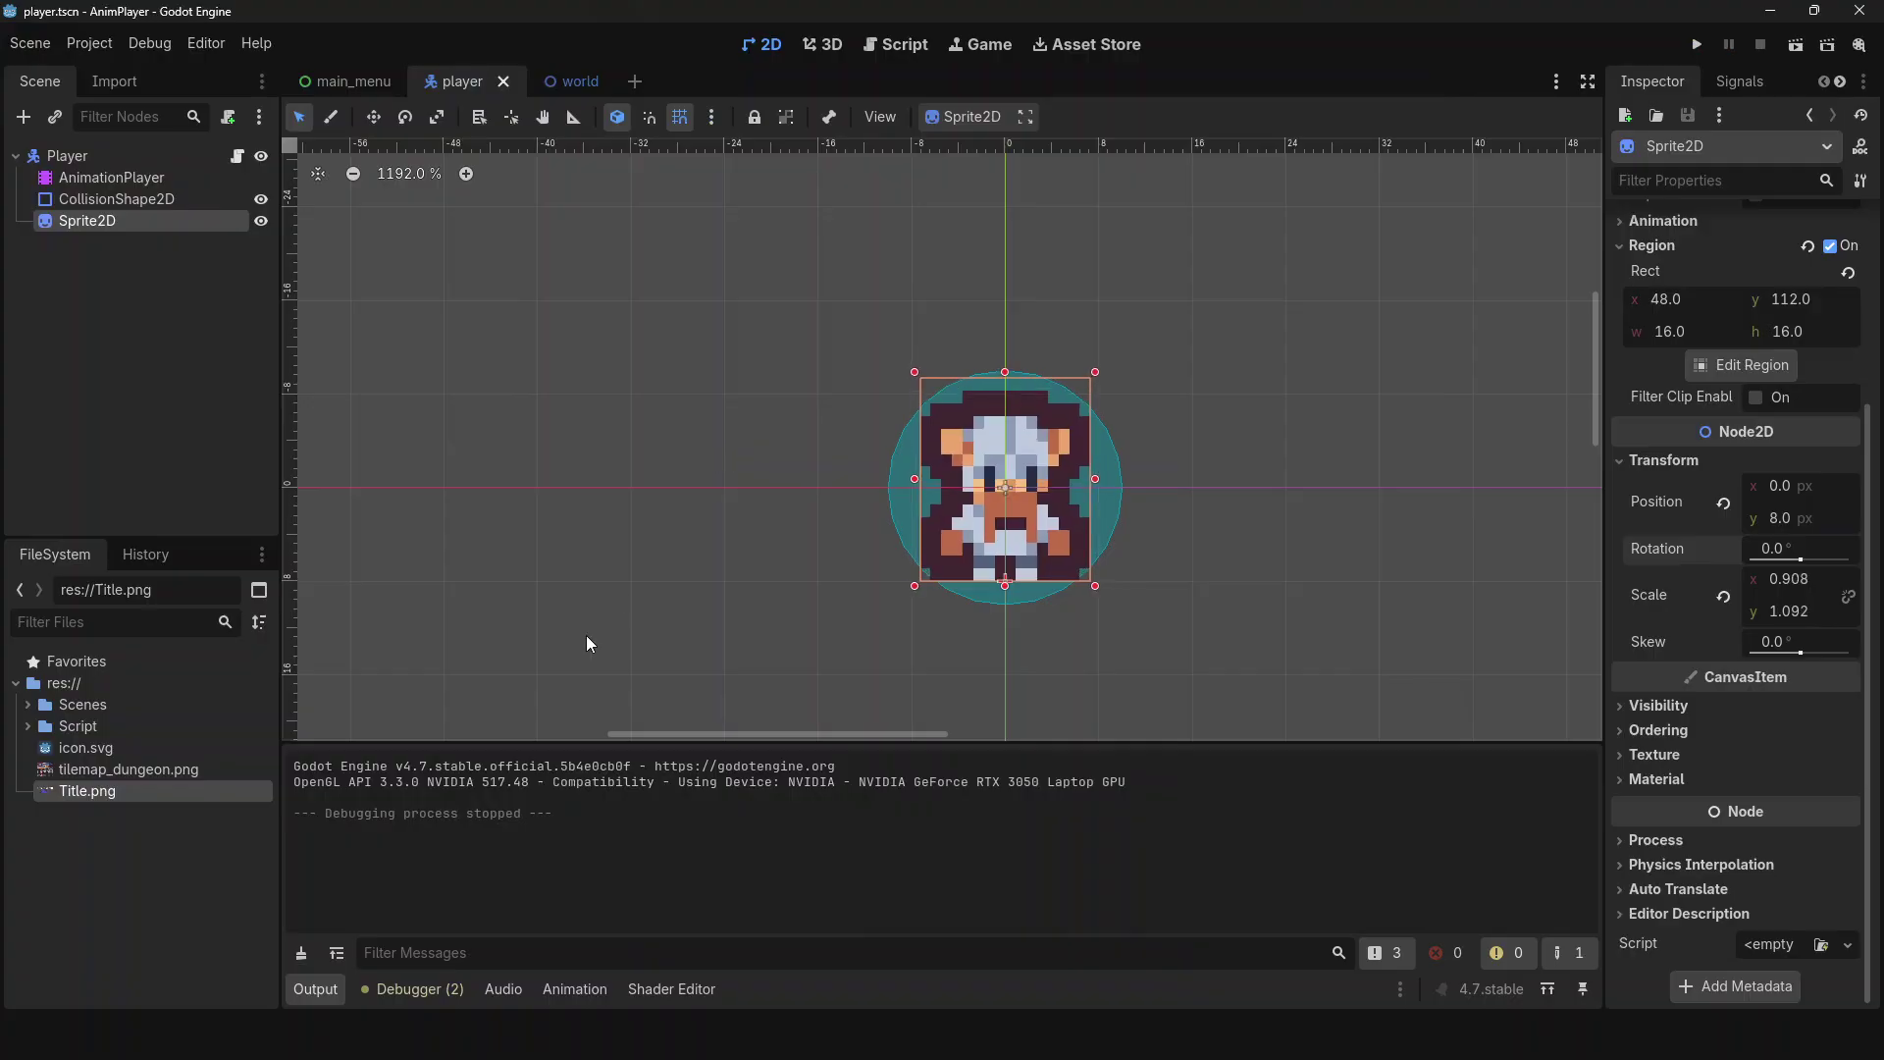
- Select the AnimationPlayer node, stop the preview and show its RESET animation
left_click(135, 178)
left_click(367, 751)
left_click(719, 758)
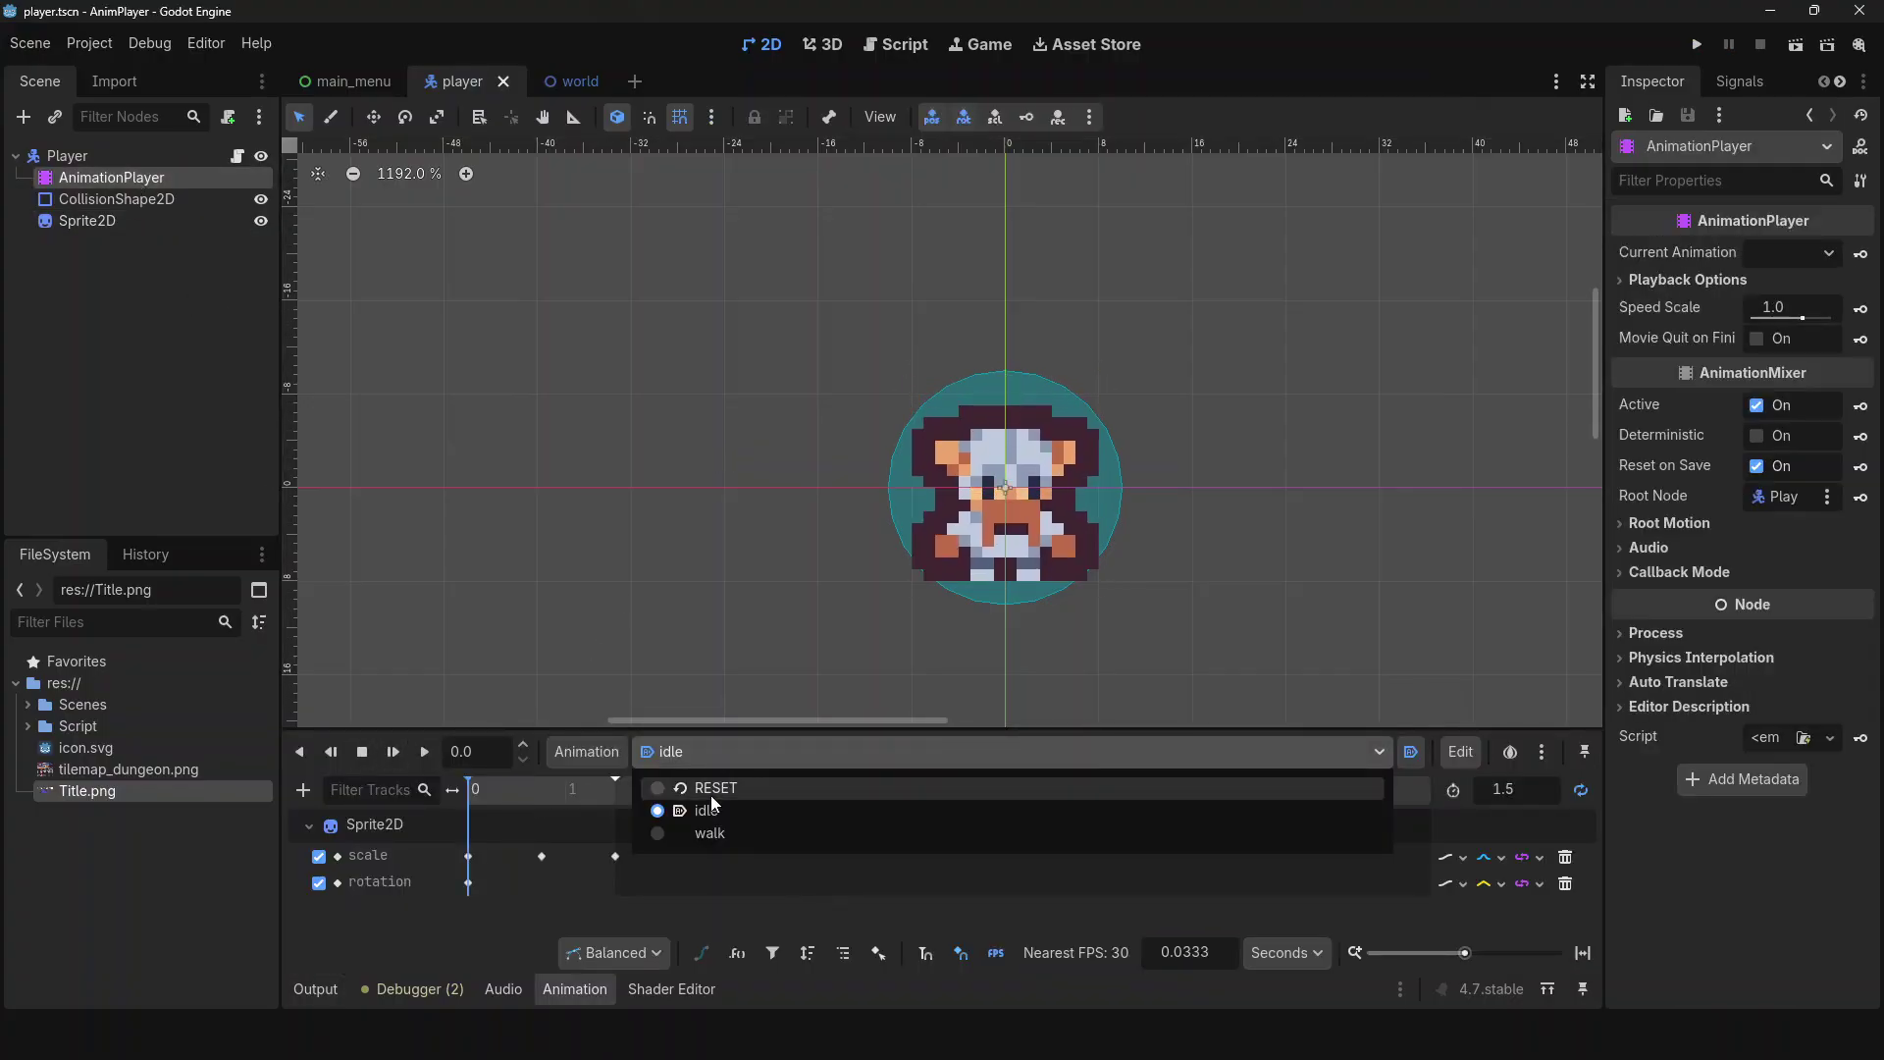
left_click(712, 791)
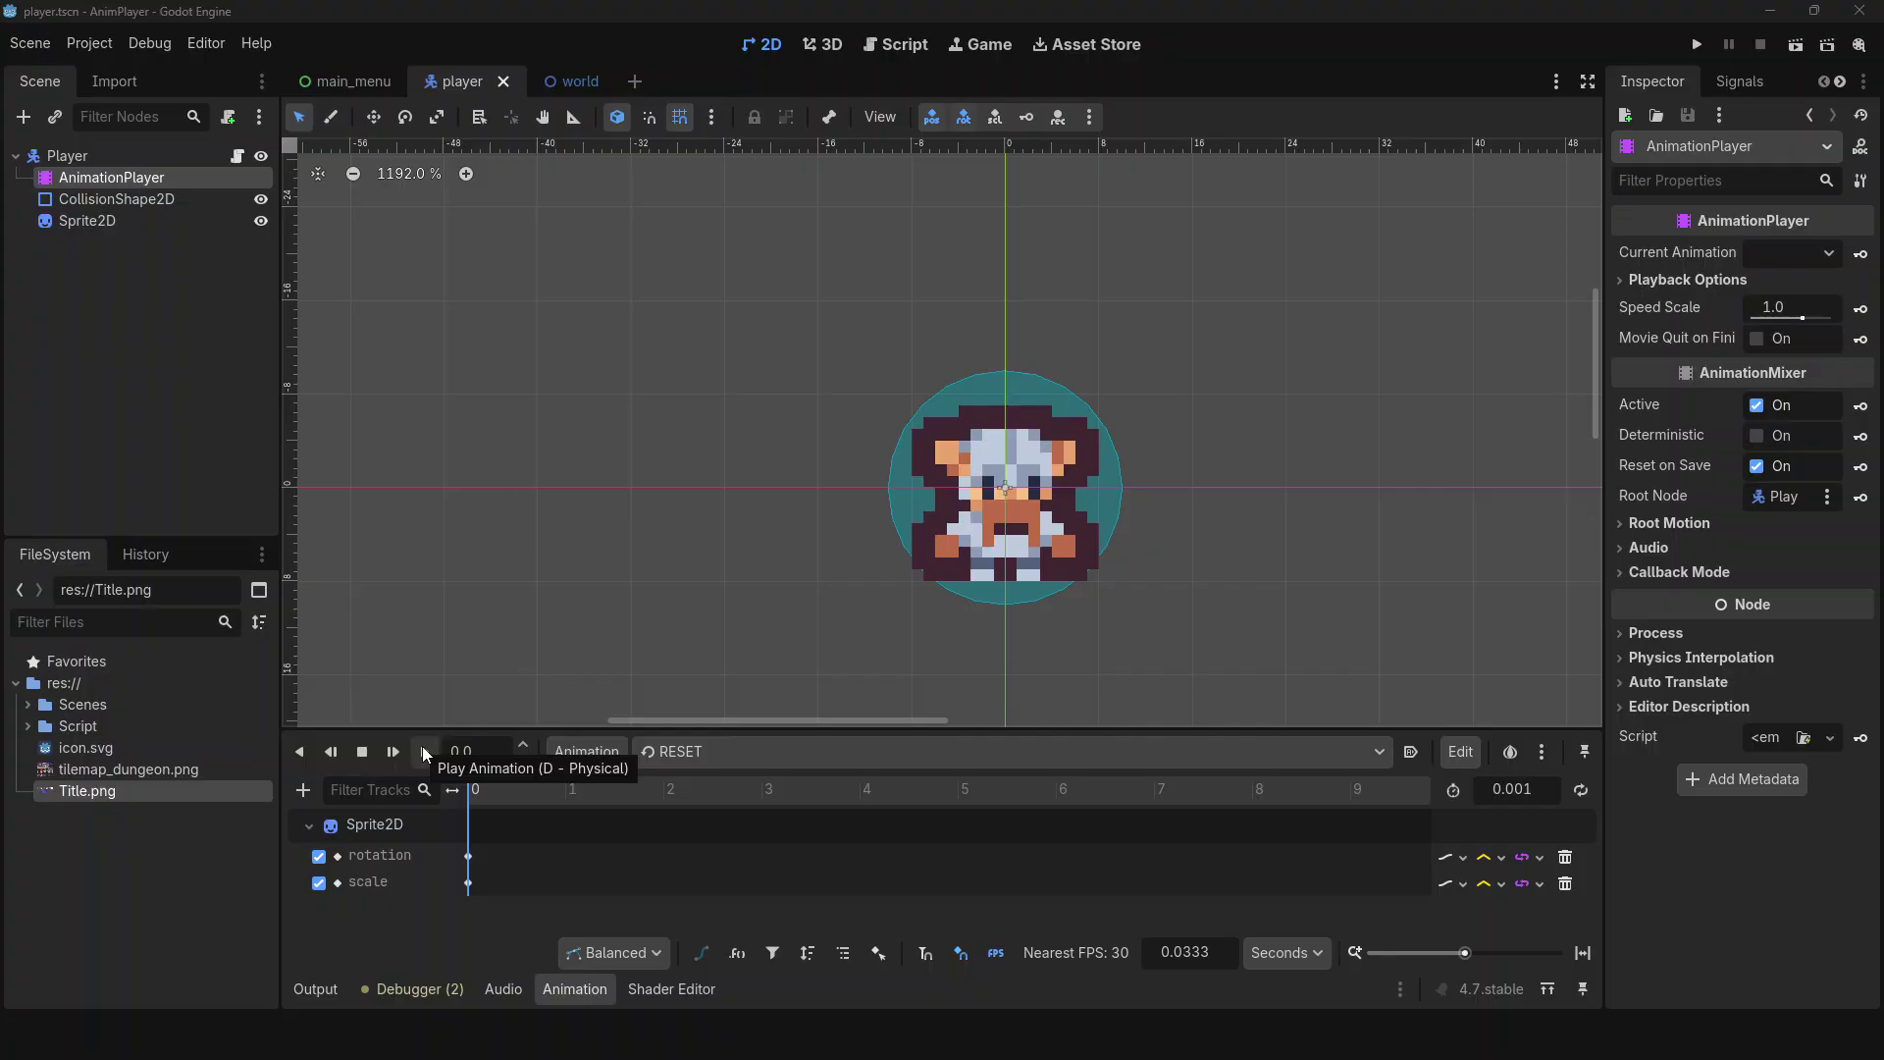
left_click(302, 789)
left_click_drag(520, 909, 521, 929)
left_click(377, 970)
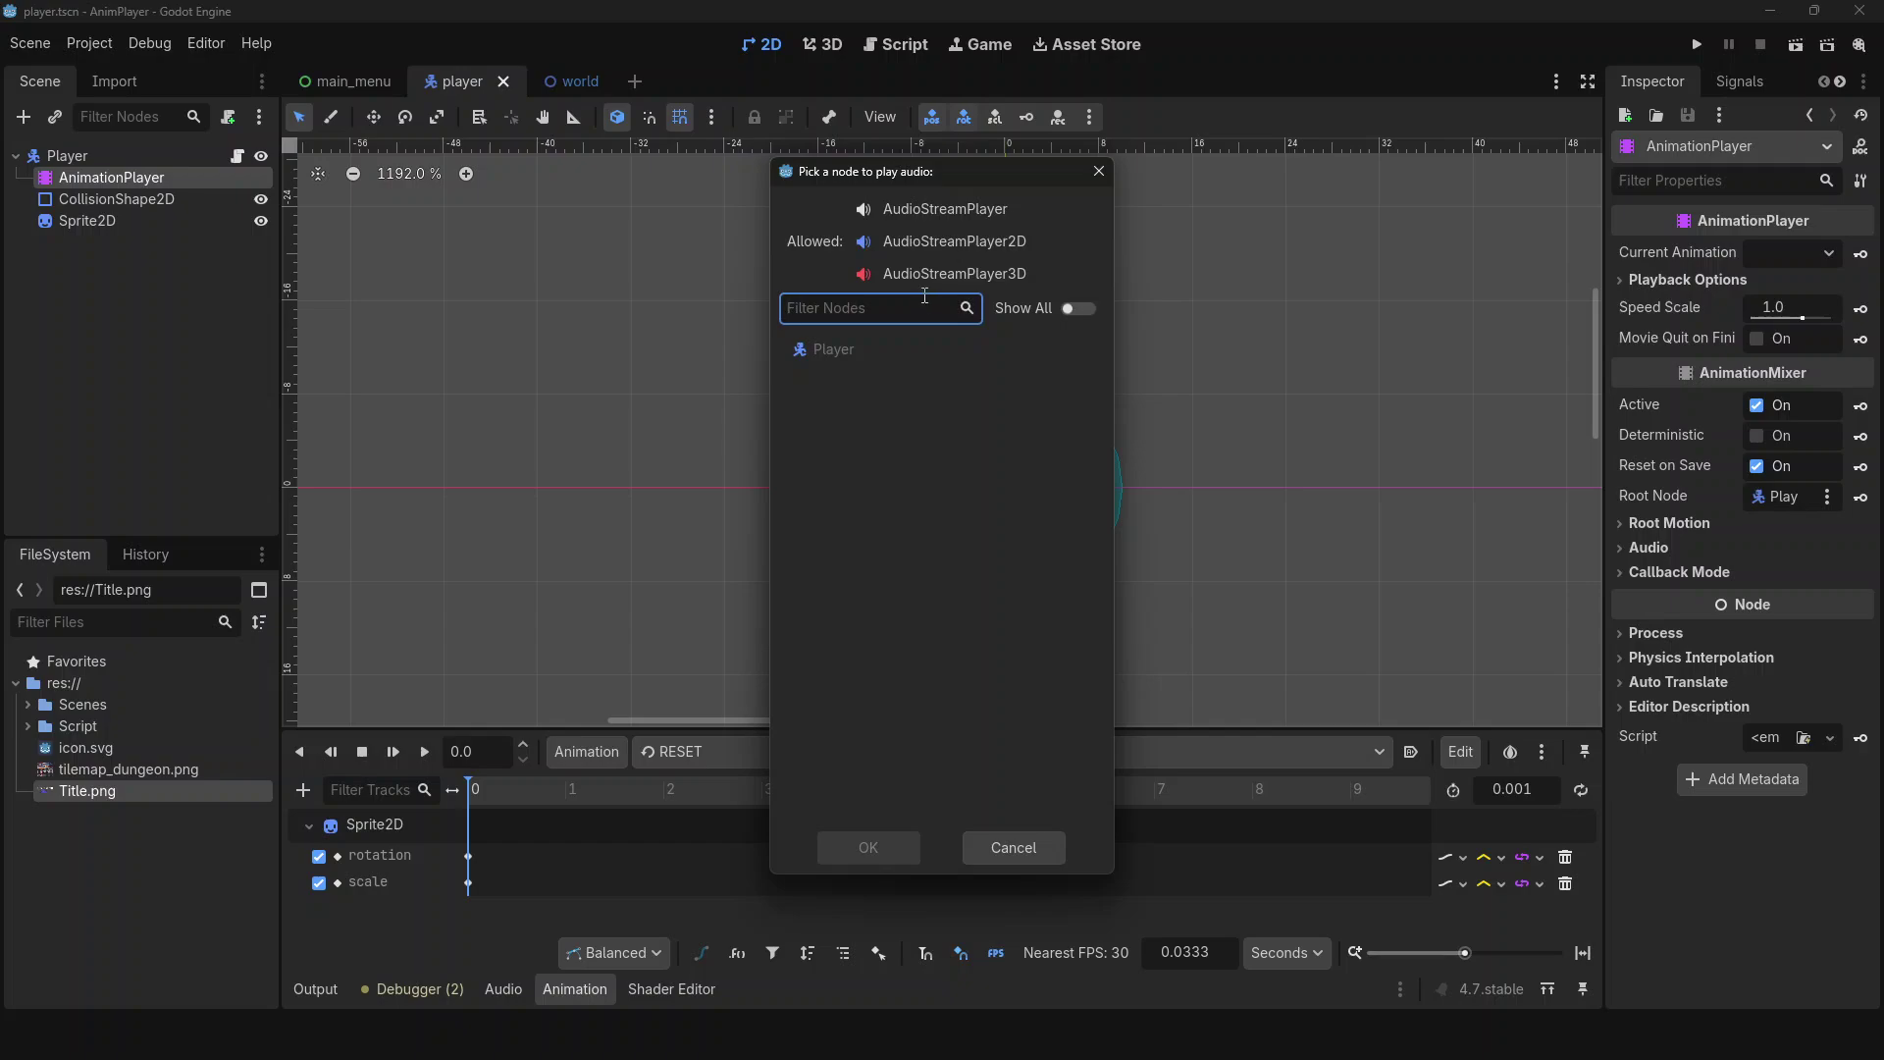
left_click(1038, 844)
left_click(668, 756)
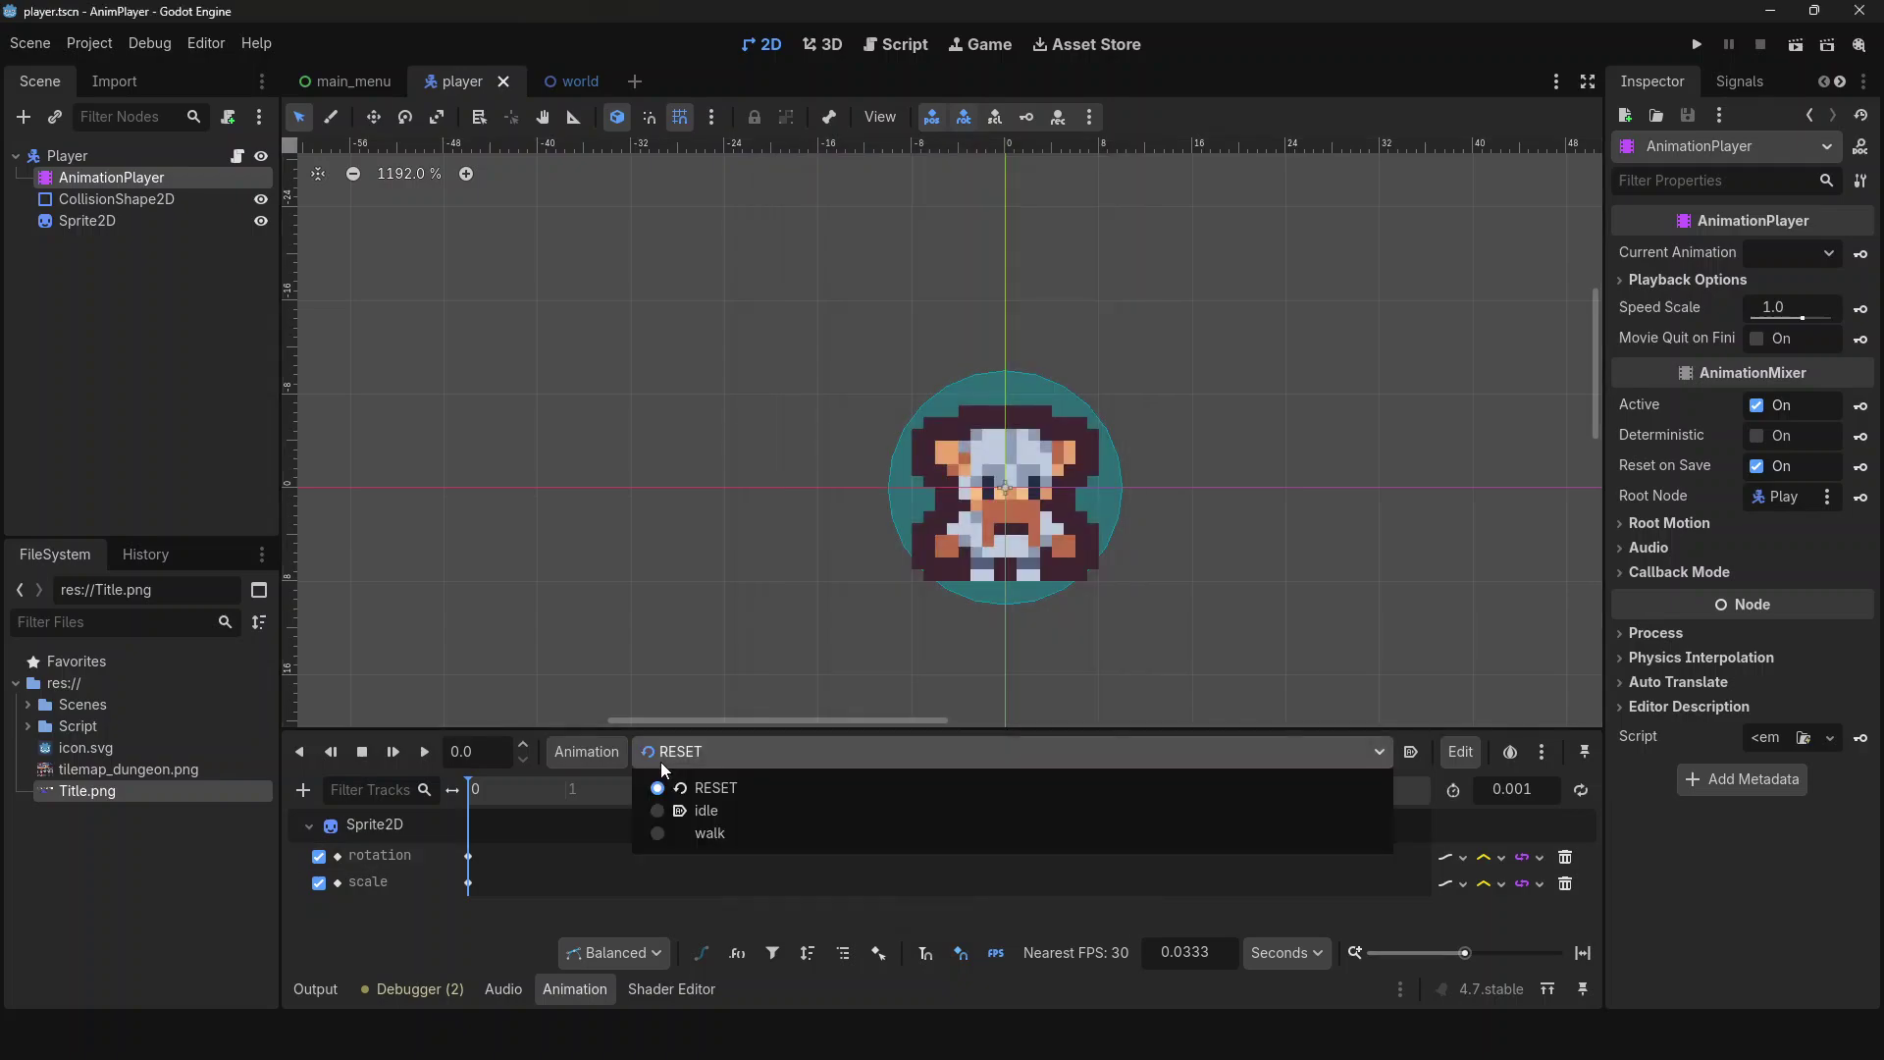
left_click(662, 756)
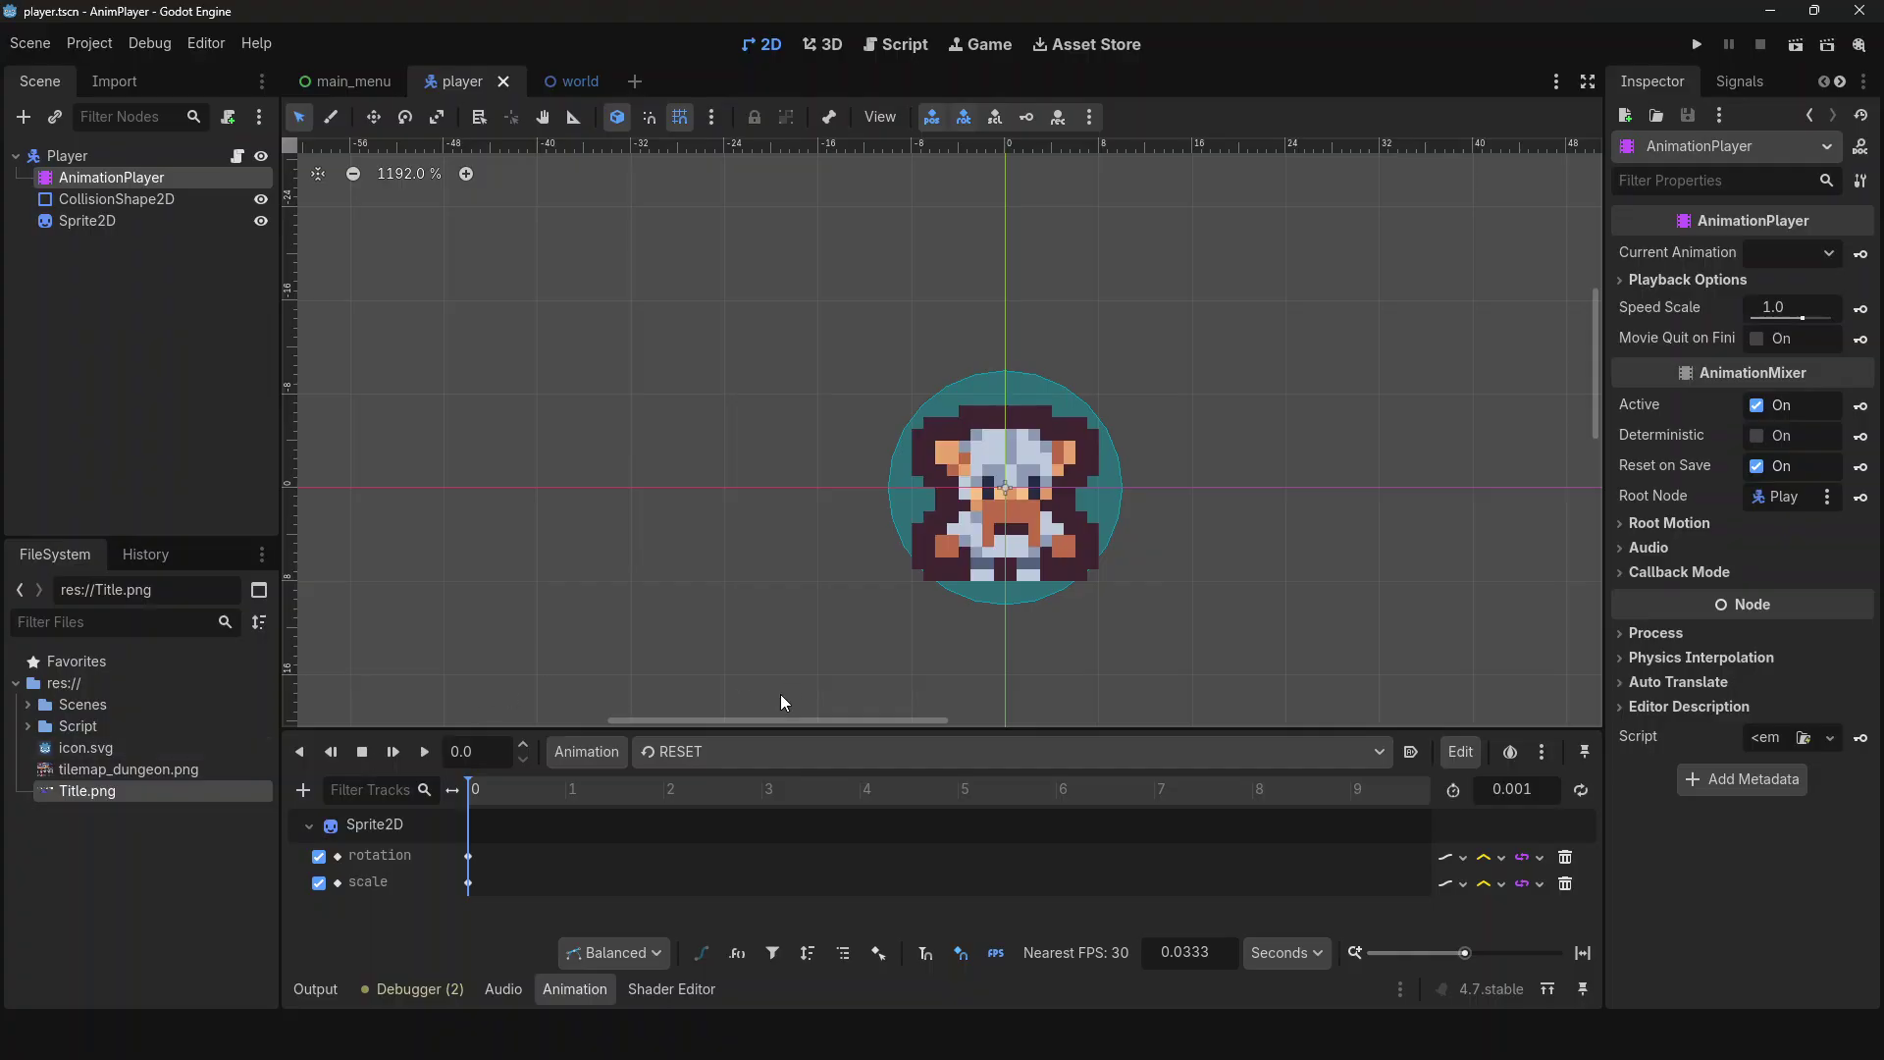
left_click(736, 753)
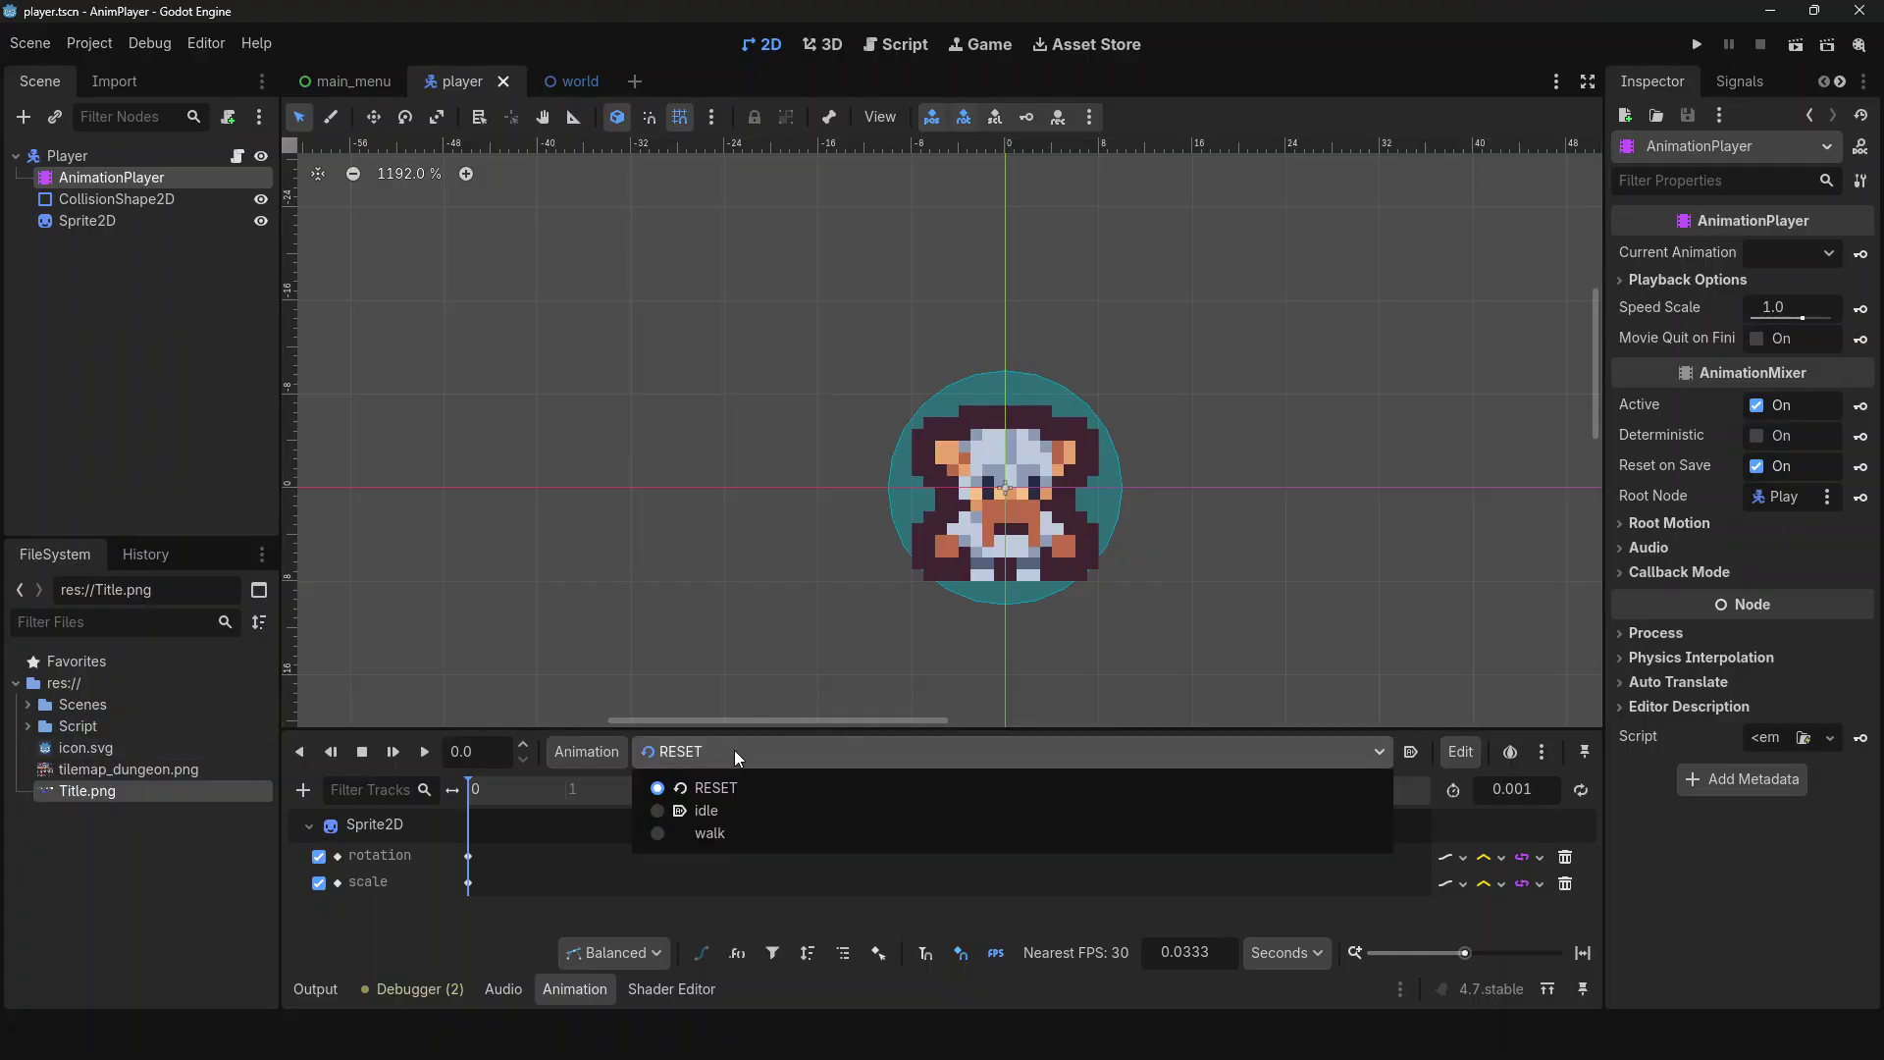
left_click(655, 762)
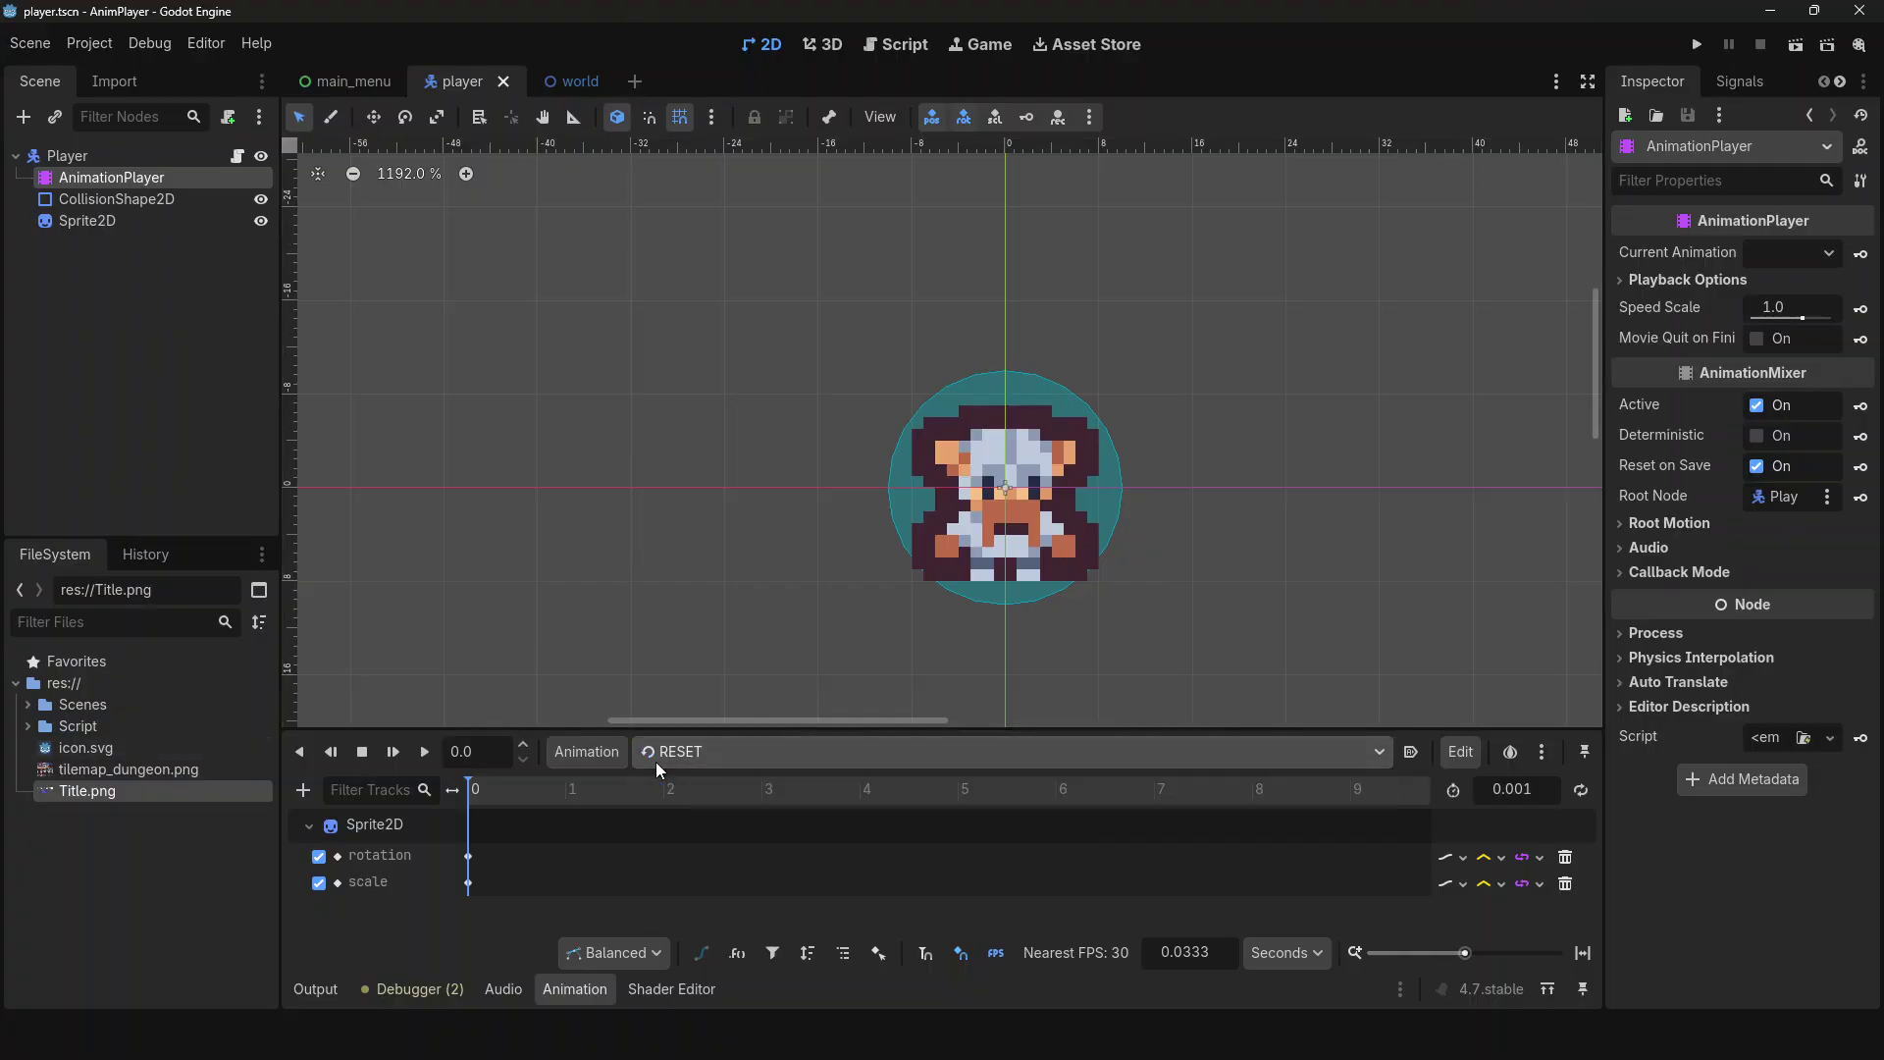
left_click(707, 751)
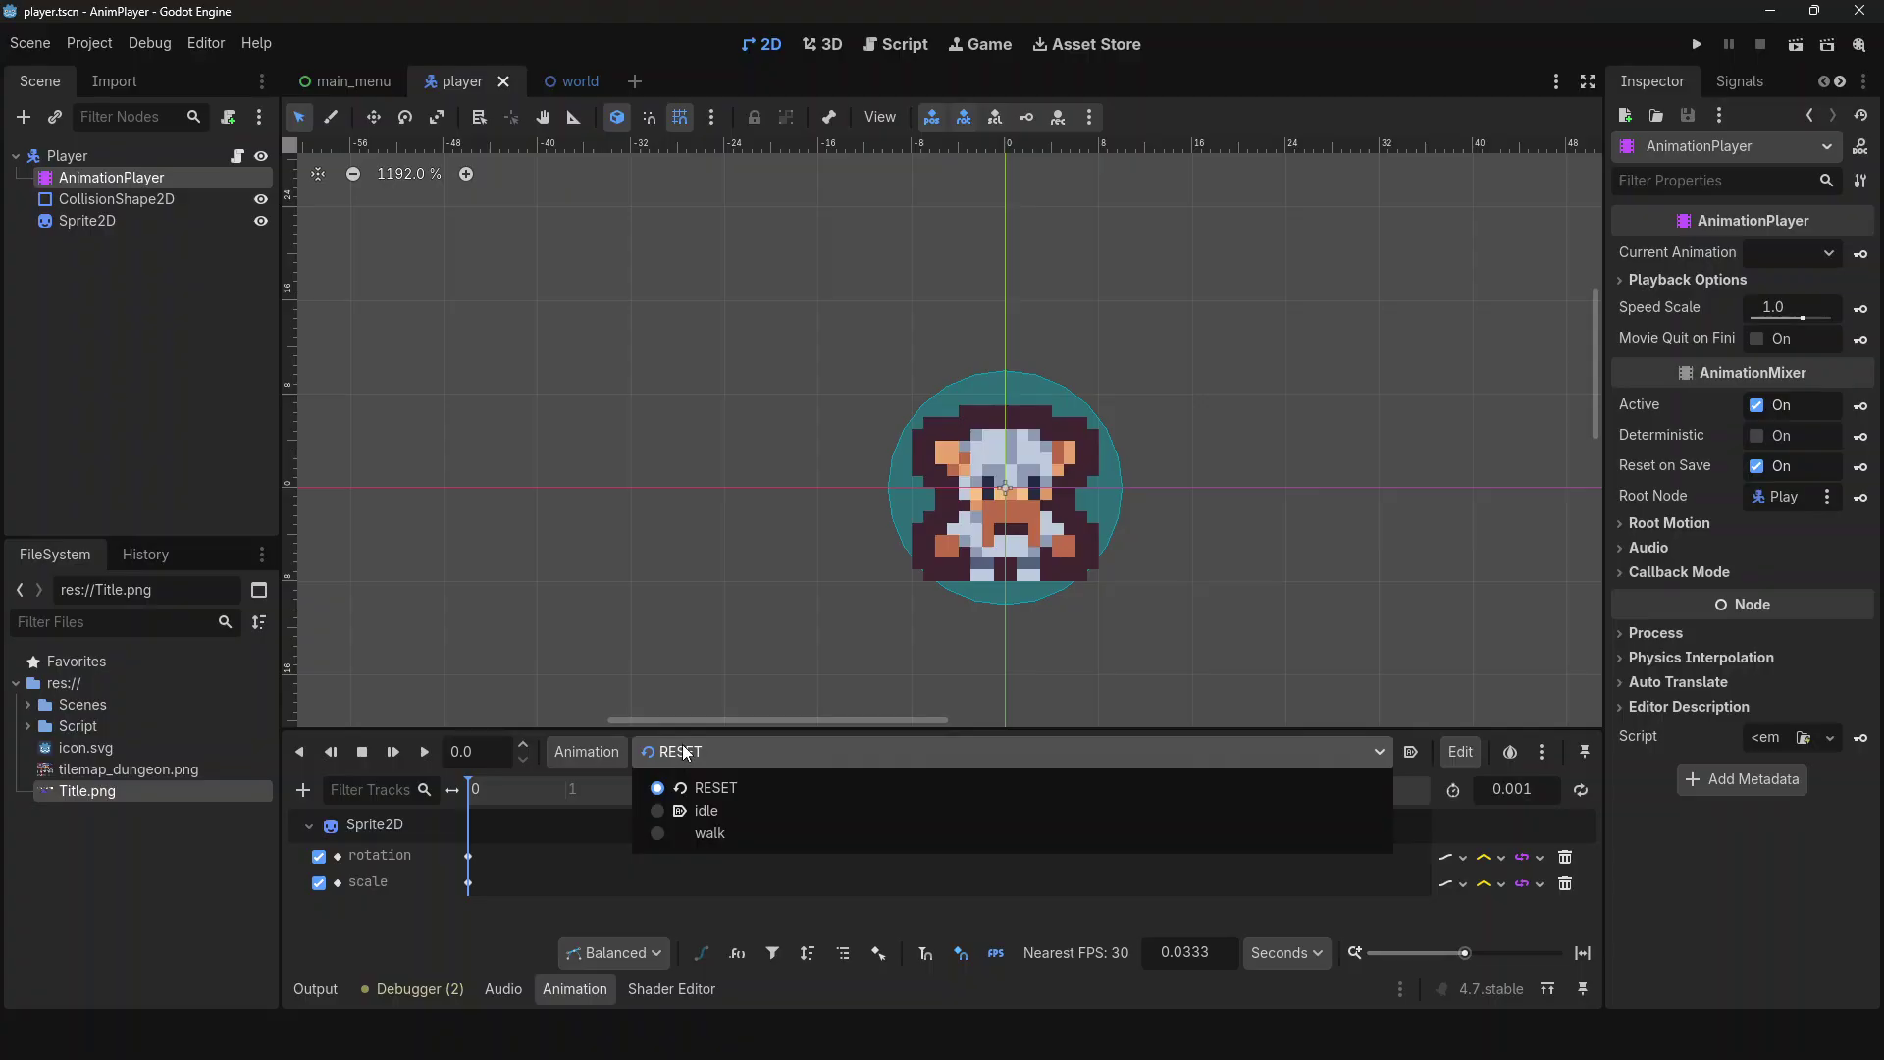
left_click(564, 854)
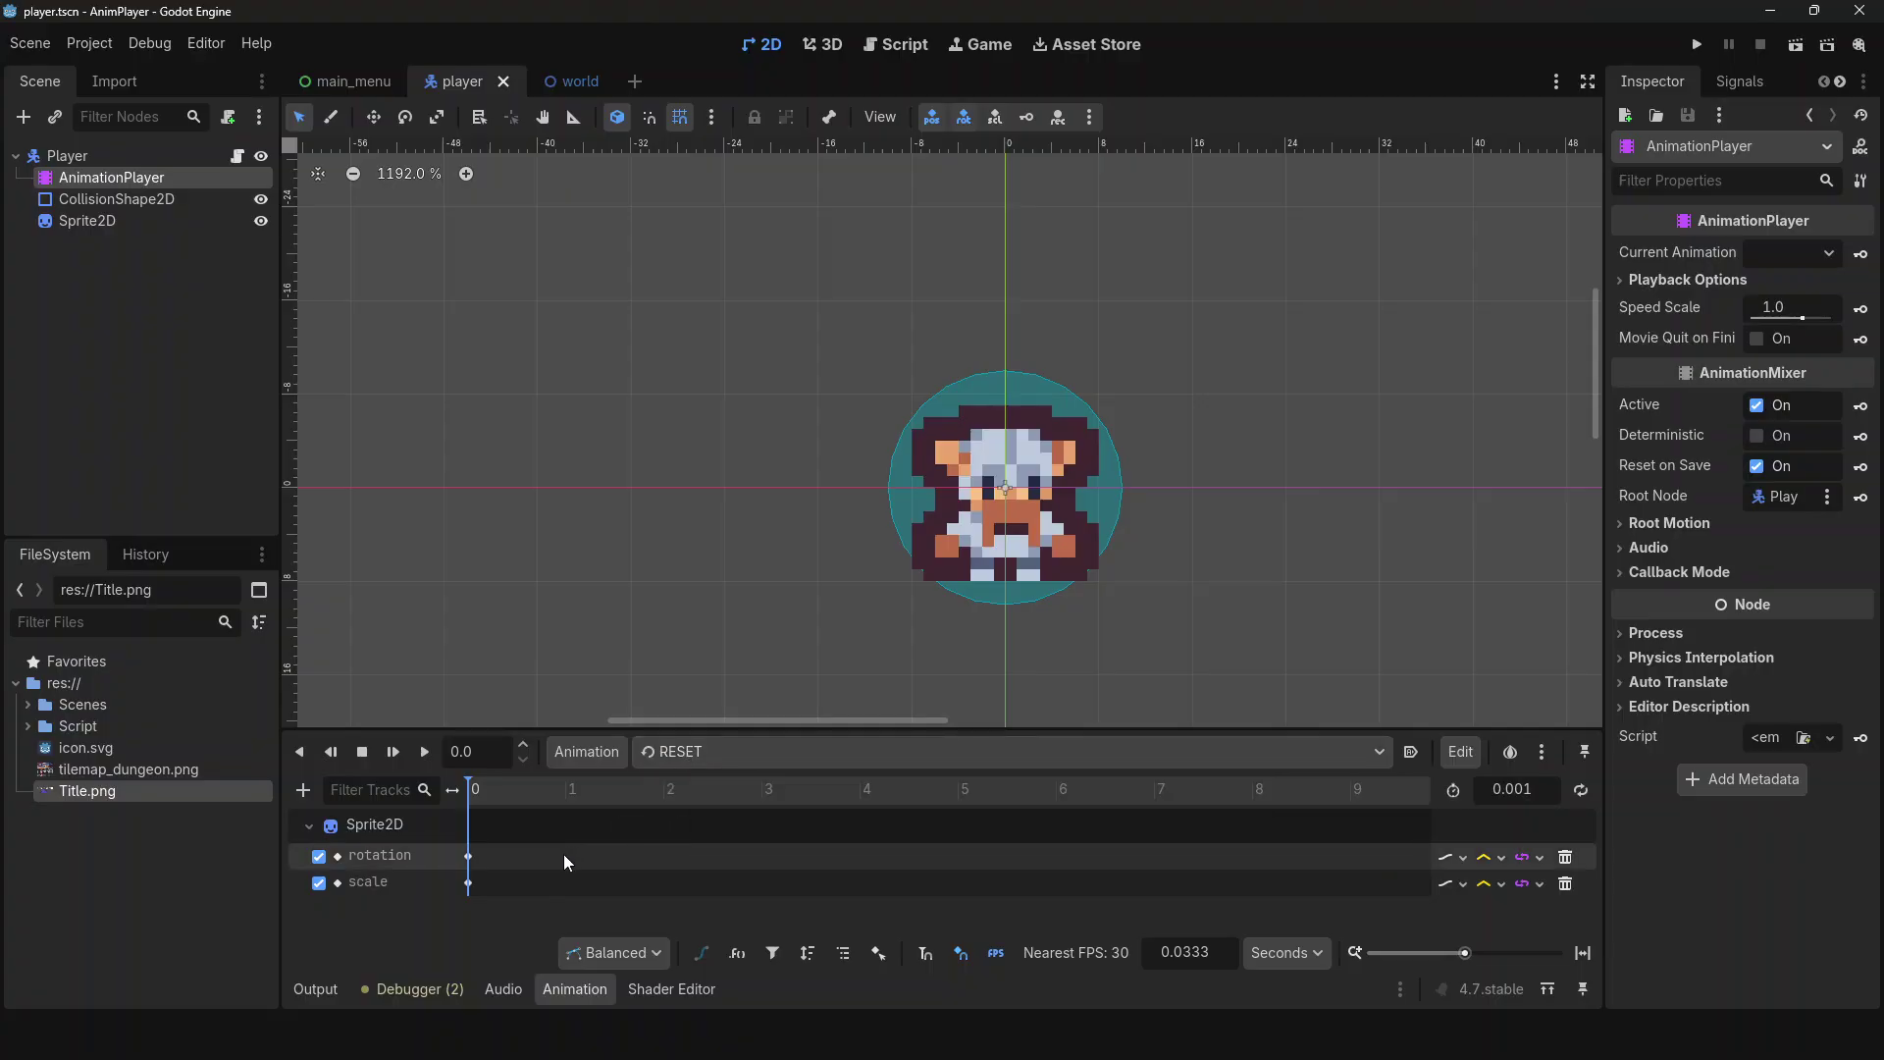
- Inspect the rotation and scale keys of the RESET animation and play it once
left_click(468, 856)
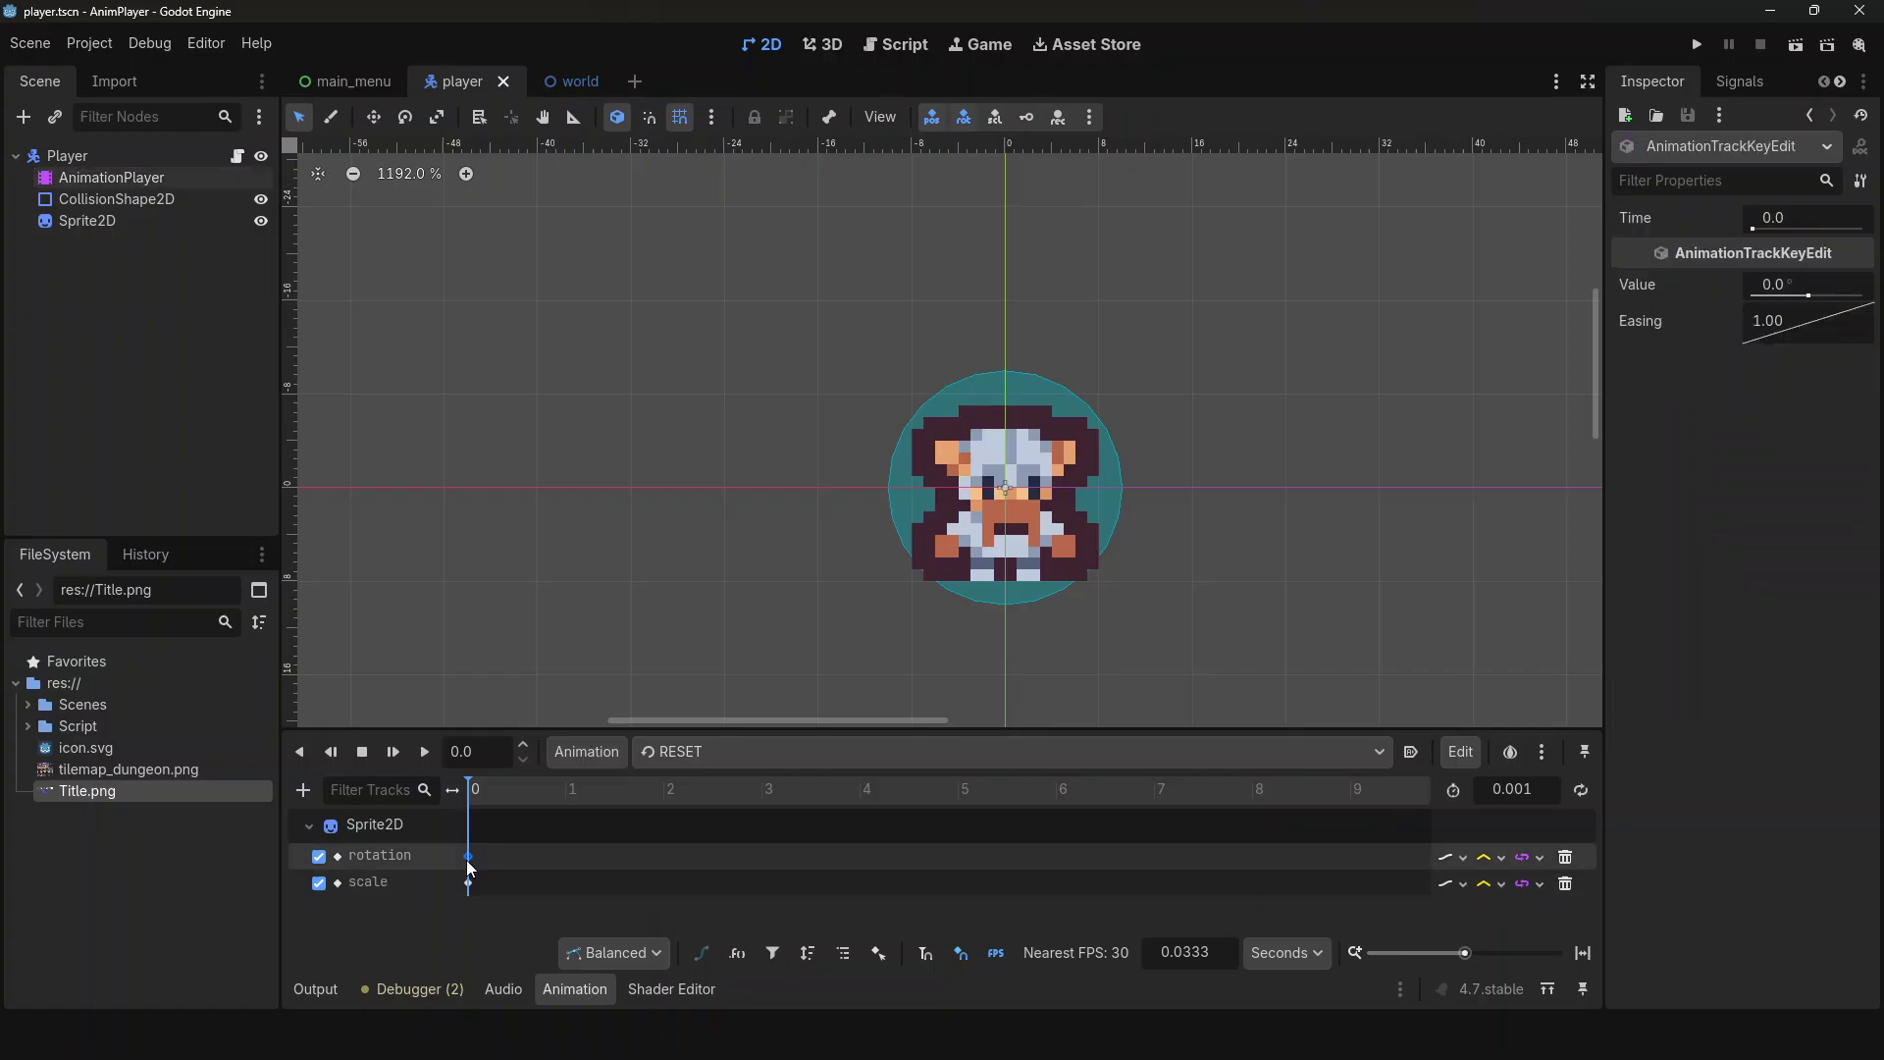
left_click(475, 880)
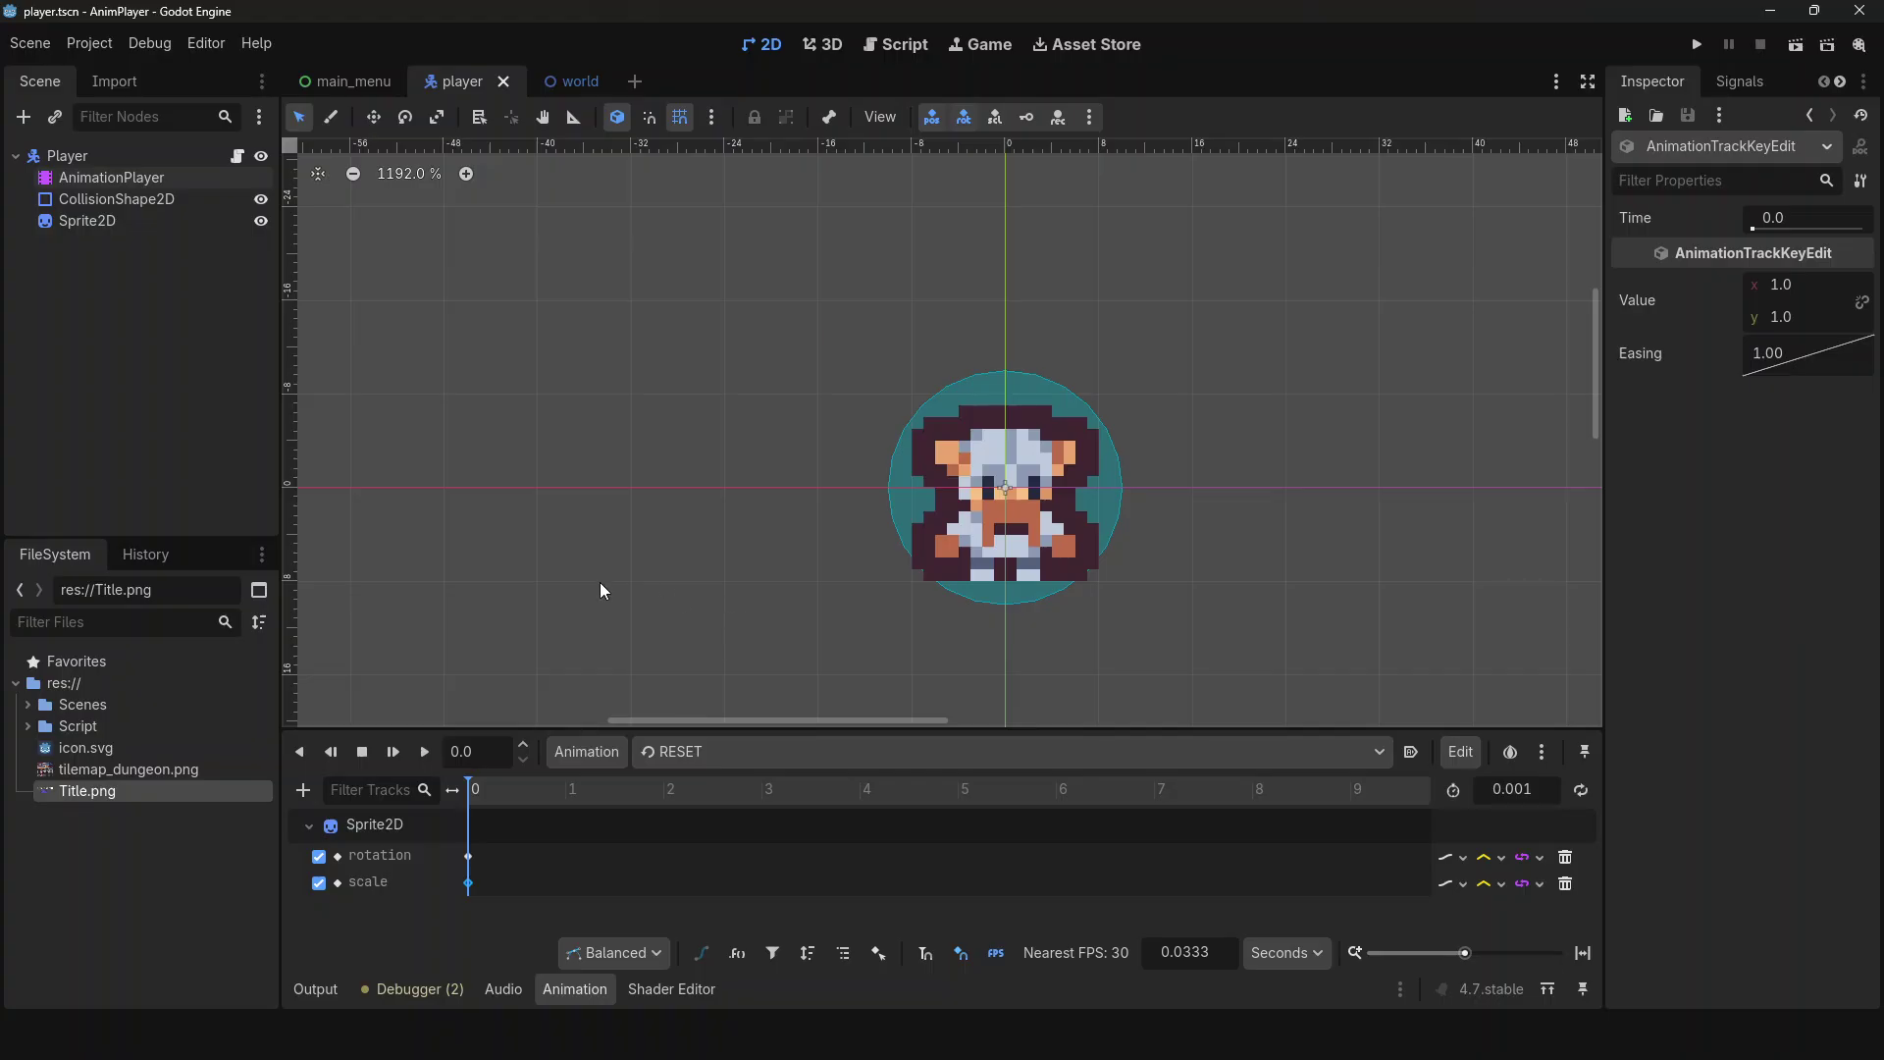
left_click(425, 754)
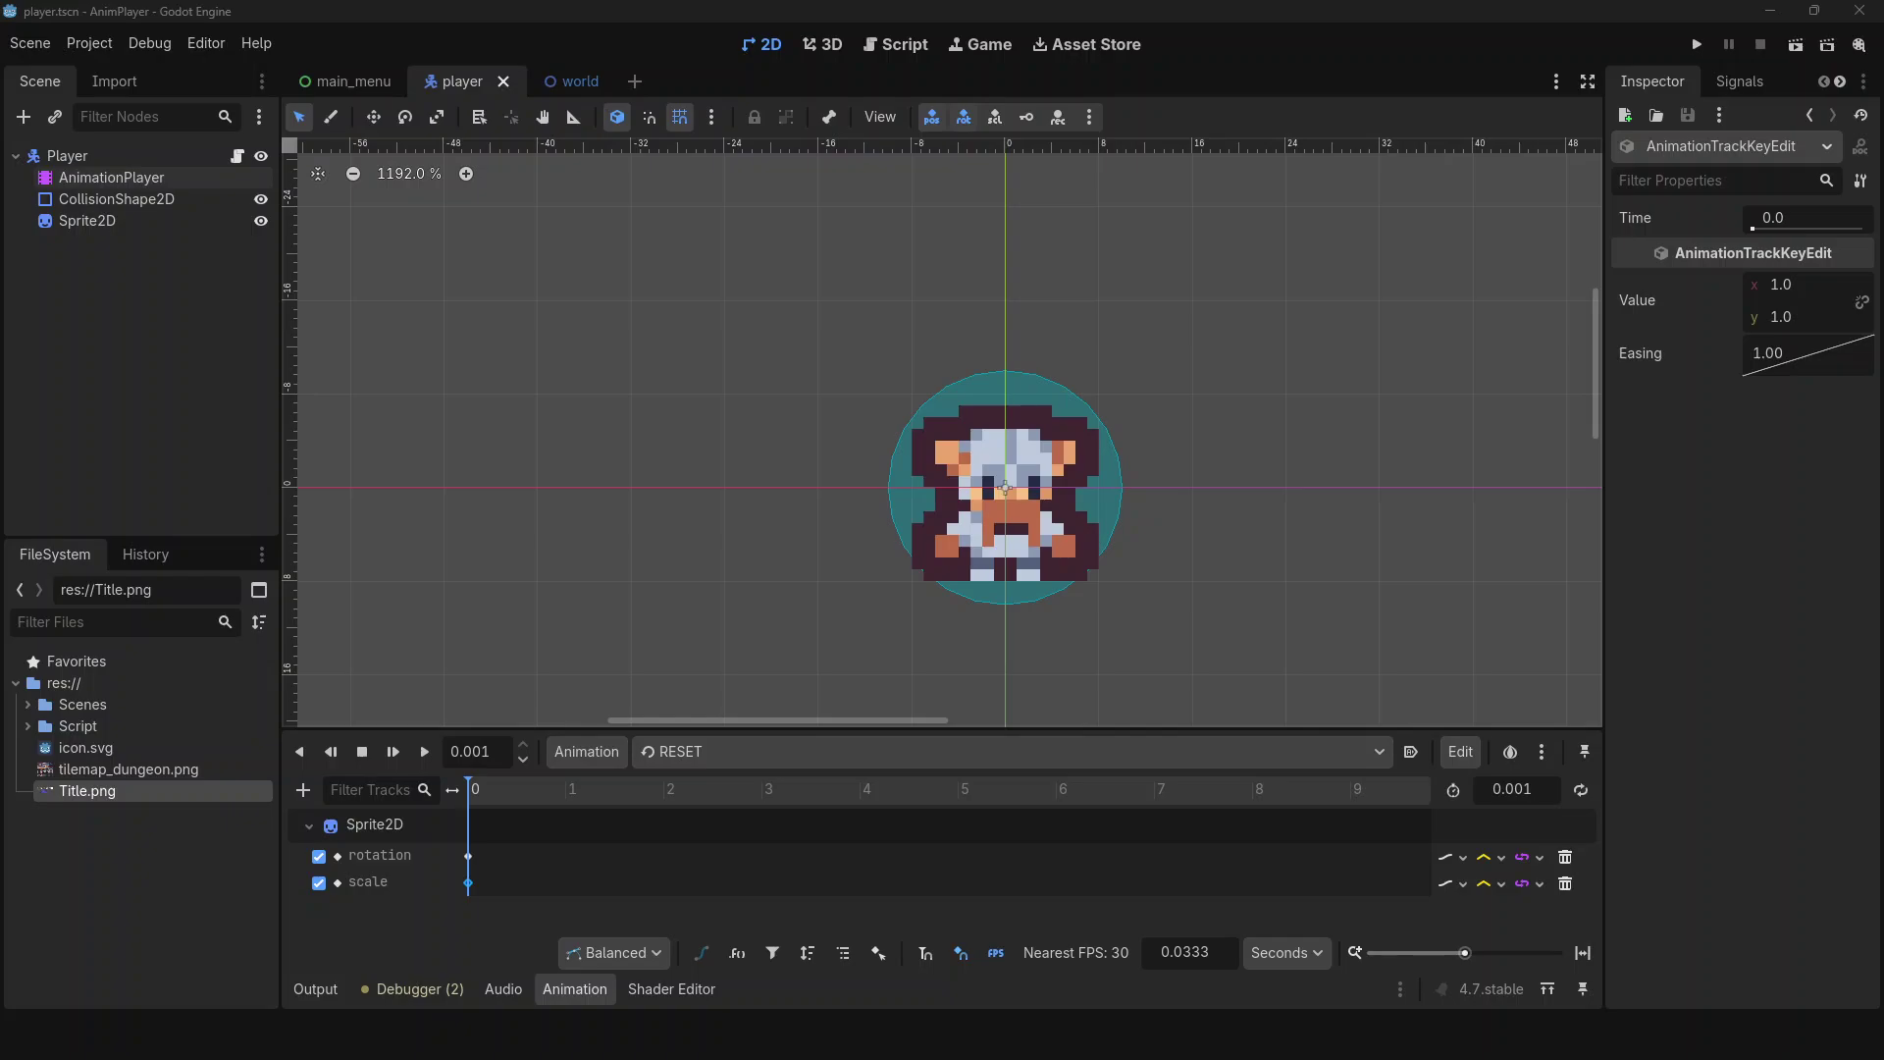
key("super+shift+s")
key("Escape")
mouse_move(1119, 1035)
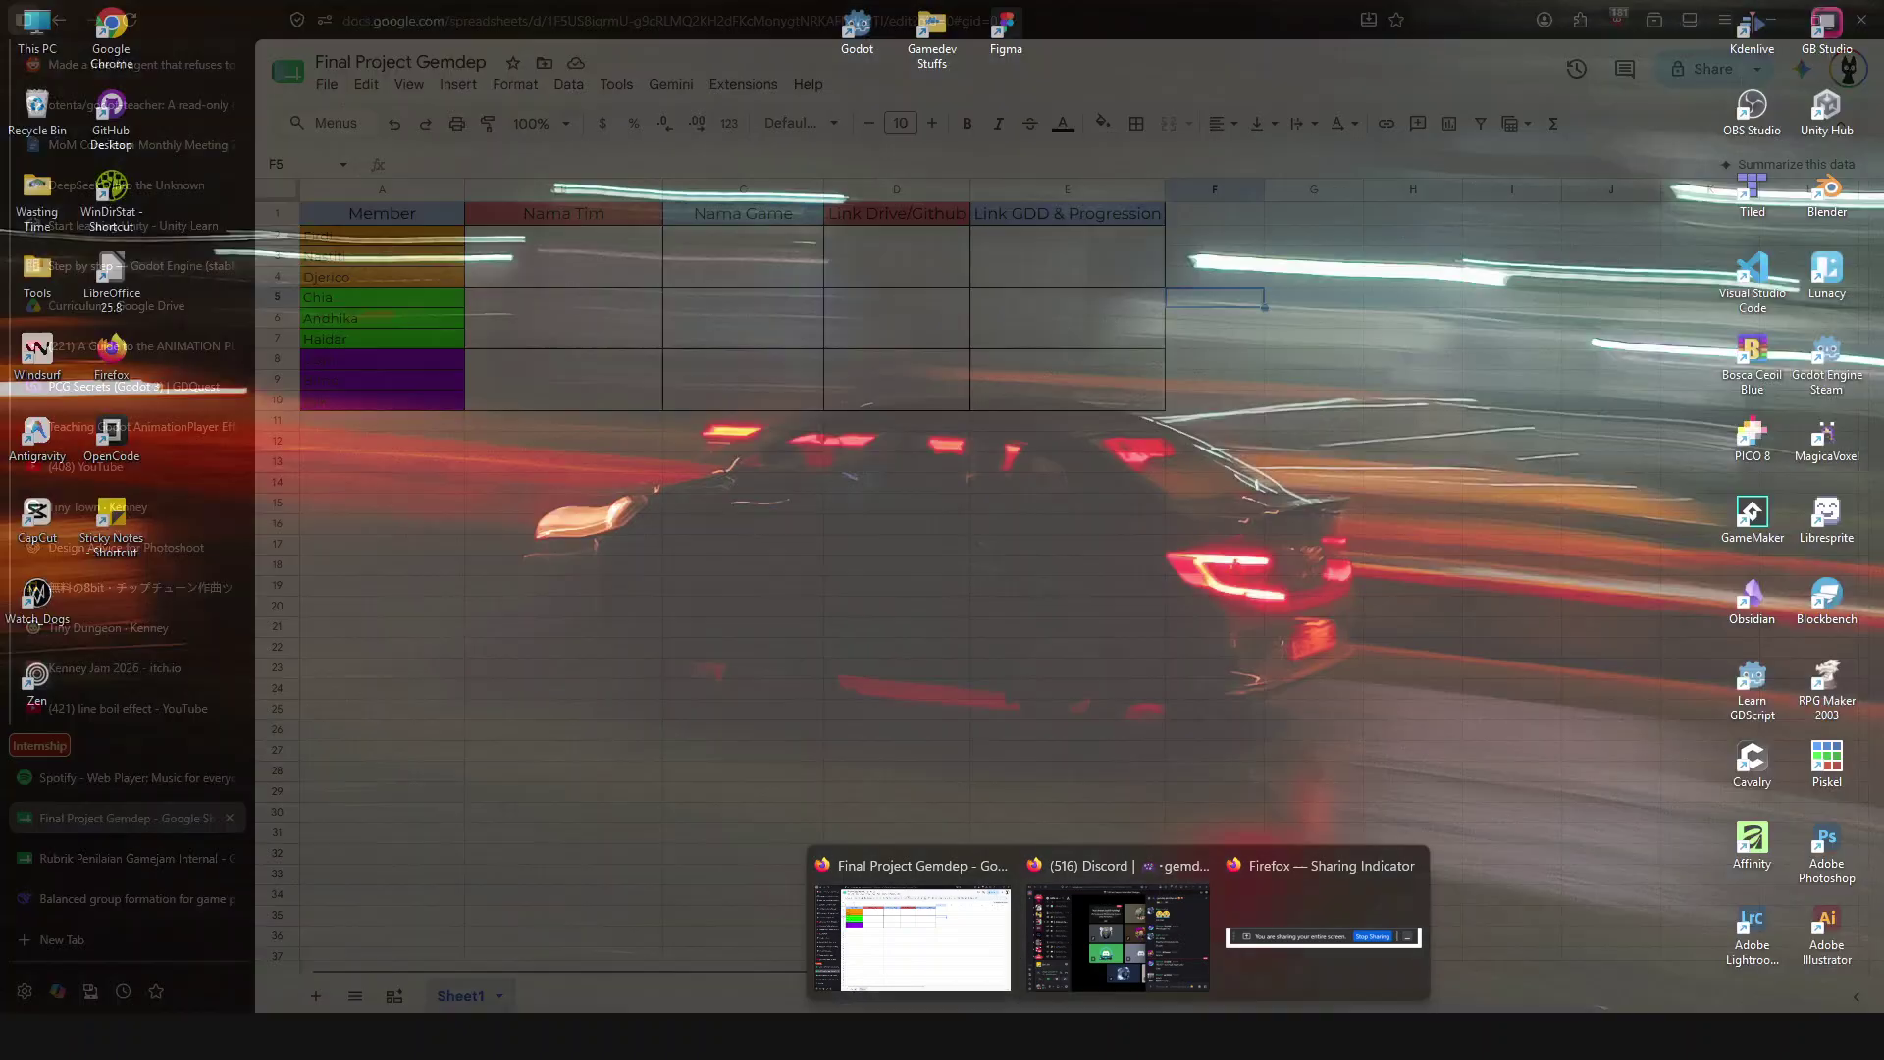